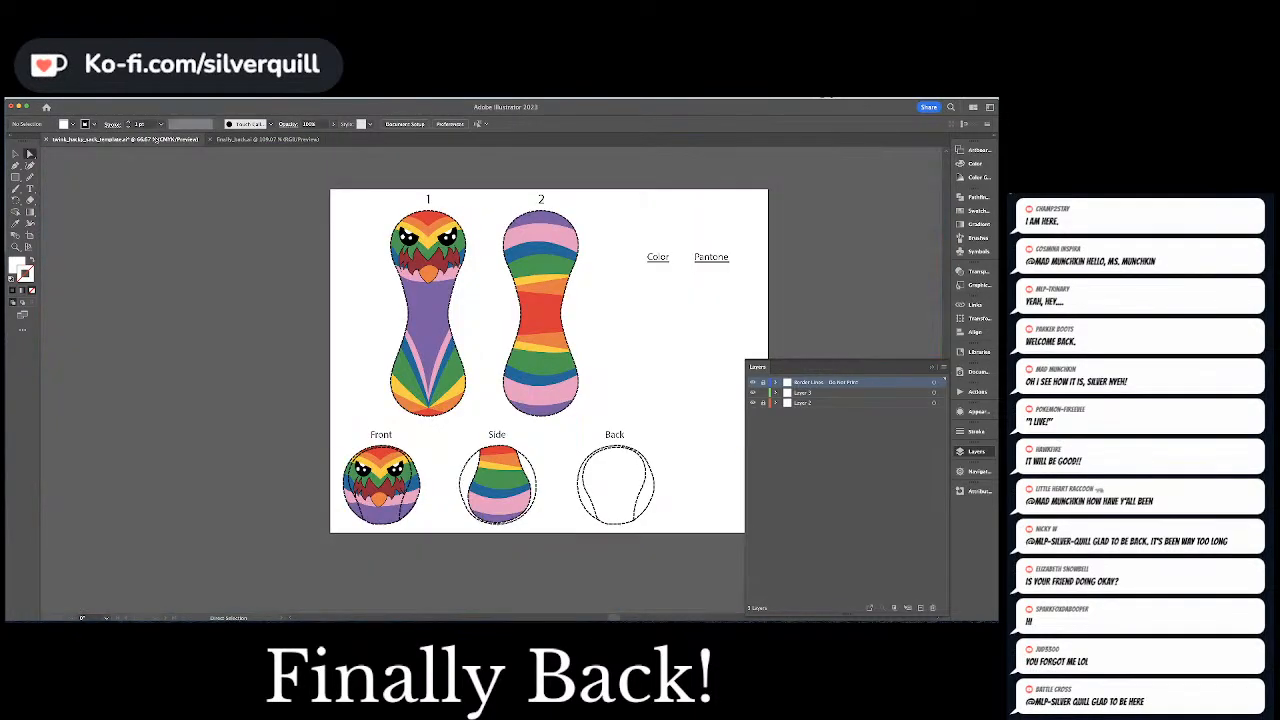
Switch to the hacky sack template document and look over the template artboard and the rainbow bird characters below it
click(156, 140)
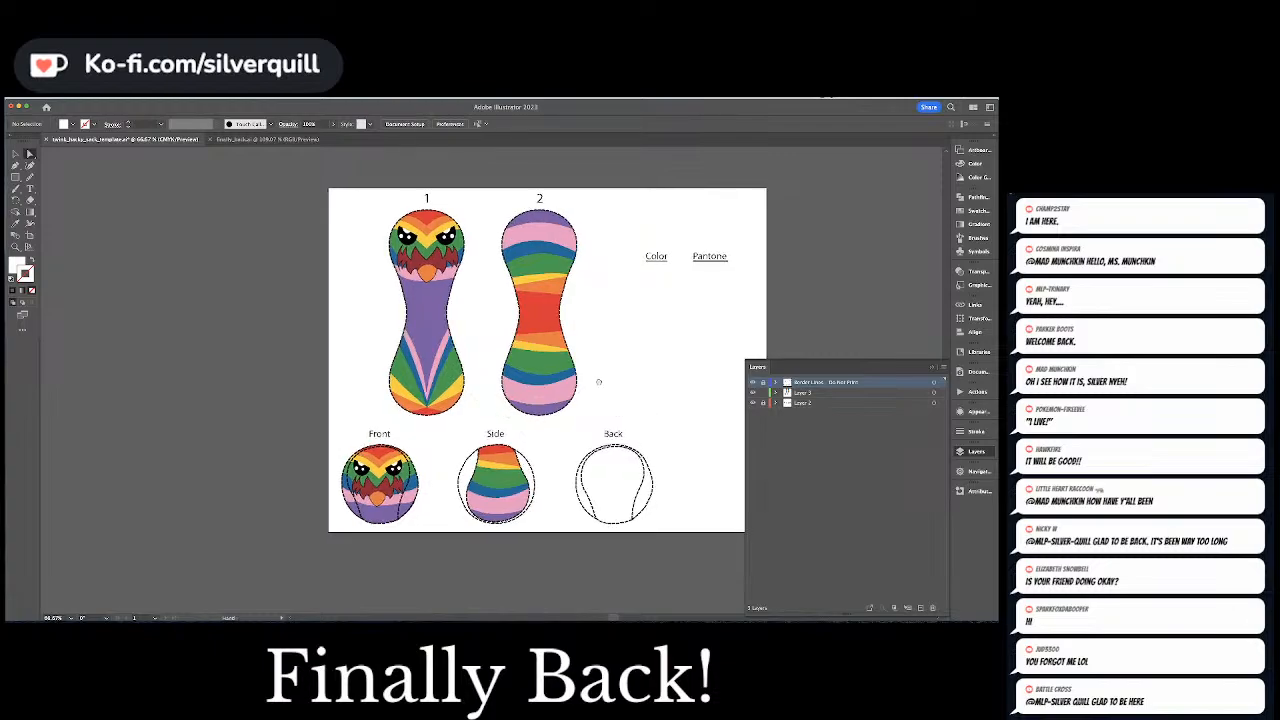
scroll(480, 351, down, 6)
key(super+minus)
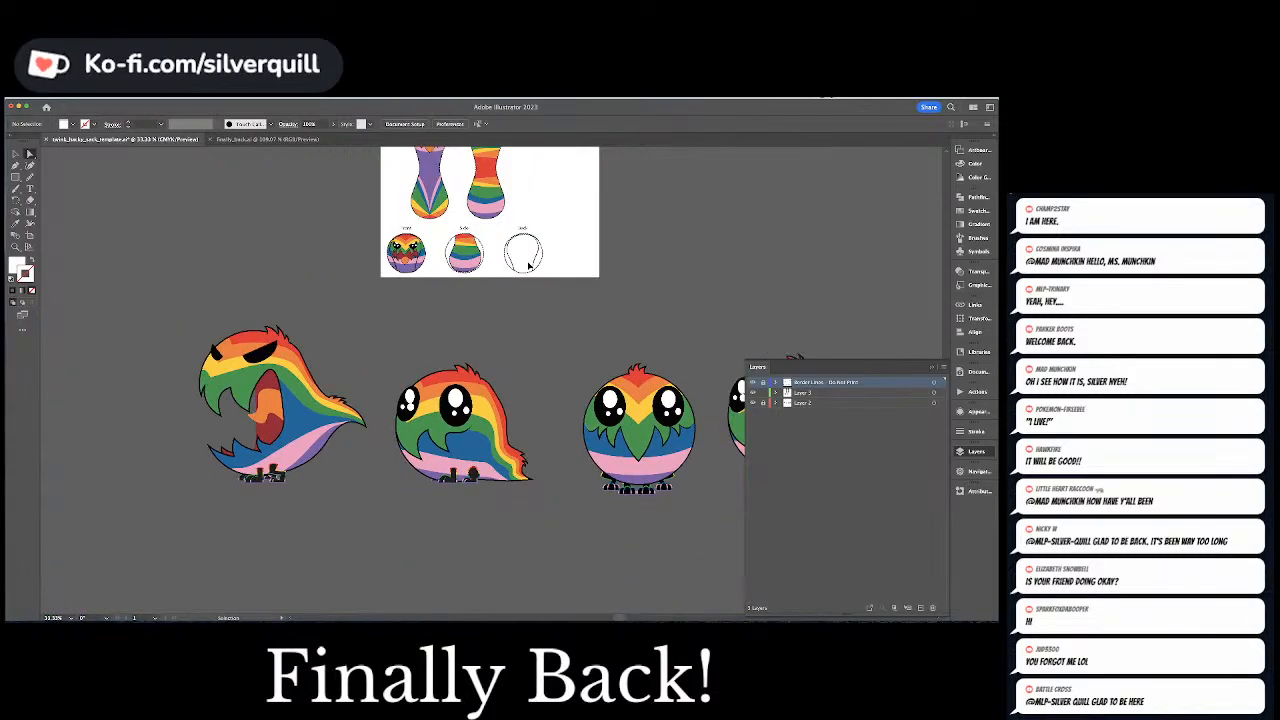
drag(575, 293, 465, 278)
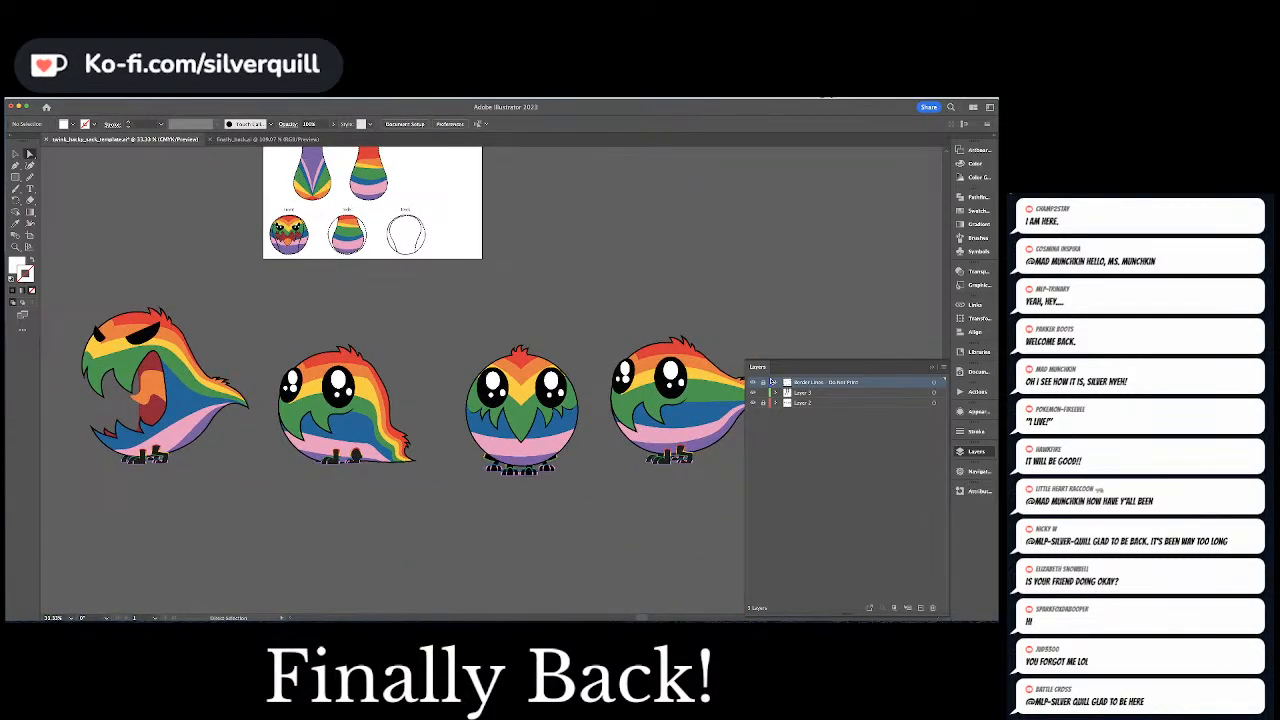
click(932, 368)
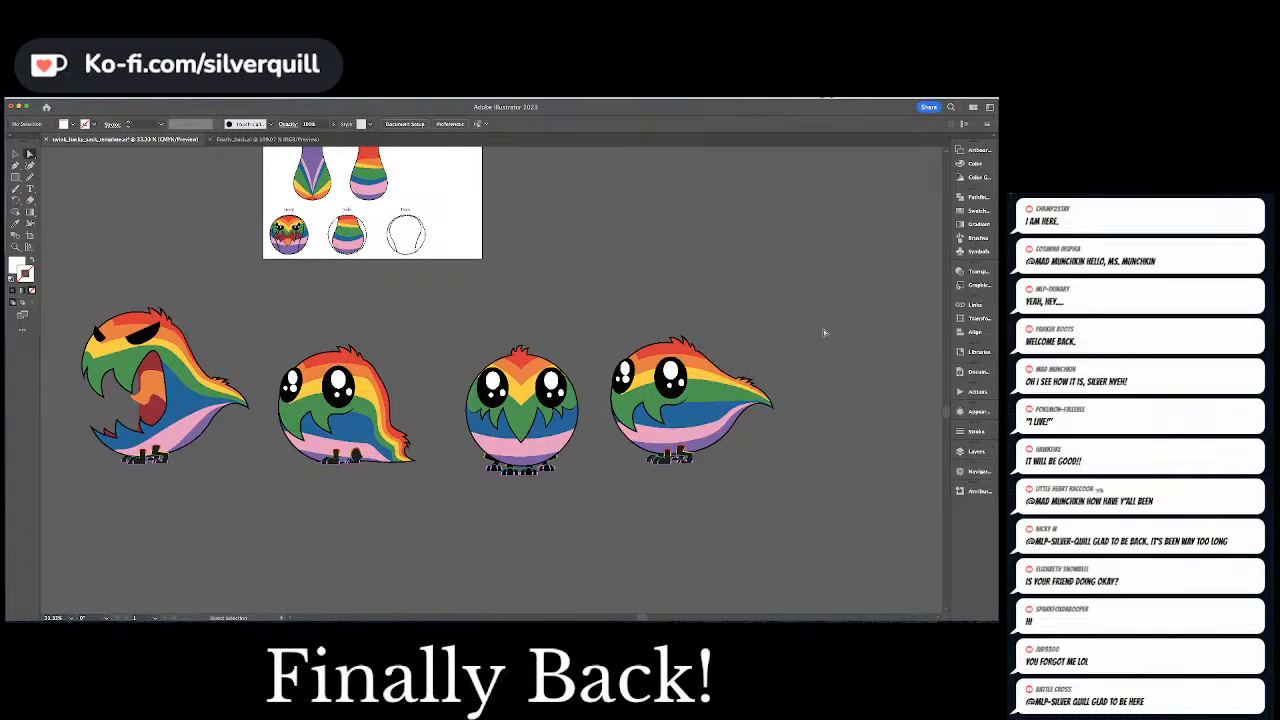
drag(583, 239, 677, 299)
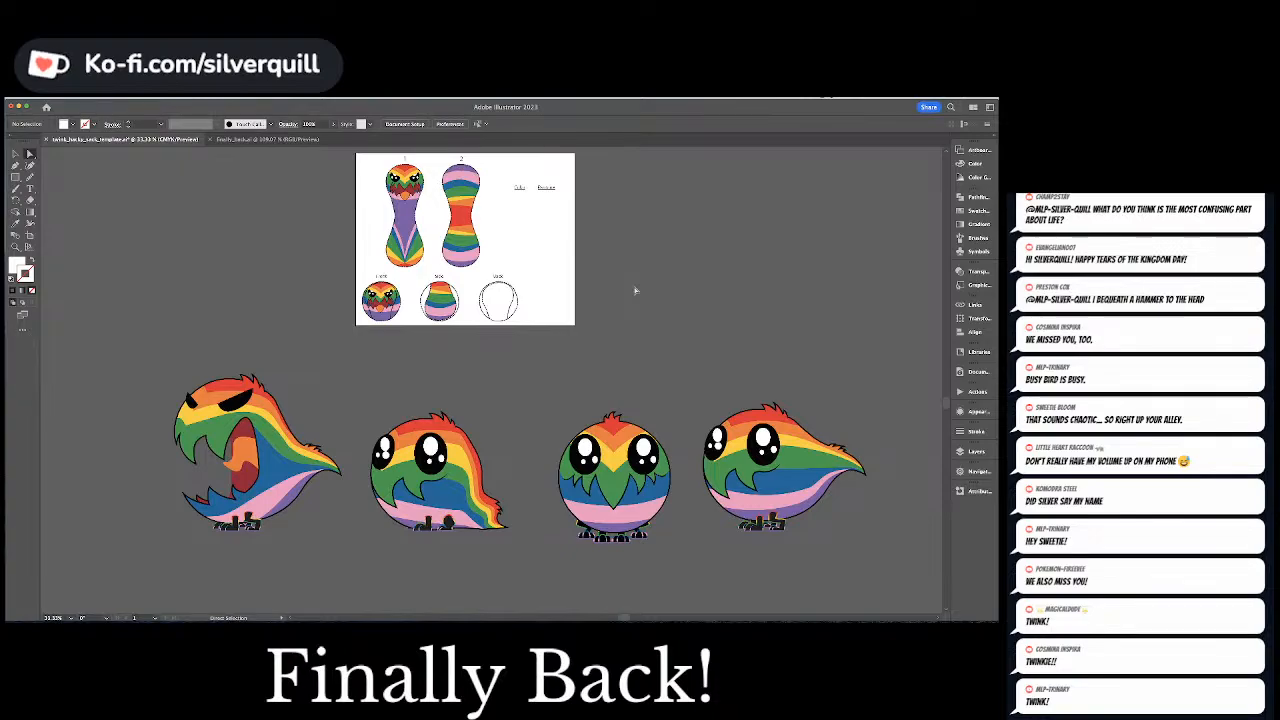
key(super+equal)
key(super+equal)
key(super+equal)
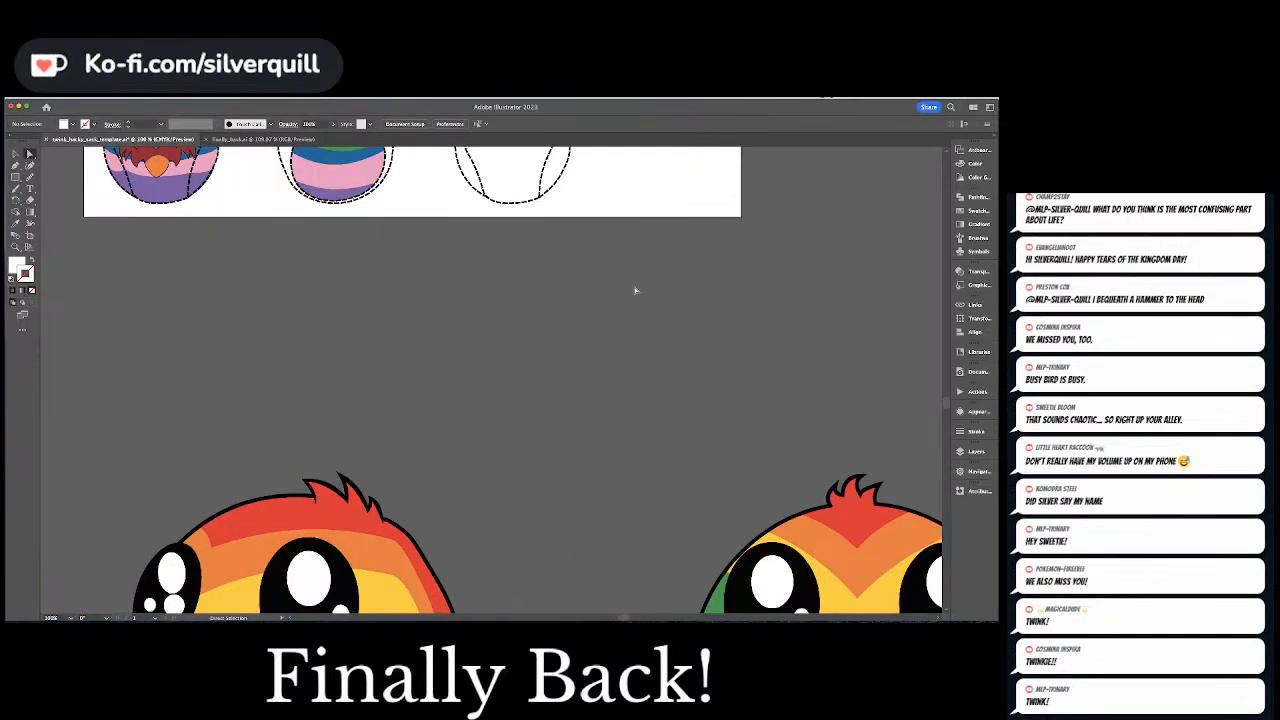
drag(506, 326, 547, 532)
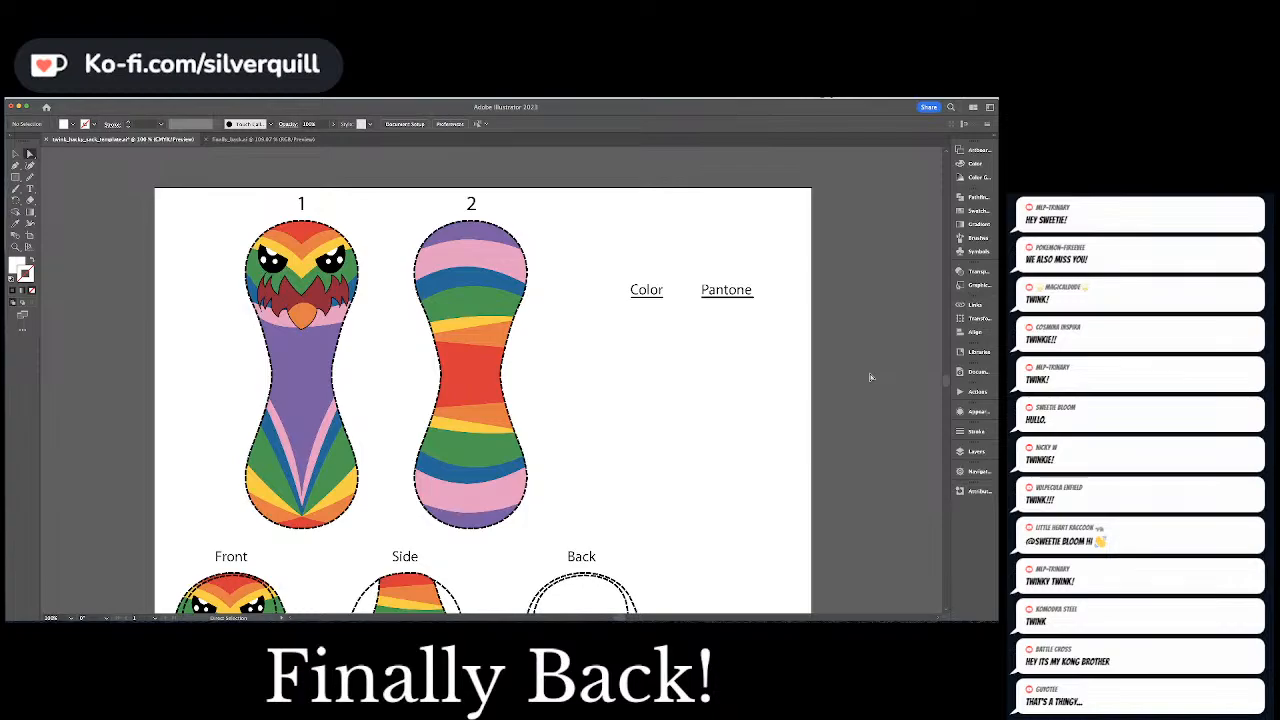
Examine the rainbow-outlined feet of the rightmost bird character up close
scroll(603, 396, down, 2)
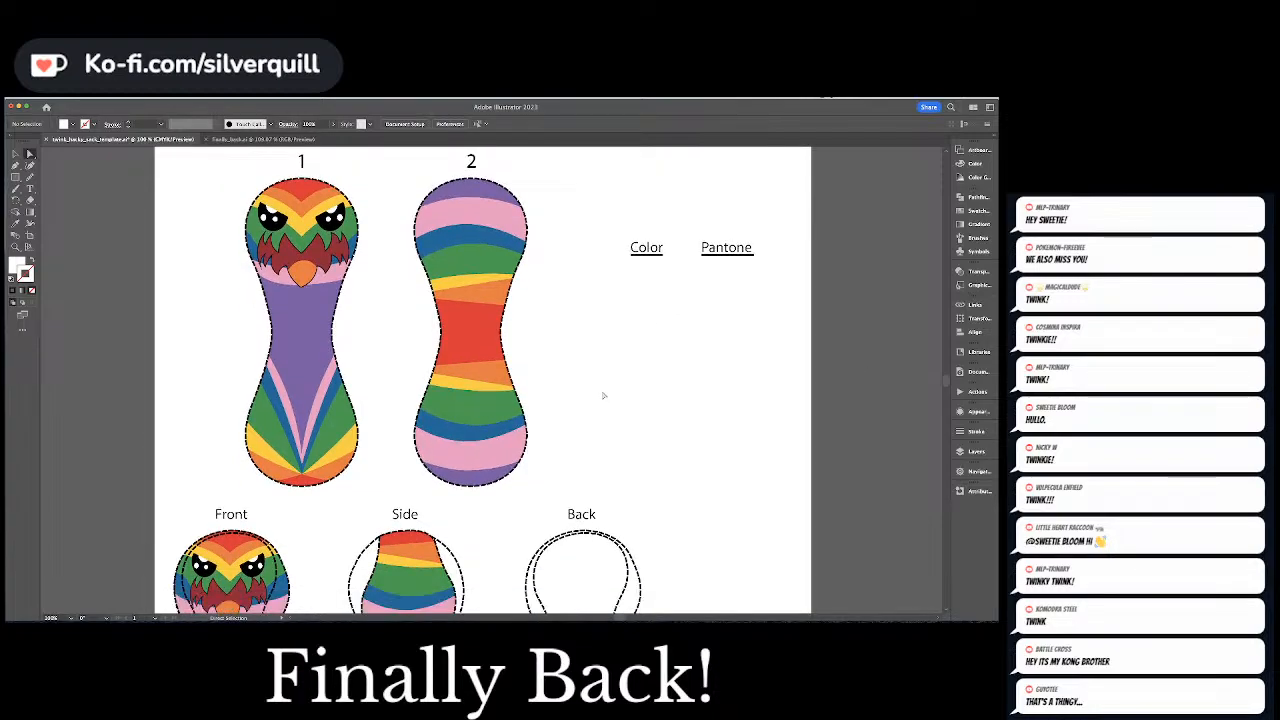
scroll(603, 393, down, 15)
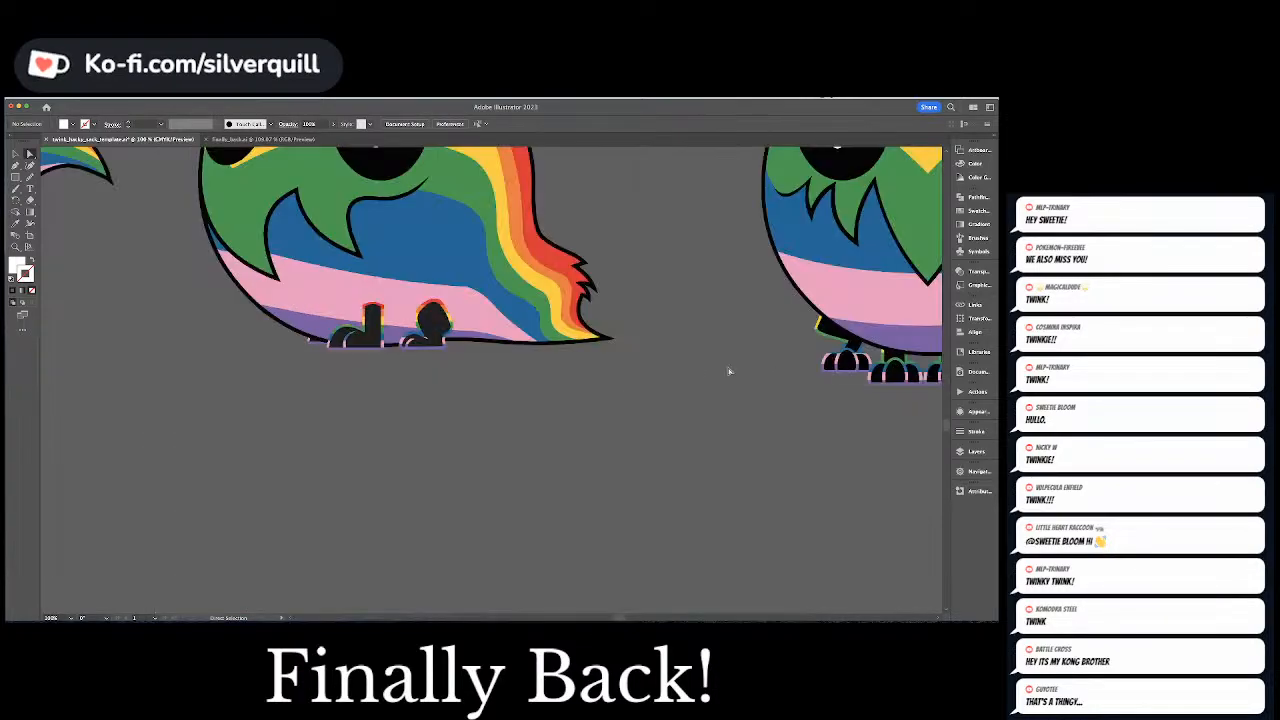
drag(729, 371, 89, 437)
drag(506, 400, 277, 394)
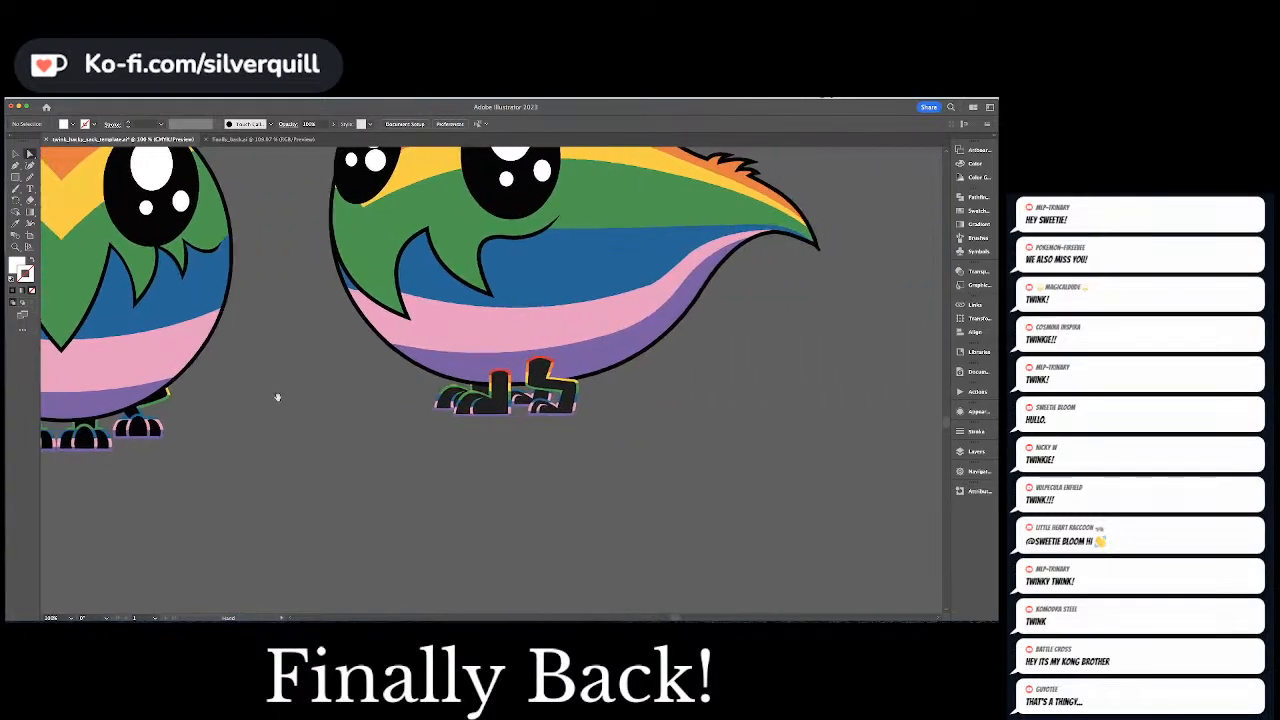
drag(406, 366, 336, 362)
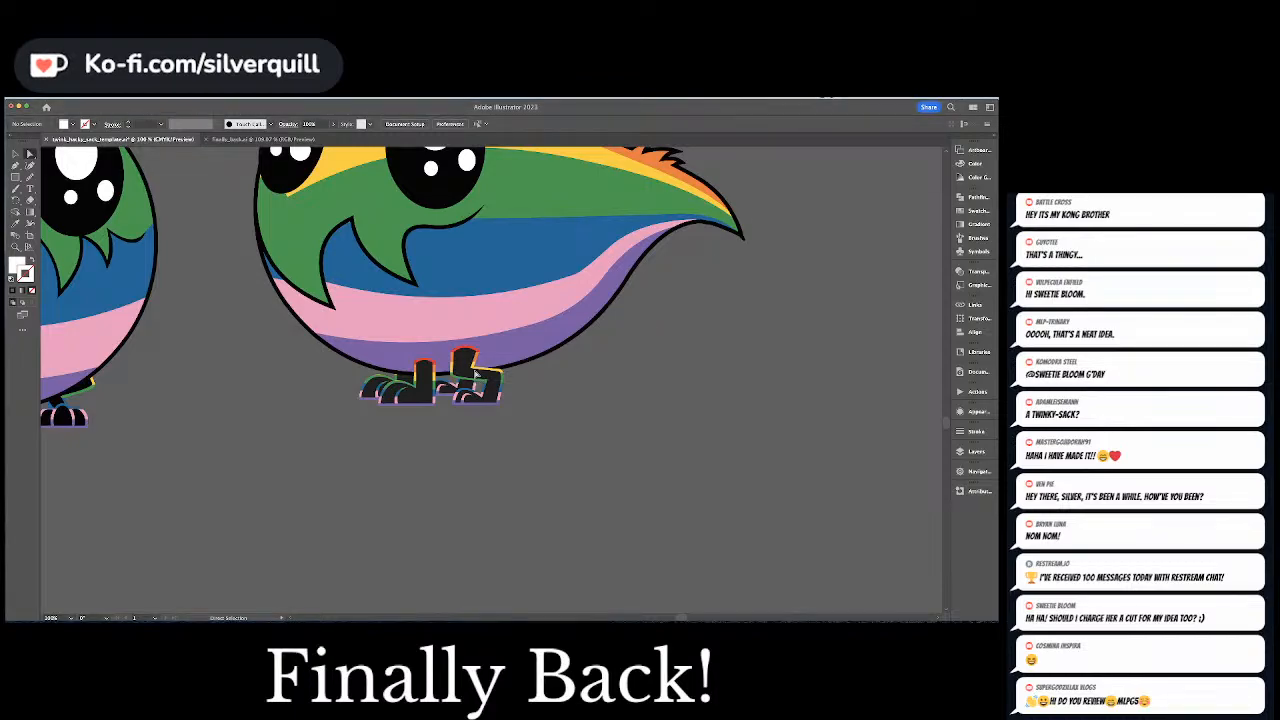
scroll(476, 373, up, 5)
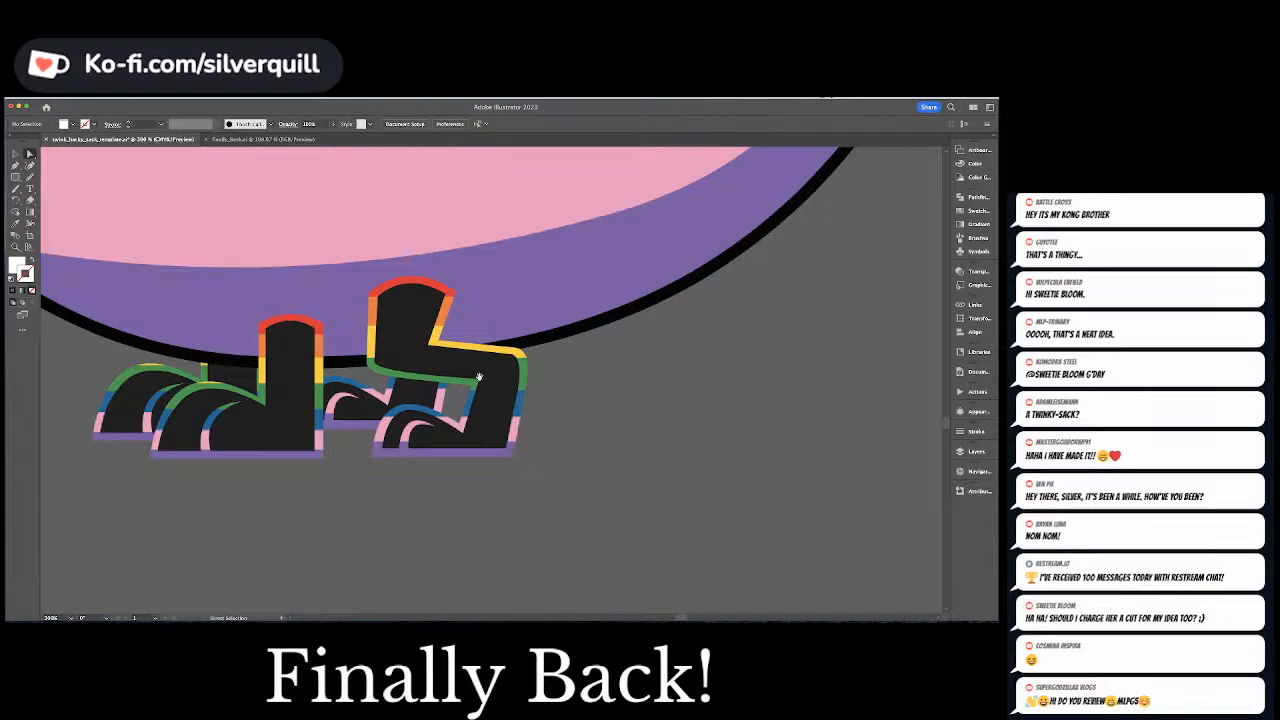
scroll(479, 377, left, 5)
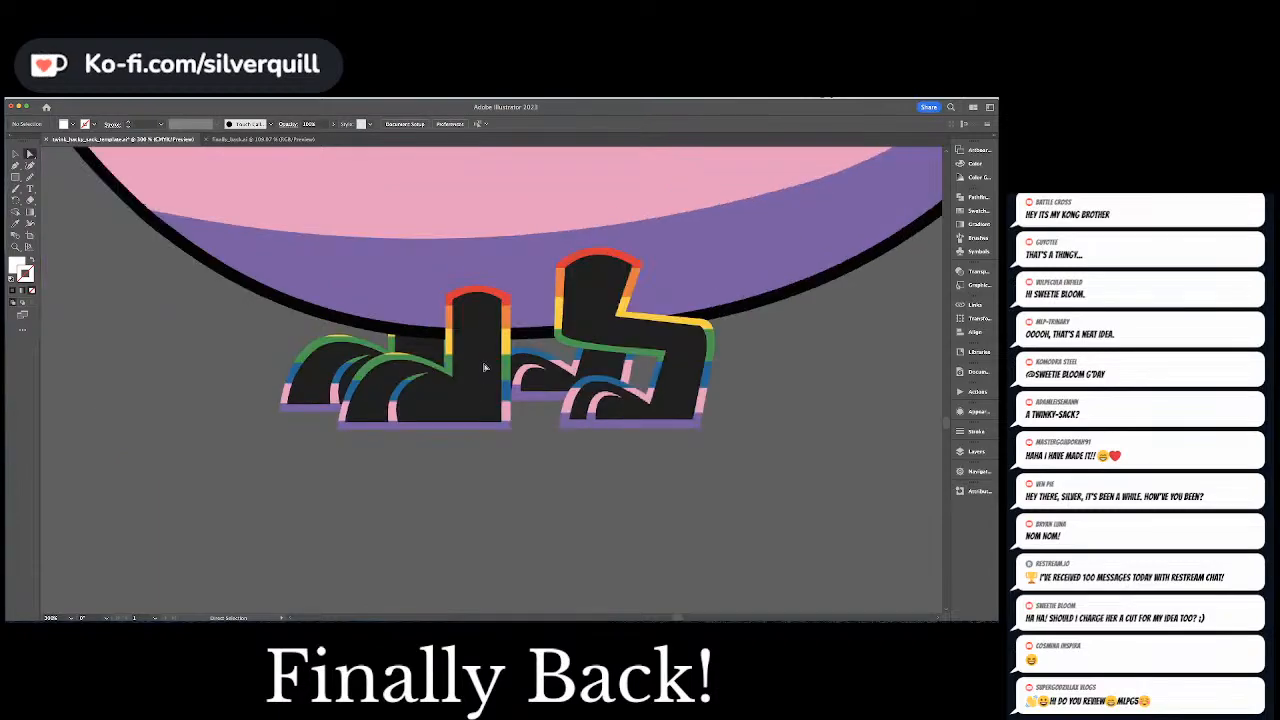
Set the stroke to none and the fill to a rich black of C 60%, M 60%, Y 40%, K 100%
key(d)
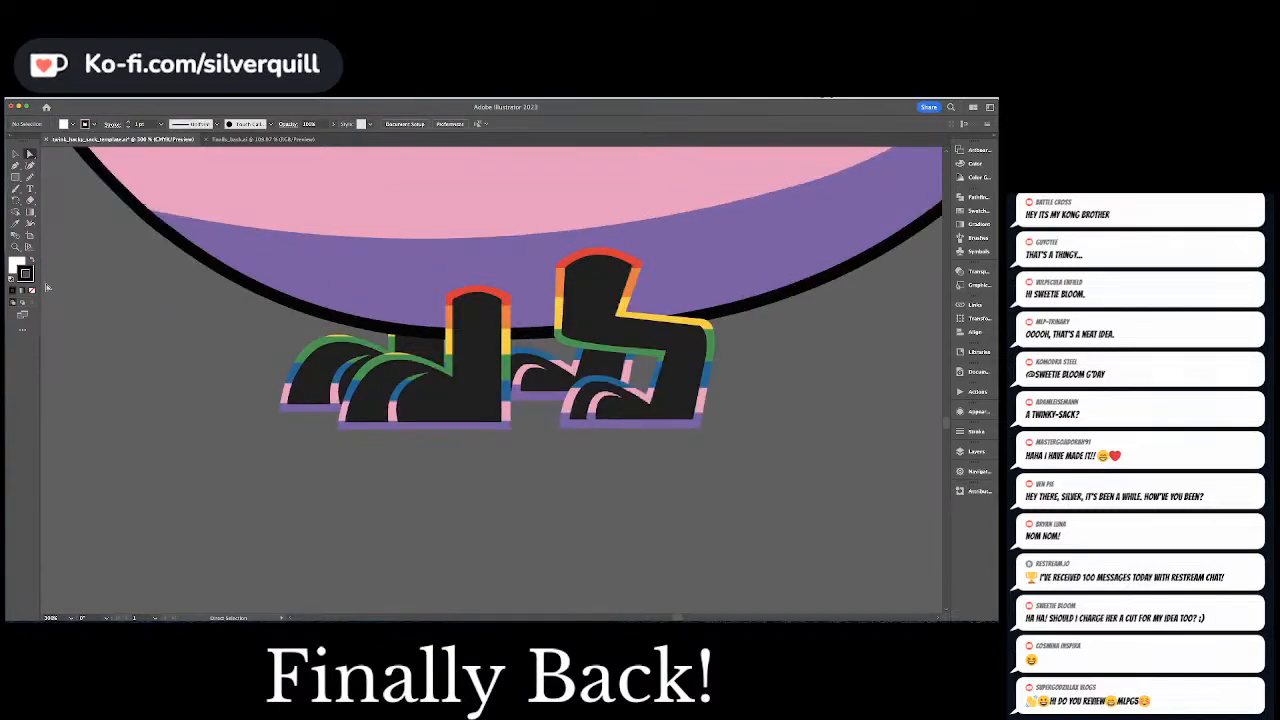
key(shift+x)
key(slash)
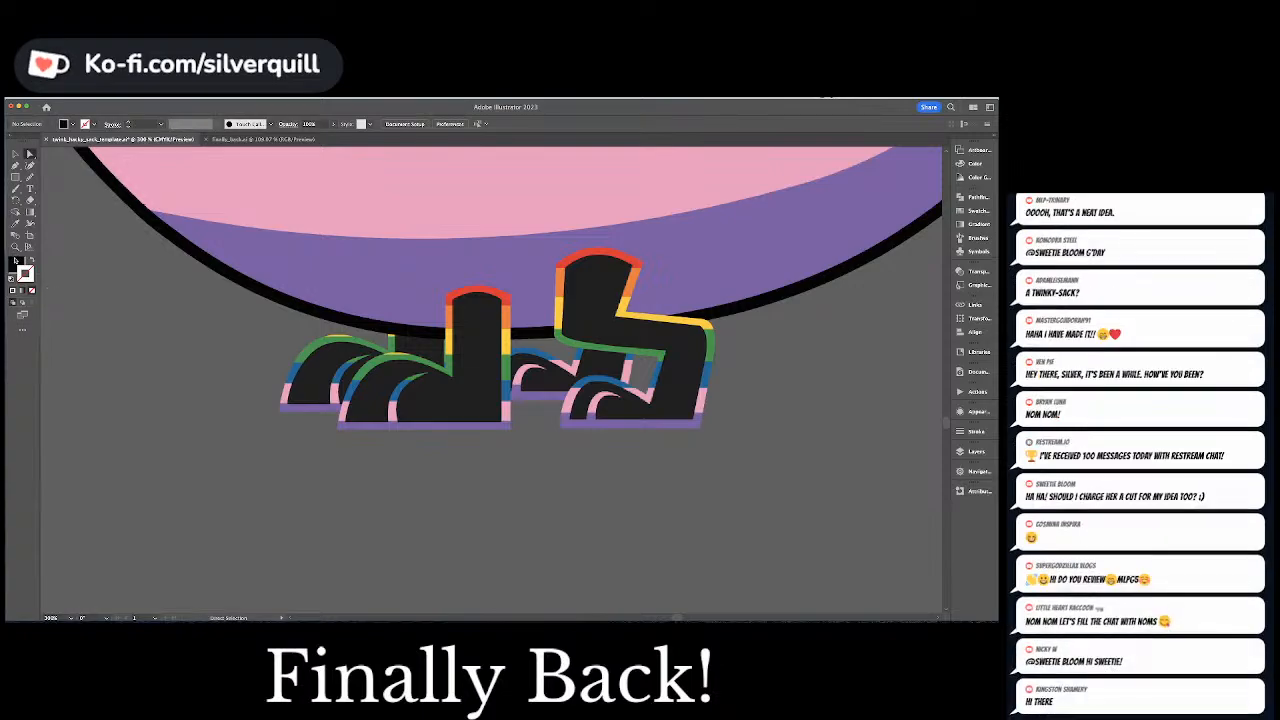
double_click(15, 264)
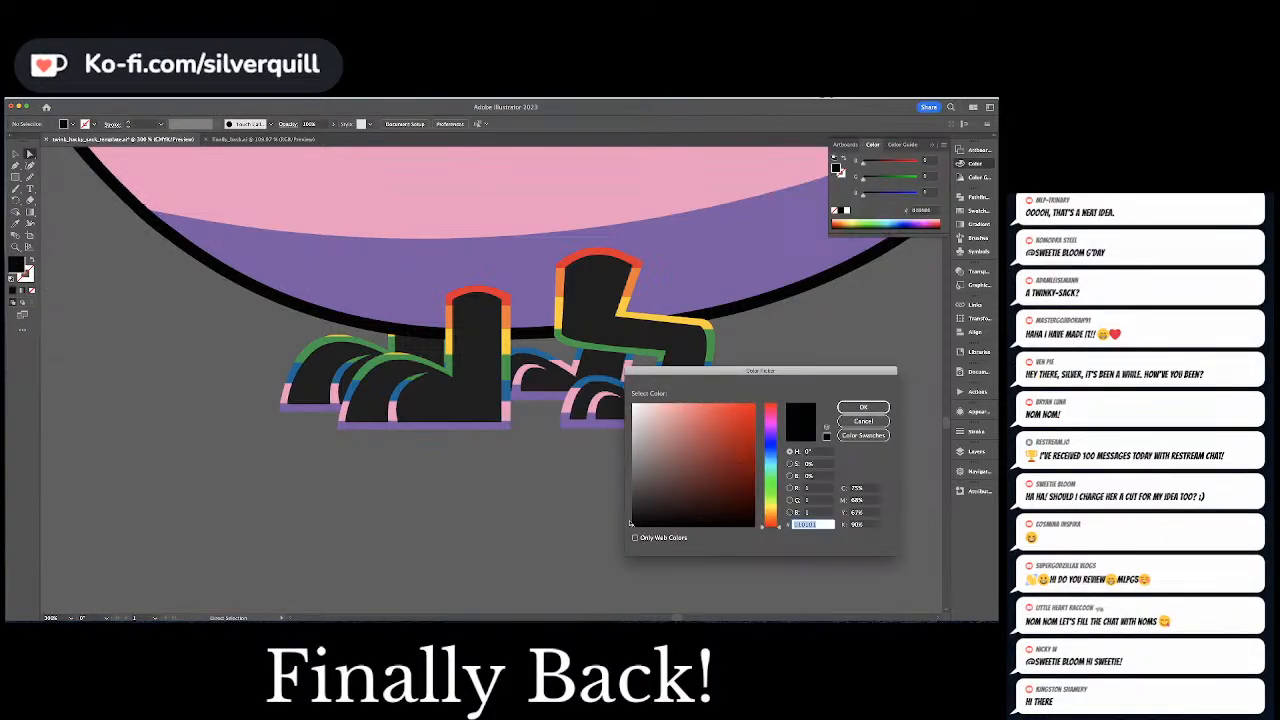
drag(704, 376, 420, 229)
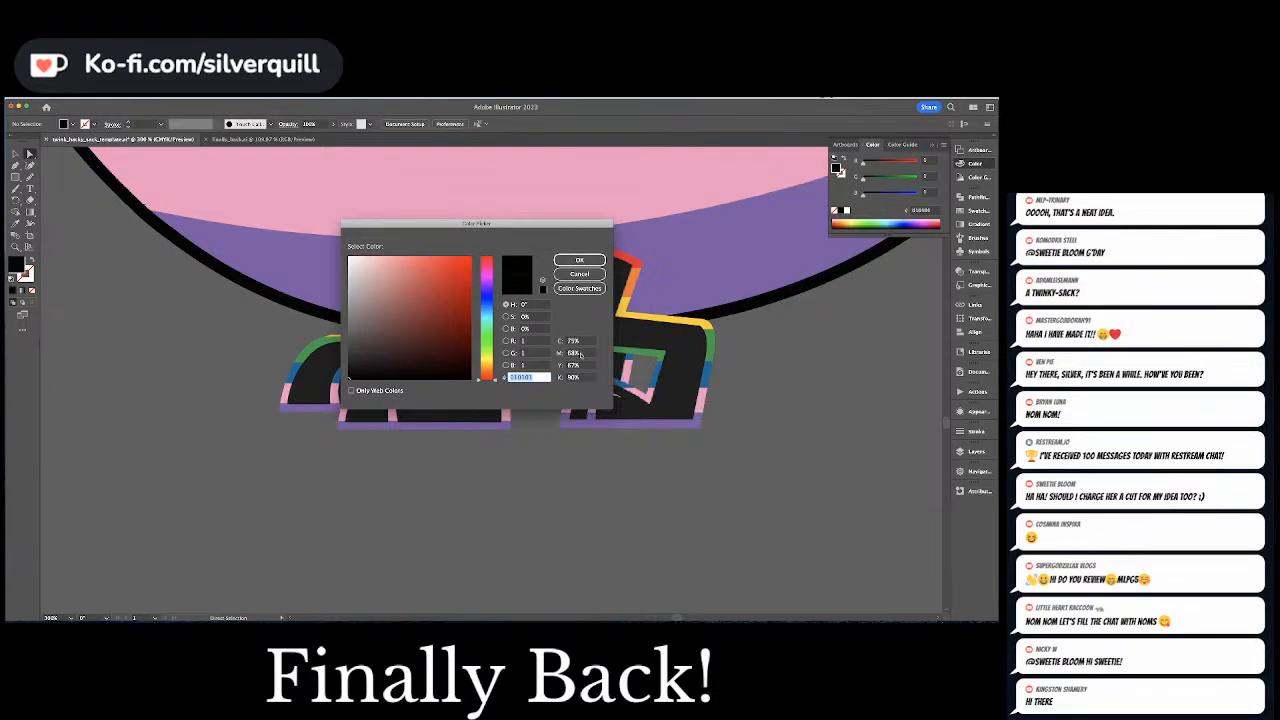
click(590, 342)
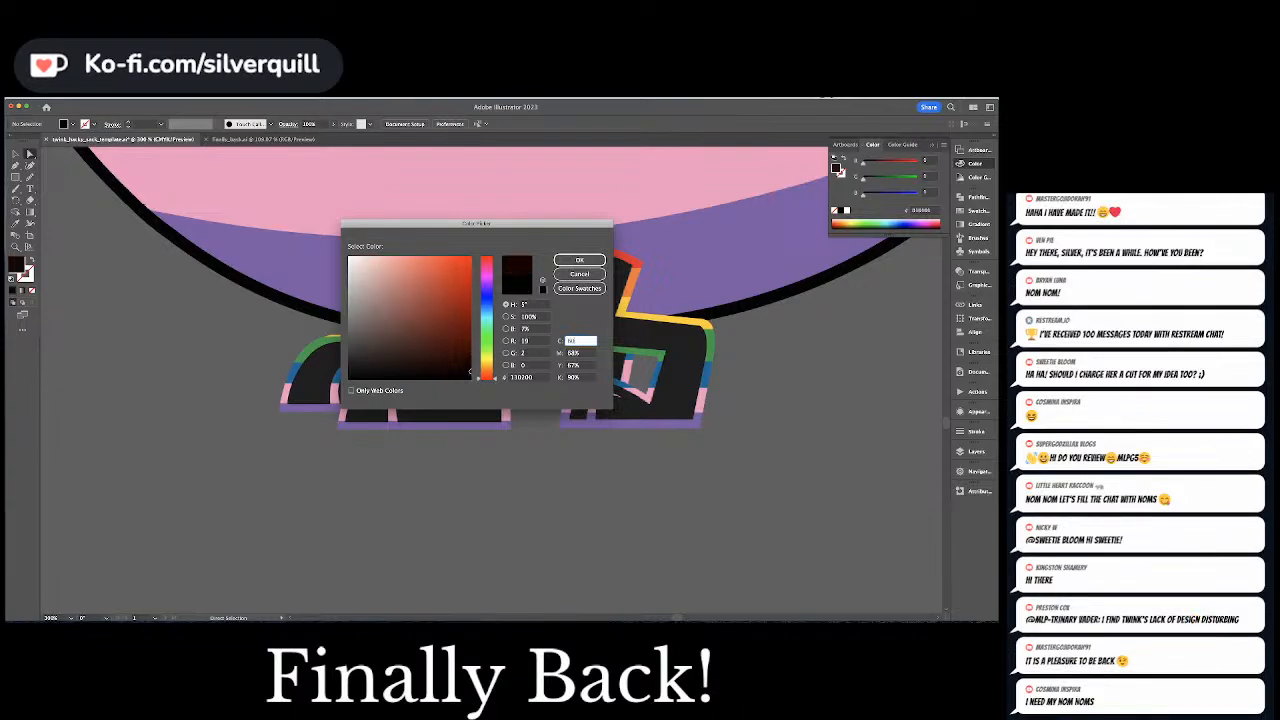
text(60)
key(Tab)
text(80)
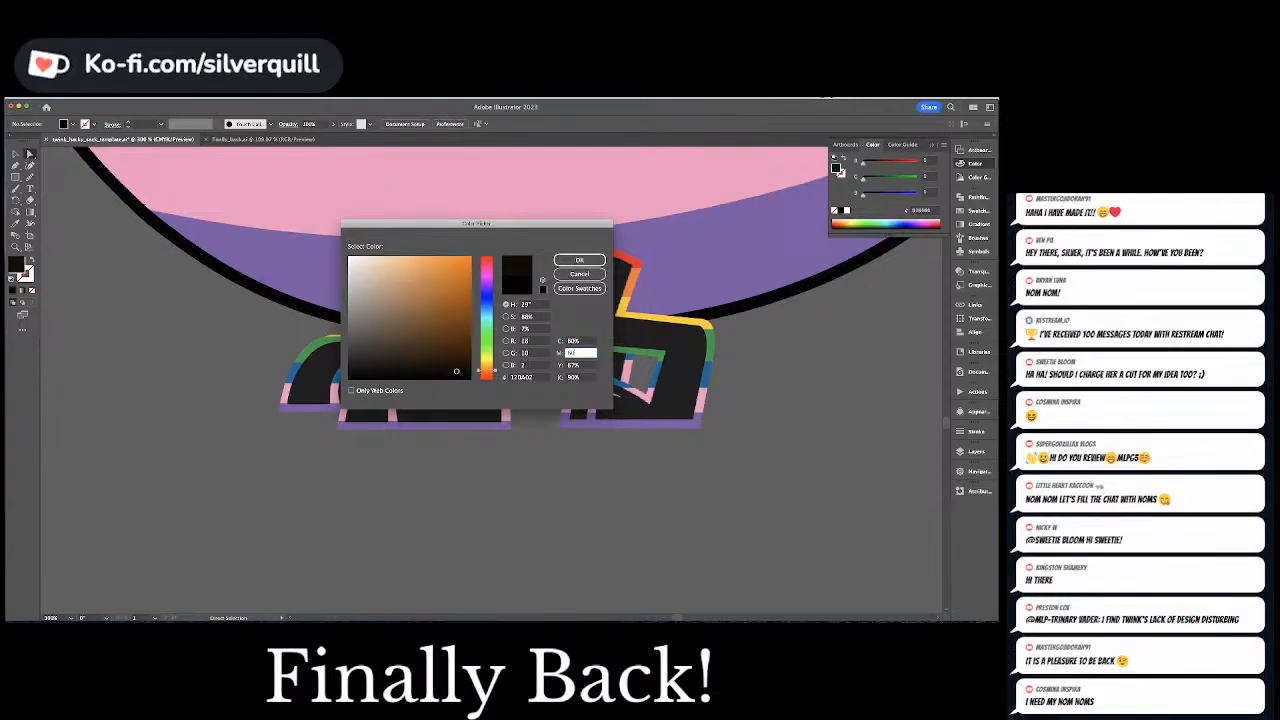
key(Tab)
text(40)
key(Tab)
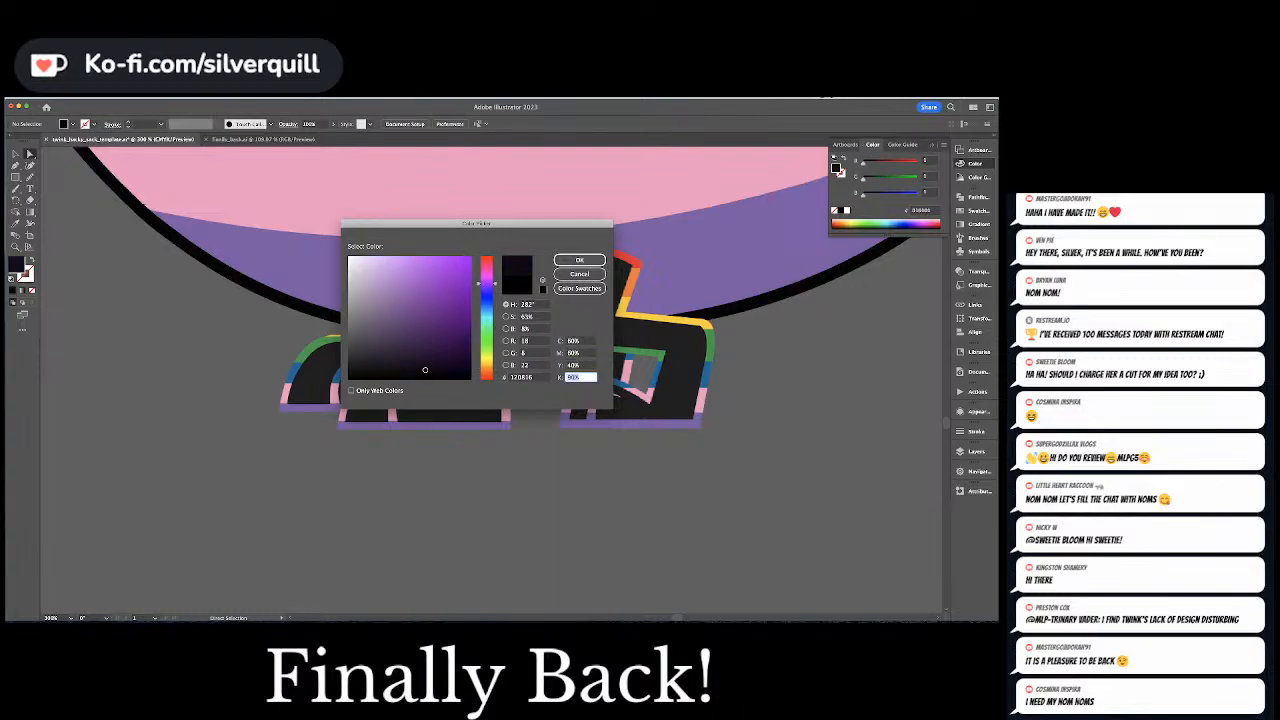
text(100)
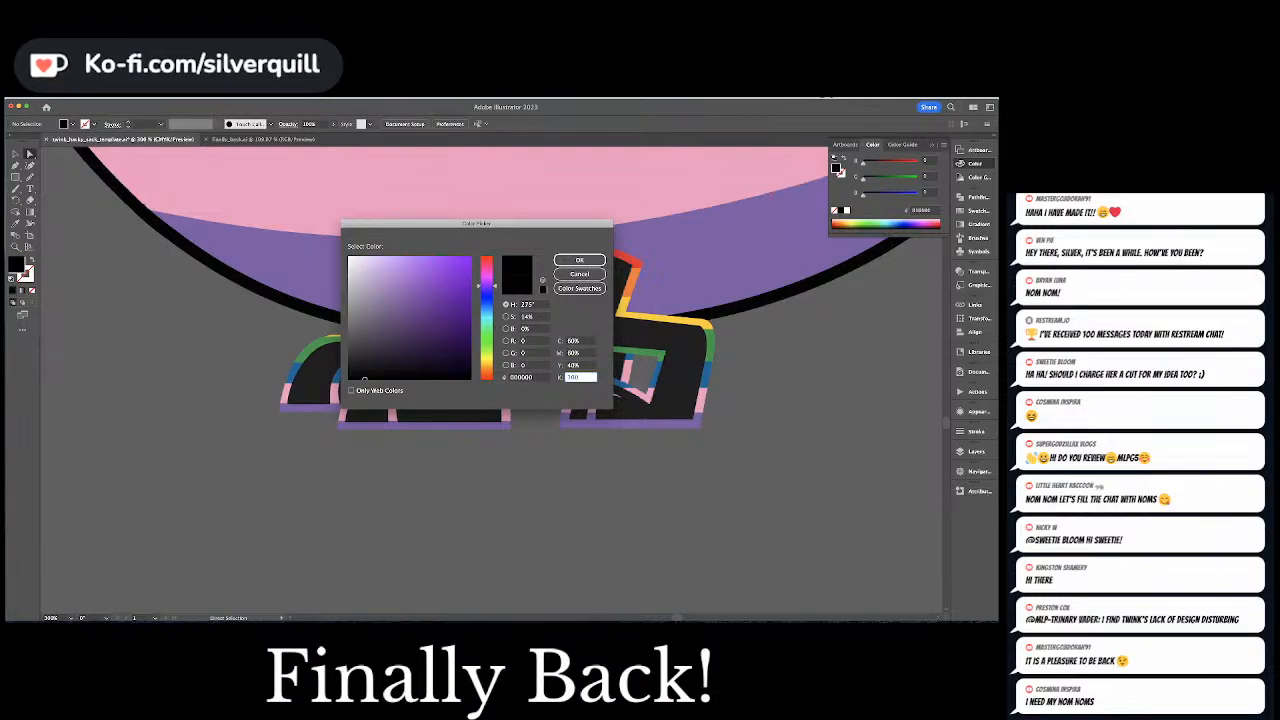
key(Return)
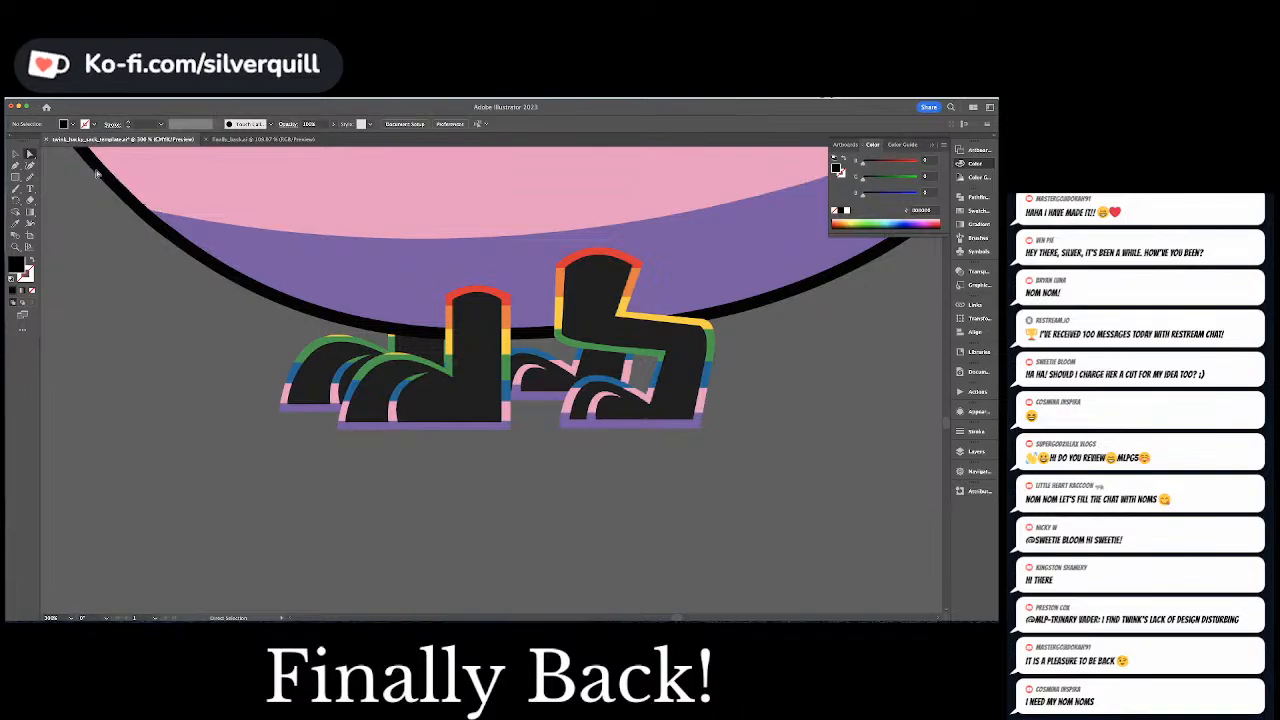
Trace the rightmost bird's near front foot and leg on Layer 3 with the Pen tool as a closed black shape
key(p)
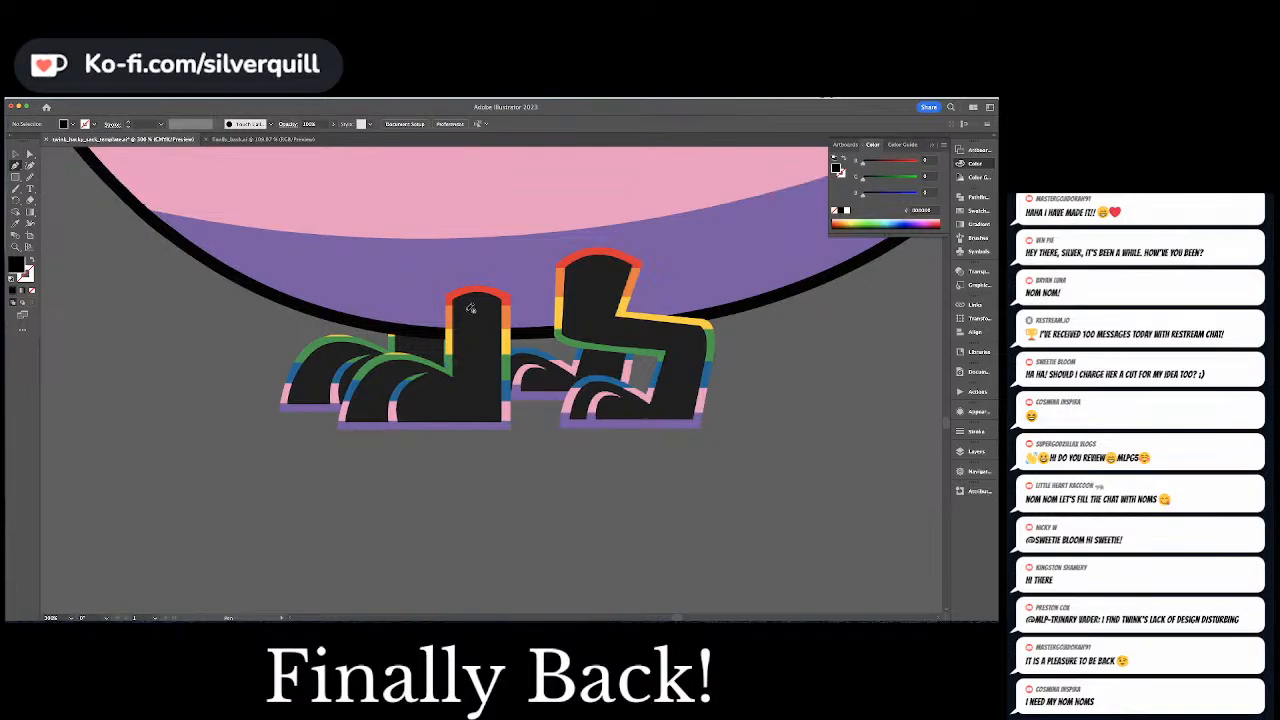
click(974, 452)
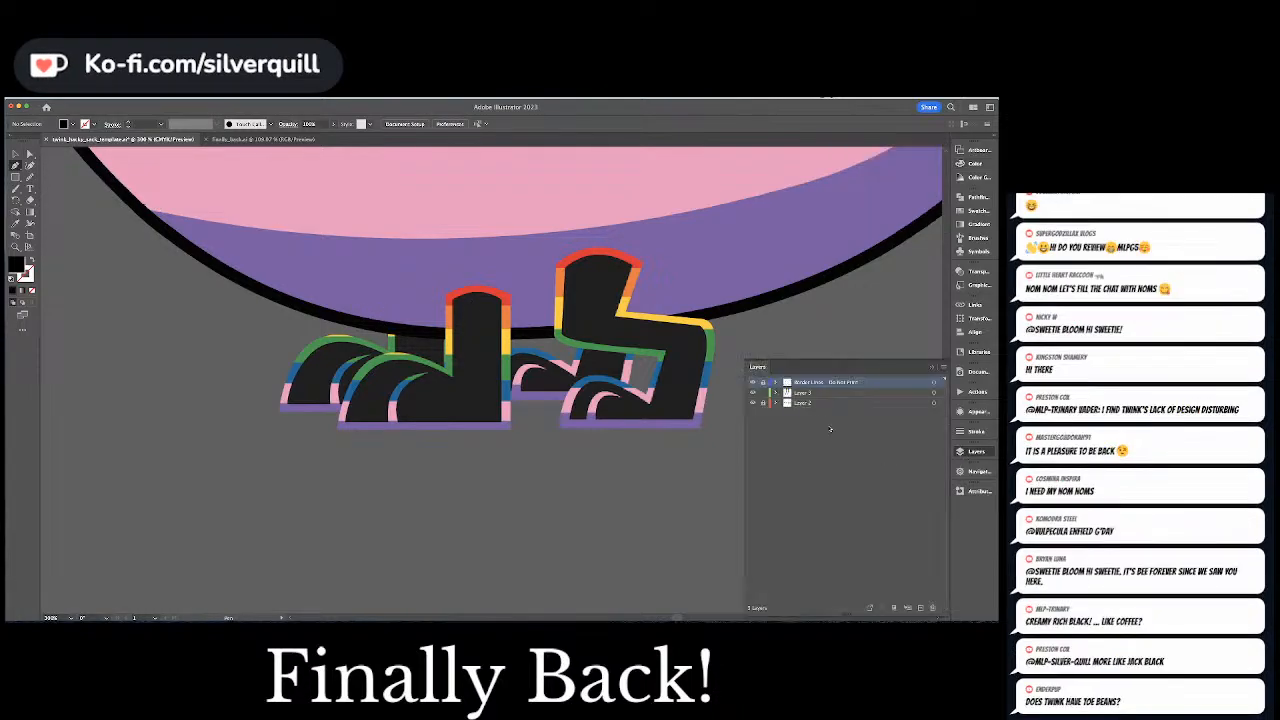
click(801, 393)
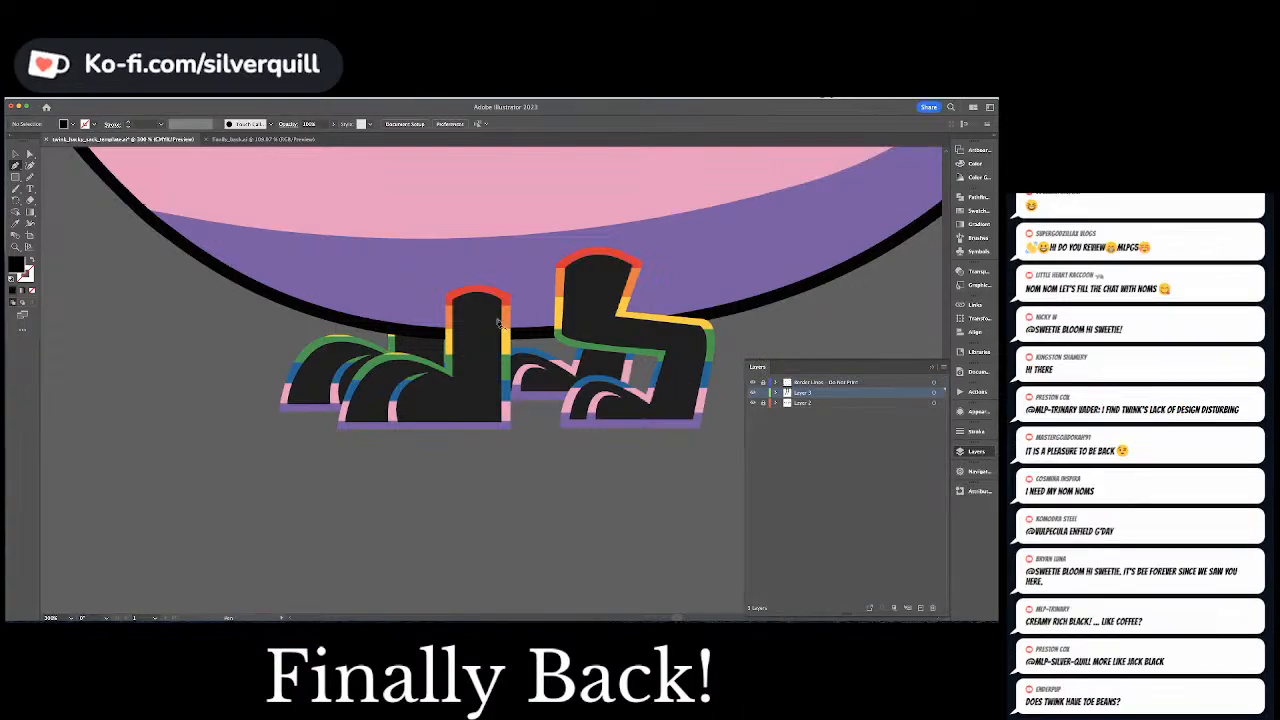
click(452, 302)
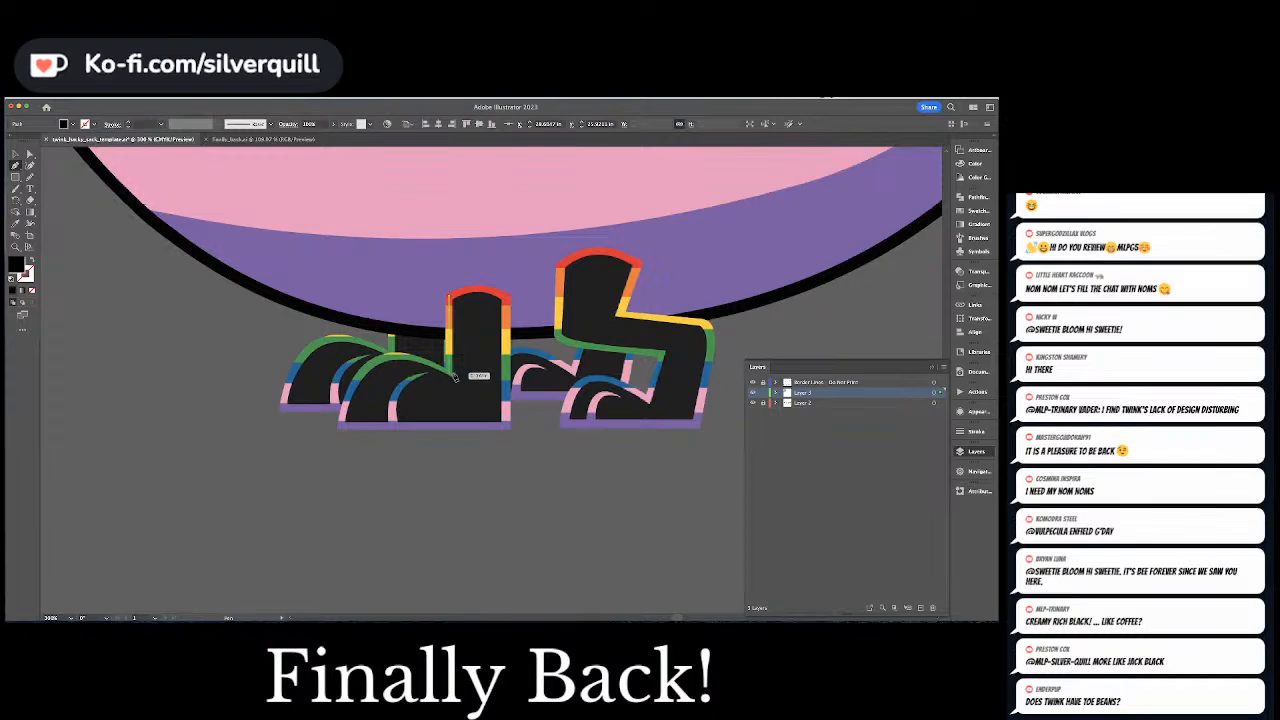
click(455, 378)
drag(393, 357, 358, 355)
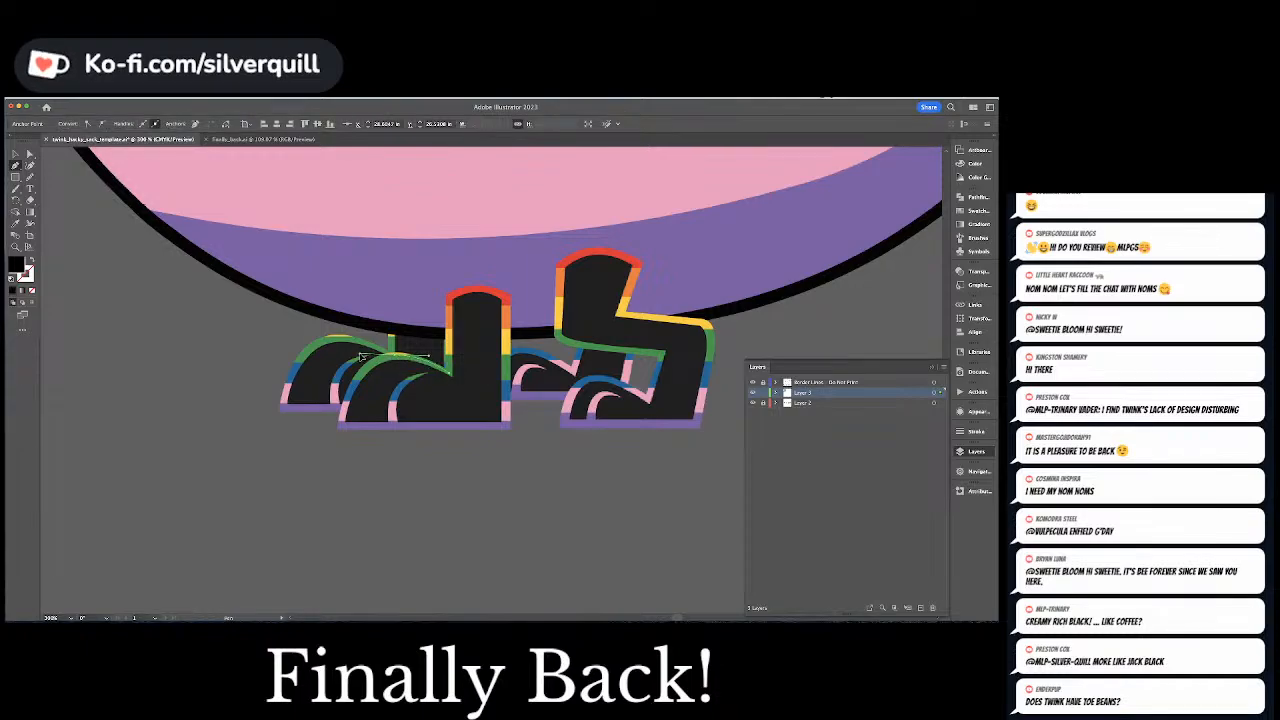
click(343, 428)
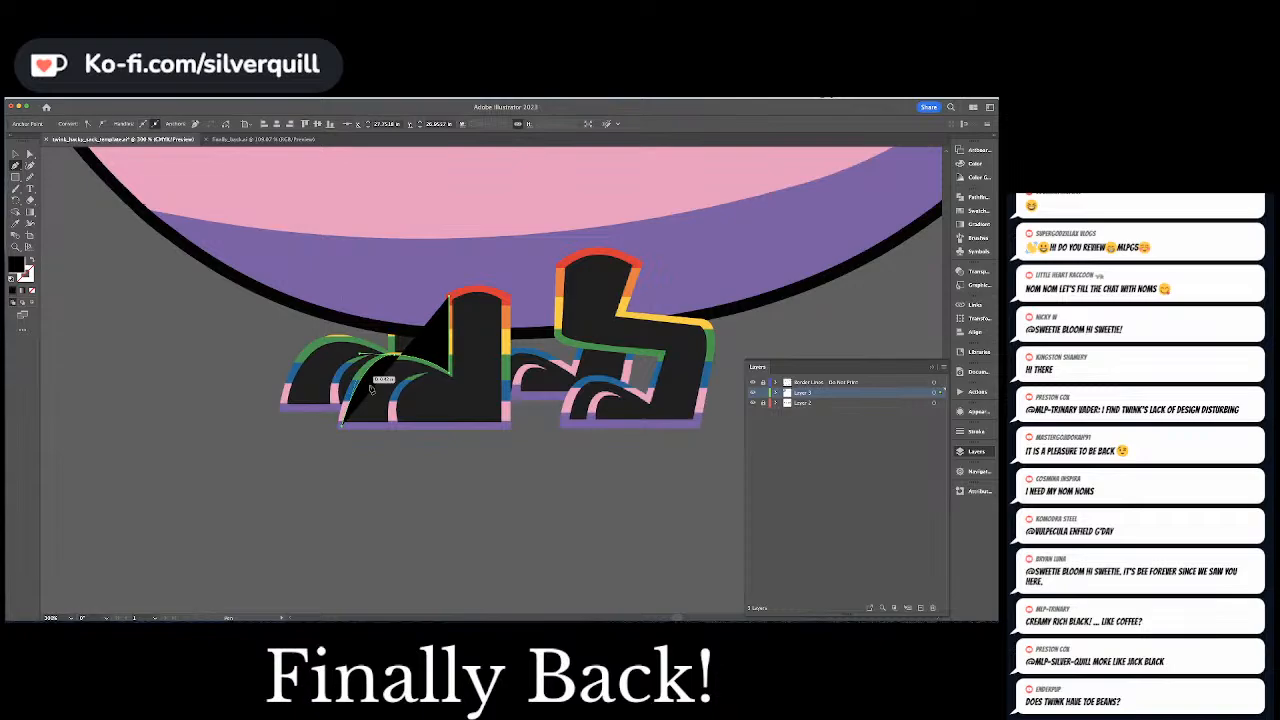
click(507, 428)
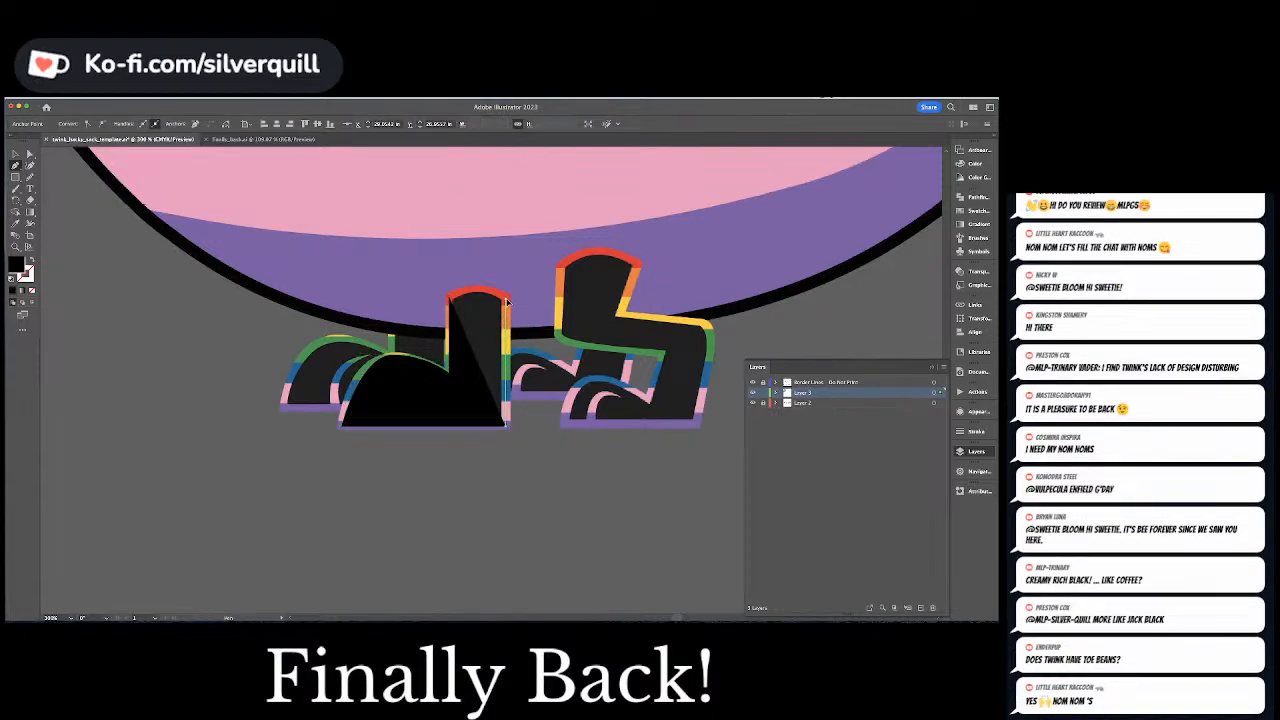
click(507, 300)
drag(478, 288, 455, 288)
click(448, 299)
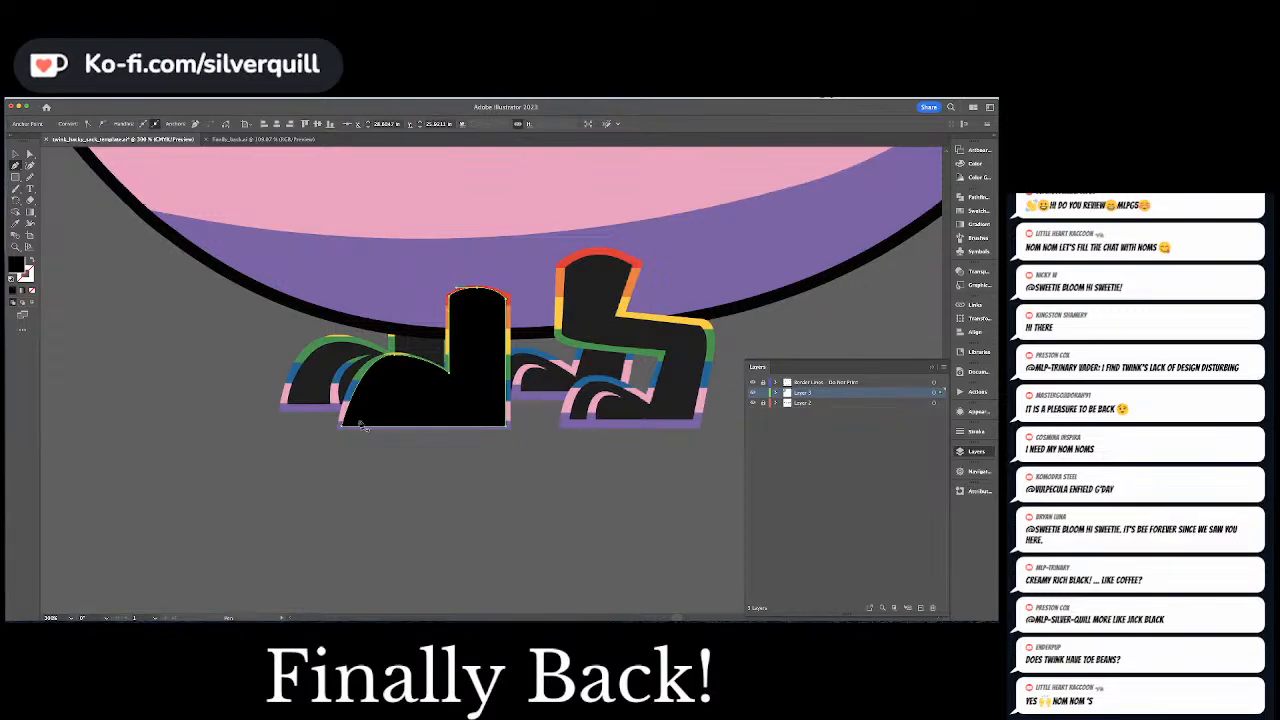
Lengthen the curve handle on the toe side of the foot shape's upper anchor point to match the original outline
key(a)
click(394, 355)
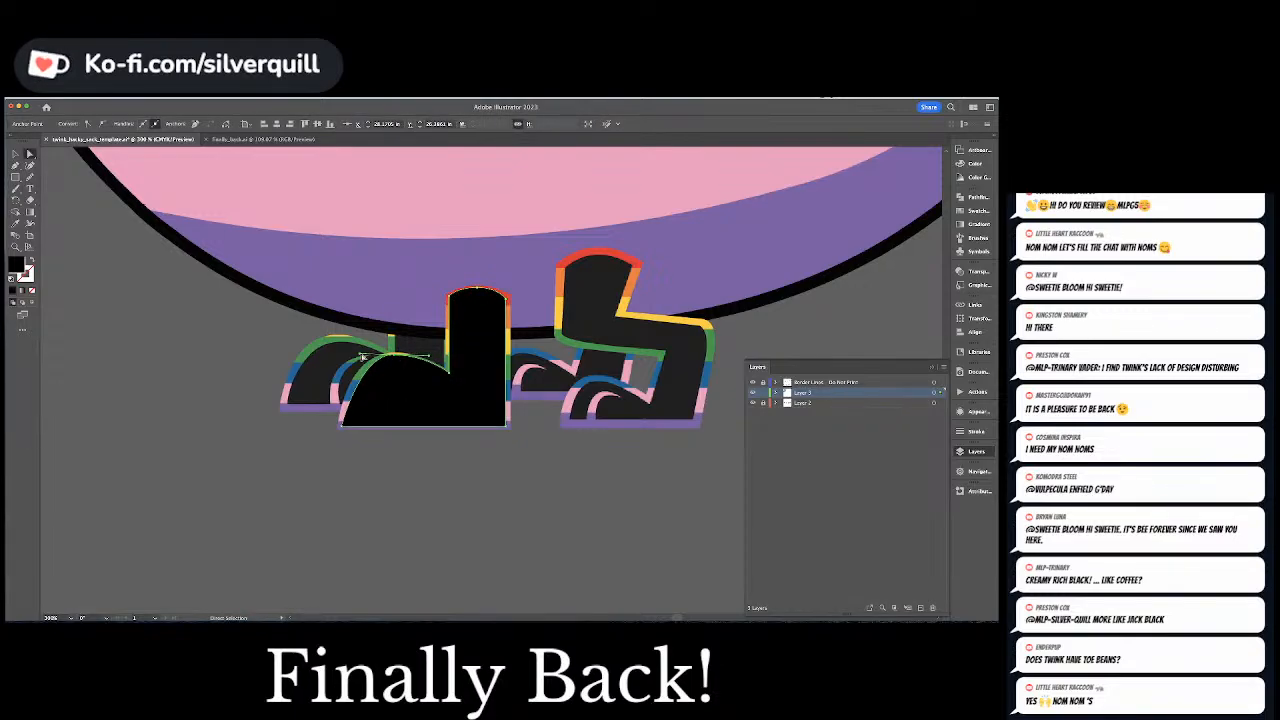
drag(361, 355, 352, 355)
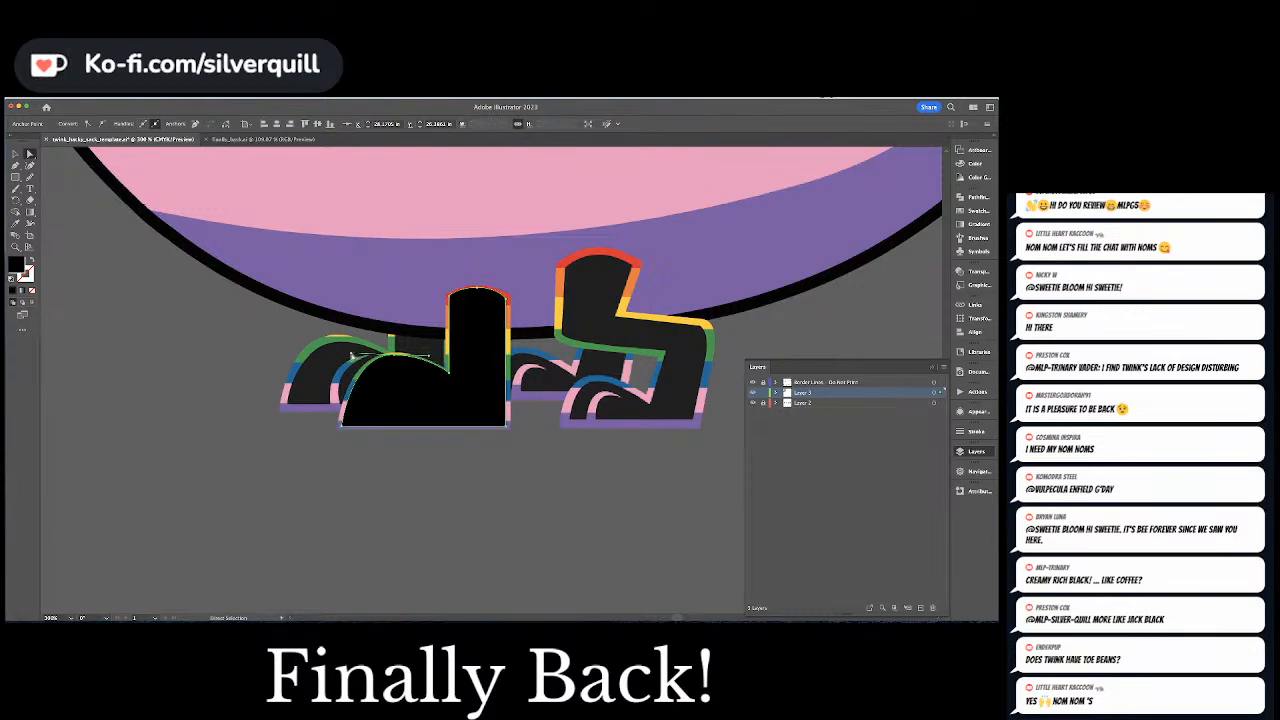
Move the finished black foot shape into the empty space below the original foot and deselect it
click(450, 374)
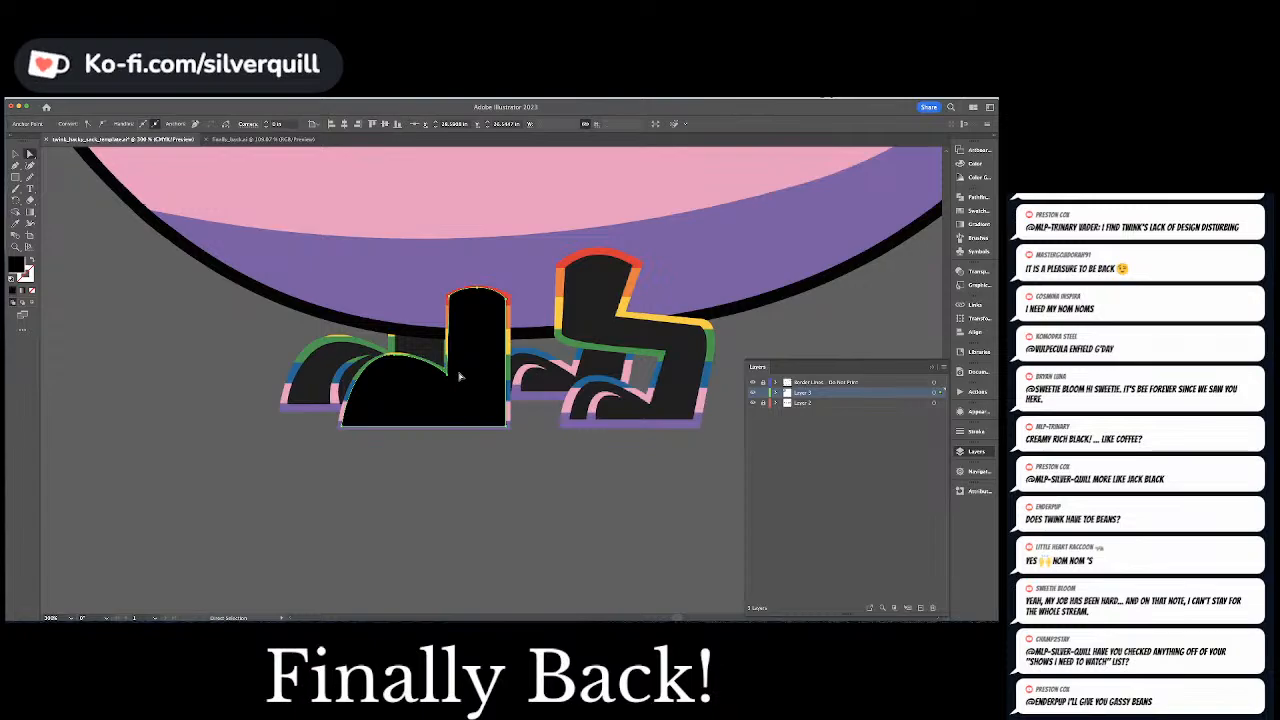
drag(508, 343, 480, 496)
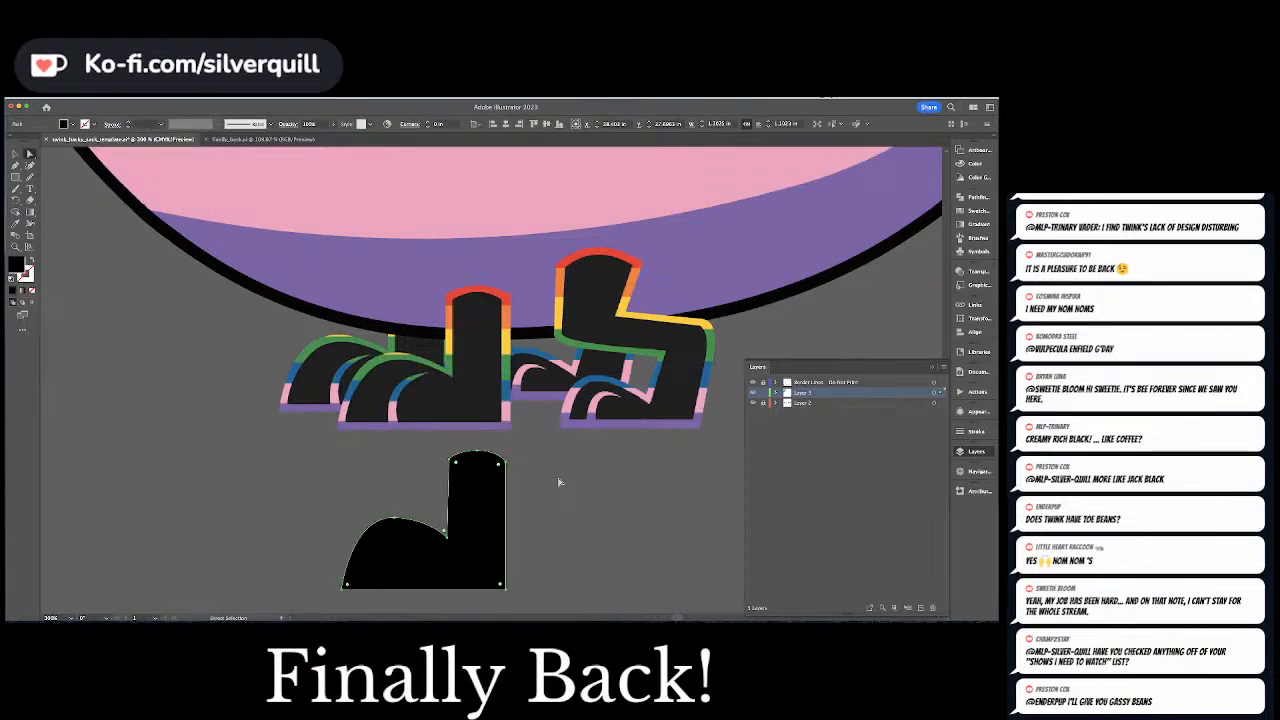
click(559, 482)
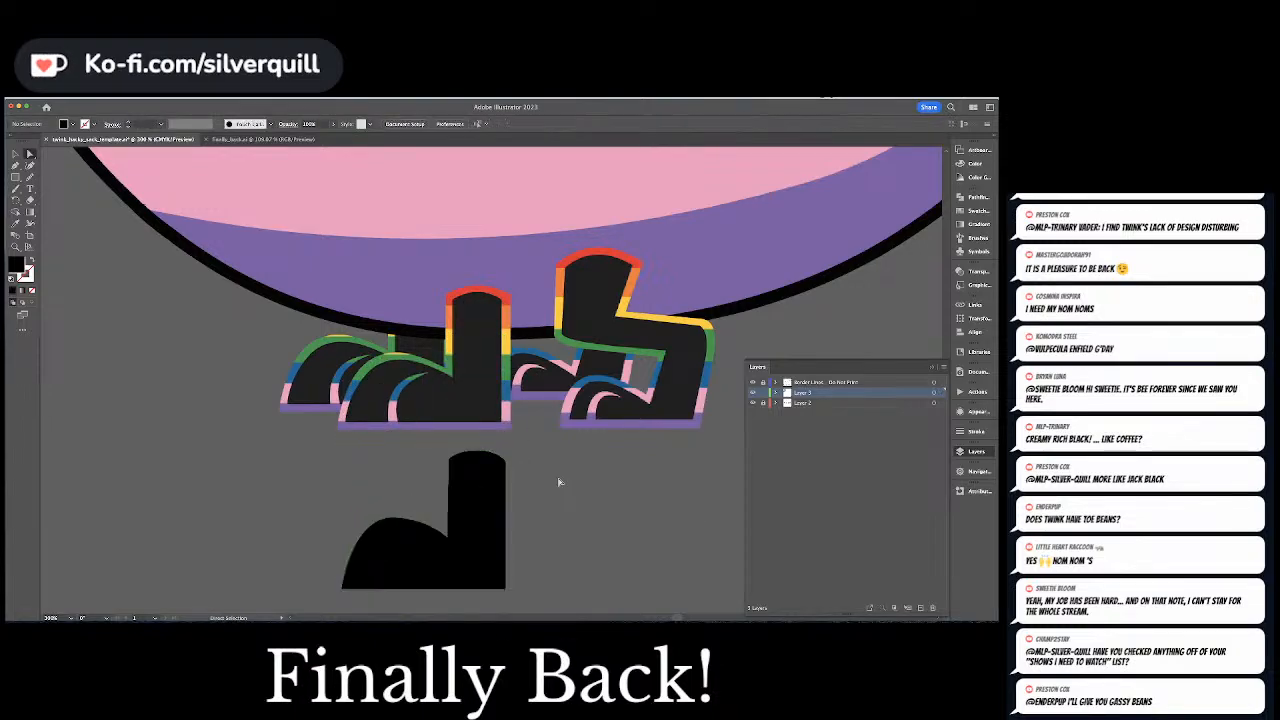
Place a copy of the black foot over the original, swap its fill to an outline, and thicken the stroke to cover the rainbow border
click(493, 490)
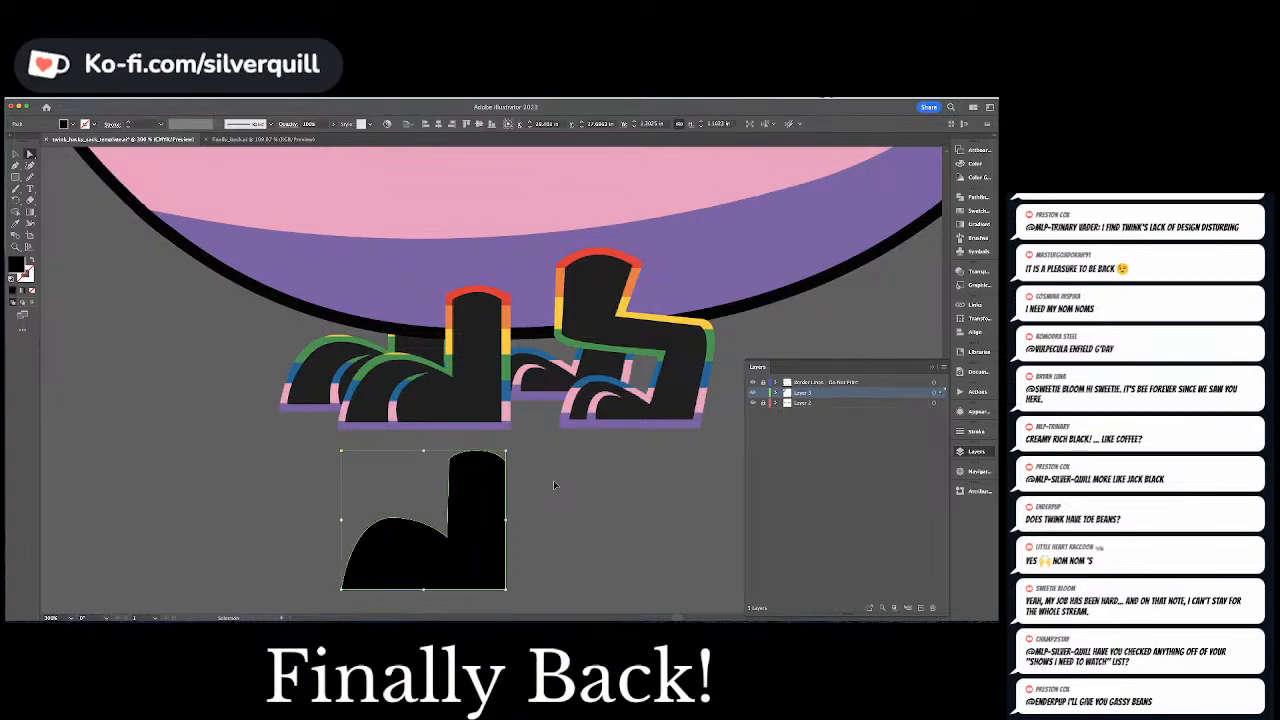
drag(497, 501, 466, 342)
key(/)
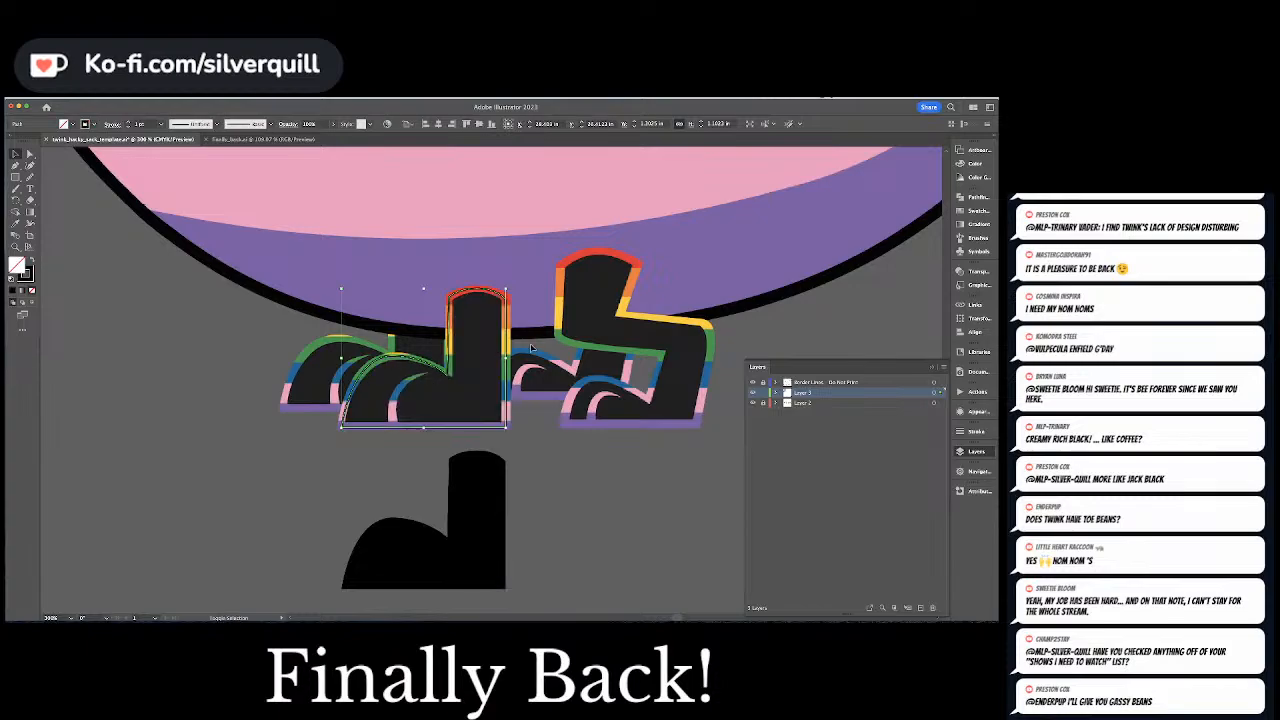
click(974, 431)
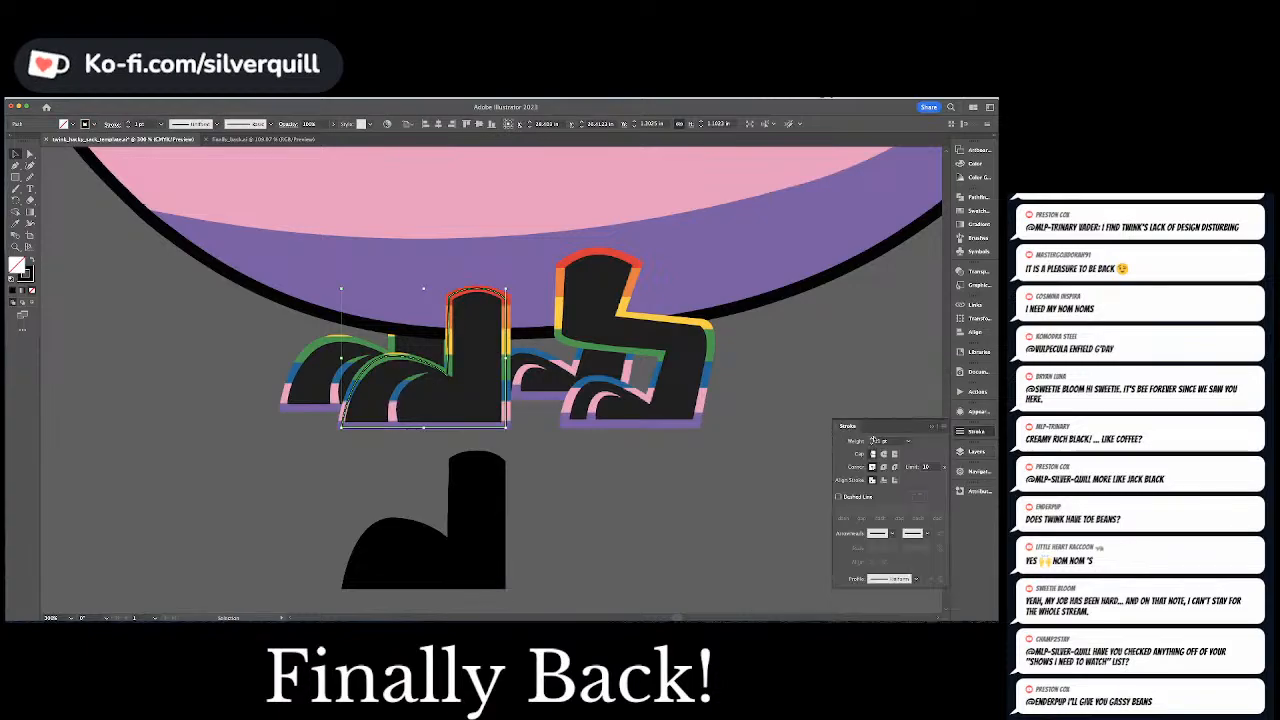
click(871, 438)
click(871, 438)
click(871, 438)
click(871, 438)
click(871, 438)
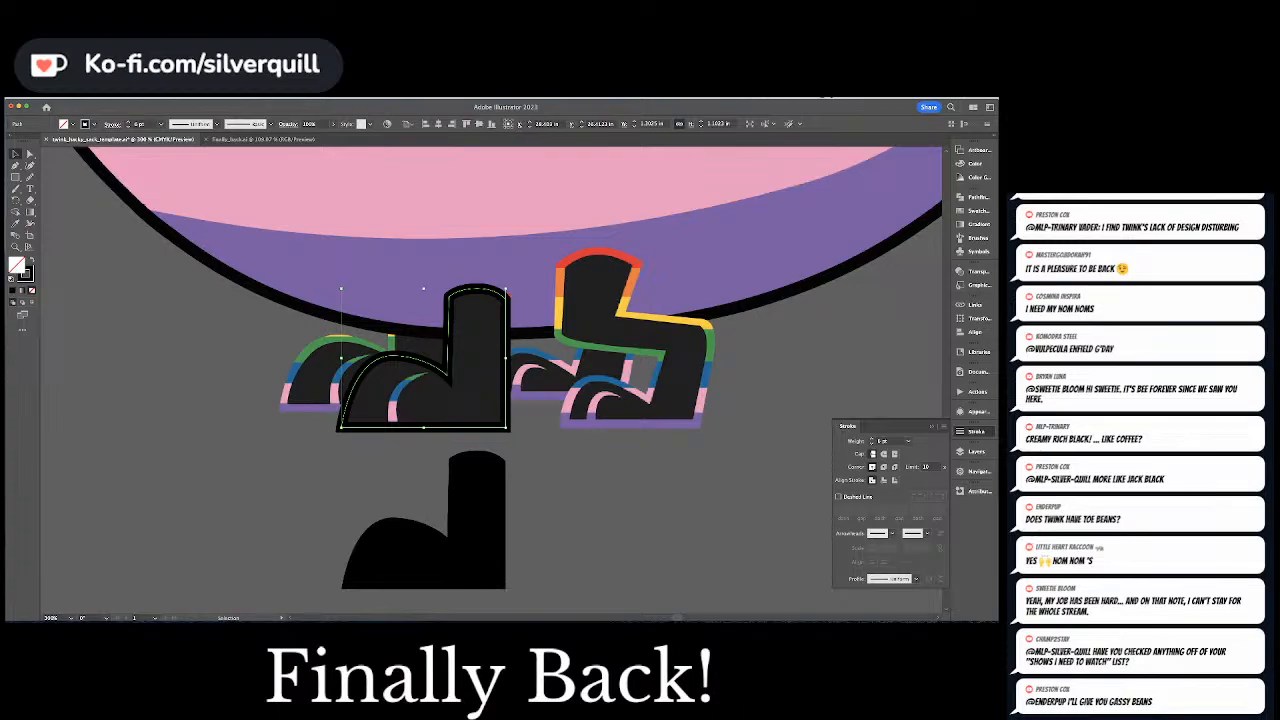
key(super+Tab)
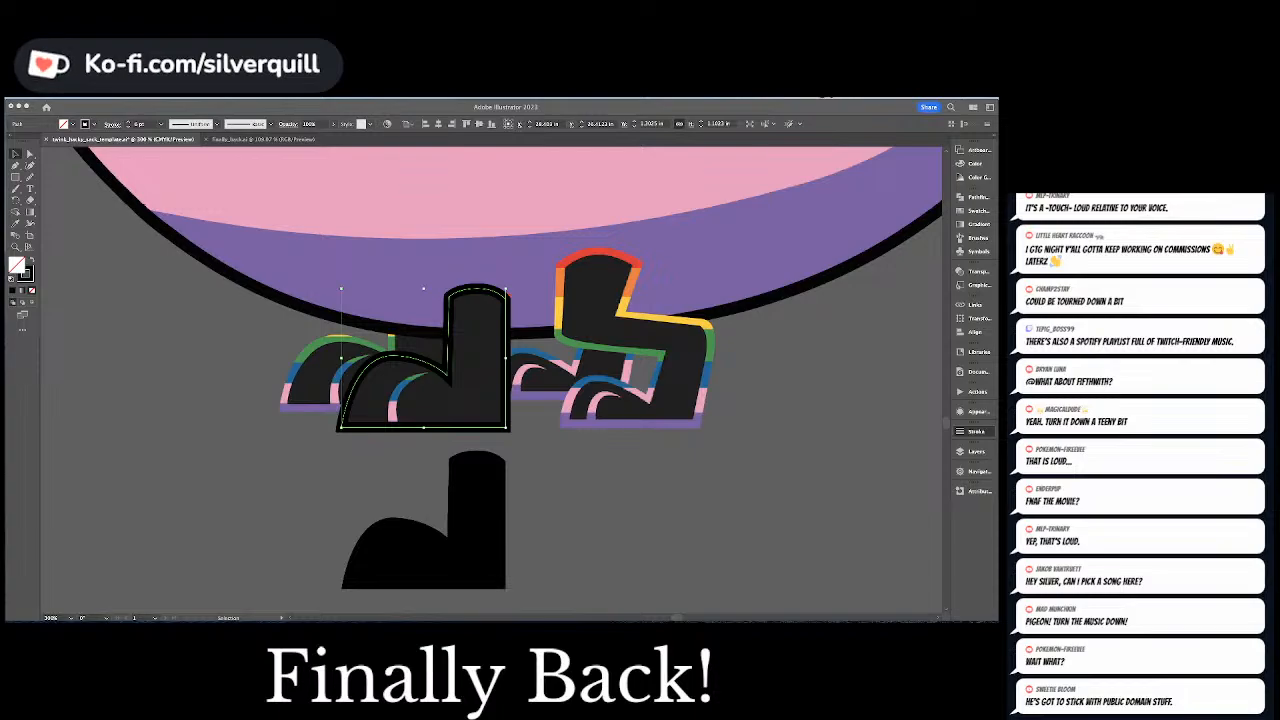
click(586, 308)
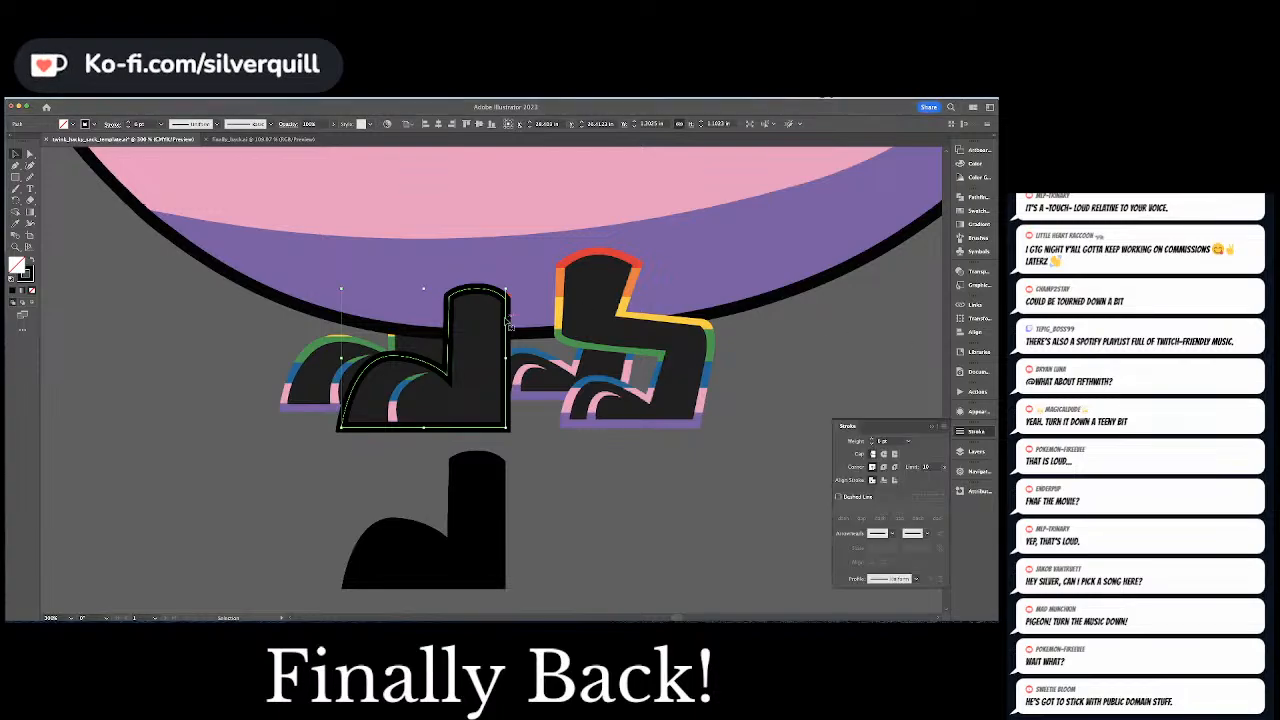
Try to lower the upper anchor points of the foot outline's leg, then undo the changes
key(a)
click(508, 298)
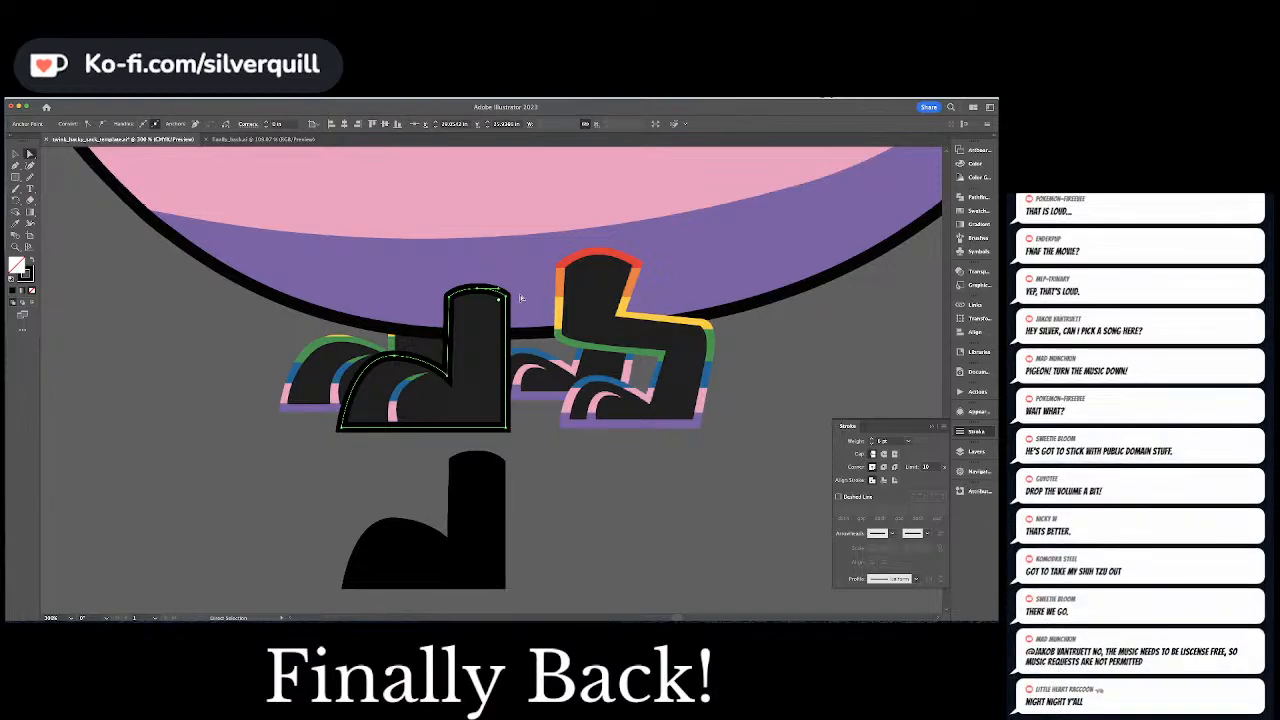
drag(478, 288, 478, 291)
key(Down)
key(Down)
key(Down)
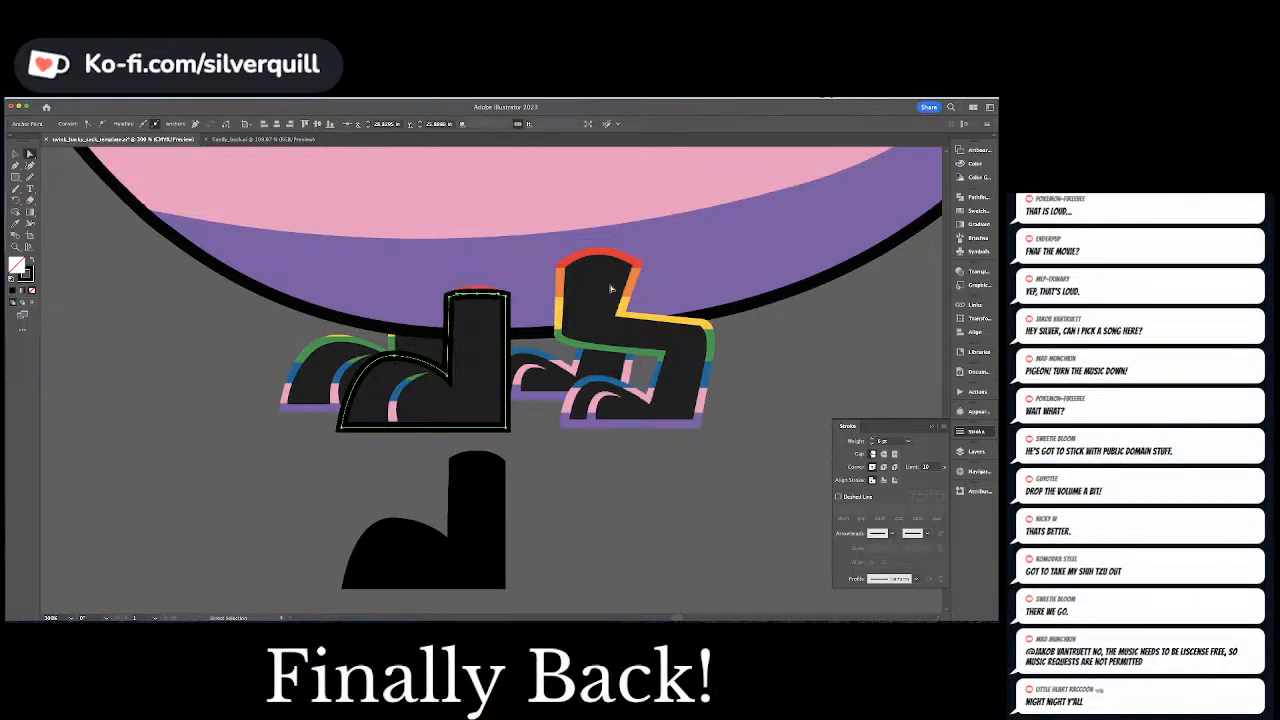
key(super+z)
key(super+z)
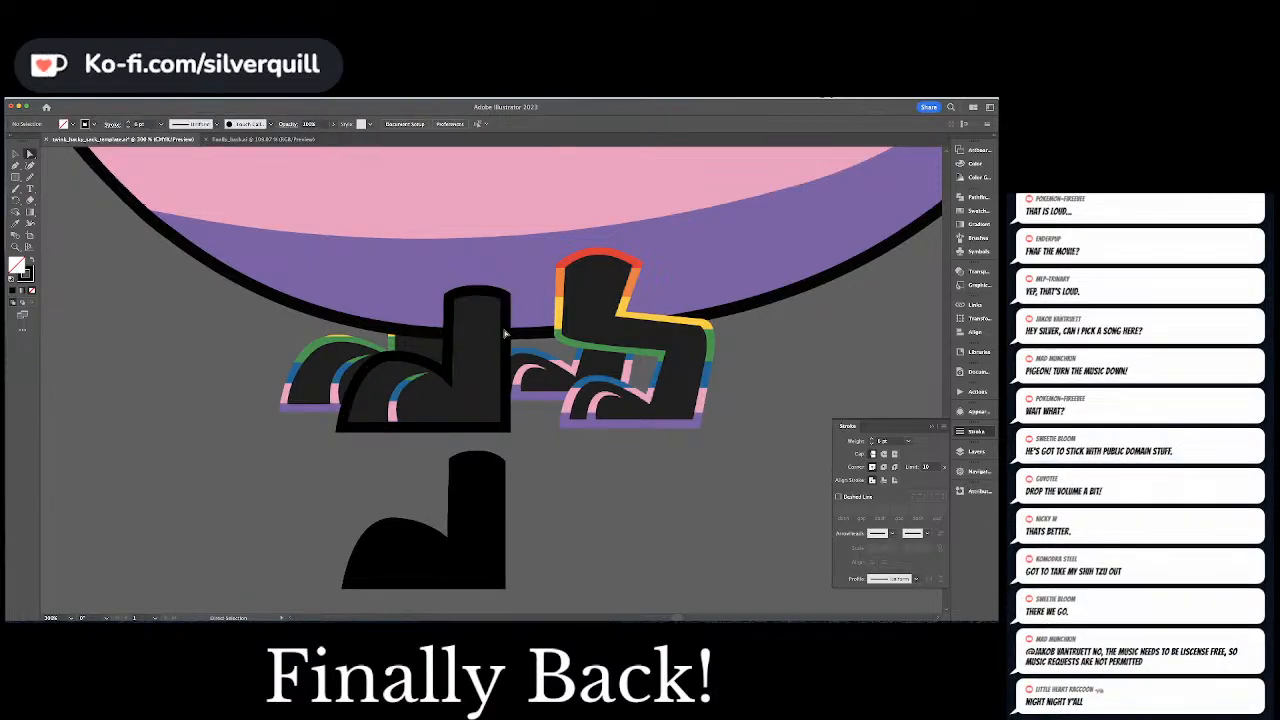
Convert the foot outline's stroke into a filled compound path, move it to the empty space beside the feet, and deselect it
alt+click(508, 331)
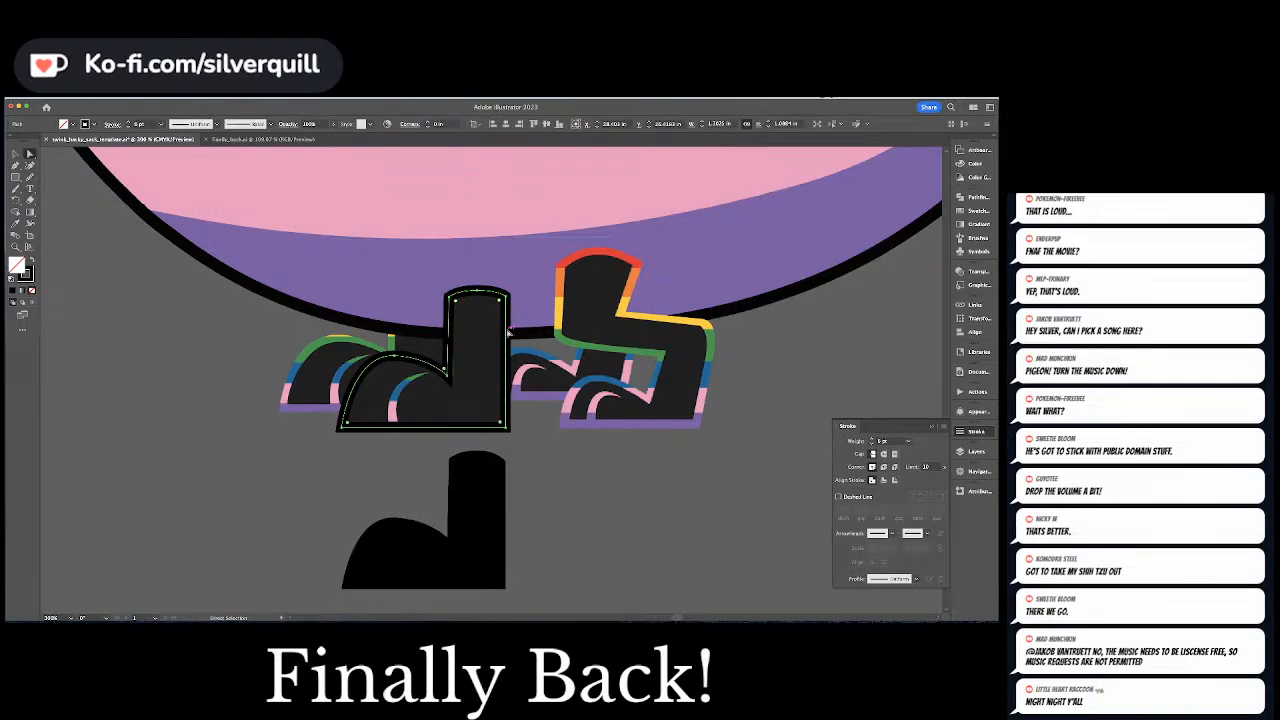
click(508, 332)
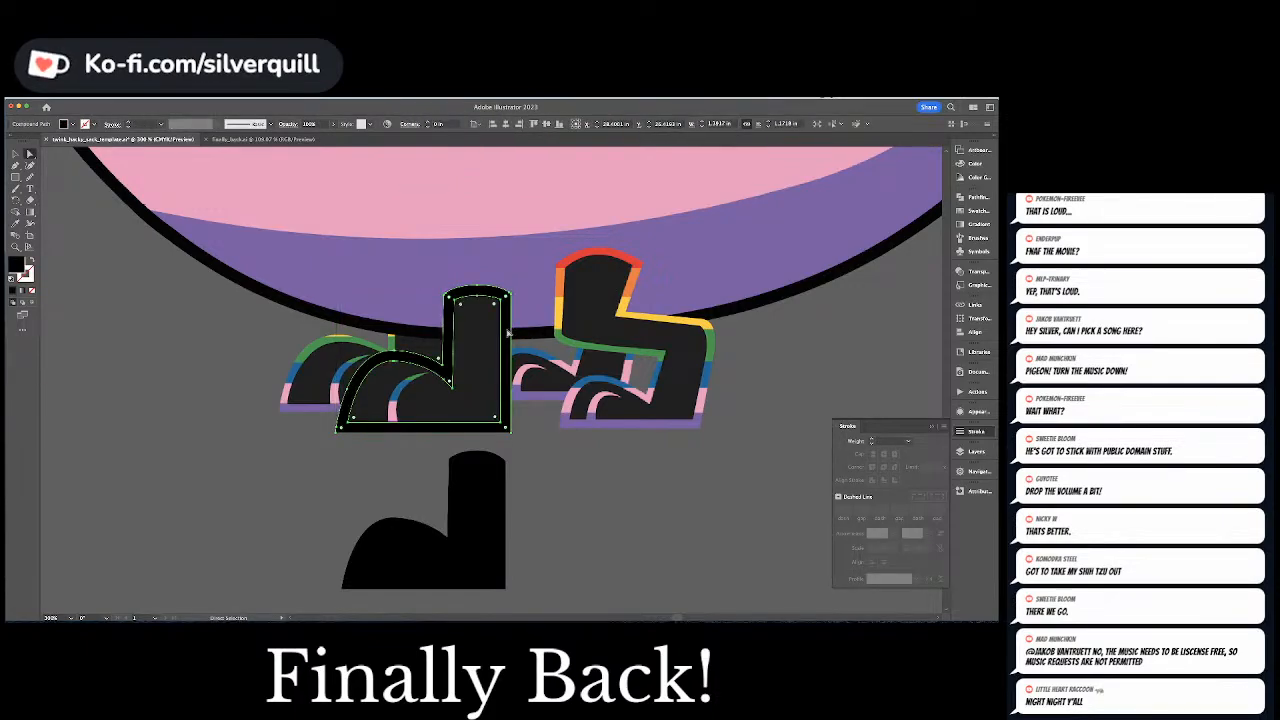
drag(508, 332, 278, 311)
key(shift+super+a)
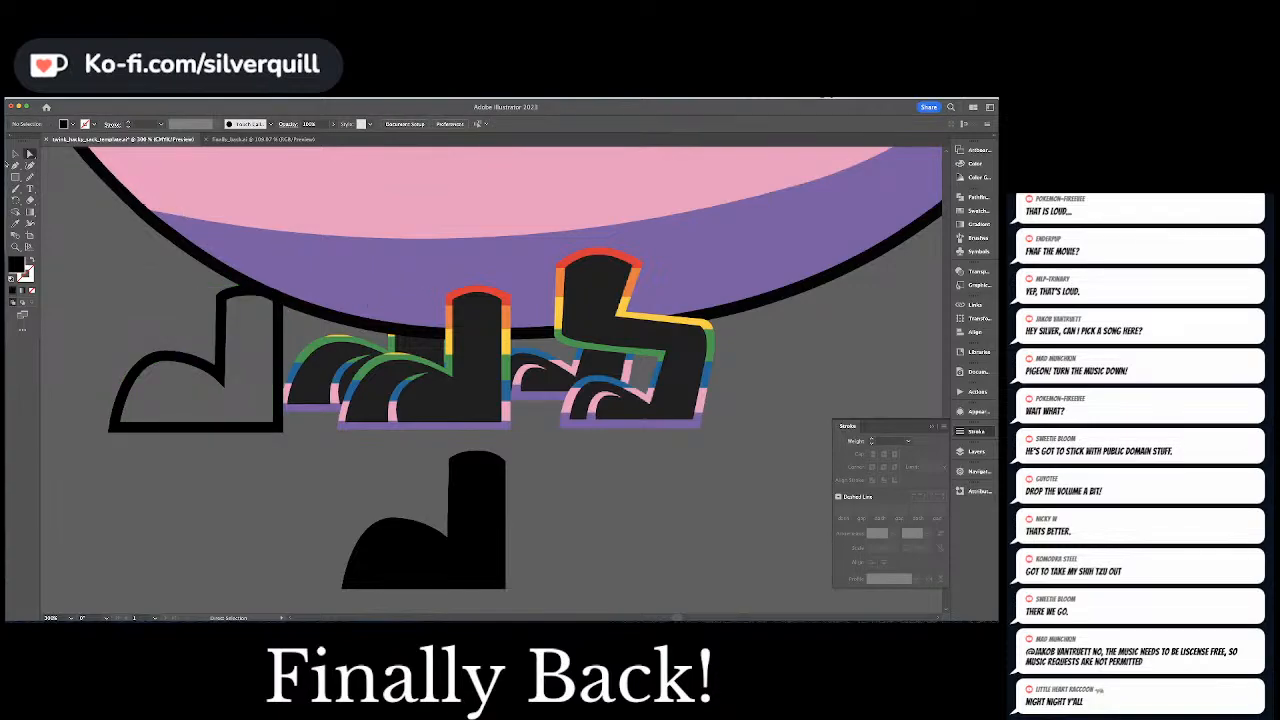
Draw stacked black rectangles across the front leg, matching the heights of its red, orange and yellow bands
key(m)
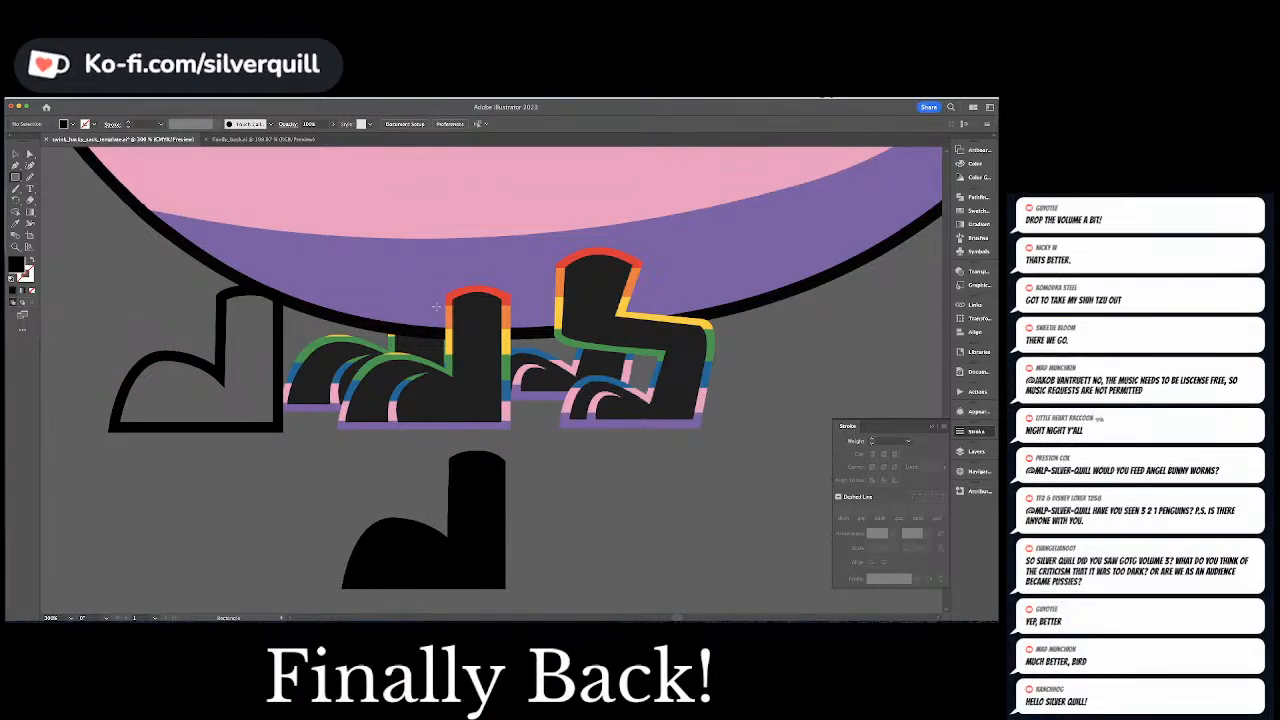
drag(437, 303, 478, 352)
key(v)
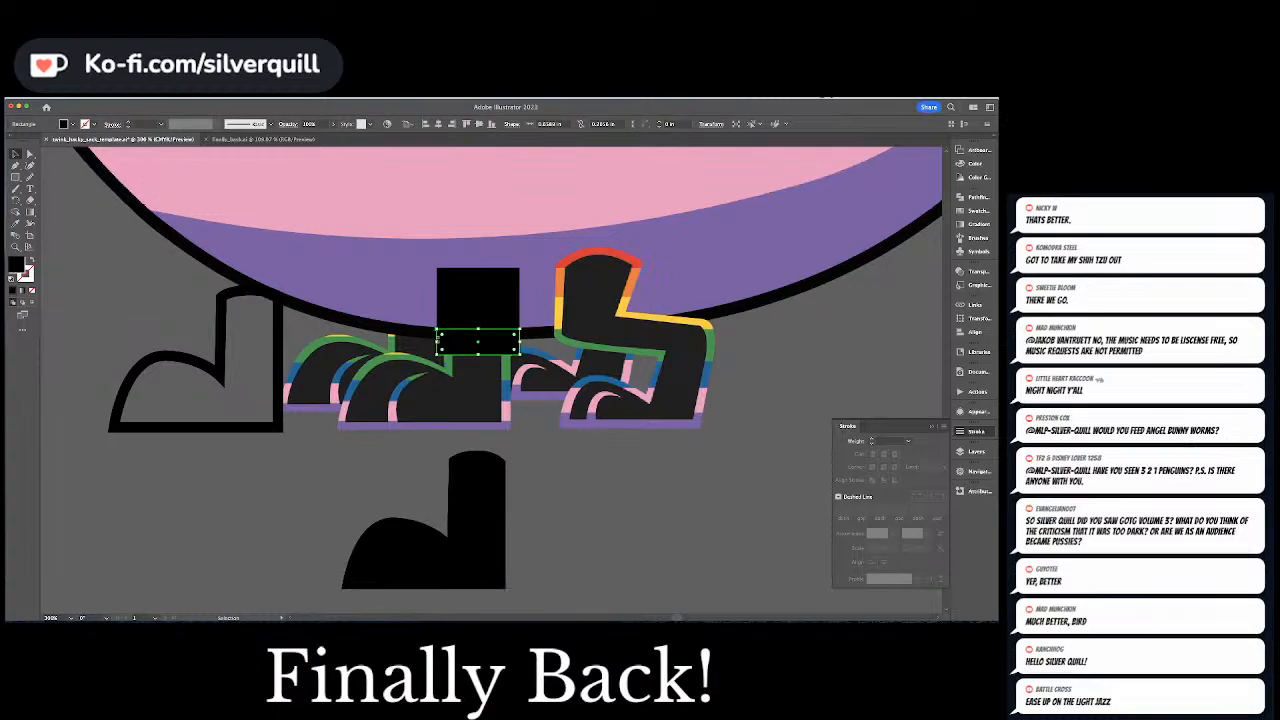
click(390, 318)
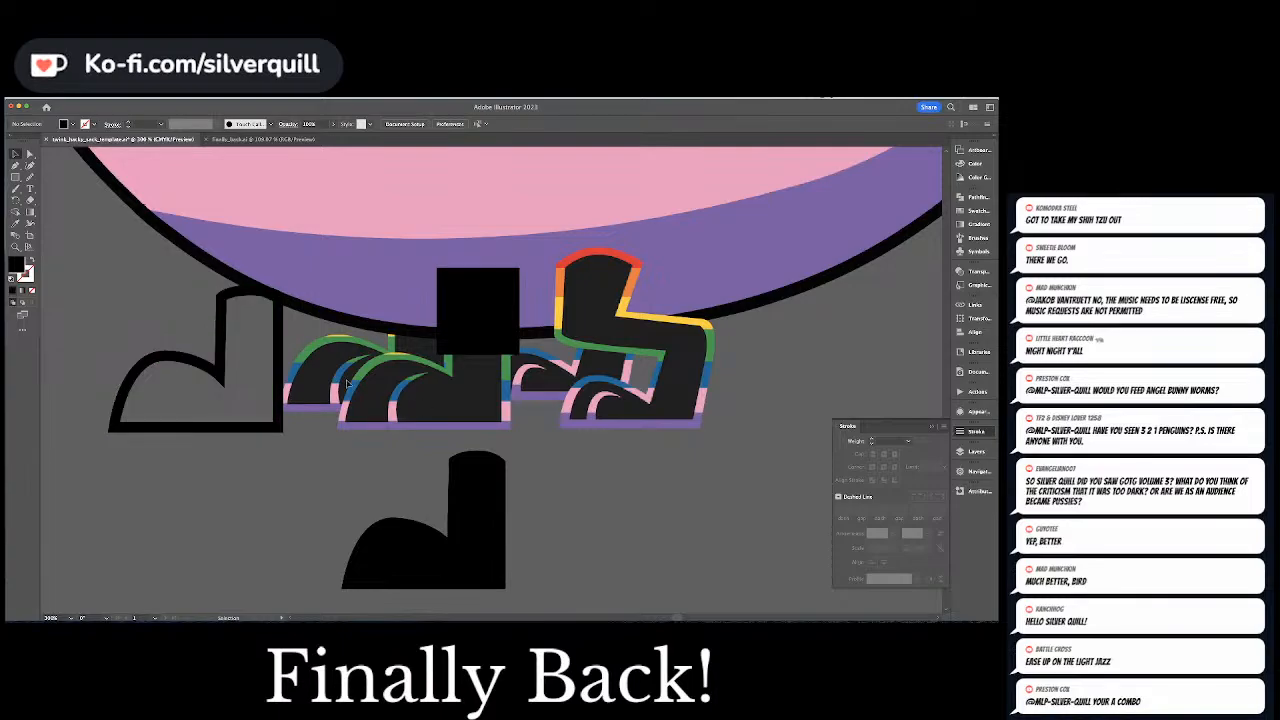
Add wider stacked black rectangles across the front foot, matching its green, blue and pink bands
key(m)
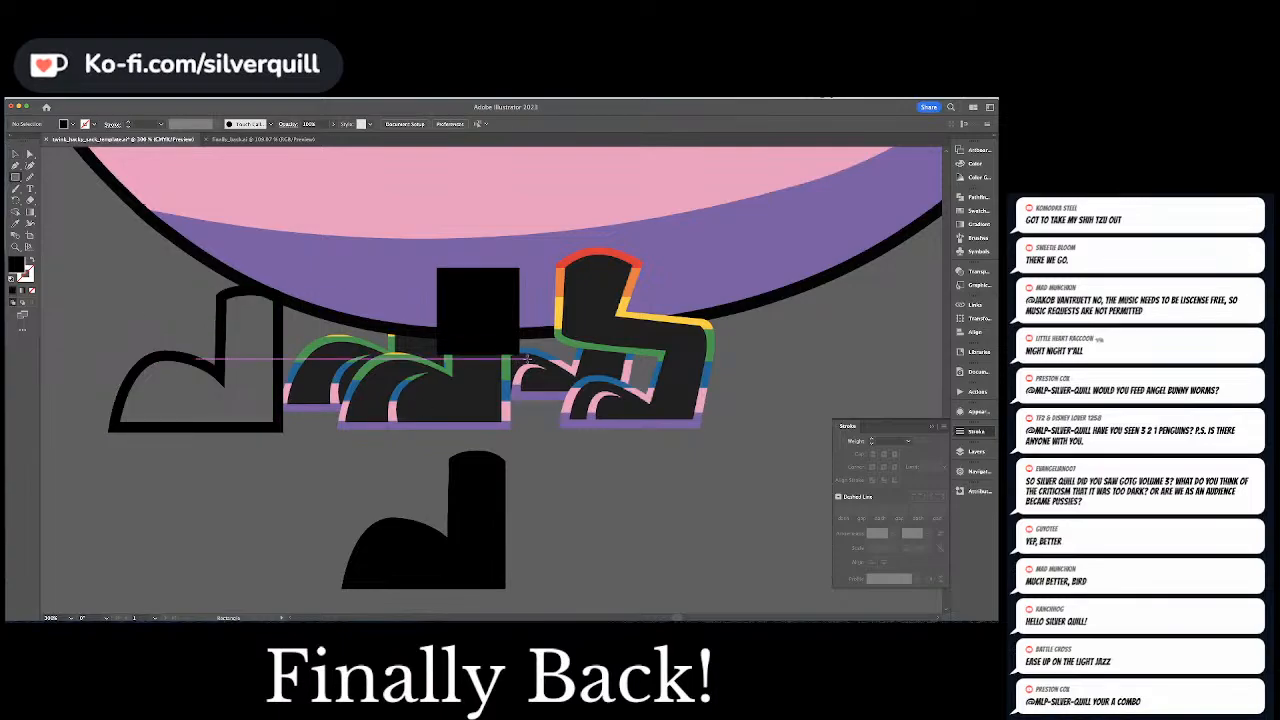
mouse_move(477, 341)
mouse_down()
mouse_move(520, 354)
mouse_move(492, 388)
mouse_move(345, 392)
mouse_move(333, 376)
mouse_up()
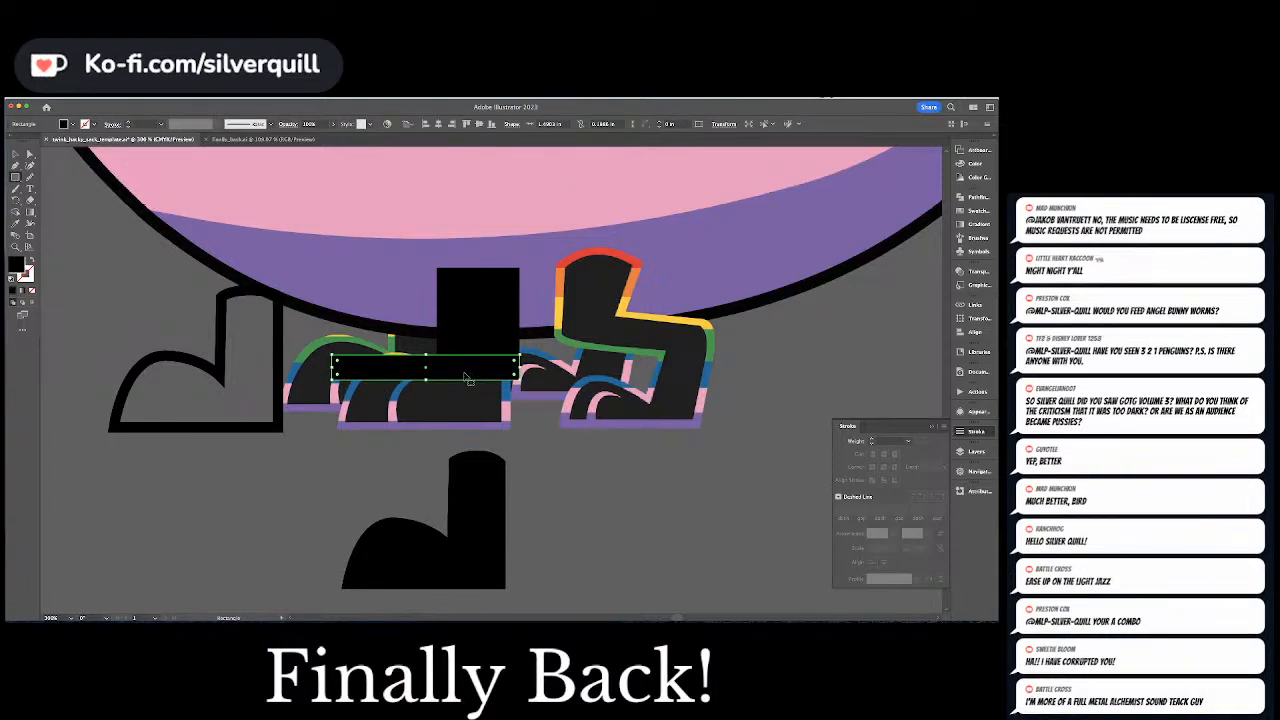
key(v)
drag(466, 378, 425, 416)
Move the expanded foot outline back over the stacked rectangles, nudge it vertically into alignment with the original, and deselect it
drag(278, 386, 509, 386)
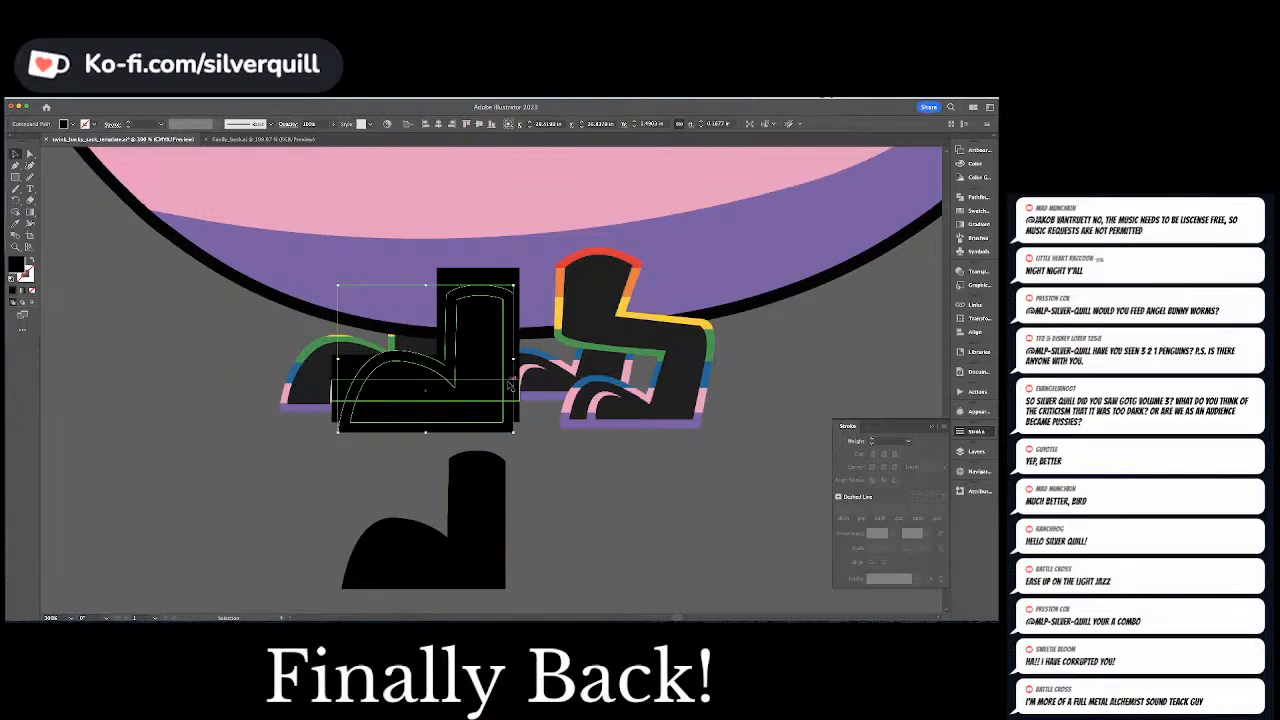
key(shift+Up)
key(Down)
key(Down)
key(Down)
key(Down)
key(Down)
key(Down)
key(Down)
key(Down)
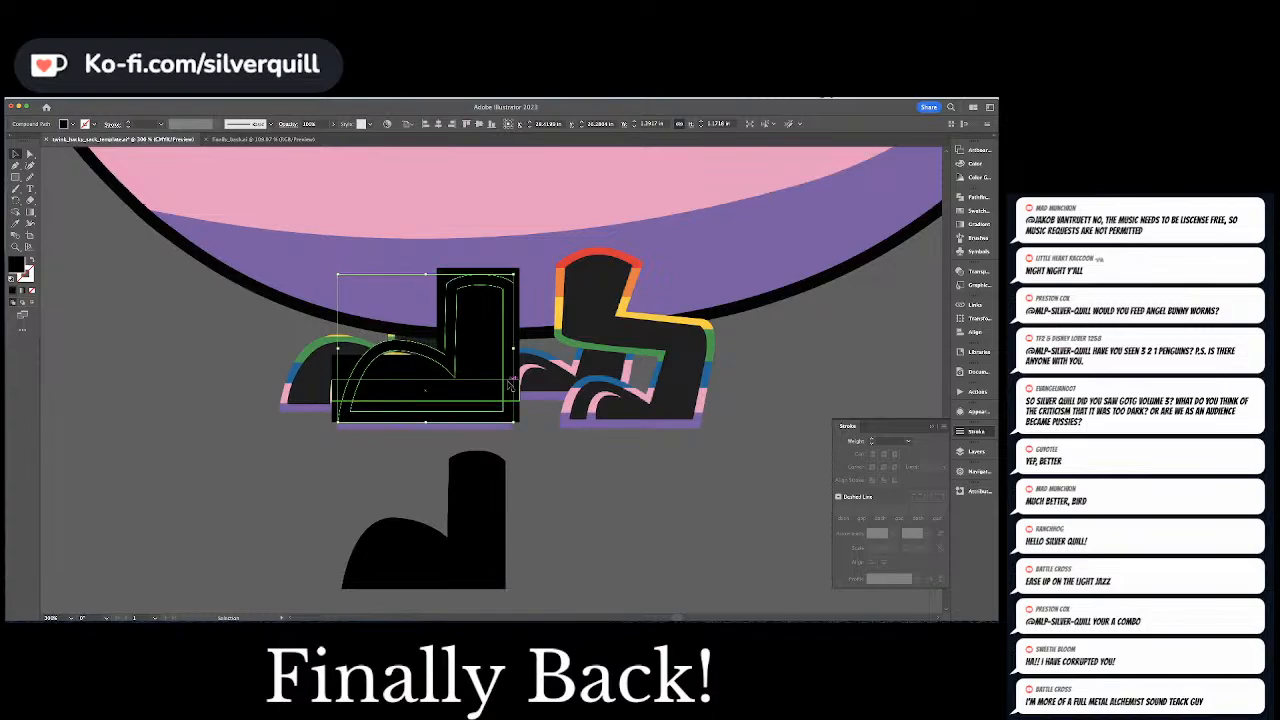
key(a)
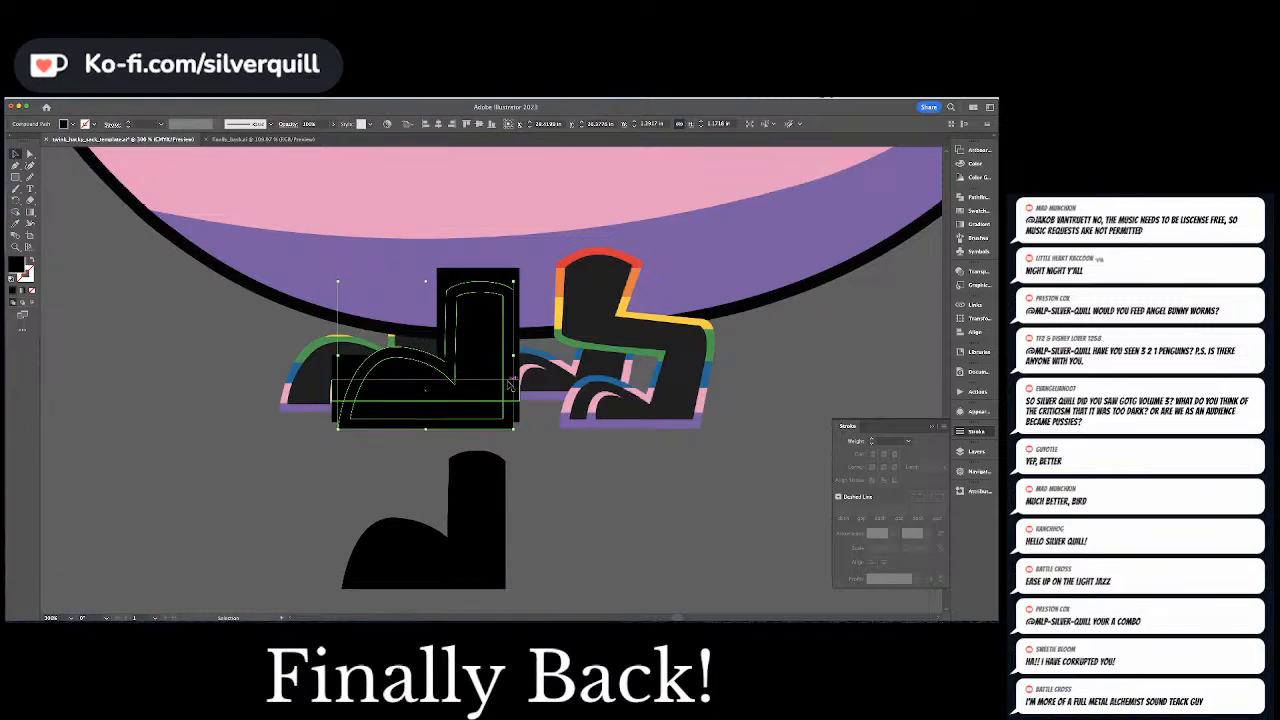
key(super+shift+a)
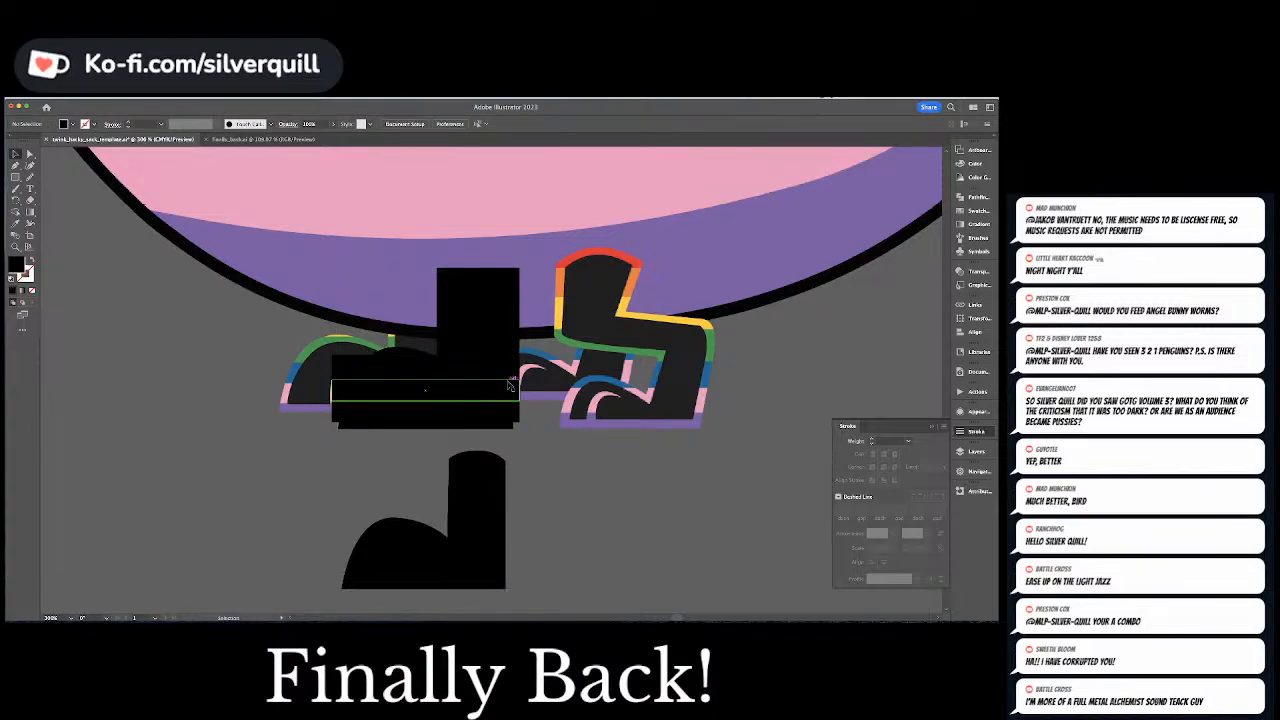
Divide the foot outline and all the stacked rectangles into separate pieces with Pathfinder
drag(509, 385, 511, 387)
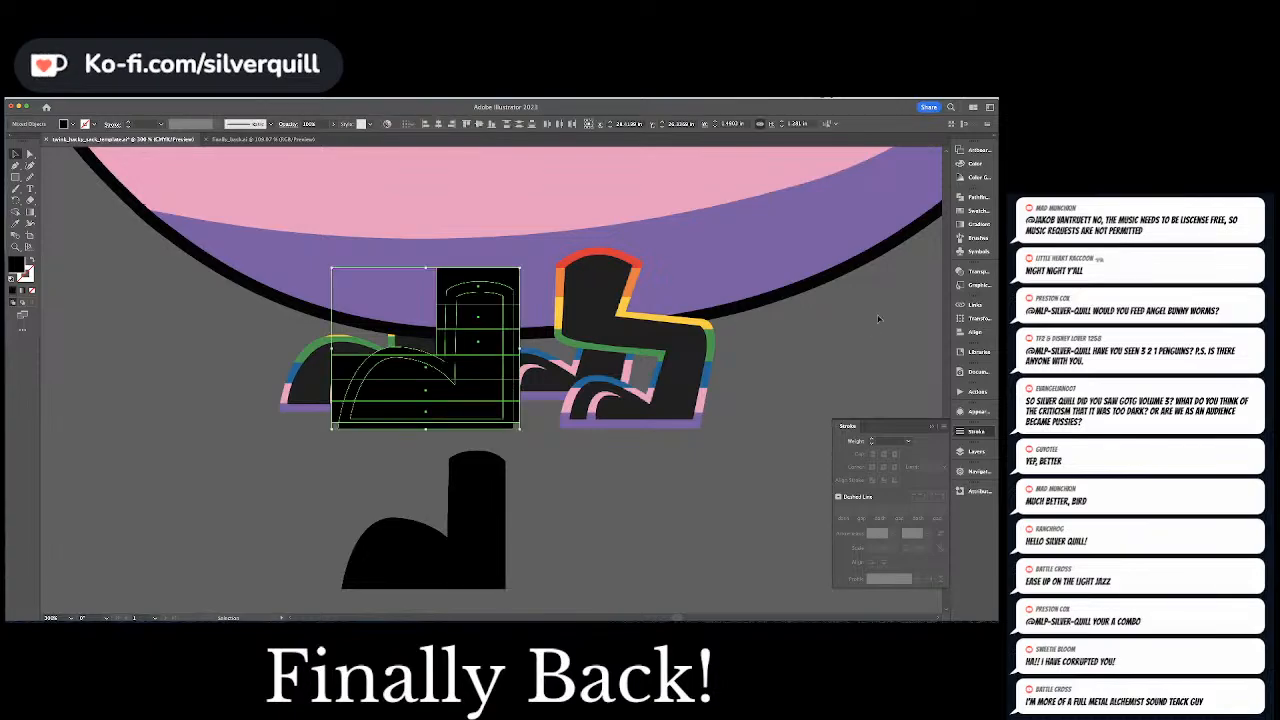
click(975, 197)
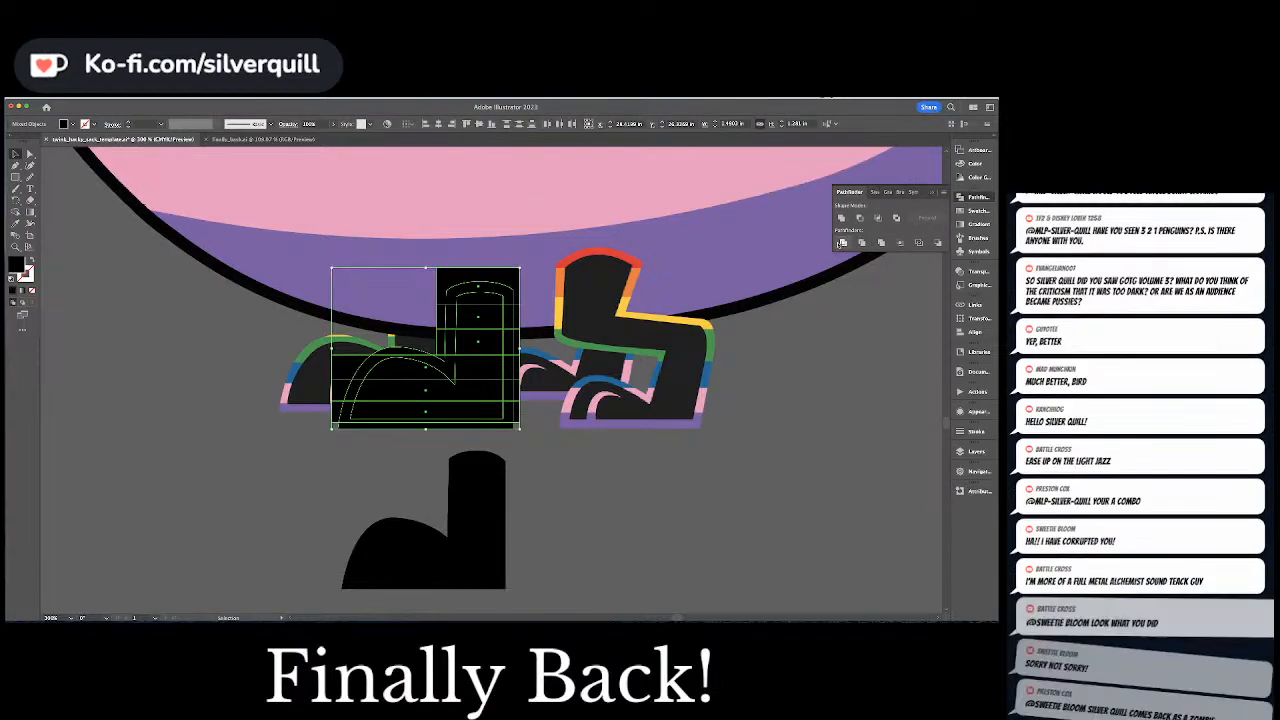
click(843, 243)
Delete the divided pieces around the top of the leg and inside the foot outline
key(a)
key(super+shift+a)
click(516, 281)
key(Delete)
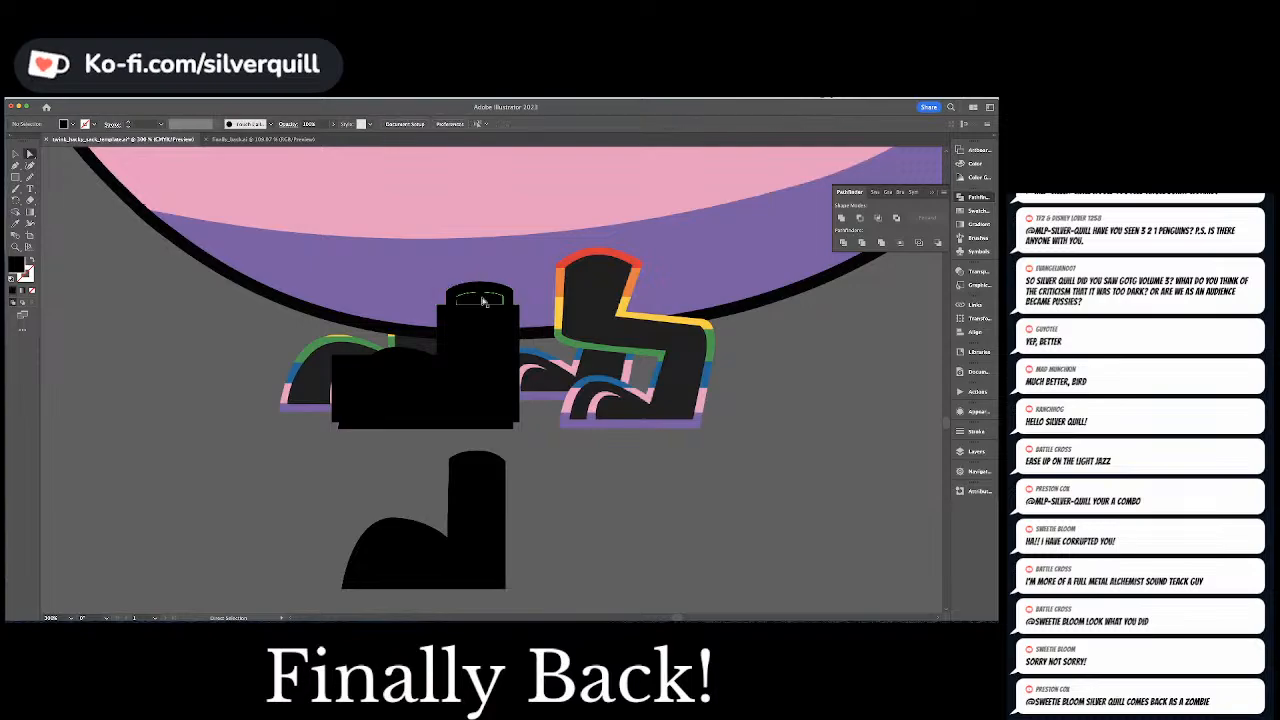
click(482, 305)
drag(482, 307, 489, 368)
click(485, 390)
key(Delete)
click(411, 375)
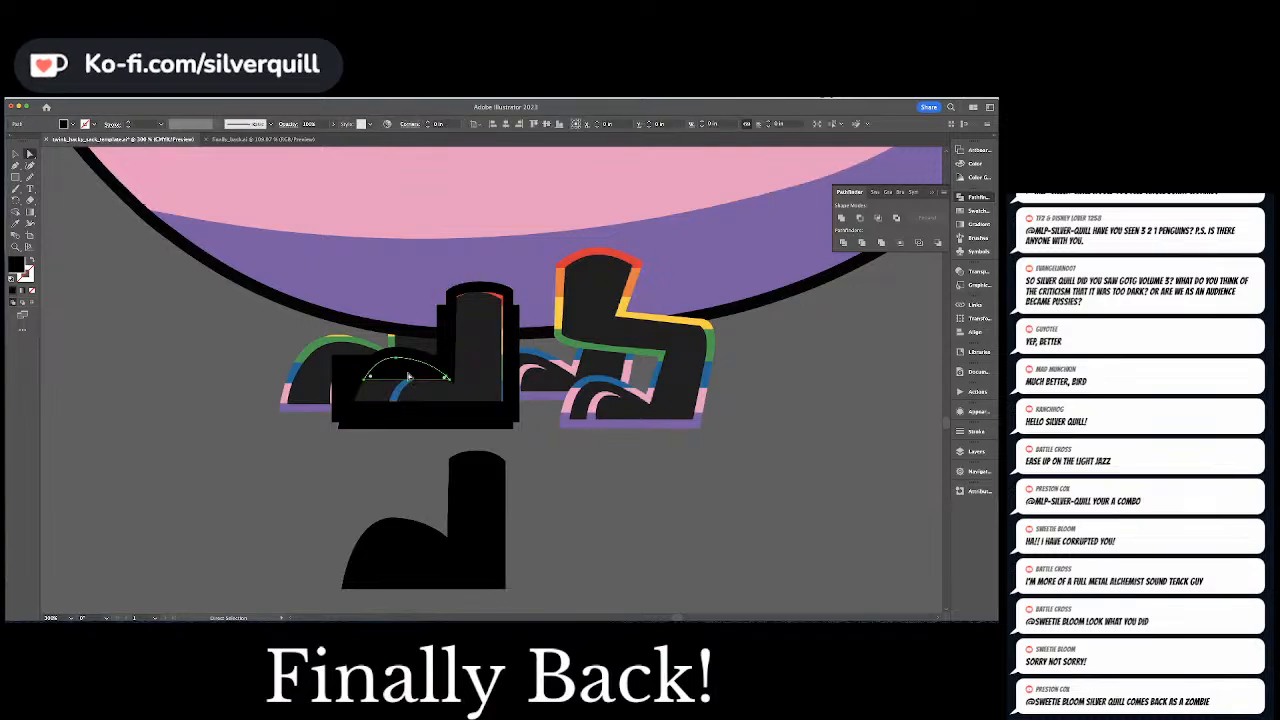
key(Delete)
click(420, 416)
key(Delete)
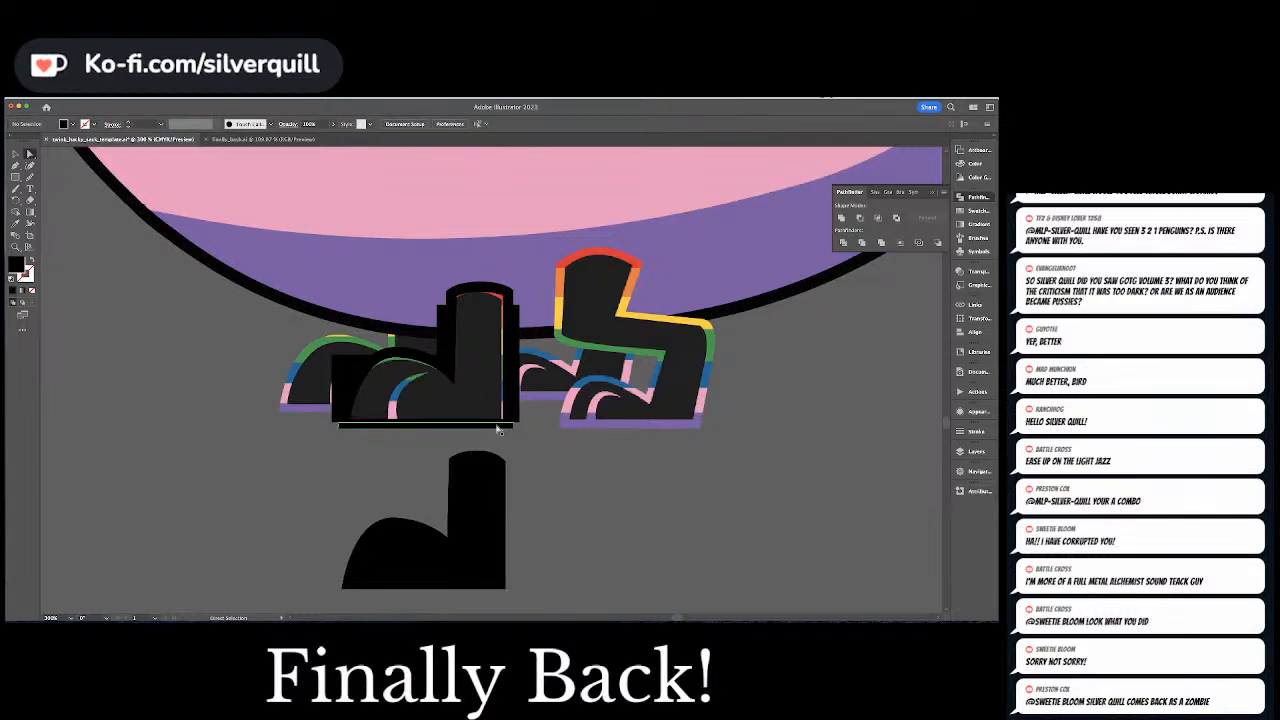
Undo the piece deletions and the Pathfinder division of the foot outline and rectangles
key(super+z)
key(super+z)
key(super+z)
key(super+z)
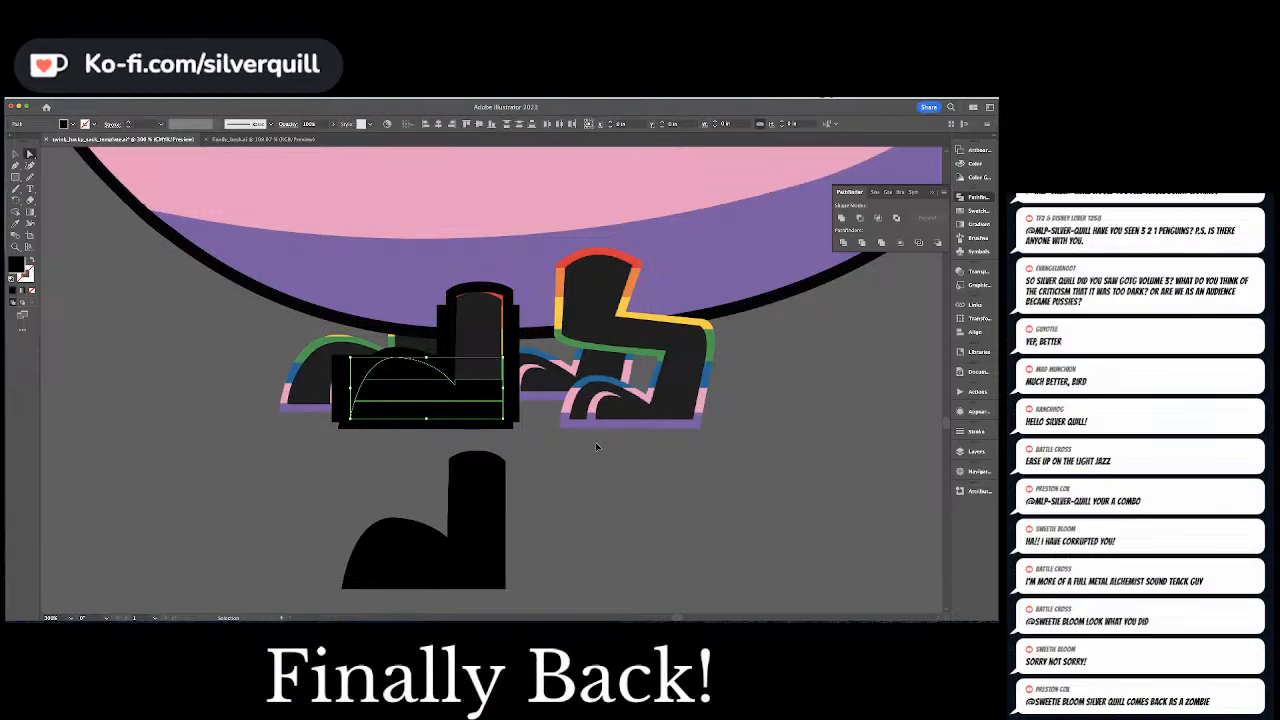
key(super+z)
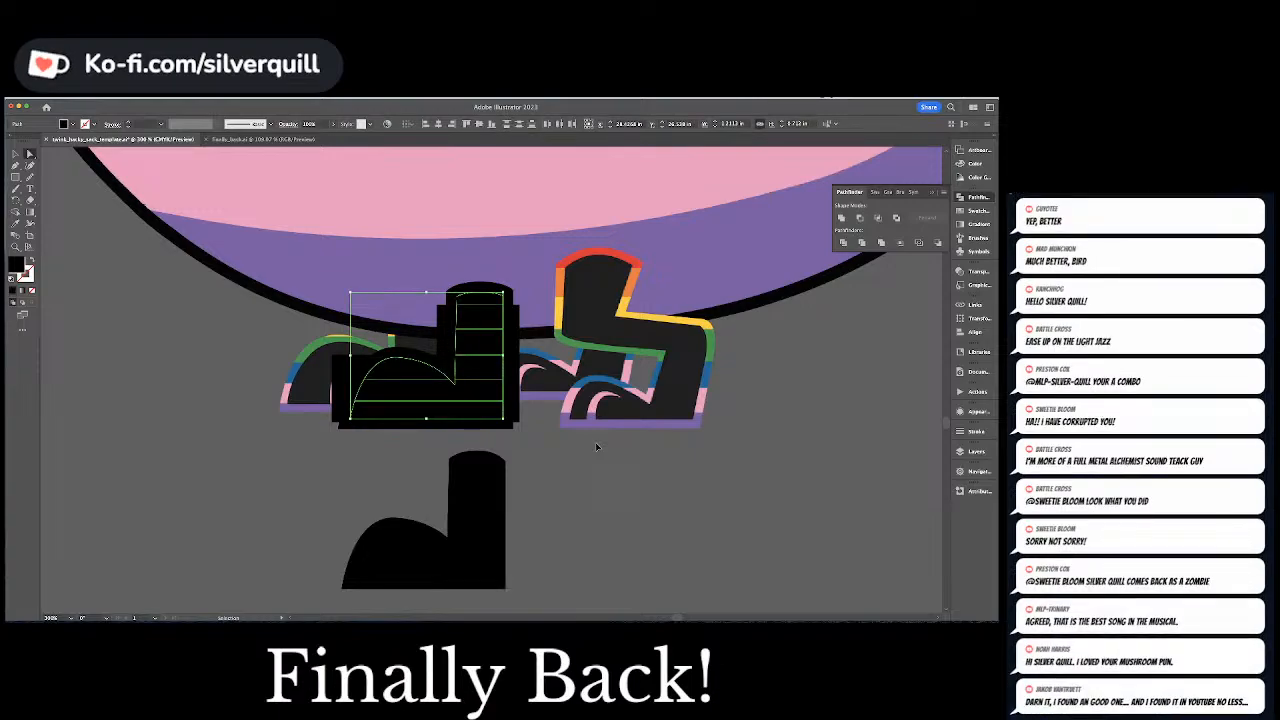
key(super+z)
key(super+z)
key(super+z)
key(super+z)
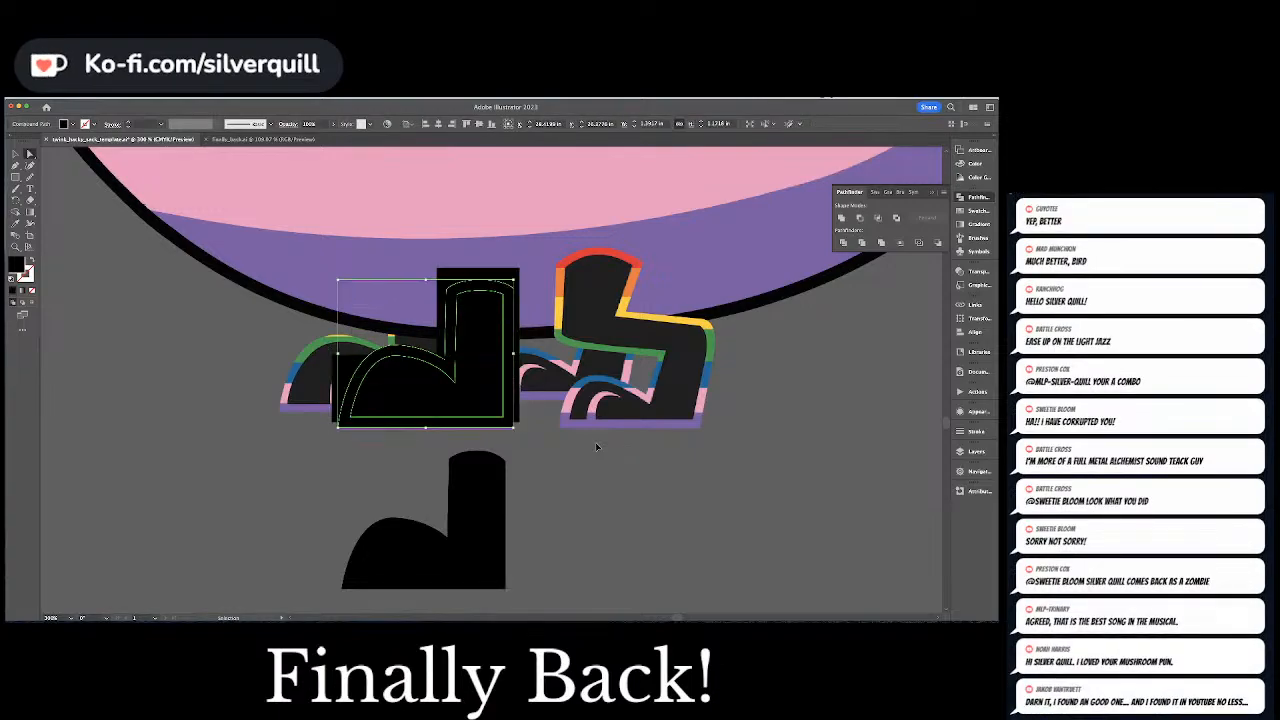
Move the foot outline and the lower stacked rectangles together into the empty space beside the feet and deselect them
drag(345, 335, 440, 424)
key(shift+Left)
key(shift+Left)
key(shift+Left)
key(shift+Left)
key(shift+Left)
key(shift+Left)
key(shift+Left)
key(shift+Left)
key(shift+Left)
key(shift+Left)
key(shift+Left)
key(shift+Left)
key(shift+Left)
key(shift+Left)
key(shift+Left)
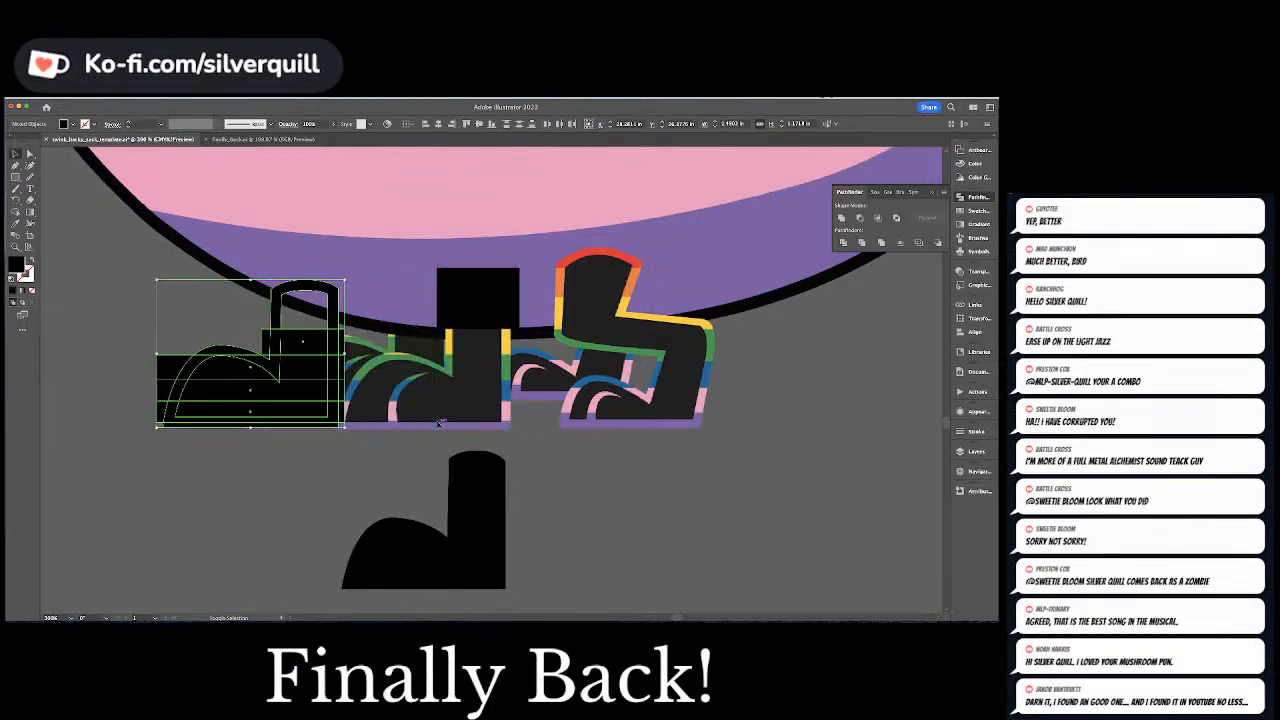
key(super+shift+a)
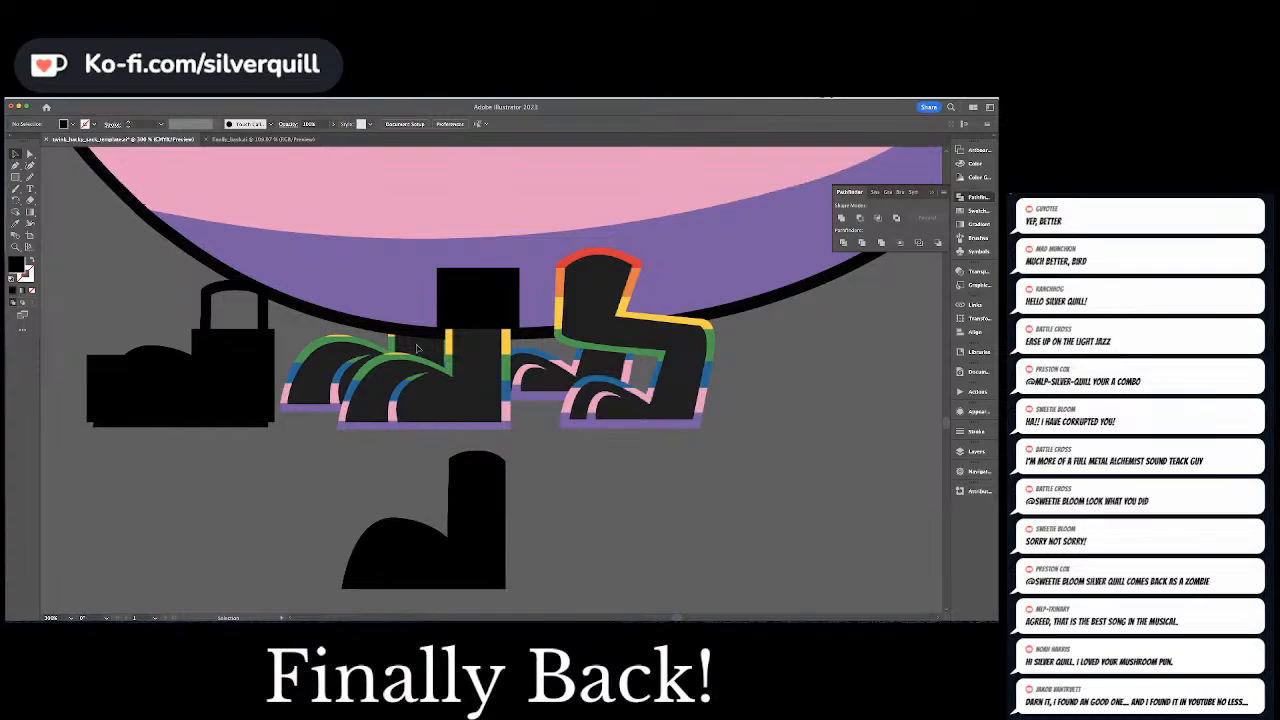
Draw the front foot's toe line as a curved path with the Pen tool, following the artwork's toe curve
key(p)
click(380, 382)
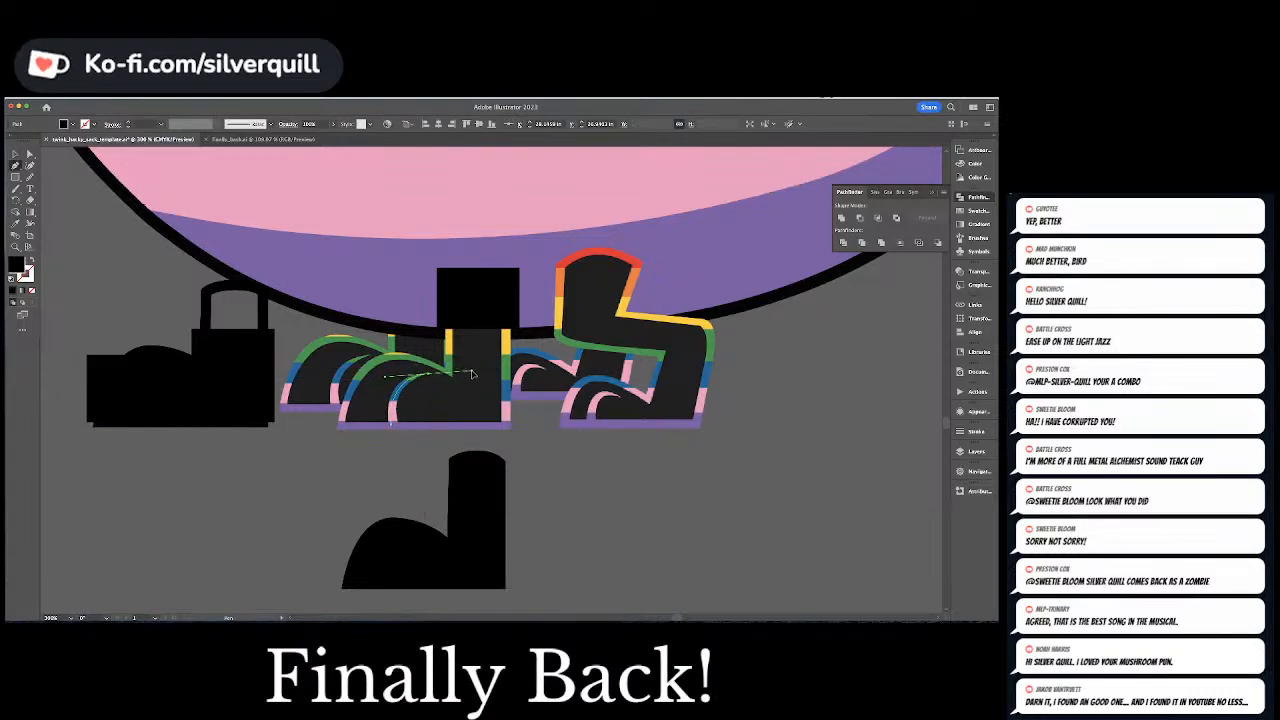
drag(477, 369, 474, 374)
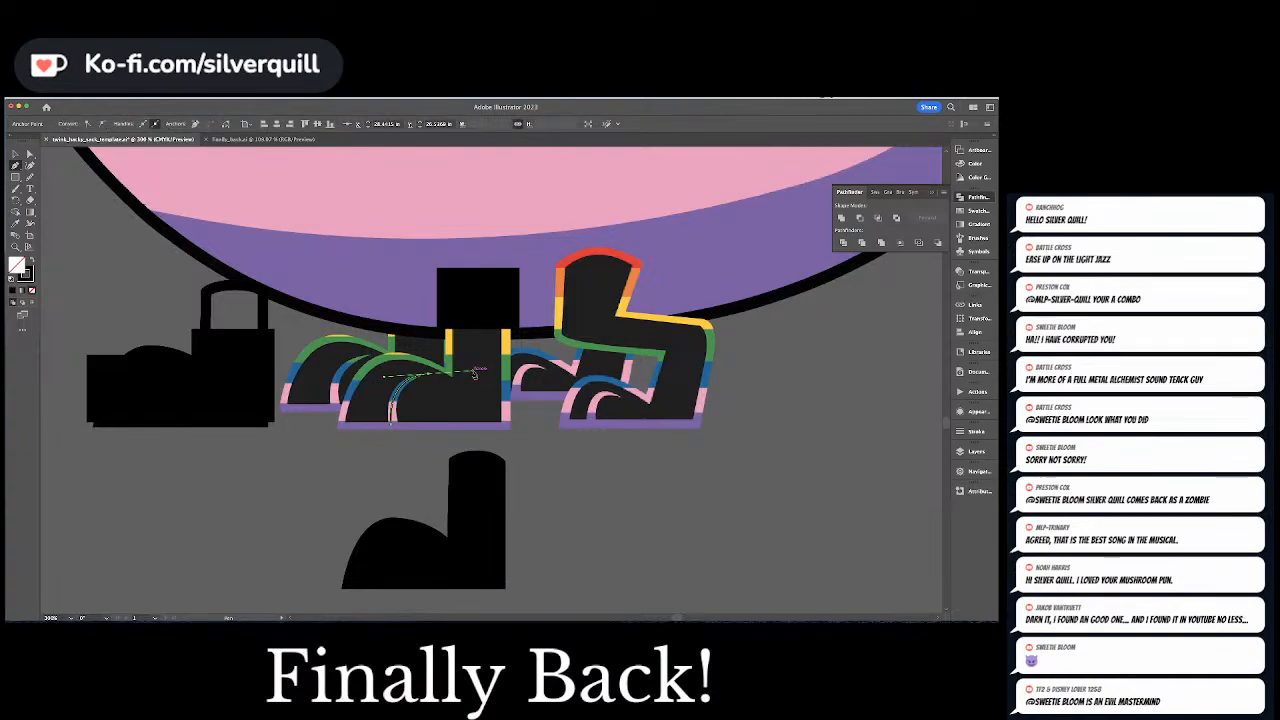
Give the toe line a tapered width profile, thicken its stroke and convert it into a filled shape
click(964, 432)
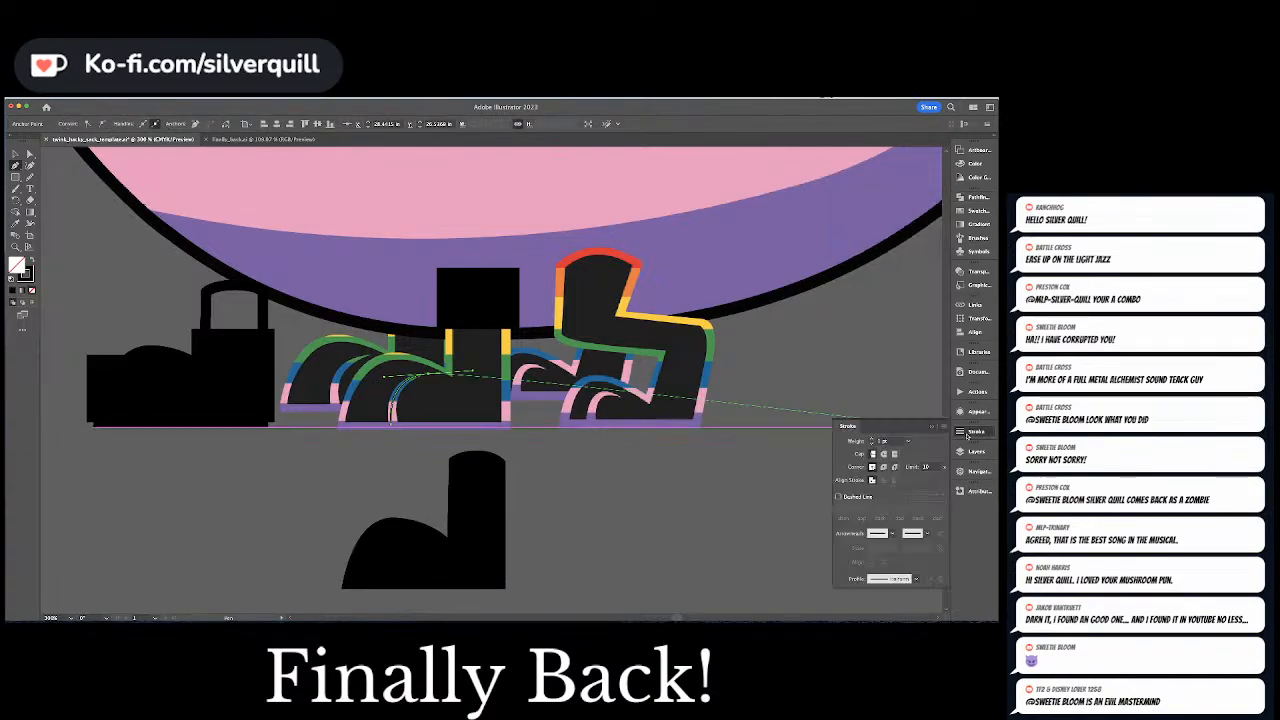
click(913, 578)
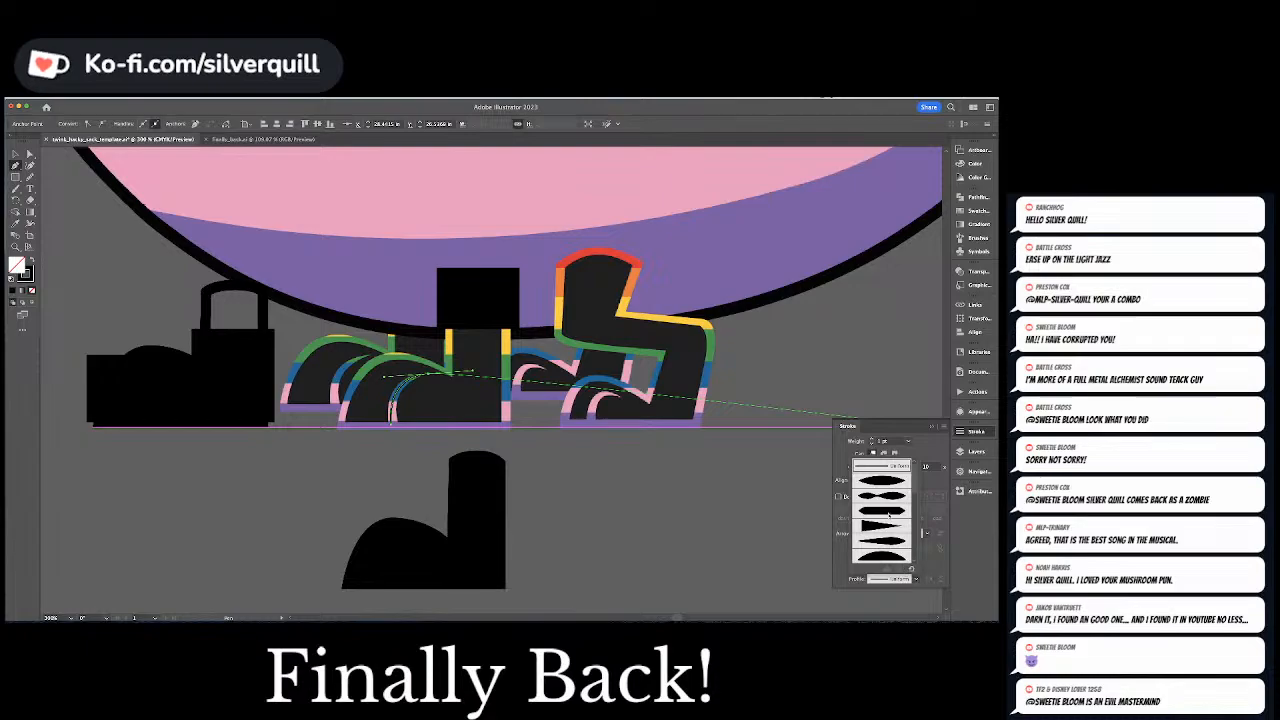
click(885, 525)
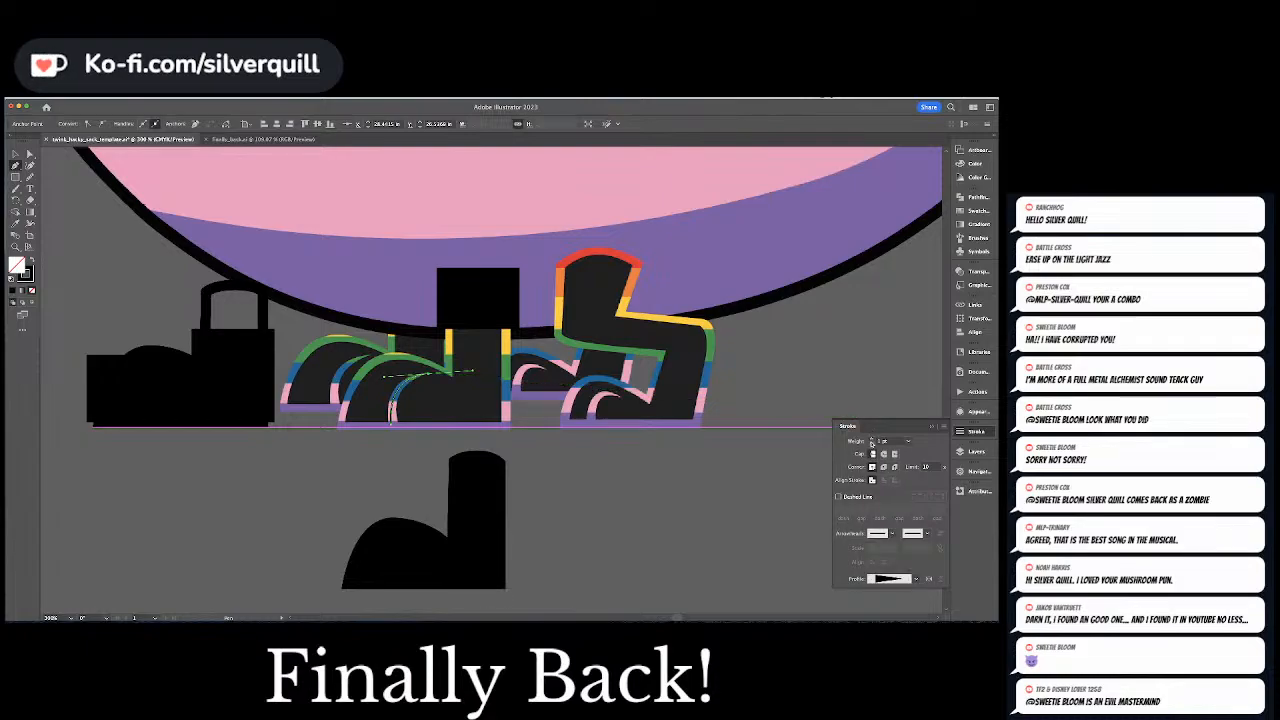
click(872, 439)
click(872, 439)
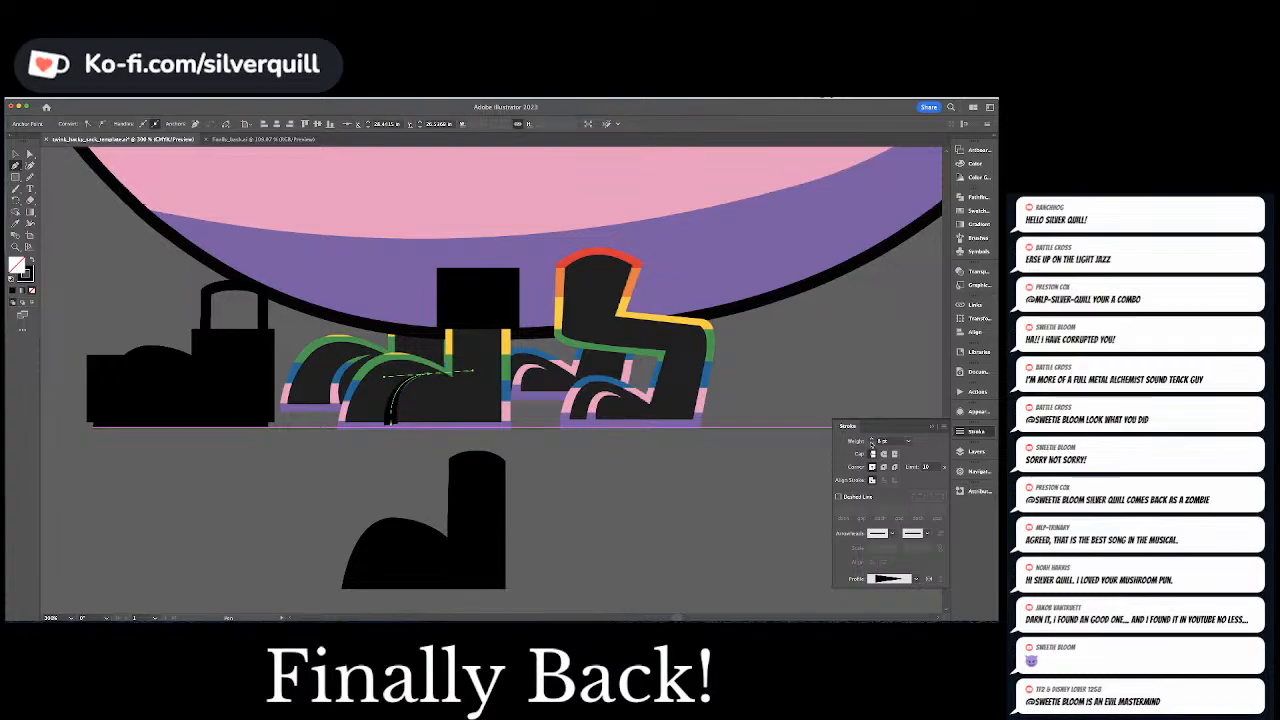
click(872, 440)
click(603, 440)
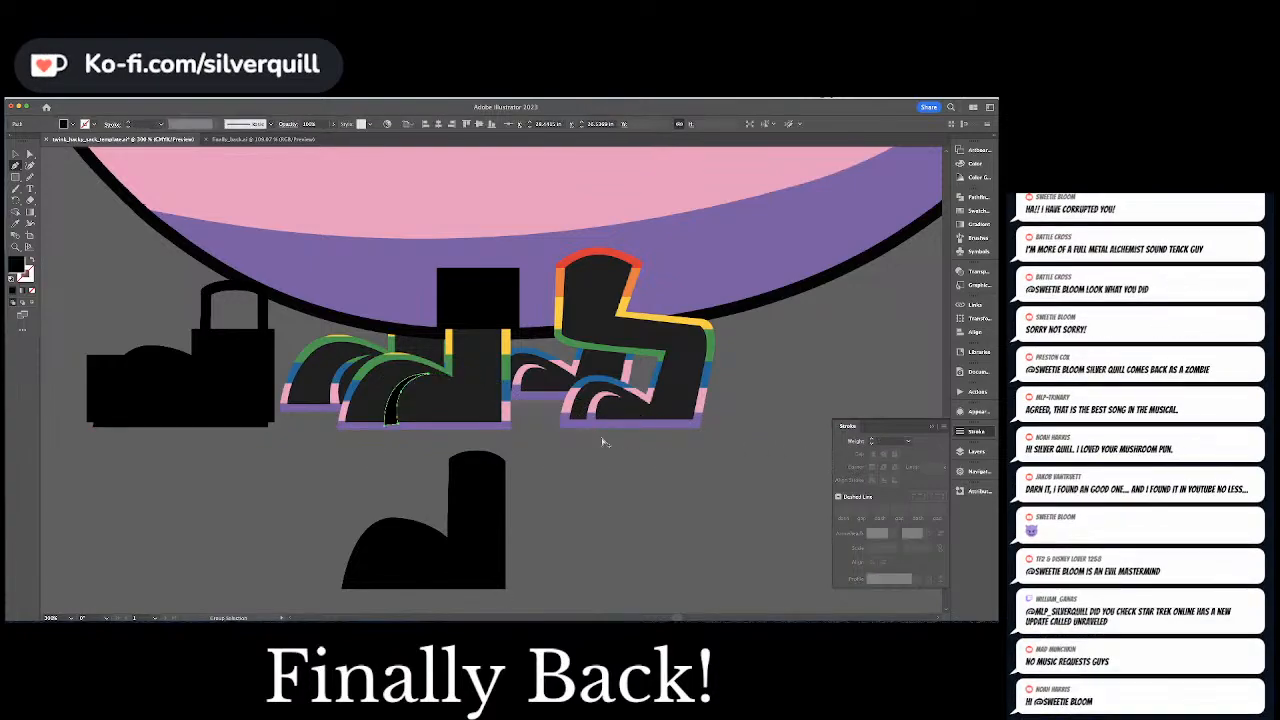
Move the foot outline and lower stacked rectangles back over the front foot artwork and deselect them
key(v)
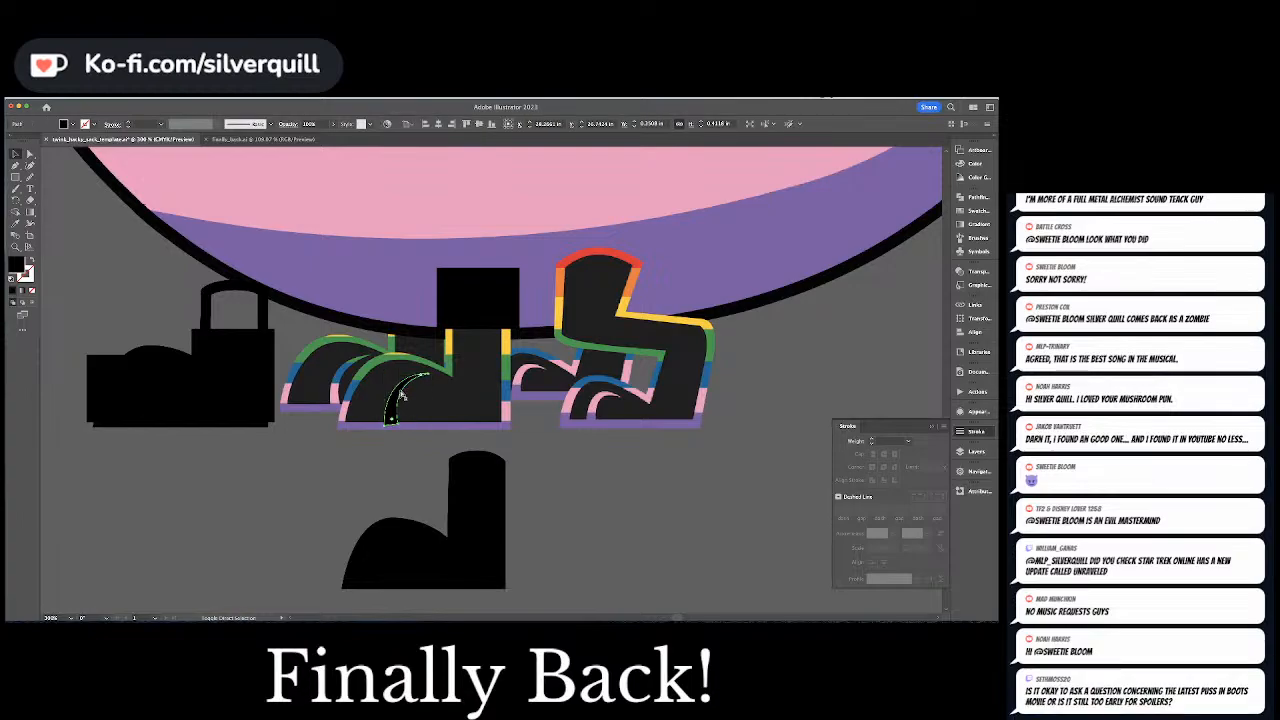
drag(94, 280, 269, 482)
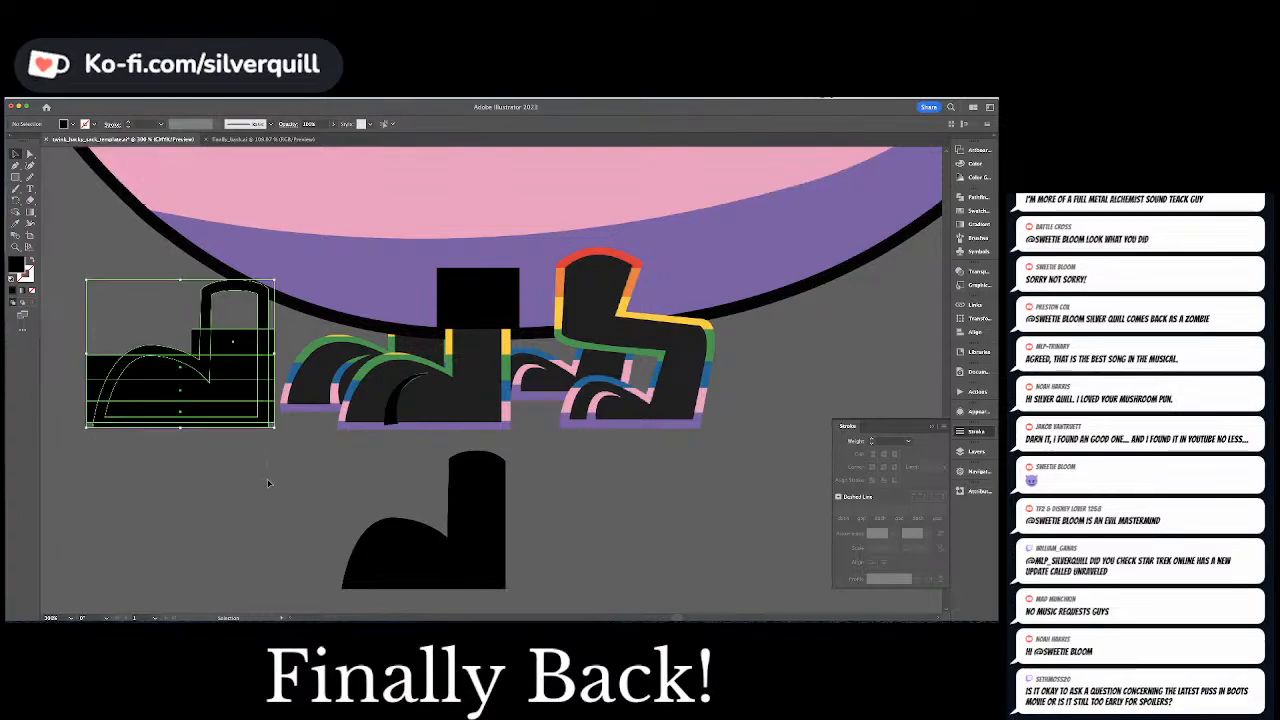
key(shift+Right)
key(shift+Right)
key(shift+Right)
key(shift+Right)
key(shift+Right)
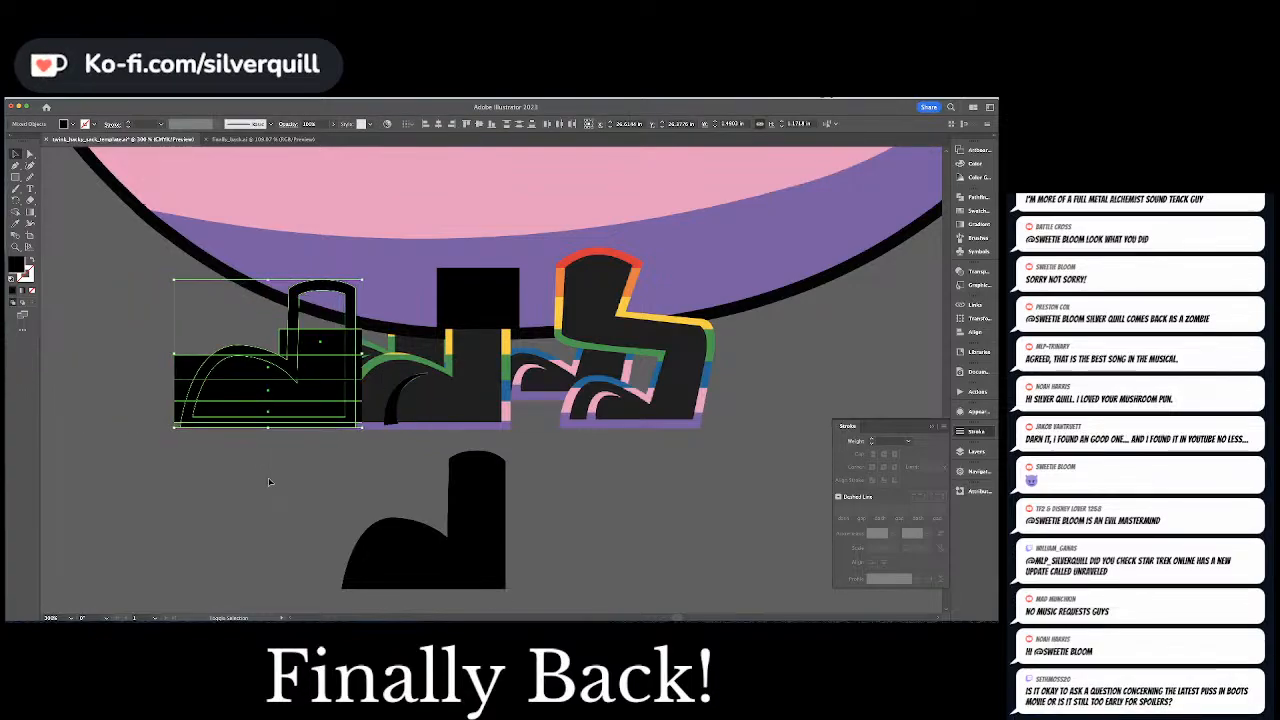
key(shift+Right)
key(shift+Right)
key(shift+Right)
key(shift+Right)
key(shift+Right)
key(shift+Right)
key(shift+Right)
key(shift+Right)
key(shift+Right)
click(268, 482)
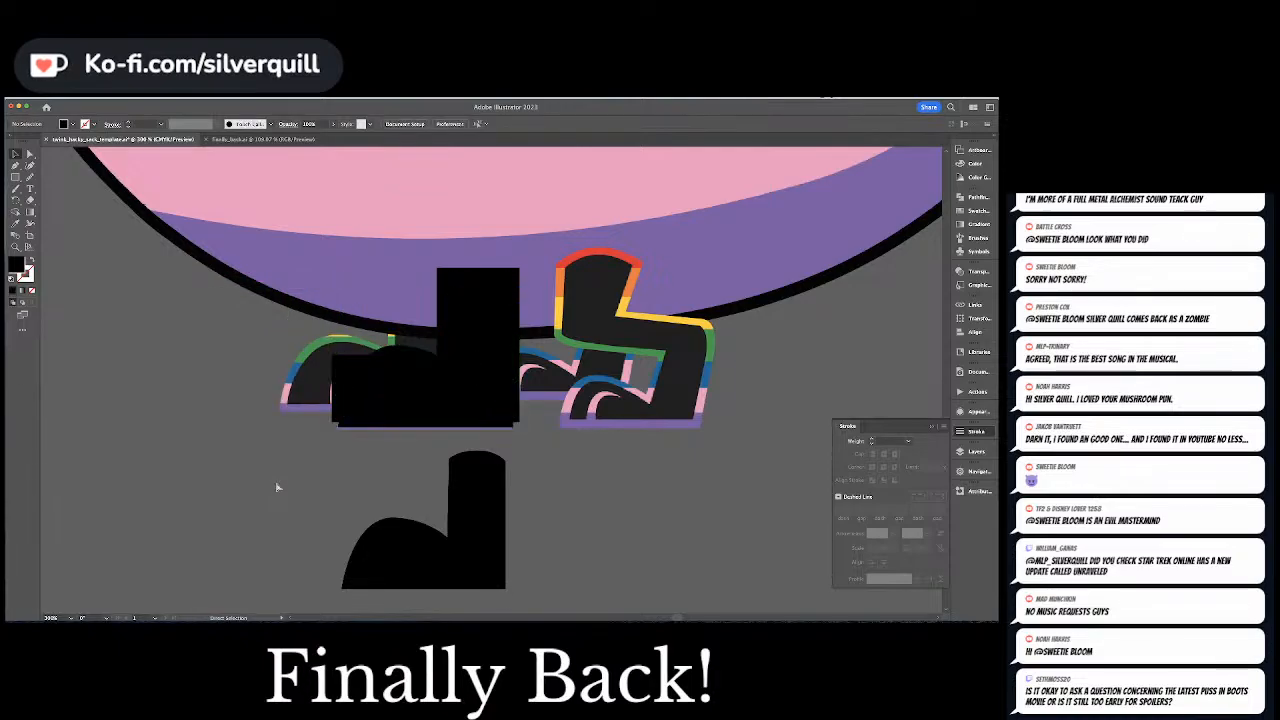
Divide the foot outline, toe line and all stacked rectangles into separate pieces with Pathfinder and deselect them
drag(586, 450, 621, 437)
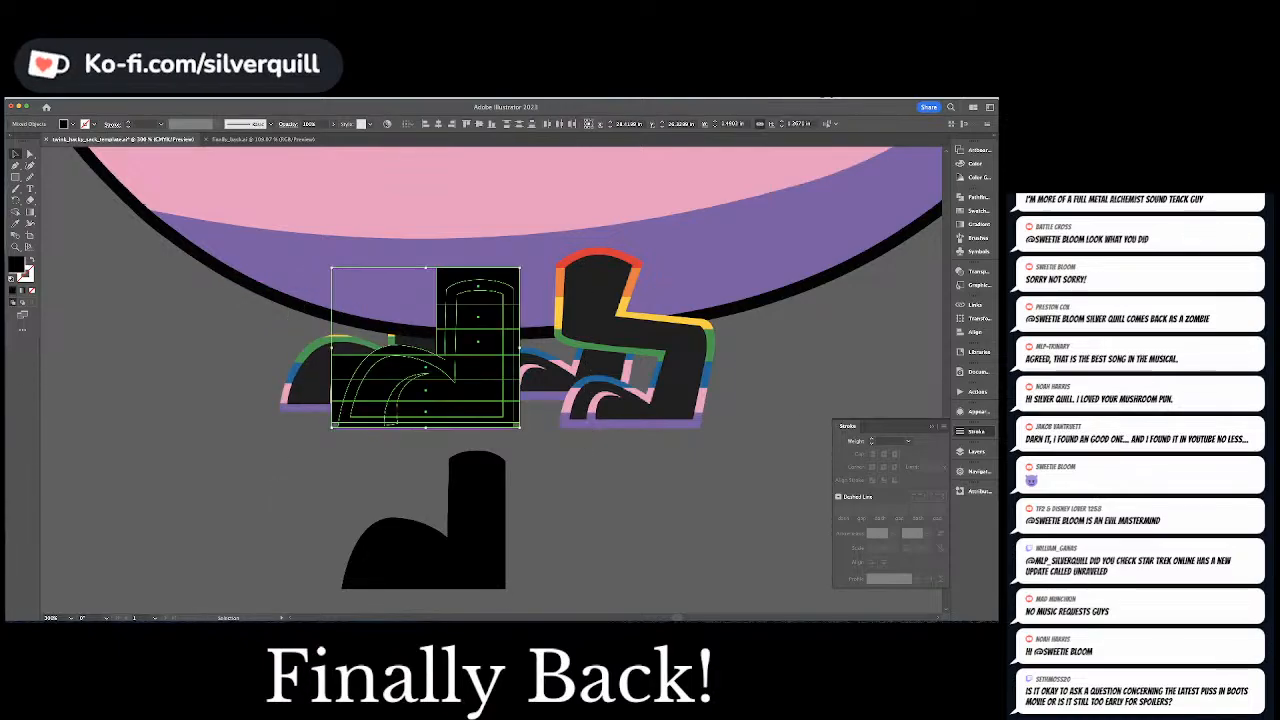
click(972, 197)
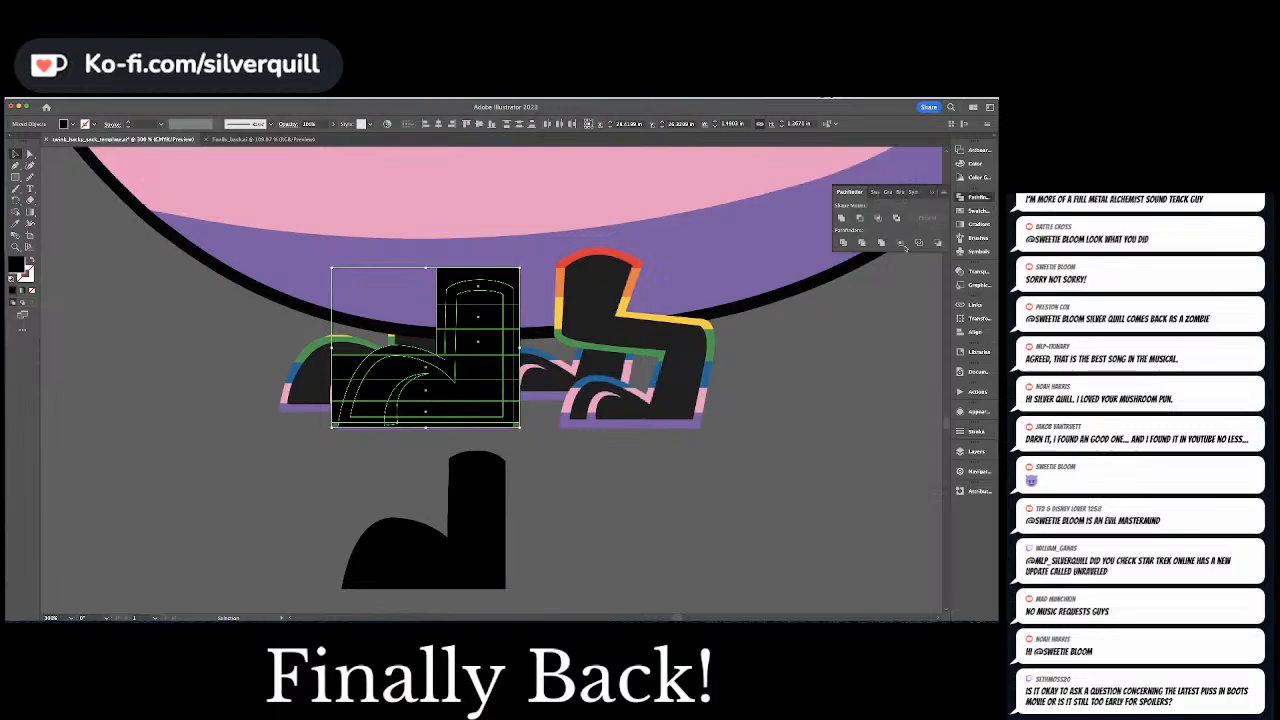
click(843, 243)
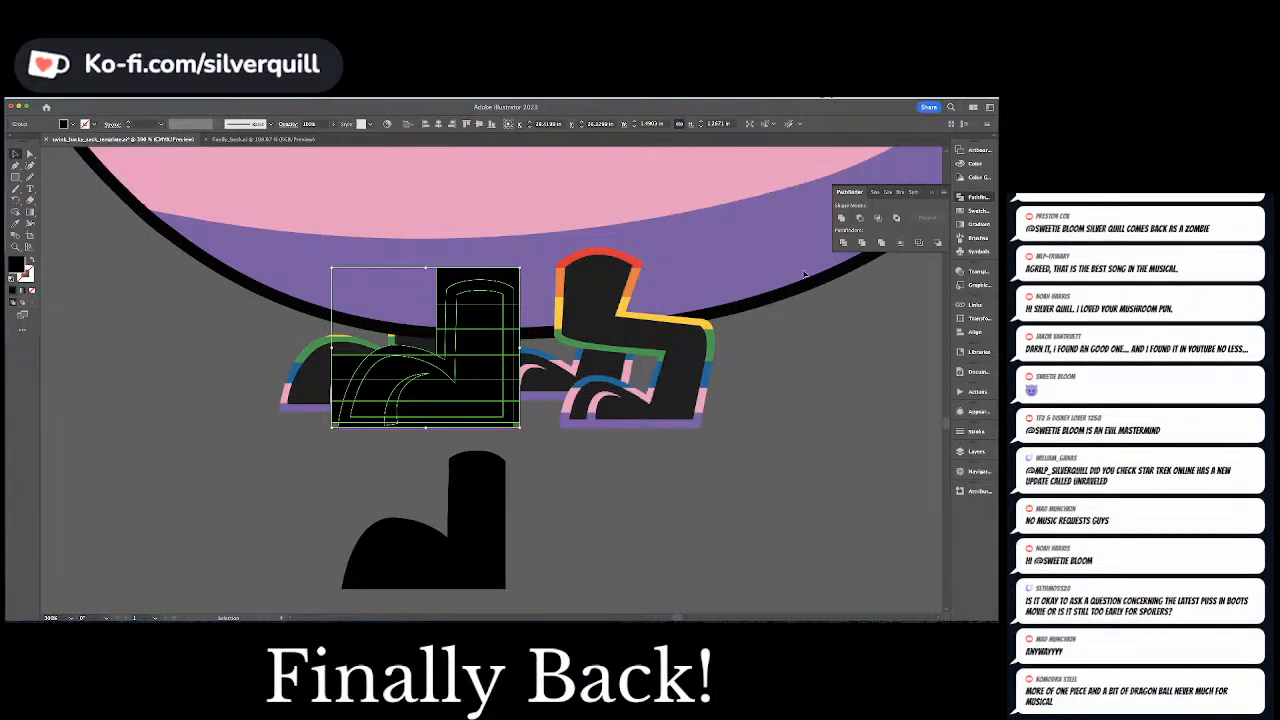
click(800, 280)
Delete the divided pieces above the leg's rounded top and inside the leg
key(a)
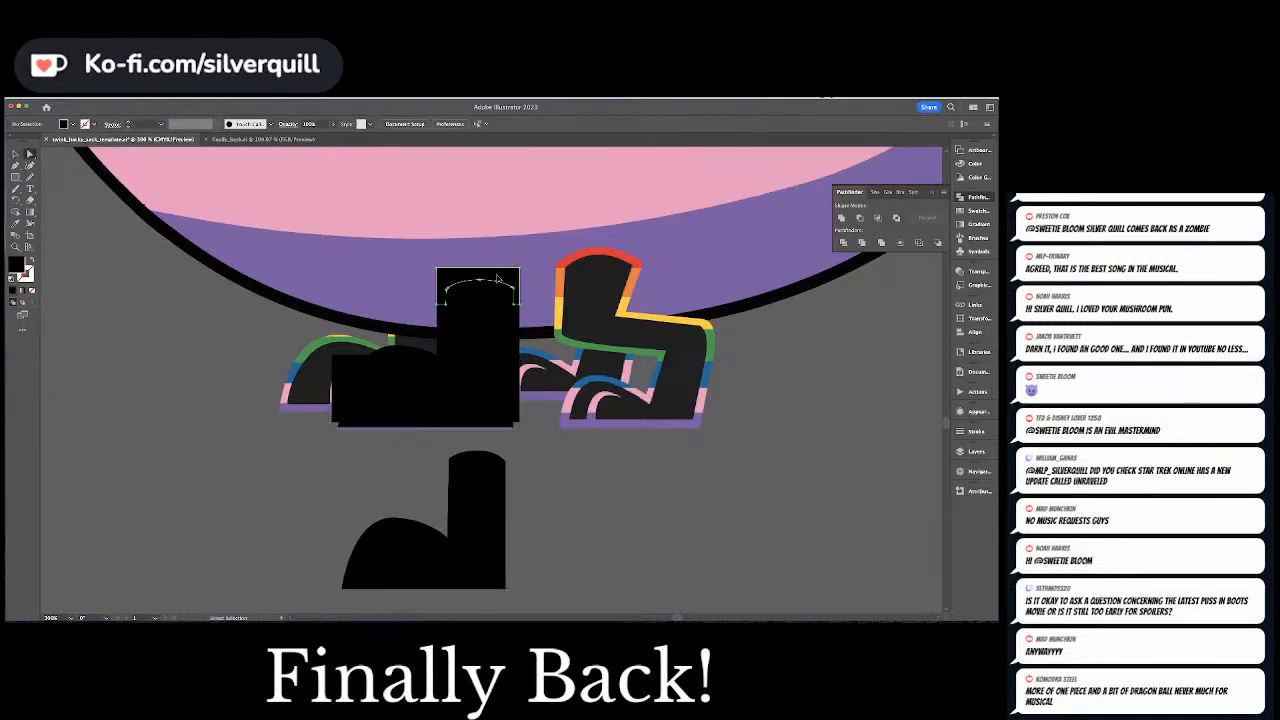
click(497, 277)
key(Delete)
click(481, 300)
key(Delete)
click(487, 315)
key(Delete)
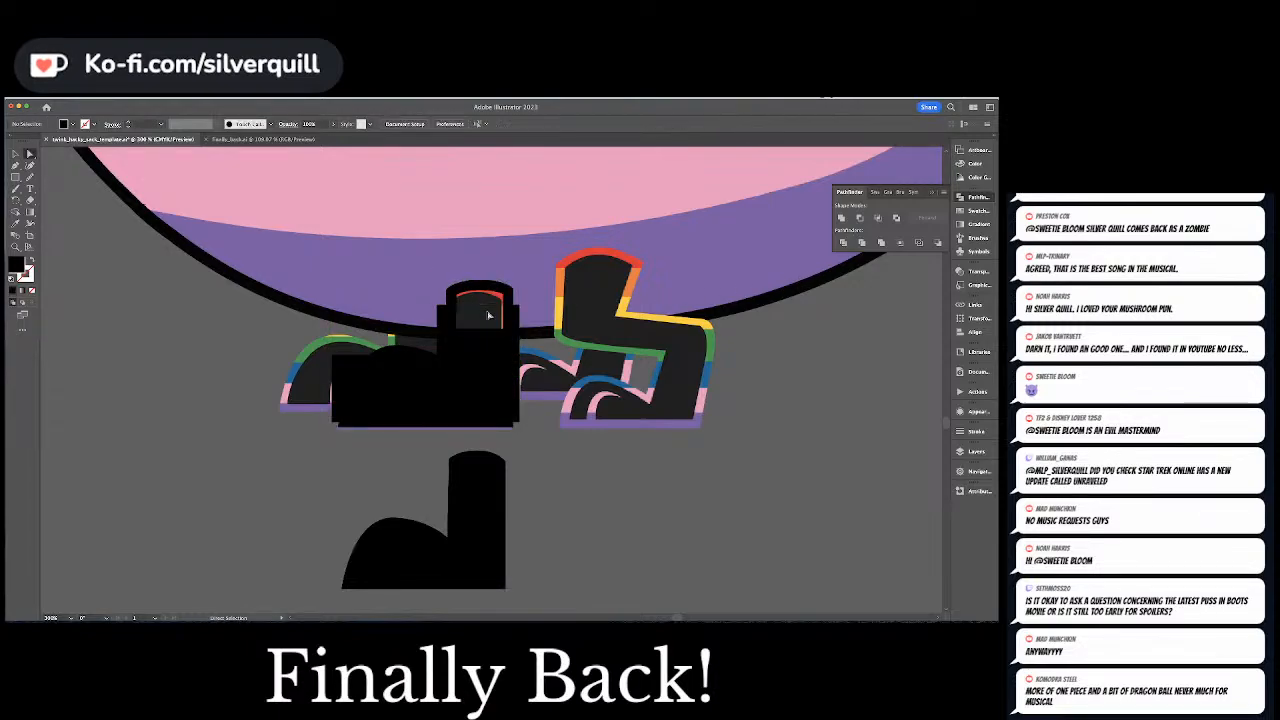
click(471, 350)
key(Delete)
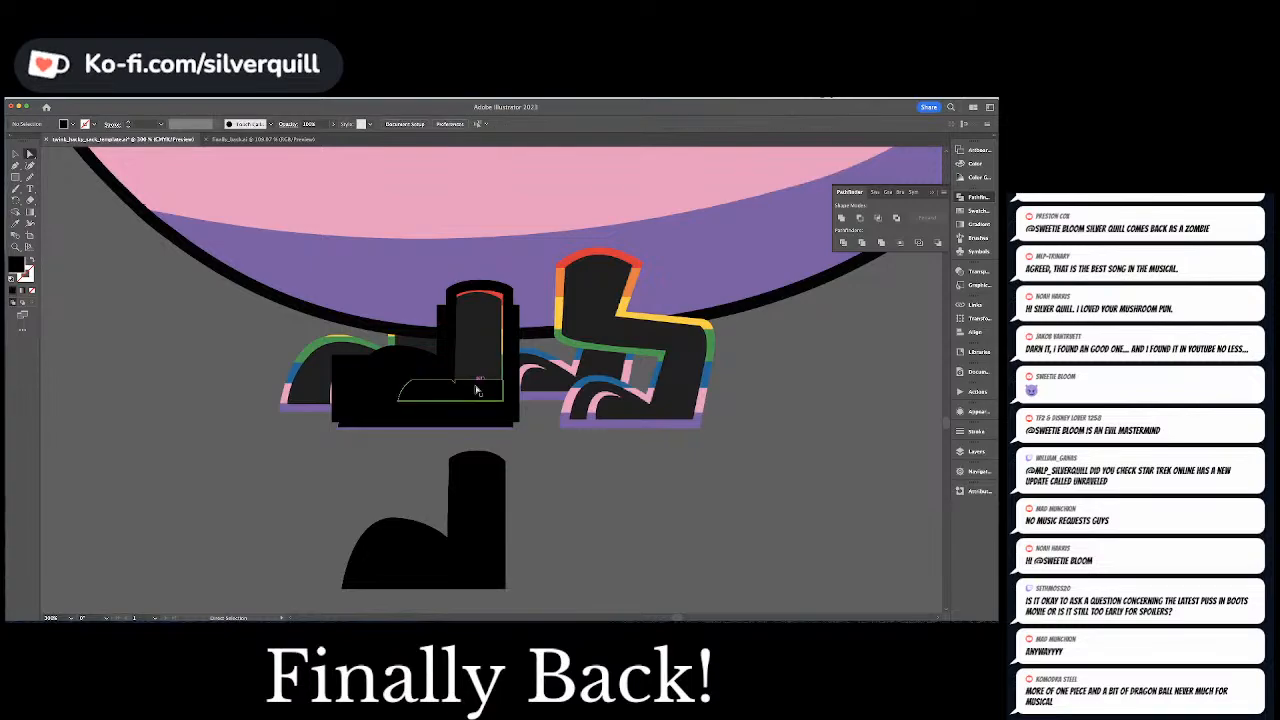
Delete the divided pieces filling the inside of the foot on both sides of the toe line
click(474, 399)
key(Delete)
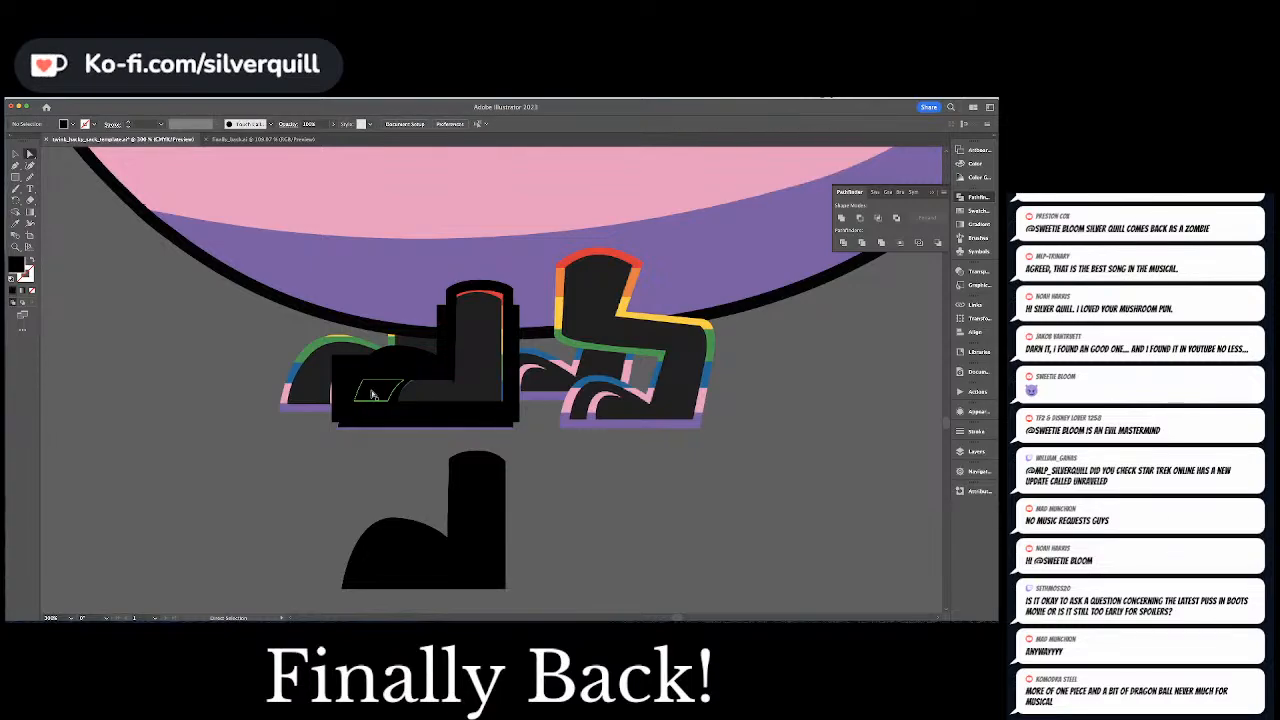
click(372, 394)
key(Delete)
click(411, 367)
key(Delete)
click(454, 415)
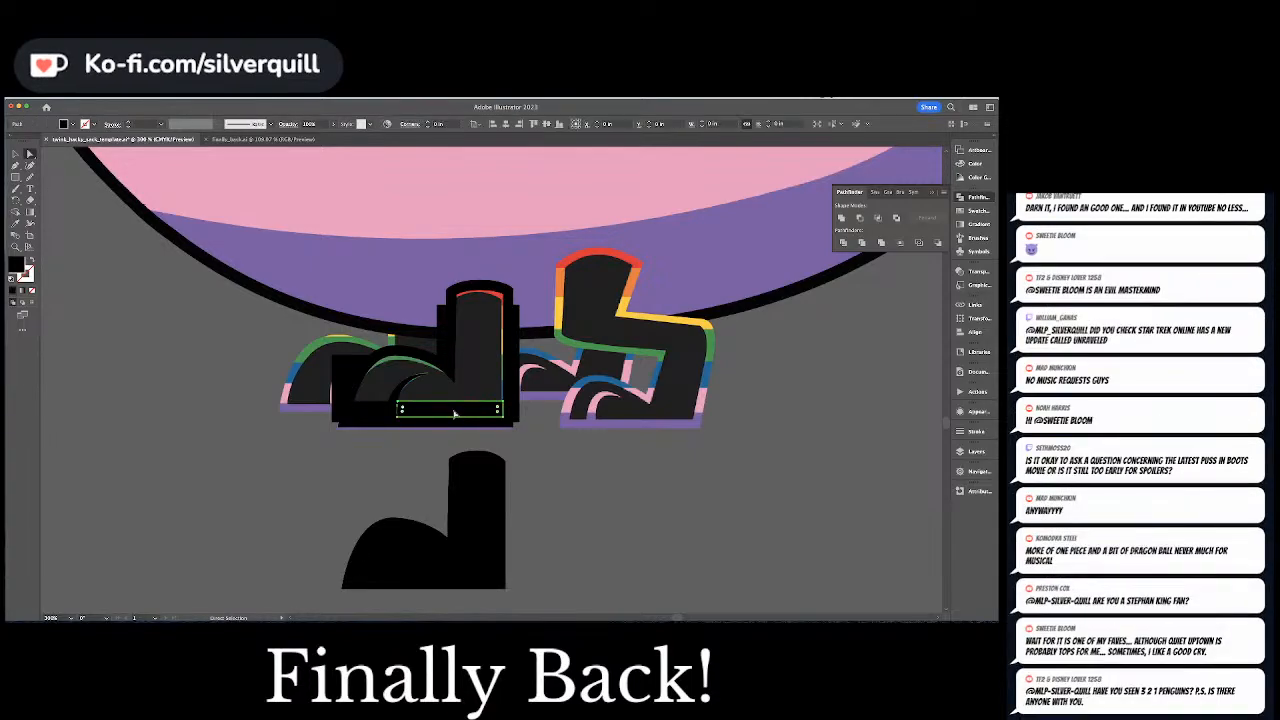
key(Delete)
click(367, 415)
Delete the leftover rectangle pieces outside the foot outline, in front of the toes and on both sides of the leg
key(Delete)
click(346, 370)
key(Delete)
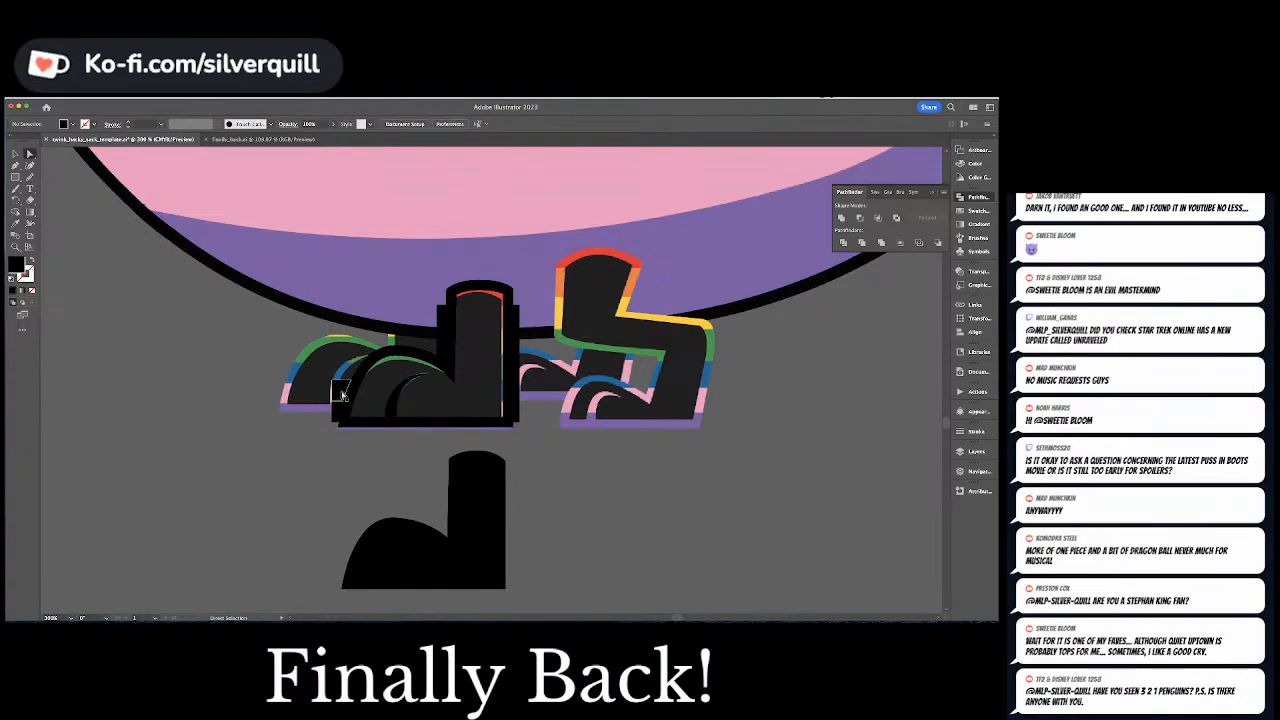
click(339, 396)
key(Delete)
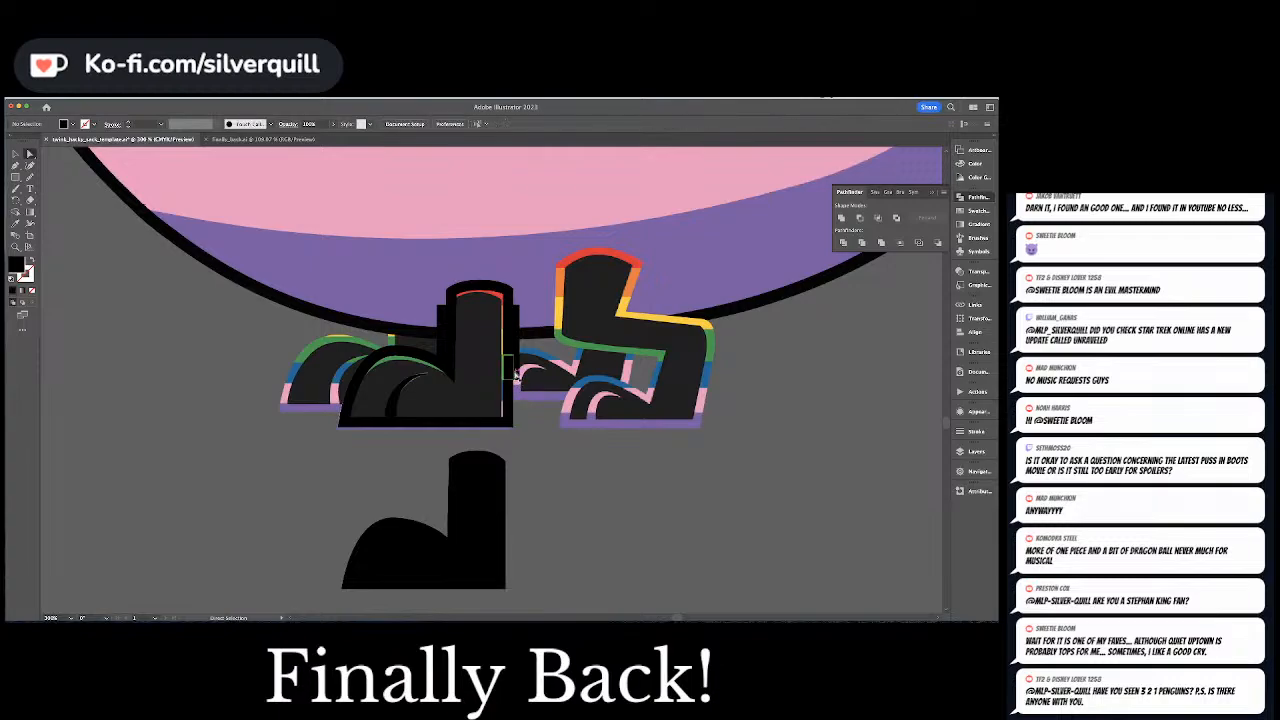
click(517, 345)
key(Delete)
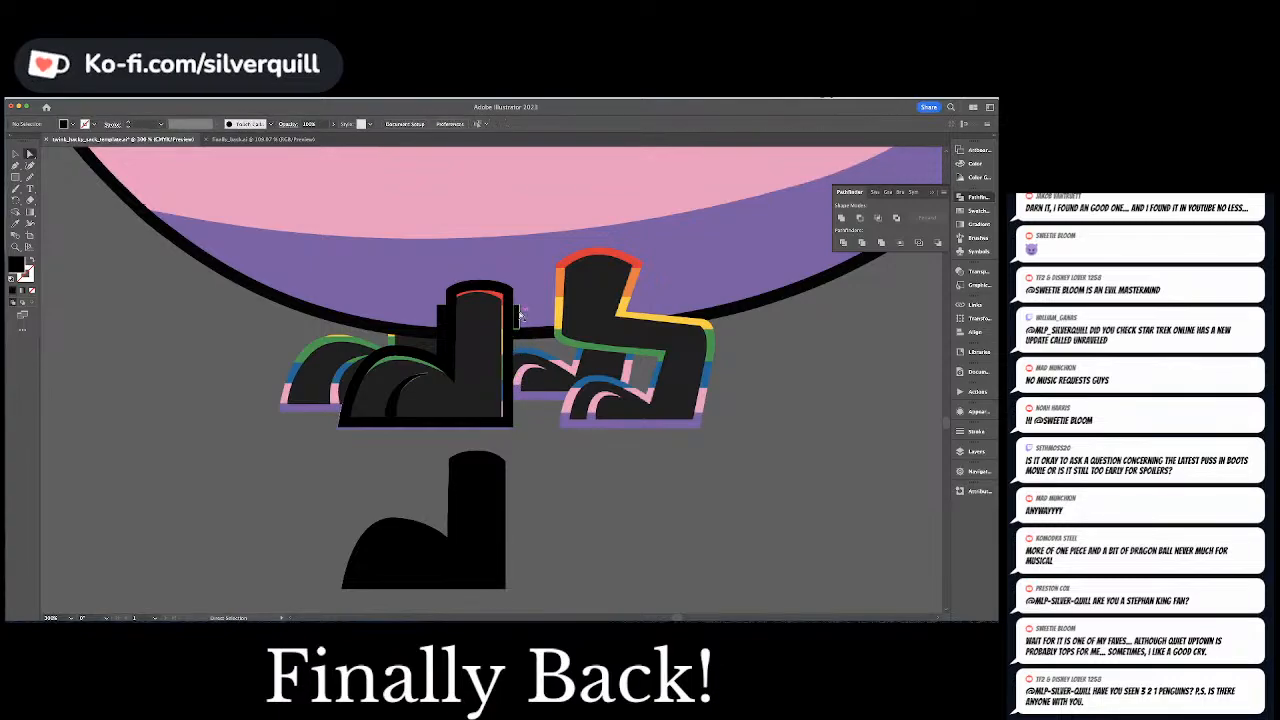
click(517, 316)
key(Delete)
key(Delete)
click(441, 318)
key(Delete)
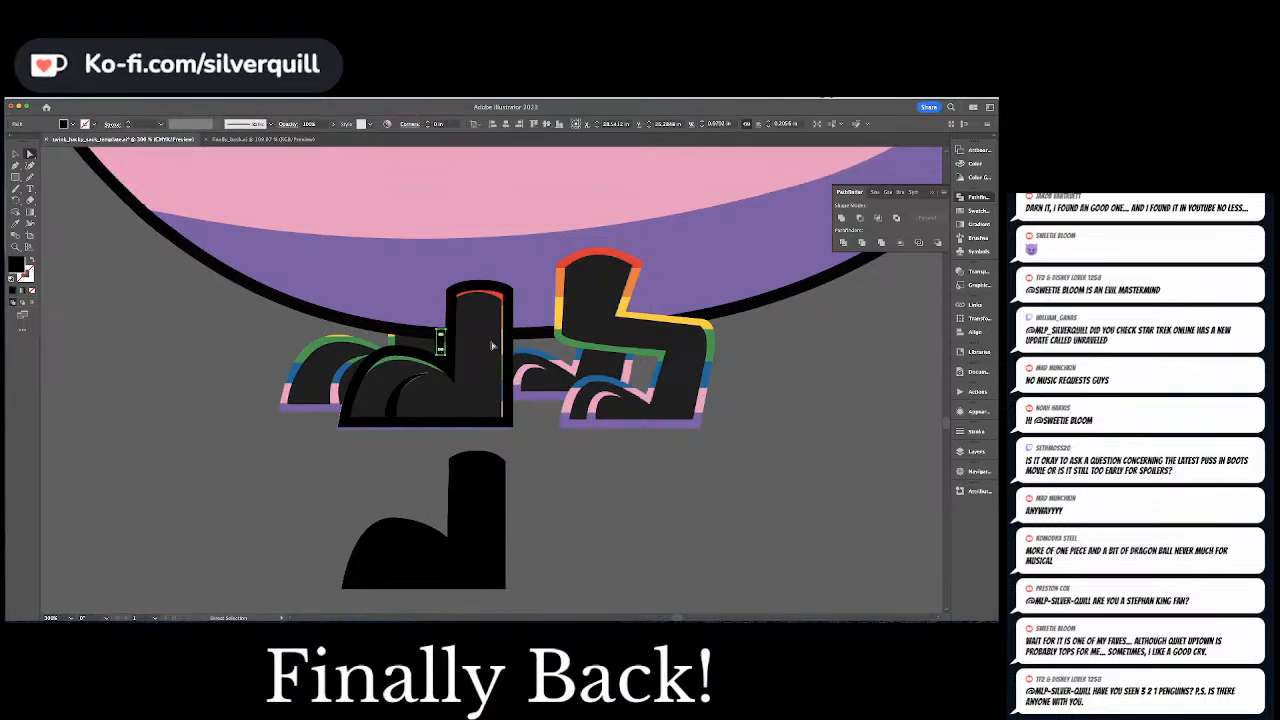
click(448, 360)
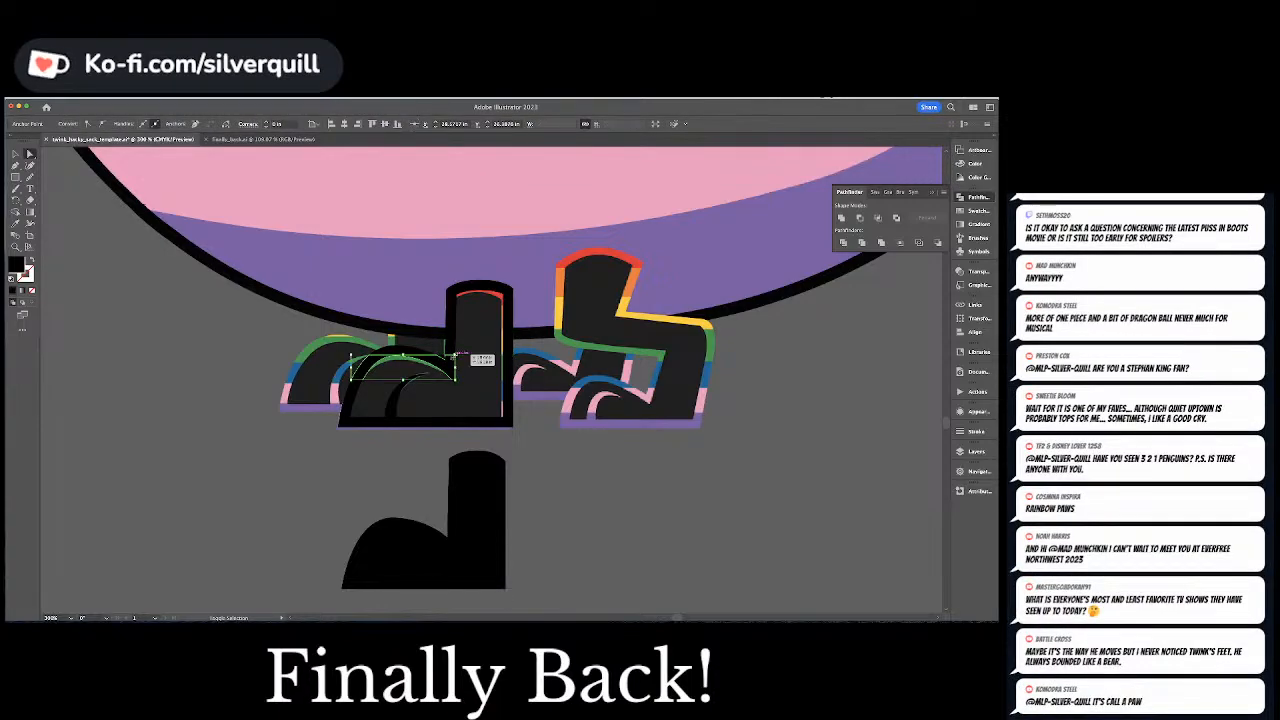
click(449, 357)
click(499, 349)
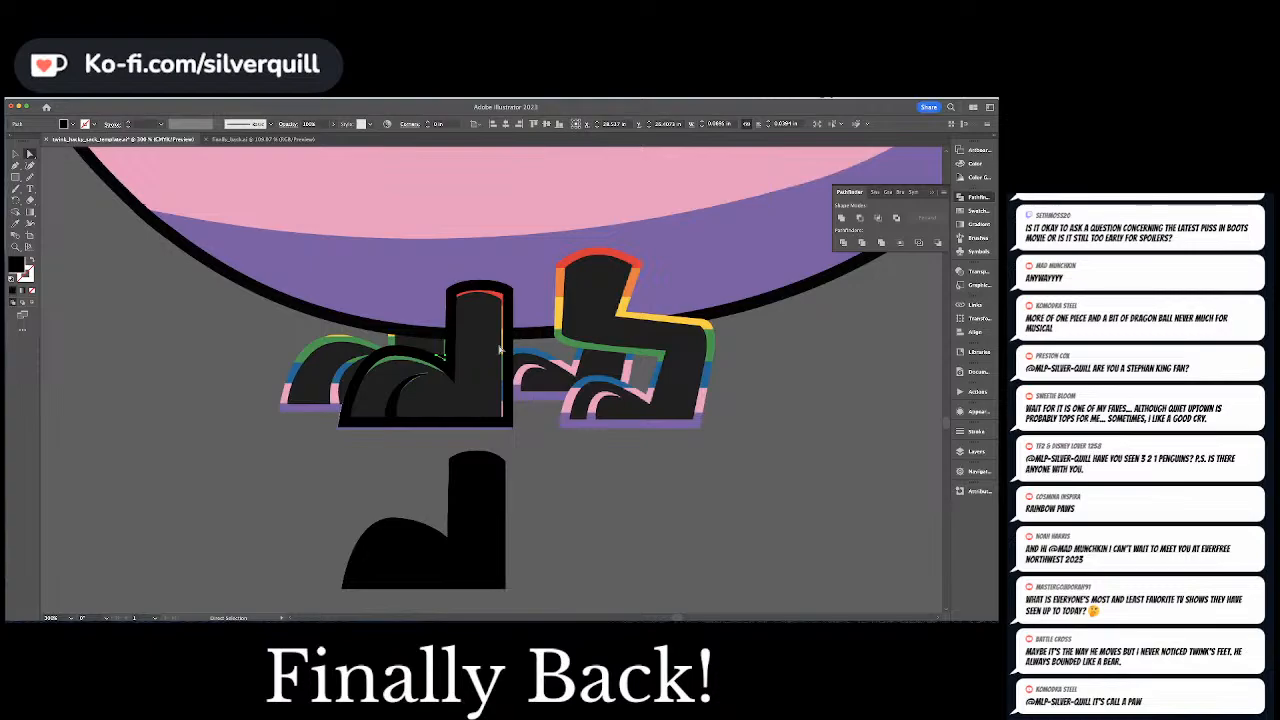
Move the divided foot outline group off the artwork into the empty space beside the feet and deselect it
key(v)
click(452, 339)
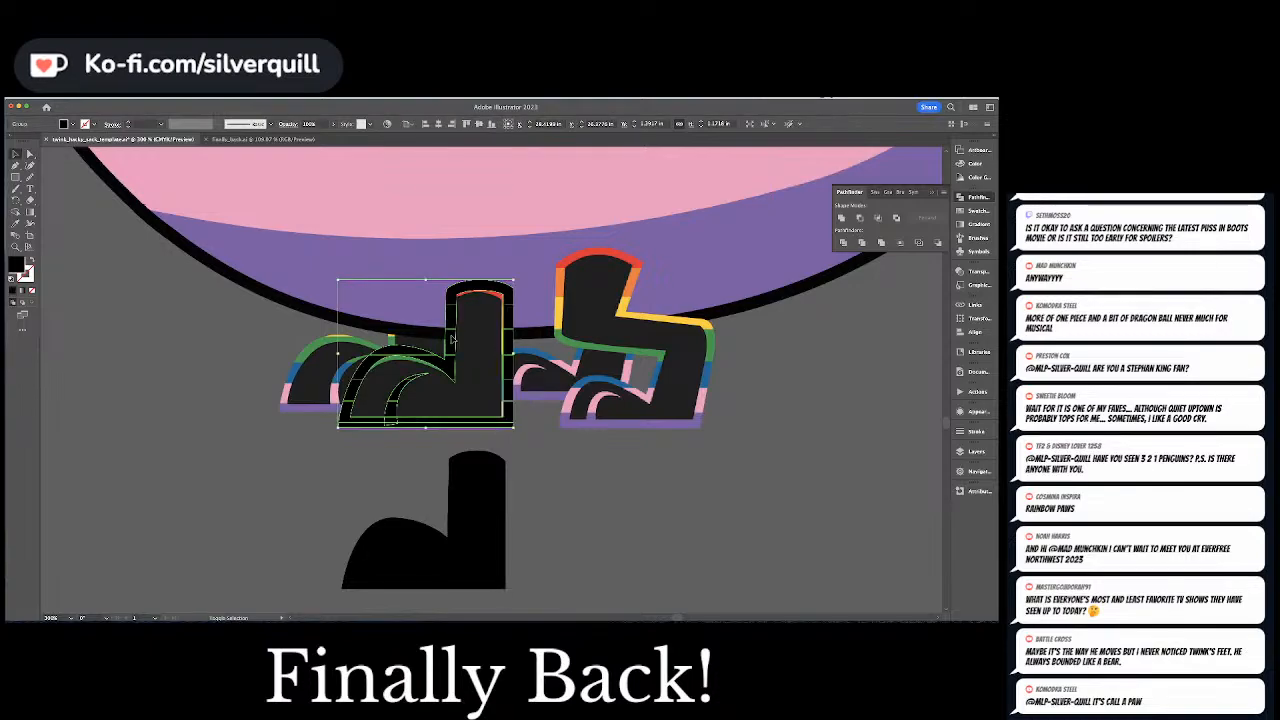
key(shift+Left)
key(shift+Left)
key(shift+Left)
key(shift+Left)
key(shift+Left)
key(shift+Left)
key(shift+Left)
key(shift+Left)
key(shift+Left)
key(shift+Left)
key(shift+Left)
key(shift+Left)
key(shift+Left)
key(shift+Left)
key(shift+Left)
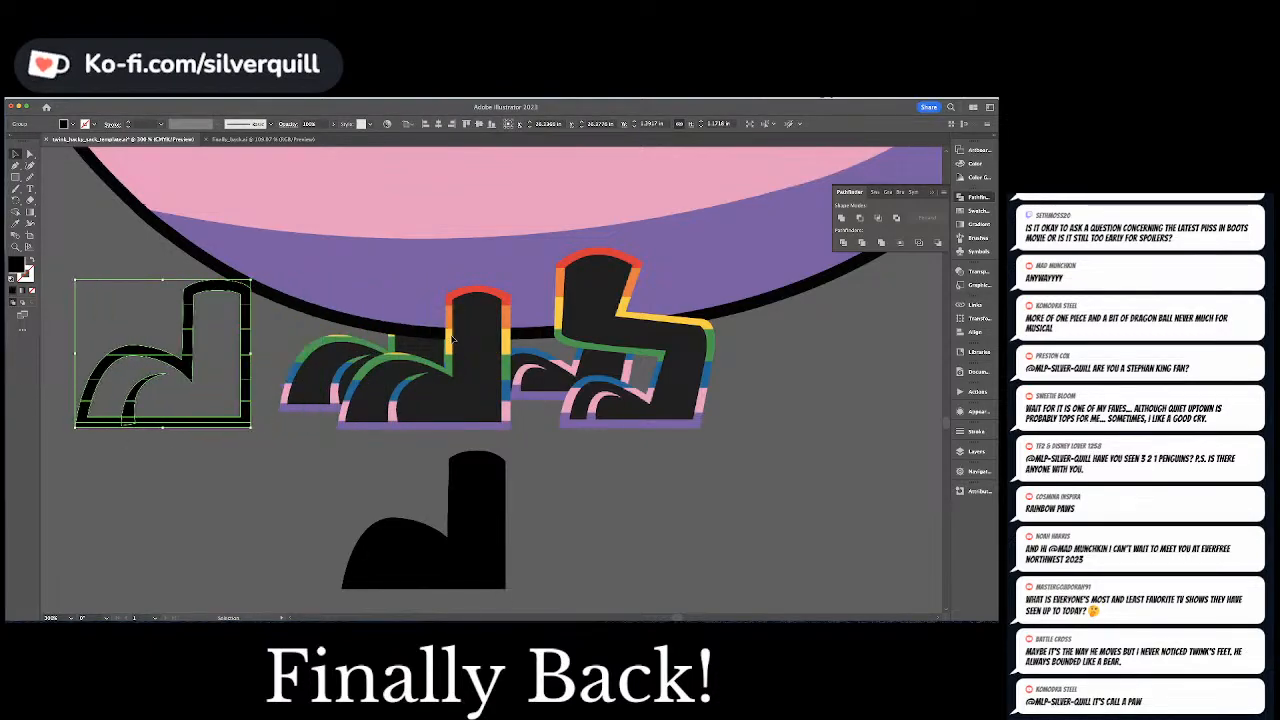
key(super+shift+a)
key(a)
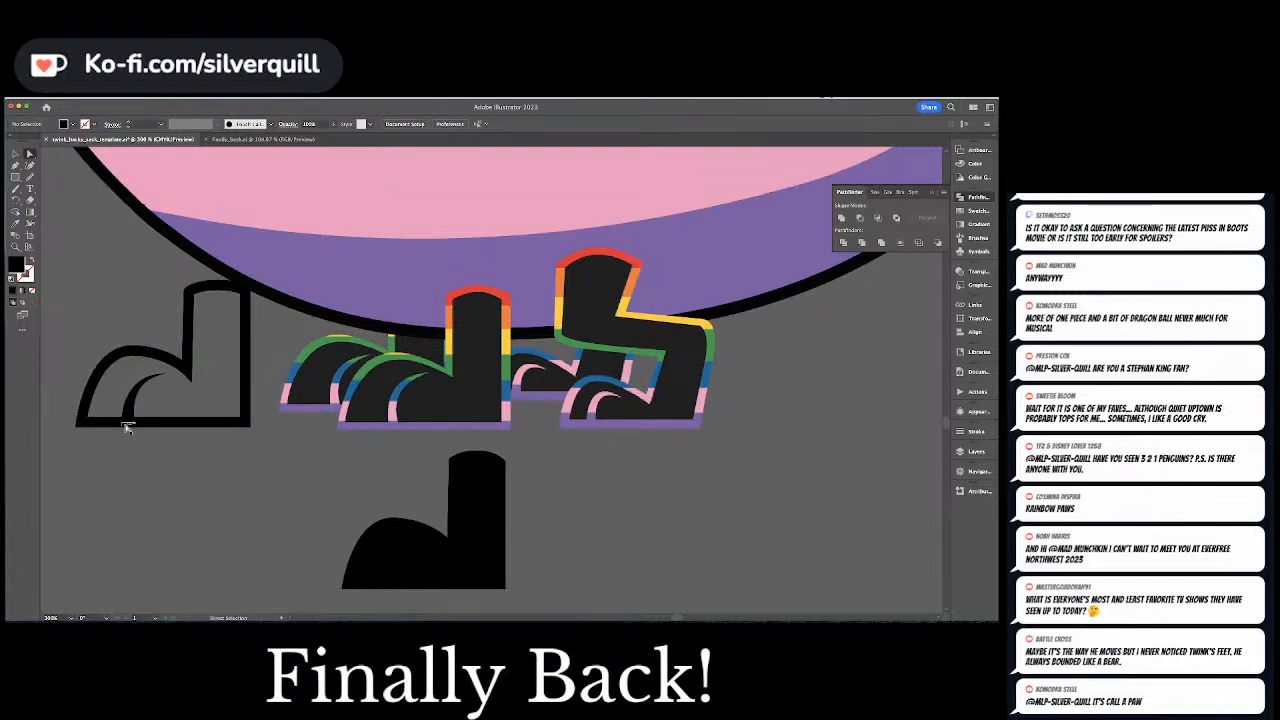
click(123, 424)
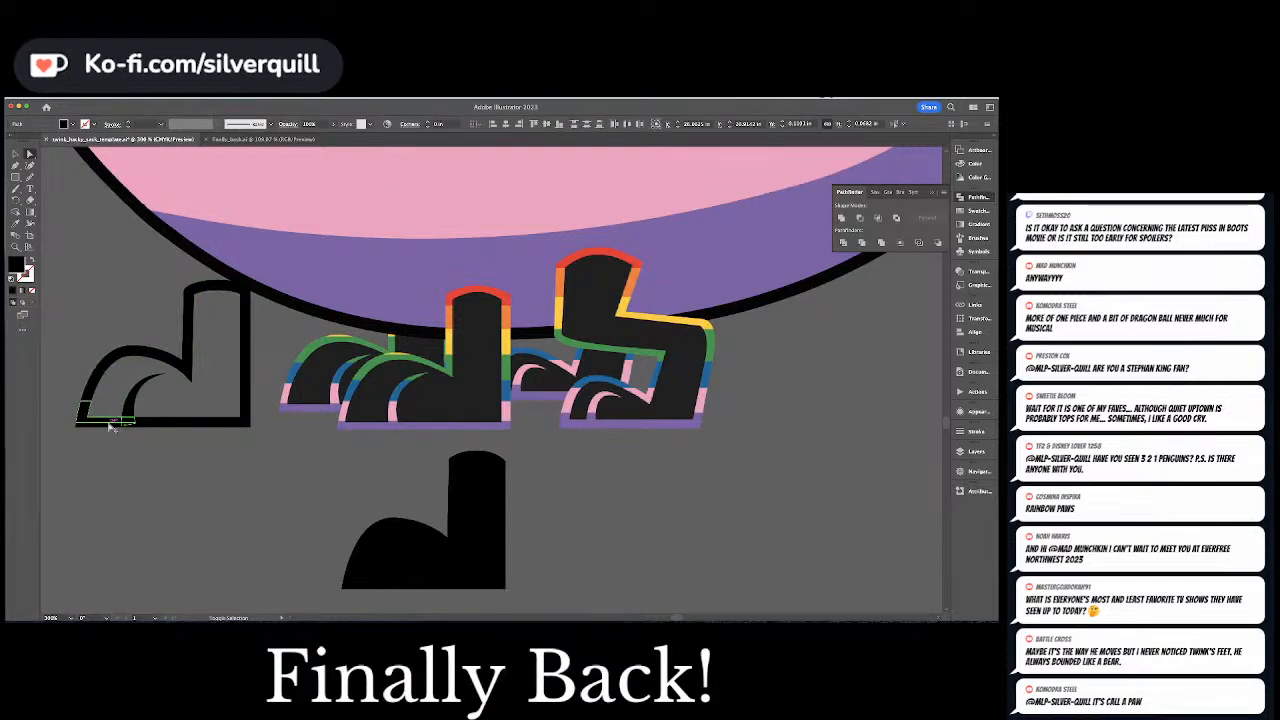
shift+click(110, 425)
click(110, 433)
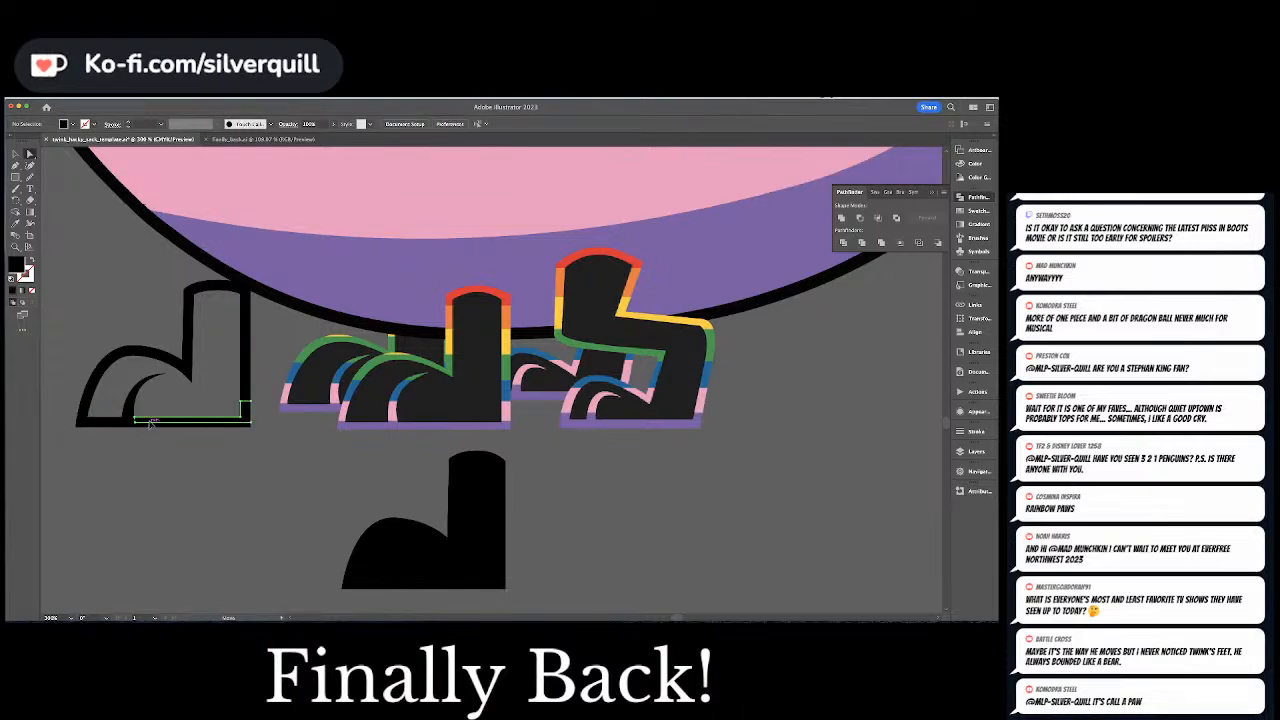
Draw a rectangle about 1.45 in wide across the outline's base and align its upper edge with the foot's inner bottom edge
key(m)
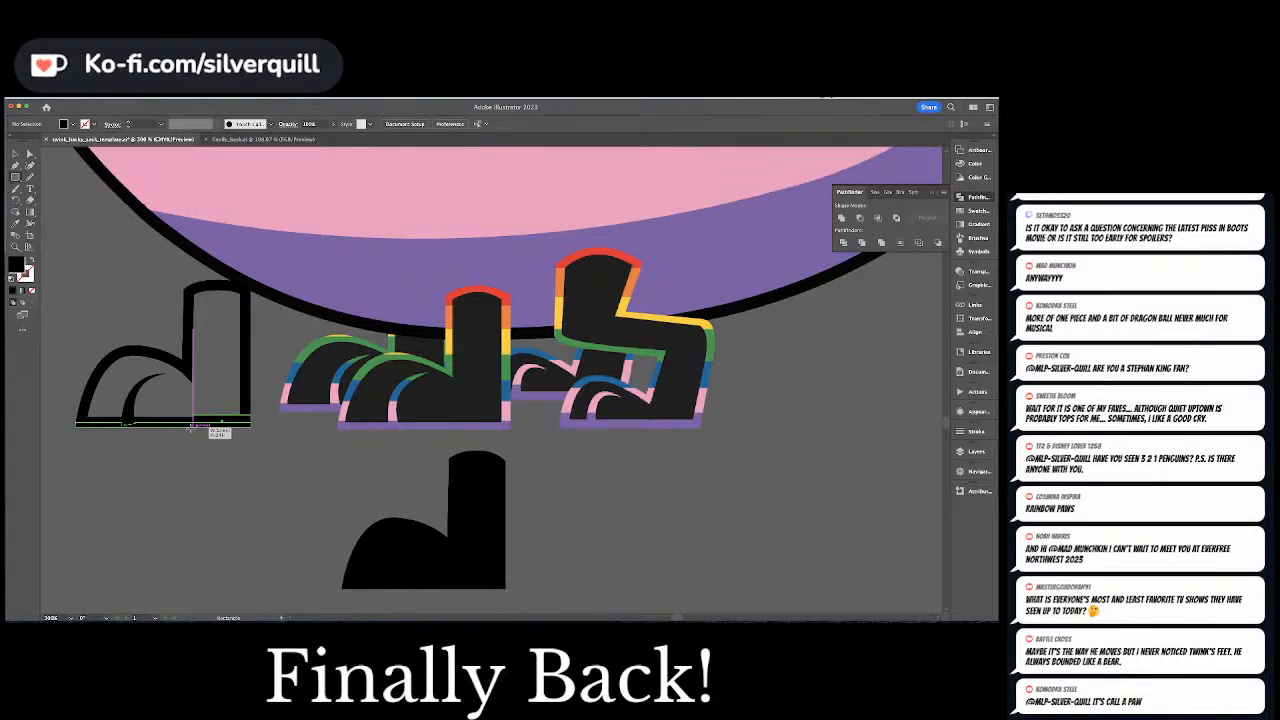
drag(250, 414, 67, 451)
key(a)
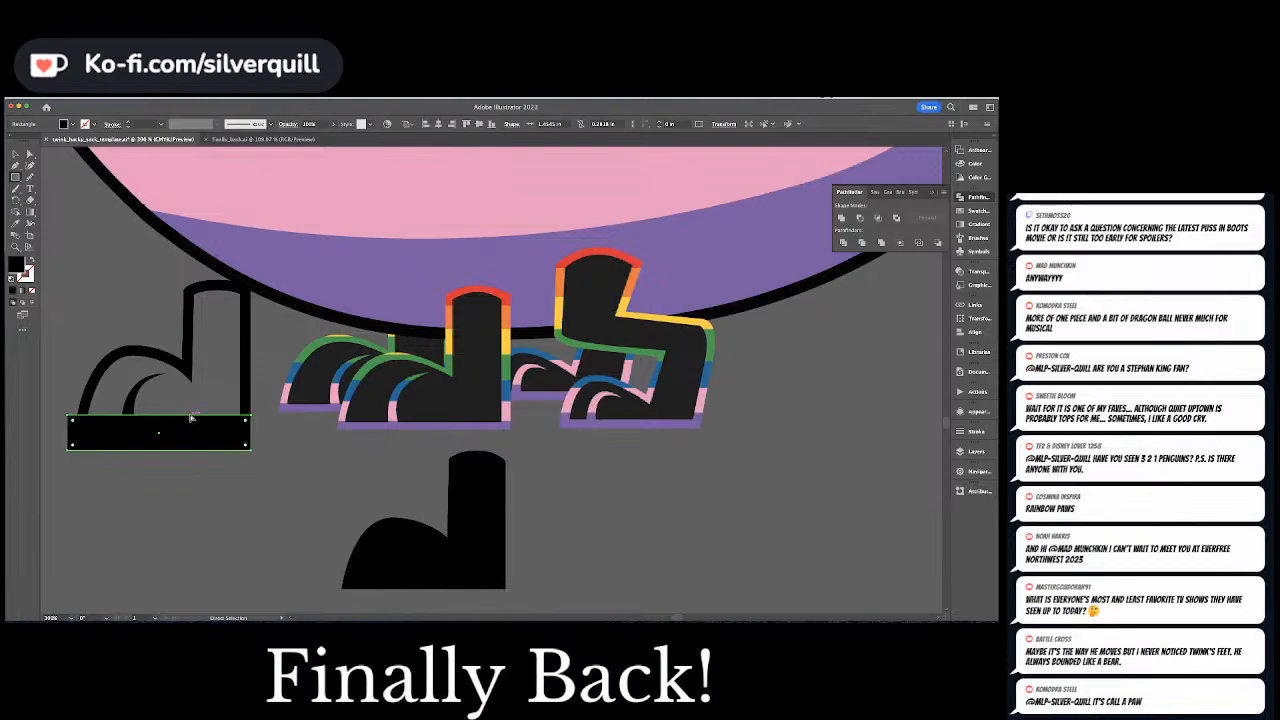
key(super+y)
key(v)
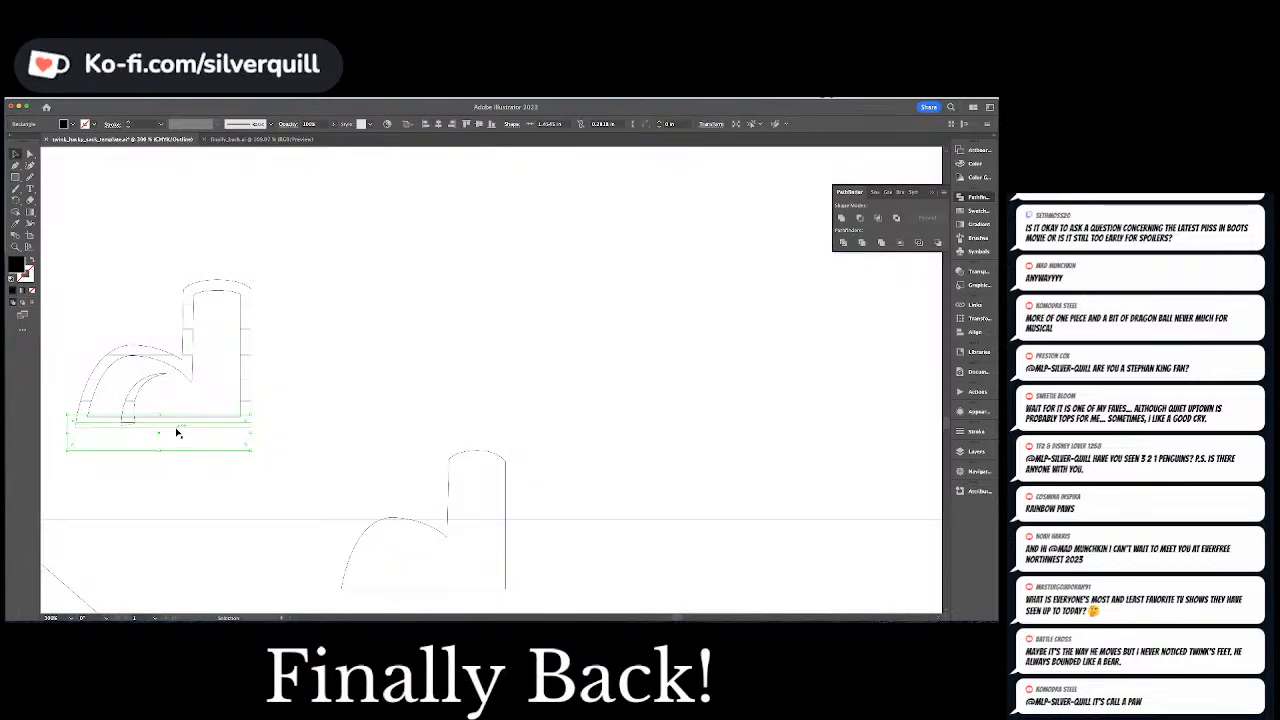
drag(160, 416, 161, 416)
key(super+y)
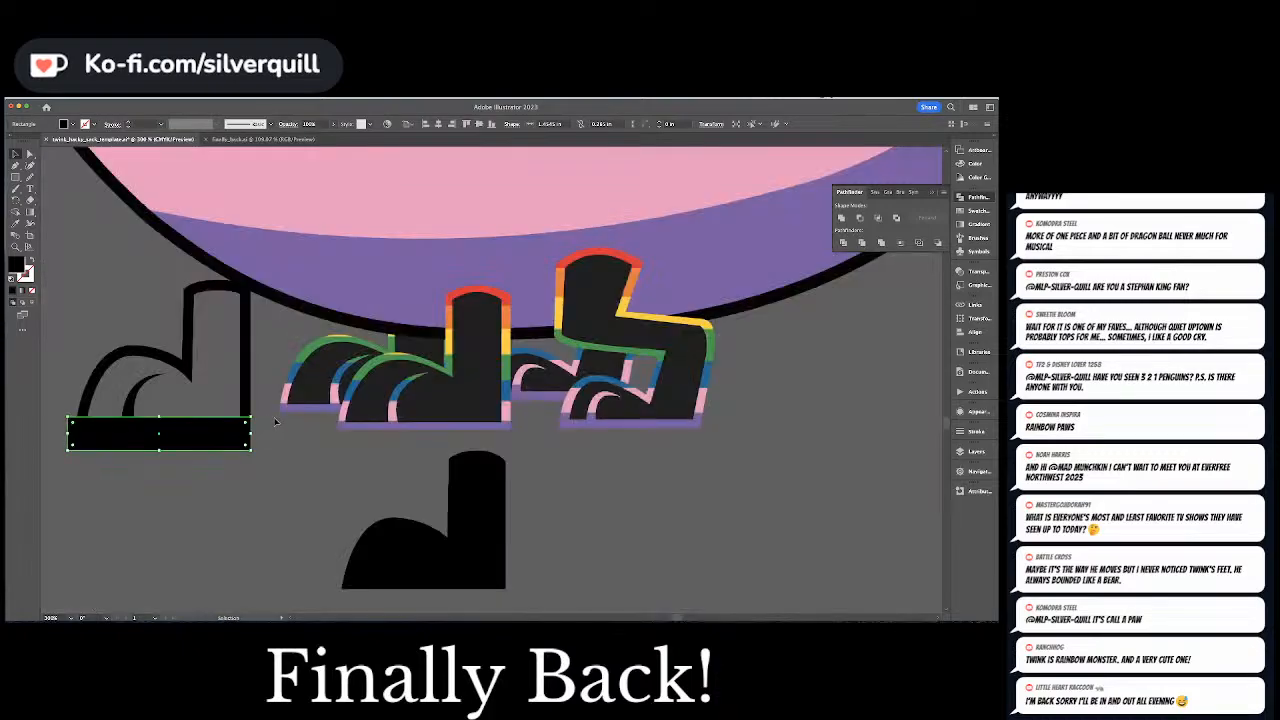
Divide the foot outline with the base rectangle and delete the excess strip below the foot
shift+click(245, 395)
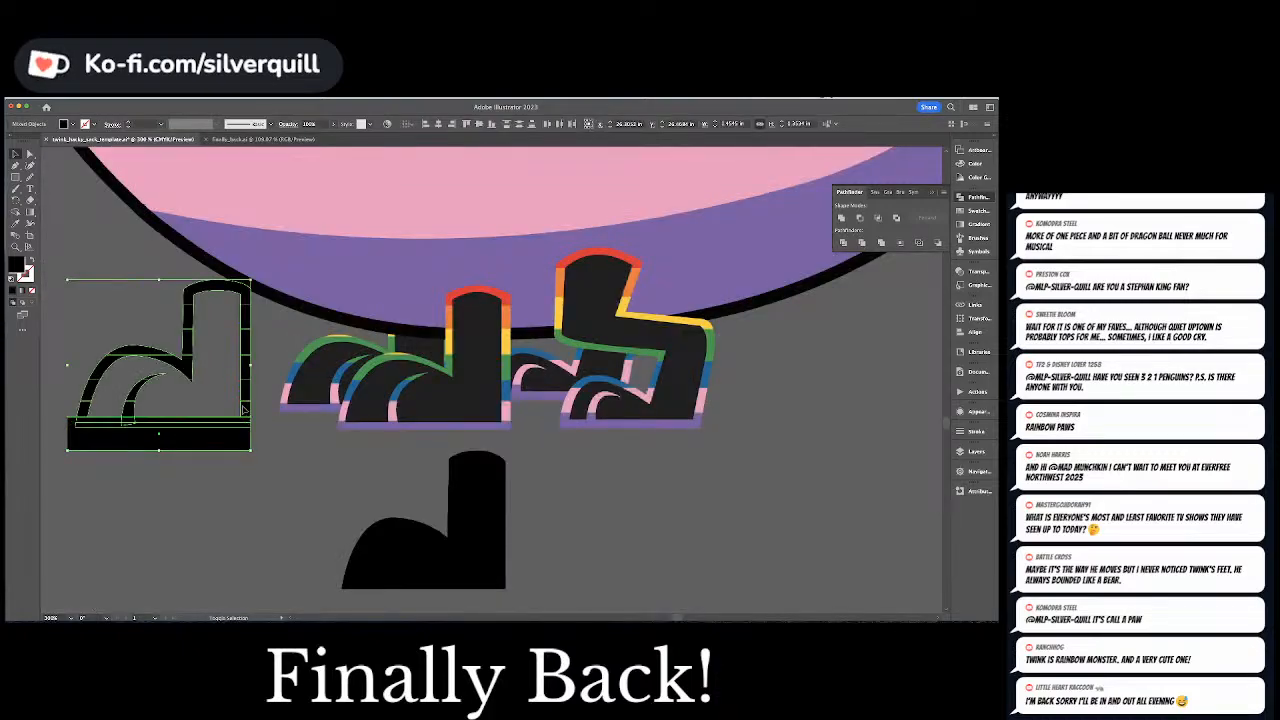
click(842, 244)
key(a)
click(91, 433)
key(Delete)
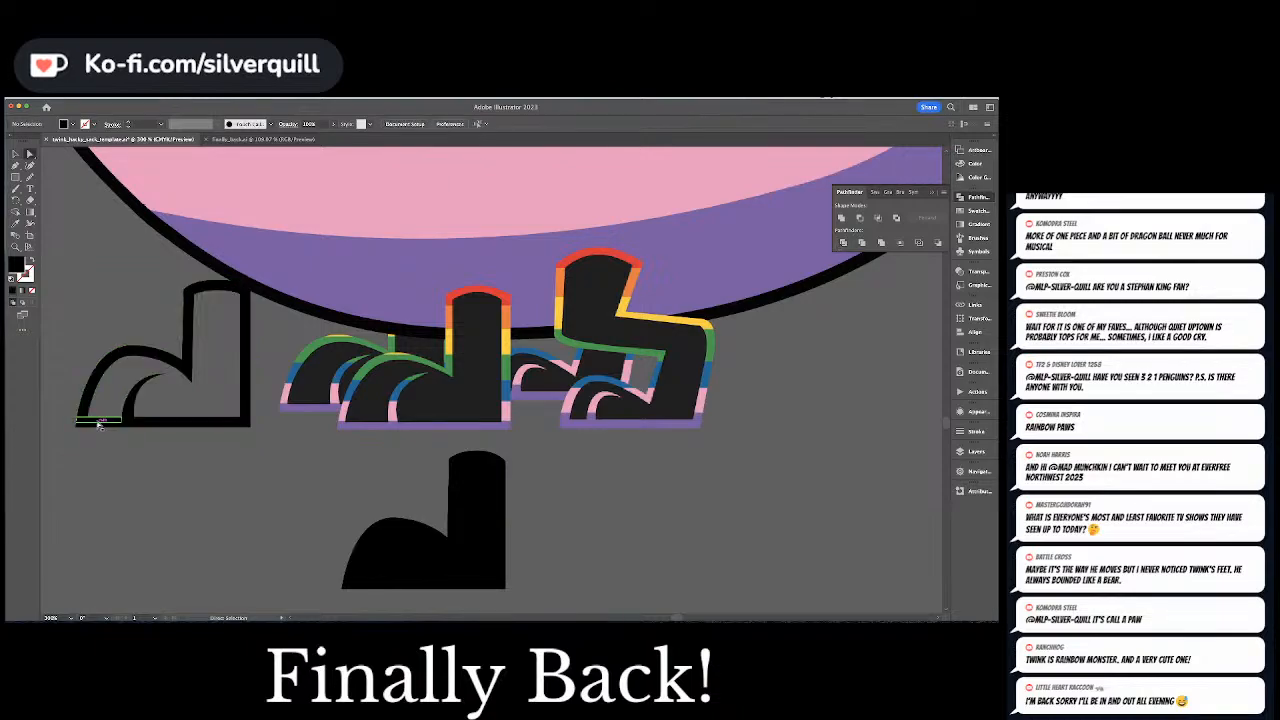
Unite the divided pieces along the foot outline's base into a single strip and deselect it
click(98, 422)
shift+click(96, 428)
shift+click(128, 422)
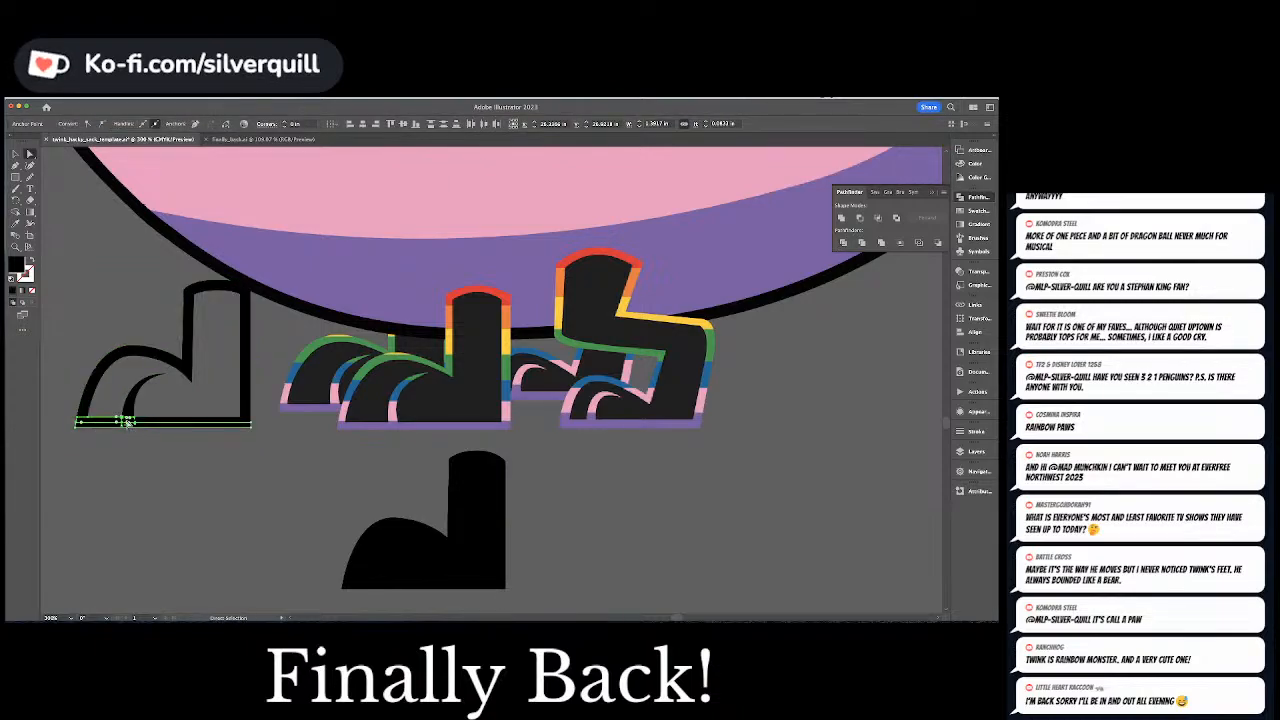
shift+click(142, 422)
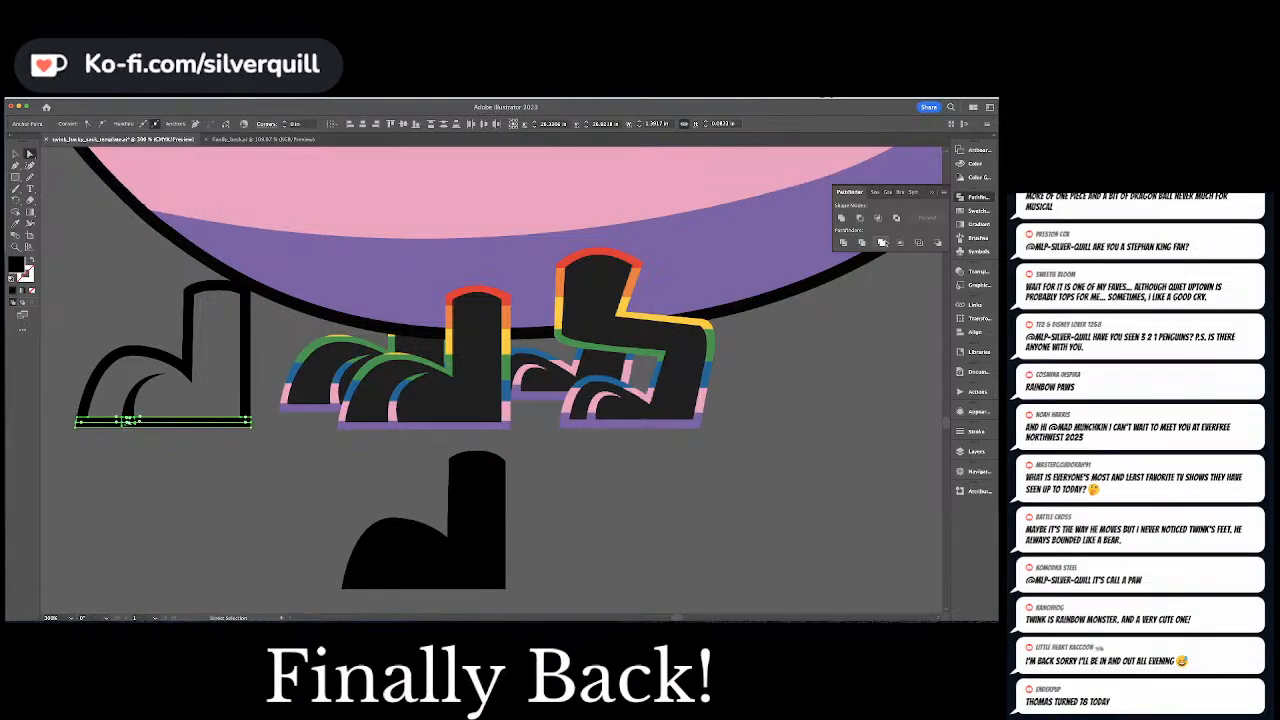
click(843, 218)
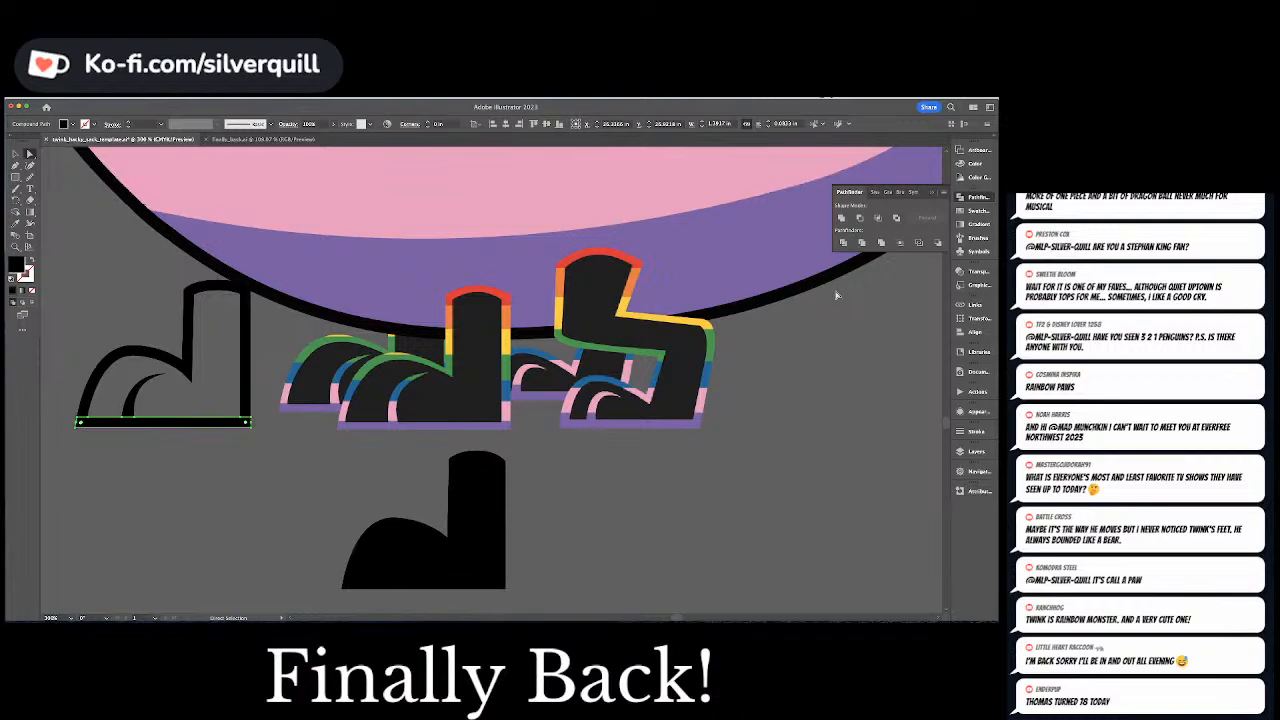
click(113, 451)
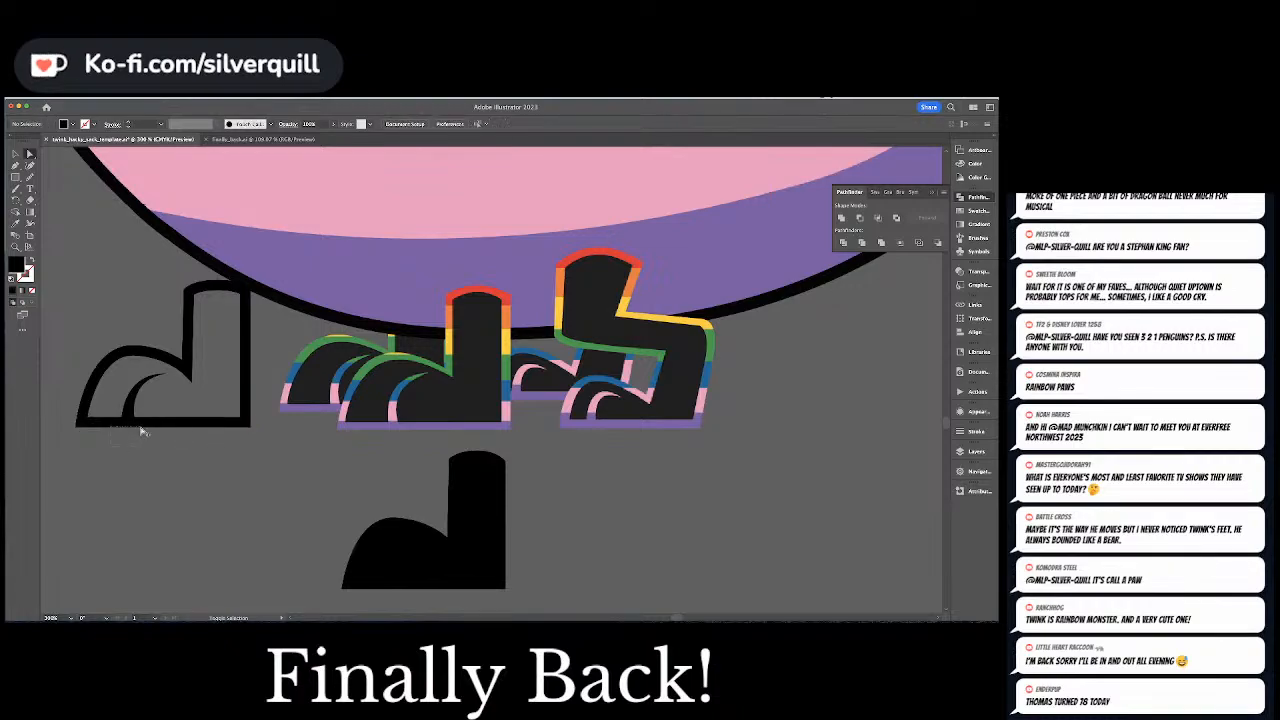
click(128, 423)
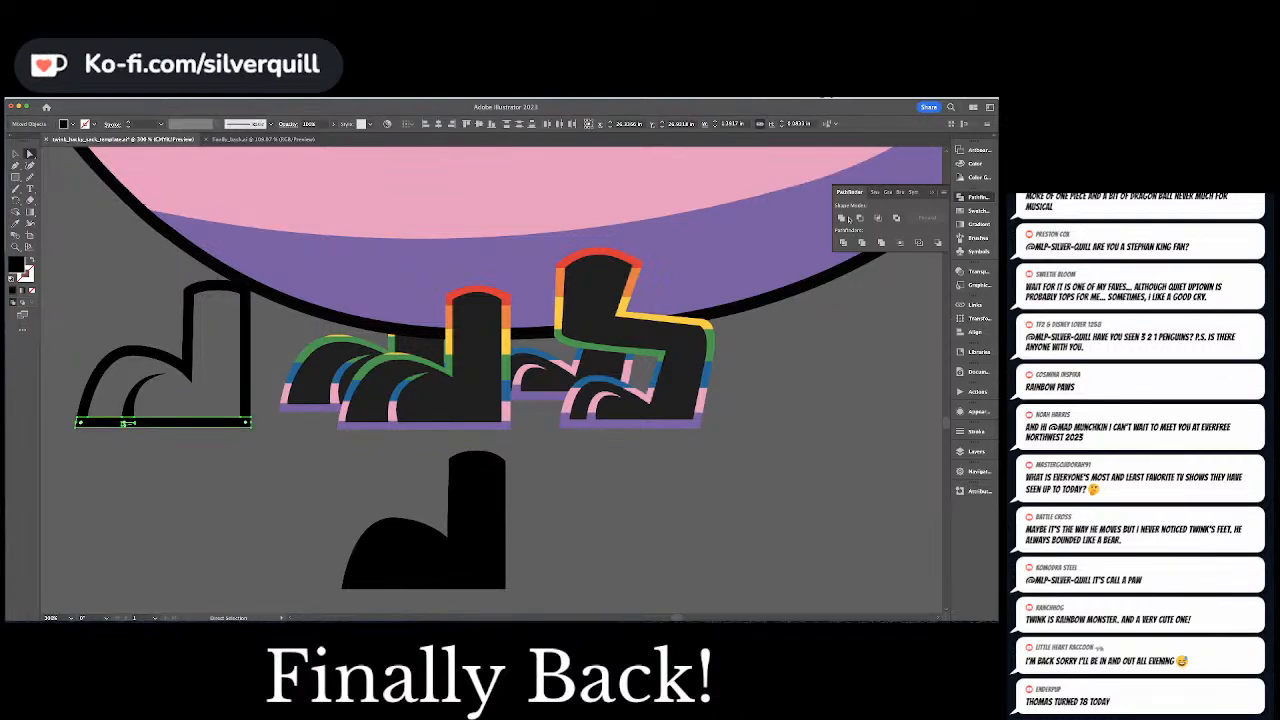
click(436, 346)
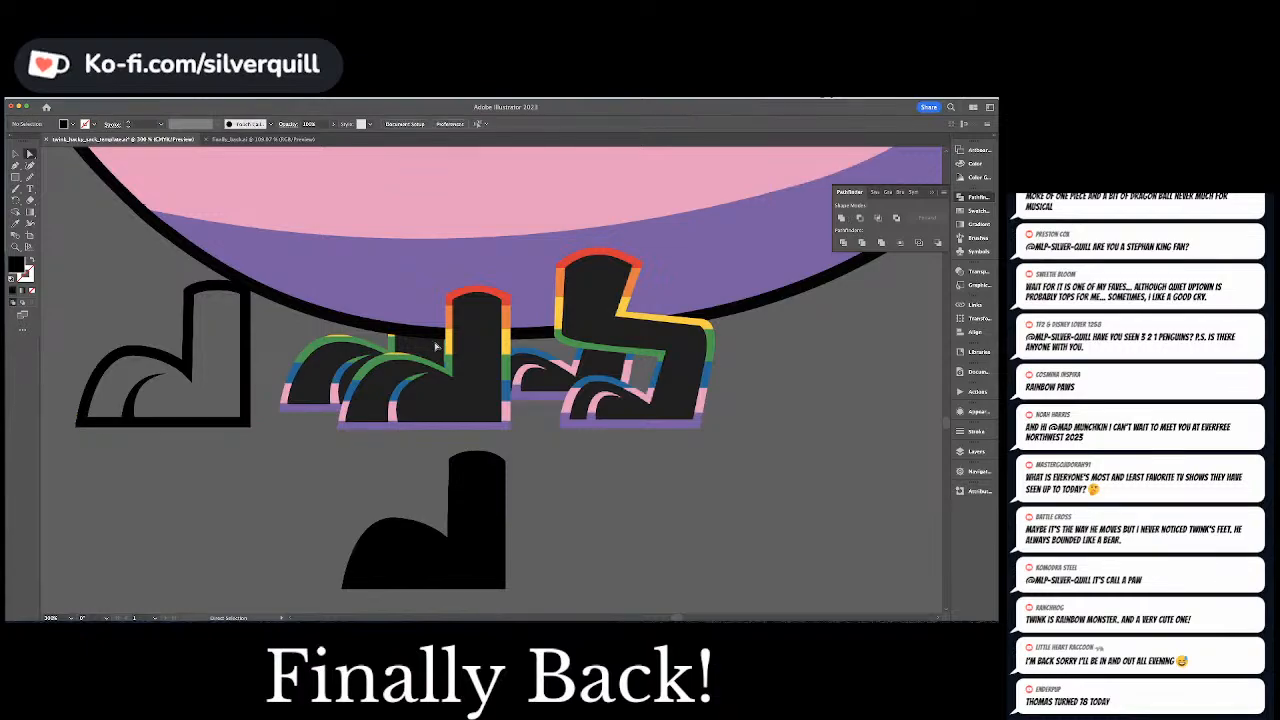
Move the divided foot outline from beside the character onto the template artboard, in the empty area under the Color heading
key(super+minus)
key(super+minus)
key(super+minus)
key(super+minus)
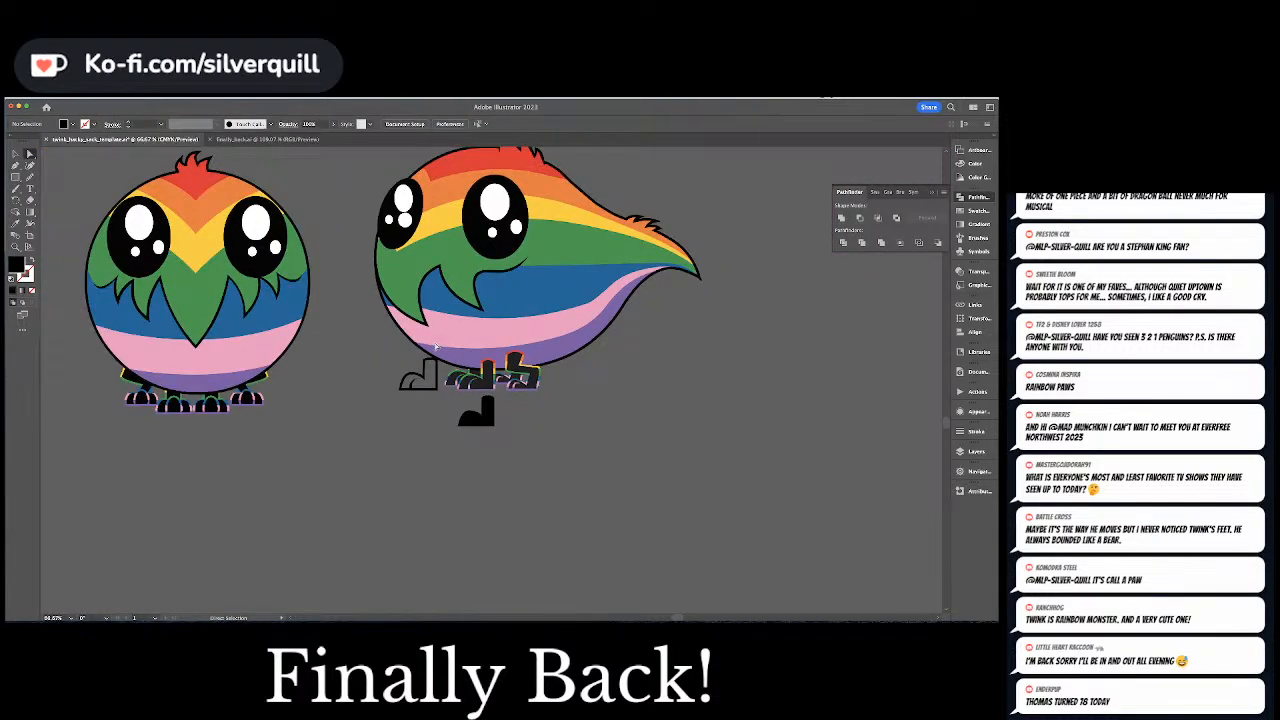
scroll(436, 346, up, 5)
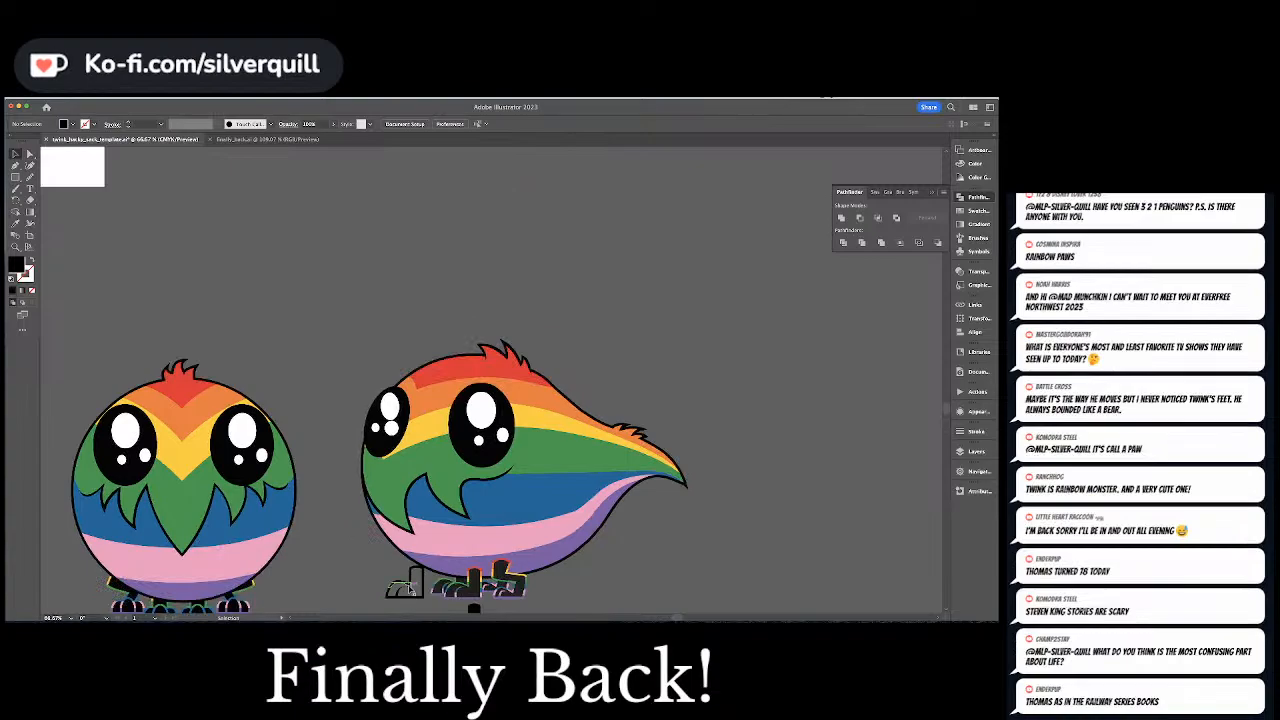
drag(404, 582, 404, 236)
drag(488, 299, 852, 608)
drag(775, 540, 362, 289)
click(379, 282)
Fill the top cap of the foot outline's leg with the red sampled from the rainbow pattern
key(a)
key(super+equal)
key(super+equal)
key(super+equal)
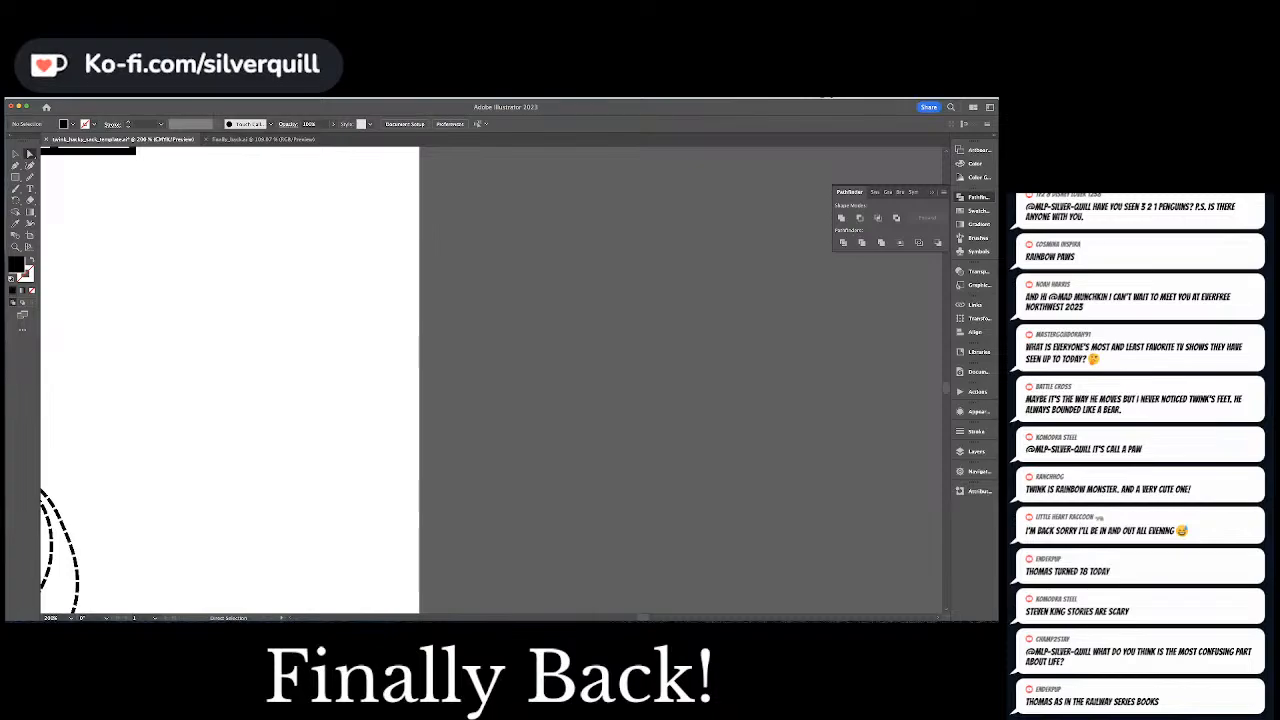
drag(183, 362, 657, 394)
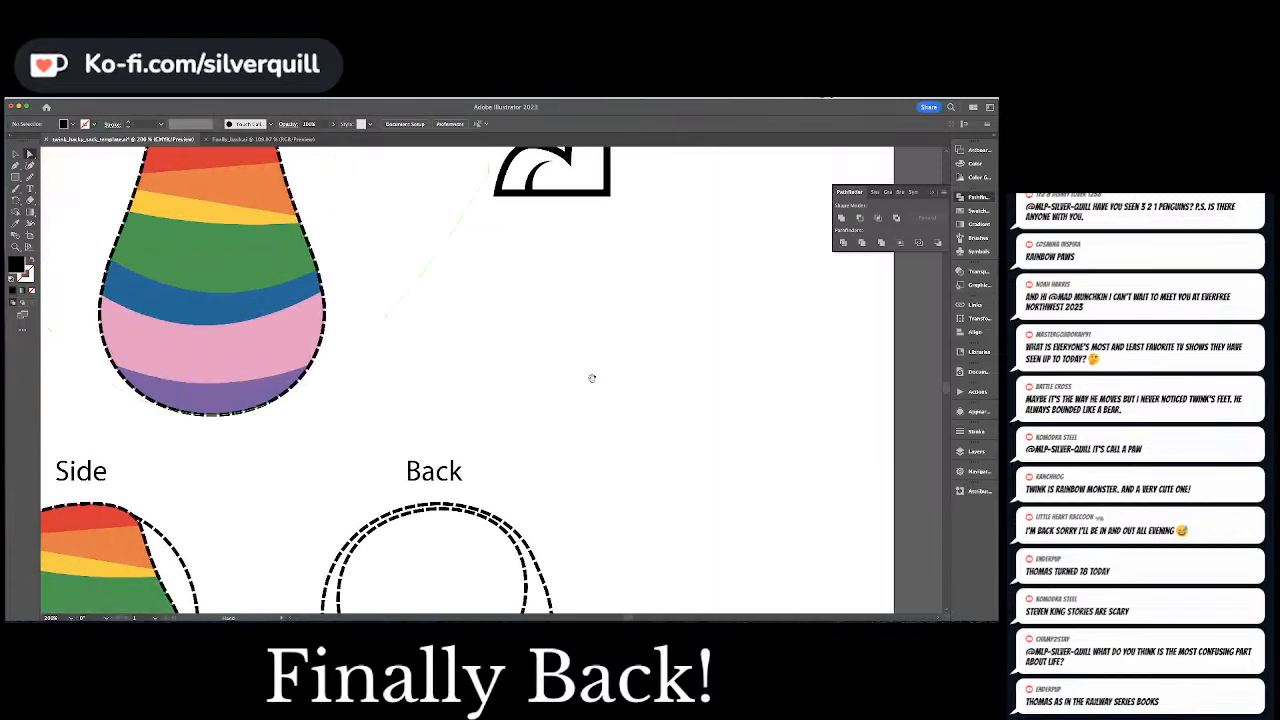
drag(503, 370, 603, 302)
drag(596, 150, 548, 481)
click(637, 363)
key(i)
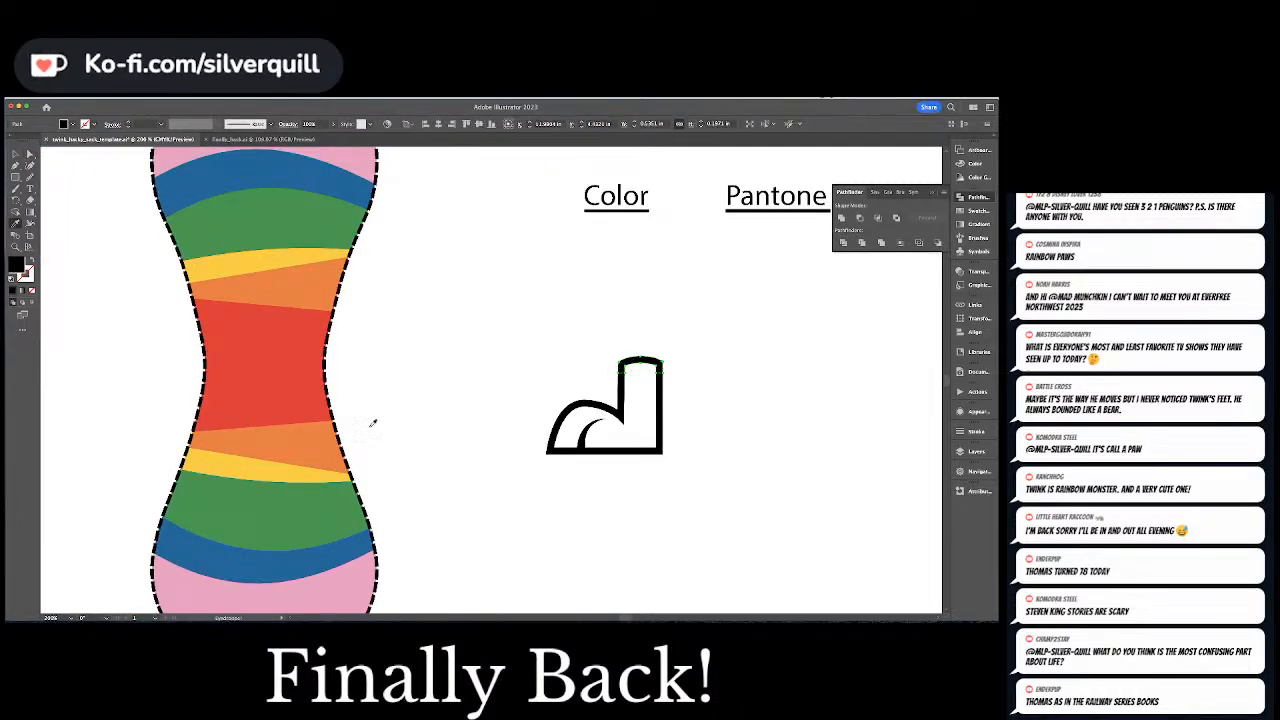
click(291, 375)
Fill the band pieces directly below the red cap on both sides of the leg with the pattern's orange
key(a)
click(621, 382)
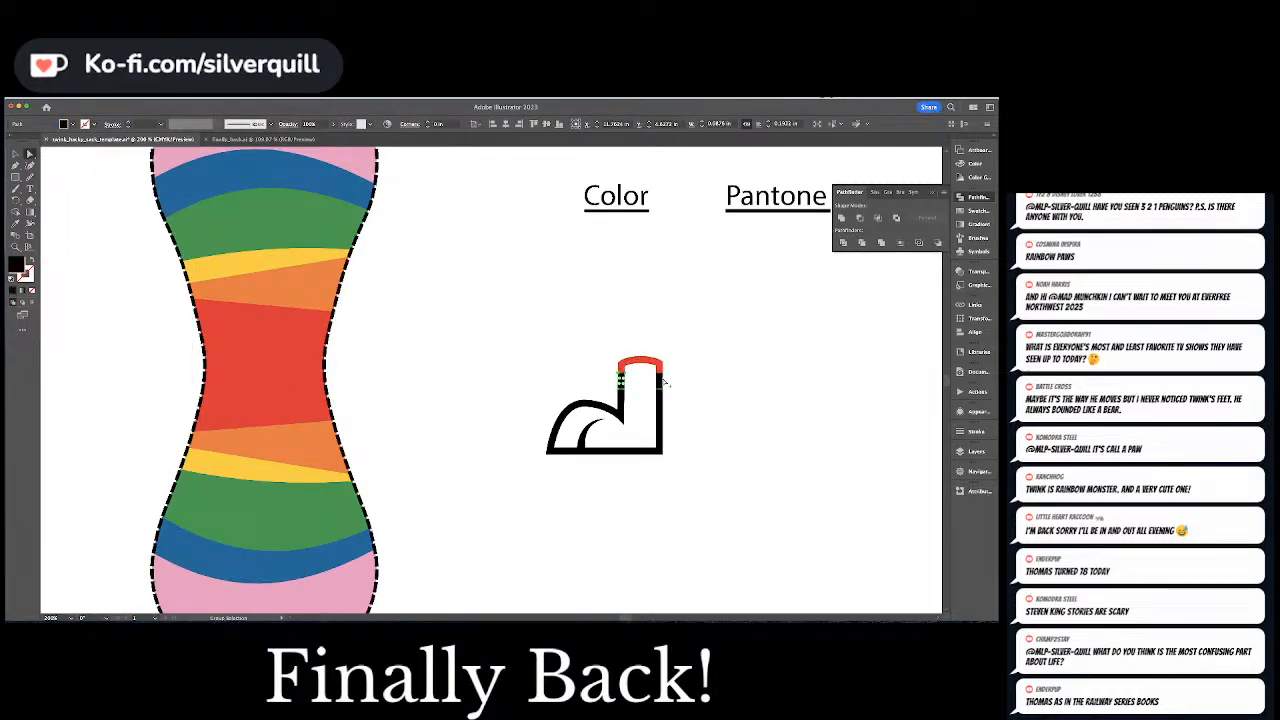
shift+click(660, 382)
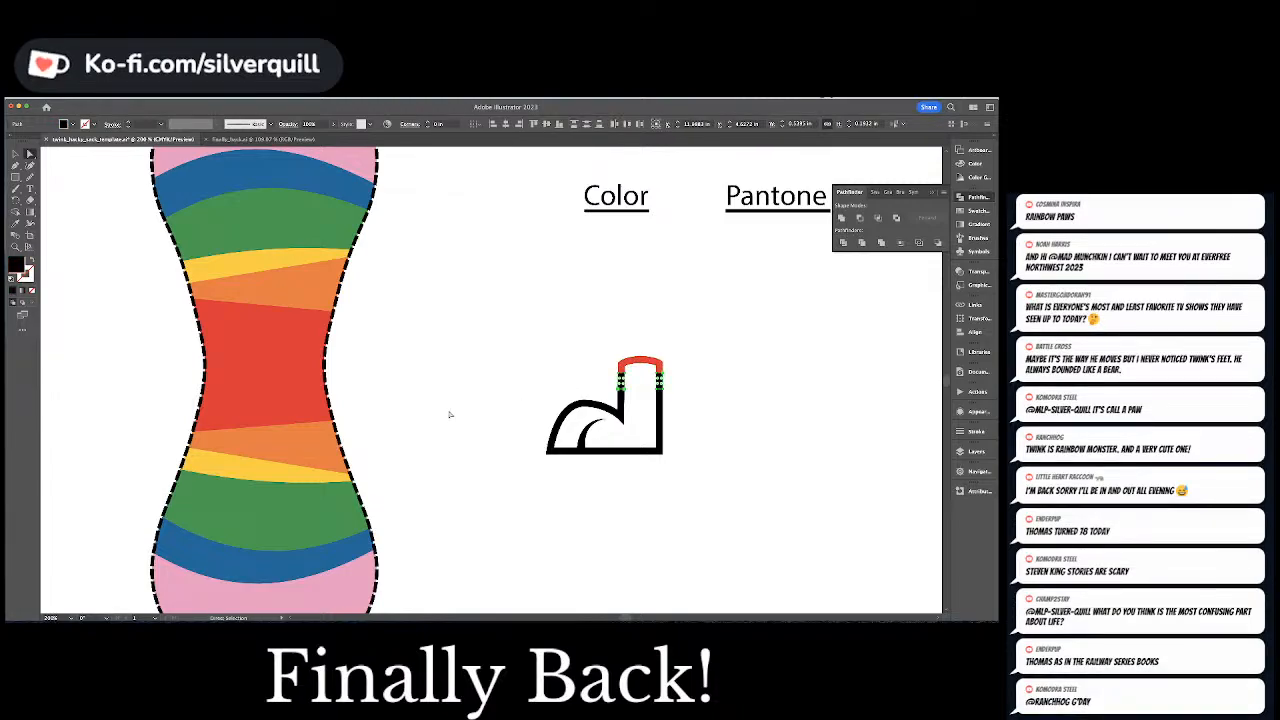
key(i)
click(323, 440)
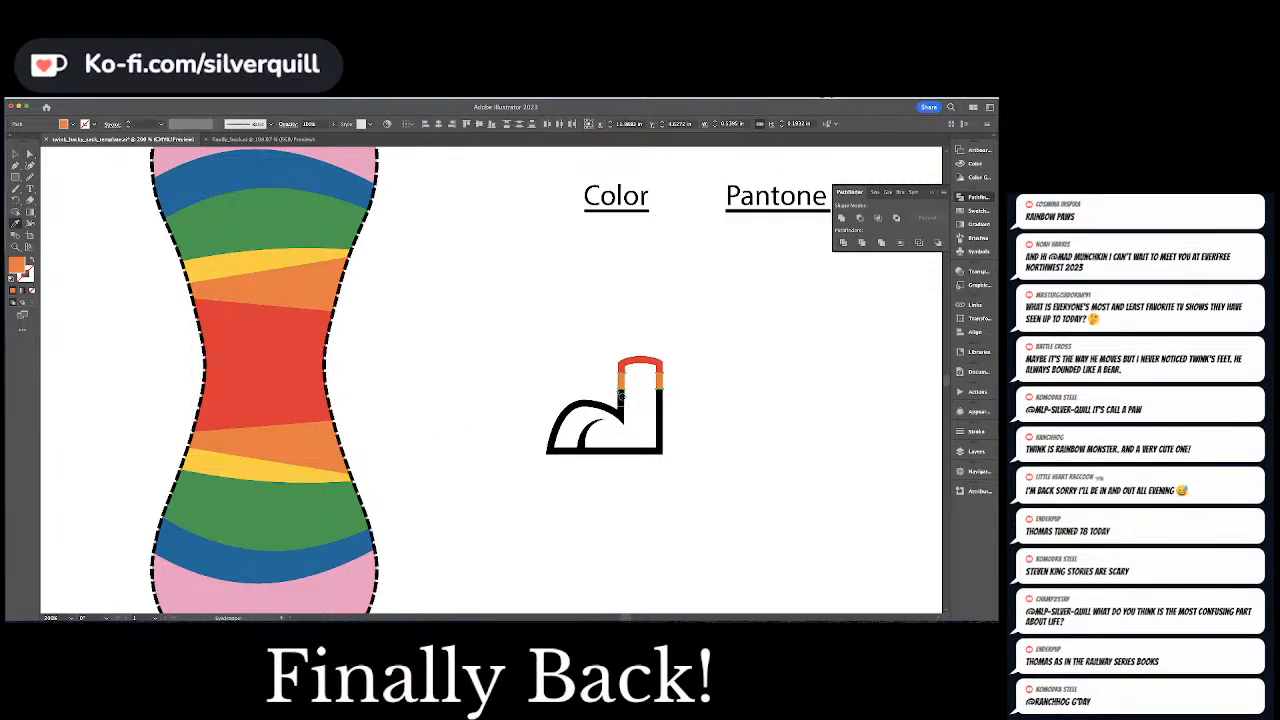
Fill the band pieces below the orange on both sides of the leg with the pattern's yellow
key(a)
click(622, 400)
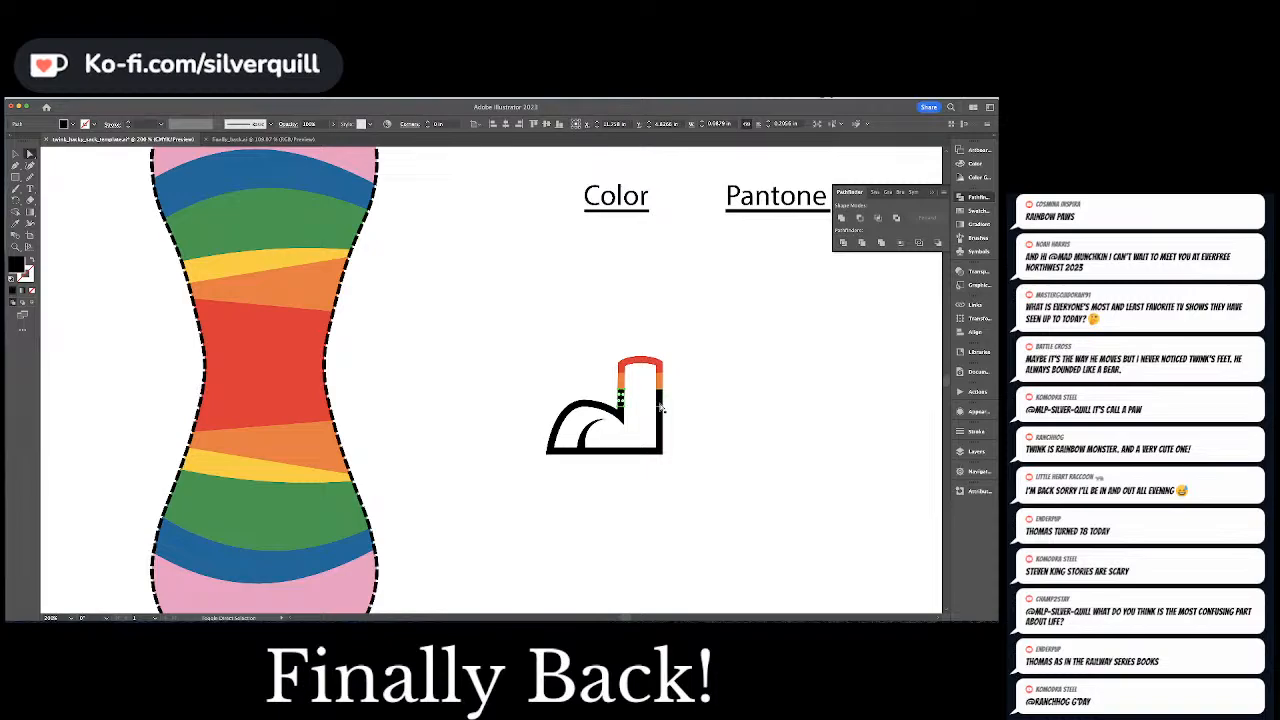
shift+click(660, 404)
key(i)
click(257, 463)
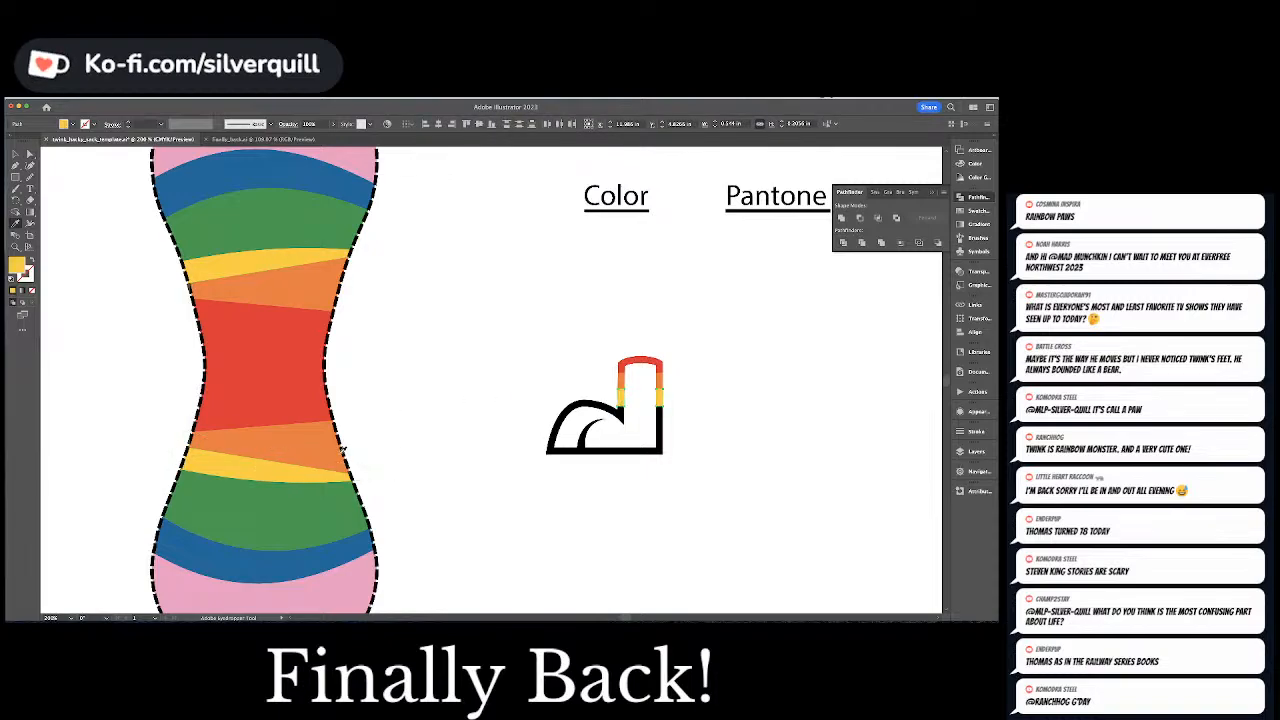
Fill the next band down, across the toe curve and the back of the leg, with the pattern's green
key(a)
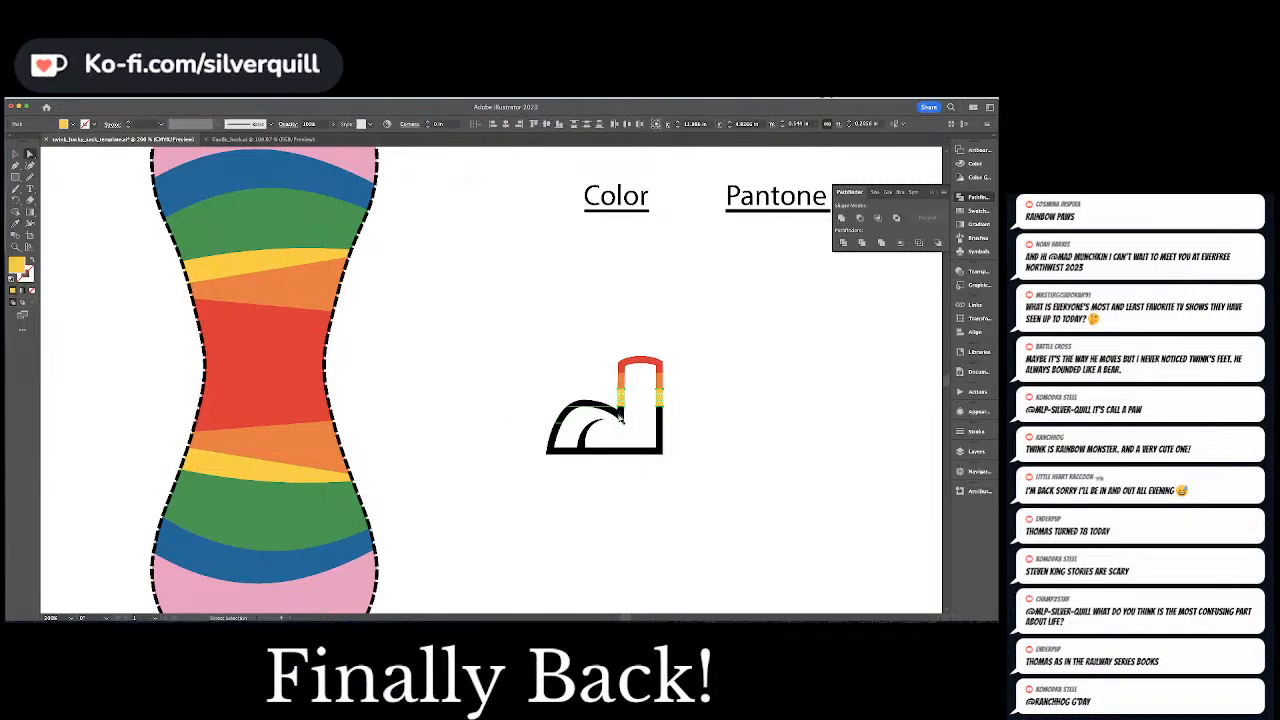
click(621, 419)
shift+click(660, 414)
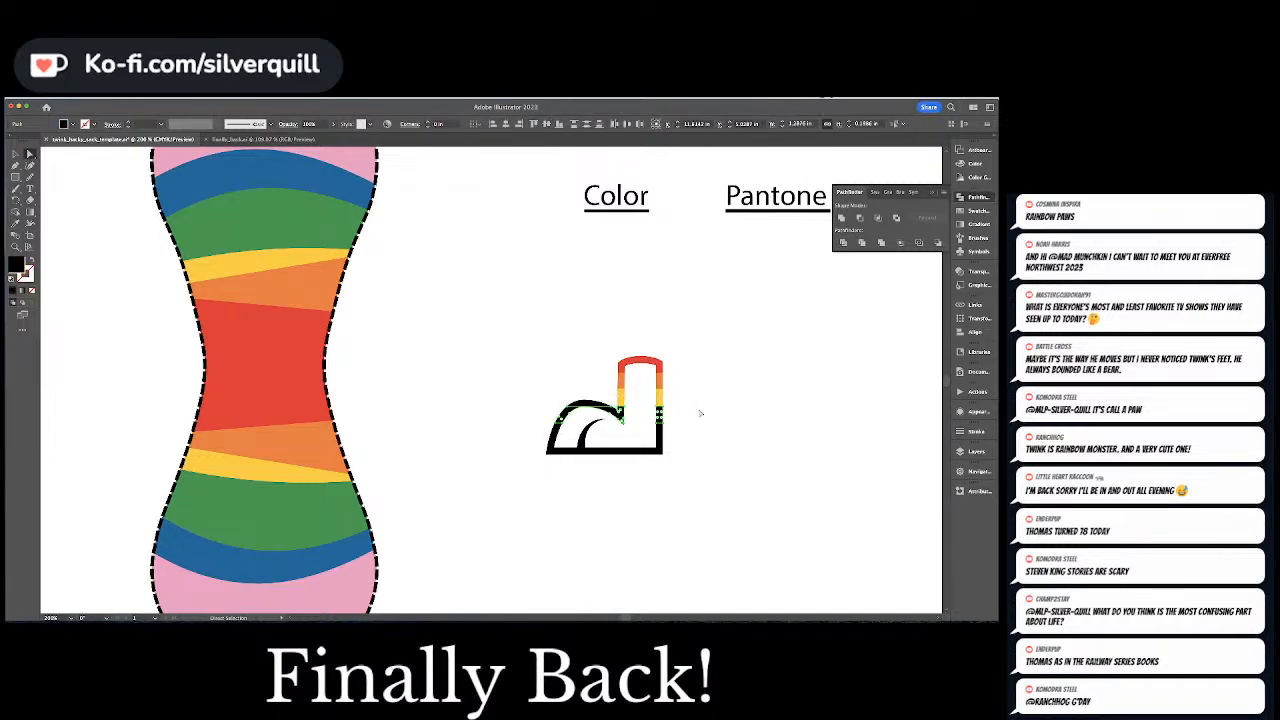
key(i)
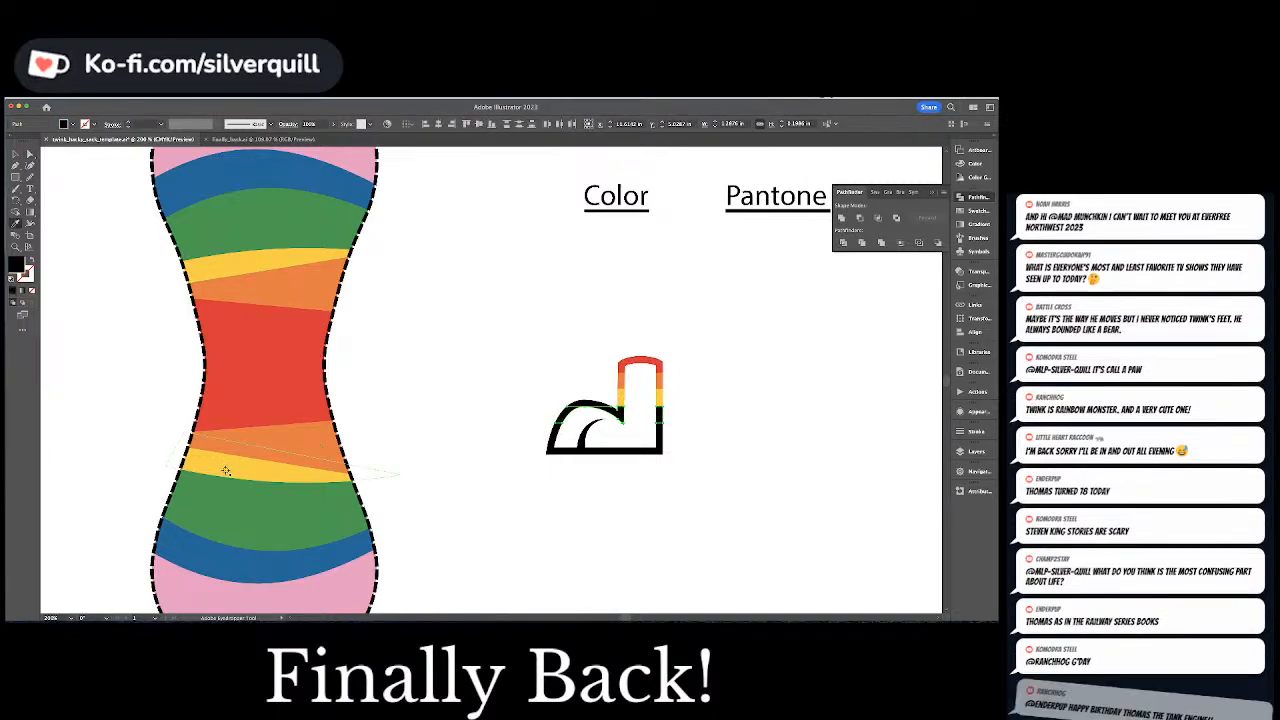
click(255, 506)
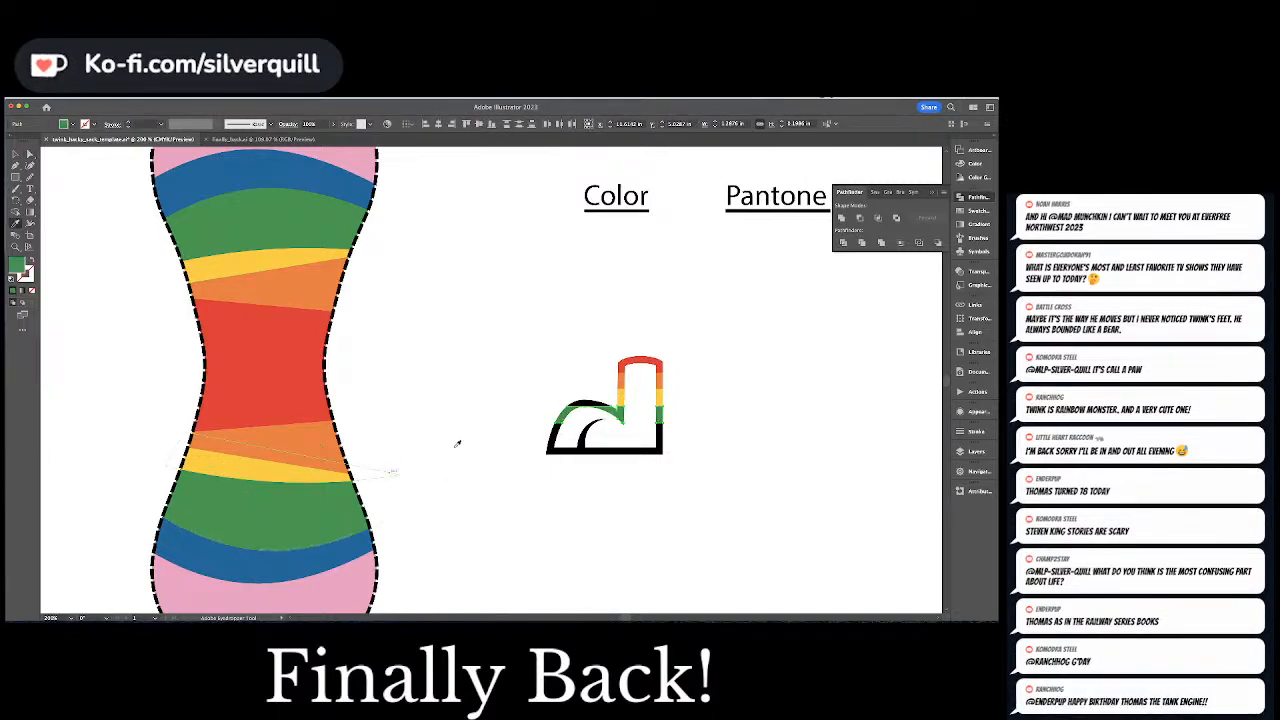
Fill the remaining black piece at the crest of the foot's curve with the same green and deselect it
key(a)
alt+click(587, 402)
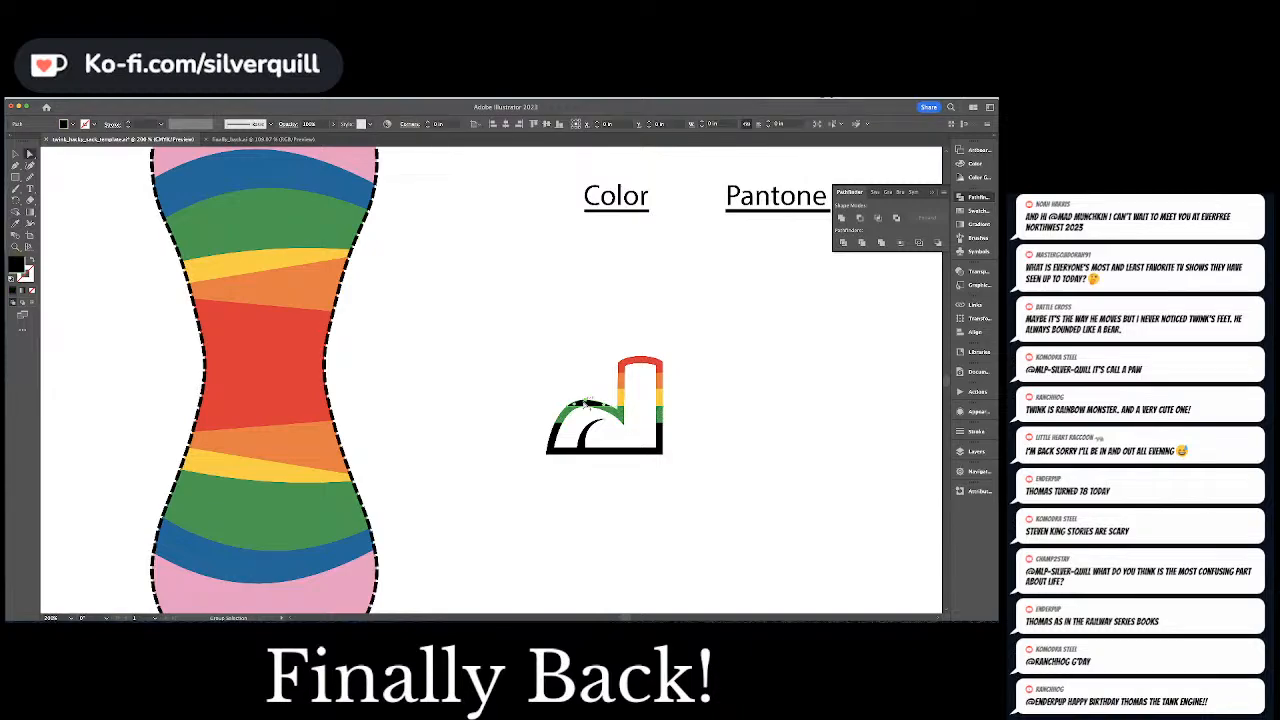
key(i)
click(659, 416)
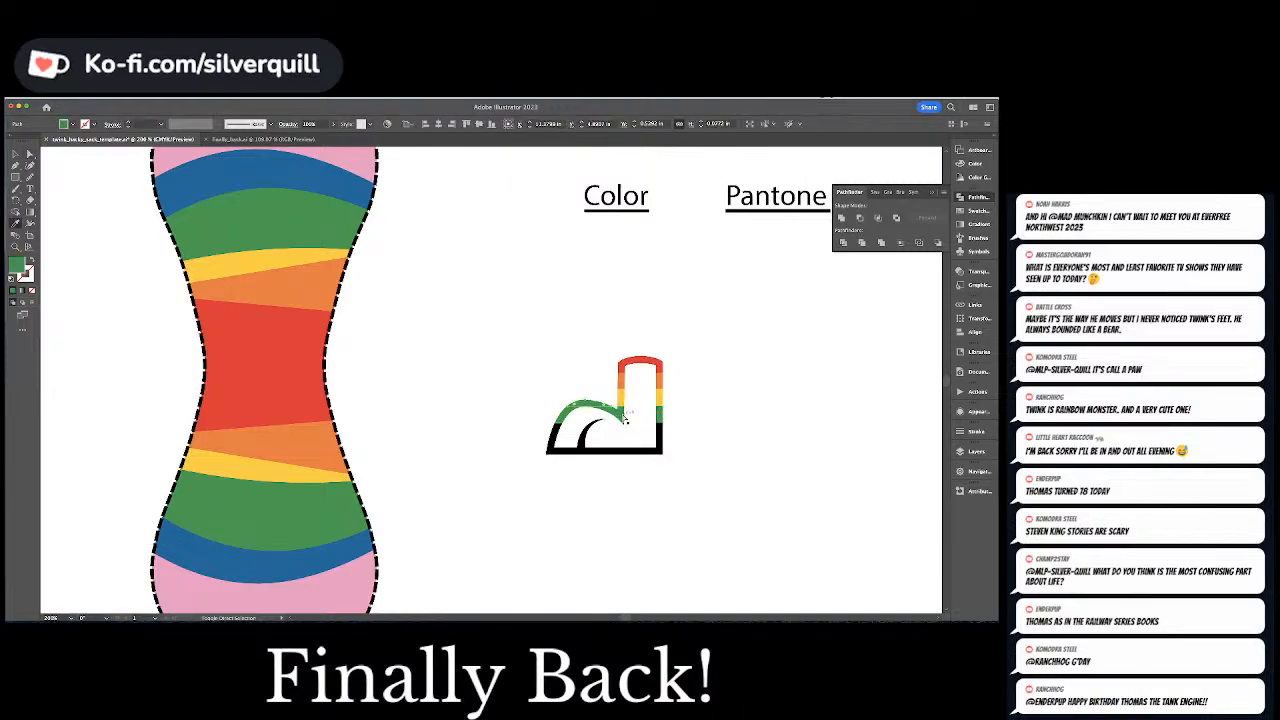
key(super+shift+a)
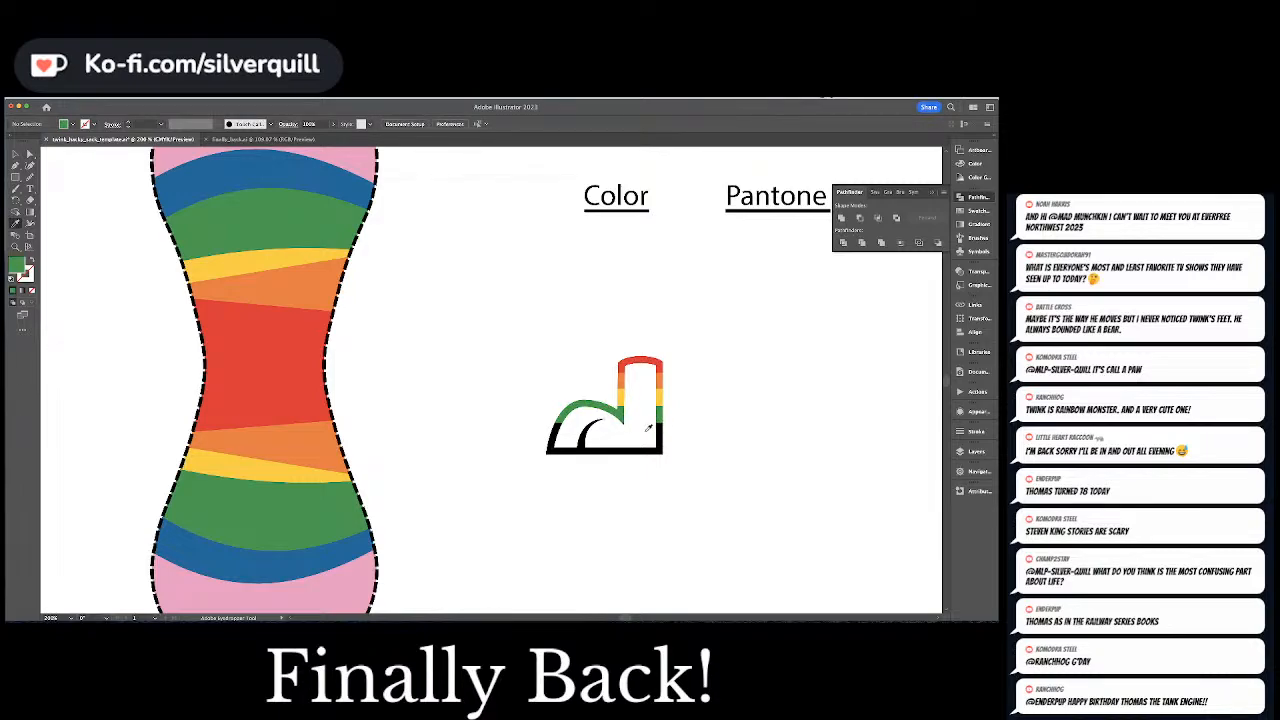
Fill the upper tip of the inner toe line with the green of the foot's curve and deselect it
key(a)
click(585, 426)
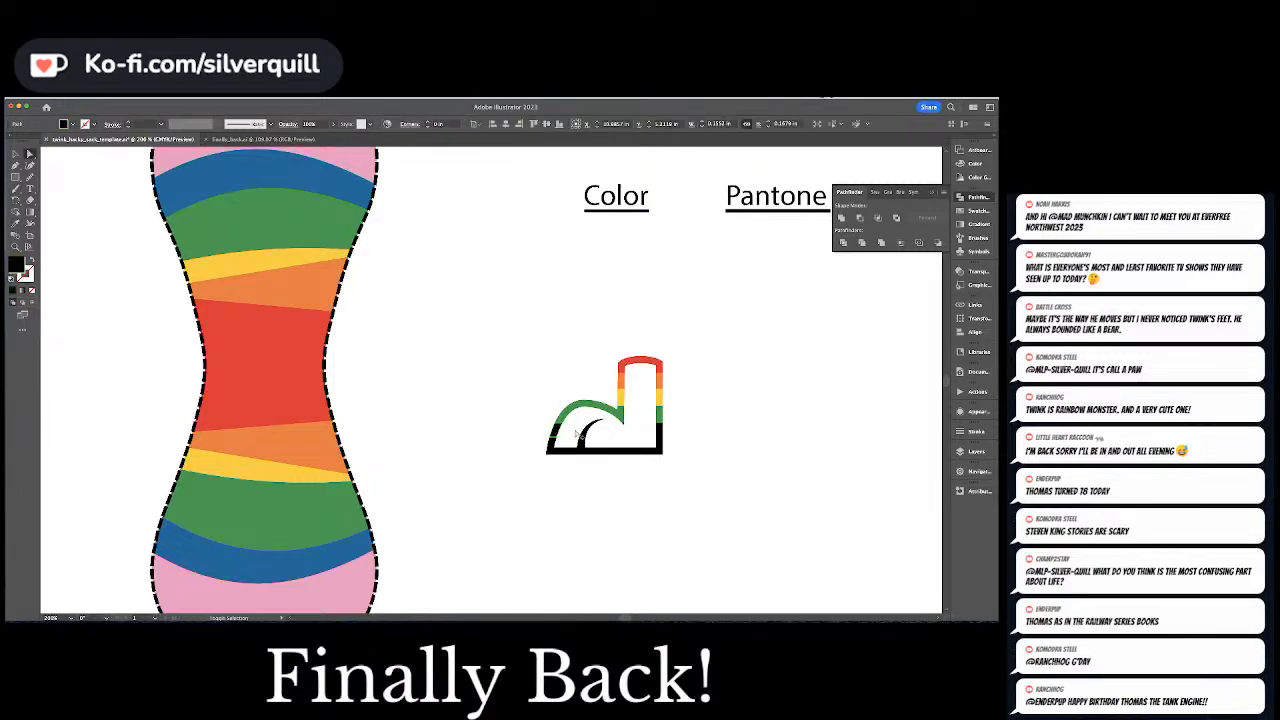
click(601, 425)
key(i)
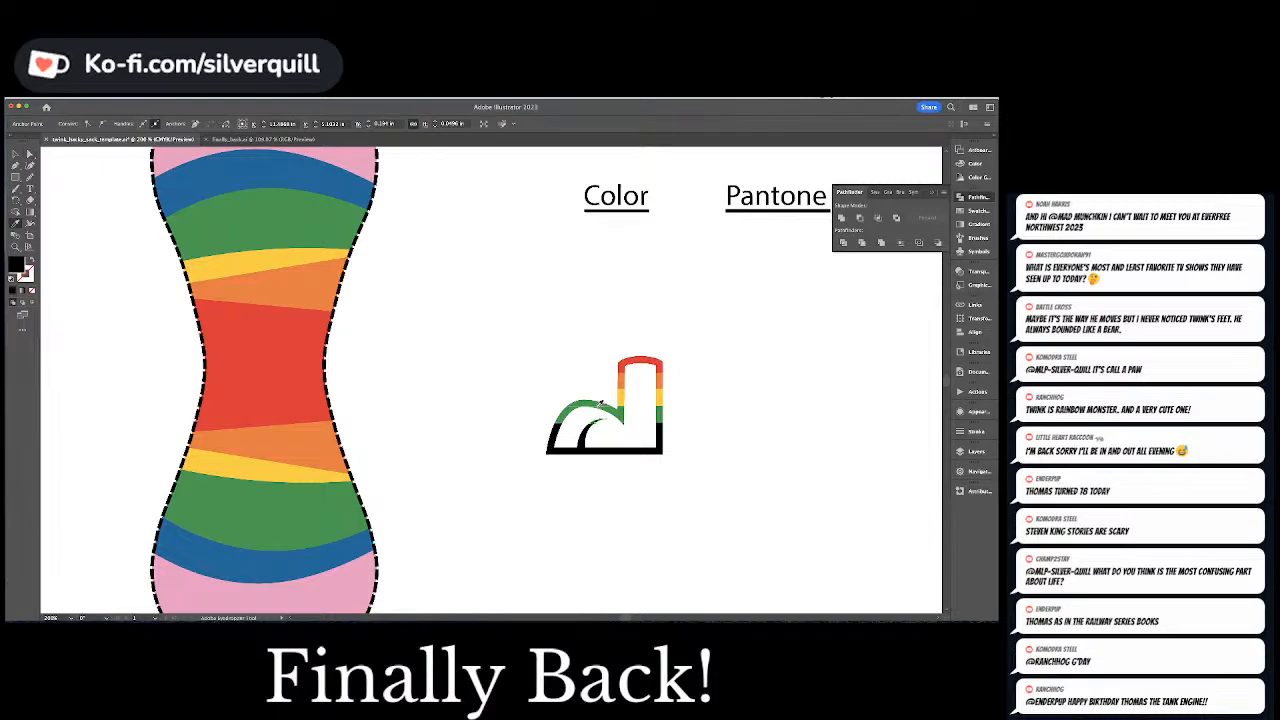
click(601, 408)
key(super+shift+a)
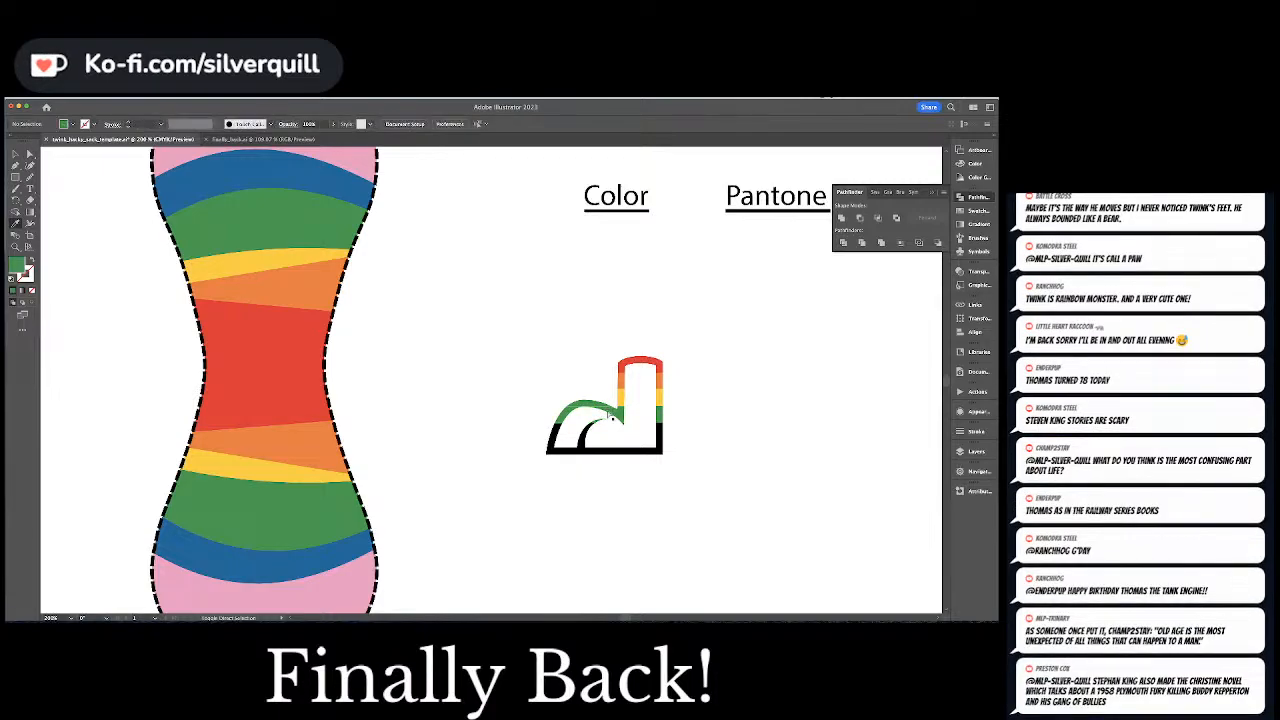
Fill the band below the green on the toe edge, inner toe line and back of the leg with the pattern's blue
drag(601, 408, 545, 374)
key(a)
click(500, 397)
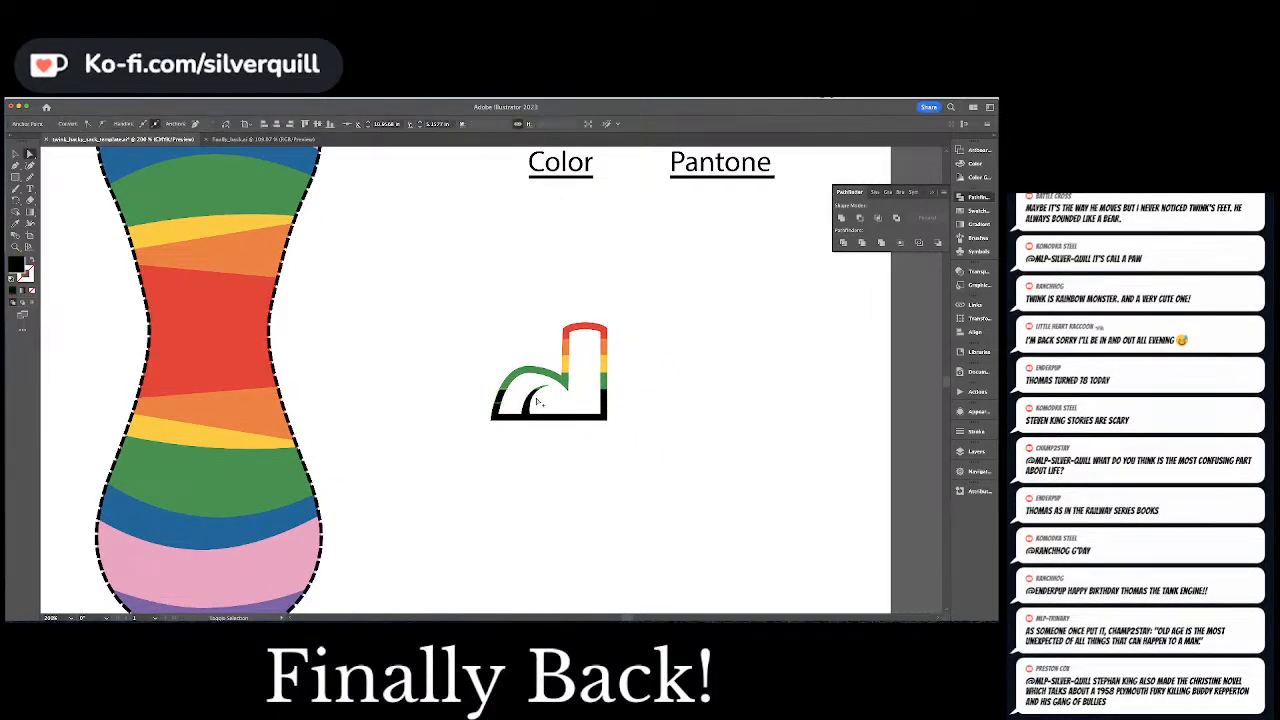
shift+click(537, 399)
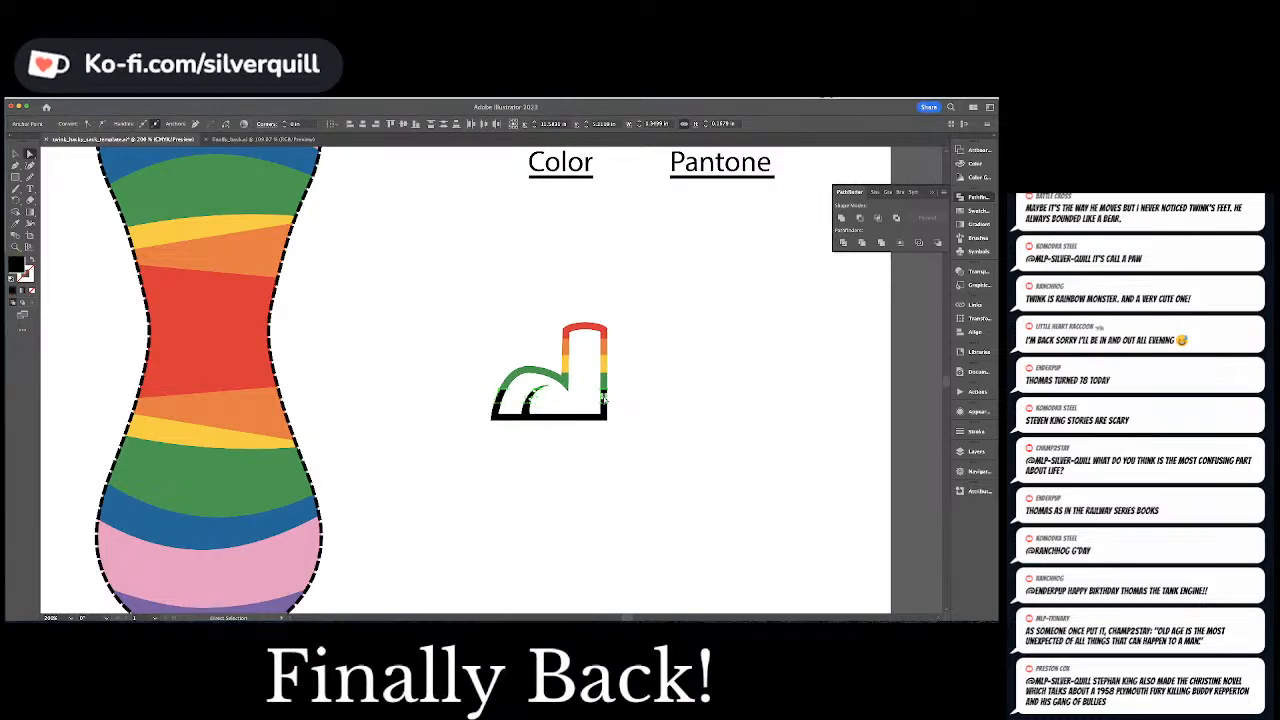
key(i)
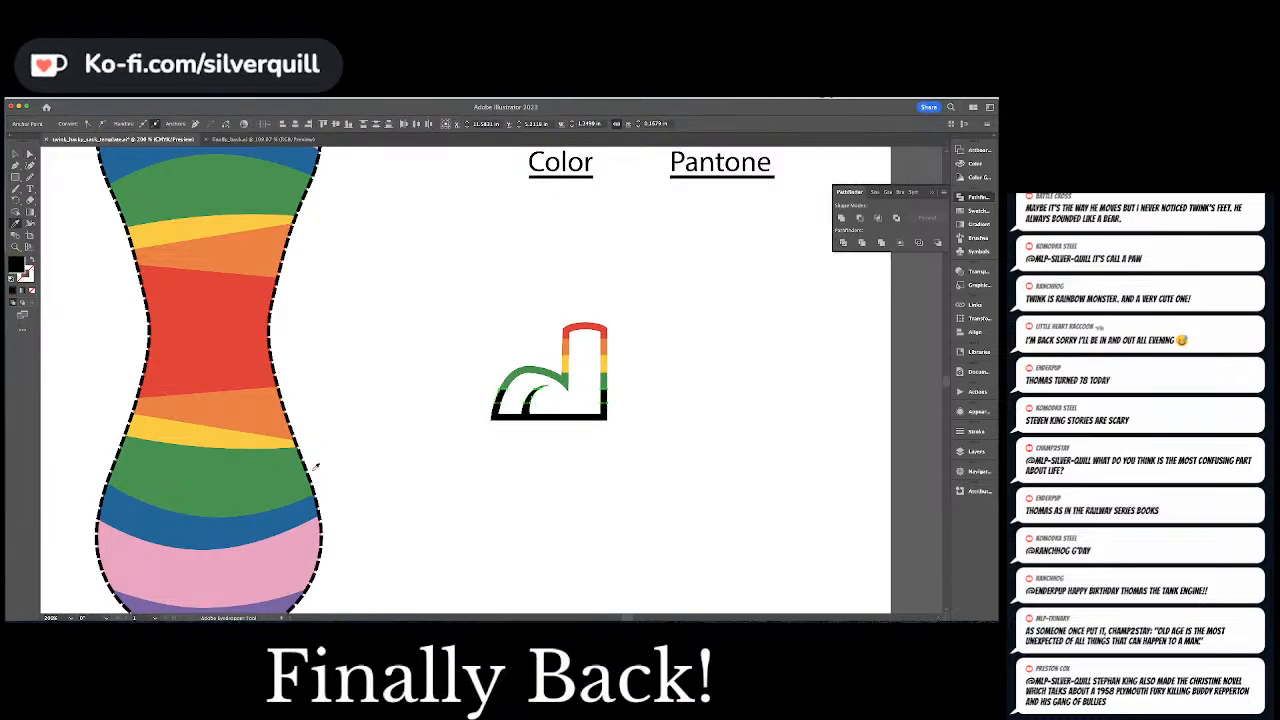
click(217, 535)
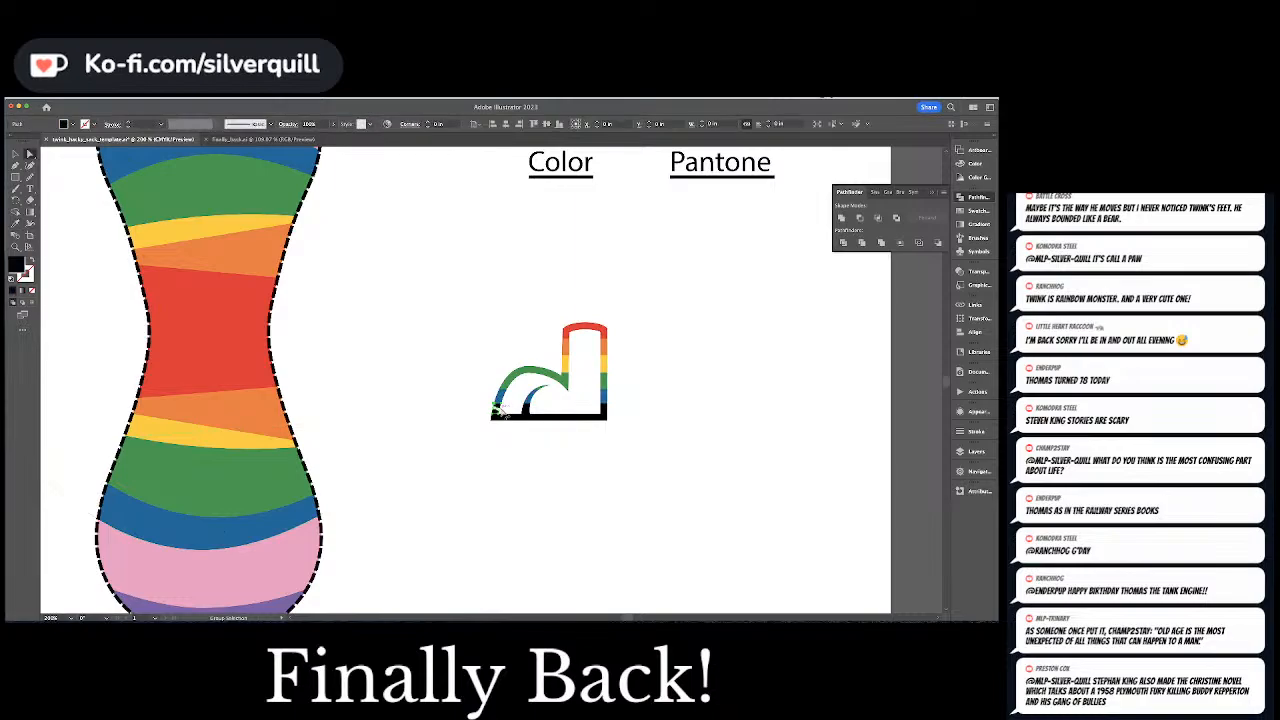
Fill the band below the blue on the toe edge, inner toe line and back of the leg with the pattern's pink
key(v)
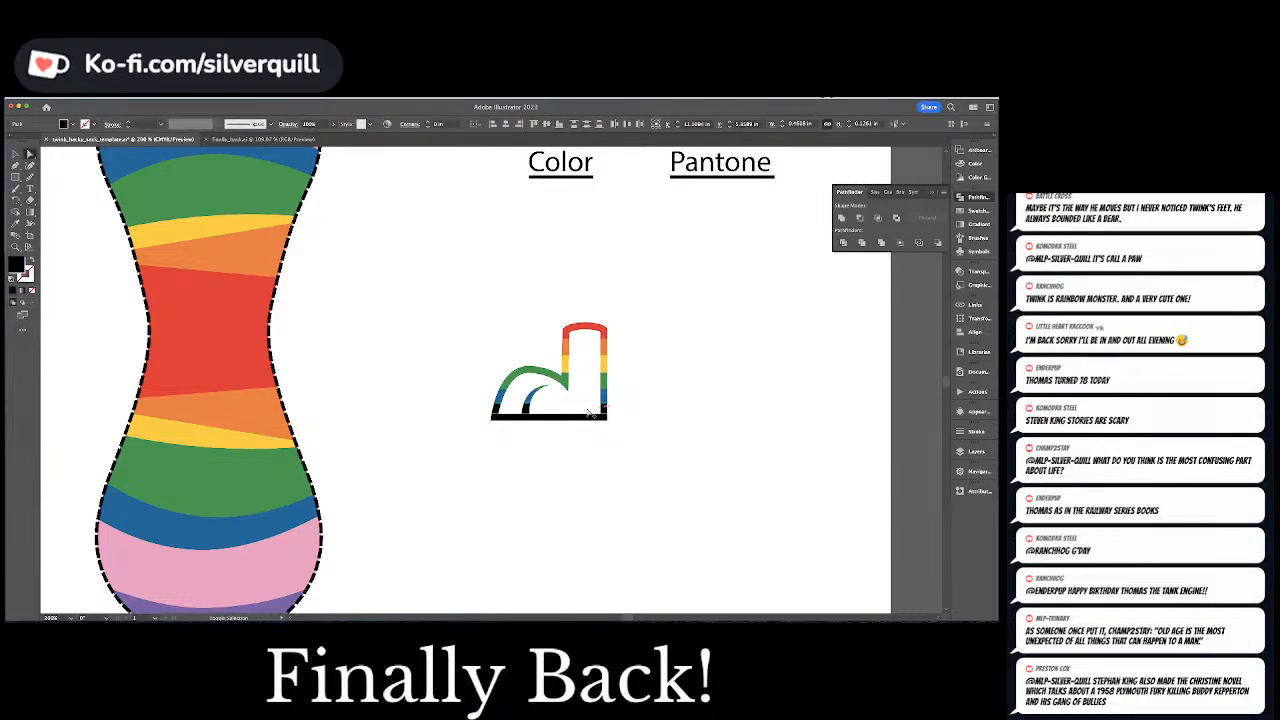
key(i)
click(271, 561)
key(v)
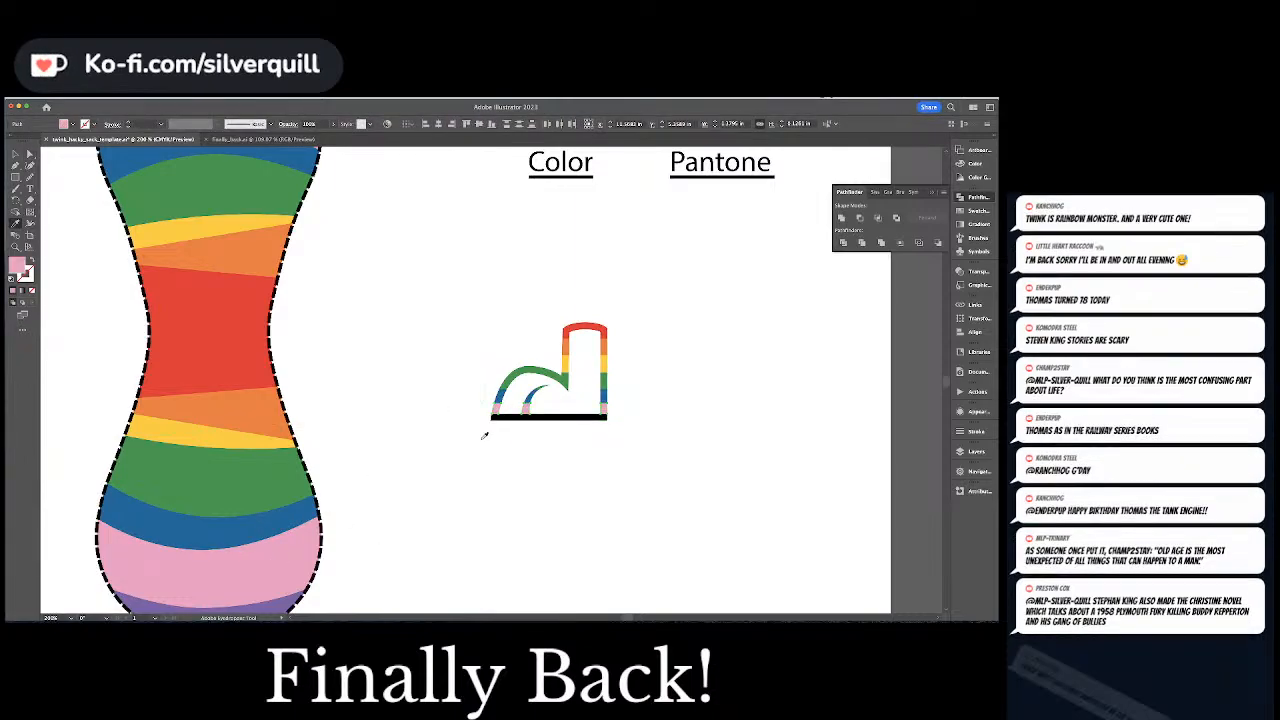
Fill the black sole strip along the foot's base with the pattern's purple and deselect it
click(493, 427)
key(v)
click(494, 419)
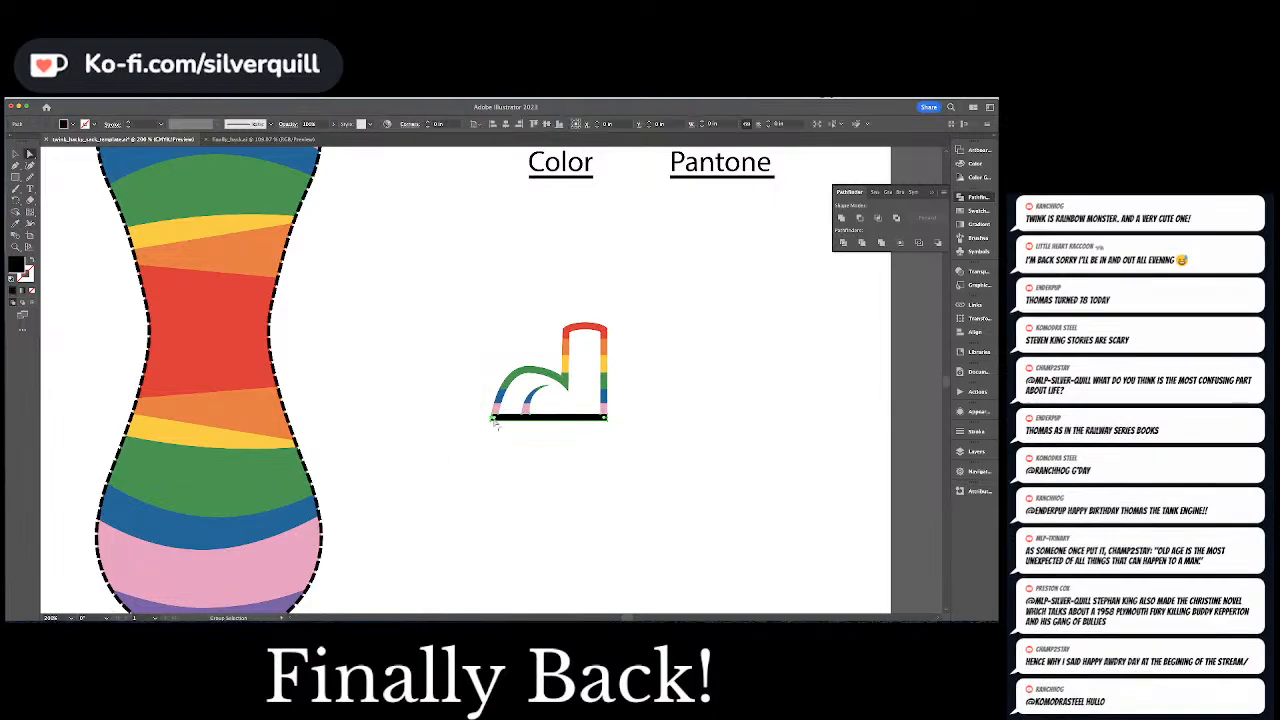
key(i)
scroll(247, 556, down, 2)
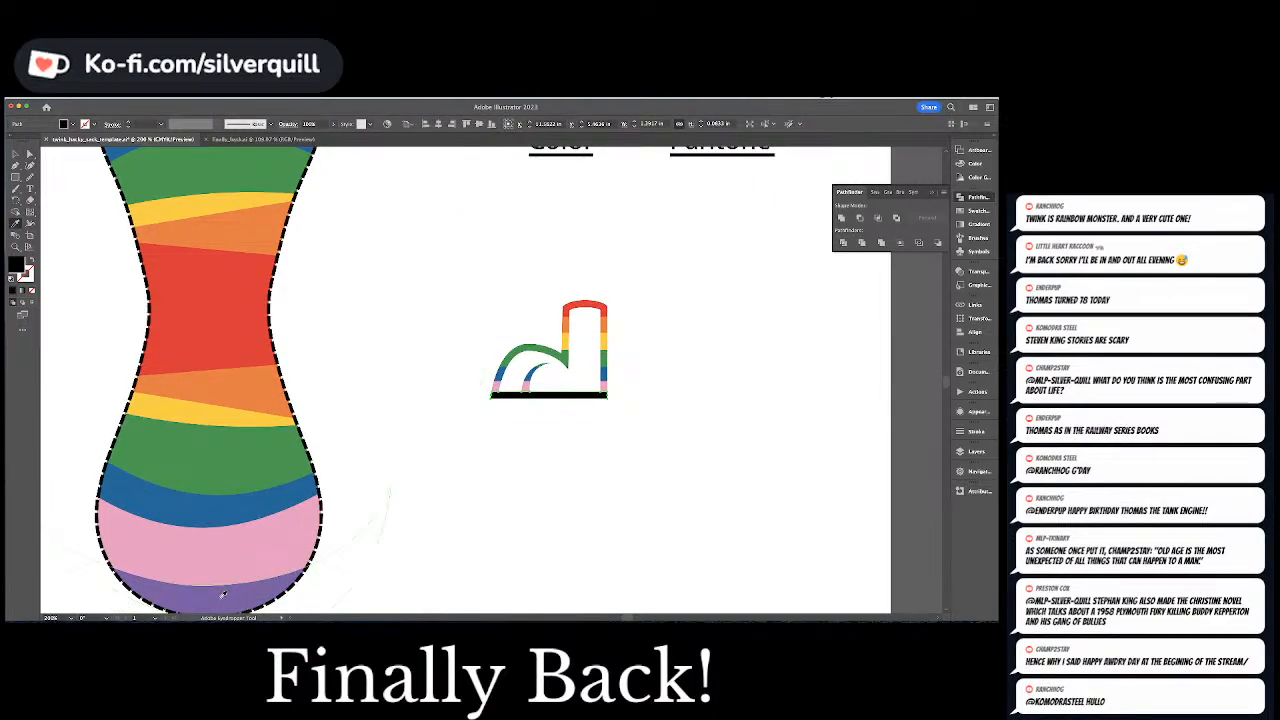
click(225, 598)
key(ctrl+shift+a)
key(v)
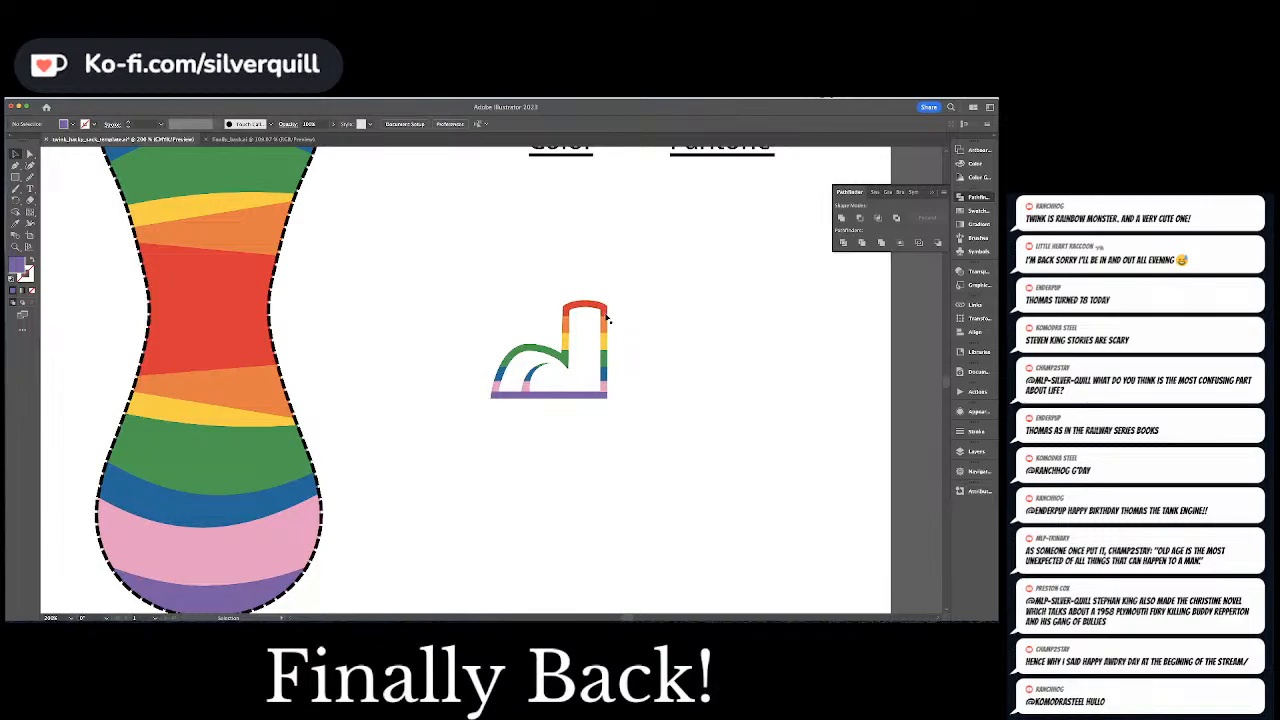
Move the finished rainbow foot outline onto the solid black foot below the rightmost bird and deselect it
click(604, 391)
key(super+minus)
key(super+minus)
key(super+minus)
key(super+minus)
key(super+minus)
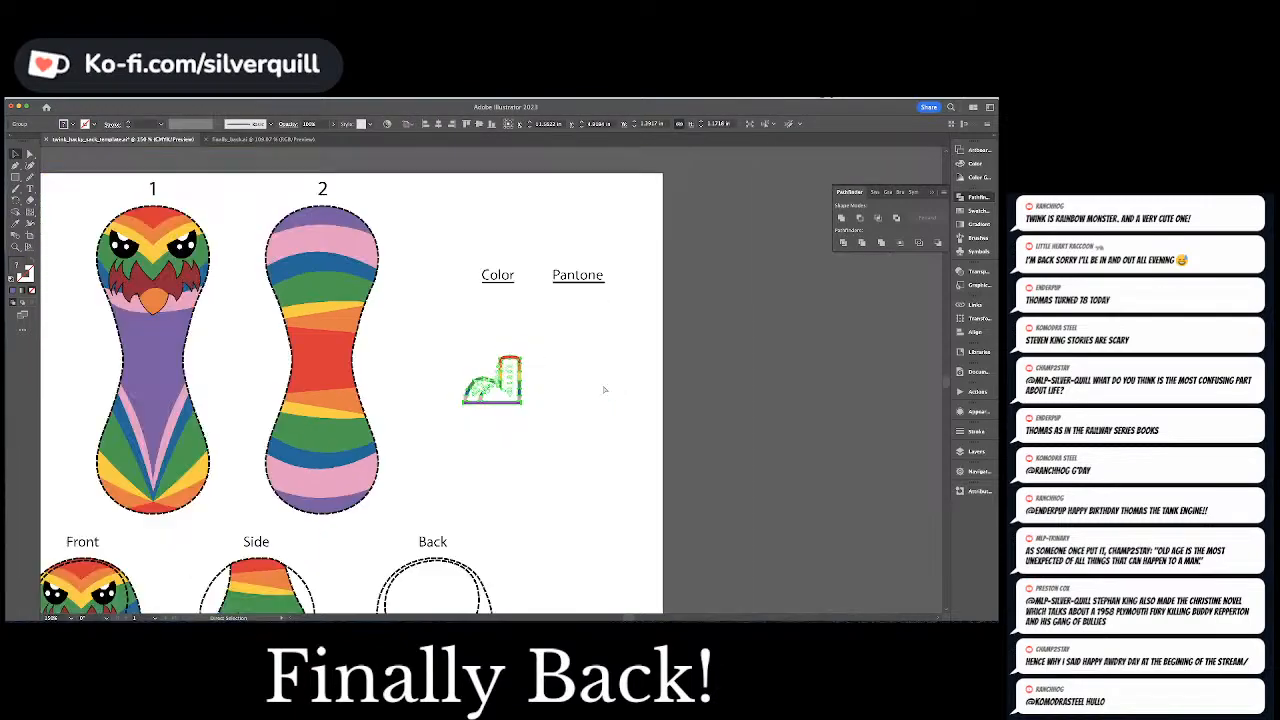
key(space)
drag(586, 308, 585, 279)
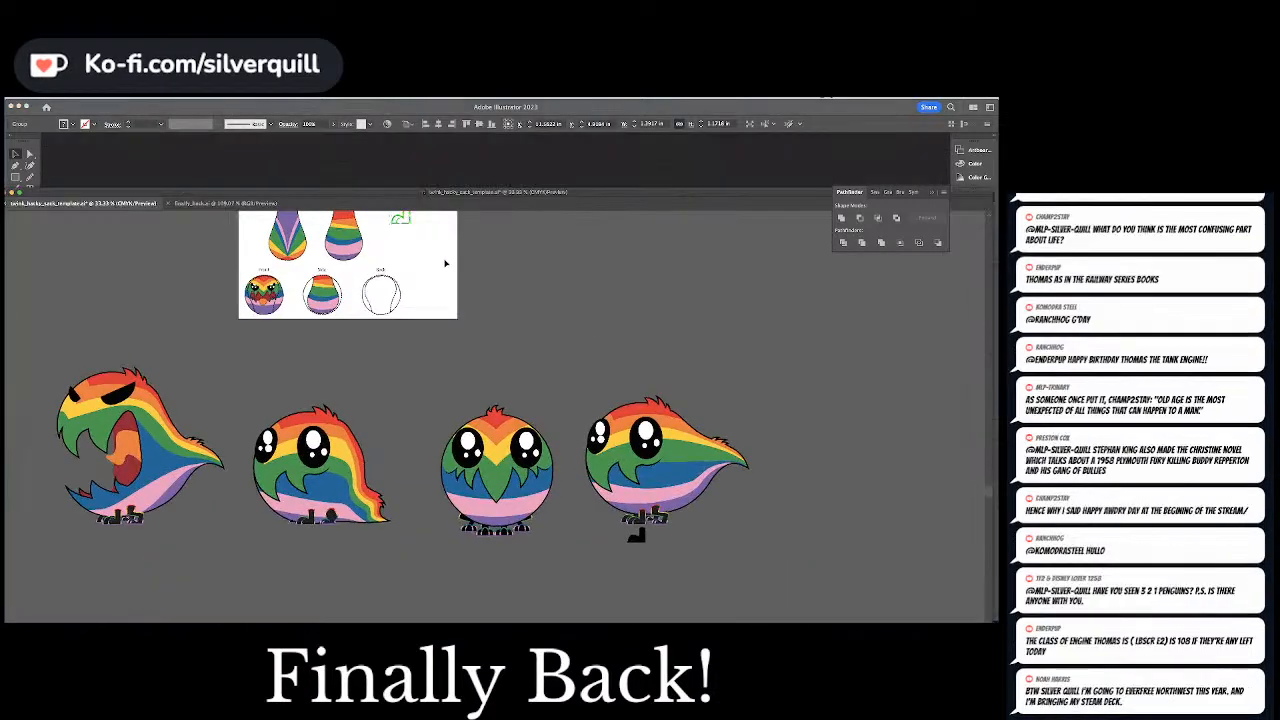
drag(407, 192, 449, 137)
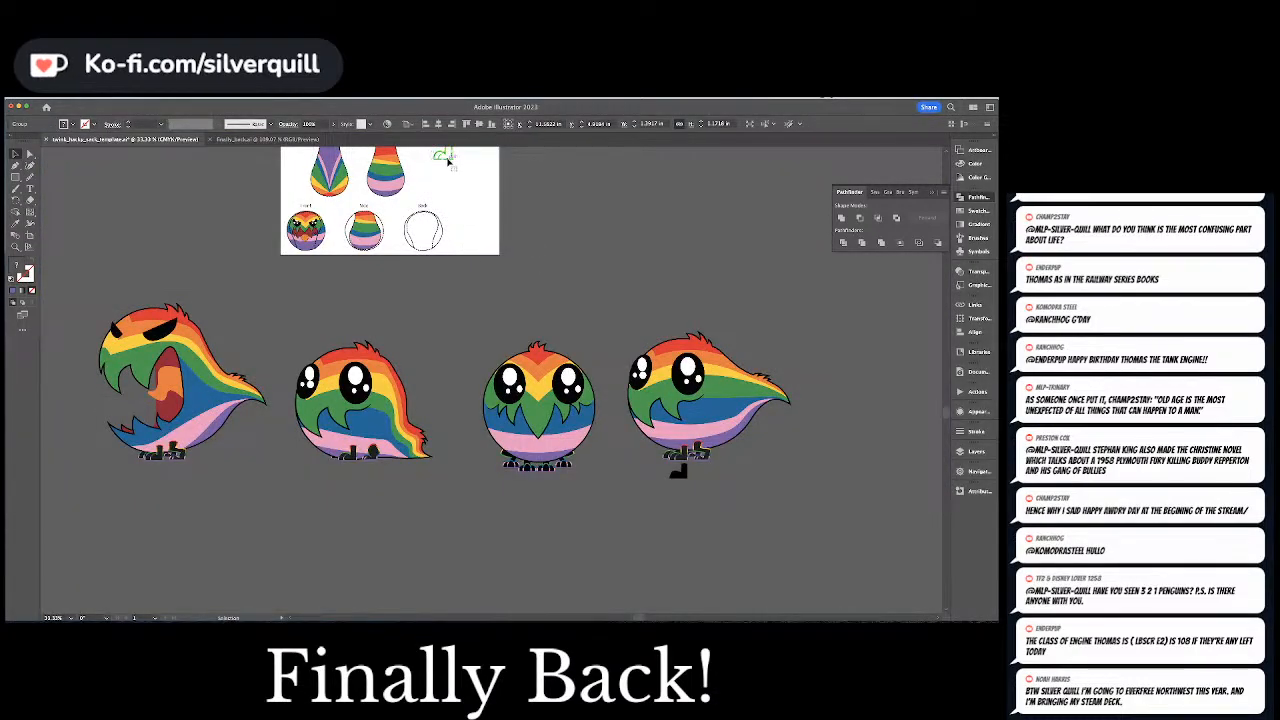
drag(451, 158, 695, 487)
click(747, 478)
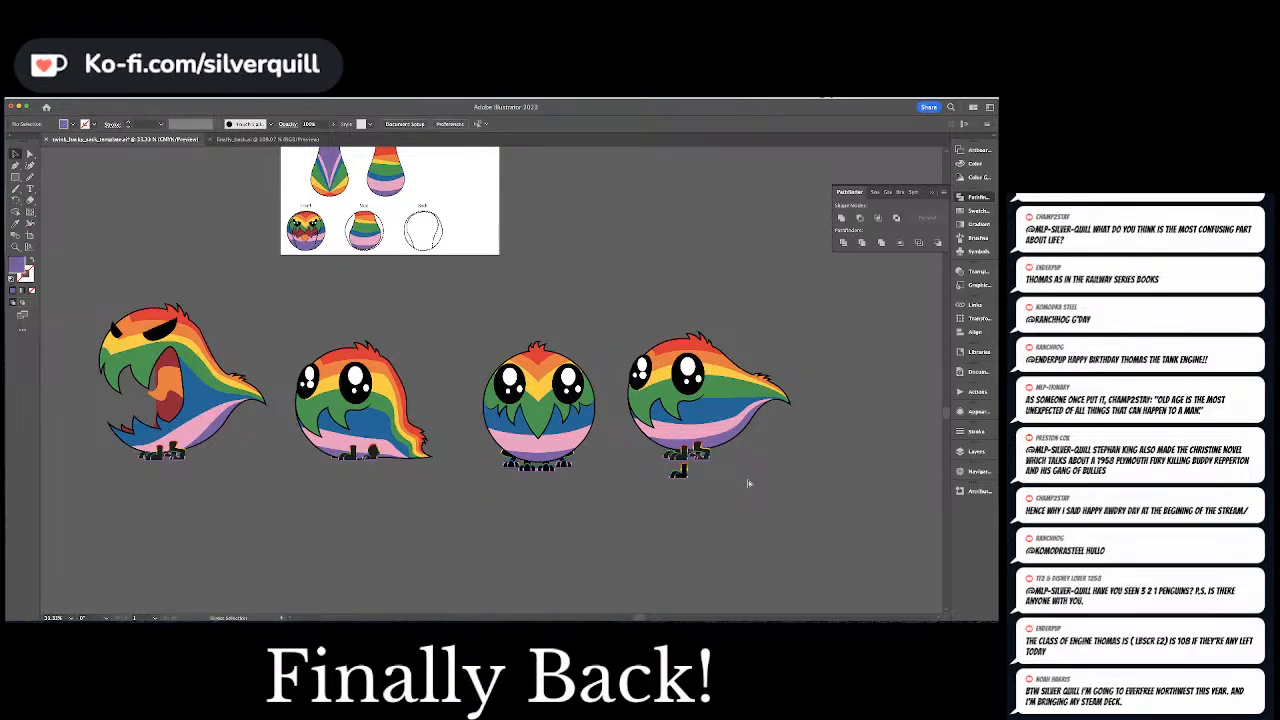
Trace the front edge of the rightmost bird's bent rear leg with the Pen tool, from its upper corner down to the toe tip
key(ctrl+1)
drag(748, 479, 253, 197)
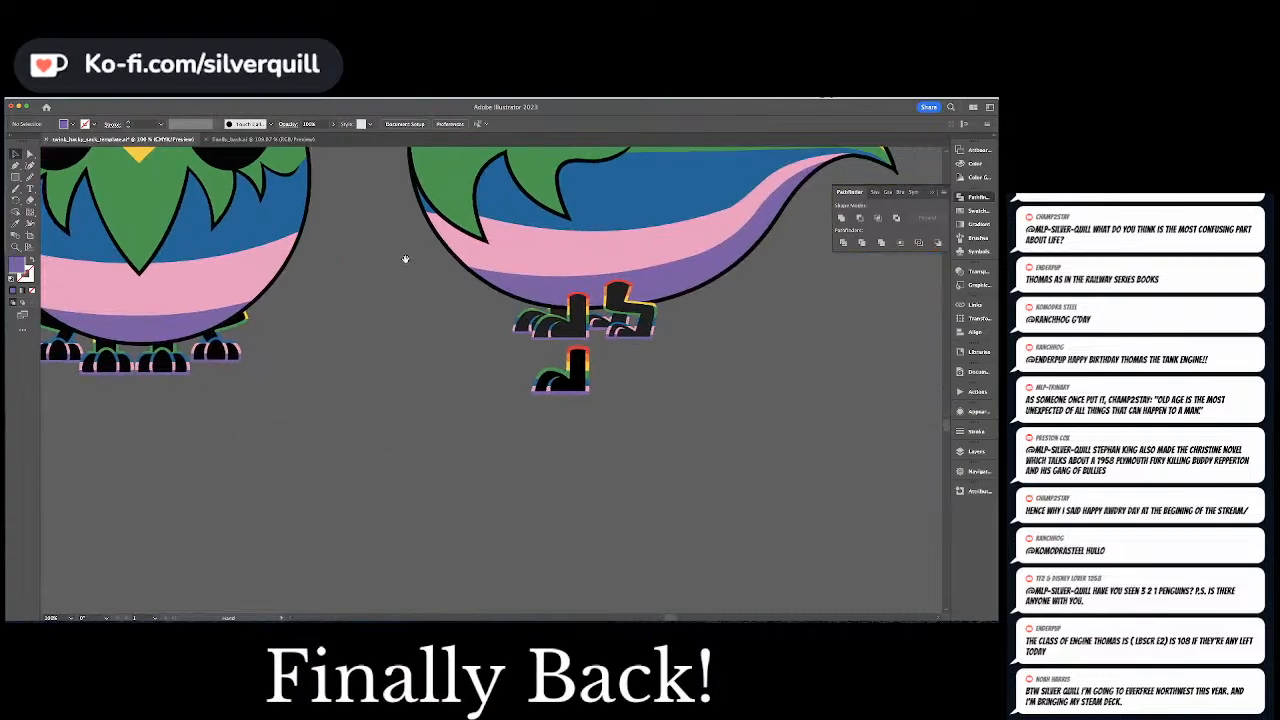
drag(403, 258, 341, 336)
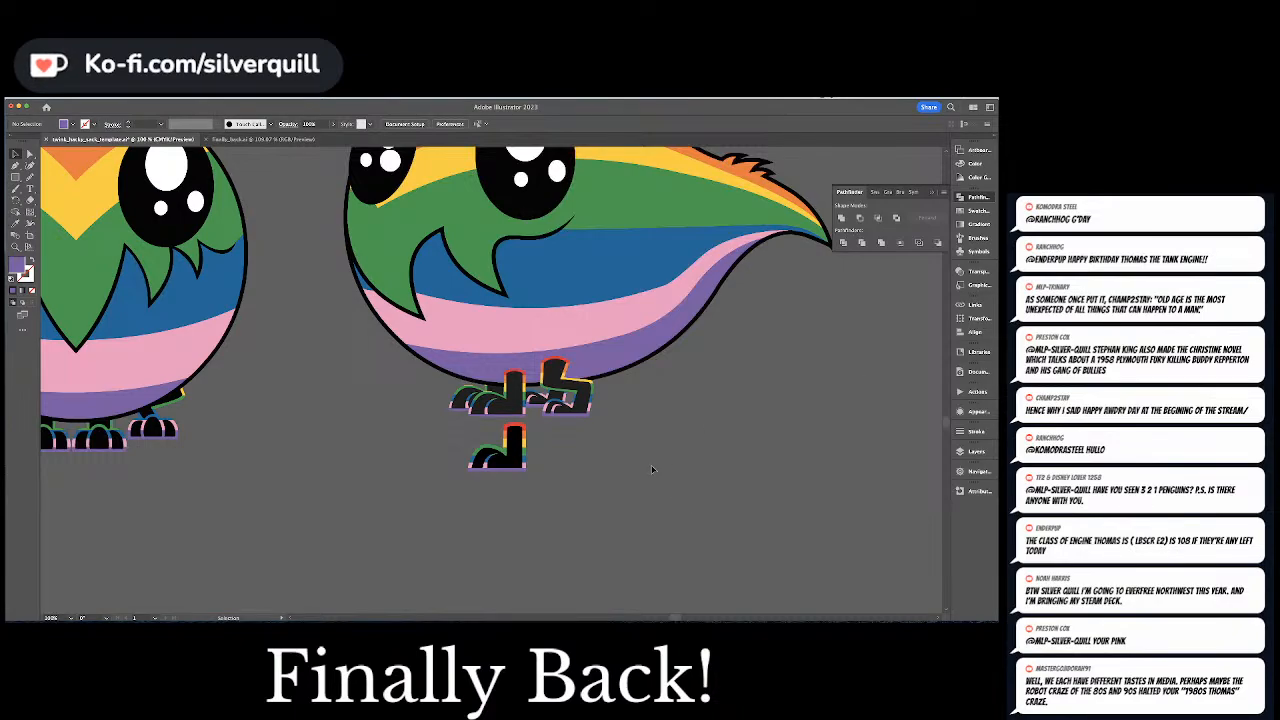
scroll(652, 469, up, 4)
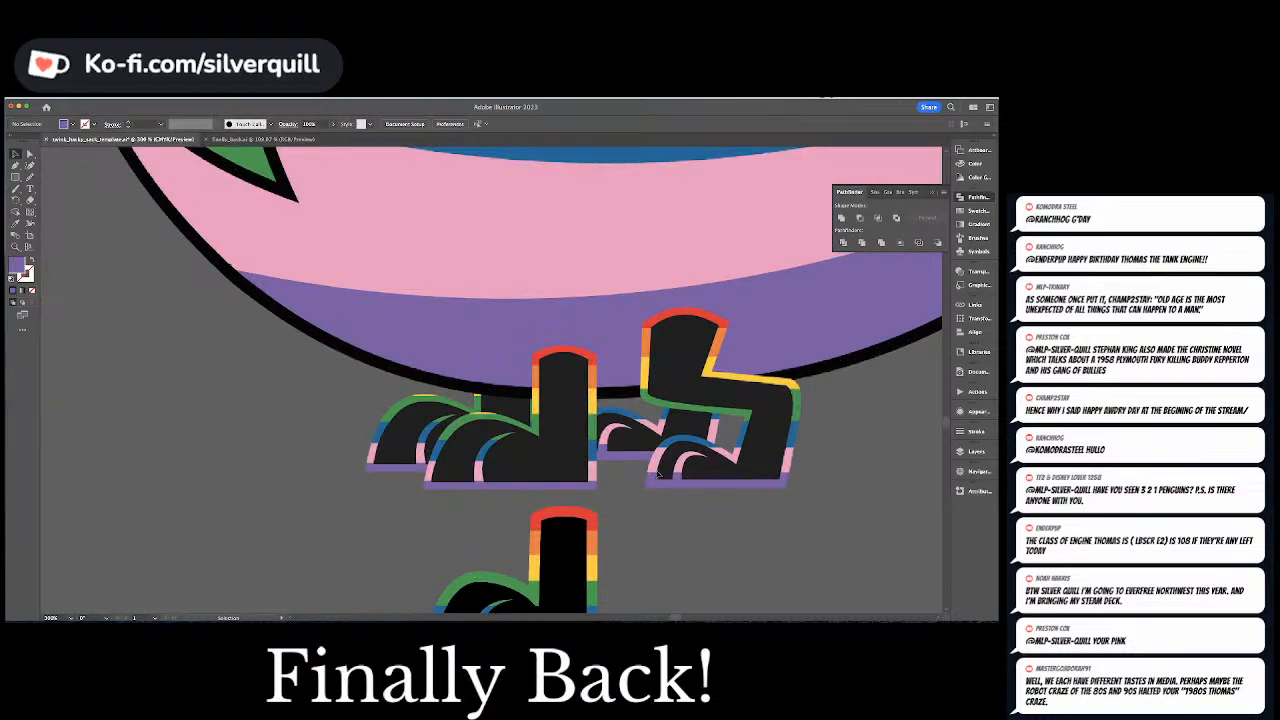
drag(657, 474, 558, 373)
key(a)
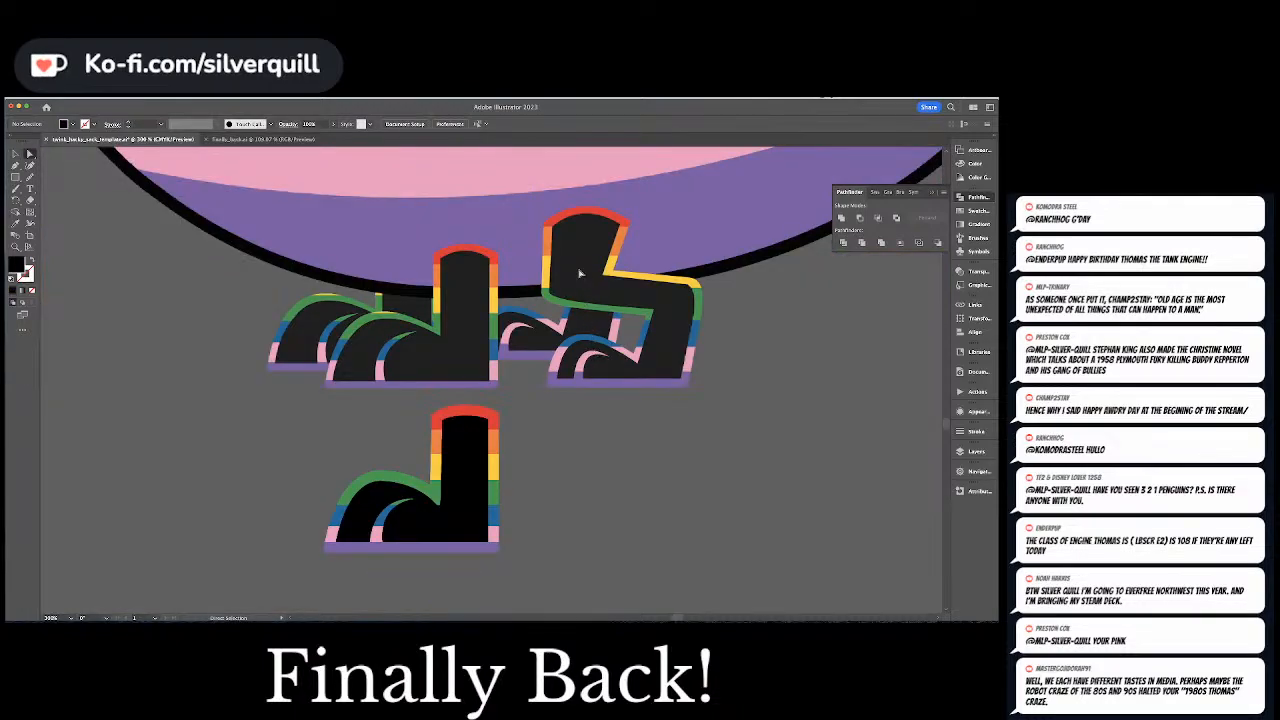
key(p)
click(547, 290)
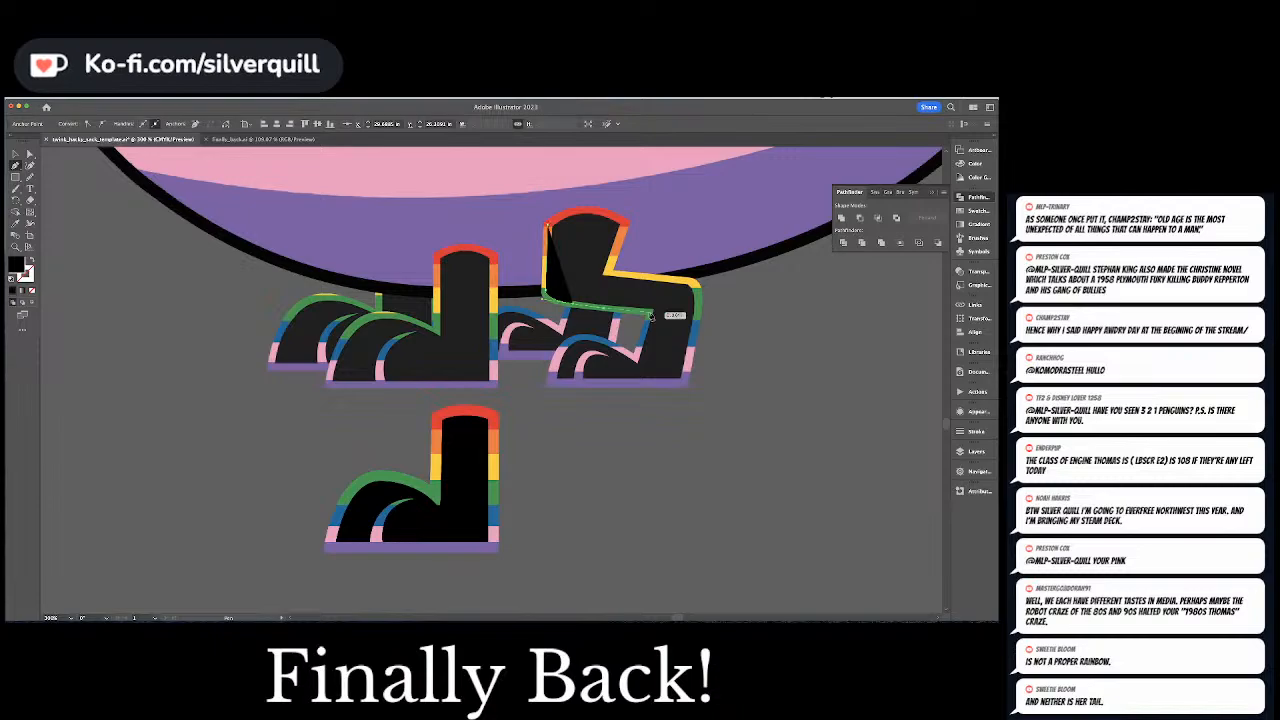
click(650, 315)
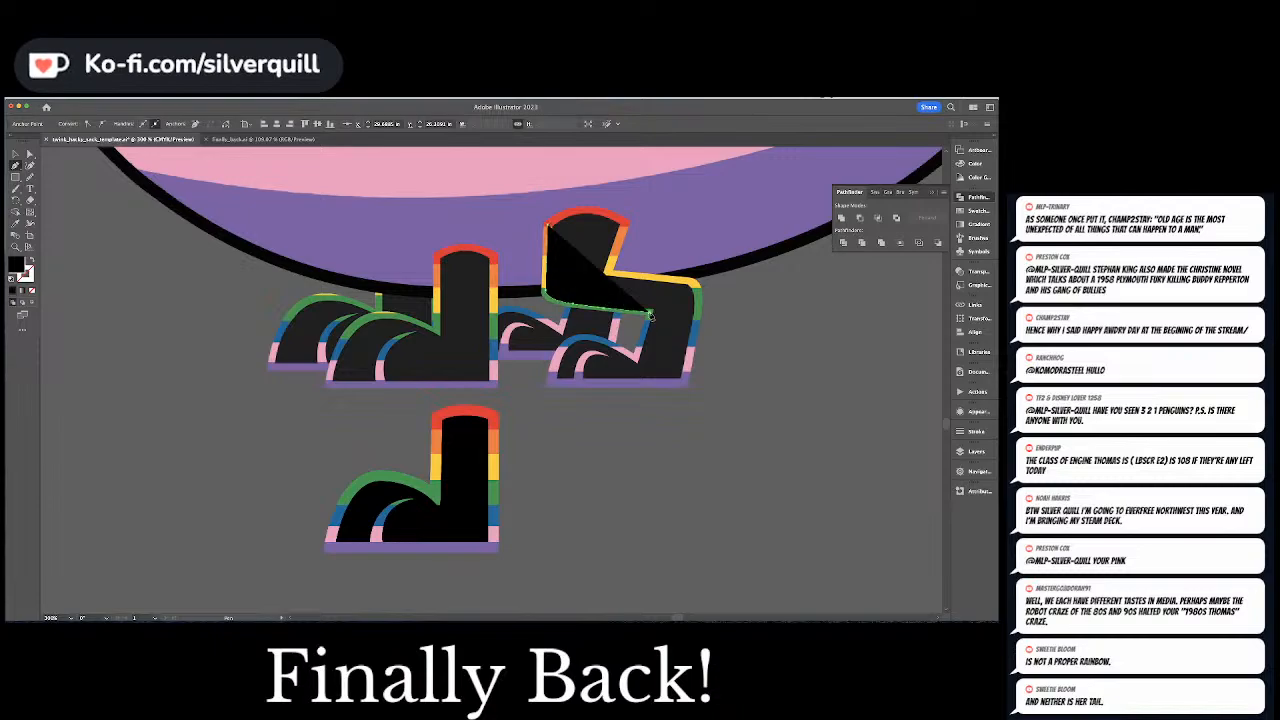
click(633, 362)
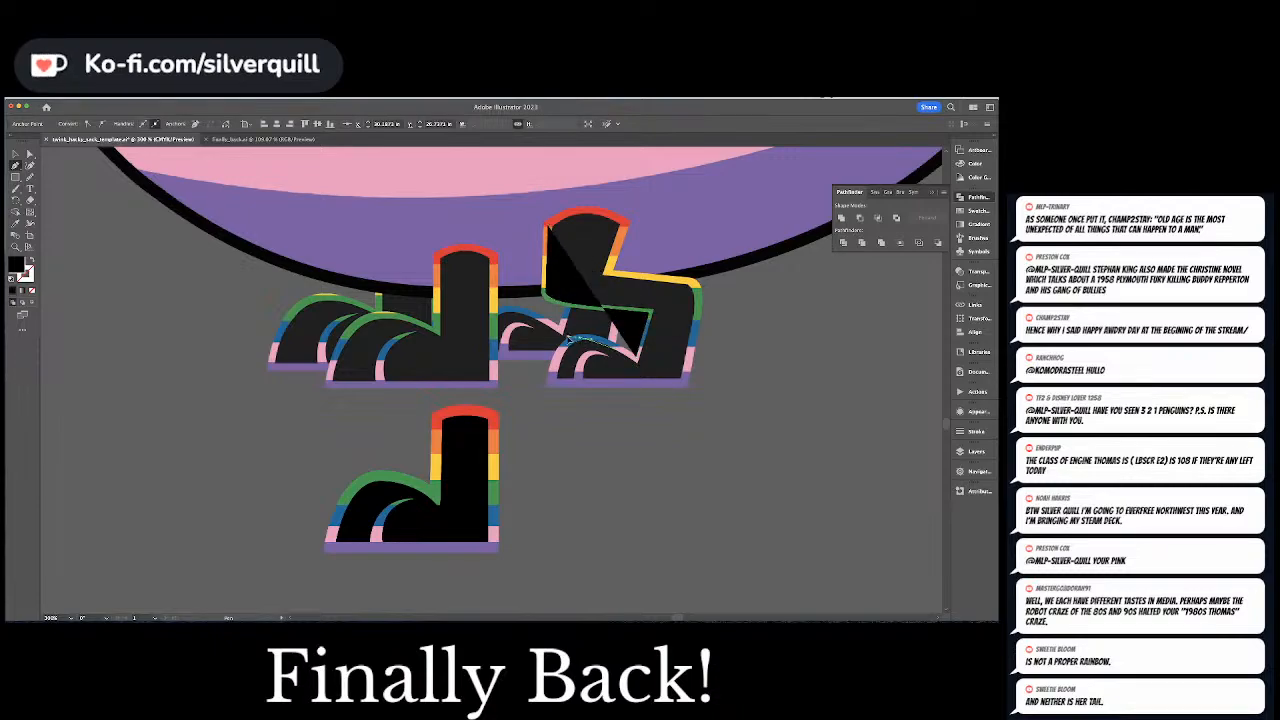
drag(550, 339, 546, 337)
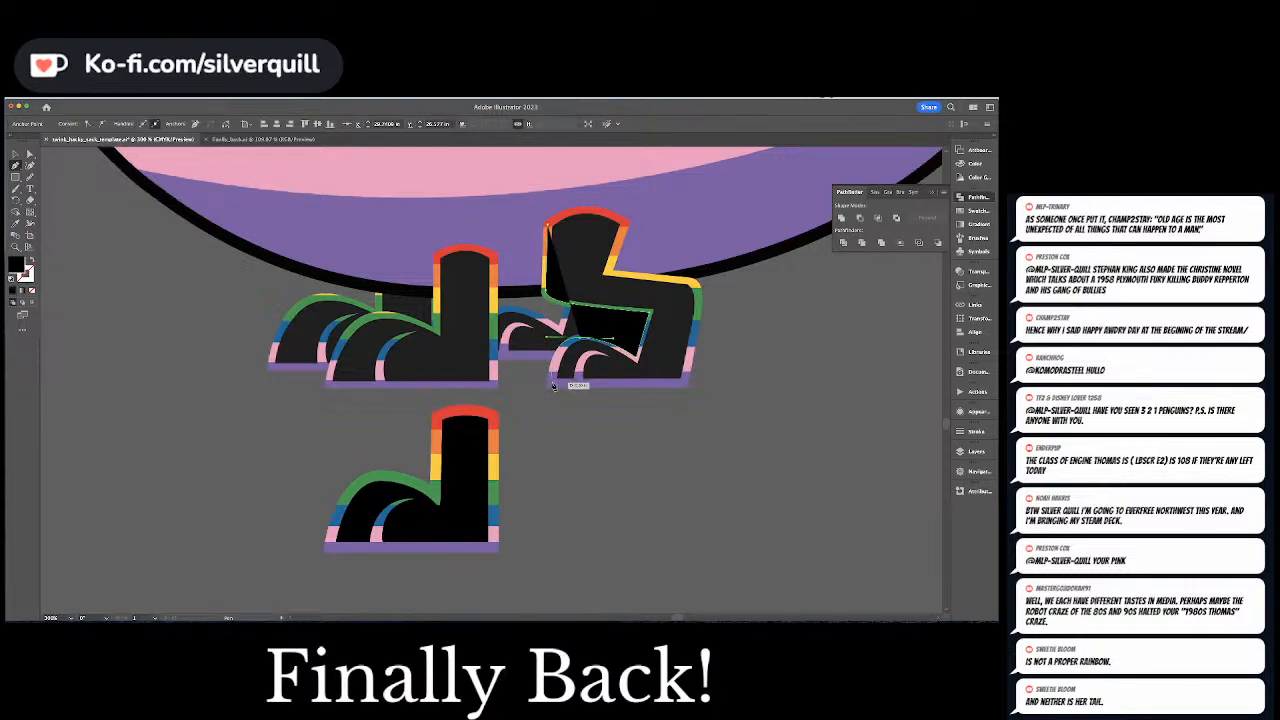
click(551, 383)
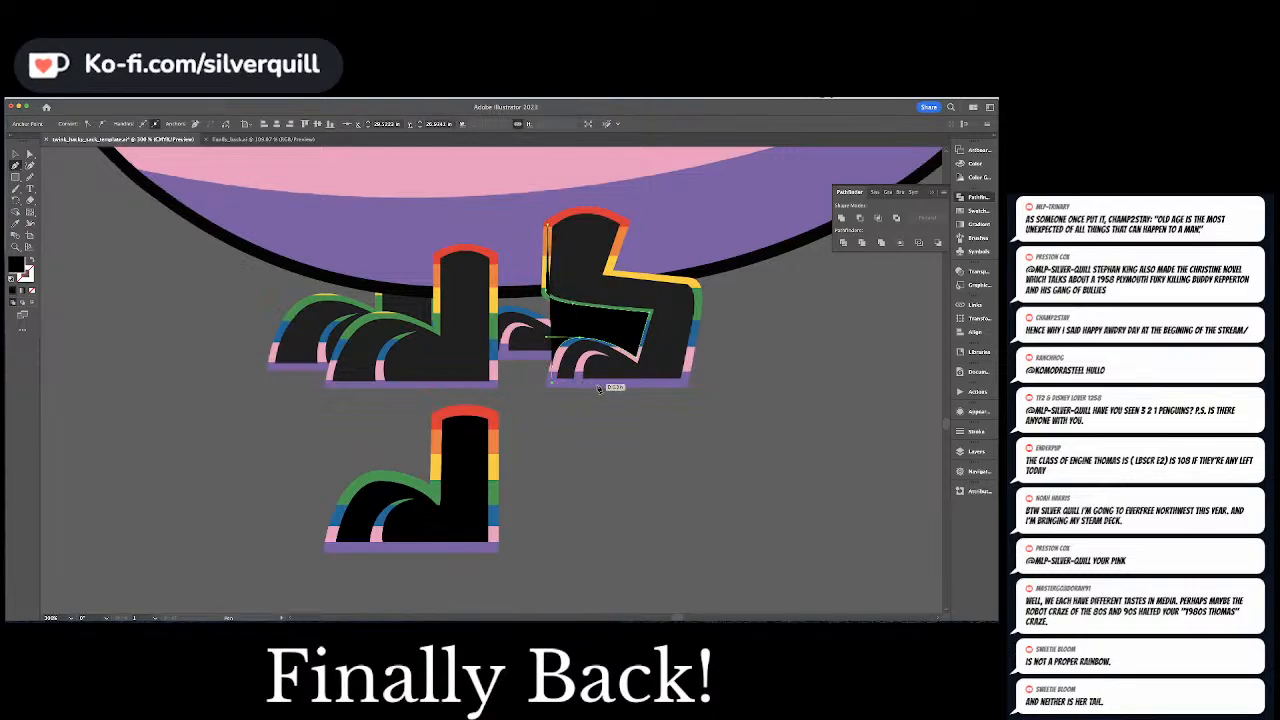
Complete the bent leg's trace along the sole, heel, knee and thigh, closing it with a rounded top and refining the toe curve
click(686, 382)
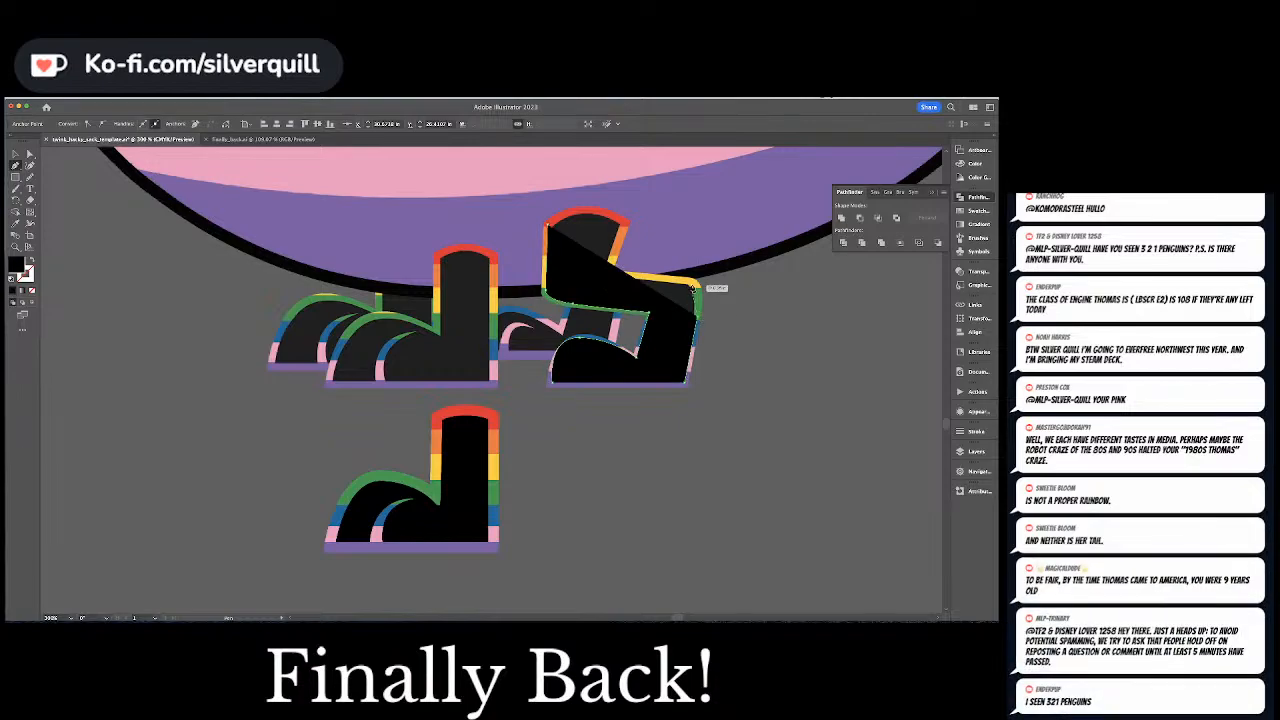
click(690, 284)
drag(671, 282, 673, 281)
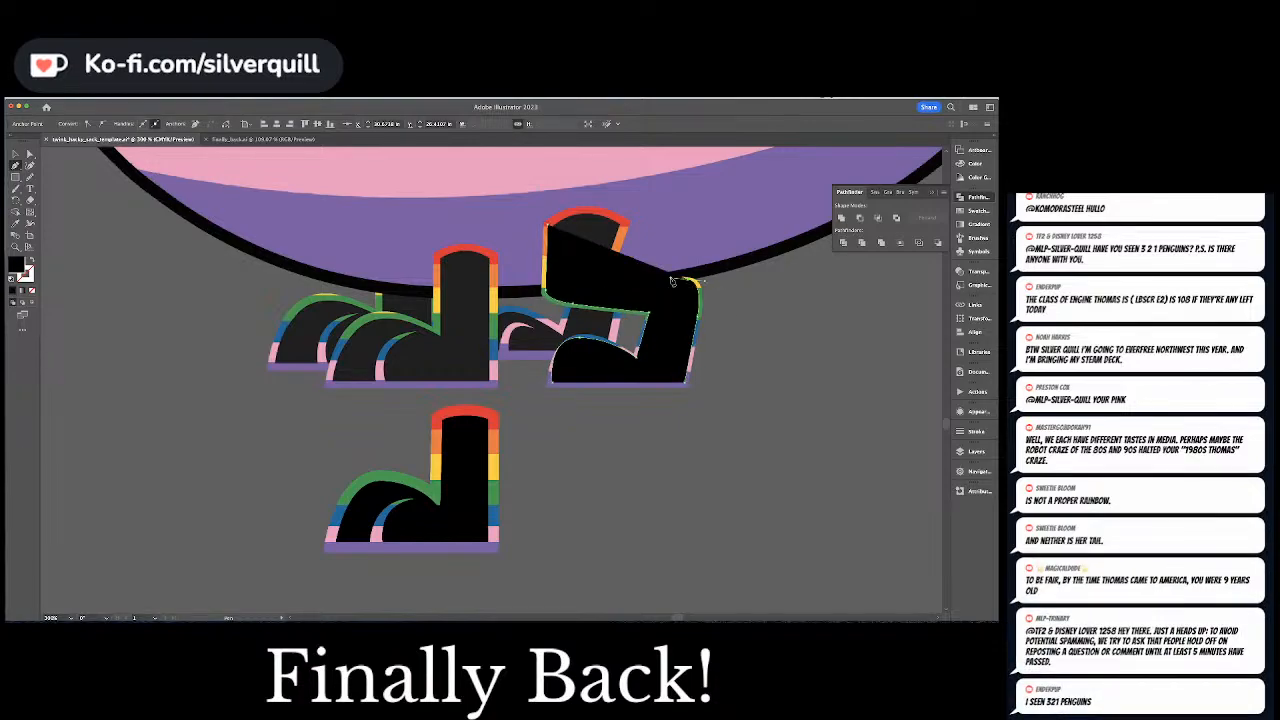
click(608, 271)
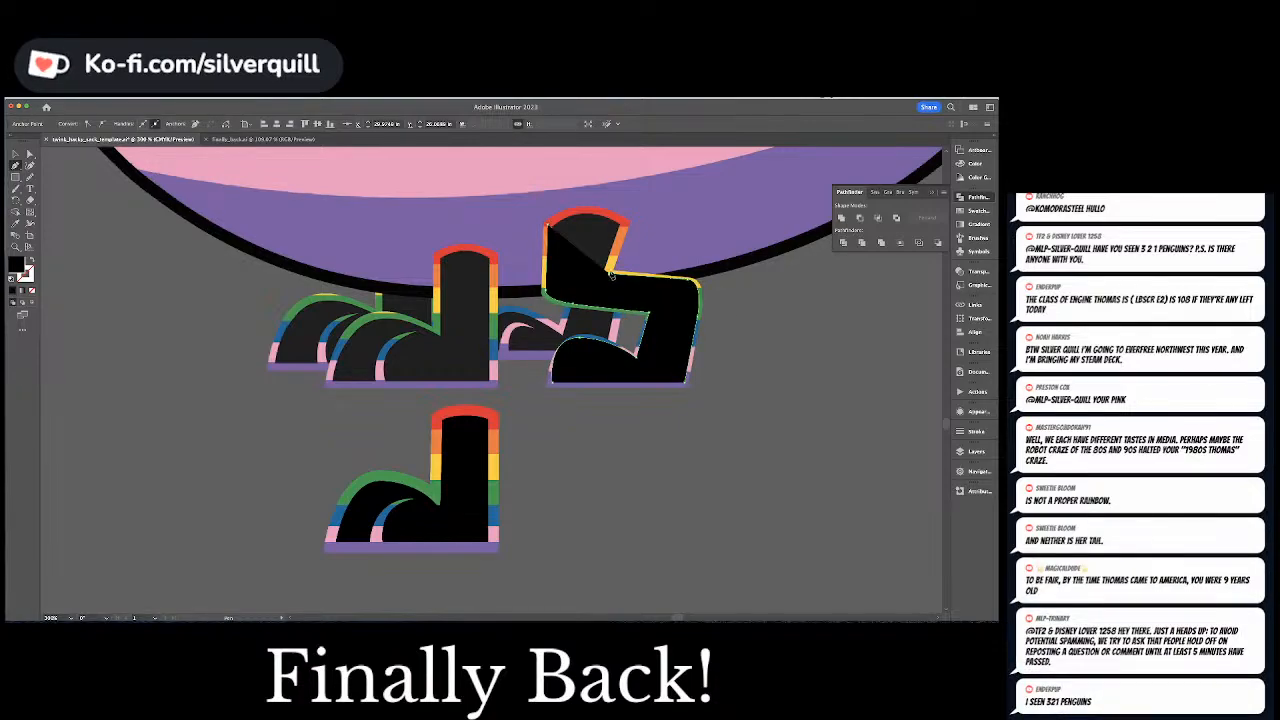
click(626, 222)
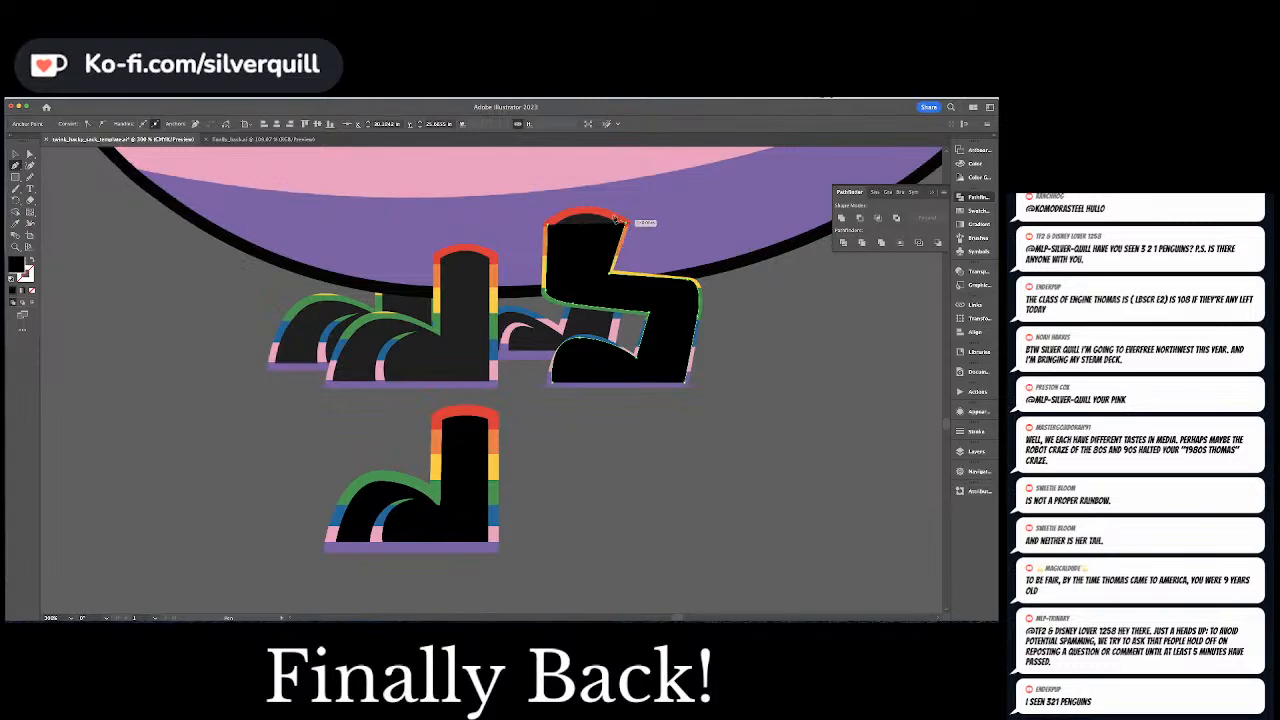
click(550, 228)
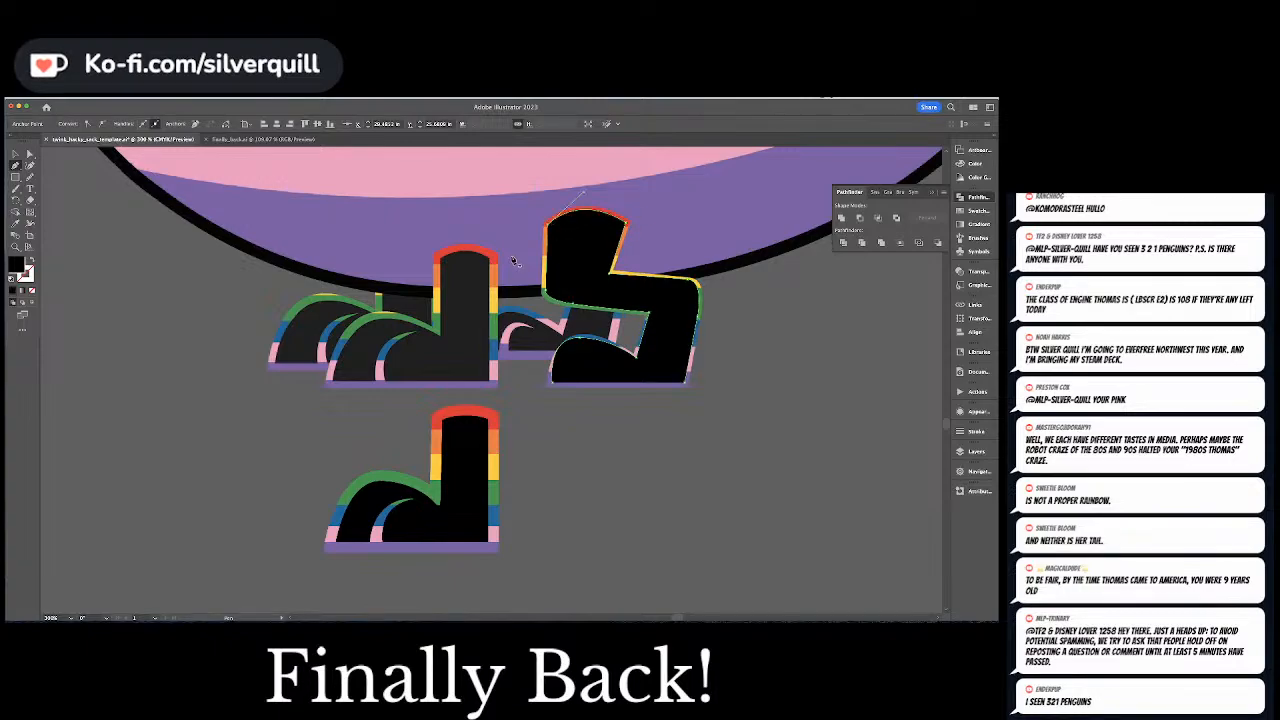
click(552, 345)
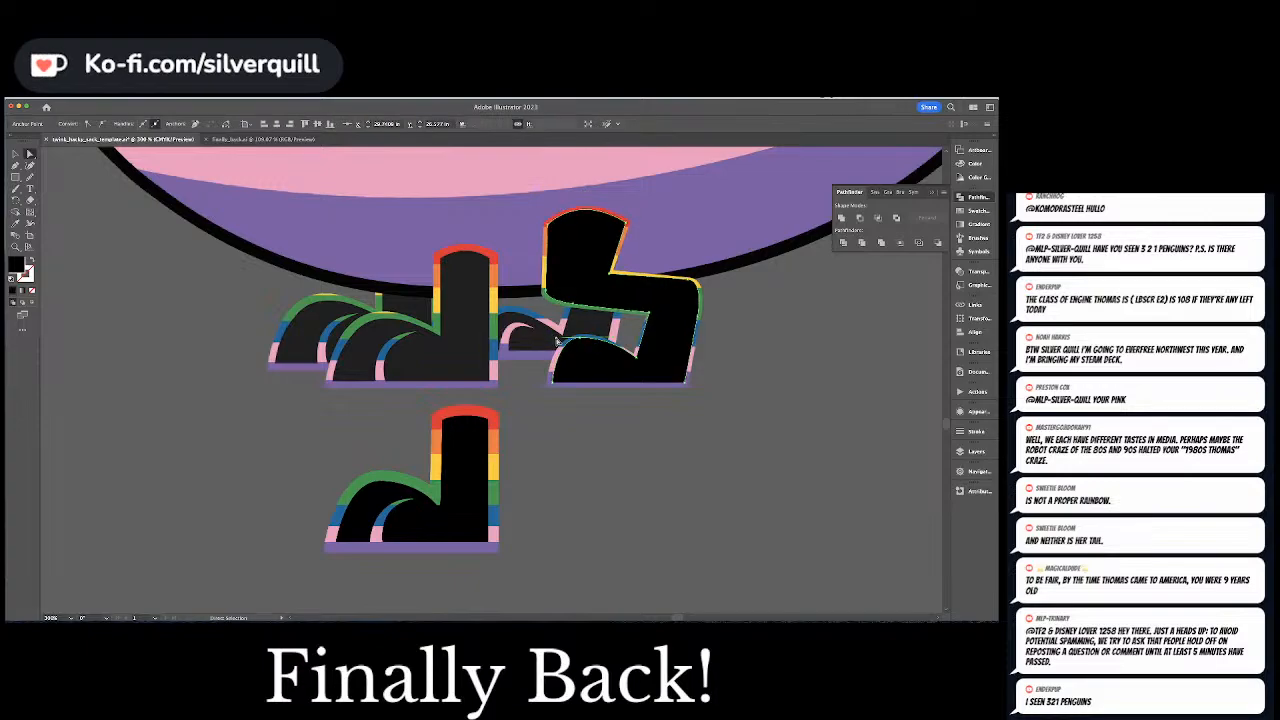
Give the traced bent leg shape a 5 pt black stroke with no fill
click(663, 347)
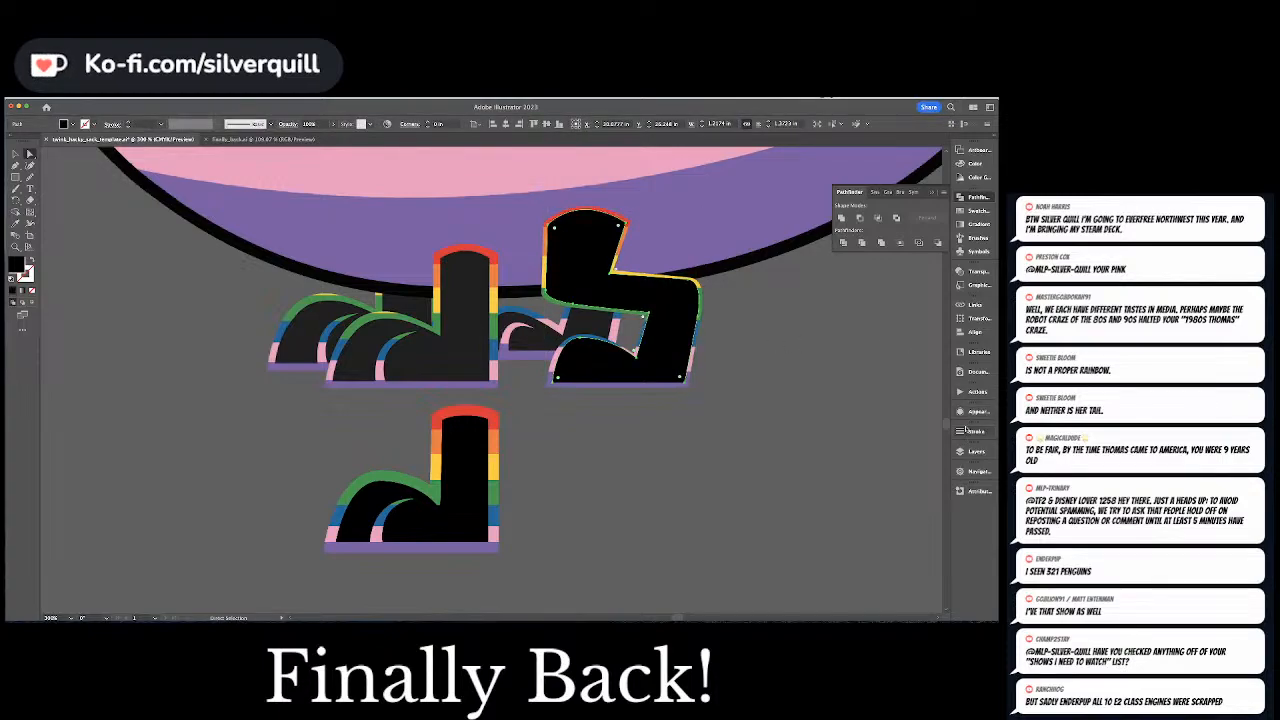
click(968, 431)
click(871, 440)
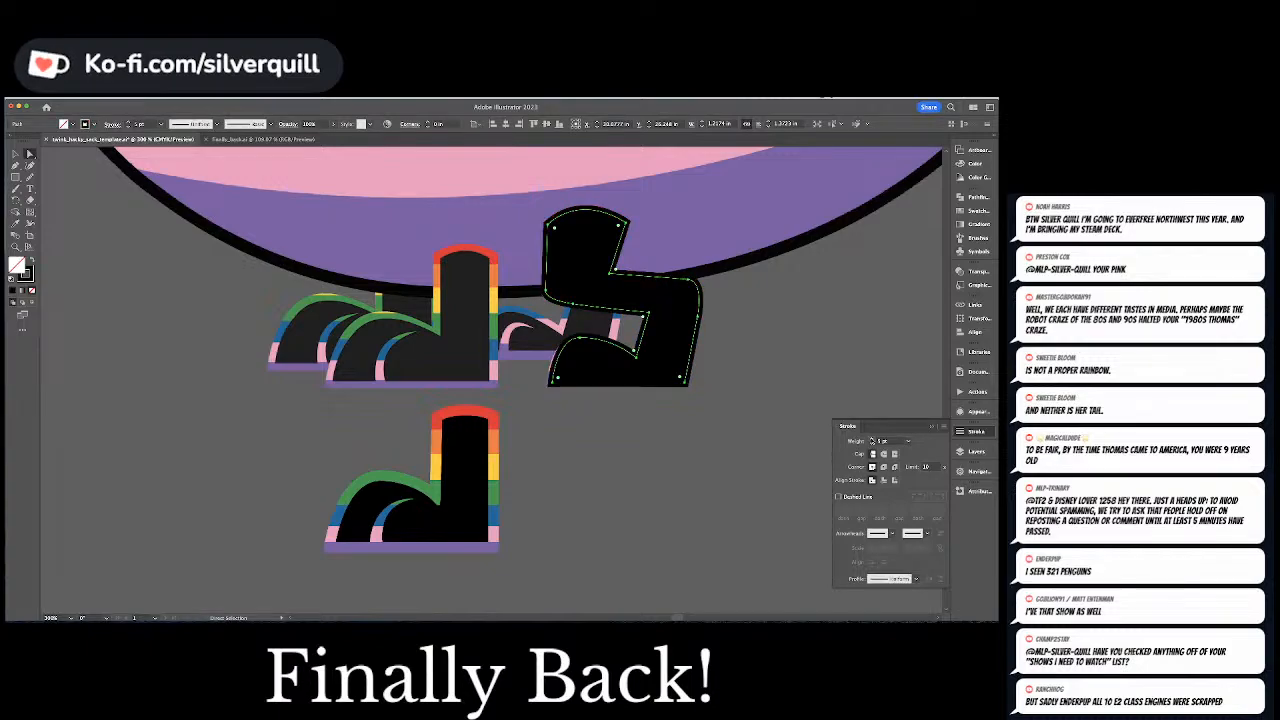
Place a solid black-filled copy of the bent leg shape below the outlined one and deselect it
key(v)
drag(630, 280, 645, 467)
key(shift+Up)
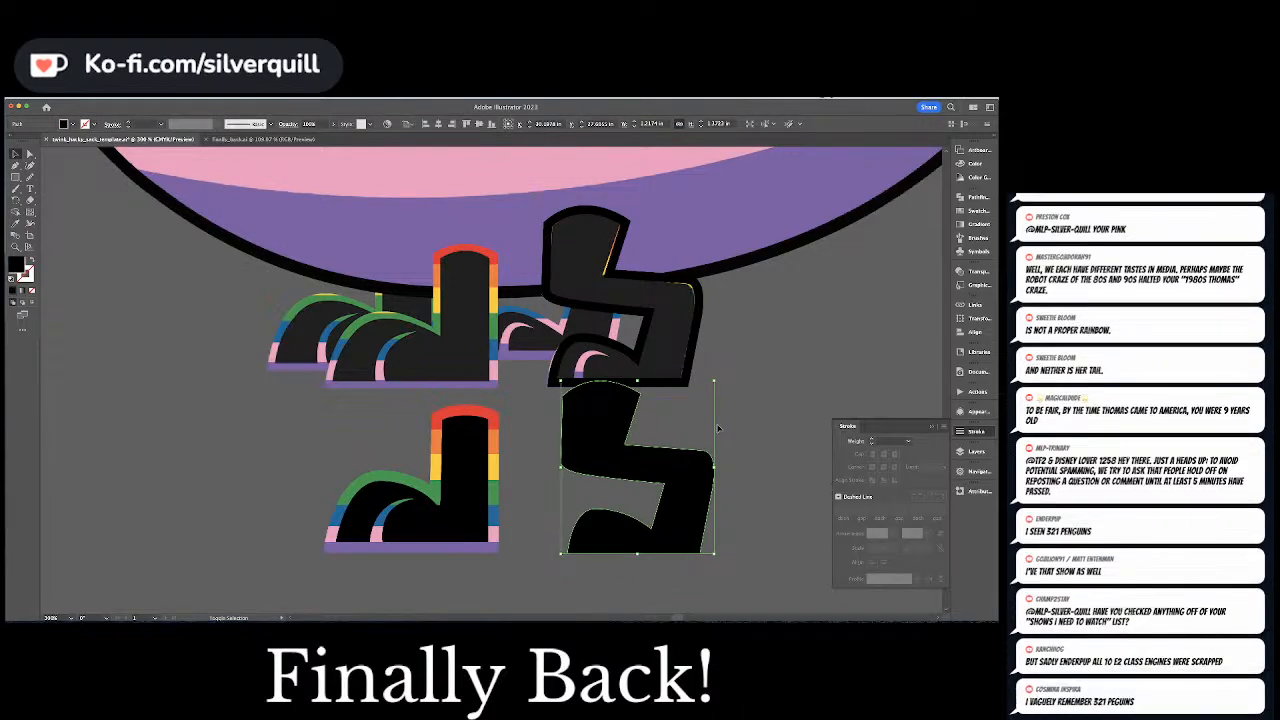
key(shift+Down)
key(shift+Down)
key(shift+Down)
key(shift+Down)
click(717, 428)
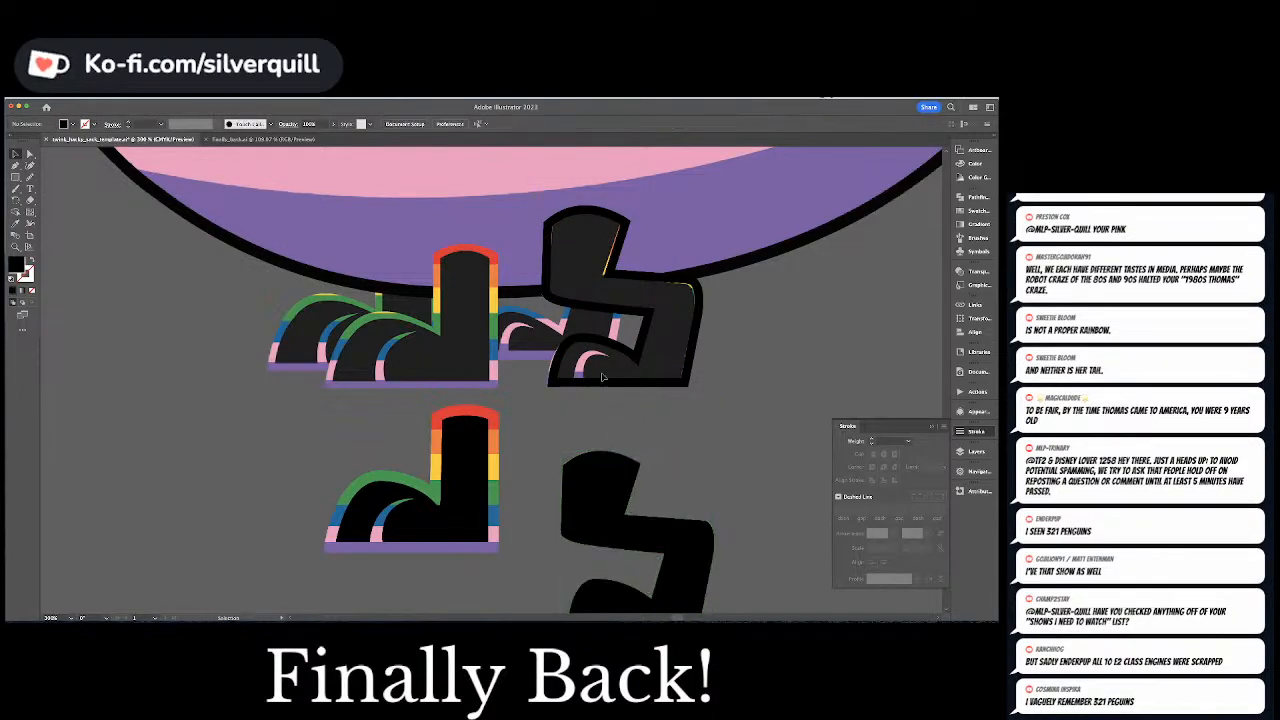
Draw the bent leg's curved inner toe line as a black stroke and apply a tapered width profile to it
key(p)
key(shift+x)
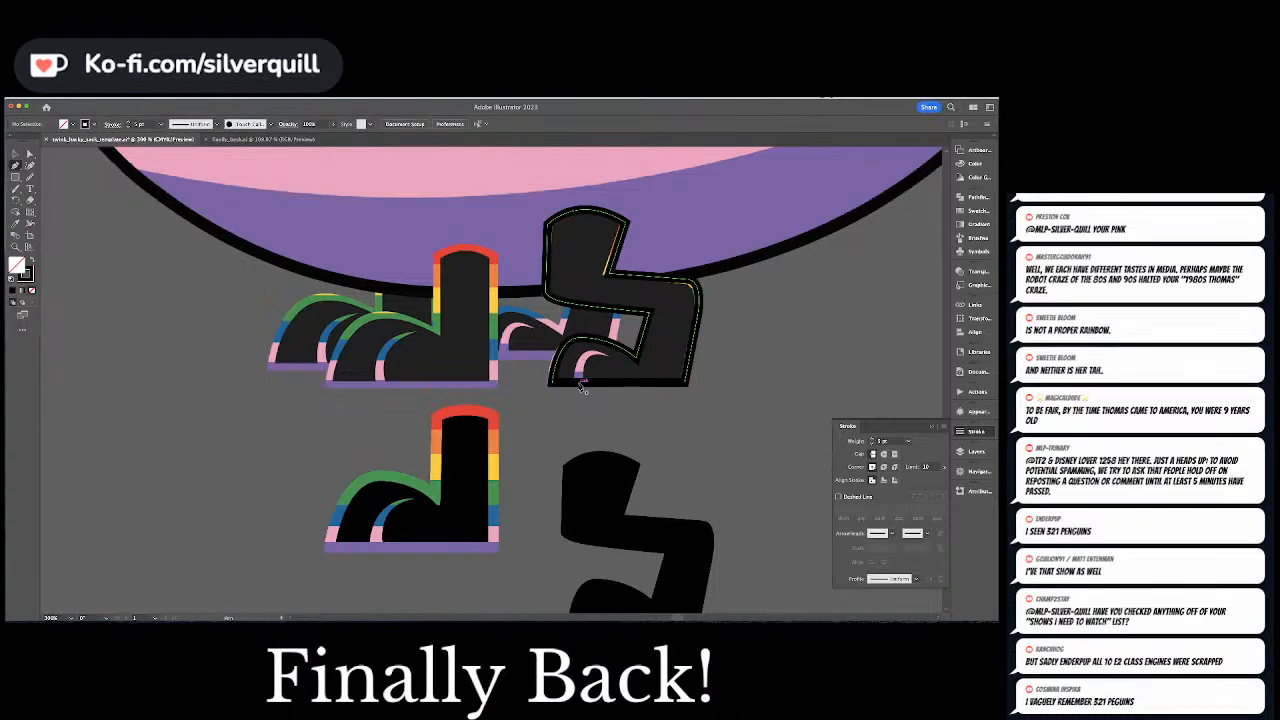
click(580, 382)
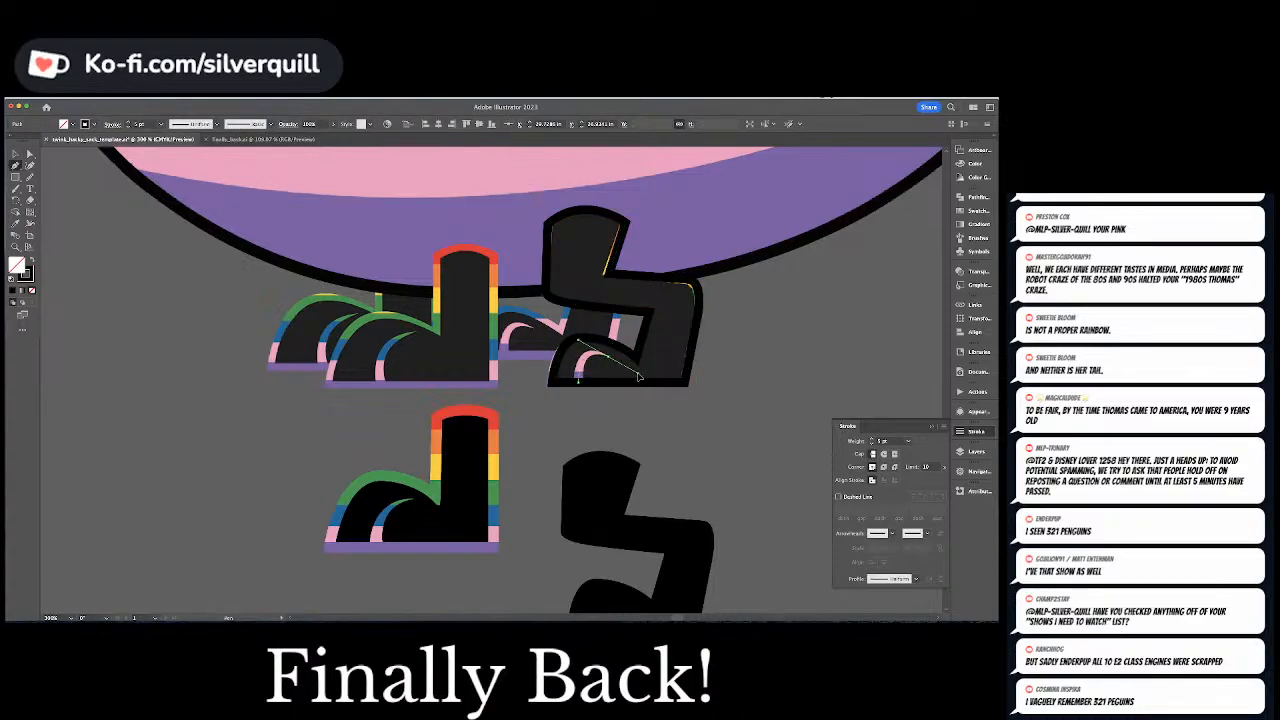
drag(638, 377, 832, 497)
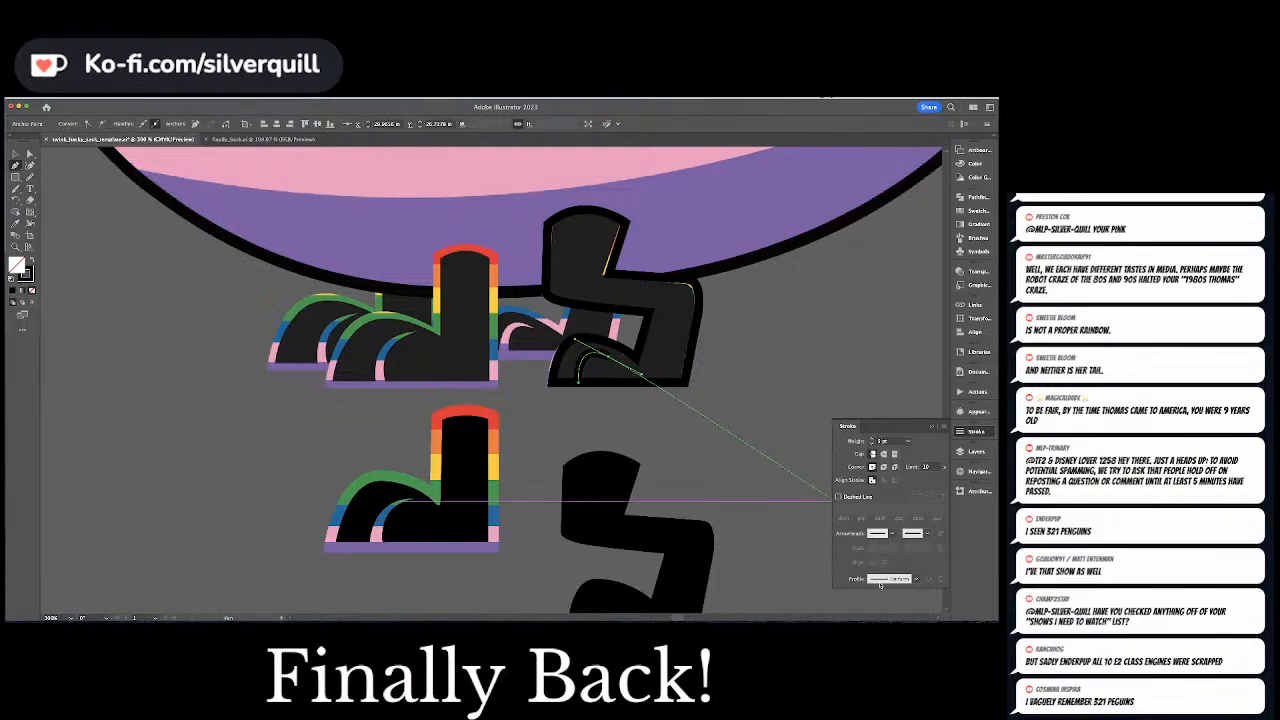
click(880, 582)
click(887, 534)
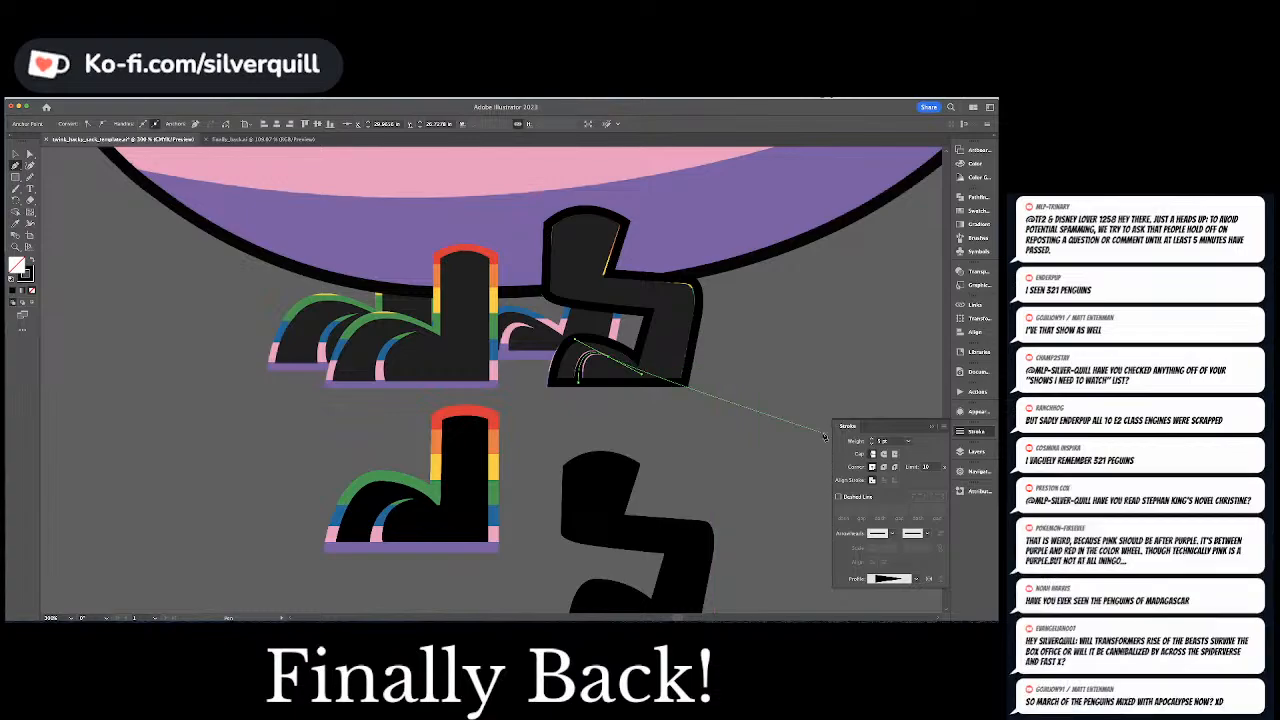
Widen the inner toe line at its base with the Width tool and deselect it
key(shift+w)
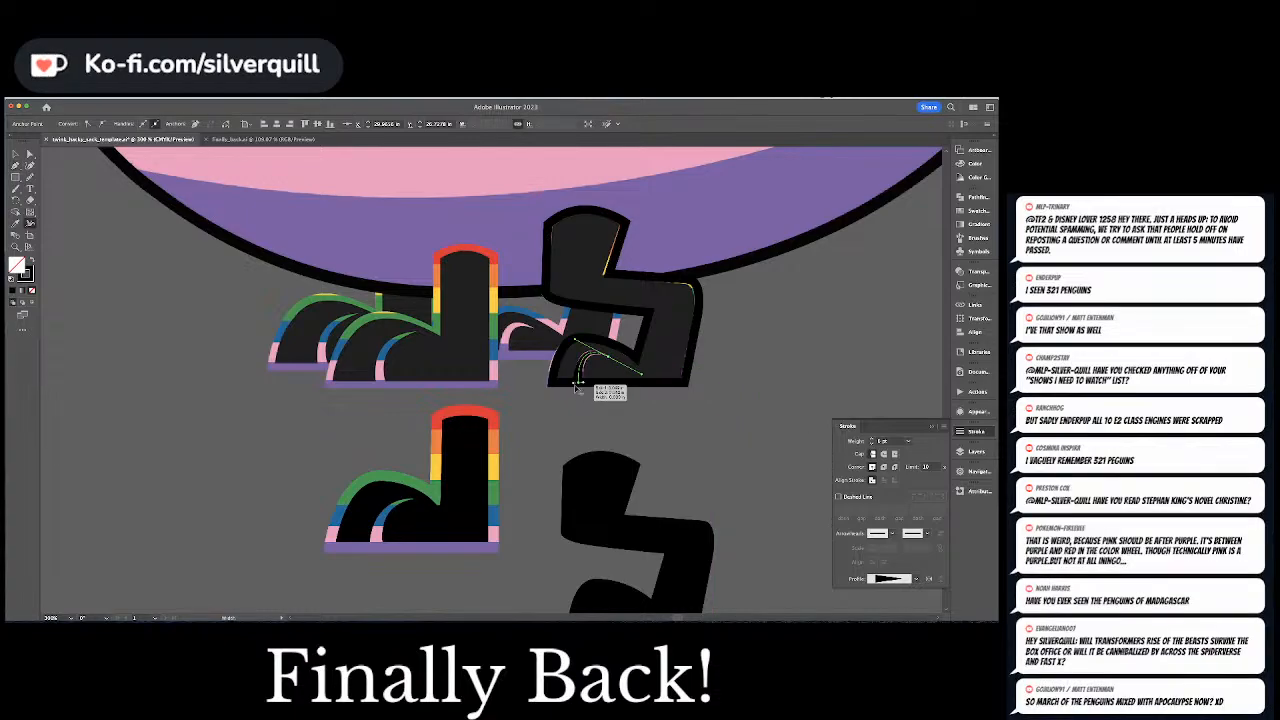
drag(579, 382, 588, 372)
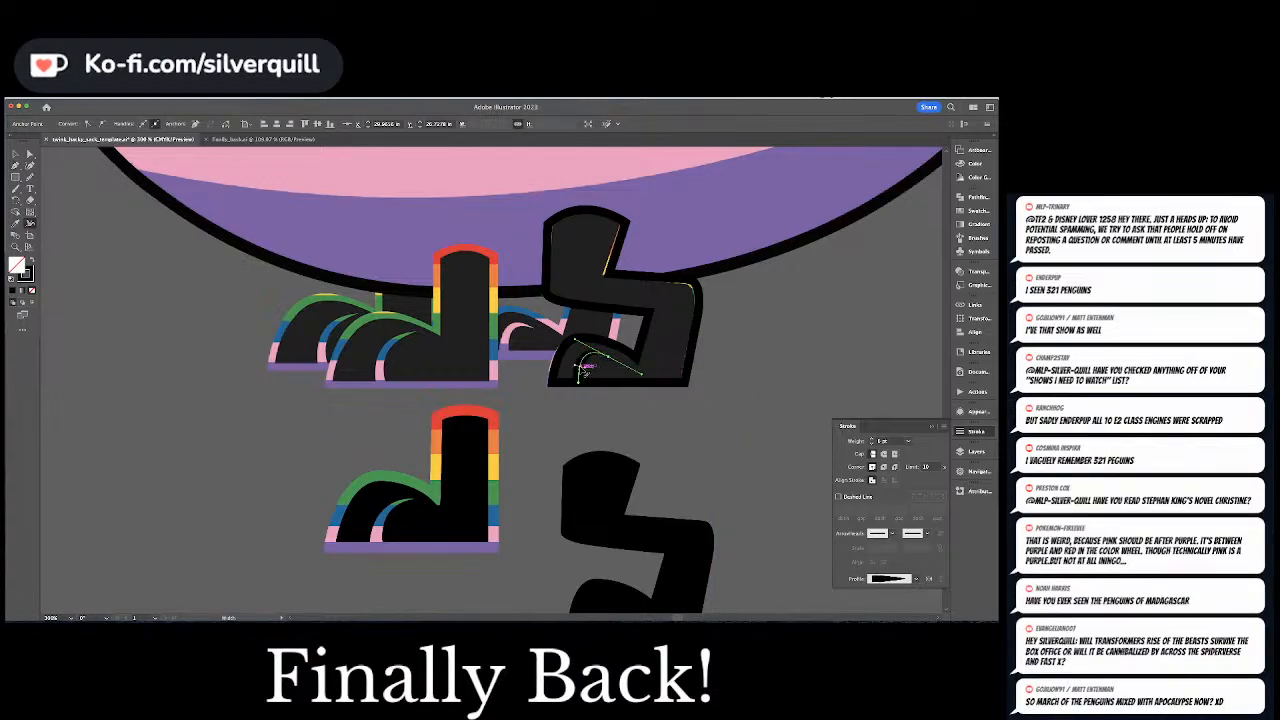
super+click(722, 354)
Select the bent leg's outline together with its toe line and move them right, clear of the bird's original leg
key(v)
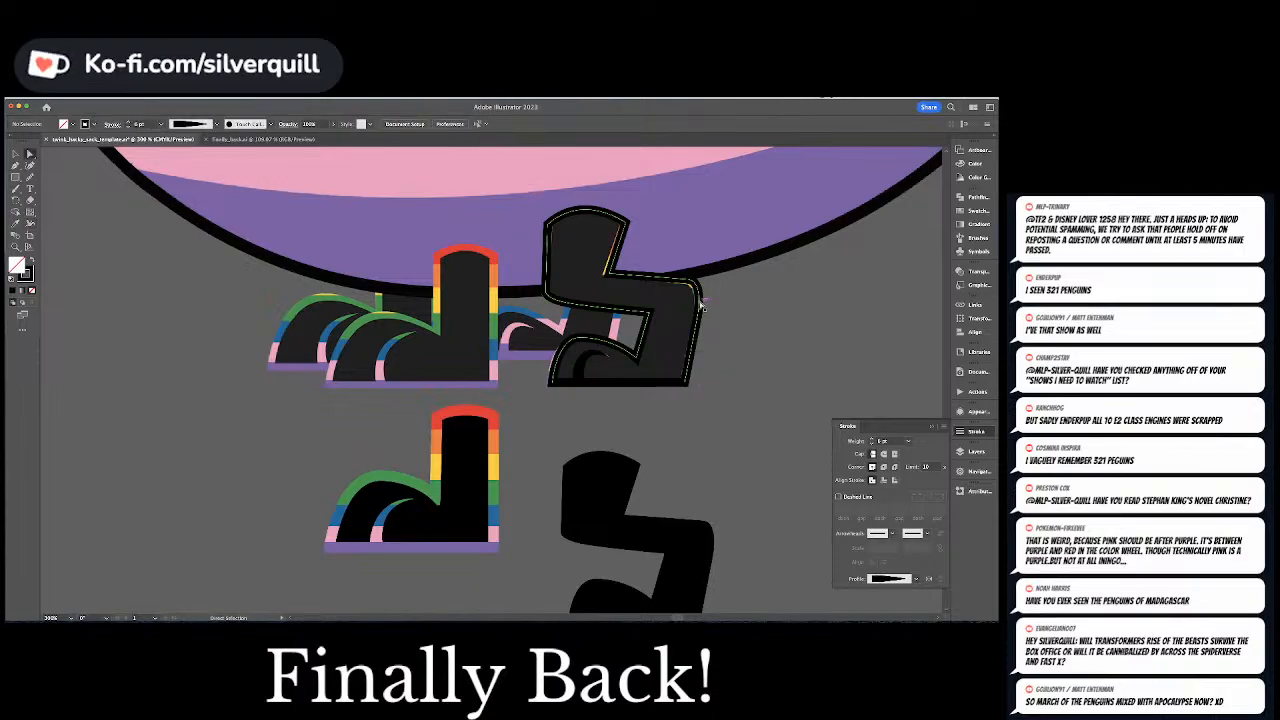
click(560, 378)
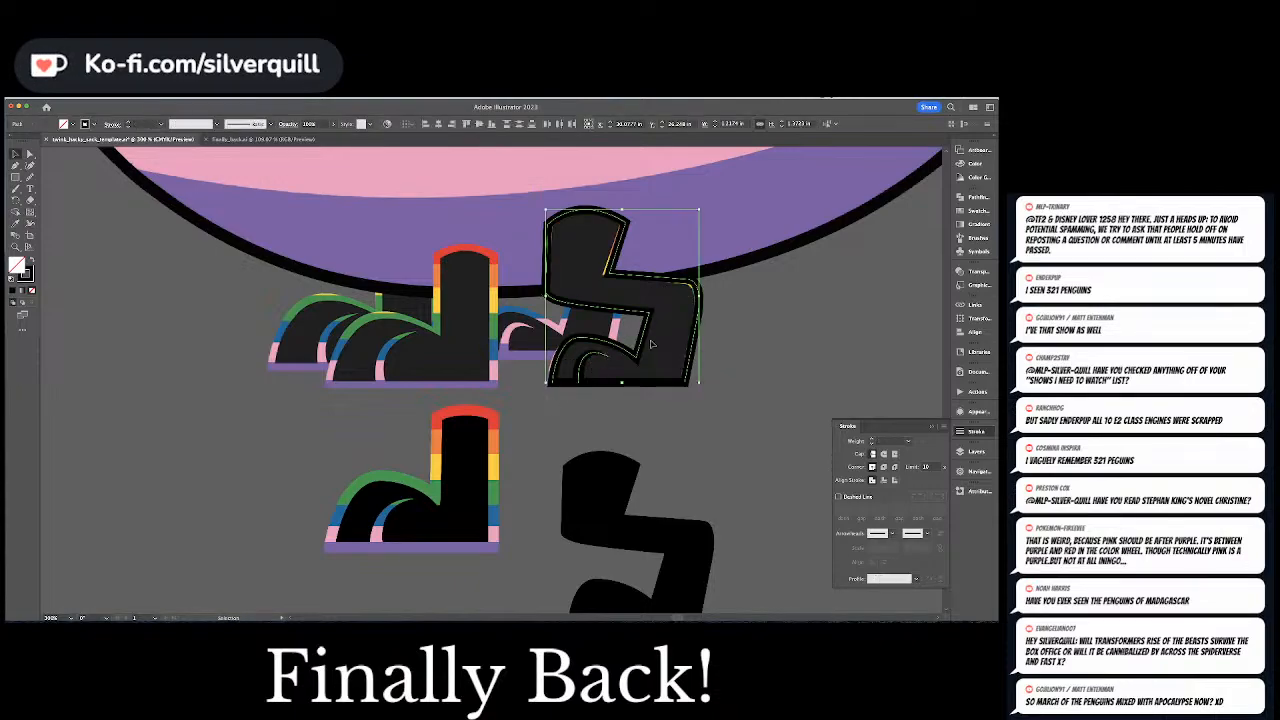
key(shift+Right)
key(shift+Right)
key(shift+Right)
key(shift+Right)
key(shift+Right)
key(shift+Right)
key(shift+Right)
key(shift+Right)
key(shift+Right)
key(shift+Right)
key(shift+Right)
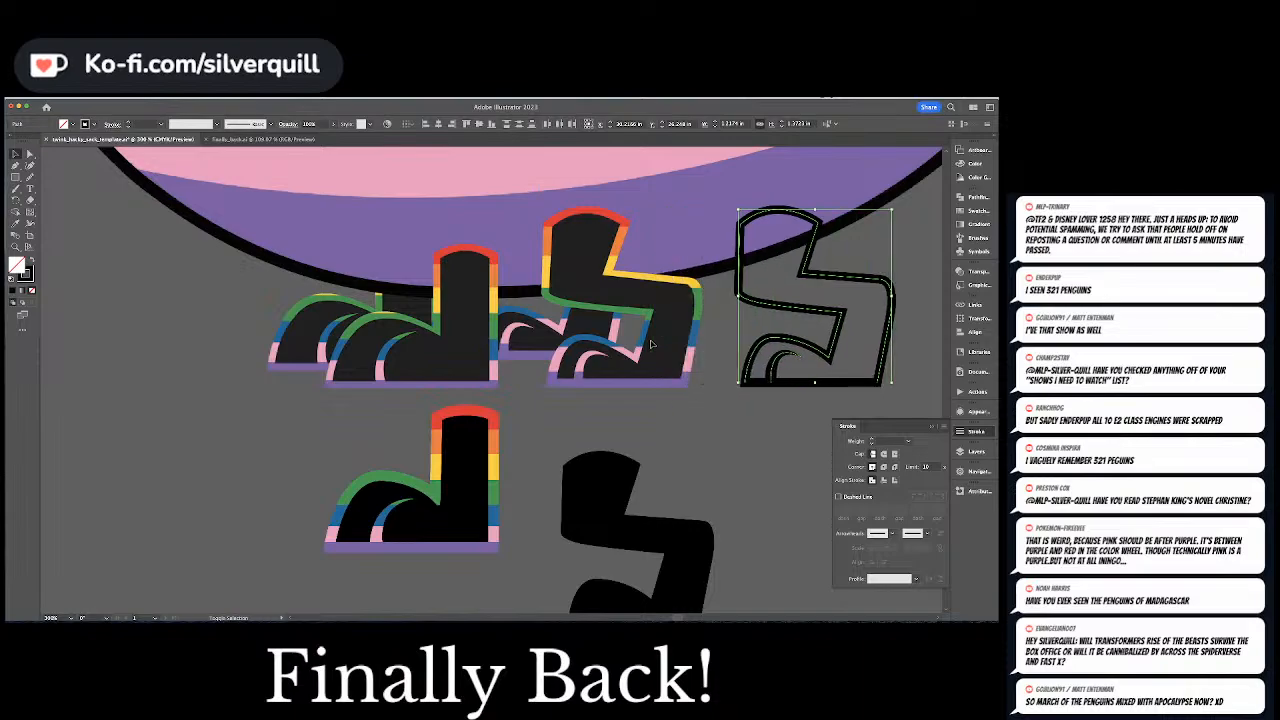
Convert the bent leg's outline and toe line strokes into filled shapes and deselect them
key(super+shift+o)
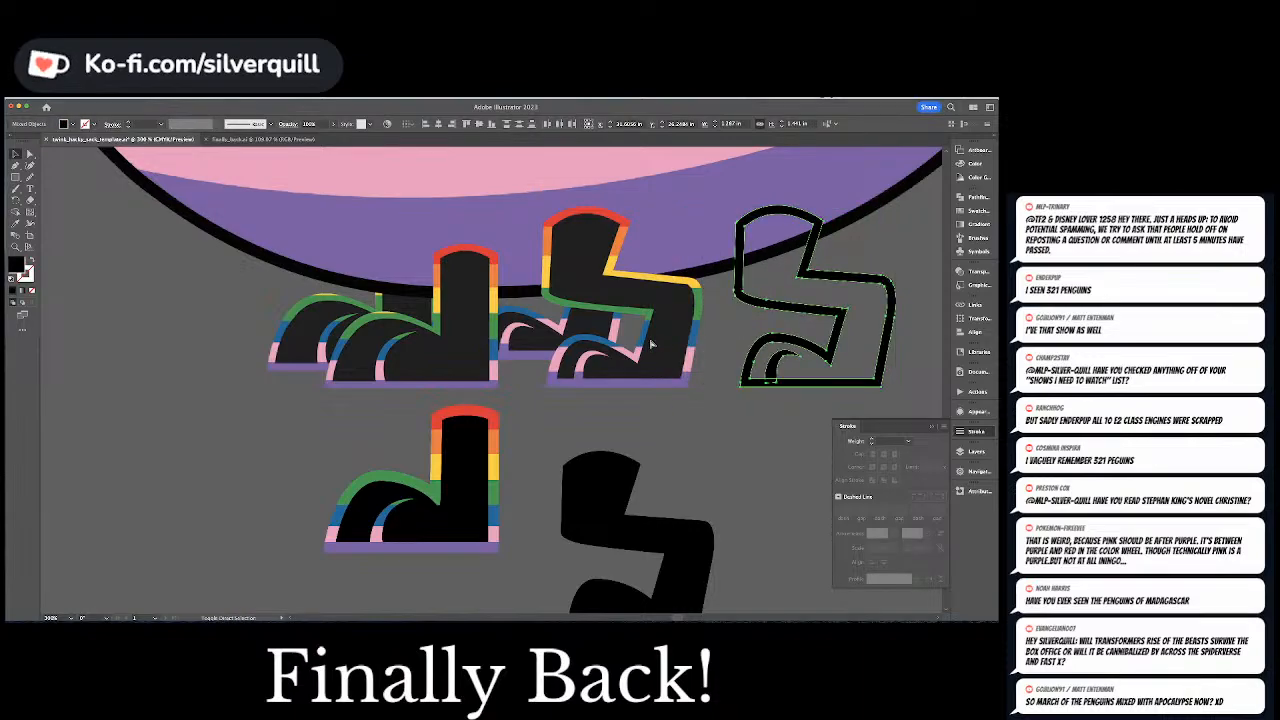
key(super+shift+a)
Draw a black rectangle over the red band of the bird's original bent leg and widen it past the leg's side
key(space)
drag(379, 198, 256, 236)
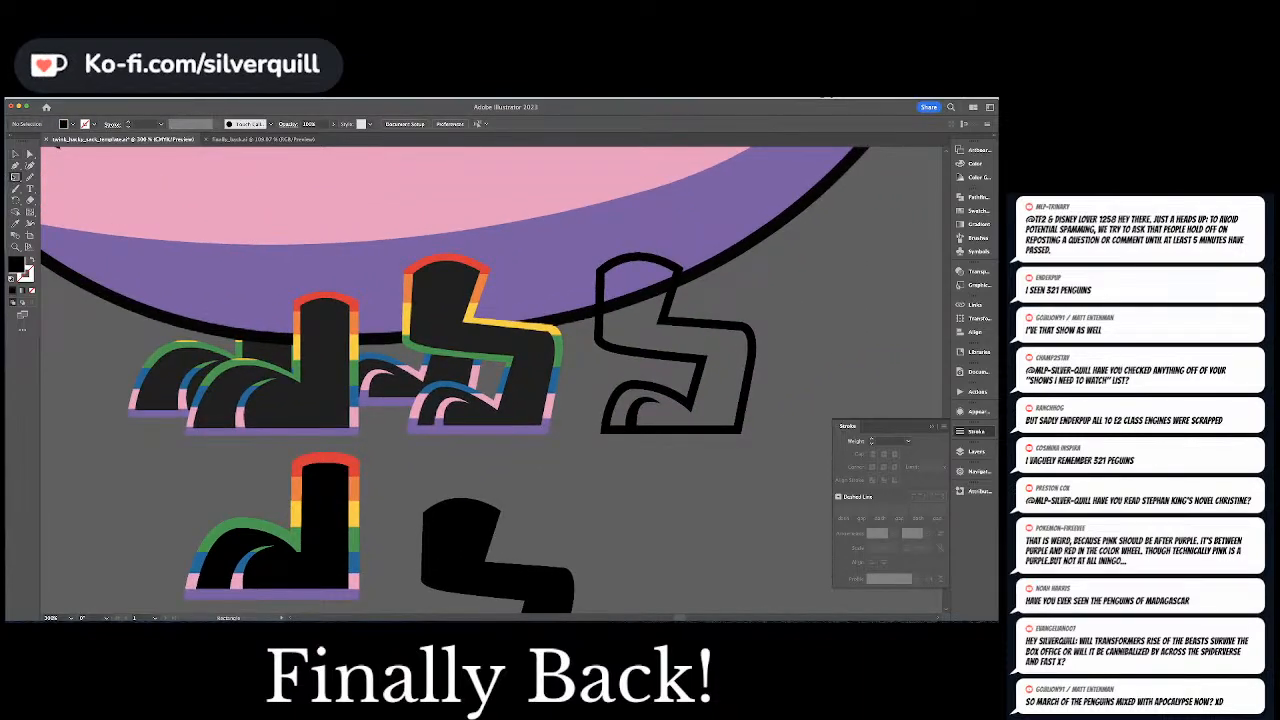
drag(396, 272, 560, 223)
key(v)
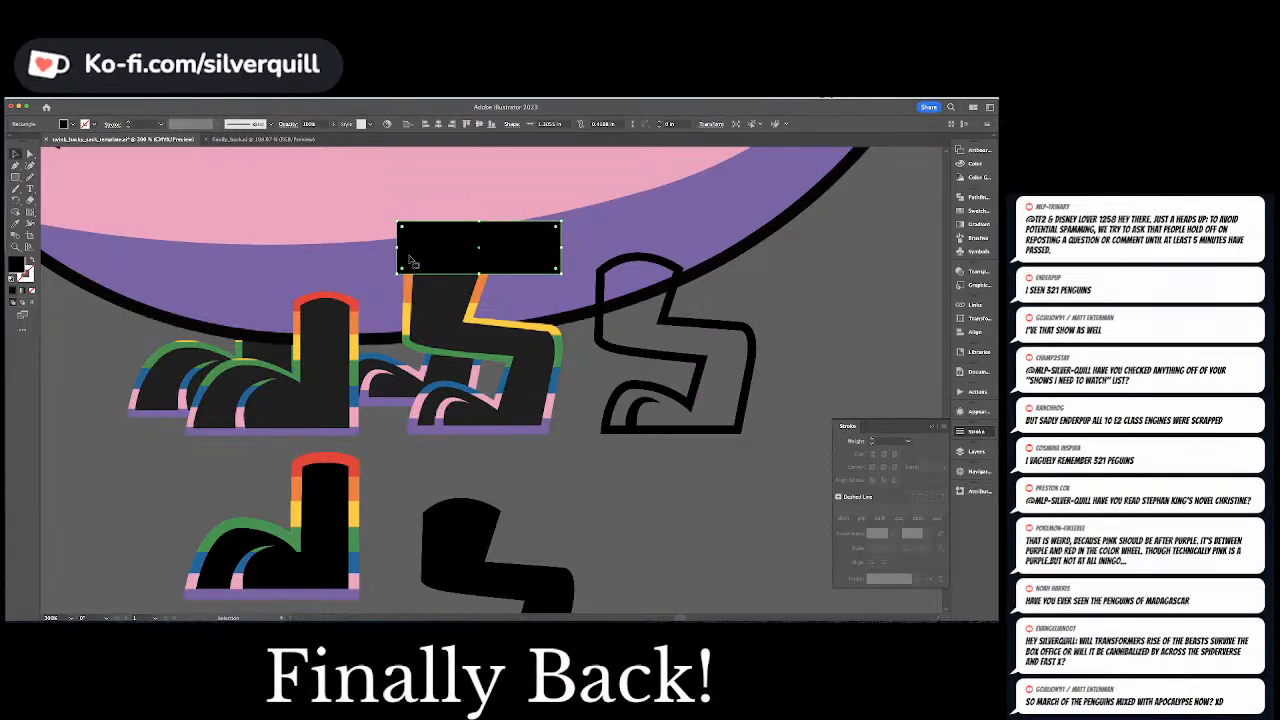
drag(399, 247, 386, 247)
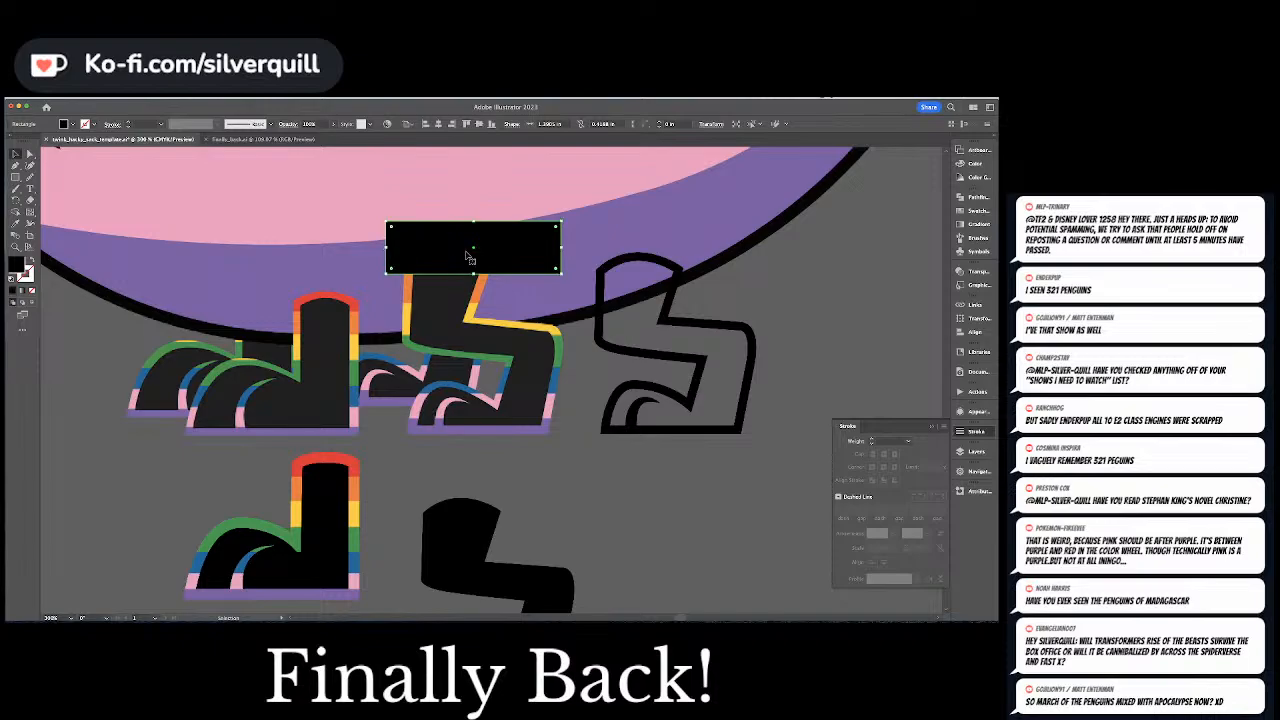
Stack shortened rectangle copies over the original leg's orange, yellow and green bands, widening them enough to cover the knee, and deselect
drag(469, 258, 475, 300)
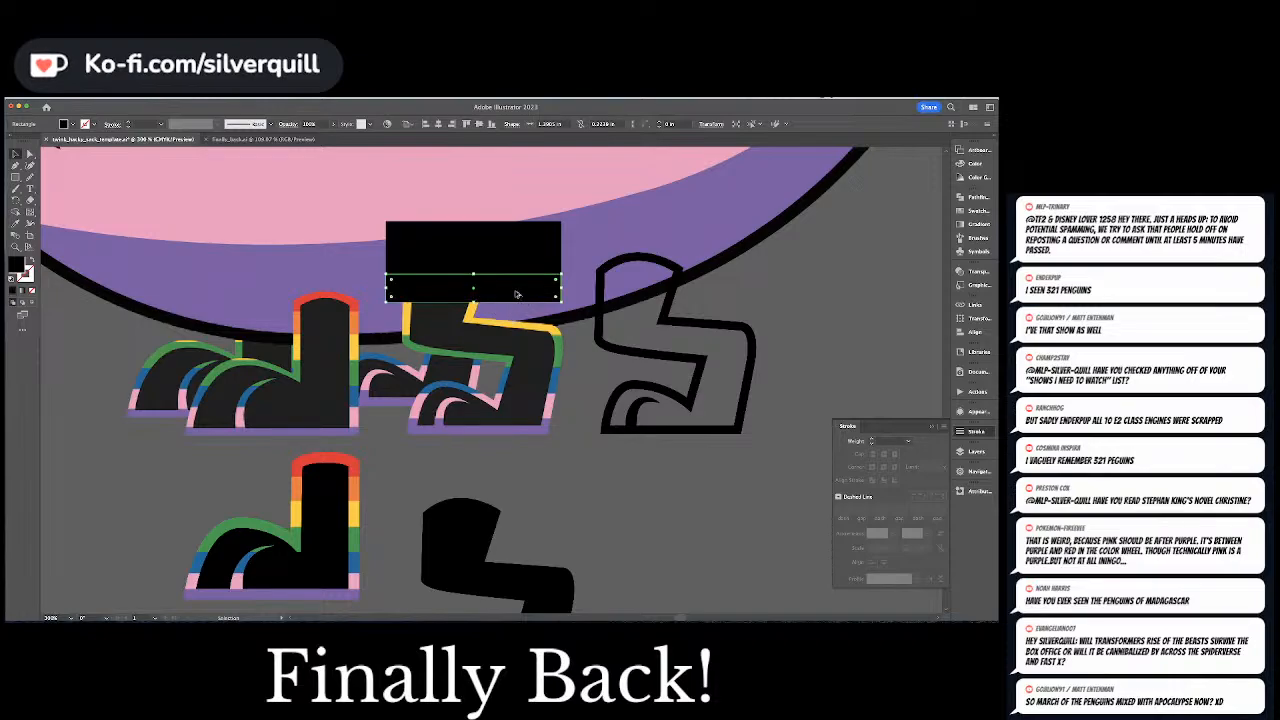
drag(517, 294, 475, 335)
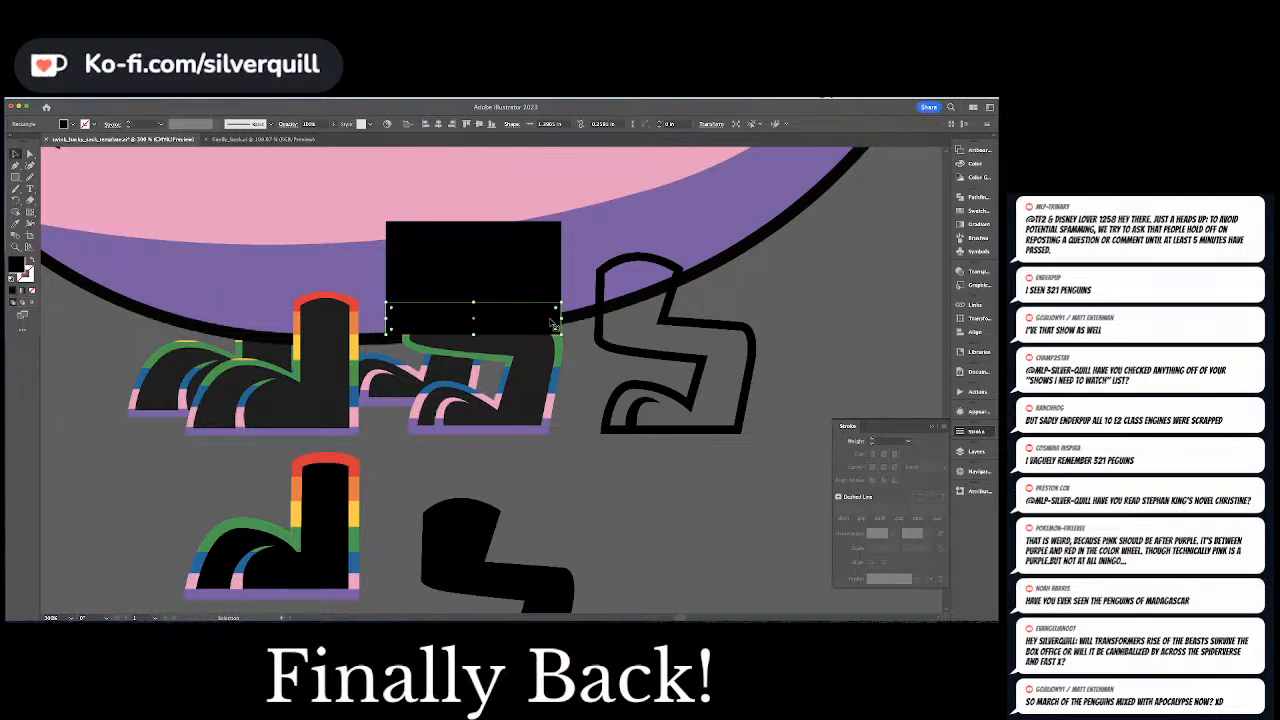
drag(563, 318, 557, 362)
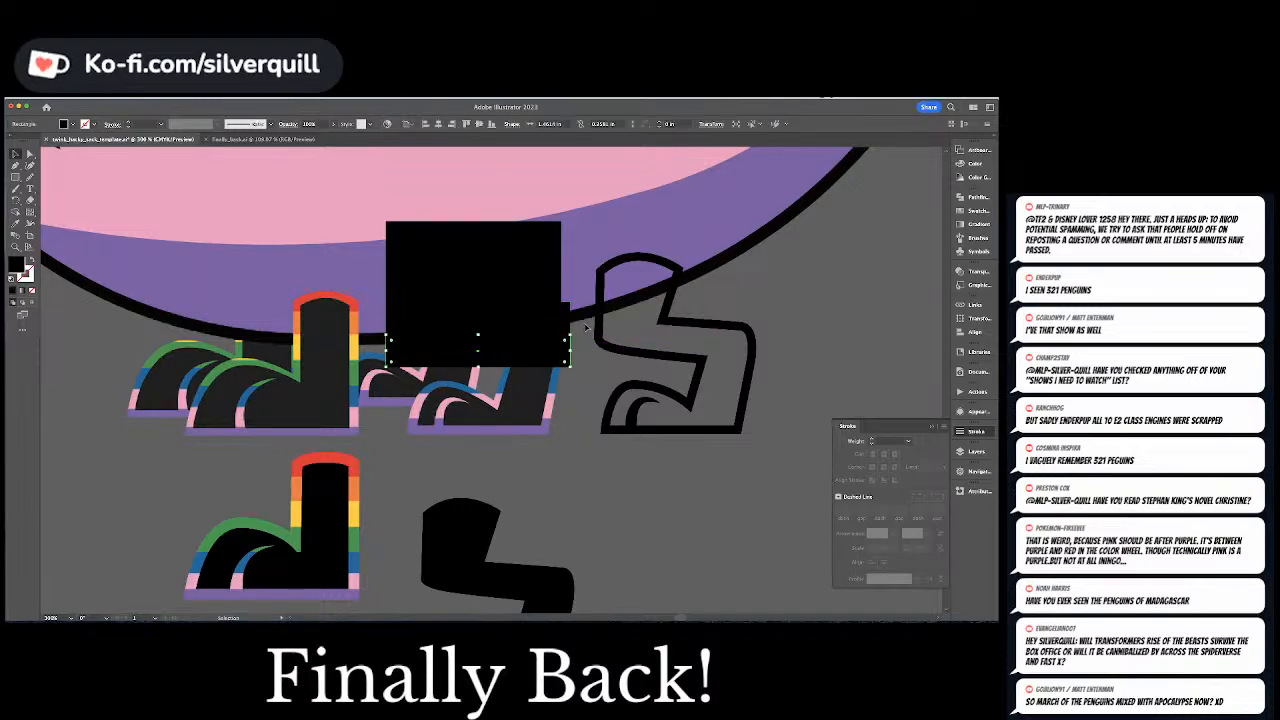
click(584, 377)
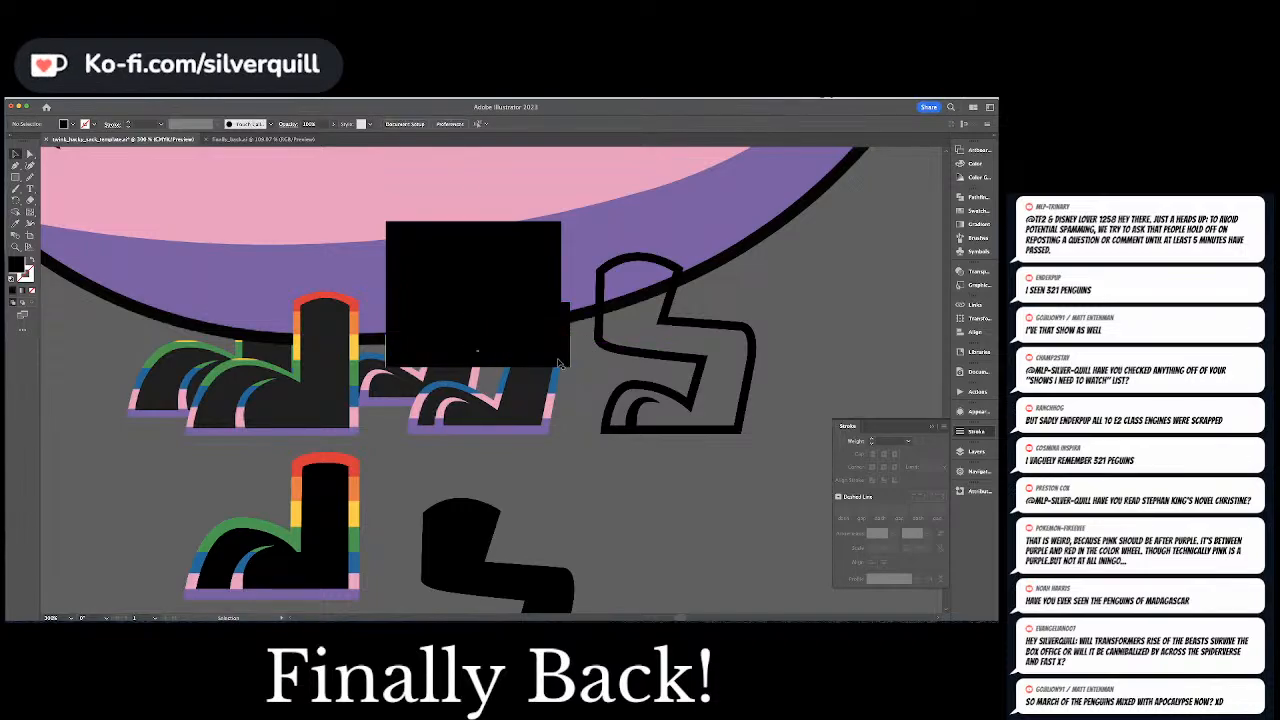
Add two more rectangle copies below the stack, matching the original leg's blue and pink bands, and deselect
drag(558, 363, 562, 390)
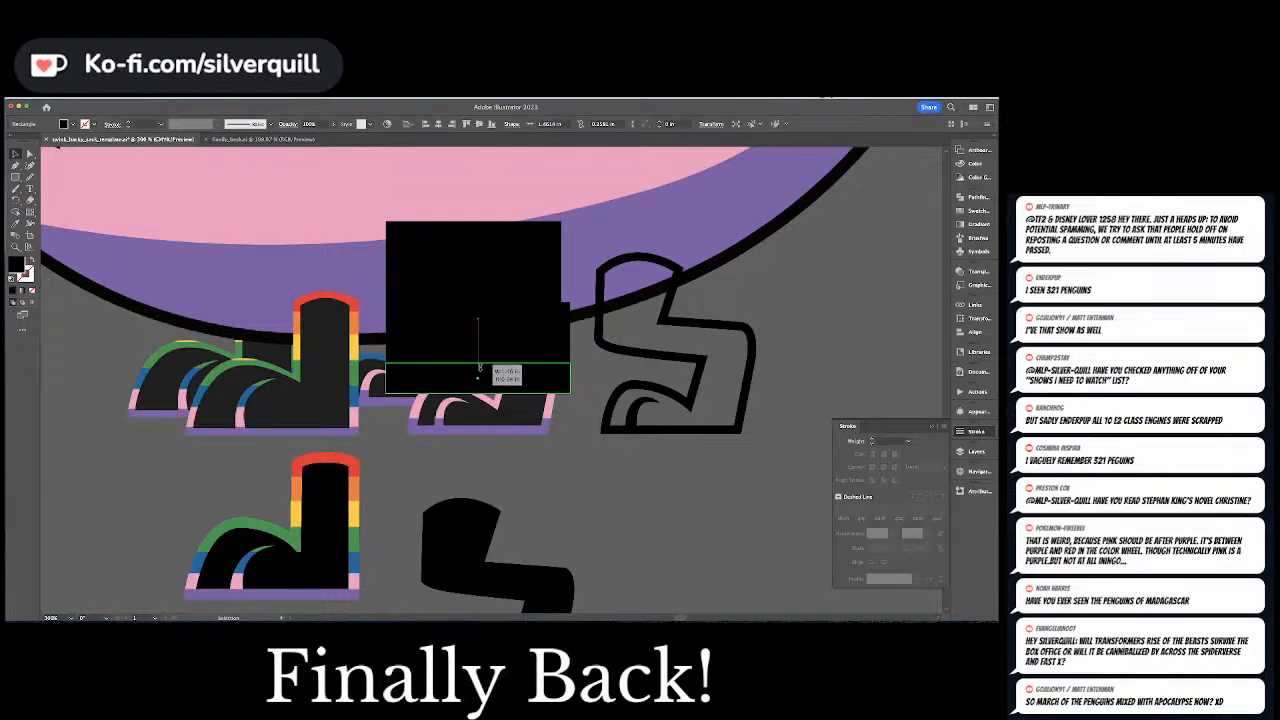
click(630, 376)
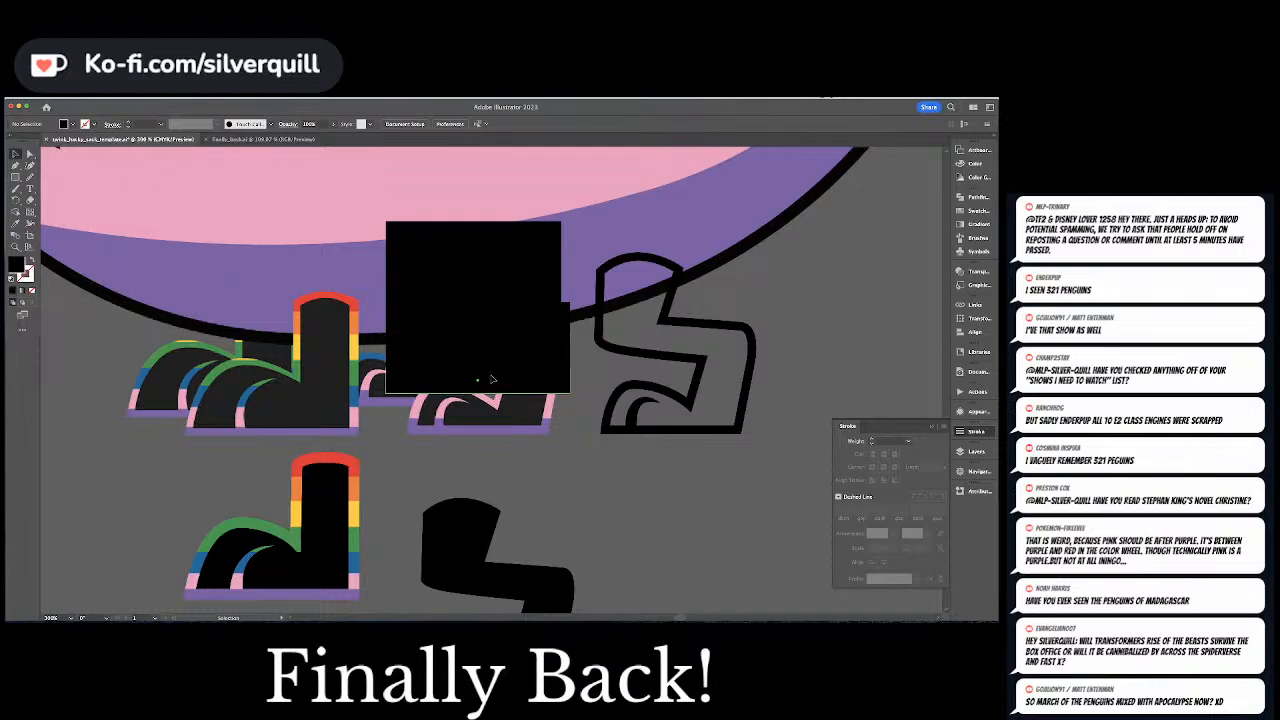
drag(490, 380, 495, 402)
click(581, 356)
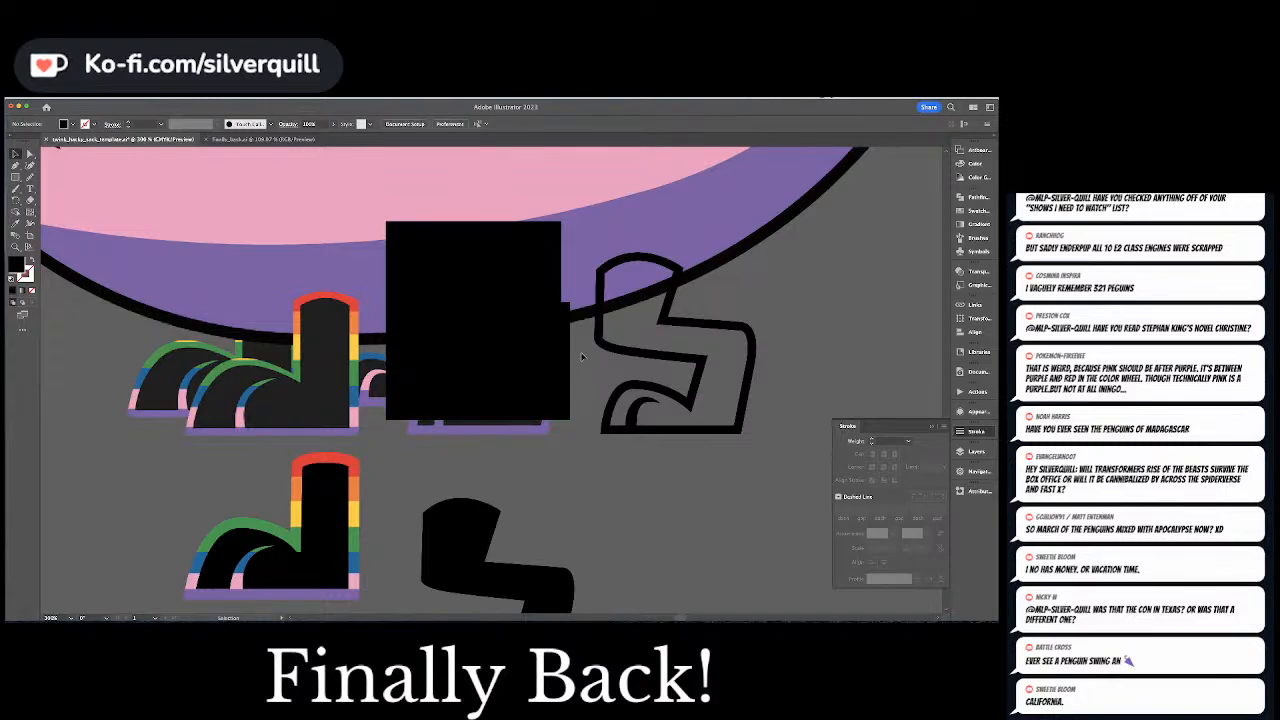
Group the bent leg's outline and toe shapes and move the group back over the original leg, onto the stacked rectangles
click(655, 406)
shift+click(683, 400)
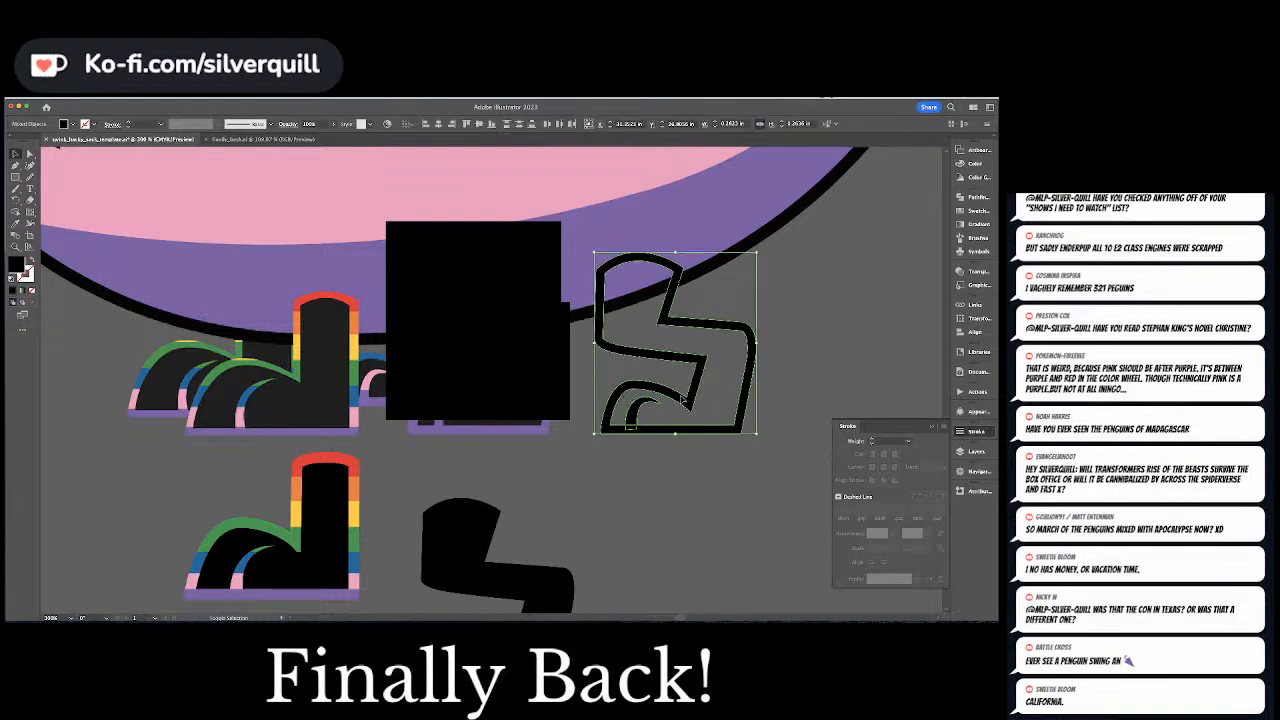
key(super+g)
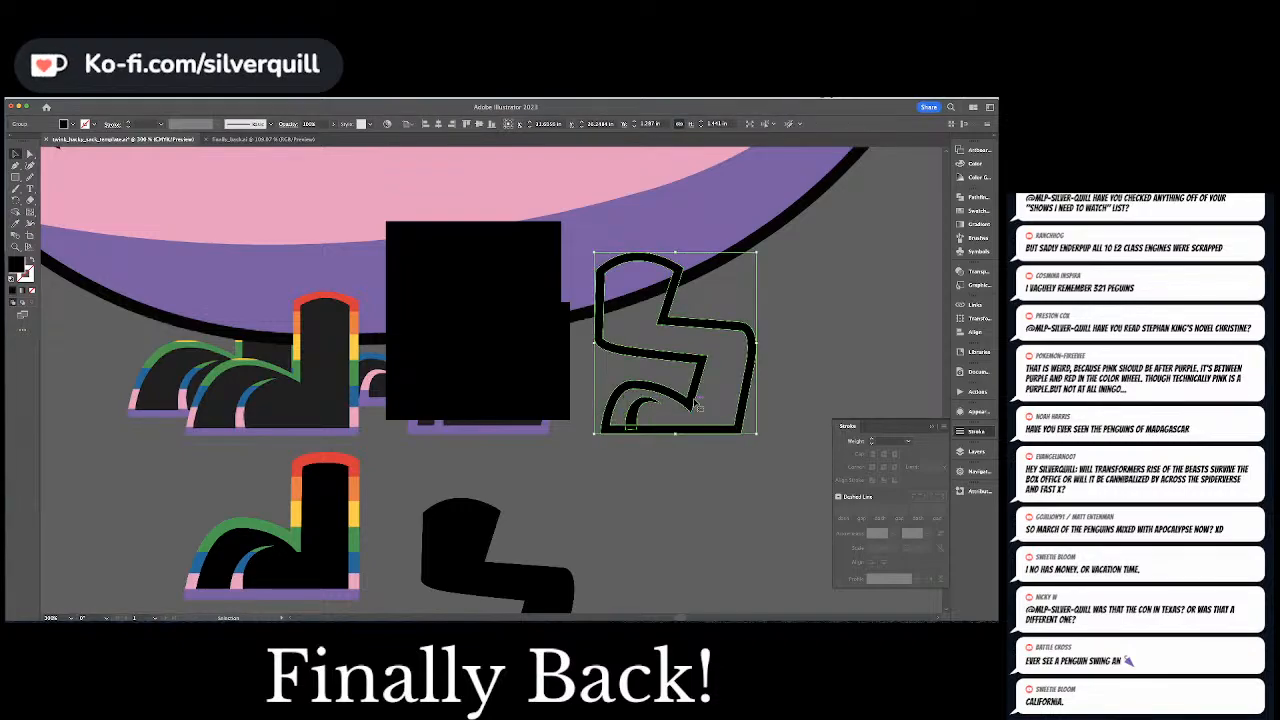
drag(697, 402, 505, 397)
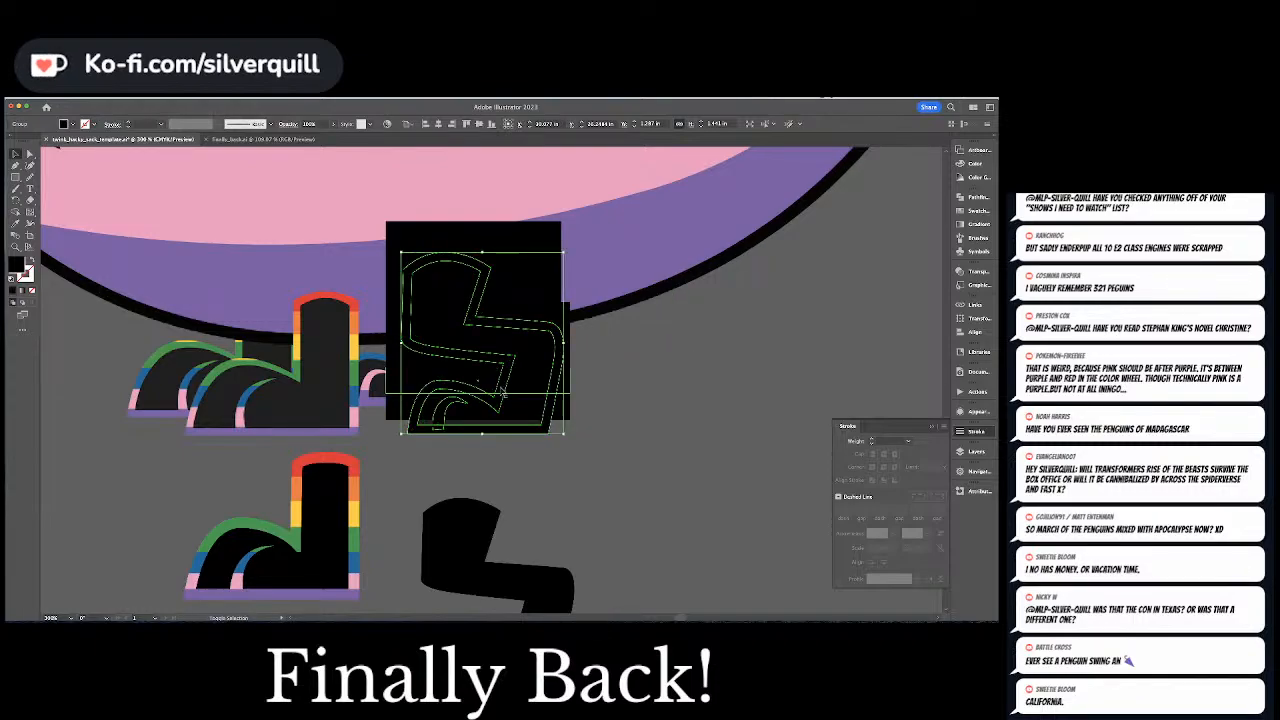
Select the leg outline together with all the stacked rectangles, apply Pathfinder Divide, and deselect the result
click(606, 243)
drag(447, 432, 446, 432)
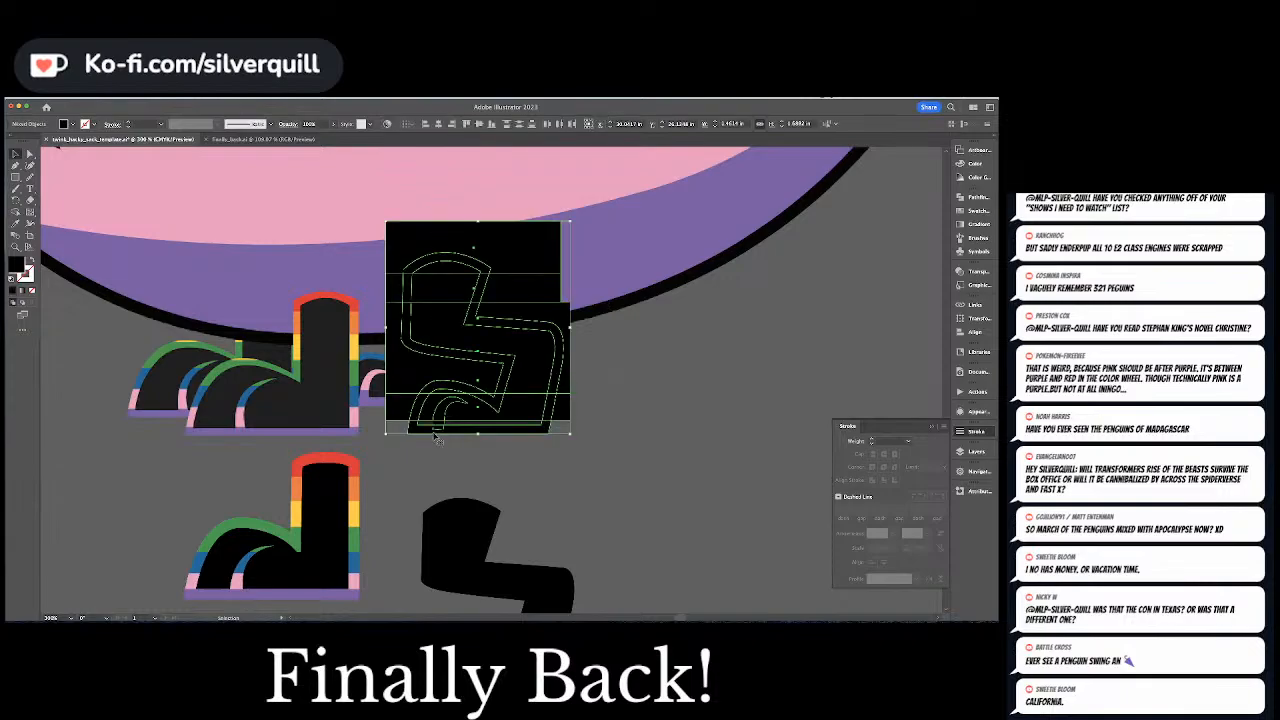
click(965, 197)
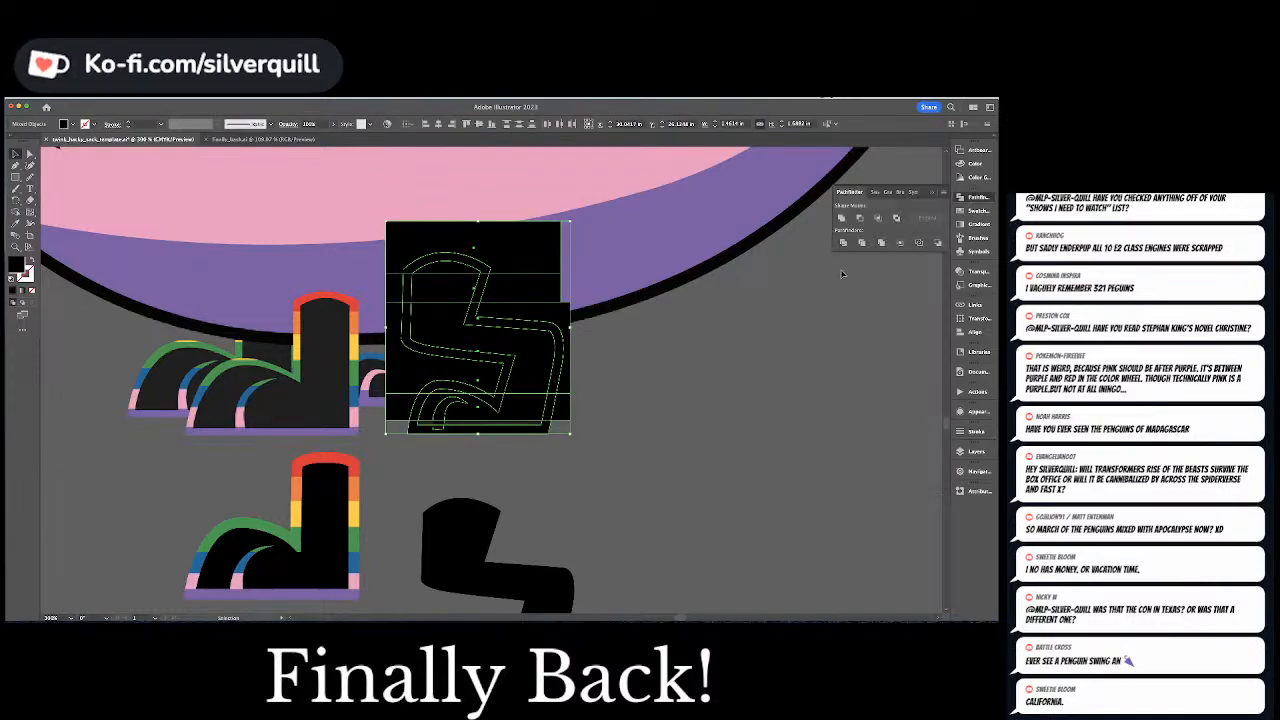
click(843, 242)
key(super+shift+a)
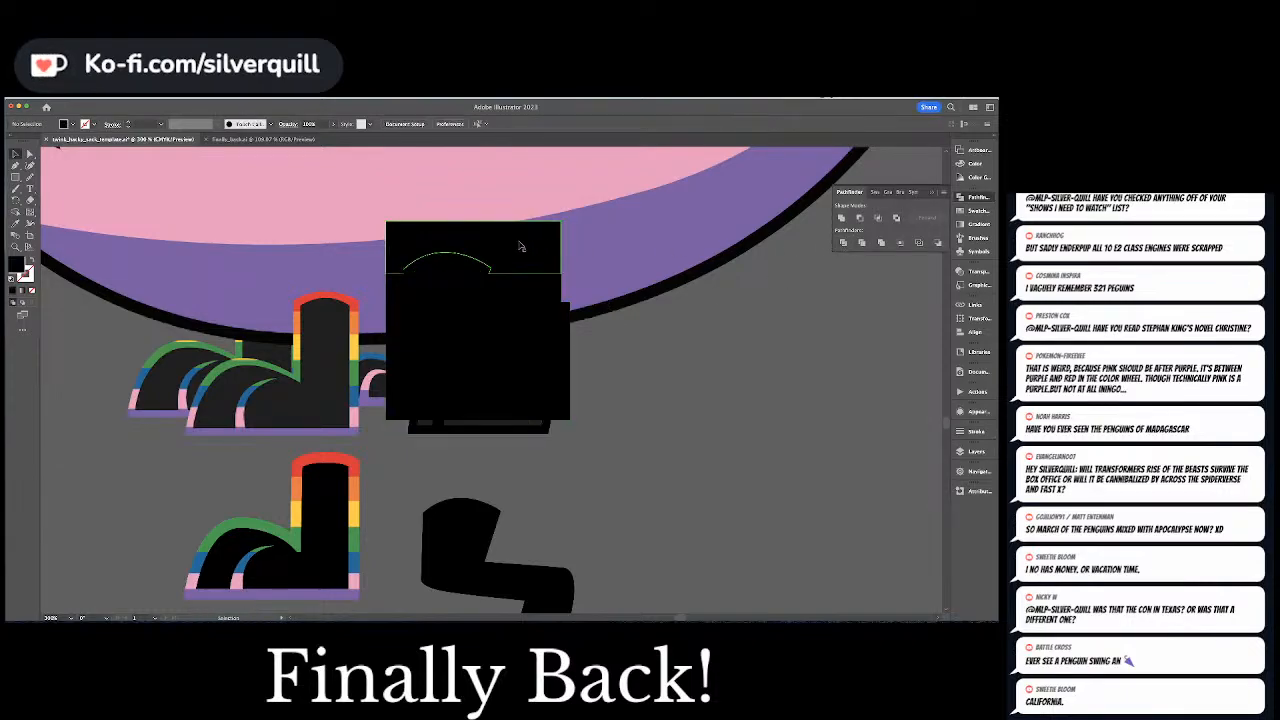
Delete the excess divided rectangle pieces above the leg and along the outer side of its knee and shin
key(a)
click(518, 244)
key(Delete)
click(517, 284)
key(Delete)
click(530, 311)
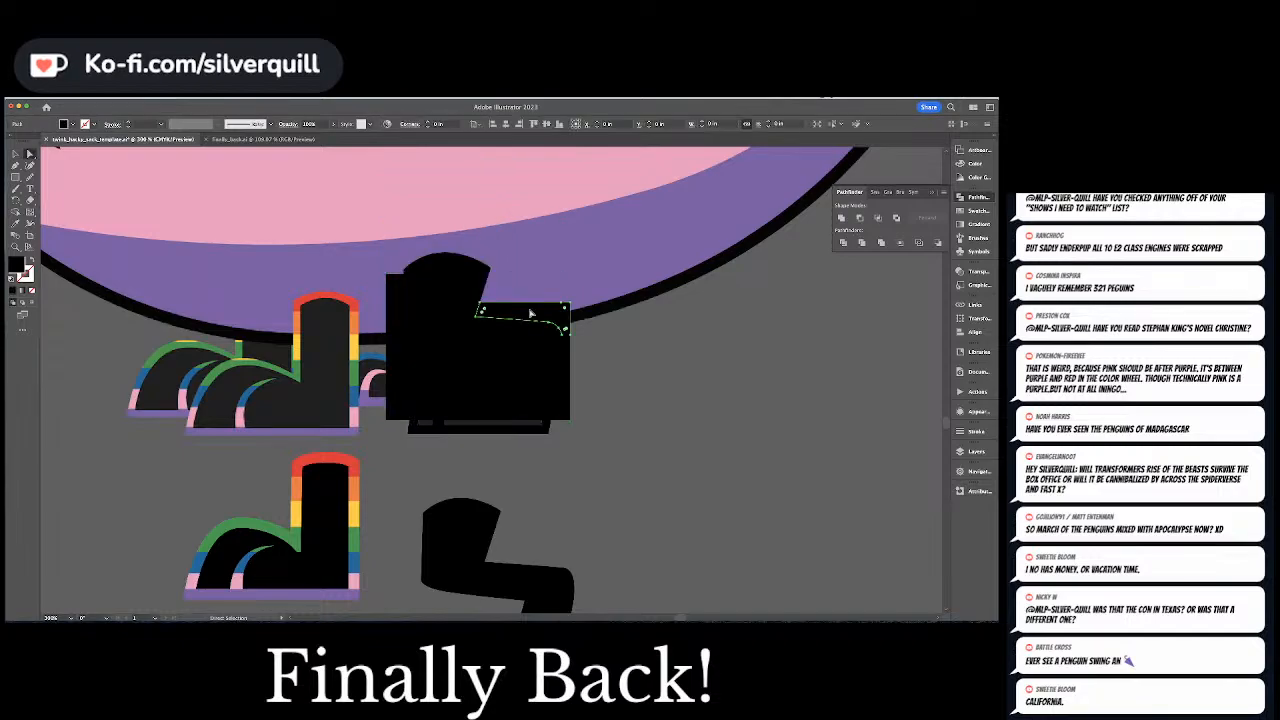
key(Delete)
click(572, 355)
key(Delete)
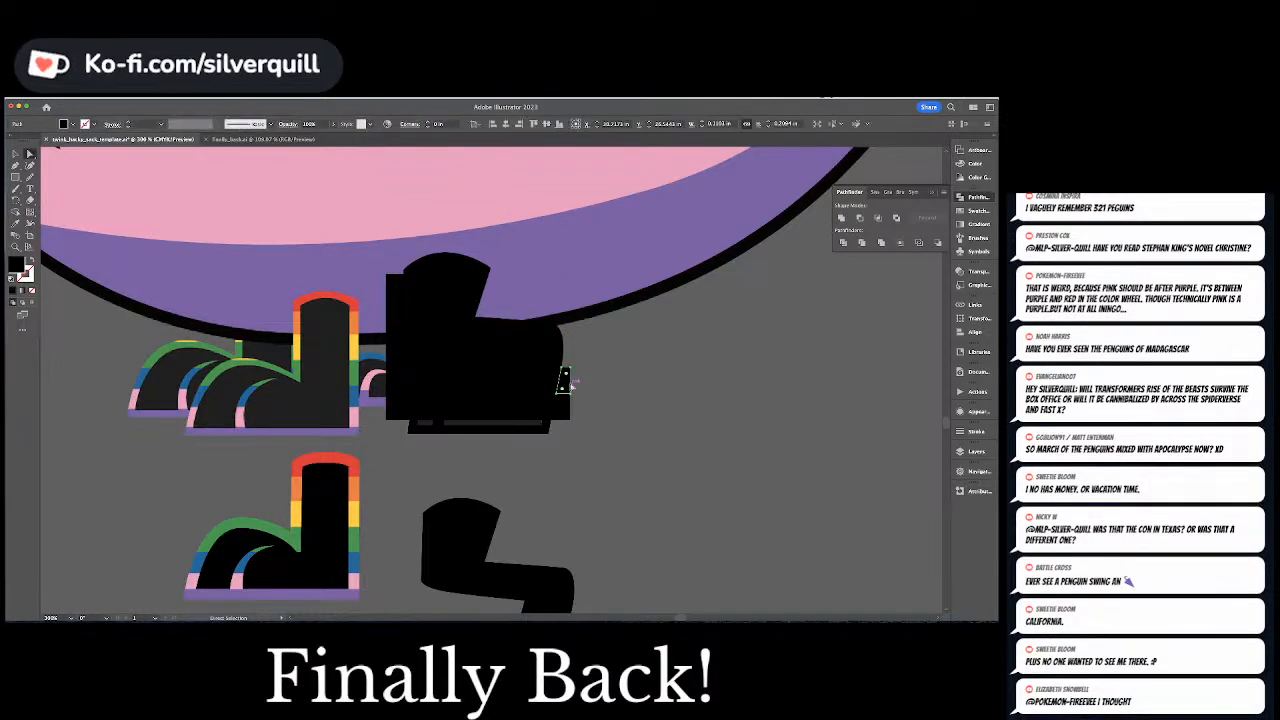
click(573, 410)
key(Delete)
Delete the divided pieces filling the foot and lower leg, and the excess ones around the toe and behind the shin
click(520, 420)
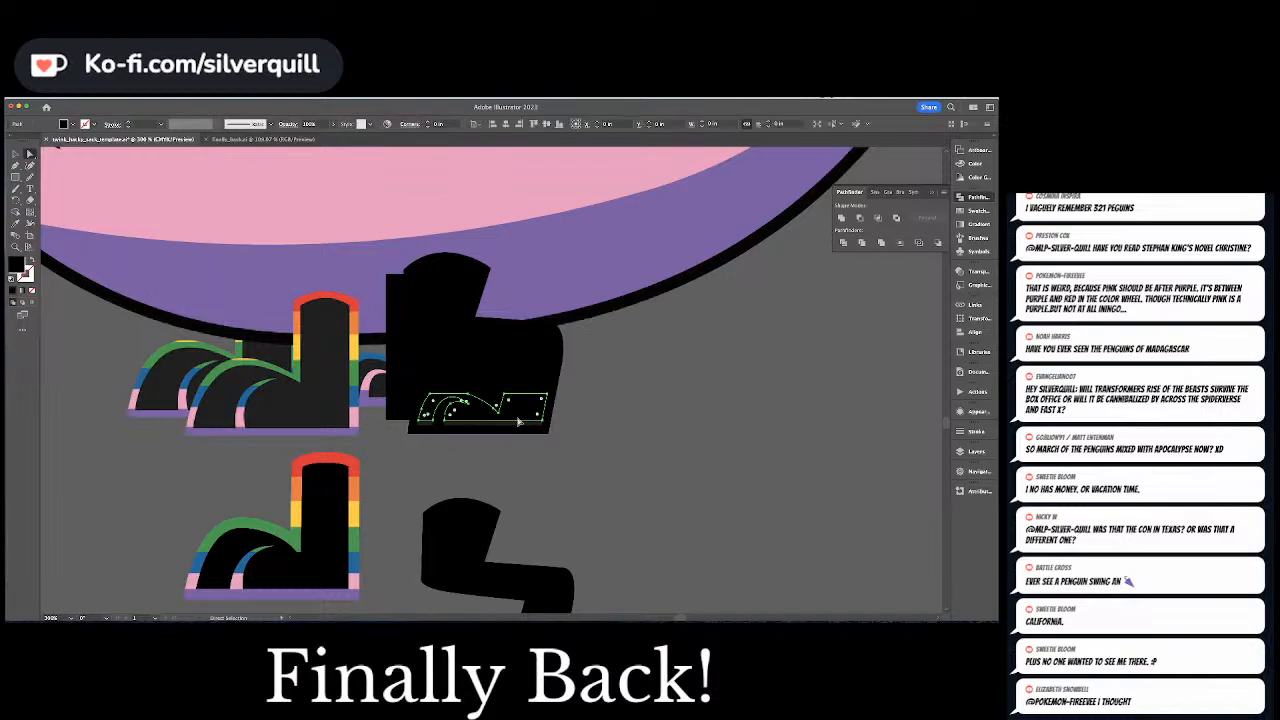
key(Delete)
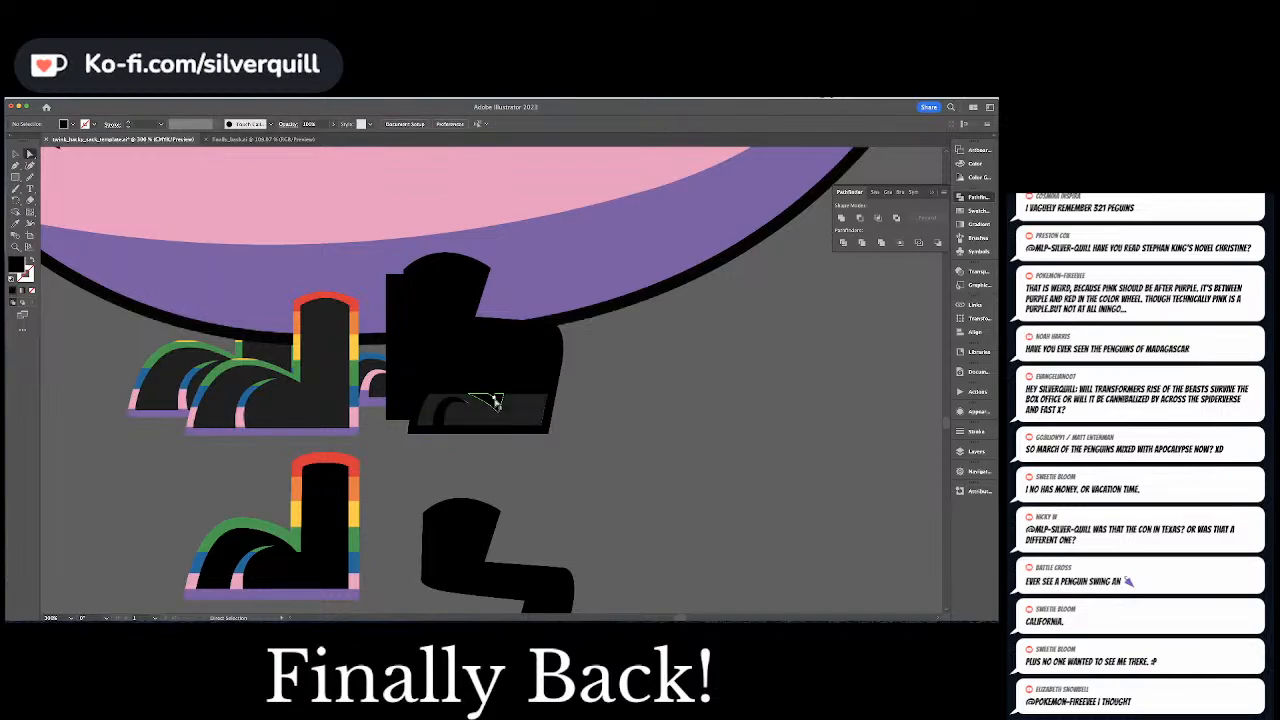
click(524, 383)
key(Delete)
click(493, 384)
key(Delete)
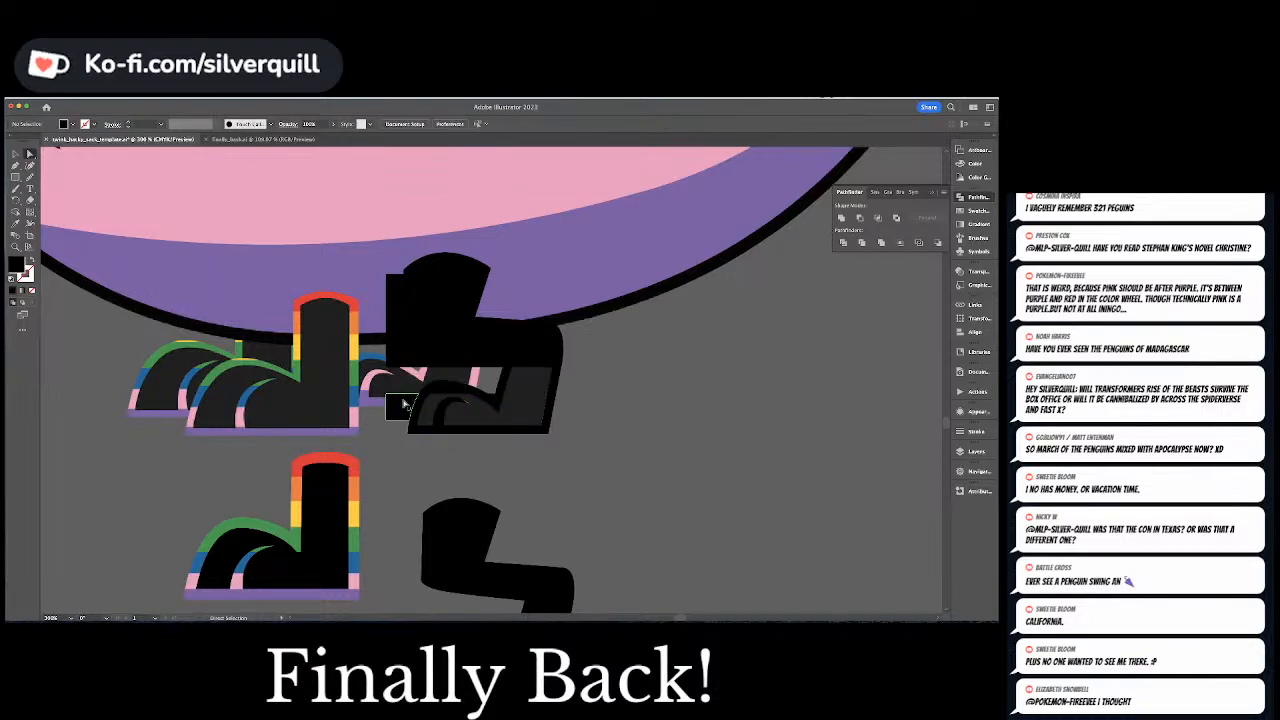
click(403, 405)
key(Delete)
click(447, 398)
key(Delete)
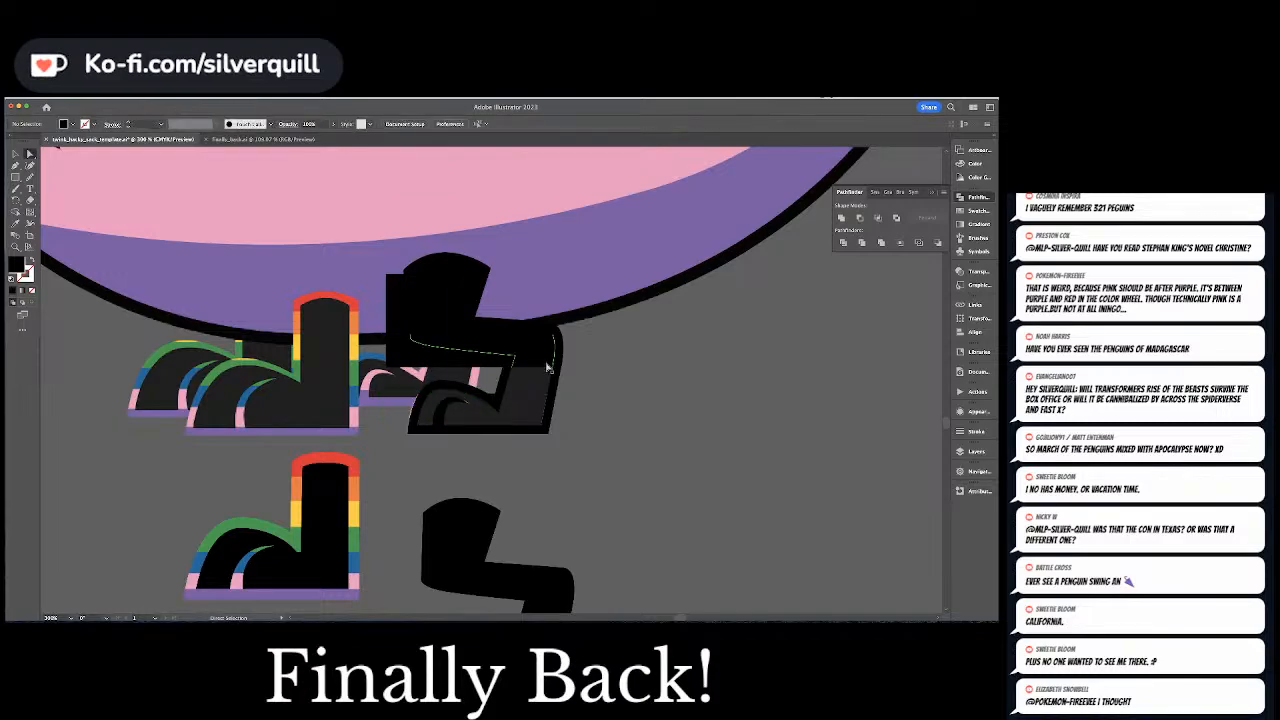
Delete the divided pieces filling the knee and thigh, and the remaining excess pieces beside and below the thigh
click(549, 366)
key(Delete)
click(445, 363)
key(Delete)
click(442, 332)
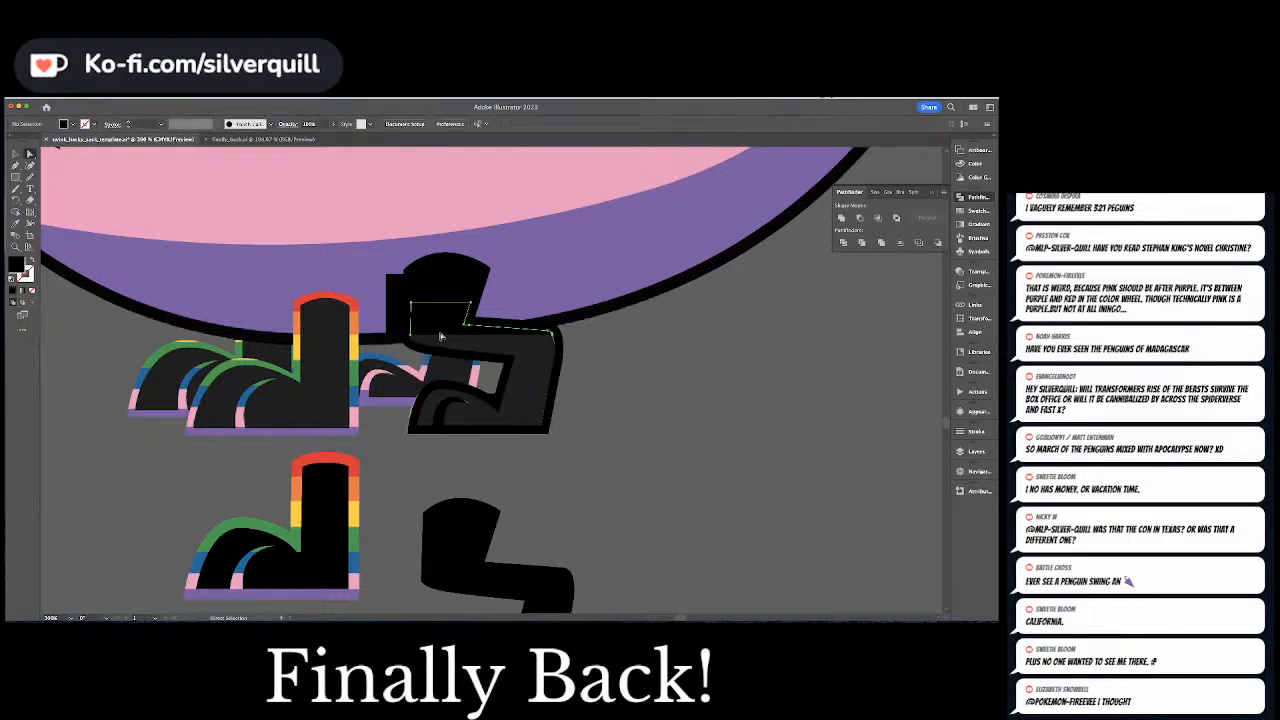
key(Delete)
click(445, 298)
key(Delete)
click(395, 288)
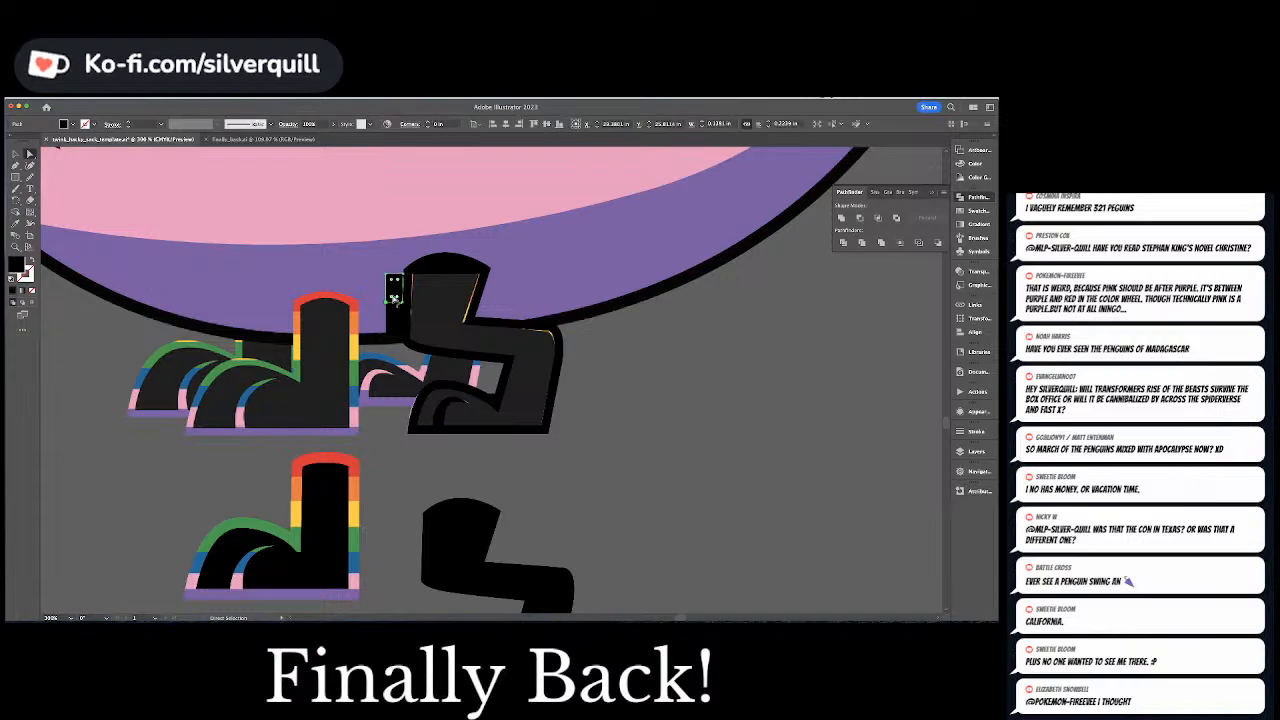
key(Delete)
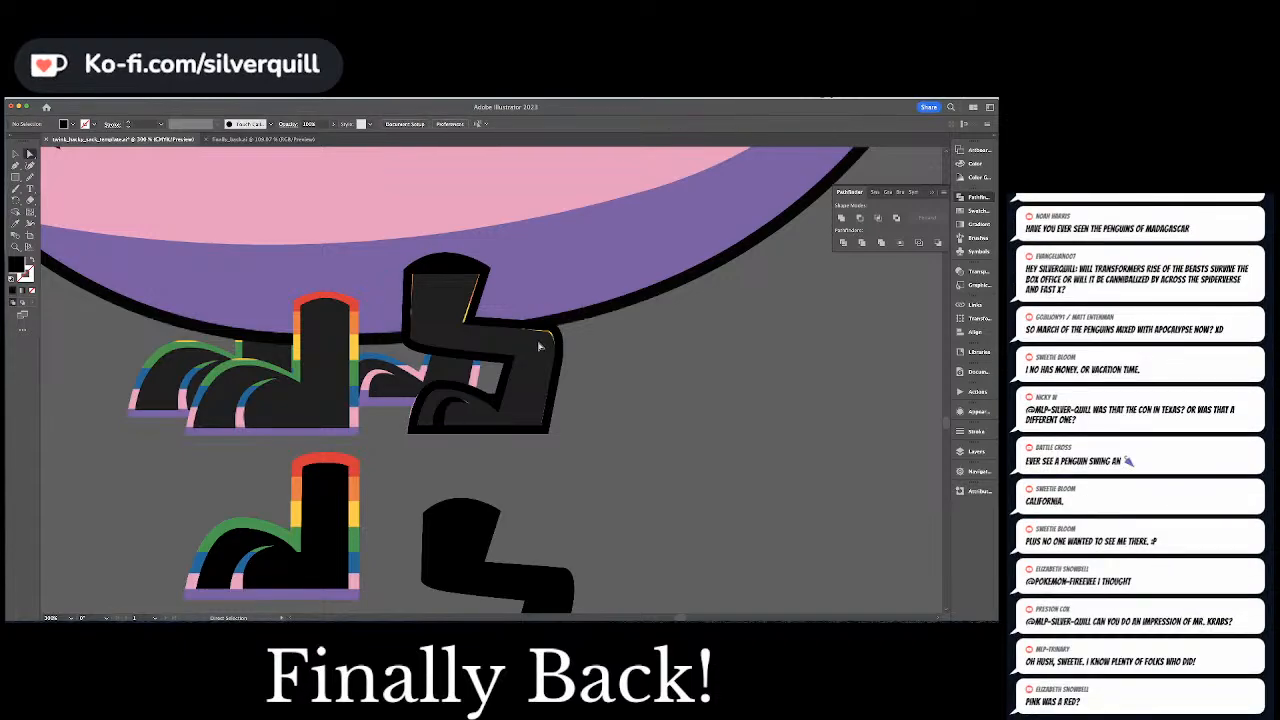
Move the divided leg outline clear of the original leg and remove the leftover pieces at its top cap and toe
drag(538, 346, 720, 440)
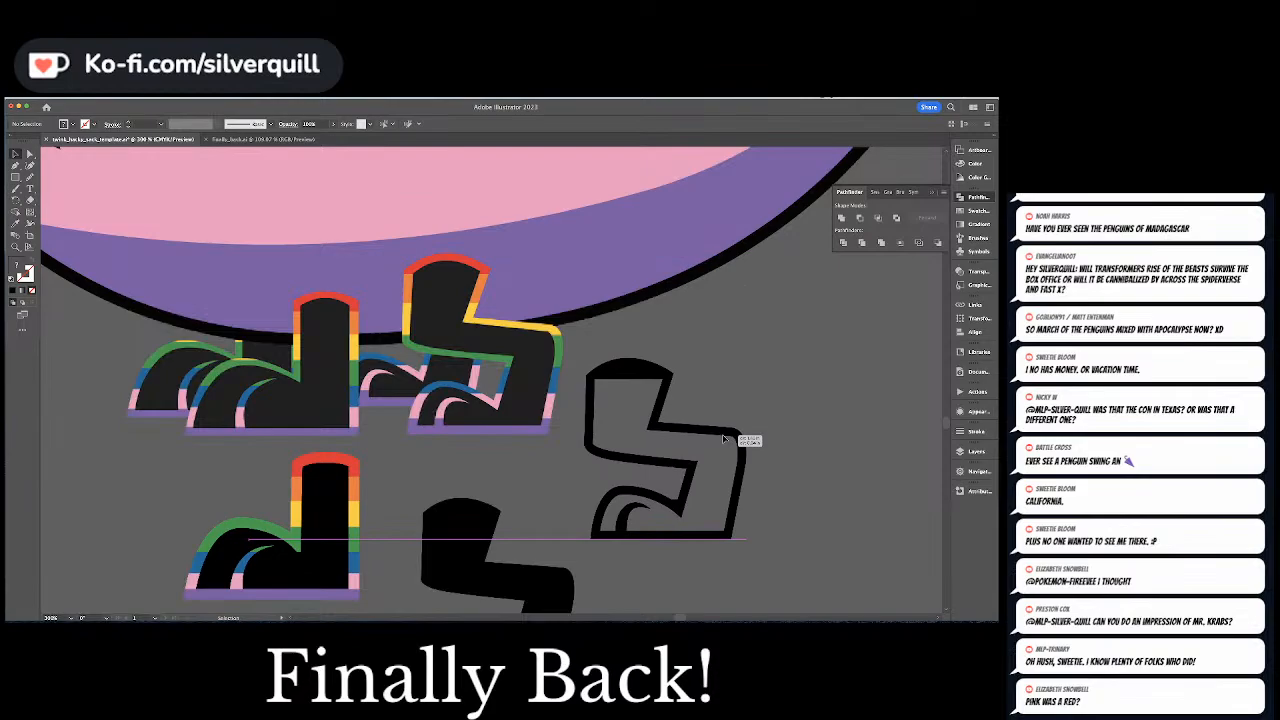
click(678, 503)
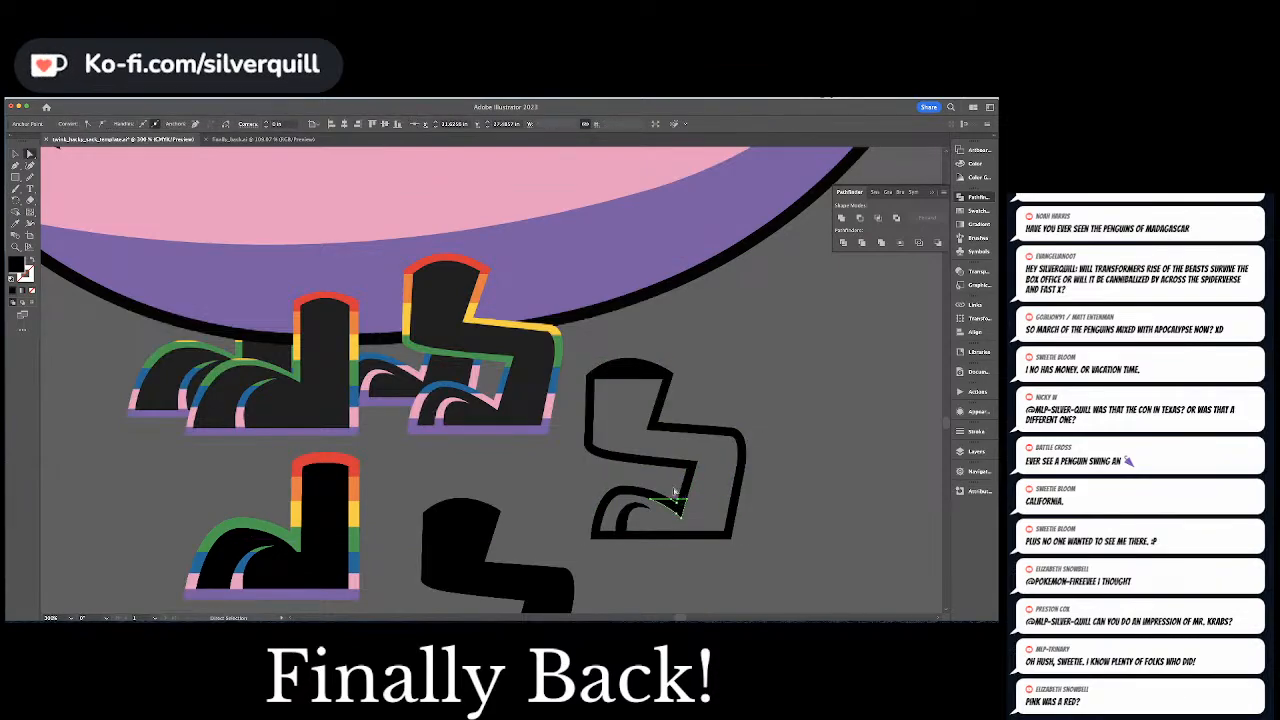
click(675, 492)
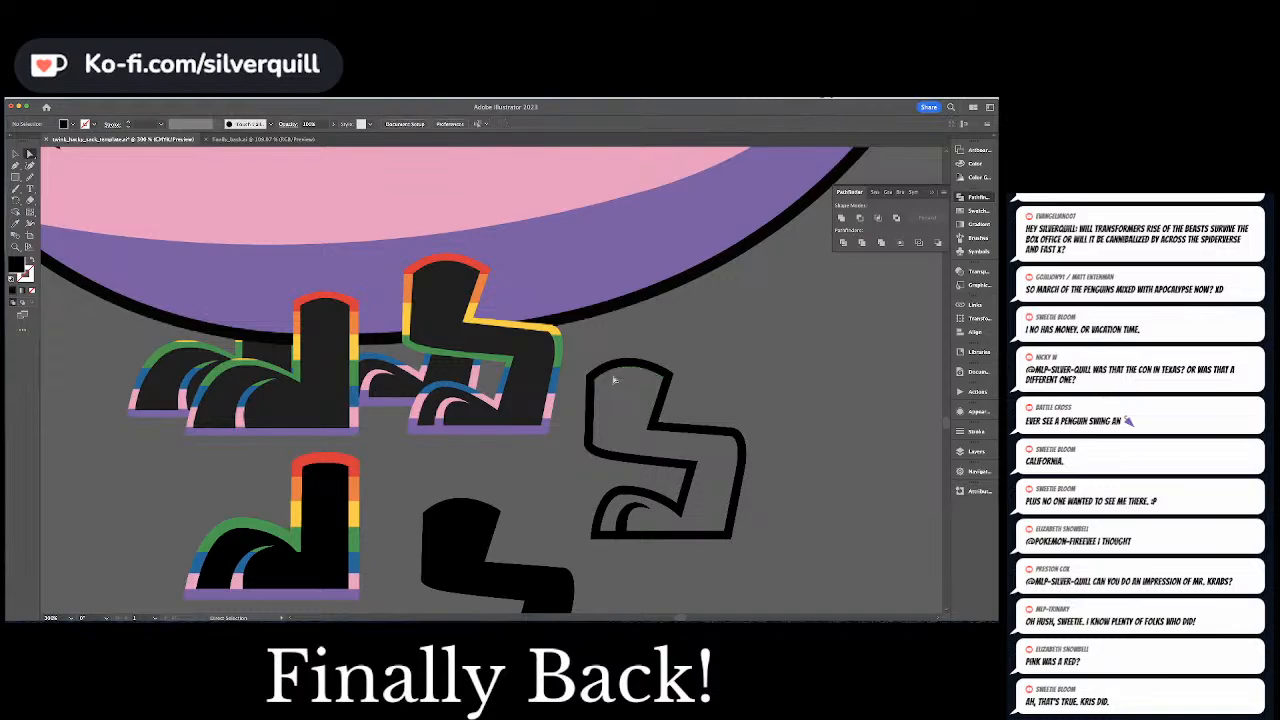
Color the outline's curved top segment red by sampling the finished straight leg's top band, and deselect it
click(622, 370)
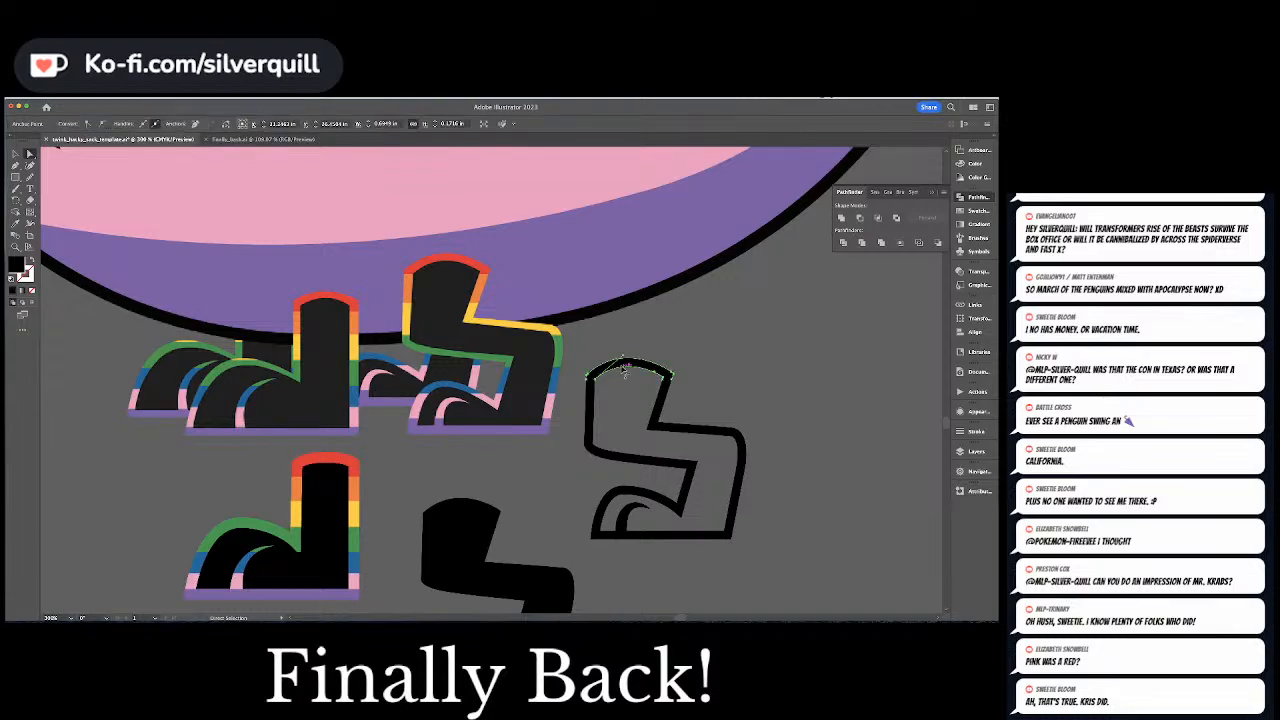
key(i)
click(343, 457)
key(super+shift+a)
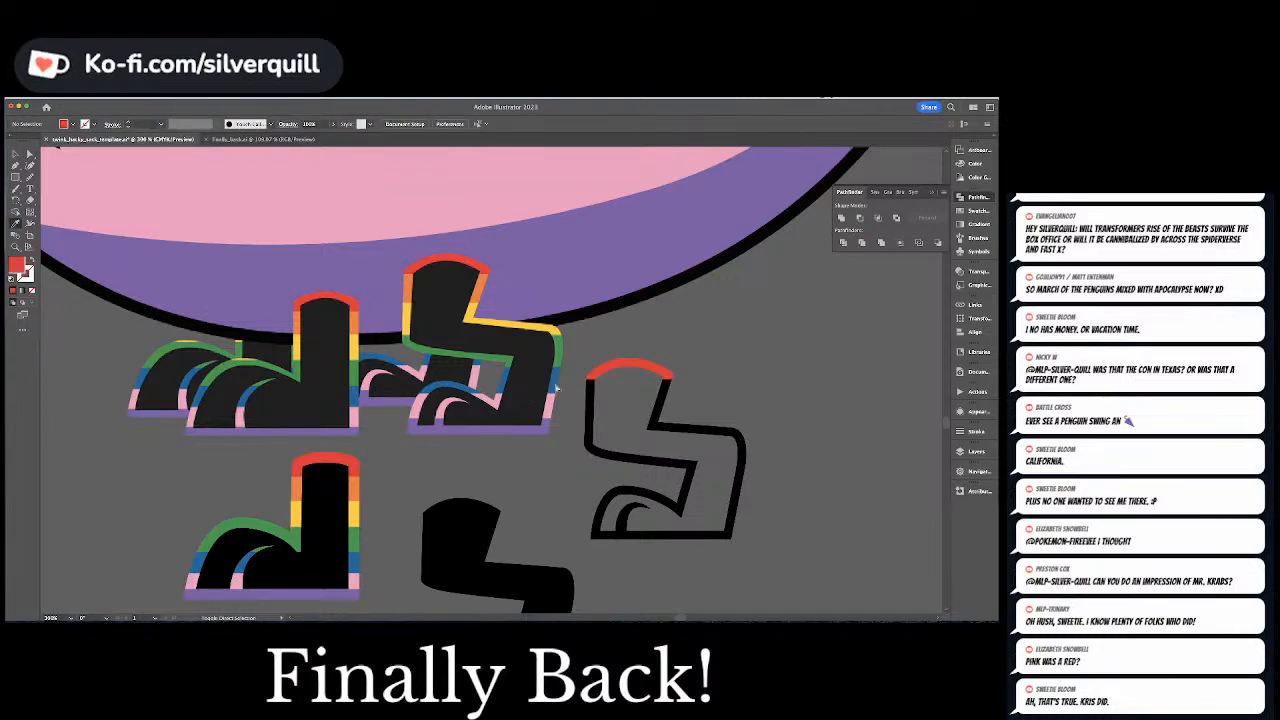
Color the two side segments just below the red cap orange by sampling the finished straight leg's orange band
key(a)
click(591, 394)
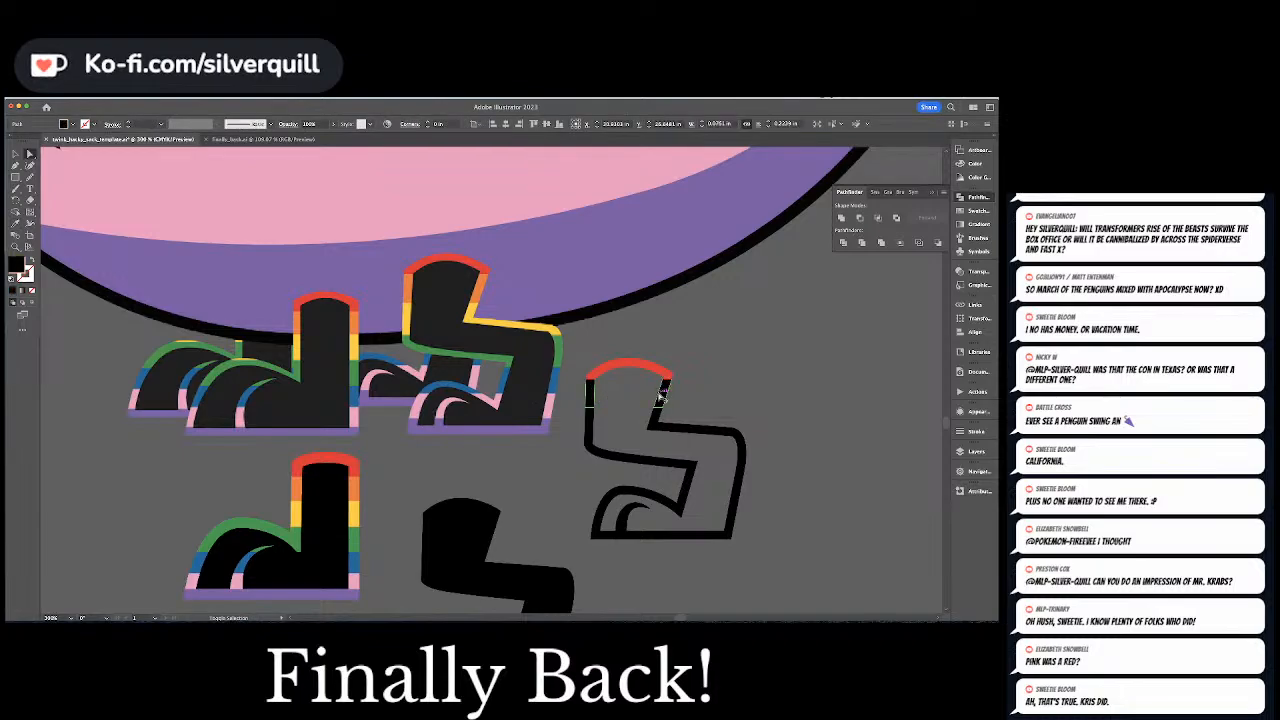
shift+click(660, 395)
key(i)
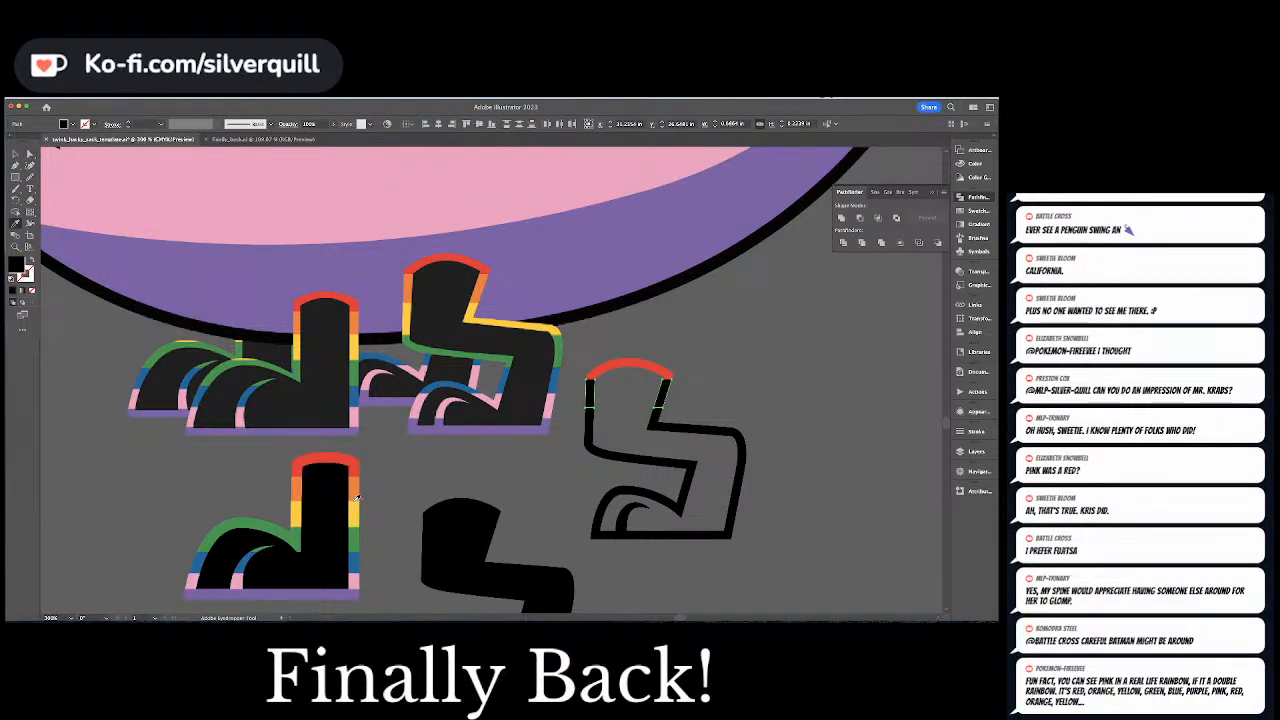
click(355, 499)
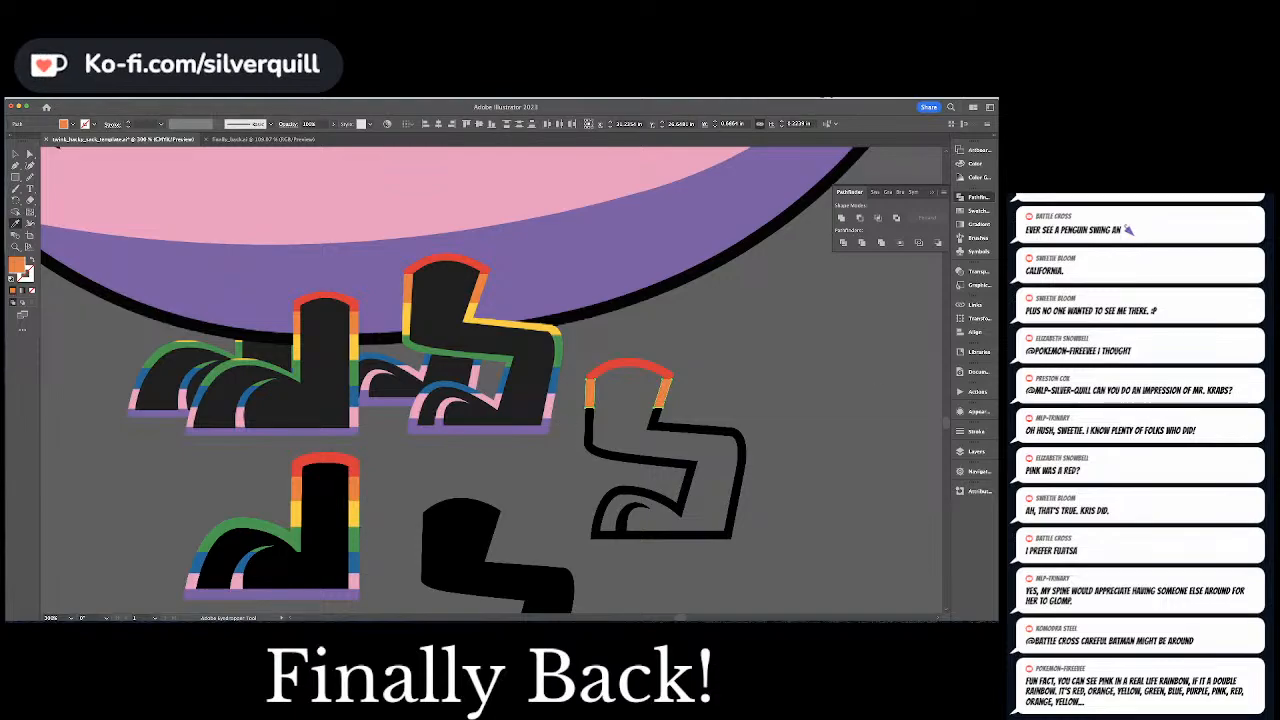
key(super+Tab)
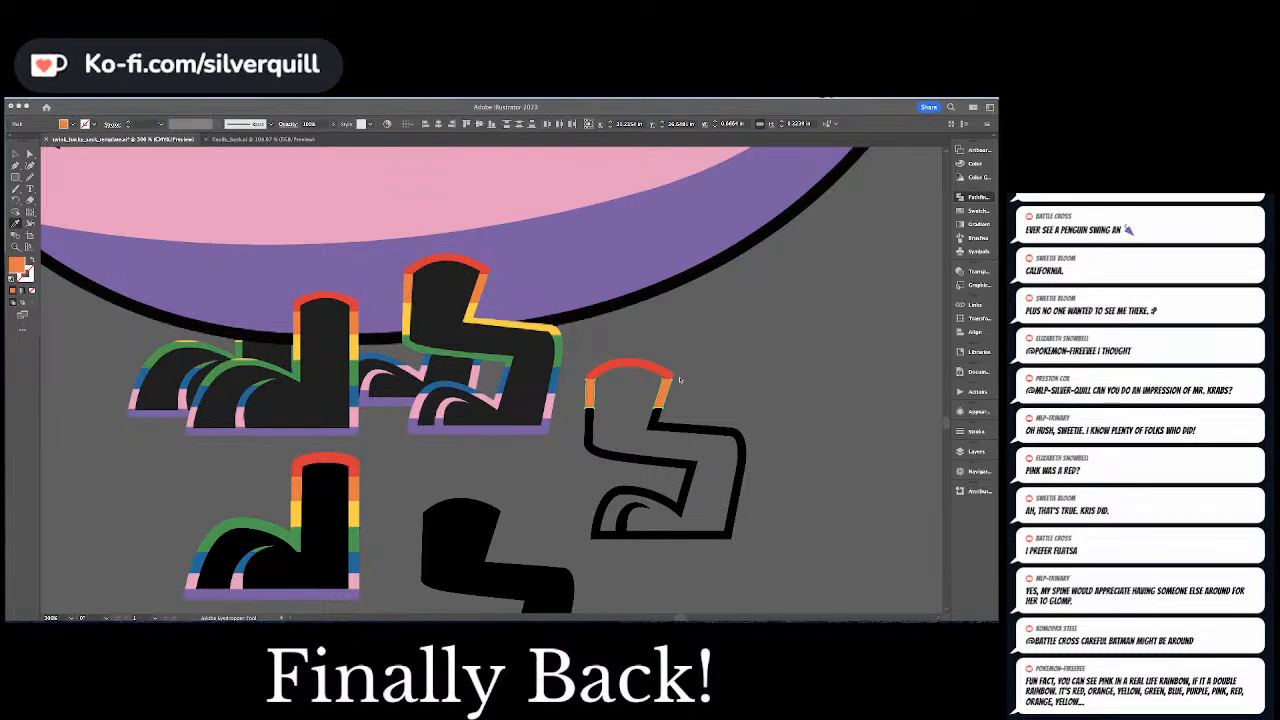
Color the side segment above the knee and the long upper knee segment yellow by sampling the finished straight leg's yellow band, and deselect them
click(614, 431)
key(a)
click(590, 428)
shift+click(656, 419)
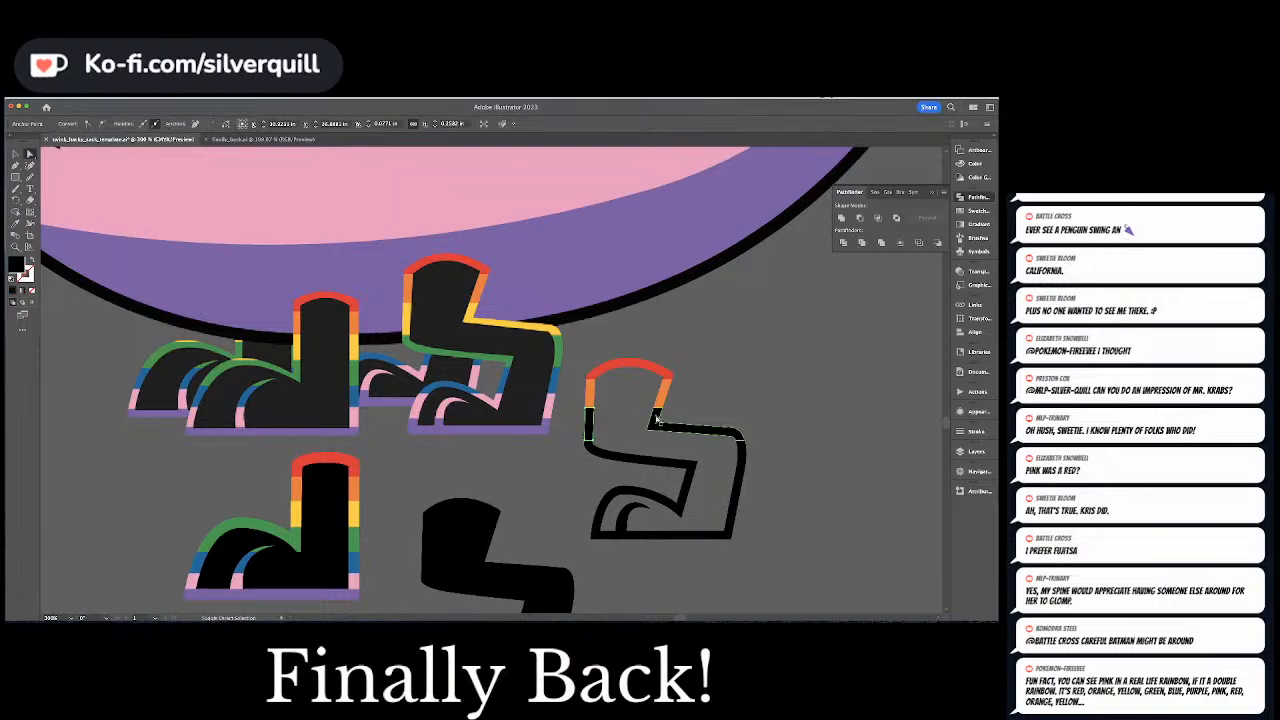
shift+click(656, 418)
key(i)
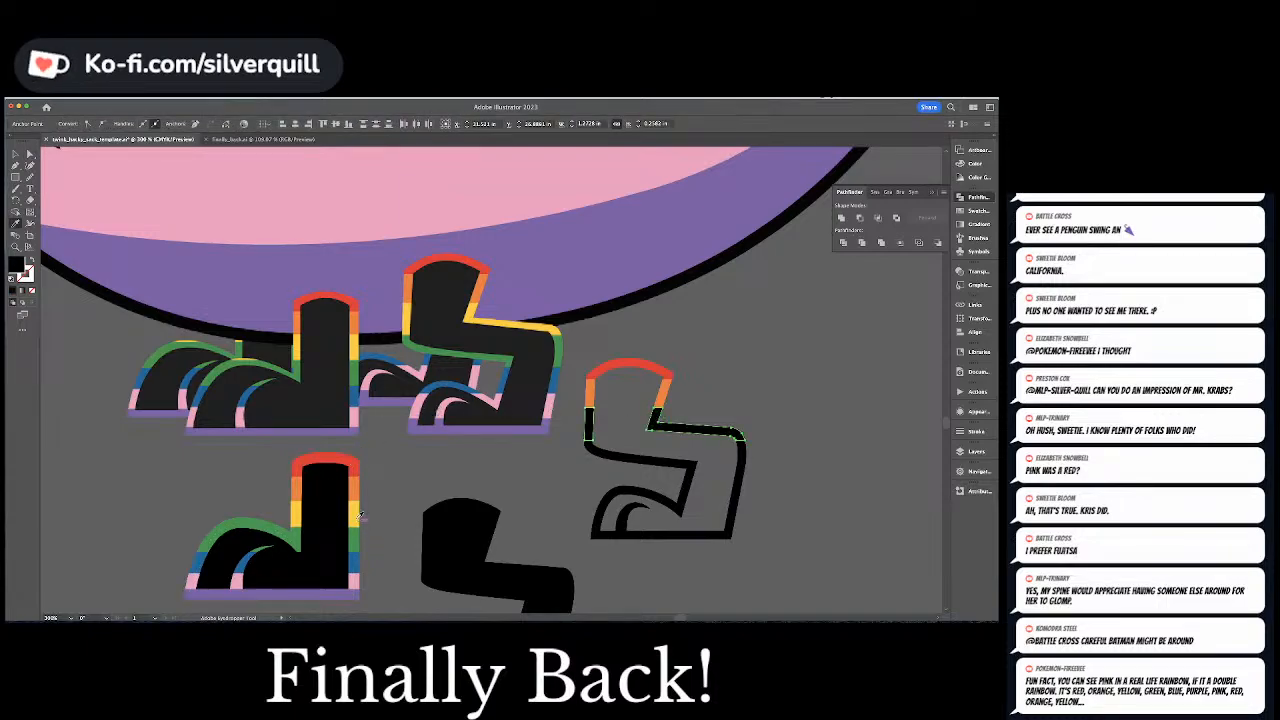
click(353, 514)
key(super+shift+a)
Color the curved underside of the thigh and the outer segment below the knee green by sampling the straight leg's green band, and deselect them
key(a)
click(607, 457)
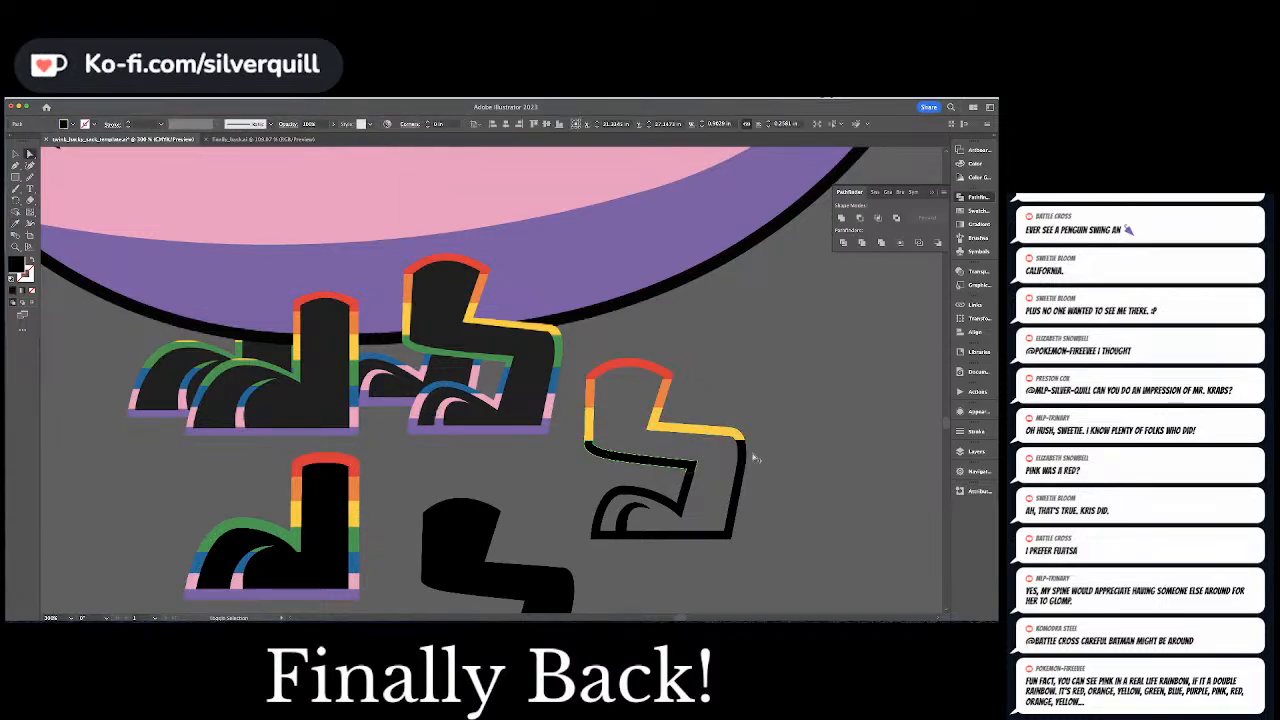
shift+click(742, 457)
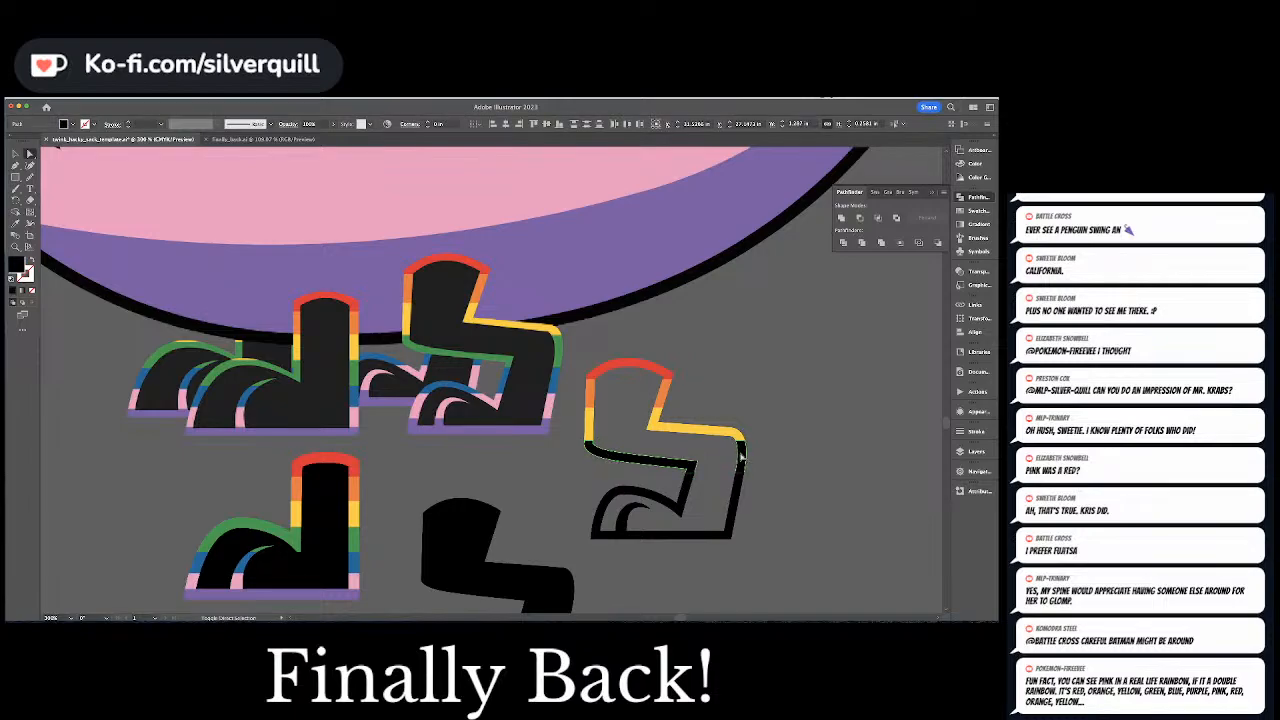
key(i)
click(353, 540)
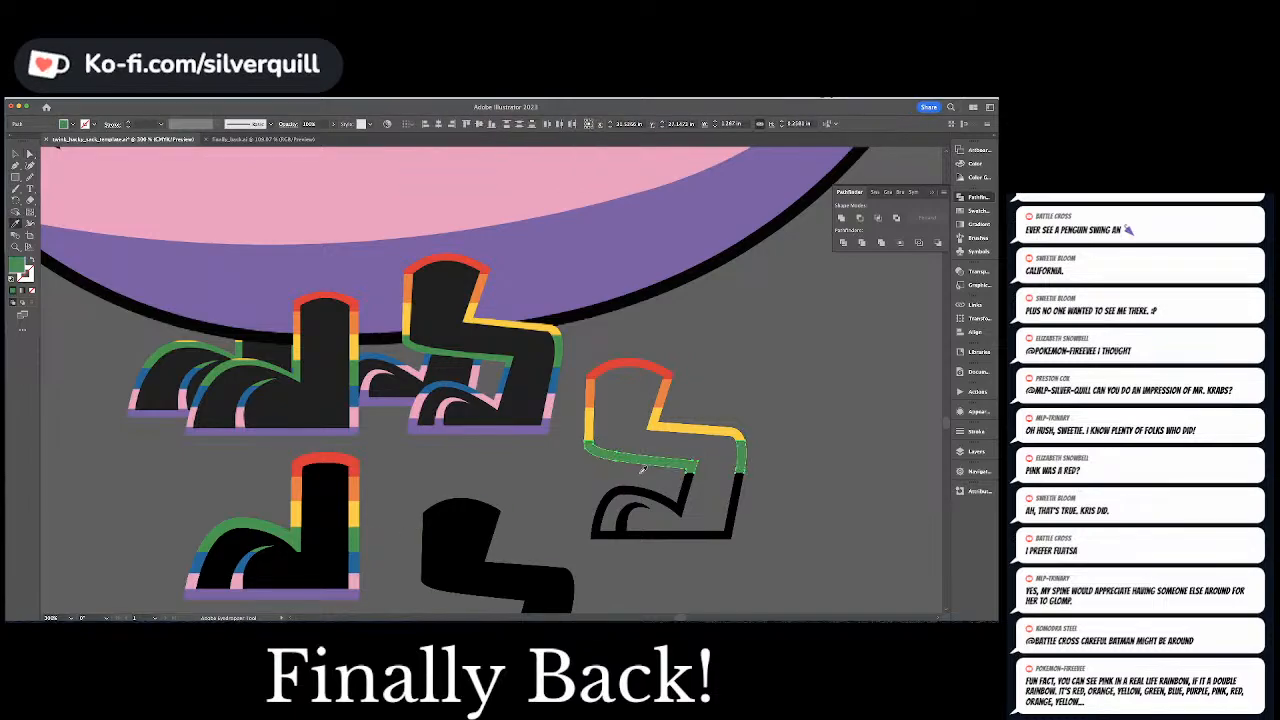
key(super+shift+a)
Color the two shin segments directly below the green bands blue by sampling the straight leg's blue band
click(688, 487)
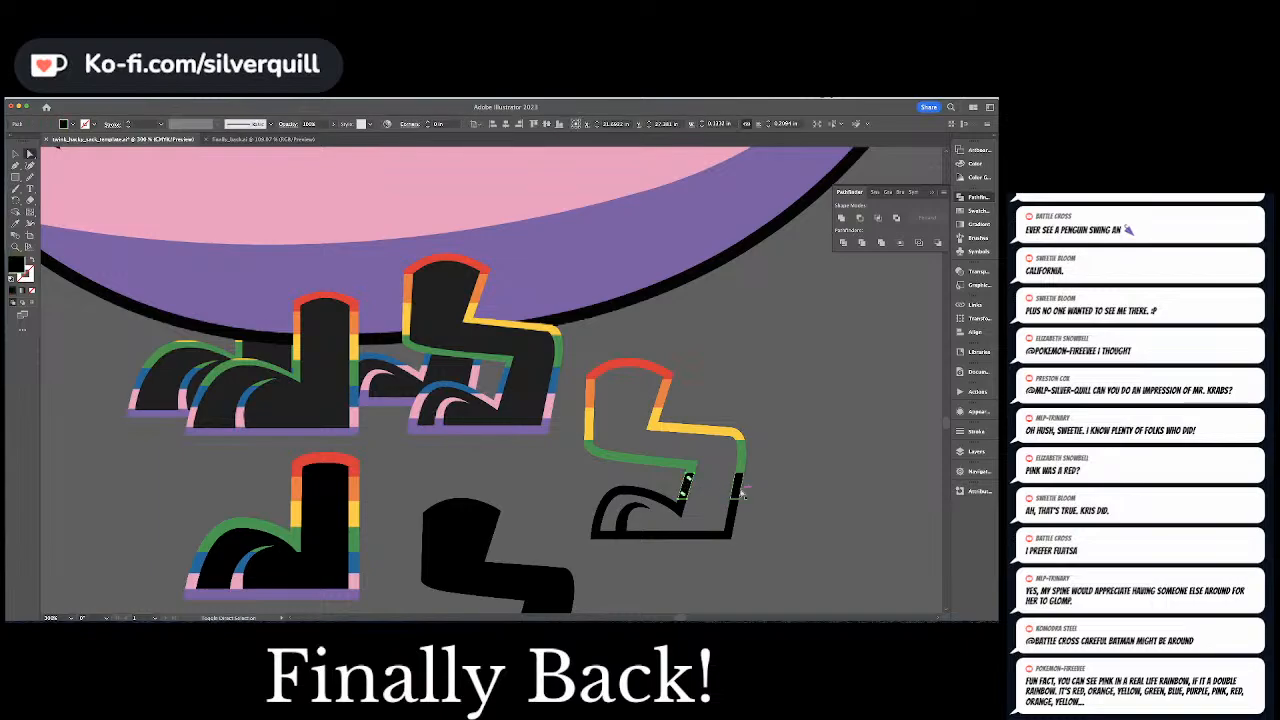
shift+click(738, 492)
key(i)
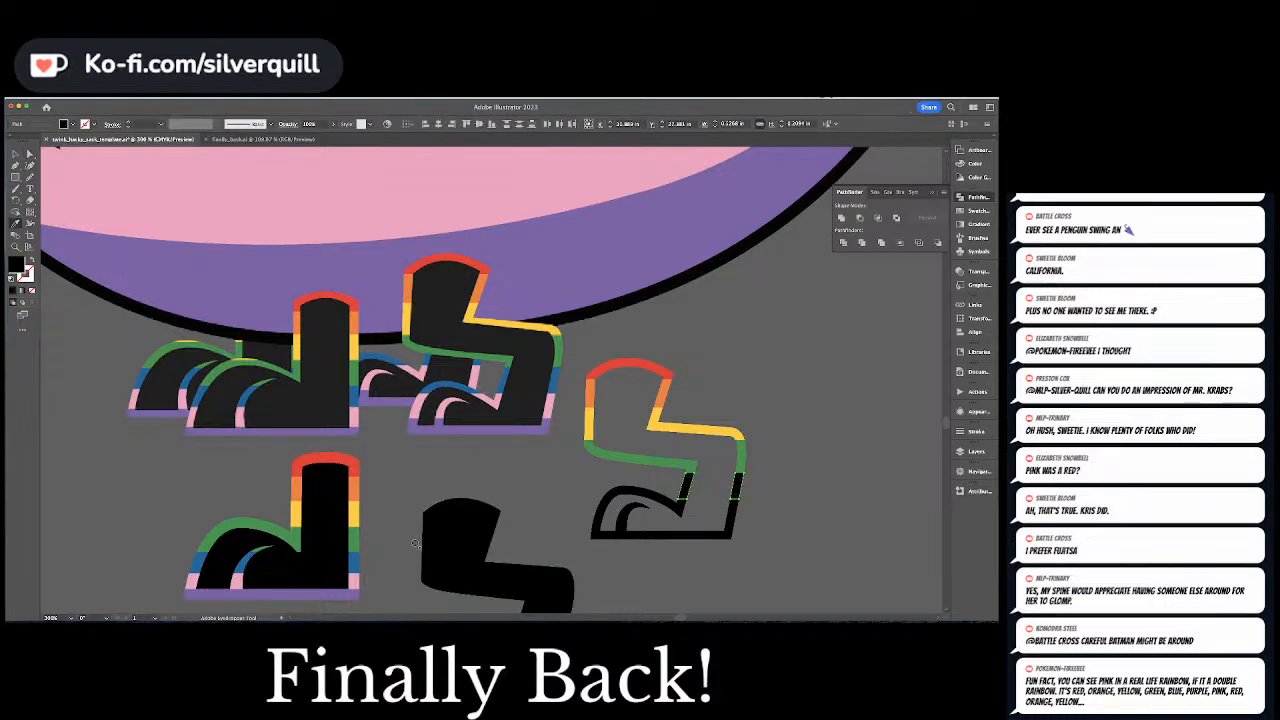
click(356, 560)
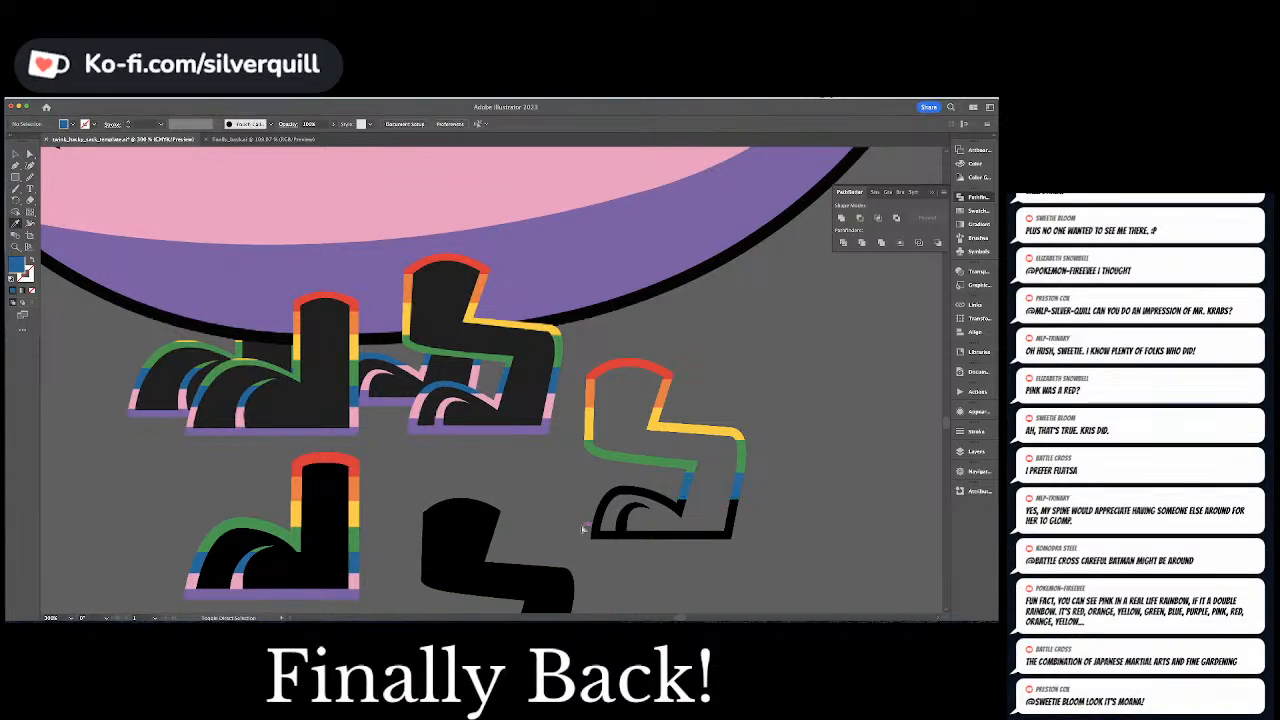
Color the upper arc of the foot blue by sampling the adjacent blue shin segment
key(a)
click(628, 497)
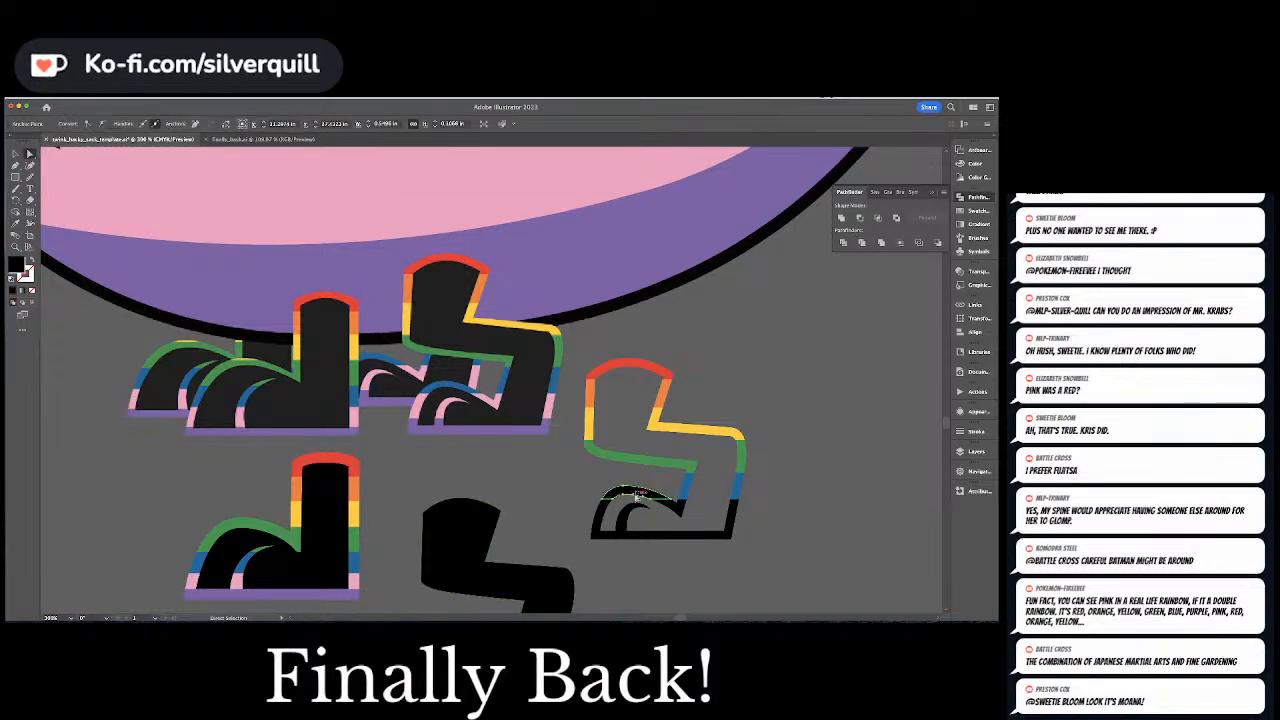
key(i)
click(688, 487)
Color the toe side, the inner ankle corner and the heel segment pink by sampling the straight leg's pink band, and deselect them
key(a)
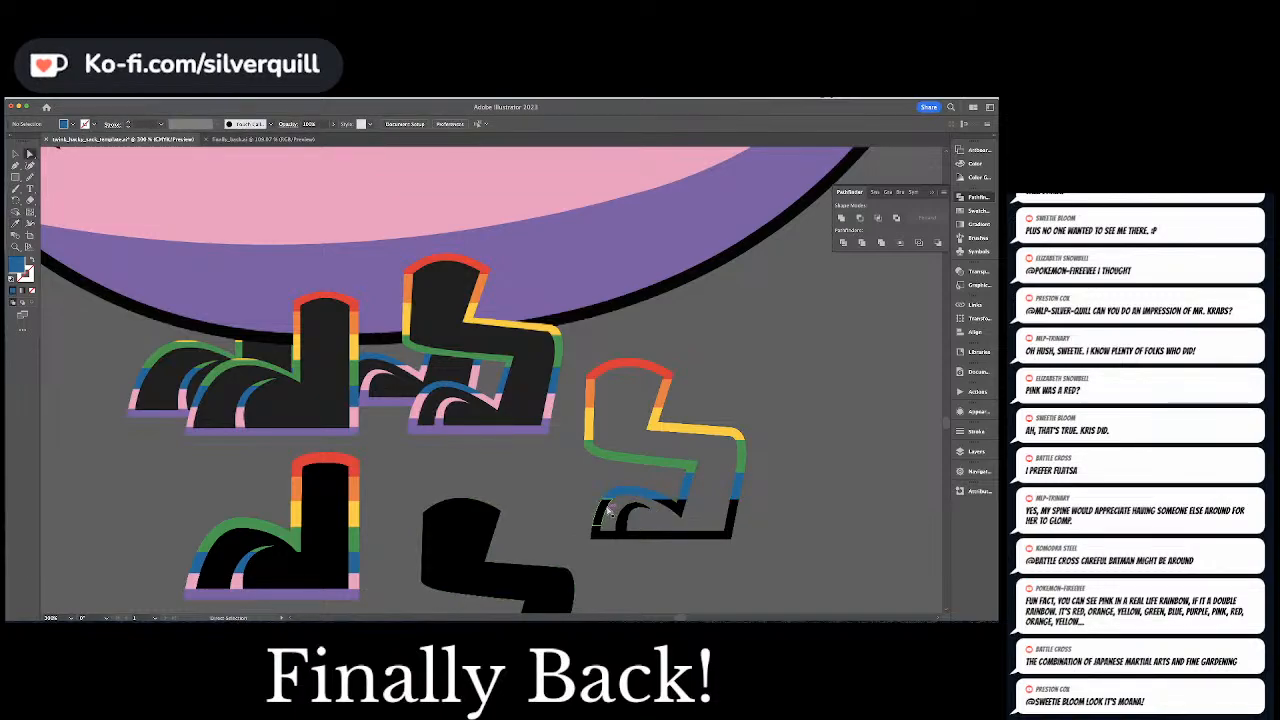
click(602, 512)
shift+click(684, 511)
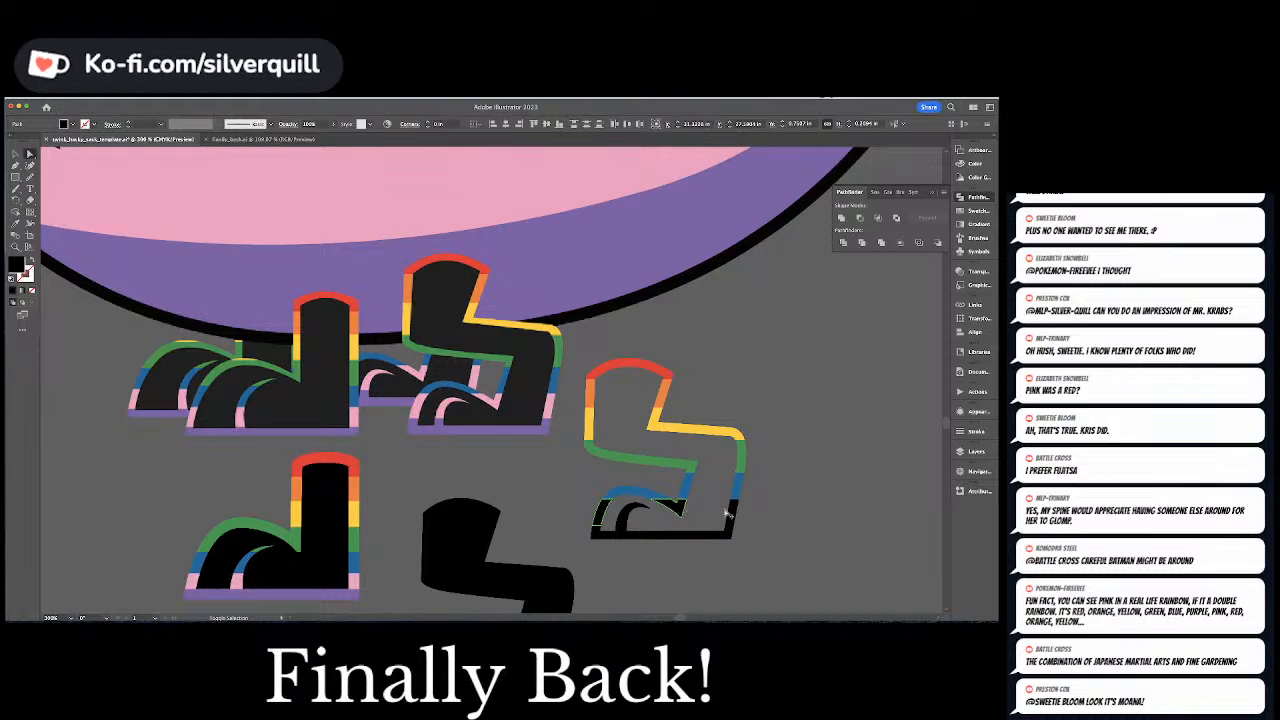
shift+click(732, 511)
key(i)
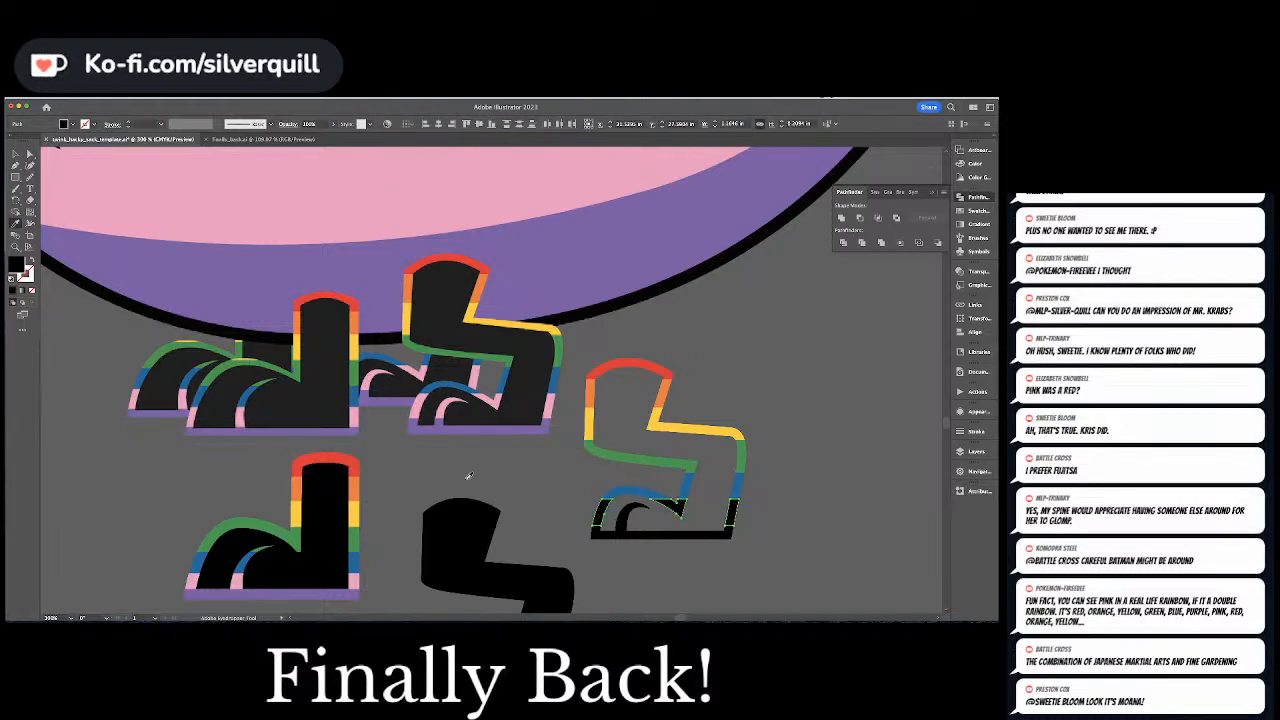
click(354, 570)
key(ctrl+shift+a)
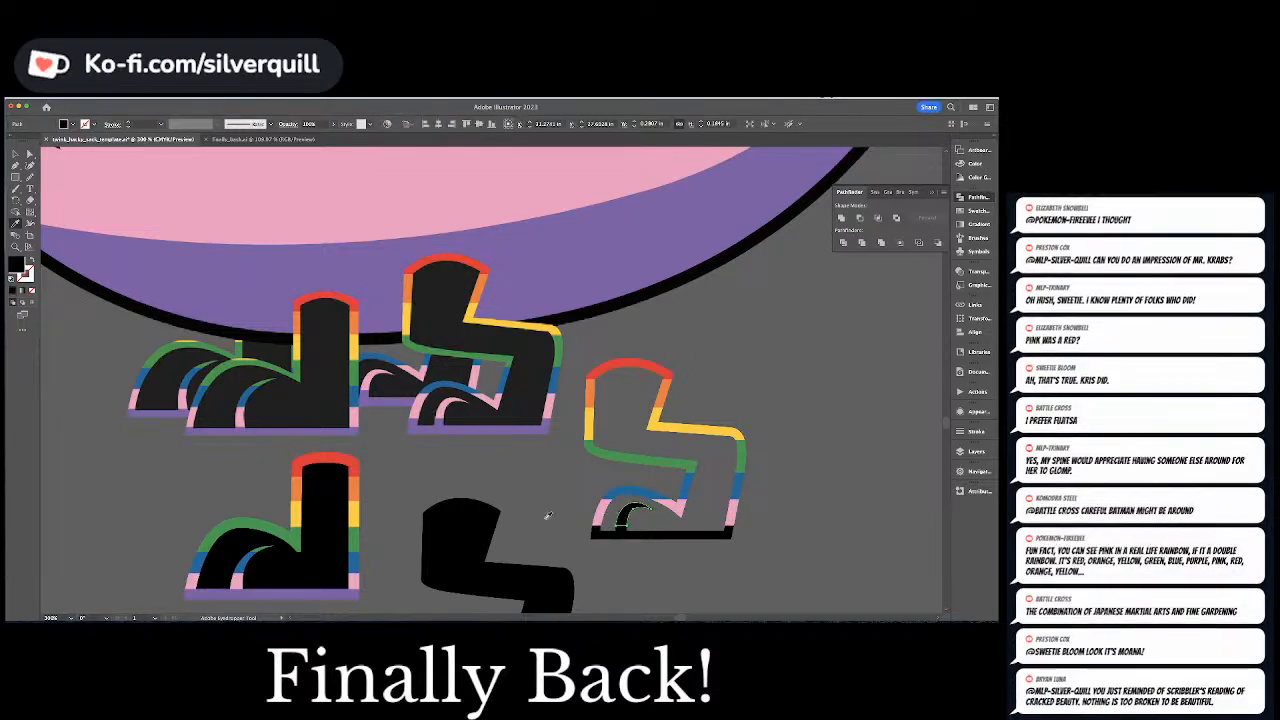
click(648, 510)
key(a)
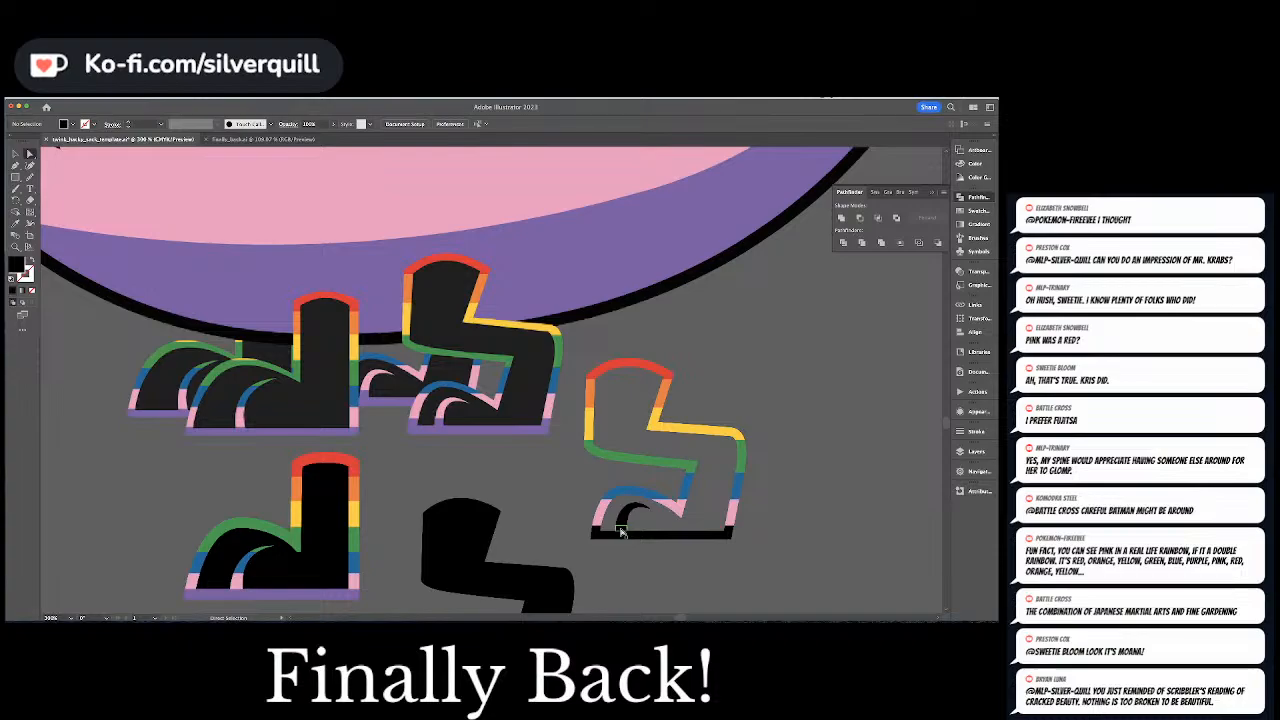
click(620, 533)
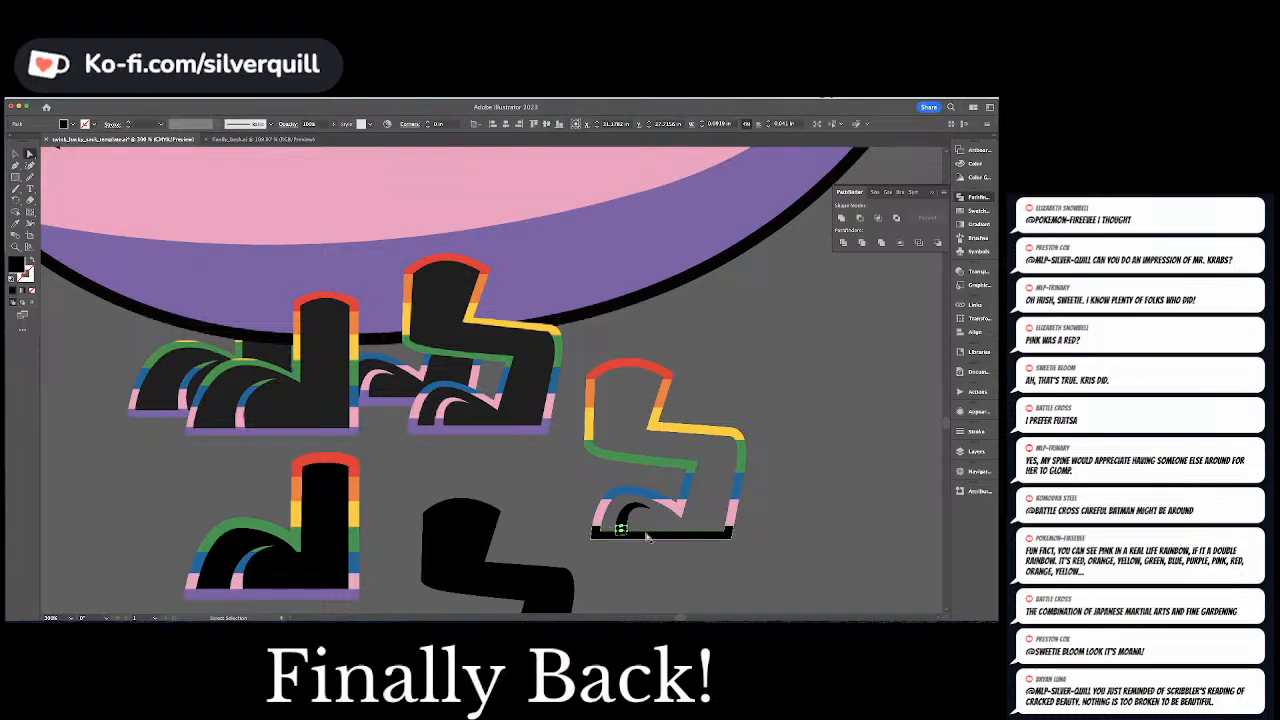
click(642, 549)
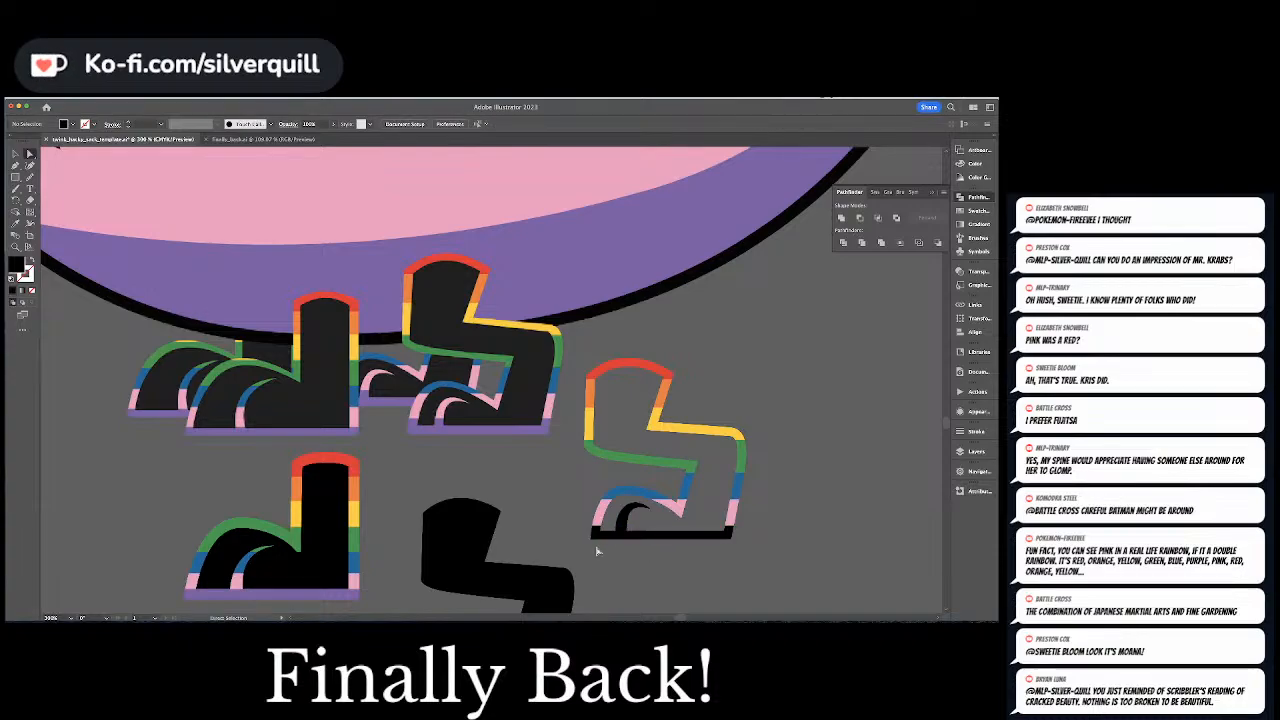
Draw a wide black rectangle over the sole with its upper edge along the sole's inner edge, extending past toe and heel
key(super+equal)
scroll(596, 548, down, 5)
scroll(596, 548, right, 5)
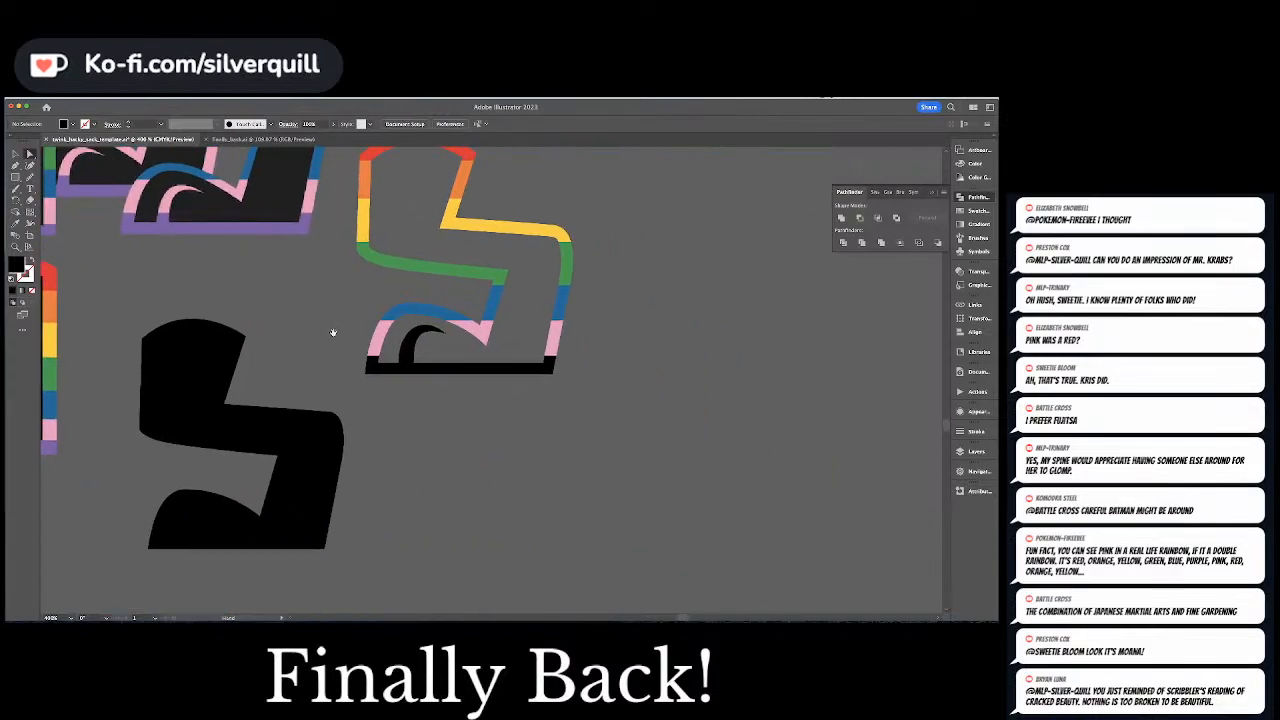
click(440, 372)
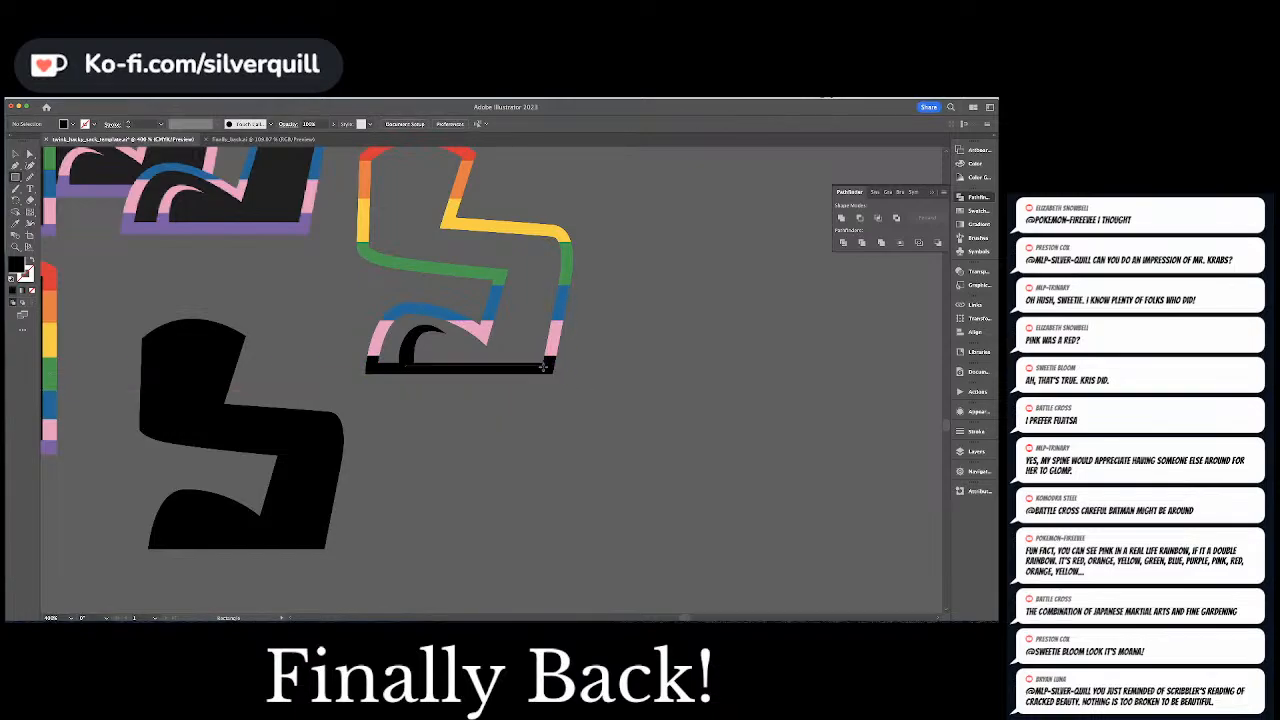
drag(543, 367, 548, 369)
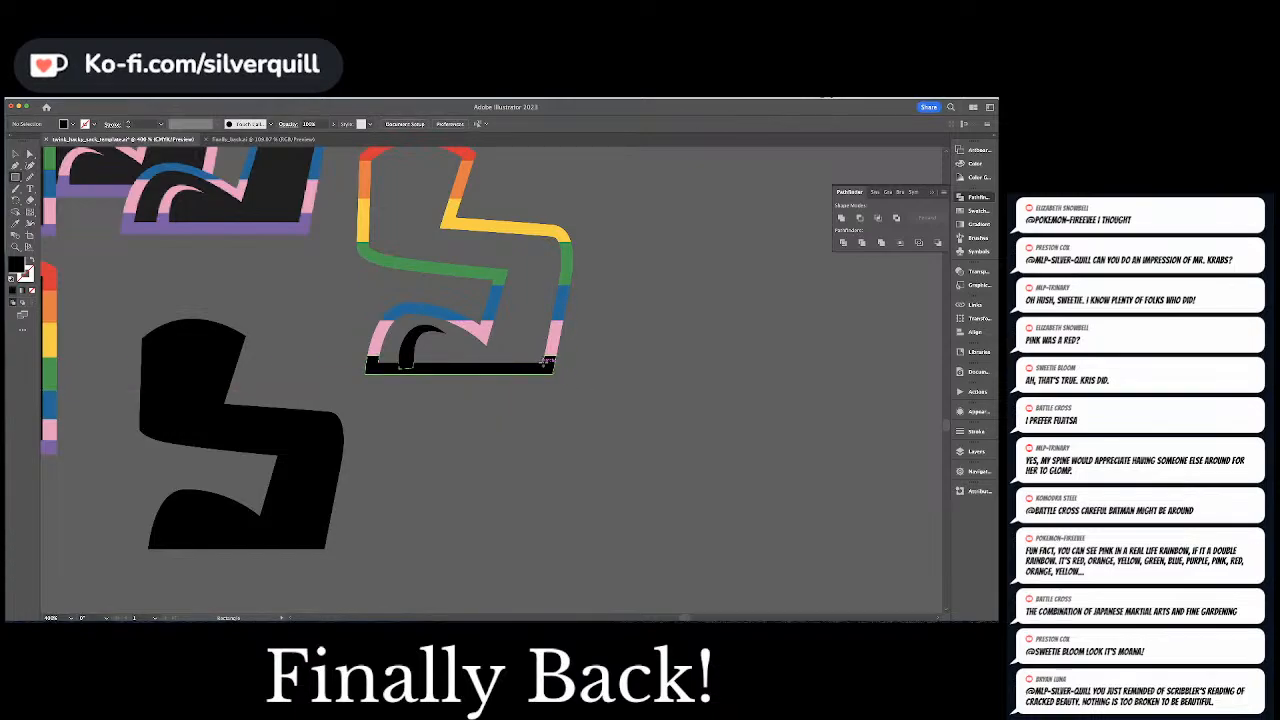
drag(543, 363, 349, 376)
click(596, 362)
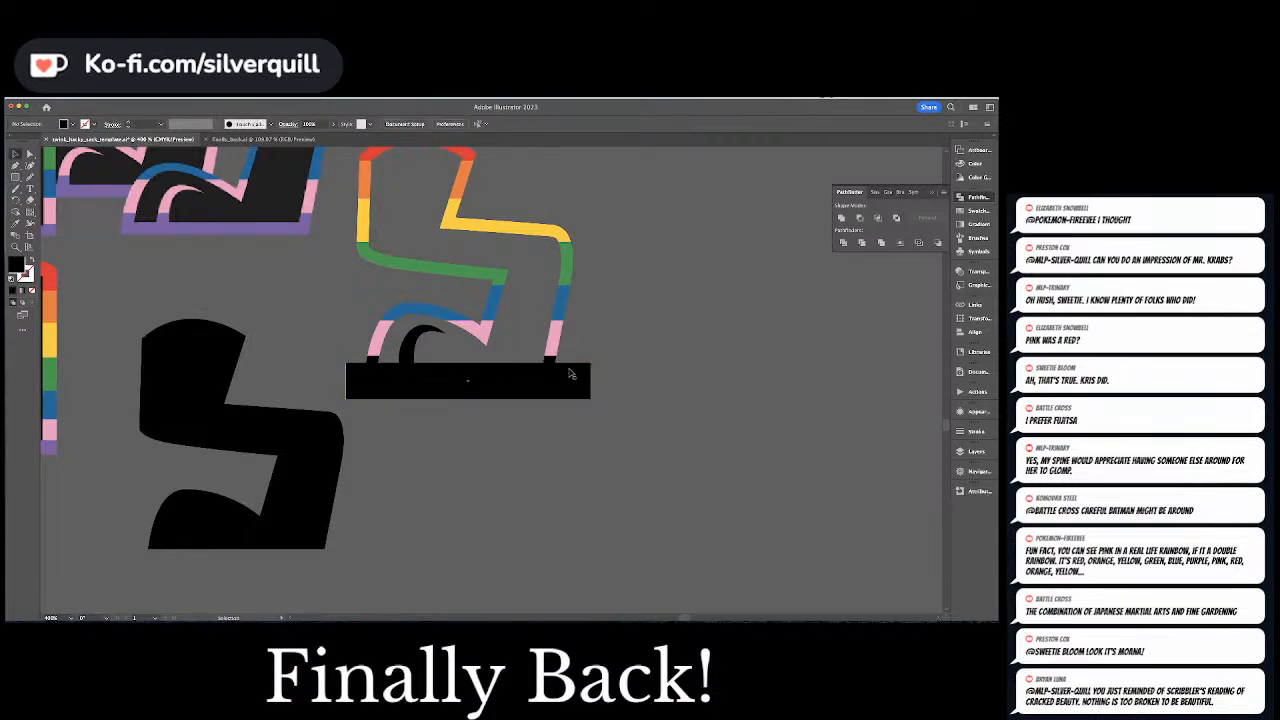
Divide the bent leg's outline with the rectangle using Pathfinder, and deselect the result
click(556, 347)
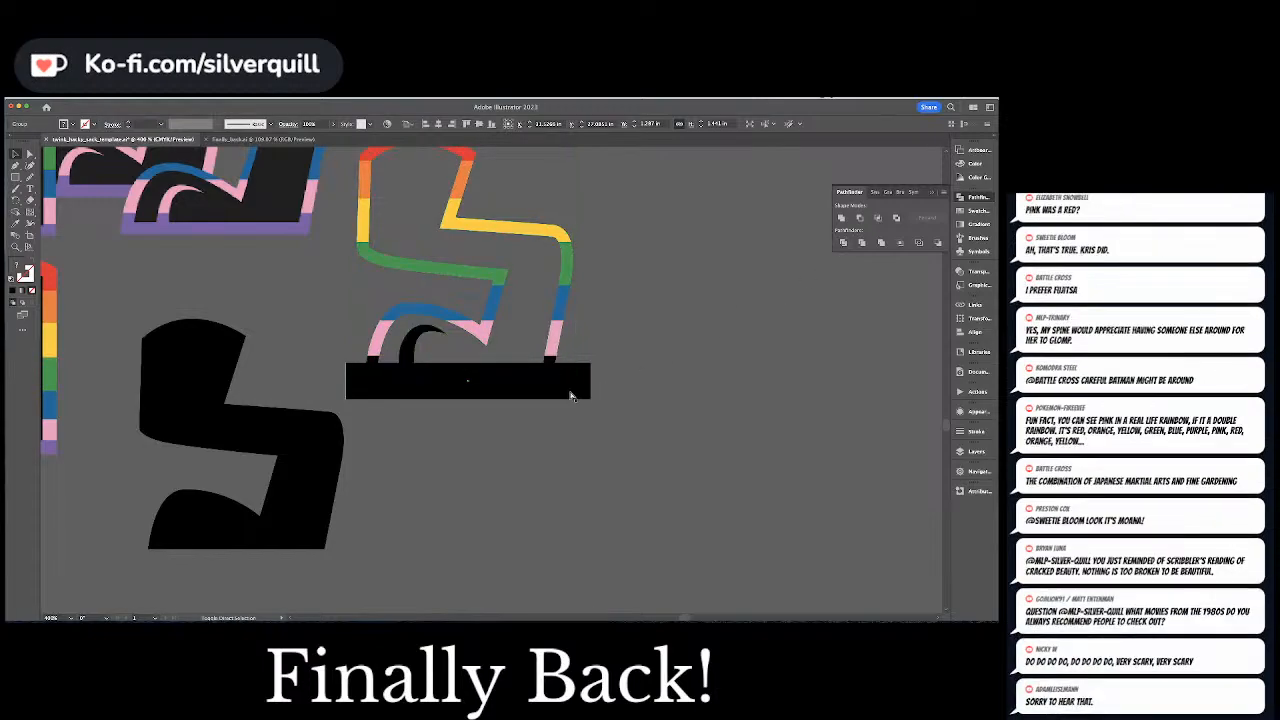
shift+click(564, 380)
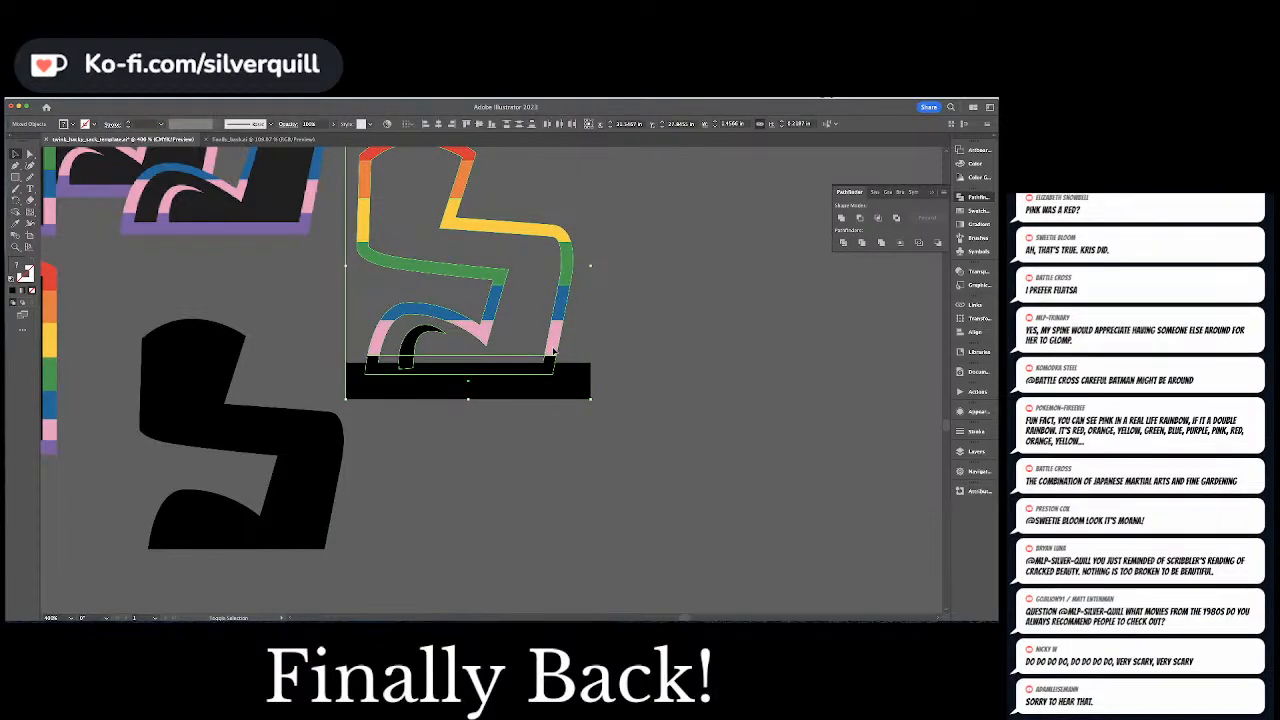
click(497, 403)
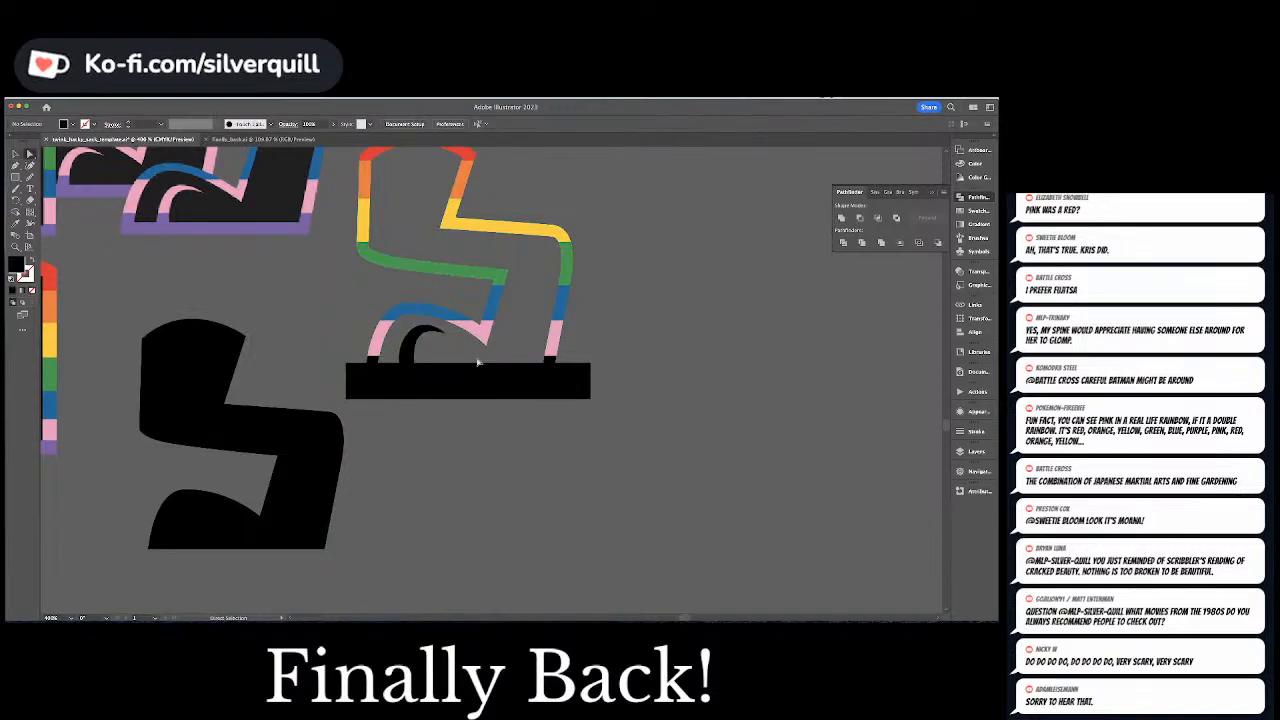
Delete the unneeded divided pieces inside the foot and the rectangle's excess around and below the sole
key(a)
click(462, 358)
key(Delete)
key(Delete)
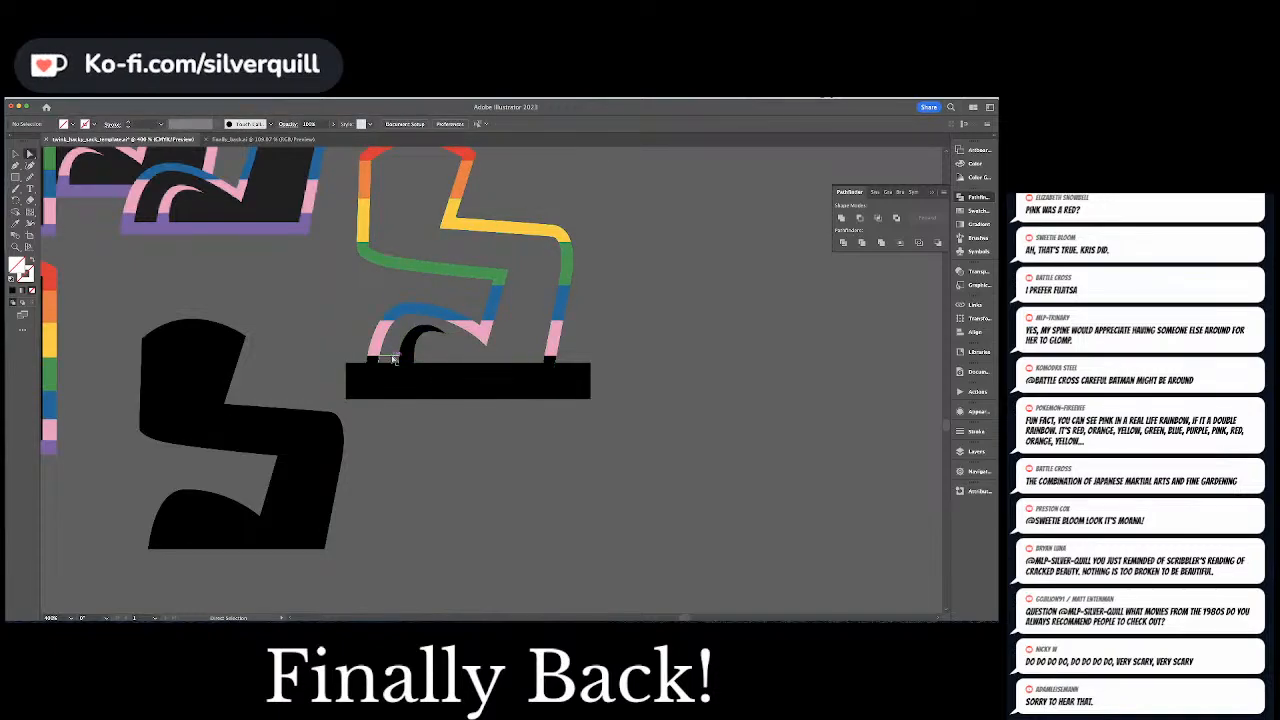
click(393, 359)
key(Delete)
key(Delete)
click(426, 392)
key(Delete)
Color the bent leg's sole strip purple by sampling the finished straight leg's sole
click(371, 373)
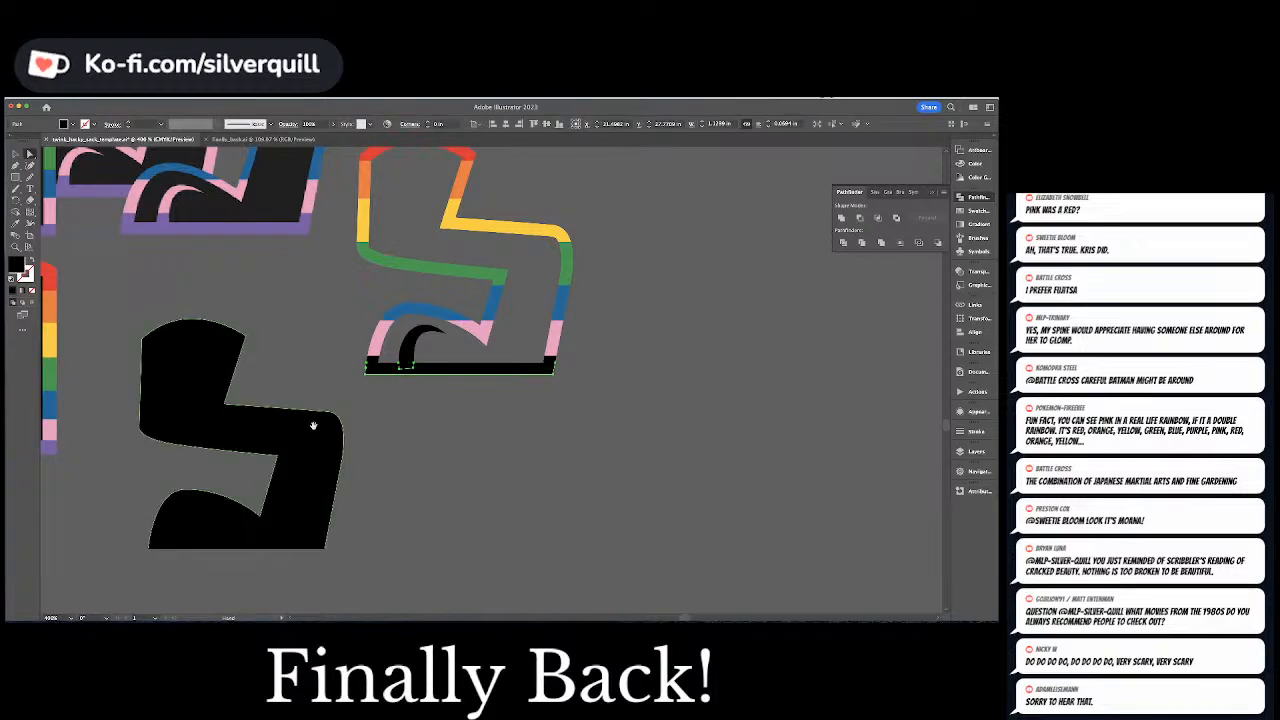
drag(314, 429, 443, 429)
key(i)
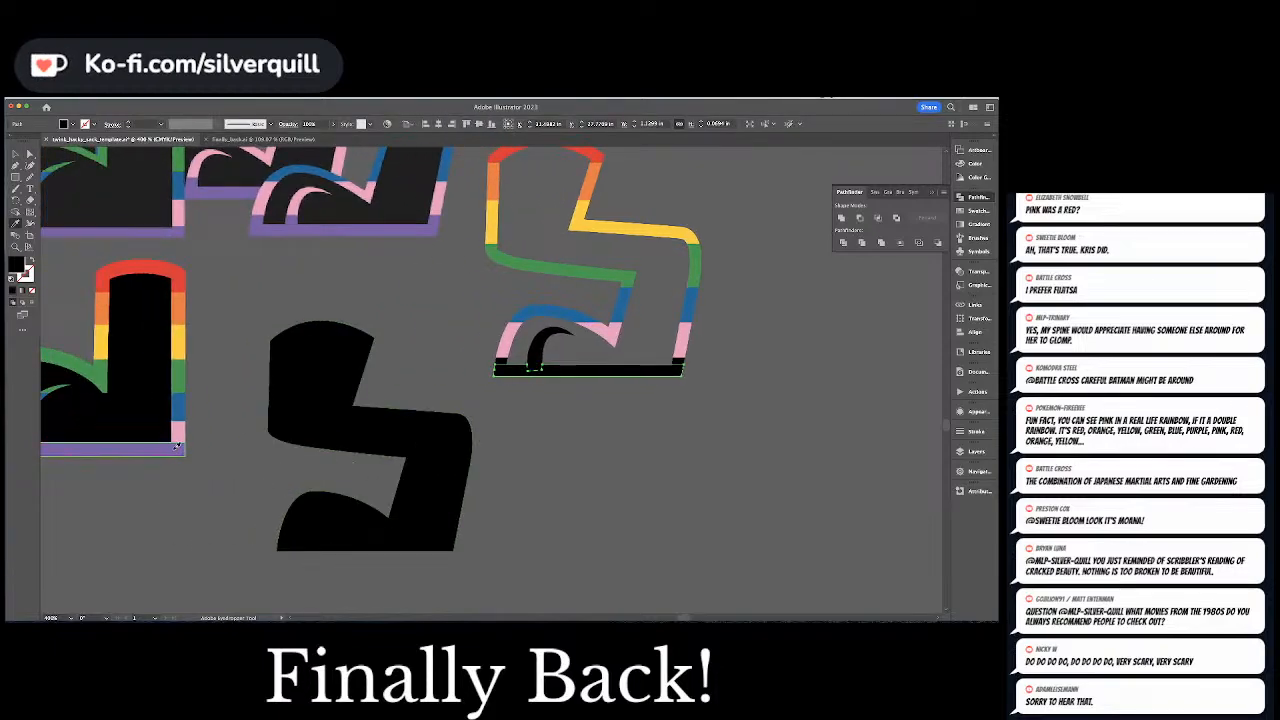
click(175, 450)
Color the small black piece at the base of the toe crease purple to match the sole strip
key(a)
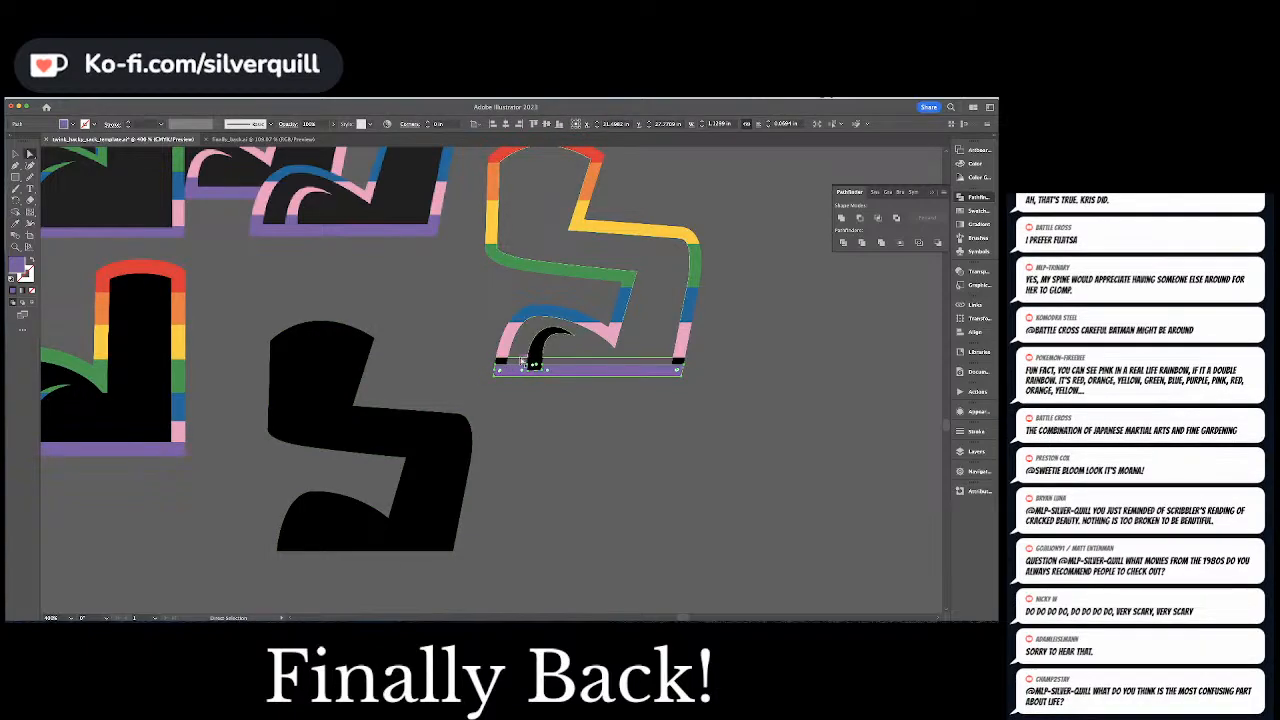
click(535, 368)
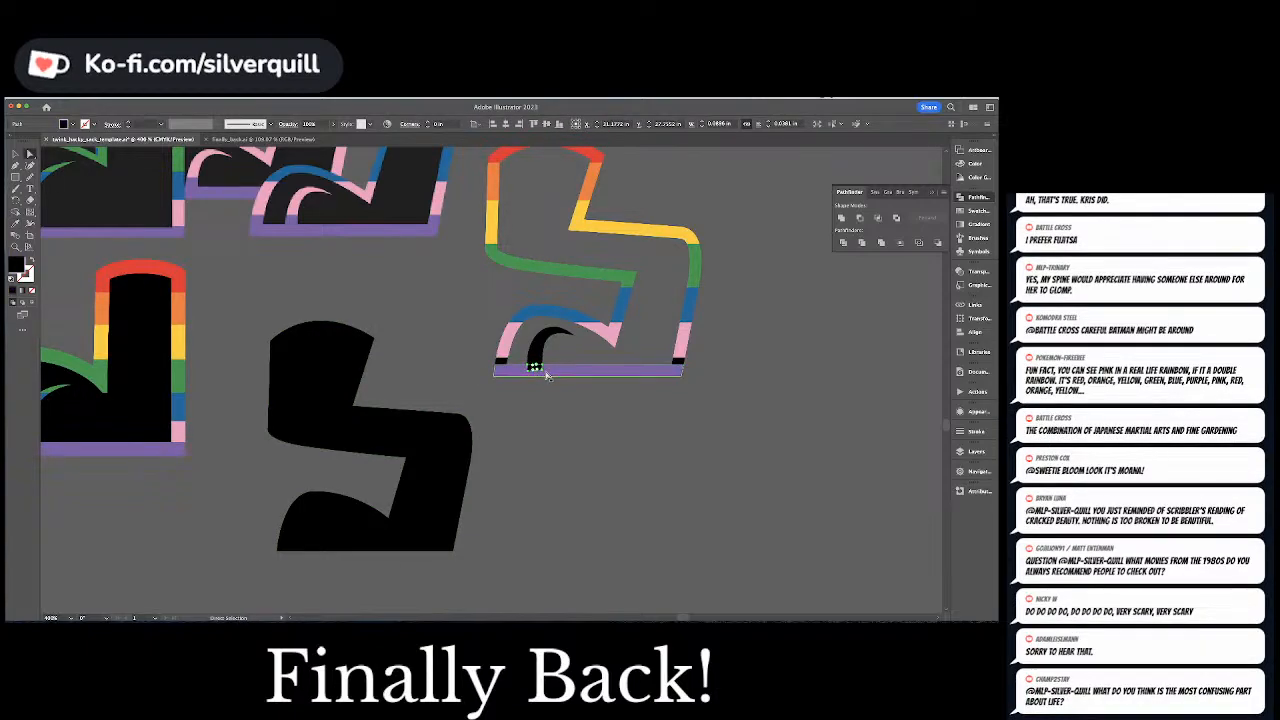
key(i)
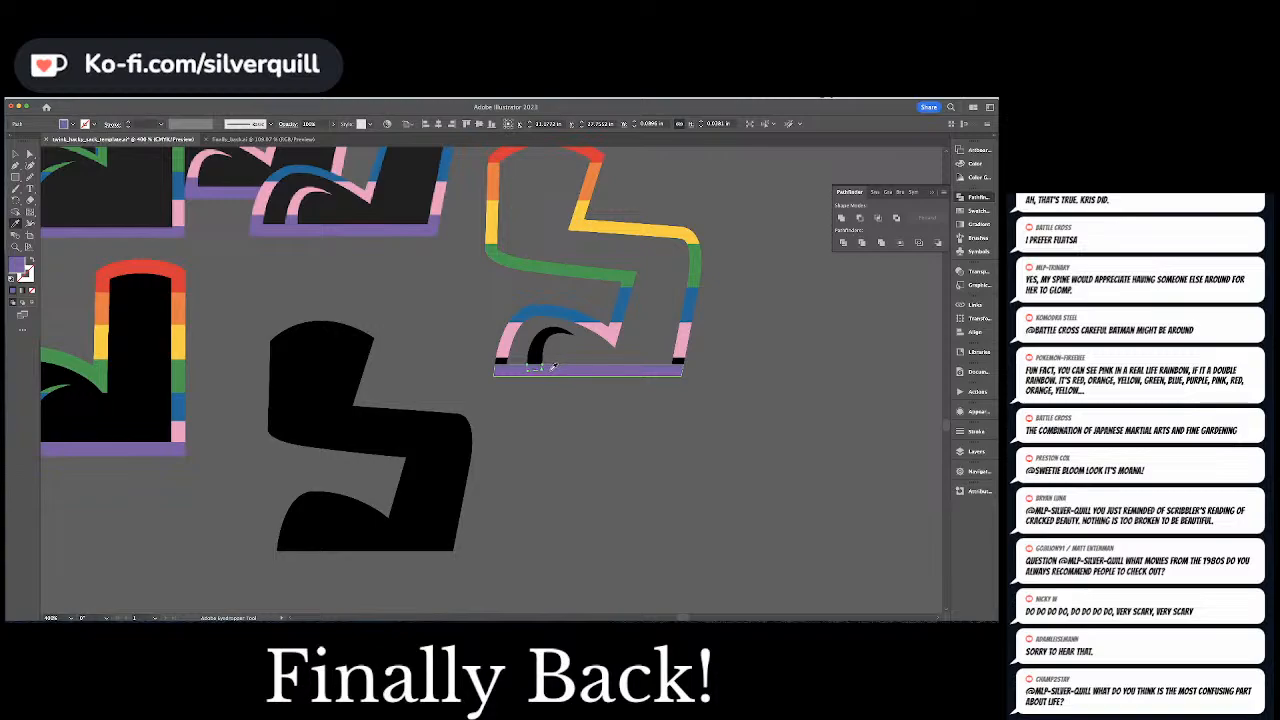
key(a)
click(587, 373)
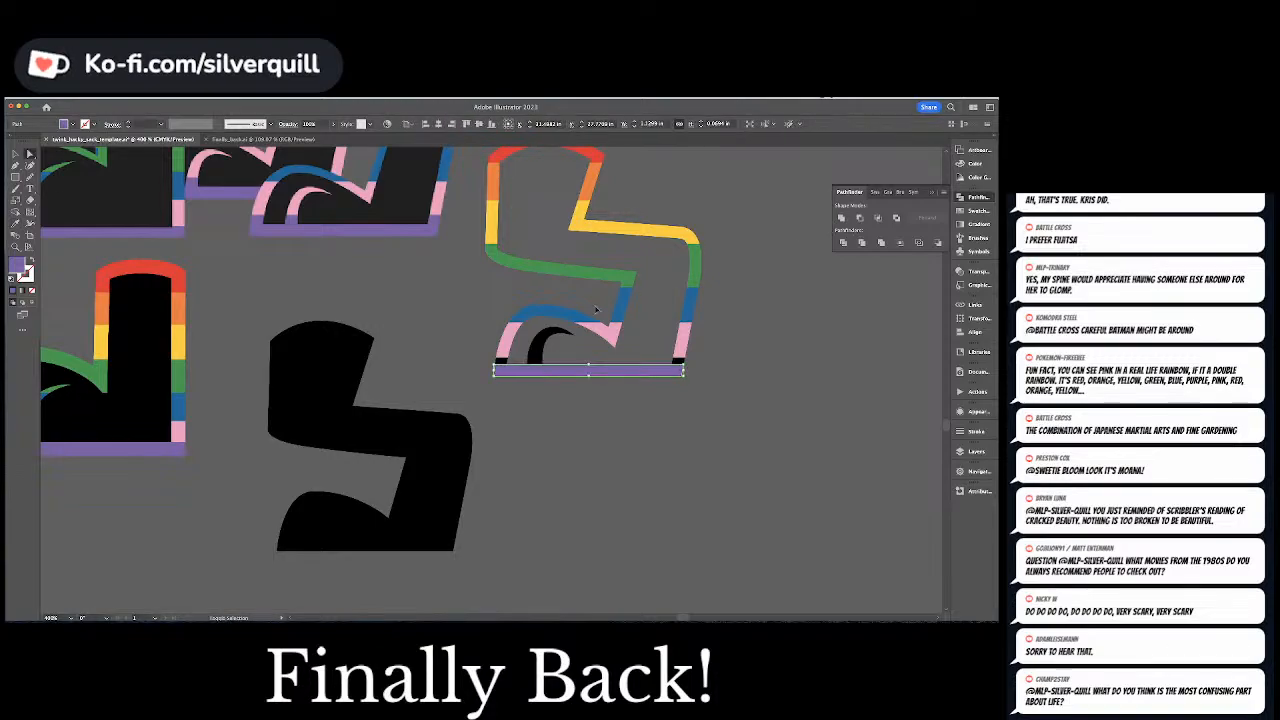
click(546, 364)
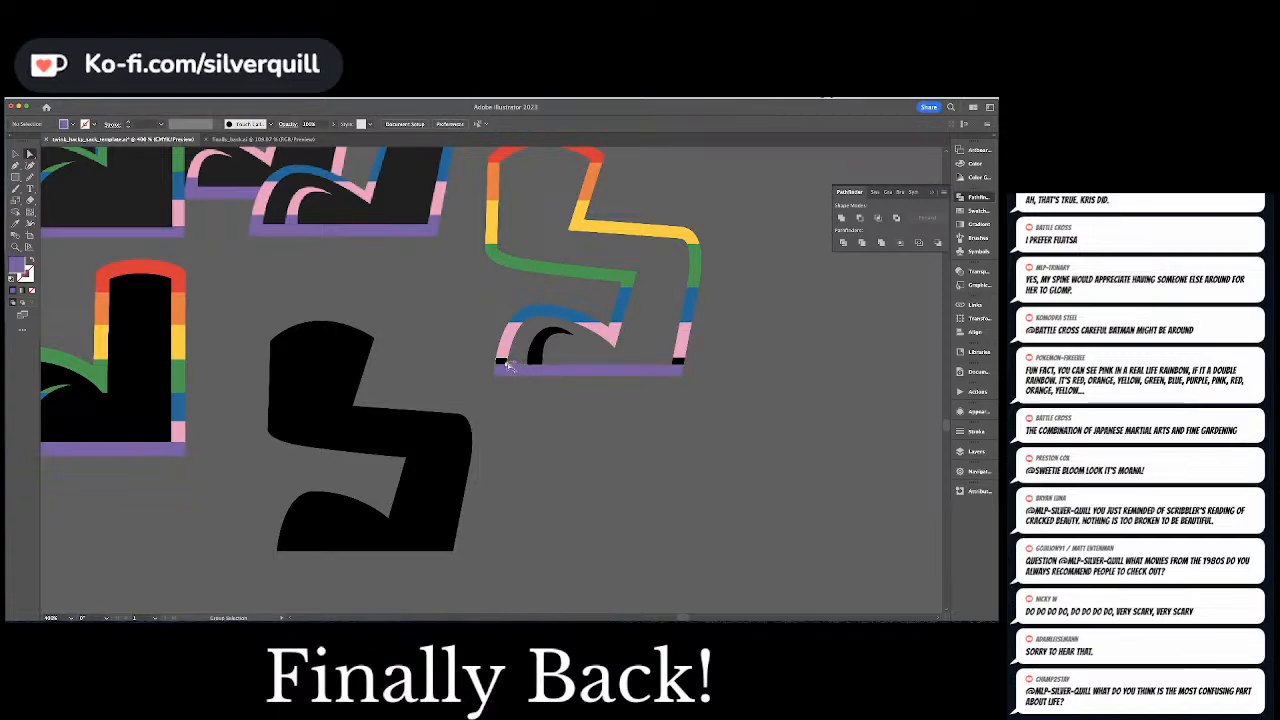
Color the small black pieces above the sole at the toe and heel pink by sampling the heel's pink band
click(560, 369)
key(super+equal)
key(super+equal)
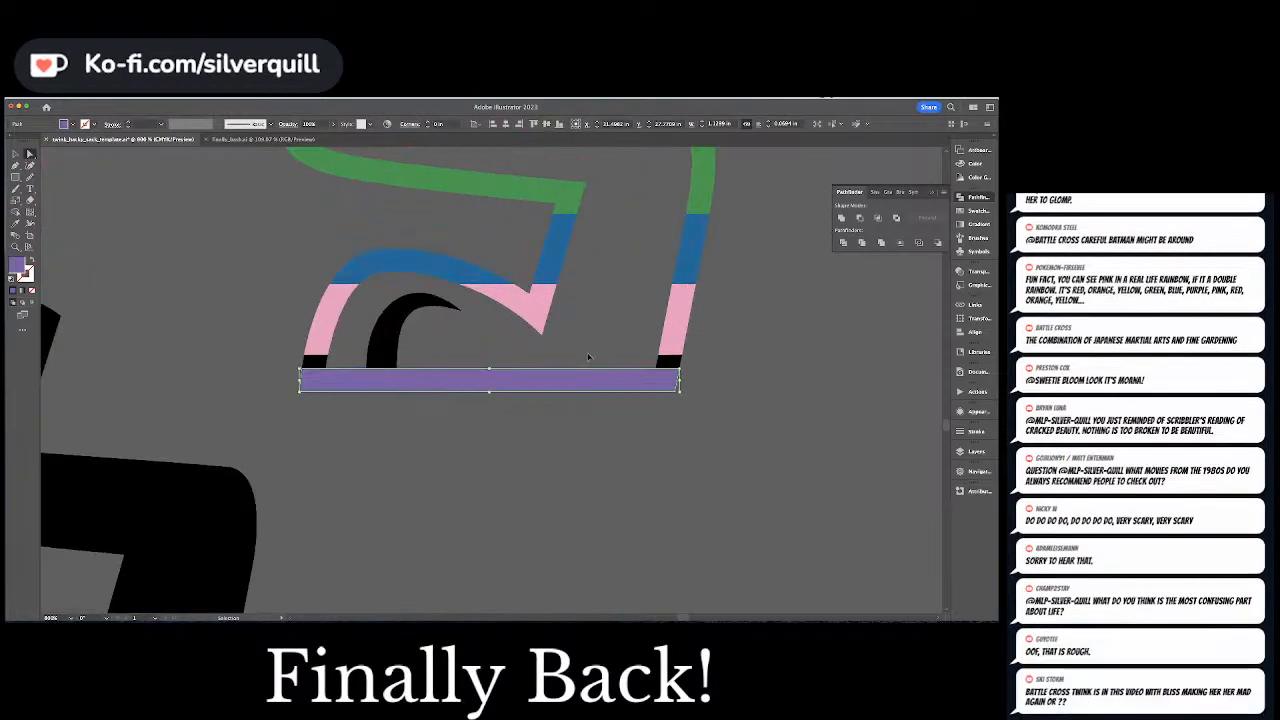
drag(443, 357, 508, 355)
click(379, 361)
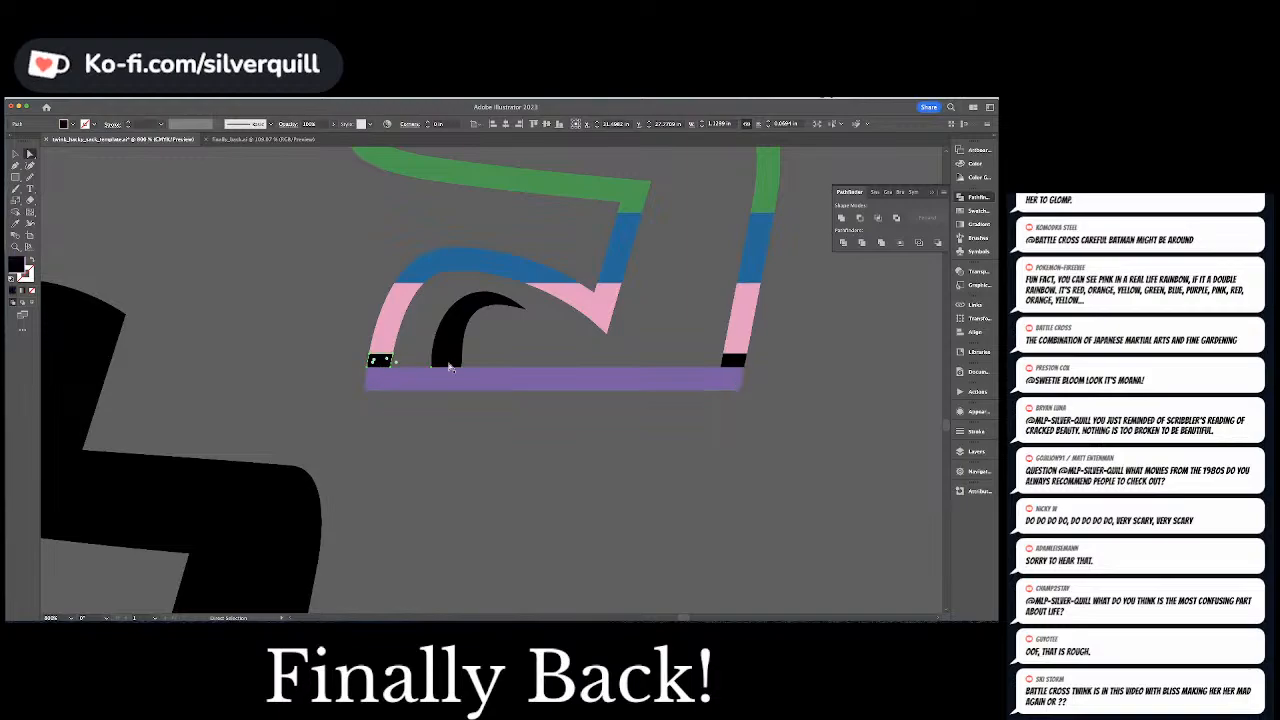
shift+click(735, 360)
key(i)
click(737, 337)
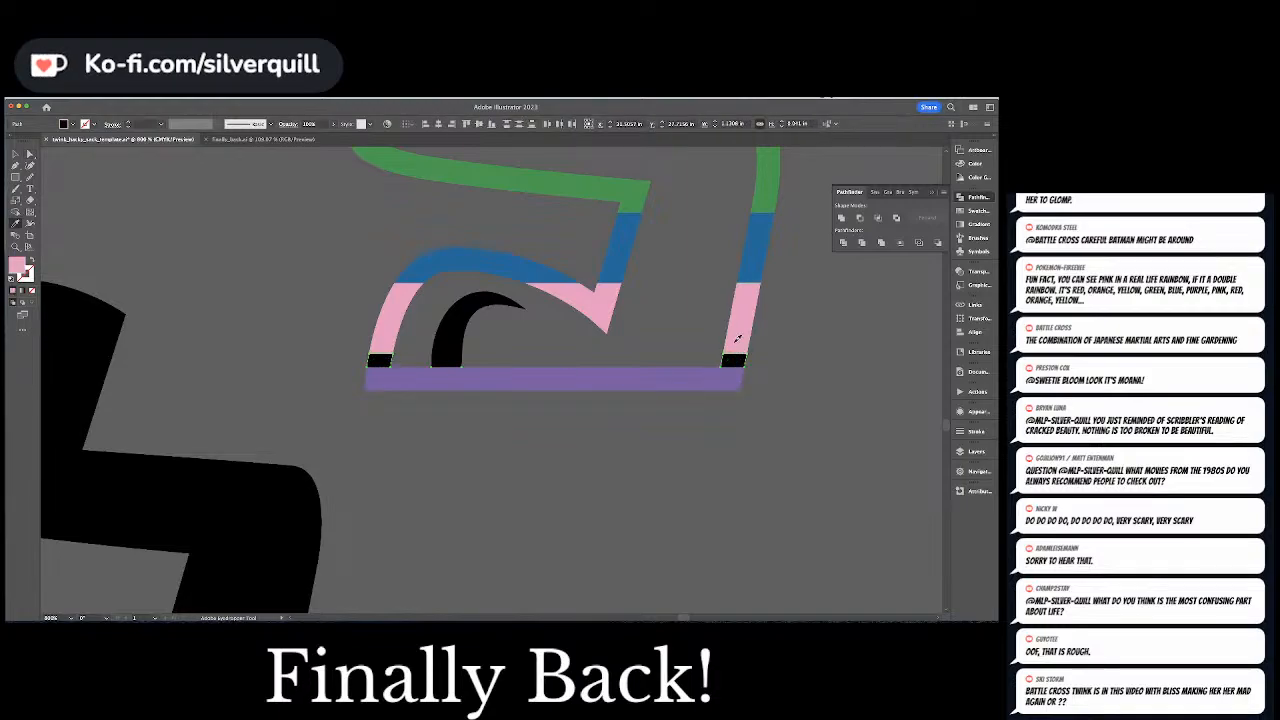
key(a)
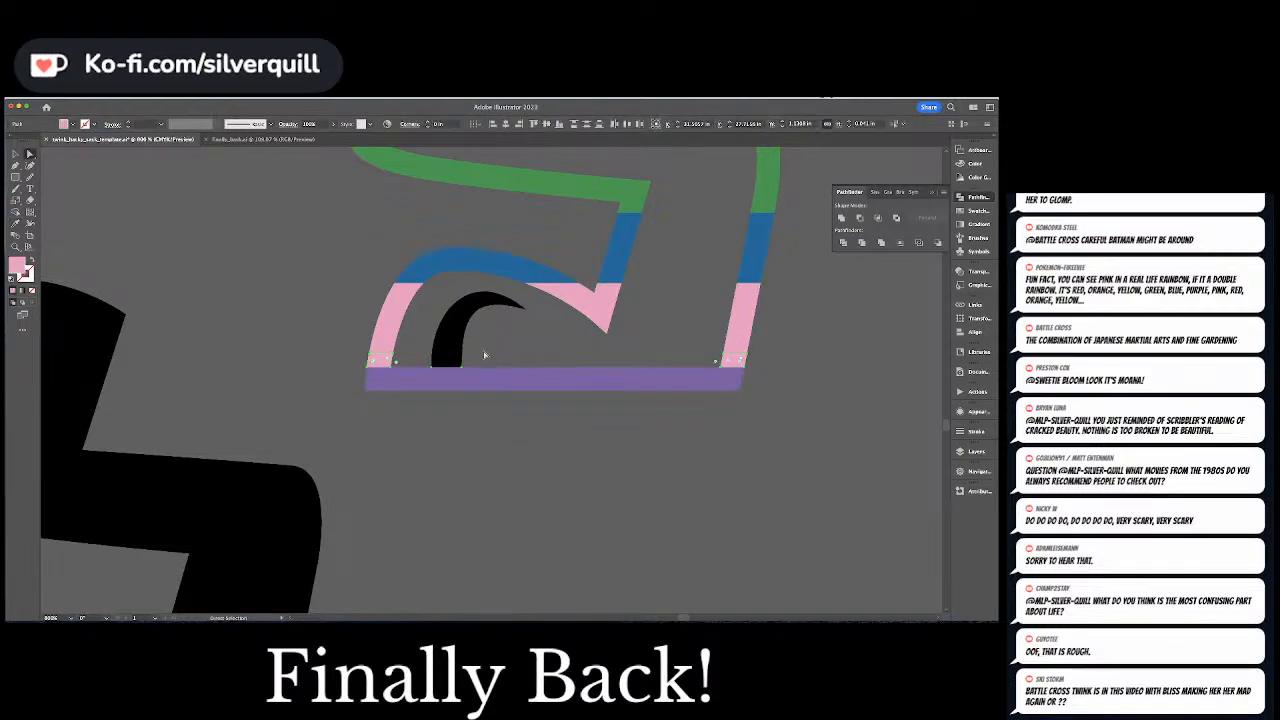
Unite the pink and black pieces of the bent leg's lower foot and color them pink by sampling the straight leg's heel
shift+click(447, 364)
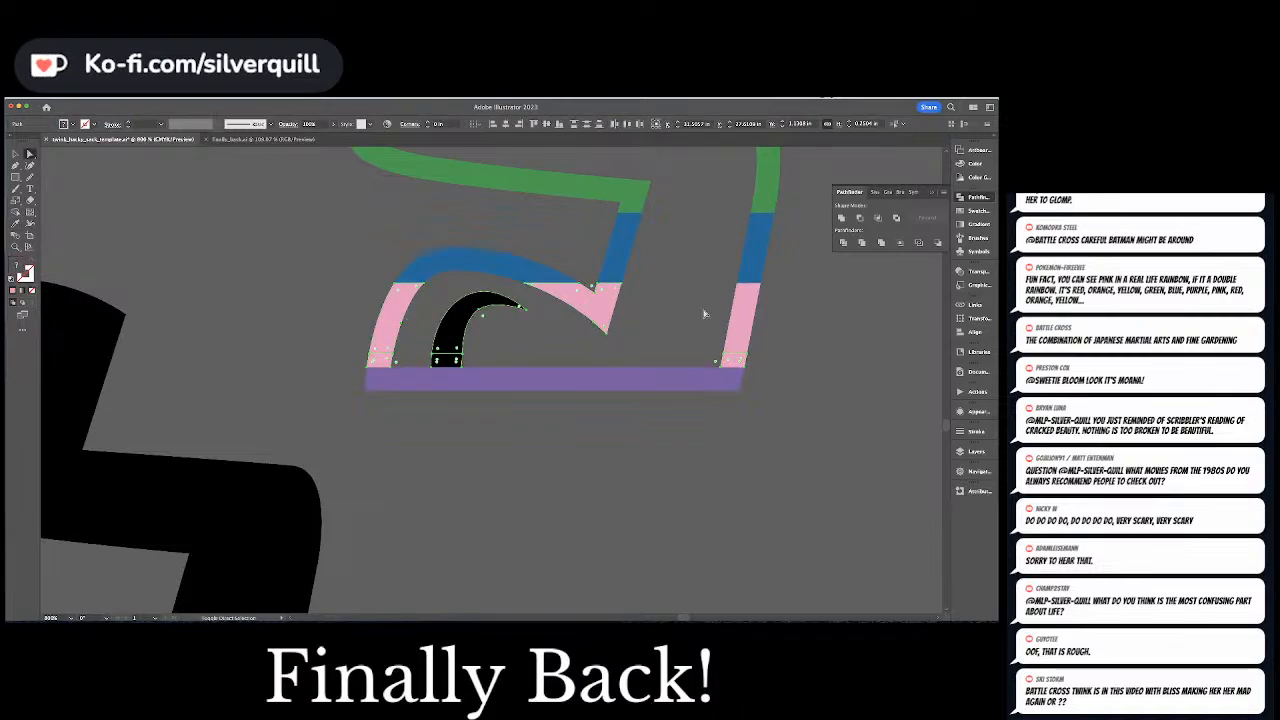
click(843, 218)
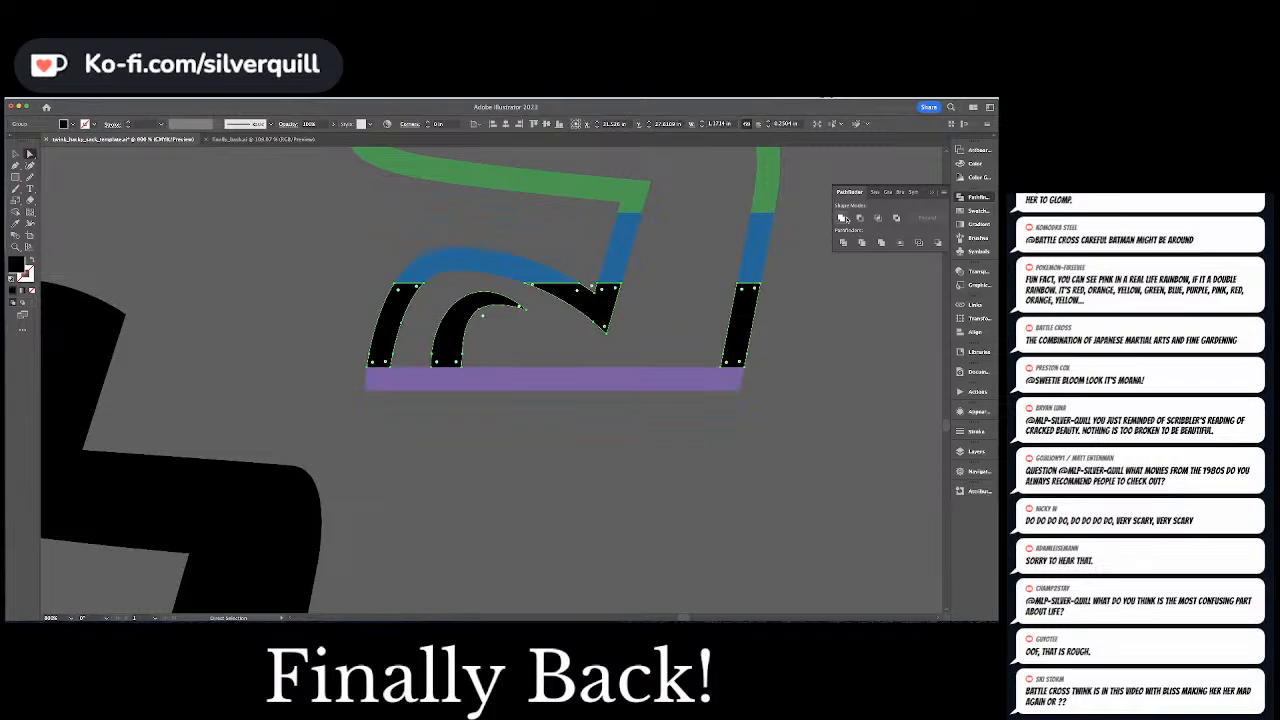
key(super+minus)
key(super+minus)
key(super+minus)
key(i)
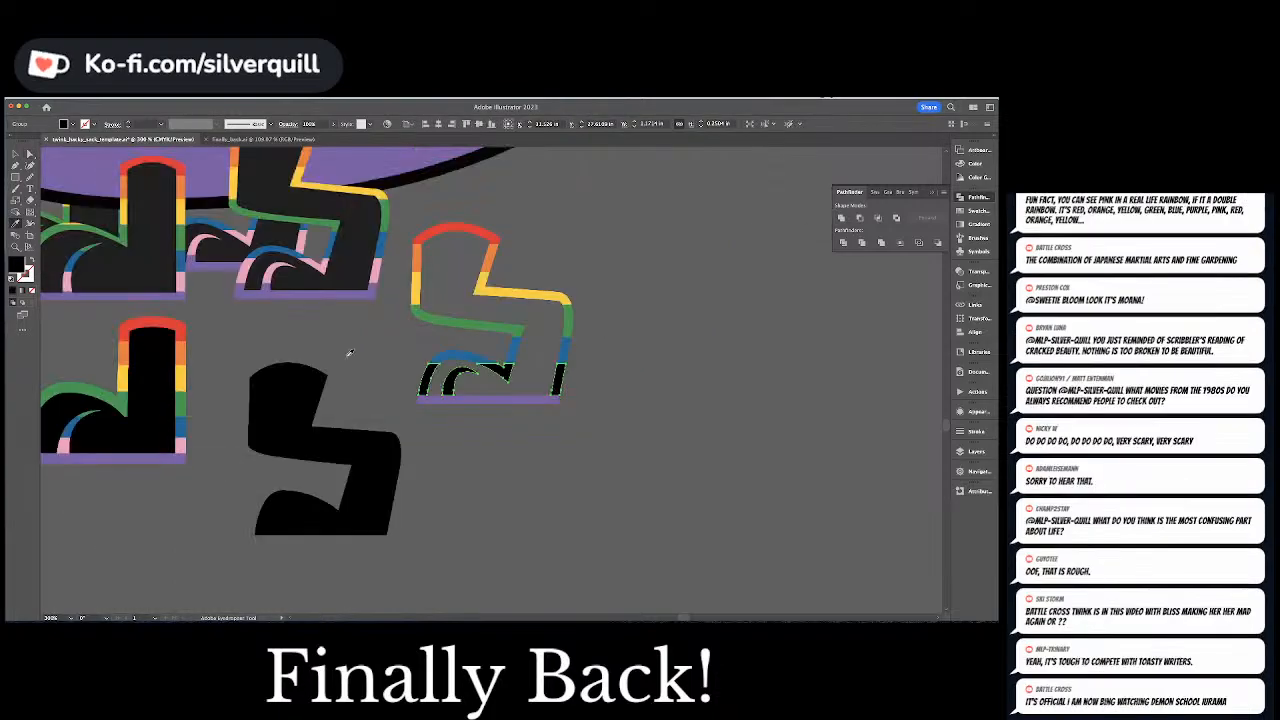
click(180, 442)
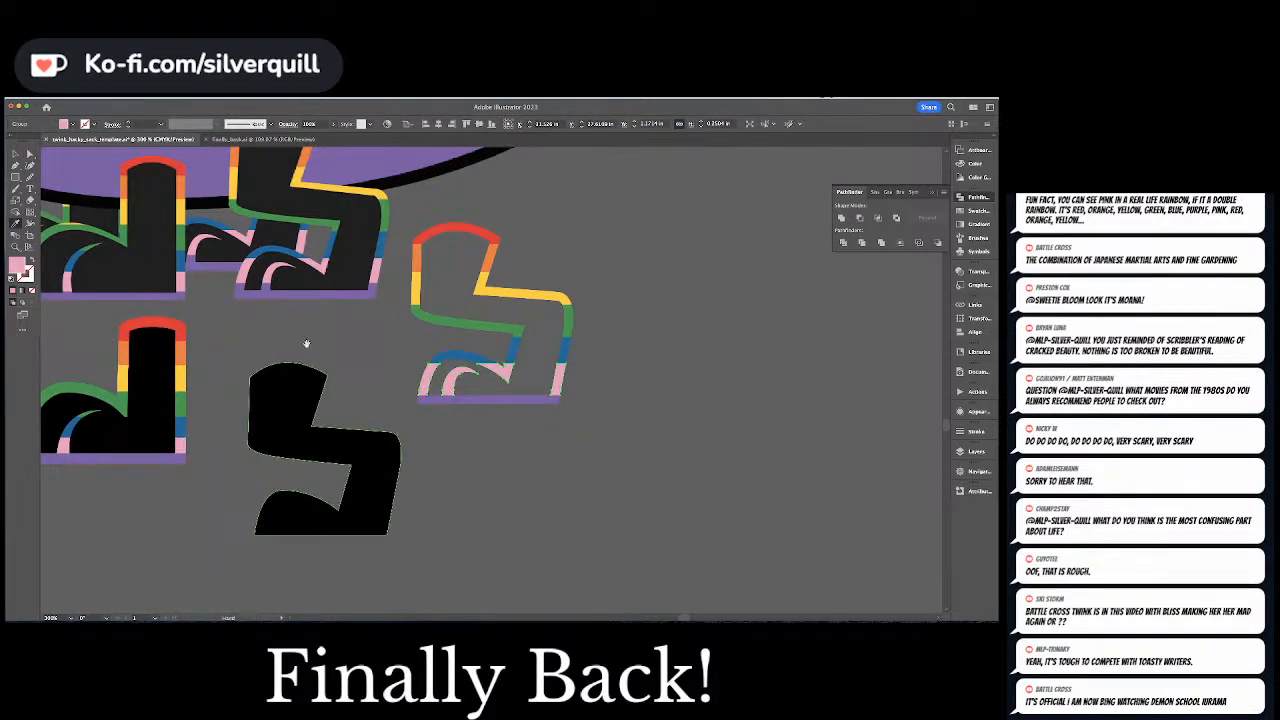
key(super+shift+a)
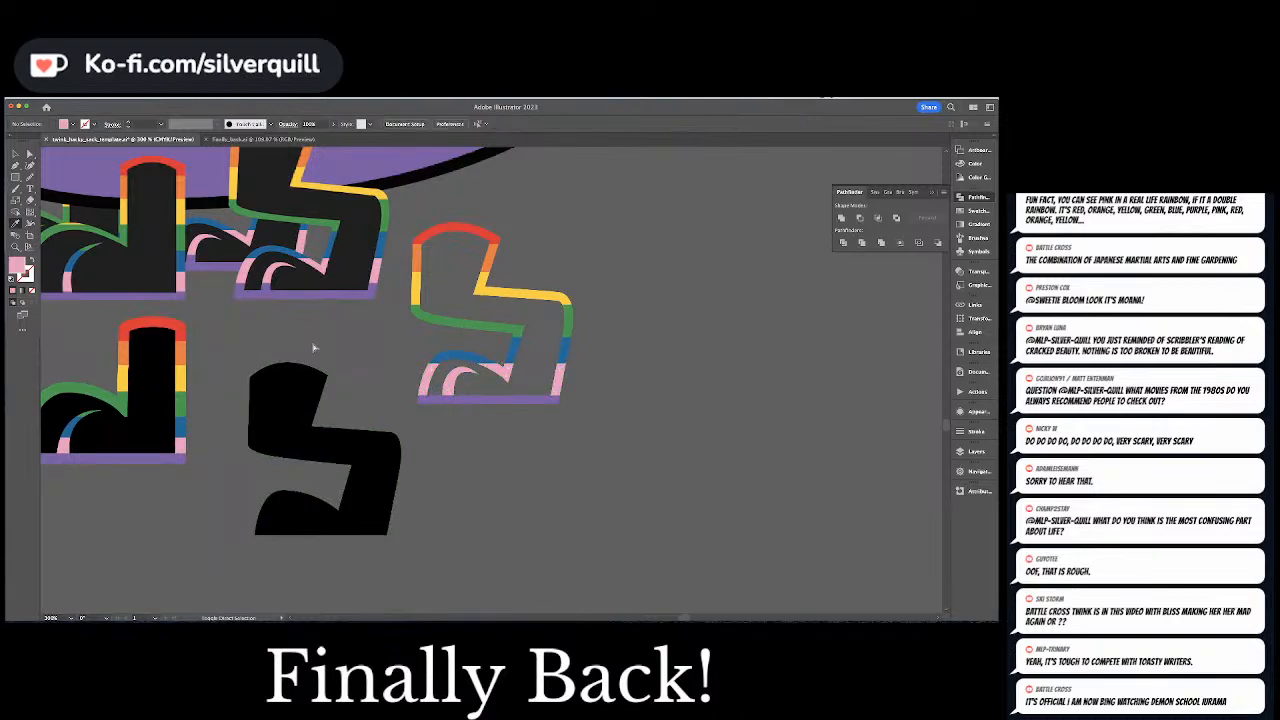
Move the bent leg's rainbow-banded outline into place over its black body shape
drag(316, 341, 470, 347)
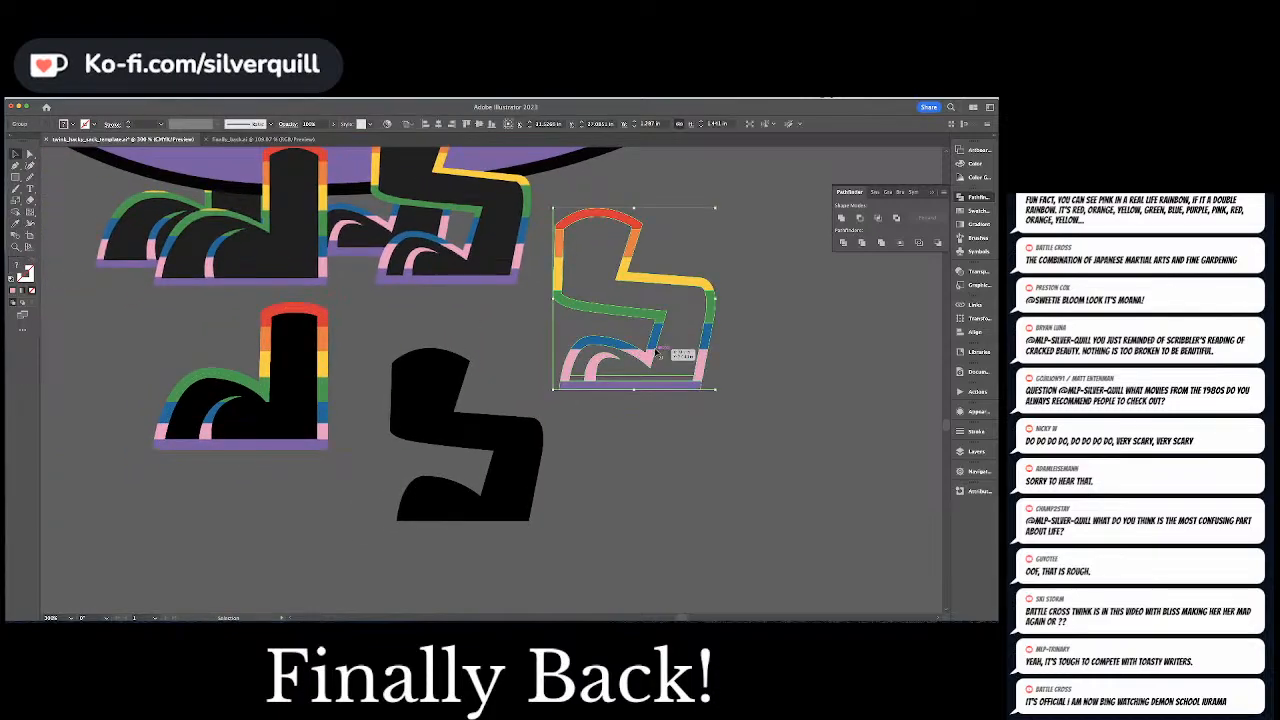
key(a)
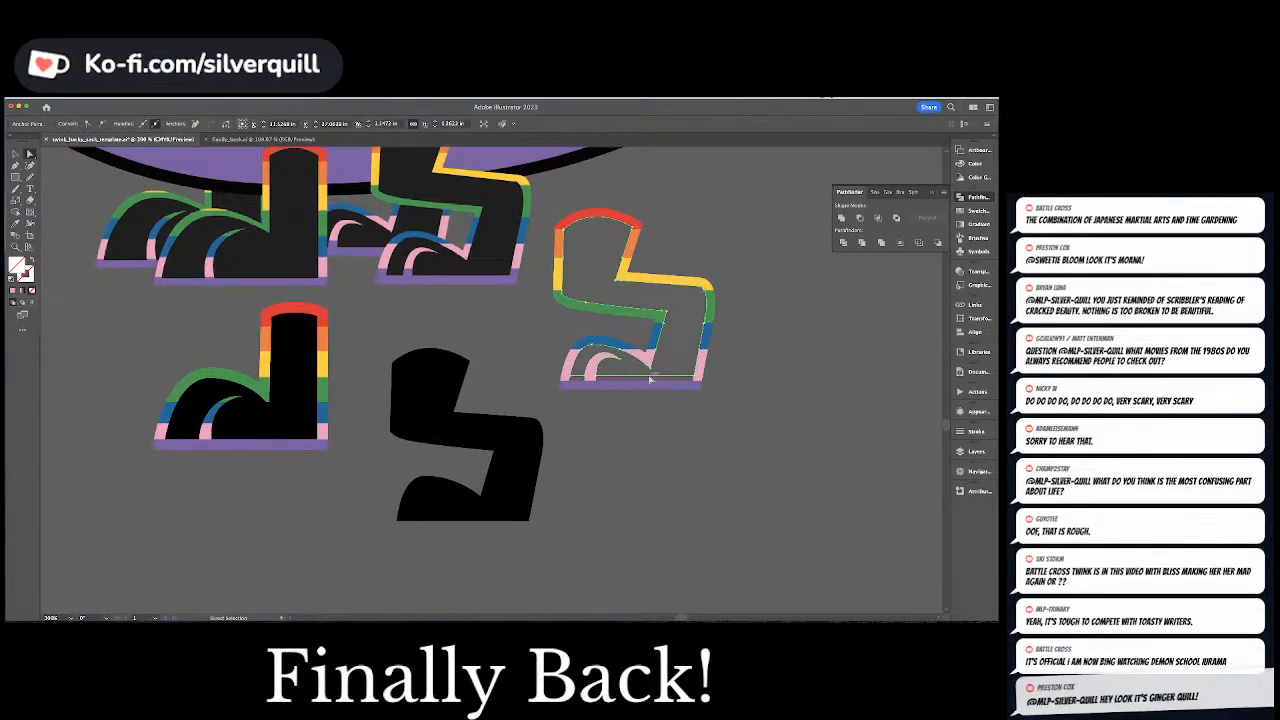
click(657, 338)
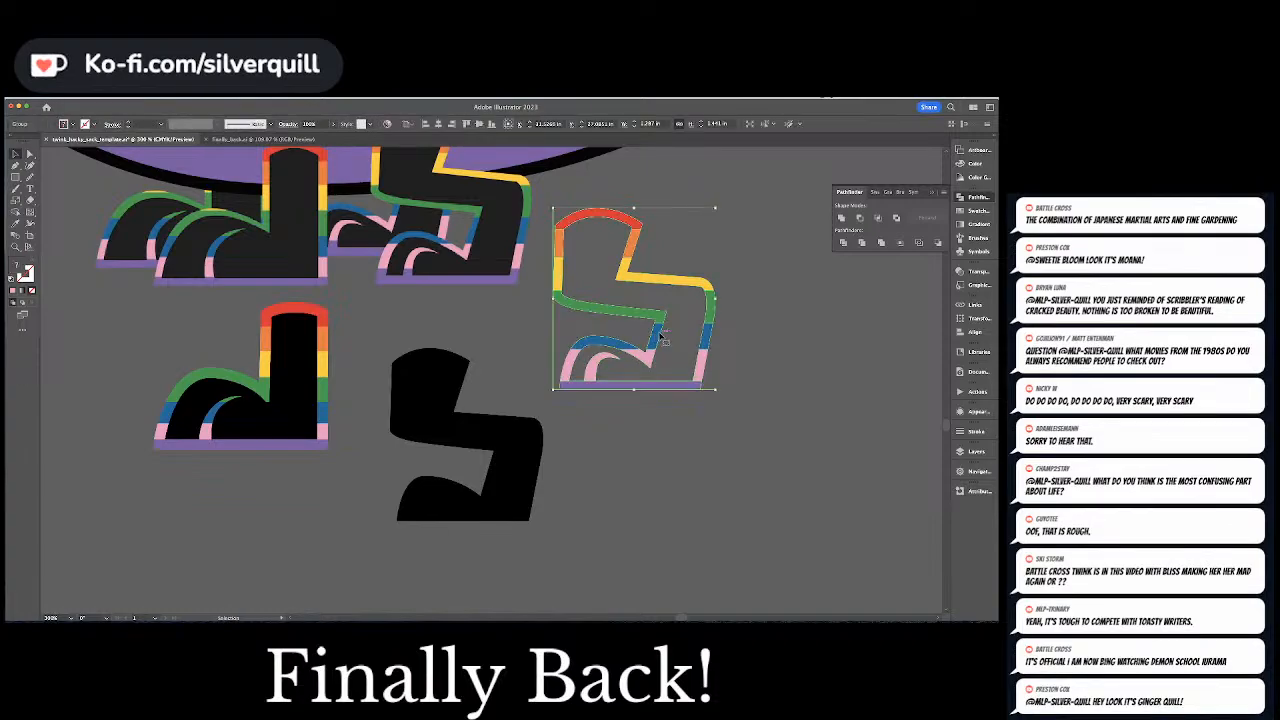
drag(658, 338, 482, 474)
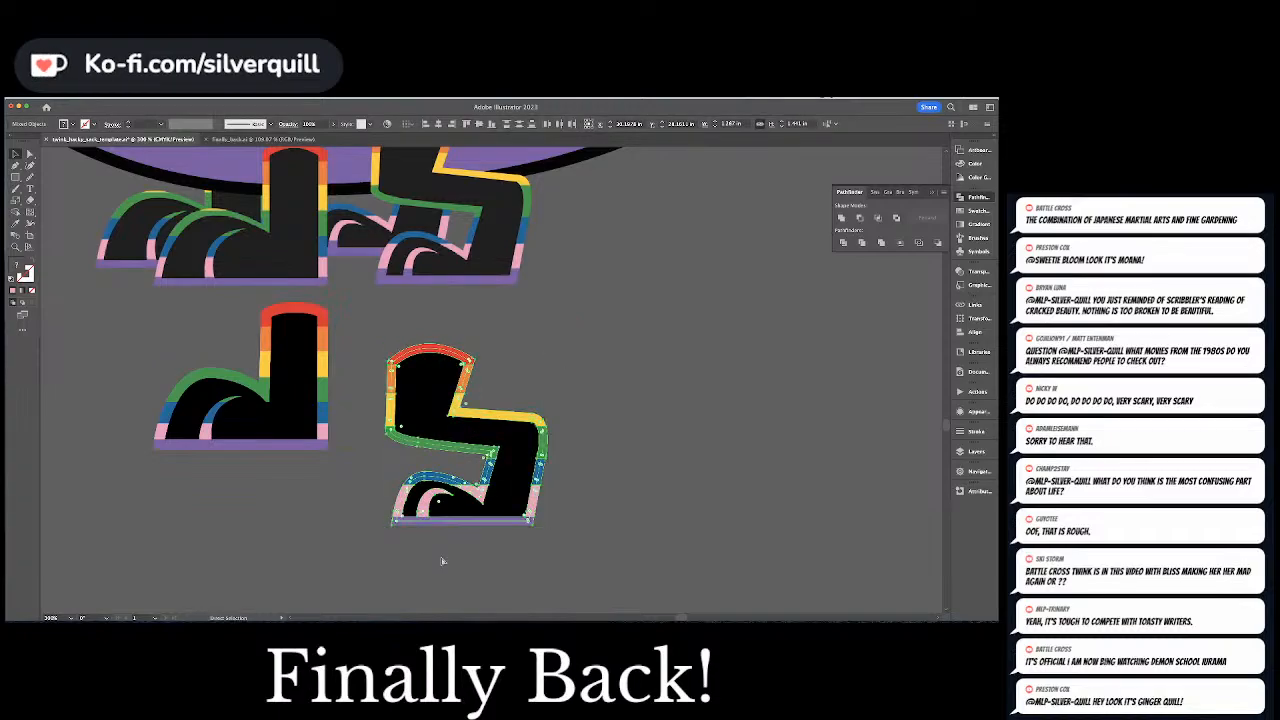
Group the straight leg's pieces and position the bent leg closer beside it, selecting both legs
click(326, 402)
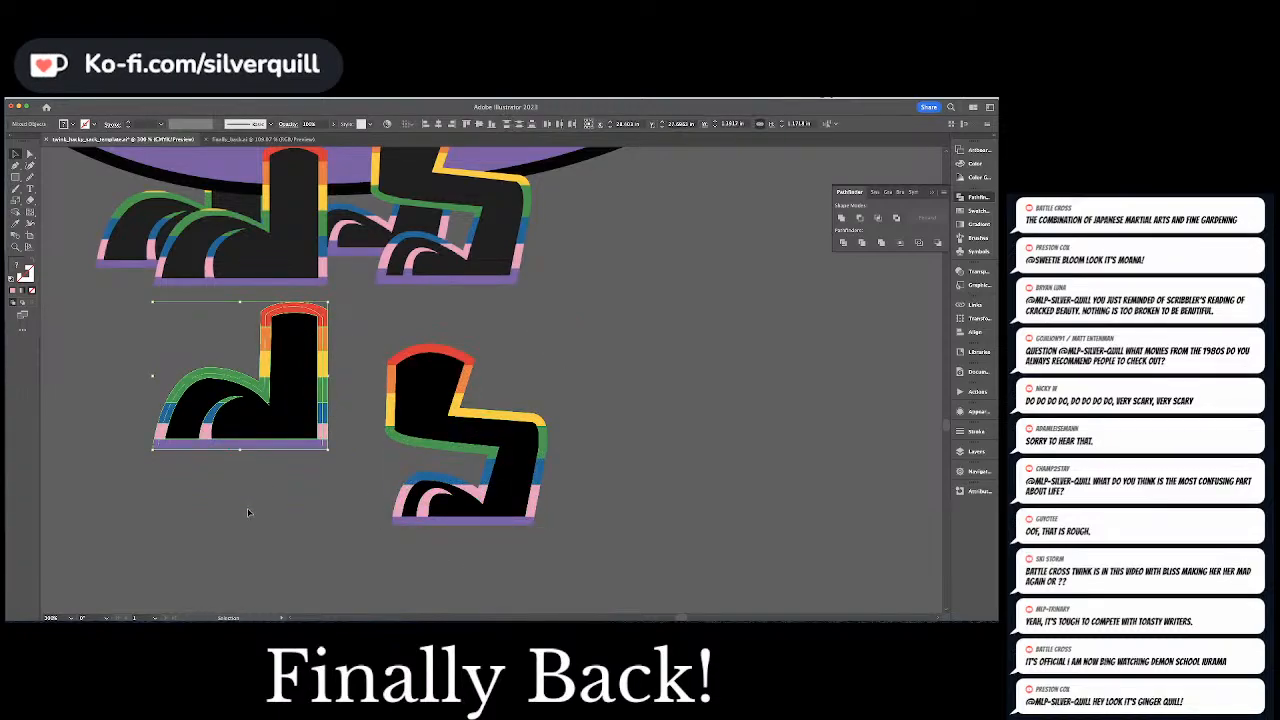
key(super+minus)
key(super+minus)
key(super+minus)
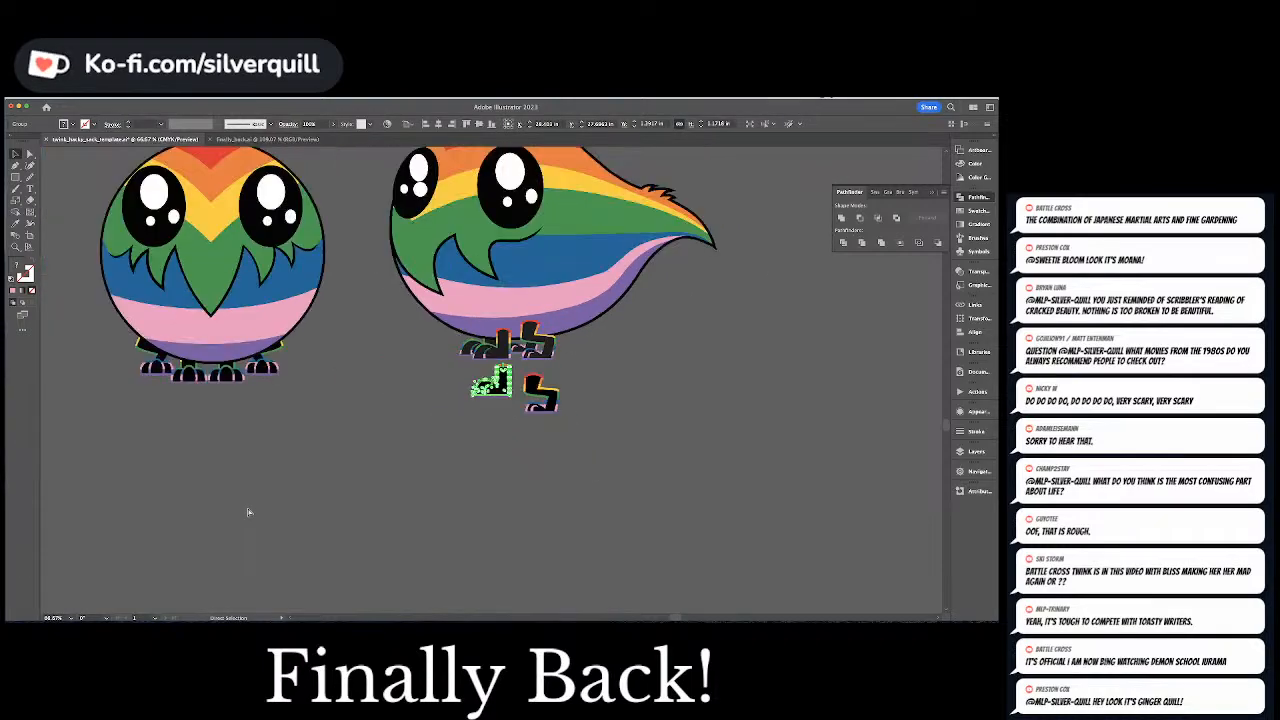
key(super+minus)
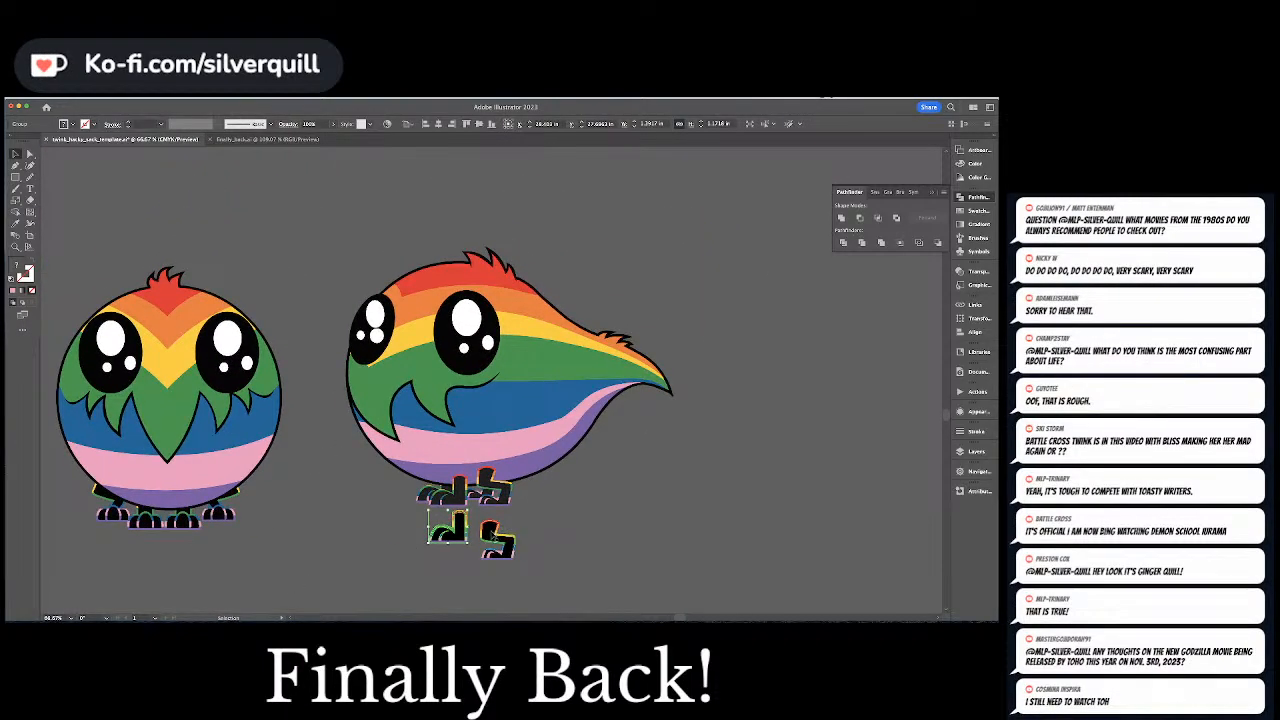
mouse_move(498, 542)
mouse_down()
mouse_move(490, 519)
mouse_move(503, 517)
mouse_move(485, 522)
mouse_up()
shift+click(446, 532)
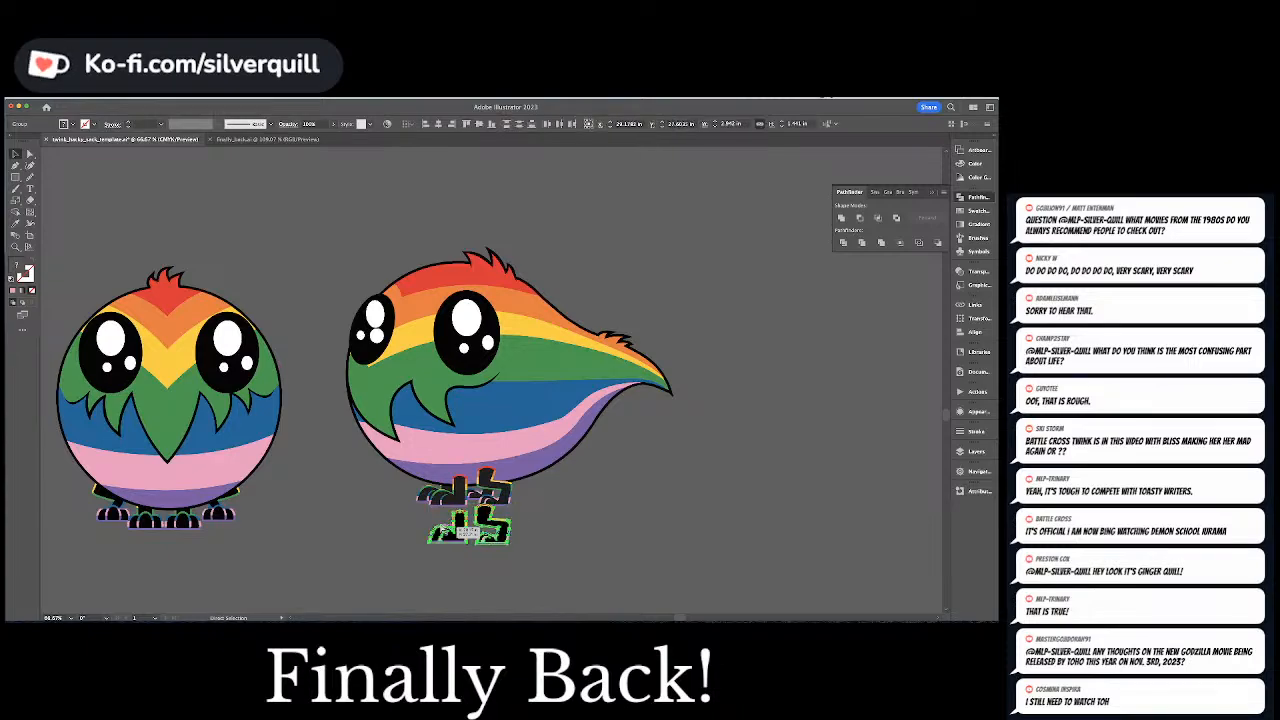
Transfer both finished legs from below the side-view bird to the bottom lobe of pattern piece 2 and scale them down to fit
key(Delete)
key(space)
drag(377, 288, 473, 507)
drag(310, 190, 757, 388)
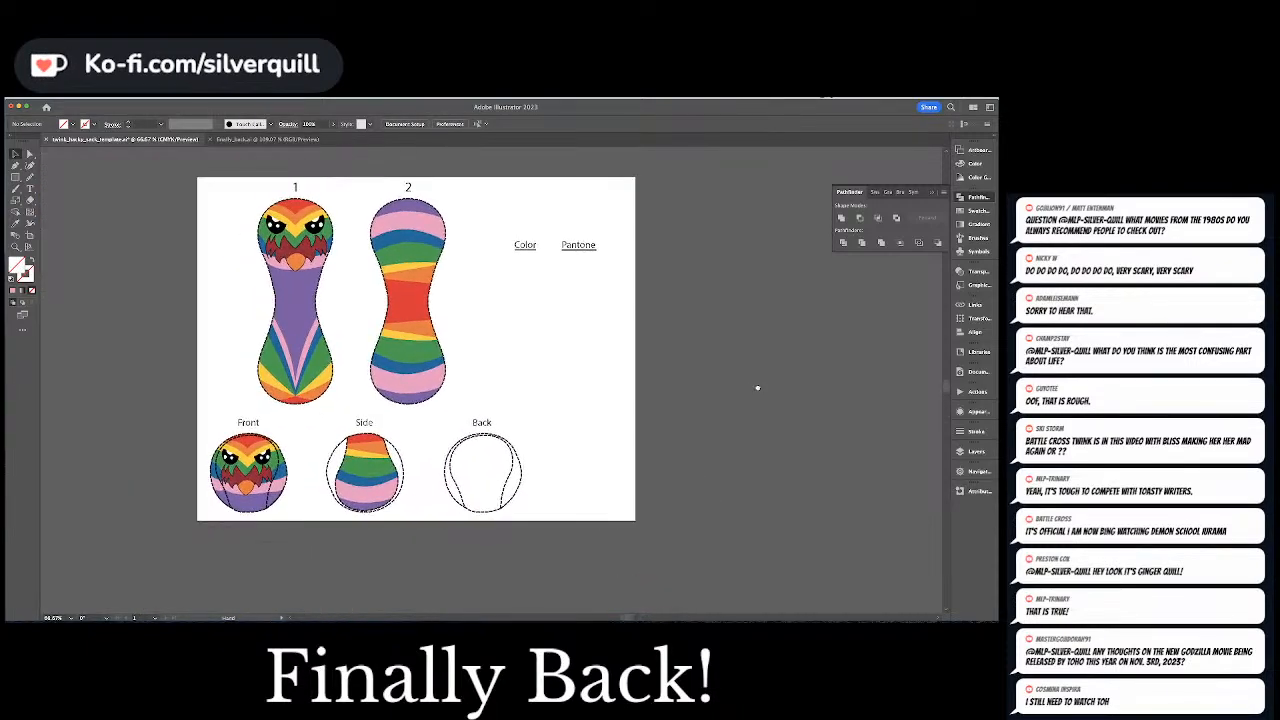
key(ctrl+plus)
key(ctrl+plus)
key(ctrl+plus)
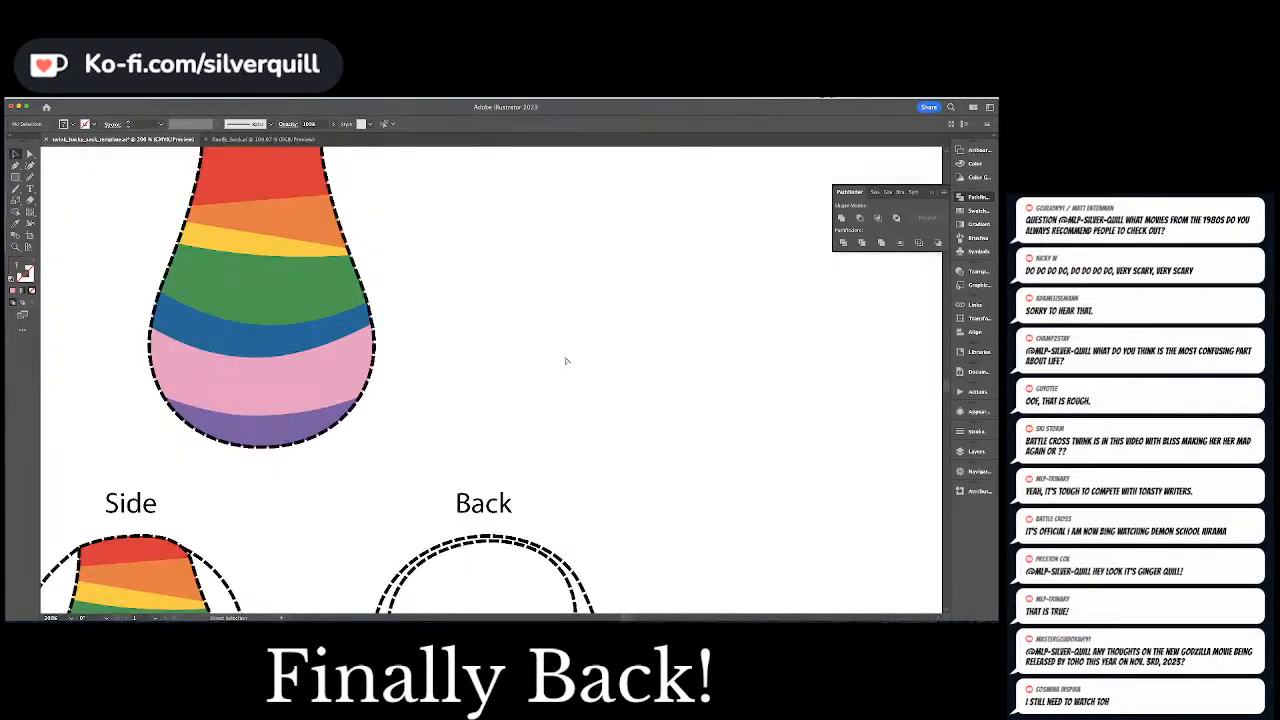
key(ctrl+z)
drag(505, 372, 307, 342)
drag(372, 405, 309, 371)
key(super+minus)
key(super+minus)
key(super+minus)
key(super+minus)
key(super+minus)
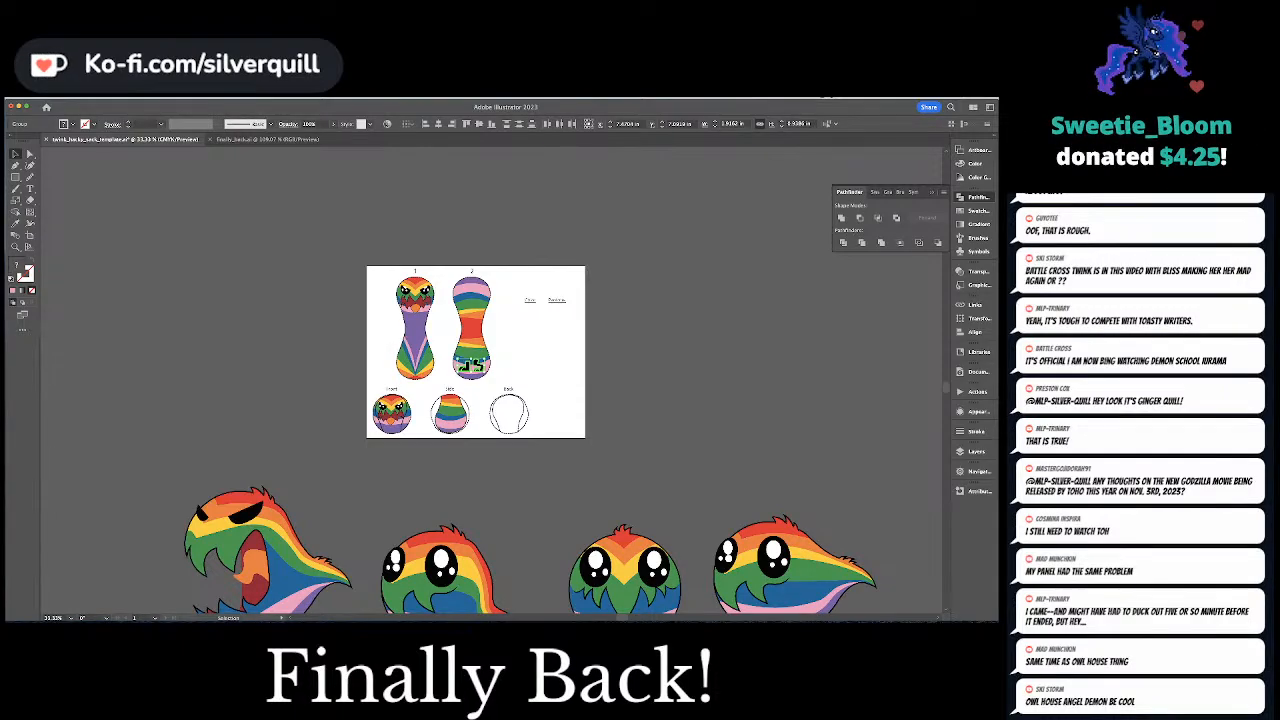
key(super+Tab)
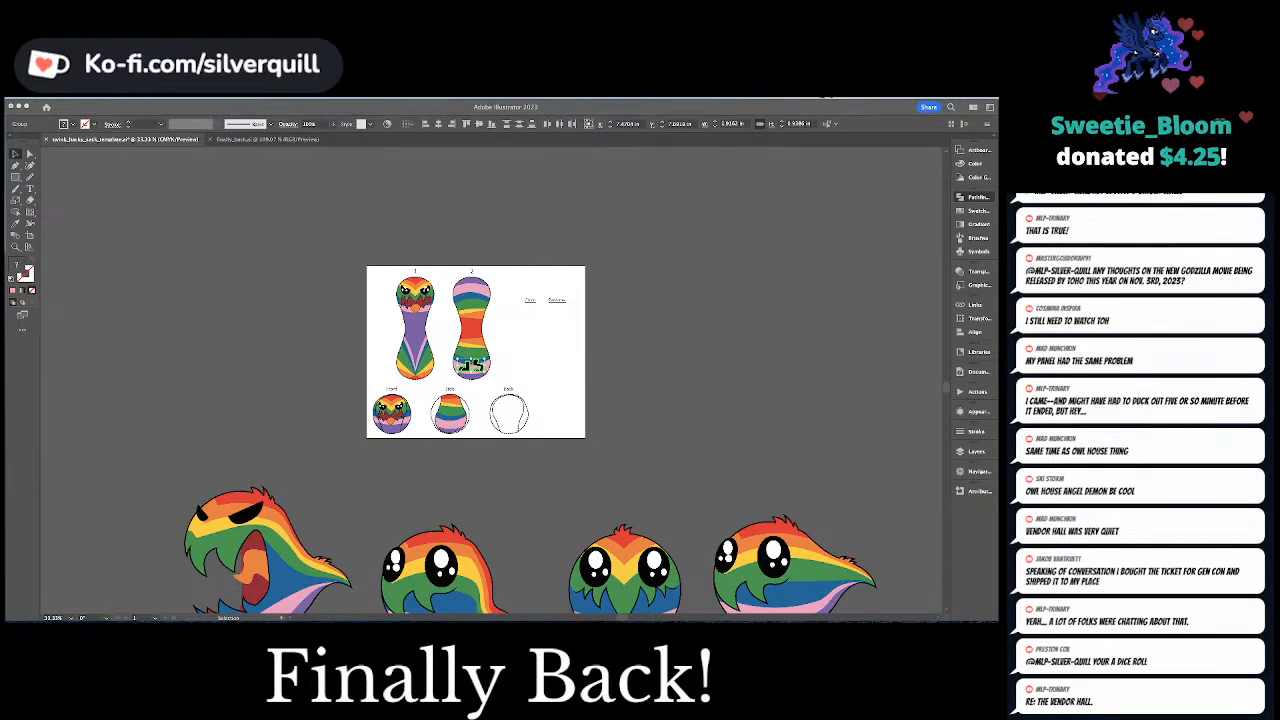
click(692, 290)
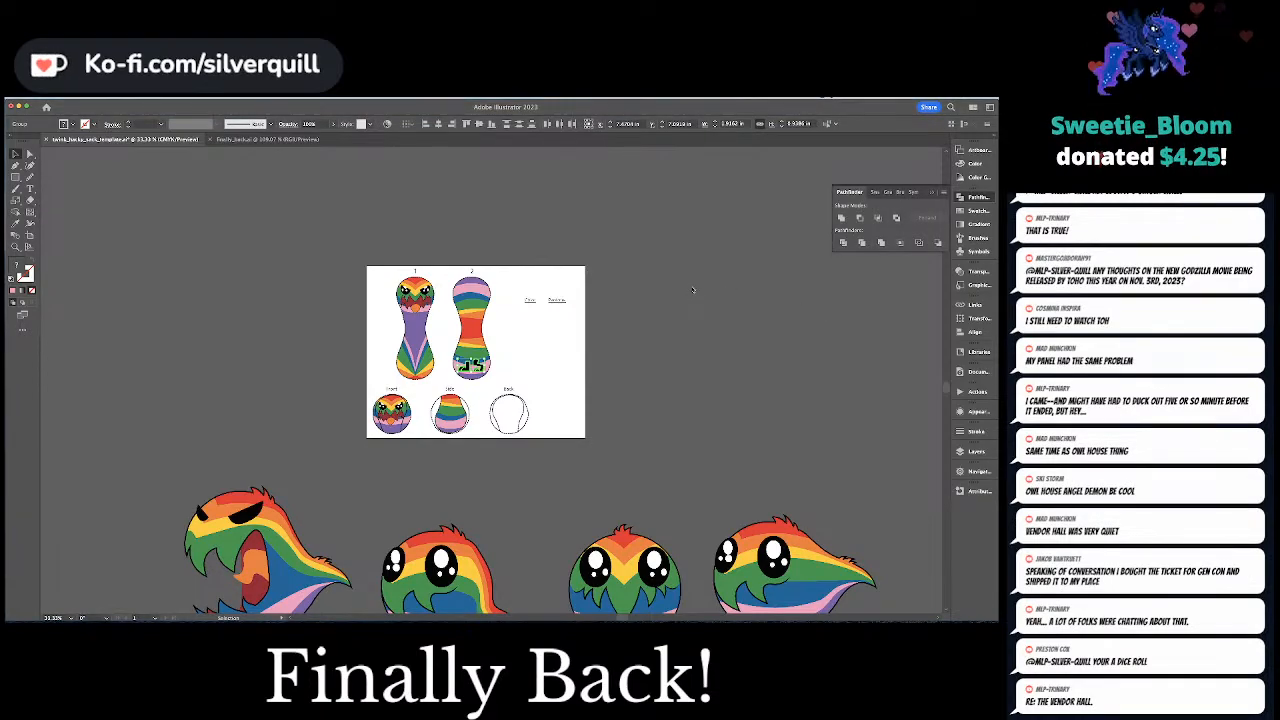
key(ctrl+equal)
key(ctrl+equal)
key(ctrl+equal)
key(ctrl+equal)
key(ctrl+equal)
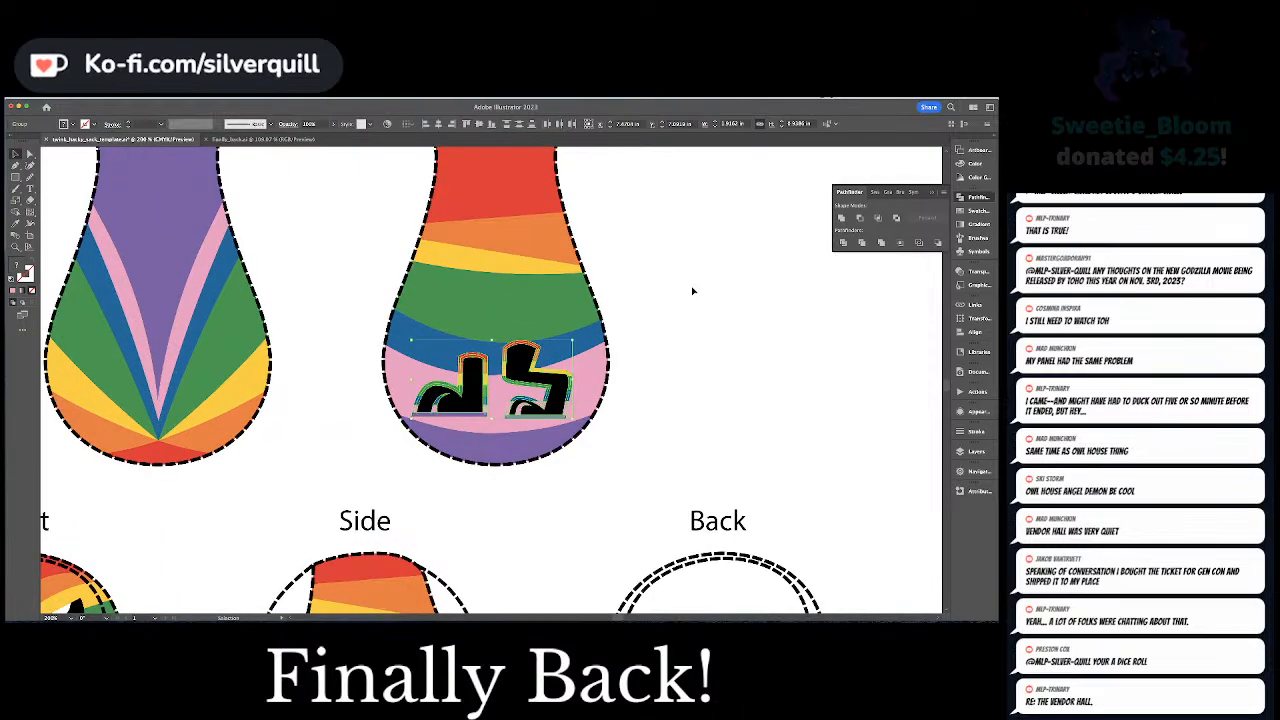
Examine the feet on the bird characters and compare them with the legs placed on pattern piece 2
click(618, 344)
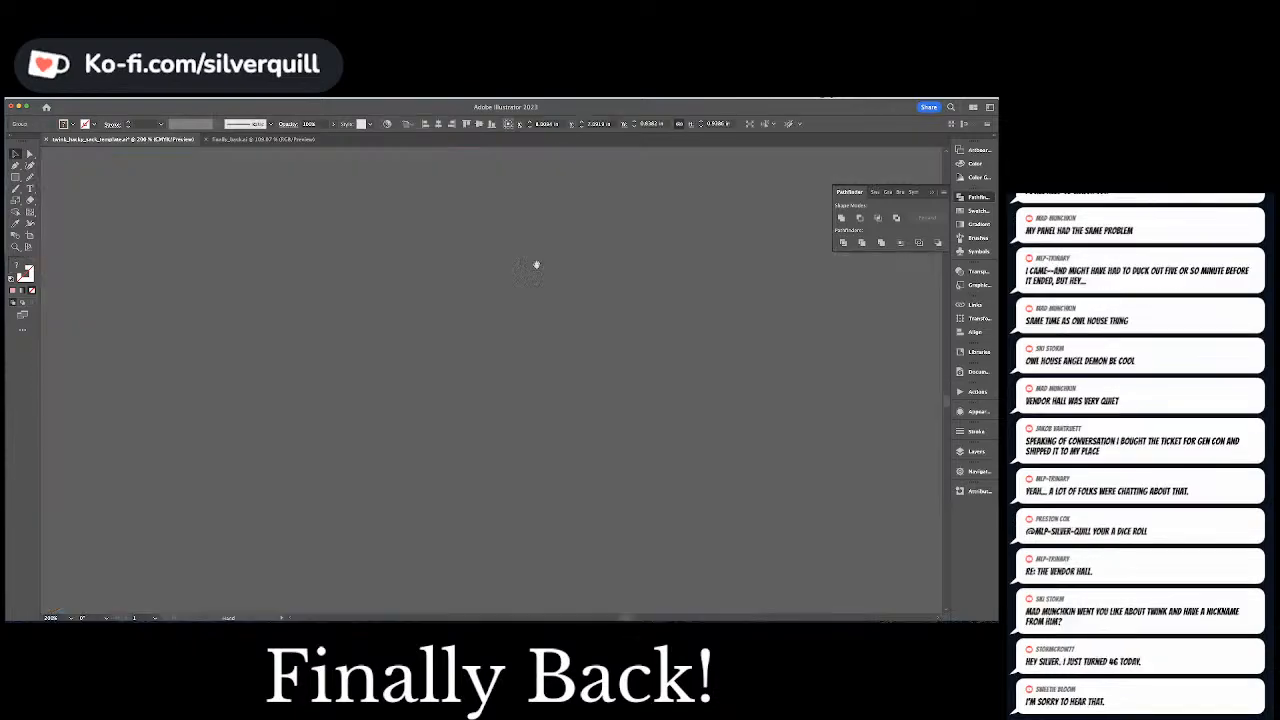
drag(704, 600, 470, 205)
drag(655, 407, 453, 191)
drag(635, 307, 204, 343)
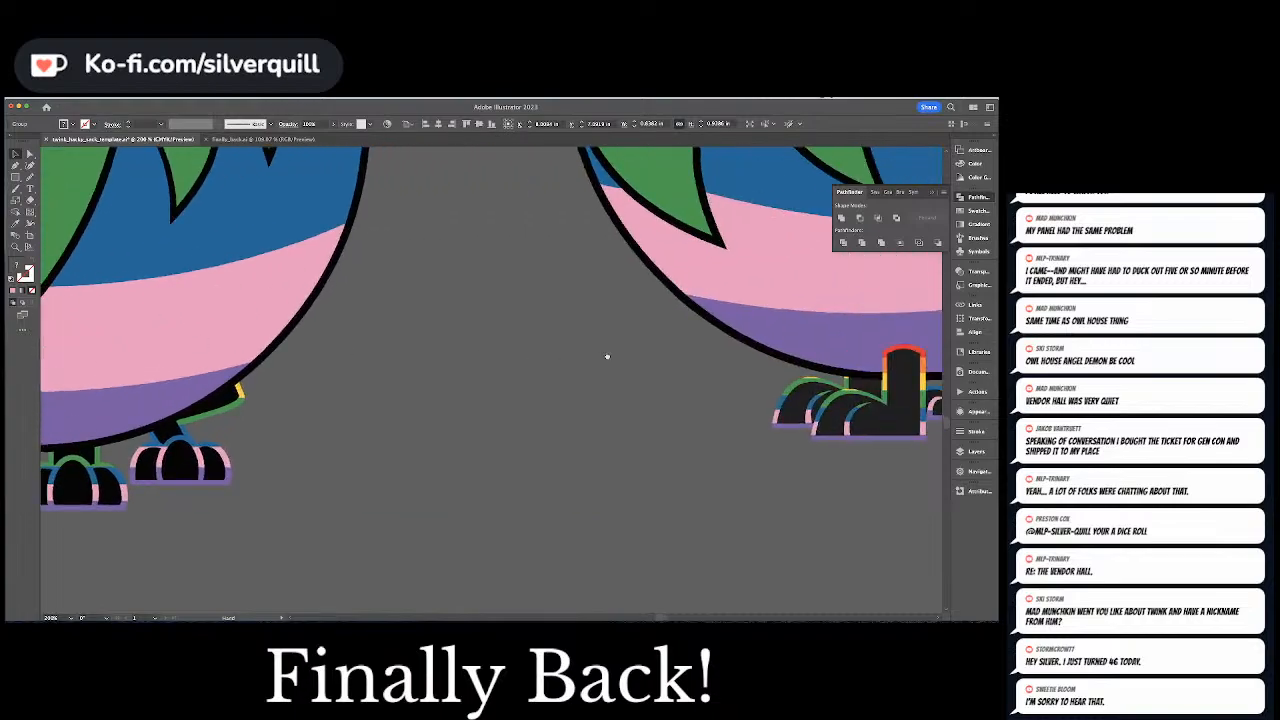
drag(680, 350, 263, 387)
key(super+minus)
key(super+minus)
key(super+minus)
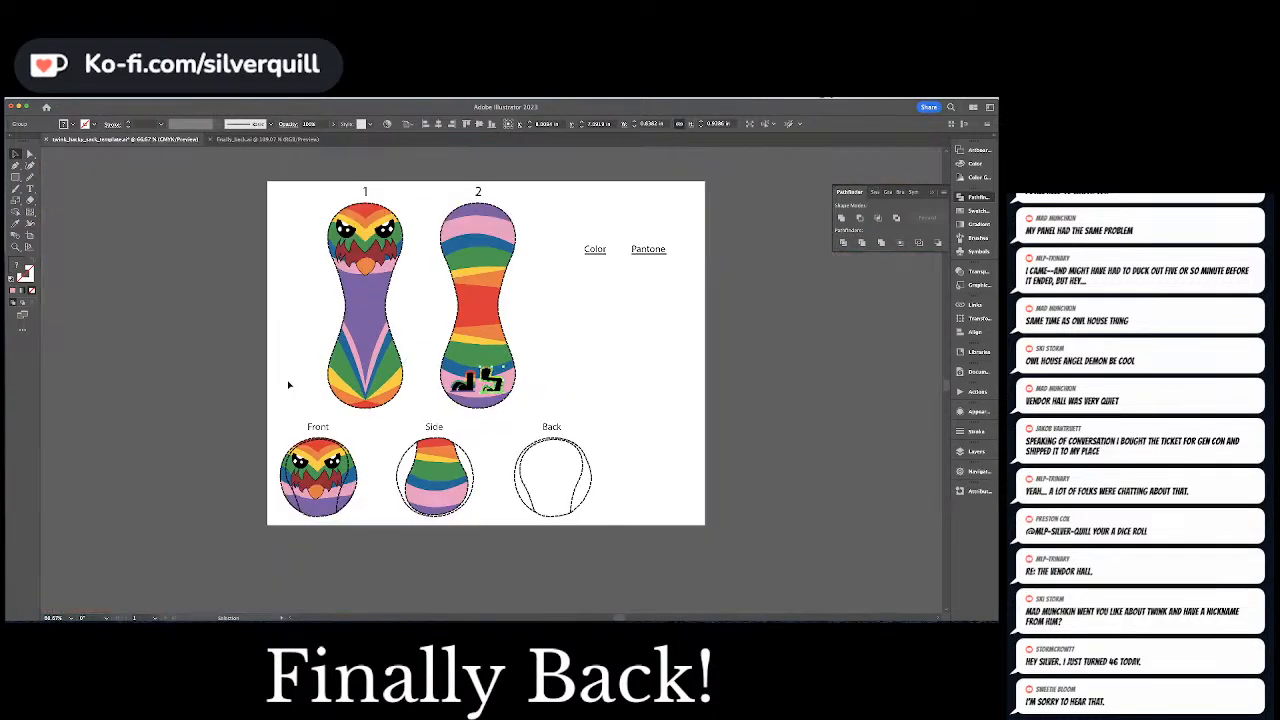
click(289, 385)
drag(469, 405, 475, 425)
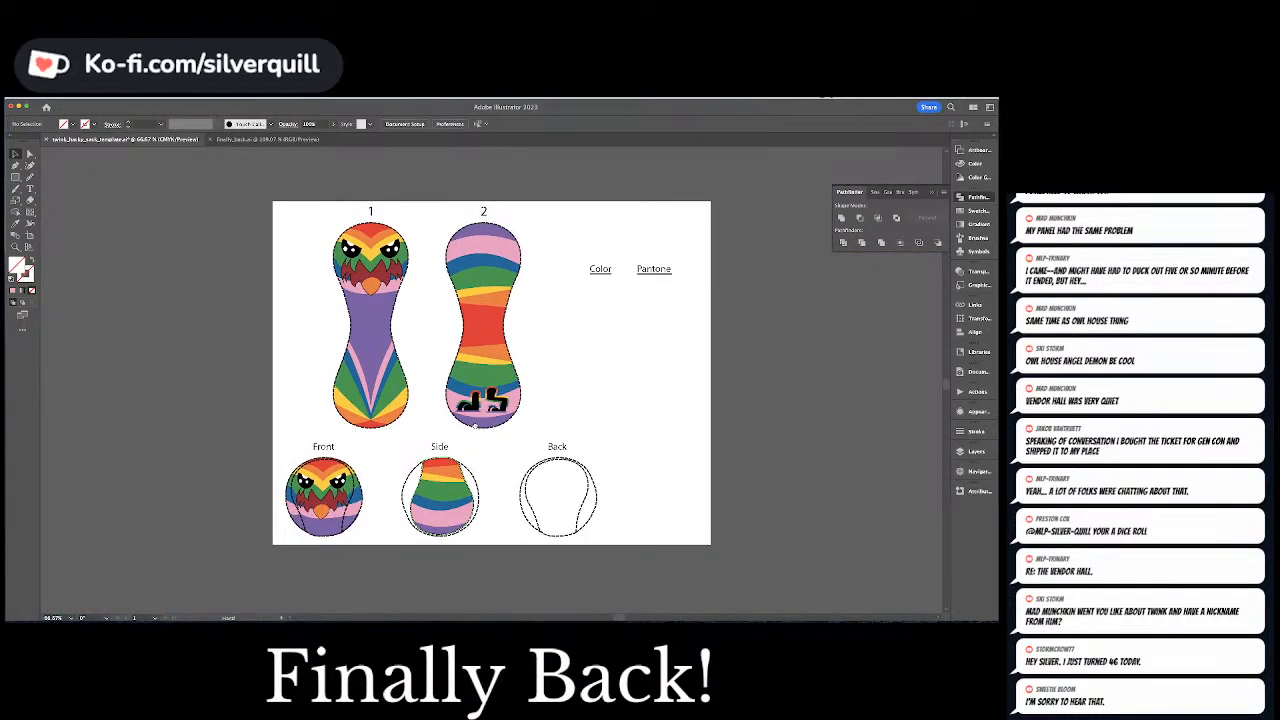
key(super+equal)
key(super+equal)
key(super+equal)
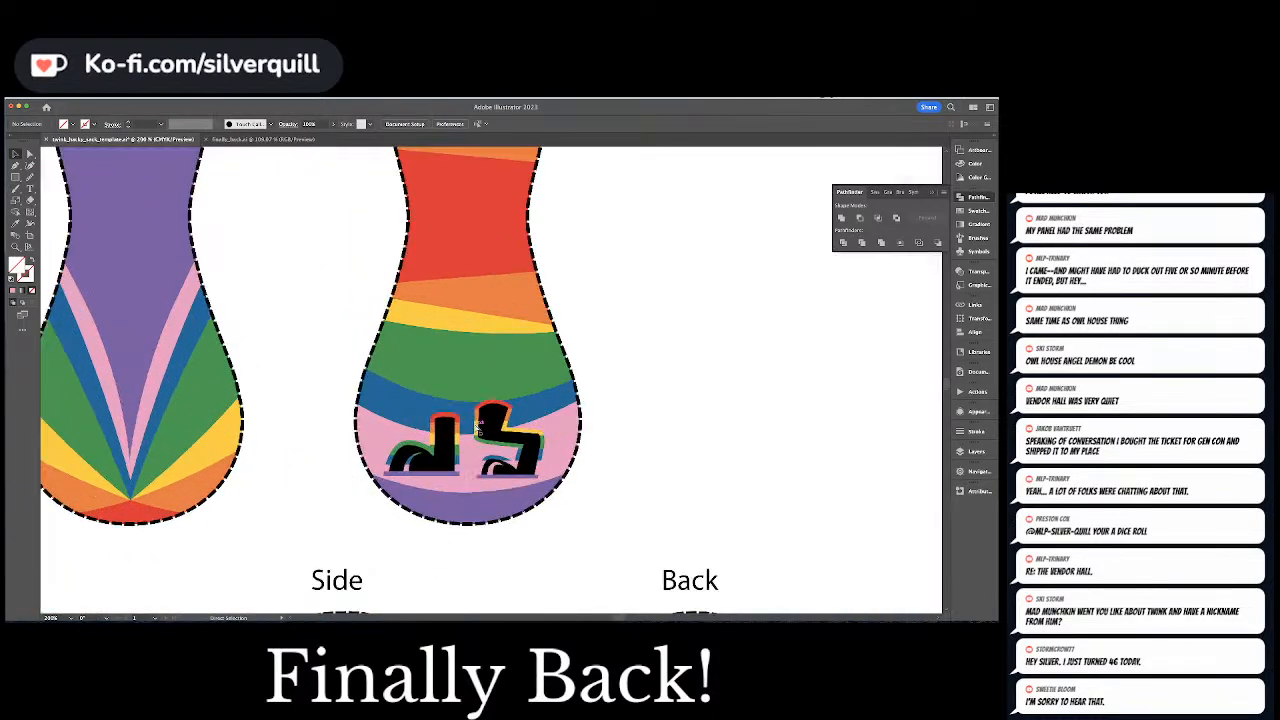
drag(476, 425, 504, 355)
Shrink the two legs further and spread them apart across the pink and purple bottom bands of pattern piece 2
click(490, 352)
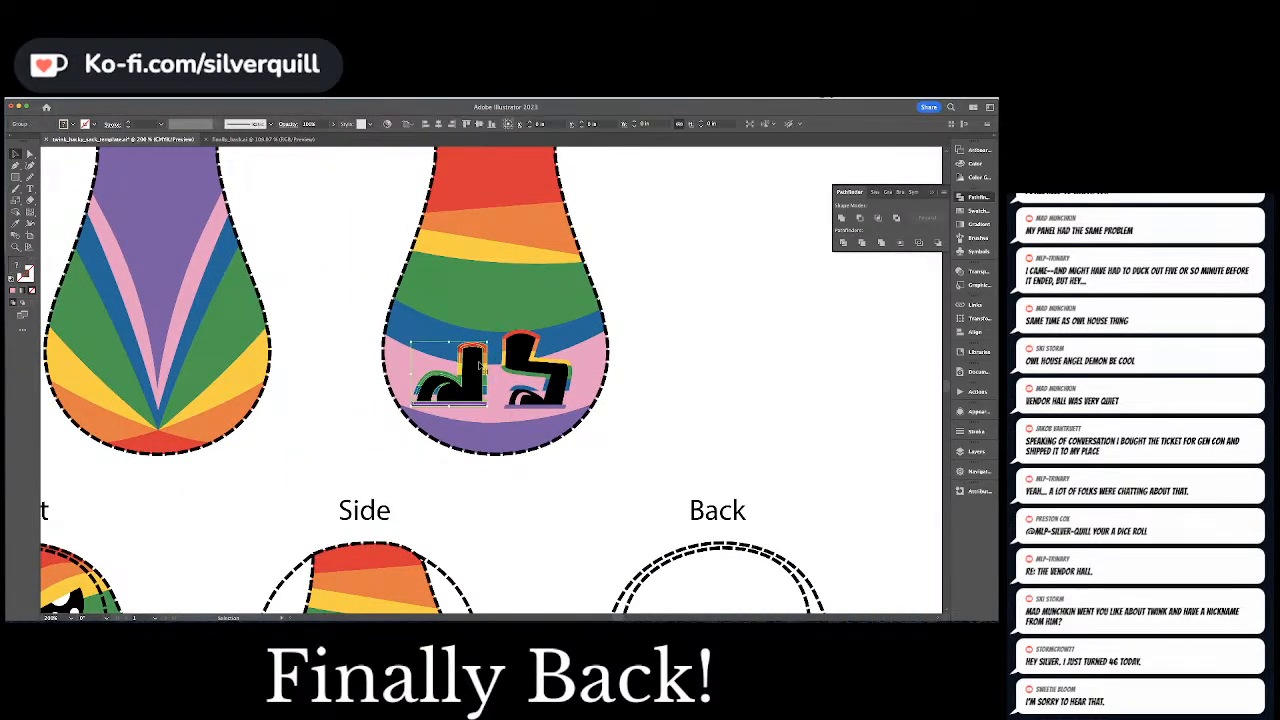
shift+click(510, 350)
drag(572, 331, 469, 423)
click(670, 330)
click(680, 400)
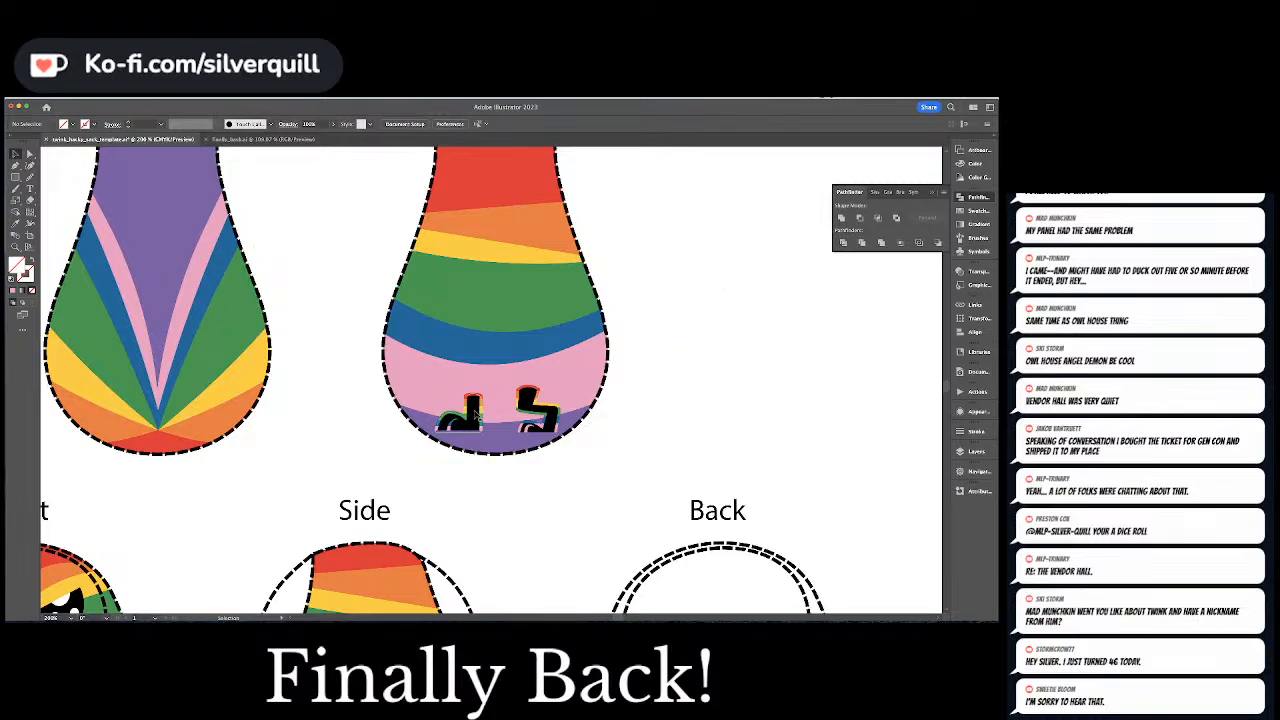
Align the two legs along their bottom edges and nudge them up into the pink band of pattern piece 2
click(476, 416)
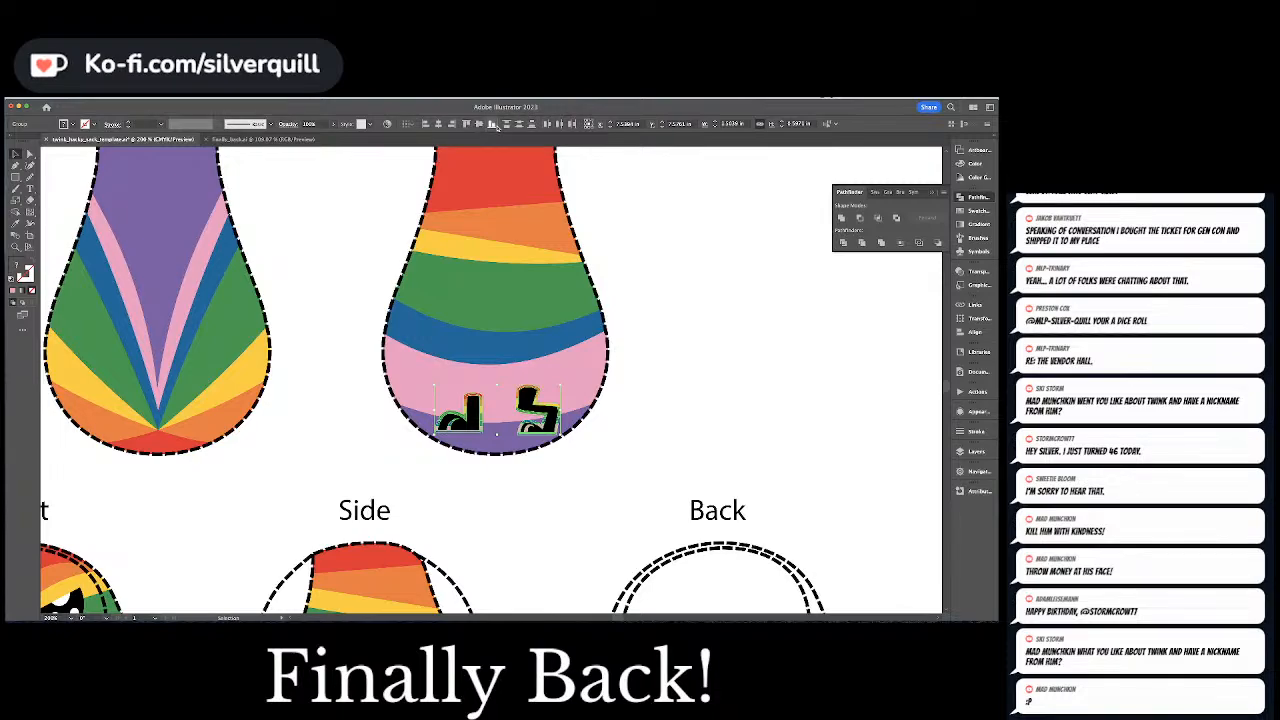
click(689, 271)
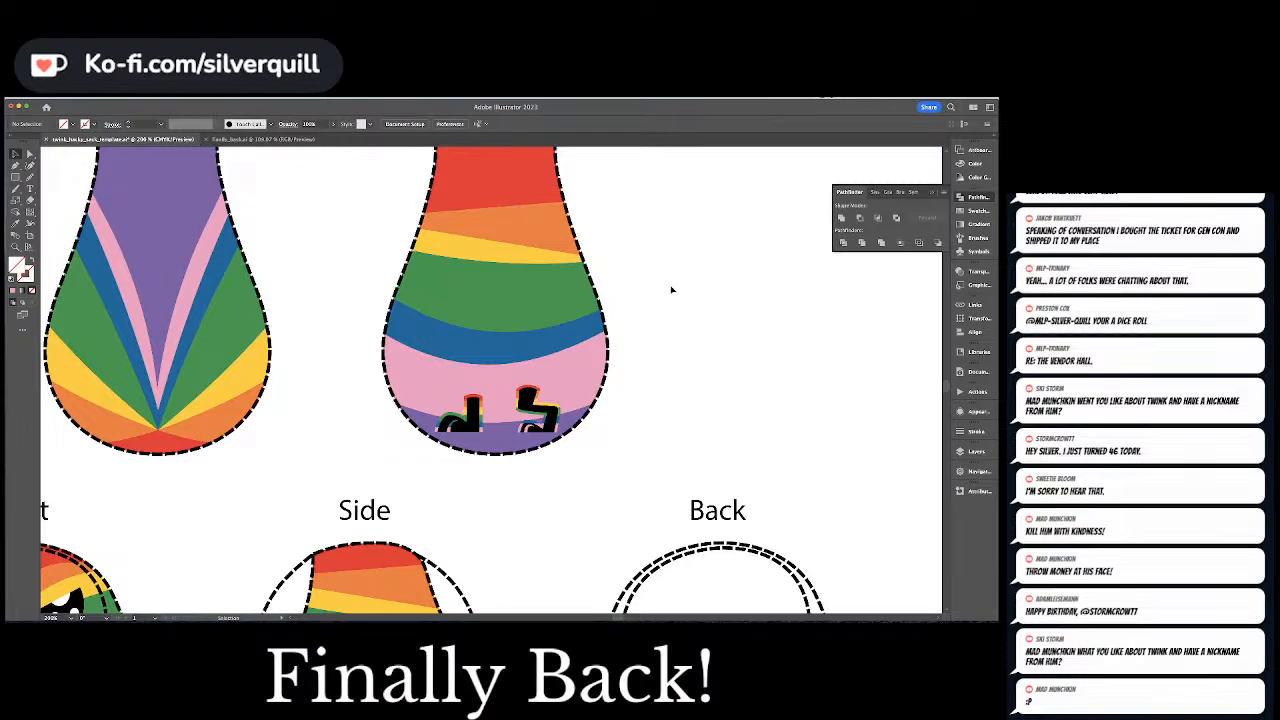
click(532, 412)
key(shift+Up)
key(shift+Up)
key(shift+Up)
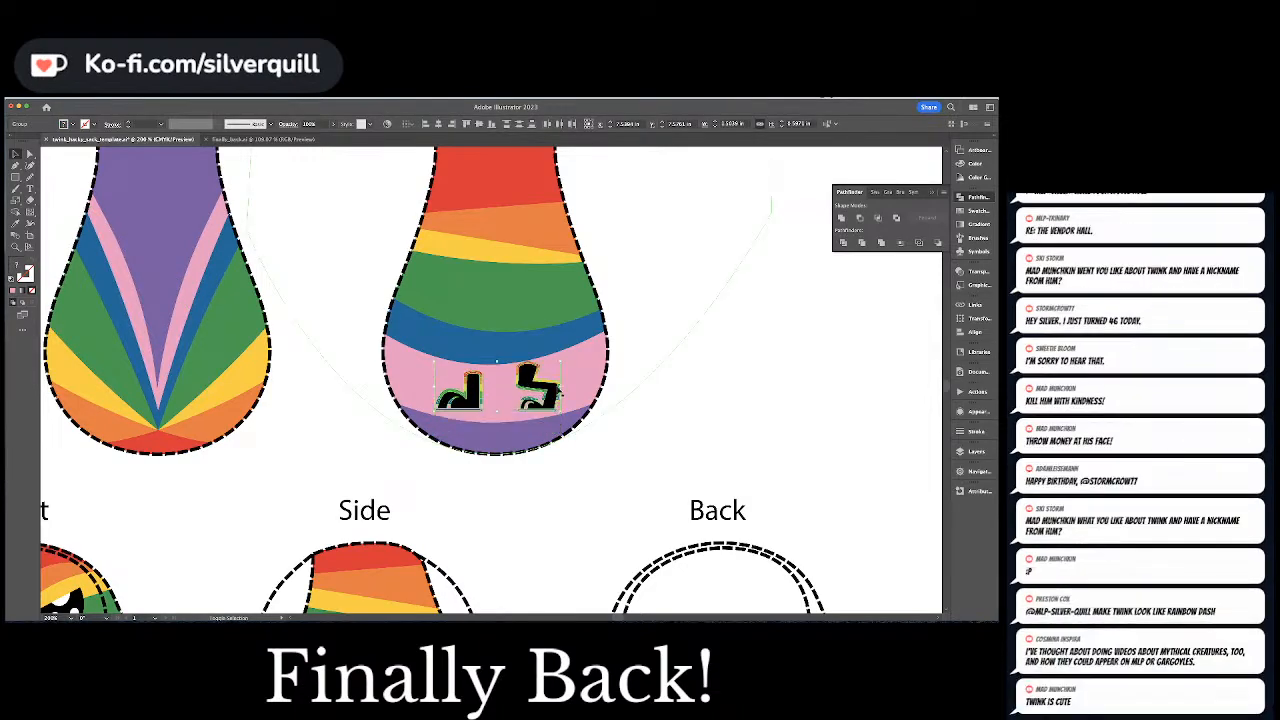
key(shift+Down)
key(shift+super+a)
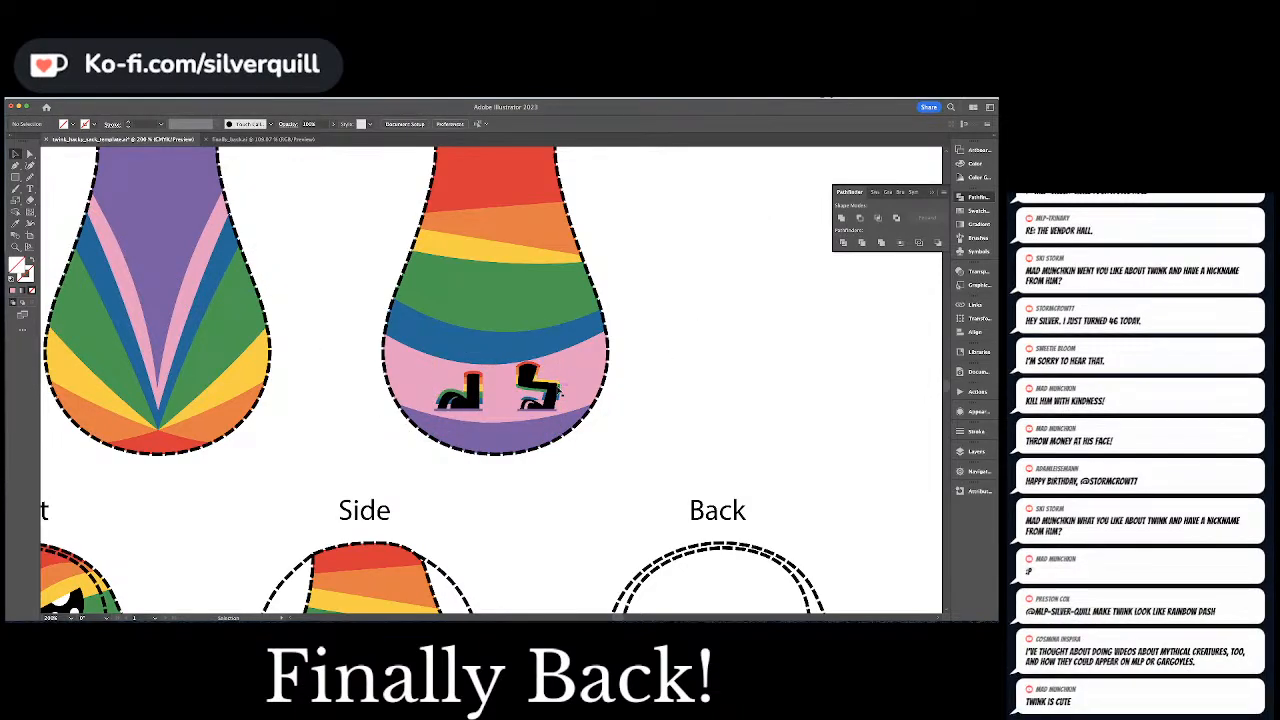
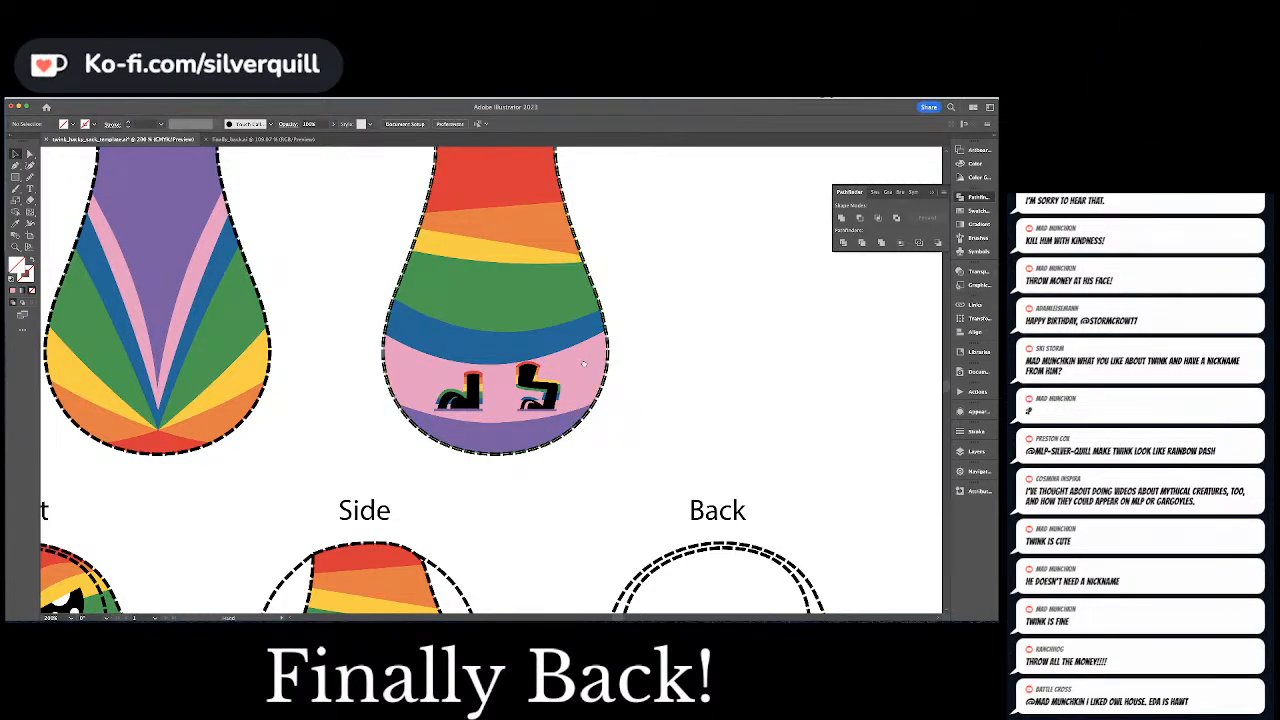
Move the two legs down into the purple bottom band of pattern piece 2, just above the dashed outline
drag(584, 363, 617, 320)
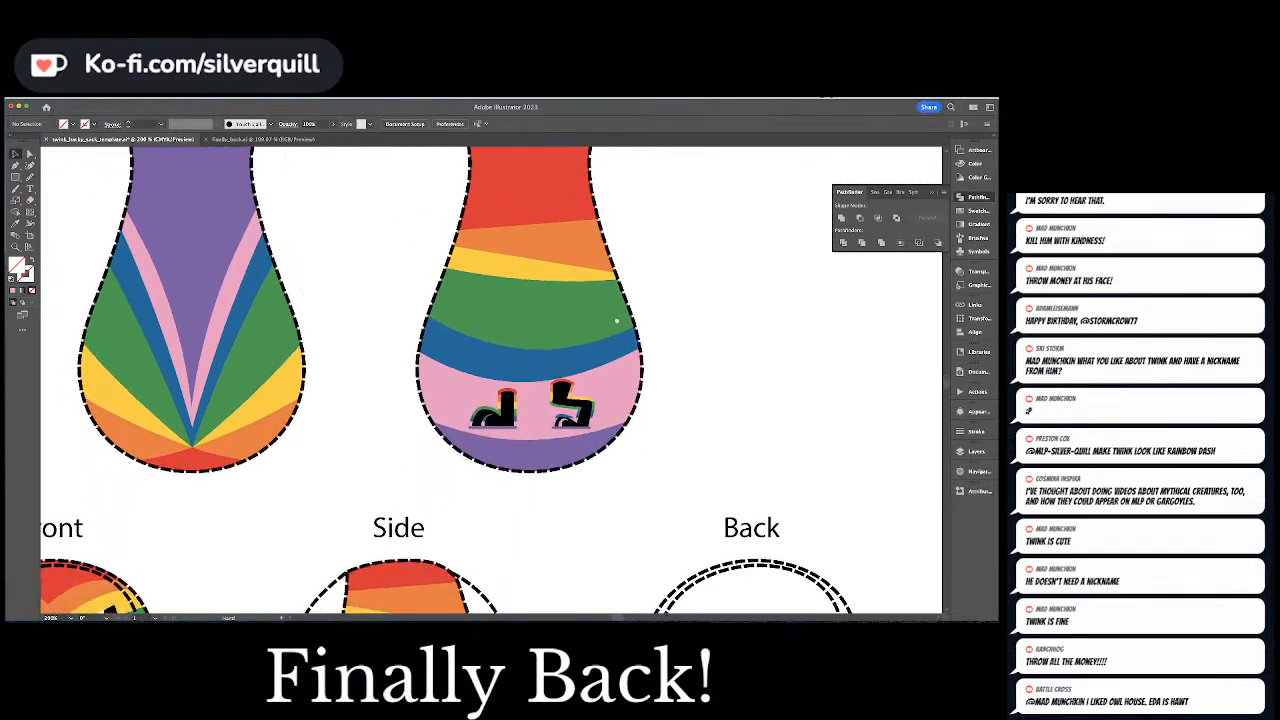
click(527, 428)
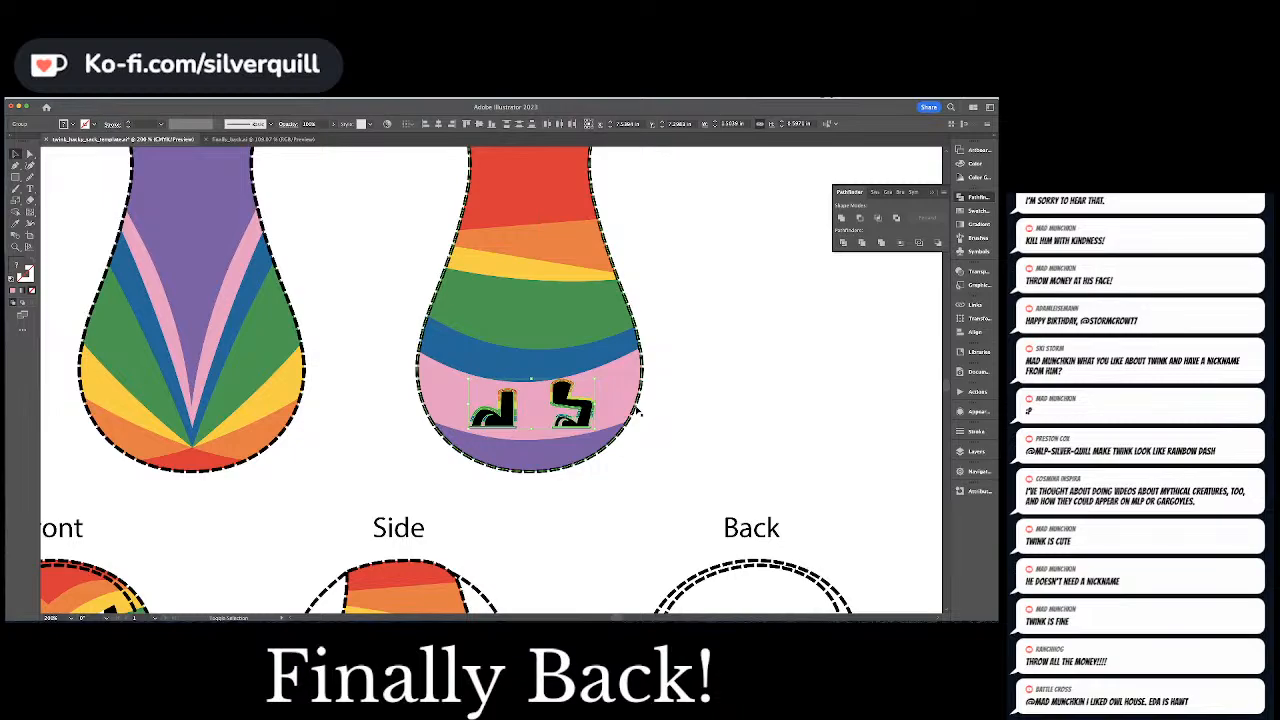
key(shift+Down)
key(shift+Down)
key(shift+Down)
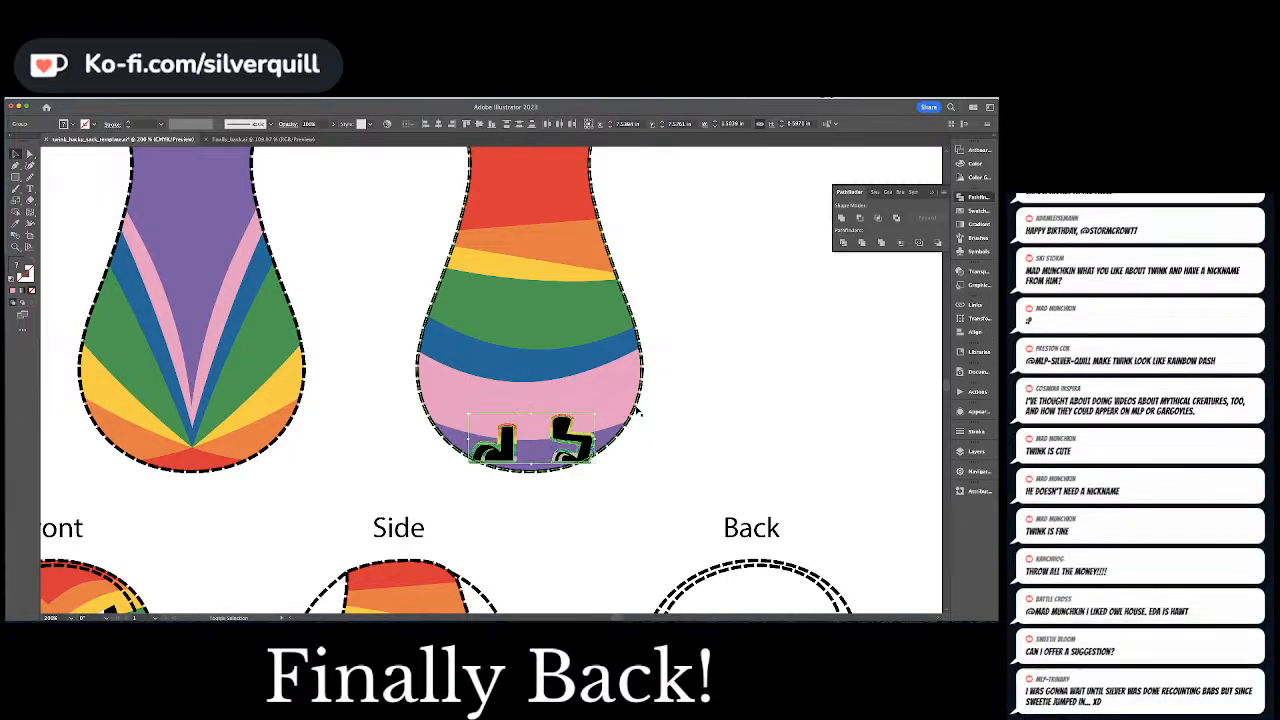
key(shift+Up)
click(637, 409)
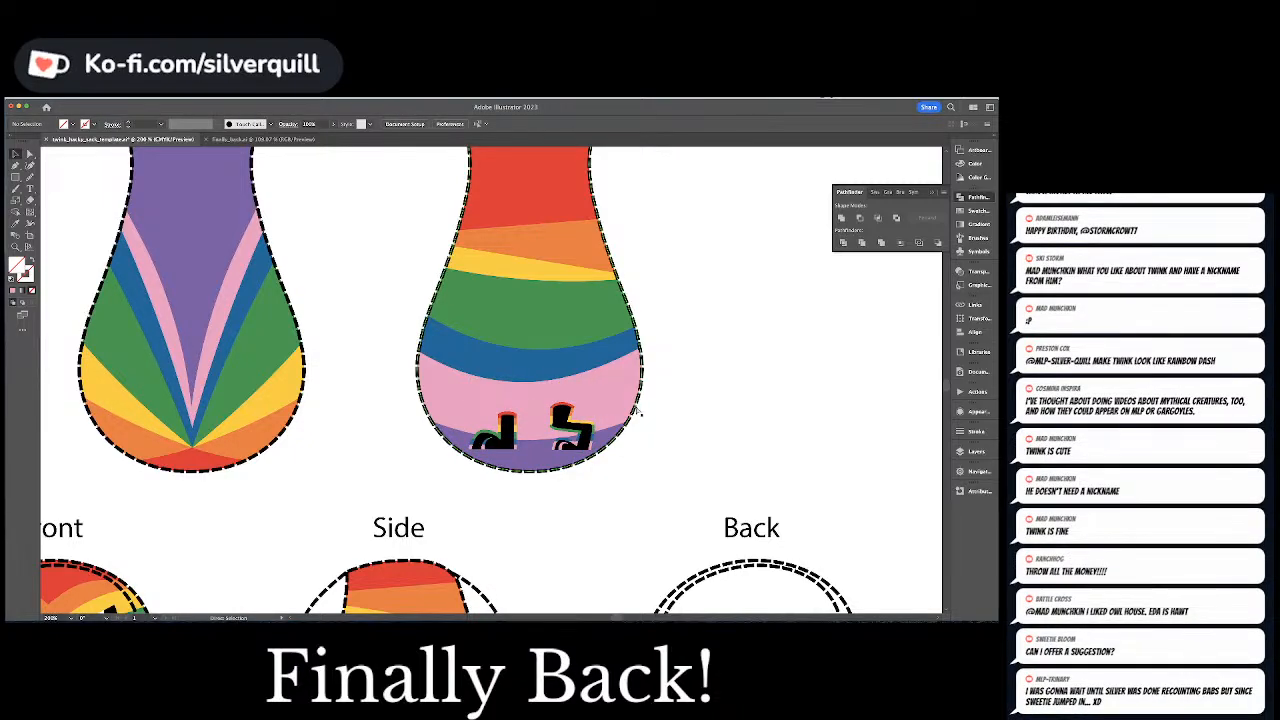
Unite the outer shapes around the two legs on pattern piece 2 into an unfilled black outline
key(super+equal)
key(super+equal)
key(super+equal)
key(space)
drag(497, 430, 399, 278)
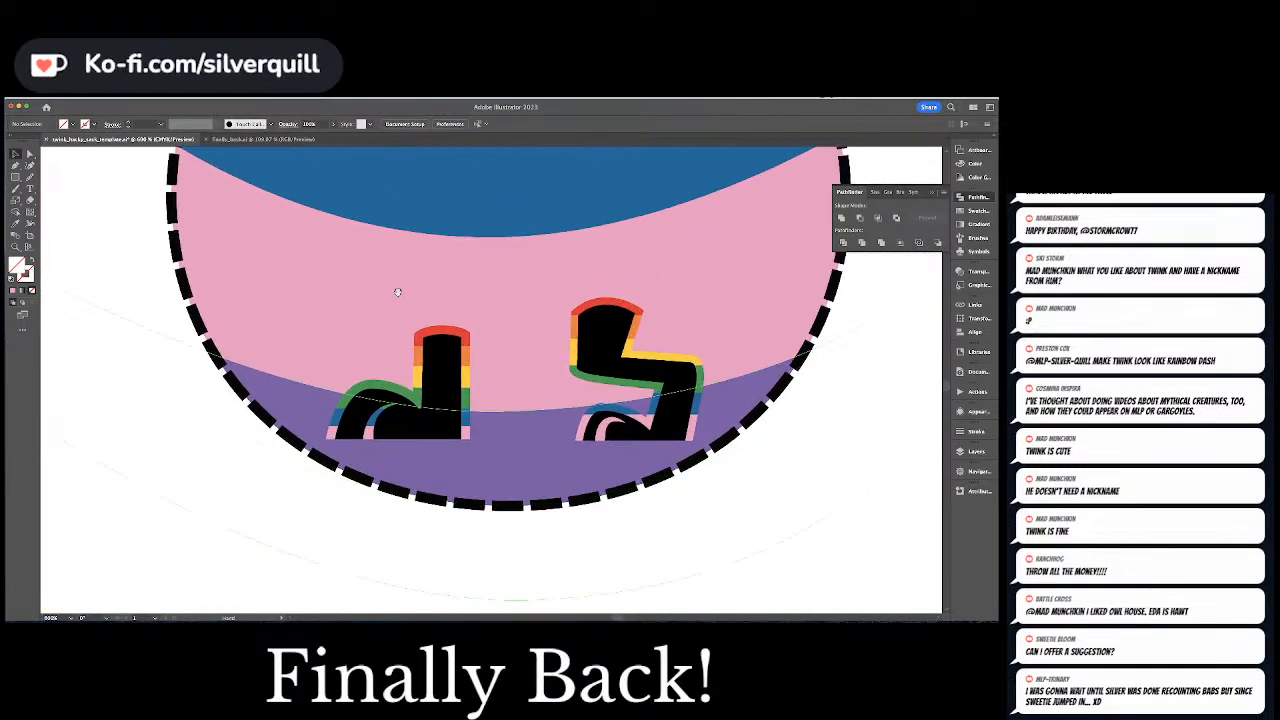
click(441, 330)
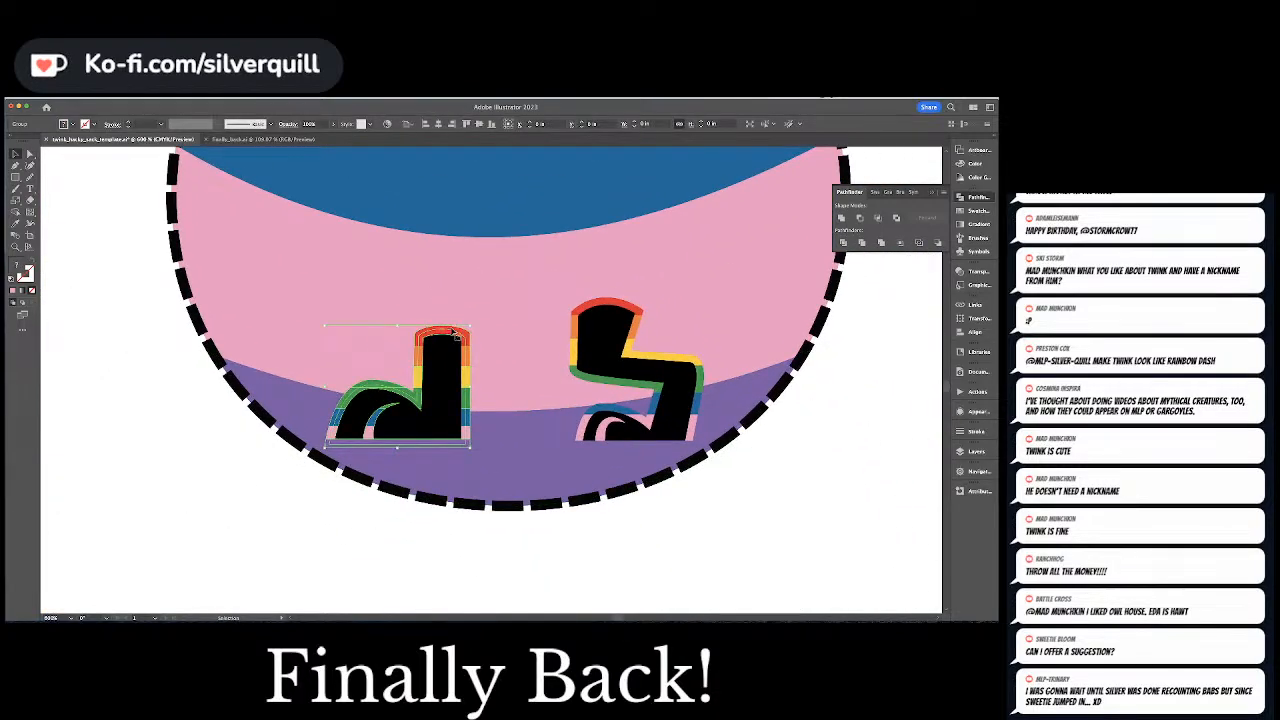
shift+click(593, 336)
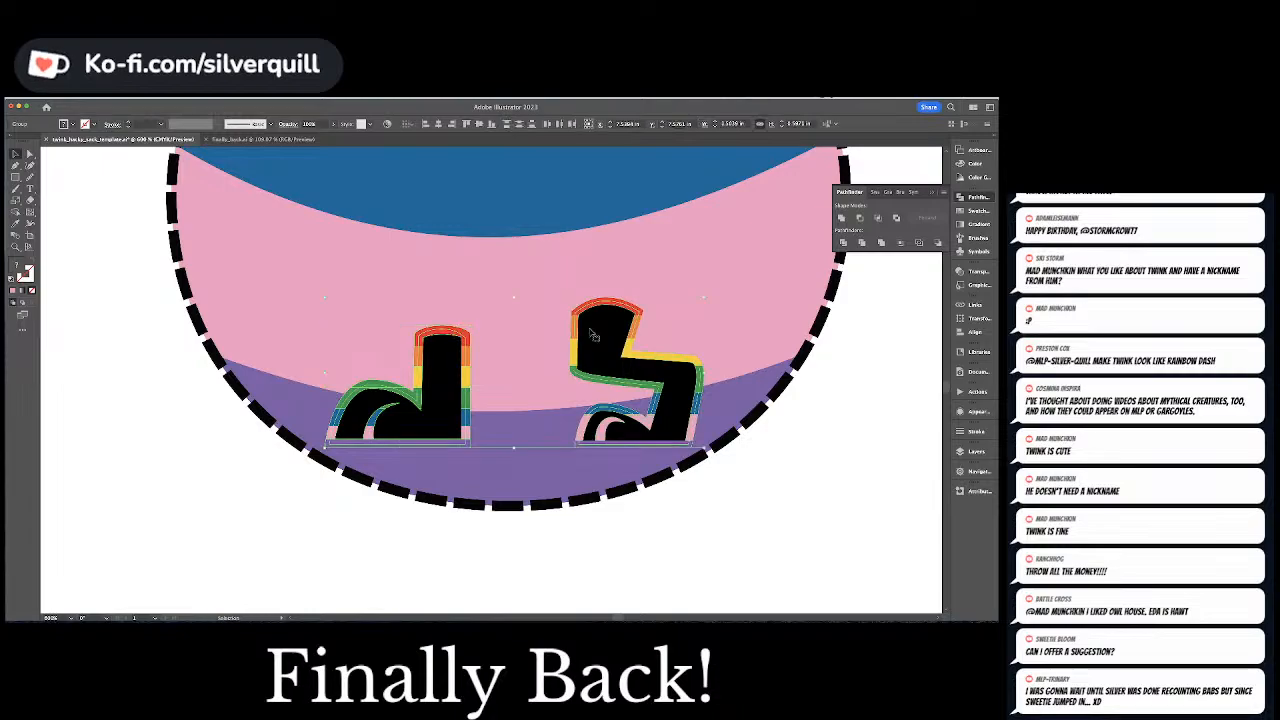
key(a)
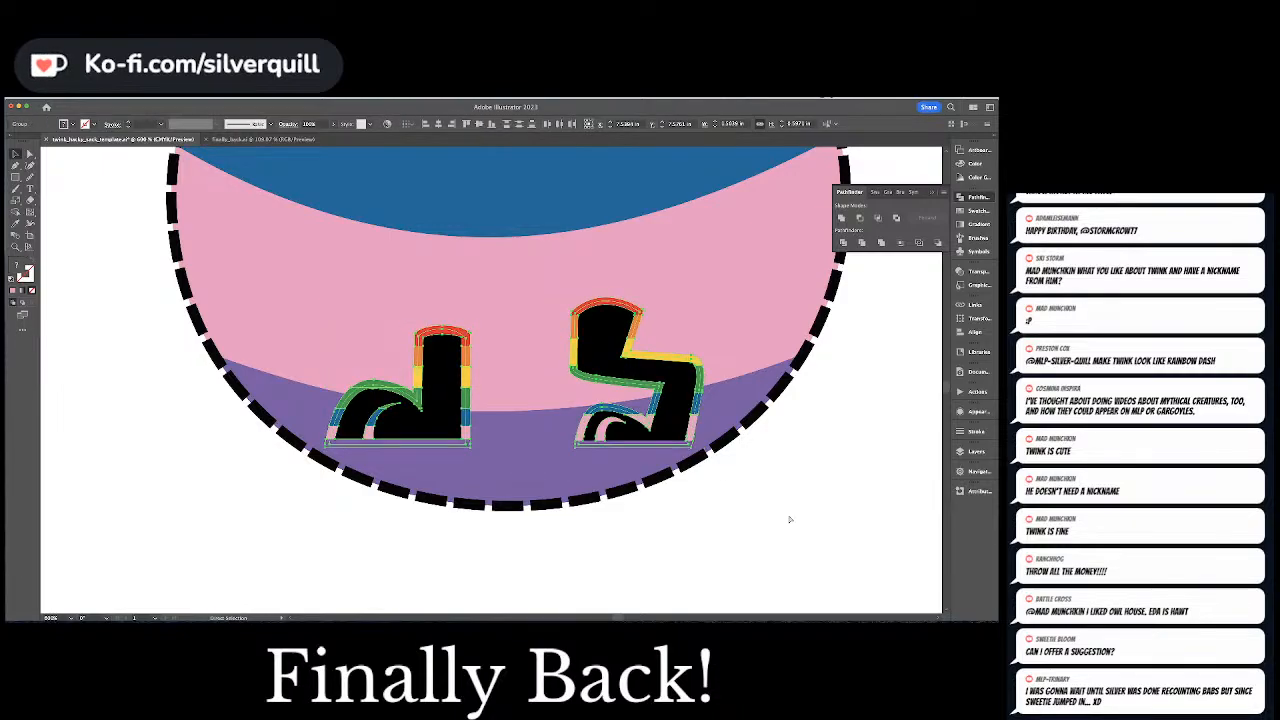
click(842, 218)
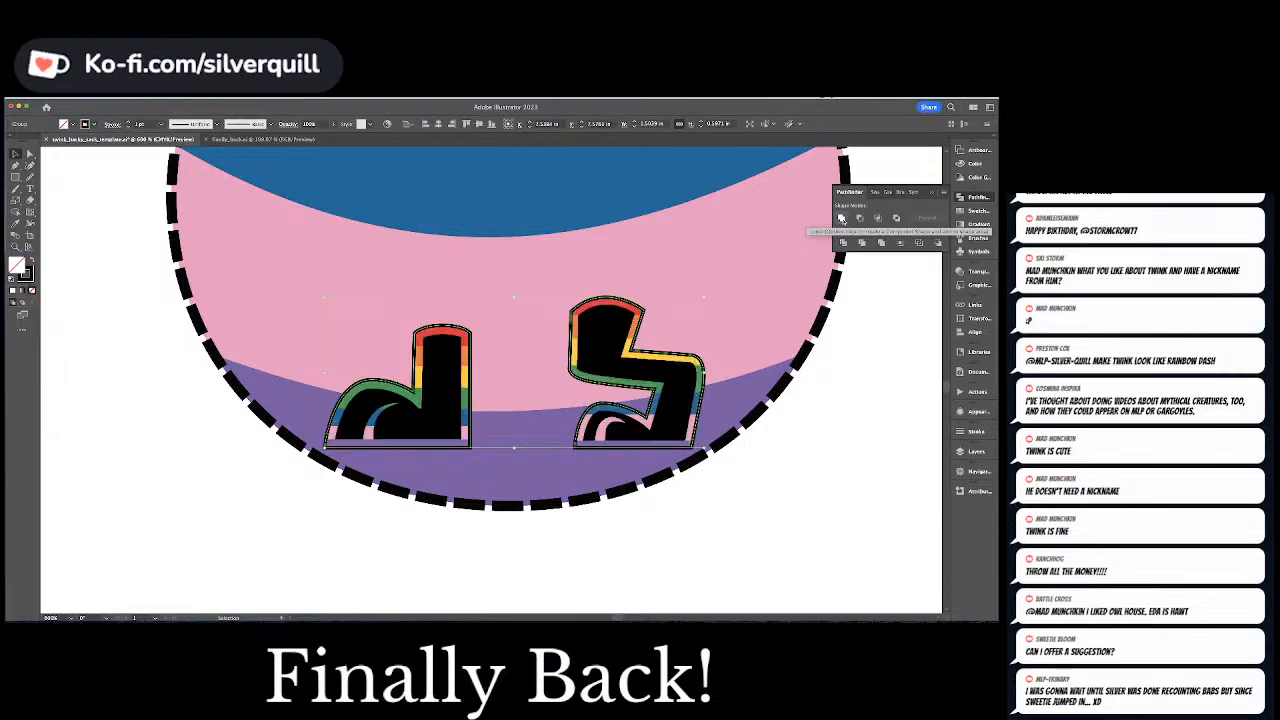
key(super+shift+a)
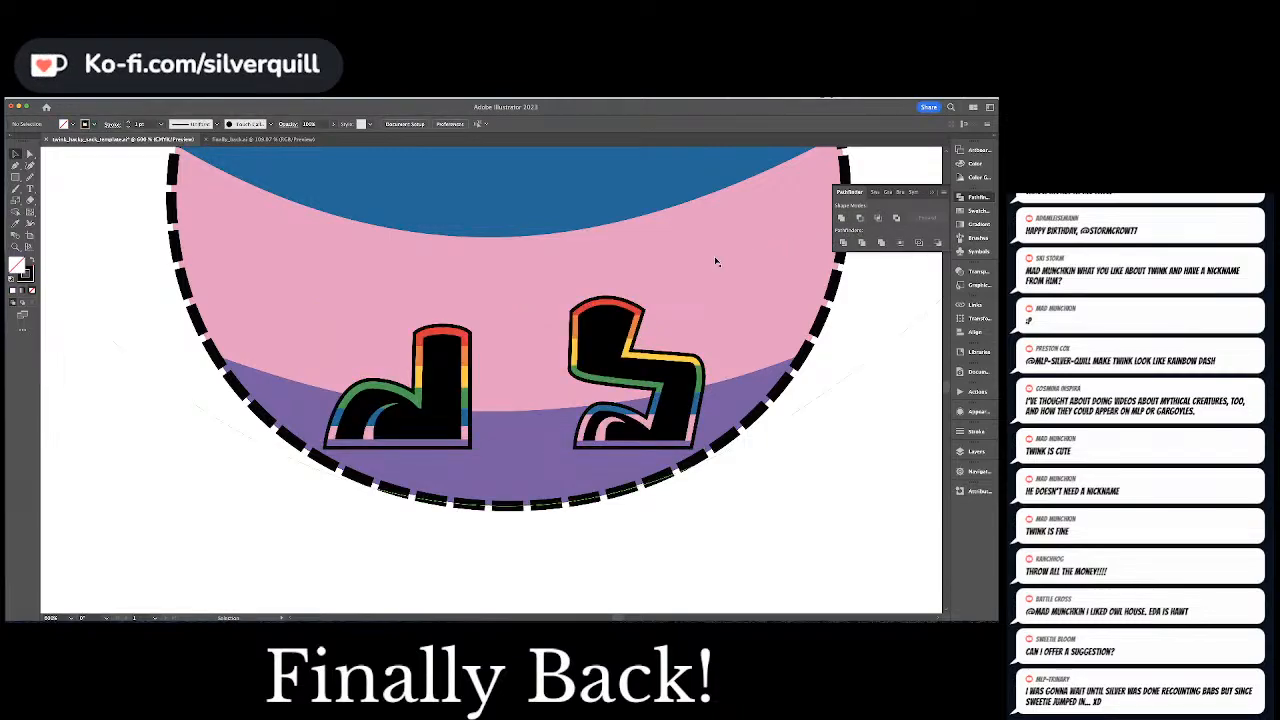
Set the stroke weight of the black outlines around both legs to 0.3 pt
key(ctrl+minus)
key(ctrl+minus)
key(ctrl+minus)
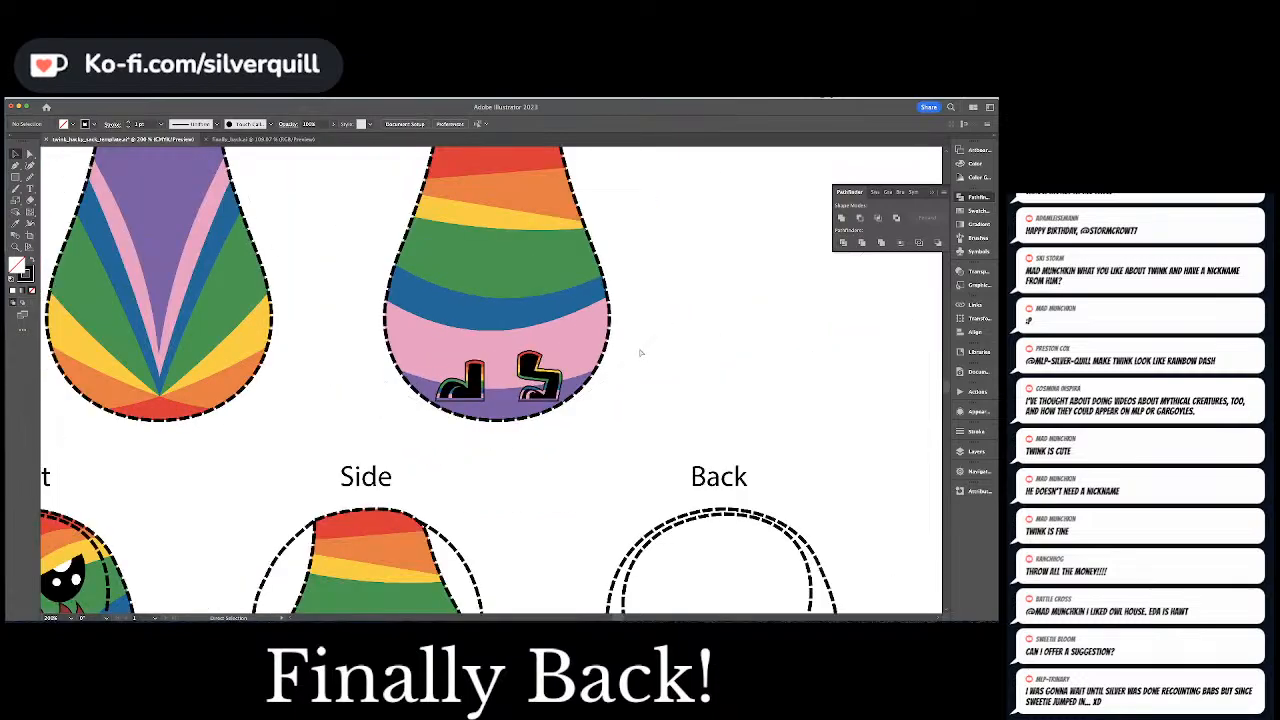
key(ctrl+minus)
key(ctrl+minus)
key(ctrl+equal)
key(ctrl+equal)
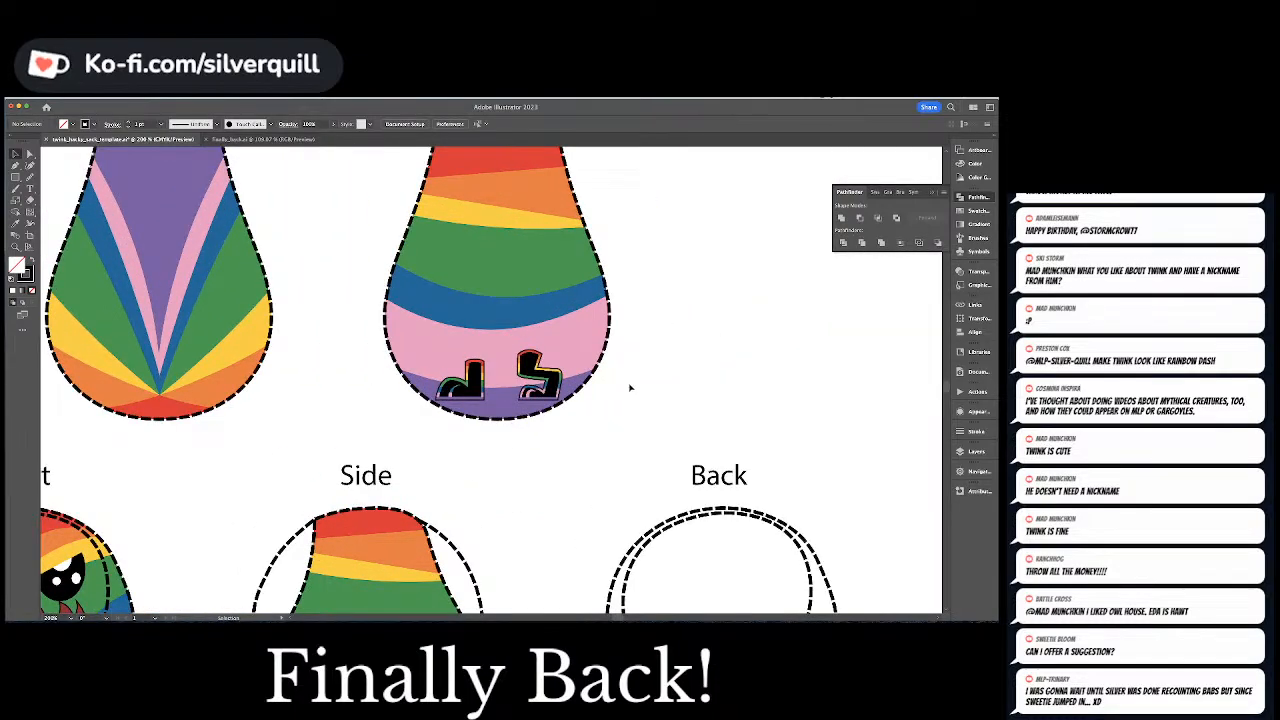
key(ctrl+equal)
key(ctrl+equal)
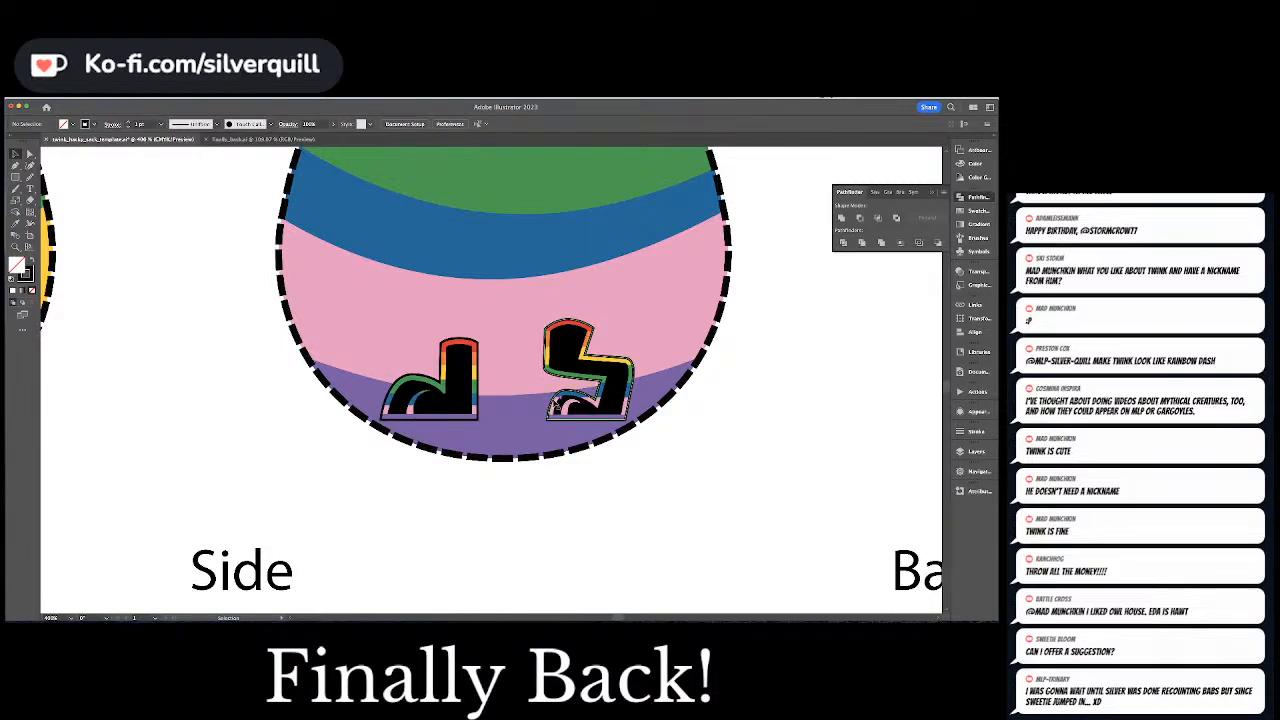
click(477, 365)
shift+click(478, 365)
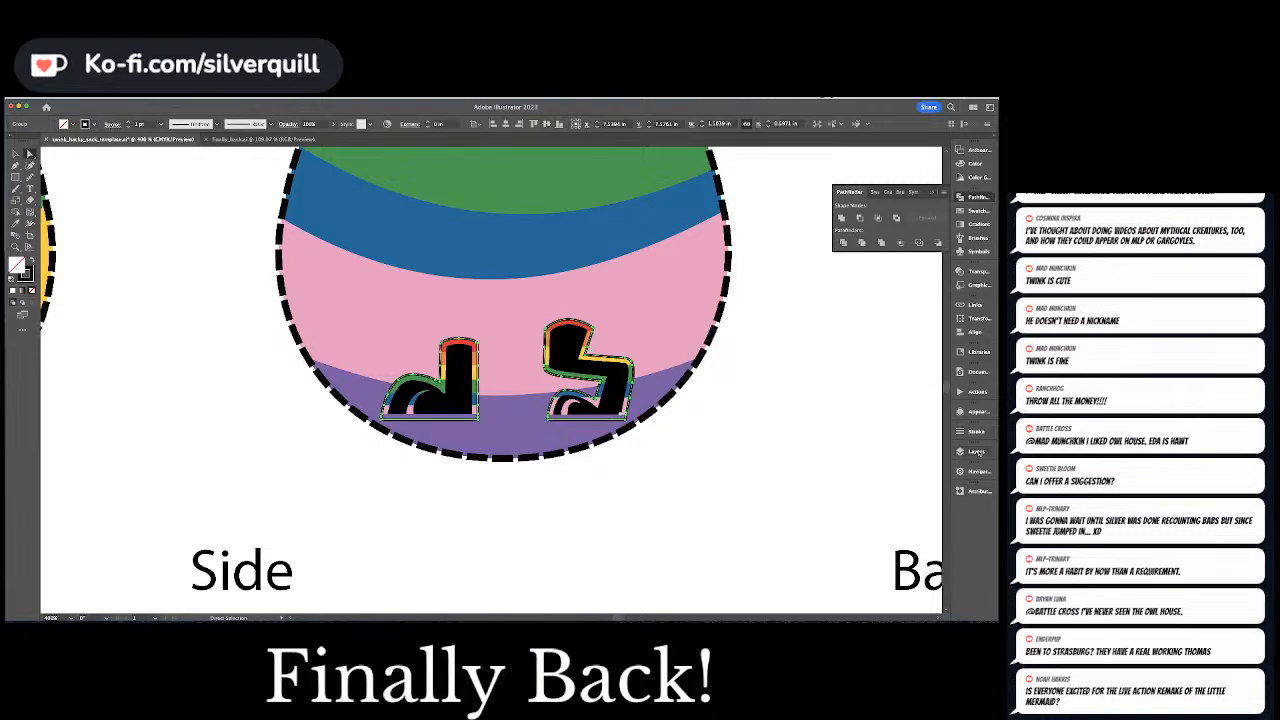
click(977, 432)
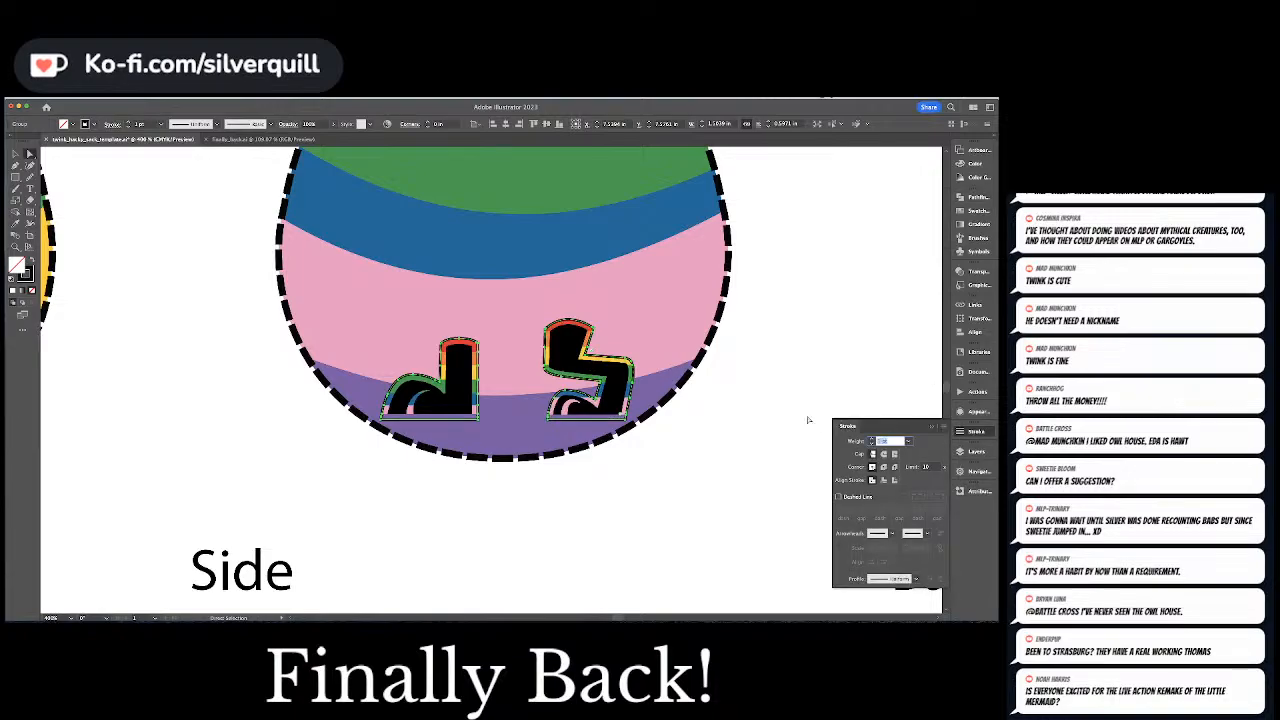
click(763, 358)
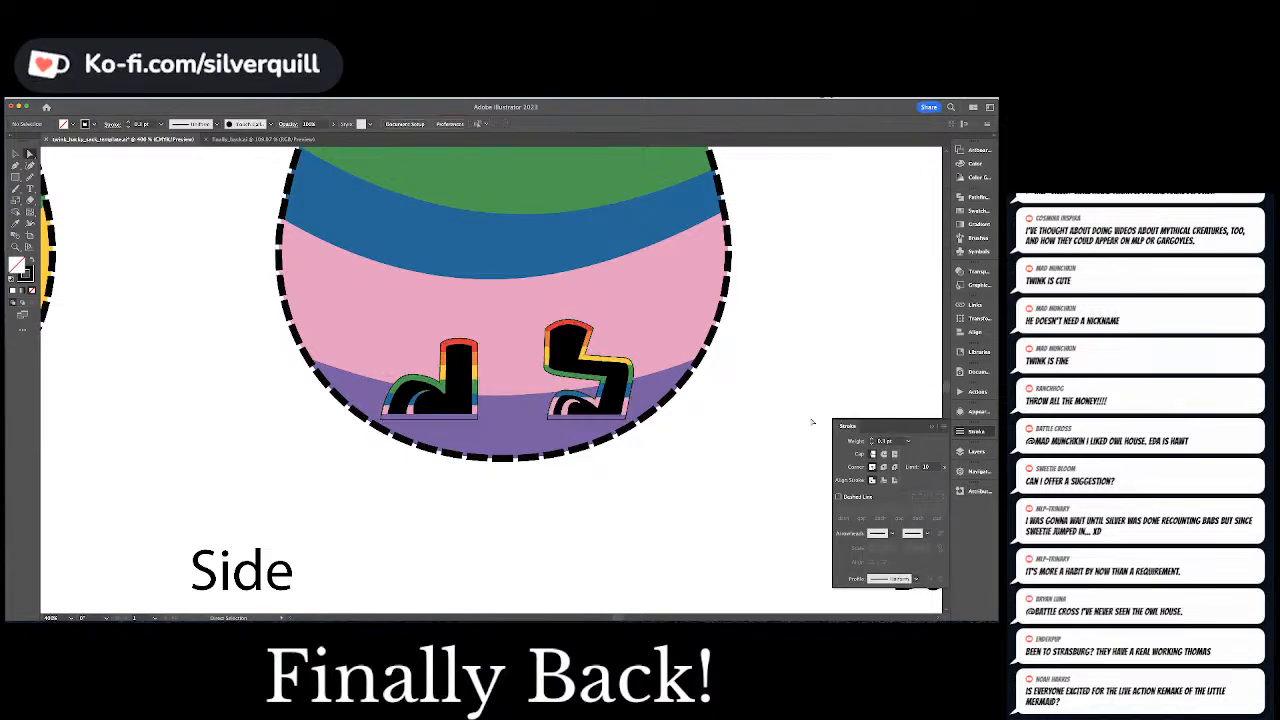
Try to reflect a copy of both legs across the middle of pattern piece 2 into its top lobe
key(super+1)
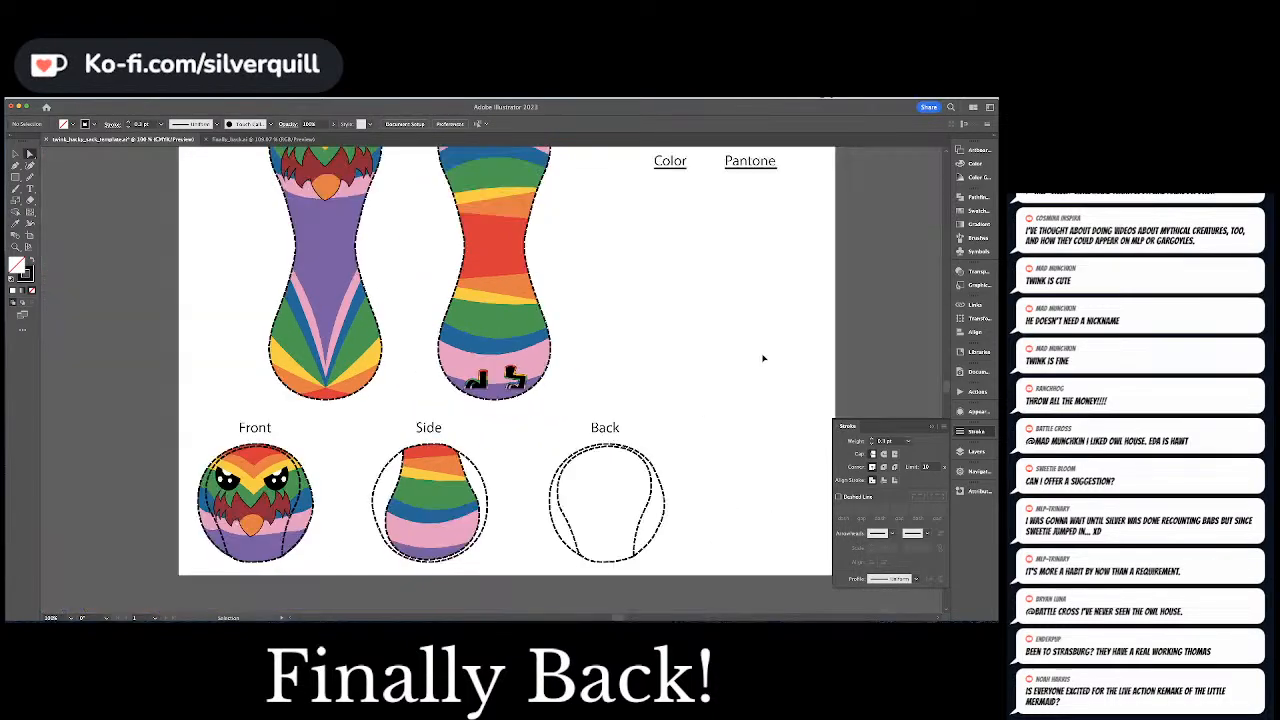
drag(695, 344, 694, 452)
key(v)
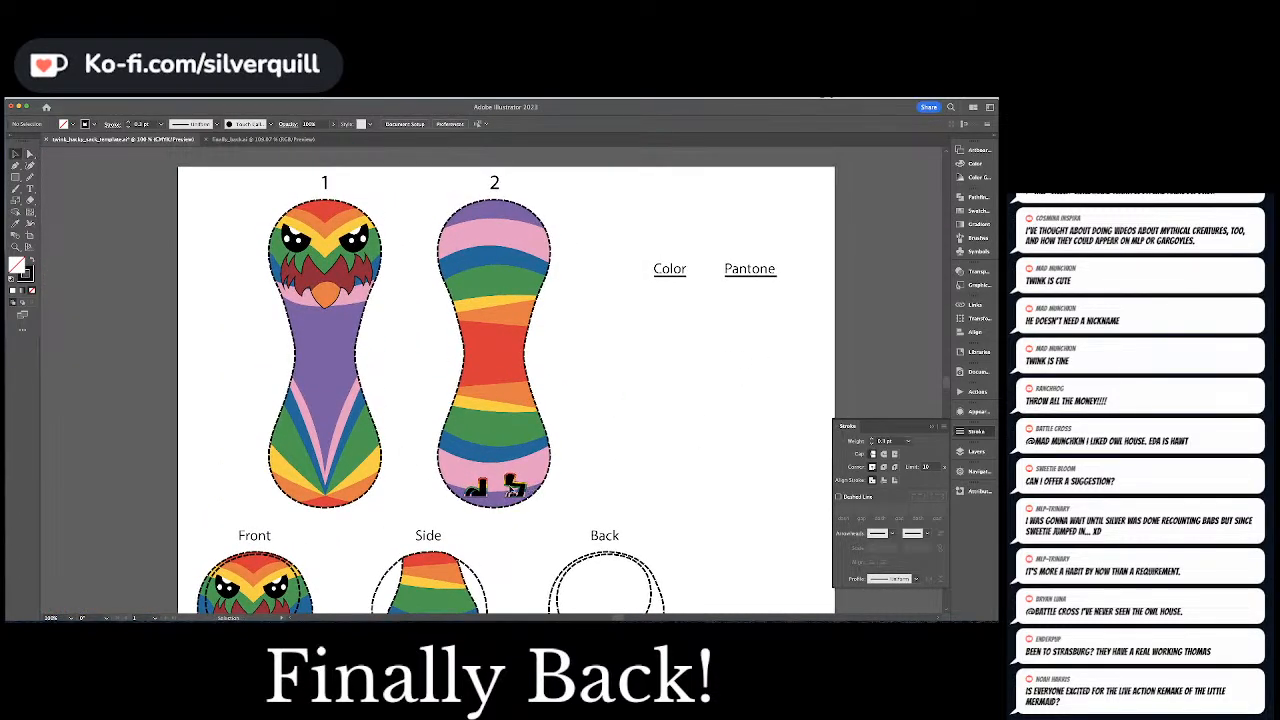
click(480, 492)
shift+click(515, 486)
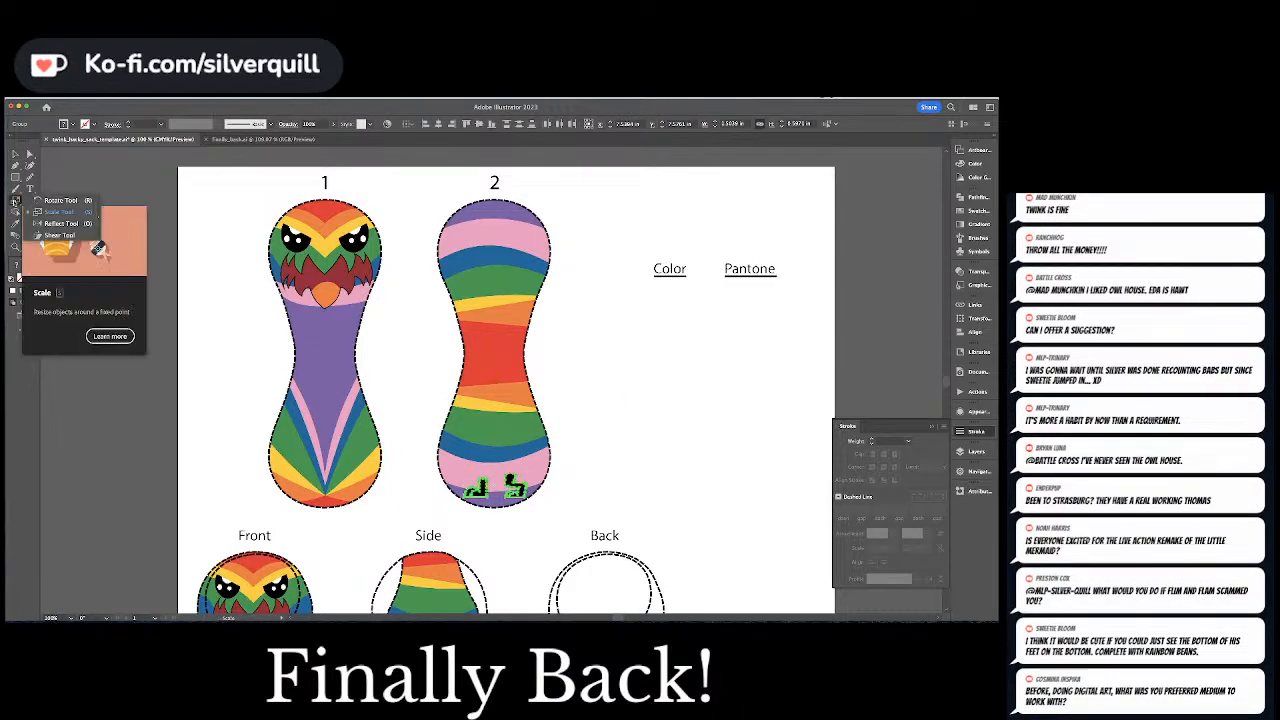
click(15, 200)
click(60, 223)
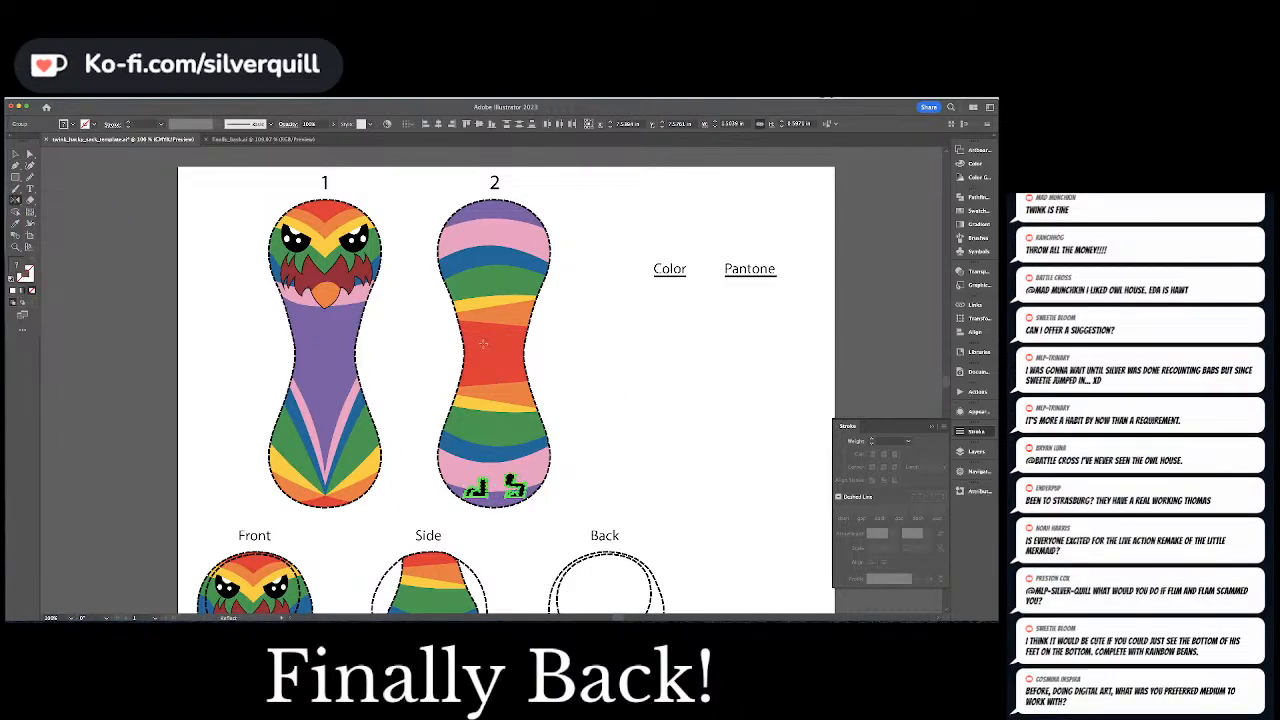
click(492, 352)
drag(494, 370, 547, 310)
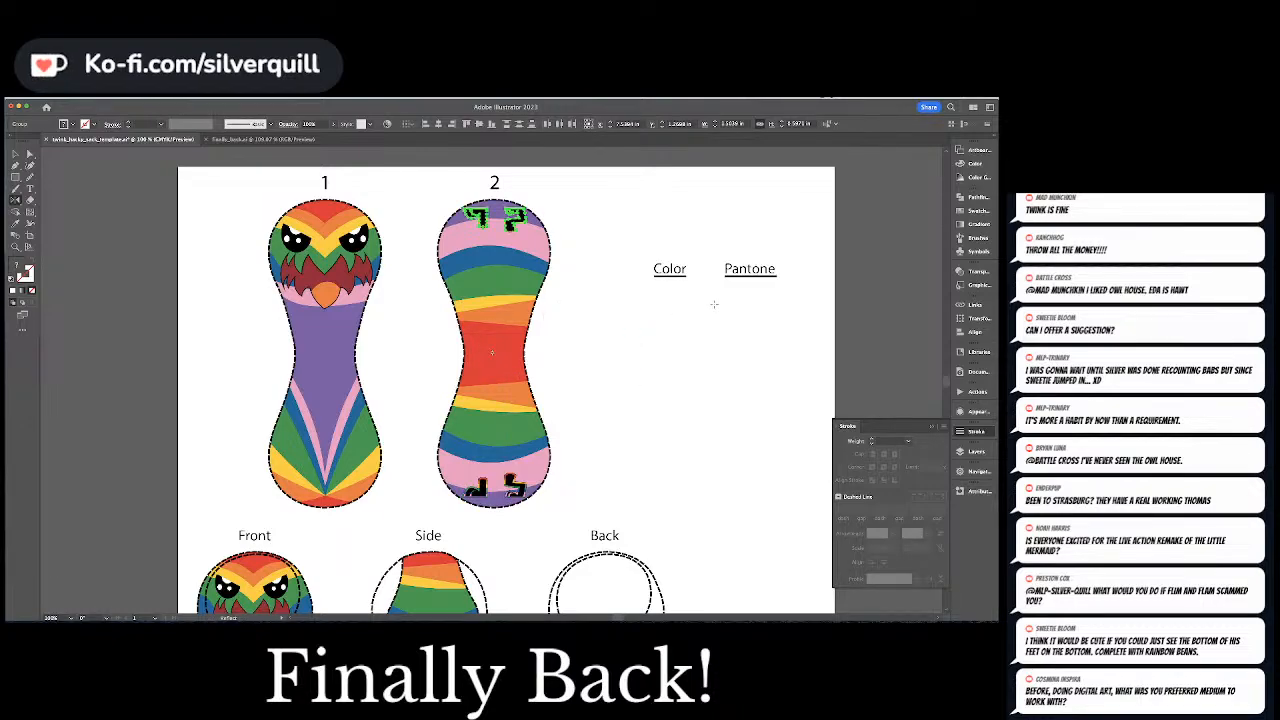
key(super+shift+a)
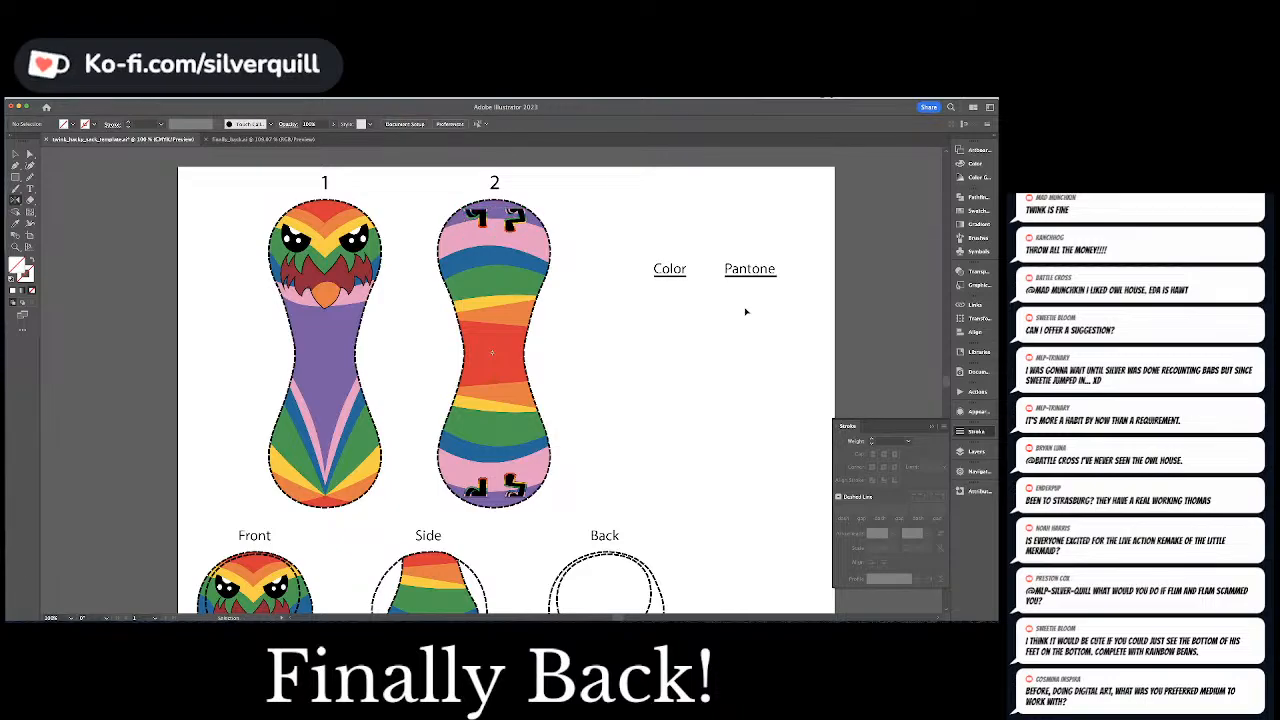
key(super+z)
key(super+z)
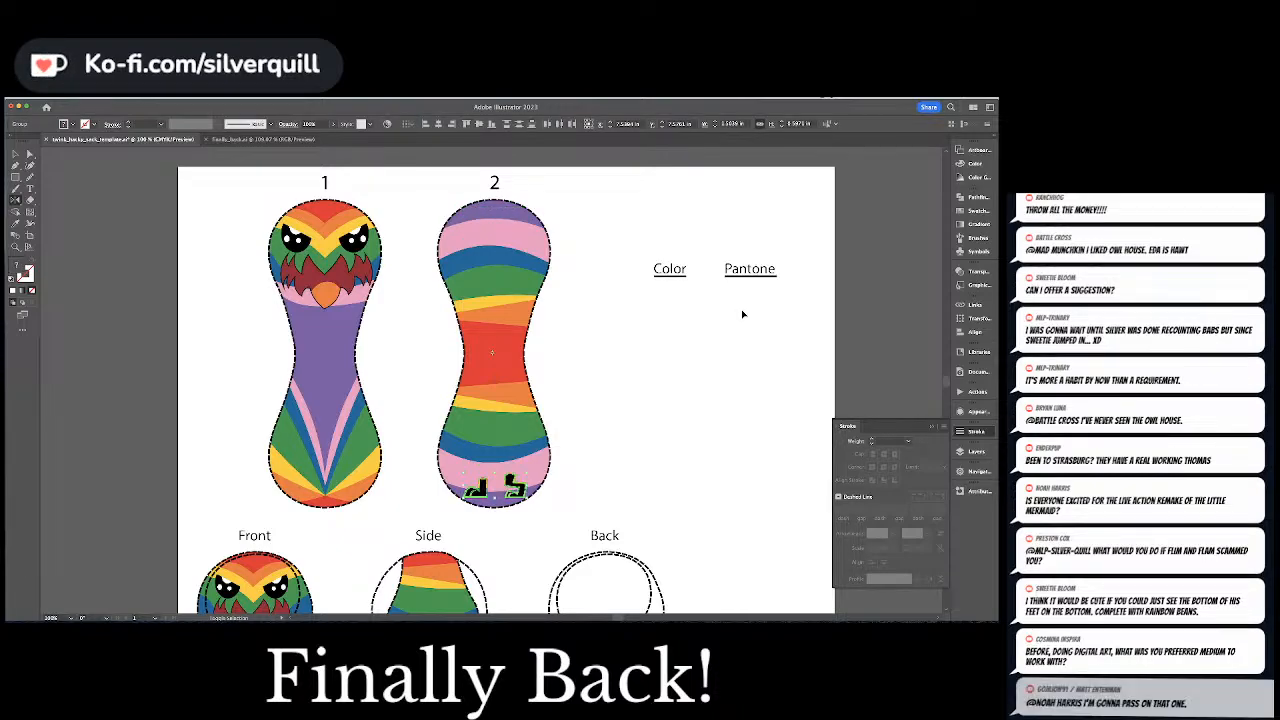
Duplicate both legs from the bottom lobe of pattern piece 2 straight up into its top lobe
key(super+shift+a)
key(v)
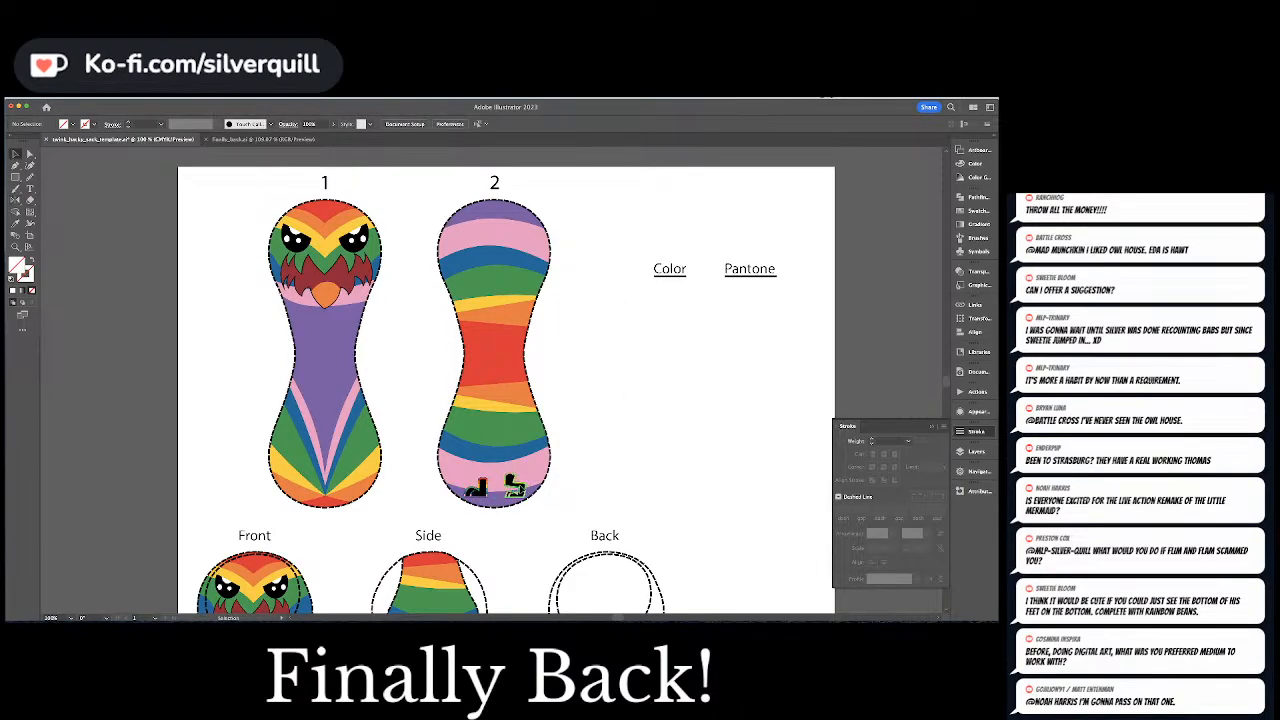
click(484, 490)
key(a)
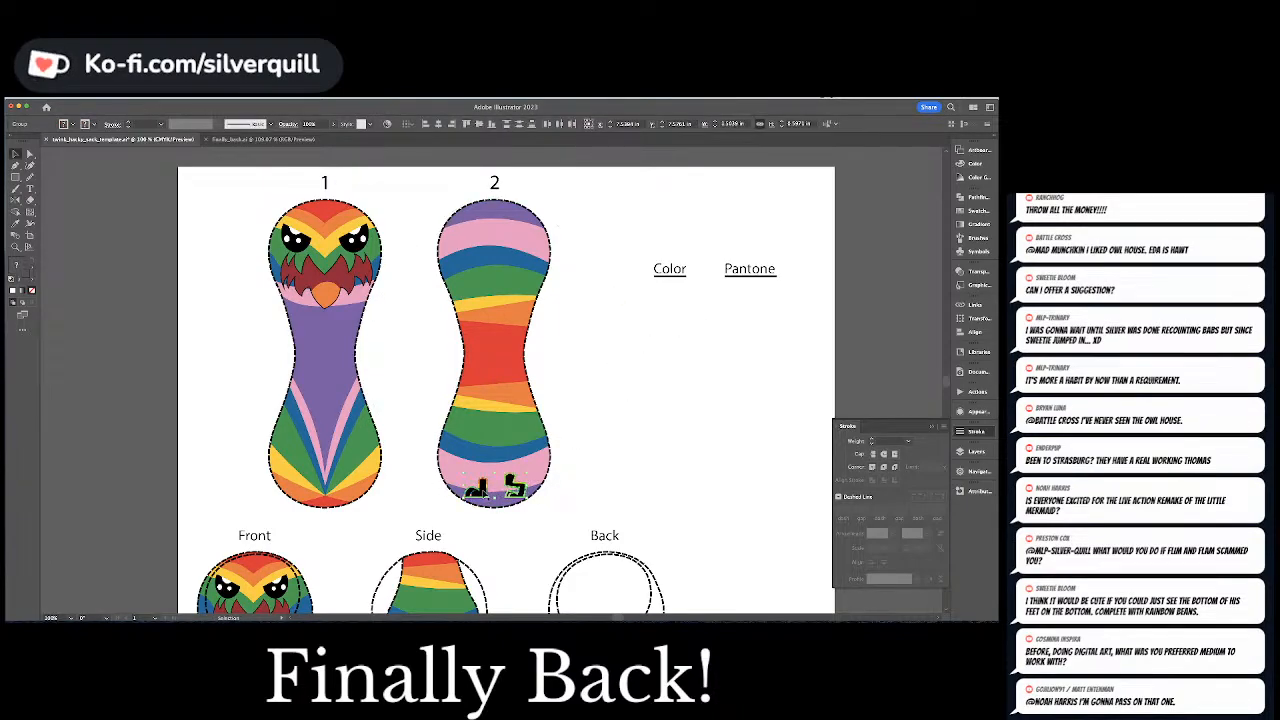
drag(484, 490, 502, 269)
key(super+z)
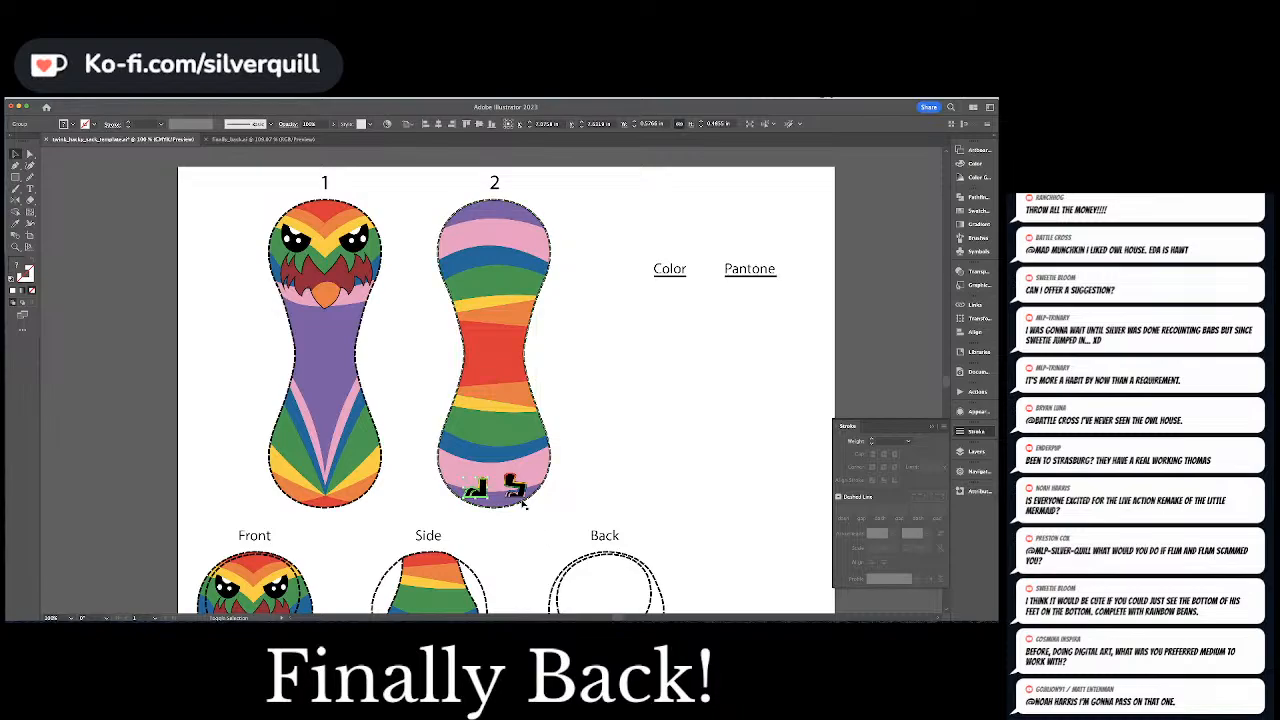
drag(521, 496, 545, 245)
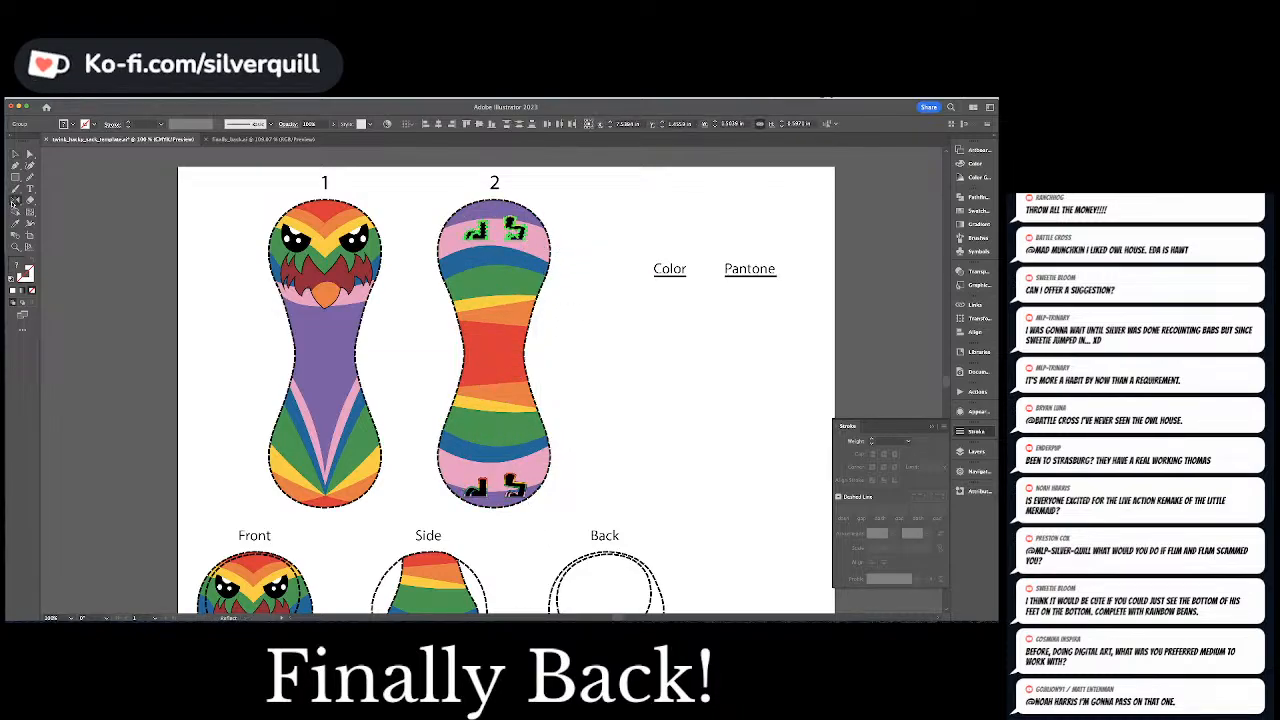
Reflect the duplicated legs across the horizontal and vertical axes and shift them up into the purple band of the top lobe
double_click(14, 202)
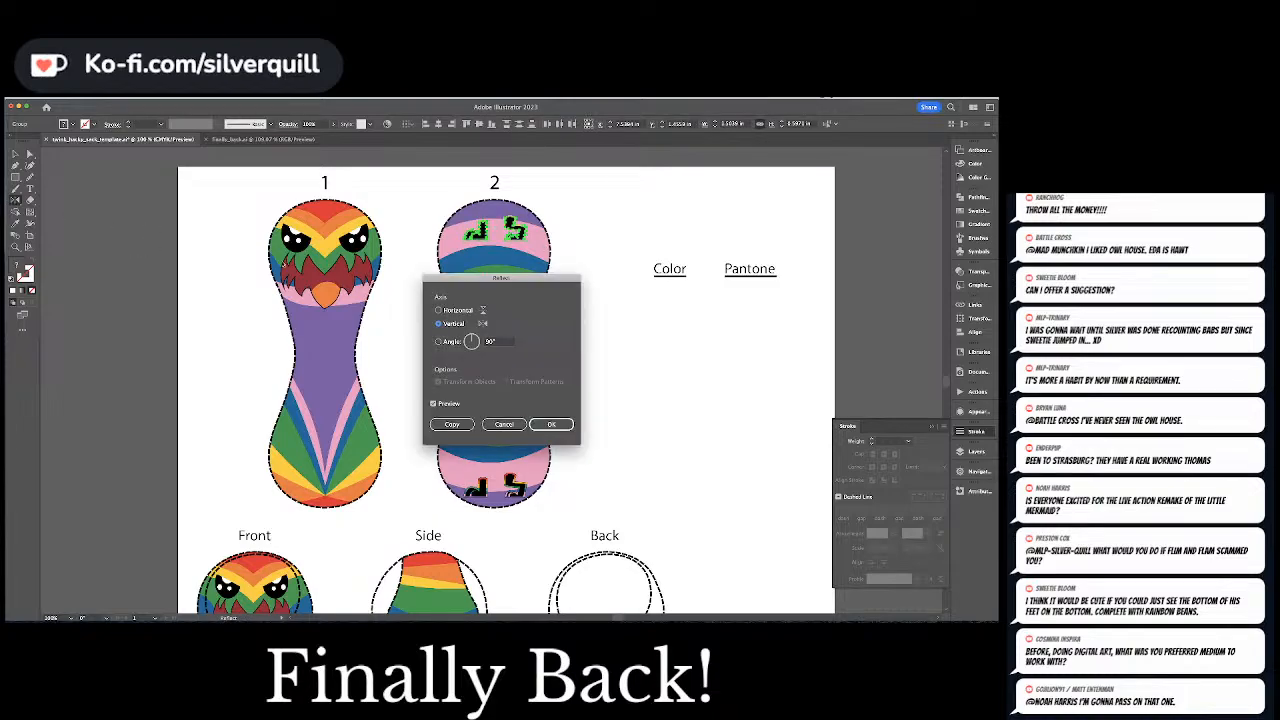
click(444, 309)
key(Return)
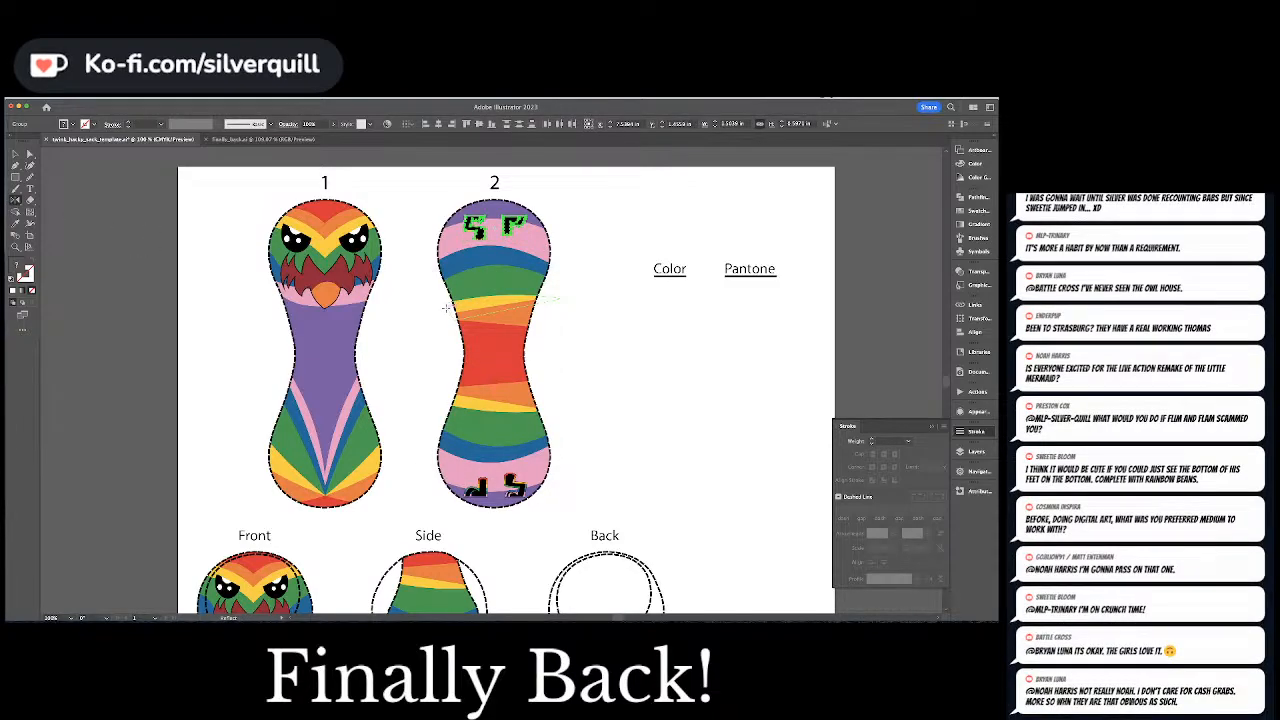
key(Return)
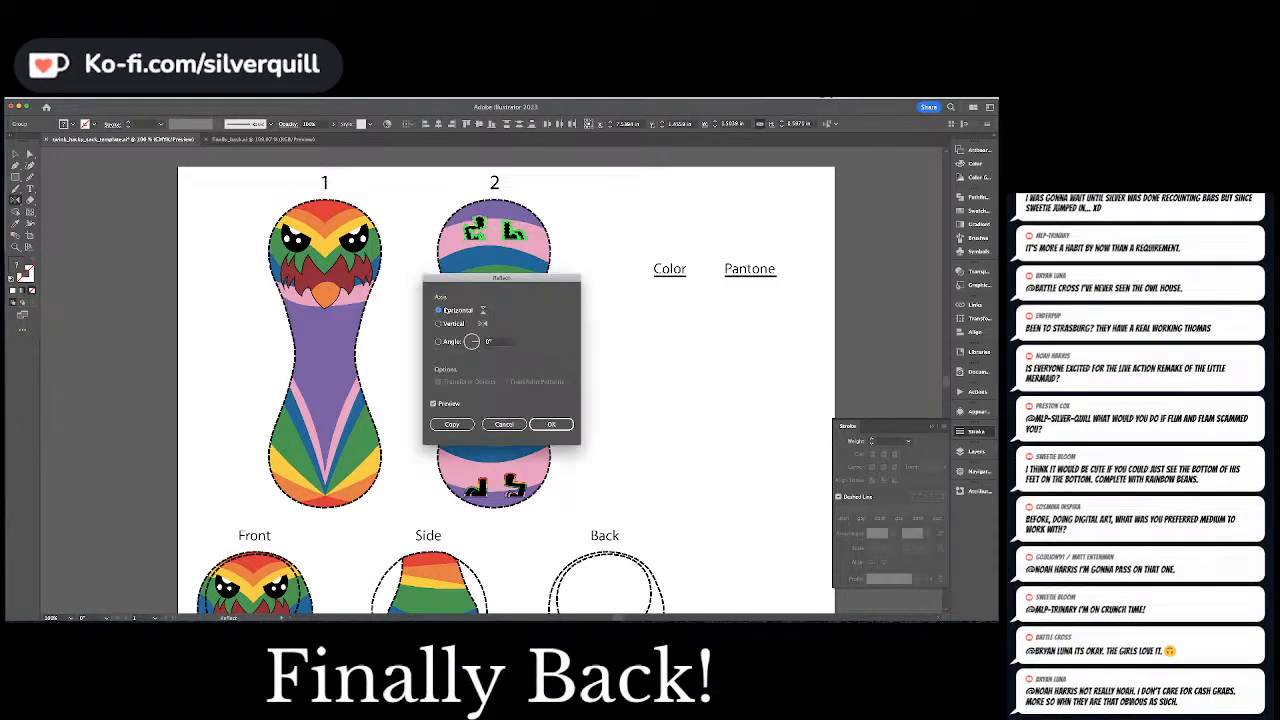
click(439, 324)
key(Return)
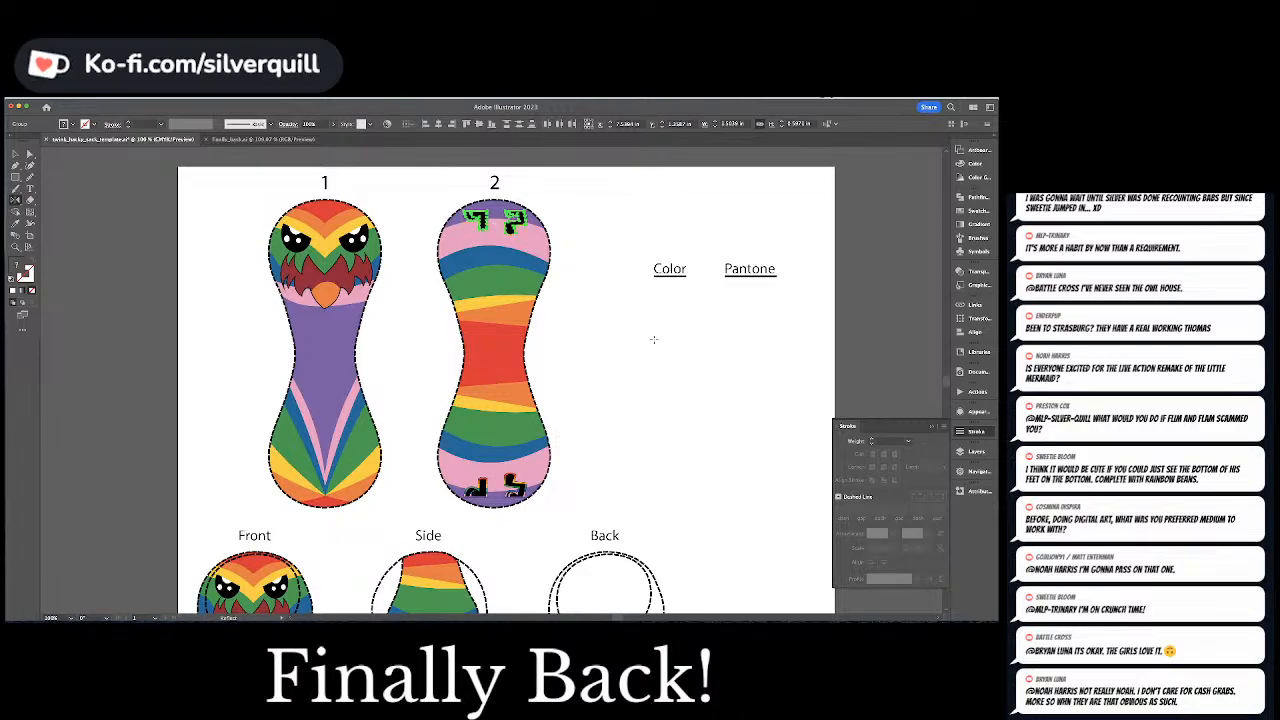
click(654, 340)
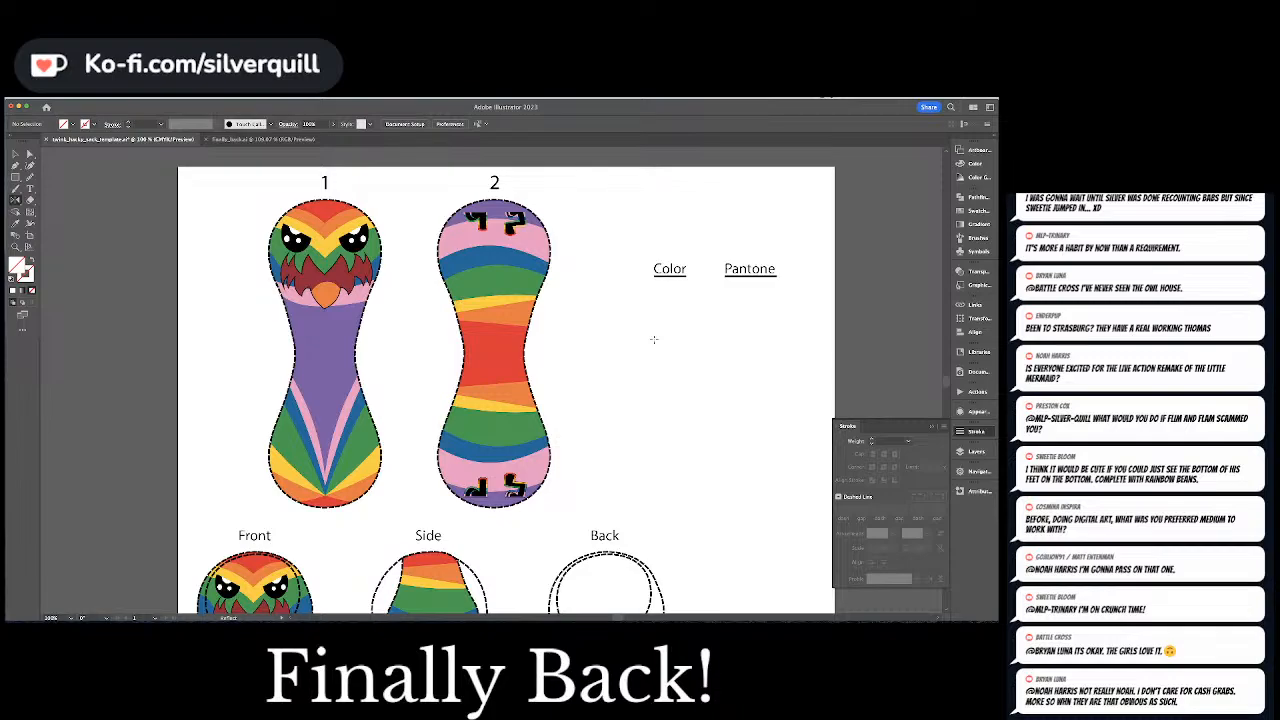
Examine the flipped legs in the top lobe of pattern piece 2 up close
key(v)
click(518, 228)
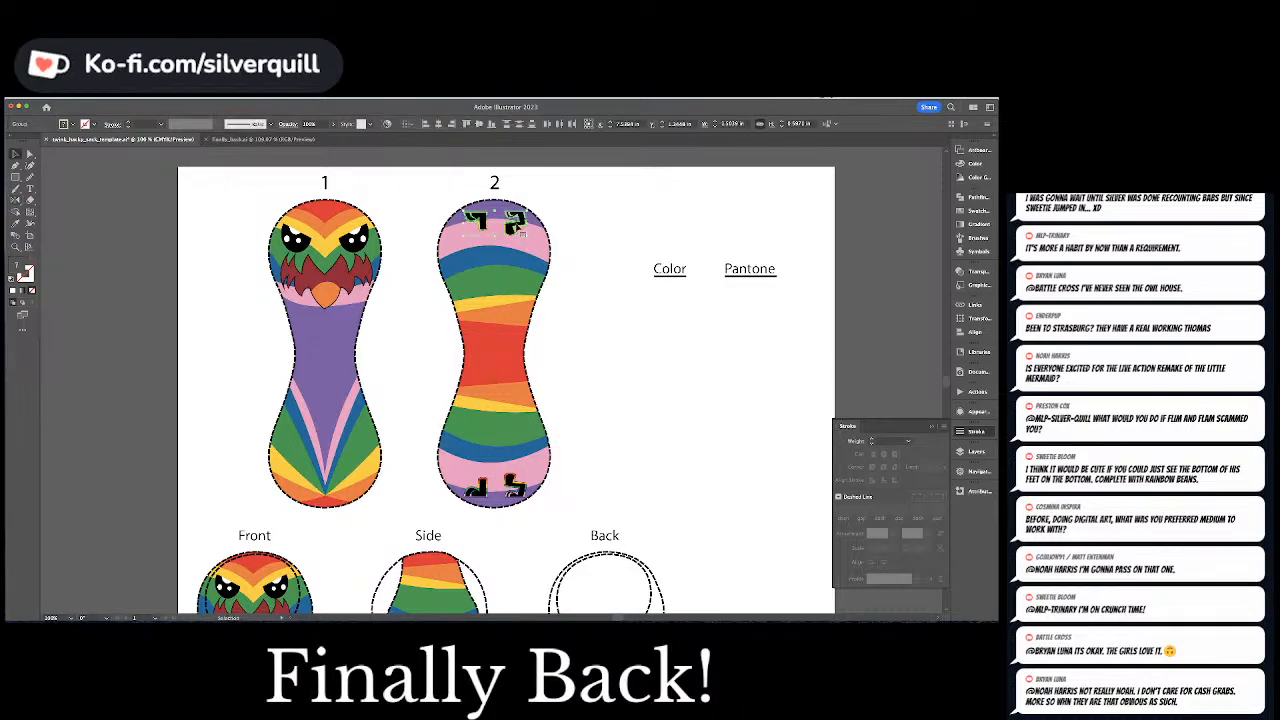
key(super+shift+a)
key(super+equal)
key(super+equal)
key(super+equal)
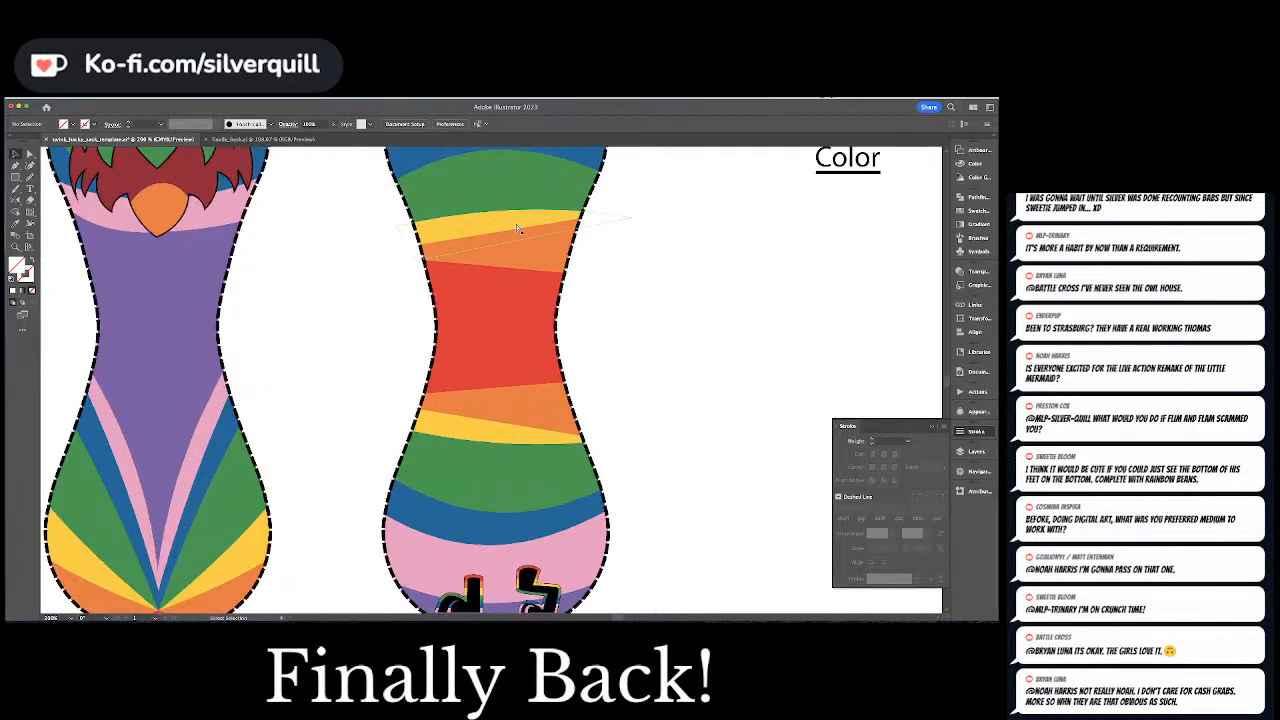
drag(467, 236, 470, 522)
drag(439, 331, 440, 483)
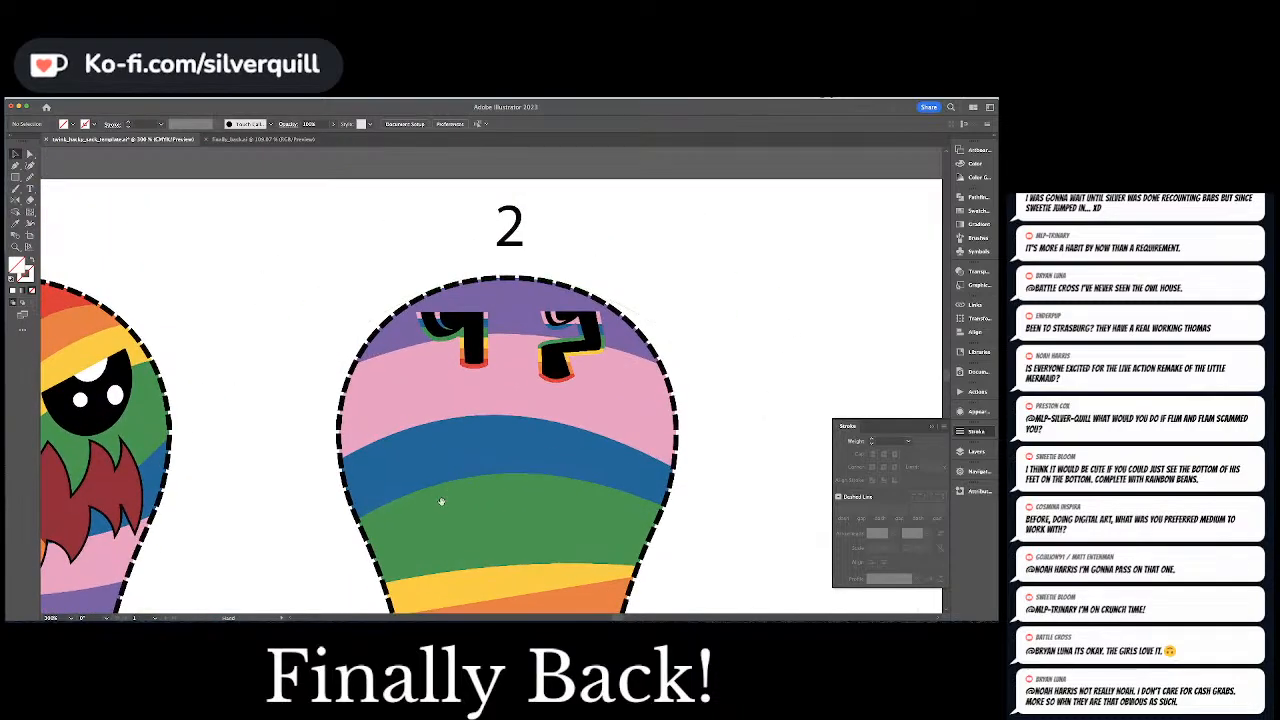
Draw a small spacer square between the left foot's outline corner and the dashed edge in the bottom lobe of pattern piece 2
drag(443, 546, 490, 202)
drag(489, 524, 475, 395)
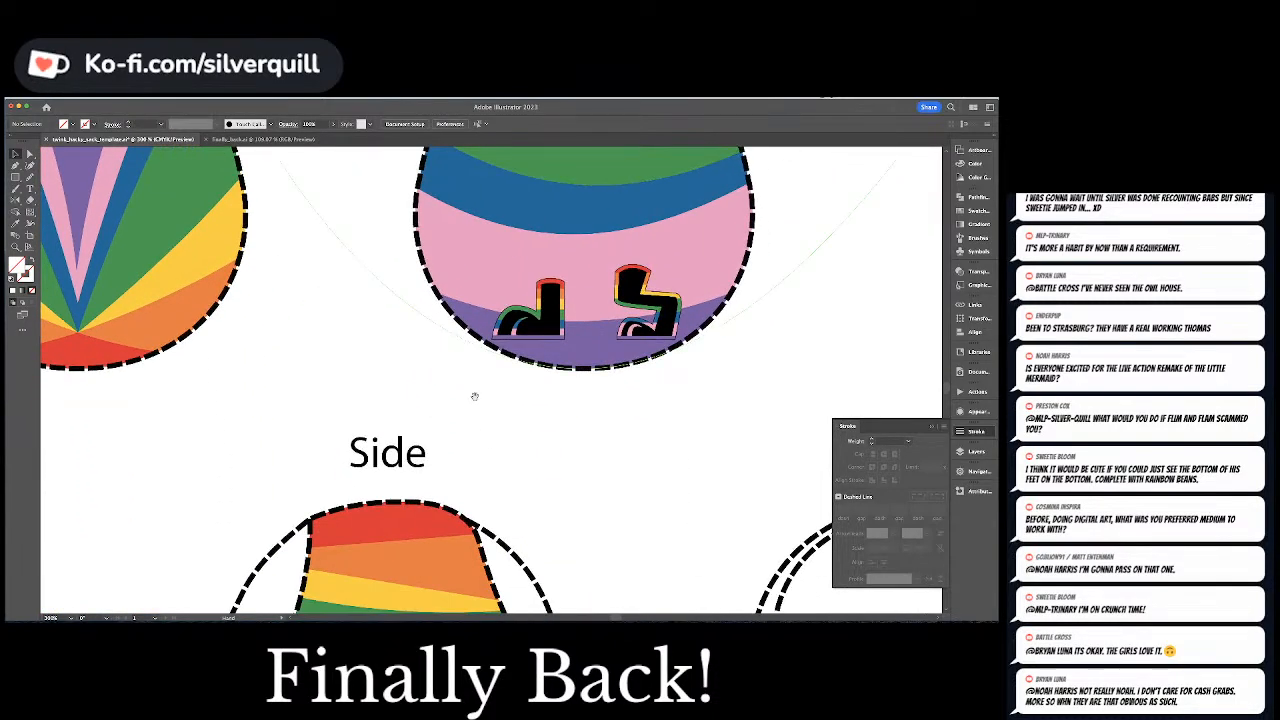
key(super+equal)
key(super+equal)
key(super+equal)
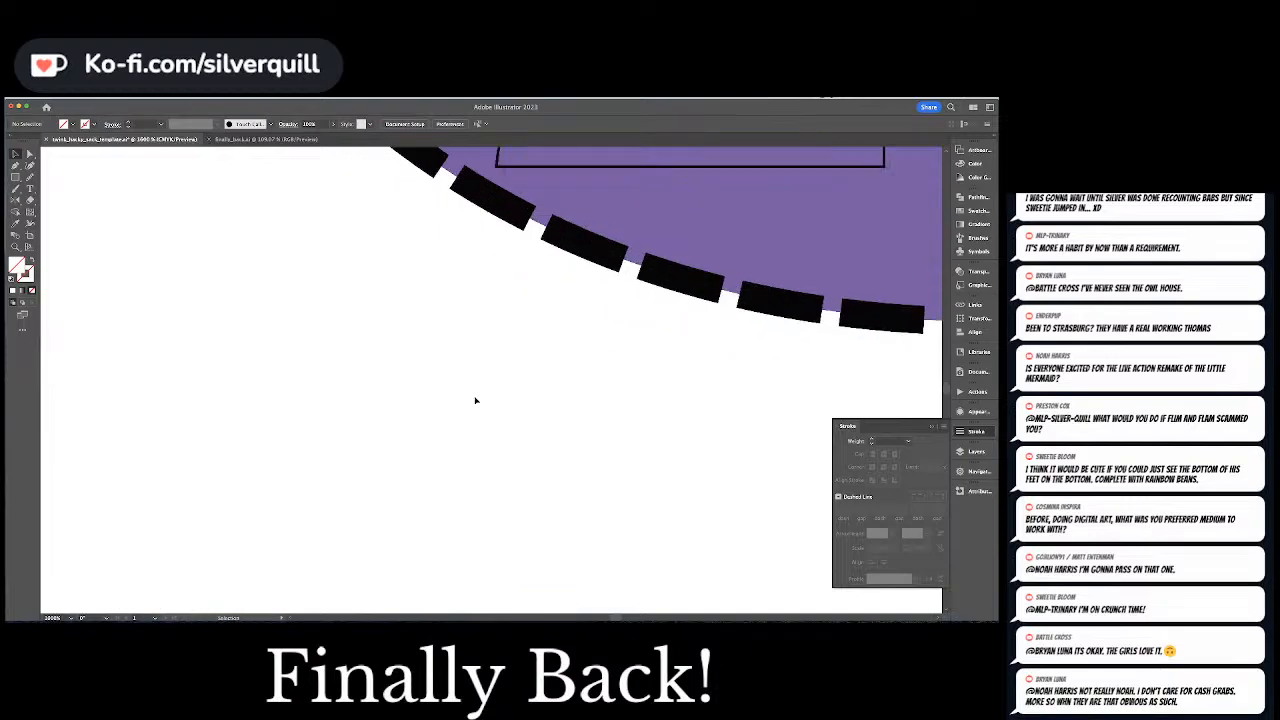
scroll(469, 417, up, 1)
key(super+equal)
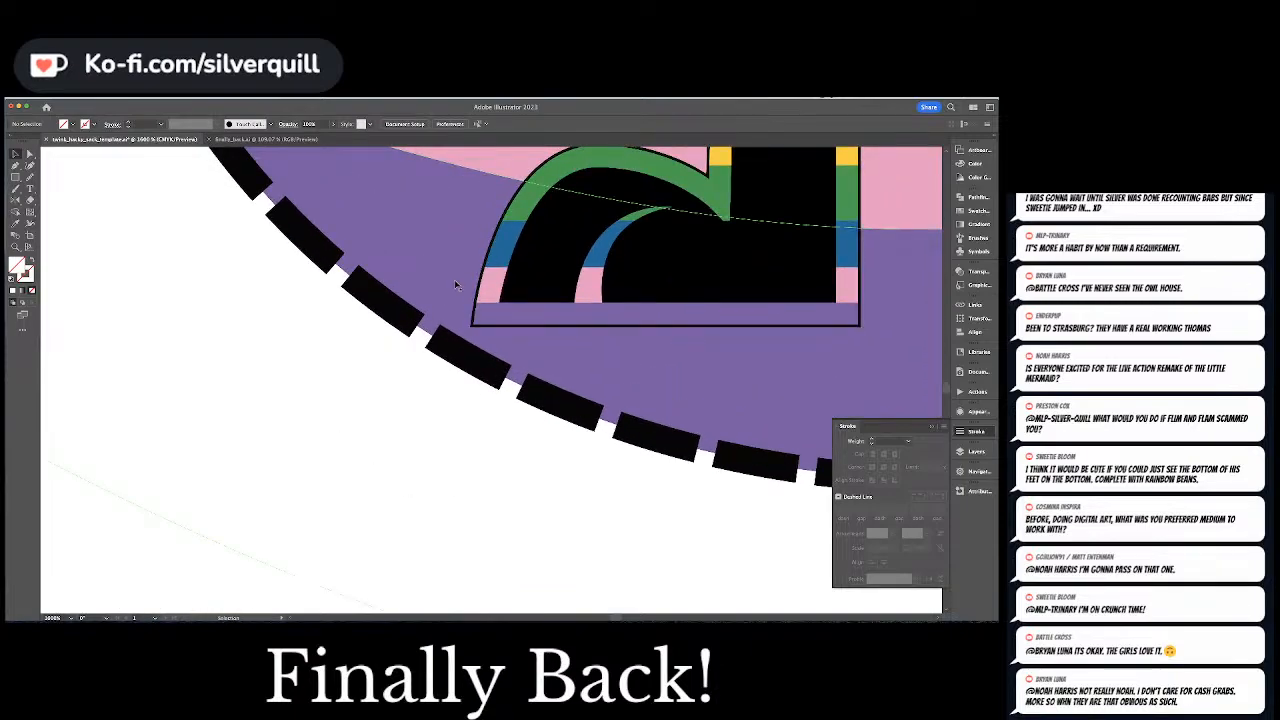
click(17, 178)
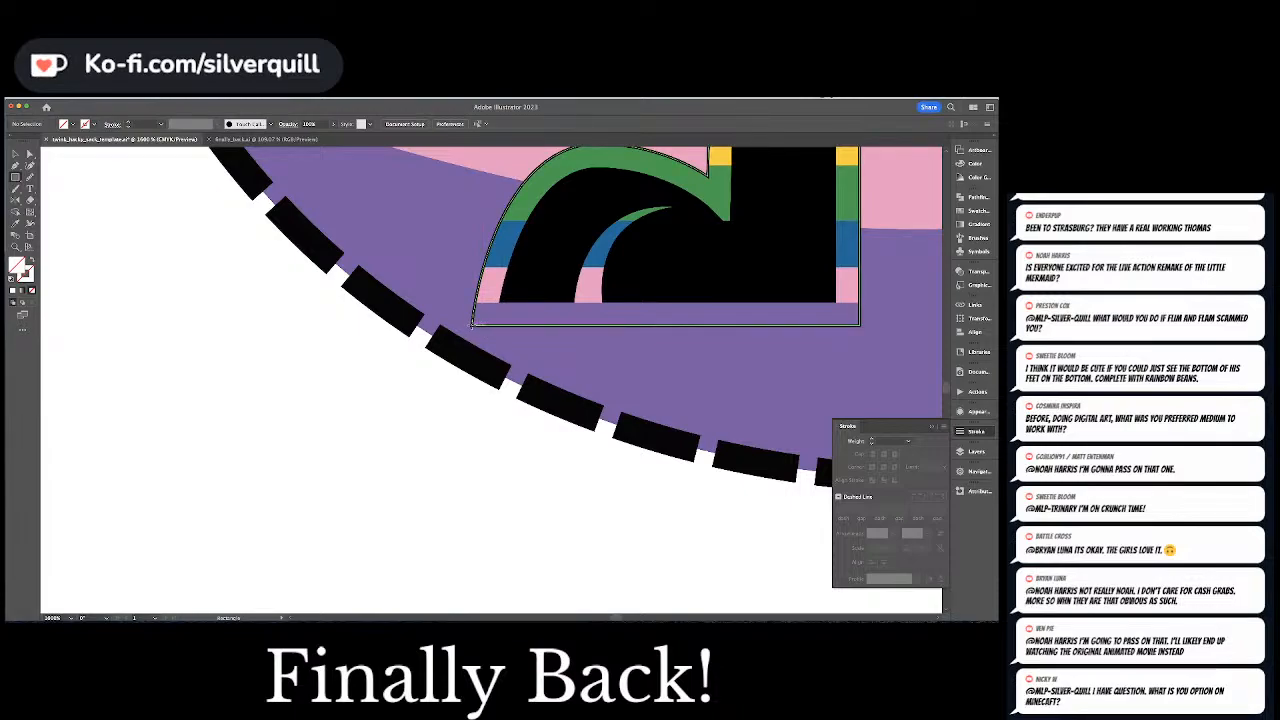
drag(472, 325, 493, 343)
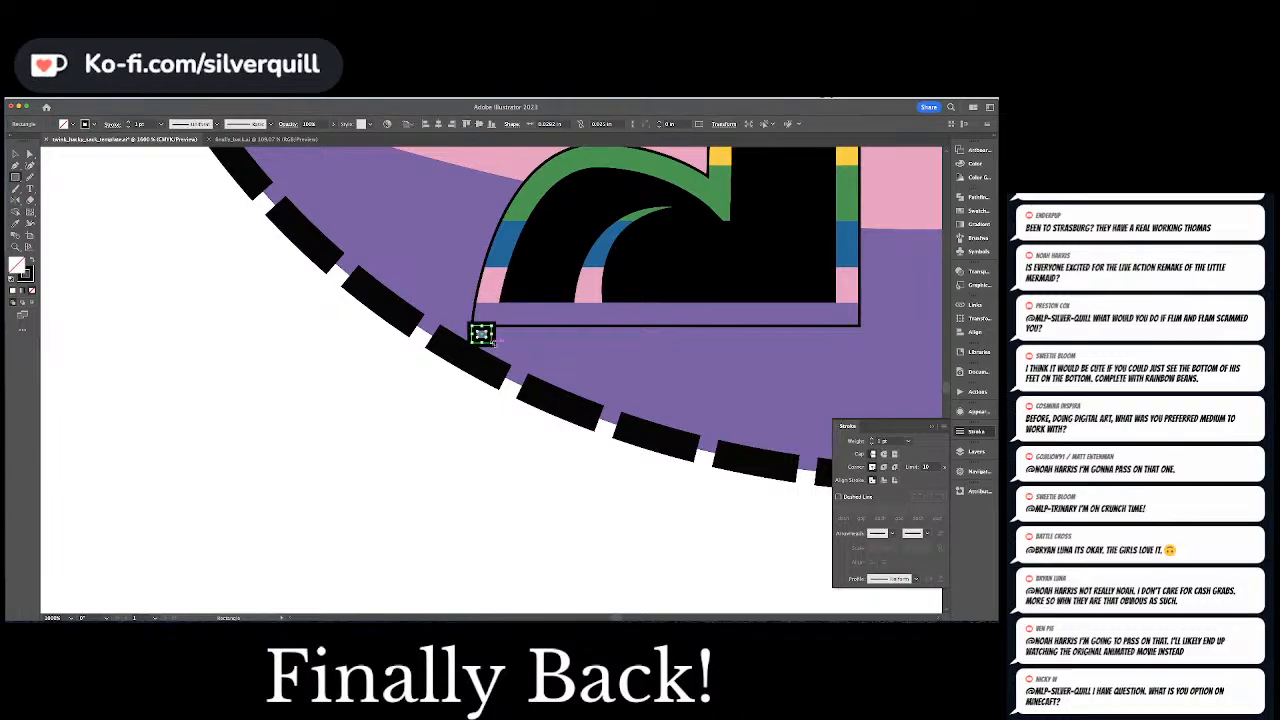
Give the small spacer square a solid black fill with no stroke and select it
key(a)
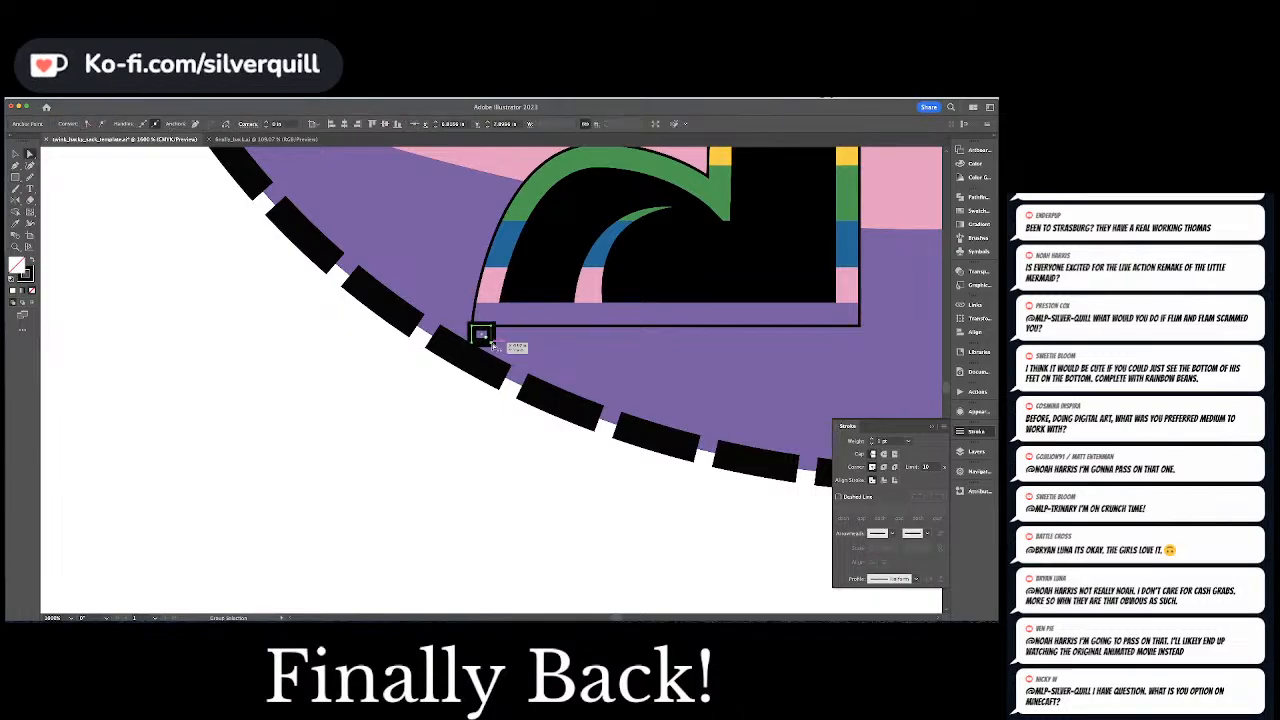
key(super+shift+a)
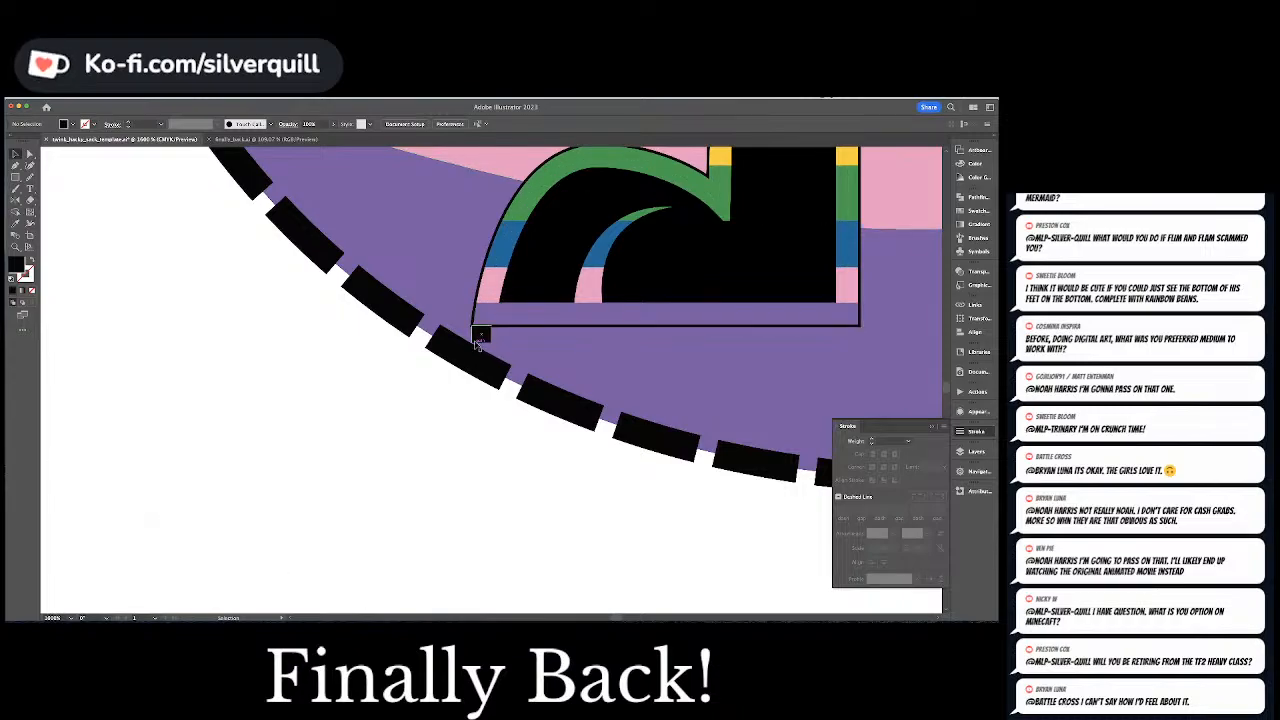
click(477, 340)
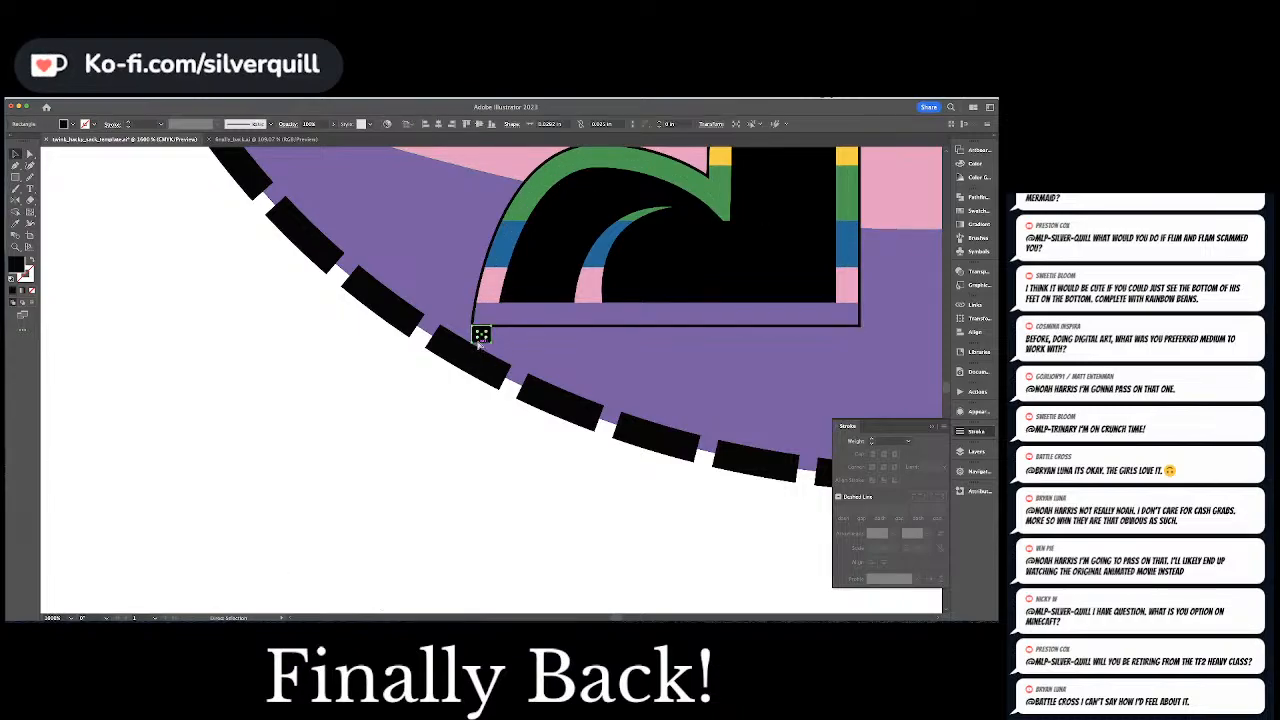
Place the black spacer square in the top lobe of pattern piece 2, against the dashed edge above the left flipped foot
scroll(533, 330, down, 5)
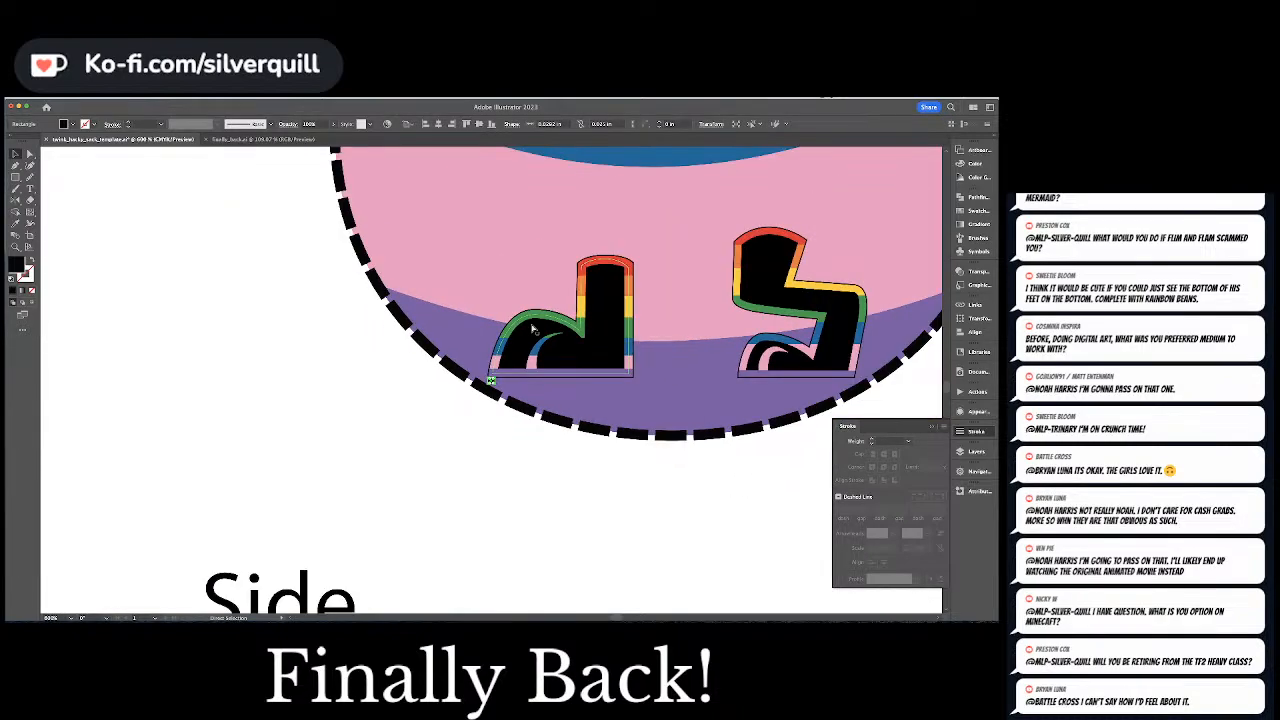
scroll(532, 327, down, 3)
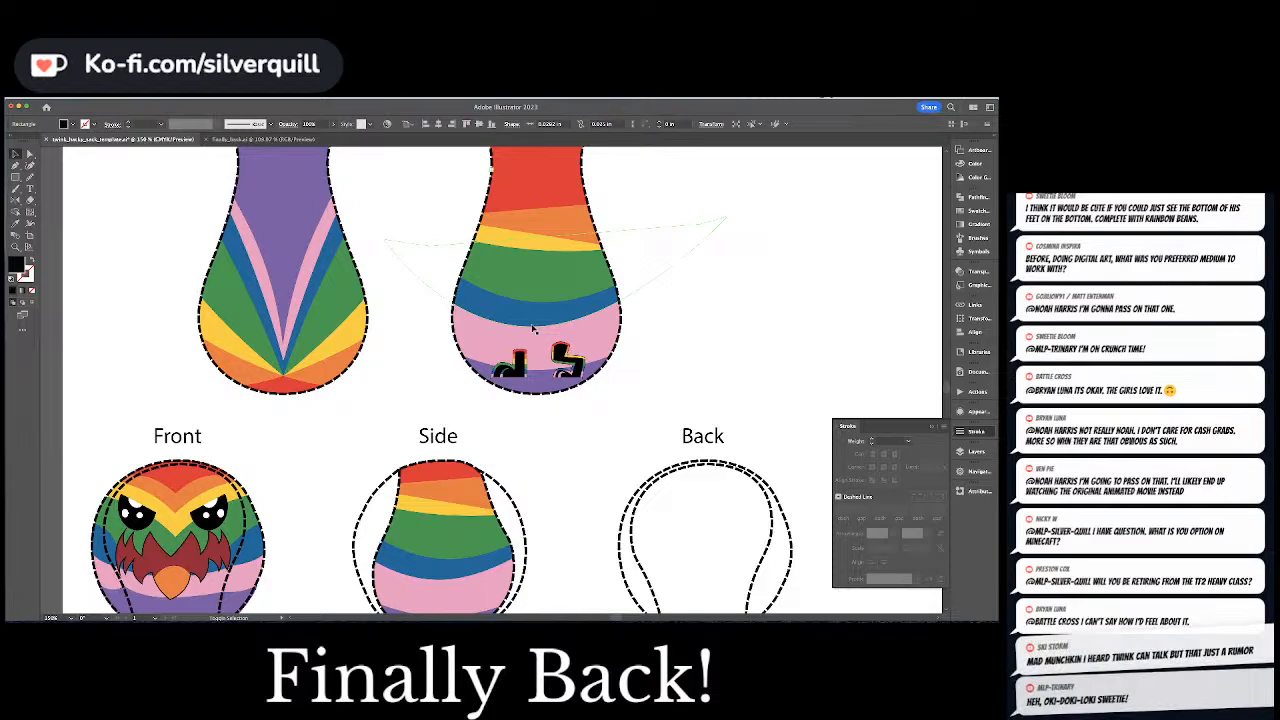
scroll(533, 330, up, 5)
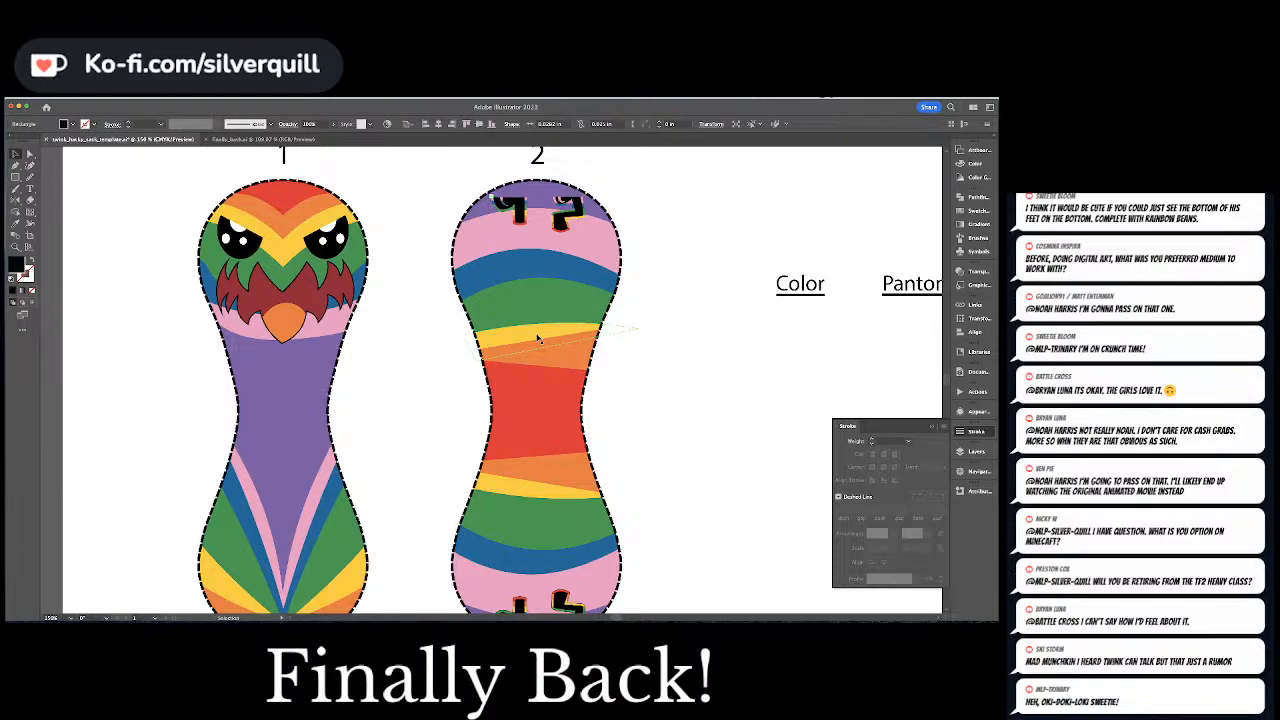
key(super+equal)
key(super+equal)
key(super+equal)
key(super+equal)
key(super+equal)
key(super+equal)
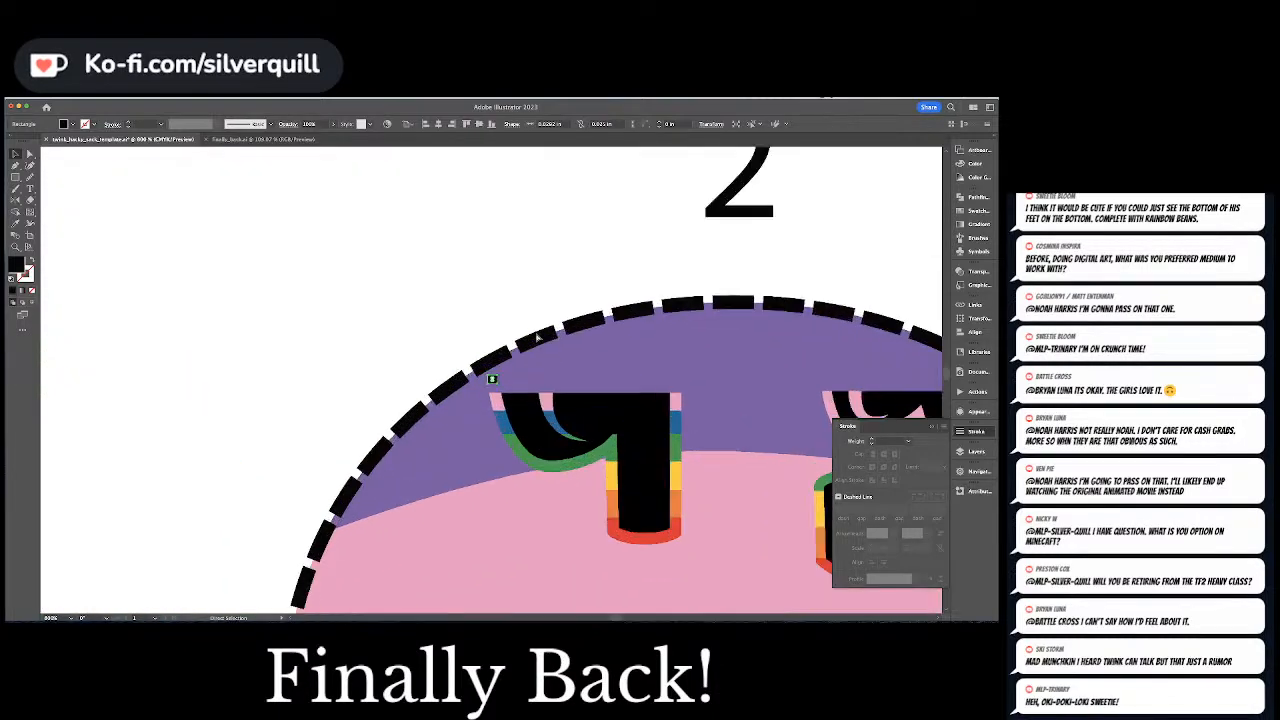
key(Up)
key(super+shift+a)
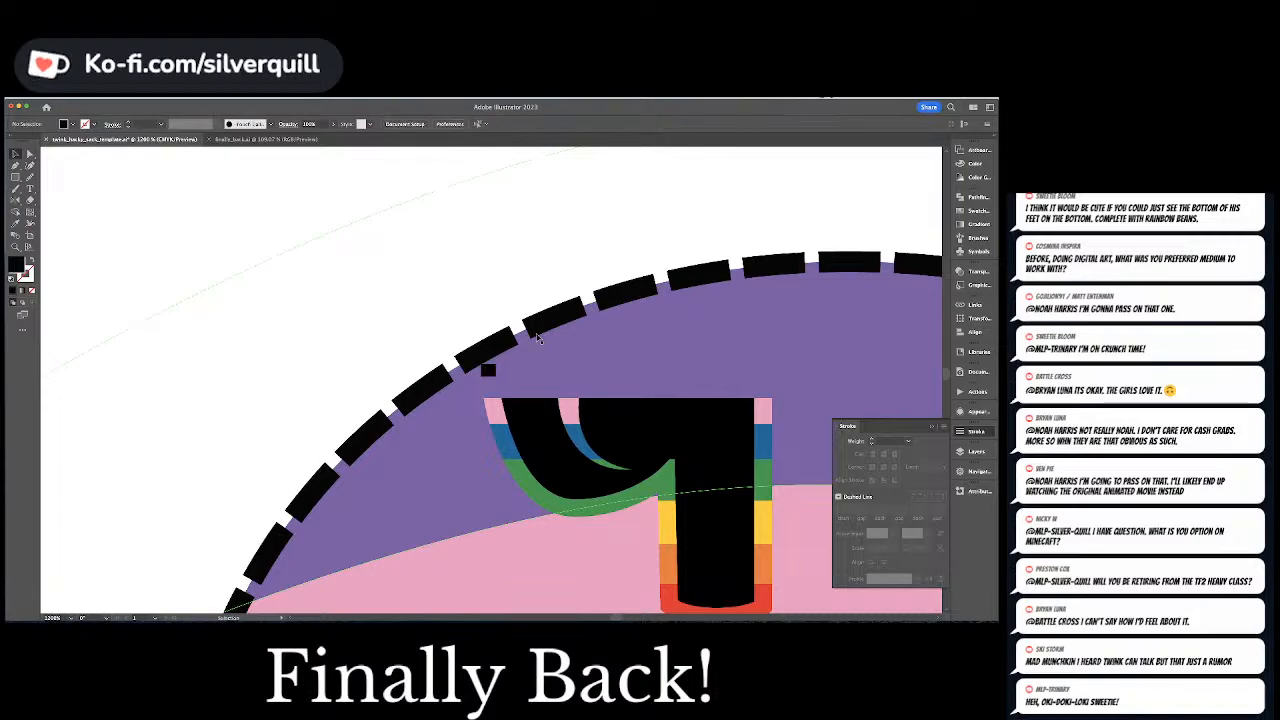
Unite the shapes of both flipped legs in the top lobe into solid silhouettes with Pathfinder
drag(581, 381, 515, 366)
scroll(514, 366, right, 4)
scroll(514, 366, down, 1)
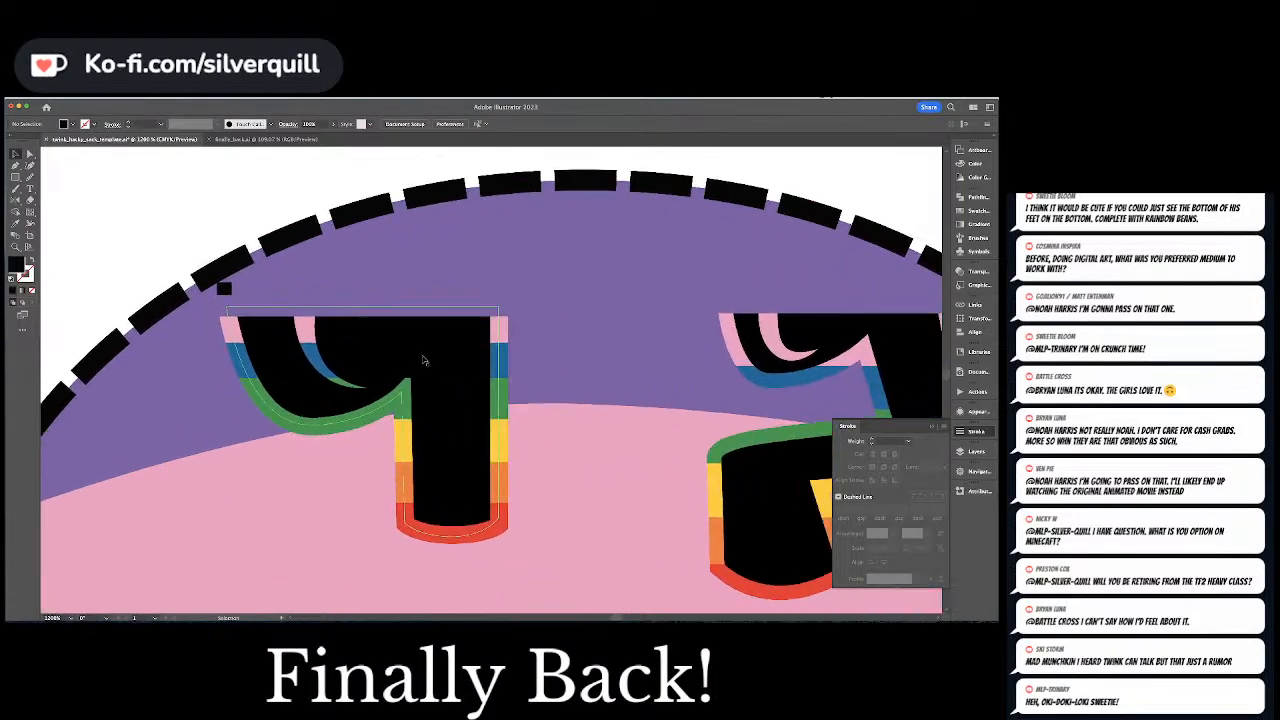
click(424, 362)
shift+click(783, 339)
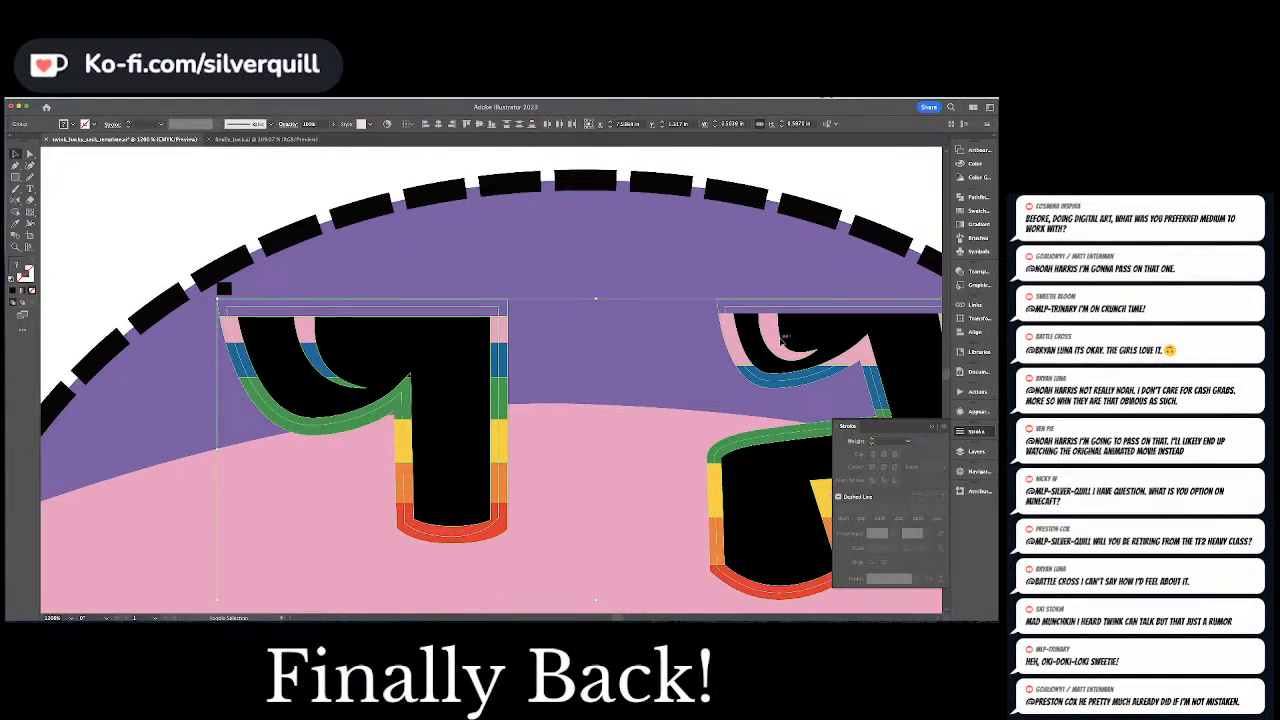
key(super+shift+a)
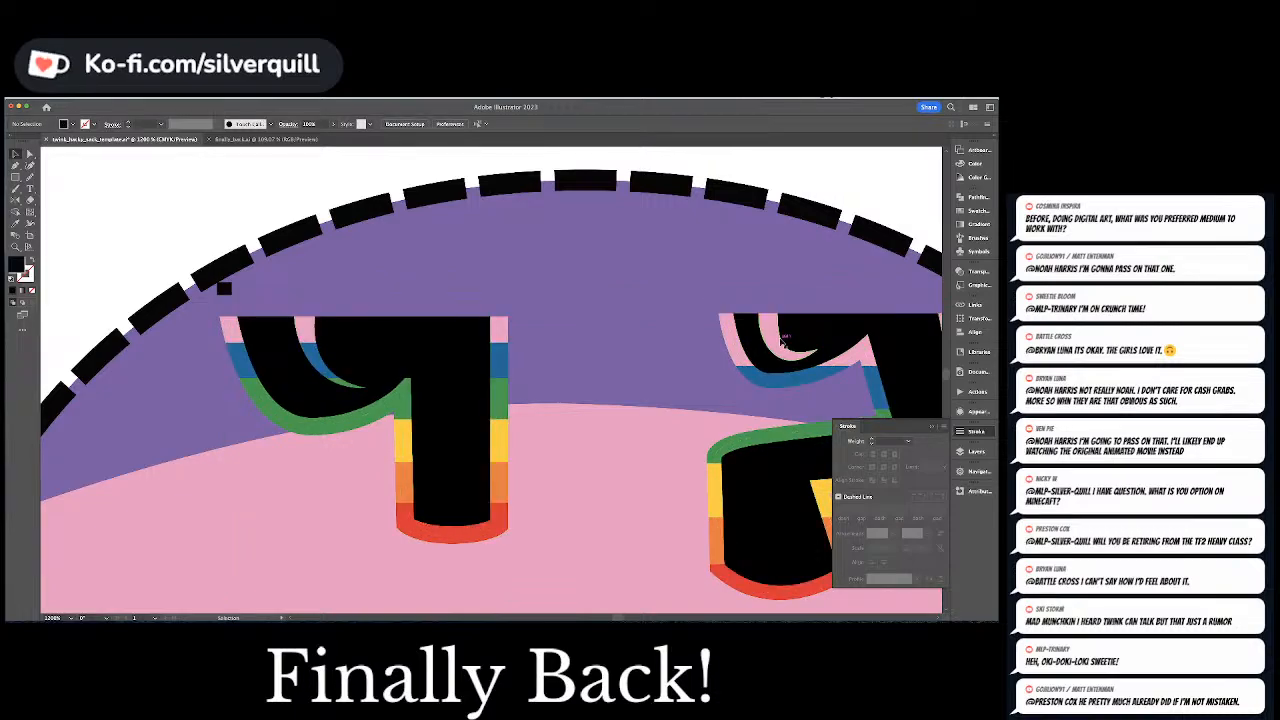
click(783, 342)
click(974, 197)
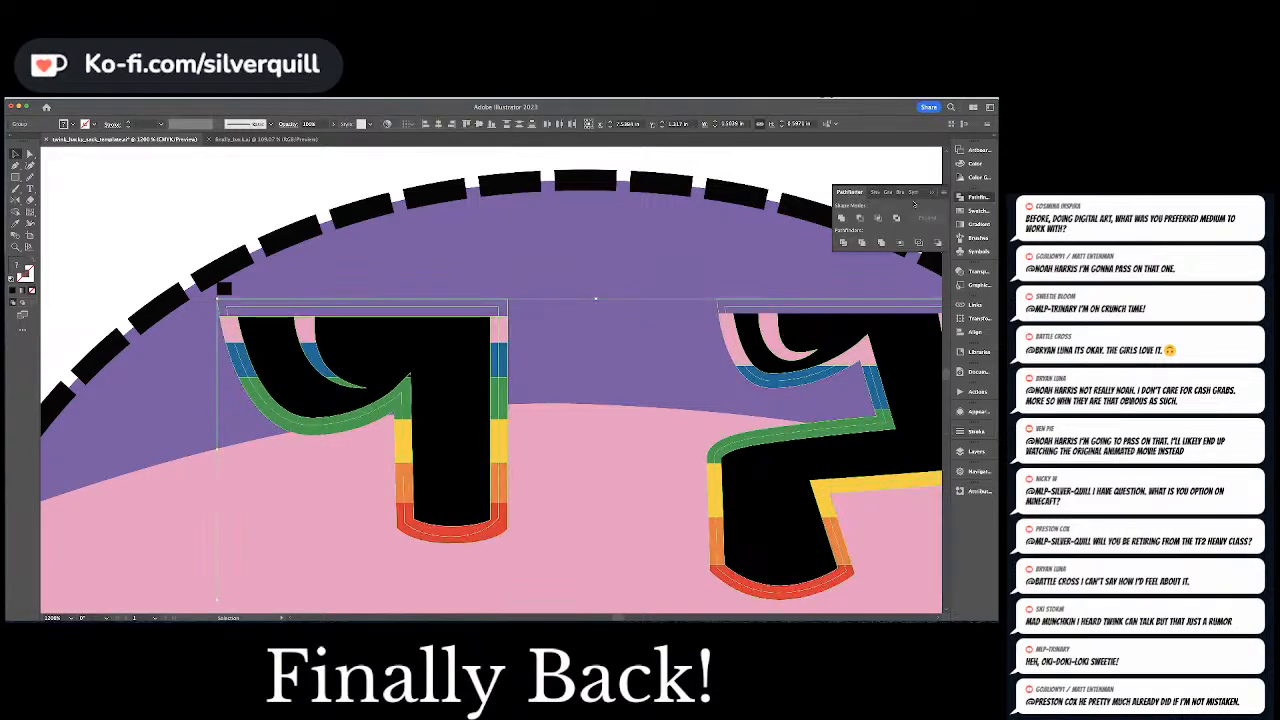
click(841, 217)
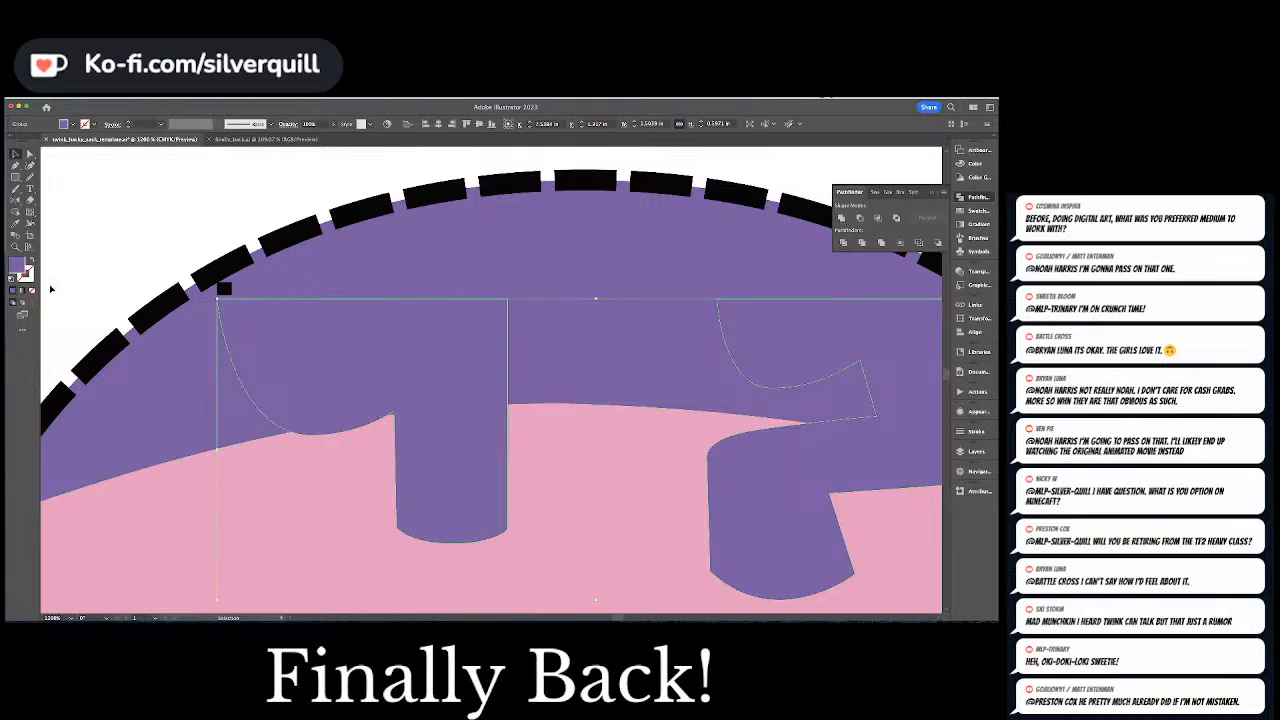
Give the leg silhouettes no fill and a black stroke with a weight of 0.3 pt
key(super+z)
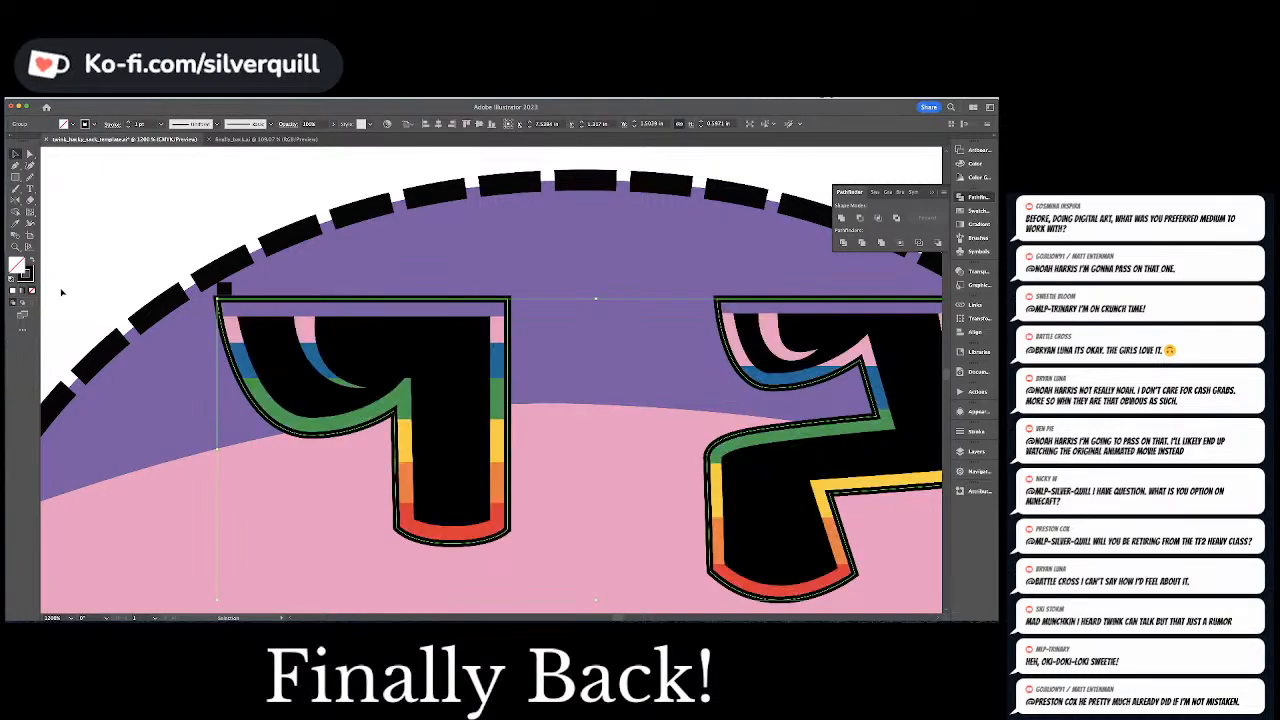
click(970, 431)
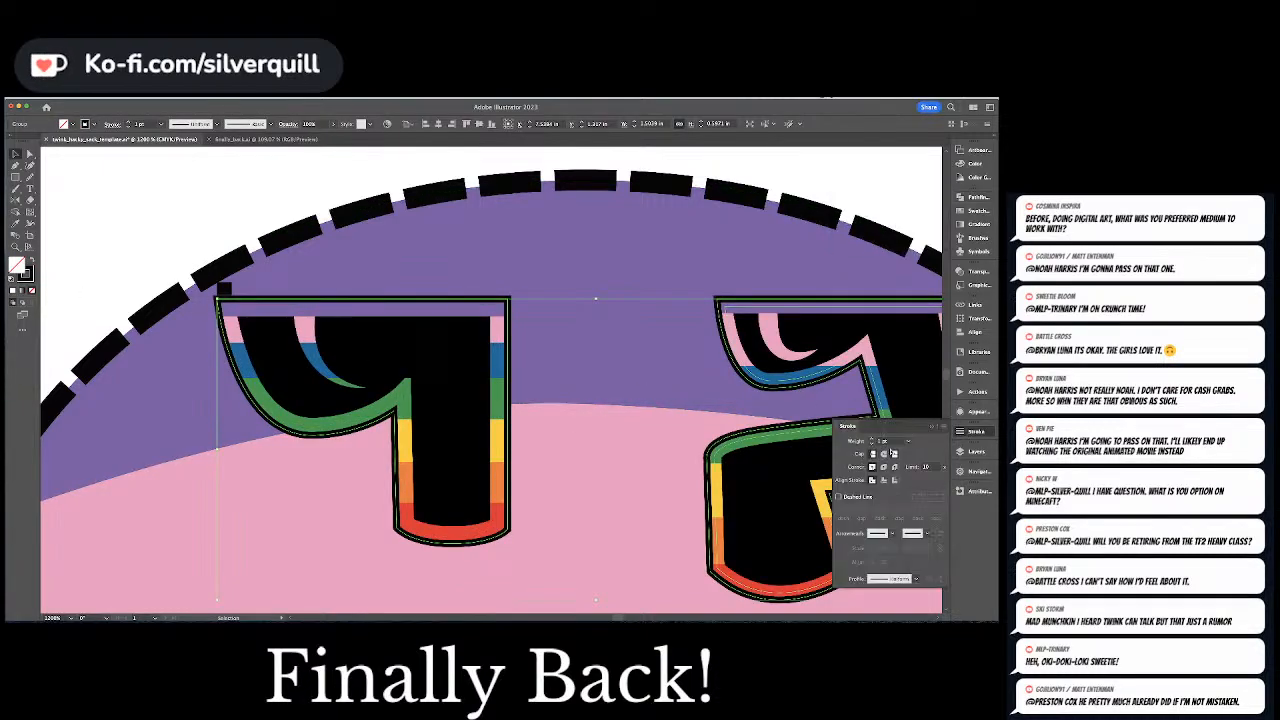
click(872, 444)
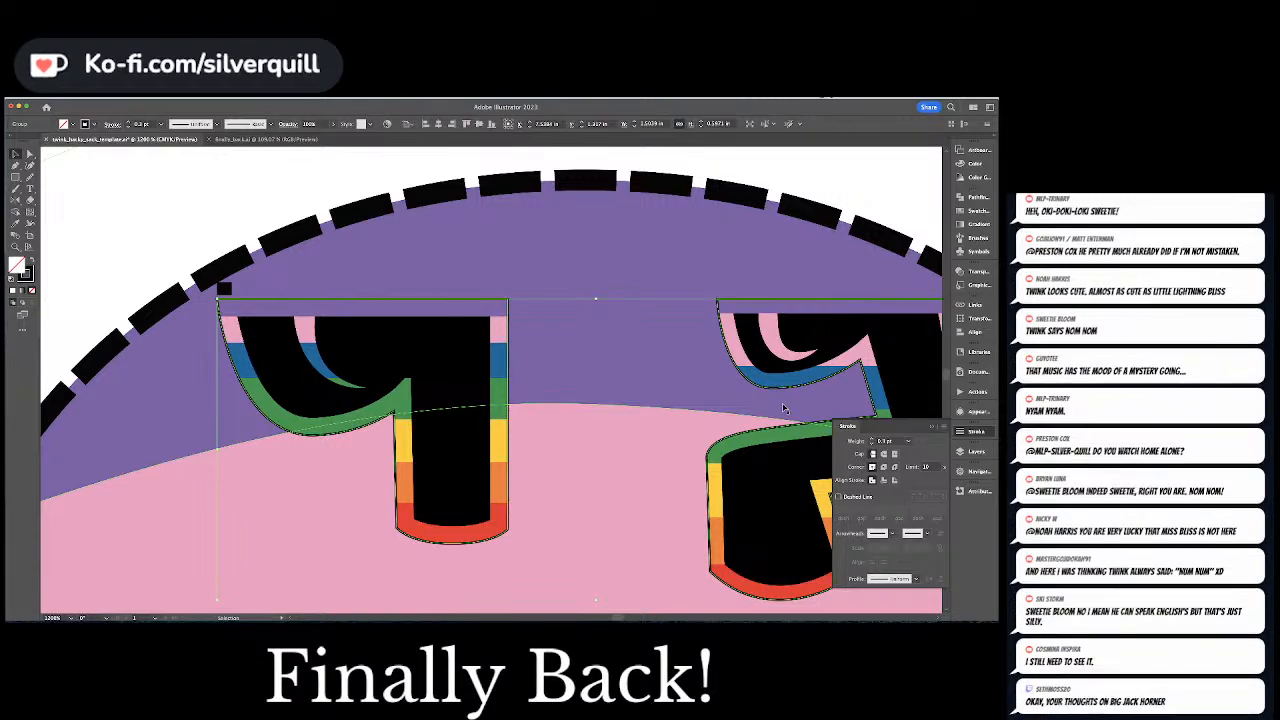
Nudge the flipped legs and their outline up to line up with the spacer square, and delete the square
shift+click(371, 360)
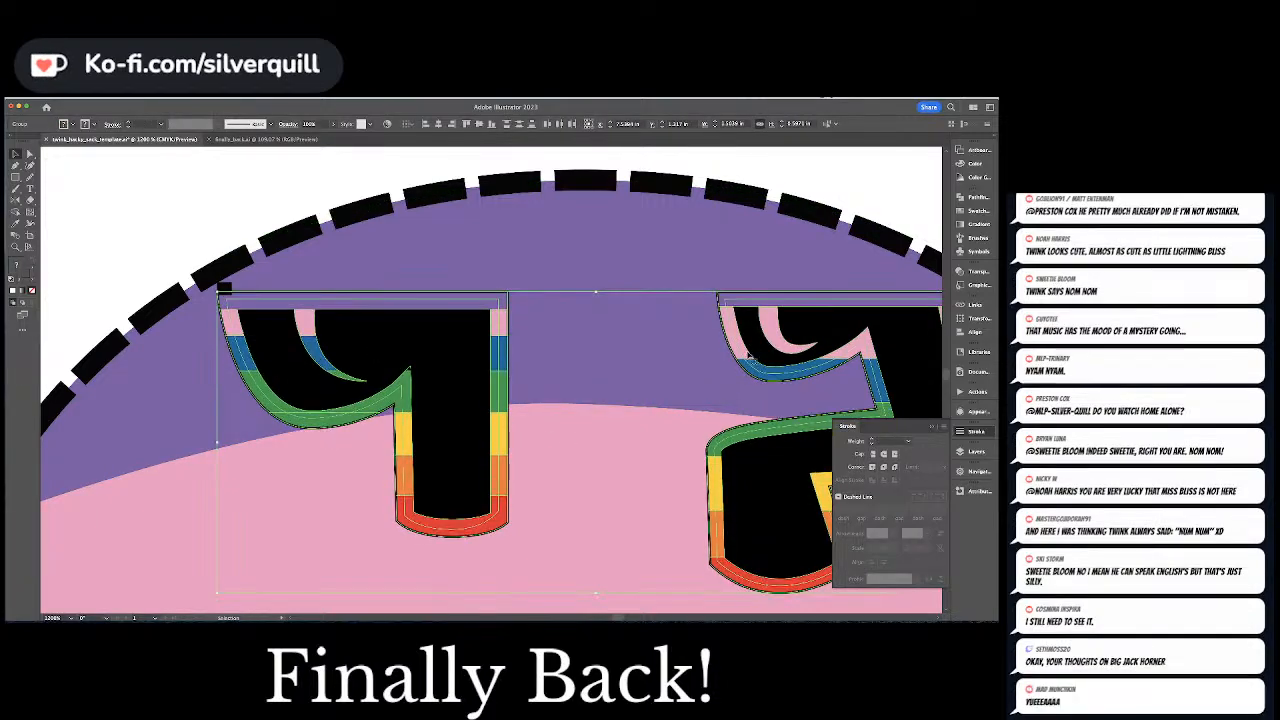
key(super+equal)
key(super+equal)
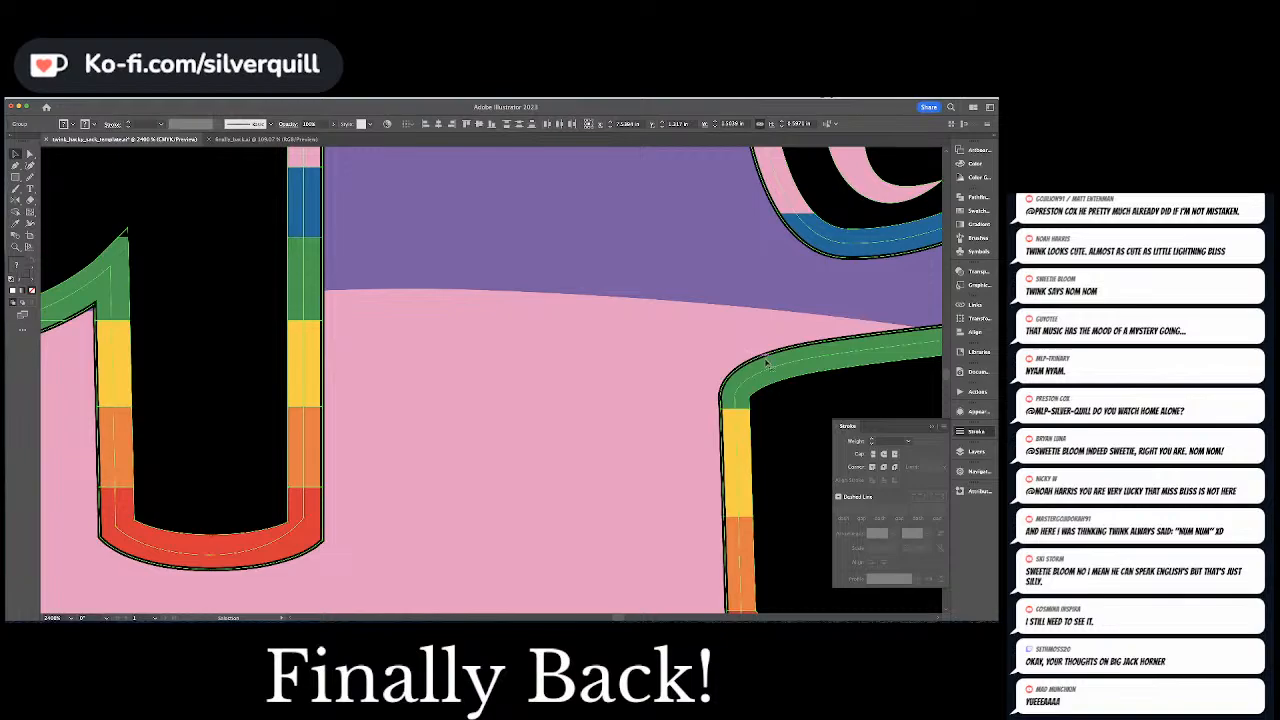
drag(561, 307, 936, 437)
drag(175, 310, 441, 368)
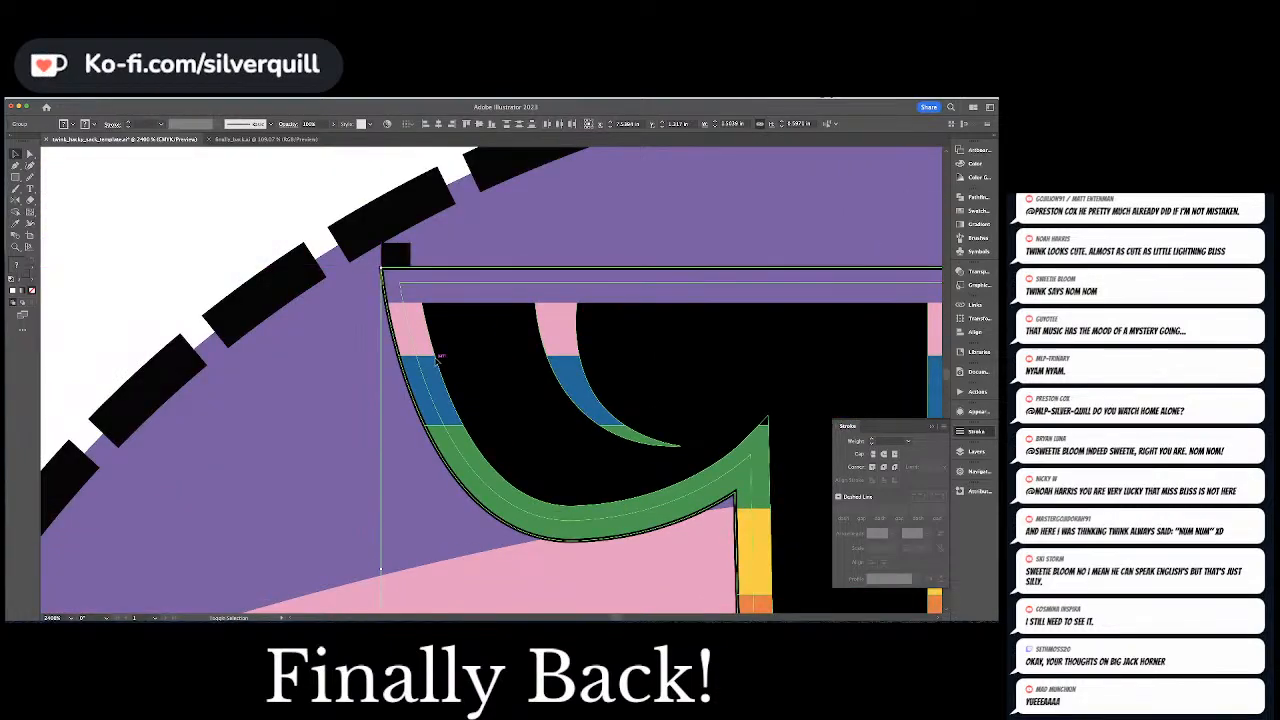
key(super+shift+a)
key(a)
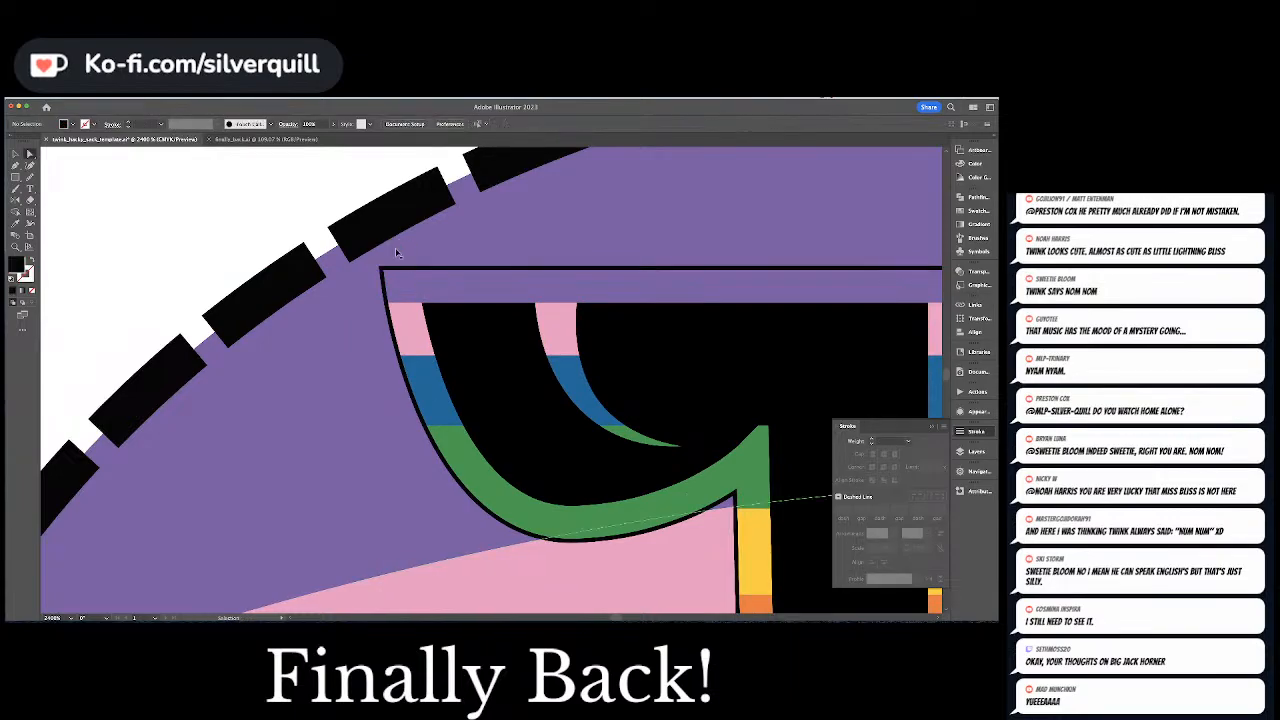
Check the whole template with the outlined legs in both lobes and save the document
key(super+minus)
key(super+minus)
key(super+minus)
key(super+minus)
key(super+minus)
key(super+minus)
key(super+minus)
key(super+minus)
key(super+minus)
key(super+minus)
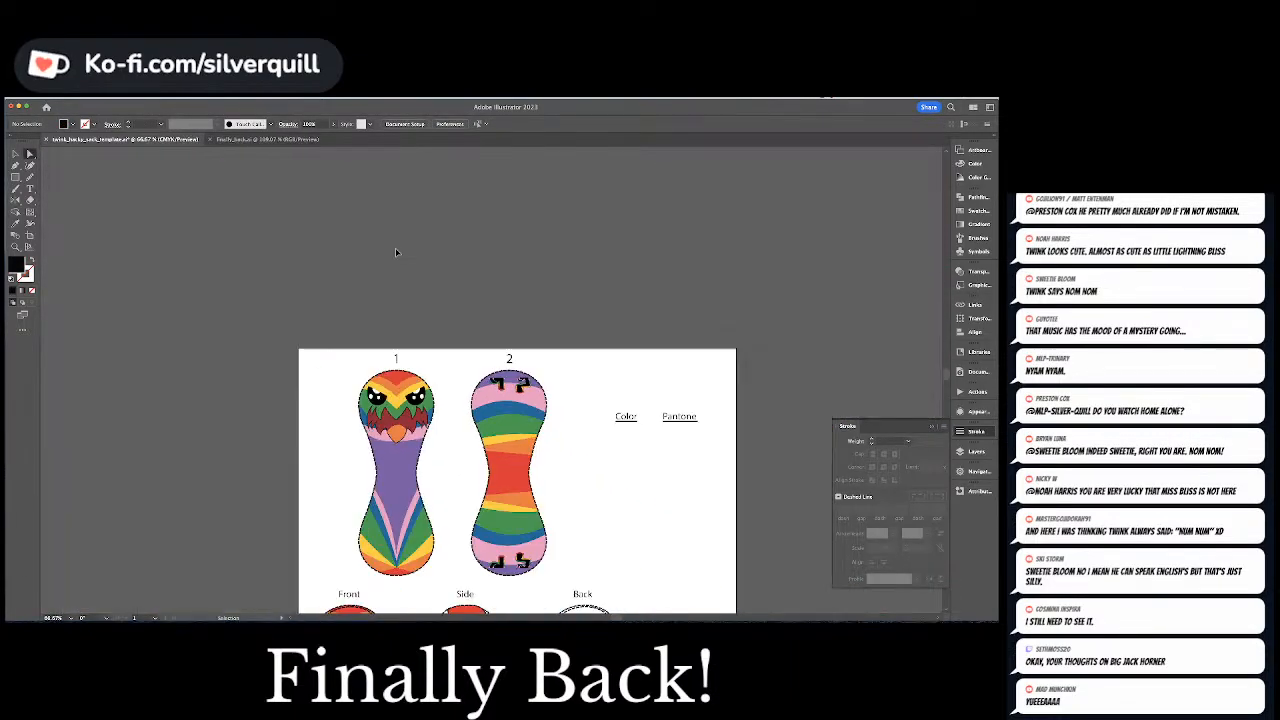
drag(524, 322, 484, 234)
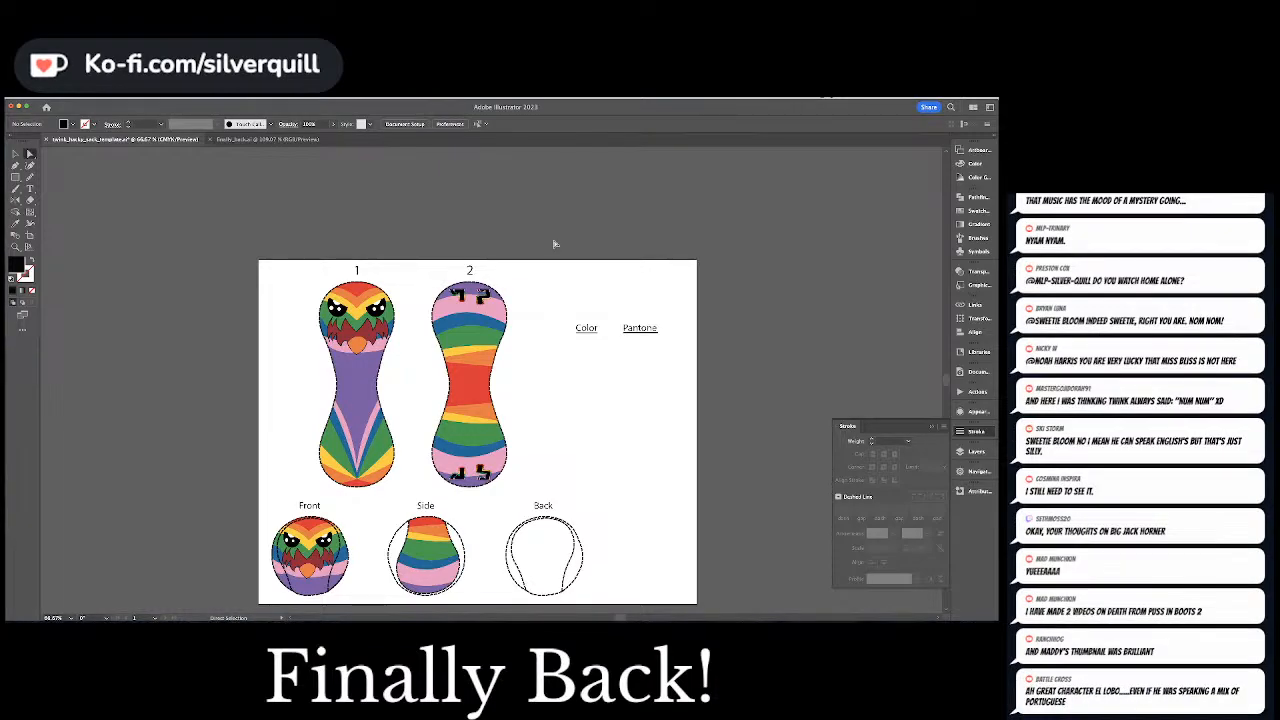
scroll(557, 263, down, 2)
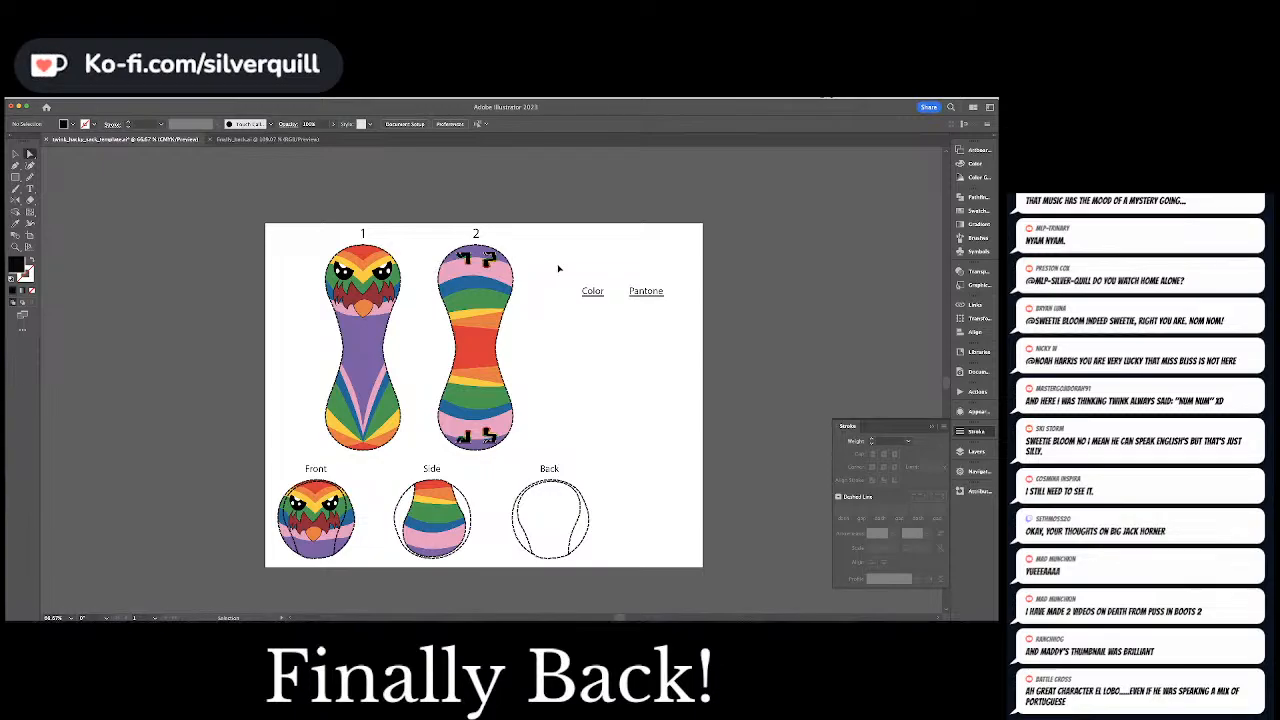
key(ctrl+s)
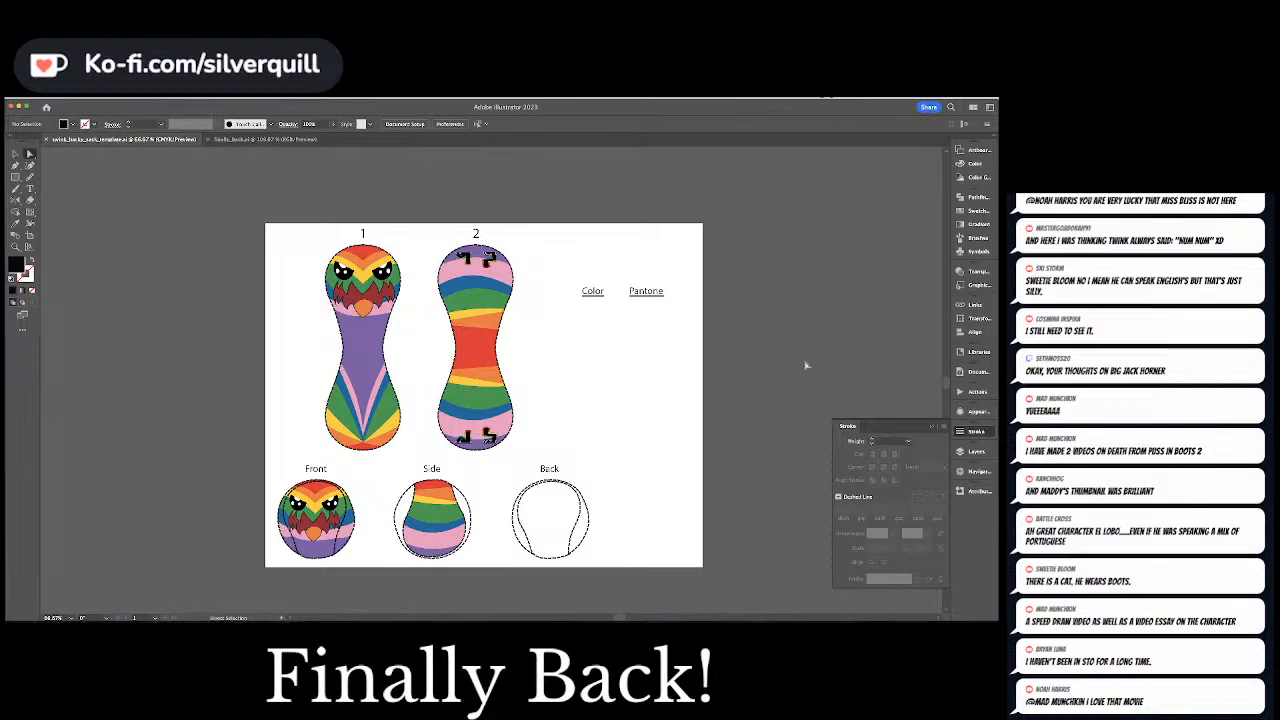
Duplicate the clipped artwork of pattern piece 1 onto the empty pasteboard to the left of the artboard
key(v)
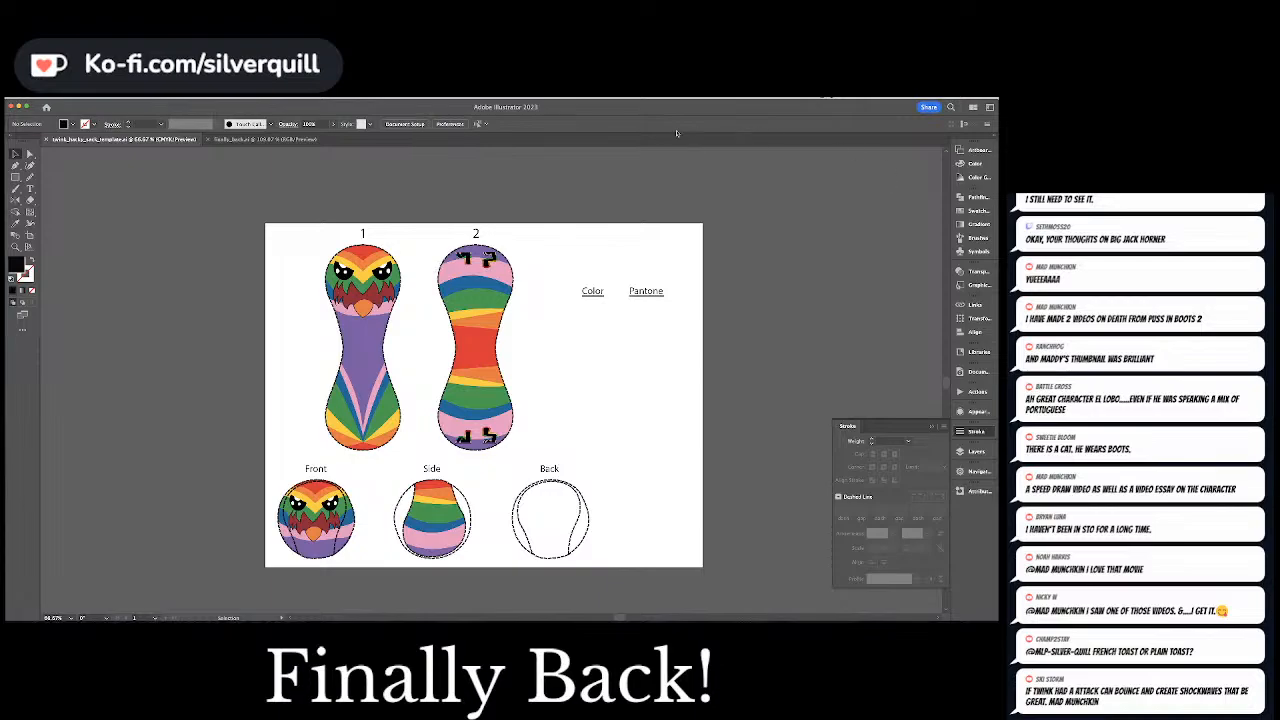
scroll(562, 337, down, 5)
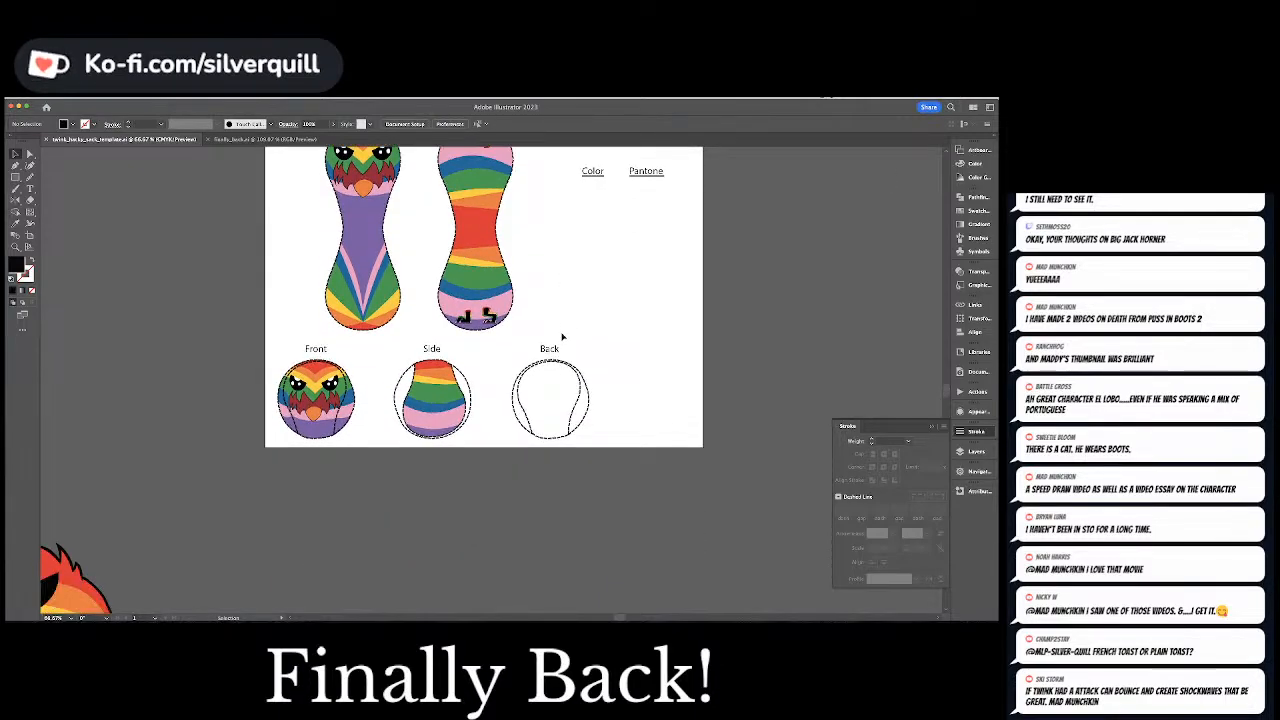
scroll(588, 316, up, 1)
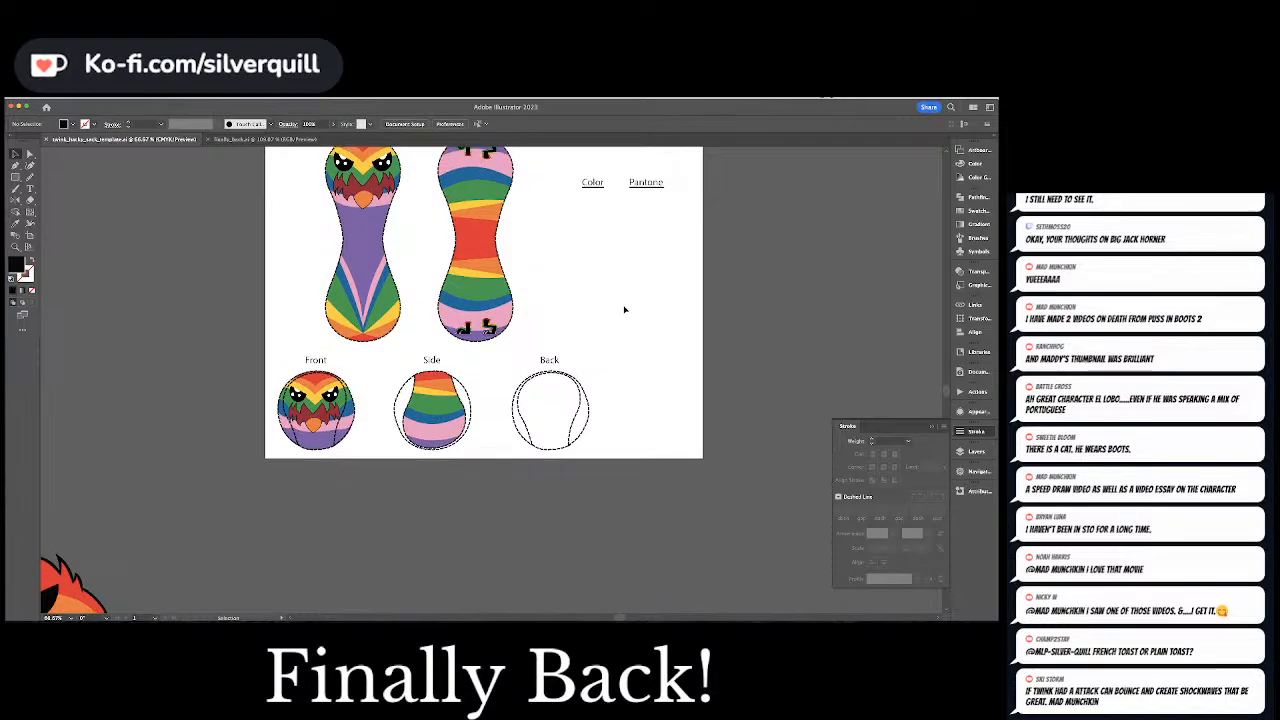
click(372, 200)
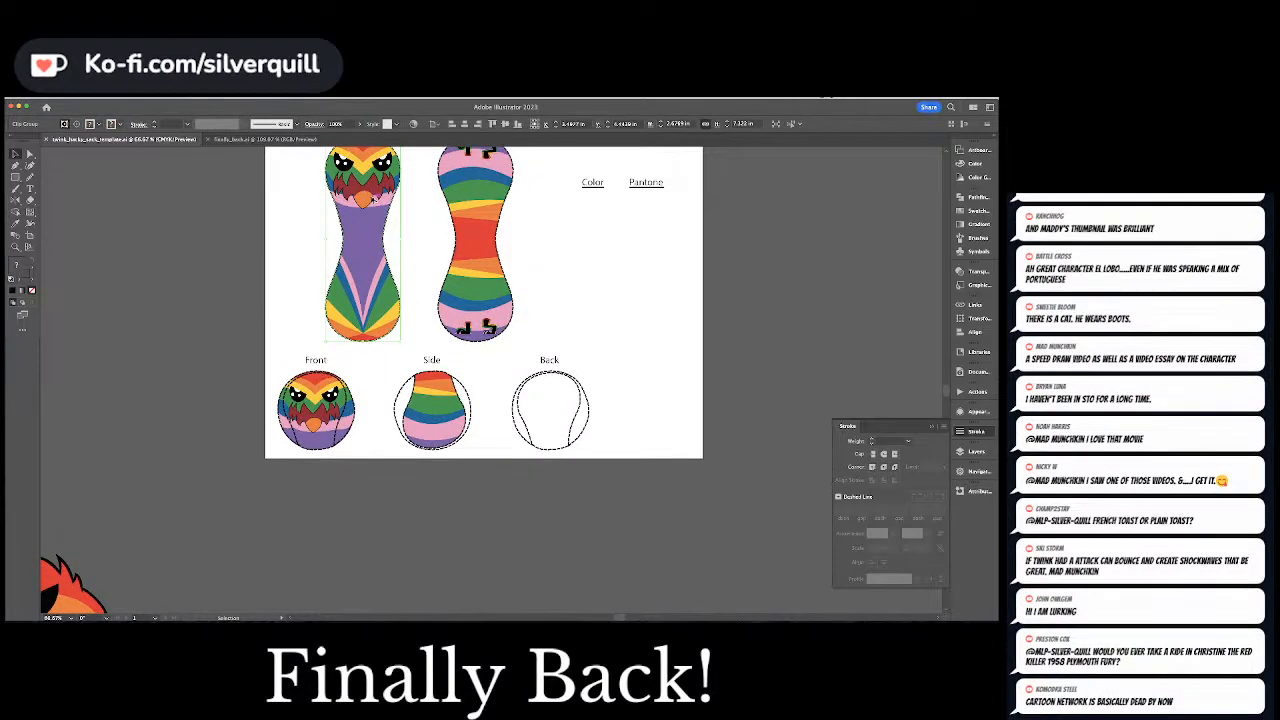
drag(372, 200, 193, 373)
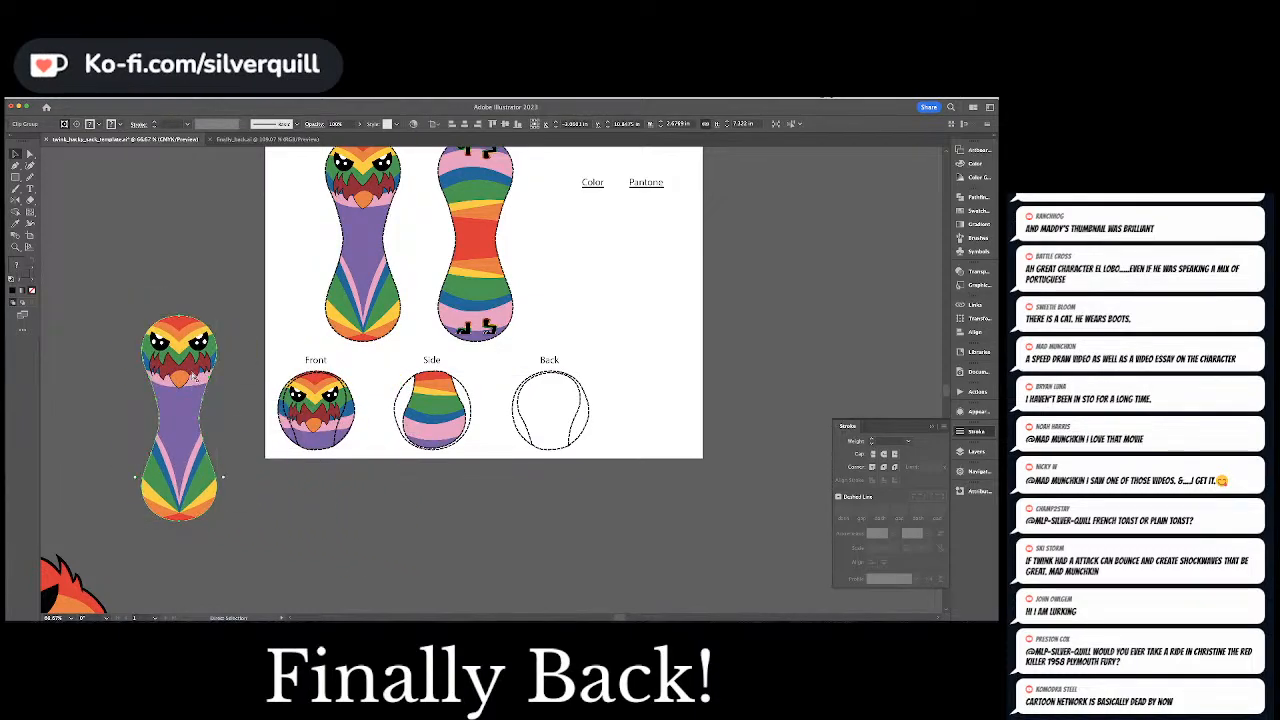
key(super+equal)
key(super+equal)
click(192, 374)
drag(652, 331, 288, 370)
key(a)
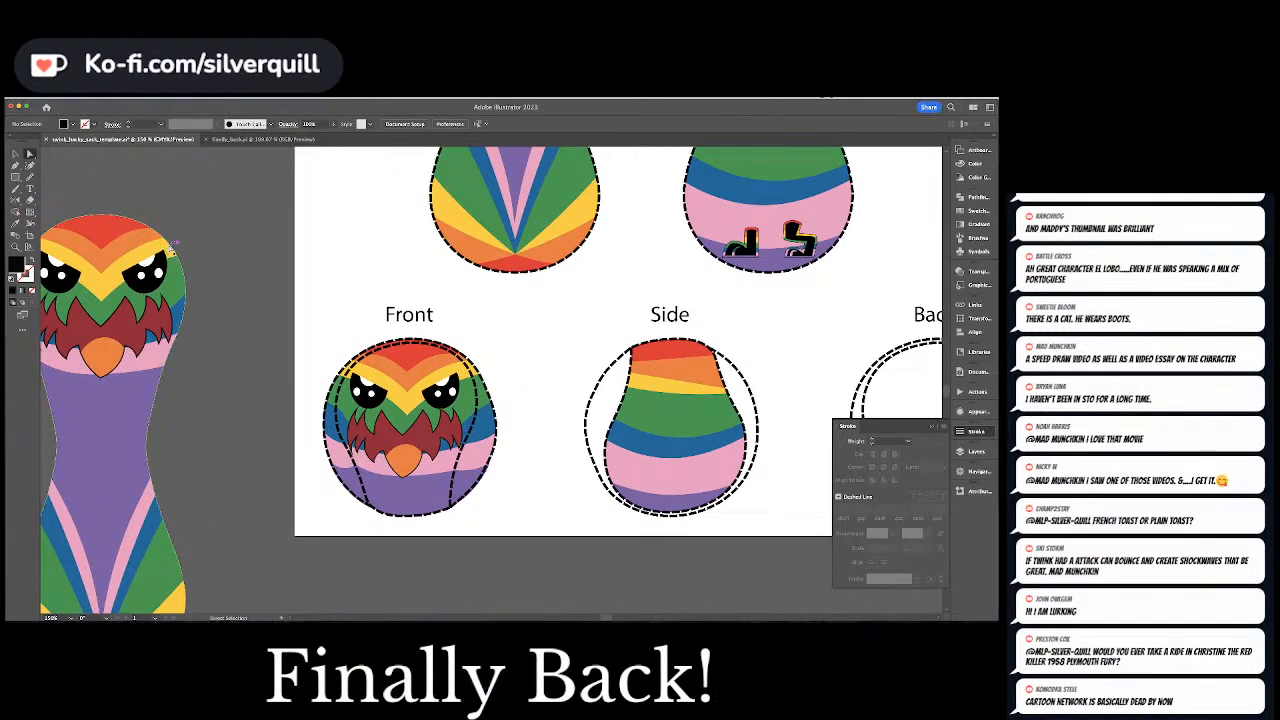
Pick up the yellow fill and draw a curved yellow stripe in the left gap of the Side view, extending the central yellow band
click(170, 253)
click(549, 396)
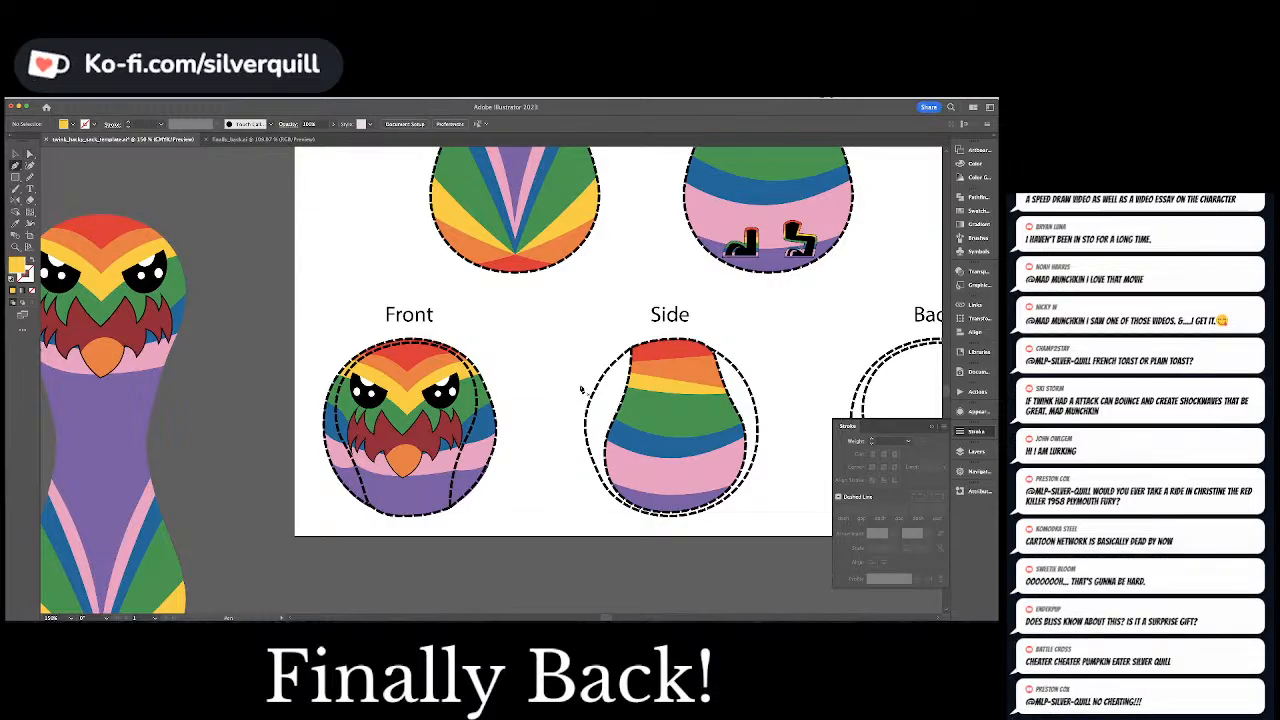
key(p)
click(622, 395)
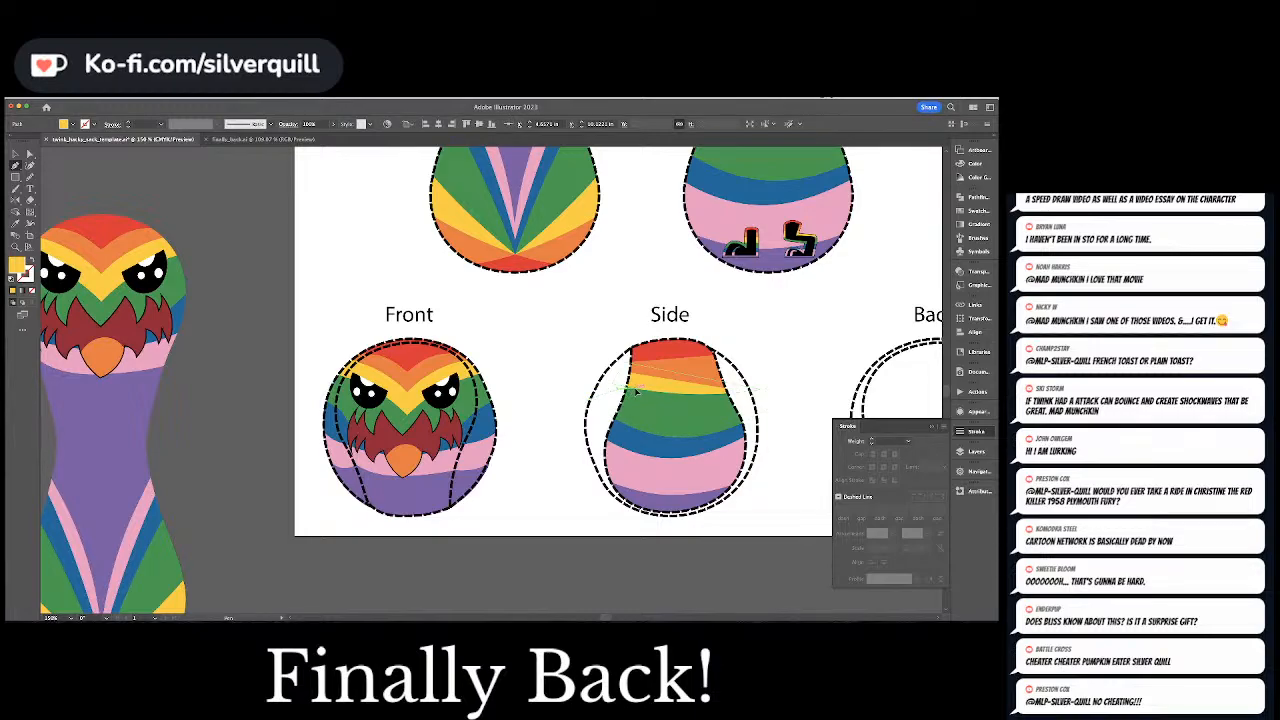
click(631, 372)
click(592, 398)
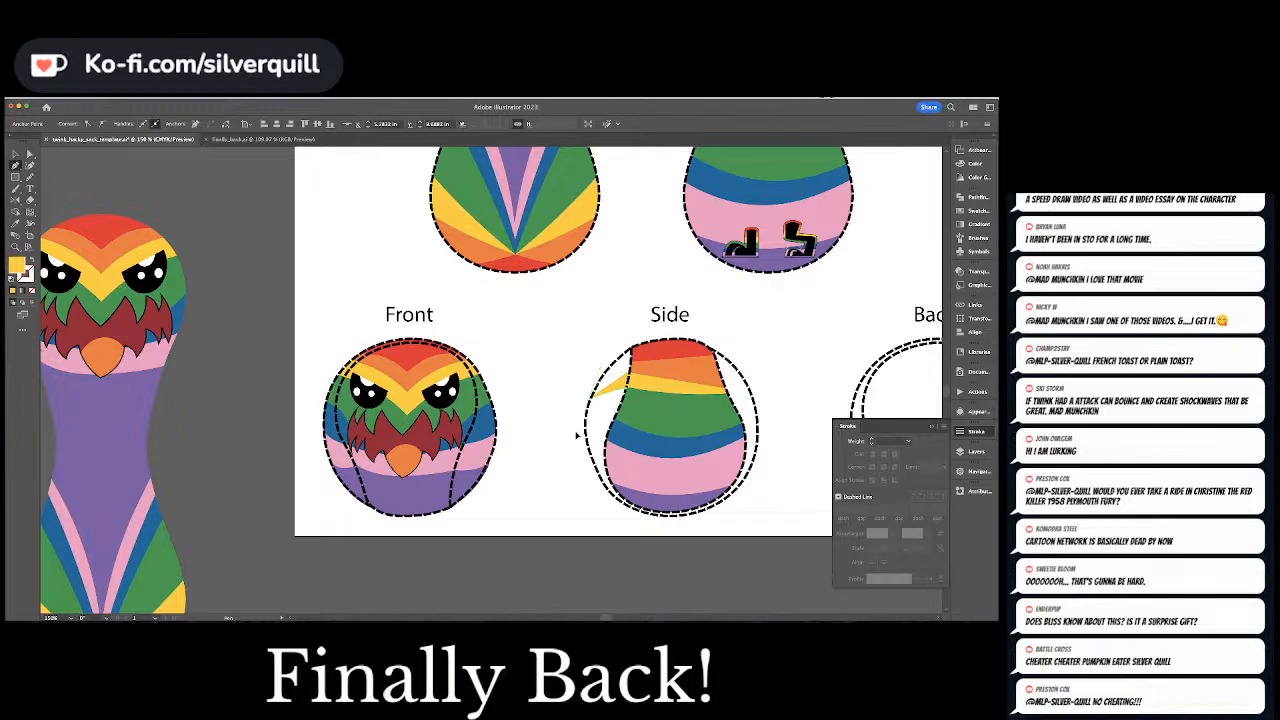
key(a)
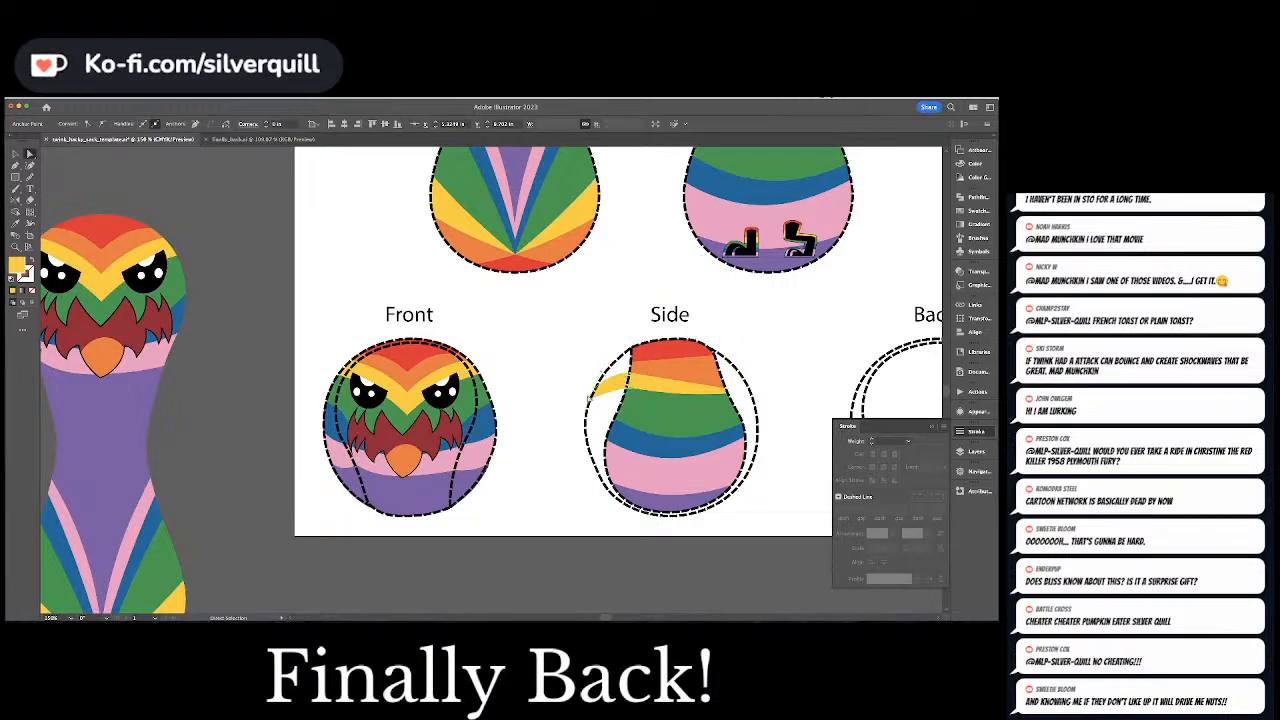
click(590, 398)
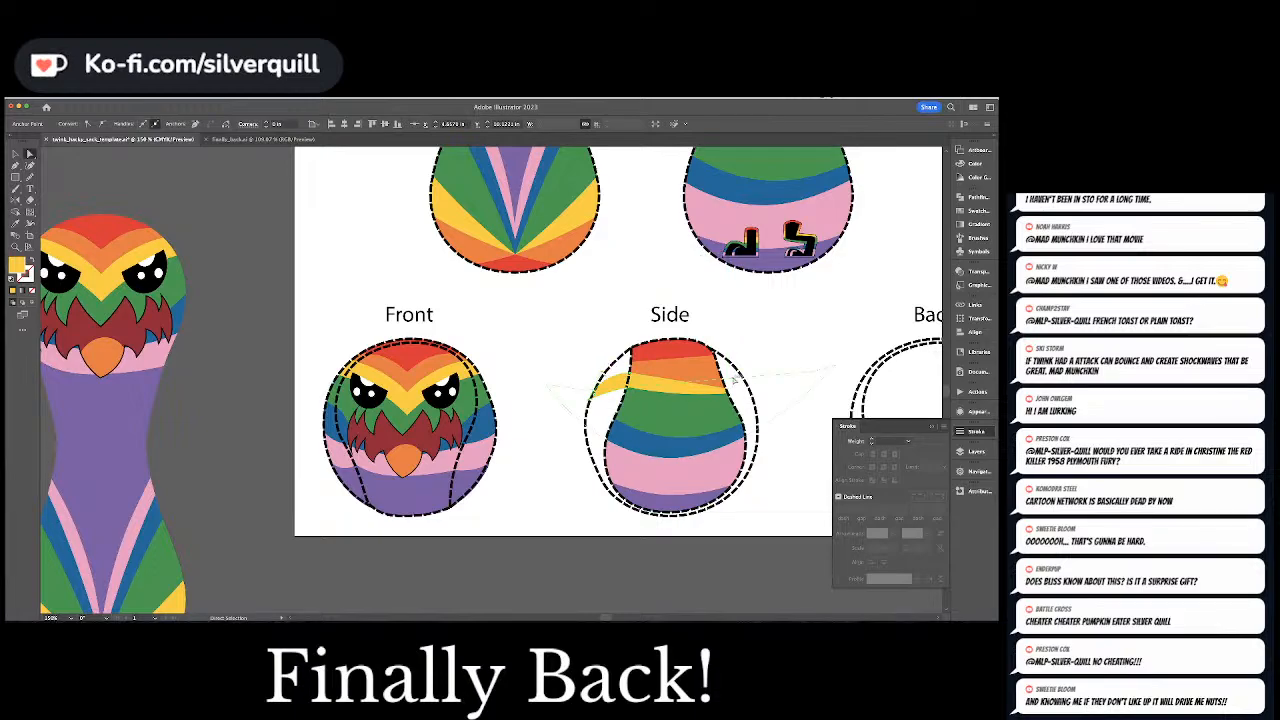
click(753, 368)
Draw a matching curved yellow stripe with the Pen tool in the right gap of the Side view, out to the dashed outline
drag(758, 368, 681, 458)
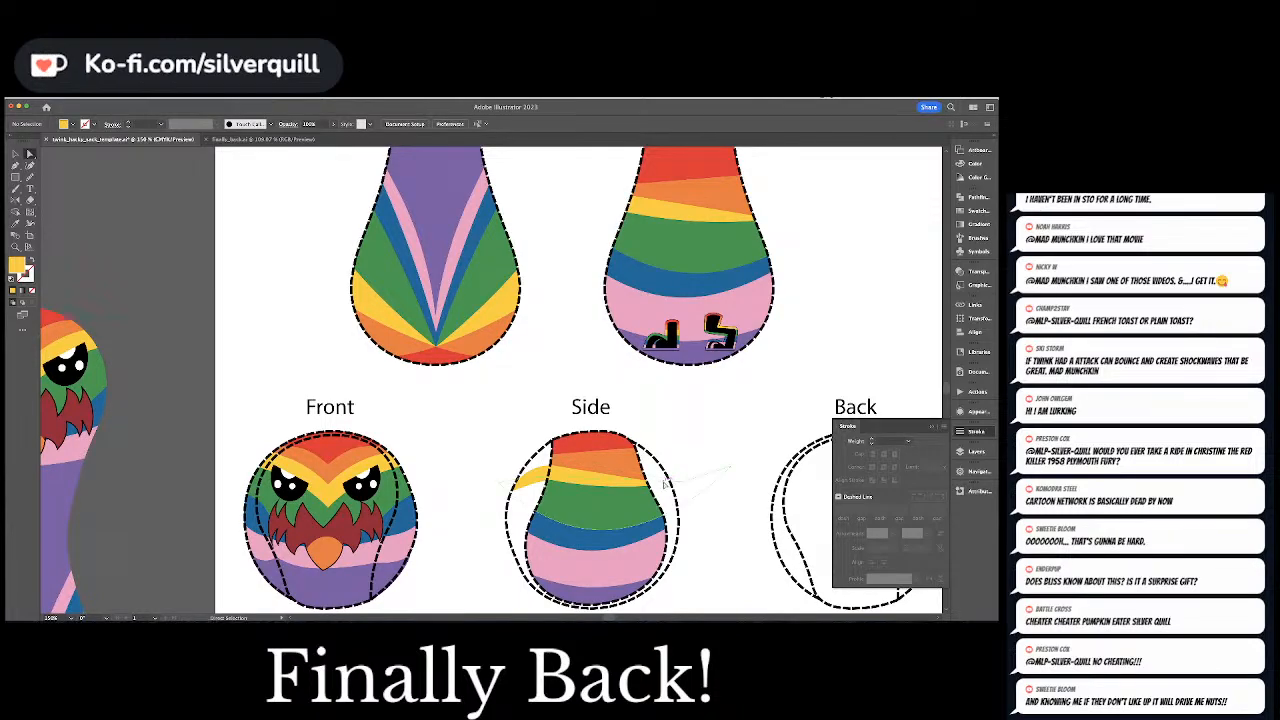
key(p)
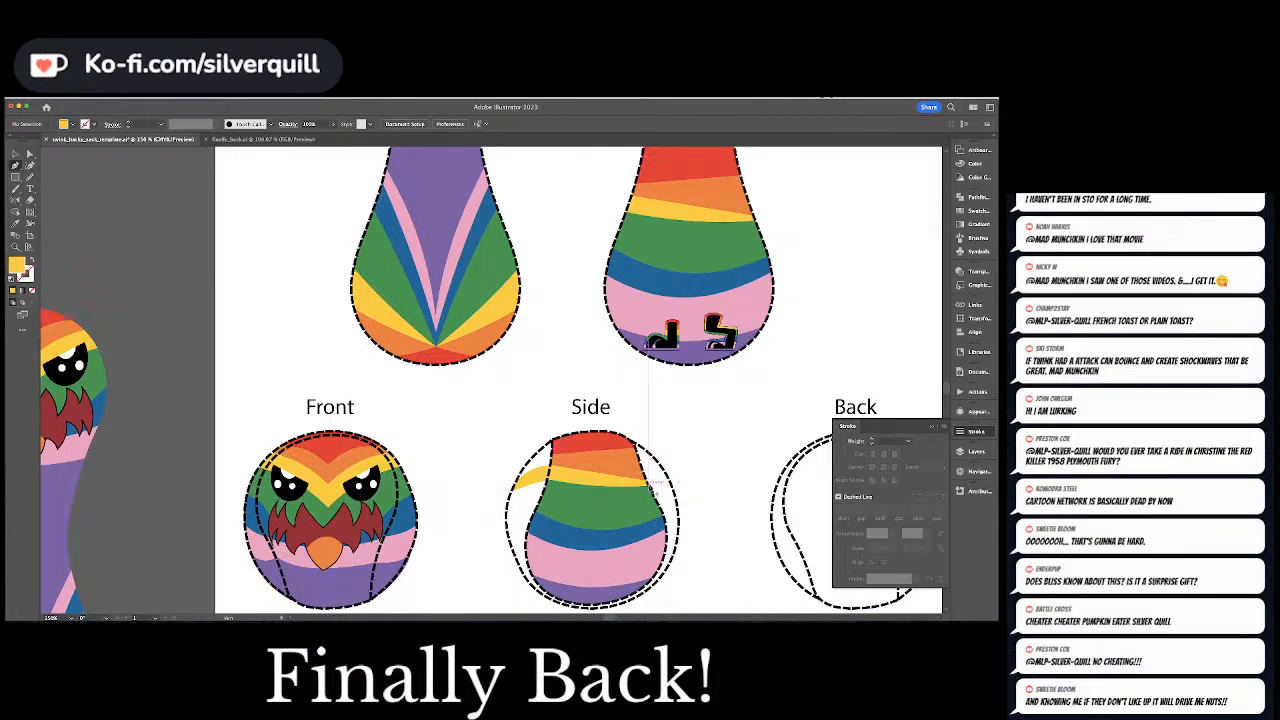
click(650, 490)
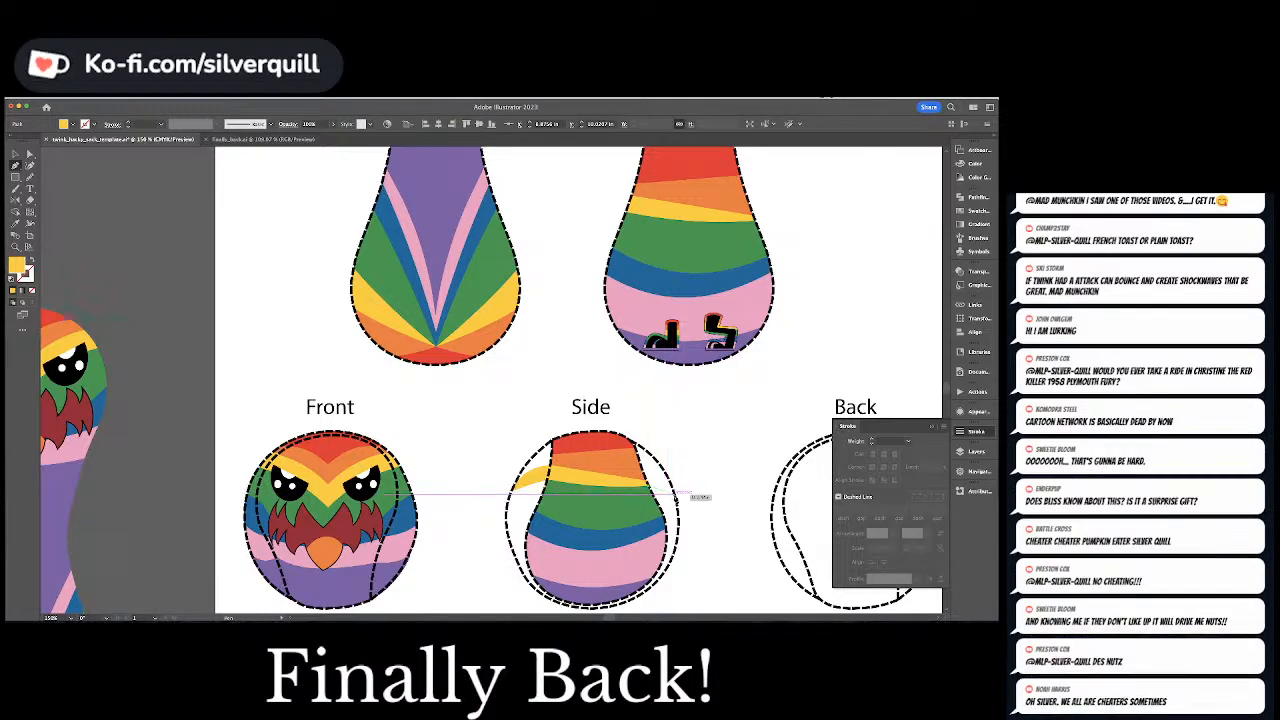
click(679, 501)
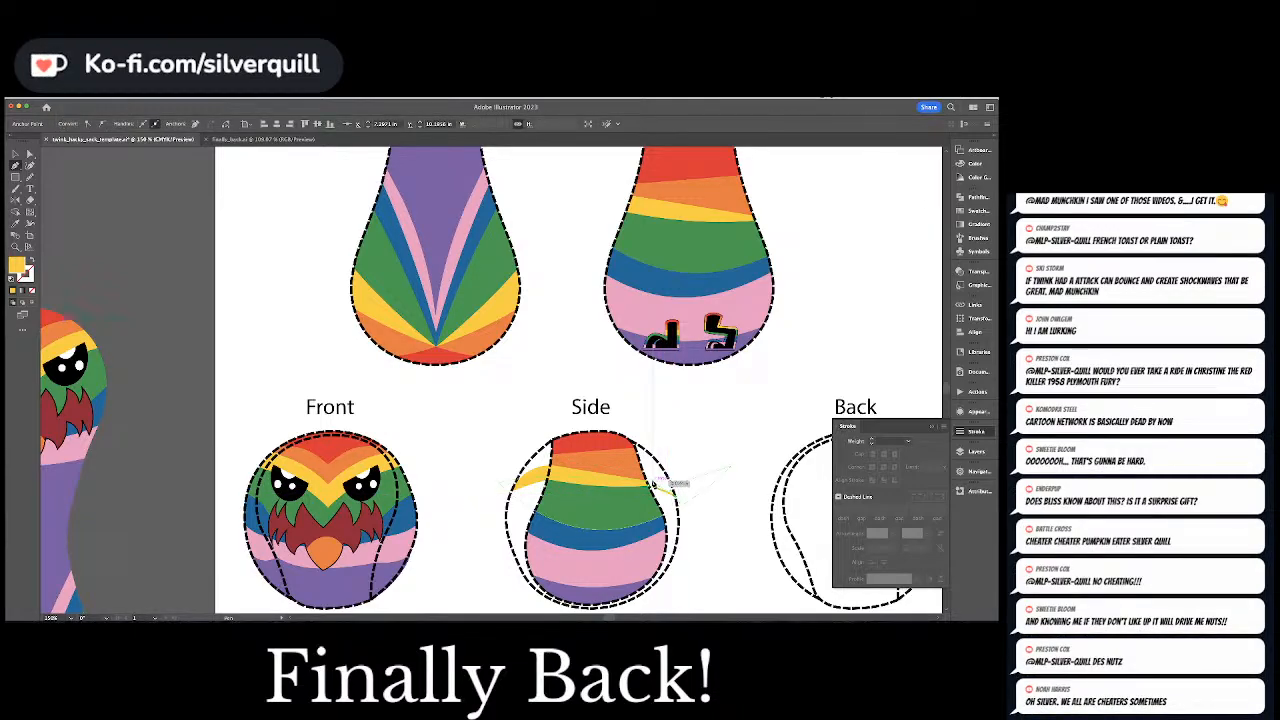
drag(646, 480, 620, 477)
key(super+equal)
key(super+equal)
key(super+equal)
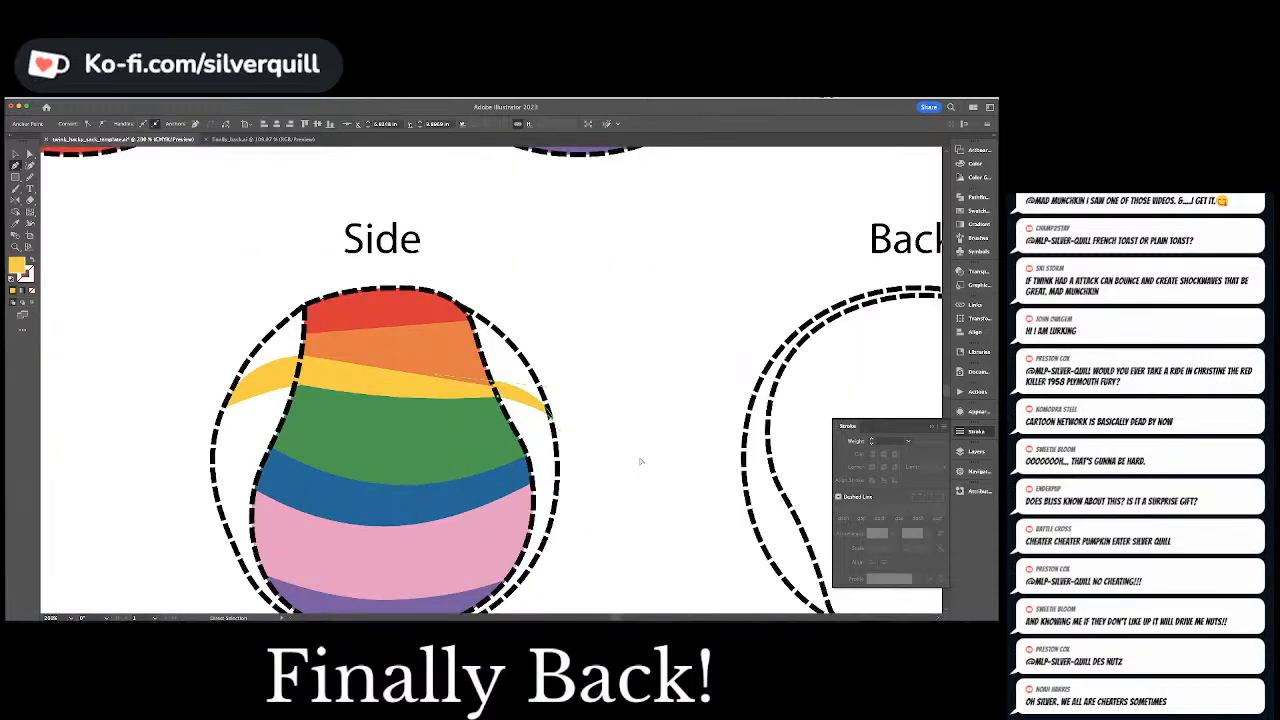
Adjust the inner anchor of the right yellow stripe so it meets the central yellow band at the dashed seam
key(super+shift+a)
key(a)
click(498, 384)
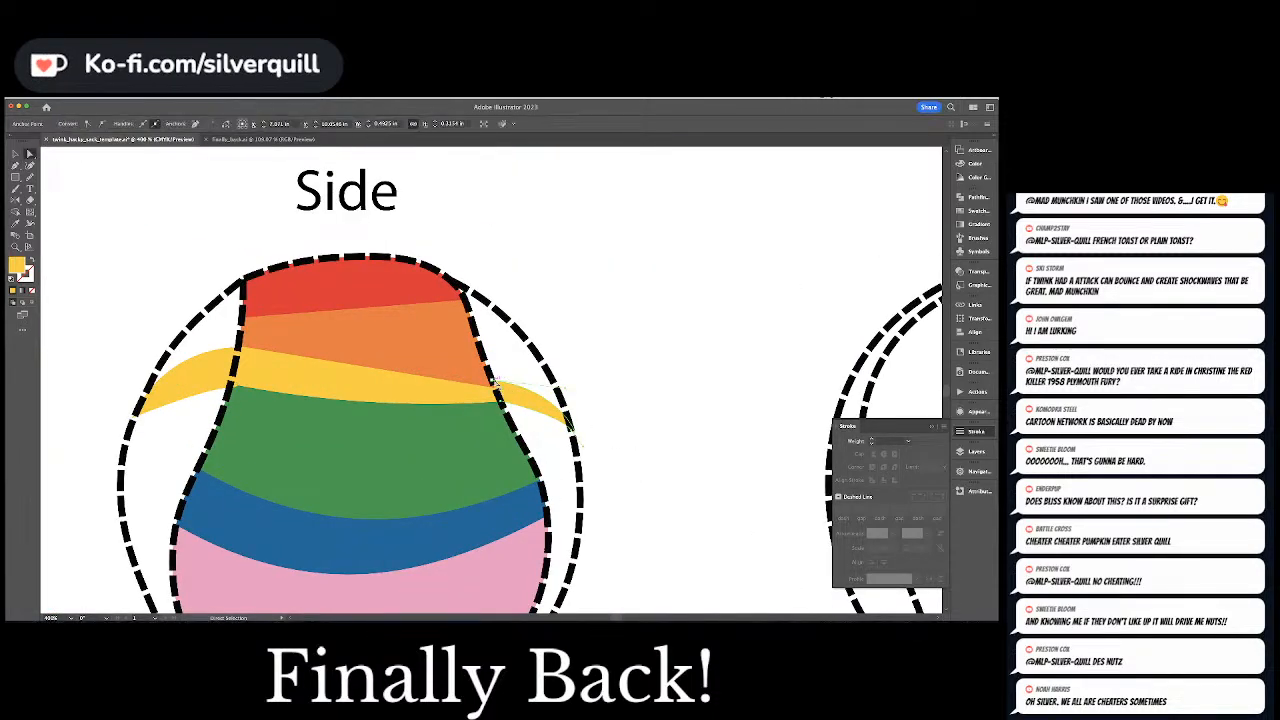
drag(497, 383, 502, 406)
key(super+shift+a)
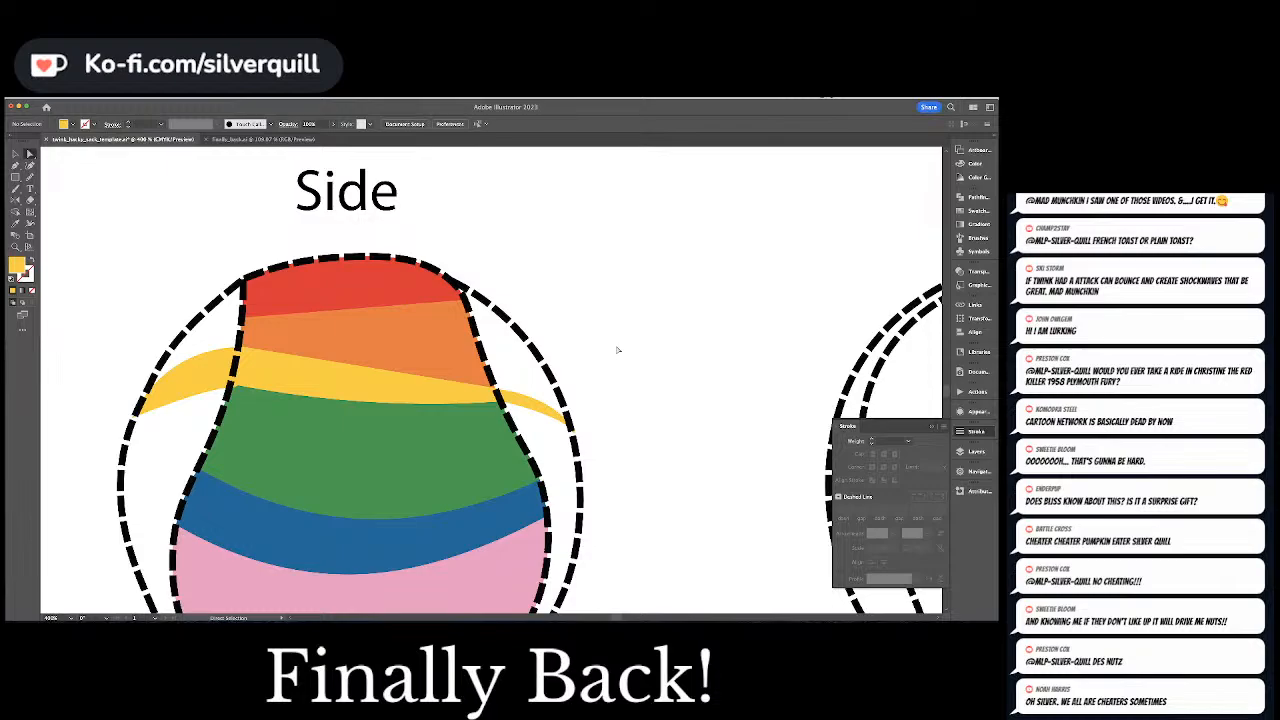
Convert the lower inner anchor of the left yellow stripe and curve its bottom edge with the Curvature tool
click(222, 369)
click(231, 385)
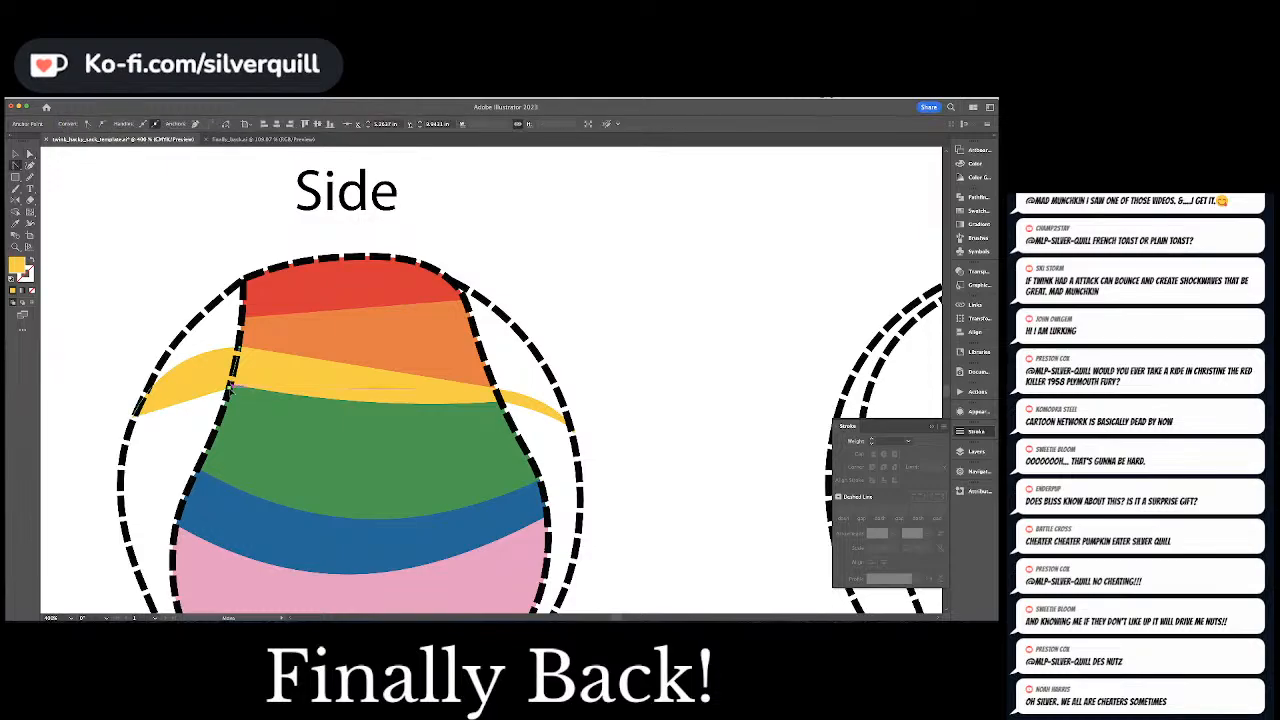
key(shift+c)
click(231, 385)
click(29, 166)
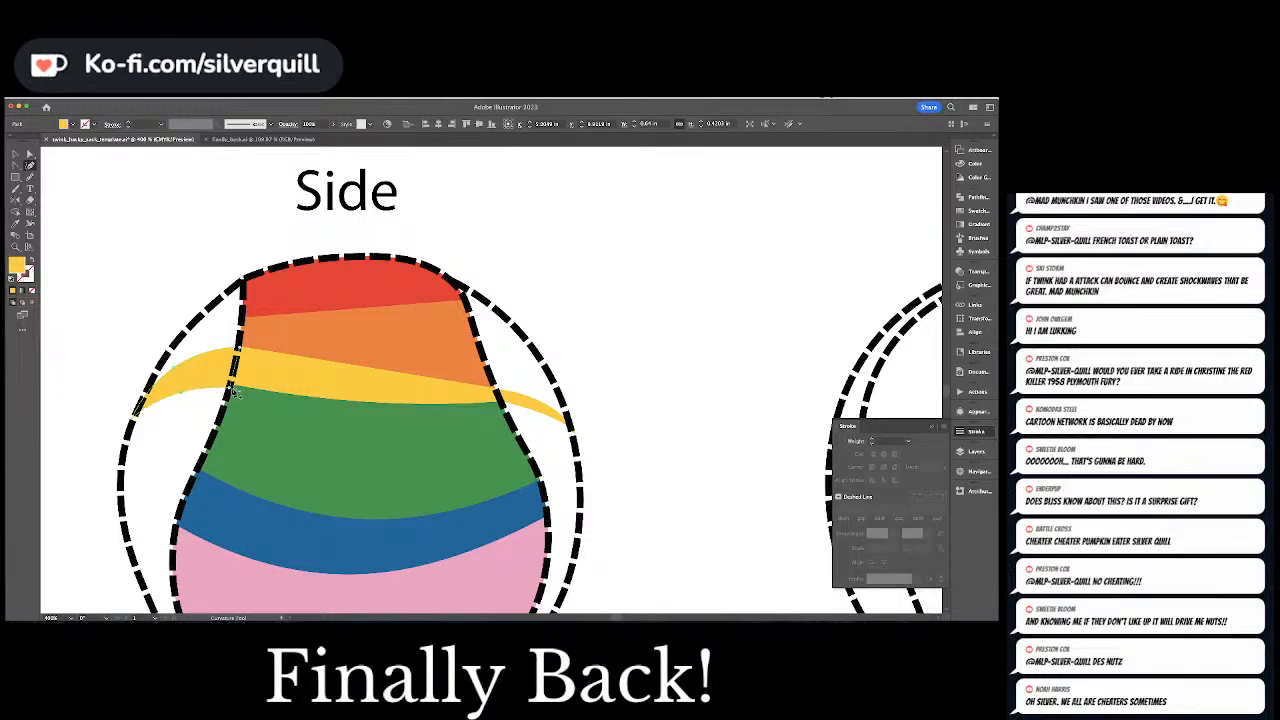
key(a)
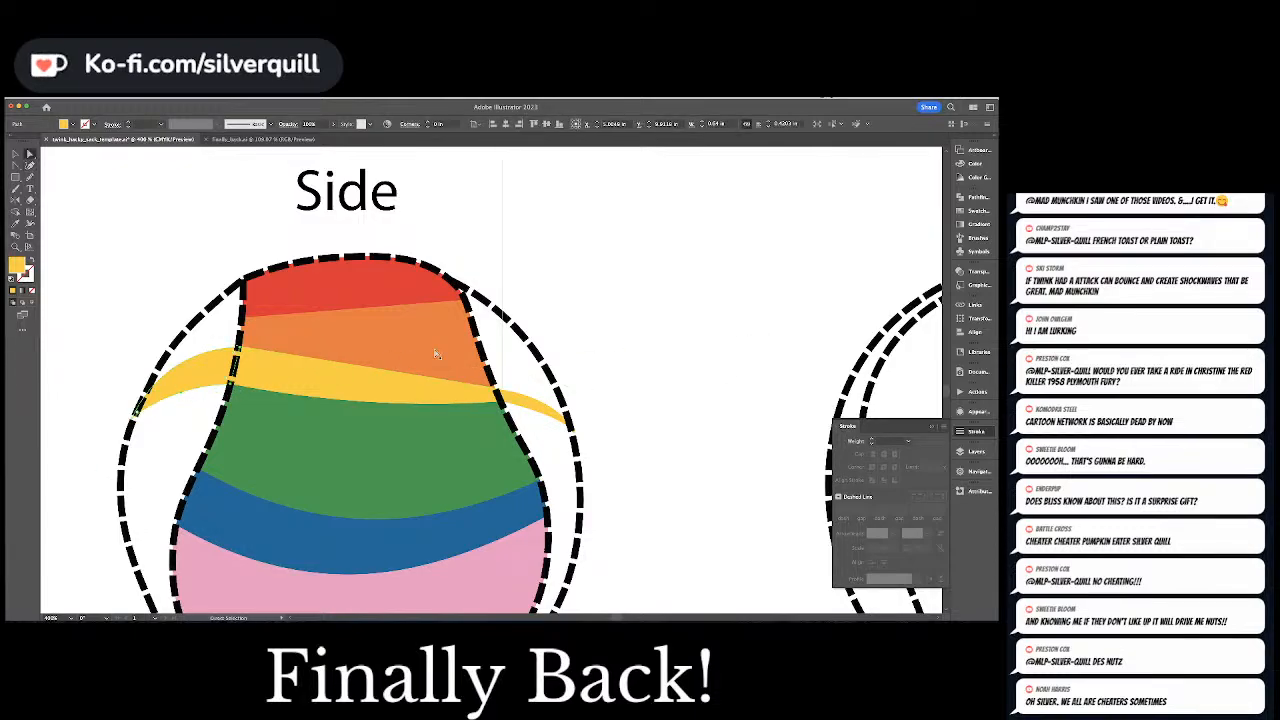
Pick up the orange fill and draw a curved orange stripe above the yellow one in the left gap of the Side view
key(super+minus)
key(super+minus)
scroll(437, 354, up, 1)
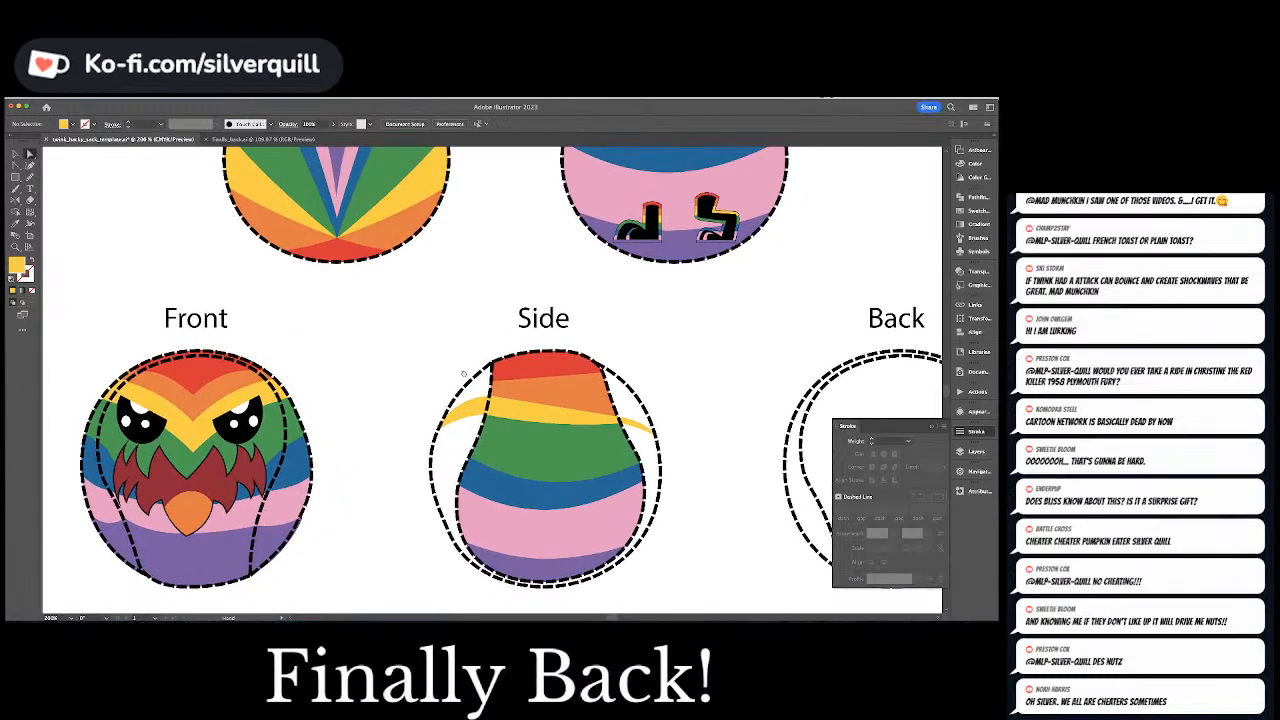
click(571, 405)
key(super+shift+a)
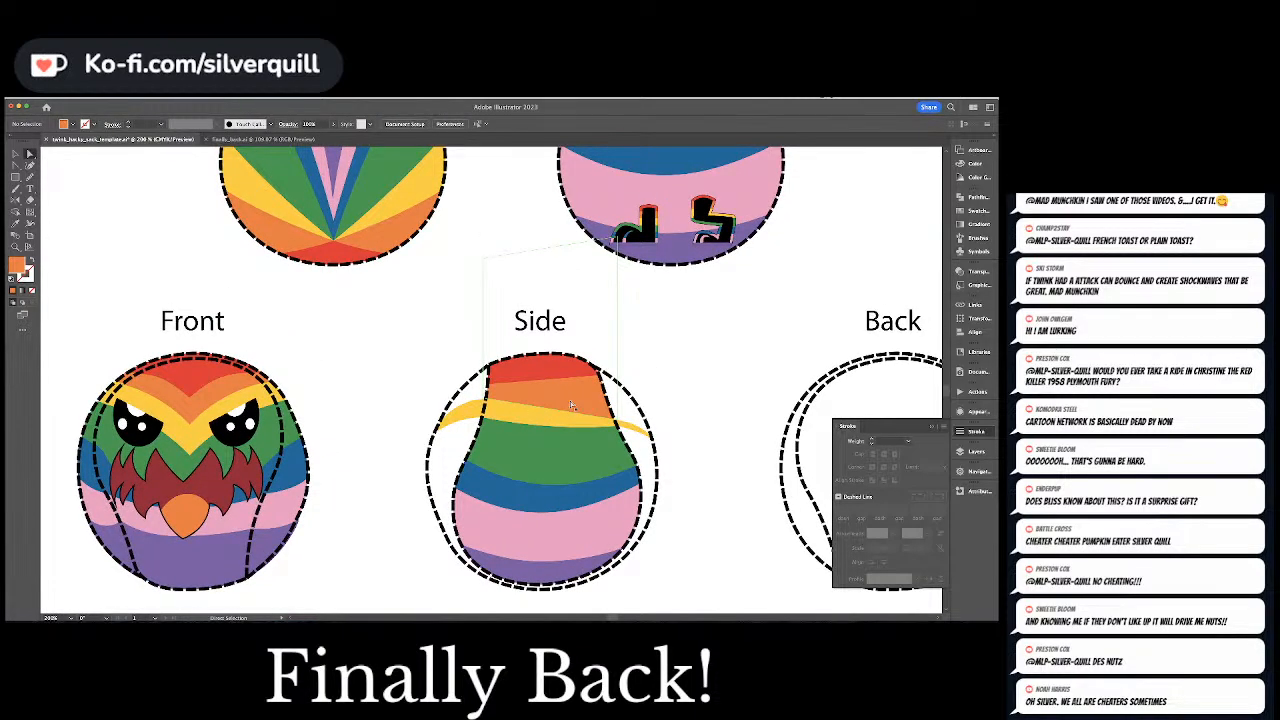
key(super+plus)
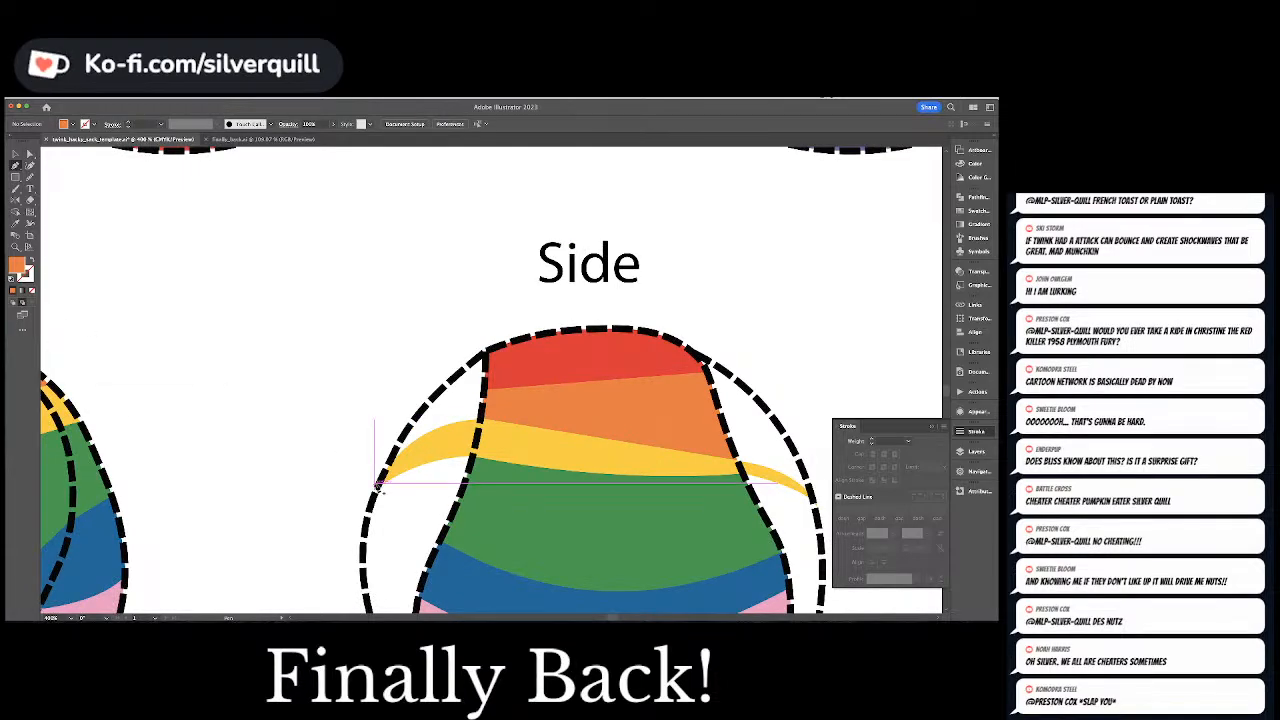
click(483, 394)
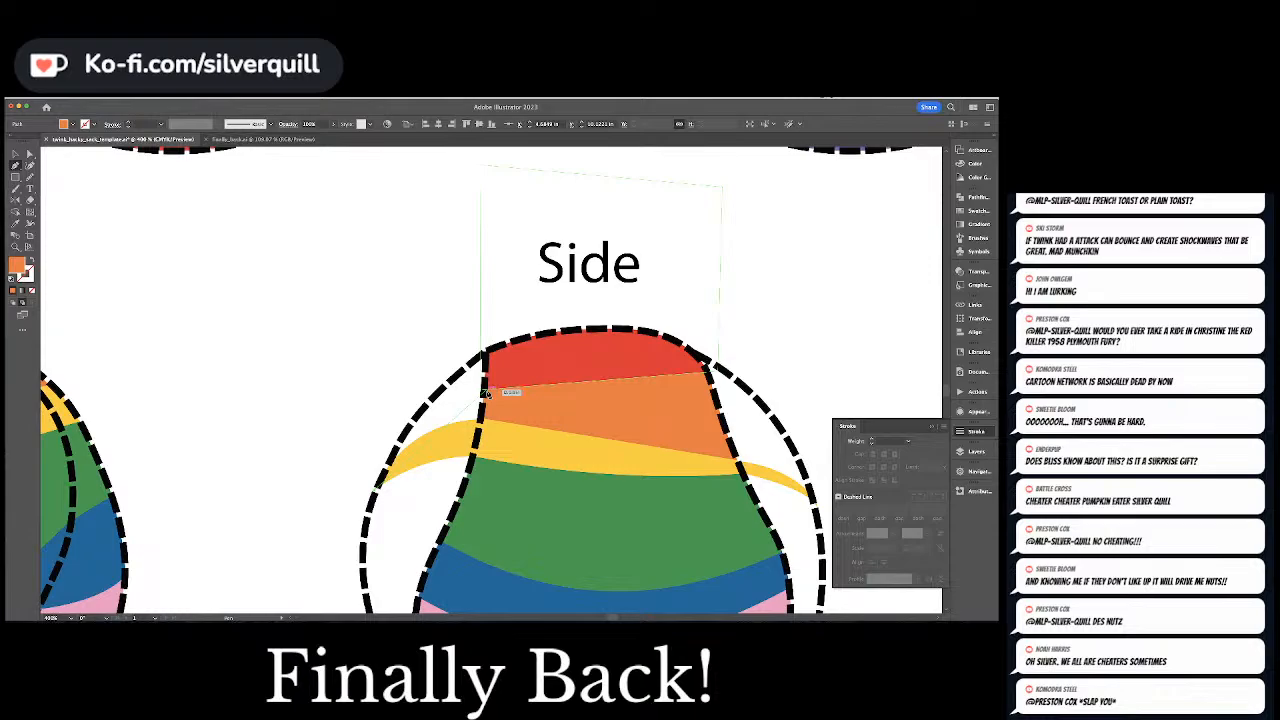
drag(486, 391, 568, 385)
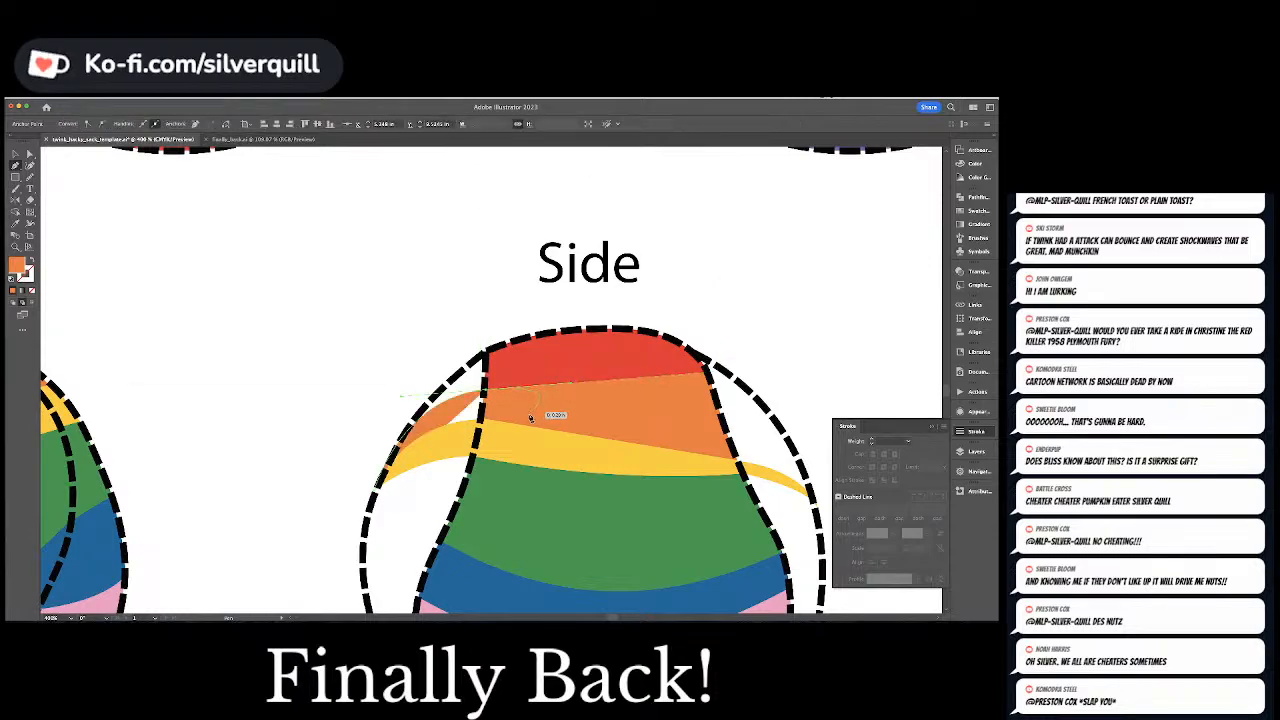
click(474, 457)
drag(377, 488, 345, 530)
key(super+shift+a)
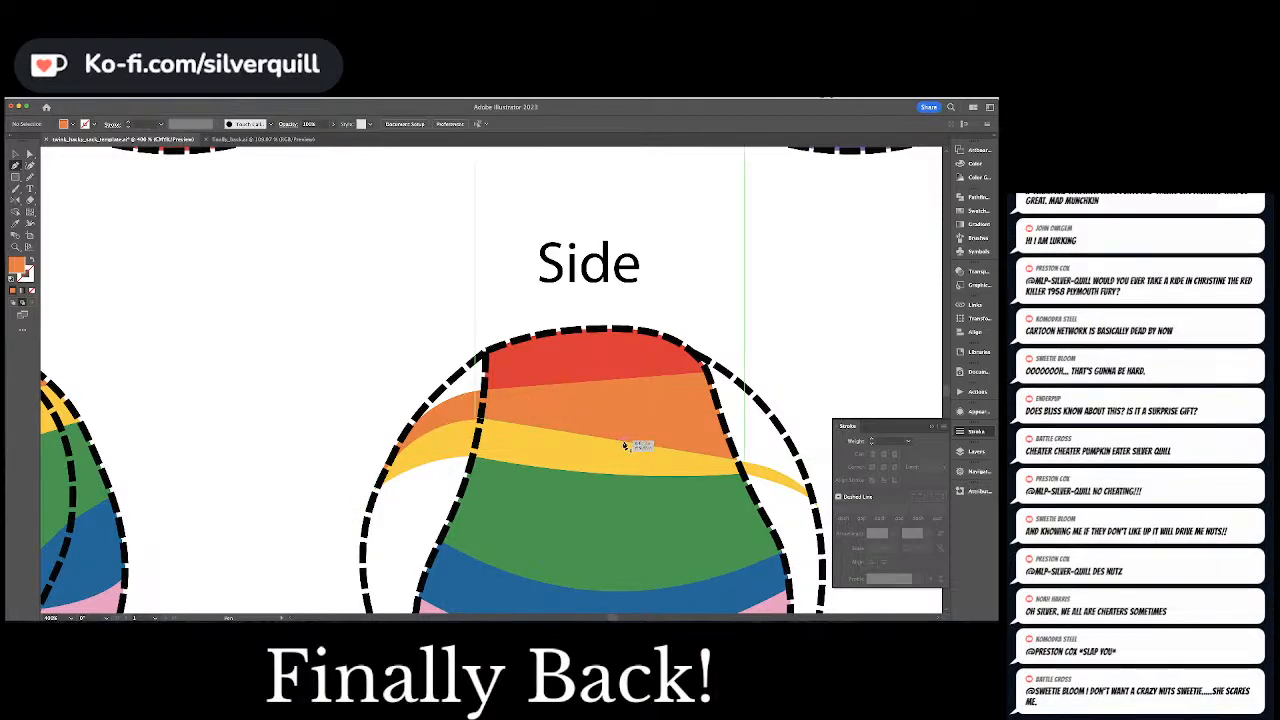
Draw an orange shape with the Pen tool in the right gap of the Side view, from the seam to the outer outline
drag(625, 446, 407, 408)
click(488, 332)
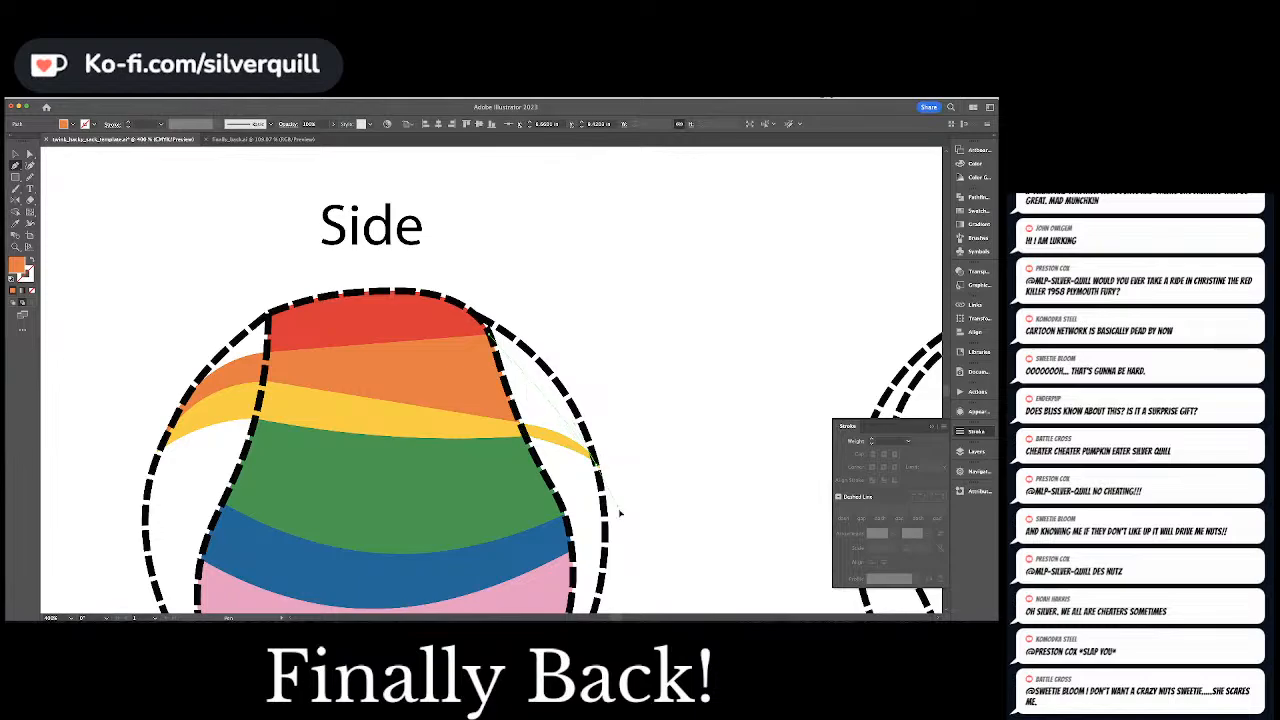
scroll(600, 470, down, 5)
drag(652, 323, 628, 376)
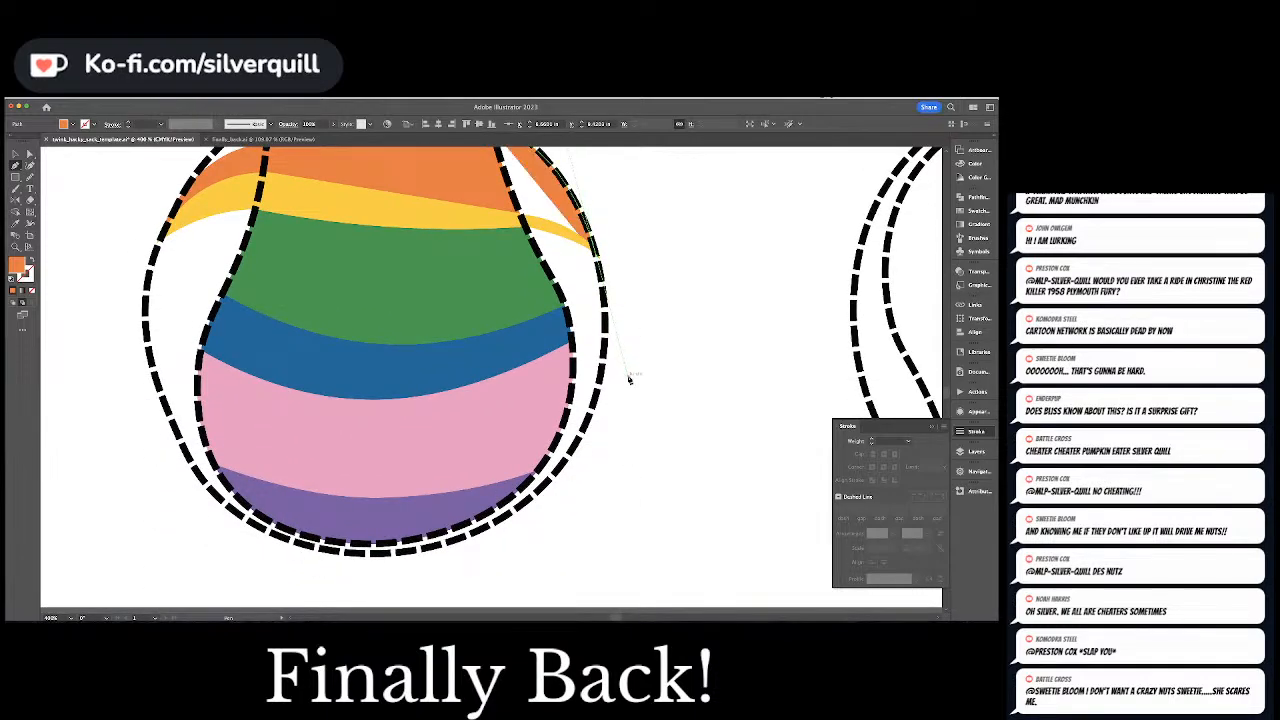
scroll(640, 440, up, 5)
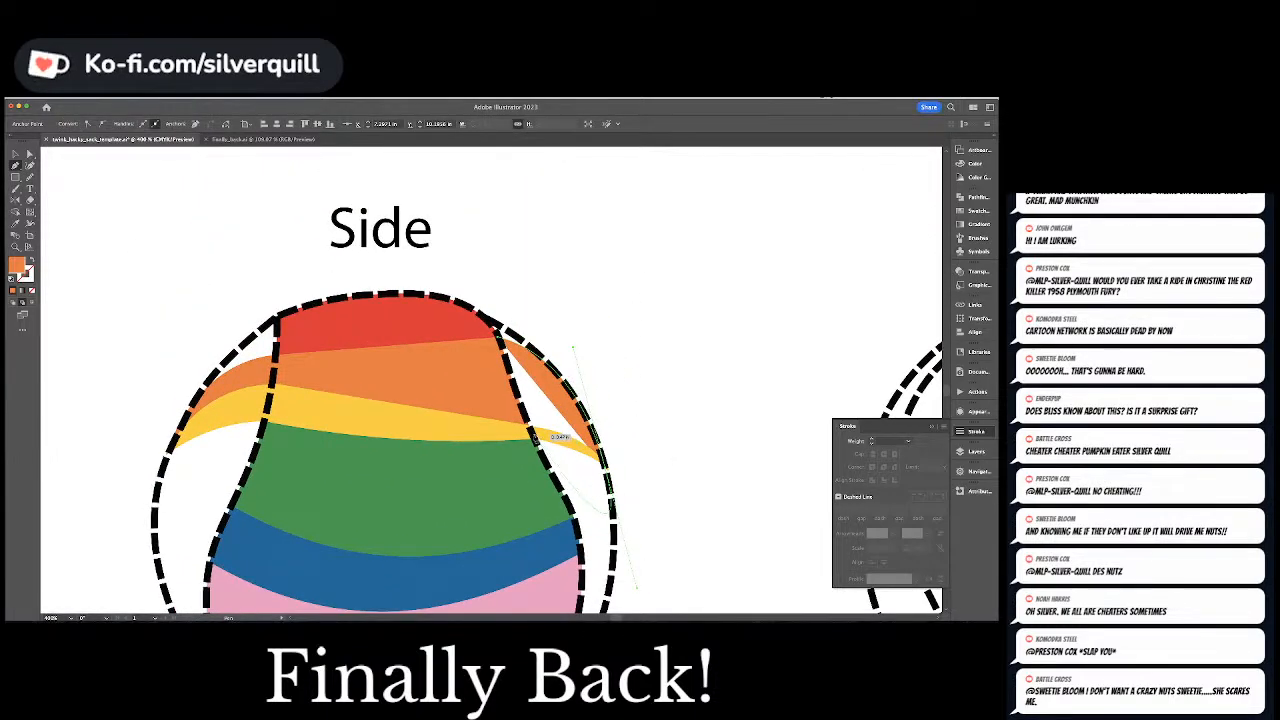
click(497, 336)
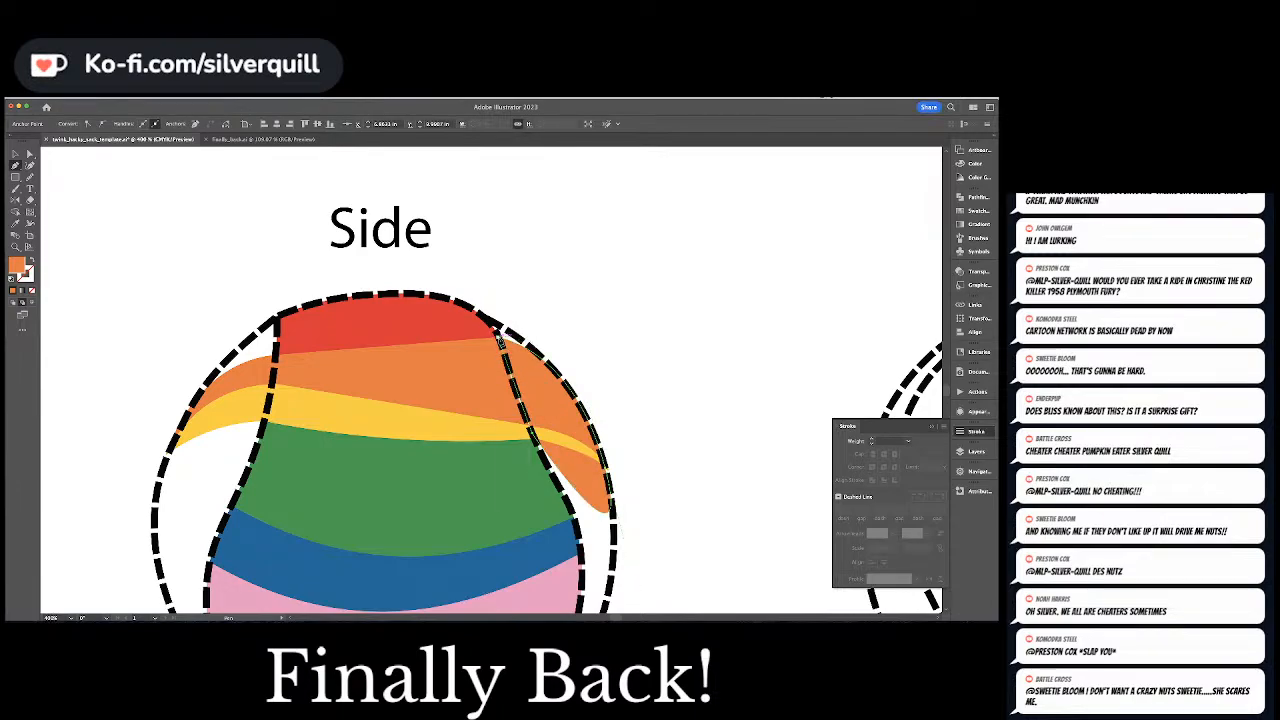
Reshape the right orange piece to end at the yellow stripe's tip and curve its outer edge along the dashed outline
key(a)
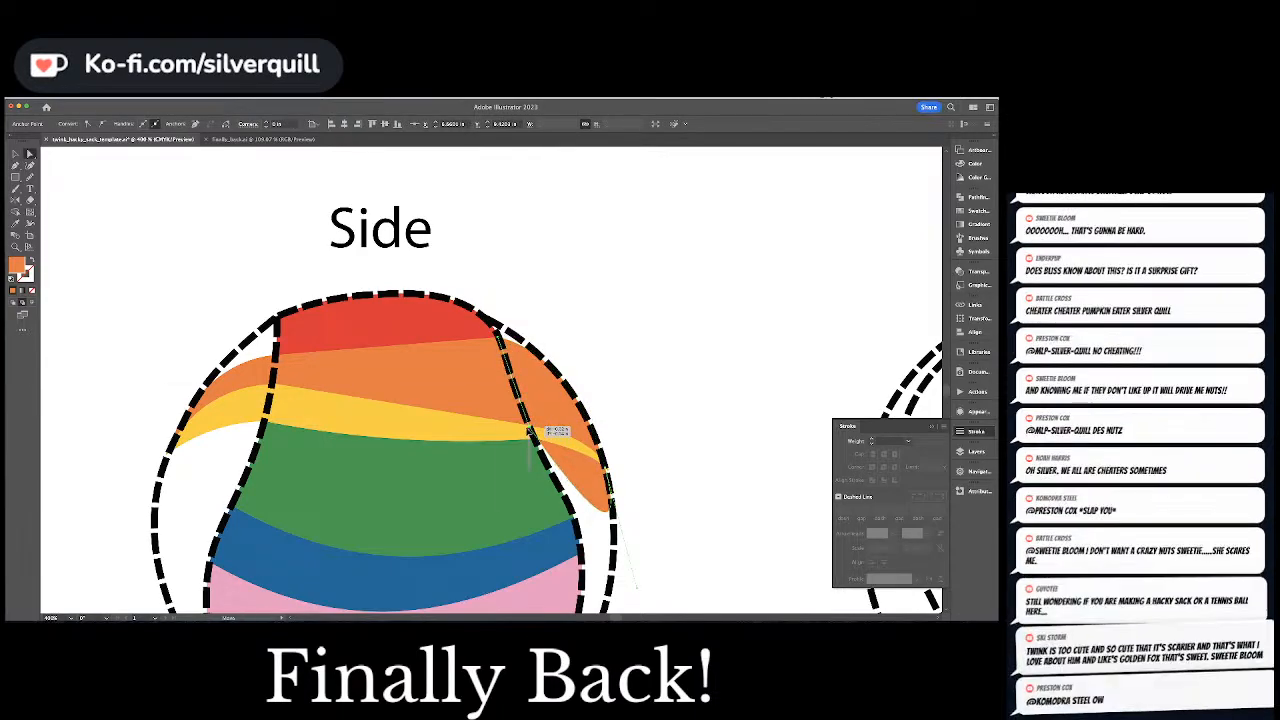
drag(530, 432, 529, 433)
key(shift+c)
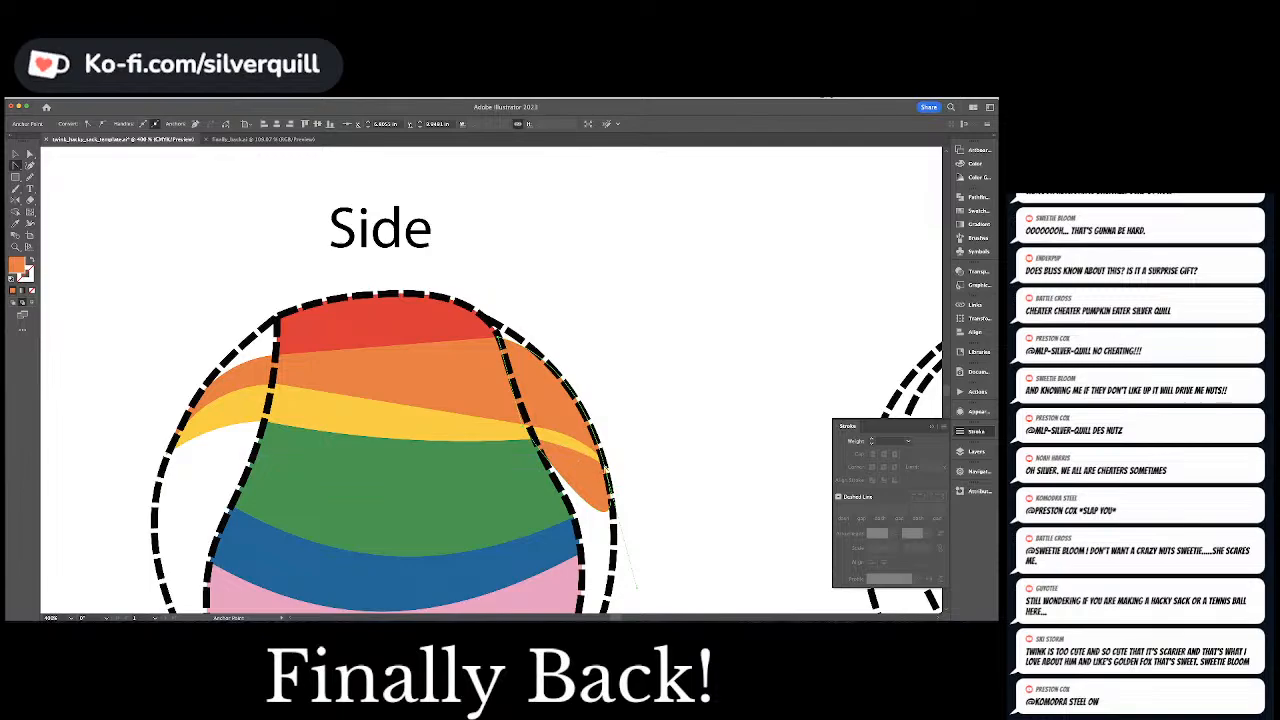
click(605, 467)
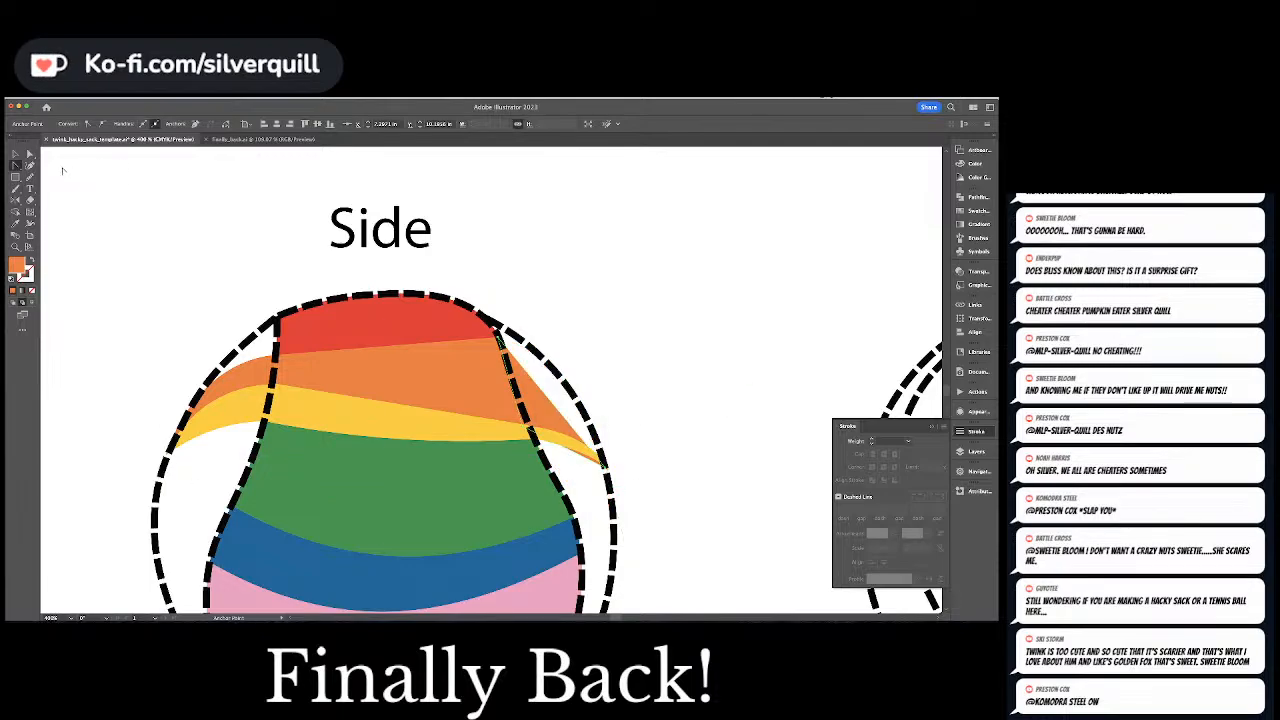
click(30, 165)
drag(556, 407, 572, 392)
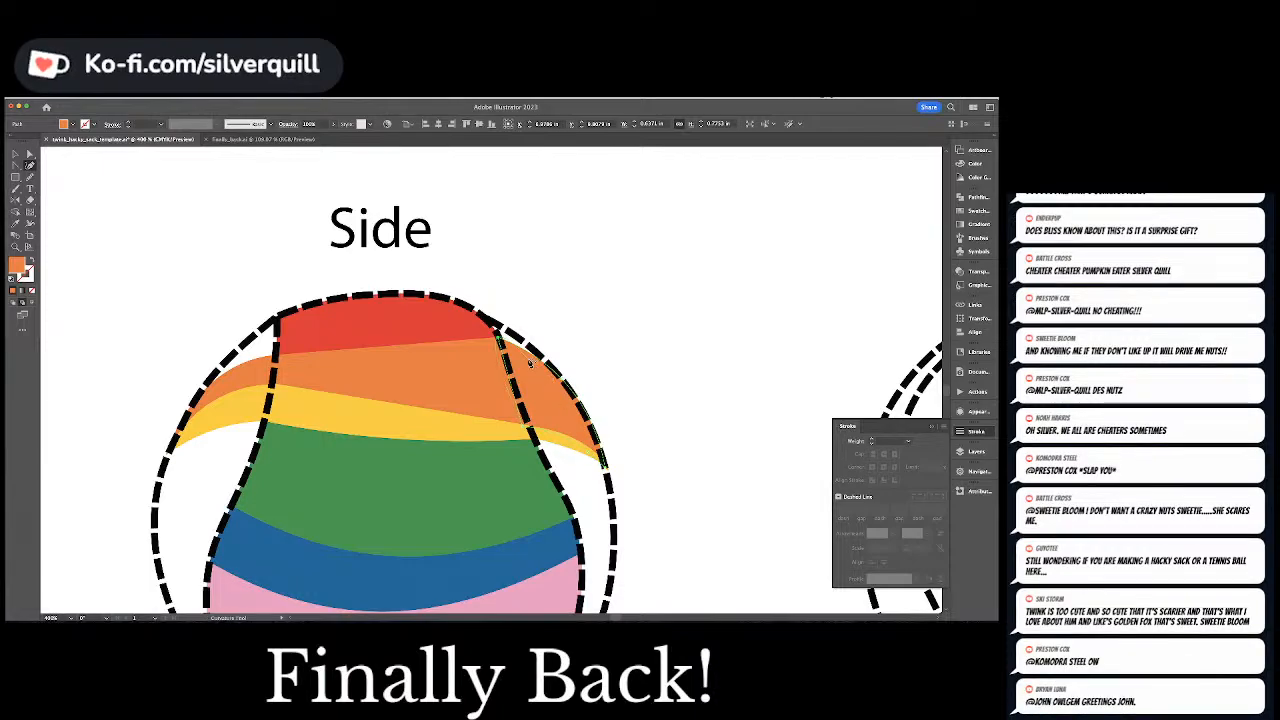
key(a)
click(586, 277)
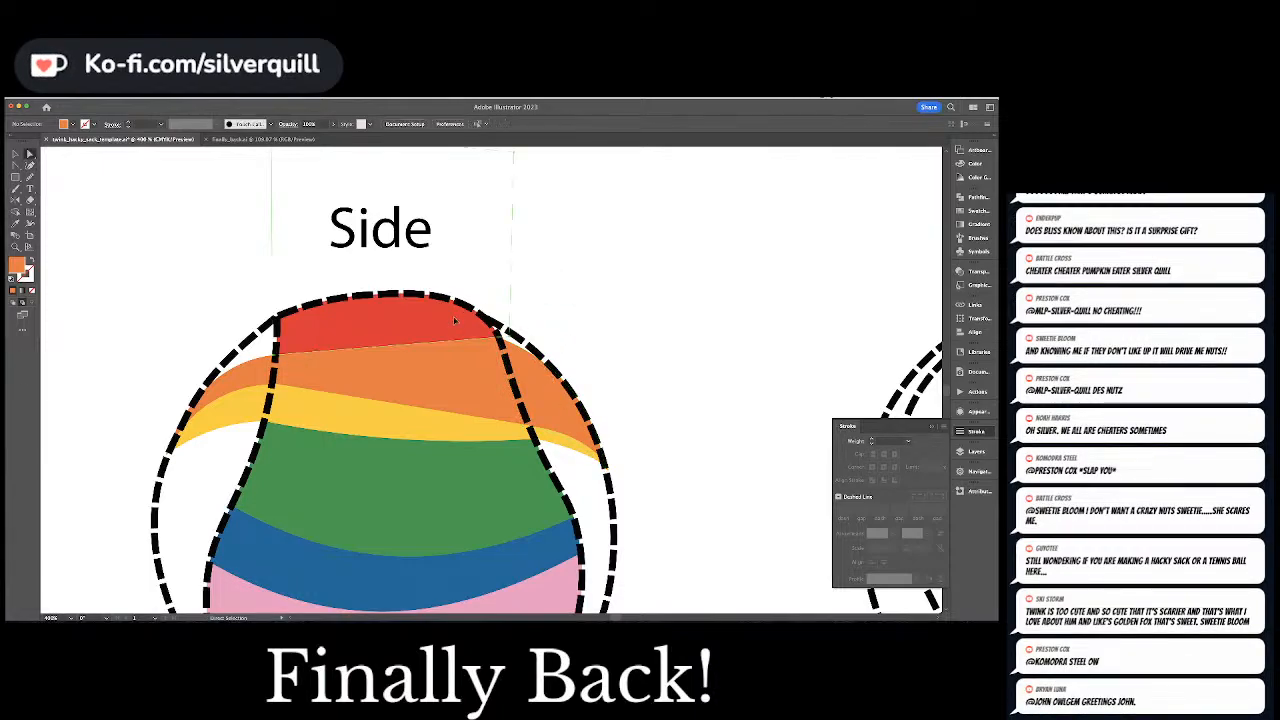
Pick up the red fill and draw a red shape along the Side view's top outline, filling the gaps beside both seams above the orange
click(453, 317)
key(super+shift+a)
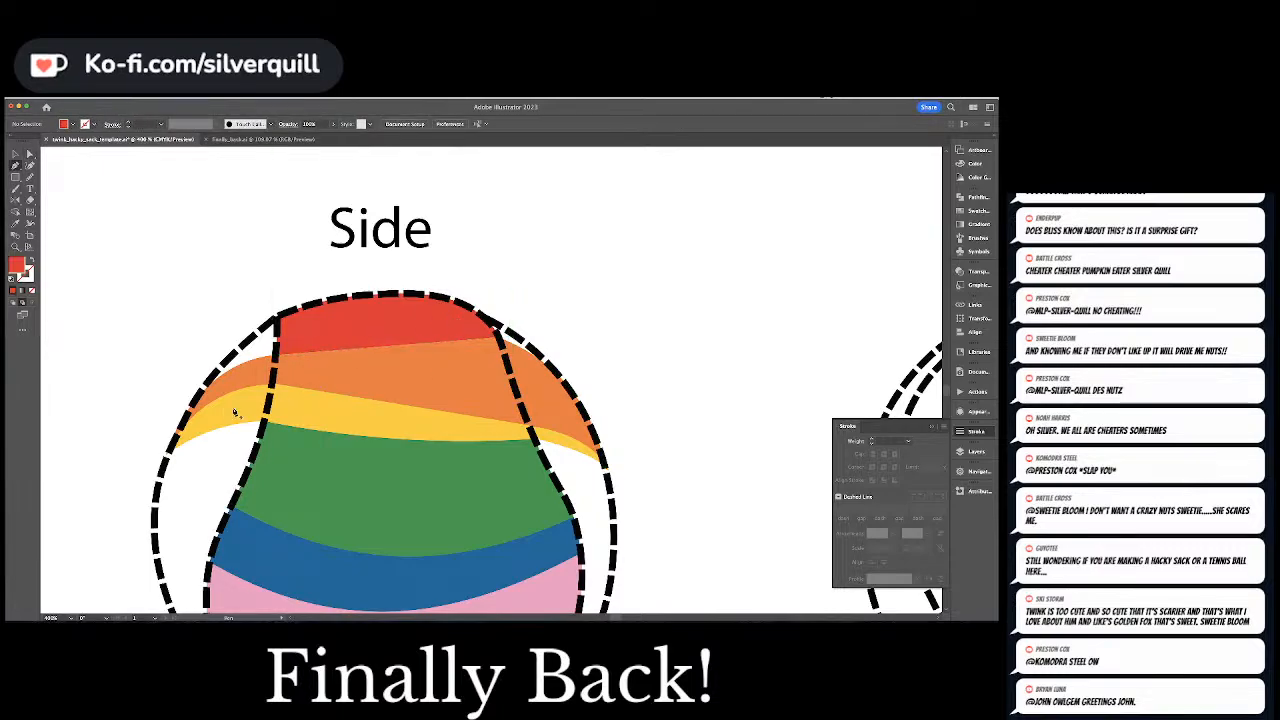
click(185, 418)
click(290, 316)
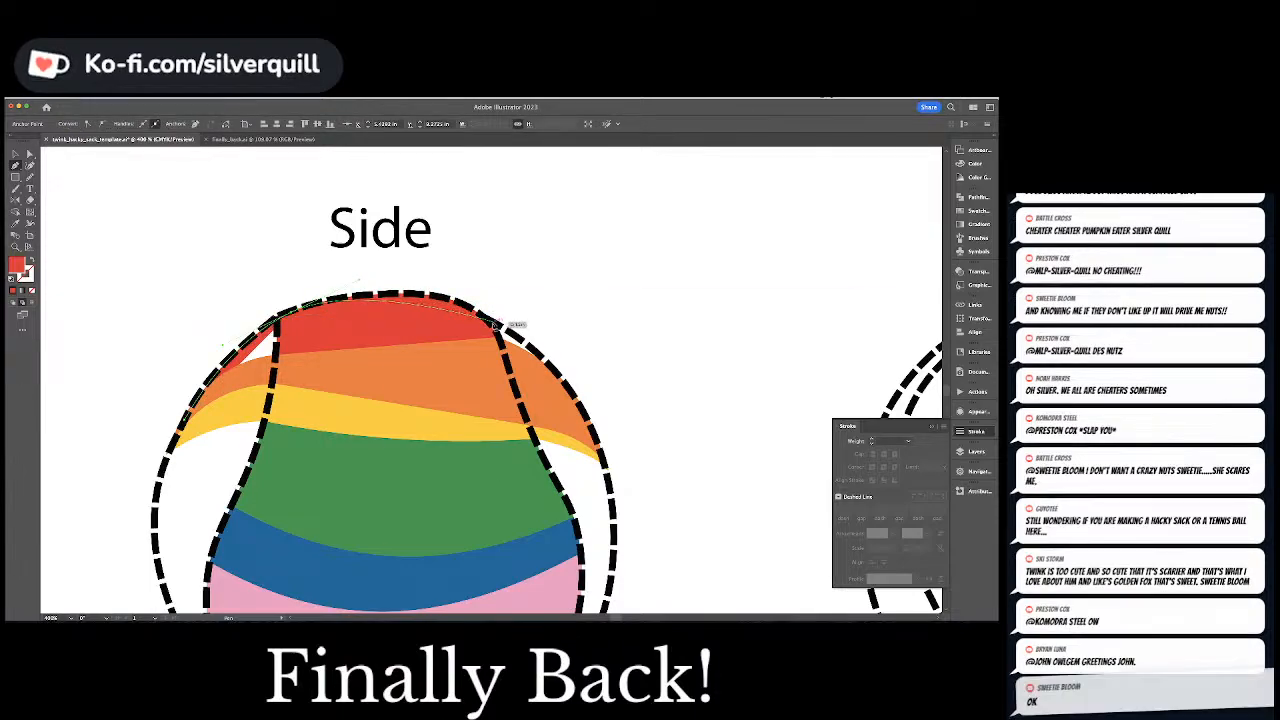
drag(497, 325, 581, 405)
click(275, 376)
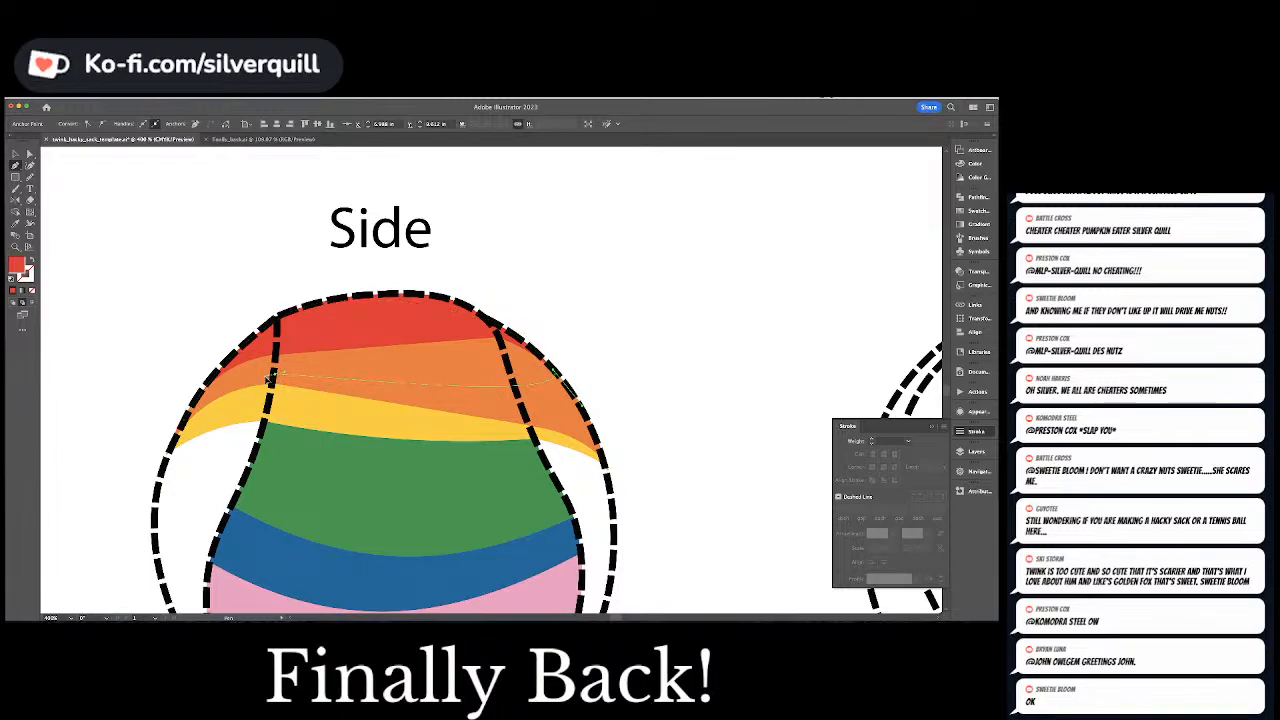
click(184, 422)
super+click(611, 374)
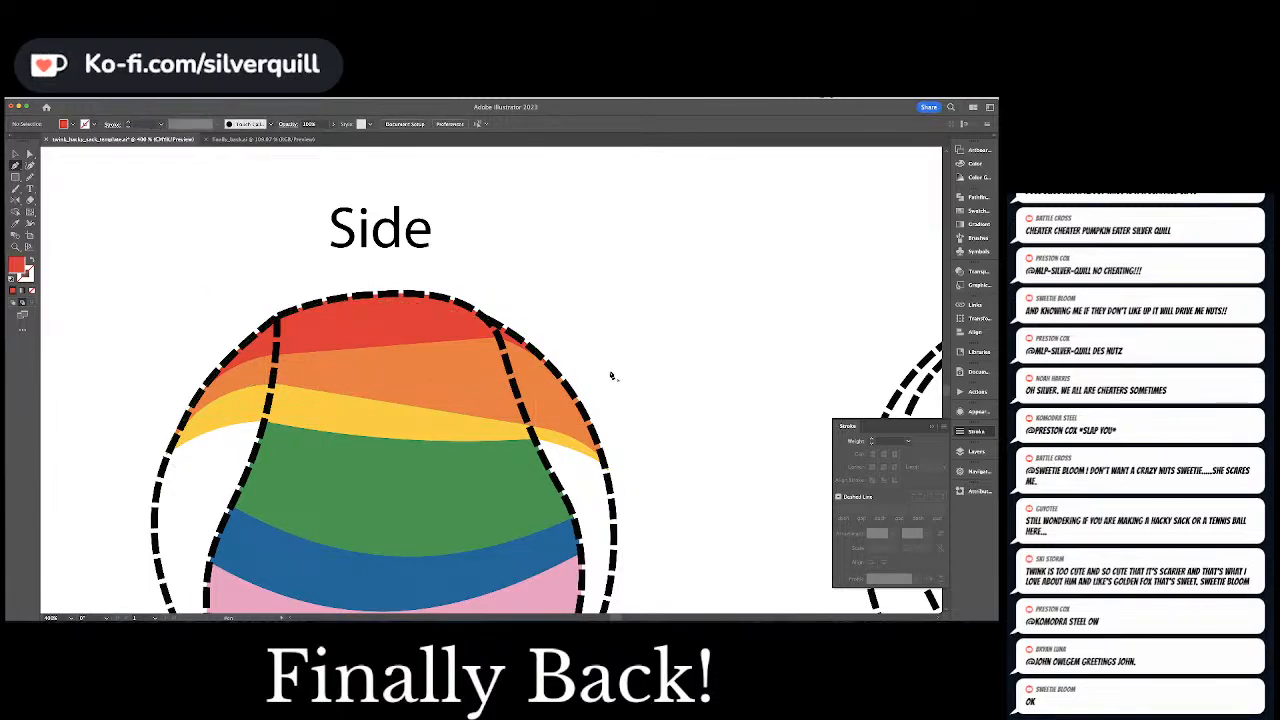
key(a)
key(super+minus)
key(super+minus)
key(super+minus)
key(super+minus)
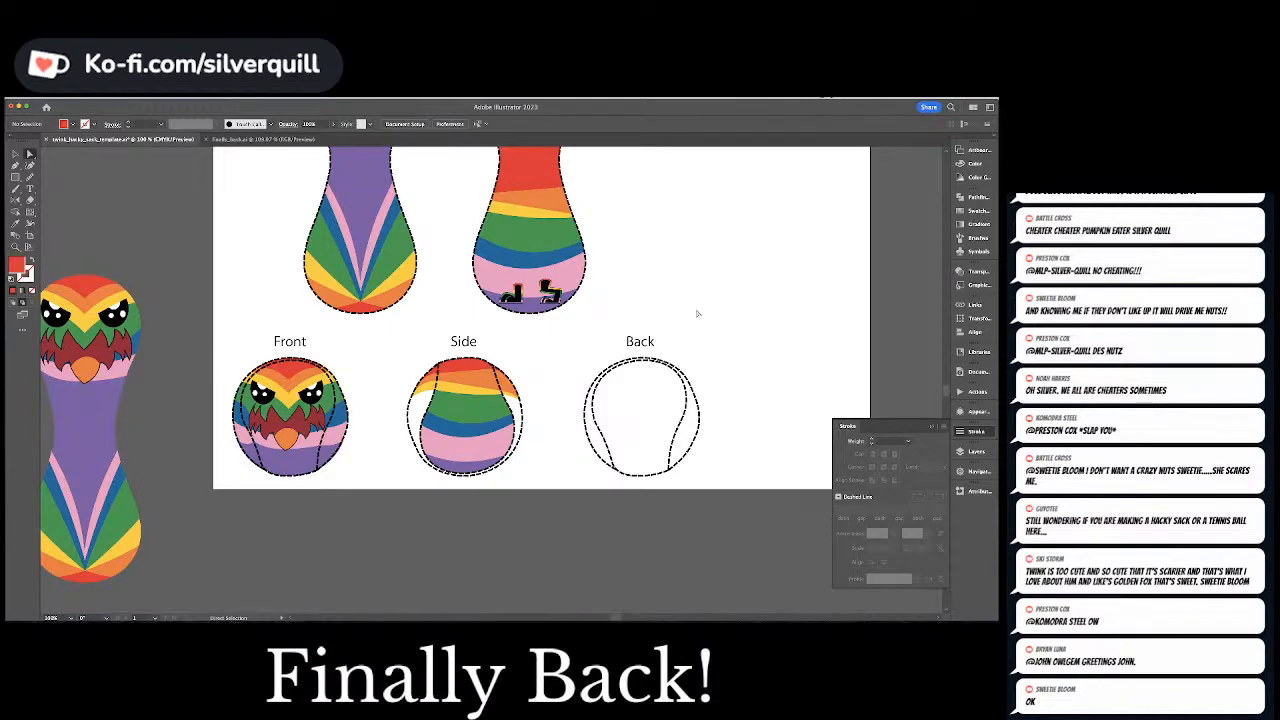
Pick up the green fill and draw a curved green stripe below the yellow one in the left gap of the Side view
key(super+plus)
key(super+plus)
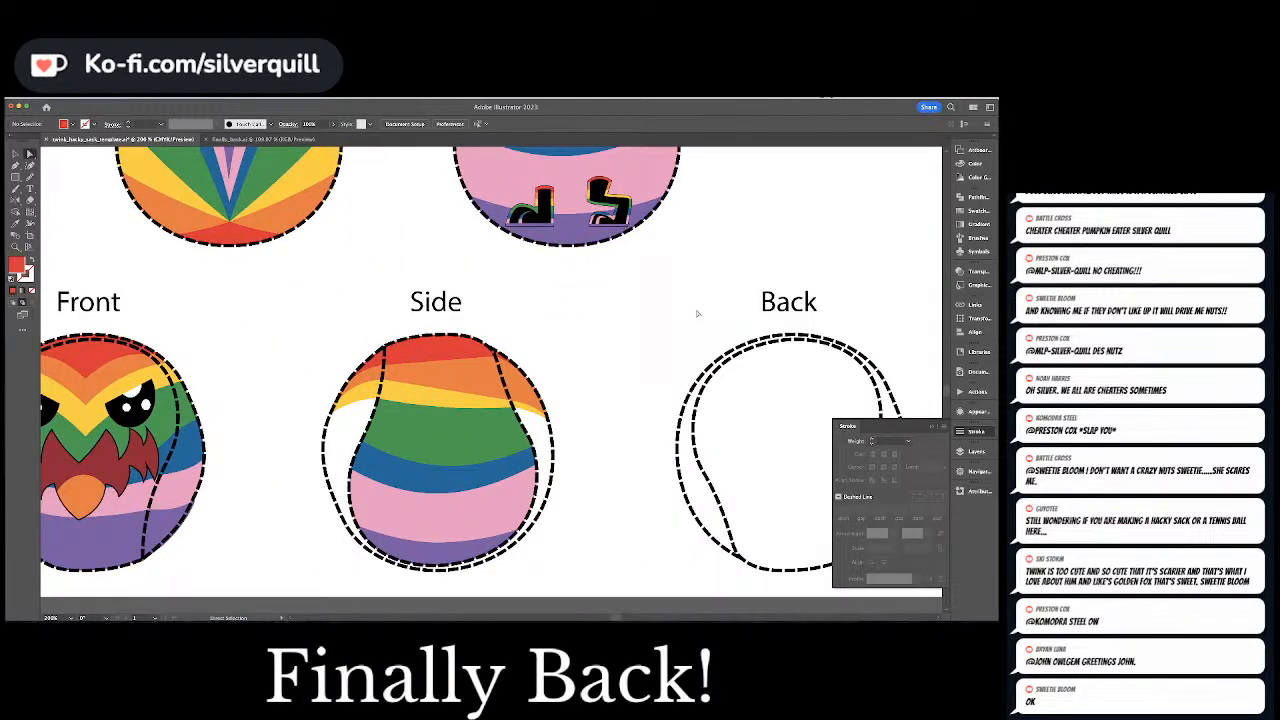
click(423, 423)
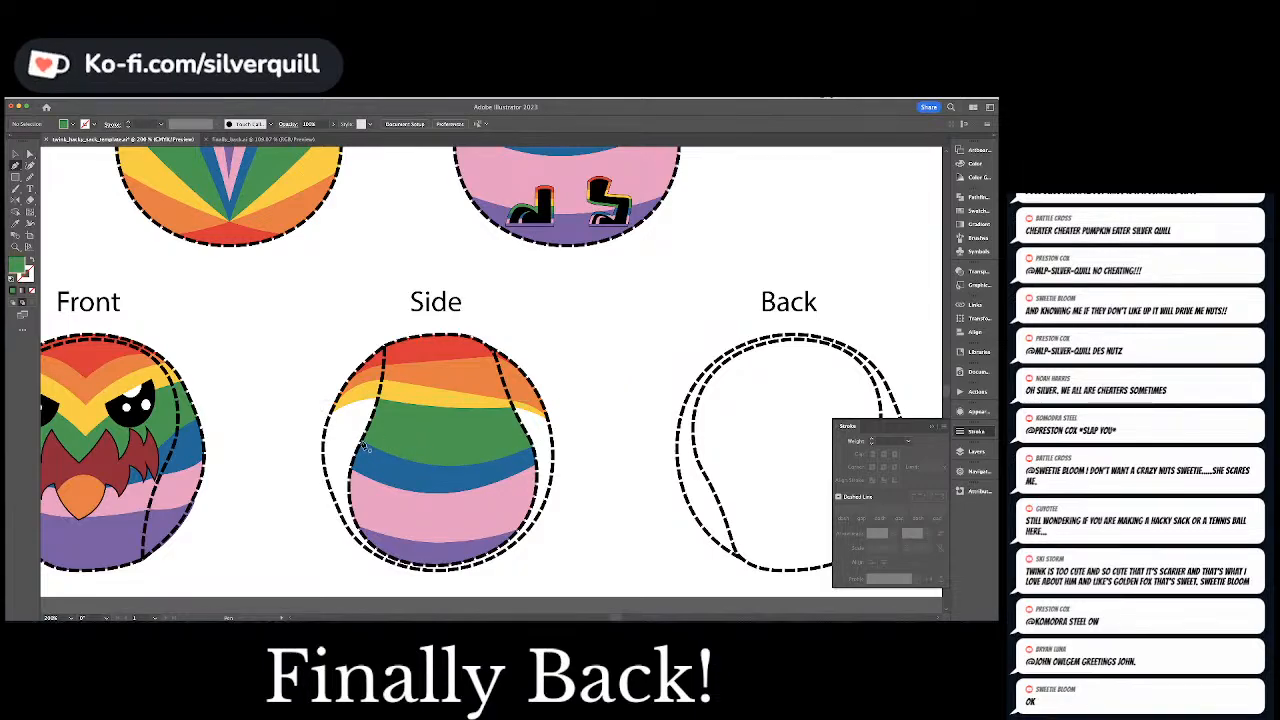
click(324, 454)
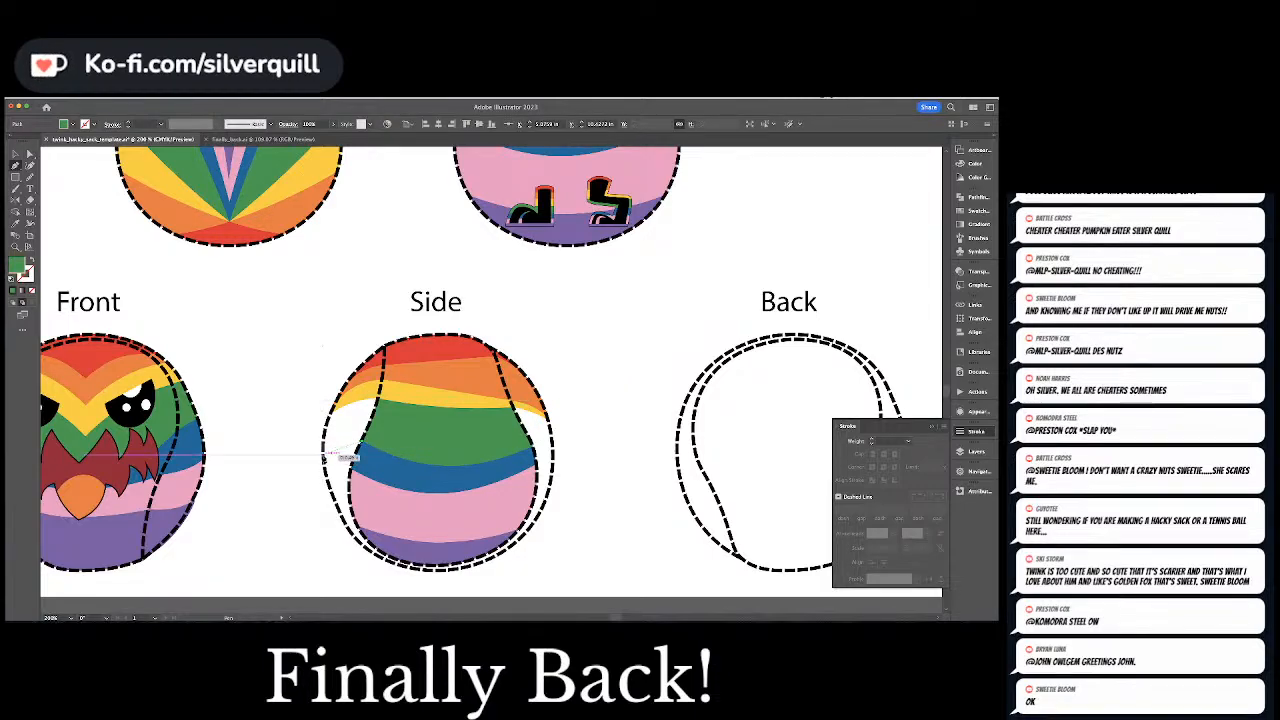
click(318, 467)
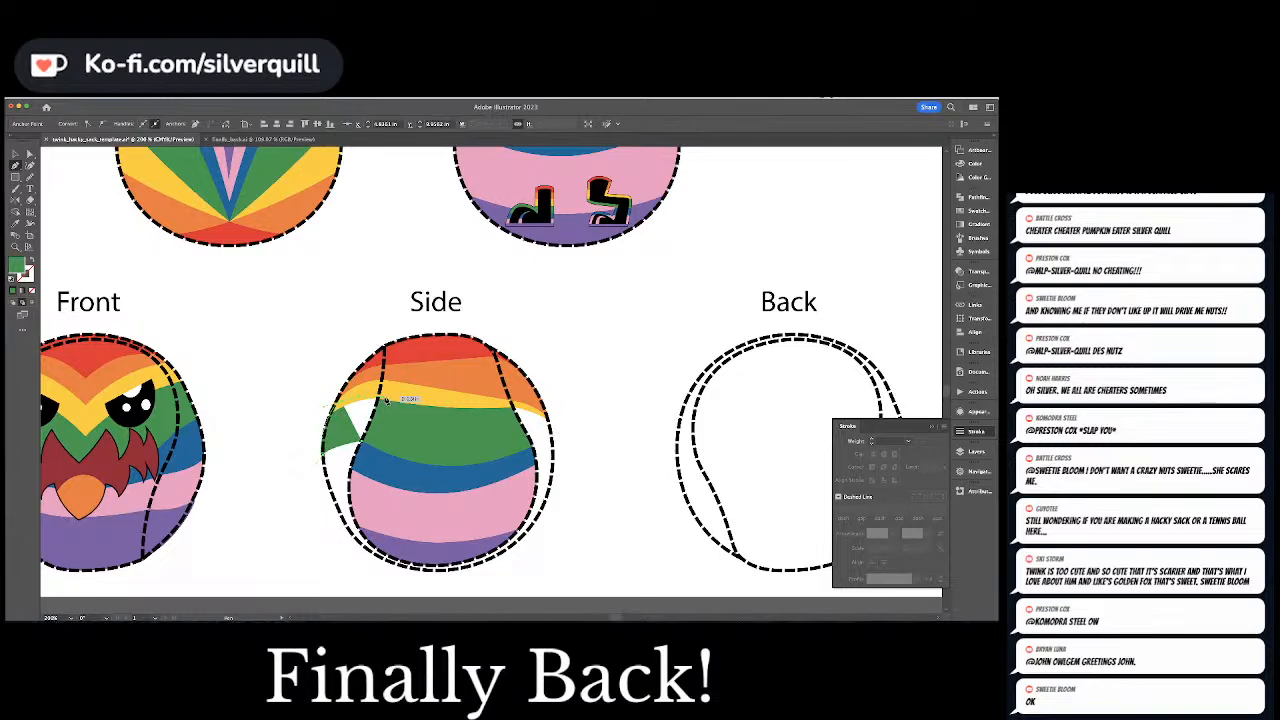
click(387, 401)
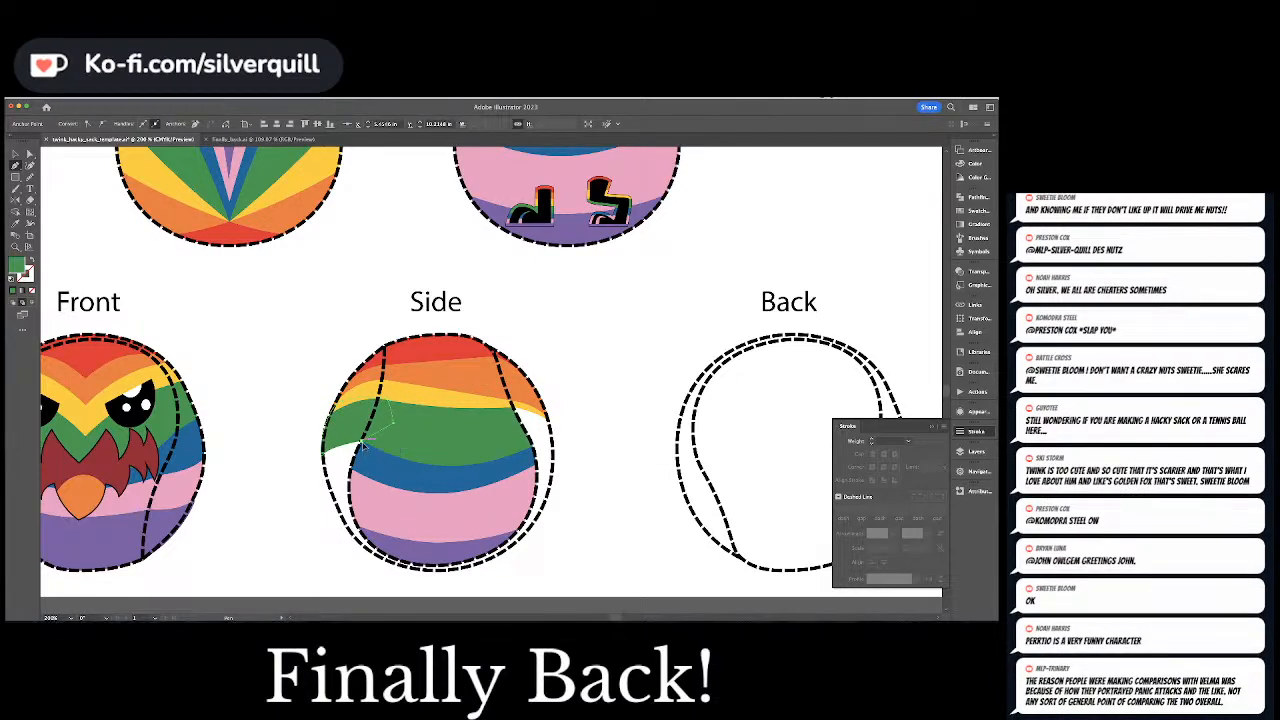
key(super+shift+a)
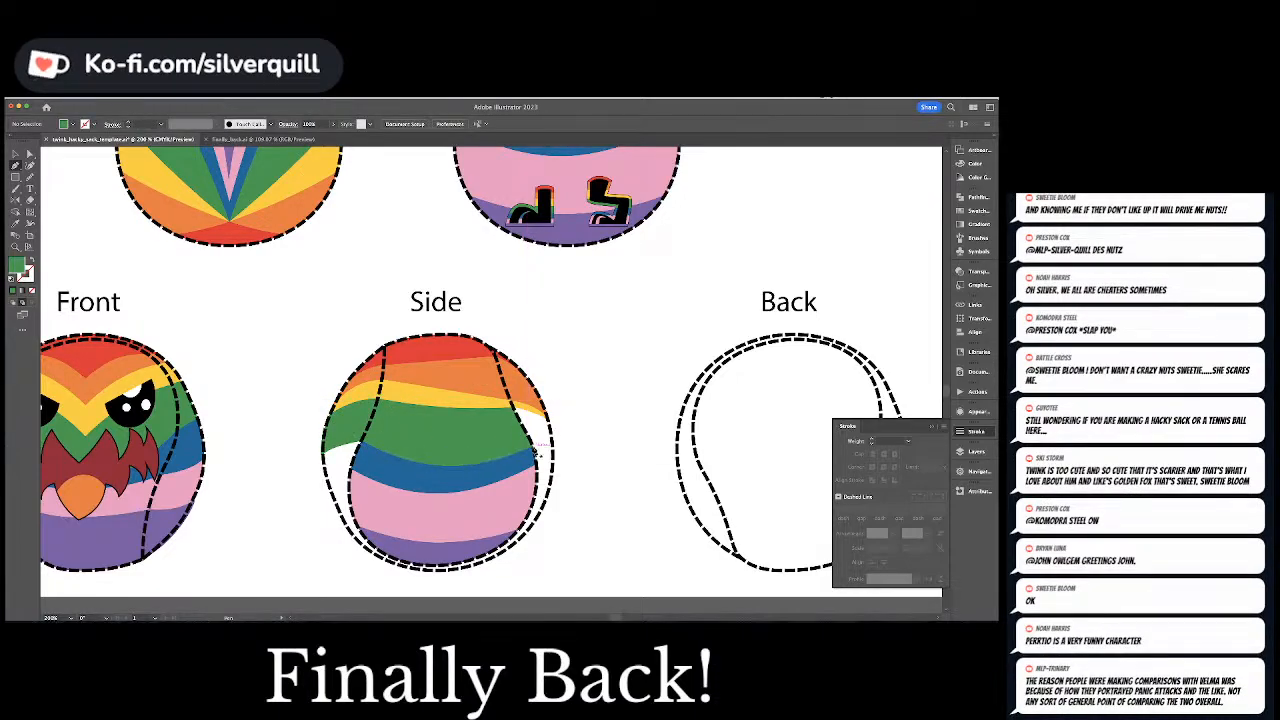
Draw a green piece with the Pen tool below the yellow tip in the right gap of the Side view, following the outer outline
scroll(536, 450, up, 3)
scroll(536, 450, down, 4)
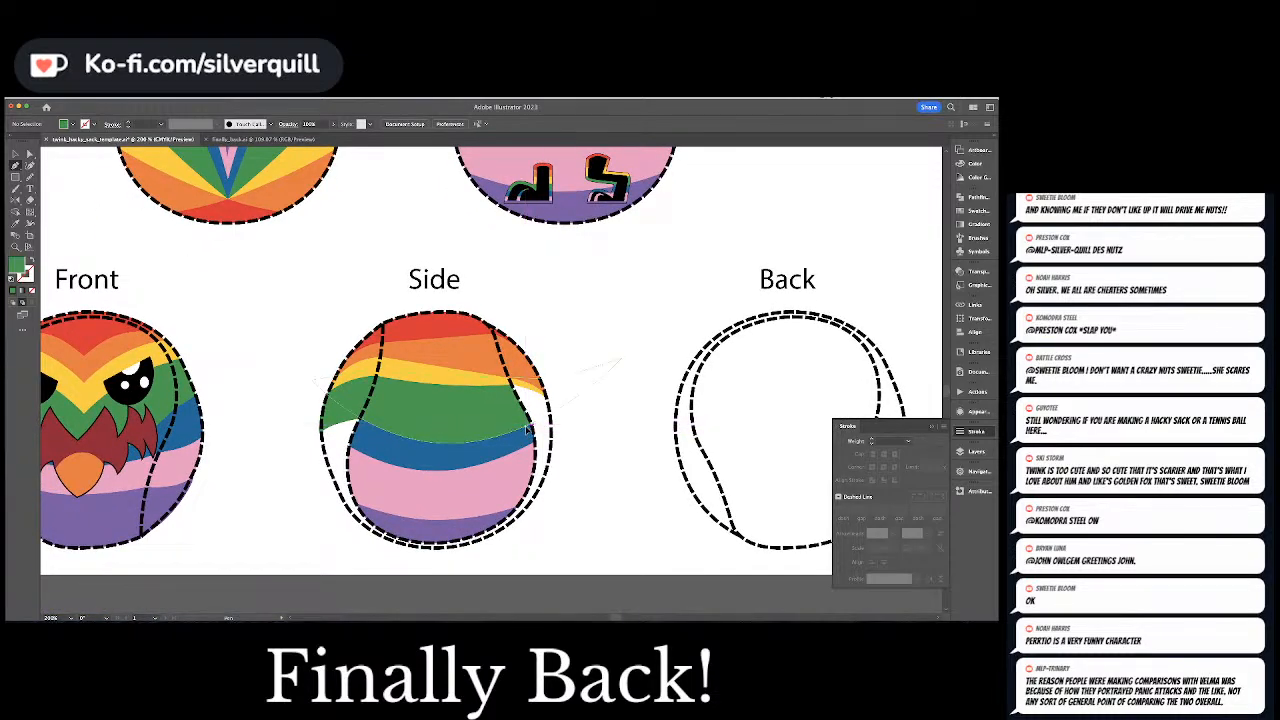
click(528, 428)
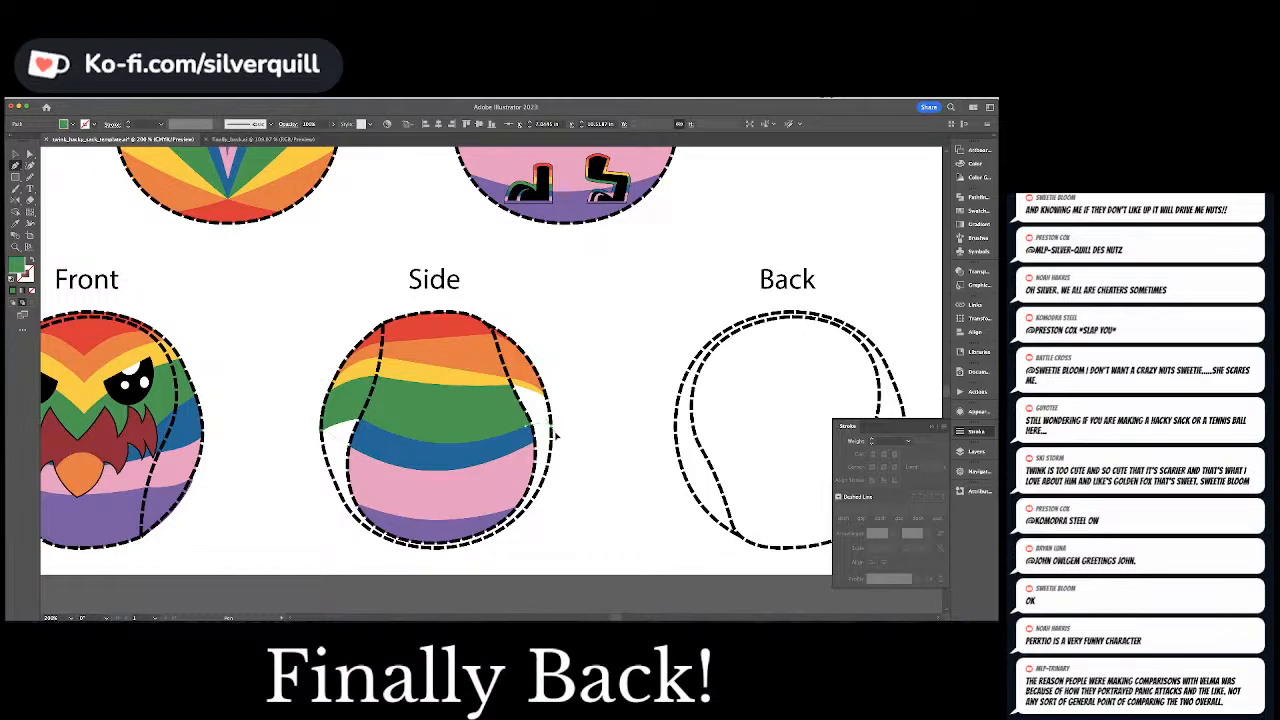
click(552, 432)
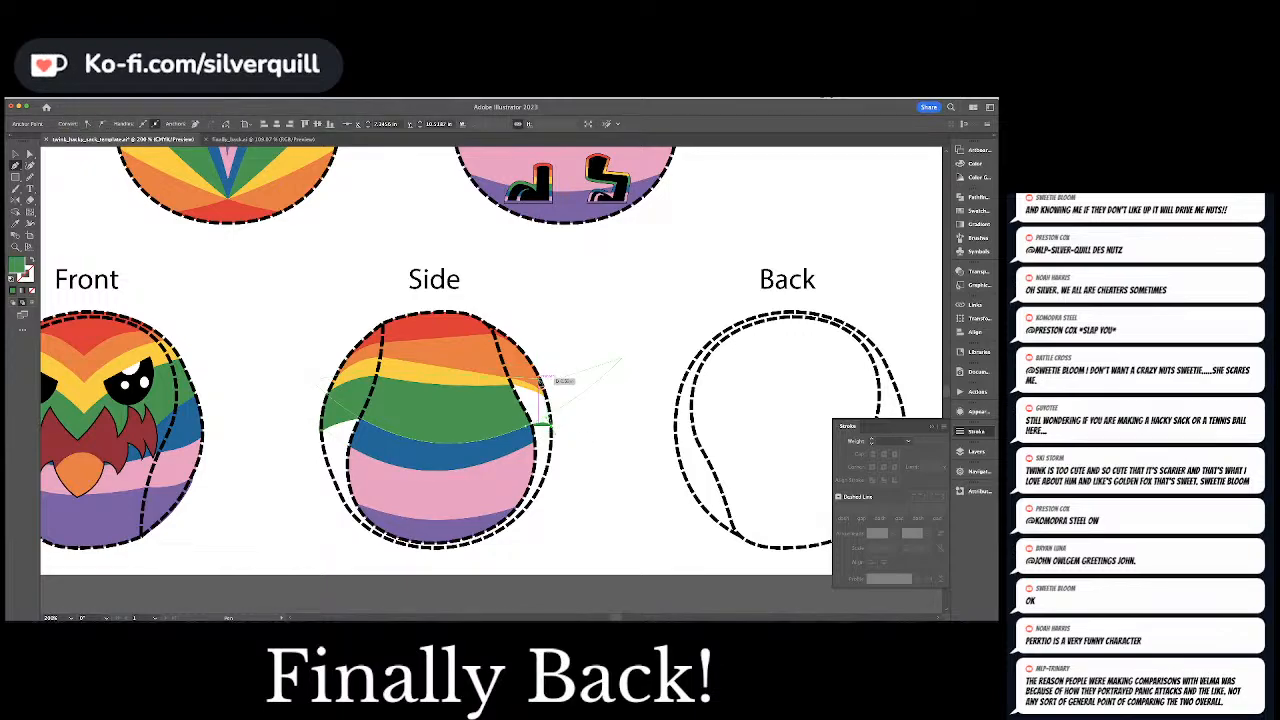
click(542, 380)
click(490, 366)
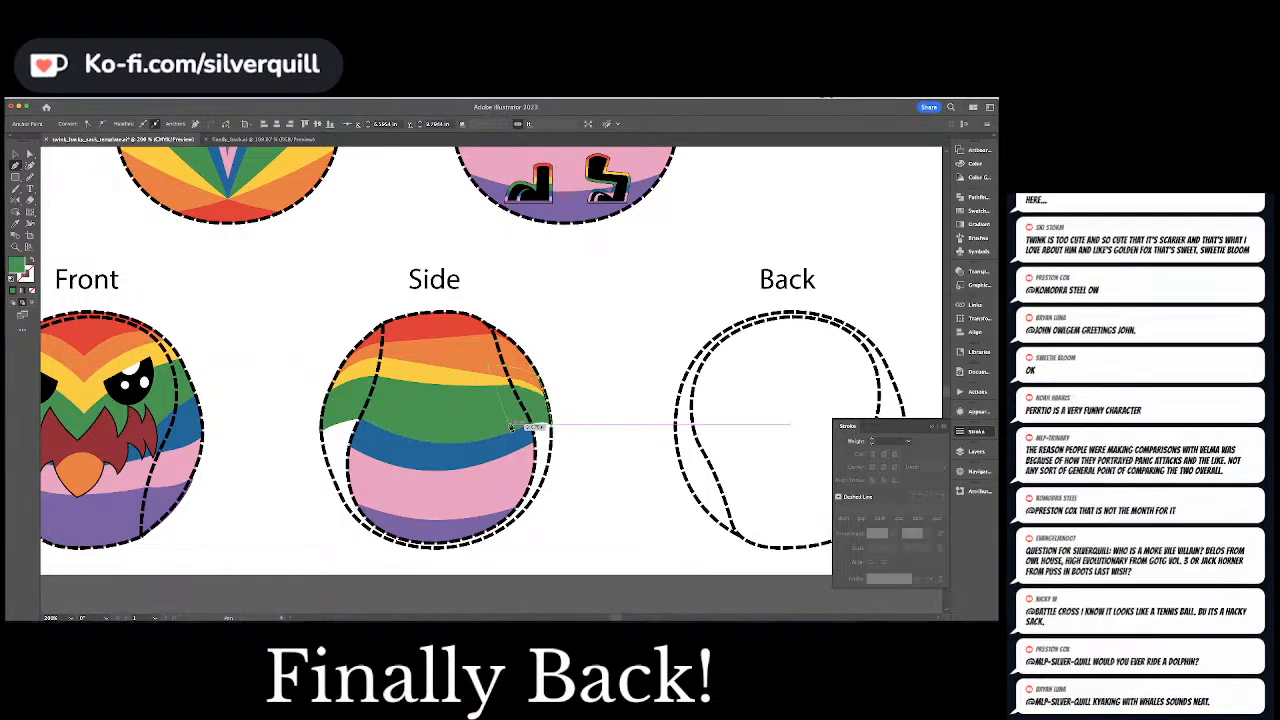
super+click(679, 392)
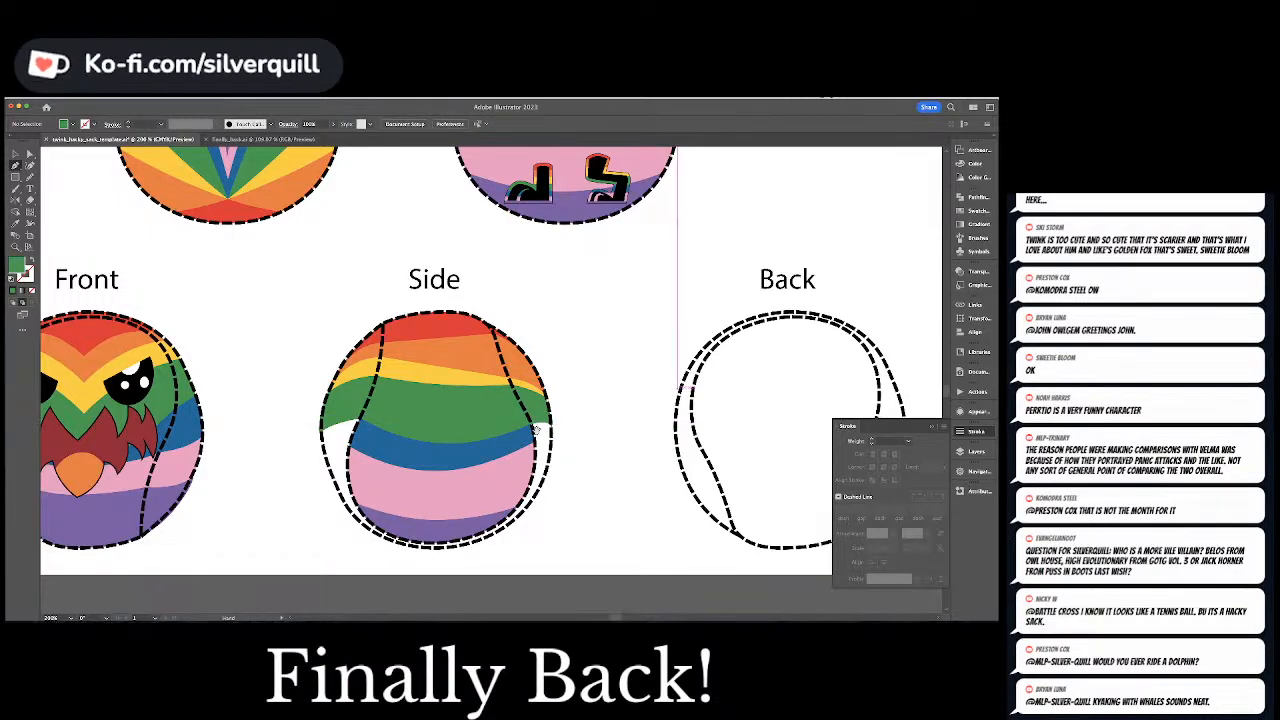
Pick up the blue fill and draw a curved blue stripe under the green one in the left gap of the Side view
scroll(679, 392, left, 5)
key(a)
click(530, 453)
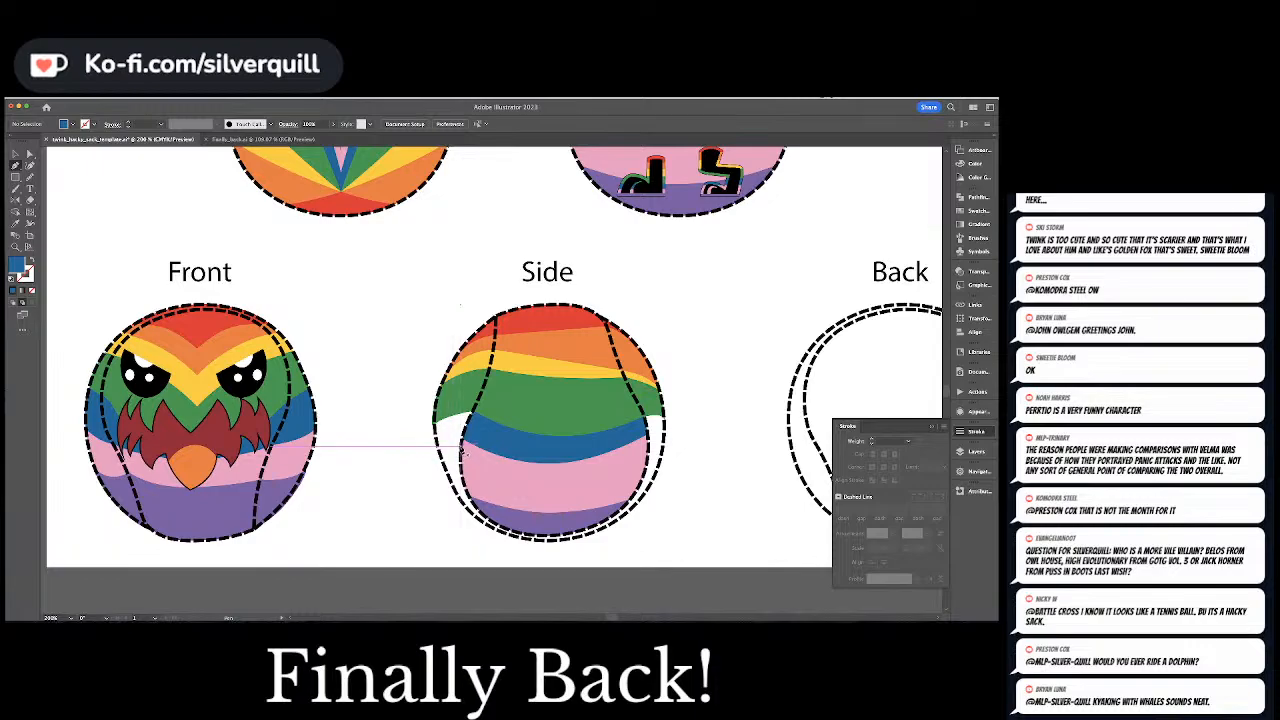
click(462, 442)
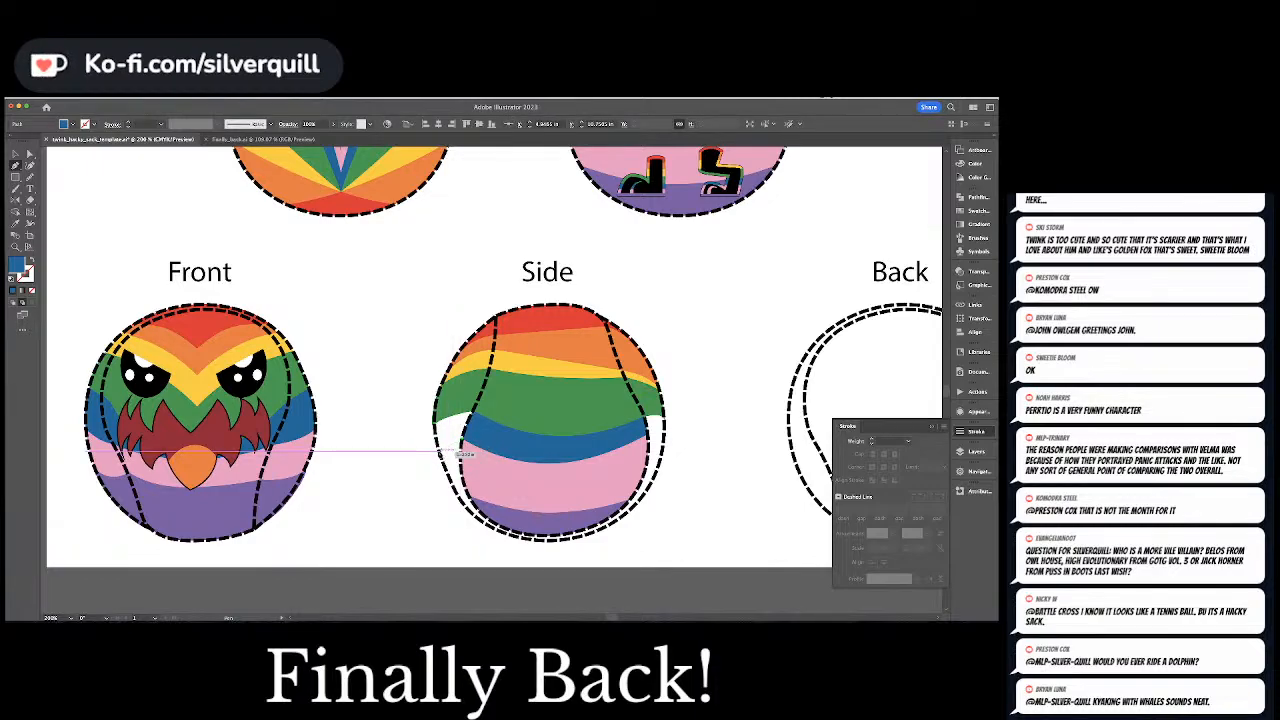
click(440, 454)
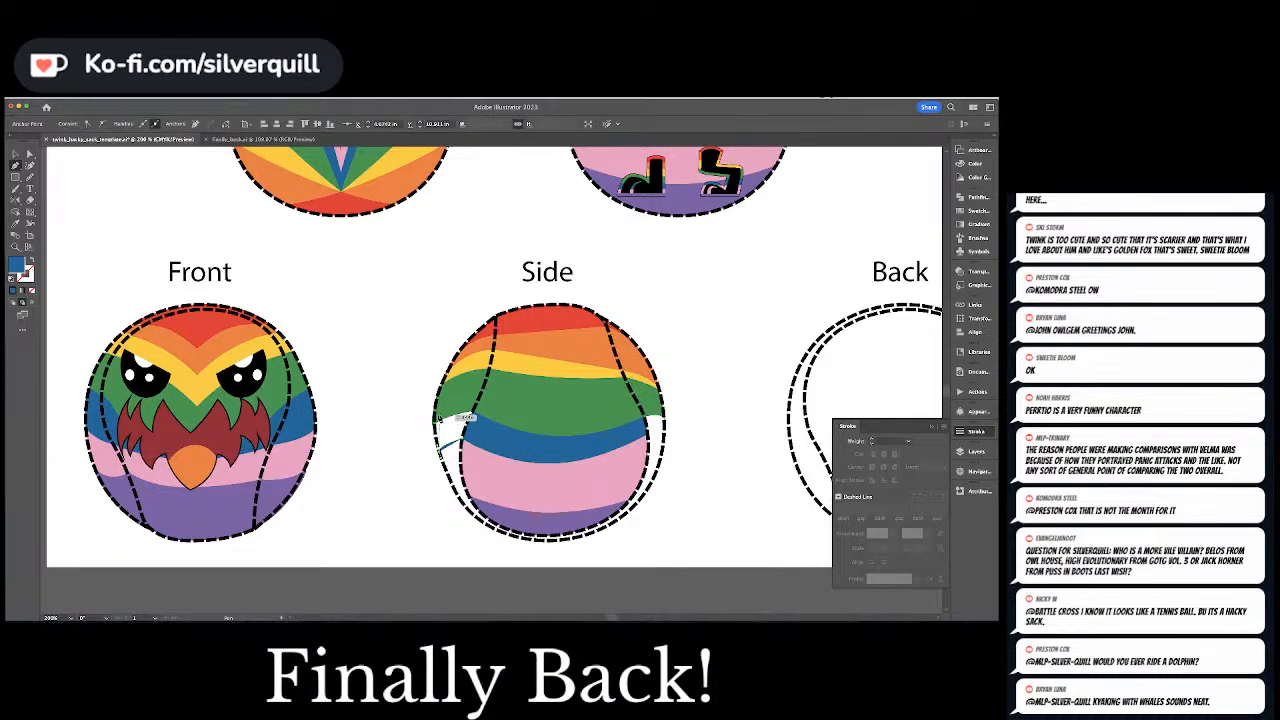
drag(469, 410, 490, 408)
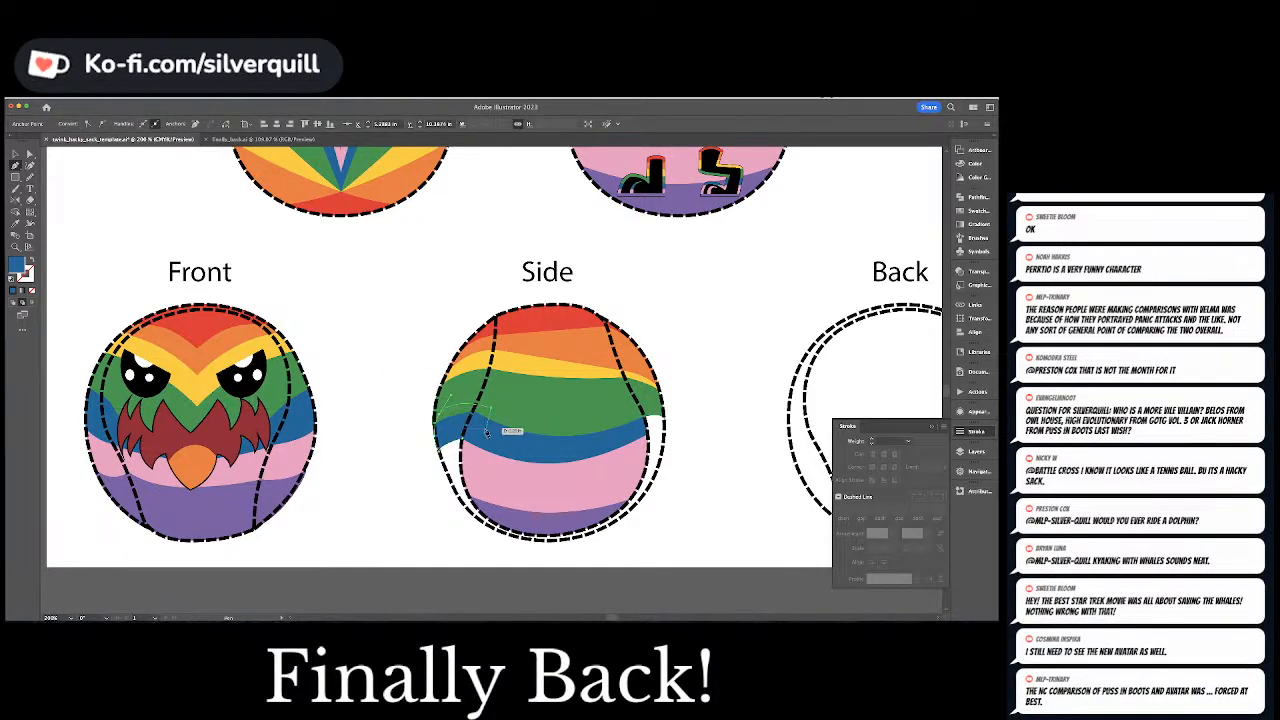
click(468, 442)
key(super+shift+a)
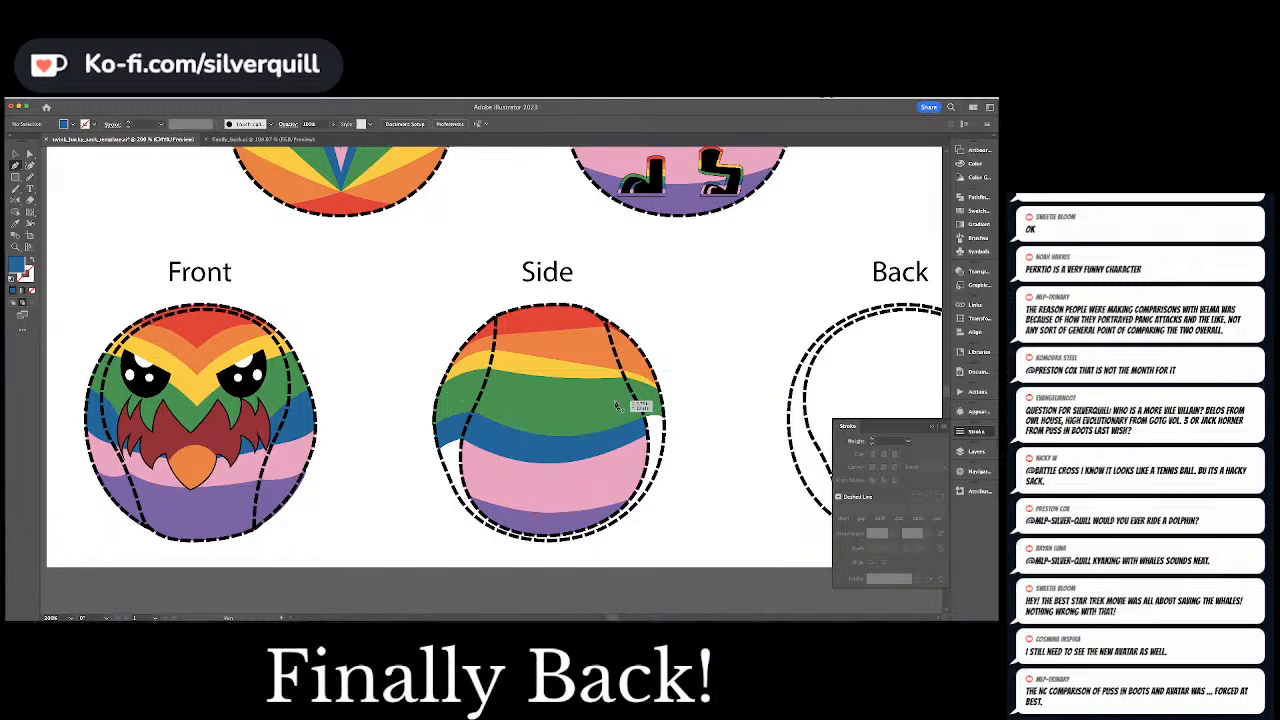
Draw a blue piece with the Pen tool under the green one in the right gap of the Side view, from seam to outer outline
click(648, 435)
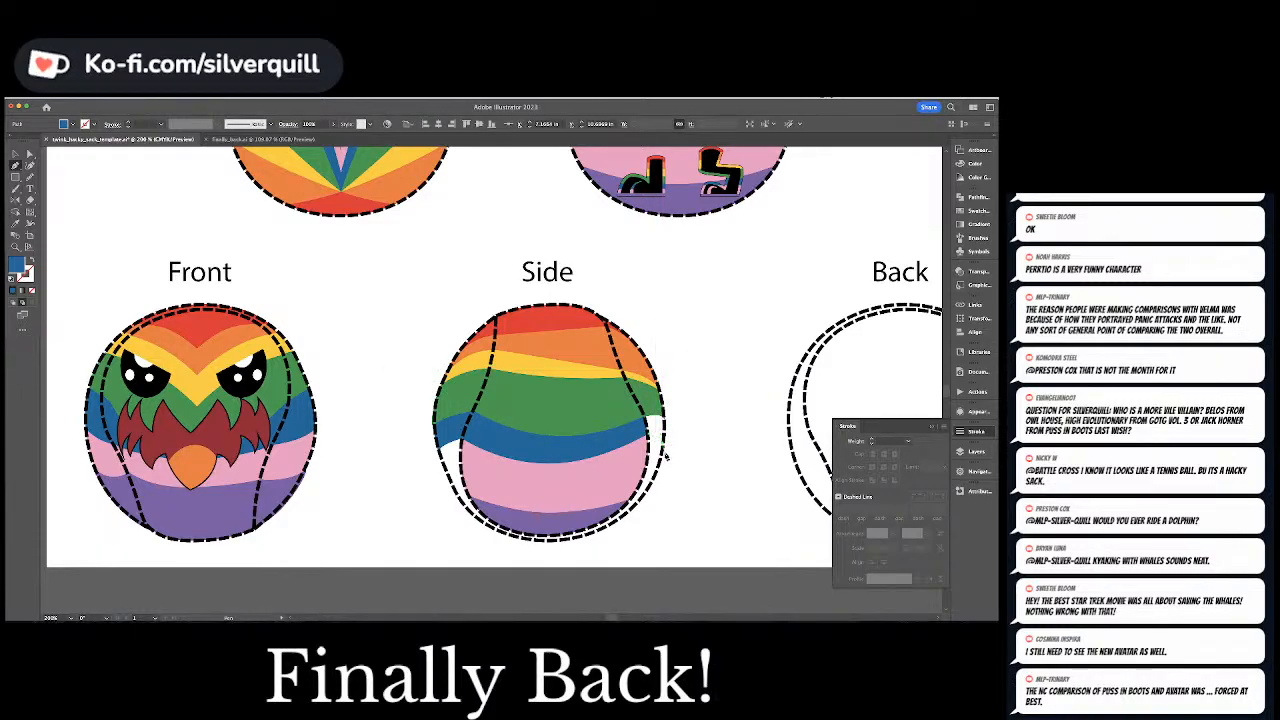
click(660, 402)
click(662, 404)
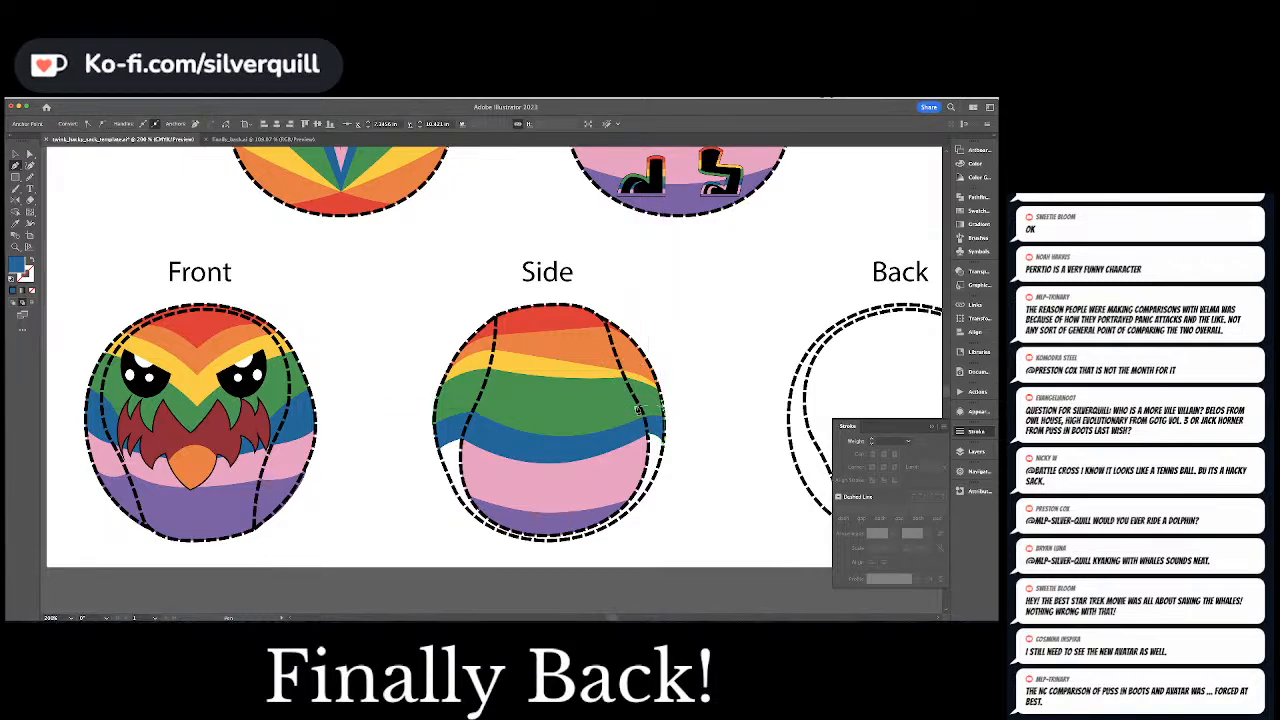
click(636, 405)
click(636, 428)
click(649, 435)
key(super+shift+a)
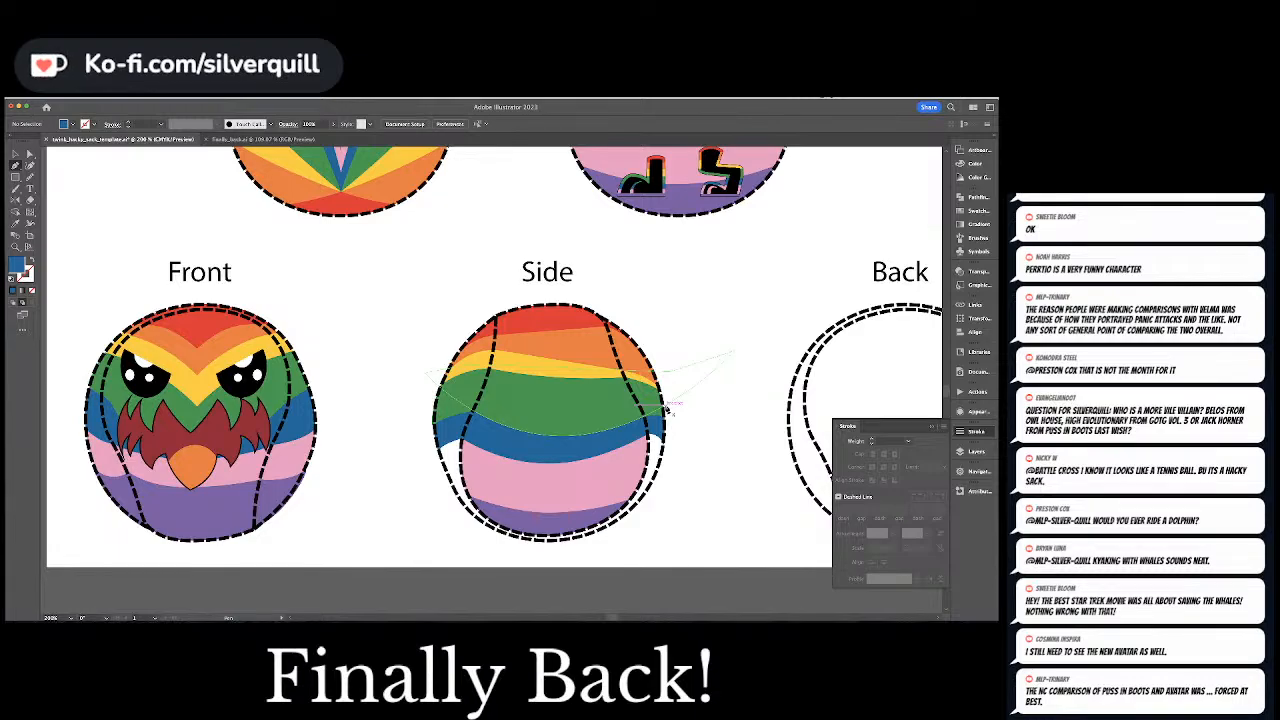
Pick up the pink fill and draw a pink shape under the blue stripe in the Side view's left gap, narrowing down along the outline
click(543, 378)
key(a)
click(529, 495)
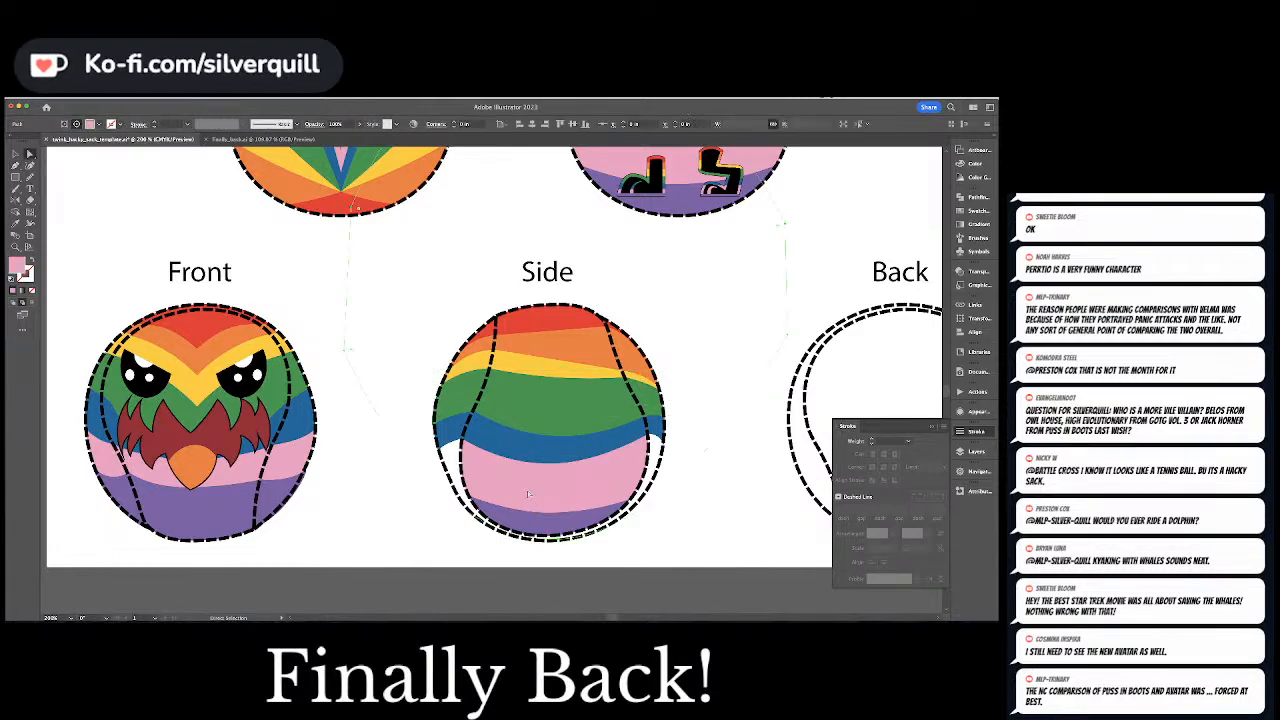
key(super+shift+a)
key(p)
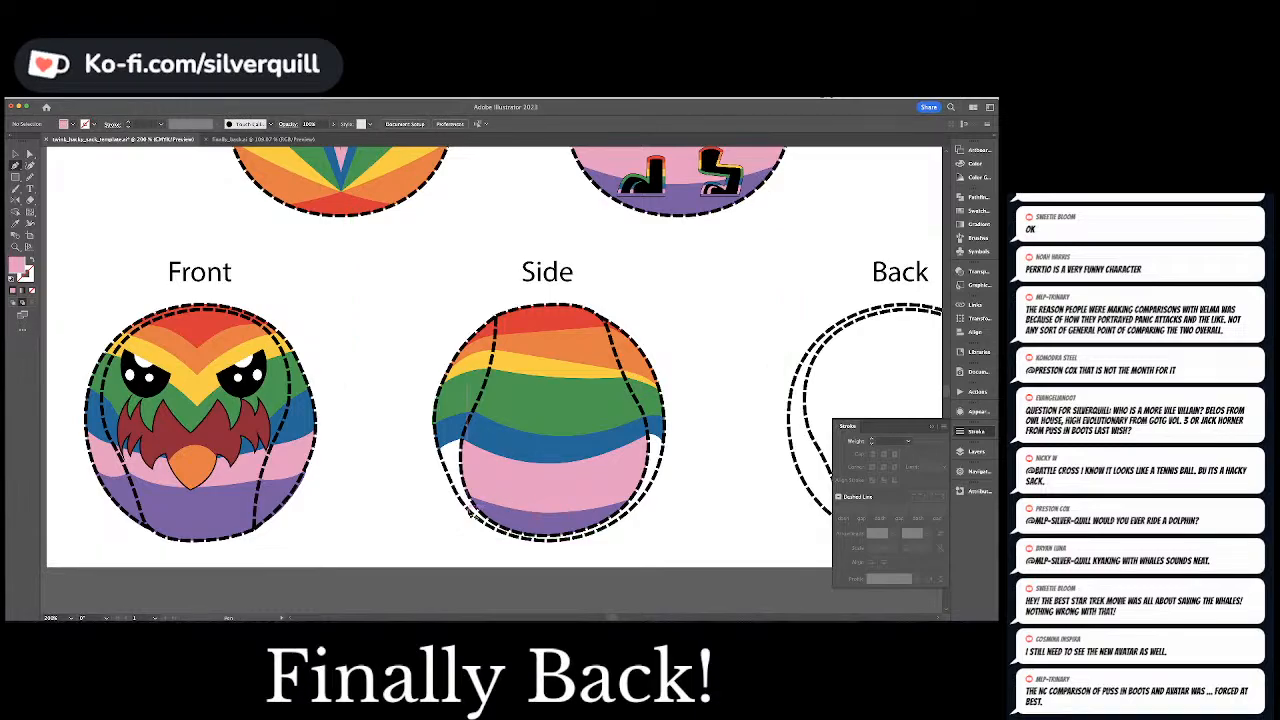
click(461, 501)
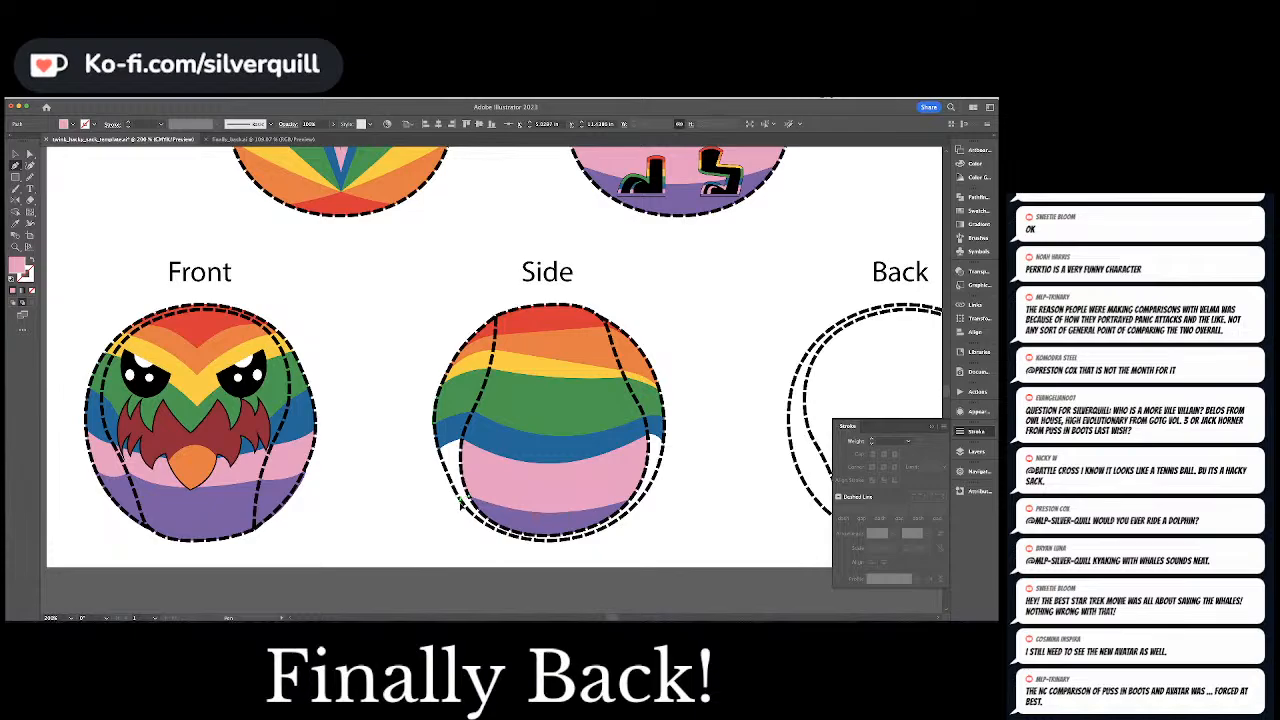
click(436, 432)
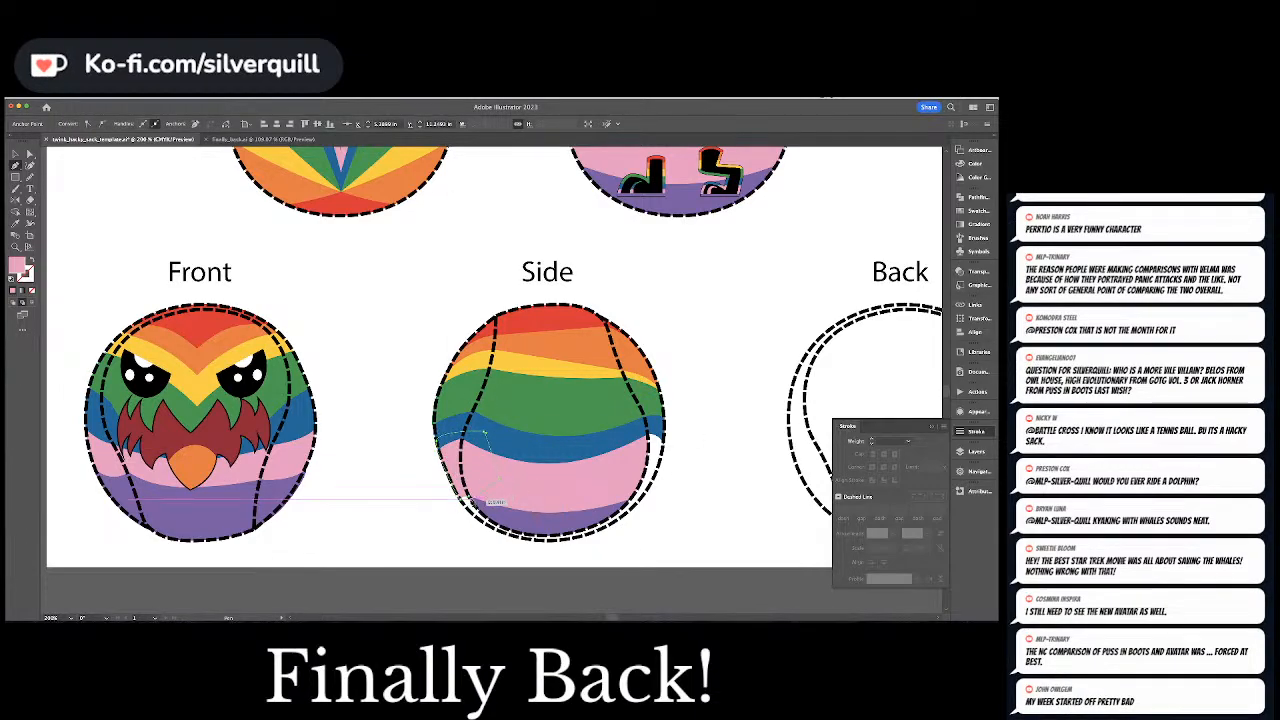
click(472, 499)
Draw a pink shape under the blue stripe in the Side view's right gap, following the outer dashed outline
super+click(705, 434)
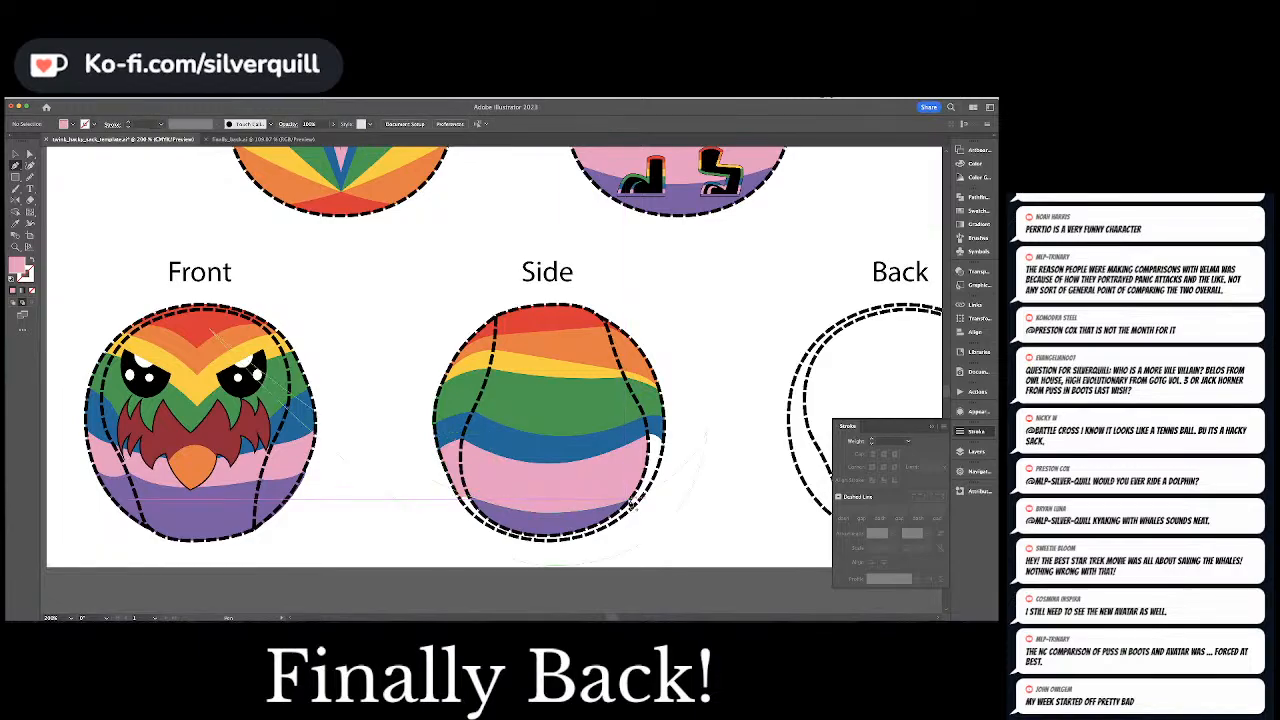
click(668, 470)
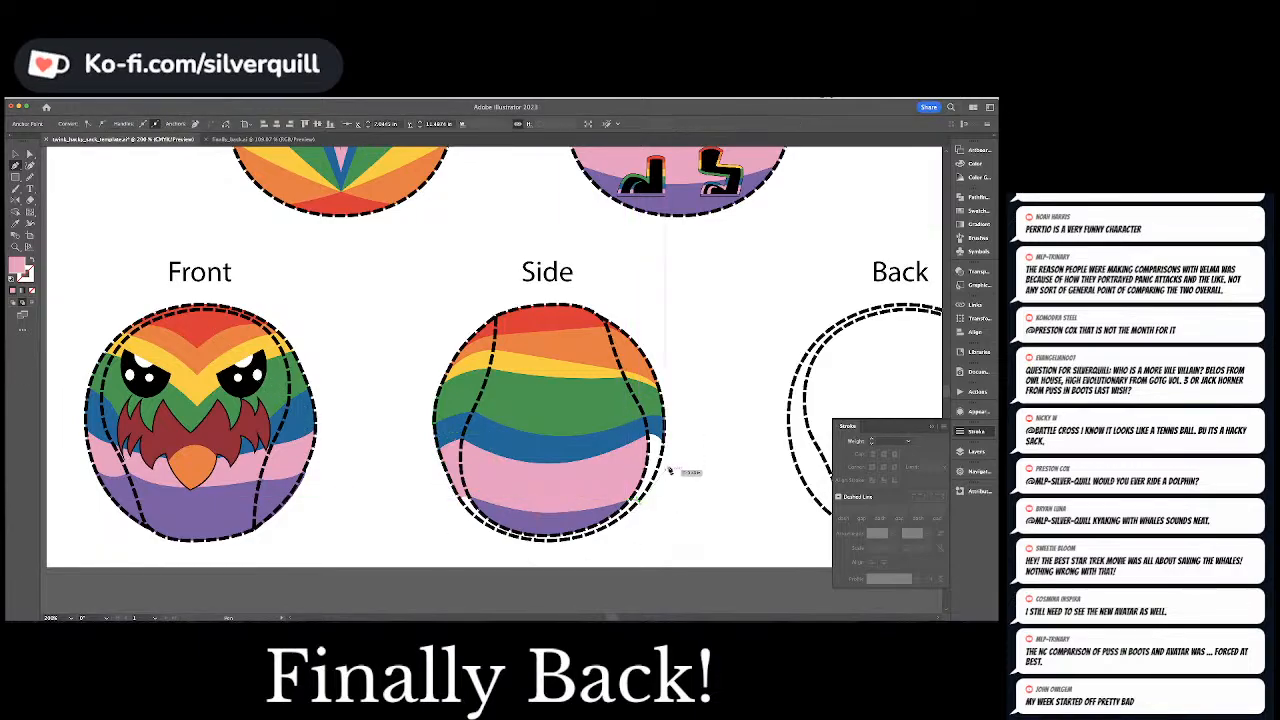
drag(664, 435, 668, 407)
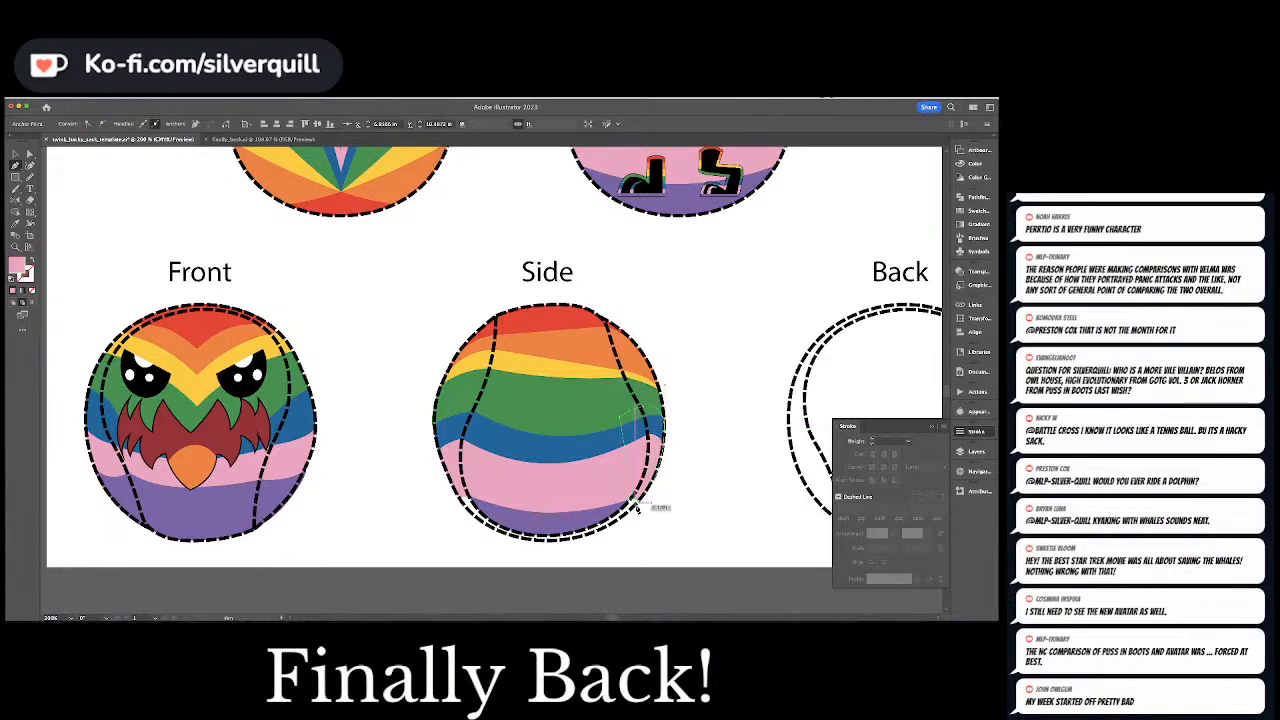
key(super+shift+a)
Pick up the purple fill and draw a purple shape along the Side view's bottom outline, filling the gap below the pink stripe
key(a)
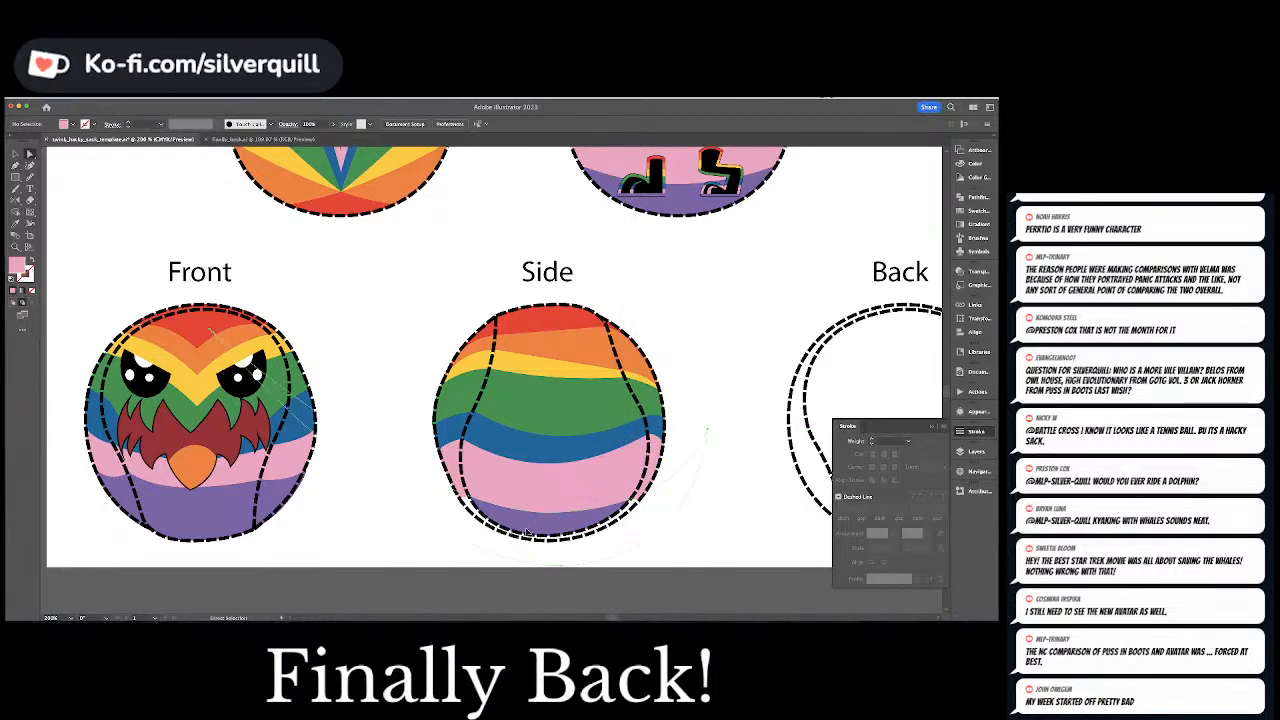
click(527, 533)
key(super+shift+a)
key(p)
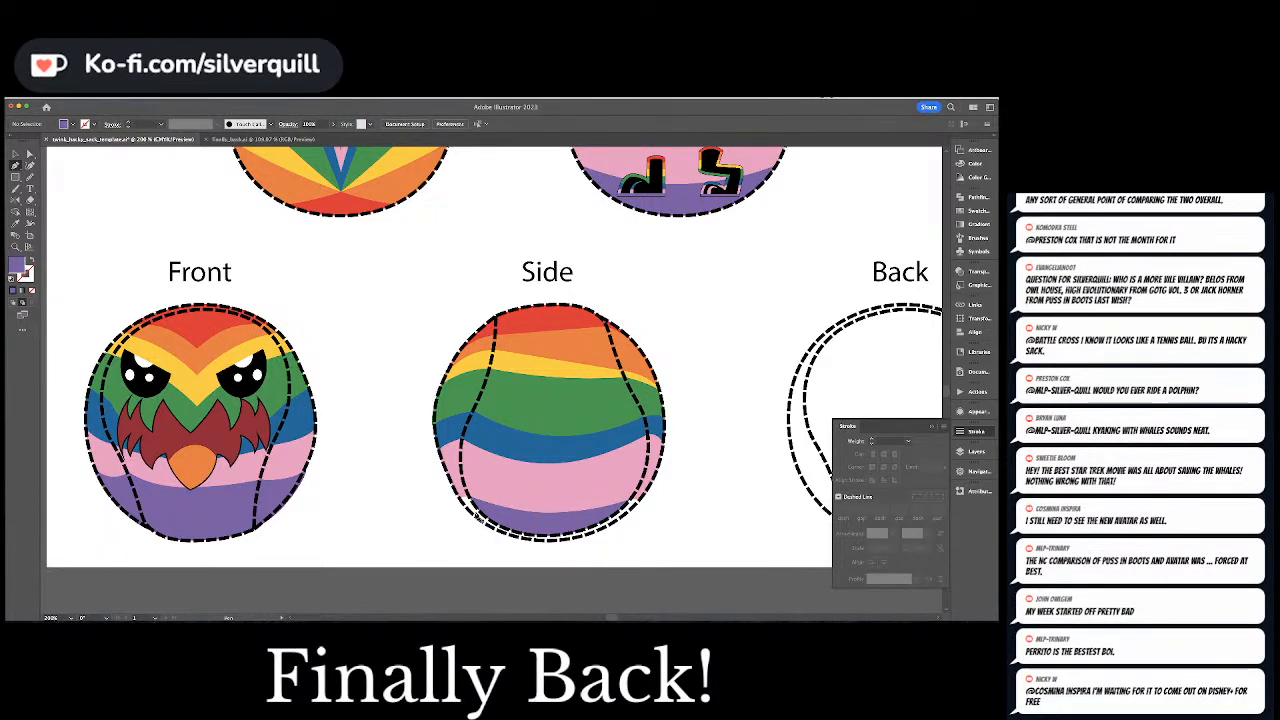
click(461, 505)
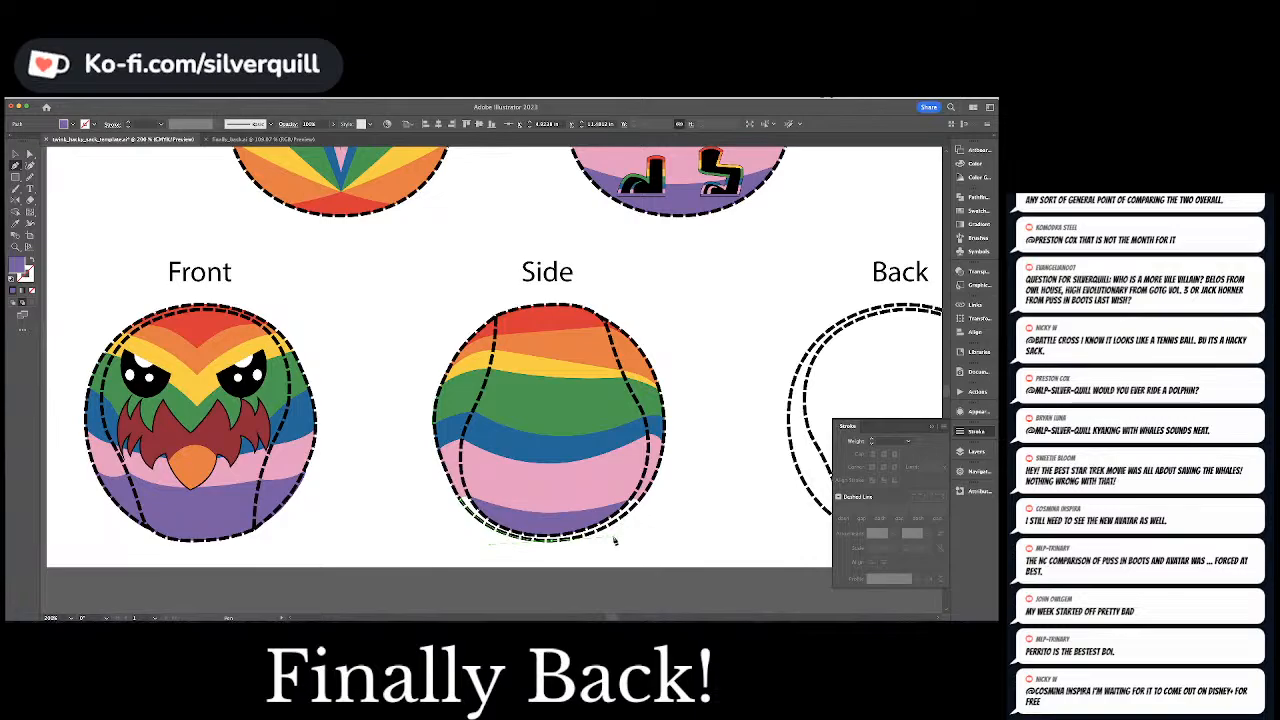
click(643, 503)
click(643, 501)
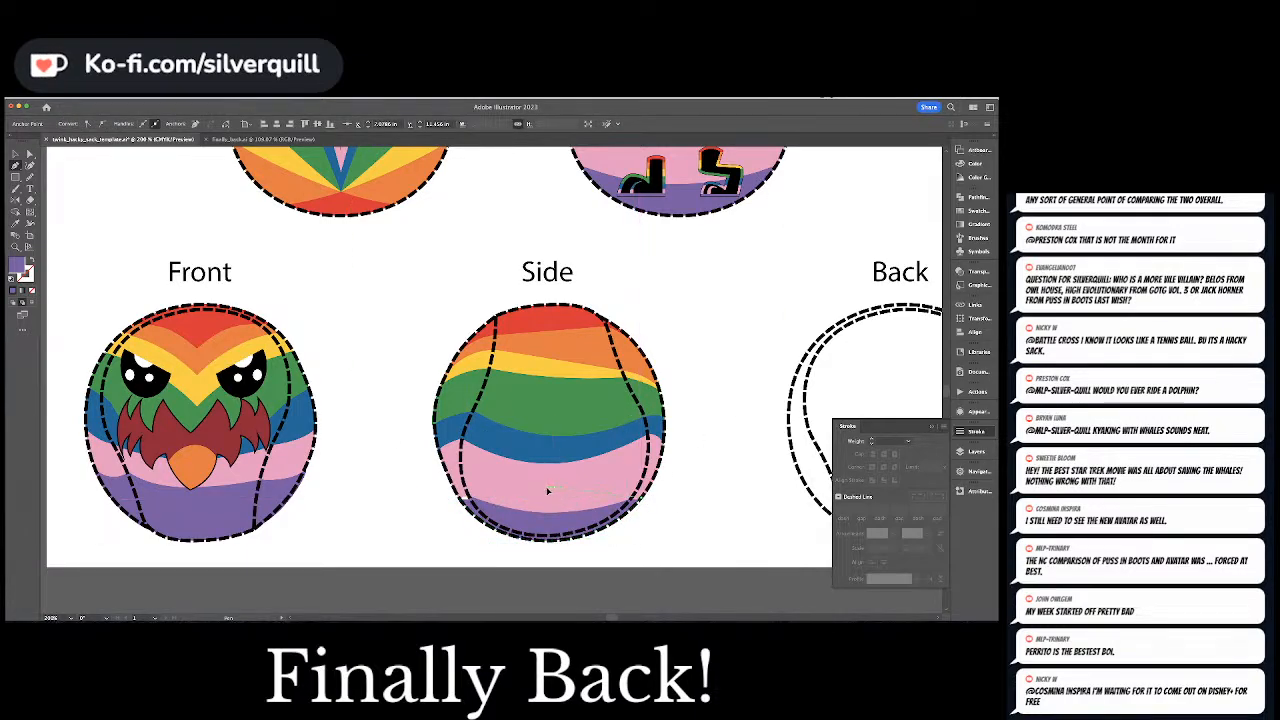
click(461, 505)
key(super+shift+a)
key(a)
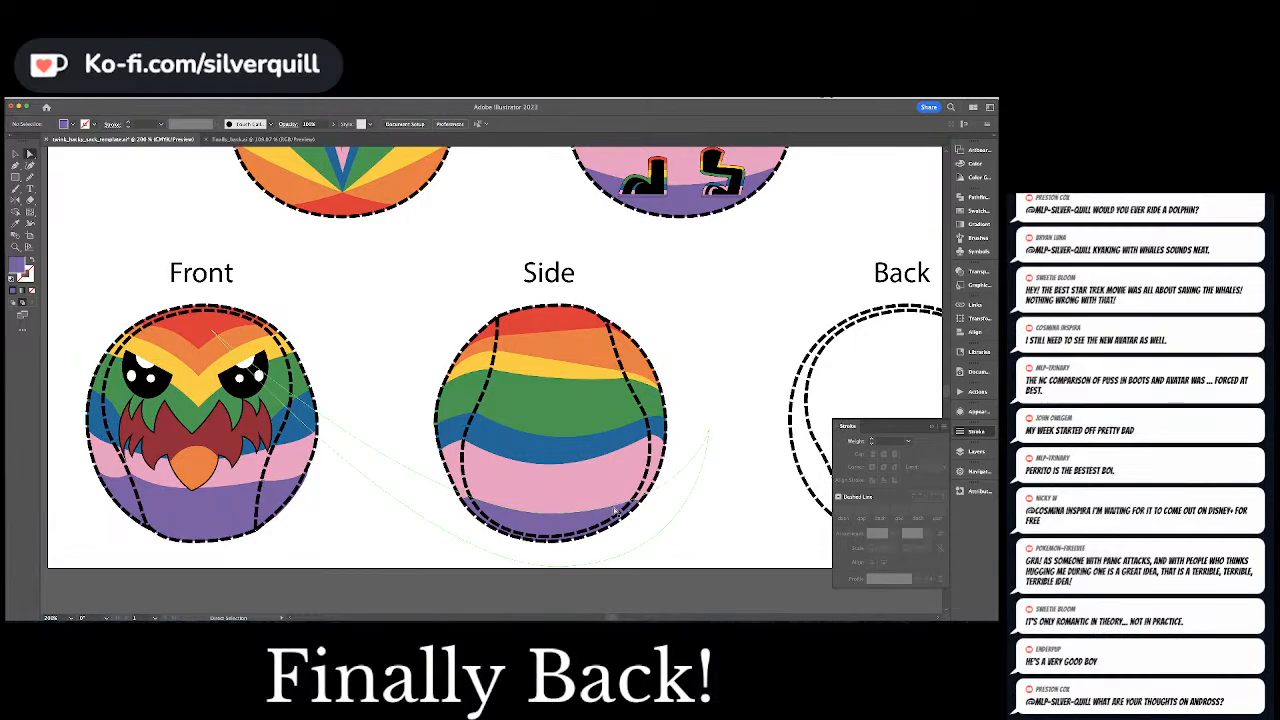
key(v)
click(262, 373)
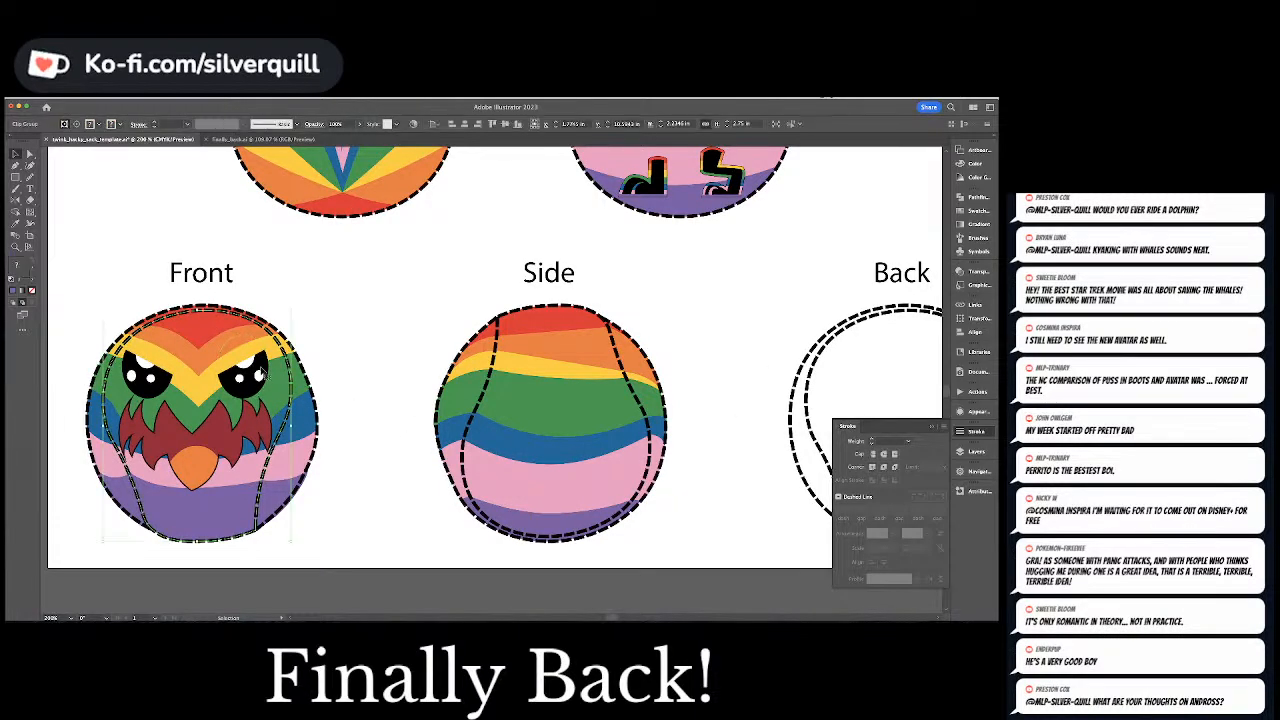
double_click(262, 373)
double_click(262, 373)
click(262, 373)
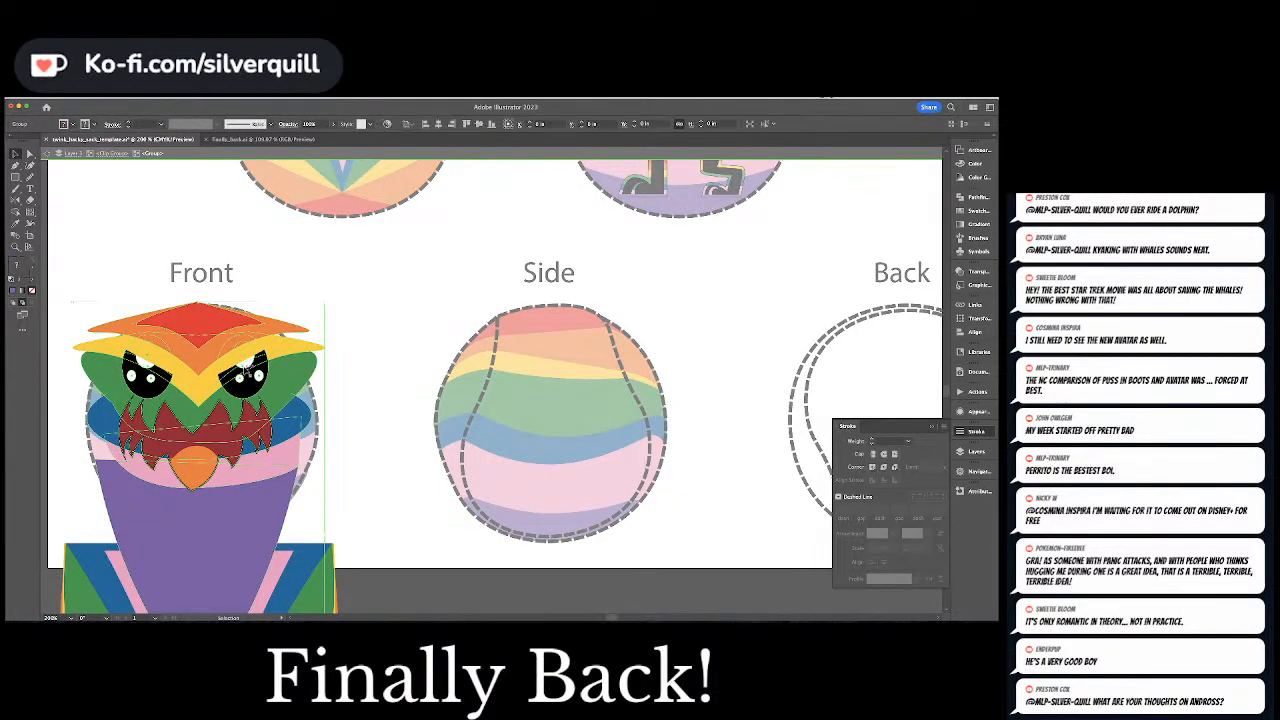
double_click(245, 368)
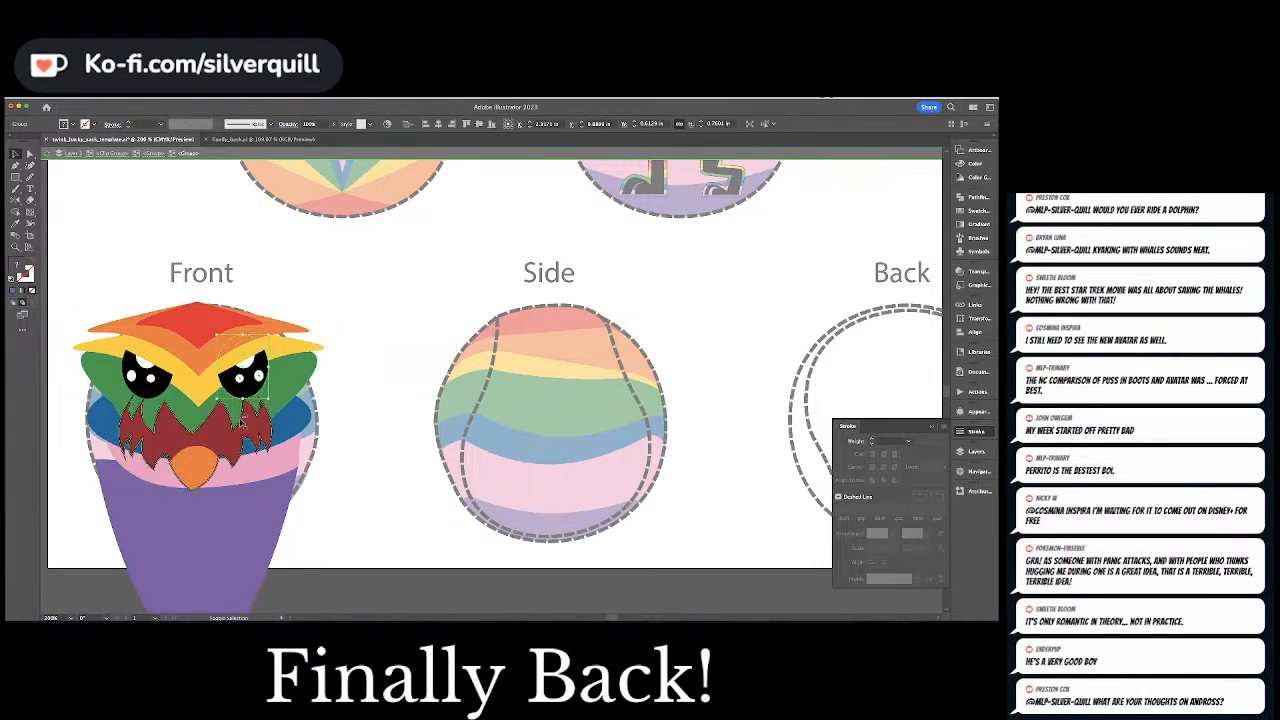
click(203, 463)
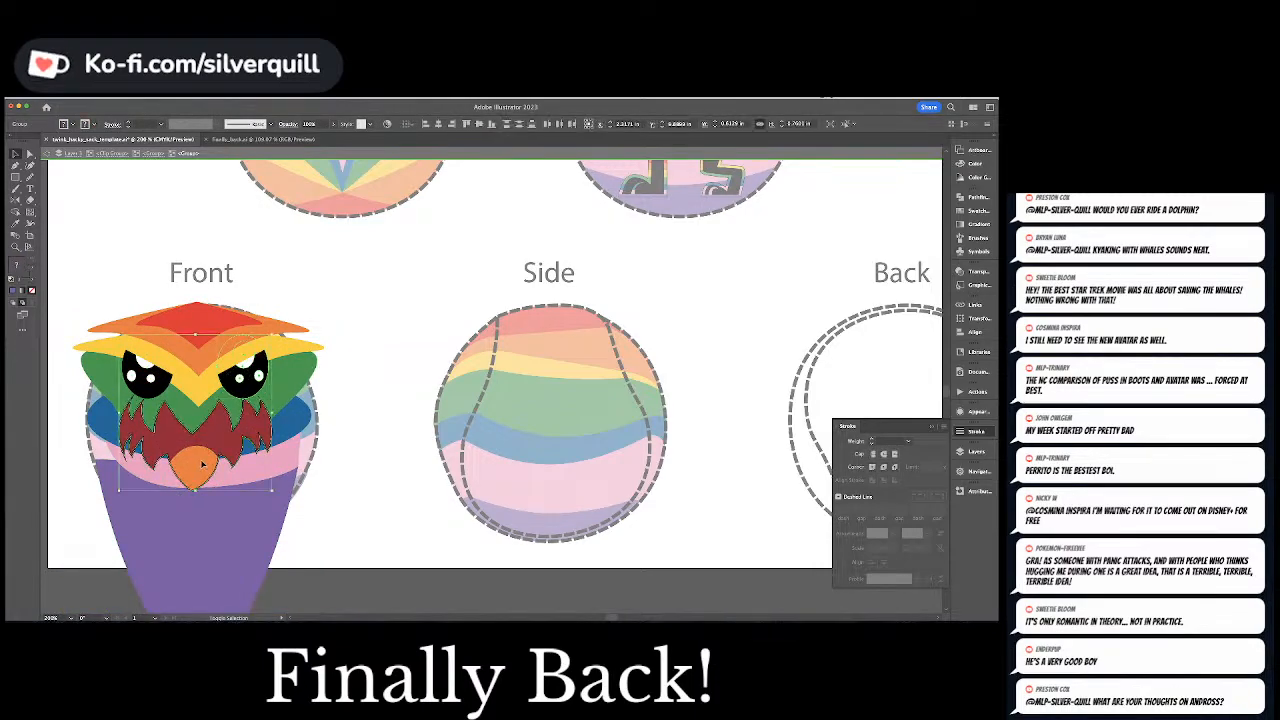
key(Escape)
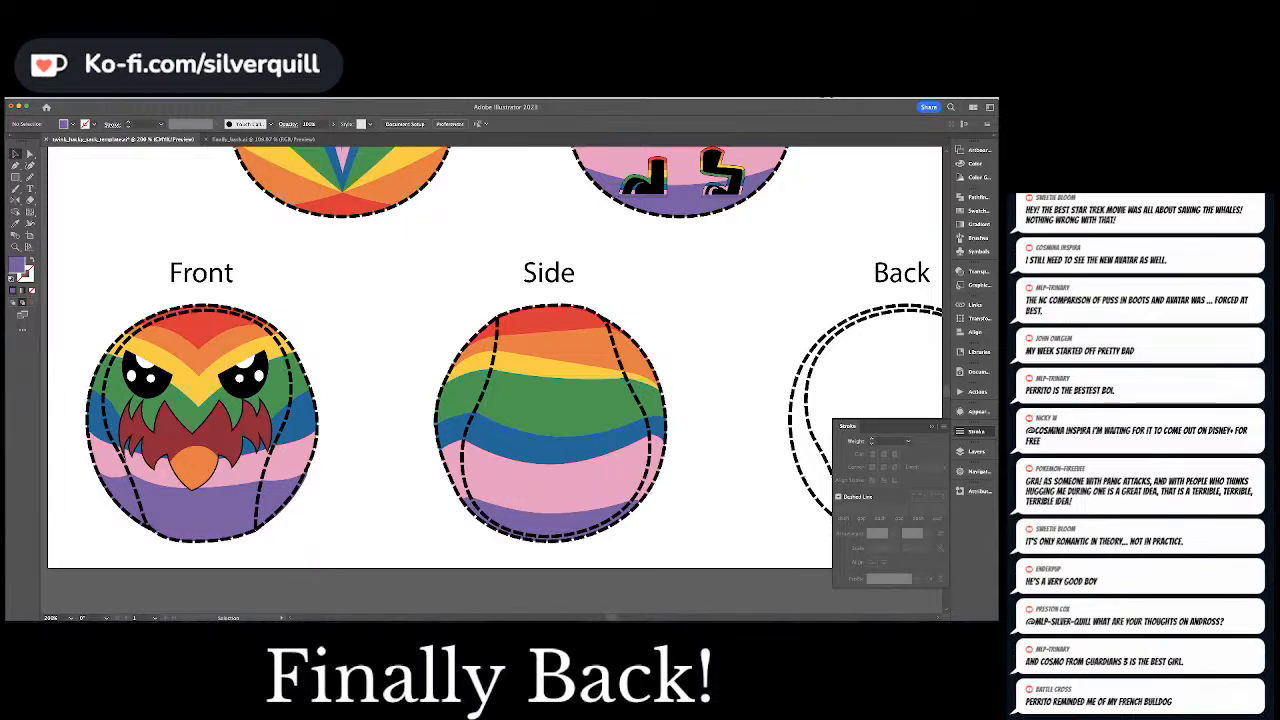
Try to move the right leg out of the upper pink-and-purple panel toward the Side view, and undo the move
key(super+Tab)
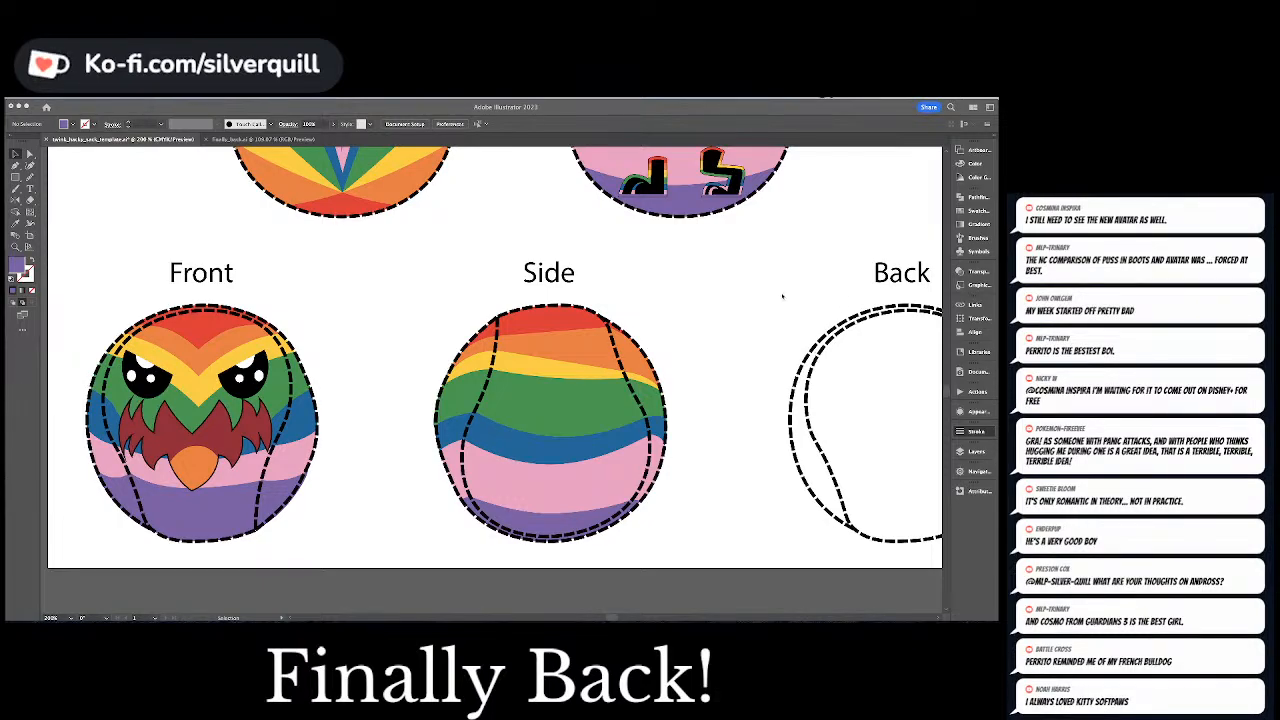
scroll(770, 298, up, 1)
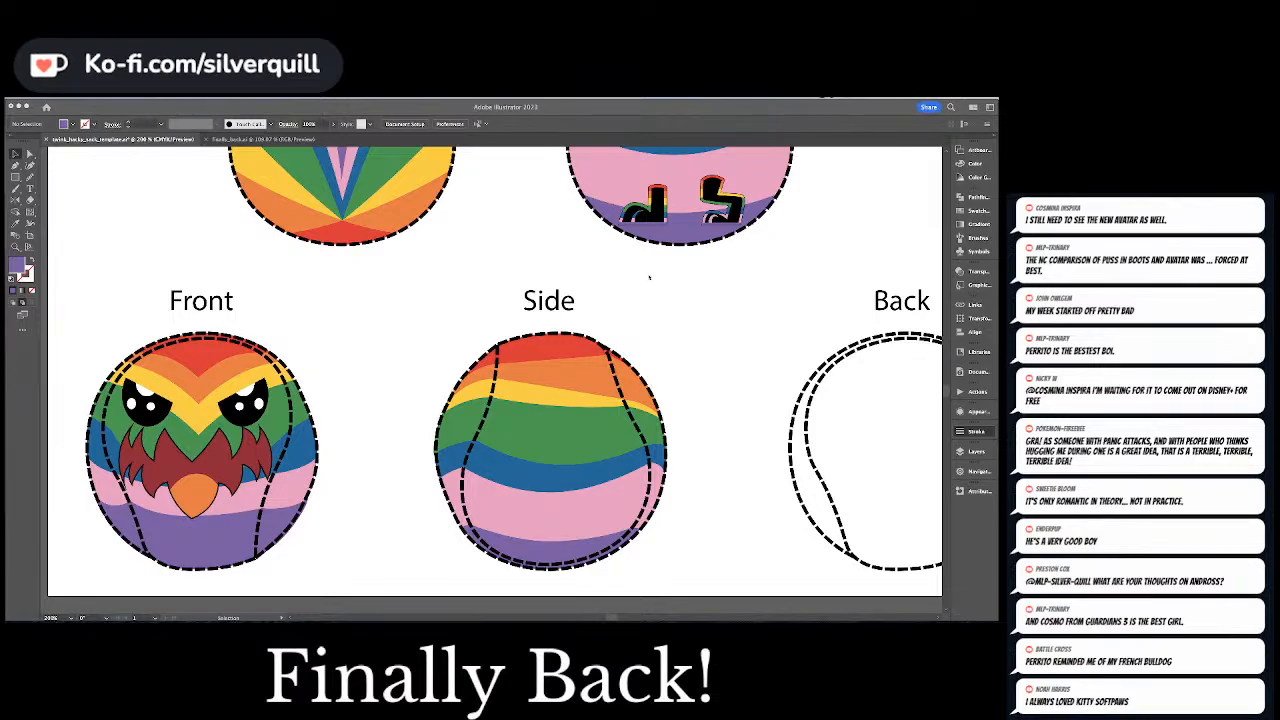
click(672, 213)
click(712, 198)
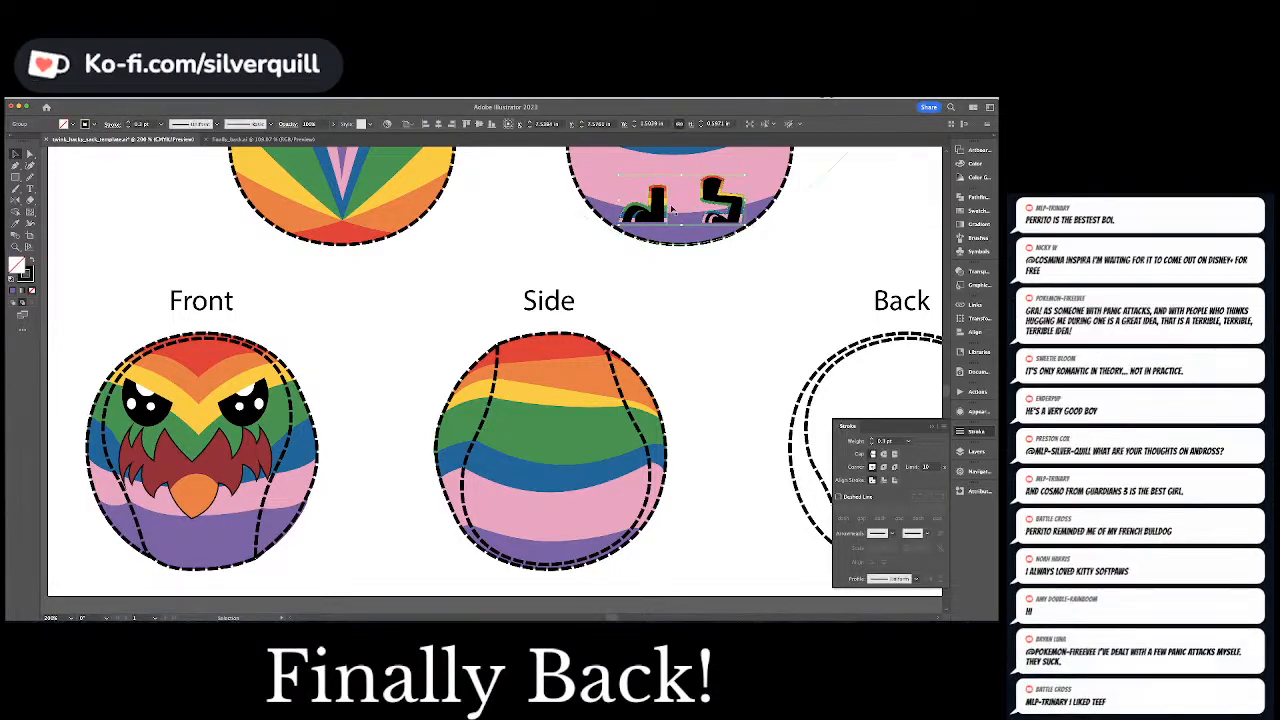
alt+super+drag(712, 198, 662, 331)
key(super+z)
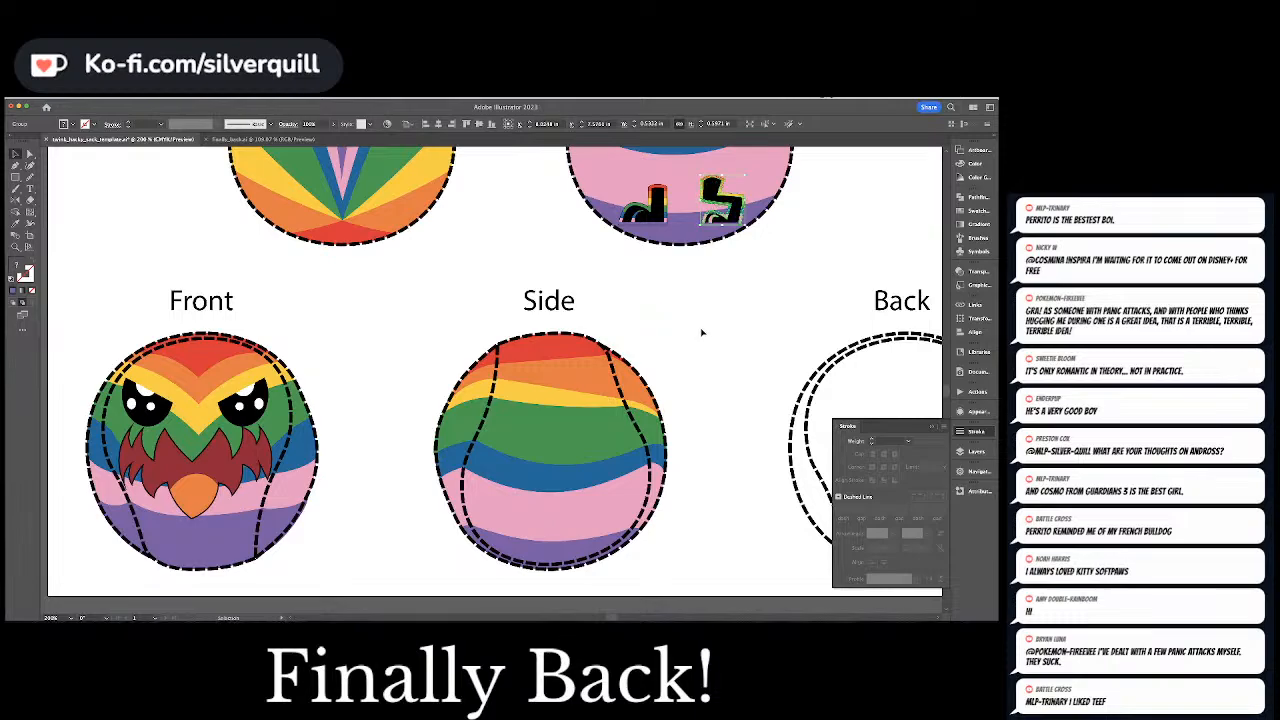
click(710, 290)
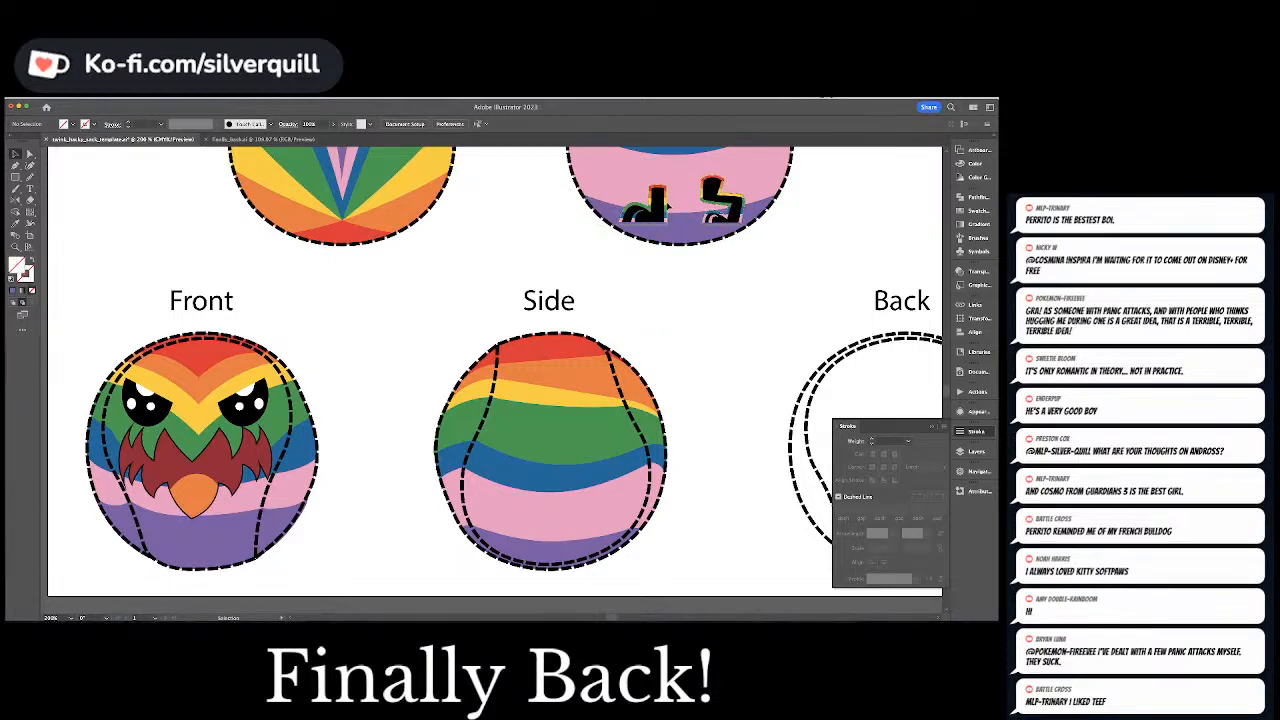
Select both legs with their outlines in the upper panel and place a copy at the bottom of the Side view, across the pink and purple stripes
click(668, 206)
shift+click(658, 205)
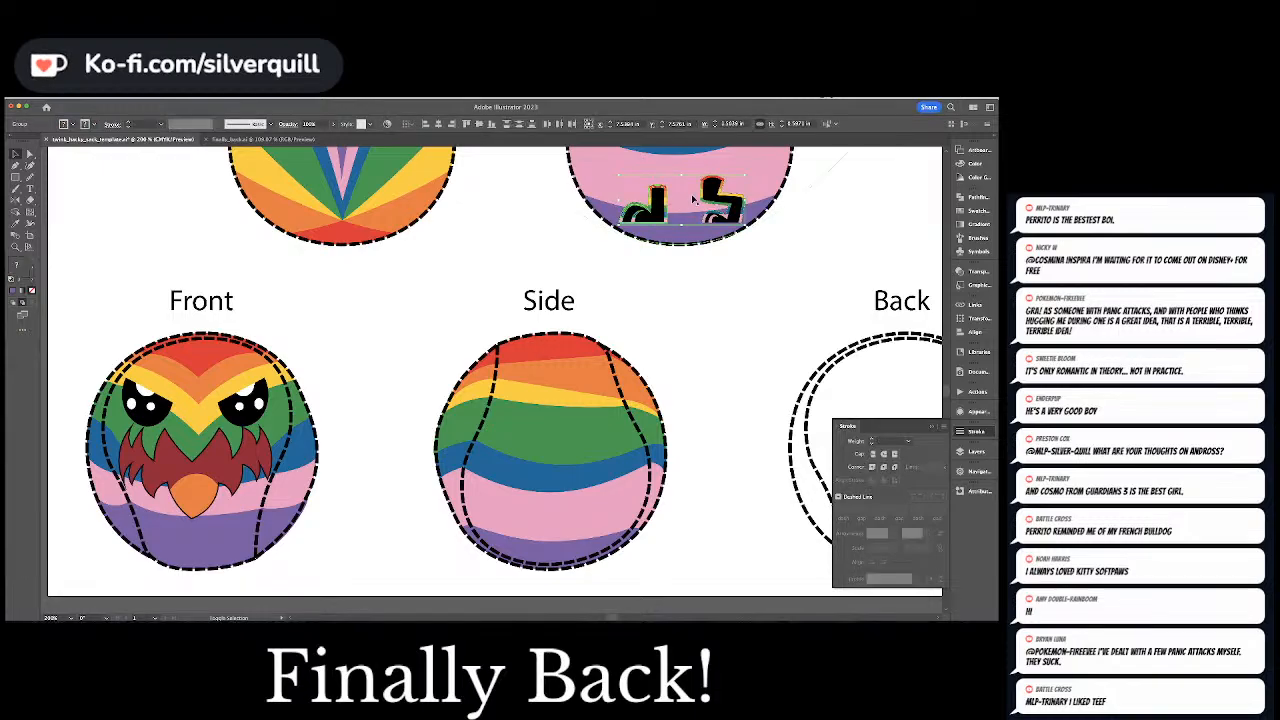
key(super+g)
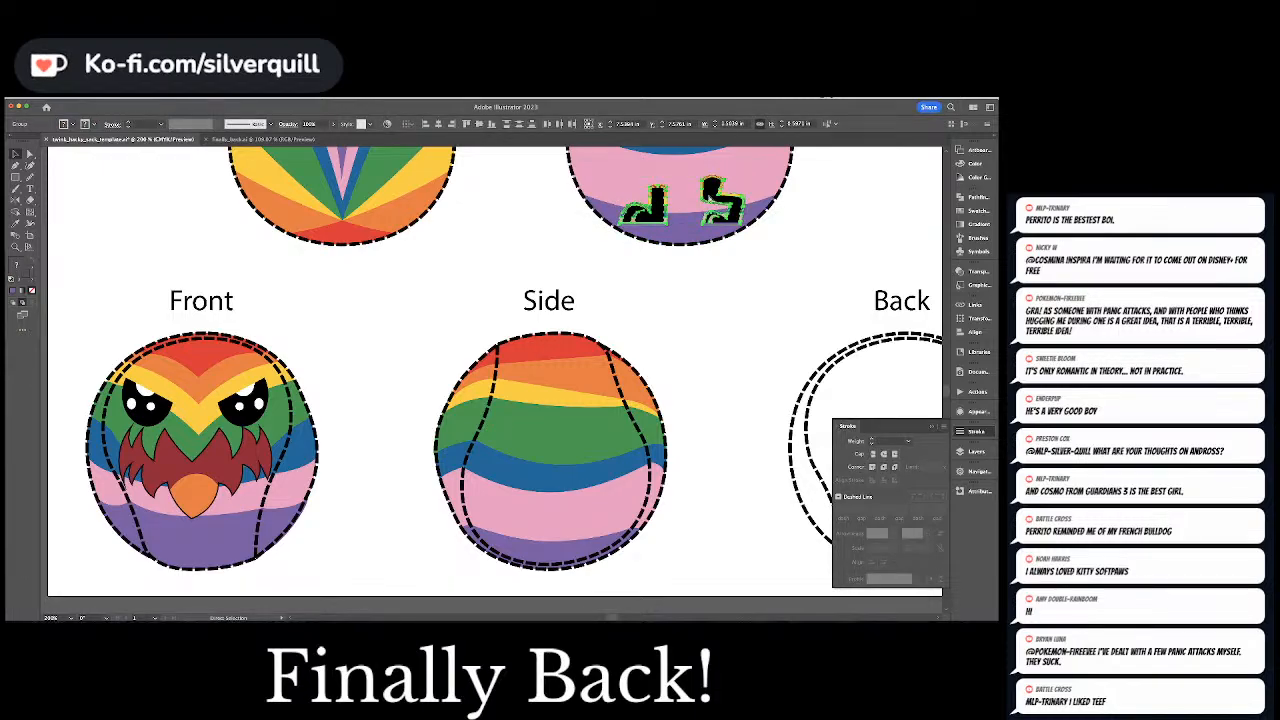
key(super+v)
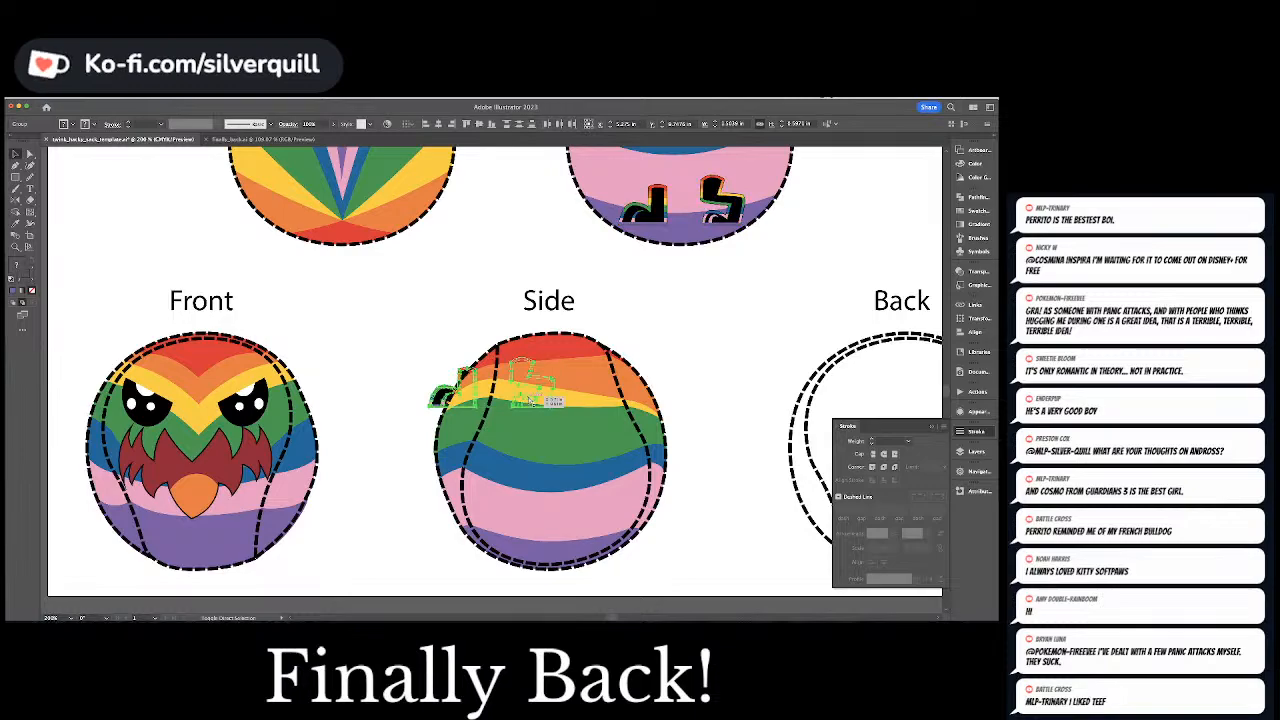
drag(550, 402, 619, 538)
key(Down)
key(Down)
key(shift+Down)
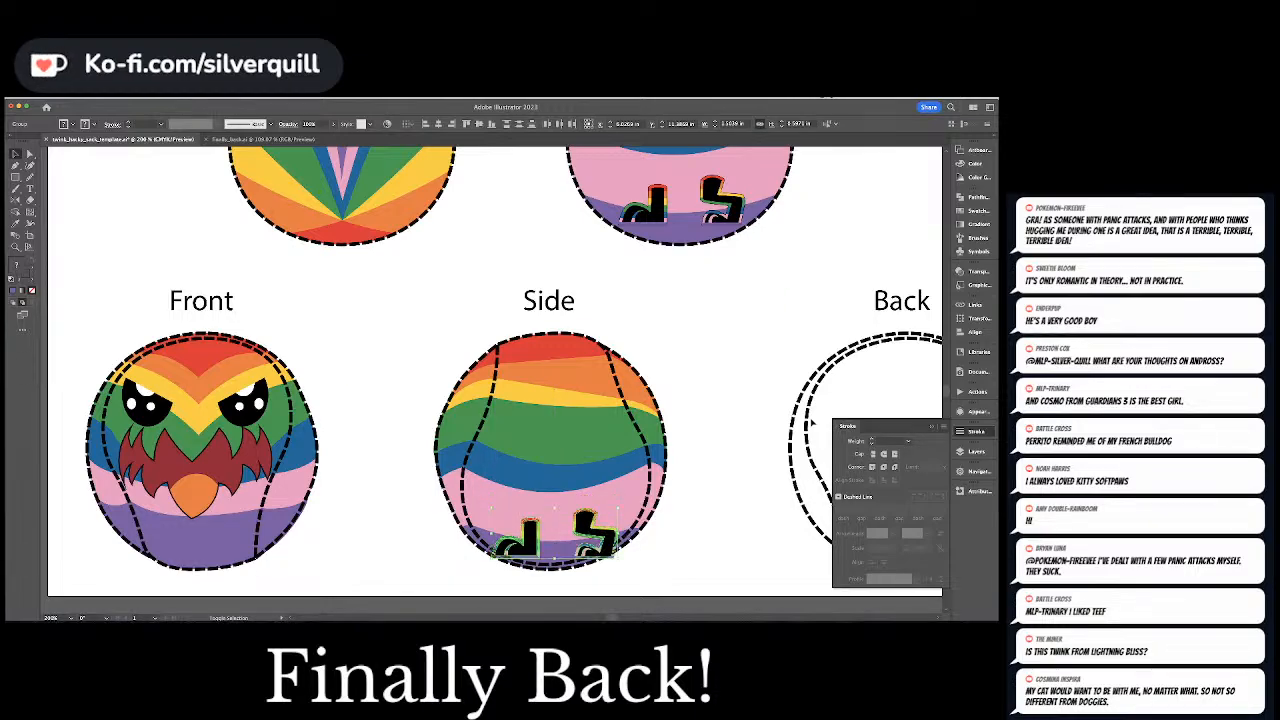
key(shift+Up)
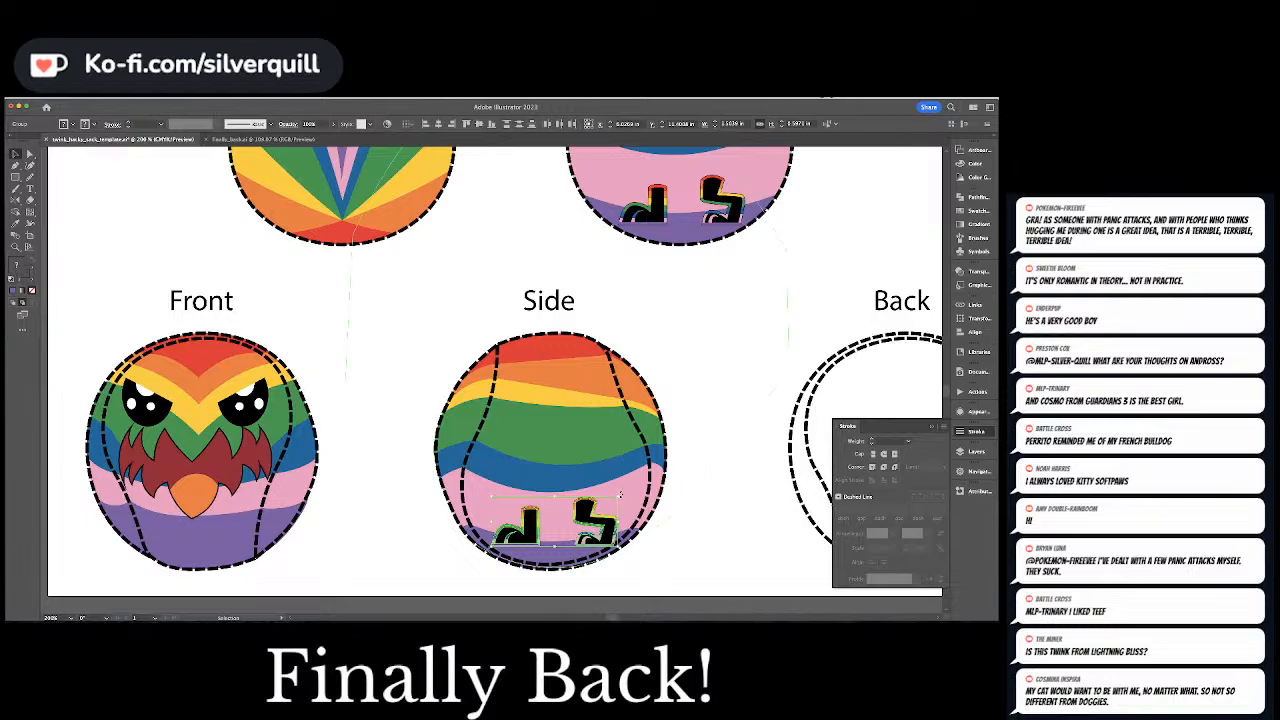
Scale the copied pair of legs down slightly to fit inside the Side view's dashed seam
drag(618, 496, 615, 498)
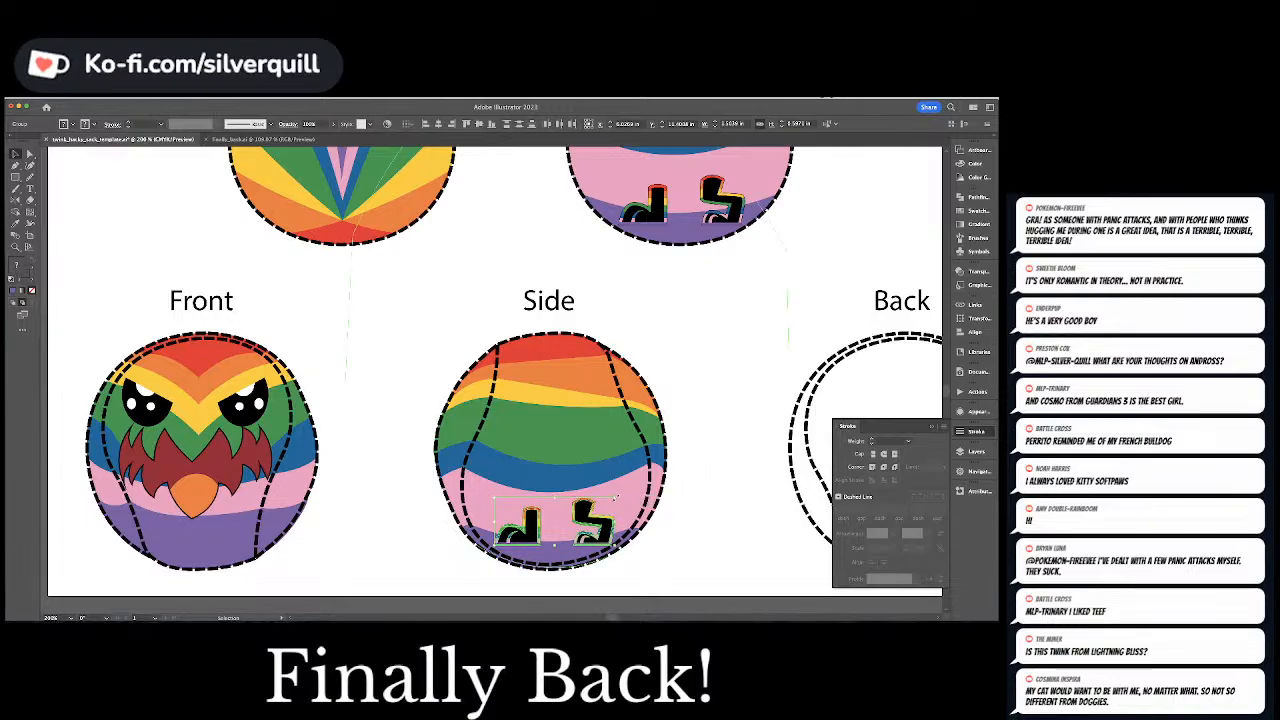
key(Down)
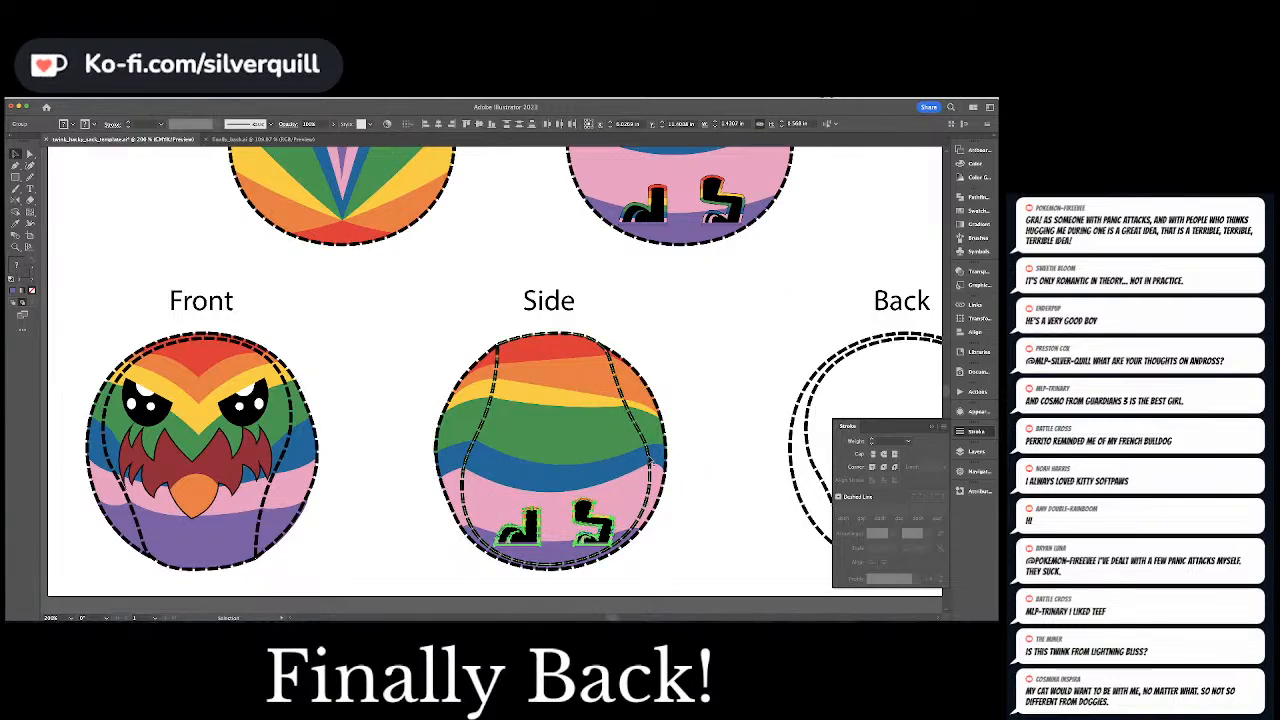
key(super+equal)
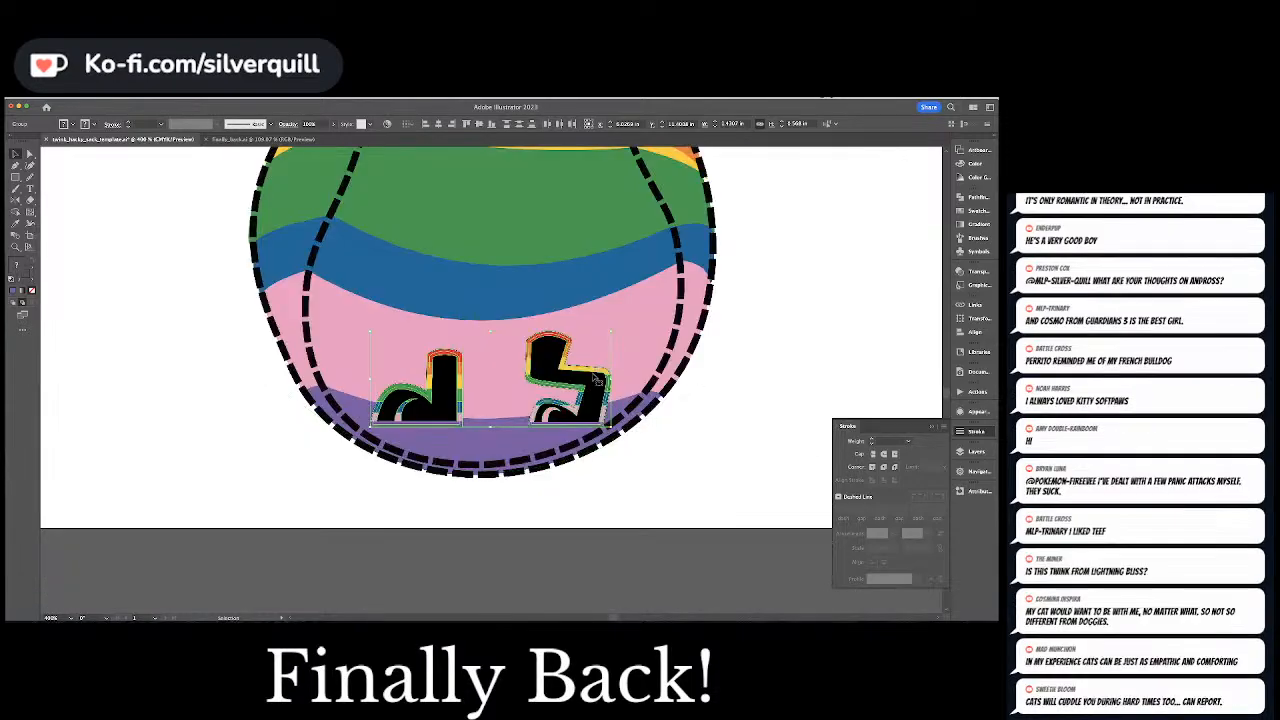
drag(612, 331, 609, 340)
key(super+shift+a)
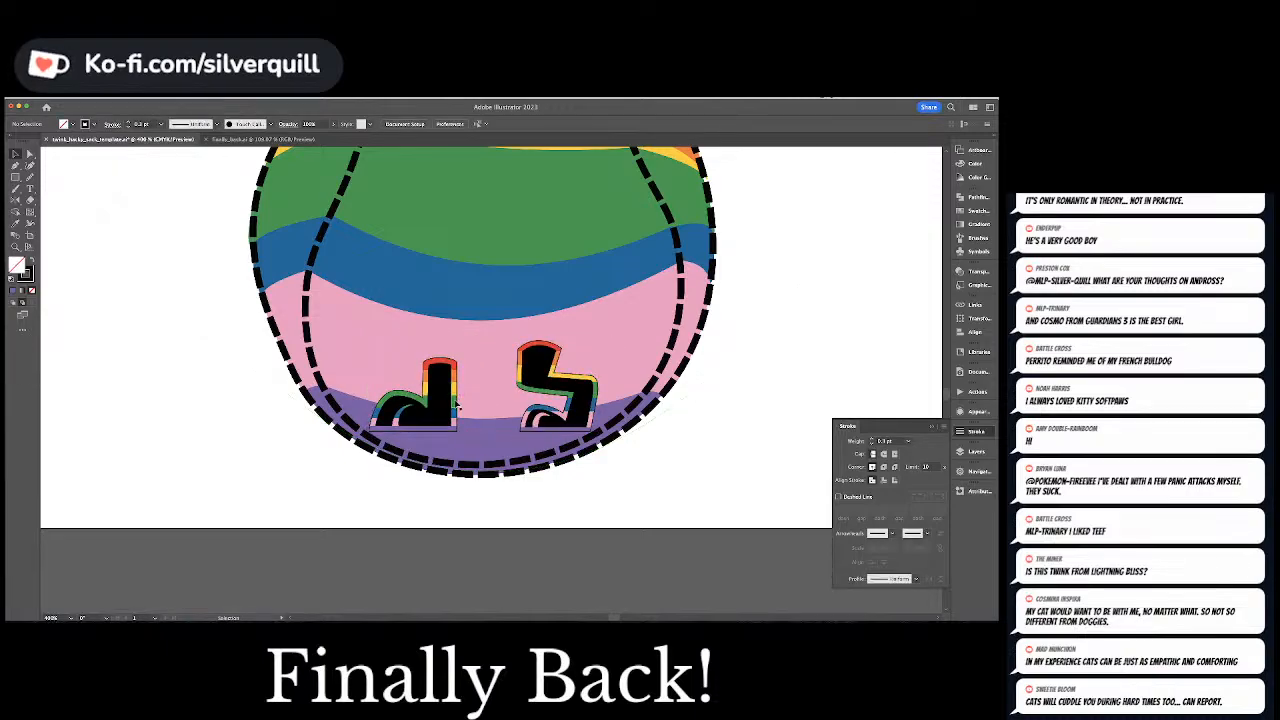
Nudge the Side view's legs up slightly and fine-tune the outline group at their base
click(447, 405)
shift+click(556, 392)
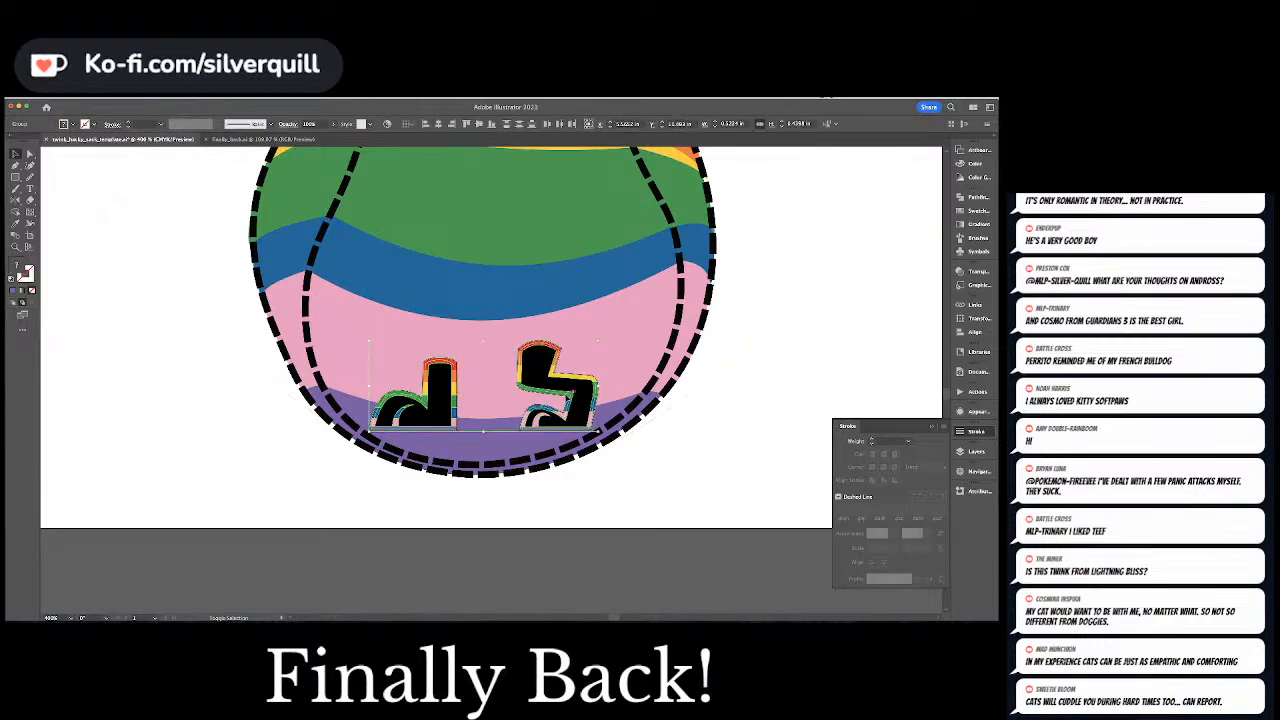
key(Up)
key(super+shift+a)
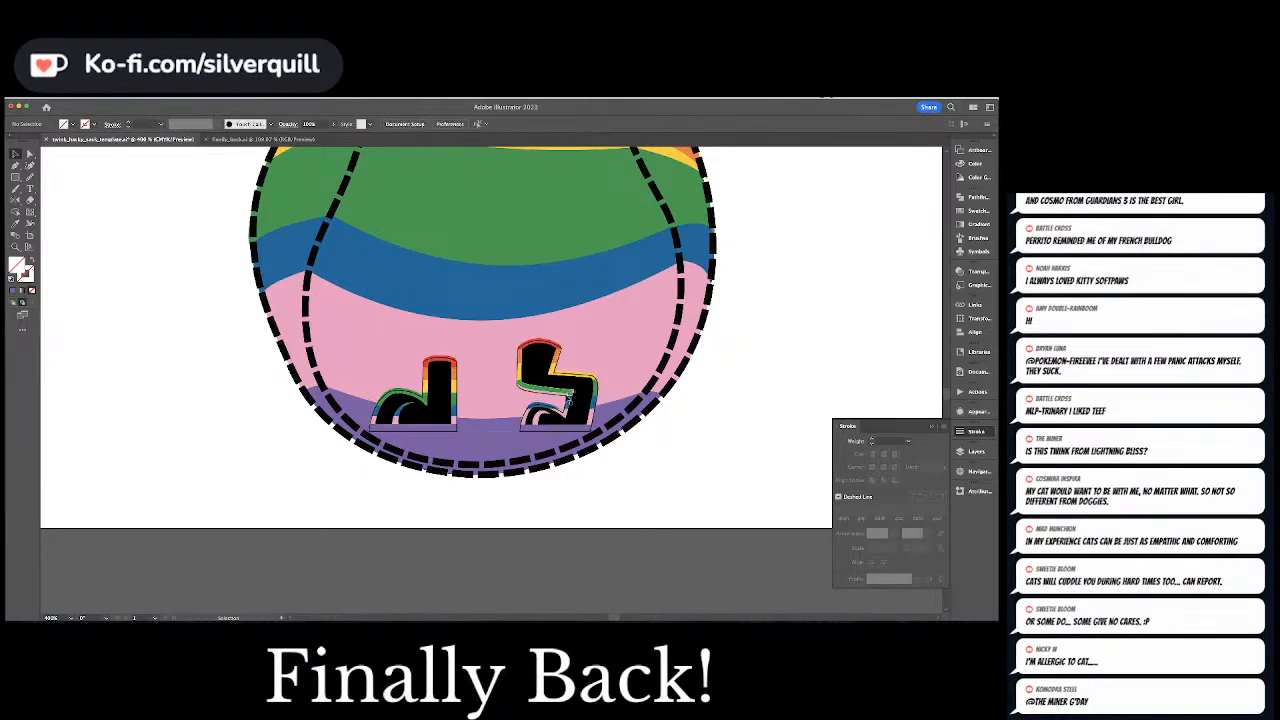
click(456, 431)
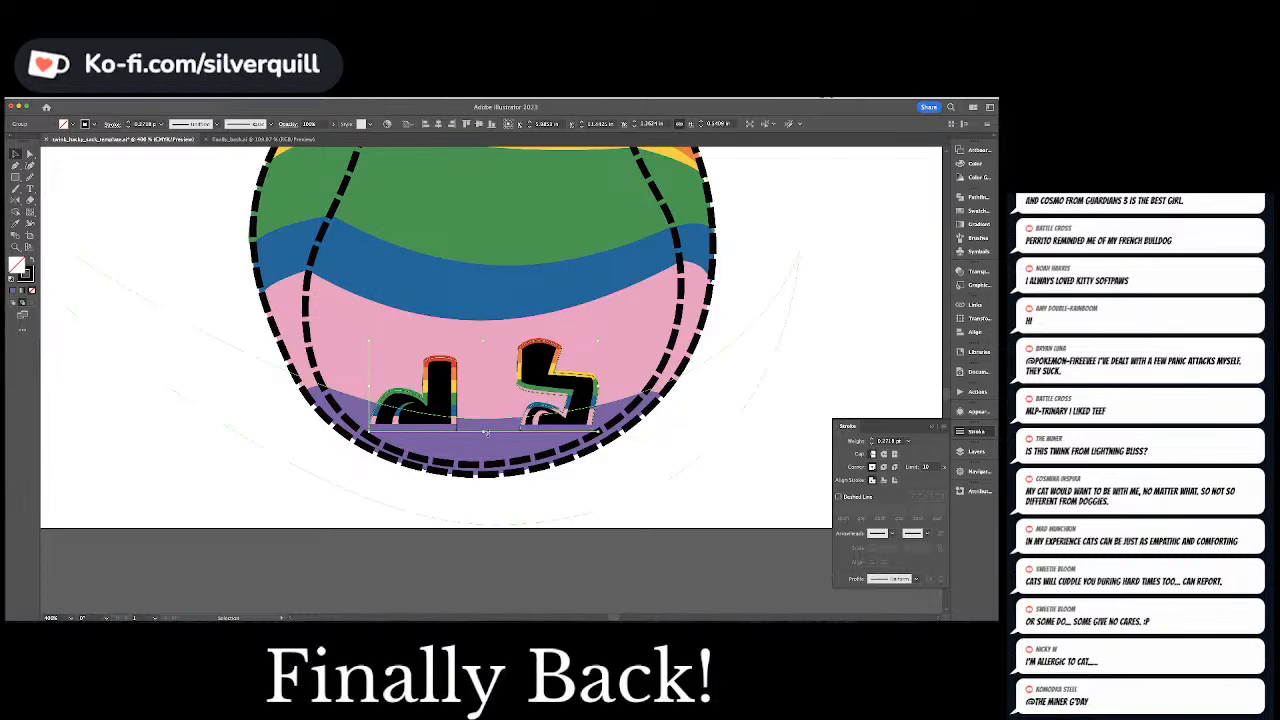
drag(486, 433, 486, 437)
key(super+shift+a)
key(super+minus)
key(super+minus)
key(super+minus)
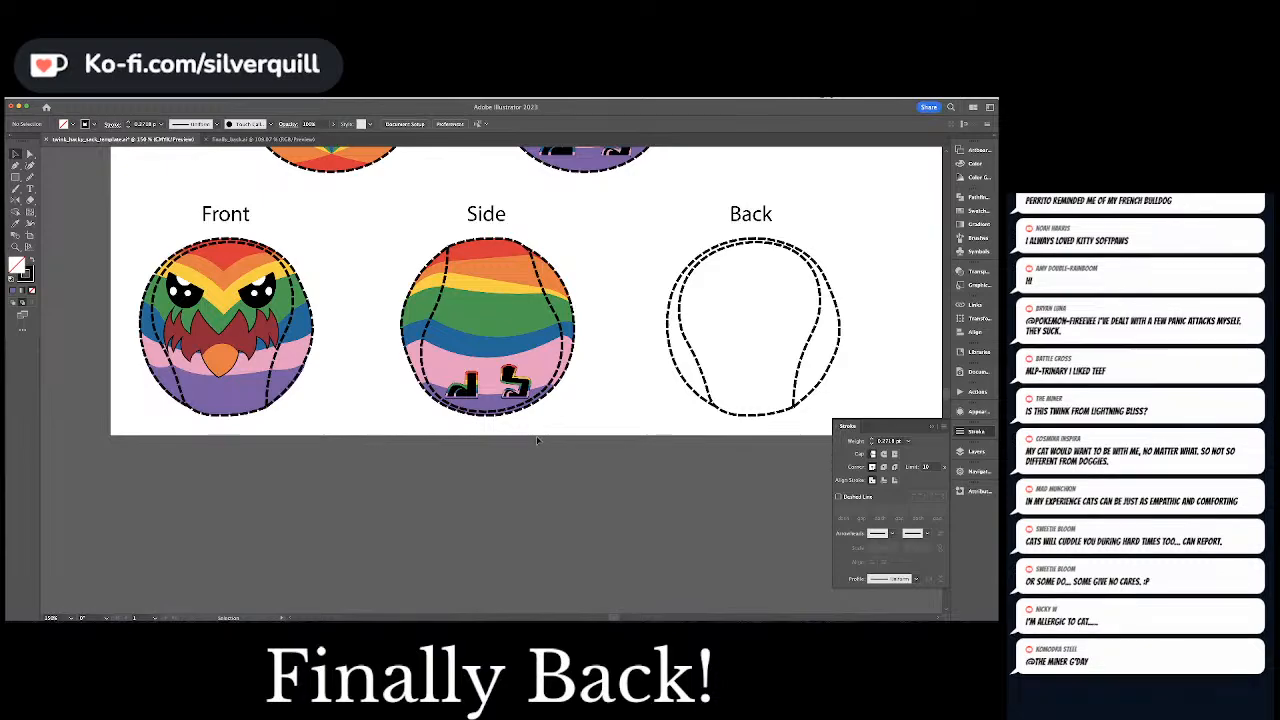
Place a narrowed copy of the Side view's left leg in the Front view's right gap, across the pink and purple stripes
click(505, 380)
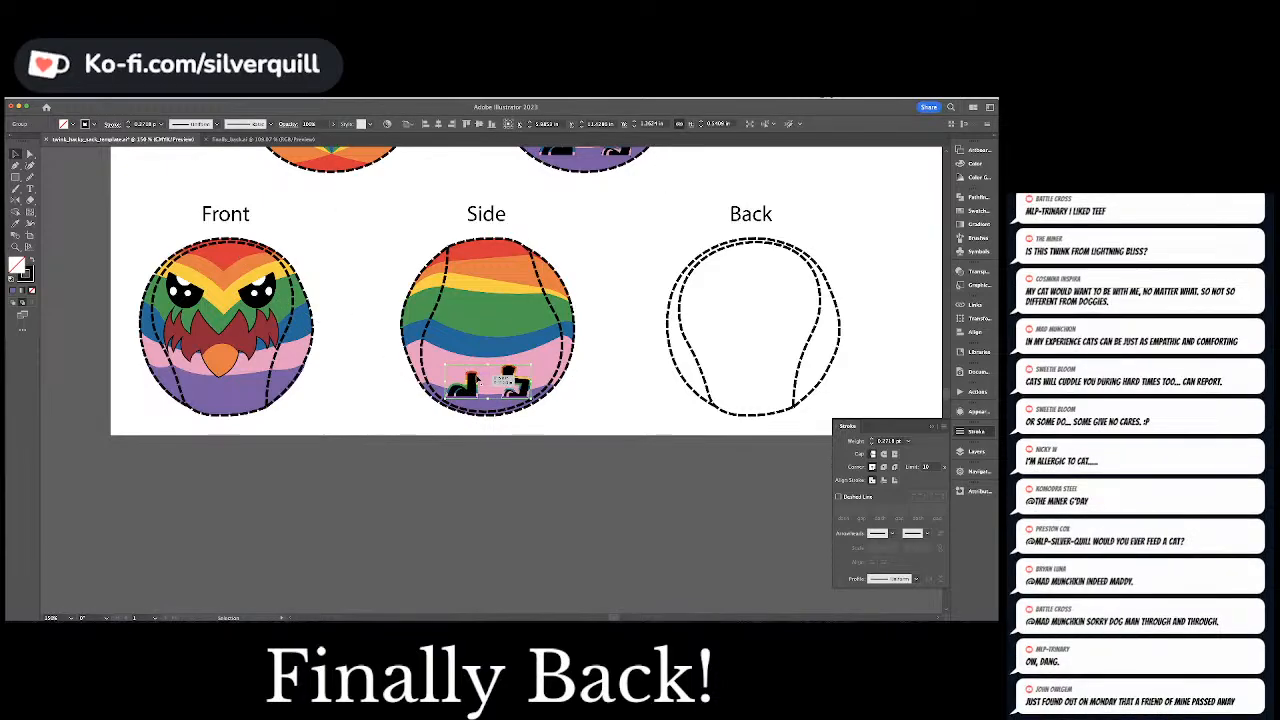
double_click(478, 382)
key(Escape)
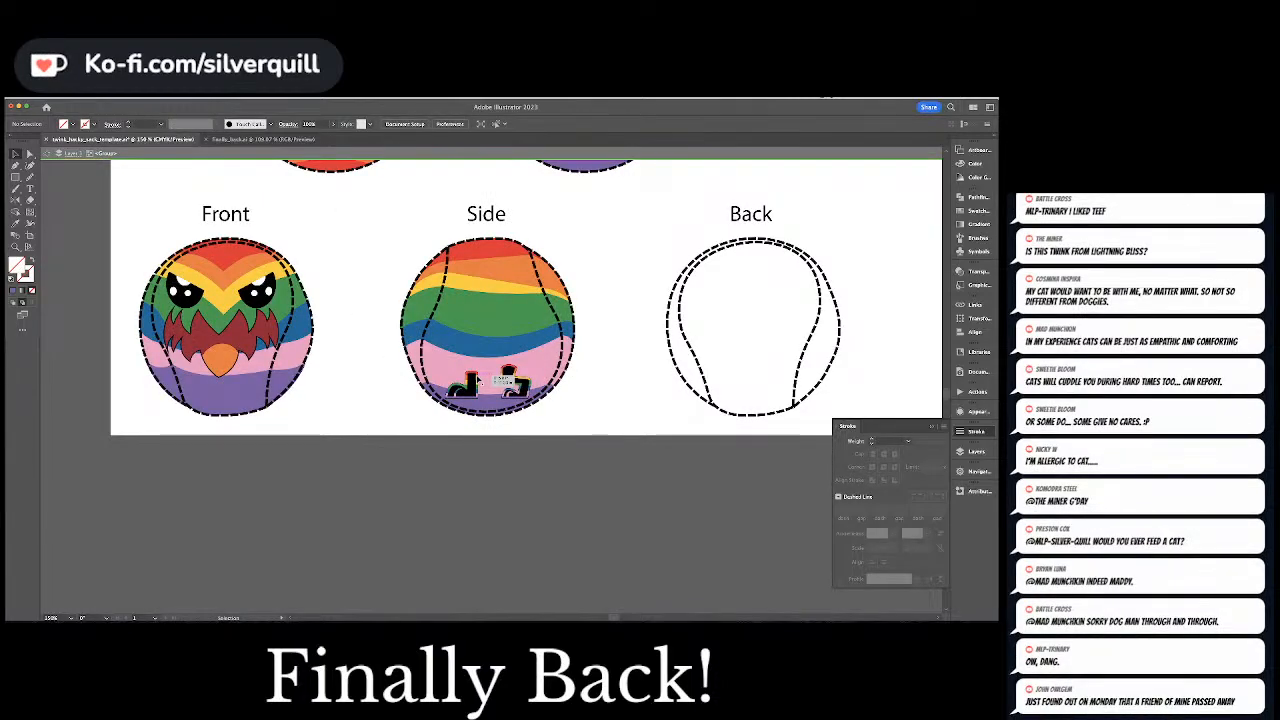
key(a)
click(479, 380)
shift+click(512, 380)
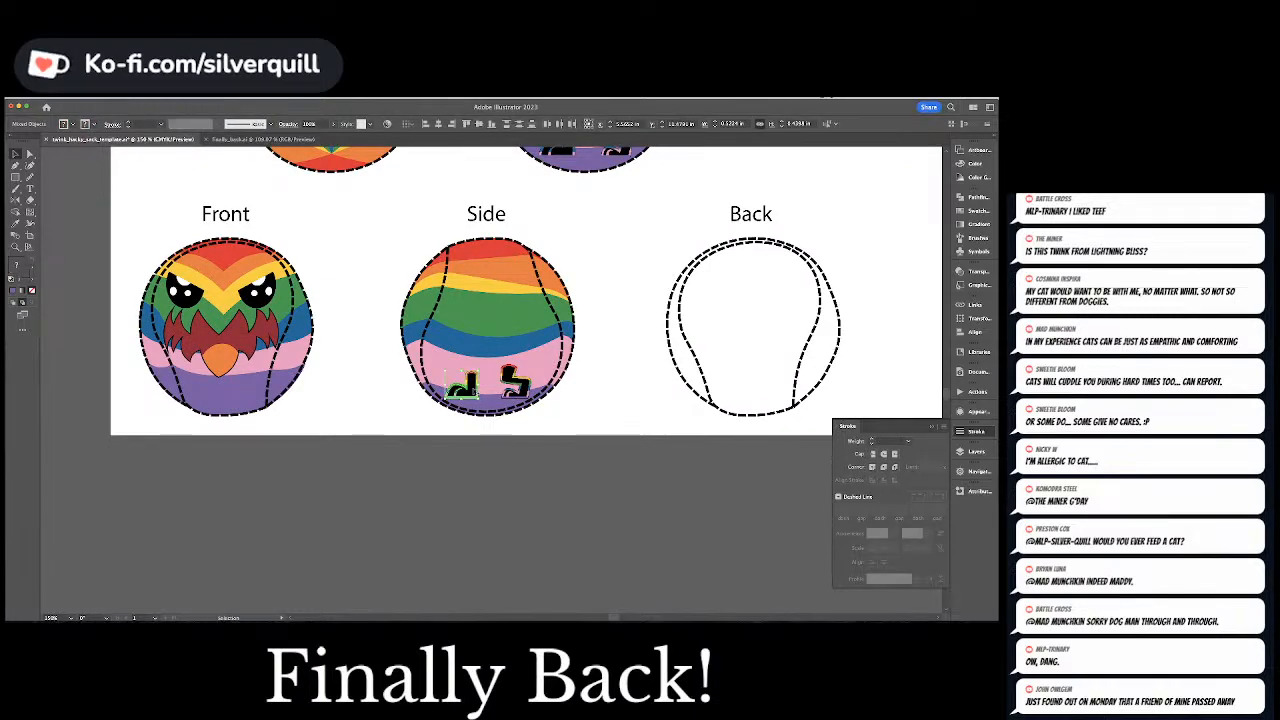
drag(462, 385, 283, 372)
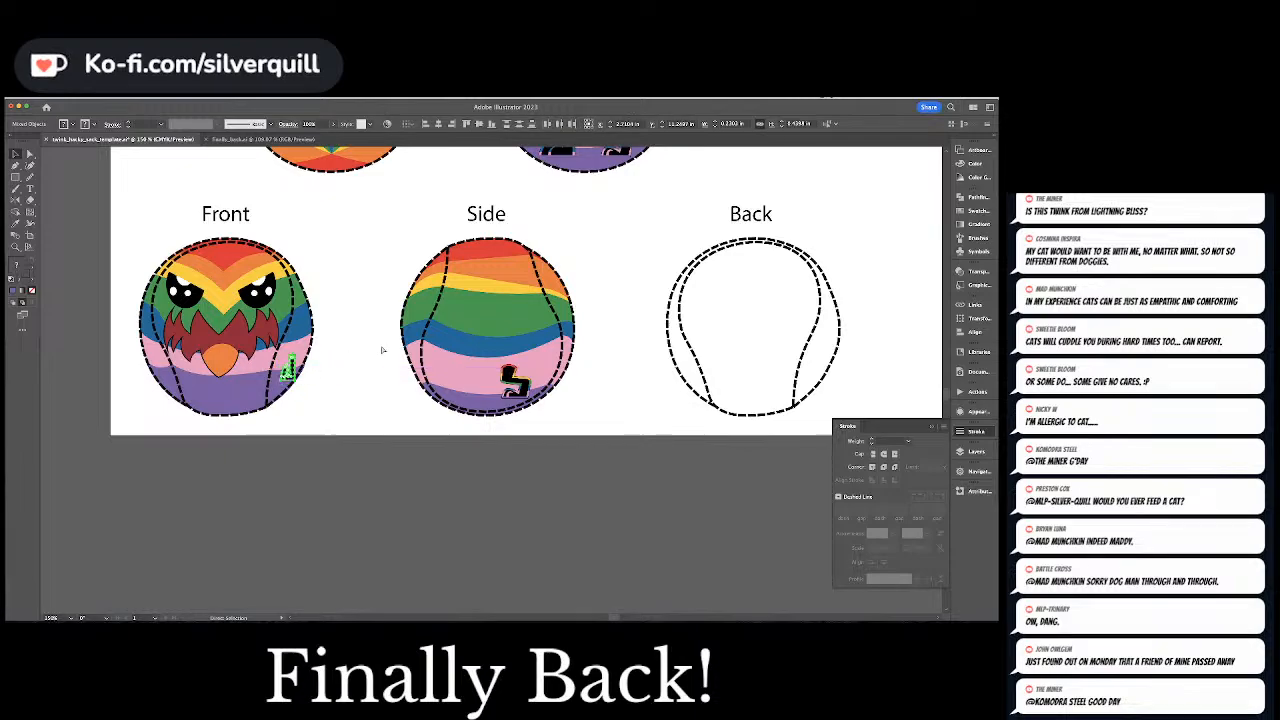
key(super+z)
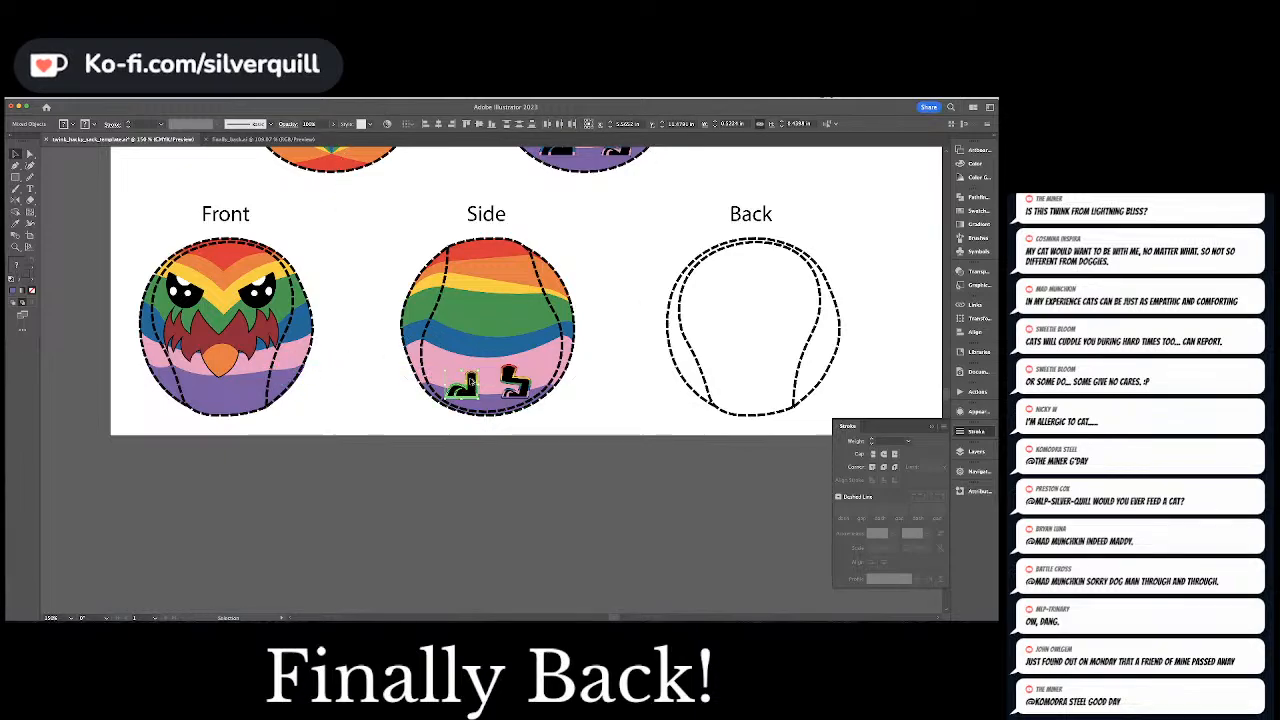
drag(470, 381, 282, 368)
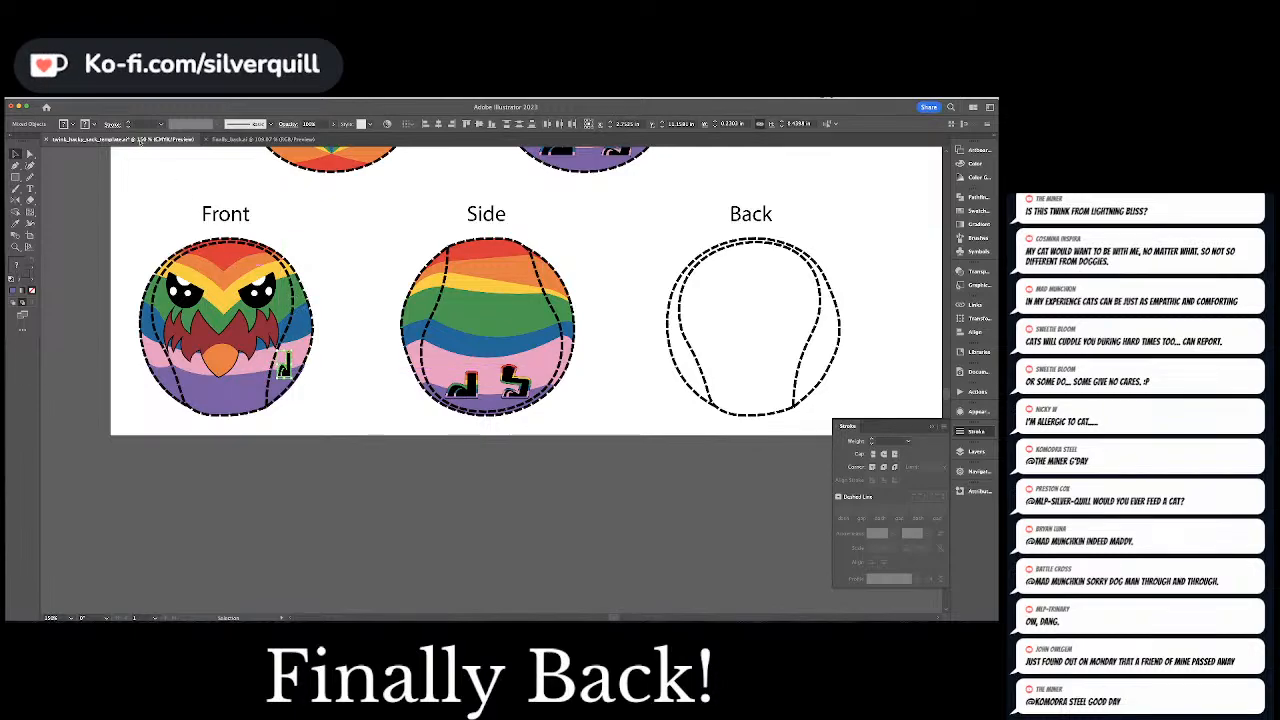
Warp the Front view's right leg with a vertical Arc at -12% bend and -13% horizontal distortion, and shift it slightly down and left
click(101, 99)
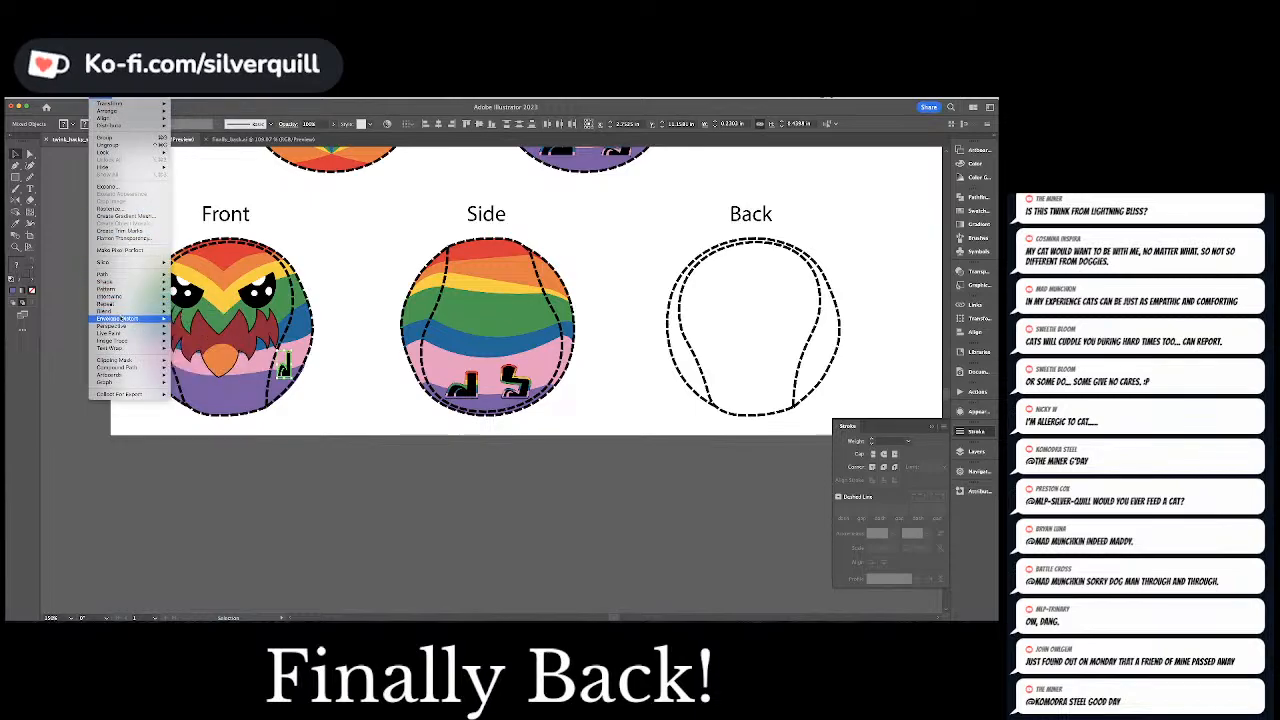
click(205, 318)
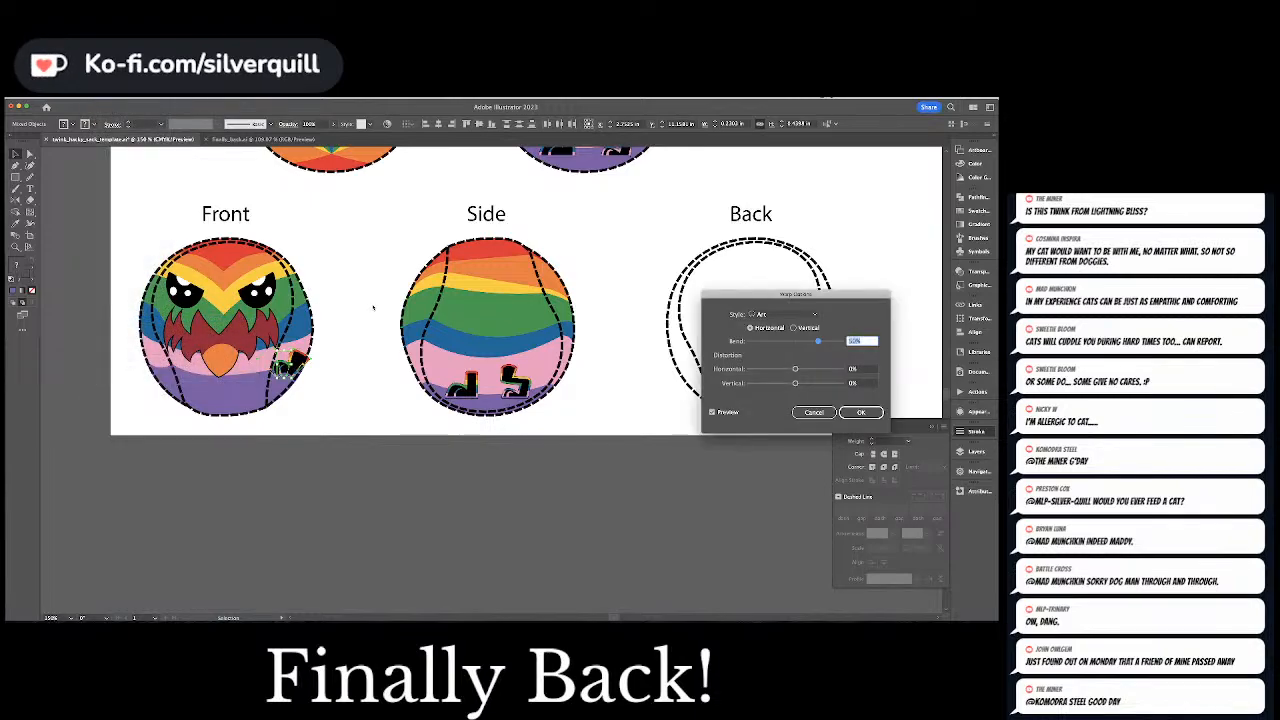
click(801, 327)
drag(818, 341, 783, 343)
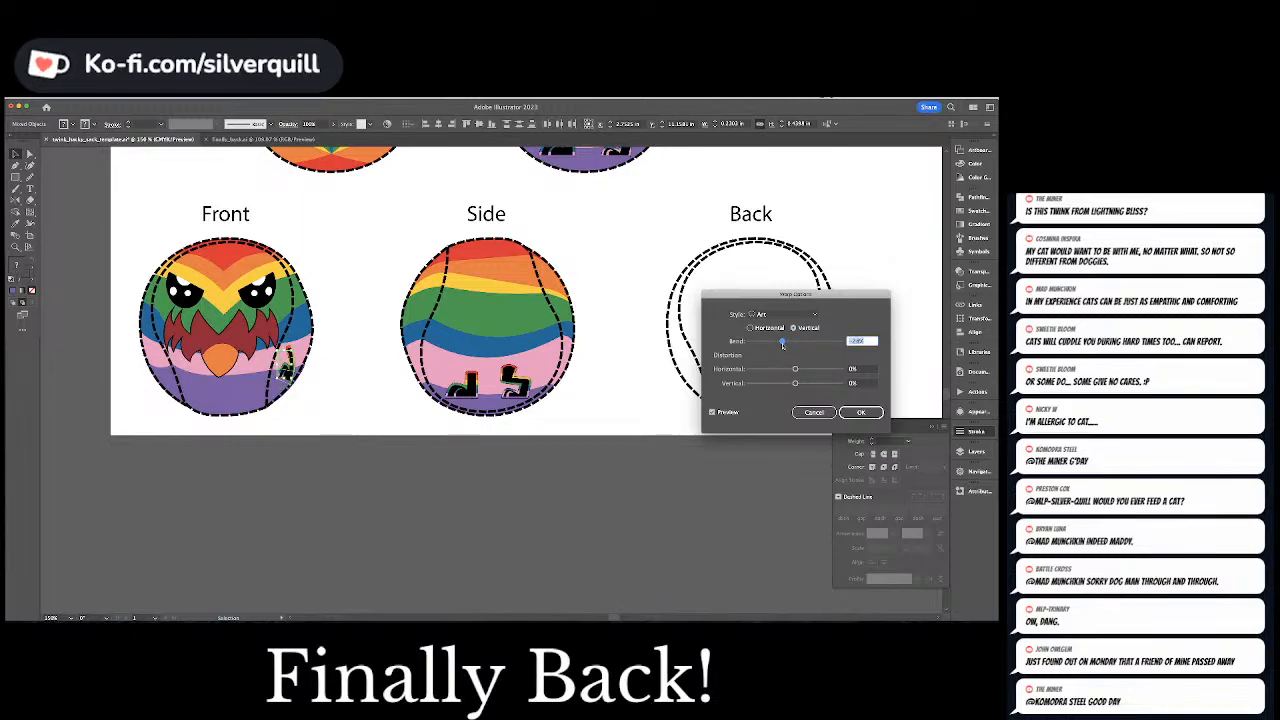
click(795, 370)
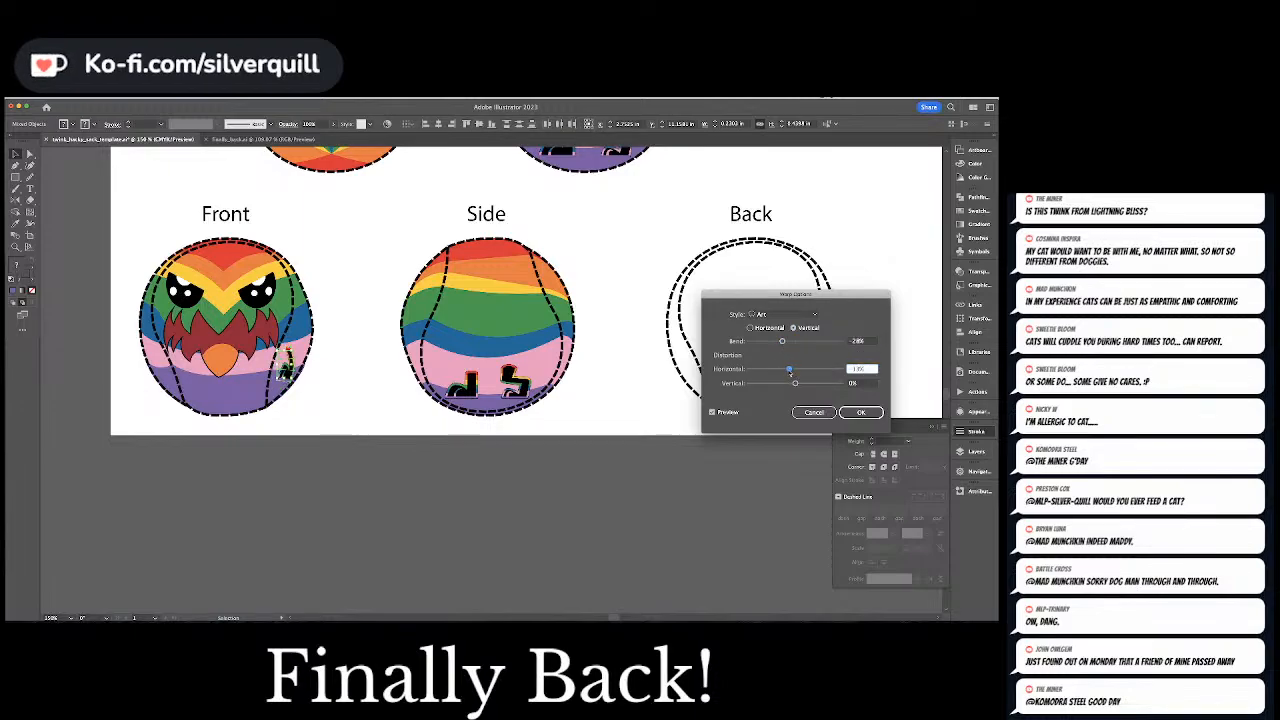
drag(782, 342, 788, 342)
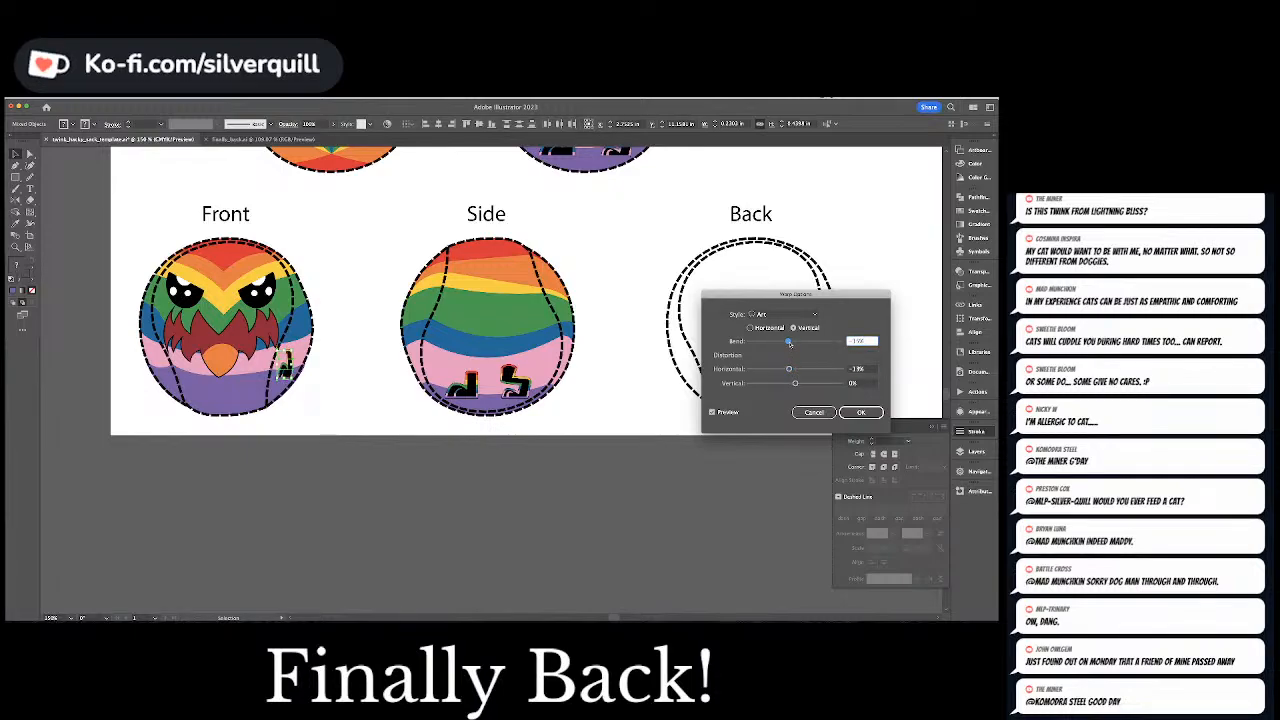
drag(788, 342, 791, 343)
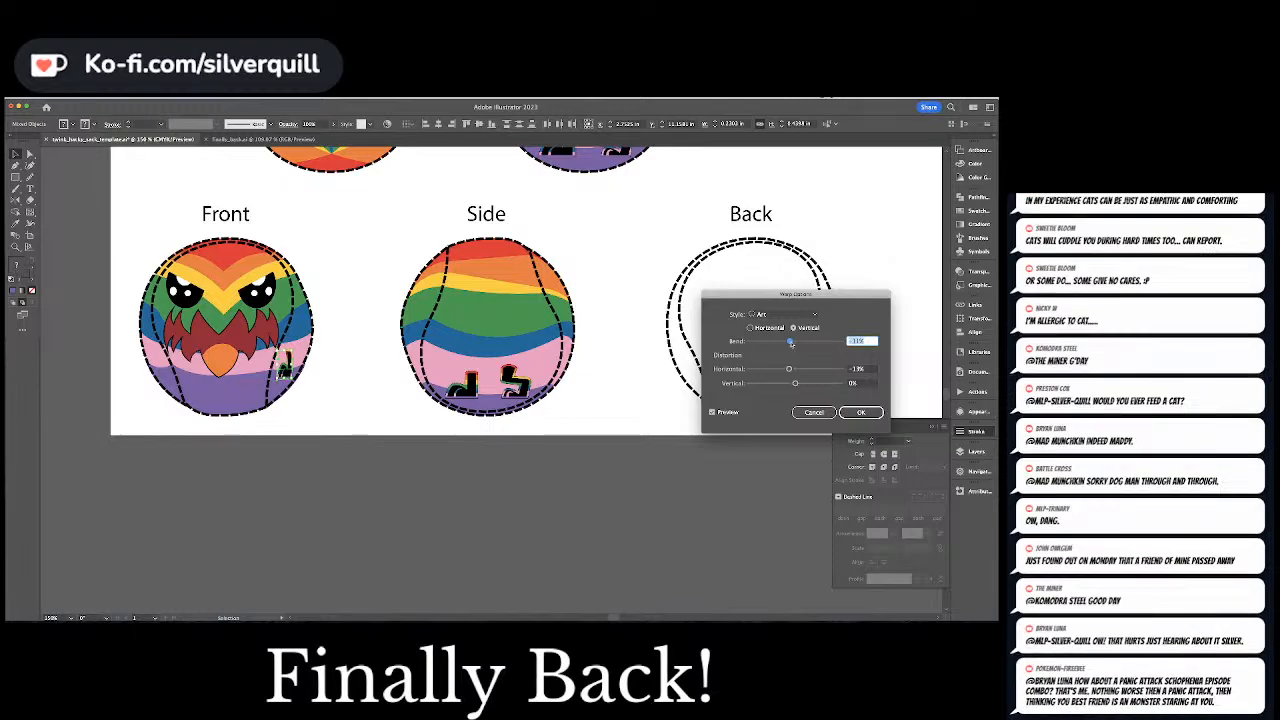
click(860, 412)
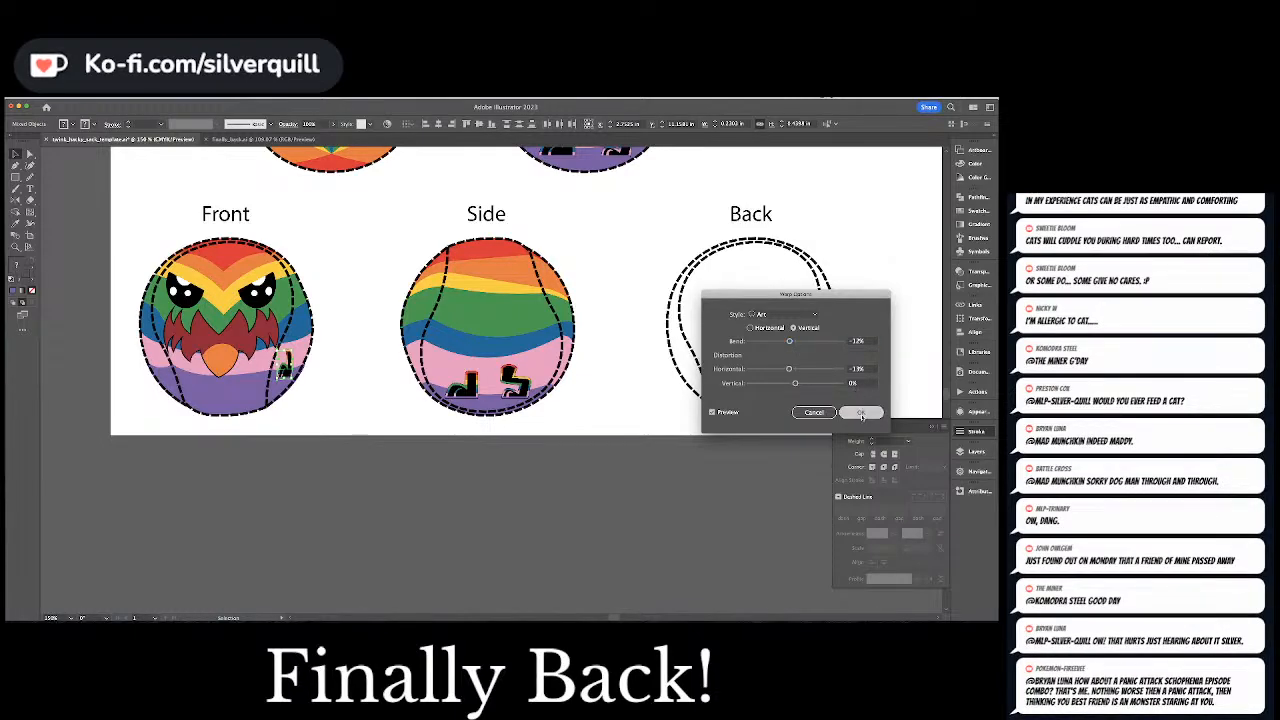
drag(284, 370, 280, 372)
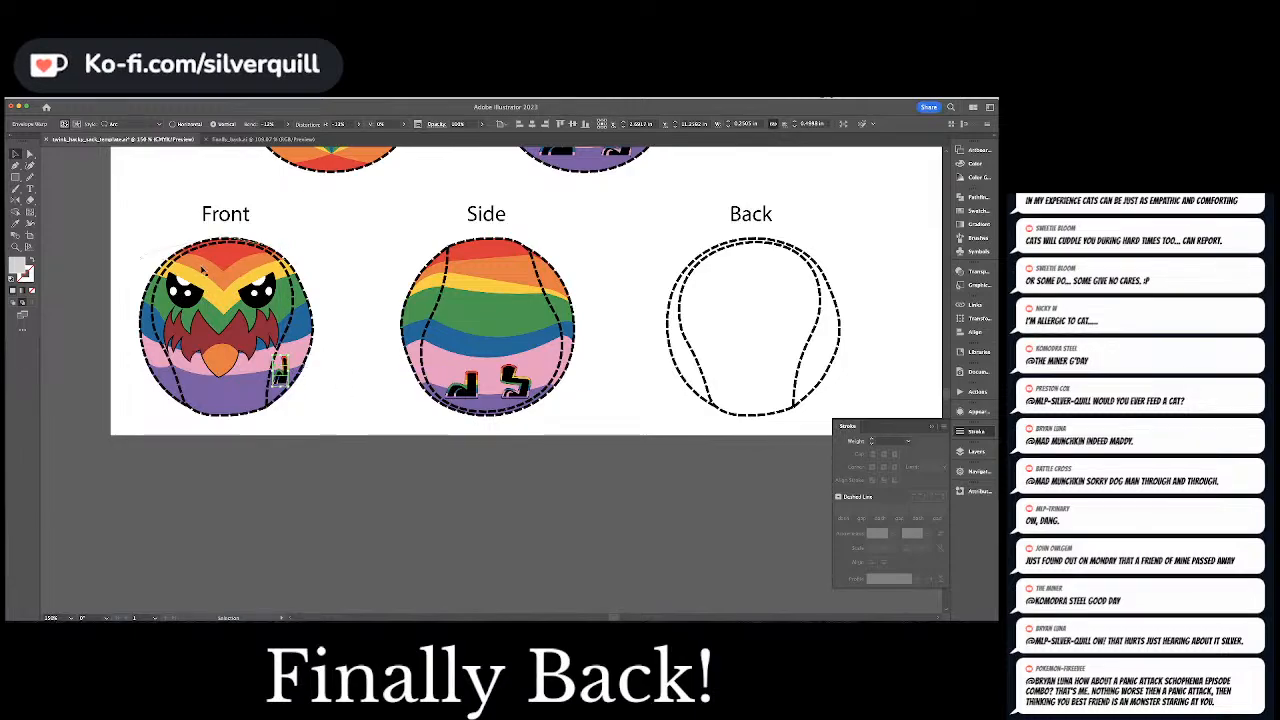
Reflect a copy of the warped leg across the Front view's vertical centre line and nudge it right into the left gap
key(o)
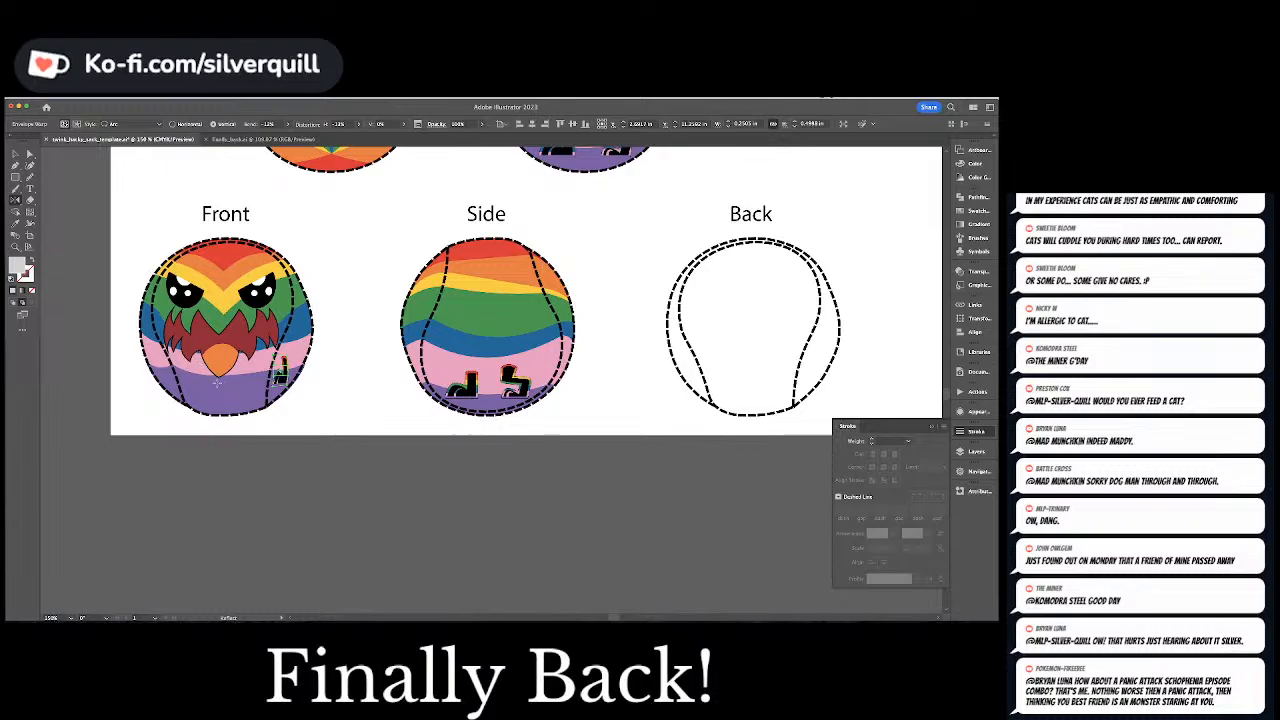
click(219, 382)
drag(224, 396, 219, 401)
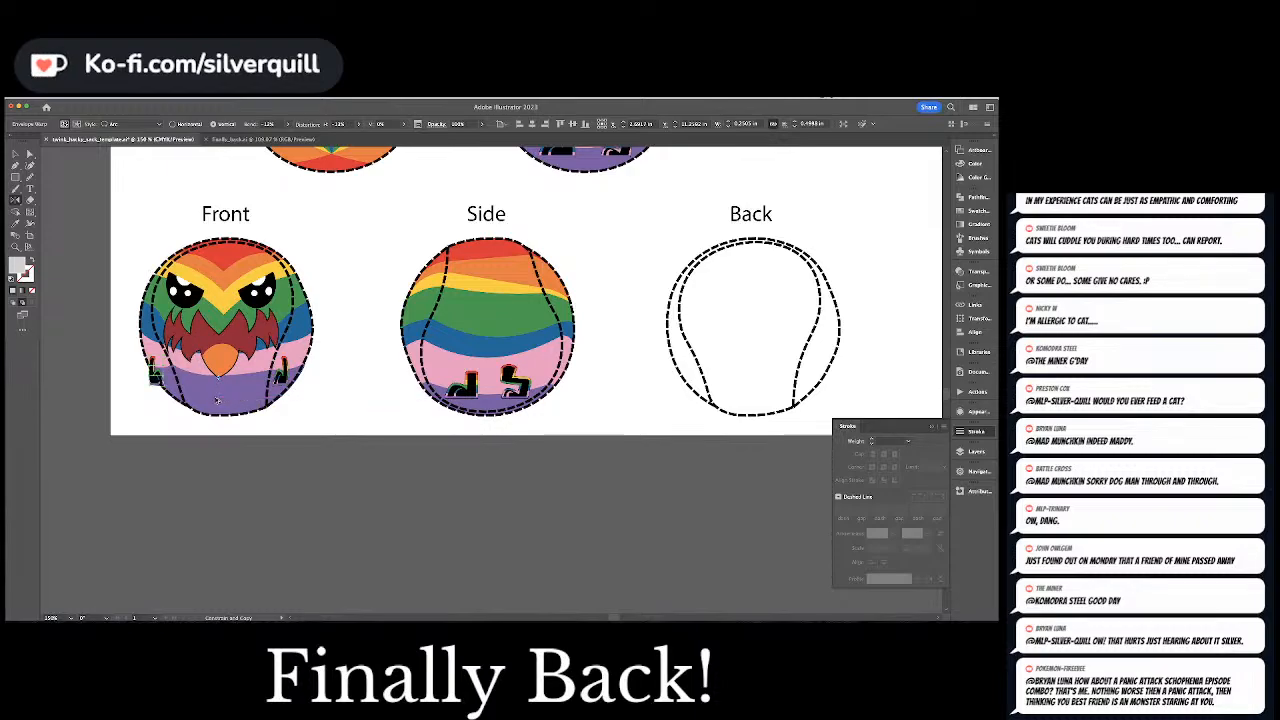
key(Right)
key(Right)
key(Right)
key(Right)
key(Right)
key(Right)
key(Right)
key(Right)
key(Right)
key(Right)
key(Right)
key(Right)
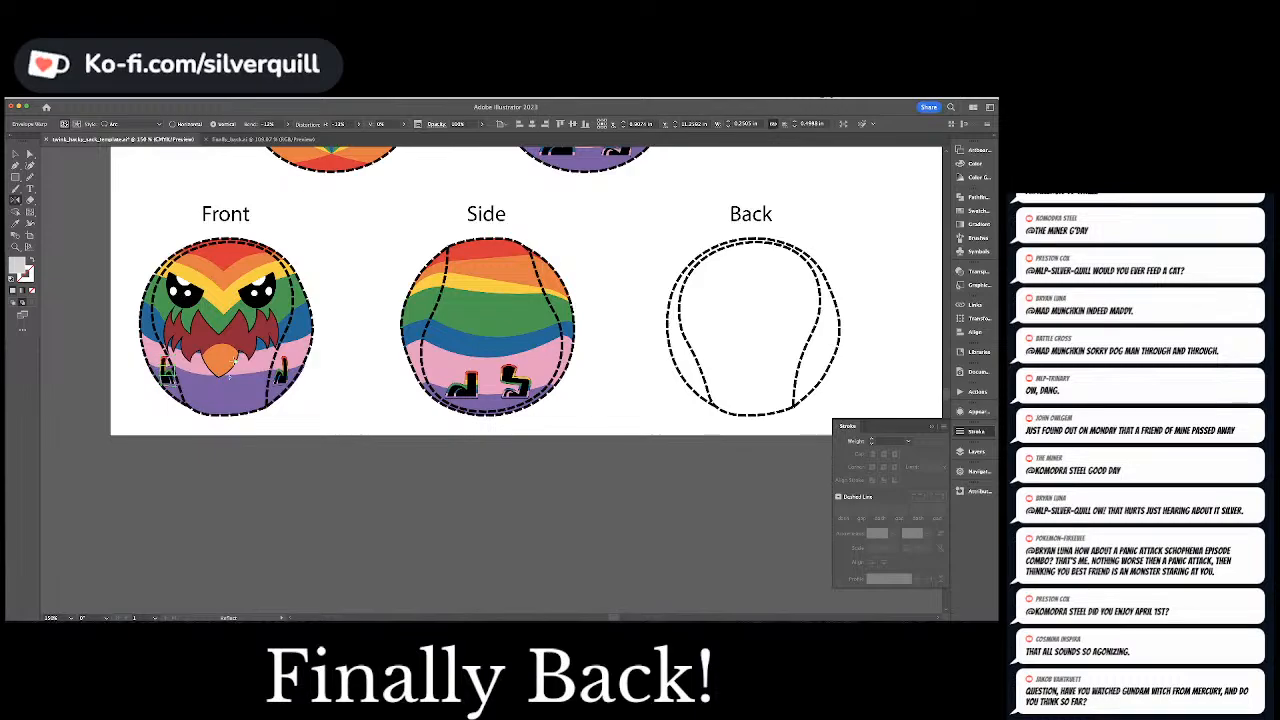
Narrow the Front view's left leg slightly, nudge it right inside the left gap, and deselect it
key(ctrl+equal)
key(ctrl+equal)
key(ctrl+equal)
key(v)
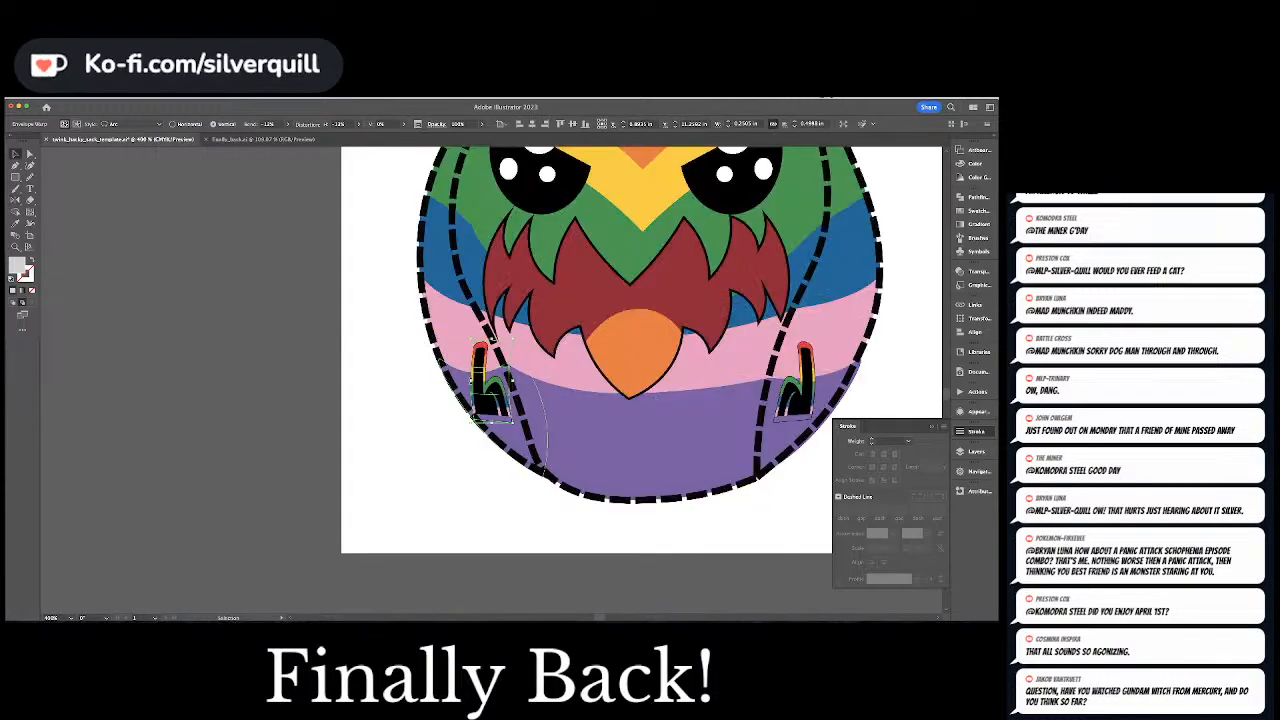
drag(512, 381, 502, 381)
key(Right)
key(Right)
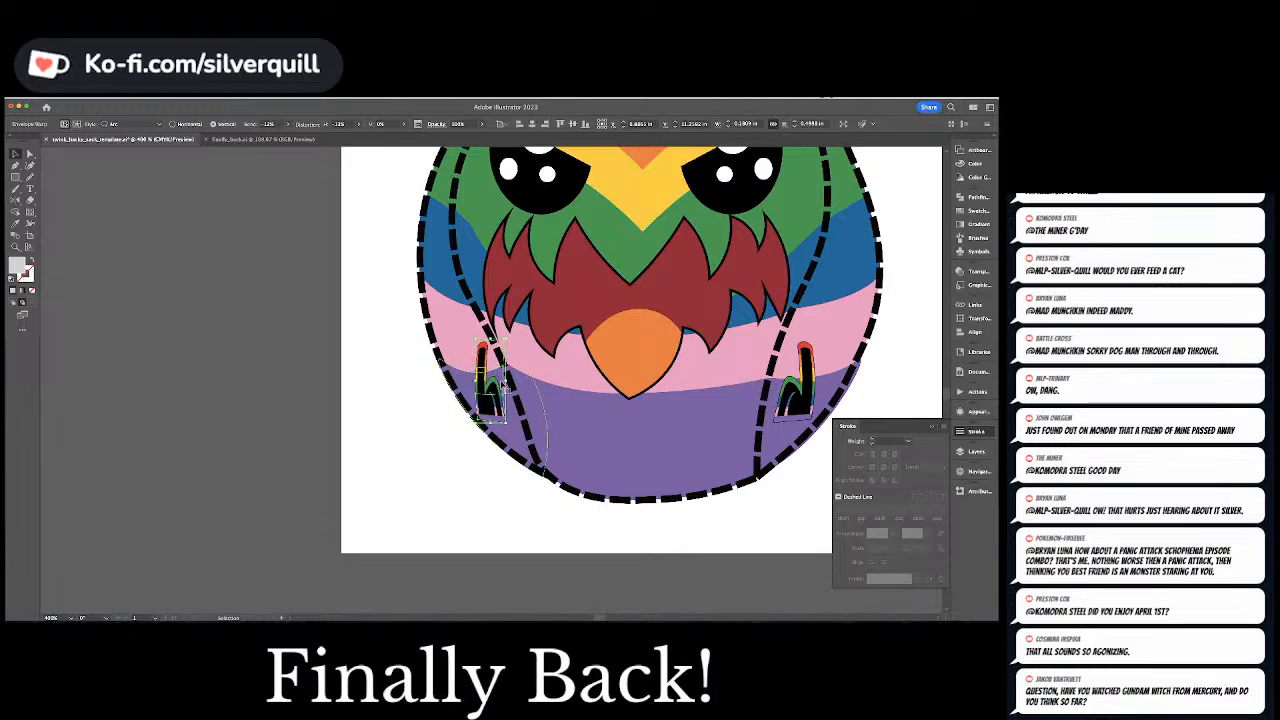
key(super+shift+a)
key(super+minus)
key(super+minus)
key(super+minus)
key(super+minus)
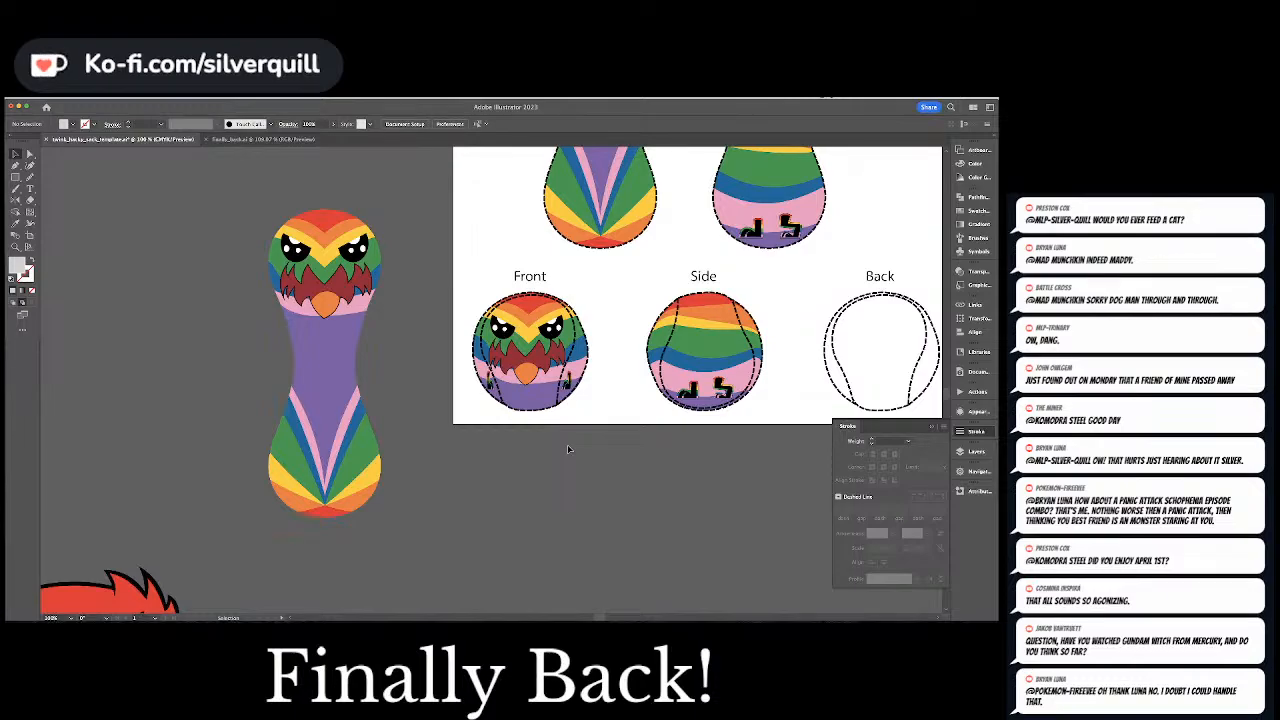
Copy the right eye, red feathers and beak from inside the Front view's clipped artwork and place them between the Front and Side views
double_click(556, 338)
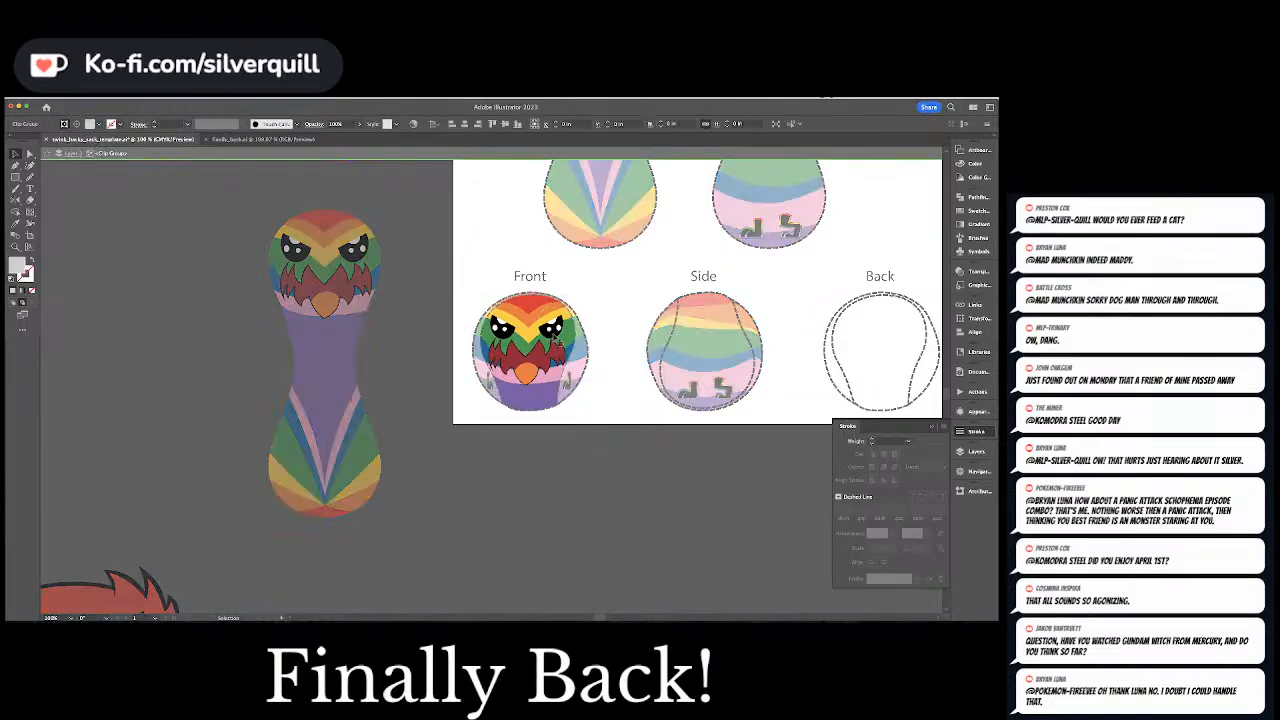
double_click(556, 338)
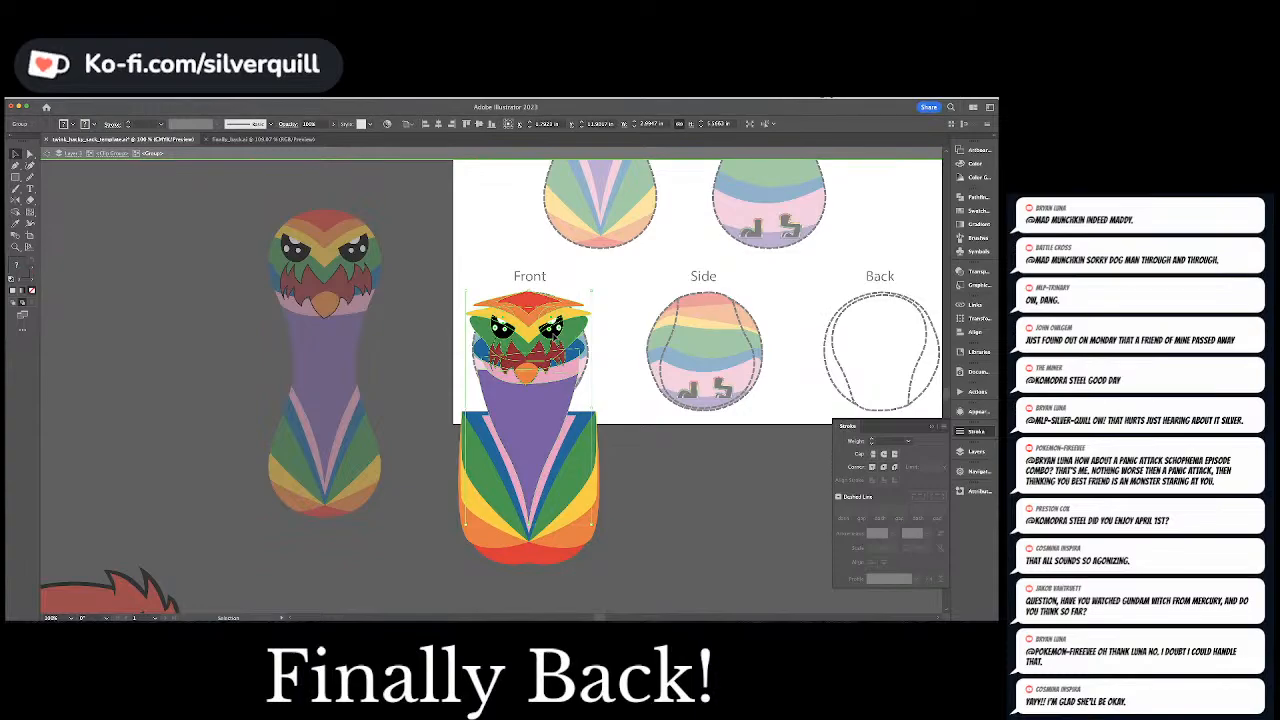
double_click(548, 355)
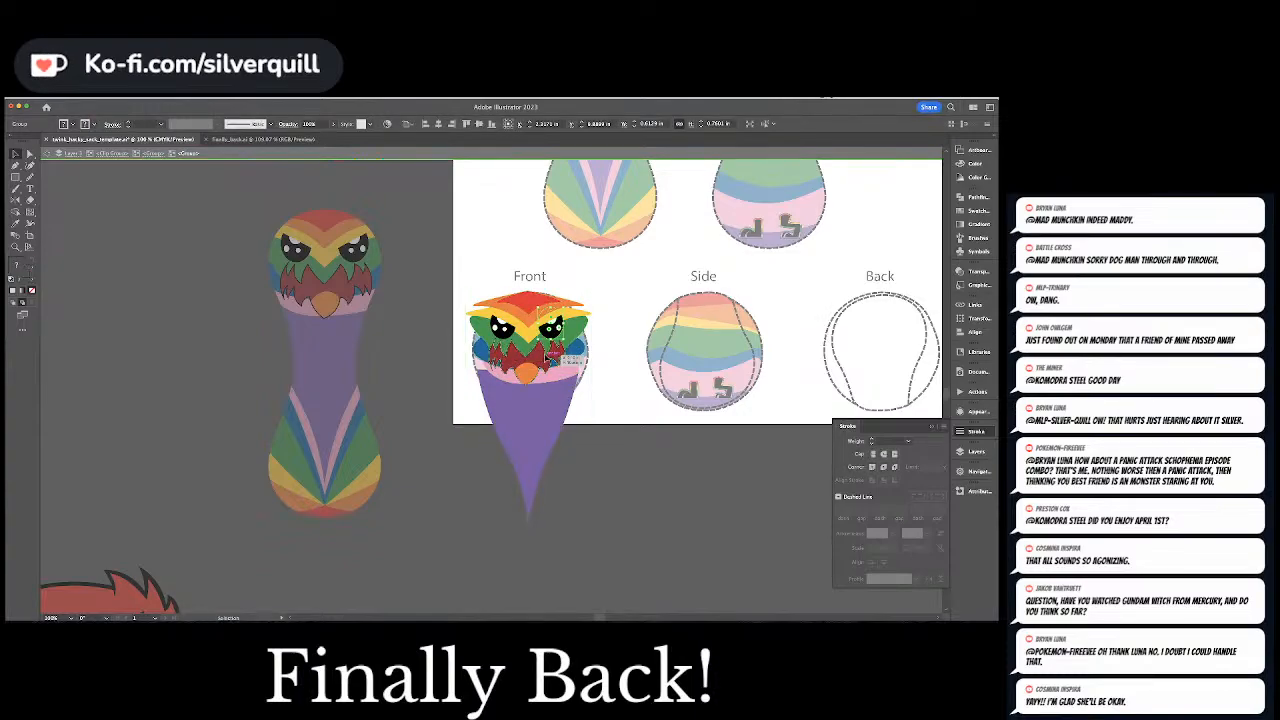
key(Escape)
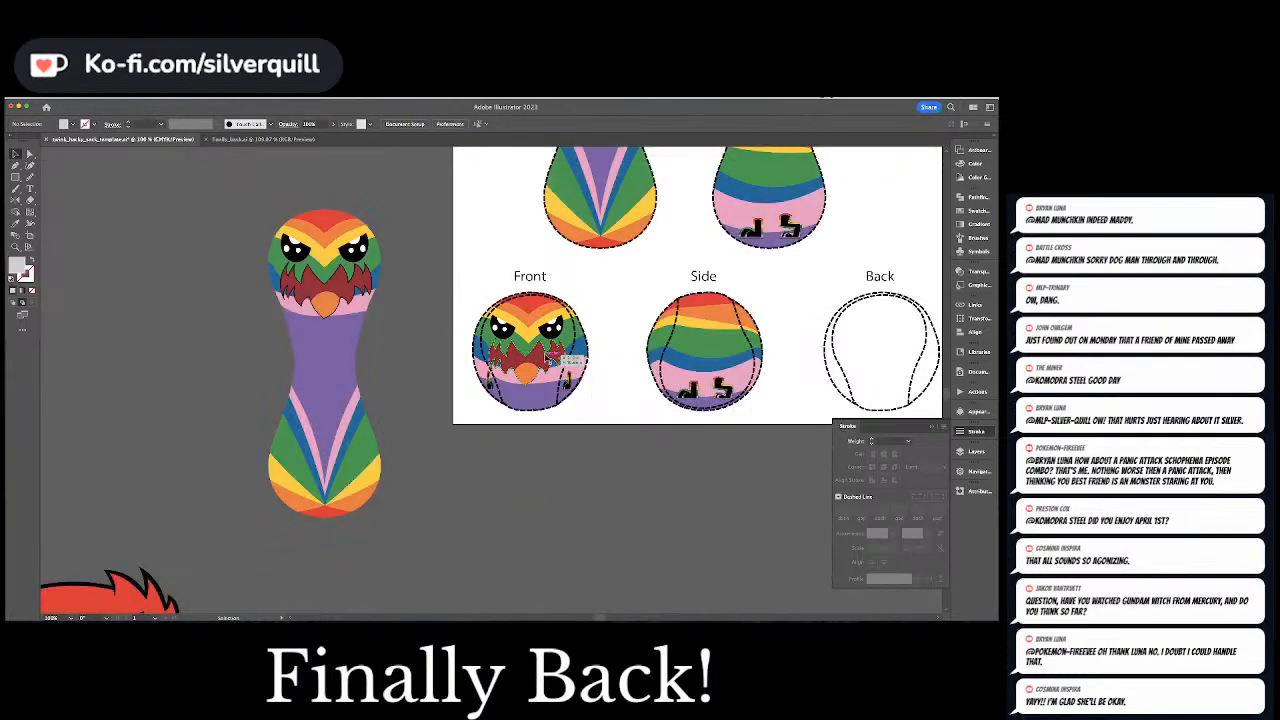
key(super+v)
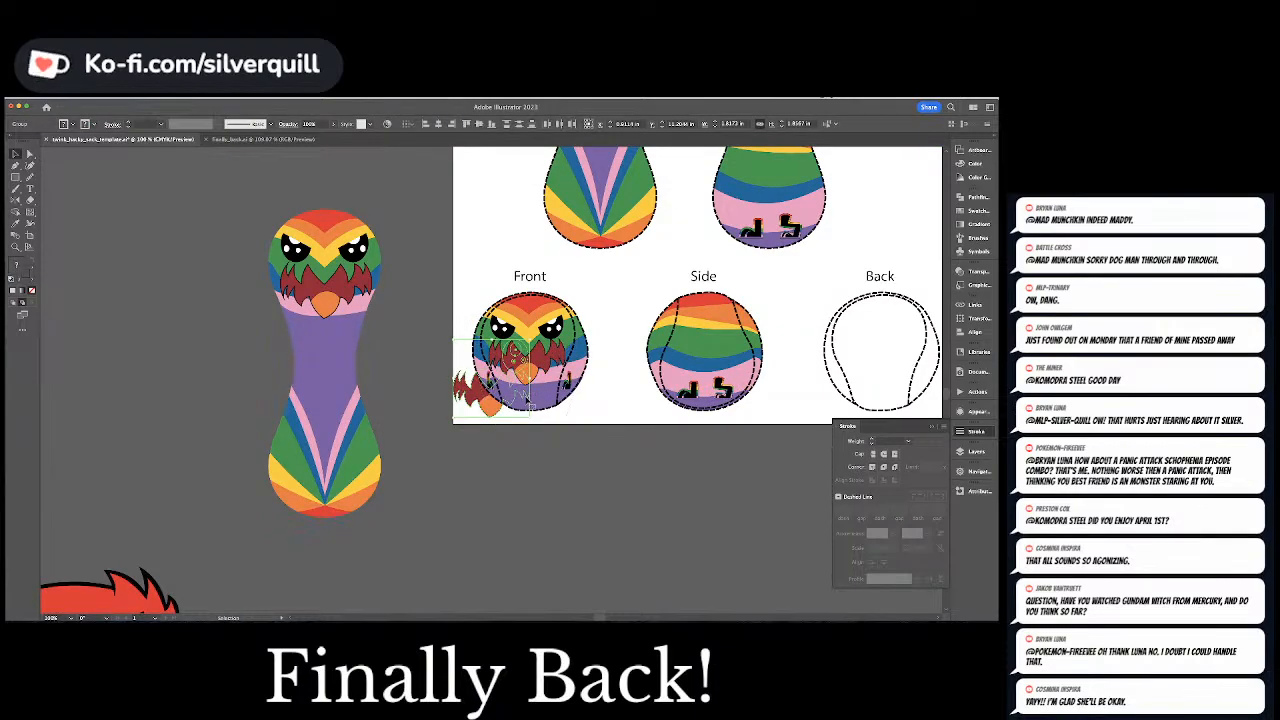
drag(527, 398, 662, 368)
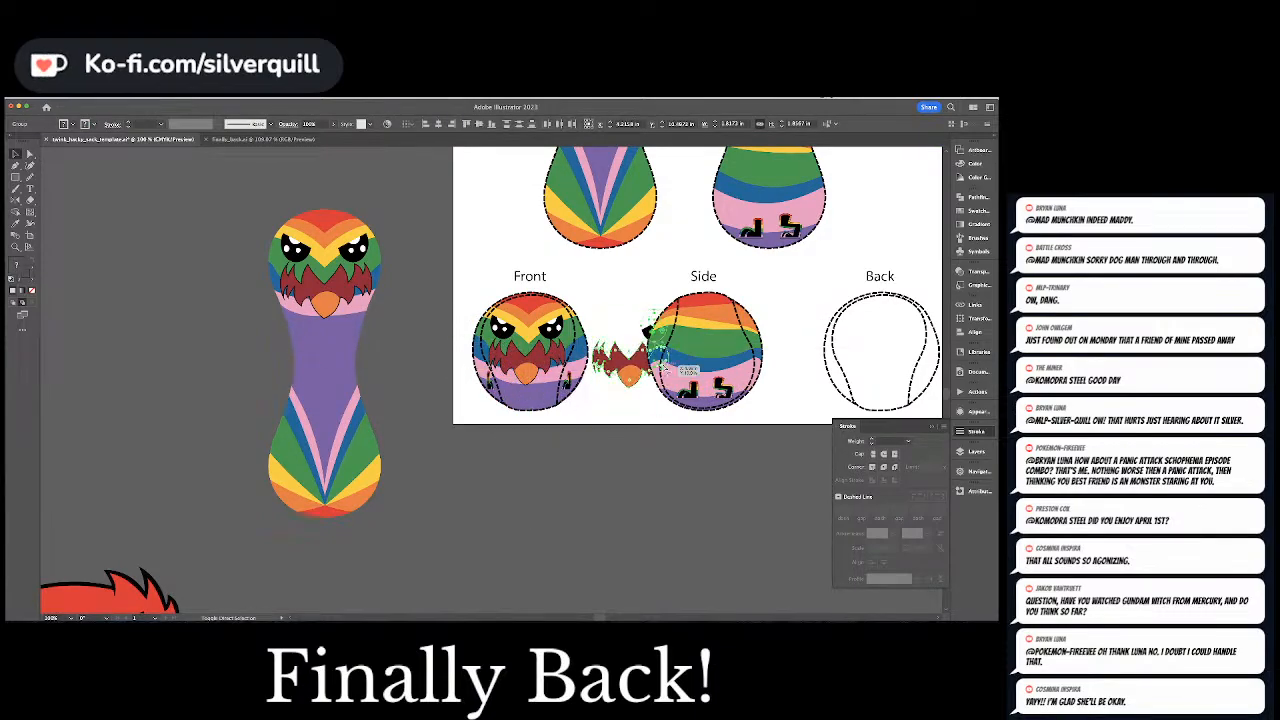
Squeeze the copied eye, feathers and beak narrower and place them over the Side view's left edge, with the eye on the green stripe
key(super+equal)
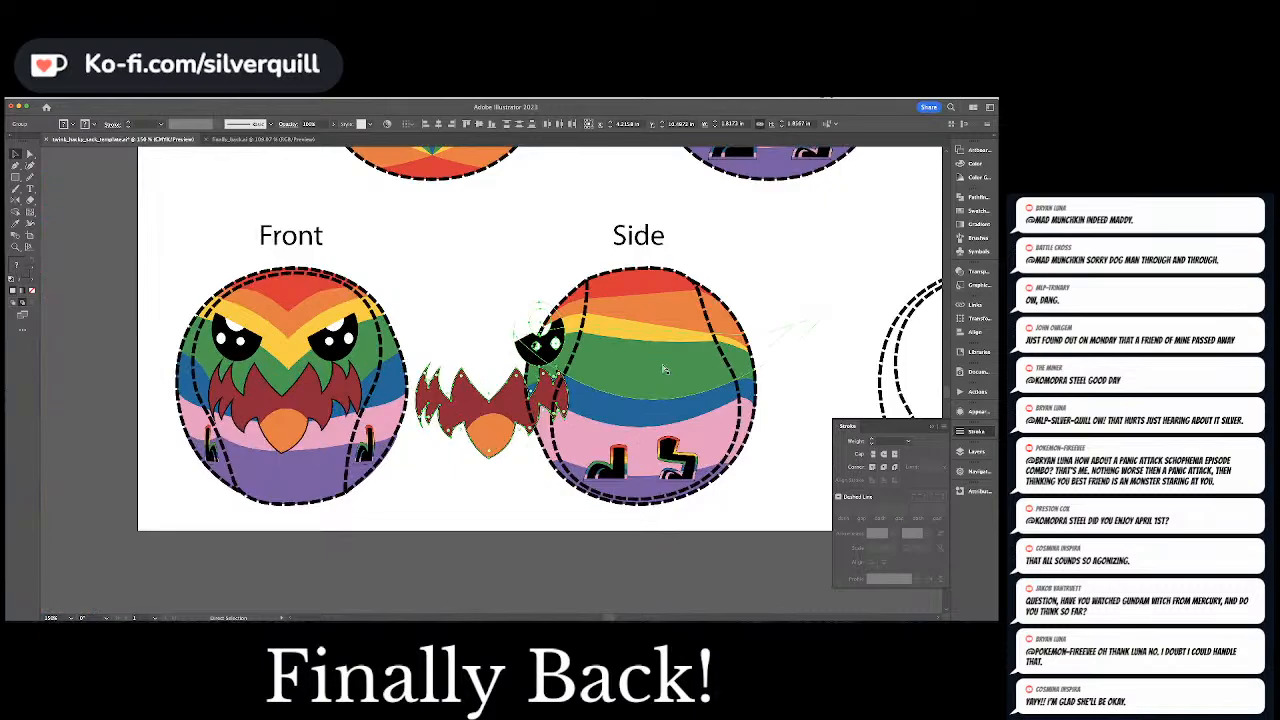
key(super+equal)
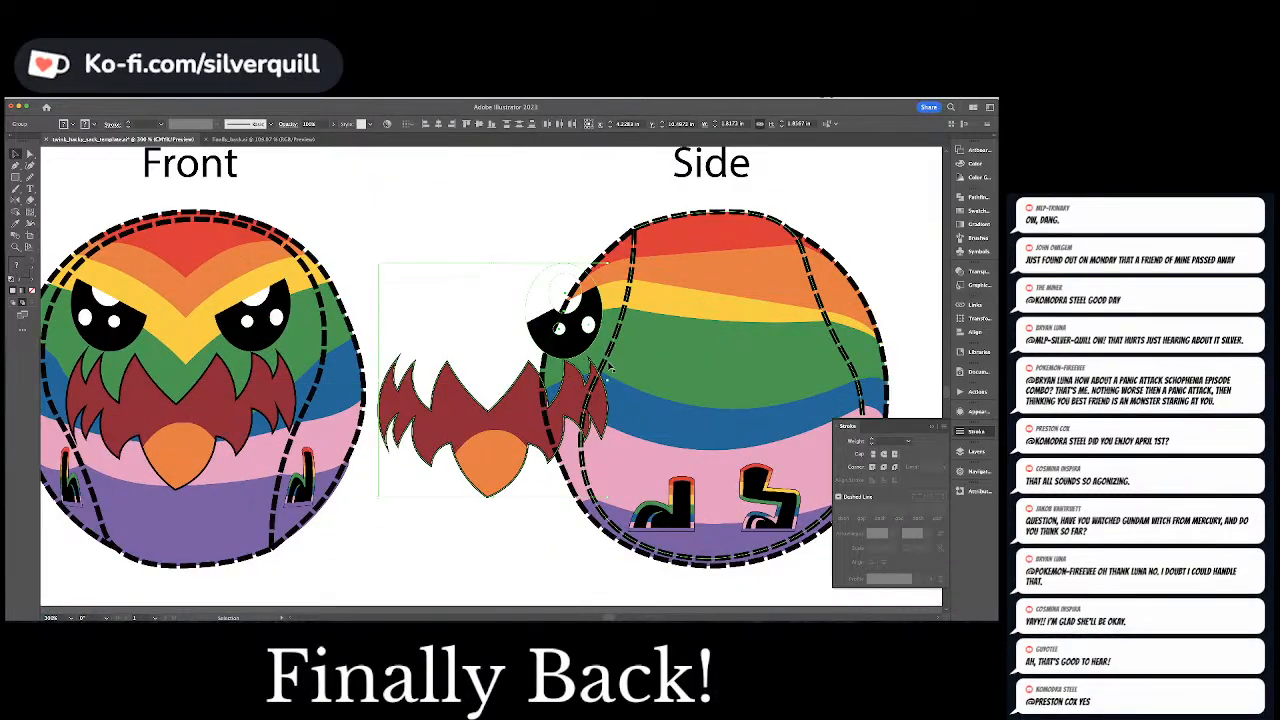
drag(602, 380, 540, 380)
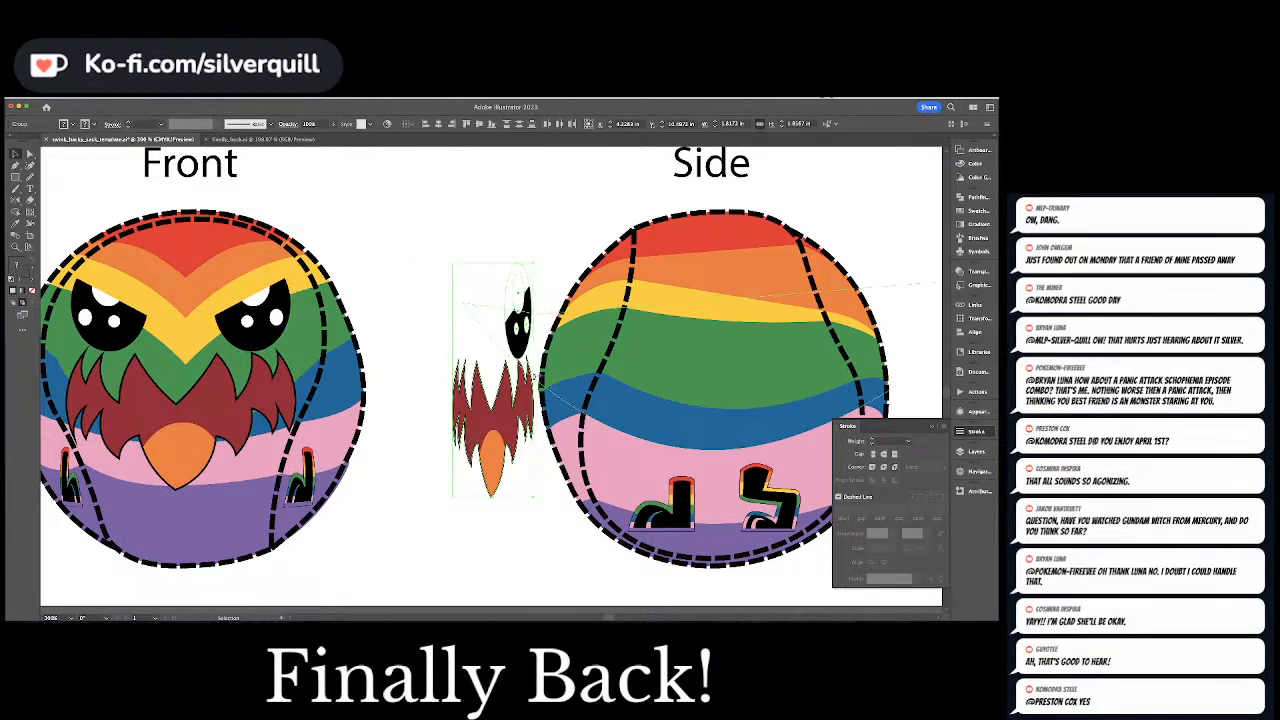
drag(527, 335, 585, 332)
click(589, 338)
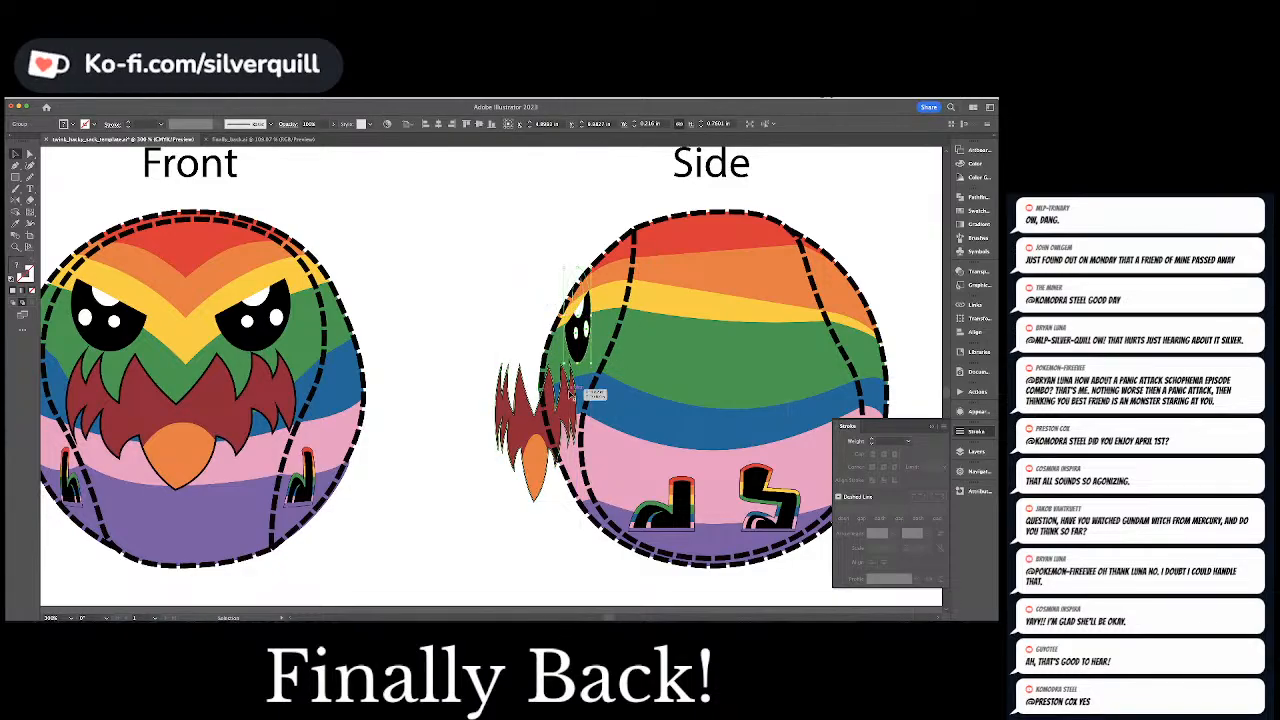
Distort the Side view's feathers and beak slightly with Free Transform and move them down a little below the eye
click(560, 410)
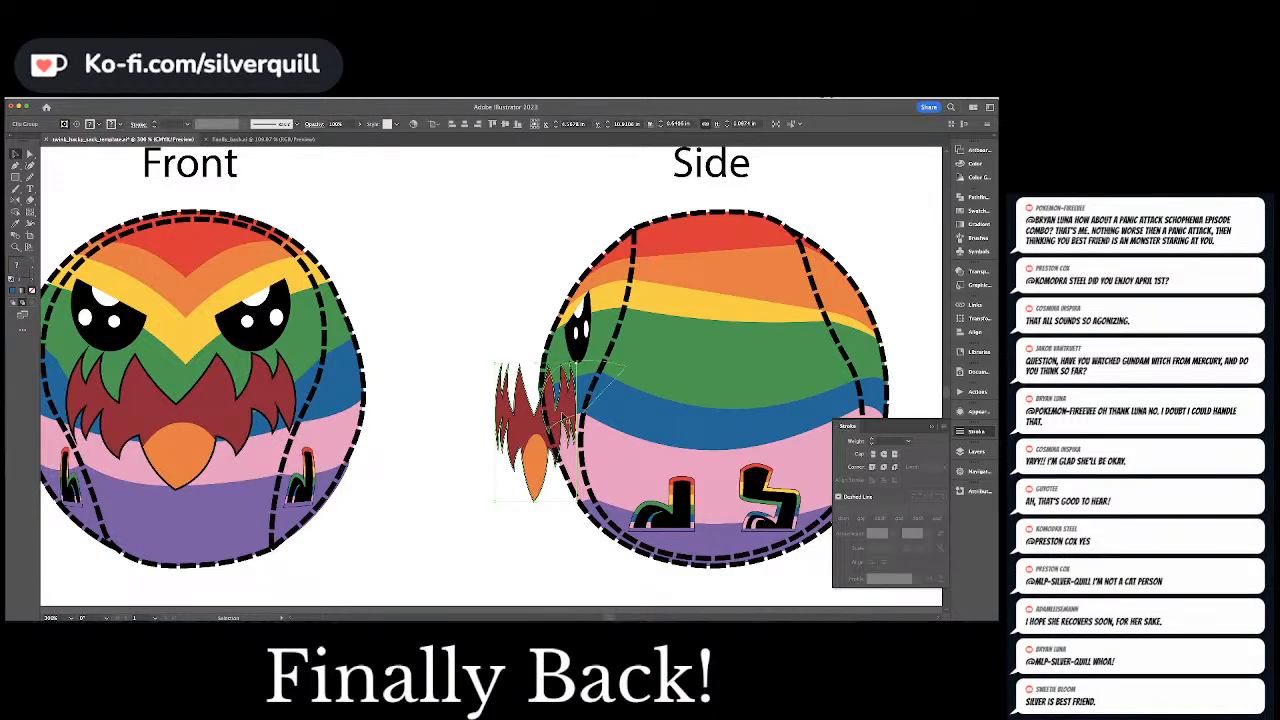
key(e)
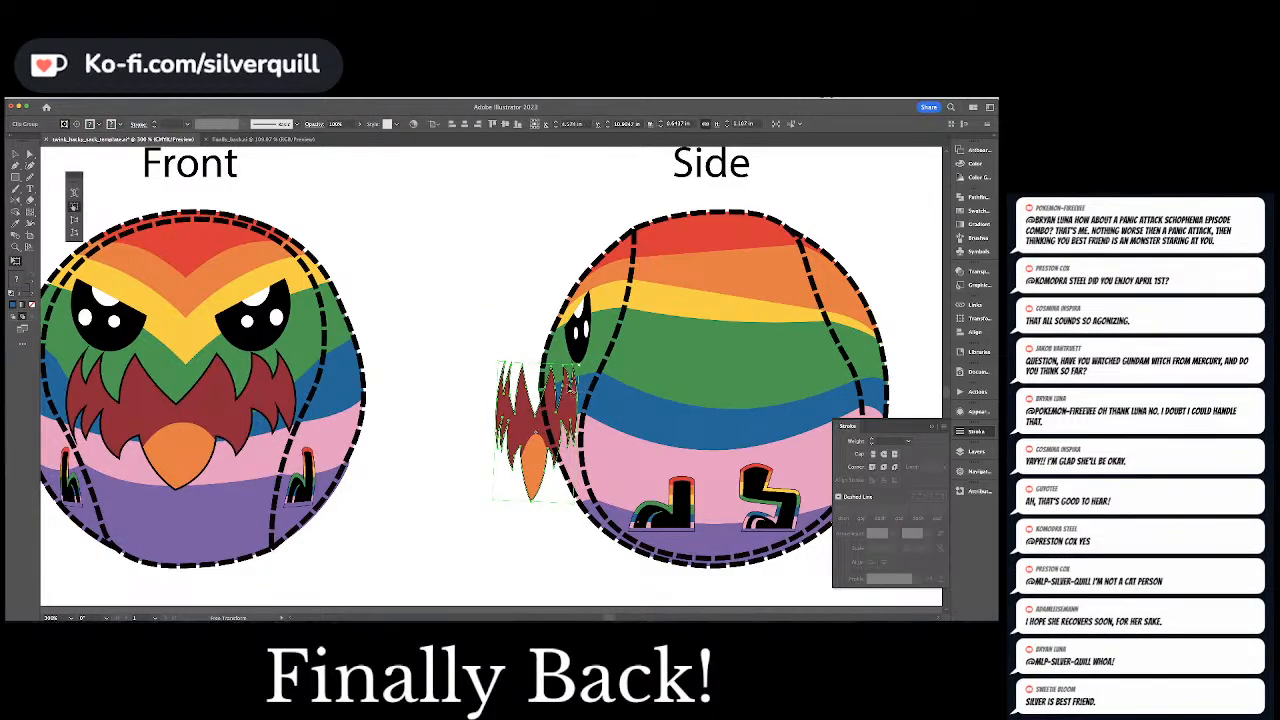
key(v)
drag(571, 389, 571, 398)
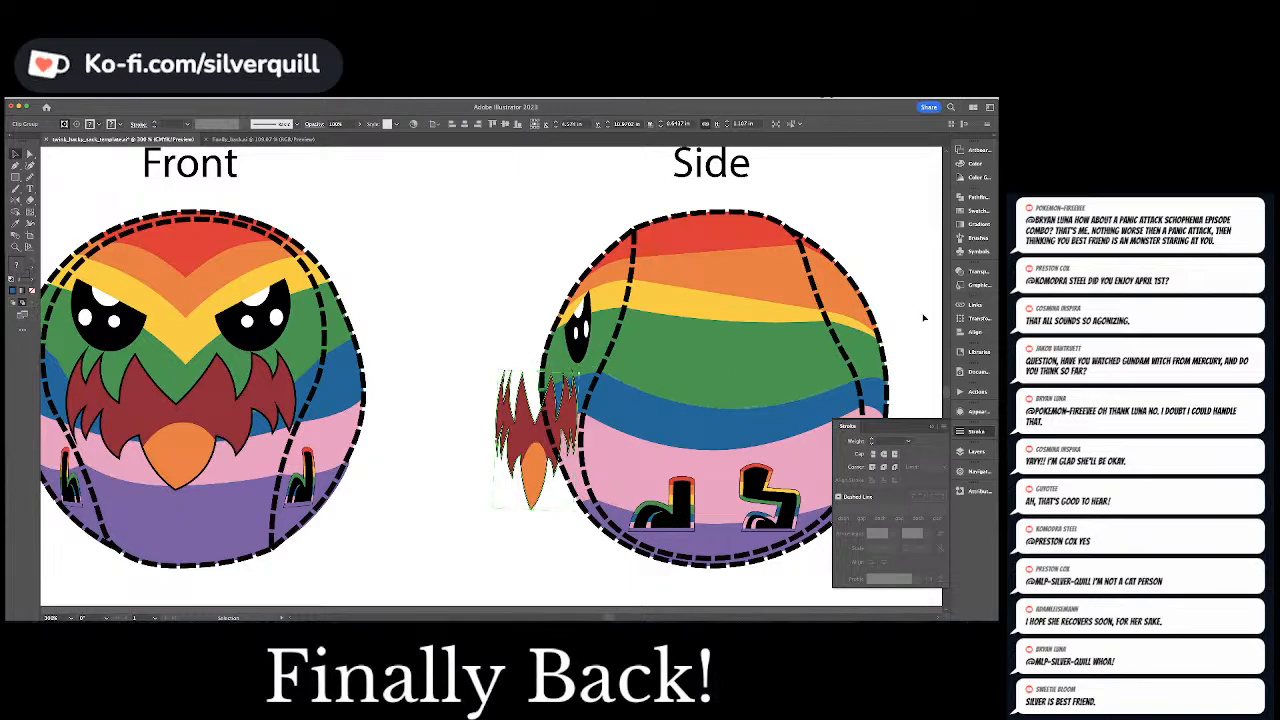
Add an opacity mask to the Side view's feathers and beak, with a white shape revealing only the part inside the ball's left edge
click(968, 271)
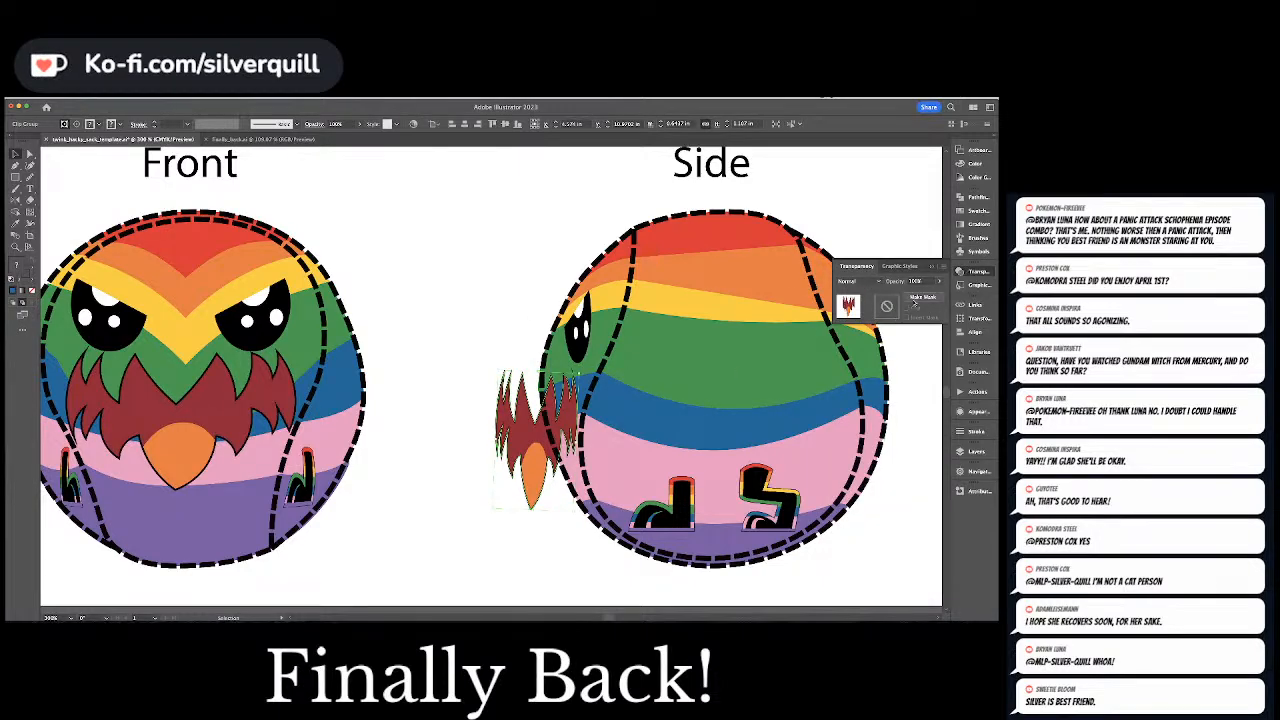
click(915, 300)
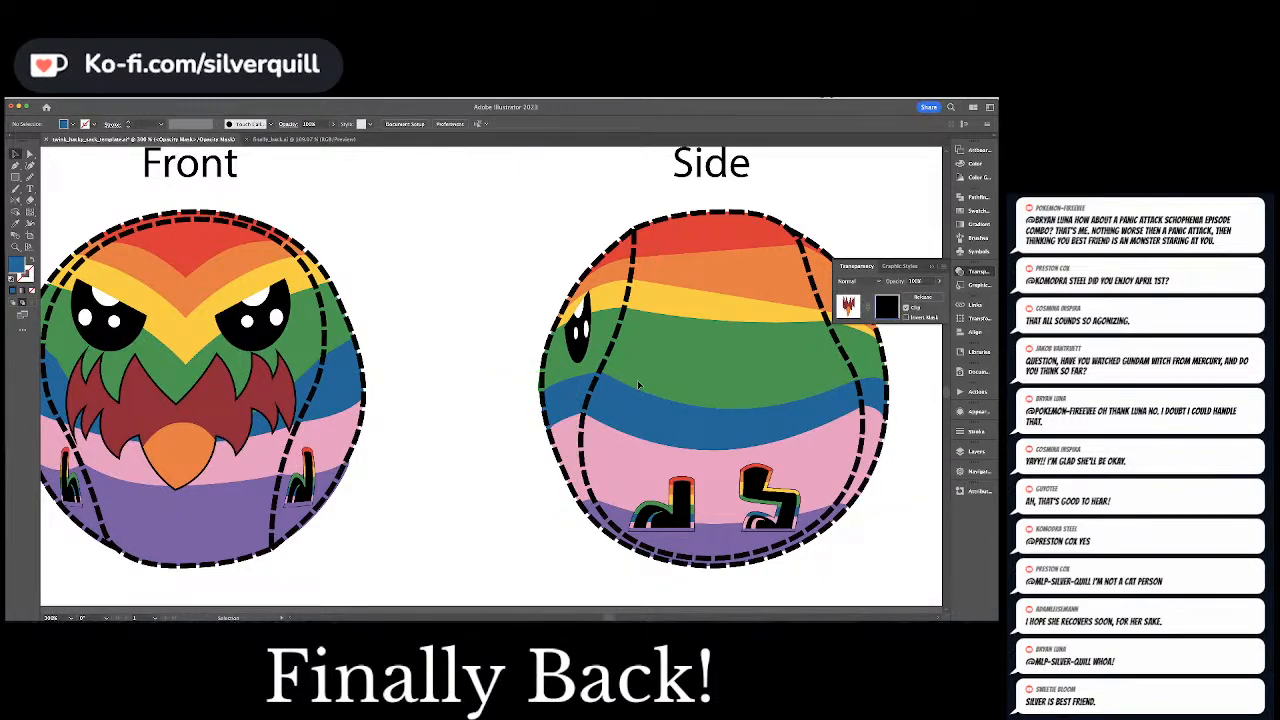
key(p)
key(d)
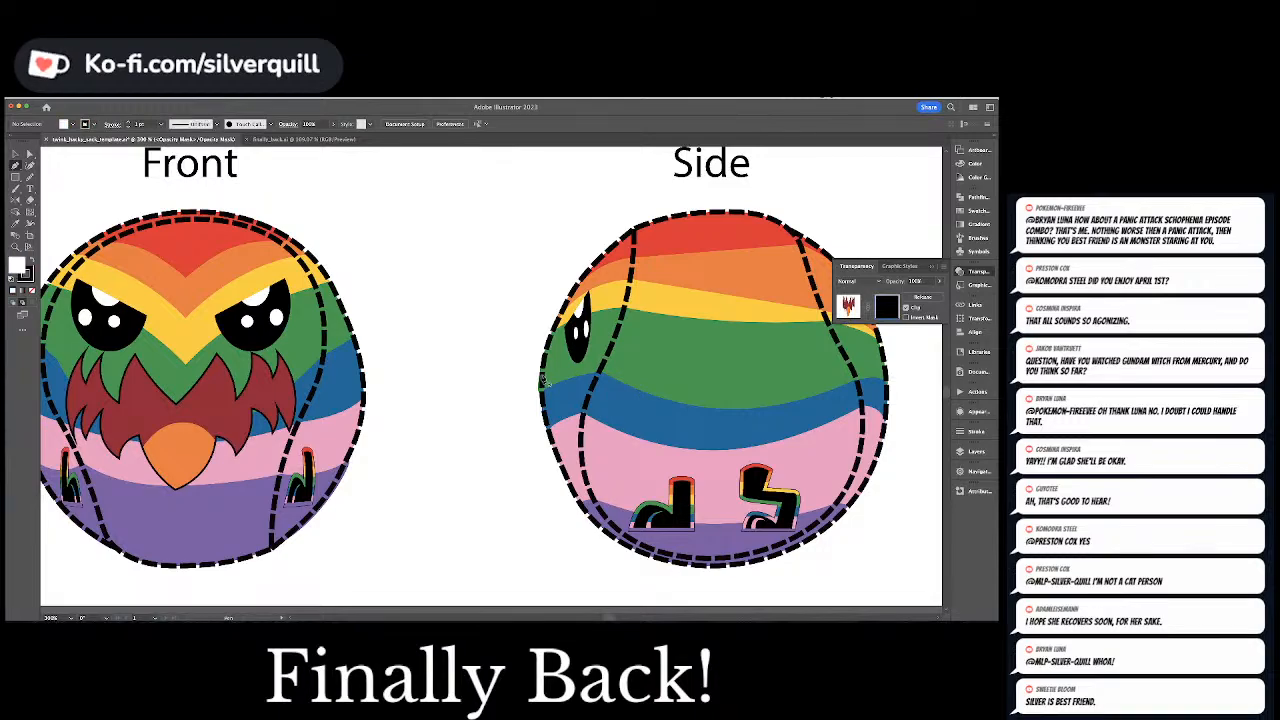
key(x)
click(545, 380)
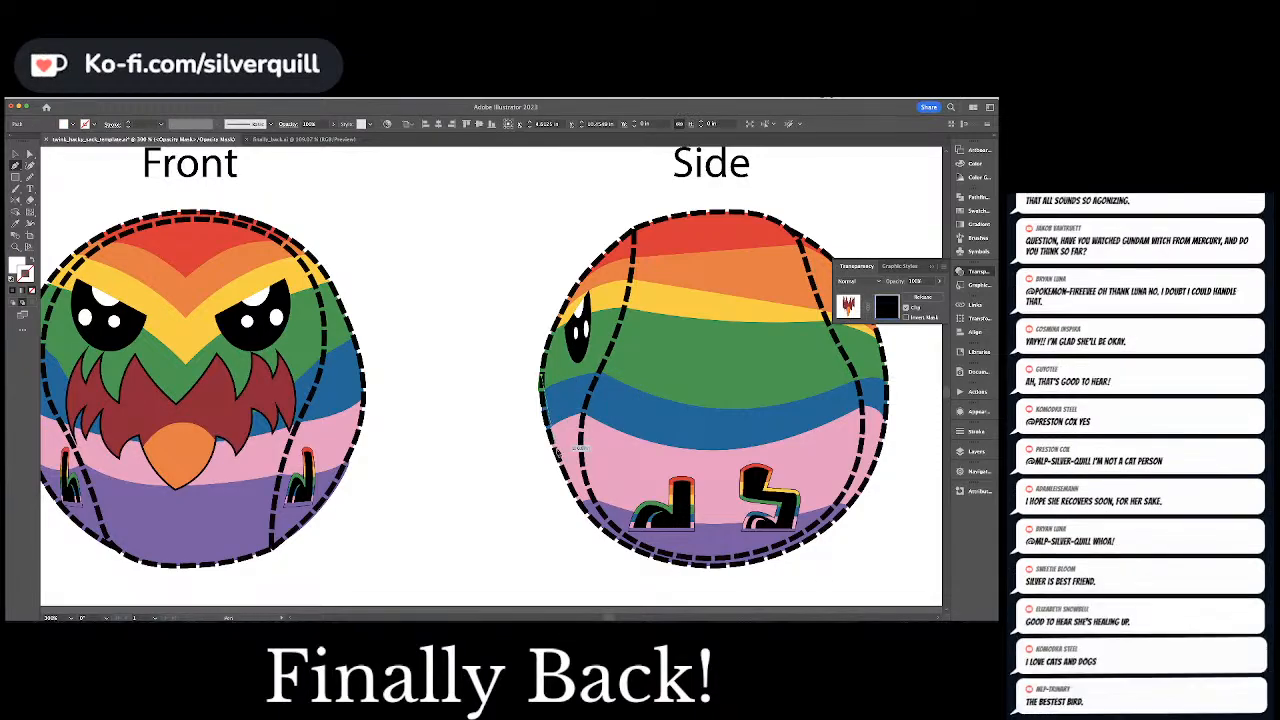
click(588, 508)
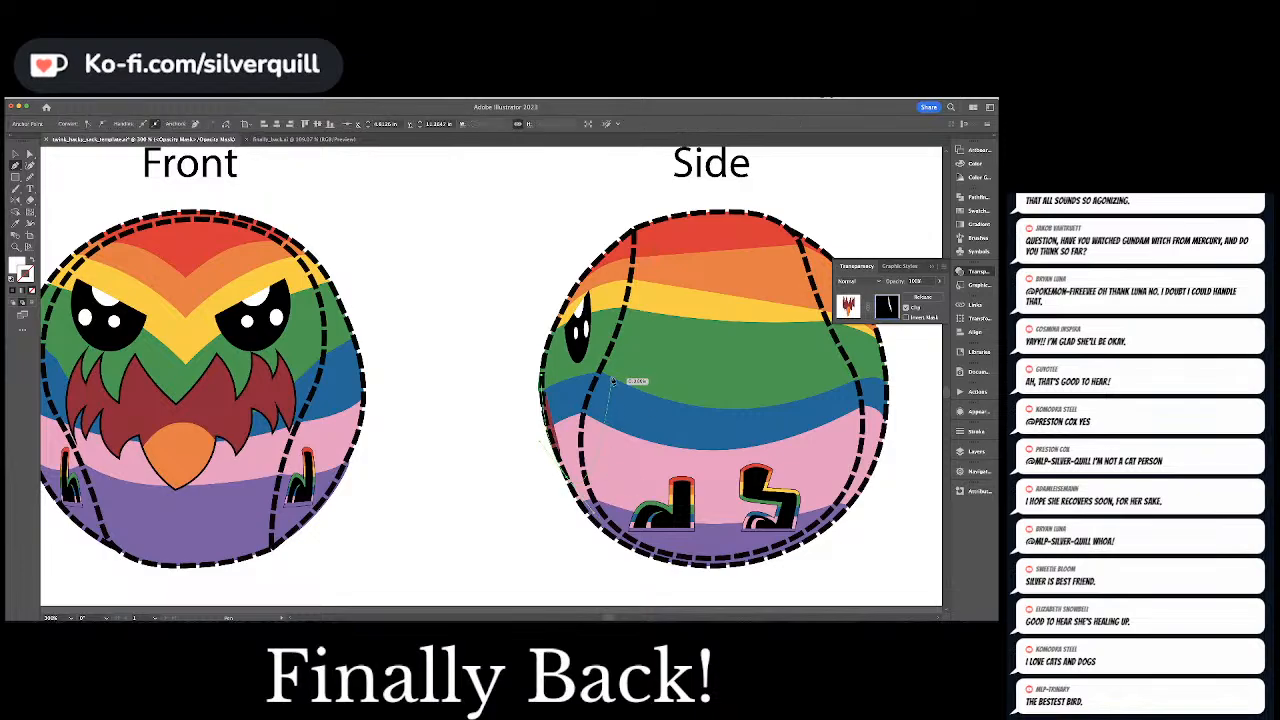
click(611, 356)
click(545, 380)
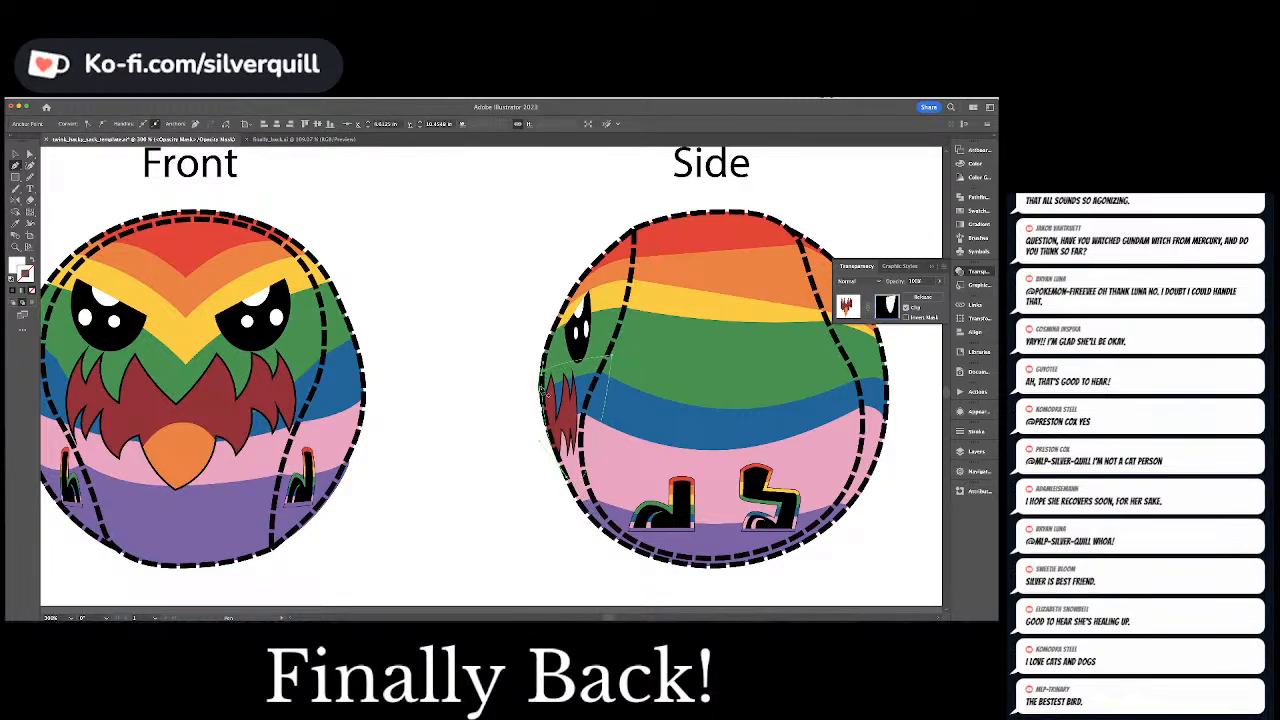
key(super+shift+a)
key(a)
click(848, 307)
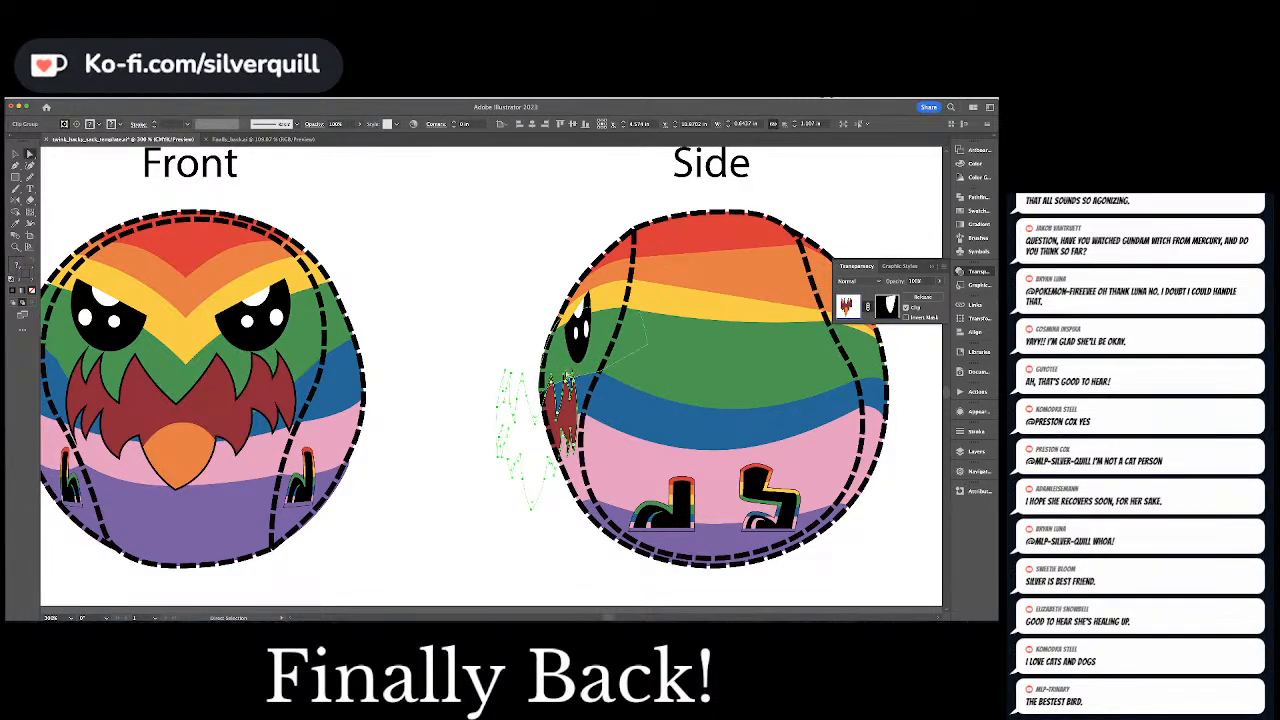
click(547, 384)
click(548, 390)
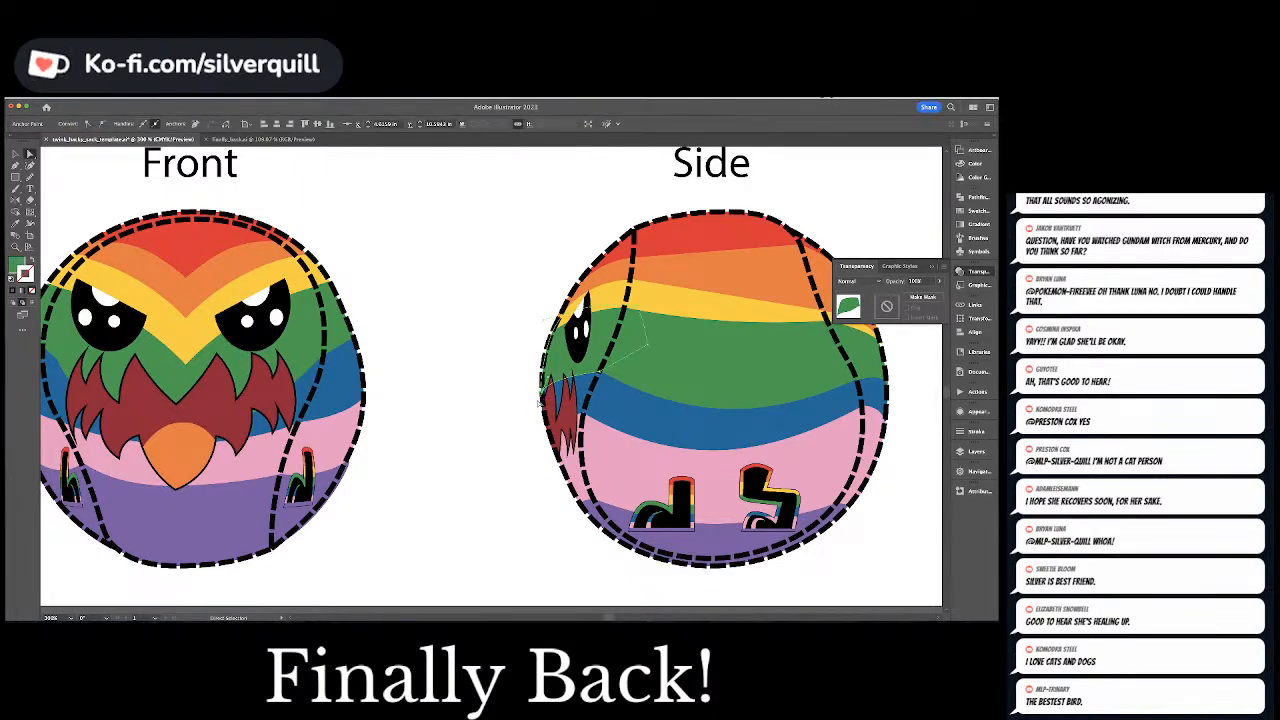
click(515, 386)
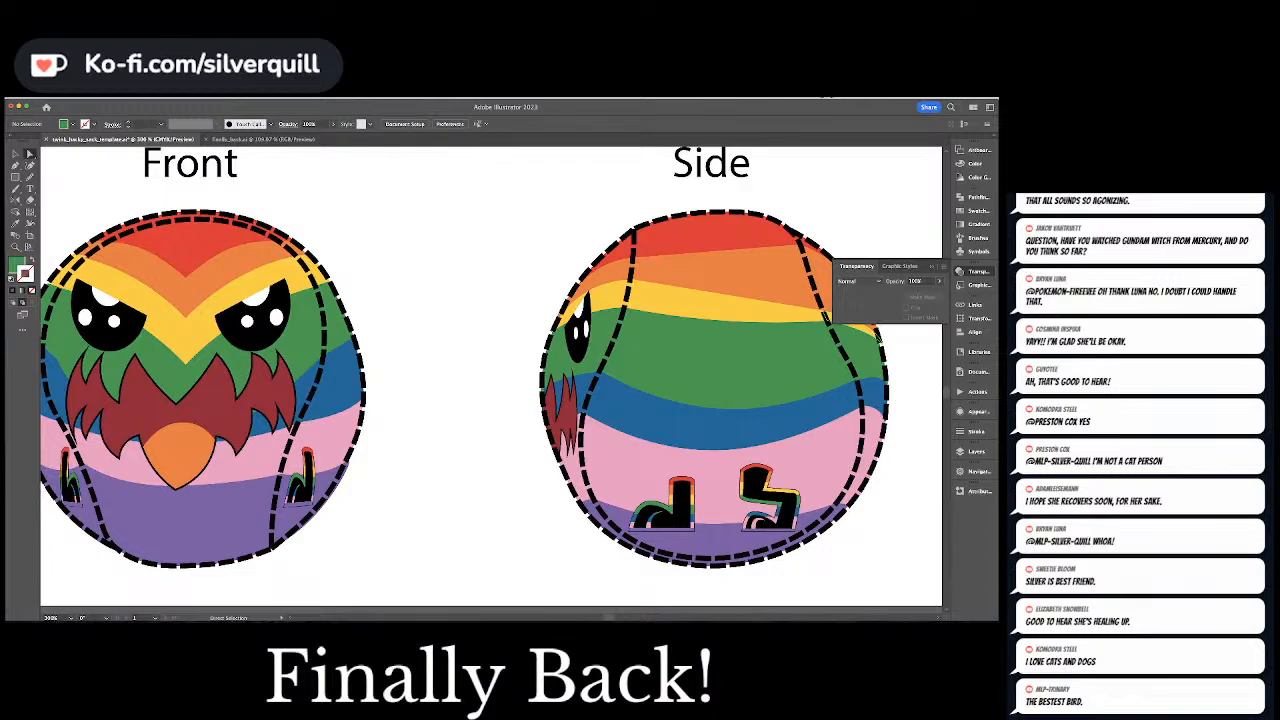
key(super+Tab)
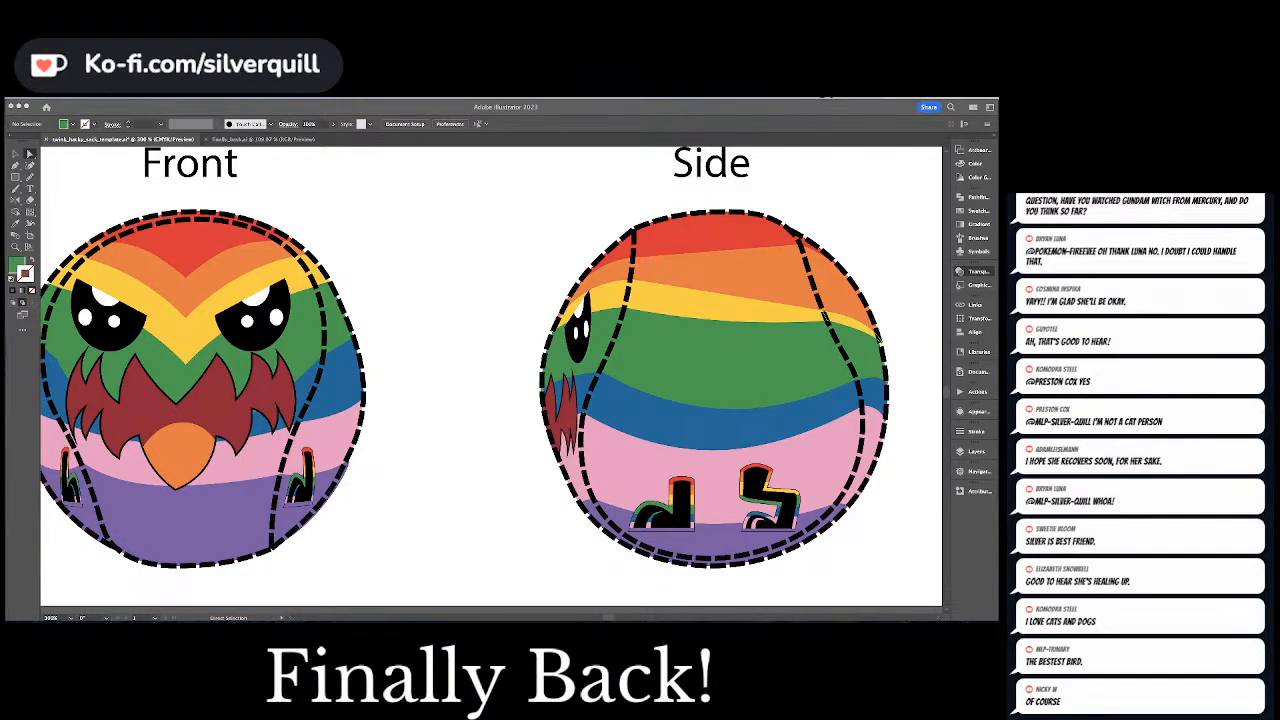
click(517, 347)
scroll(508, 351, down, 1)
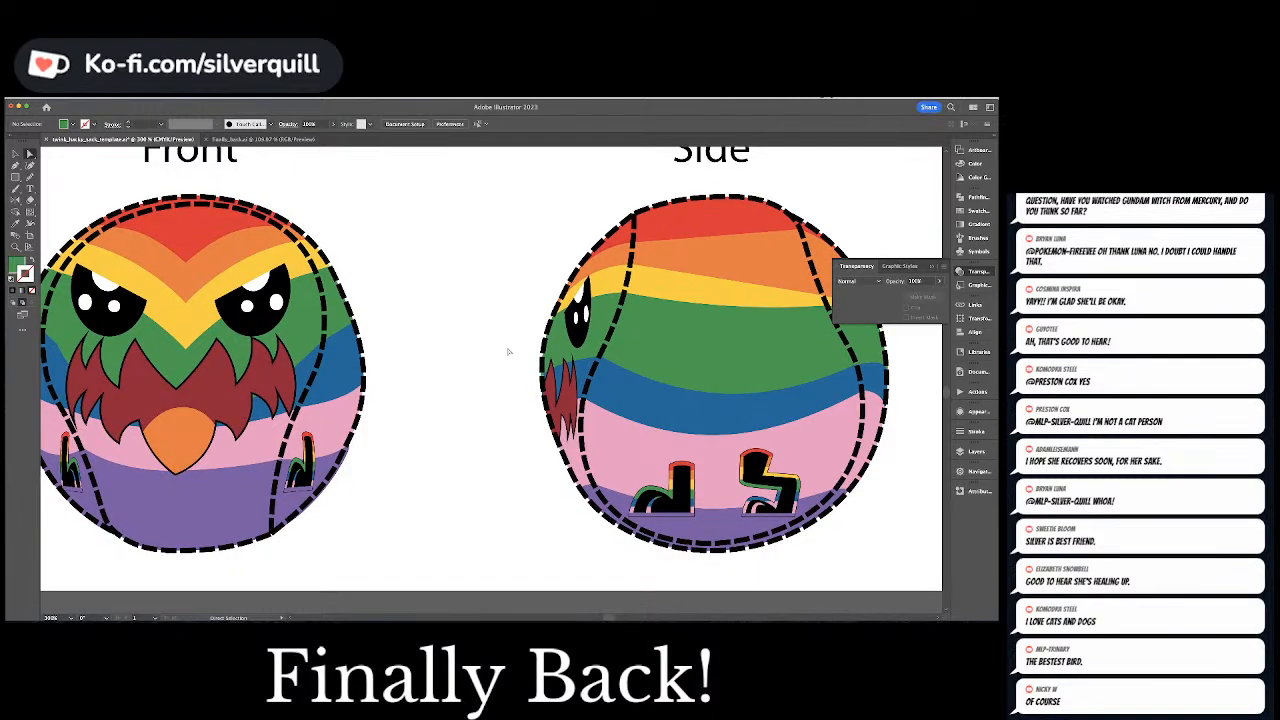
click(559, 377)
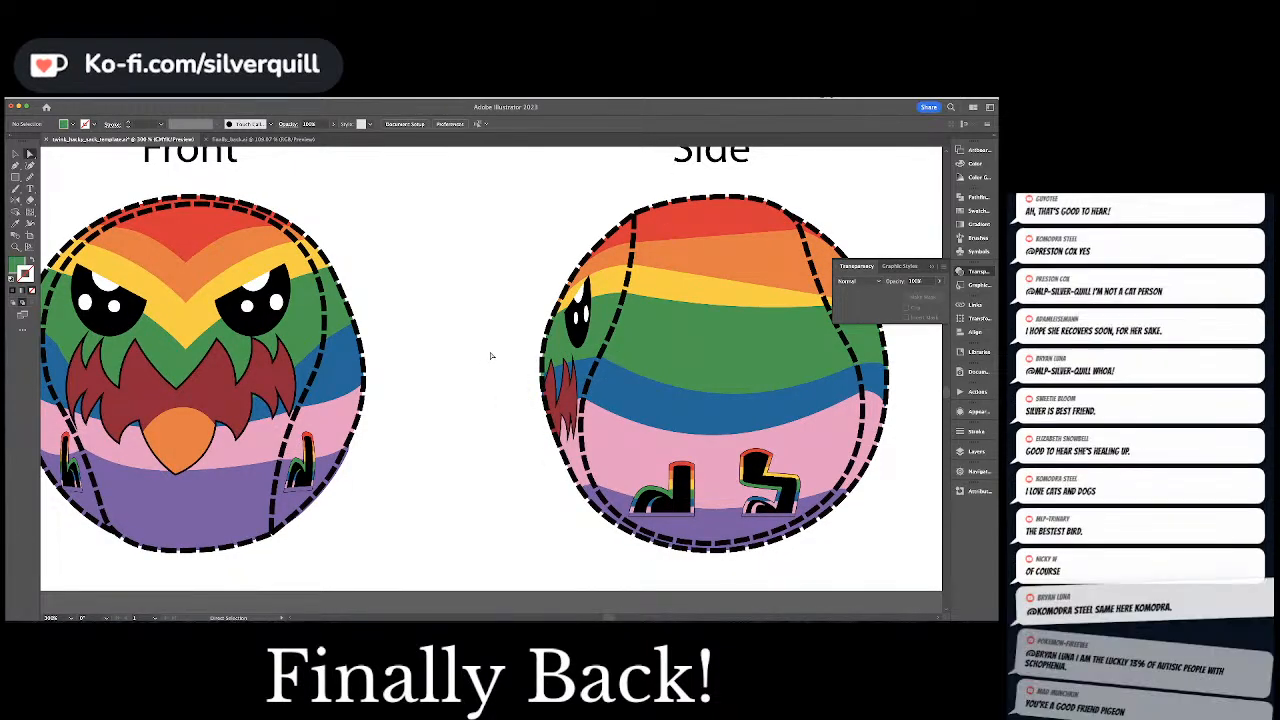
scroll(482, 362, down, 5)
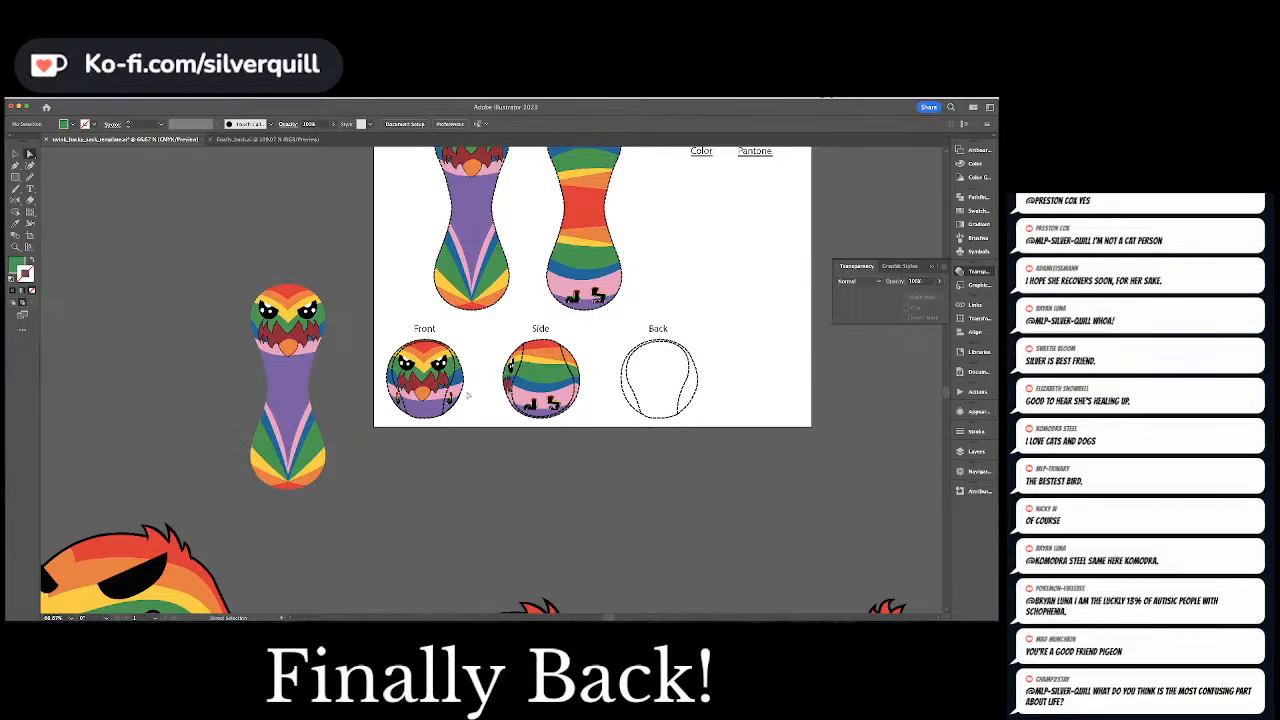
Rotate the spare front panel artwork 180 degrees, place it over the Back view and scale it down to the inner dashed seam
key(v)
click(283, 372)
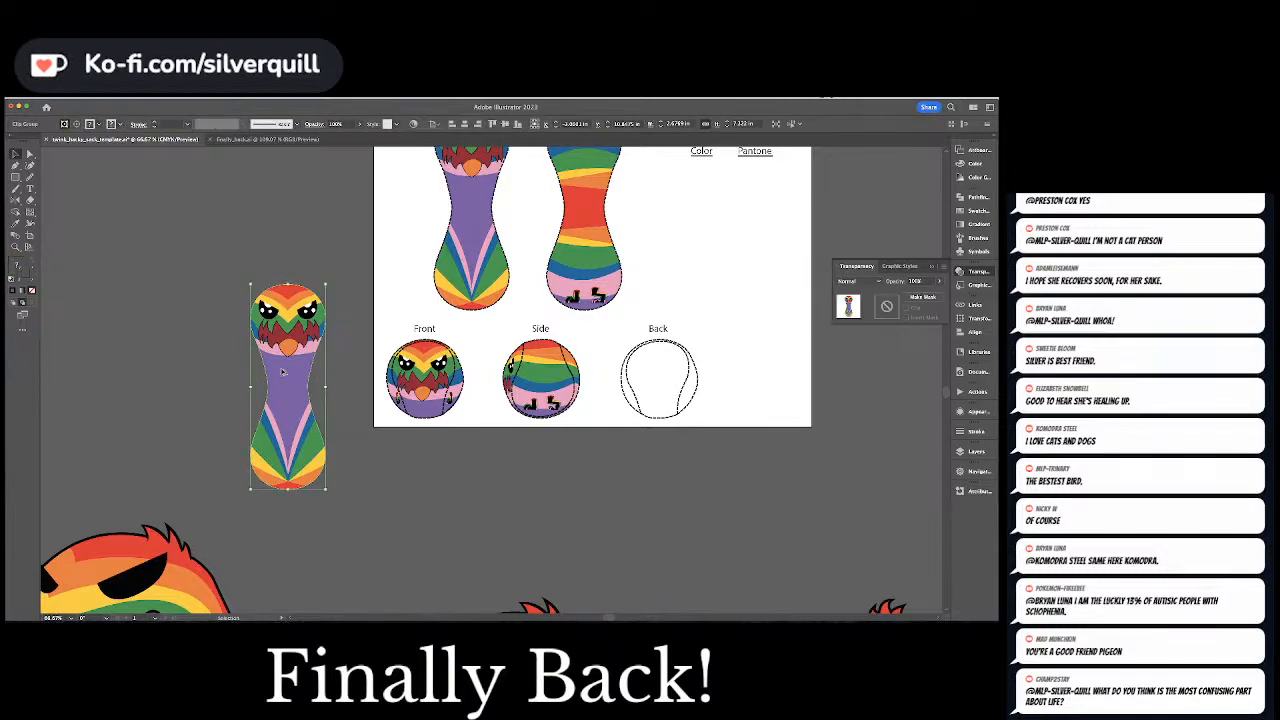
key(r)
drag(318, 305, 236, 564)
key(v)
drag(287, 426, 659, 481)
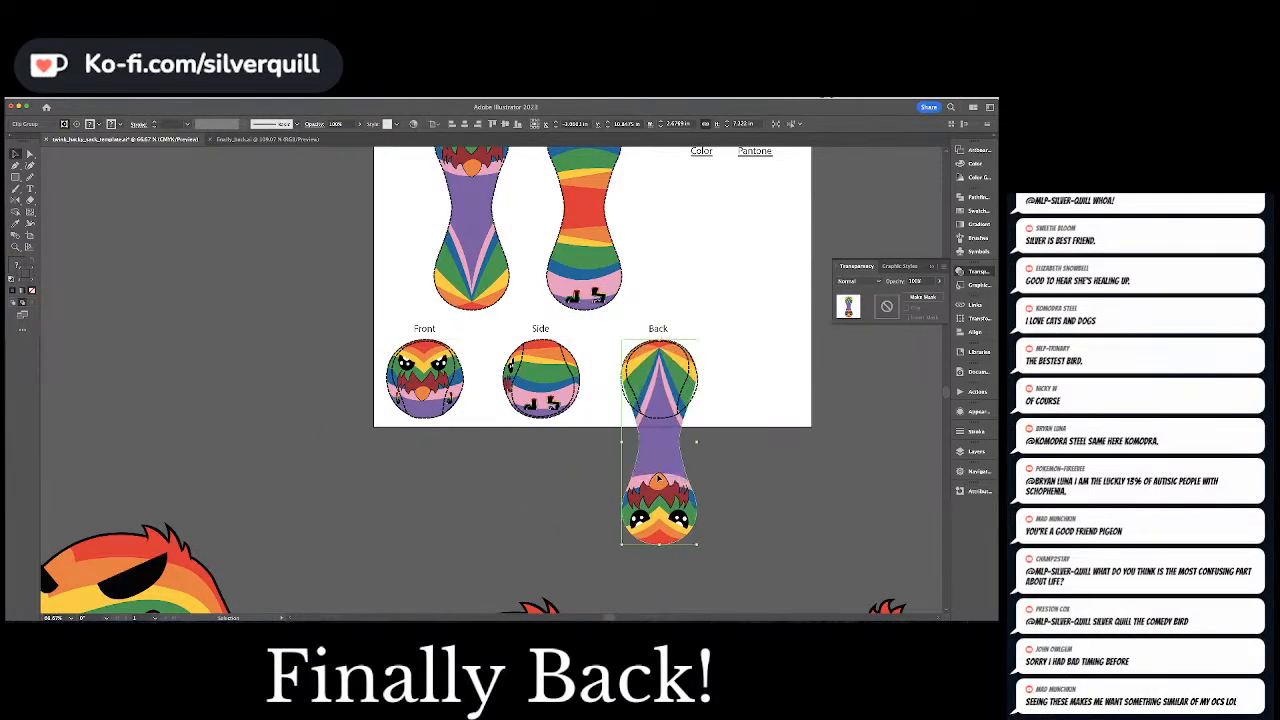
drag(697, 545, 688, 535)
drag(660, 490, 658, 472)
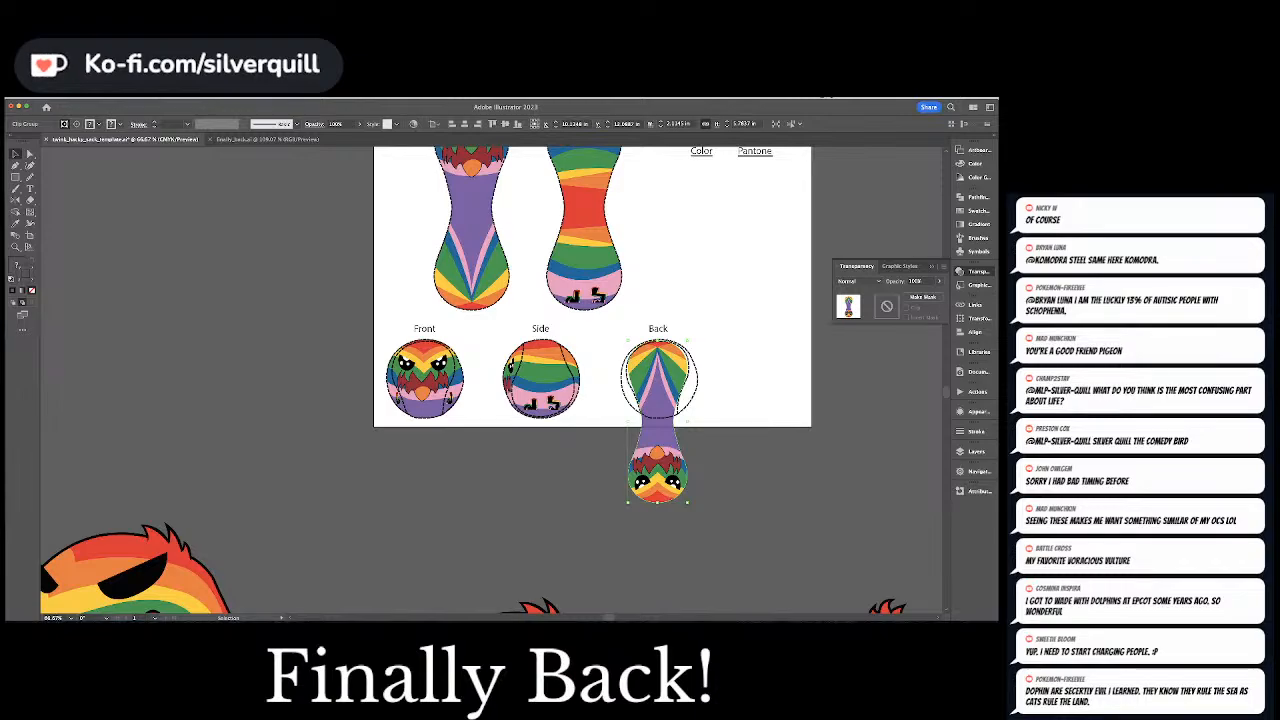
Move the clipping path's right neck point outward to meet the dashed seam at the lower edge of the Back ball
key(super+equal)
key(super+equal)
key(super+equal)
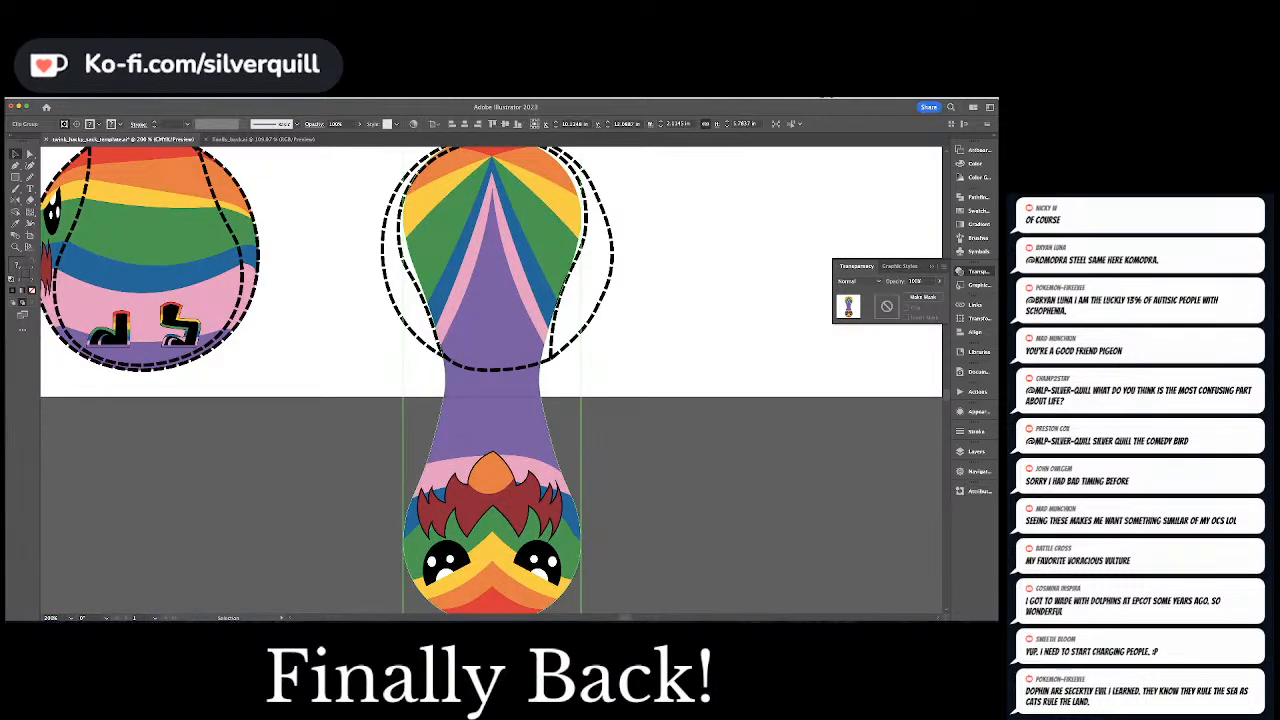
click(620, 318)
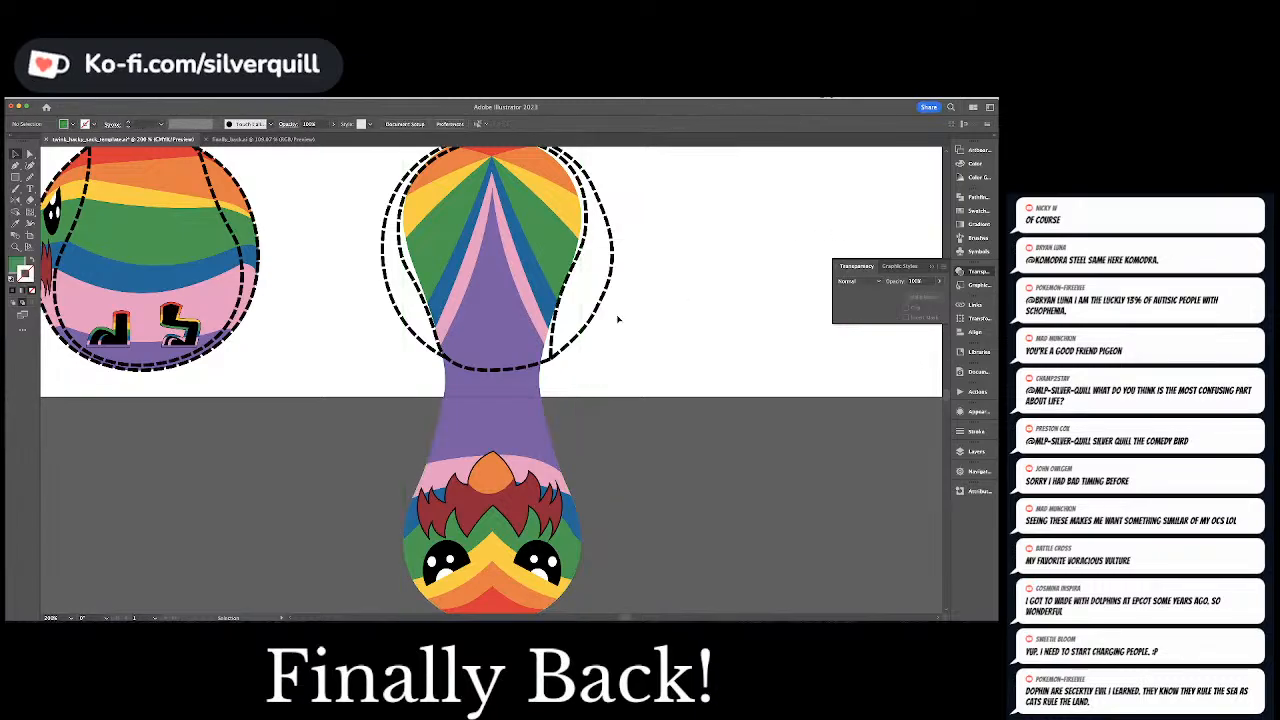
key(a)
click(543, 396)
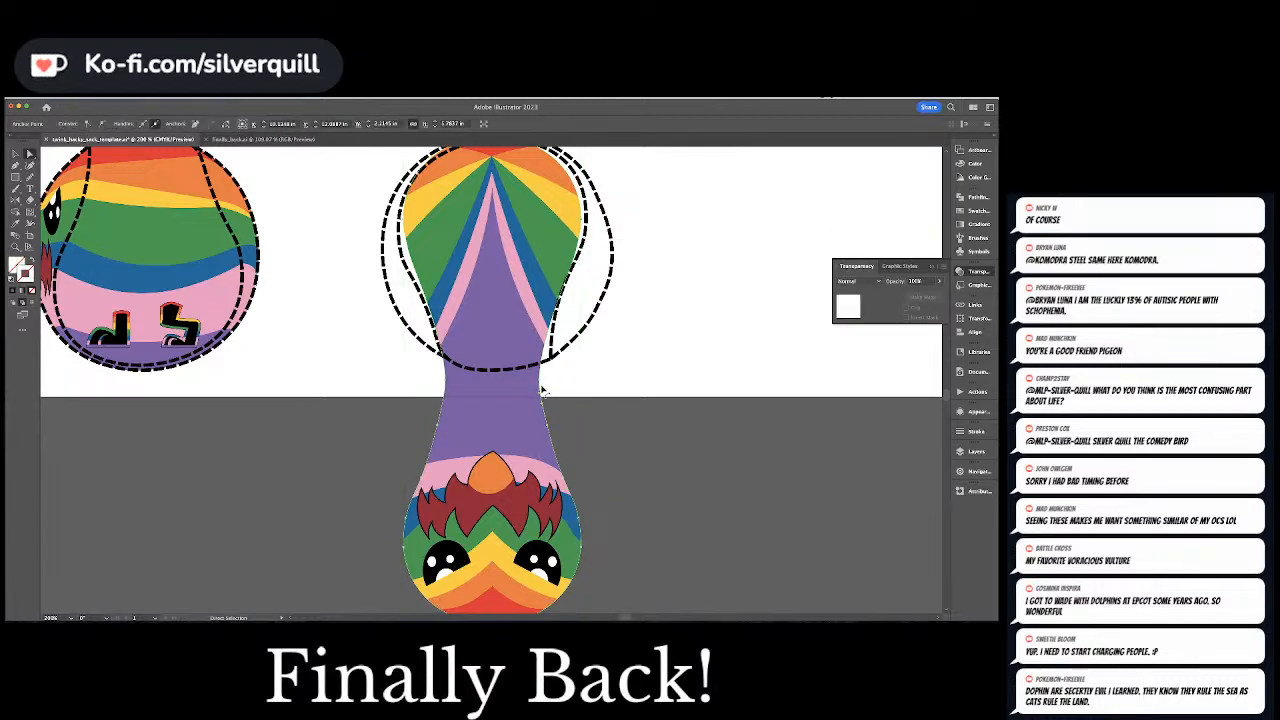
drag(549, 353, 551, 334)
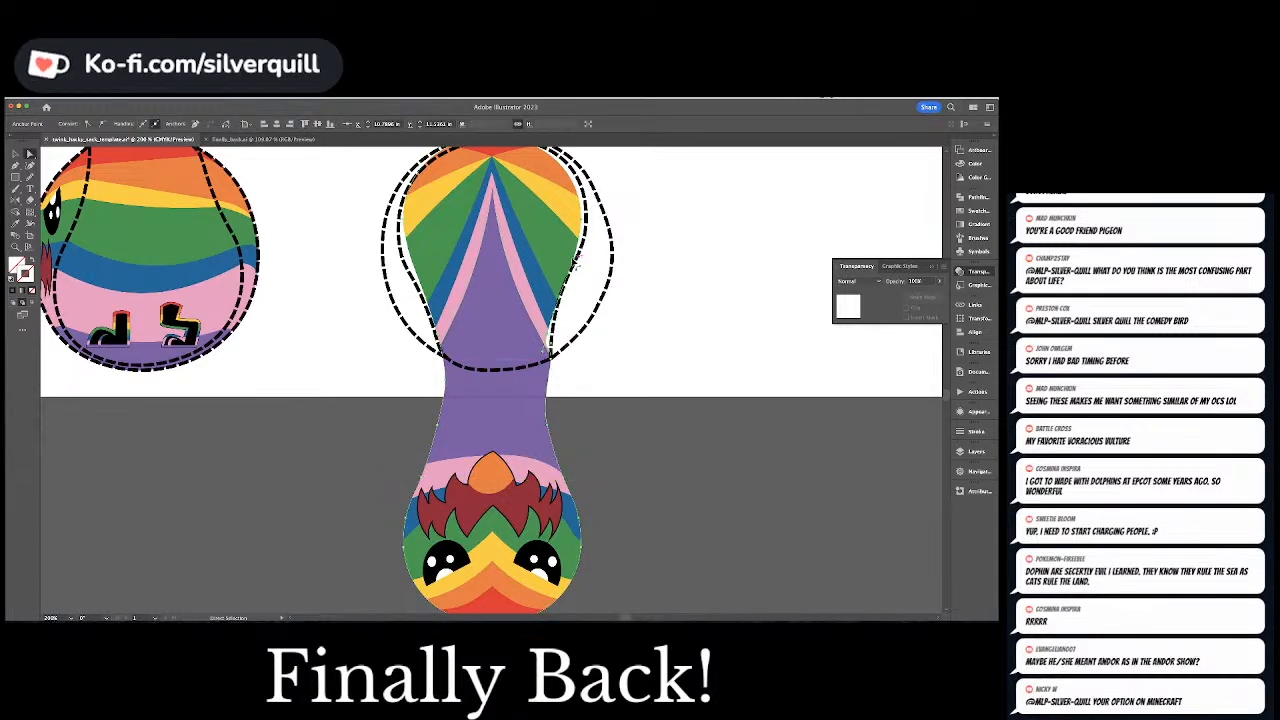
Adjust the clipping path's top and side anchor points so the artwork fills the Back view's inner dashed seam
drag(510, 184, 519, 288)
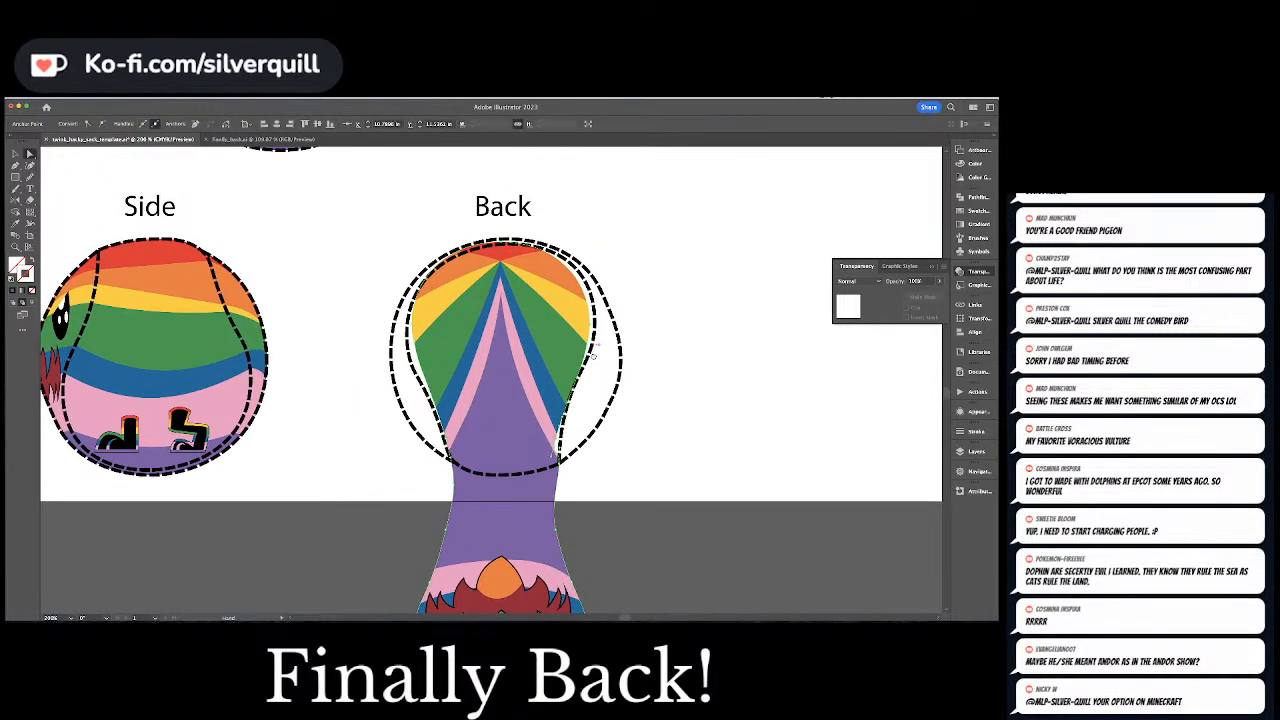
click(503, 248)
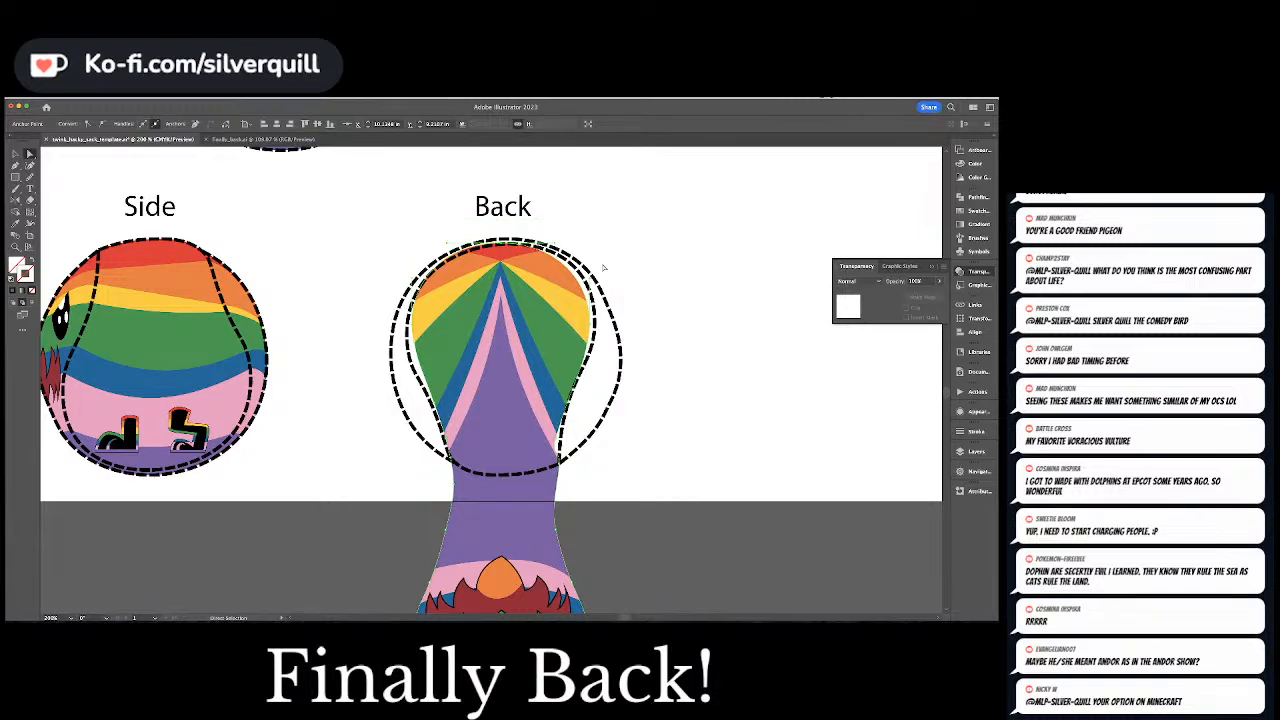
click(592, 341)
drag(593, 340, 591, 346)
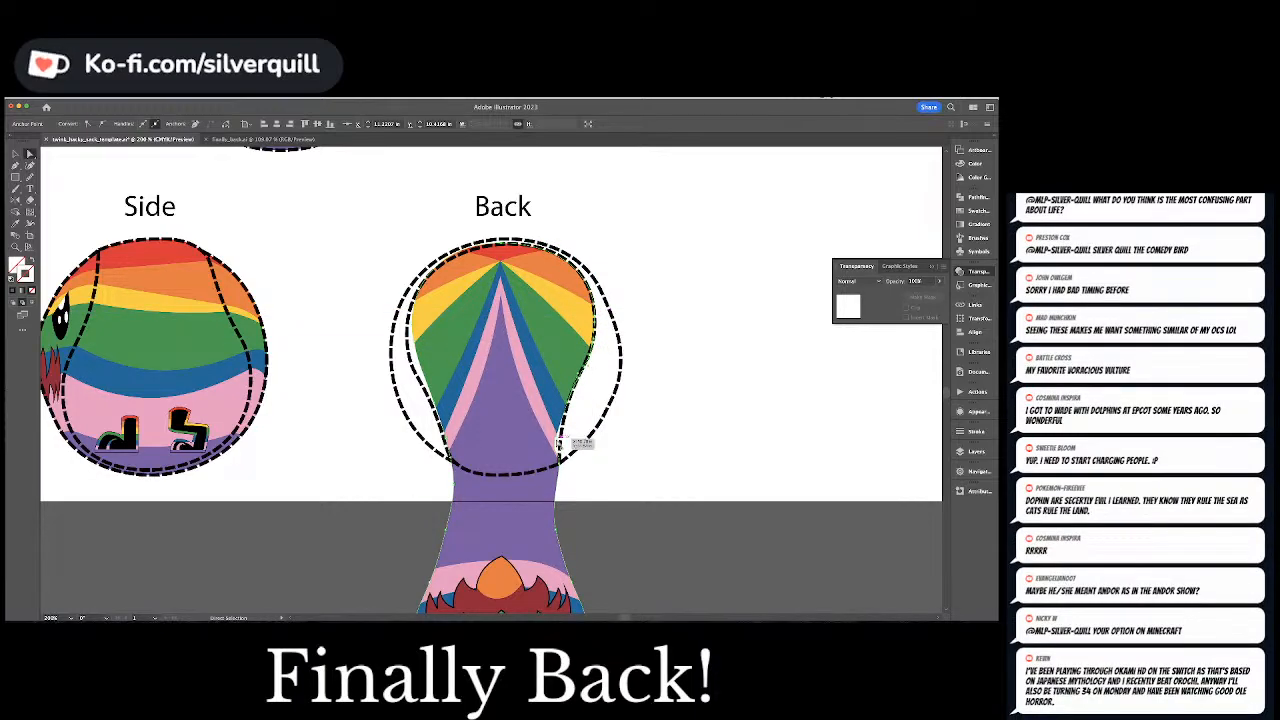
drag(555, 438, 560, 437)
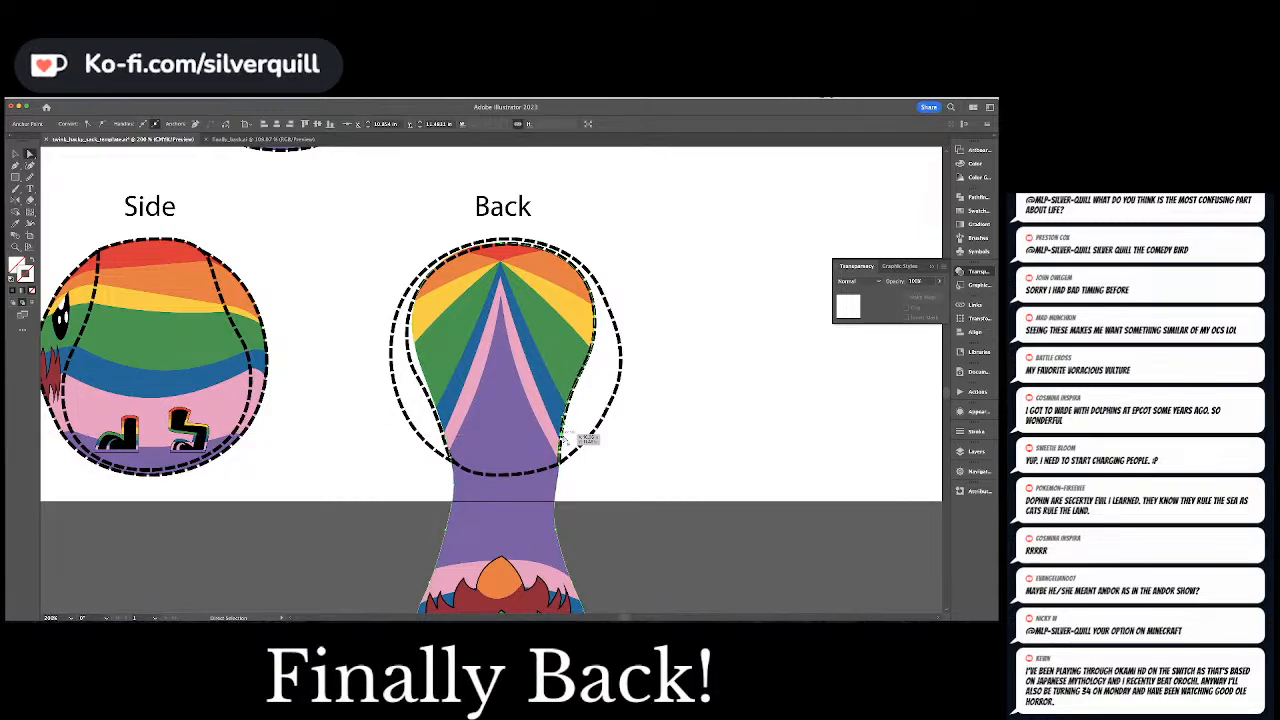
key(a)
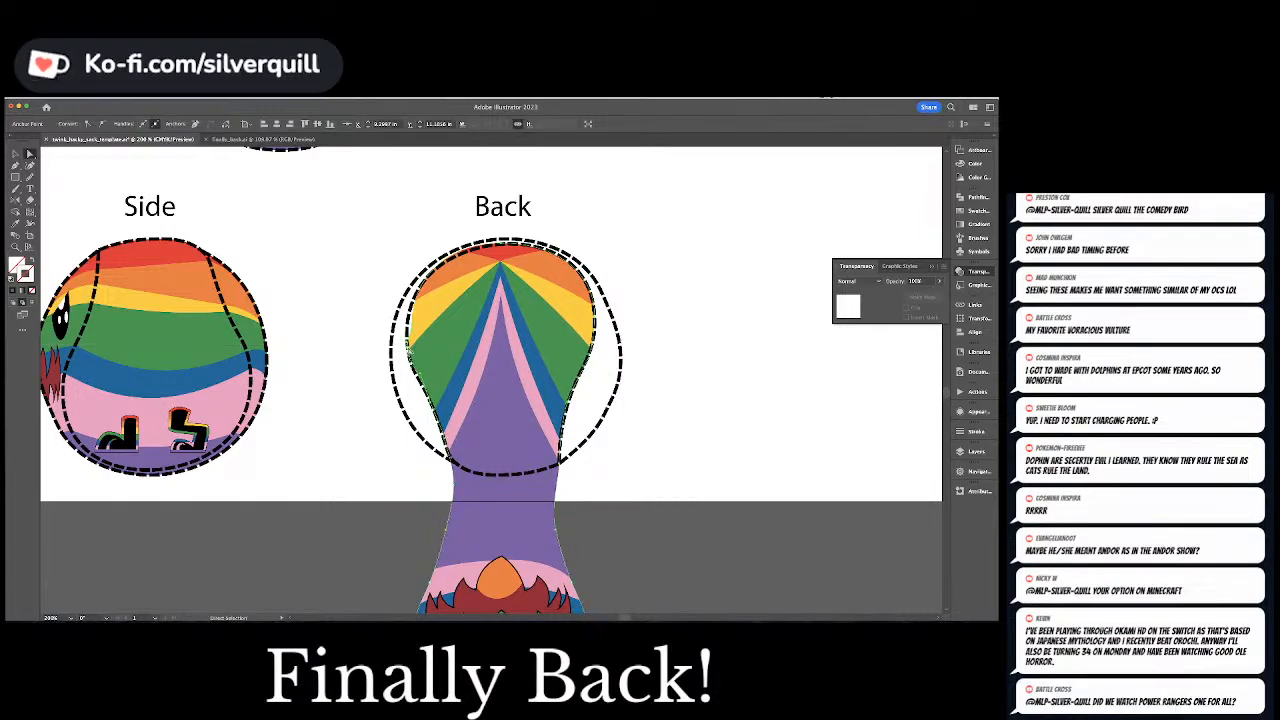
drag(412, 325, 398, 297)
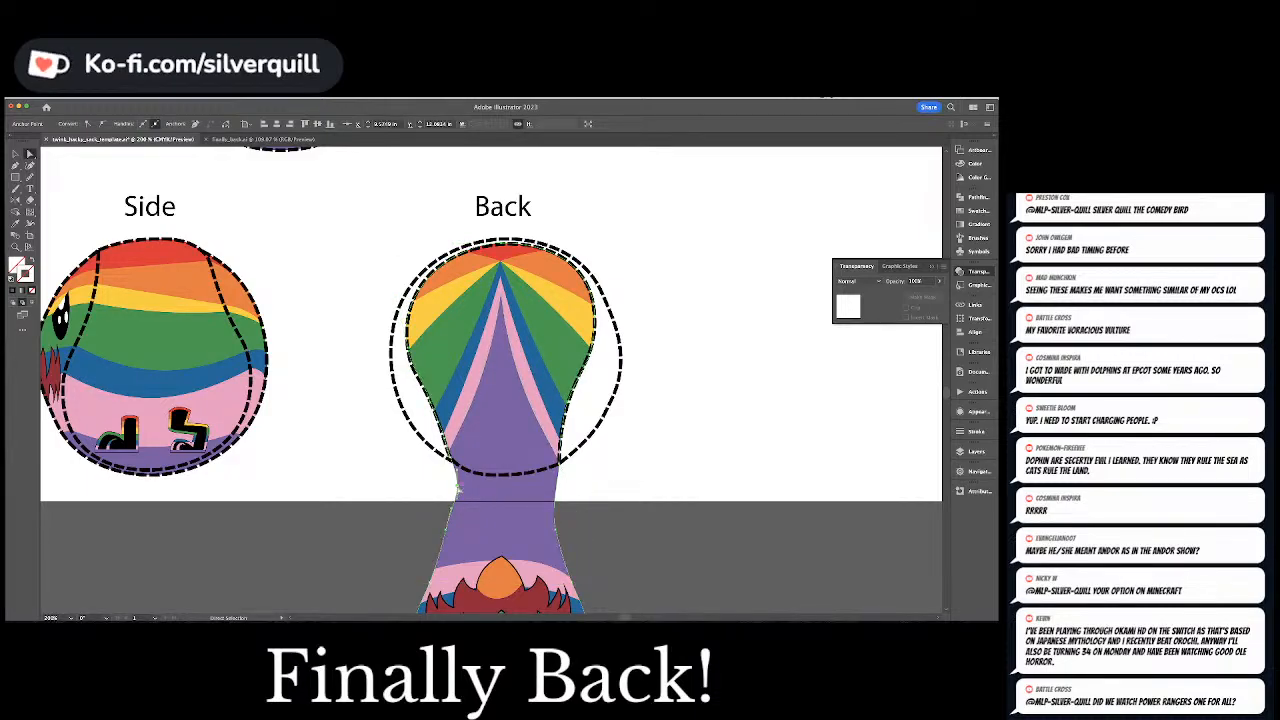
Delete the beak, red feathers and both eyes from inside the Back view's clipped artwork
scroll(477, 493, down, 5)
key(v)
double_click(510, 427)
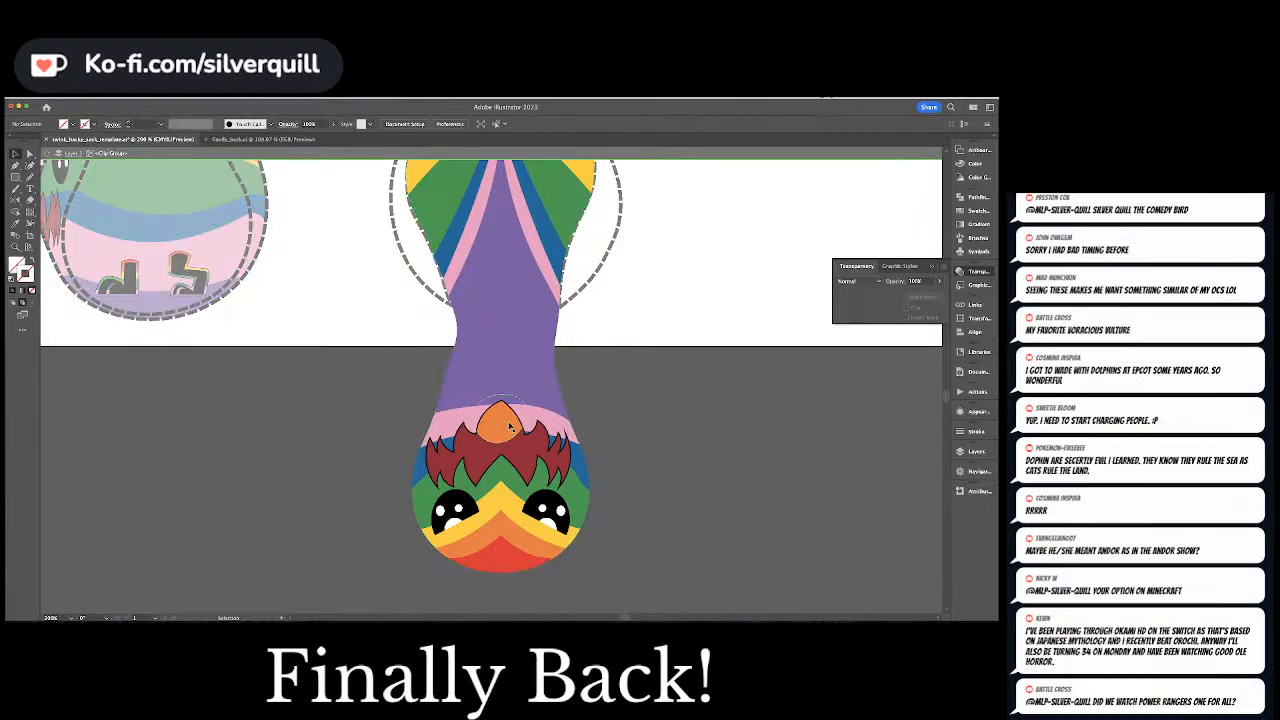
double_click(510, 427)
double_click(515, 420)
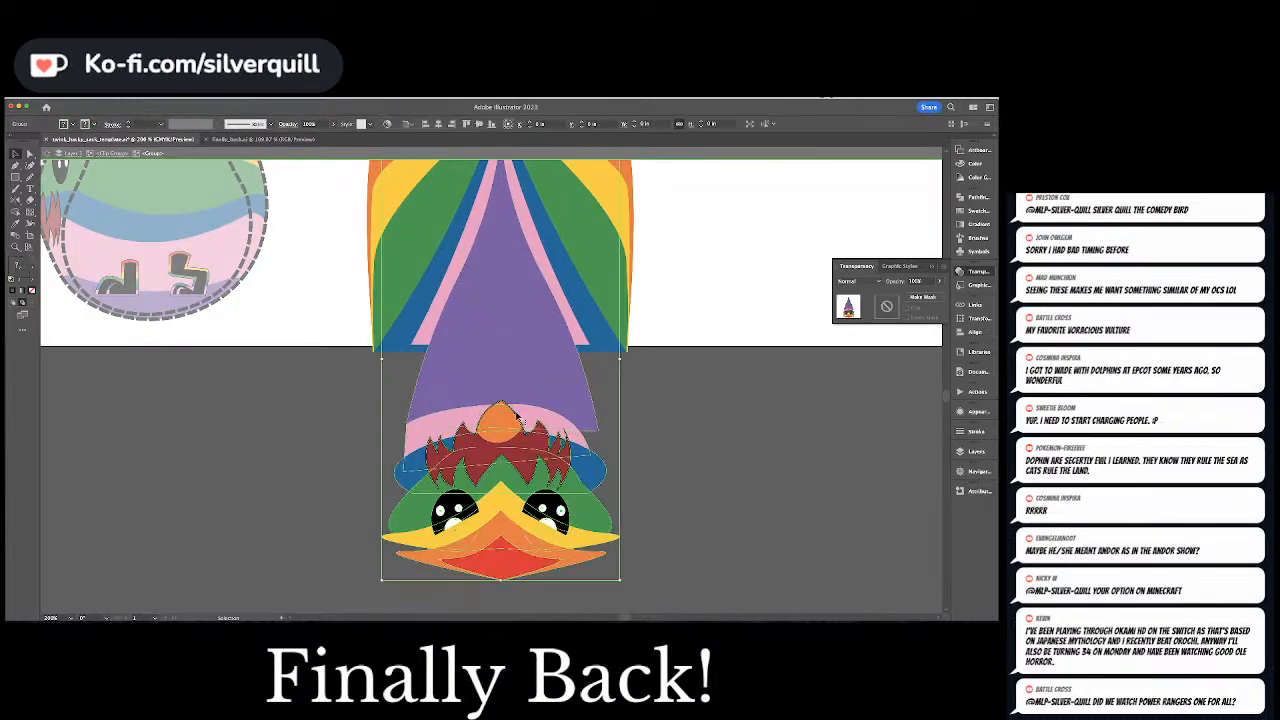
click(517, 416)
key(Delete)
click(548, 506)
key(Delete)
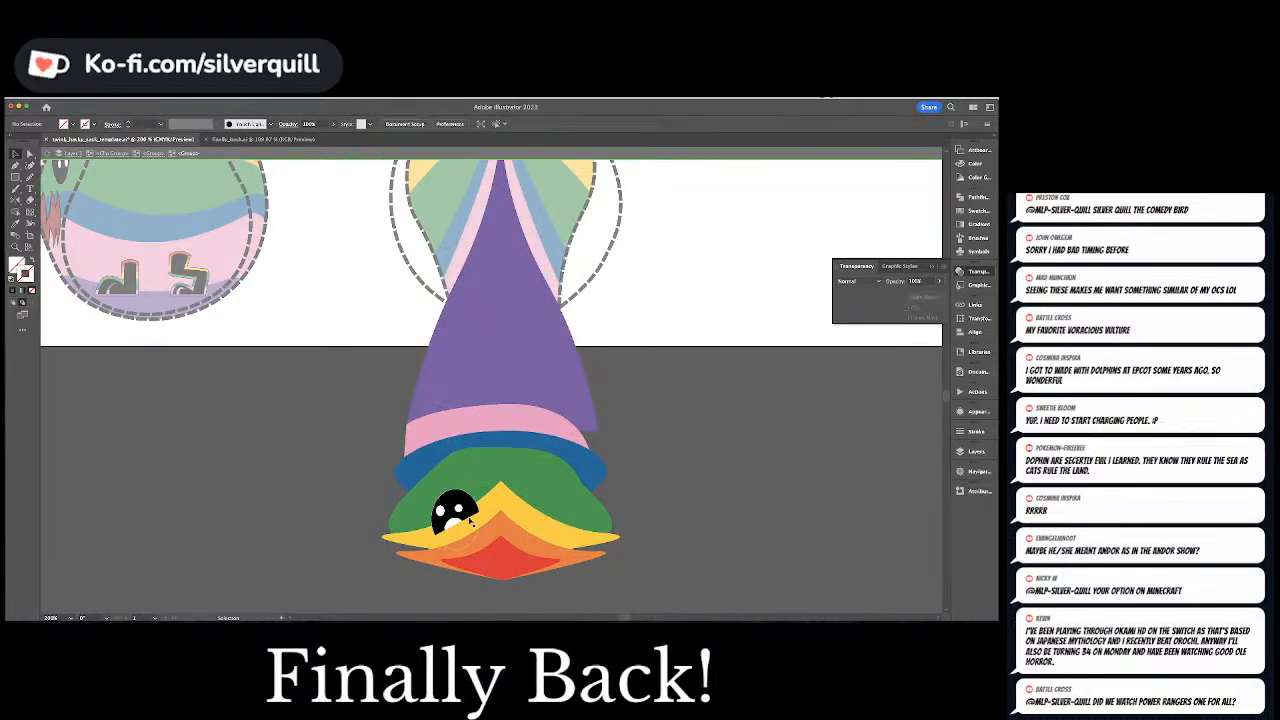
click(457, 514)
key(Delete)
key(Escape)
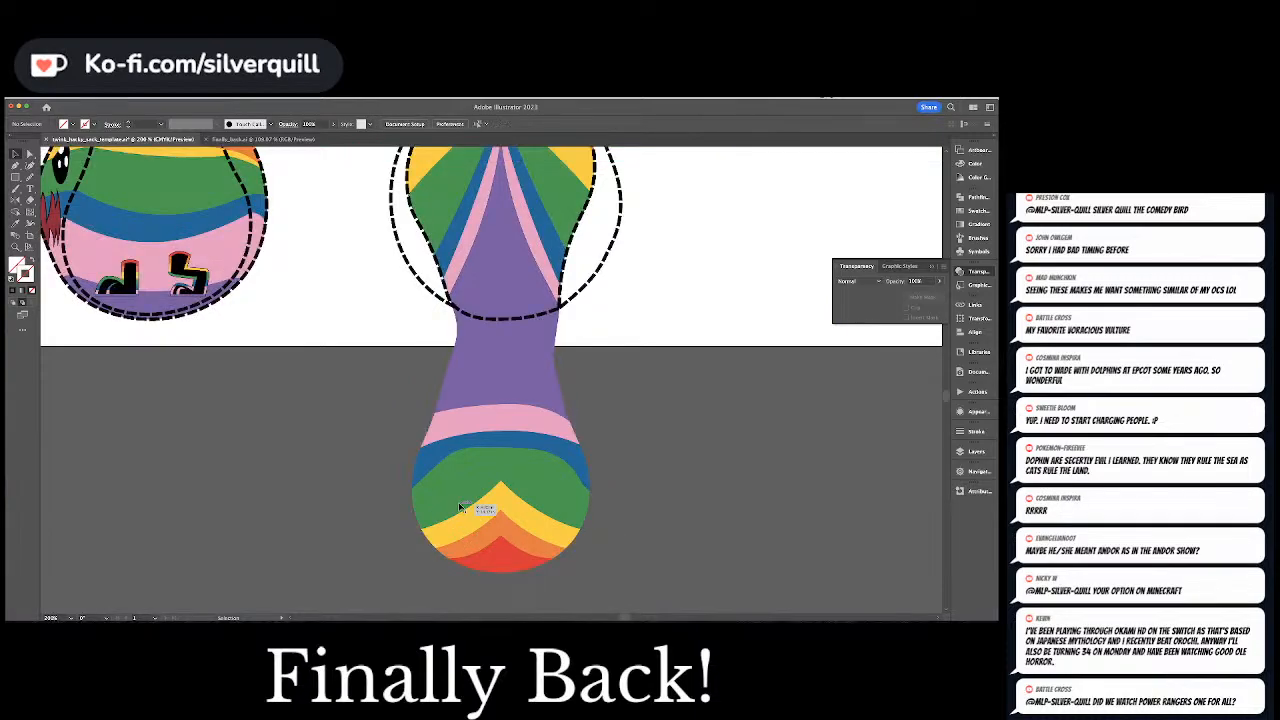
Add anchor points to the Back artwork's clipping path where both seams meet the ball's lower edge
scroll(502, 489, up, 4)
key(a)
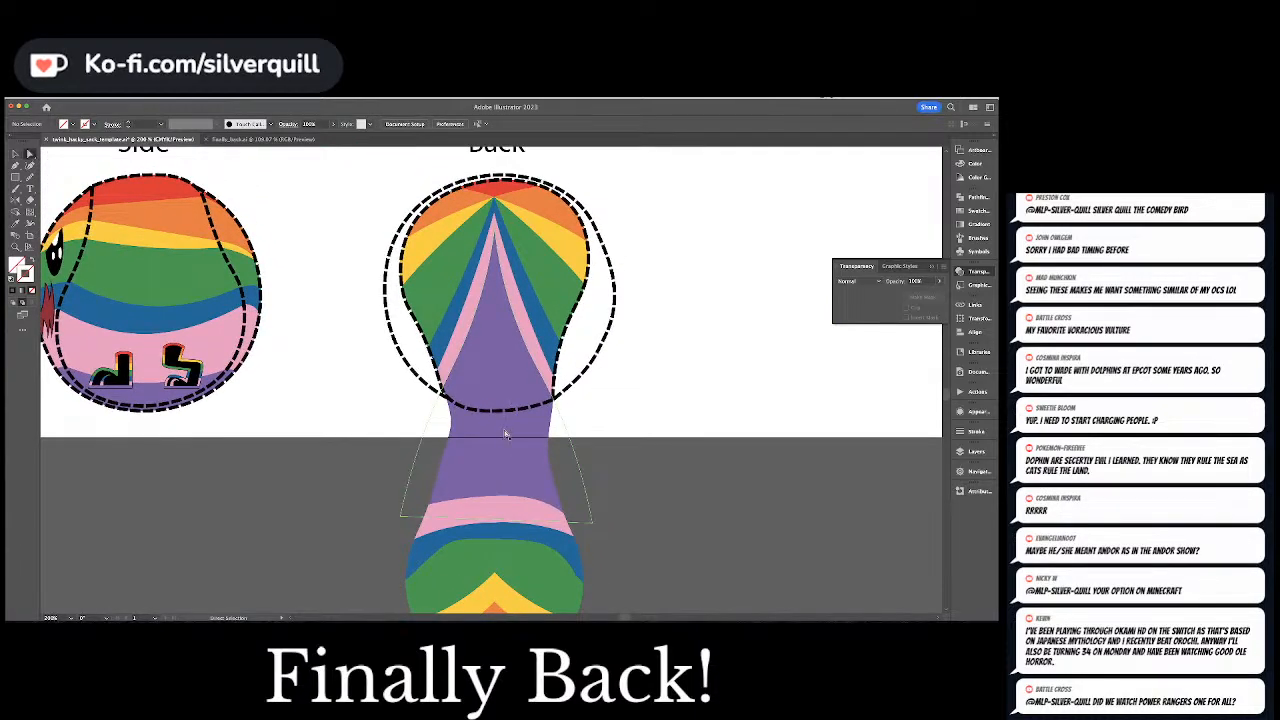
click(506, 433)
key(shift+super+a)
key(v)
click(541, 448)
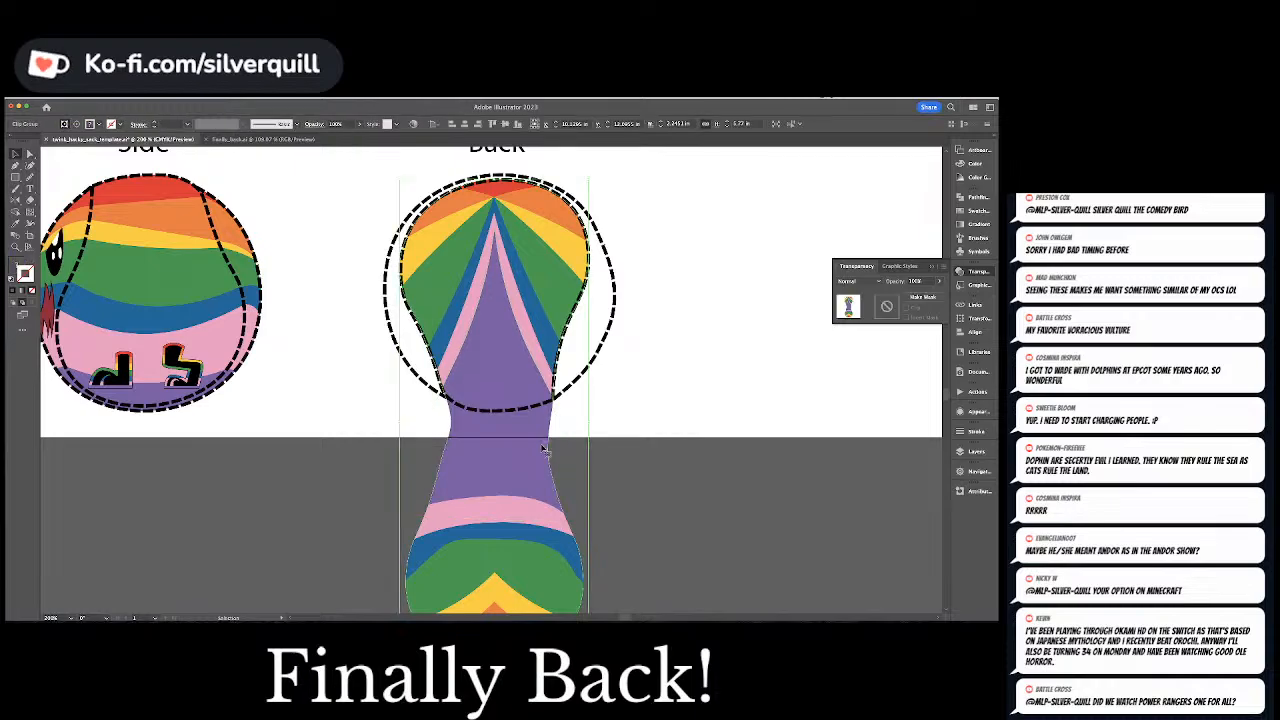
key(plus)
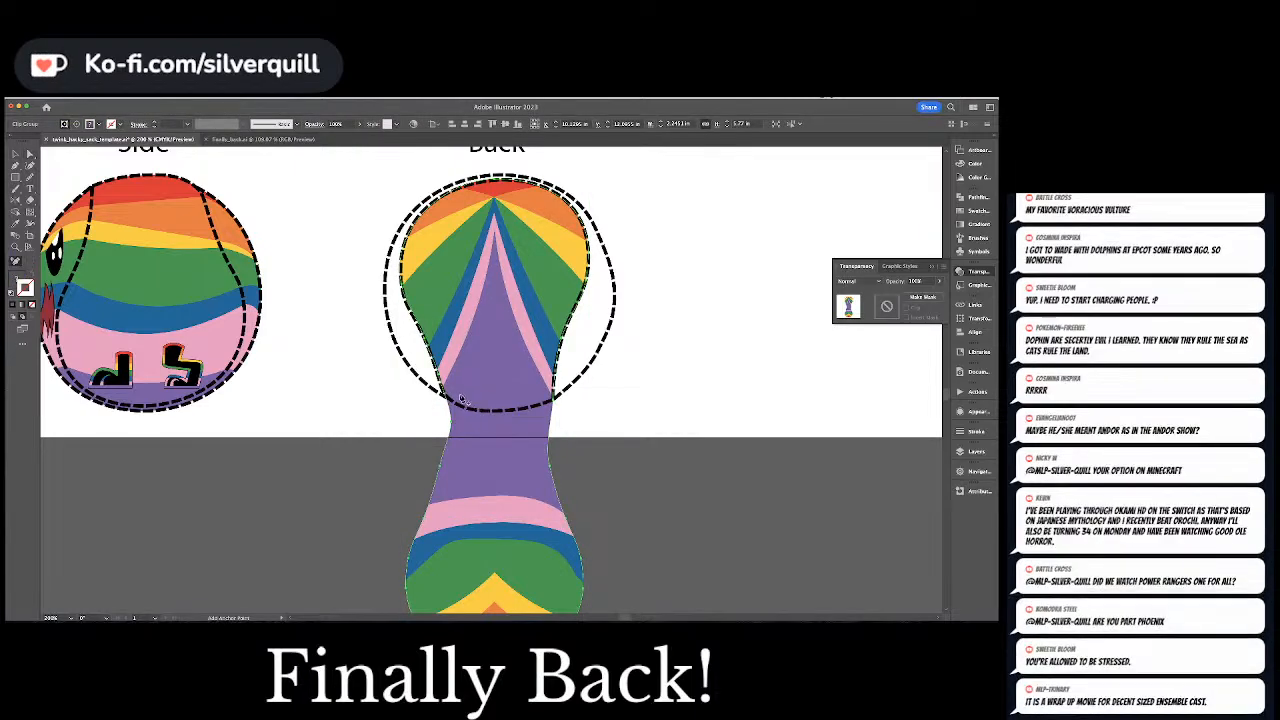
click(448, 400)
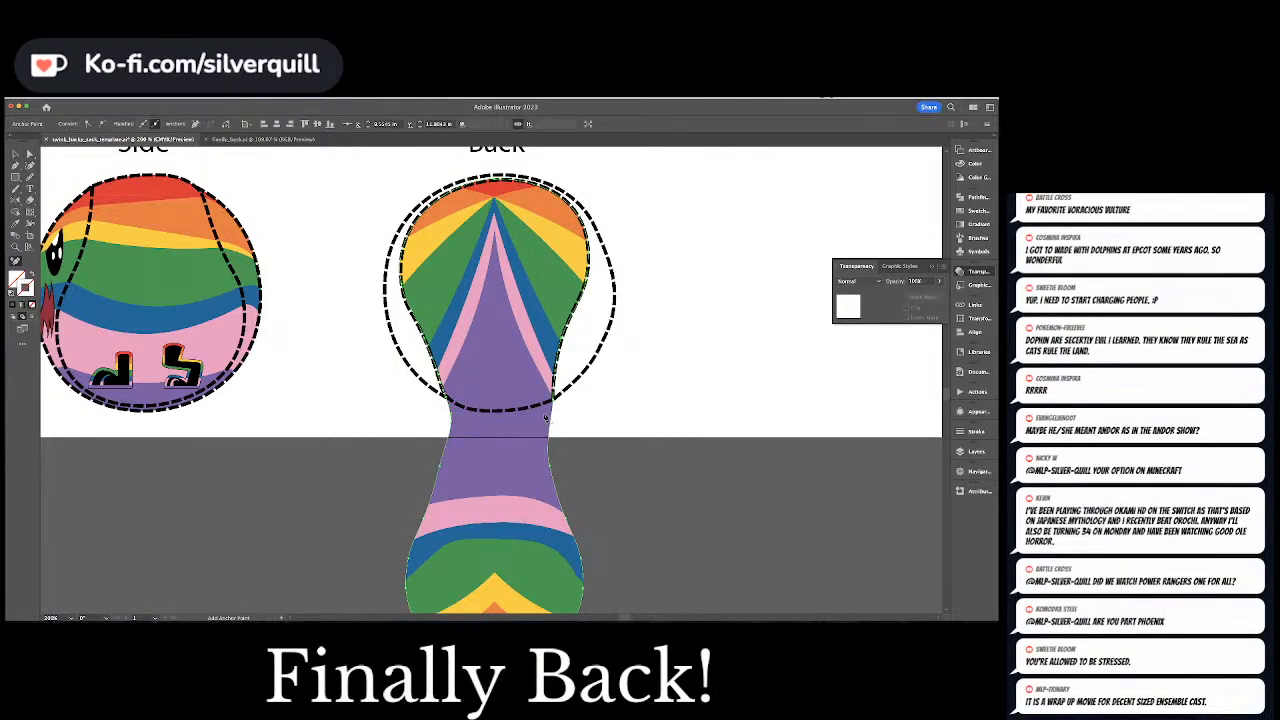
Delete the clipping path's surplus side anchor points below the Back ball, keeping only the bottommost one
key(minus)
click(451, 419)
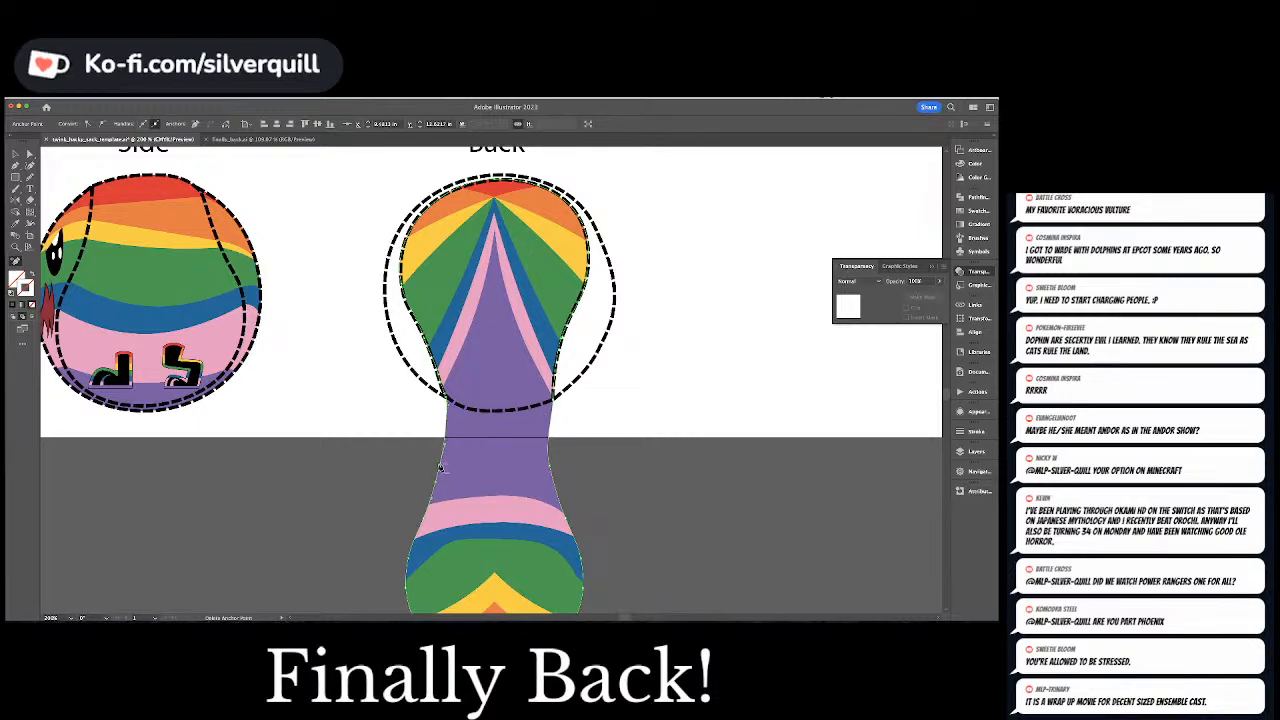
click(441, 465)
click(552, 469)
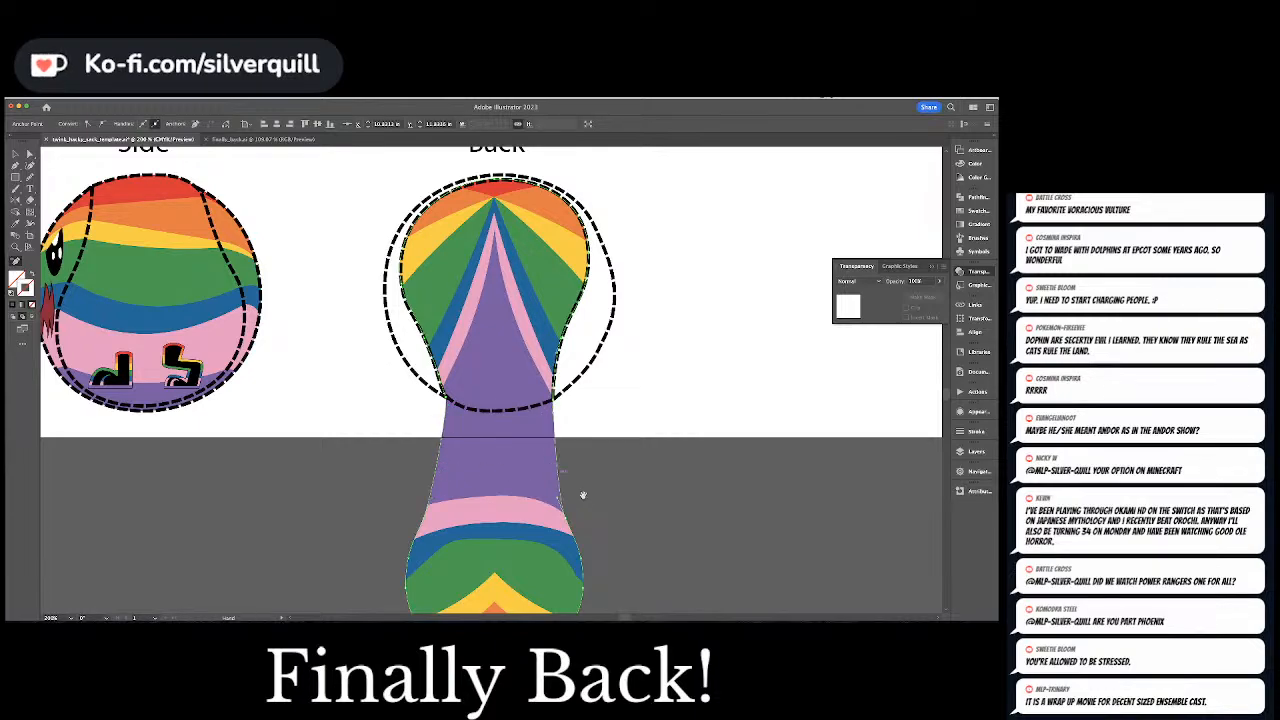
scroll(583, 495, down, 3)
click(425, 410)
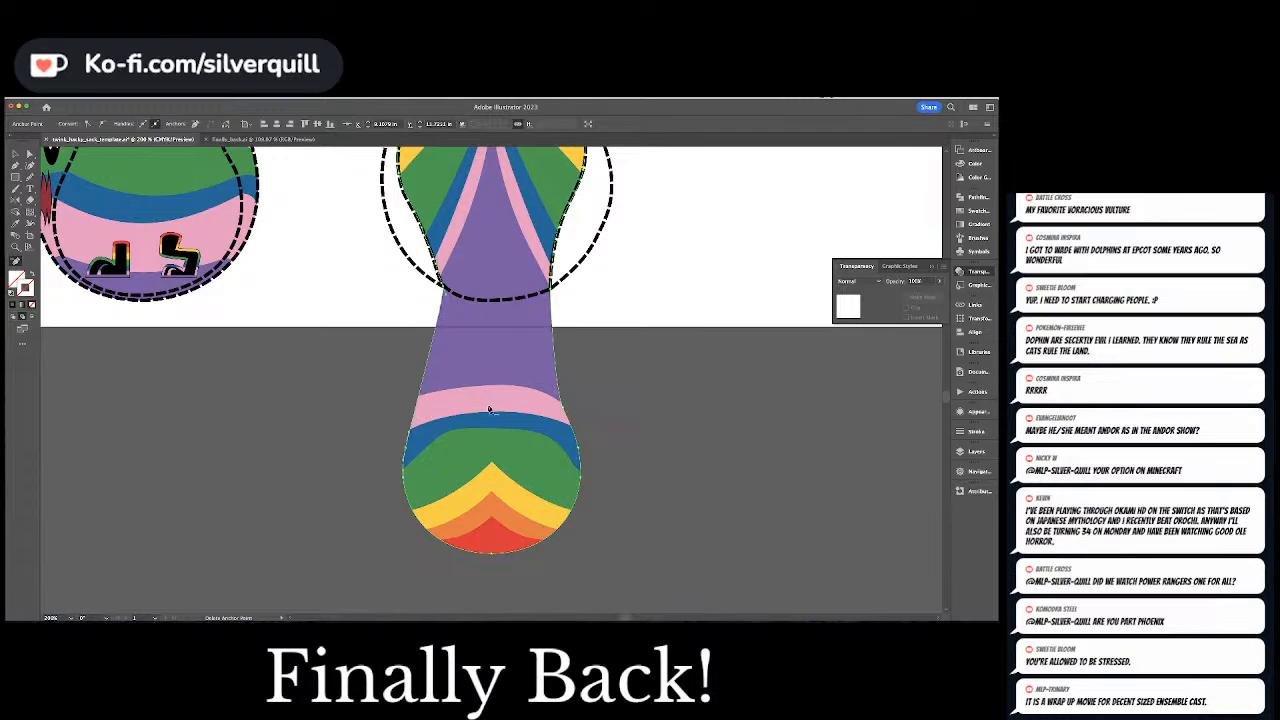
click(569, 424)
click(578, 450)
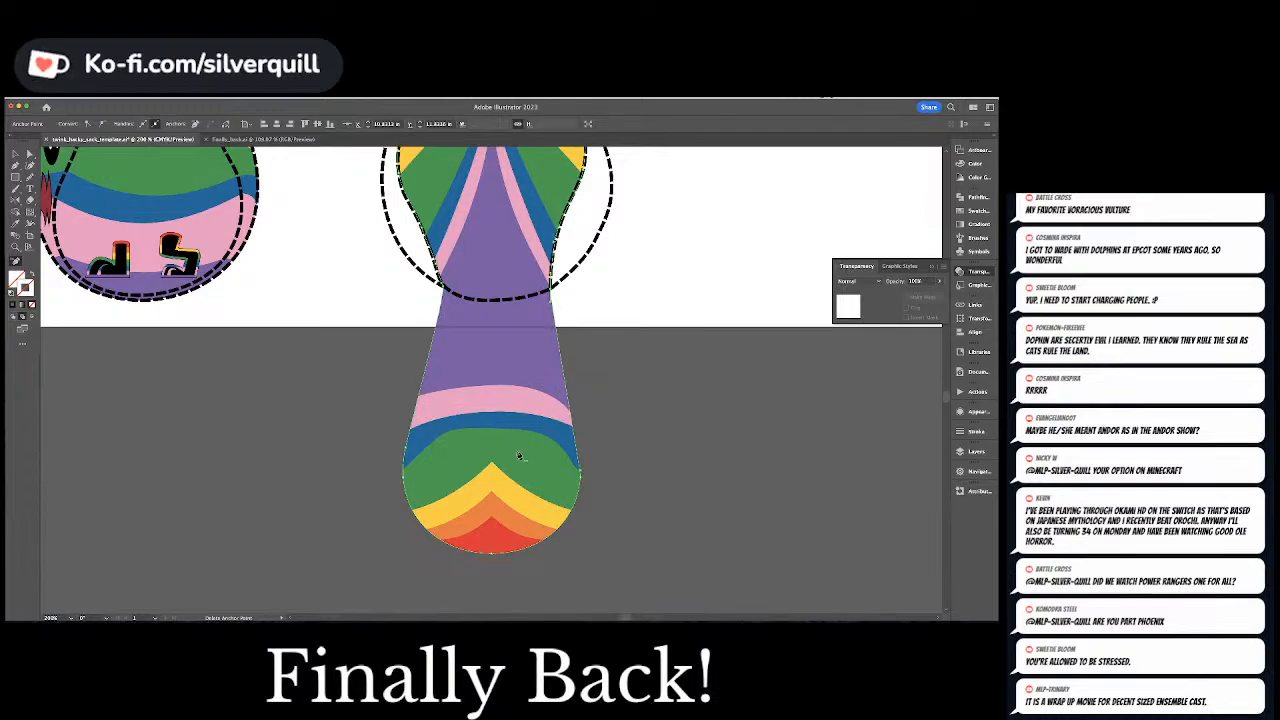
click(406, 450)
click(403, 476)
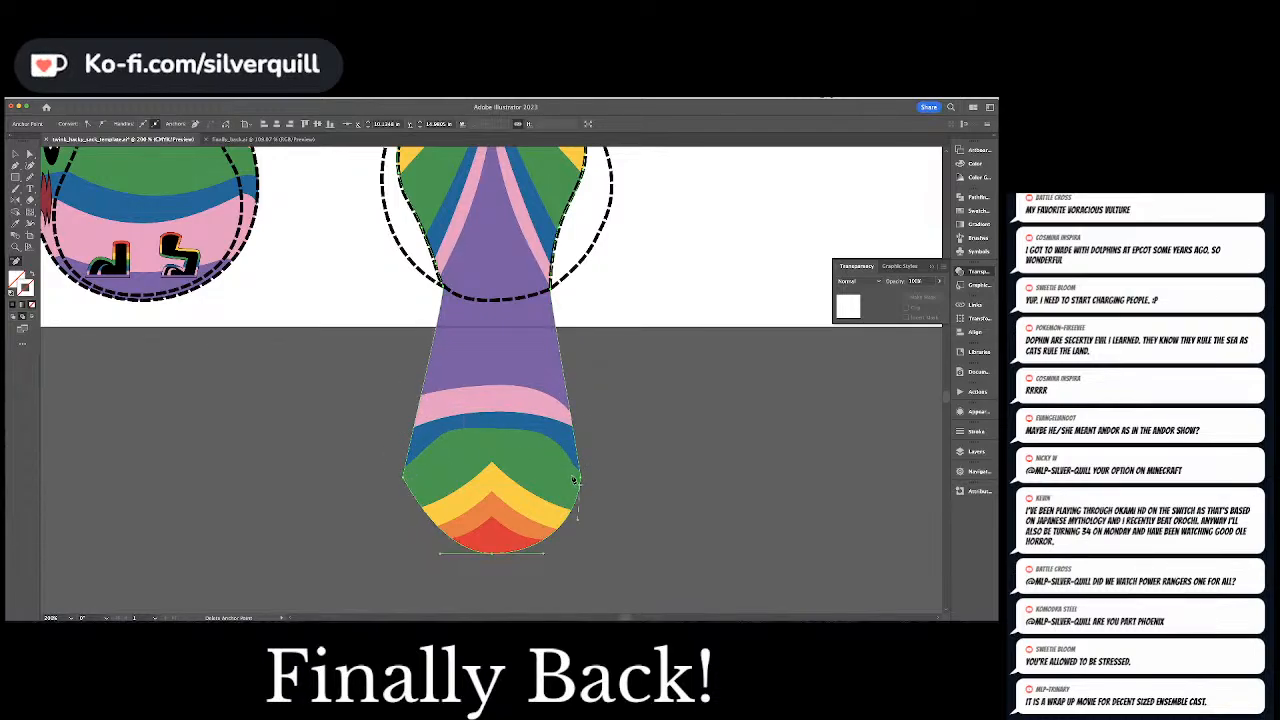
click(582, 480)
click(405, 479)
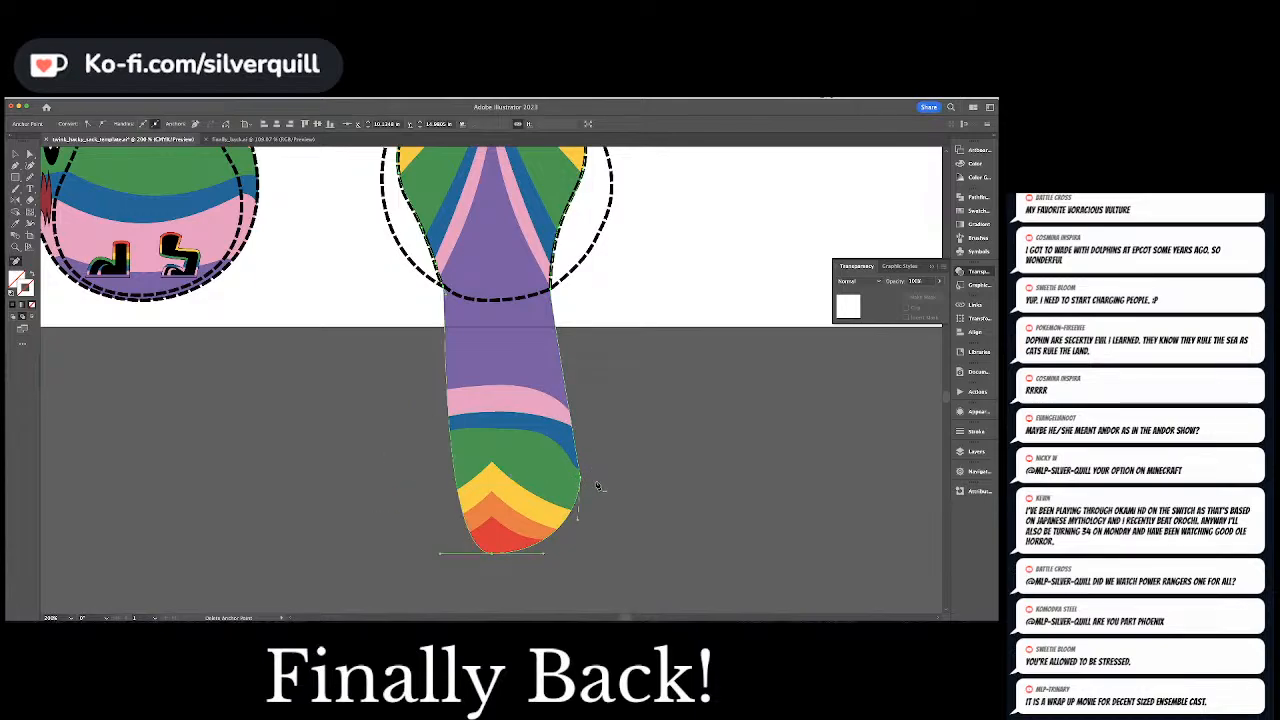
click(581, 479)
Move the clipping path's bottommost point up to the Back ball's lower outline and fit both lower corners to the dashed curve
key(a)
drag(489, 556, 493, 302)
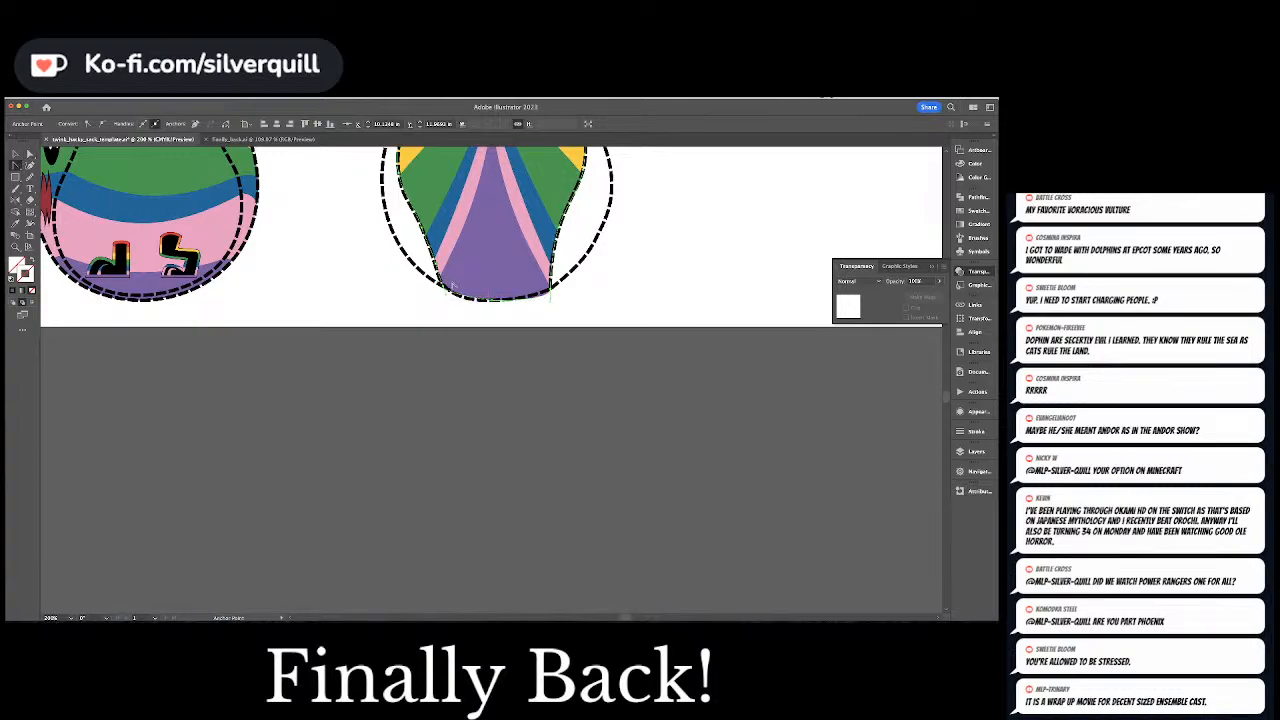
click(447, 289)
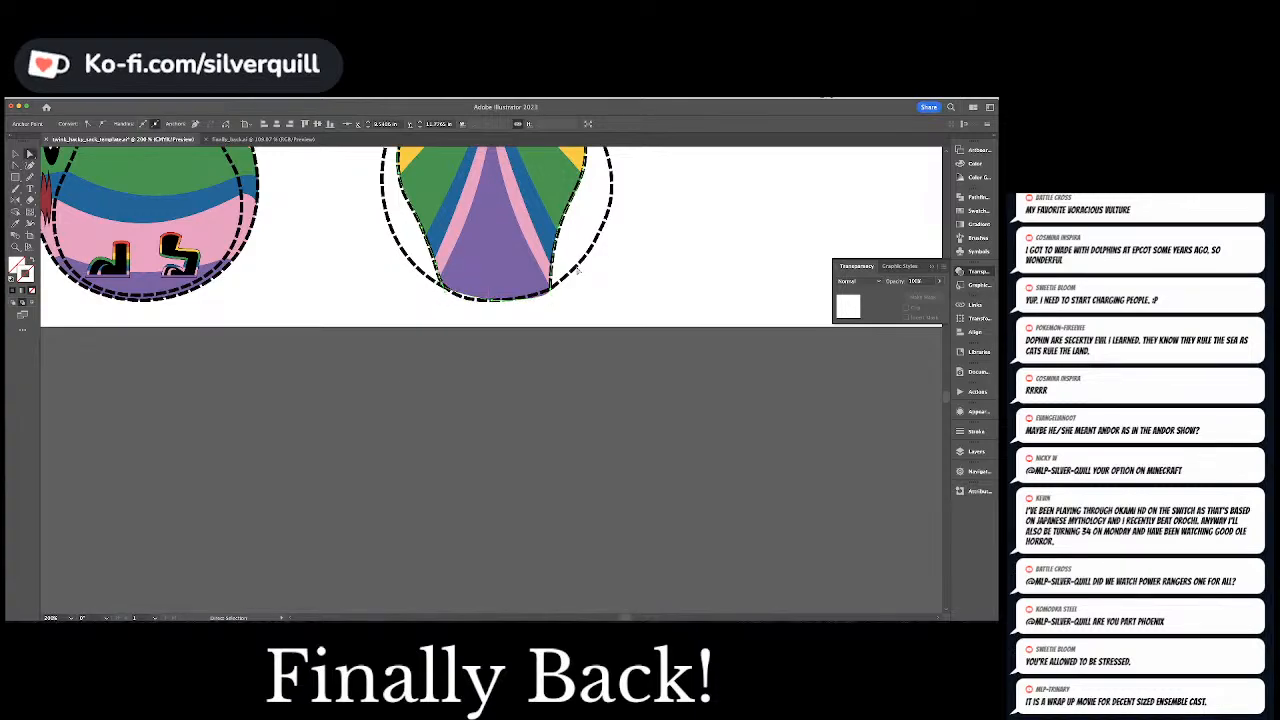
key(a)
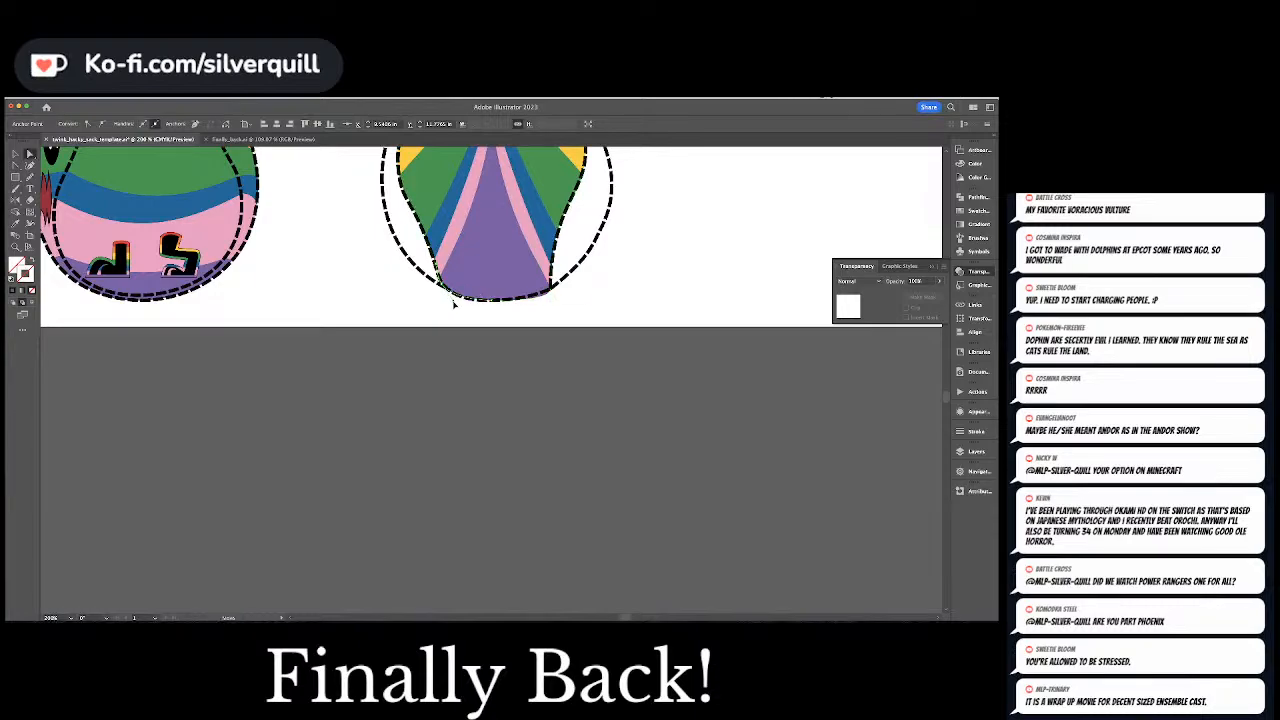
click(550, 291)
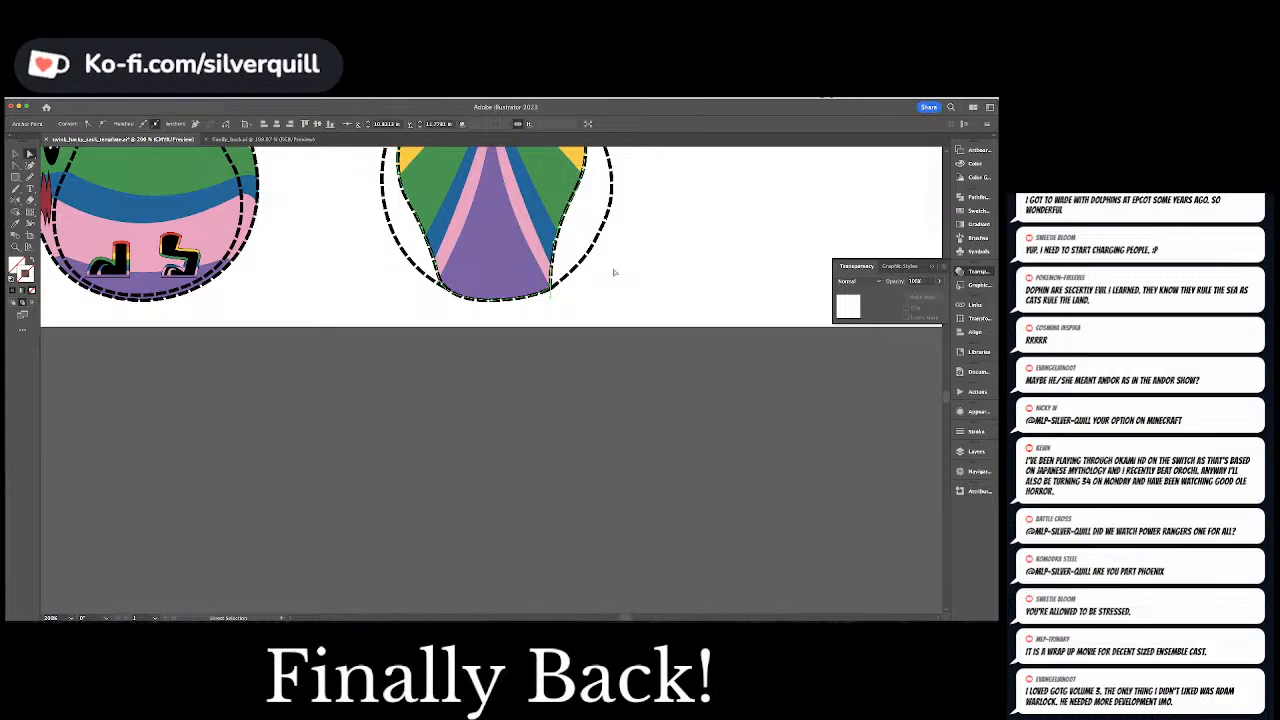
click(652, 284)
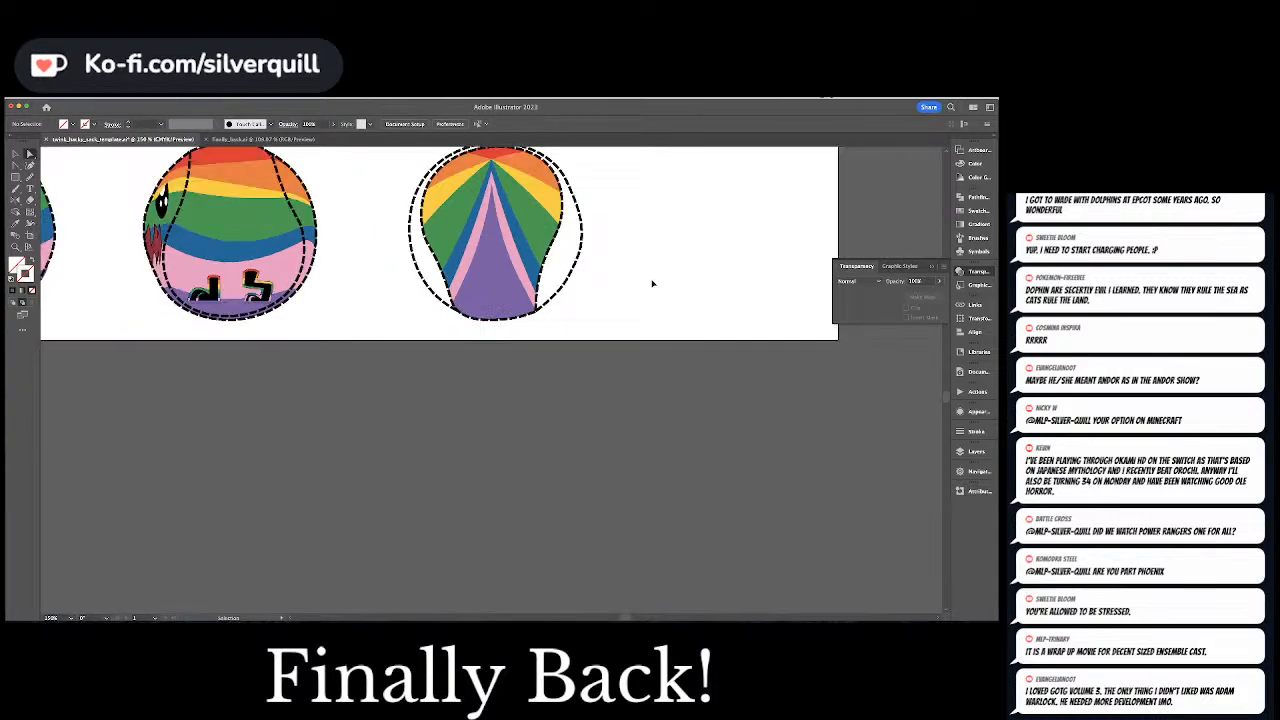
key(ctrl+minus)
key(ctrl+minus)
key(ctrl+minus)
key(ctrl+minus)
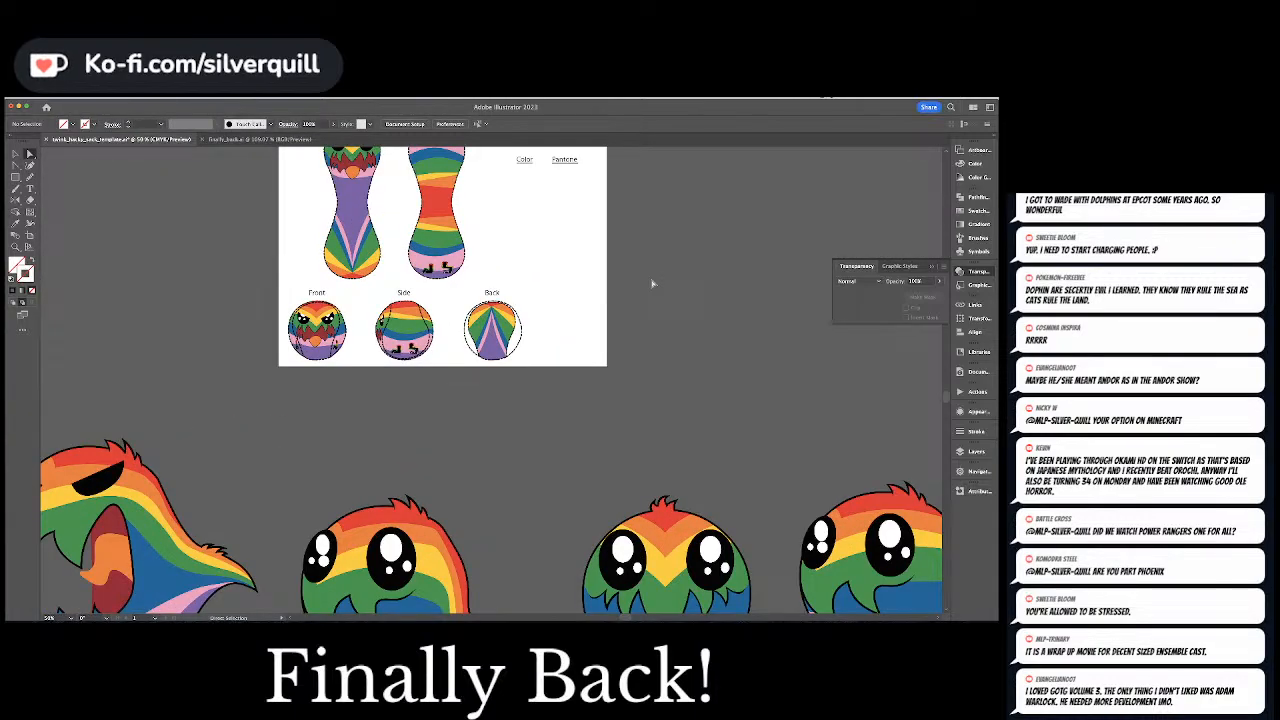
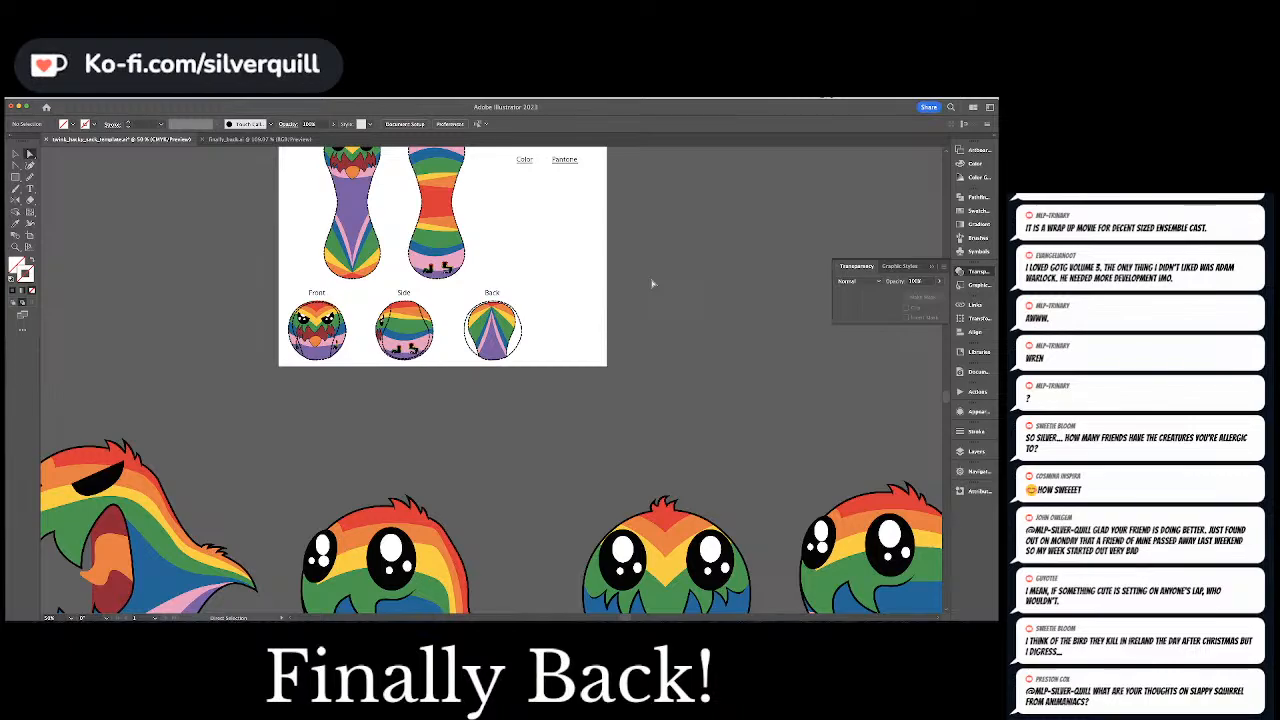
Draw a red filler shape with the Pen tool along the Back ball's top edge, between the panel artwork and the dashed outline
key(super+equal)
key(super+equal)
key(super+equal)
key(super+equal)
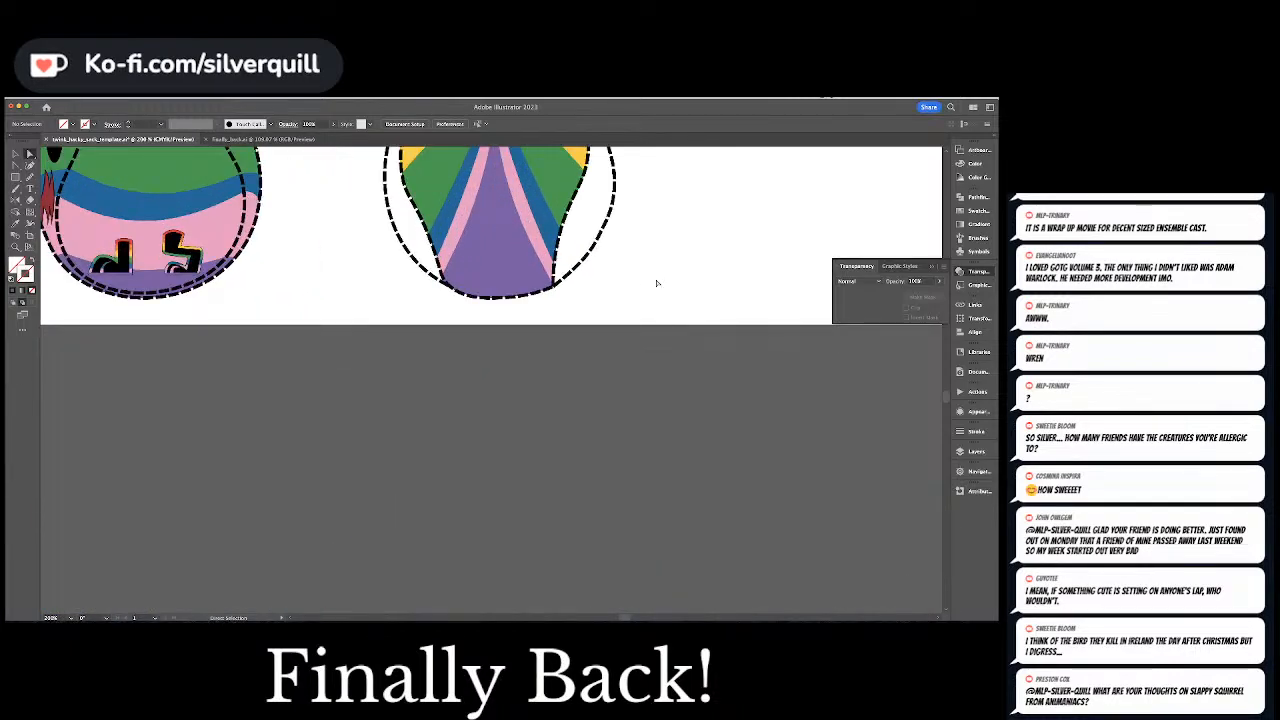
drag(616, 275, 629, 458)
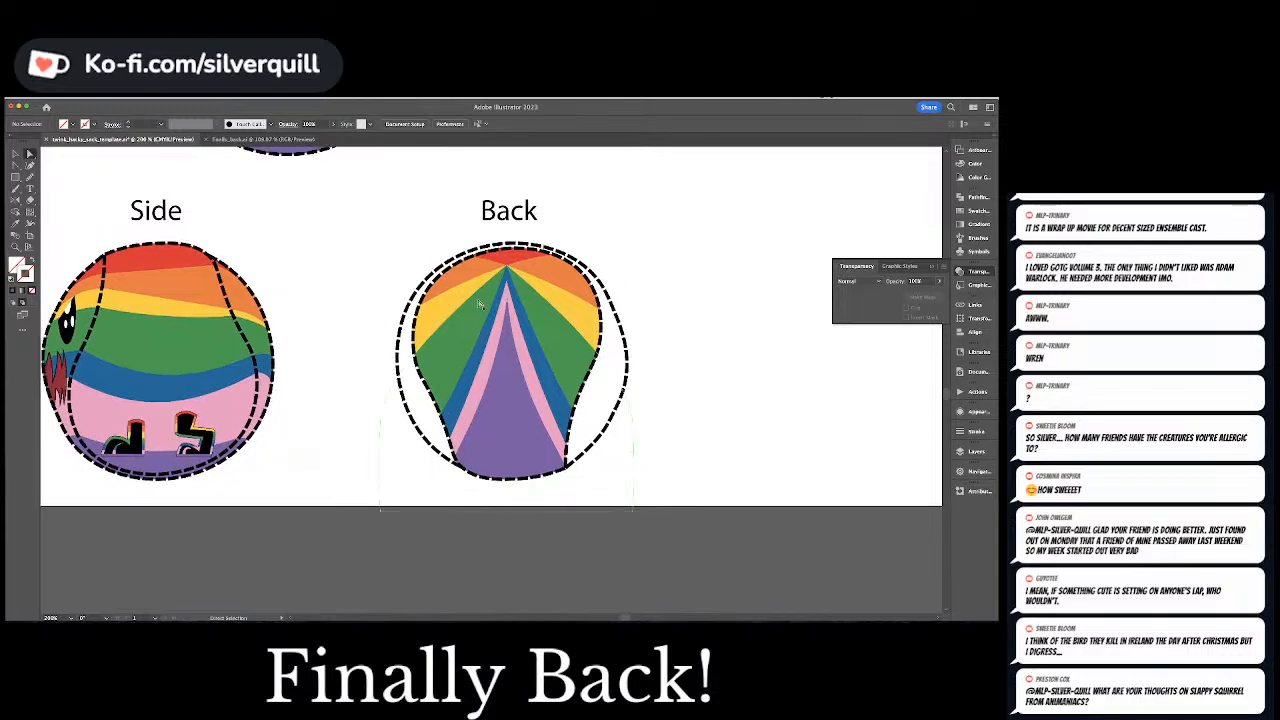
click(440, 263)
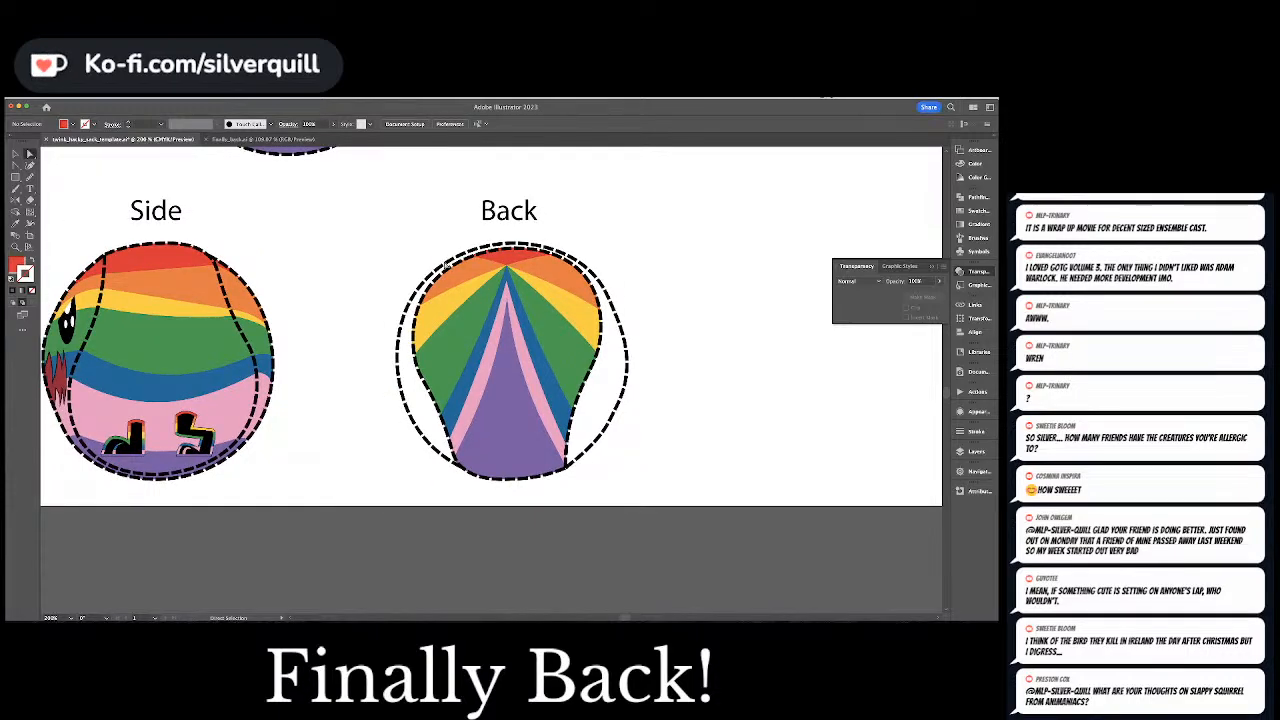
key(p)
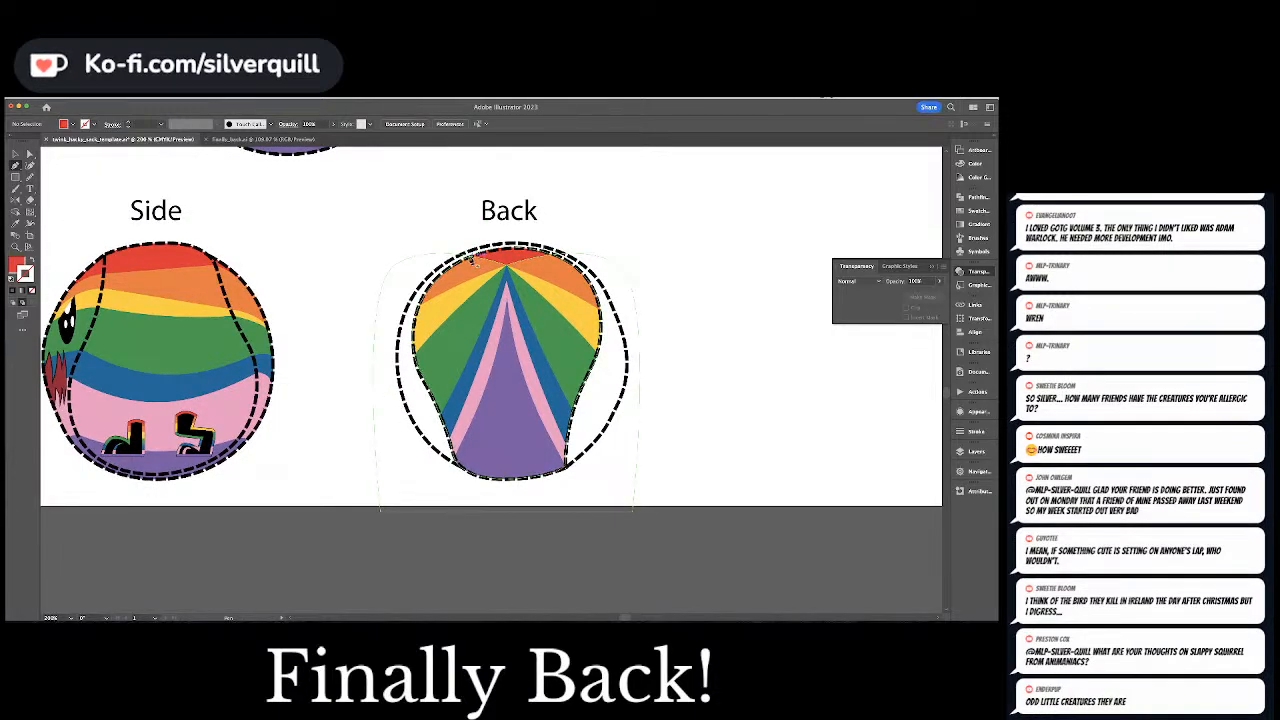
click(463, 255)
click(553, 250)
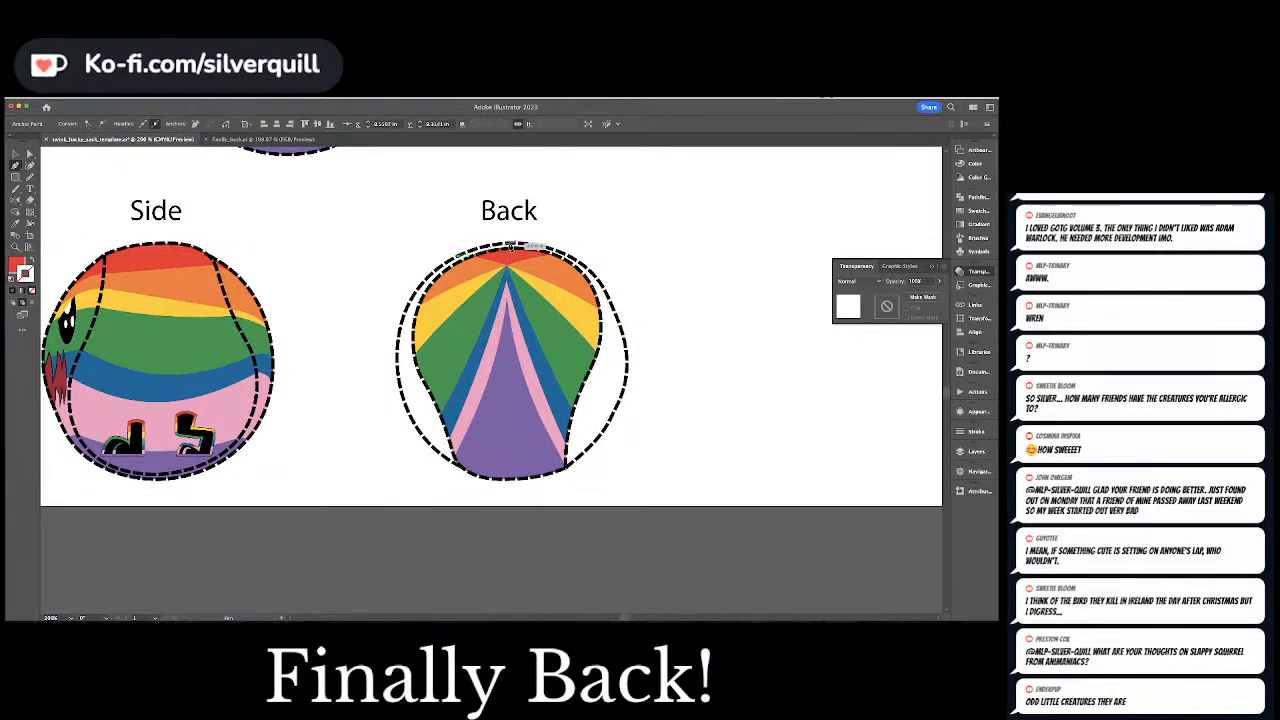
drag(554, 253, 581, 260)
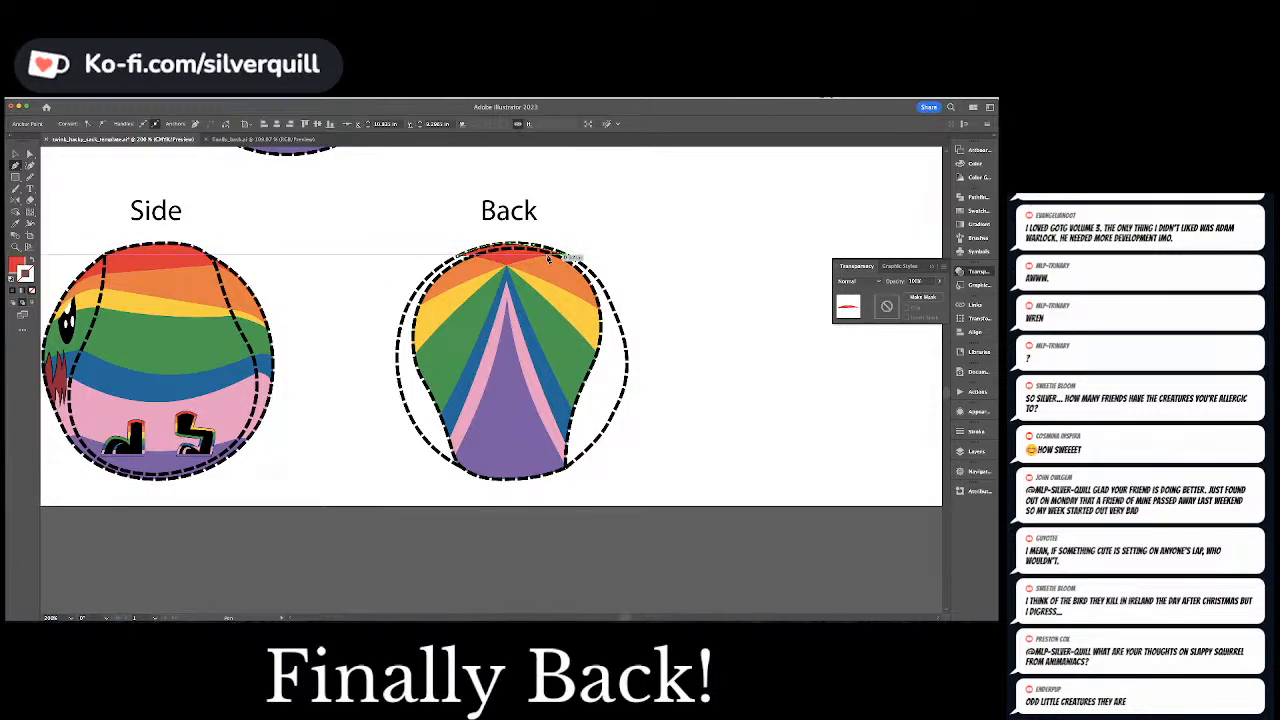
click(467, 256)
Adjust the red filler shape's upper curve to follow the Back ball's dashed top outline
key(a)
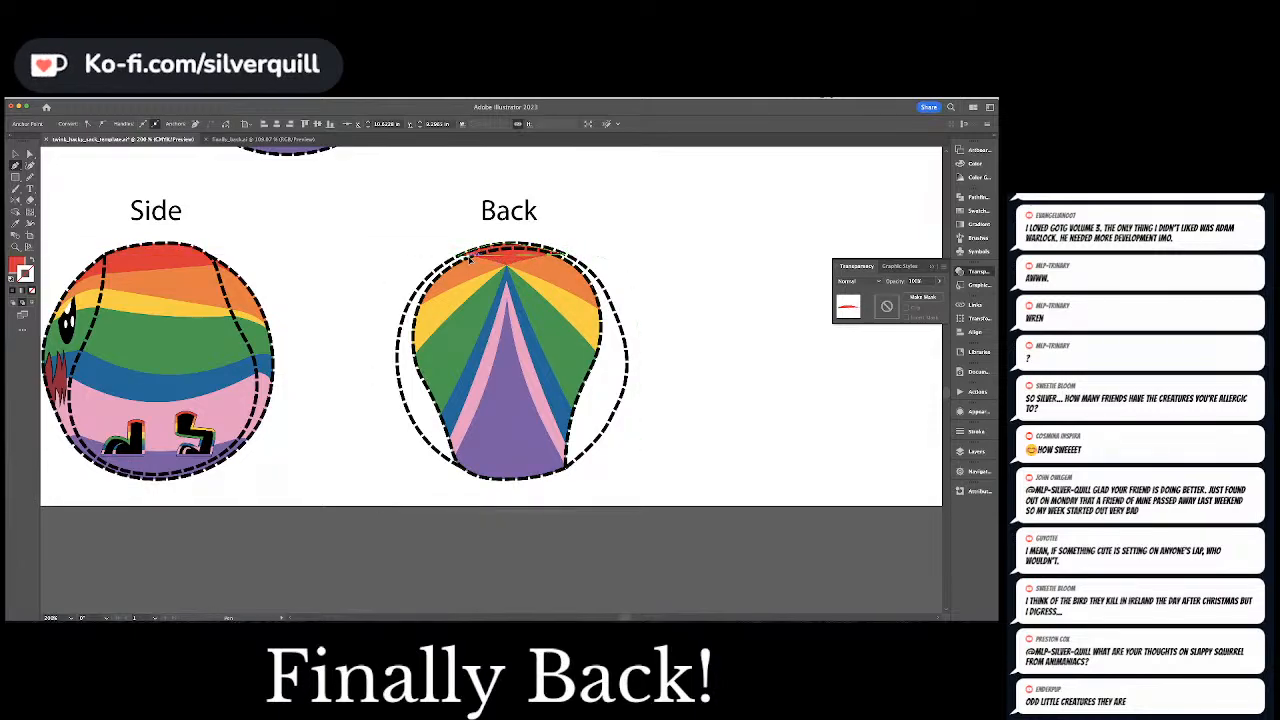
drag(508, 257, 519, 249)
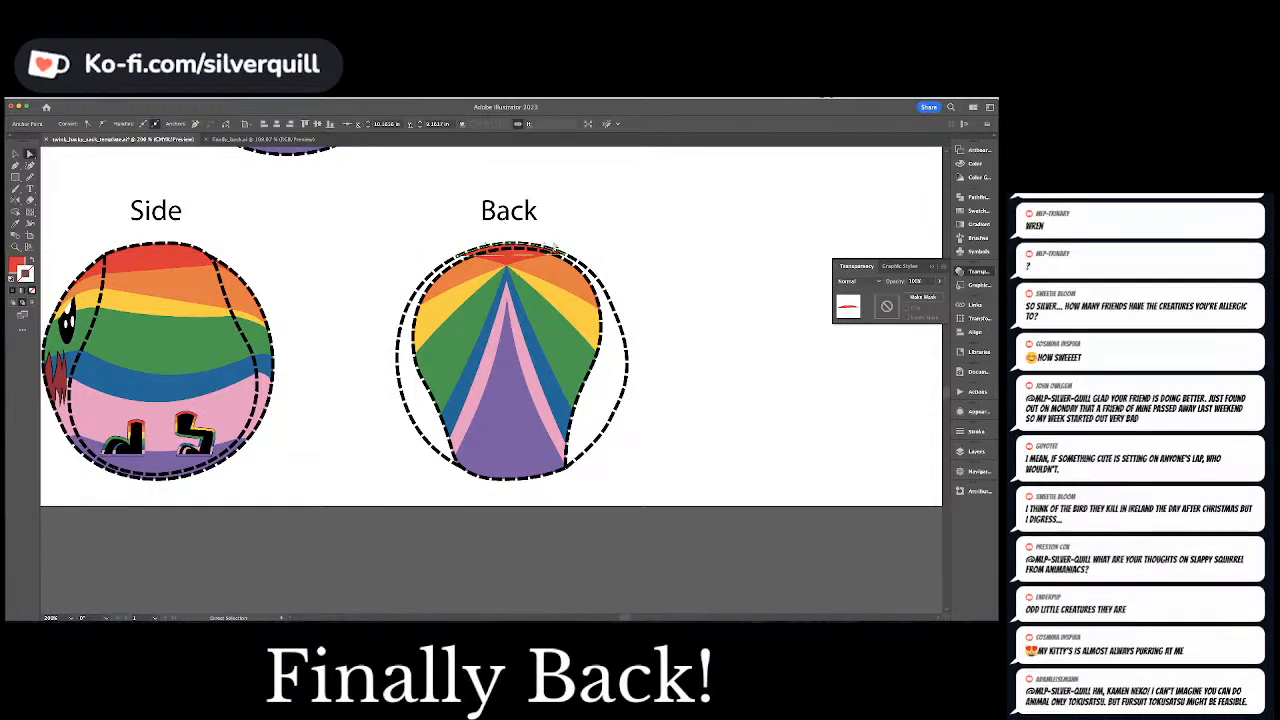
click(590, 234)
Draw an orange filler shape matching the artwork's orange band, extending it on both sides to the Back ball's outer dashed outline
click(556, 285)
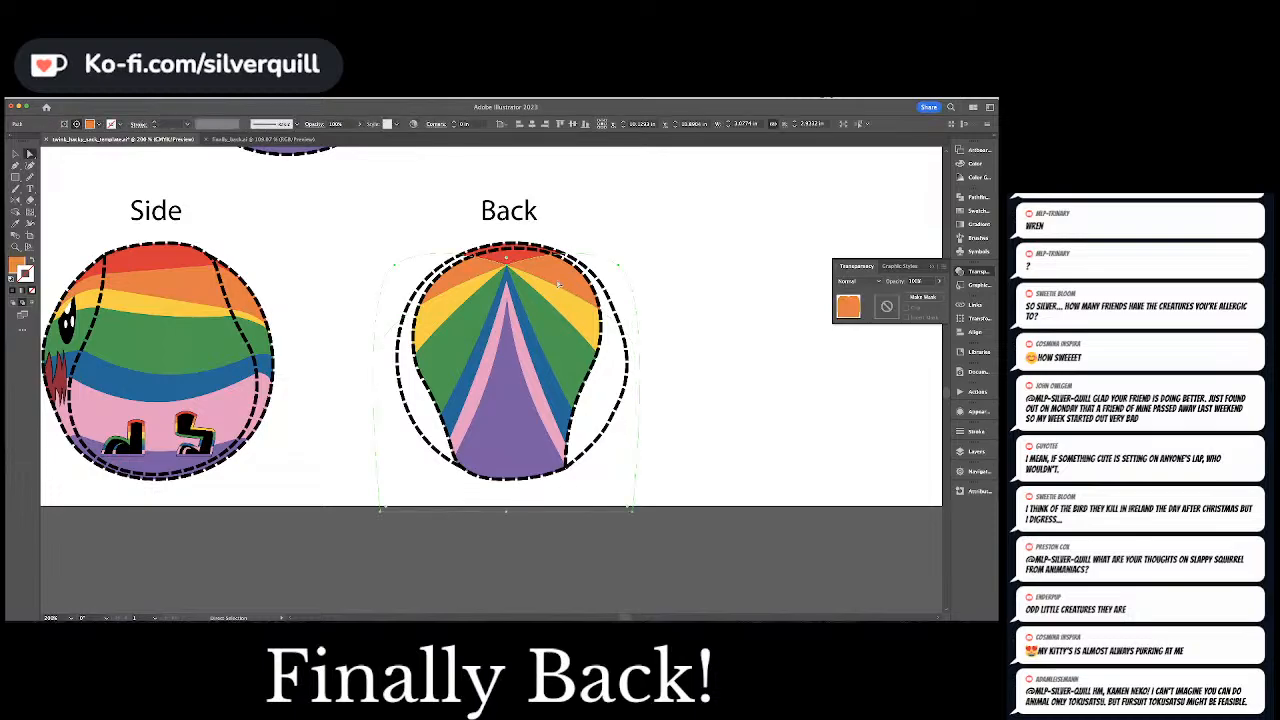
key(super+shift+a)
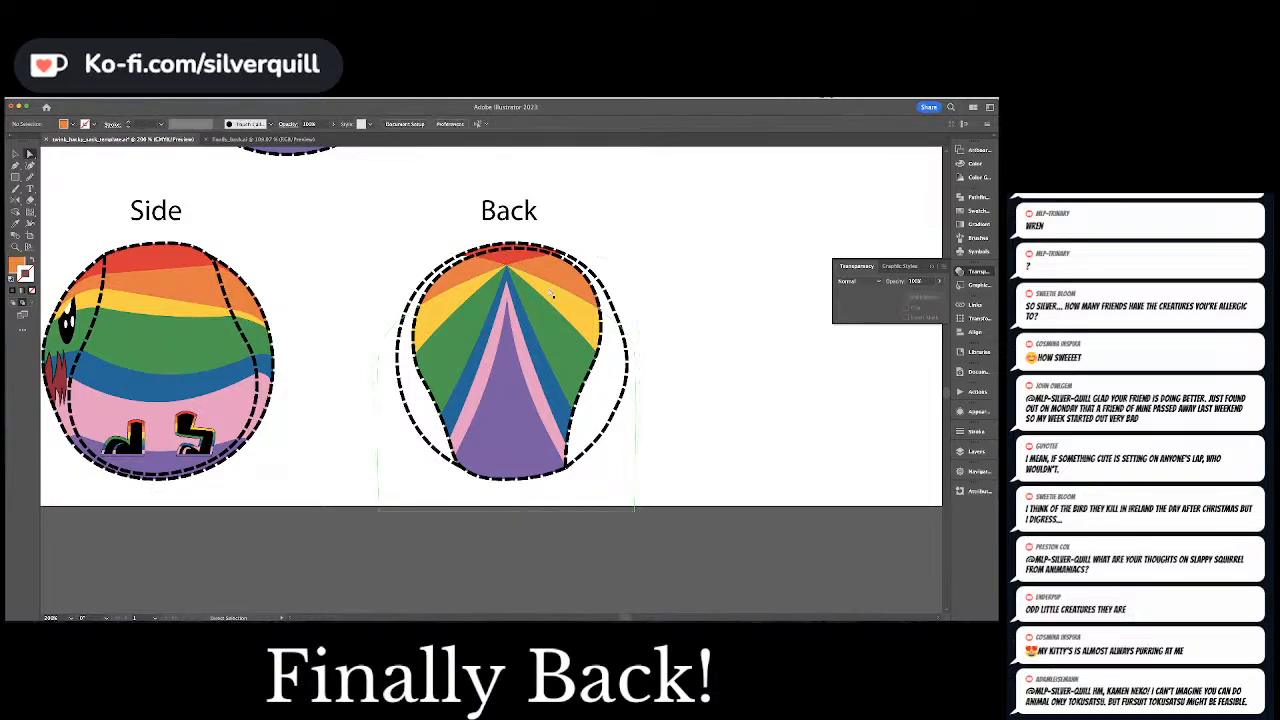
key(p)
click(414, 312)
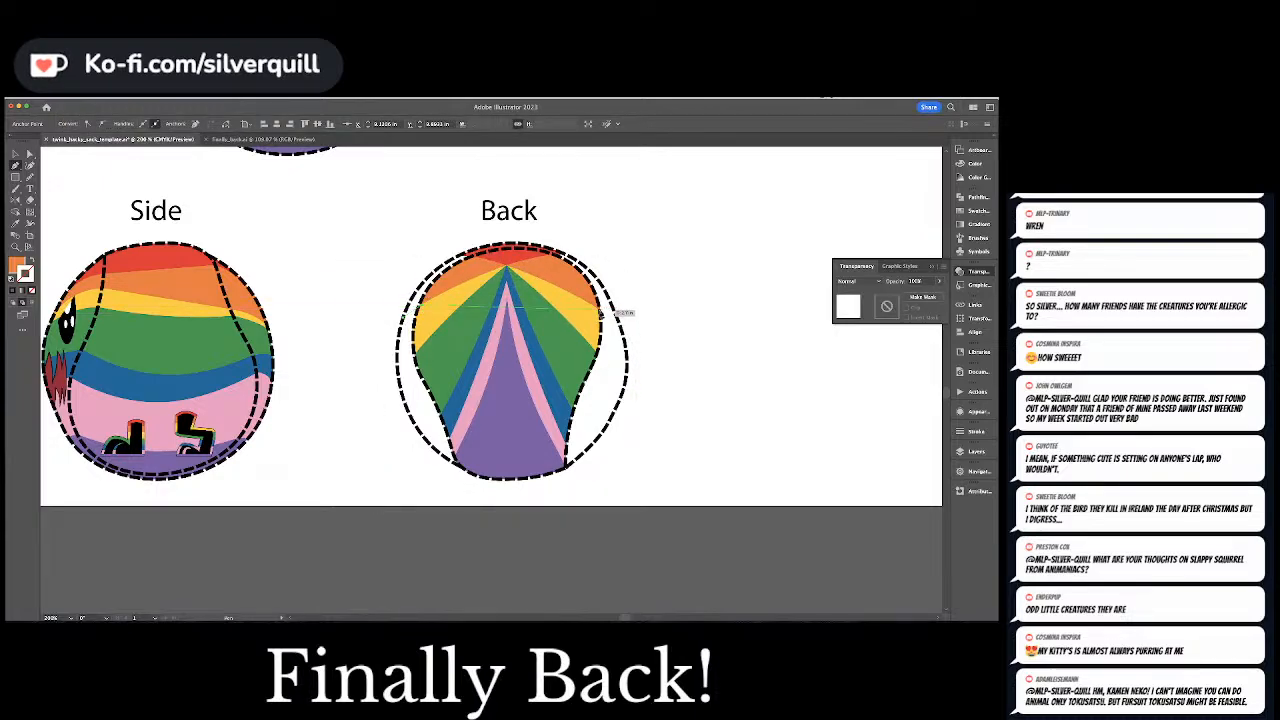
click(602, 312)
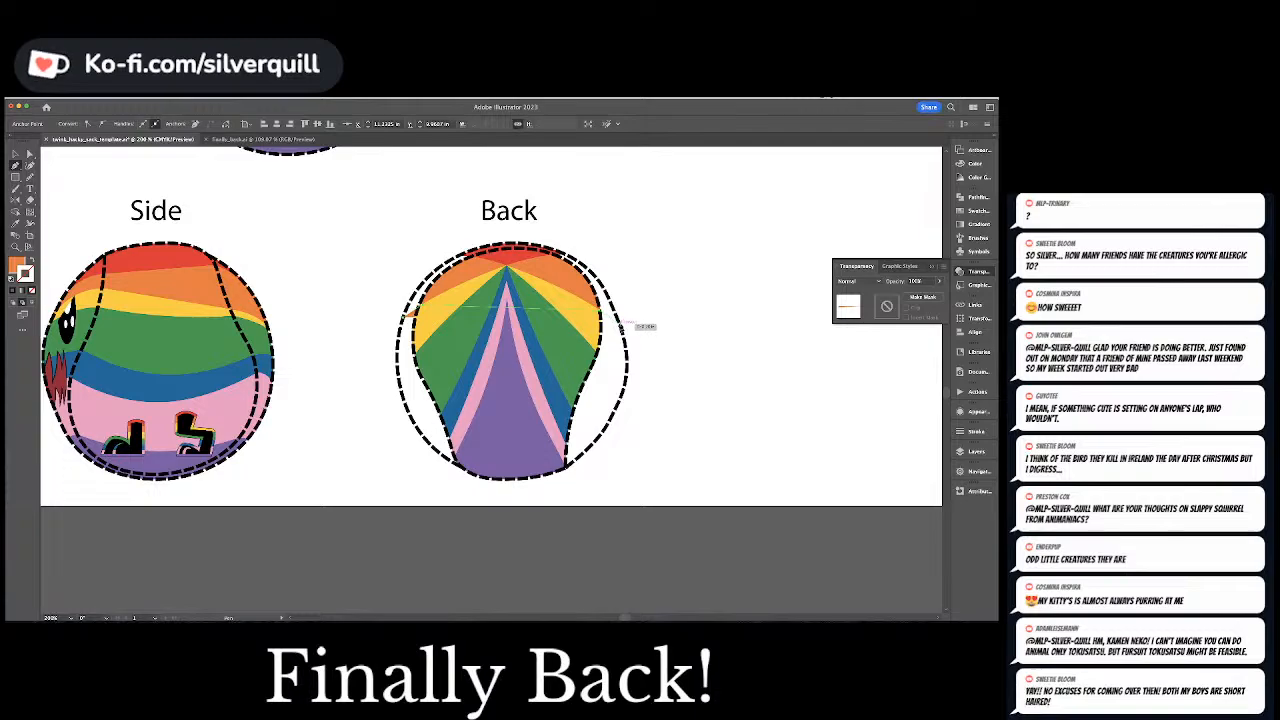
click(512, 245)
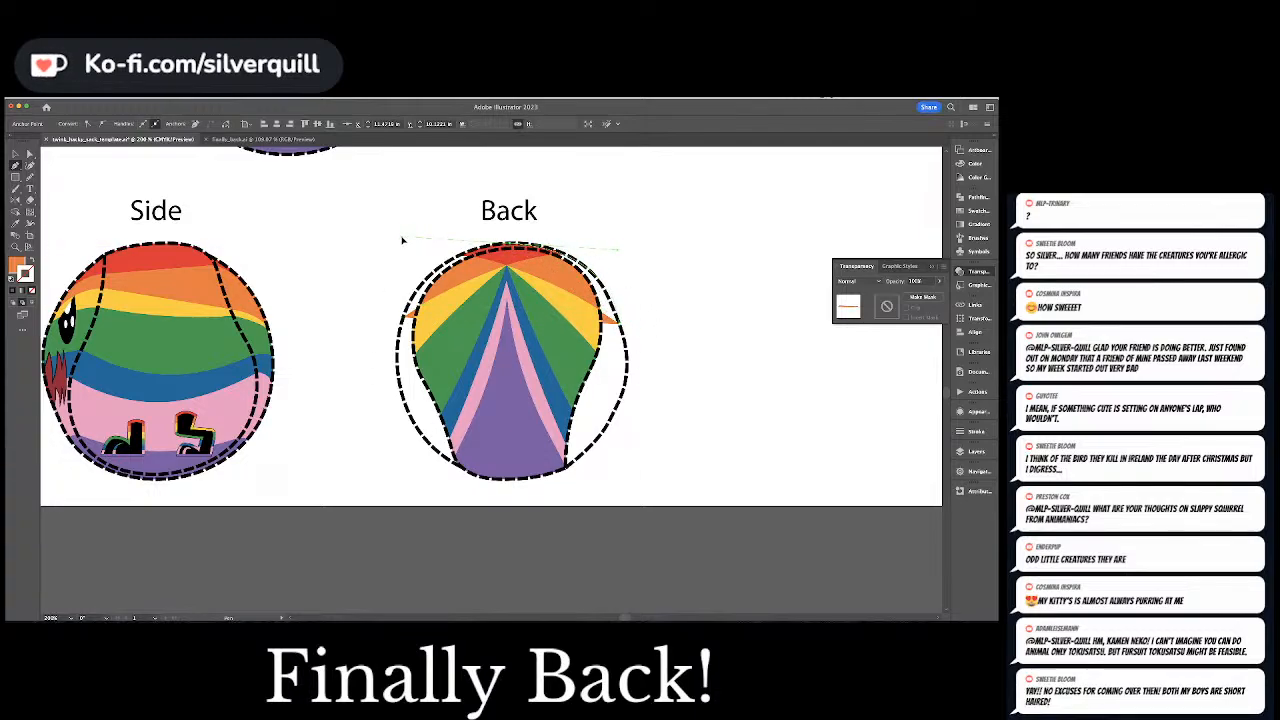
key(super+z)
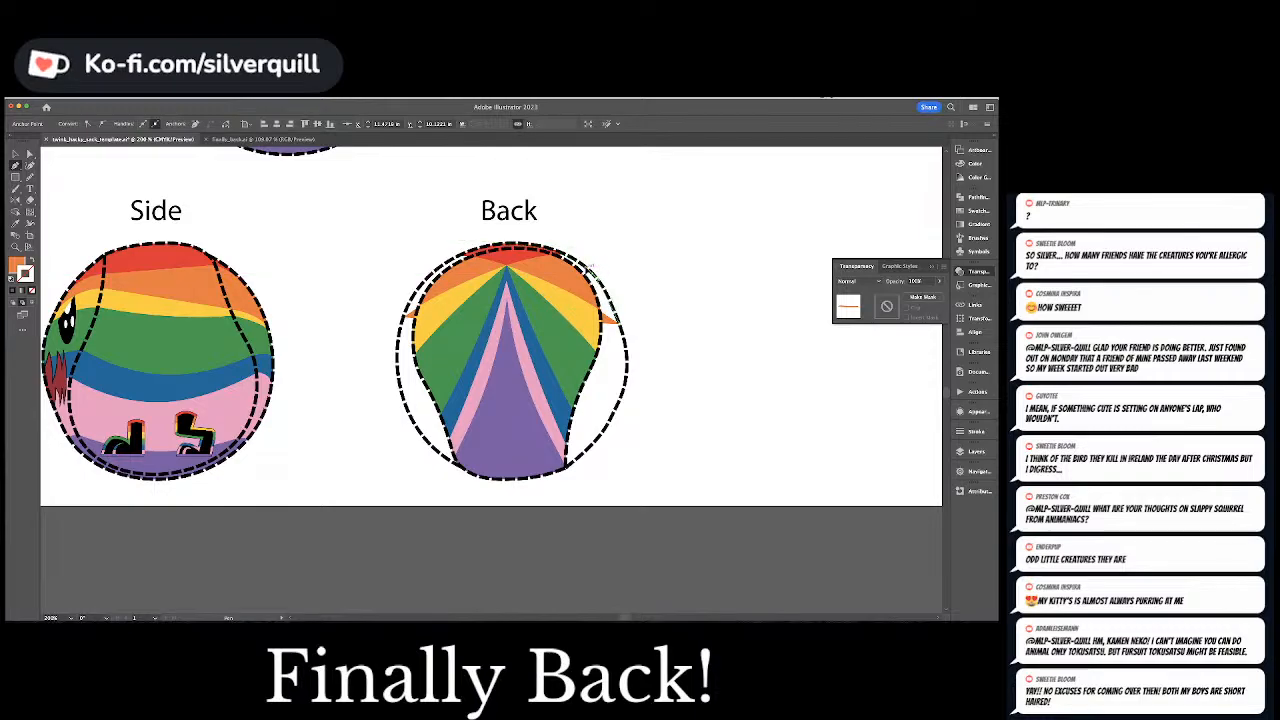
click(586, 268)
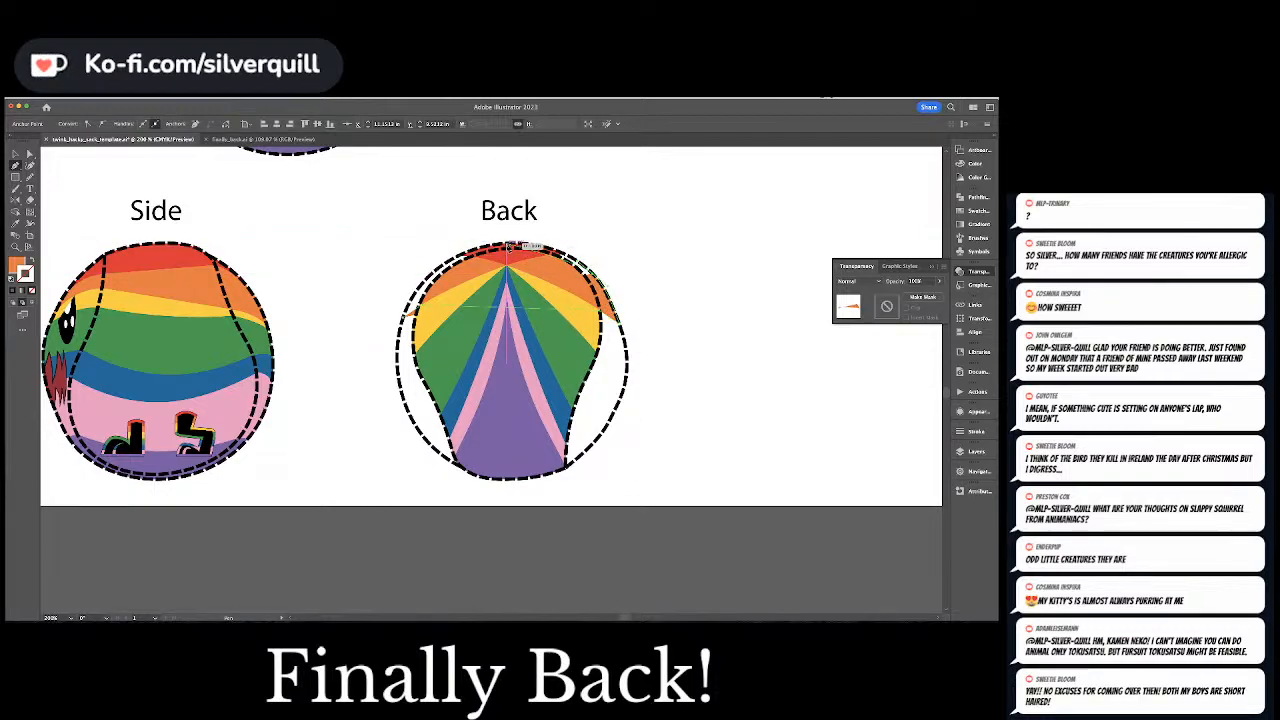
drag(463, 245, 449, 243)
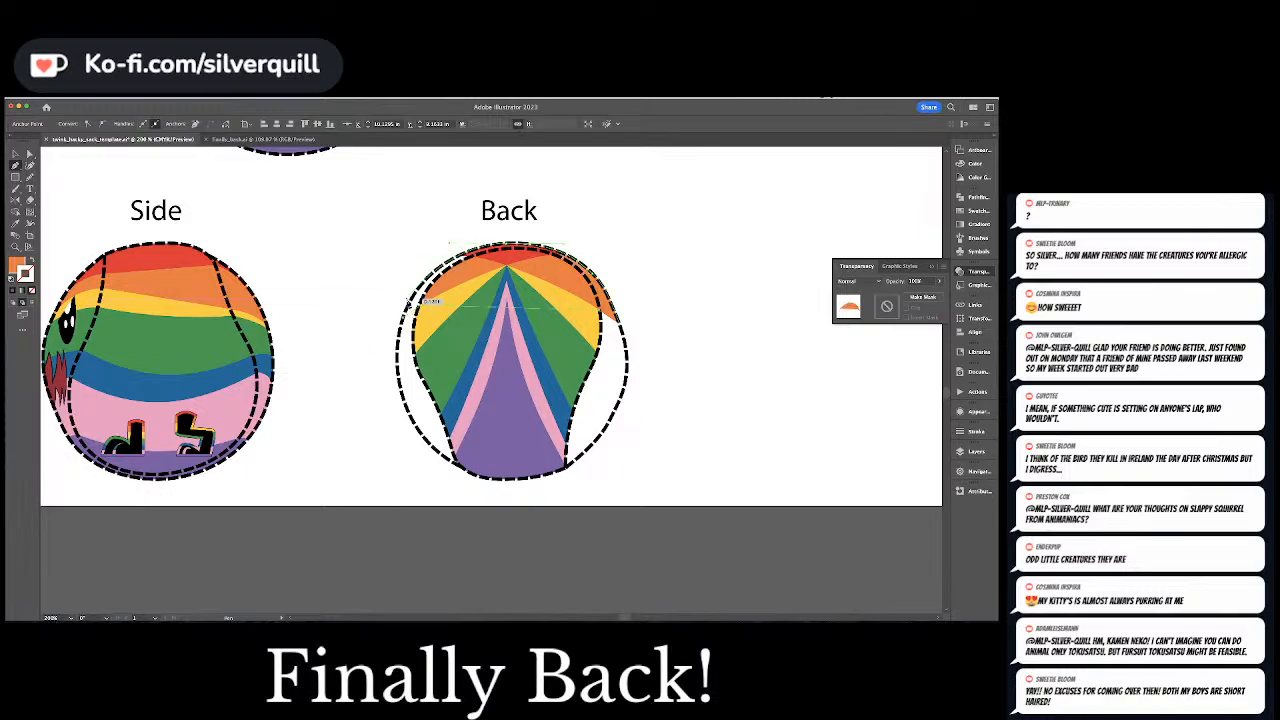
click(404, 318)
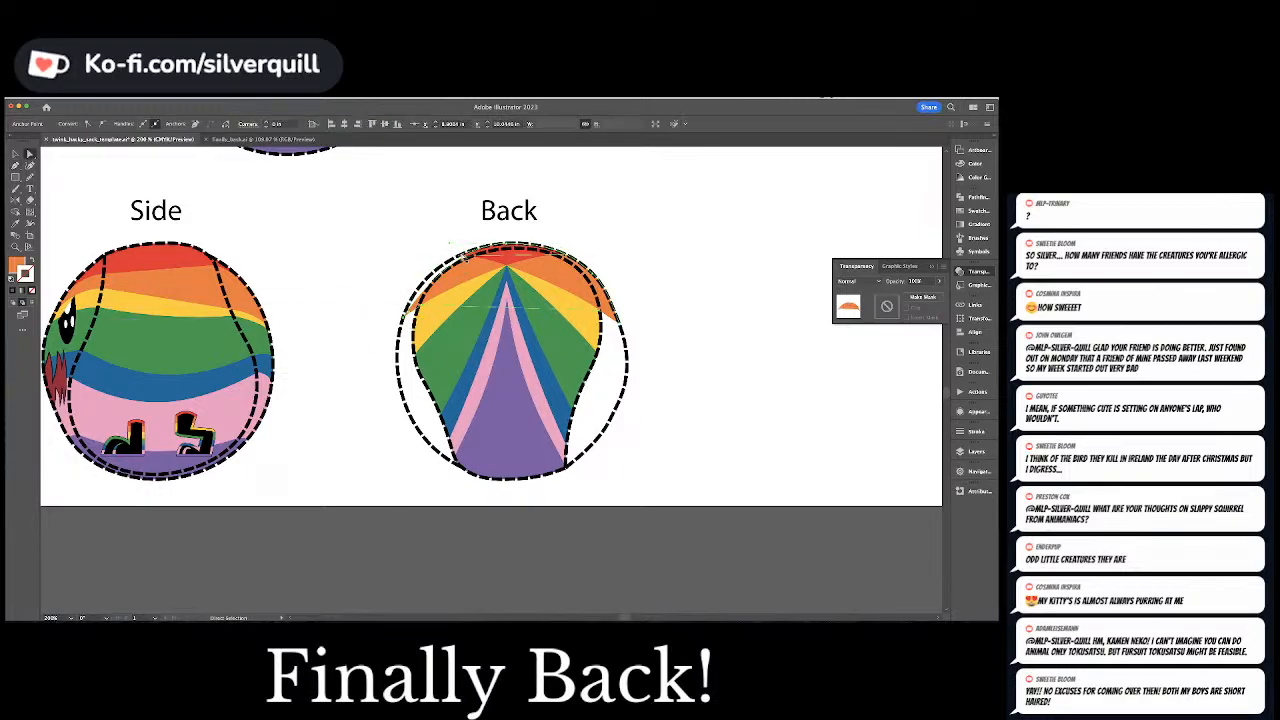
Pull the orange shape's upper curve handle outward so its edge fits the dashed outline on the ball's upper left
key(a)
drag(449, 243, 425, 247)
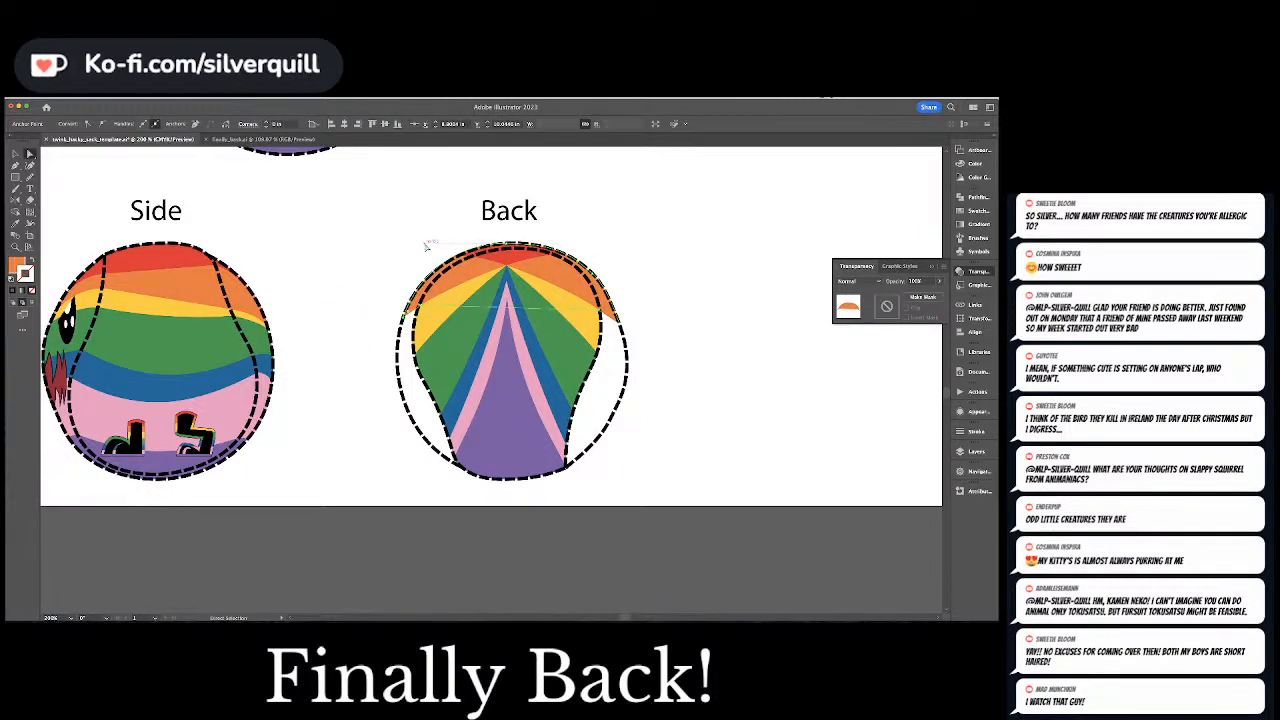
click(426, 238)
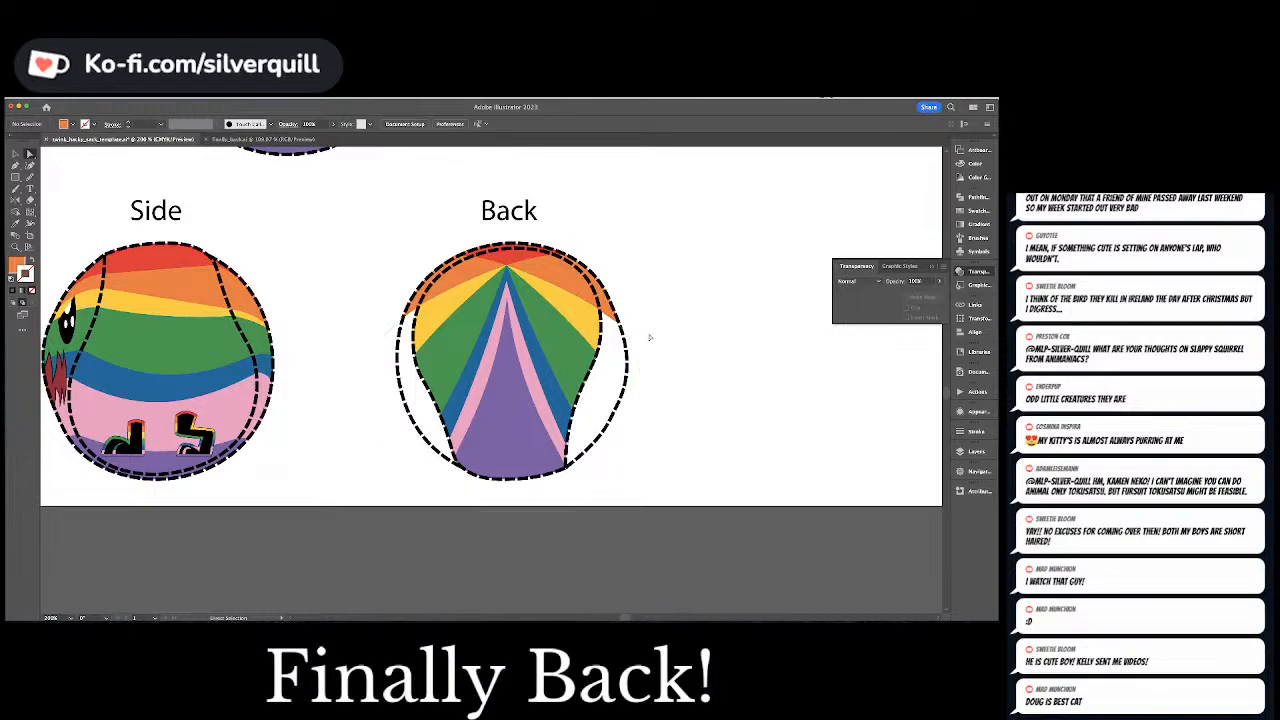
Draw a yellow filler shape continuing the artwork's yellow bands on both sides down to the Back ball's outer dashed outline
click(571, 311)
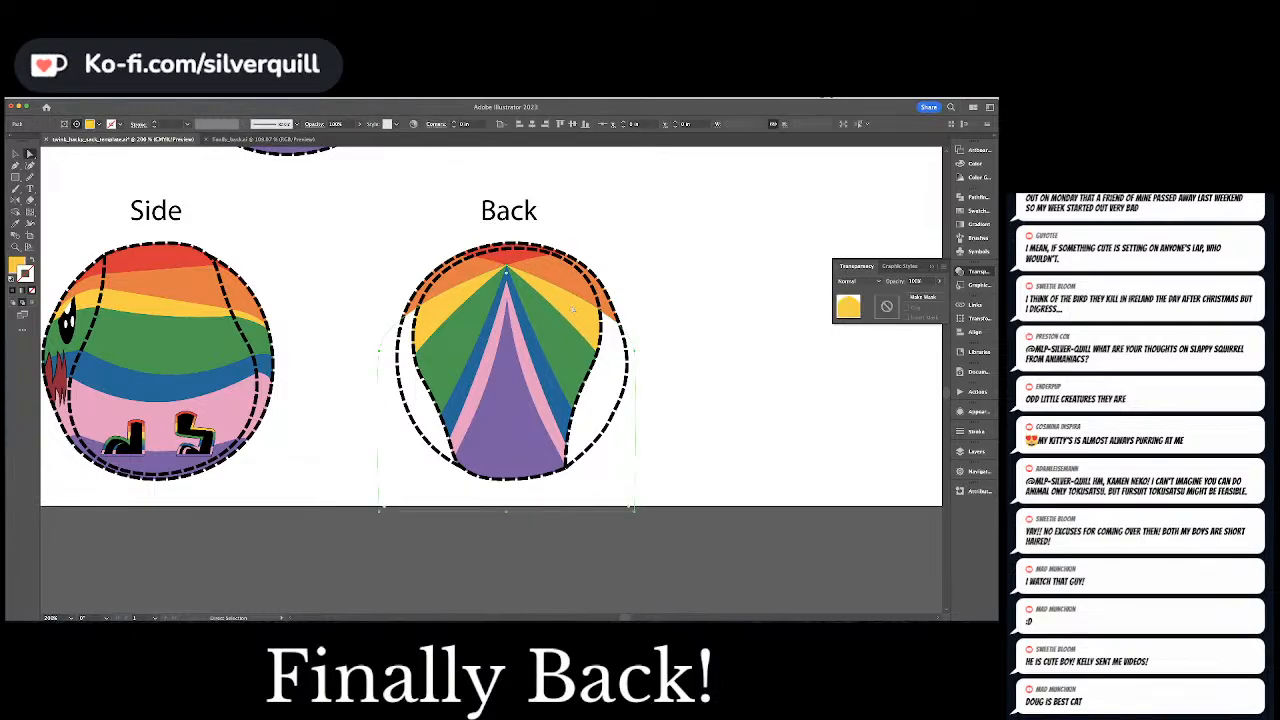
key(super+shift+a)
key(p)
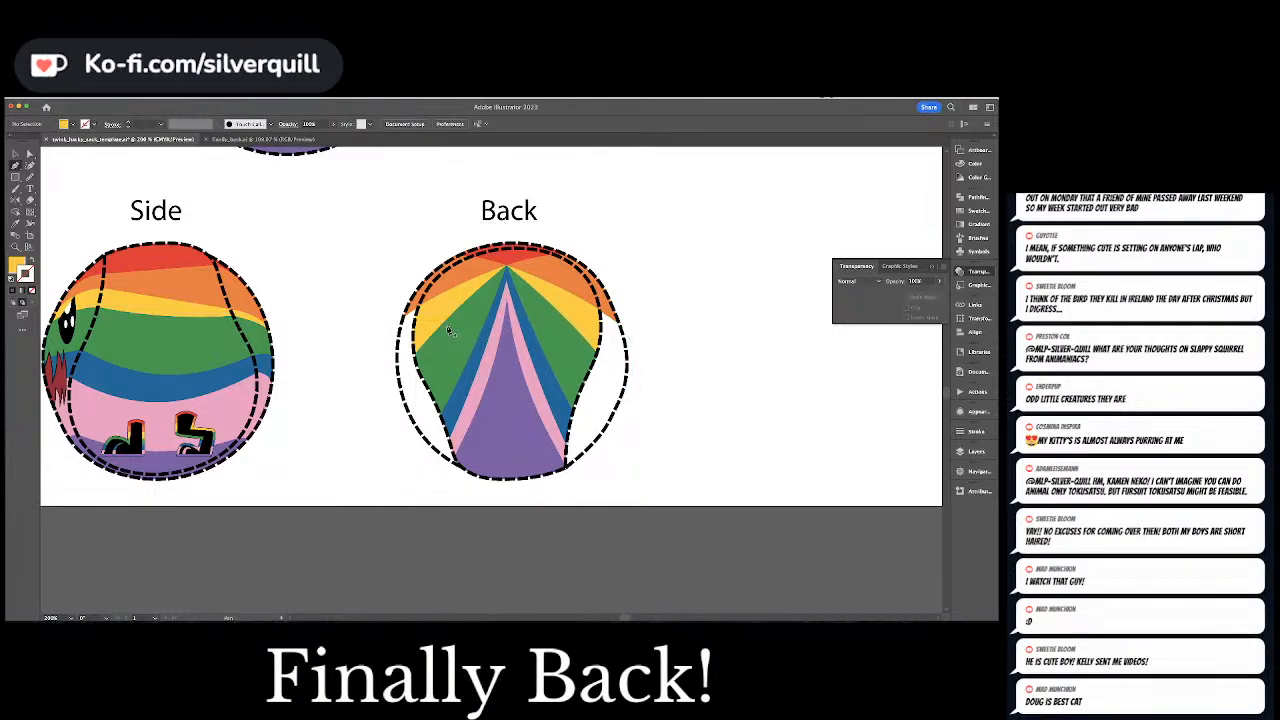
click(415, 353)
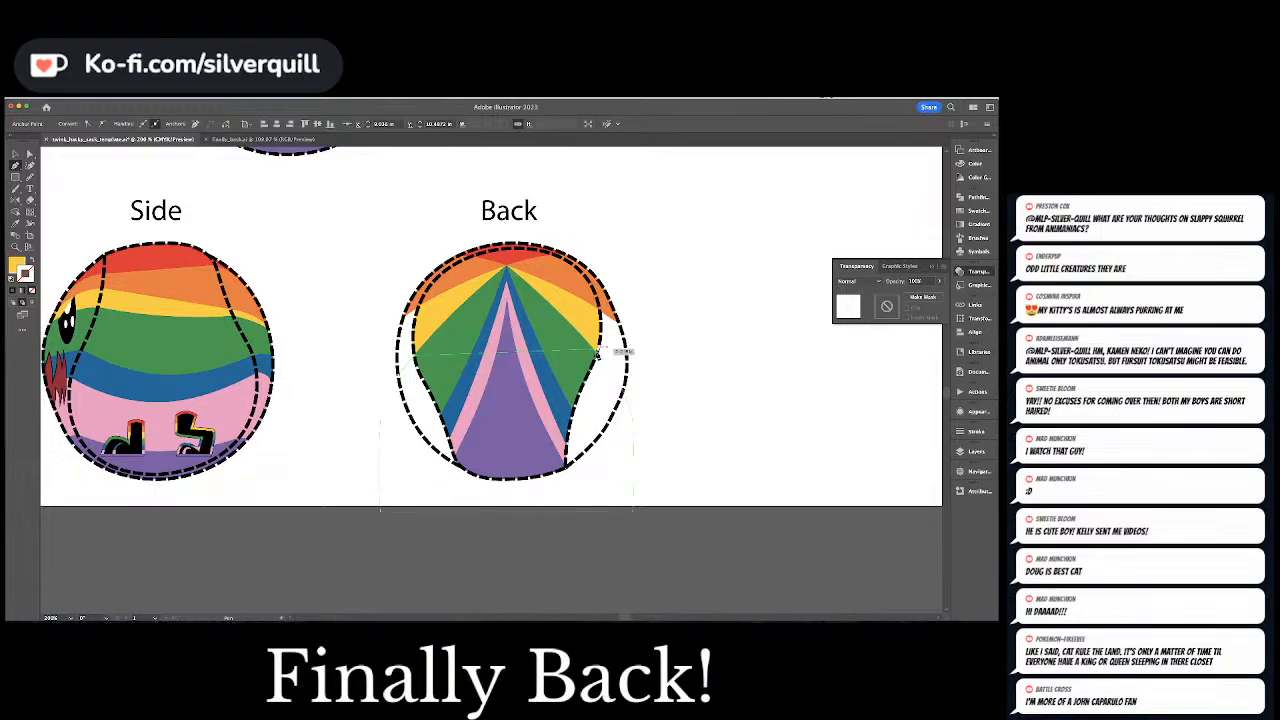
click(599, 355)
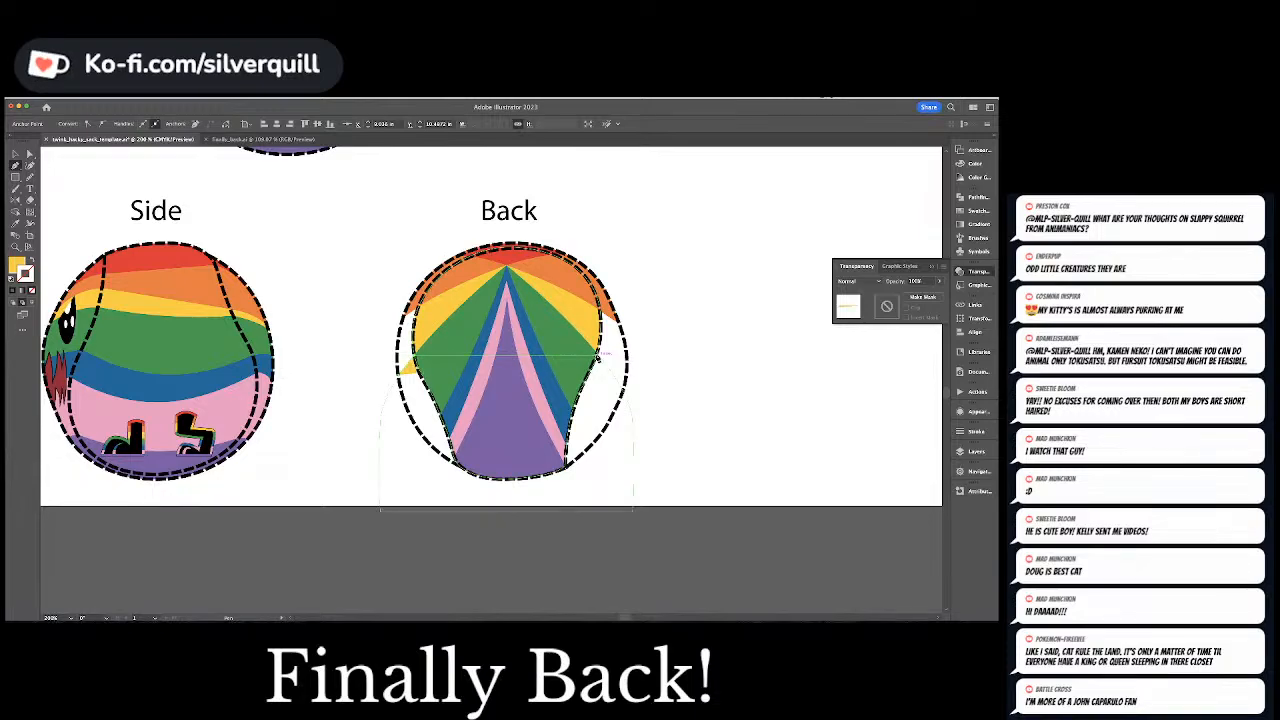
click(626, 383)
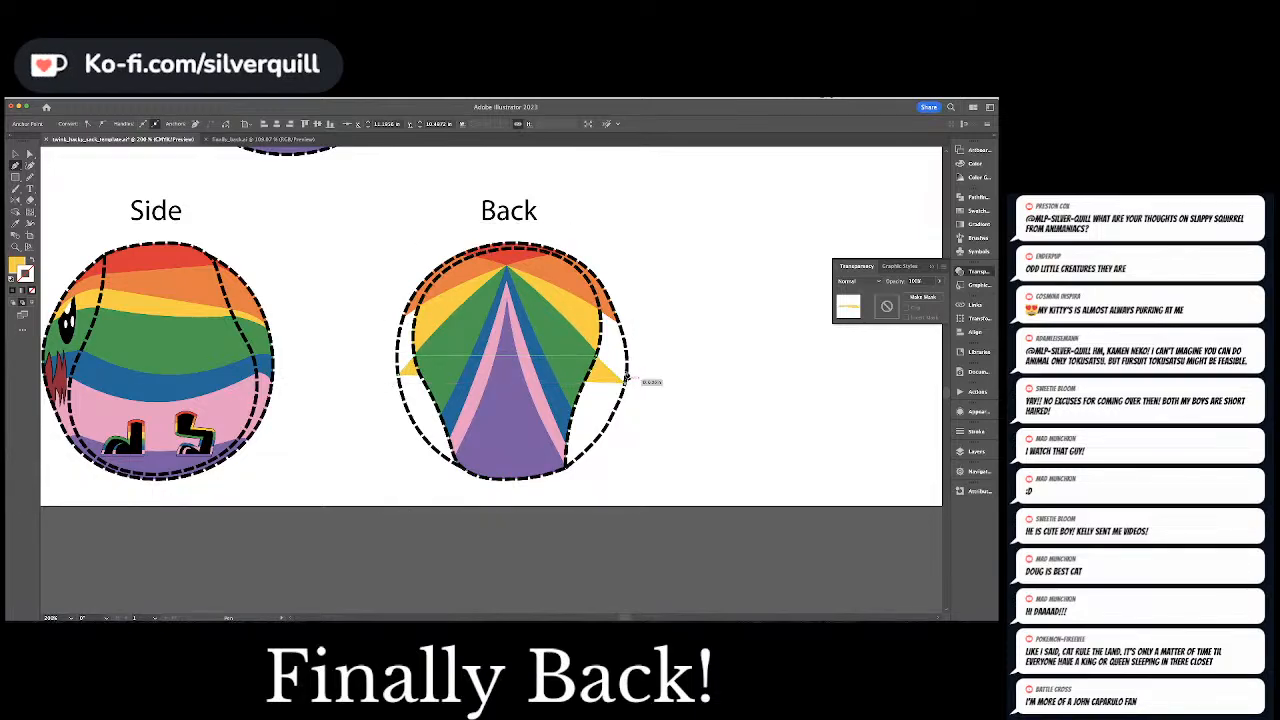
drag(560, 279, 560, 277)
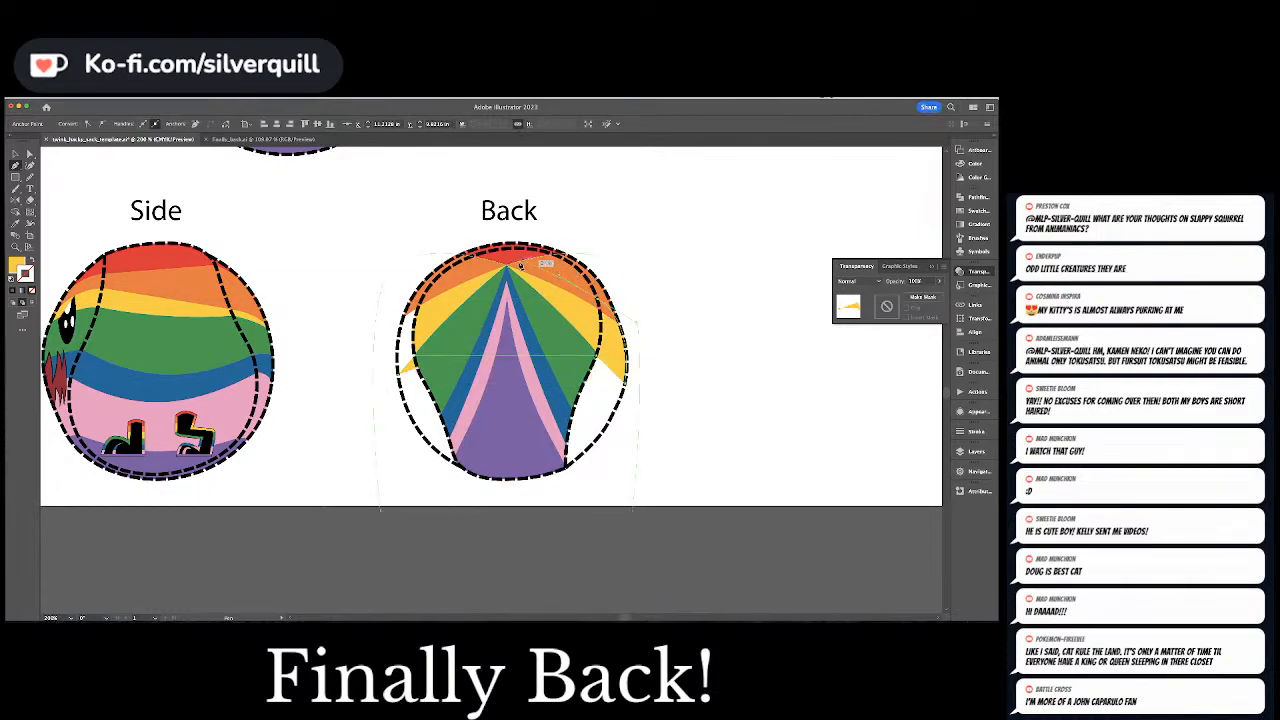
click(507, 272)
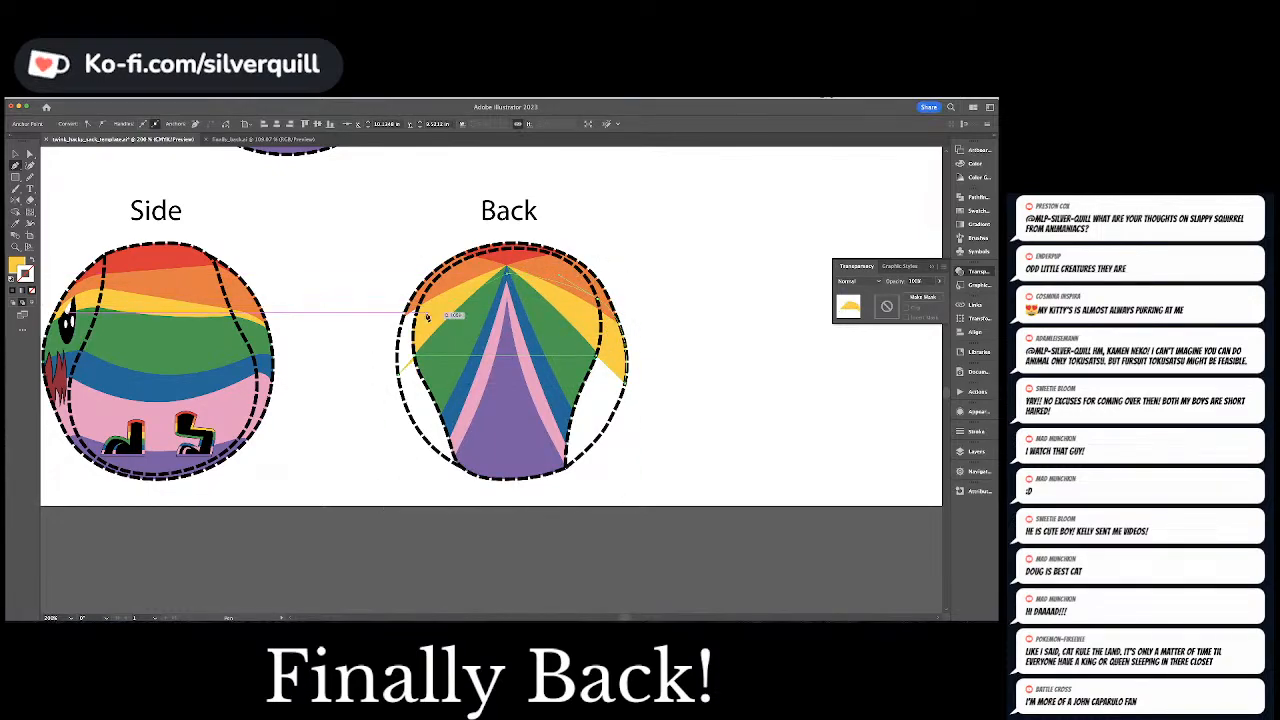
click(398, 384)
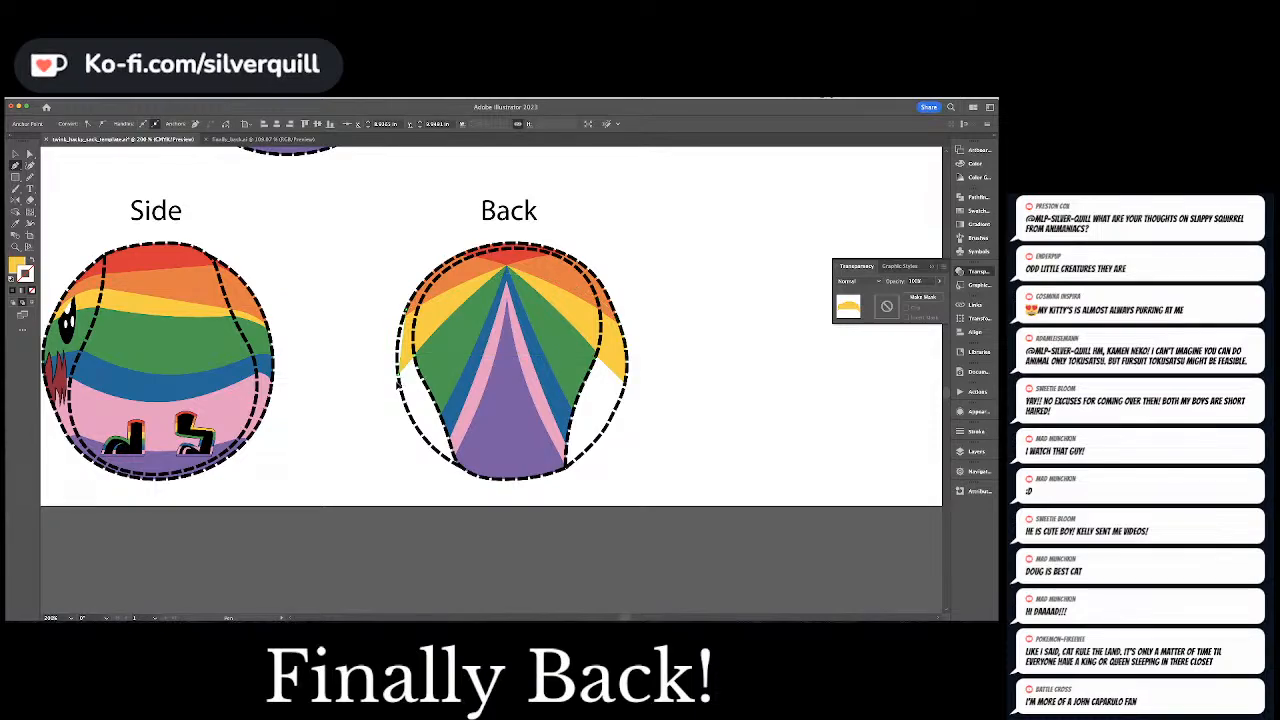
super+click(780, 288)
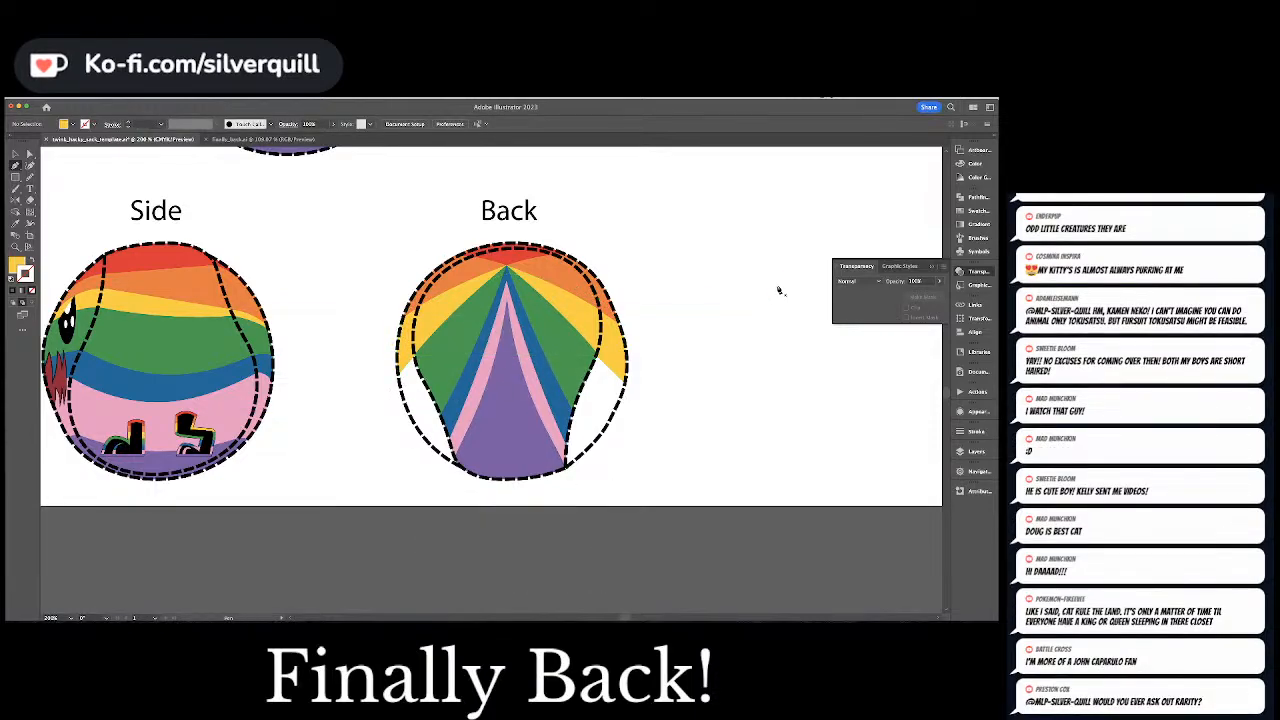
key(super+minus)
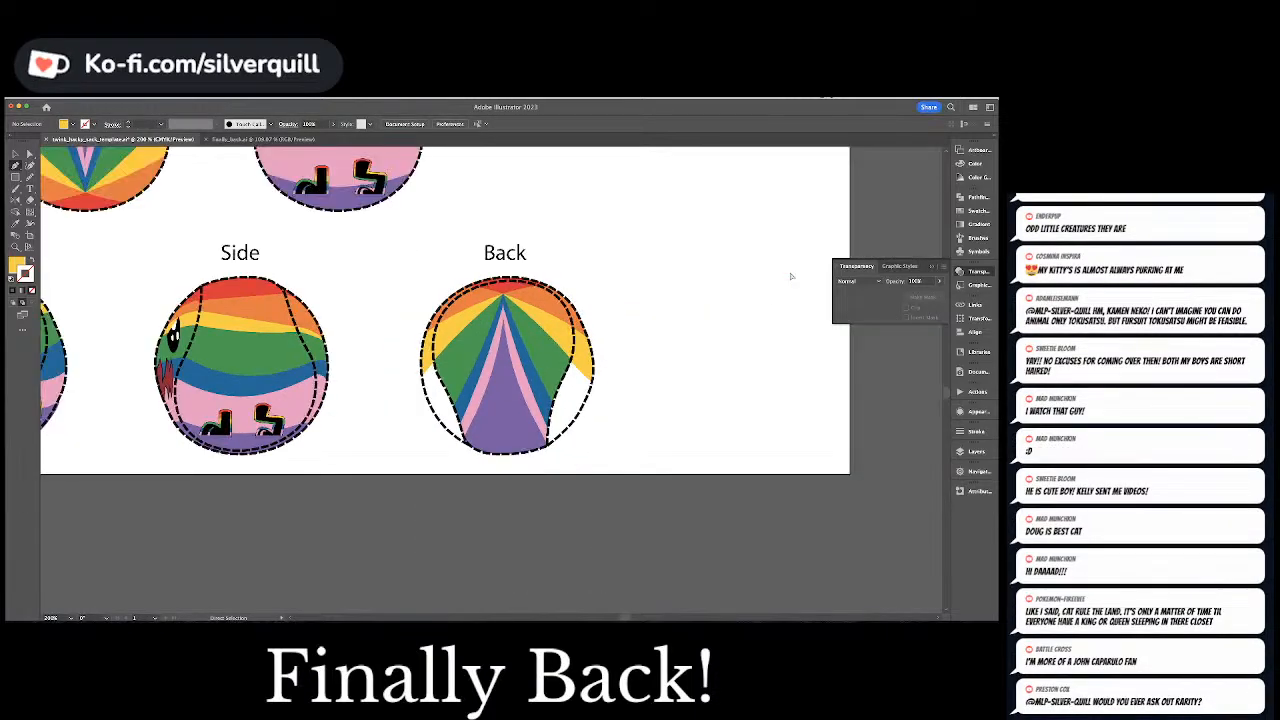
key(super+minus)
key(super+minus)
key(super+minus)
key(super+minus)
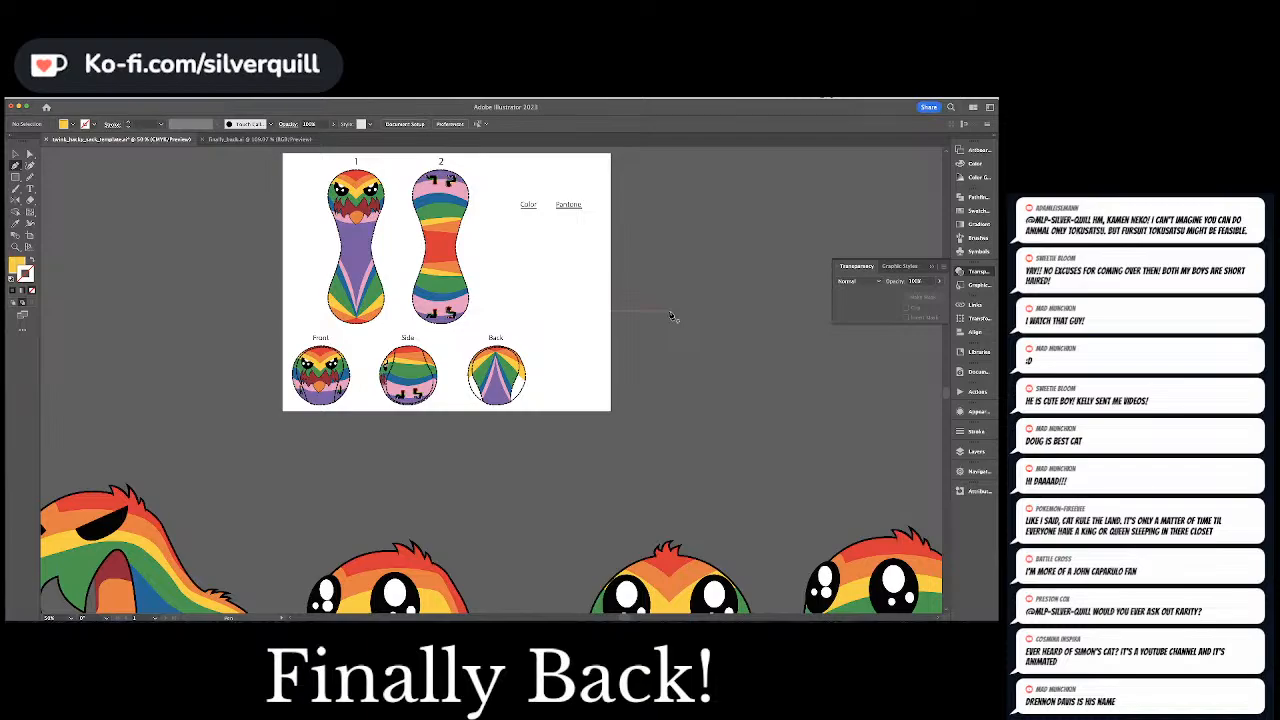
Draw a green filler shape with the artwork's sampled green, continuing the green bands on both sides to the Back ball's outer dashed outline
key(super+equal)
key(super+equal)
key(super+equal)
key(super+equal)
key(super+equal)
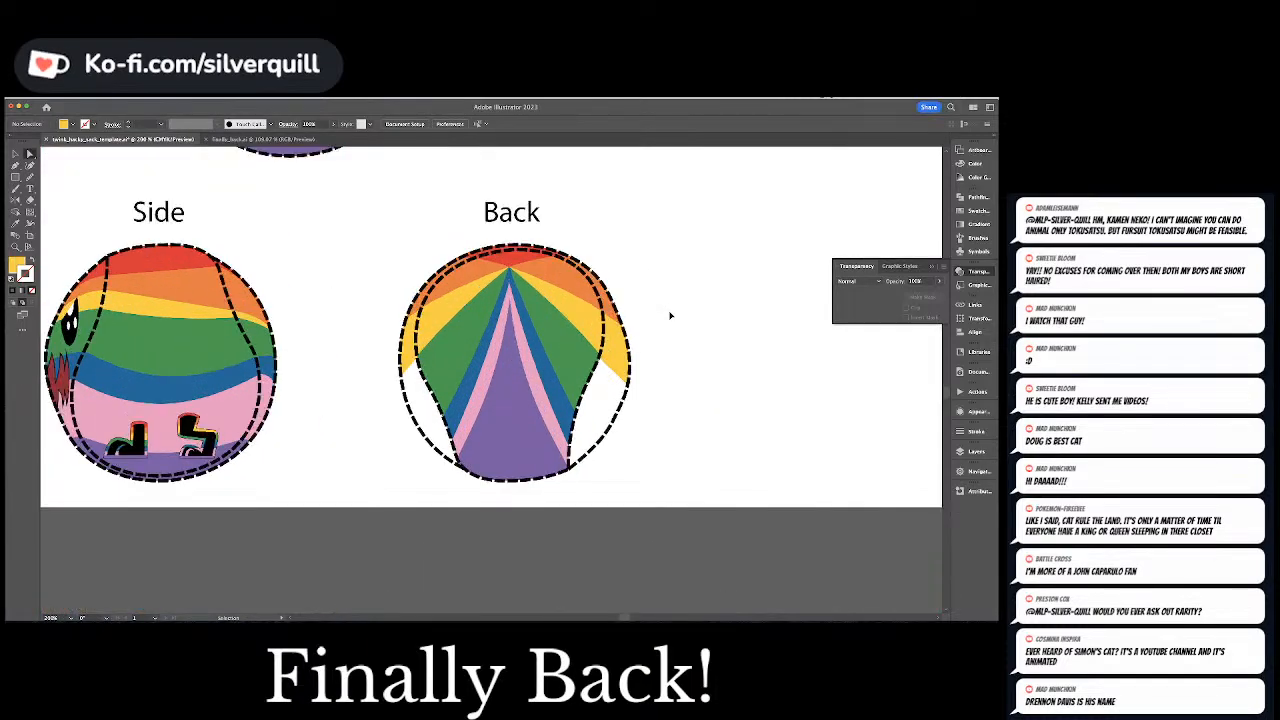
key(i)
click(421, 421)
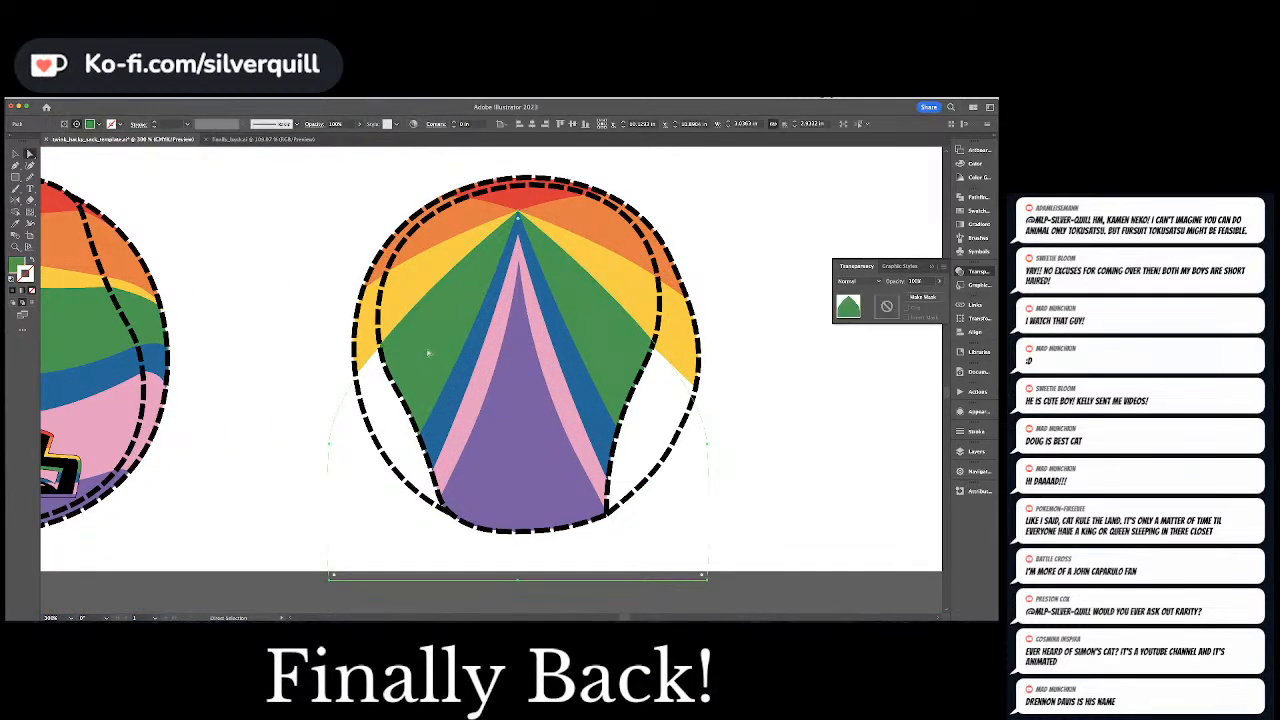
key(v)
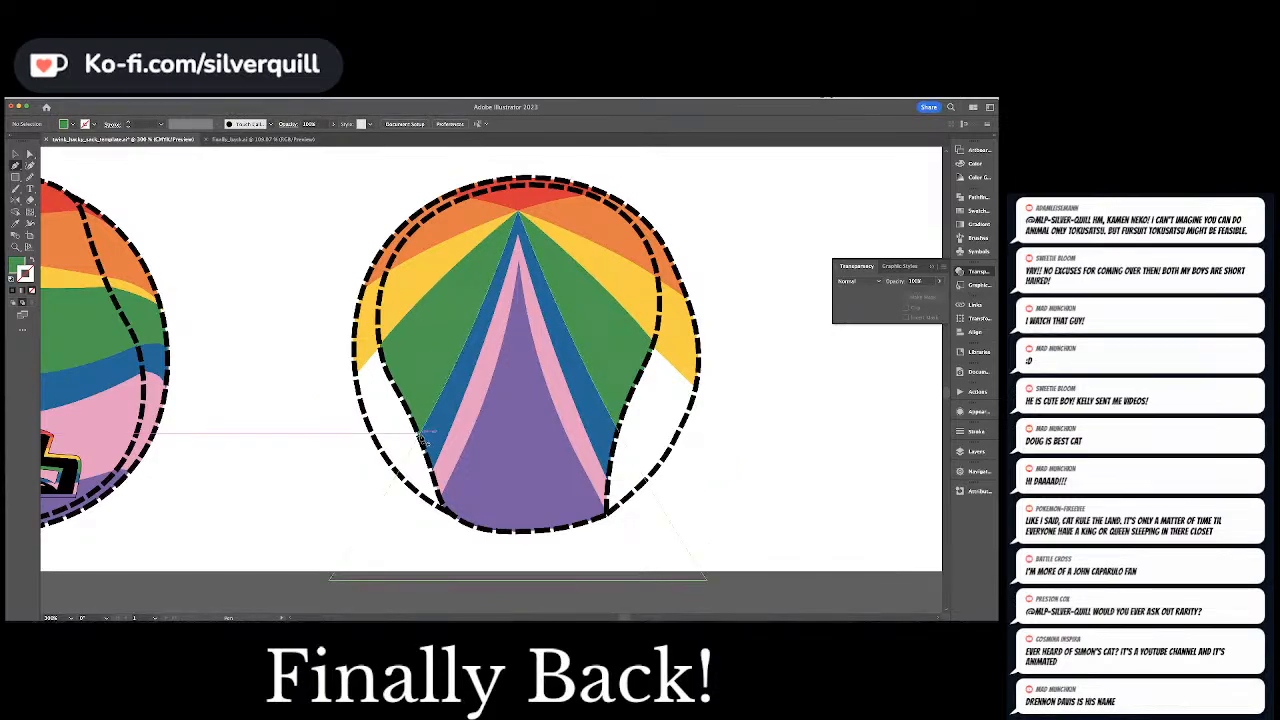
click(410, 456)
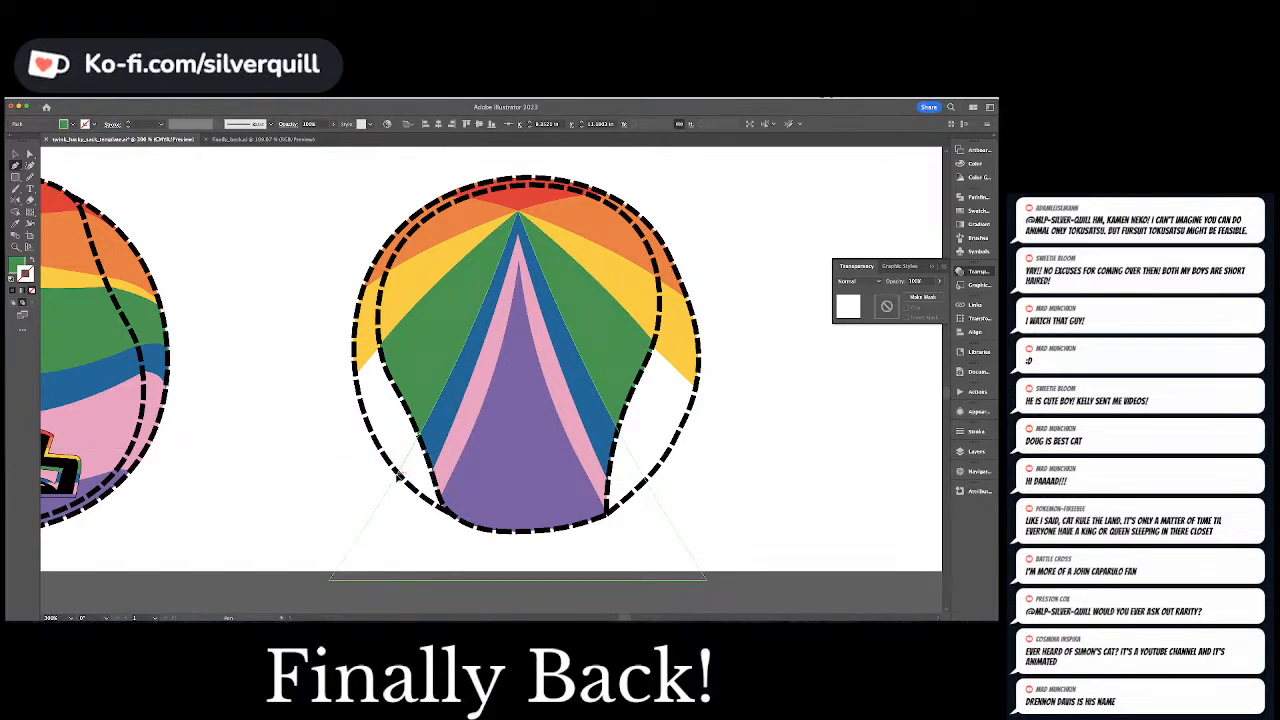
key(a)
drag(356, 377, 349, 322)
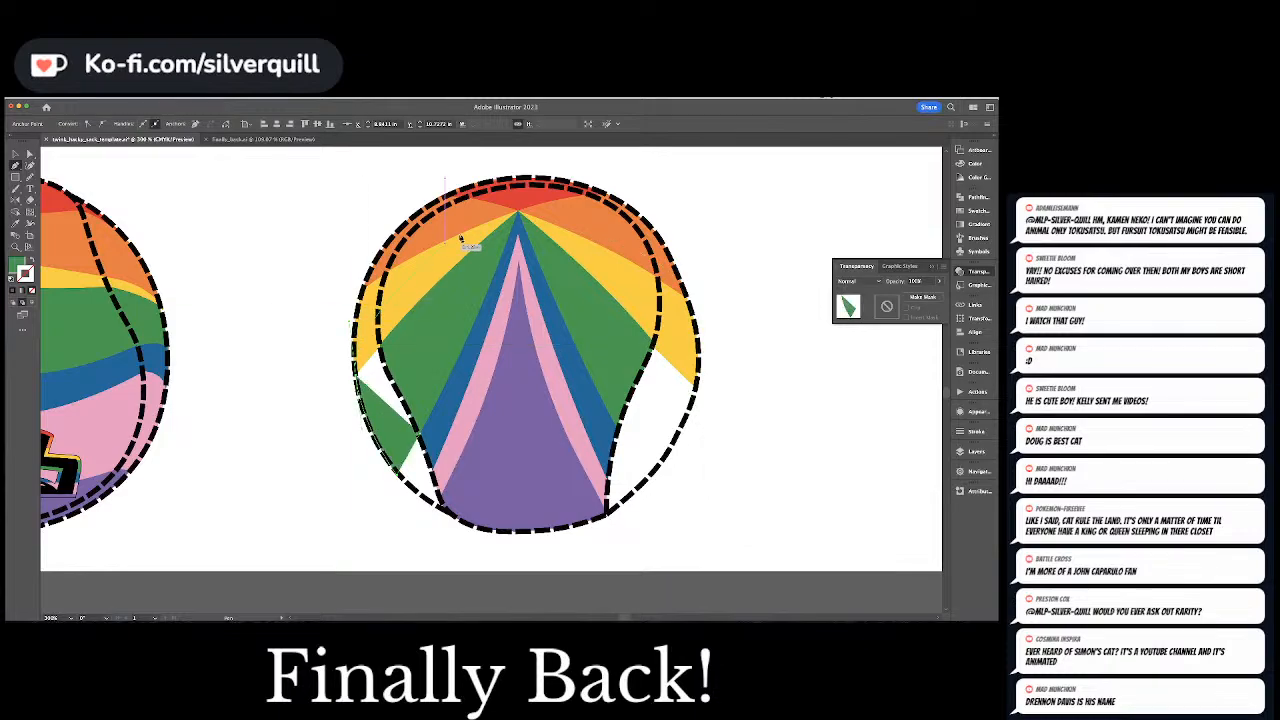
click(519, 216)
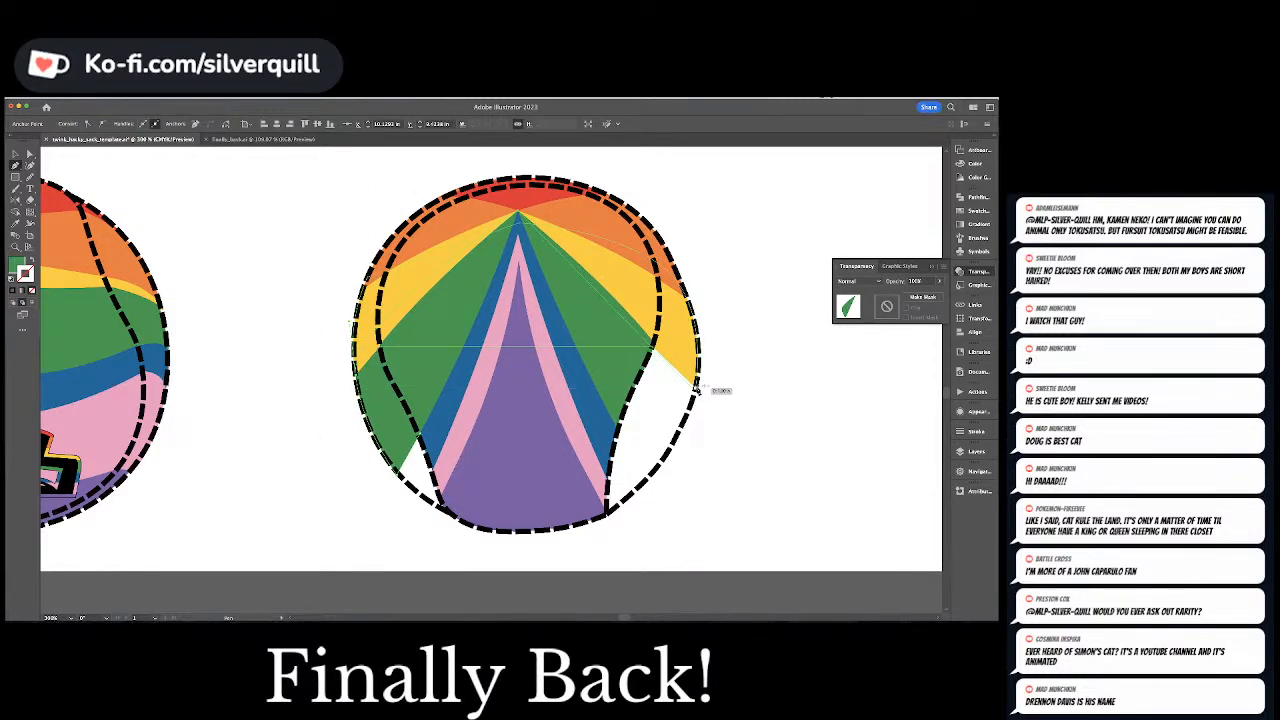
click(697, 389)
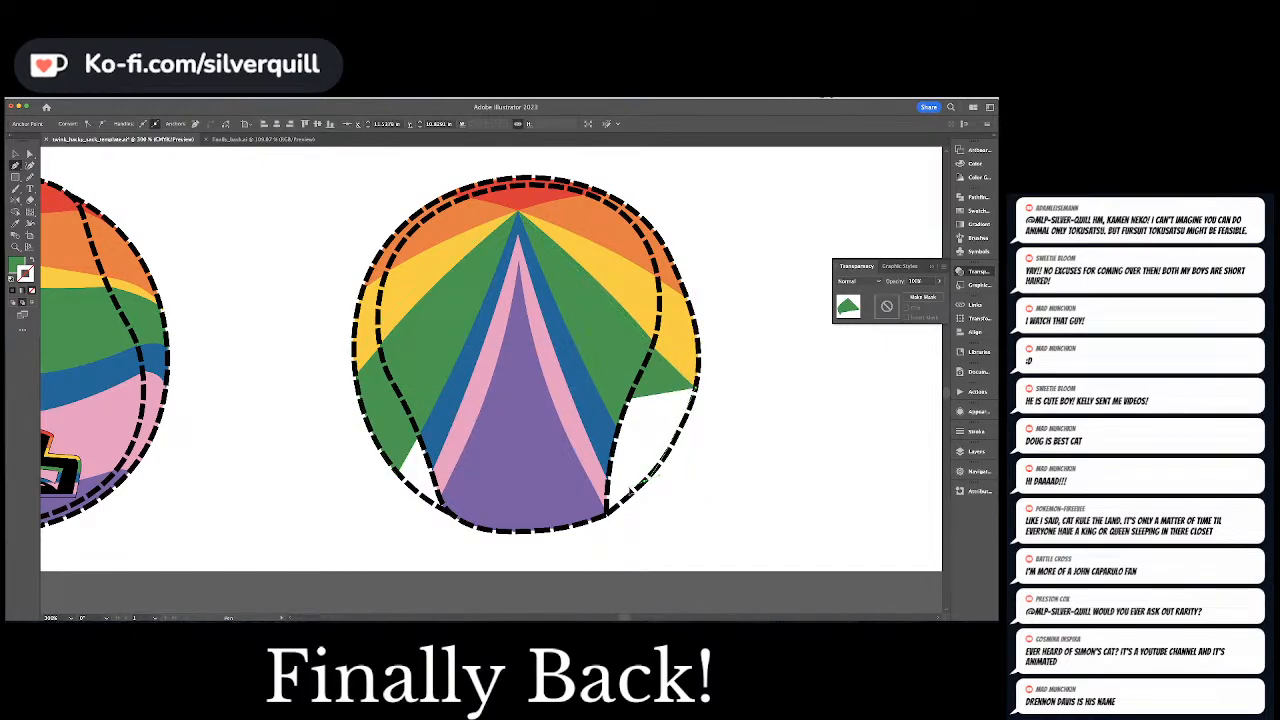
click(615, 485)
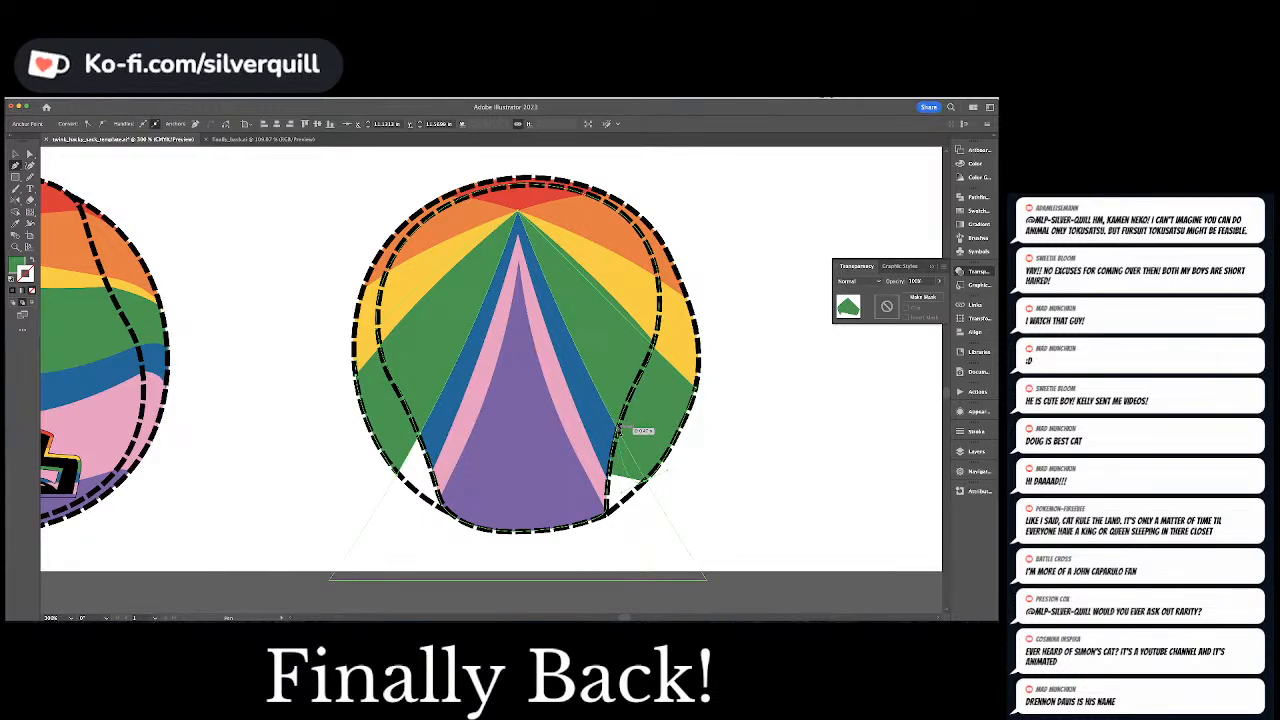
click(617, 432)
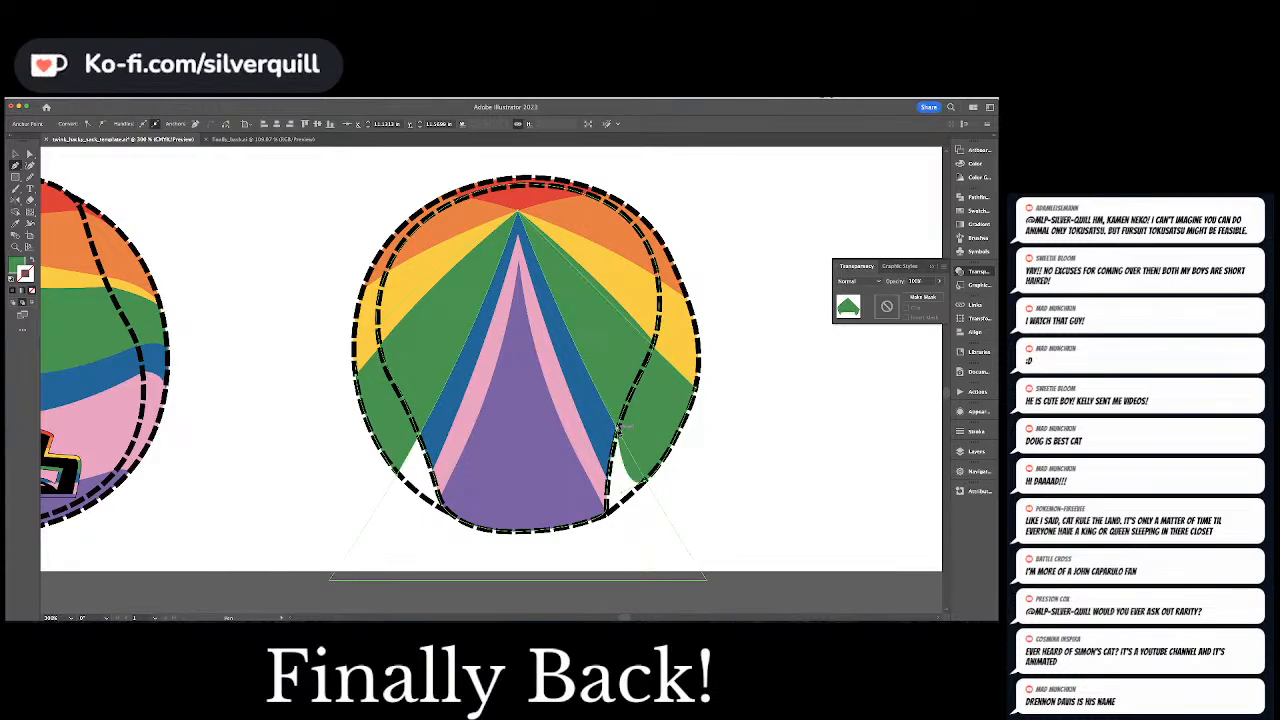
click(518, 224)
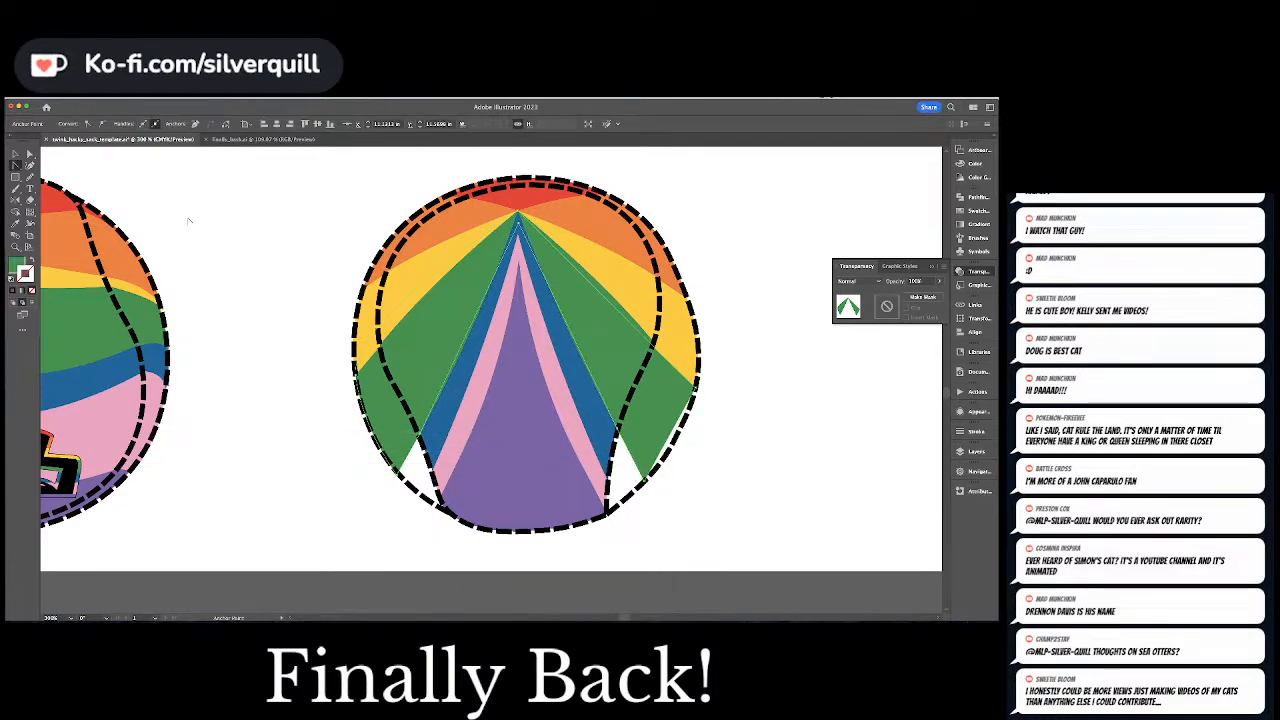
Curve the green filler shape's right edge outward to follow the Back ball's dashed outline
key(shift+grave)
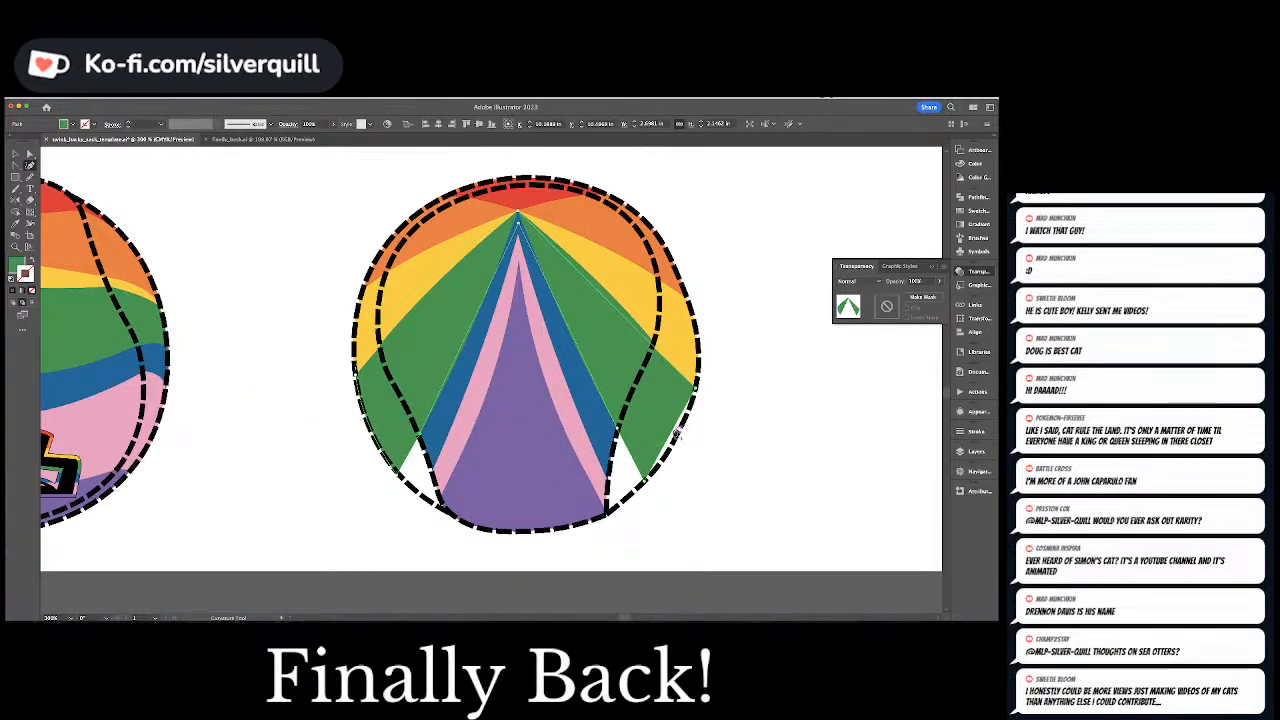
drag(675, 433, 685, 438)
key(a)
click(734, 397)
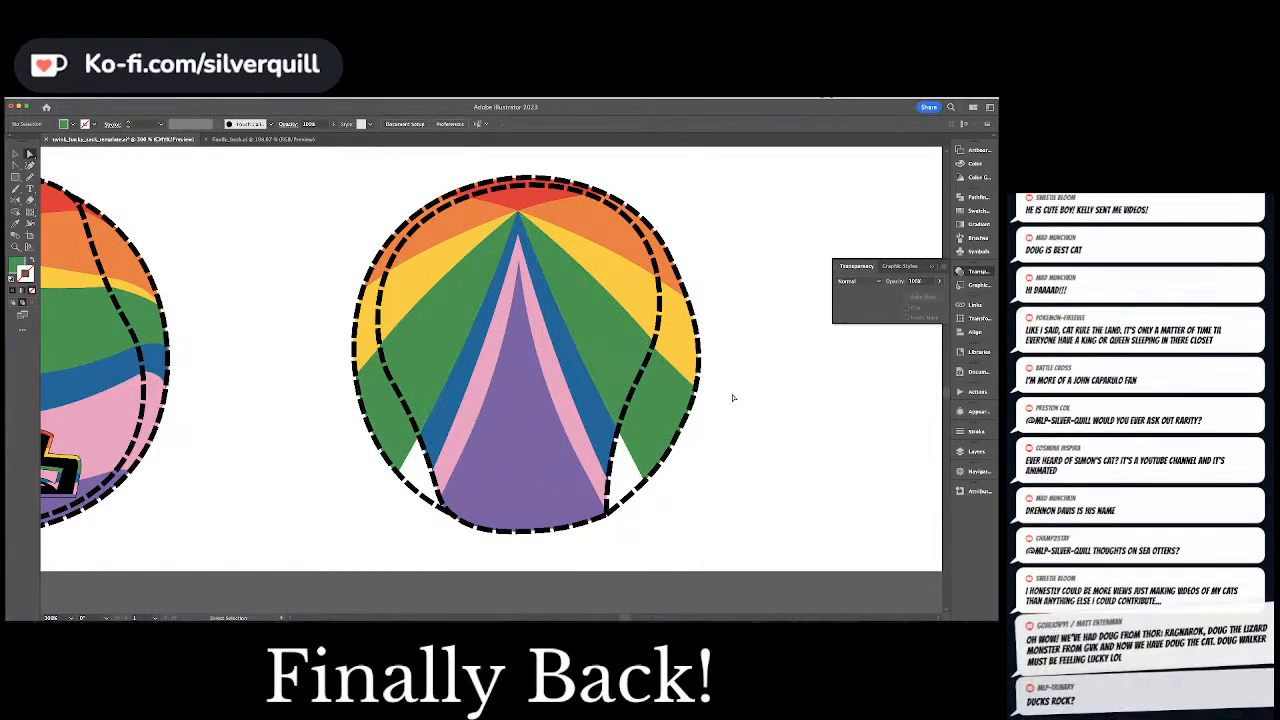
Draw a blue filler shape in the artwork's blue, extending the blue bands on both sides to the Back ball's outer dashed outline
click(463, 372)
key(super+shift+a)
key(p)
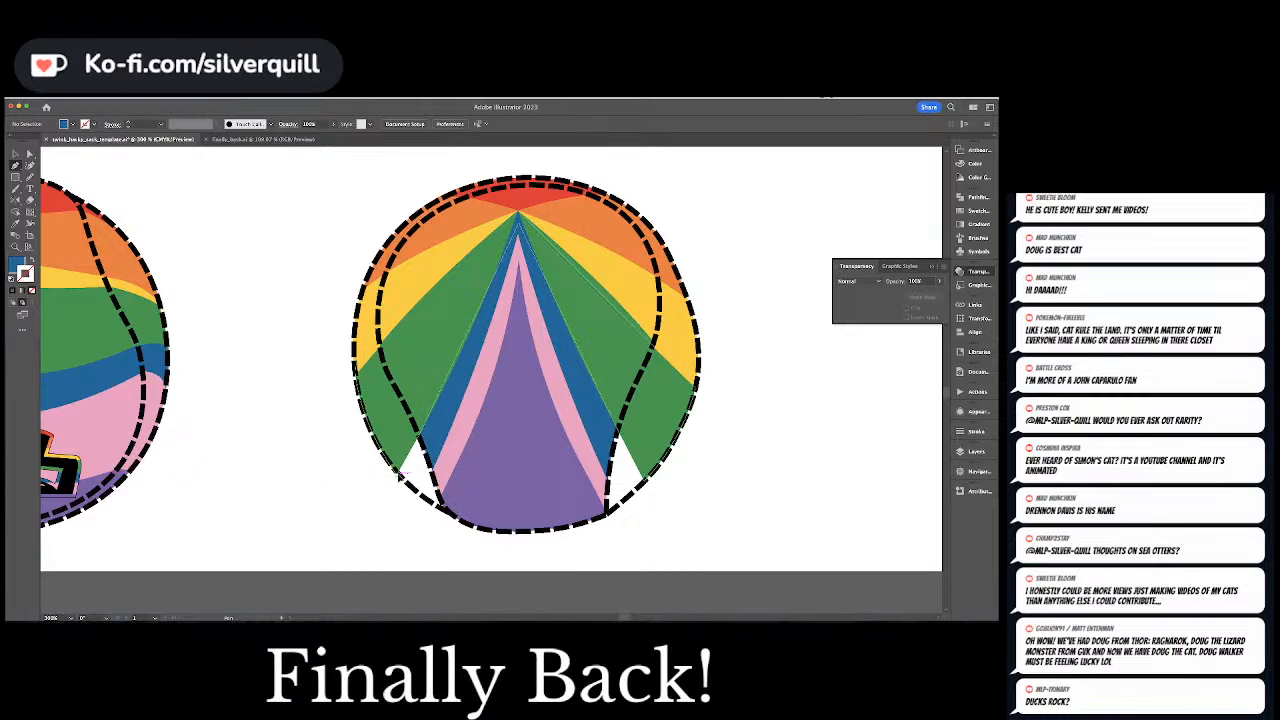
click(410, 482)
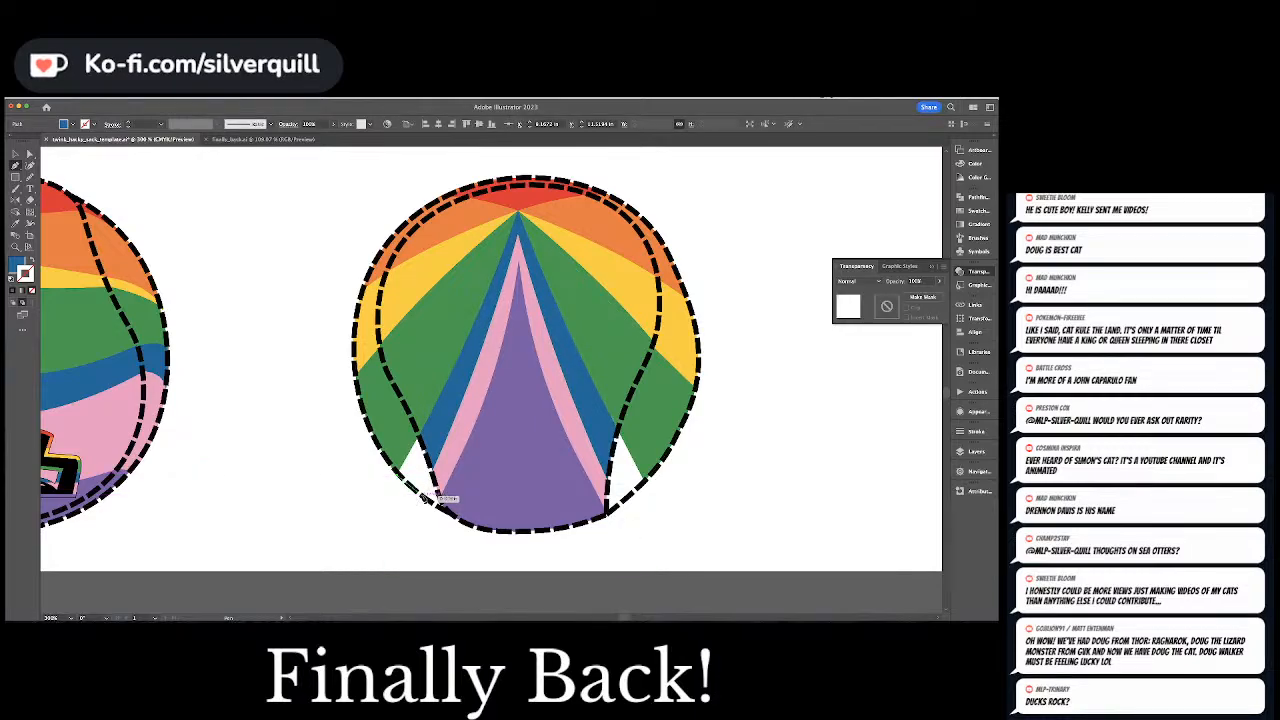
click(424, 498)
click(437, 463)
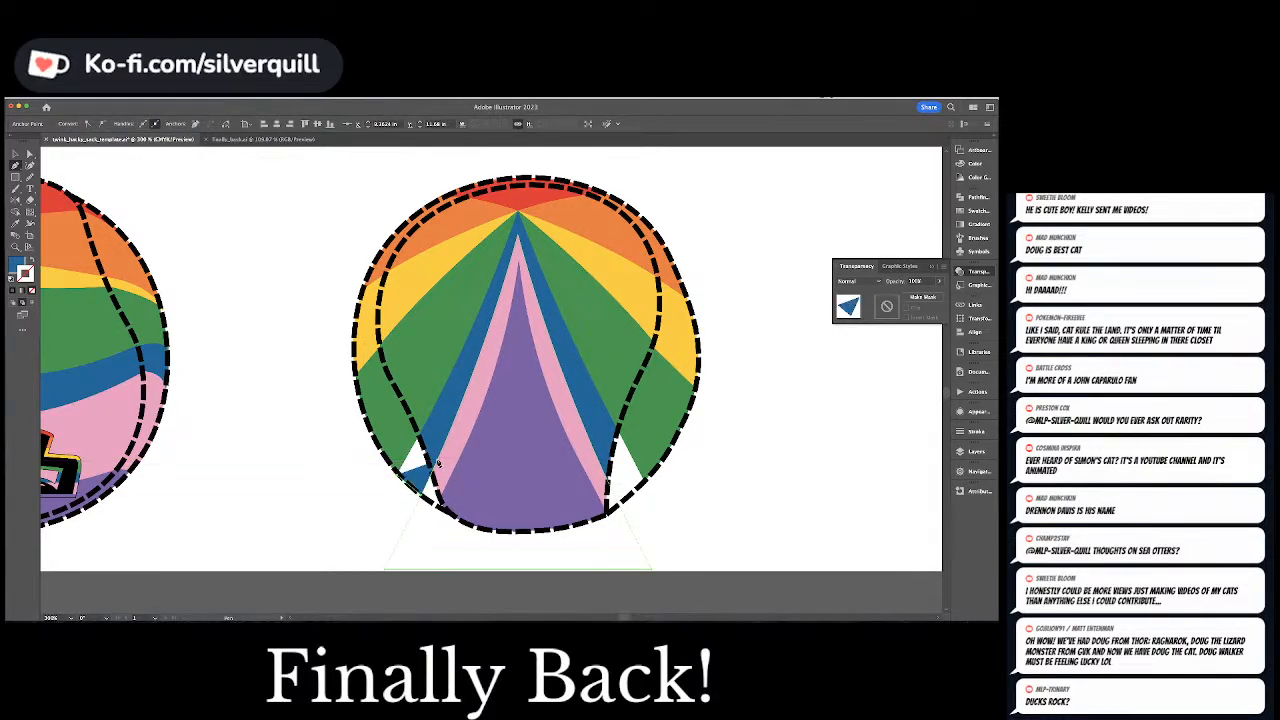
click(608, 475)
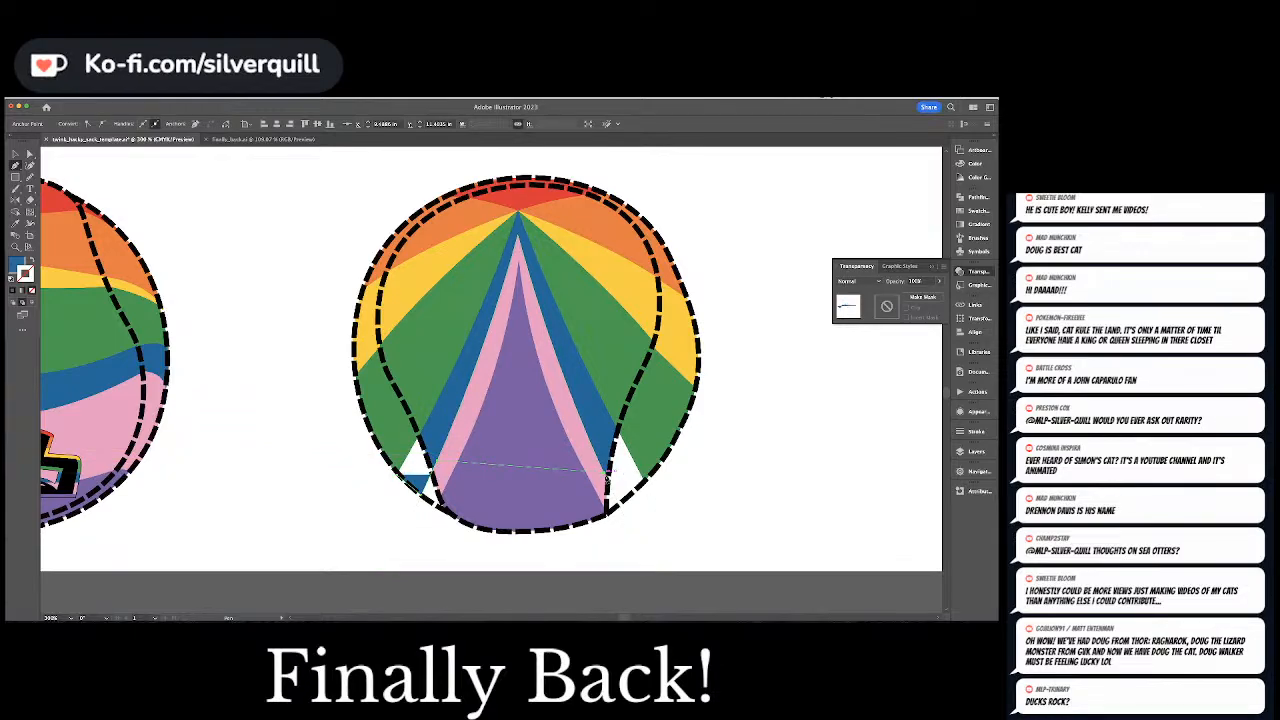
click(621, 505)
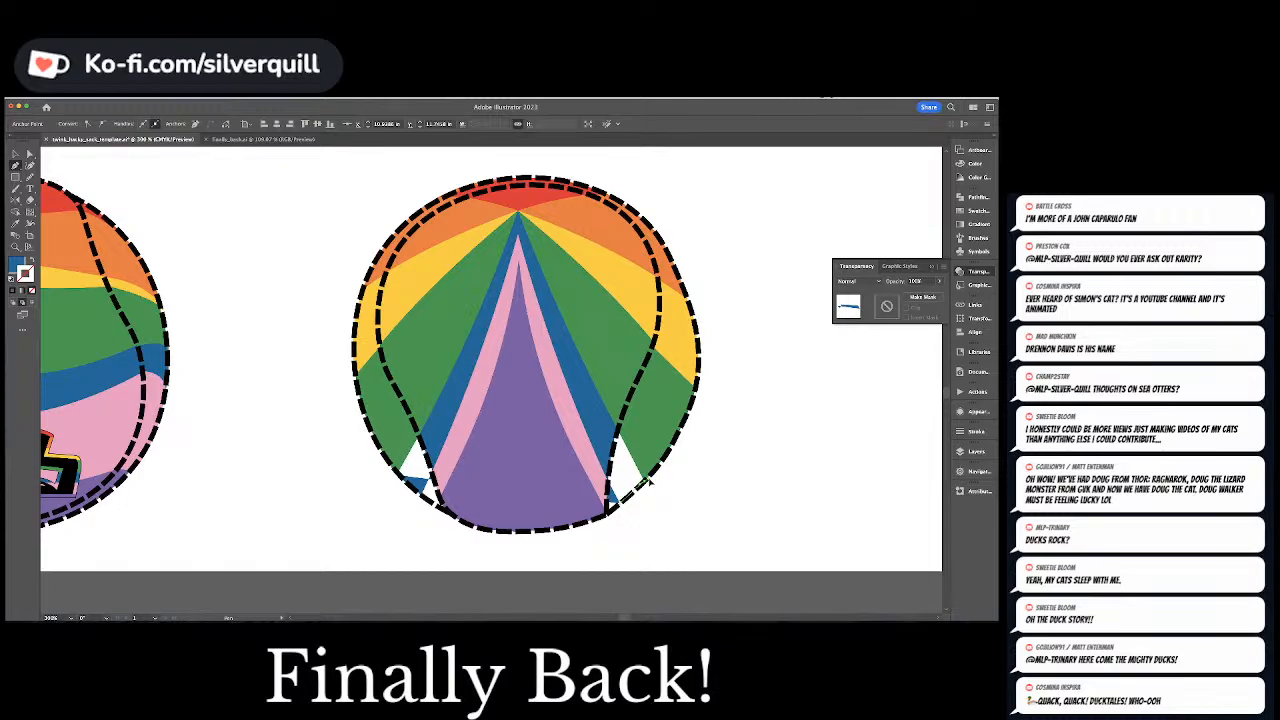
click(645, 478)
click(630, 399)
drag(523, 314, 493, 313)
click(425, 352)
click(398, 478)
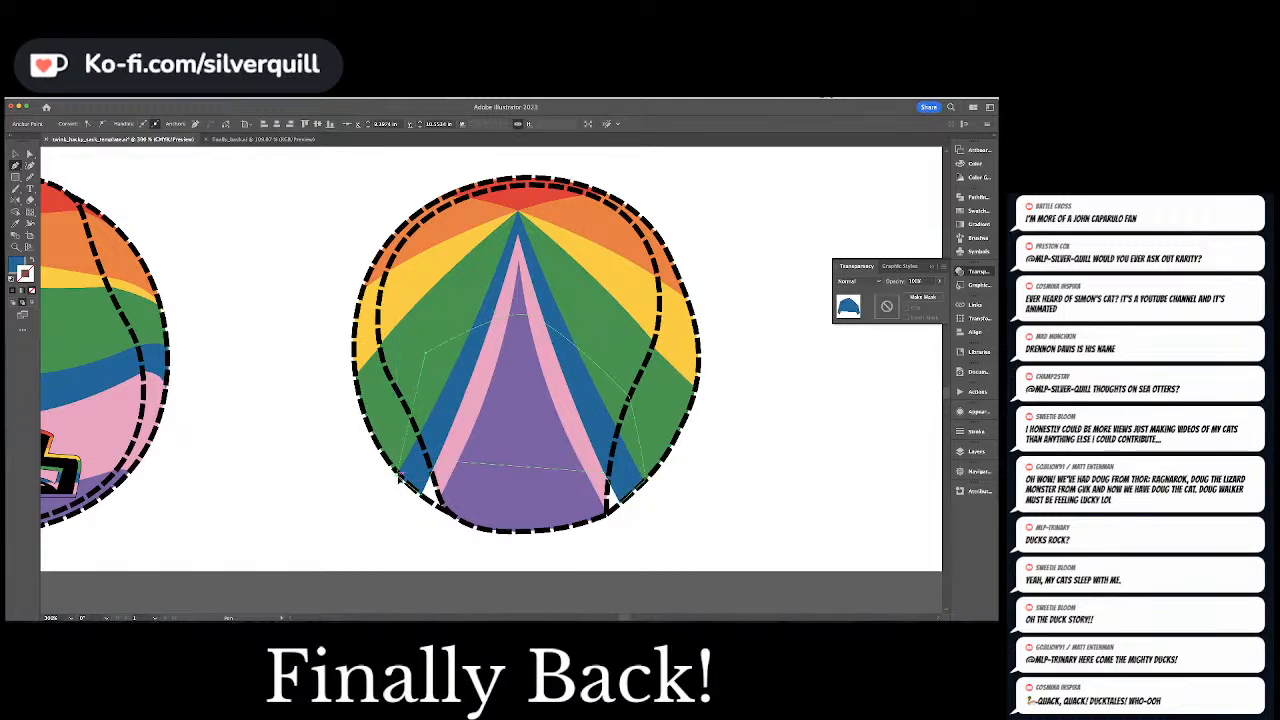
click(420, 493)
key(super+shift+a)
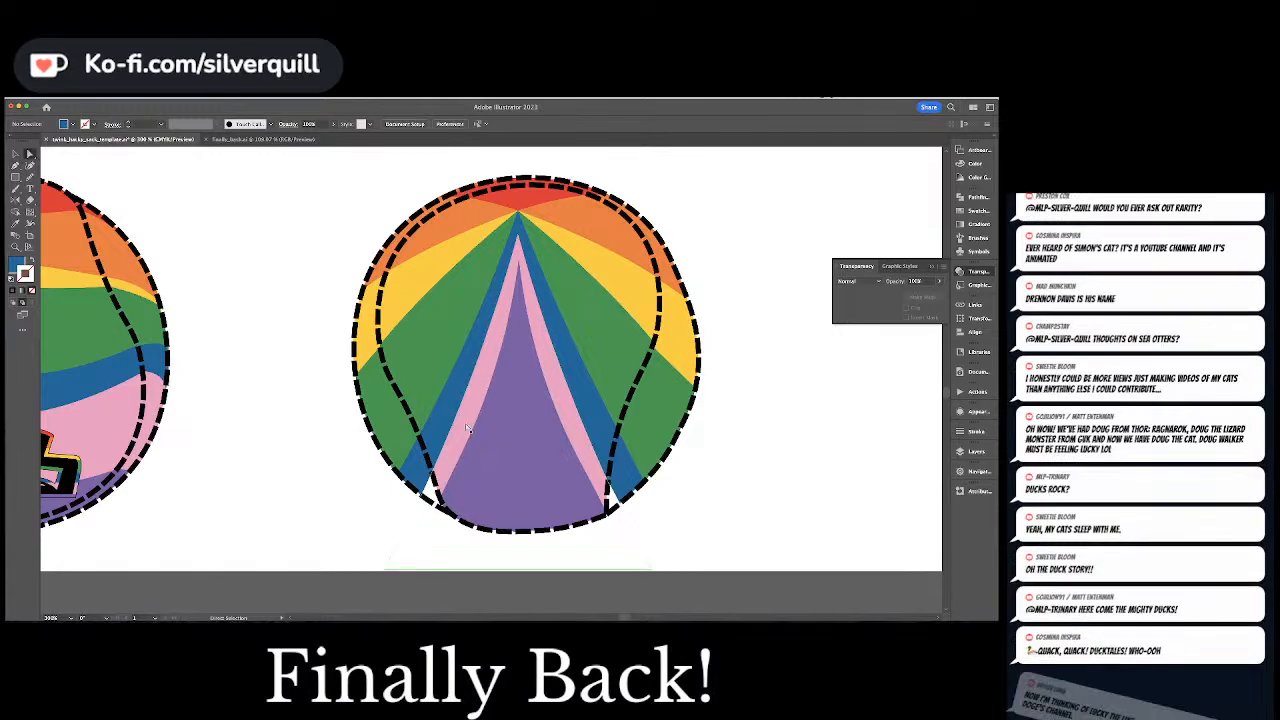
Draw a pink filler shape in the artwork's pink, filling the last gaps on both lower sides of the Back ball
super+click(465, 423)
key(super+shift+a)
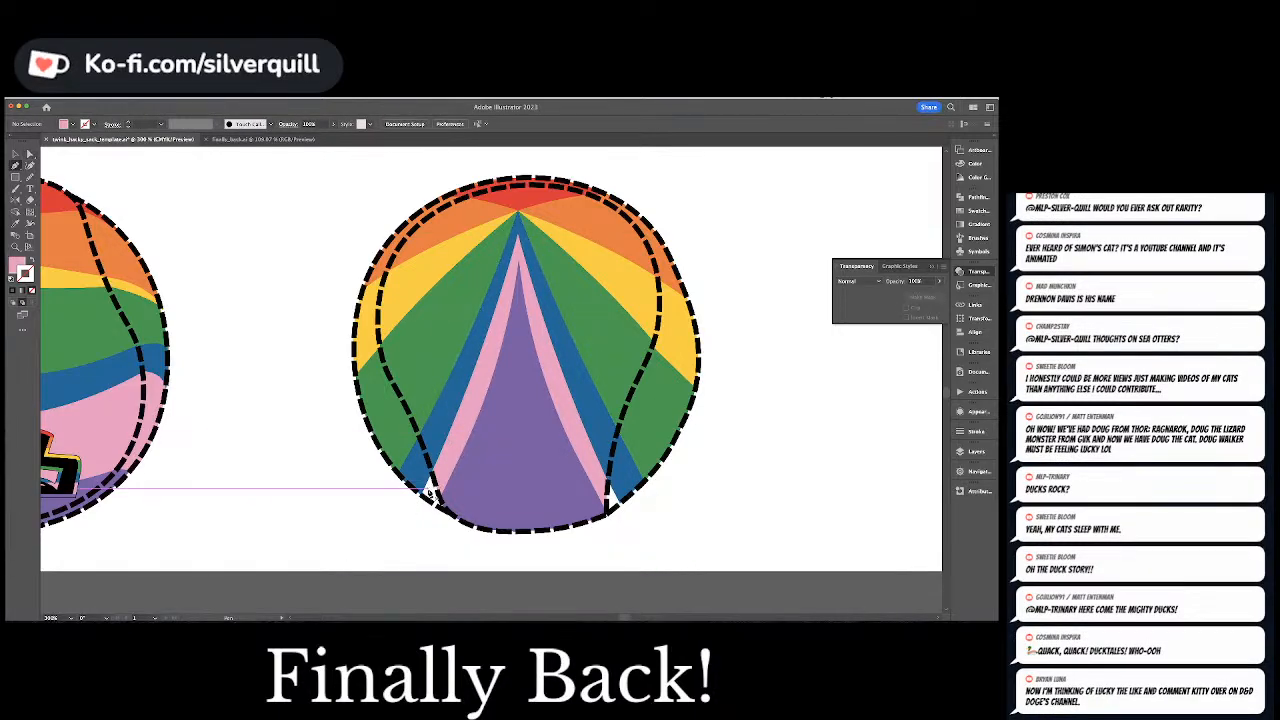
click(433, 495)
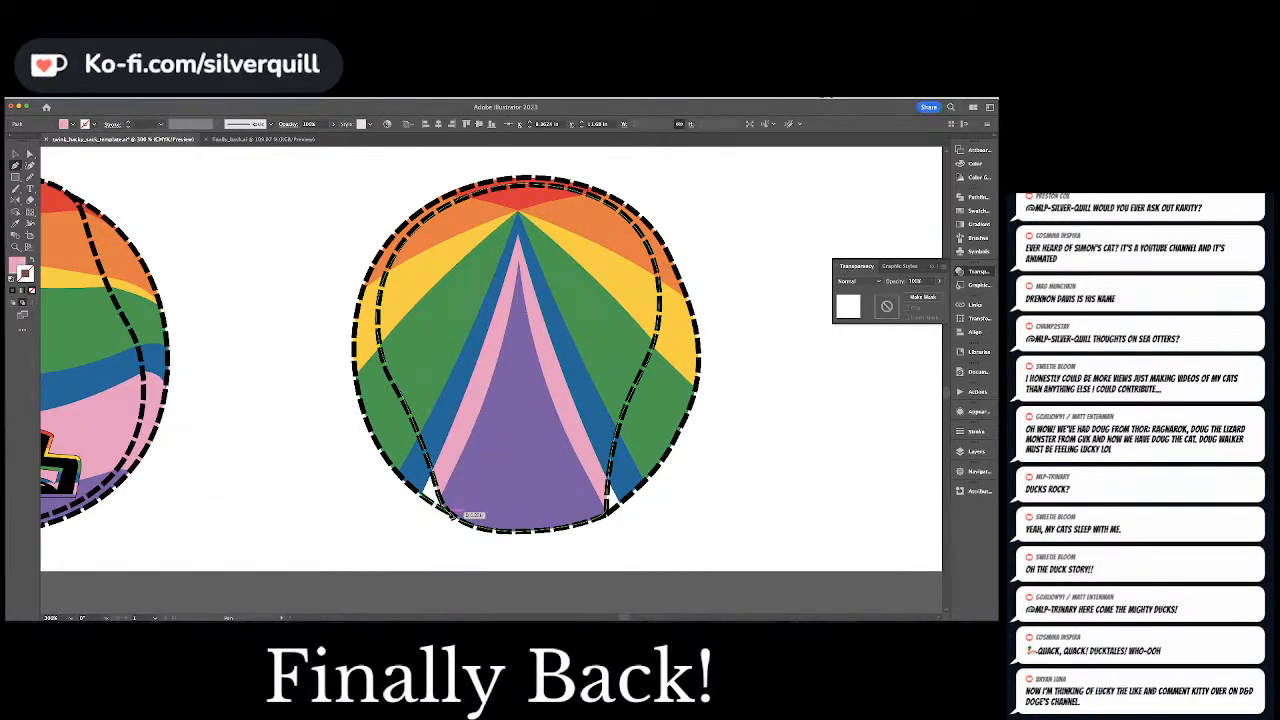
click(492, 522)
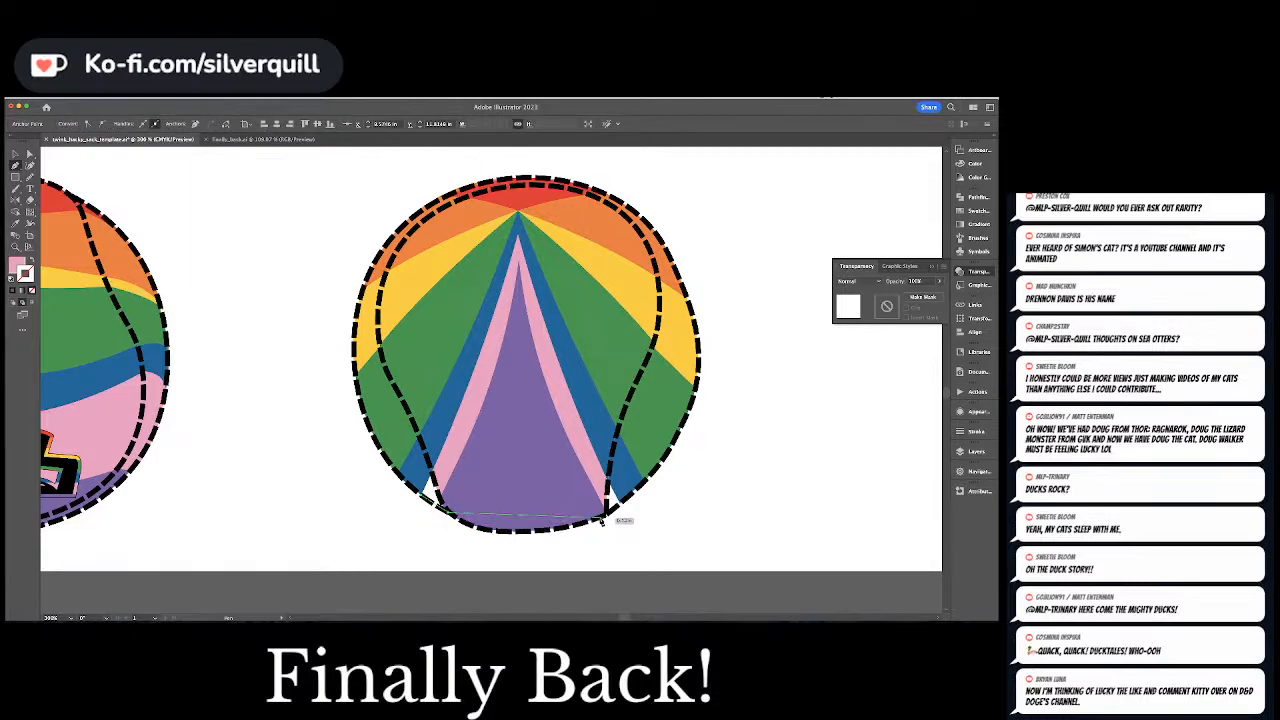
click(603, 519)
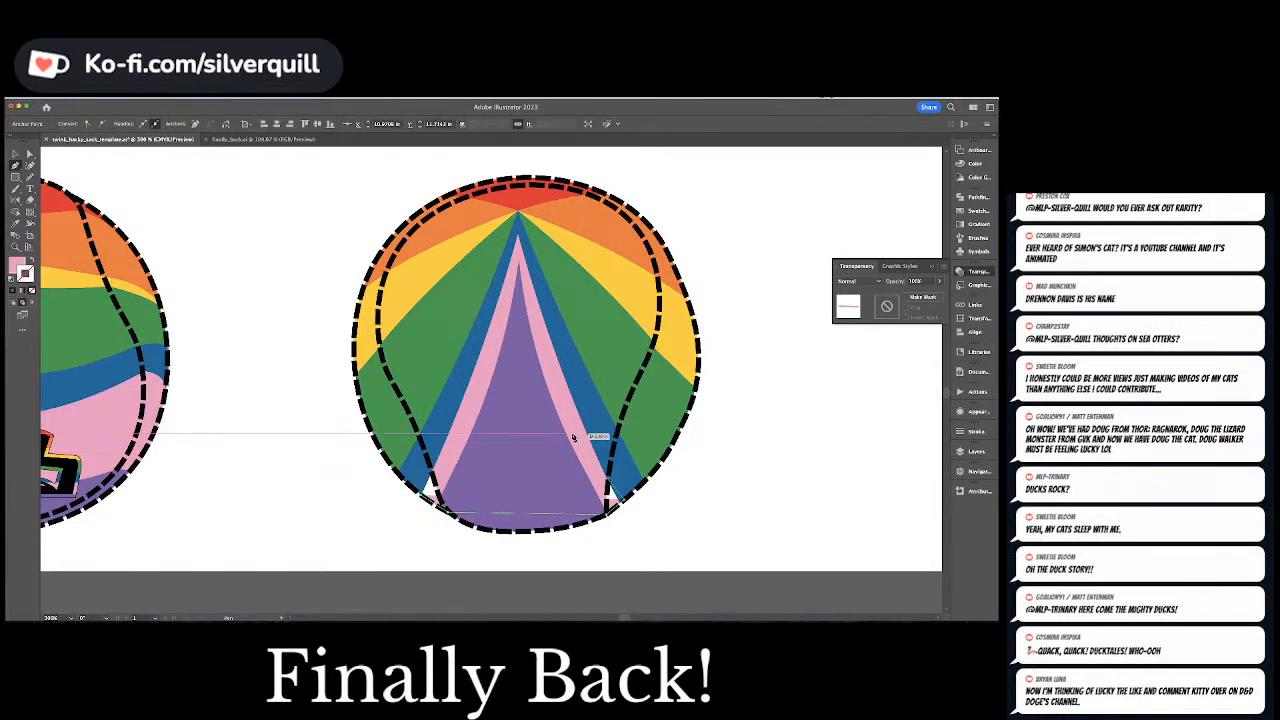
click(603, 432)
click(439, 431)
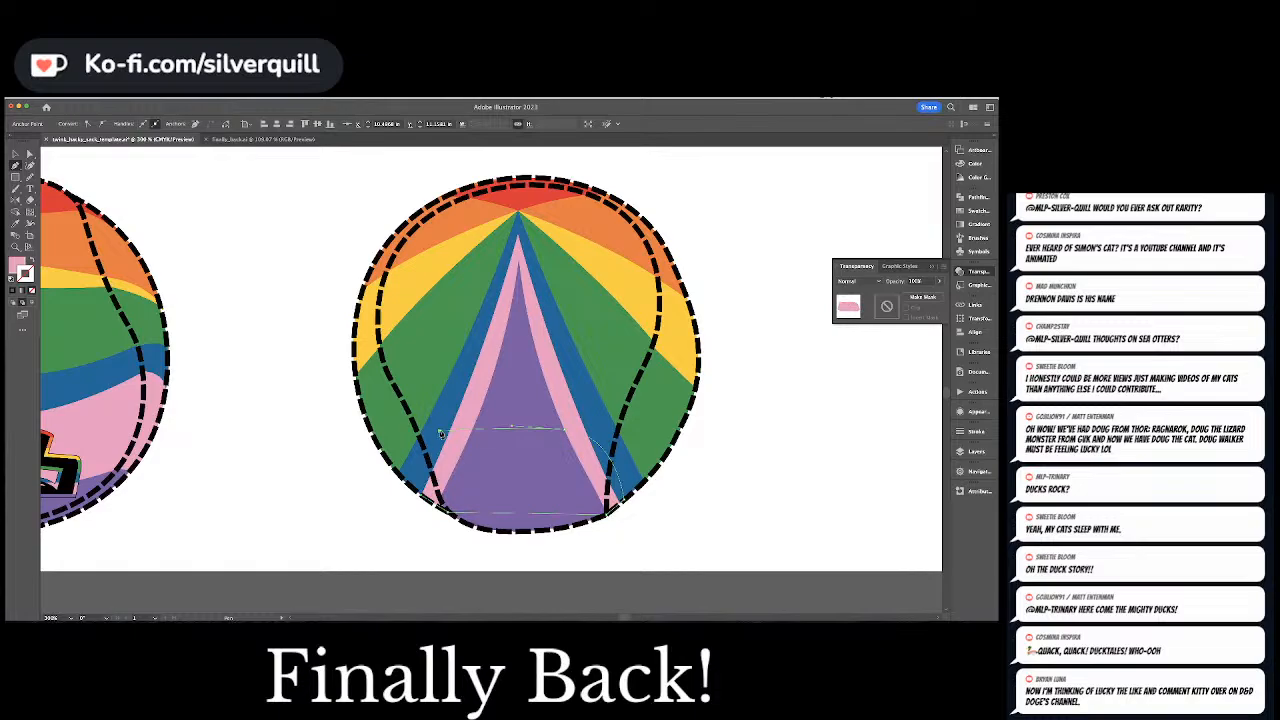
click(423, 500)
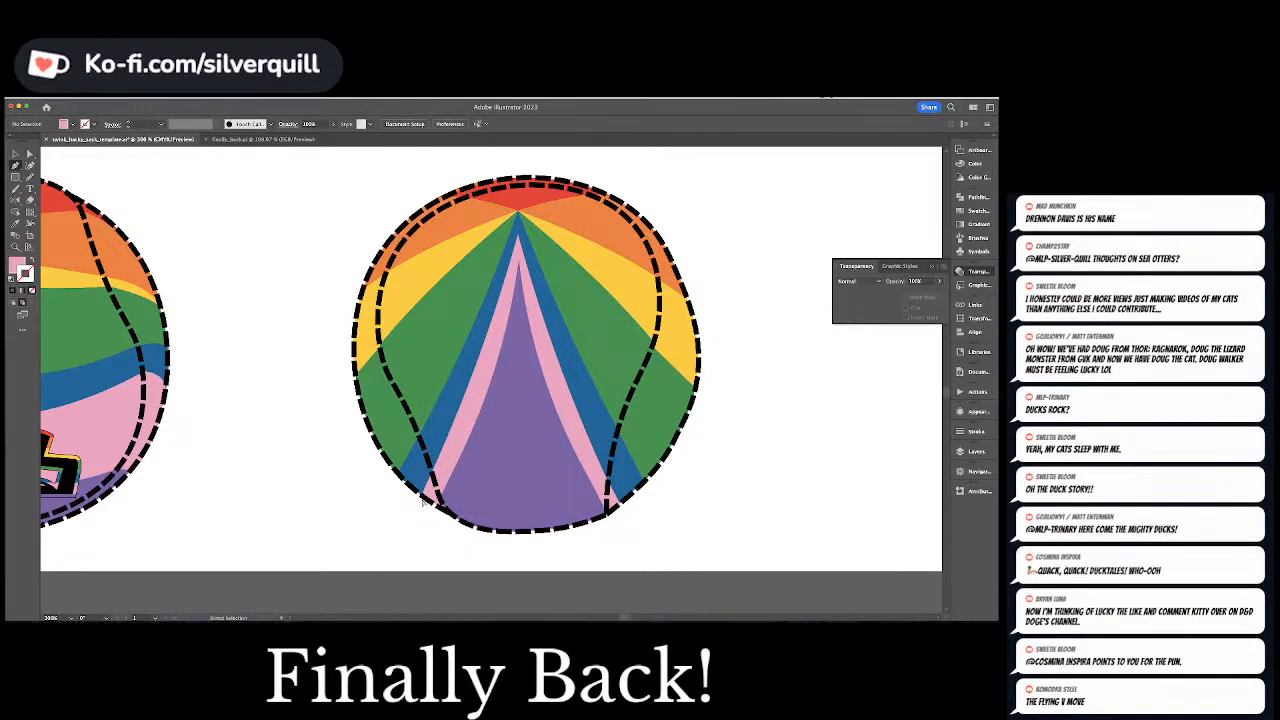
Copy the right-hand foot from the Side ball and place the duplicate on the blank area to the right of the Back ball
key(super+minus)
key(super+minus)
key(super+minus)
key(super+minus)
key(super+minus)
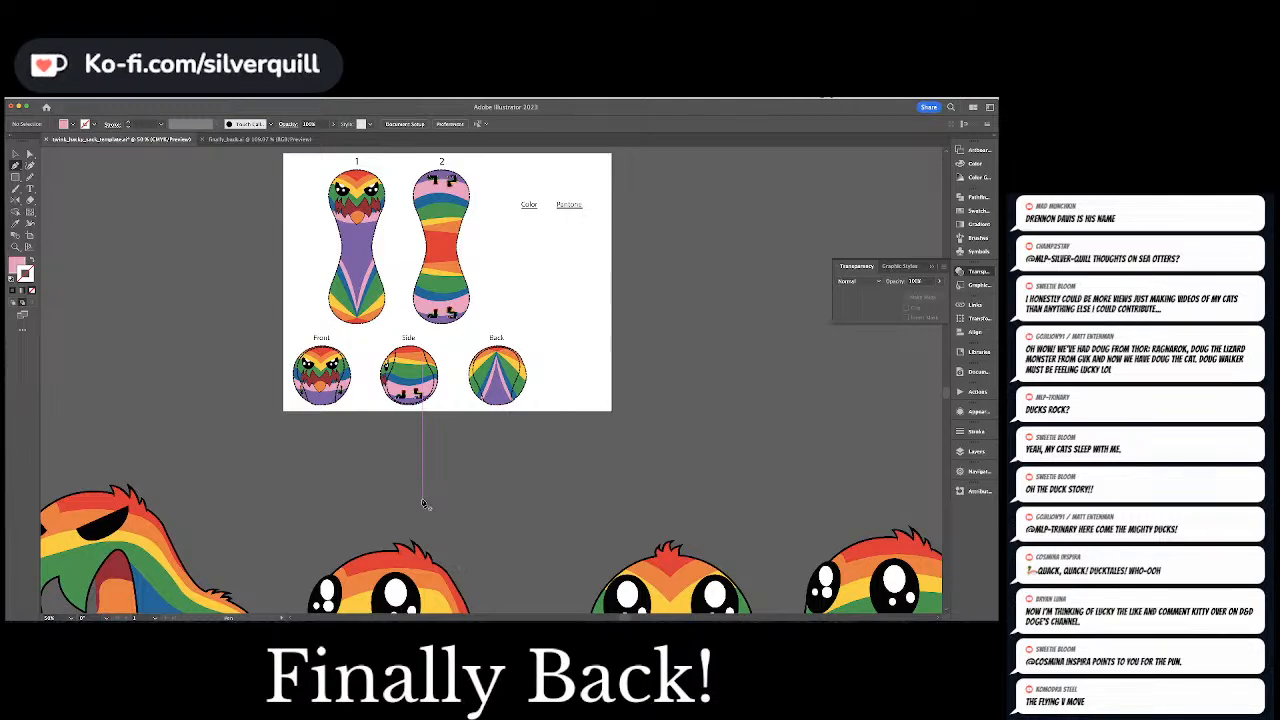
key(super+equal)
key(super+equal)
key(super+equal)
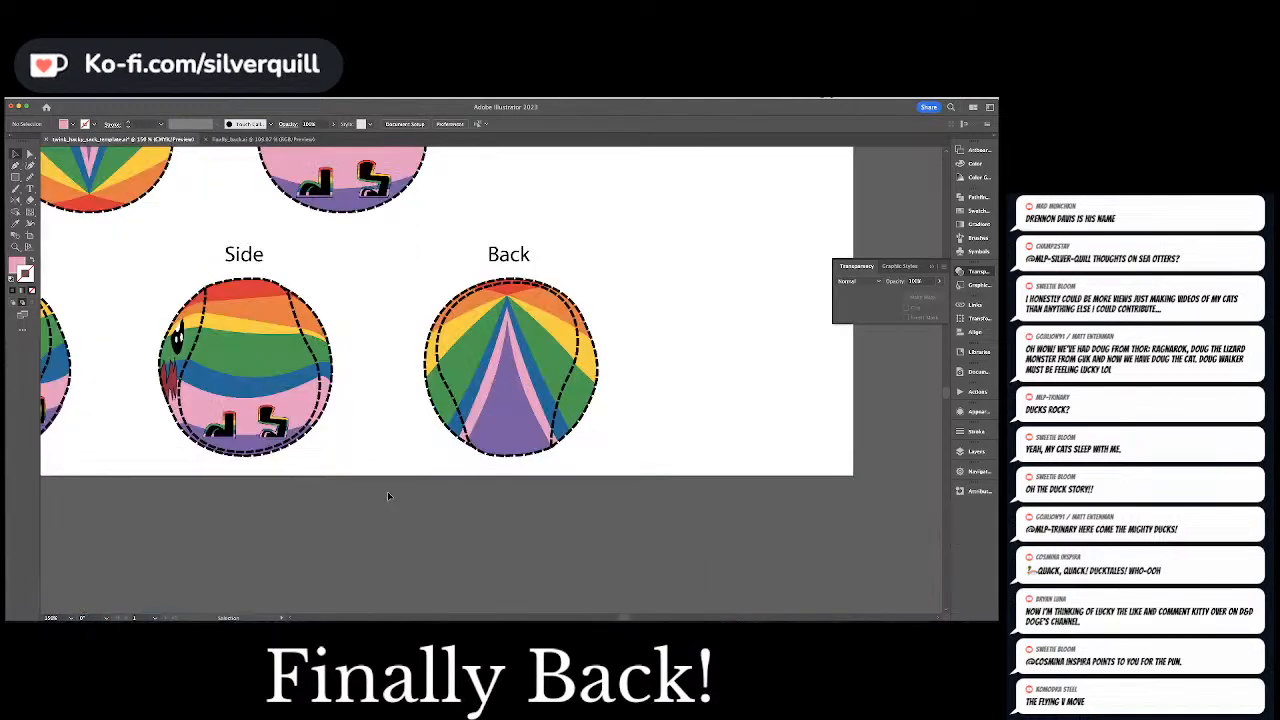
click(272, 421)
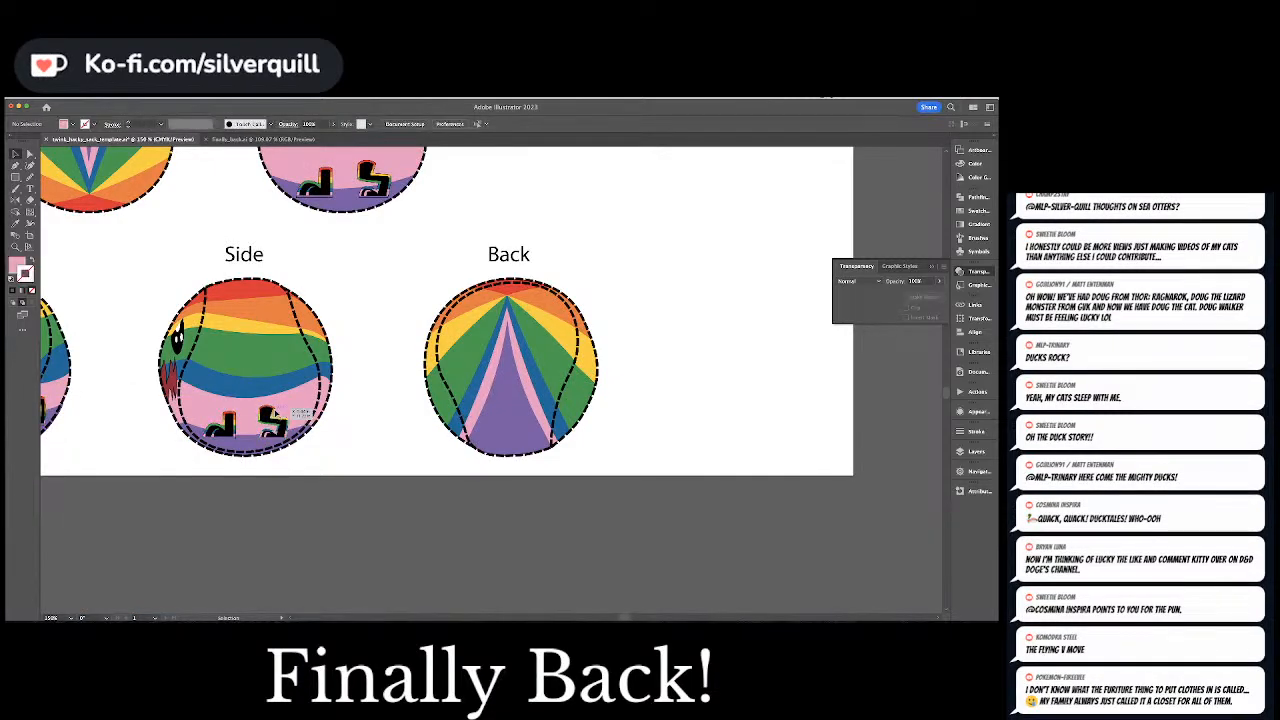
double_click(273, 416)
click(275, 413)
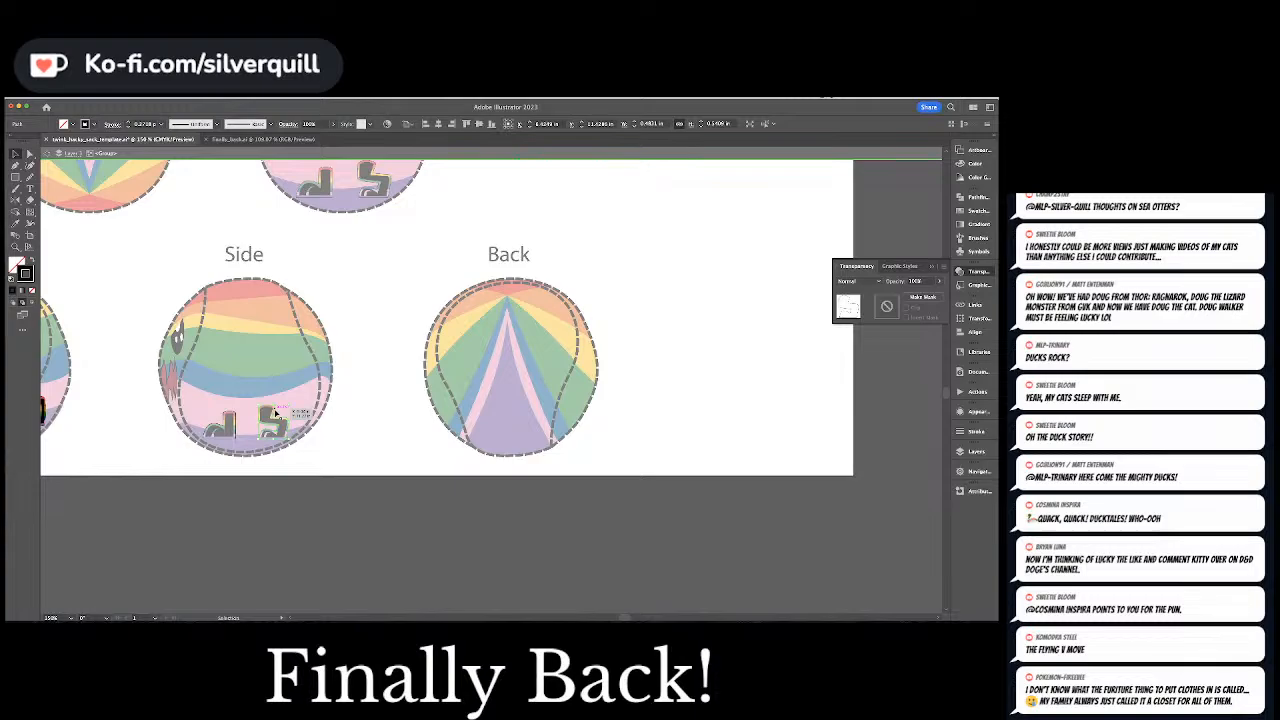
key(Escape)
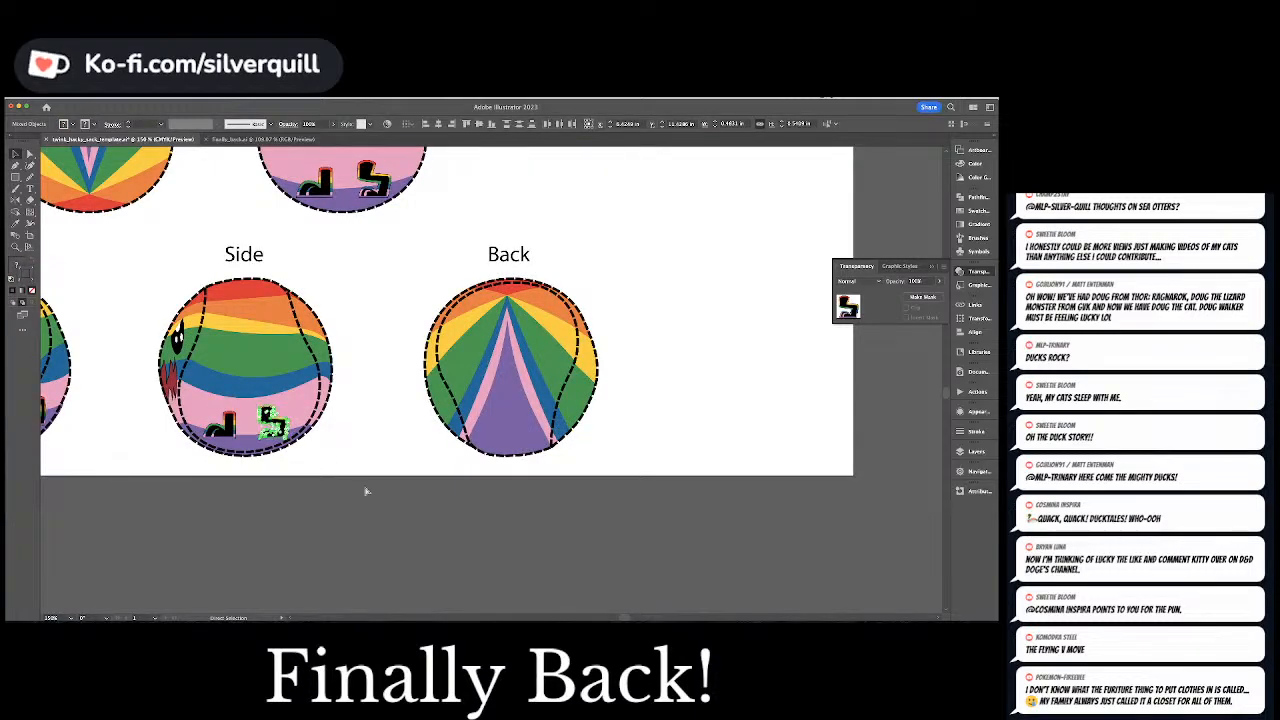
click(402, 520)
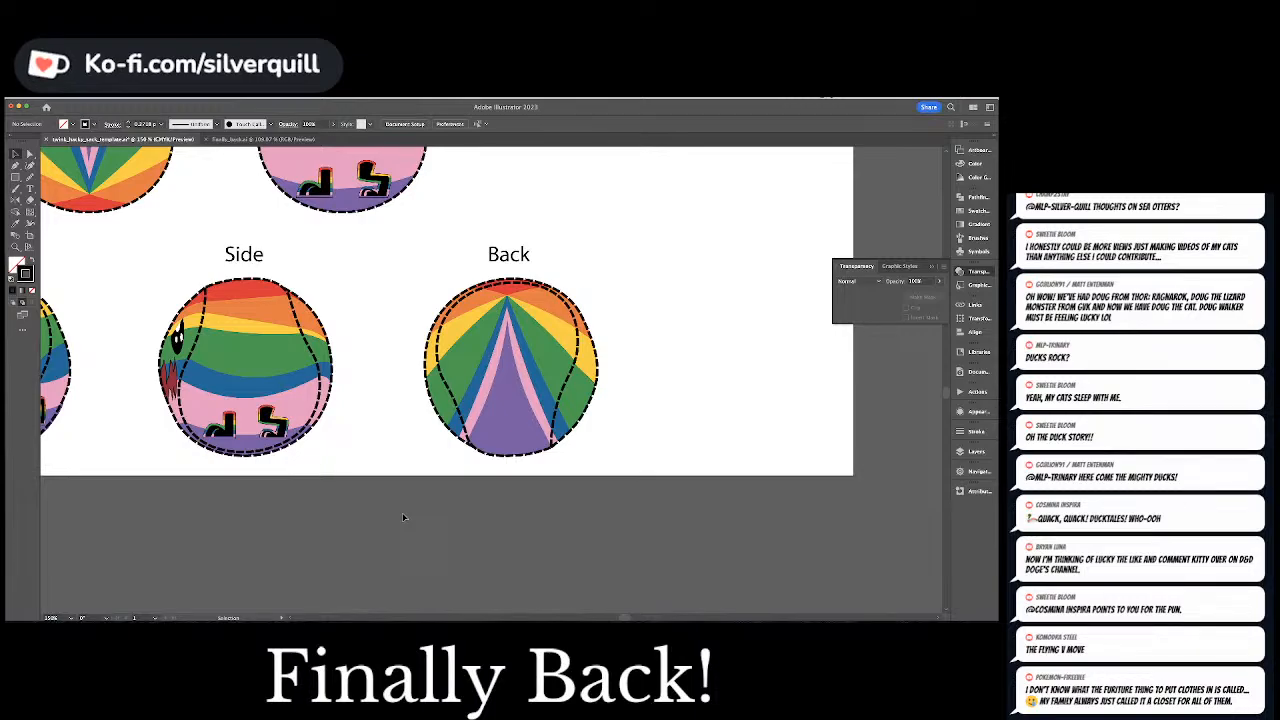
key(super+v)
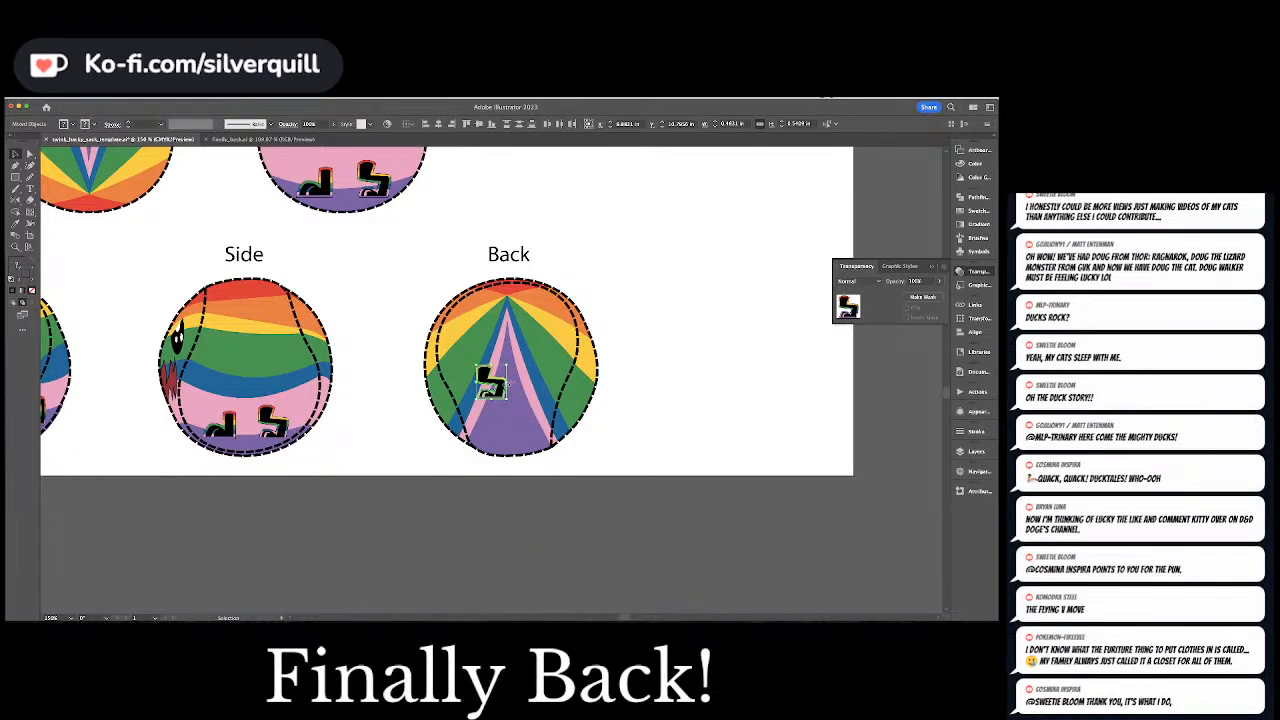
drag(505, 386, 735, 370)
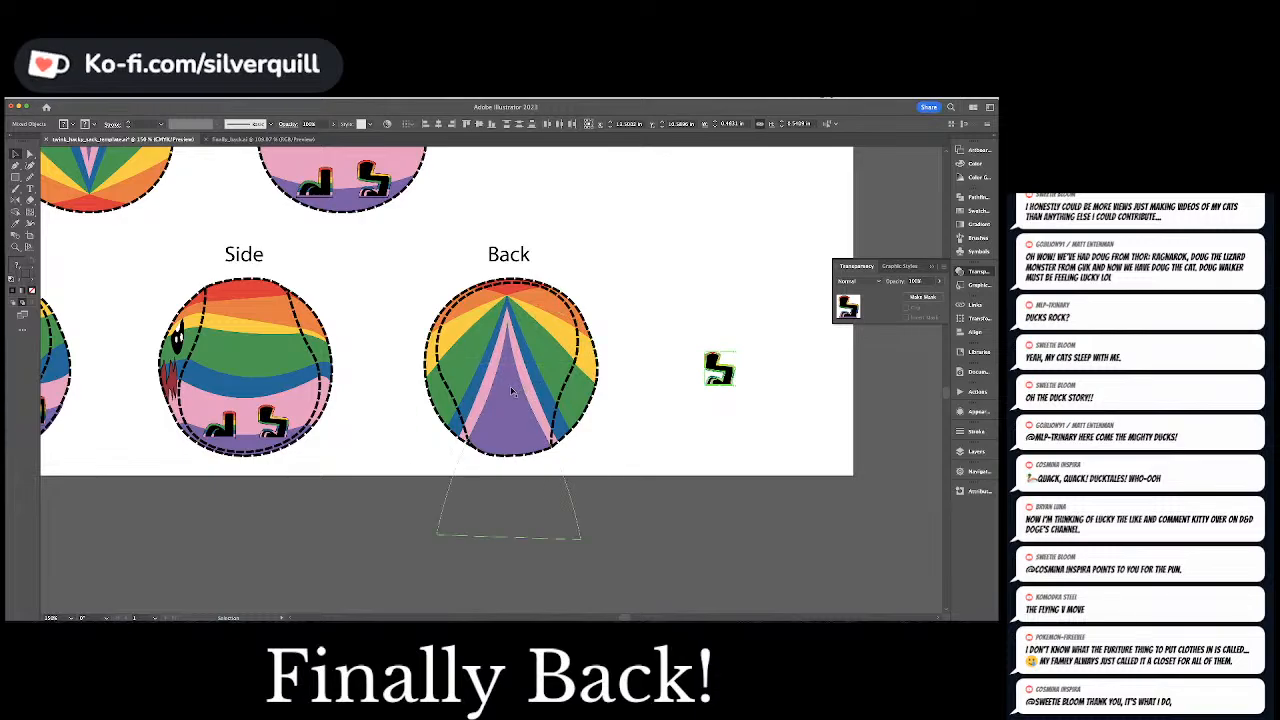
Curve both sides of the blue triangle outward in the Back ball to widen the blue bands
key(a)
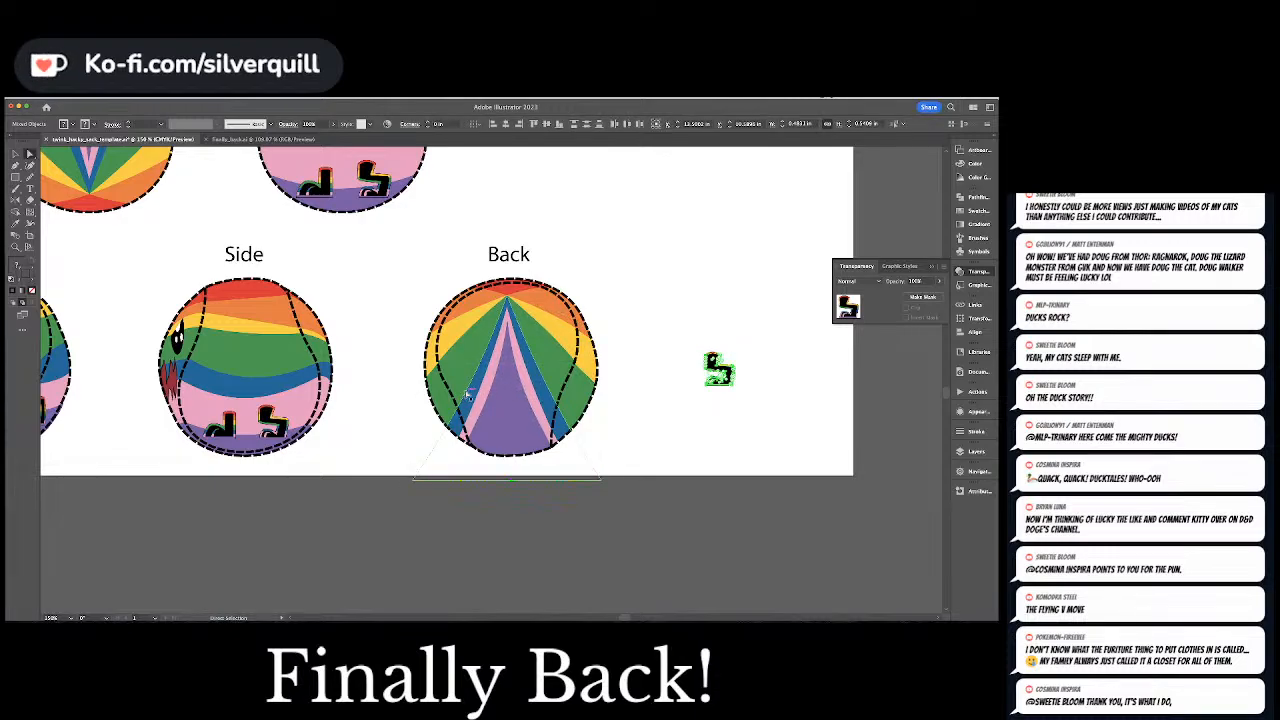
click(470, 390)
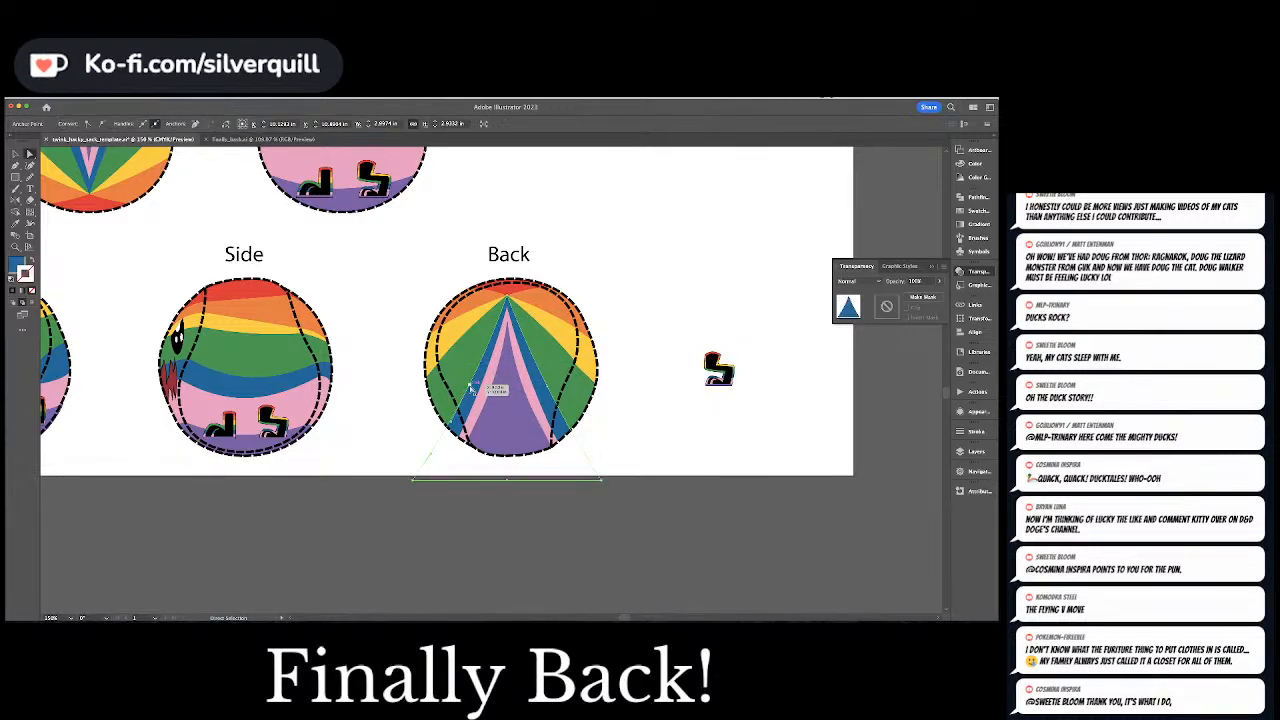
mouse_move(471, 389)
mouse_down()
mouse_move(446, 392)
mouse_move(468, 360)
mouse_move(474, 372)
mouse_up()
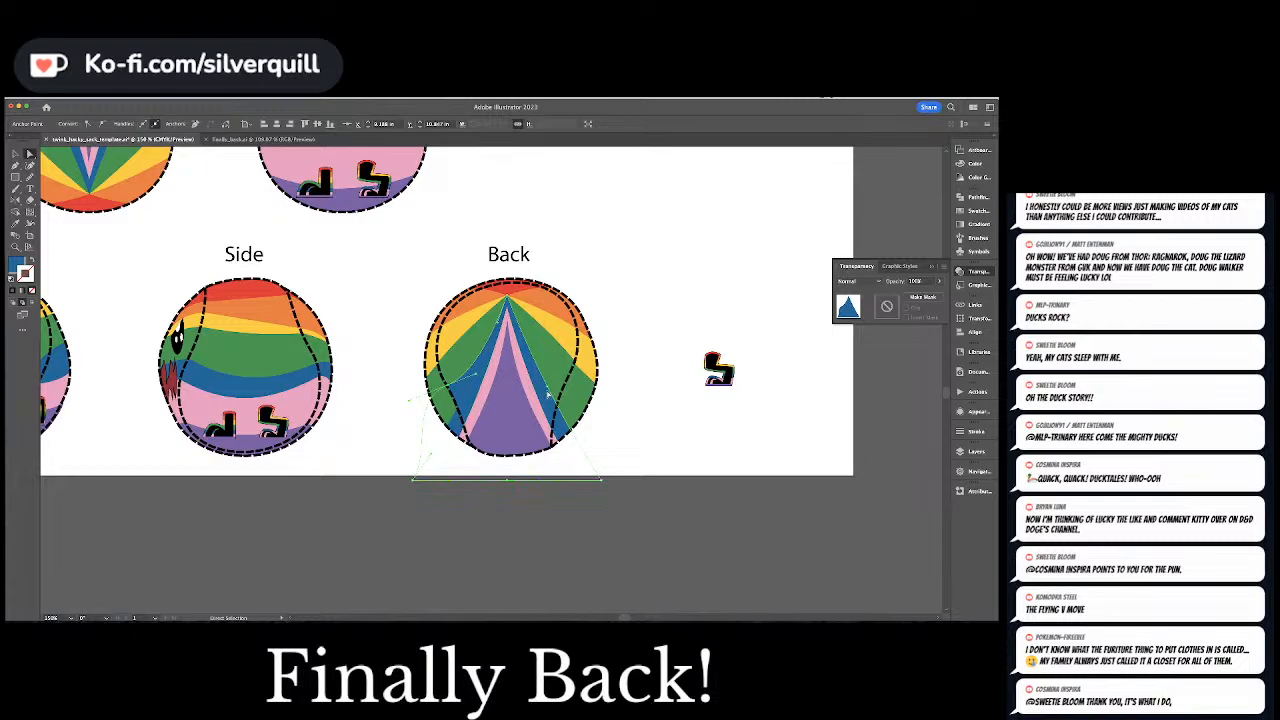
drag(547, 390, 567, 378)
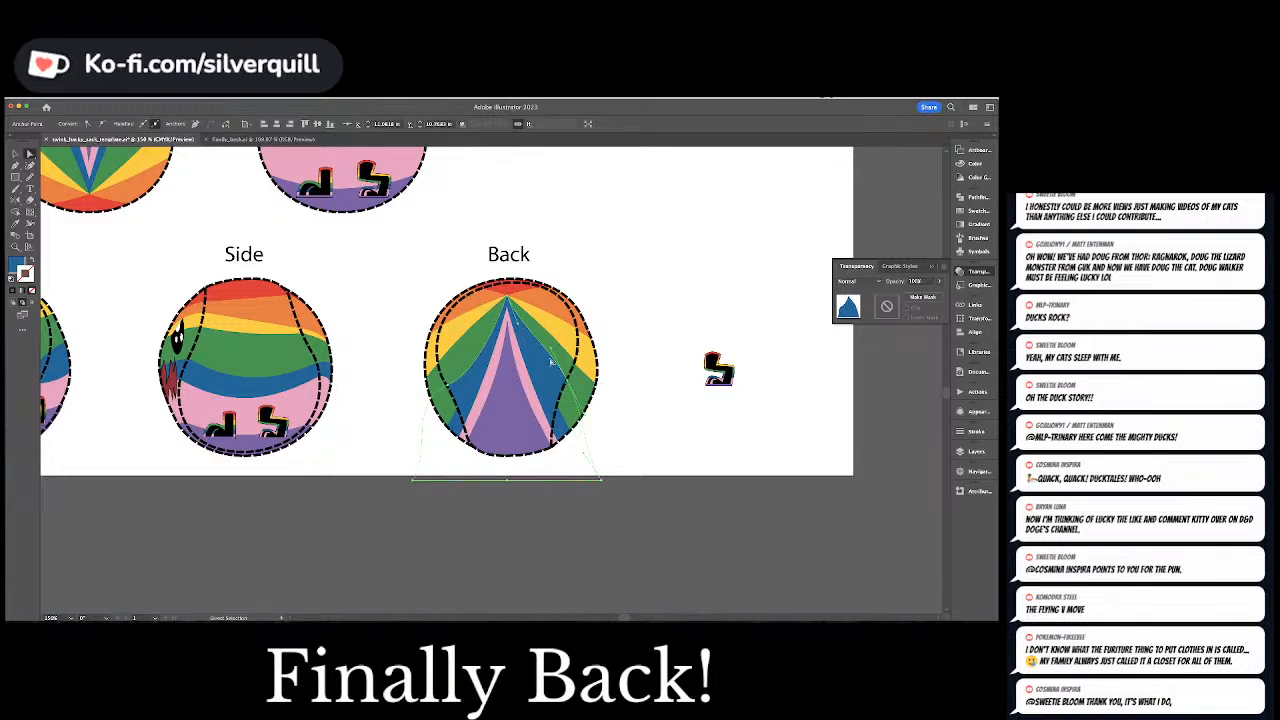
click(556, 364)
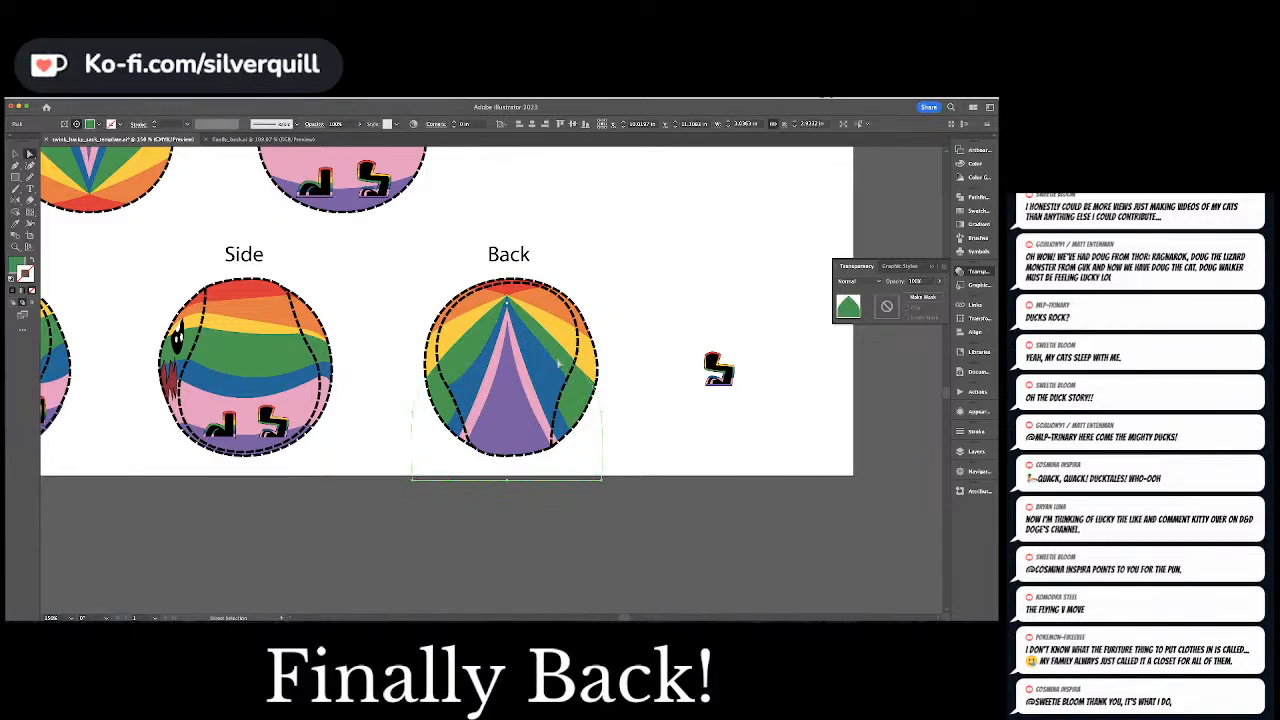
click(556, 364)
drag(553, 351, 540, 363)
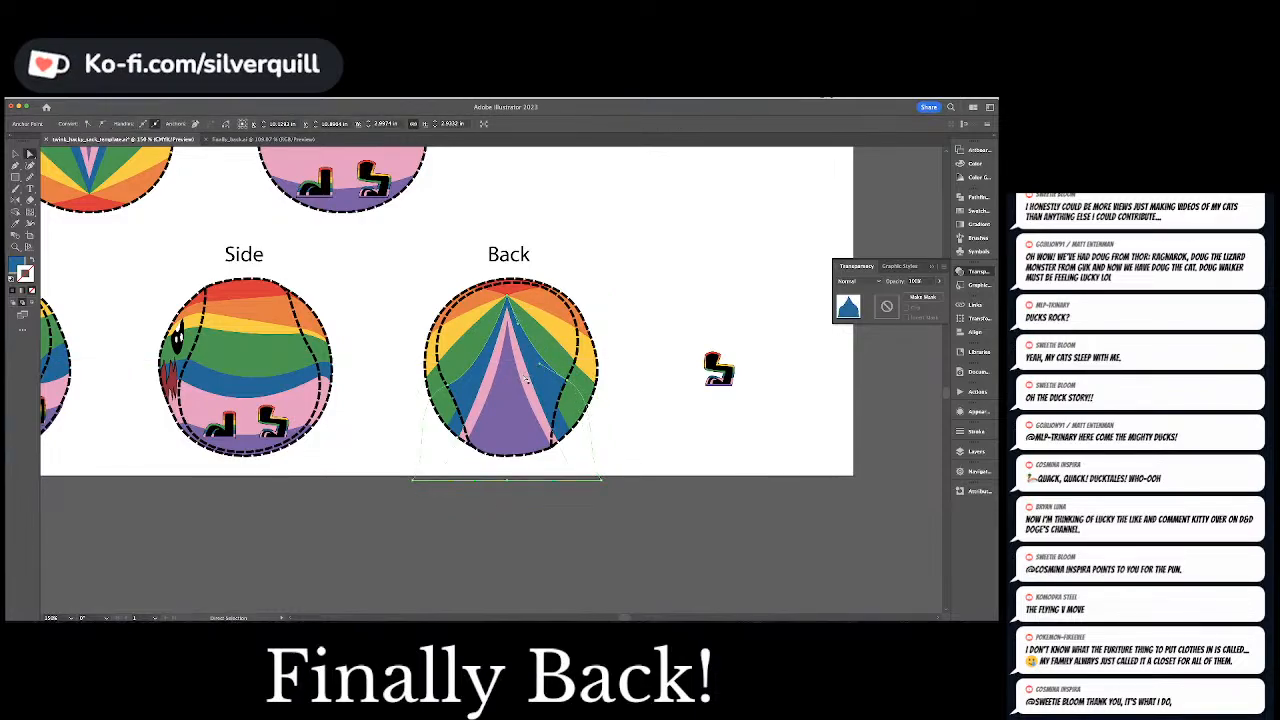
Raise the green filler shape's lower corners on both sides of the Back ball to follow the curved blue bands
click(455, 423)
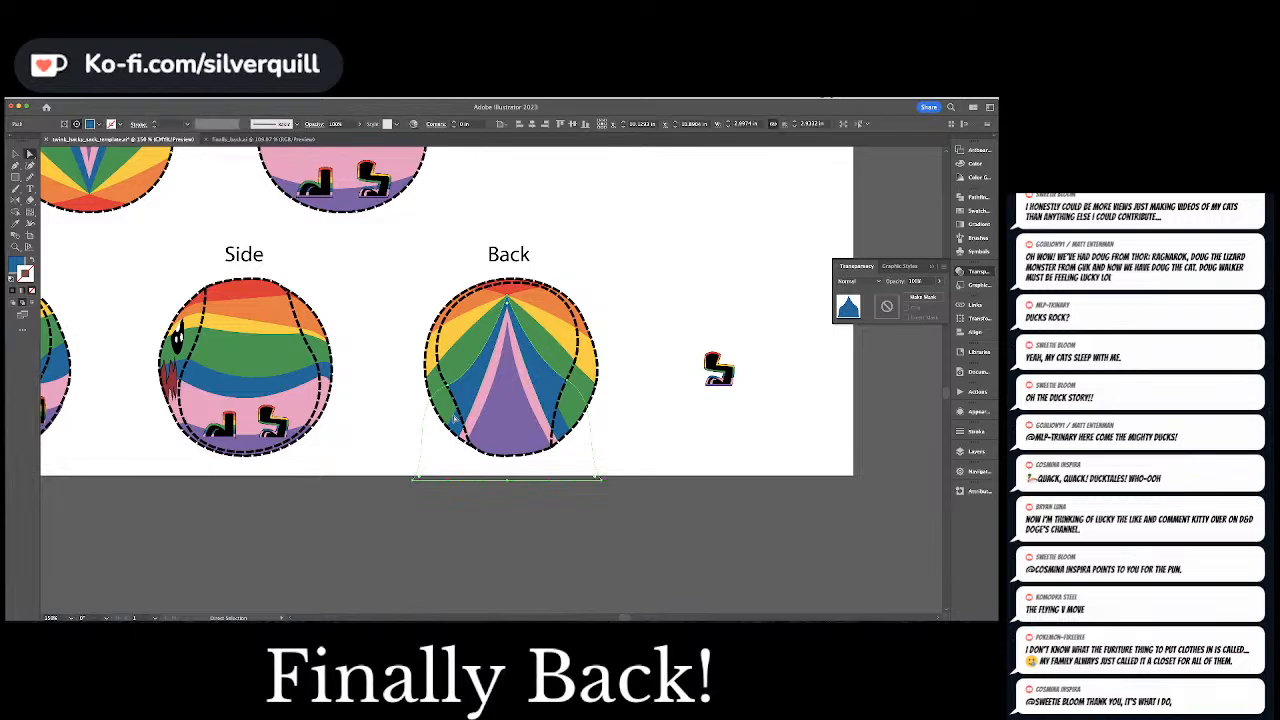
click(575, 428)
drag(571, 430, 566, 384)
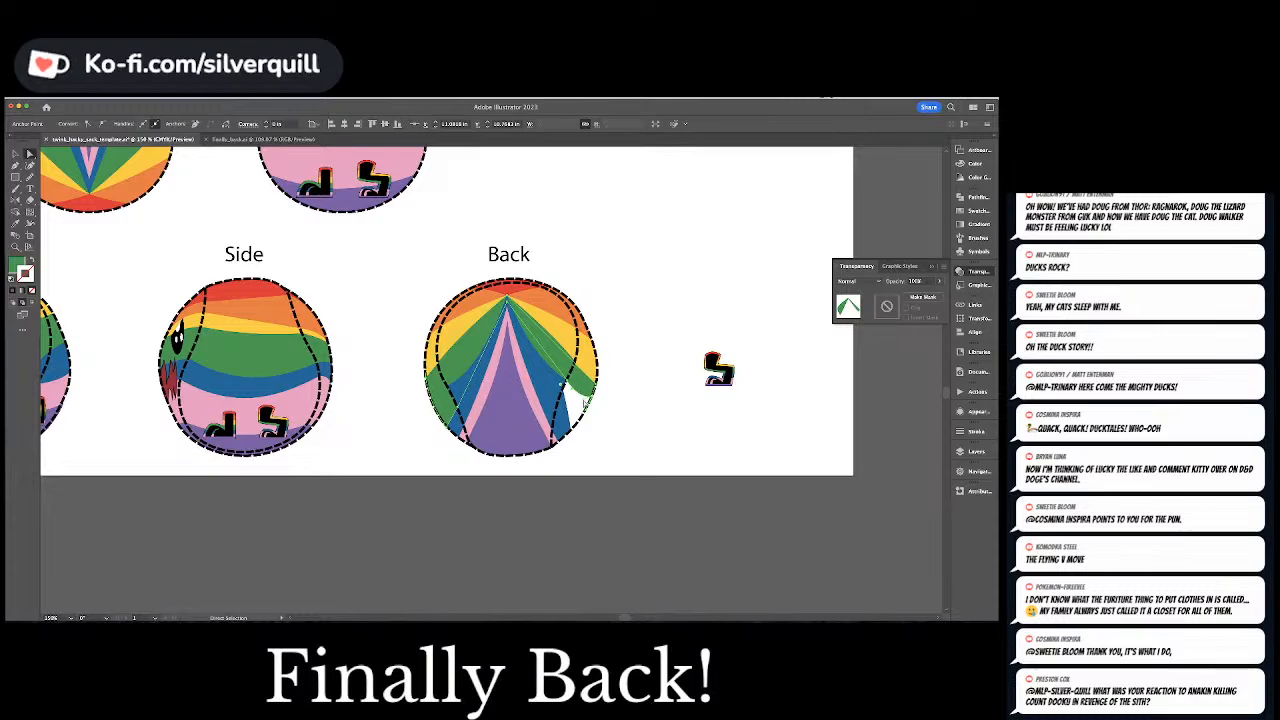
mouse_move(438, 398)
mouse_down()
mouse_move(460, 408)
mouse_move(451, 386)
mouse_move(442, 405)
mouse_up()
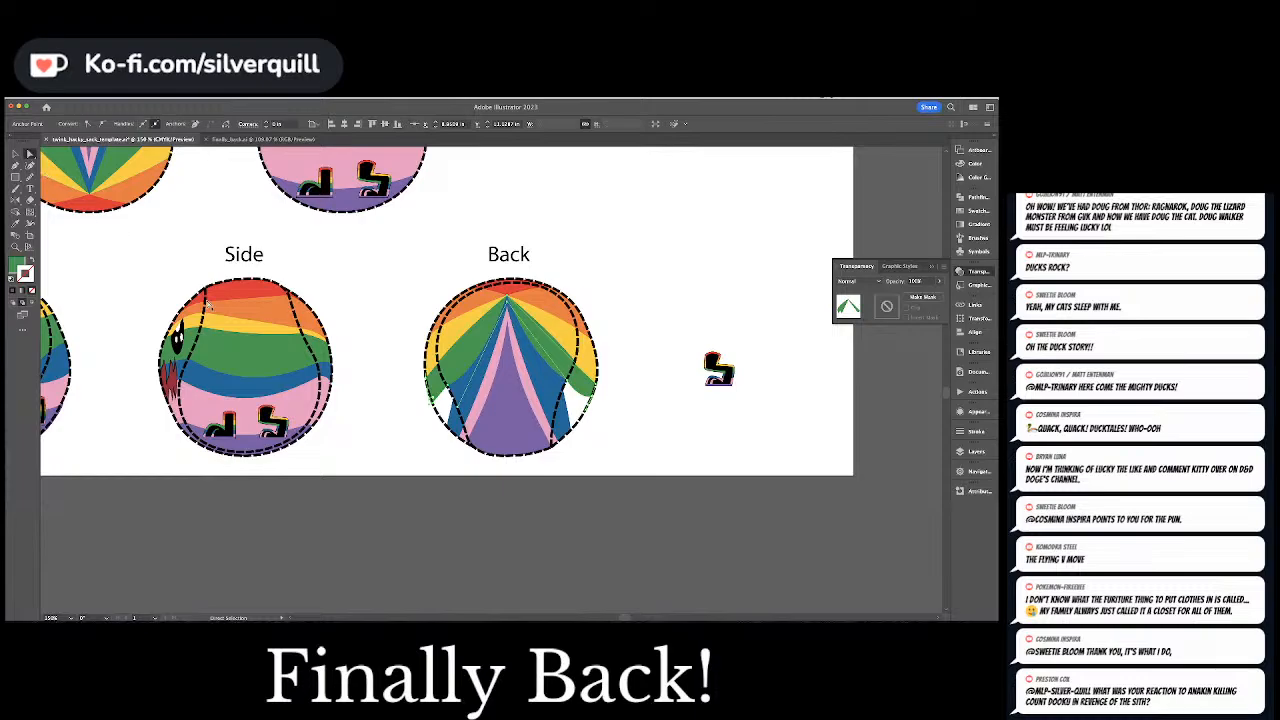
Reshape the blue filler's left side so it reaches the Back ball's dashed outline below the green band
click(453, 418)
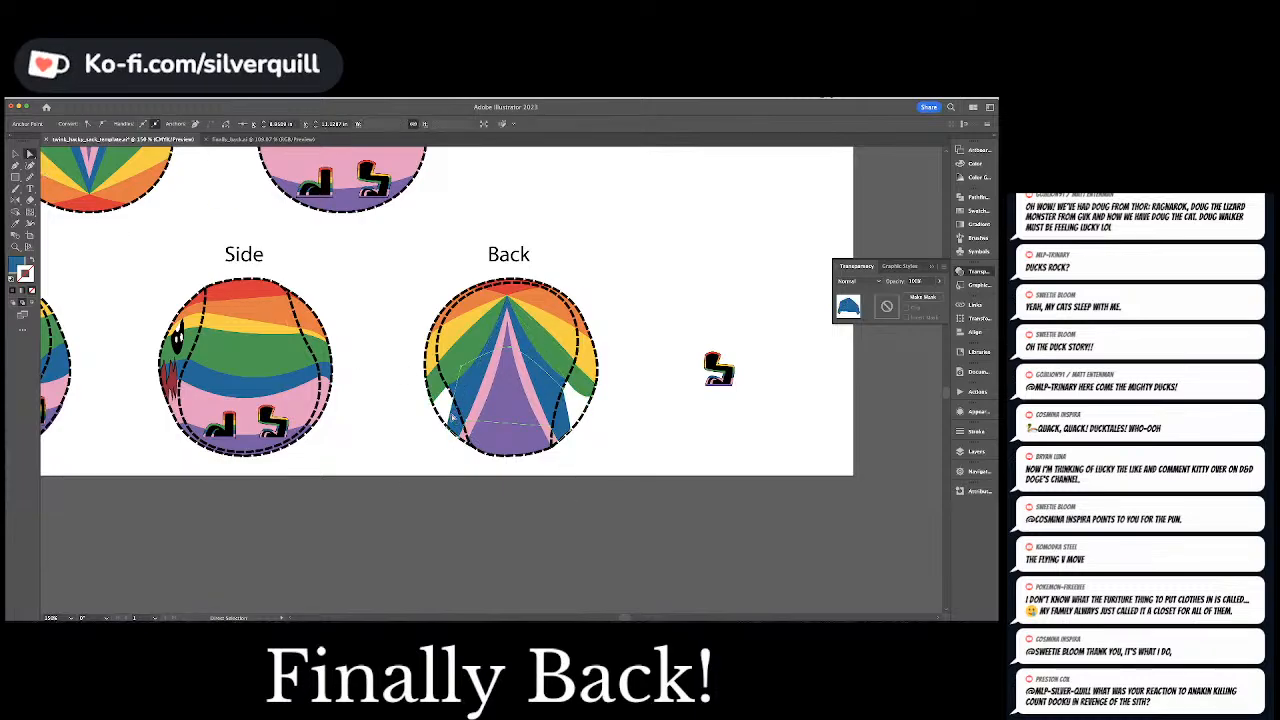
drag(451, 418, 456, 388)
drag(447, 432, 433, 404)
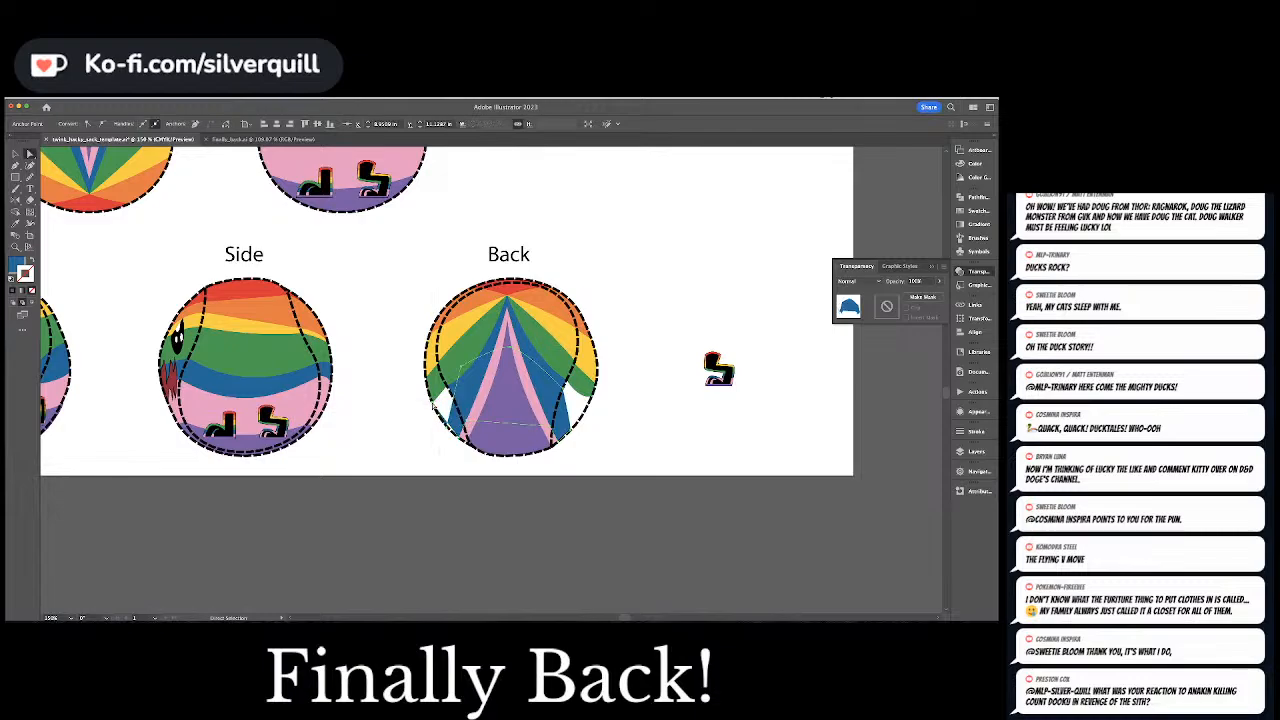
key(minus)
click(447, 430)
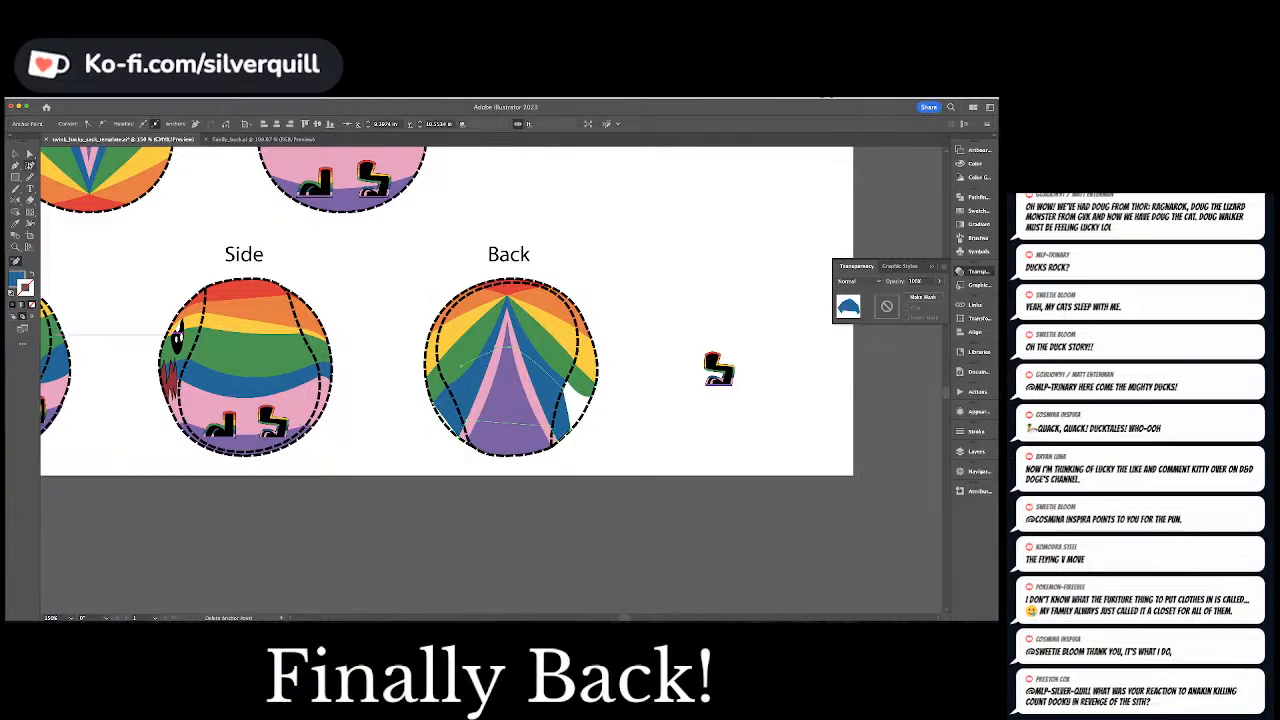
click(30, 165)
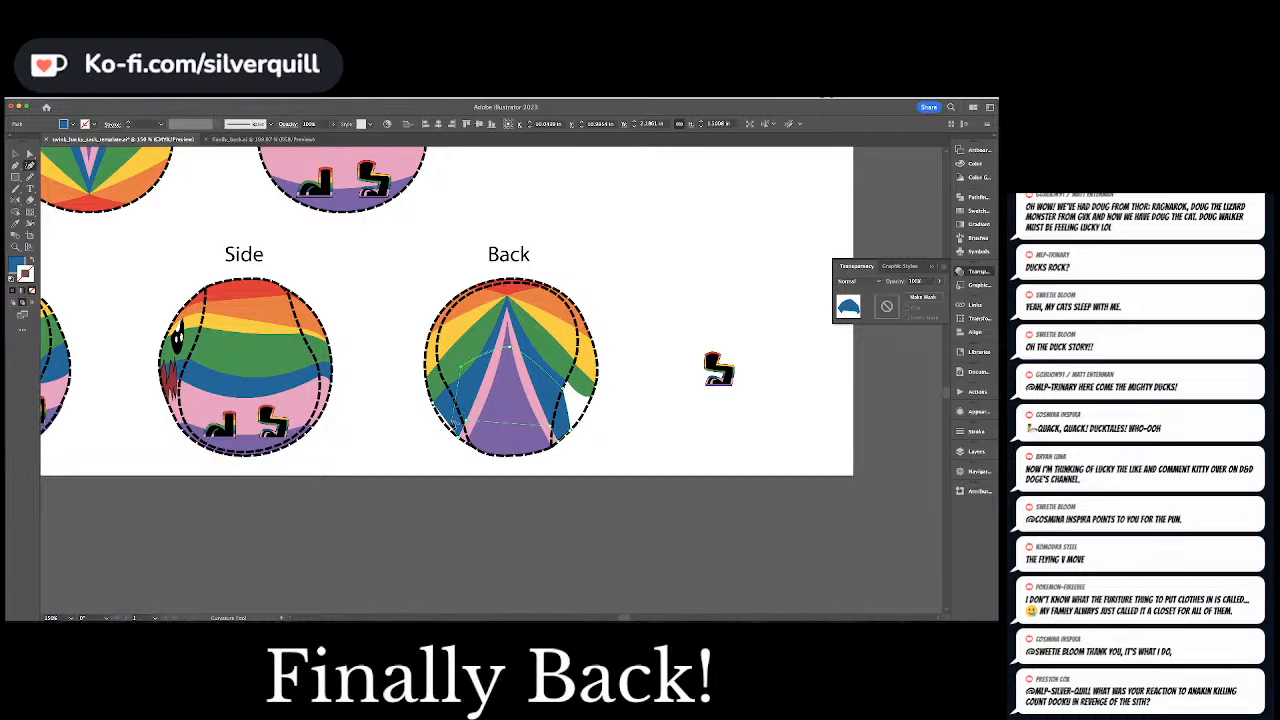
key(a)
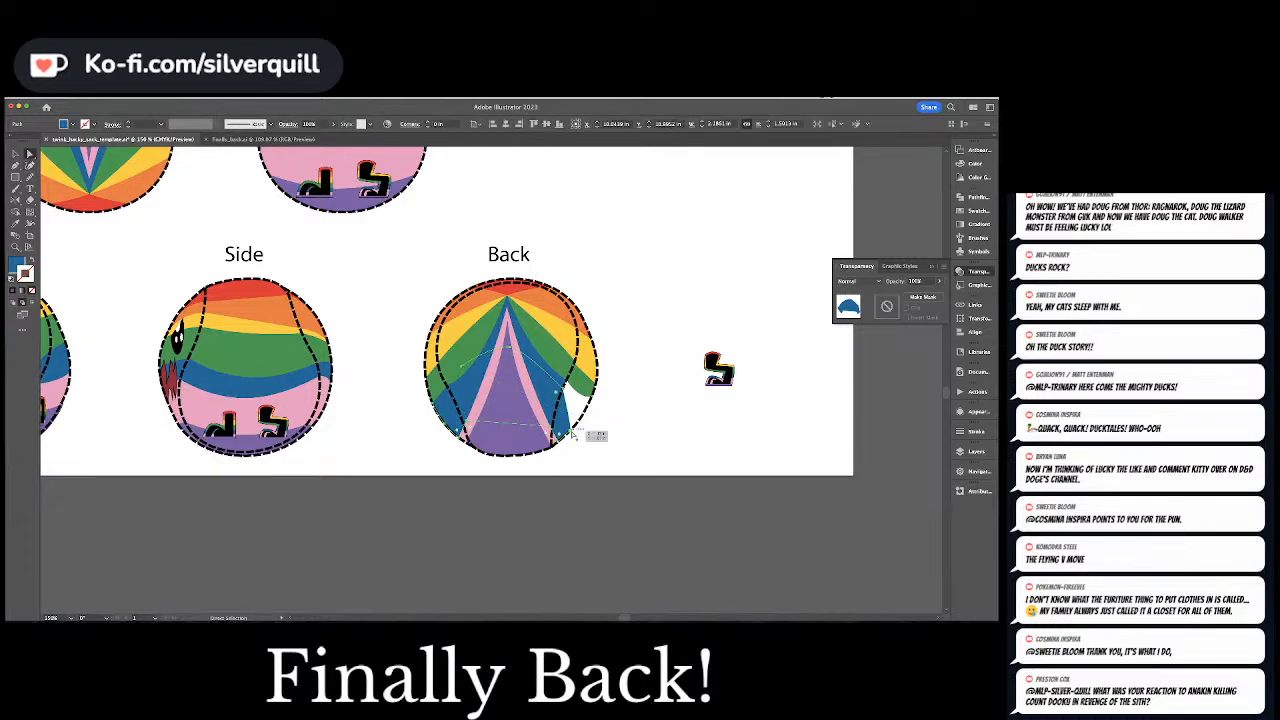
Extend the blue filler's right side up and out to the Back ball's dashed outline
drag(568, 436, 594, 370)
key(super+z)
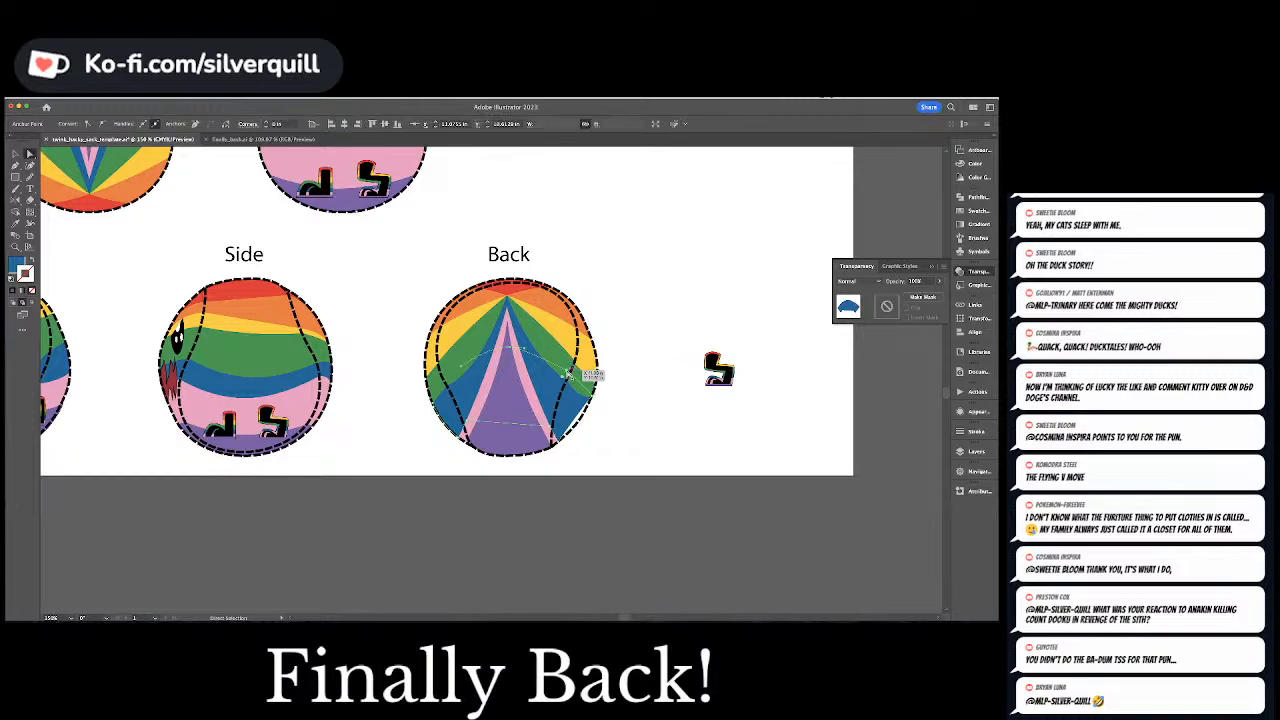
key(shift+grave)
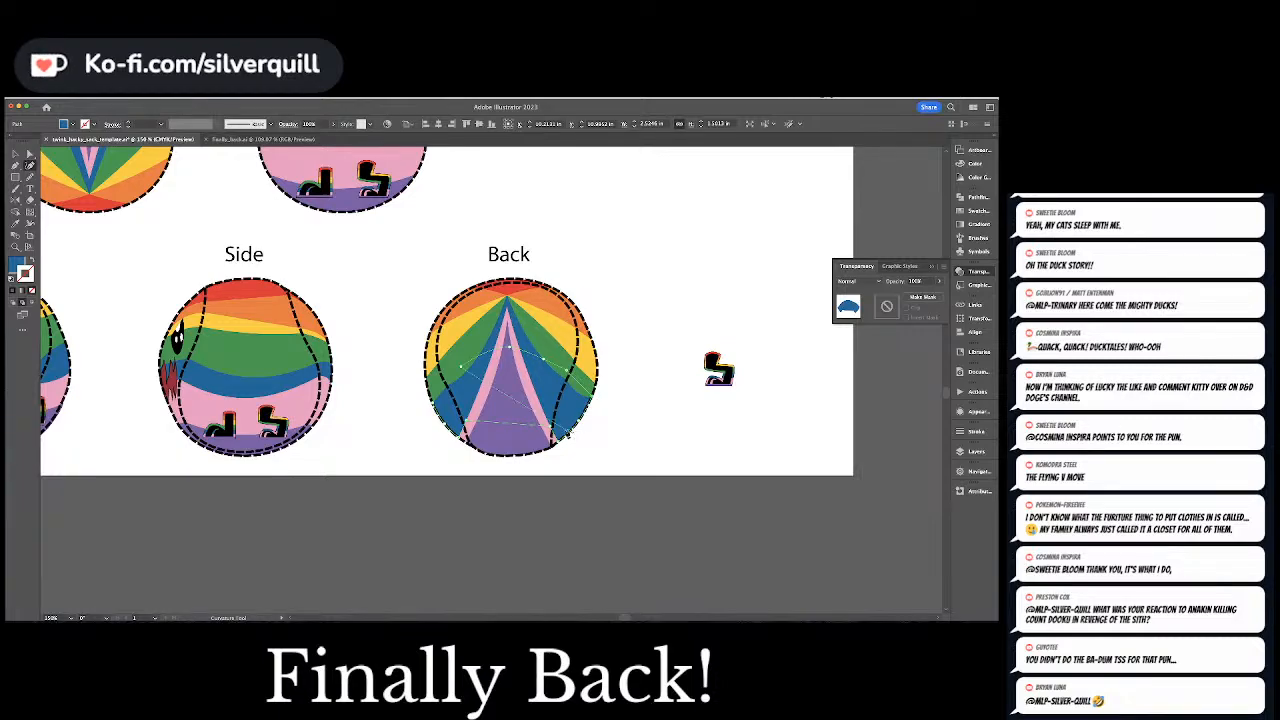
Raise the lower right edge of the blue filler, opening a gap beside the Back ball's pink band
mouse_move(567, 406)
mouse_down()
mouse_move(555, 431)
mouse_move(557, 404)
mouse_up()
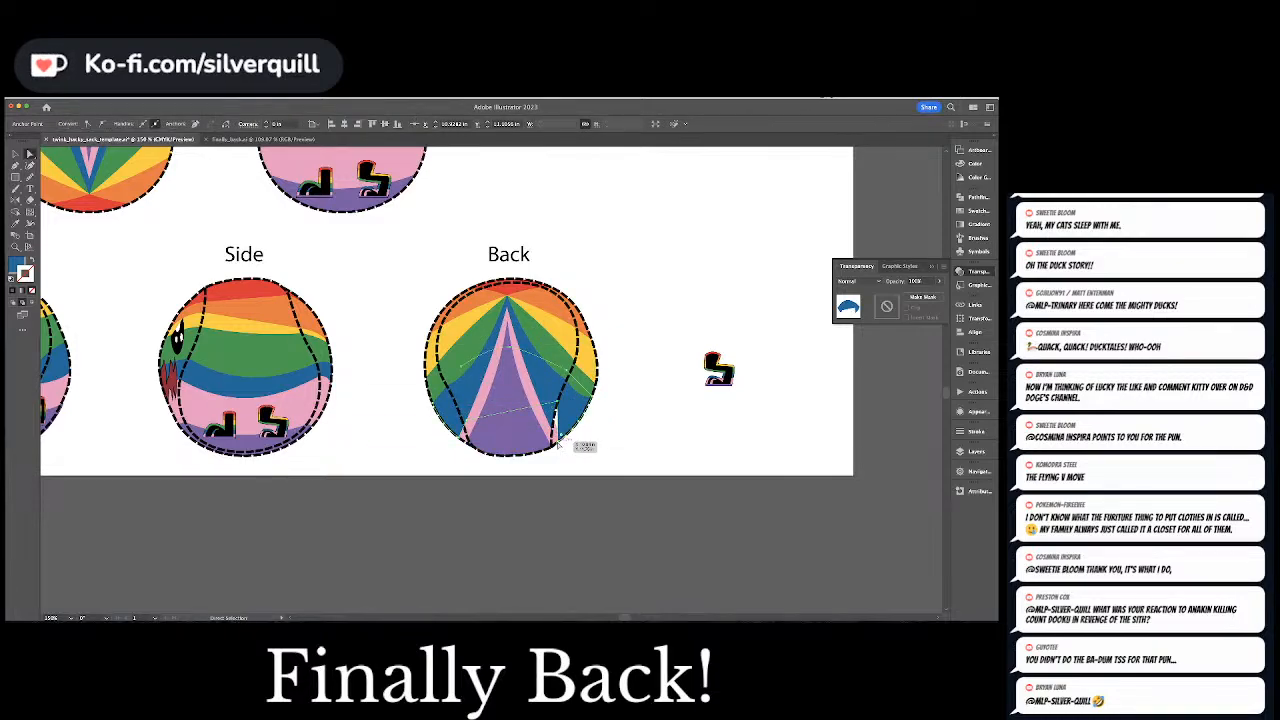
key(minus)
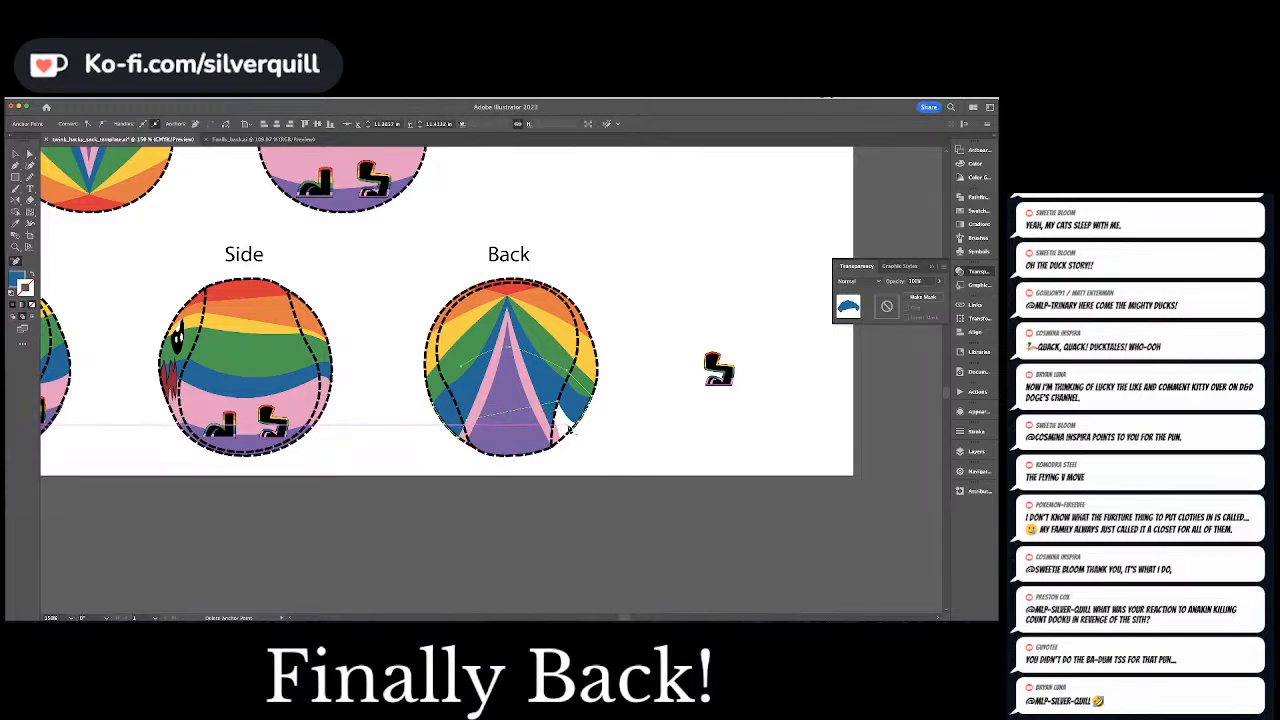
key(shift+h)
key(shift+c)
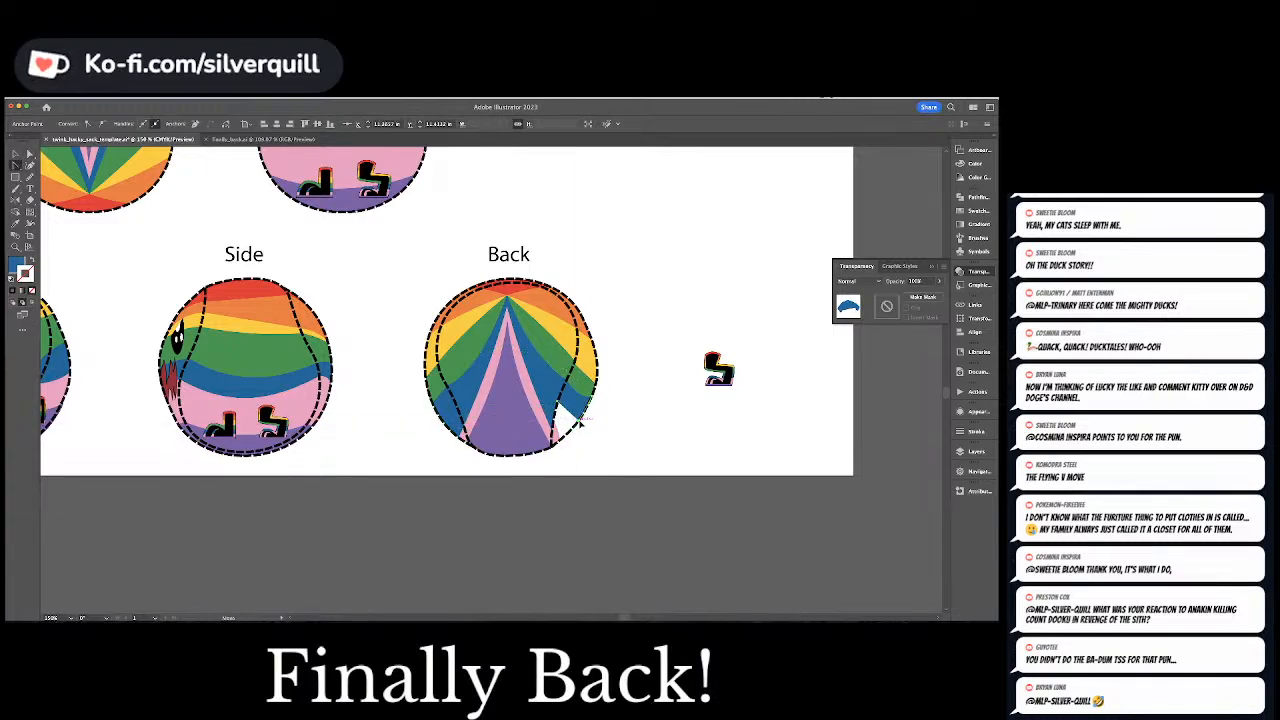
Raise the lower left edge of the blue filler to open a matching gap on the Back ball's left side
key(a)
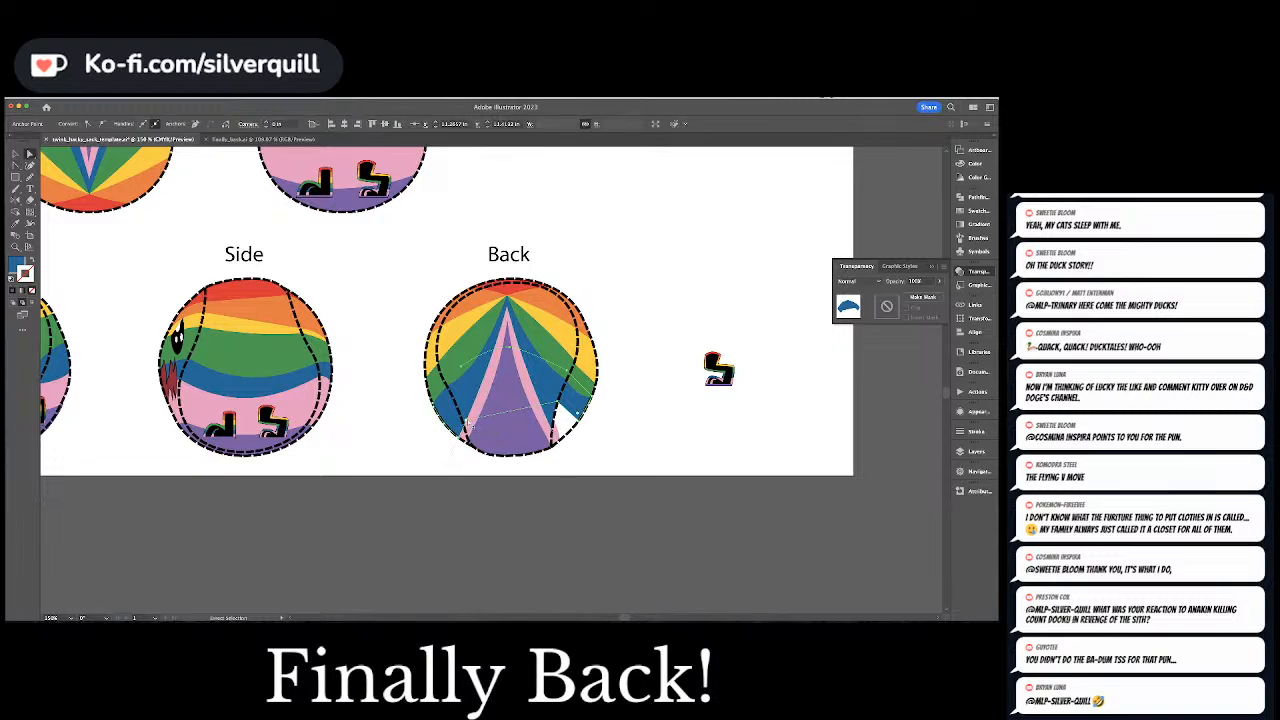
click(458, 438)
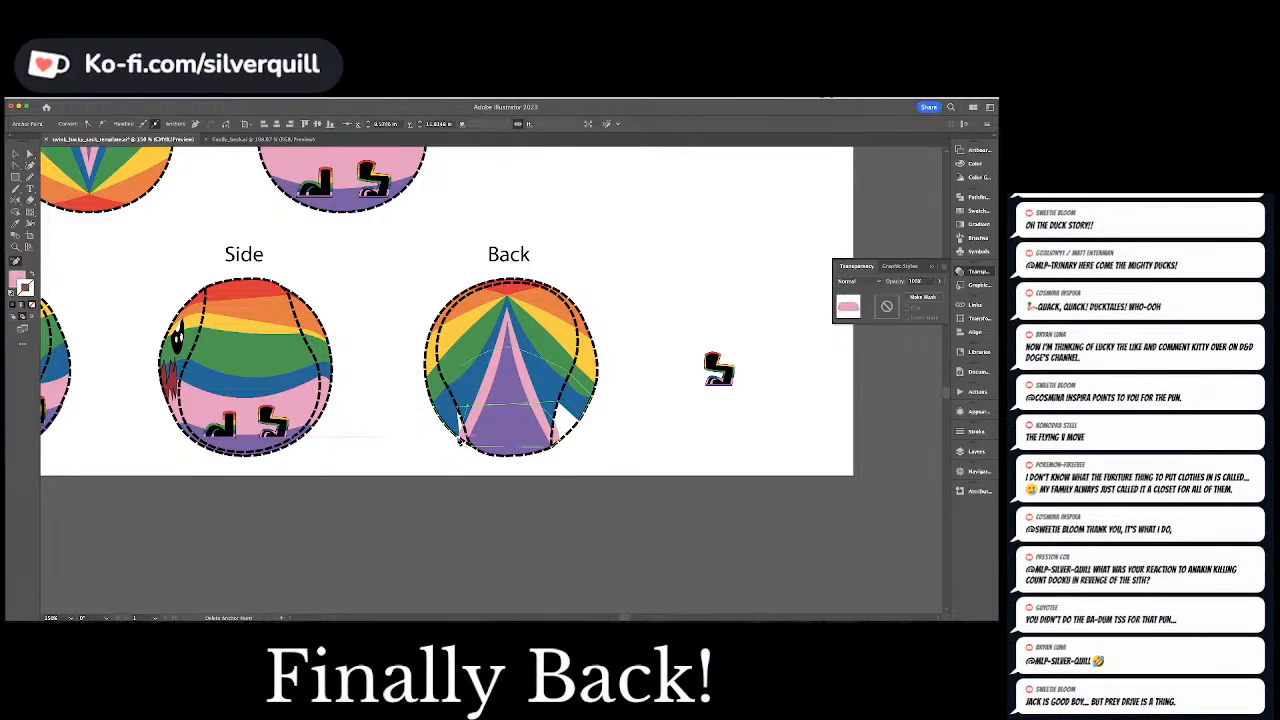
key(minus)
click(479, 428)
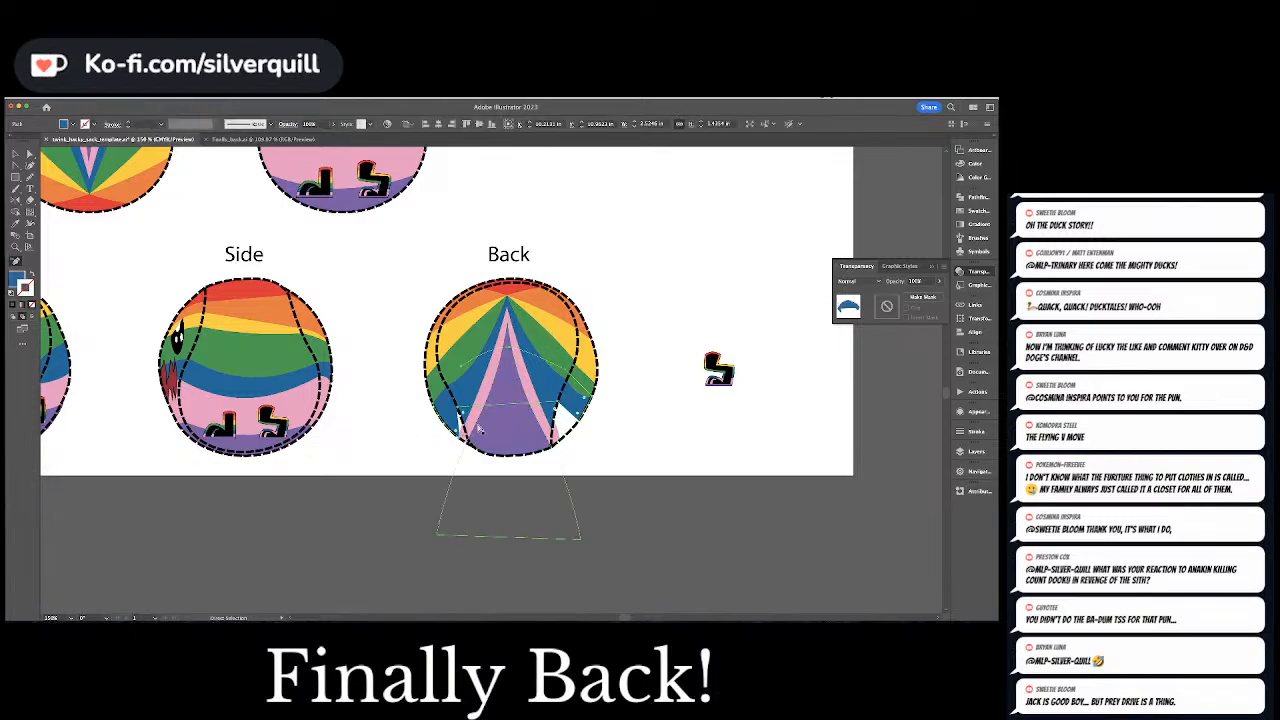
key(a)
click(461, 411)
click(457, 409)
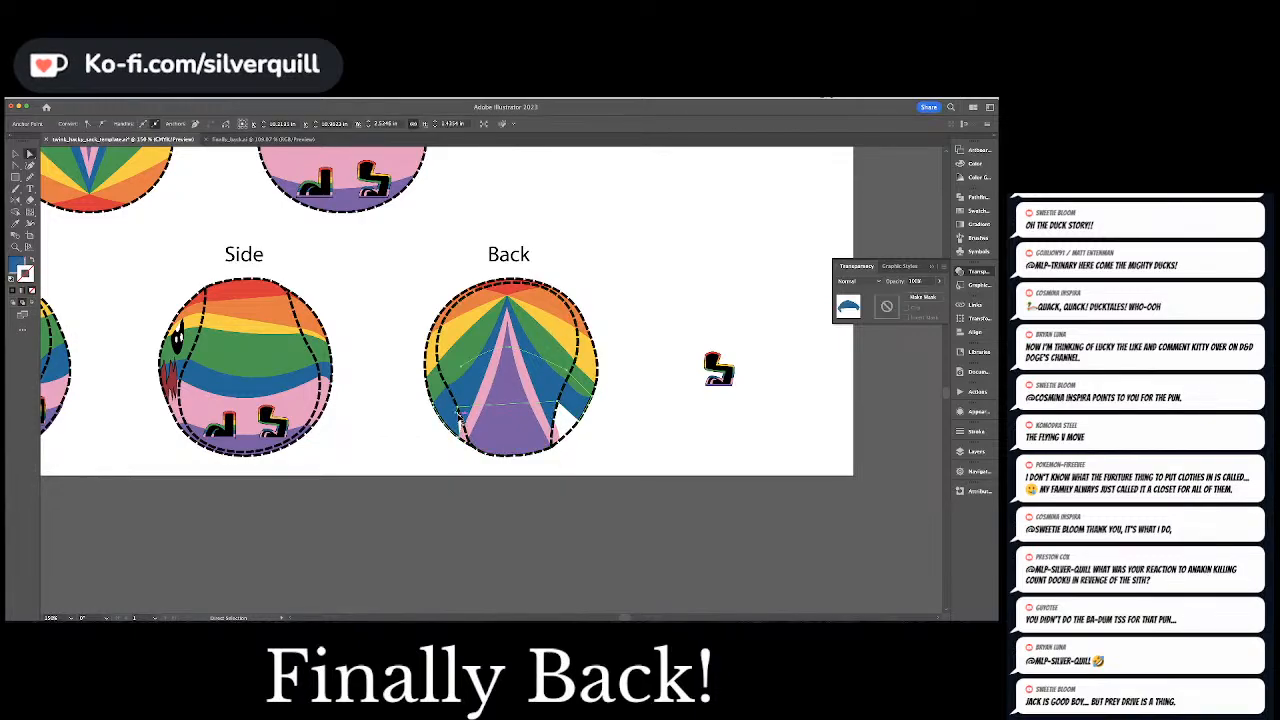
mouse_move(462, 411)
mouse_down()
mouse_move(457, 438)
mouse_move(450, 428)
mouse_up()
click(458, 409)
key(minus)
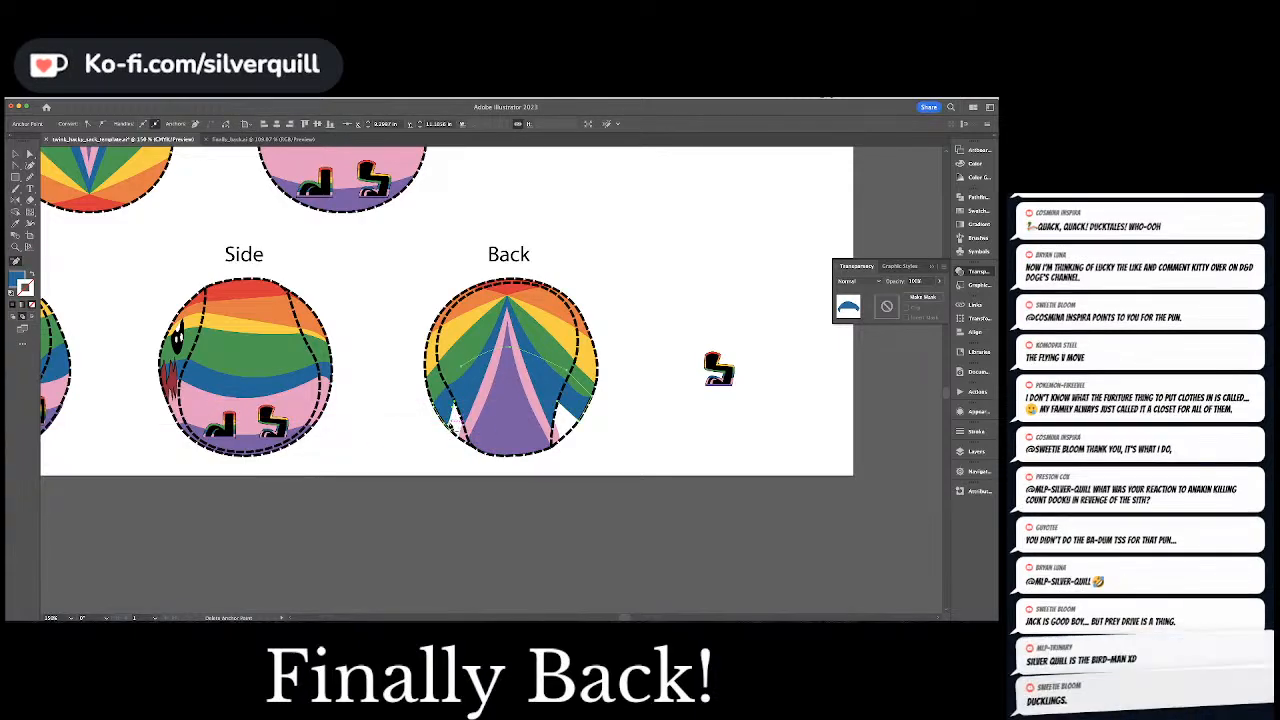
Round the blue filler's lower right edge to mirror the left side, and clear the selection
key(a)
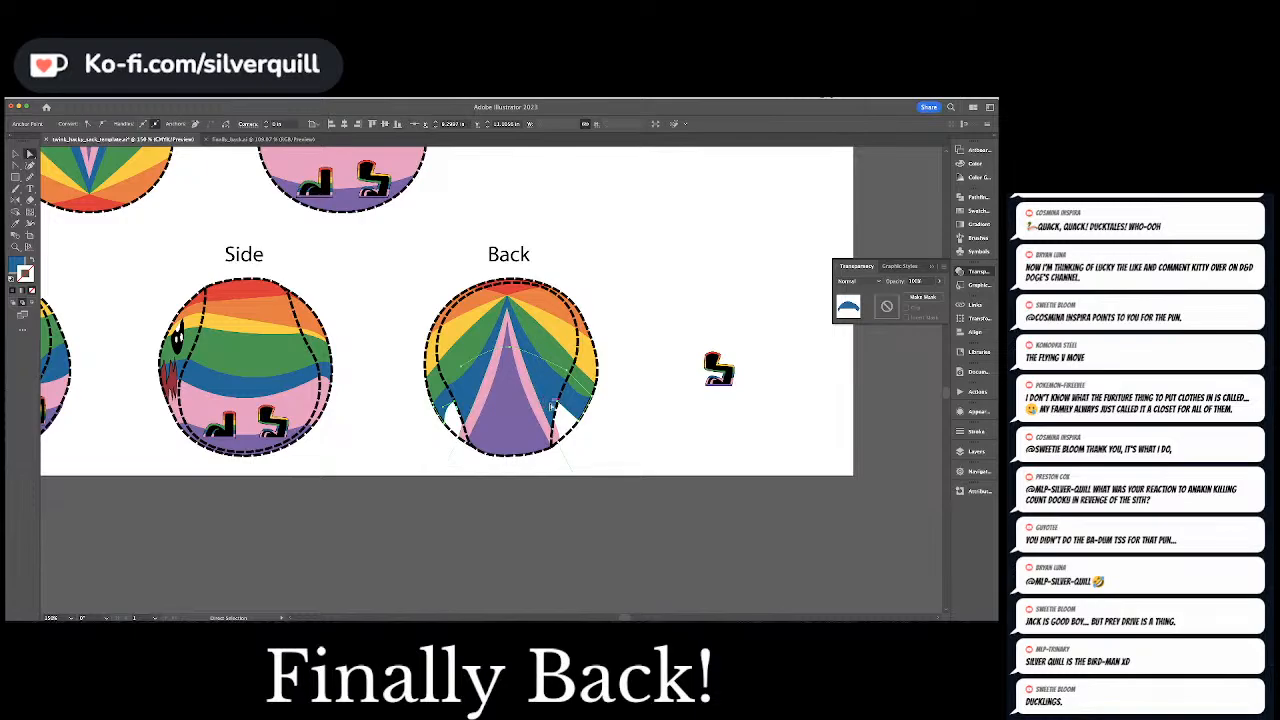
click(562, 402)
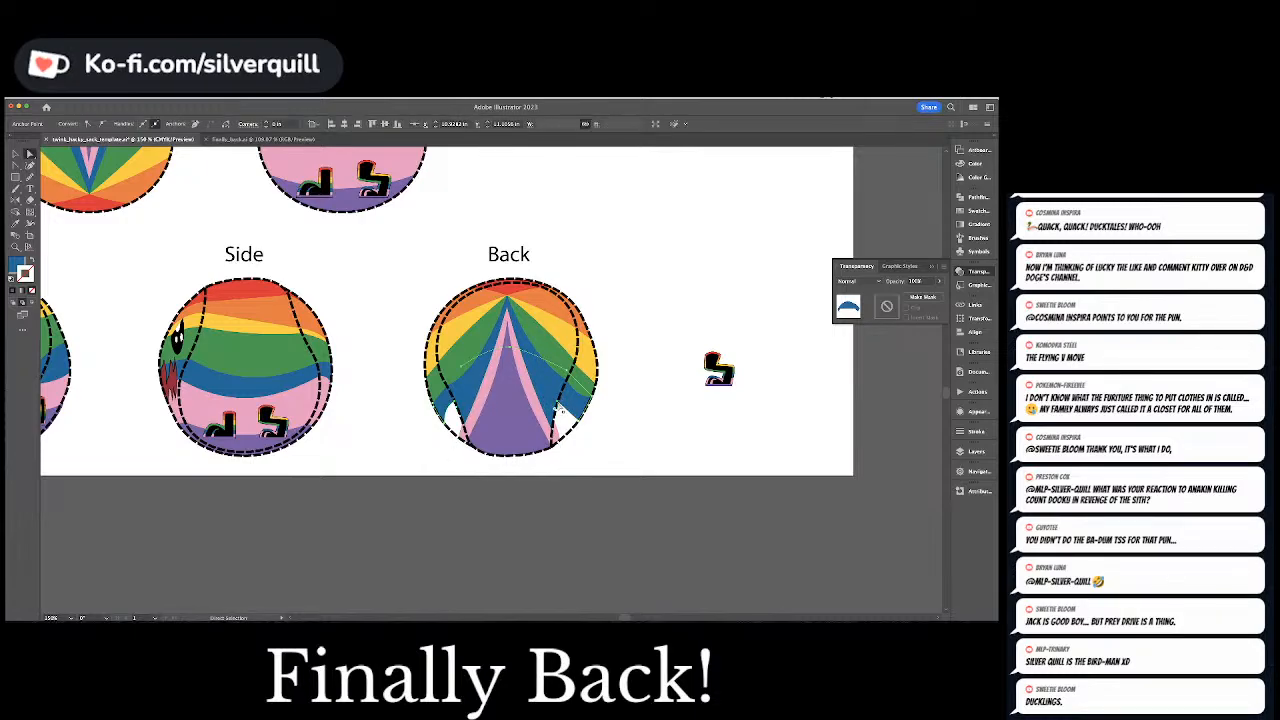
drag(561, 408, 578, 408)
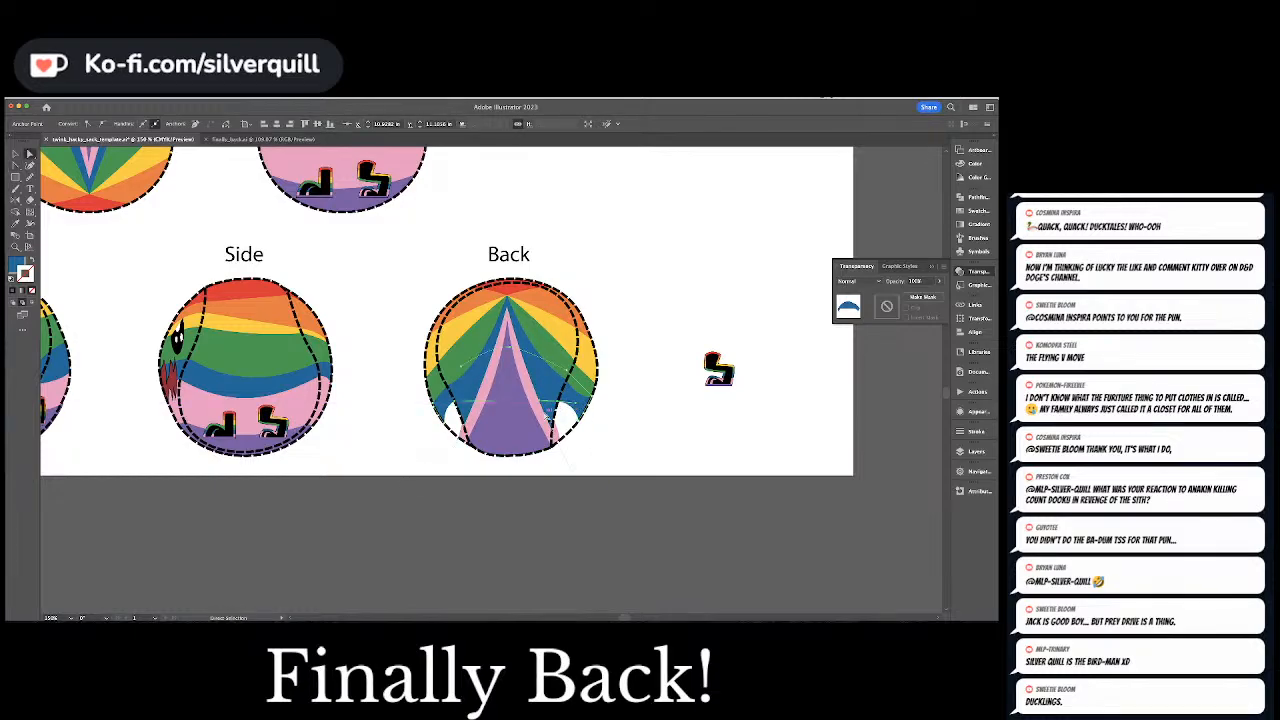
click(540, 407)
click(552, 400)
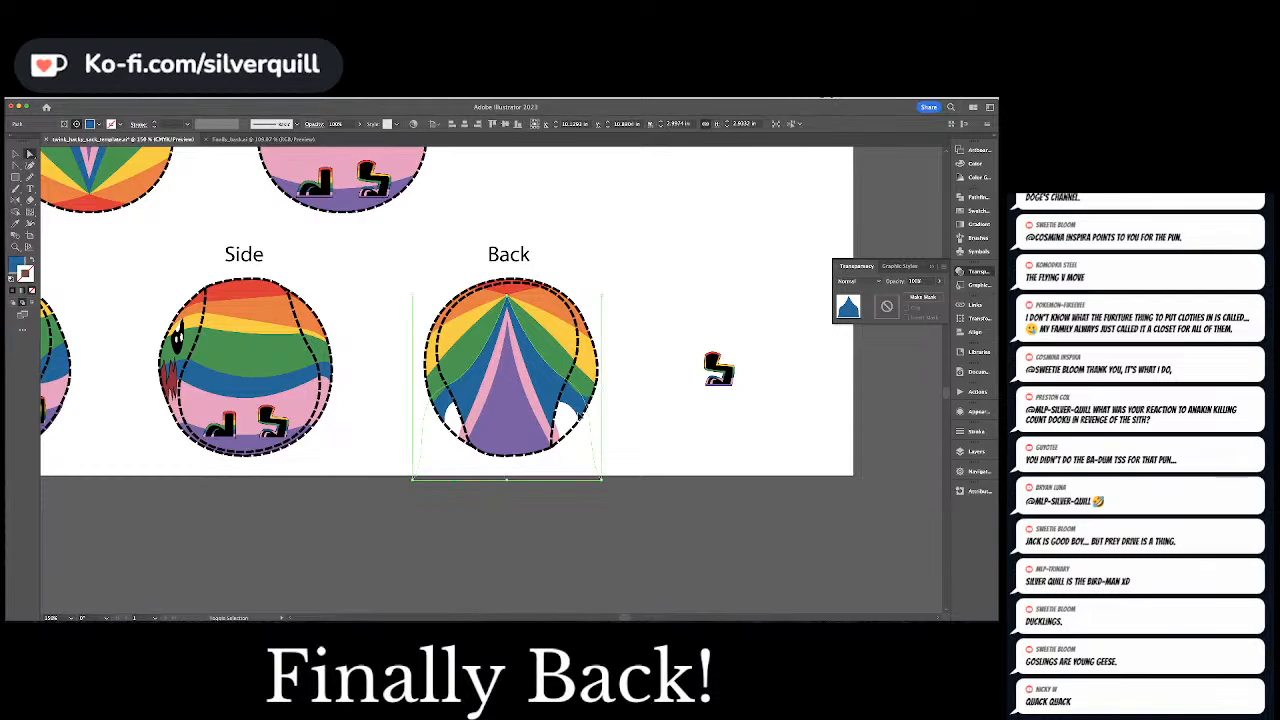
key(shift+super+a)
click(577, 410)
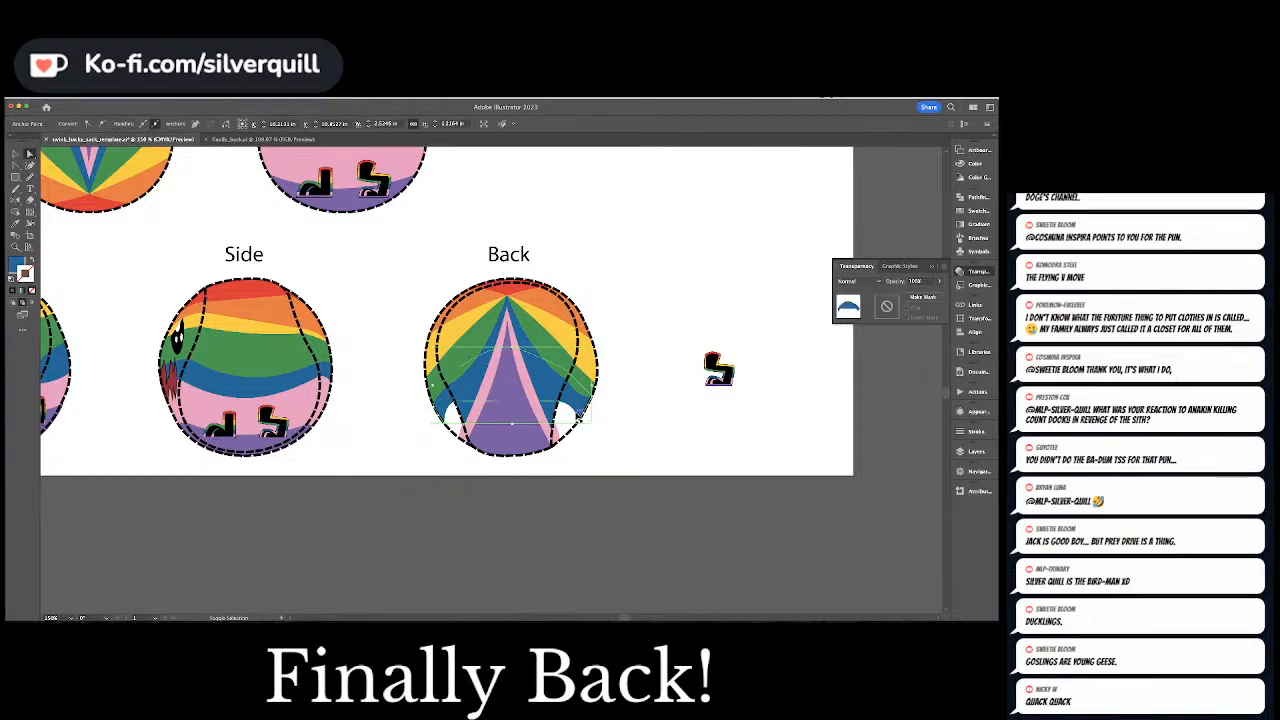
key(shift+super+a)
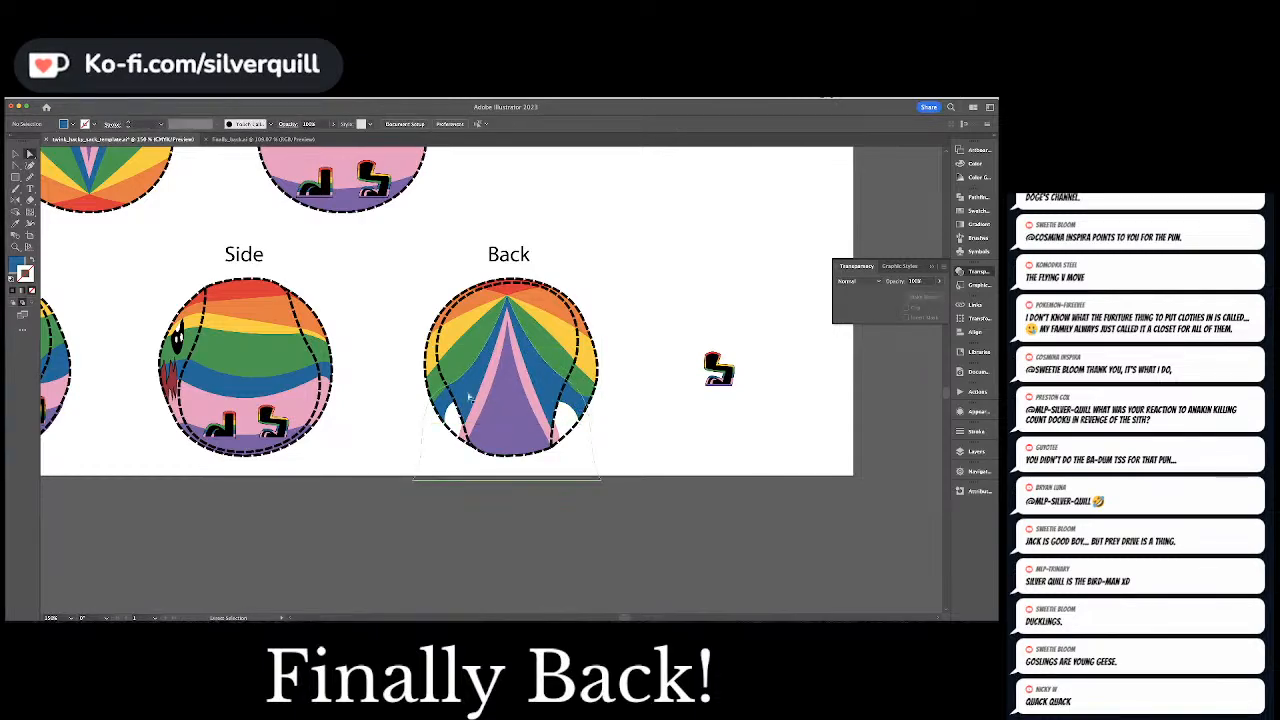
Try changing the stacking order of the blue and pink triangles in the Back ball
click(543, 384)
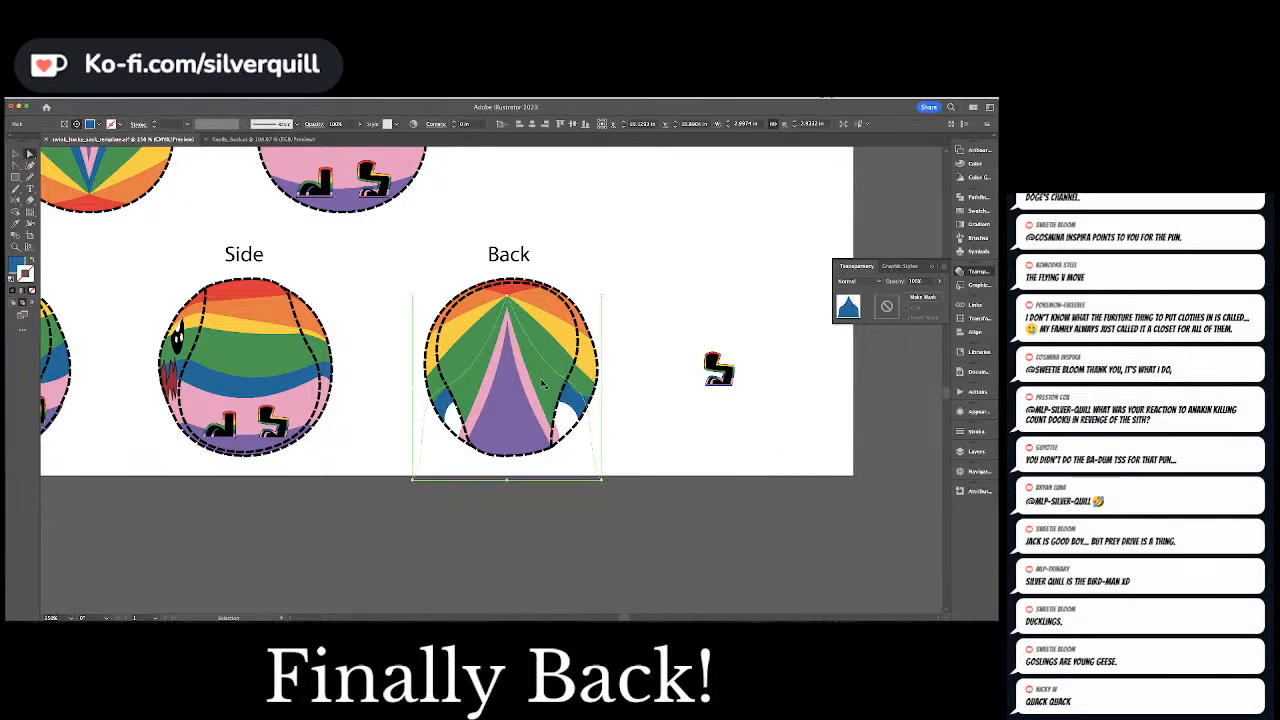
key(super+])
click(529, 382)
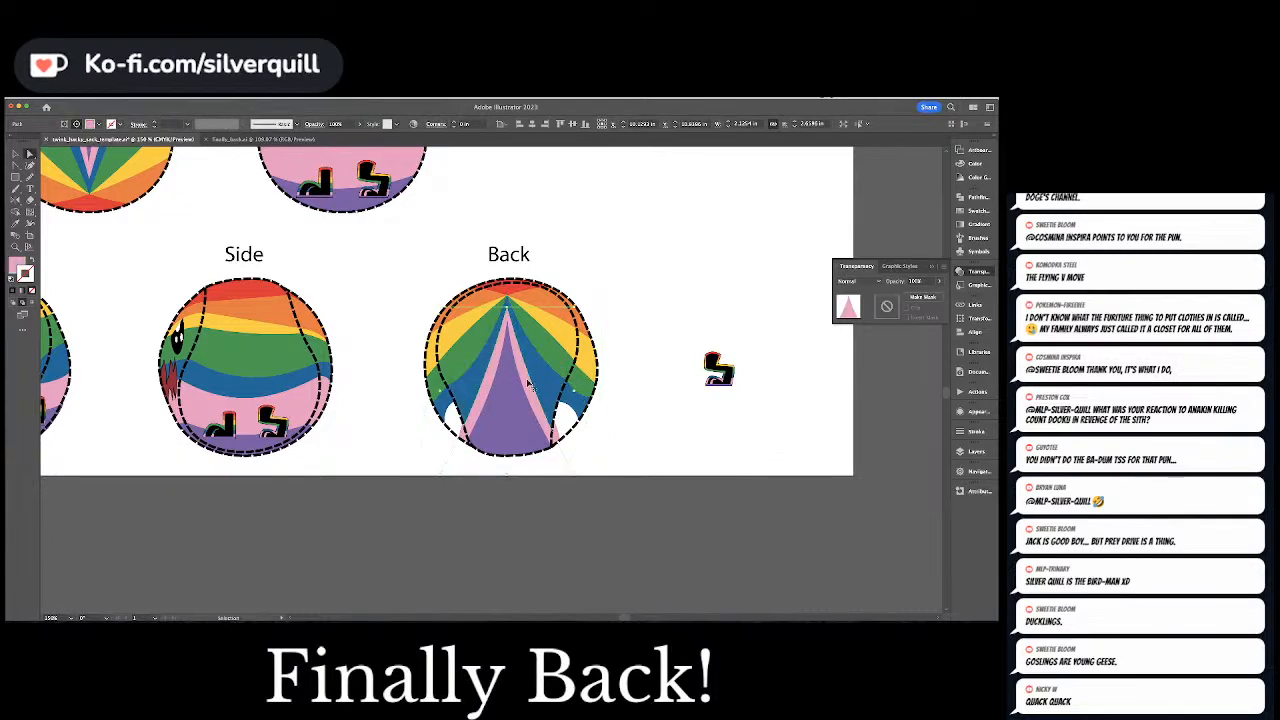
key(super+])
key(super+[)
Try sending the pink and purple triangles backward in the Back ball's stacking order
click(522, 394)
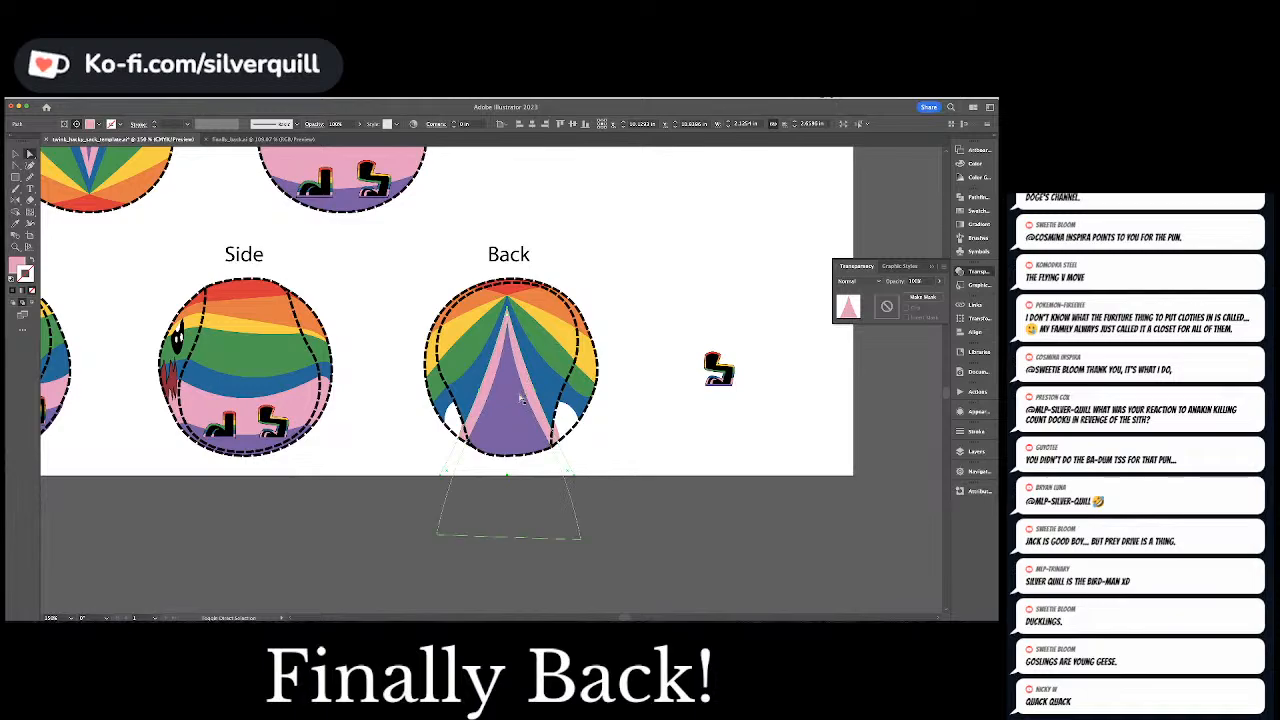
key(super+[)
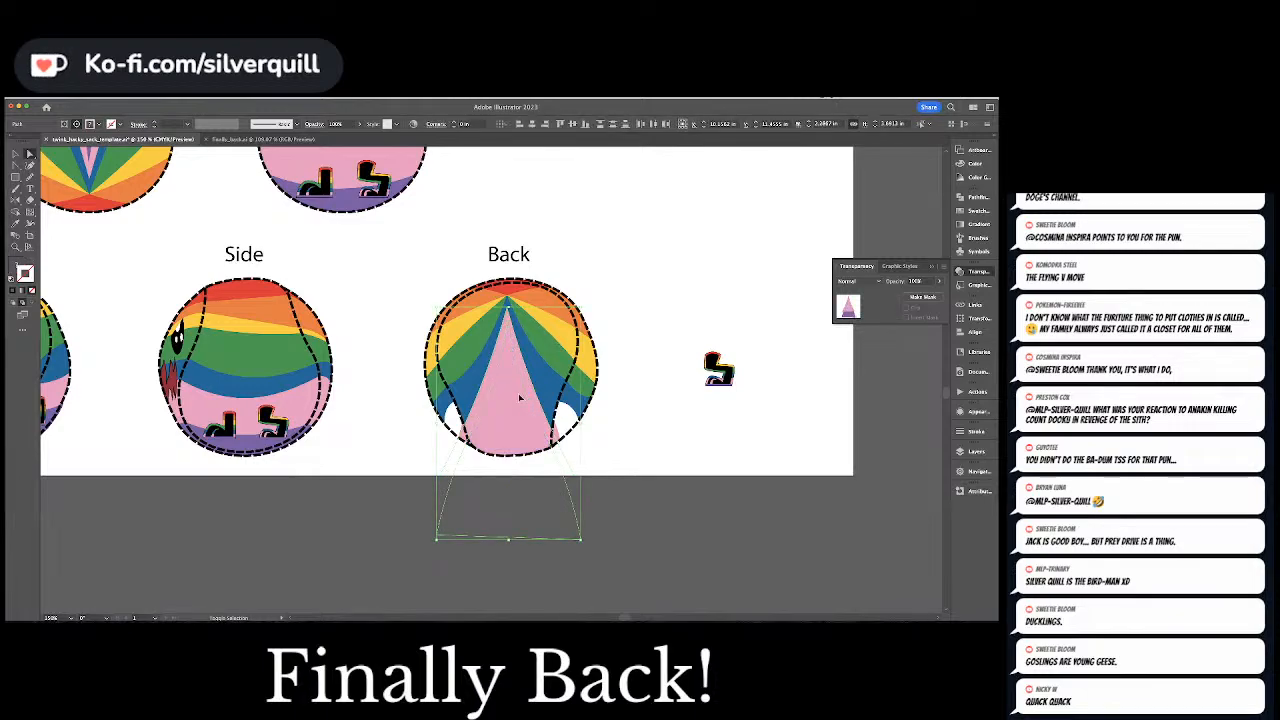
click(537, 395)
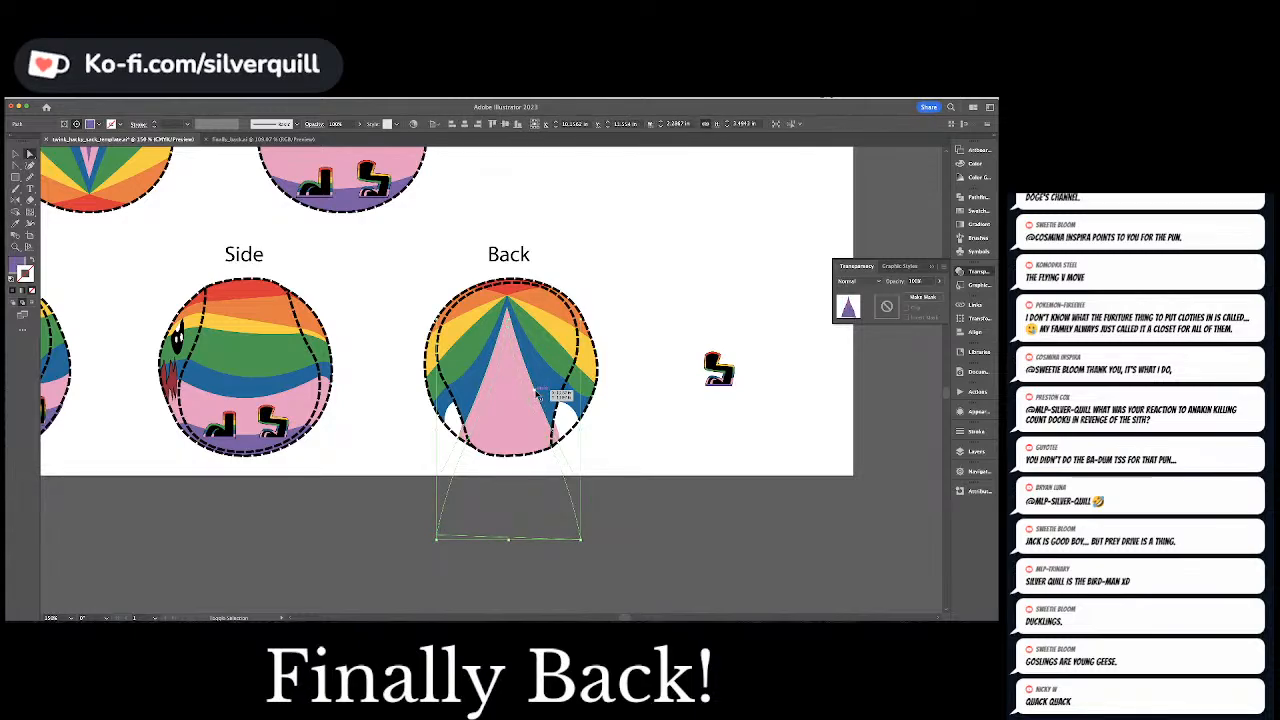
key(super+shift+a)
click(537, 395)
key(super+[)
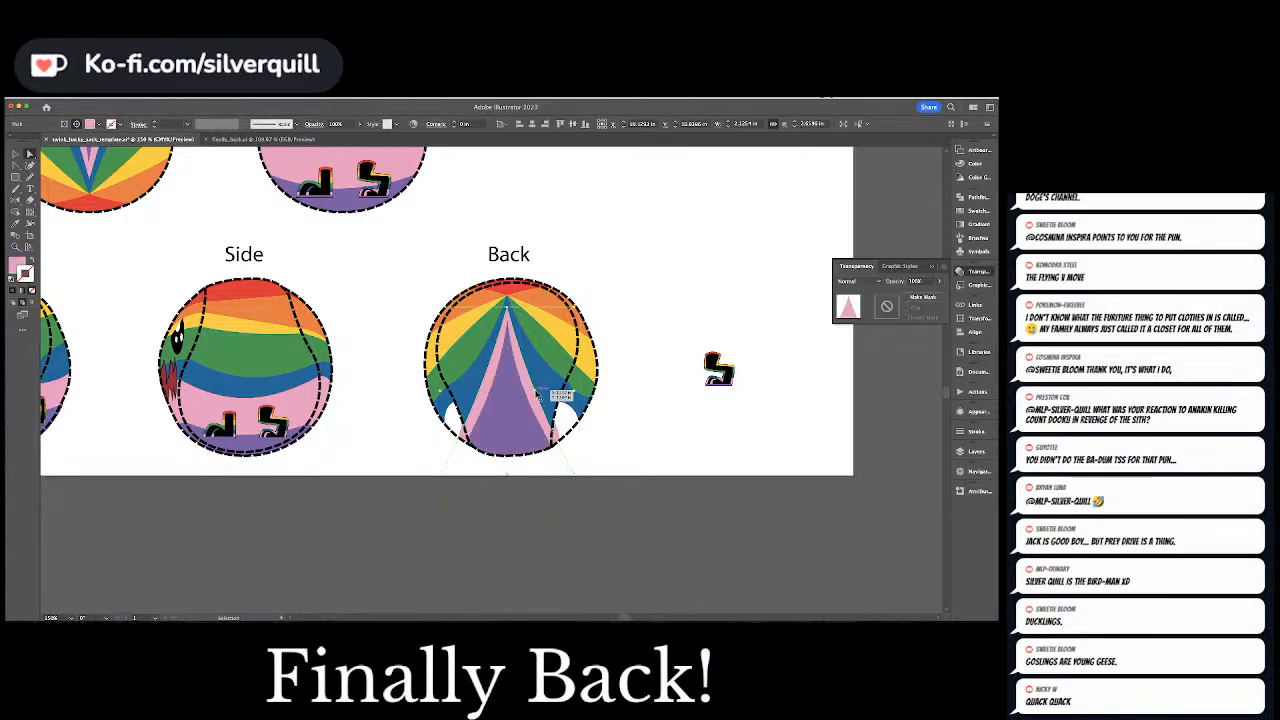
Pull the right edge of the Back ball's pink triangle inward so it curves and flares toward the bottom
key(a)
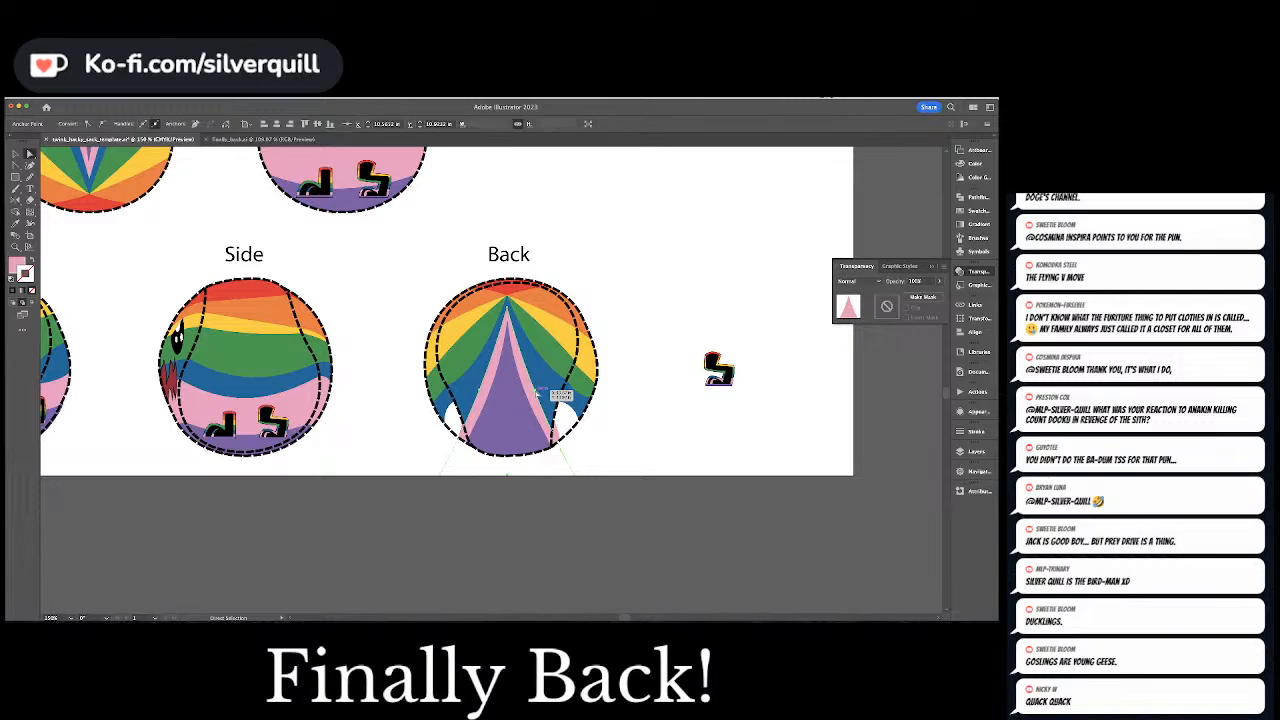
mouse_move(537, 395)
mouse_down()
mouse_move(548, 375)
mouse_move(531, 382)
mouse_up()
click(536, 415)
click(553, 433)
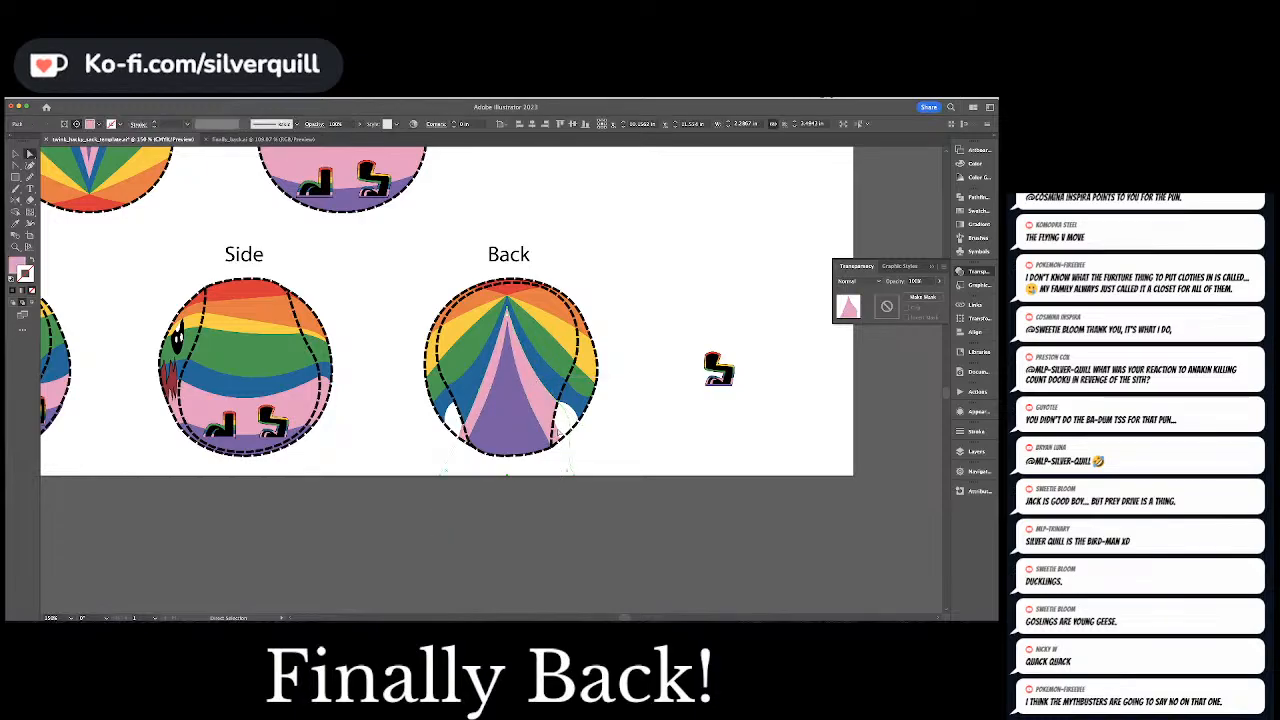
Extend the right corners of the pink filler outward to fill the white gap at the Back ball's lower right
click(563, 436)
click(562, 435)
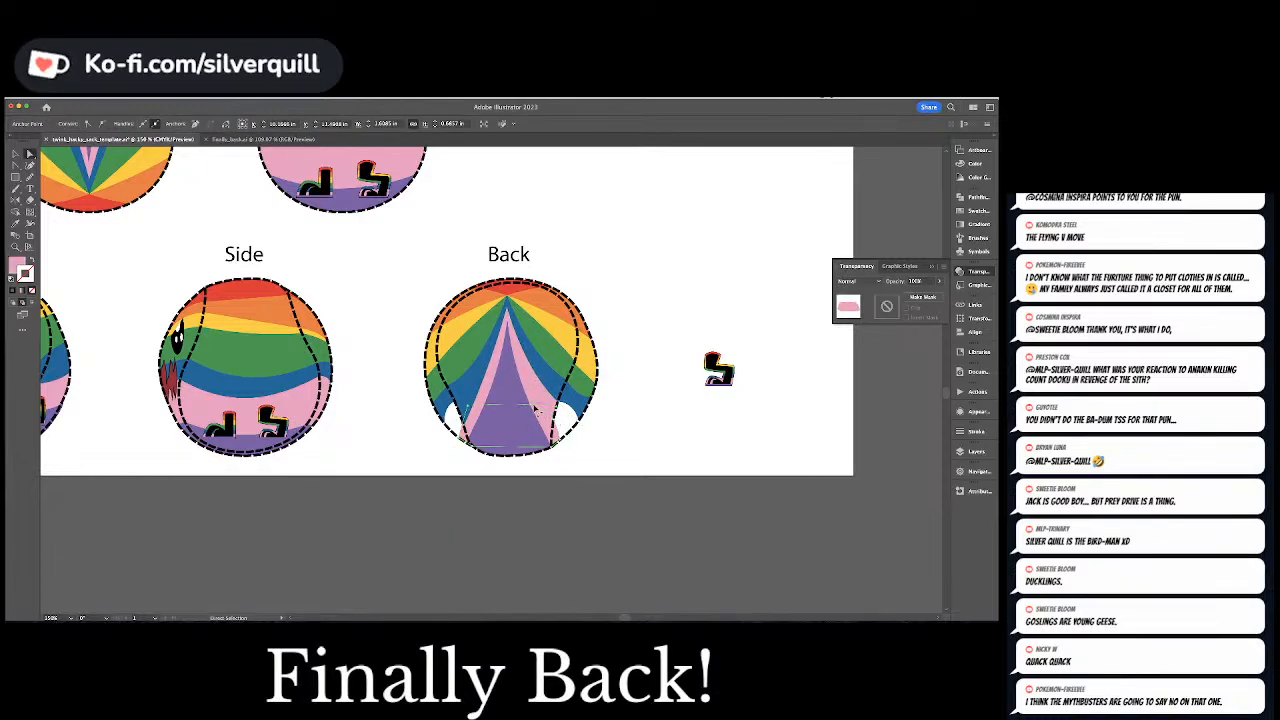
drag(534, 405, 571, 402)
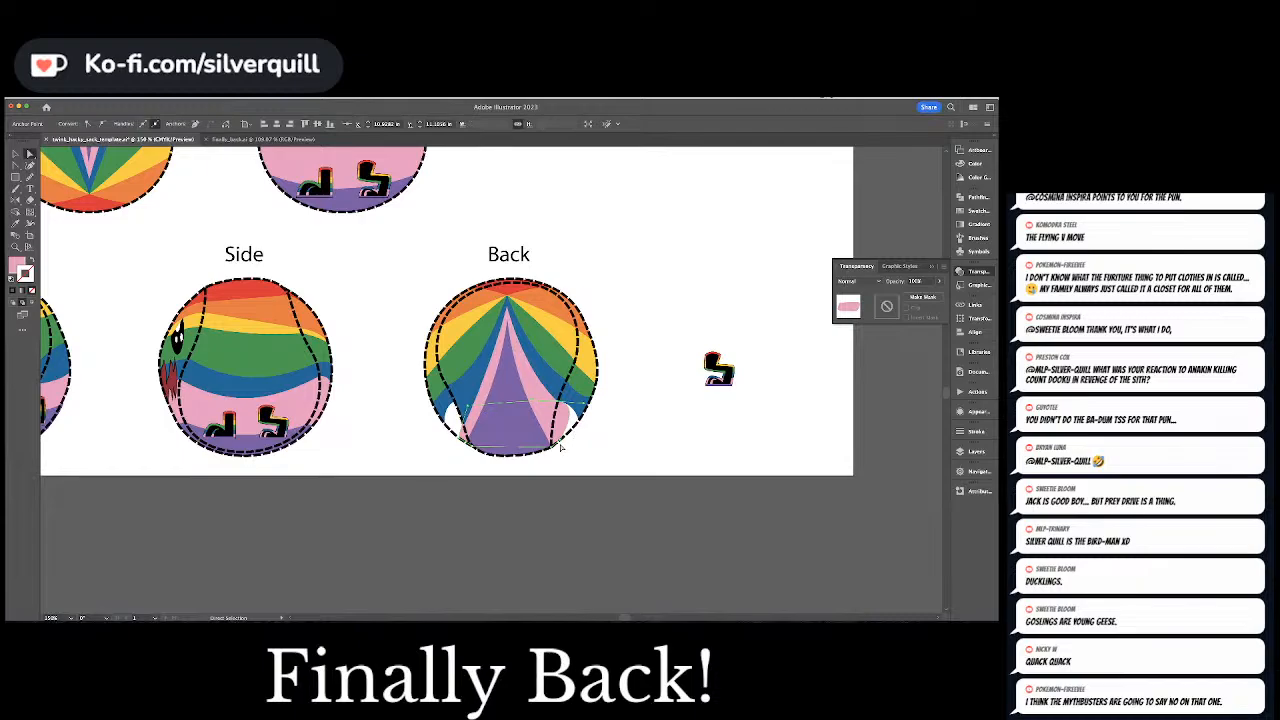
drag(561, 447, 585, 410)
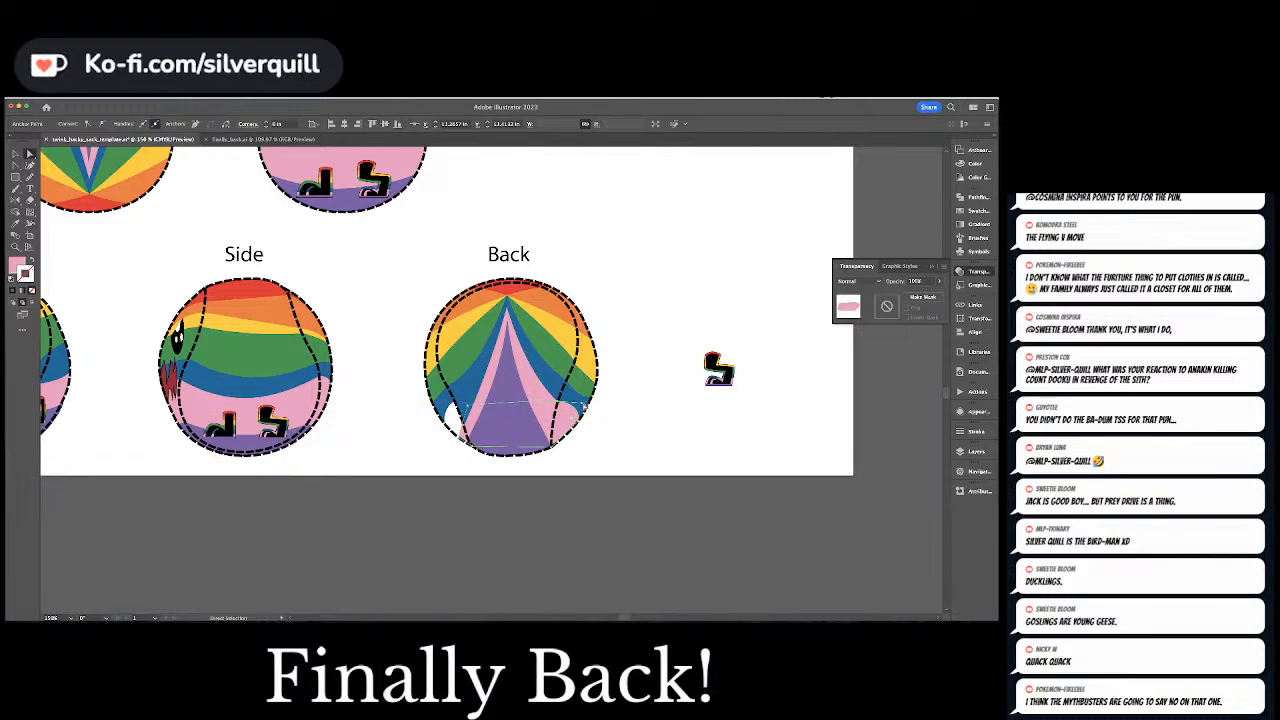
Curve the left edge of the pink triangle inward to mirror its right edge
click(475, 421)
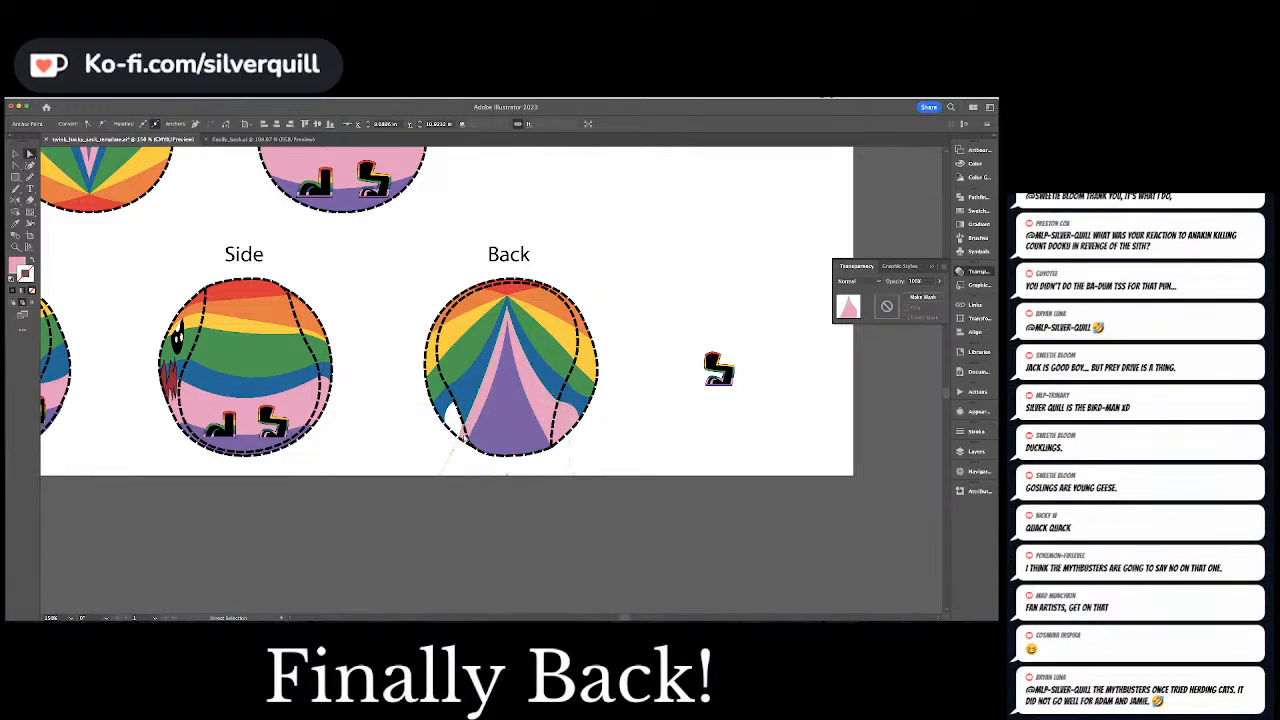
mouse_move(480, 396)
mouse_down()
mouse_move(466, 376)
mouse_move(485, 372)
mouse_up()
click(472, 413)
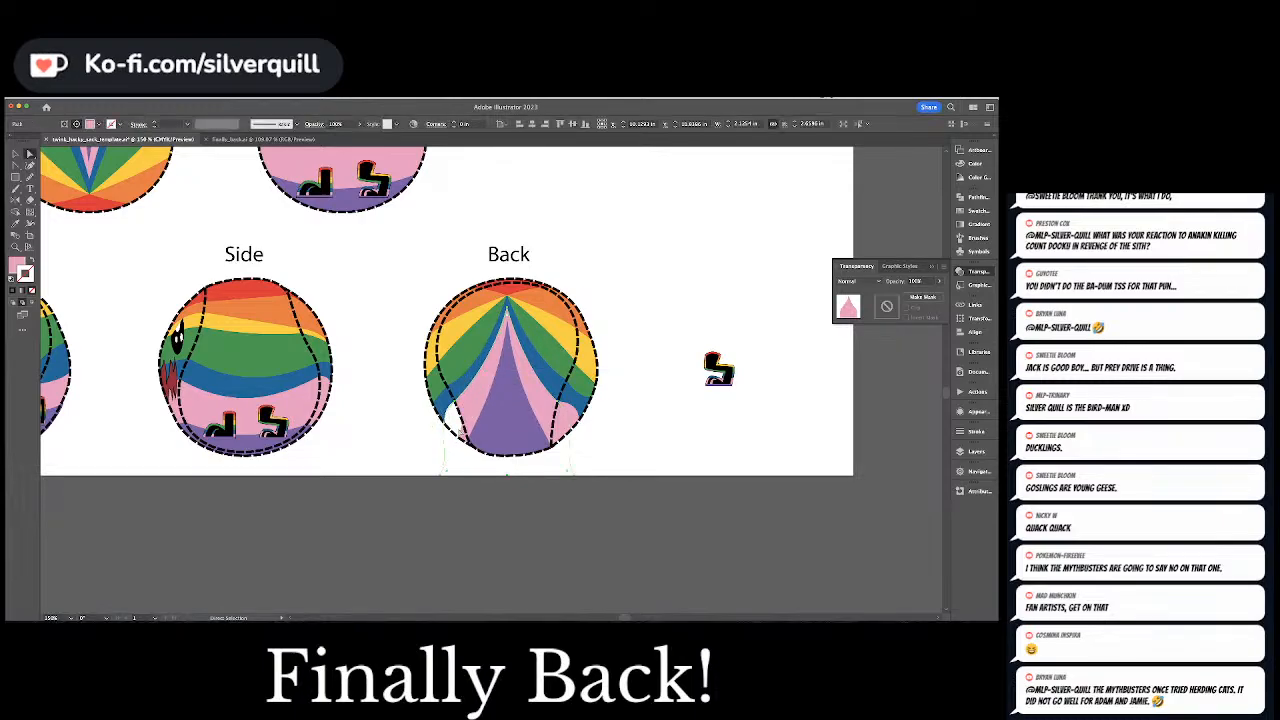
Extend and round the left side of the pink filler to cover the white gap at the Back ball's lower left
click(466, 418)
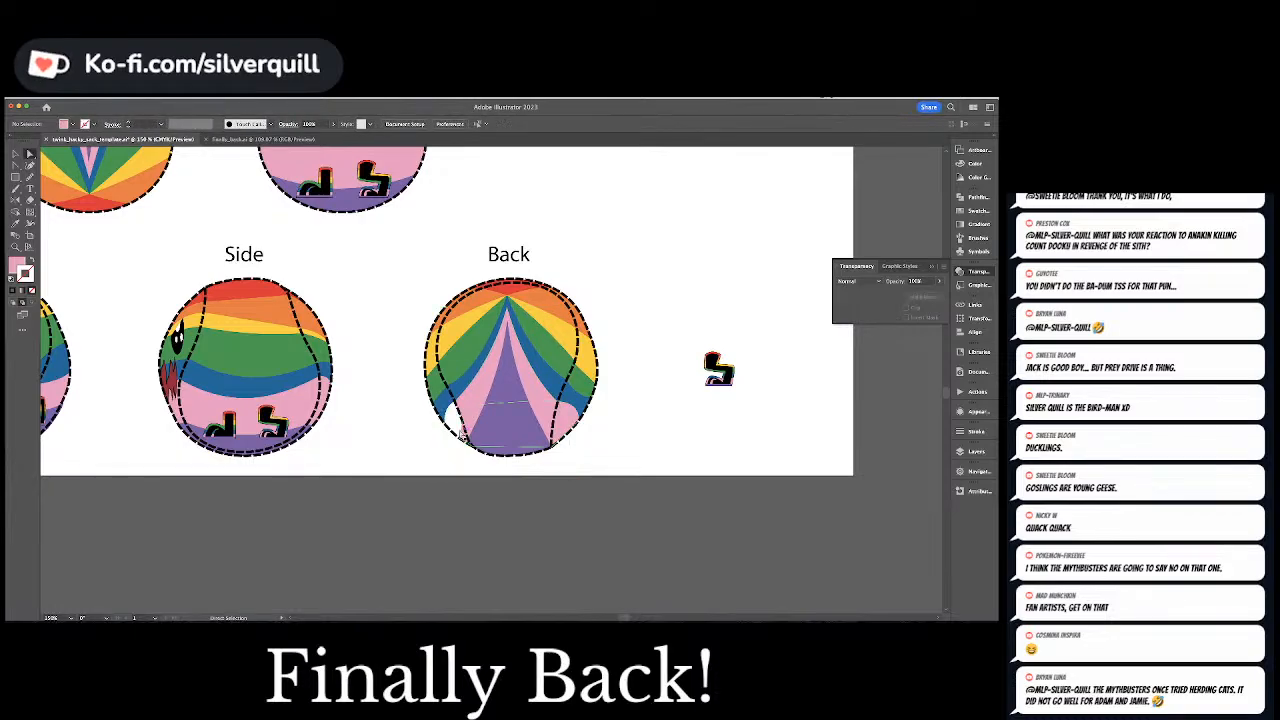
mouse_move(468, 408)
mouse_down()
mouse_move(461, 399)
mouse_move(454, 427)
mouse_move(446, 406)
mouse_up()
key(minus)
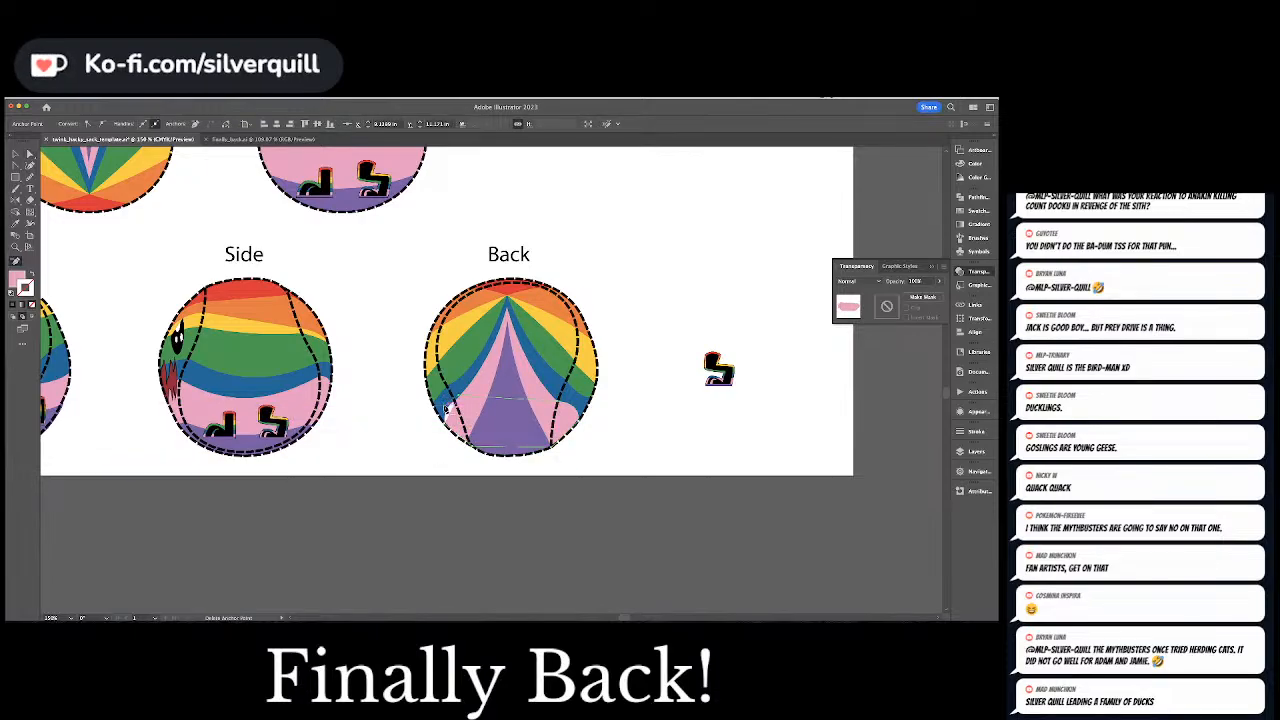
key(a)
drag(461, 399, 441, 403)
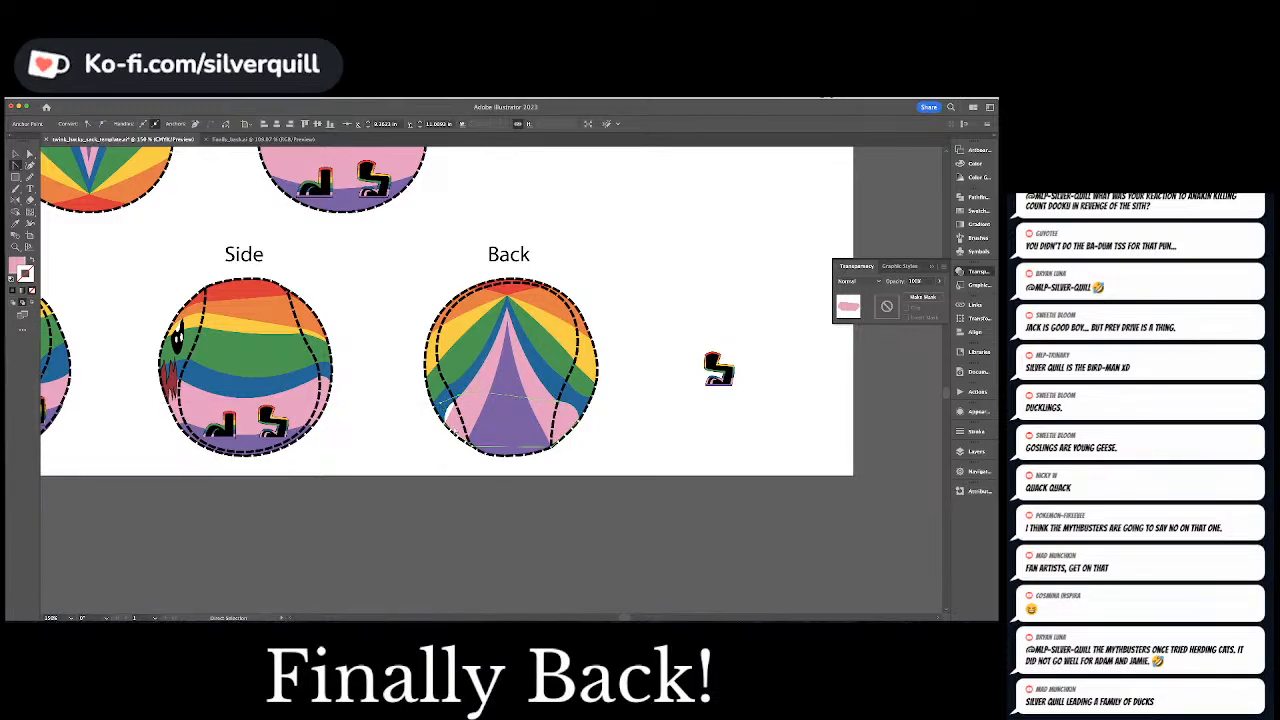
click(448, 425)
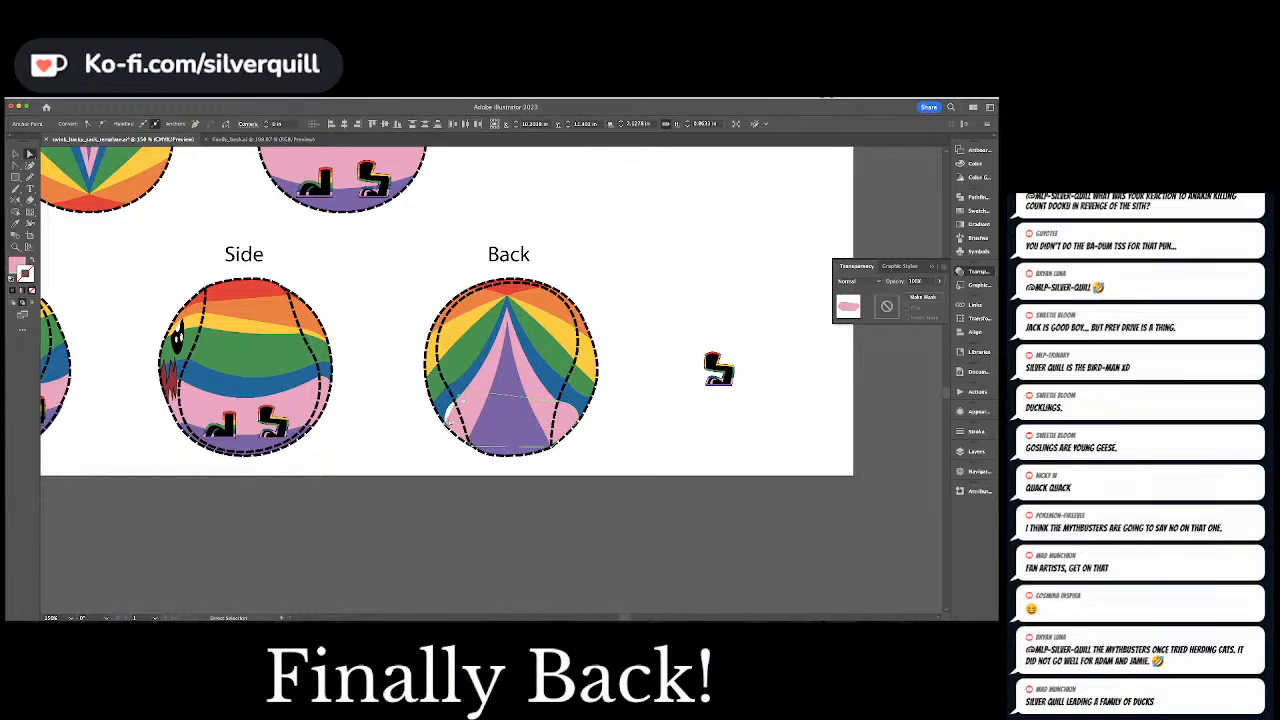
key(shift+grave)
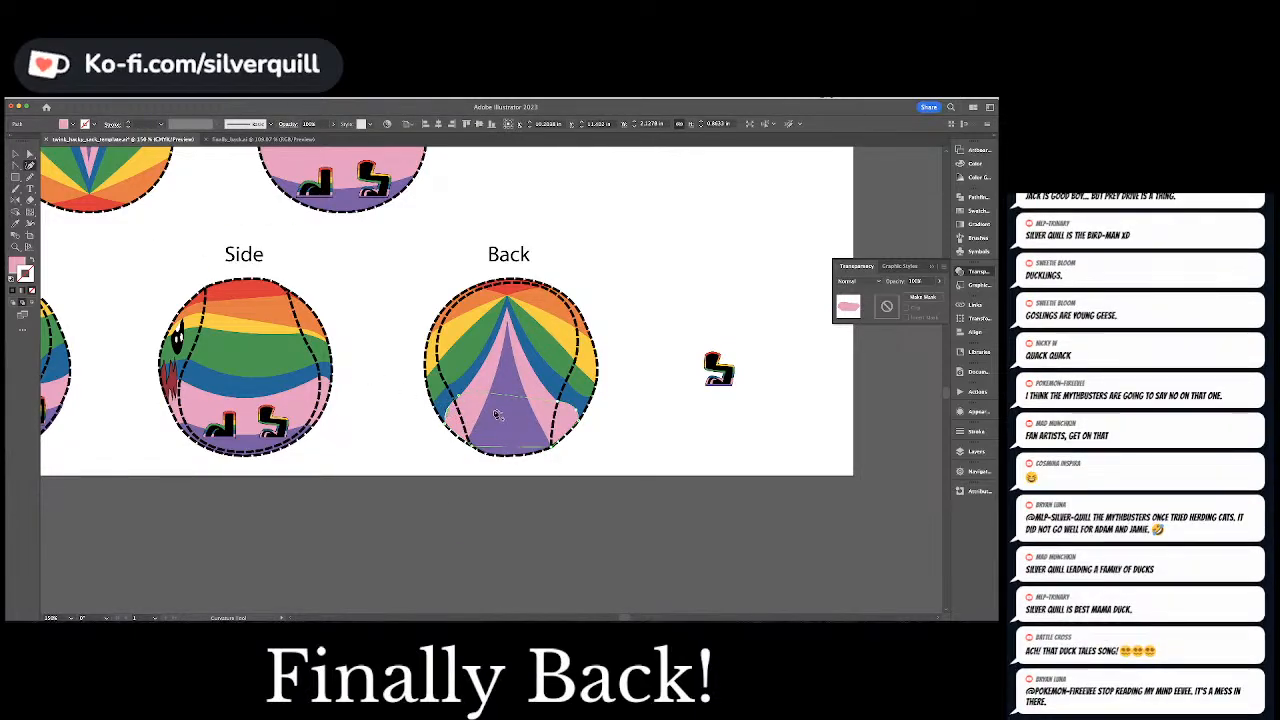
key(a)
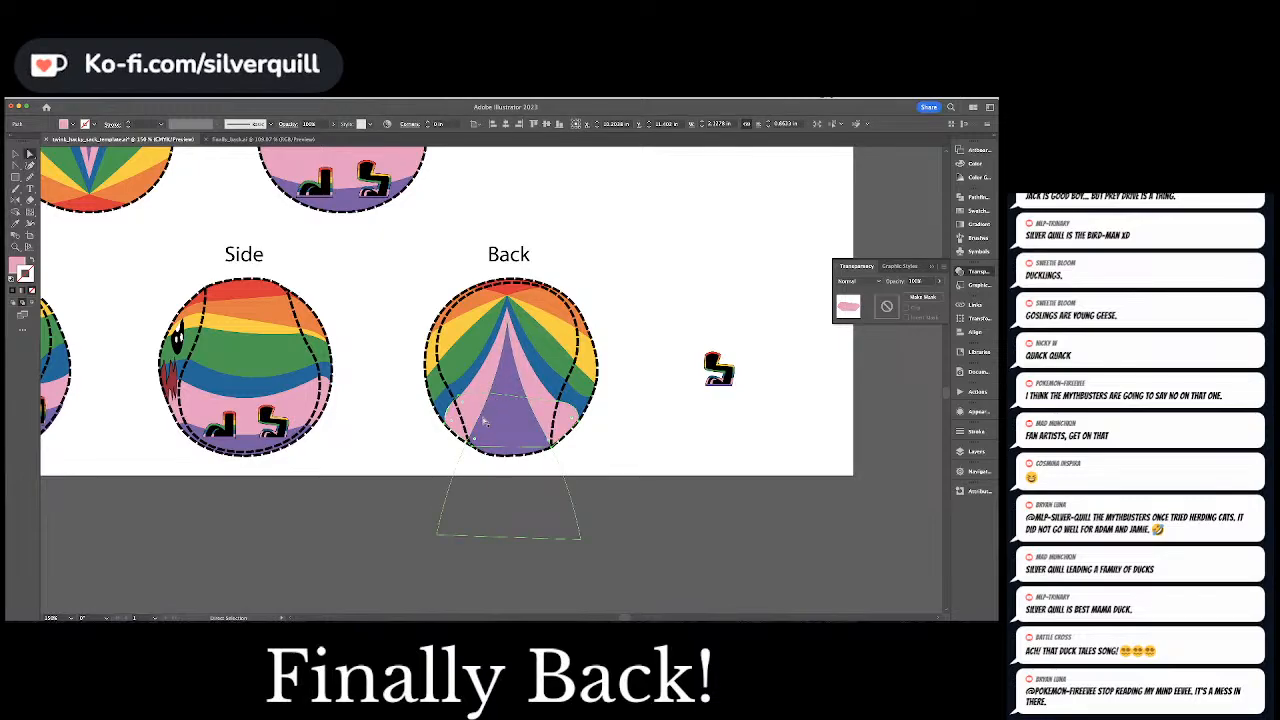
Curve the purple triangle's sides so they flare outward near the Back ball's bottom, and clear the selection
click(483, 423)
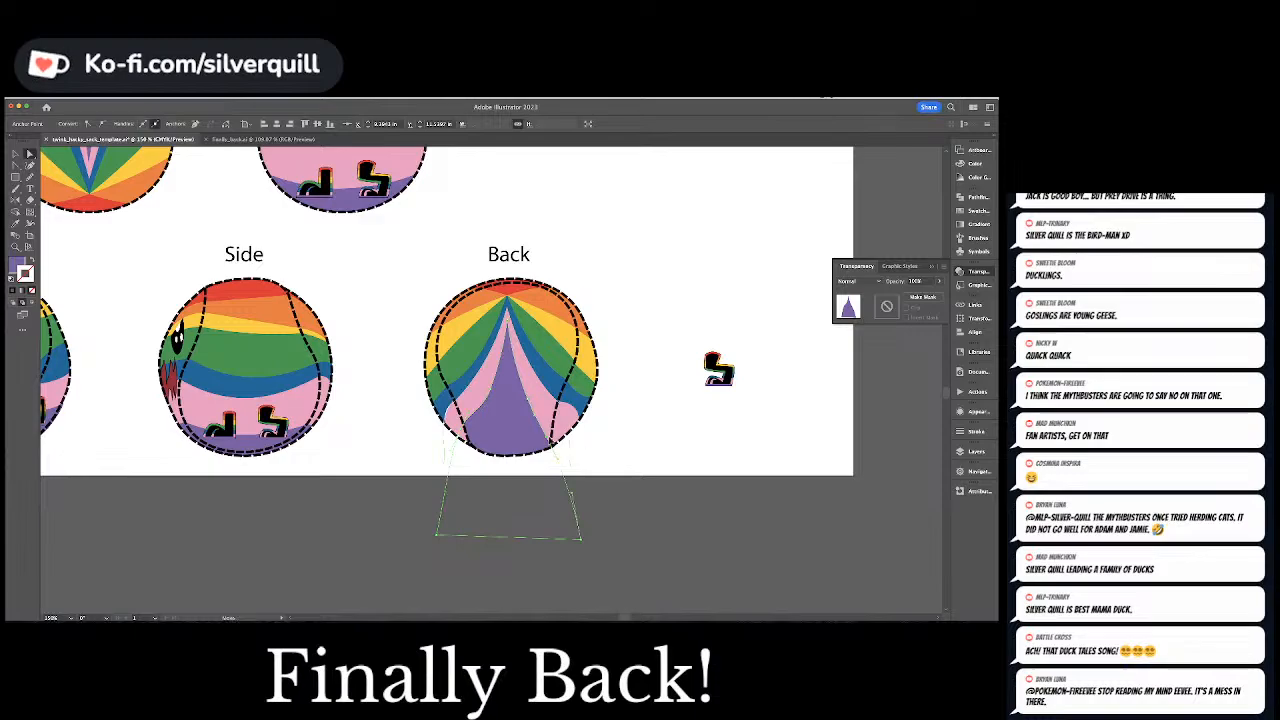
click(553, 428)
drag(554, 427, 553, 431)
click(594, 431)
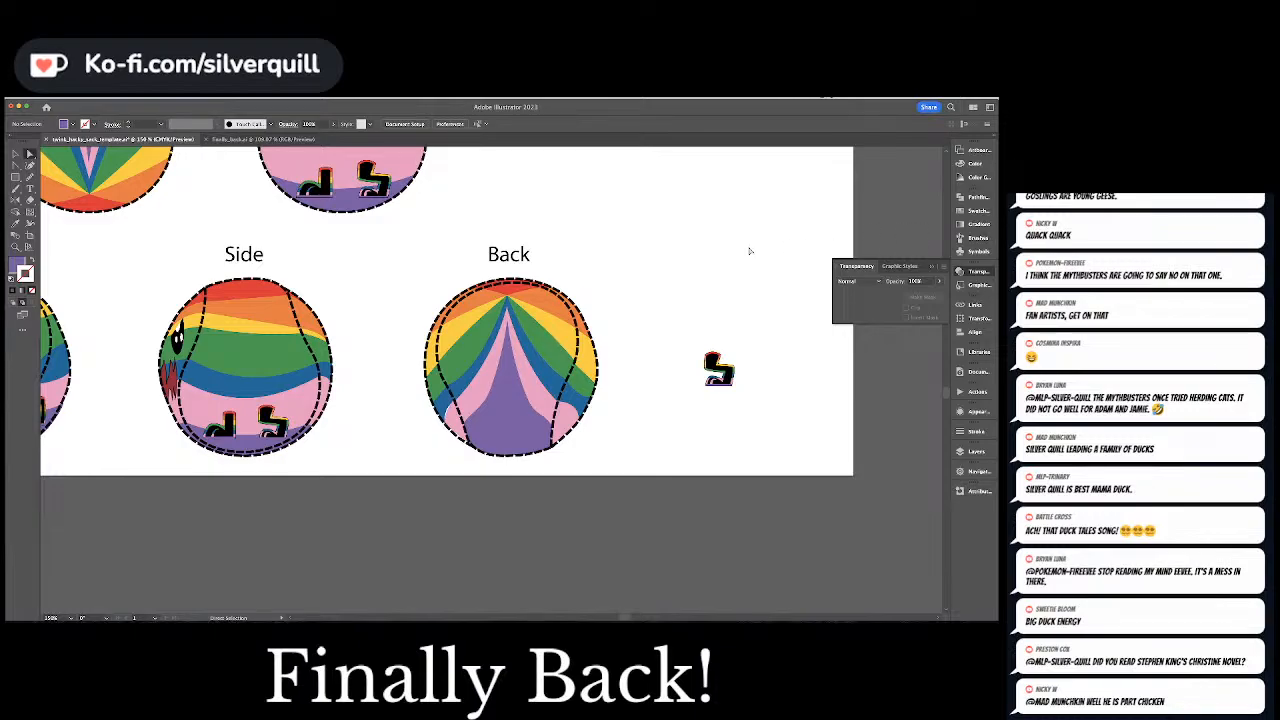
Reshape the pink filler's left edge to close the white sliver beside the blue band, and clear the selection
click(532, 428)
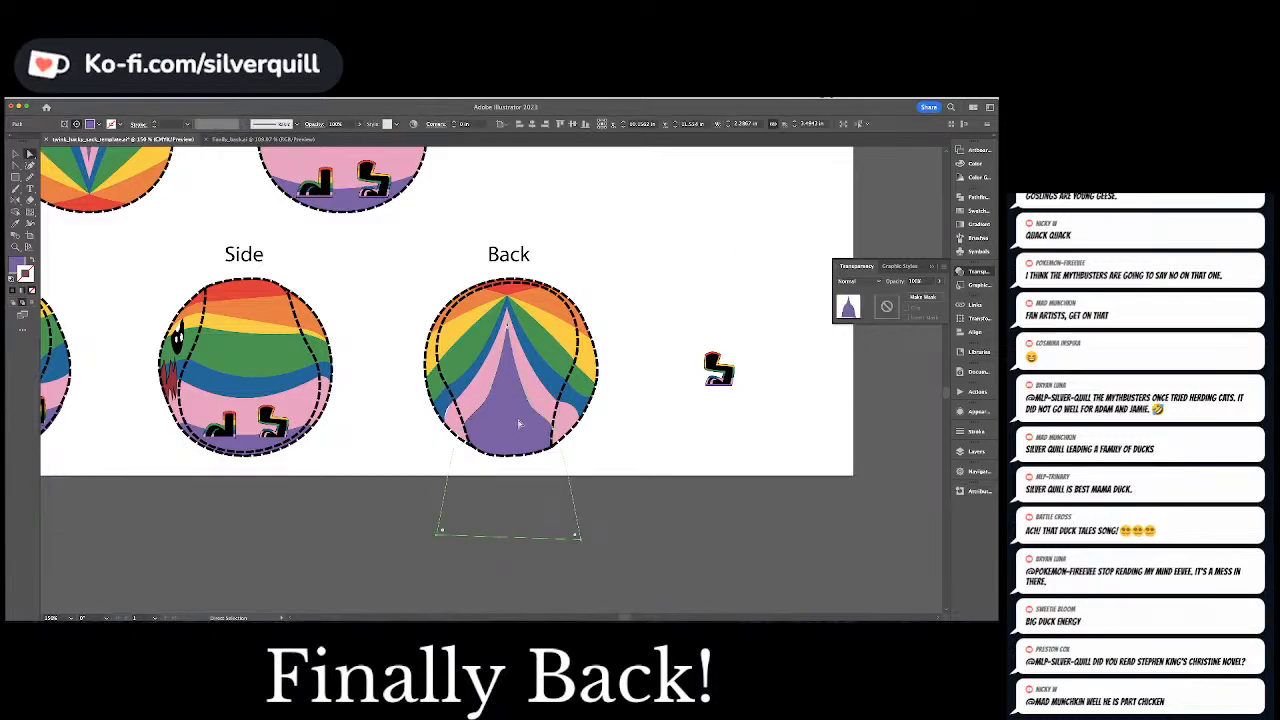
click(452, 413)
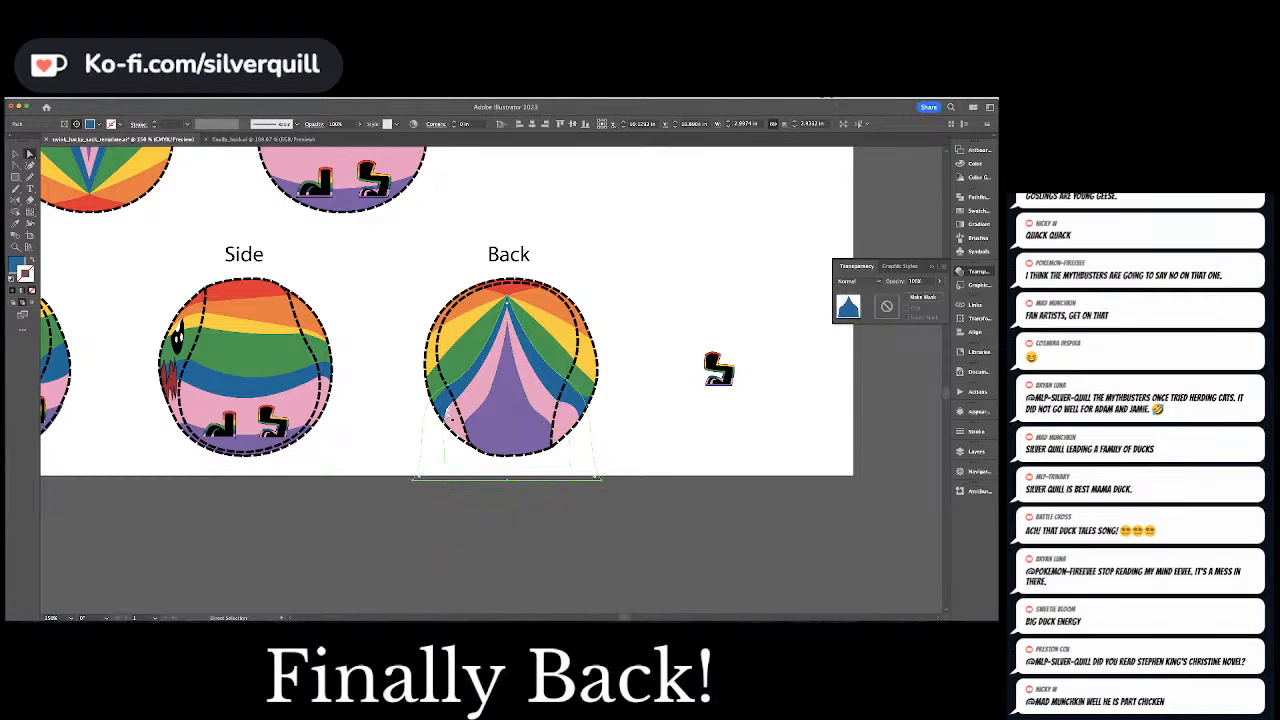
click(455, 408)
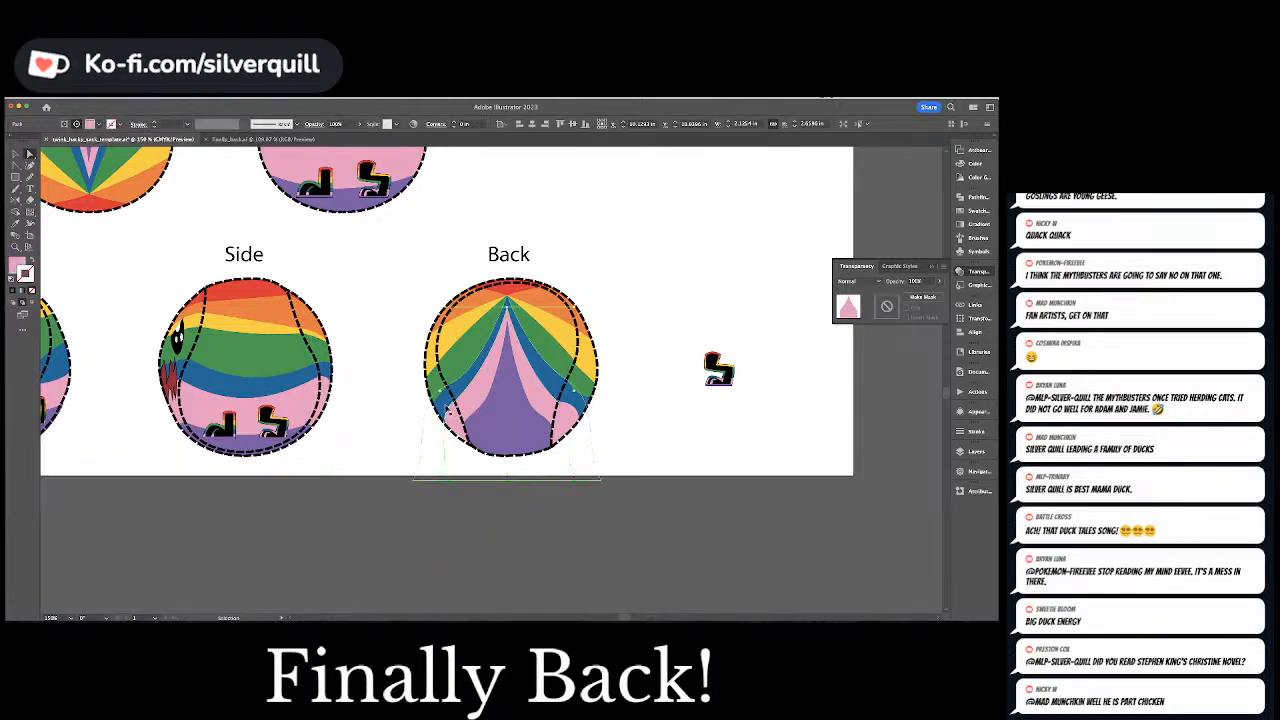
key(super+plus)
key(super+plus)
key(super+plus)
key(super+shift+a)
key(a)
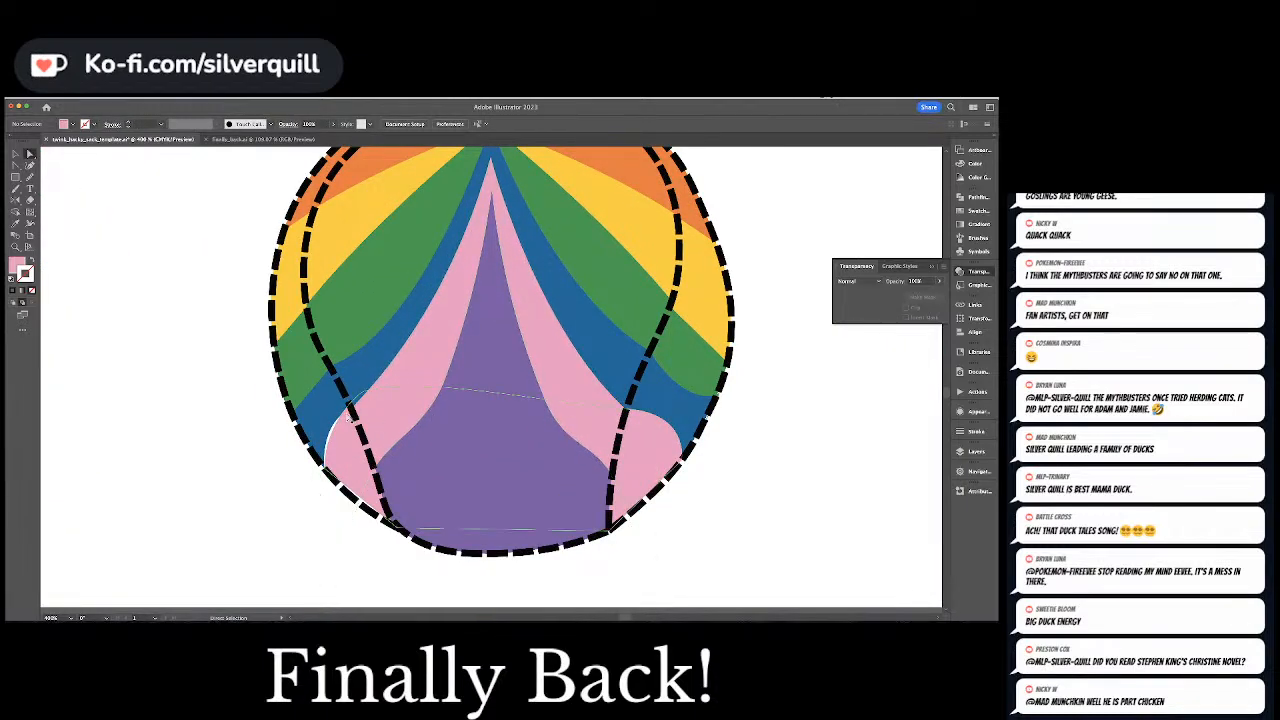
click(349, 409)
drag(326, 470, 325, 430)
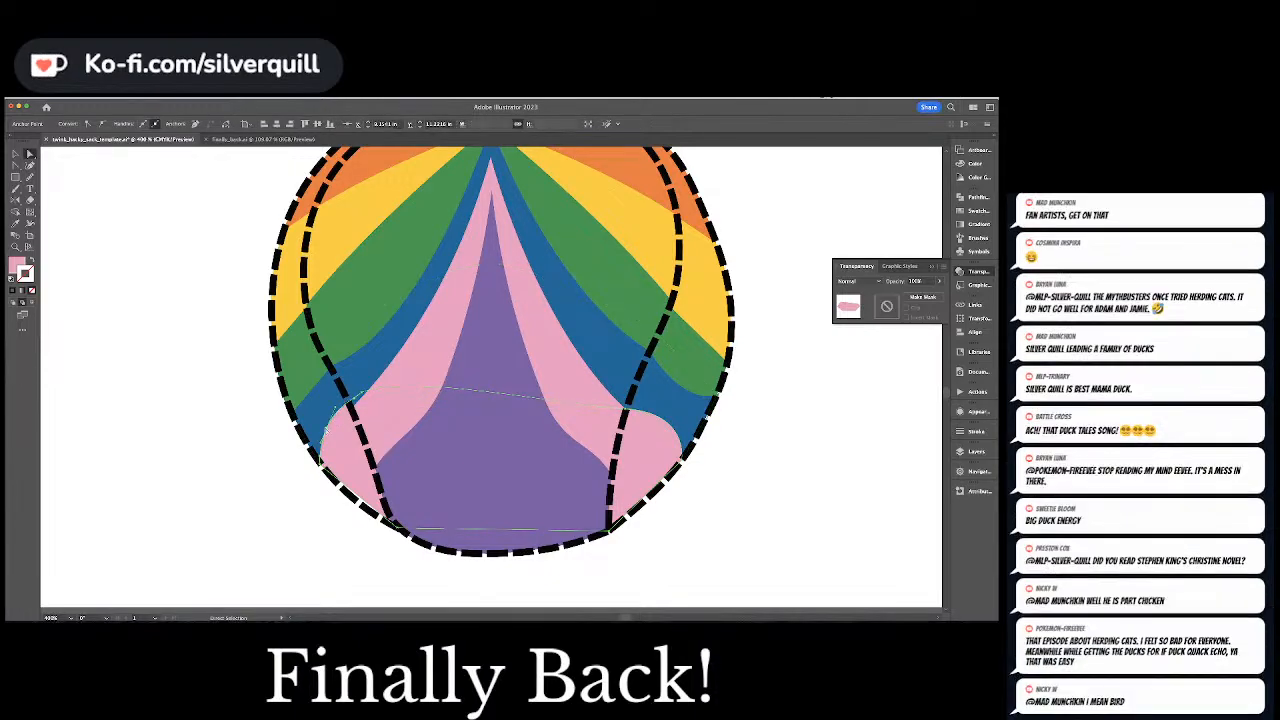
key(ctrl+shift+a)
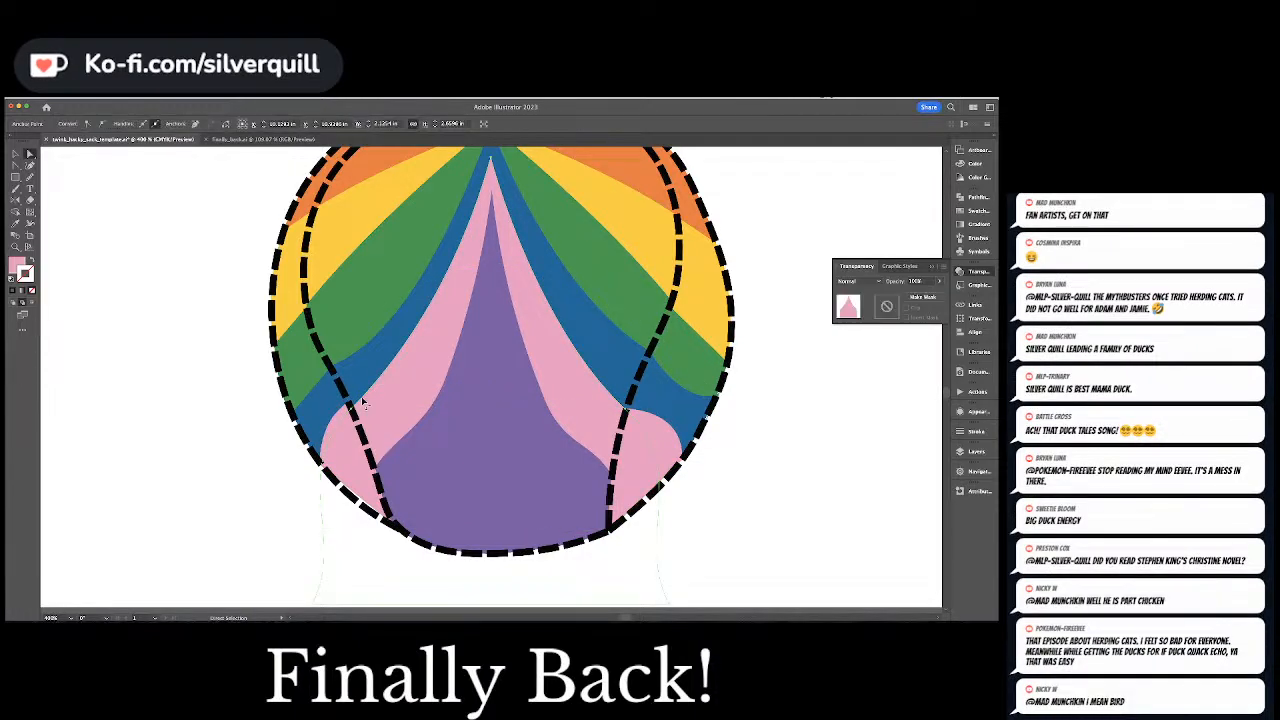
click(352, 404)
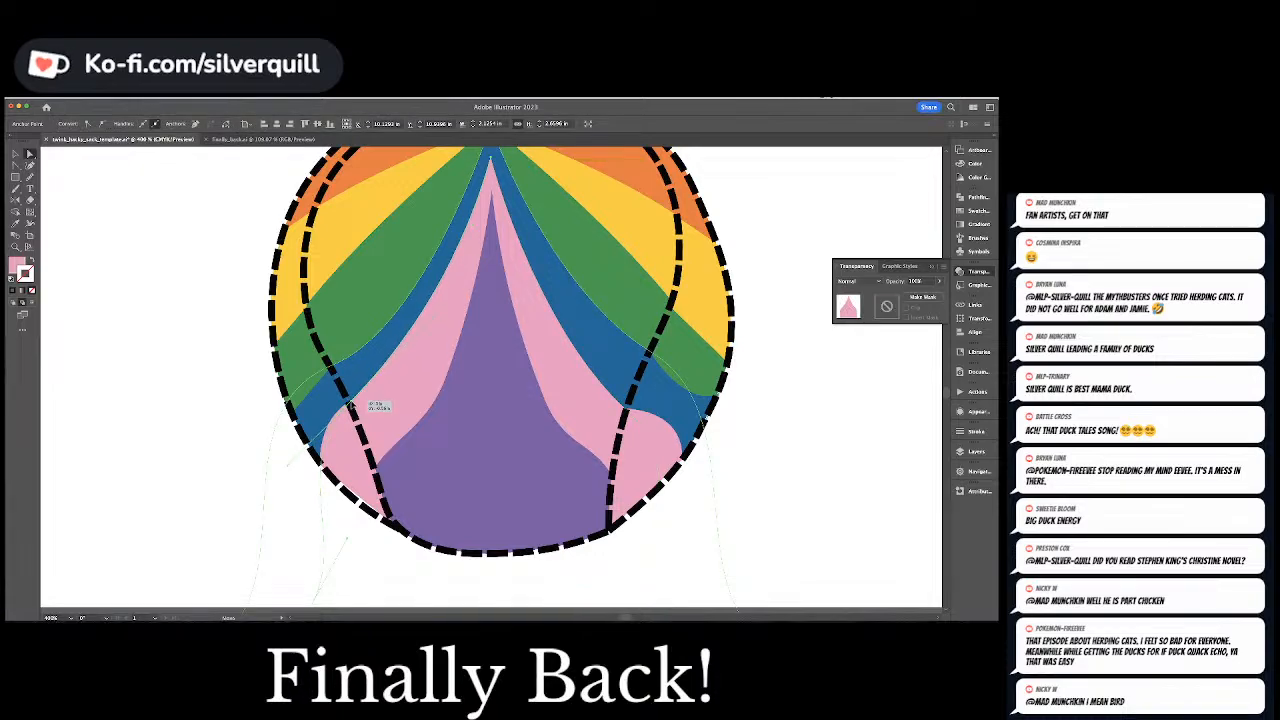
key(ctrl+shift+a)
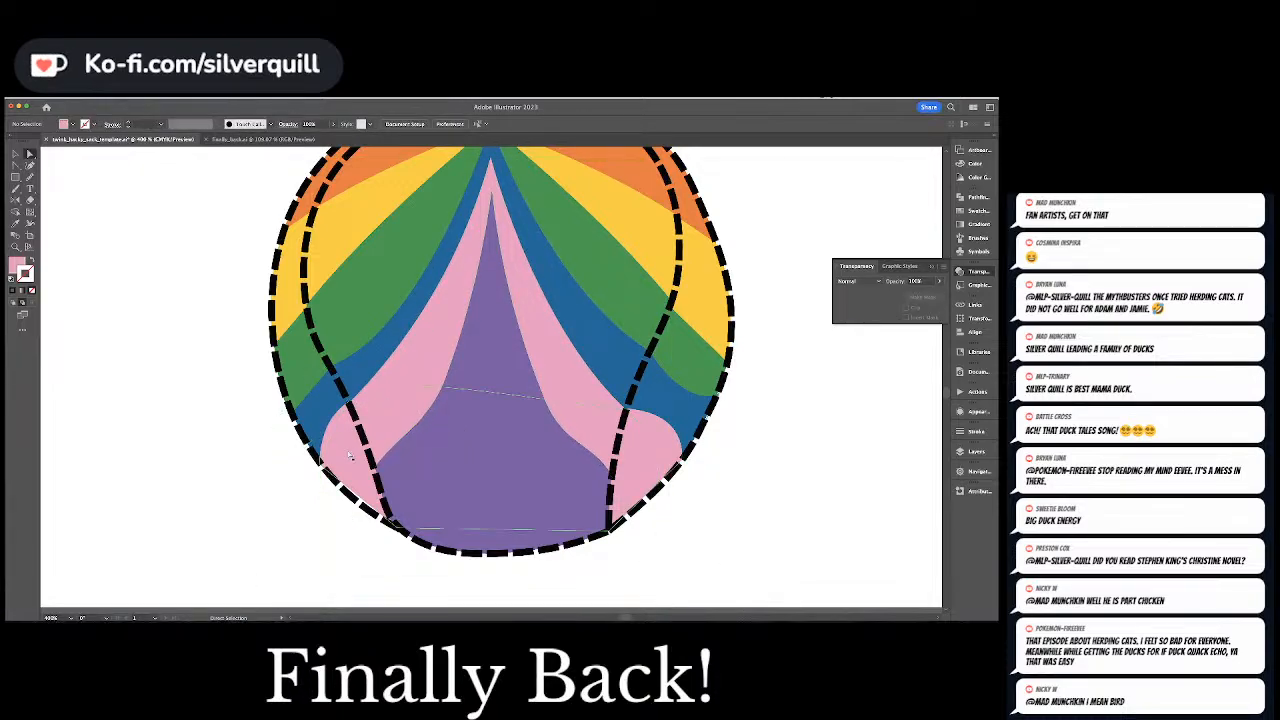
Round the pink filler's lower edges with the Curvature tool to follow the Back ball's dashed outline
key(ctrl+minus)
key(ctrl+minus)
key(ctrl+minus)
key(ctrl+minus)
key(ctrl+minus)
key(ctrl+plus)
key(ctrl+plus)
key(ctrl+plus)
key(ctrl+plus)
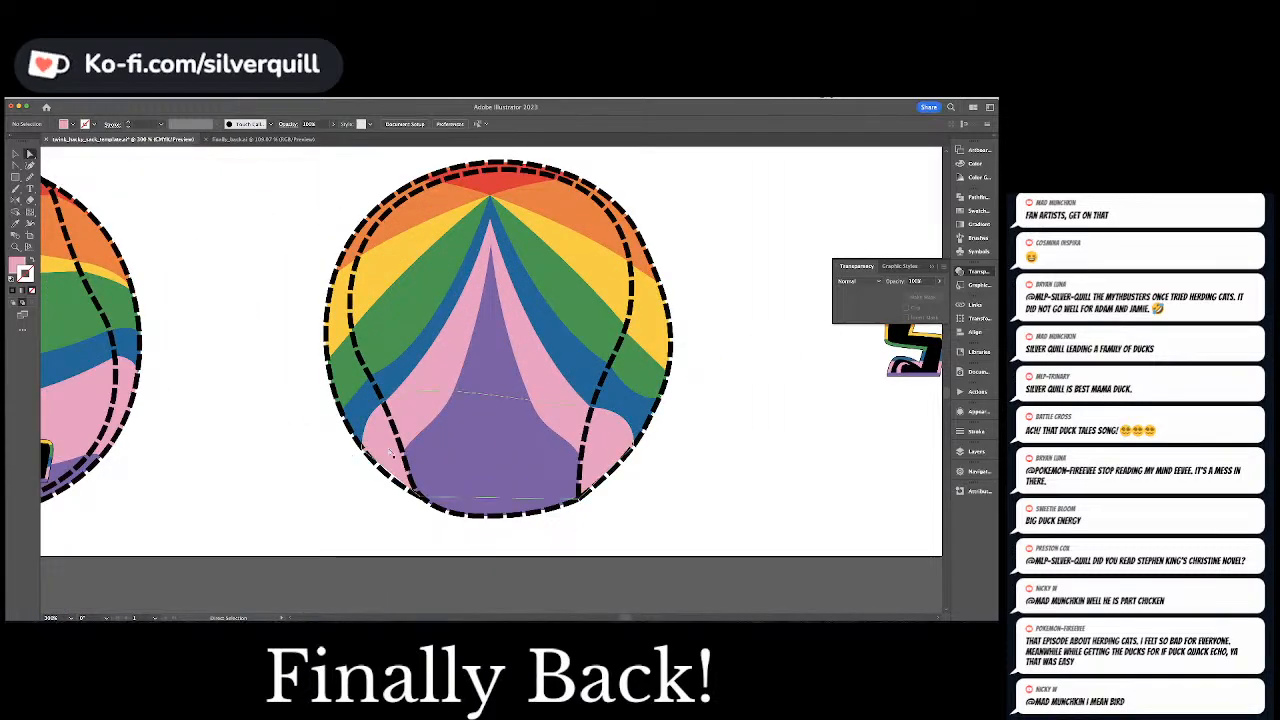
click(403, 458)
click(30, 167)
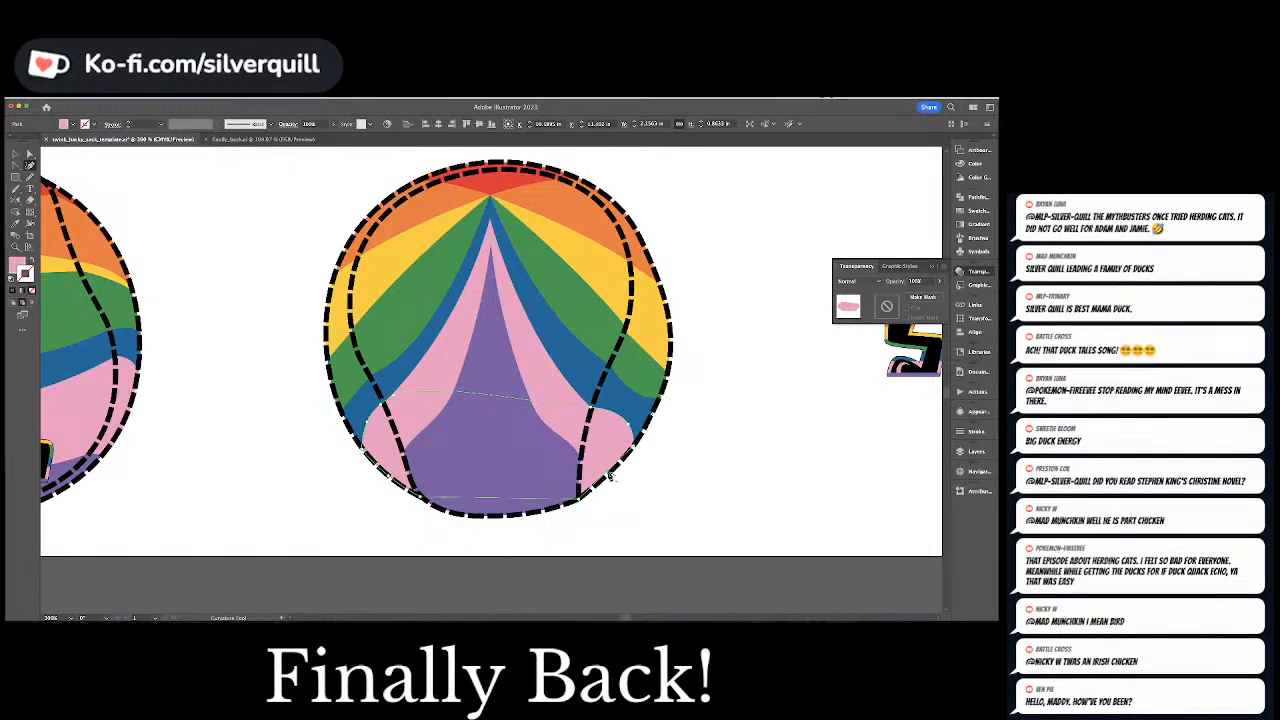
key(a)
Draw a small purple filler shape with the Pen tool along the inner dashed seam at the Back ball's lower left
click(430, 494)
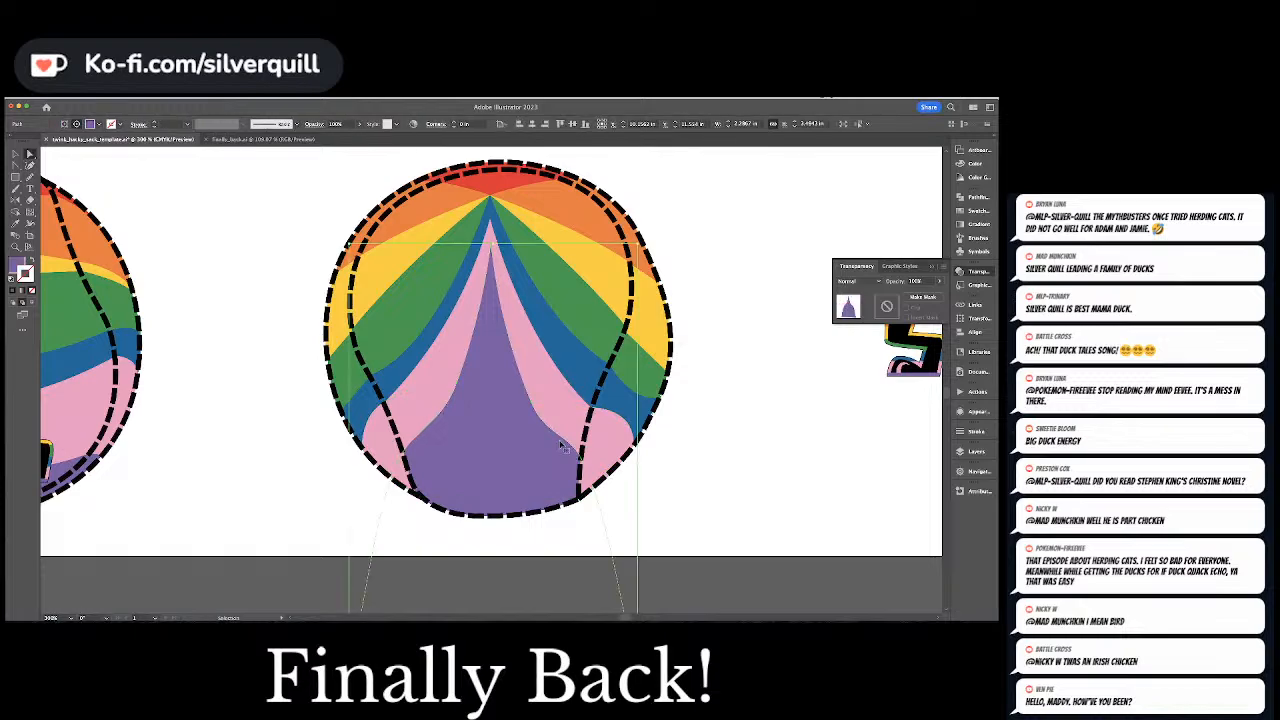
click(395, 506)
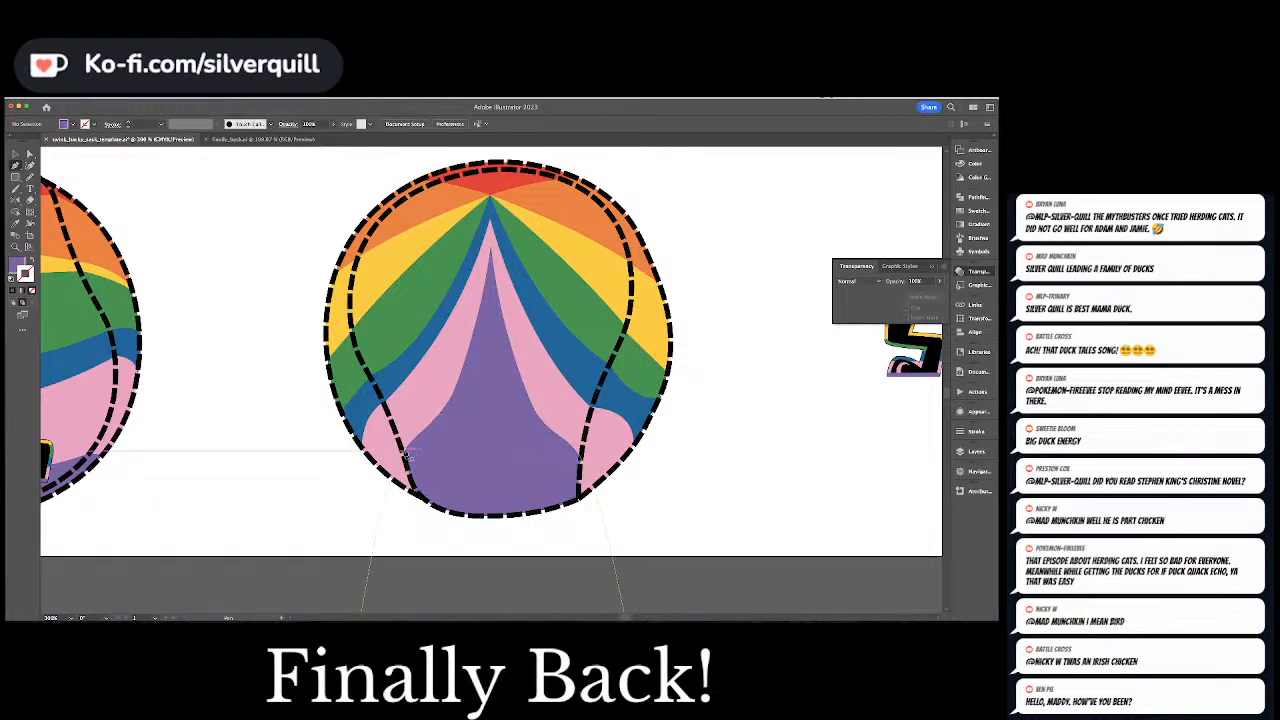
click(400, 472)
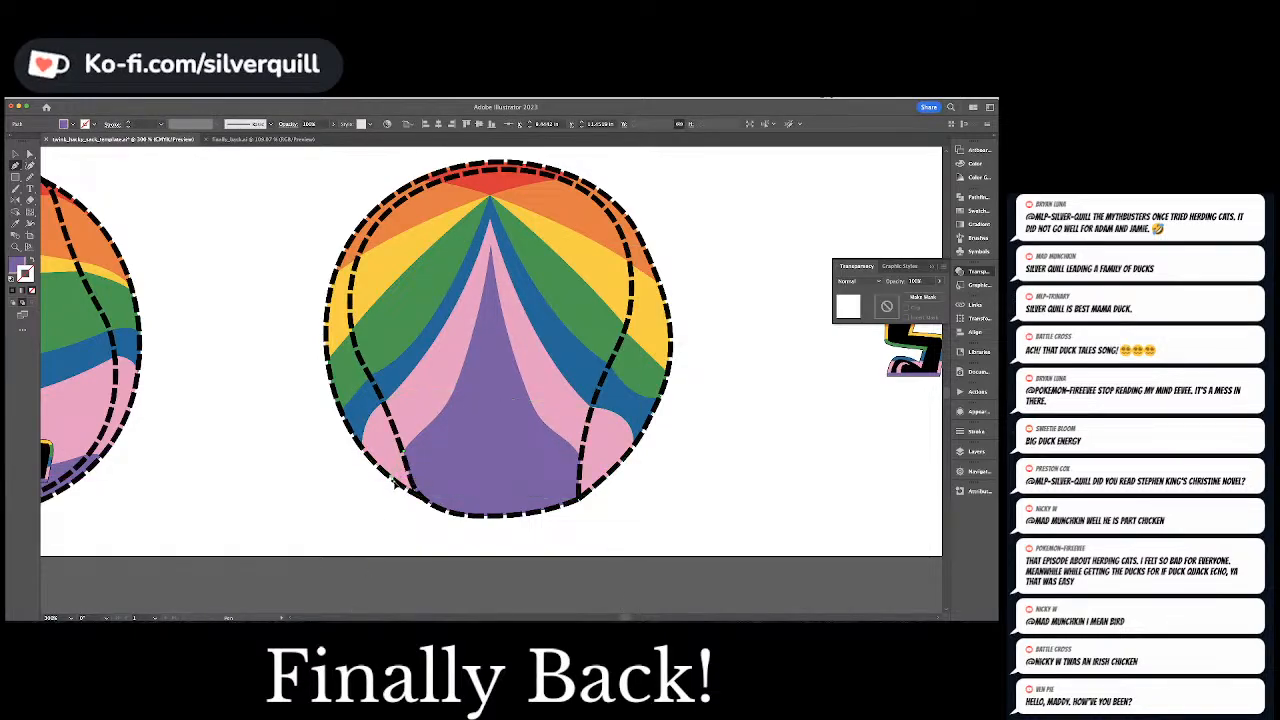
click(402, 491)
click(388, 478)
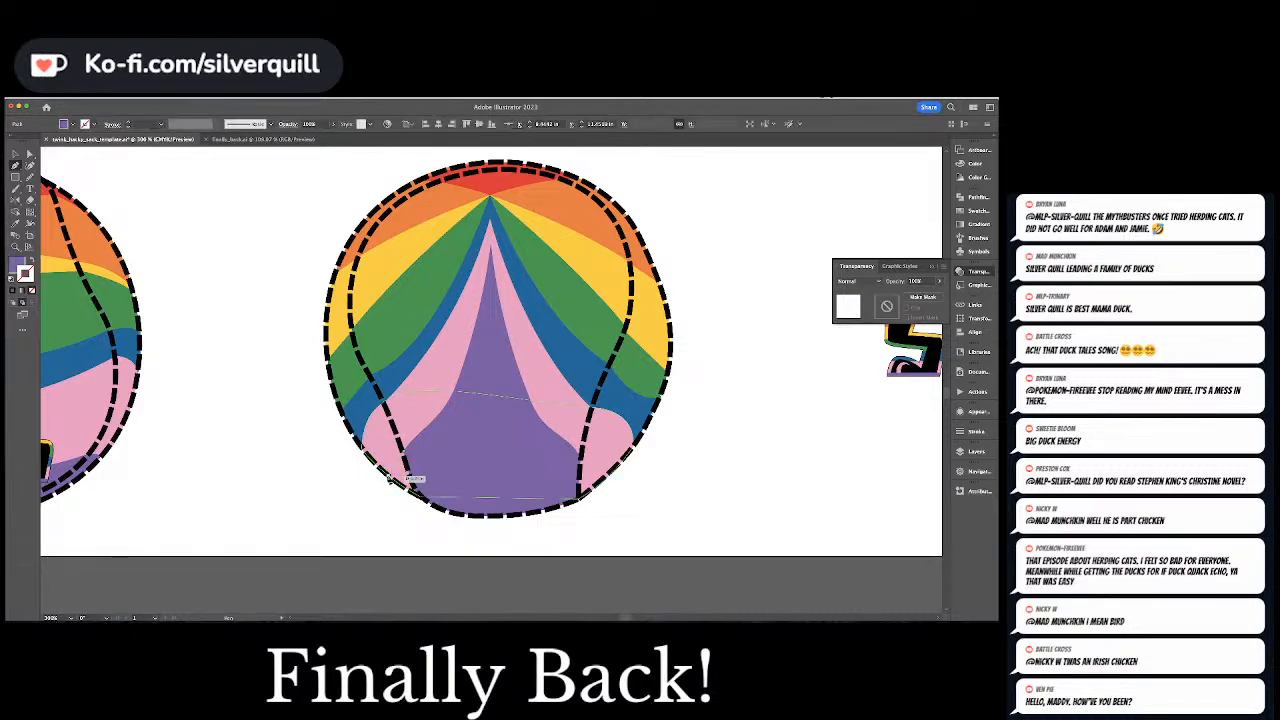
click(416, 489)
click(431, 500)
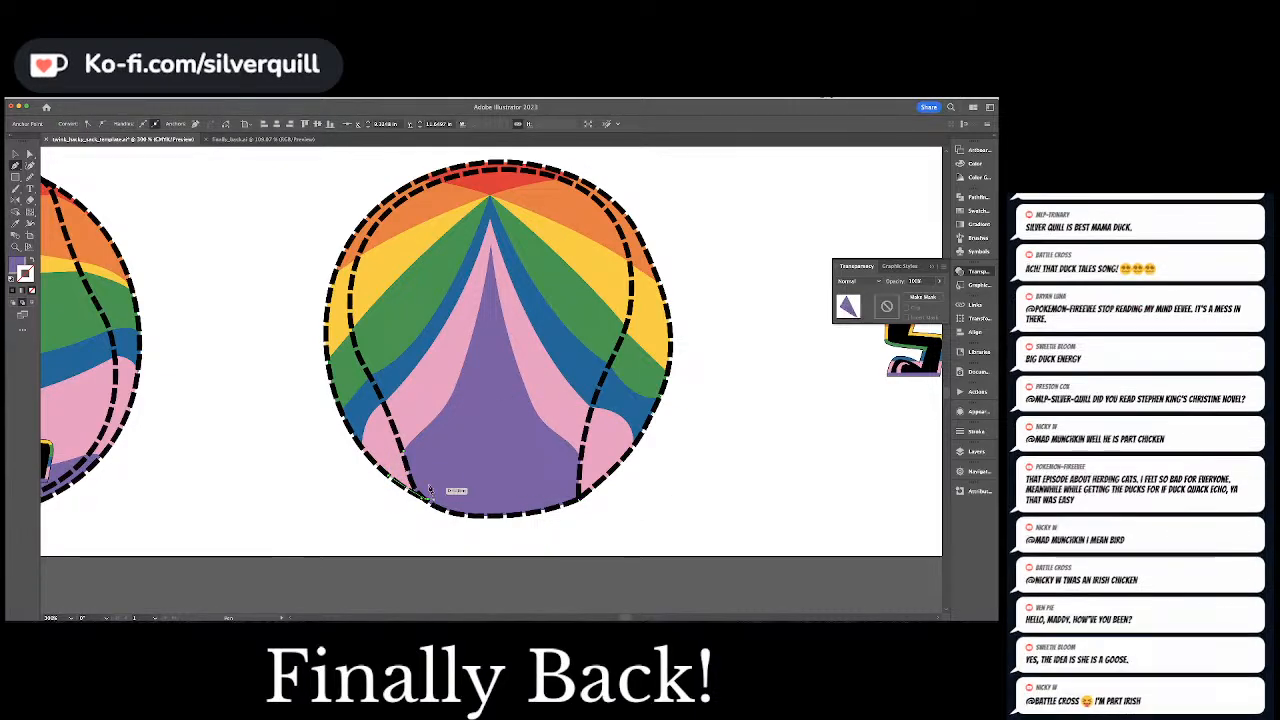
key(a)
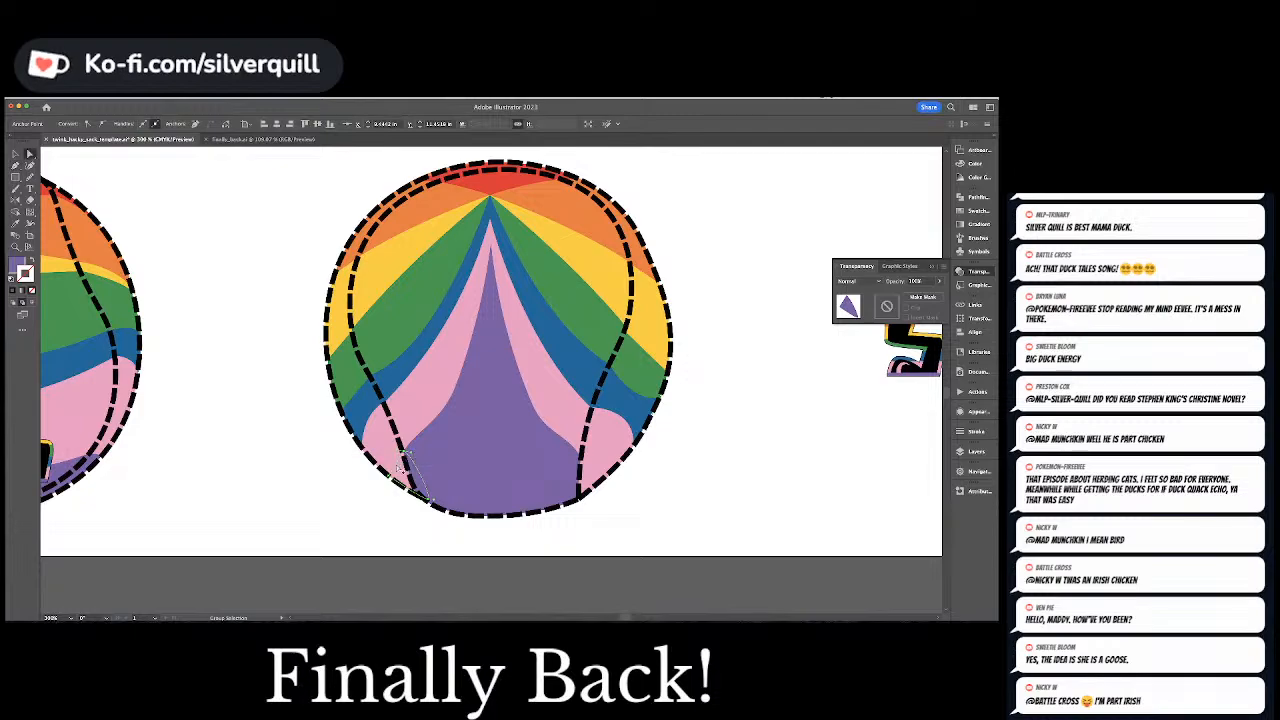
Fit the purple filler to the Back ball's lower-left edge and reflect a copy across the ball's vertical centerline to the lower right
click(399, 466)
click(399, 468)
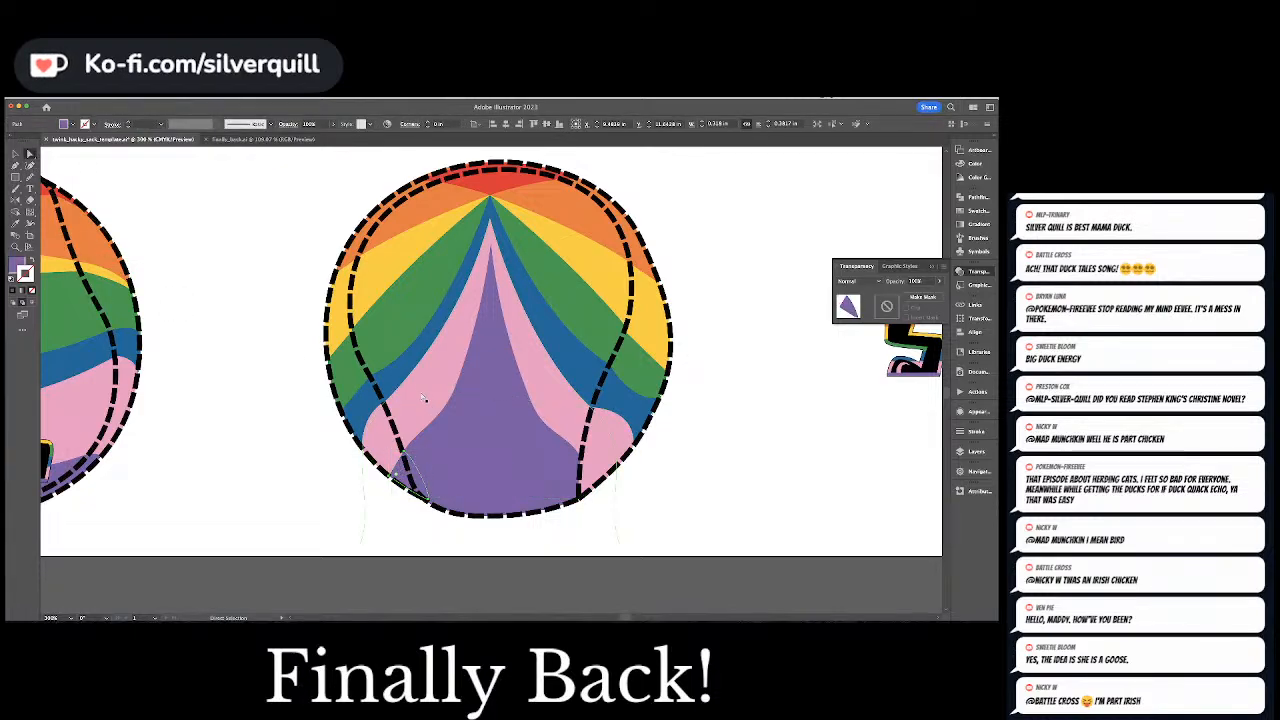
click(14, 200)
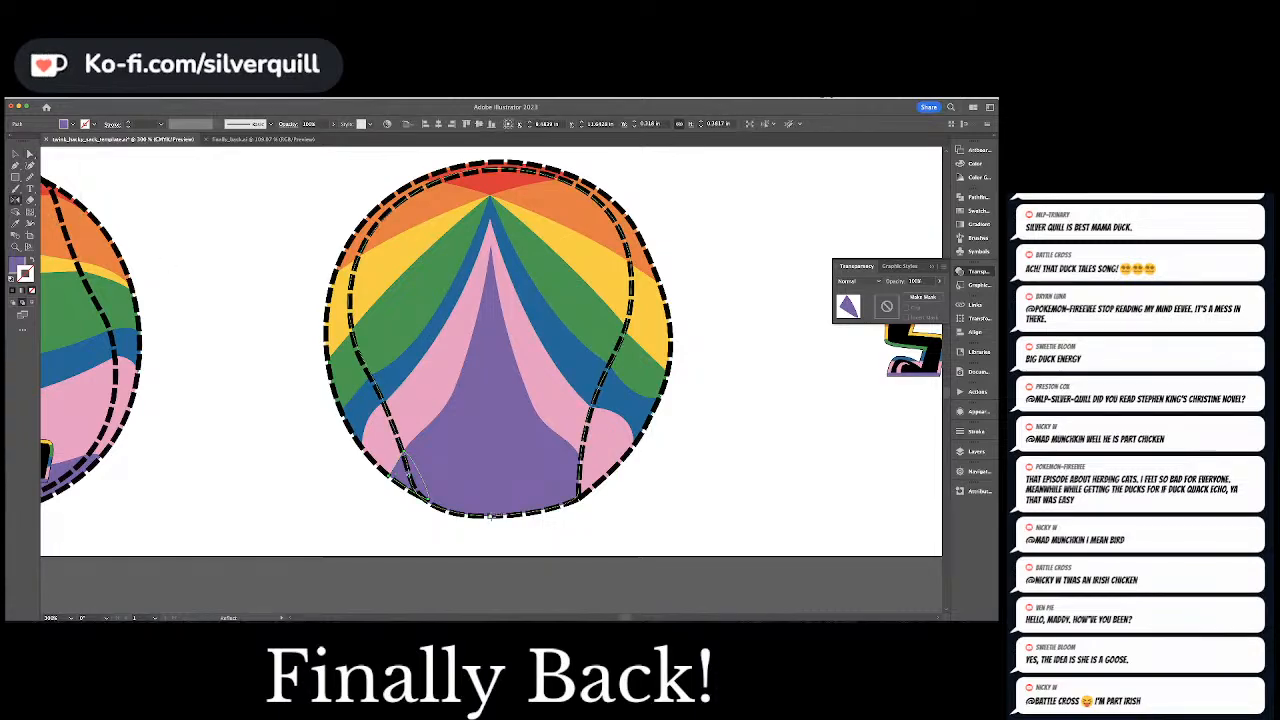
alt+click(490, 518)
key(super+z)
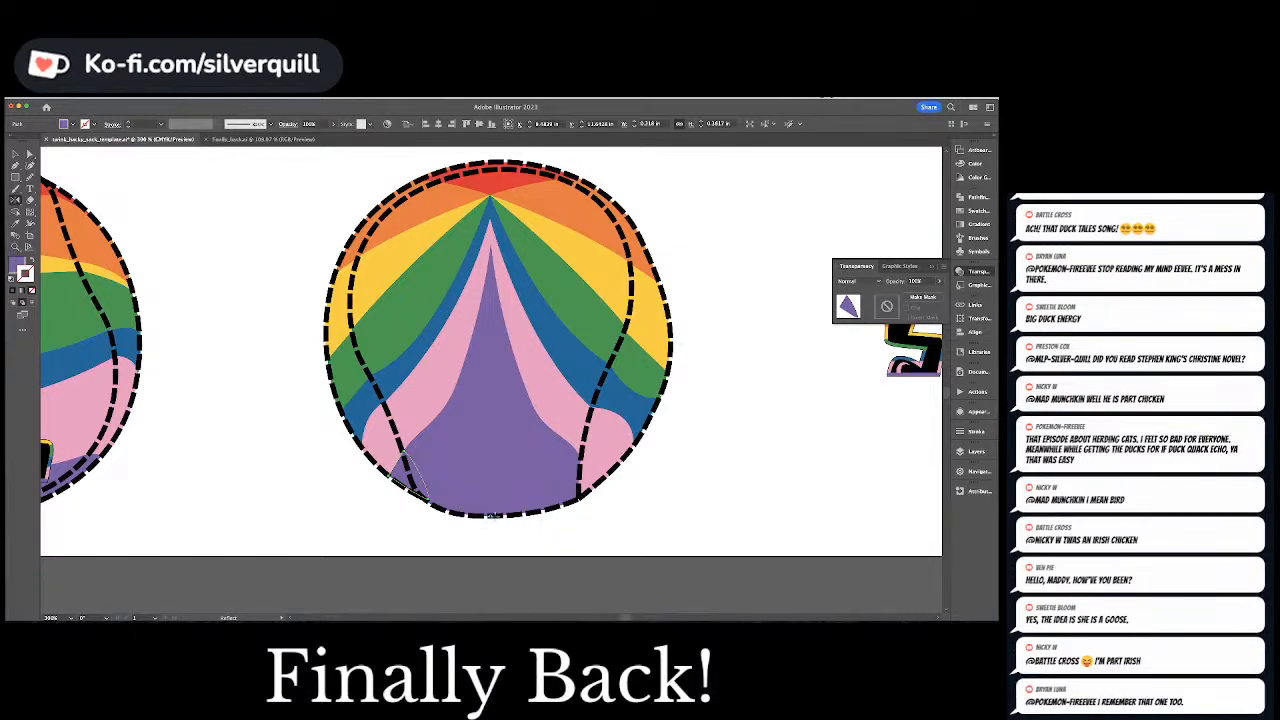
click(494, 516)
drag(494, 517, 495, 525)
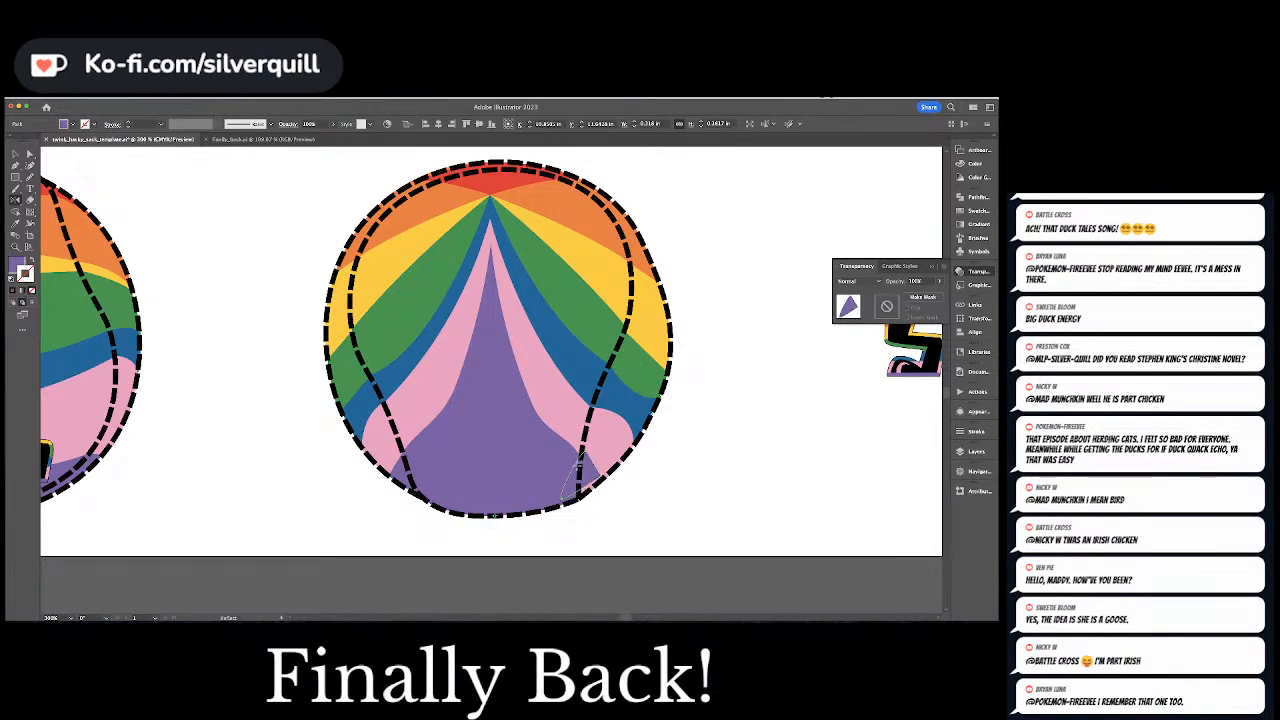
Shift the mirrored purple filler down and inward to fit the Back ball's lower-right edge, and clear the selection
key(a)
drag(583, 471, 578, 484)
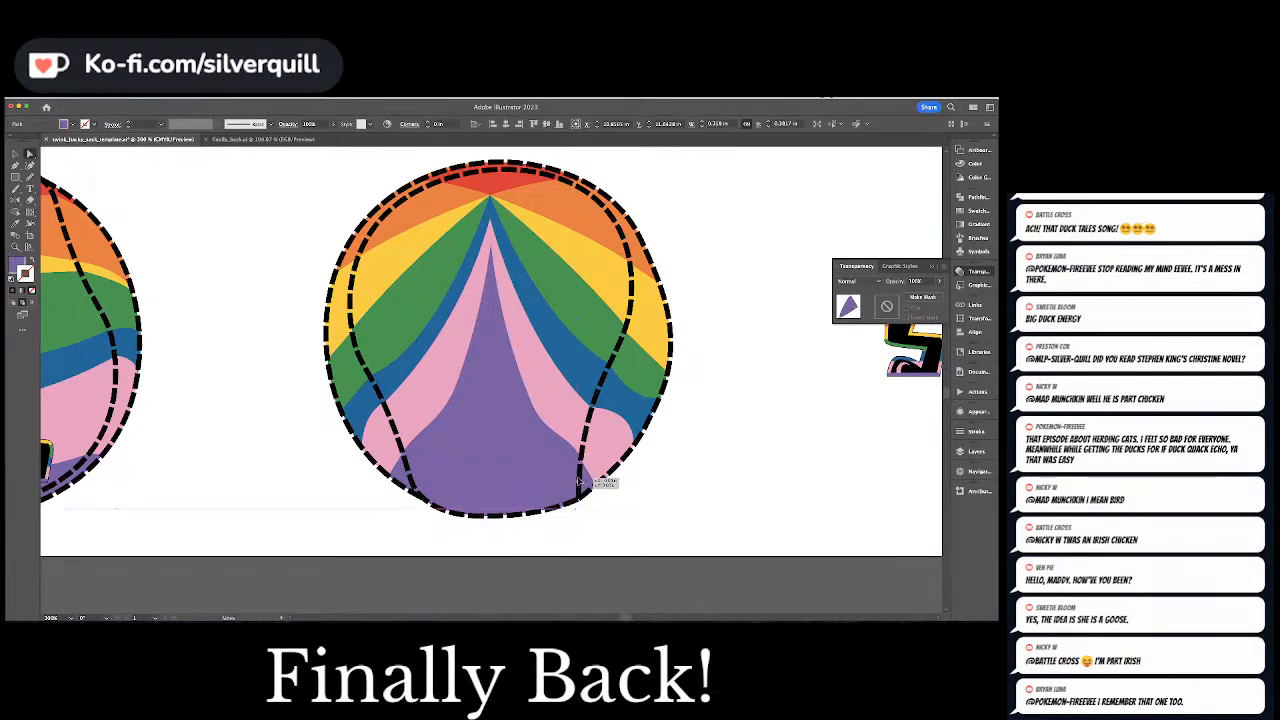
click(667, 495)
Group the loose black foot artwork, narrow it, and place it over the seam at the Back ball's lower left
key(super+minus)
key(super+minus)
key(super+minus)
key(super+minus)
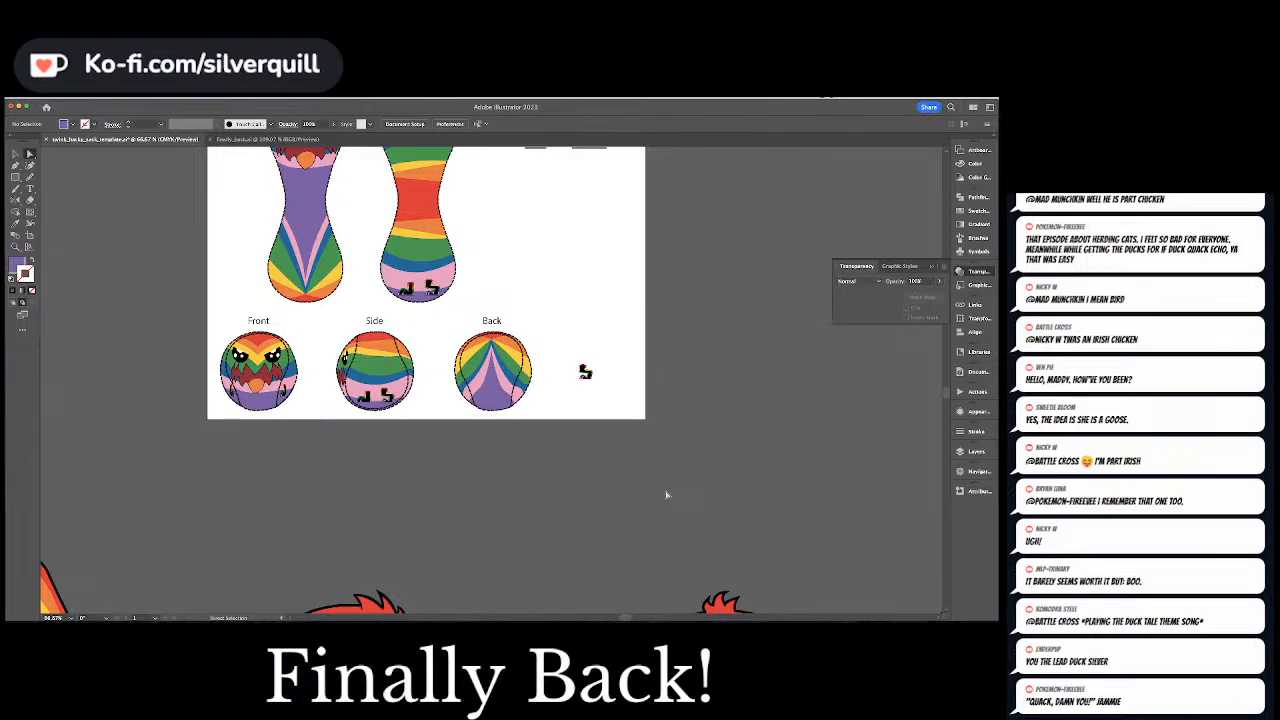
key(super+equal)
key(super+equal)
key(super+equal)
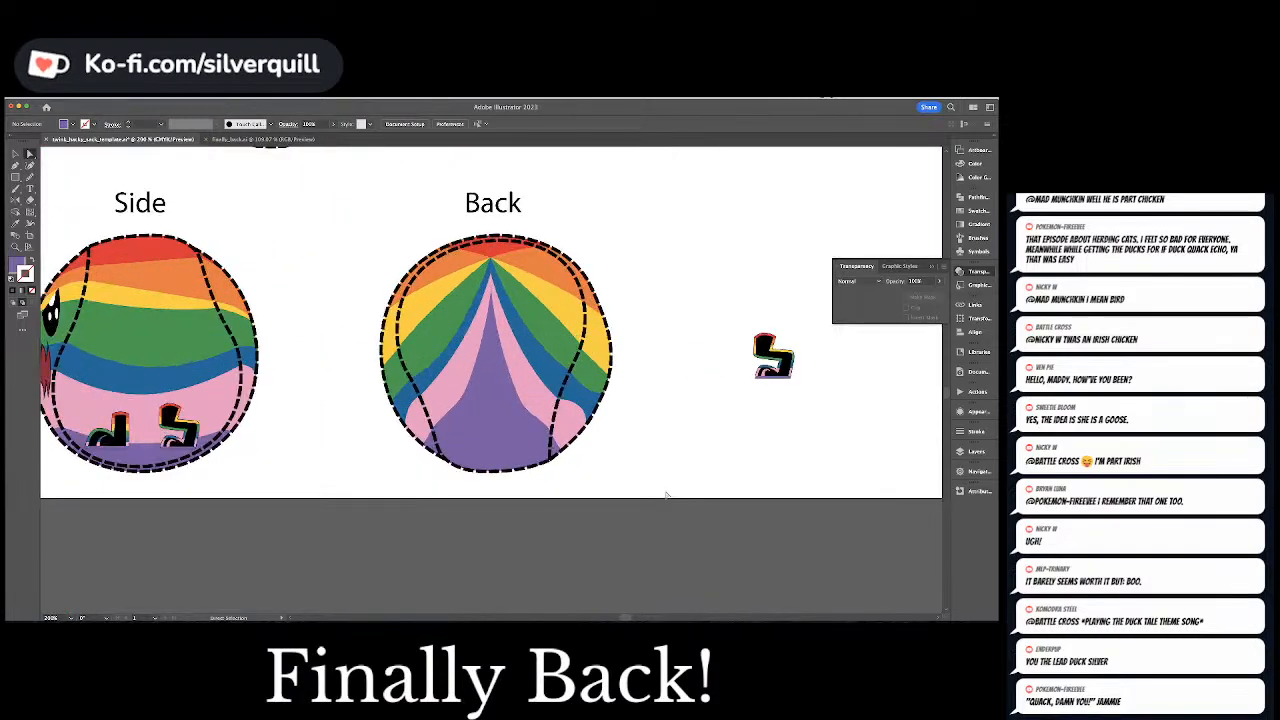
drag(776, 364, 723, 404)
key(super+z)
mouse_move(746, 291)
mouse_down()
mouse_move(769, 343)
mouse_move(837, 423)
mouse_up()
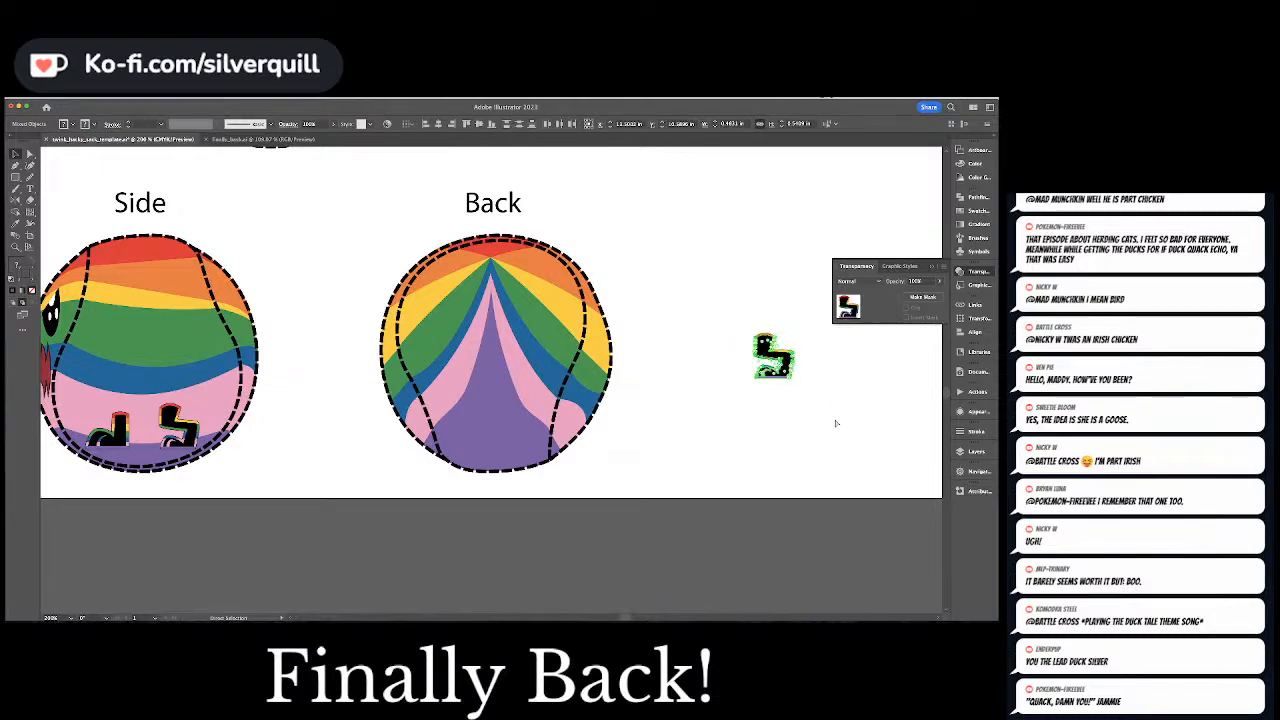
drag(787, 359, 430, 409)
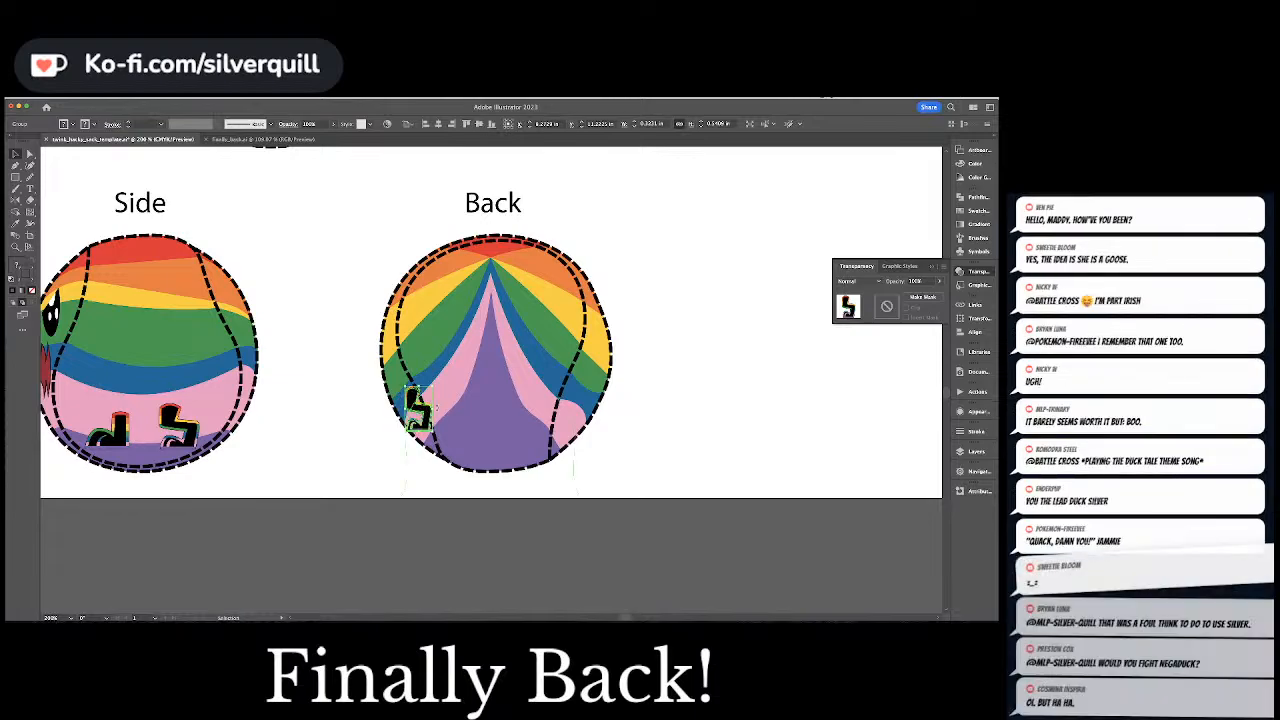
Examine the whole template, comparing the feet on panel 2 with the Front, Side and Back previews
drag(308, 221, 318, 249)
scroll(395, 371, up, 5)
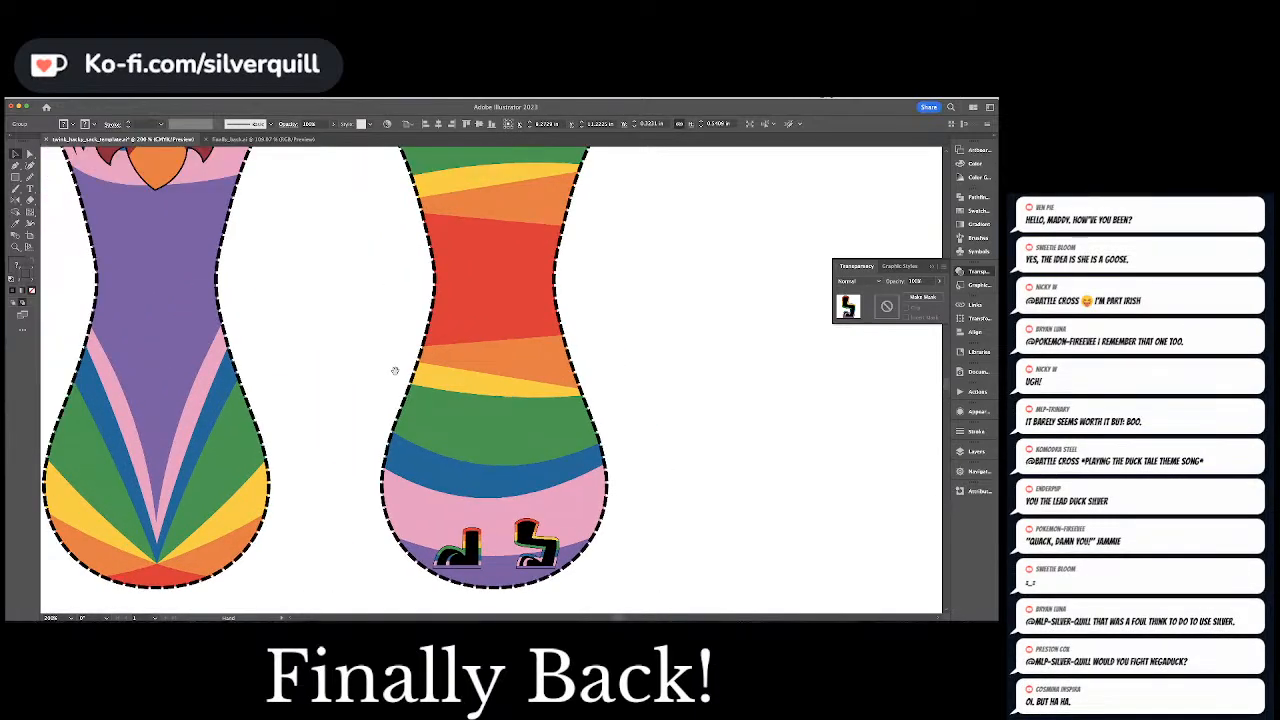
key(super+minus)
key(super+minus)
drag(532, 386, 583, 580)
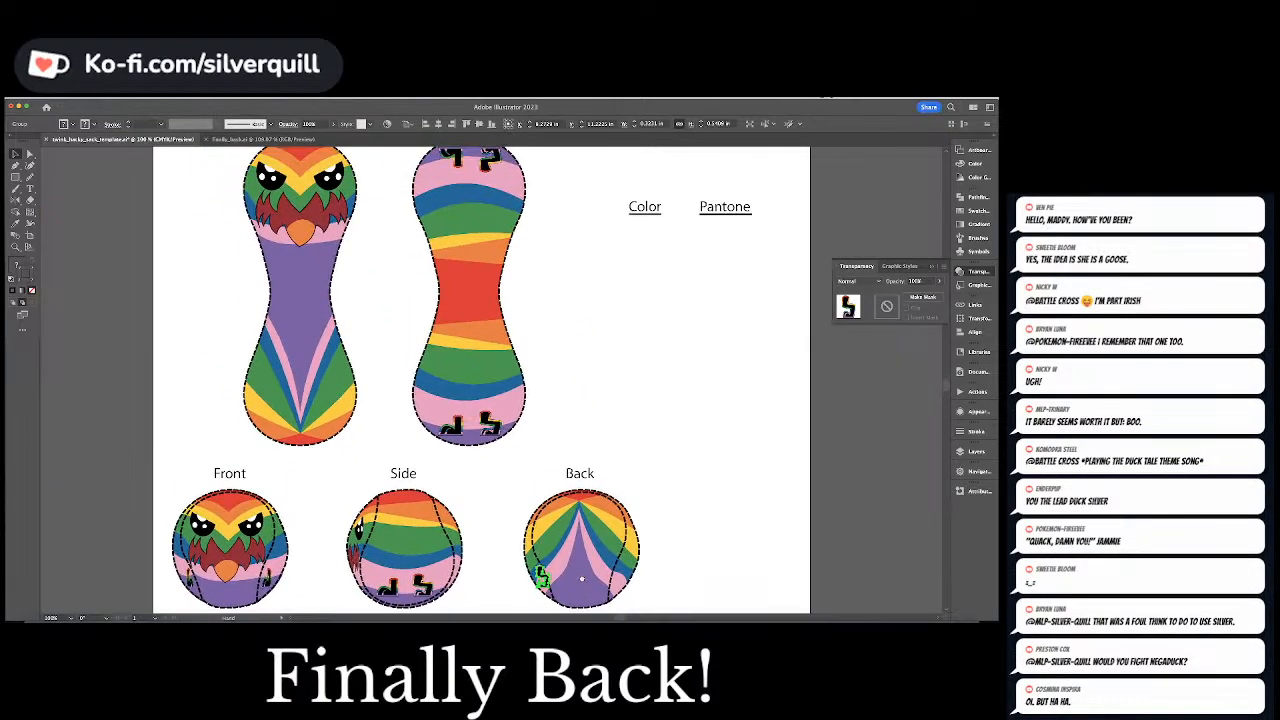
click(594, 394)
drag(570, 325, 613, 454)
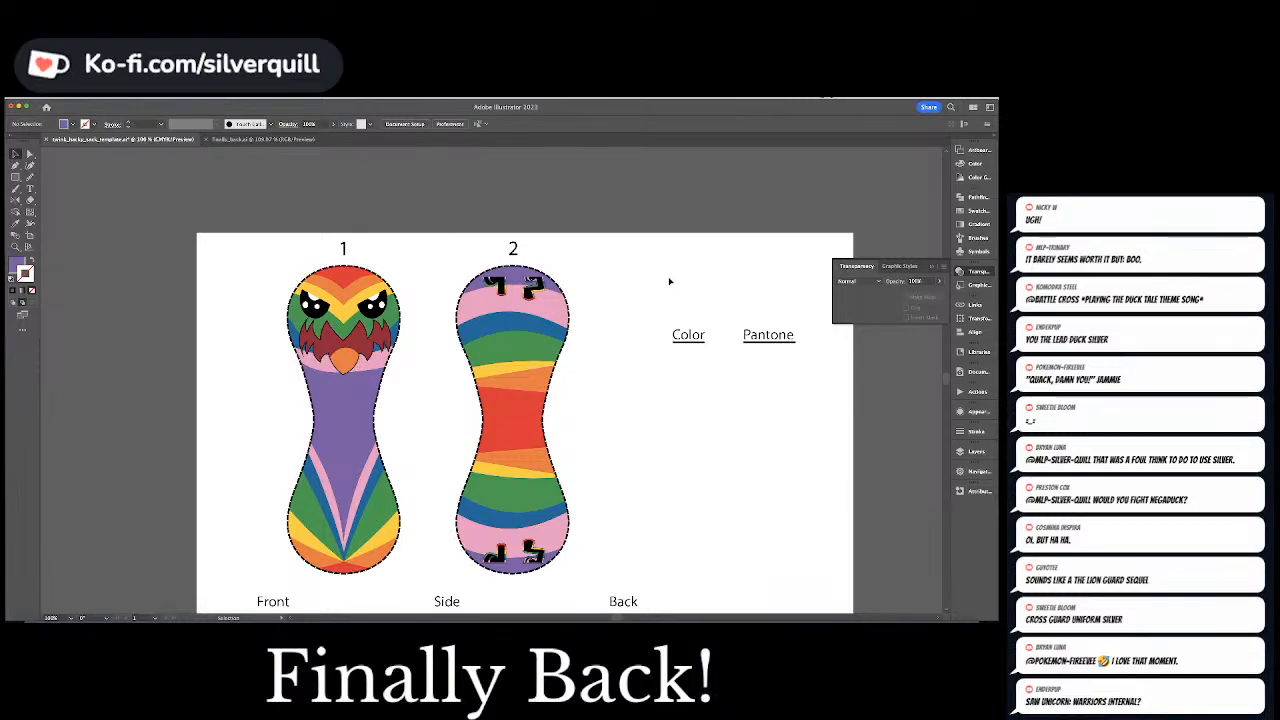
scroll(600, 376, down, 3)
scroll(600, 378, down, 1)
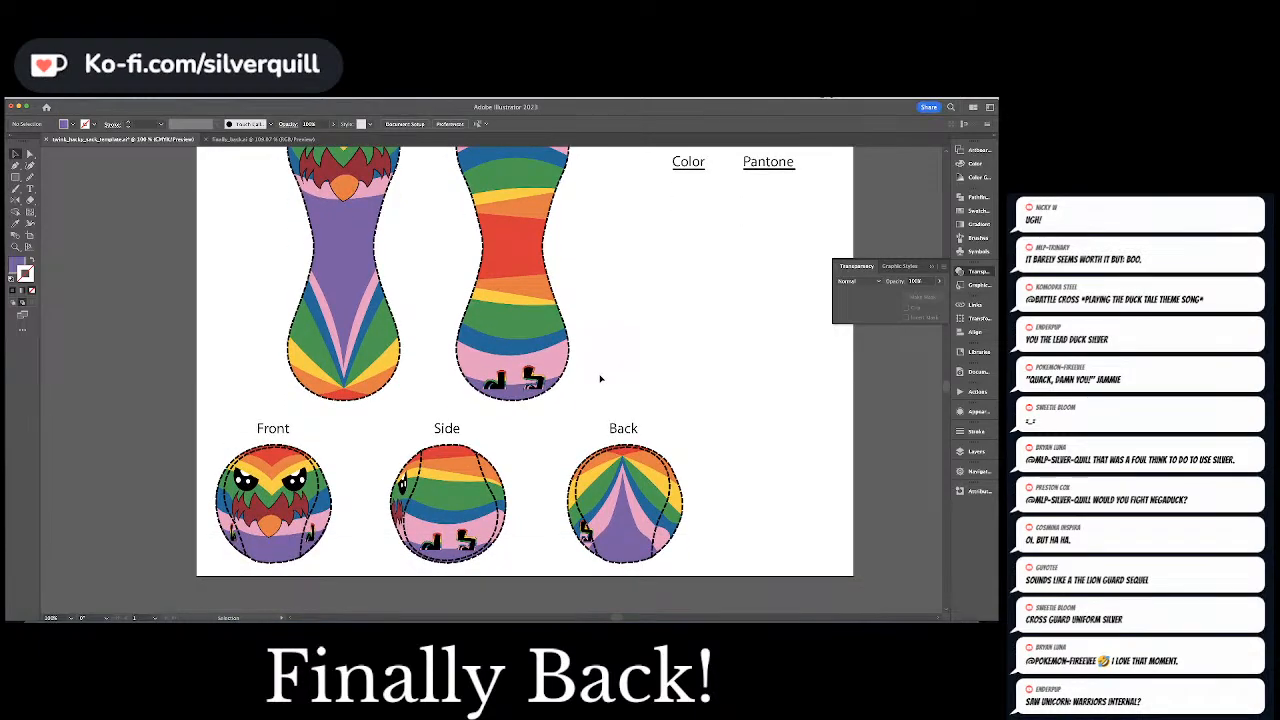
Narrow the foot on the Back ball further and bend it with a vertical Arc envelope warp
click(586, 533)
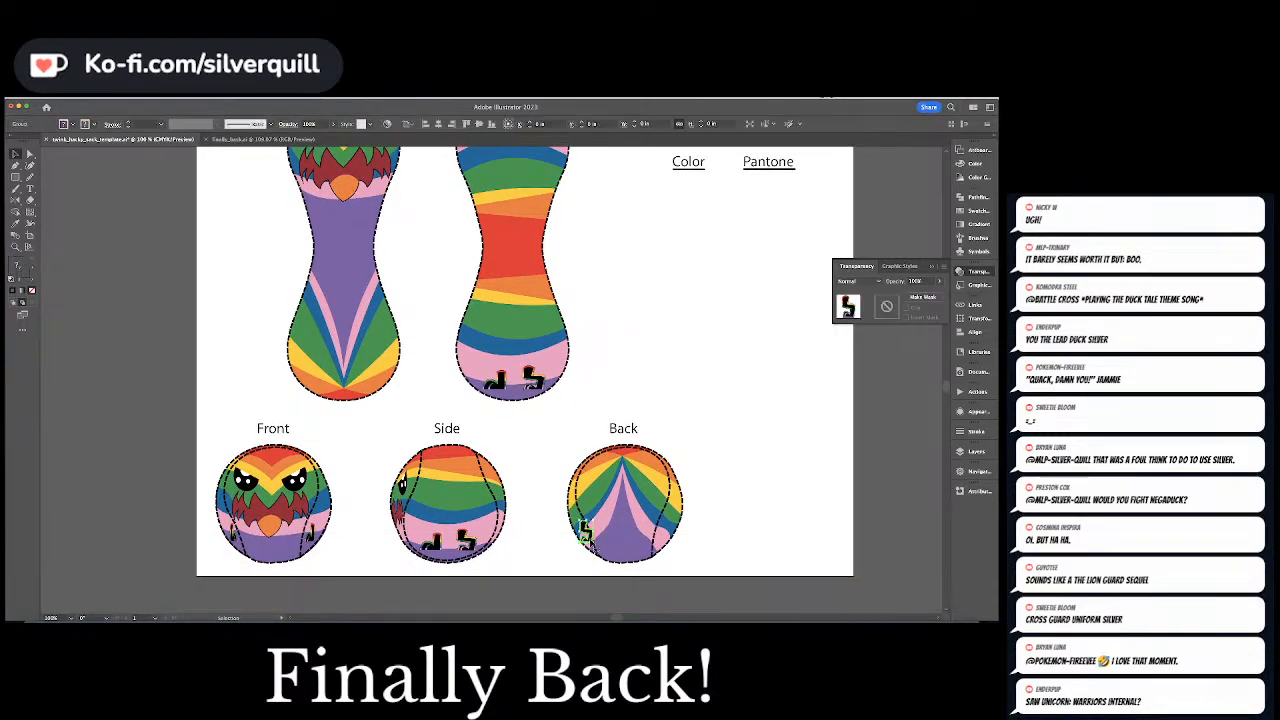
drag(590, 531, 585, 531)
key(super+equal)
key(super+equal)
key(super+equal)
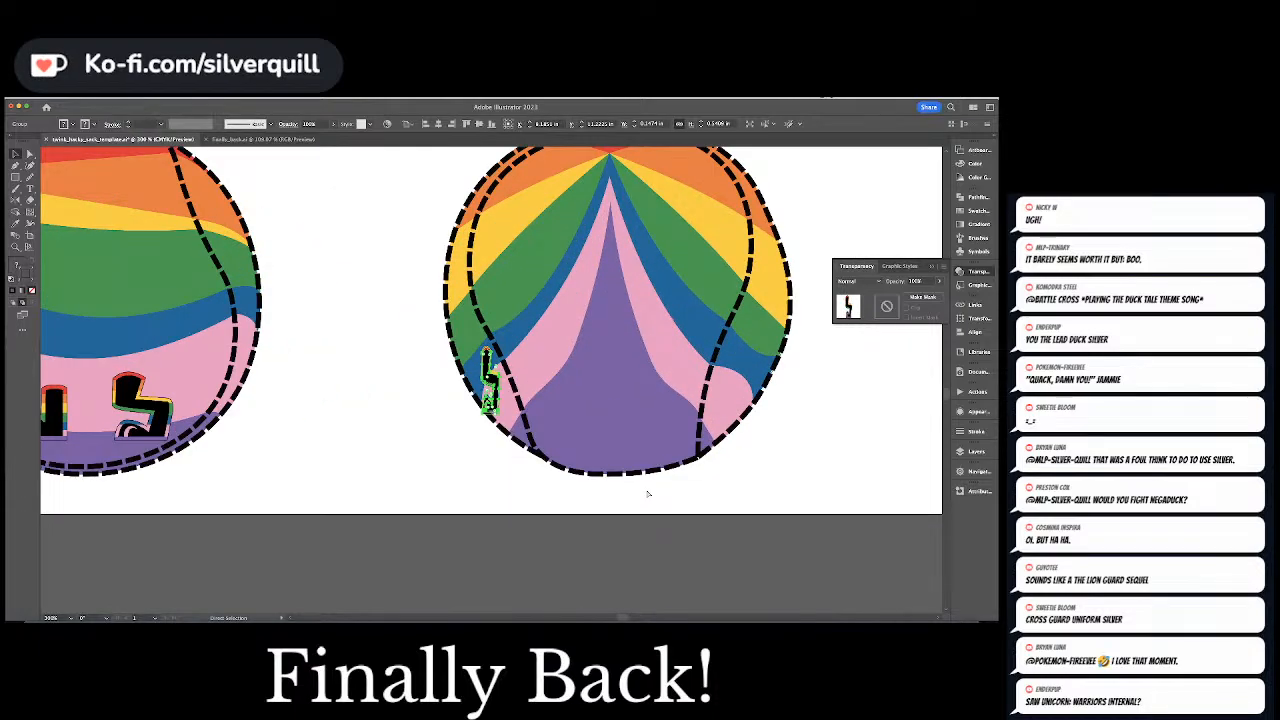
key(super+equal)
click(101, 98)
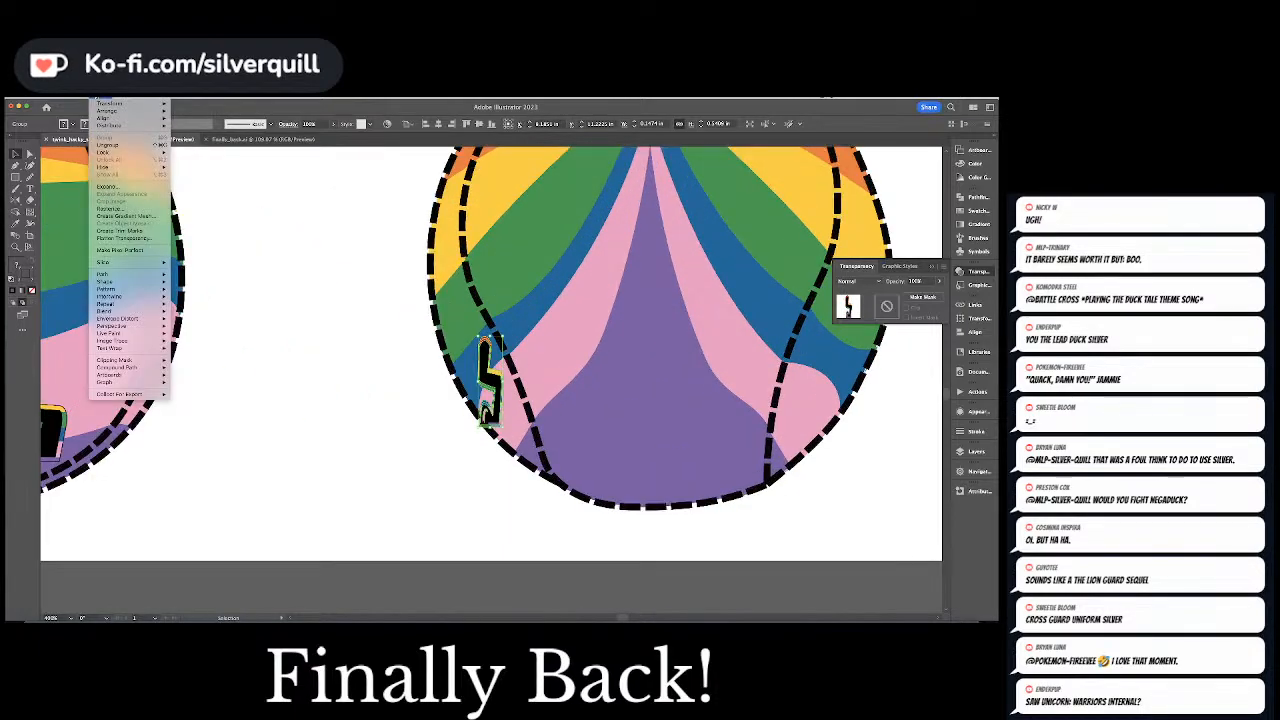
mouse_move(120, 319)
click(200, 319)
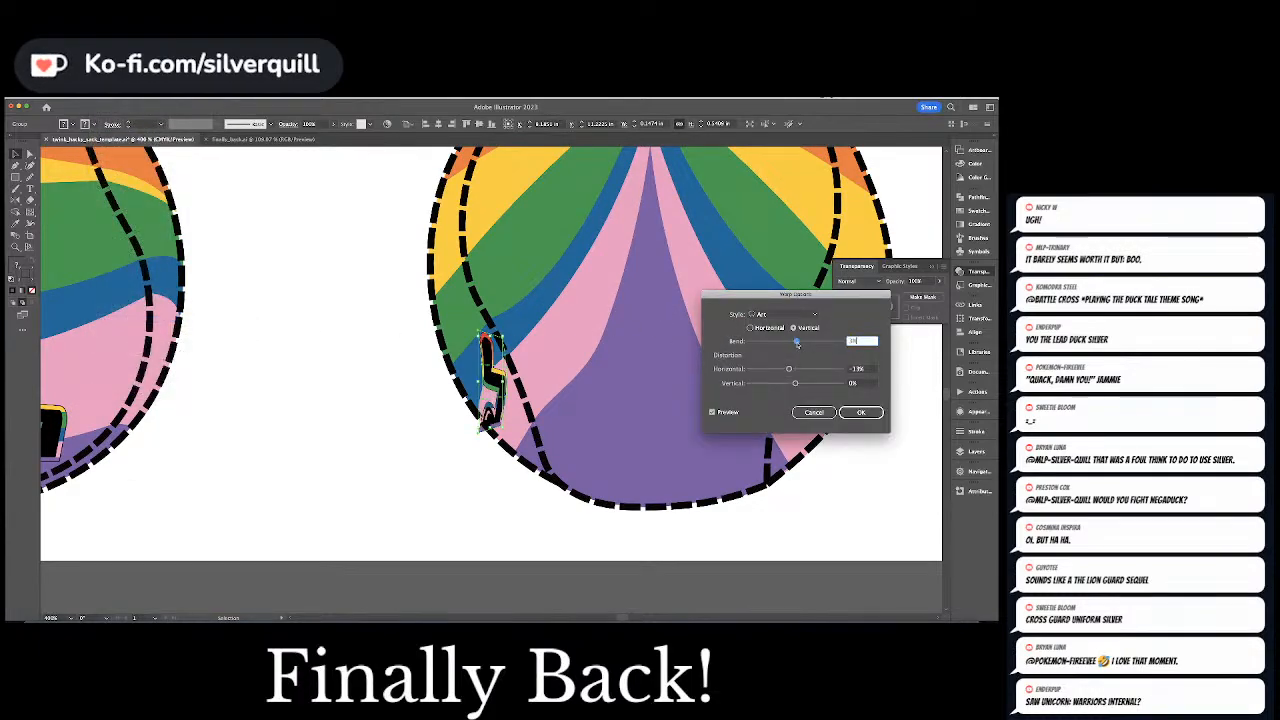
drag(797, 342, 805, 369)
click(859, 412)
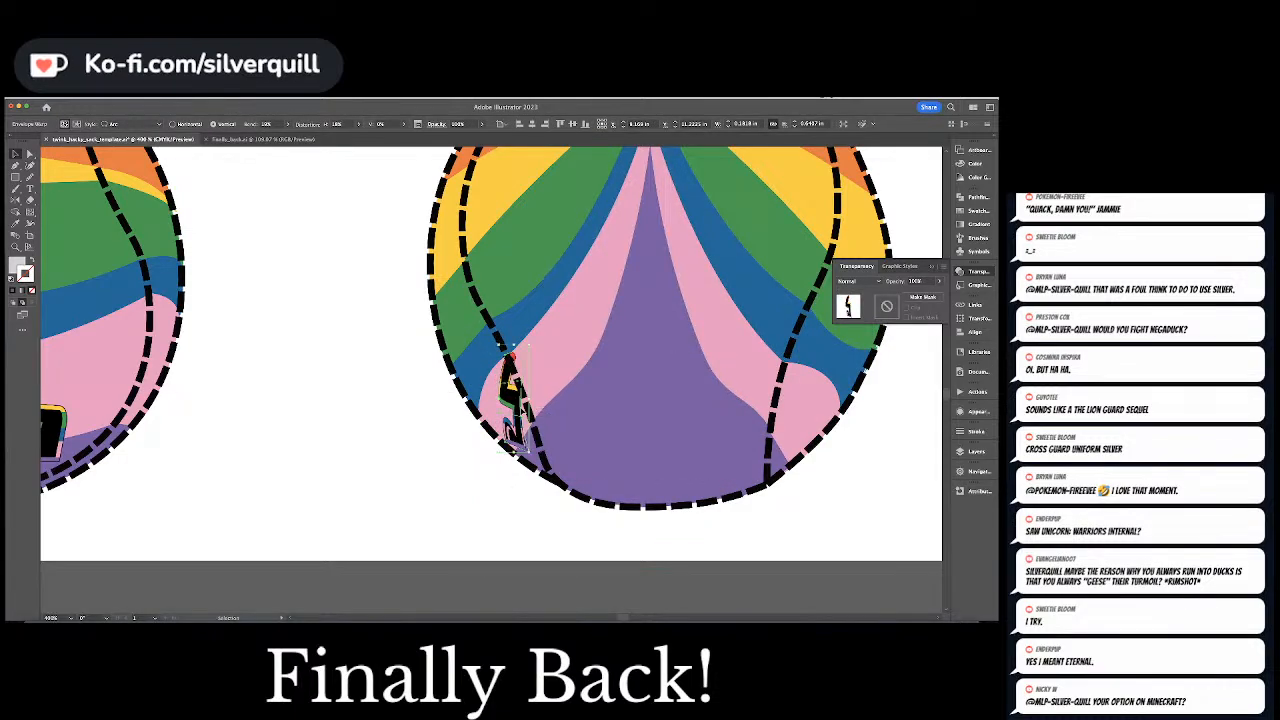
Slant the warped foot with Free Transform, then shrink and move it to sit between the Back ball's lower-left seam and outline
key(e)
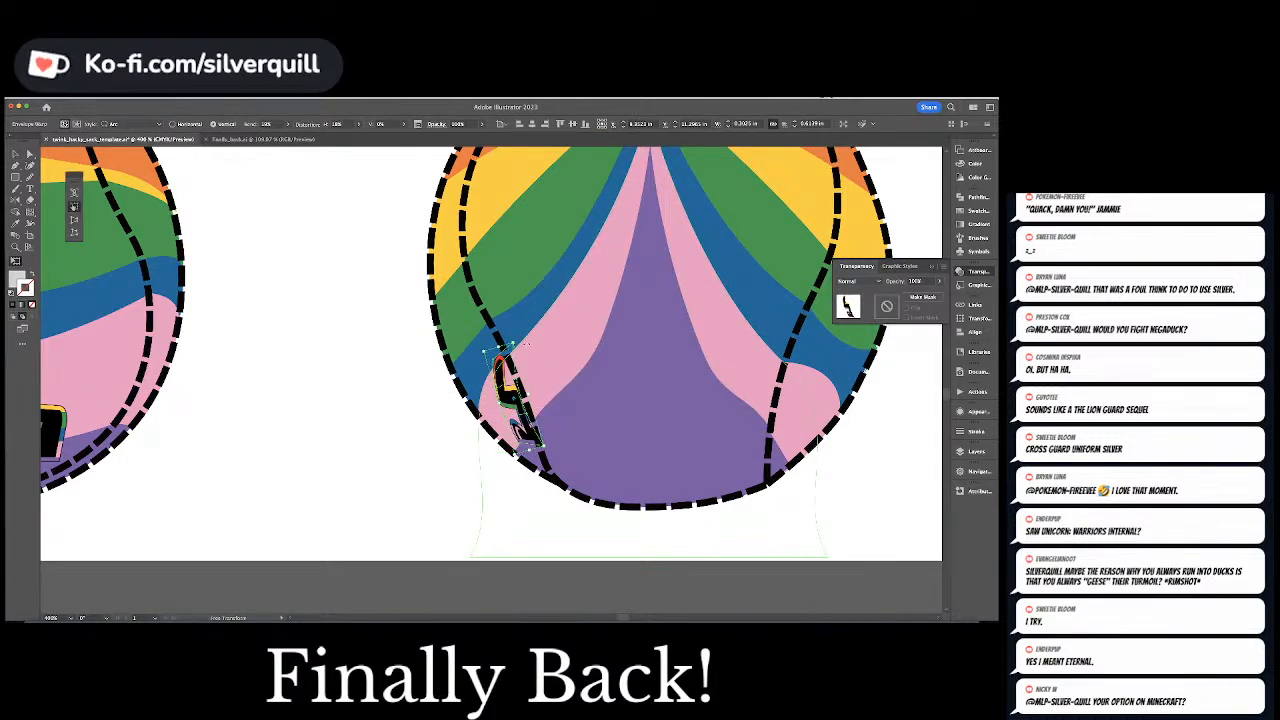
key(v)
drag(514, 344, 516, 359)
drag(523, 412, 515, 413)
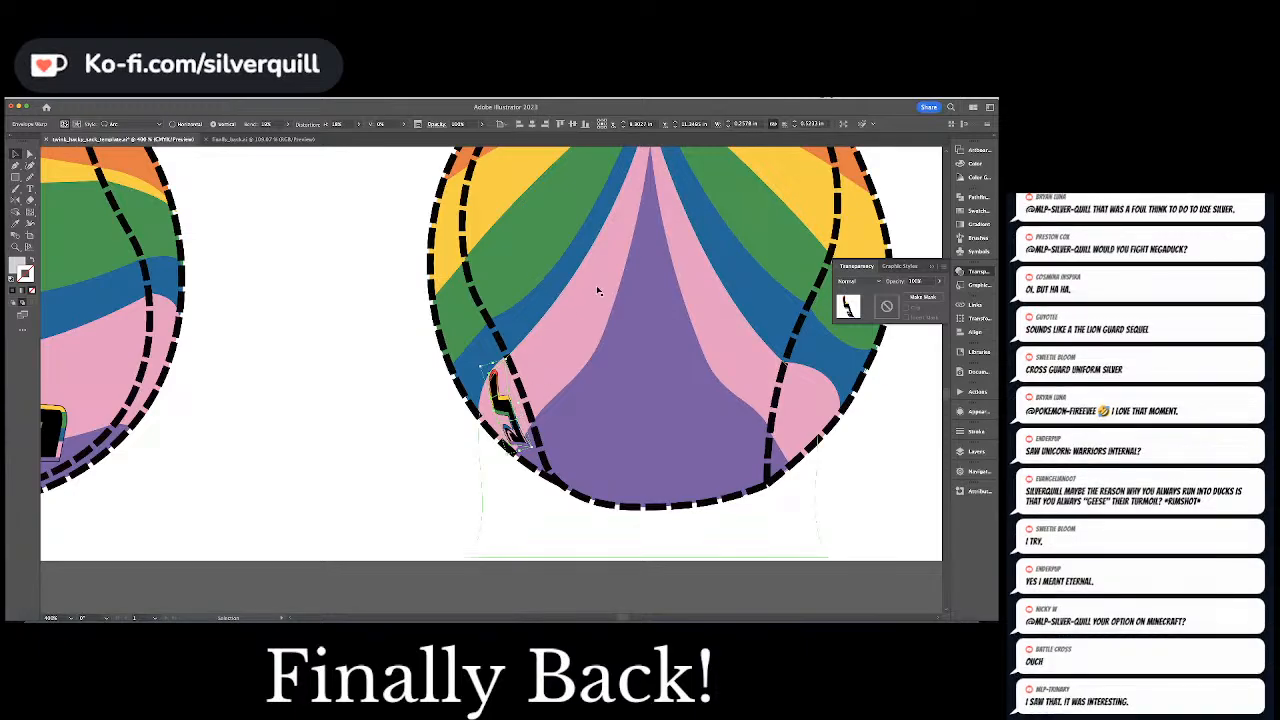
Reflect a copy of the warped foot across the Back ball's vertical centerline, nudge it outward to the right, and clear the selection
drag(639, 272, 542, 375)
click(16, 199)
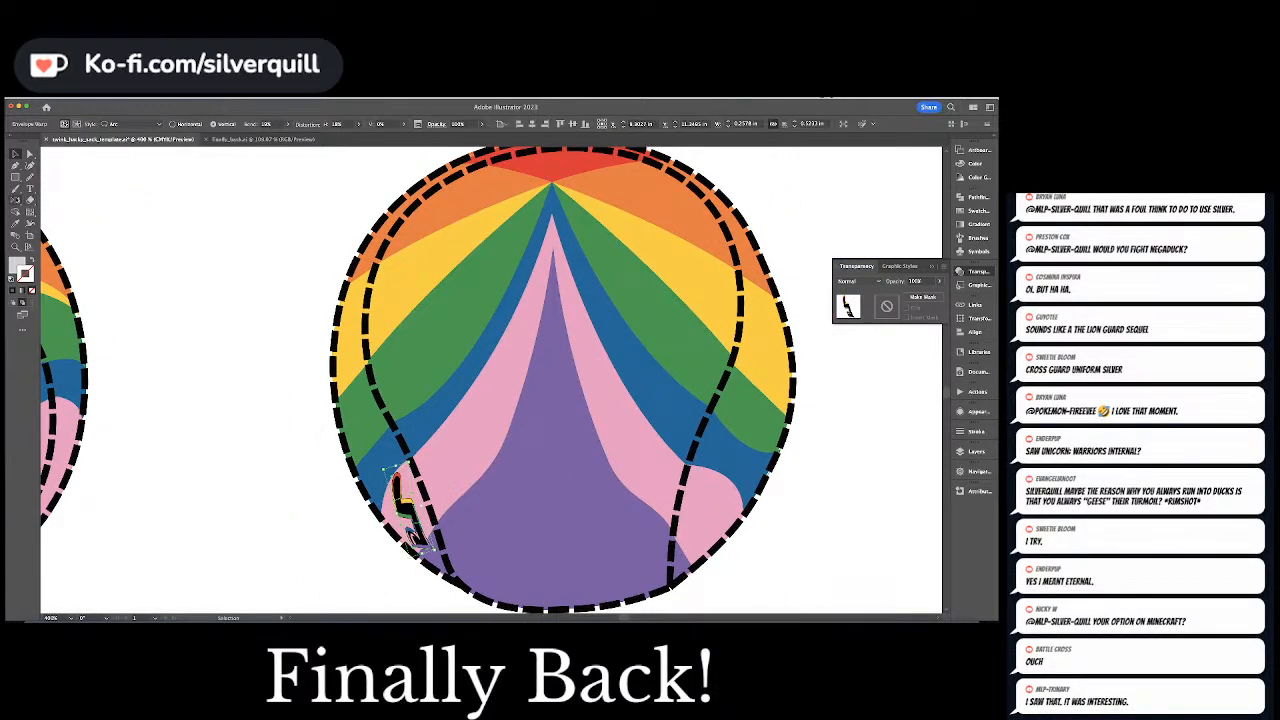
click(552, 182)
drag(564, 226, 551, 236)
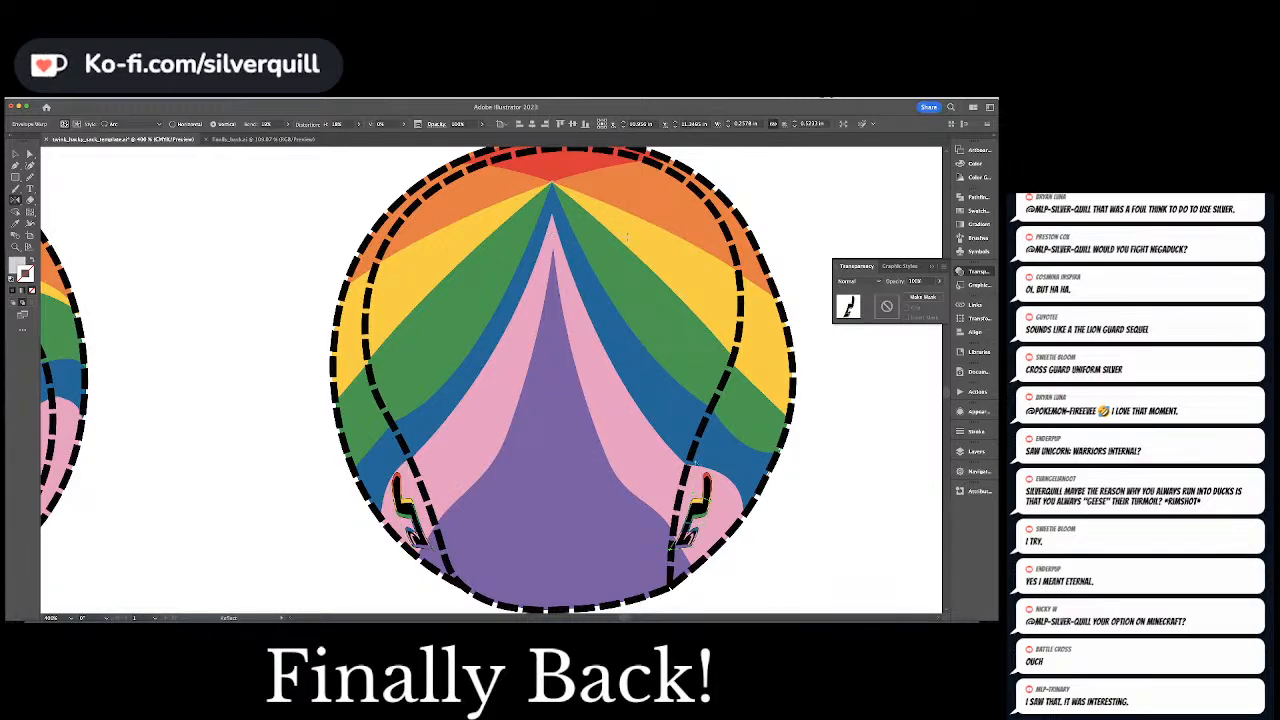
key(Right)
key(Right)
key(Right)
key(Right)
key(Right)
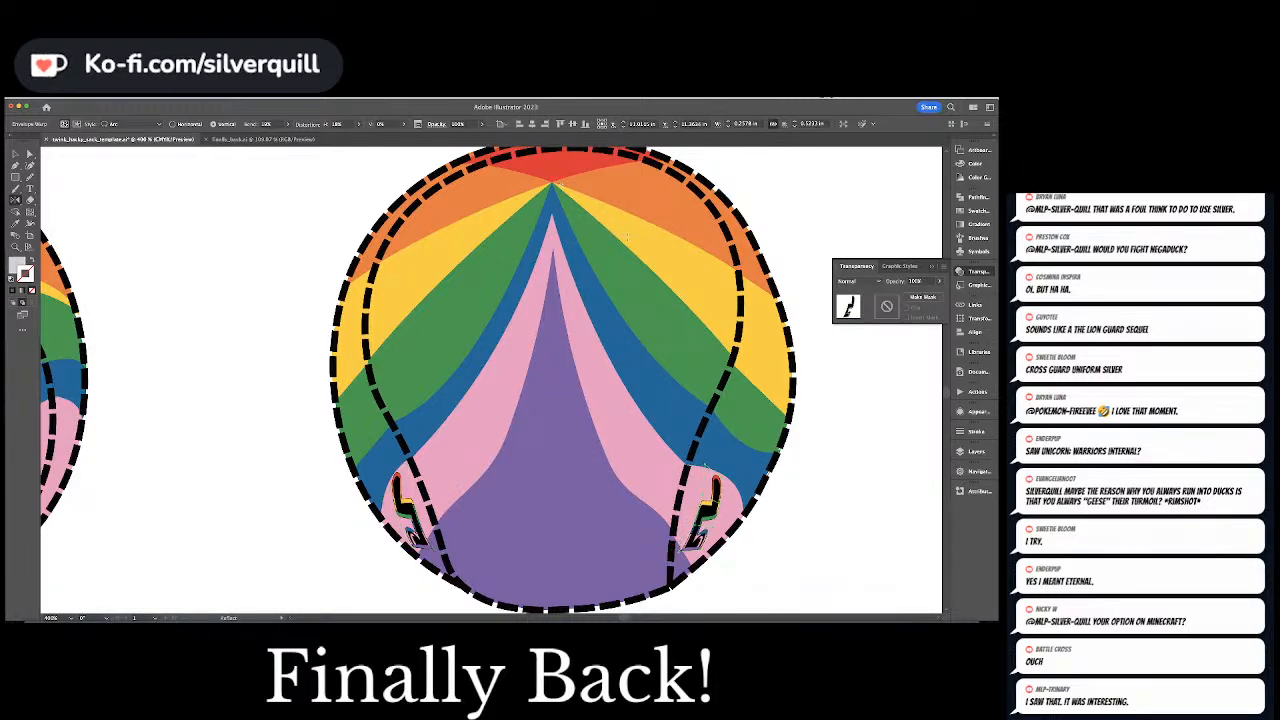
key(ctrl+shift+a)
Draw a horizontal line about 1.5 in long with the Pen tool beneath the Color heading
key(ctrl+minus)
key(ctrl+minus)
key(ctrl+minus)
key(ctrl+minus)
key(ctrl+minus)
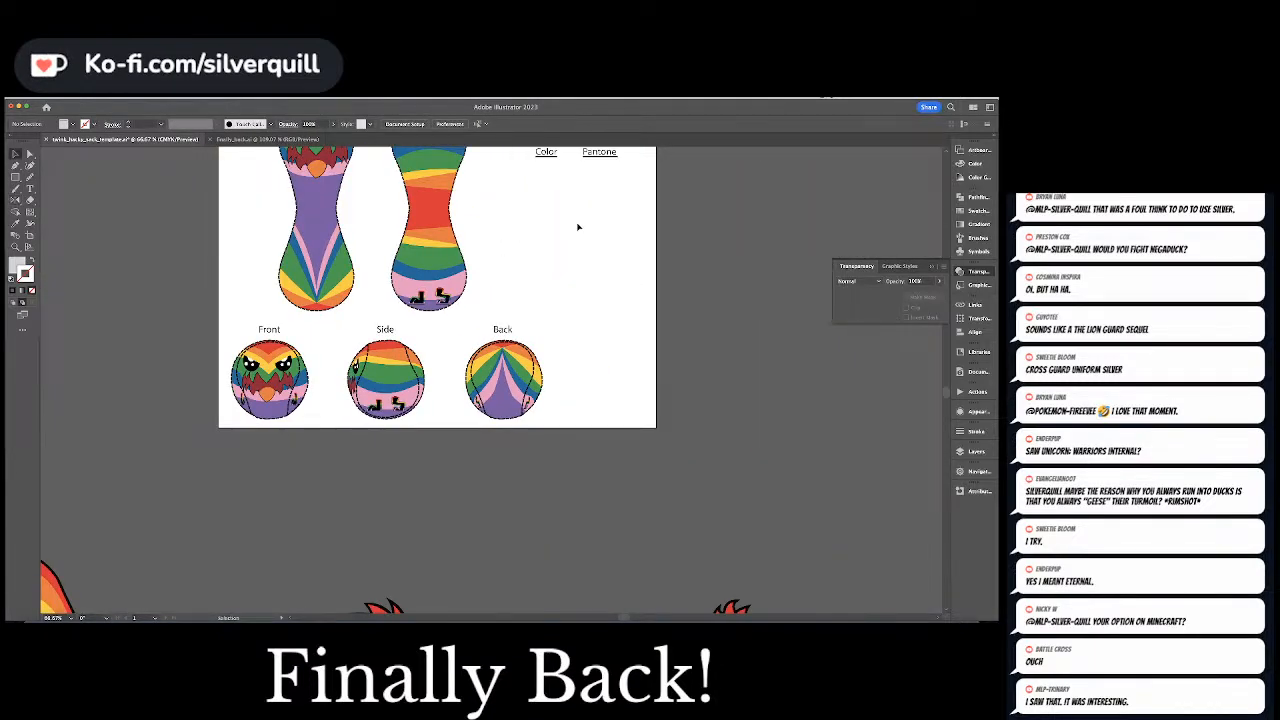
drag(574, 217, 607, 316)
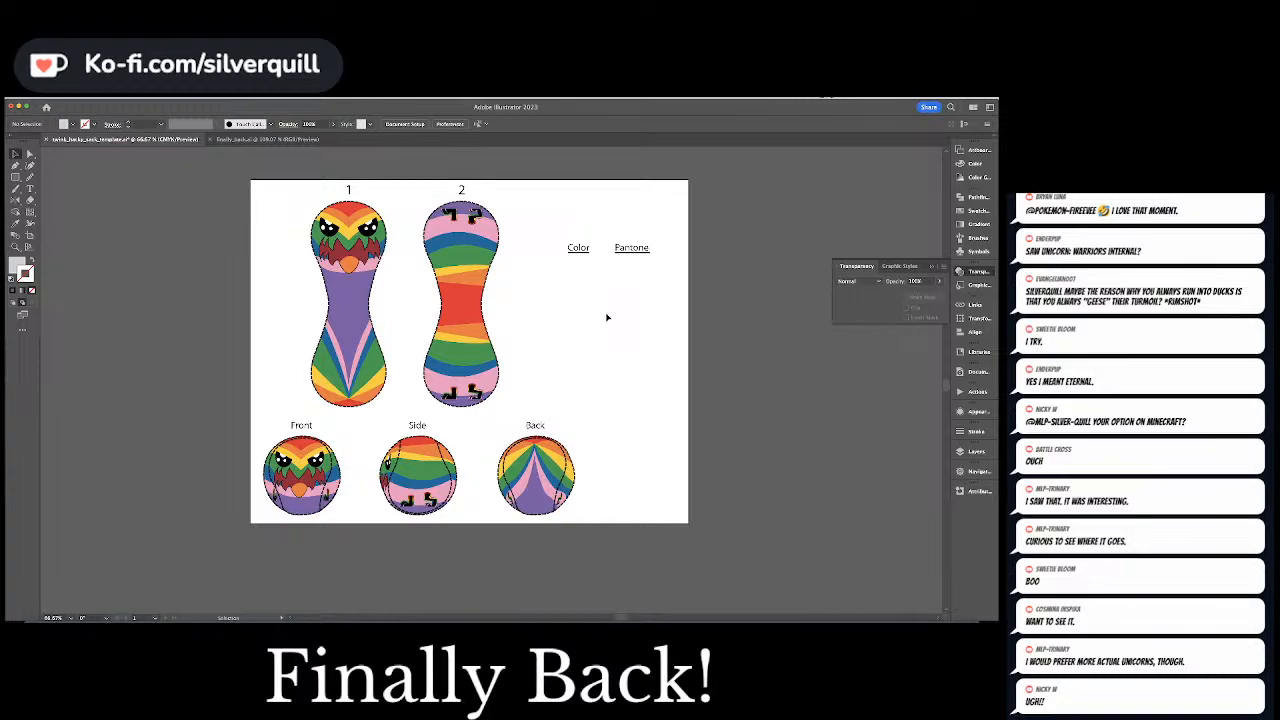
key(p)
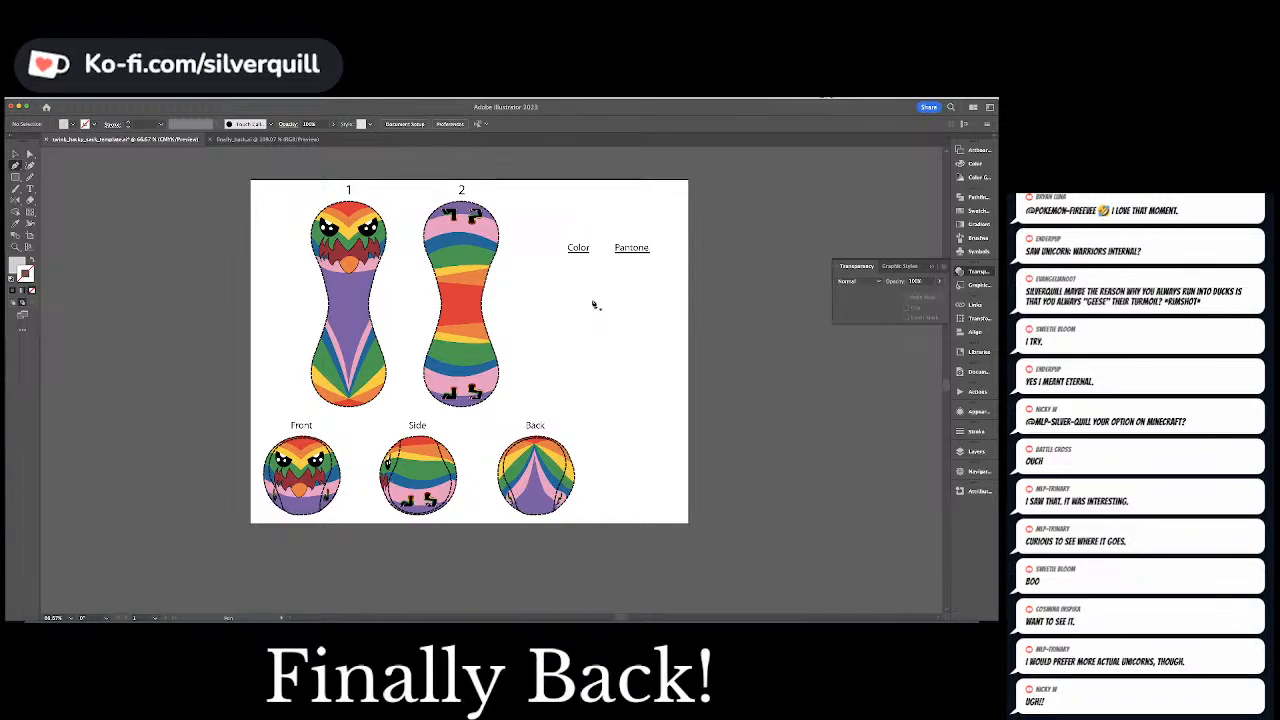
click(559, 267)
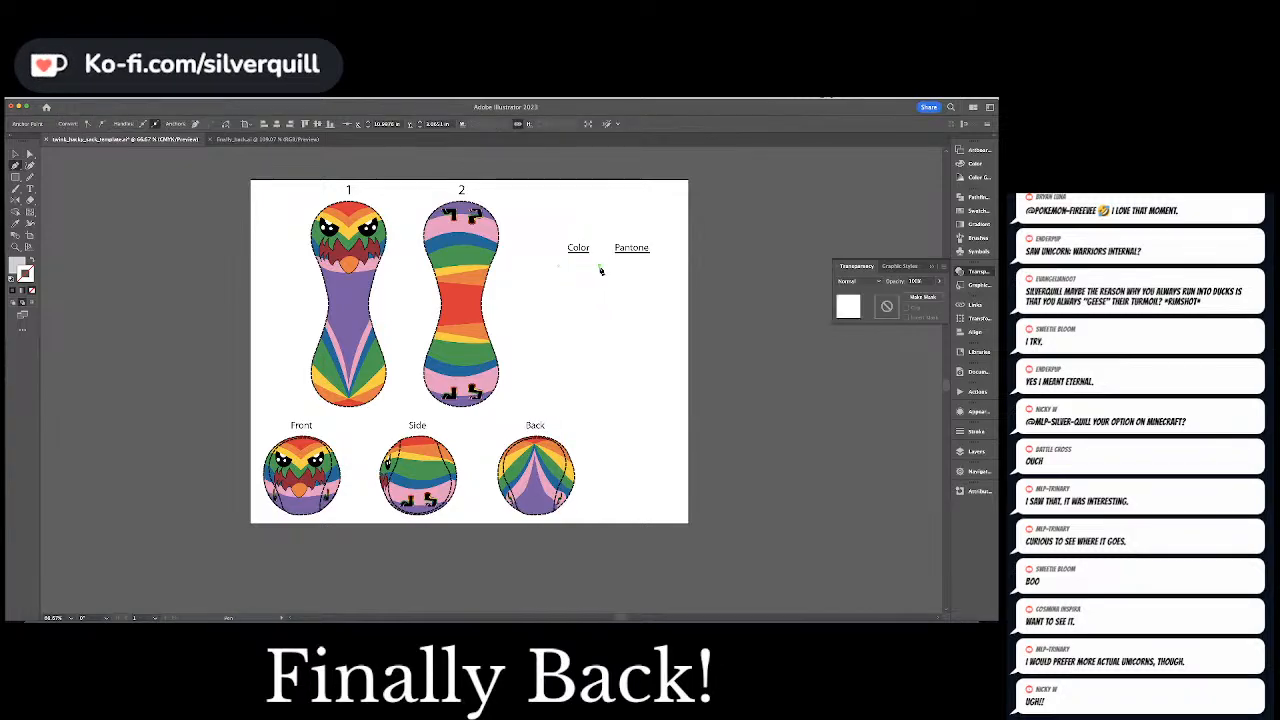
Give the line under the Color heading no fill and a black stroke, thickened into a solid bar, and clear the selection
key(s)
key(d)
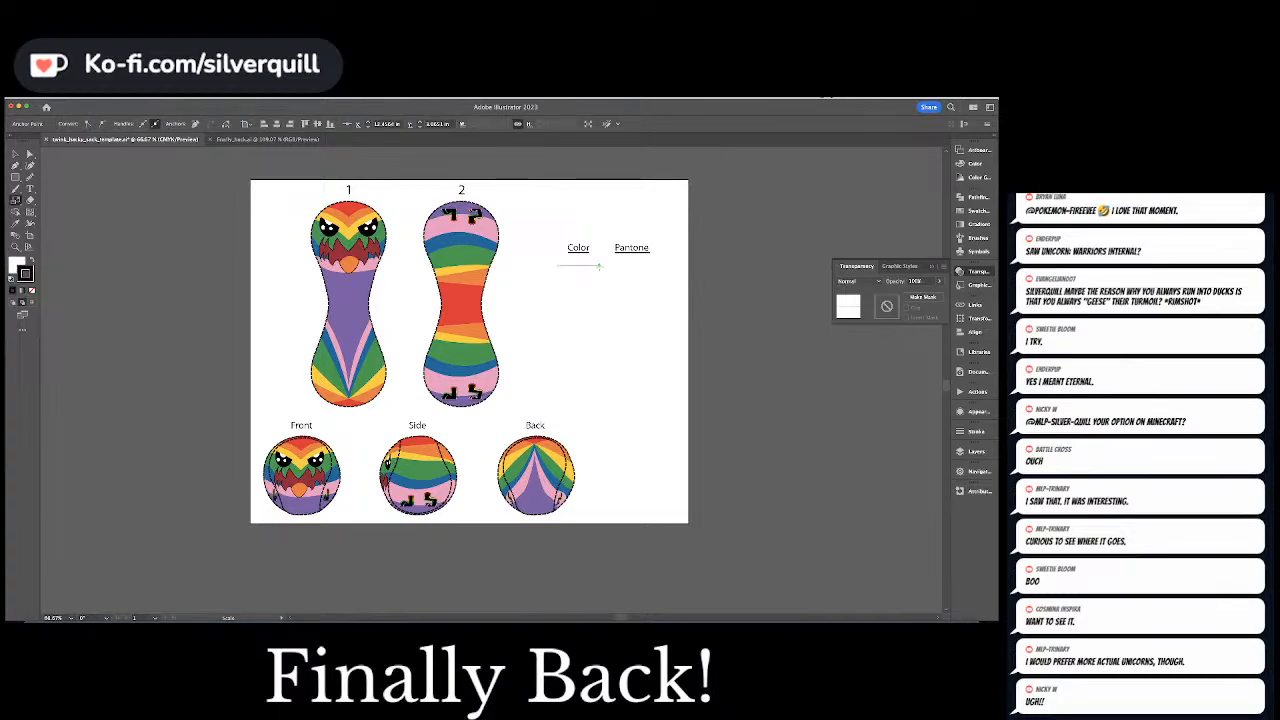
key(slash)
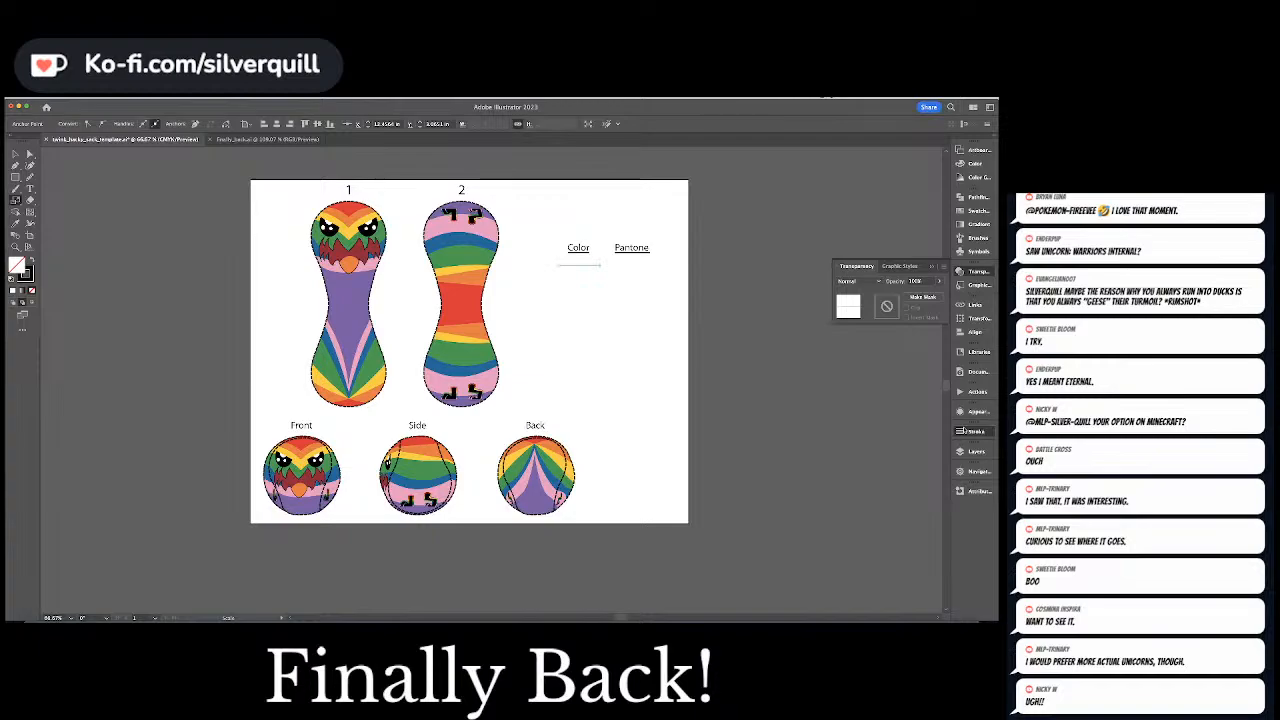
click(958, 431)
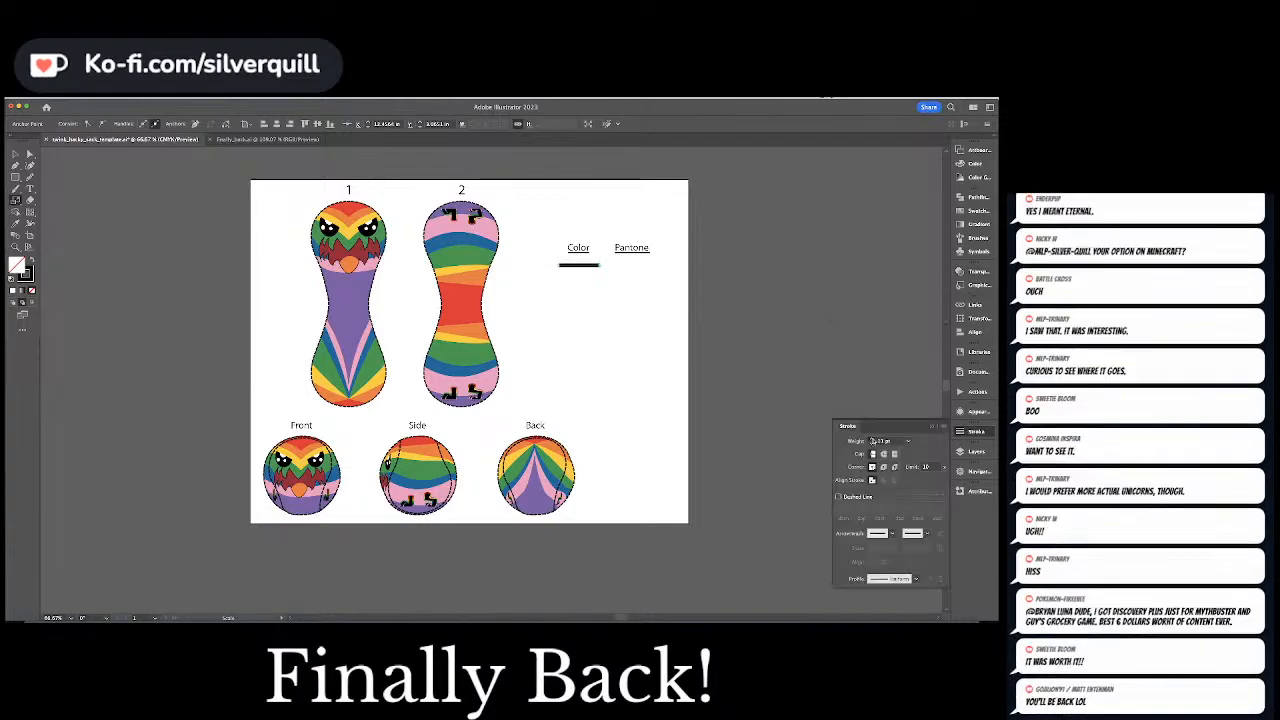
click(872, 439)
click(542, 260)
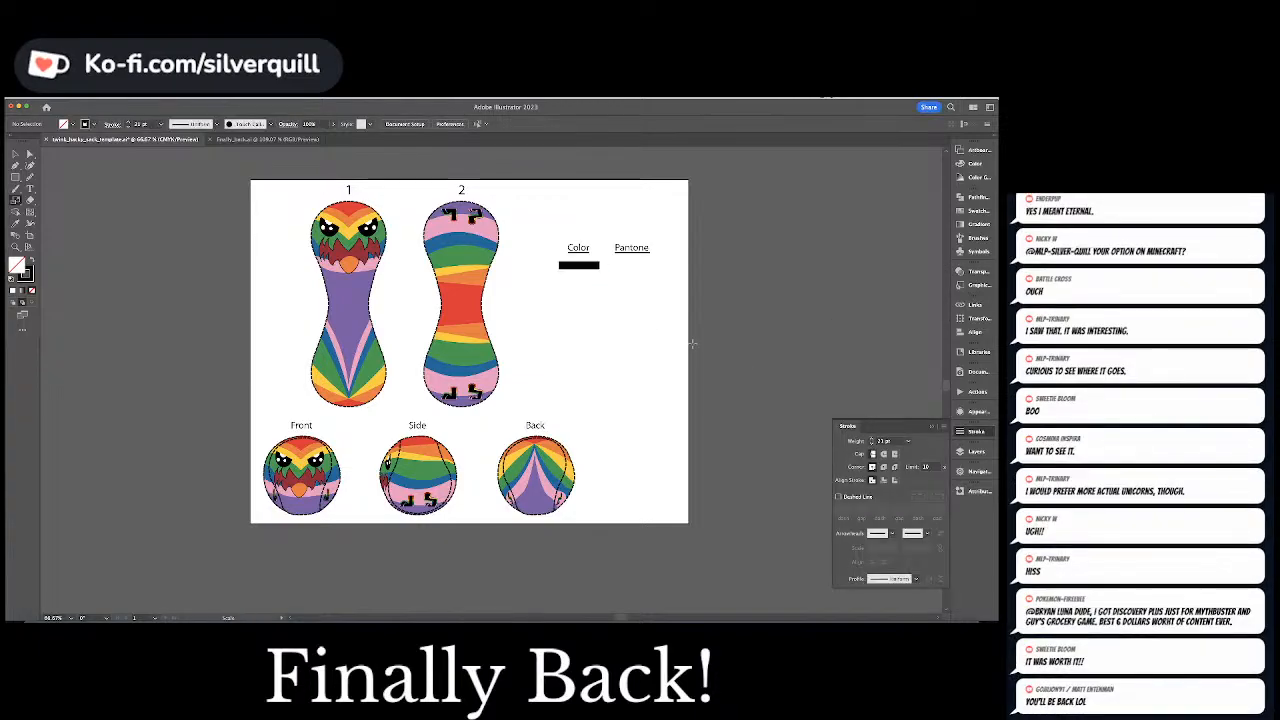
Duplicate the black bar about 4.4 in straight below the original and make a blend between the two bars
click(573, 266)
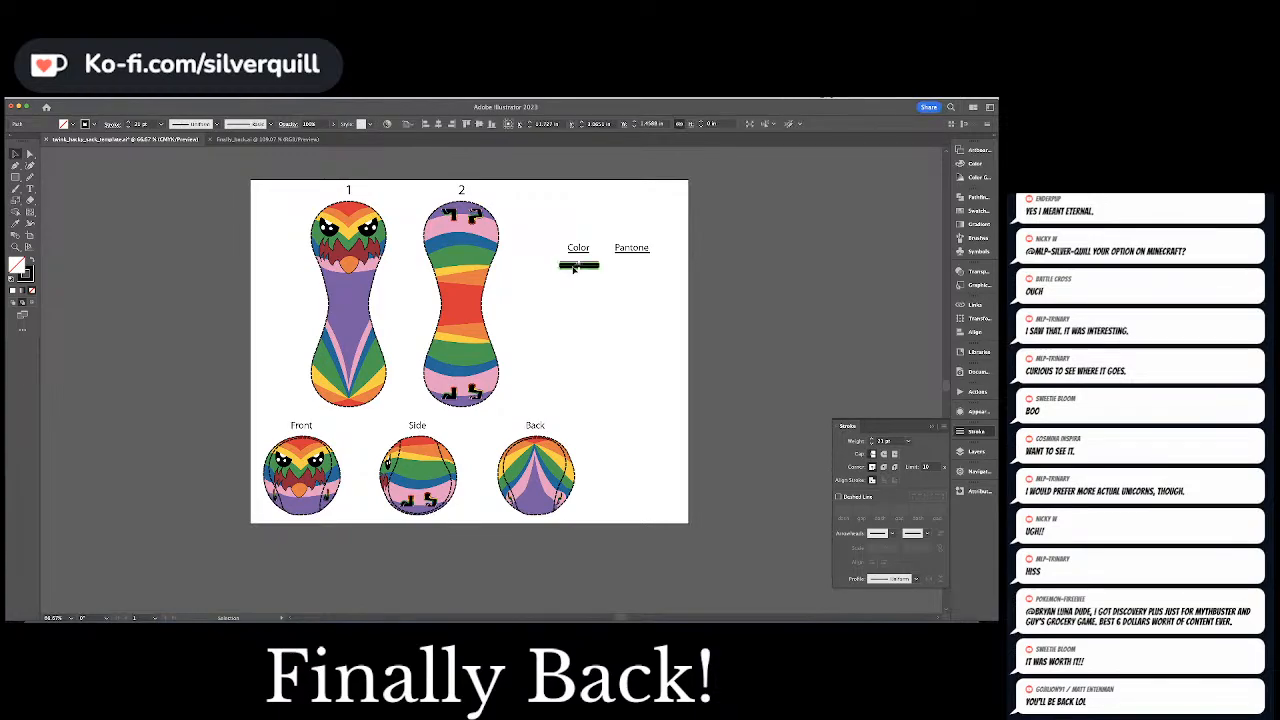
drag(573, 266, 582, 390)
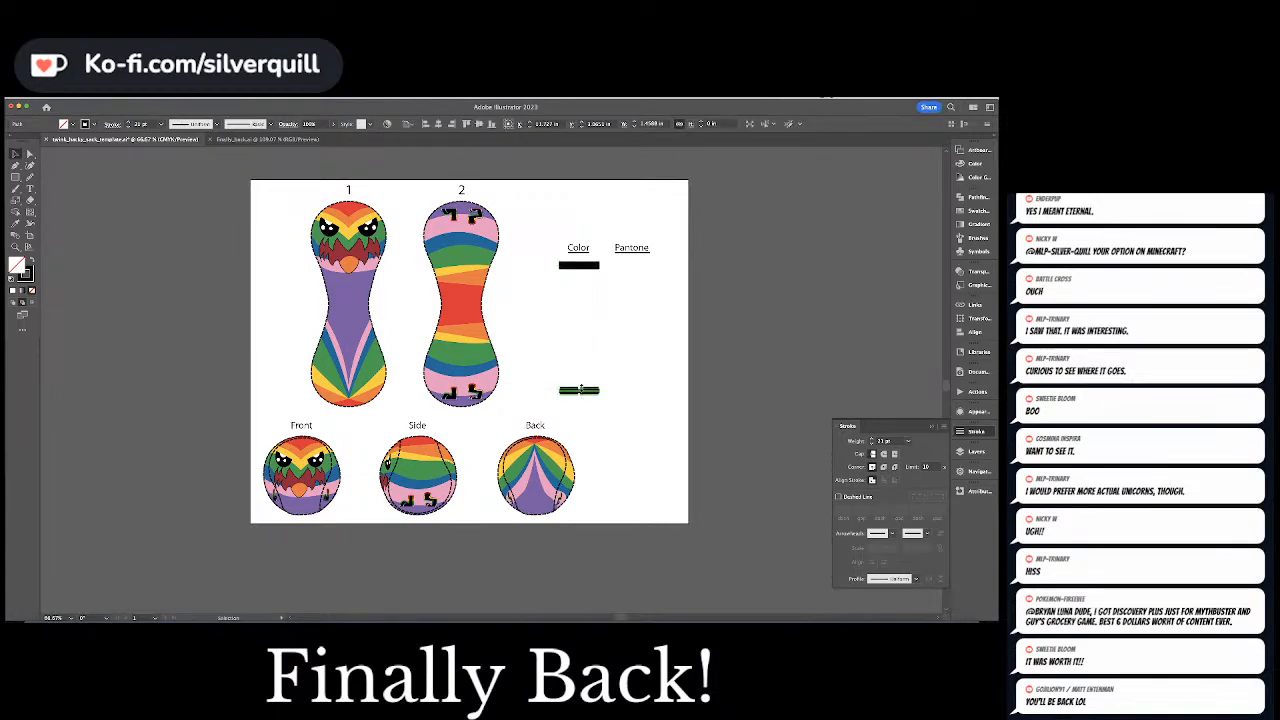
shift+click(579, 265)
click(101, 98)
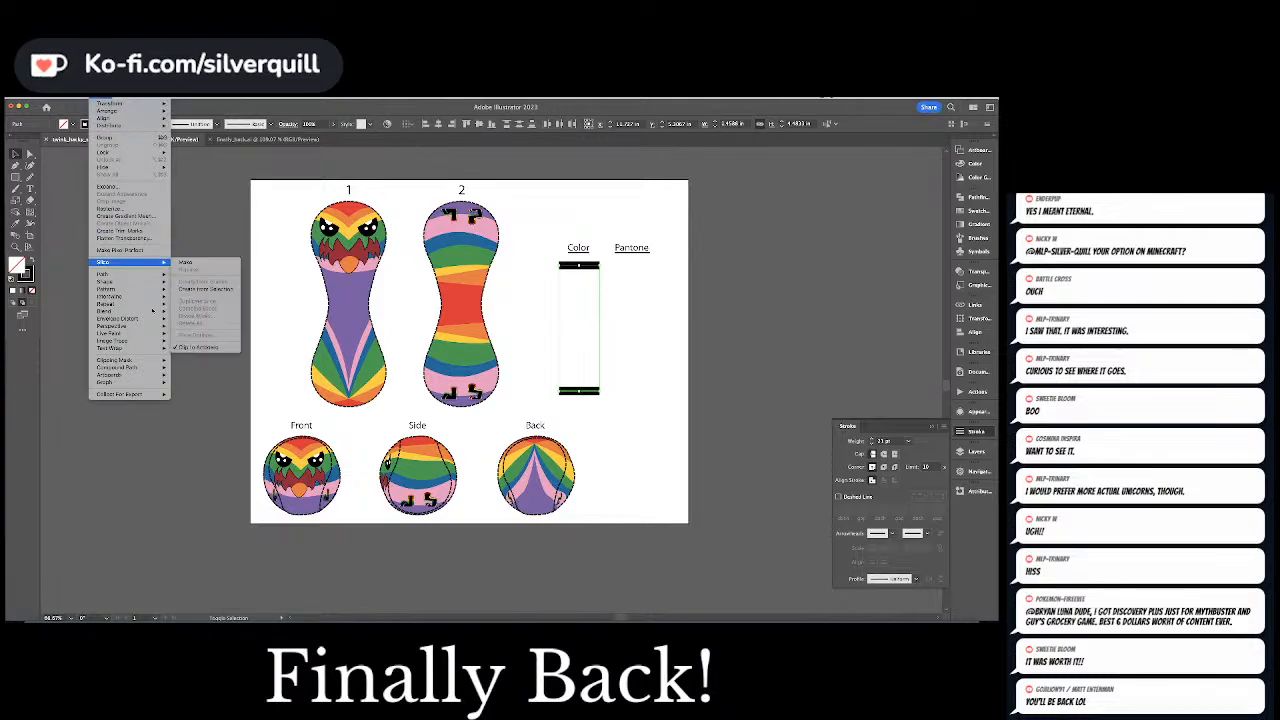
mouse_move(140, 311)
click(212, 313)
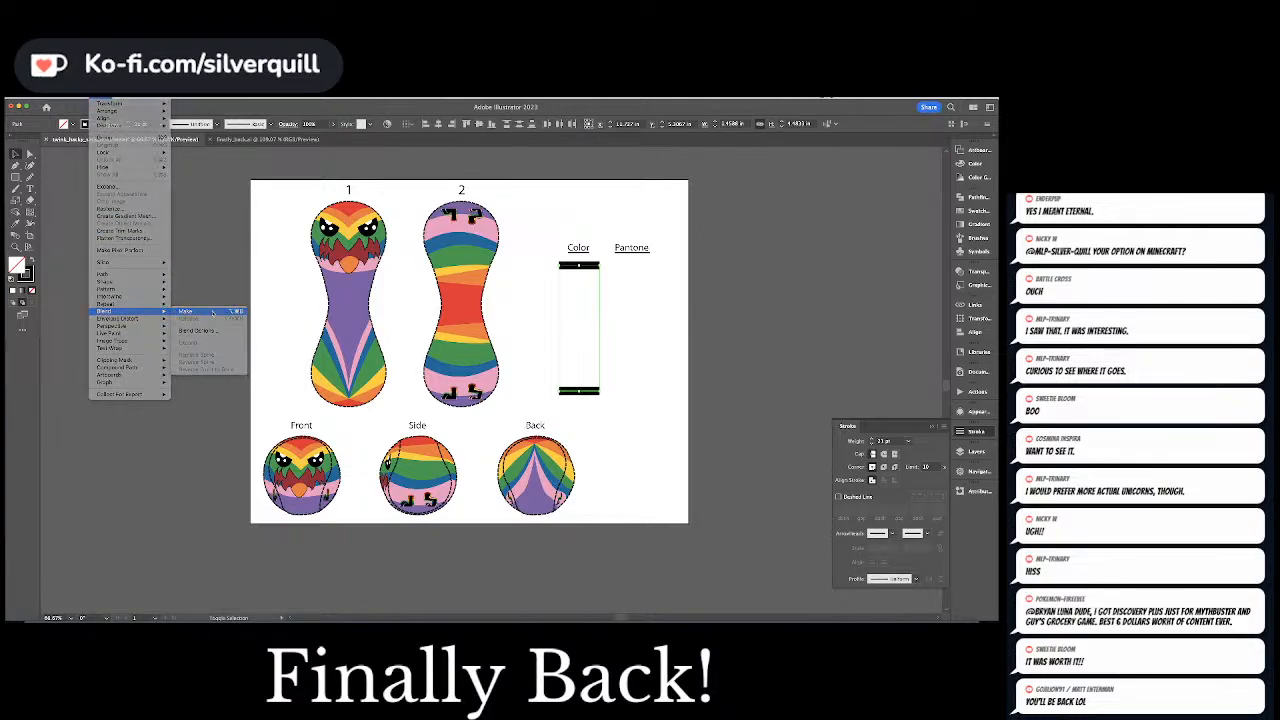
Set the blend between the two black bars to Specified Steps with 8 steps
click(101, 98)
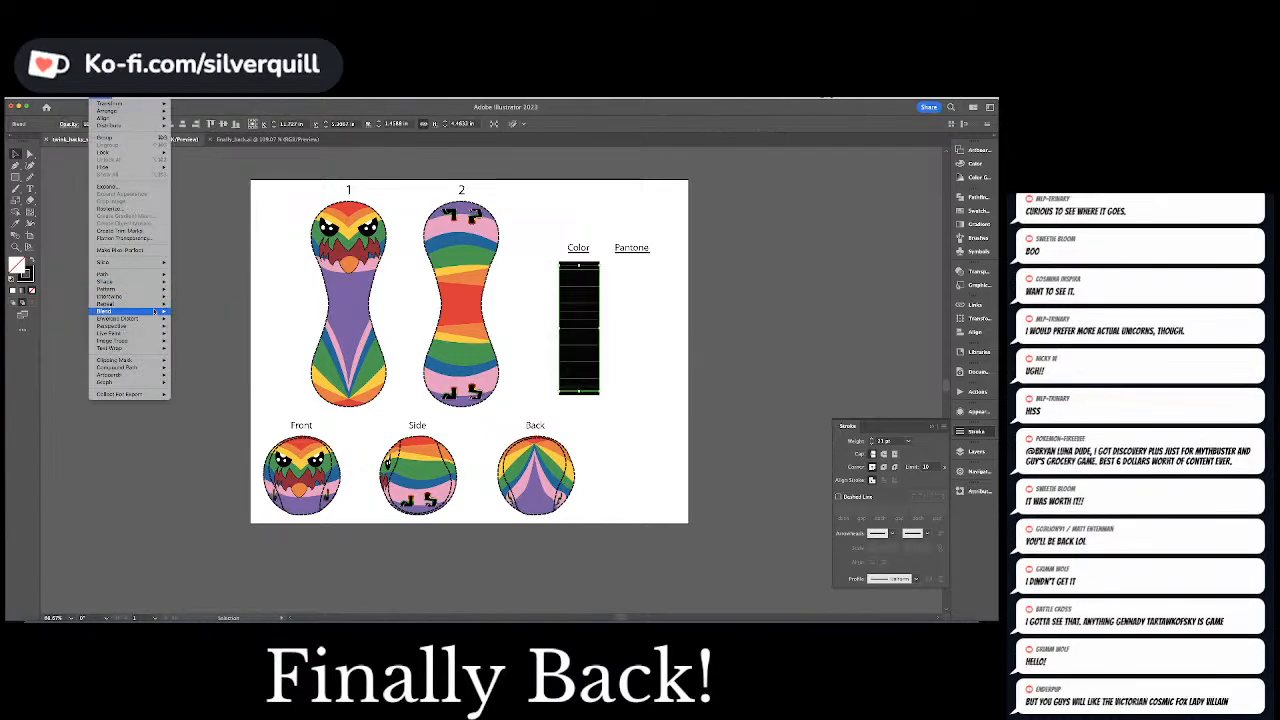
mouse_move(140, 311)
click(218, 331)
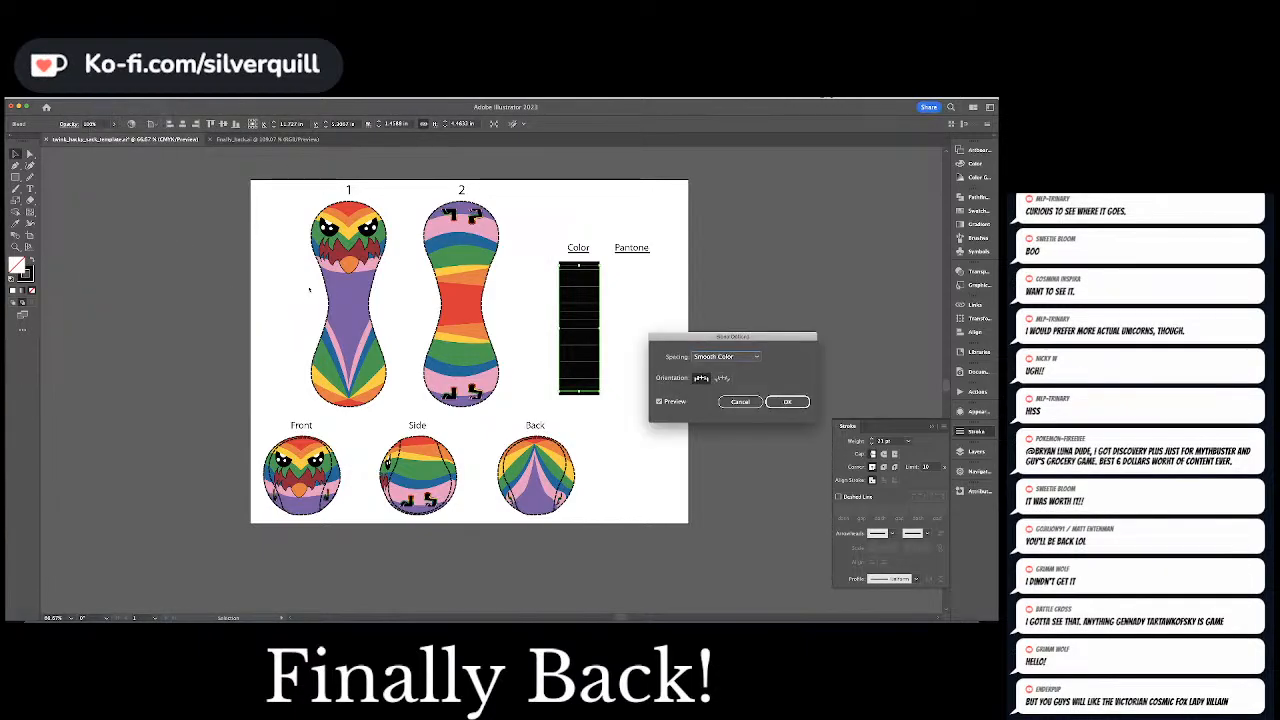
click(725, 356)
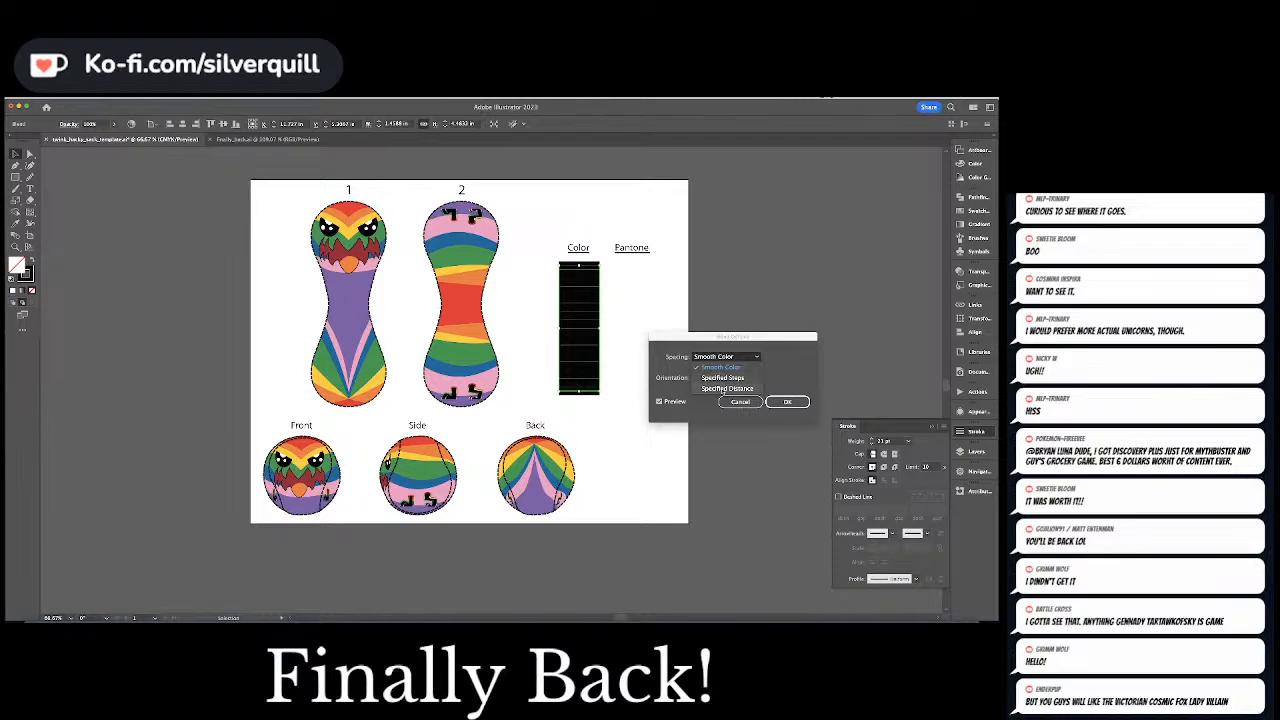
click(725, 389)
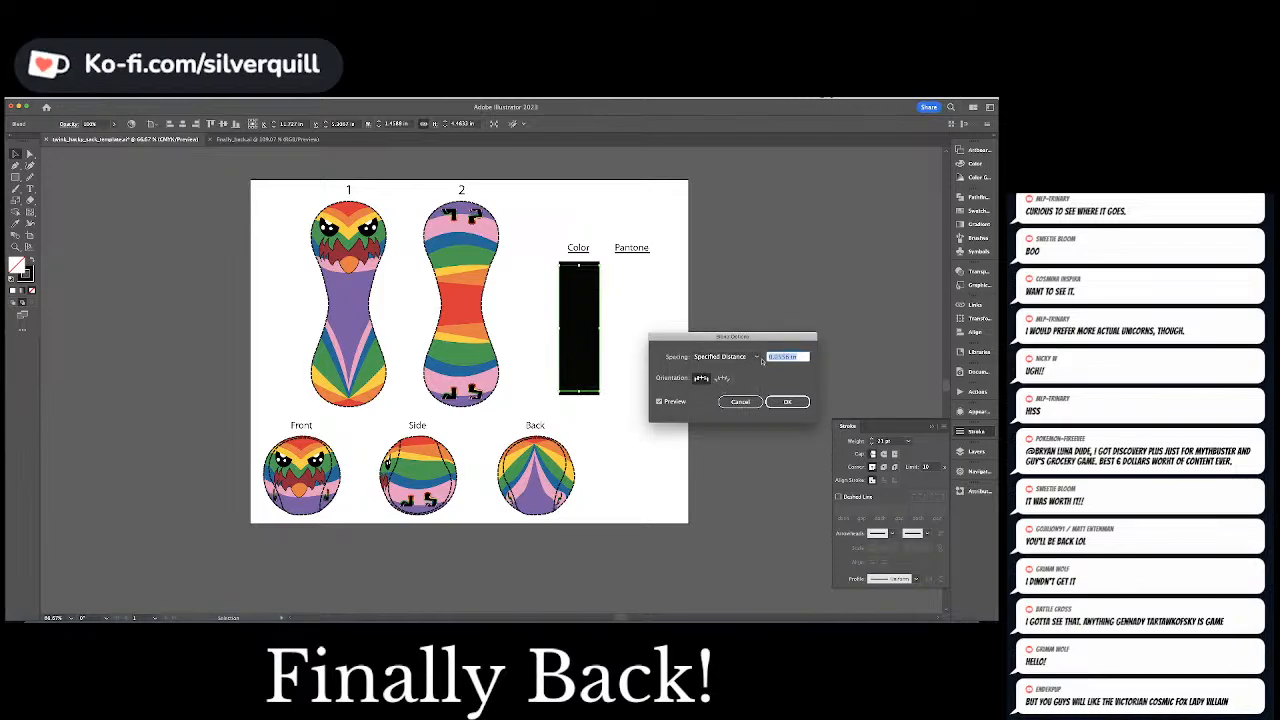
click(733, 356)
click(724, 377)
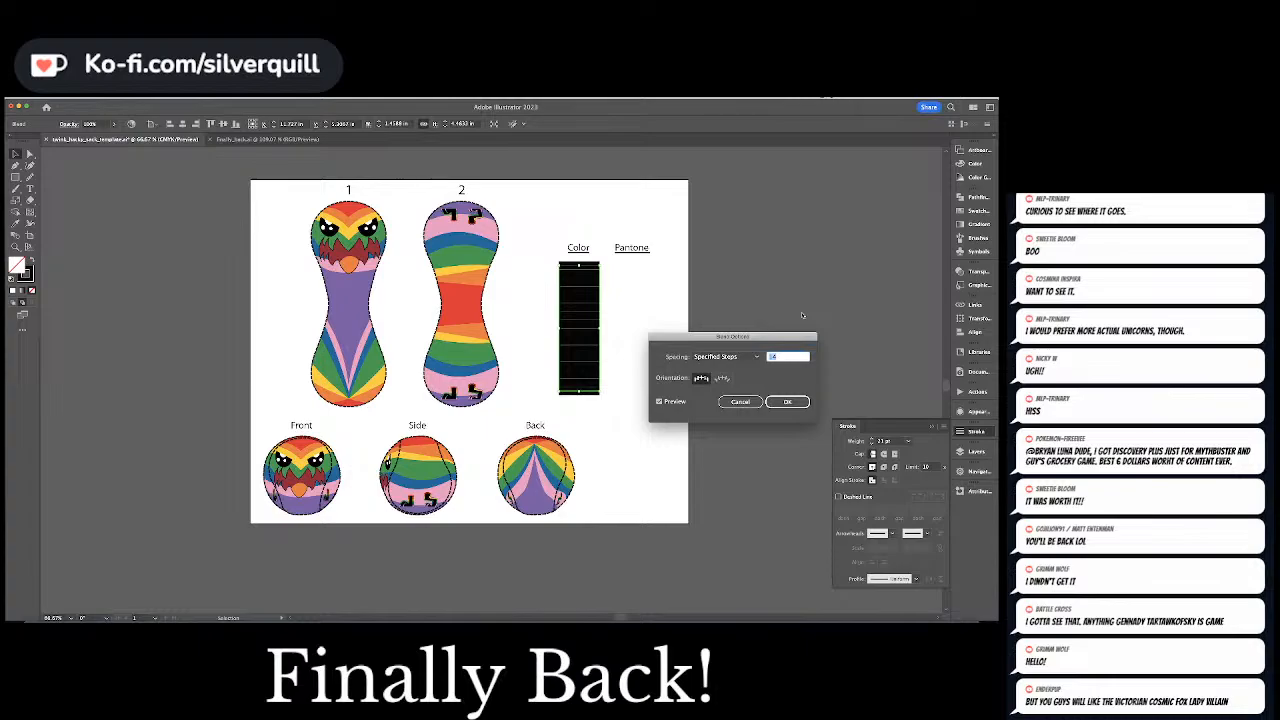
text(8)
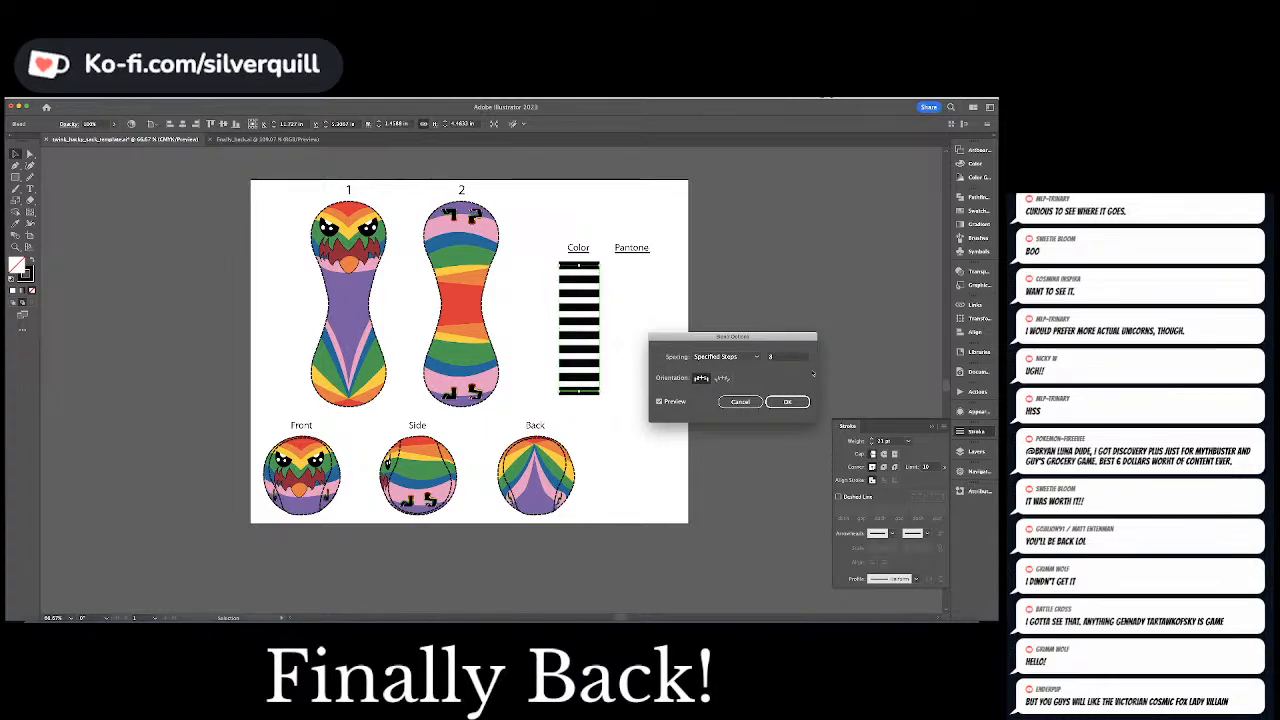
key(Return)
Expand the bar blend with Object, Fill and Stroke enabled, and clear the selection
click(95, 97)
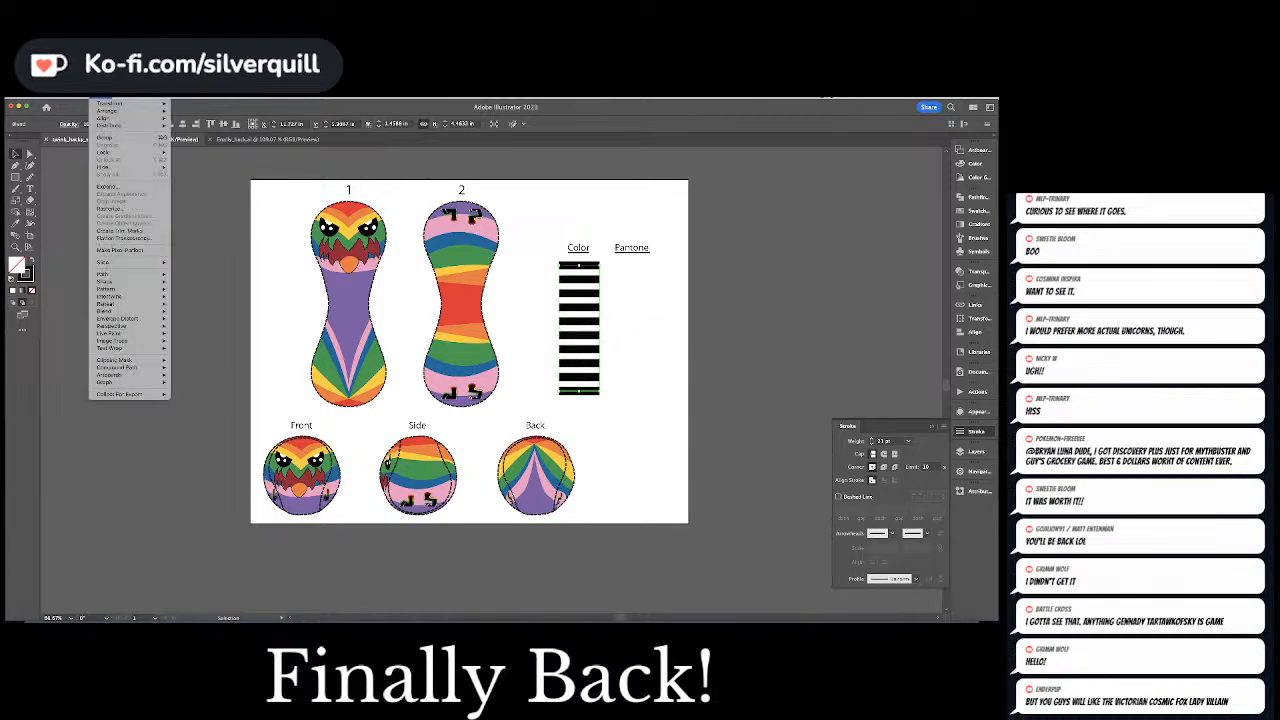
click(118, 187)
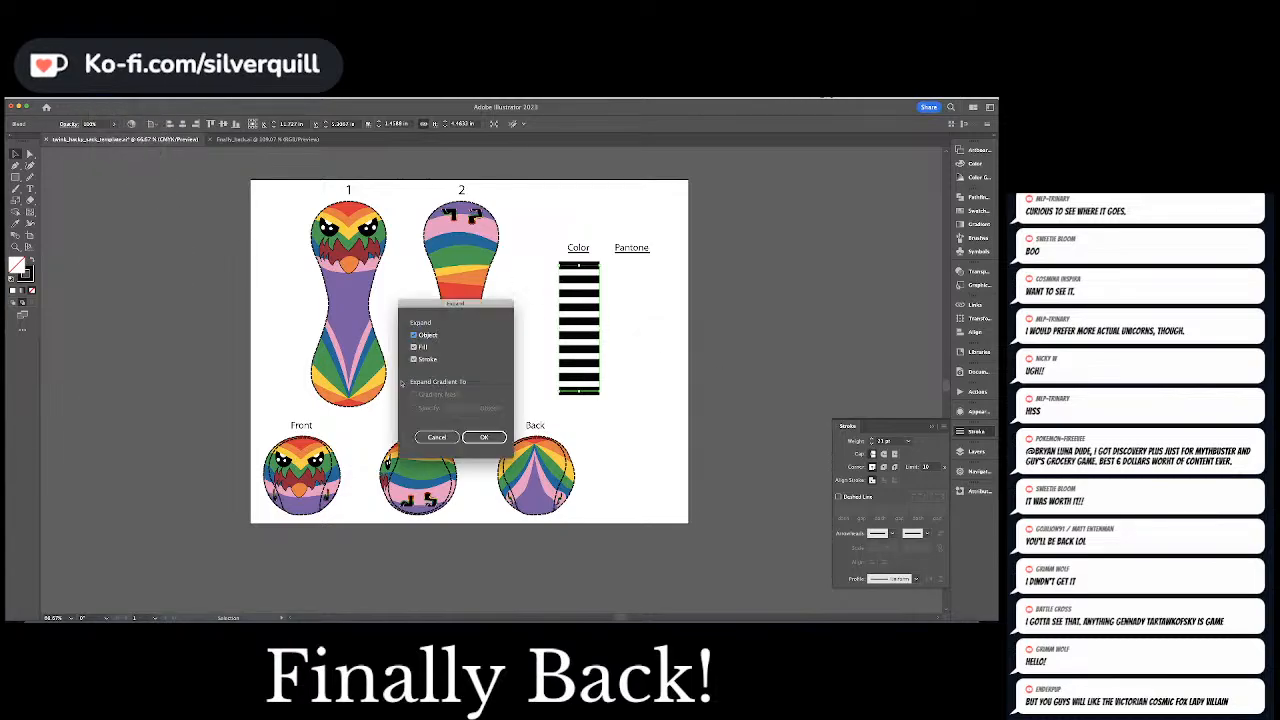
click(486, 439)
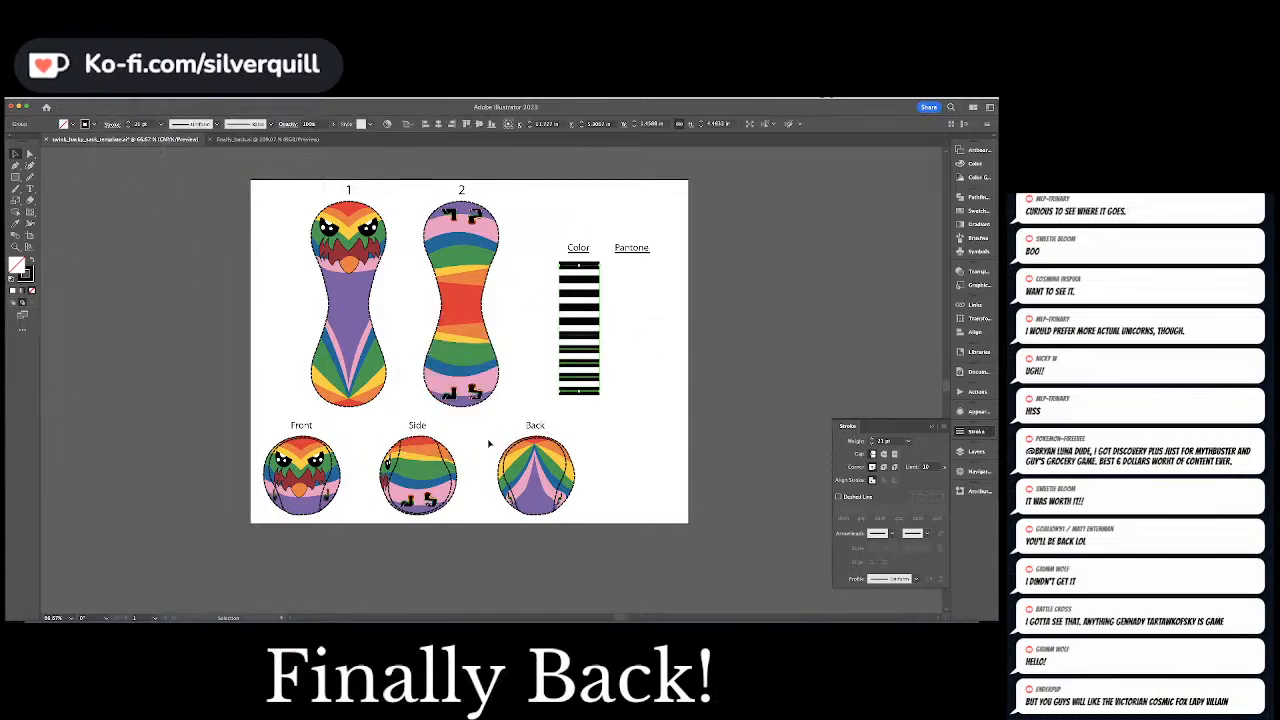
click(670, 379)
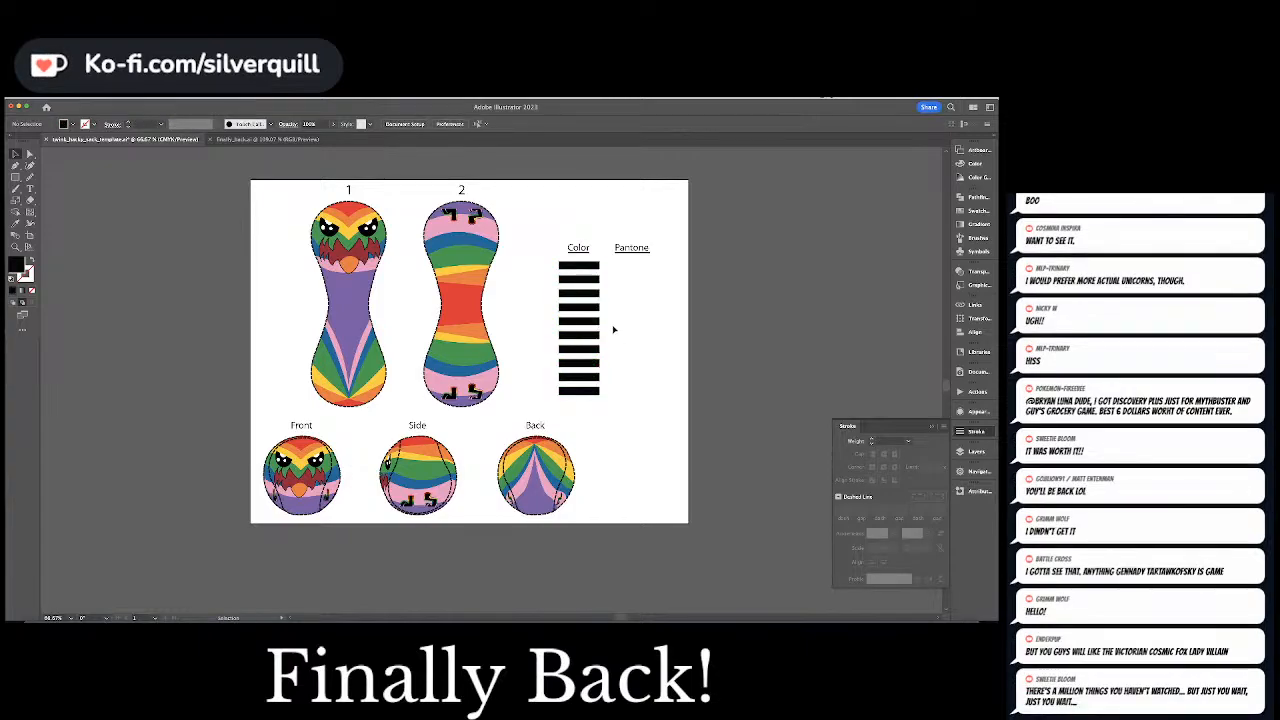
Color the second bar red and the third bar orange, sampling the rainbow stripes on the bird's head in shape 1
key(a)
click(586, 279)
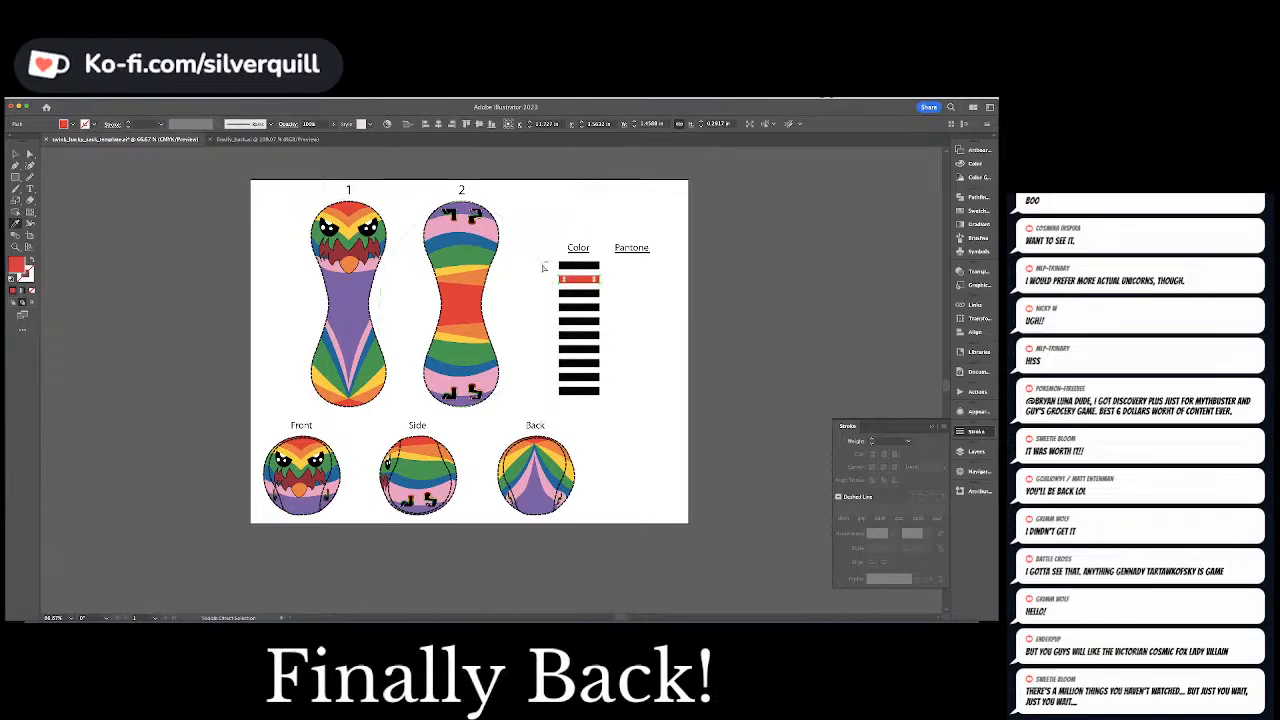
key(i)
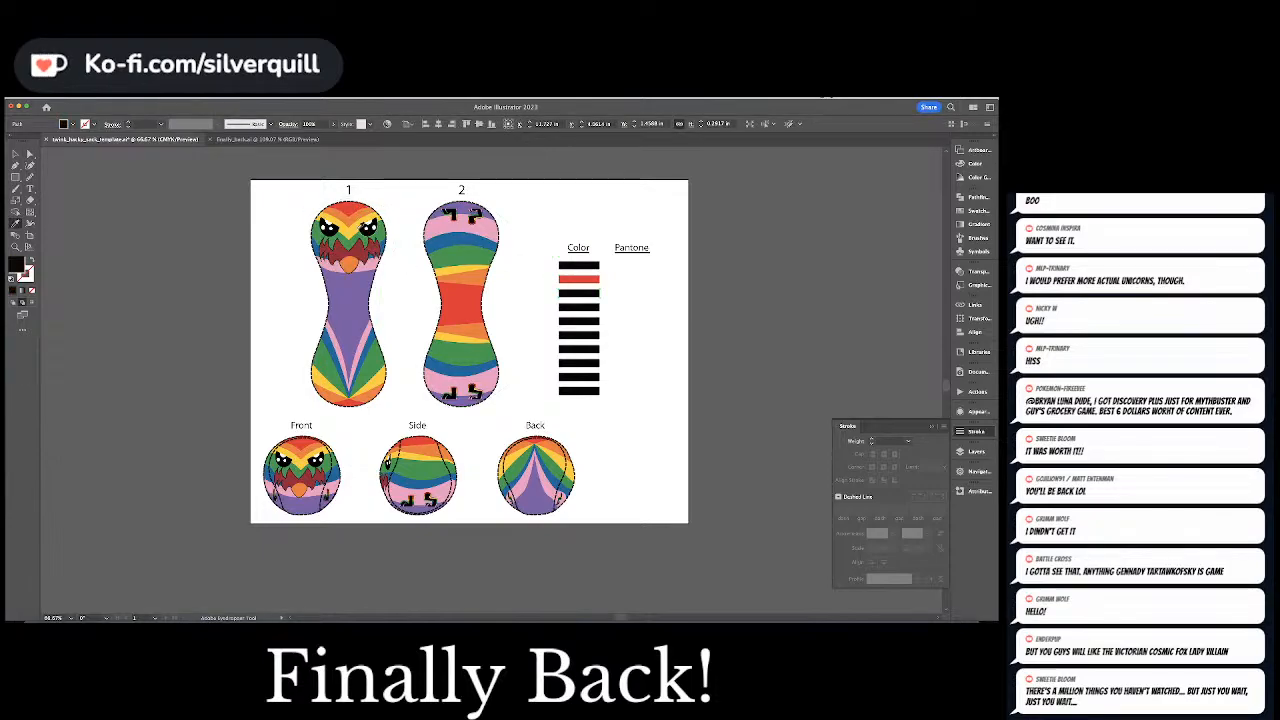
click(355, 216)
super+click(532, 276)
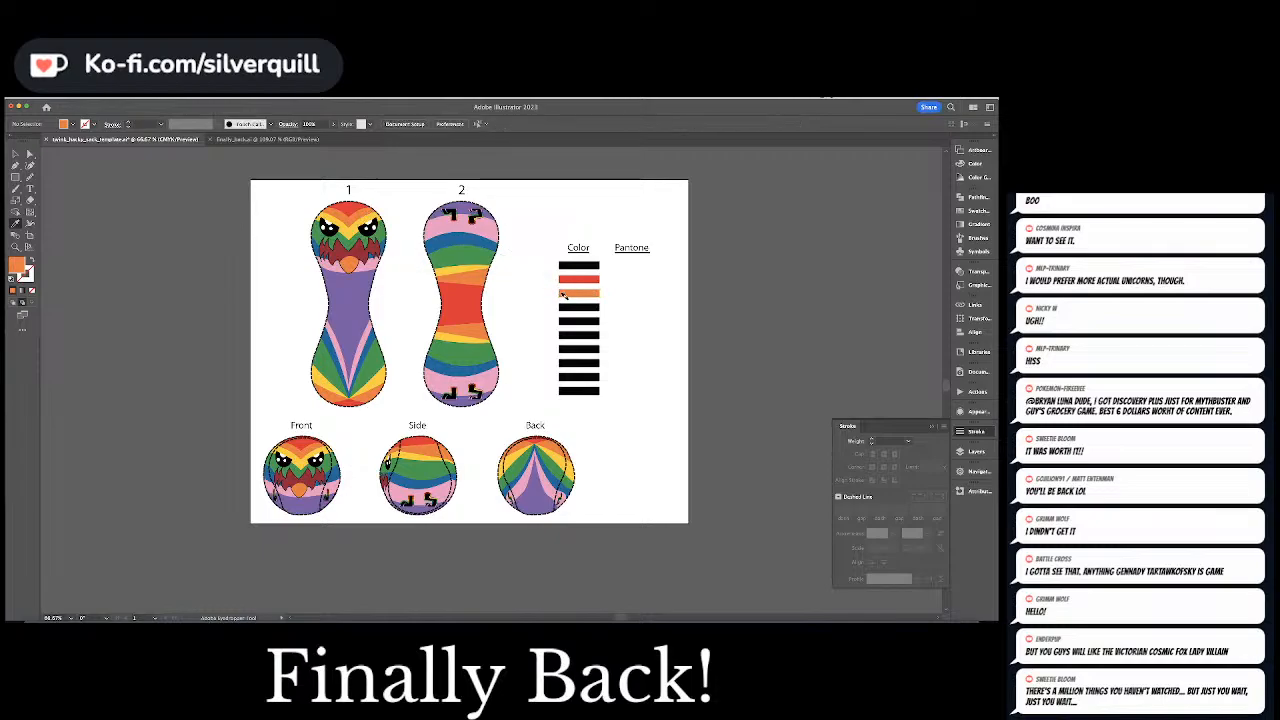
Color the fourth bar yellow by sampling the yellow stripe on the bird's head in shape 1
alt+click(571, 307)
key(a)
click(572, 312)
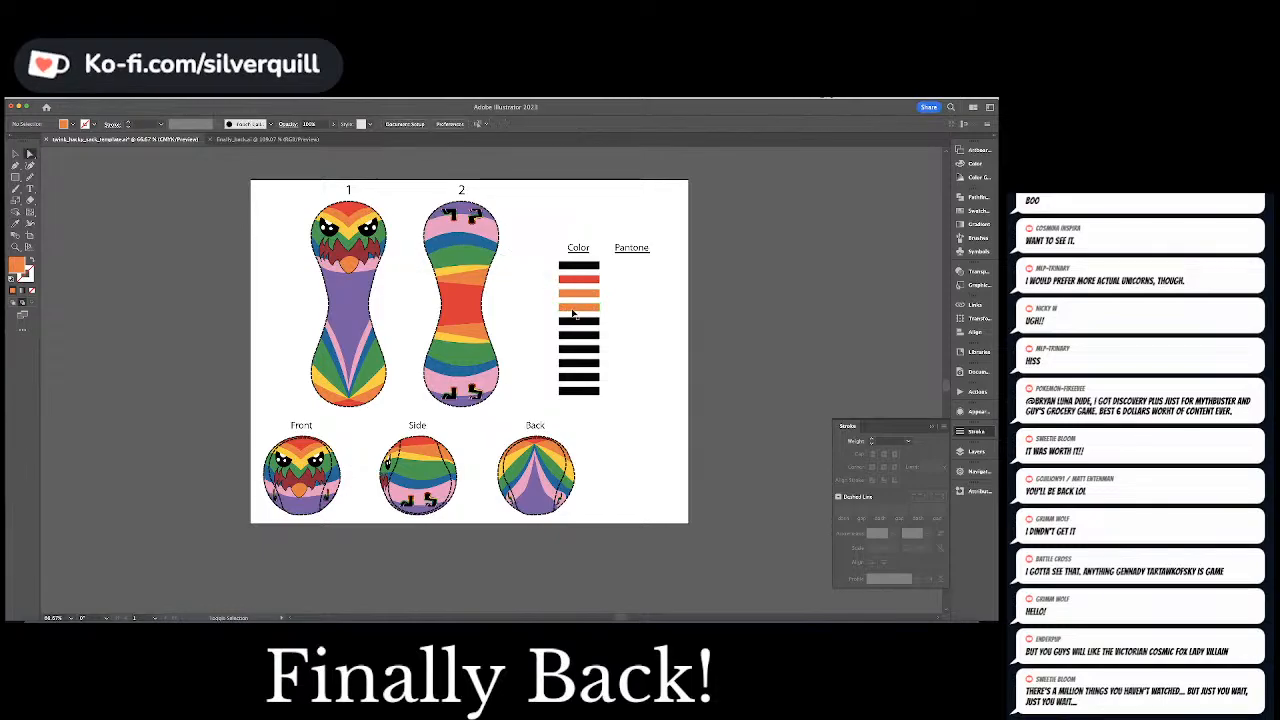
key(i)
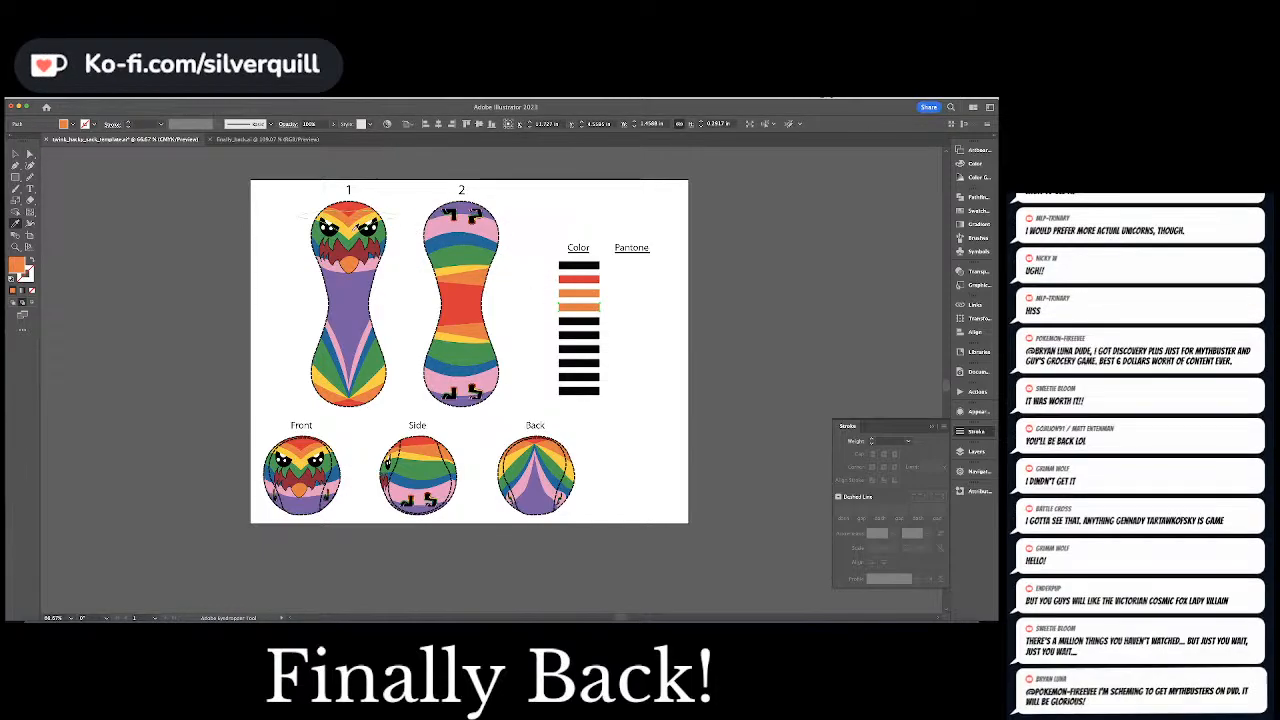
click(354, 230)
super+click(532, 284)
Color the fifth bar blue and the sixth bar green, sampling the upper stripes of shape 2
super+click(571, 321)
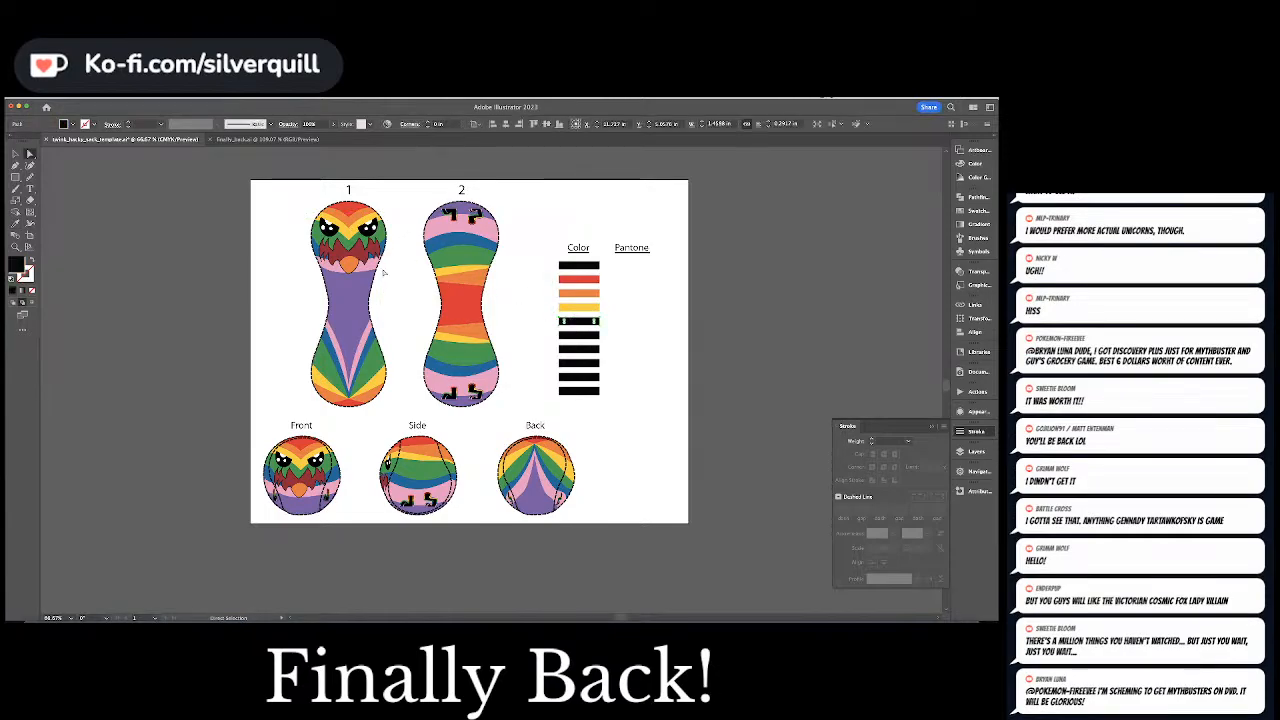
click(443, 244)
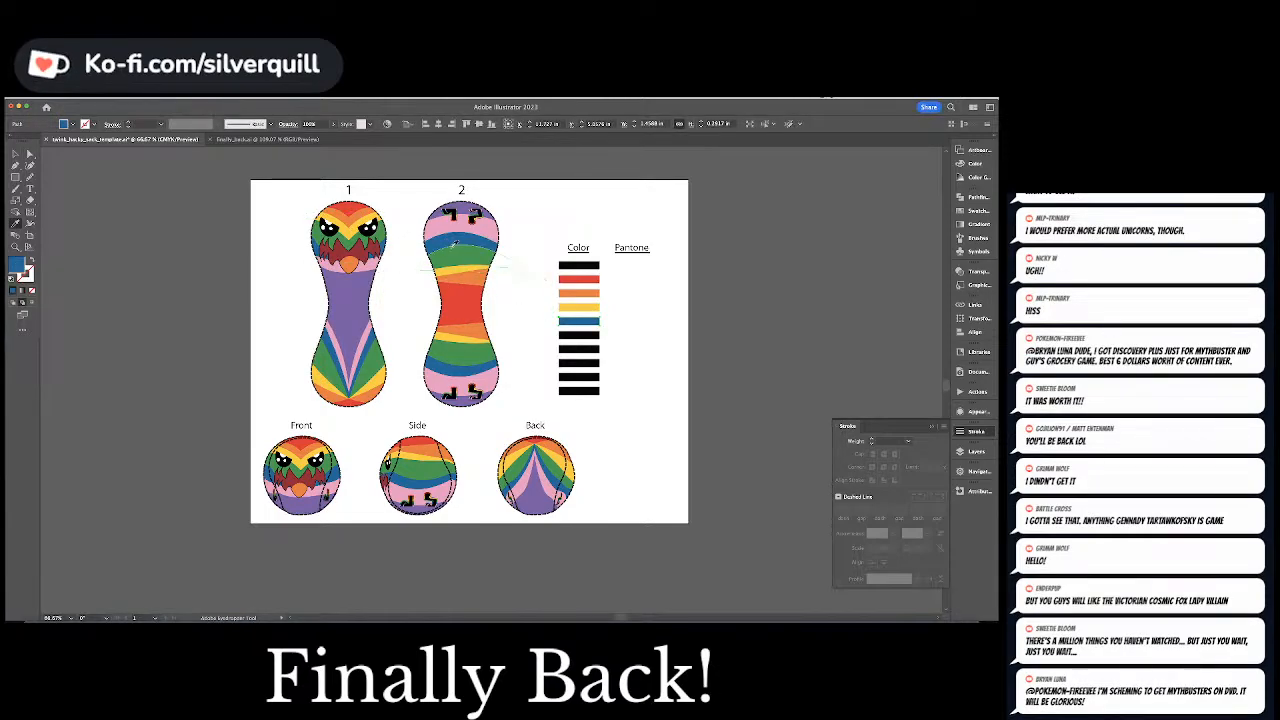
super+click(574, 336)
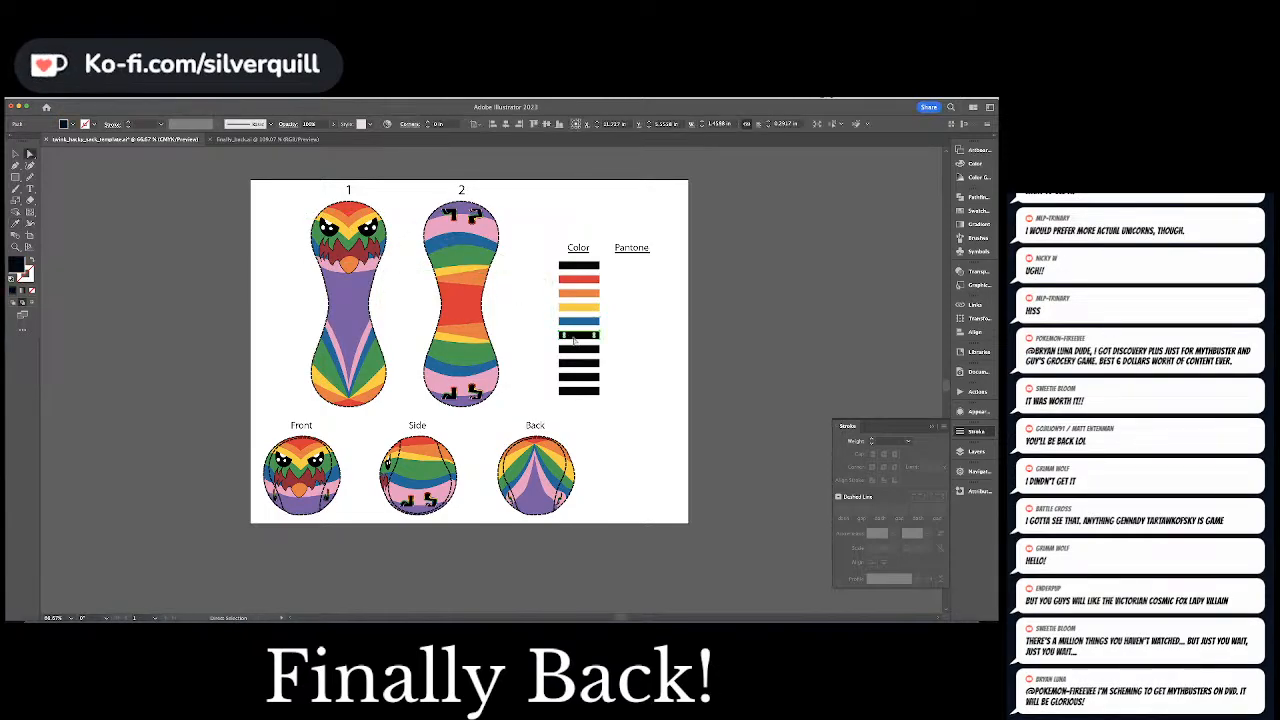
click(468, 255)
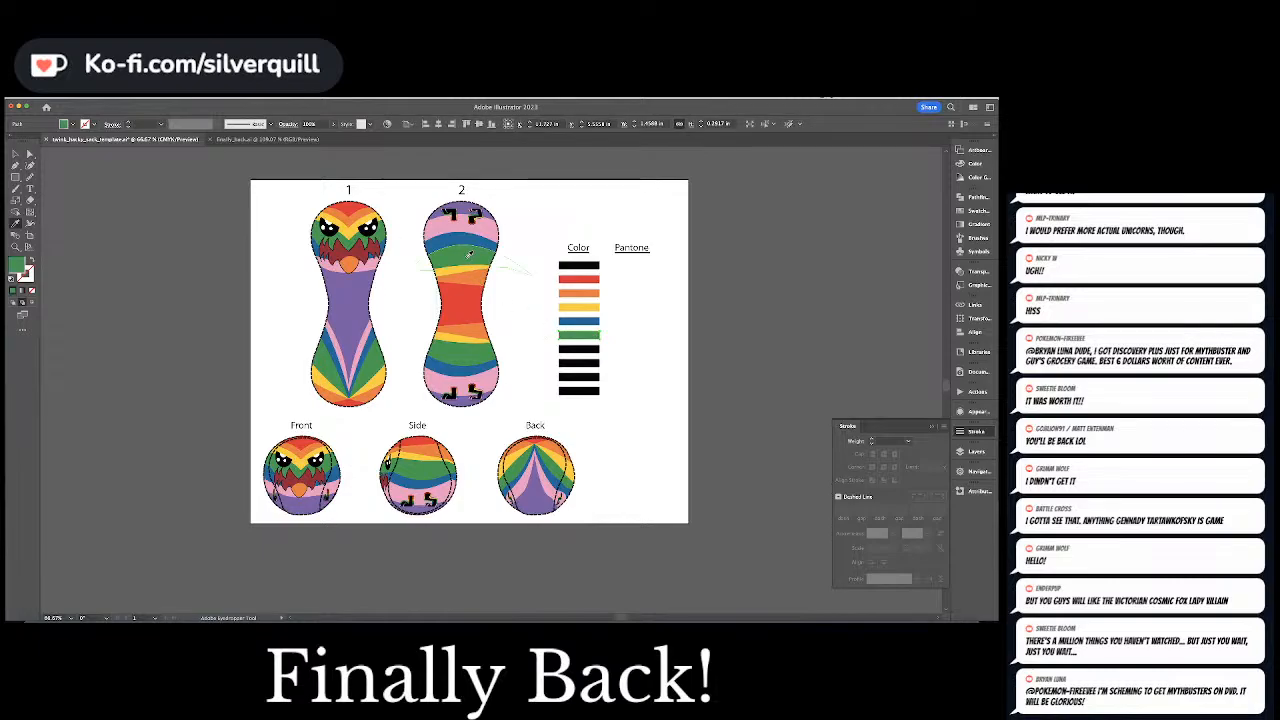
Swap the two cool colors so the fifth bar is green and the sixth bar is blue
super+click(578, 322)
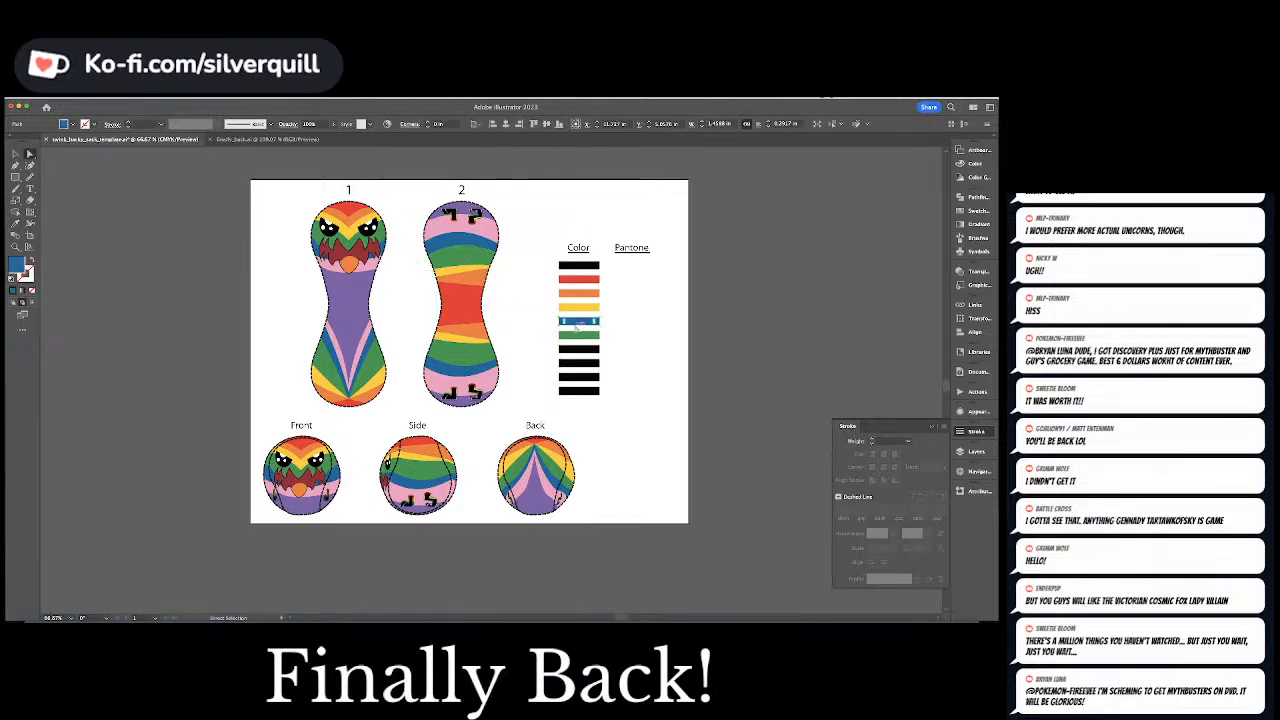
click(577, 334)
key(a)
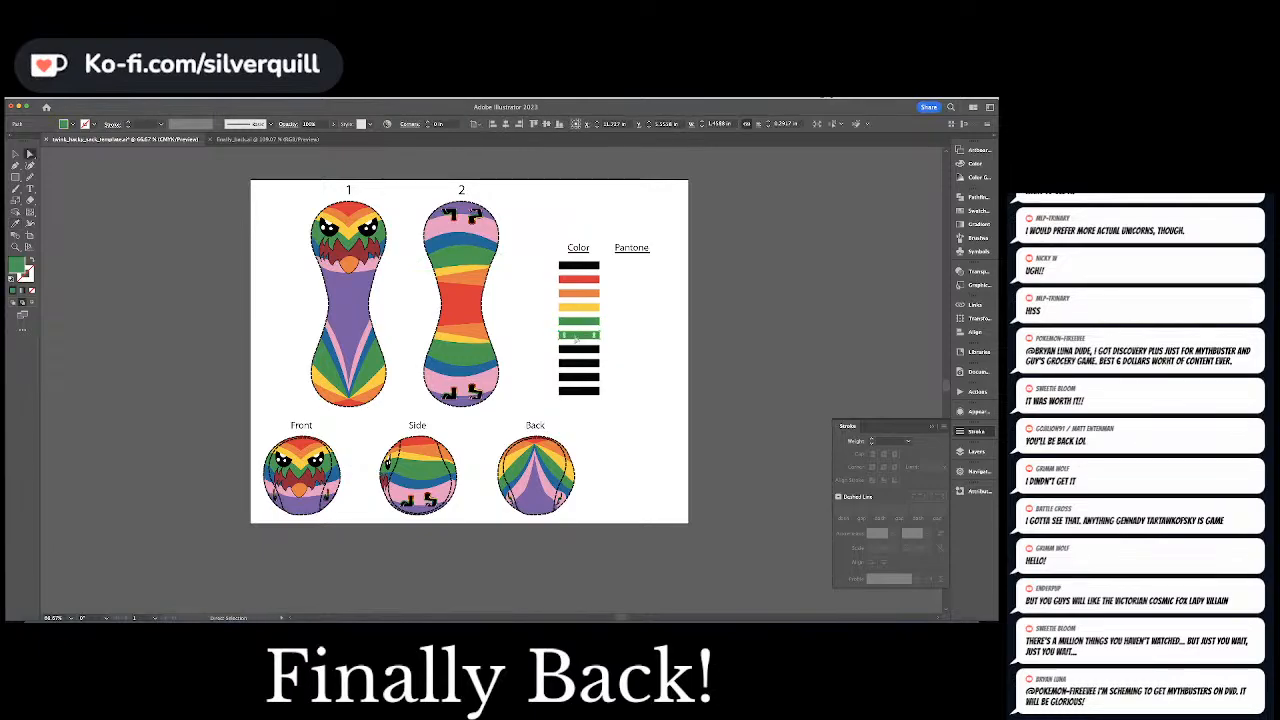
key(i)
click(487, 249)
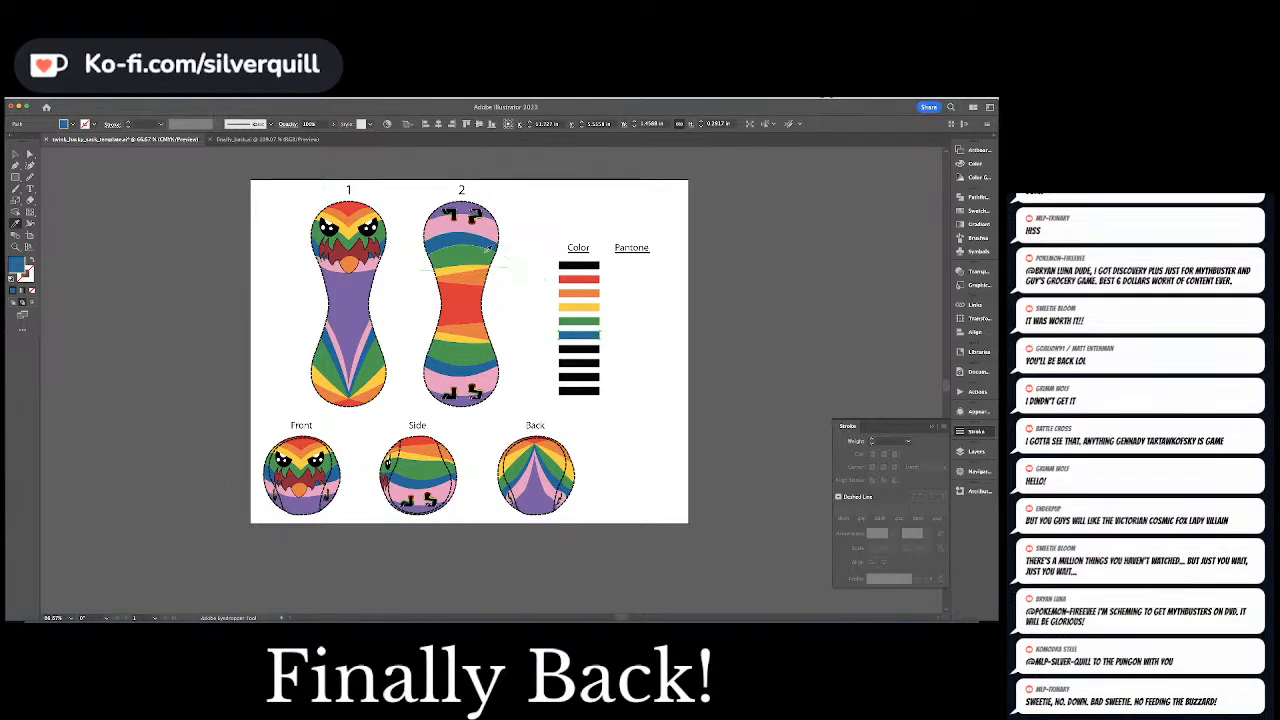
Color the seventh bar pink by sampling the upper pink stripe of shape 2, and clear the selection
super+click(578, 348)
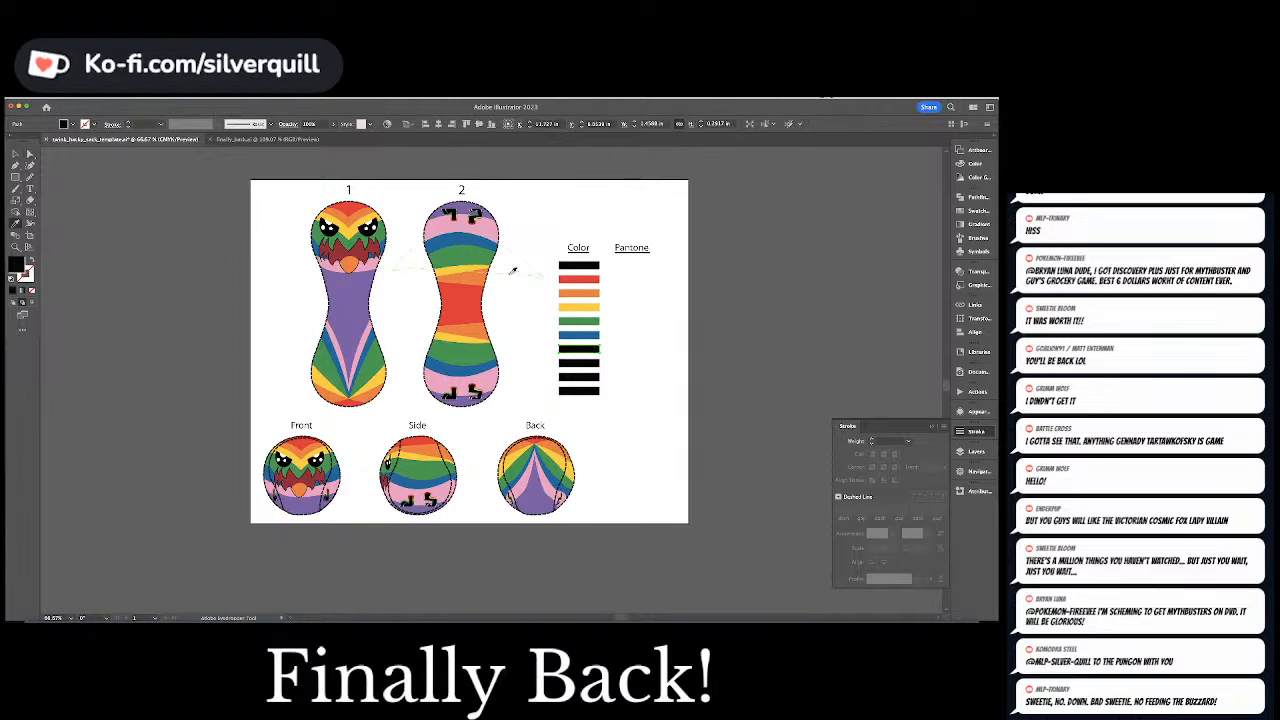
click(487, 231)
key(super+shift+a)
key(a)
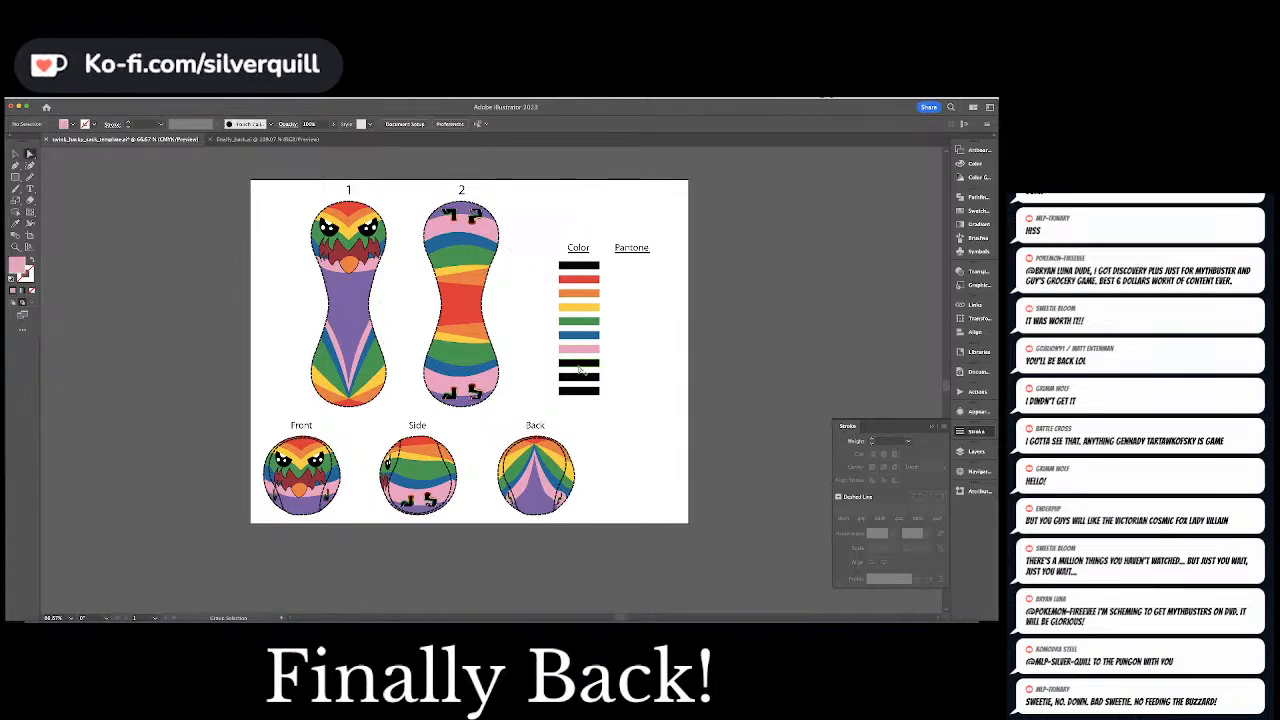
Color the eighth bar purple by sampling the upper end of shape 2, and clear the selection
click(578, 365)
key(i)
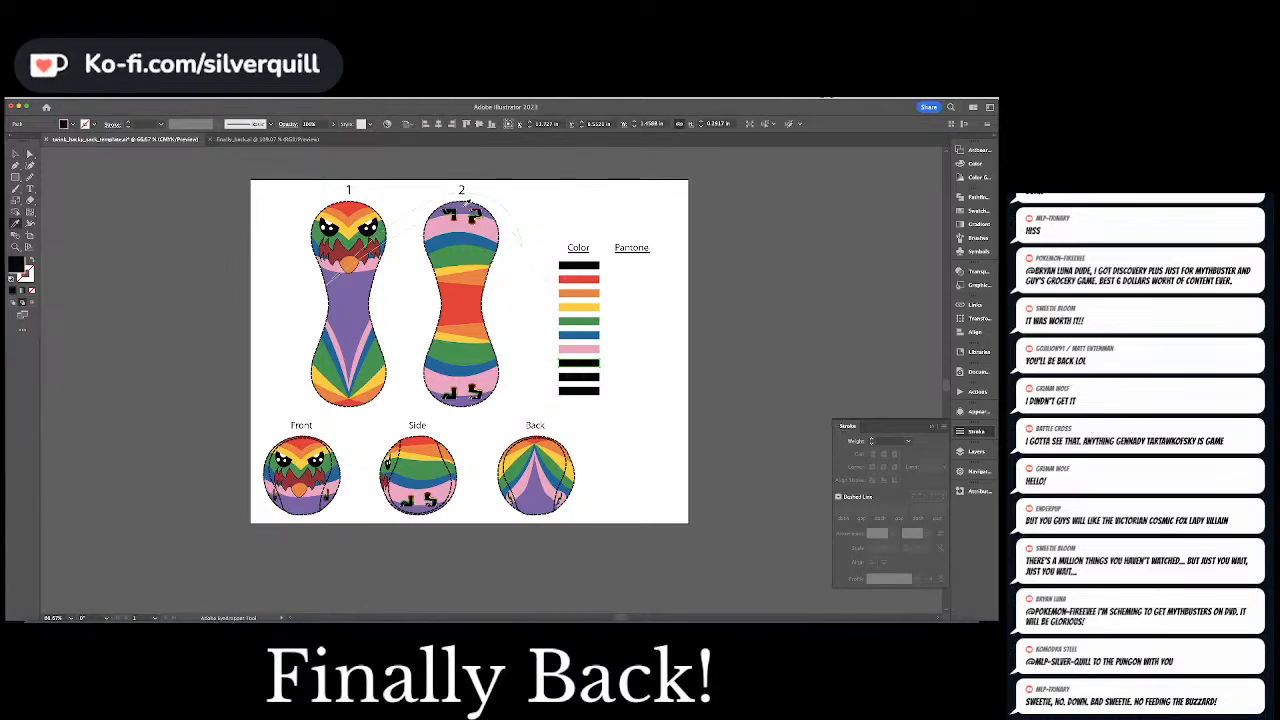
click(472, 214)
key(super+shift+a)
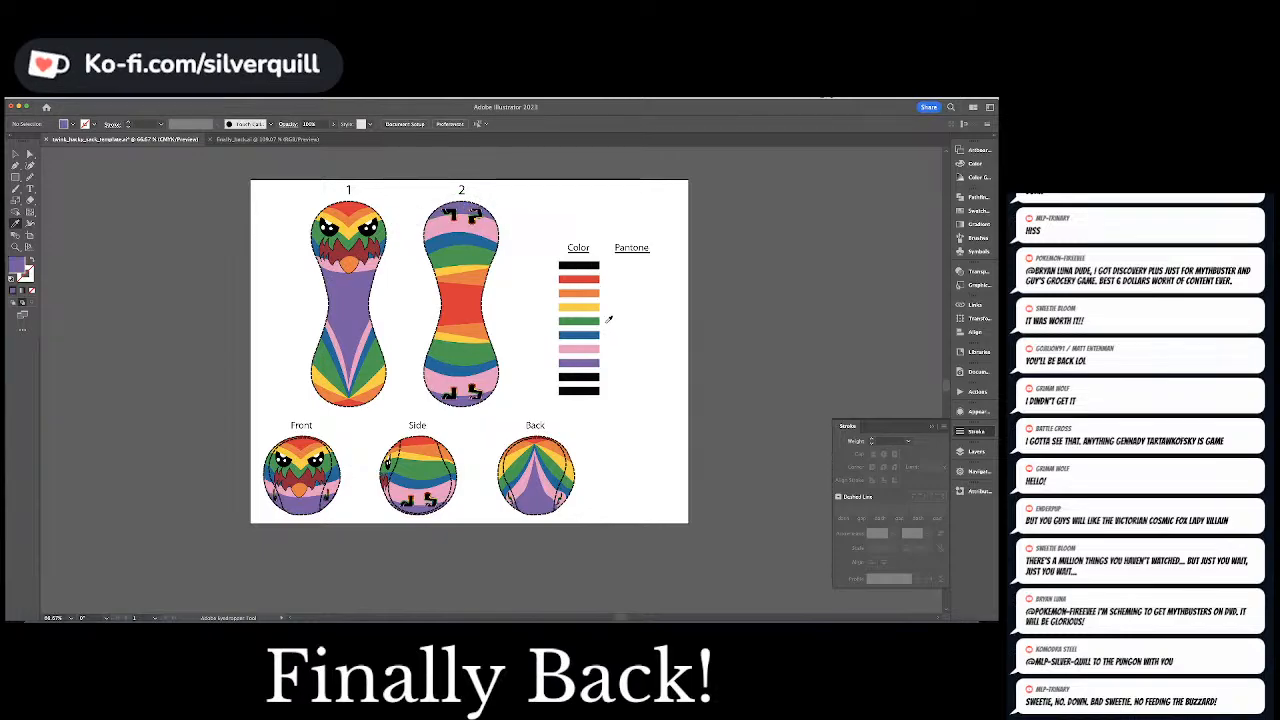
Delete the two leftover black bars below the purple bar in the Color column
key(a)
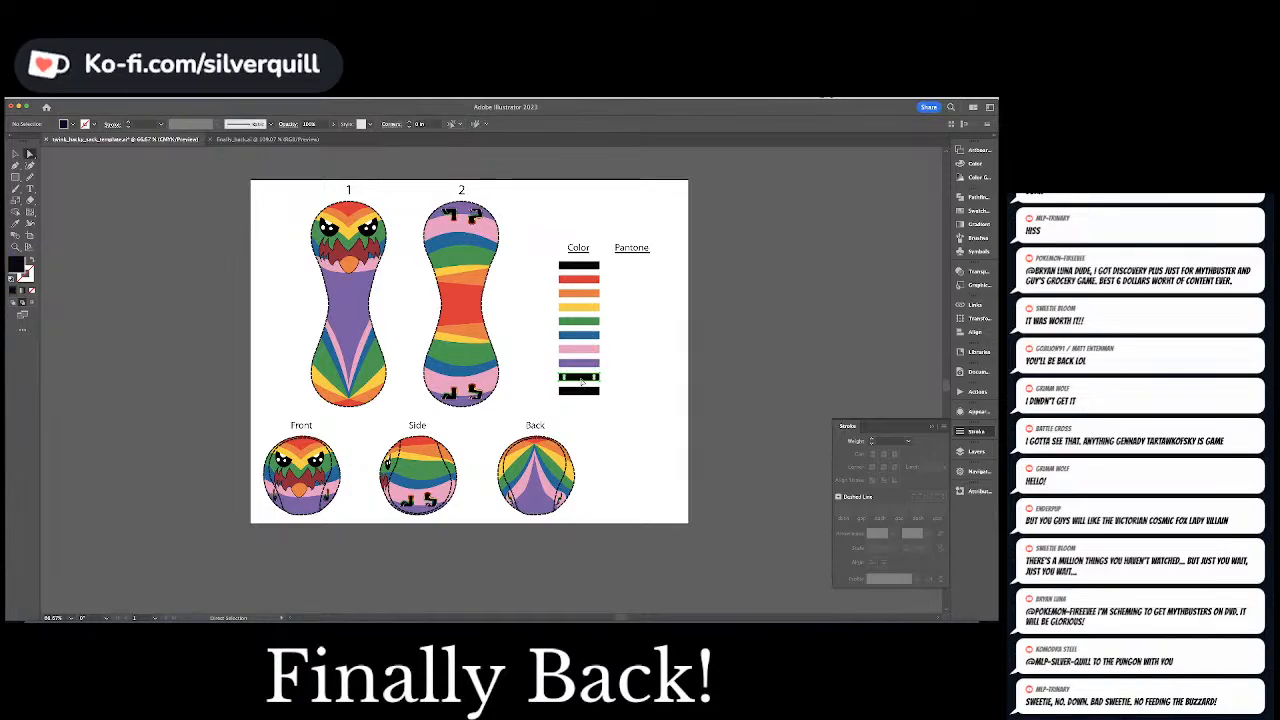
drag(591, 376, 582, 393)
key(Delete)
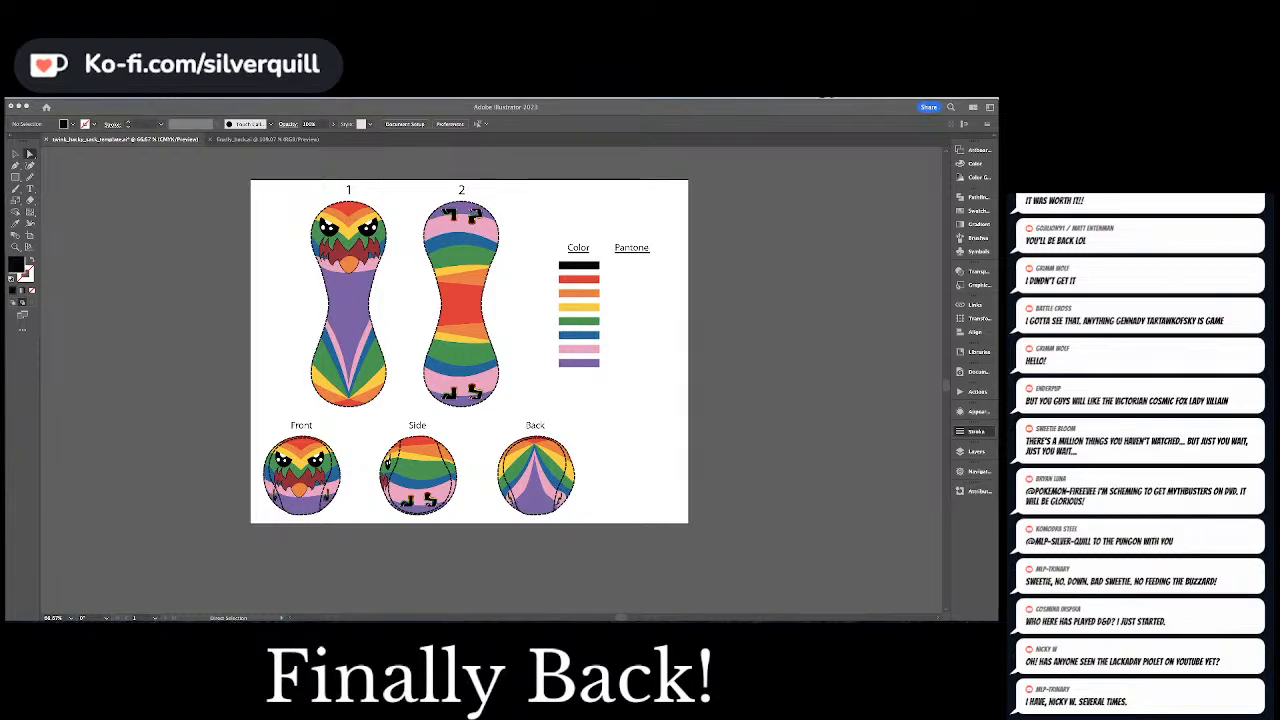
Move the yellow filler's anchor points beside the Side ball's right seam toward the end of the central yellow stripe
click(469, 505)
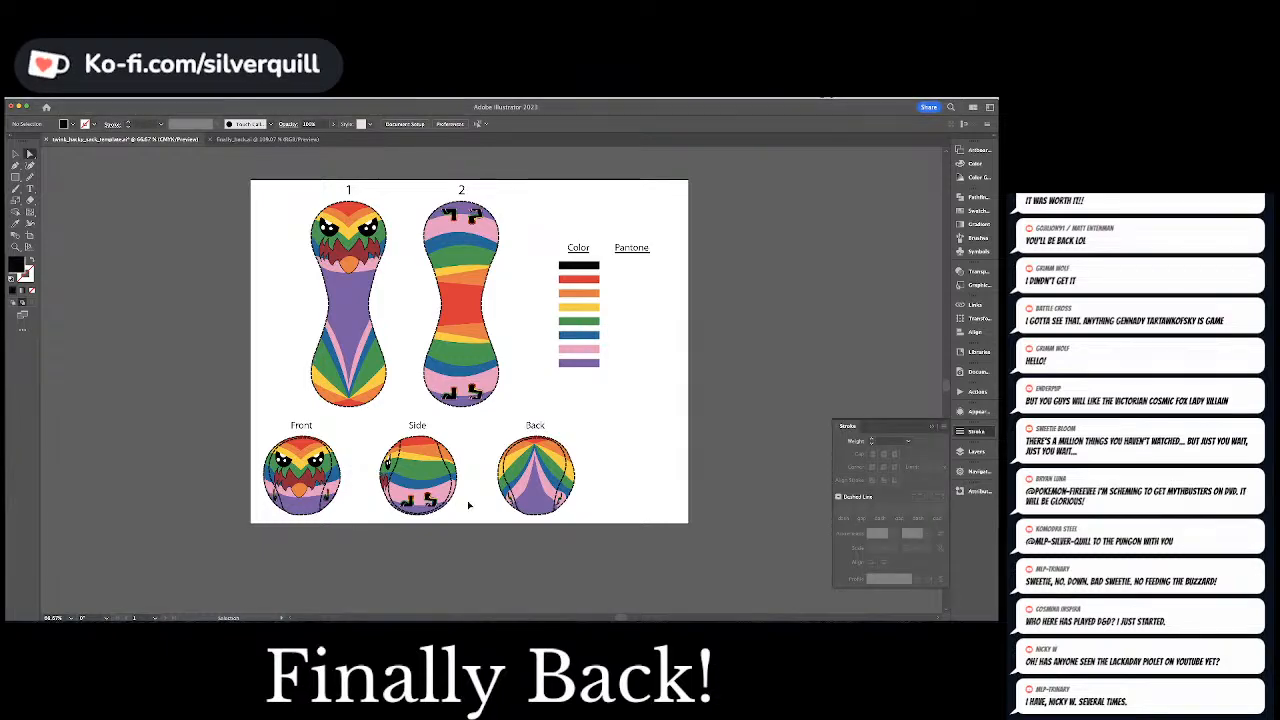
key(super+equal)
key(super+equal)
key(super+equal)
scroll(469, 505, down, 5)
scroll(457, 534, left, 1)
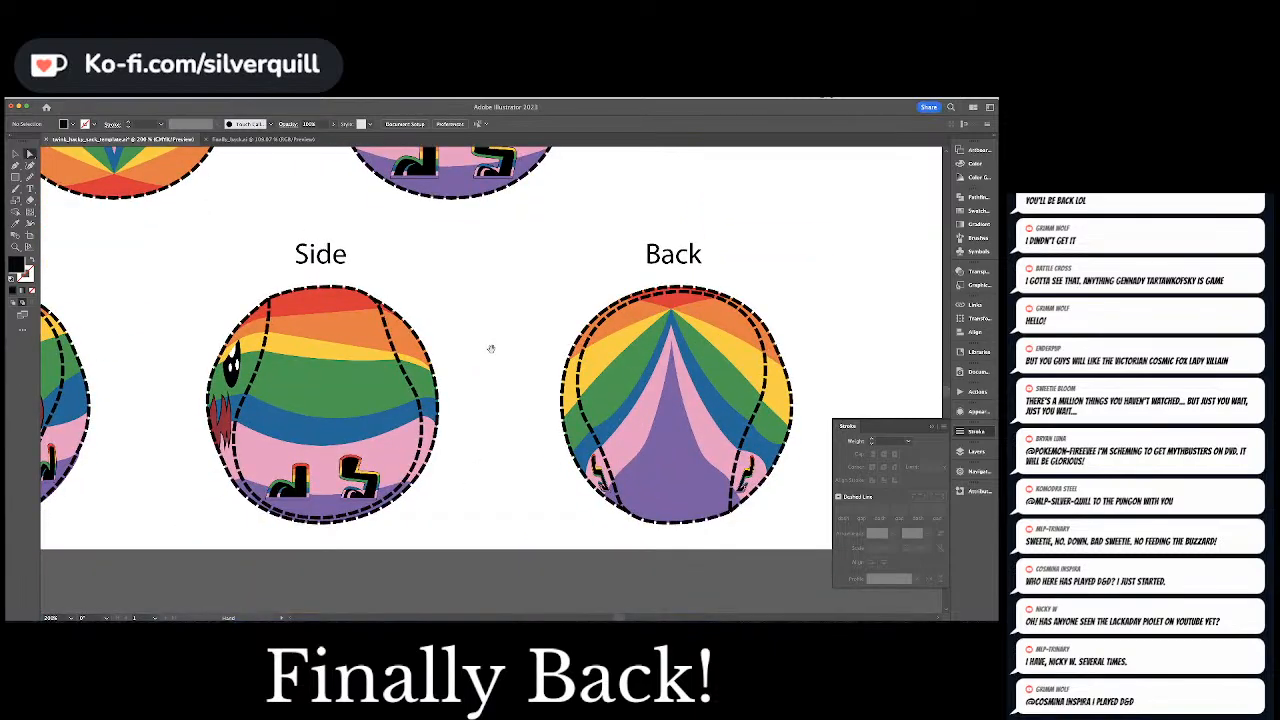
click(404, 360)
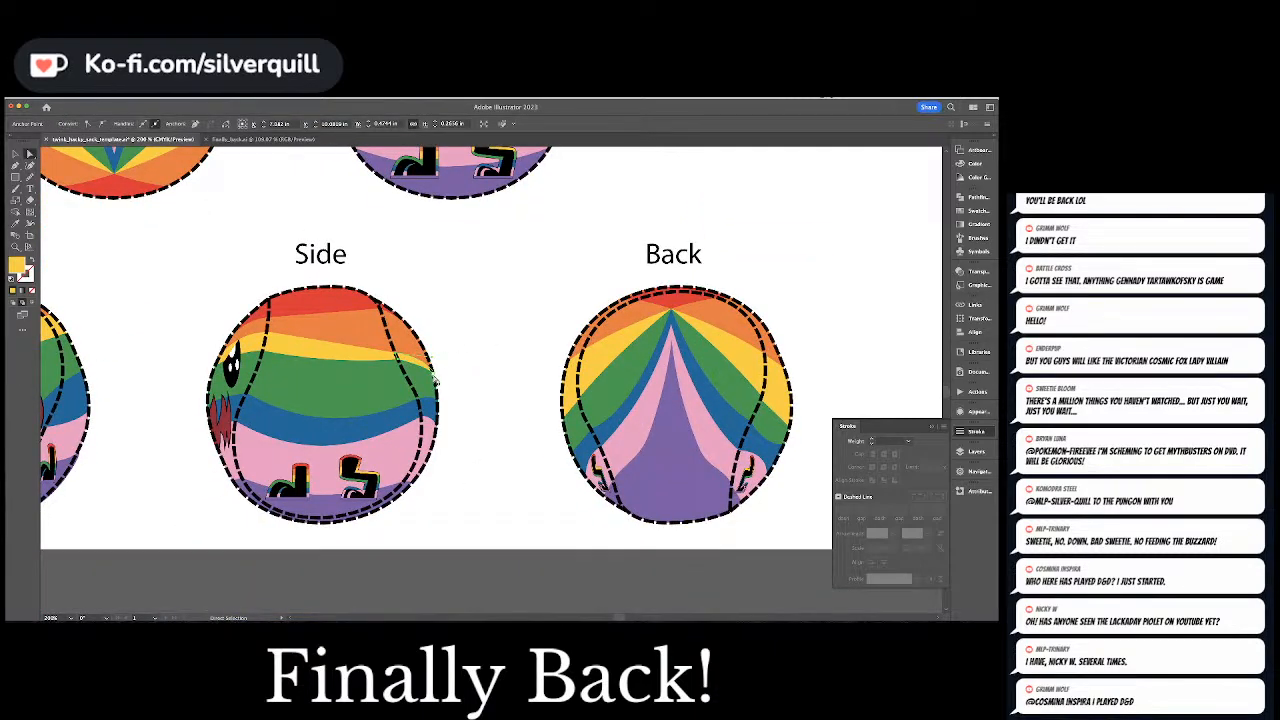
drag(433, 372, 402, 348)
click(433, 367)
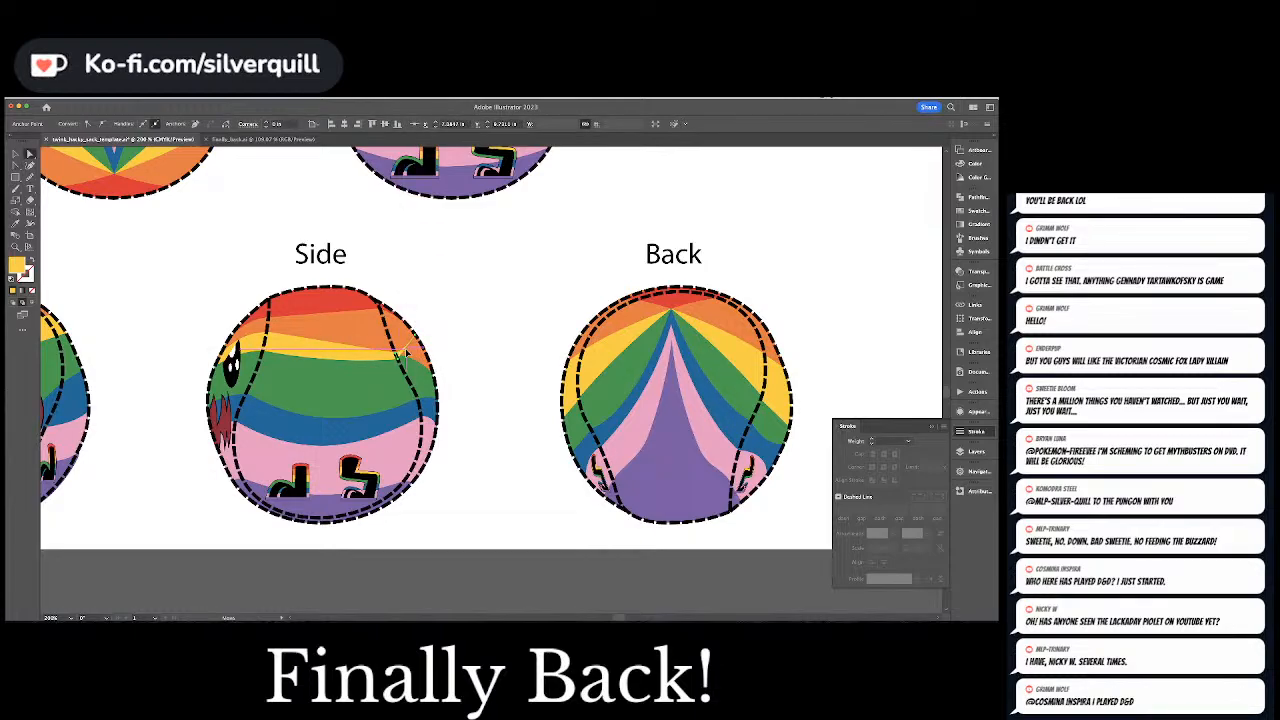
drag(406, 352, 405, 353)
Curve the edge of the Side ball's right yellow filler with the Curvature tool and clear the selection
key(shift+grave)
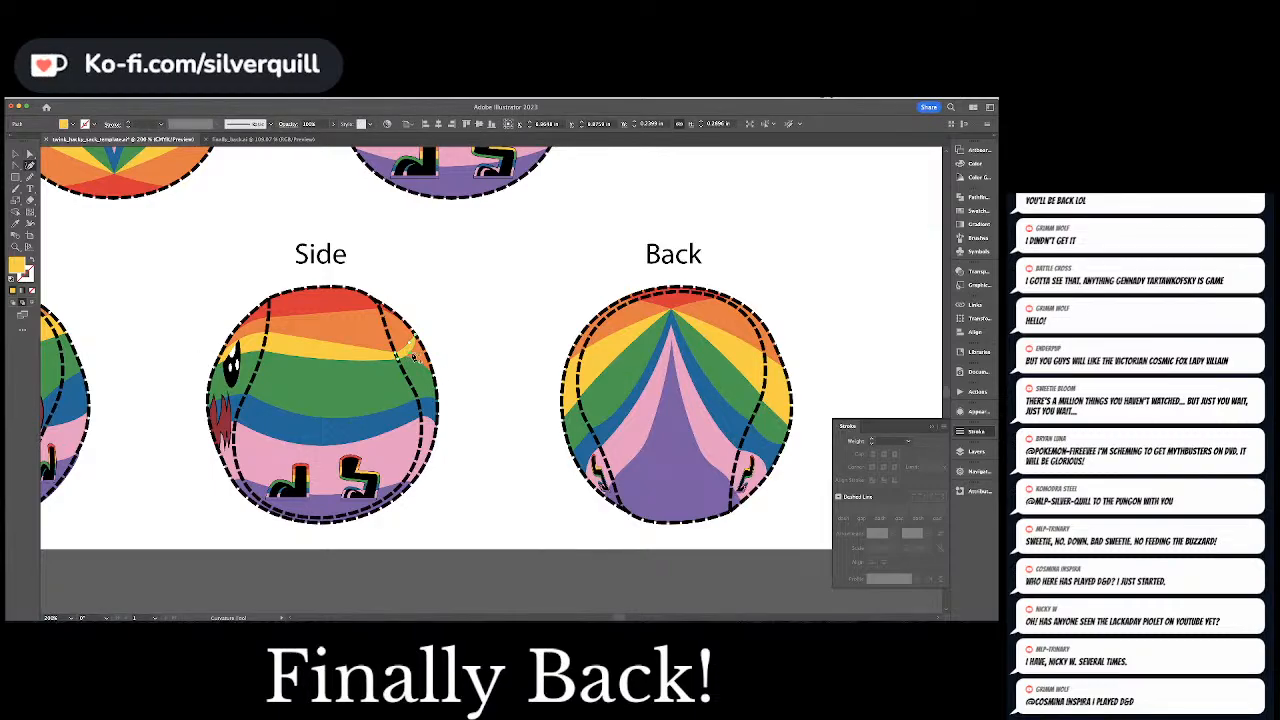
key(a)
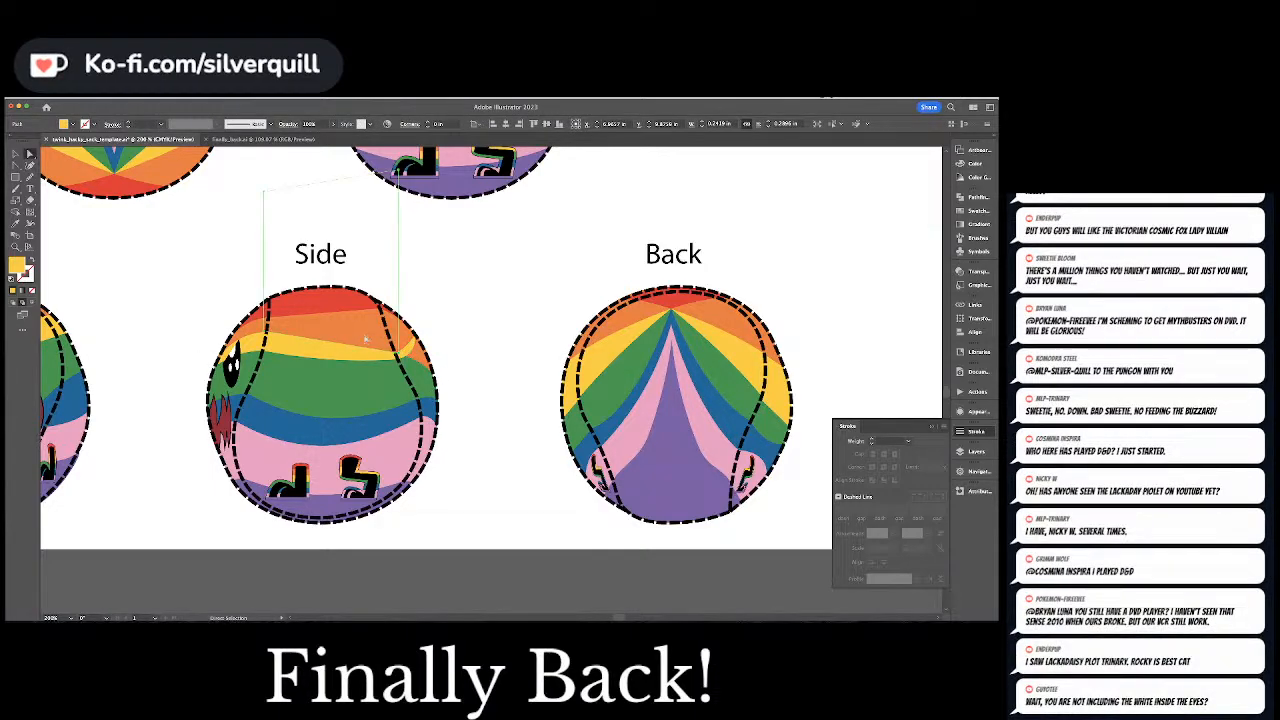
click(366, 340)
key(super+shift+a)
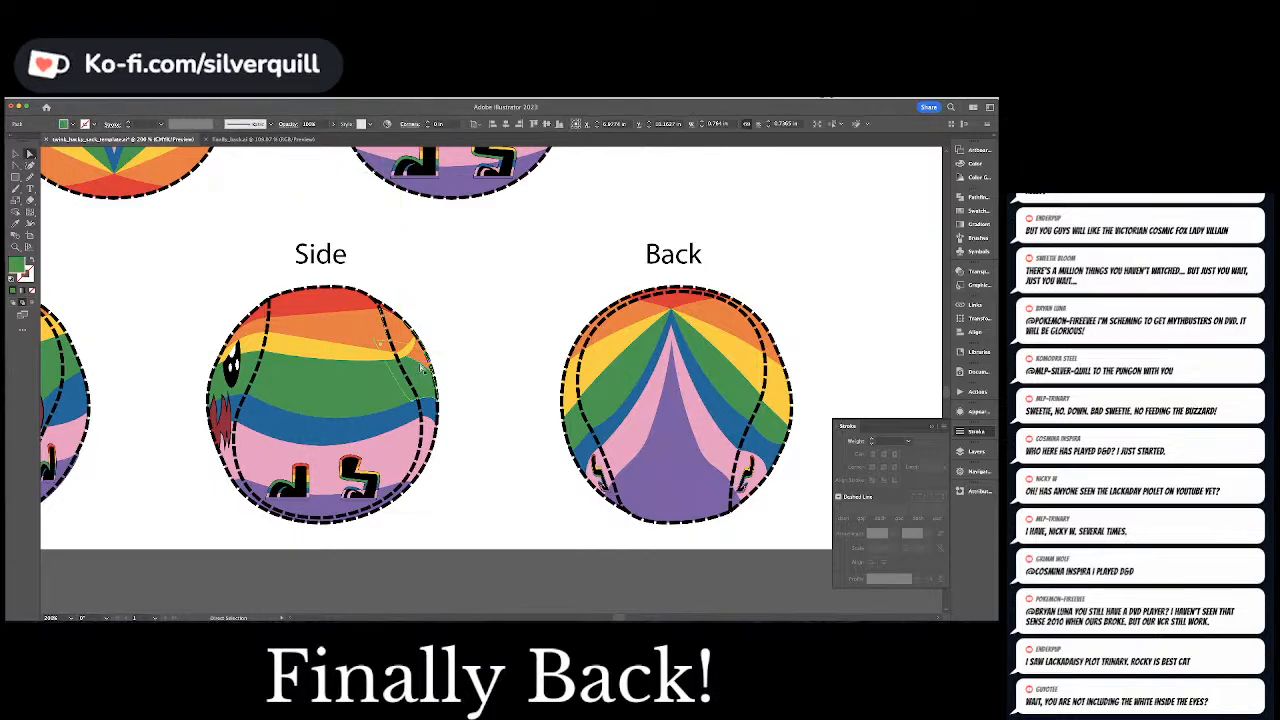
Delete the extra outer anchor point of the Side ball's right orange filler and move its corner to the tip of the yellow stripe
click(432, 382)
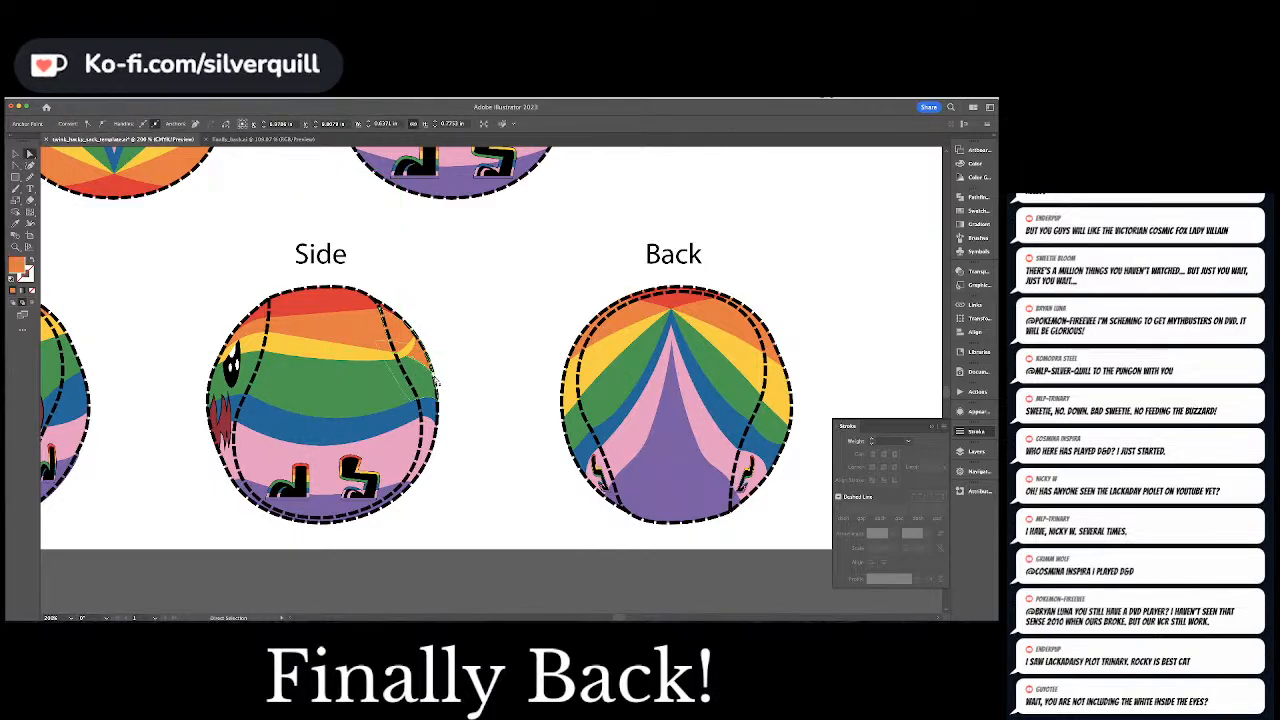
key(minus)
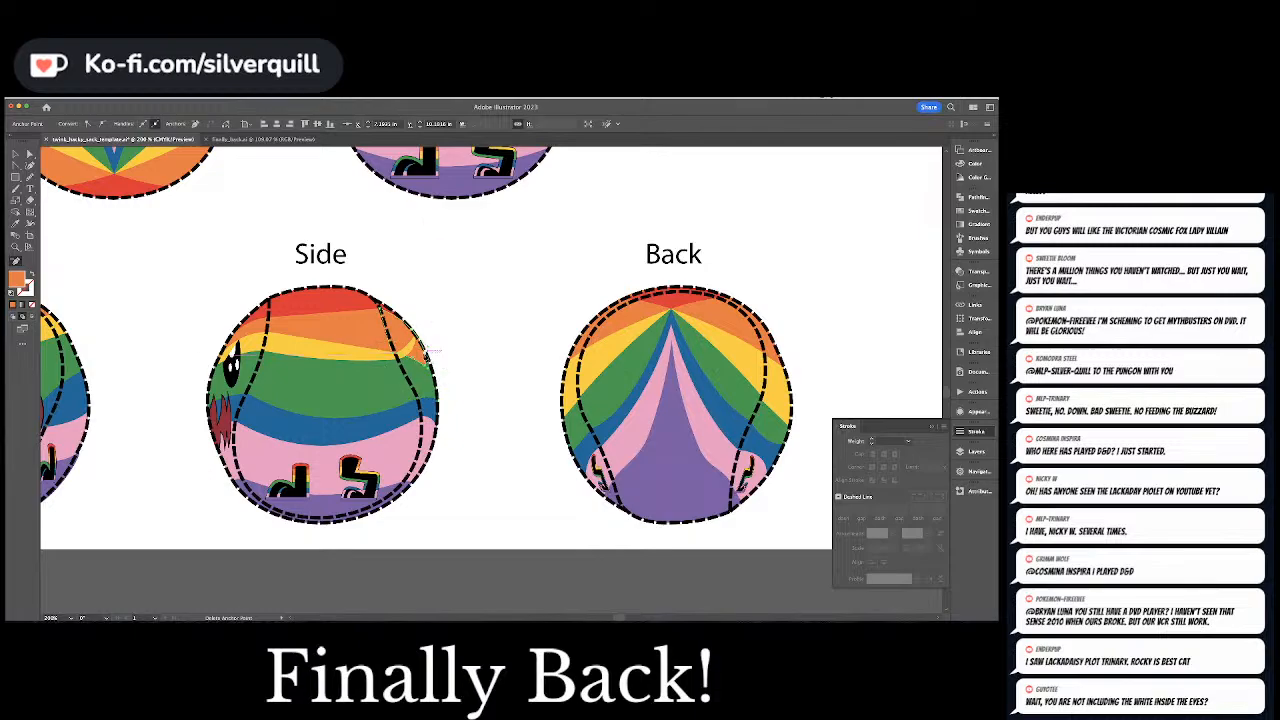
key(a)
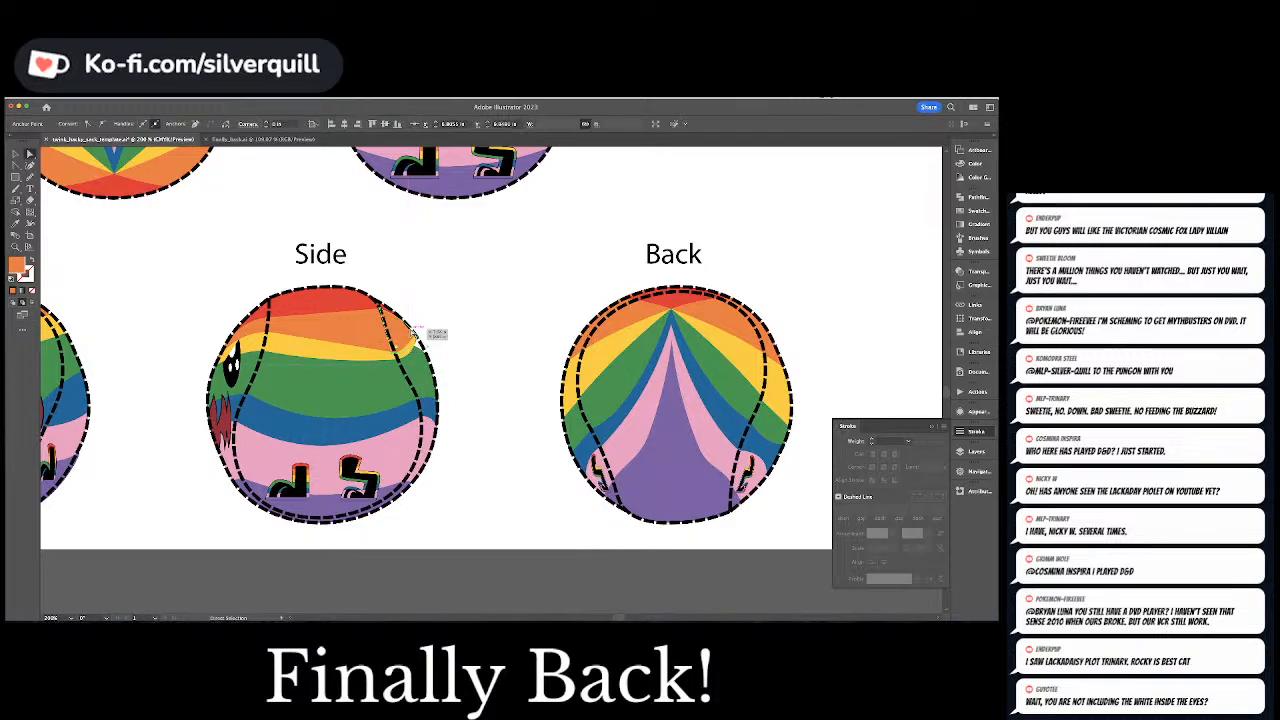
click(414, 331)
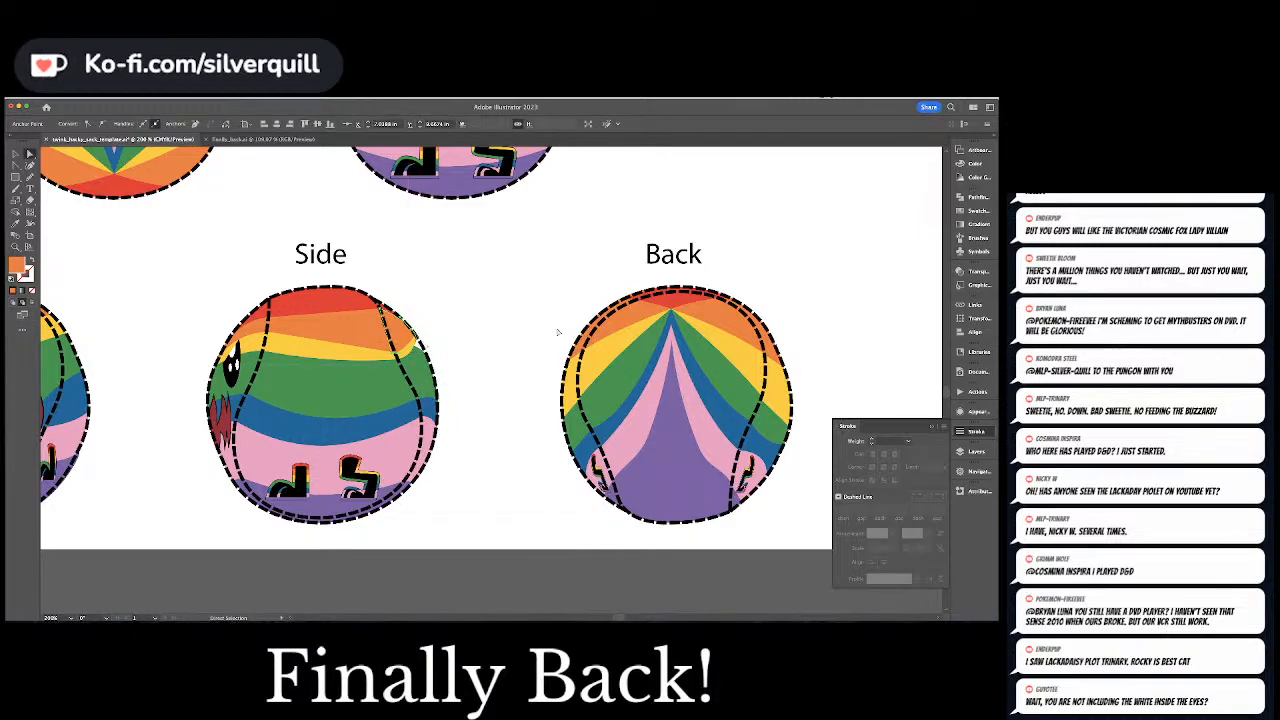
Delete the lower outer anchor point of the green filler beside the Side ball's right seam
click(430, 368)
click(424, 352)
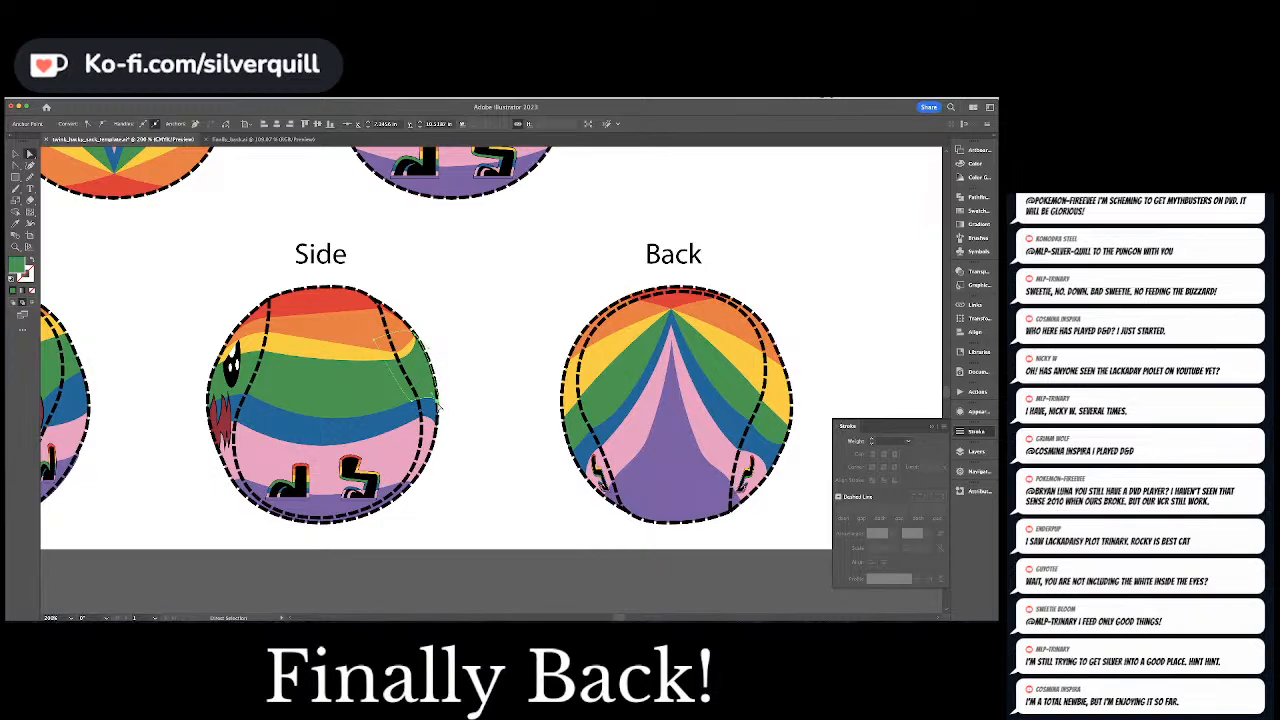
key(p)
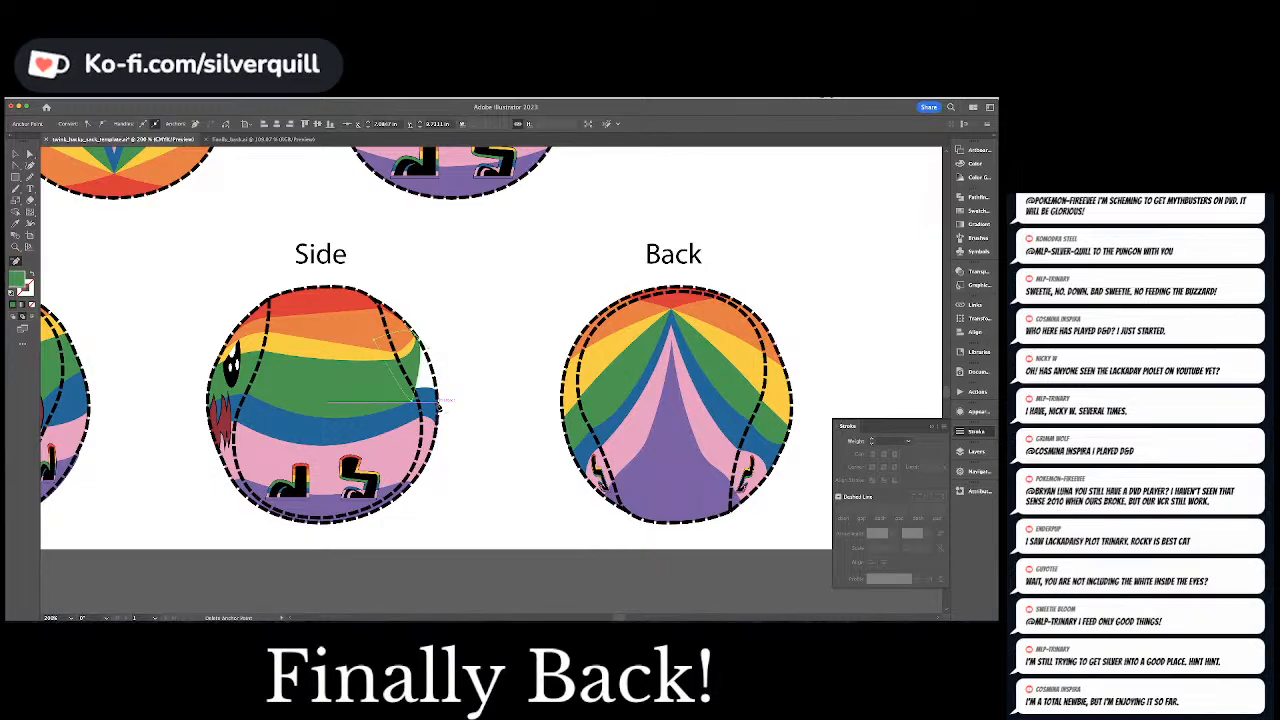
key(a)
Extend the Side ball's right blue filler up toward the tip of the yellow stripe and curve its edge with the Curvature tool
click(424, 398)
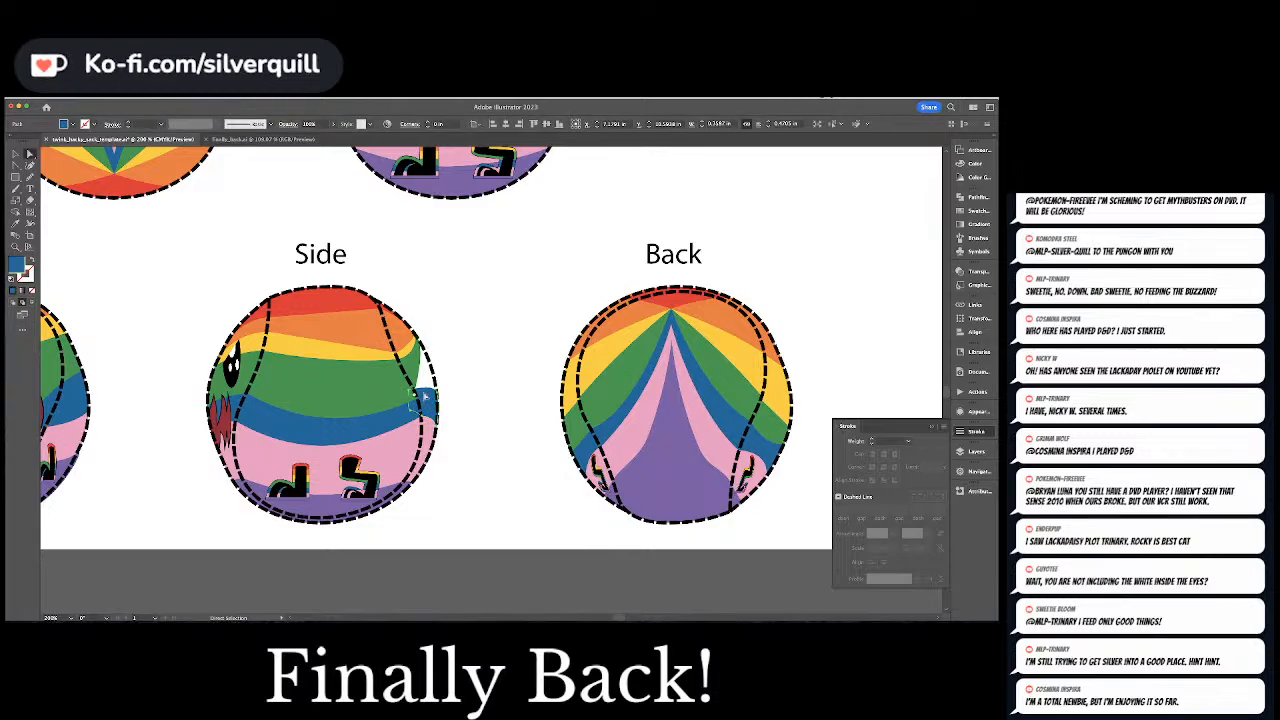
click(424, 398)
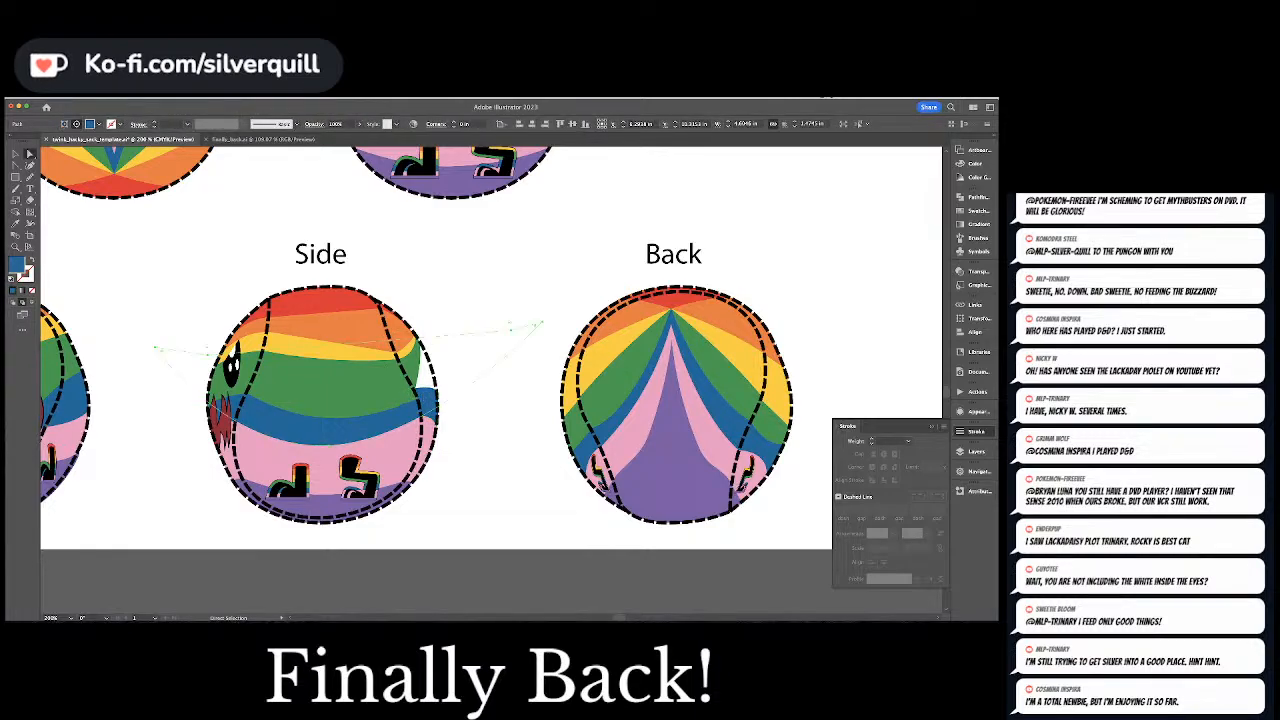
key(super+Tab)
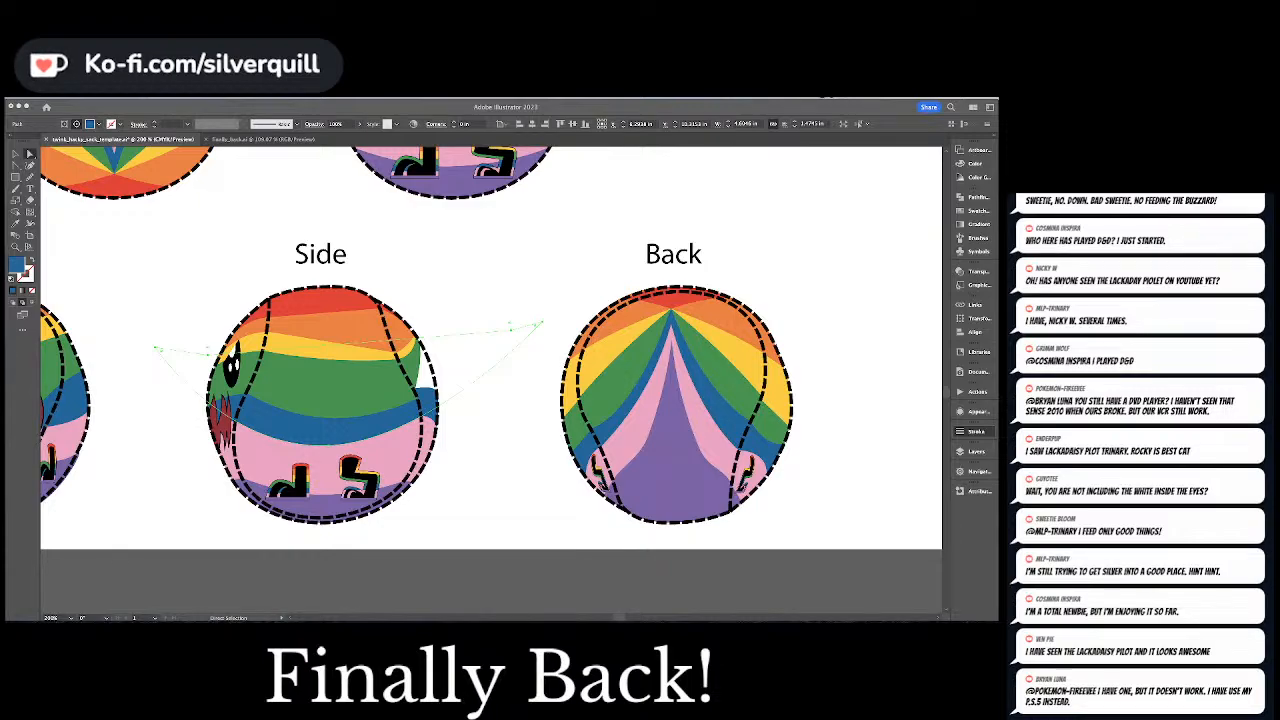
key(super+Tab)
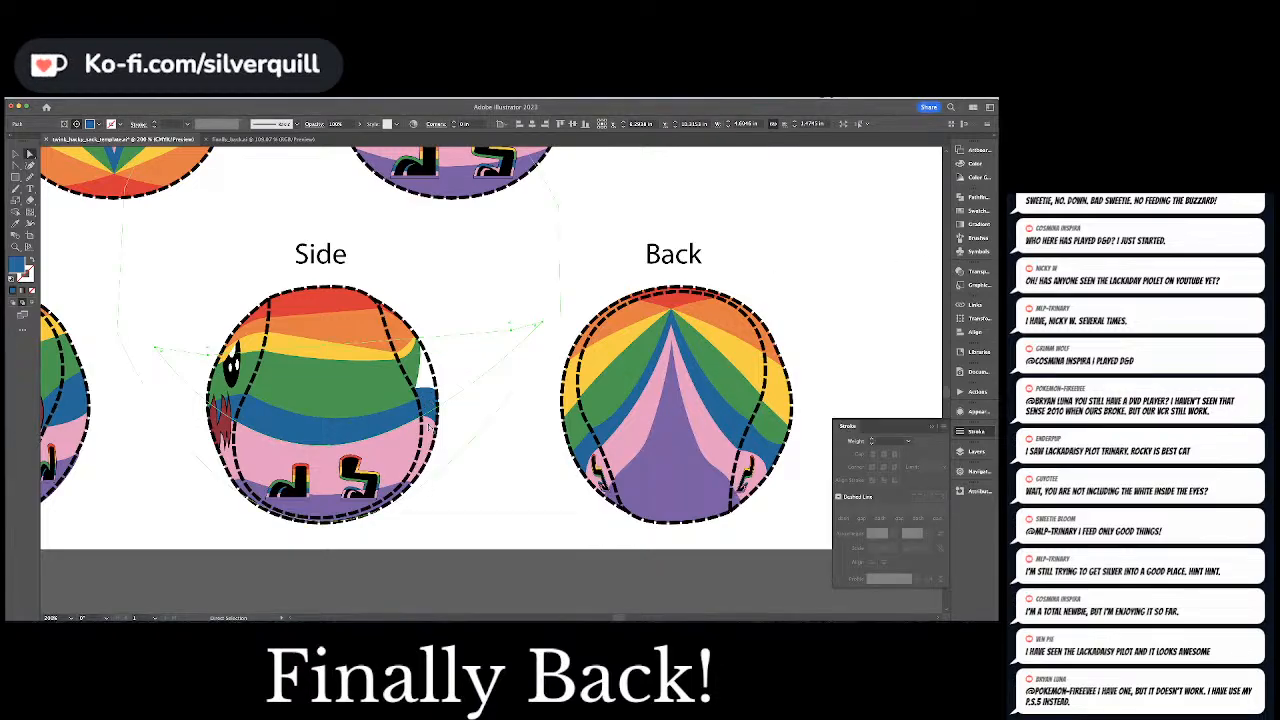
click(437, 423)
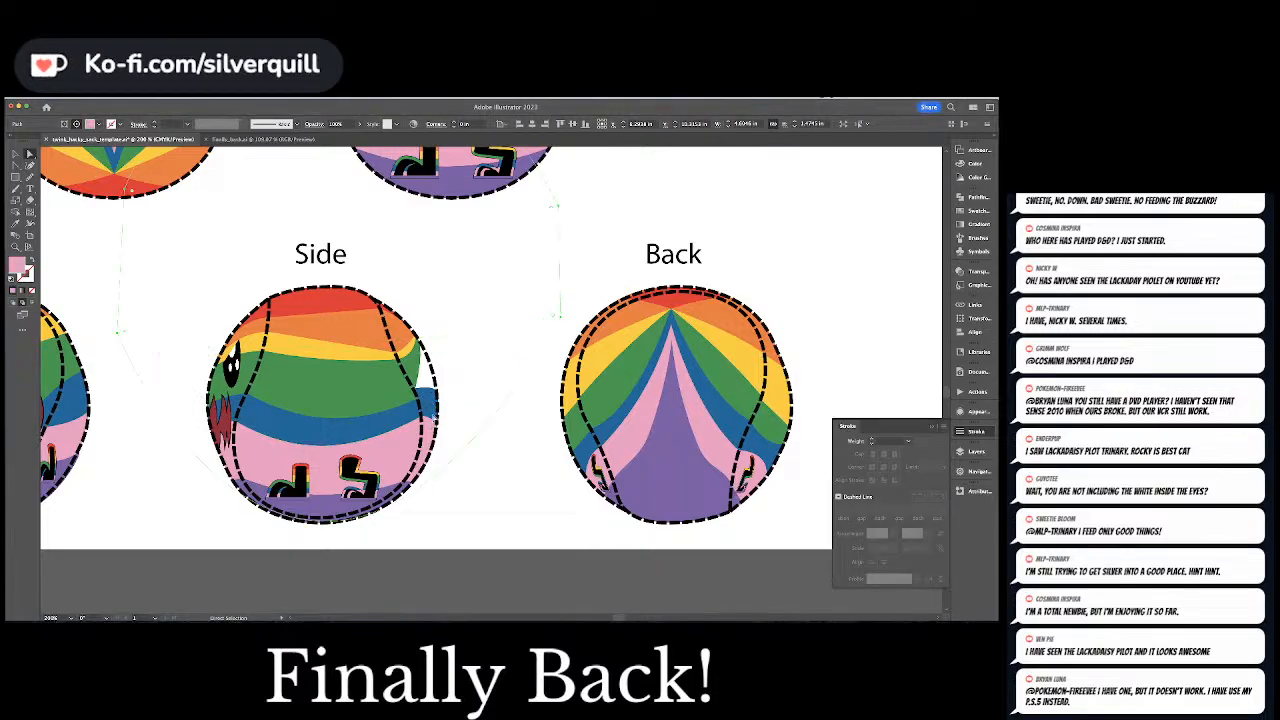
click(428, 398)
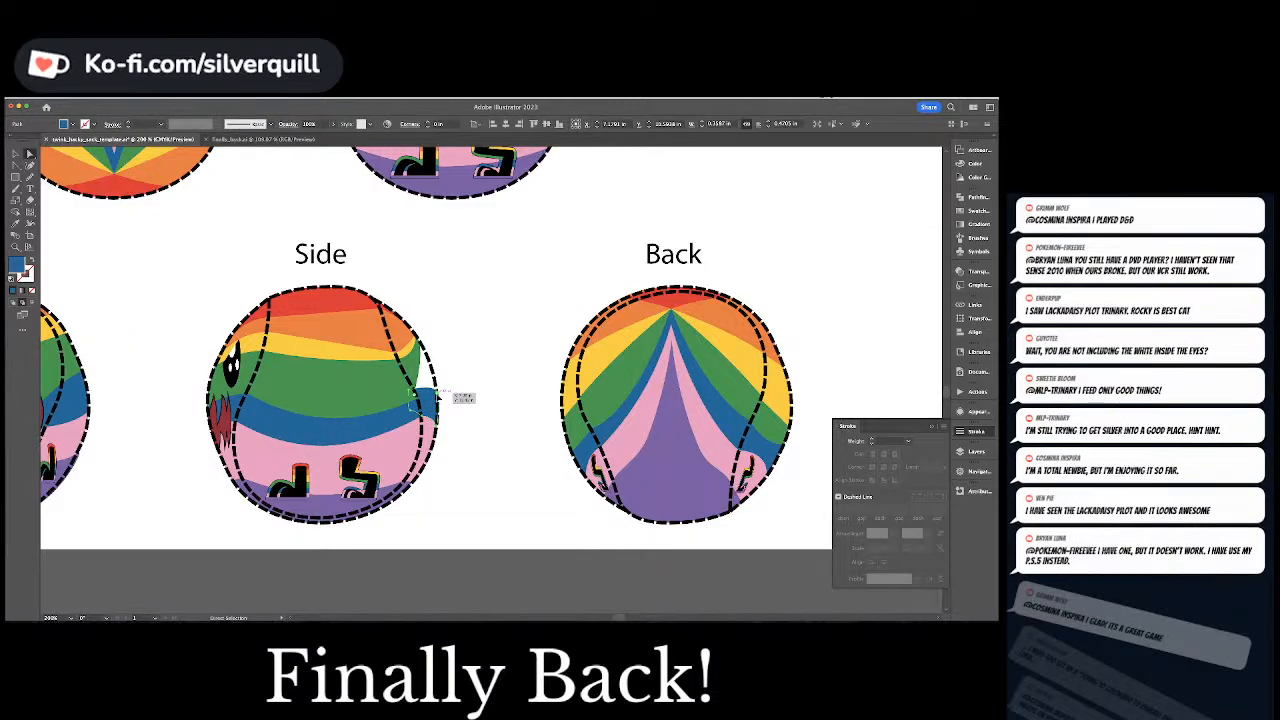
click(435, 397)
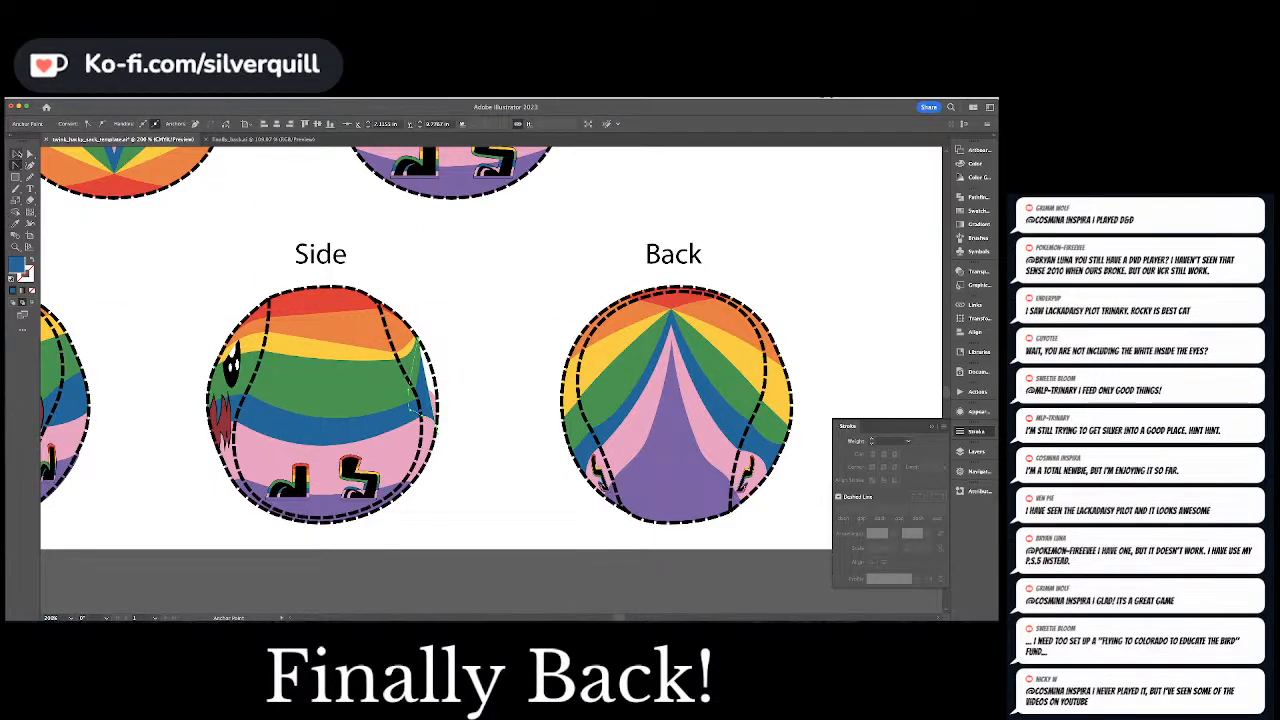
key(shift+grave)
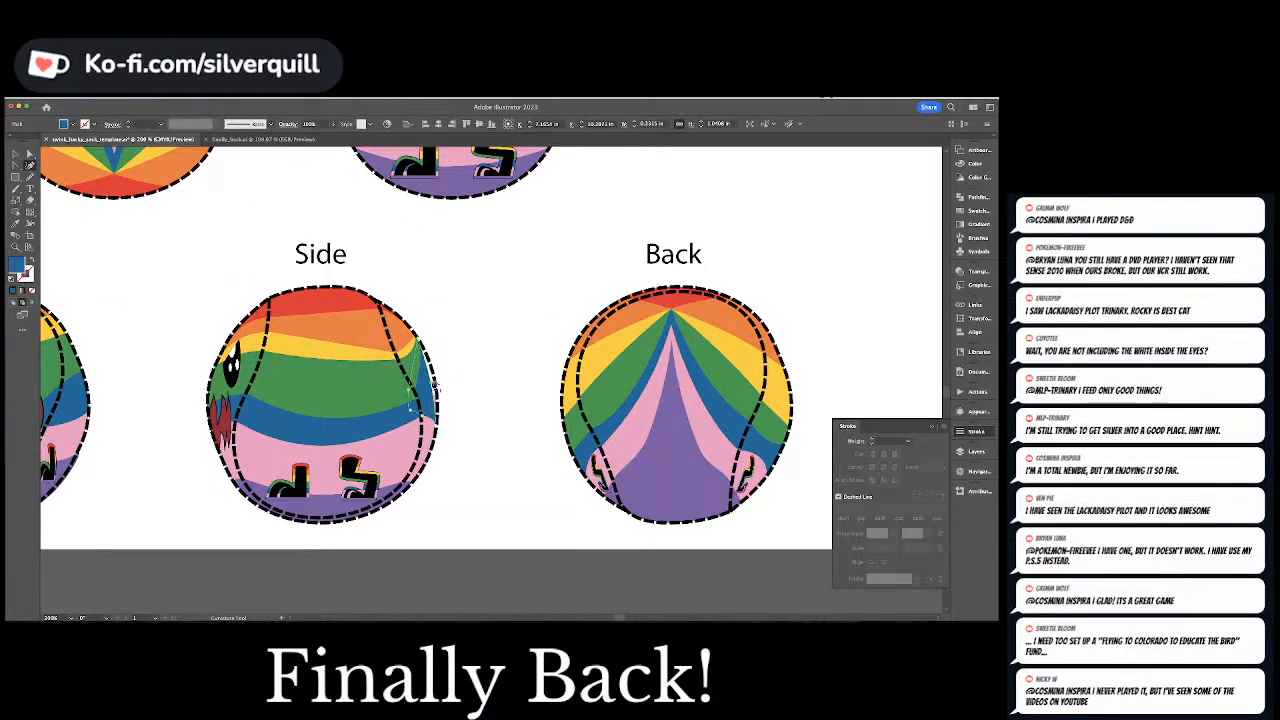
key(a)
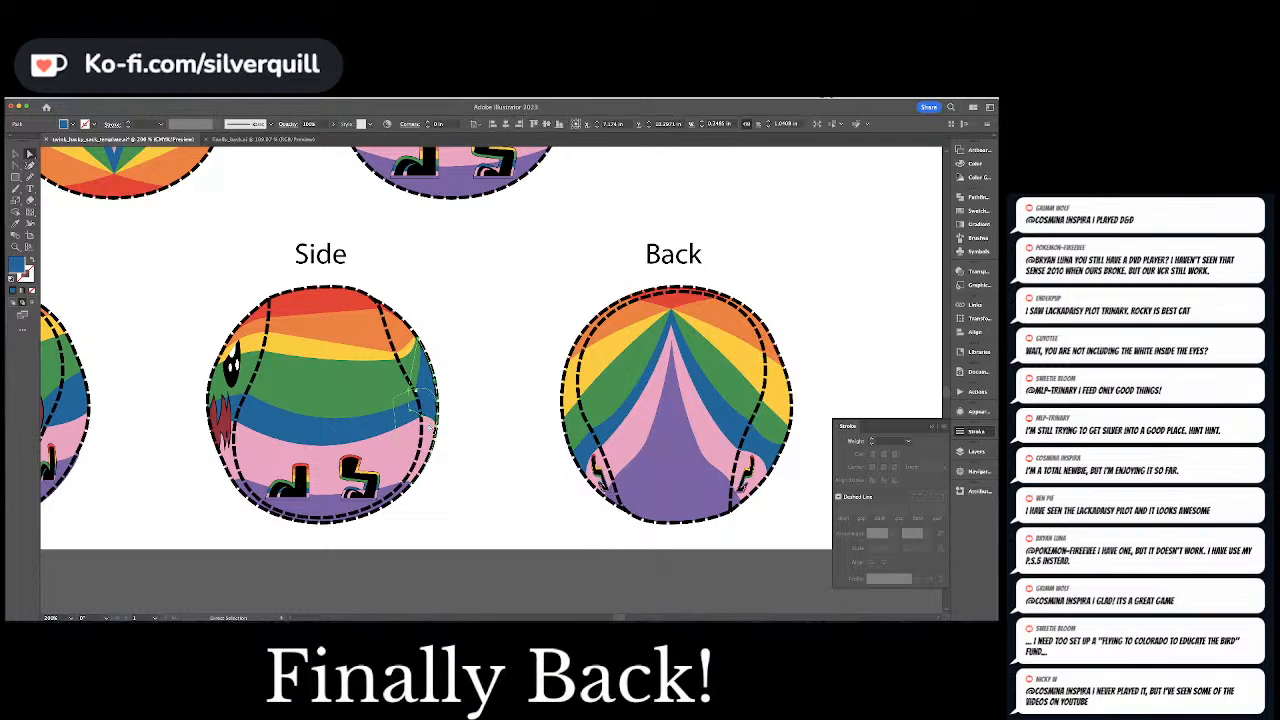
Delete the blue filler's surplus outer anchor points and bend its remaining outer edge with the Curvature tool
key(minus)
click(437, 429)
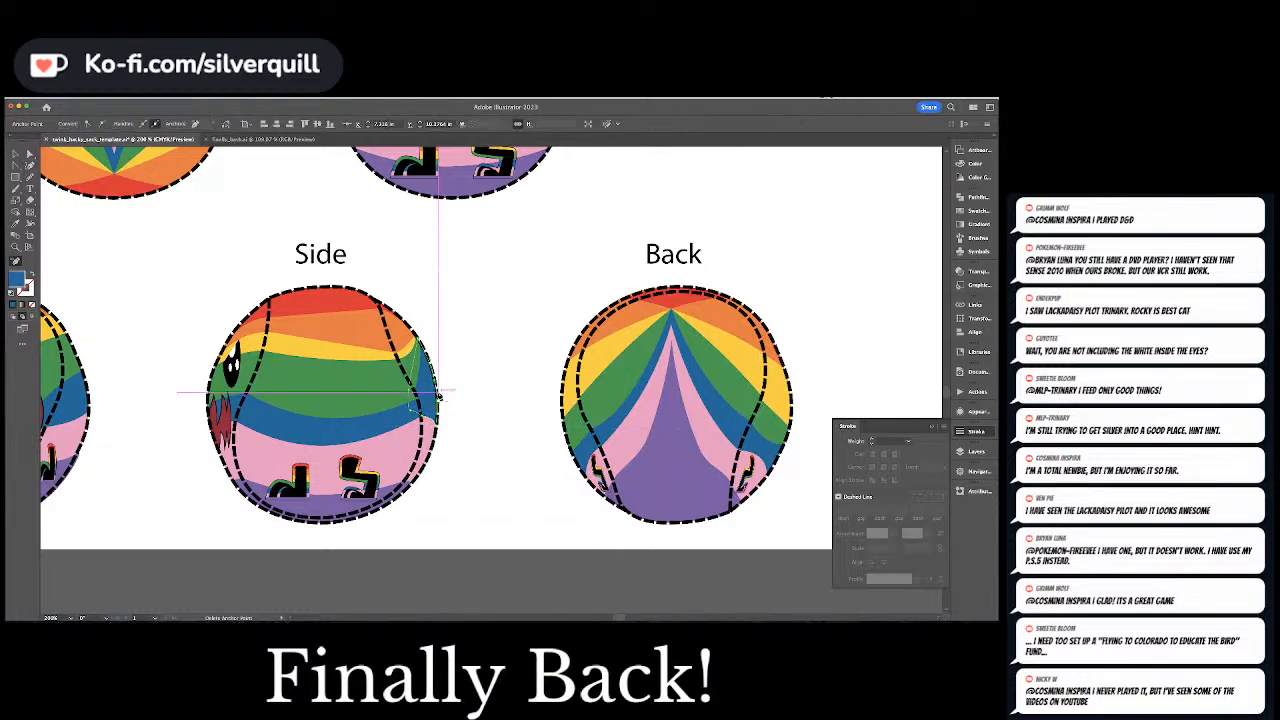
click(437, 384)
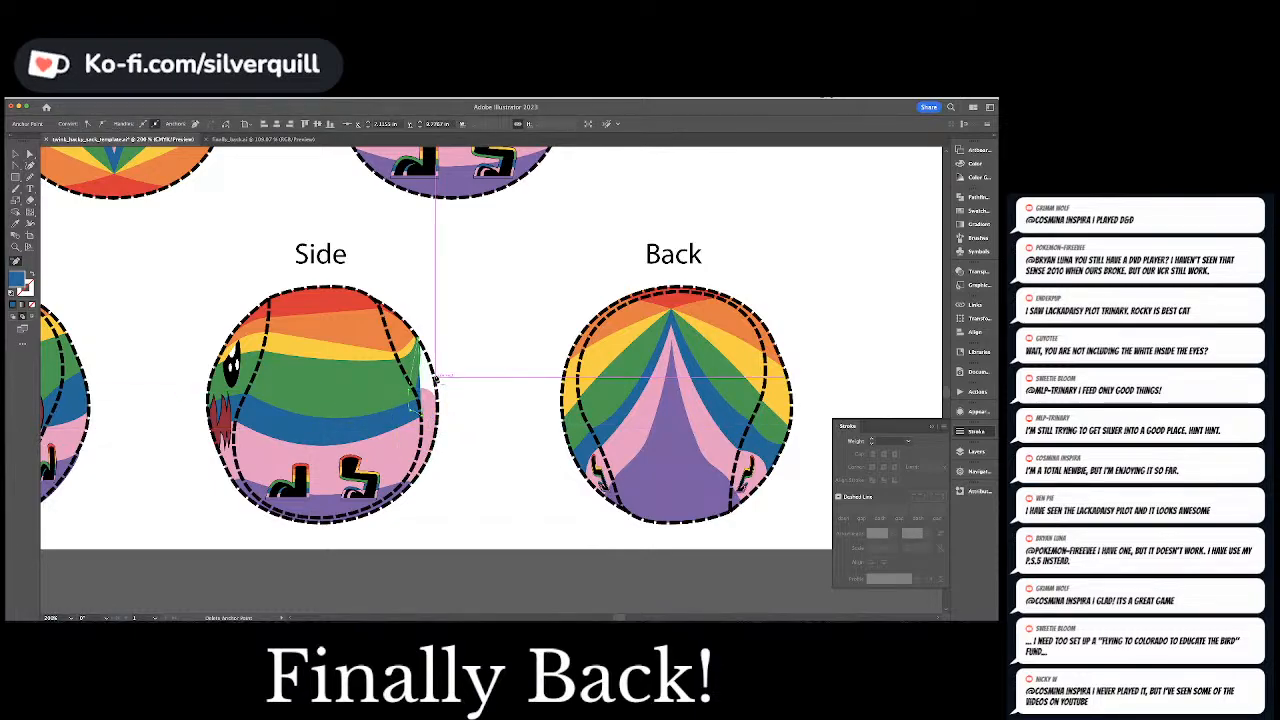
key(a)
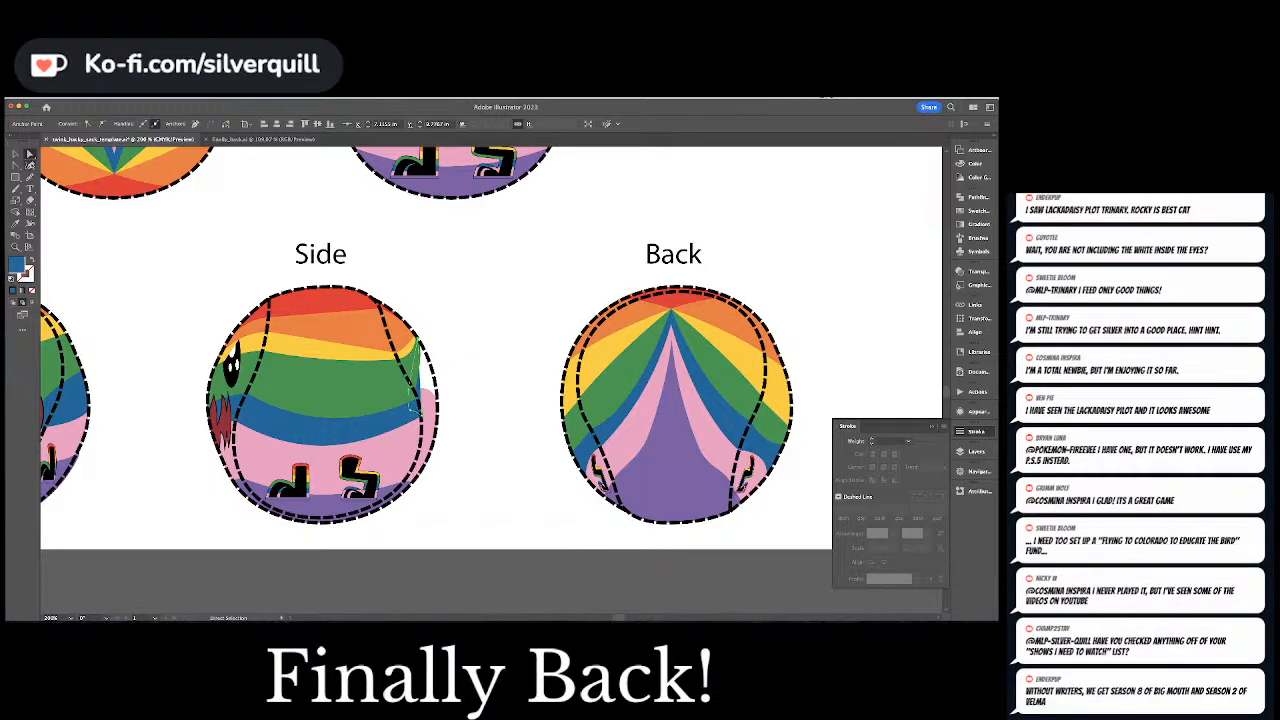
key(shift+grave)
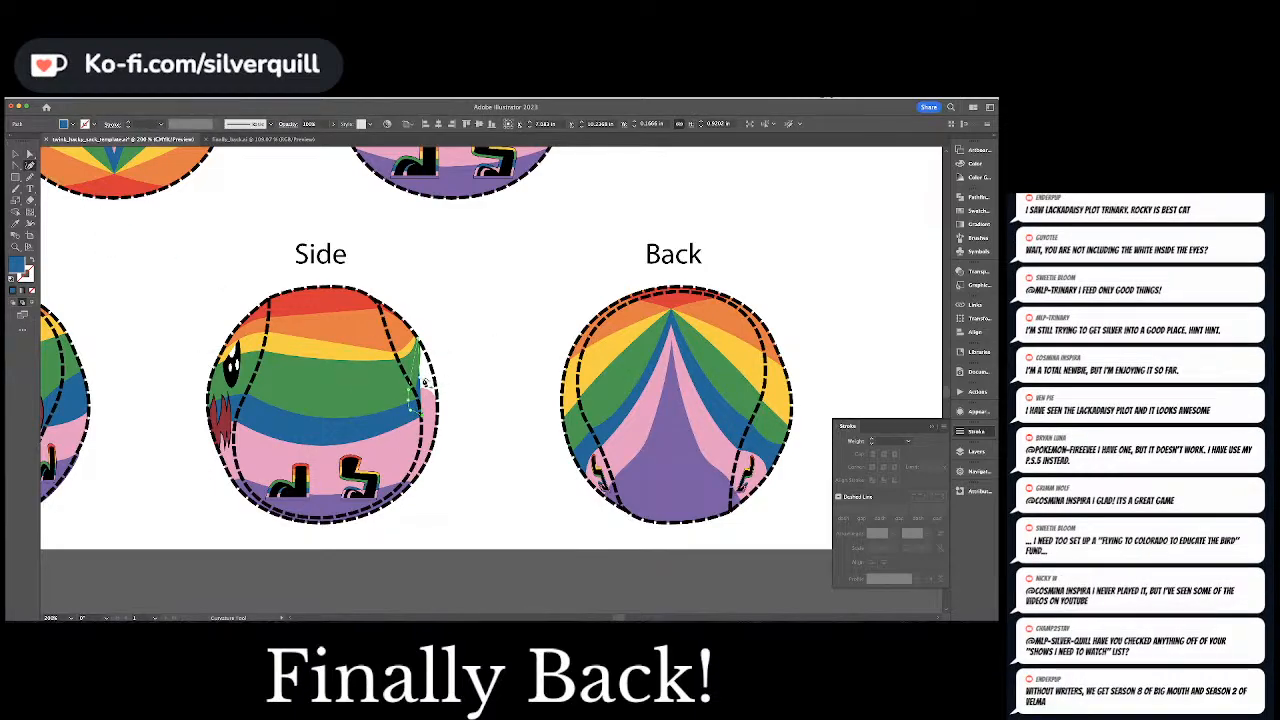
click(430, 385)
key(a)
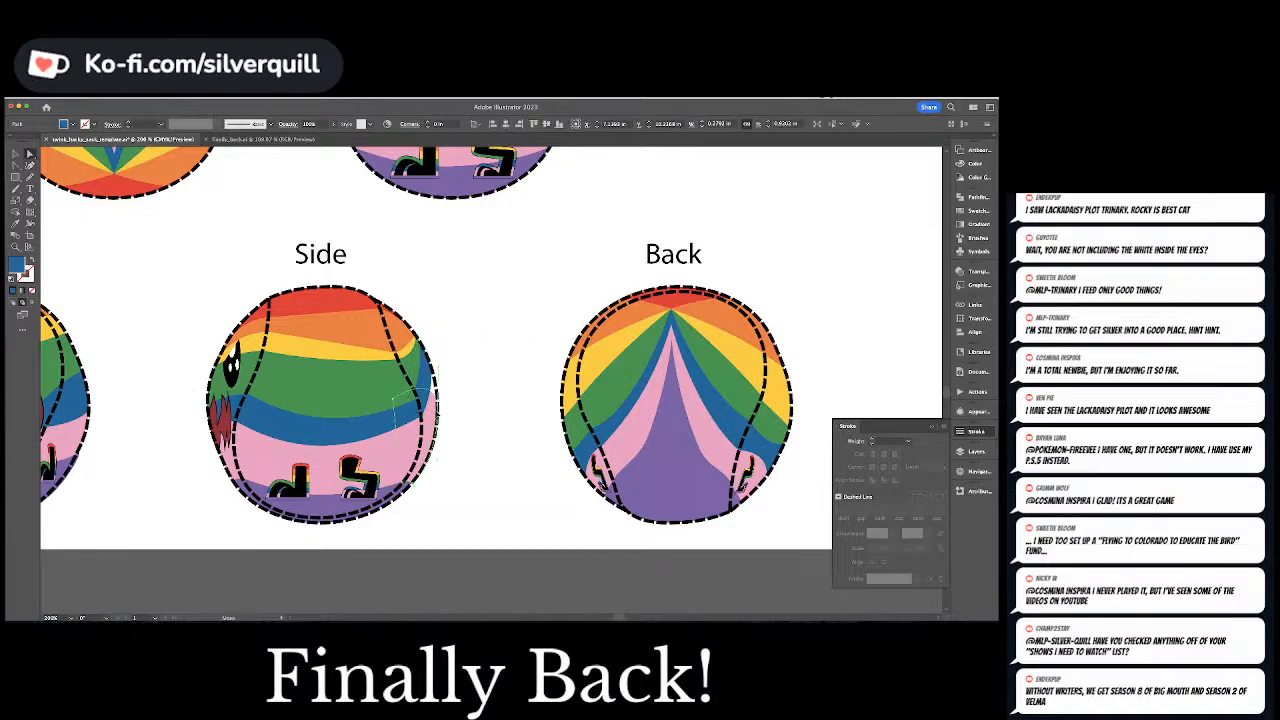
Move the pink filler's upper outer anchor point up along the Side ball's right outline and curve that edge
click(438, 413)
drag(440, 418, 433, 359)
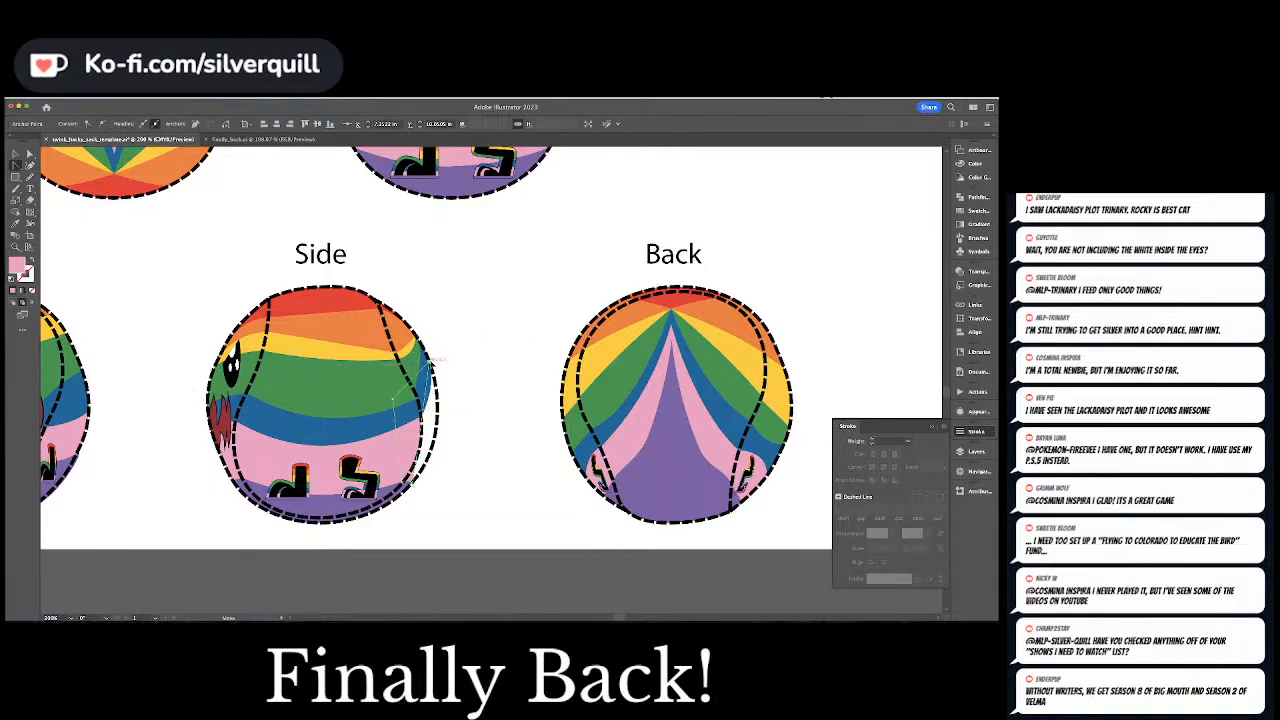
key(shift+grave)
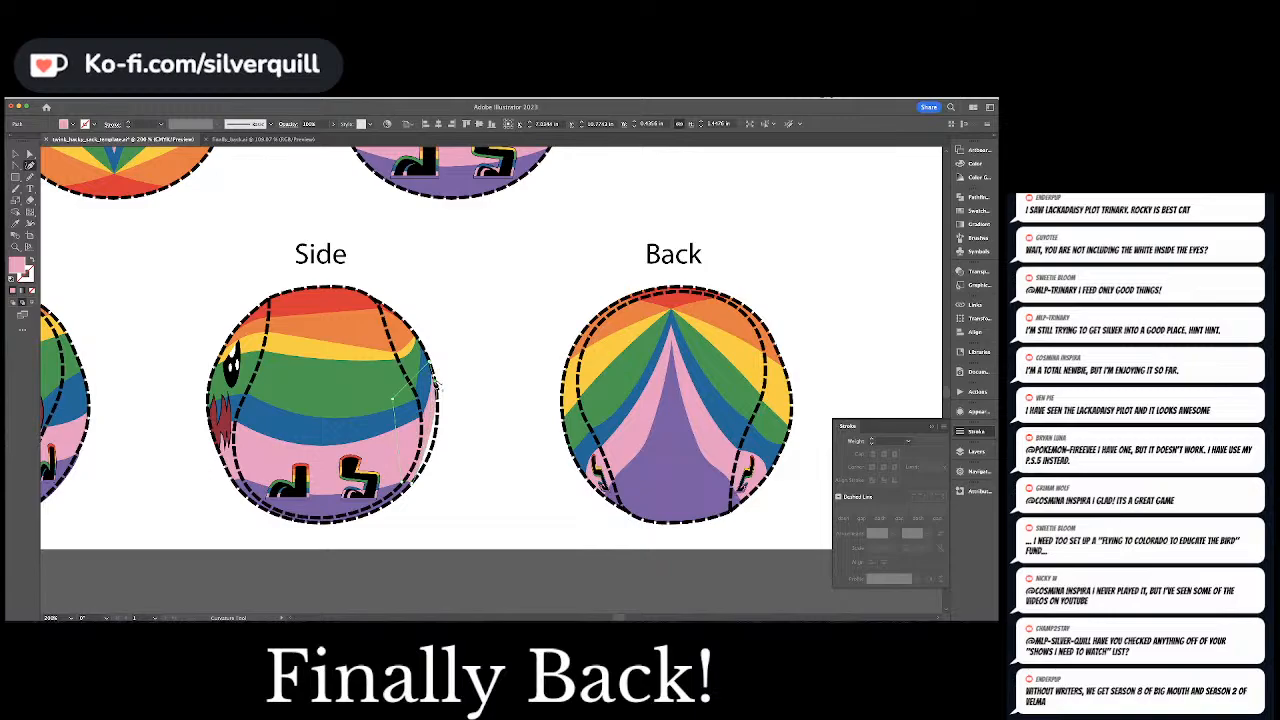
key(a)
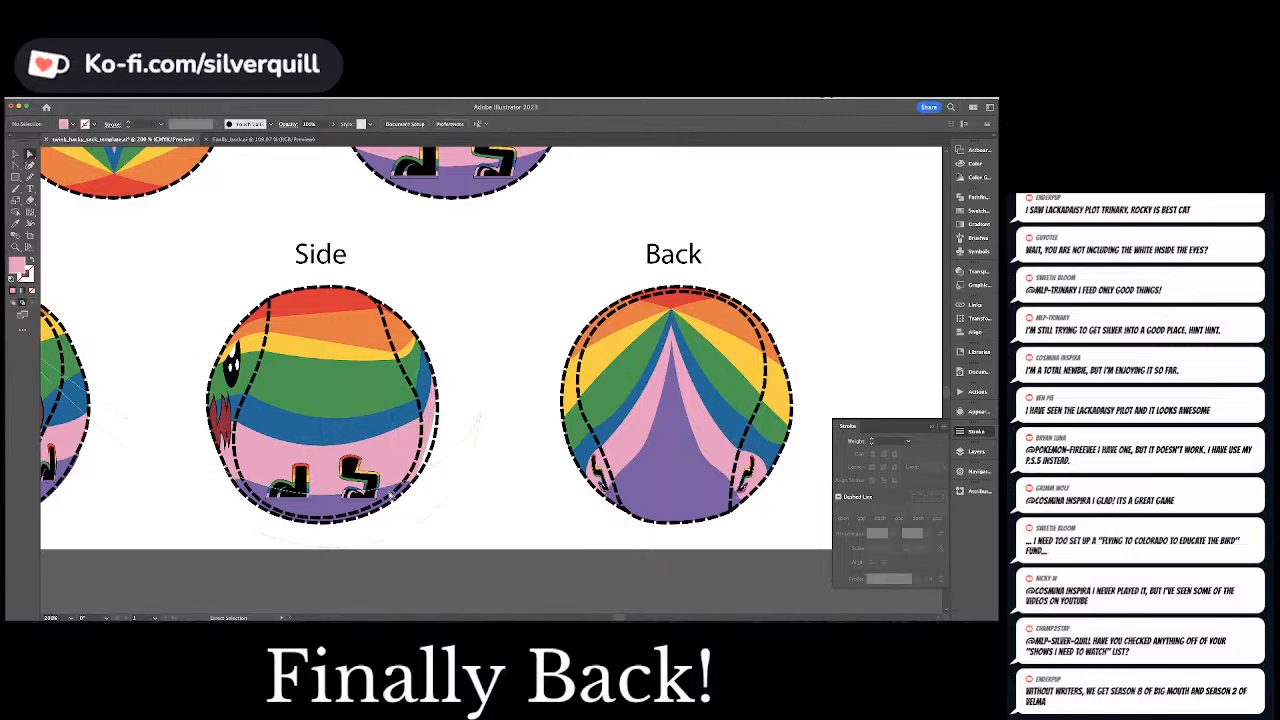
Stretch the purple filler's corner up along the Side ball's right outline and extend its curve handle outward
click(411, 492)
key(super+shift+a)
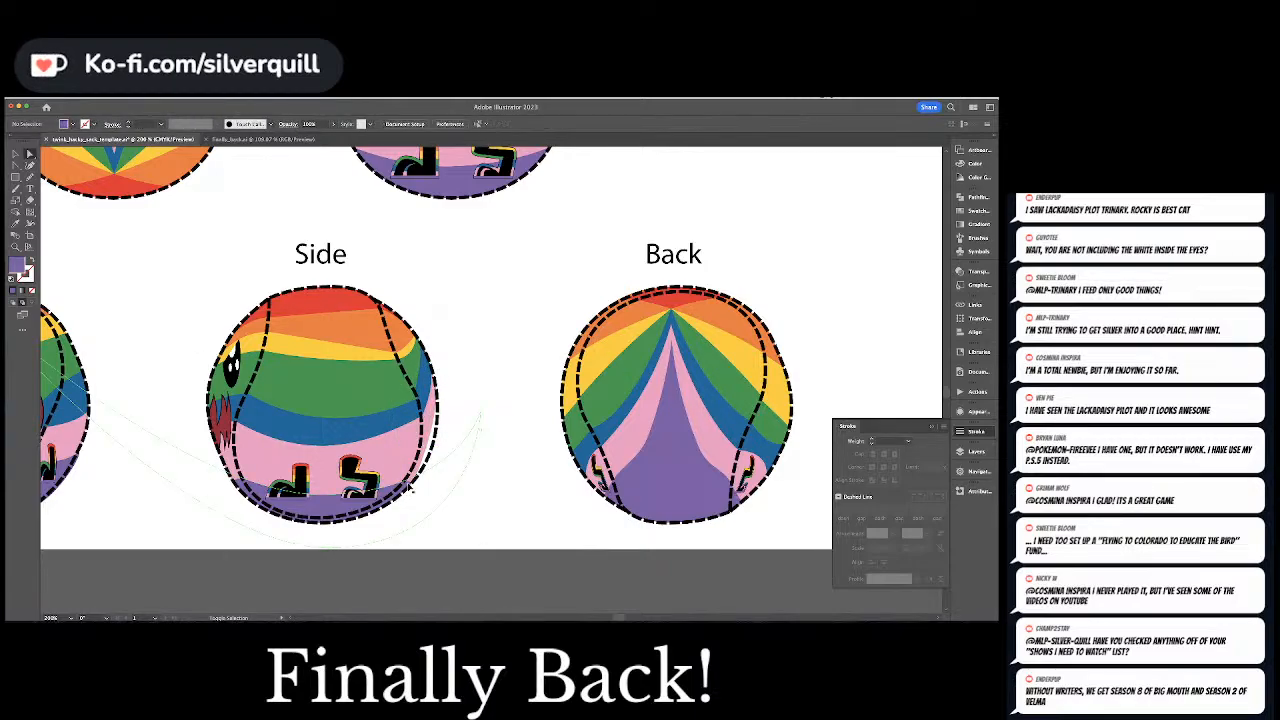
click(410, 488)
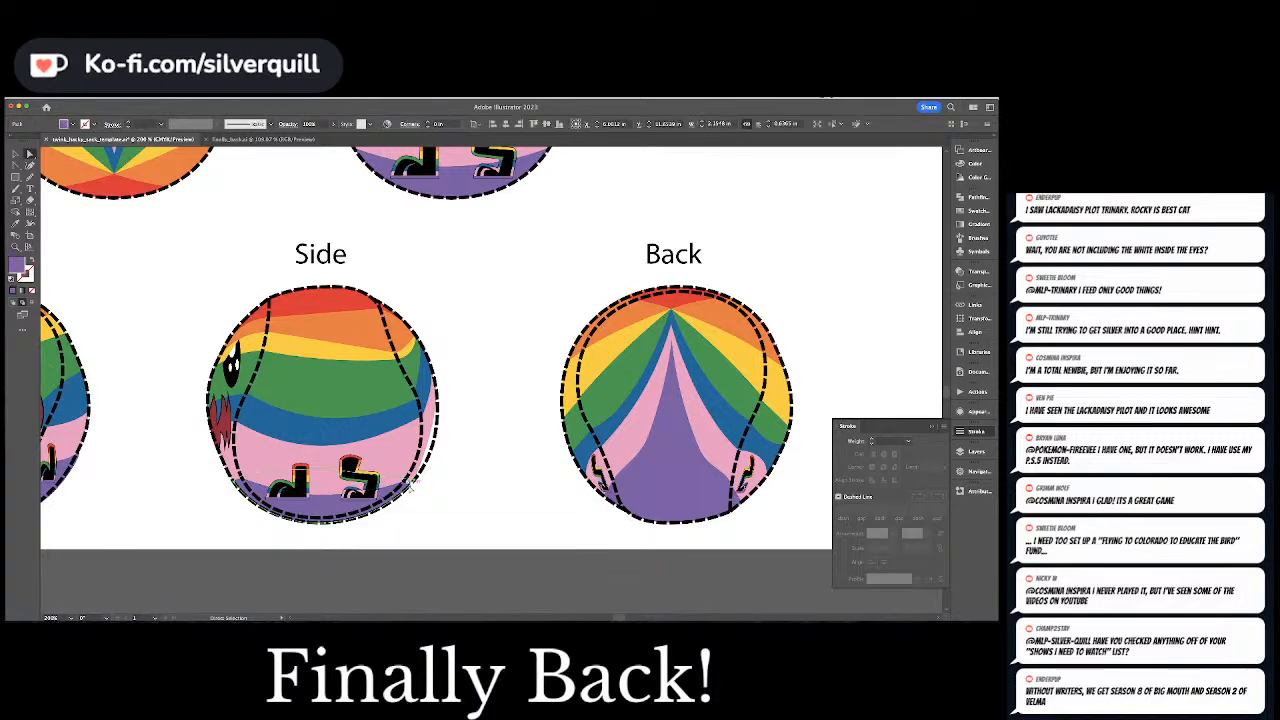
drag(413, 484, 436, 395)
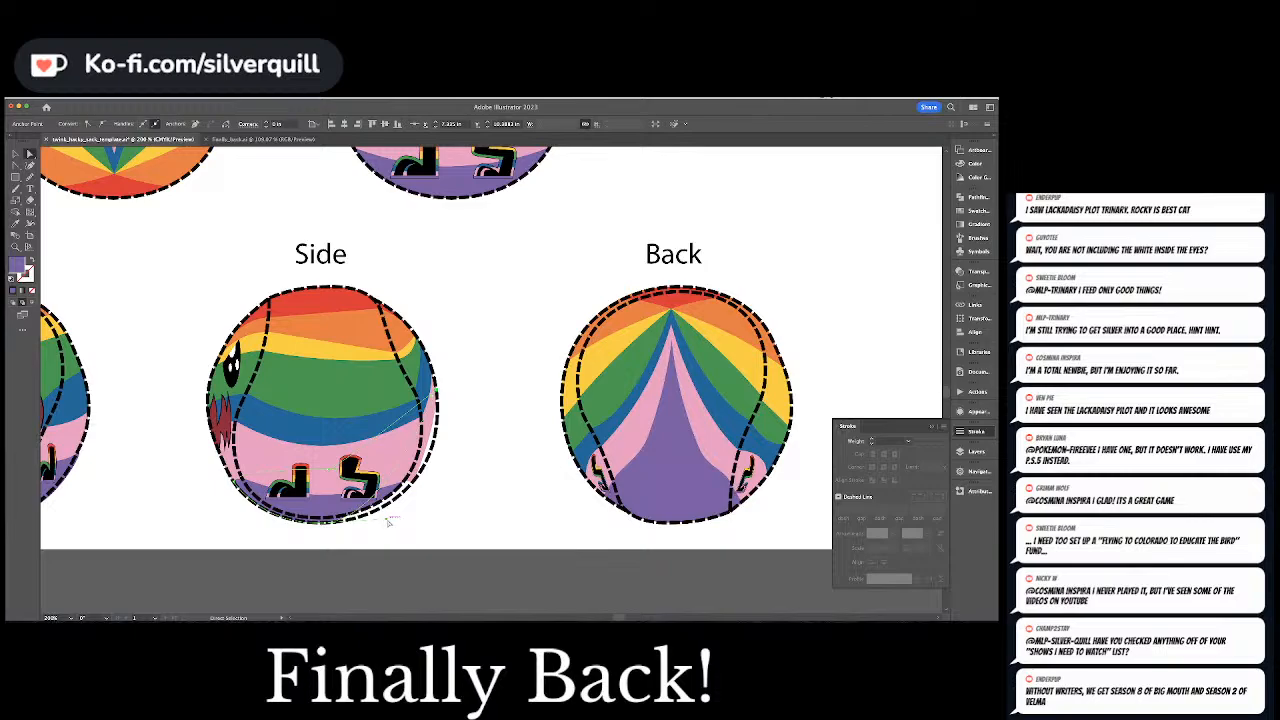
drag(389, 521, 453, 520)
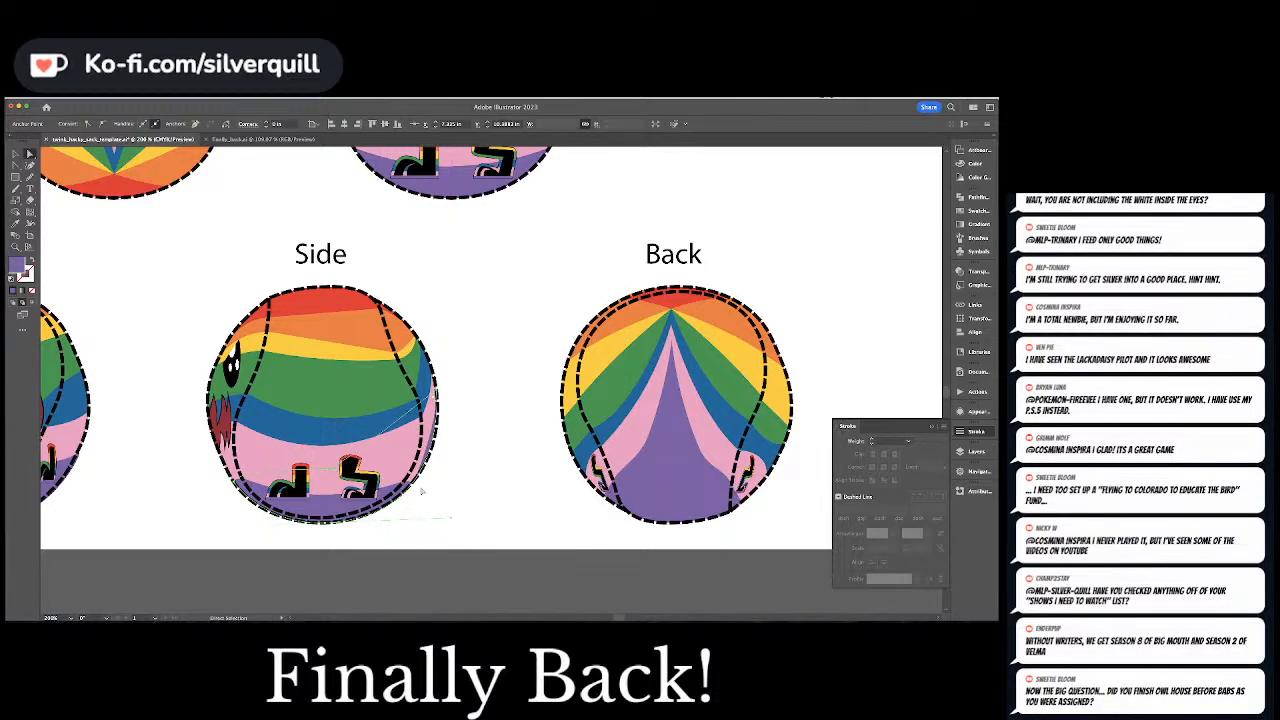
Delete the pink filler's lower outer anchor point next to the purple filler and clear the selection
click(417, 484)
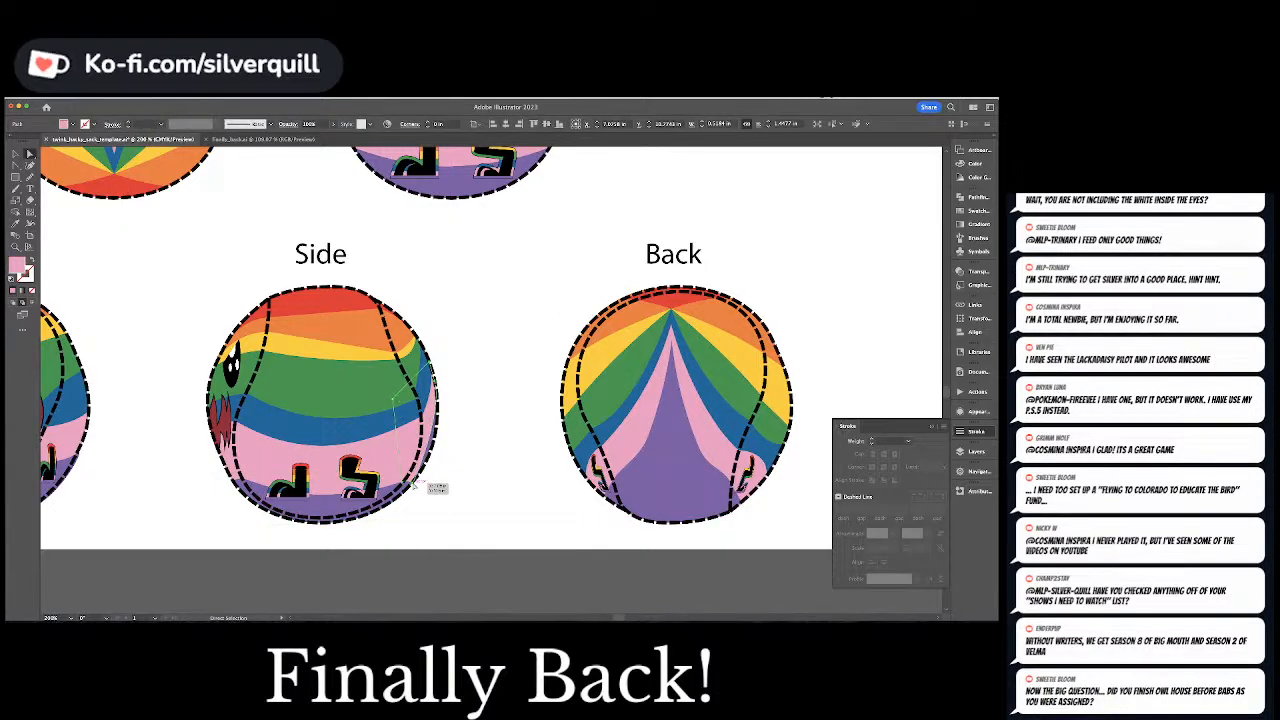
click(414, 485)
key(minus)
click(414, 485)
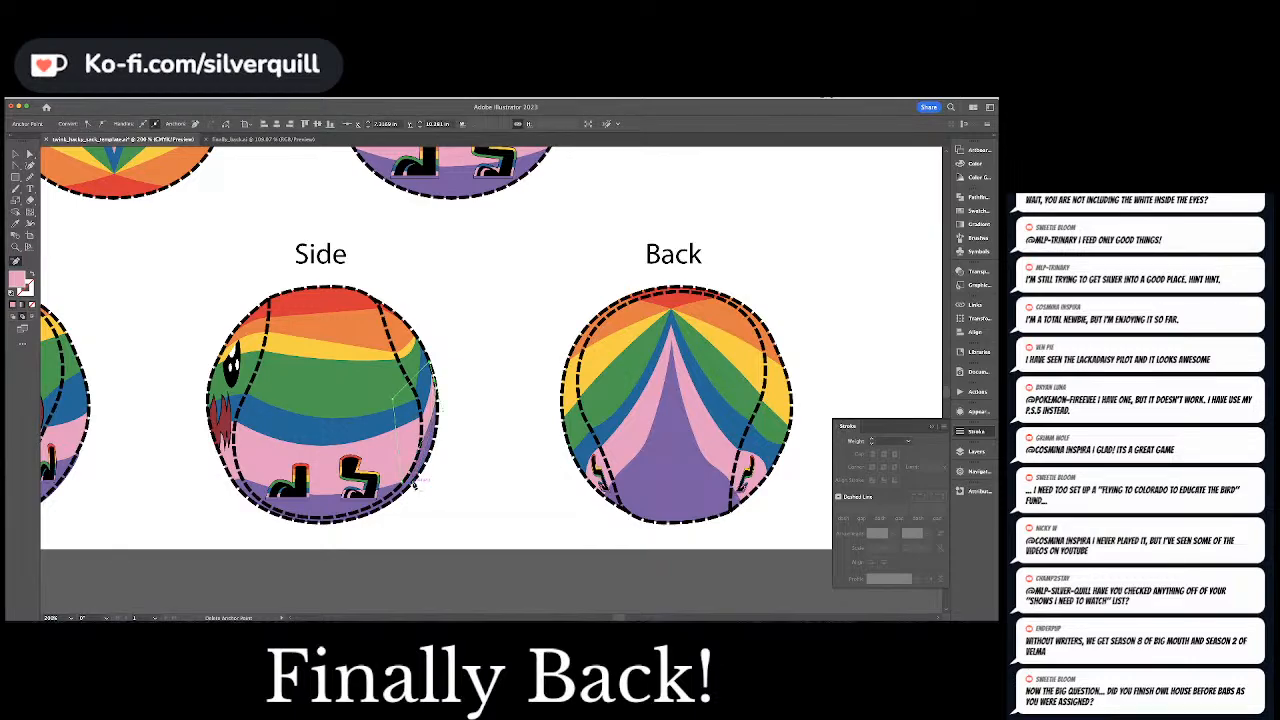
key(a)
drag(444, 414, 443, 447)
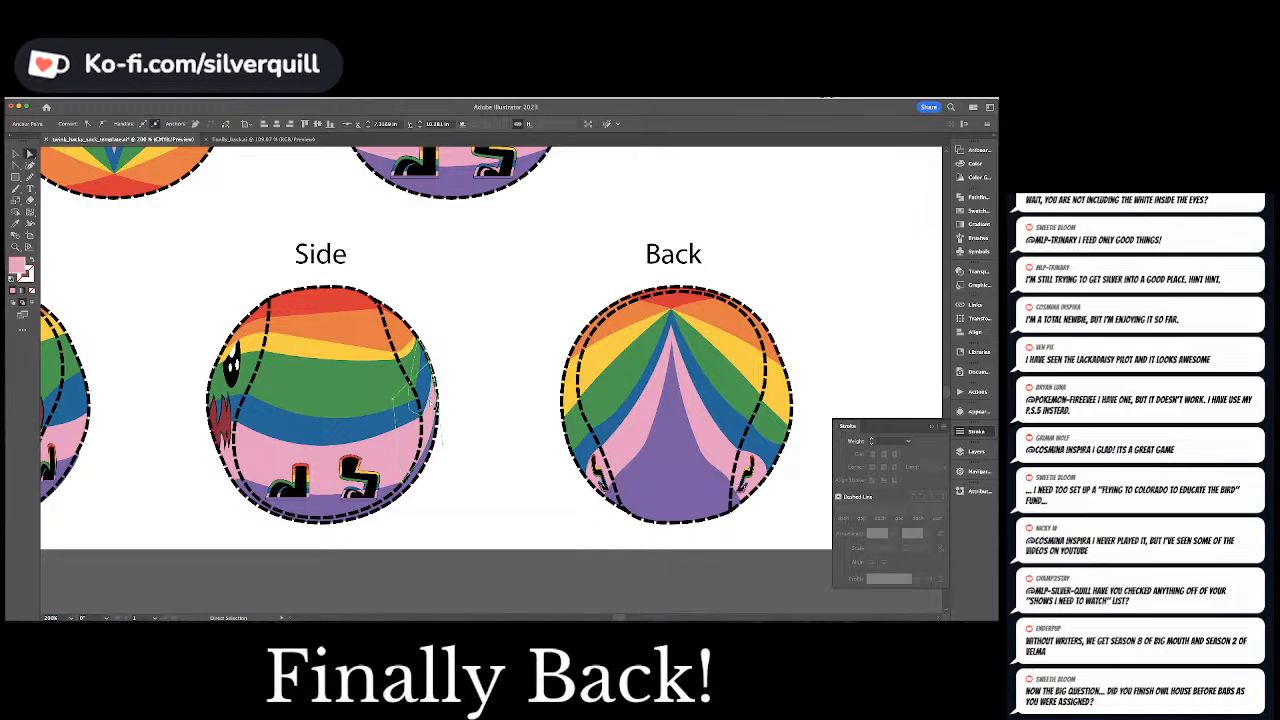
click(463, 406)
Pull the green filler's outer edge toward the Side ball's right outline and clear the selection
click(423, 371)
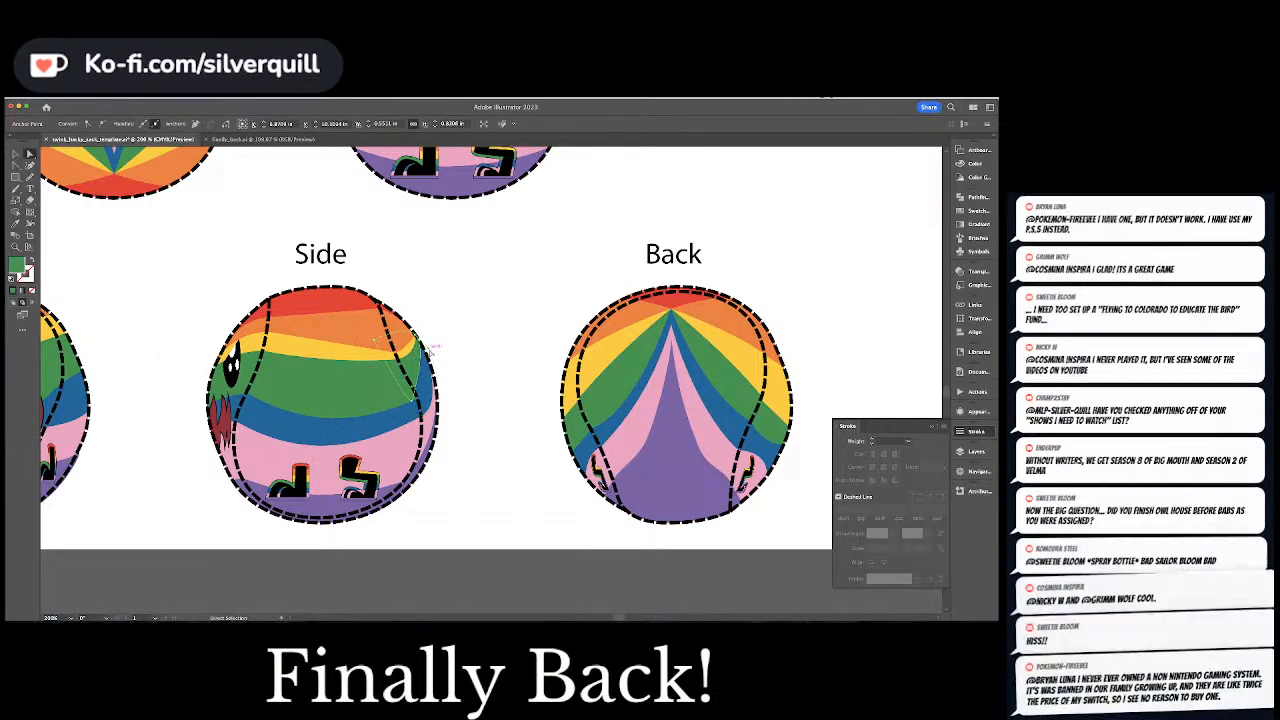
drag(443, 375, 443, 374)
click(457, 349)
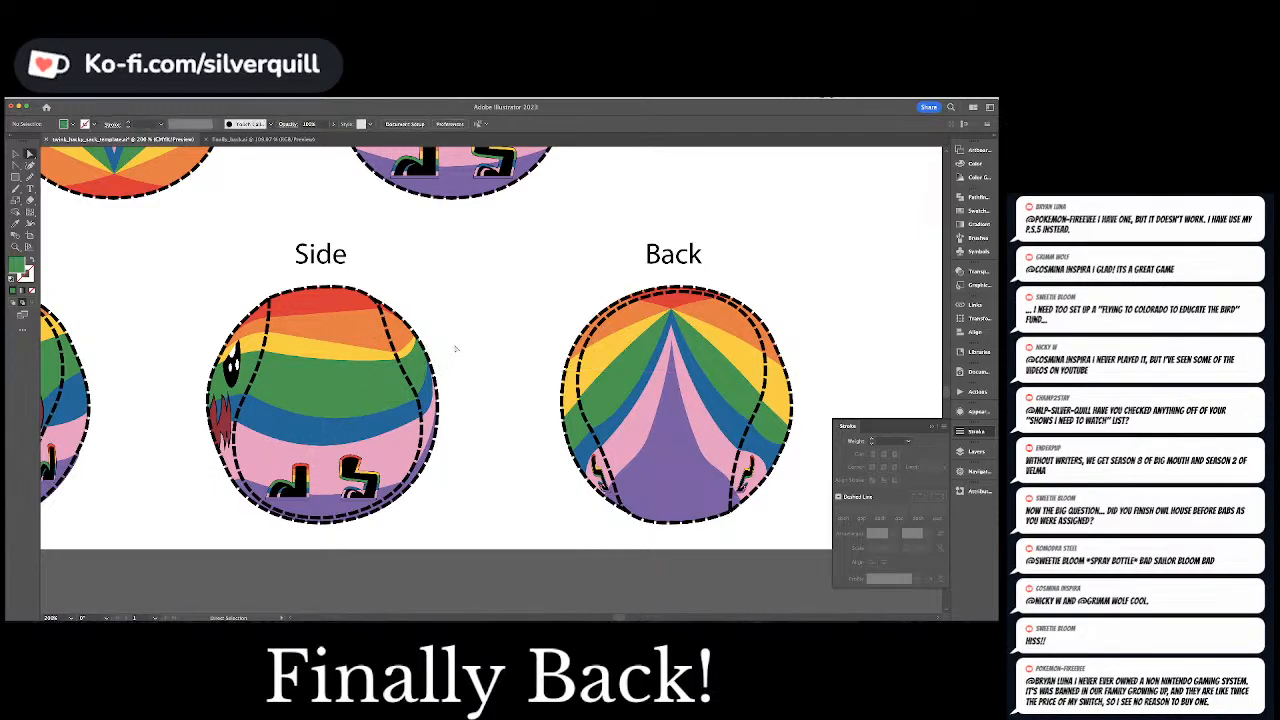
Nudge the green filler's lower anchor point slightly outward and upward, then clear the selection
click(423, 375)
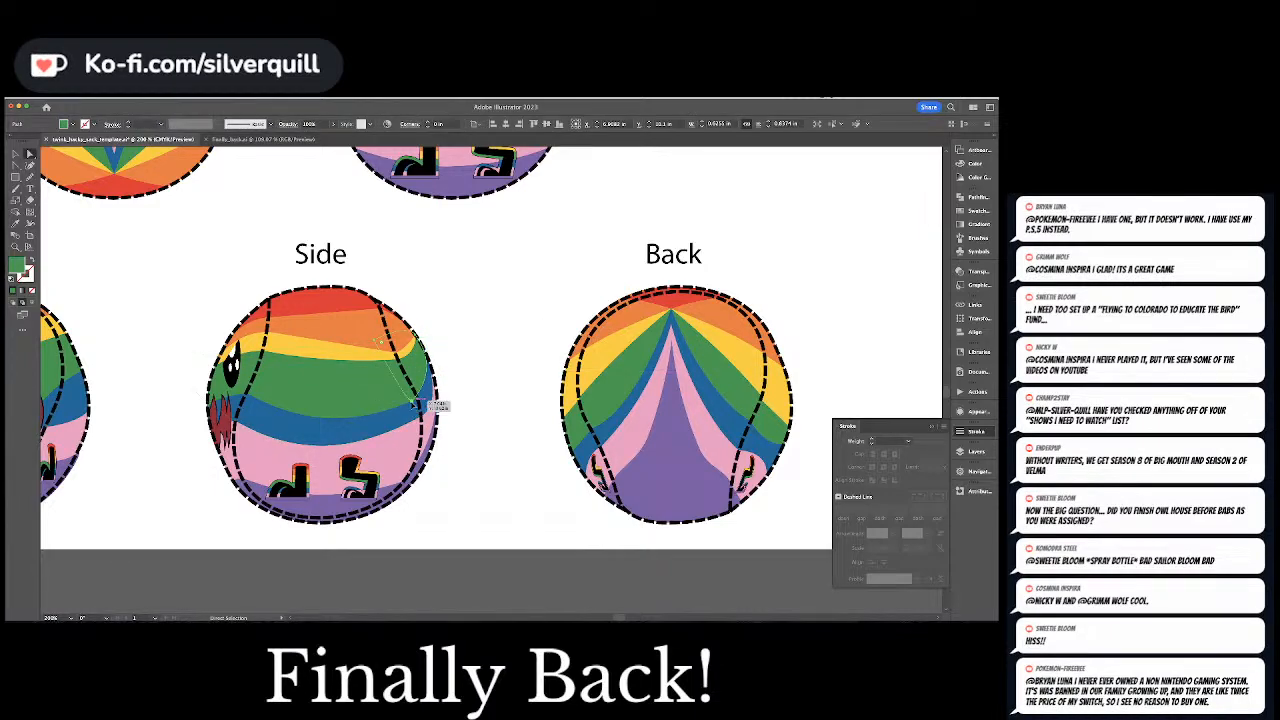
click(416, 407)
key(Right)
key(Right)
key(Right)
key(Up)
key(Up)
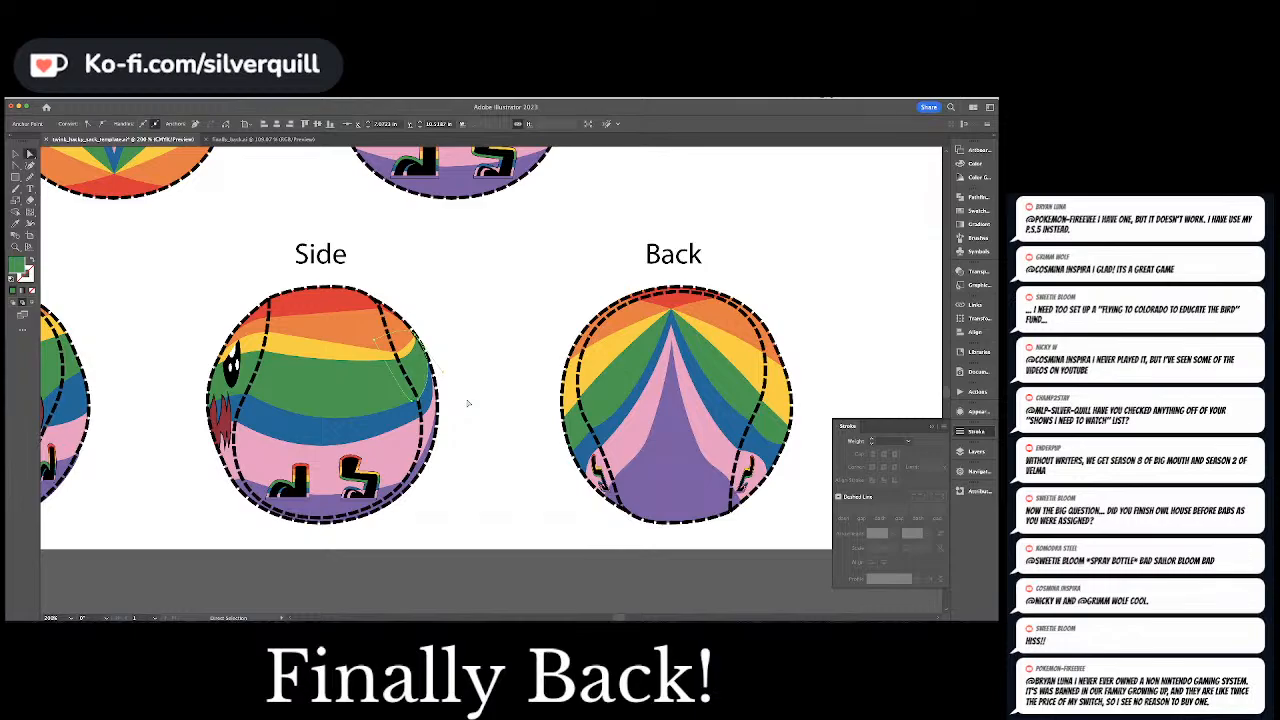
click(469, 376)
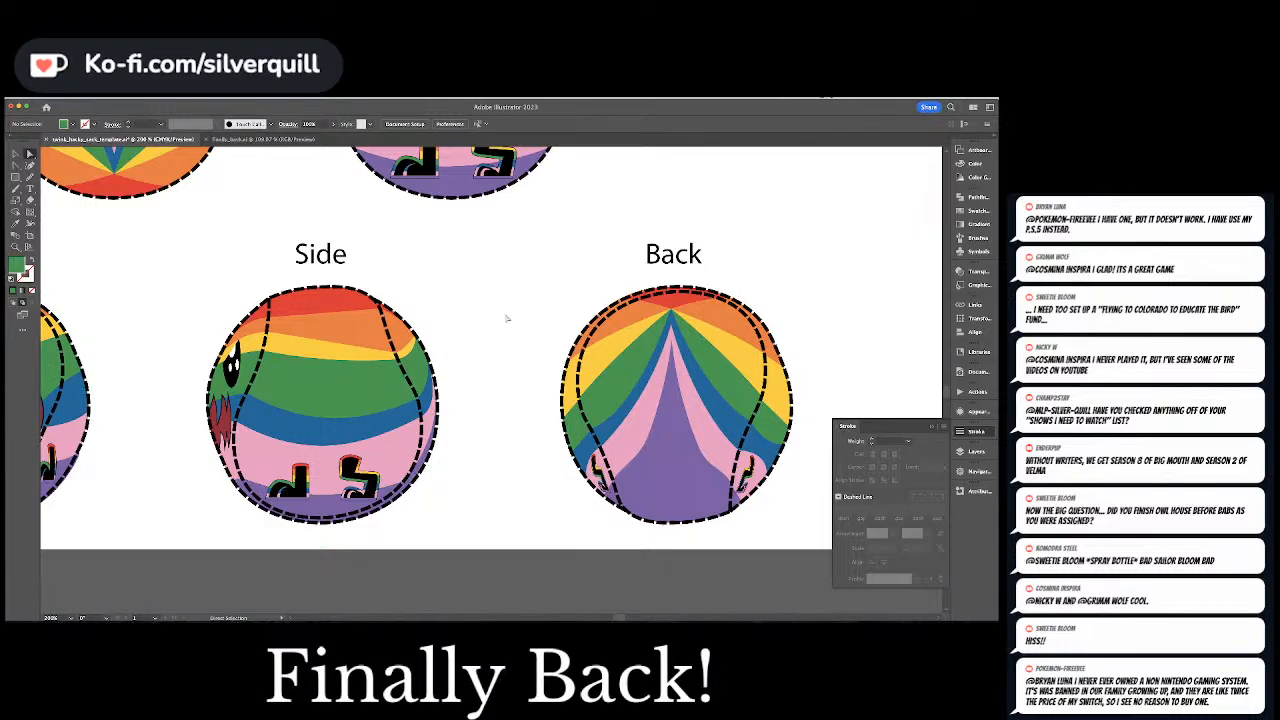
key(super+minus)
key(super+minus)
key(super+minus)
key(super+minus)
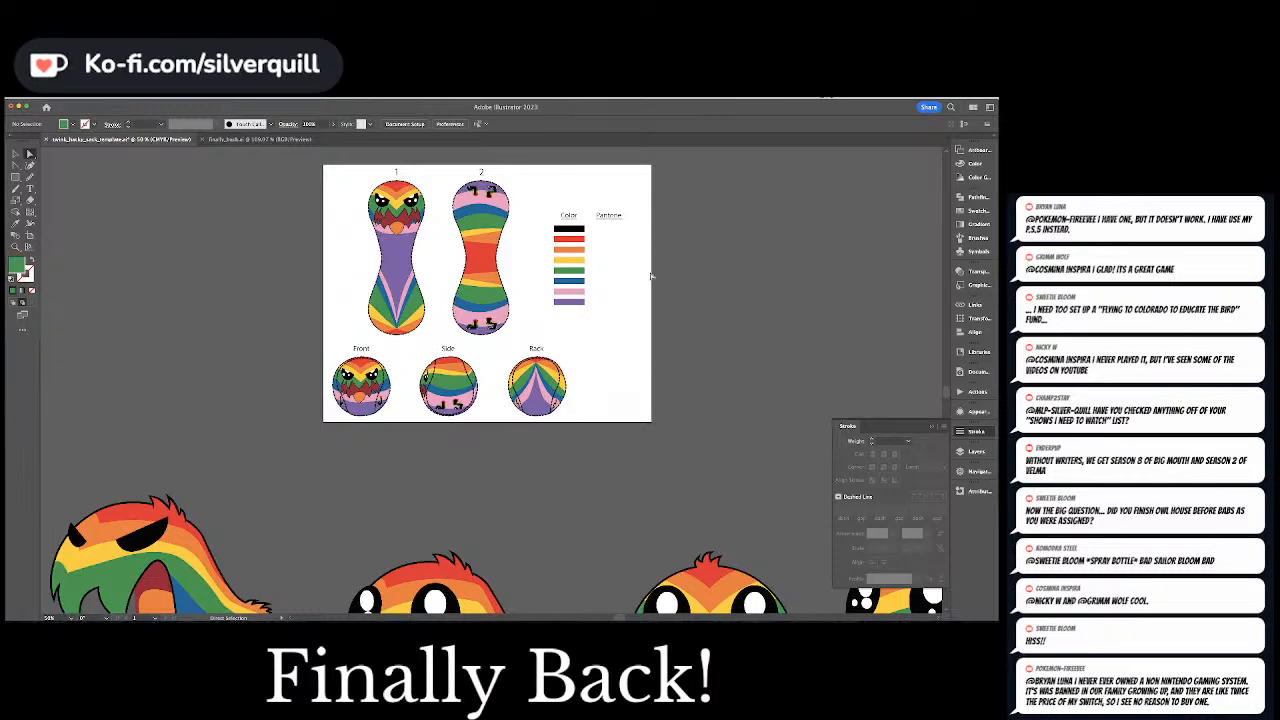
Select all the template artwork and start recoloring it with the Color Library preset
click(582, 250)
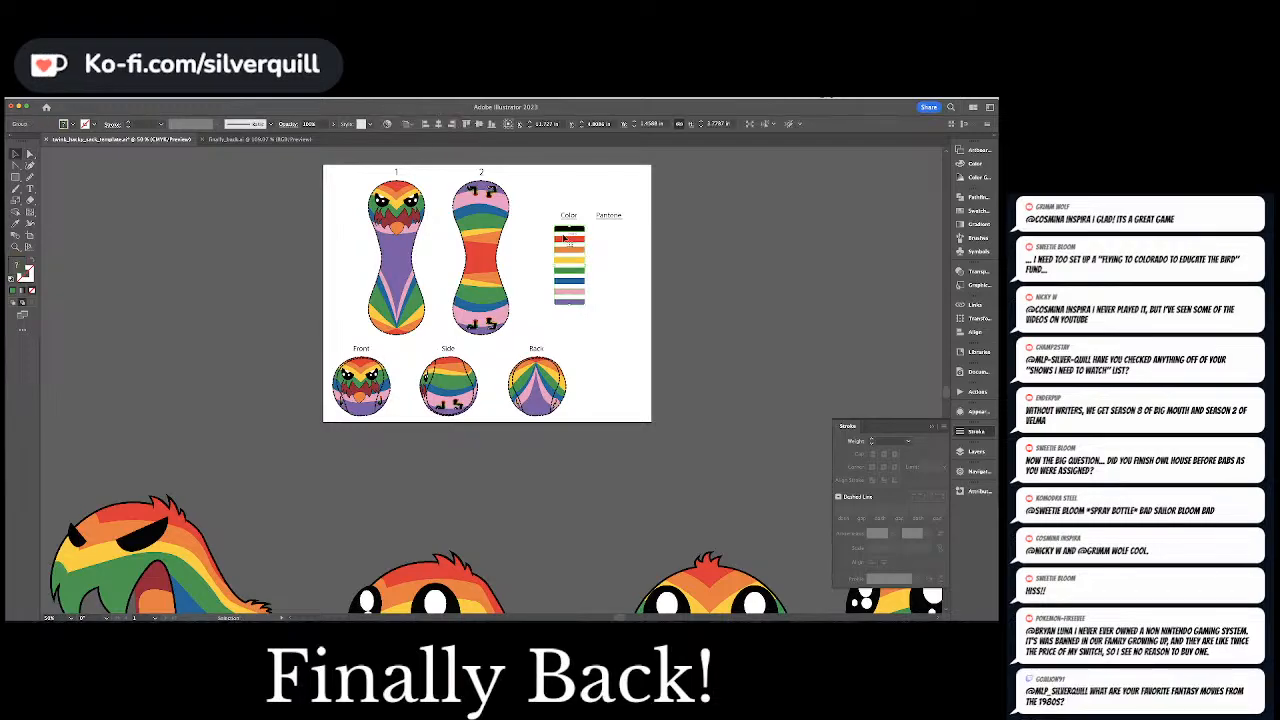
click(497, 206)
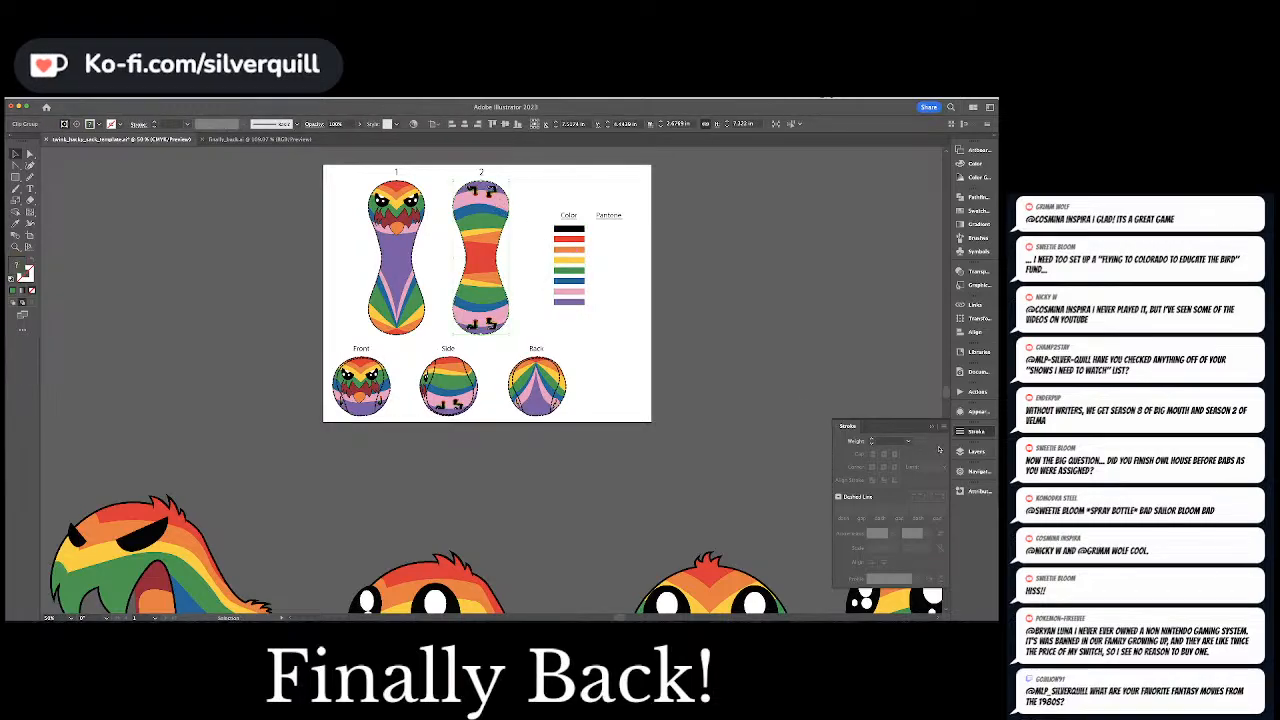
click(968, 451)
key(super+a)
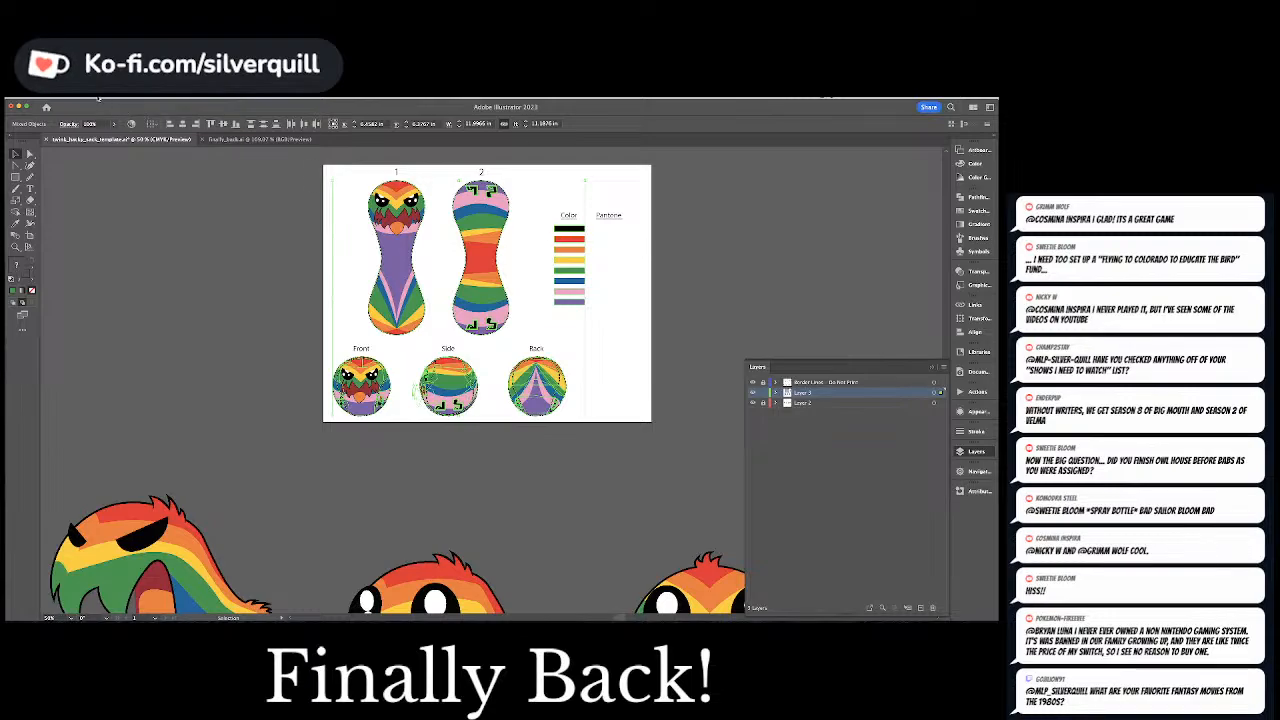
click(80, 98)
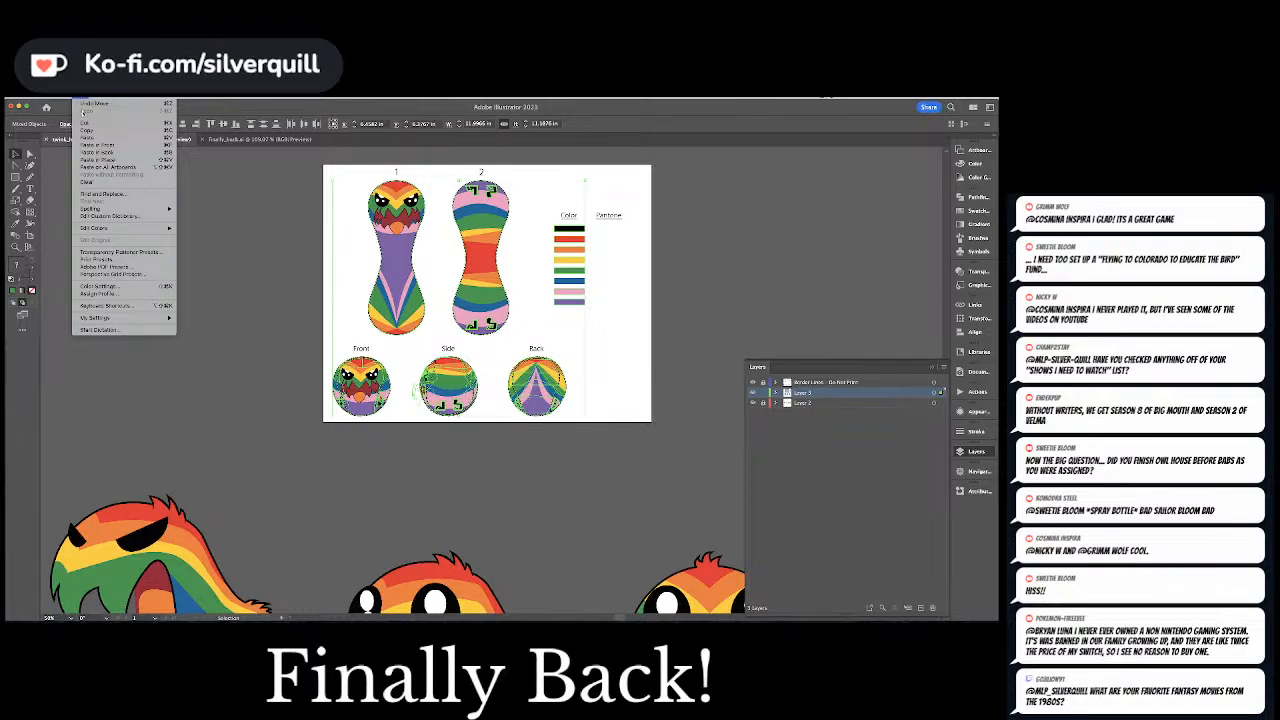
mouse_move(110, 228)
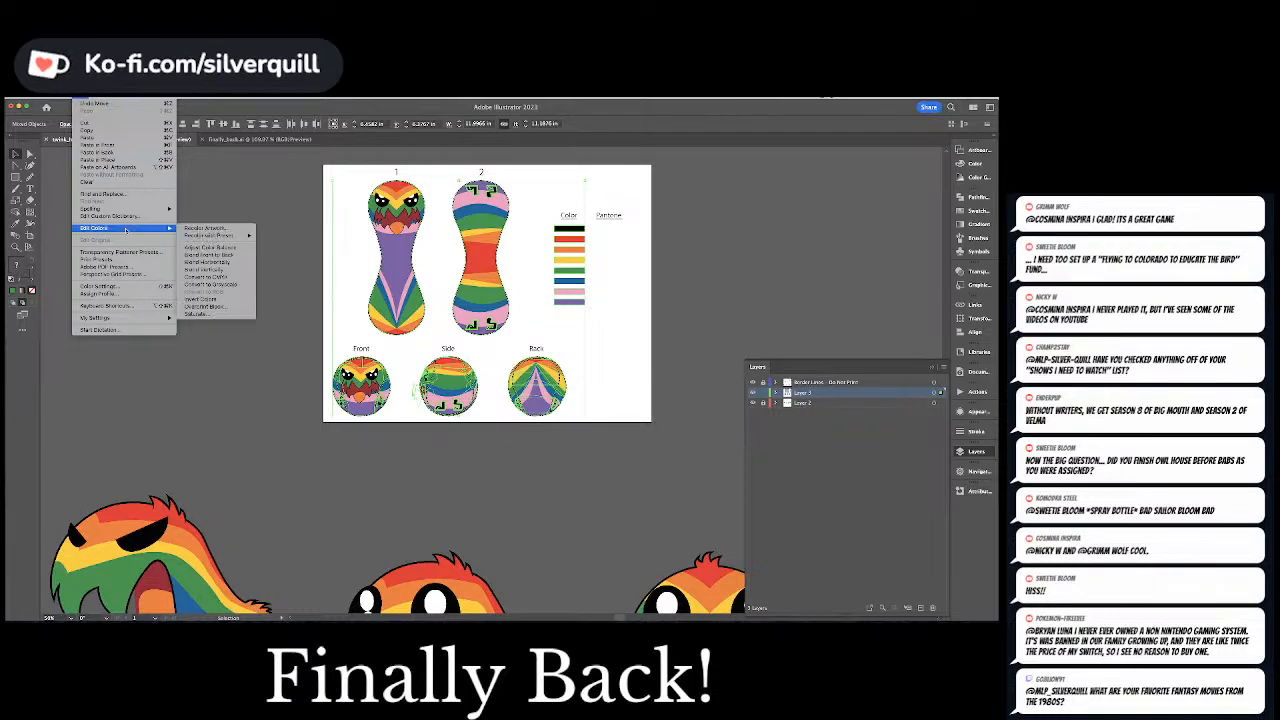
mouse_move(186, 235)
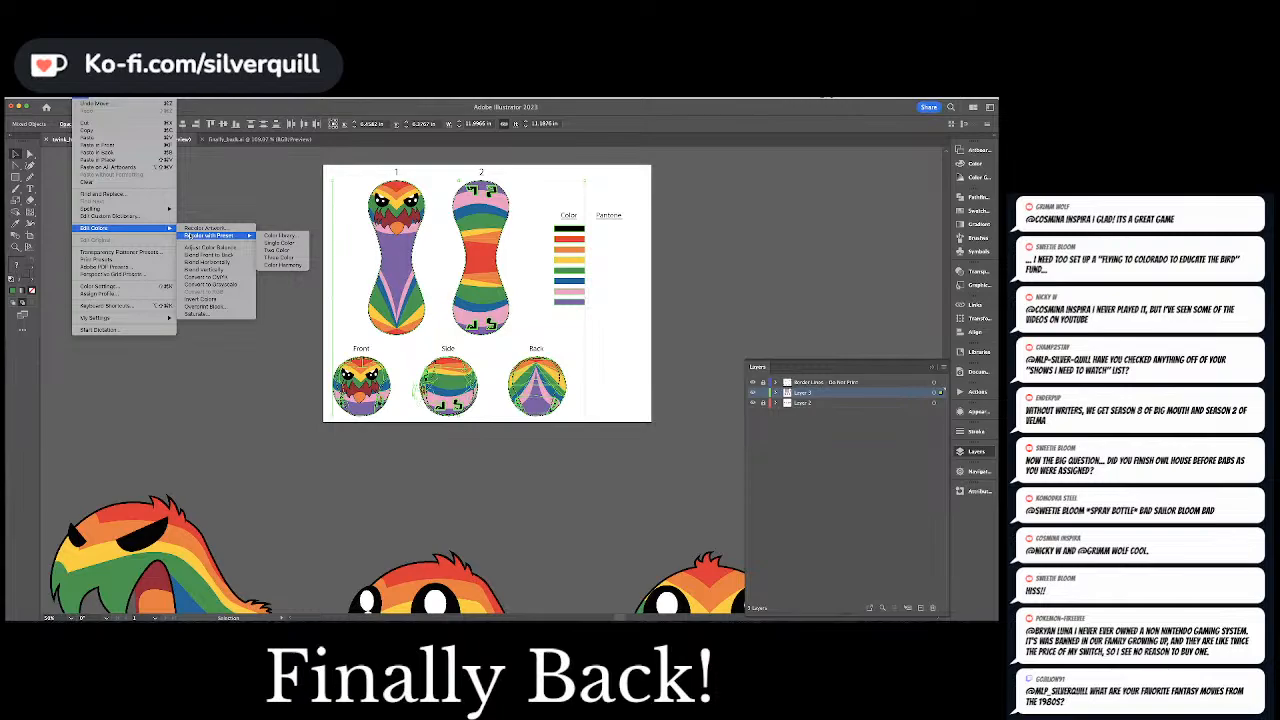
click(280, 235)
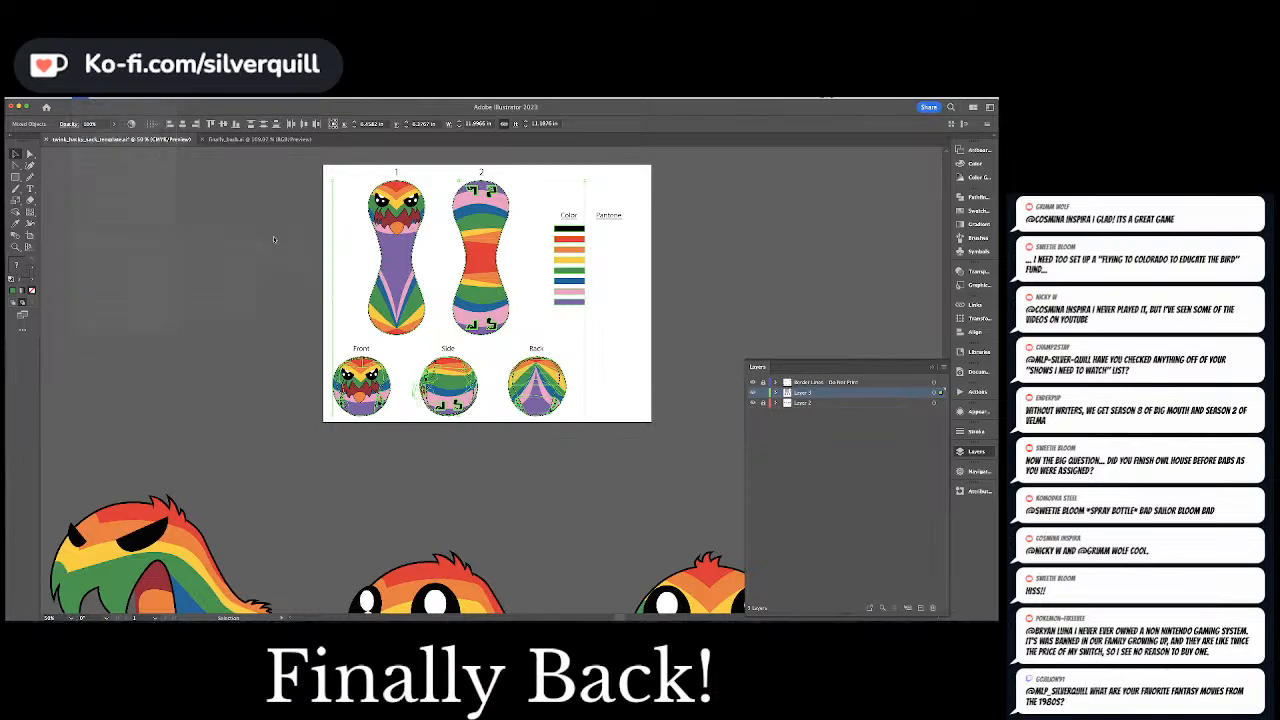
Browse the color libraries offered for the preset, preview the recolor with the library set to None, and cancel it
click(449, 314)
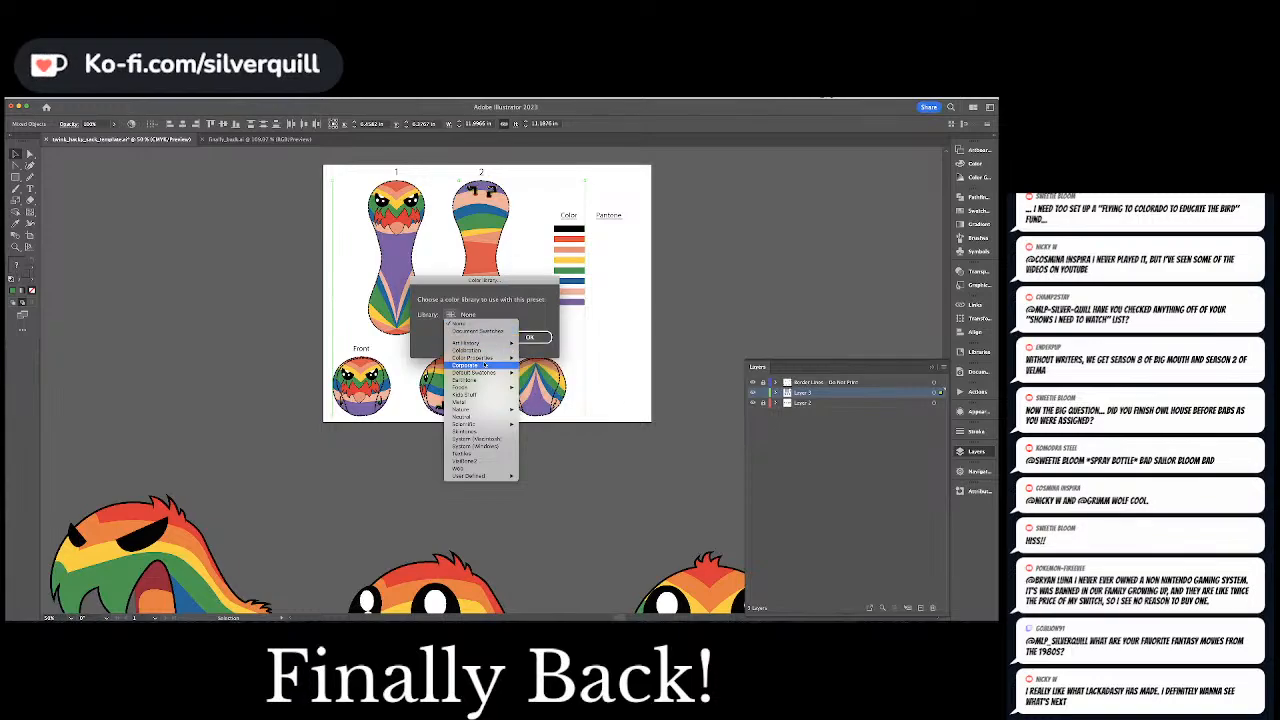
mouse_move(511, 357)
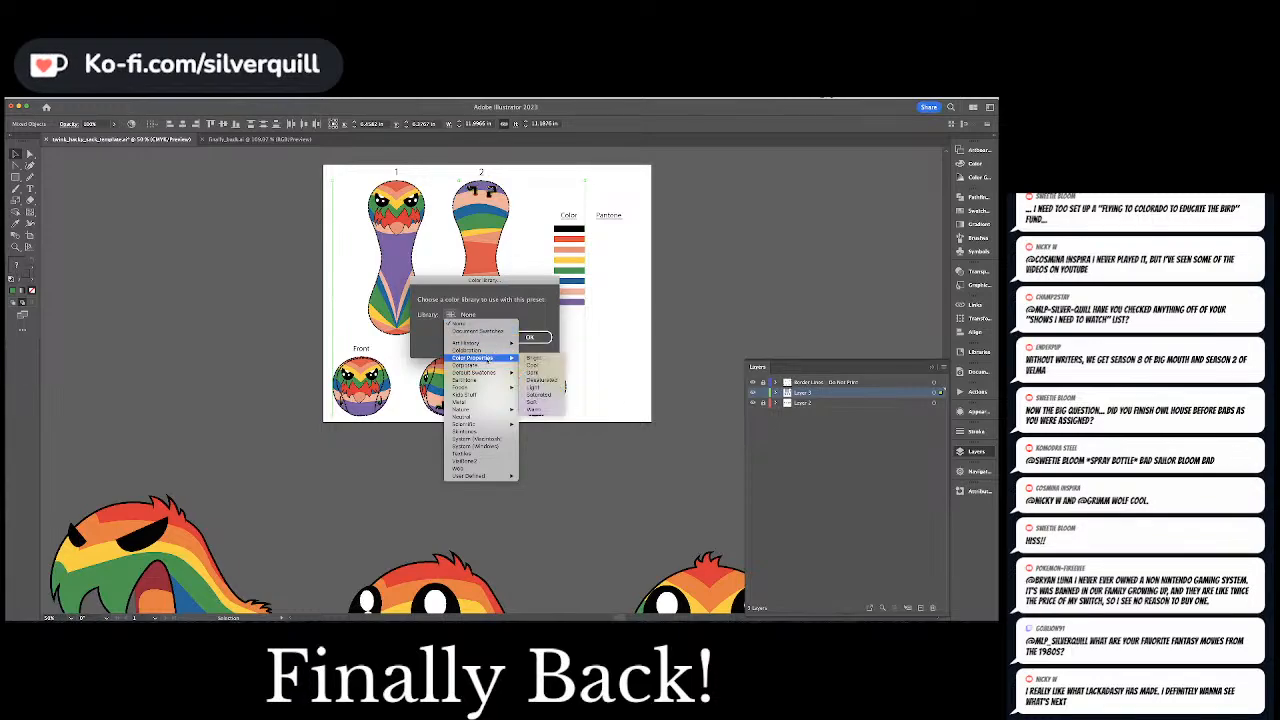
mouse_move(485, 373)
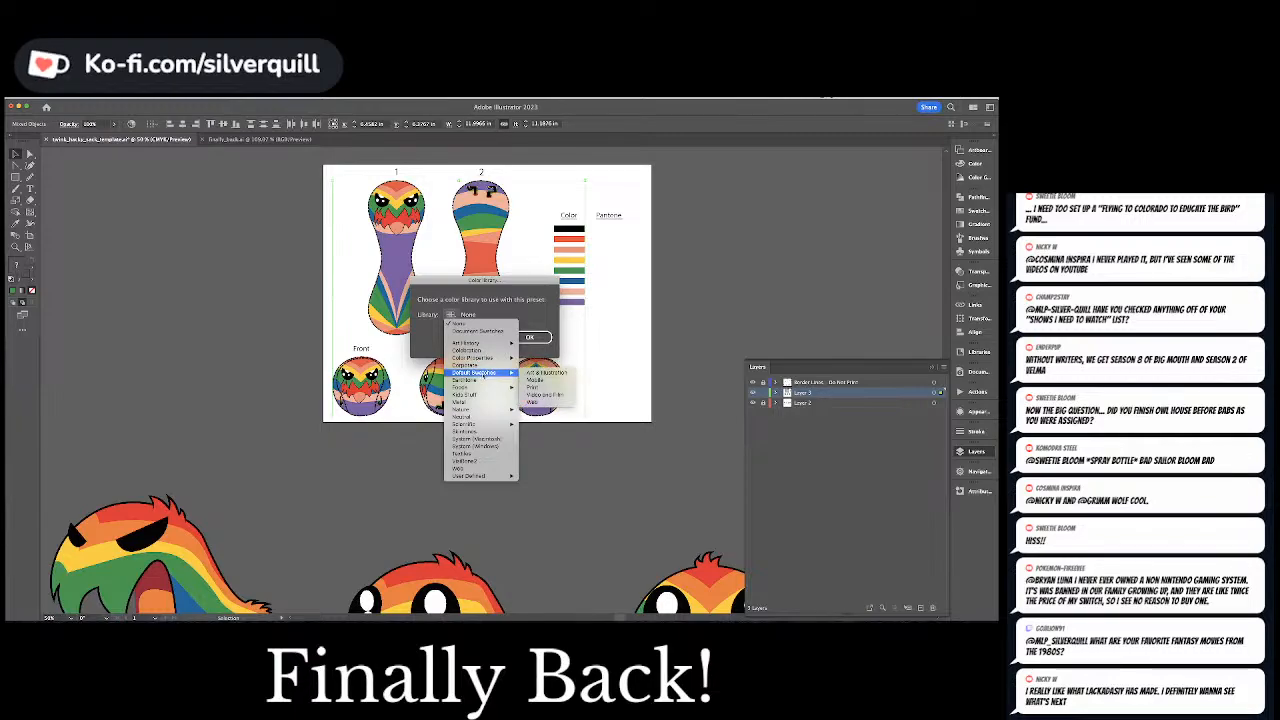
mouse_move(478, 412)
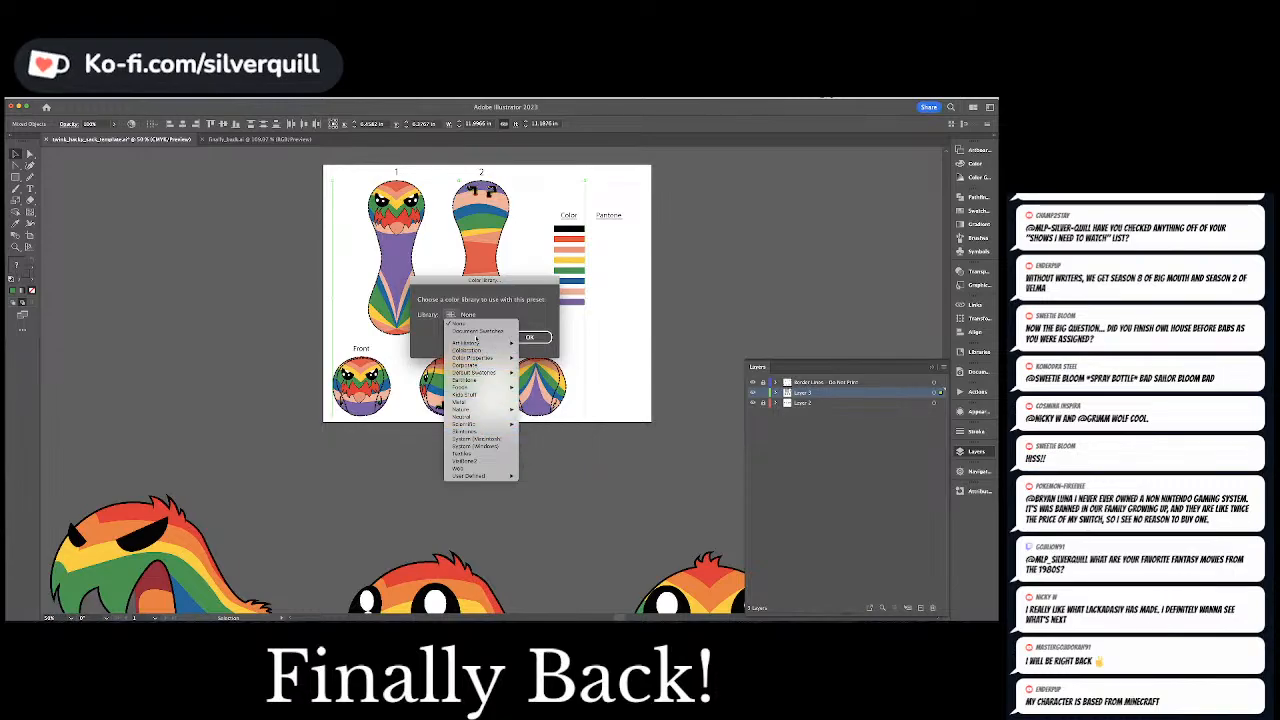
mouse_move(476, 343)
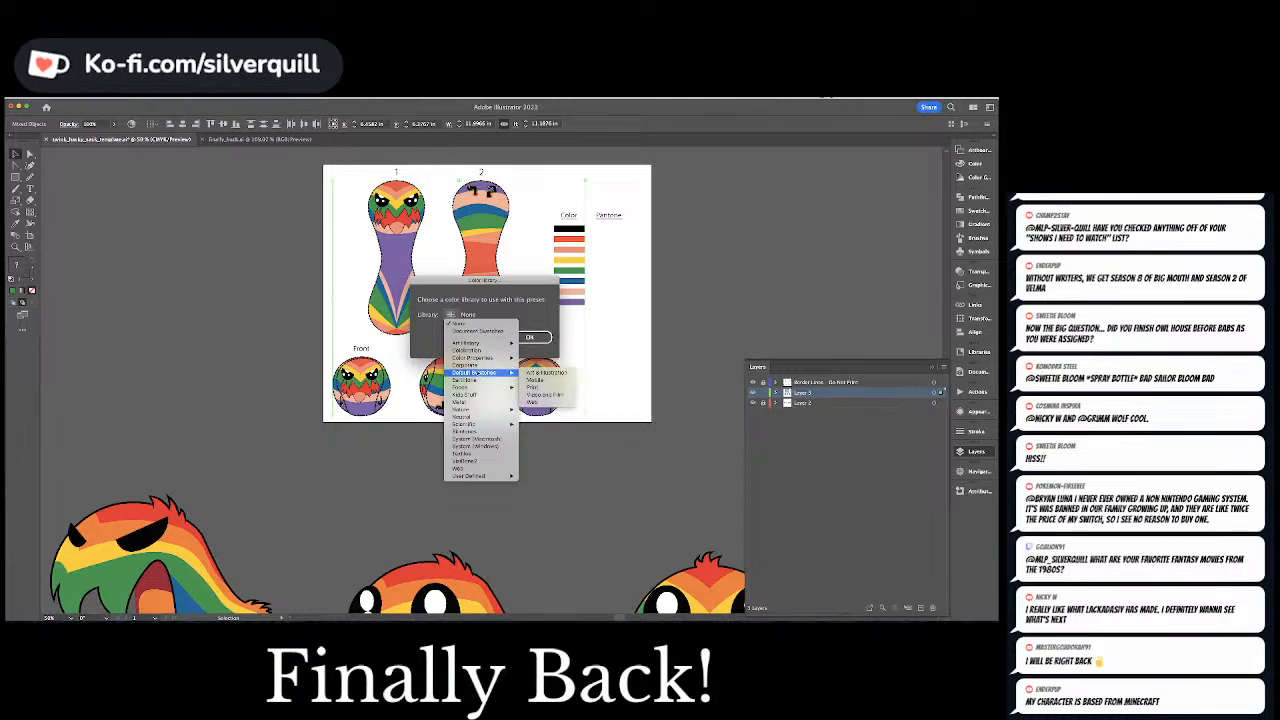
mouse_move(468, 477)
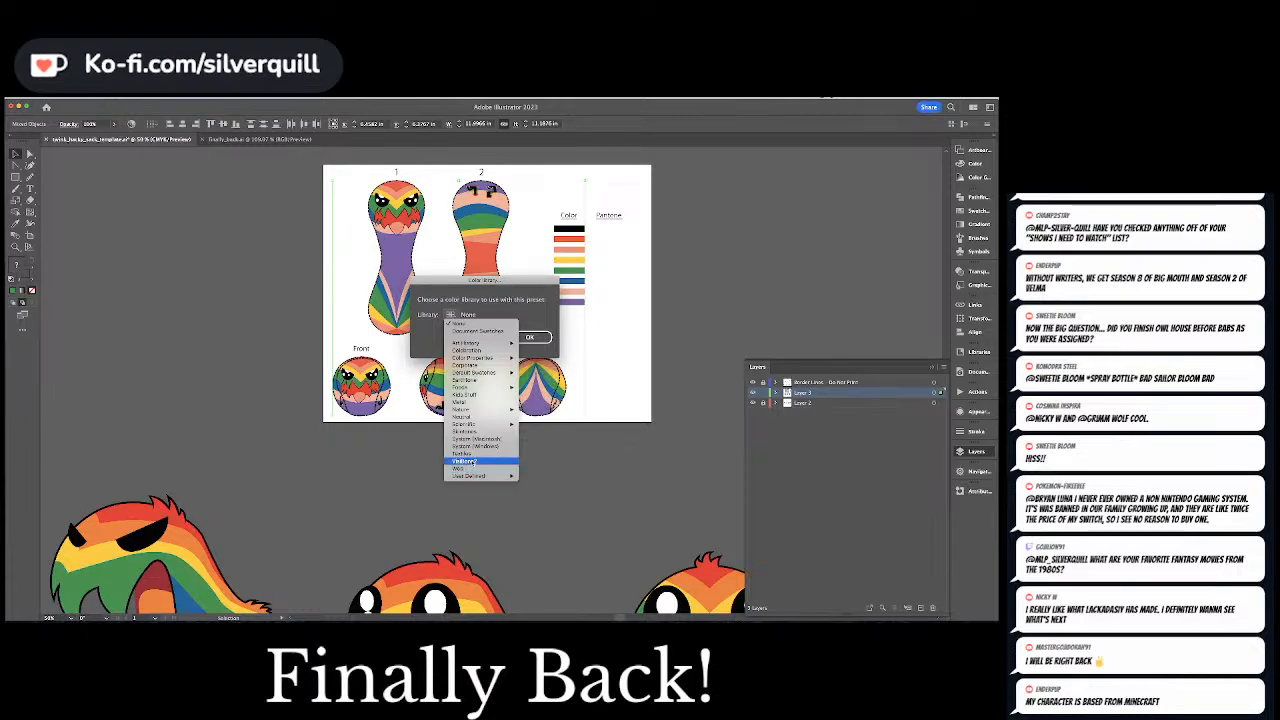
click(499, 311)
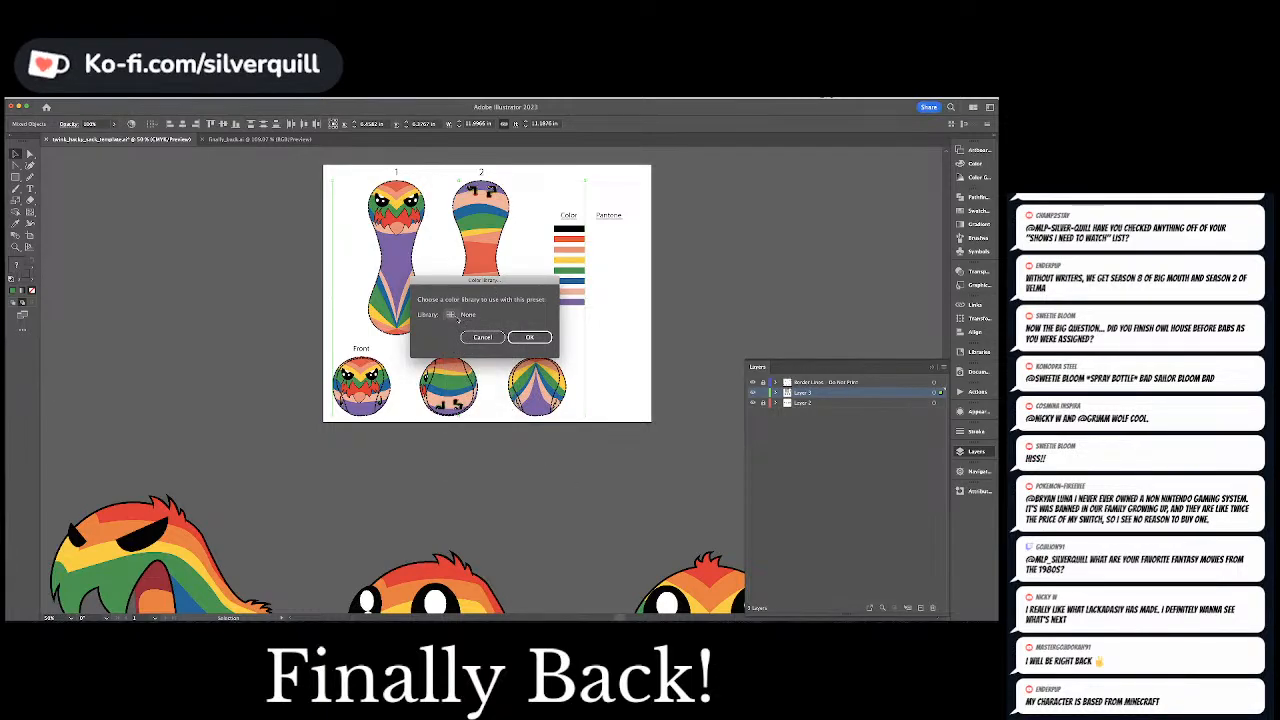
click(451, 315)
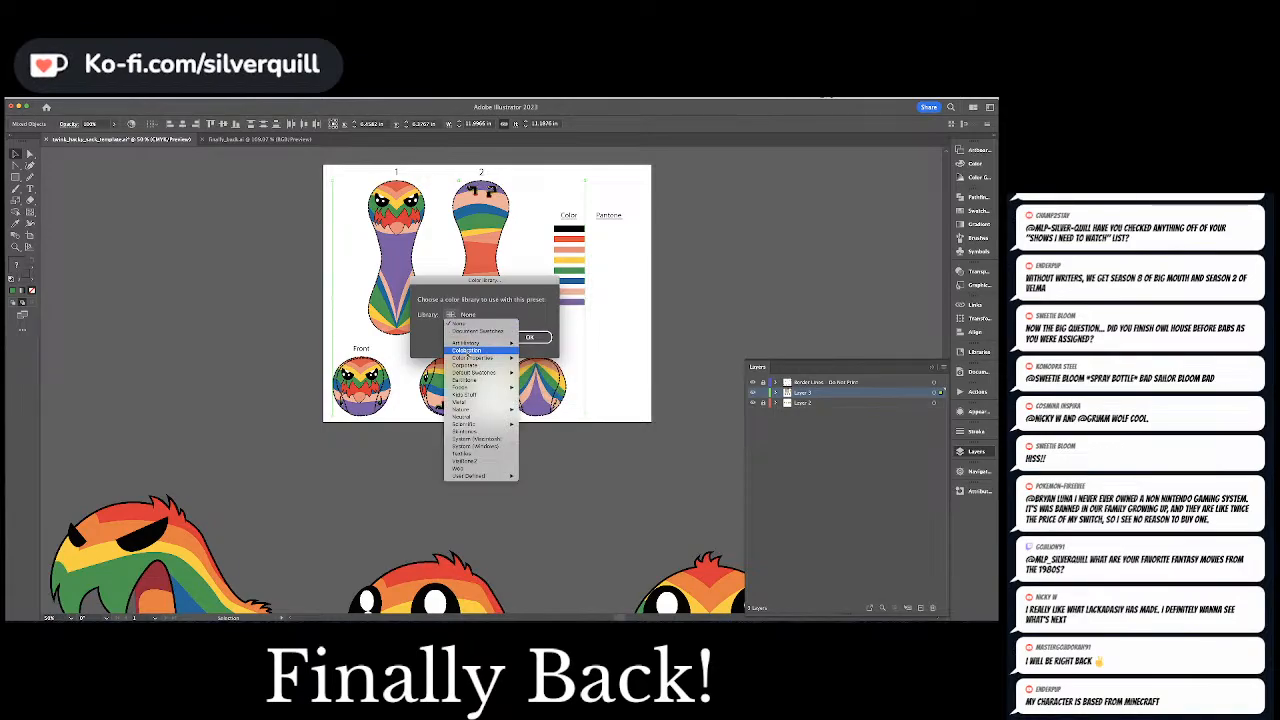
click(525, 297)
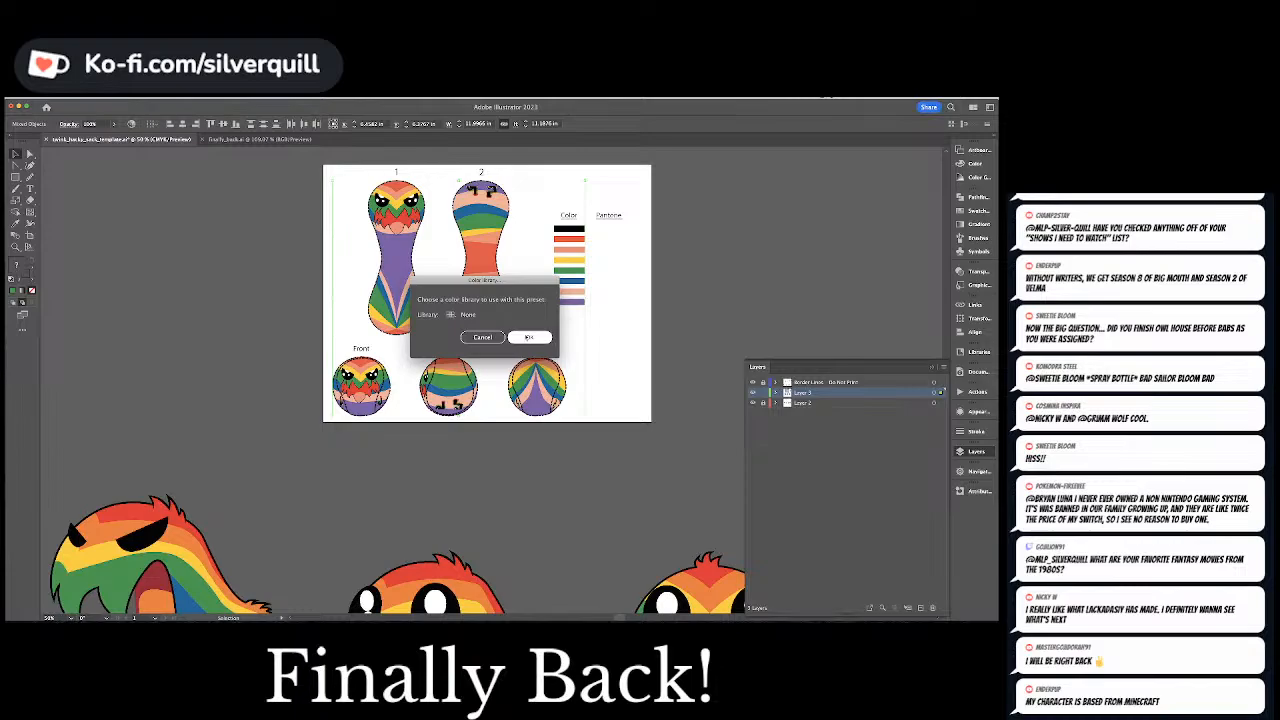
click(530, 337)
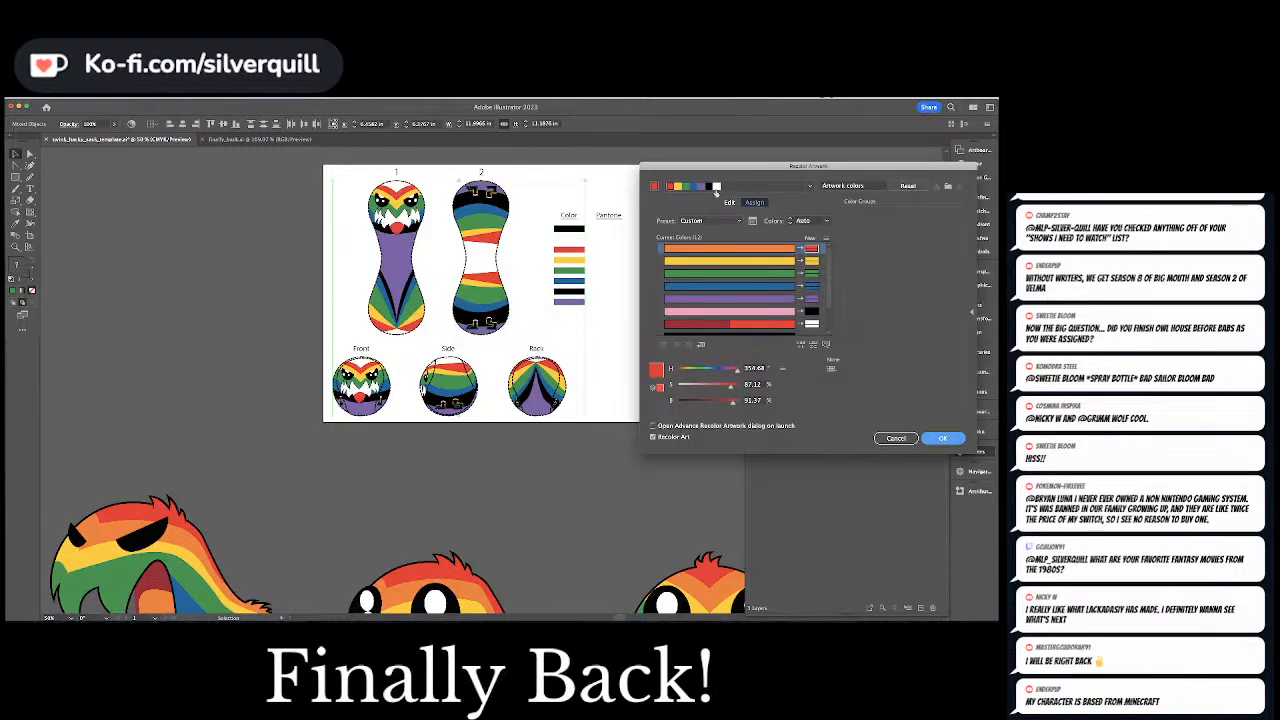
drag(722, 167, 619, 160)
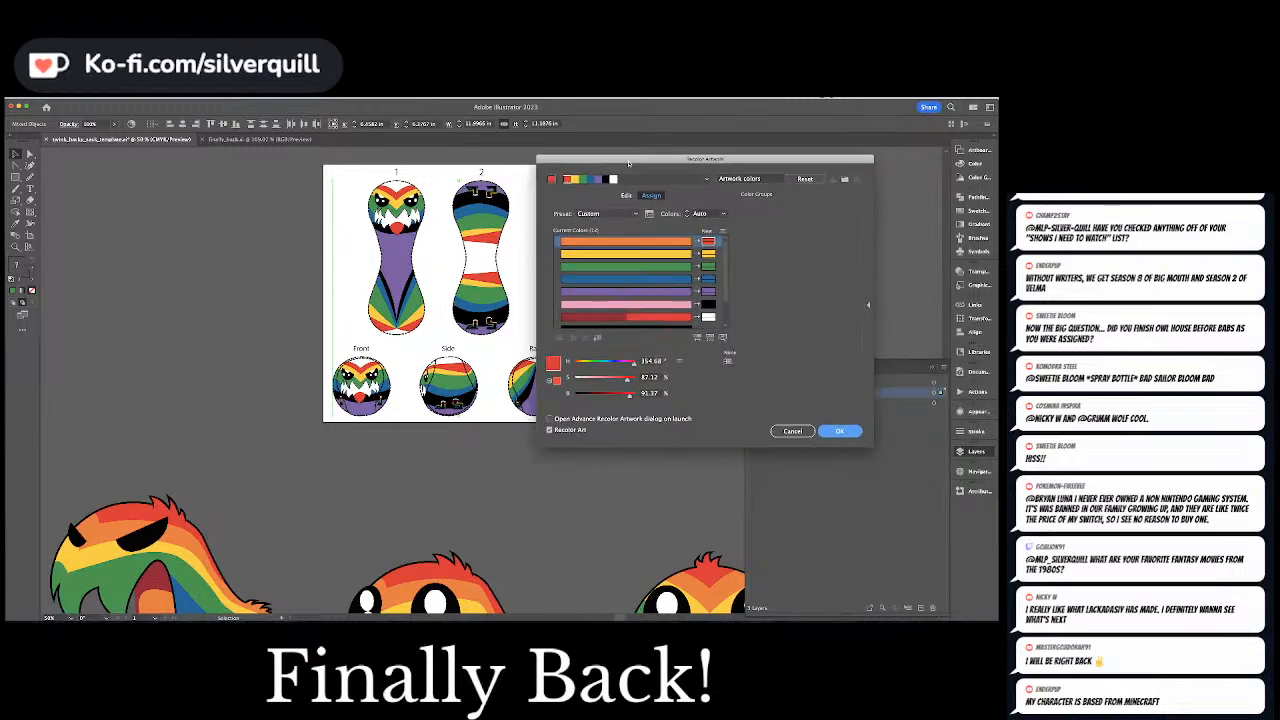
click(773, 430)
click(115, 98)
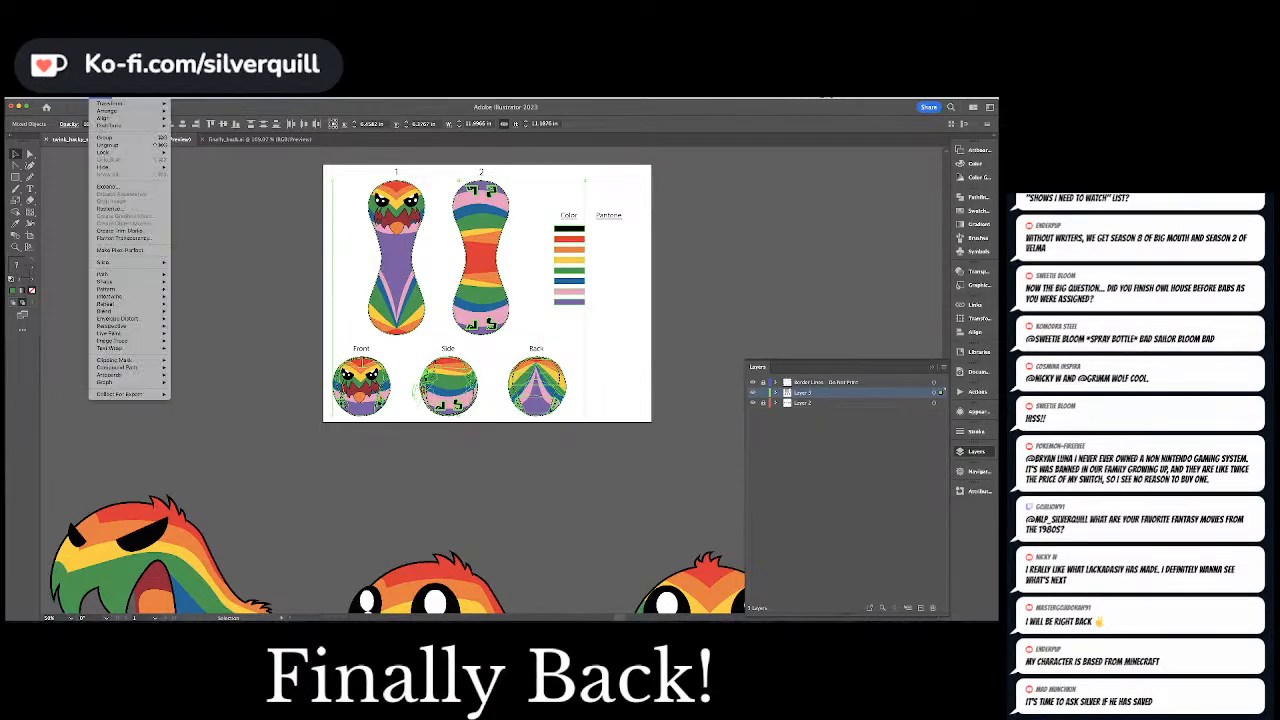
mouse_move(79, 105)
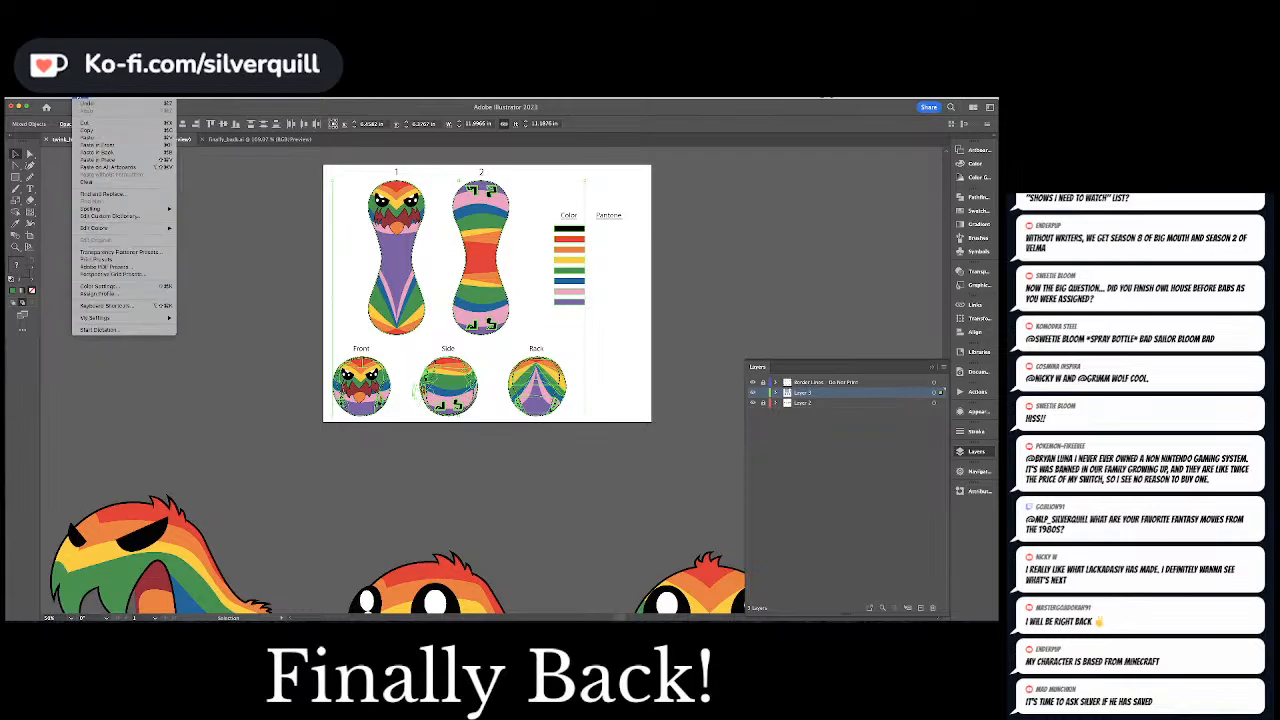
mouse_move(148, 229)
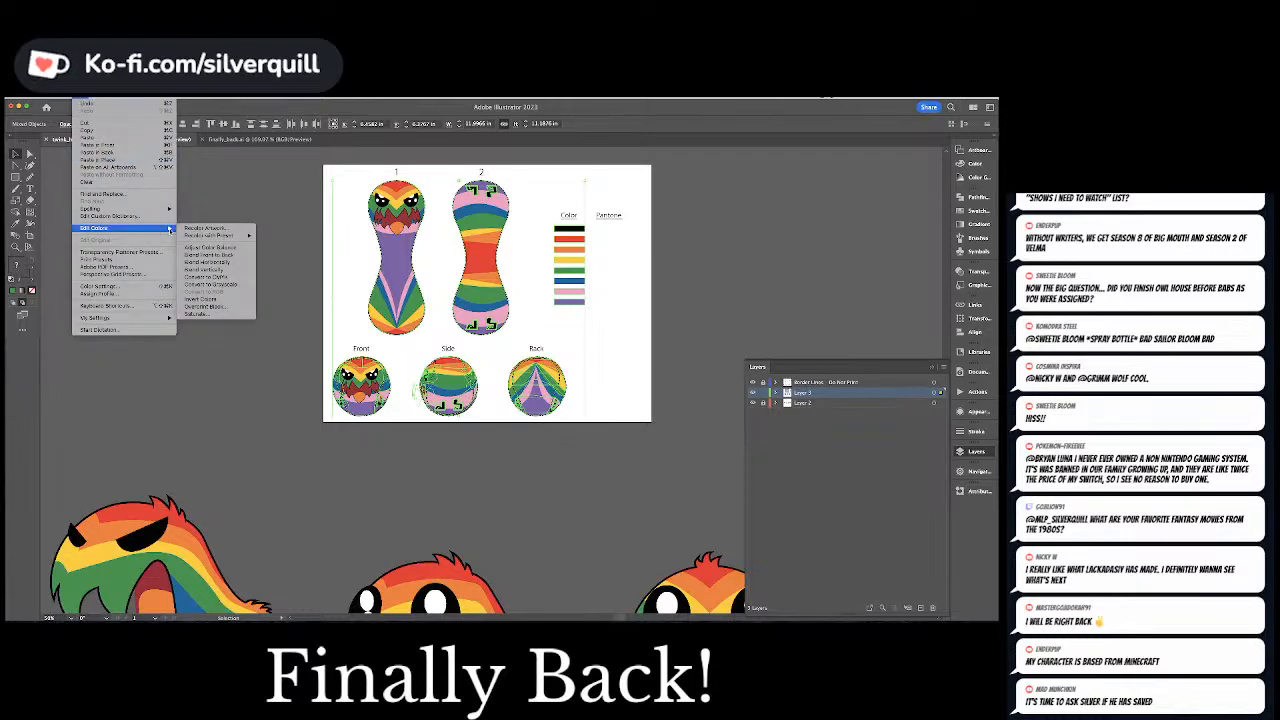
mouse_move(210, 235)
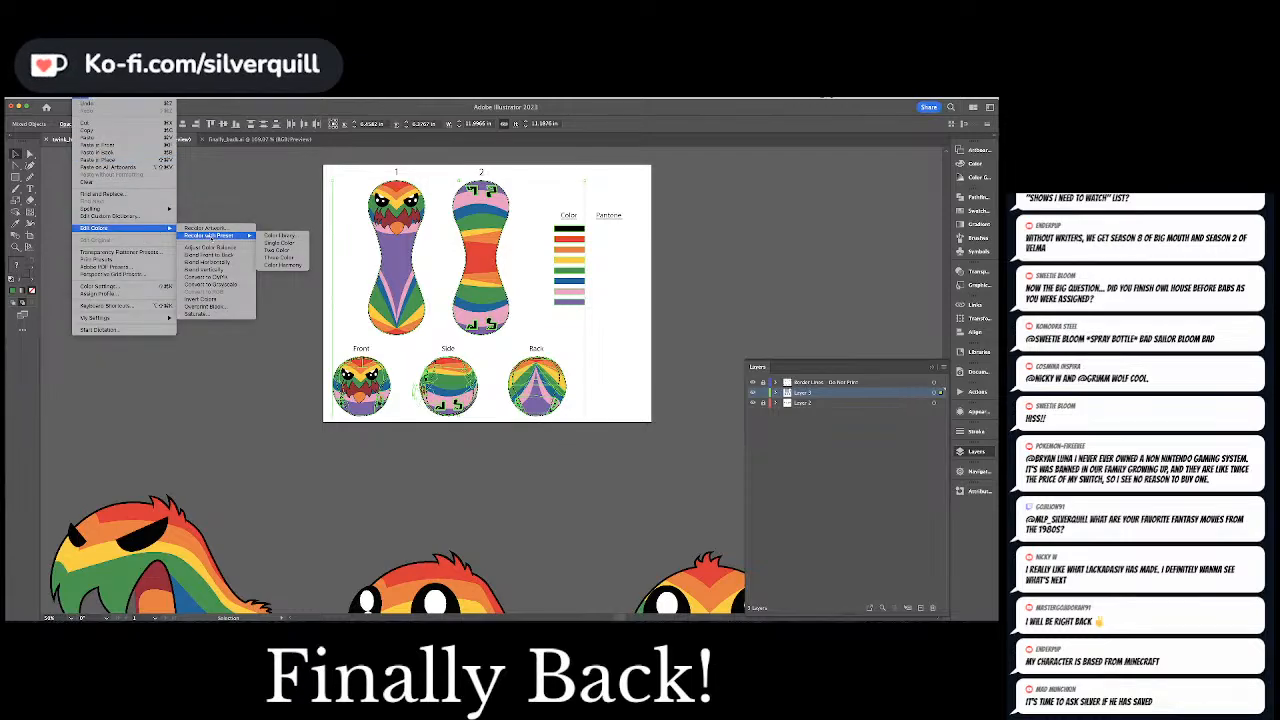
click(260, 237)
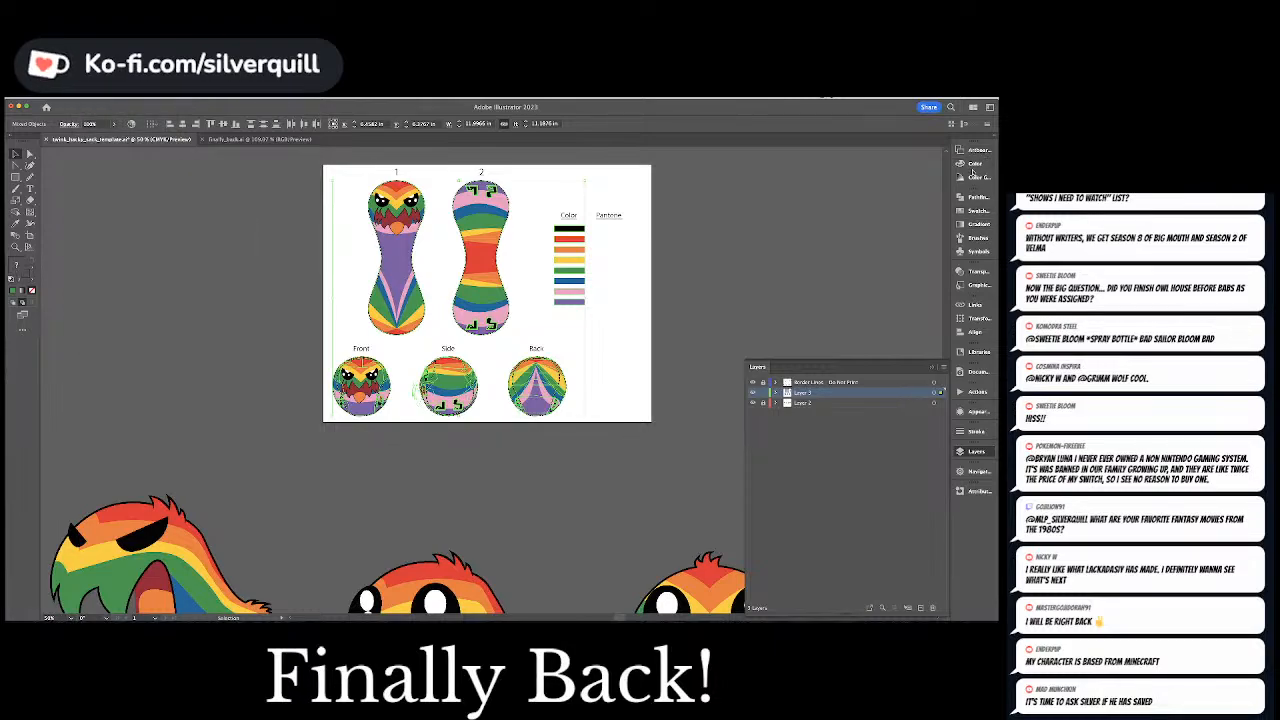
Bring up the color sliders and clear the artwork selection
click(975, 164)
click(808, 261)
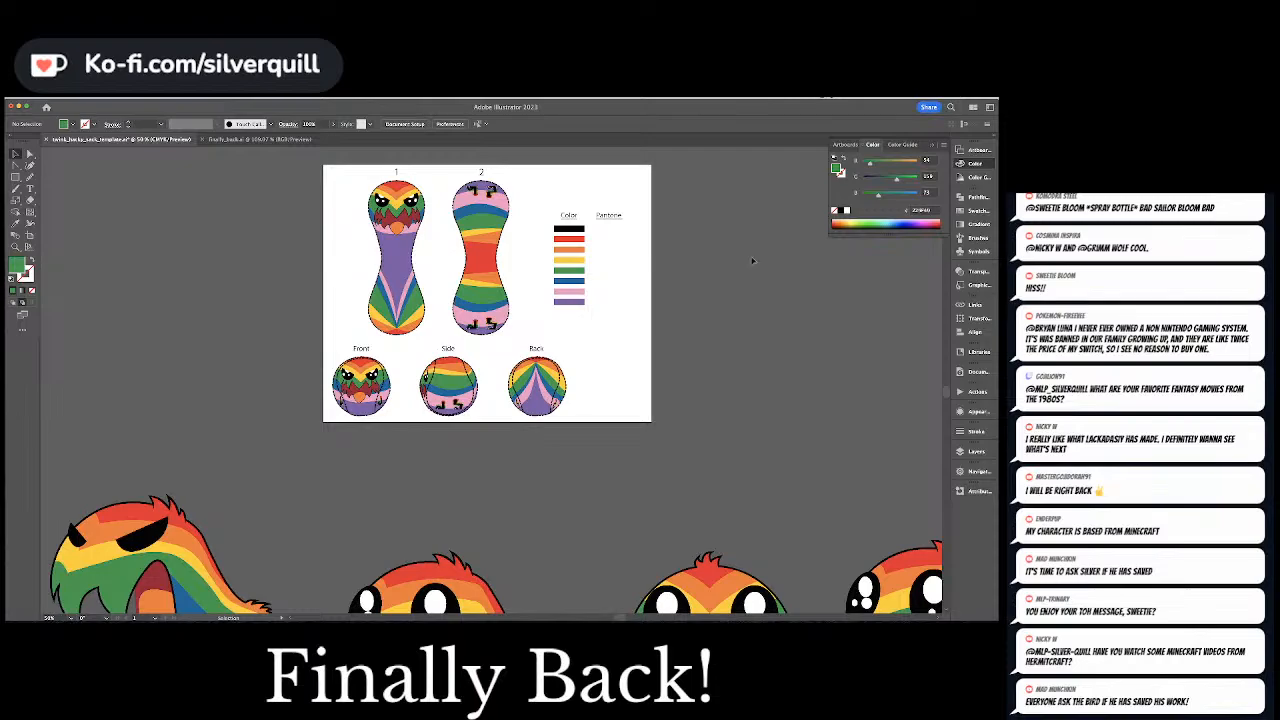
click(562, 273)
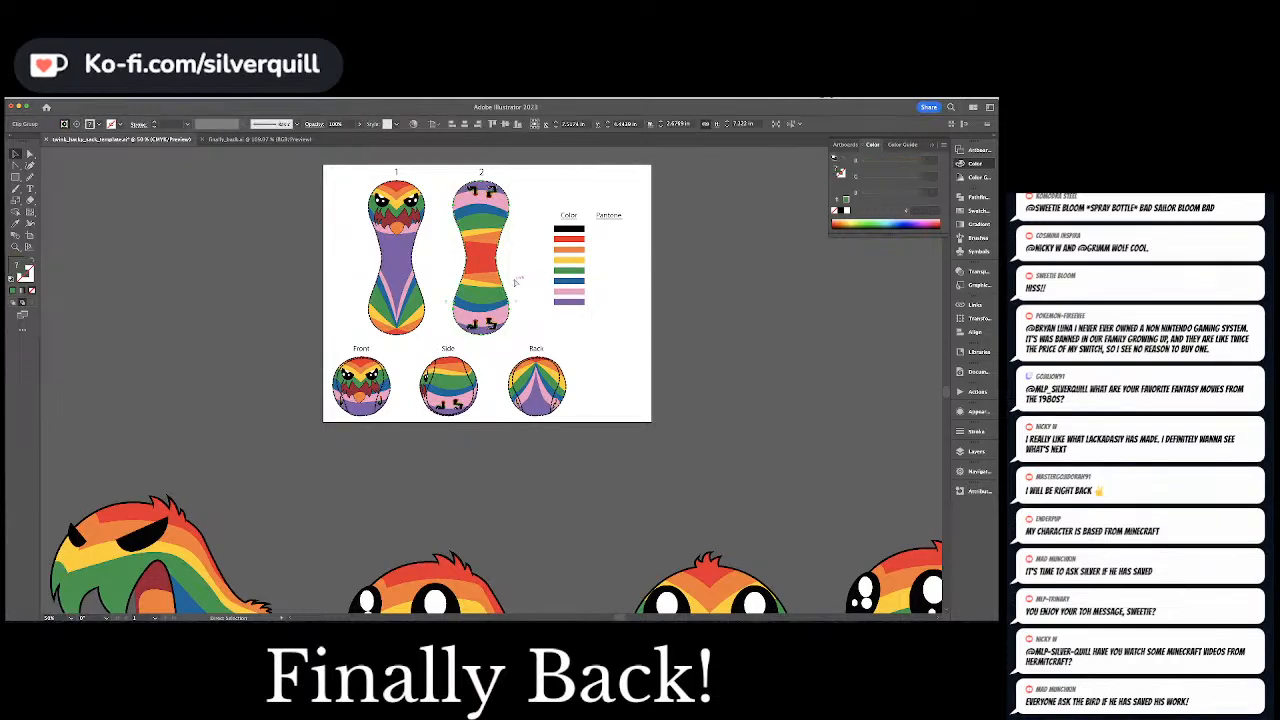
click(519, 282)
key(a)
click(490, 302)
Convert the colors of all the template artwork to CMYK and clear the selection
key(super+a)
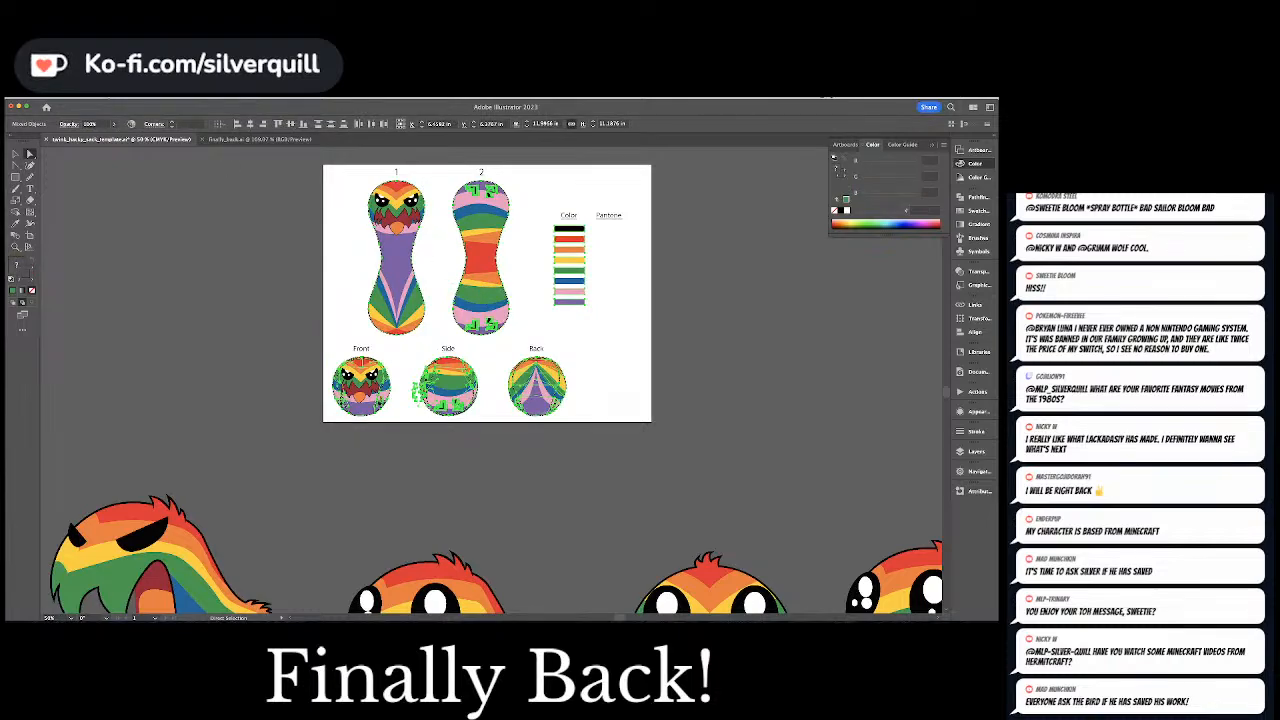
click(80, 98)
mouse_move(124, 229)
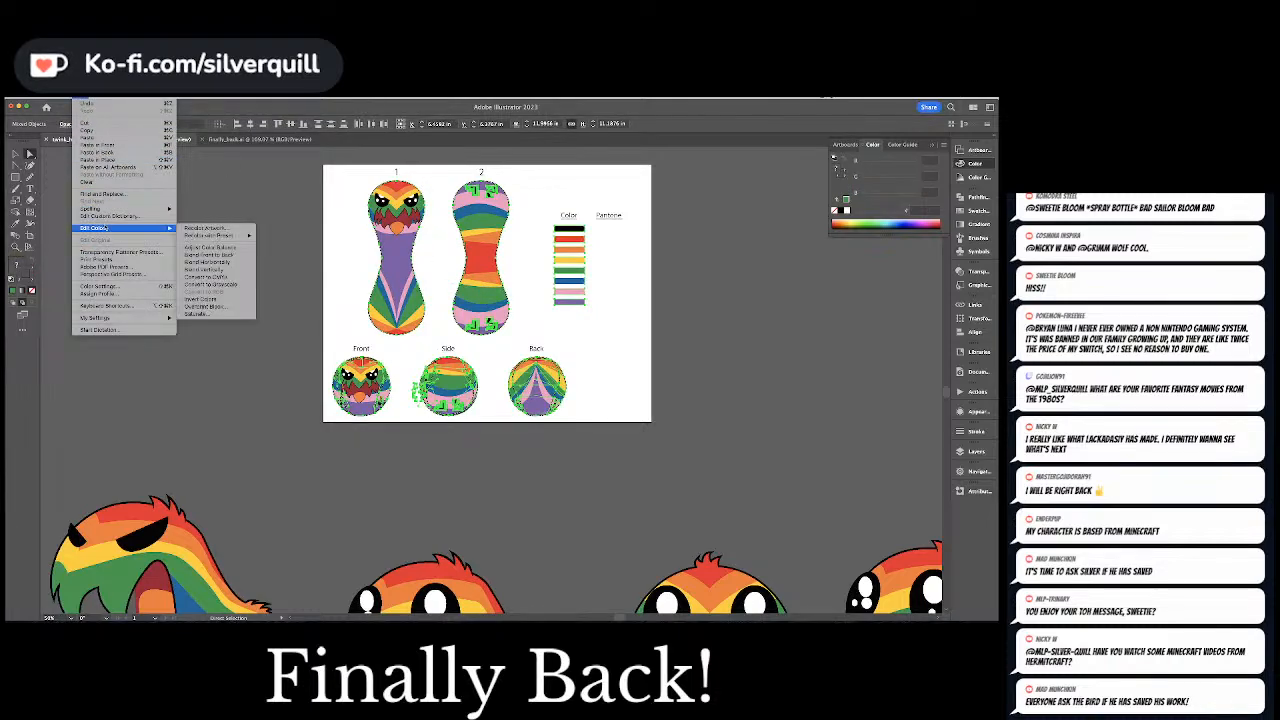
click(228, 278)
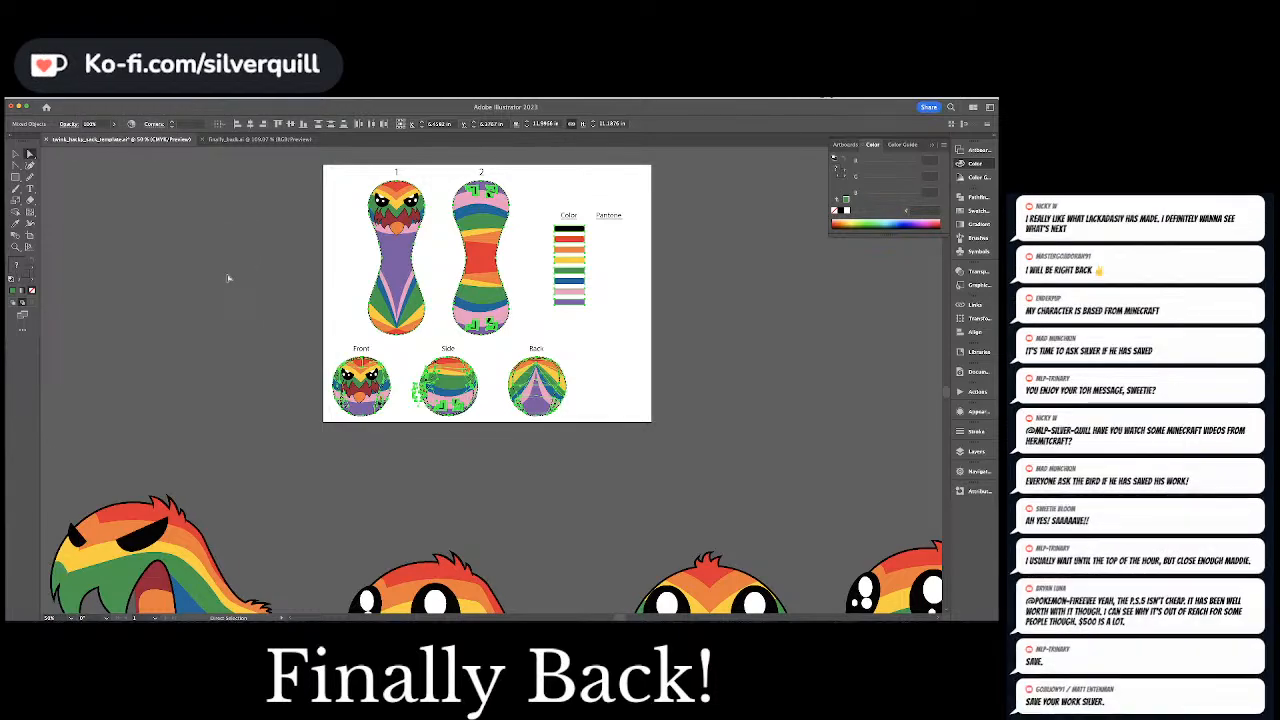
click(228, 278)
Select the purple body shape on piece 1 together with every other object of the same fill color
click(409, 258)
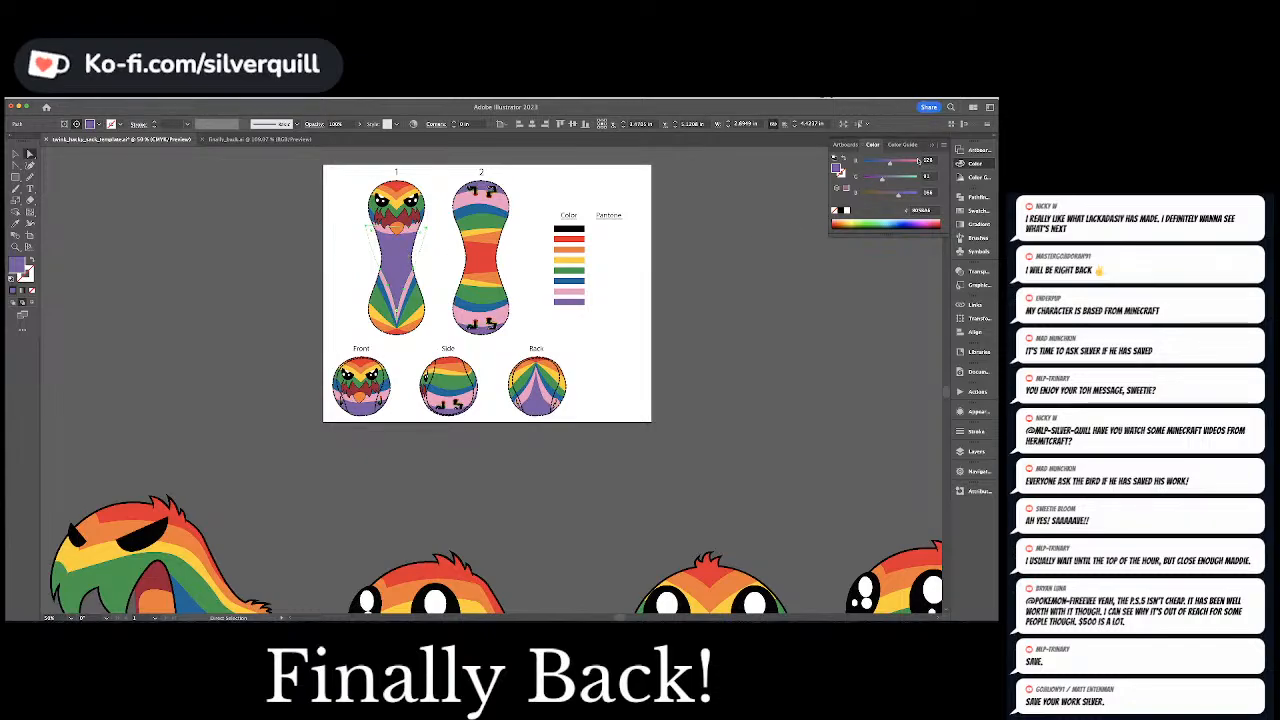
click(96, 98)
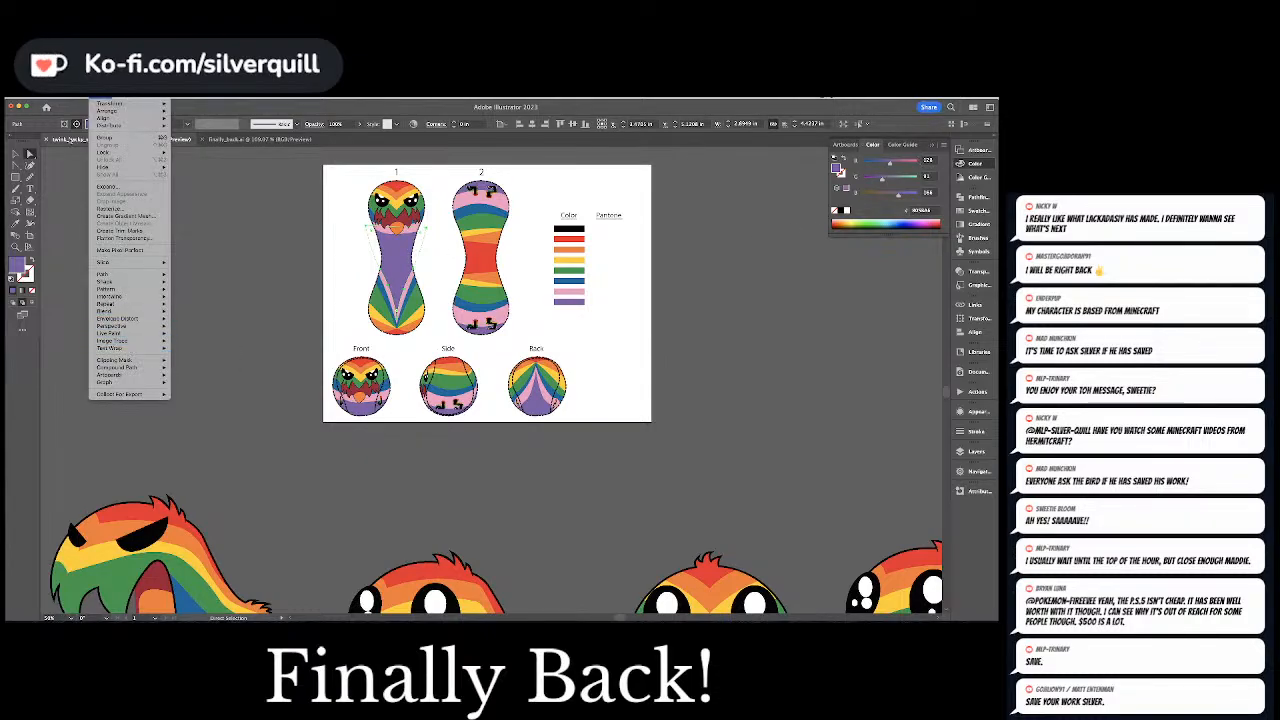
mouse_move(80, 98)
mouse_move(118, 228)
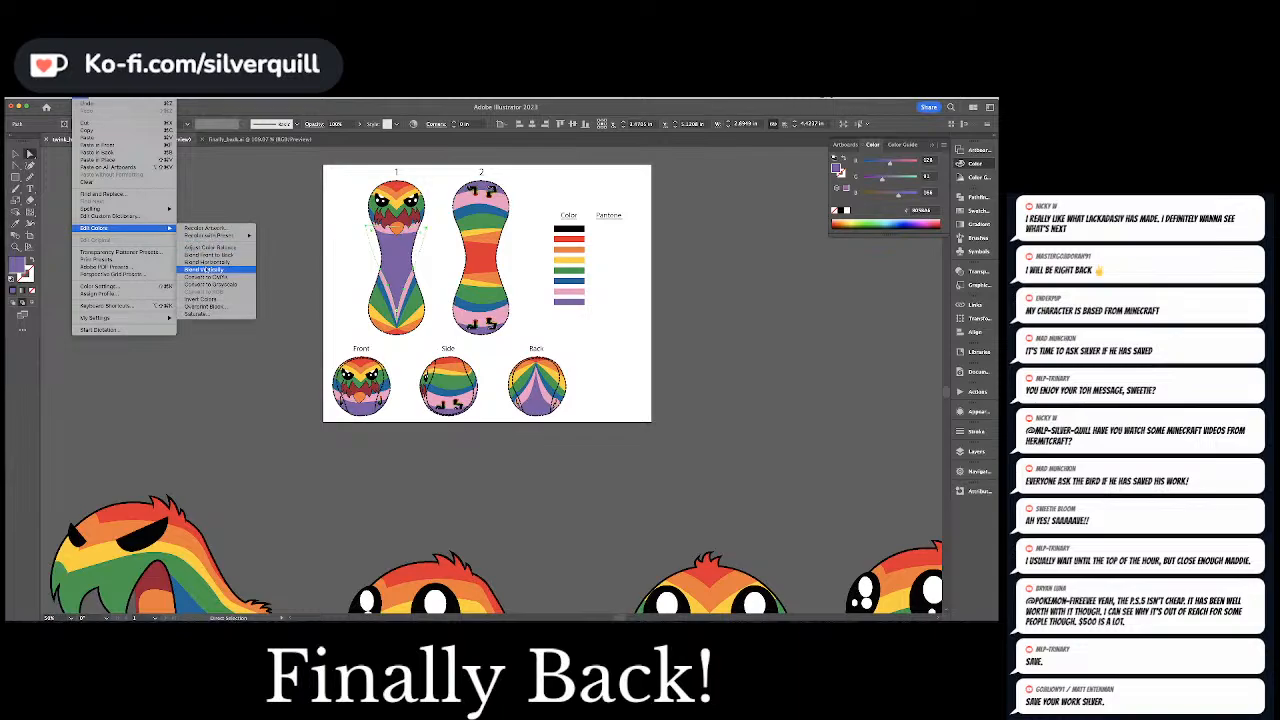
click(218, 284)
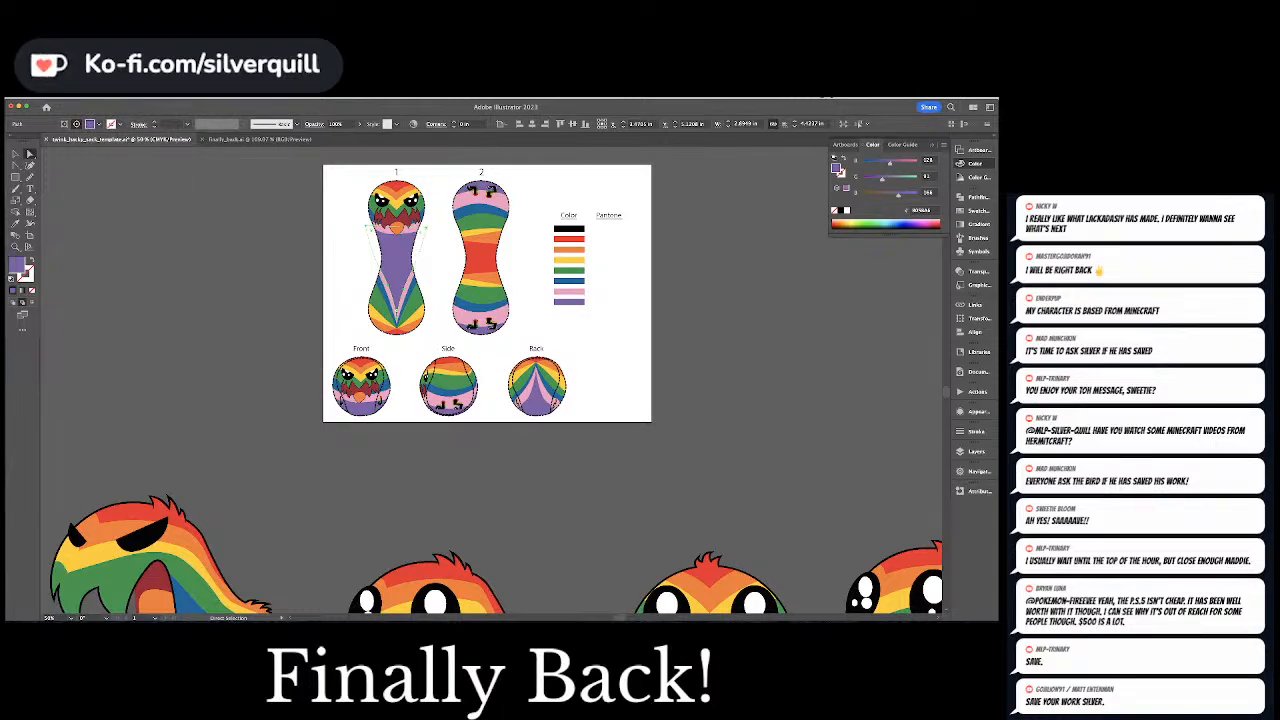
click(145, 98)
mouse_move(160, 164)
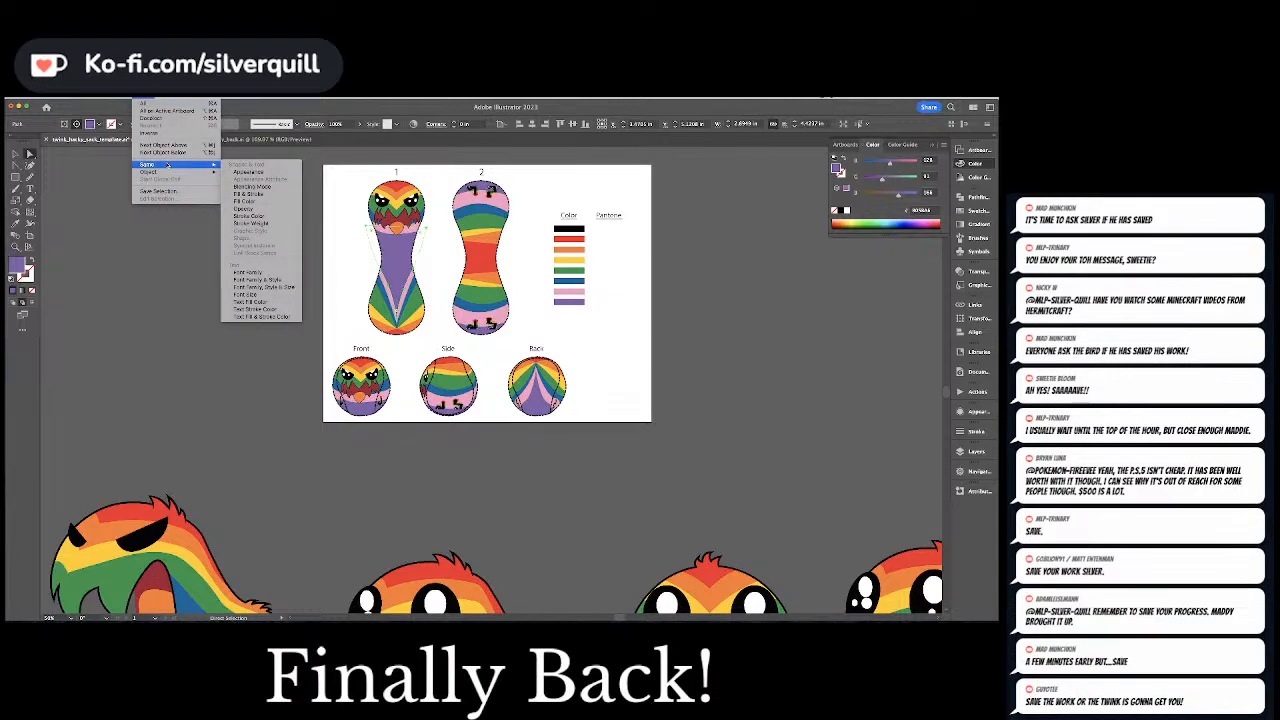
click(262, 209)
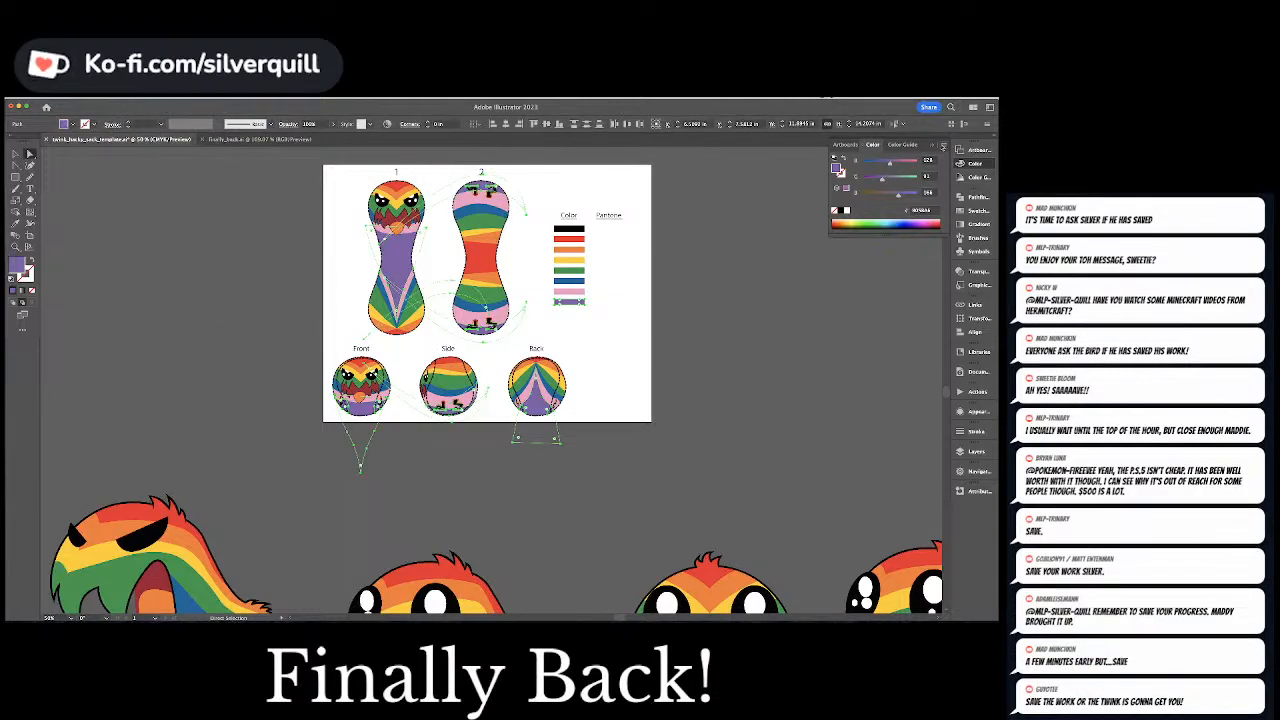
Switch the color sliders to CMYK, clear the selection and check the colors of the shapes on piece 2
click(943, 146)
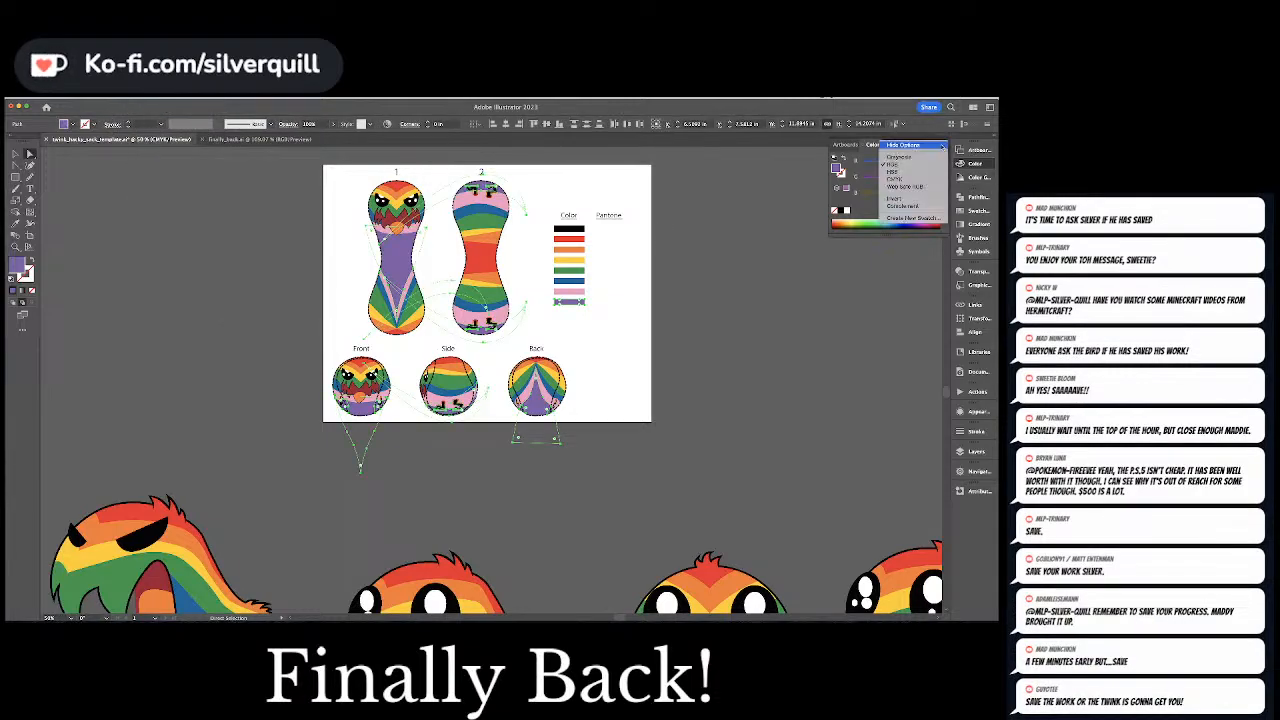
click(912, 181)
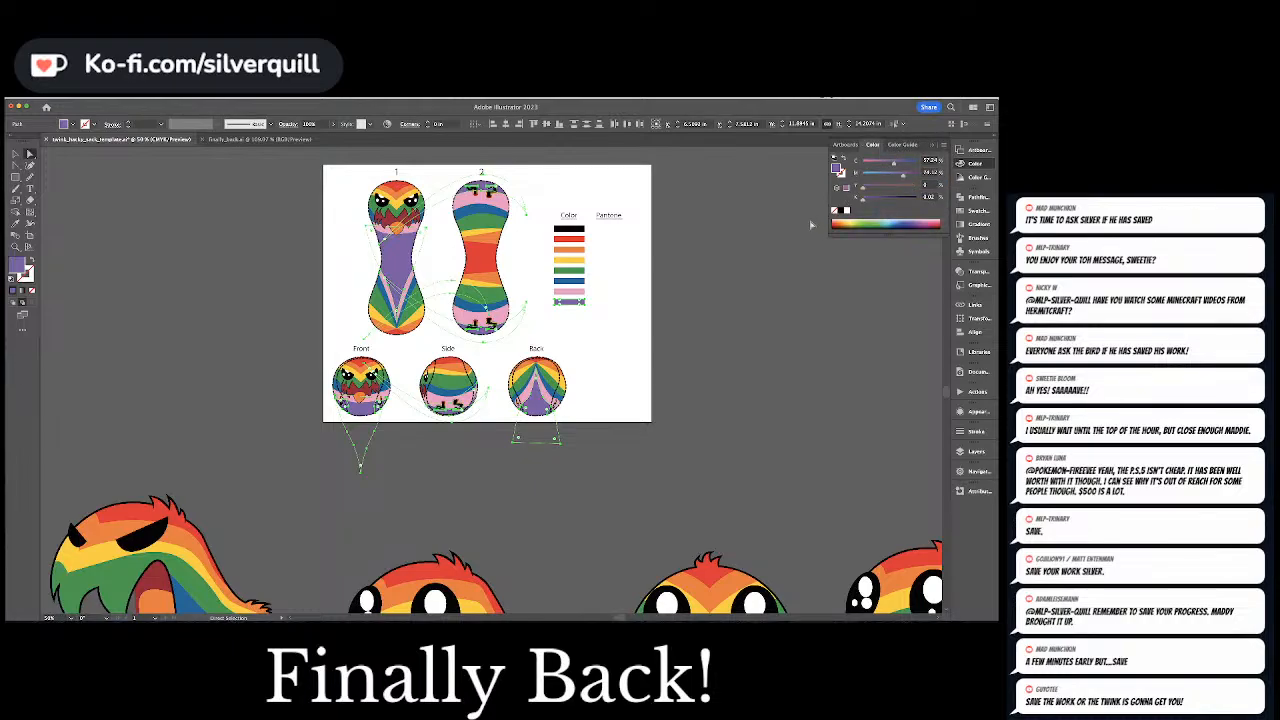
click(483, 226)
click(489, 189)
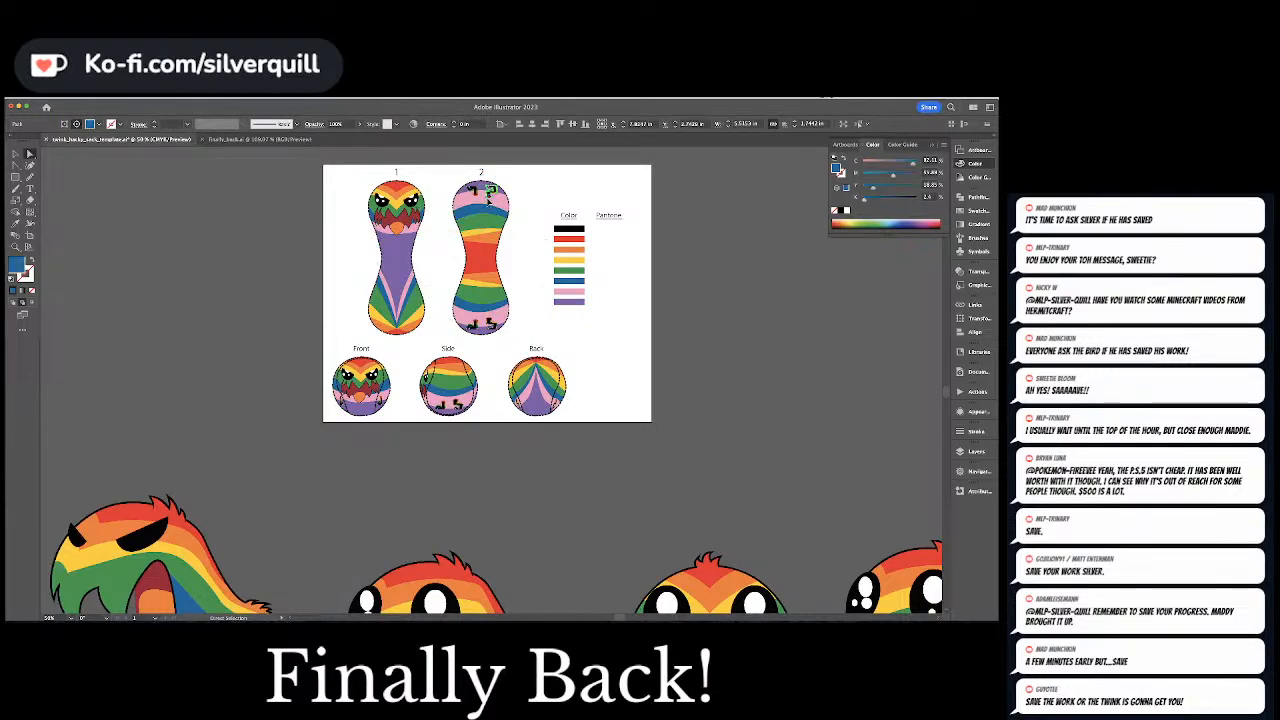
Set the fill of the black swatch and any objects sharing its fill color to C 60, M 60, Y 40, K 100
click(562, 230)
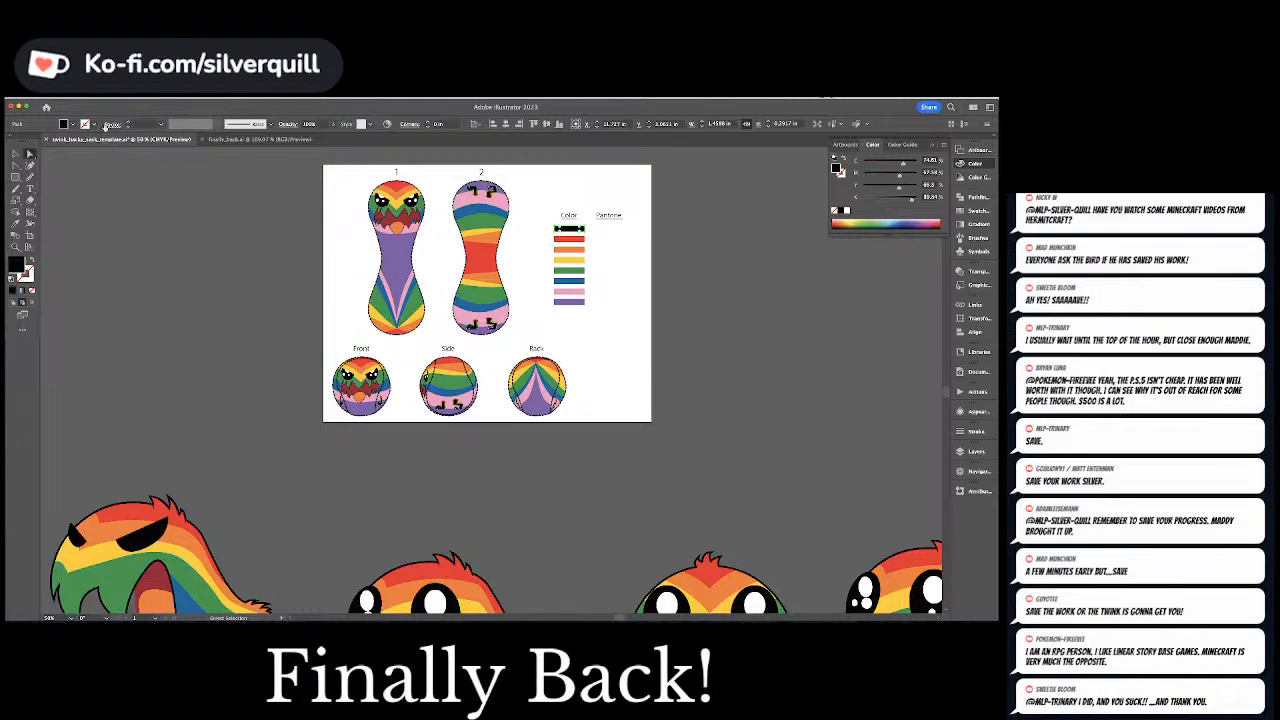
click(144, 97)
mouse_move(168, 165)
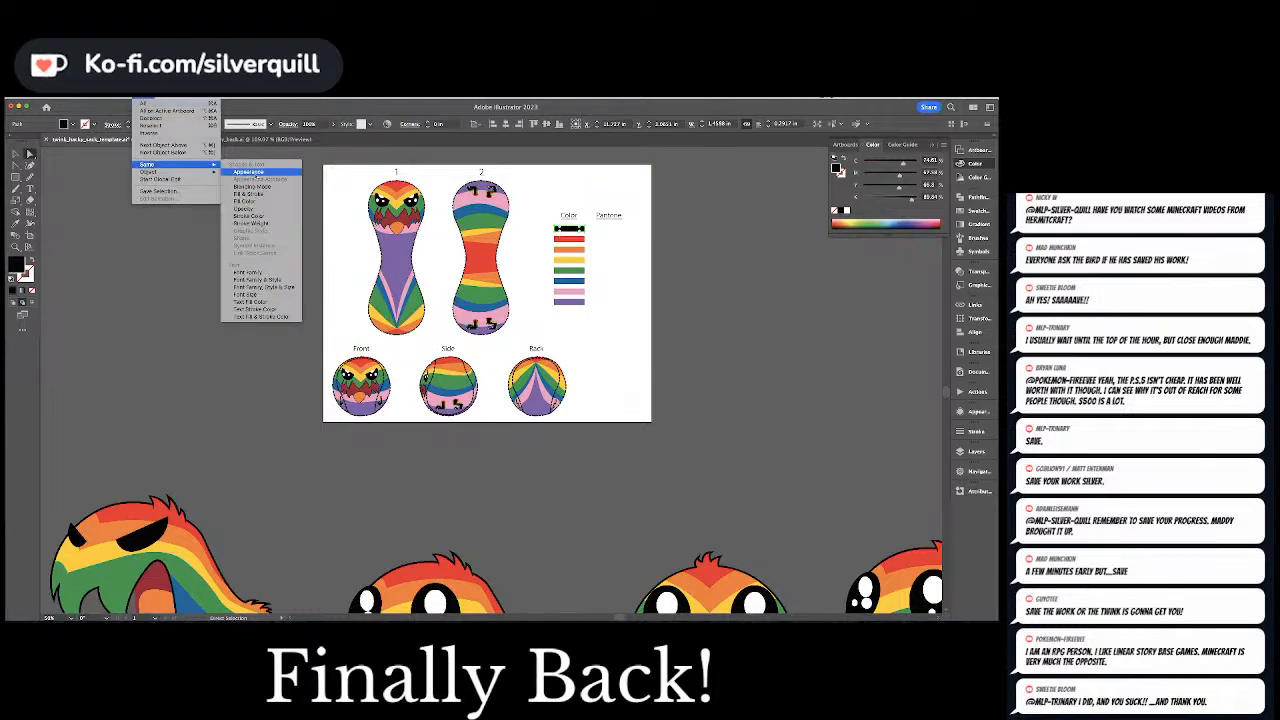
click(258, 199)
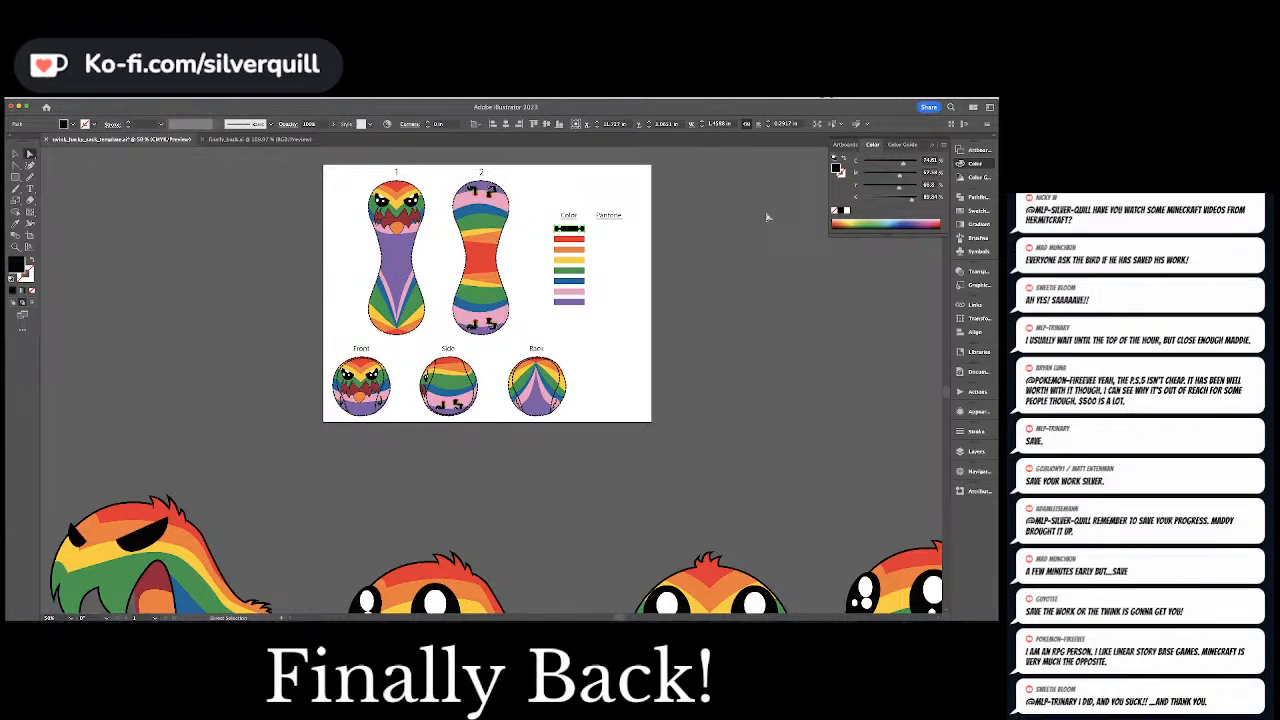
click(929, 160)
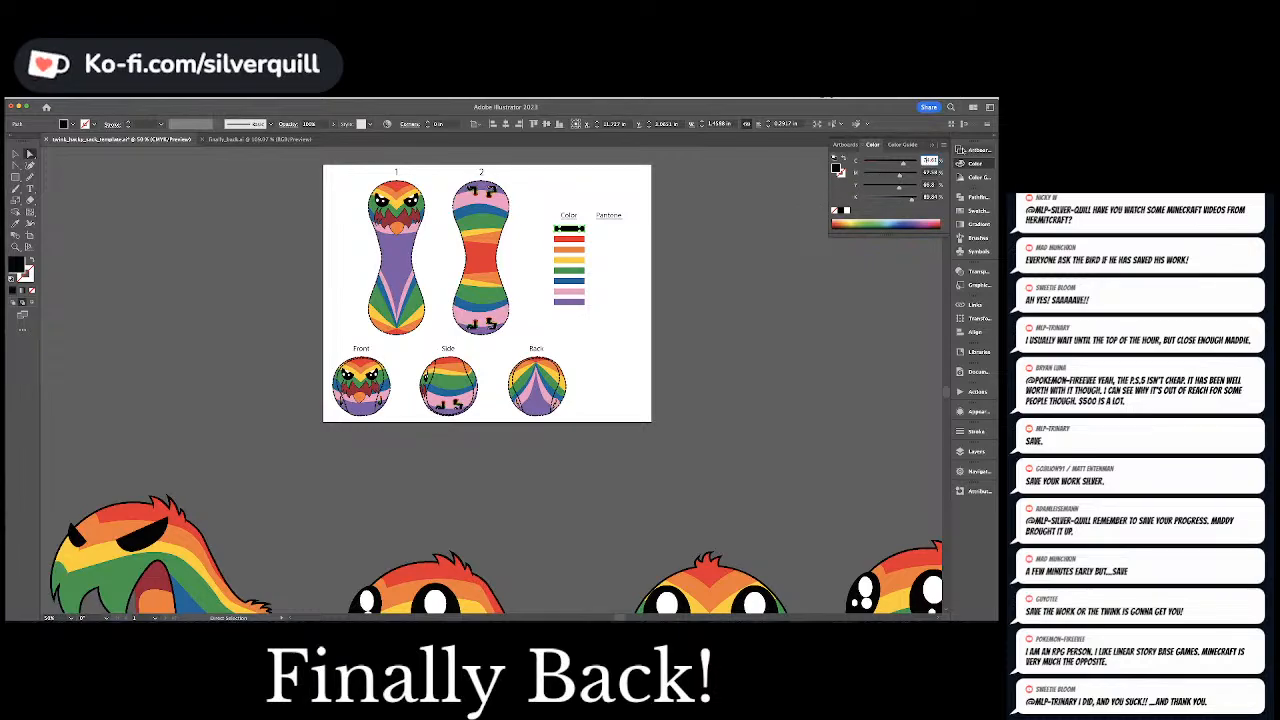
double_click(929, 160)
text(60)
key(Tab)
text(60)
key(Tab)
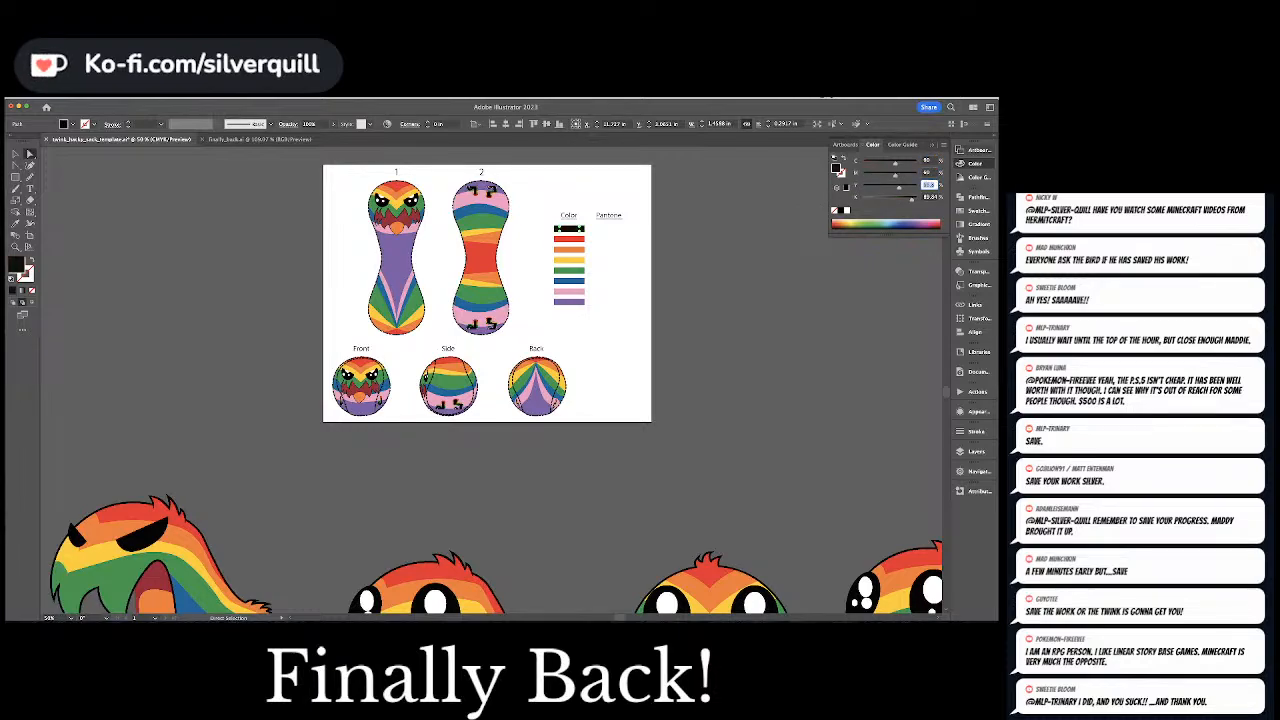
text(40)
key(Tab)
text(100)
key(Return)
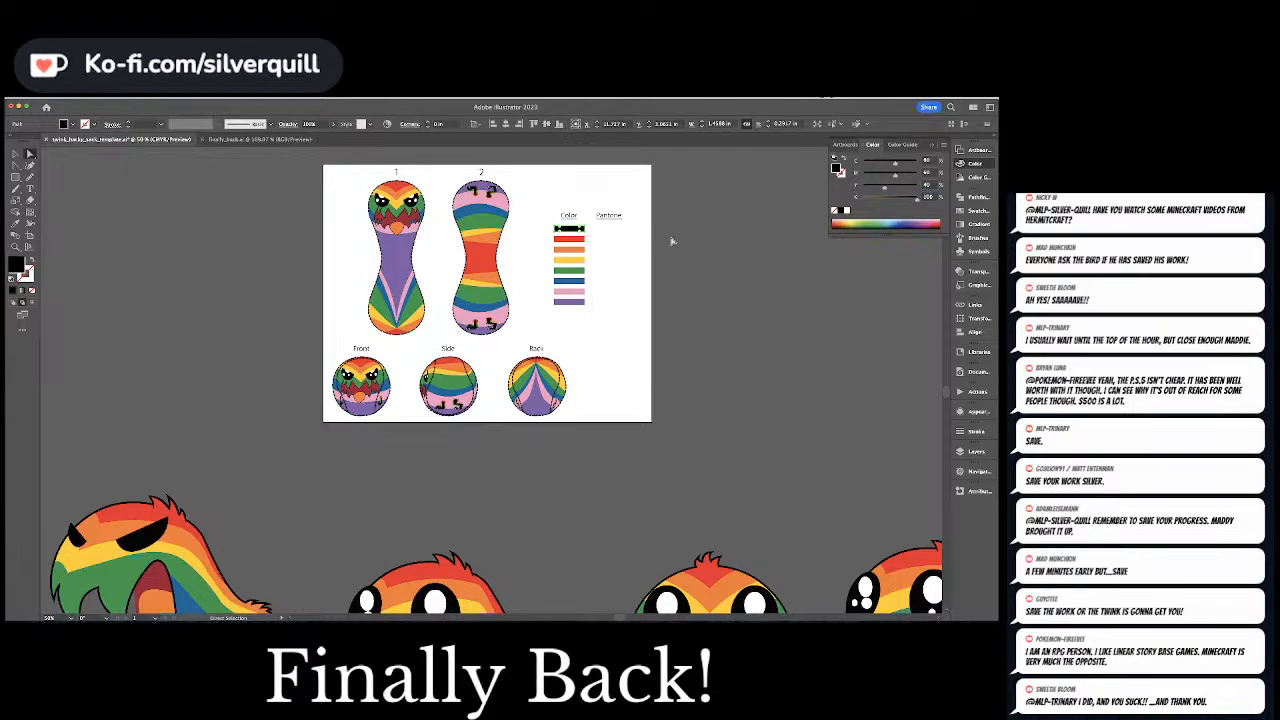
click(671, 240)
Recolor all the template artwork with the PANTONE+ CMYK Coated color book and clear the selection
click(570, 259)
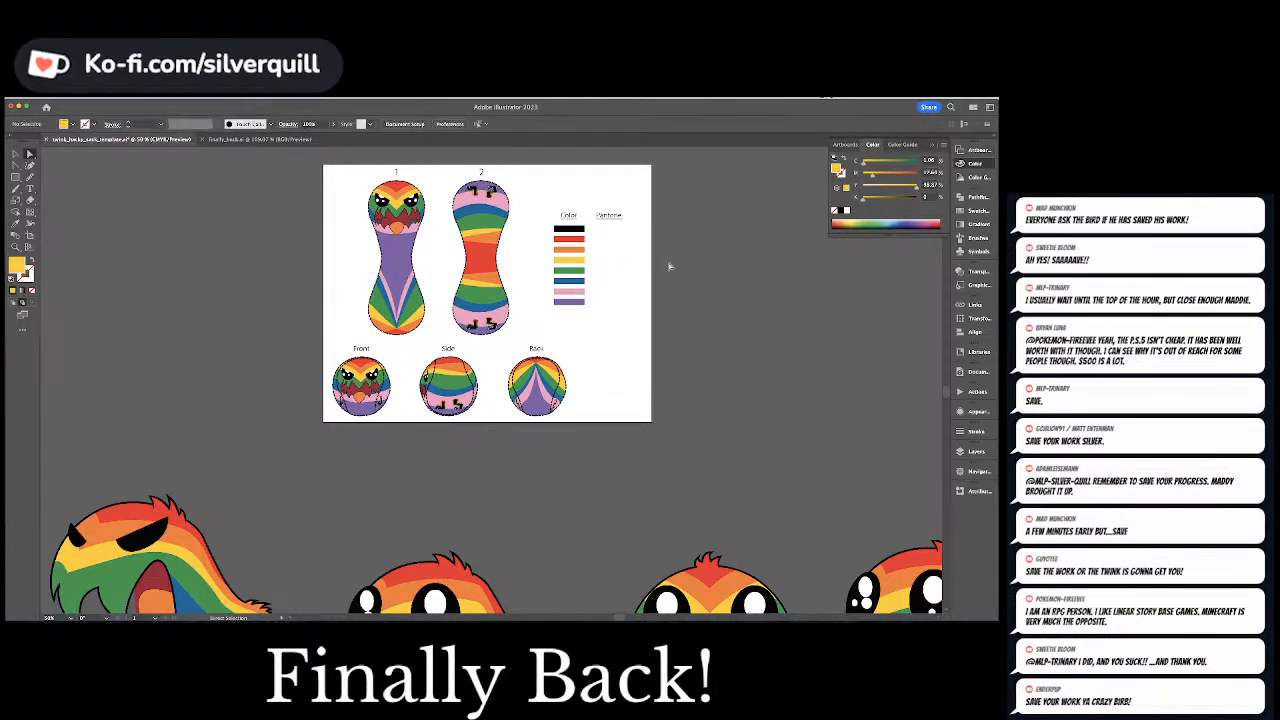
key(super+a)
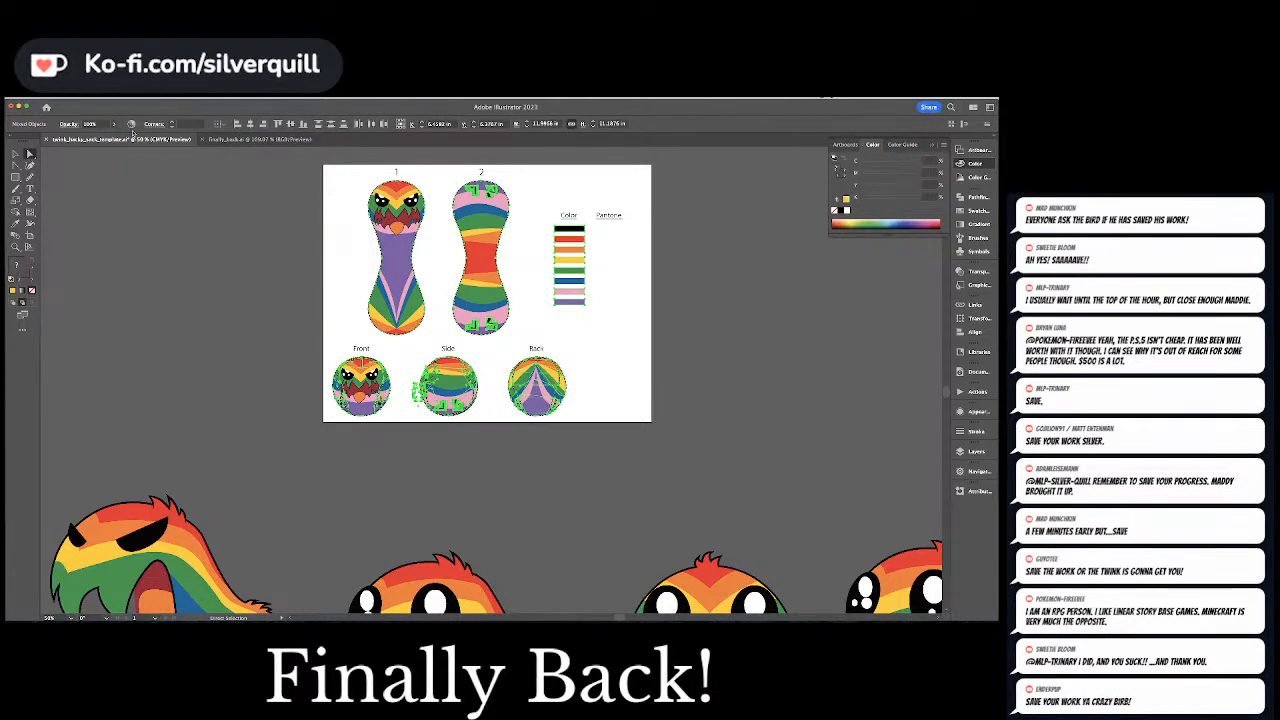
click(83, 98)
mouse_move(110, 228)
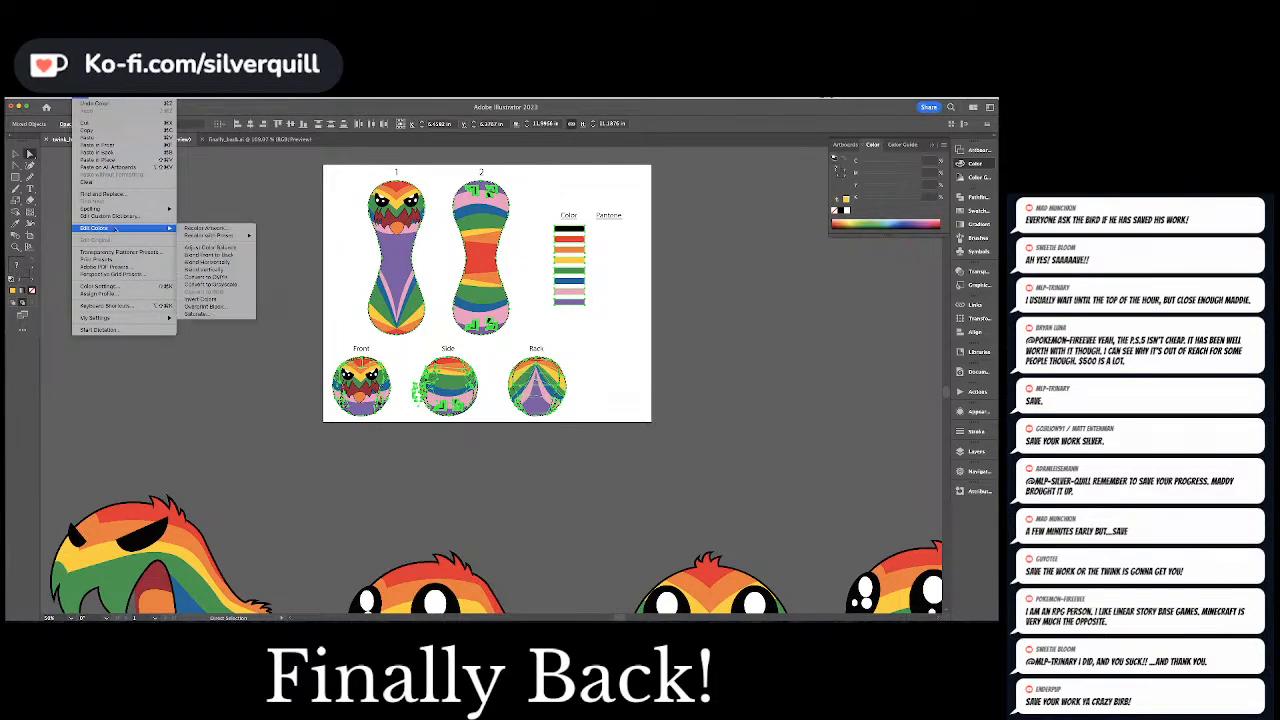
click(210, 229)
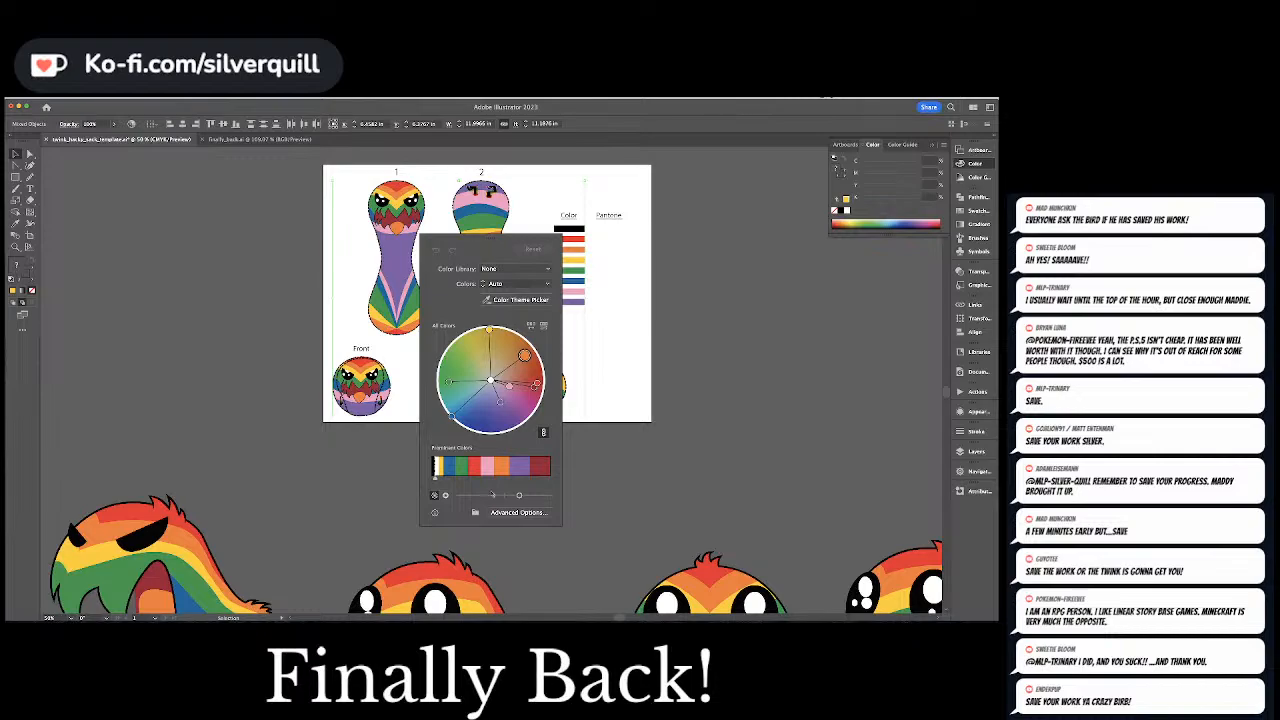
click(518, 512)
click(729, 361)
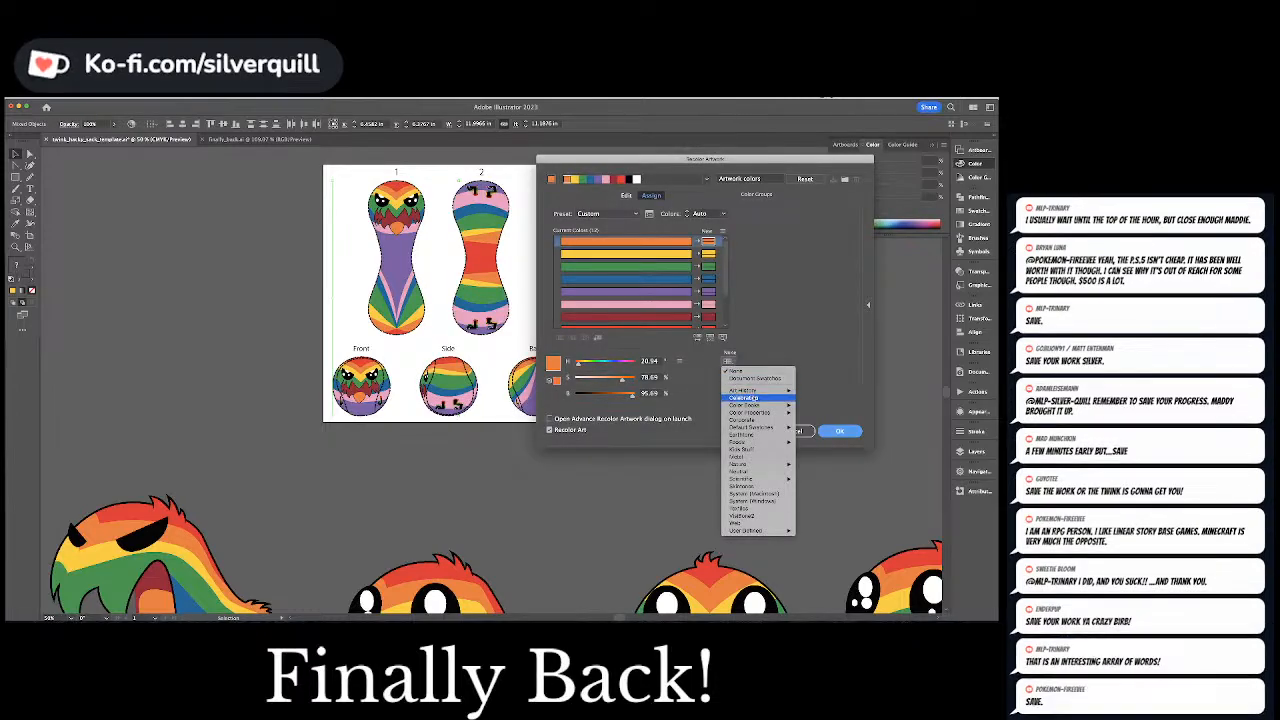
mouse_move(745, 405)
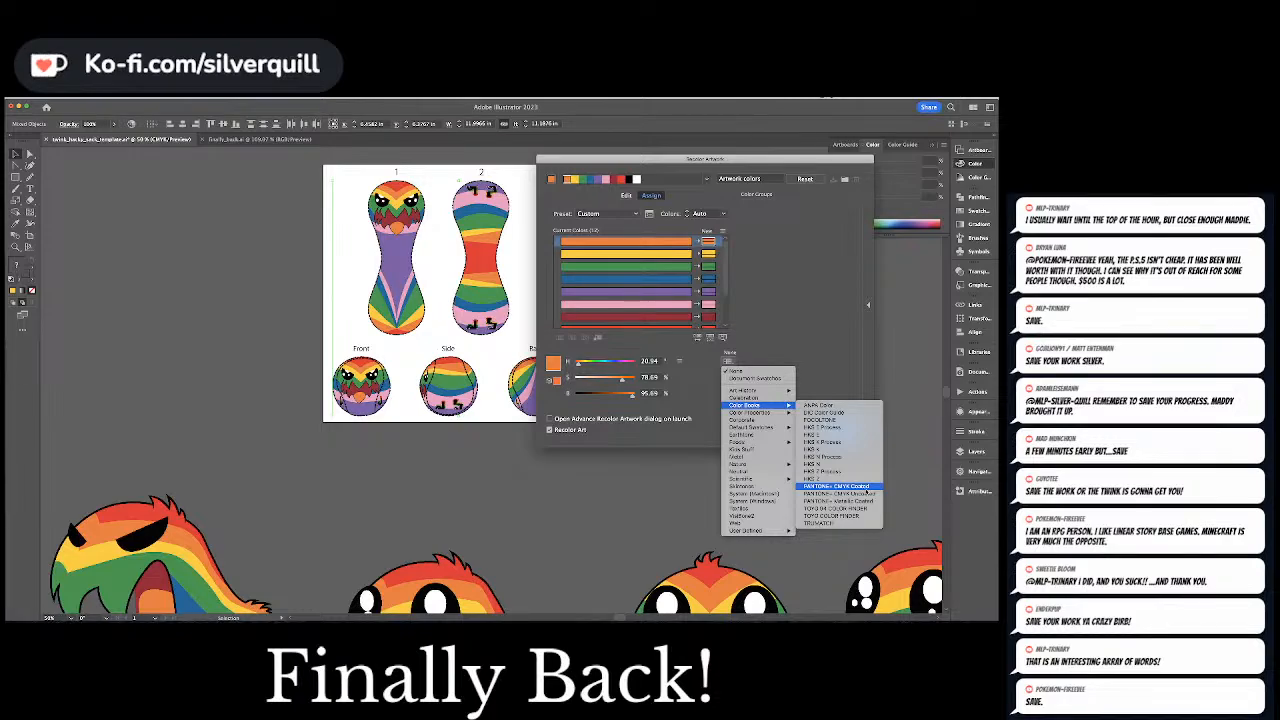
click(840, 486)
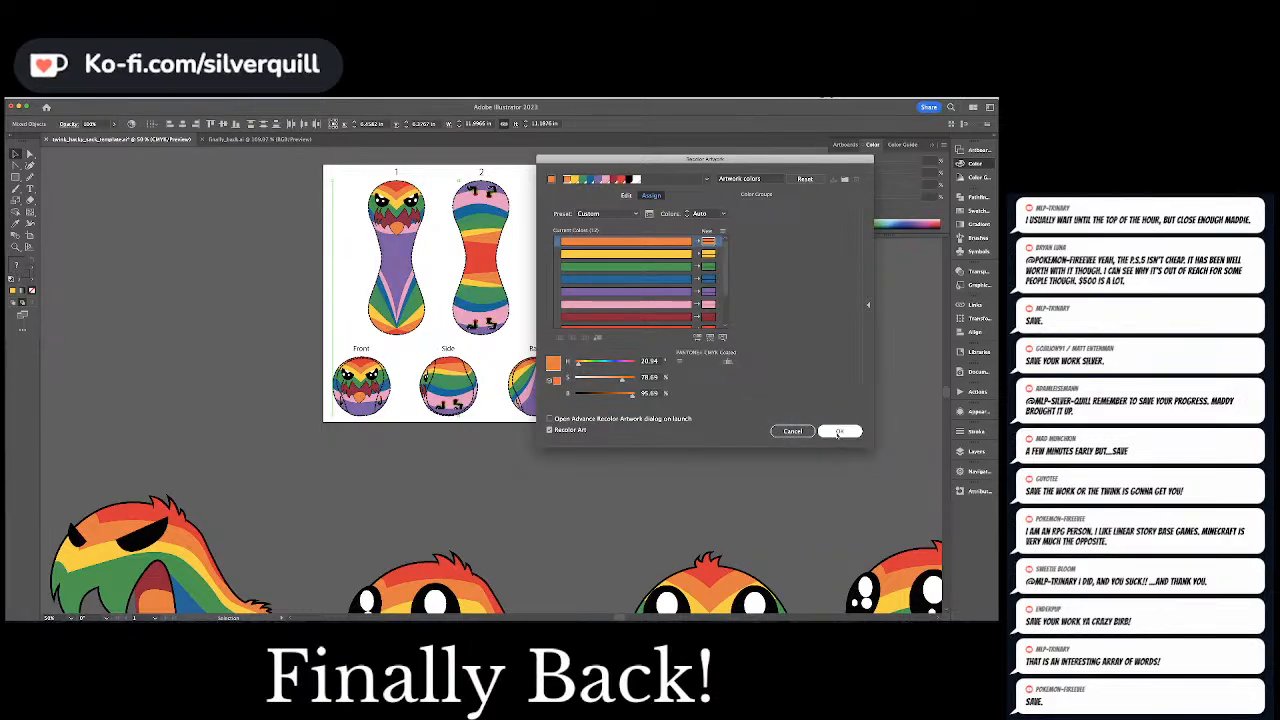
click(837, 433)
click(730, 391)
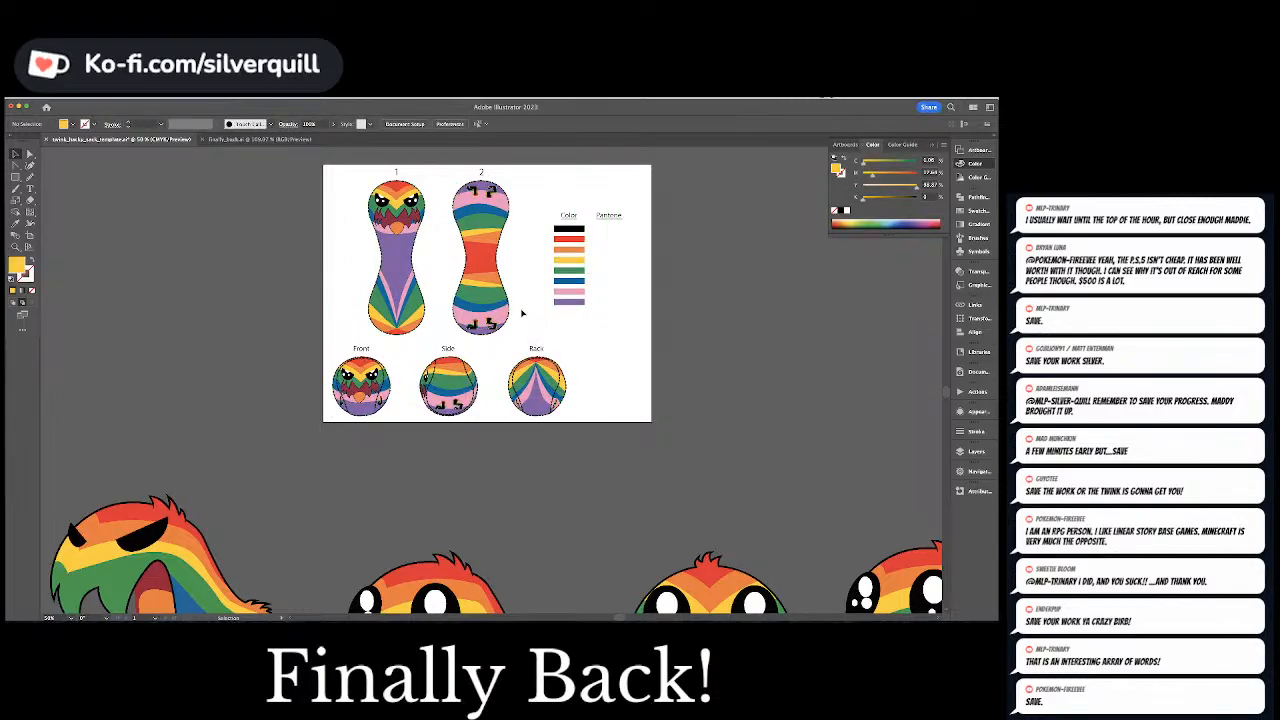
Check the Pantone colors assigned to the red, orange, green and blue stripes of piece 2
key(a)
click(483, 262)
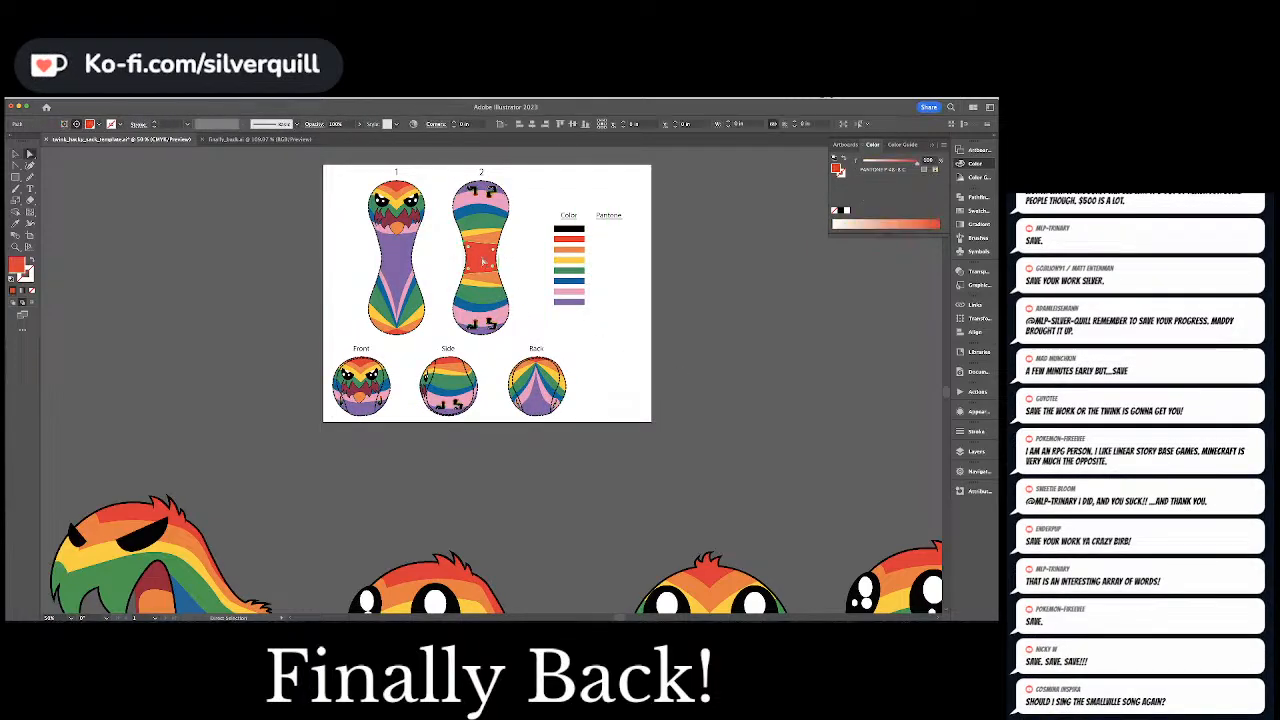
click(486, 232)
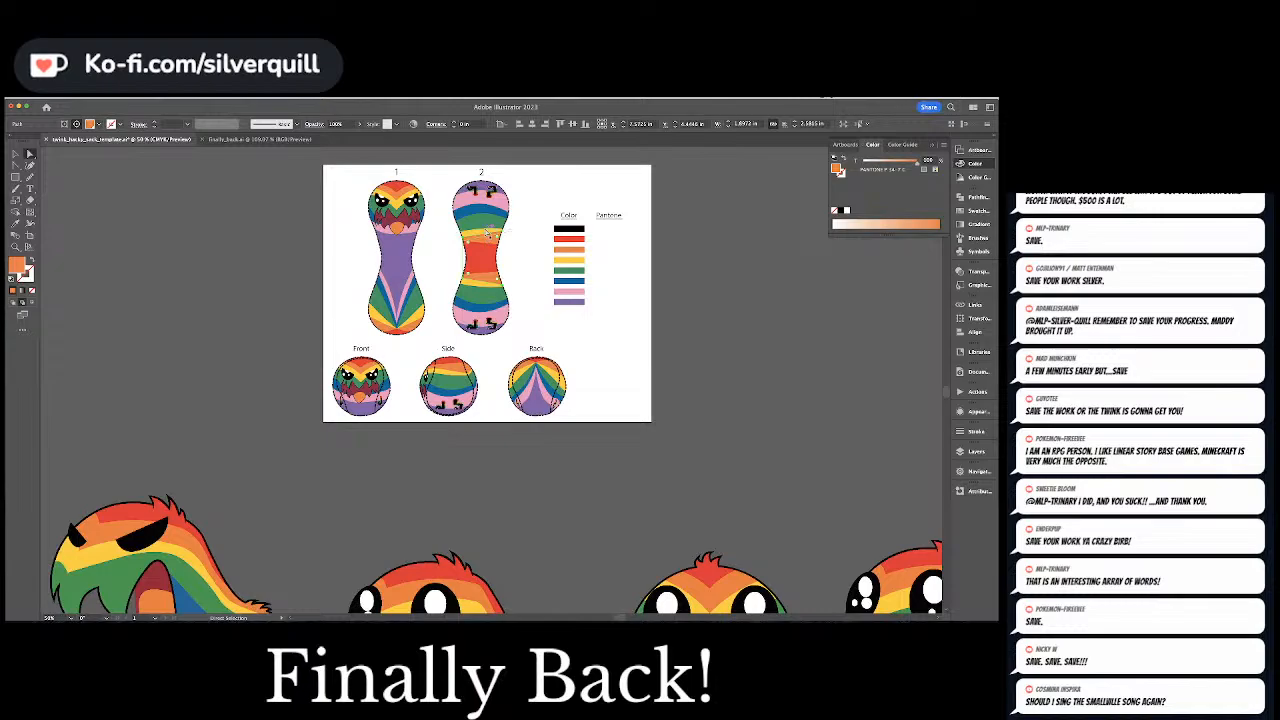
click(485, 223)
click(481, 210)
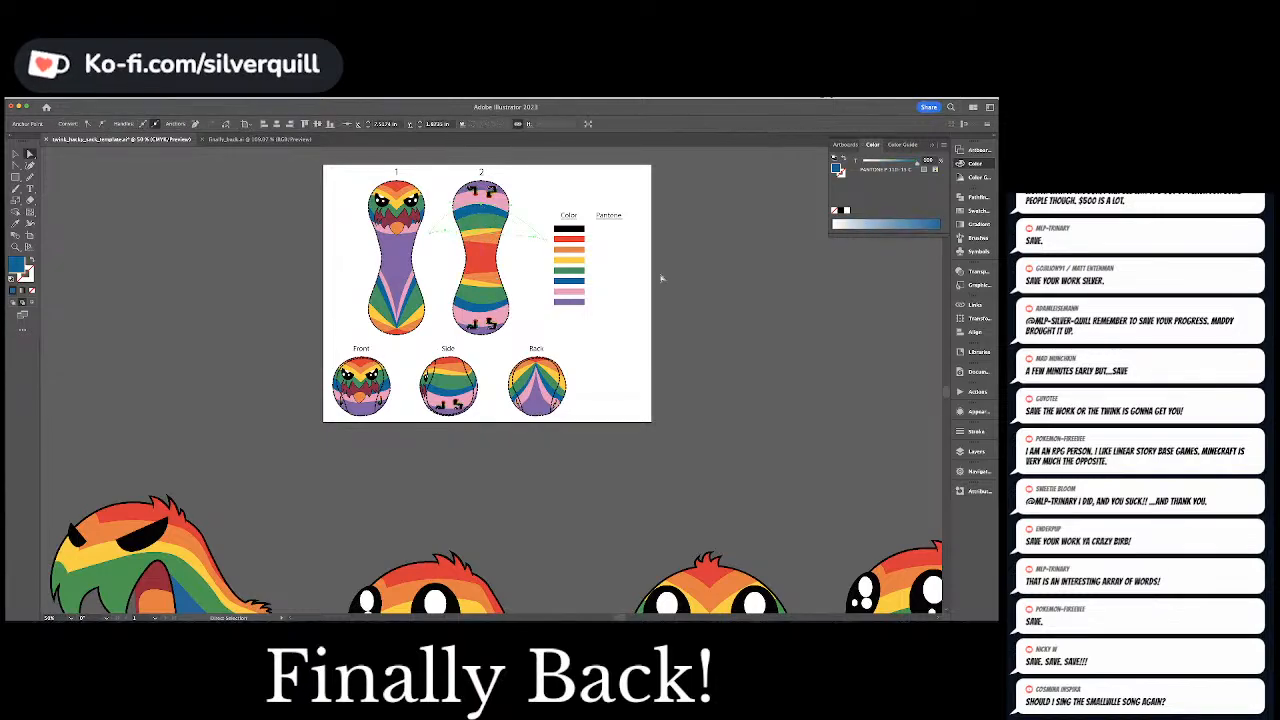
click(719, 300)
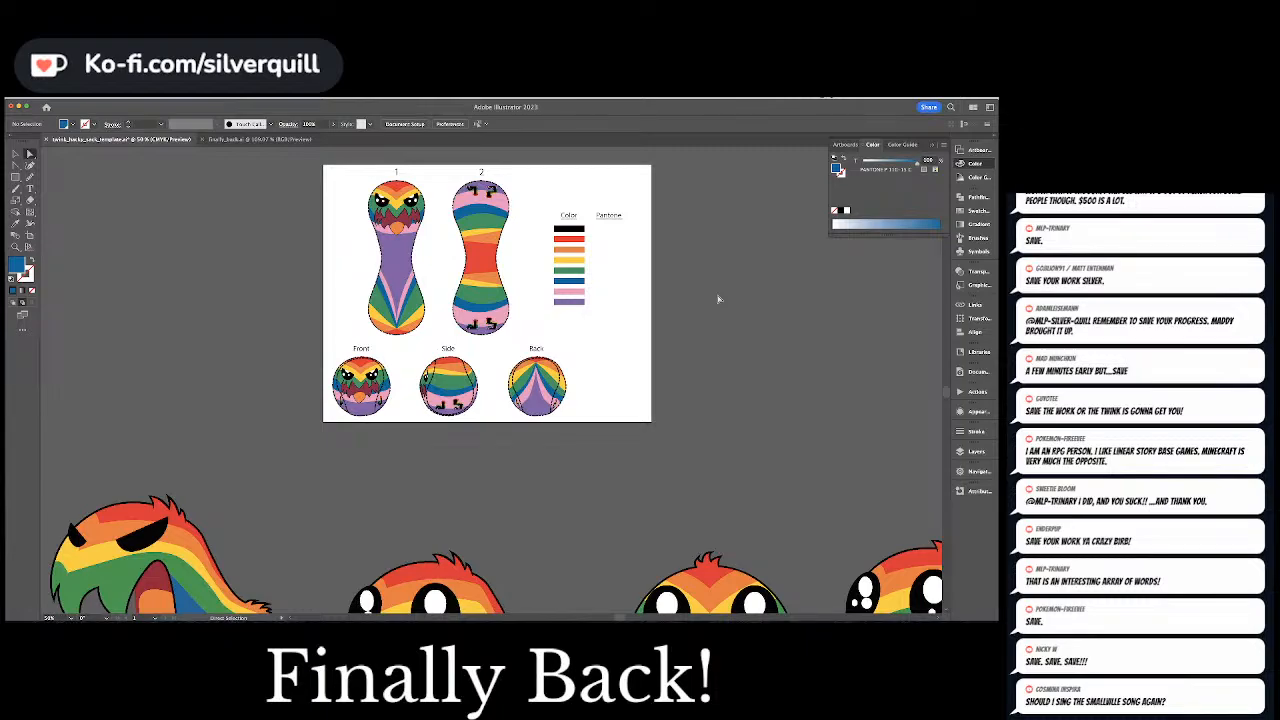
Add the text "Rich Black" beside the black swatch under the Pantone heading
drag(649, 251, 476, 456)
key(super+equal)
key(super+equal)
key(super+equal)
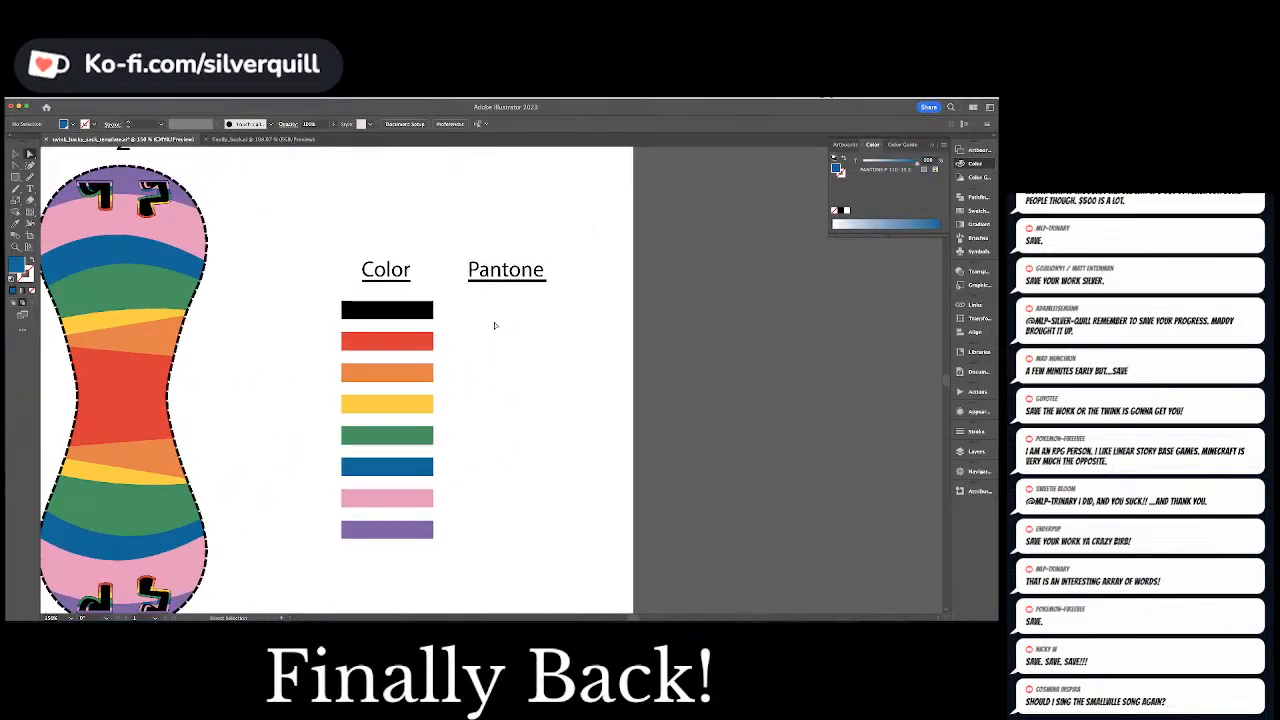
drag(286, 271, 428, 251)
click(537, 286)
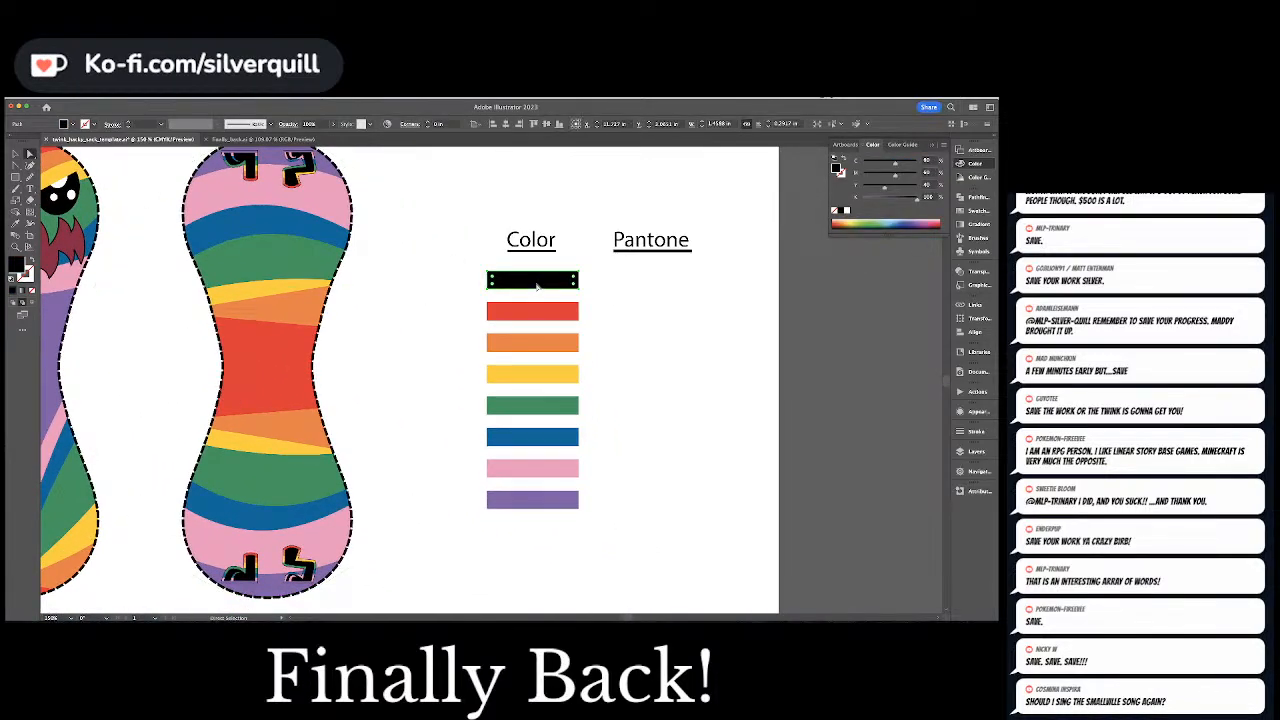
key(t)
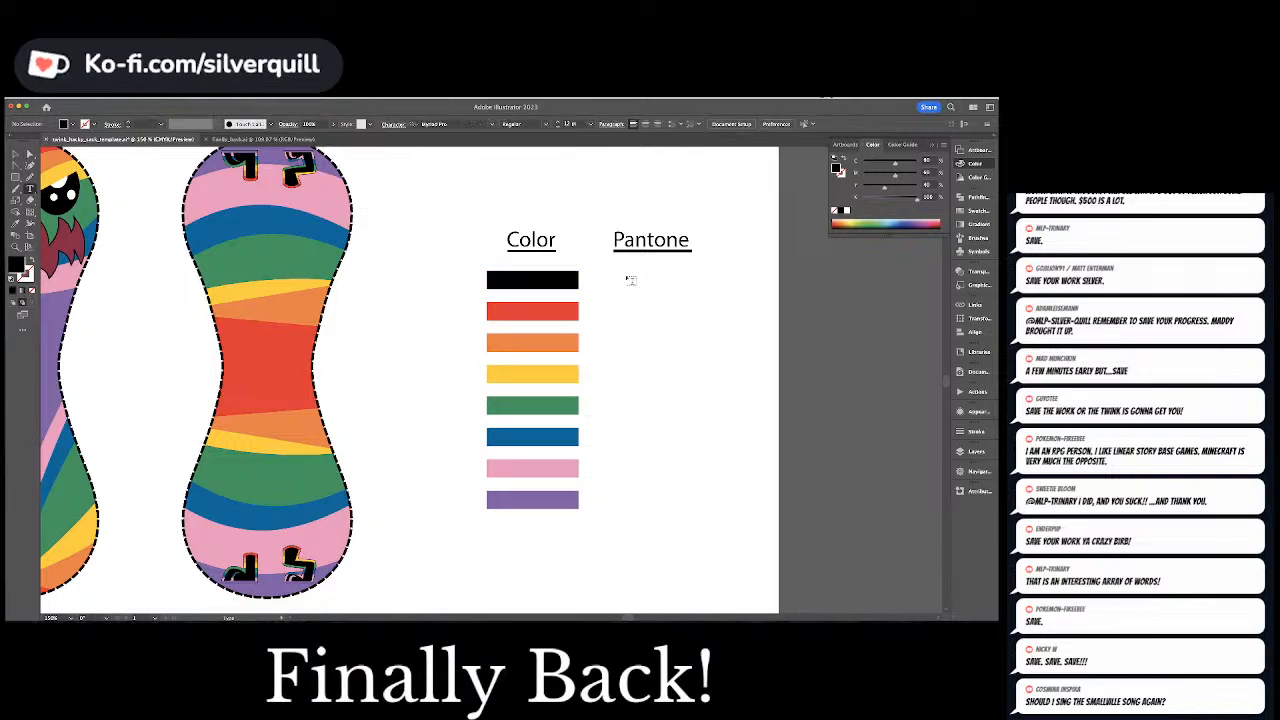
click(626, 277)
text(Black)
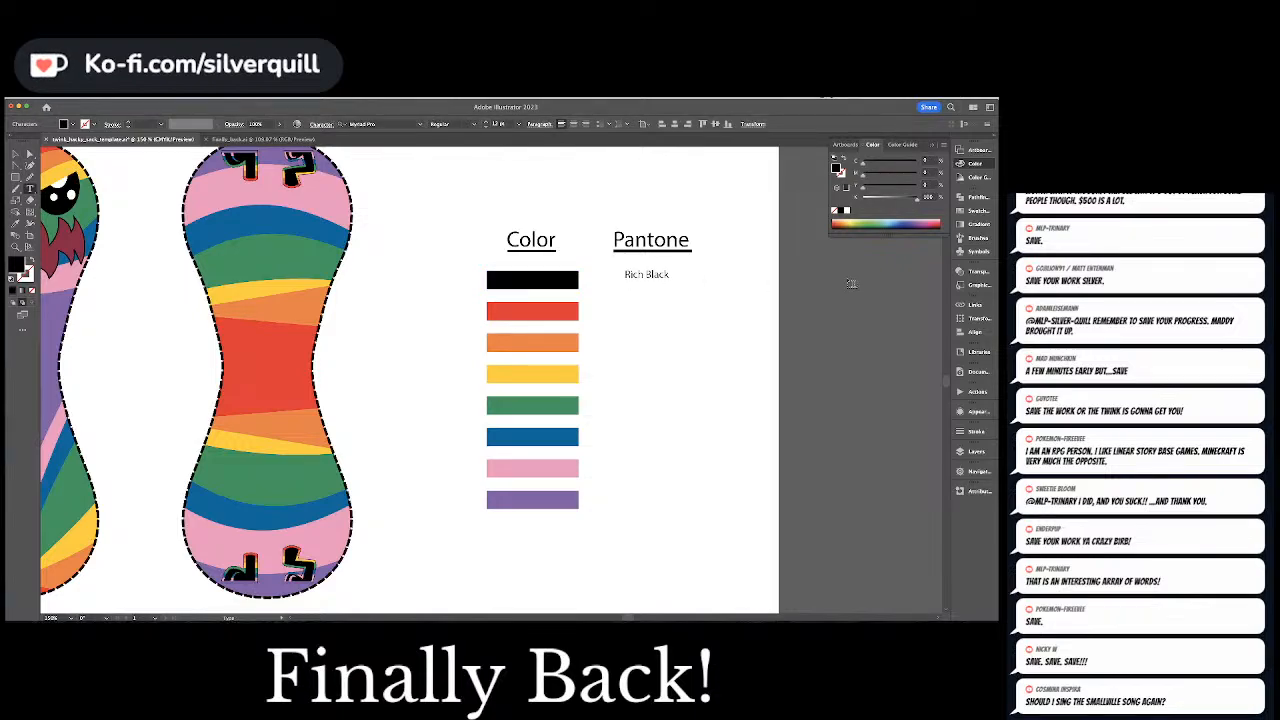
key(Escape)
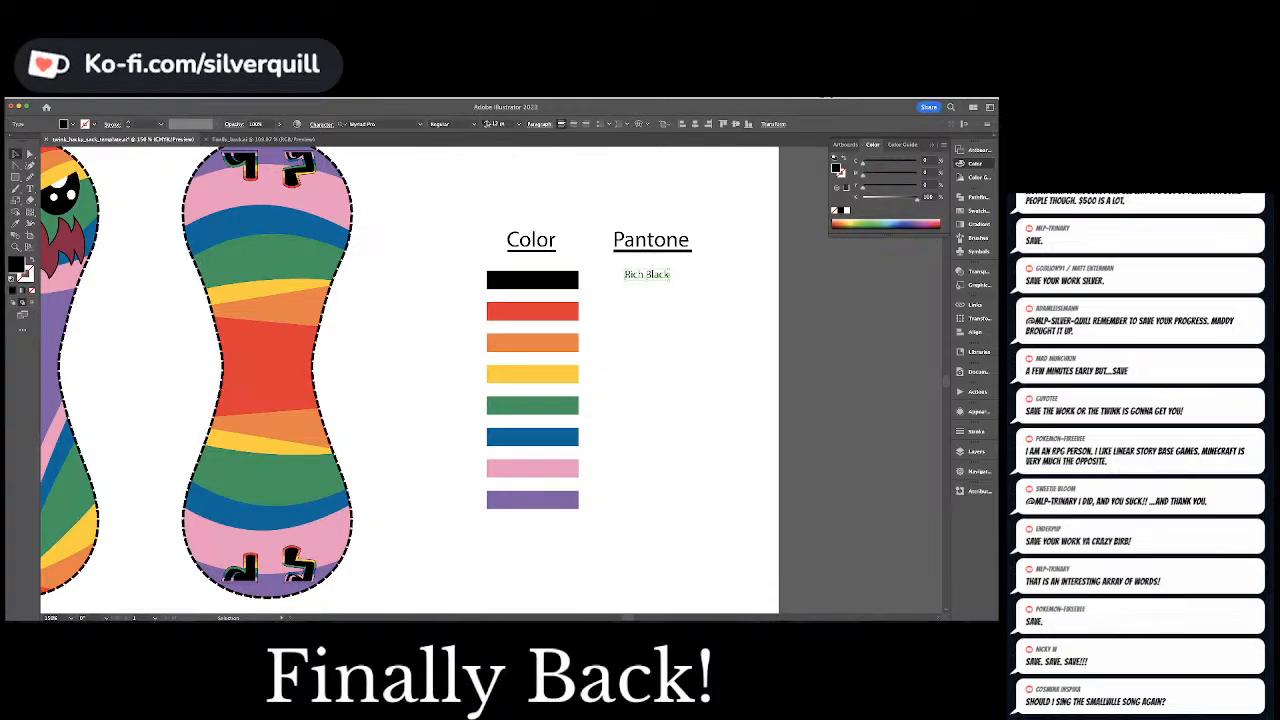
Enlarge the Rich Black label to about the heading size and align it under Pantone, level with the black swatch
click(487, 122)
drag(670, 283, 626, 285)
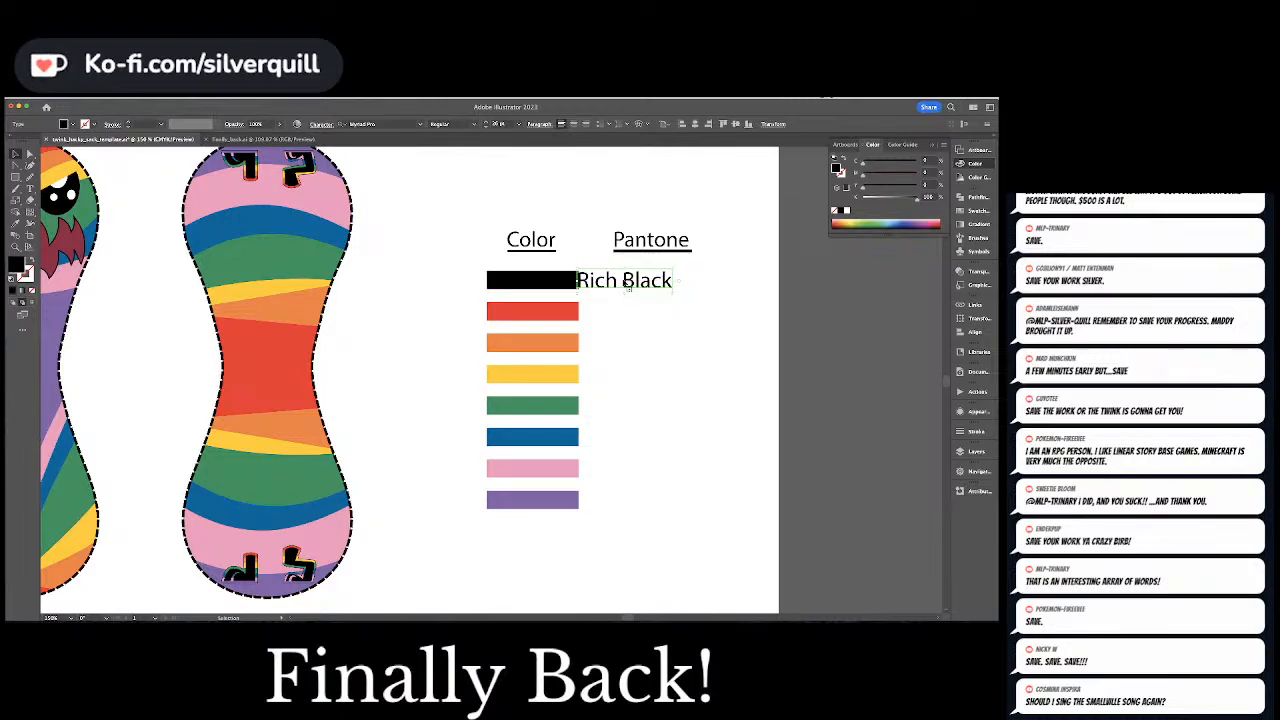
key(shift+Right)
key(shift+Right)
key(shift+Right)
key(shift+Right)
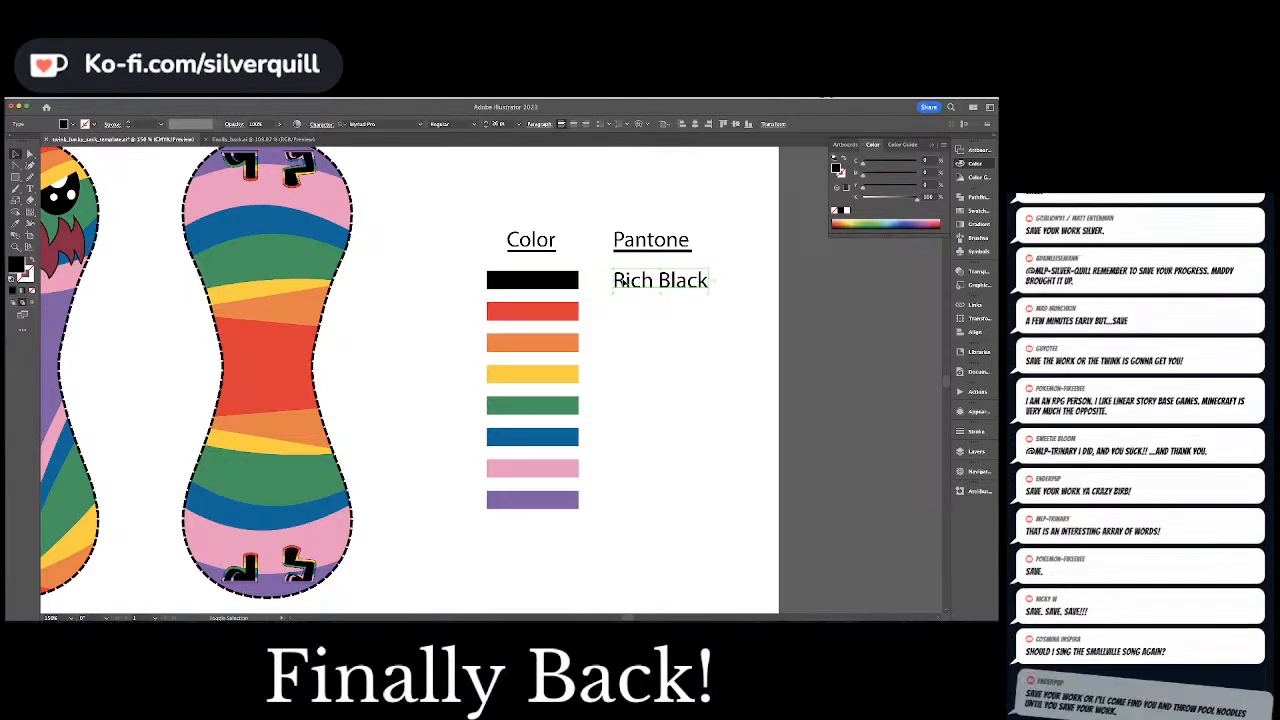
Duplicate the Rich Black label beside the red swatch and change the copy's text to the swatch's Pantone code, "P48-8 C"
drag(624, 284, 618, 317)
key(a)
click(547, 313)
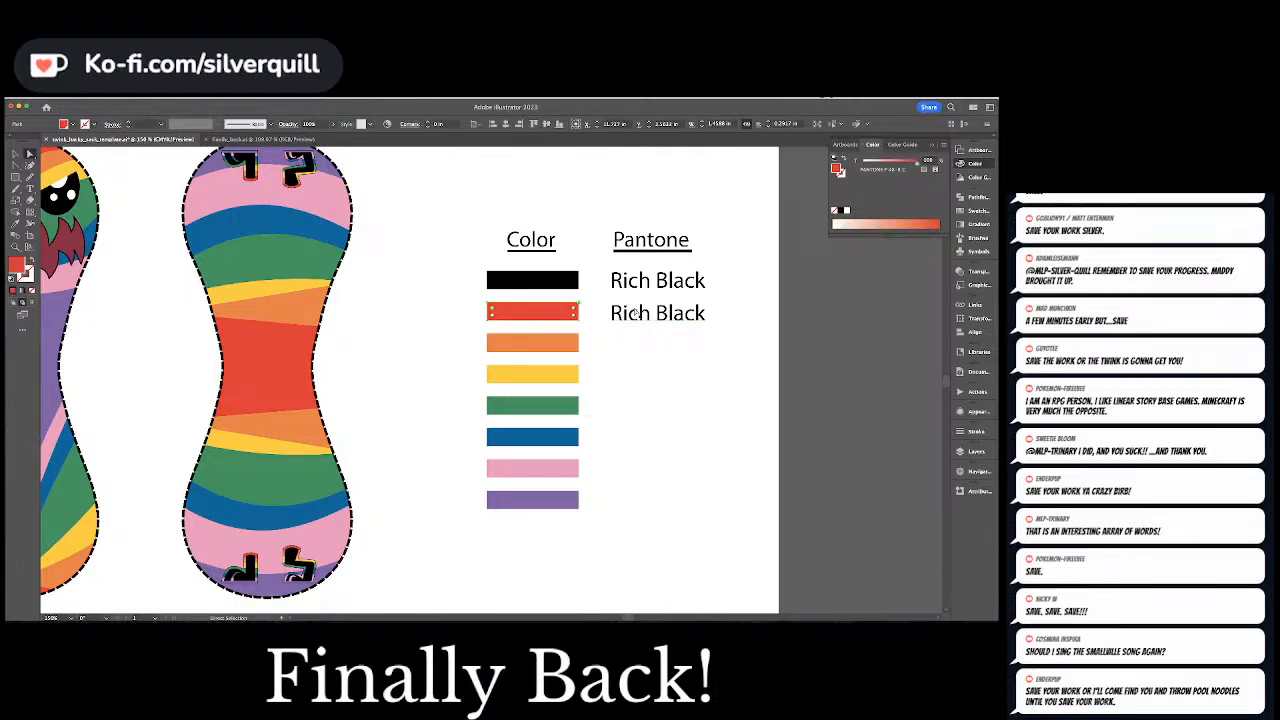
key(t)
click(635, 312)
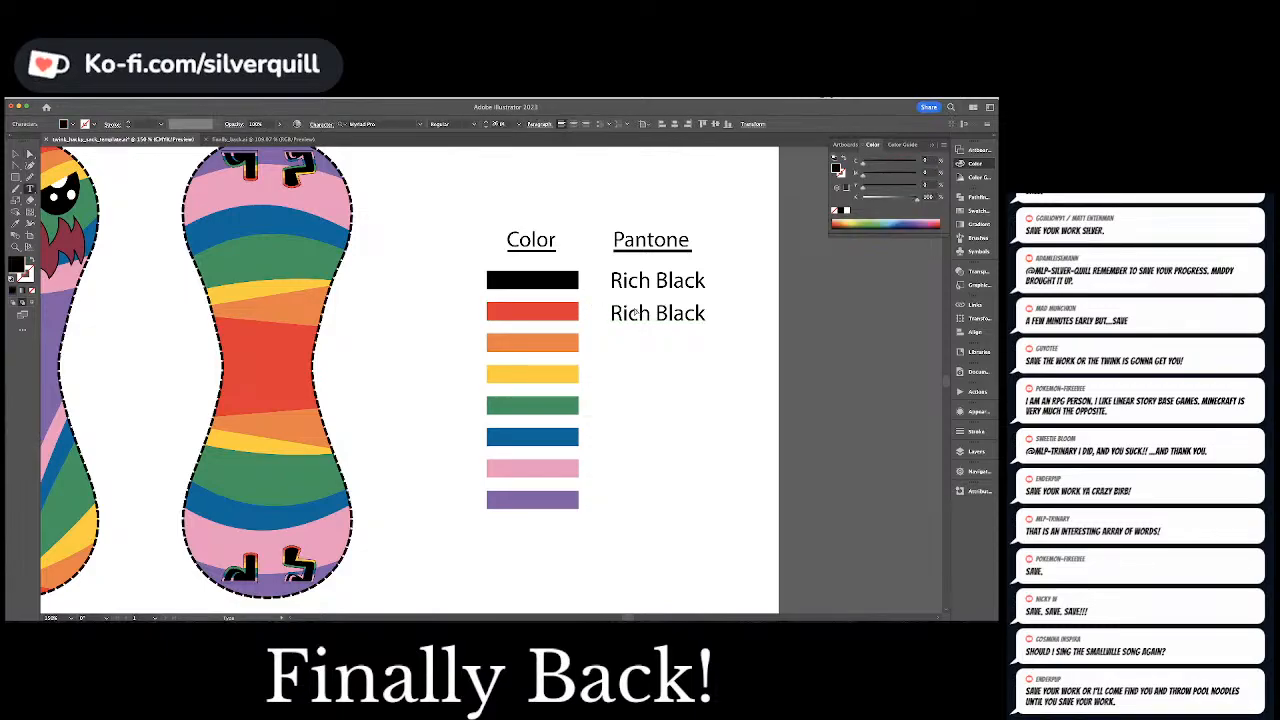
key(super+a)
text(P)
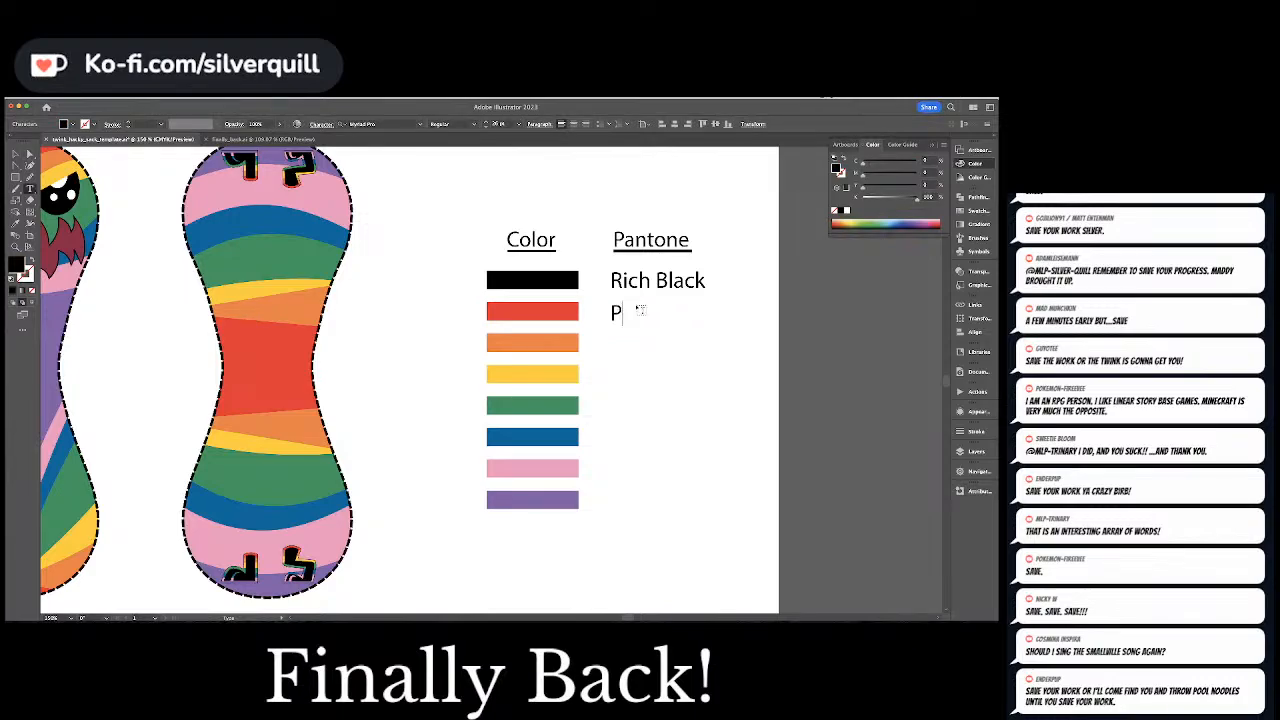
text(48-8 C)
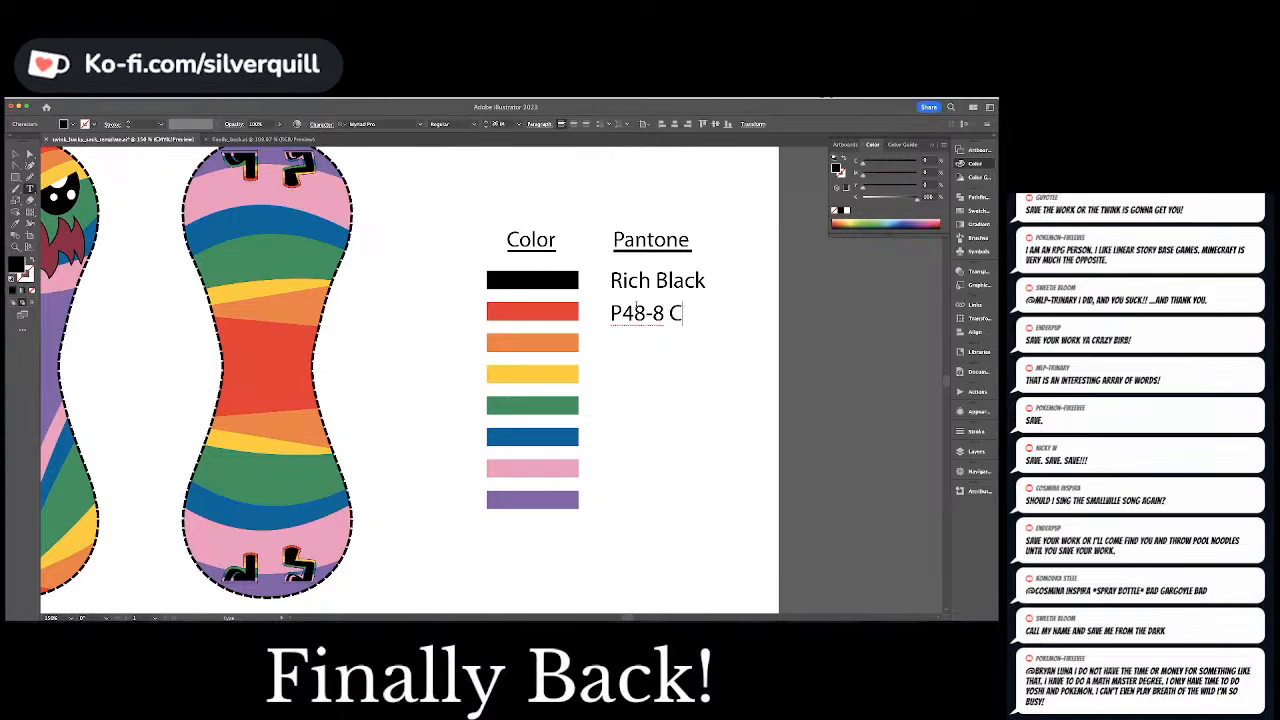
Nudge the P48-8 C label up until it lines up with the red swatch, and clear the selection
click(16, 155)
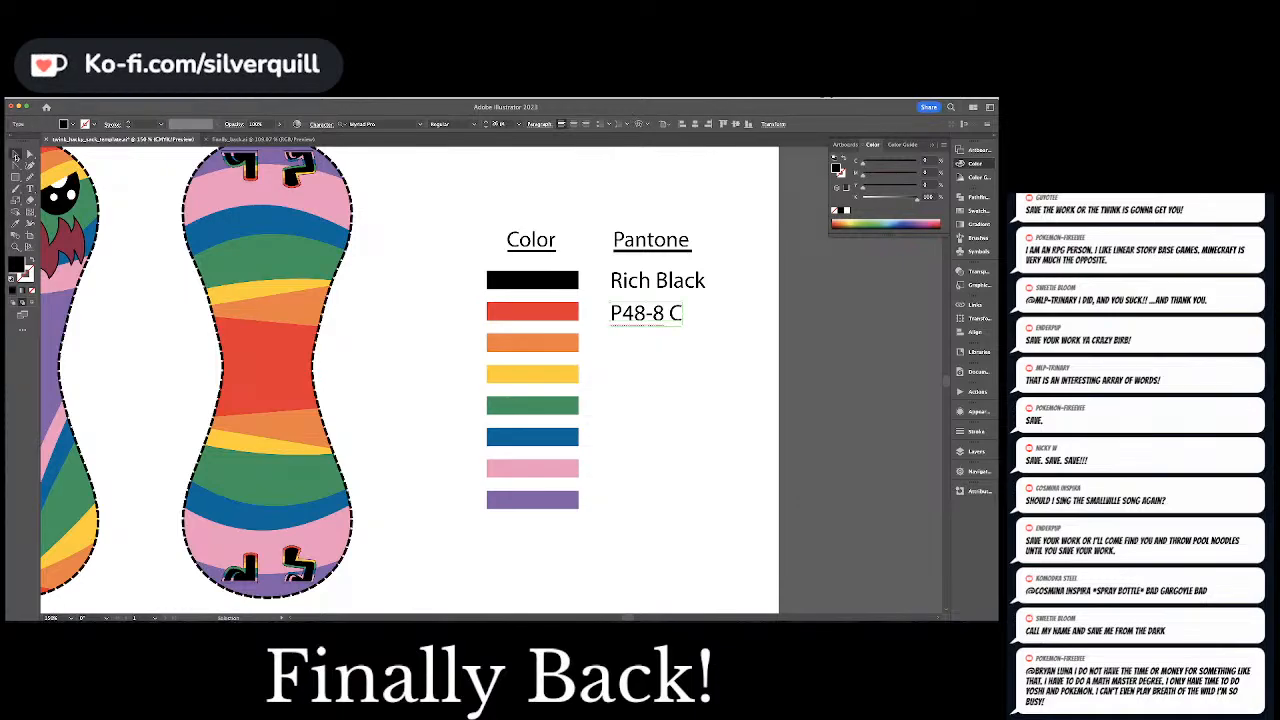
click(662, 334)
click(649, 317)
key(Up)
key(Up)
key(Up)
key(Up)
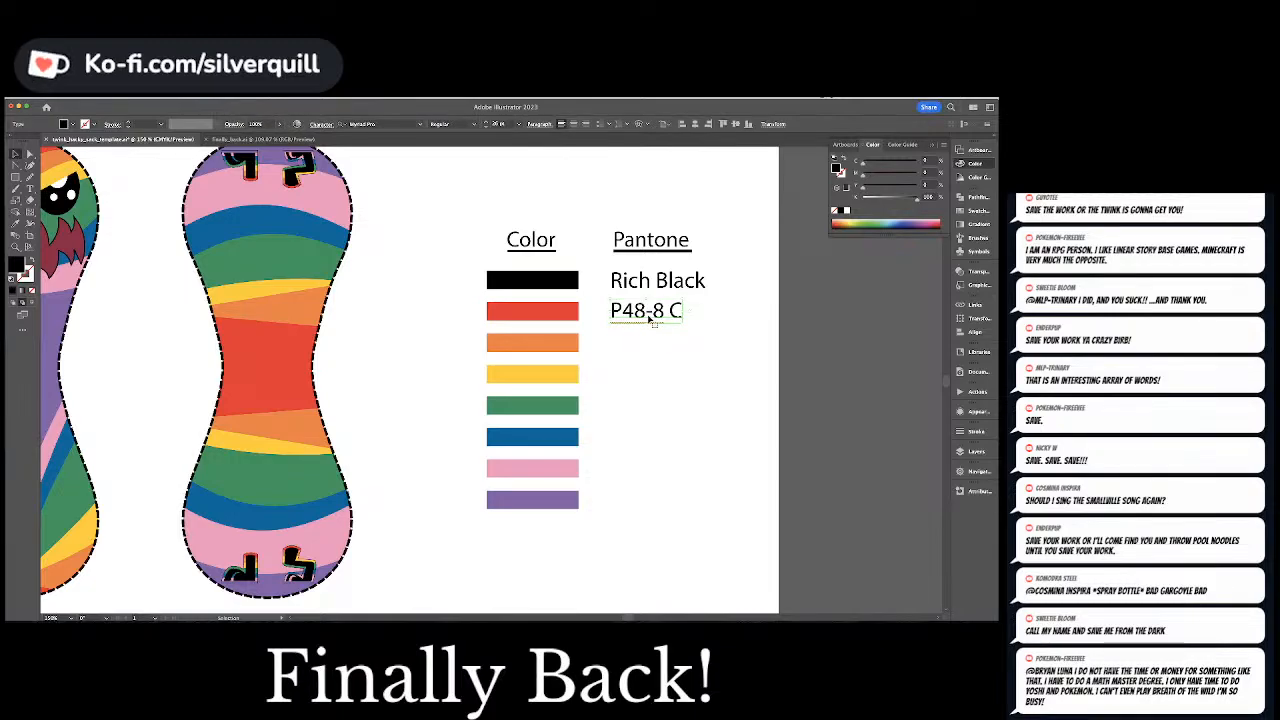
key(Down)
key(super+shift+a)
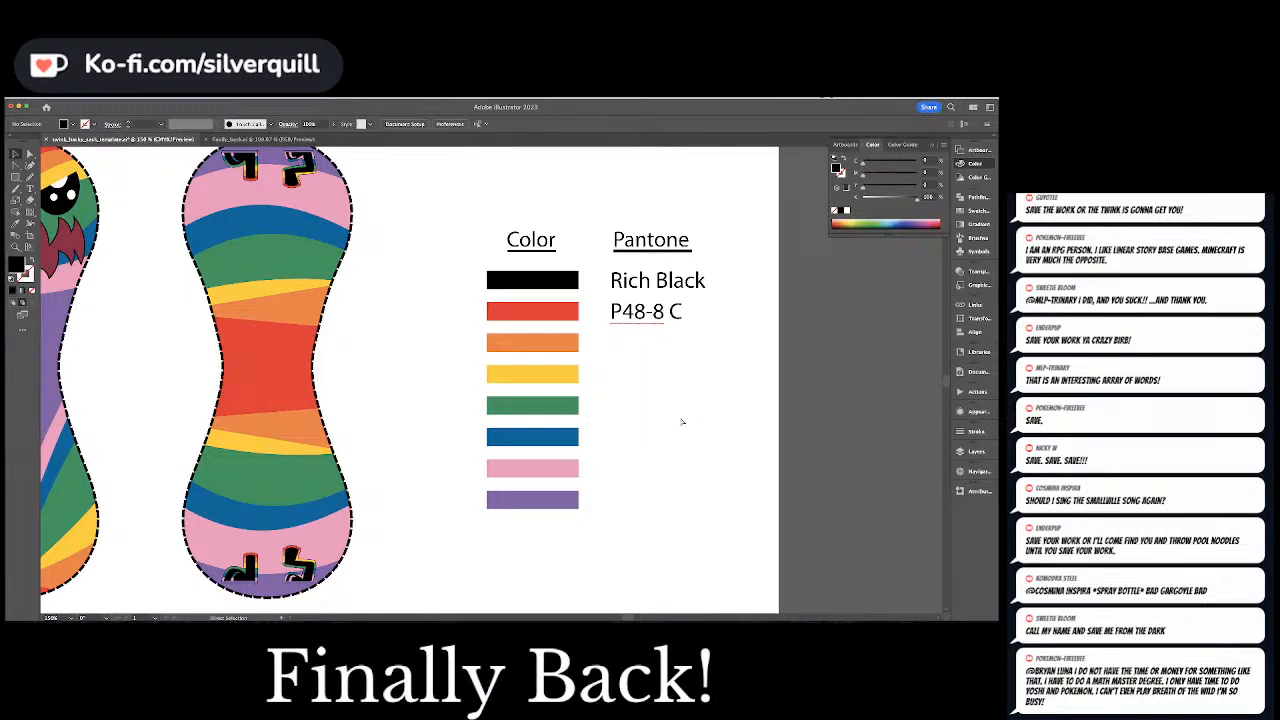
Save the document, then duplicate the P48-8 C label beside the orange swatch and change the copy's text to "P34-7 C"
key(super+s)
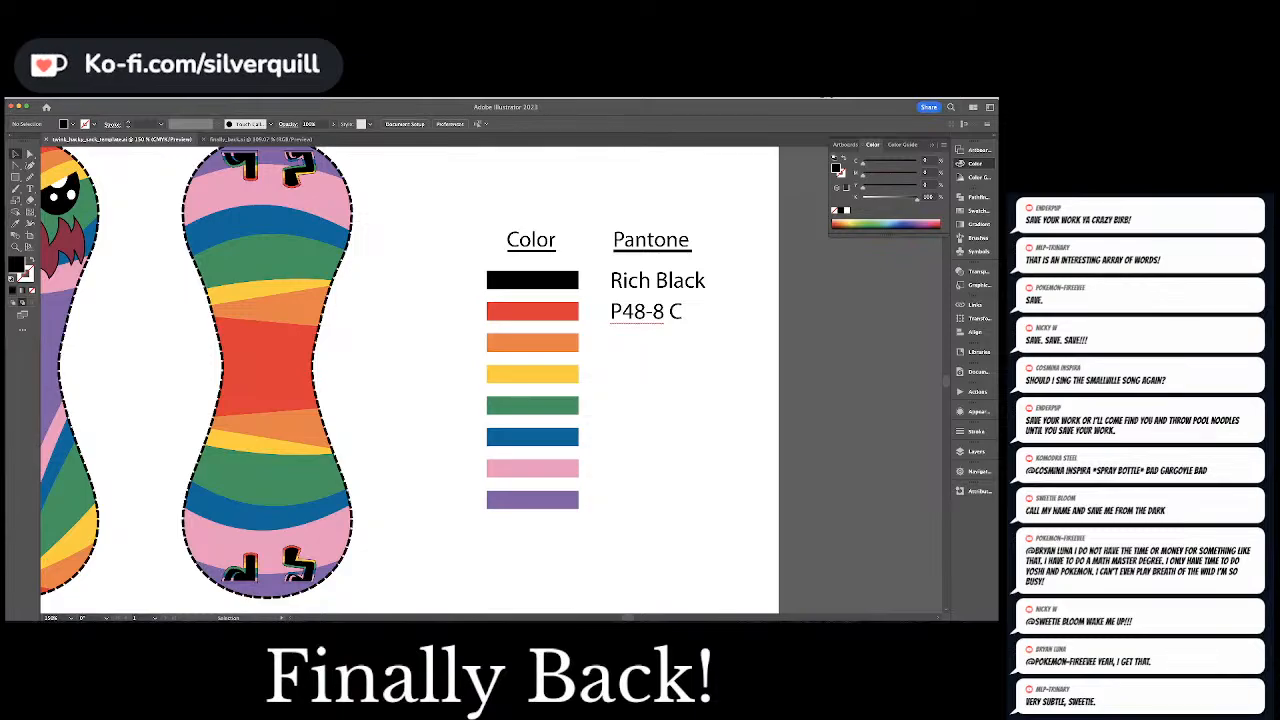
drag(648, 318, 641, 346)
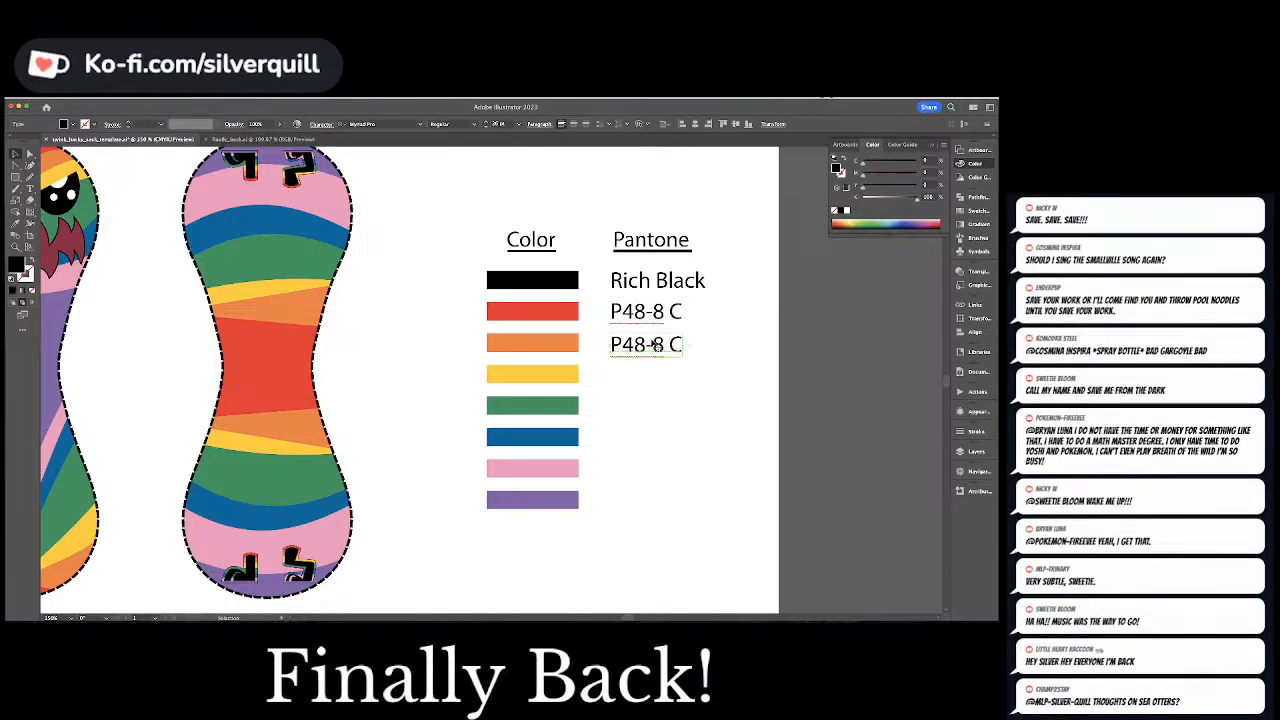
click(549, 345)
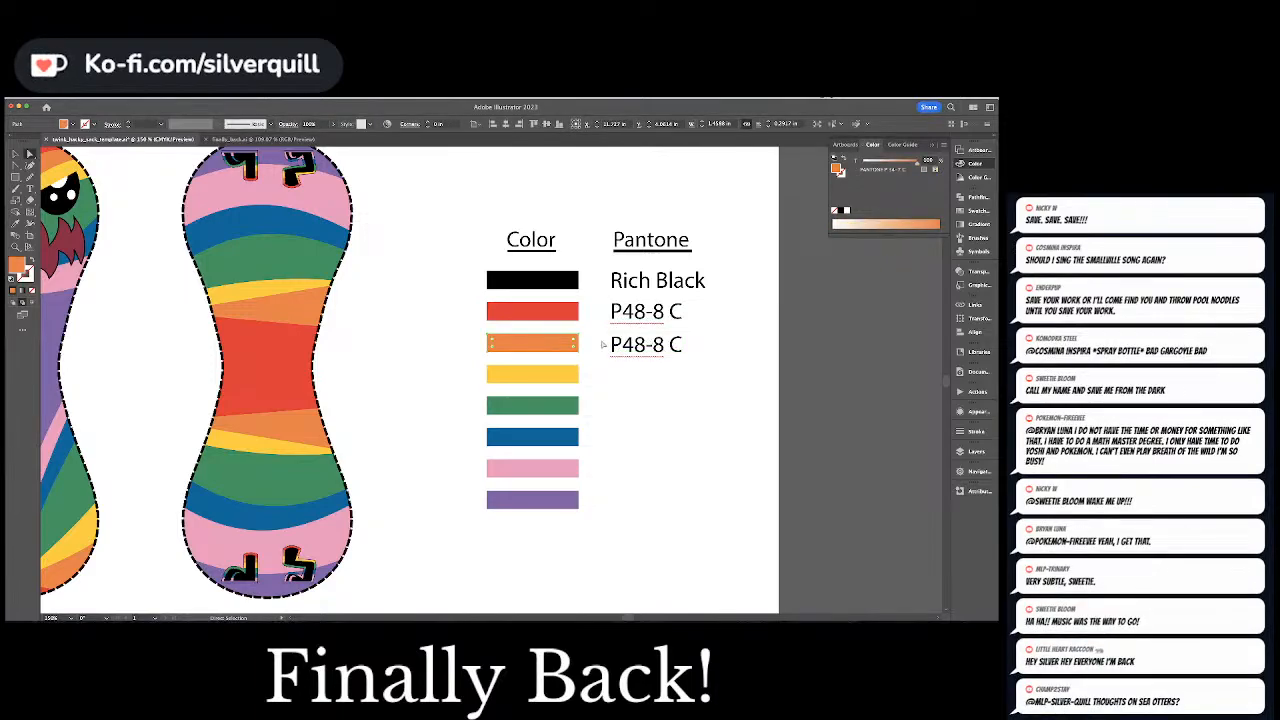
double_click(622, 344)
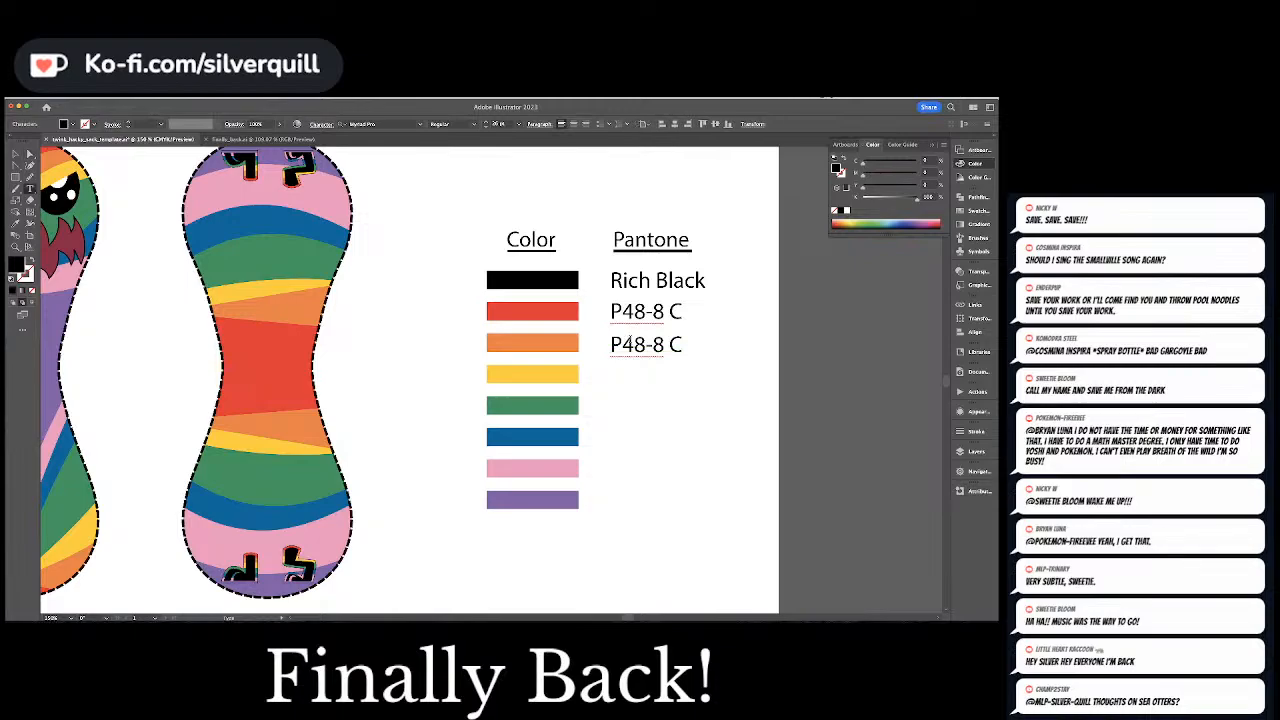
drag(622, 344, 660, 344)
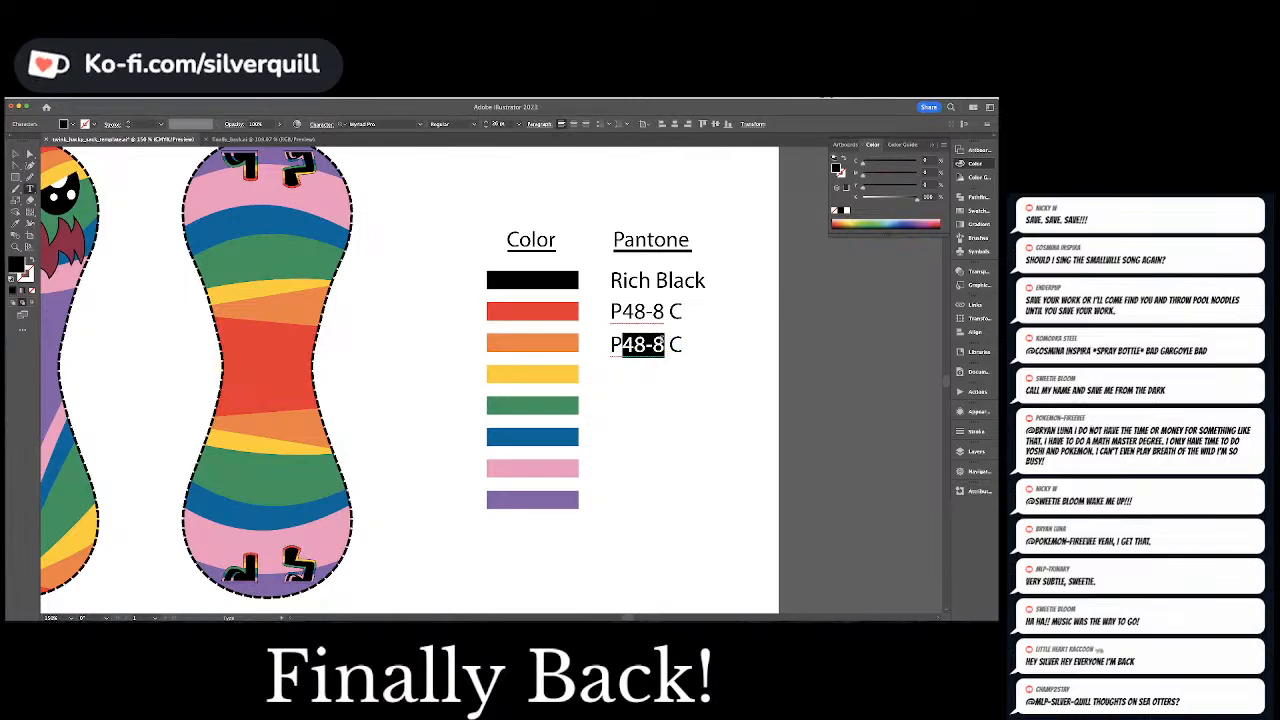
text(34-7)
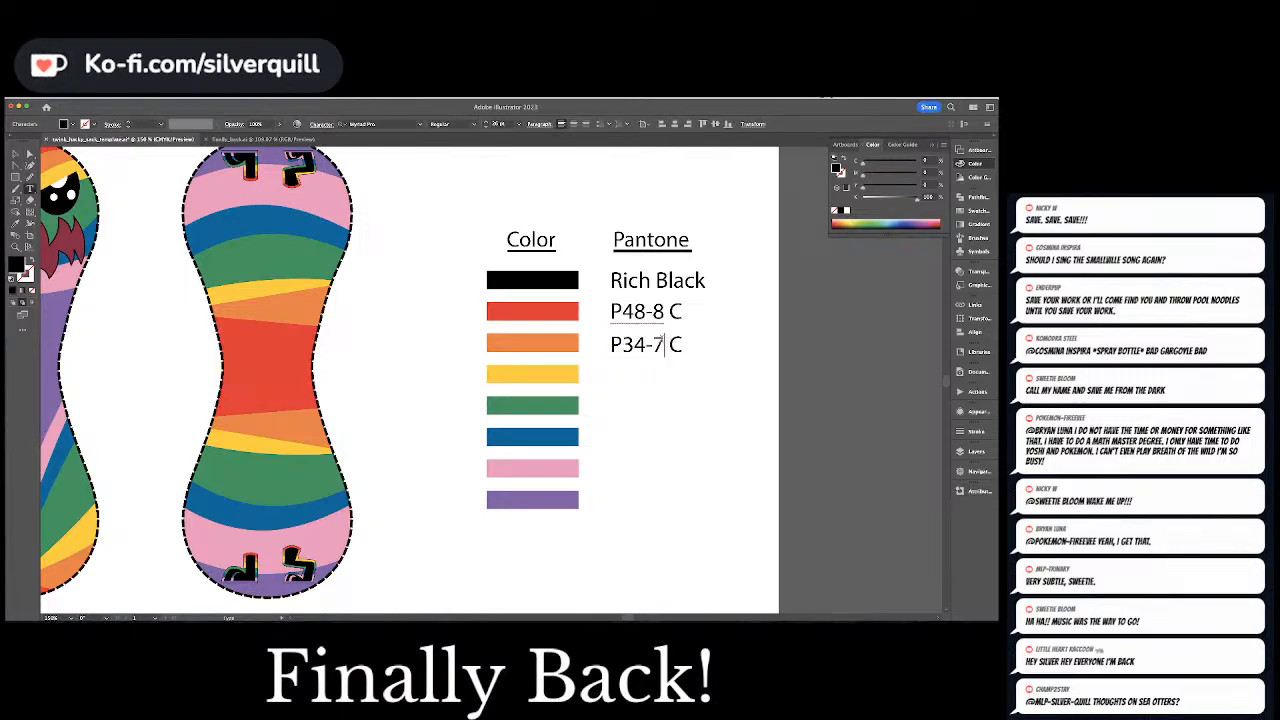
key(Return)
key(BackSpace)
key(Escape)
click(725, 349)
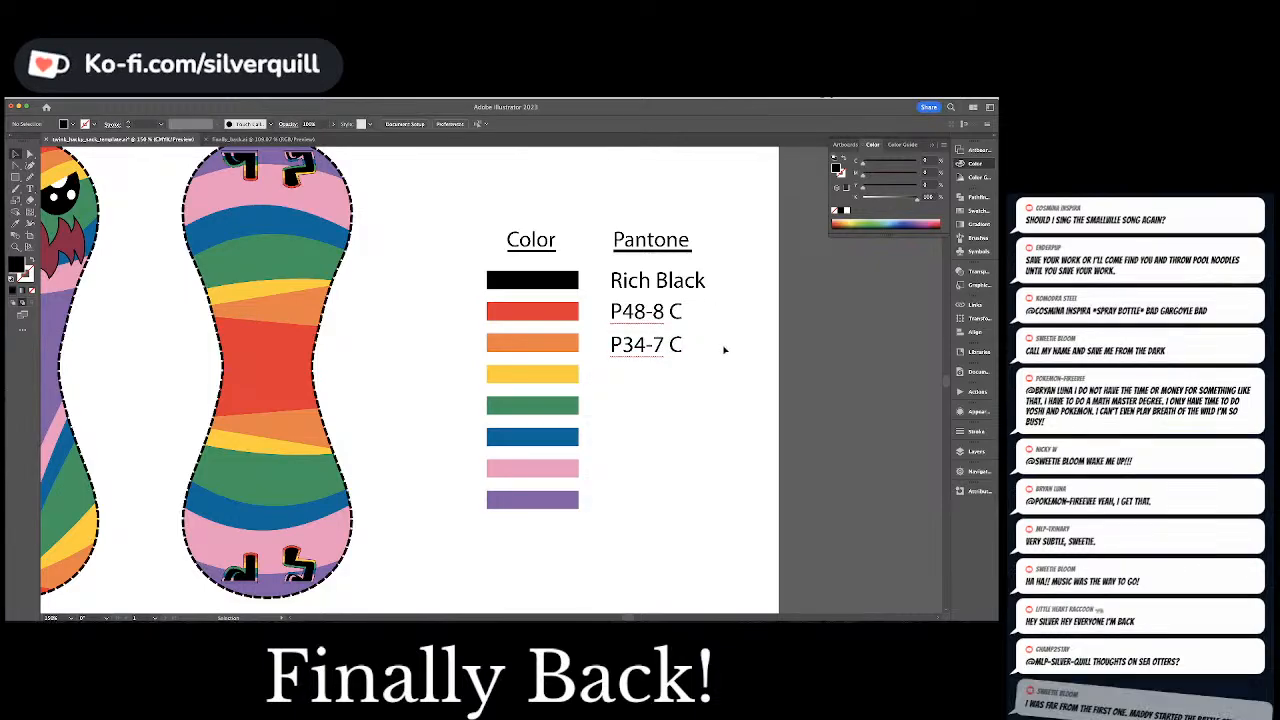
Nudge the P34-7 C label up until it lines up with the orange swatch, and clear the selection
click(656, 350)
key(Up)
key(Up)
key(Up)
key(super+shift+a)
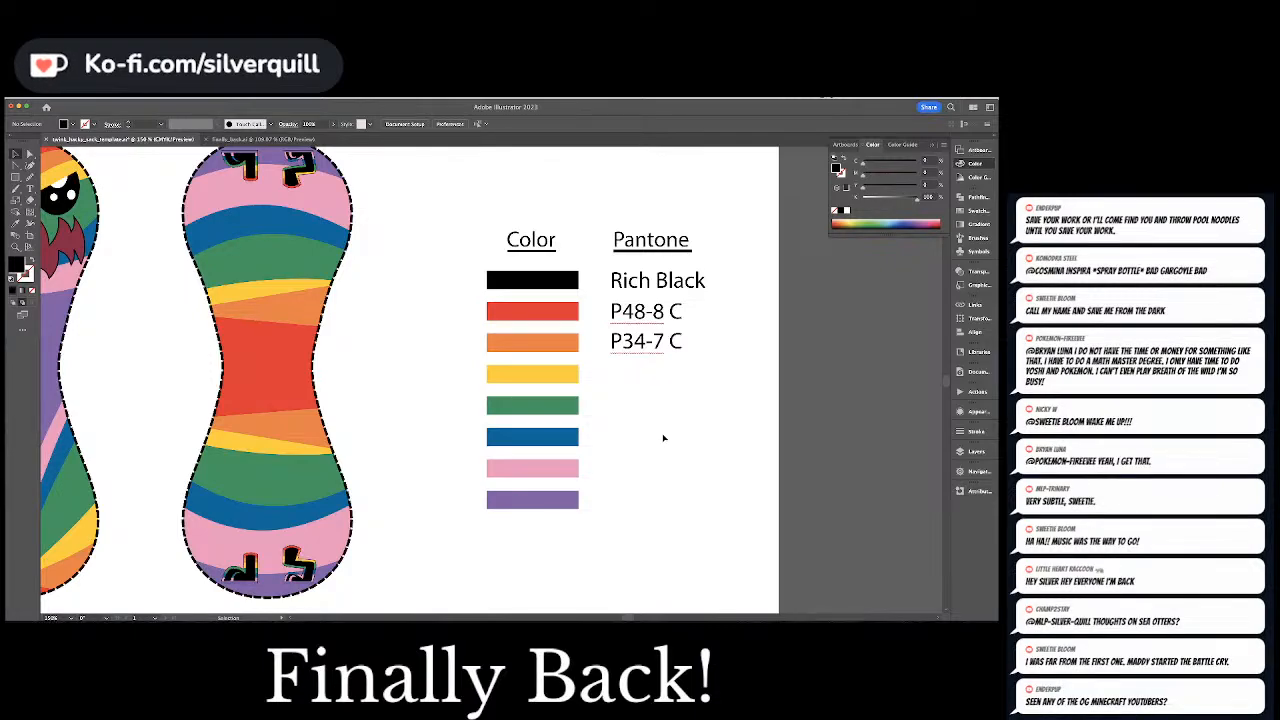
Duplicate the orange swatch's label beside the yellow swatch and change the copy's text to "P 7-8 C"
click(661, 345)
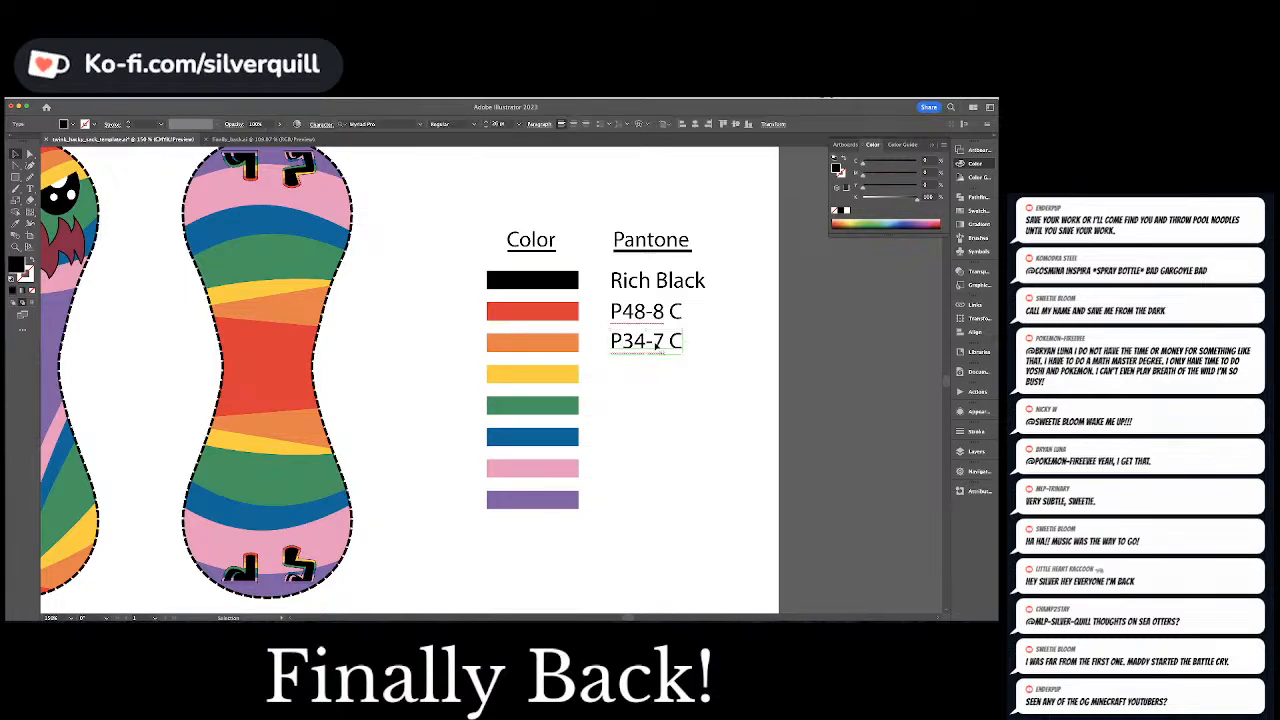
drag(659, 346, 647, 378)
click(551, 374)
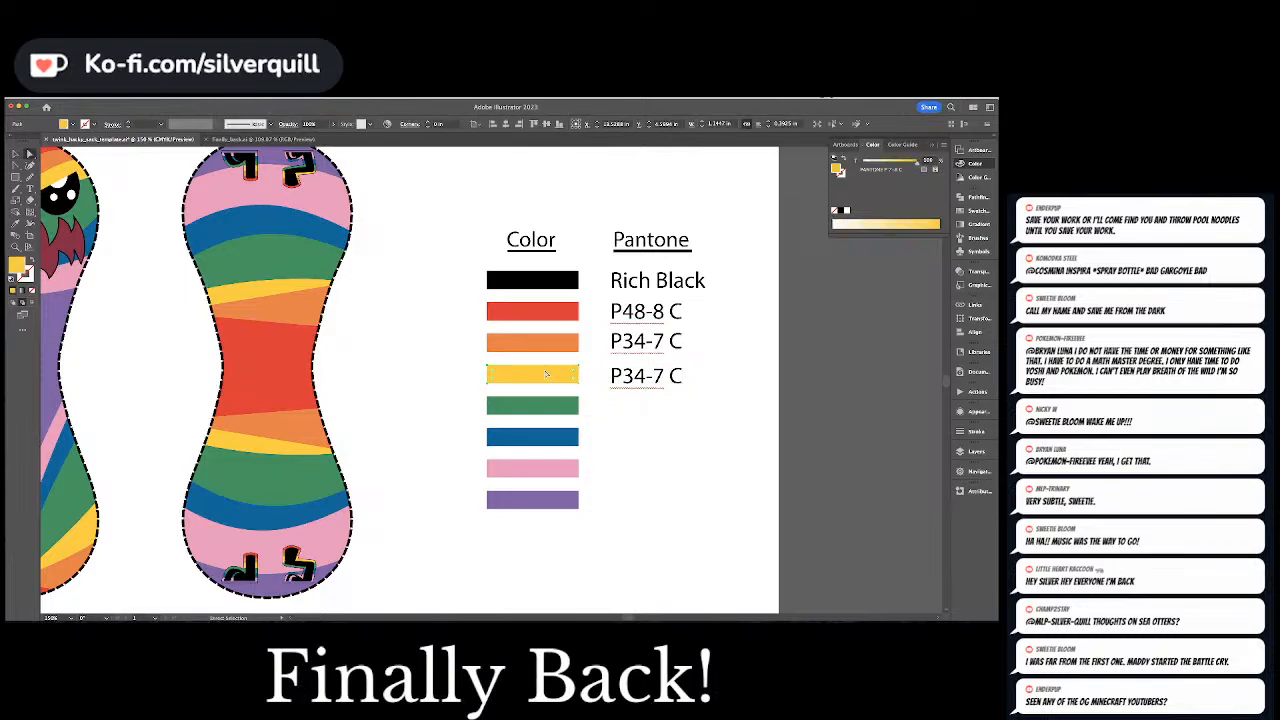
double_click(634, 374)
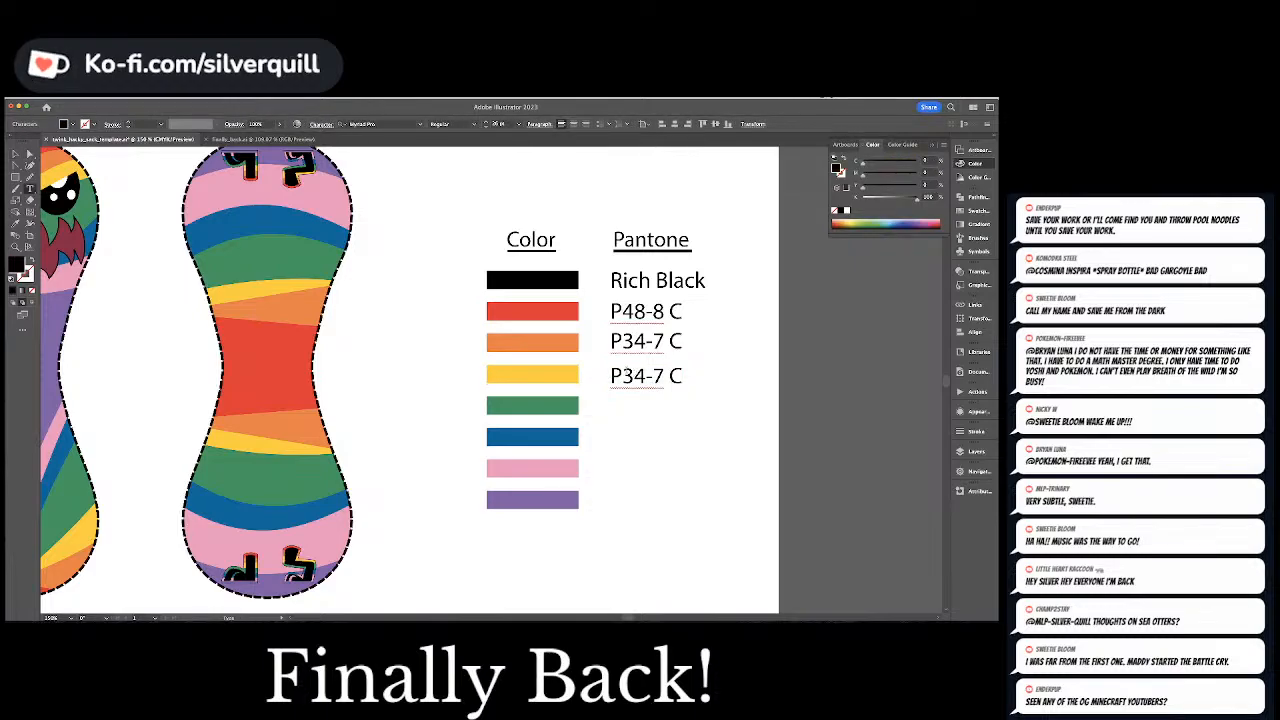
drag(622, 376, 664, 376)
text(7-8)
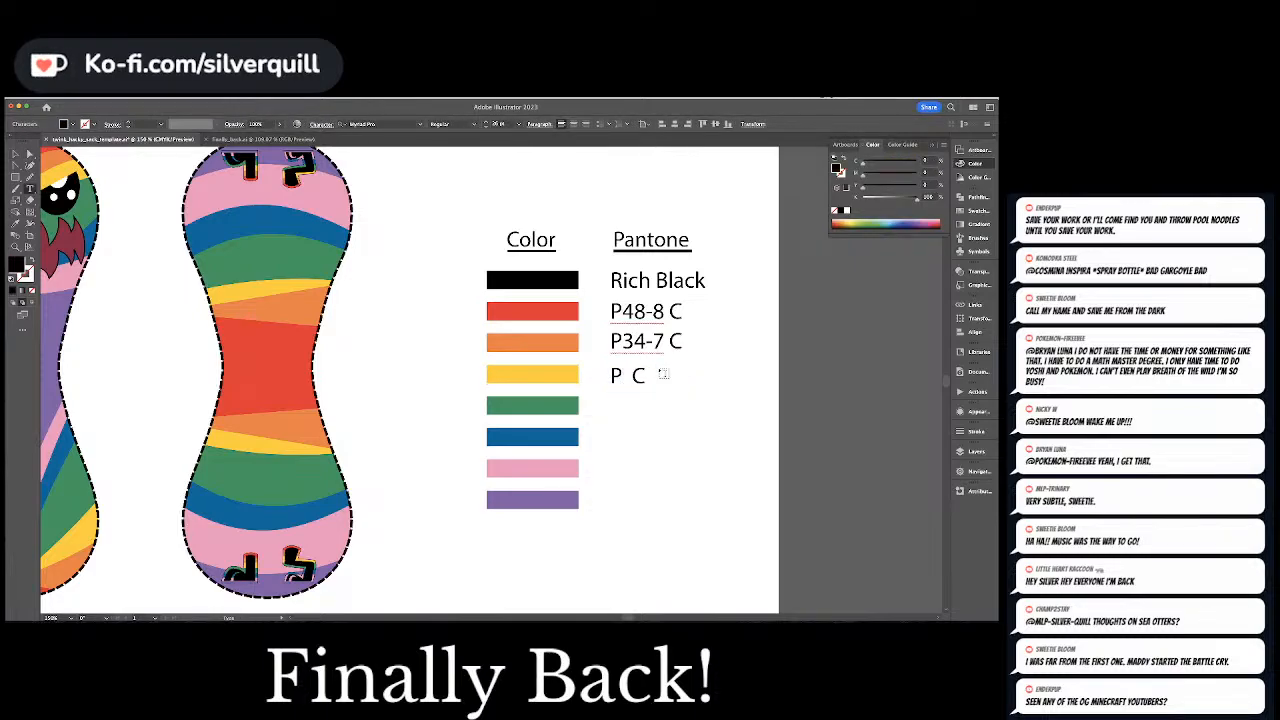
key(Escape)
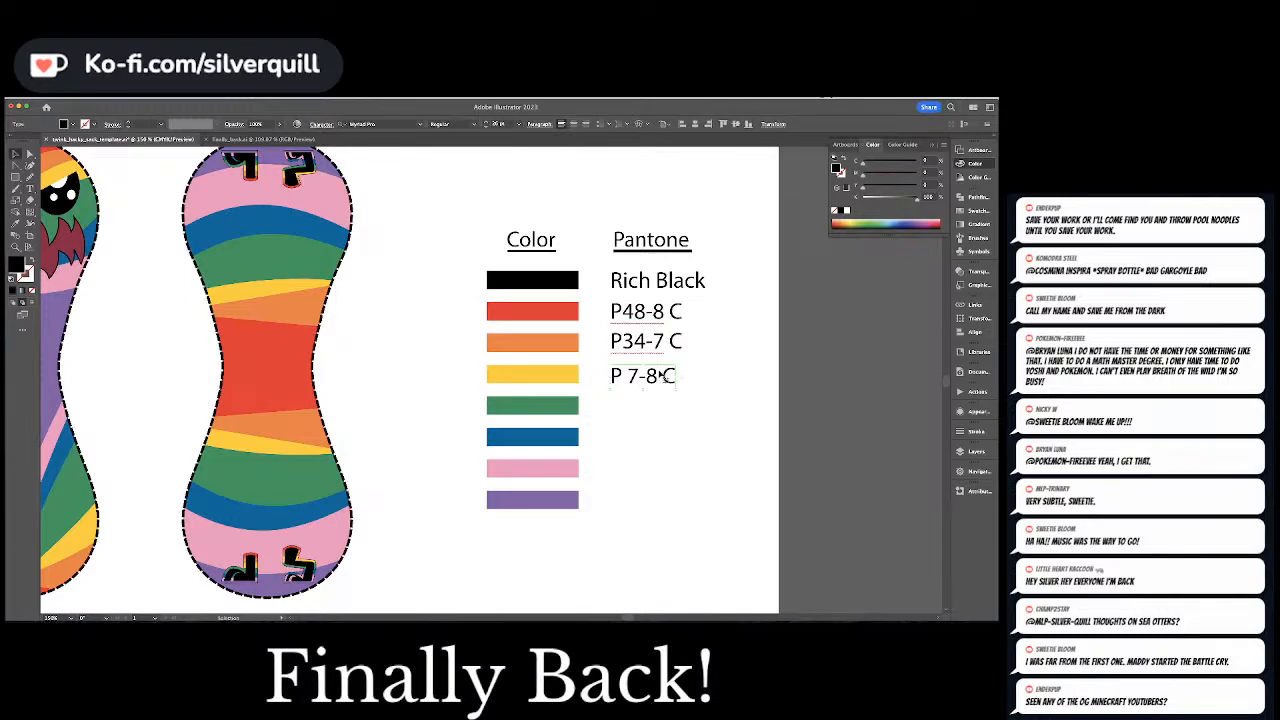
Duplicate the P 7-8 C label beside the green swatch, change the copy to "P 143-6 C" and check it against the swatch's color
drag(646, 378, 646, 408)
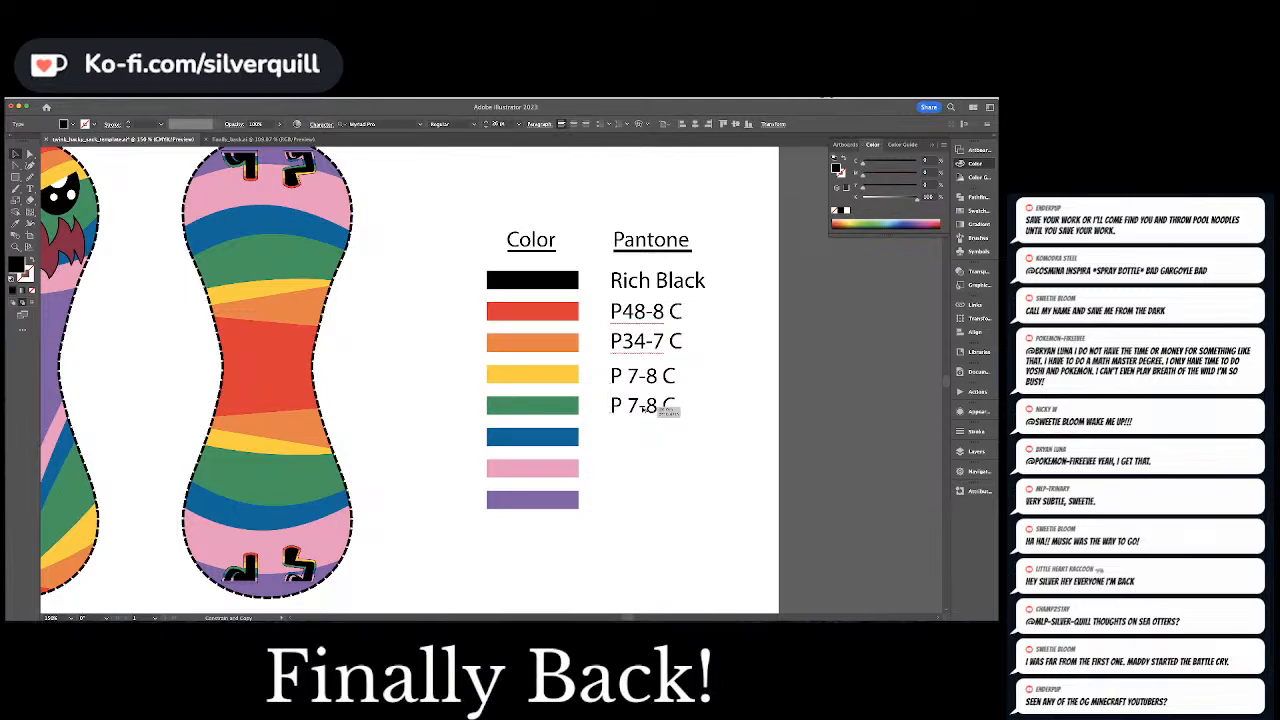
key(a)
click(575, 404)
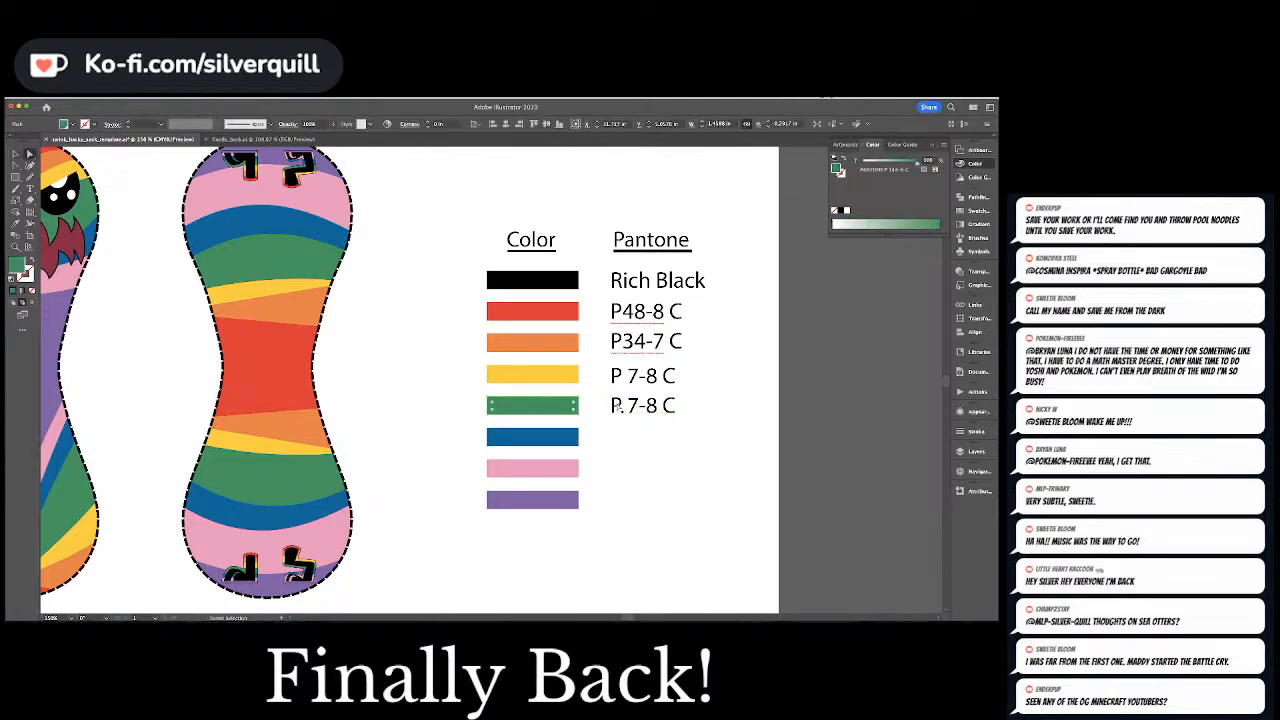
double_click(640, 405)
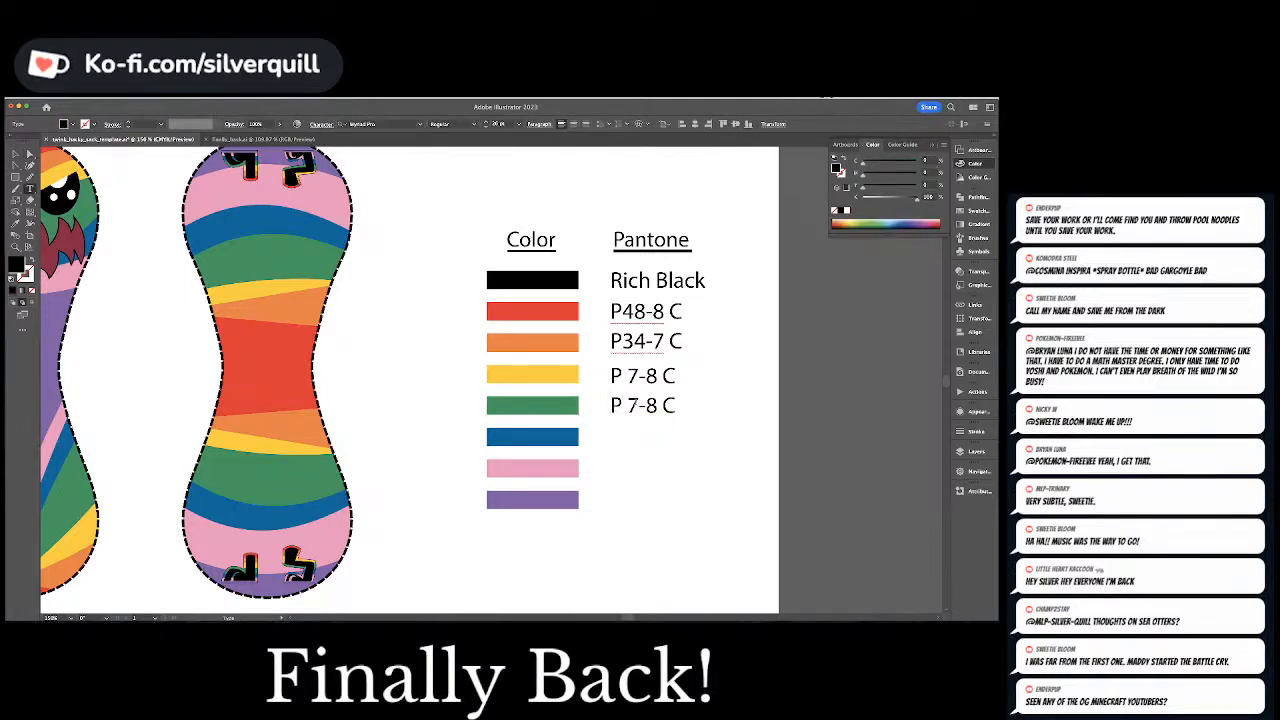
double_click(632, 405)
text(143)
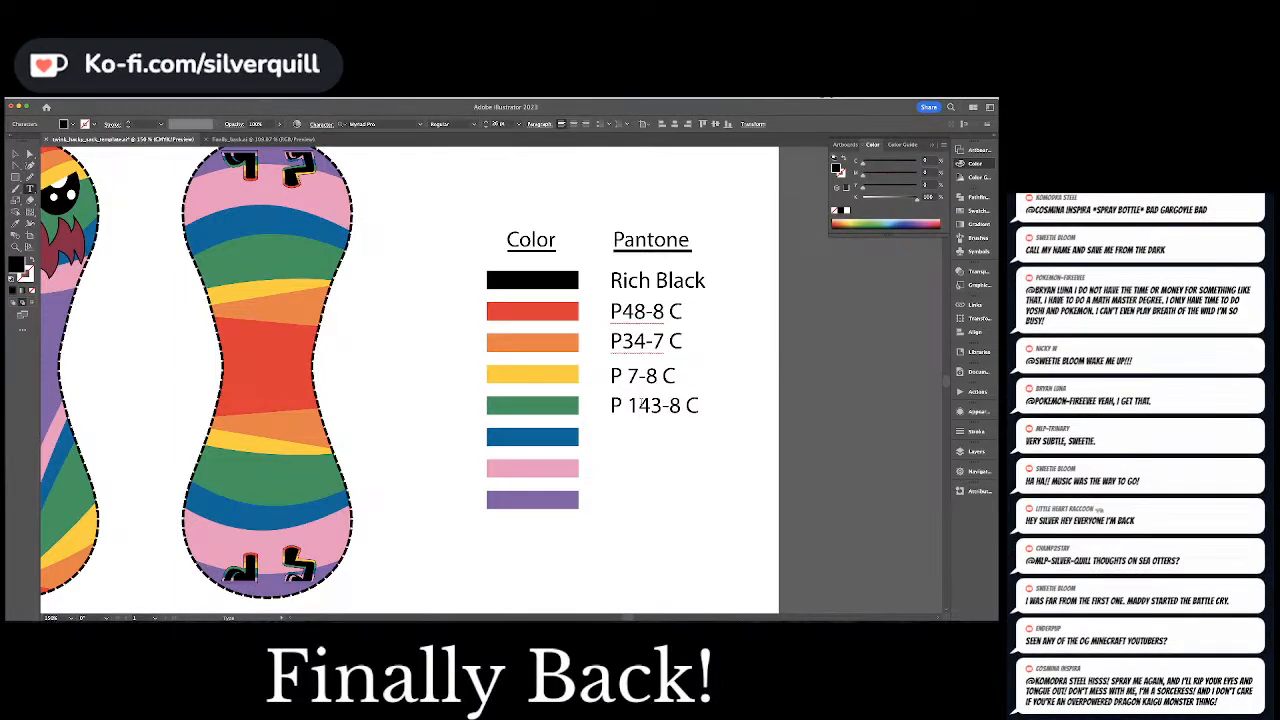
key(Right)
key(Delete)
text(6)
key(Escape)
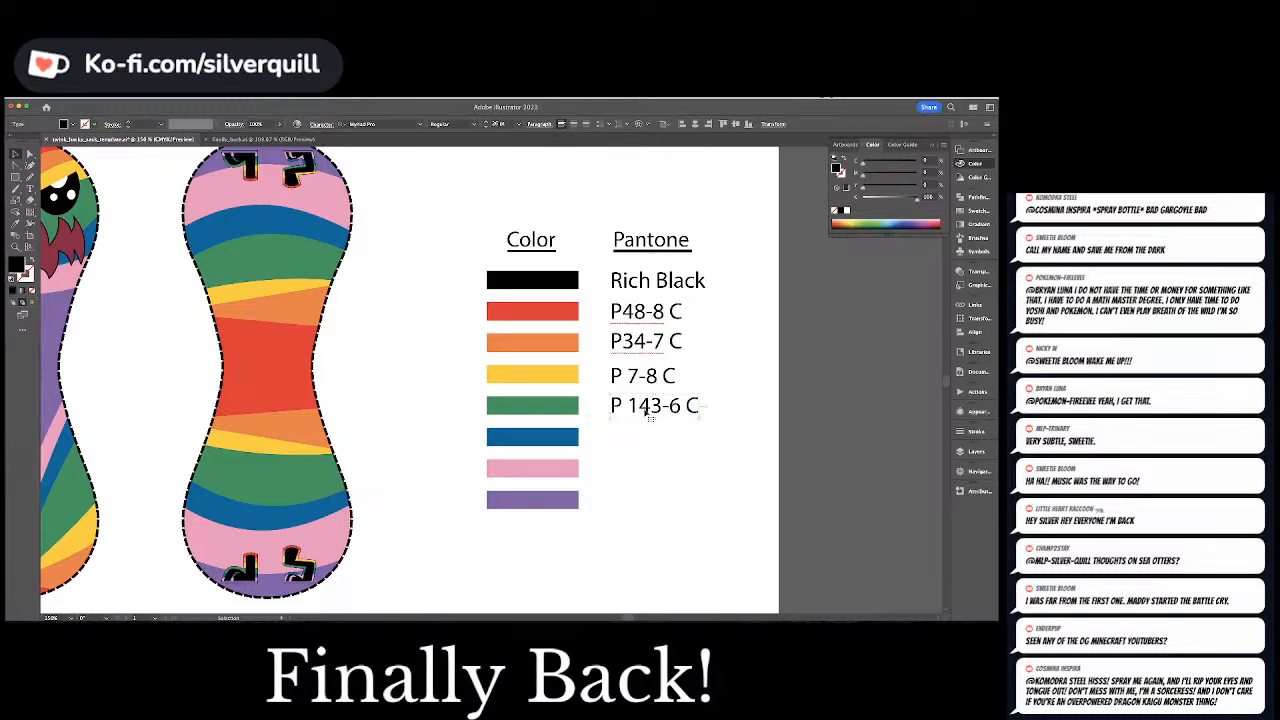
click(563, 412)
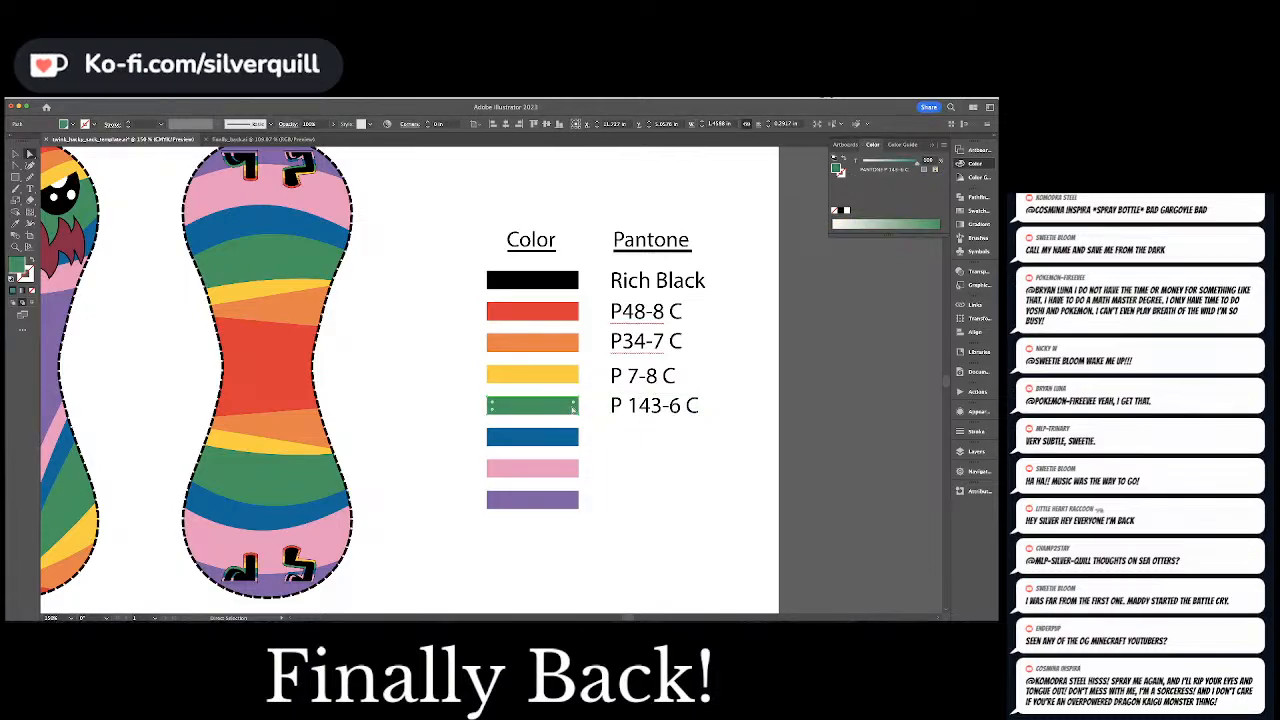
click(657, 444)
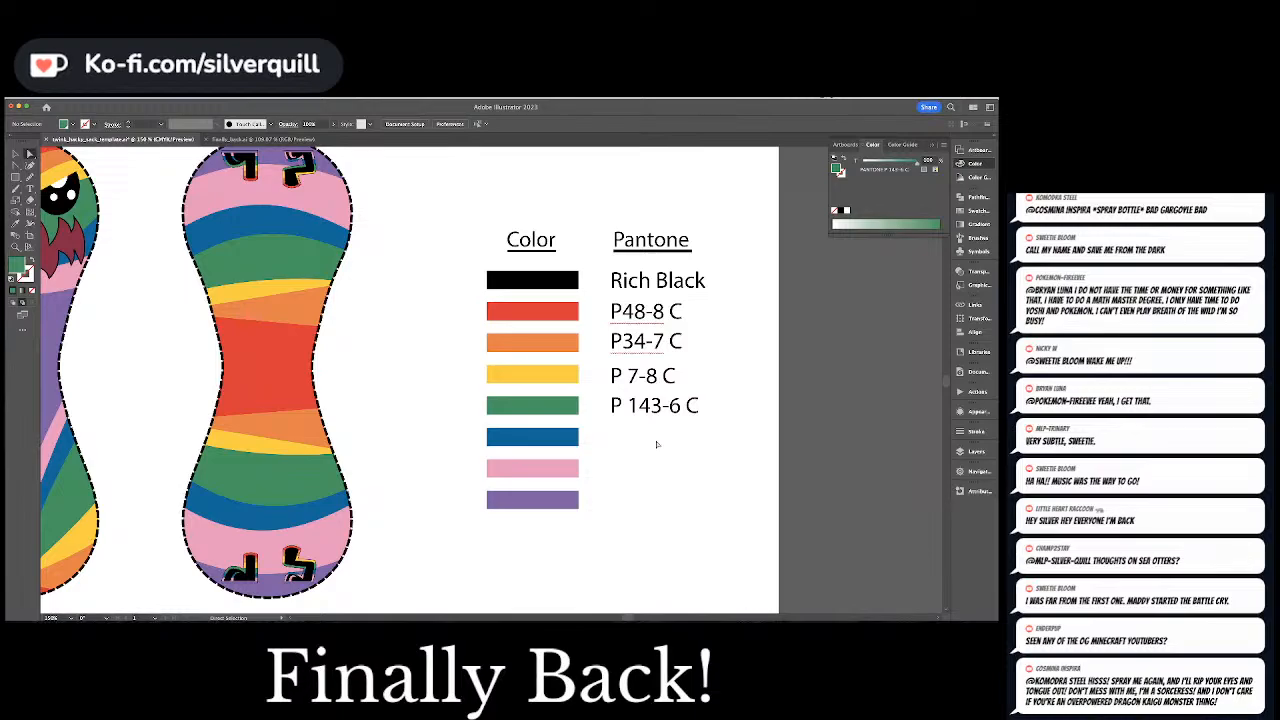
Duplicate the green swatch's label beside the blue swatch and change the copy's text to "P 110-6 C"
drag(650, 415, 645, 450)
click(548, 440)
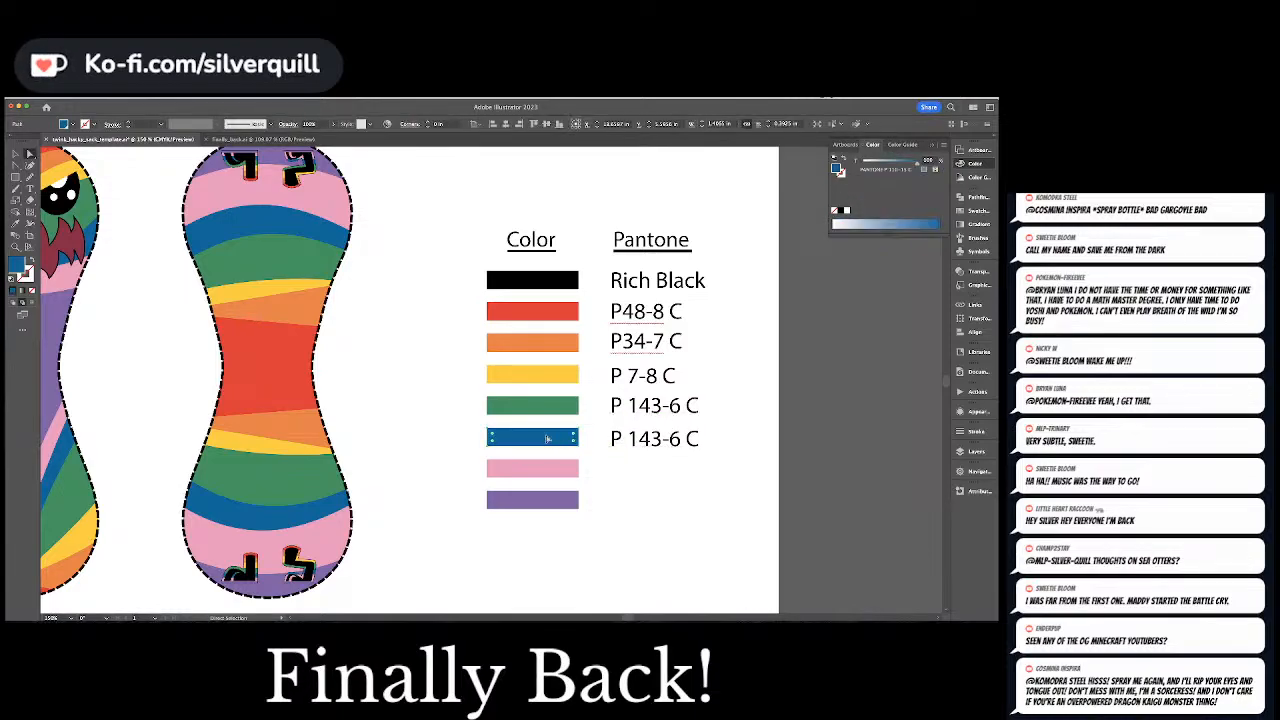
drag(631, 438, 651, 438)
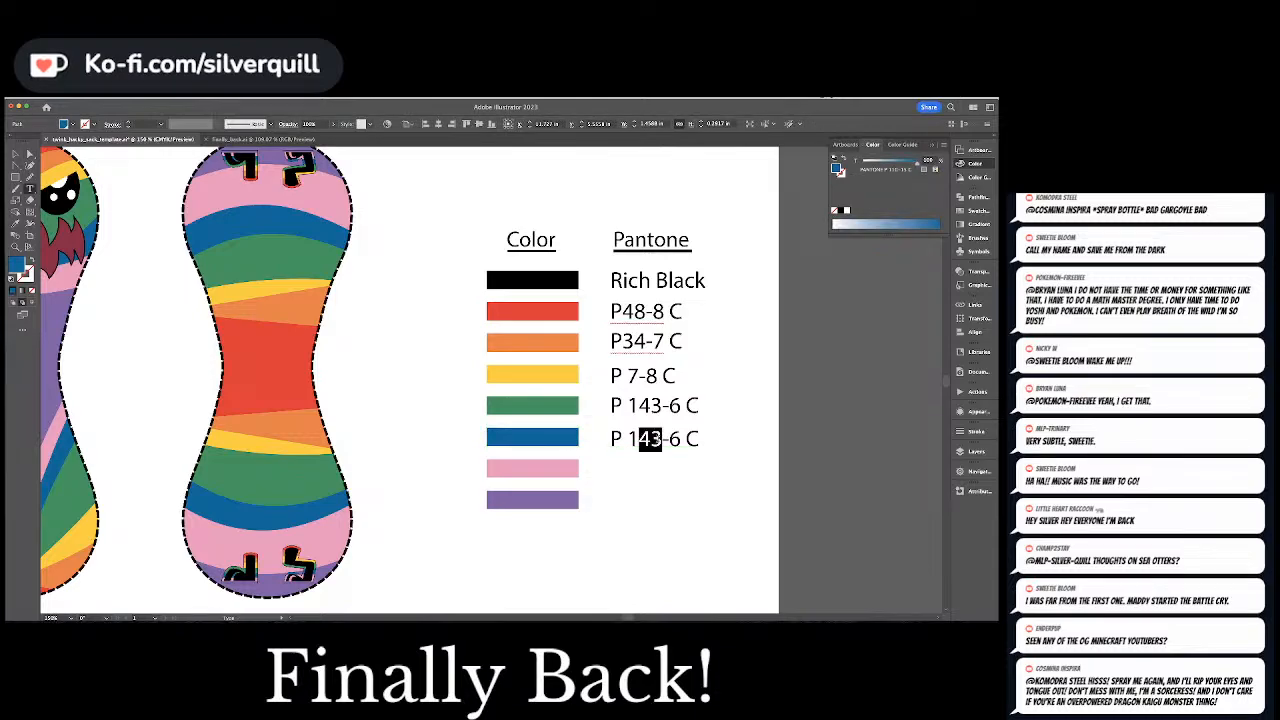
text(100)
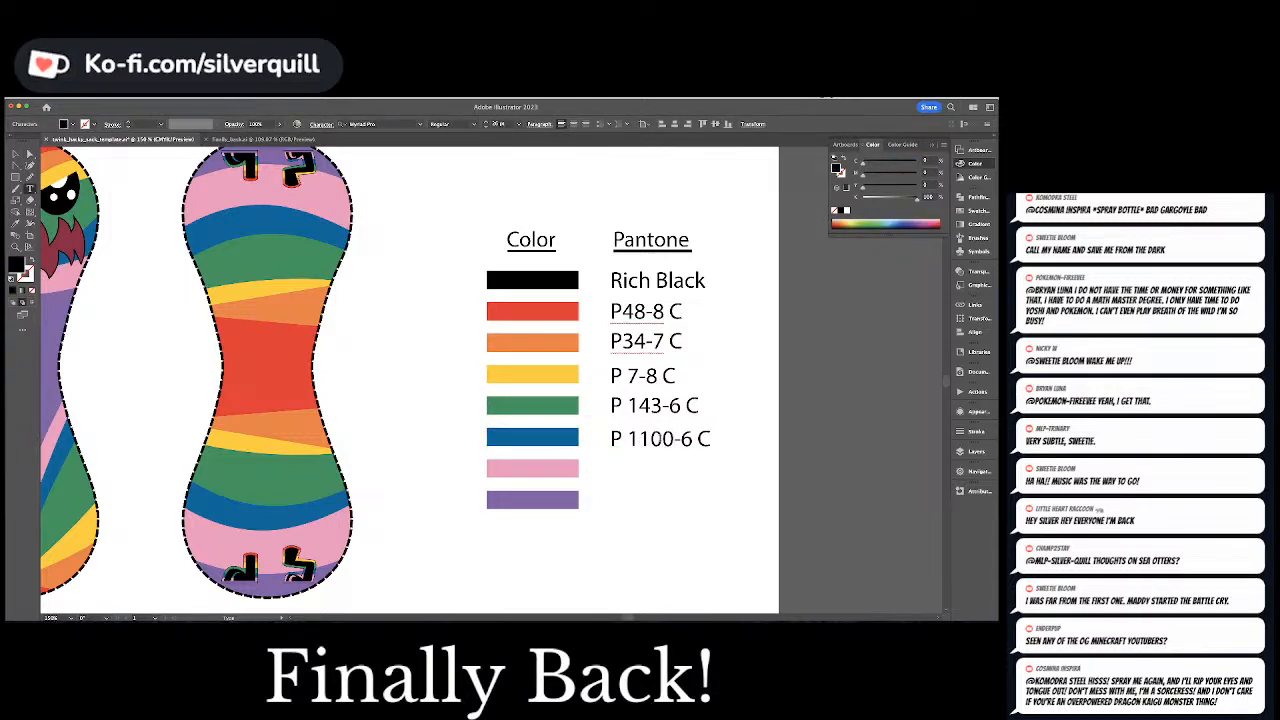
key(BackSpace)
key(Escape)
key(a)
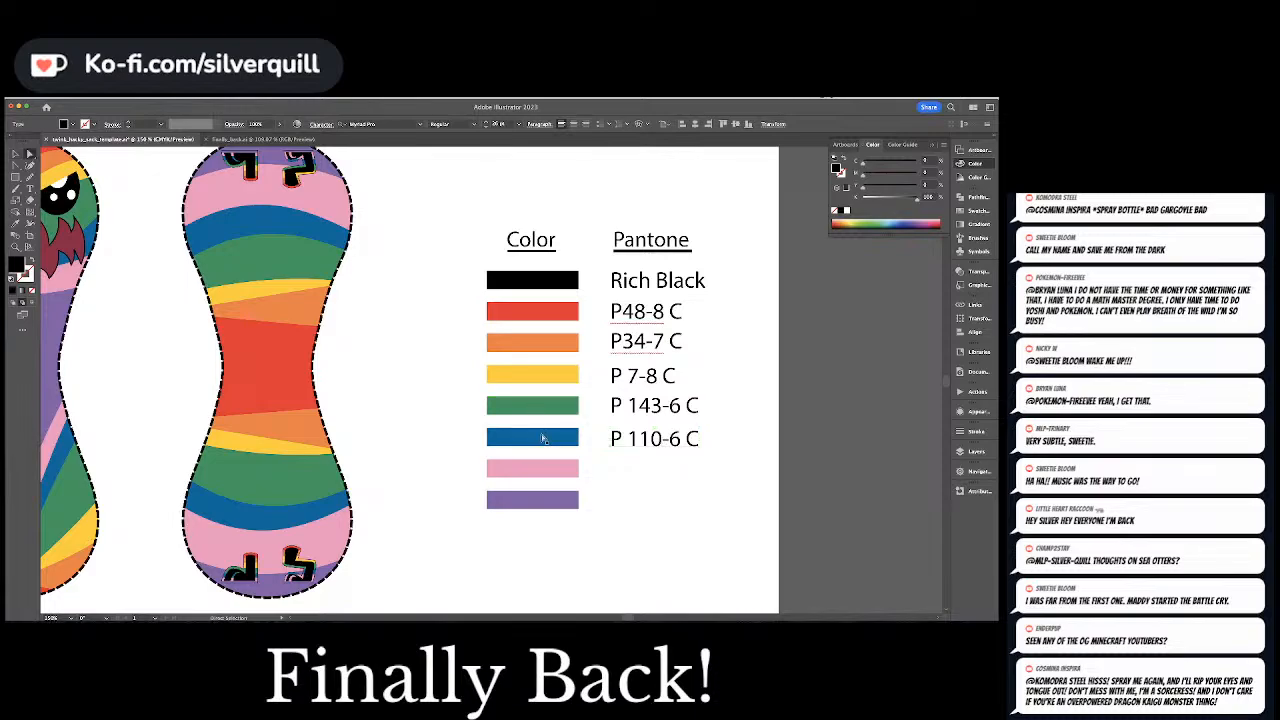
Check the blue swatch's Pantone code and correct the ending of its label so it reads "P 110-15 C"
click(541, 438)
key(t)
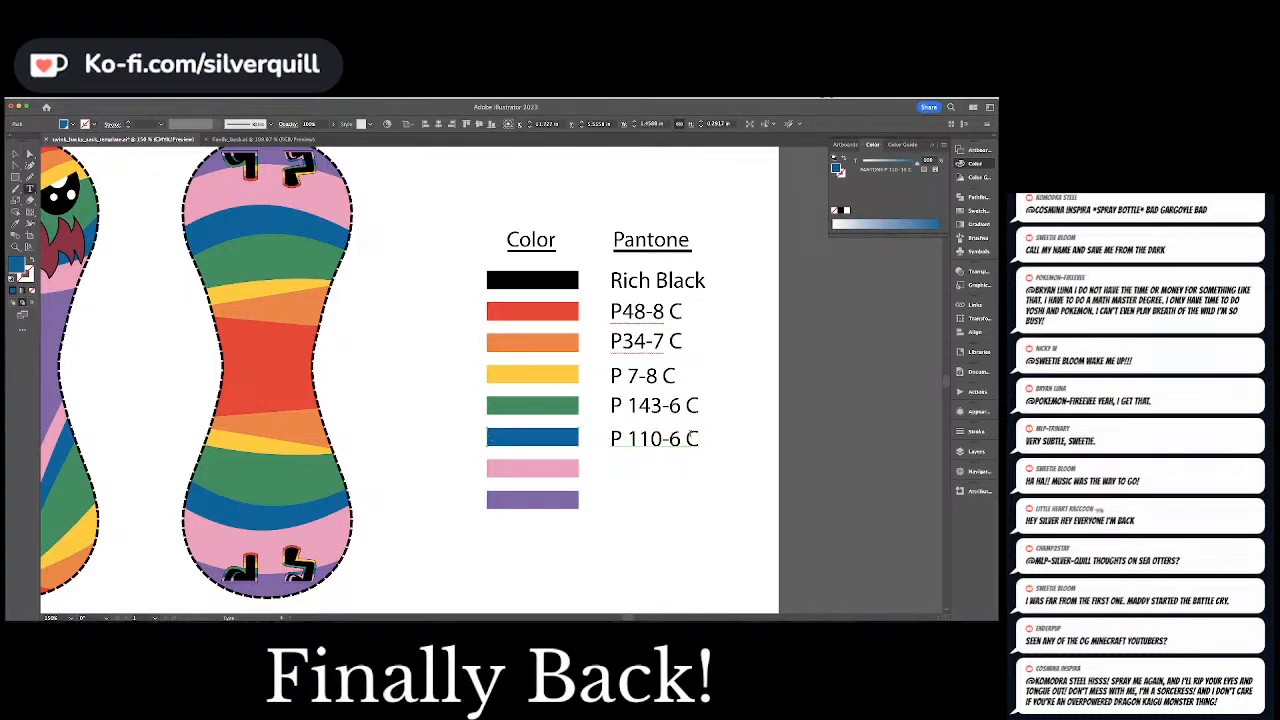
double_click(675, 438)
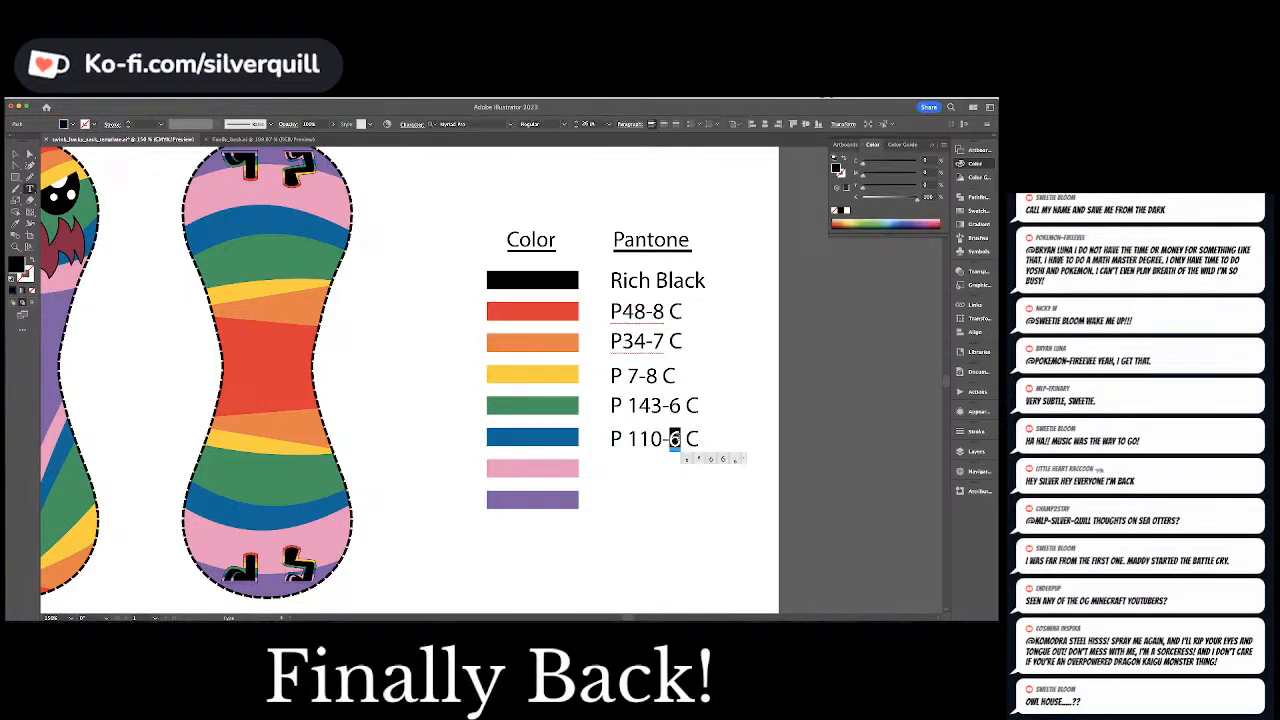
text(15)
key(Escape)
key(a)
click(559, 440)
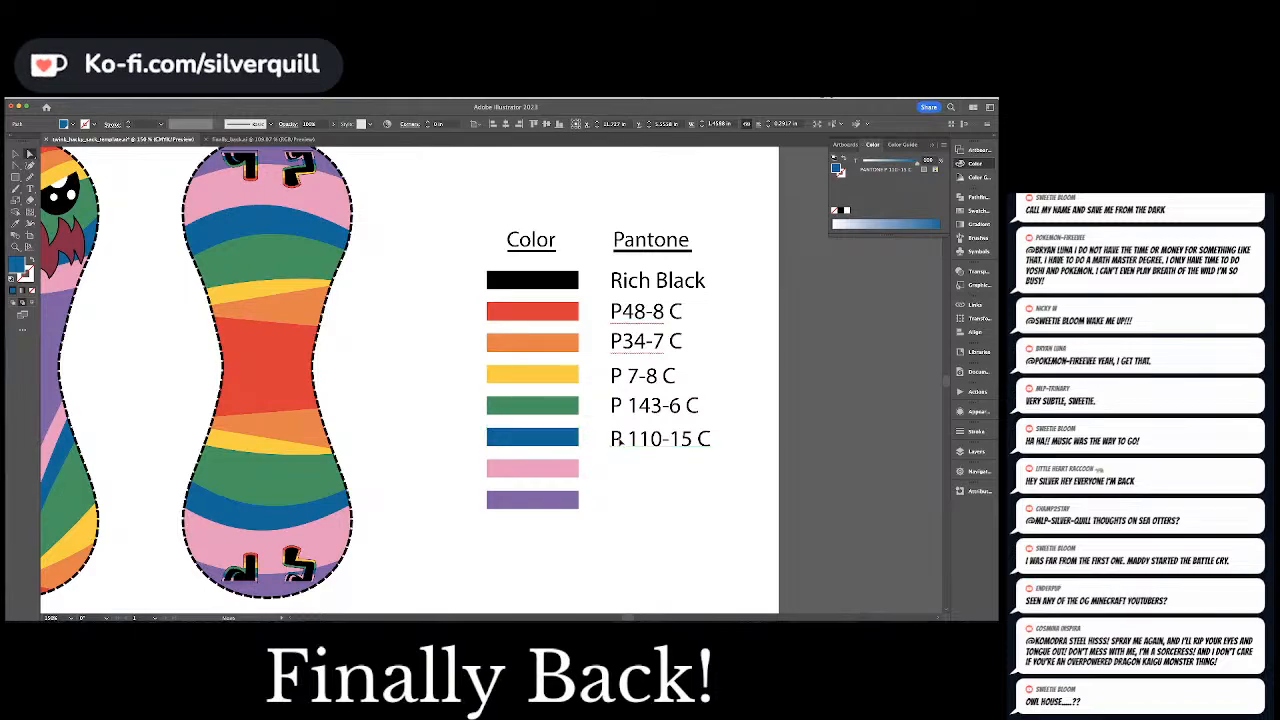
Duplicate the blue swatch's label beside the pink swatch, change the copy's text to "P 75-5 C" and clear the selection
drag(620, 447, 628, 469)
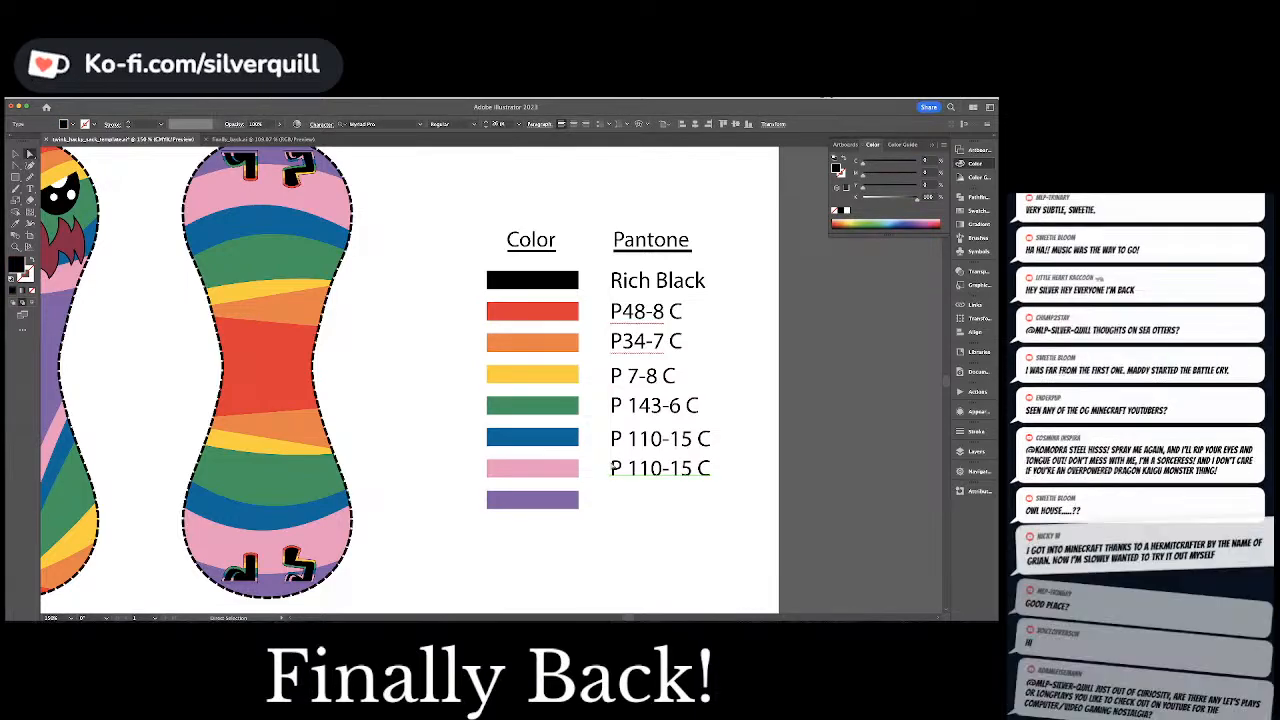
click(560, 469)
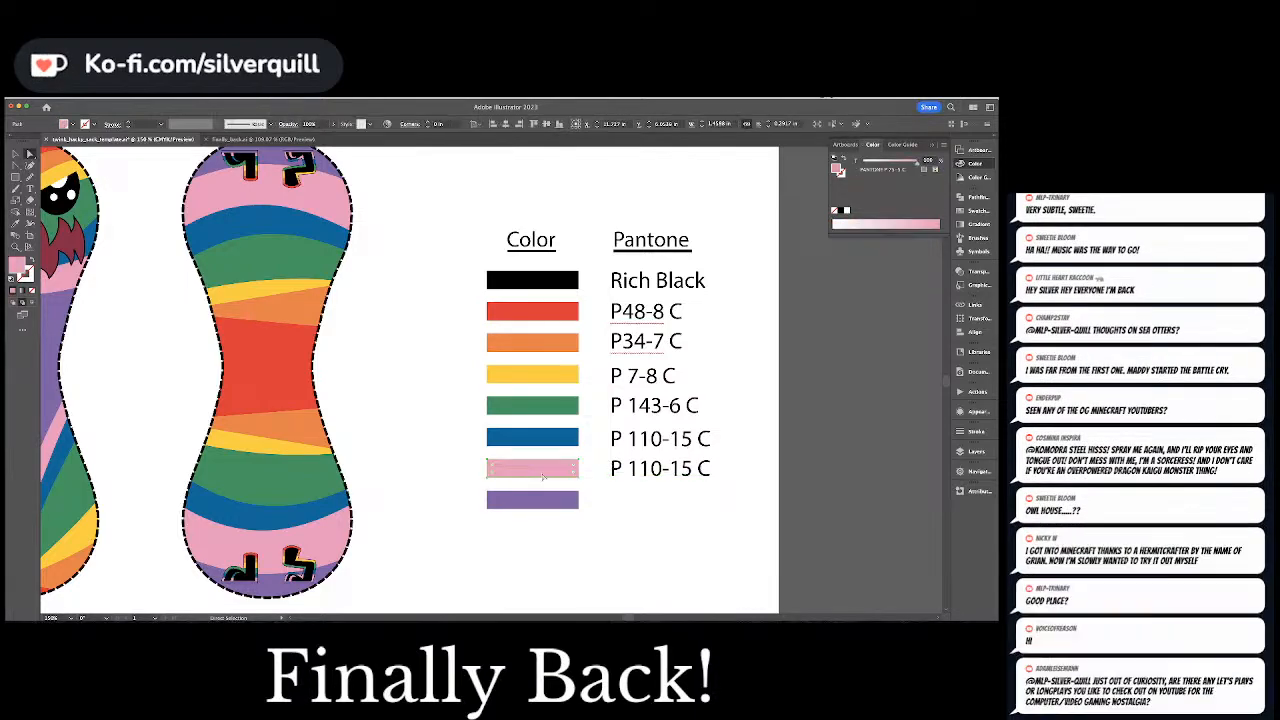
double_click(648, 474)
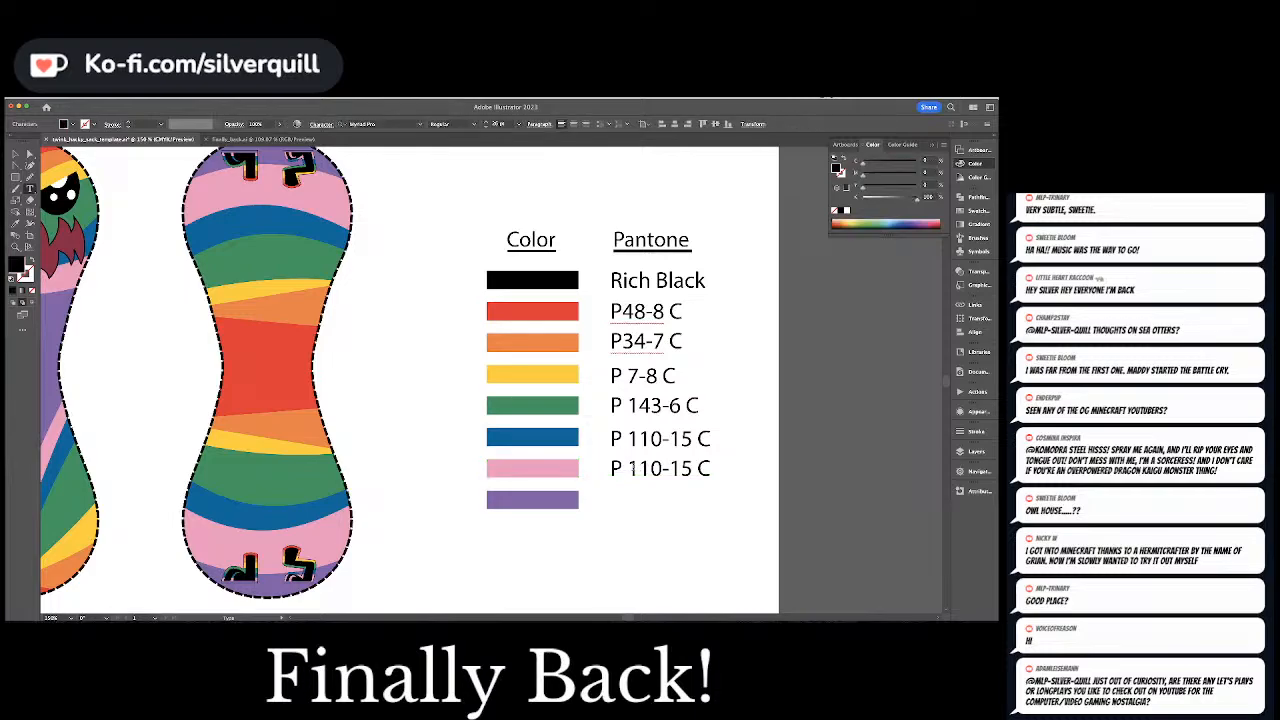
drag(628, 469, 662, 470)
text(75)
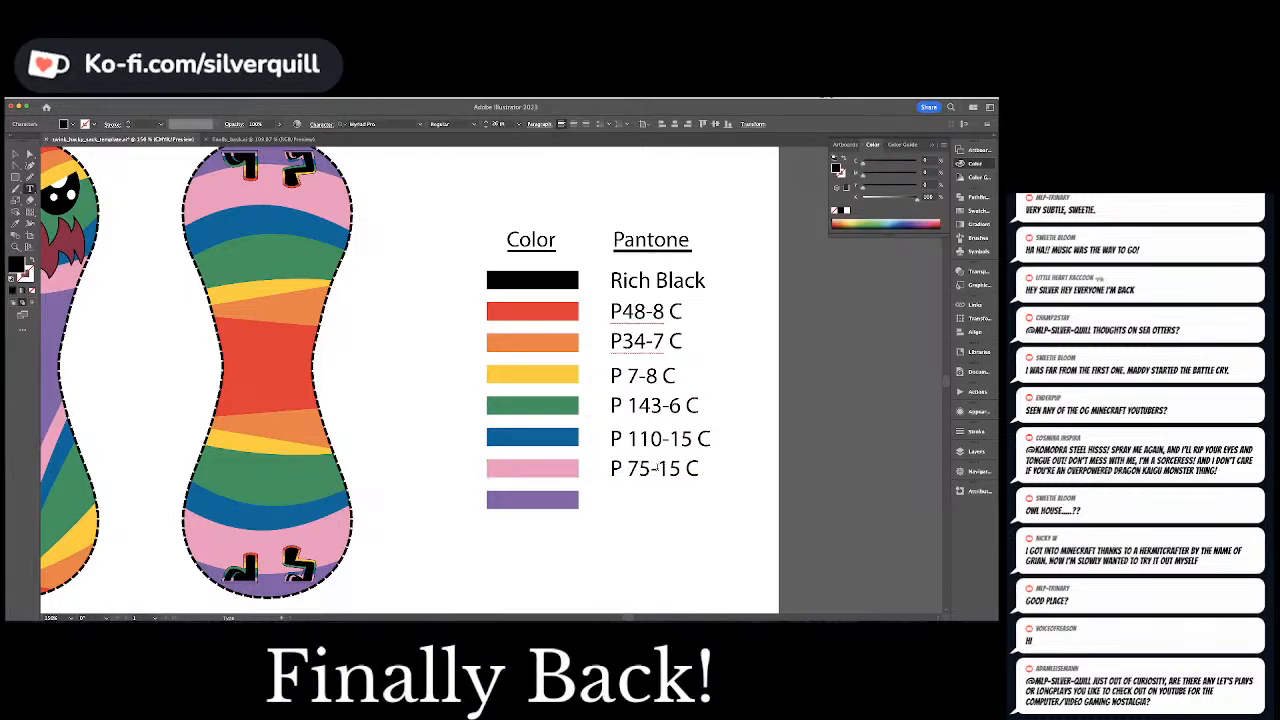
key(BackSpace)
key(Escape)
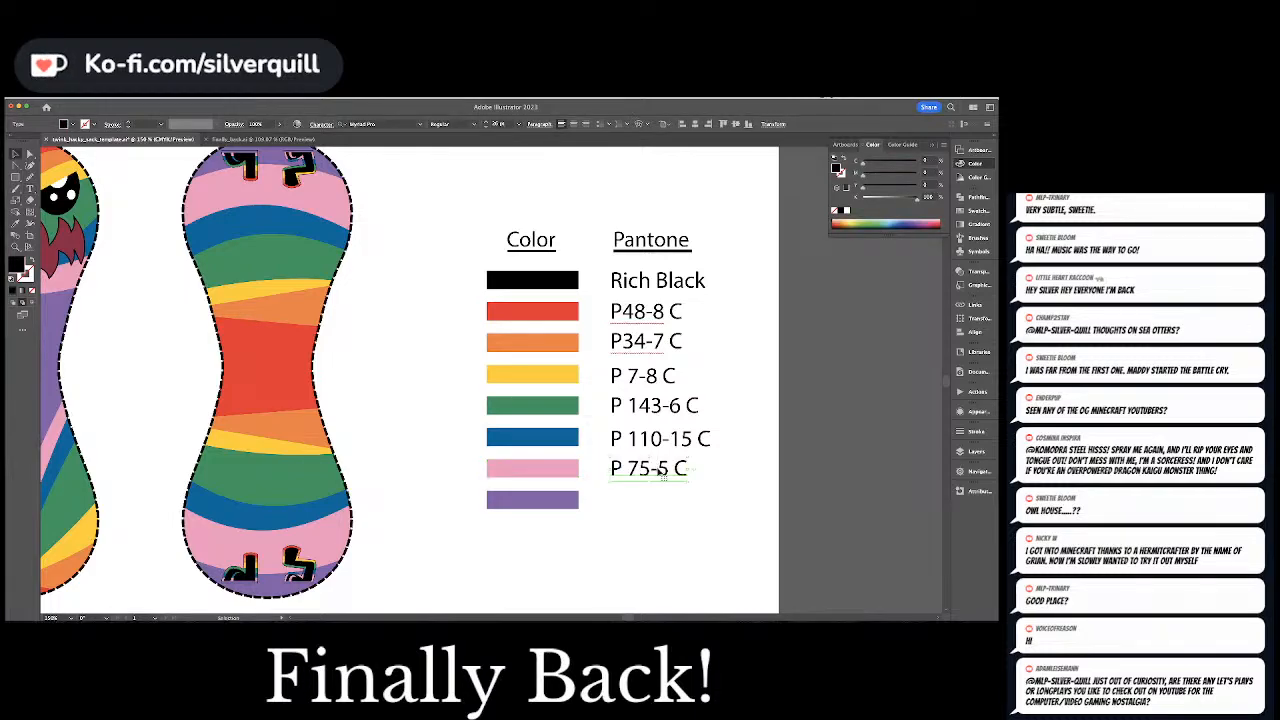
click(726, 458)
key(super+minus)
key(super+minus)
key(super+minus)
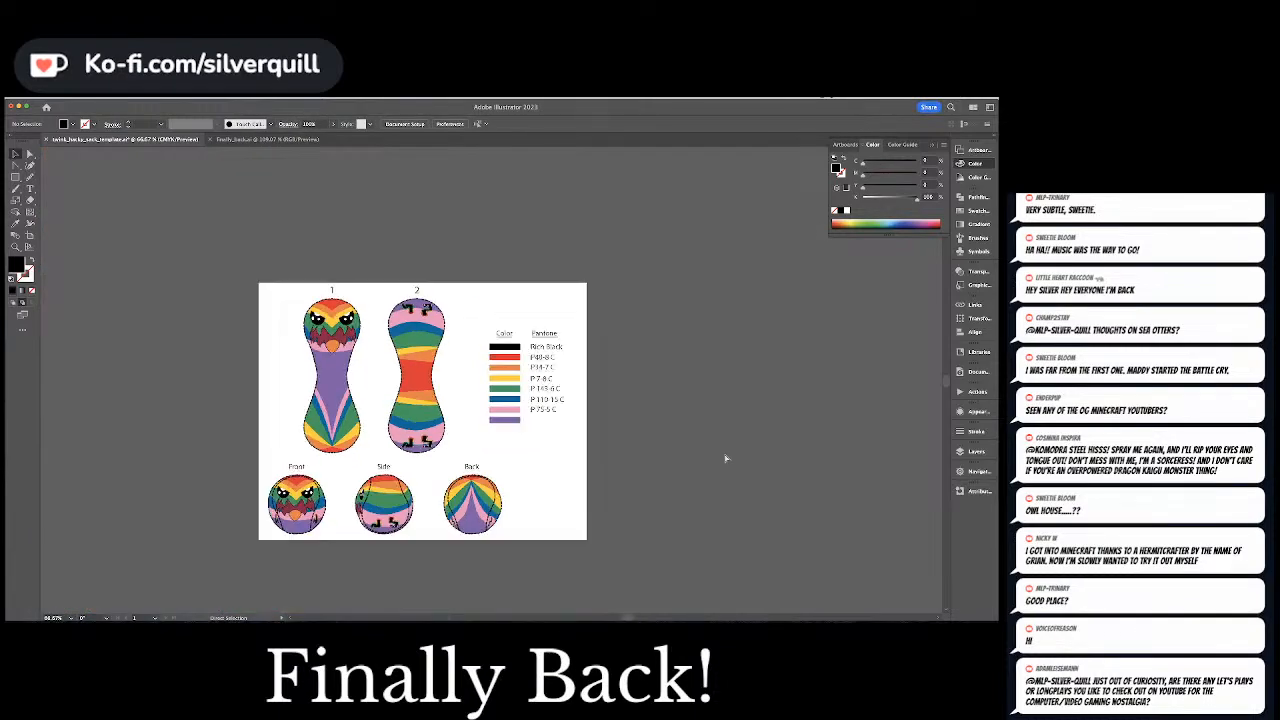
key(super+equal)
key(super+equal)
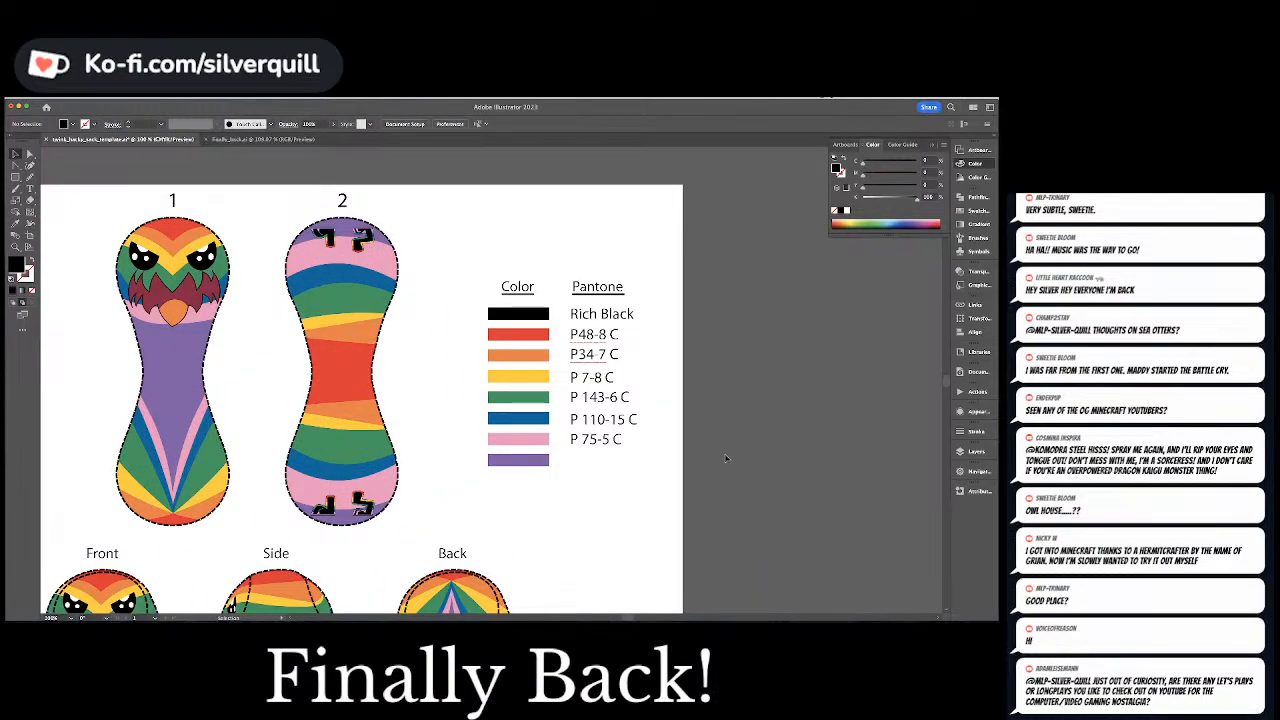
scroll(724, 453, down, 3)
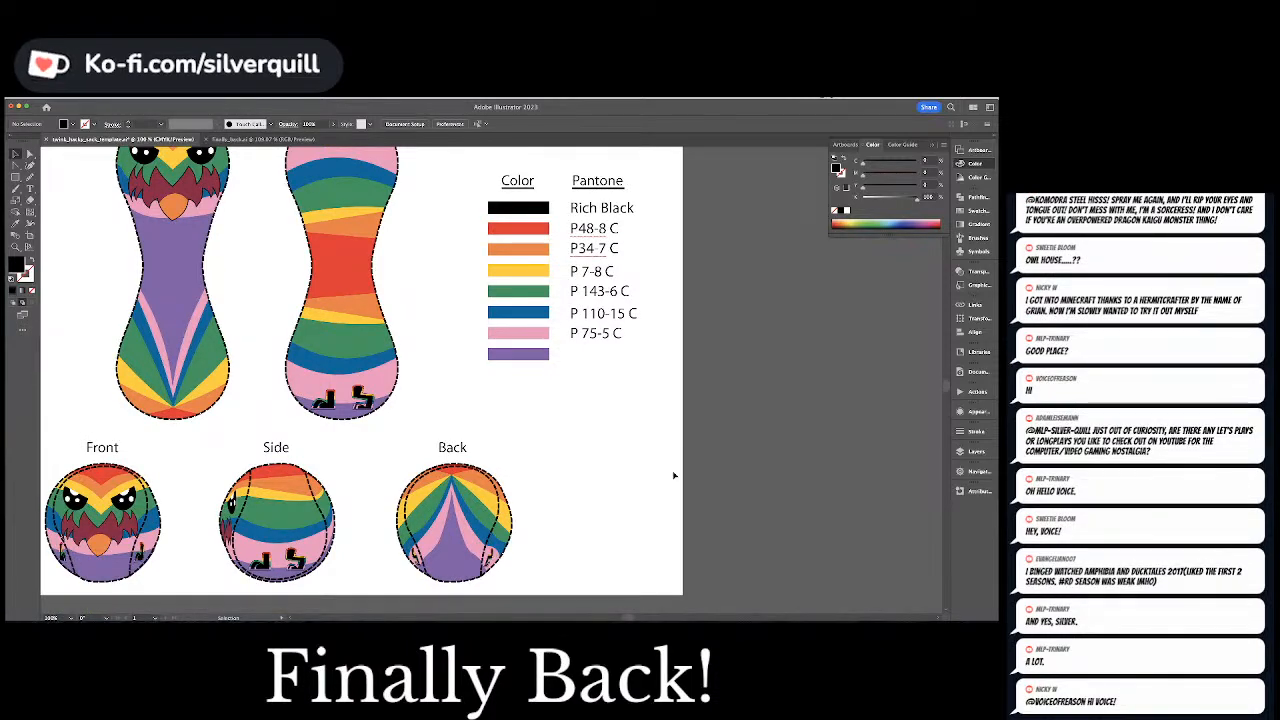
Duplicate the pink swatch's label beside the purple swatch, check that swatch's Pantone code, and change the copy's text to "P 93-6 C"
scroll(674, 476, up, 1)
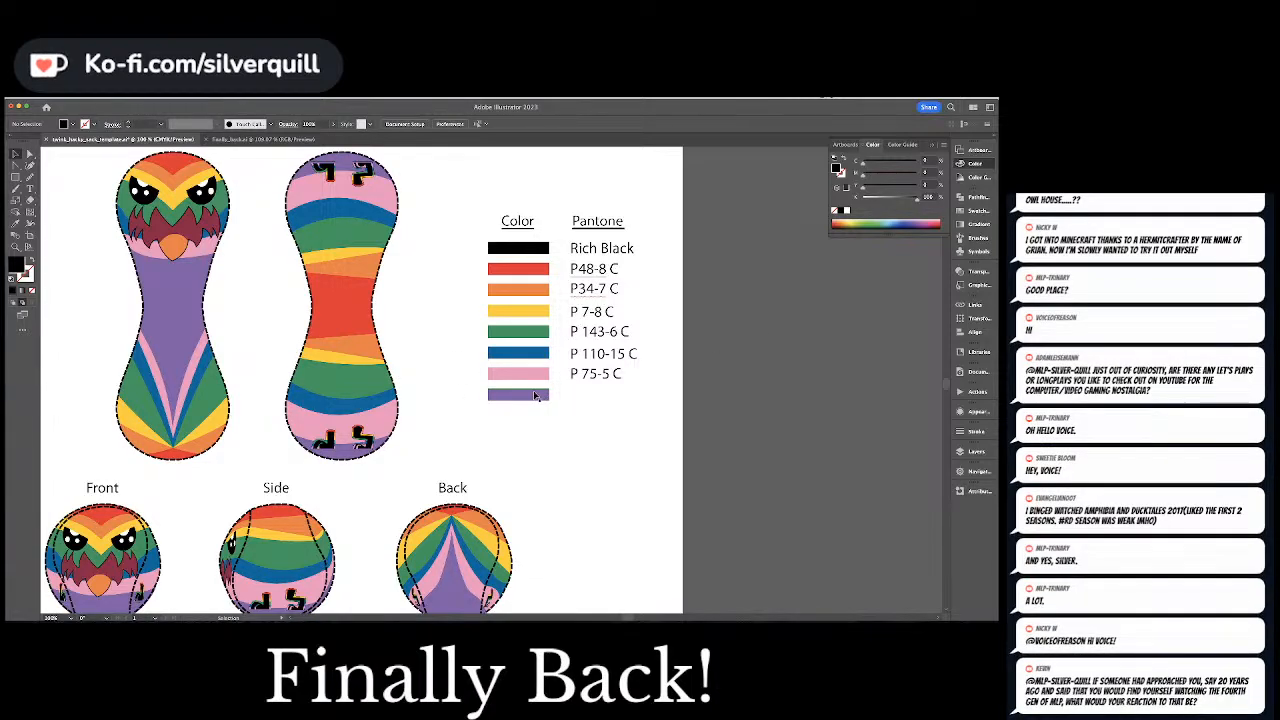
key(a)
click(590, 377)
drag(590, 378, 590, 400)
click(529, 396)
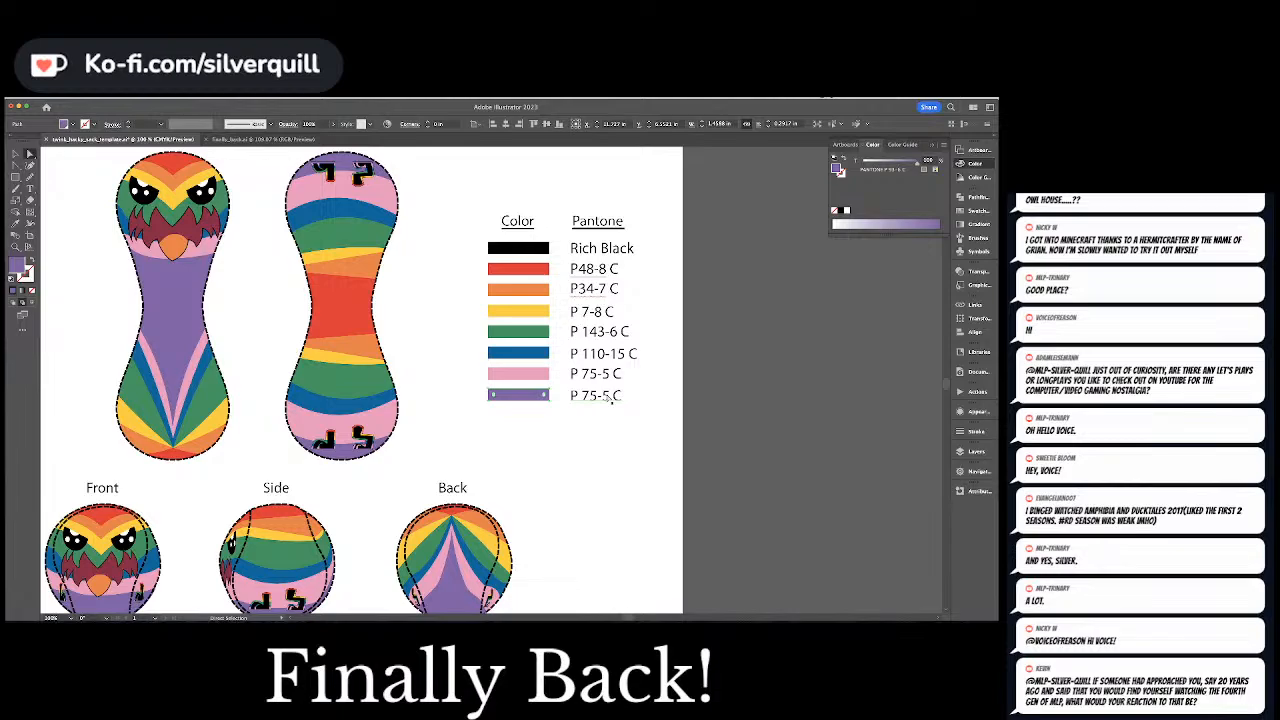
double_click(594, 396)
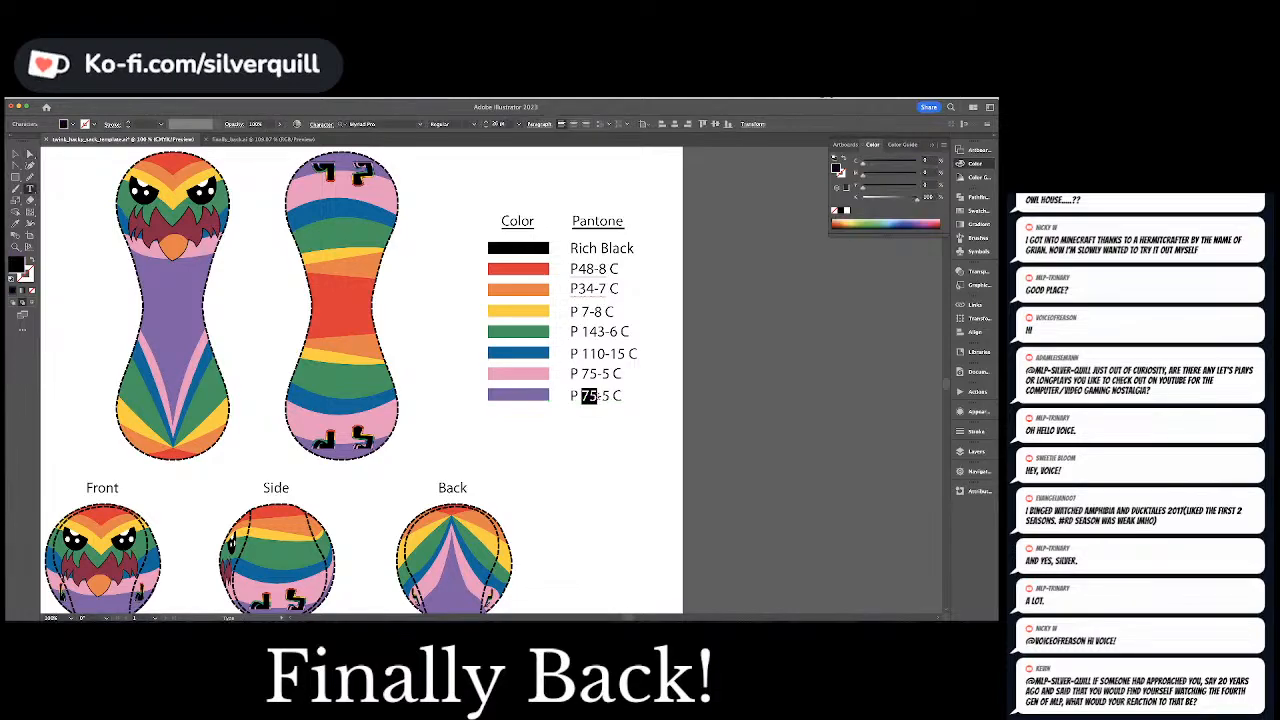
text(93)
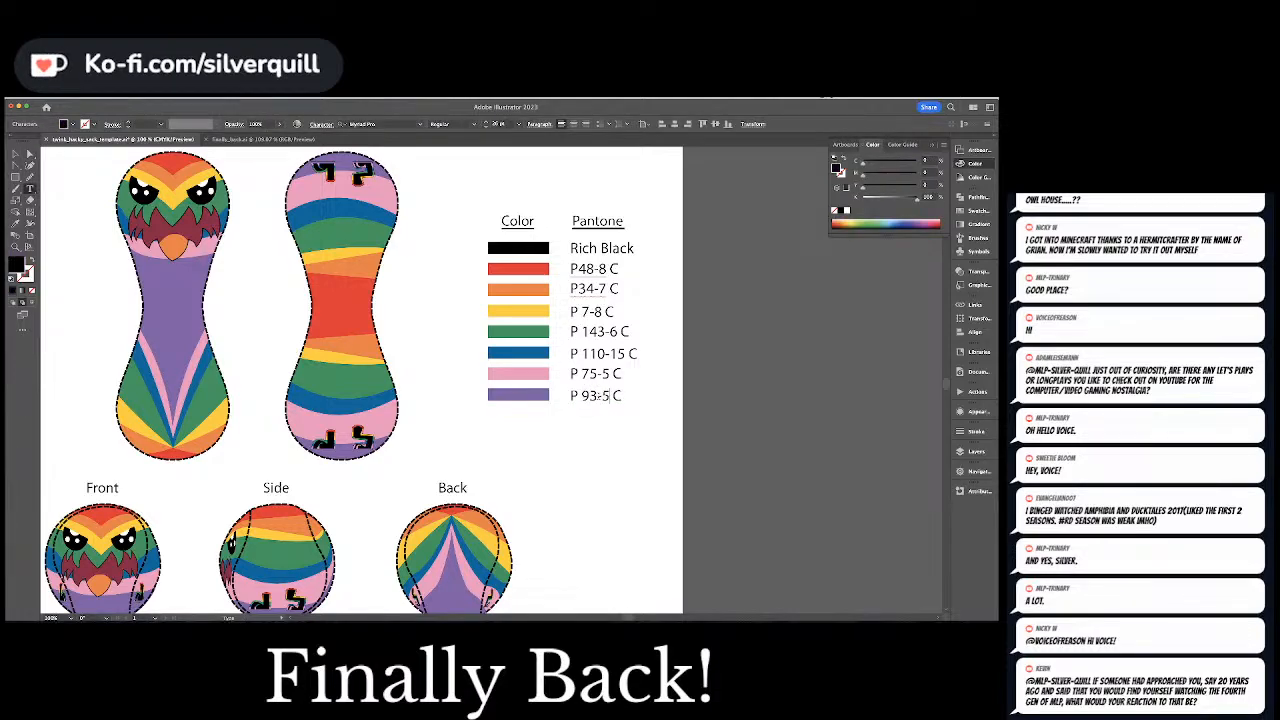
key(BackSpace)
text(6)
key(Escape)
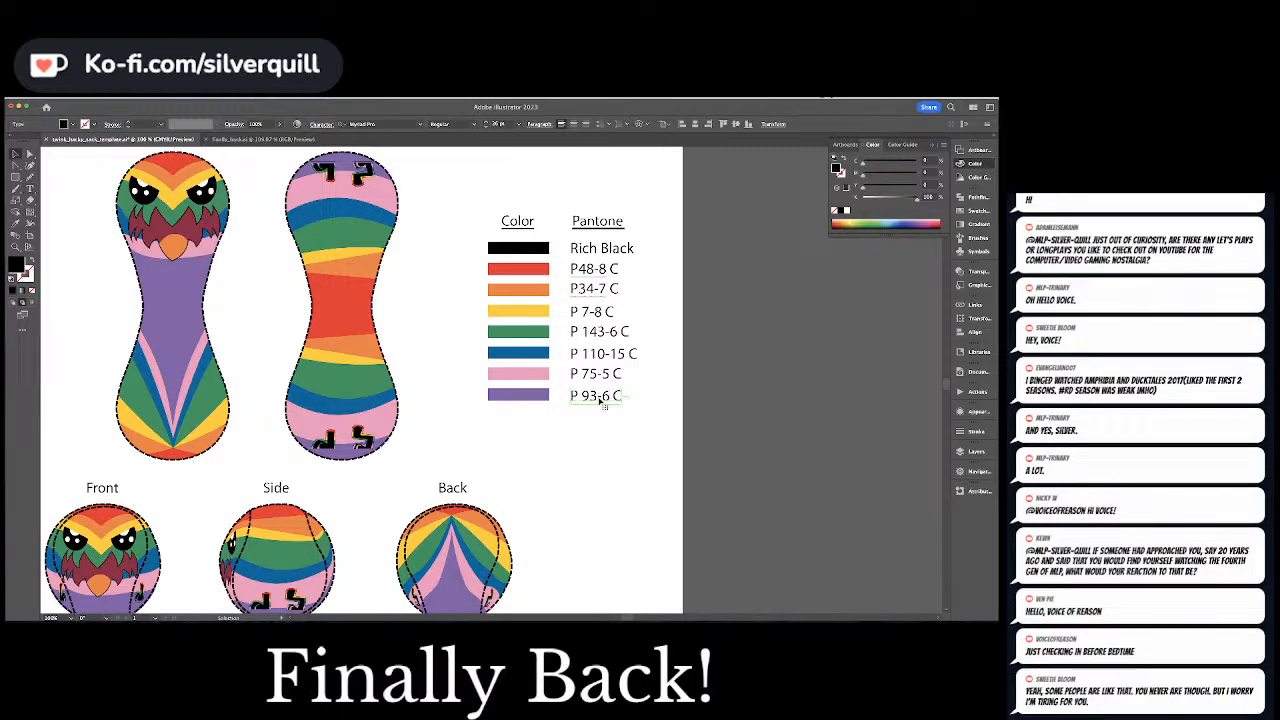
click(610, 426)
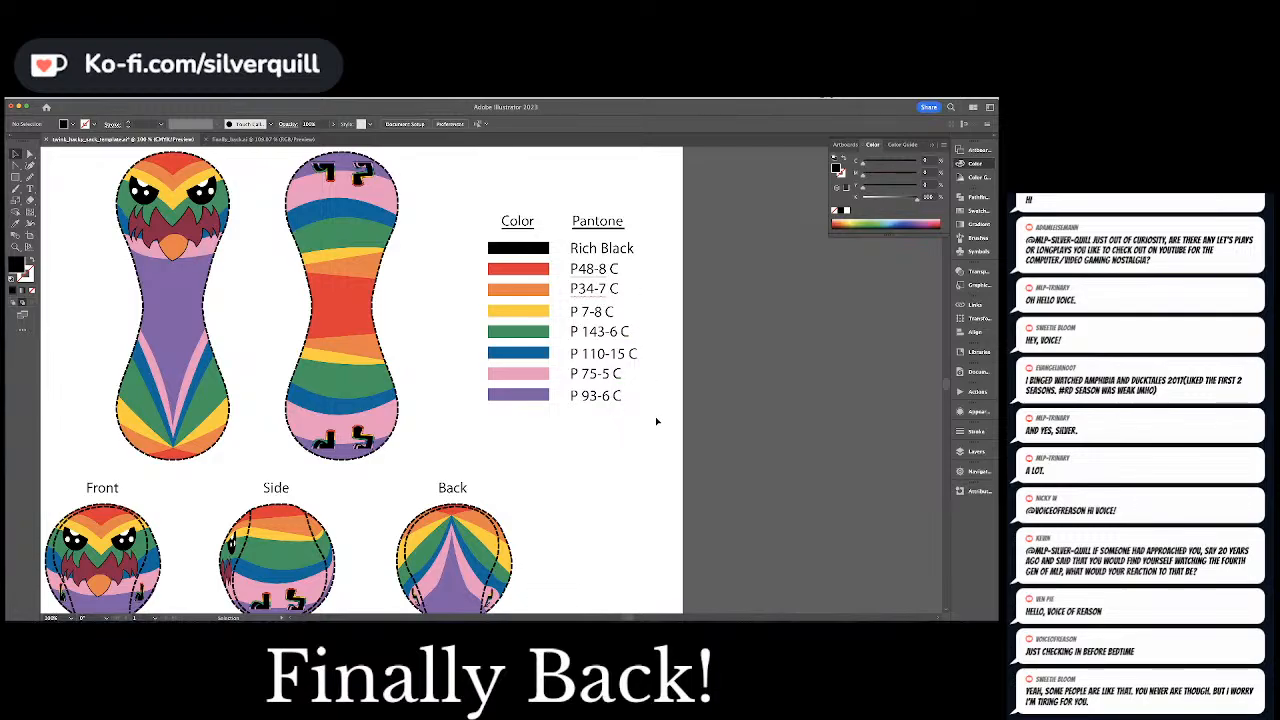
Line up the purple swatch's label with its swatch and distribute all the Pantone labels evenly by their vertical centers
click(596, 395)
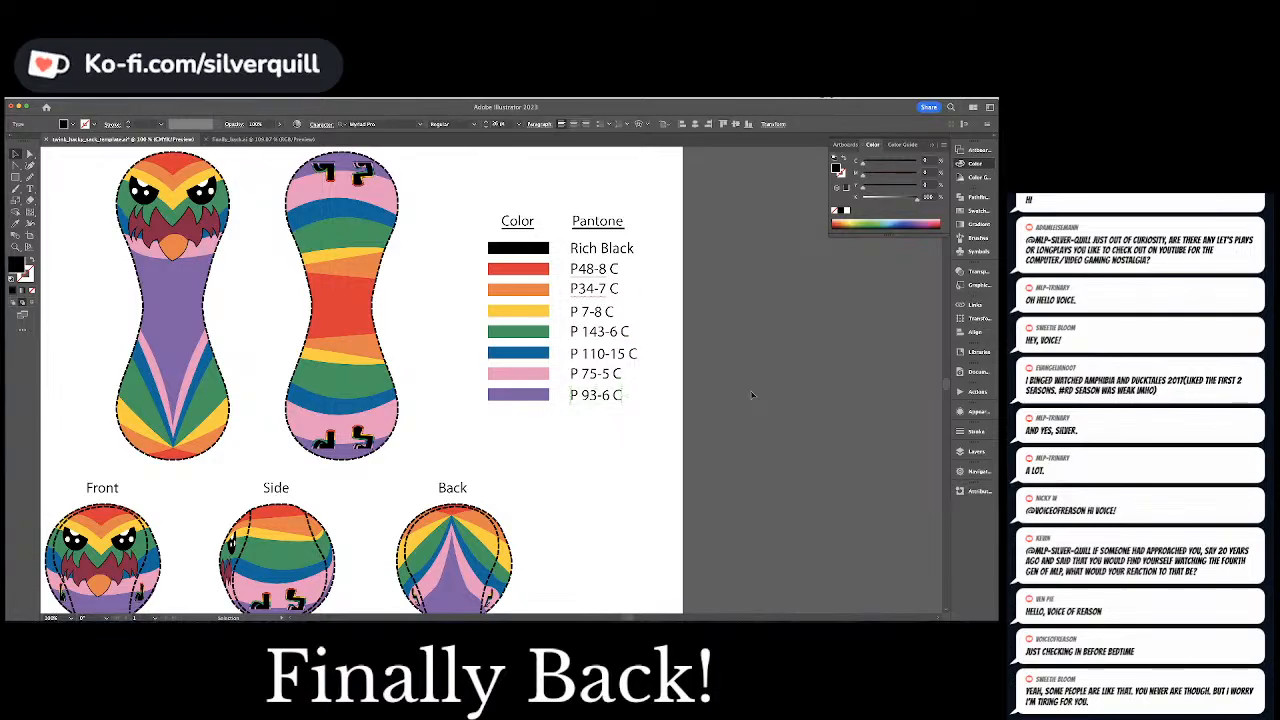
drag(645, 418, 594, 256)
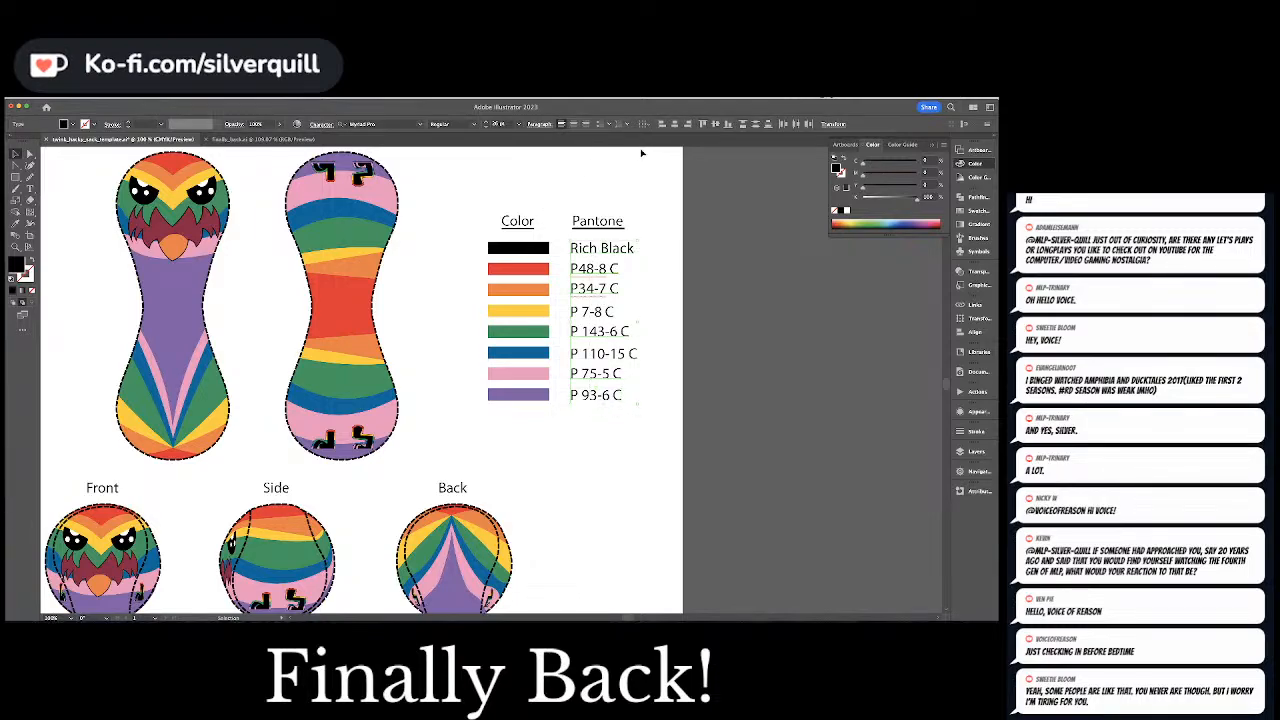
click(754, 125)
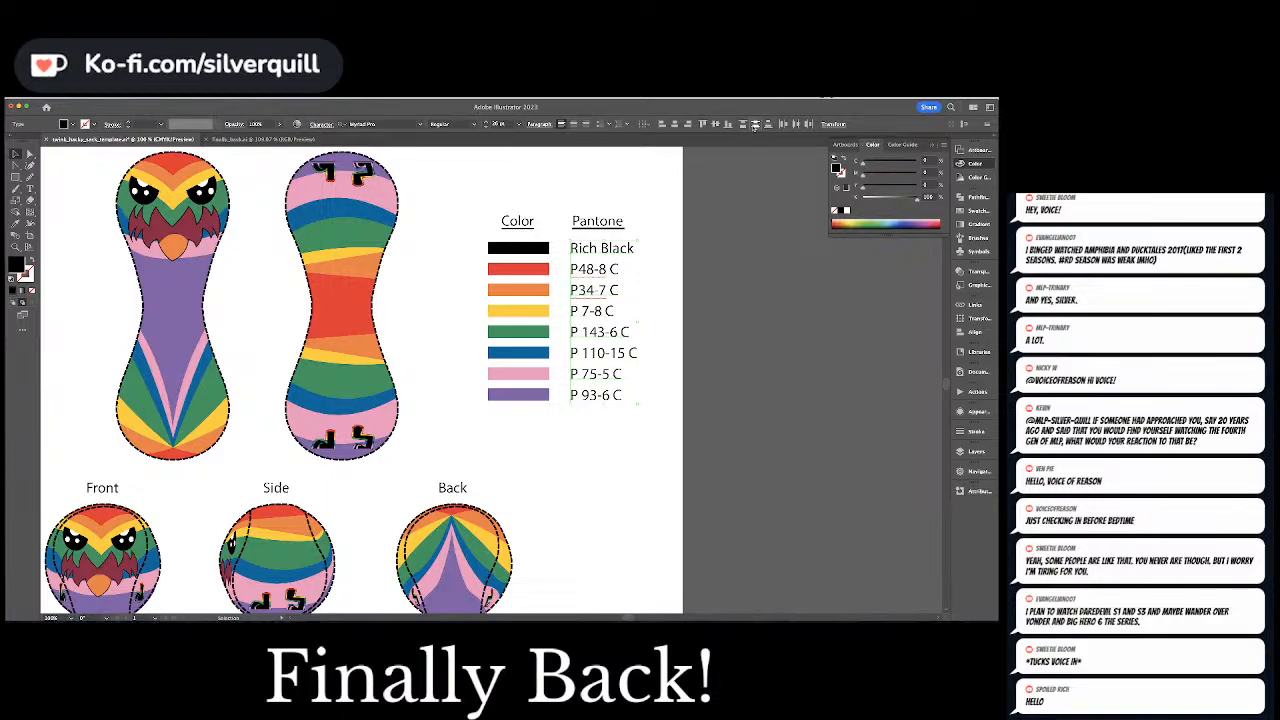
click(702, 280)
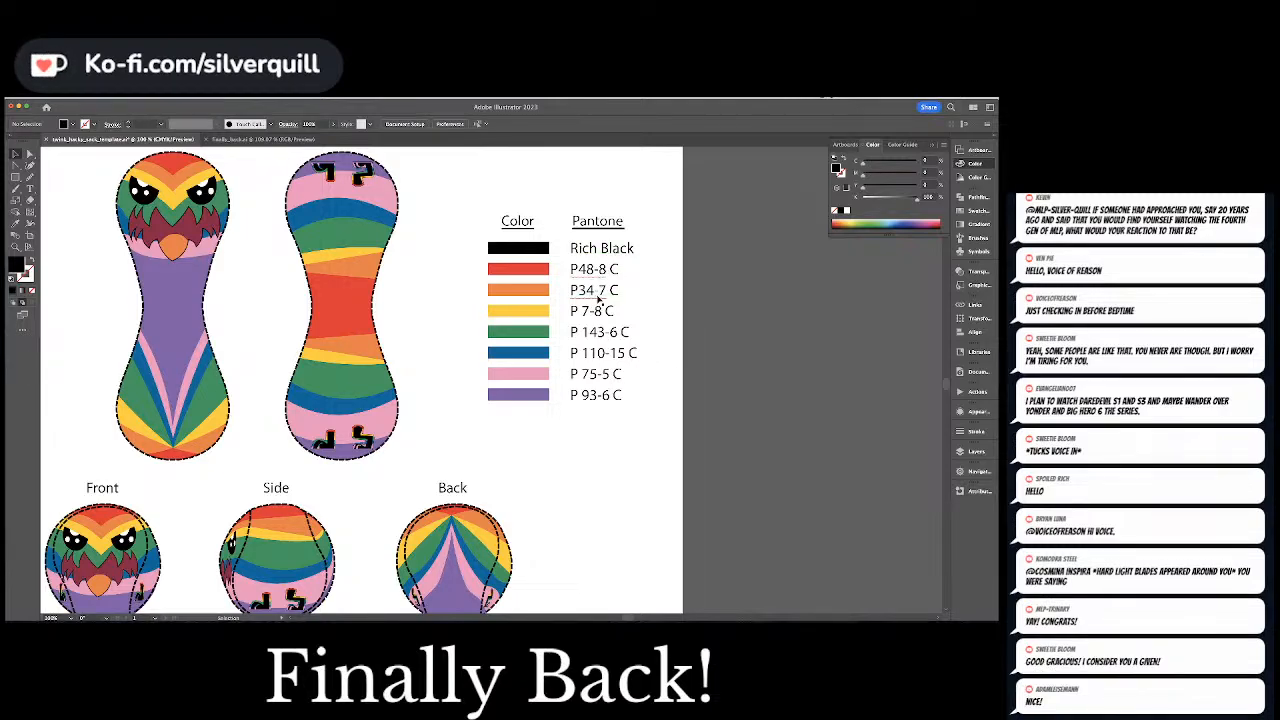
Compare the CMYK values of the Rich Black label's text with those of the black swatch
click(603, 247)
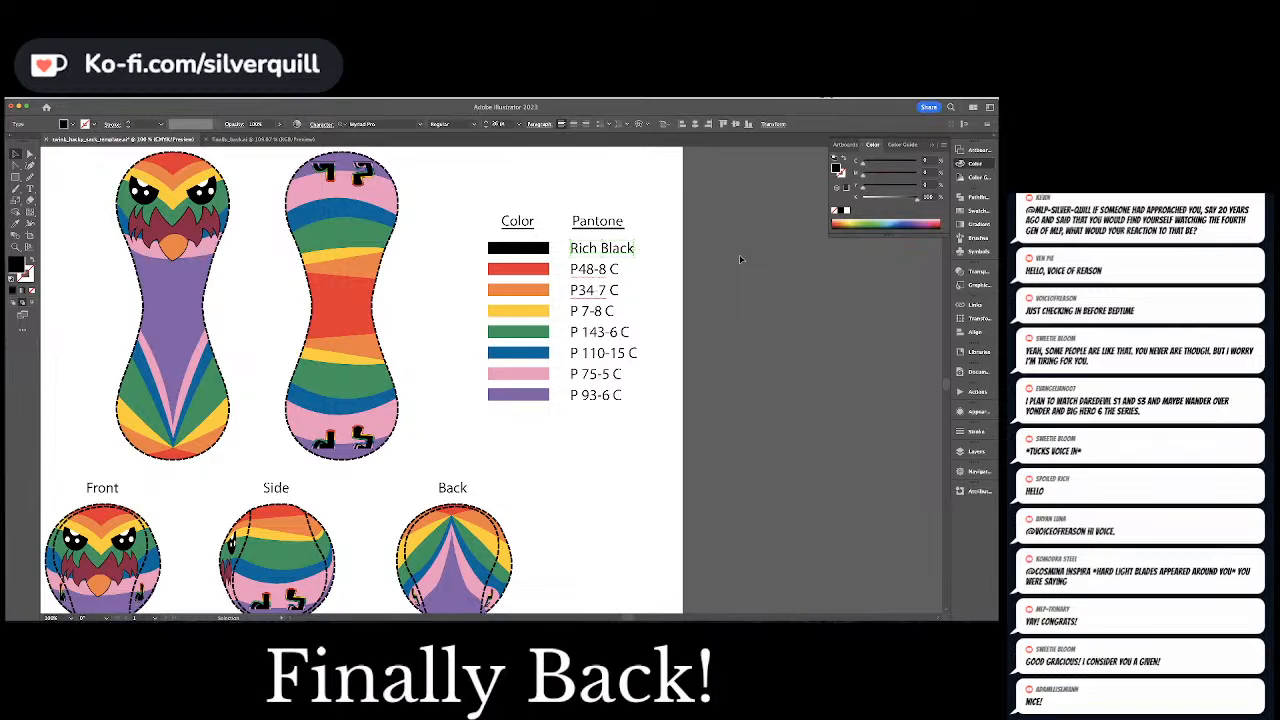
click(526, 247)
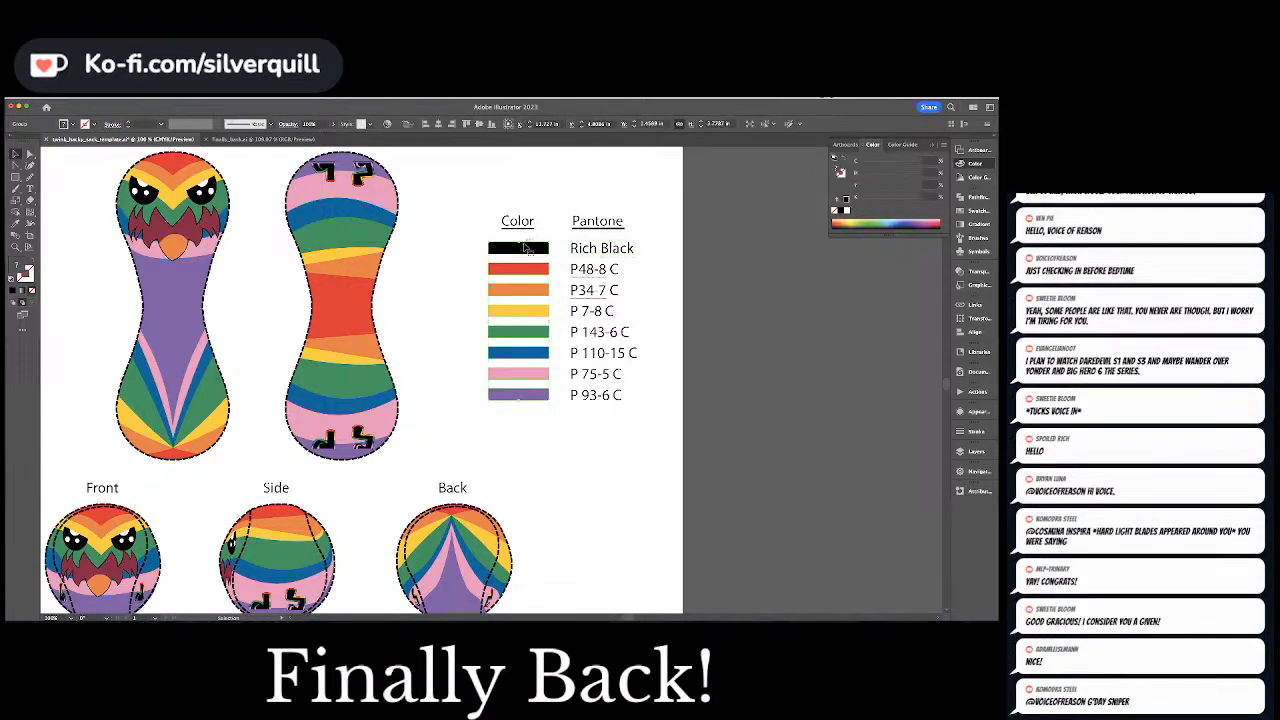
key(super+shift+a)
key(a)
click(526, 247)
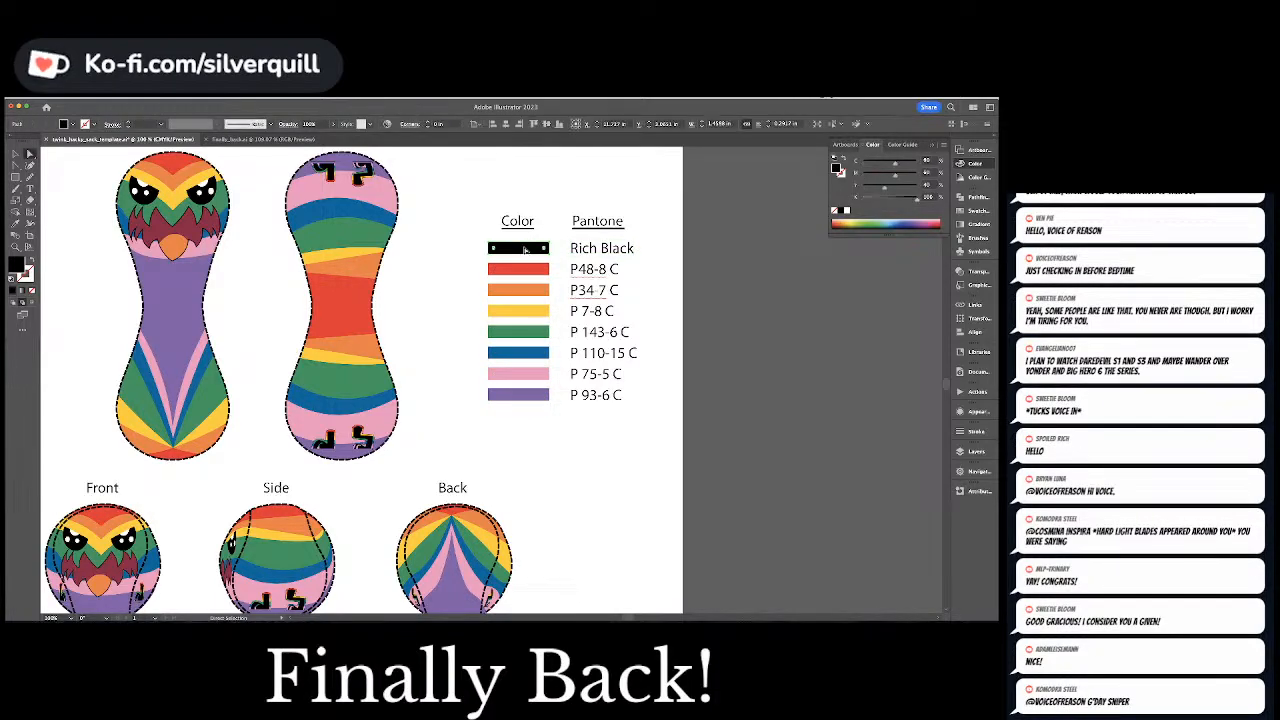
Select all text sharing the Rich Black label's fill and set it to C 60, M 60, Y 40, K 100
click(587, 248)
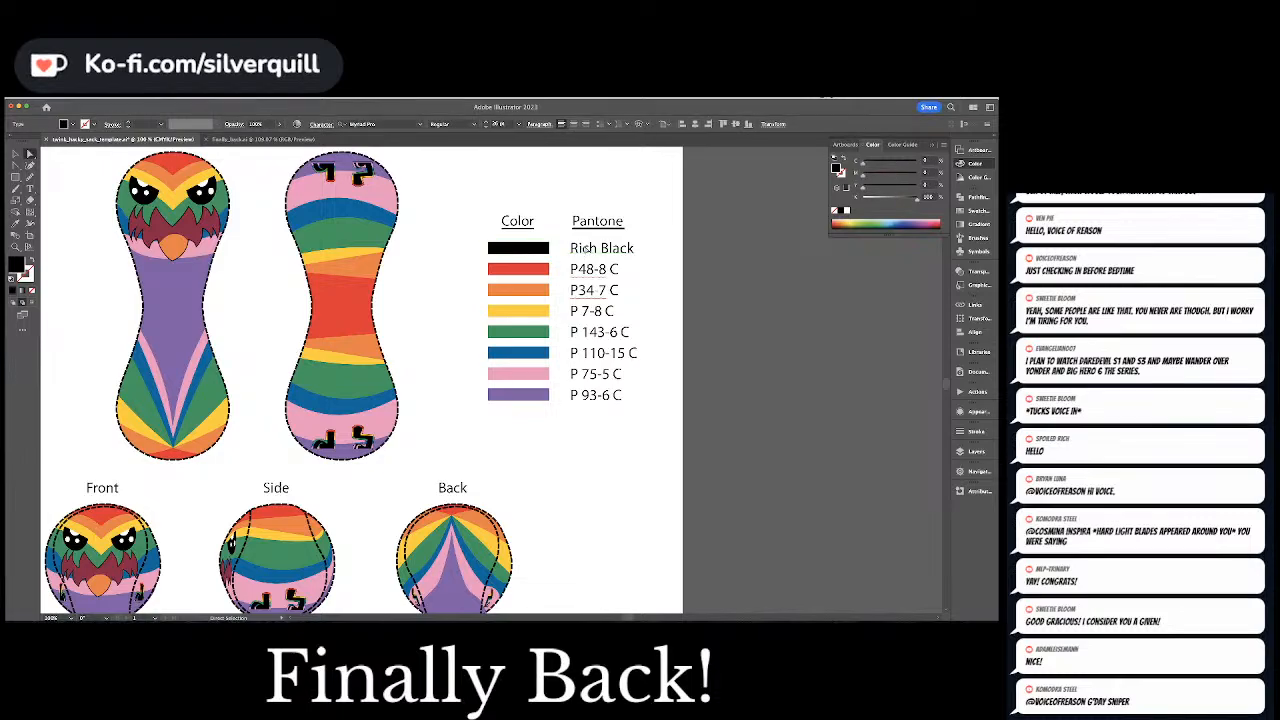
click(143, 97)
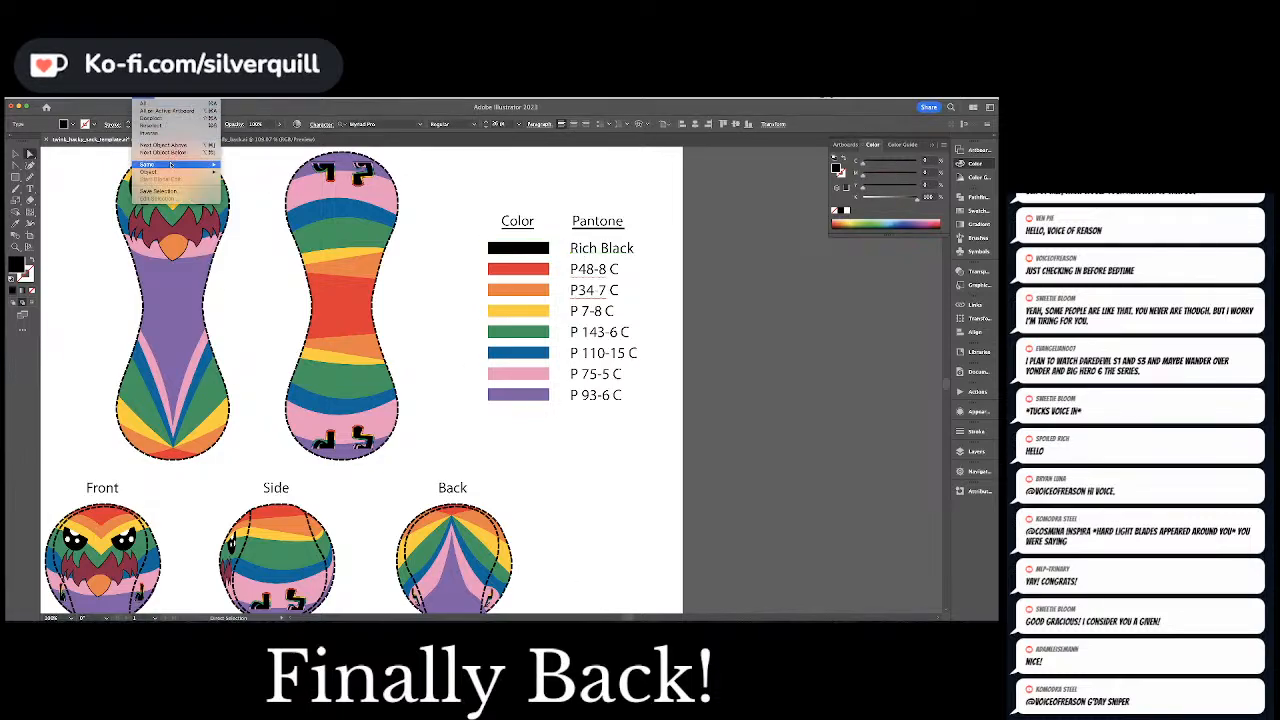
mouse_move(212, 166)
click(244, 201)
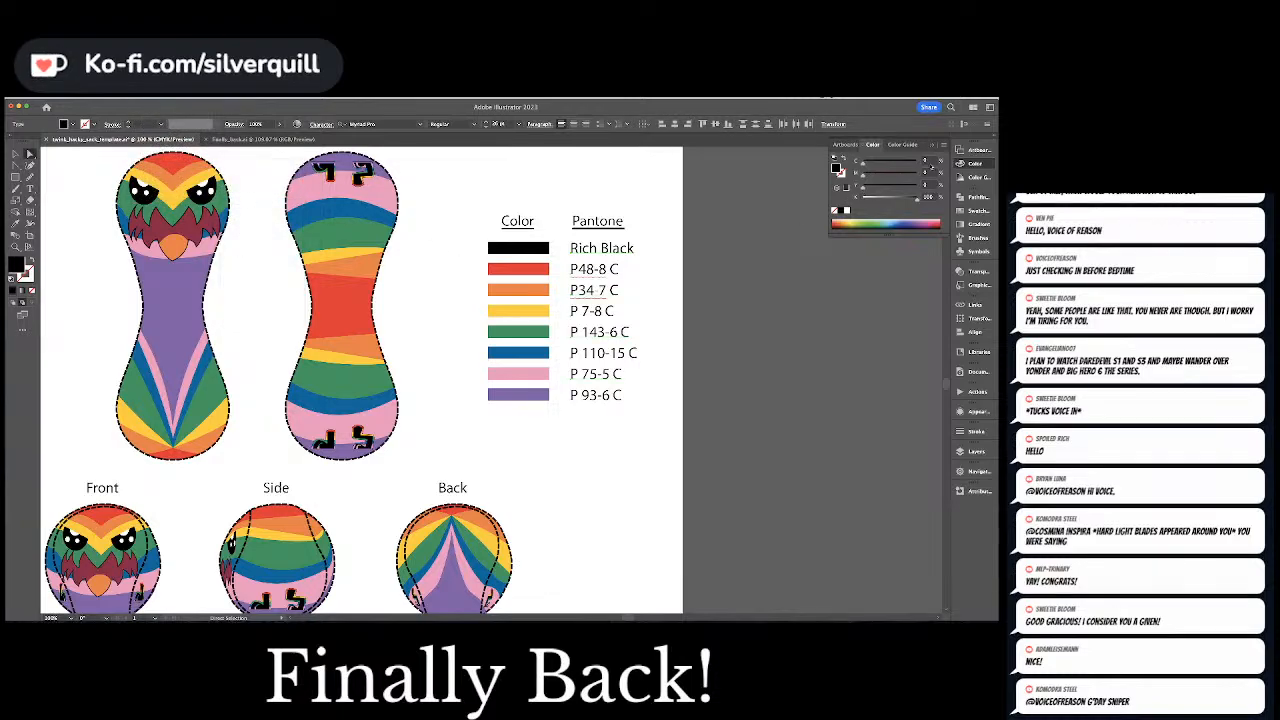
double_click(928, 161)
text(60)
key(Tab)
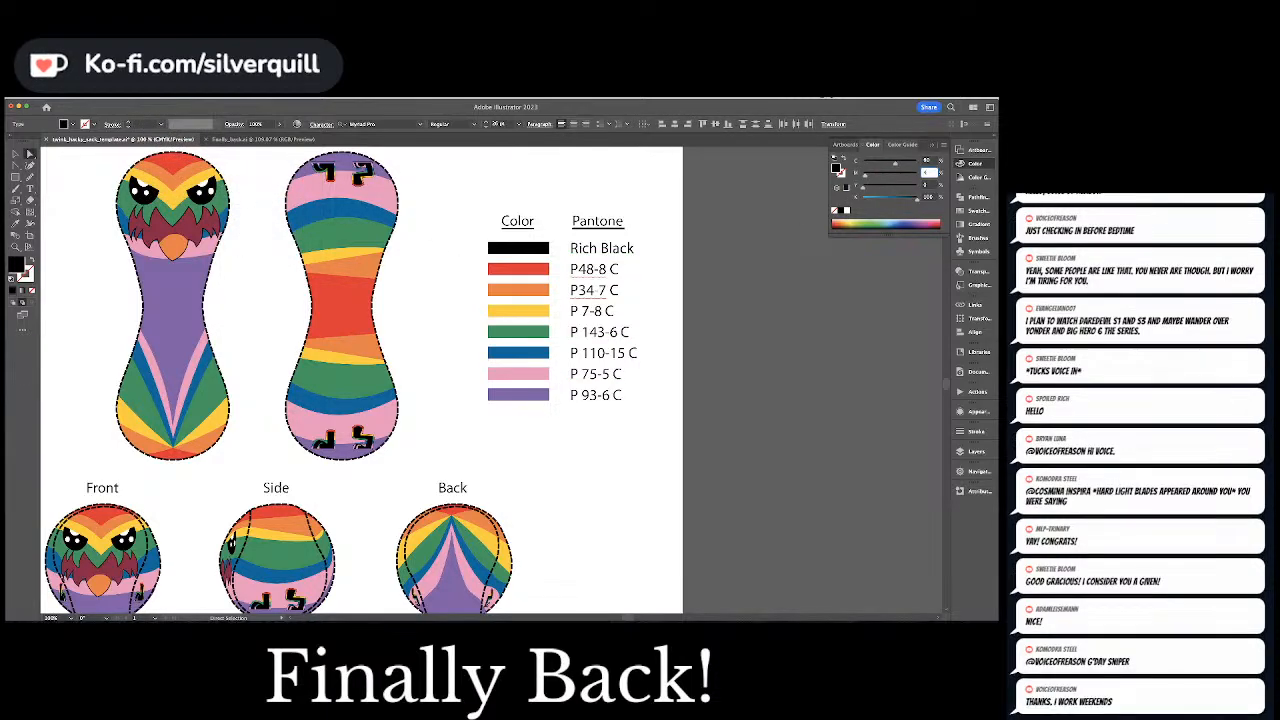
text(60)
key(Tab)
text(40)
key(Tab)
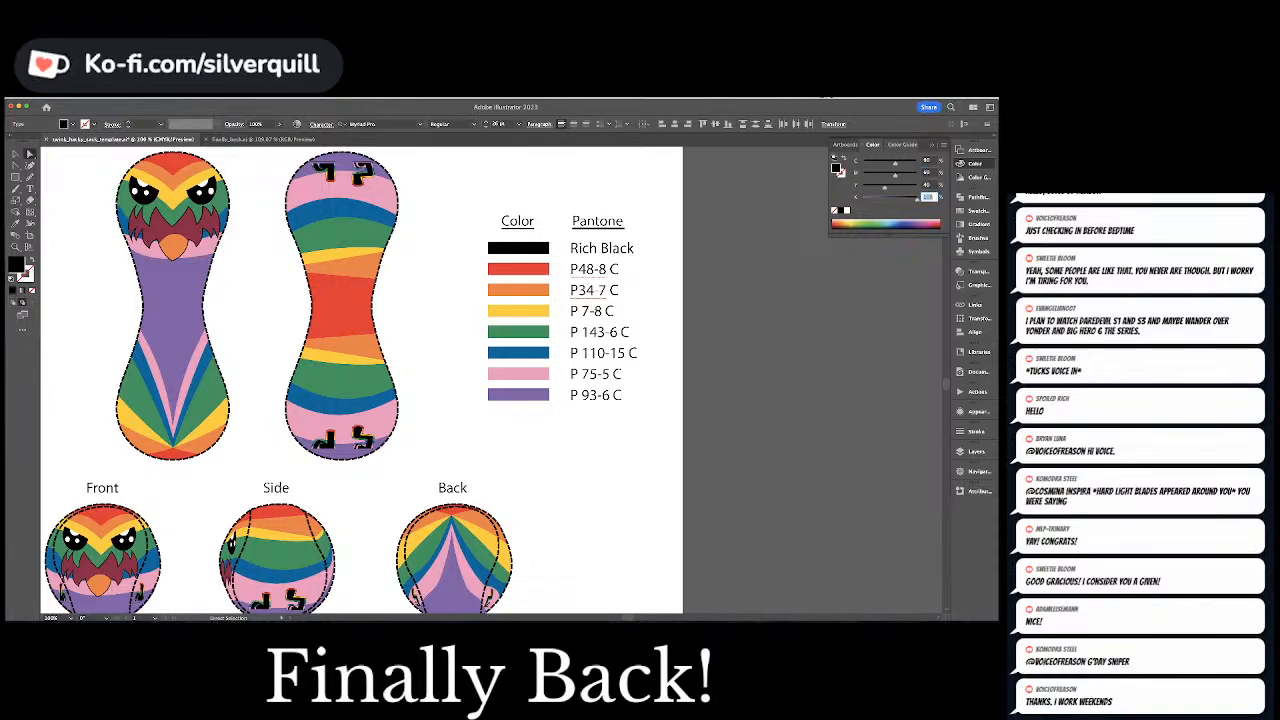
key(Return)
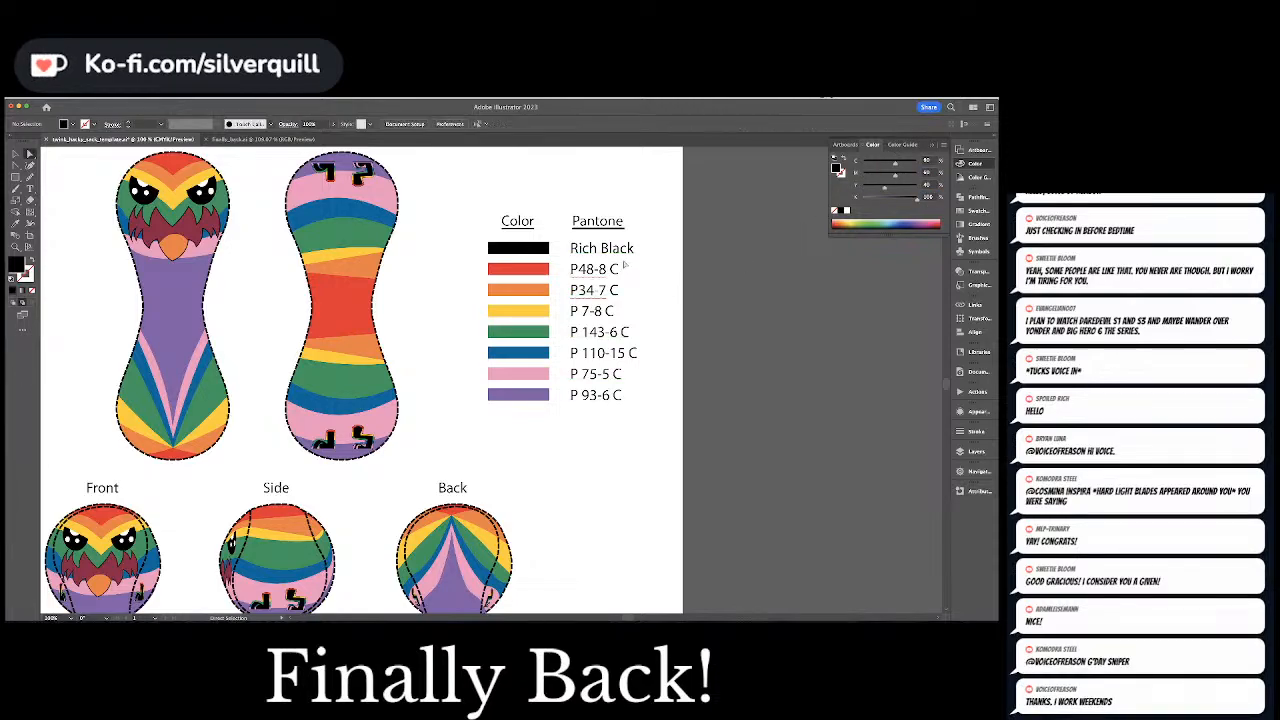
click(437, 246)
Unlock the border lines layer, select the dashed outline of shape 2 and check its stroke's CMYK values
click(972, 451)
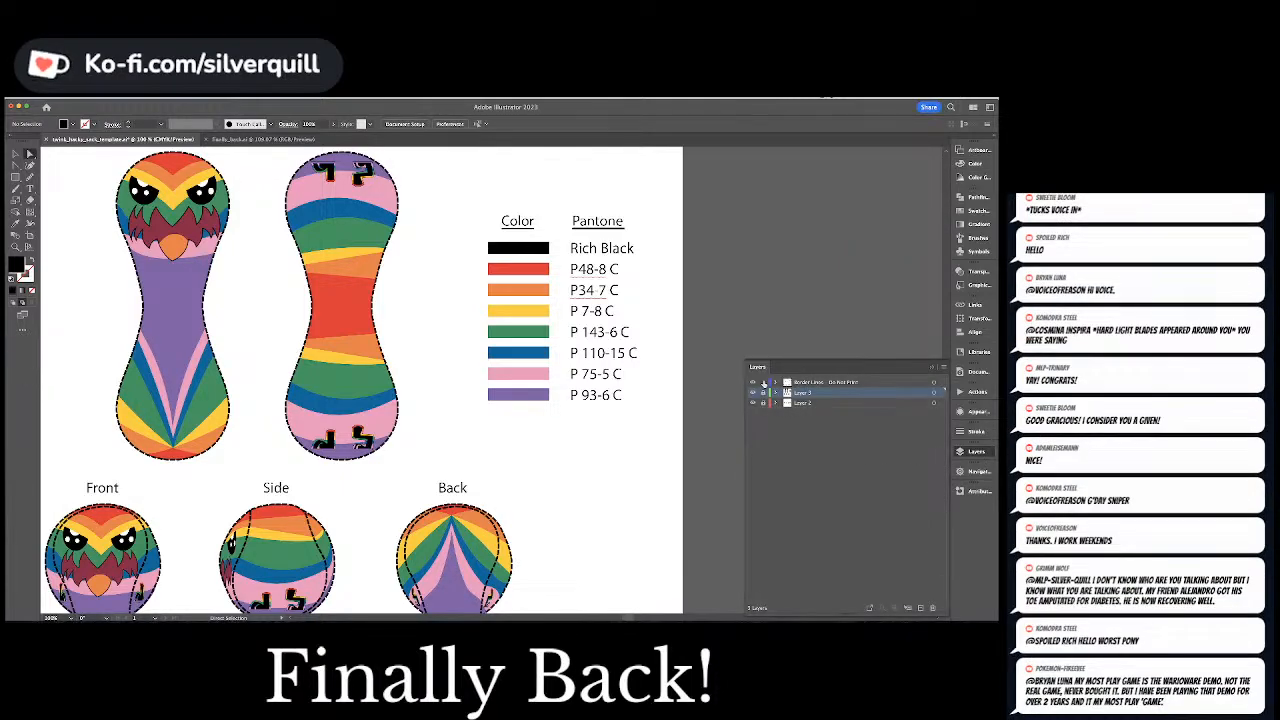
click(376, 313)
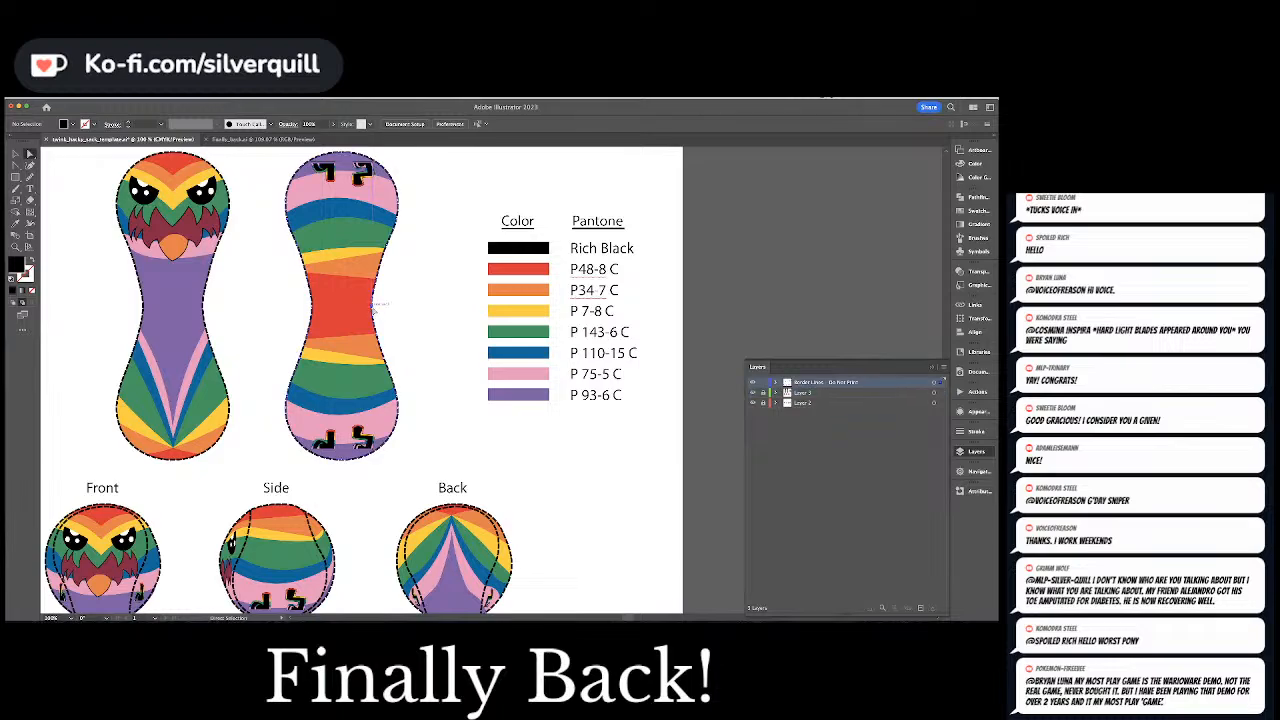
click(968, 166)
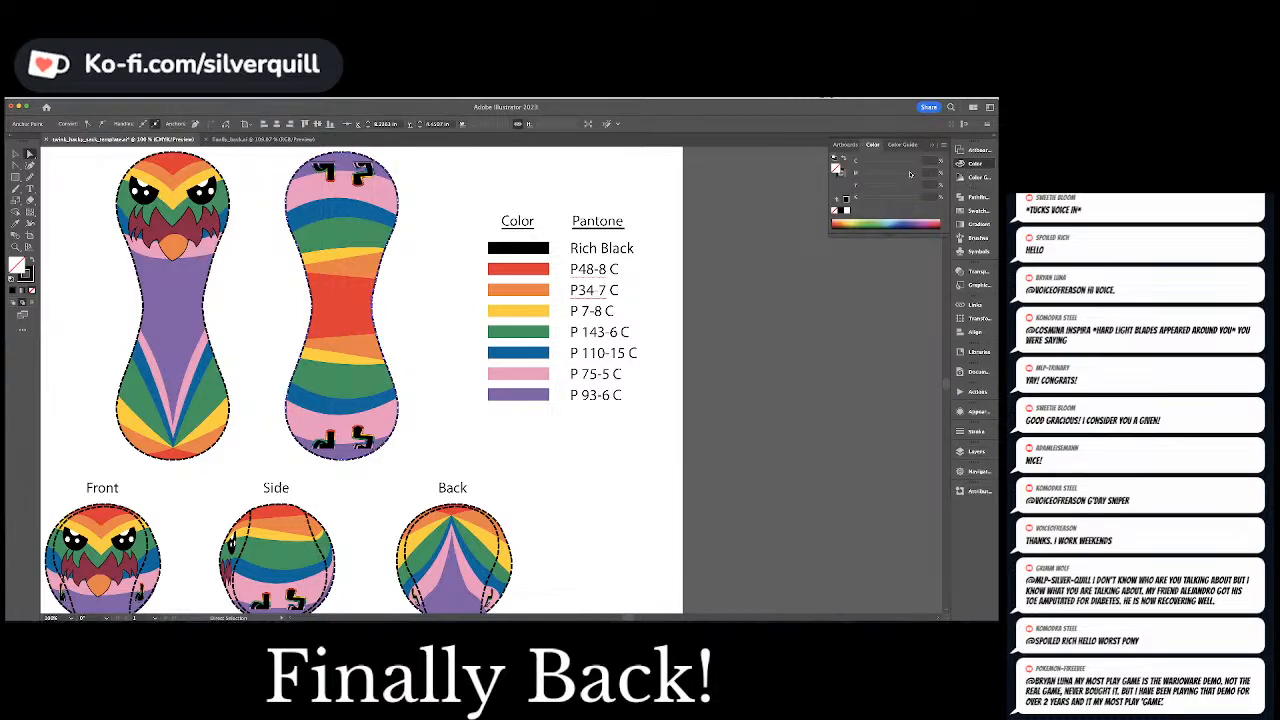
key(x)
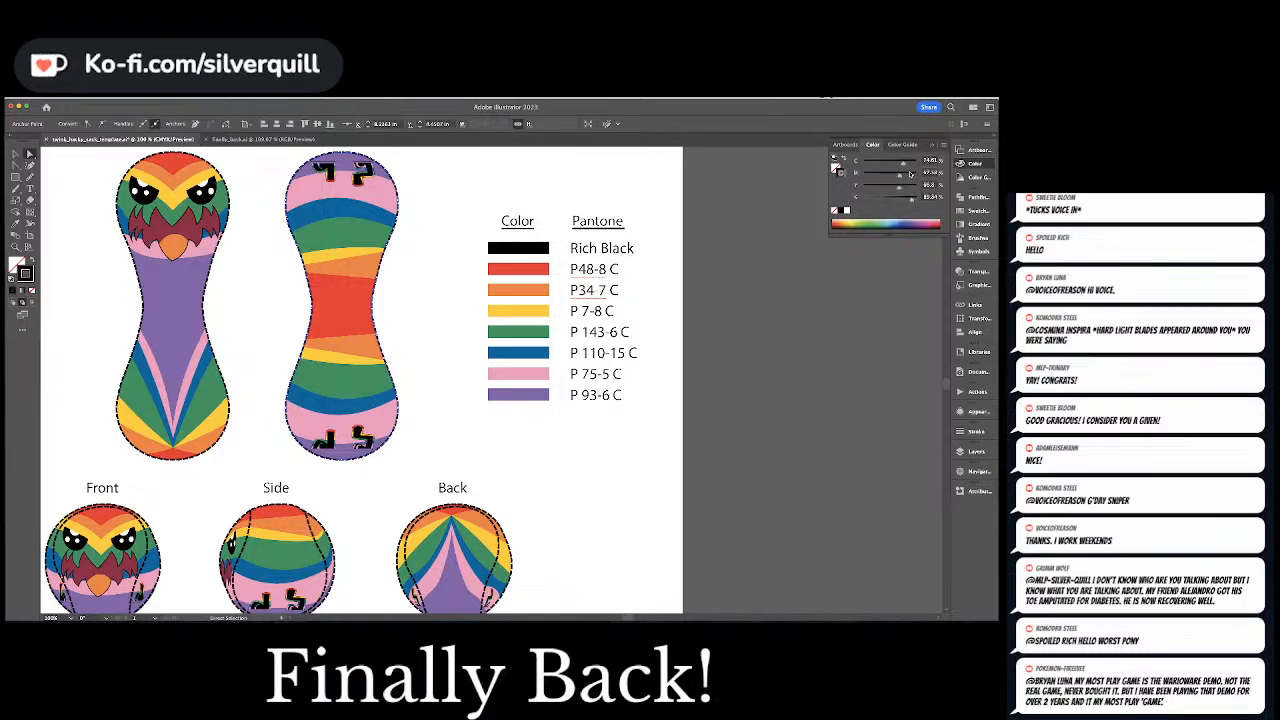
key(v)
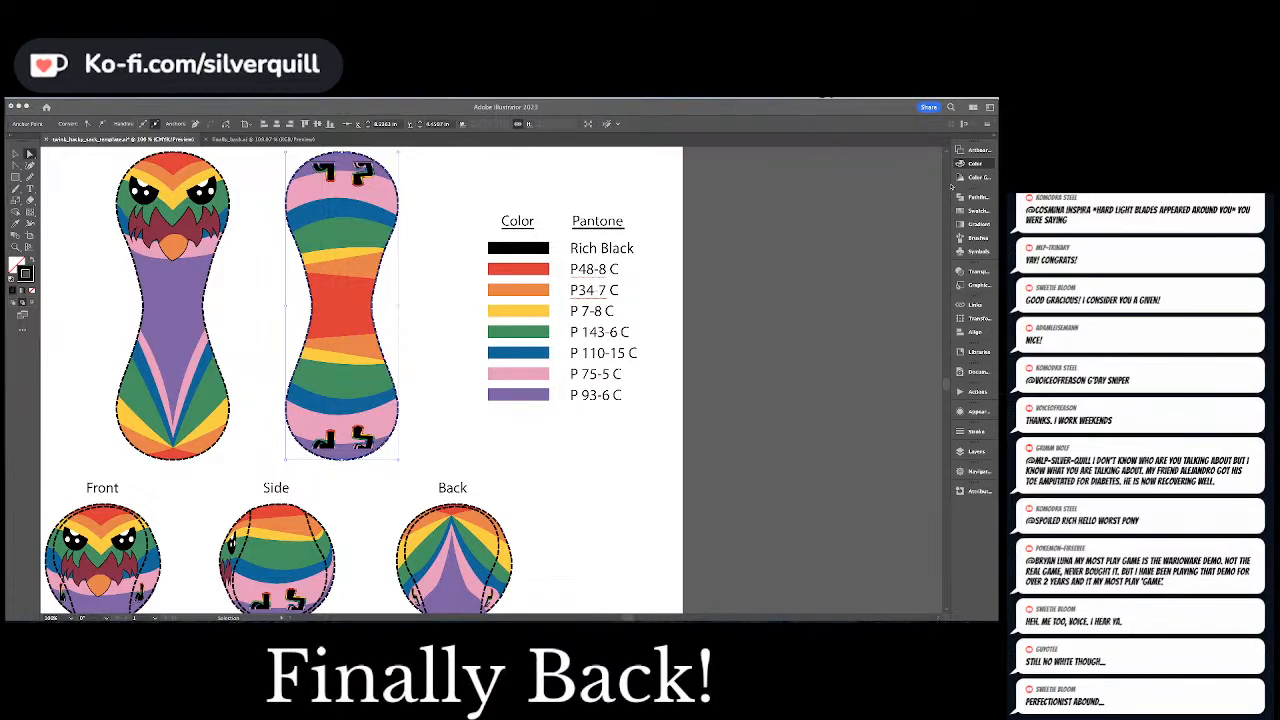
click(962, 163)
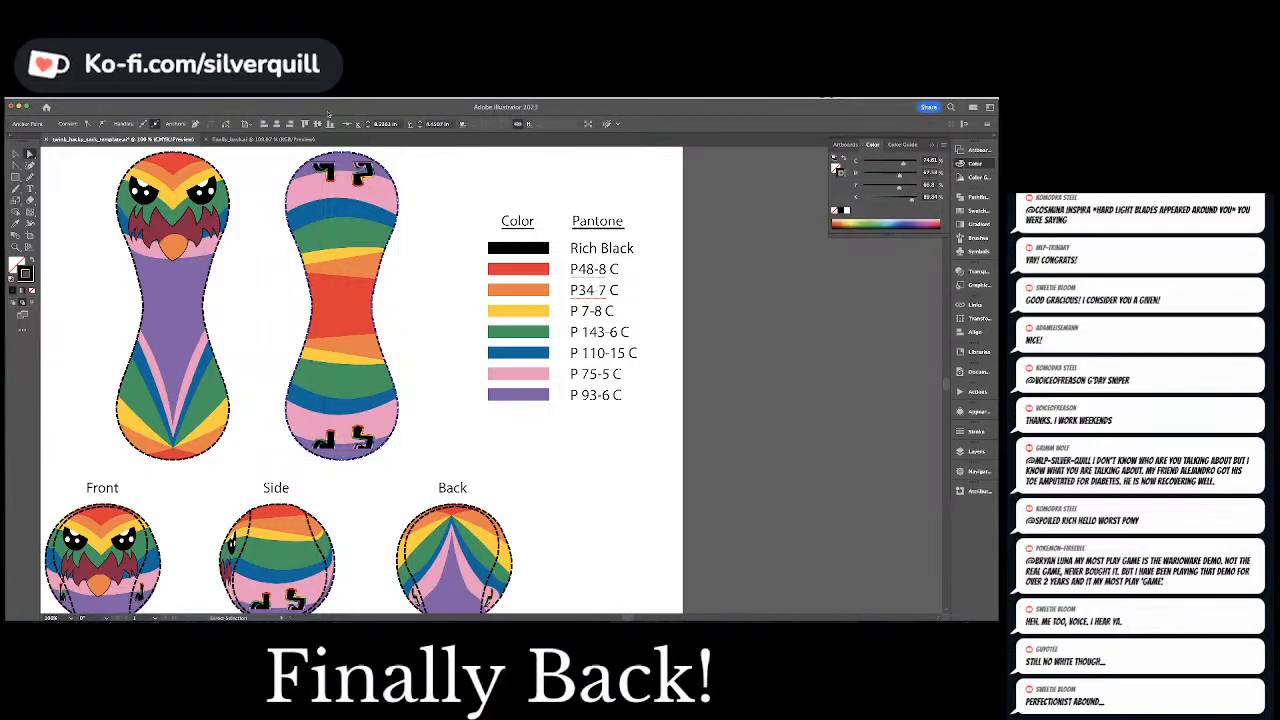
Select all the matching dashed outlines, set their stroke to C 60, M 60, Y 40, K 100 and clear the selection
click(143, 97)
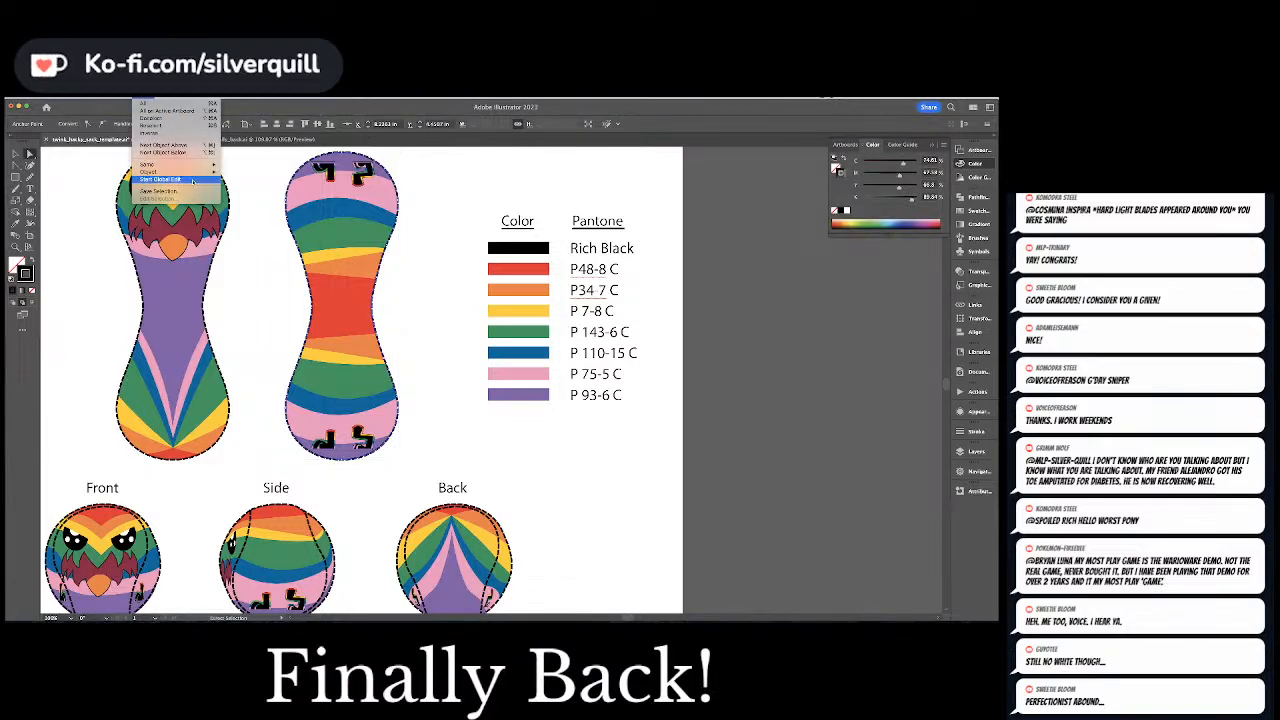
click(192, 179)
click(930, 160)
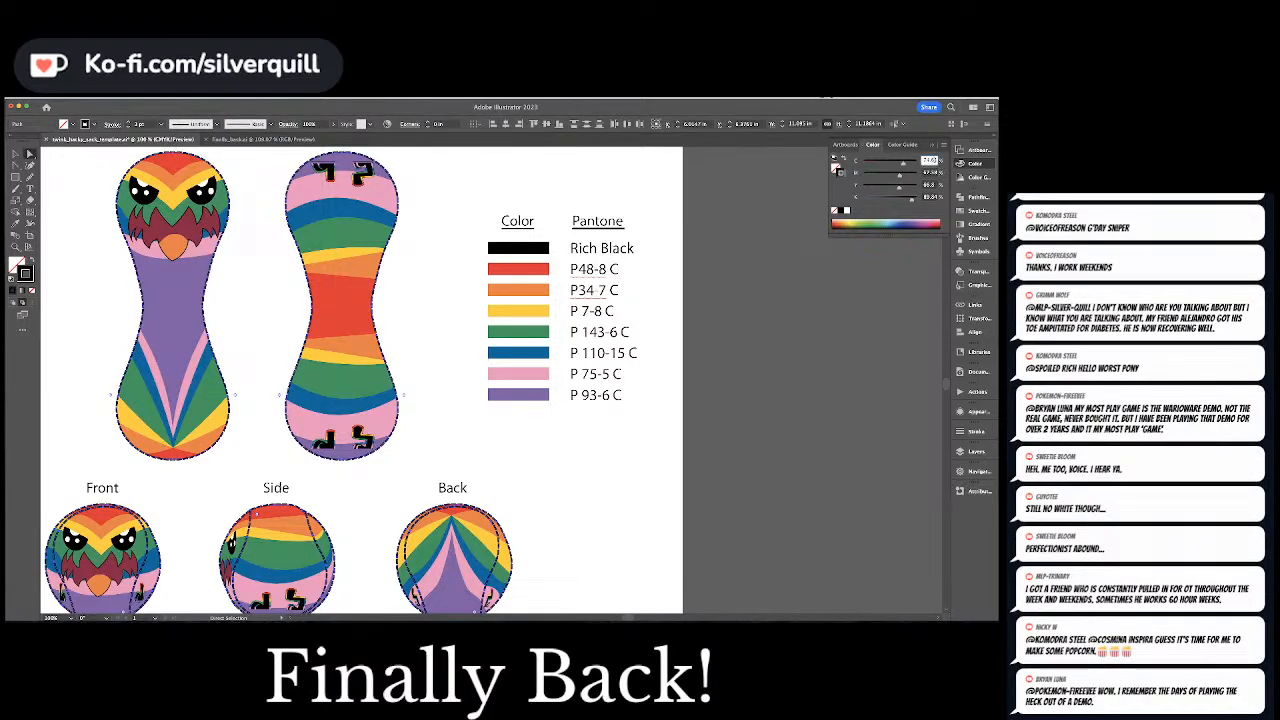
text(60)
key(Tab)
text(60)
key(Tab)
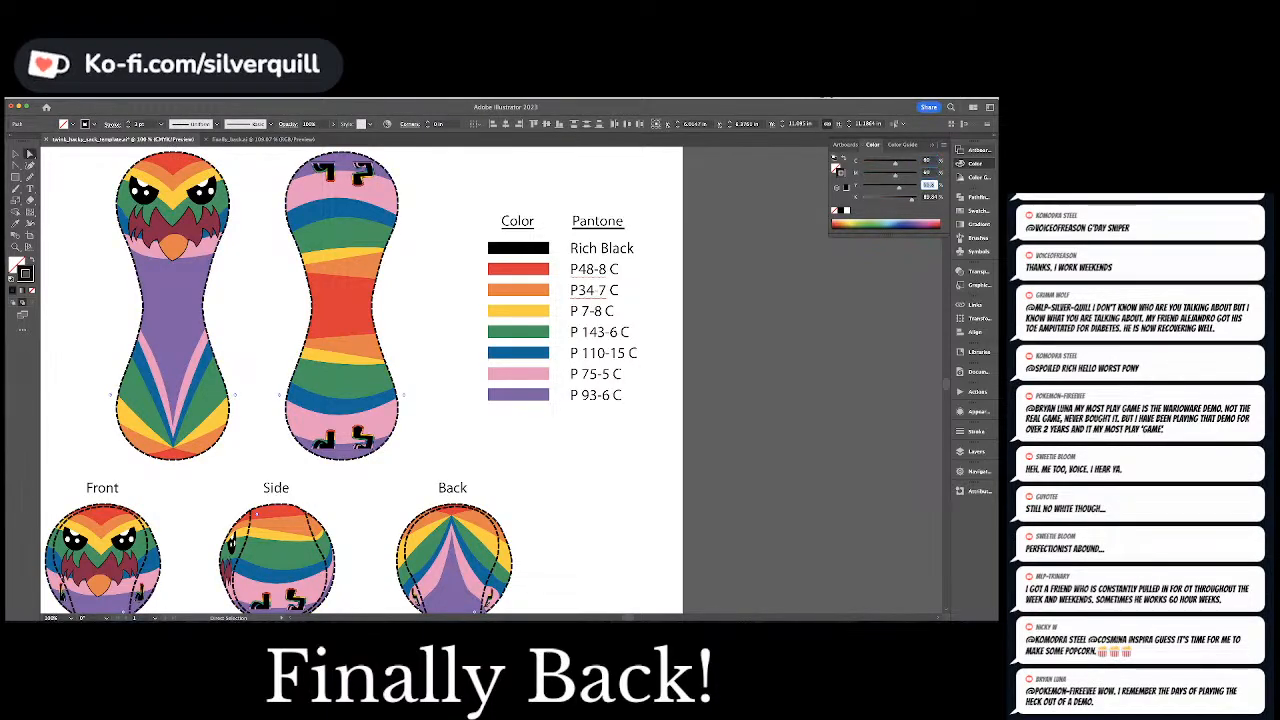
text(40)
key(Tab)
text(100)
key(Return)
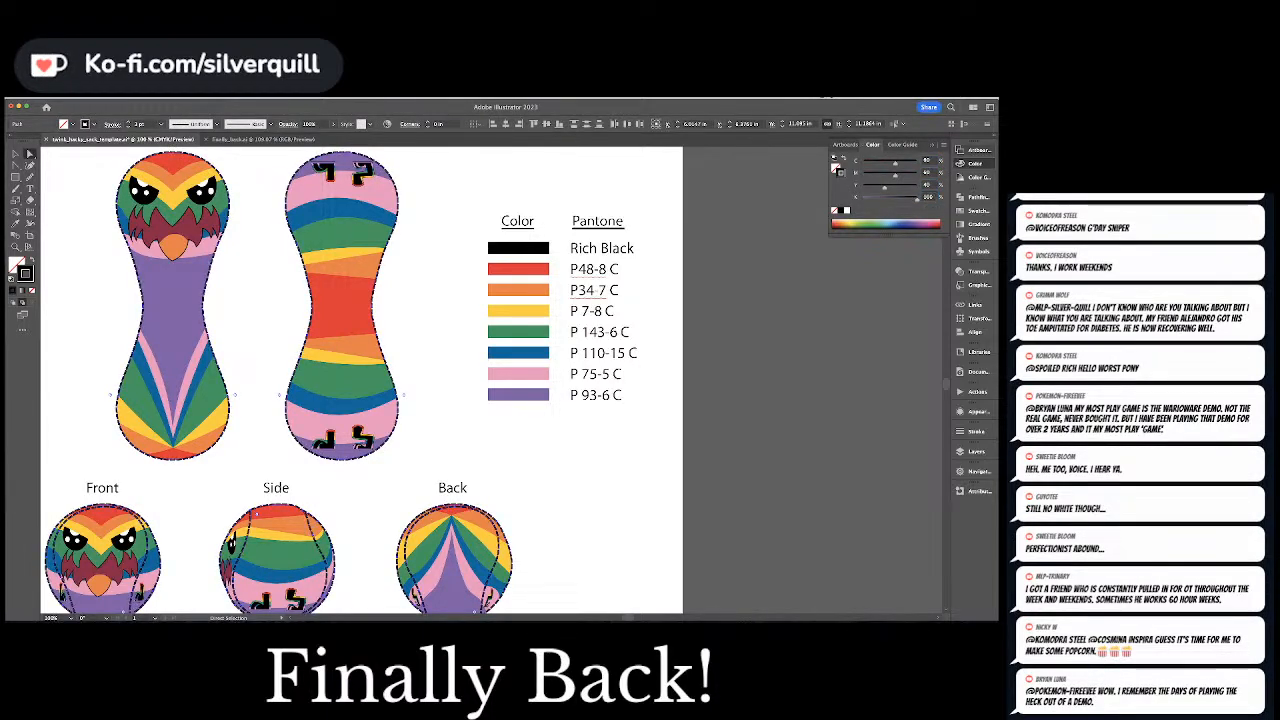
click(753, 283)
Review the finished template and delete Layer 2, which holds the four reference birds below the artboard
scroll(703, 260, down, 4)
scroll(703, 260, left, 1)
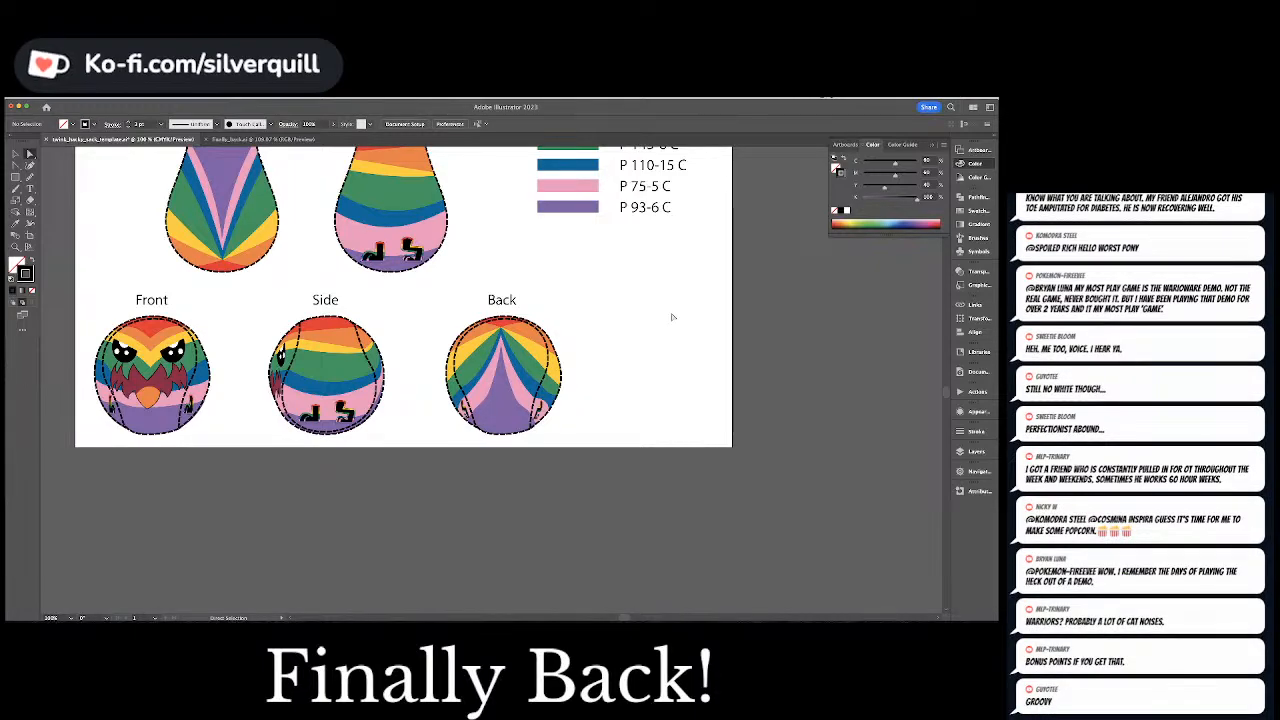
scroll(672, 317, up, 10)
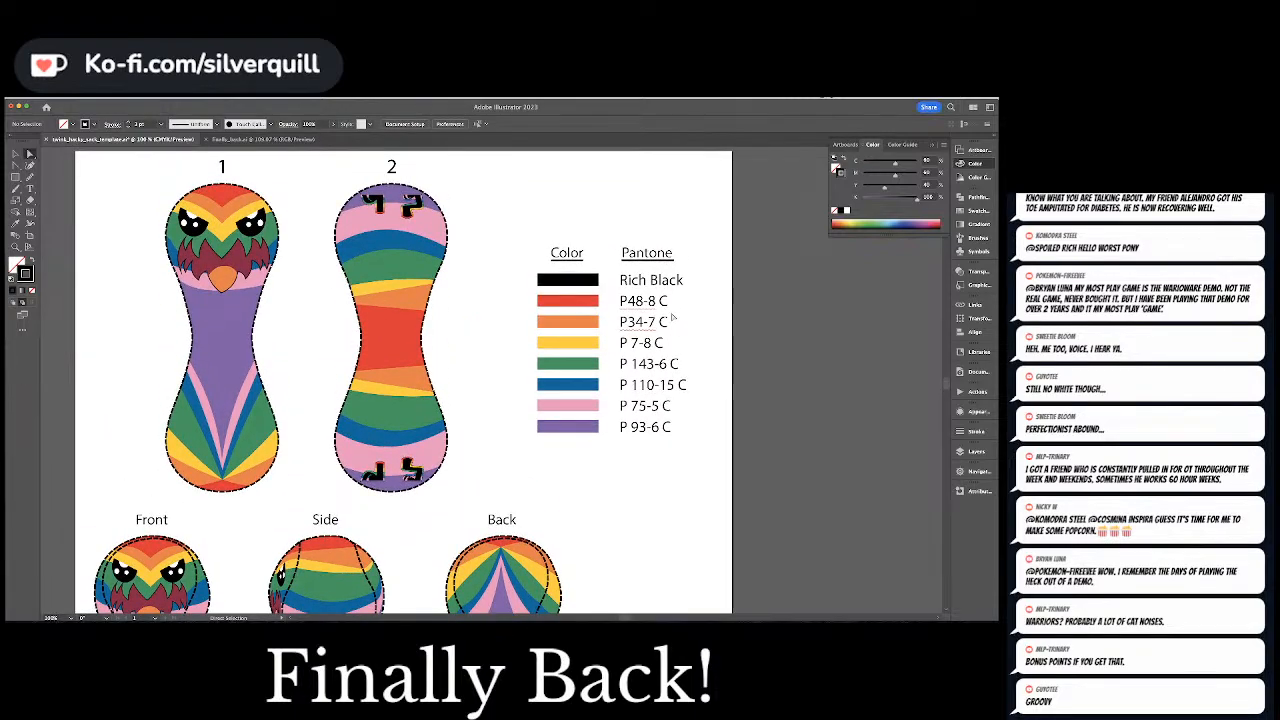
scroll(672, 317, down, 7)
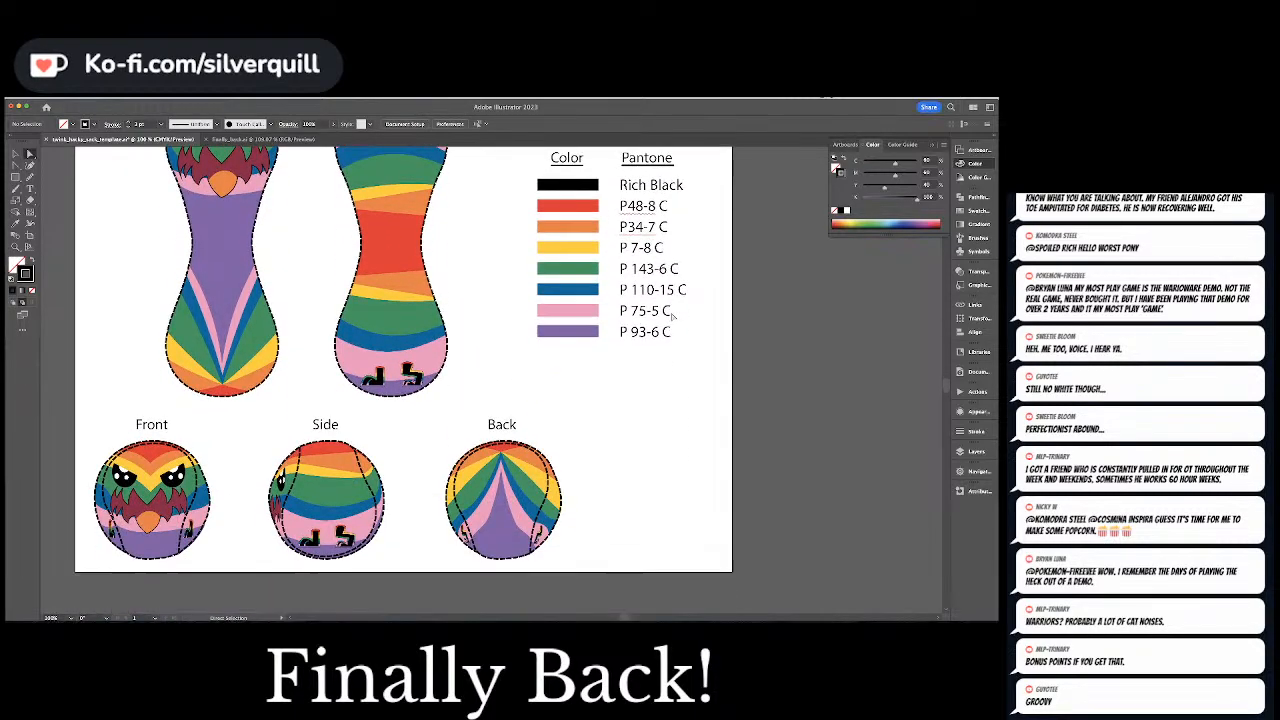
key(super+minus)
key(super+minus)
key(super+minus)
key(super+minus)
key(super+minus)
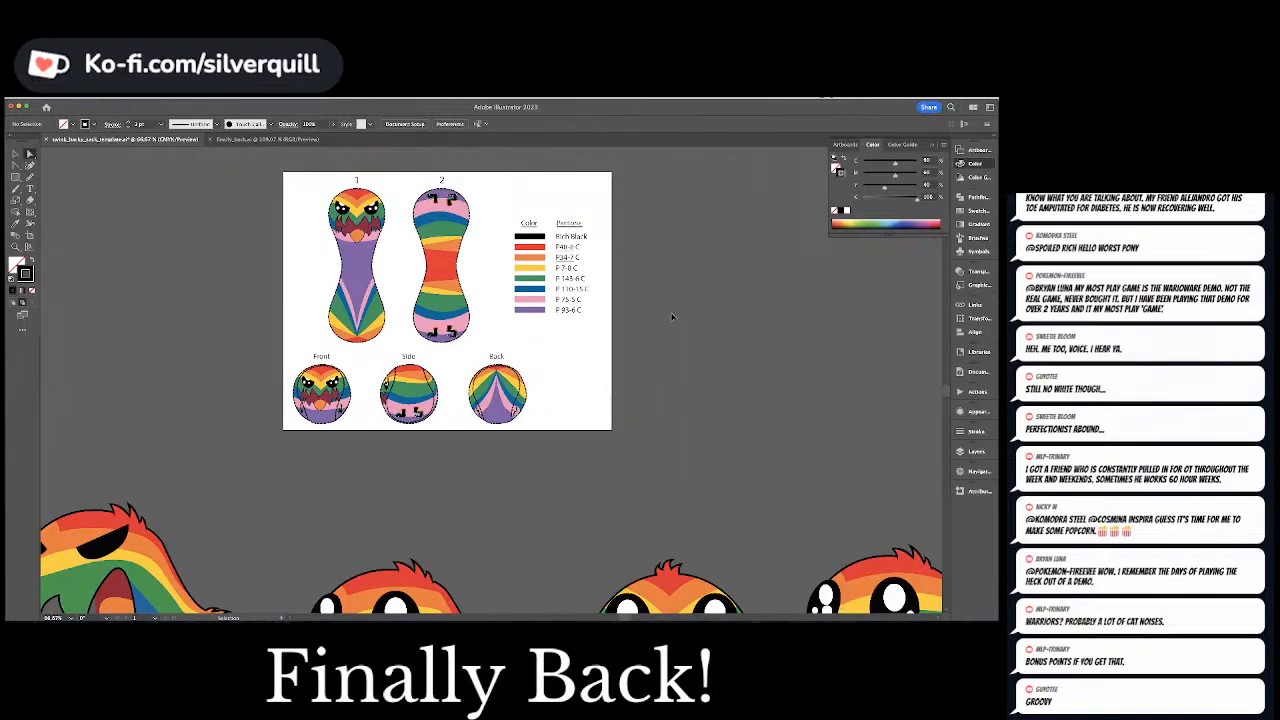
click(970, 451)
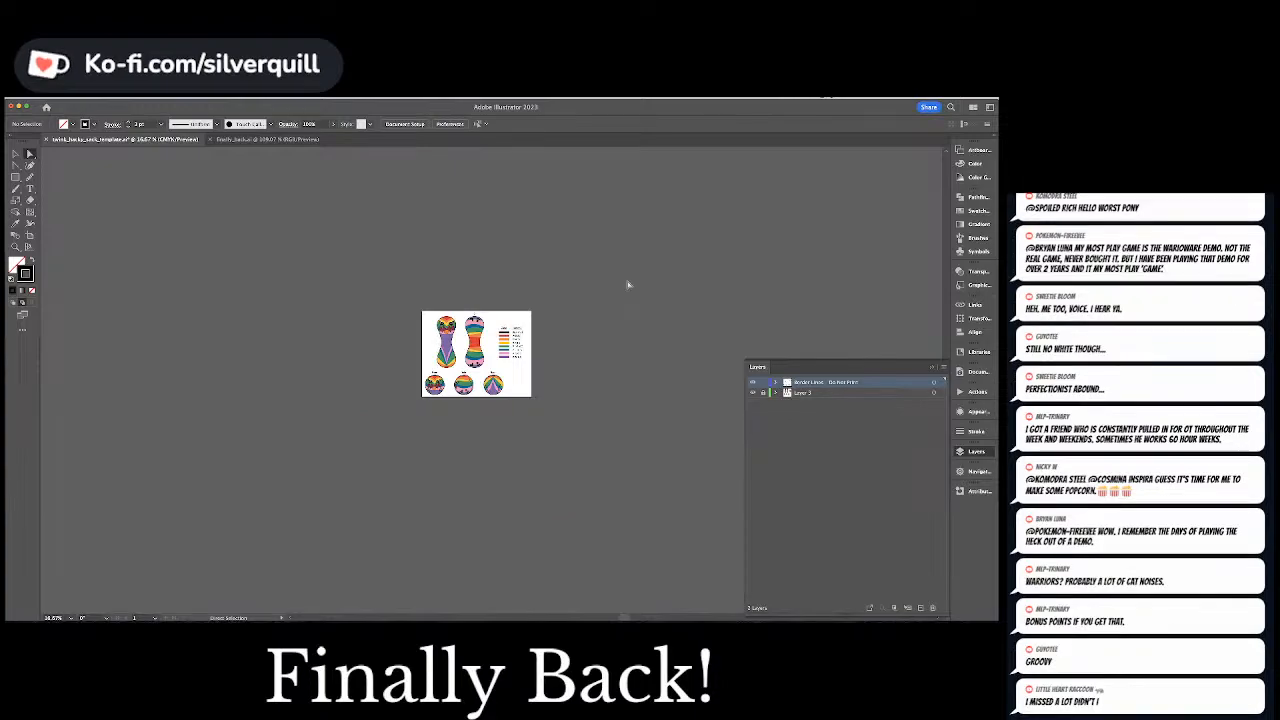
Save the template, lock the border lines layer and unlock Layer 3
key(super+s)
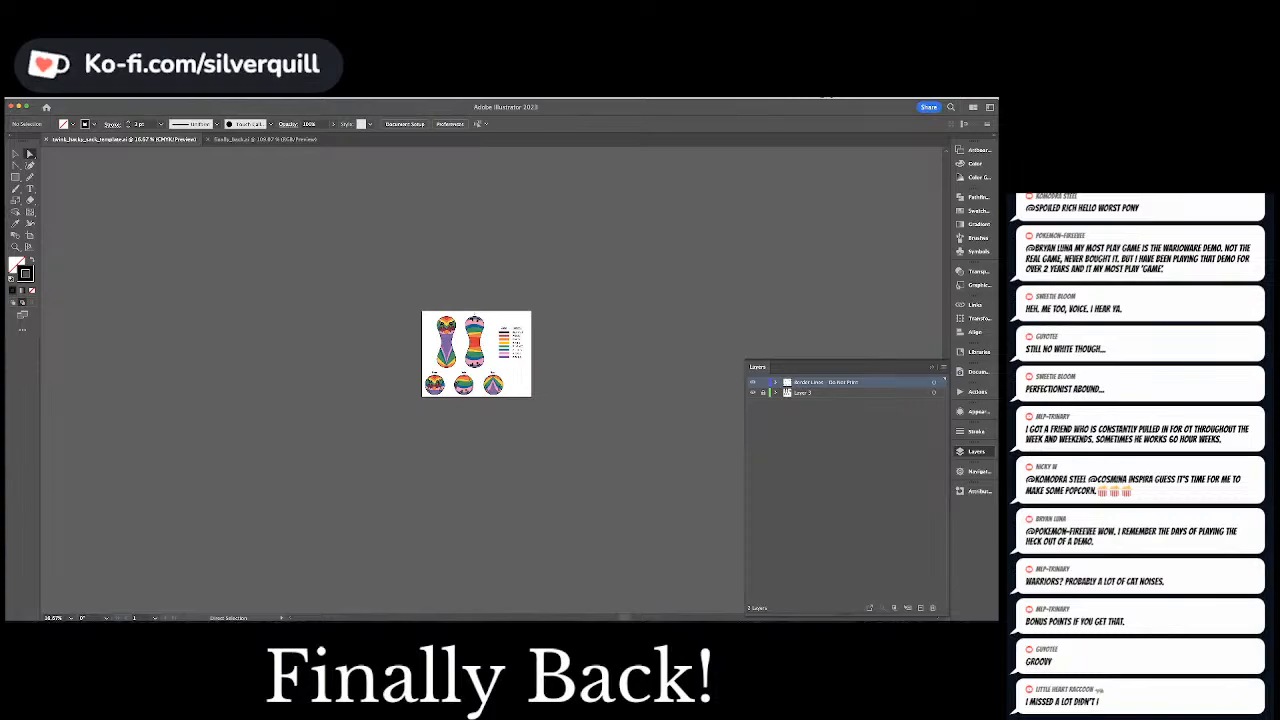
key(super+Tab)
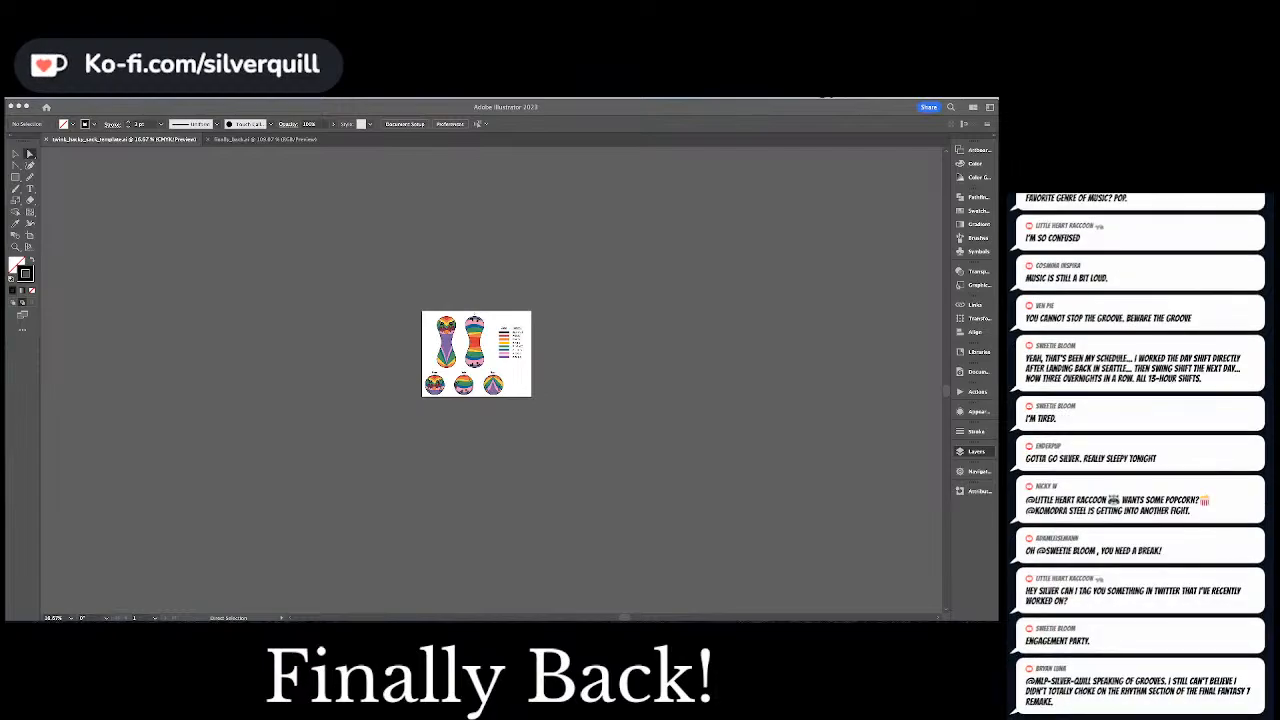
key(F7)
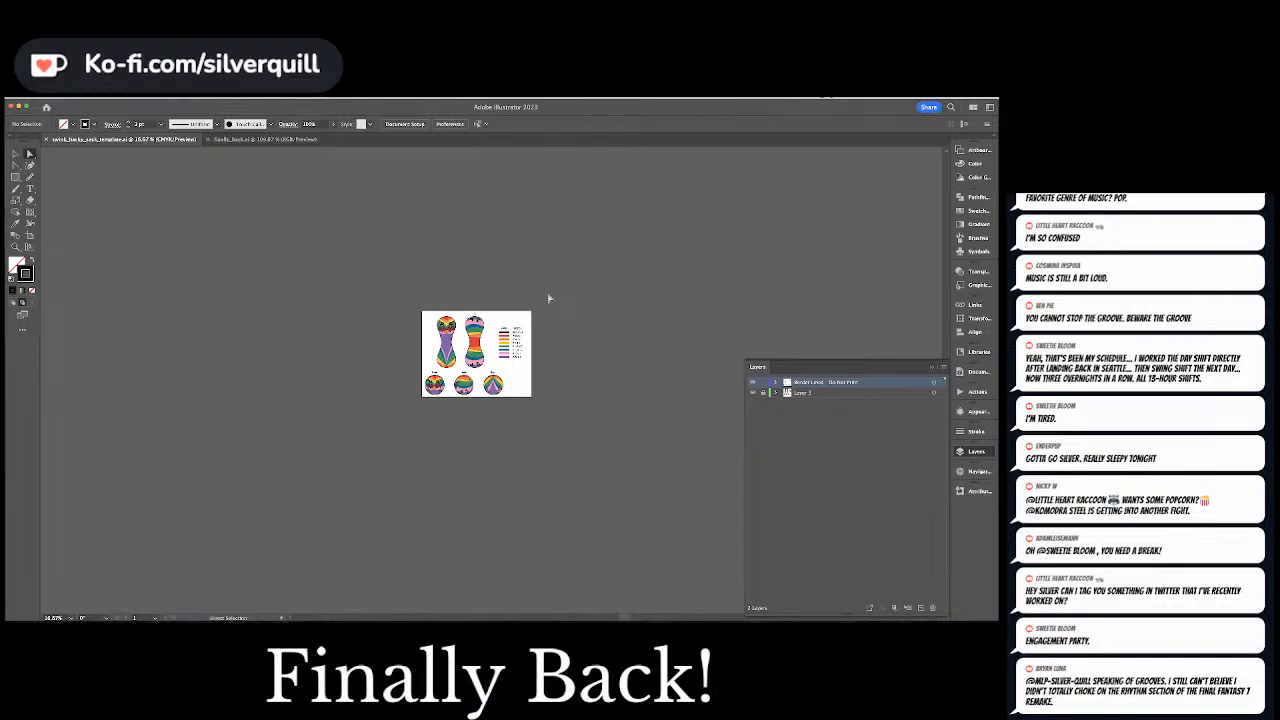
key(ctrl+0)
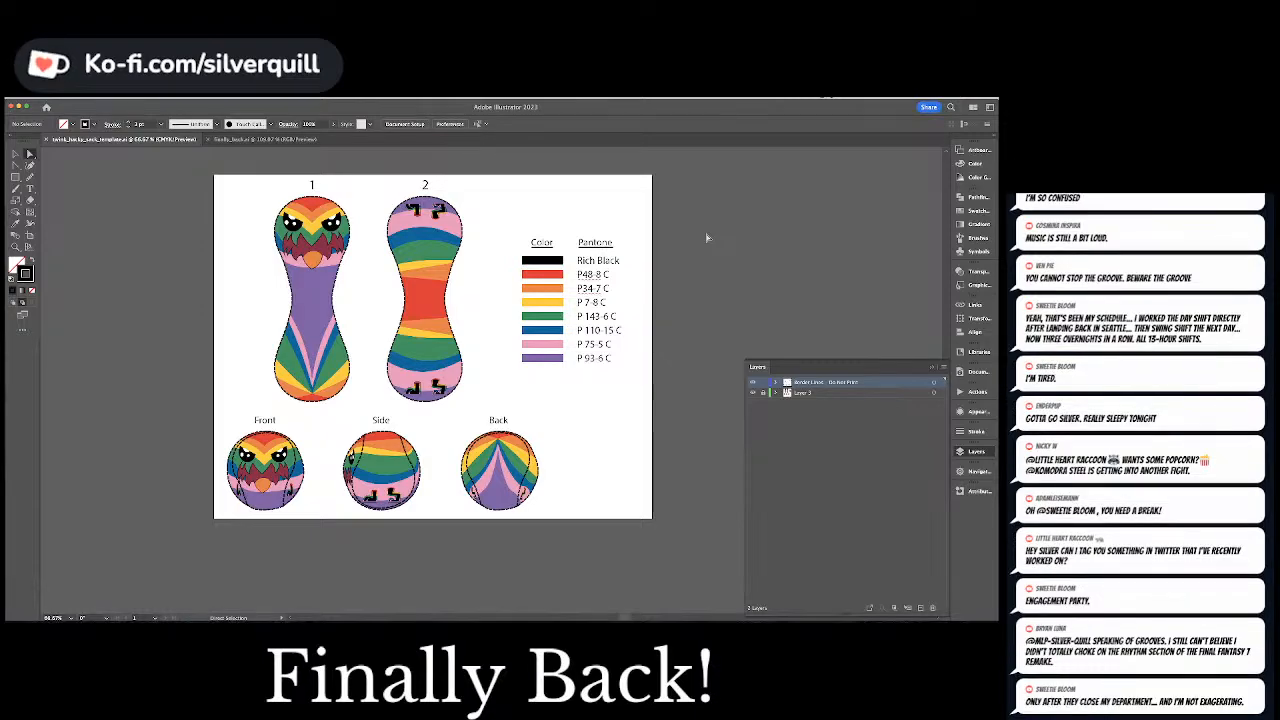
key(v)
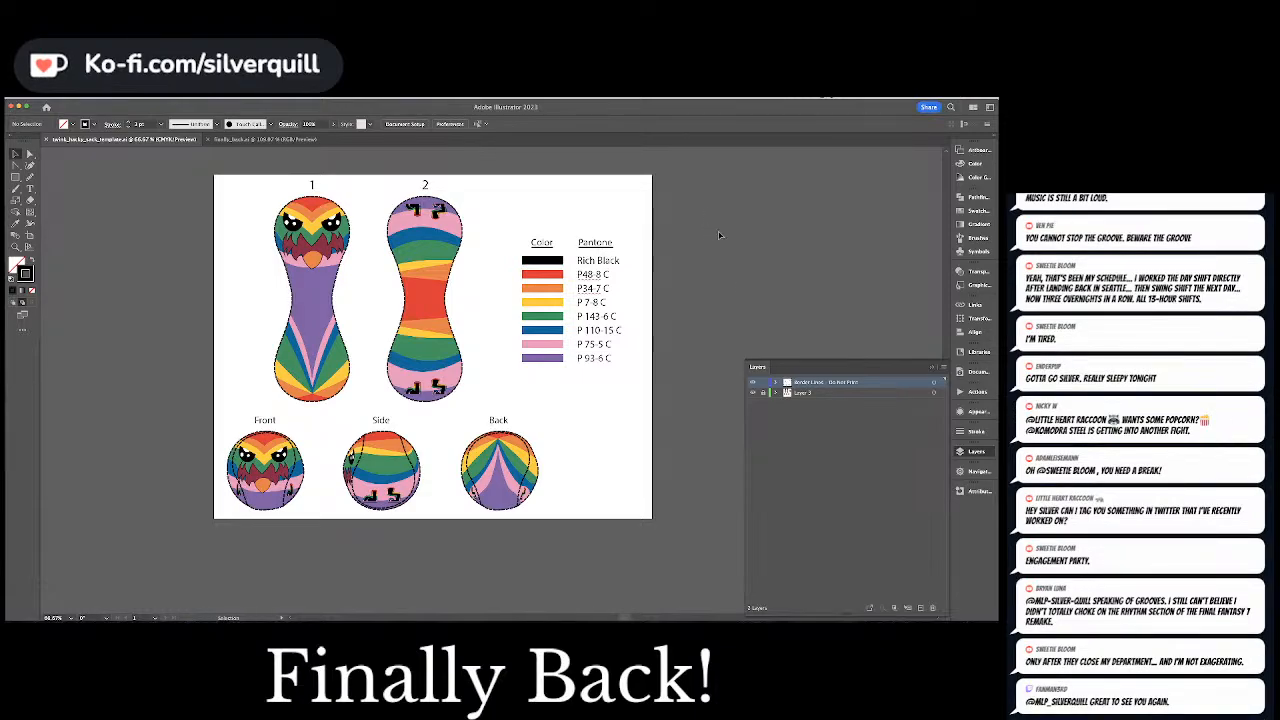
click(763, 382)
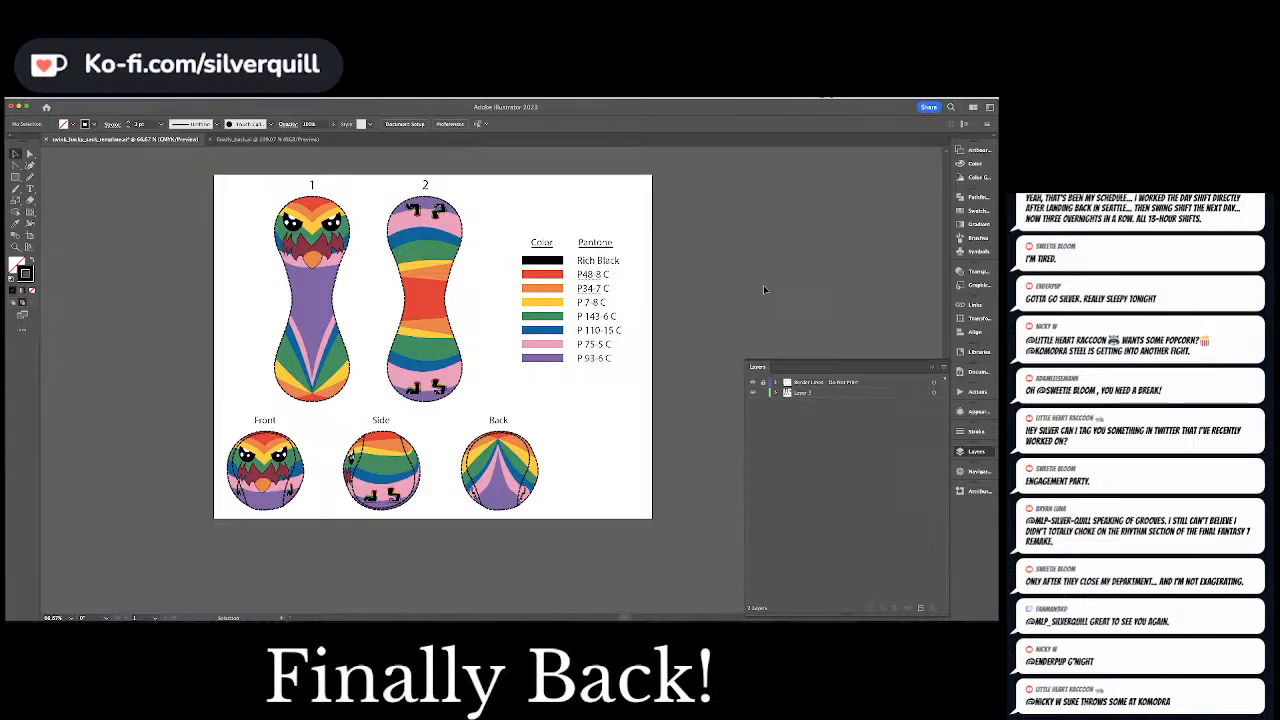
Select the orange beak on shape 1, check which Pantone colour its fill uses and clear the selection
key(a)
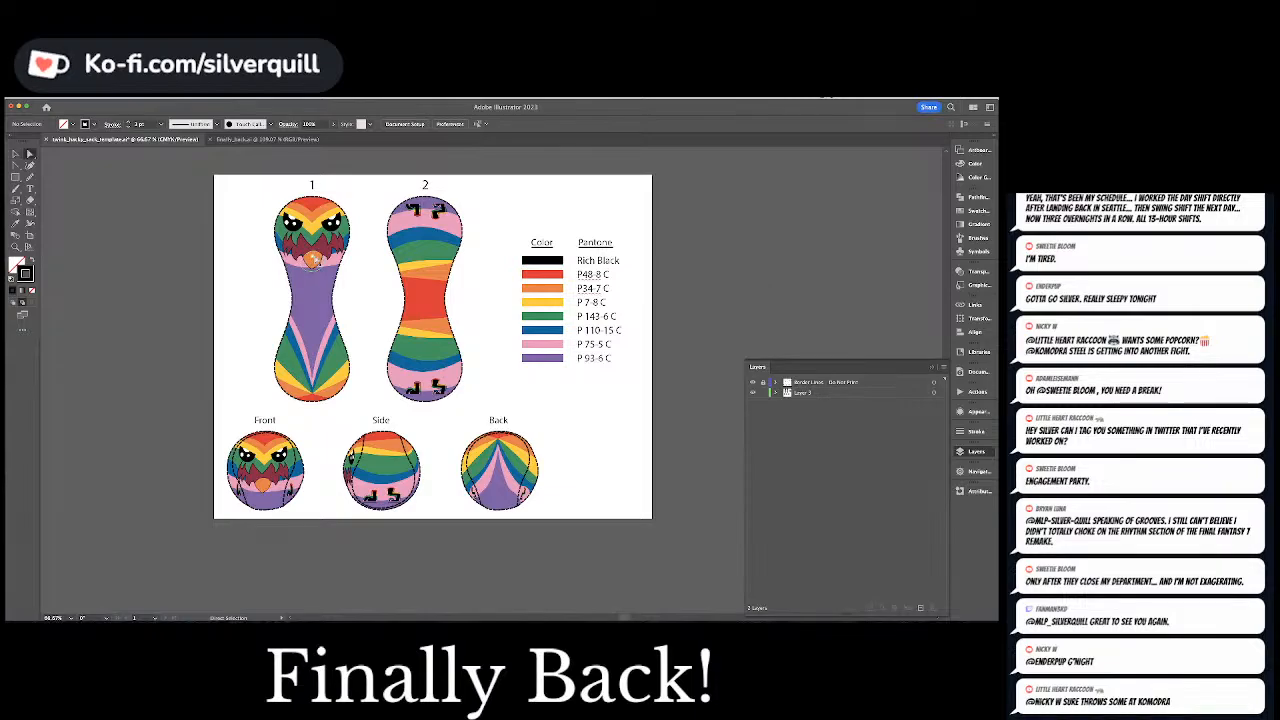
click(314, 261)
click(962, 210)
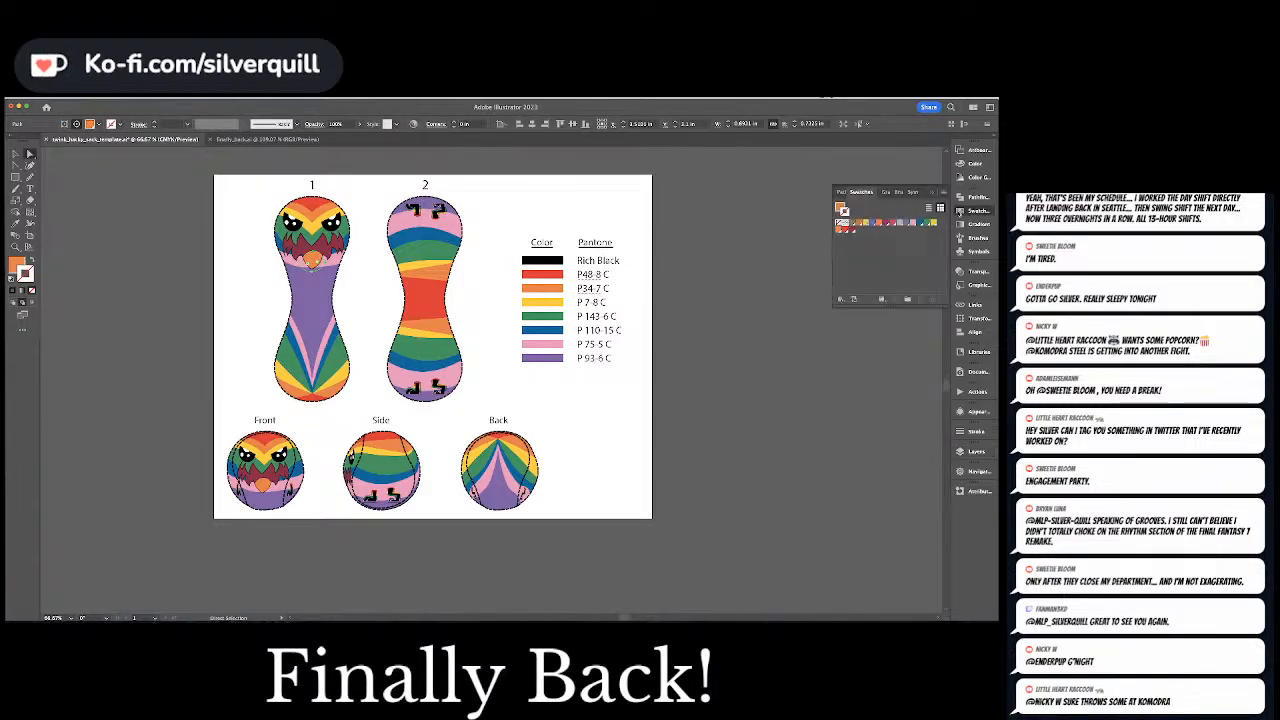
click(962, 164)
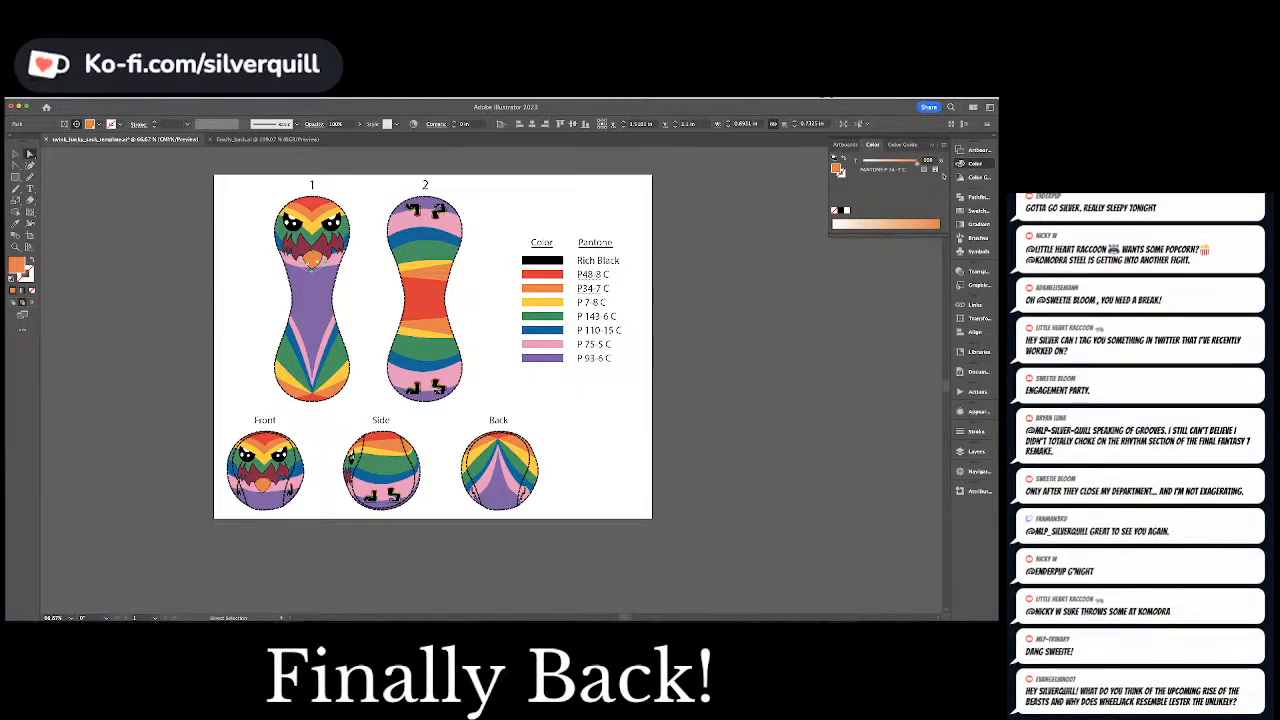
click(735, 279)
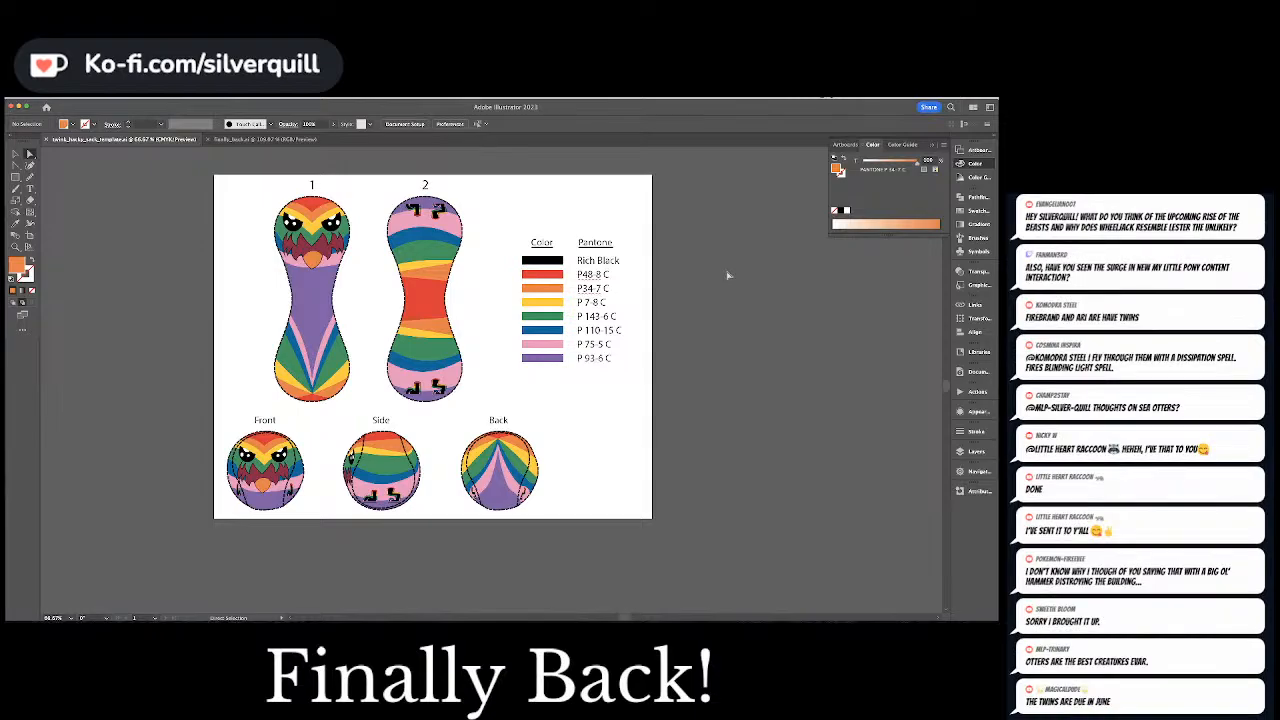
Examine the feet artwork and the Front, Side and Back views up close, and check the Rich Black label's CMYK fill
key(super+equal)
key(super+equal)
key(super+equal)
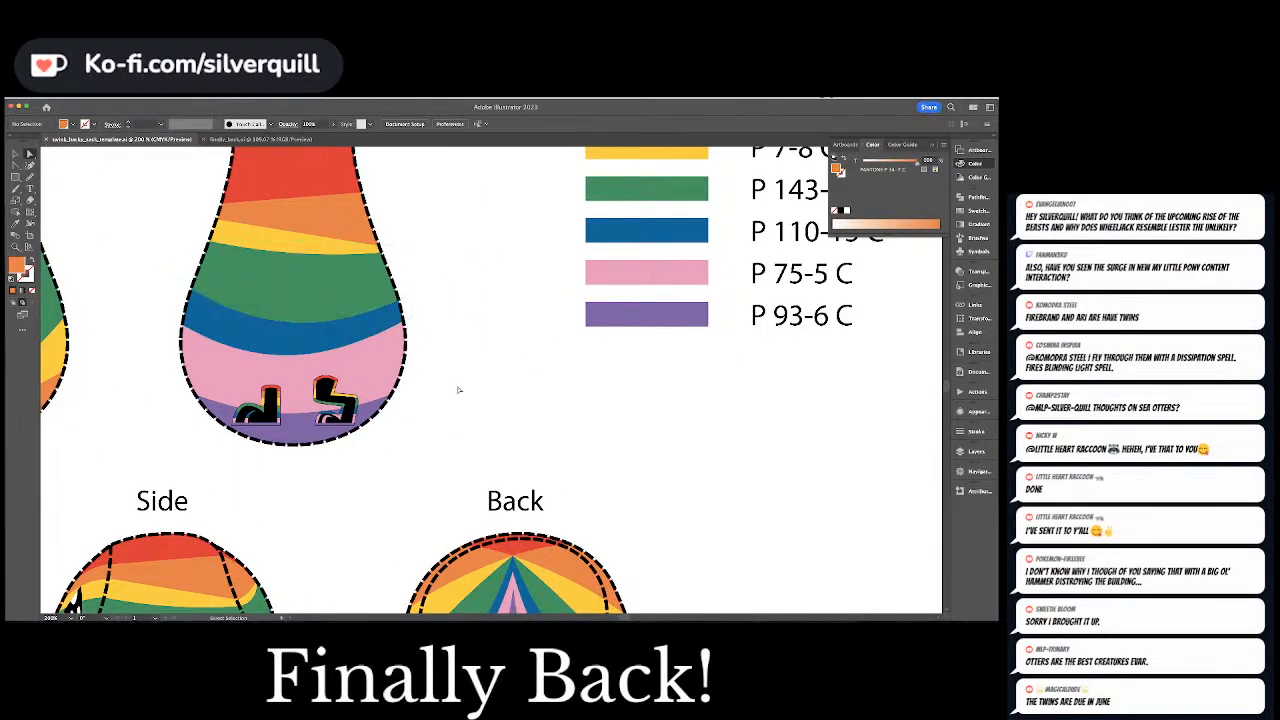
drag(417, 434, 755, 390)
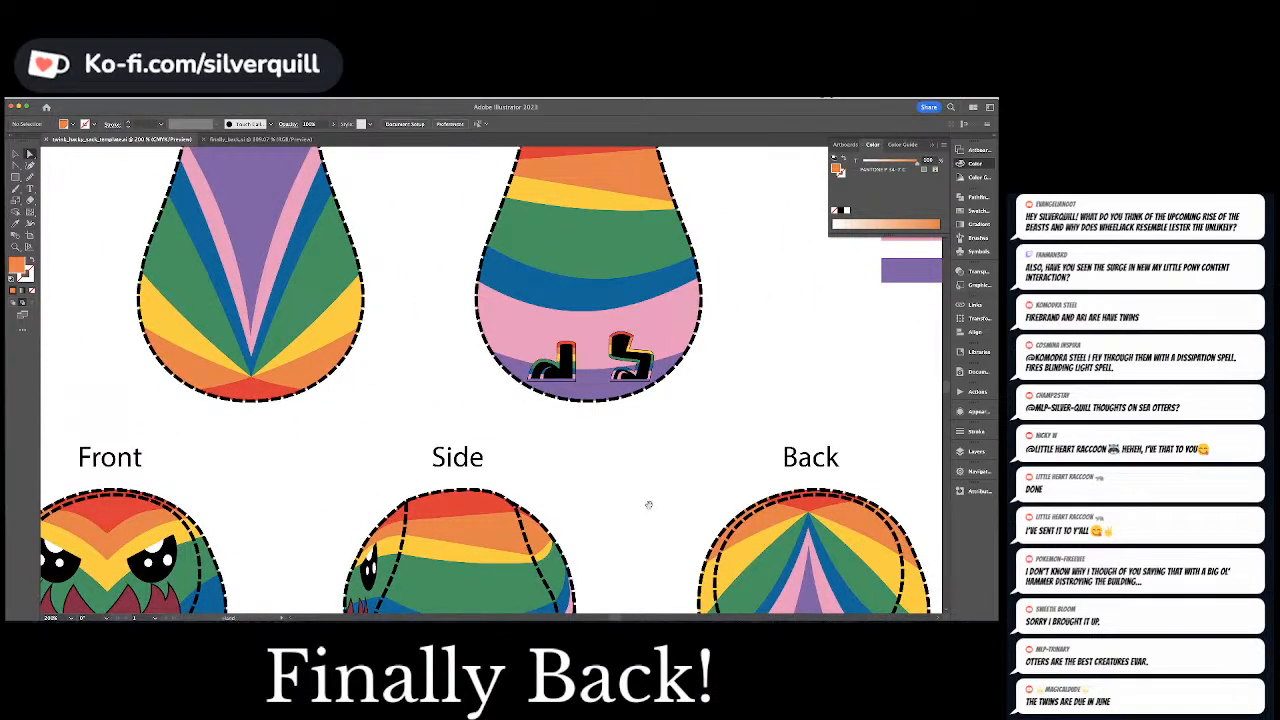
drag(649, 503, 622, 329)
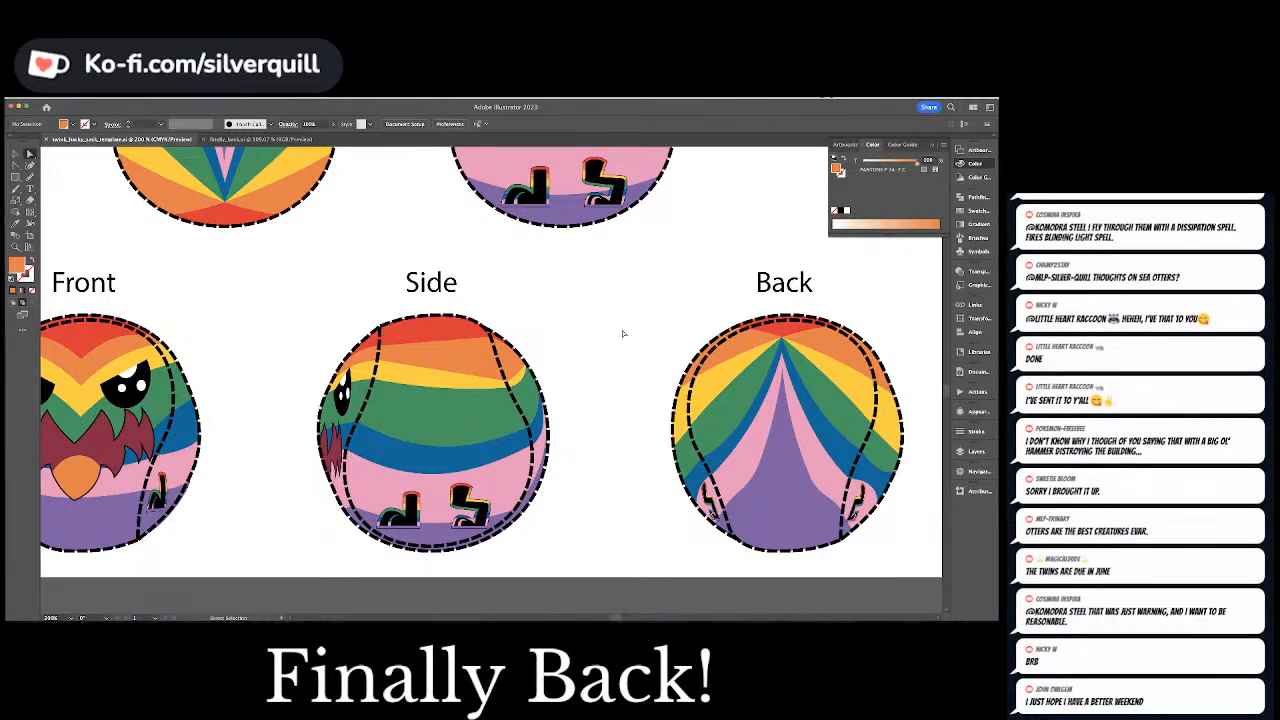
key(ctrl+minus)
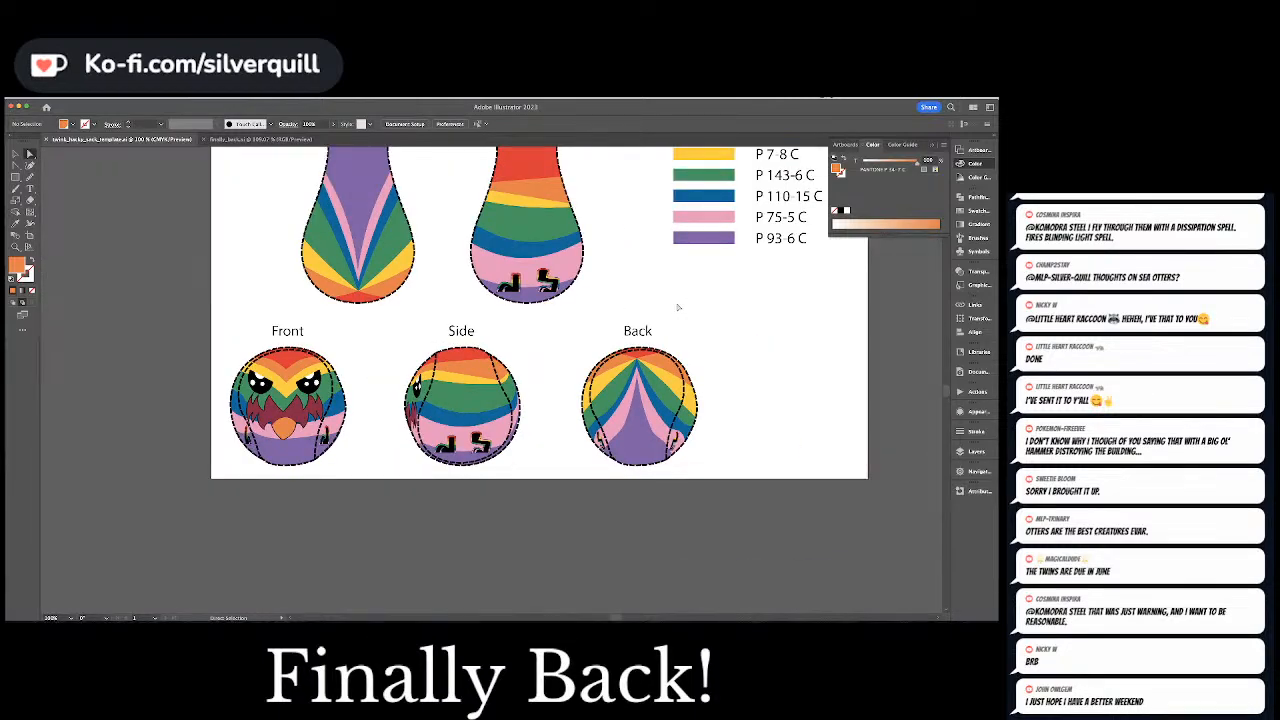
drag(678, 307, 625, 453)
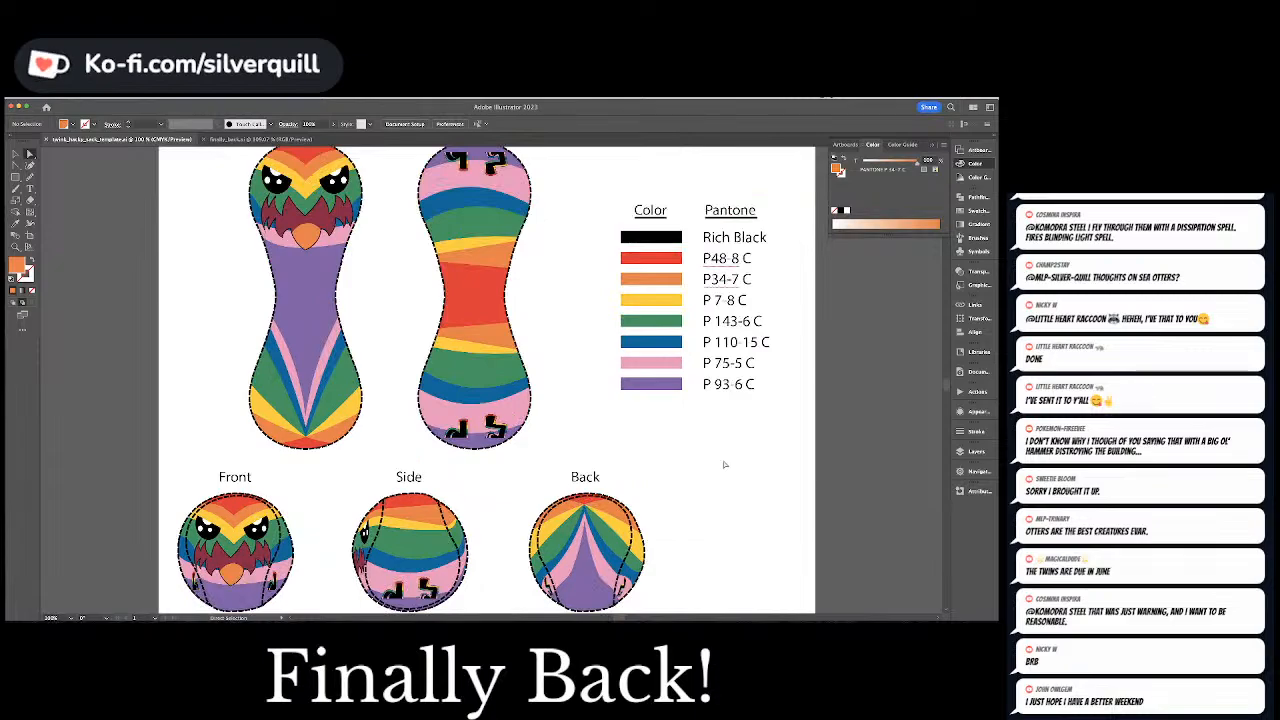
key(super+minus)
key(super+minus)
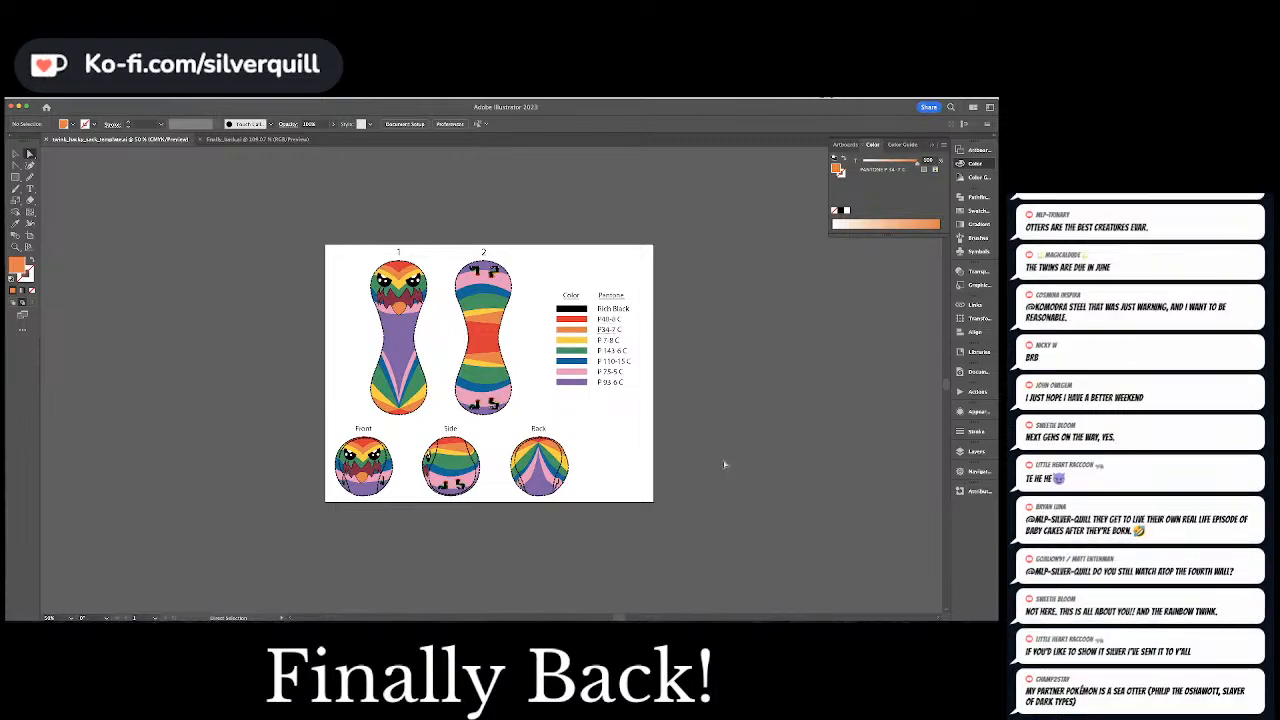
click(614, 311)
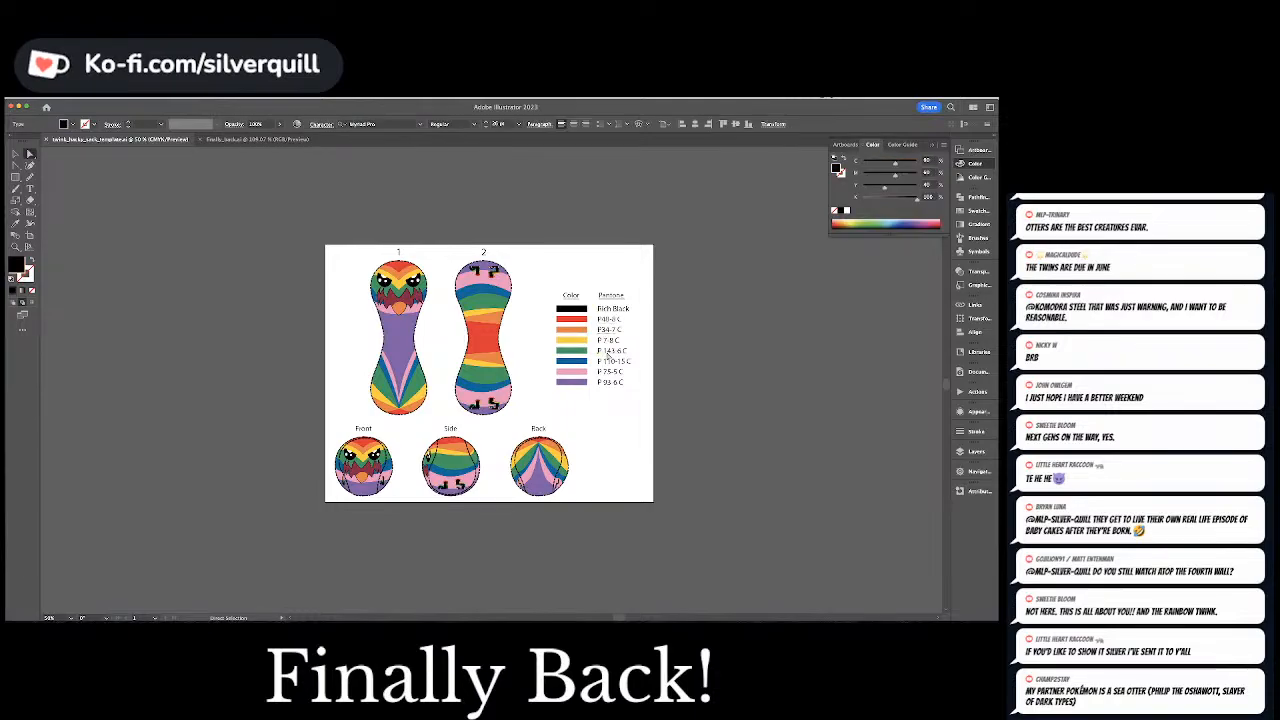
click(740, 386)
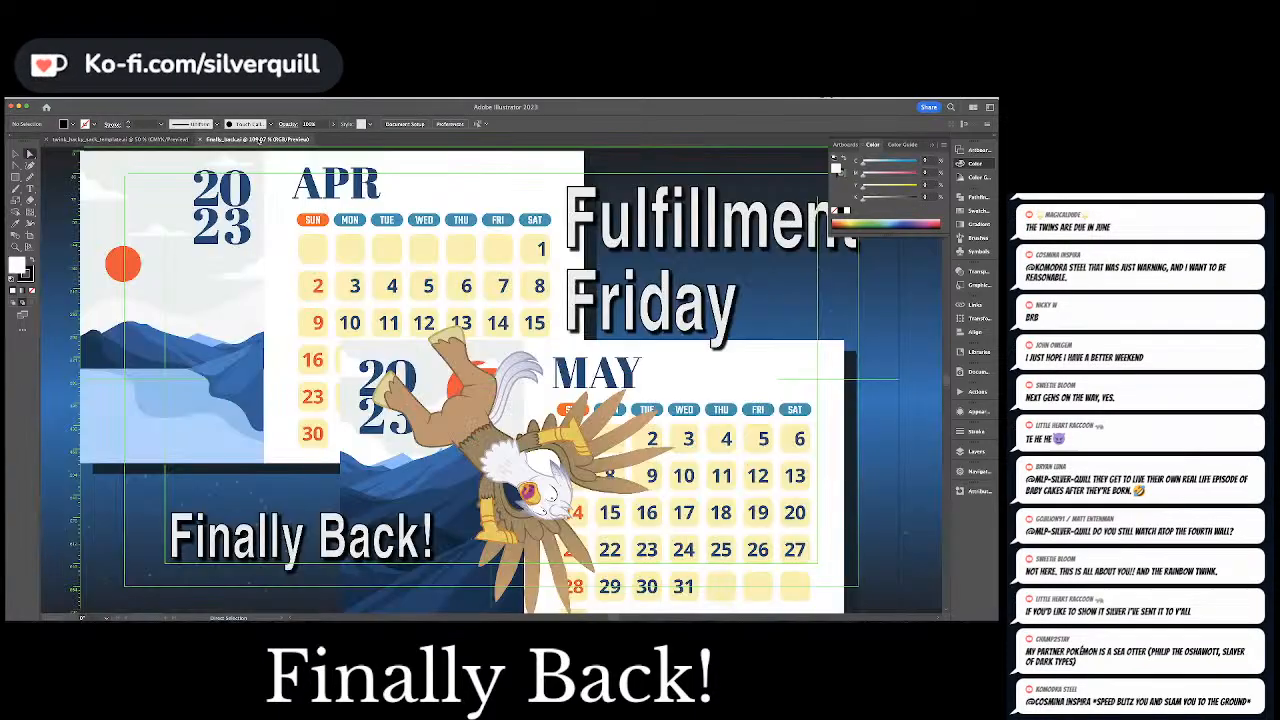
Switch to After Effects and open the animation project containing the white bird's head composition
click(195, 139)
click(192, 139)
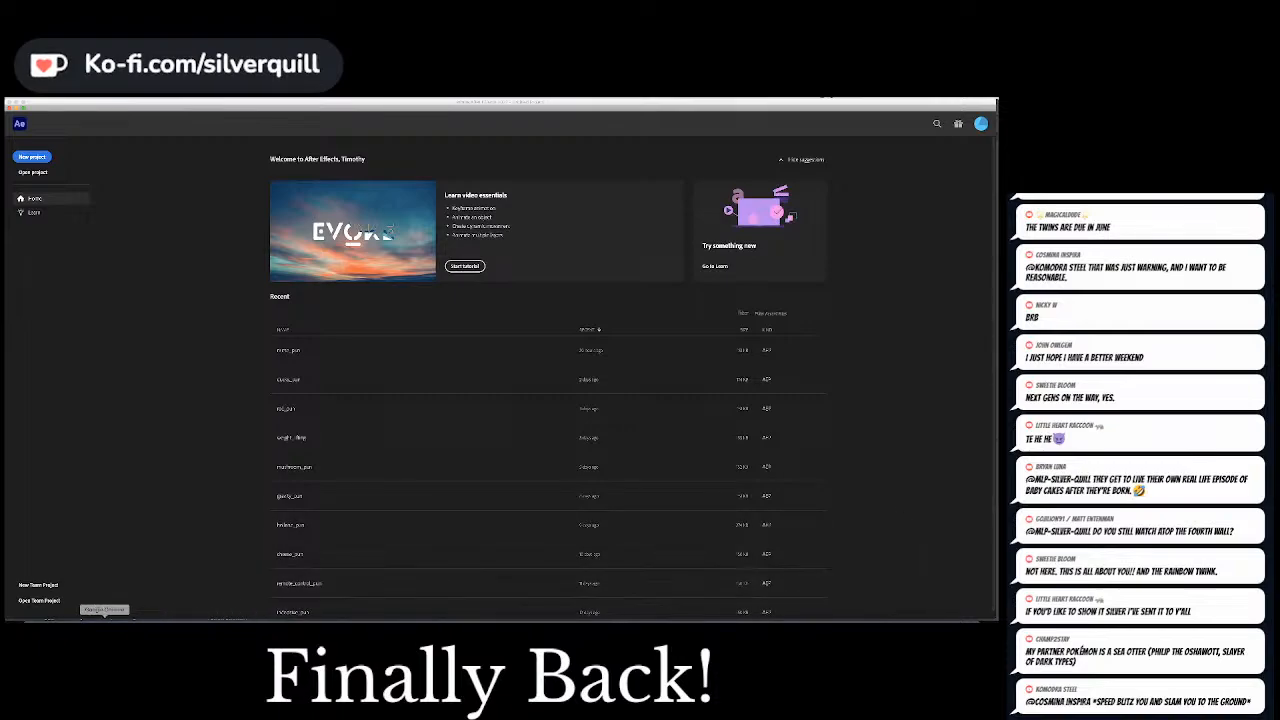
click(38, 631)
drag(494, 158, 997, 165)
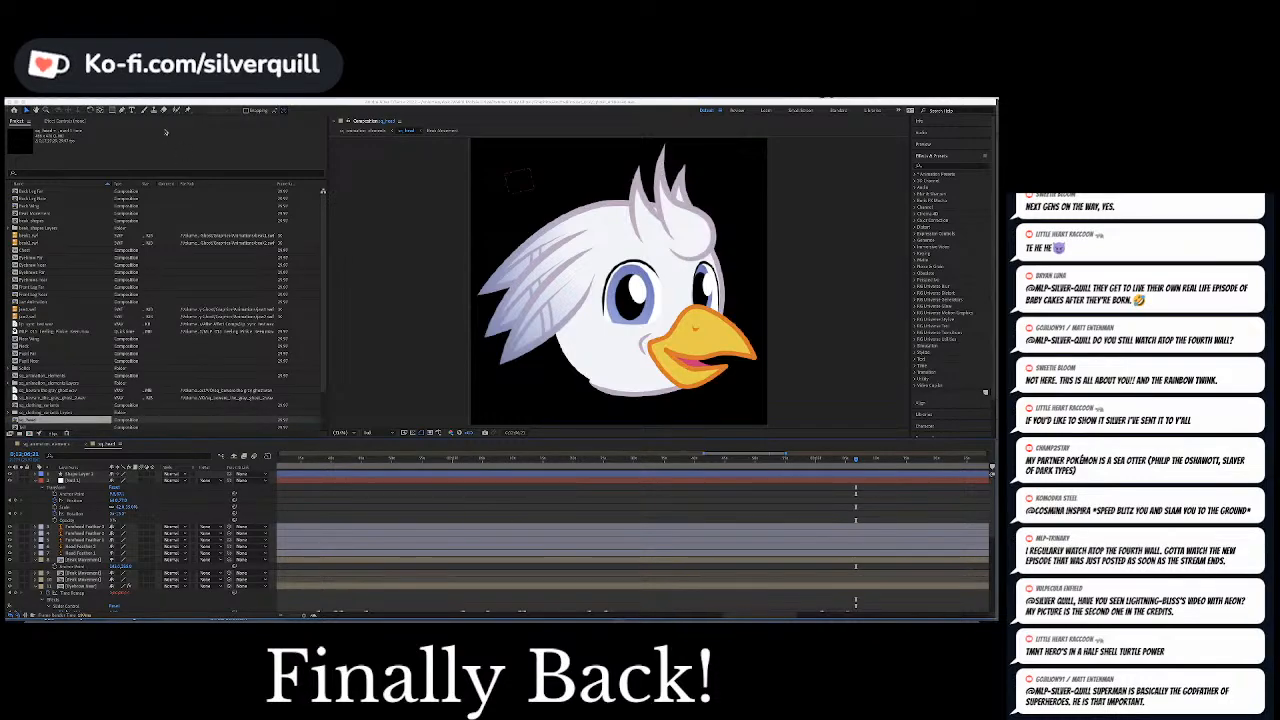
Check the Audio Hardware and Audio Output Mapping preferences and accept them
click(40, 101)
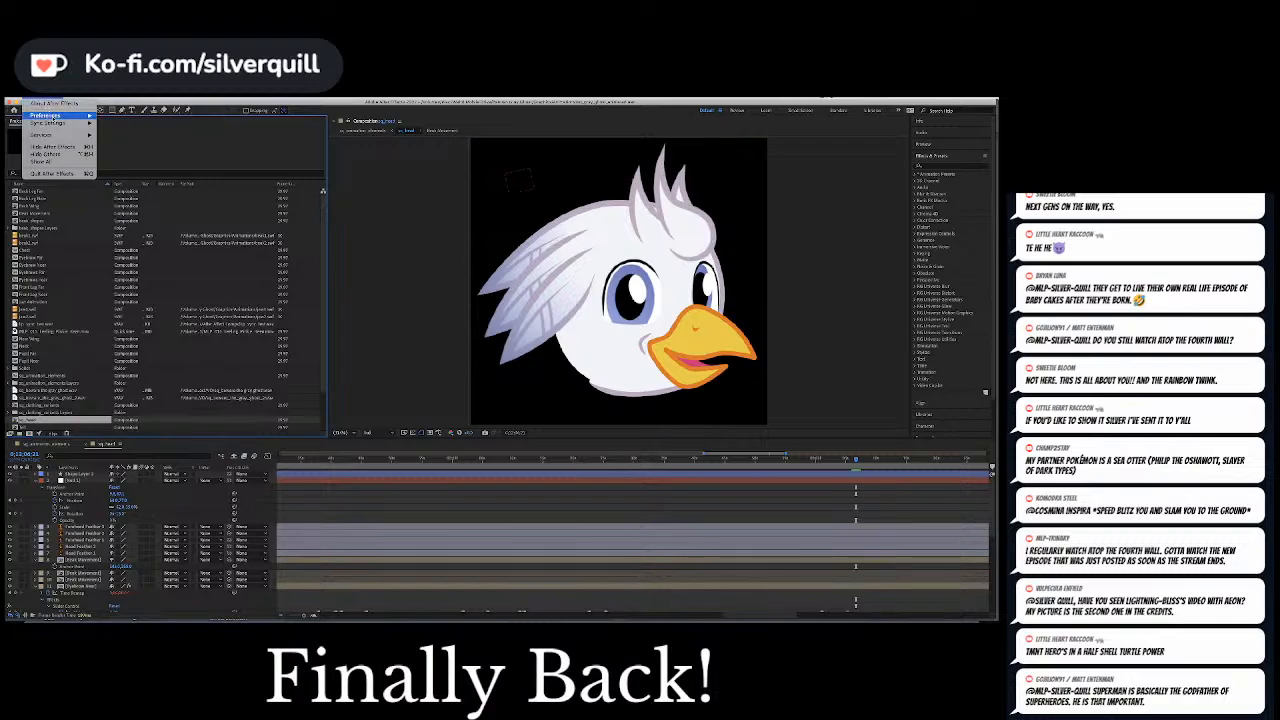
mouse_move(60, 116)
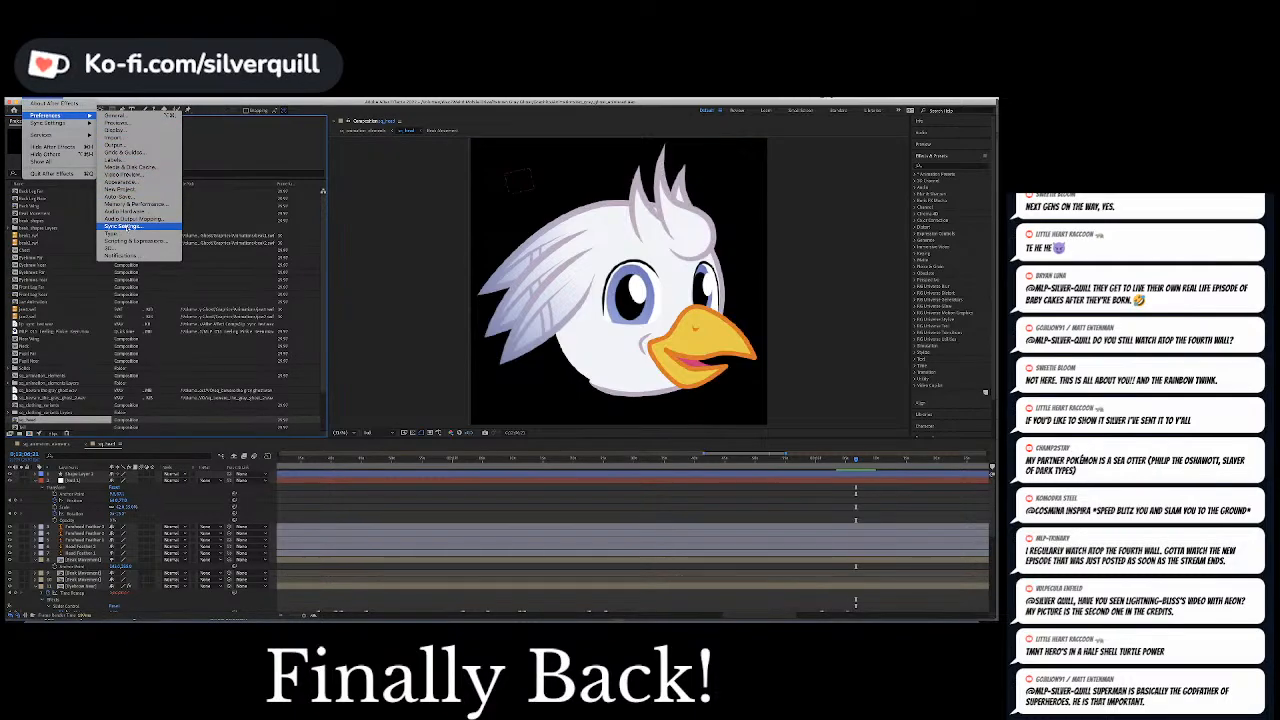
click(132, 212)
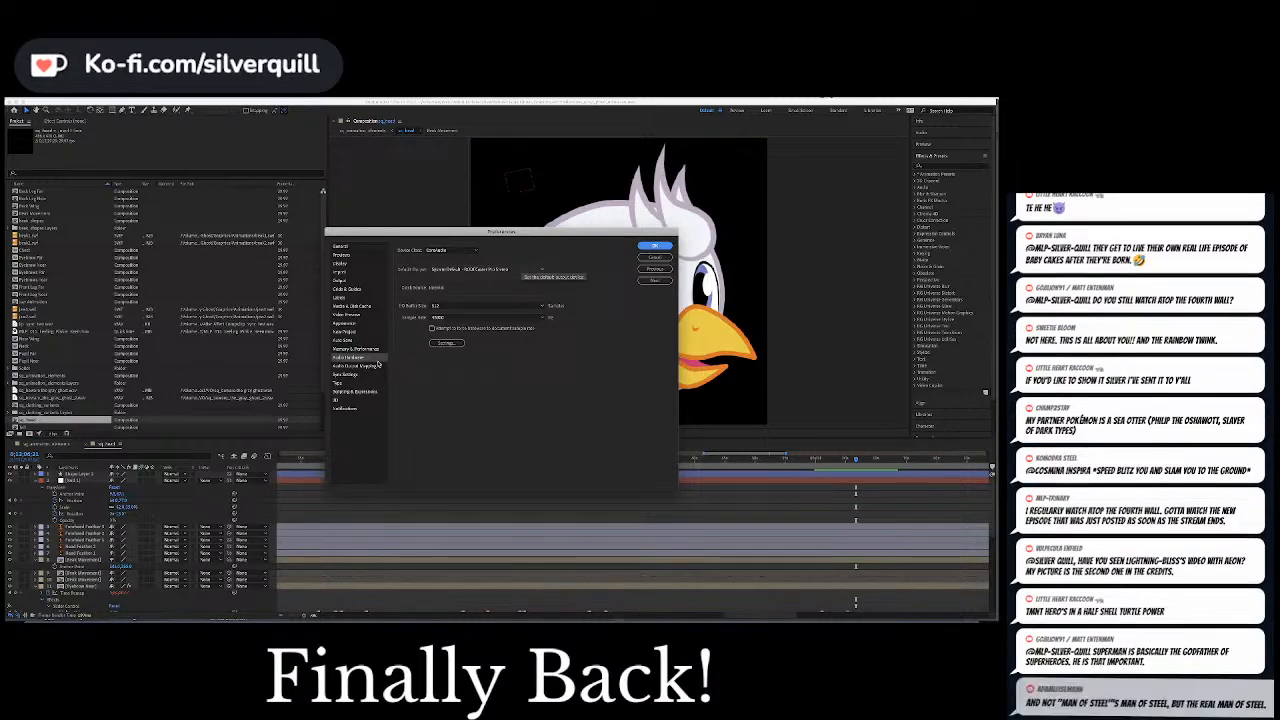
click(367, 366)
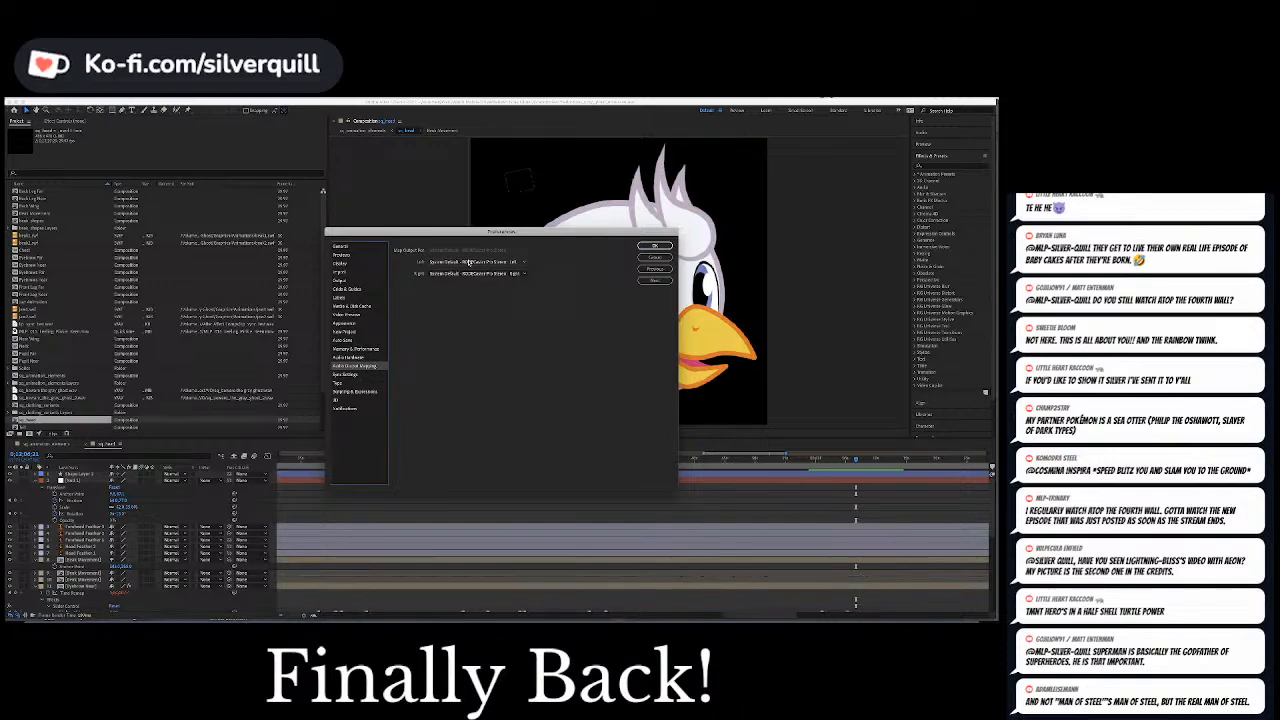
click(655, 246)
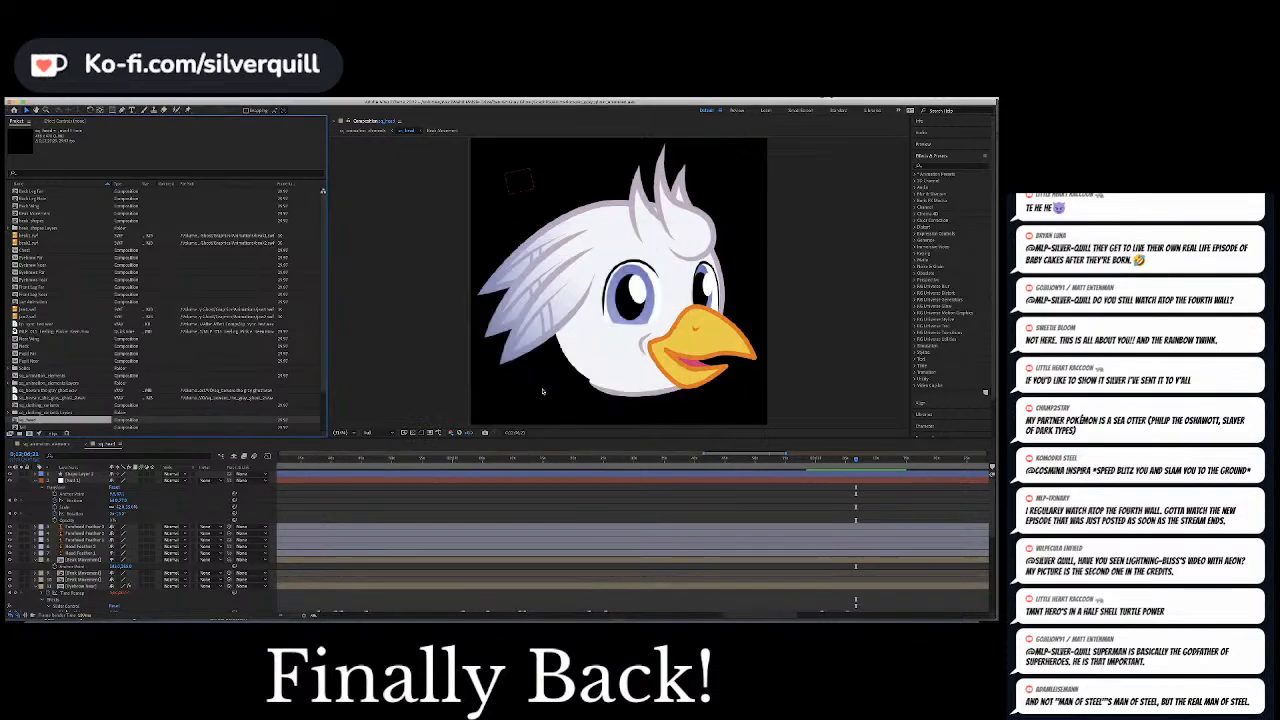
Reveal the layers' keyframes, move the playhead to an earlier time and preview the head animation twice
key(u)
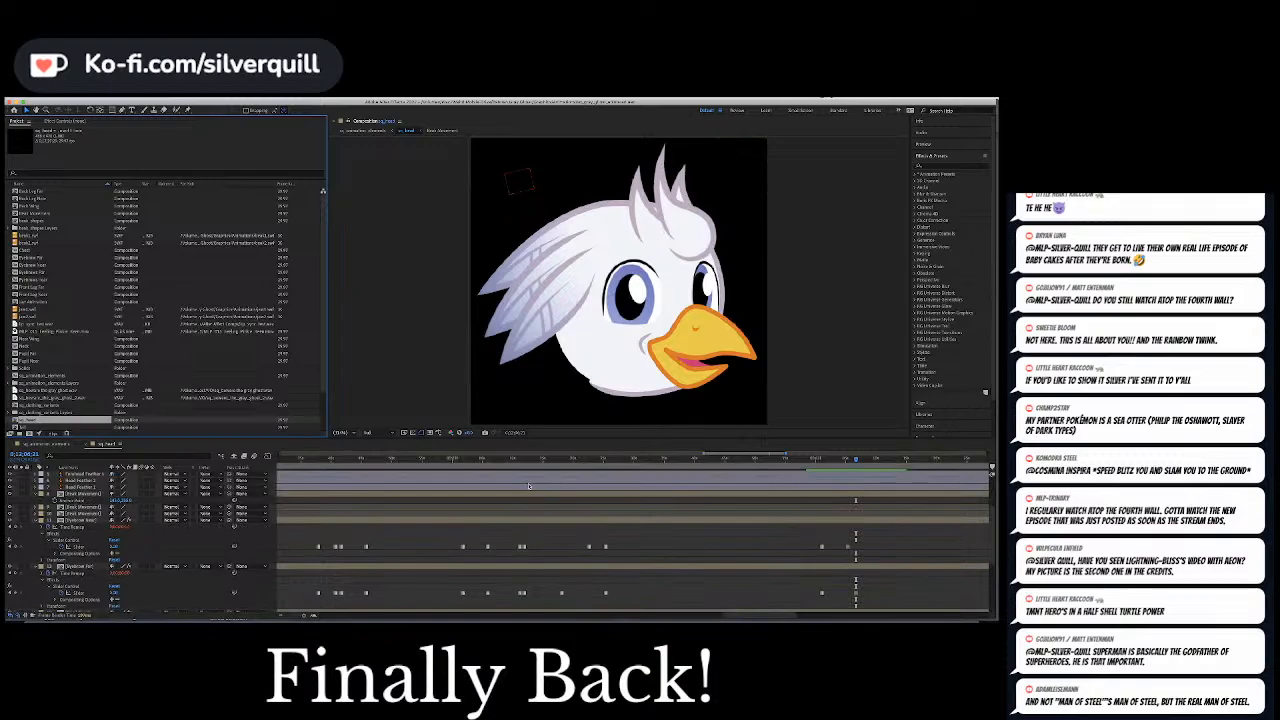
click(518, 460)
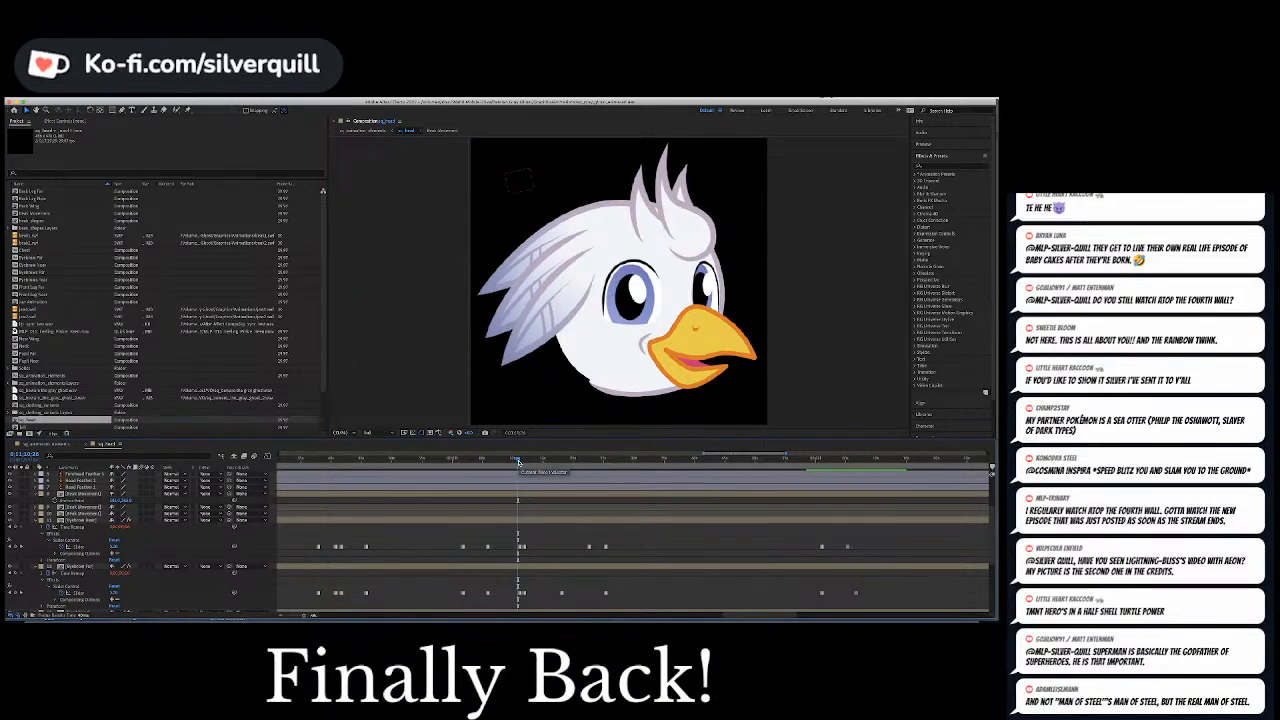
key(space)
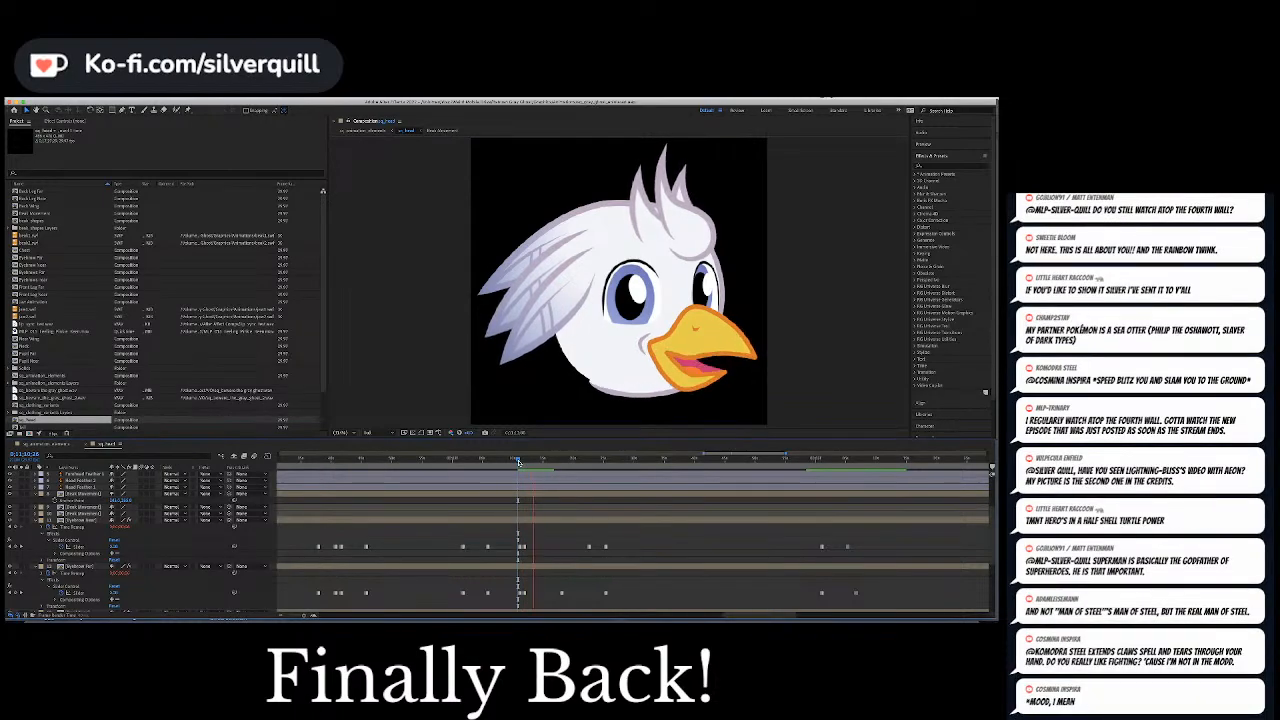
key(space)
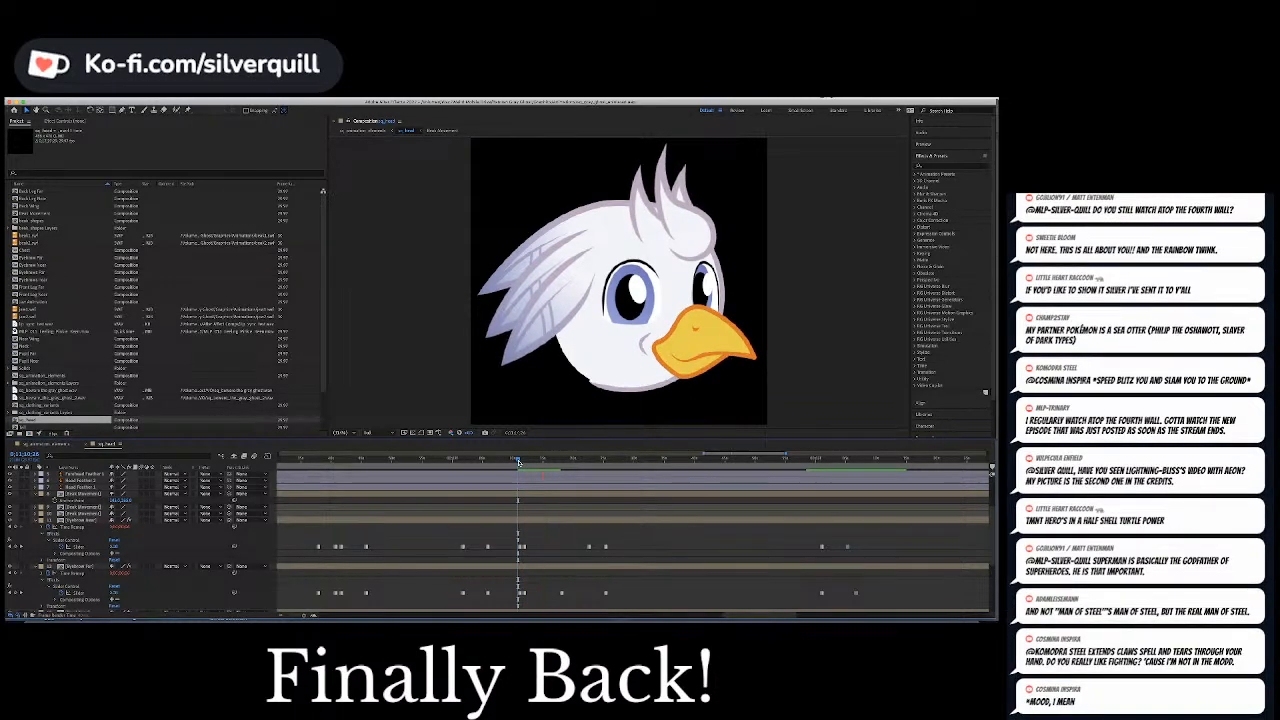
key(space)
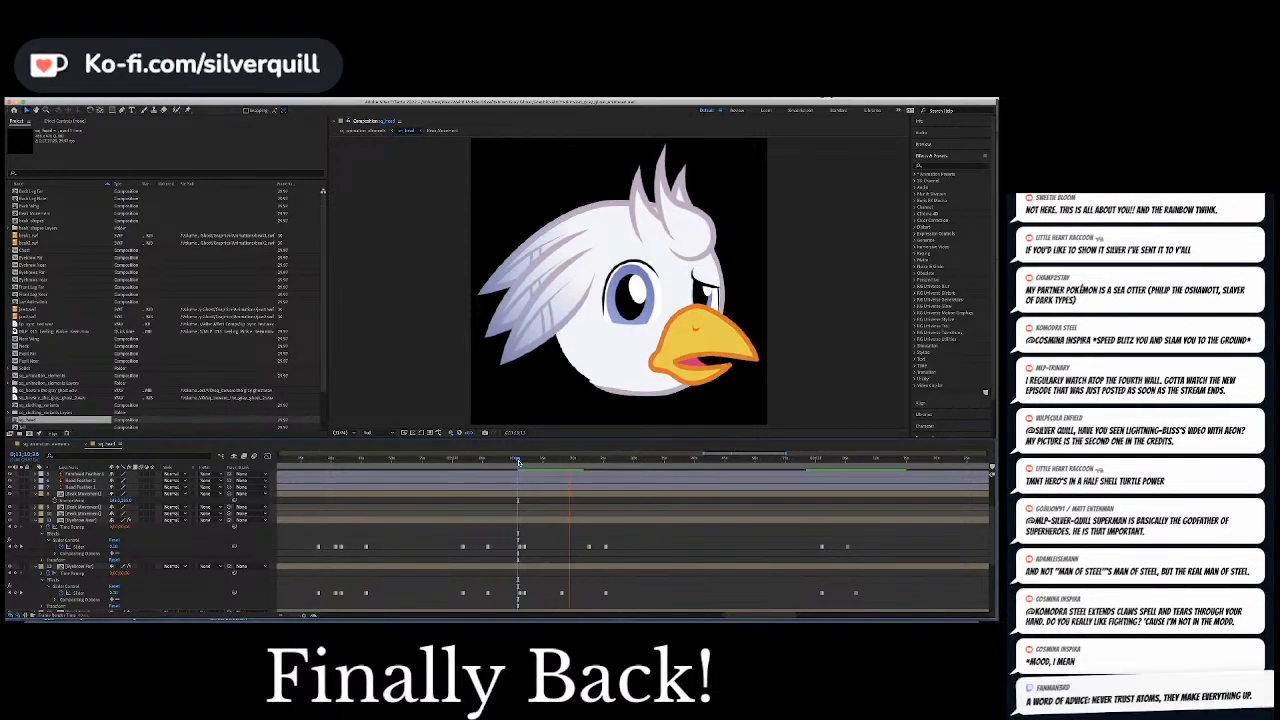
key(space)
Look through the slider keyframes on the head's layers, scrub to an earlier section and preview its expressions
scroll(516, 500, down, 3)
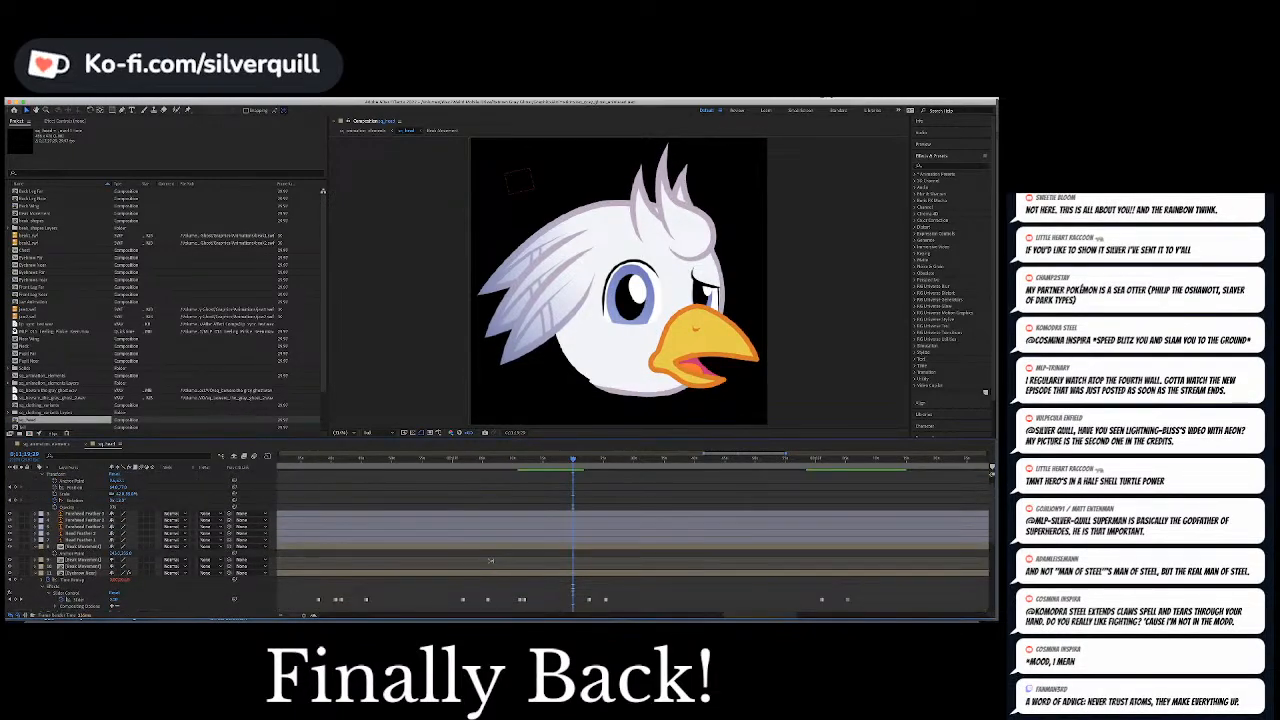
scroll(491, 561, down, 2)
scroll(489, 556, up, 5)
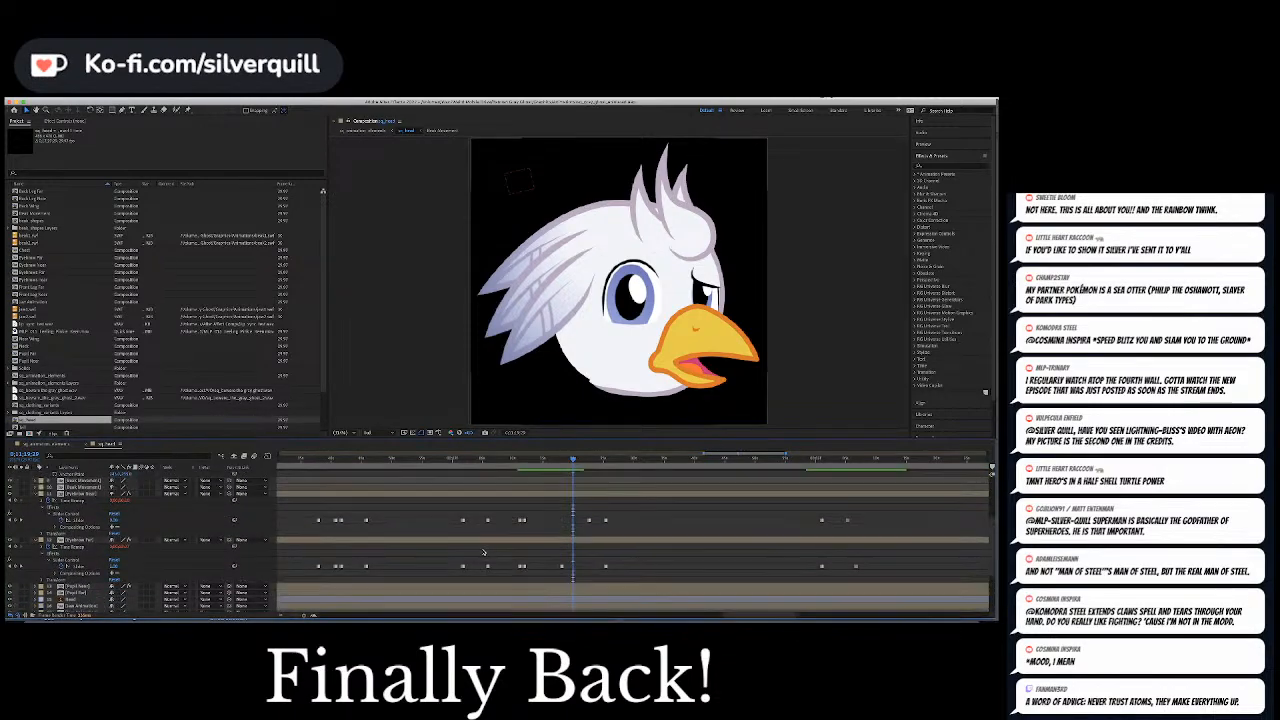
click(331, 459)
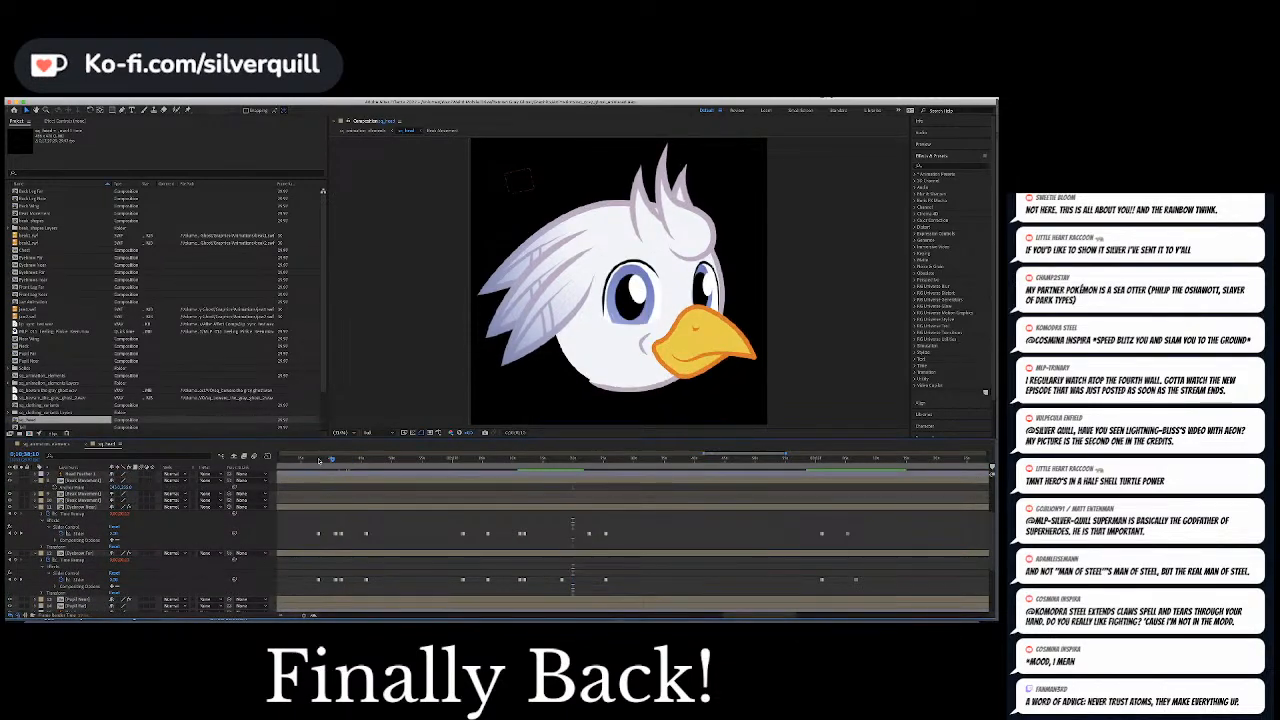
scroll(319, 461, left, 3)
drag(446, 460, 494, 500)
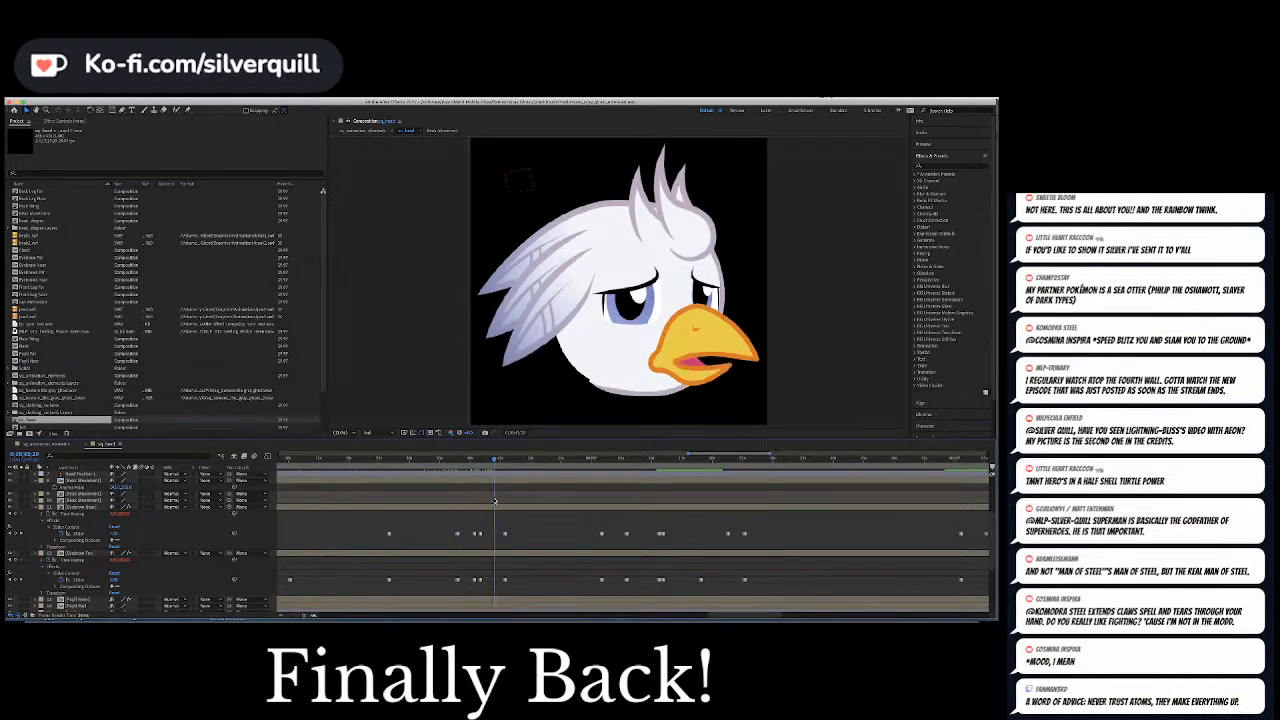
key(space)
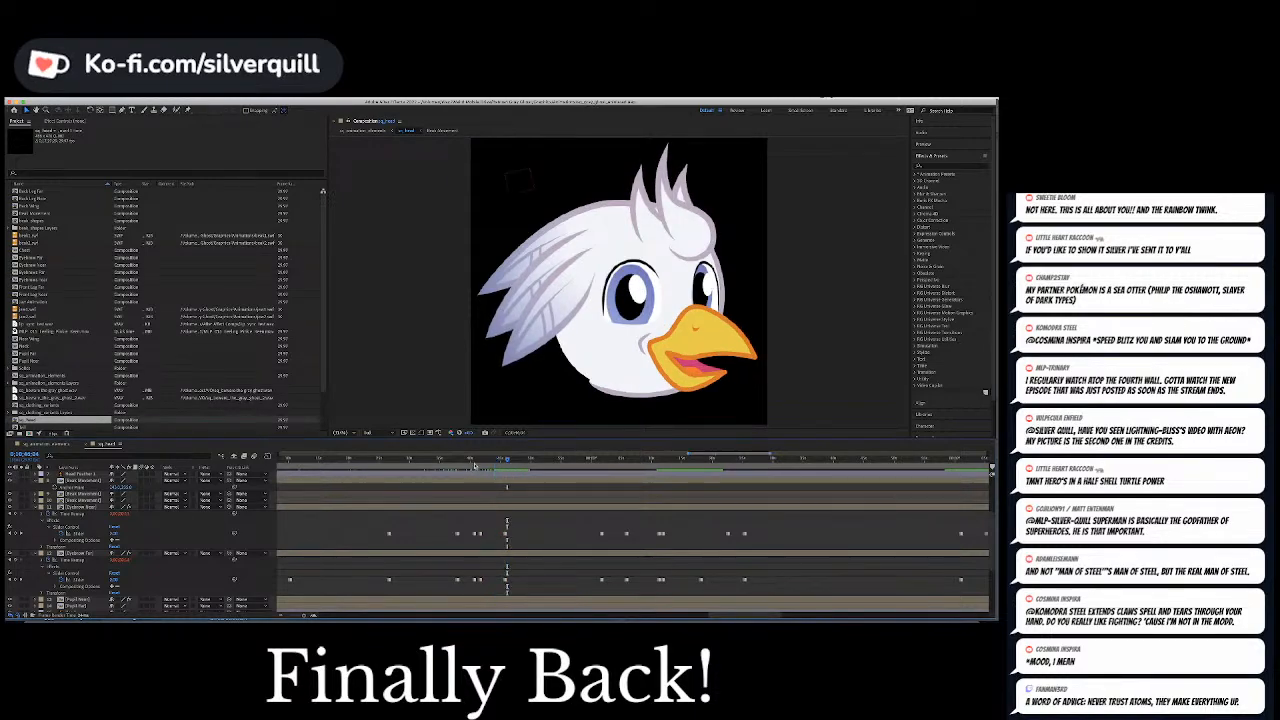
Preview the section where the brows turn sad and add a Position keyframe to the pupil-control null at that point
click(475, 462)
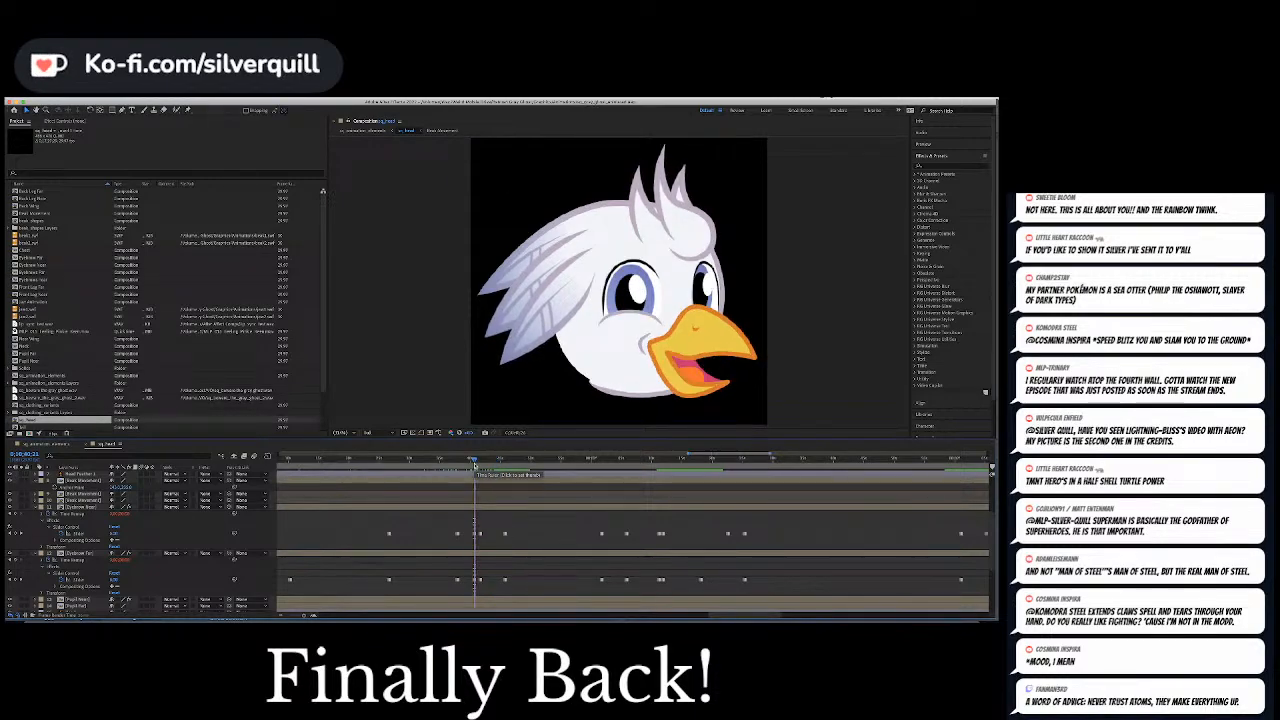
key(space)
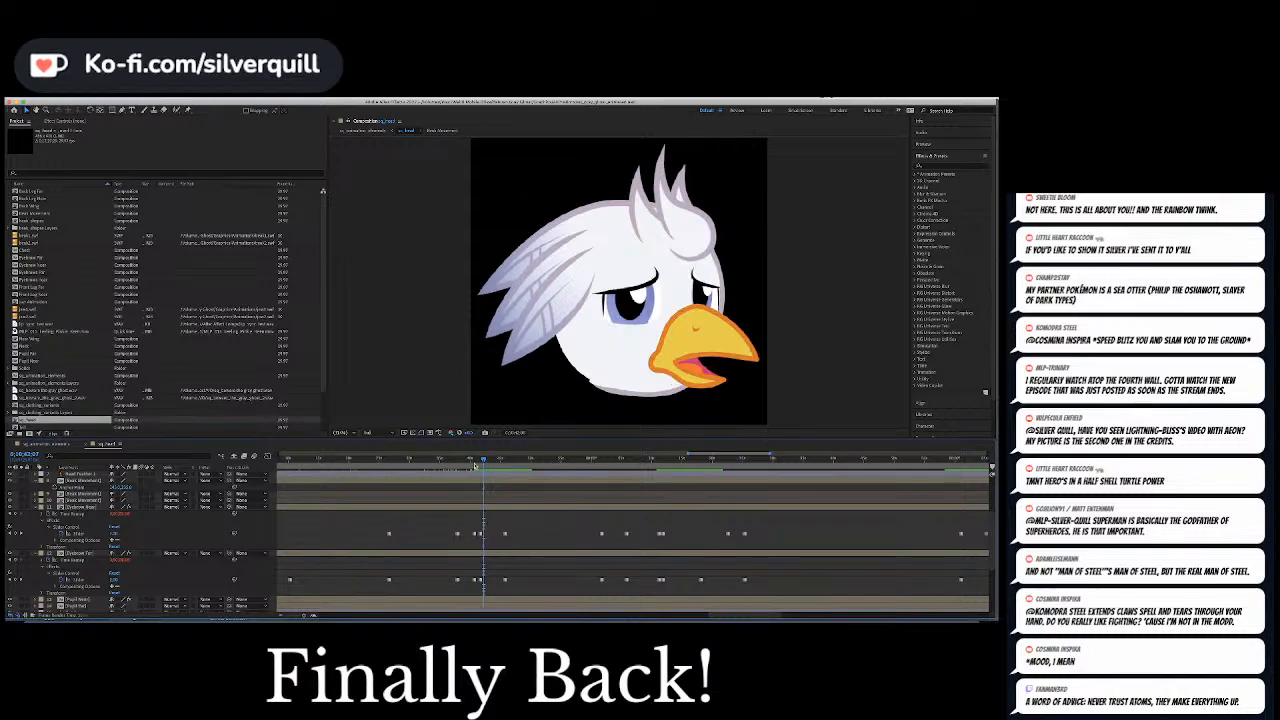
scroll(476, 521, up, 5)
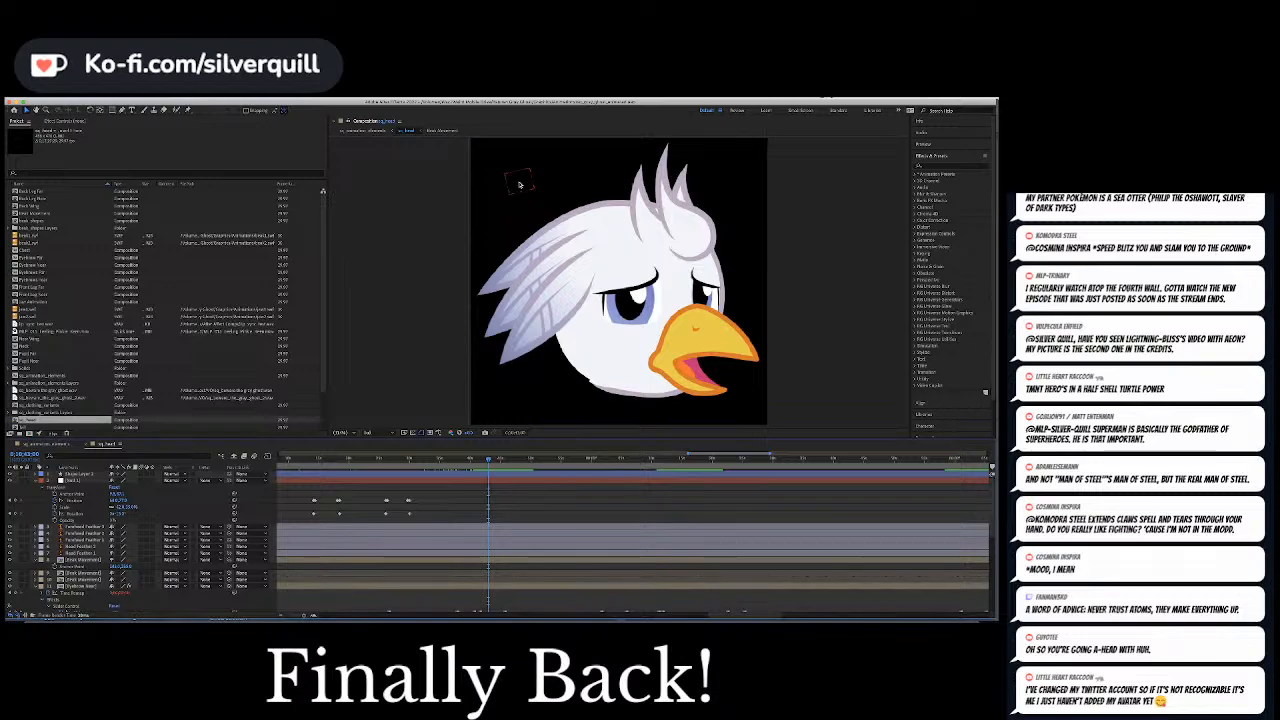
click(16, 501)
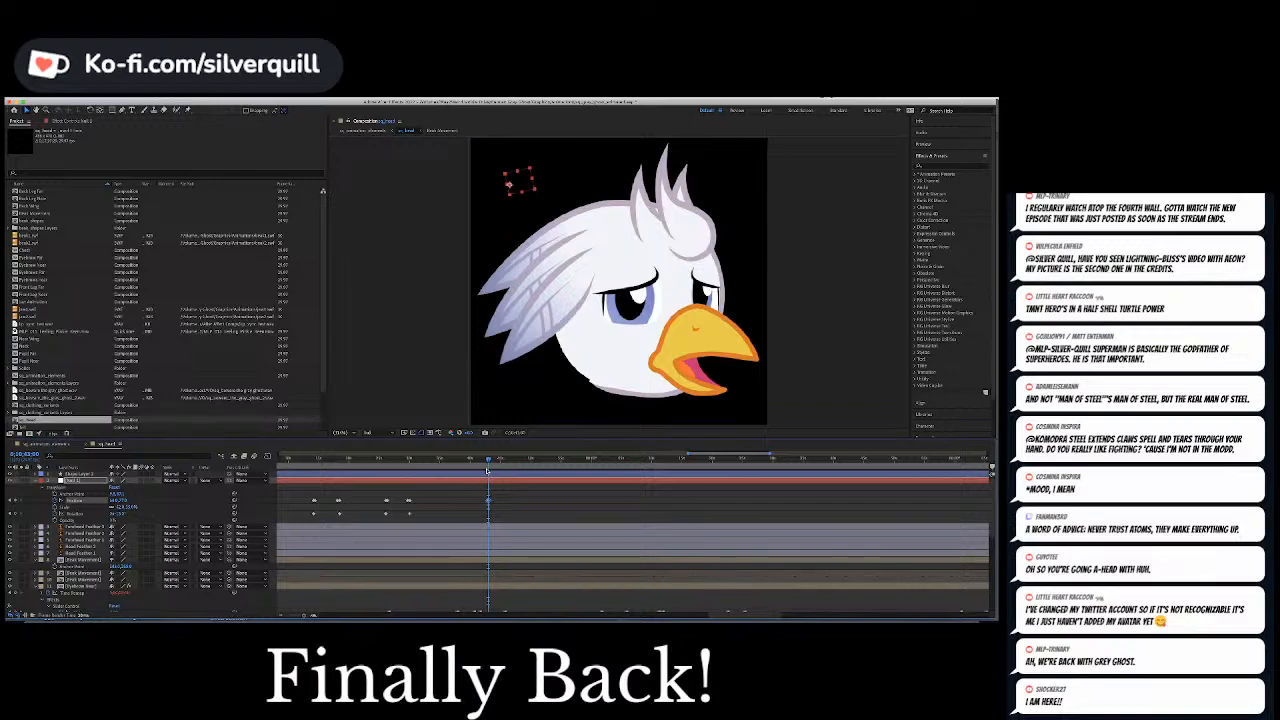
Move two frames ahead and increase the null's horizontal Position so both pupils shift toward the beak
key(Page_Down)
key(Page_Down)
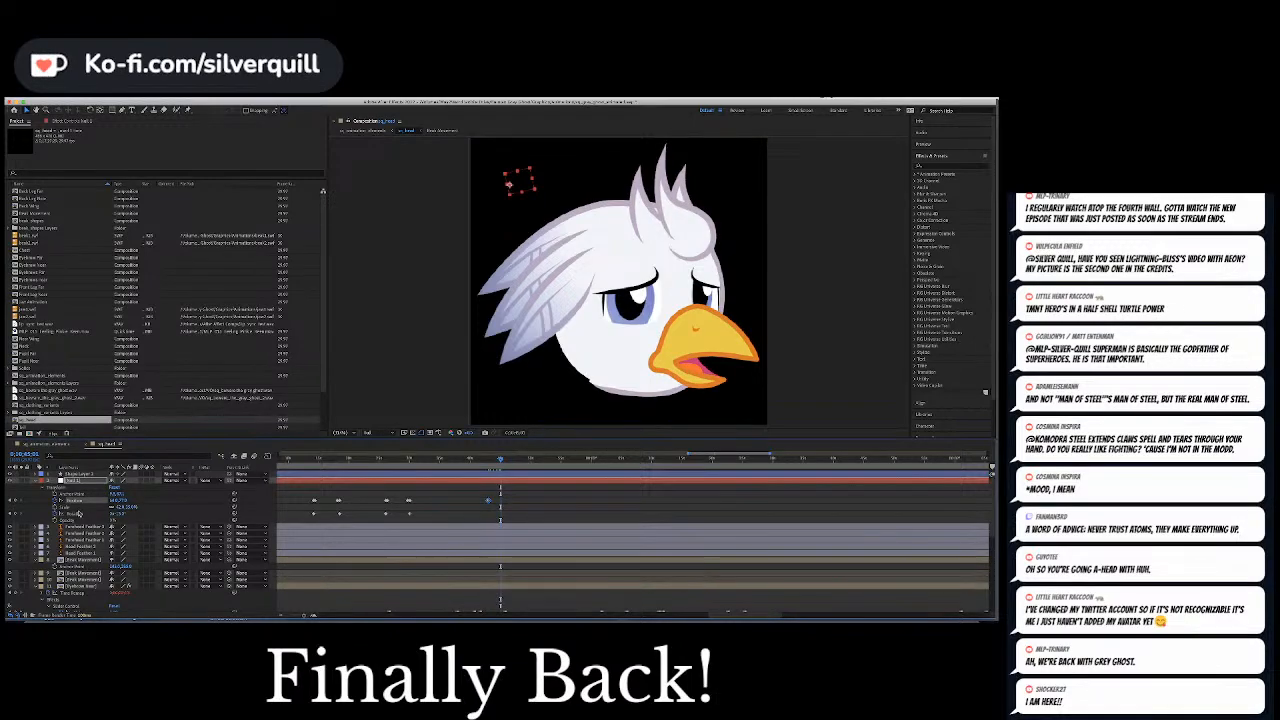
drag(113, 500, 145, 504)
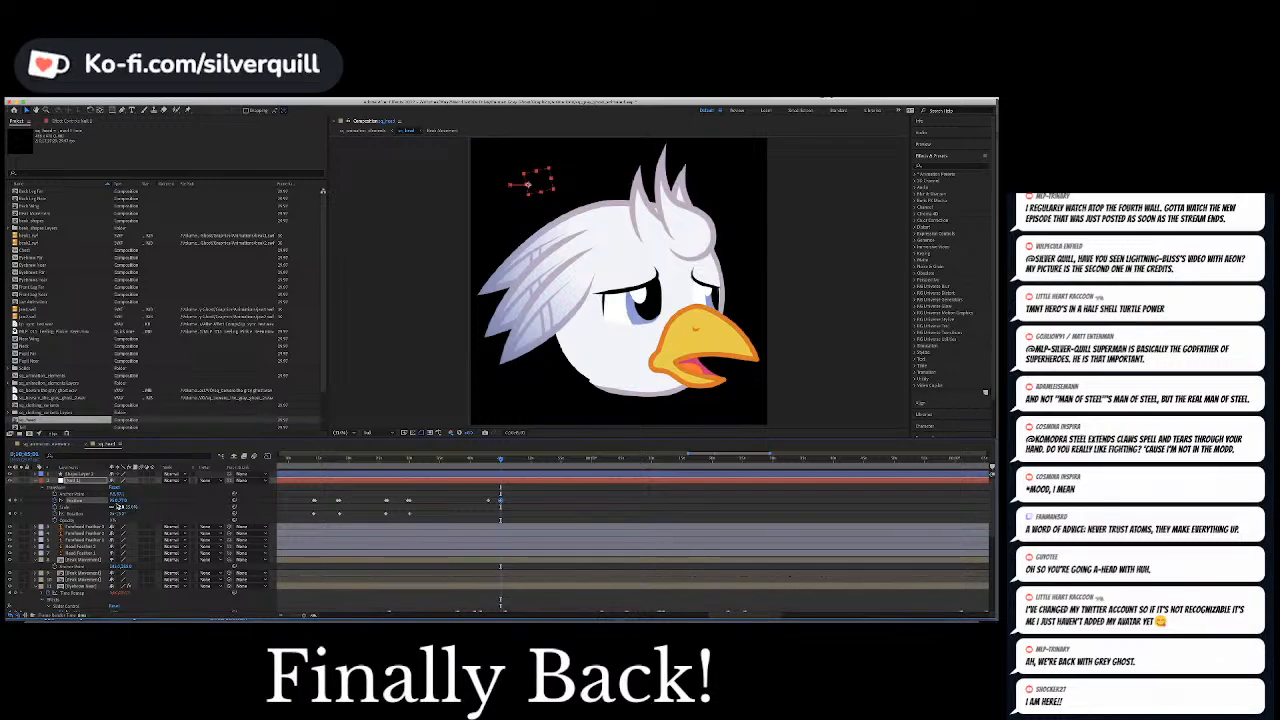
drag(115, 501, 116, 501)
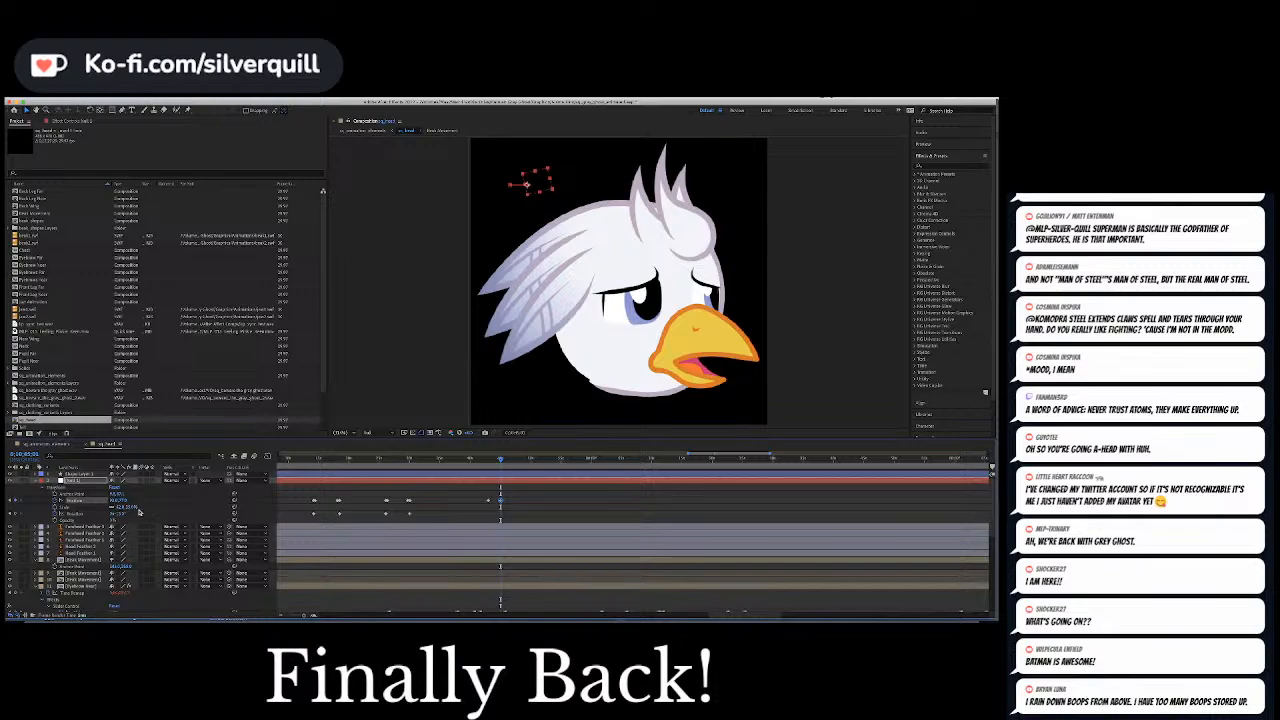
Move the pupil shift's second Position keyframe closer to its first one to quicken the glance, previewing the timing
drag(489, 459, 486, 460)
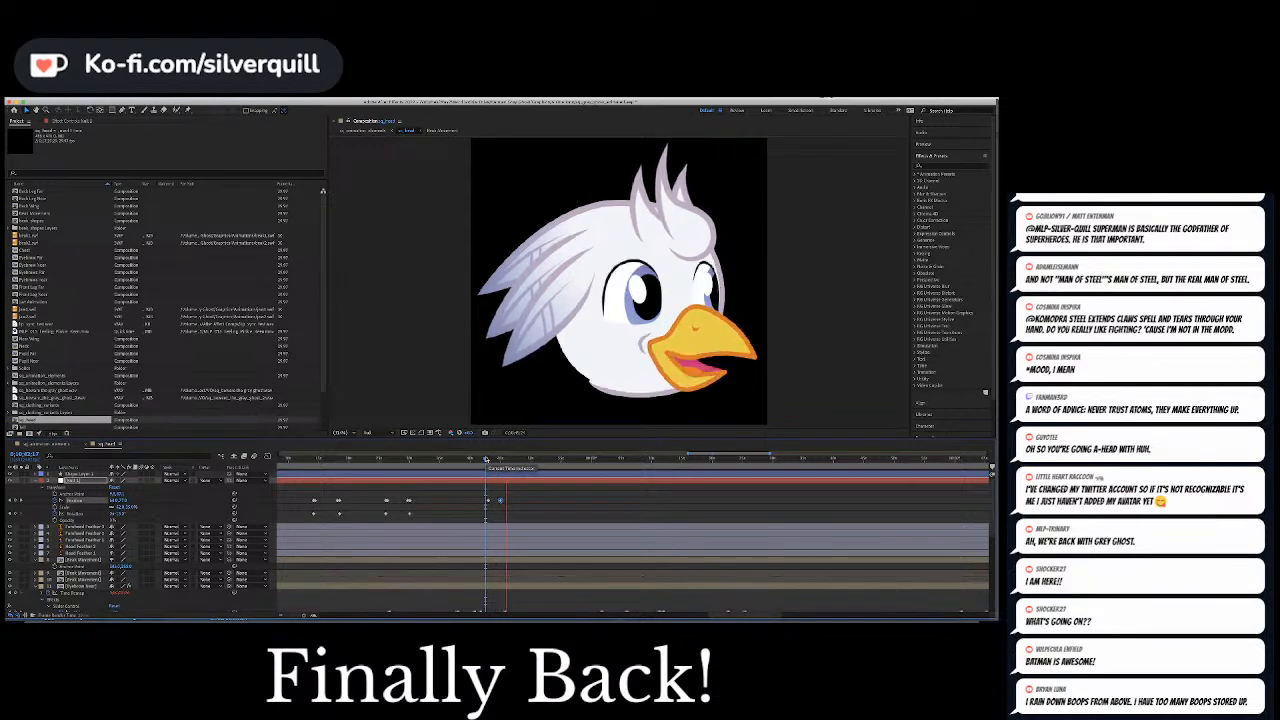
key(space)
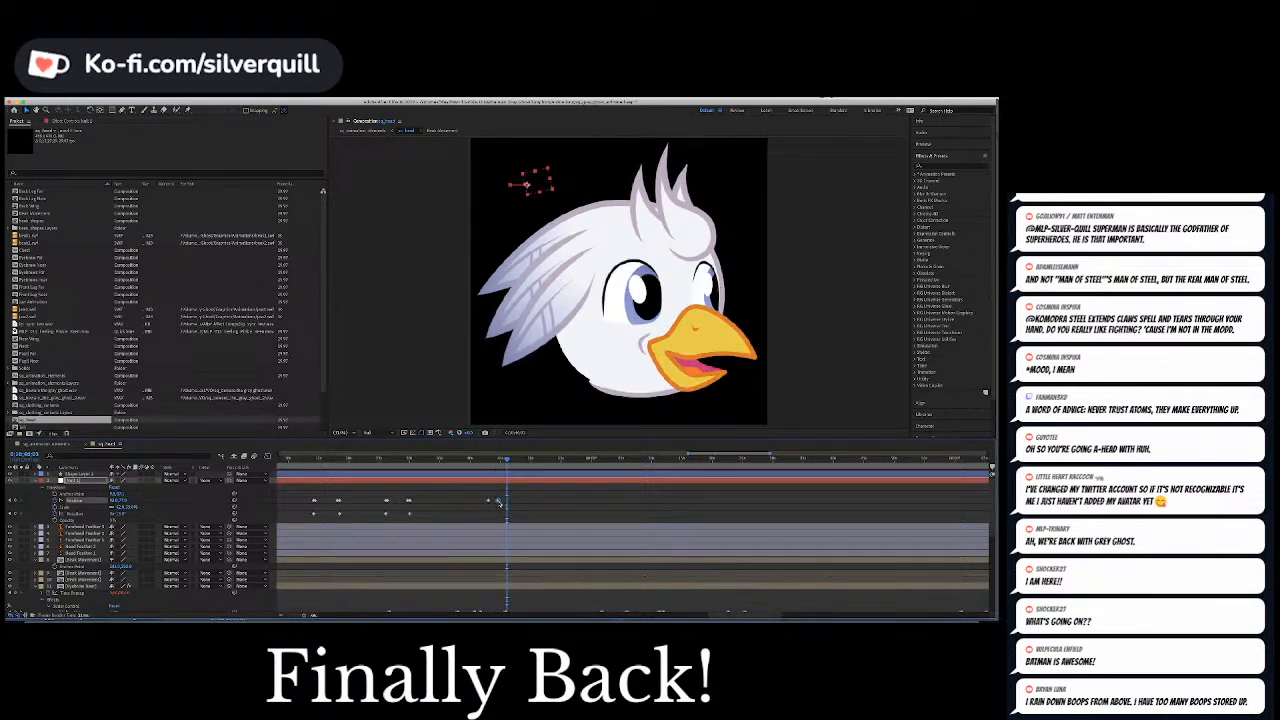
click(486, 463)
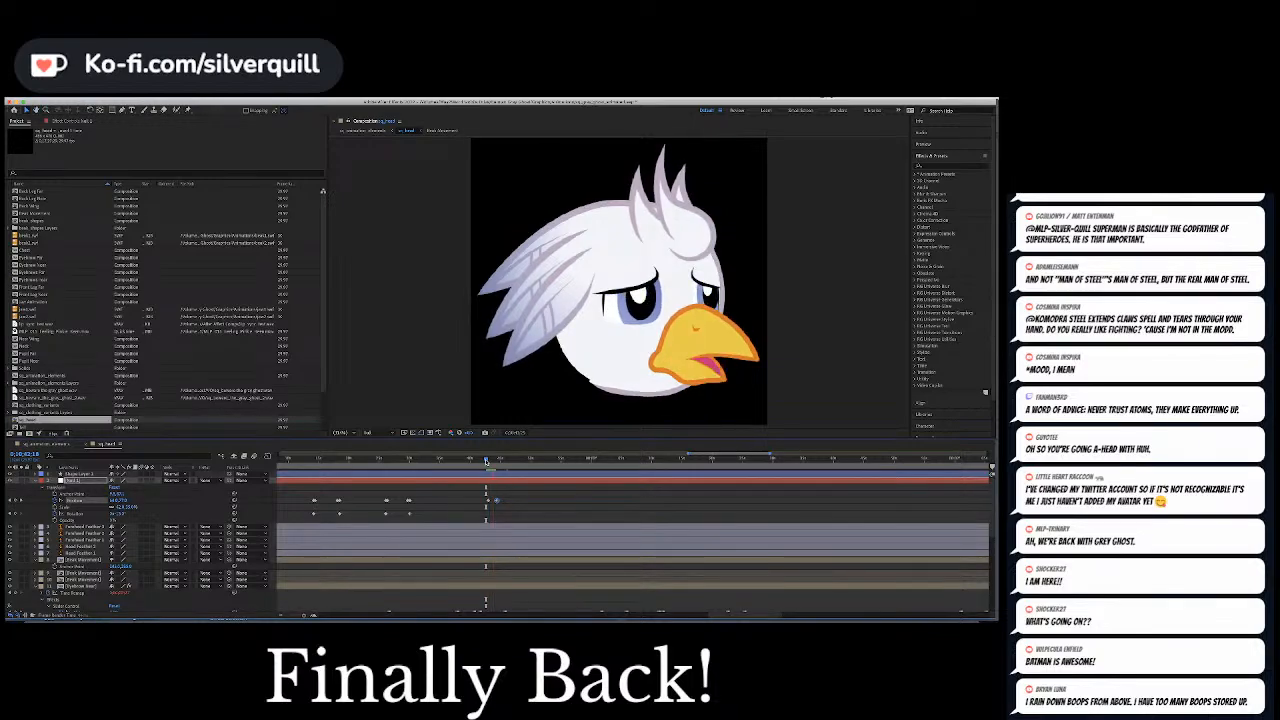
key(space)
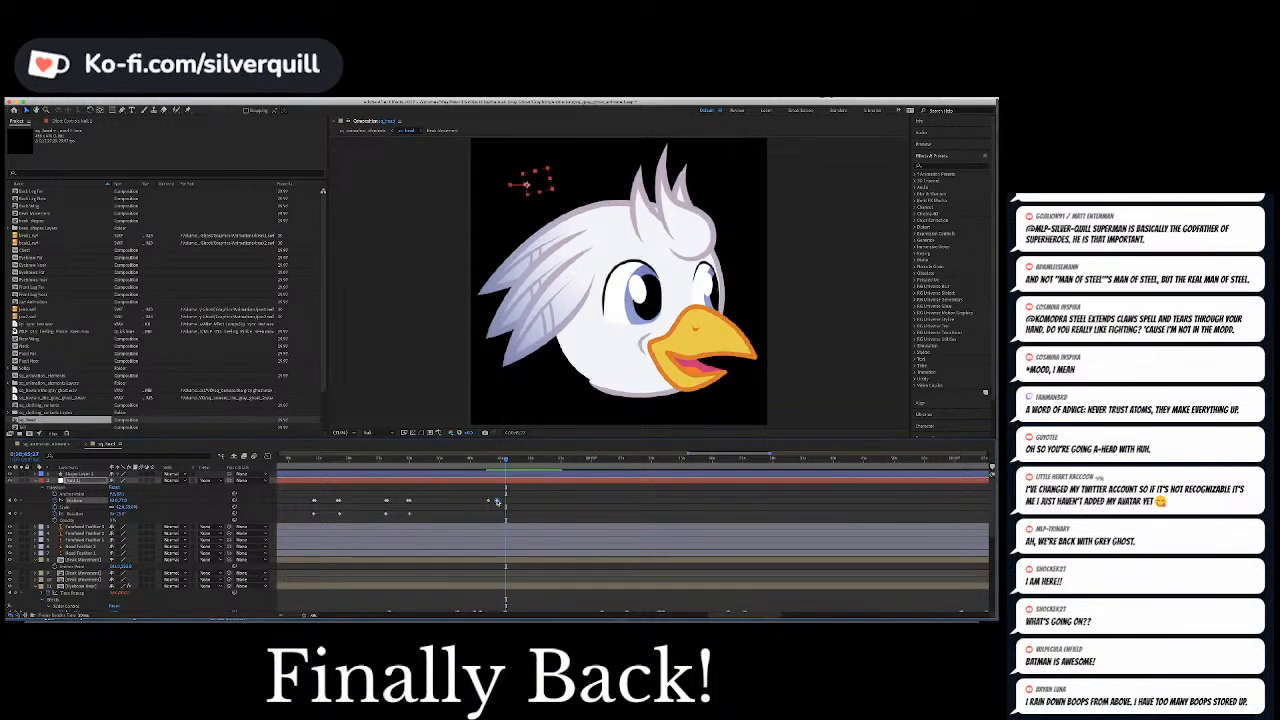
click(492, 500)
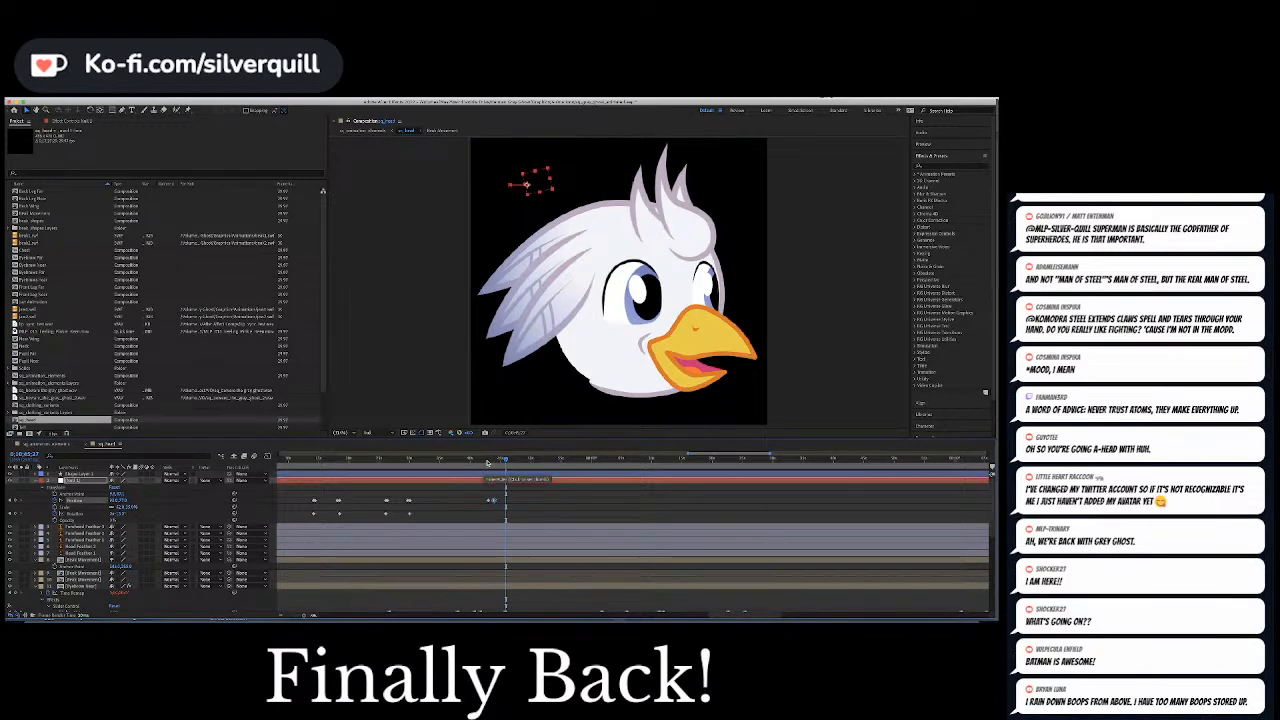
click(487, 460)
click(531, 514)
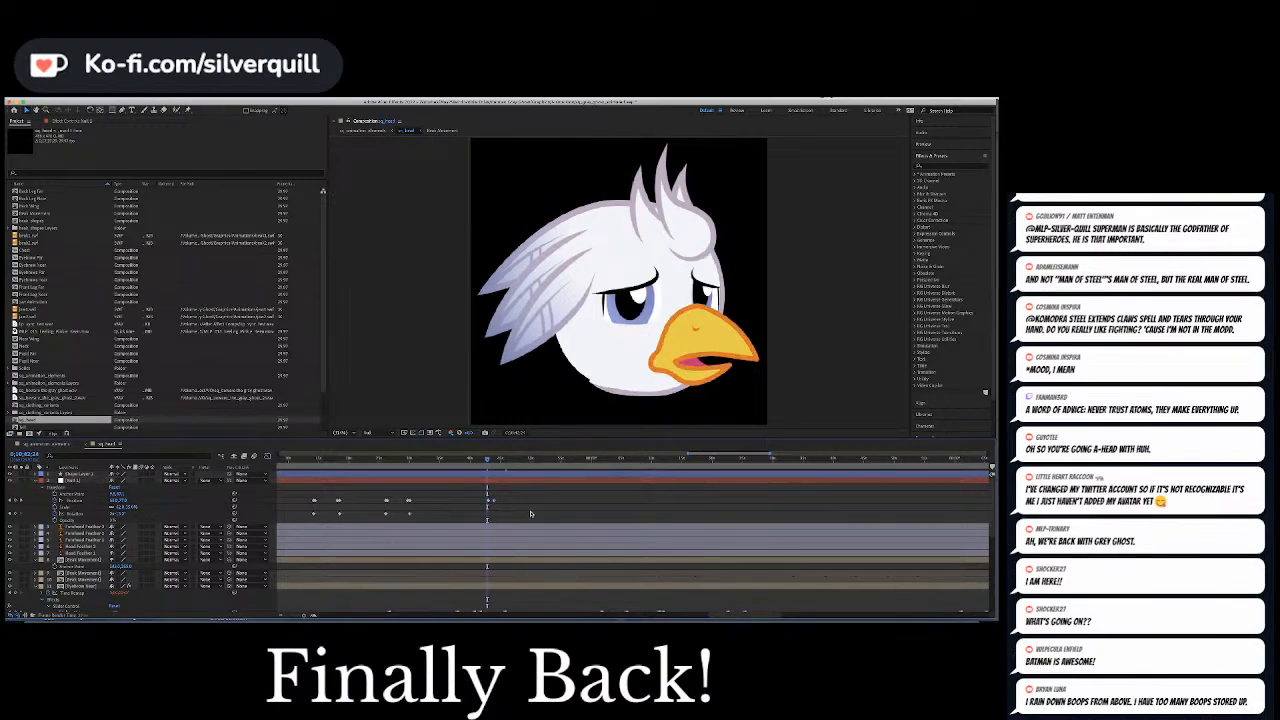
key(space)
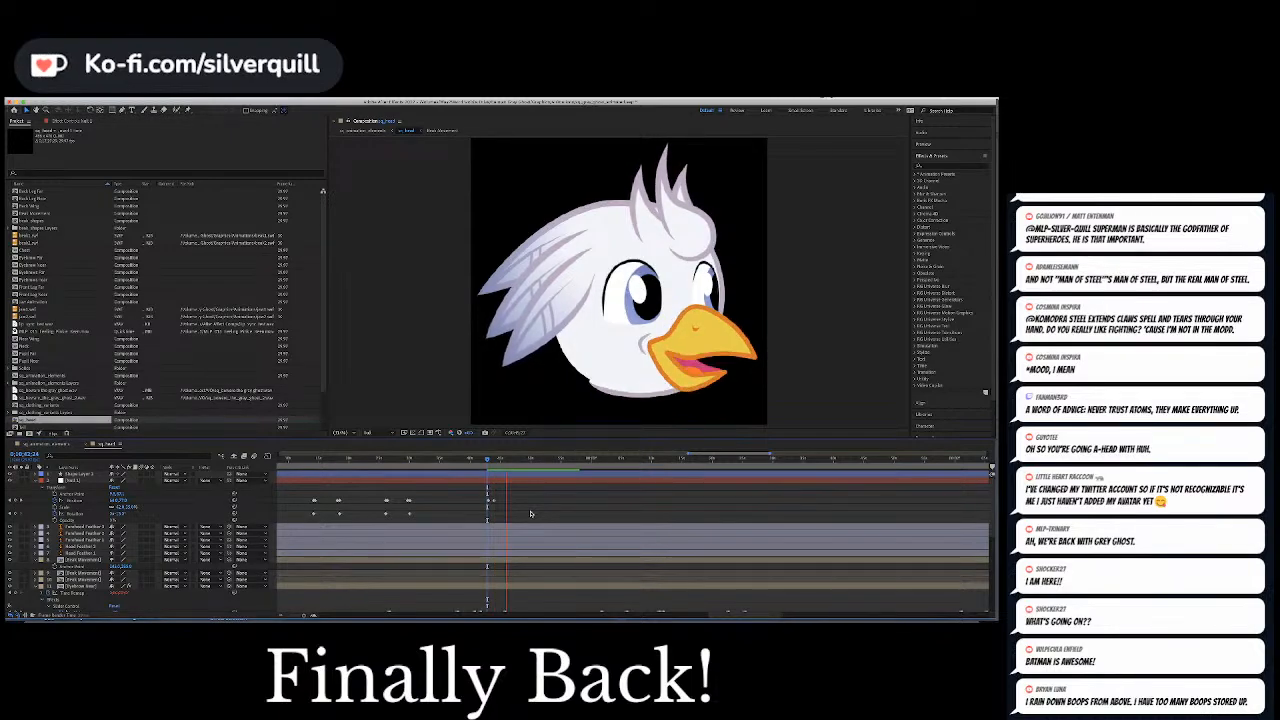
key(space)
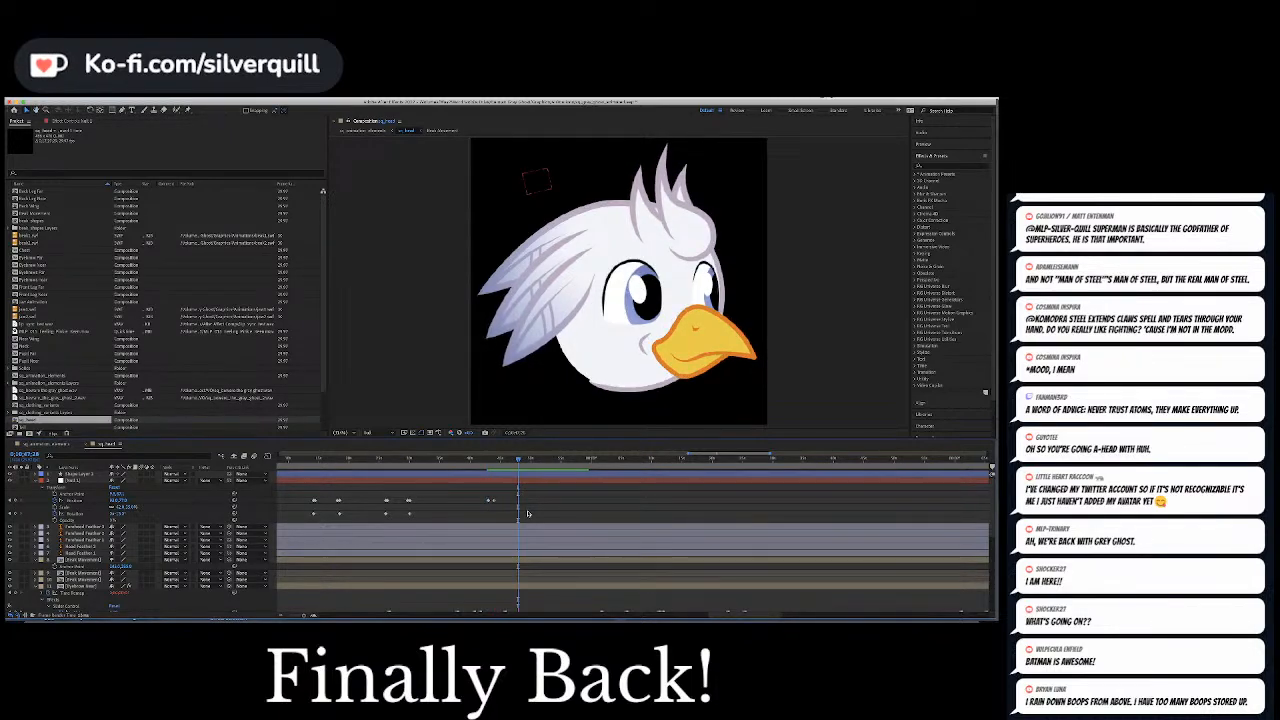
Add a Position keyframe holding the shifted pupils, paste the pre-shift Position keyframe slightly further on, and preview the return glance
click(15, 501)
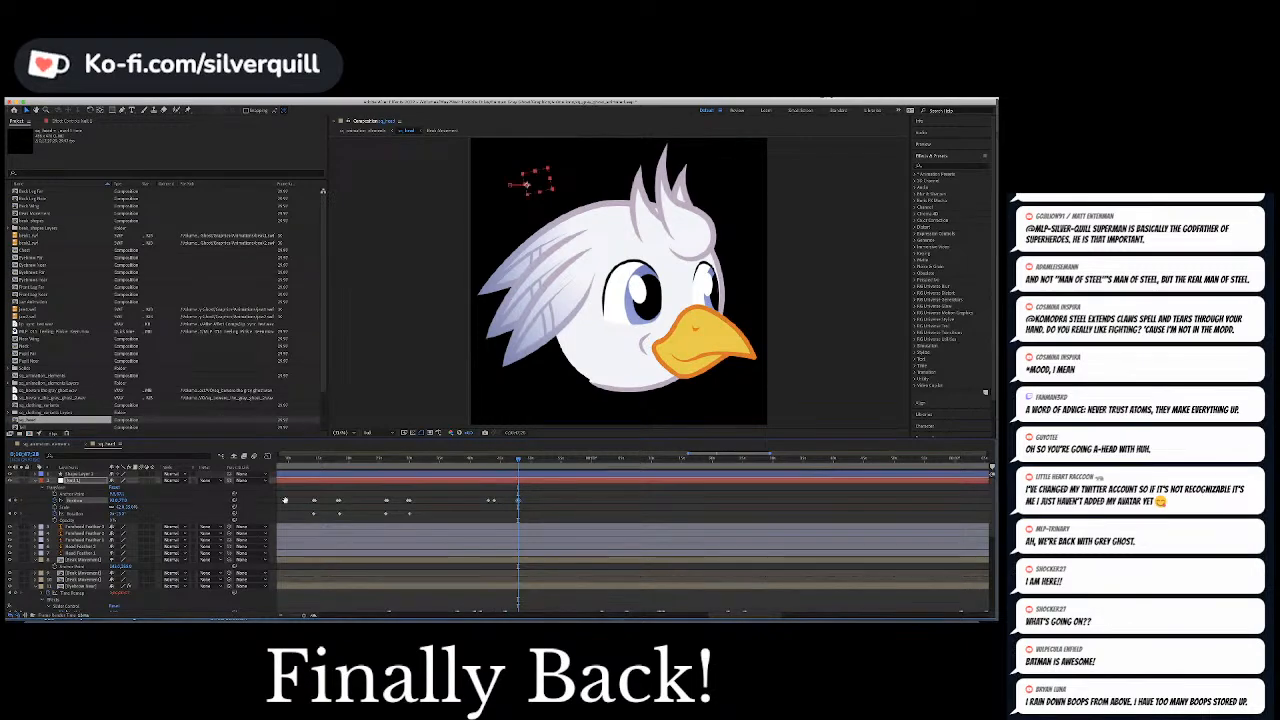
key(space)
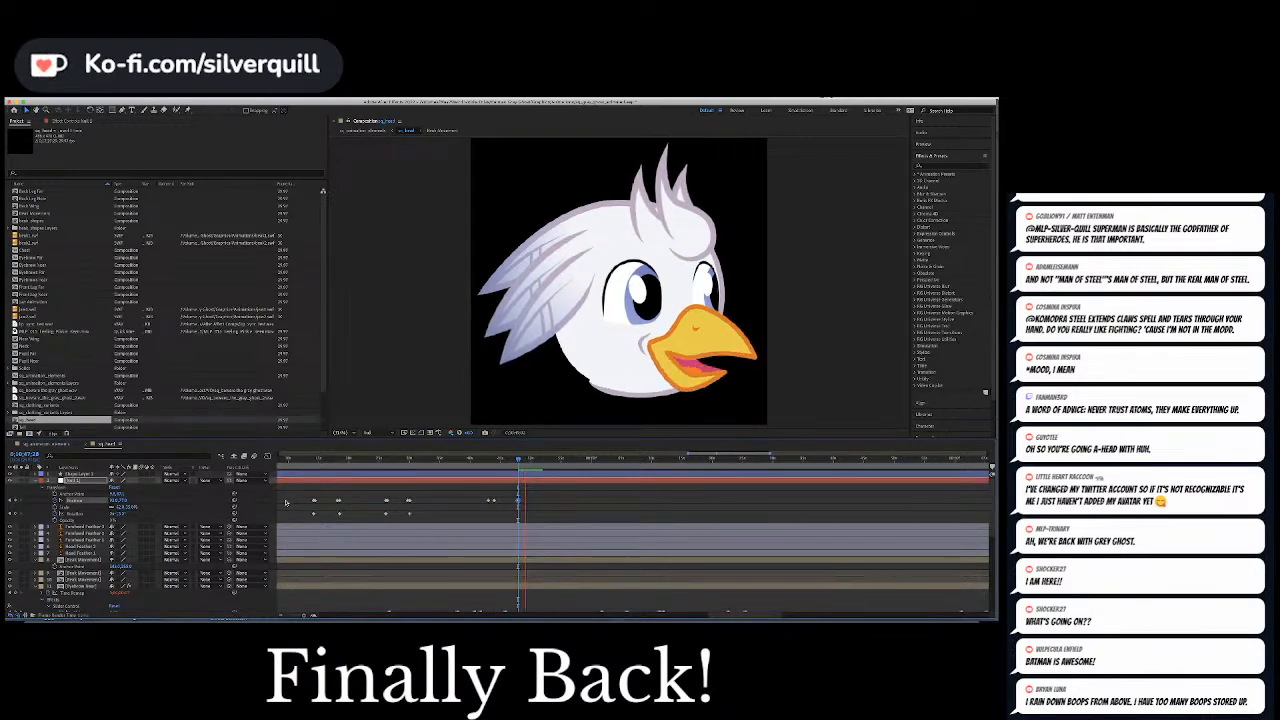
key(space)
key(super+c)
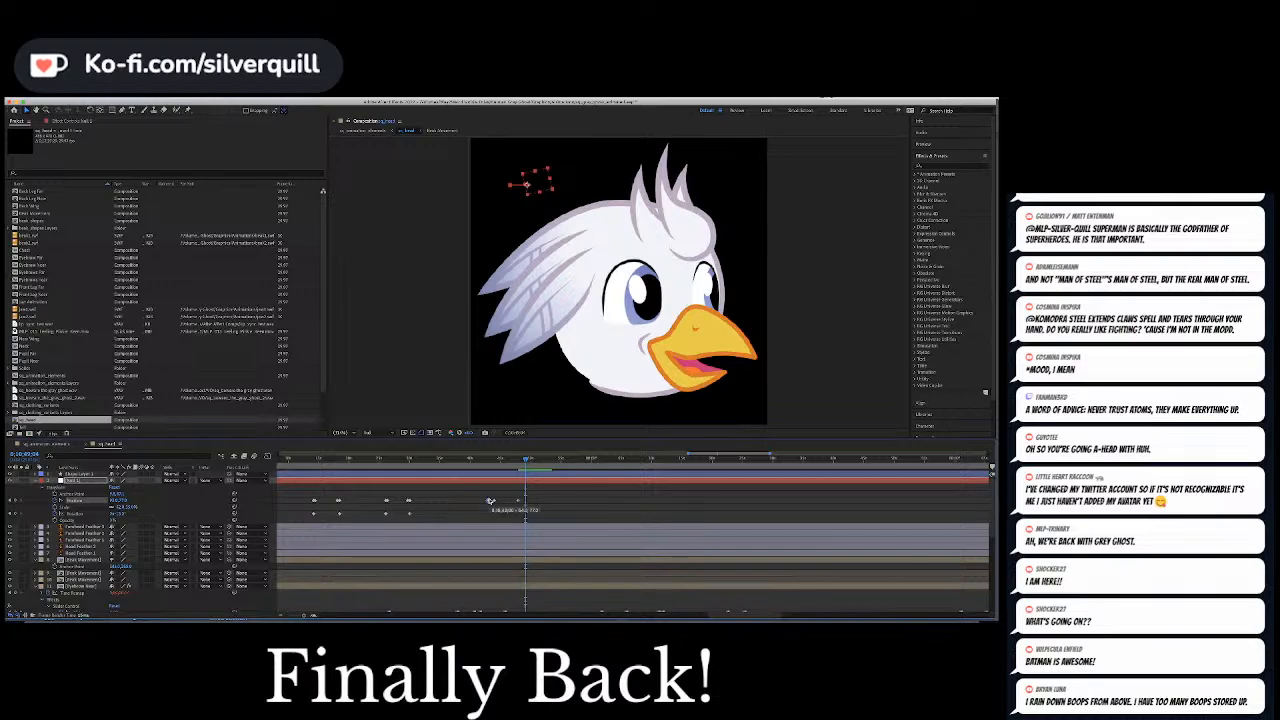
key(super+v)
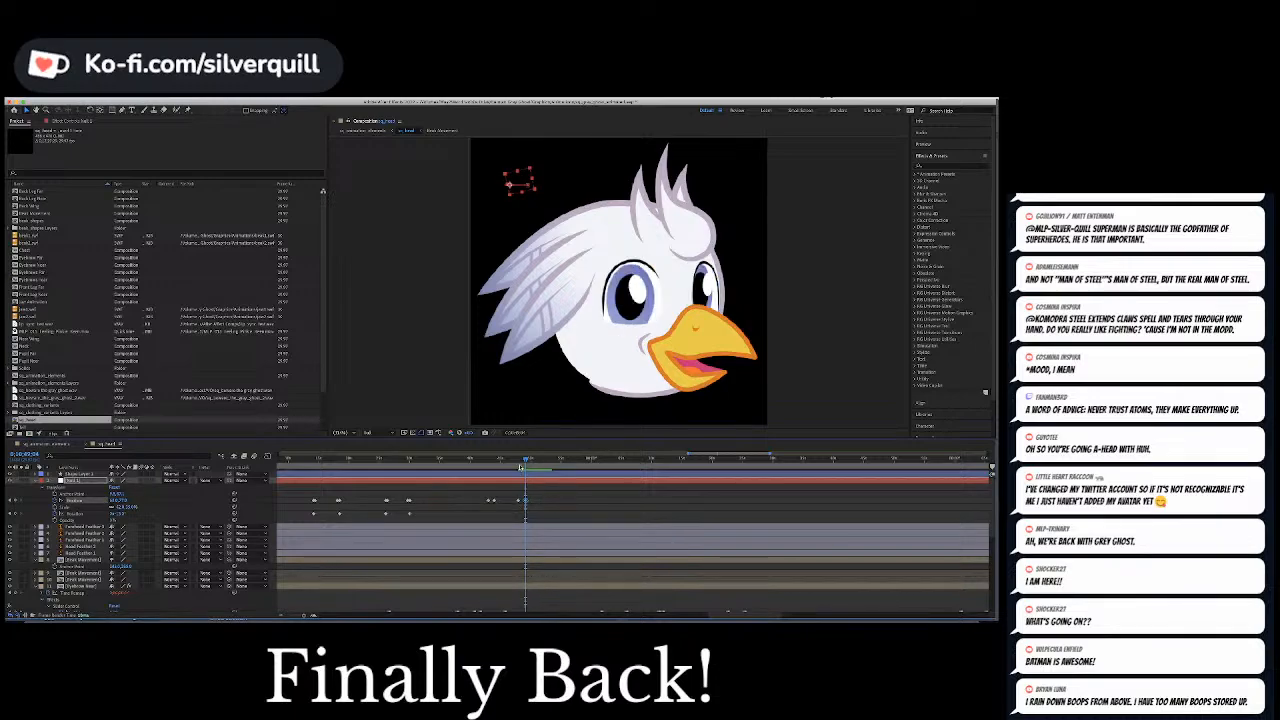
key(space)
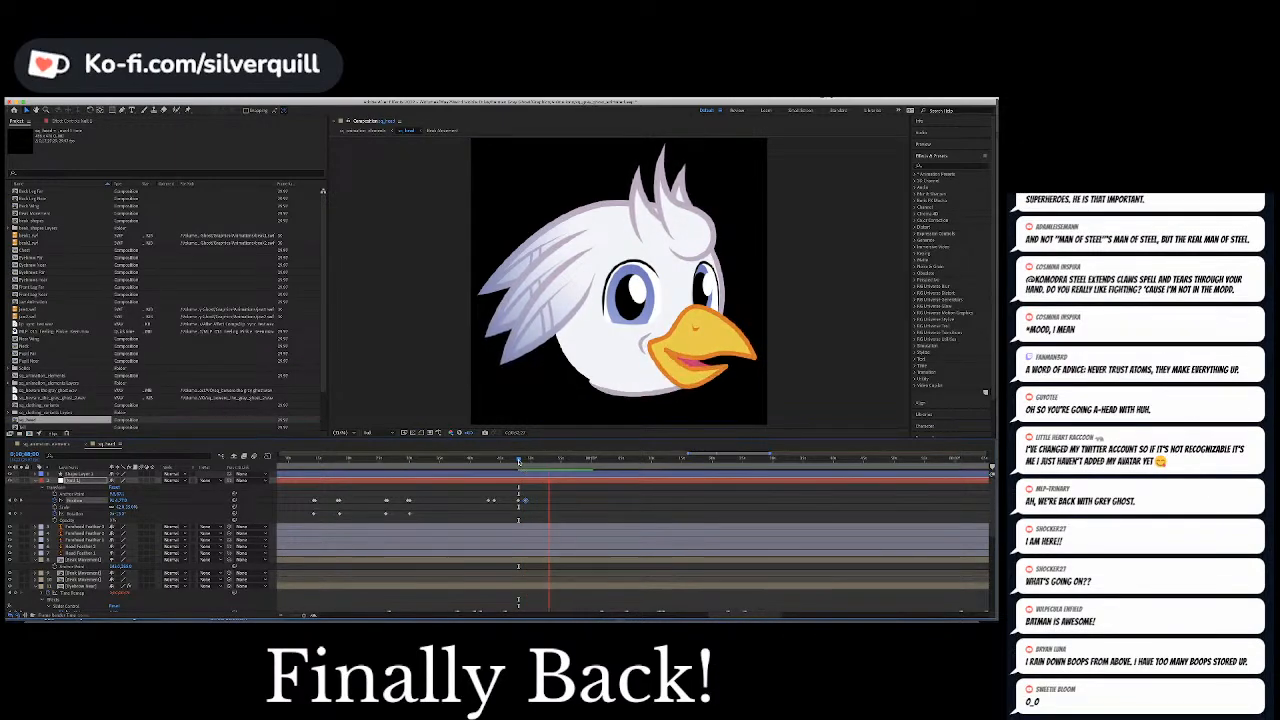
key(space)
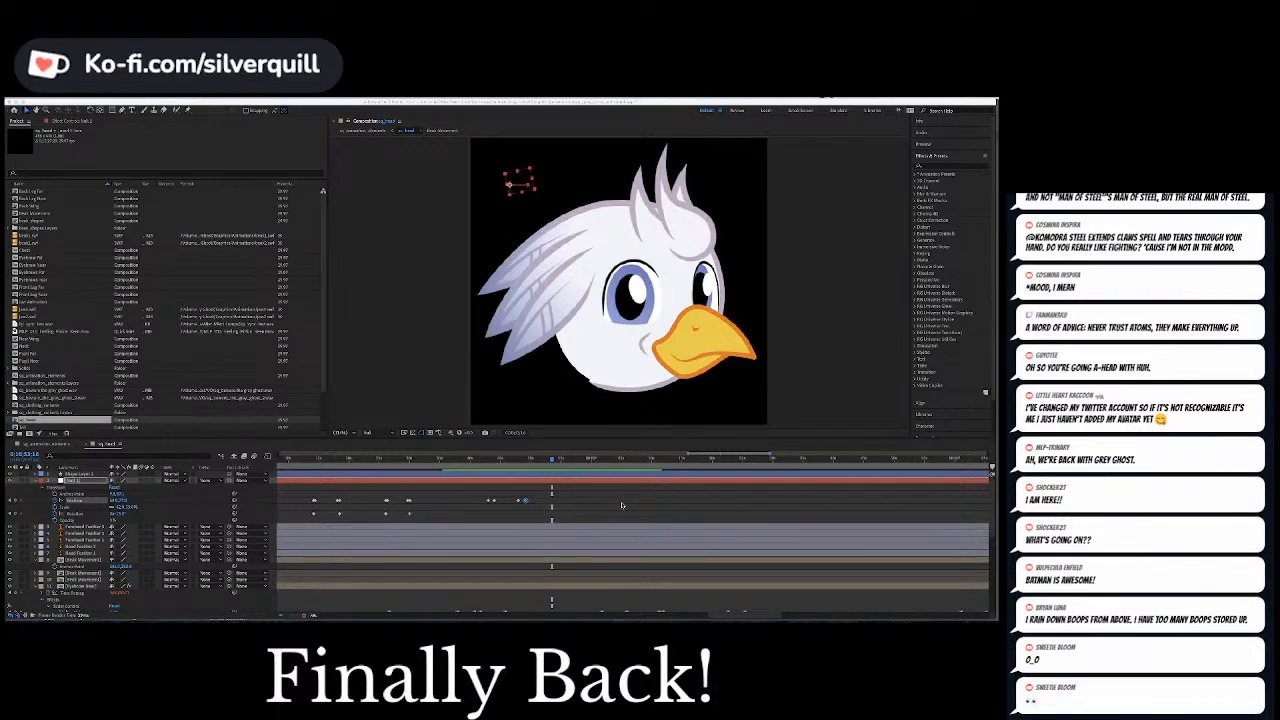
scroll(608, 508, down, 1)
scroll(608, 508, down, 1)
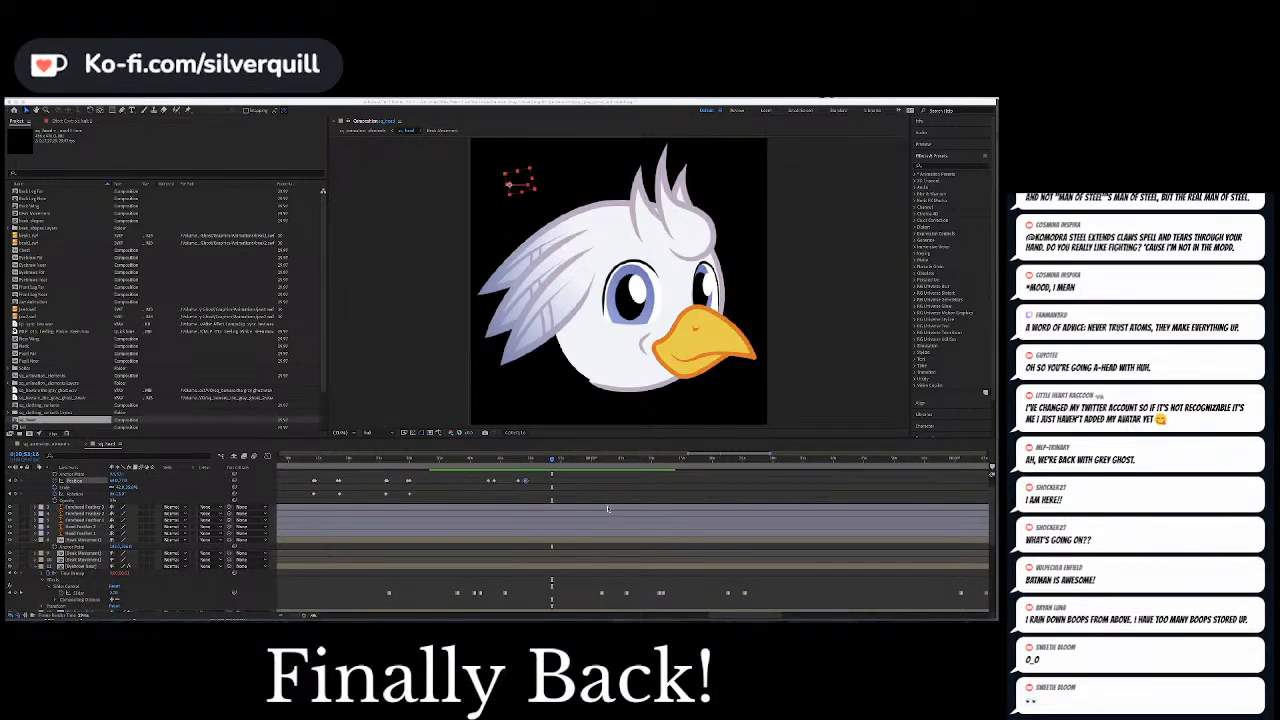
scroll(607, 509, up, 1)
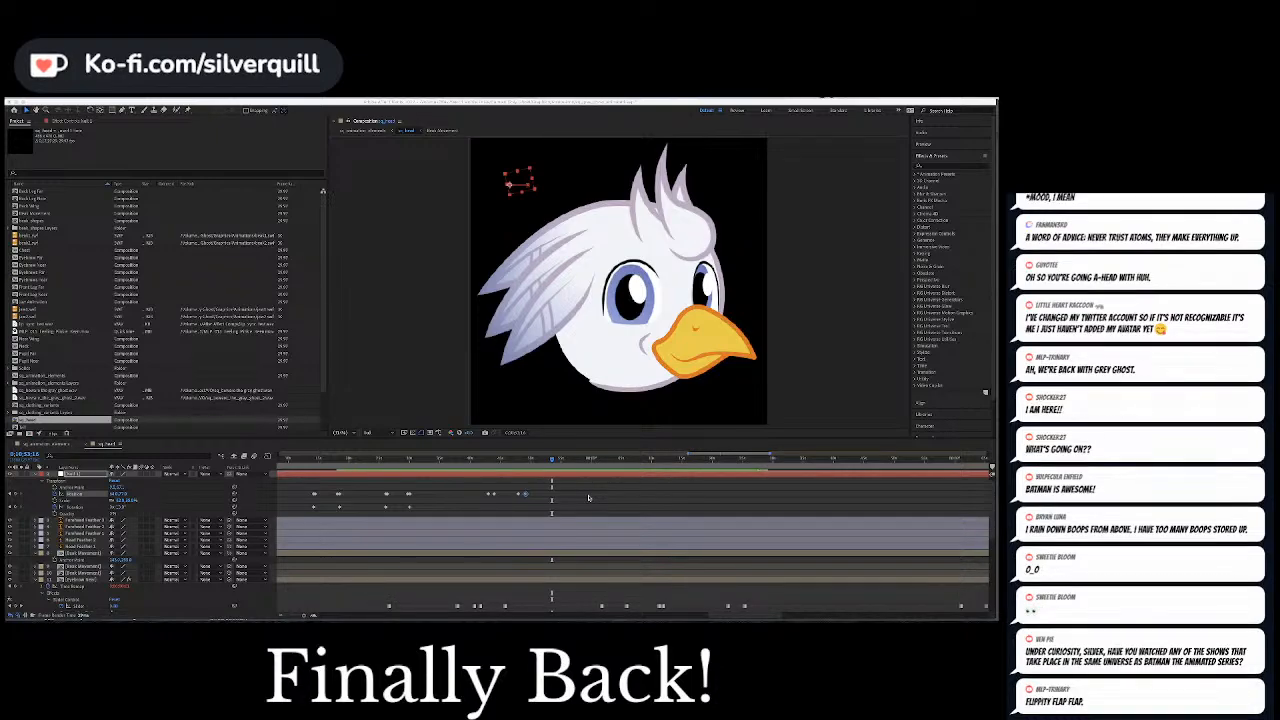
click(590, 498)
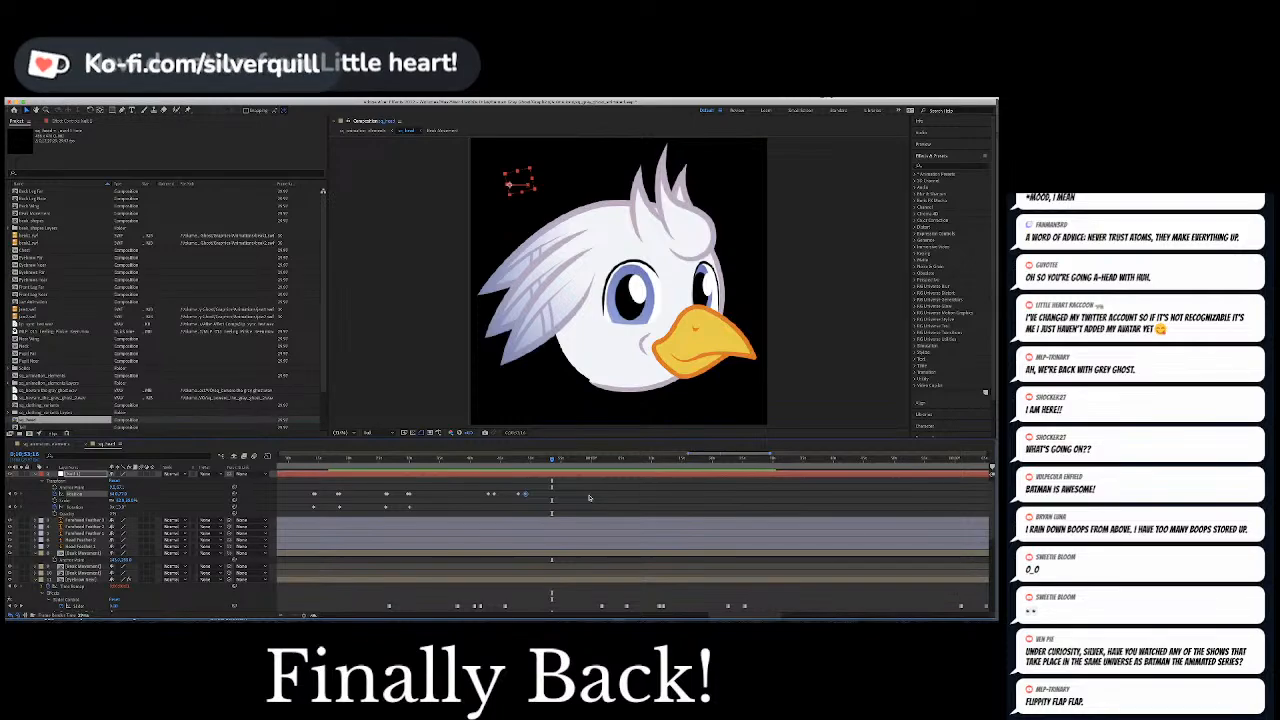
click(590, 498)
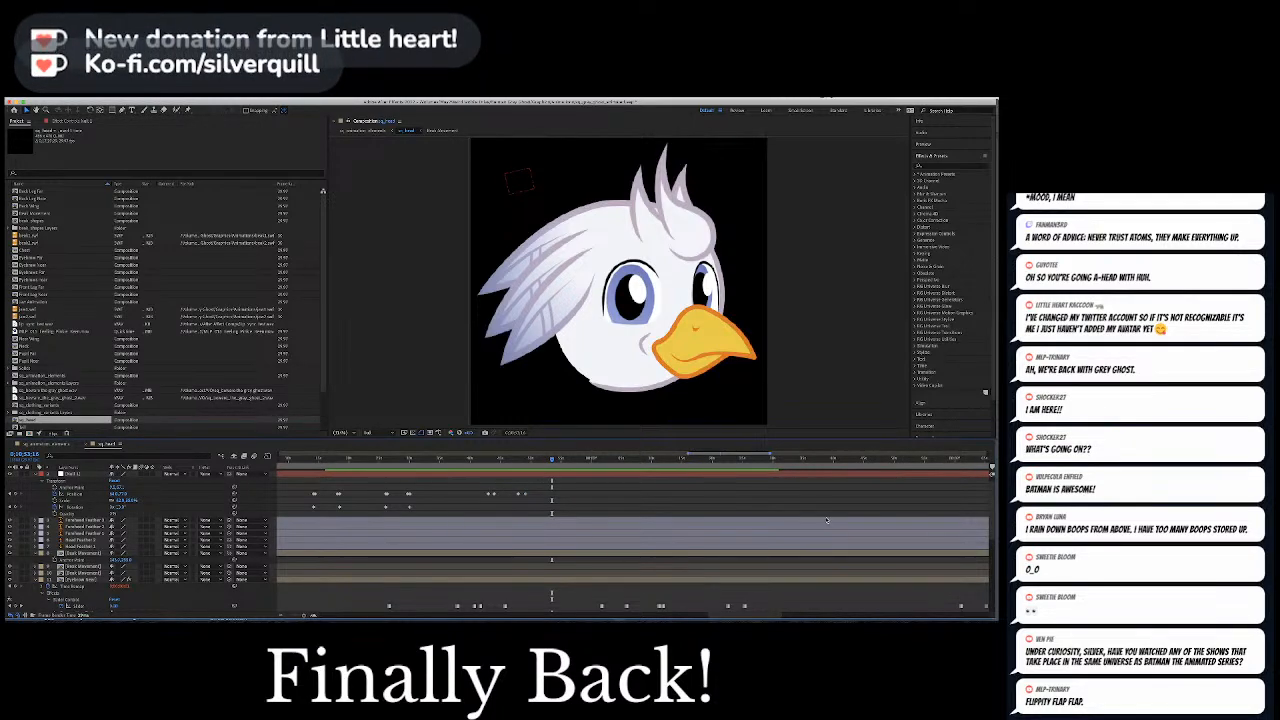
key(super+Tab)
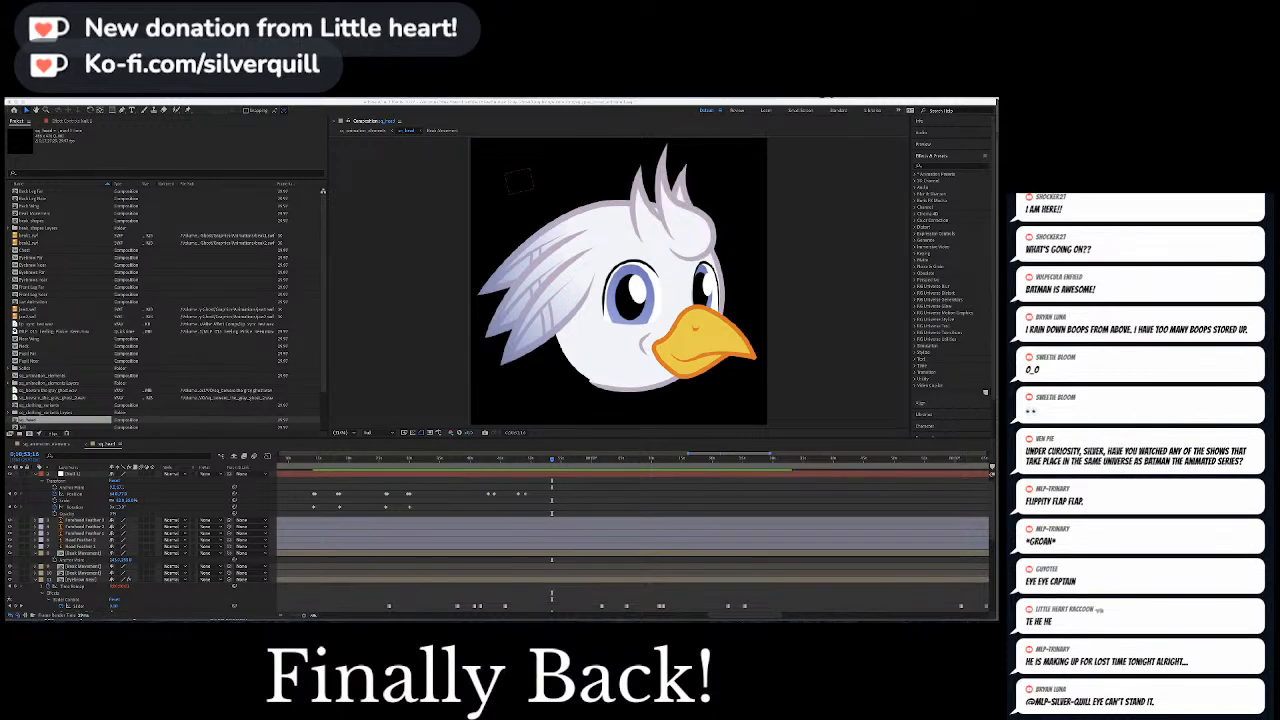
click(576, 498)
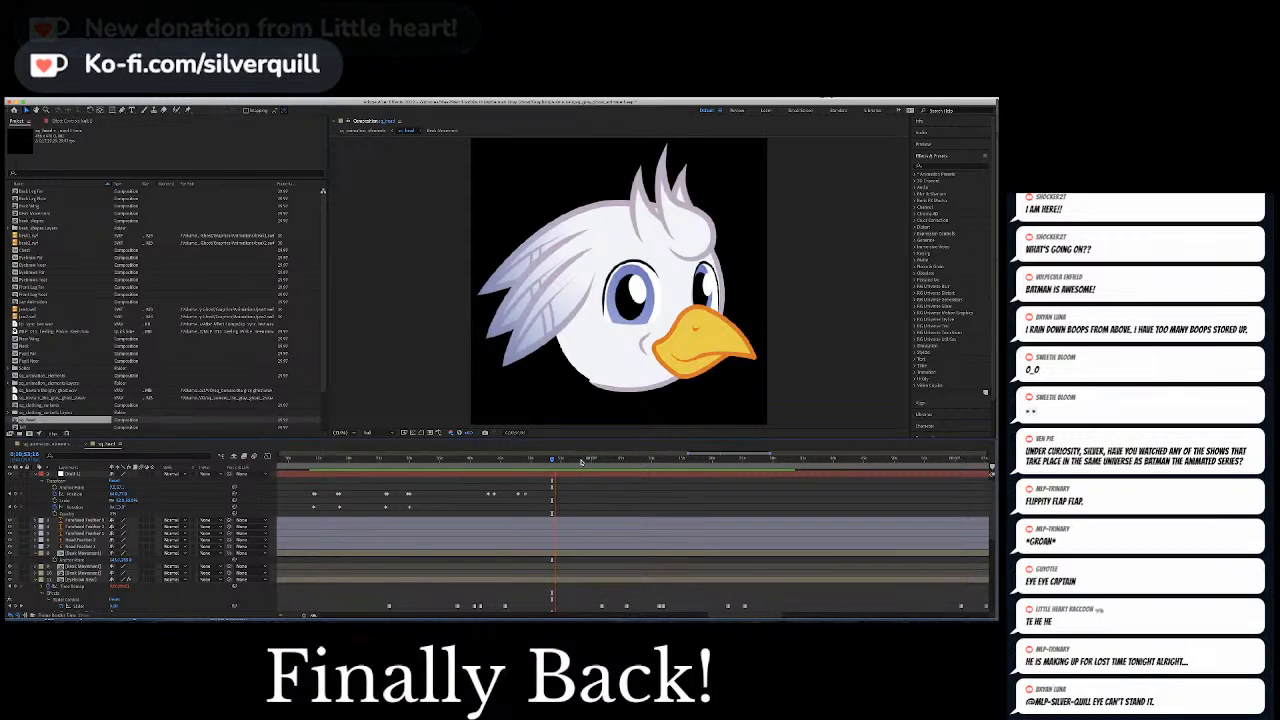
Preview the following section of the head animation, starting again from the next sad expression
drag(583, 461, 579, 465)
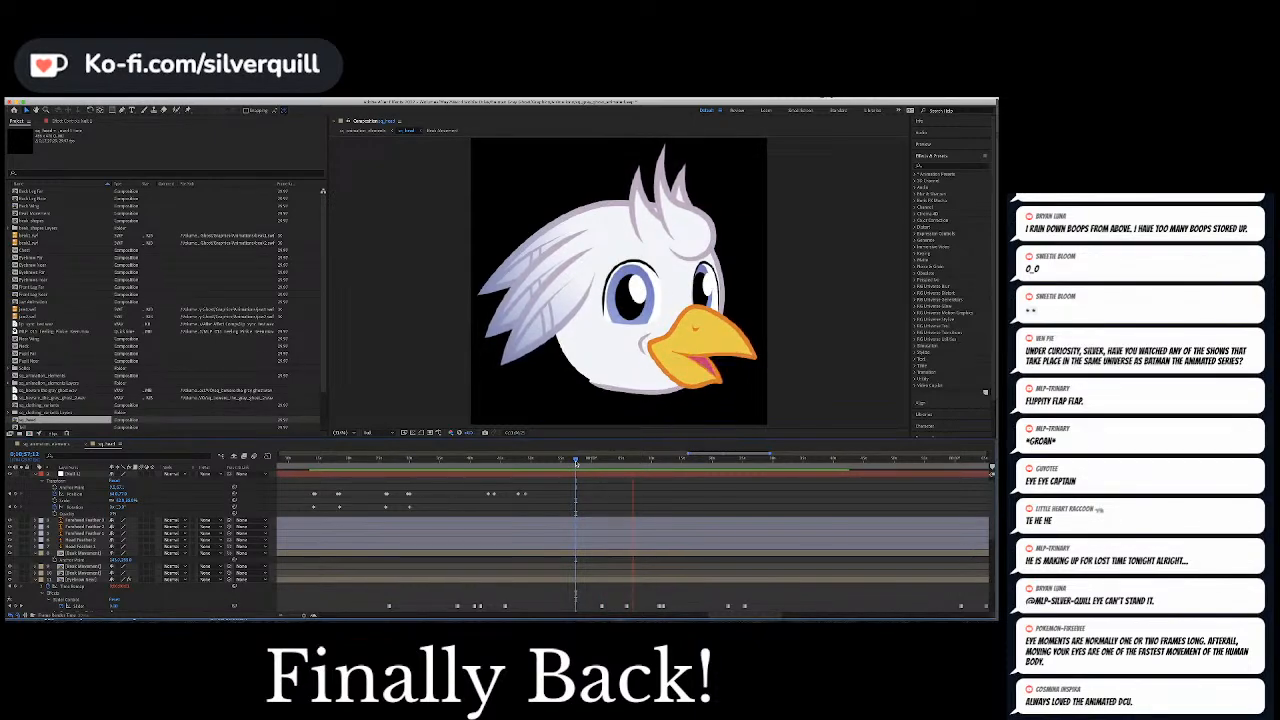
key(space)
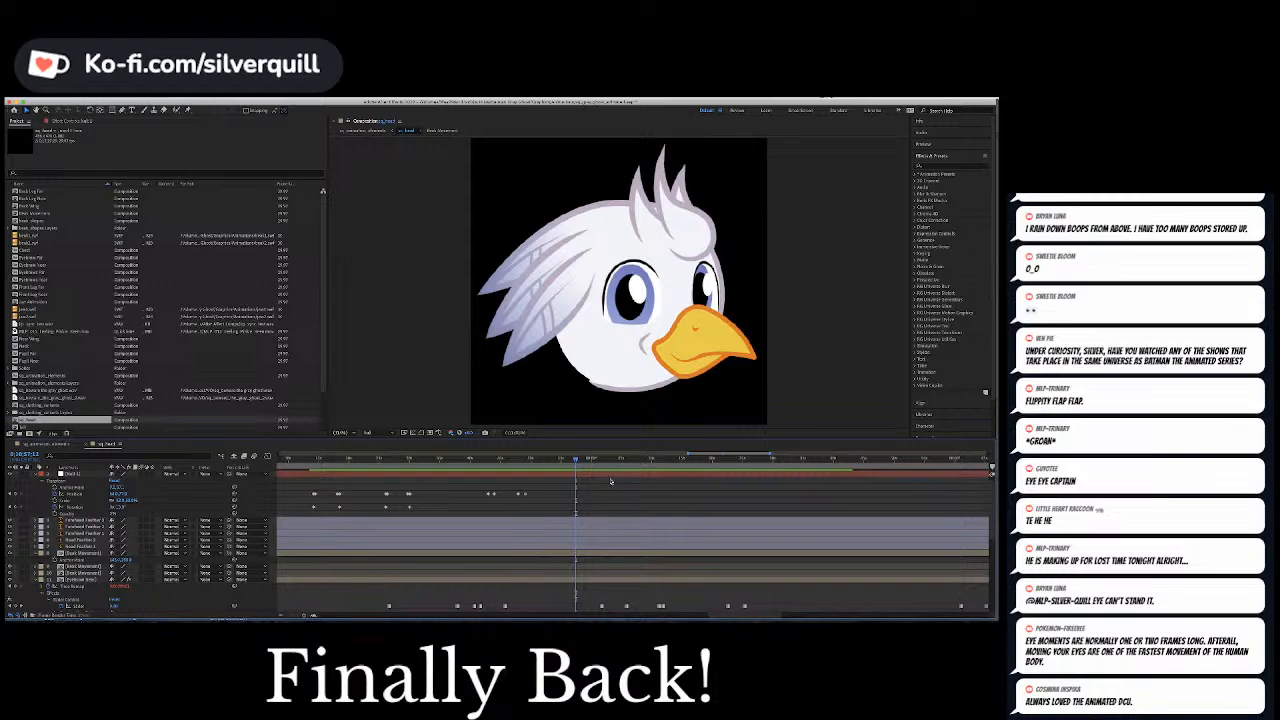
scroll(611, 481, down, 1)
drag(642, 460, 605, 462)
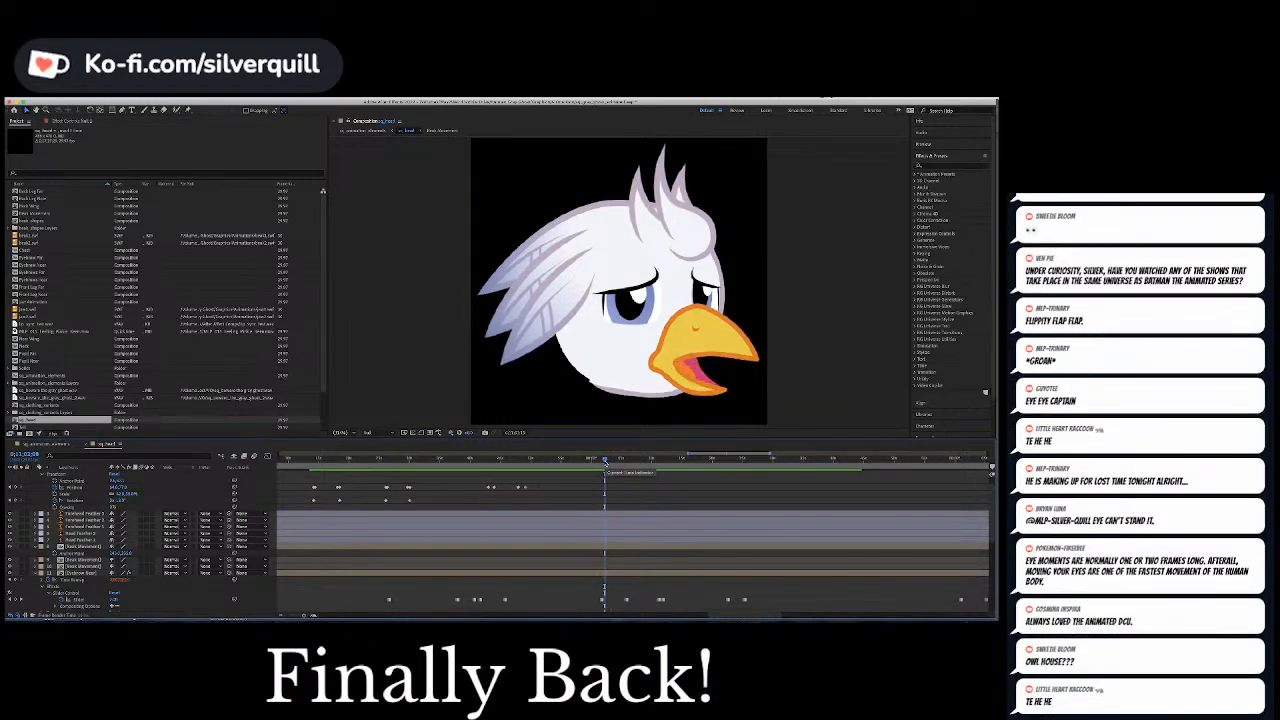
key(space)
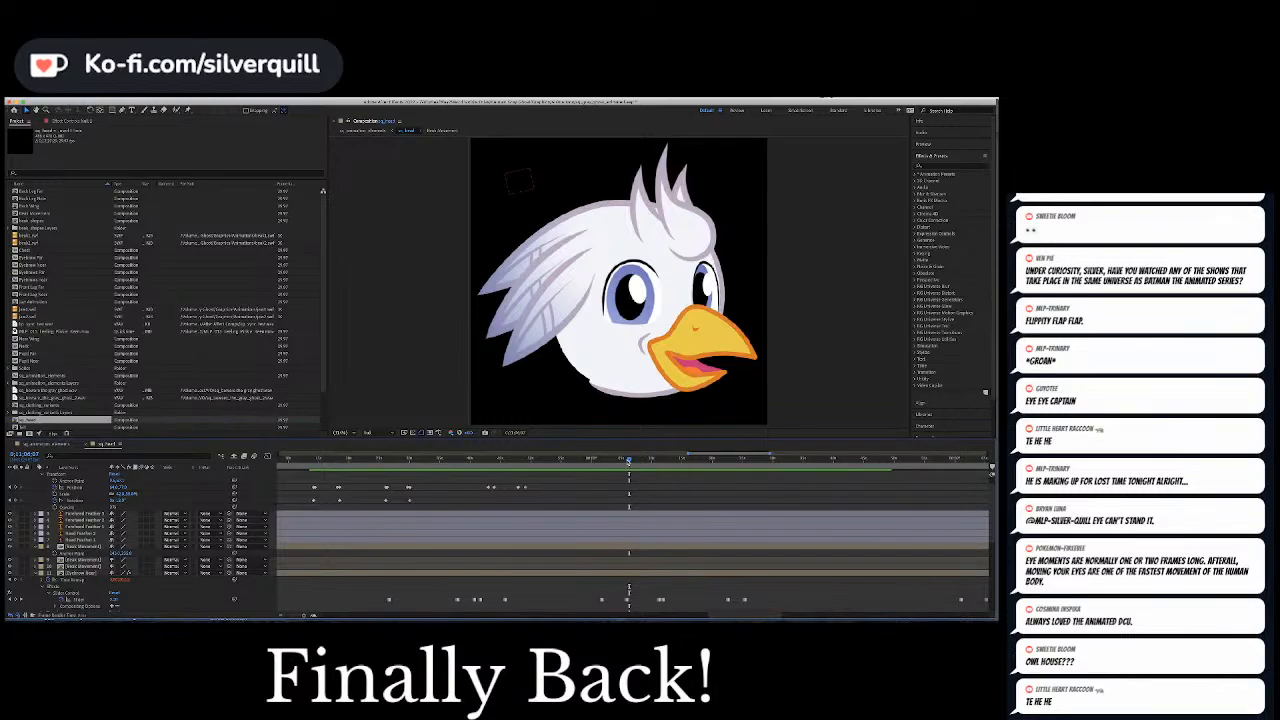
Move the Slider keyframes ending the sad expression on both eyebrow layers slightly earlier, and preview the new timing
drag(628, 461, 623, 461)
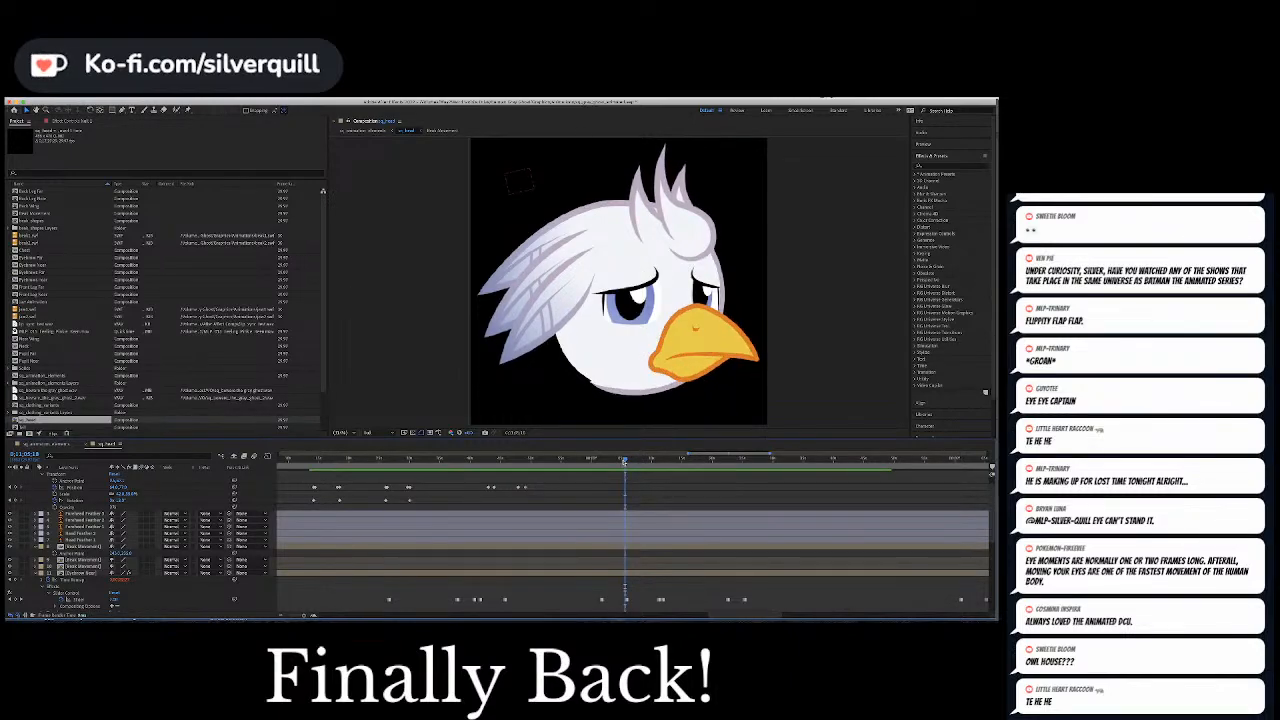
key(=)
key(=)
key(=)
scroll(635, 538, down, 5)
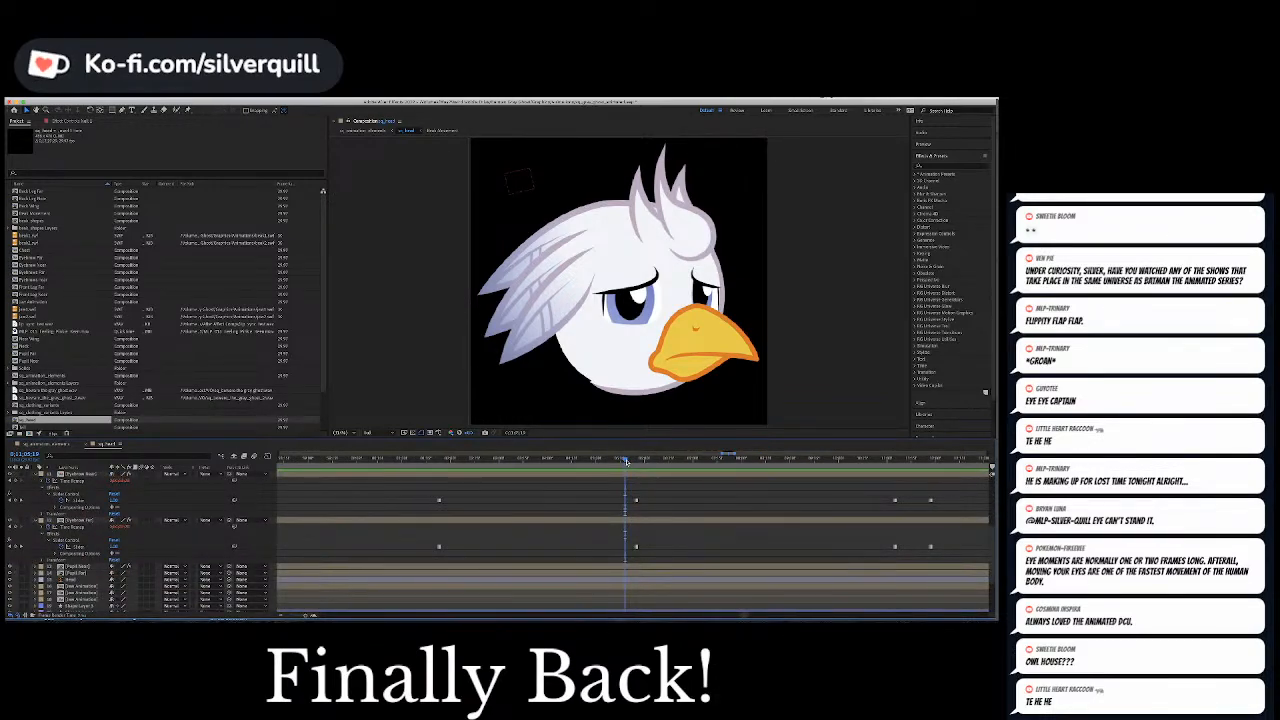
drag(626, 461, 630, 461)
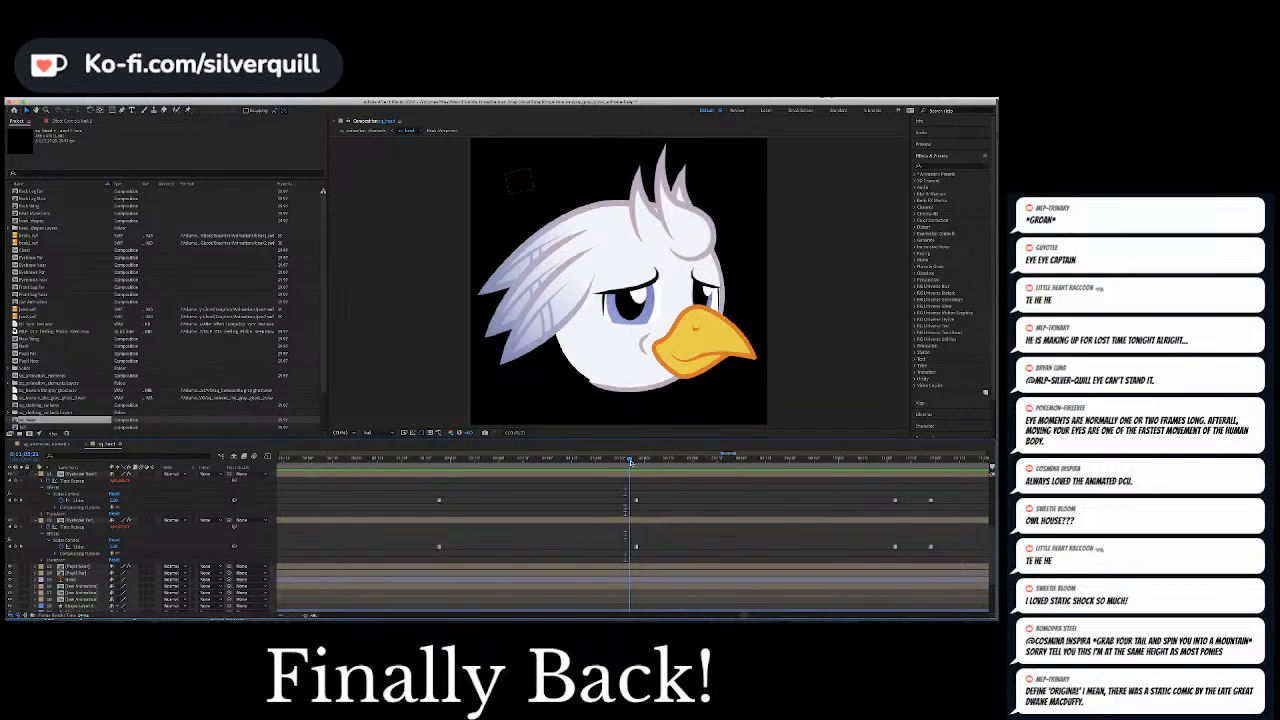
click(636, 500)
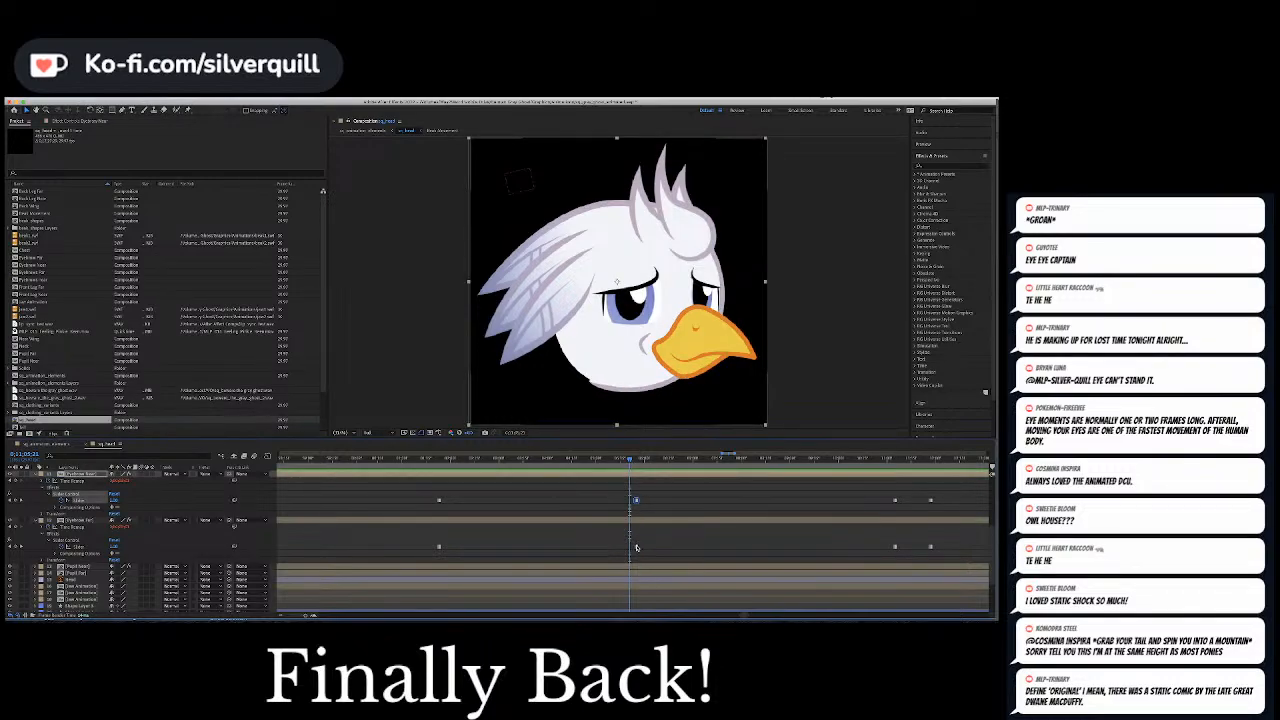
shift+click(636, 547)
drag(636, 547, 631, 547)
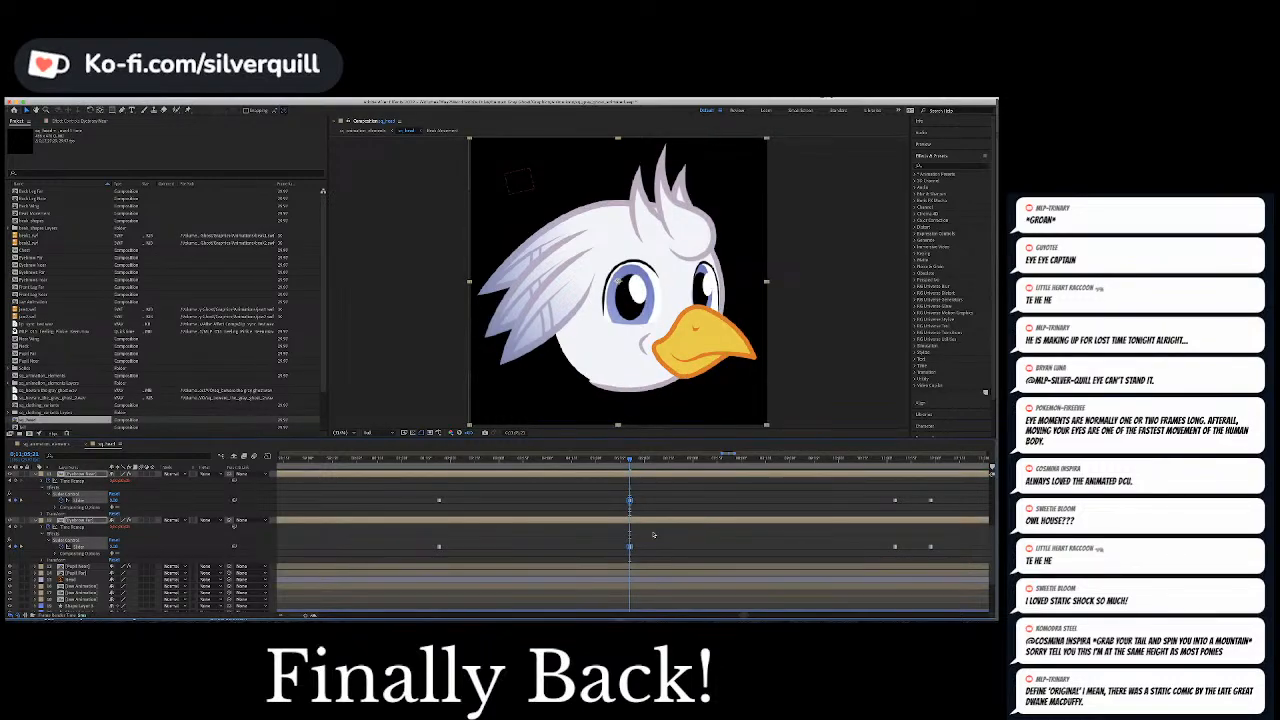
click(611, 460)
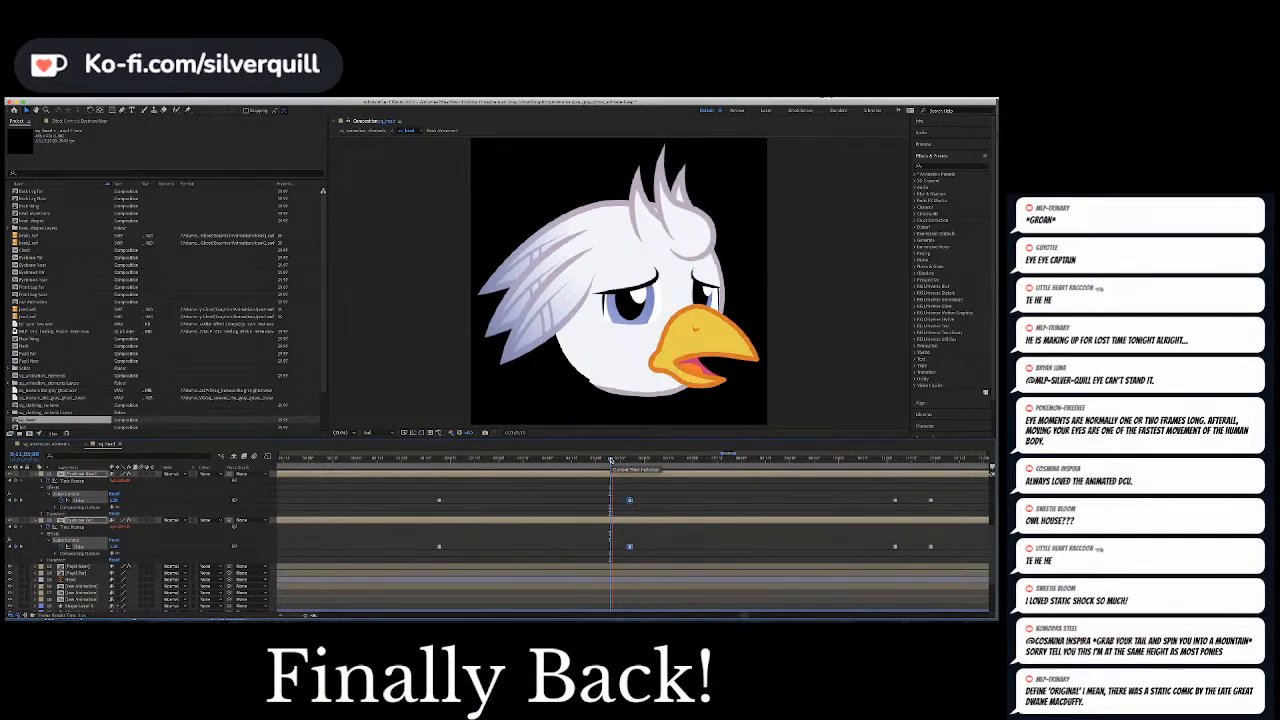
key(space)
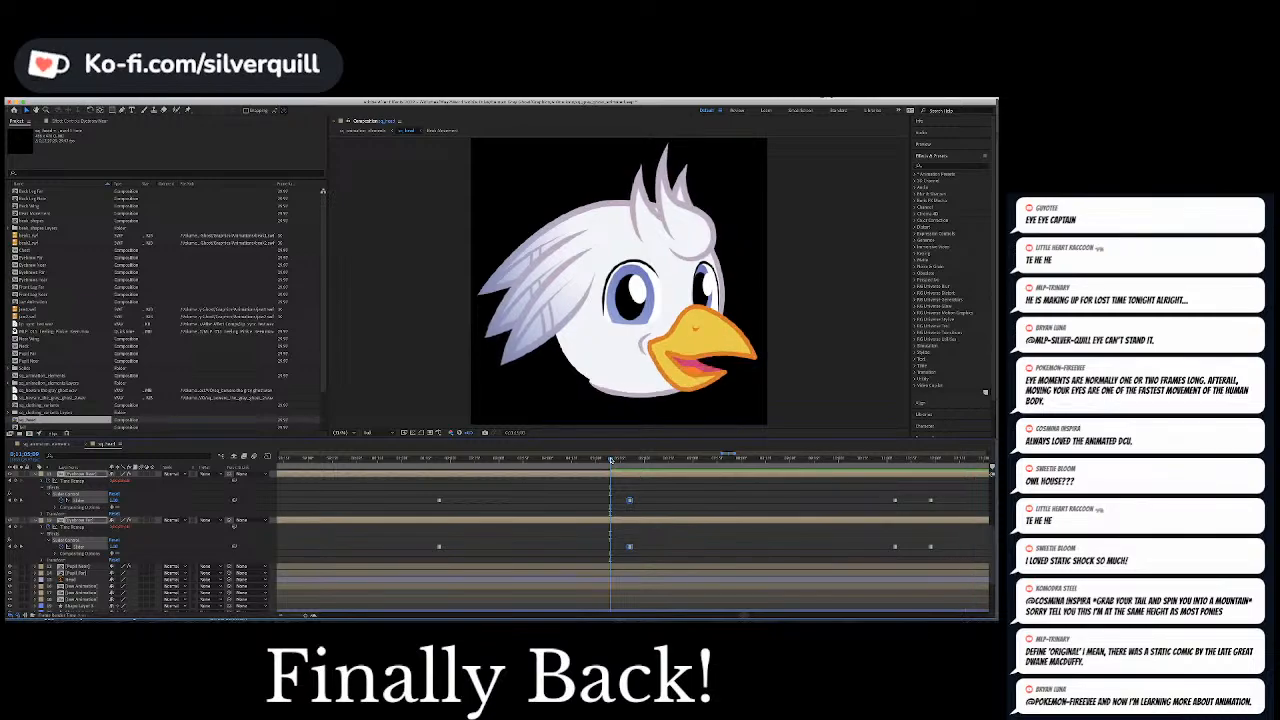
key(space)
Add a Position keyframe on the null at the next glance, and slightly ahead increase its horizontal Position to shift both pupils toward the beak
key(minus)
key(minus)
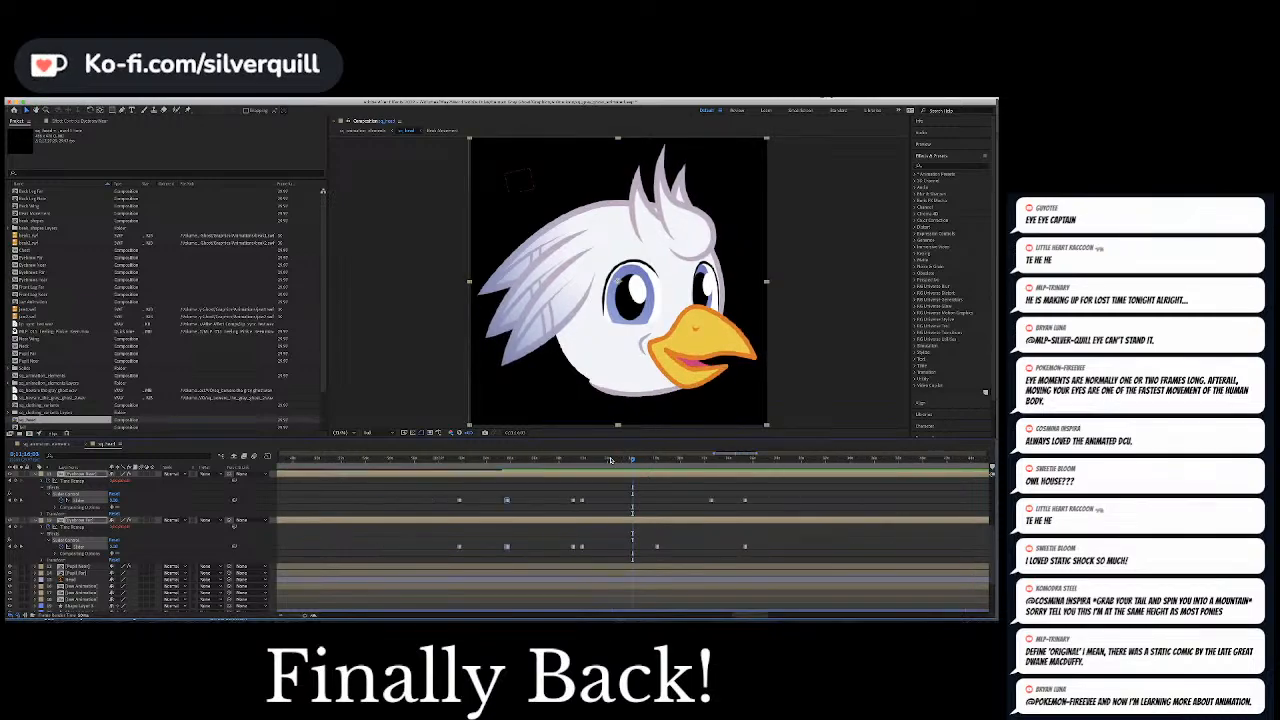
key(equal)
key(equal)
key(equal)
key(minus)
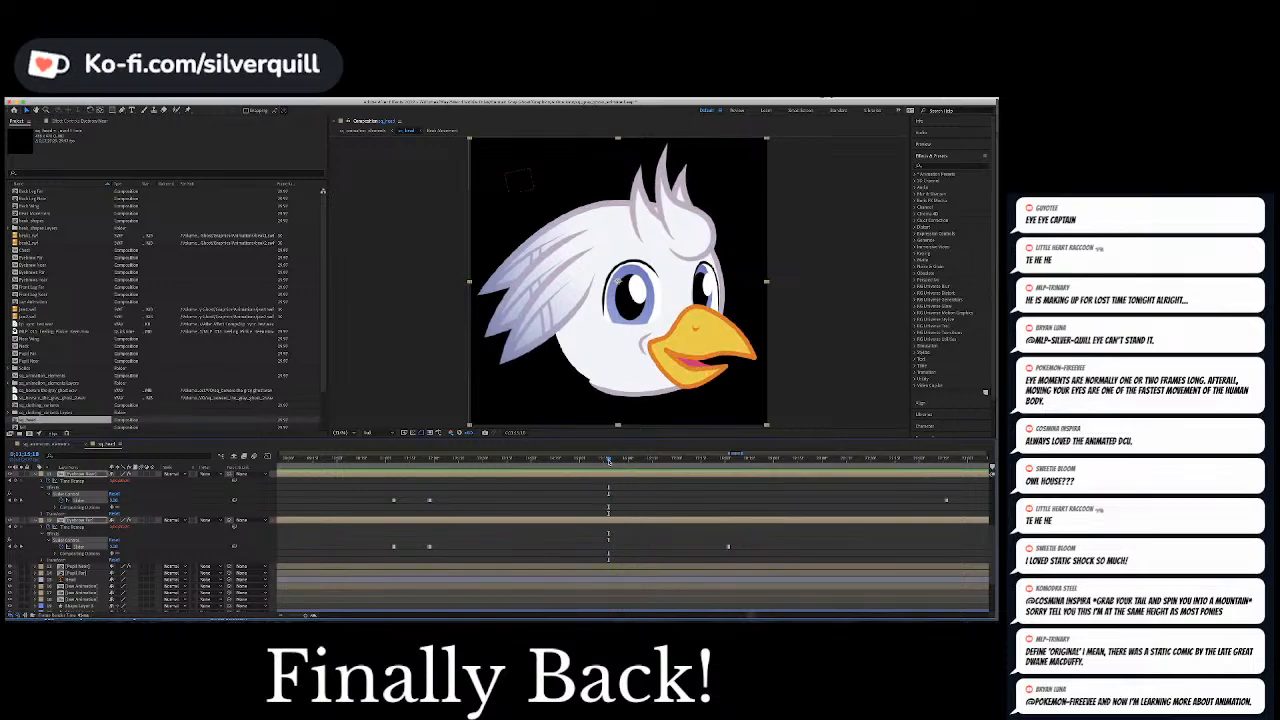
click(608, 461)
drag(608, 461, 596, 461)
key(space)
scroll(622, 537, up, 5)
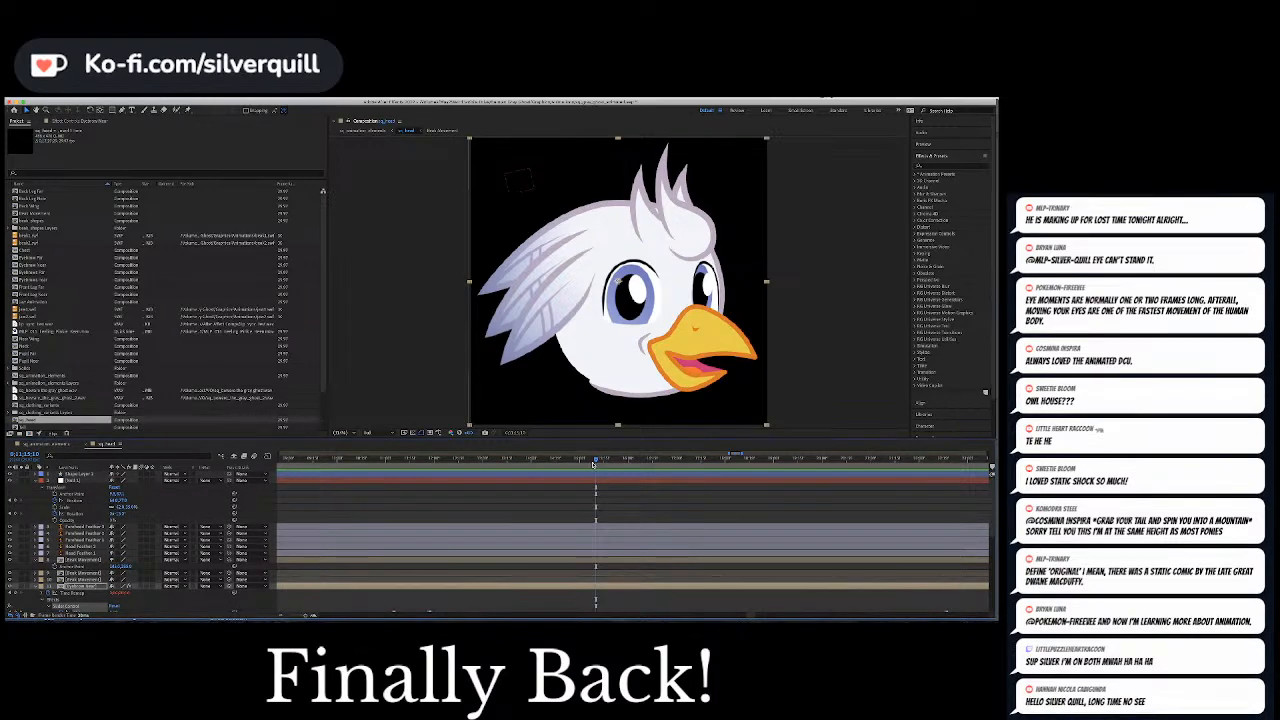
click(14, 500)
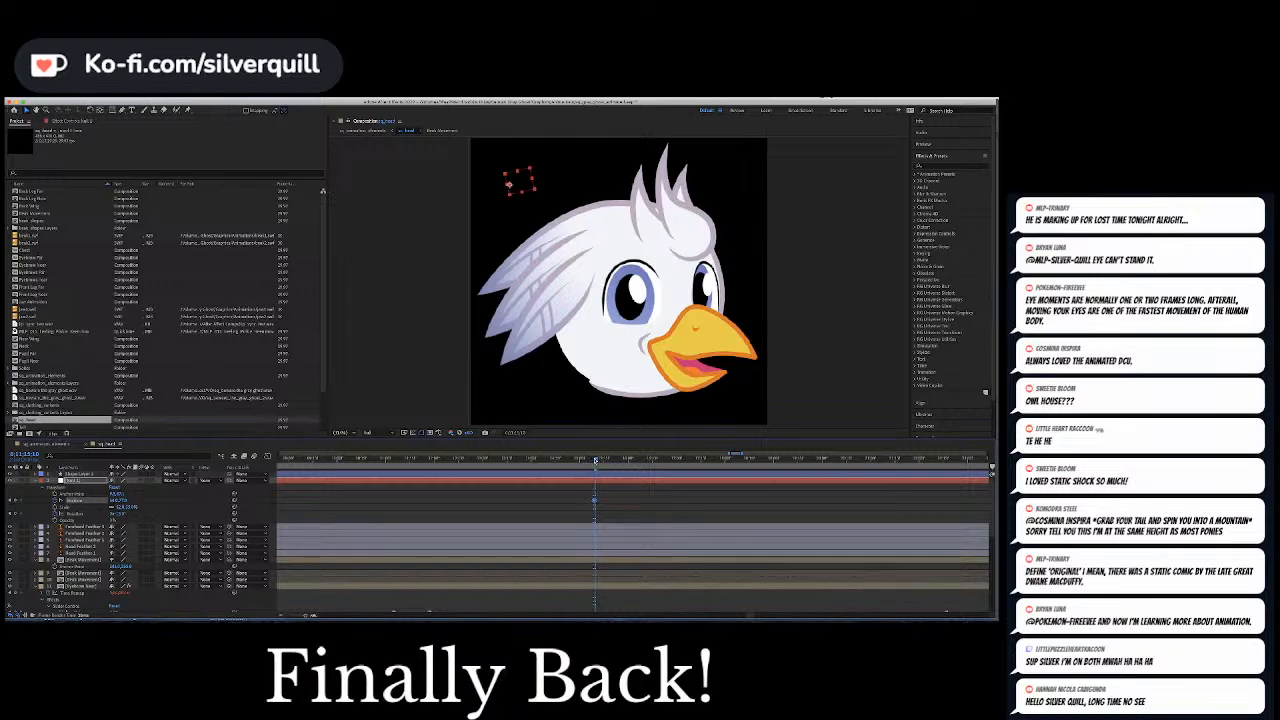
drag(594, 461, 598, 460)
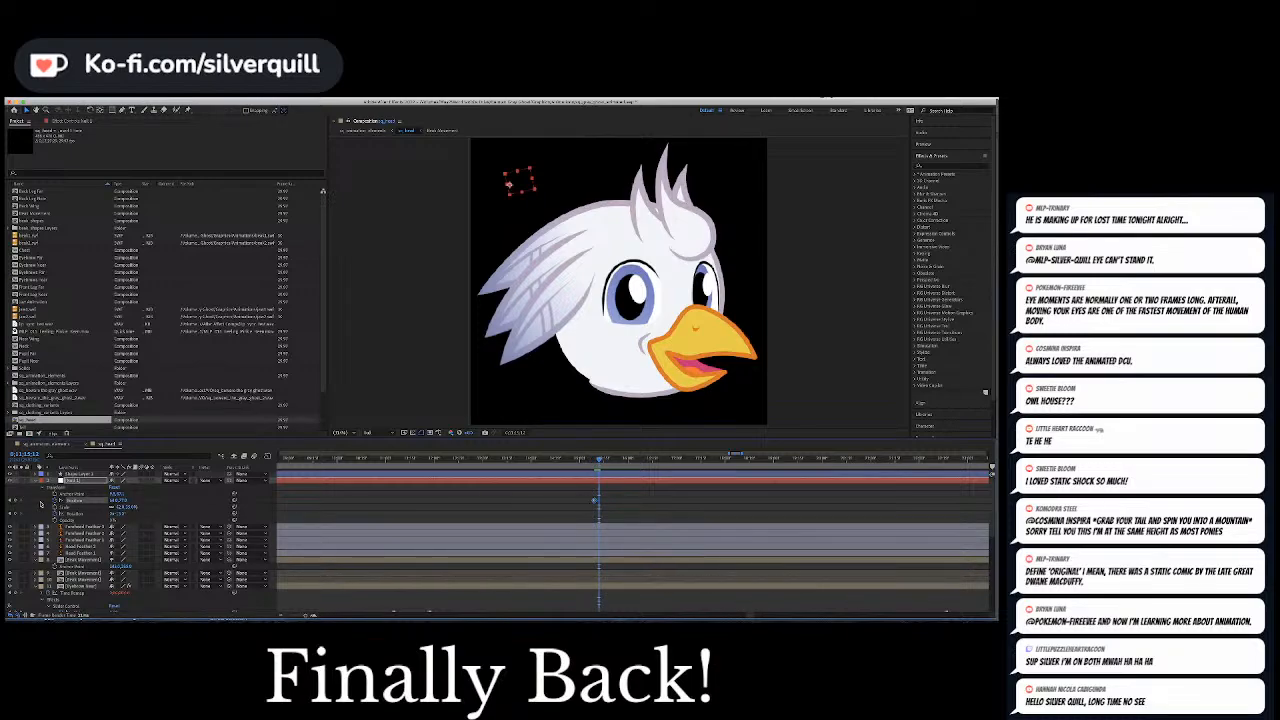
drag(117, 500, 180, 502)
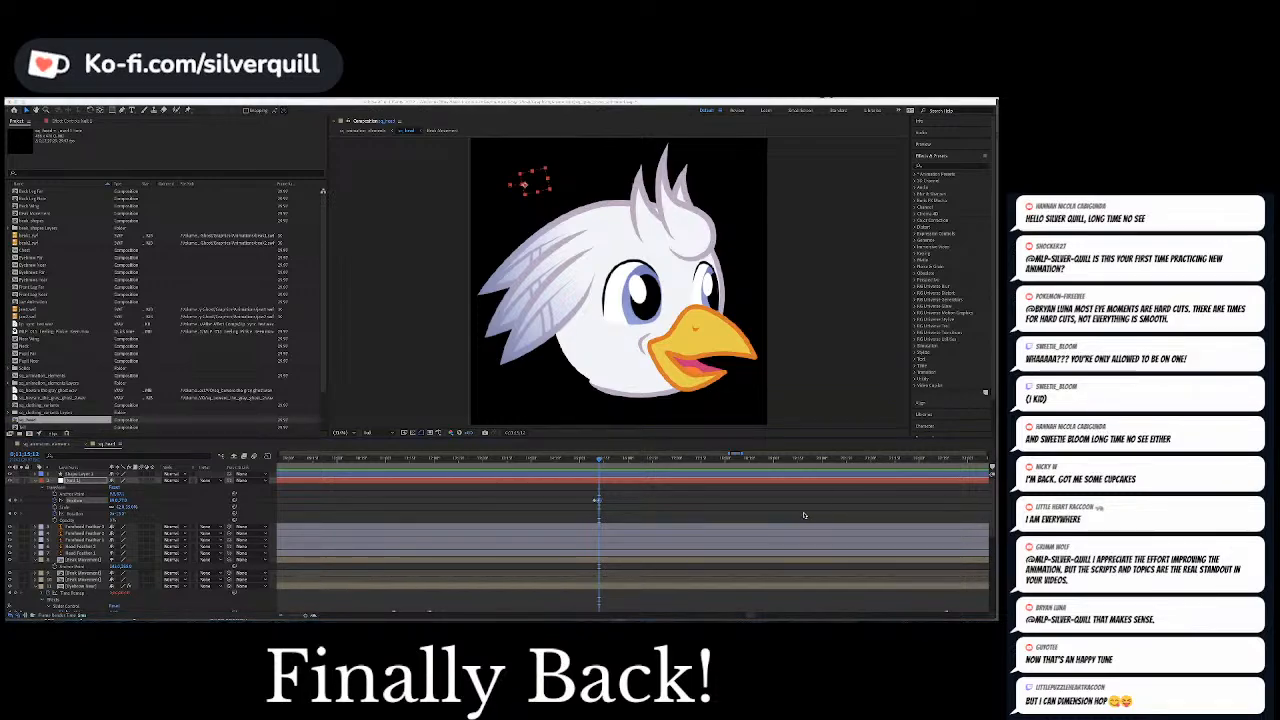
Add a Position keyframe holding the shifted pupils further on, paste the pre-shift Position keyframe after it, and preview the return glance
click(620, 497)
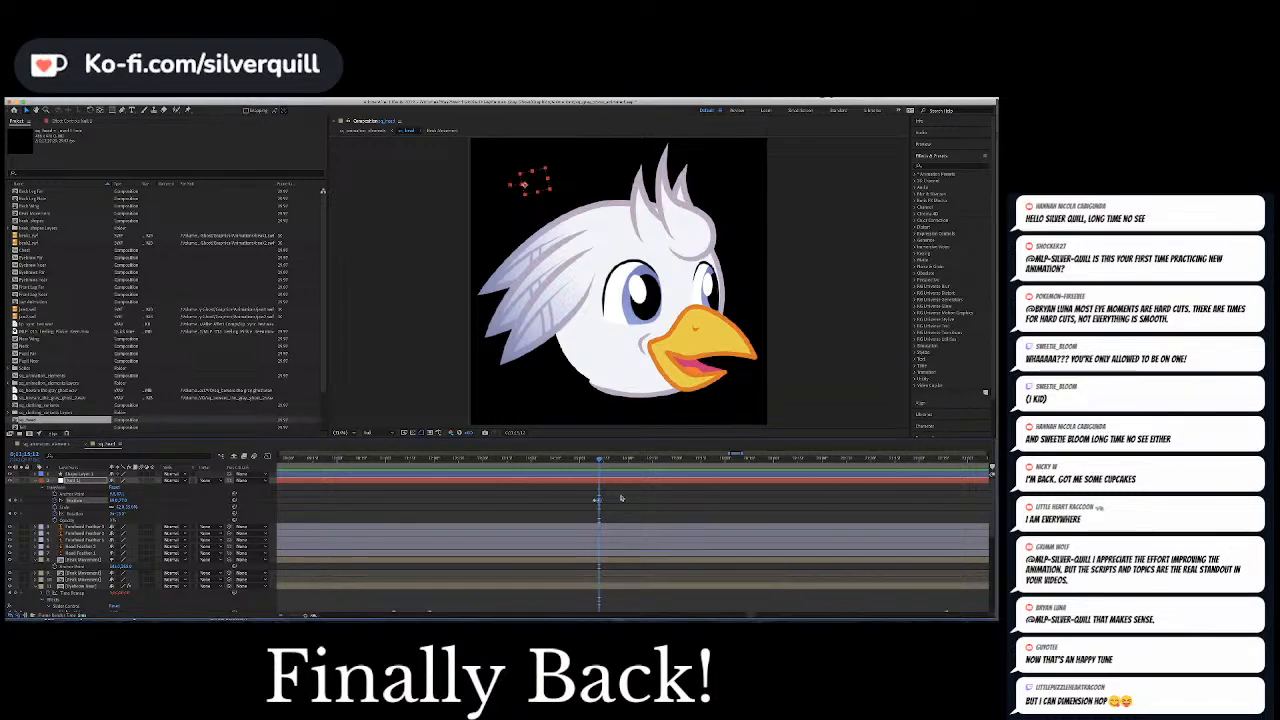
key(space)
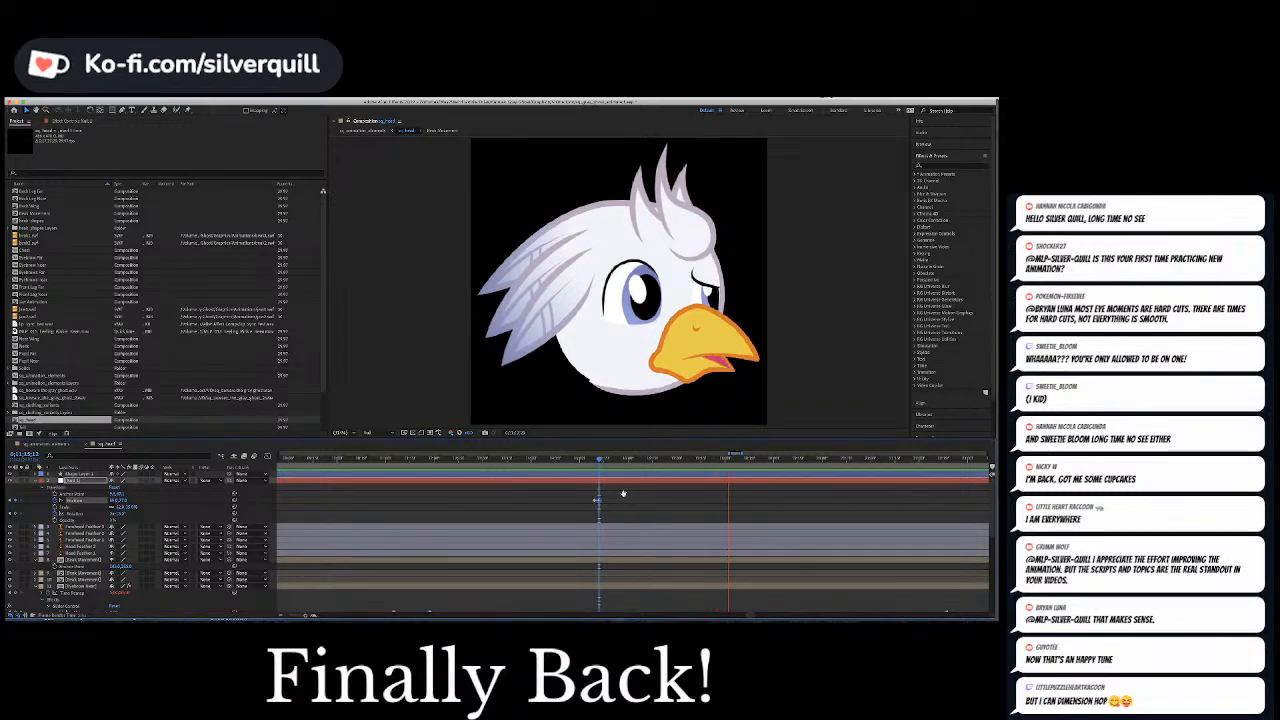
key(space)
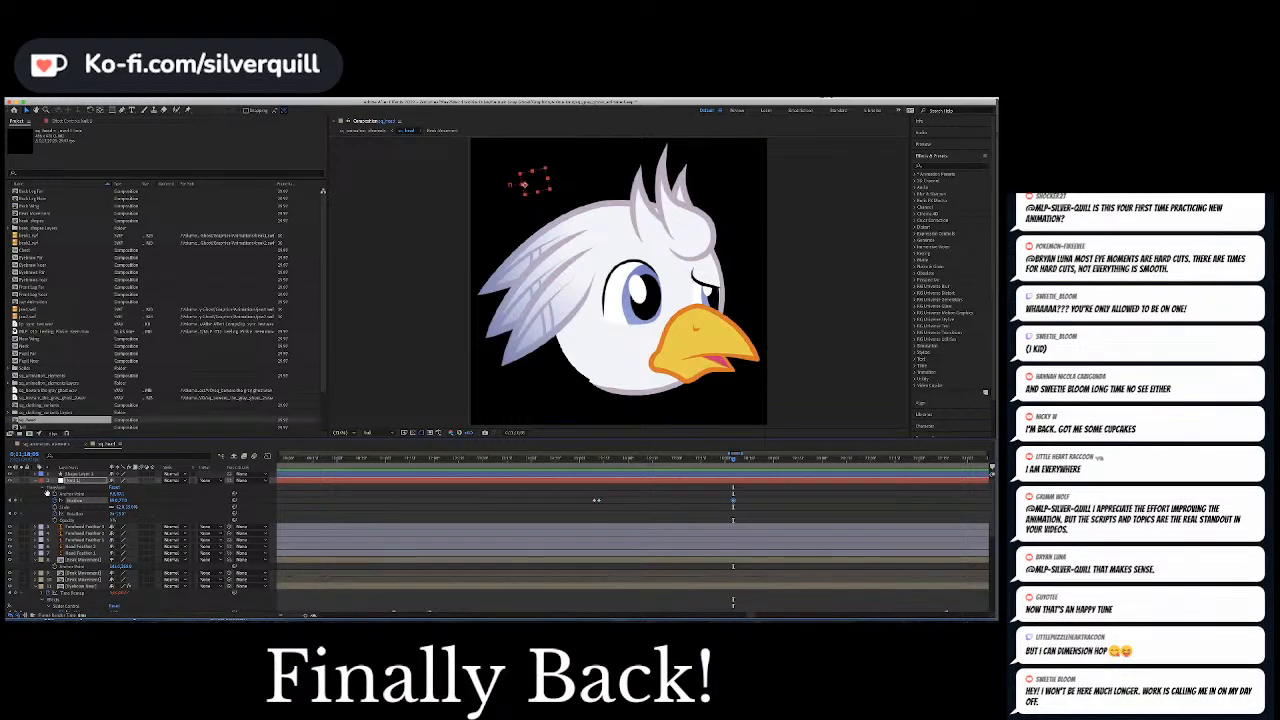
key(Page_Down)
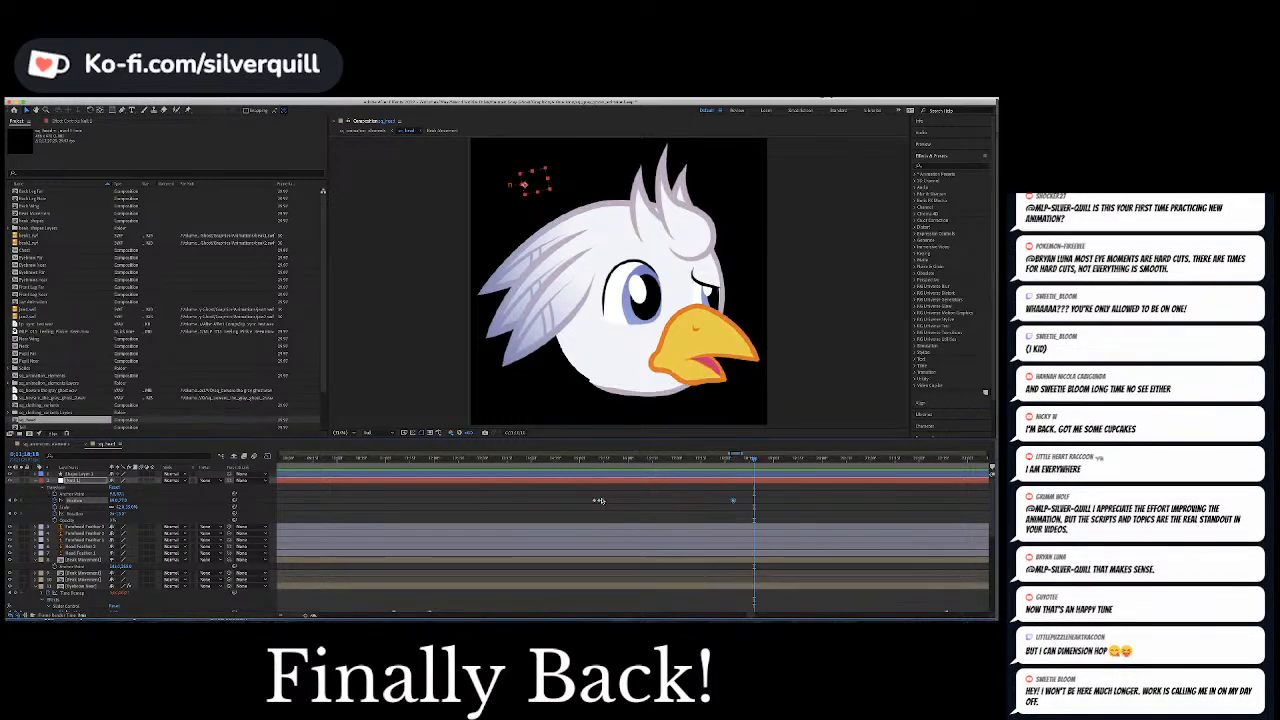
click(596, 502)
key(super+c)
key(super+v)
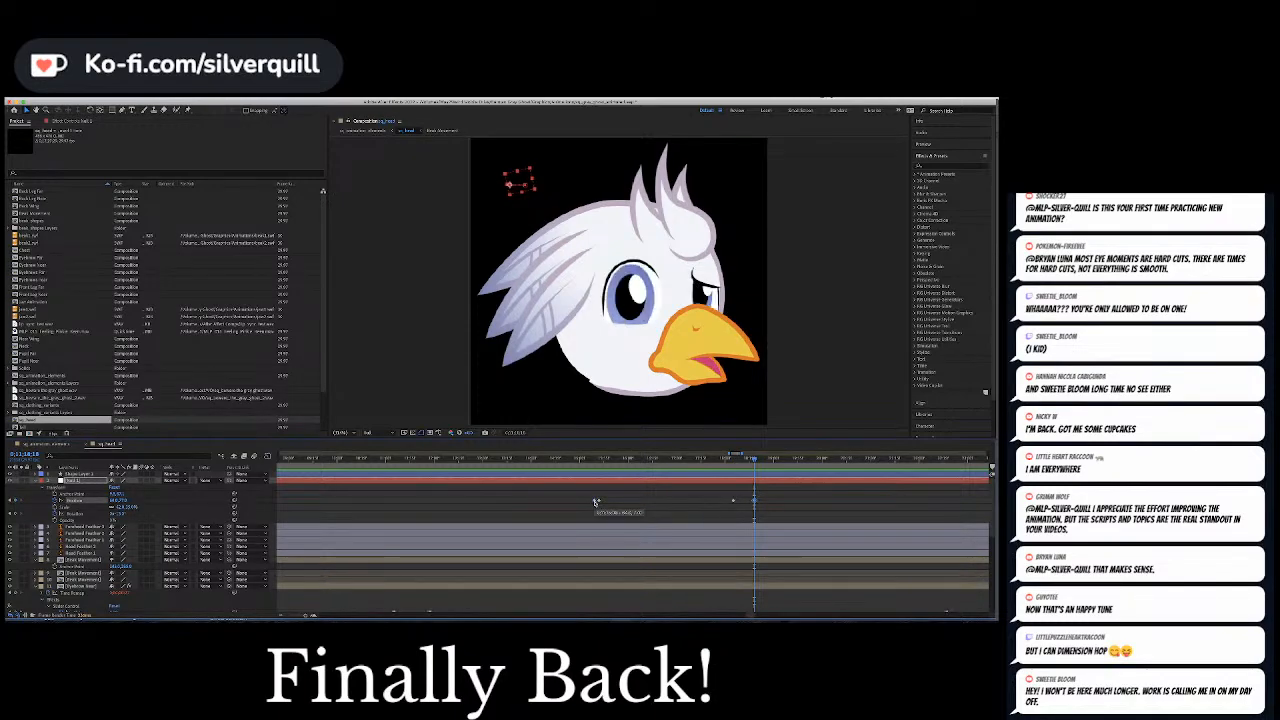
click(735, 460)
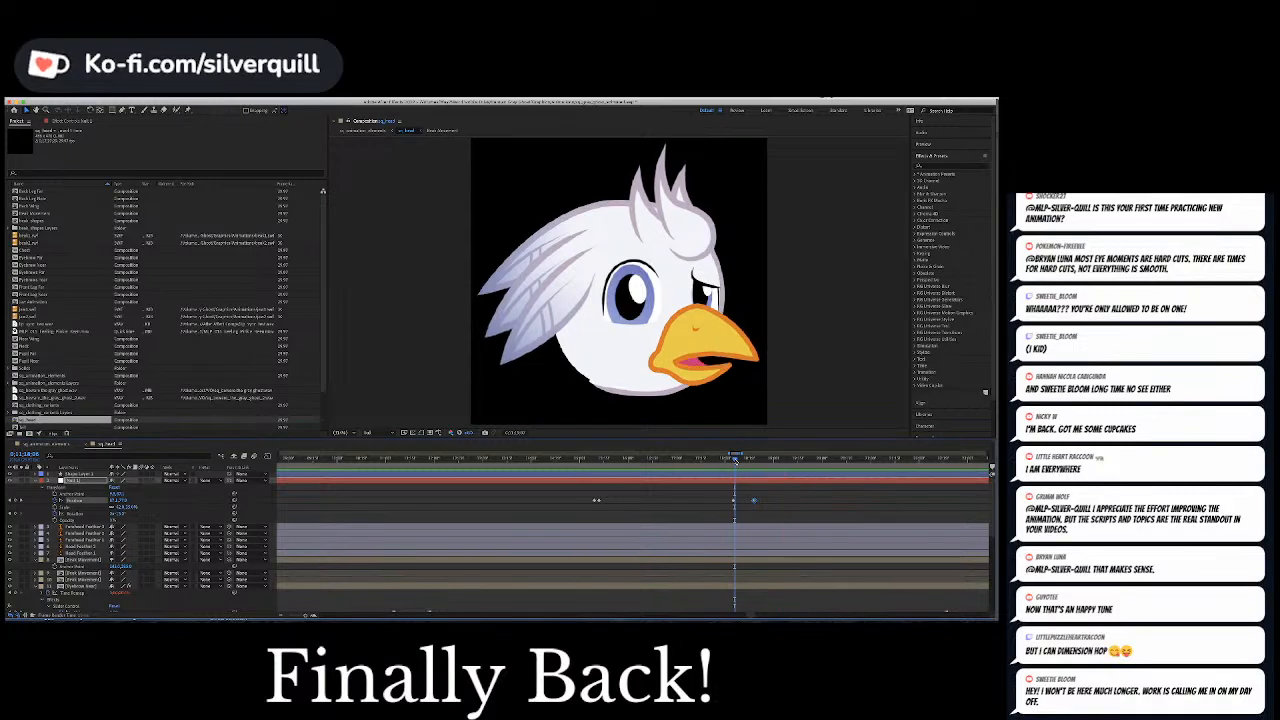
key(space)
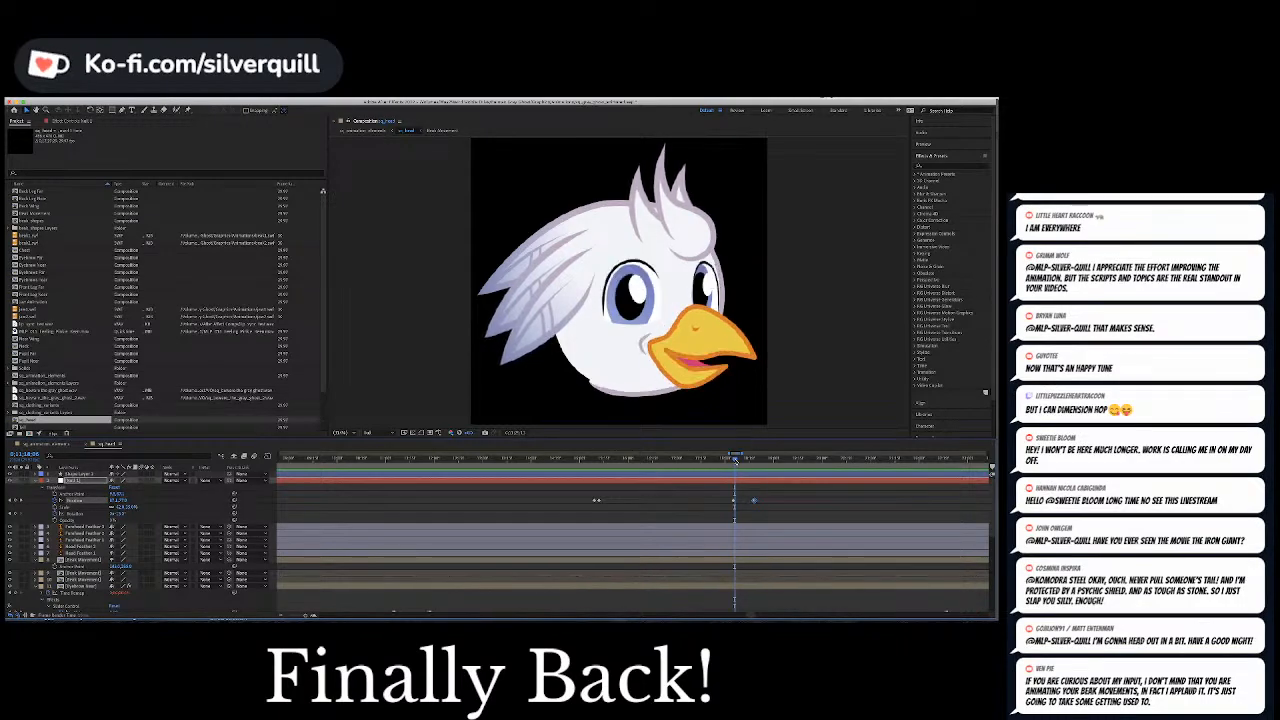
key(space)
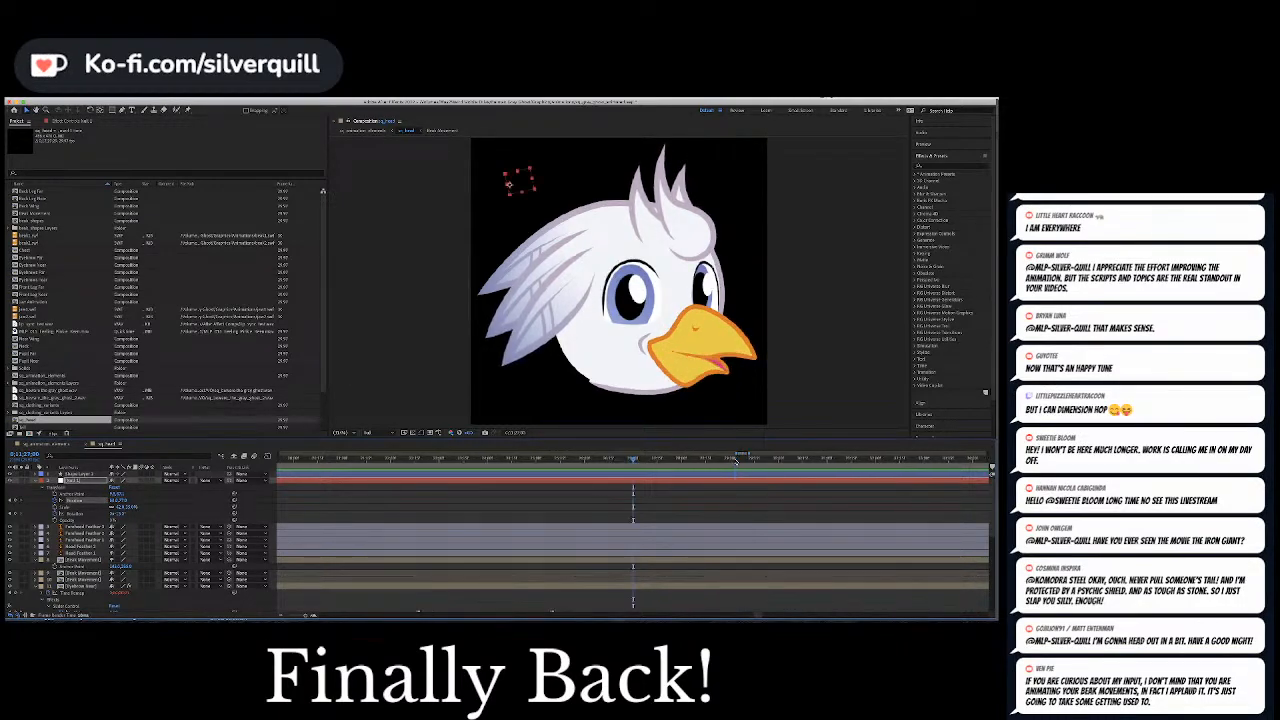
Move the Slider keyframes ending the next sad expression on both eyebrow layers slightly earlier, and preview the change
scroll(630, 494, down, 5)
click(552, 458)
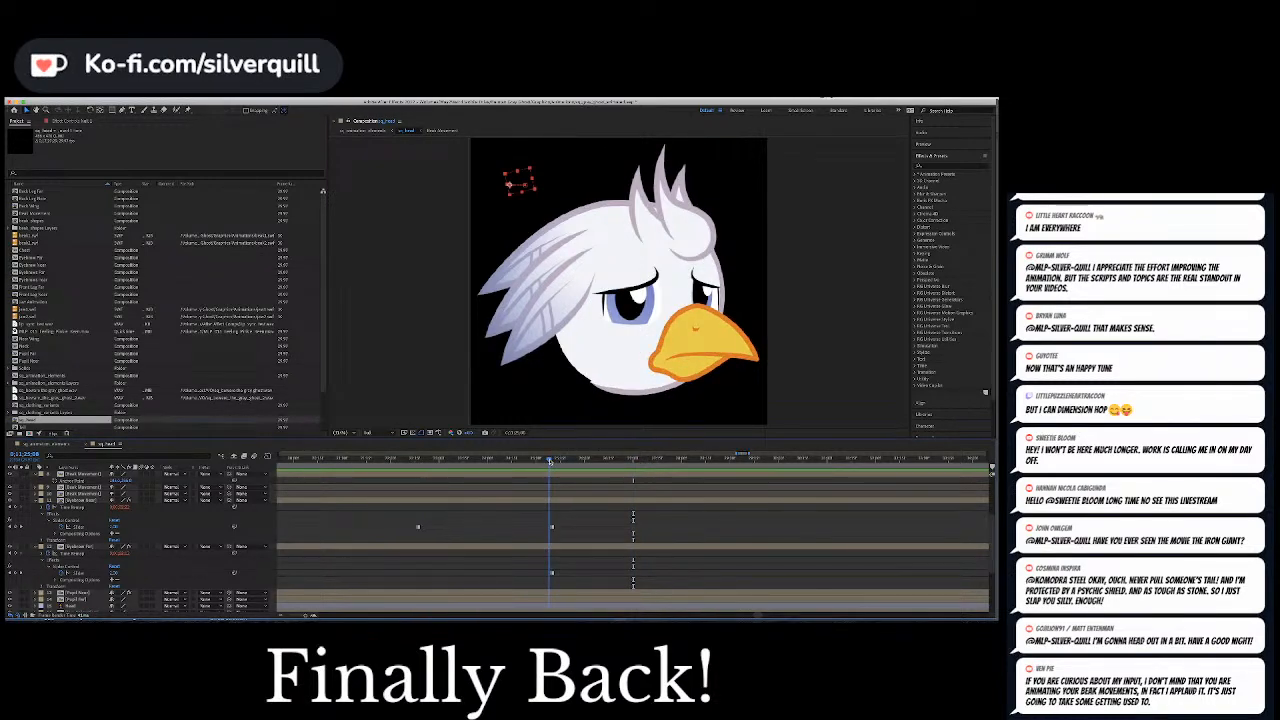
key(Page_Down)
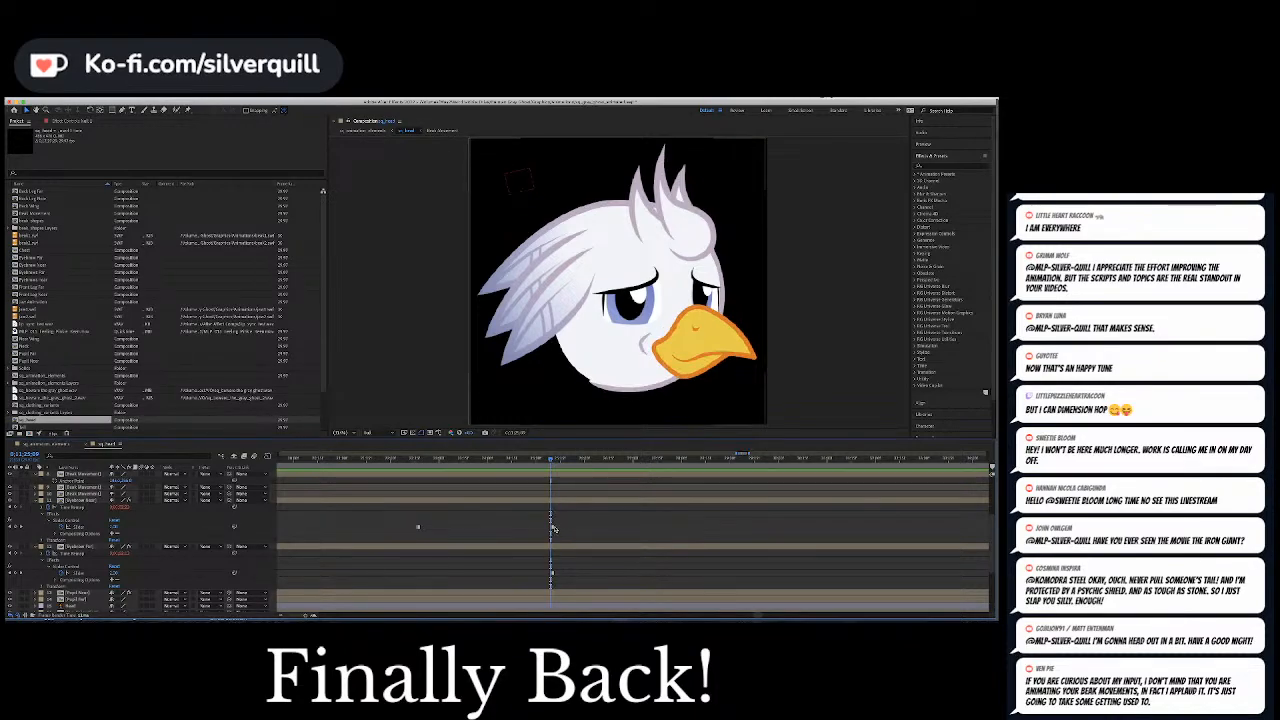
click(552, 527)
click(551, 573)
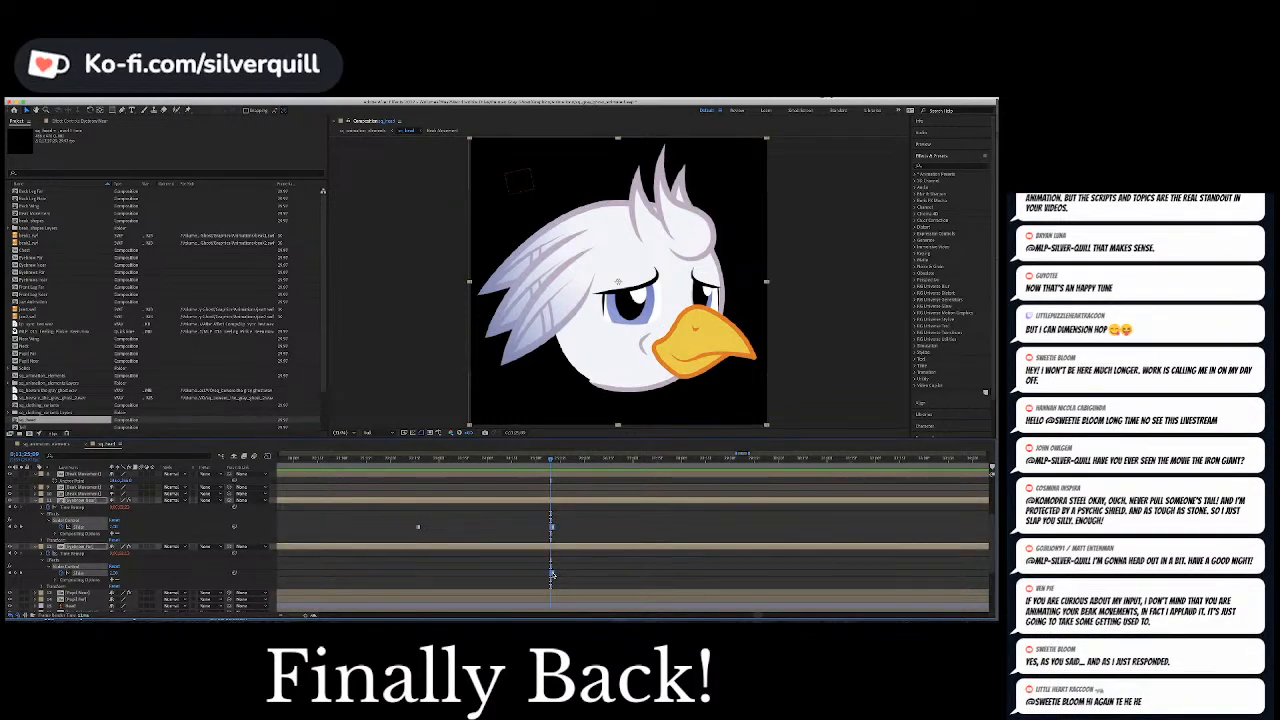
click(521, 459)
key(space)
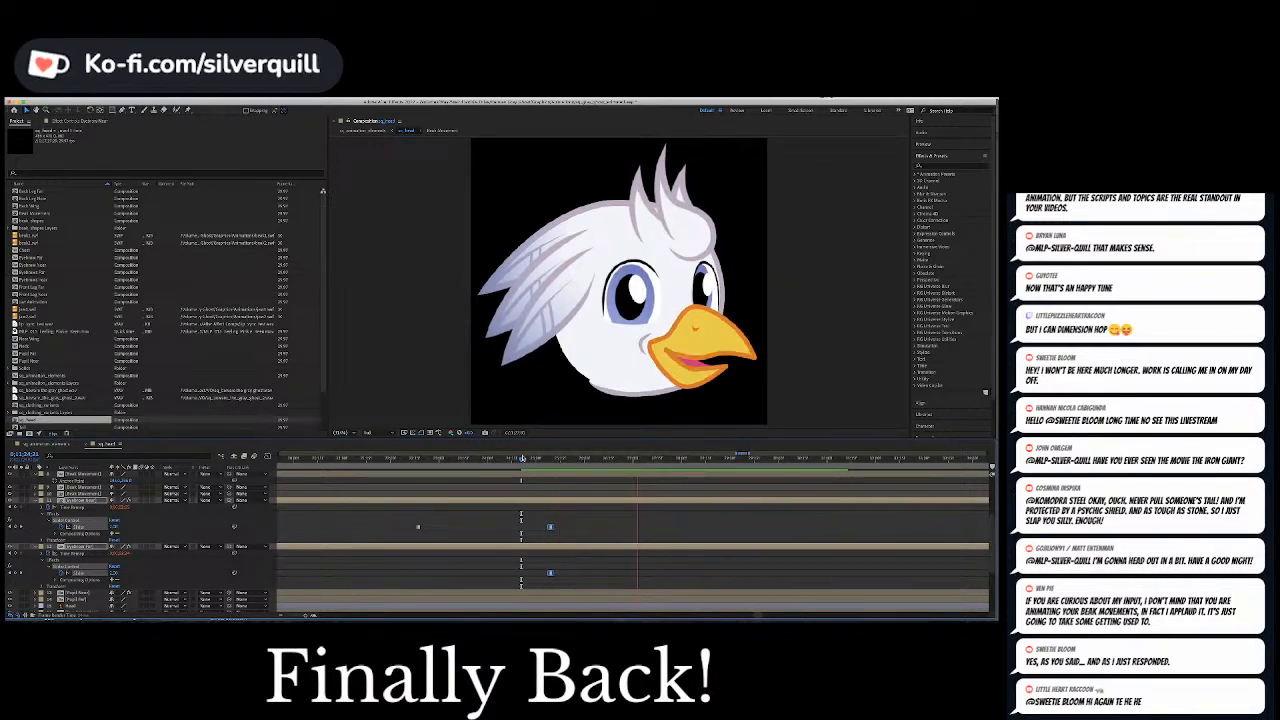
key(space)
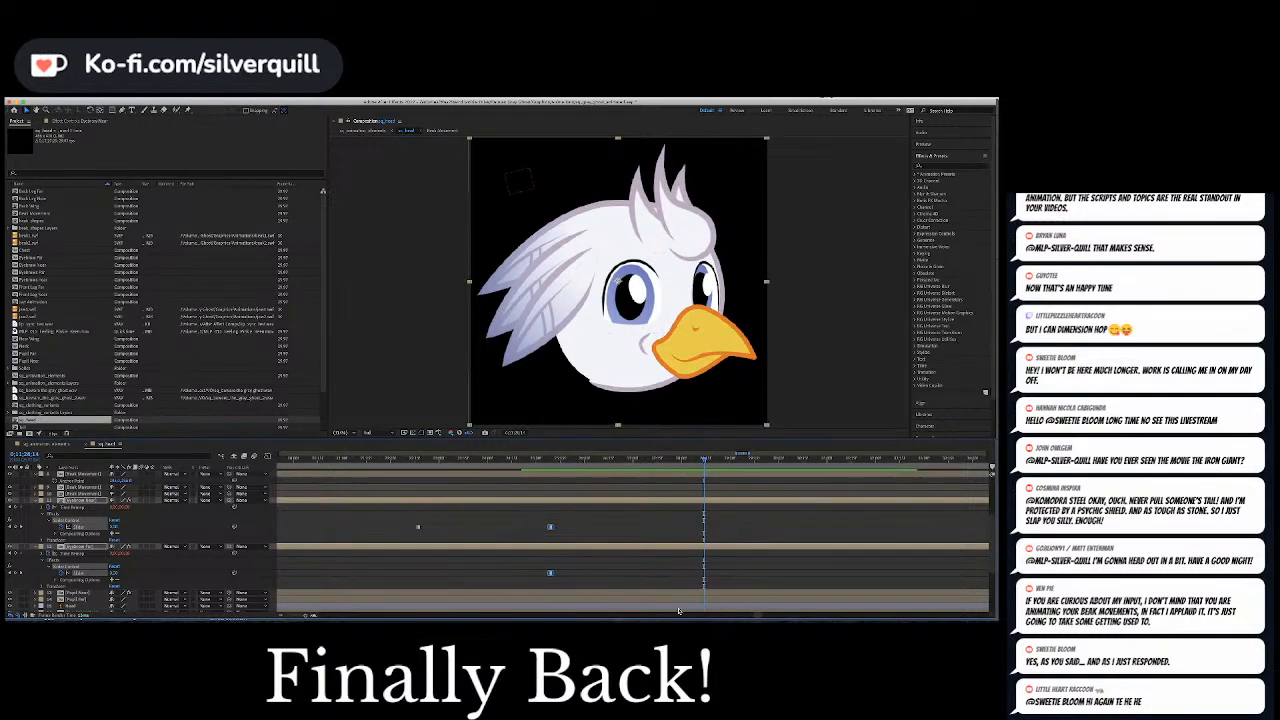
Preview the following section and move the near eyebrow's Slider keyframe ending its sad expression earlier, ahead of the far eyebrow's, checking the playback
drag(760, 618, 779, 618)
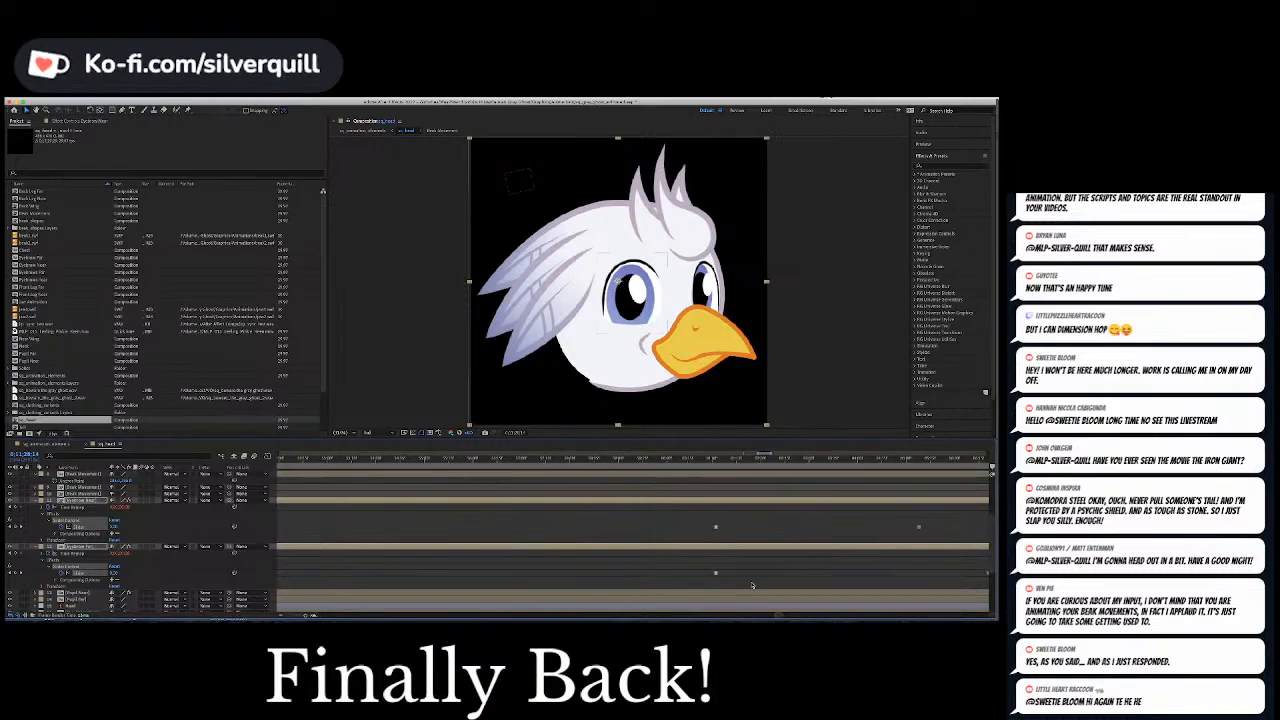
click(709, 459)
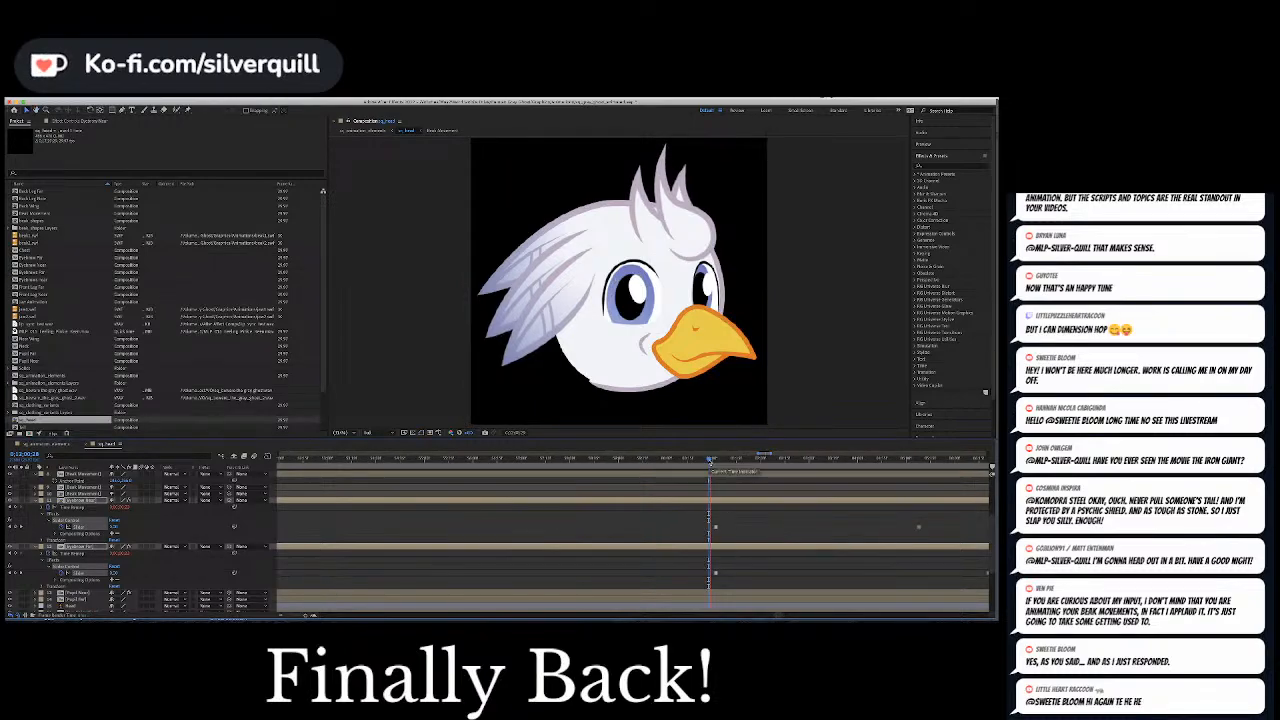
key(space)
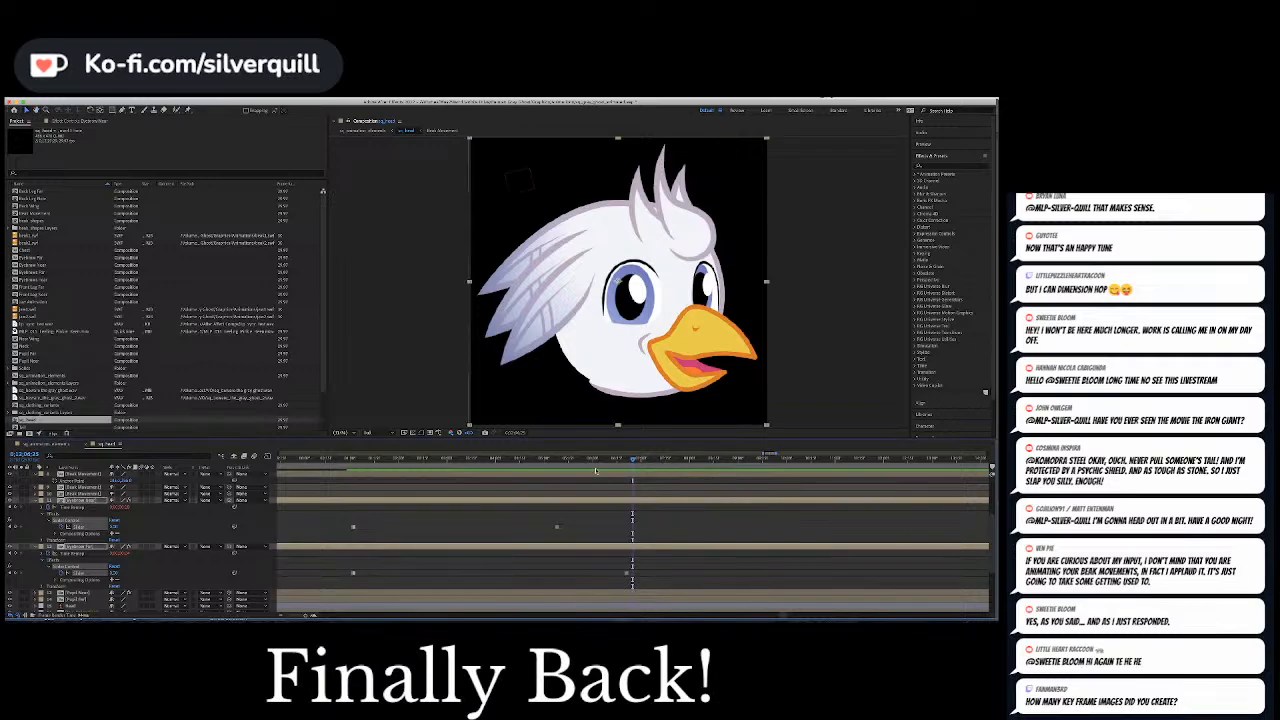
click(549, 460)
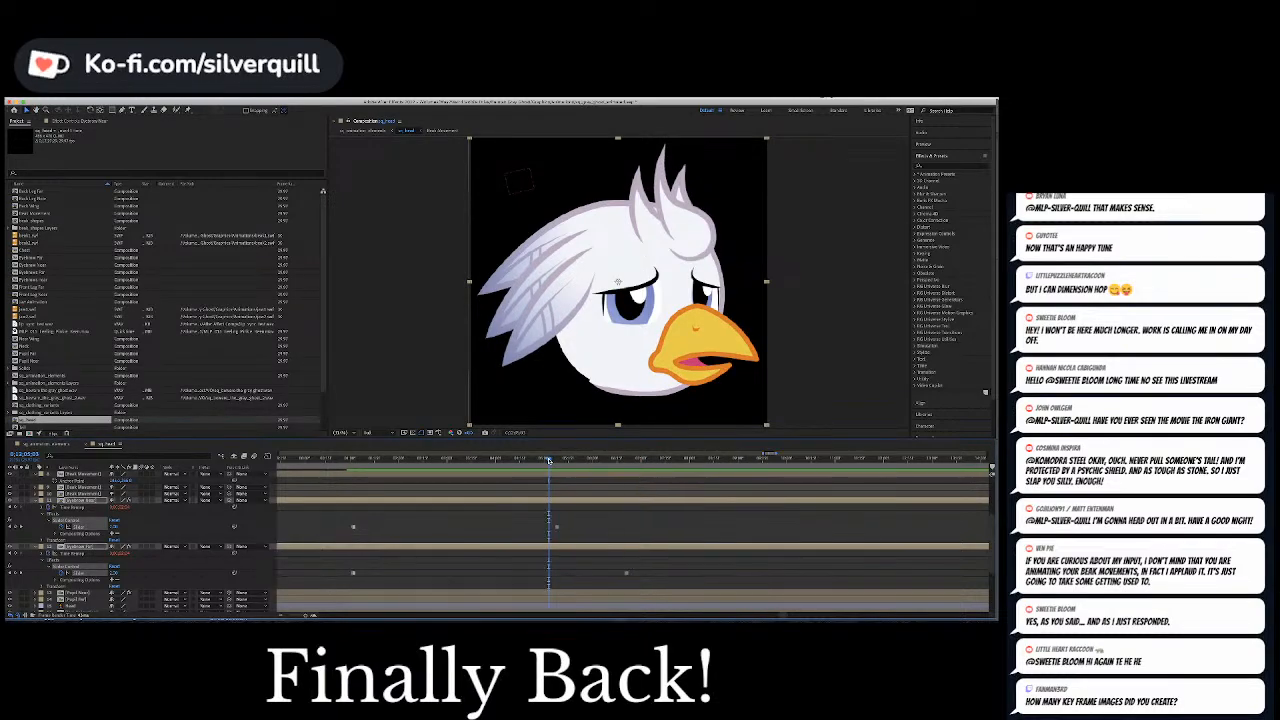
click(535, 461)
mouse_move(536, 461)
mouse_down()
mouse_move(470, 461)
mouse_move(548, 468)
mouse_up()
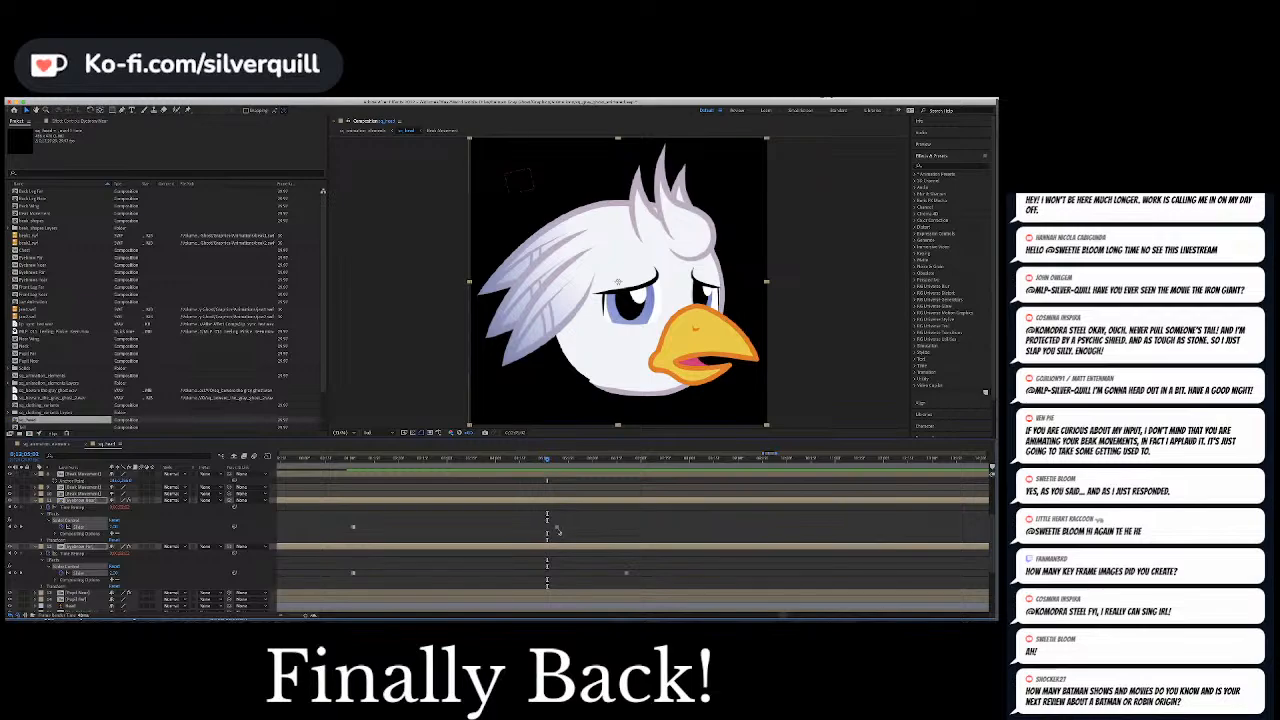
drag(557, 527, 547, 528)
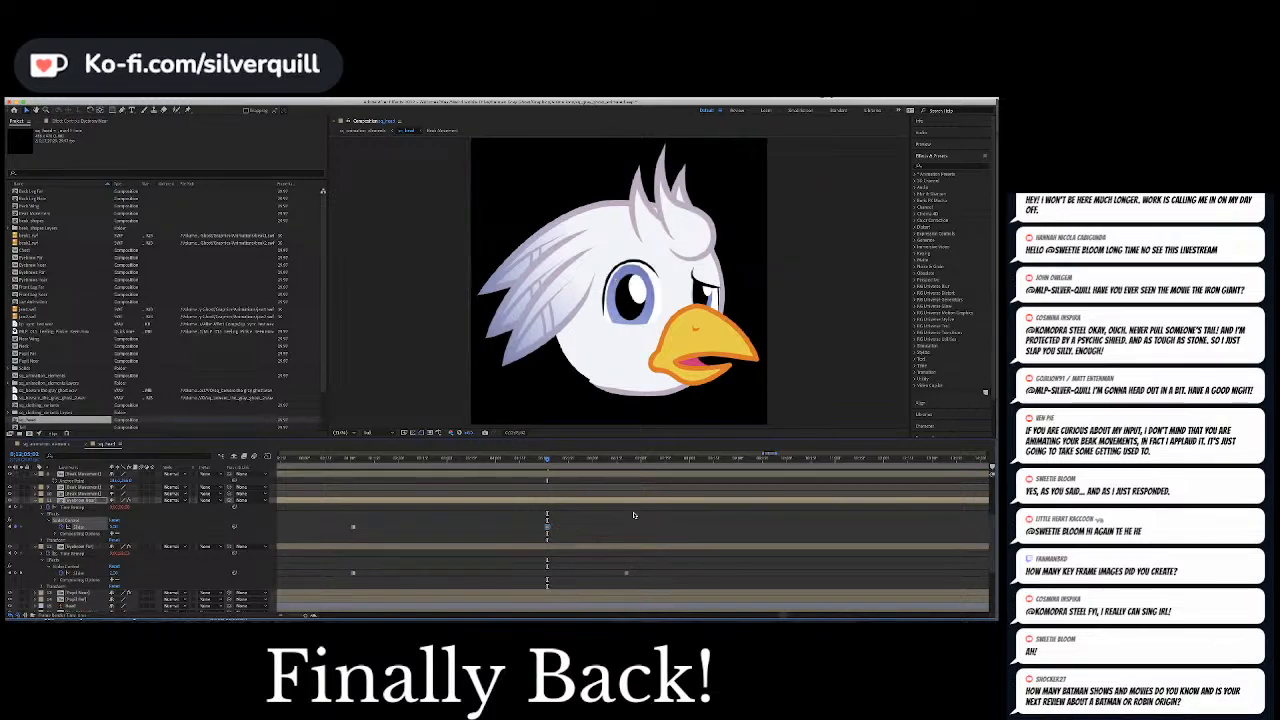
key(space)
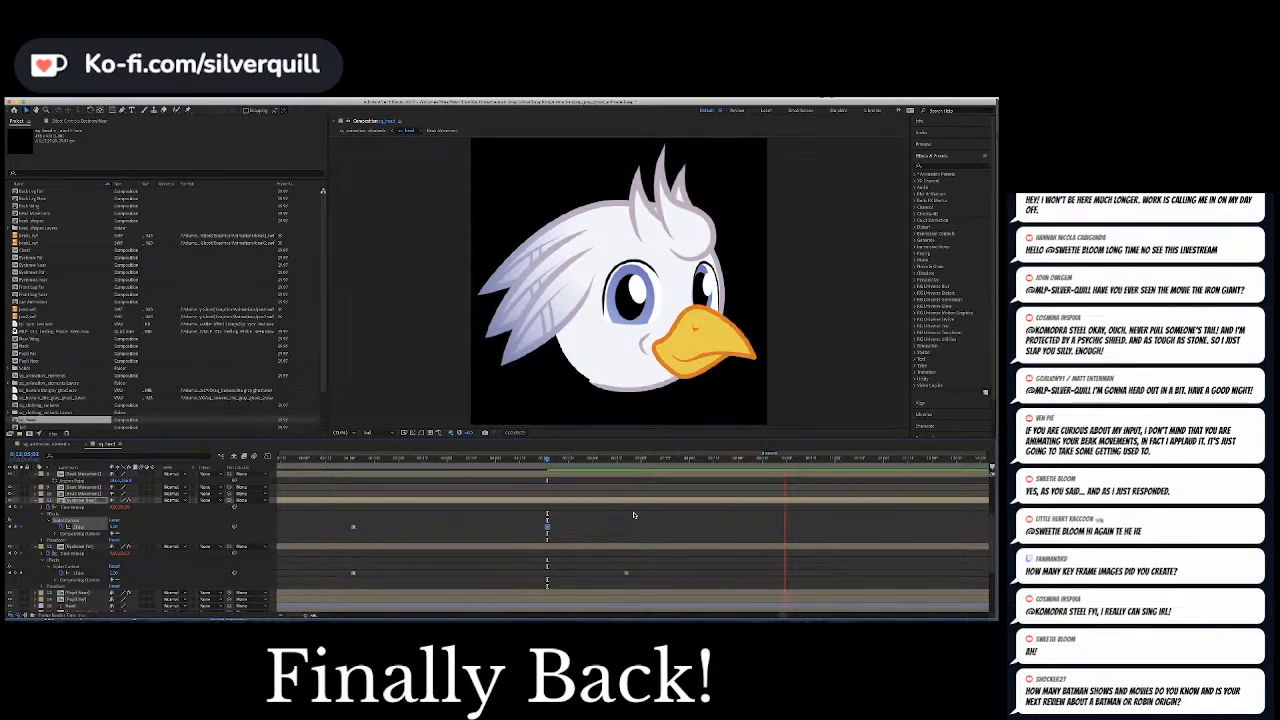
key(space)
Go to a point past the last eyebrow keyframes and show the whole composition's timeline
drag(785, 616, 790, 618)
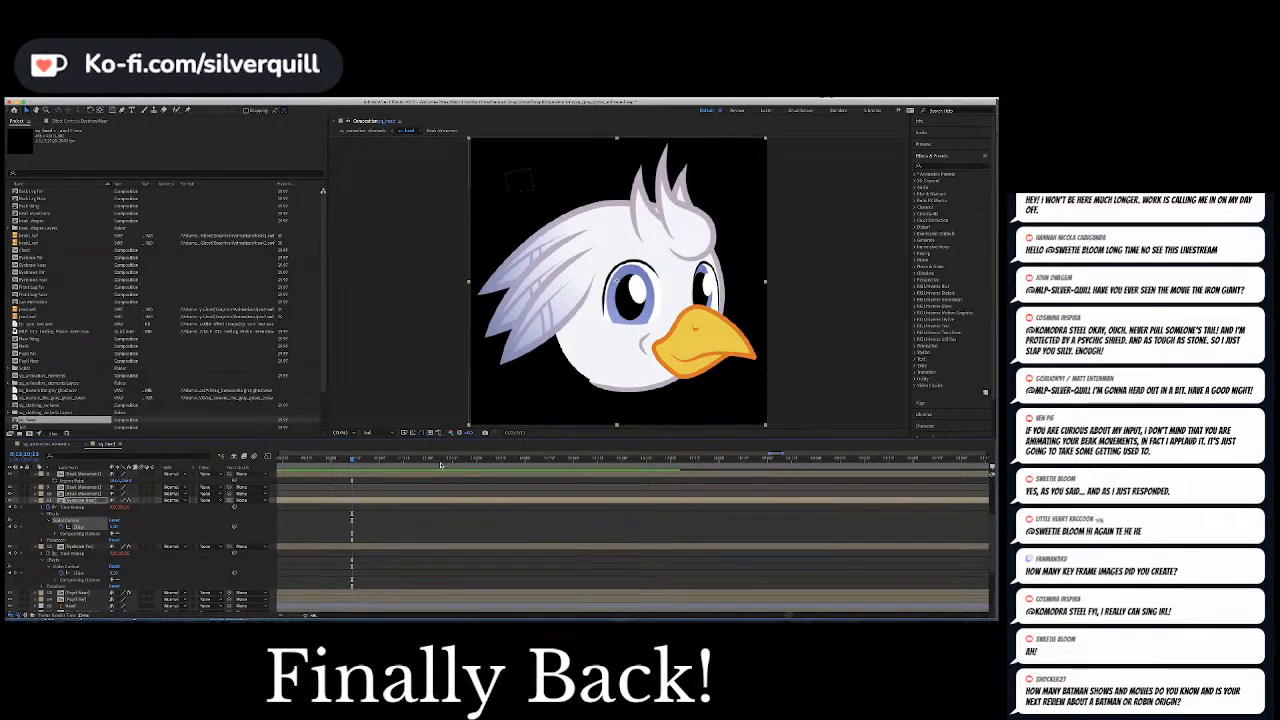
drag(441, 458, 921, 471)
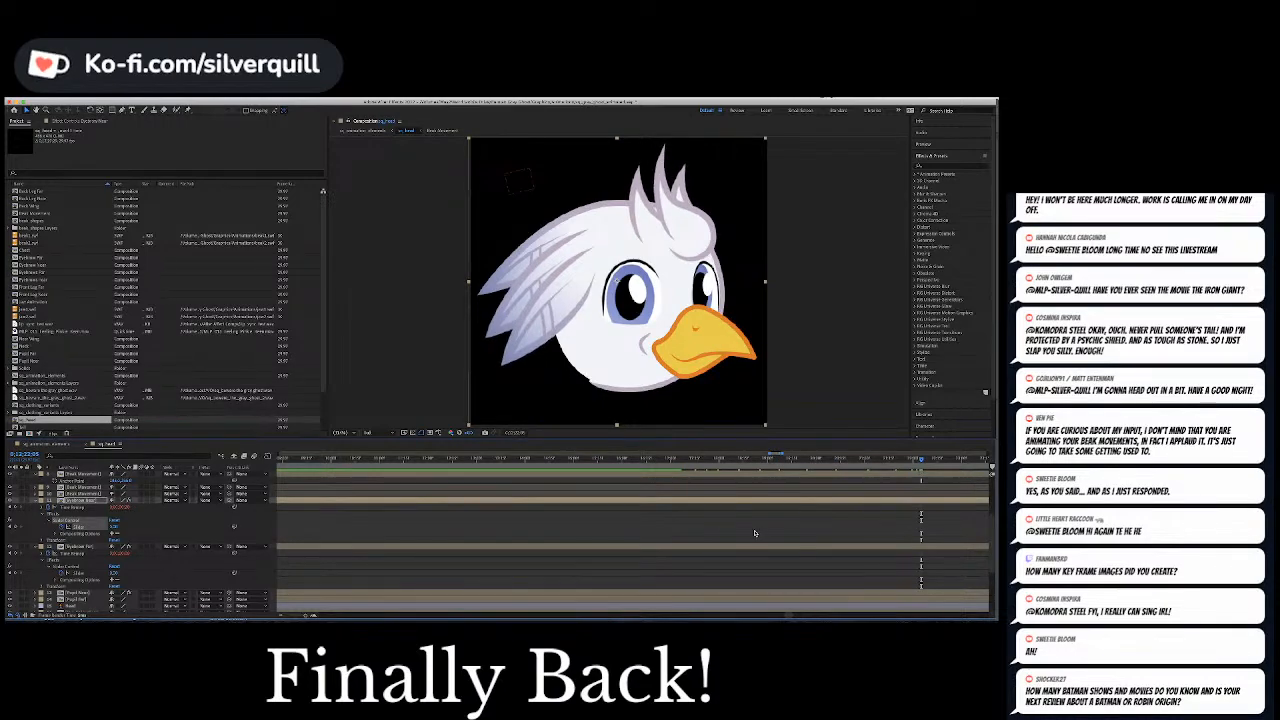
key(minus)
key(minus)
key(minus)
key(minus)
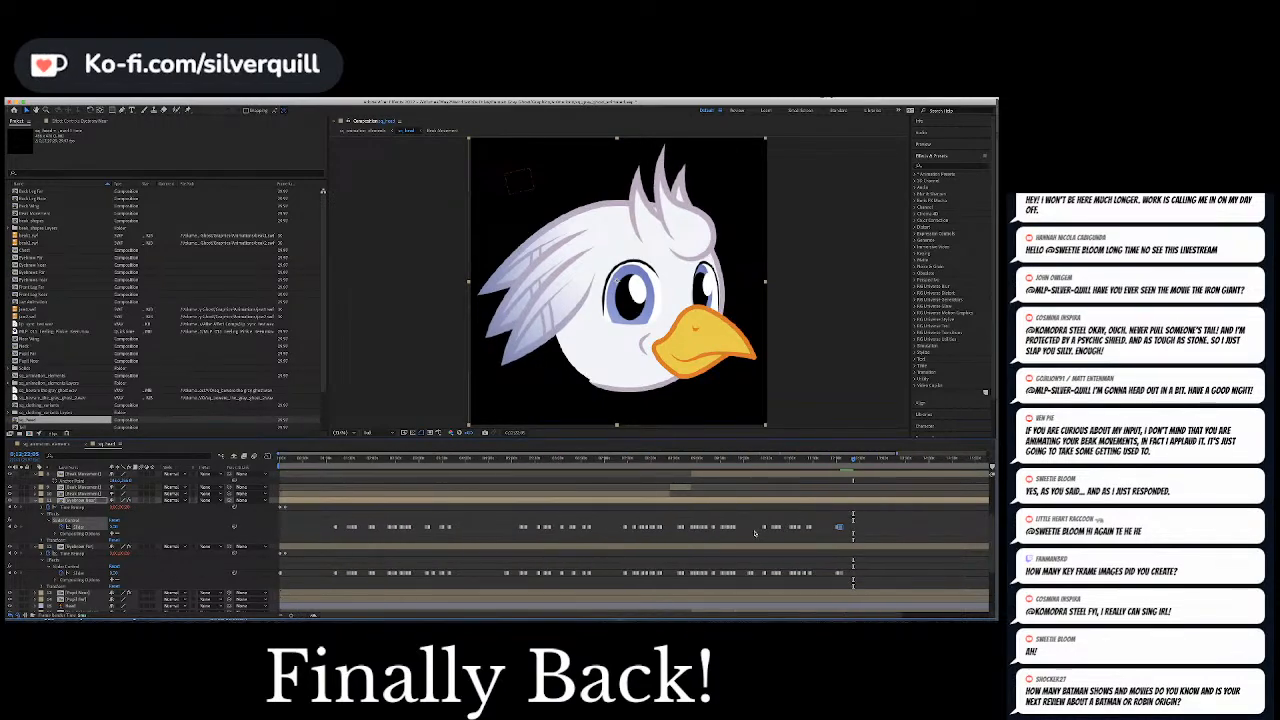
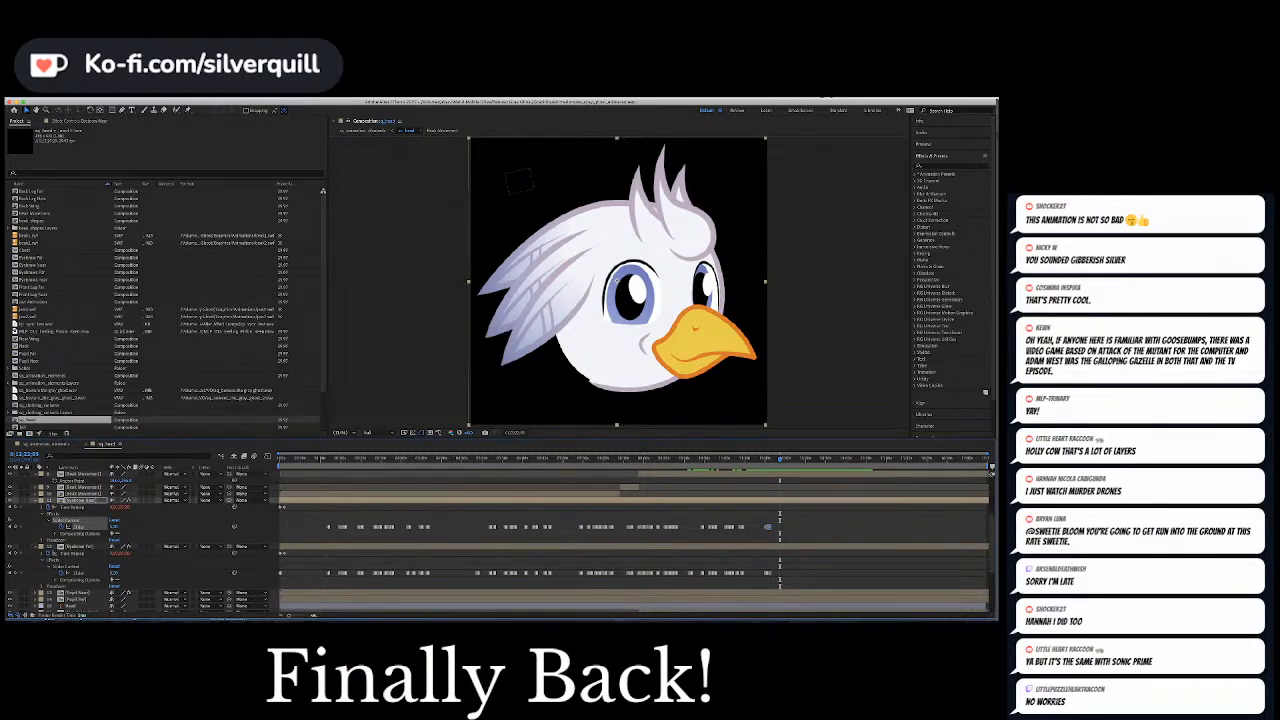
Play back the head animation around the null's Position keyframes to check the timing of the eye movement
click(826, 534)
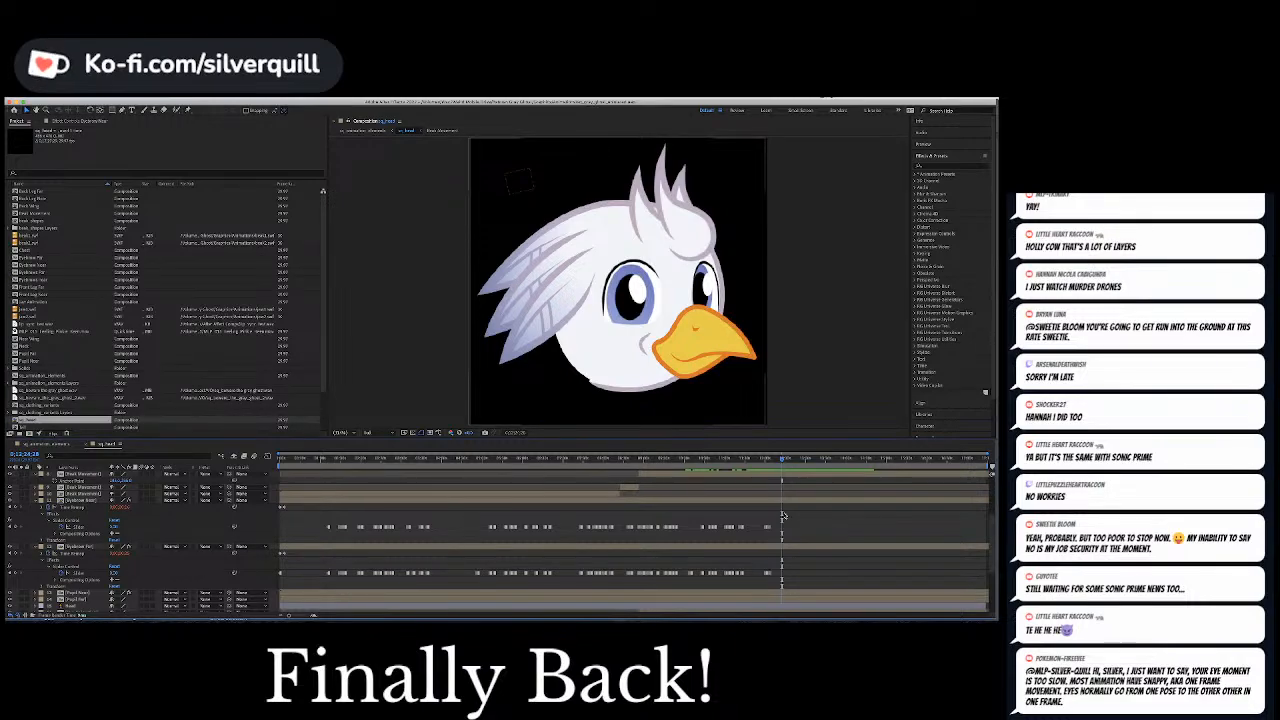
scroll(783, 515, up, 4)
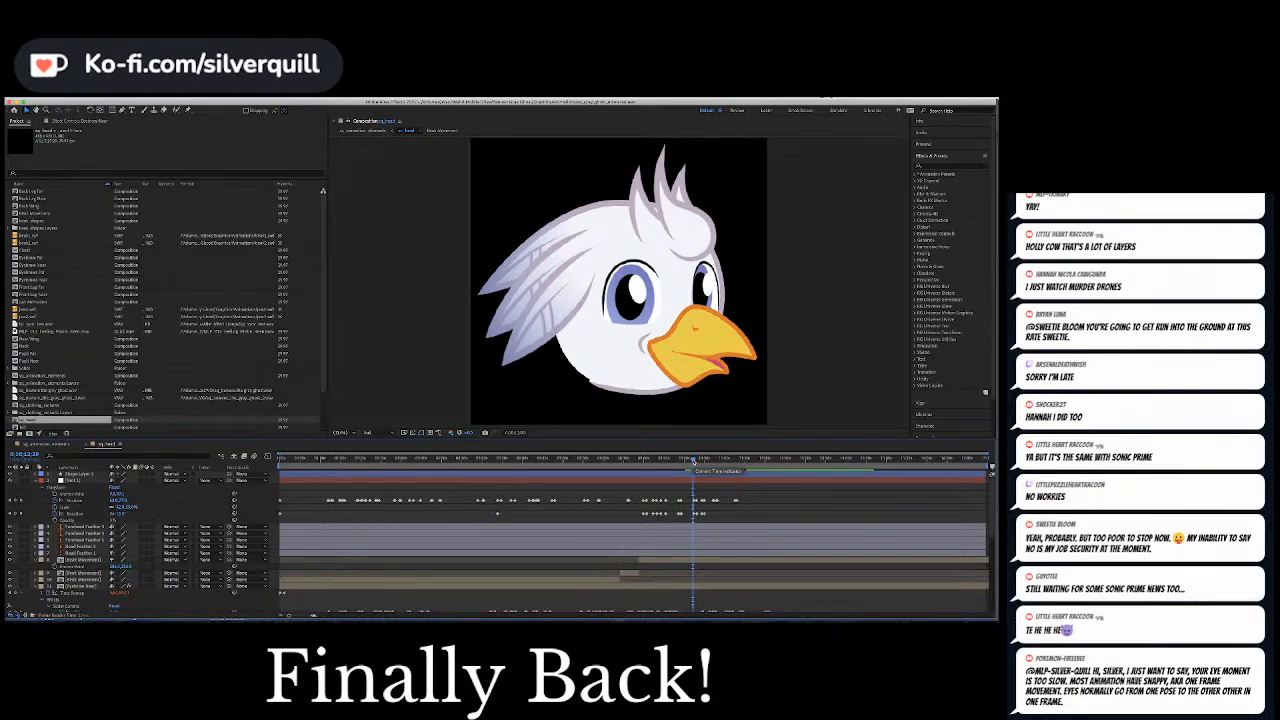
scroll(693, 461, up, 2)
scroll(693, 461, up, 2)
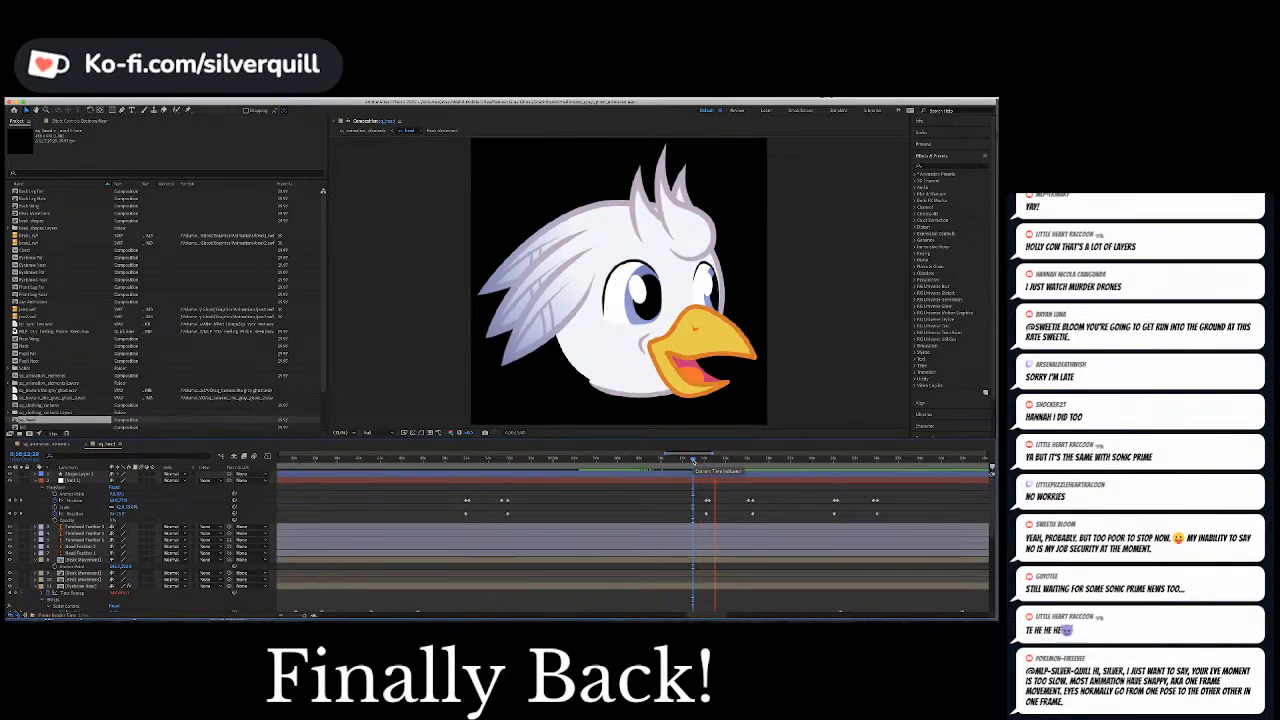
key(space)
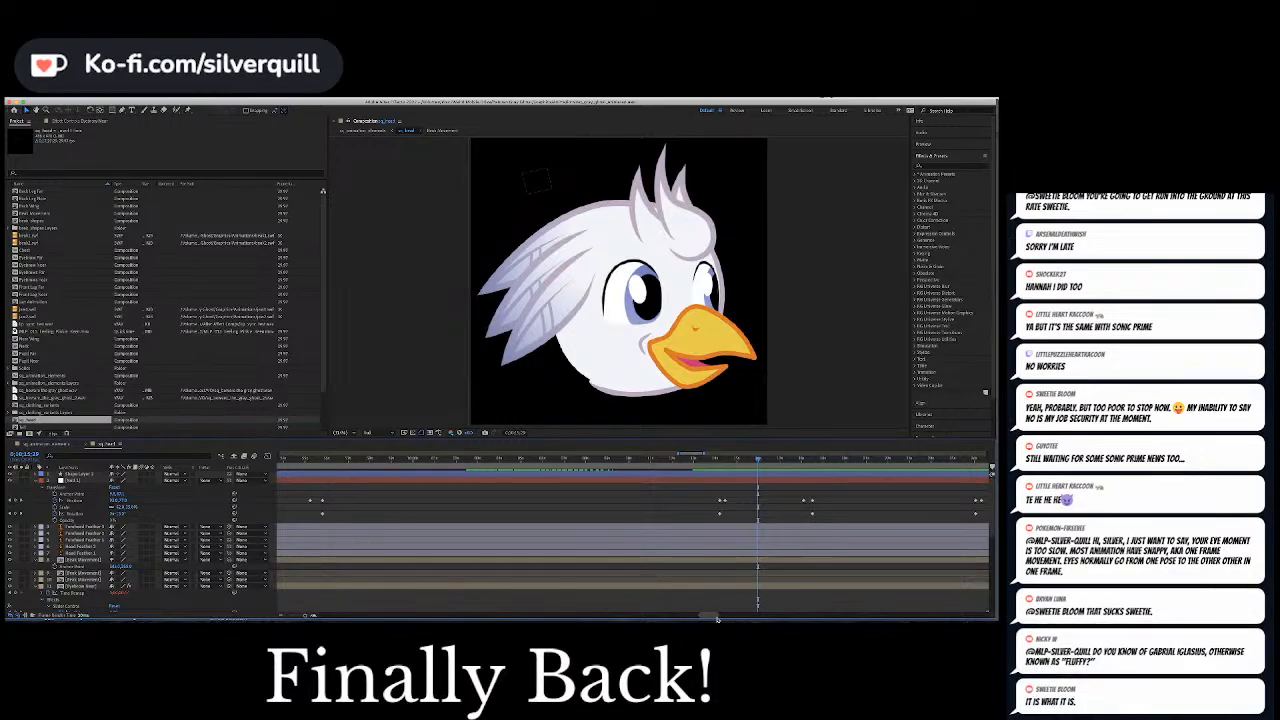
Preview the next eye movement and shift the second Position keyframe of its pair closer to the first
drag(713, 616, 761, 617)
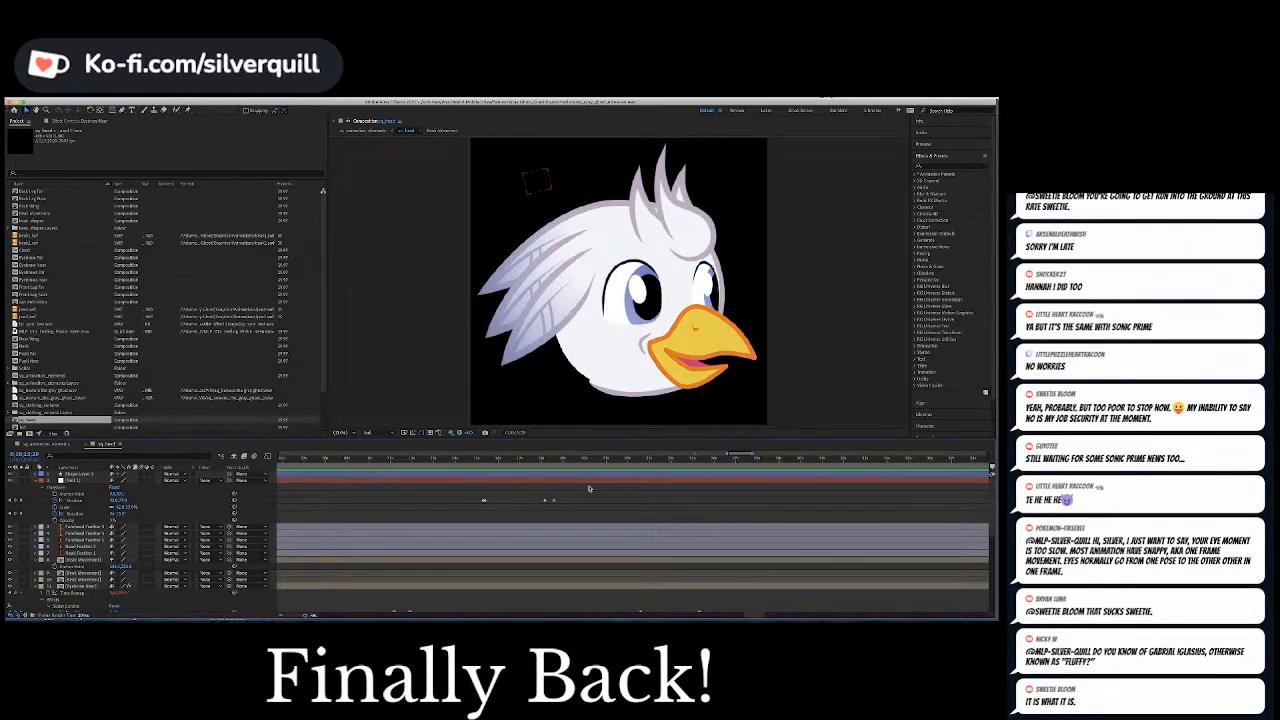
click(542, 460)
key(space)
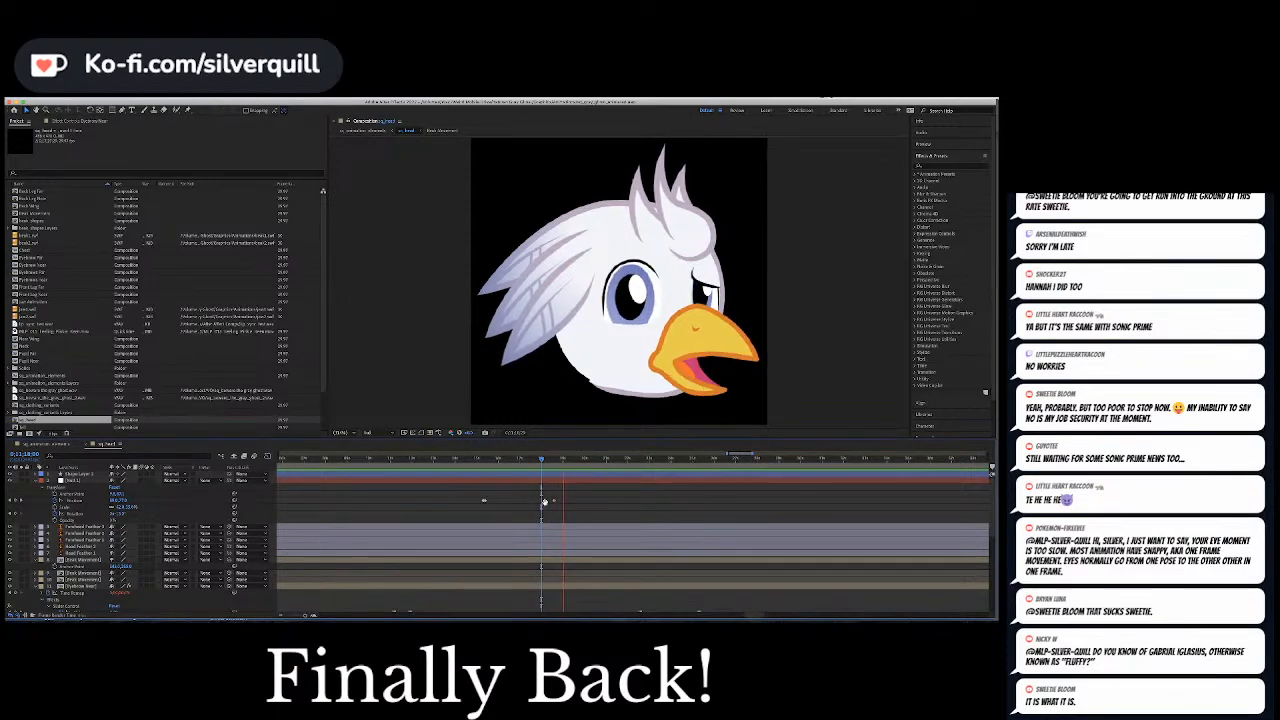
key(space)
click(553, 501)
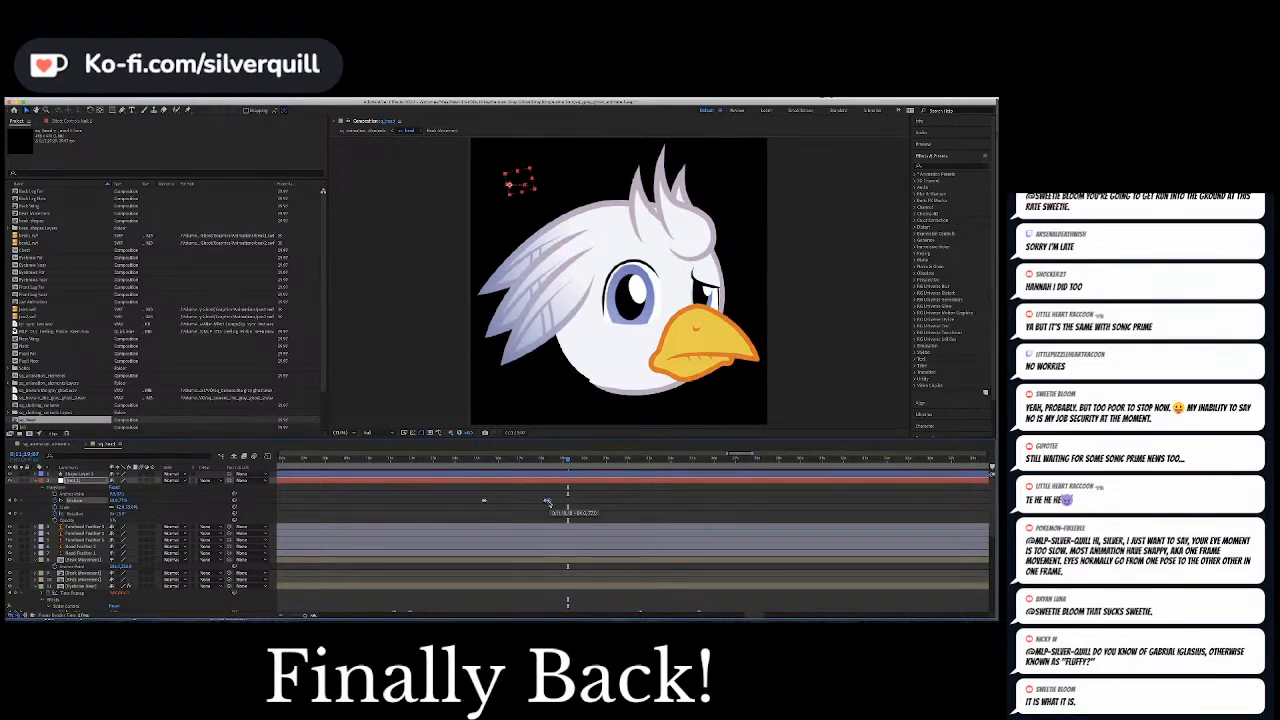
Play back the retimed eye movement, then the preceding one, to check how quickly the pupils shift
click(543, 460)
key(space)
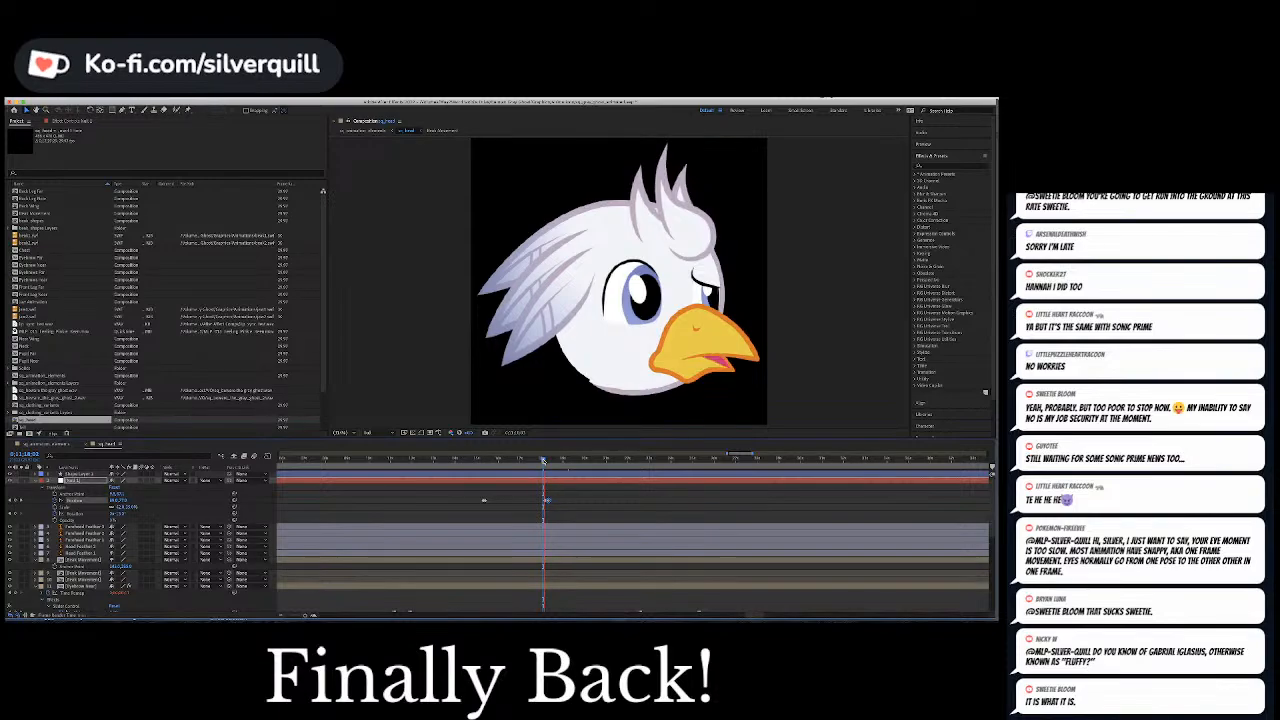
key(space)
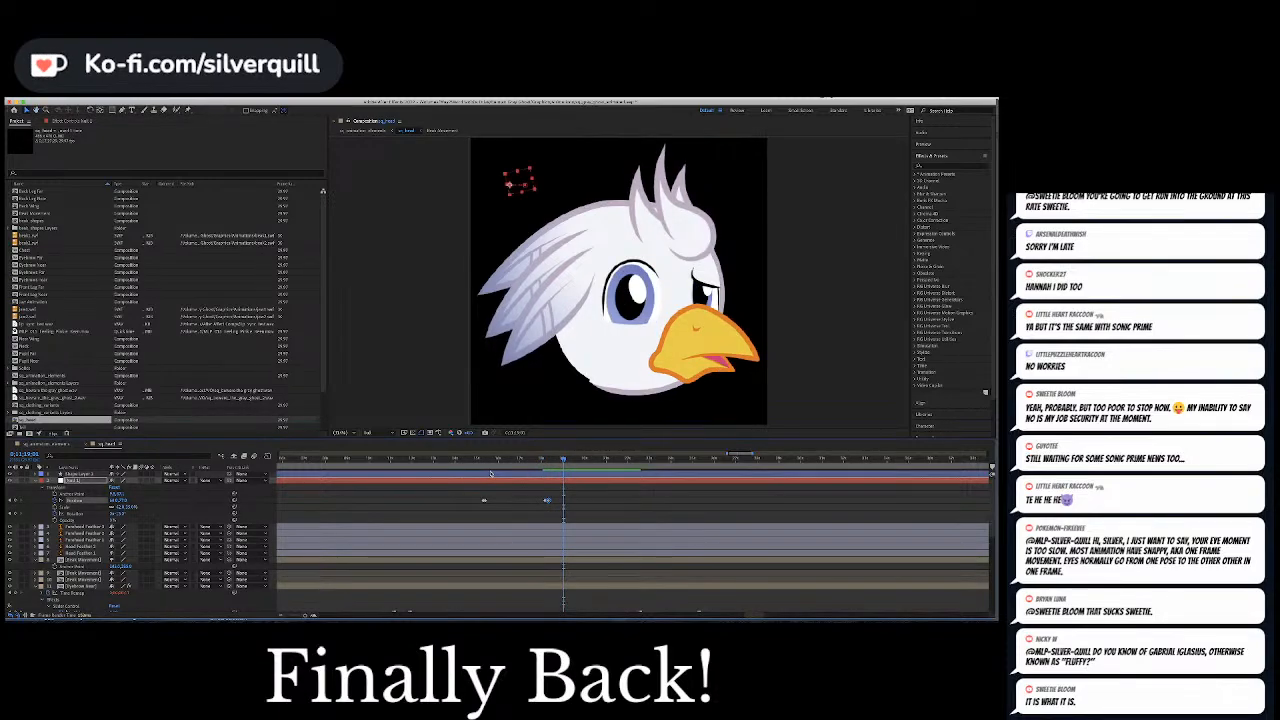
click(482, 459)
key(space)
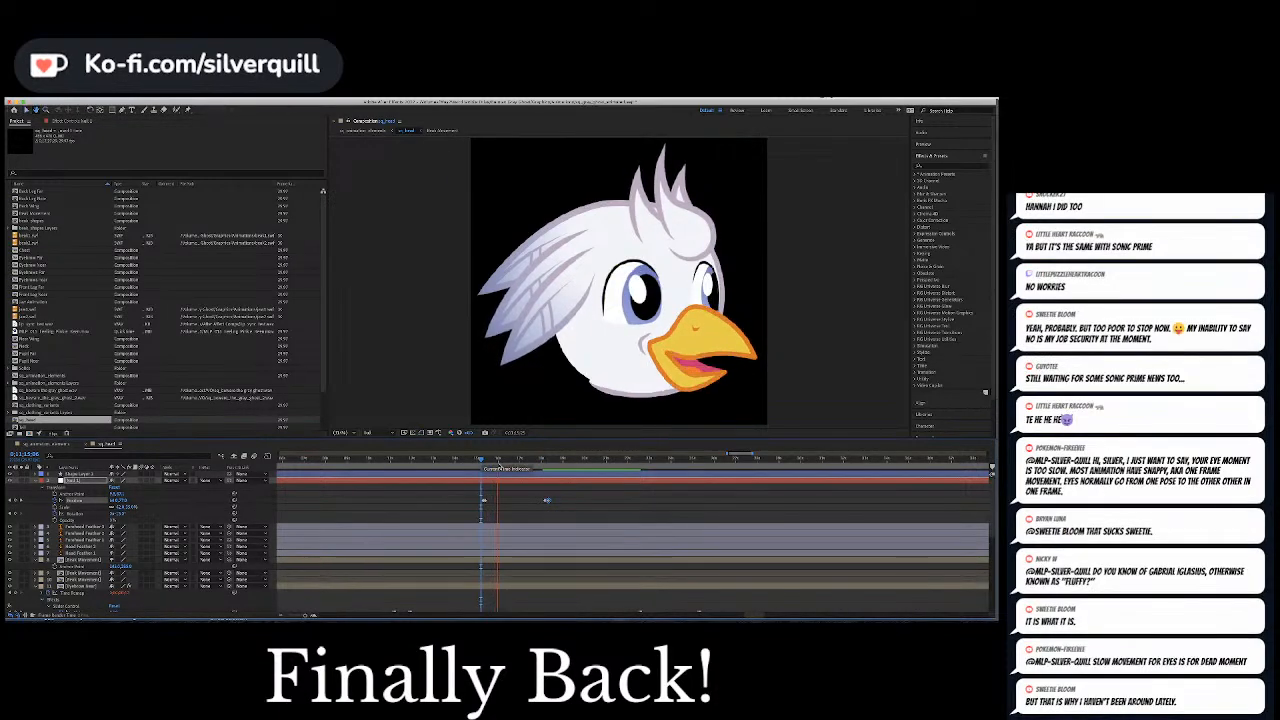
key(space)
Shorten two earlier eye movements by shifting the second Position keyframe of each pair closer to the first
drag(747, 617, 728, 617)
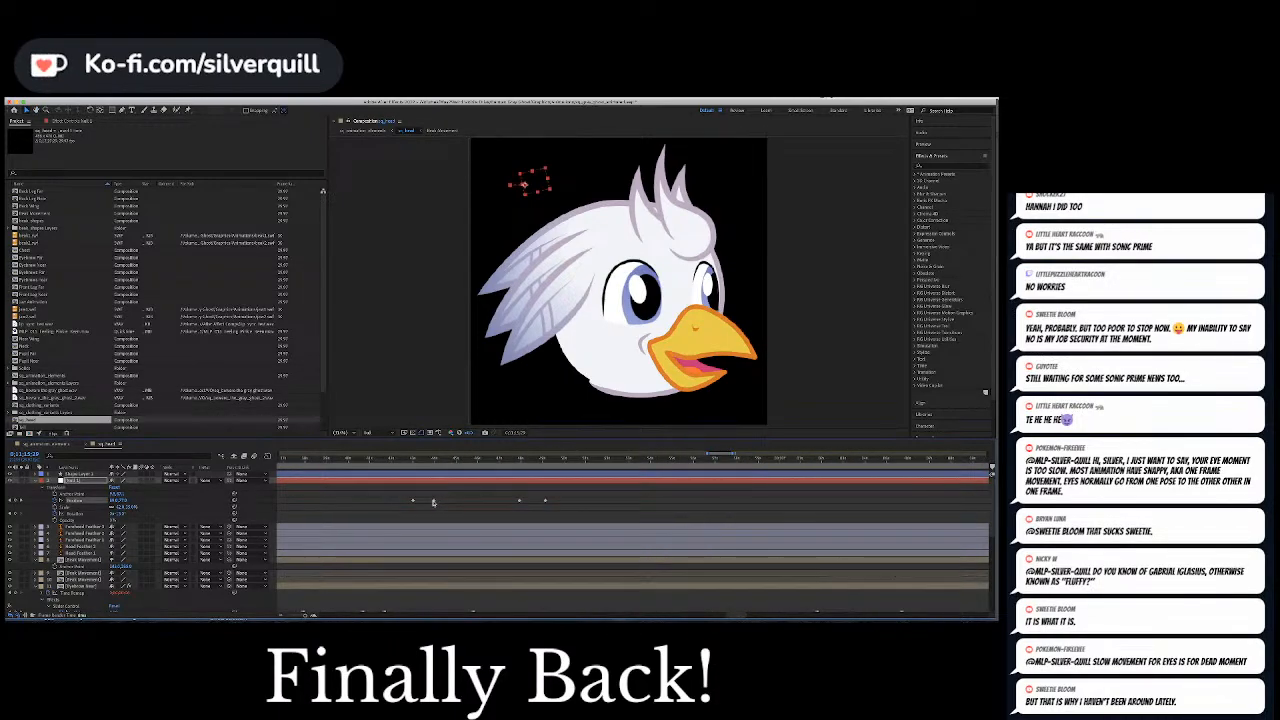
drag(433, 501, 420, 501)
drag(521, 502, 527, 501)
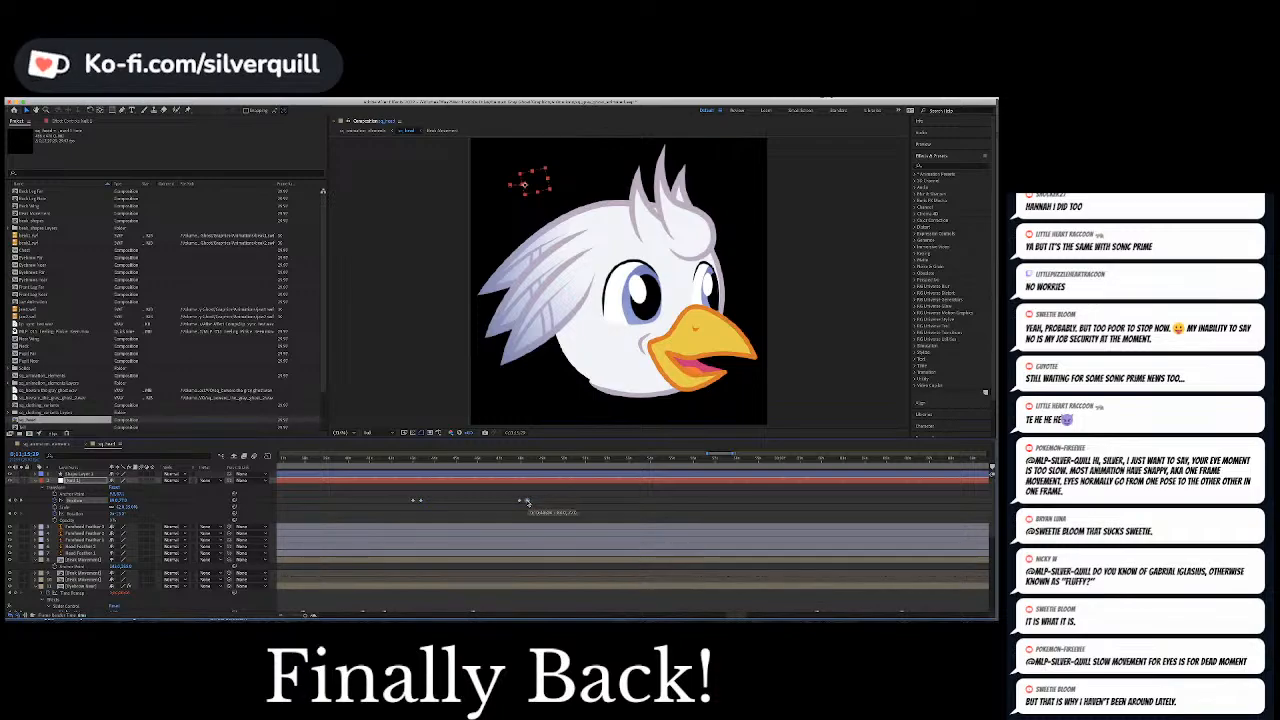
Preview the first shortened eye movement and shift its second Position keyframe even closer to the first
click(411, 460)
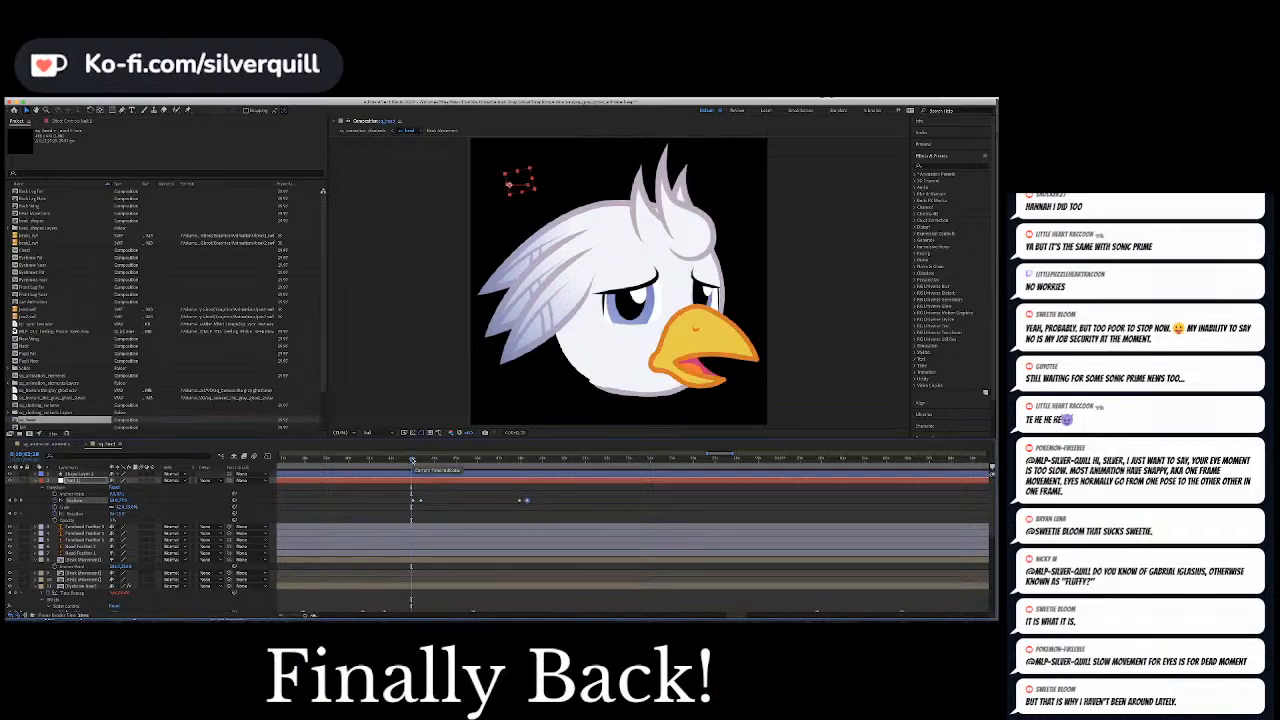
key(space)
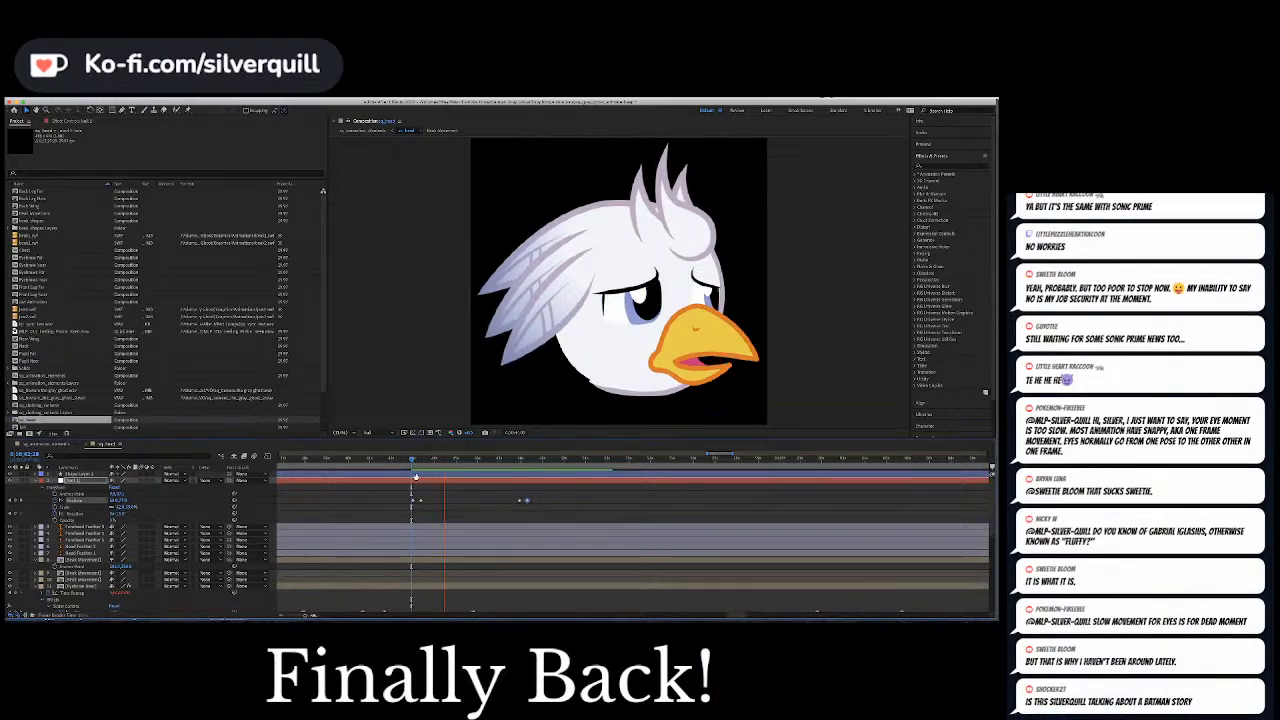
key(space)
drag(421, 502, 418, 502)
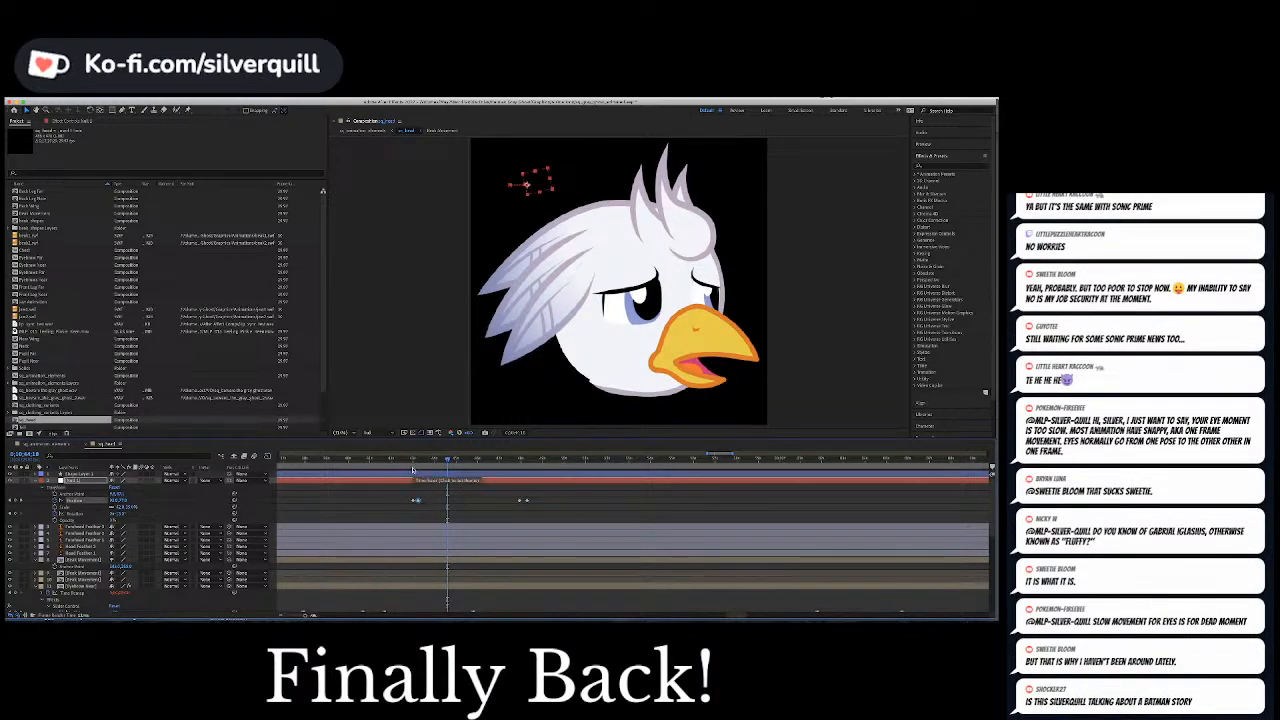
Play back both shortened eye movements from the start of their Position keyframe pairs
click(411, 461)
key(space)
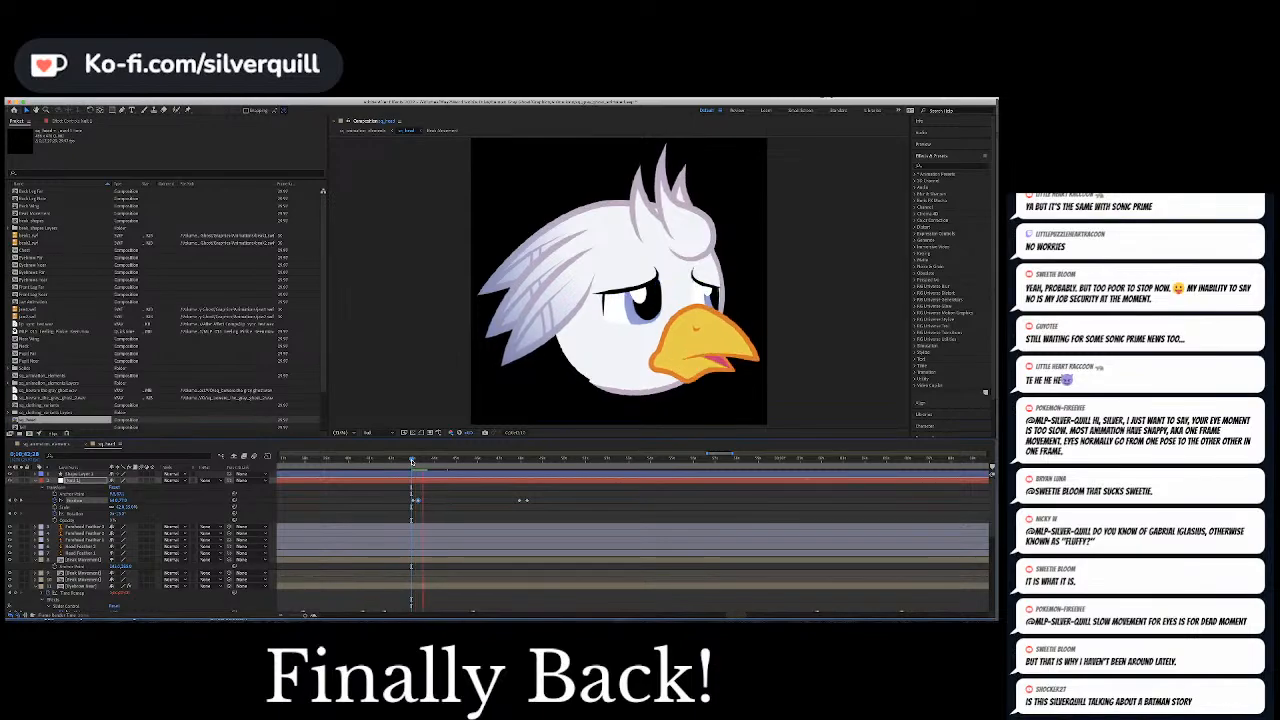
click(517, 460)
key(space)
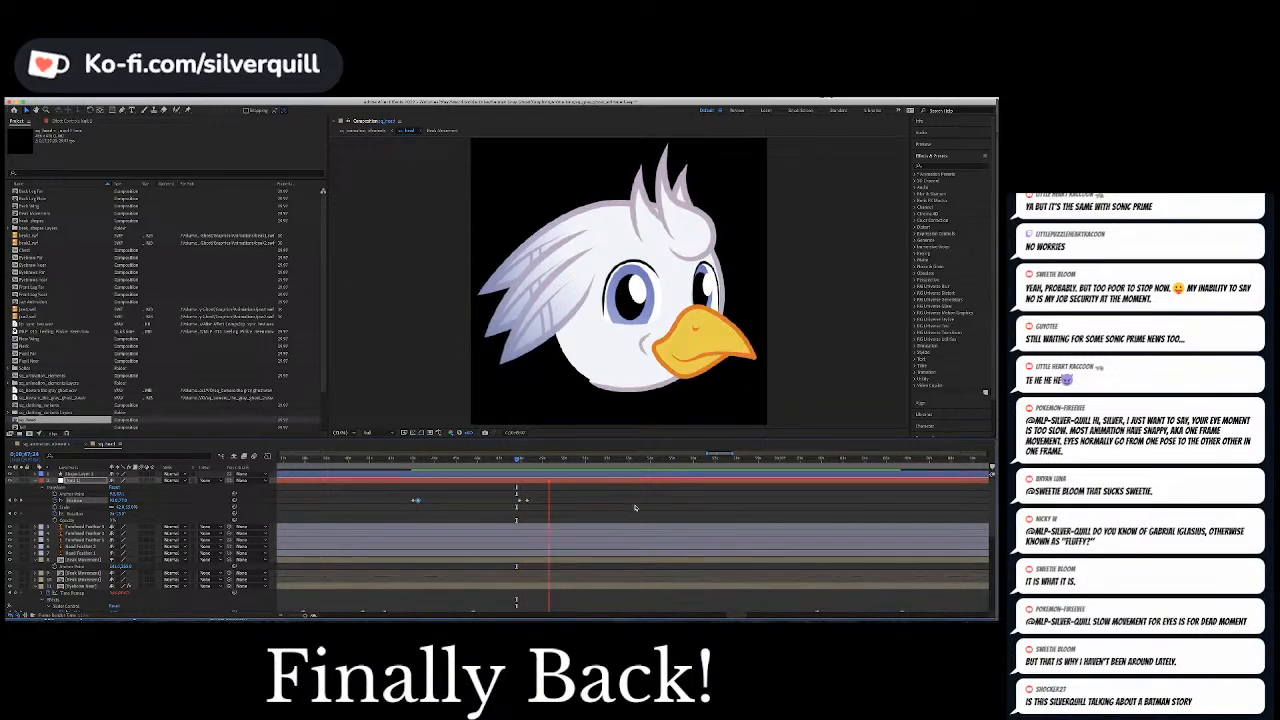
key(space)
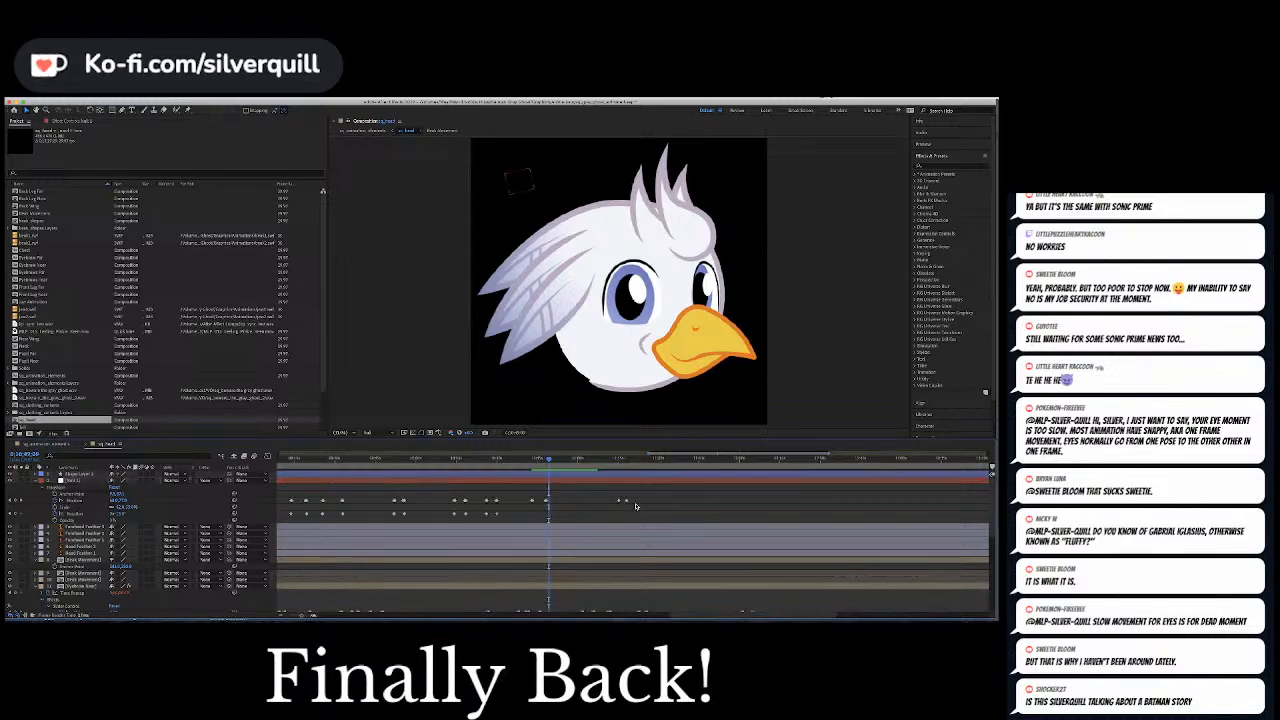
Tighten the following eye movement by bringing the last Position keyframe closer to the one before it
click(620, 461)
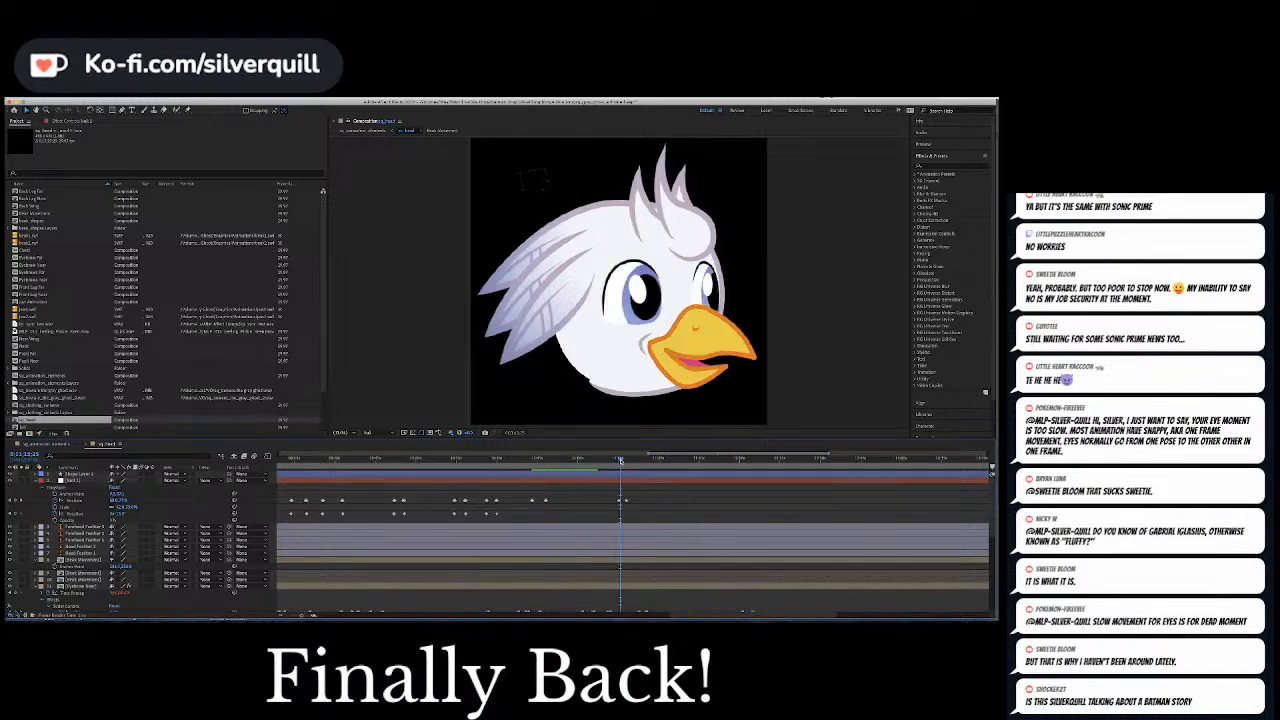
key(=)
key(=)
key(=)
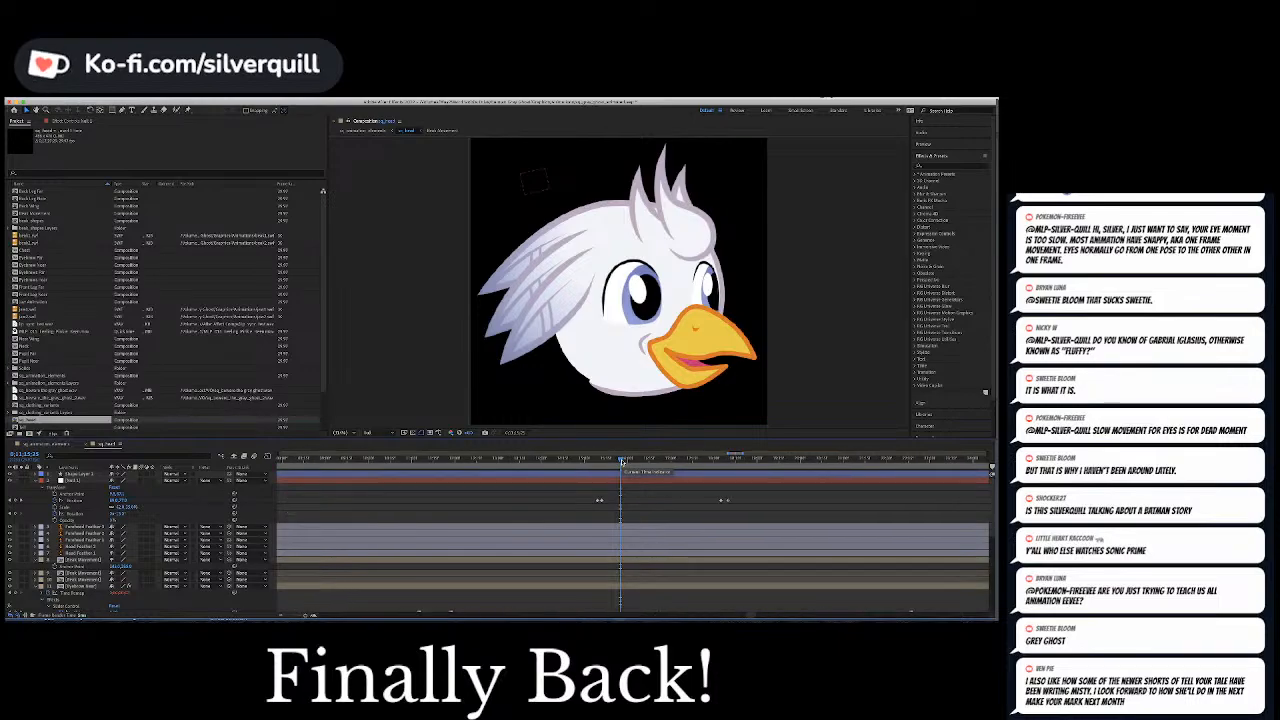
key(-)
key(=)
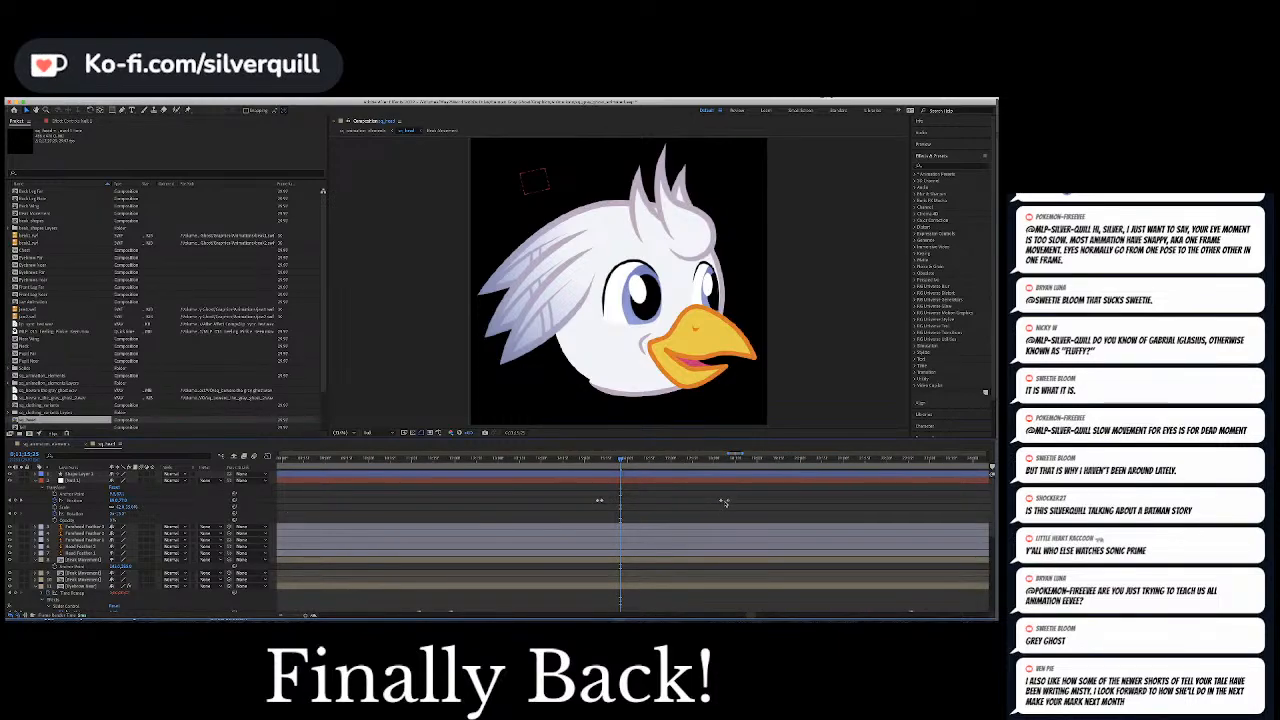
click(725, 500)
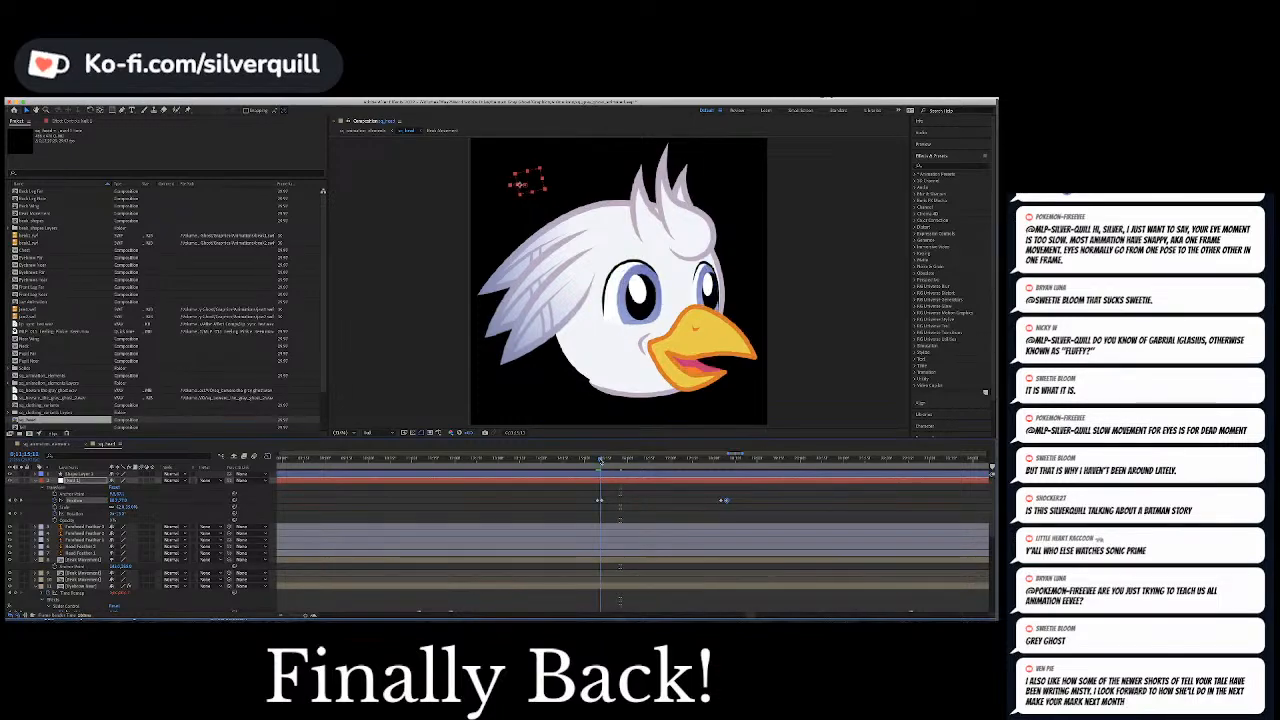
Compare the null's Position keyframes with the slider keyframes of the near and far eyebrow layers
click(603, 460)
click(601, 460)
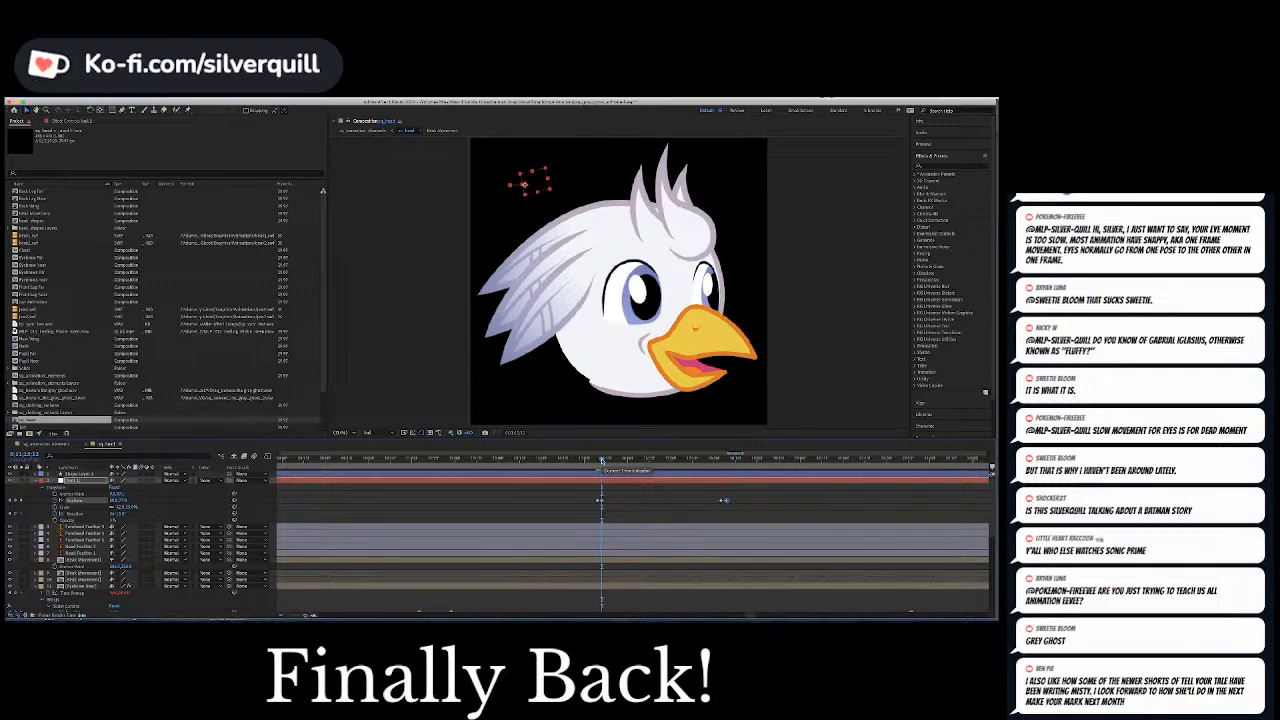
scroll(653, 514, down, 3)
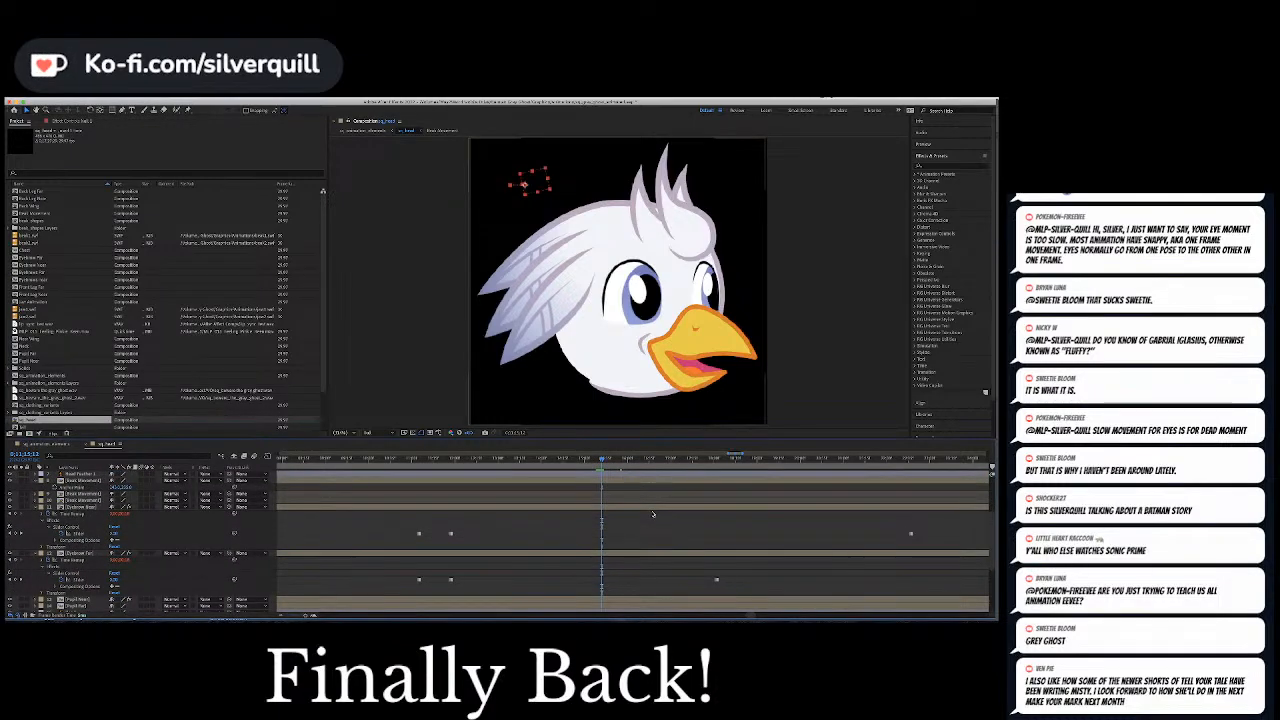
scroll(653, 514, up, 3)
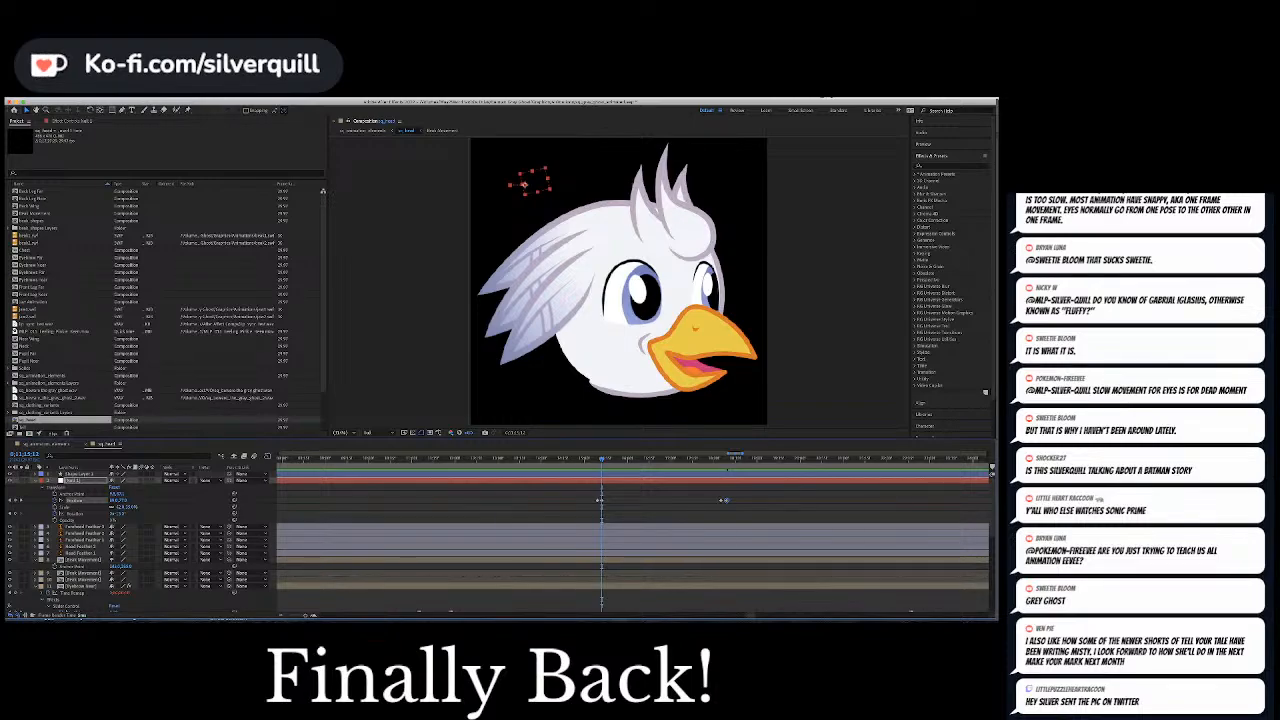
drag(753, 618, 756, 617)
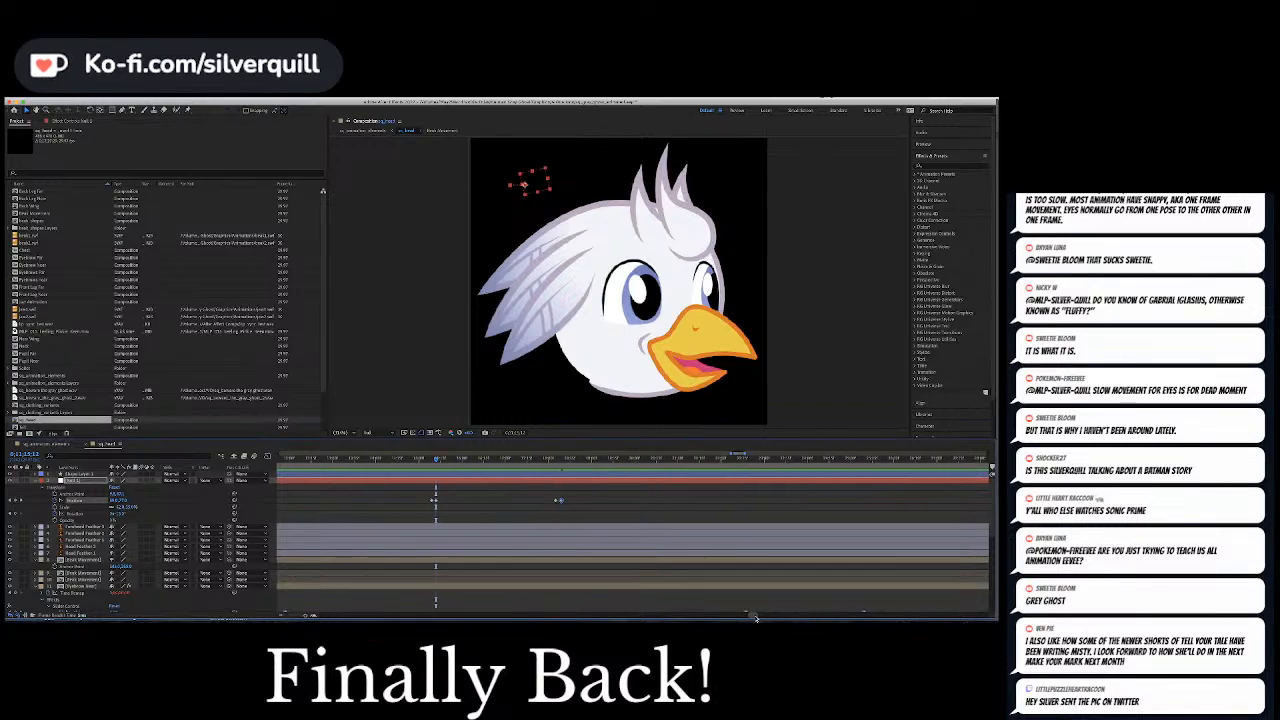
scroll(713, 572, down, 4)
scroll(713, 574, down, 3)
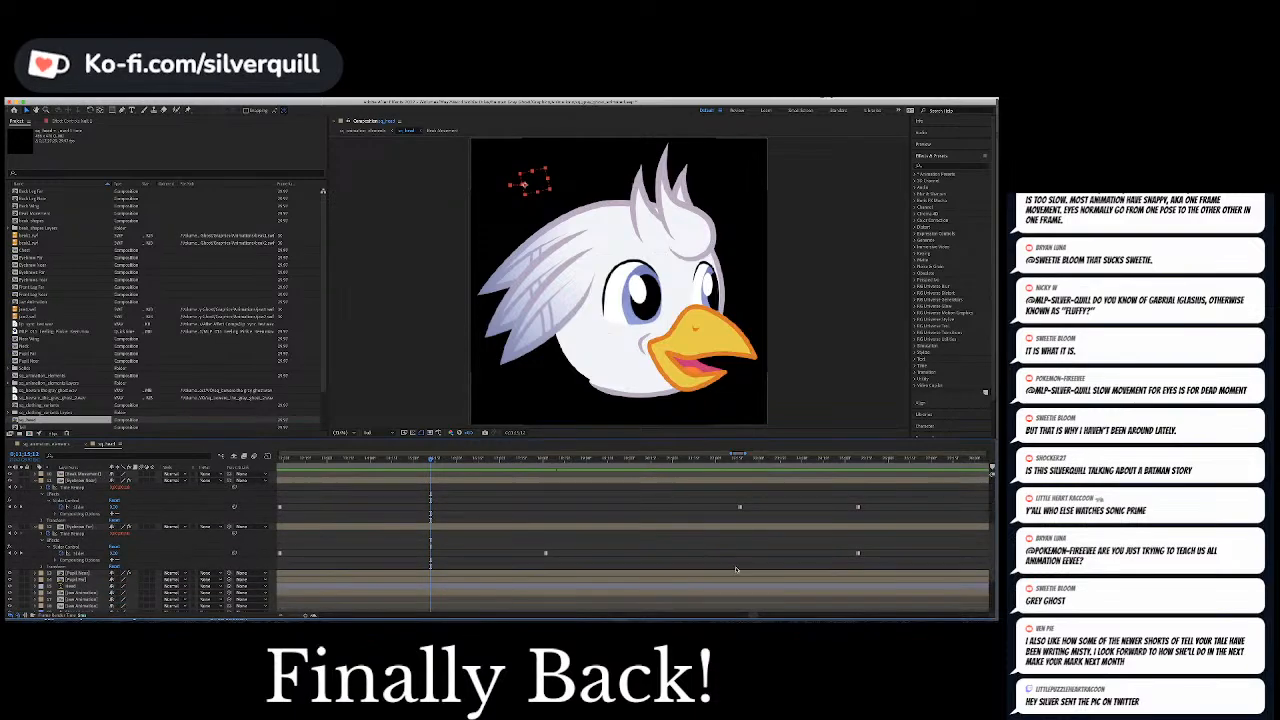
Play back the section from the eyebrows' next slider keyframes to check when each eyebrow changes
click(540, 459)
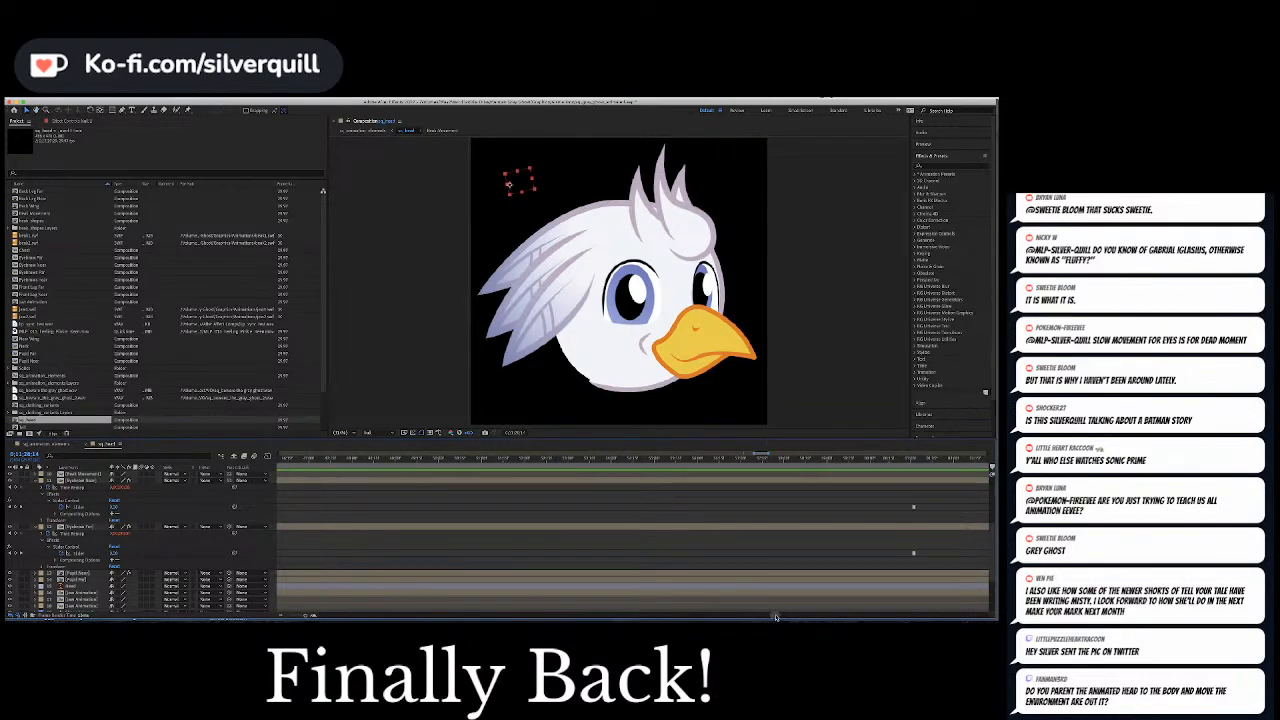
click(589, 460)
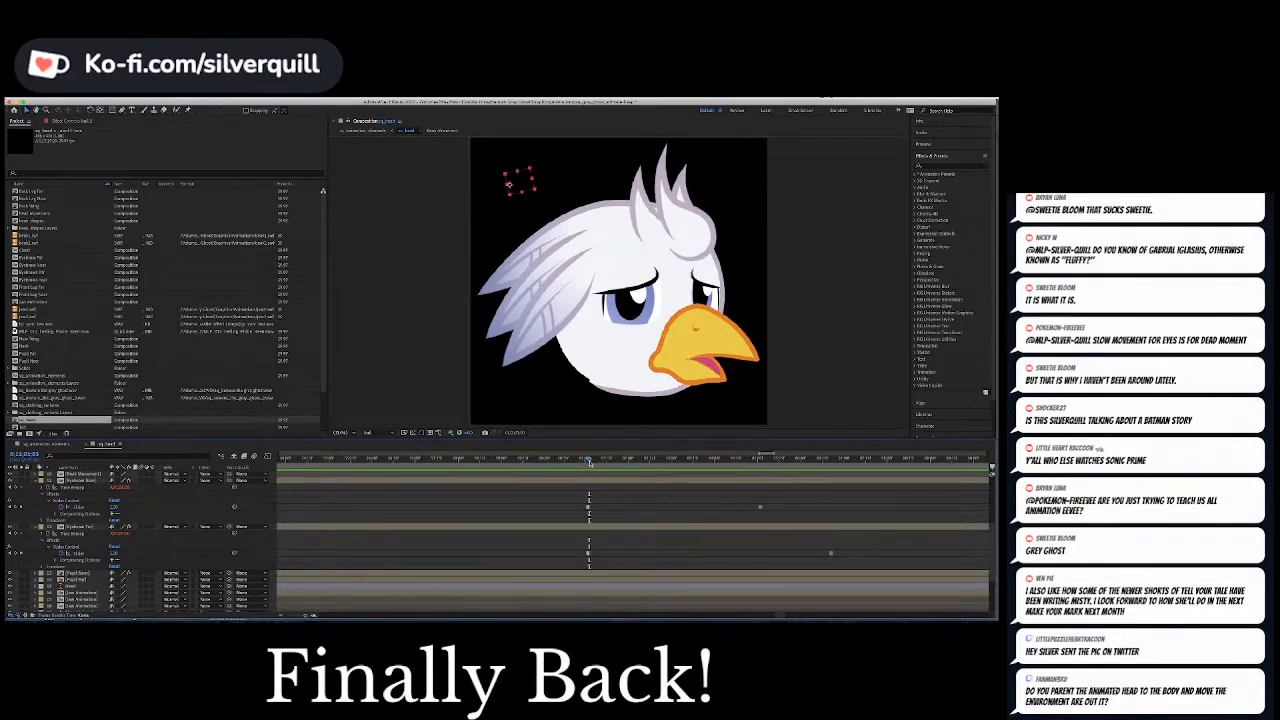
key(space)
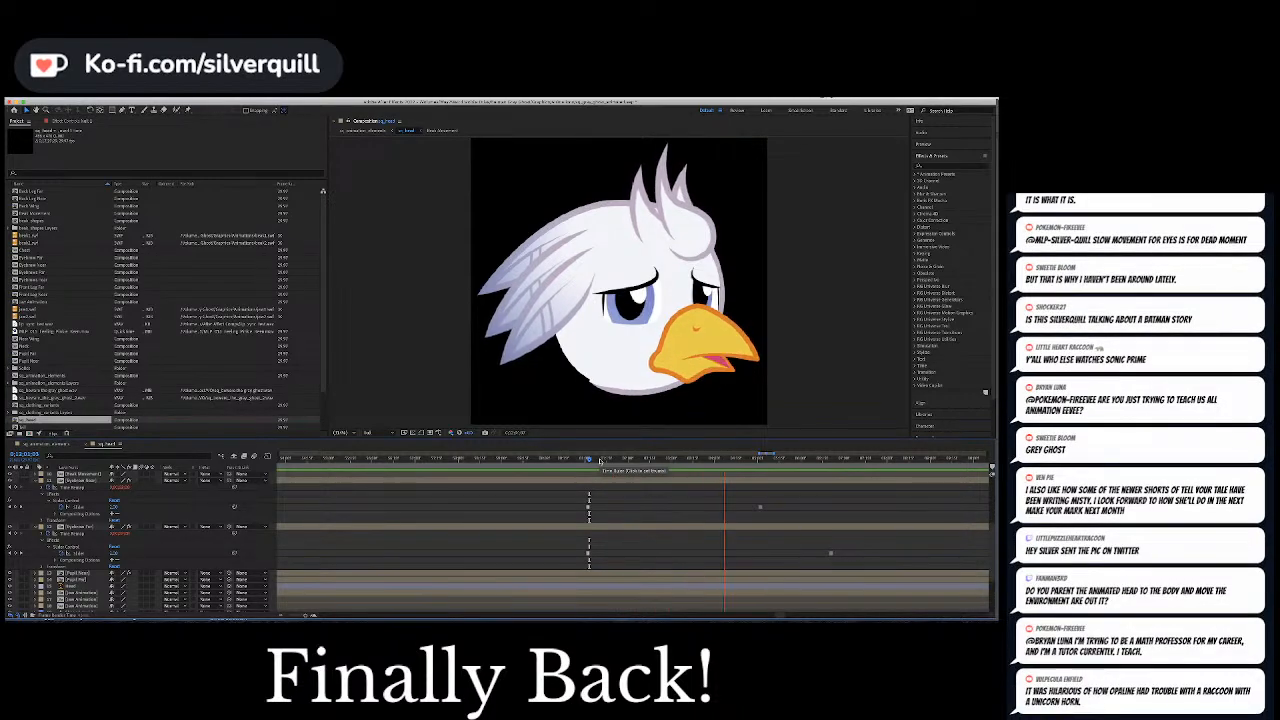
key(space)
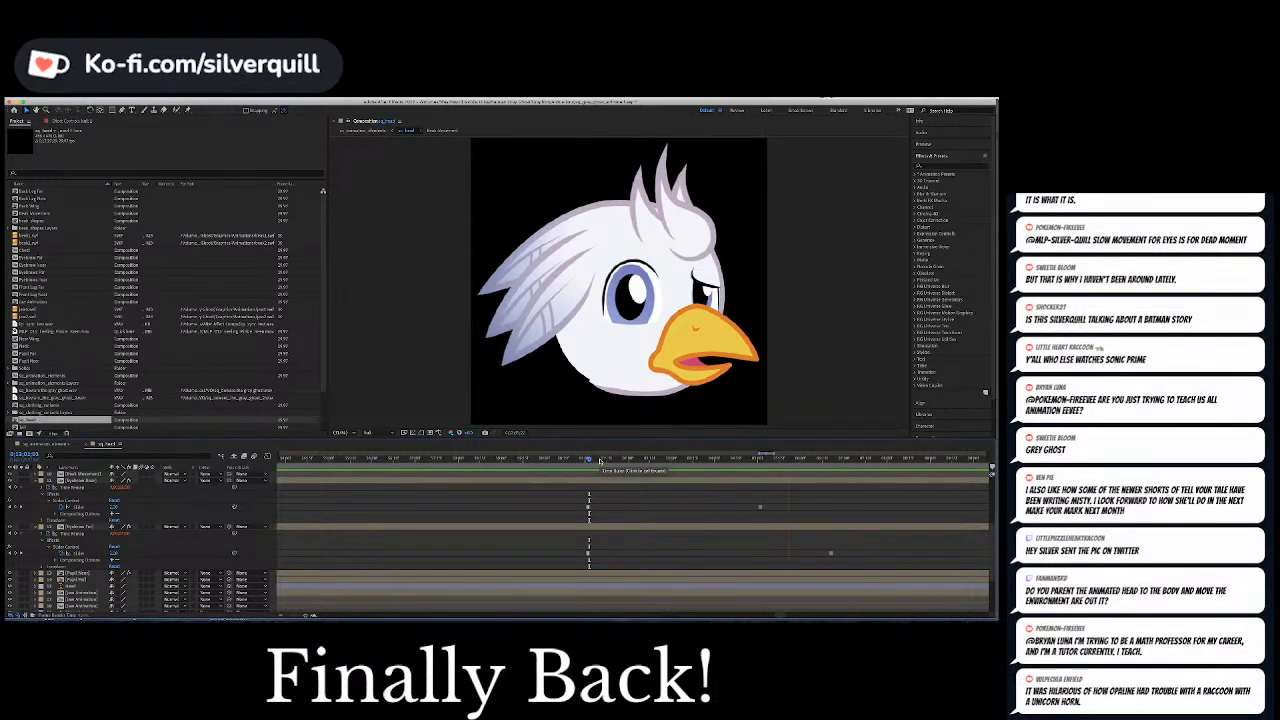
Shift the far eyebrow's second slider keyframe slightly earlier, onto the frame of the current time indicator
click(881, 459)
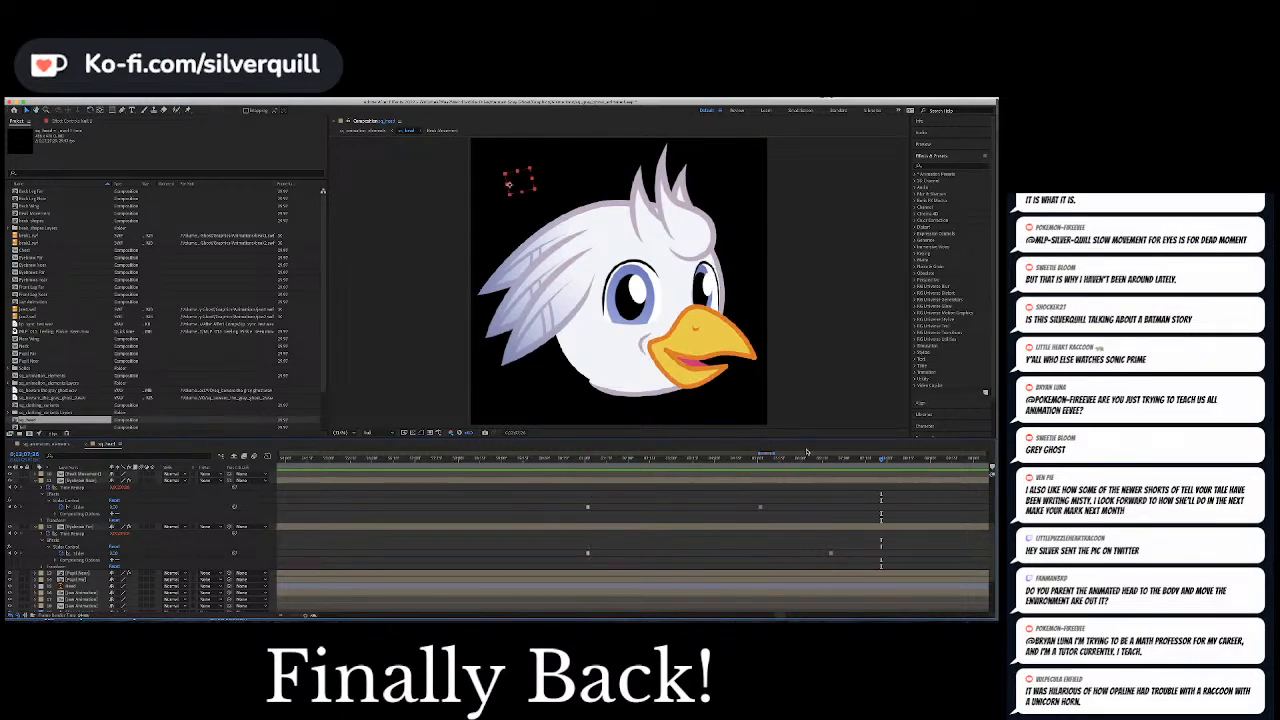
drag(825, 459, 829, 460)
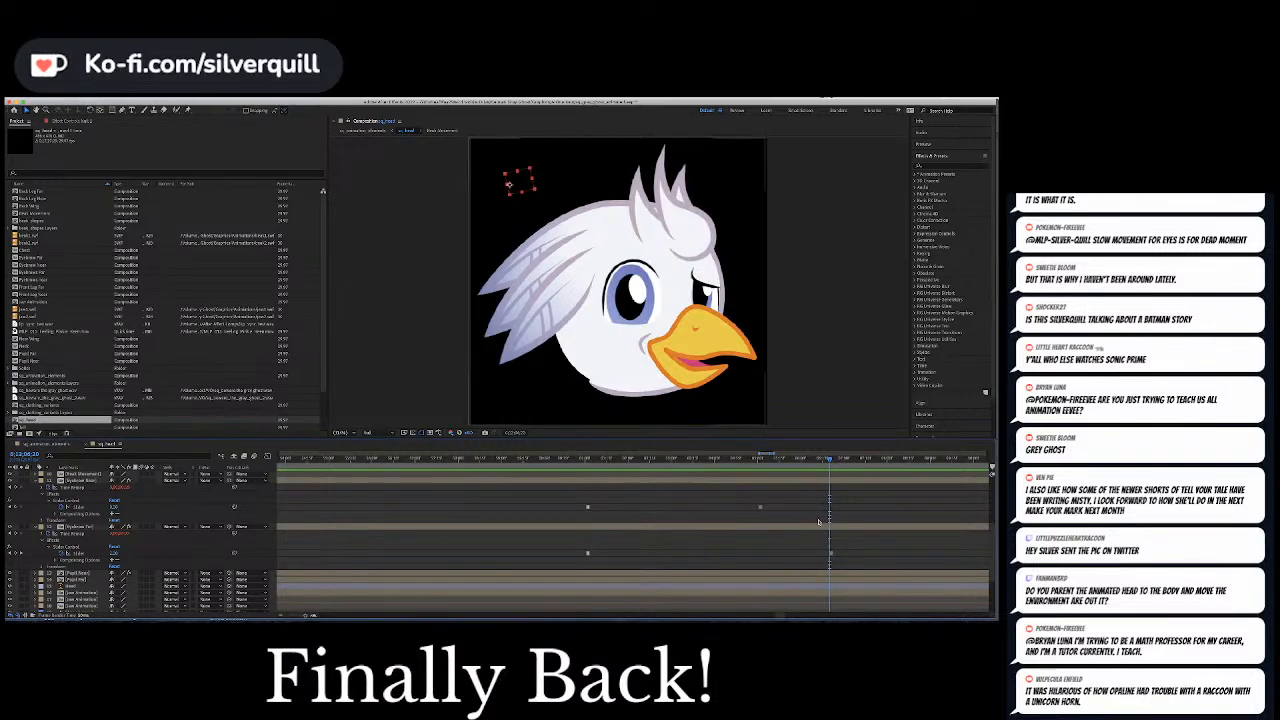
drag(831, 553, 829, 553)
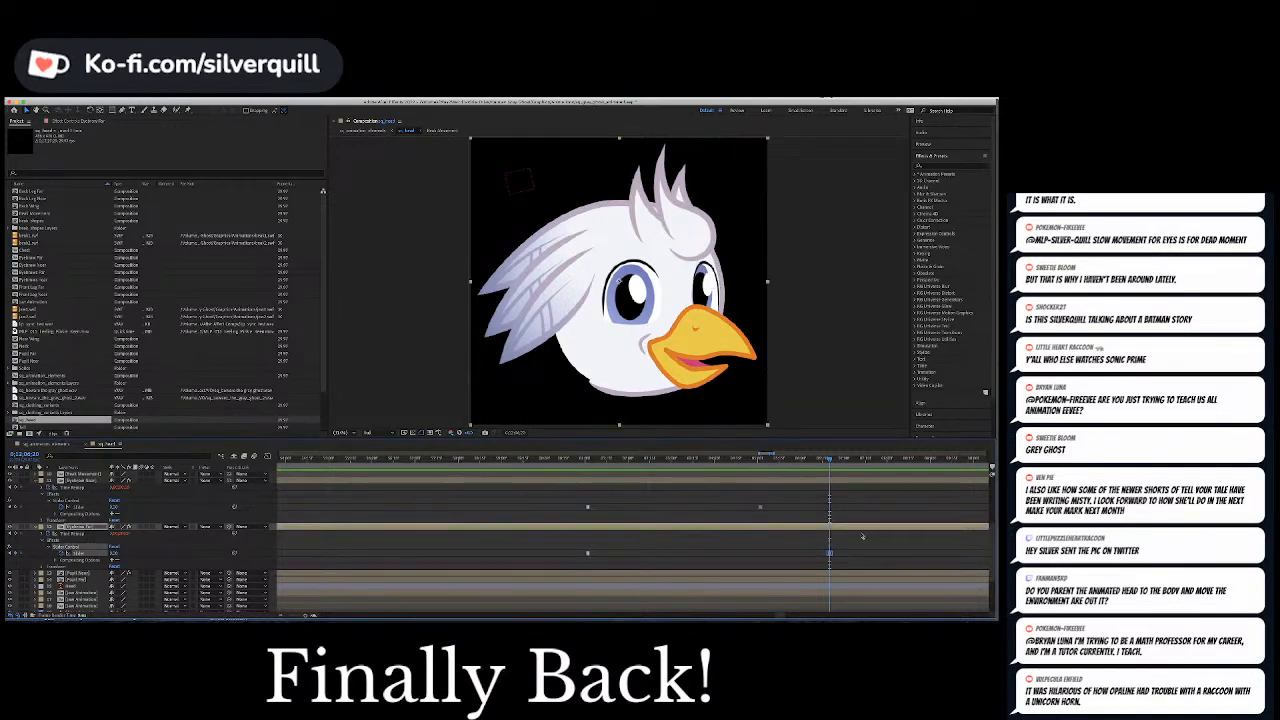
click(863, 537)
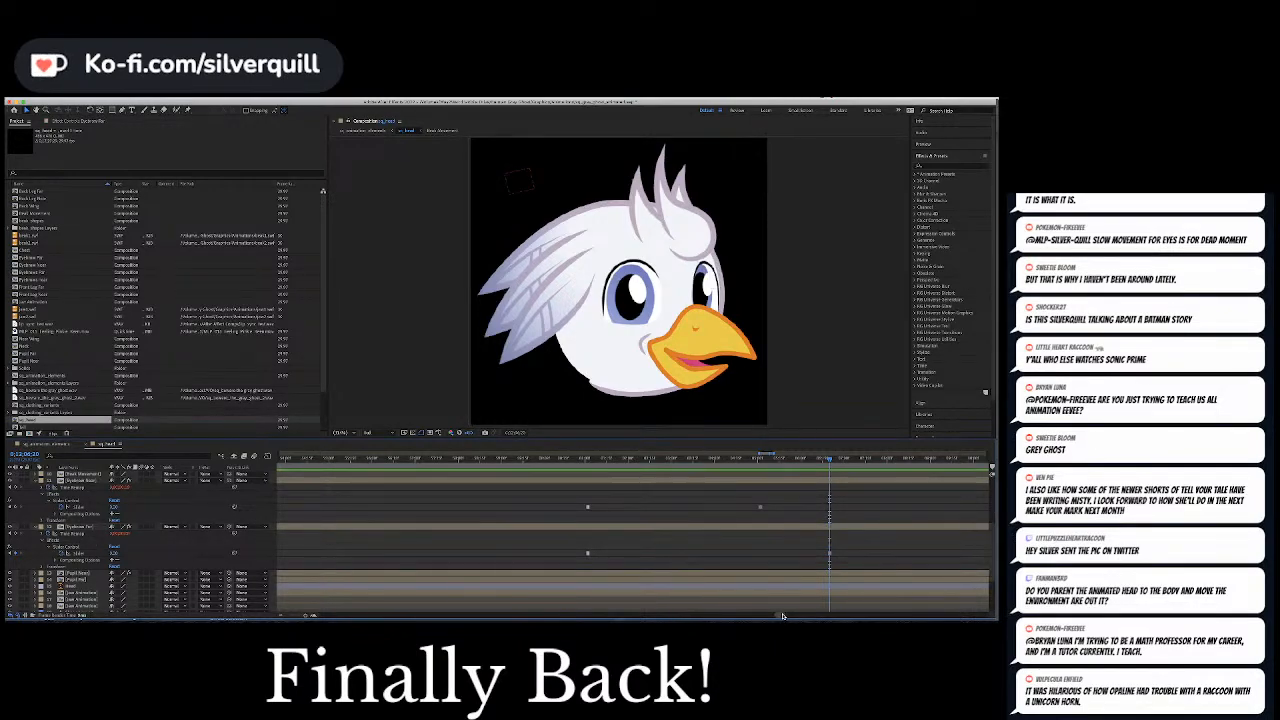
Play back the animation from a few frames after the far eyebrow's shifted slider keyframe to check the timing
drag(783, 616, 785, 615)
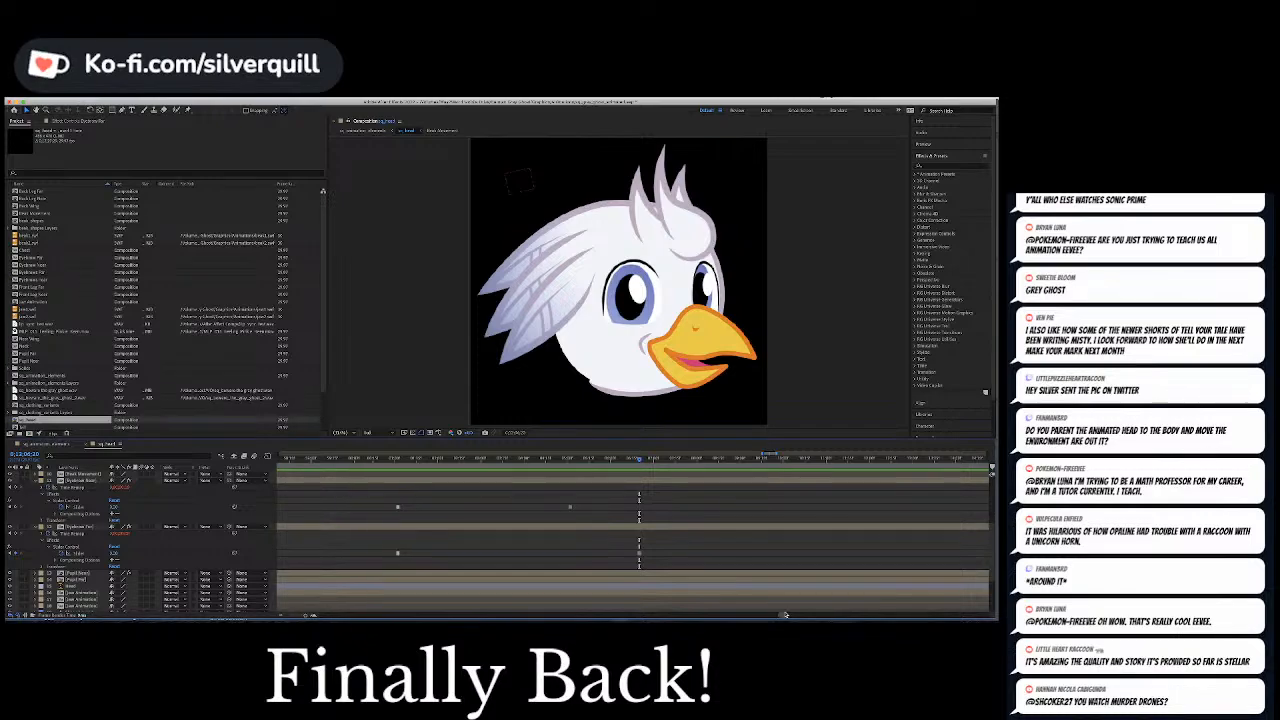
drag(785, 615, 787, 617)
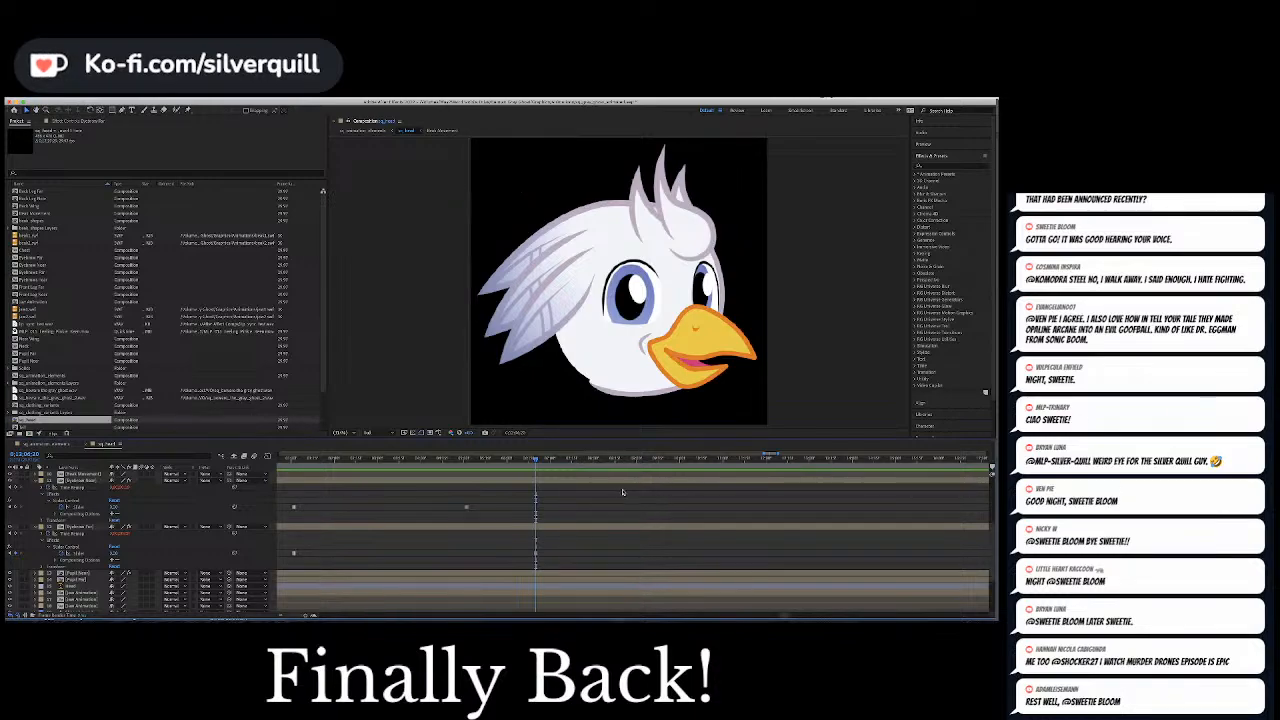
key(Page_Down)
key(Page_Down)
key(Page_Down)
key(space)
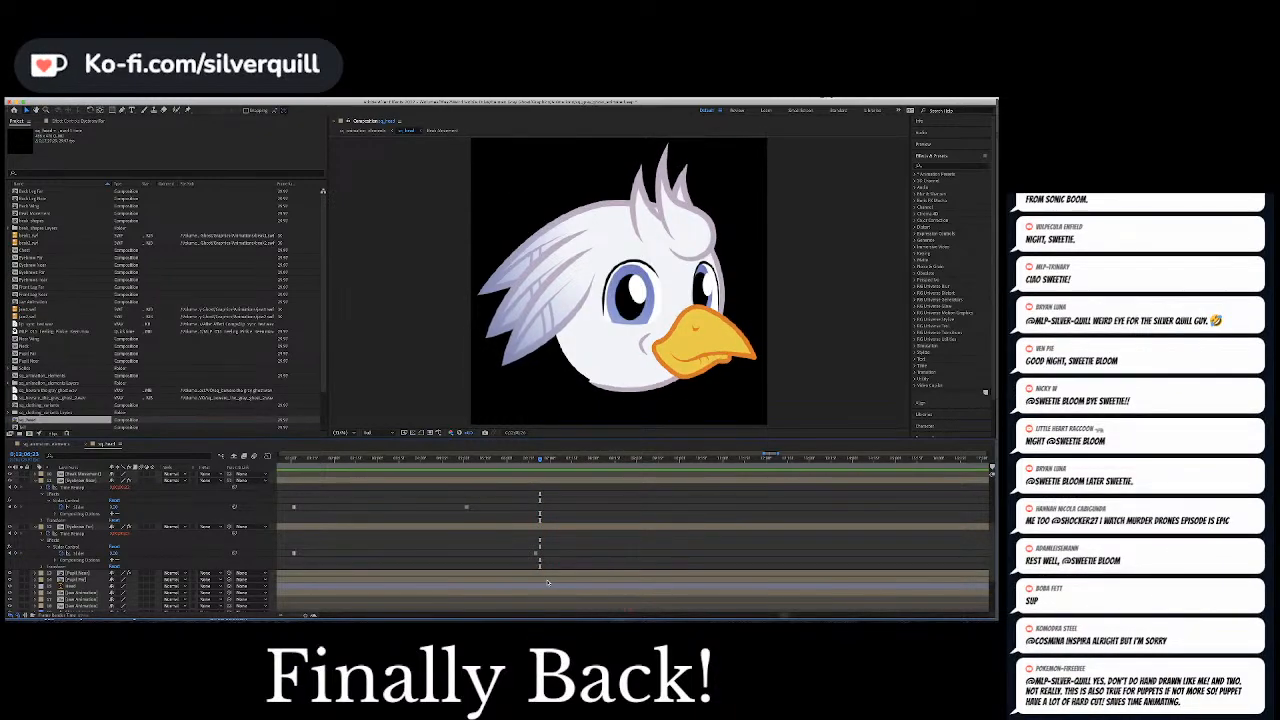
Play through the section past the last eyebrow slider keyframes to find where the next eye movement should start
drag(781, 615, 784, 616)
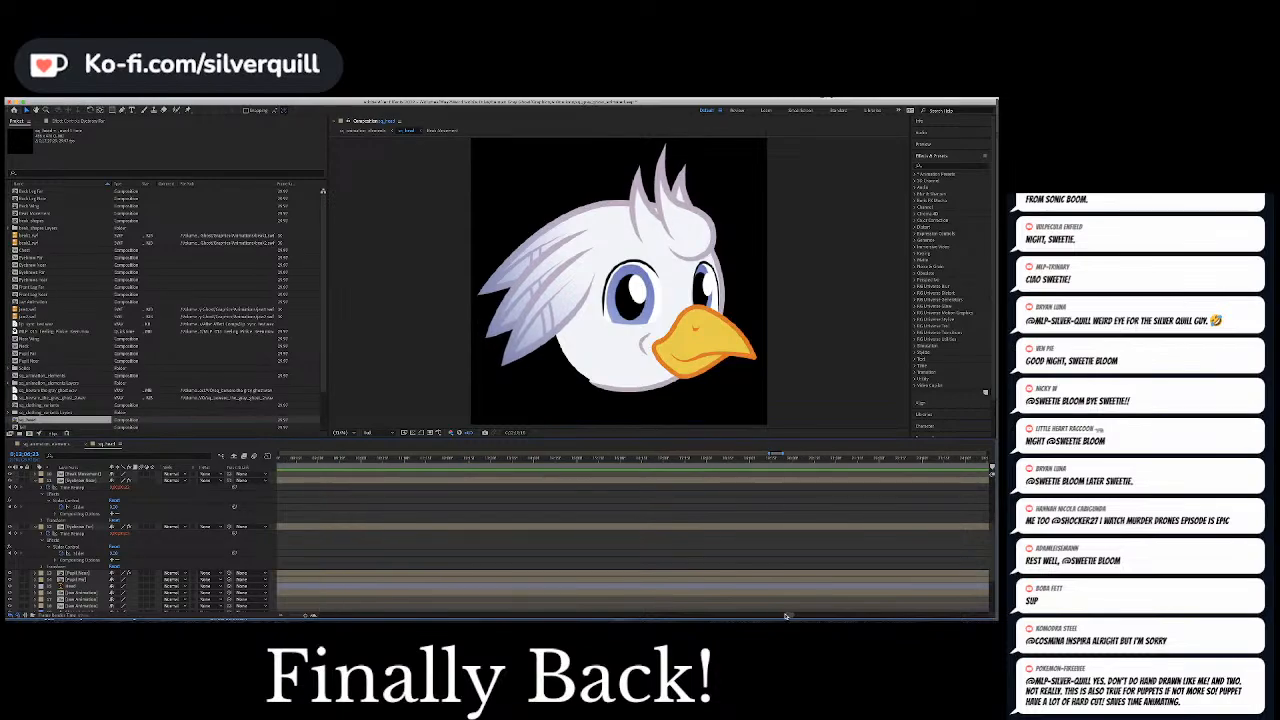
click(720, 459)
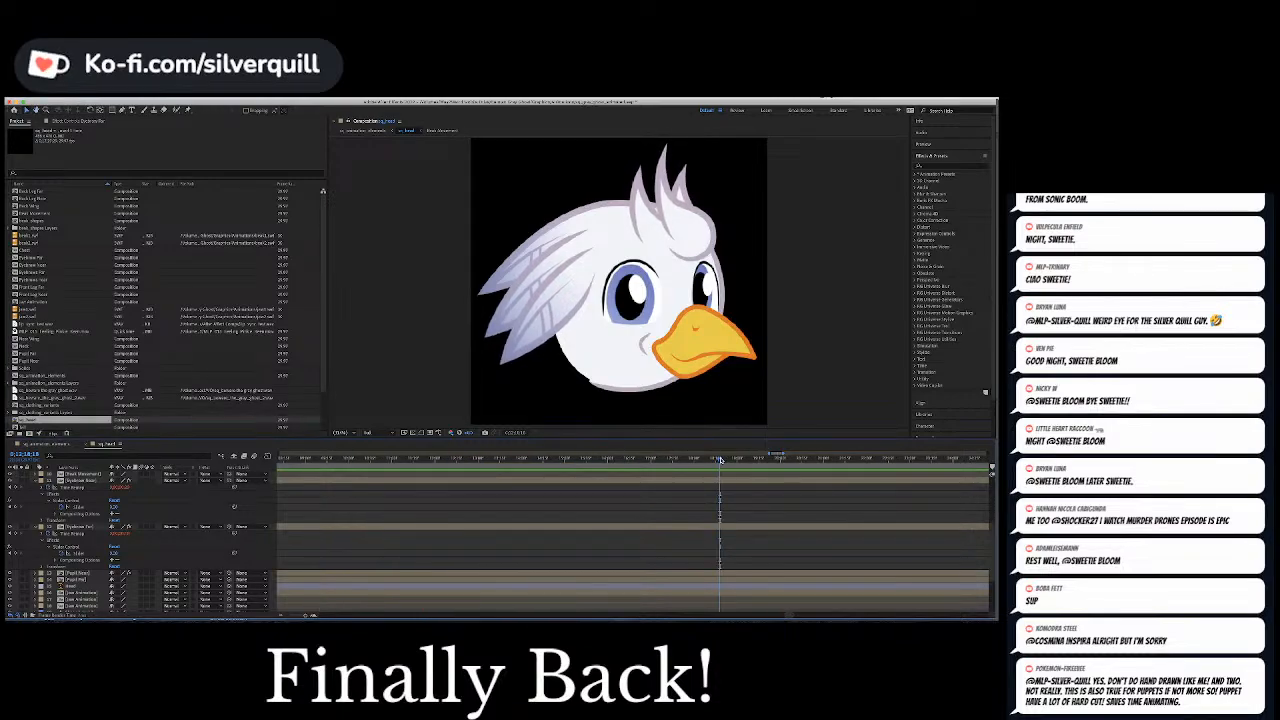
drag(789, 615, 796, 612)
key(minus)
key(minus)
key(minus)
key(minus)
key(minus)
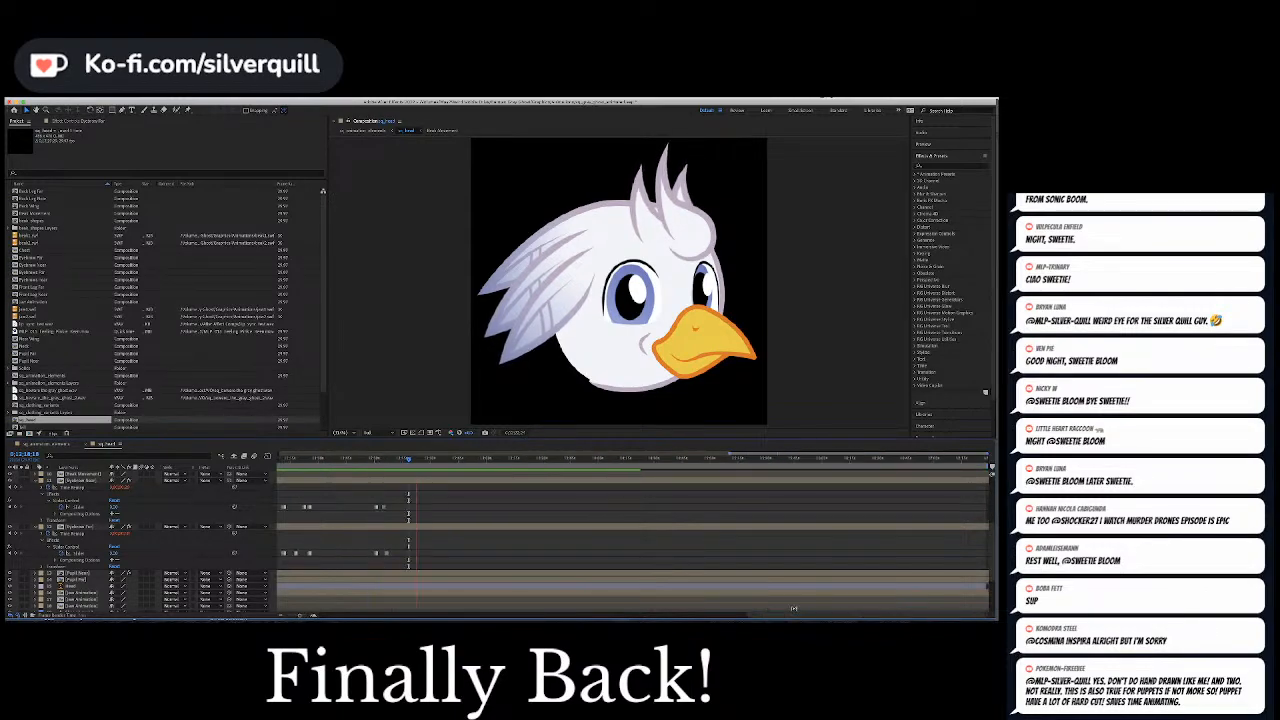
click(448, 459)
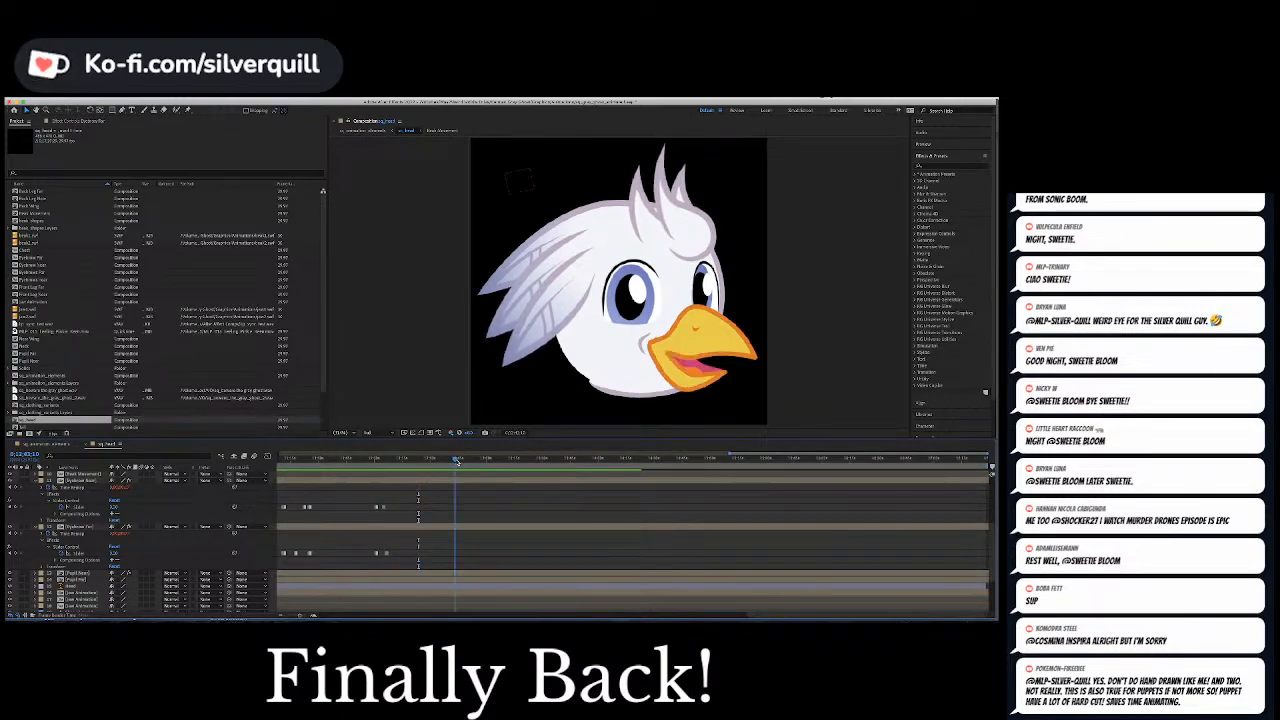
drag(448, 459, 429, 460)
key(space)
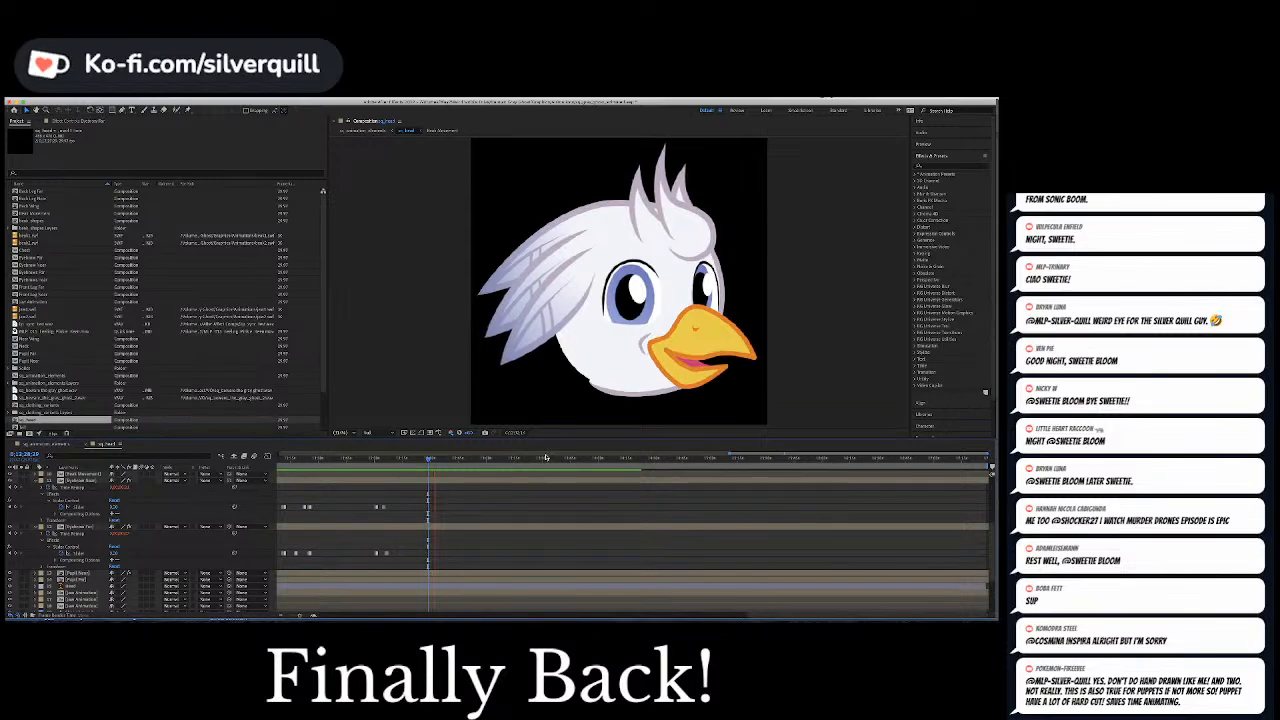
Keyframe the null's Position at the current frame, then a few frames ahead shift its X value so the pupils move toward the beak
scroll(500, 509, up, 3)
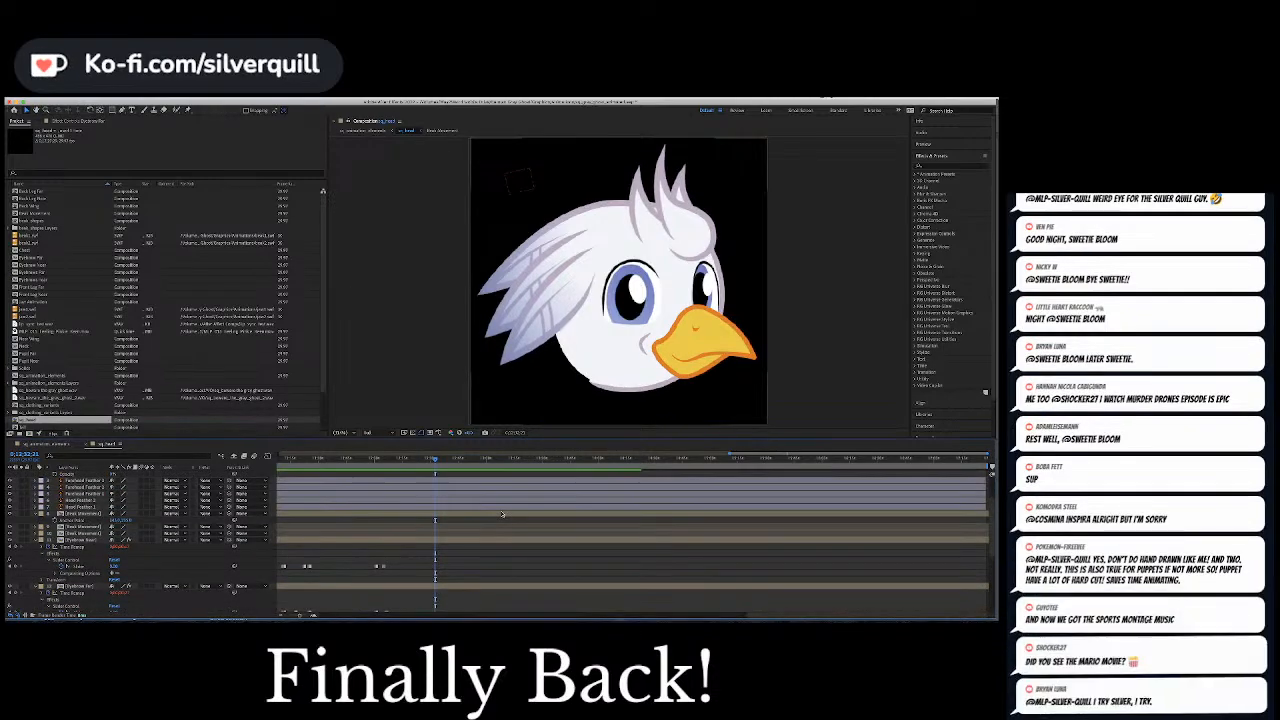
scroll(471, 484, up, 2)
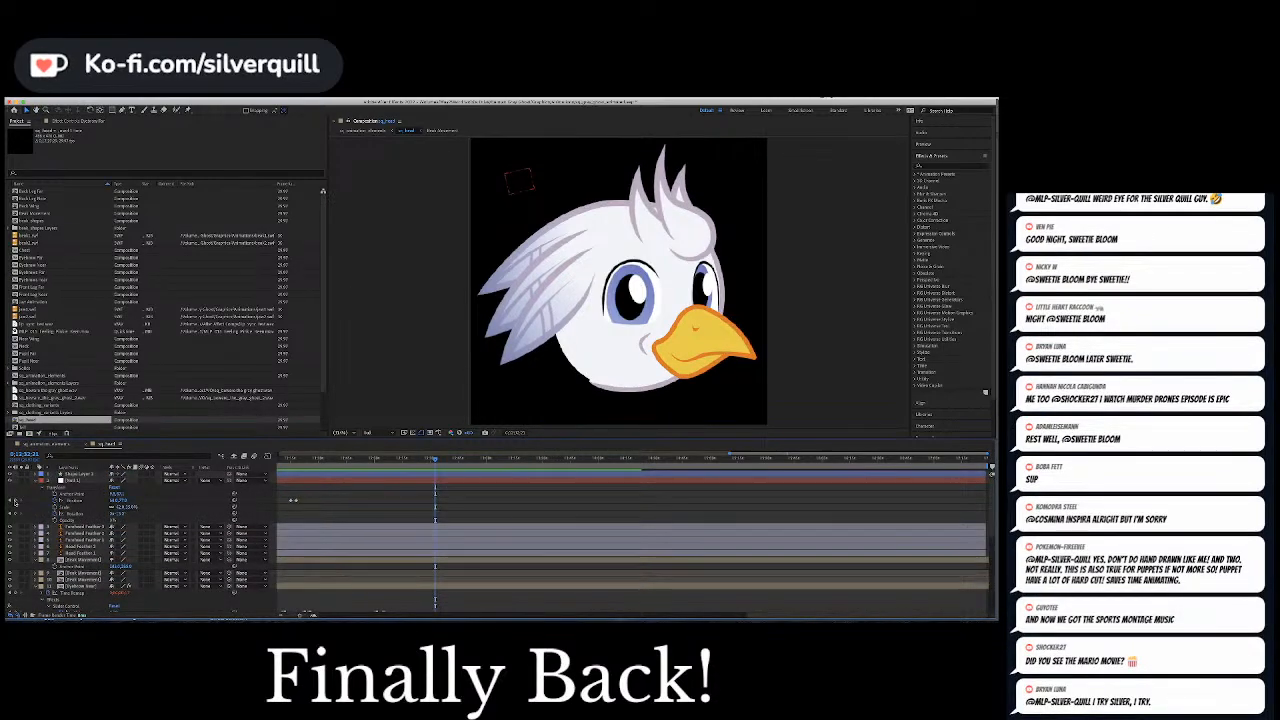
click(15, 500)
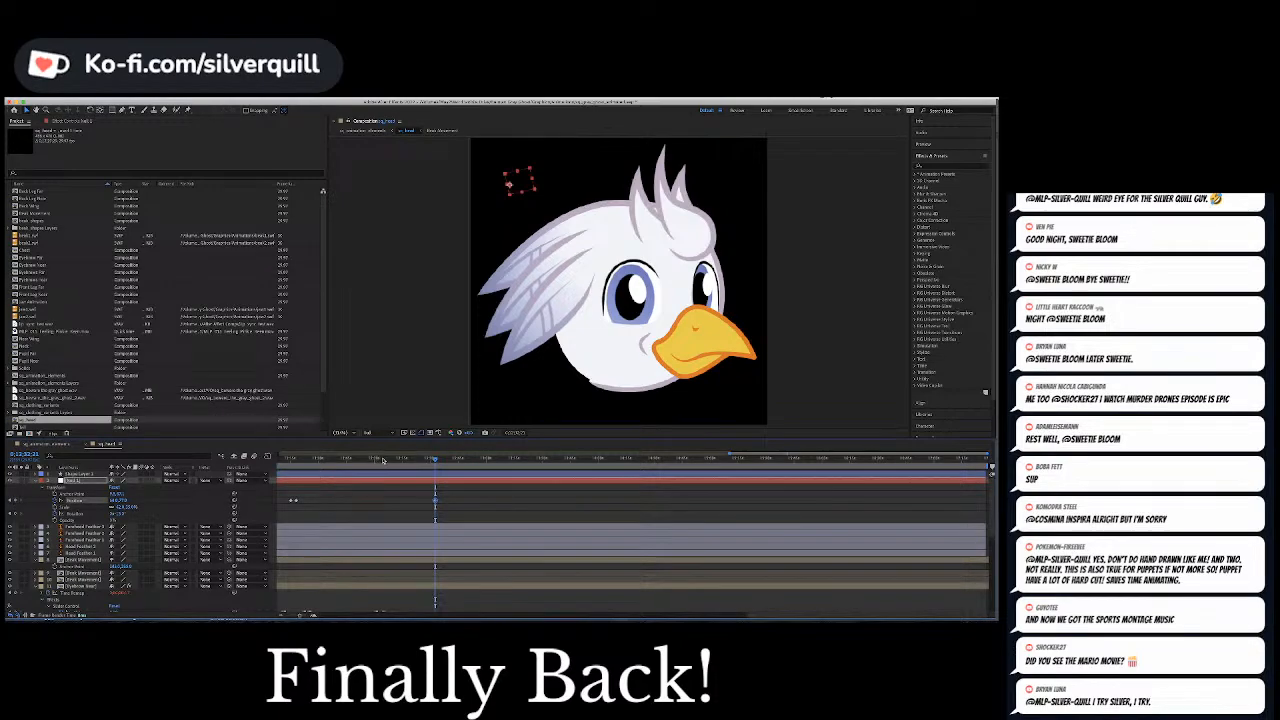
key(=)
key(=)
key(=)
key(=)
key(=)
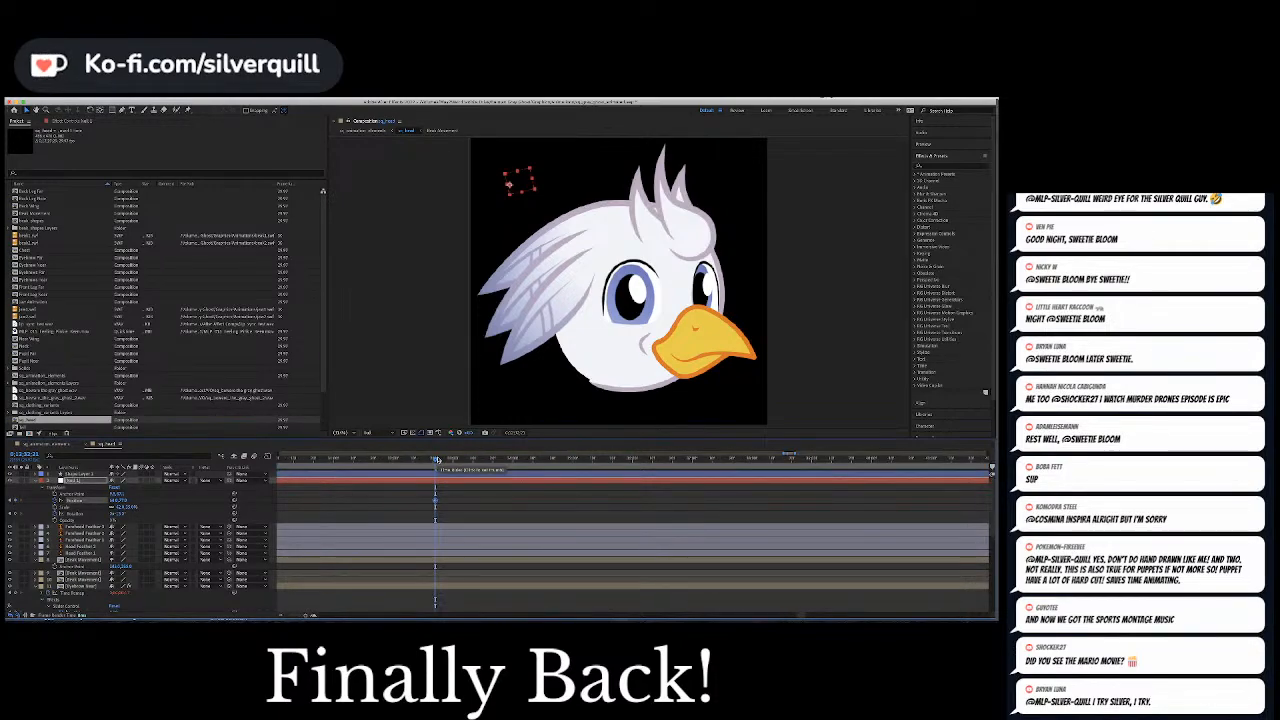
click(440, 461)
click(443, 460)
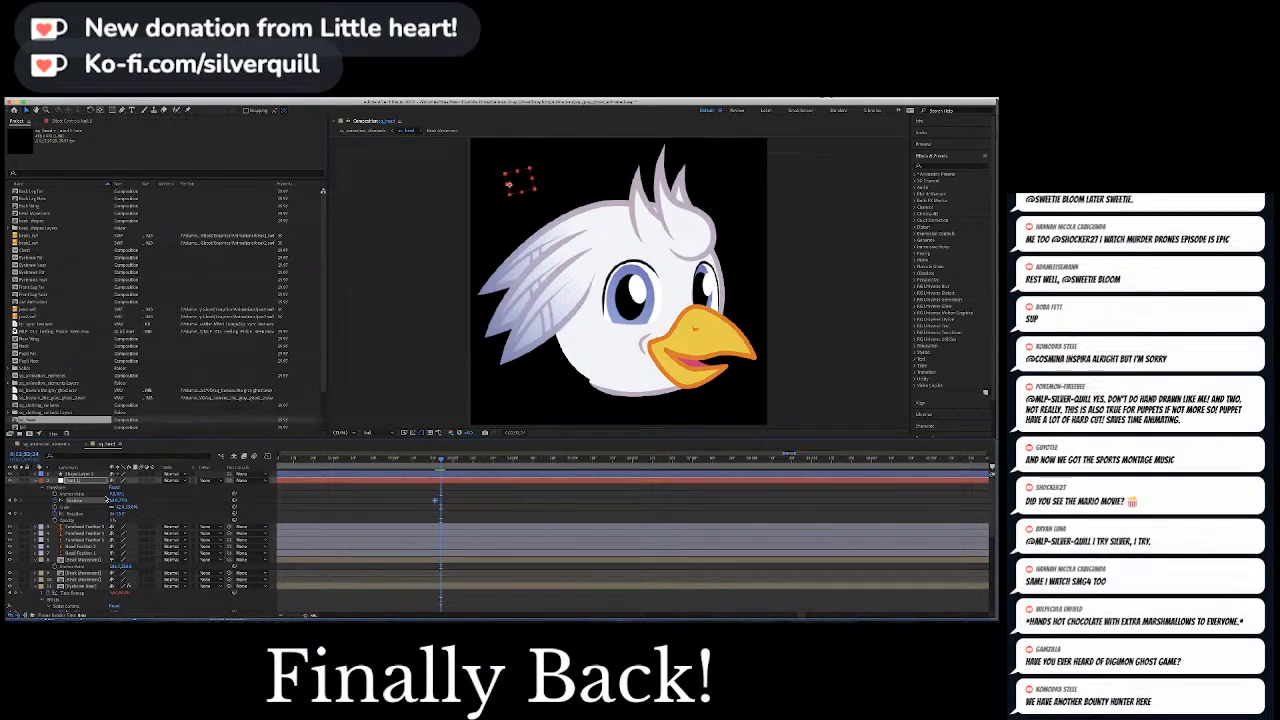
drag(113, 500, 121, 500)
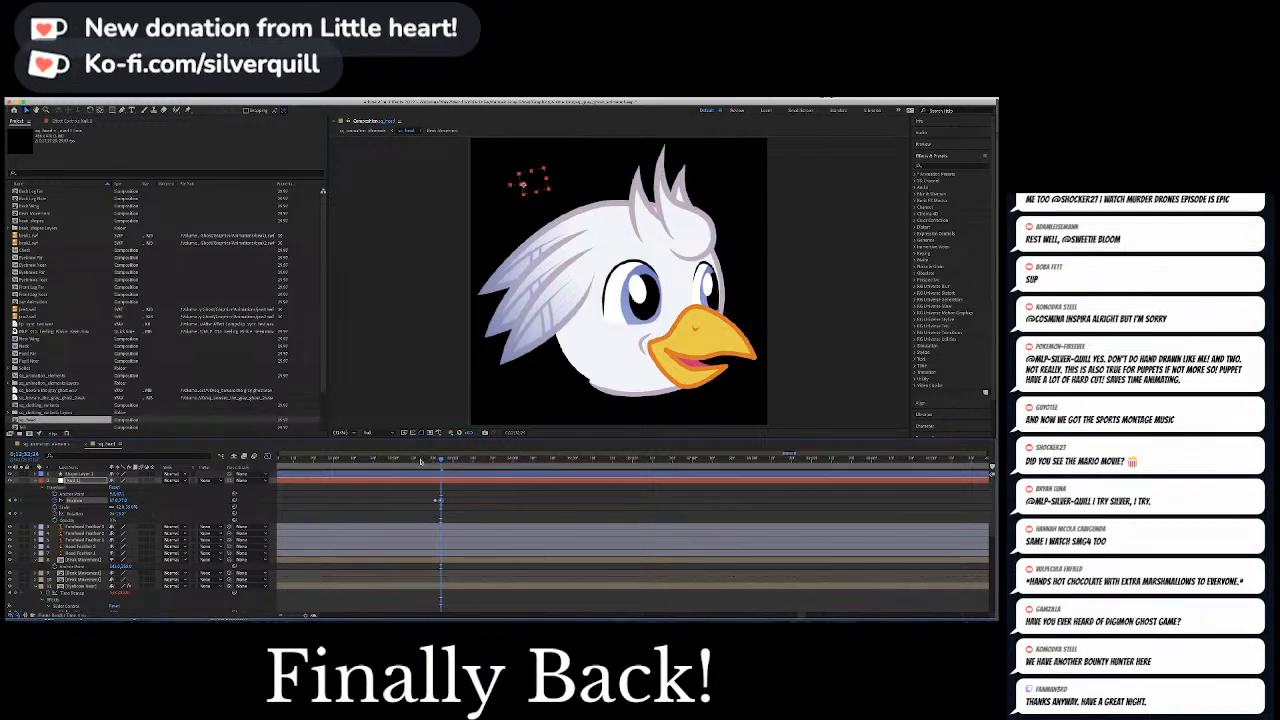
Play back the new eye movement and nudge its second Position keyframe slightly later
click(420, 460)
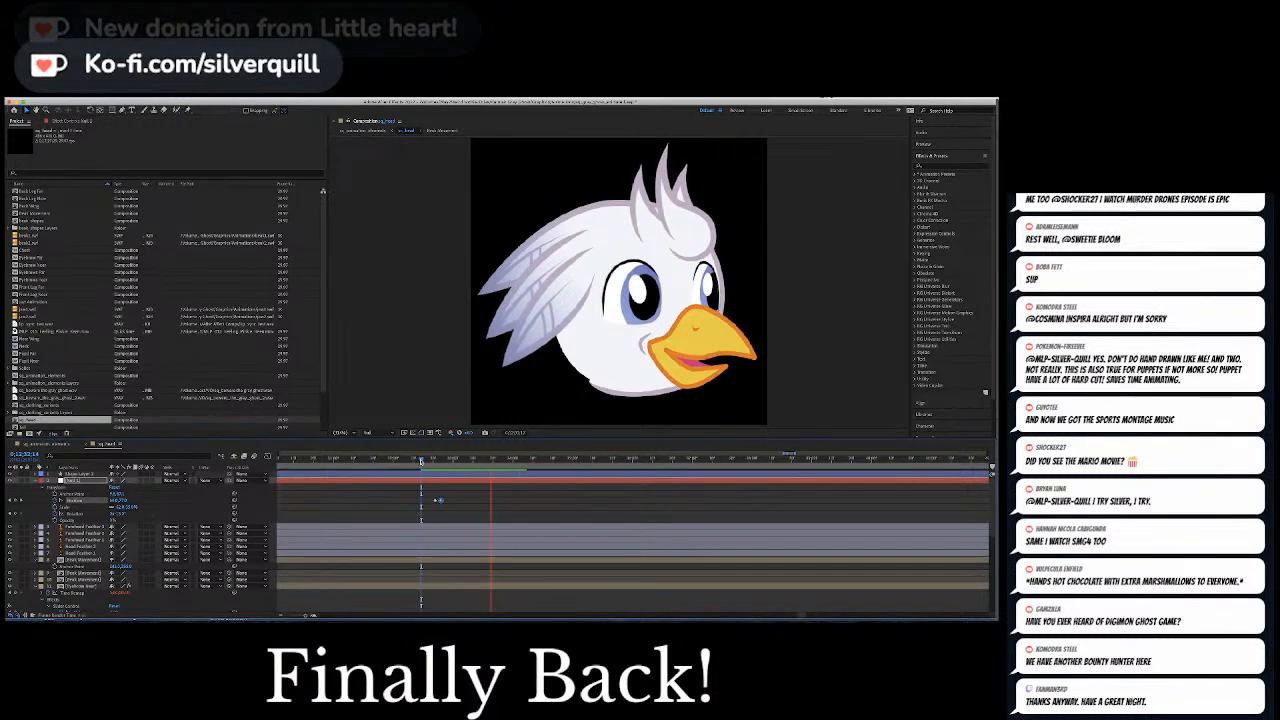
key(space)
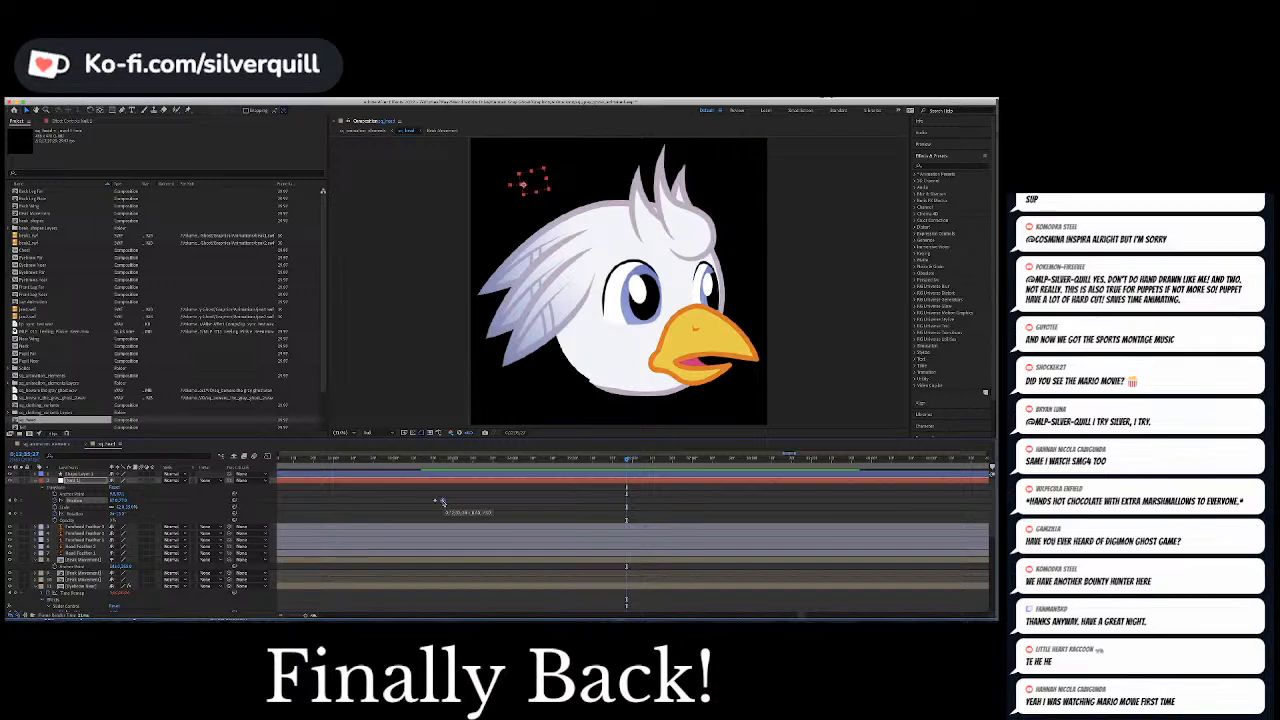
click(425, 460)
key(space)
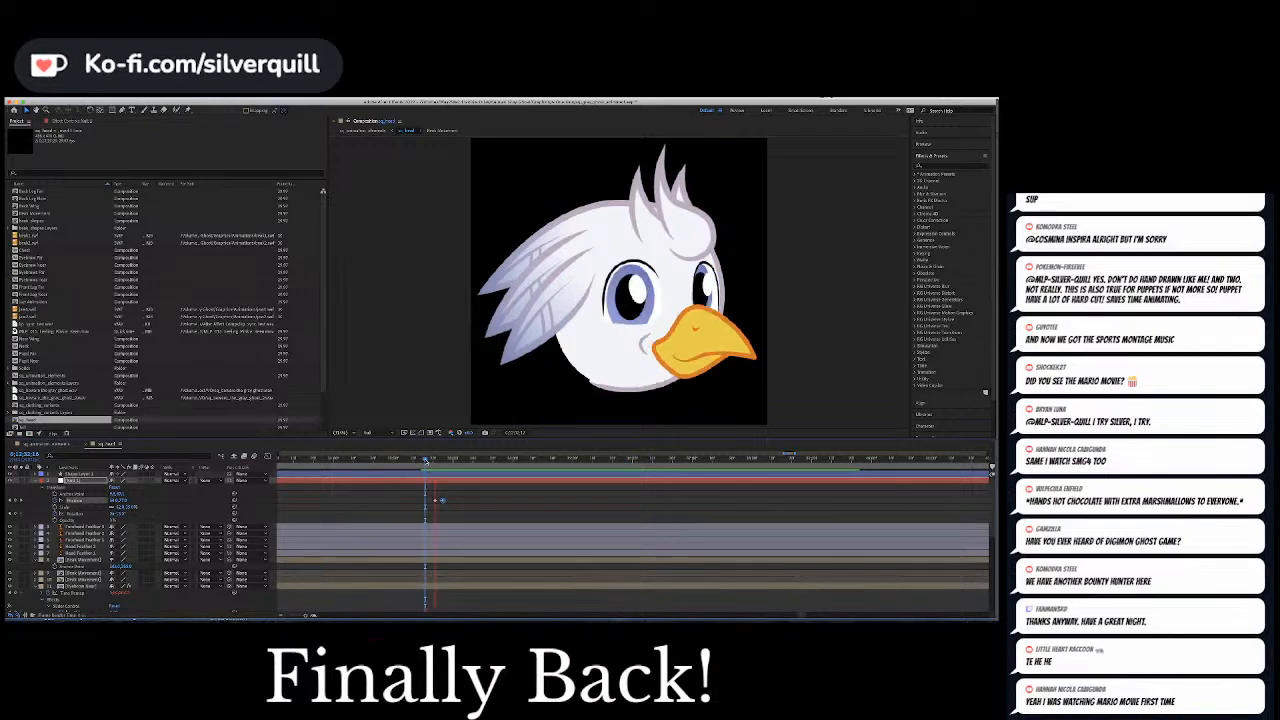
key(space)
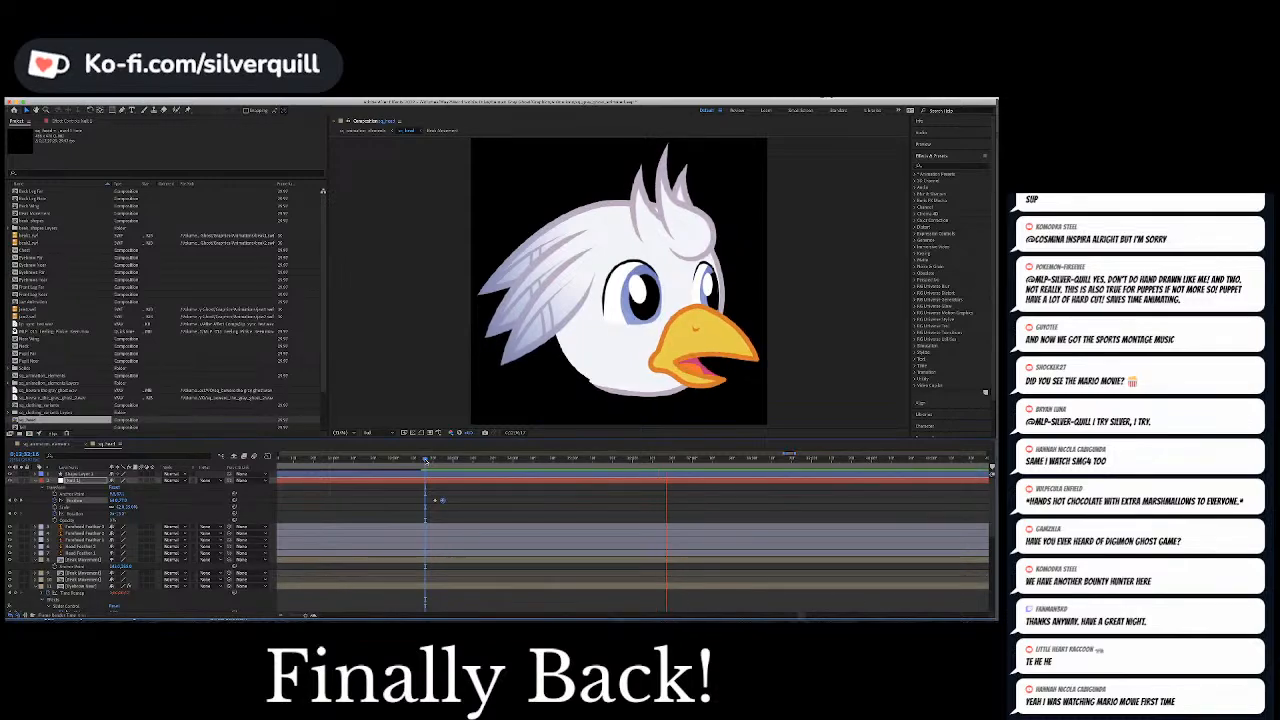
key(space)
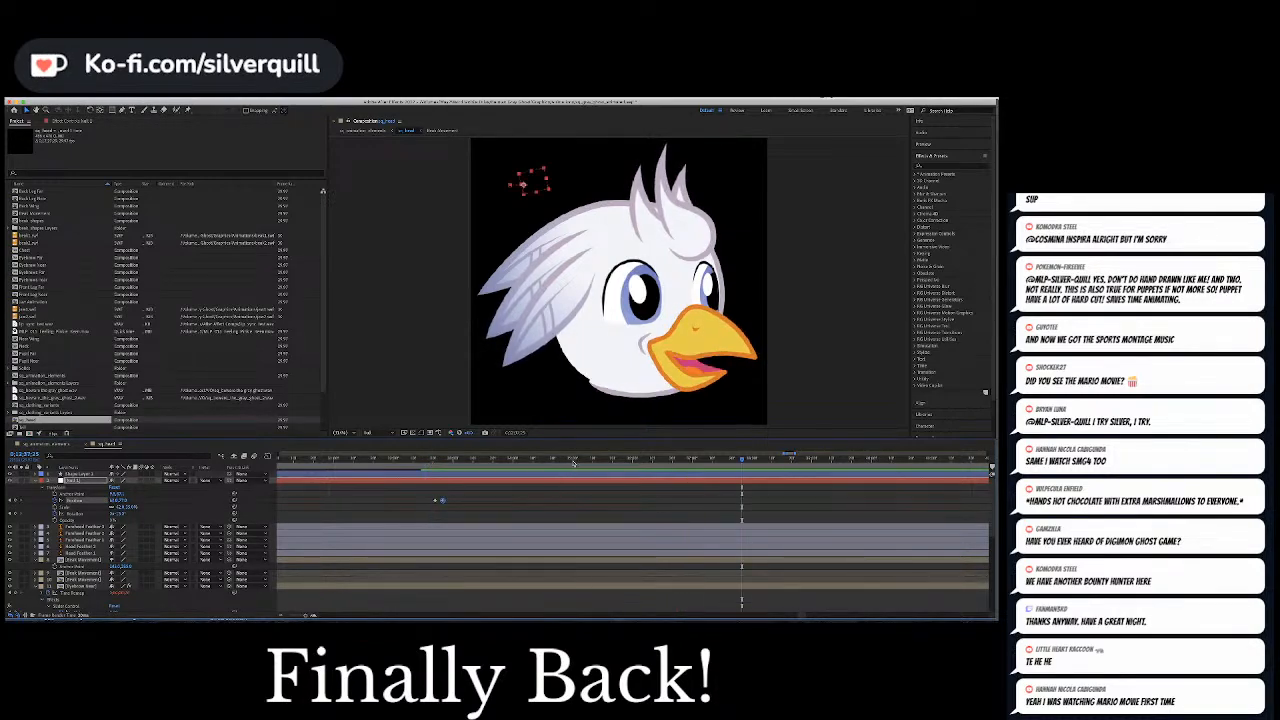
At the closed-beak pause after the eye movement, keyframe the near and far eyebrow sliders together to lower both brows over the eyes
click(548, 460)
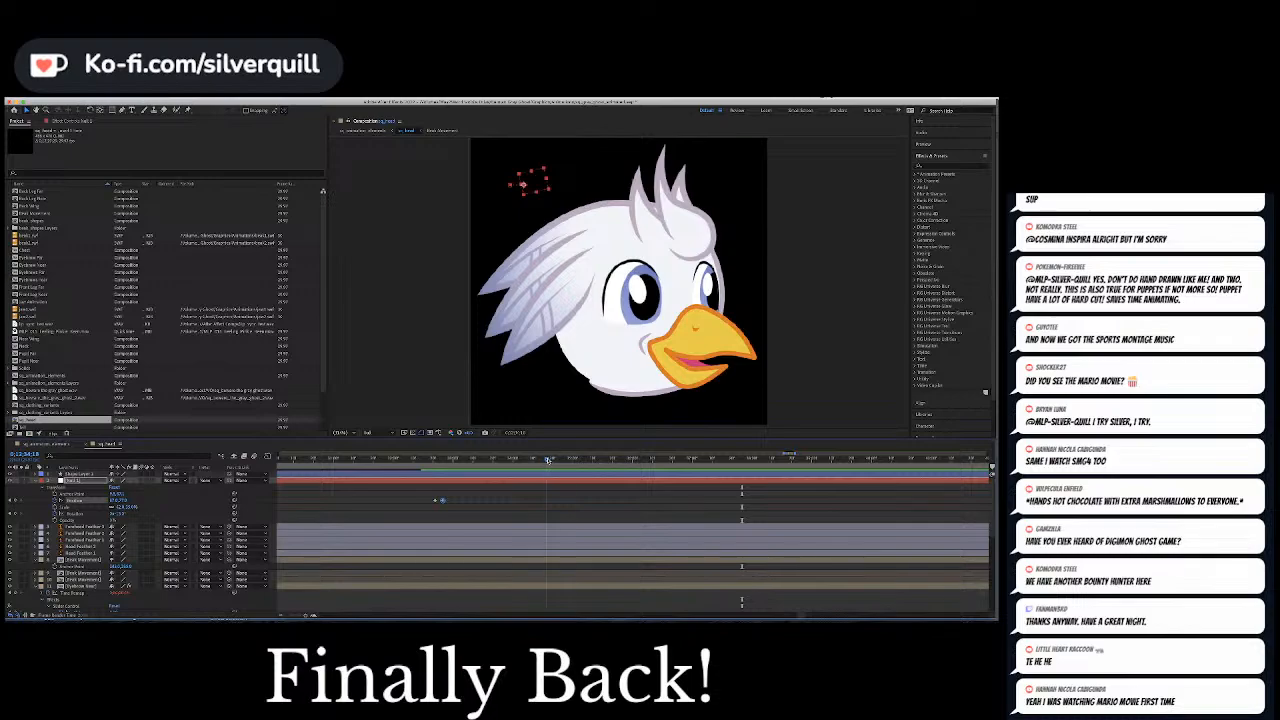
drag(548, 460, 567, 460)
scroll(525, 491, down, 5)
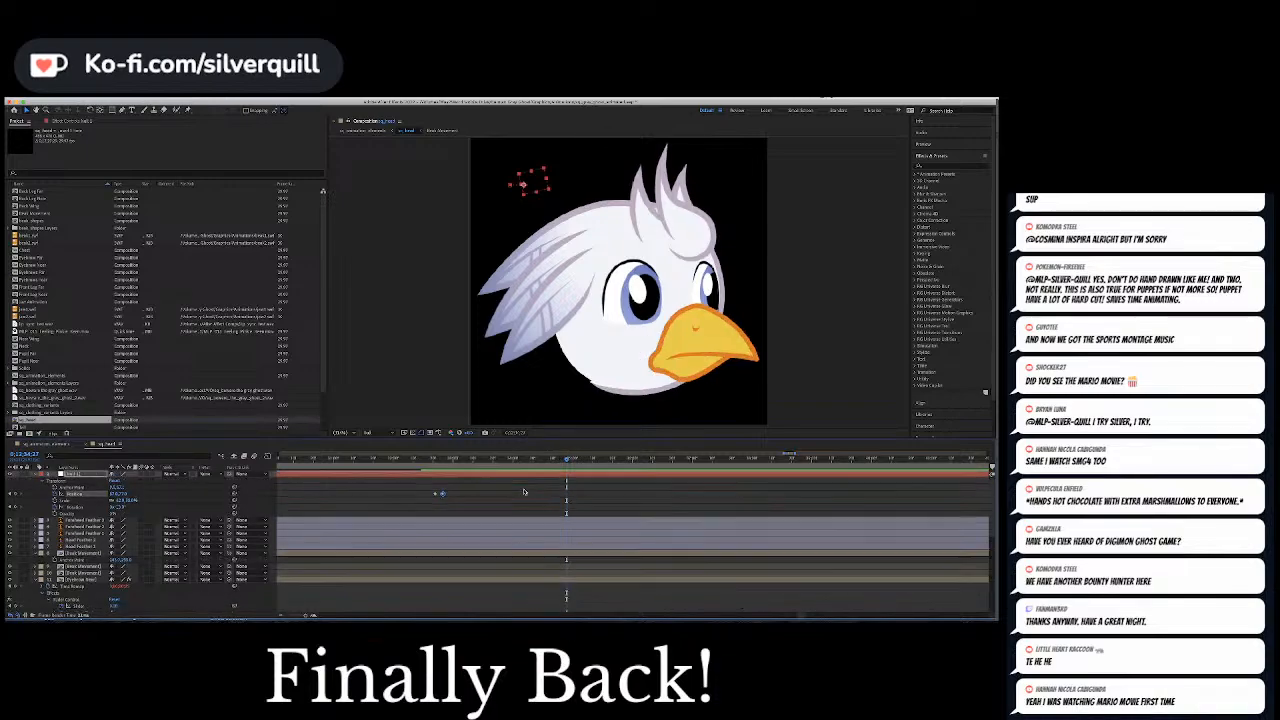
scroll(484, 501, down, 2)
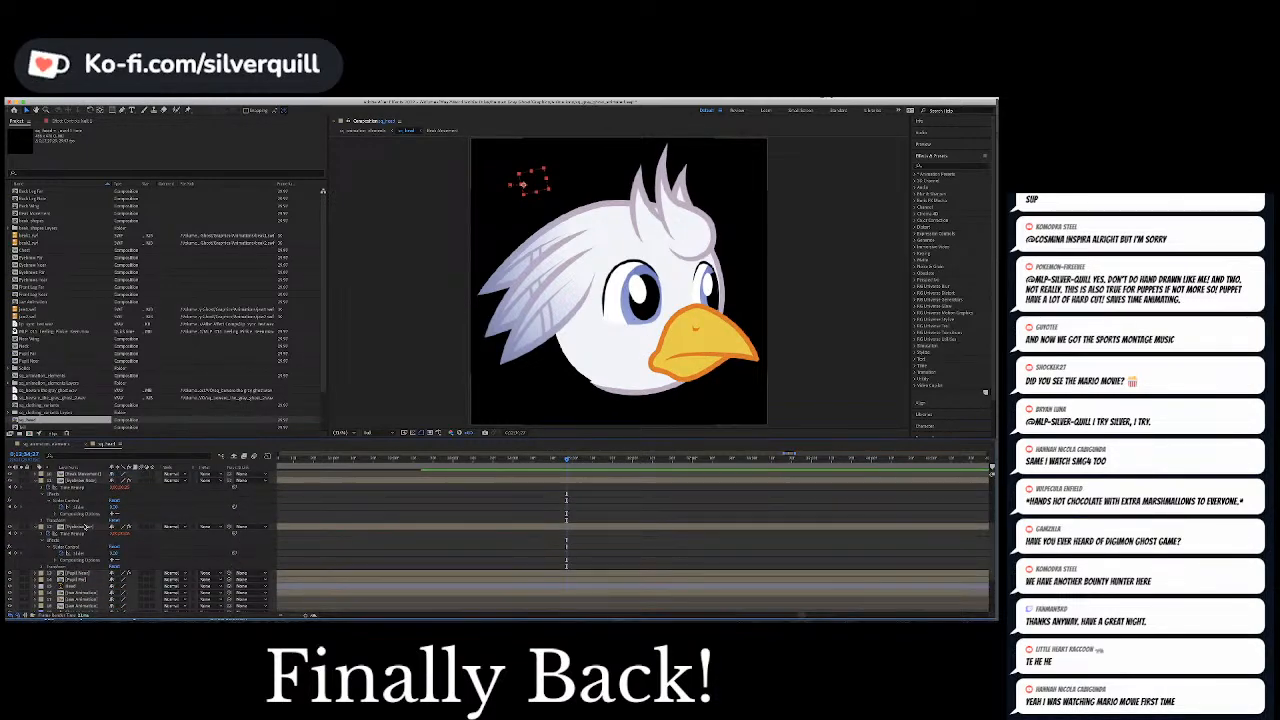
click(79, 507)
click(112, 527)
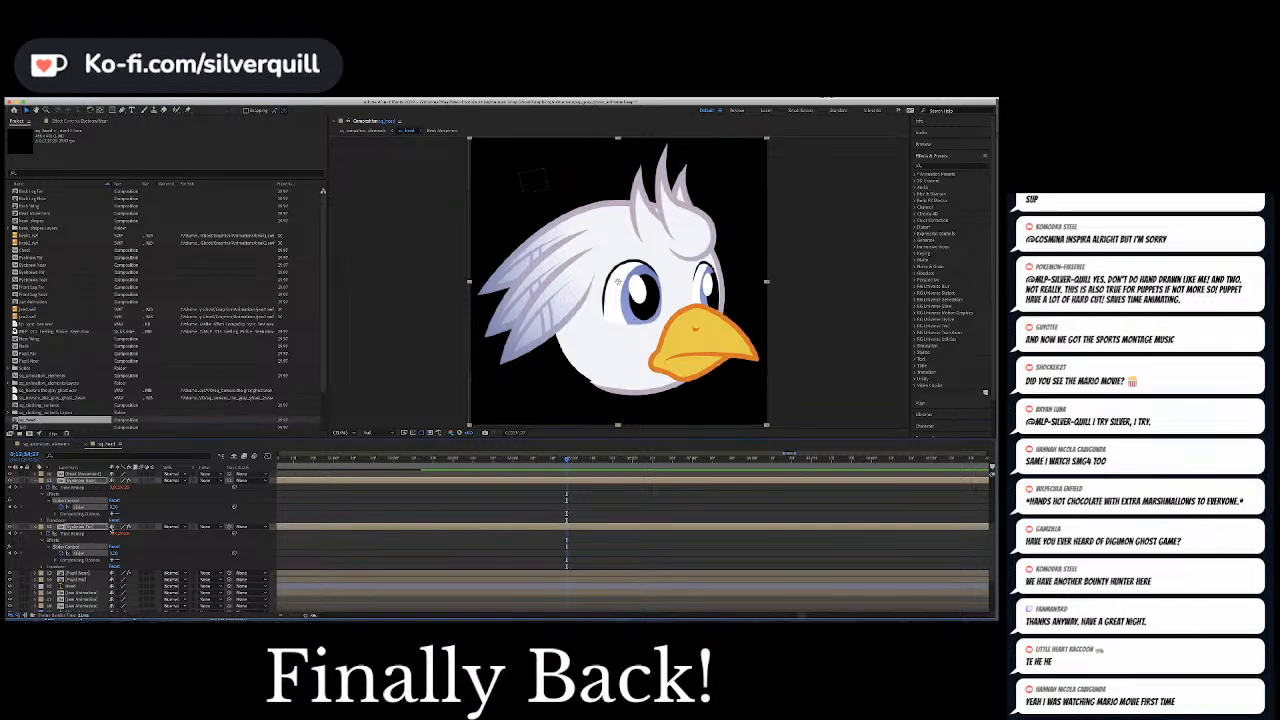
key(Return)
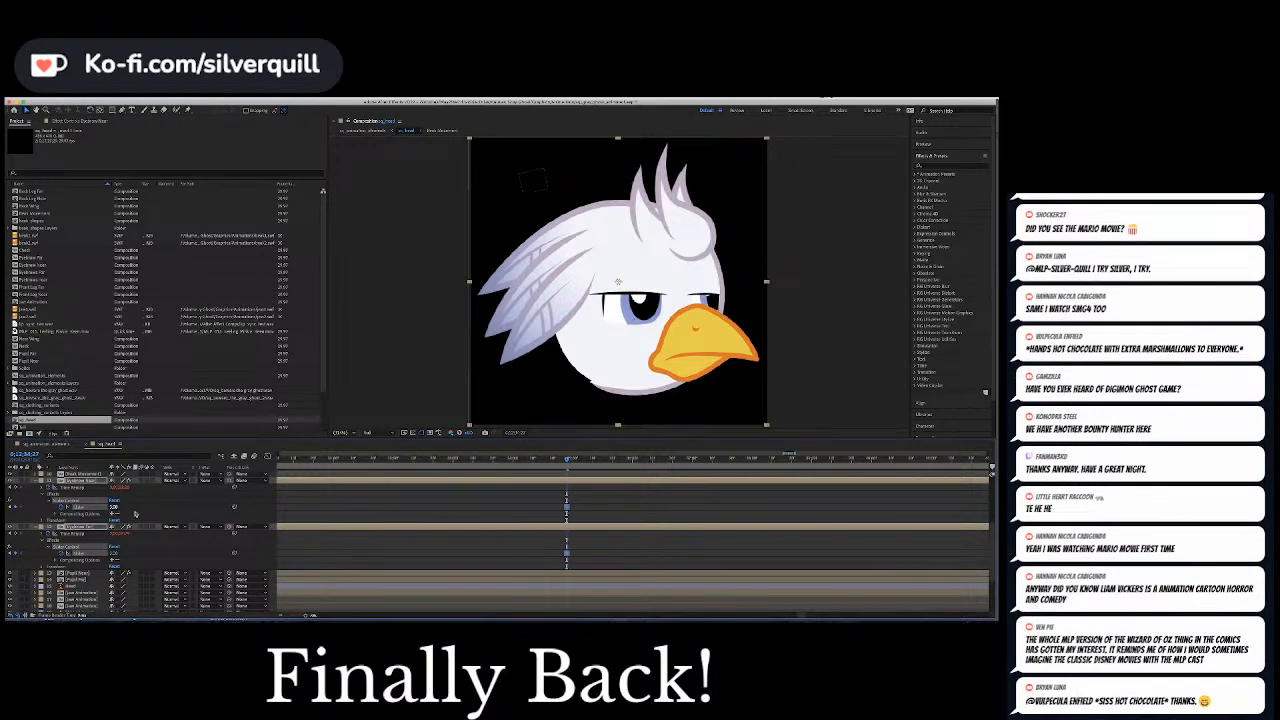
Play on to the next closed-beak pause and keyframe both eyebrow sliders there to raise the brows off the eyes
key(space)
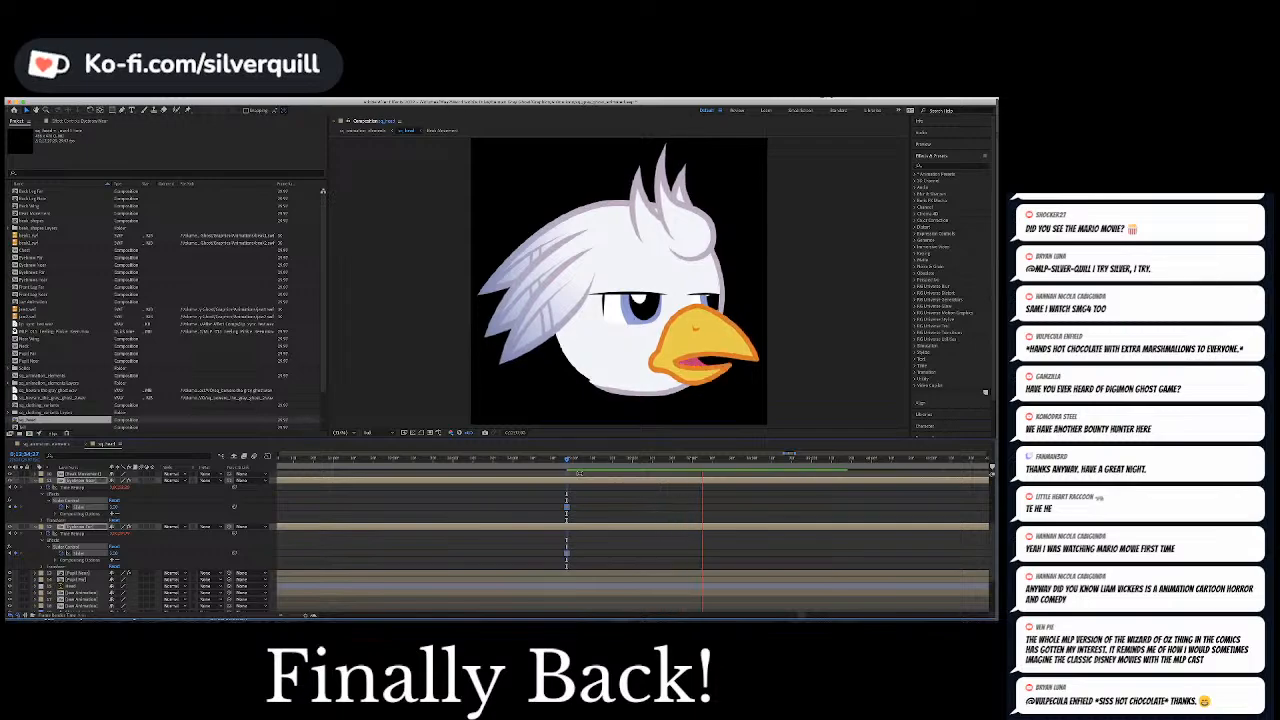
key(space)
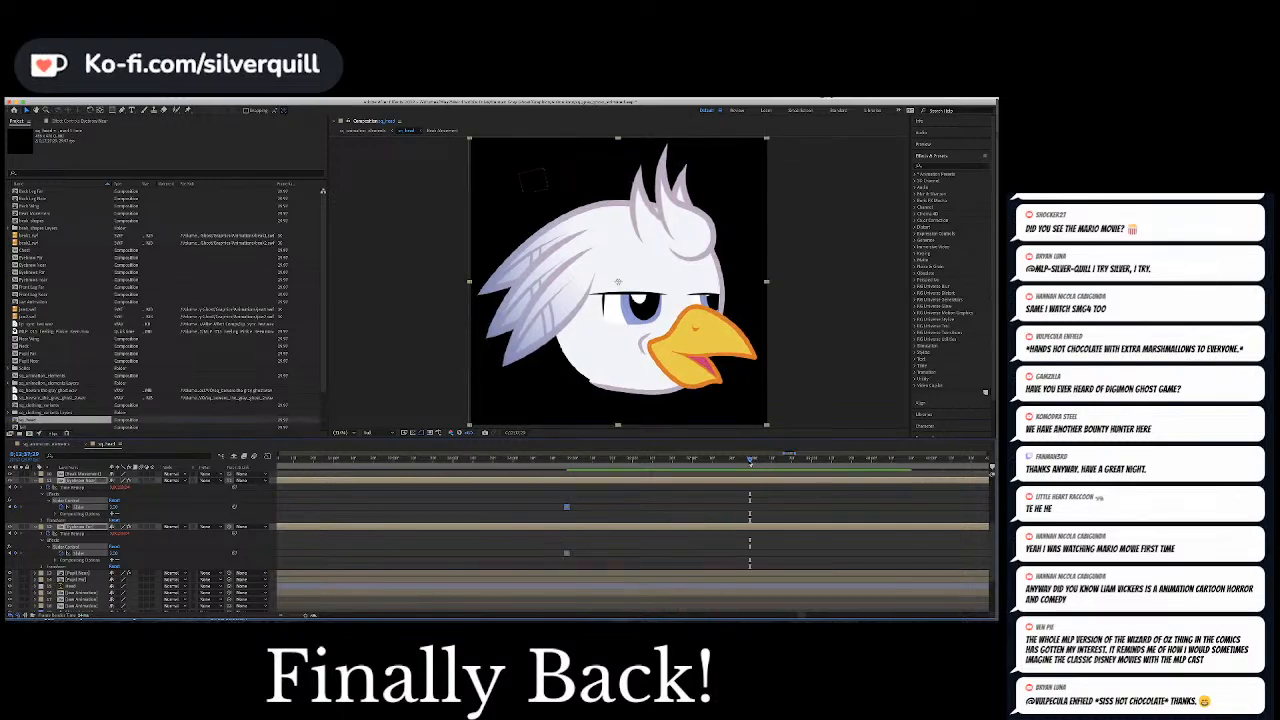
drag(750, 462, 733, 462)
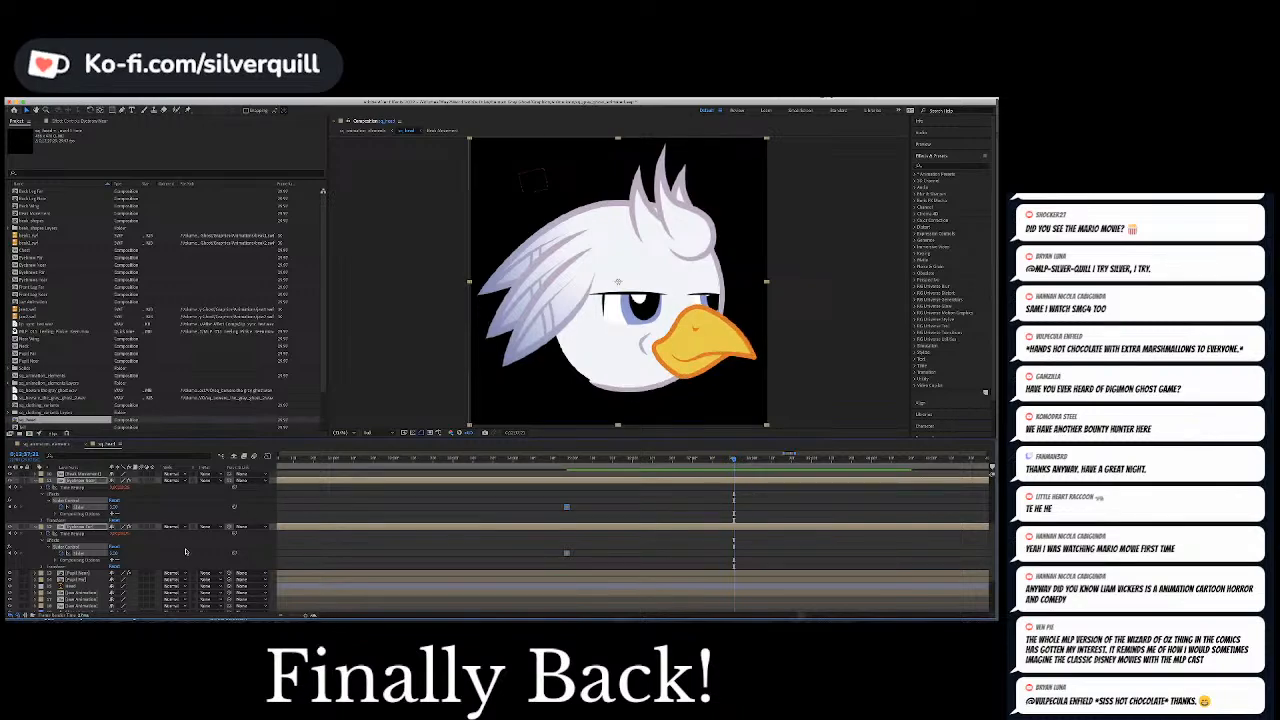
click(117, 552)
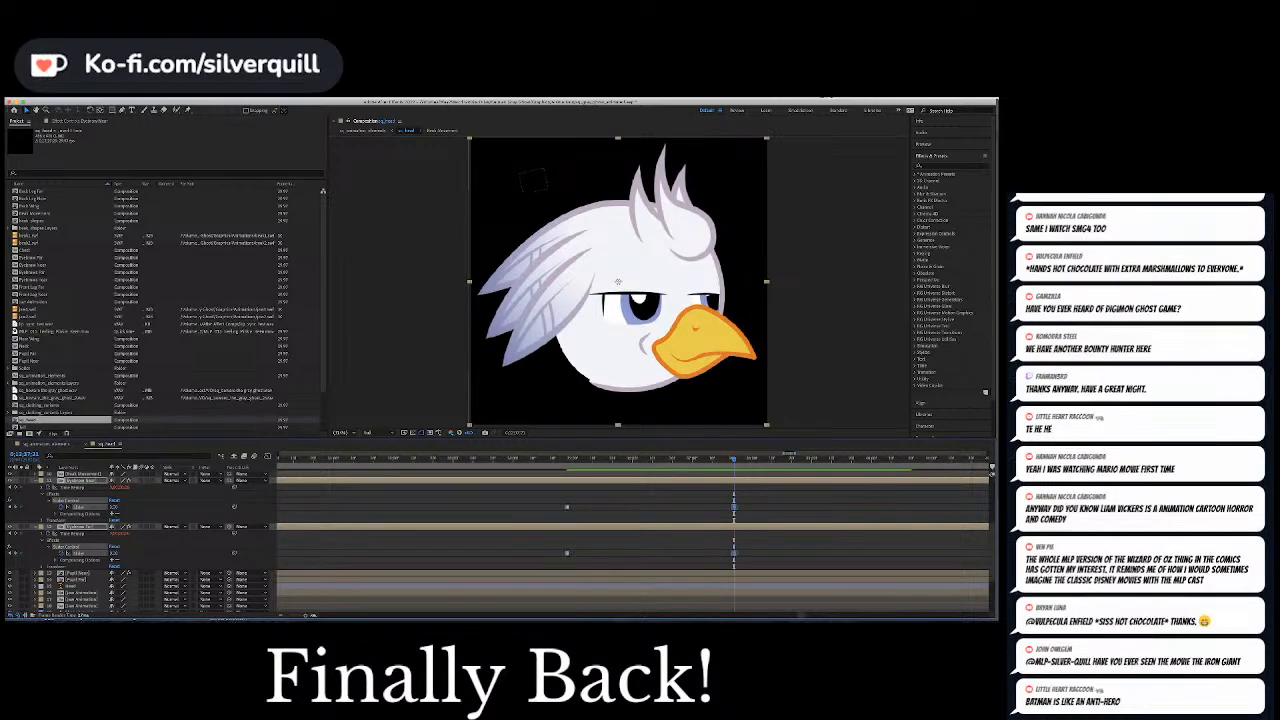
Hold the null's Position at the brow-raise frame and paste the earlier Position keyframe two frames ahead to return the pupils to their previous direction
scroll(357, 544, up, 5)
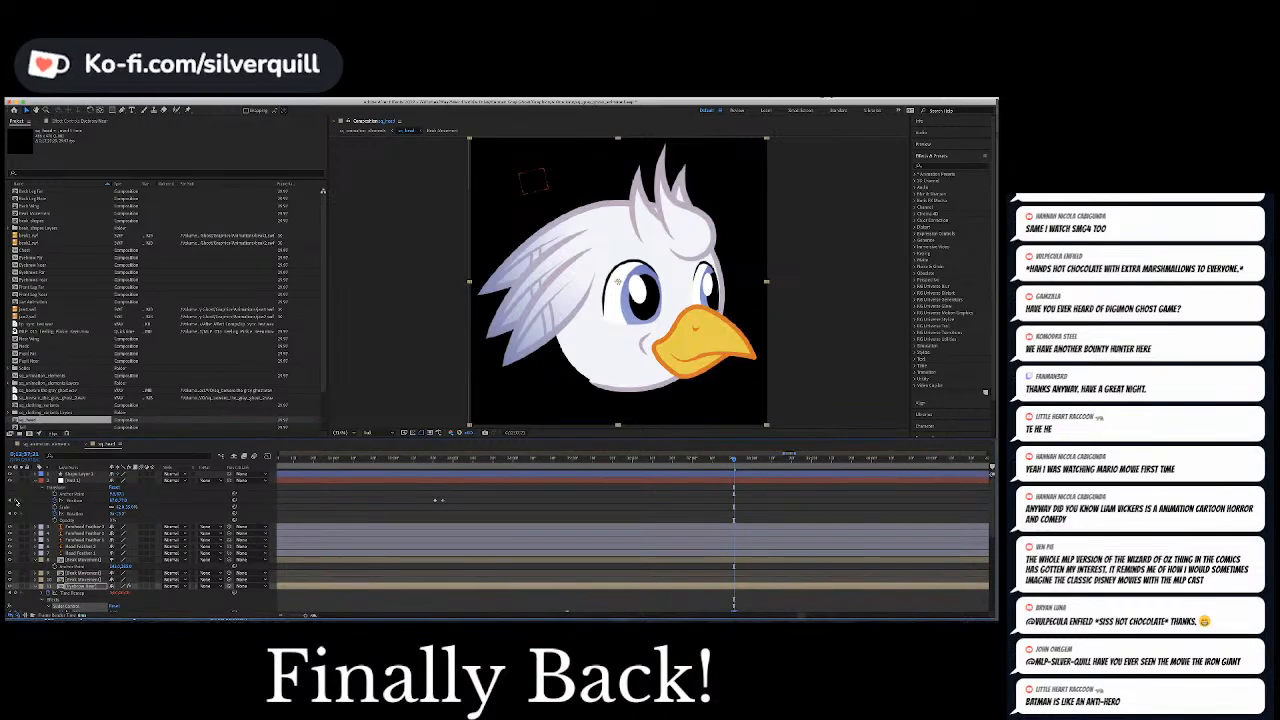
click(72, 480)
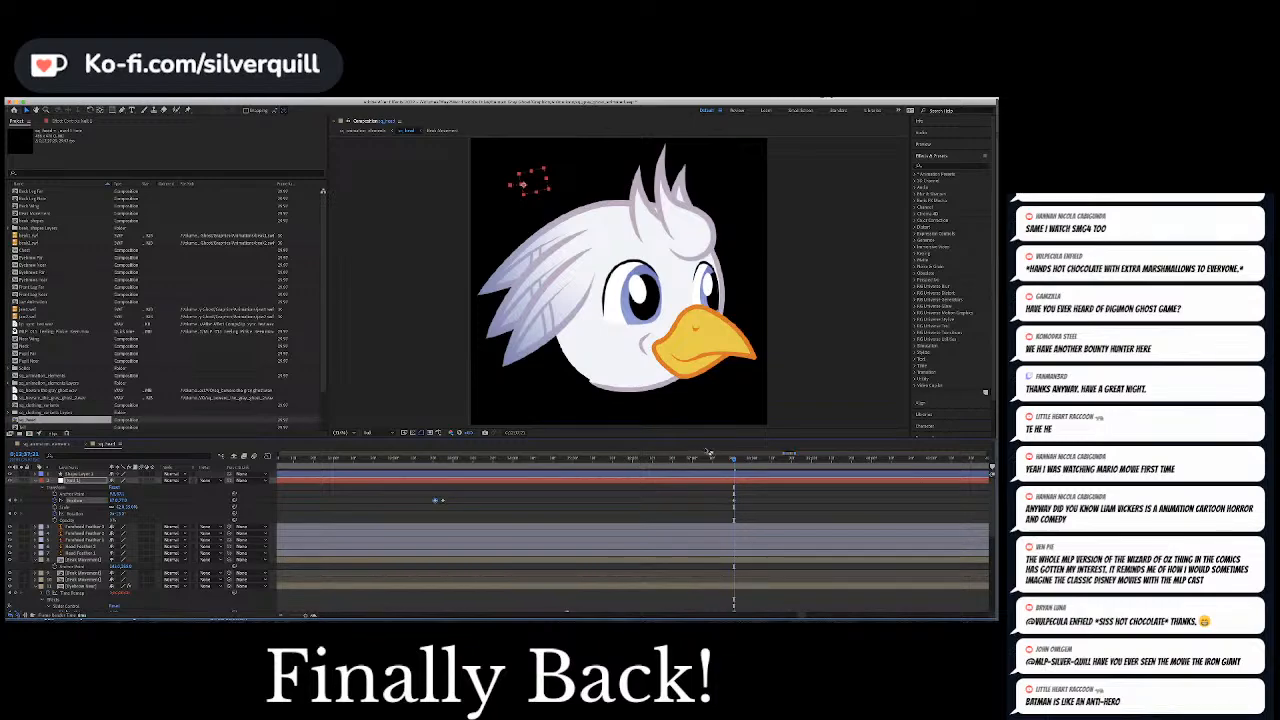
key(Page_Down)
key(Page_Down)
key(super+v)
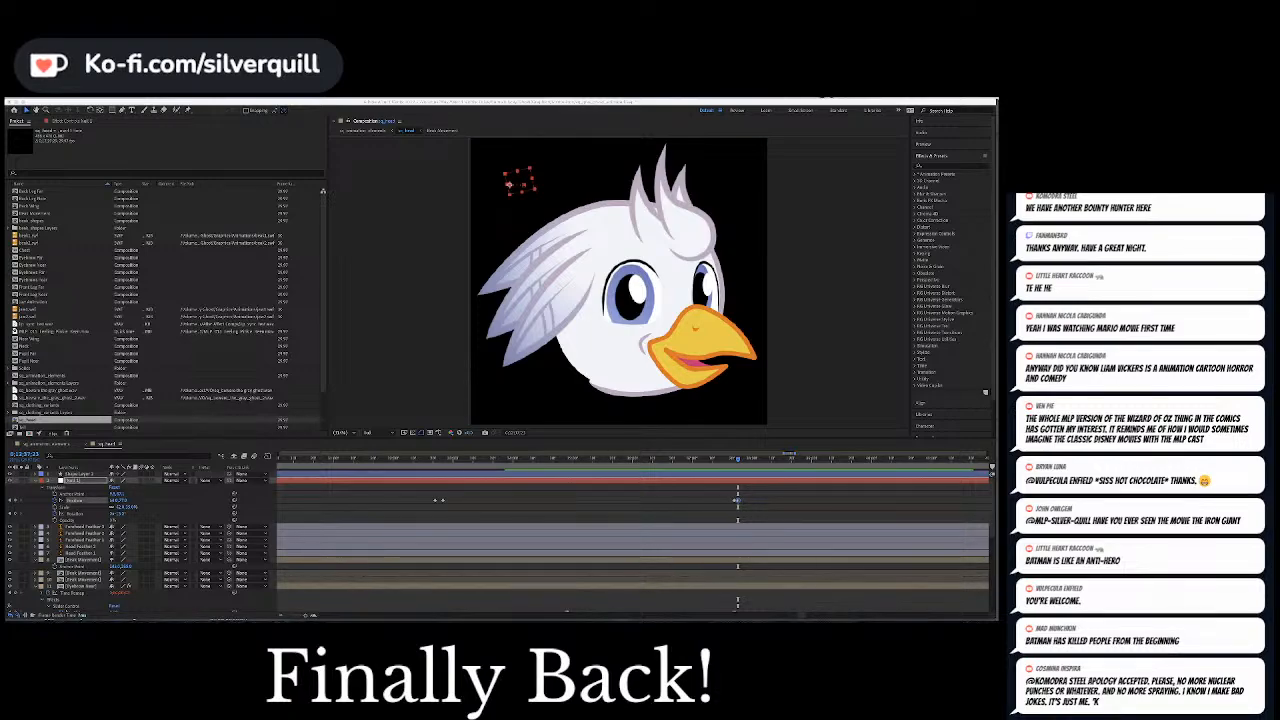
Play back from just before the pupils' return movement and examine the audio waveform for the section that follows
click(731, 460)
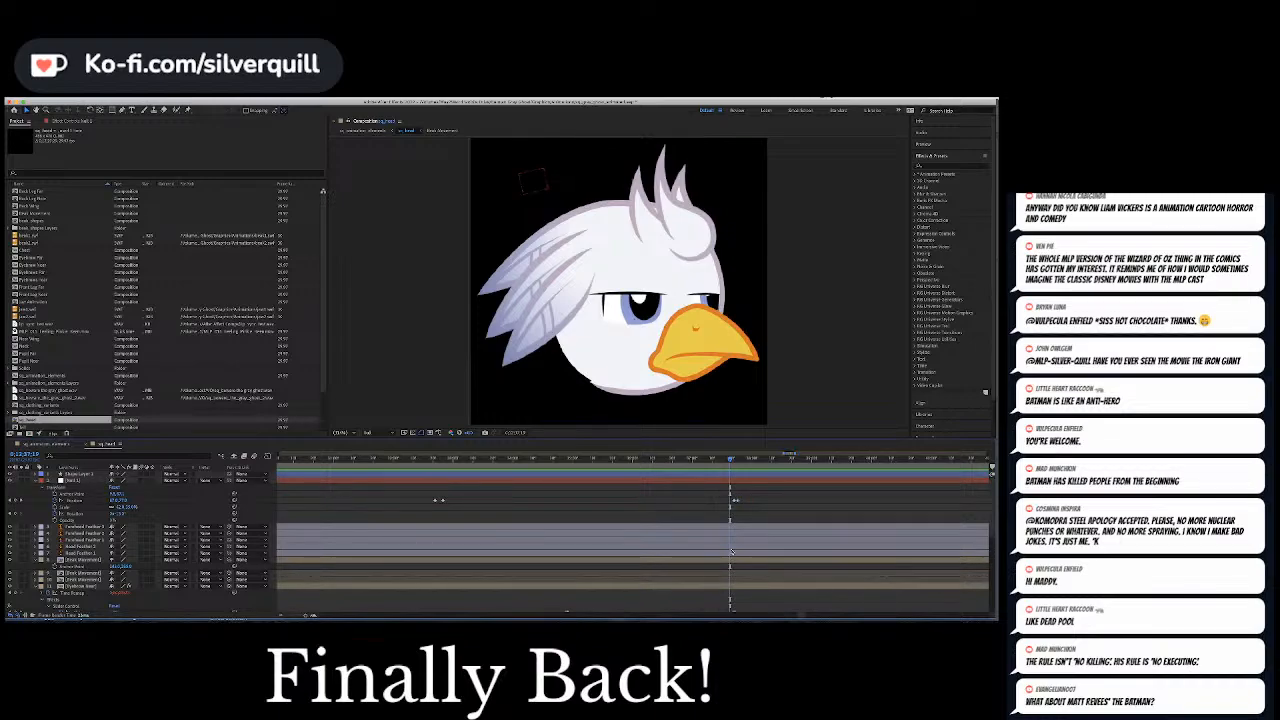
drag(801, 616, 804, 617)
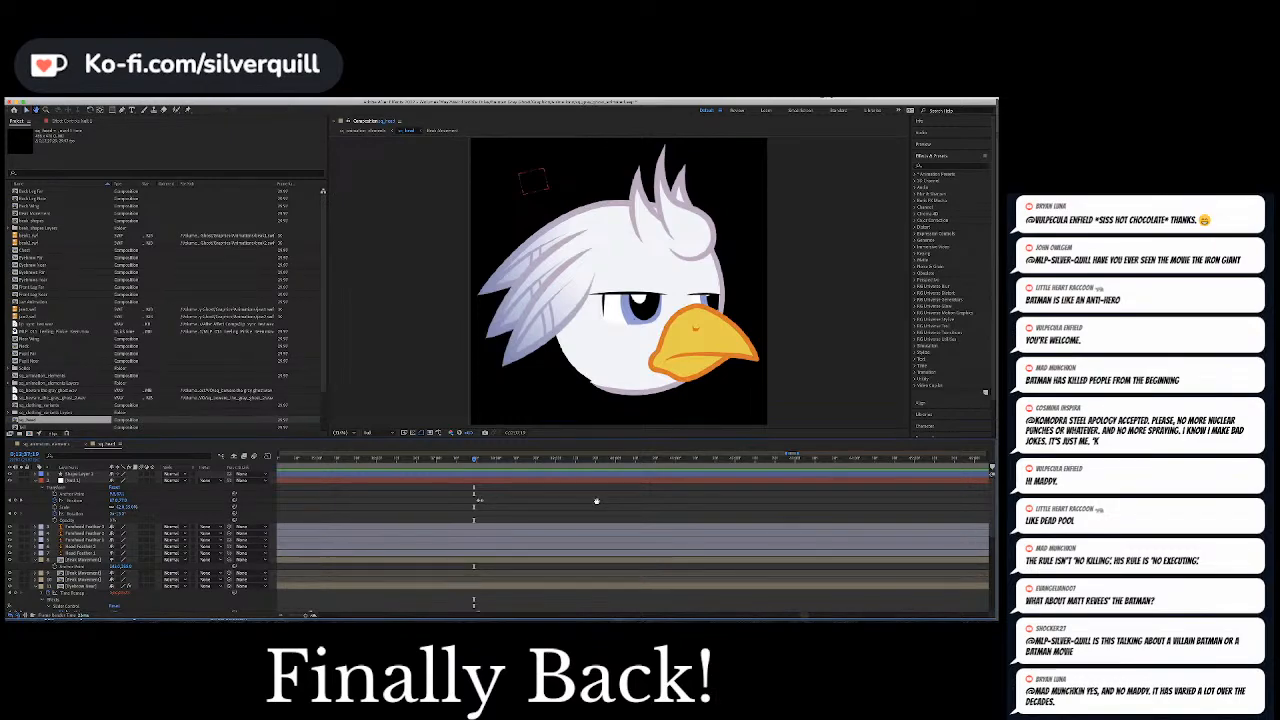
key(space)
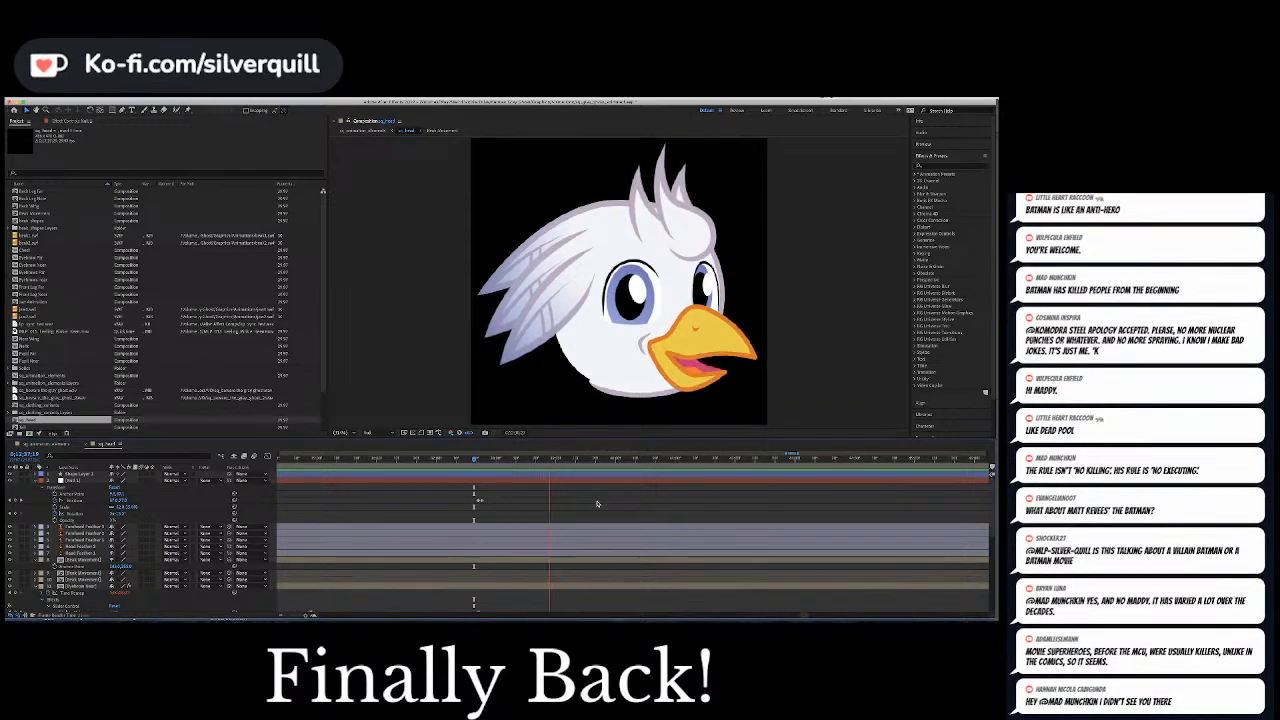
scroll(597, 503, down, 5)
scroll(597, 503, down, 2)
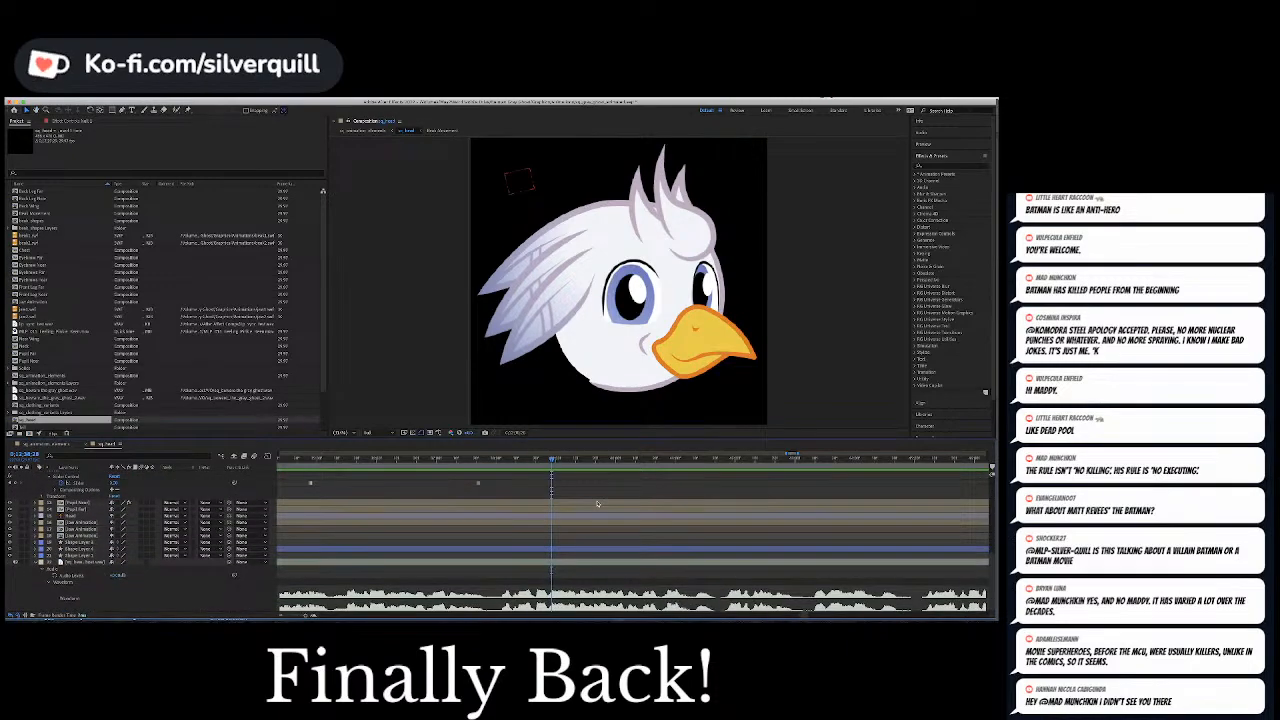
Play on to find the next spoken phrase, then keyframe the null's Position there and slightly ahead to shift the pupils toward the beak
click(516, 462)
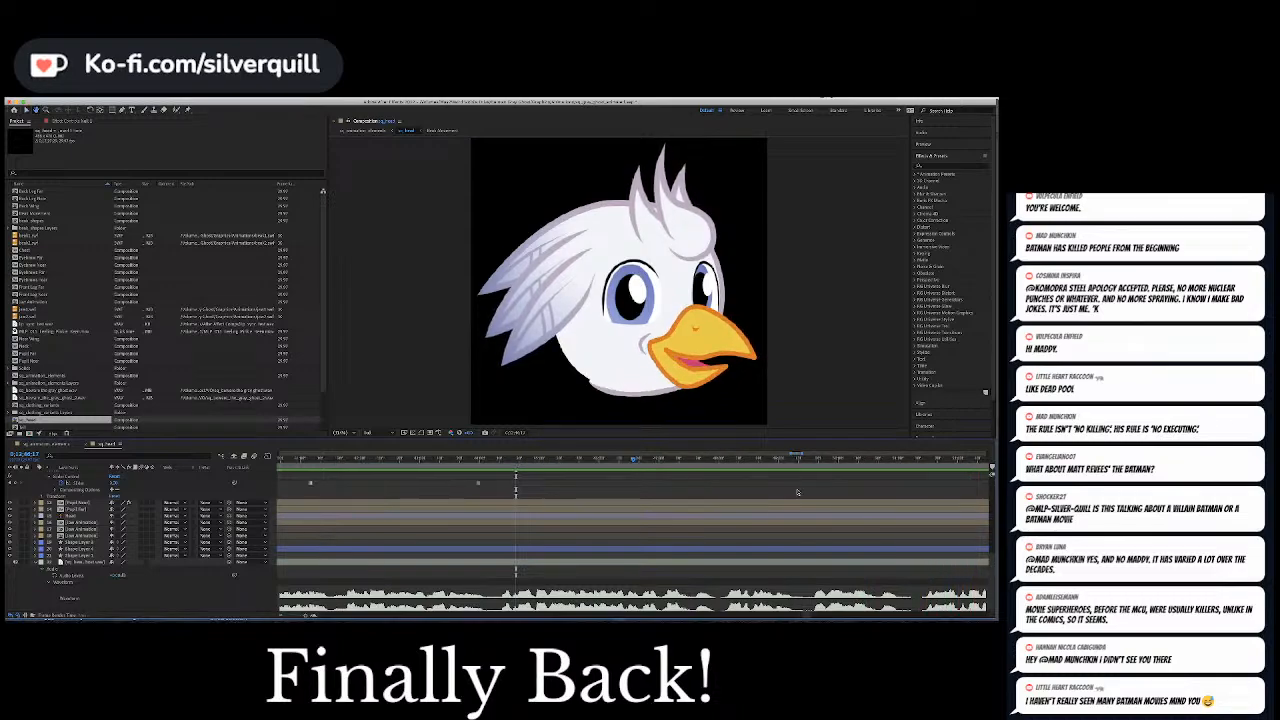
key(space)
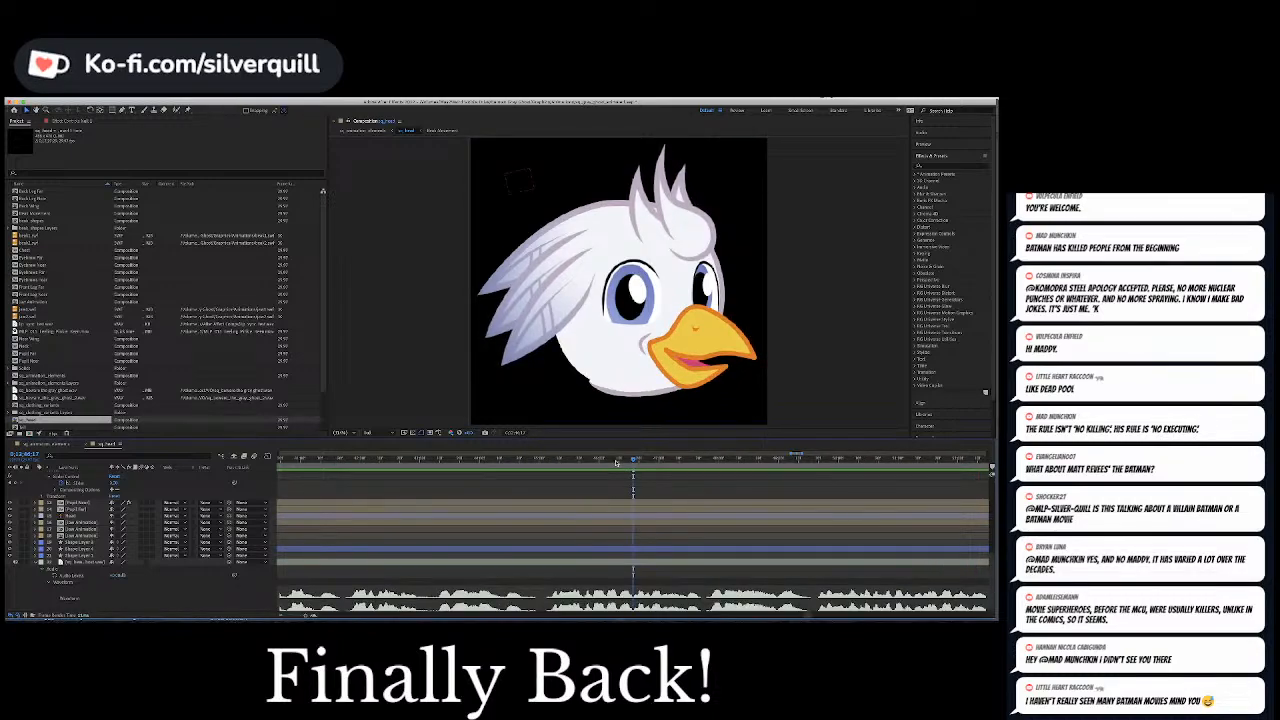
click(589, 460)
key(space)
key(space)
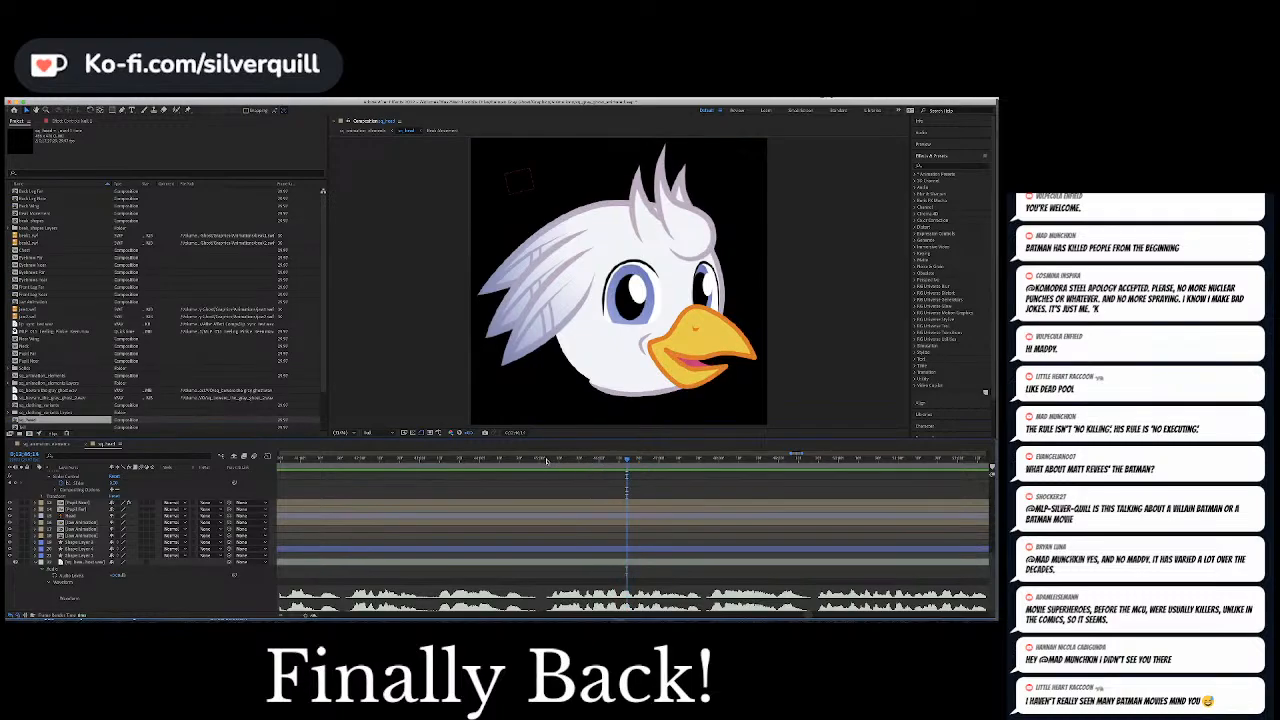
click(542, 461)
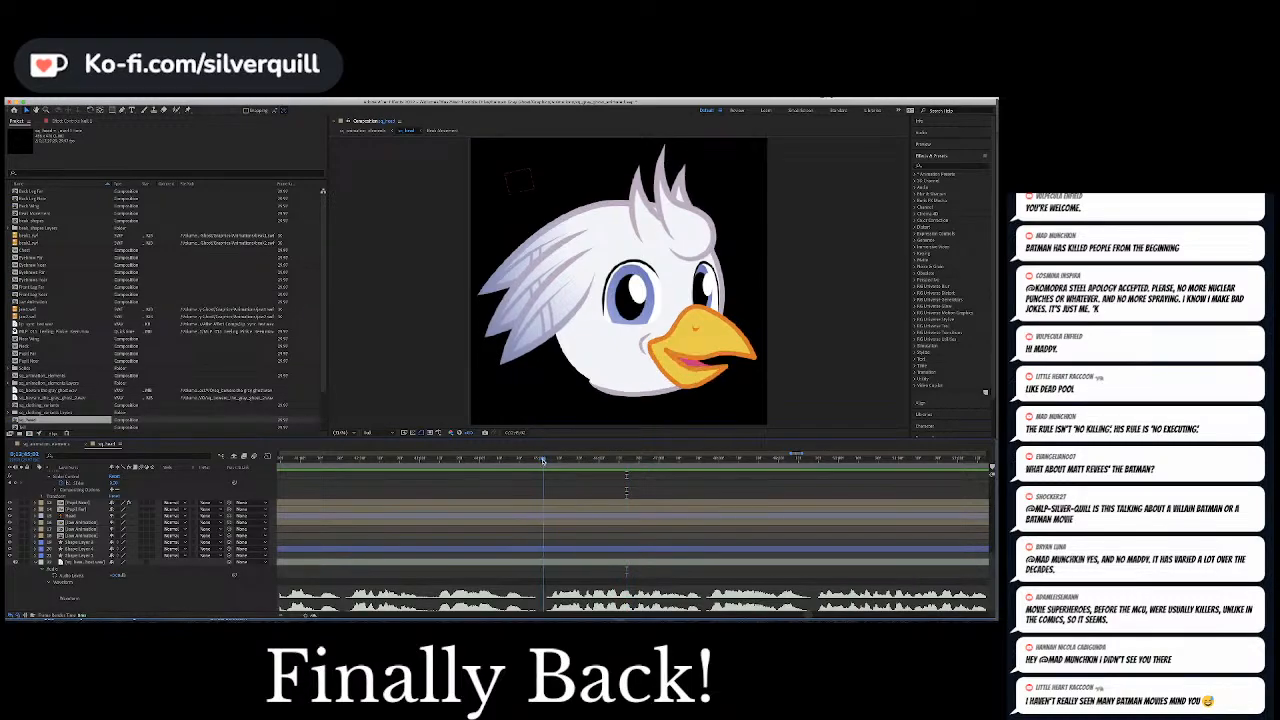
scroll(512, 511, up, 10)
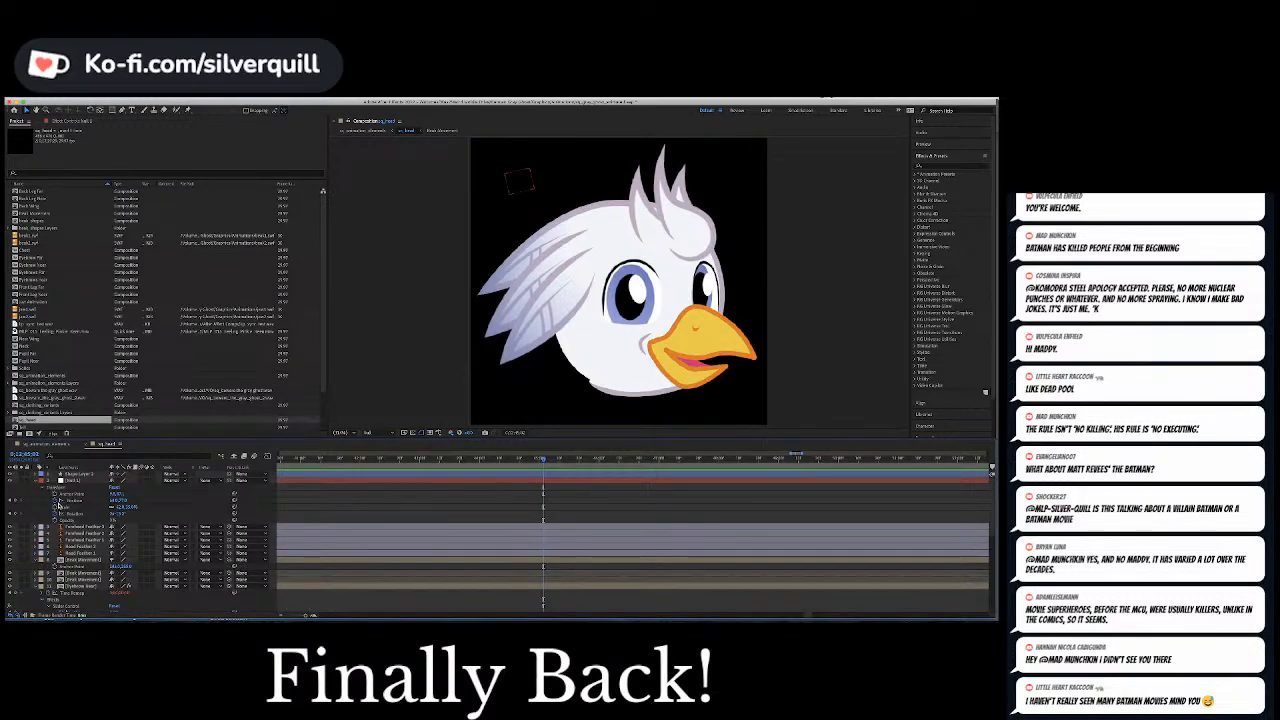
click(76, 480)
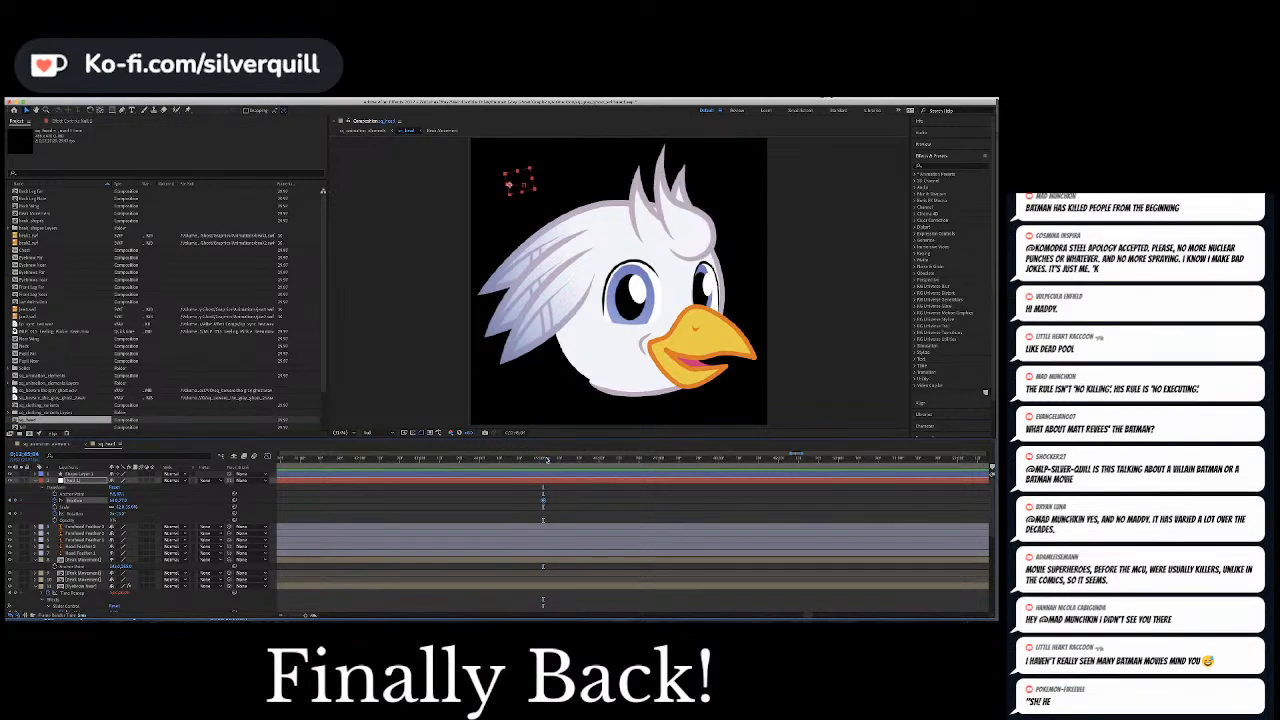
click(549, 460)
key(shift+Right)
key(shift+Right)
key(shift+Right)
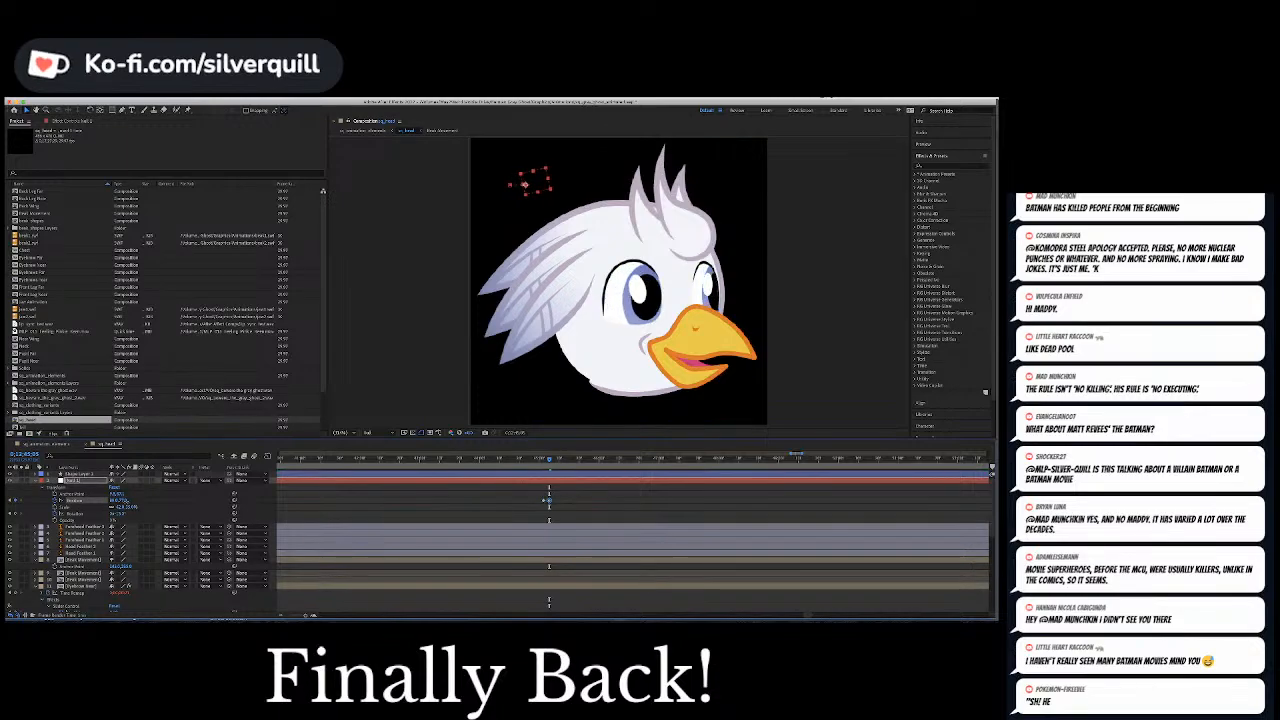
drag(126, 501, 125, 501)
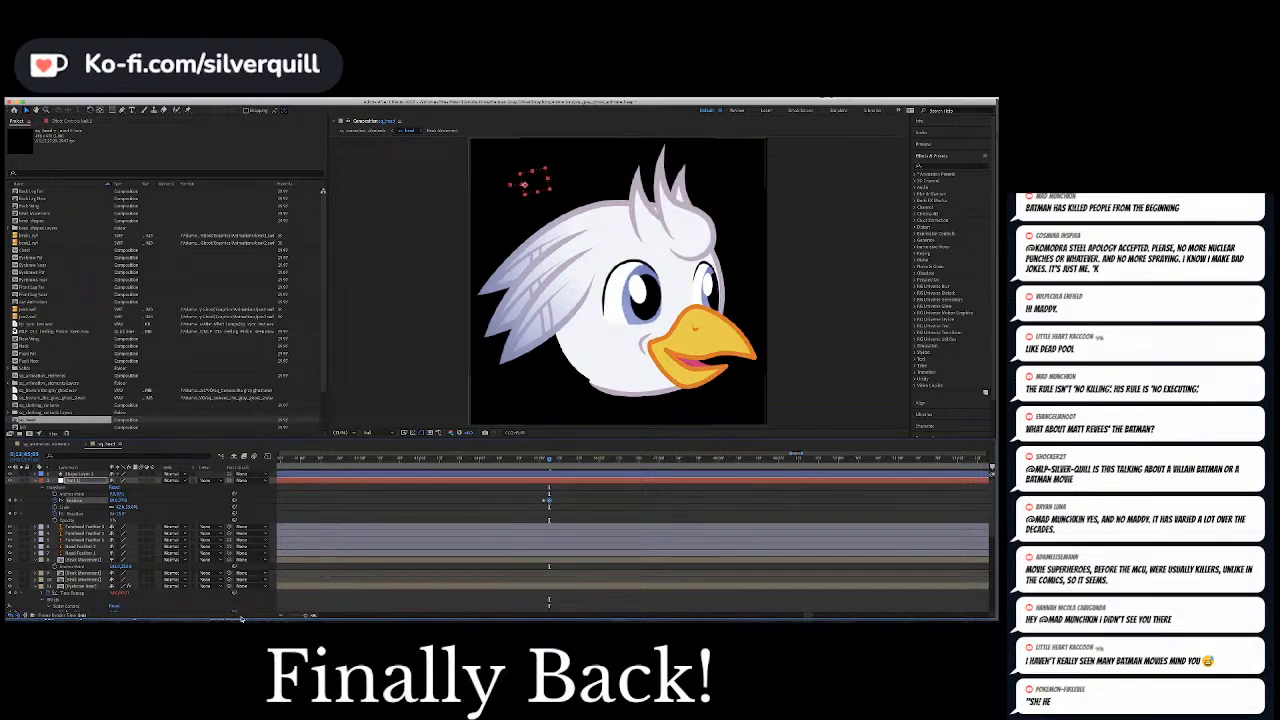
click(594, 501)
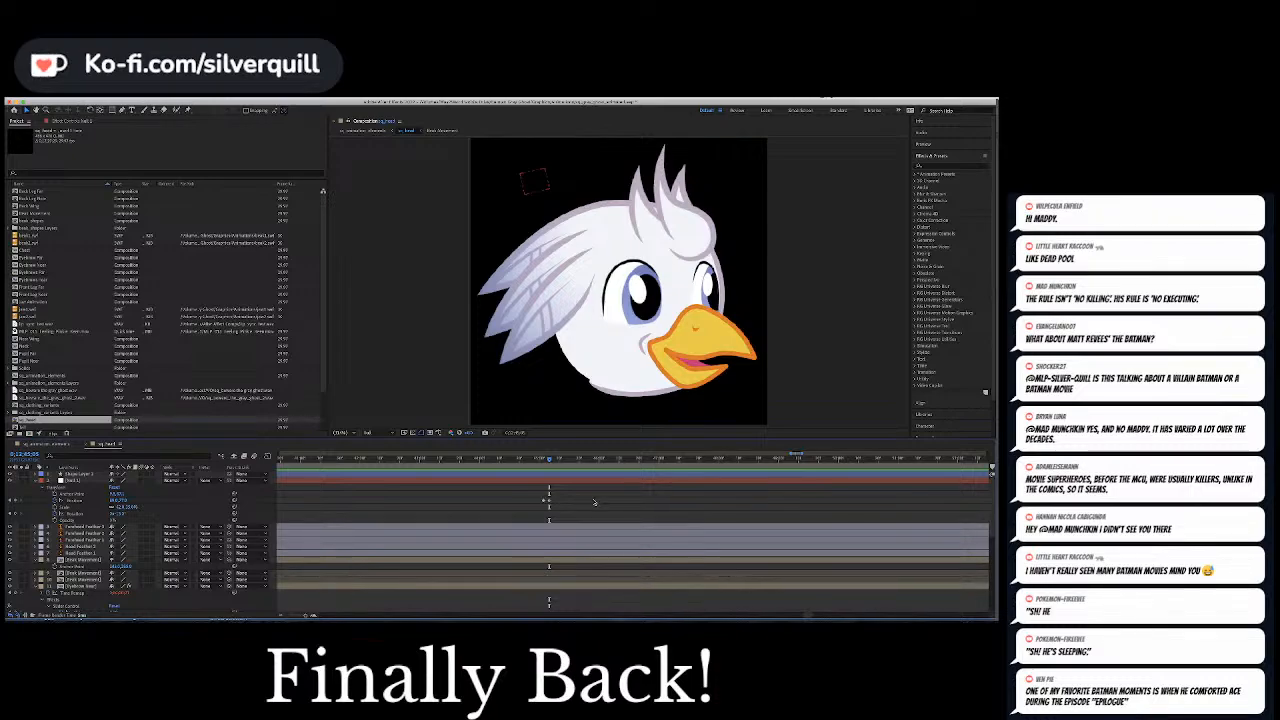
Play on to the next pause, hold the null's Position, and paste the earlier Position keyframe at the closed-beak frame to return the pupils
click(525, 460)
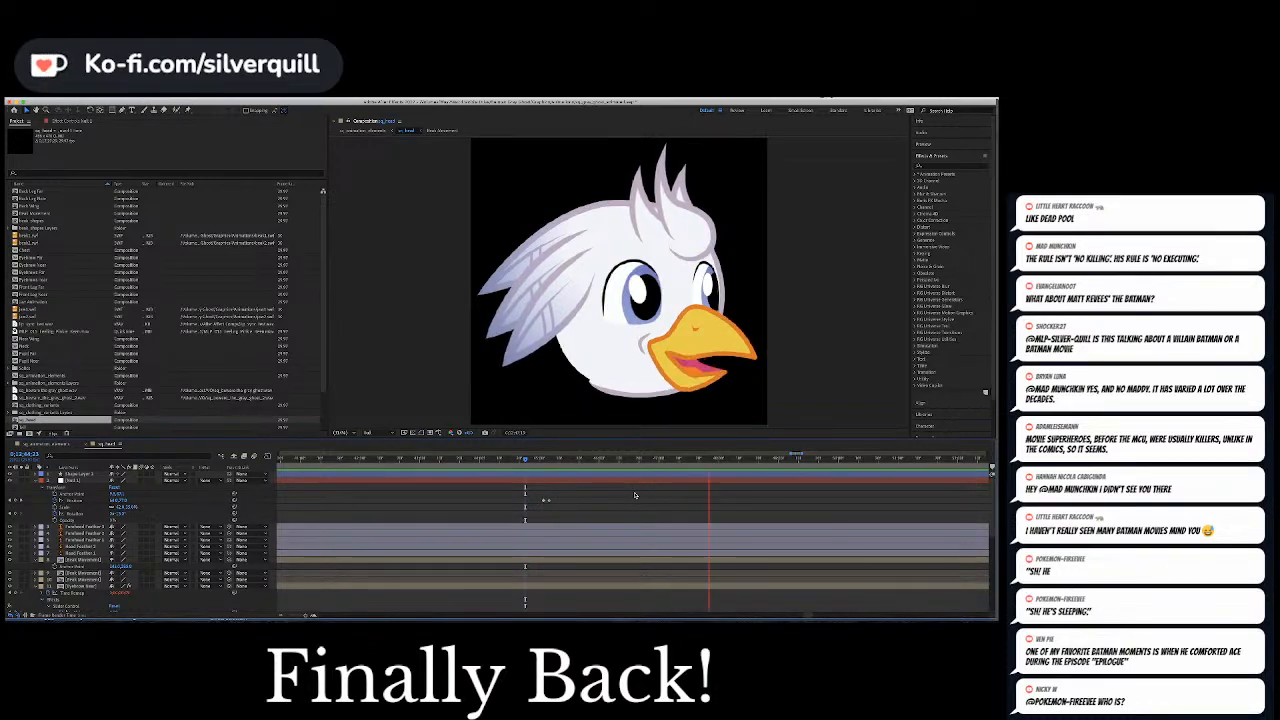
key(space)
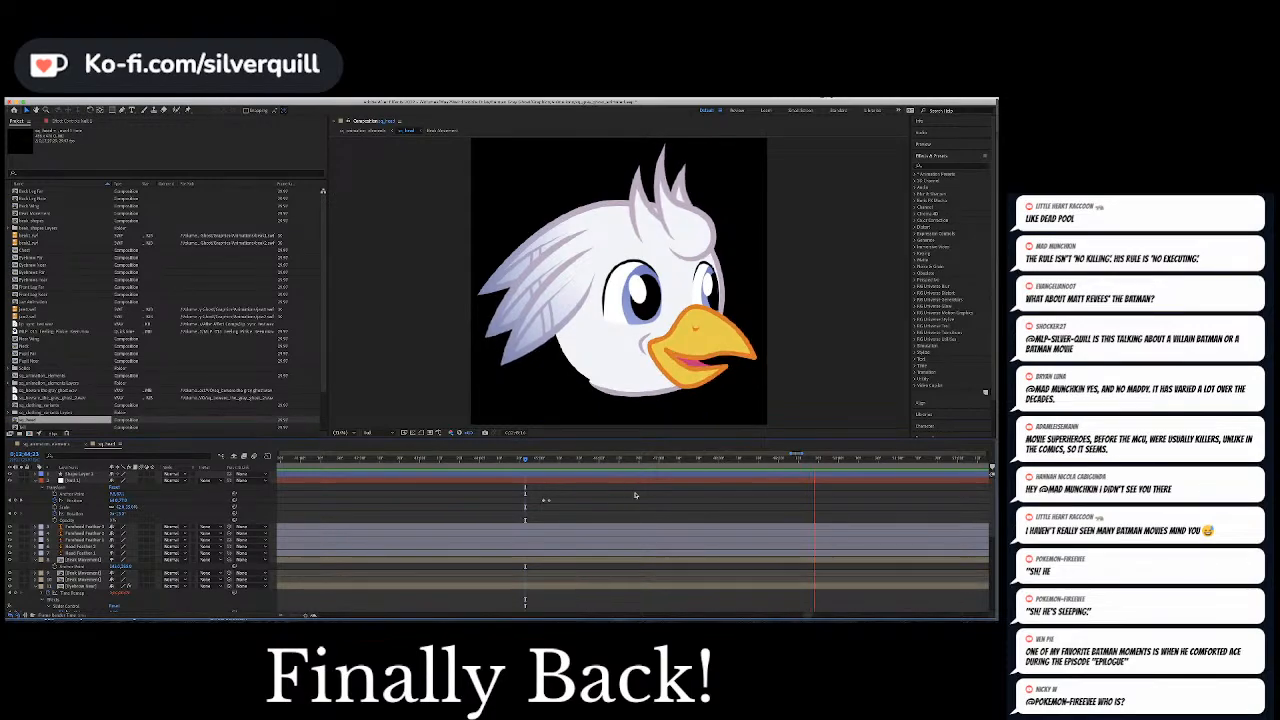
scroll(669, 485, down, 5)
scroll(600, 500, up, 3)
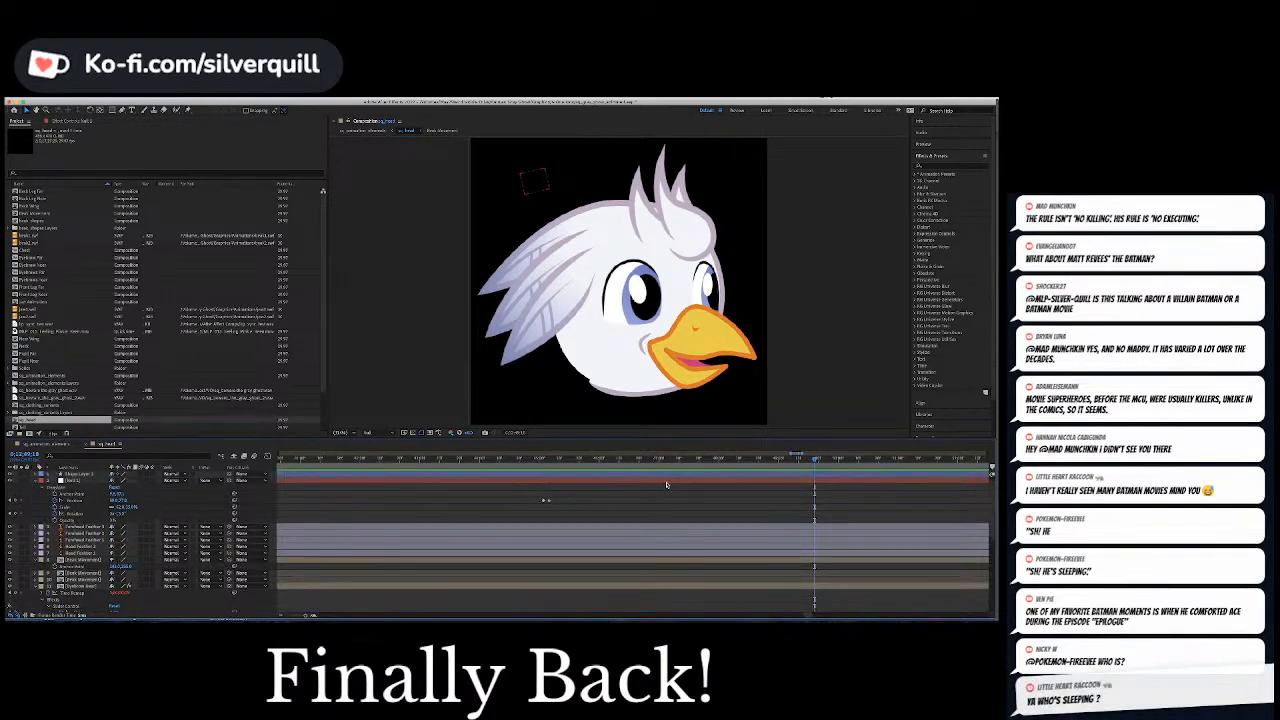
click(548, 502)
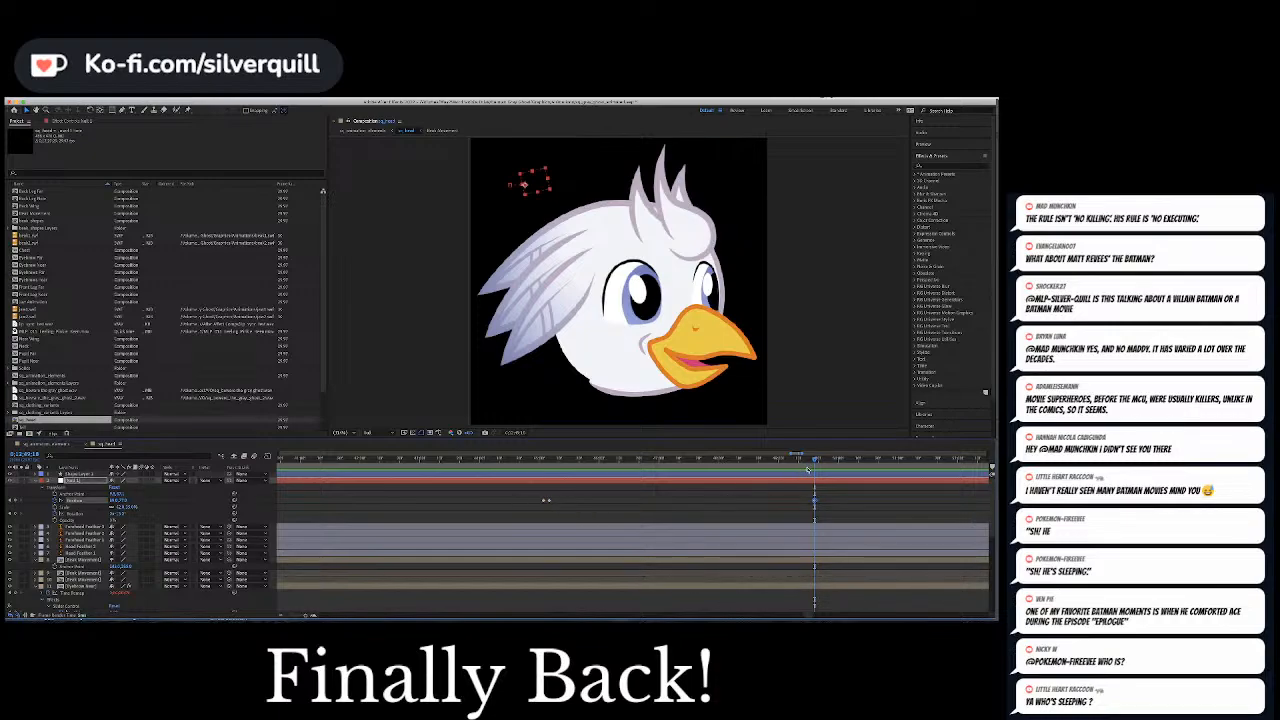
drag(814, 460, 822, 461)
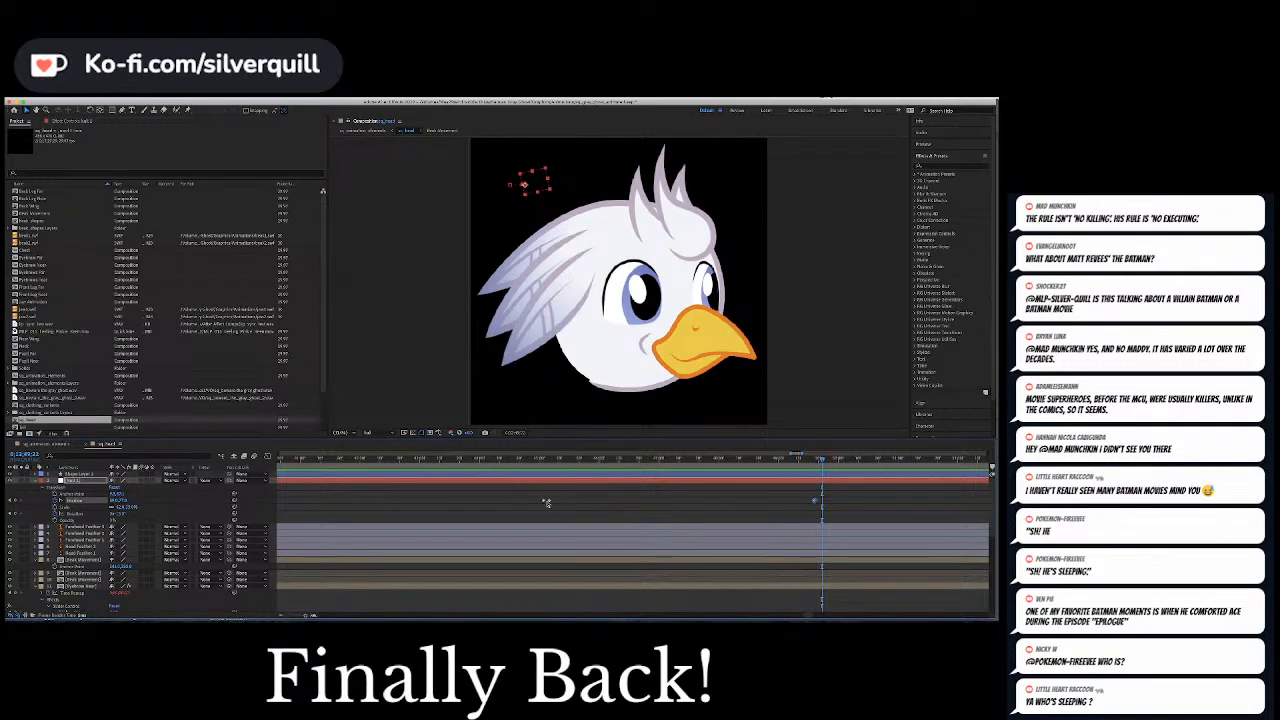
click(545, 501)
key(super+c)
key(super+v)
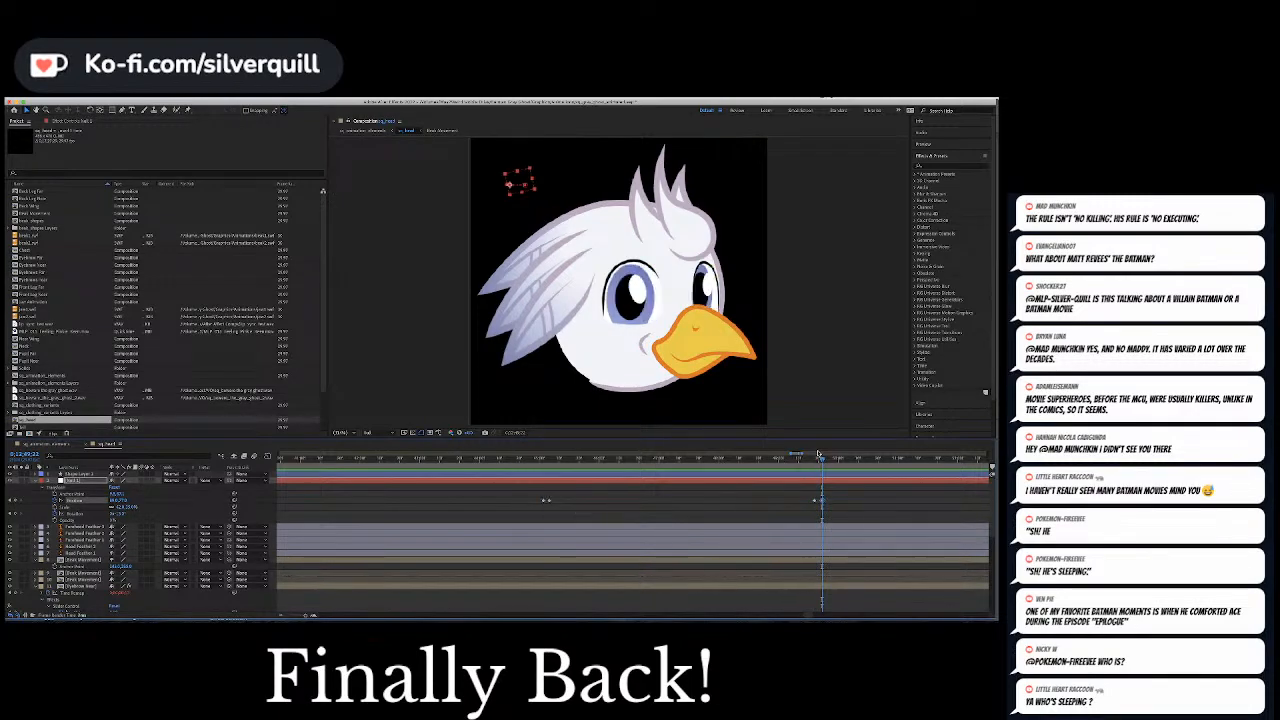
Play past the pupils' return to the next closed-beak pause and keyframe both eyebrow sliders together to lower the brows over the eyes
click(804, 460)
key(space)
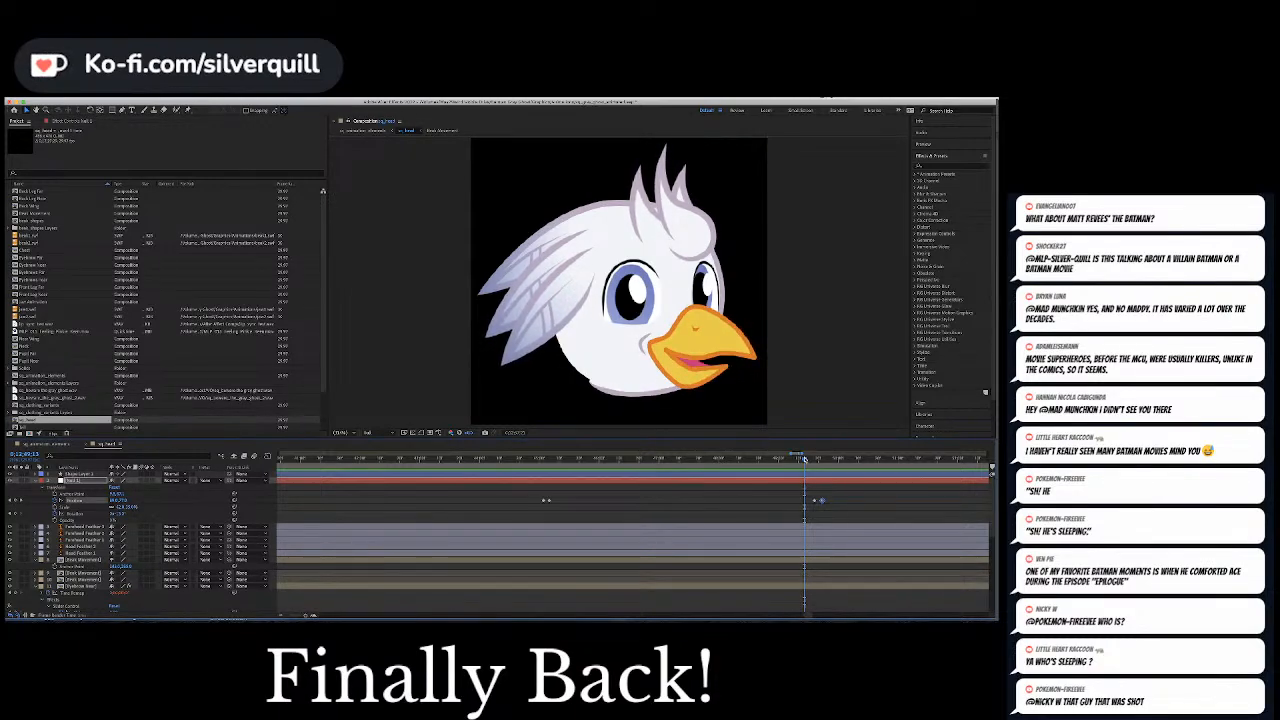
key(space)
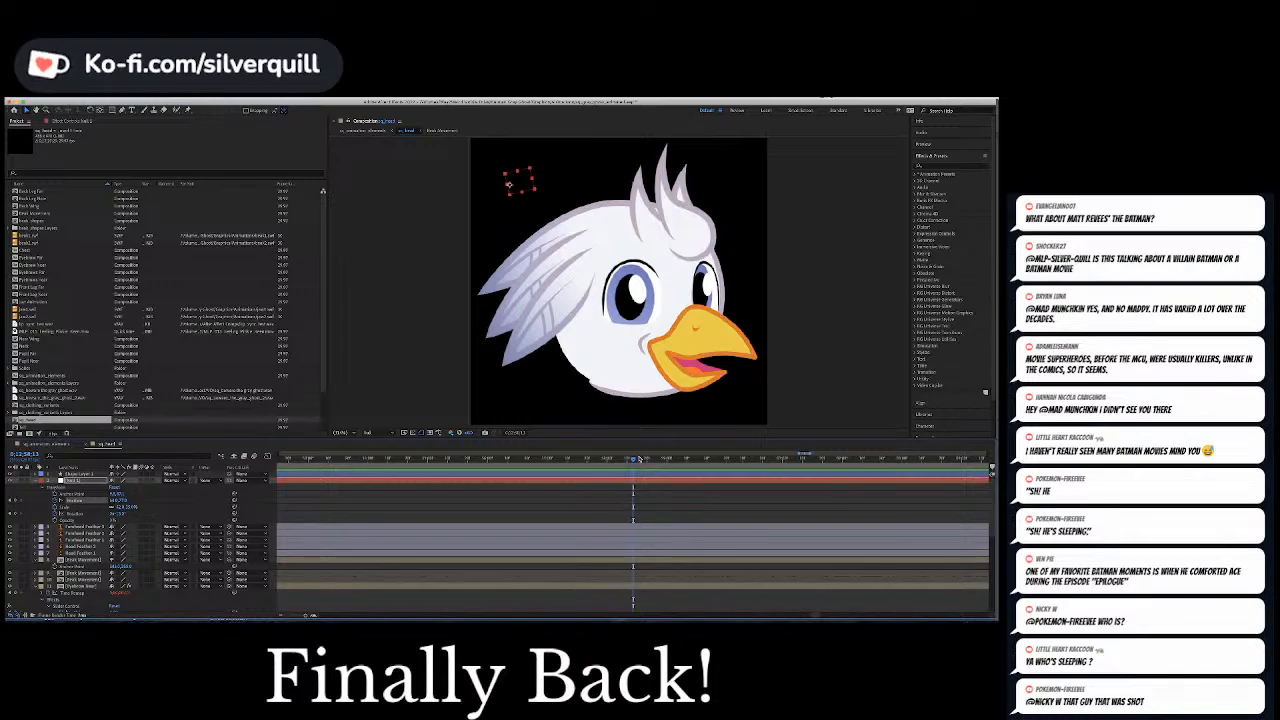
drag(638, 459, 585, 460)
scroll(535, 505, down, 10)
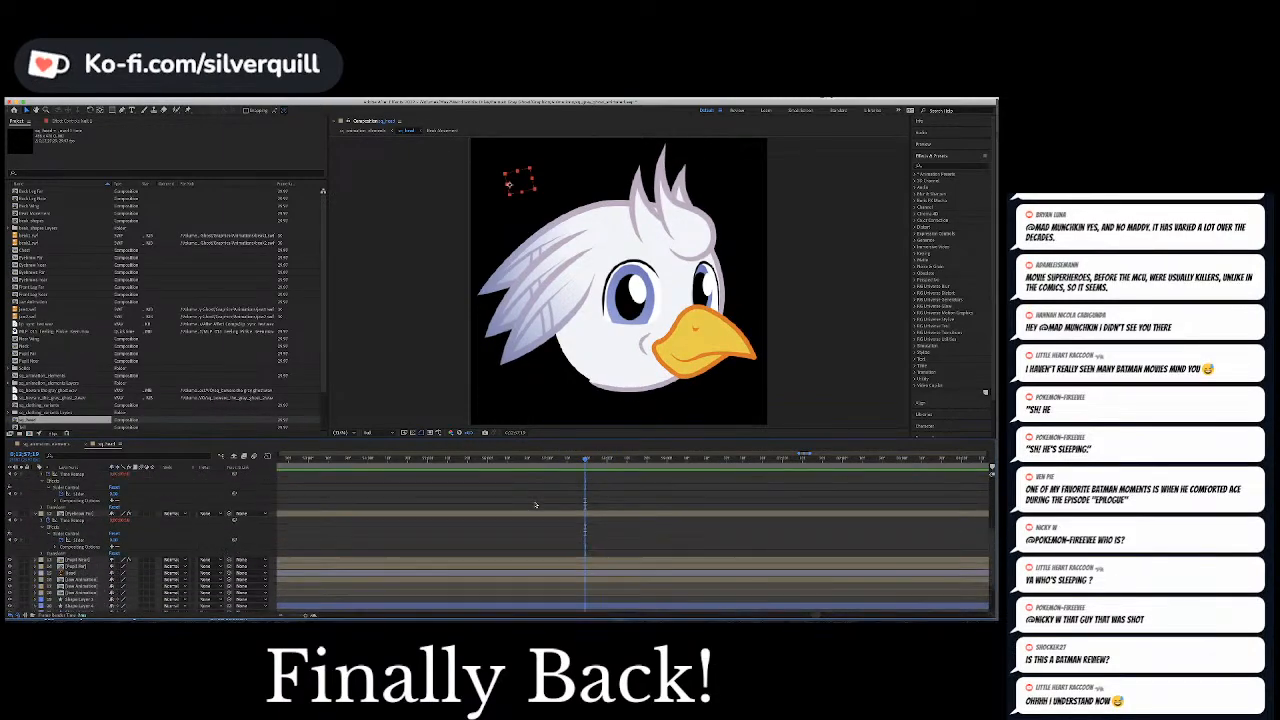
click(115, 500)
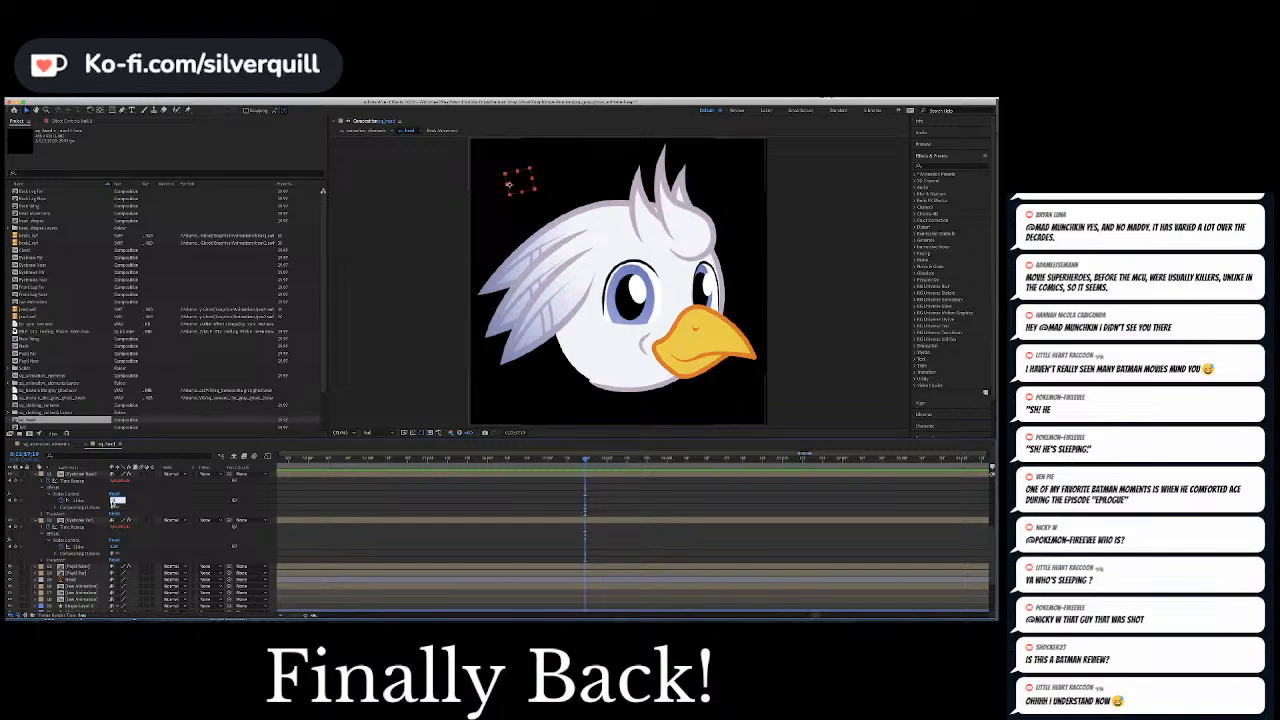
click(70, 501)
click(71, 501)
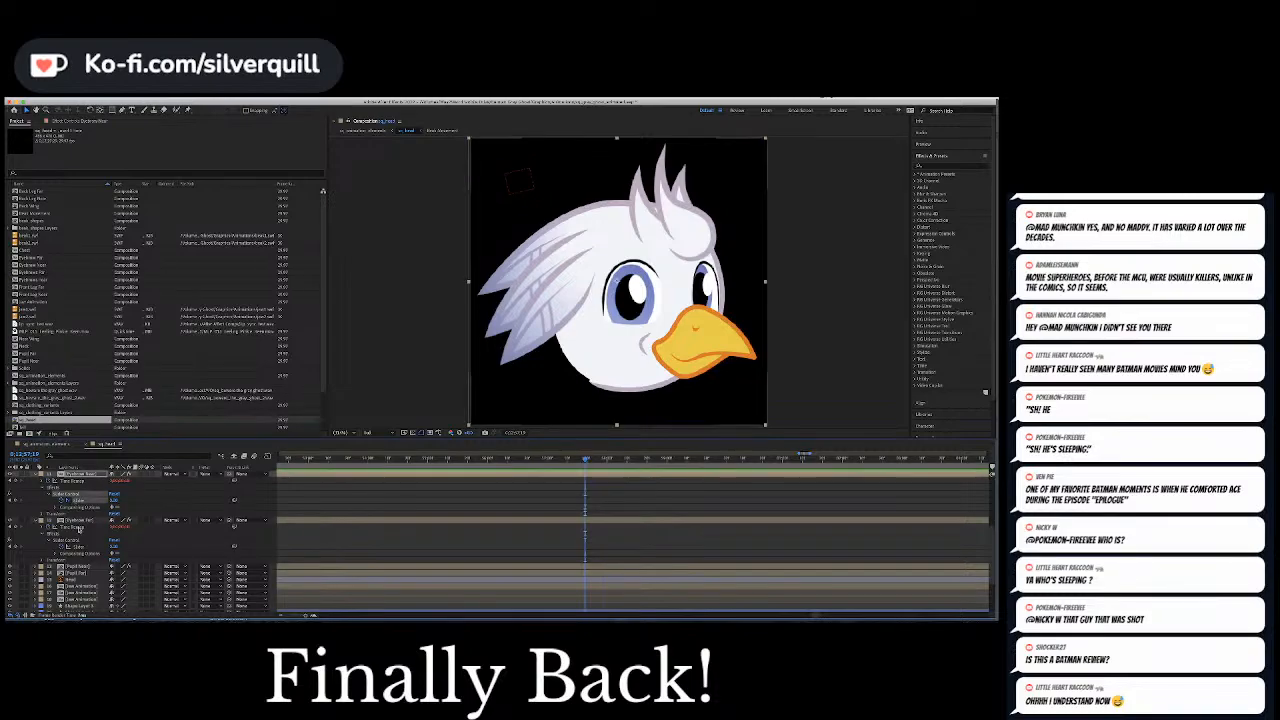
super+click(77, 547)
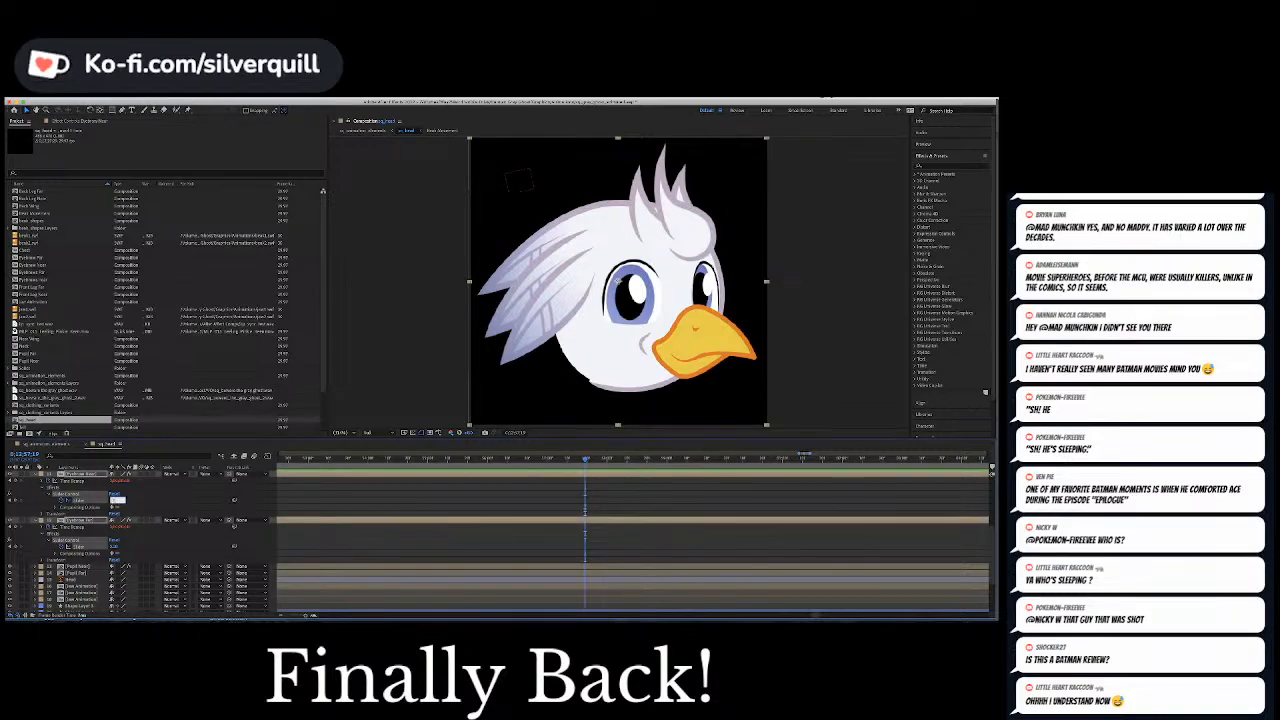
key(super+v)
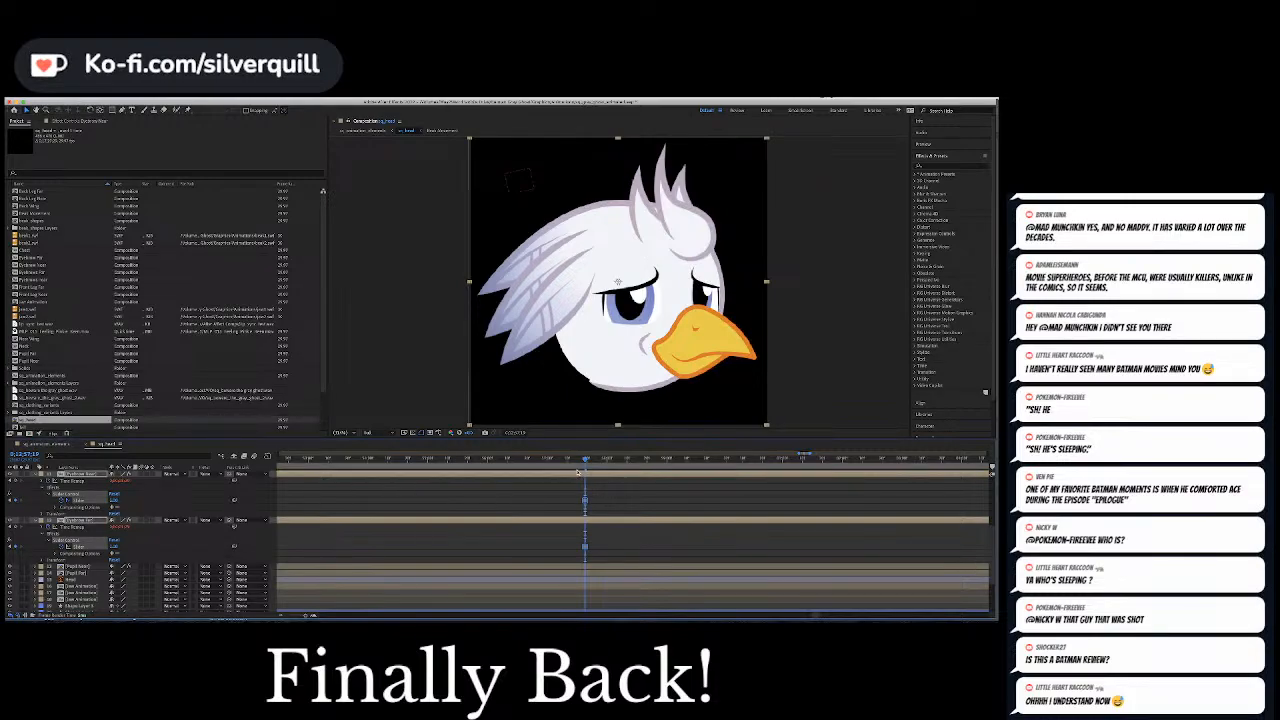
Play back the lowered-brow section and keyframe both eyebrow sliders at the next open-beak frame to raise the brows off the eyes
key(space)
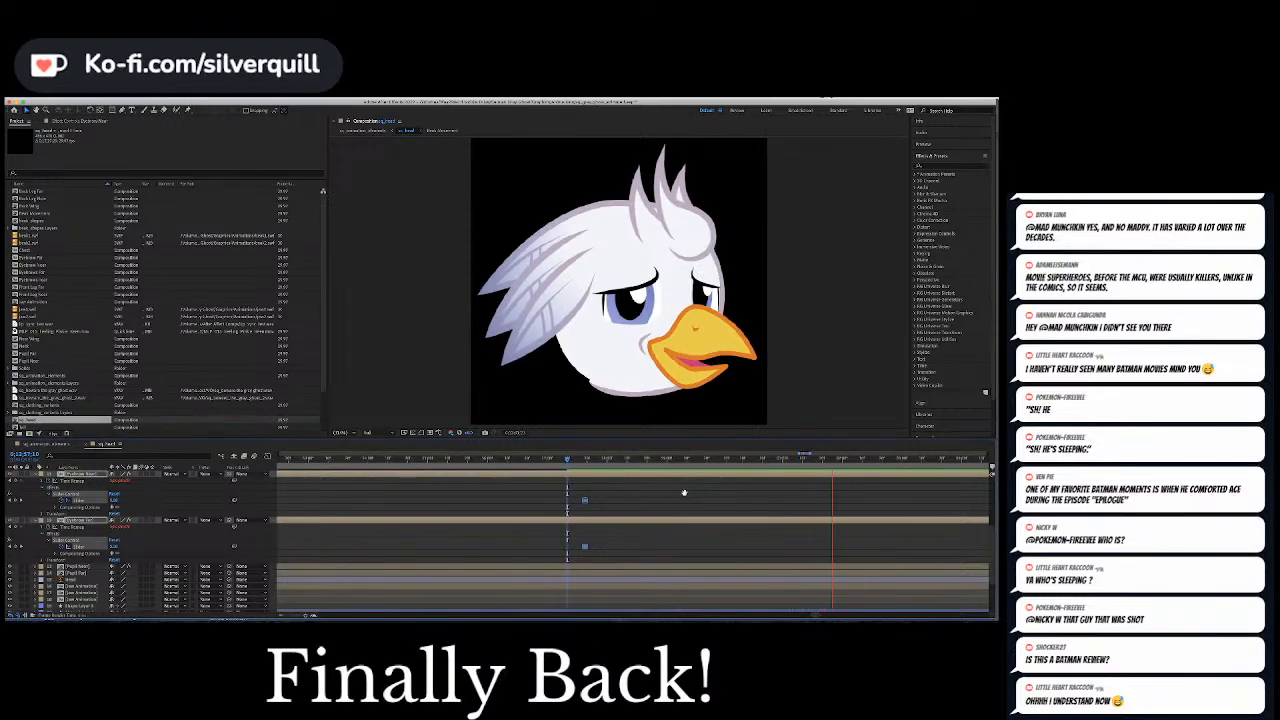
key(space)
key(space)
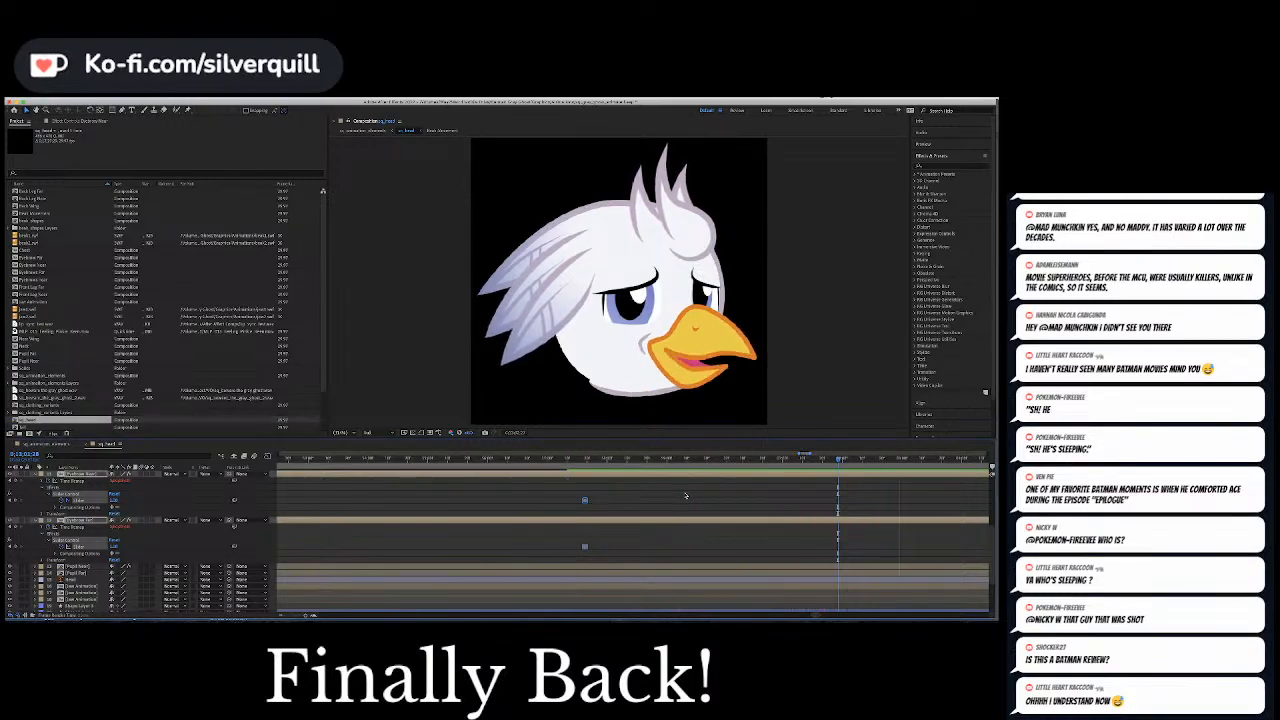
key(space)
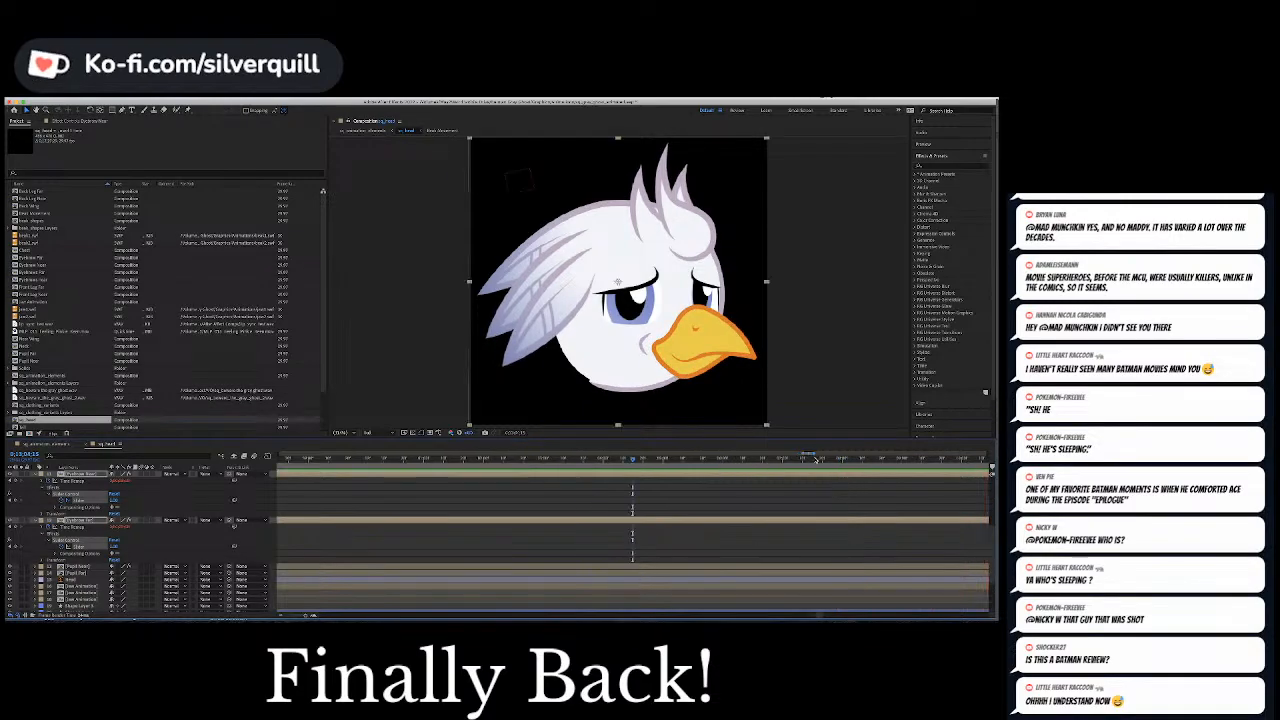
drag(680, 459, 477, 459)
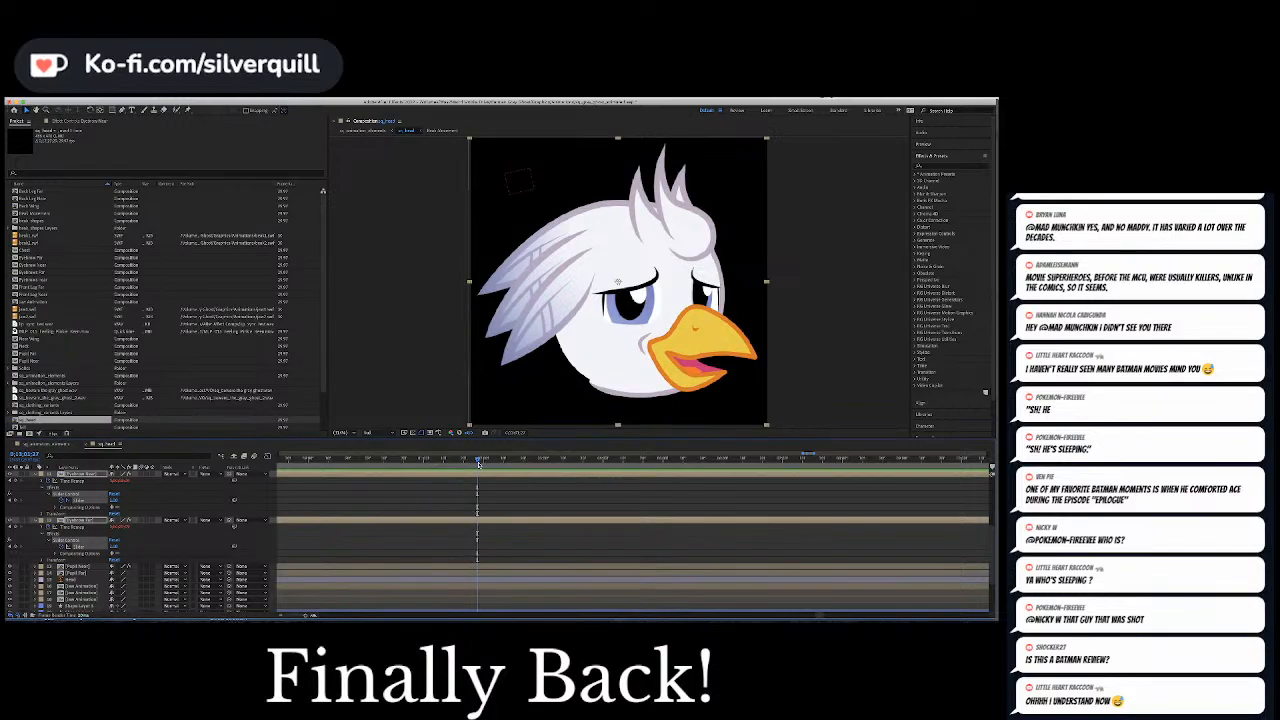
click(117, 546)
key(Return)
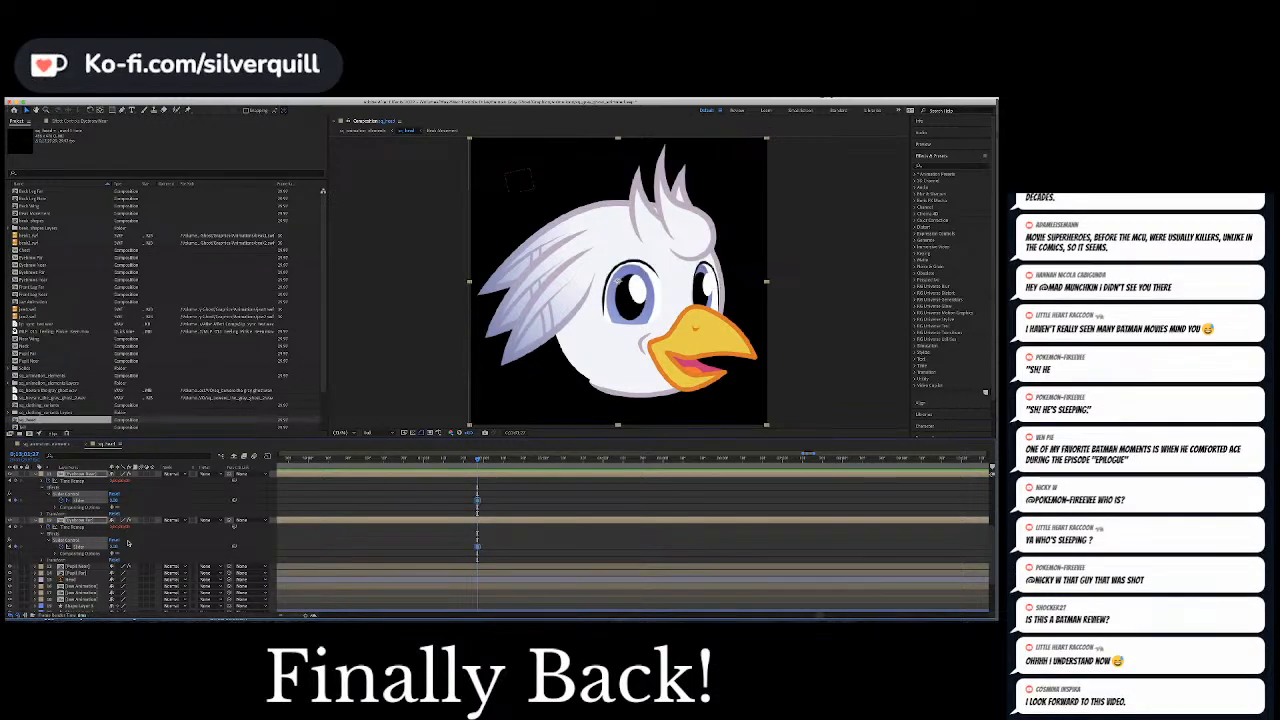
Hold the null's Position at the brow-raise frame and keyframe it slightly ahead to shift the pupils toward the beak
scroll(128, 543, up, 5)
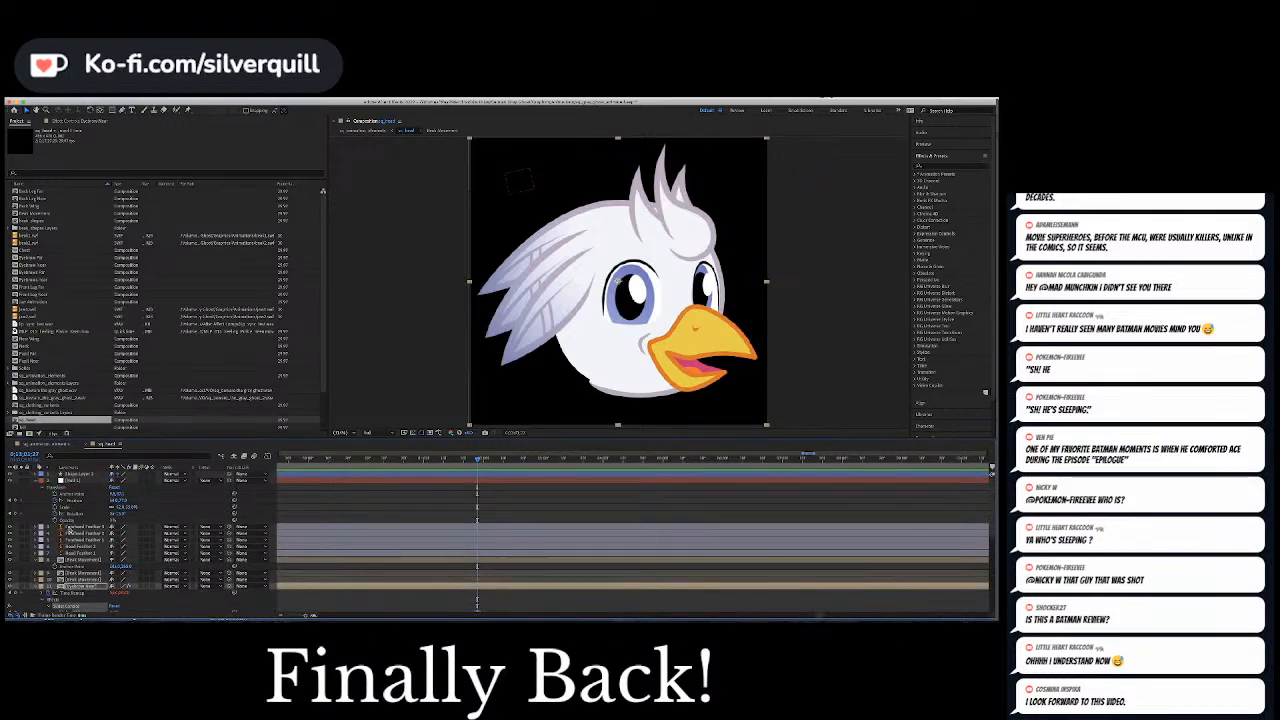
click(15, 500)
click(73, 500)
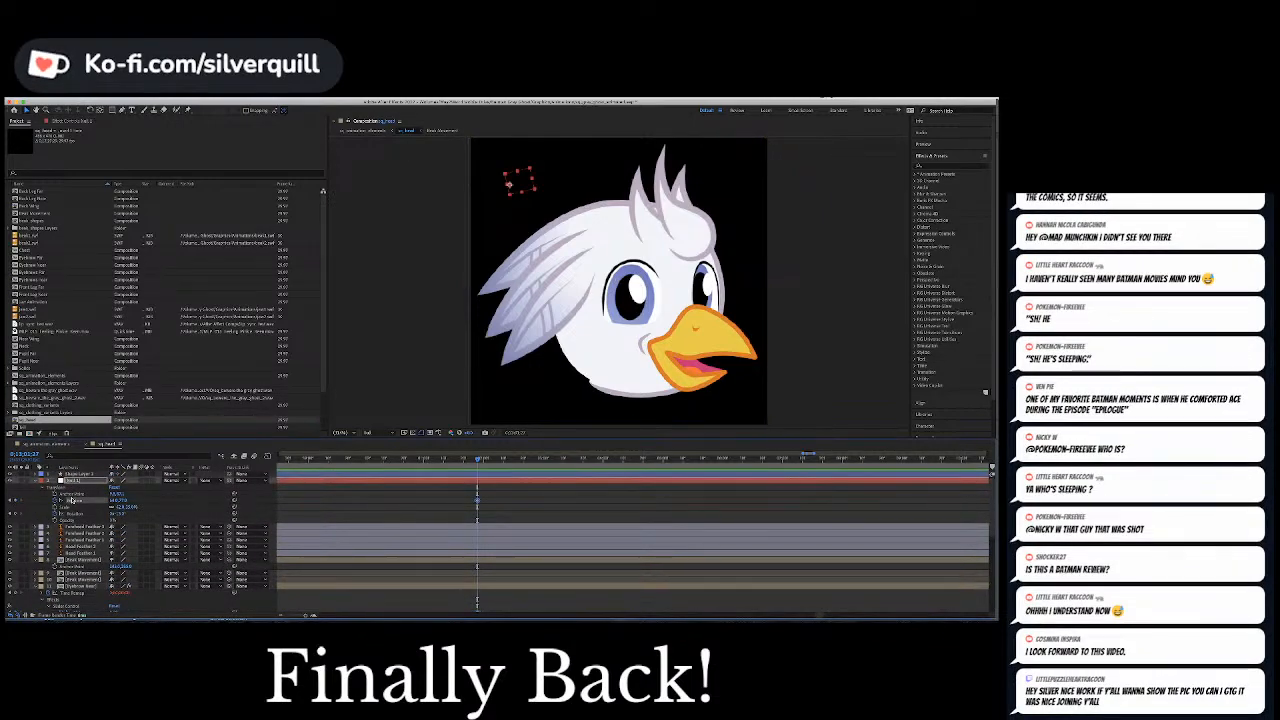
click(484, 462)
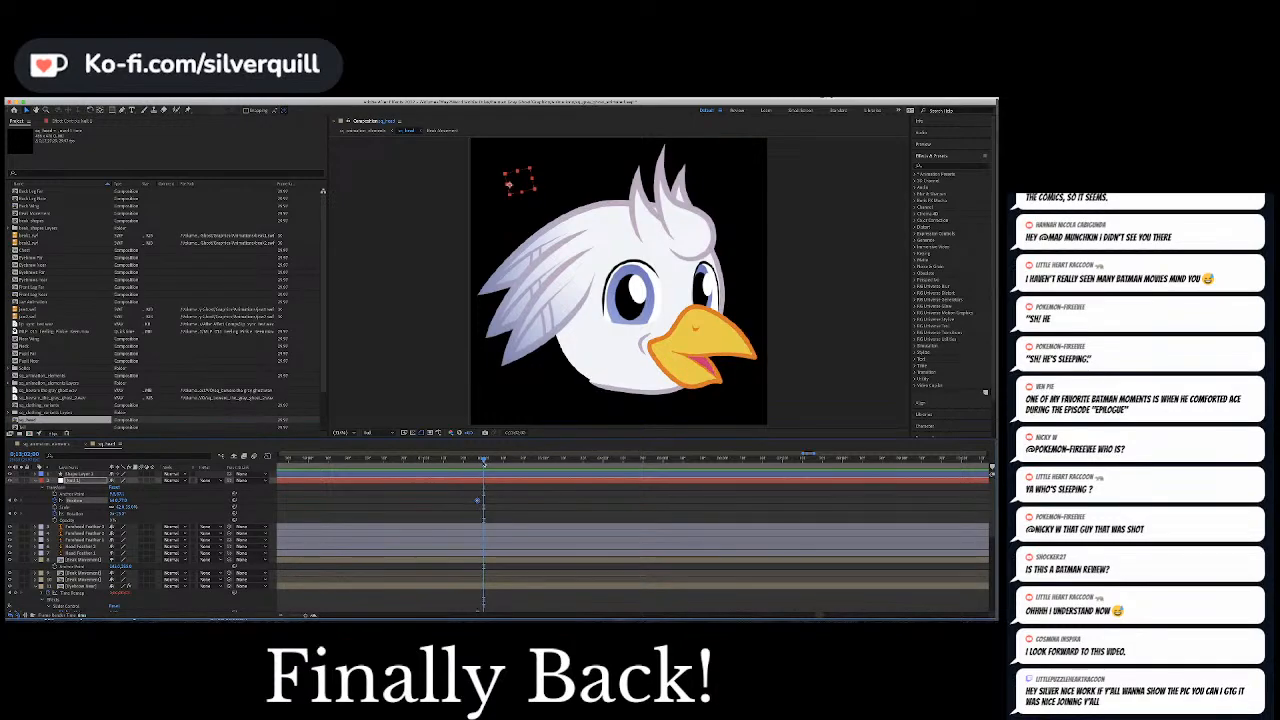
drag(115, 500, 123, 501)
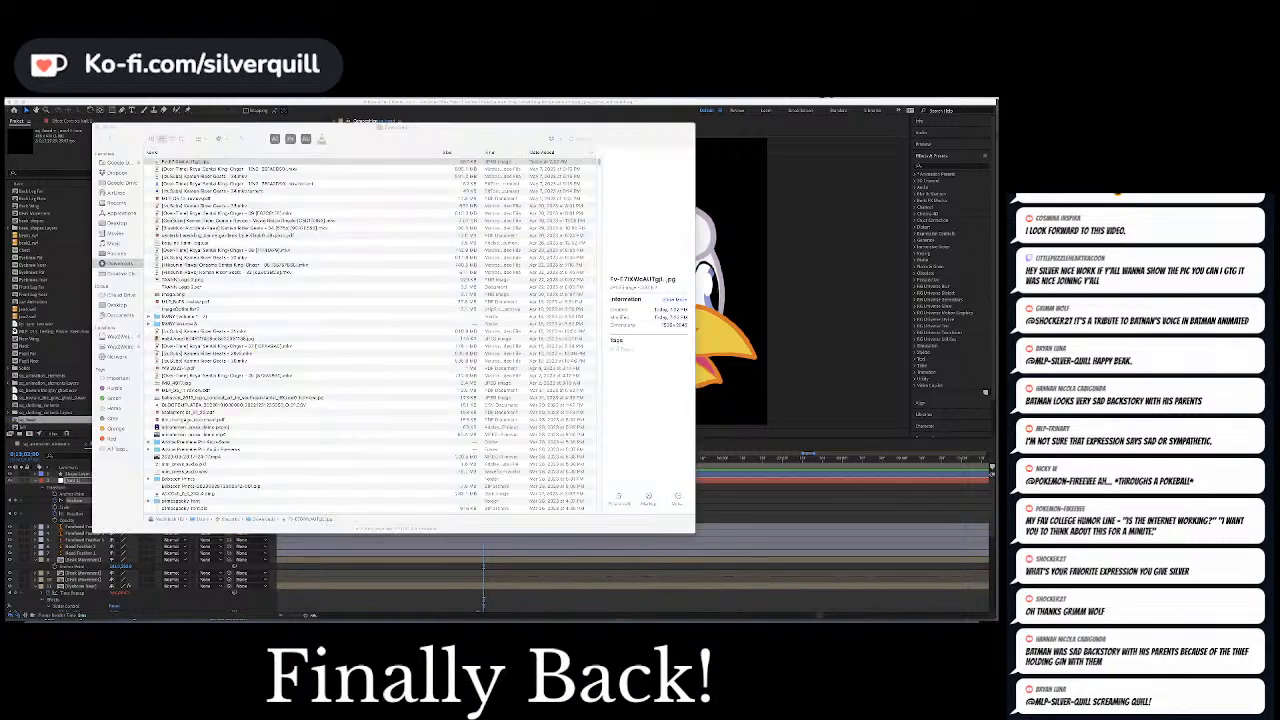
Bring the viewer's carving photo into view beside the bird's head and widen its window to show the turtle panels
drag(370, 133, 994, 250)
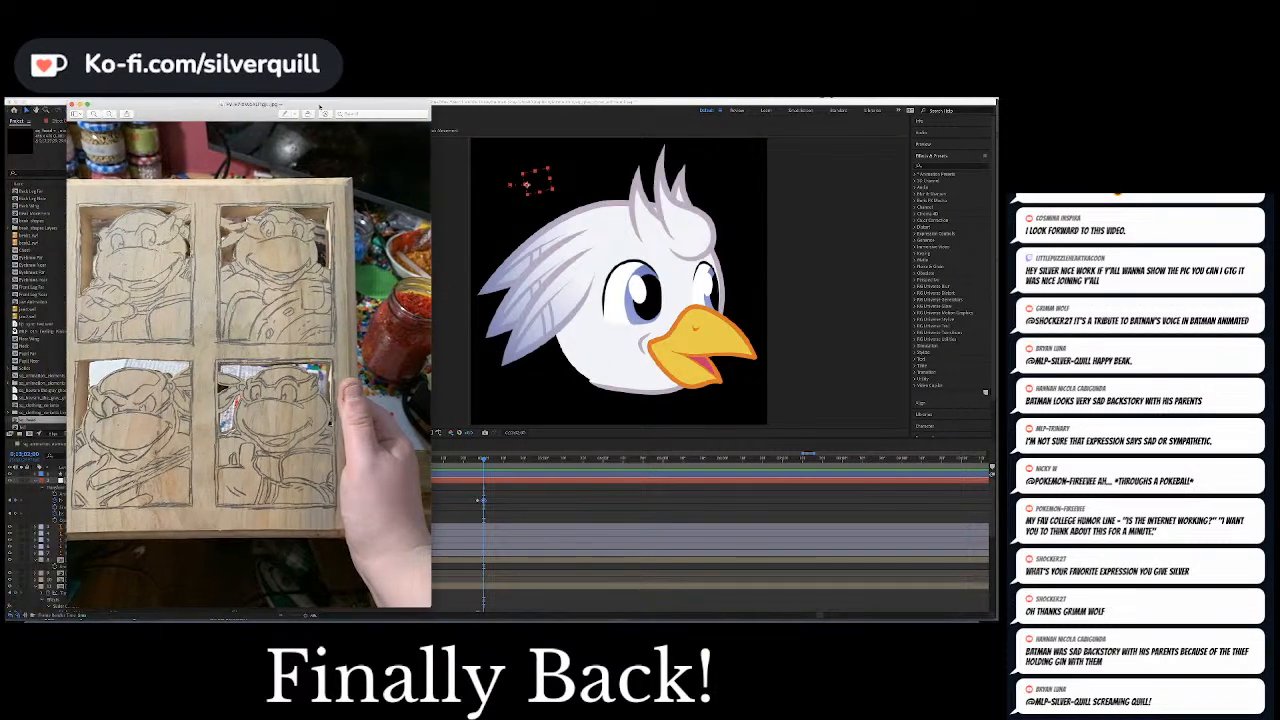
drag(354, 120, 517, 110)
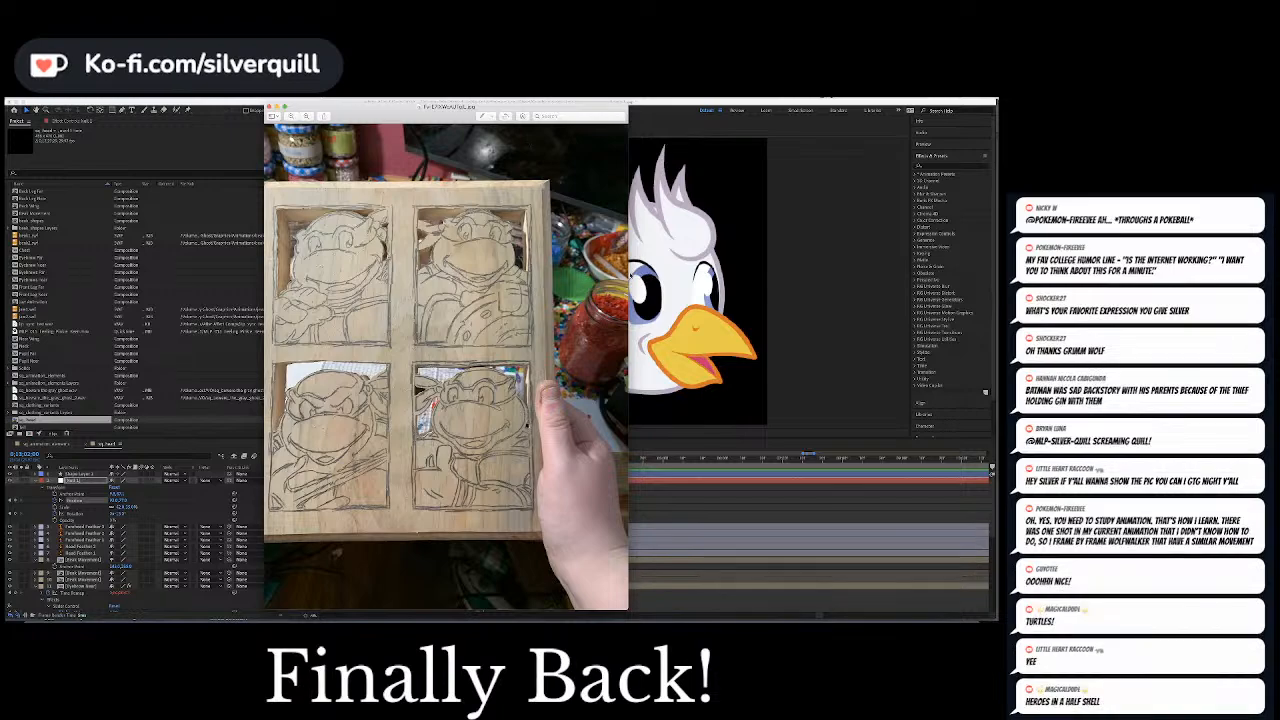
drag(629, 271, 649, 271)
Zoom into the carving photo, examine the turtle sketches and the bead jars, and quit Preview
key(super+plus)
key(super+plus)
key(super+plus)
key(super+plus)
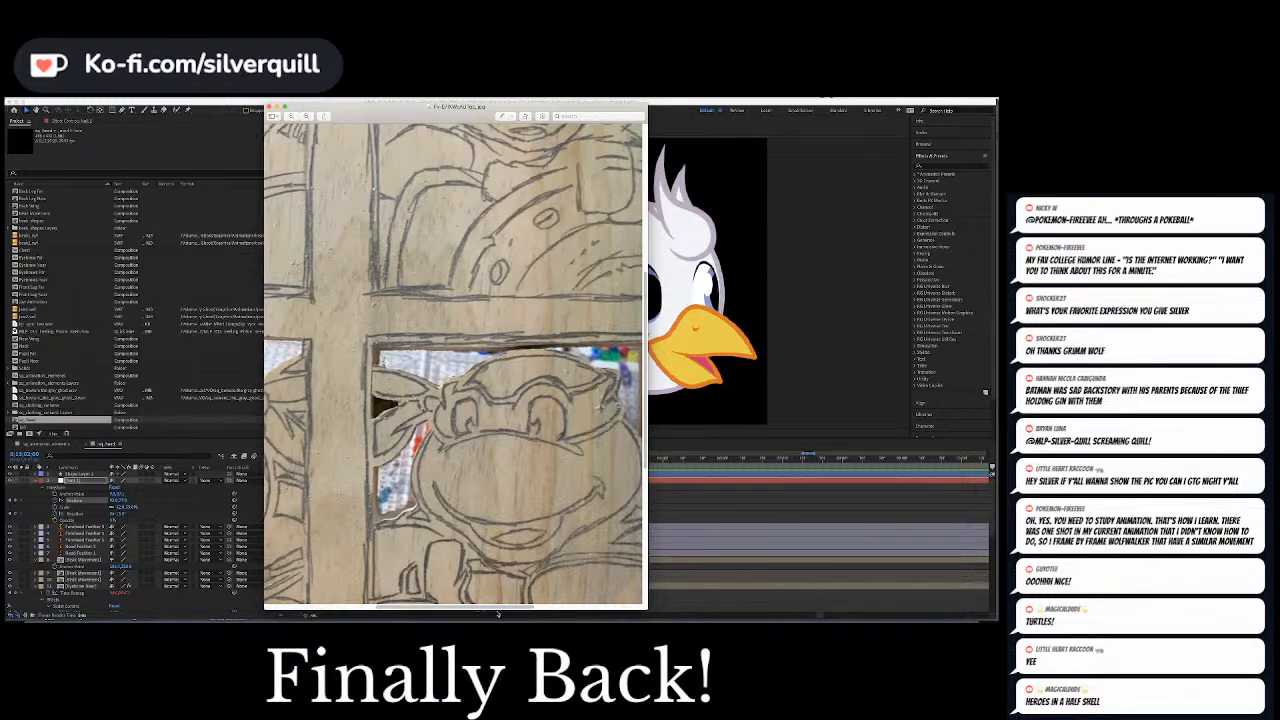
drag(496, 607, 610, 607)
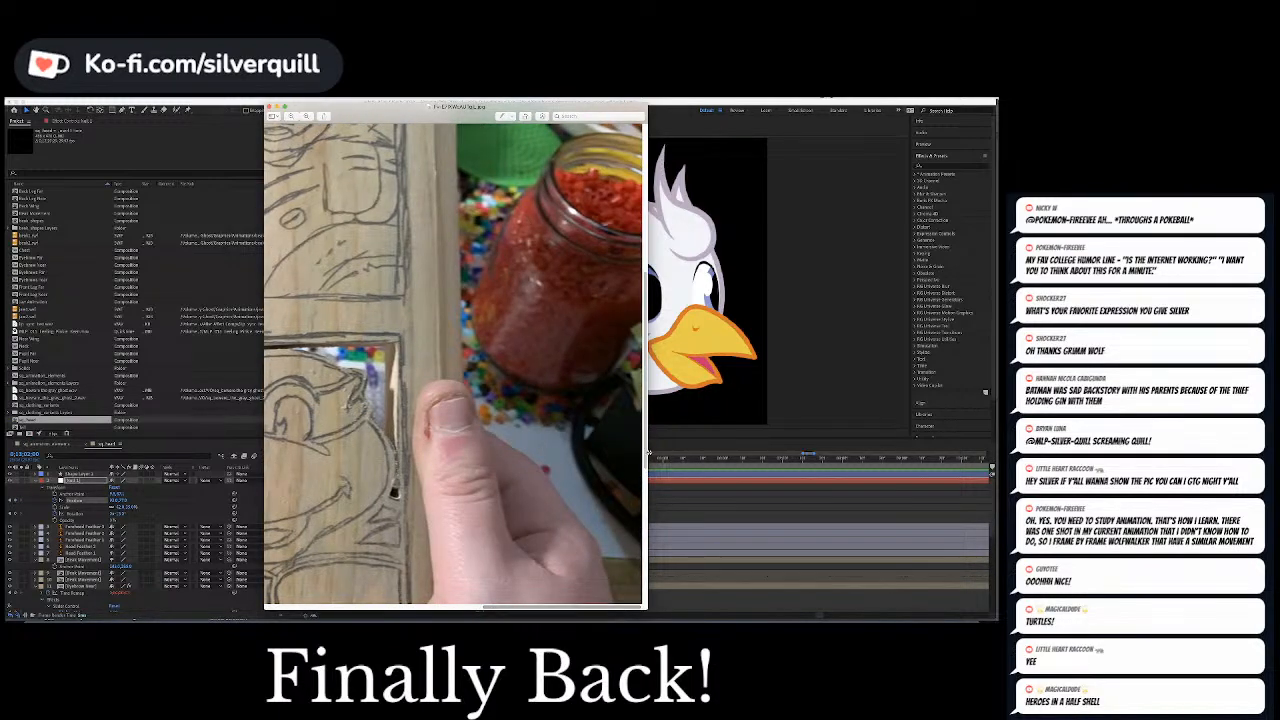
drag(647, 451, 651, 345)
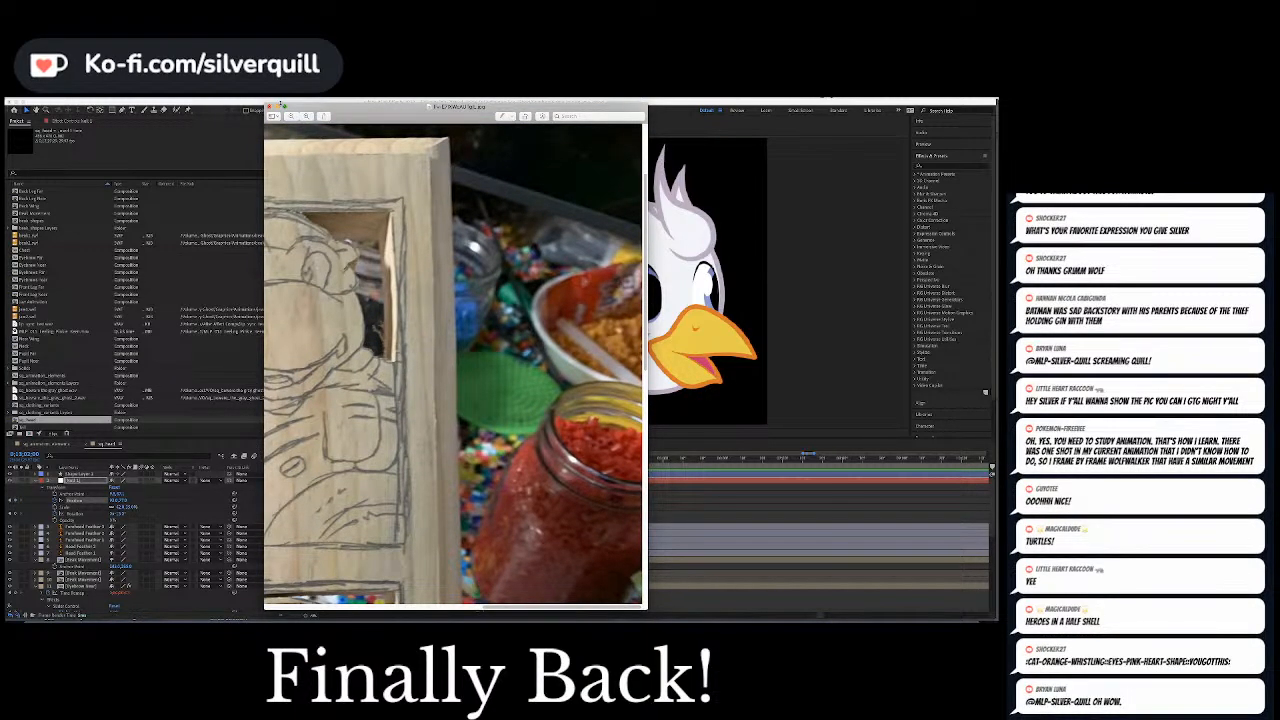
click(30, 100)
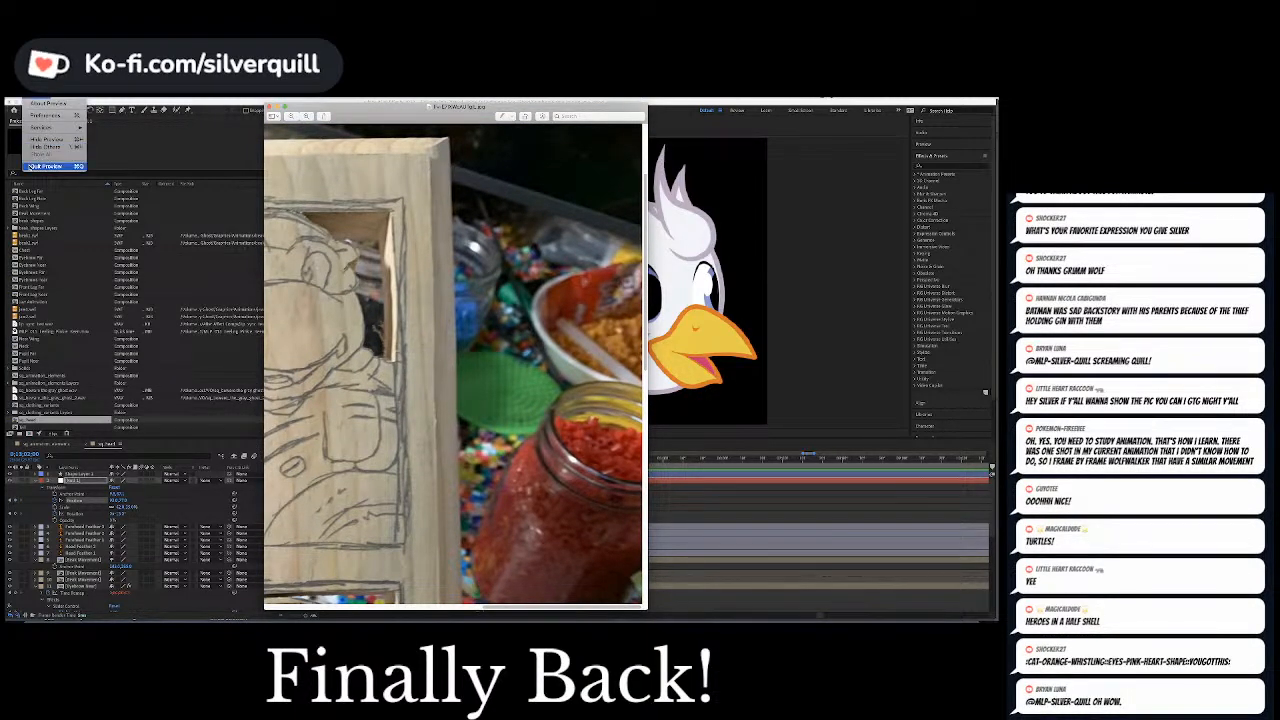
click(45, 166)
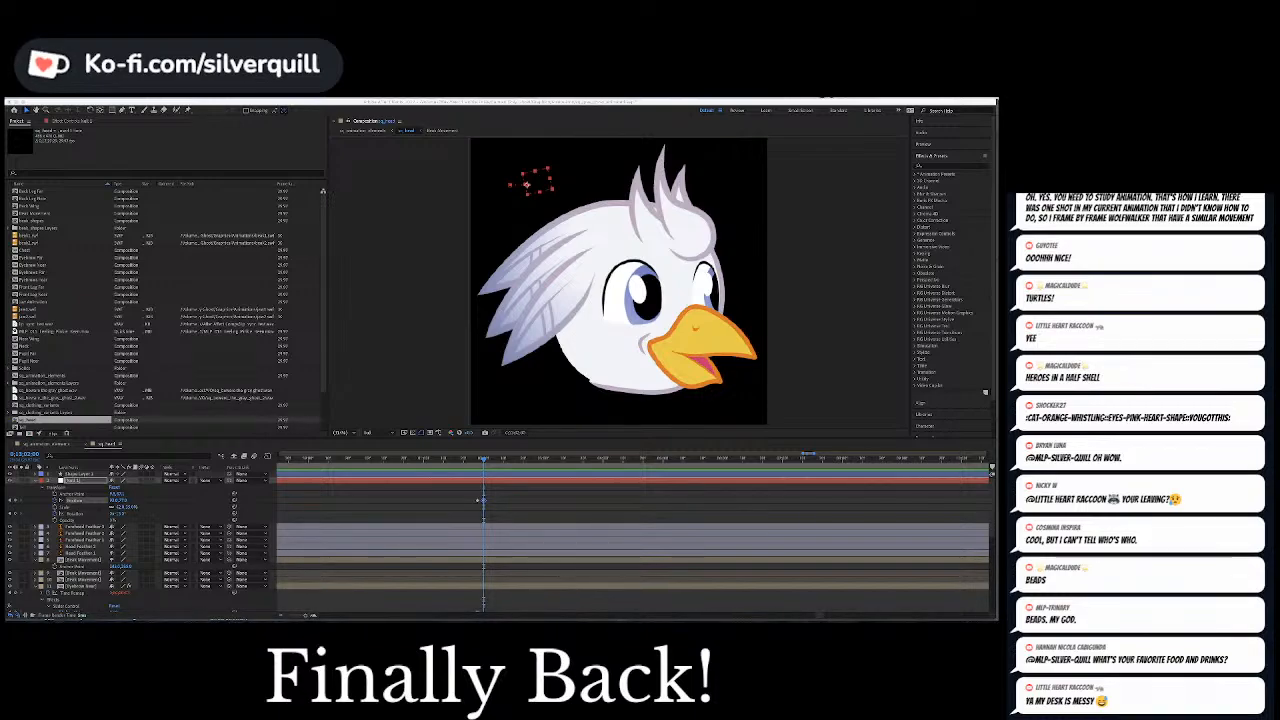
Play on to the next closed-beak pause and keyframe both eyebrow sliders together at 2 to lower the brows over the eyes
click(535, 501)
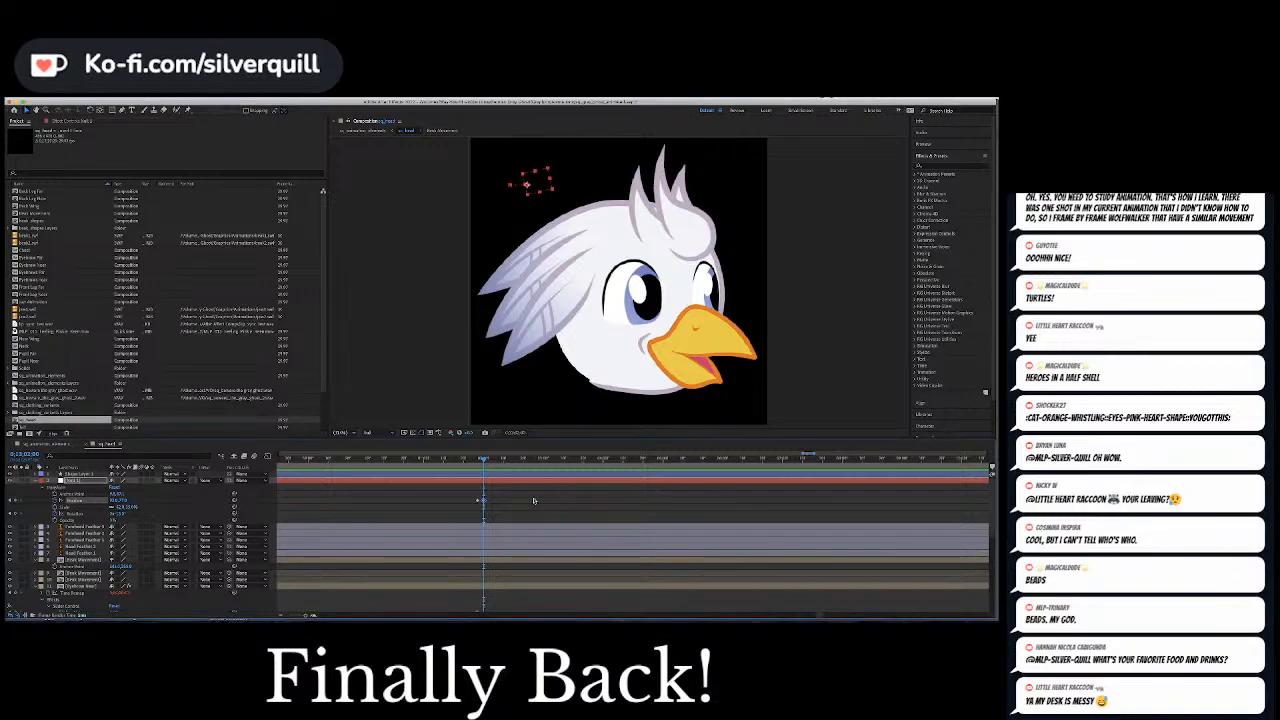
click(534, 500)
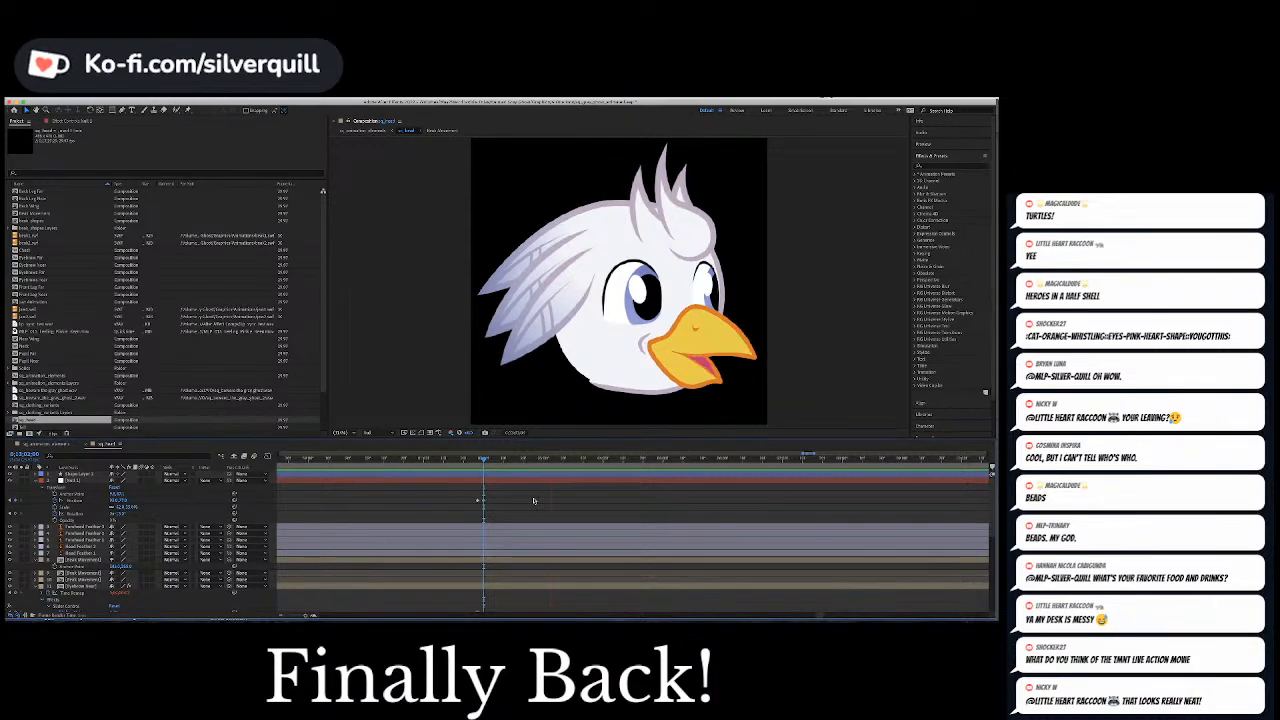
click(488, 460)
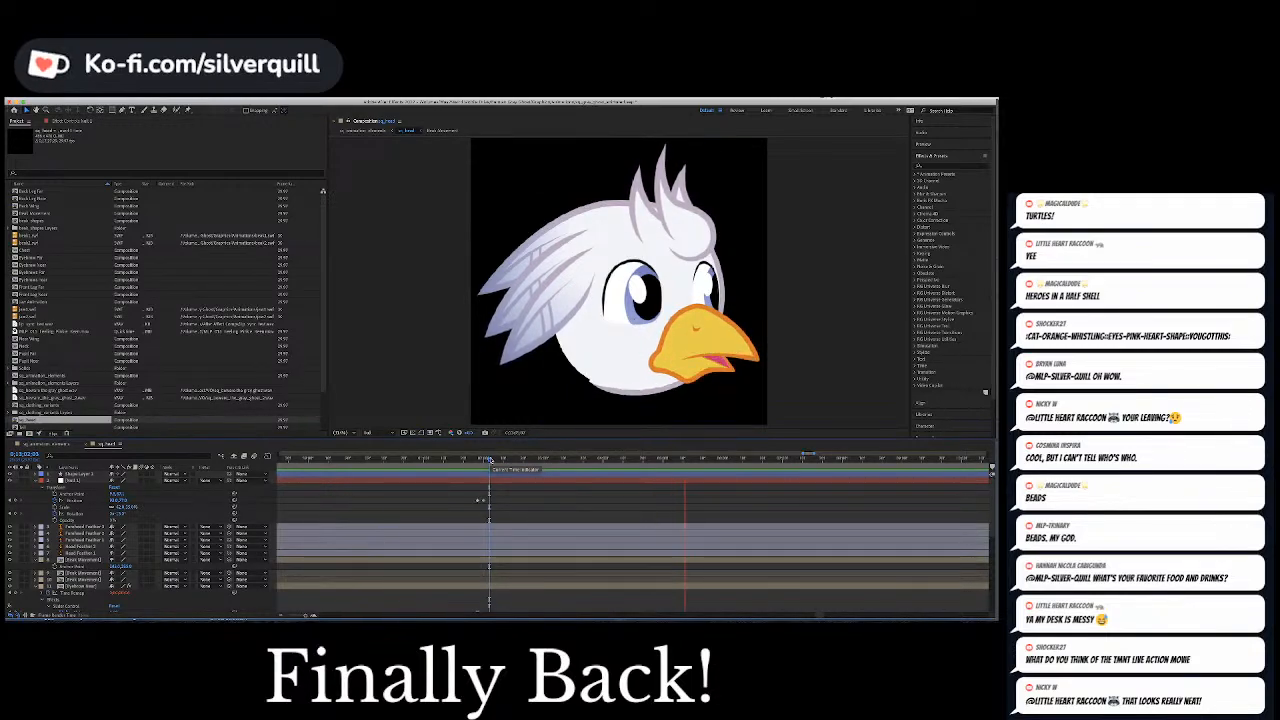
click(626, 462)
drag(626, 462, 641, 465)
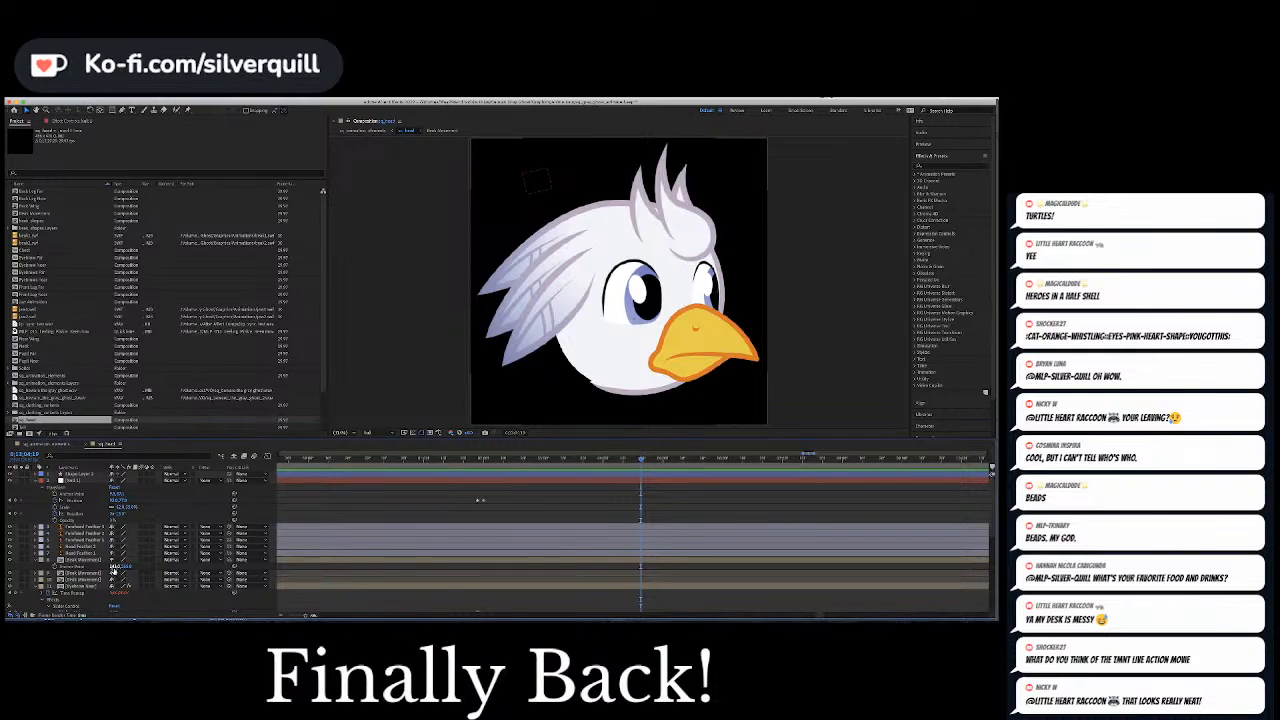
scroll(113, 569, down, 3)
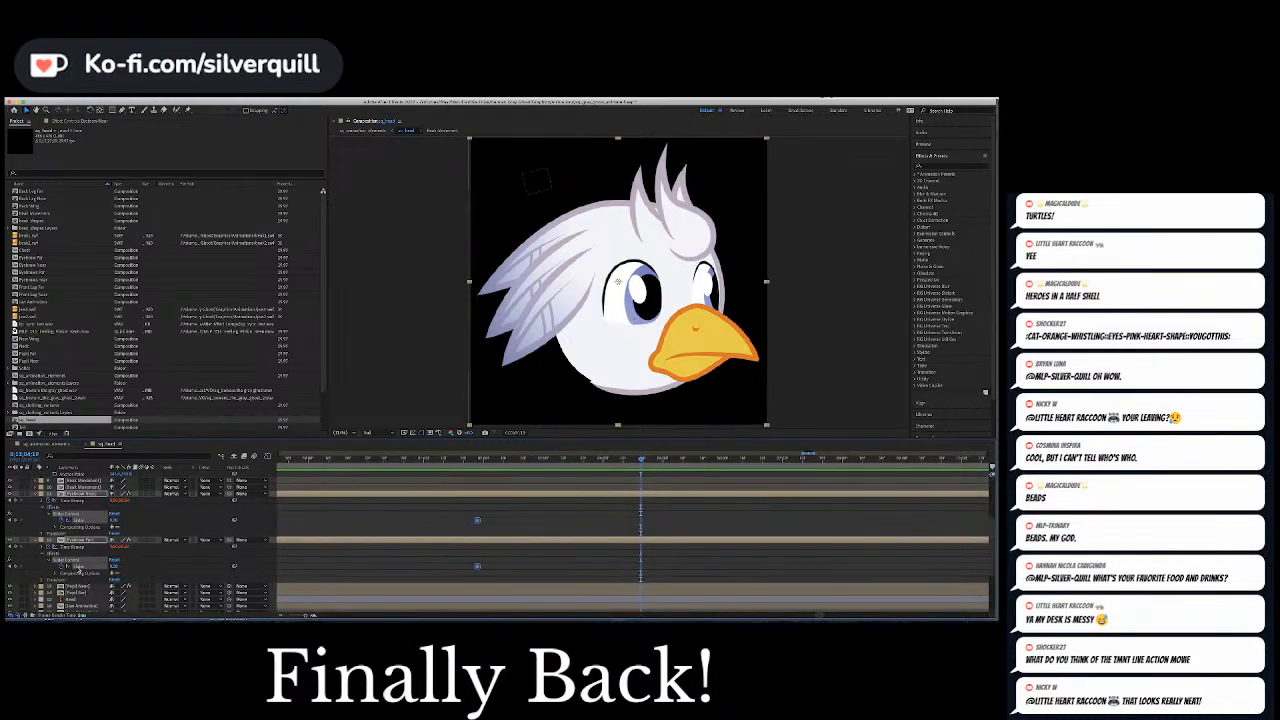
click(117, 566)
text(2)
key(Return)
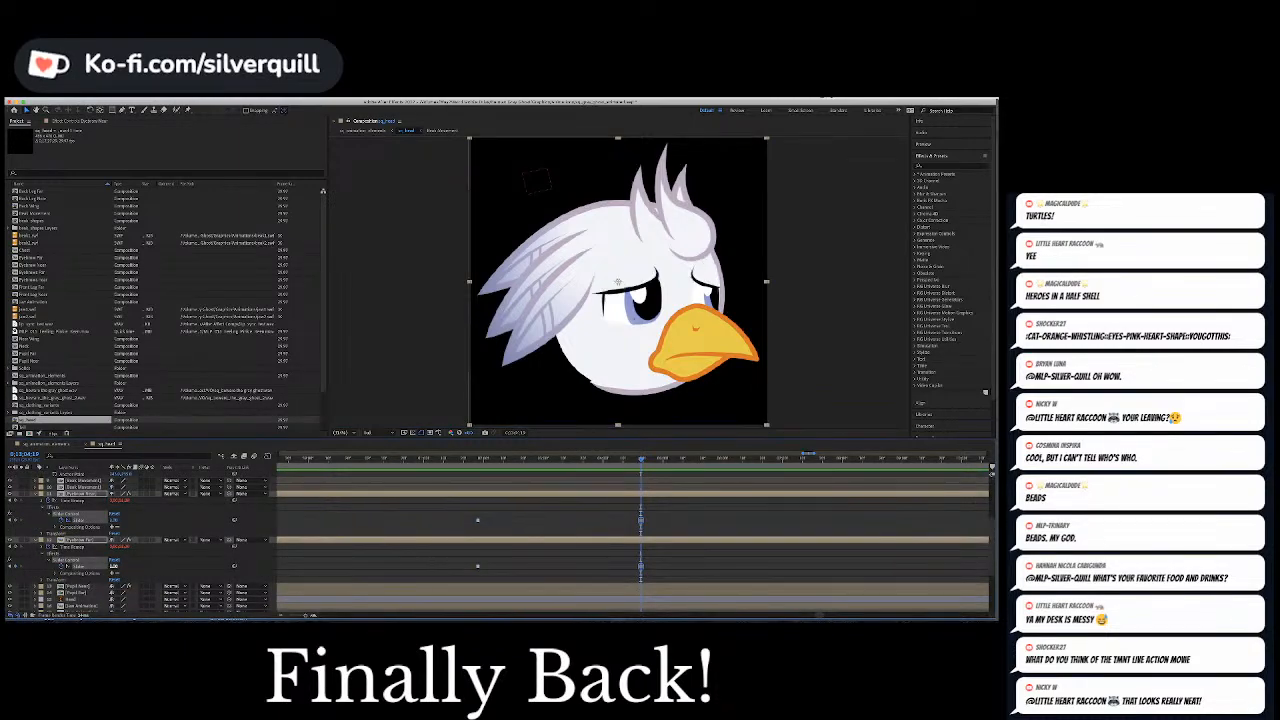
Hold the null's Position at the lowered-brow frame and keyframe it slightly ahead to shift the pupils away from the beak
scroll(465, 571, up, 1)
scroll(465, 571, up, 5)
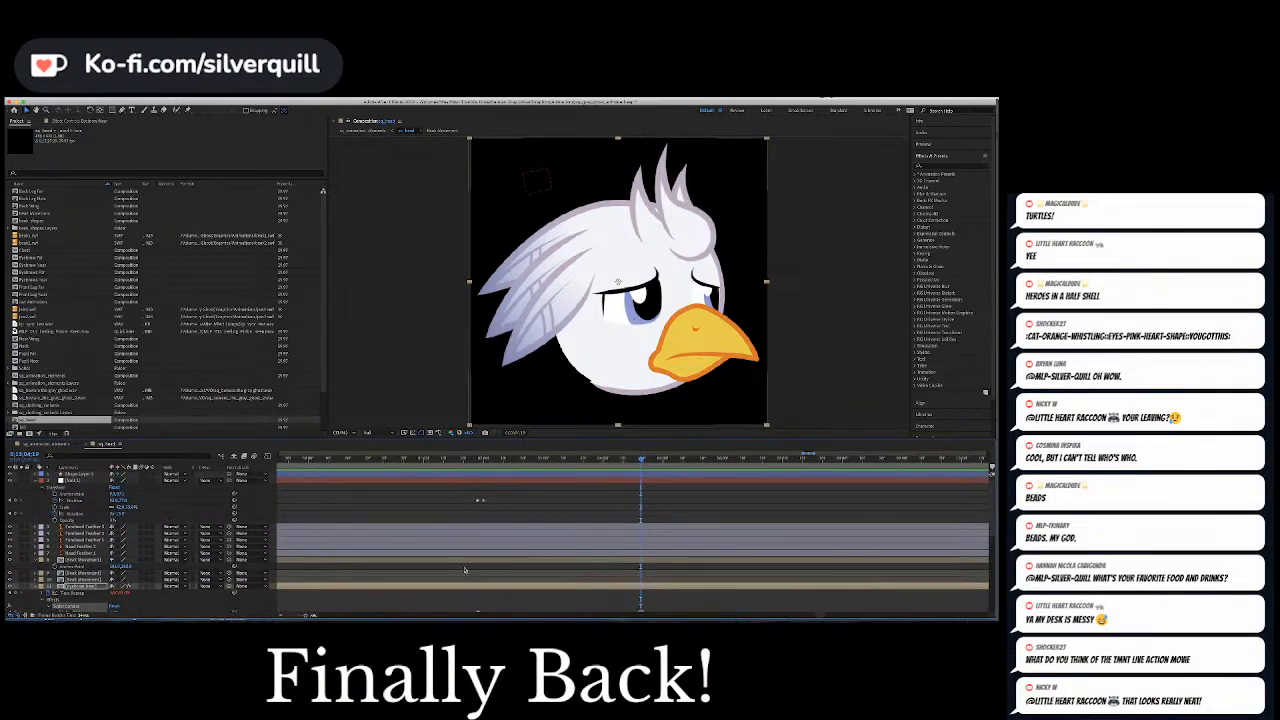
click(474, 499)
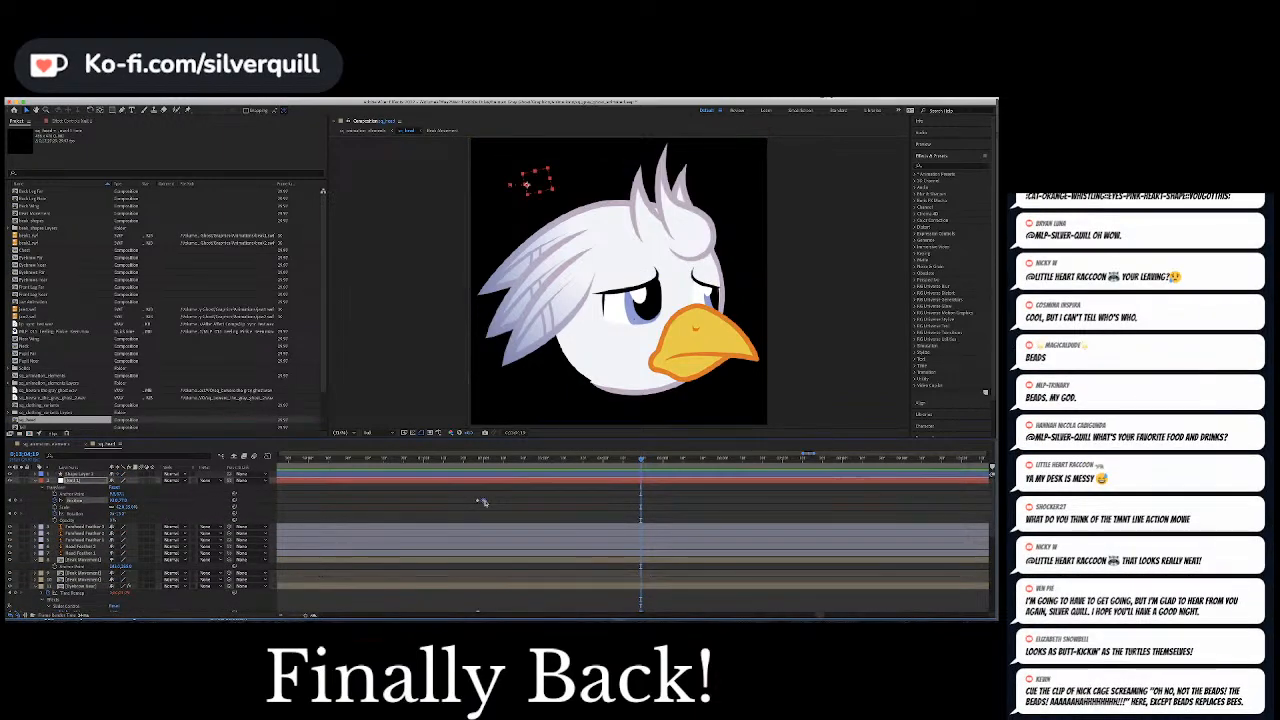
click(644, 459)
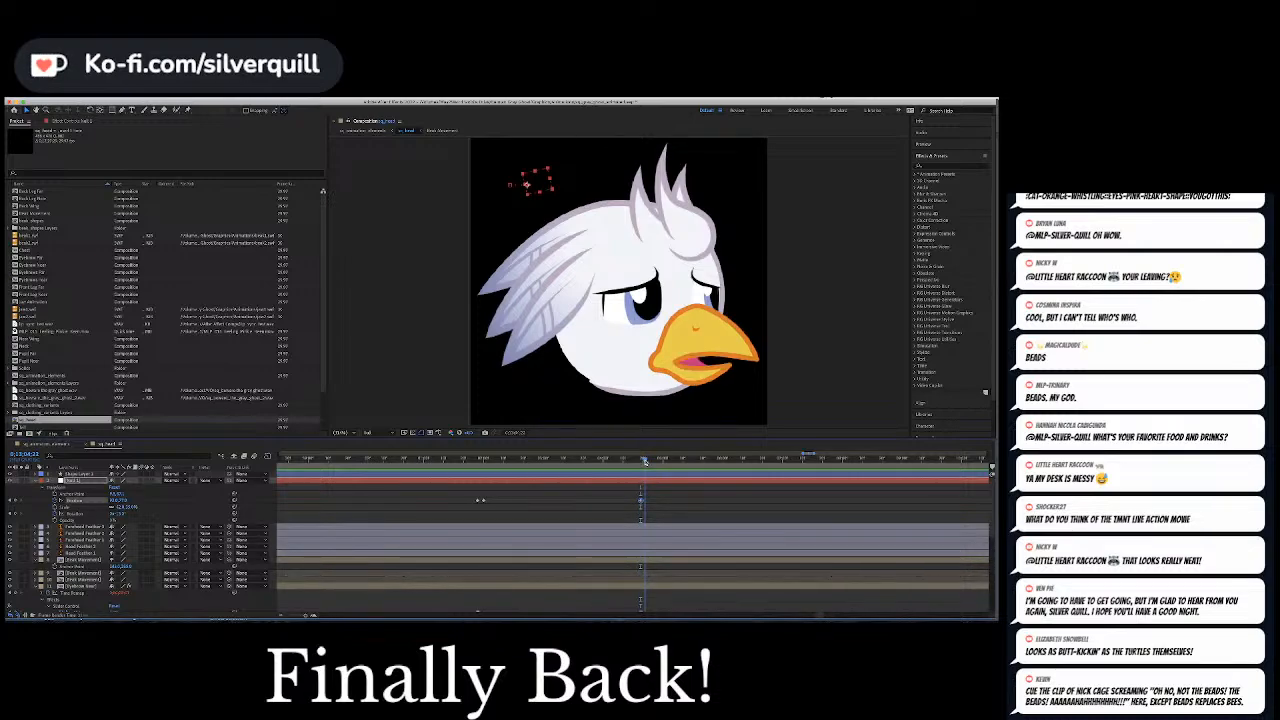
click(645, 460)
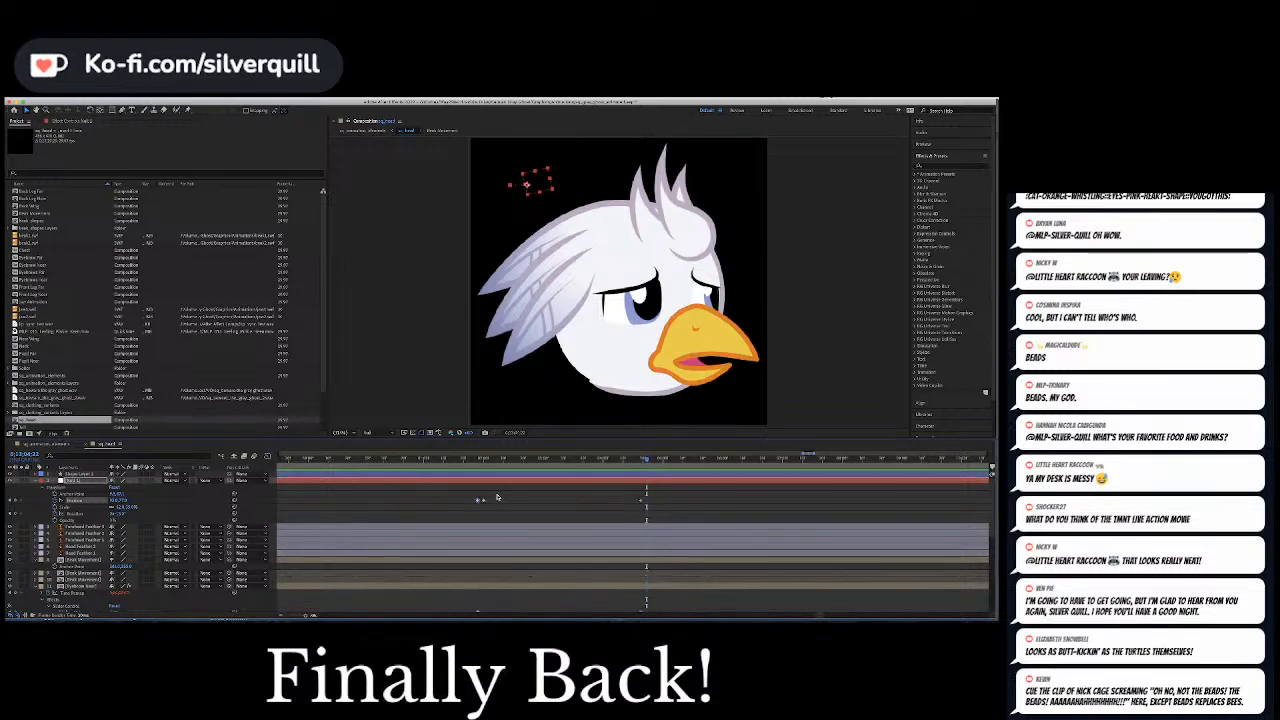
Play back the lowered-brow section and review the head's keyframes over a wider stretch of the timeline
click(640, 460)
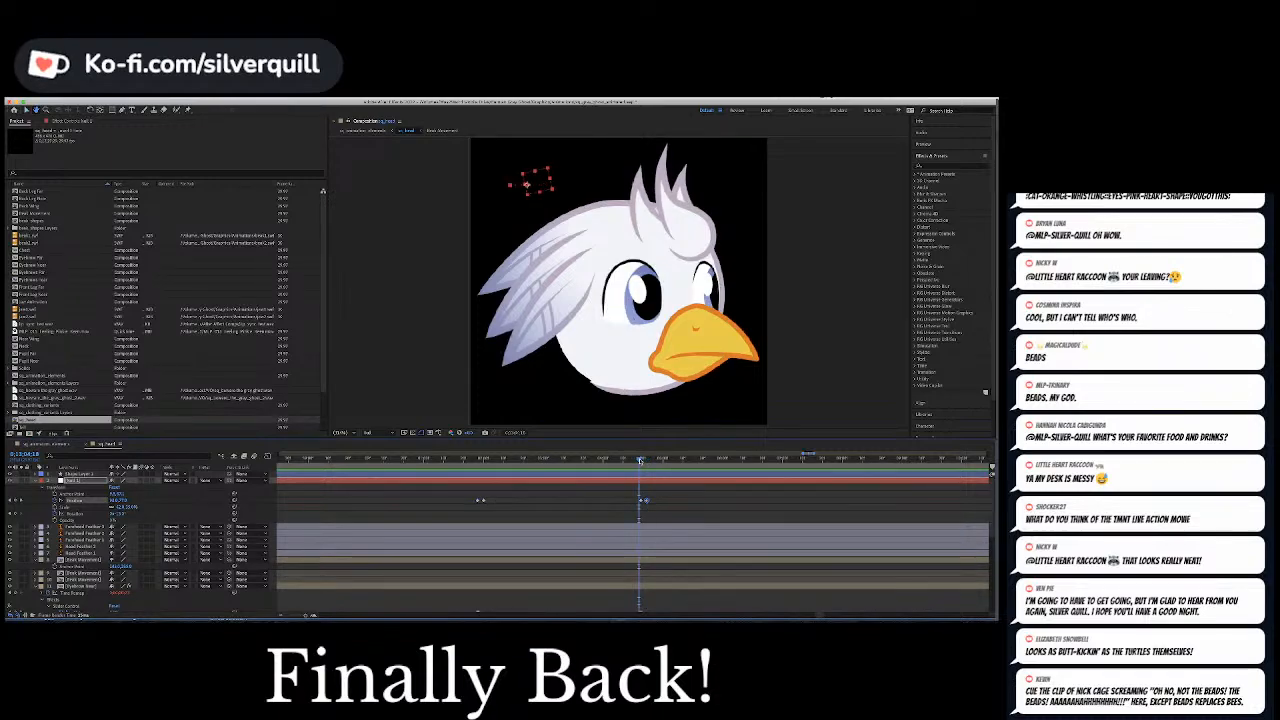
key(space)
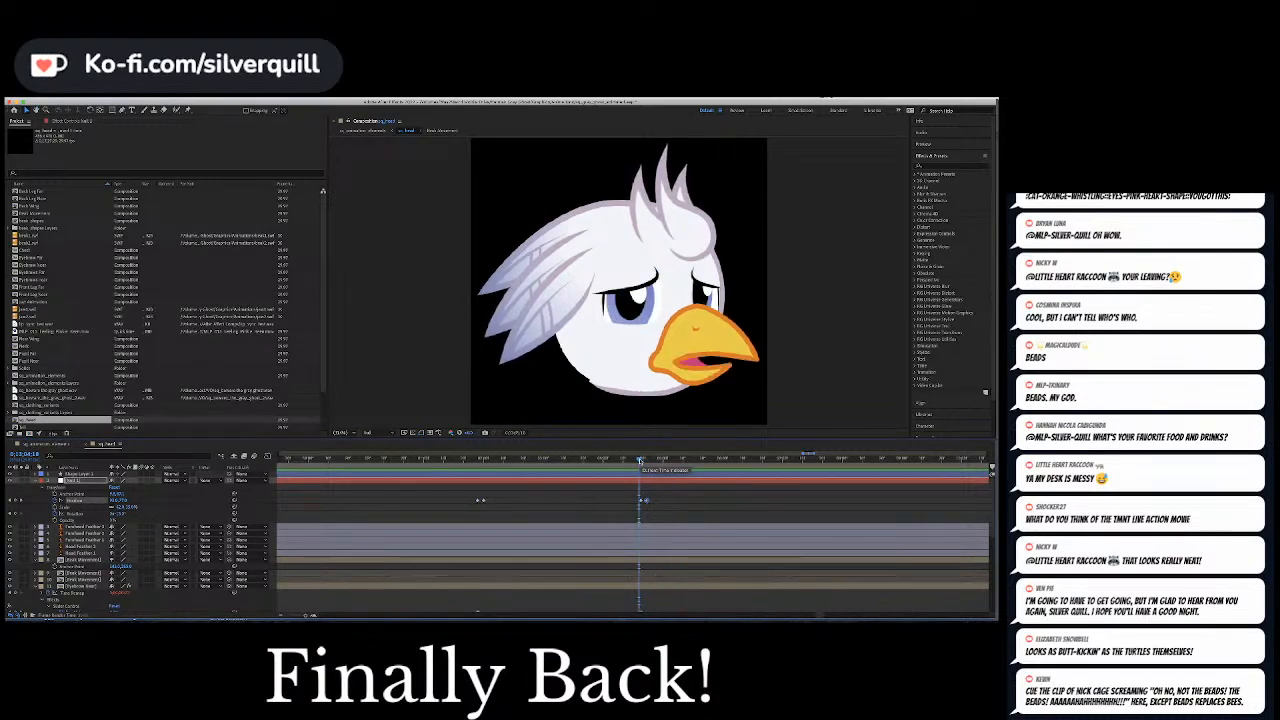
key(space)
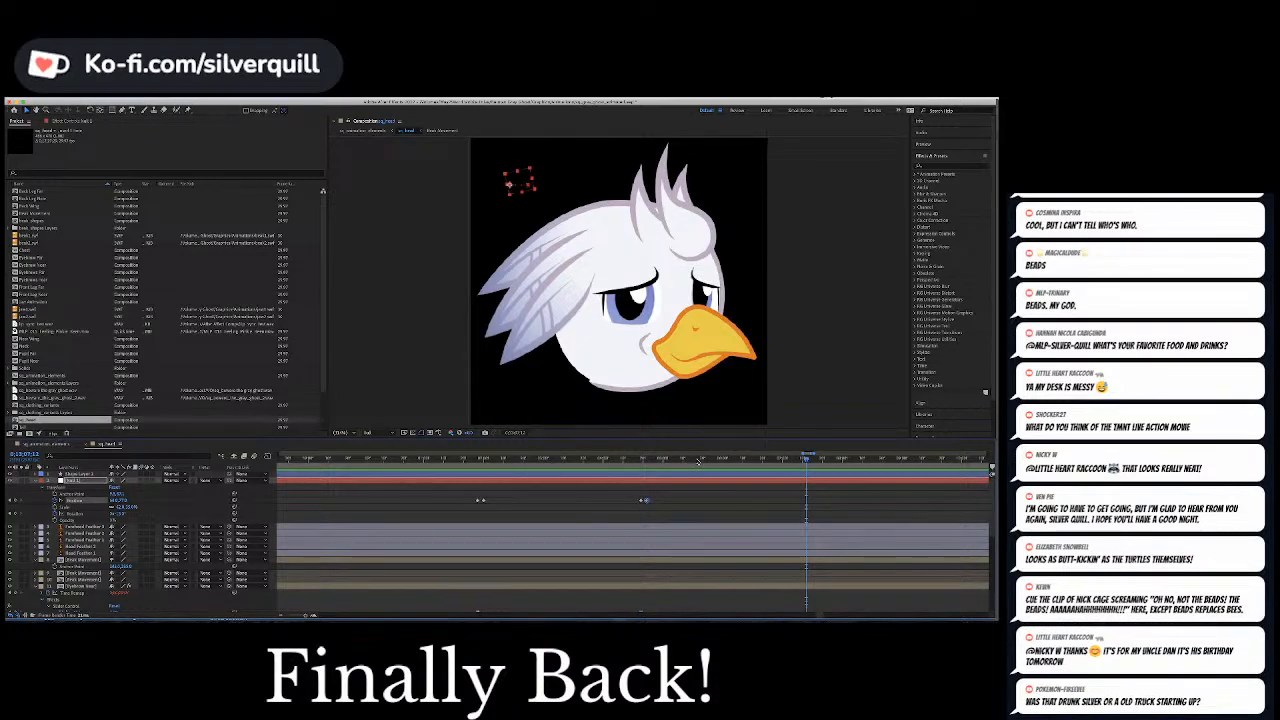
key(space)
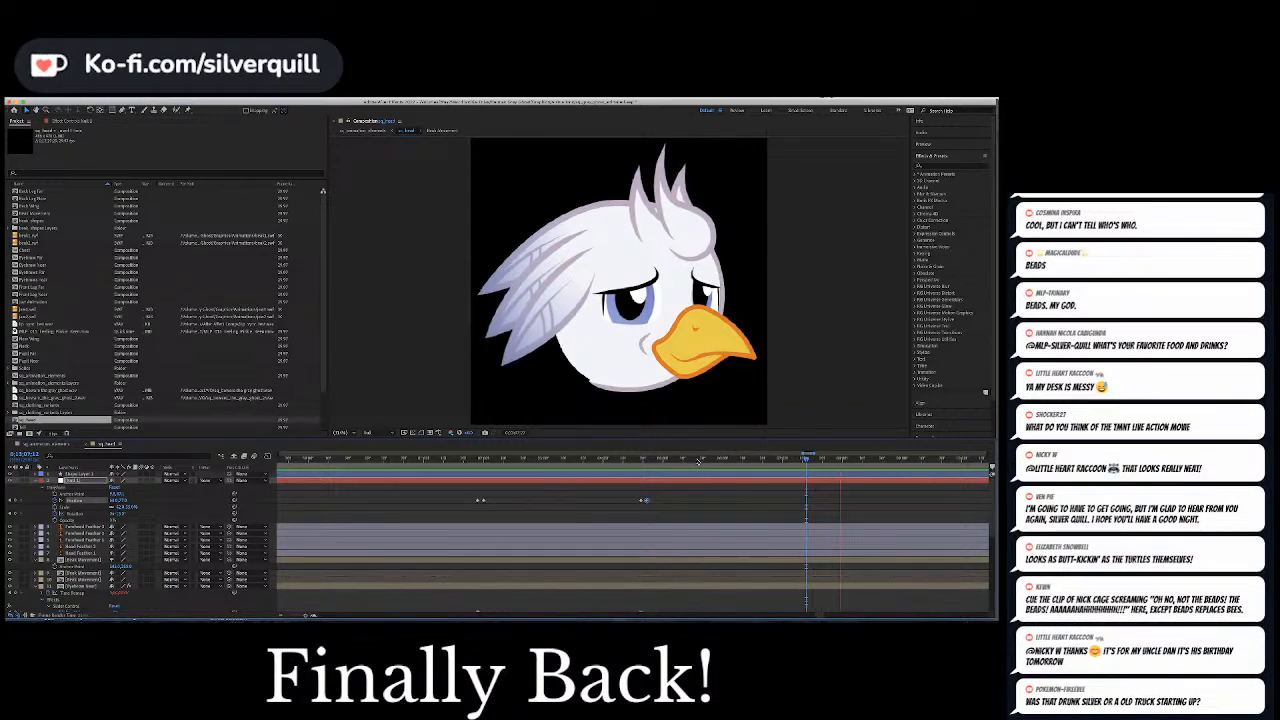
key(space)
key(minus)
key(minus)
key(minus)
key(minus)
scroll(780, 550, down, 1)
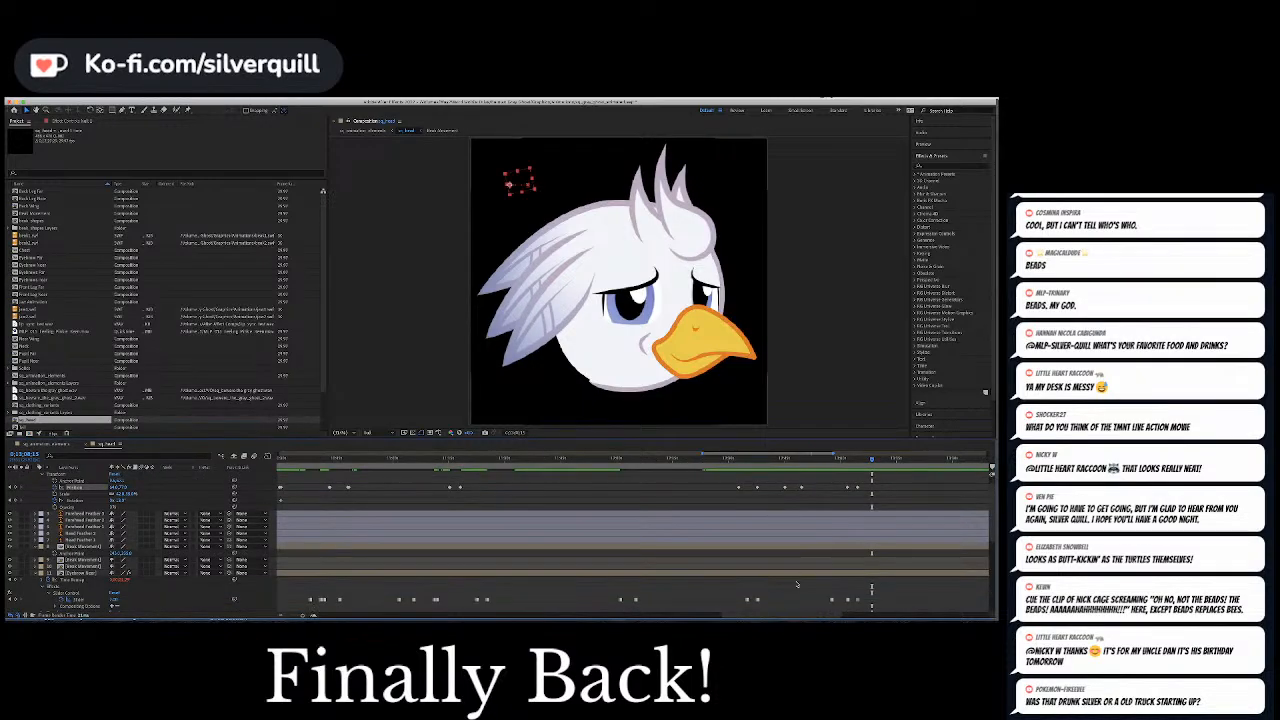
drag(803, 617, 855, 618)
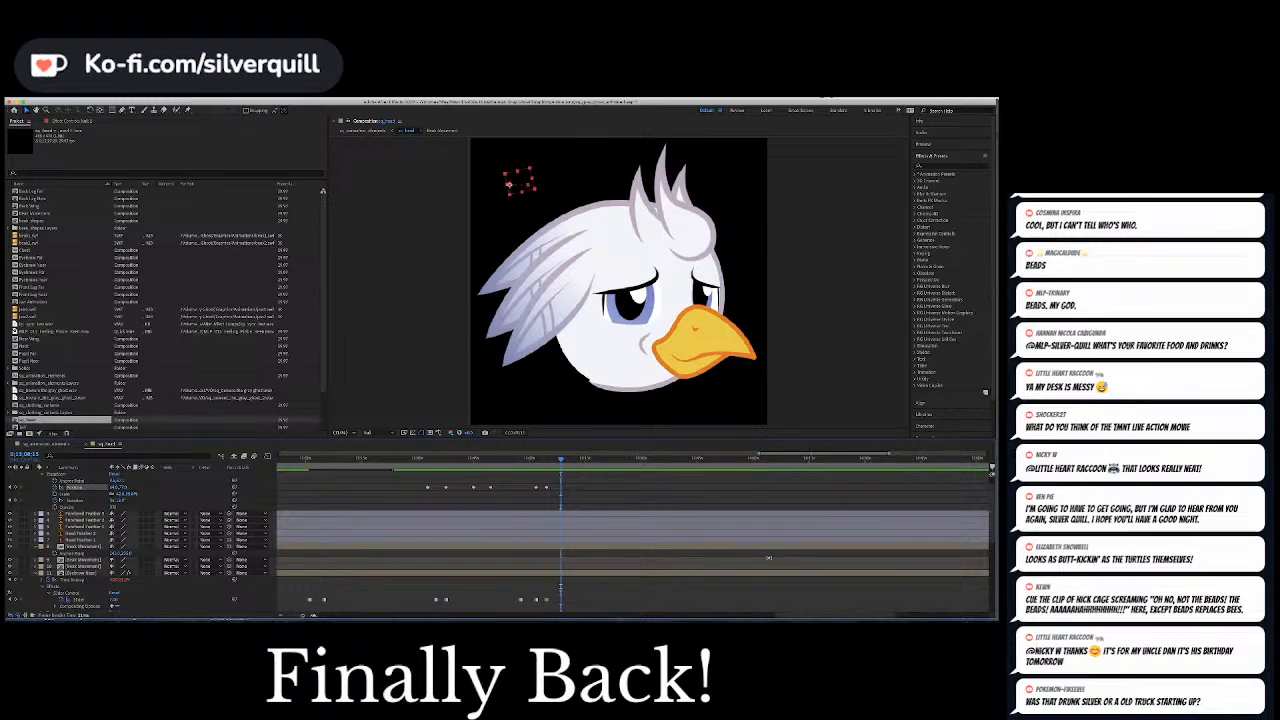
click(588, 484)
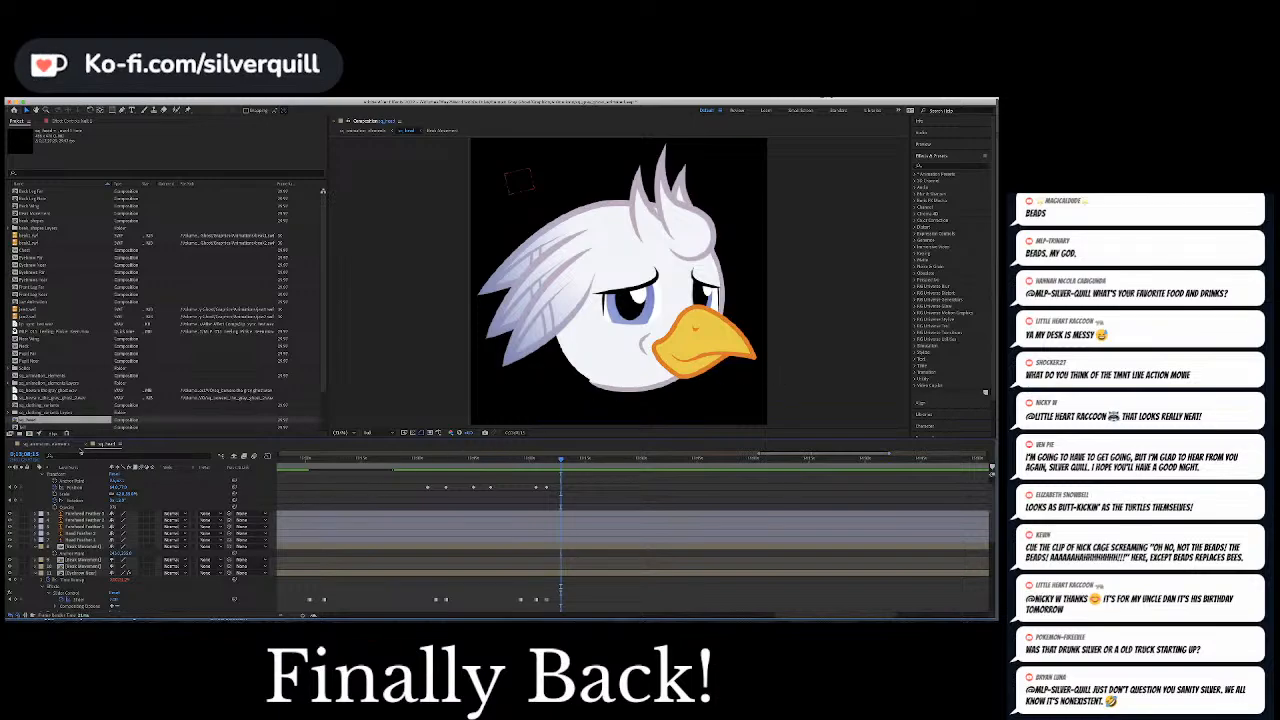
Review the expressions on the full character in the animation elements composition and return to the head composition
click(49, 443)
key(space)
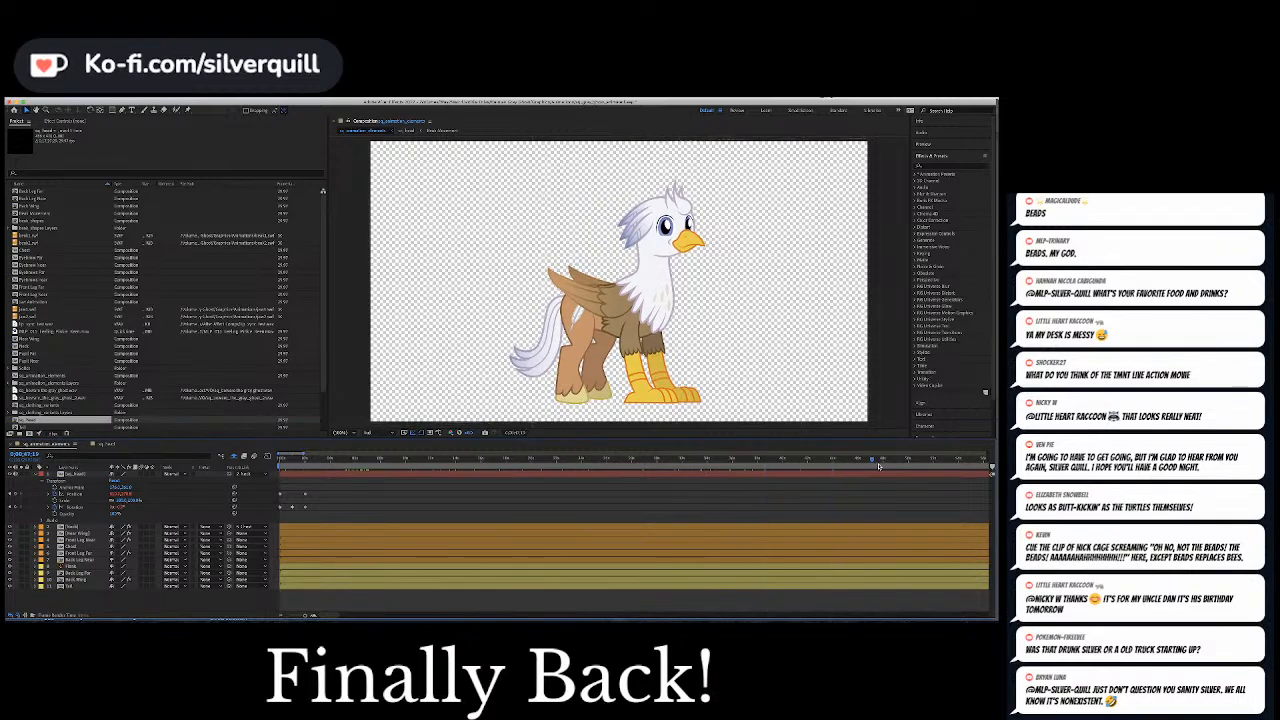
drag(305, 616, 287, 617)
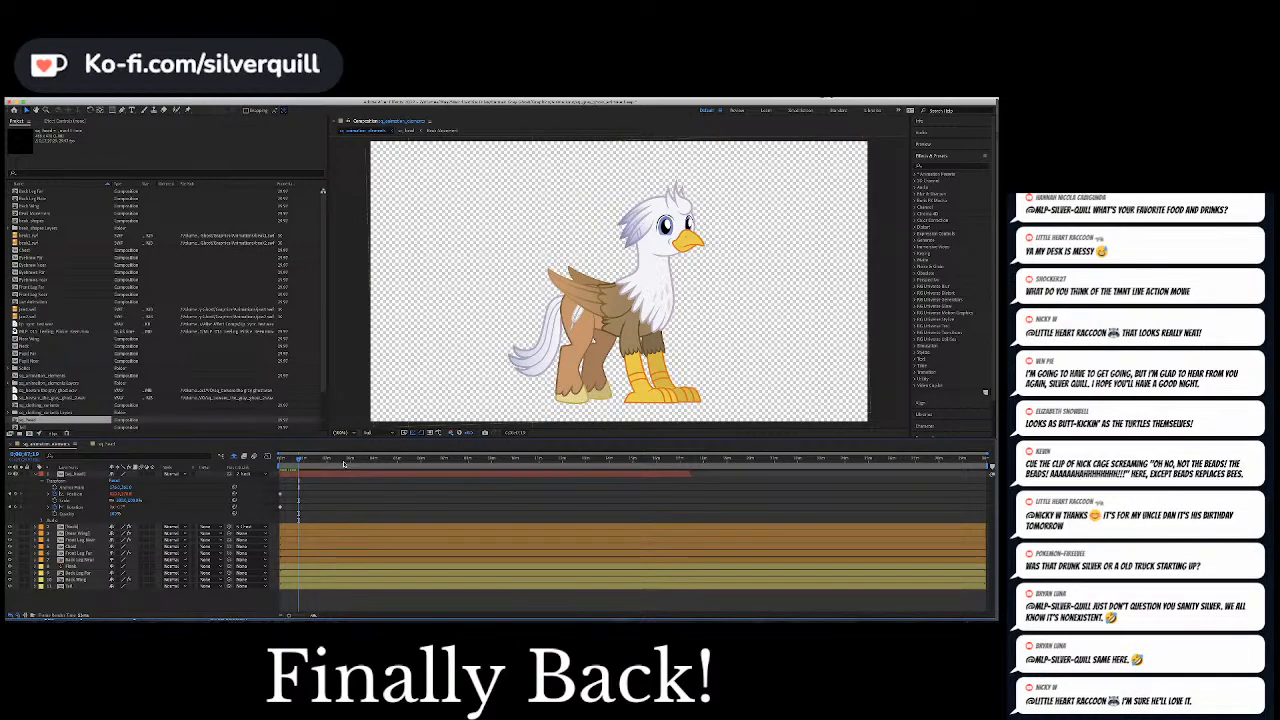
drag(344, 463, 587, 461)
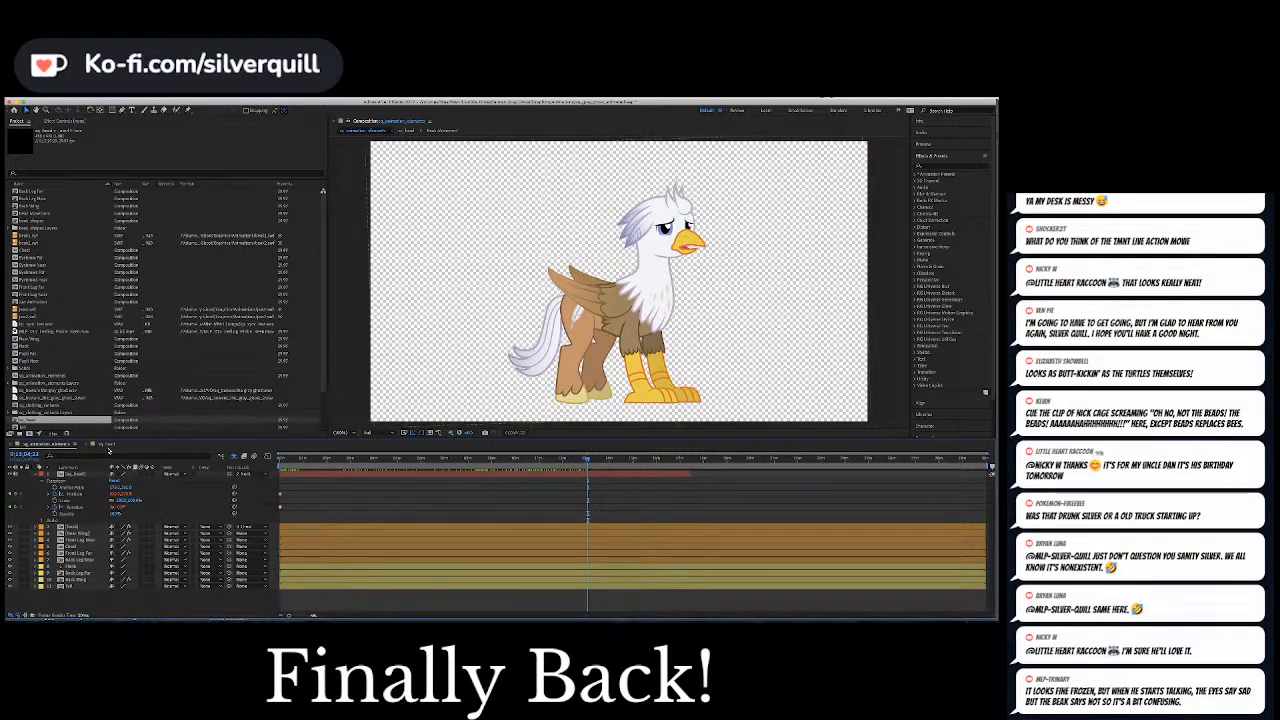
click(107, 445)
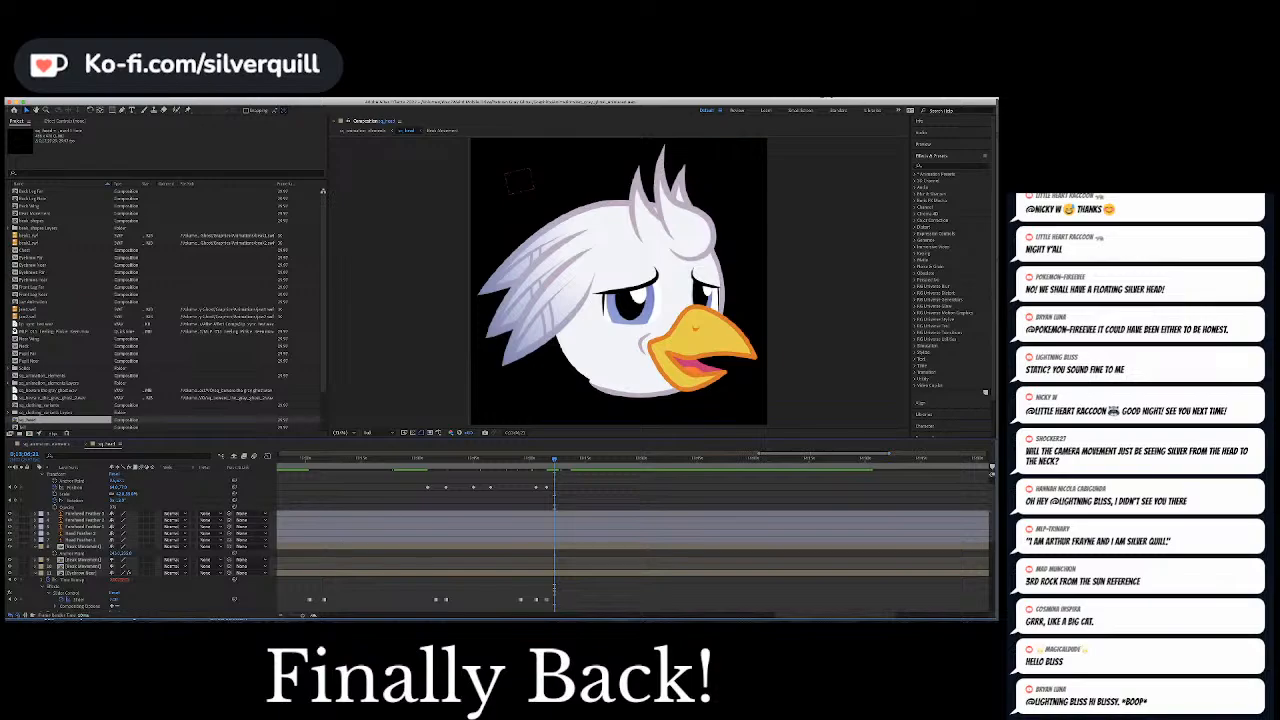
Switch to Illustrator to show the rainbow footbag template artwork and return to After Effects
click(355, 619)
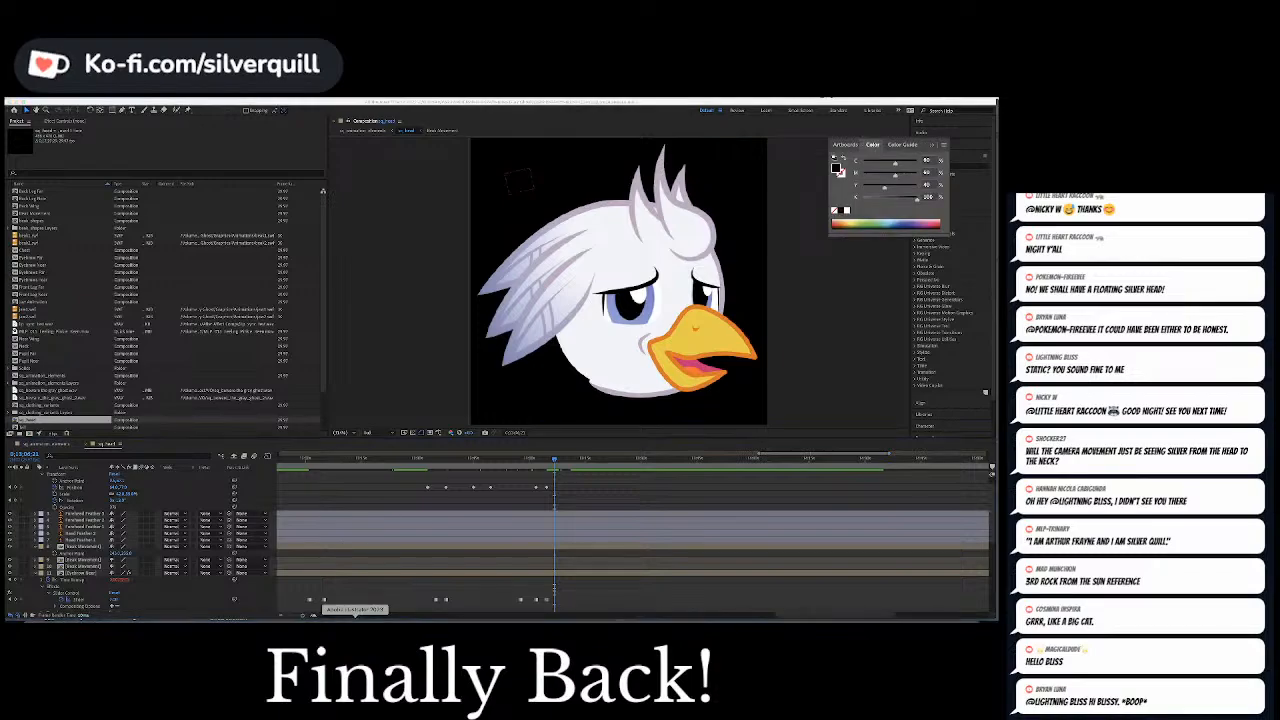
key(super+equal)
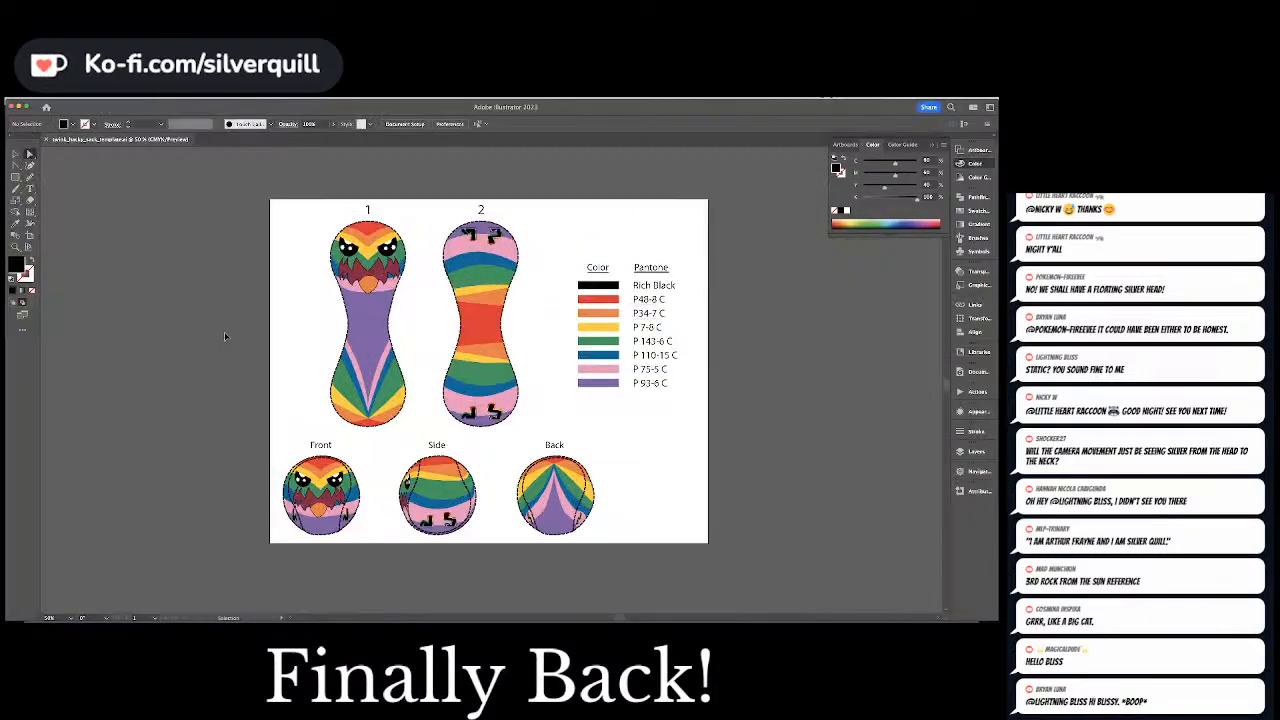
key(super+equal)
key(super+minus)
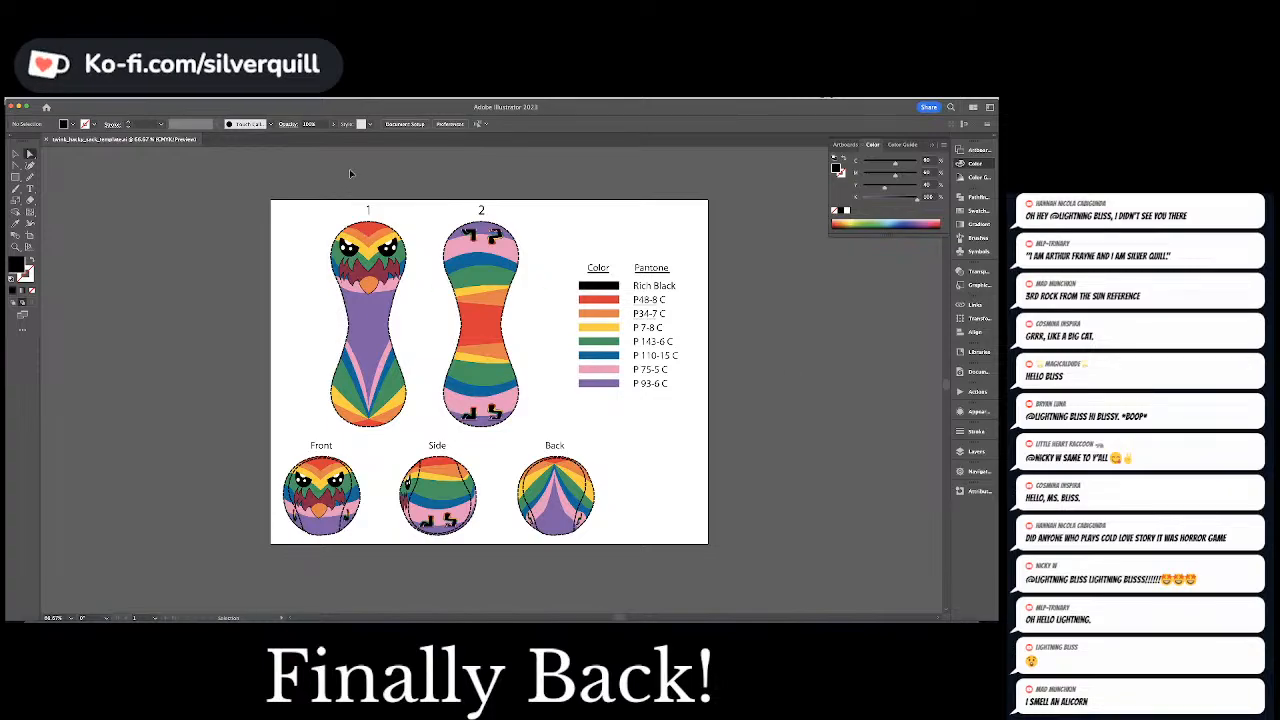
key(super+Tab)
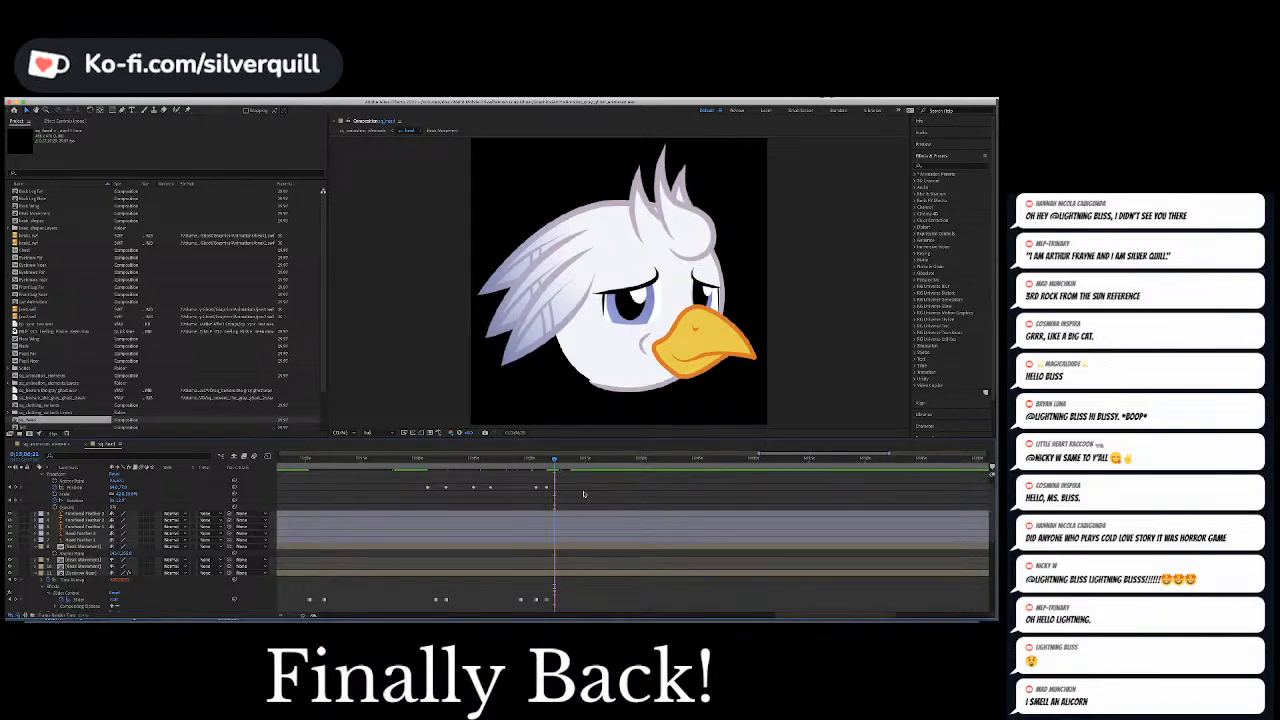
Keyframe both eyebrow sliders back to the no-brow state just after the lowered-brow section ends
key(space)
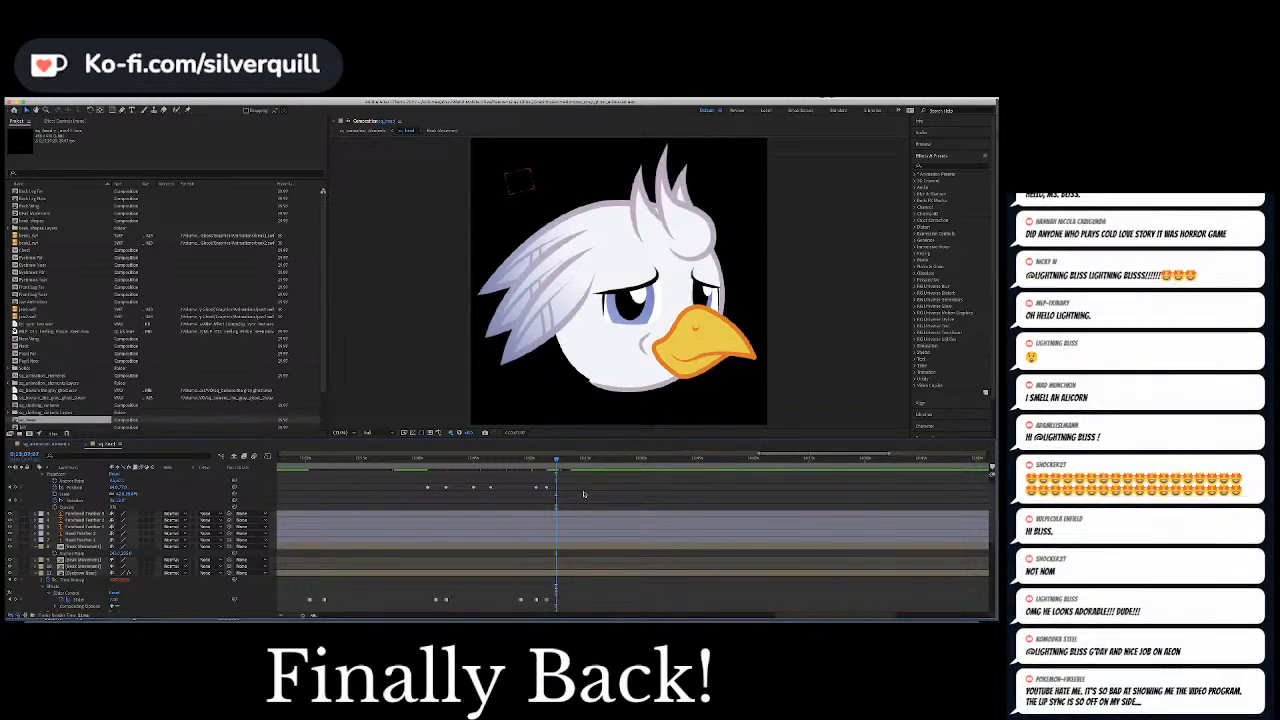
scroll(114, 595, down, 3)
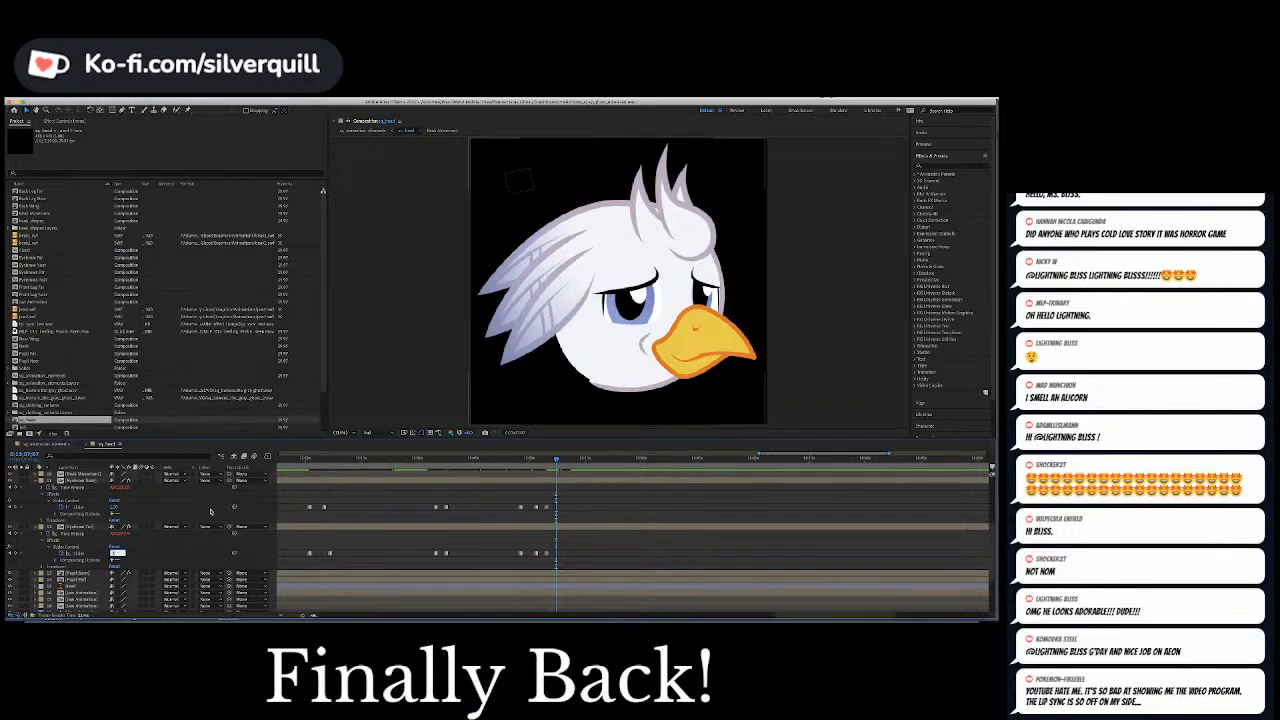
click(114, 553)
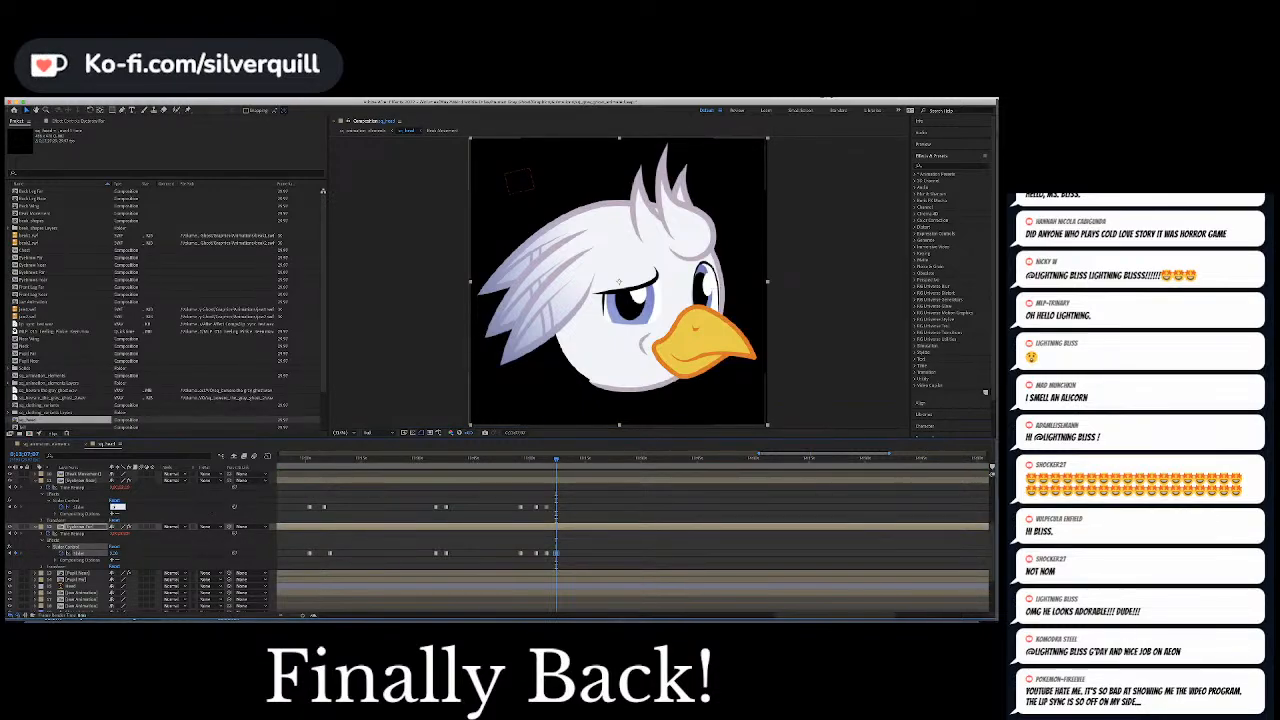
click(666, 512)
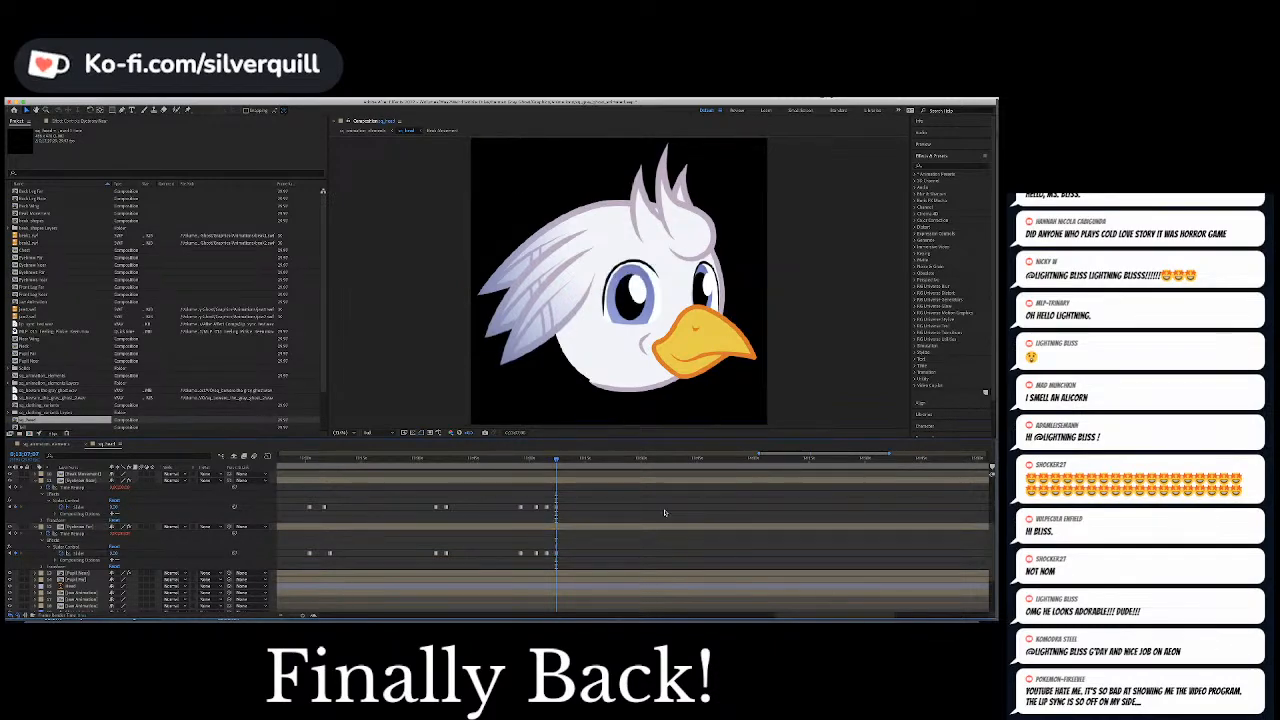
Play and scrub through the section after the brows clear to find where the next eye movement should start
key(space)
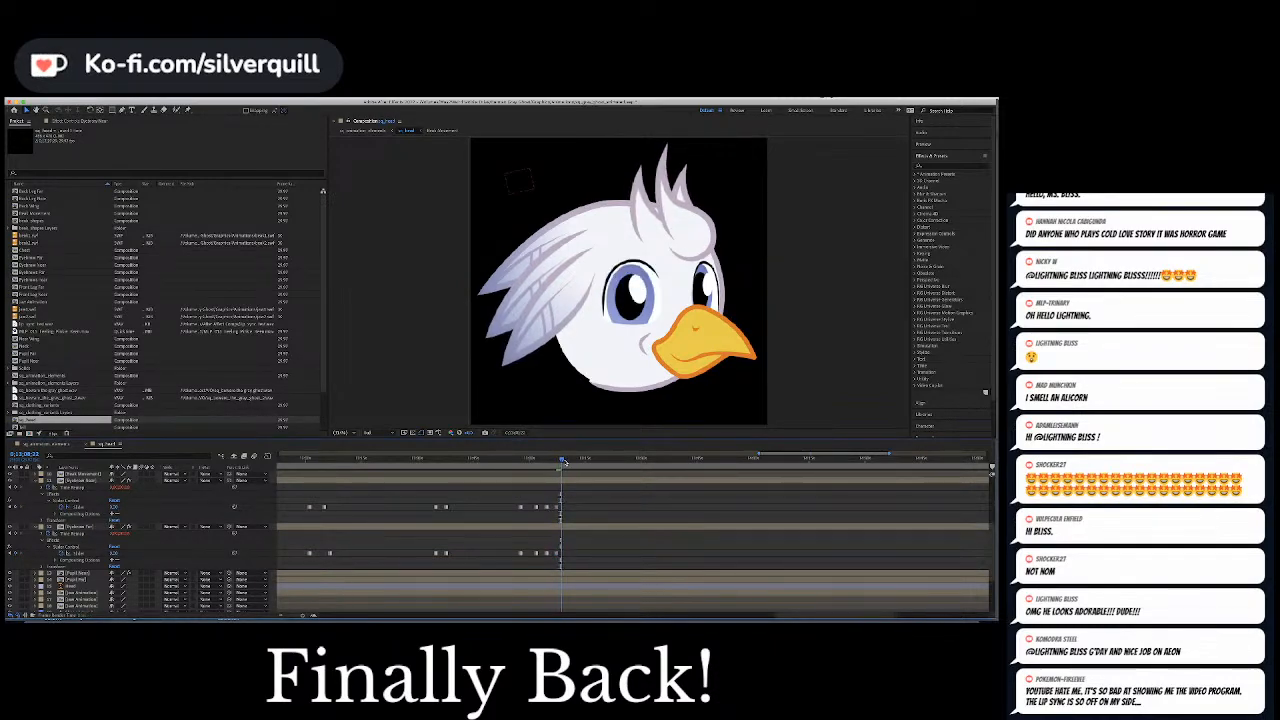
click(584, 460)
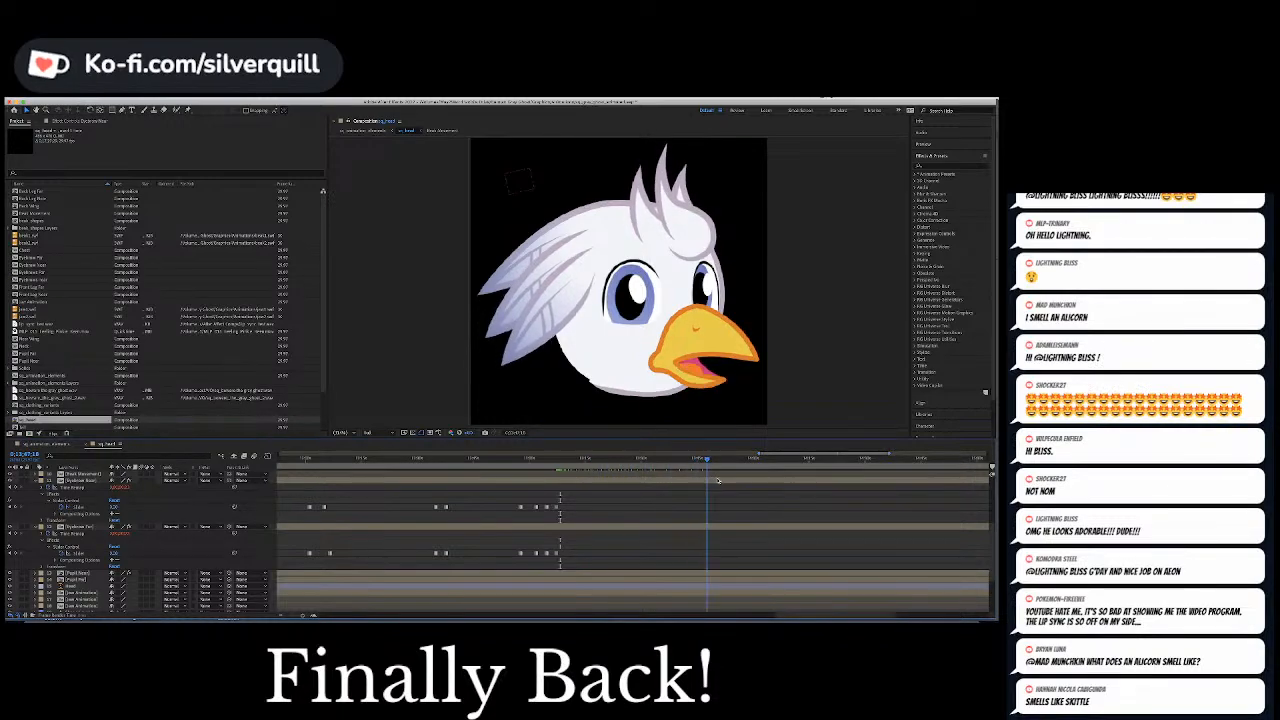
drag(701, 482, 696, 482)
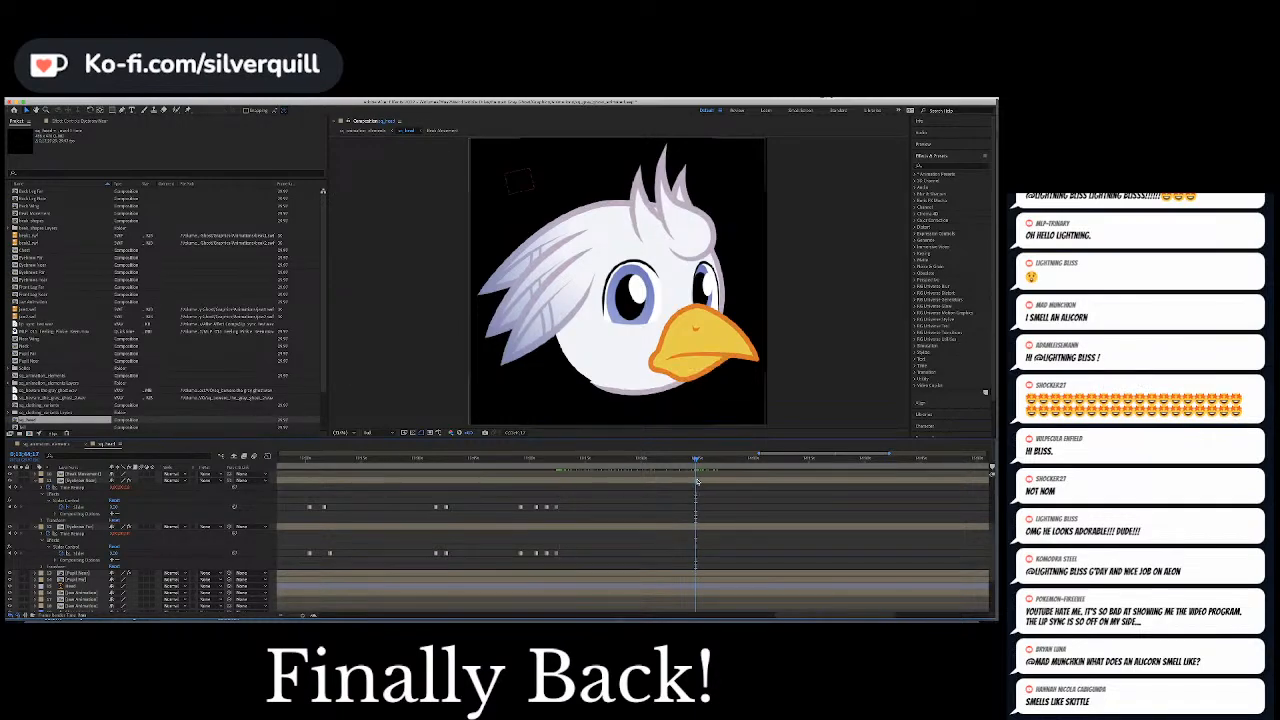
key(space)
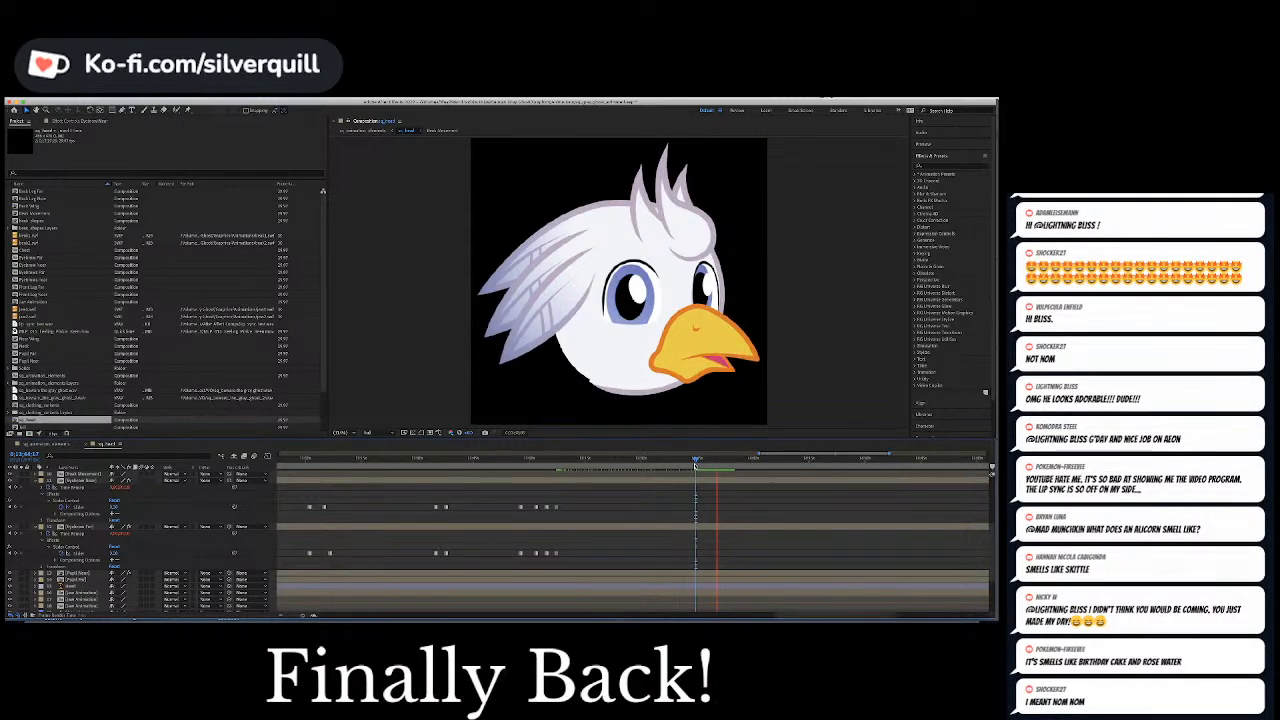
drag(696, 463, 653, 463)
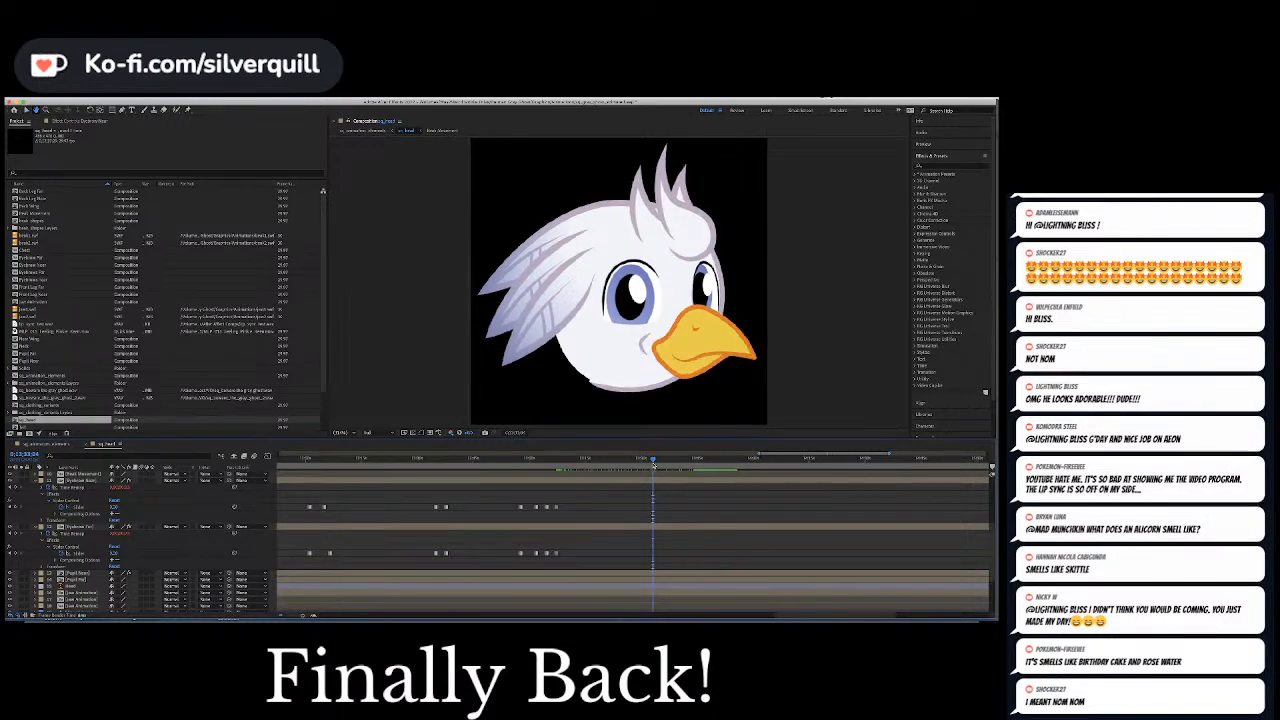
key(space)
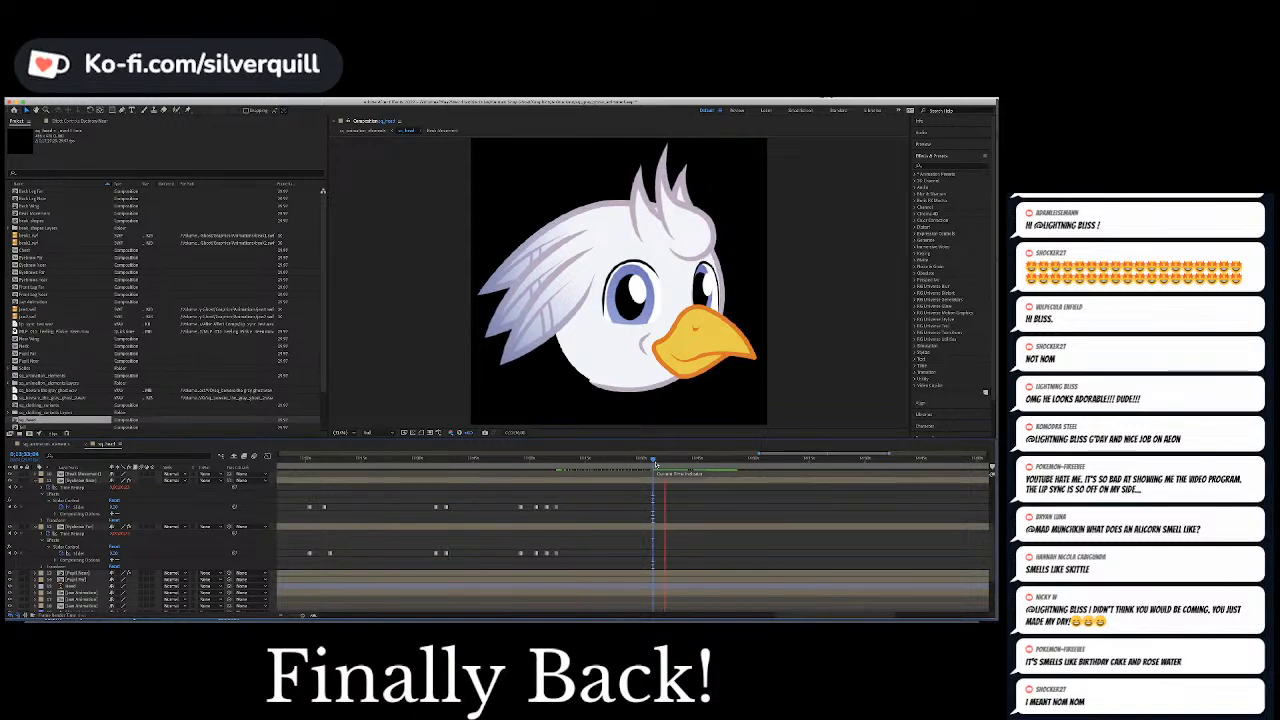
Hold the null's Position in the pause before the next phrase and keyframe it slightly ahead to shift the pupils toward the beak
click(667, 460)
scroll(580, 542, up, 5)
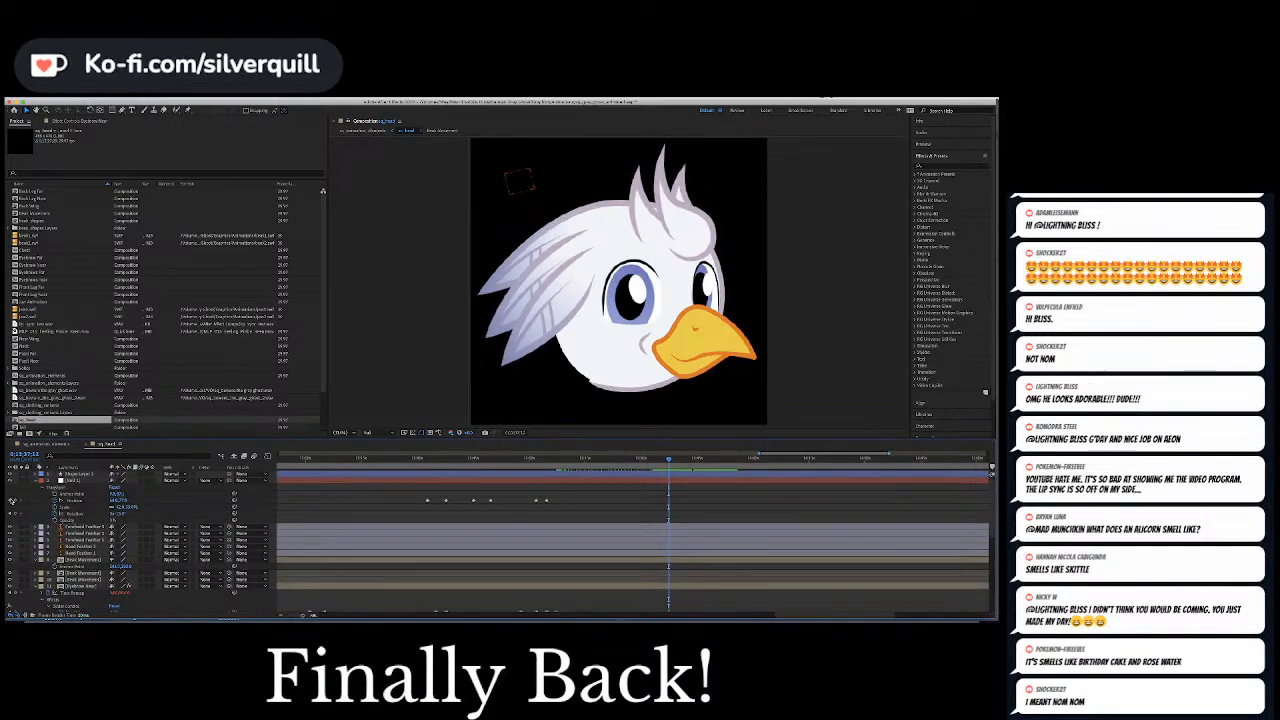
click(15, 500)
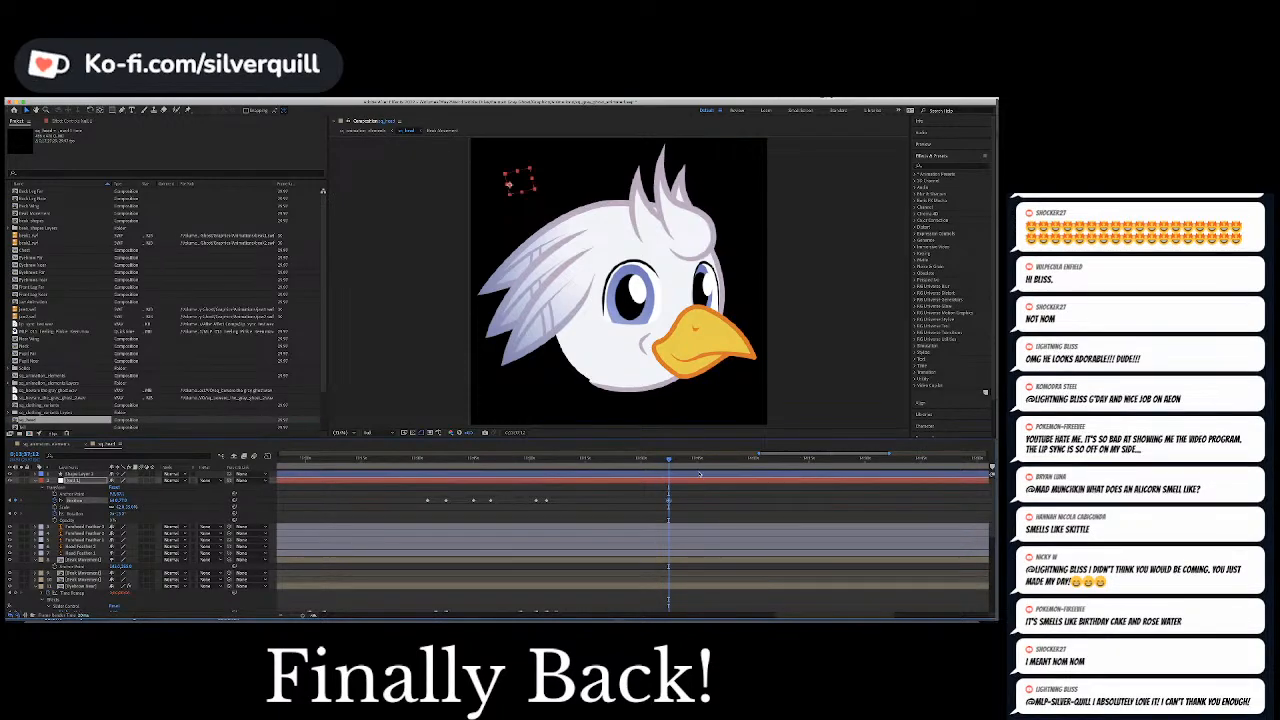
click(671, 461)
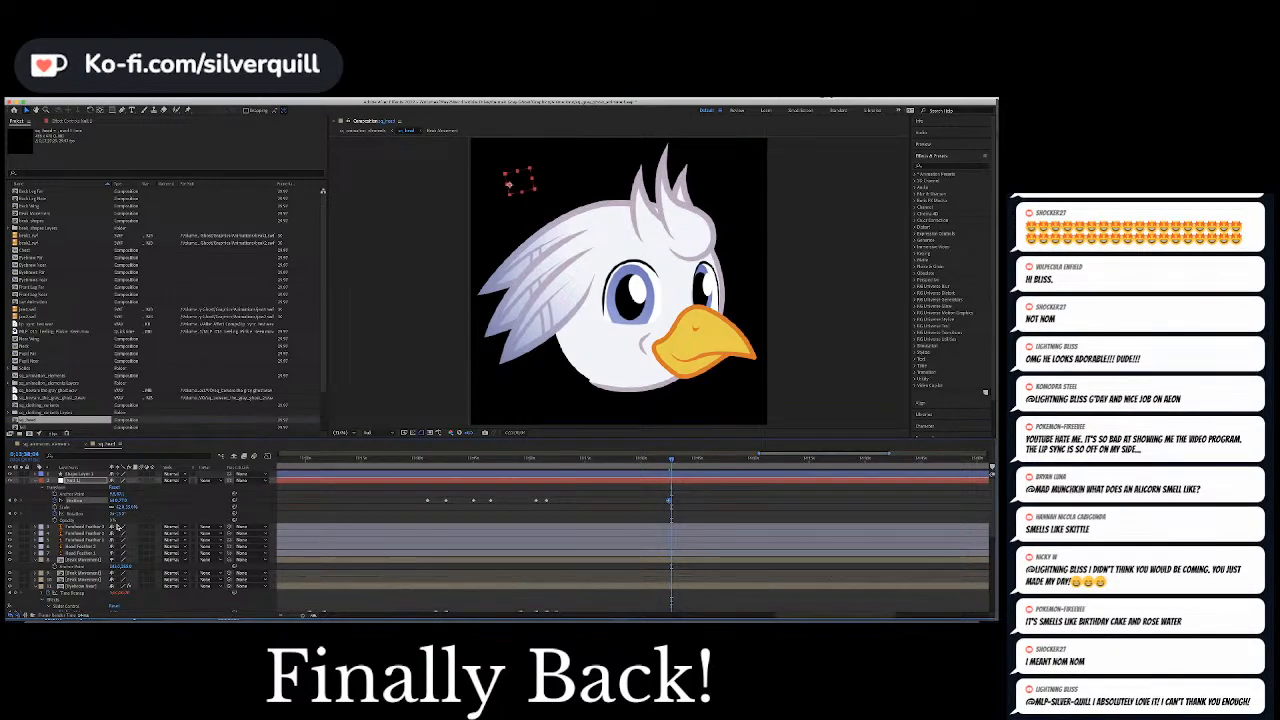
drag(112, 501, 124, 501)
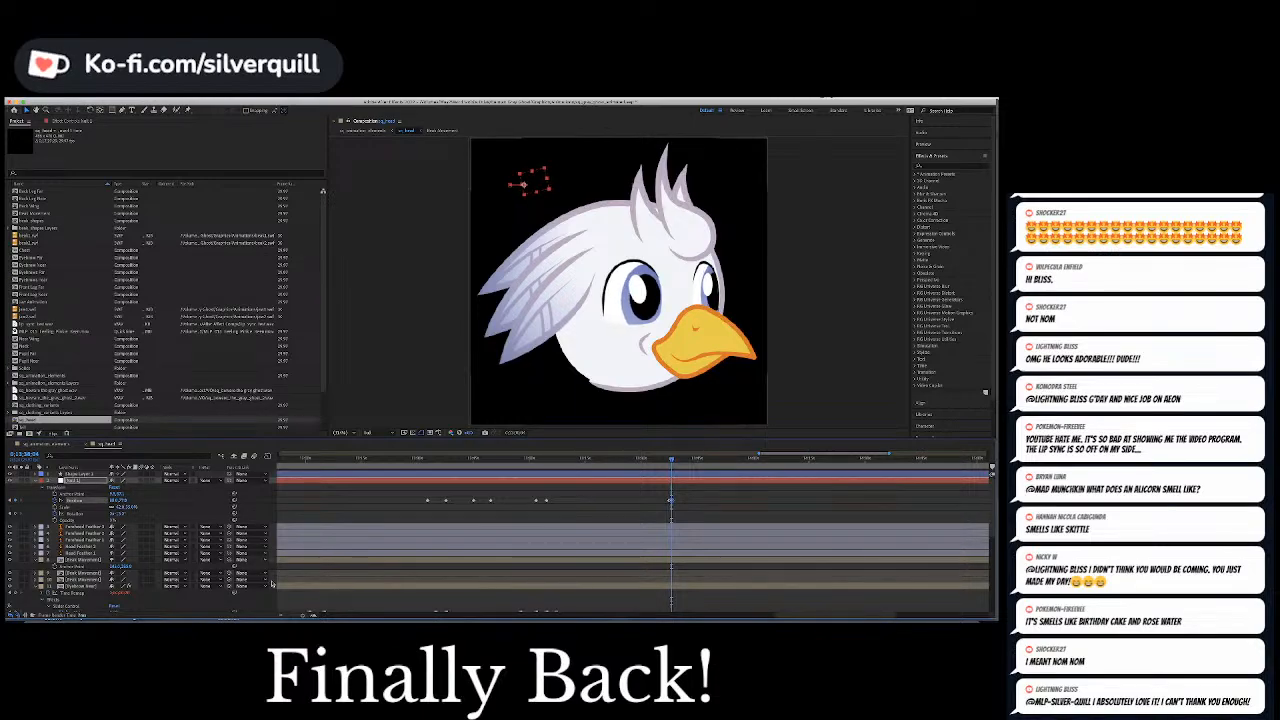
Play back the head from the new pupil shift into the next spoken phrase
scroll(641, 541, down, 3)
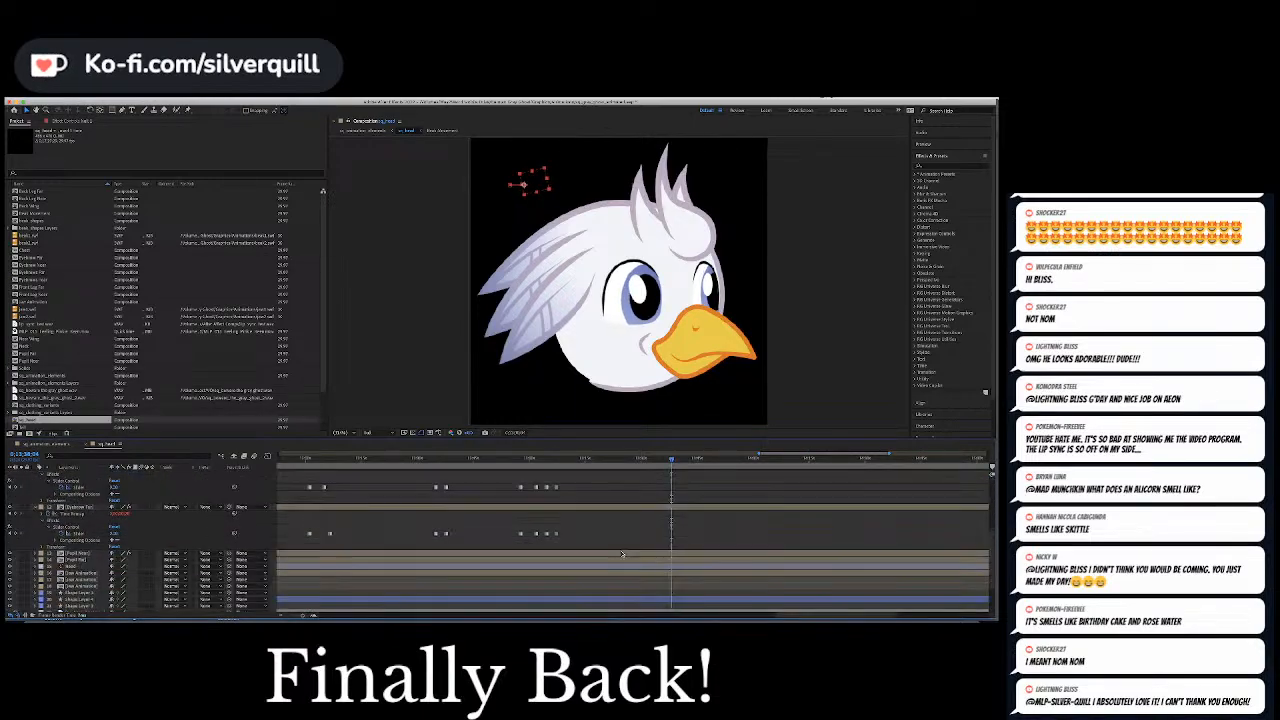
scroll(626, 547, down, 2)
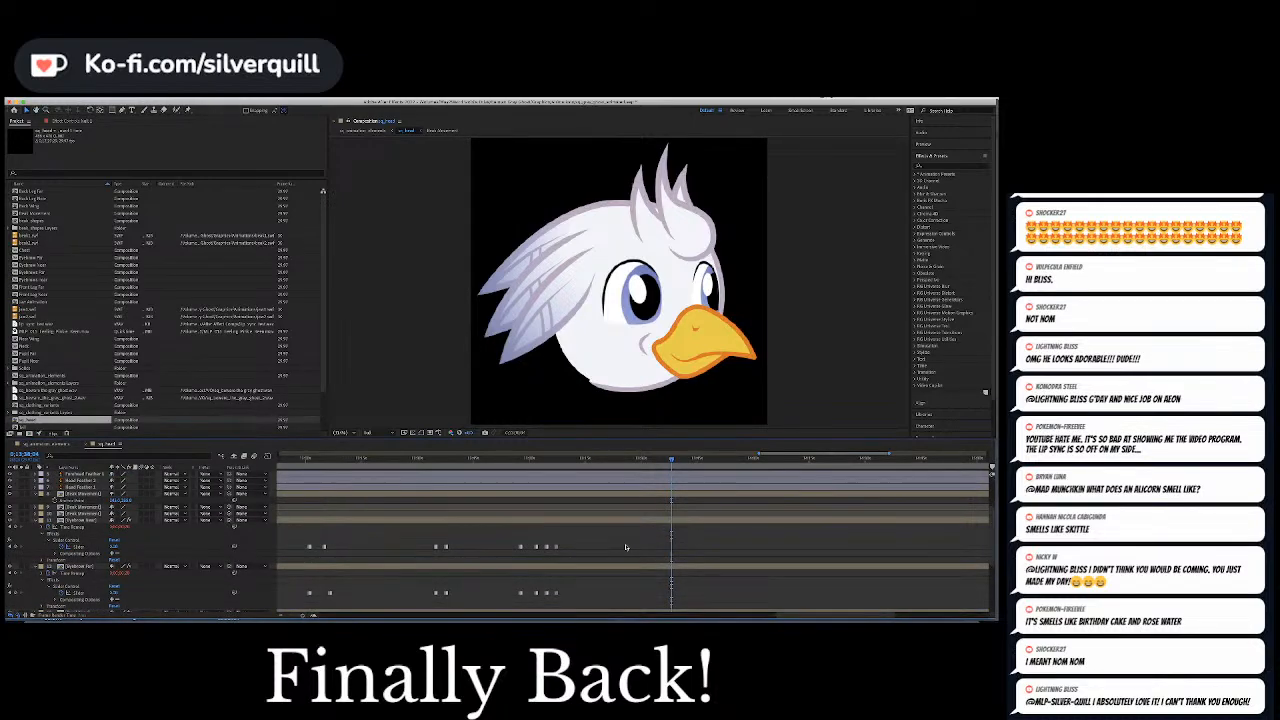
key(space)
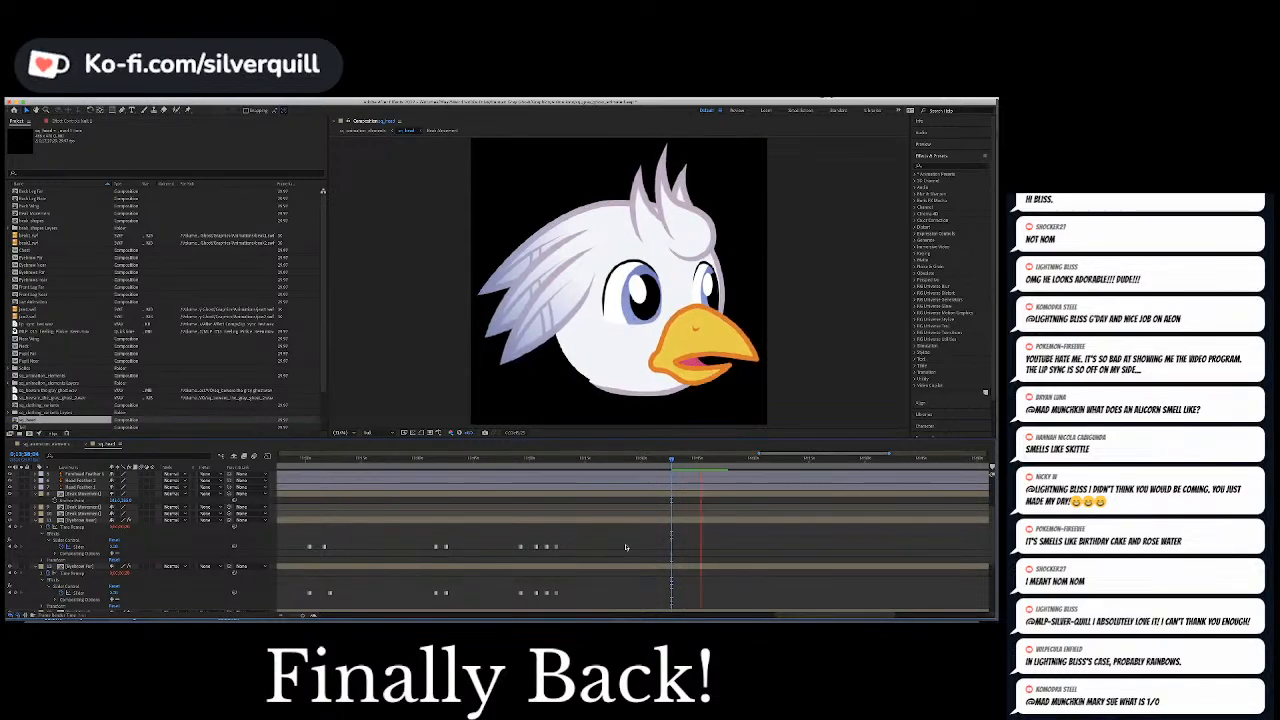
key(space)
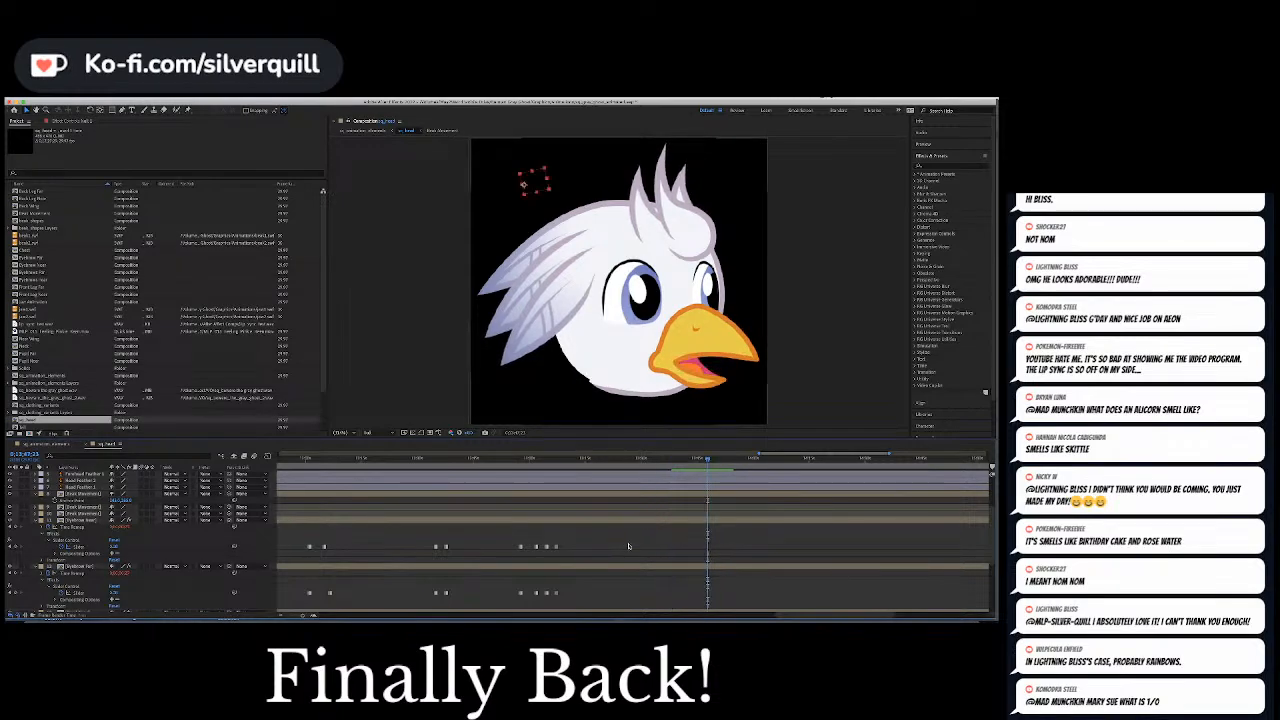
Paste the held pupil Position a few frames after the open-beak frame to return the pupils away from the beak
scroll(714, 536, up, 5)
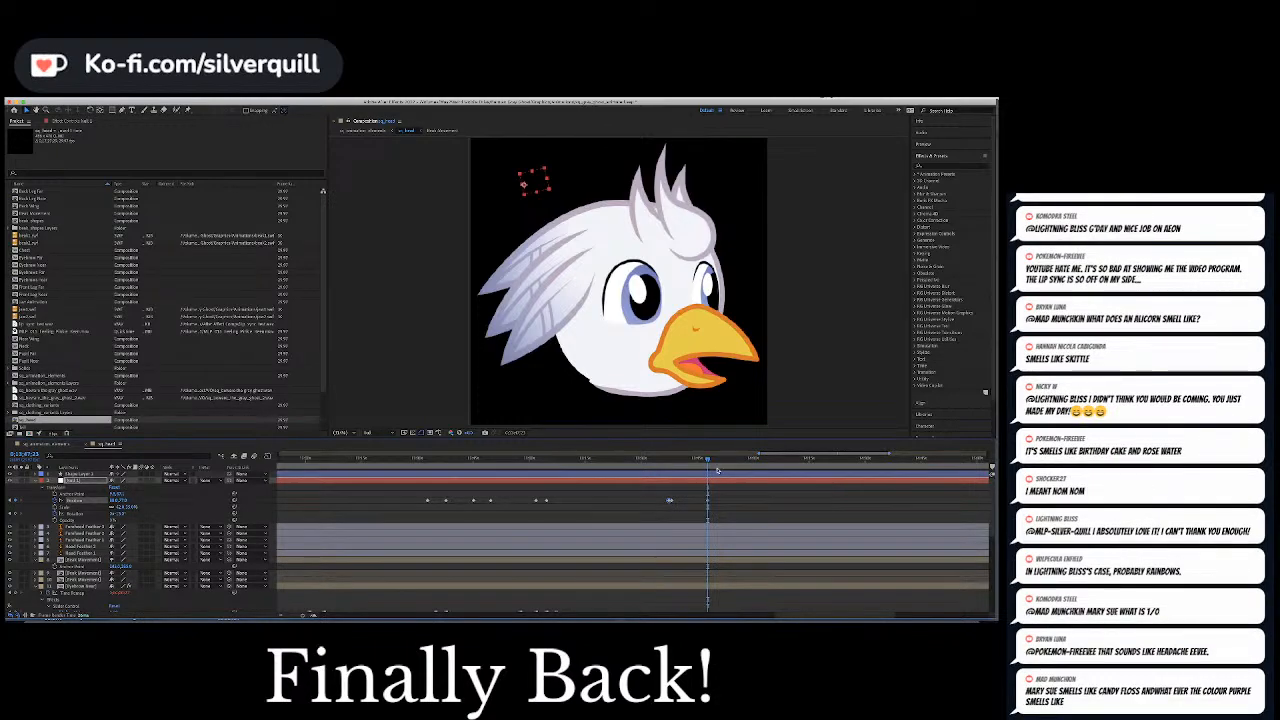
drag(710, 462, 714, 462)
key(super+v)
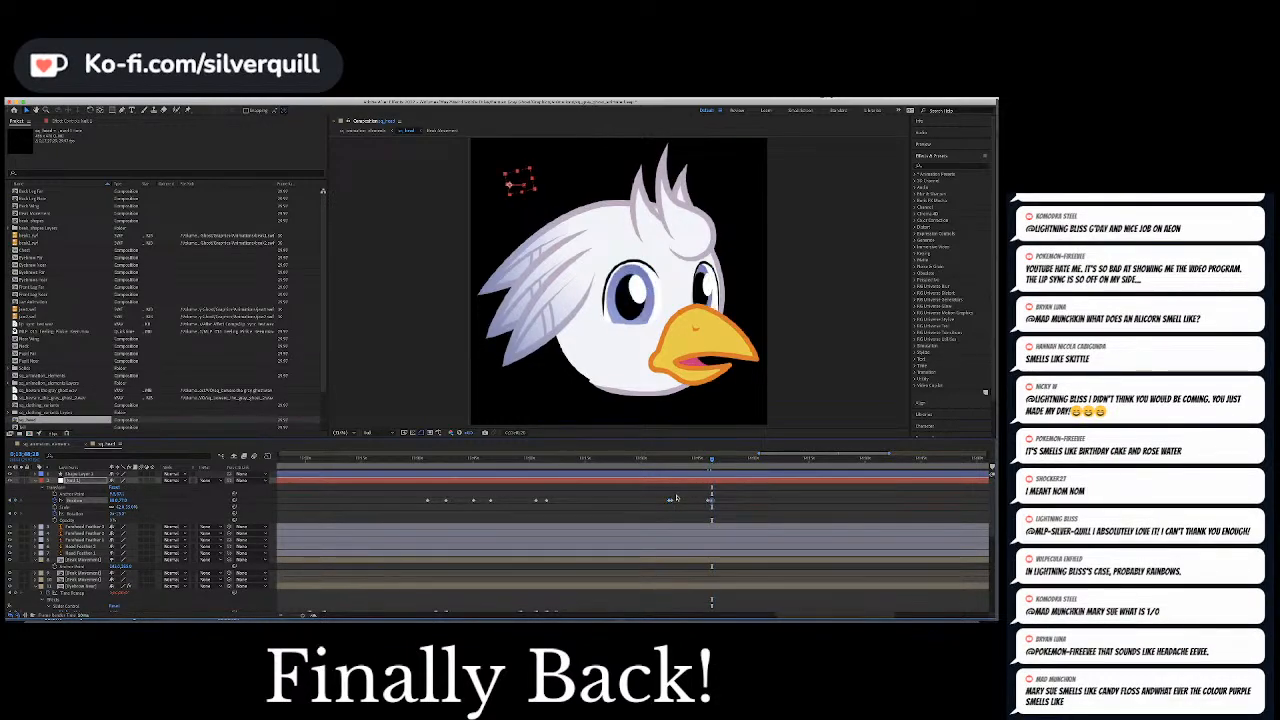
Check the pupils' return movement against the audio waveform and play it back
scroll(675, 501, down, 5)
scroll(675, 501, down, 5)
scroll(675, 501, down, 2)
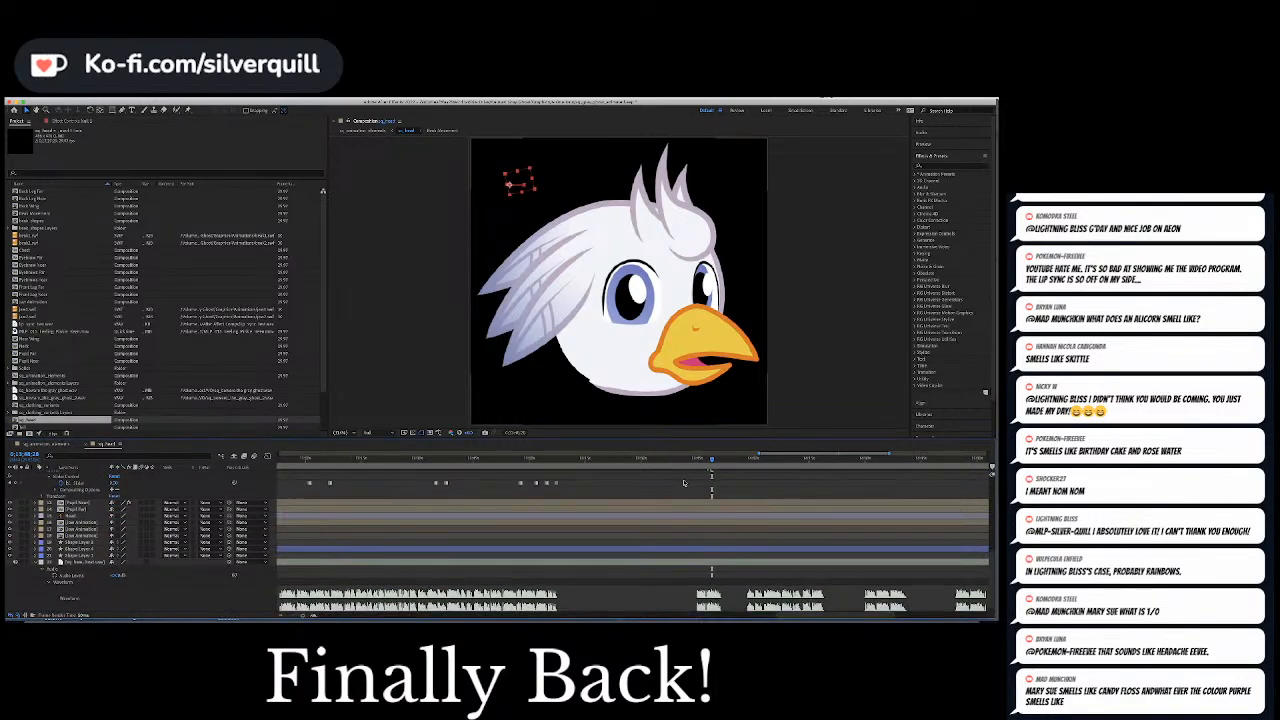
scroll(684, 483, up, 10)
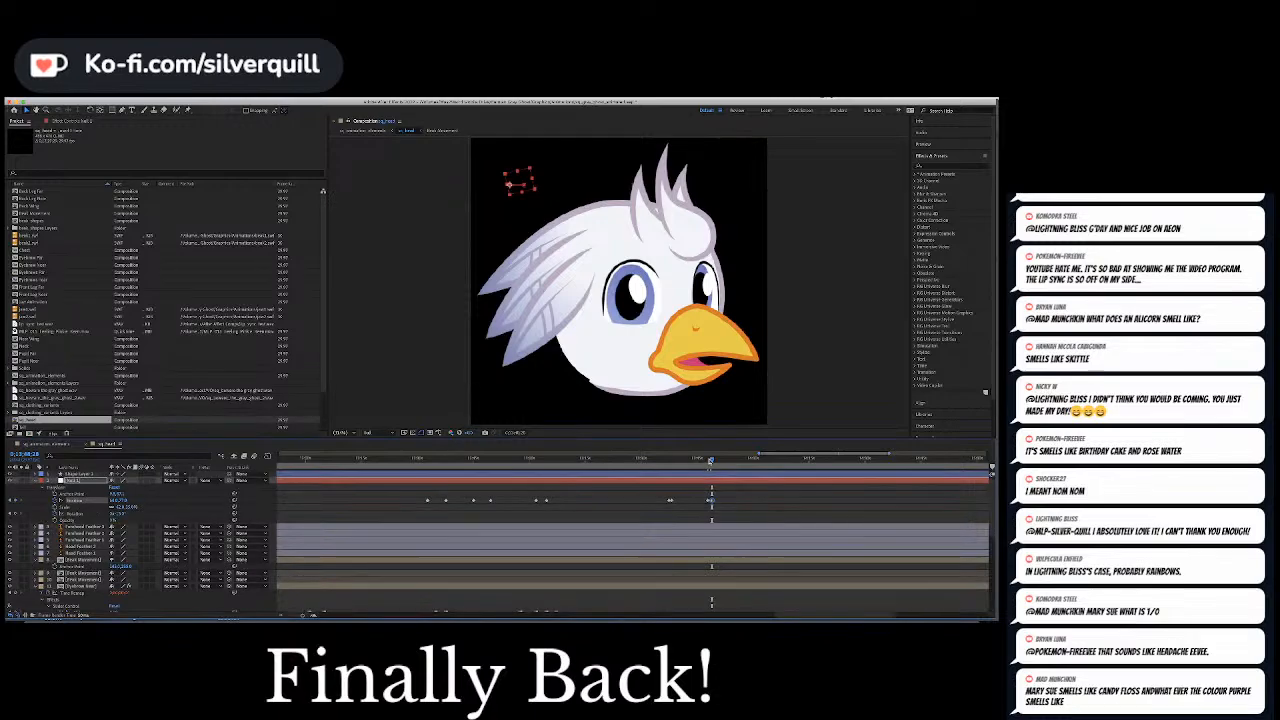
drag(712, 461, 711, 461)
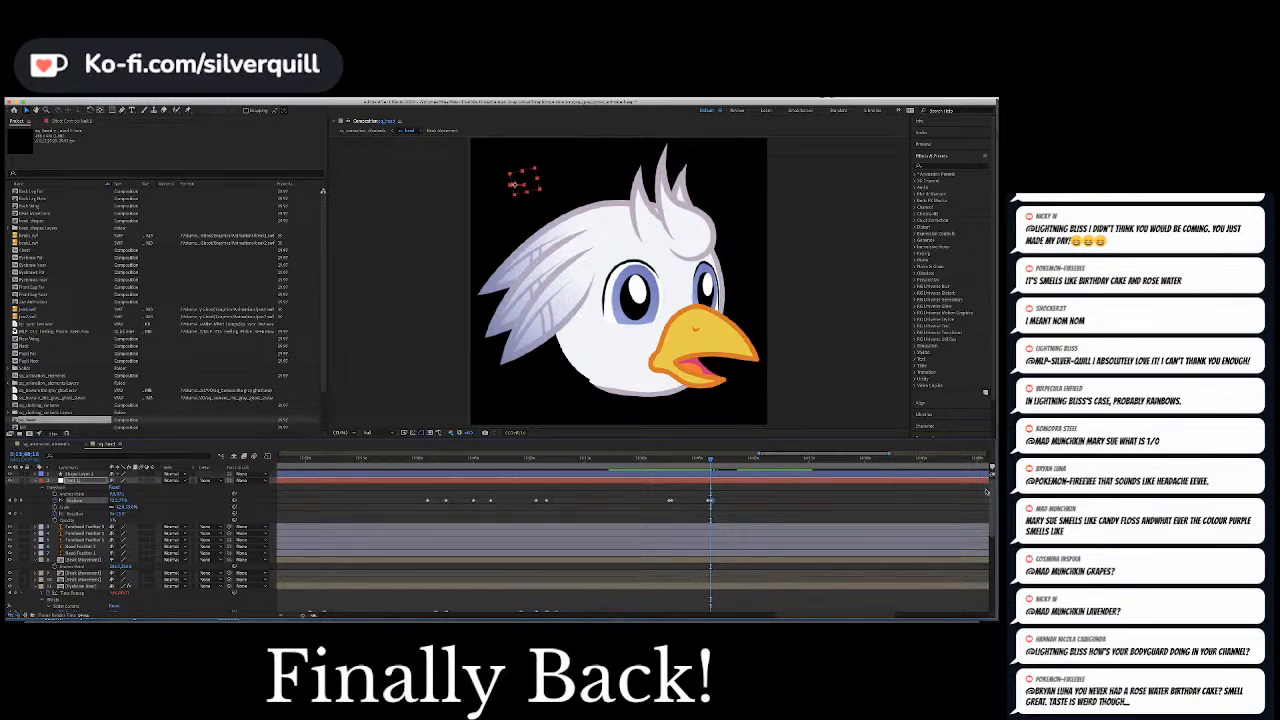
click(773, 526)
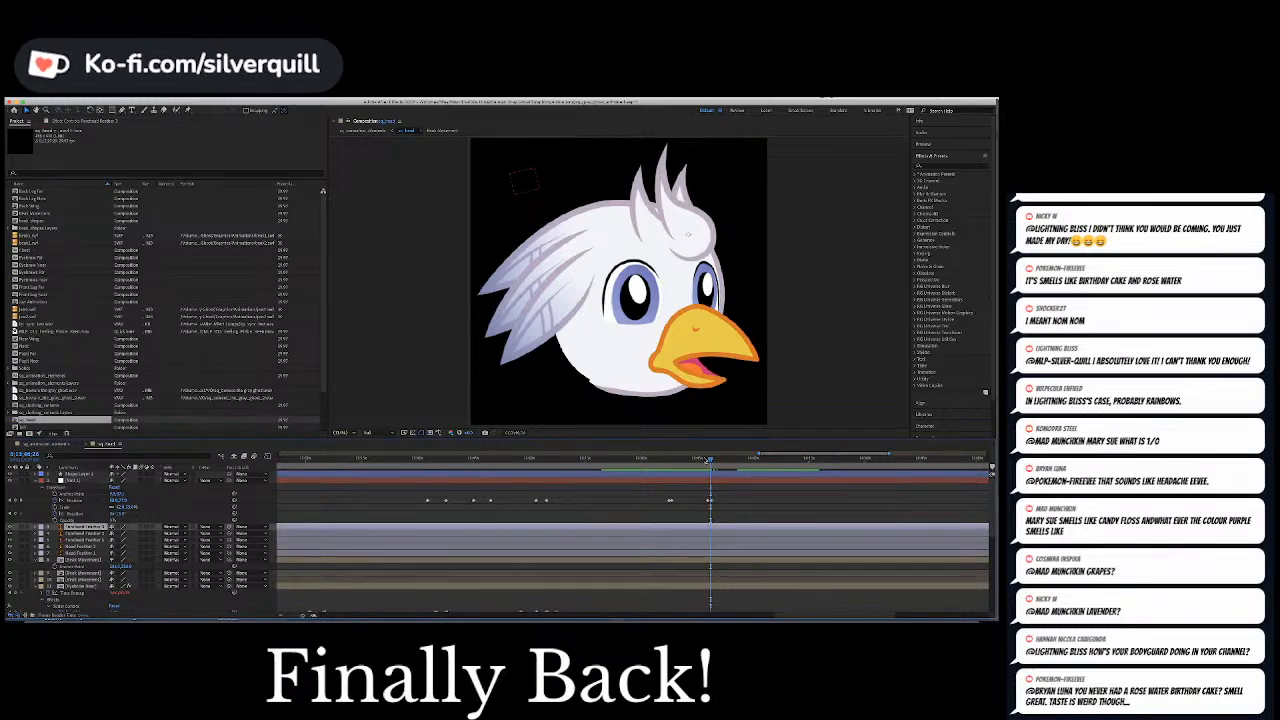
click(704, 460)
key(space)
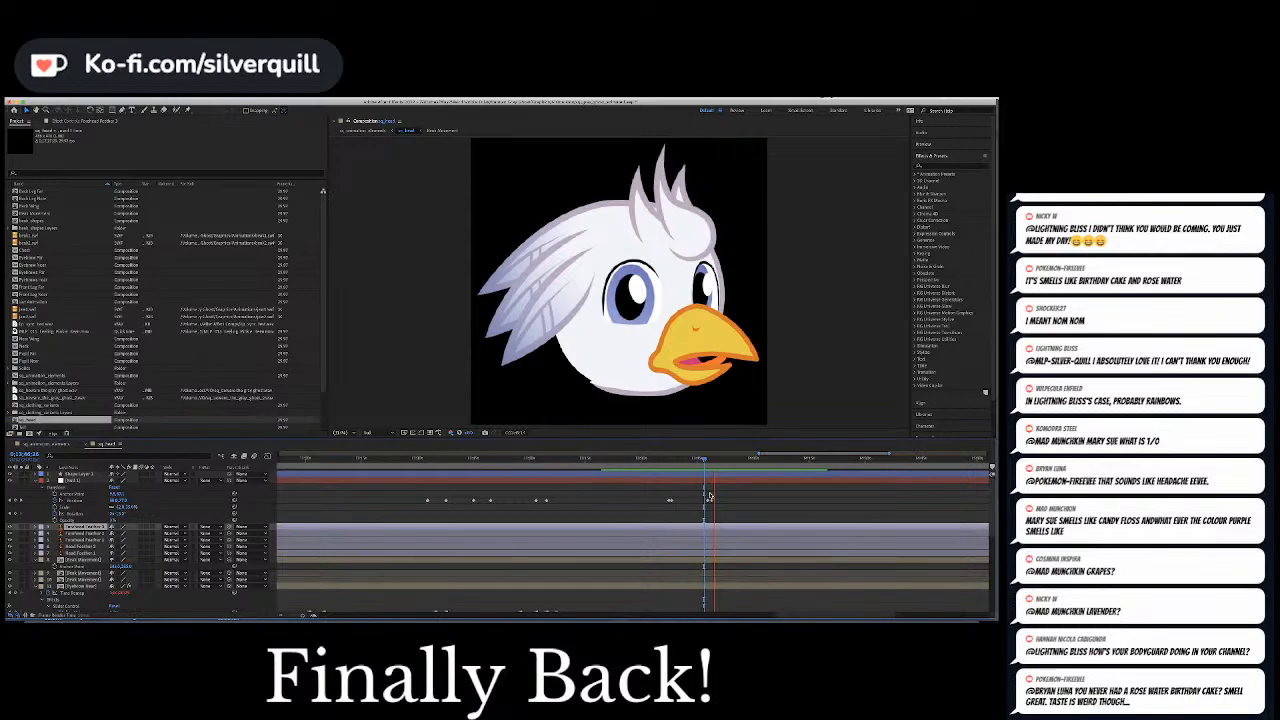
Move the final Position keyframe of the pupils' return closer to the one before it and play the retimed movement
click(709, 498)
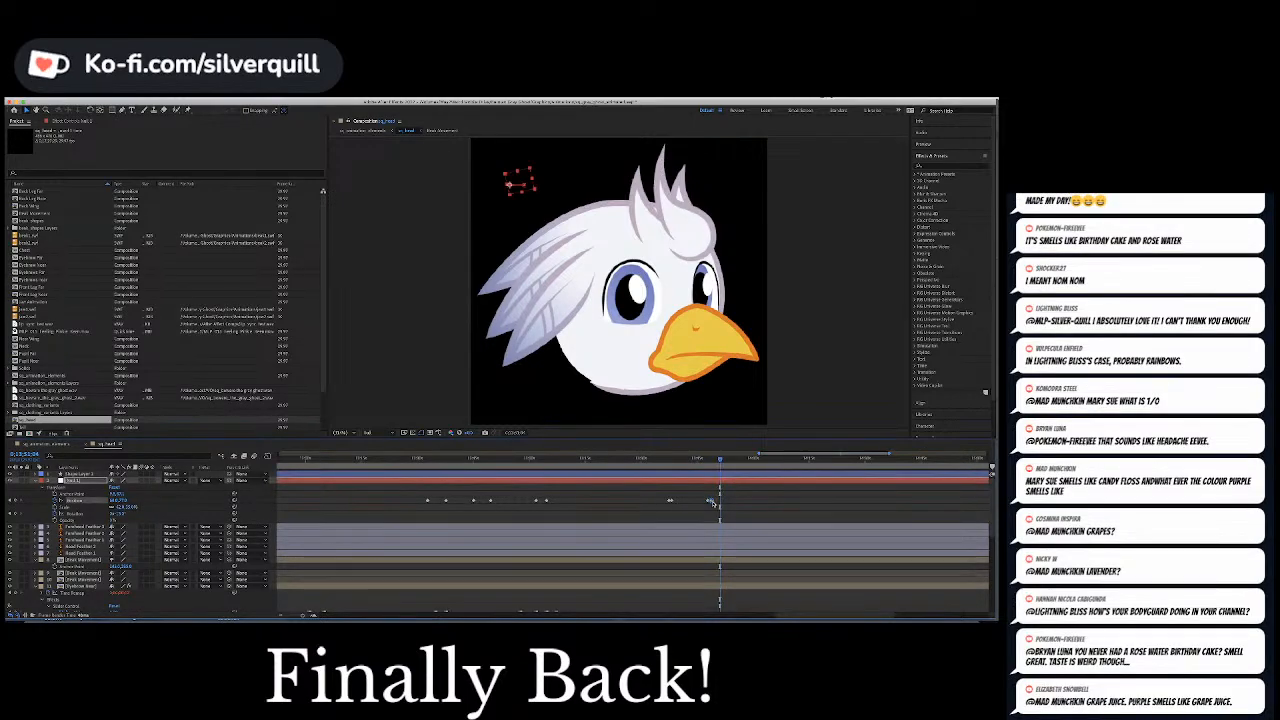
click(707, 461)
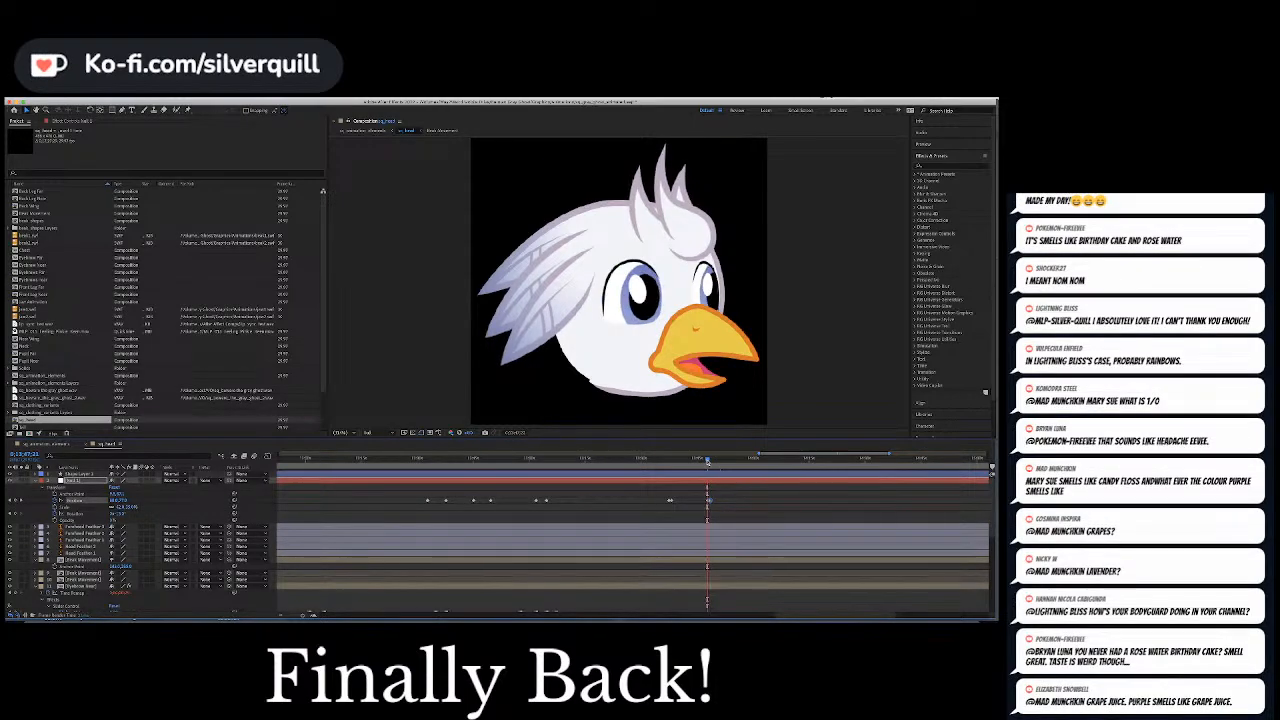
key(space)
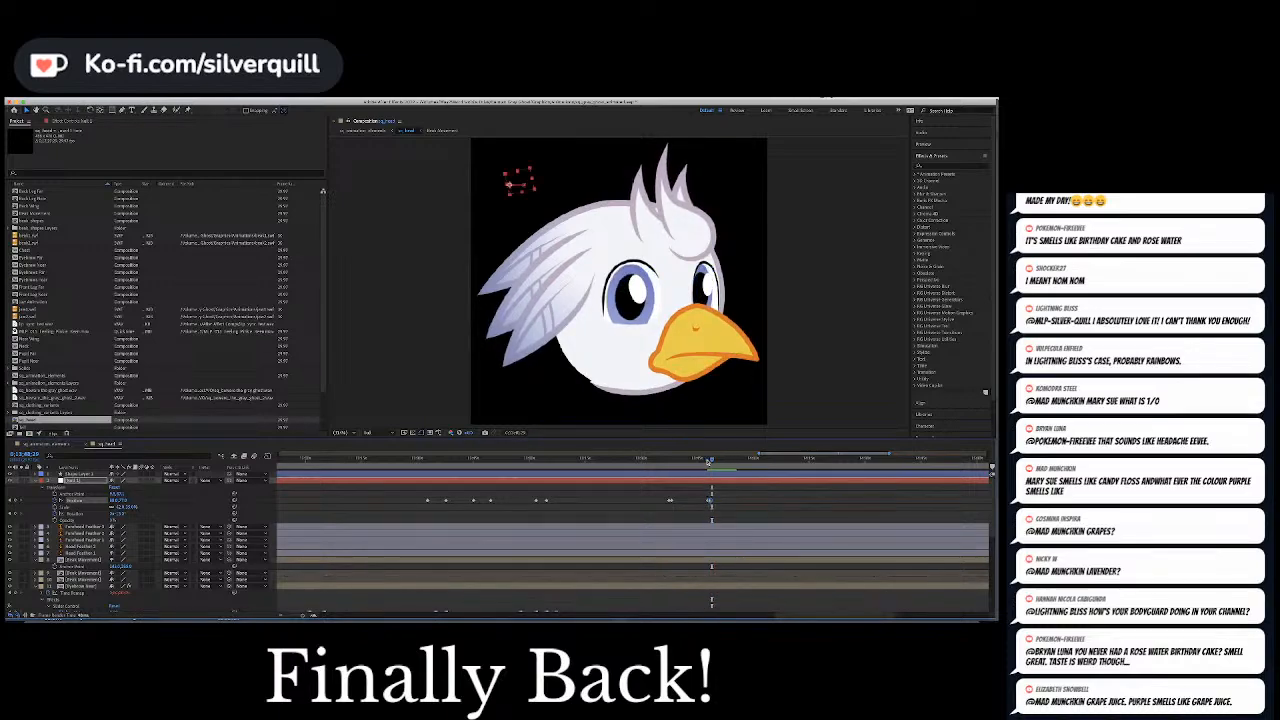
key(=)
key(=)
key(=)
key(=)
drag(677, 500, 657, 500)
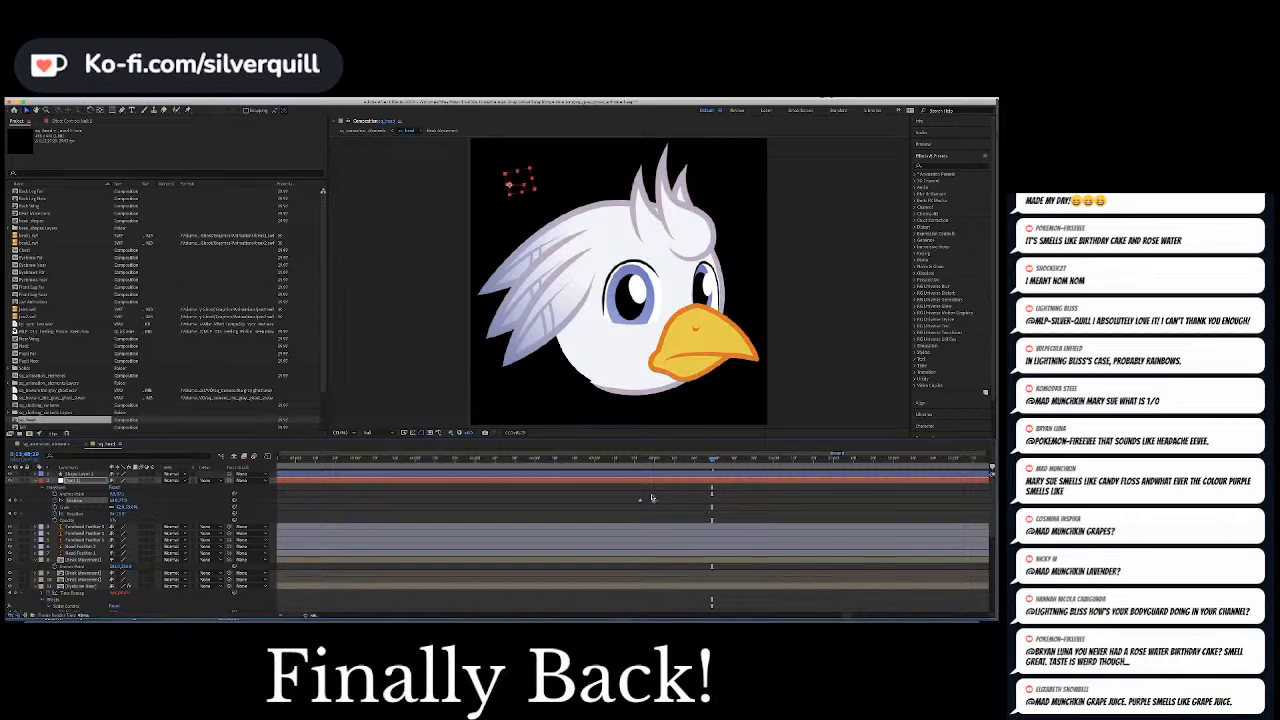
key(space)
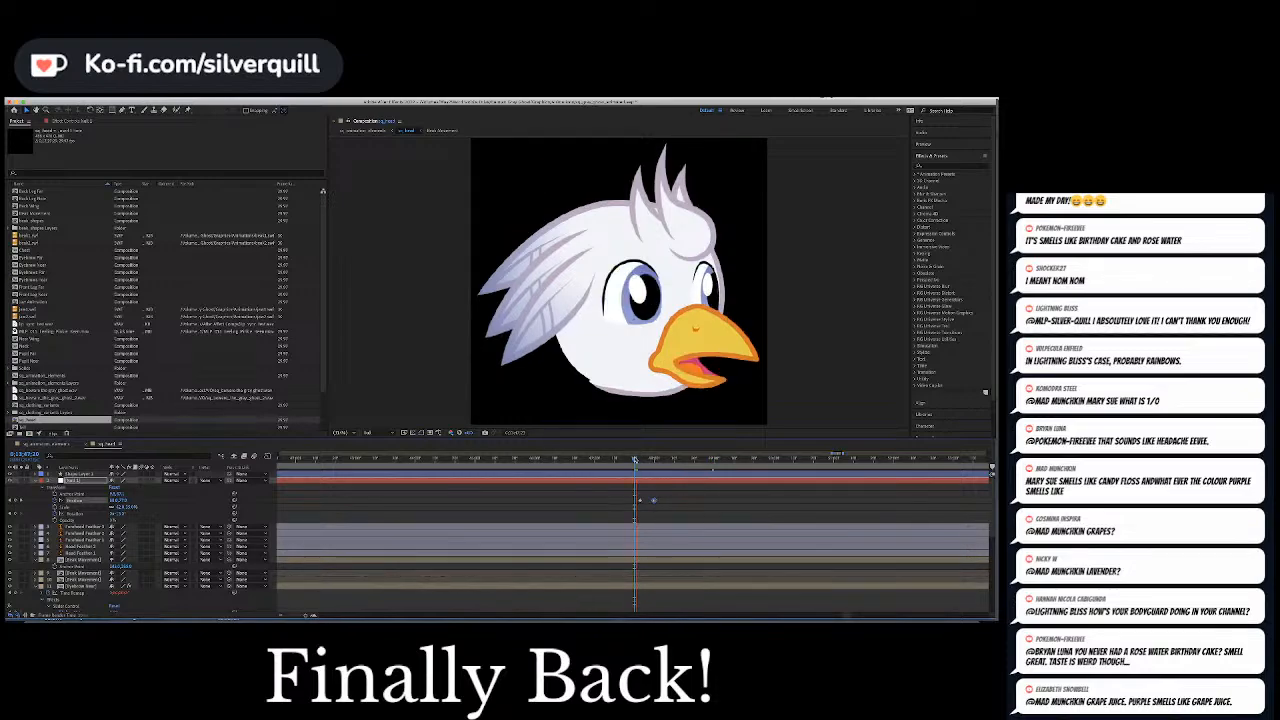
key(space)
Keyframe both eyebrow sliders together just before the pupils' return to give the bird angry, inward-slanting brows
drag(636, 460, 633, 460)
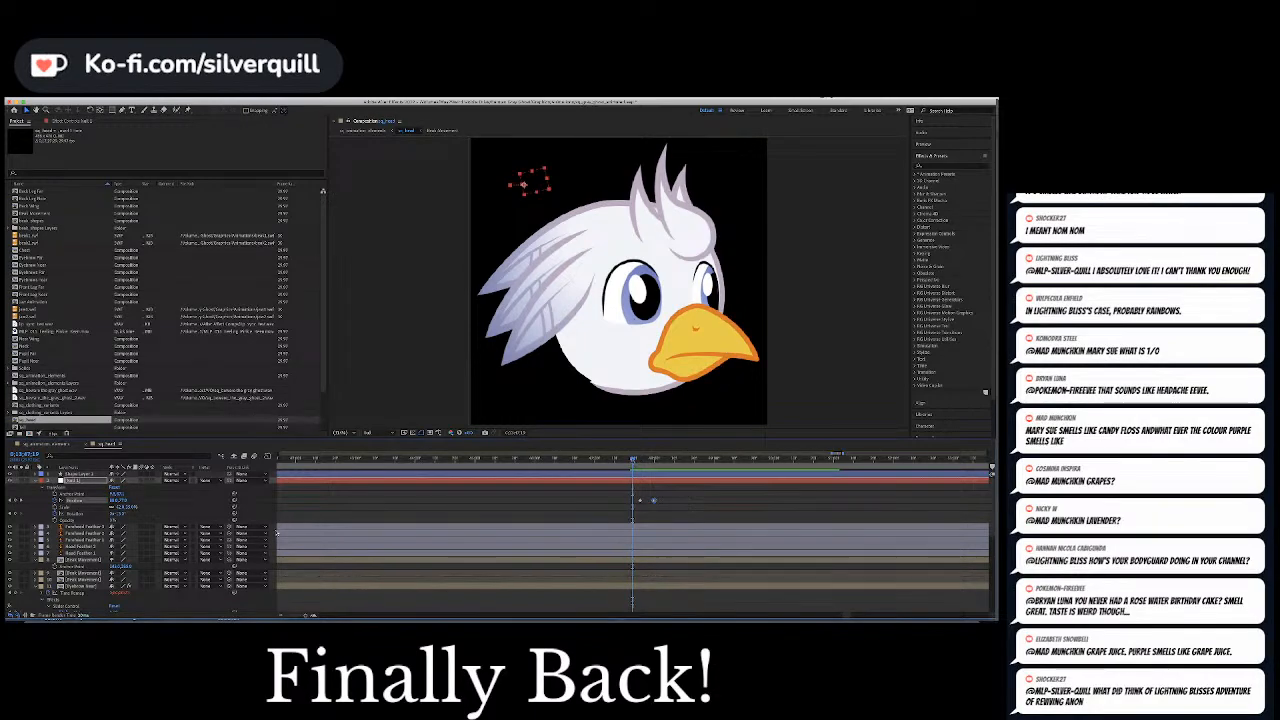
scroll(277, 533, down, 5)
click(79, 521)
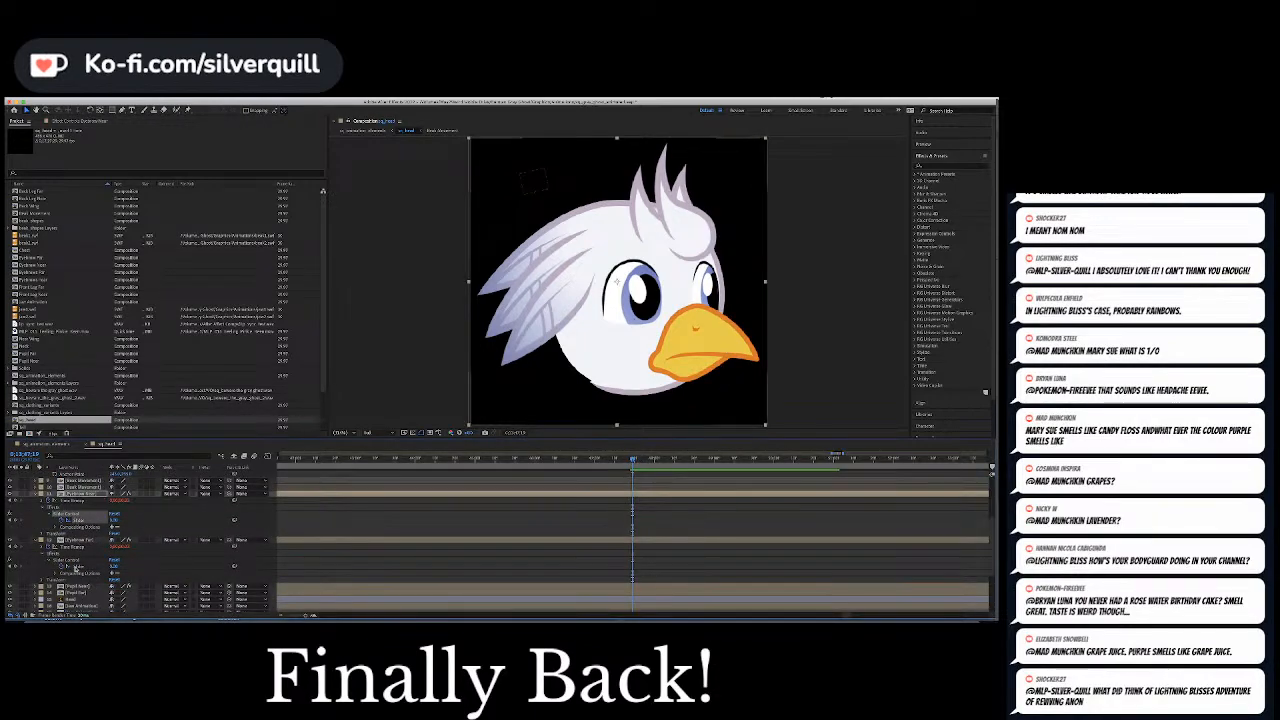
click(77, 567)
click(114, 567)
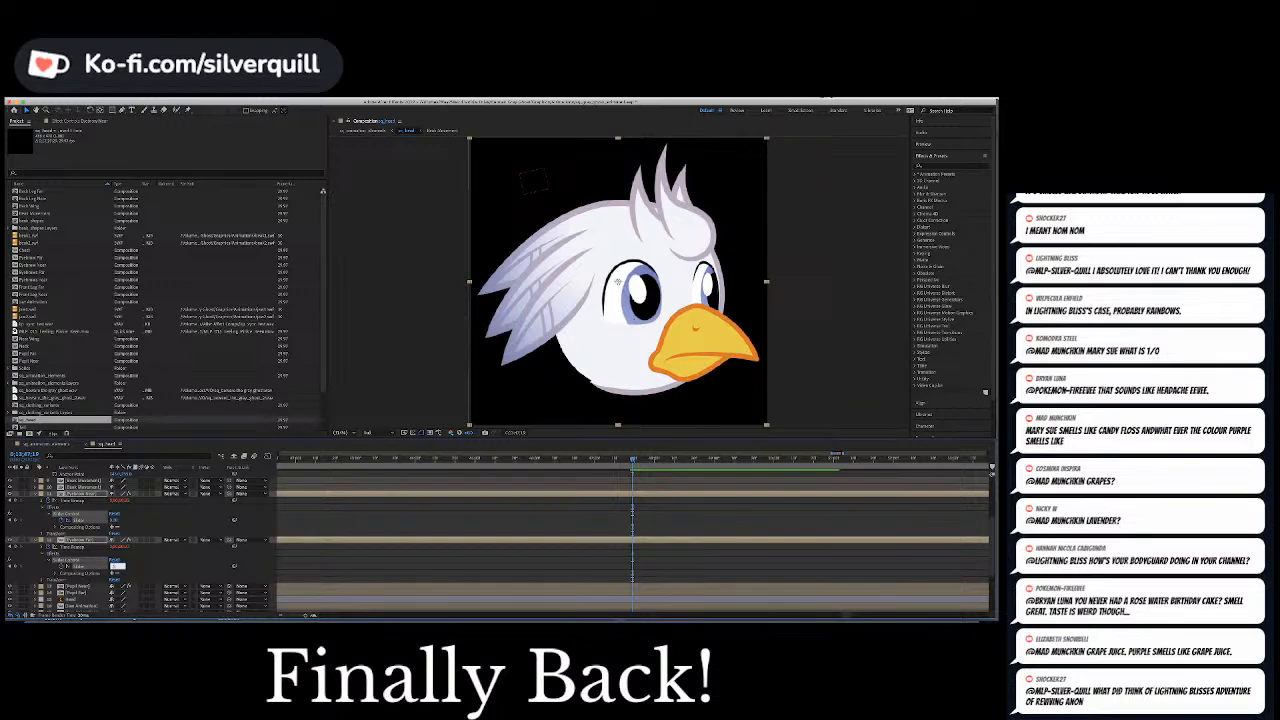
text(1)
key(Return)
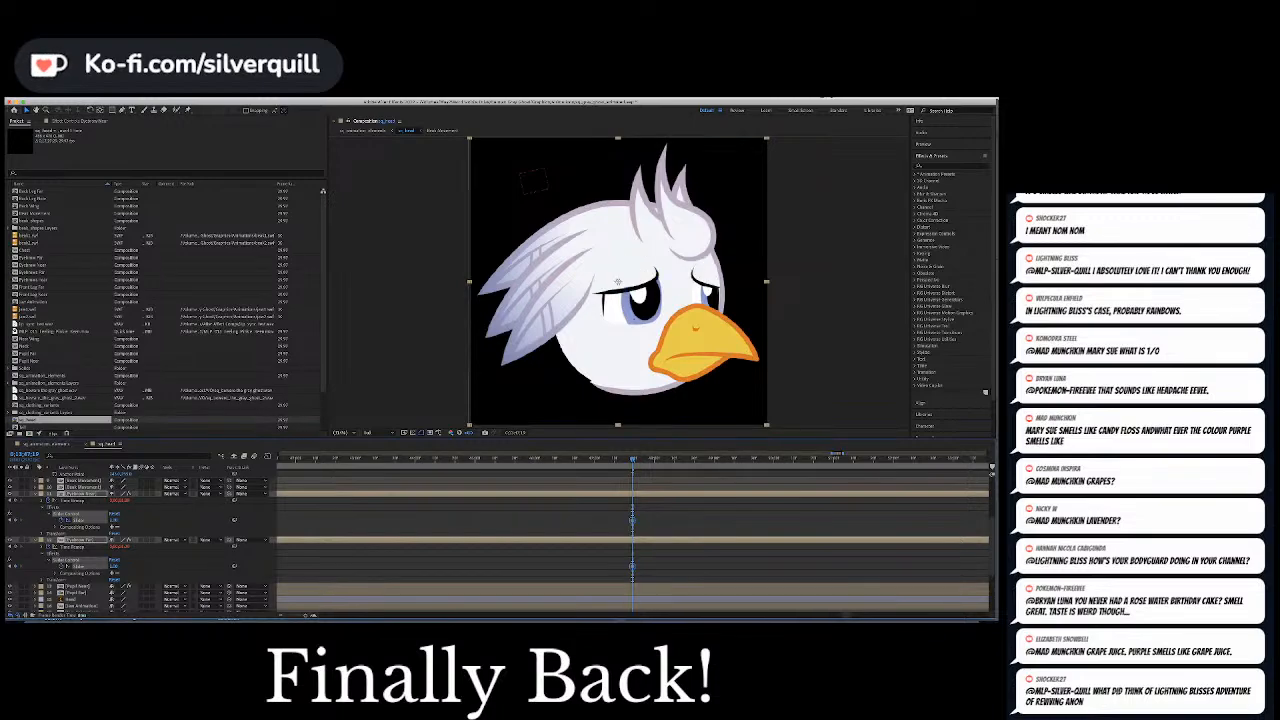
click(116, 520)
text(1)
key(Return)
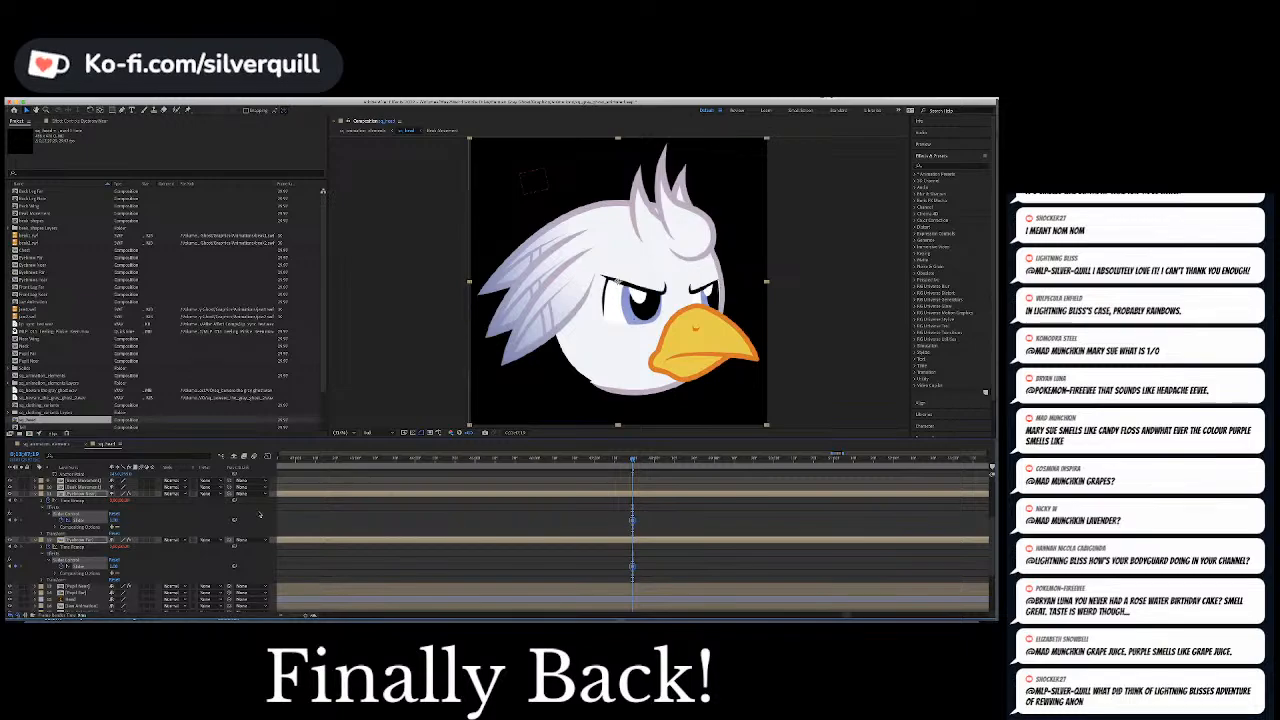
Move both eyebrow slider keyframes earlier, onto the open-beak frame before the angry look, and play the retimed expression
click(616, 460)
key(space)
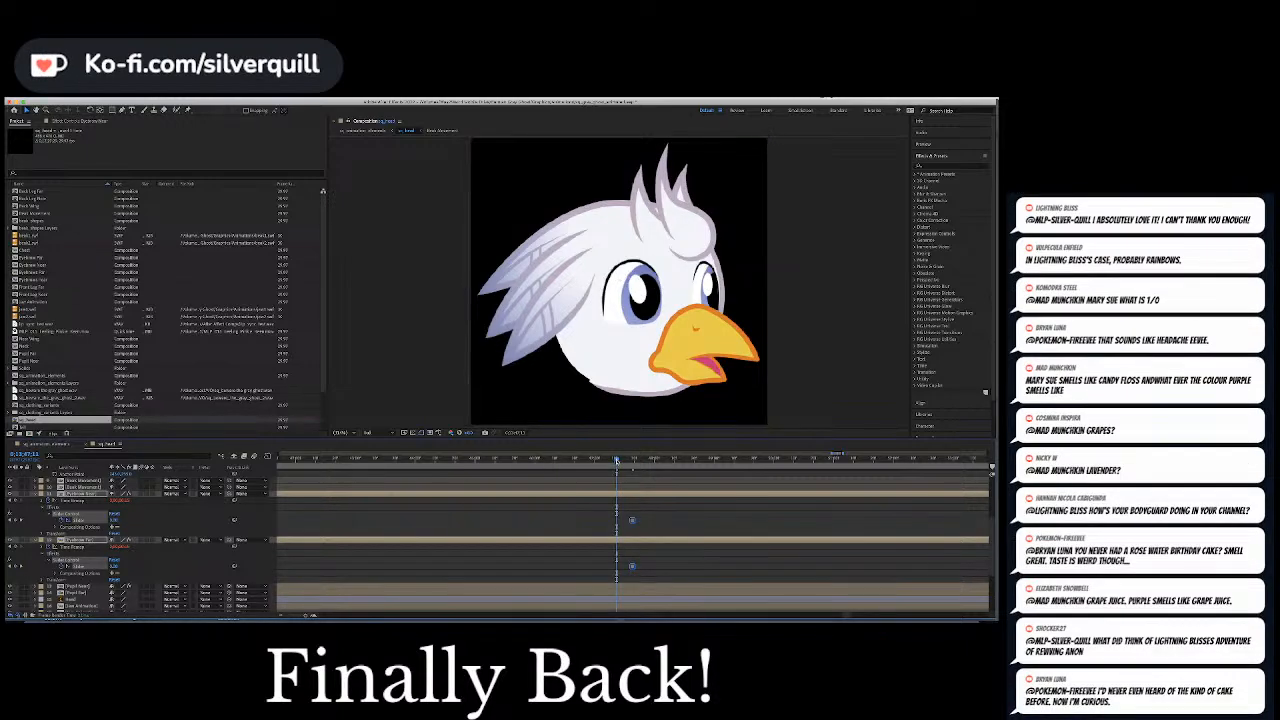
key(space)
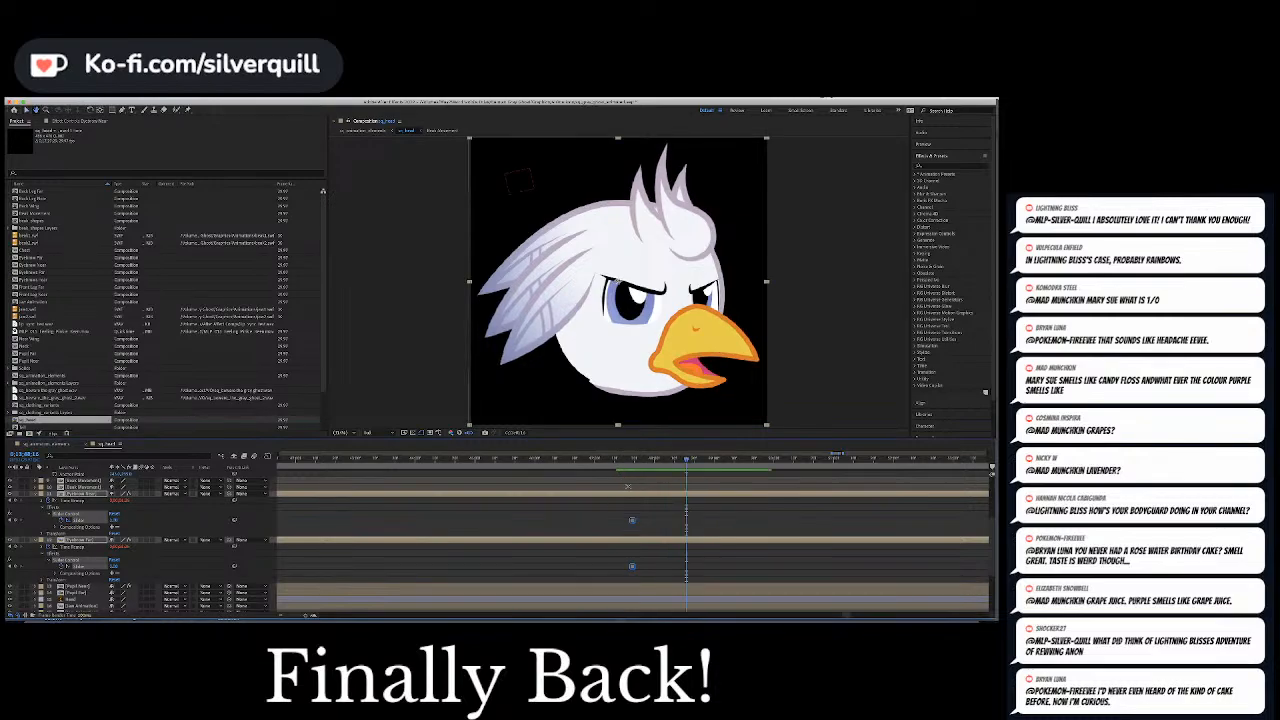
mouse_move(613, 462)
mouse_down()
mouse_move(546, 463)
mouse_move(617, 467)
mouse_up()
key(space)
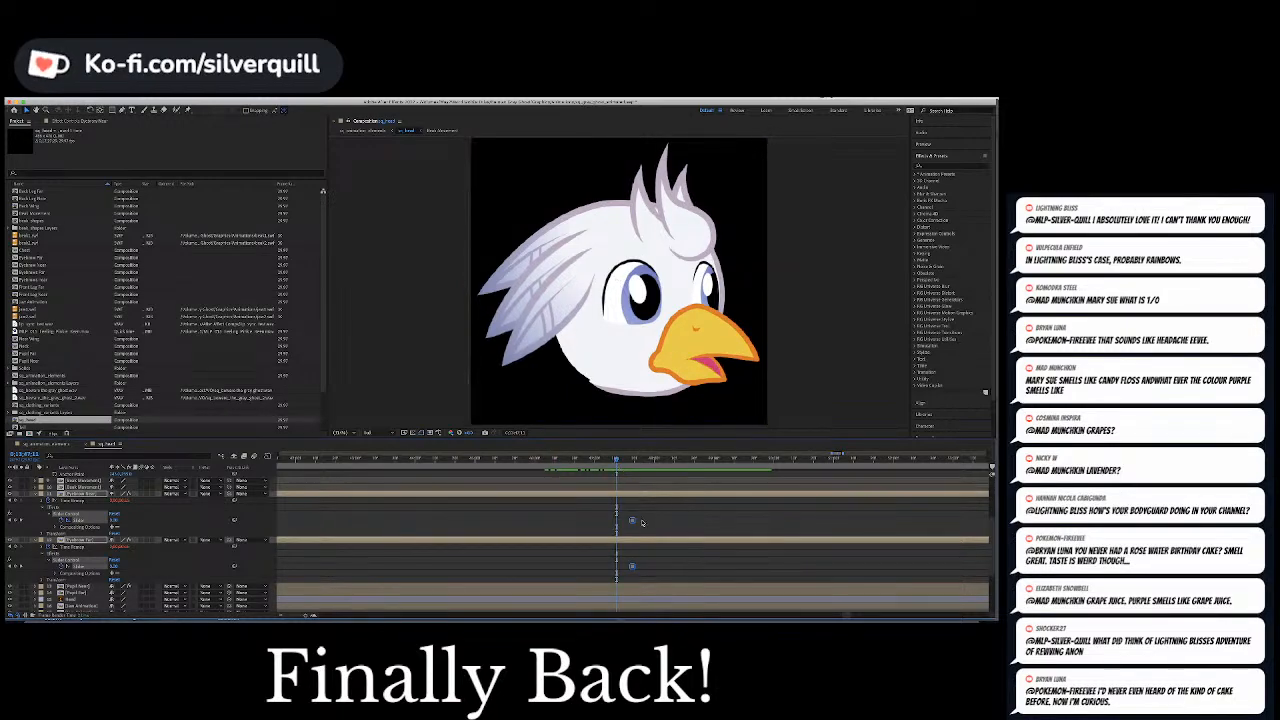
drag(632, 520, 616, 522)
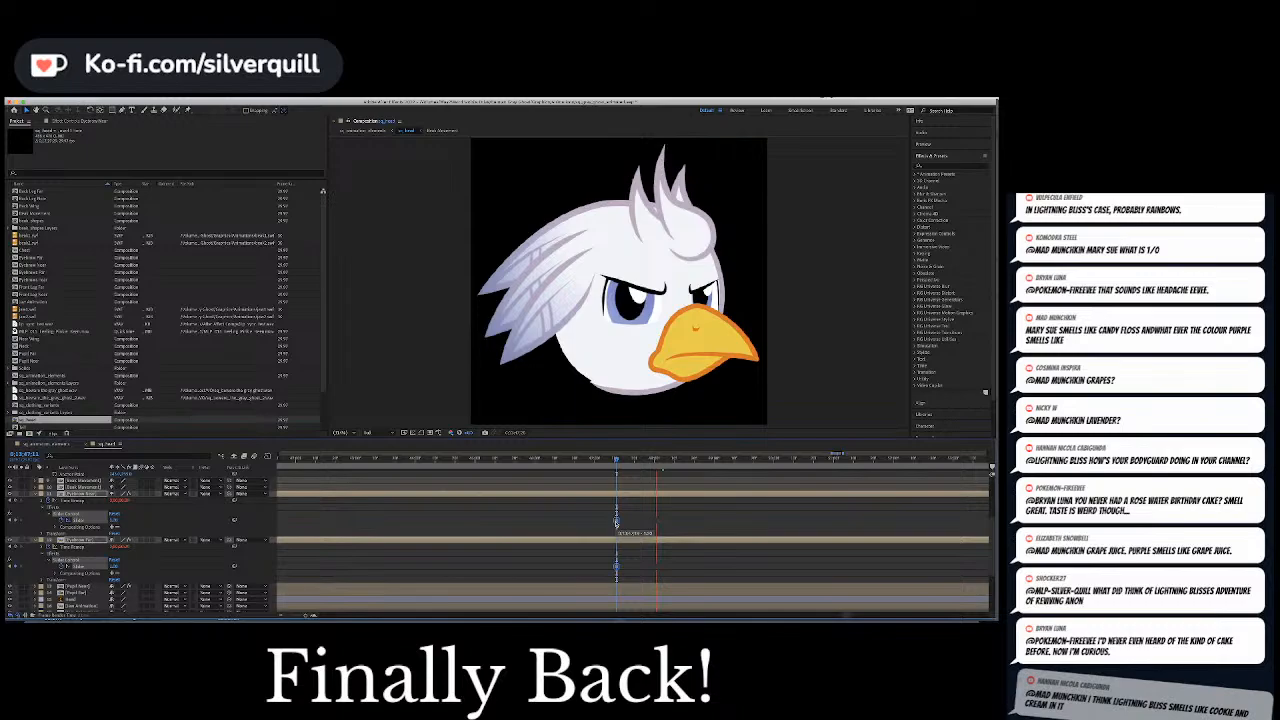
click(596, 460)
key(space)
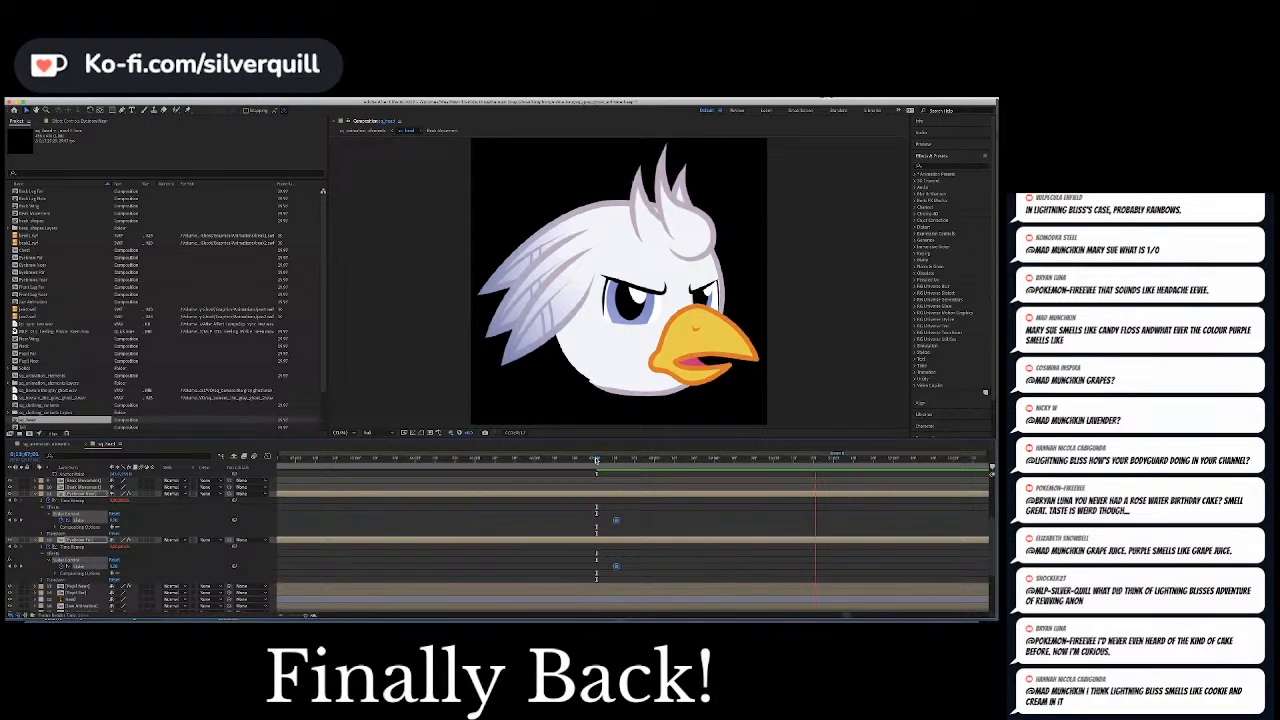
key(space)
Save the project and go to the start of the next spoken phrase in the audio waveform
scroll(695, 510, down, 5)
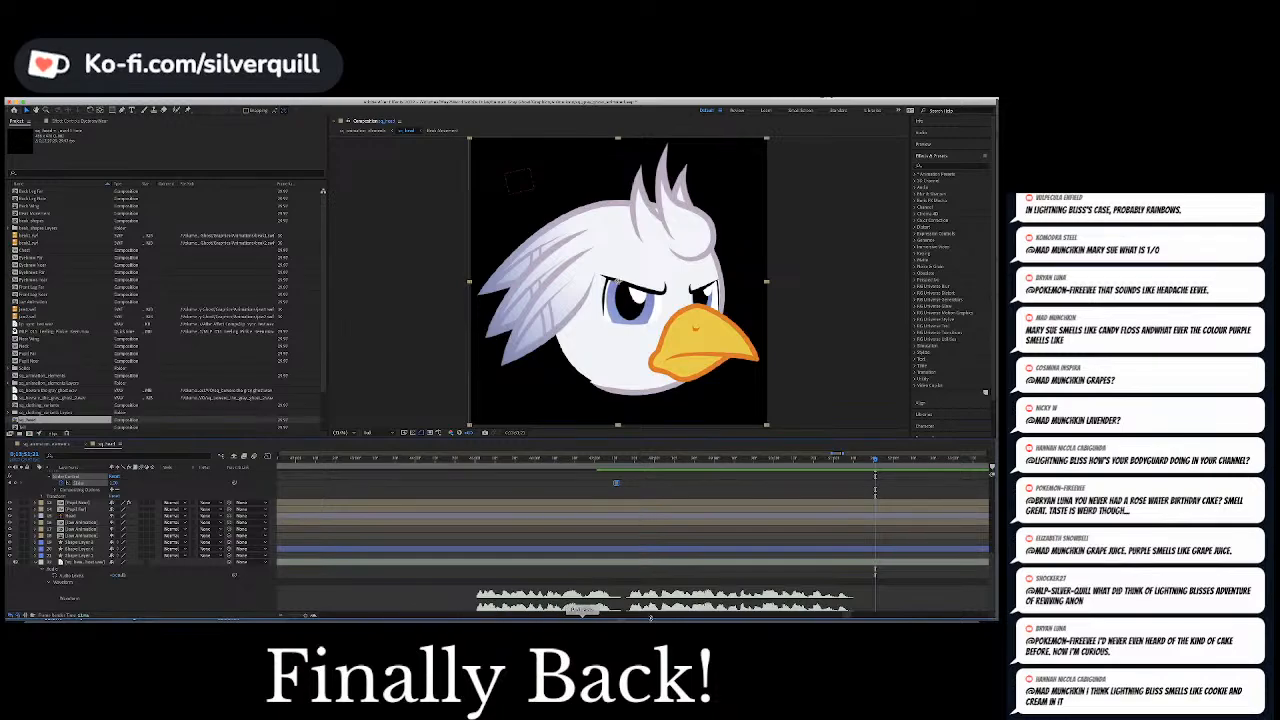
drag(847, 615, 856, 616)
key(minus)
key(minus)
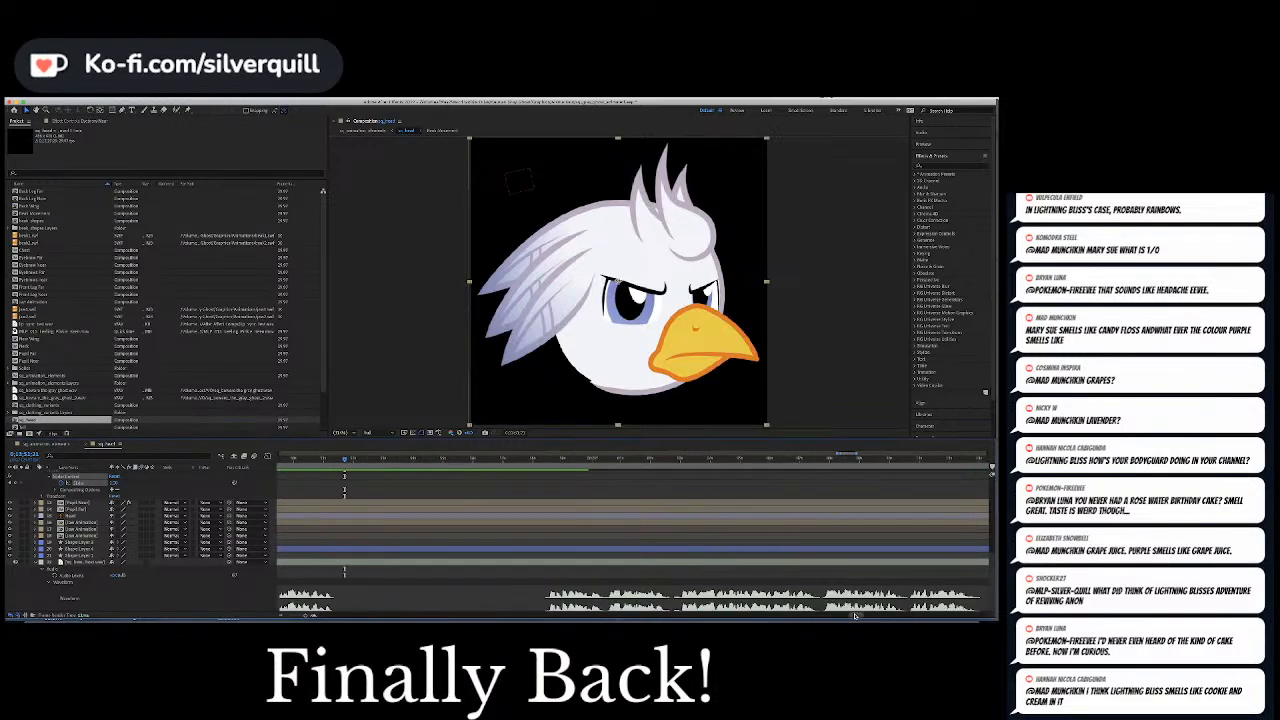
key(ctrl+s)
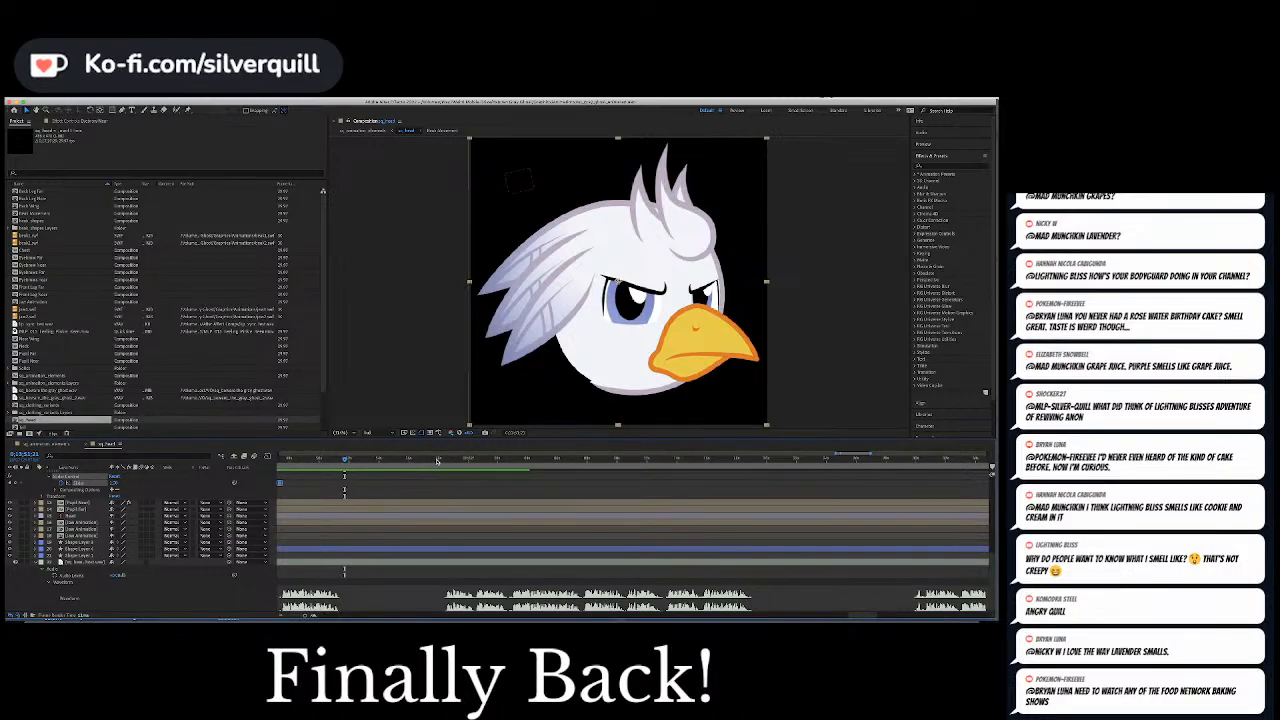
drag(437, 459, 443, 461)
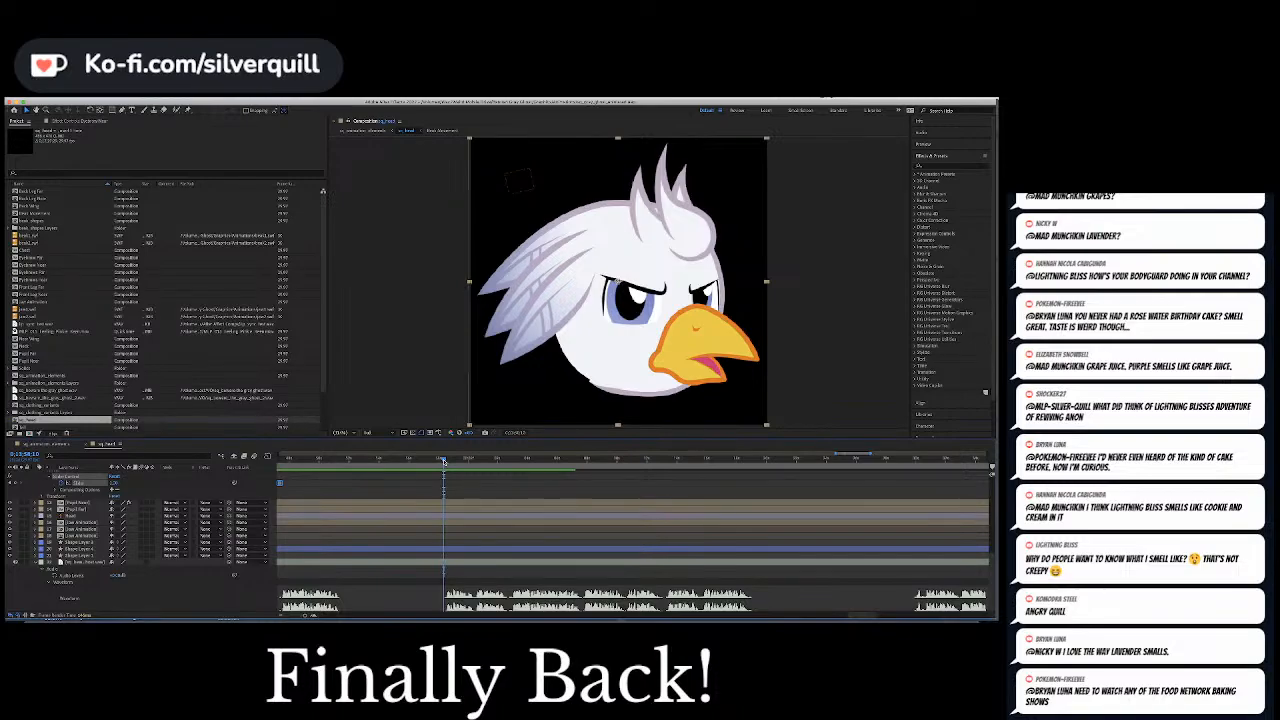
Try to reset both eyebrow sliders to 0 together at the start of the spoken phrase and play it back
scroll(116, 500, up, 3)
click(114, 483)
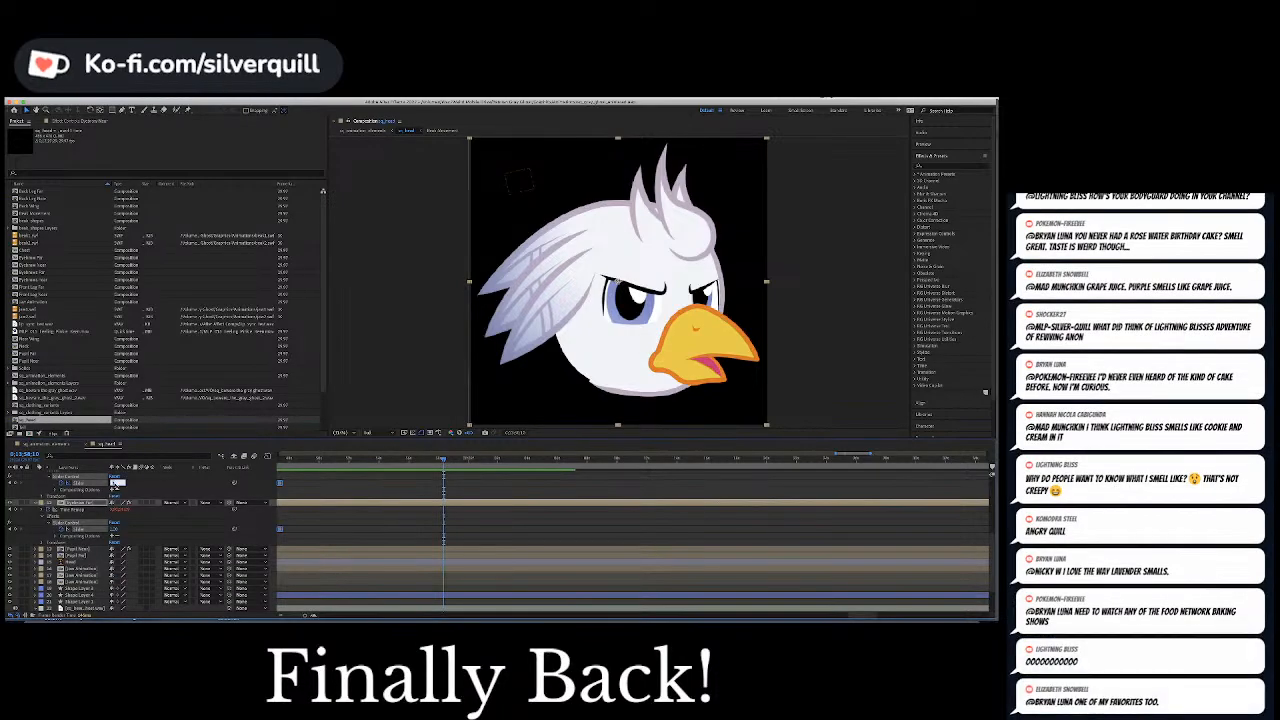
text(0)
key(Return)
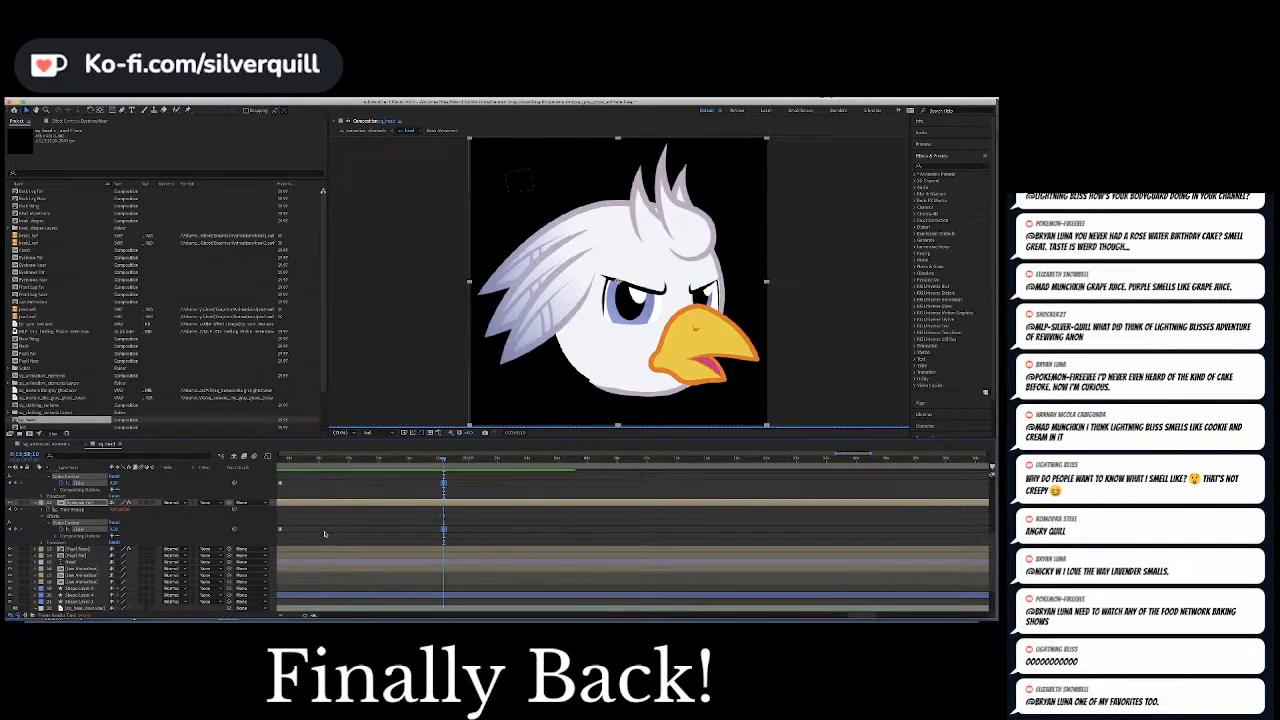
key(space)
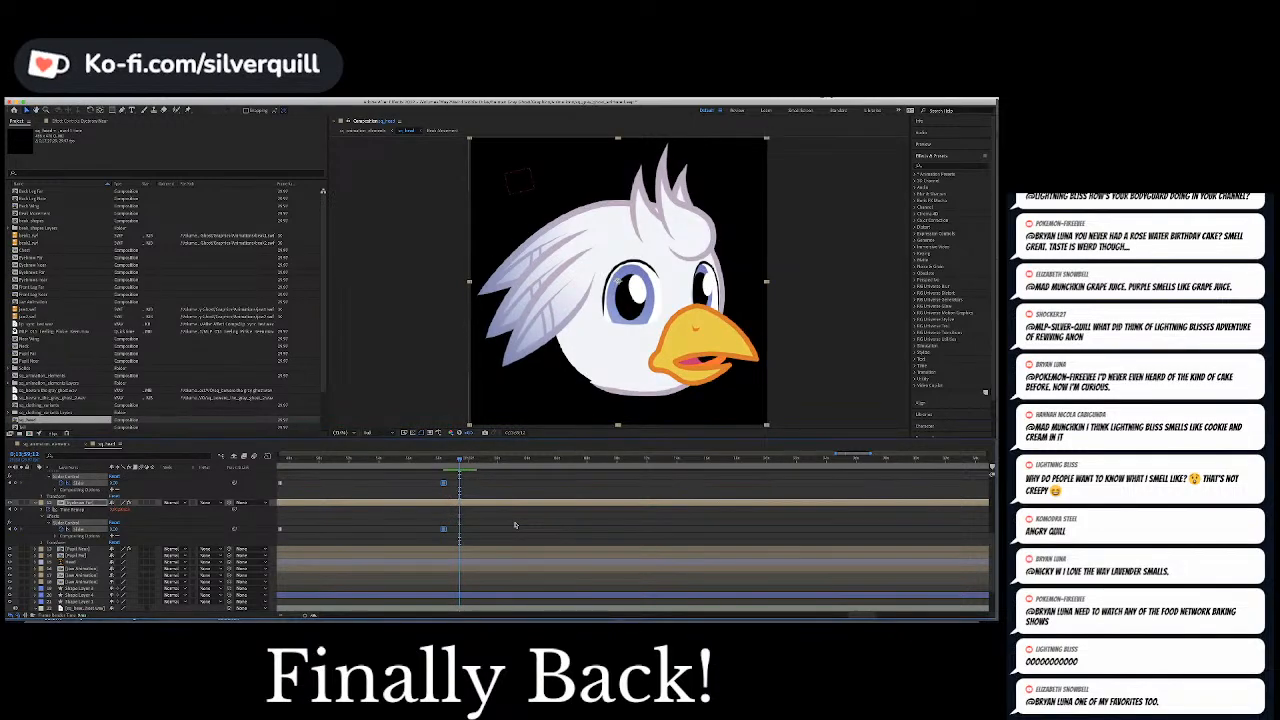
key(space)
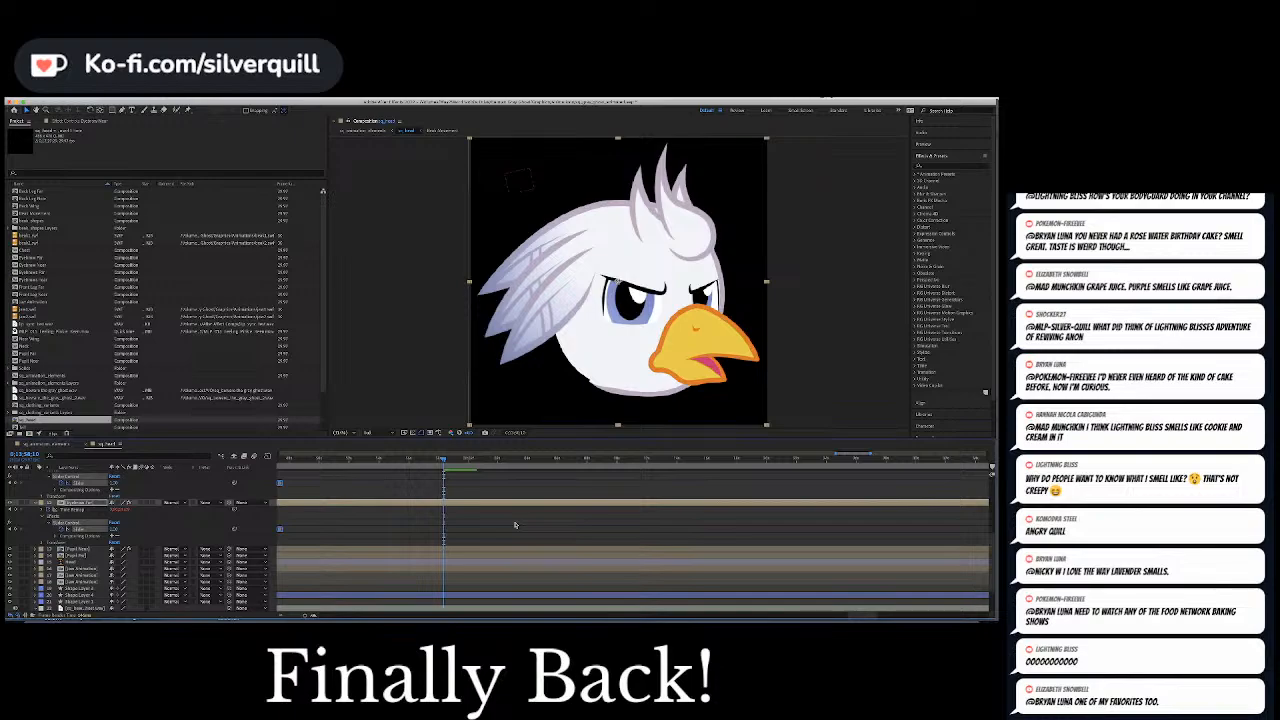
Keyframe the near eyebrow slider at 0 and give the far eyebrow slider its own keyframe with a worried, outward-drooping brow
click(515, 525)
click(114, 483)
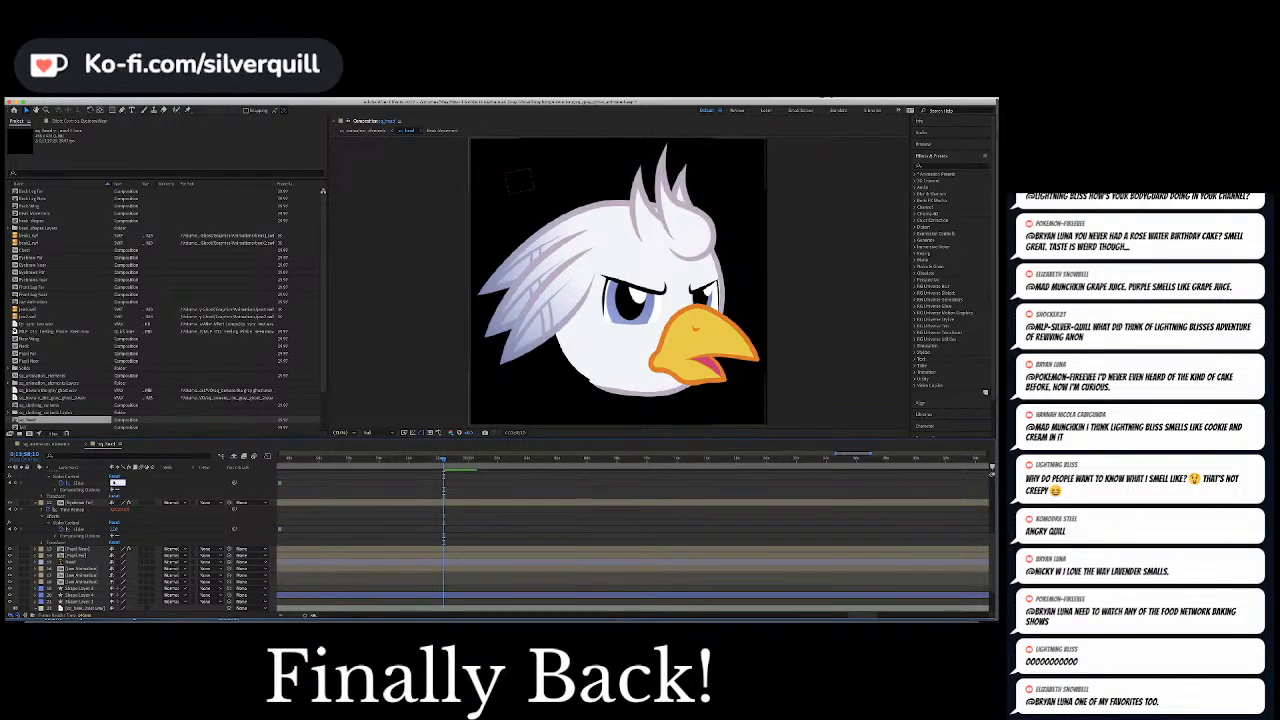
text(0)
key(Return)
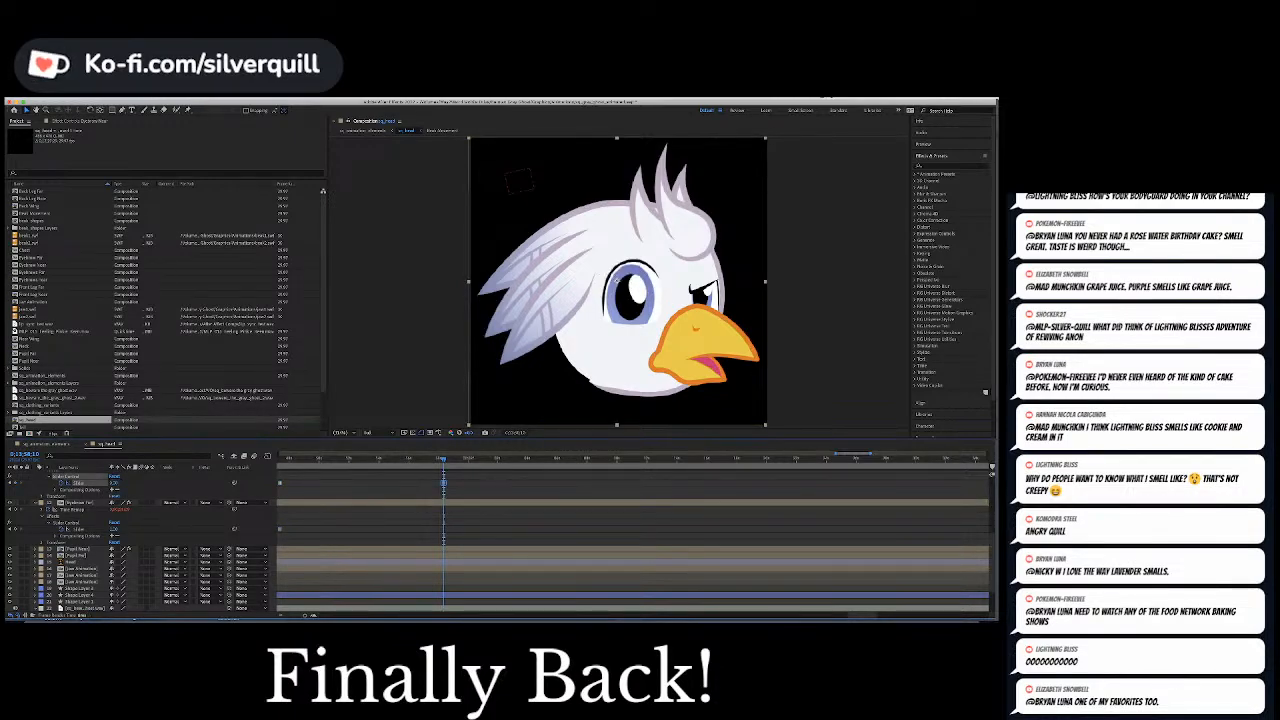
click(114, 529)
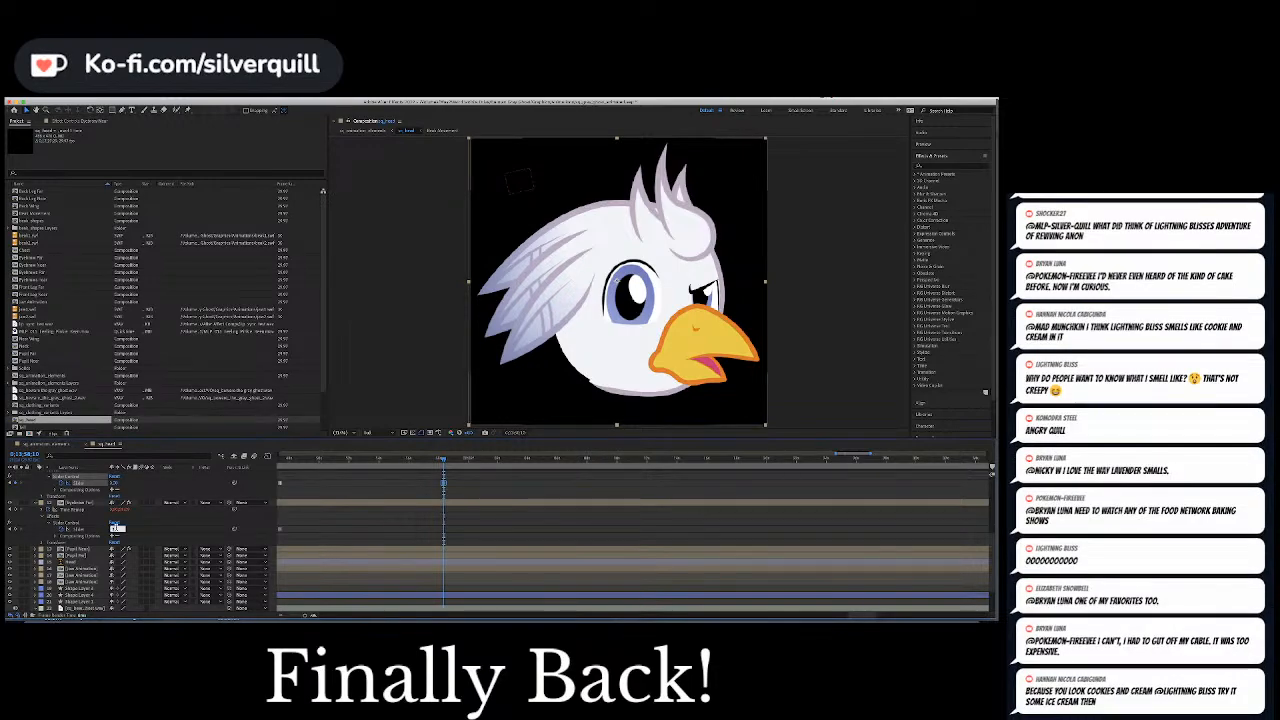
text(0)
key(Return)
click(491, 539)
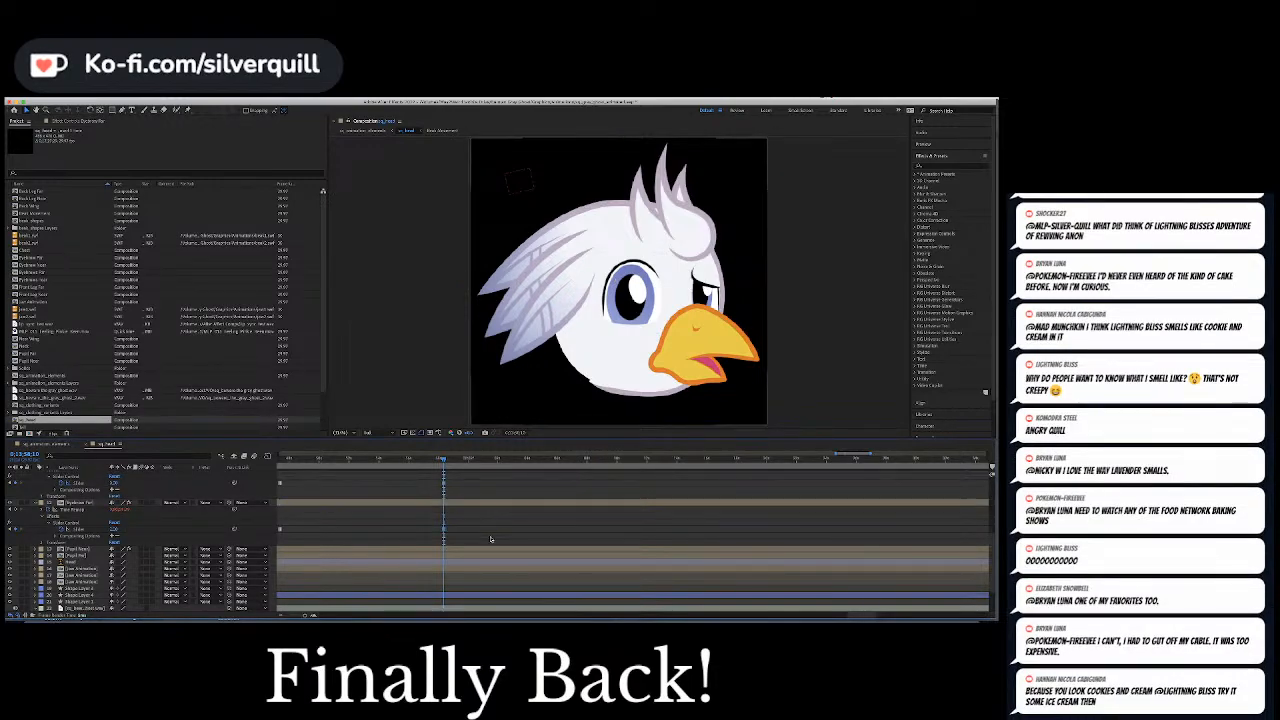
Shift both new eyebrow keyframes slightly earlier, ahead of the spoken phrase, and play the change of expression
key(space)
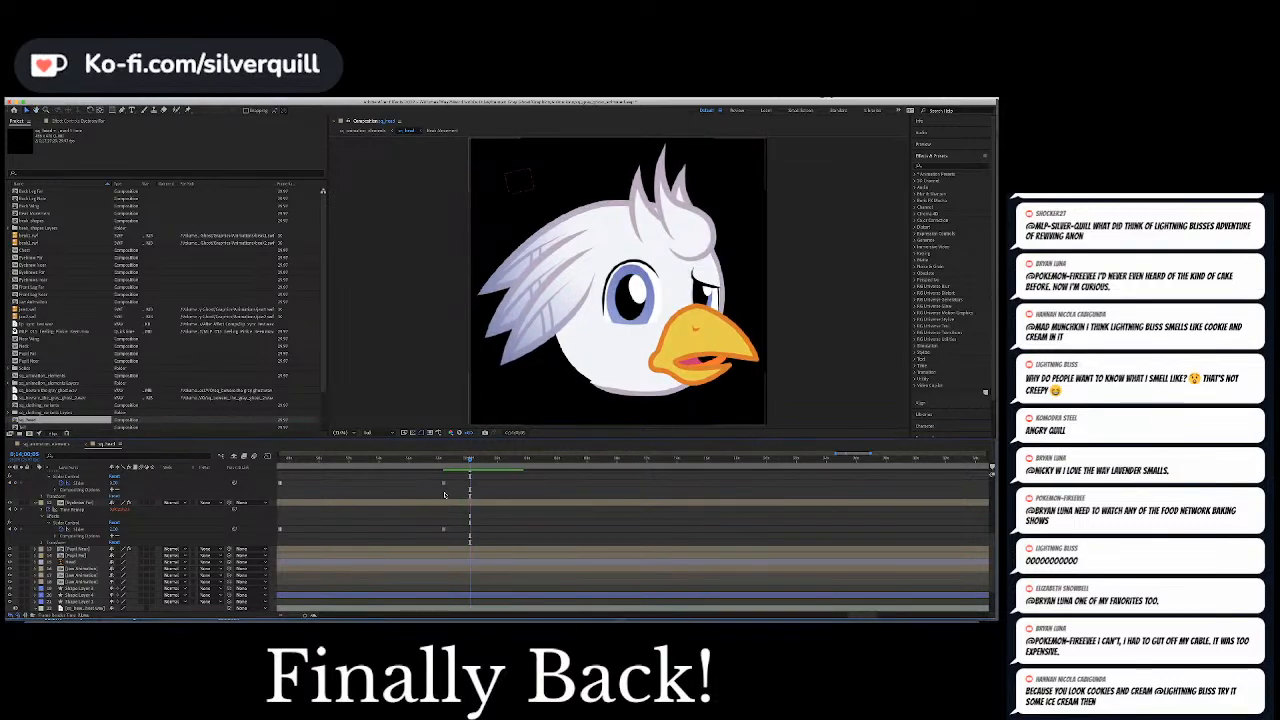
key(super+z)
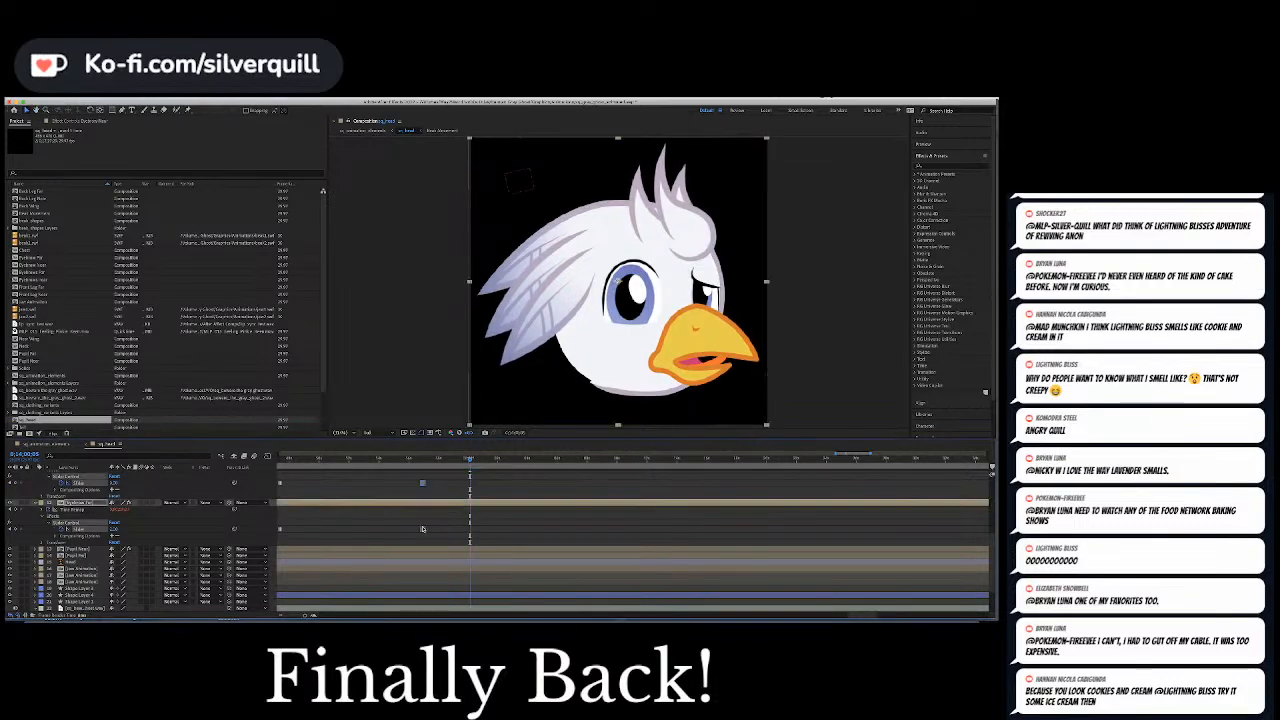
click(408, 460)
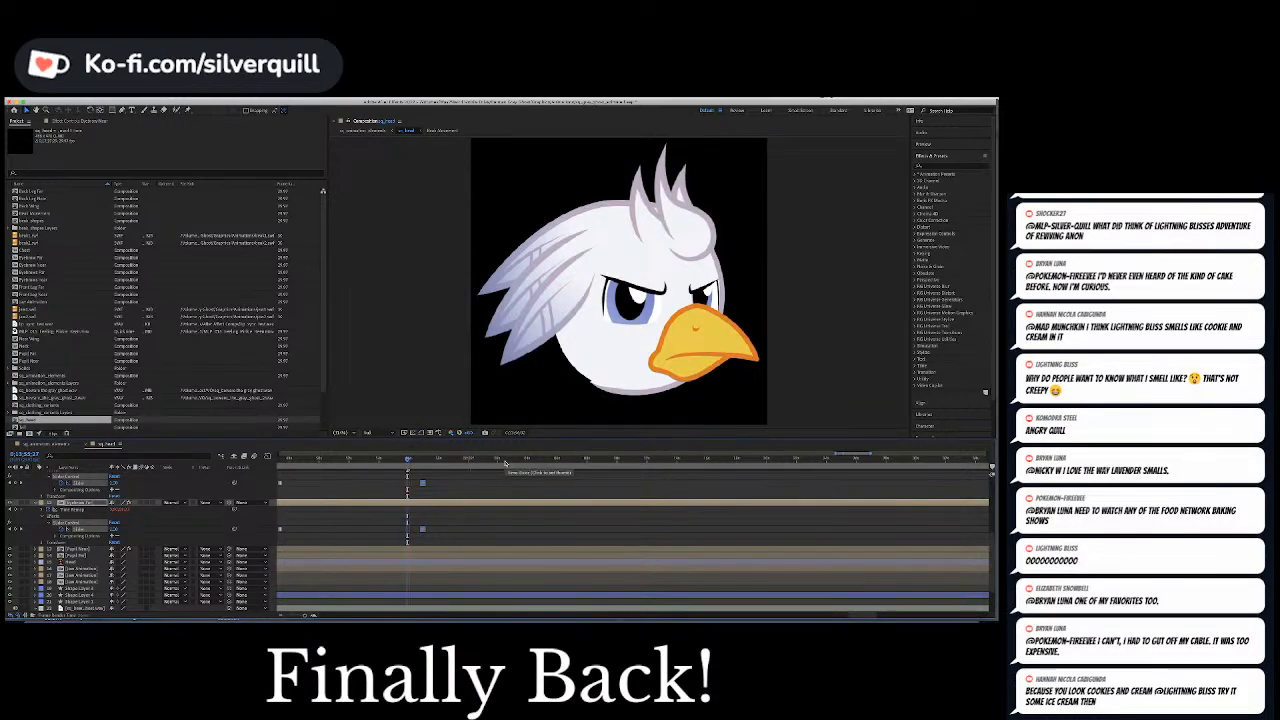
key(space)
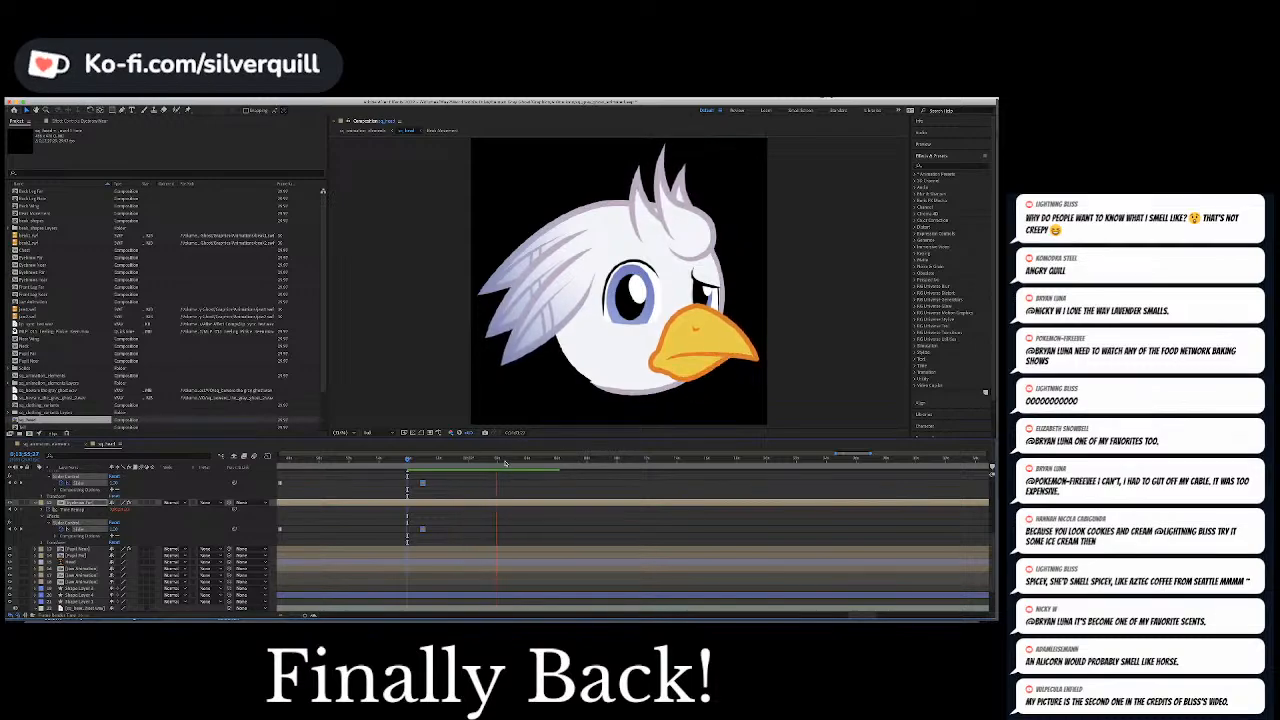
Hold the null's Position at the closed-beak frame, keyframe the pupils toward the beak shortly after, and play the movement
click(505, 462)
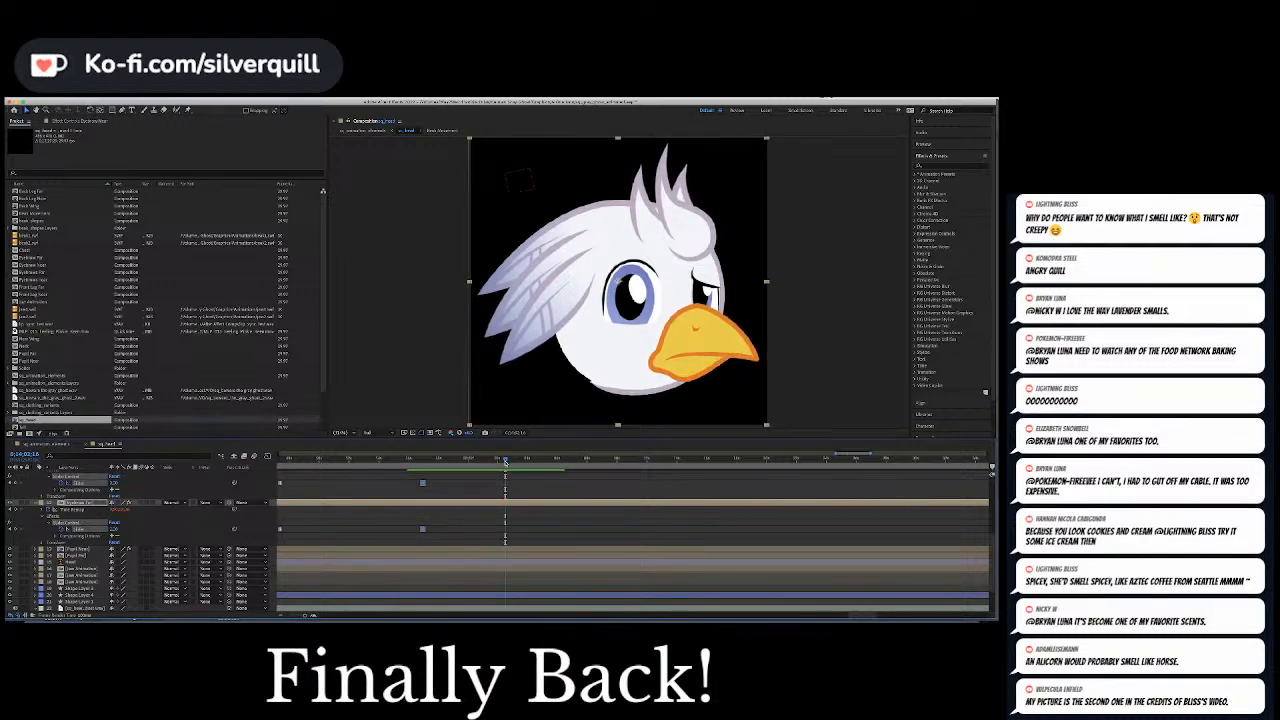
scroll(60, 508, up, 10)
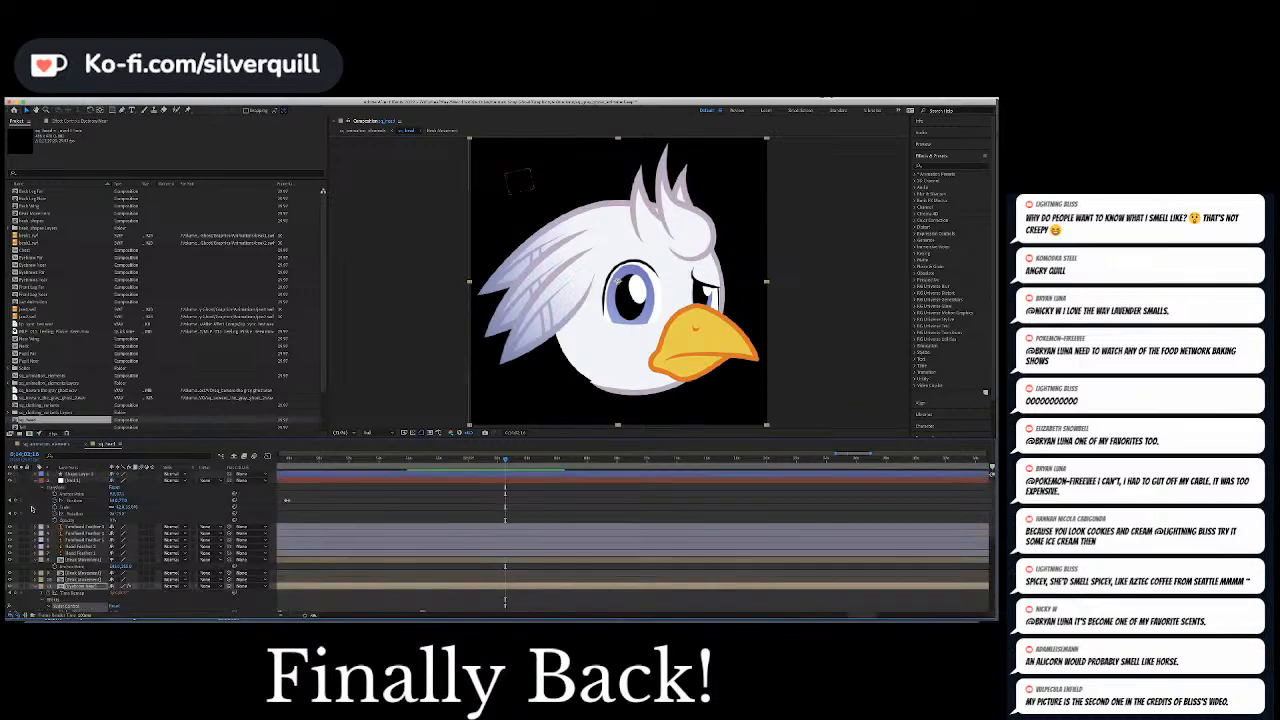
click(15, 501)
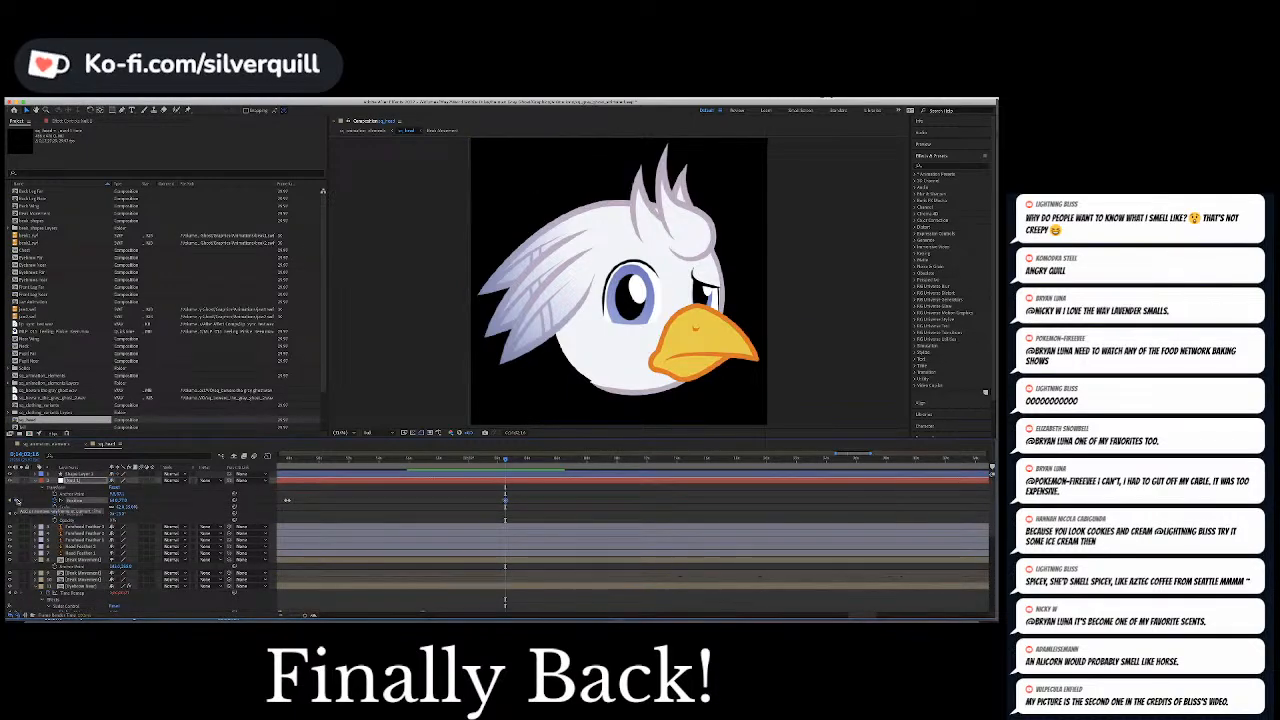
key(Page_Down)
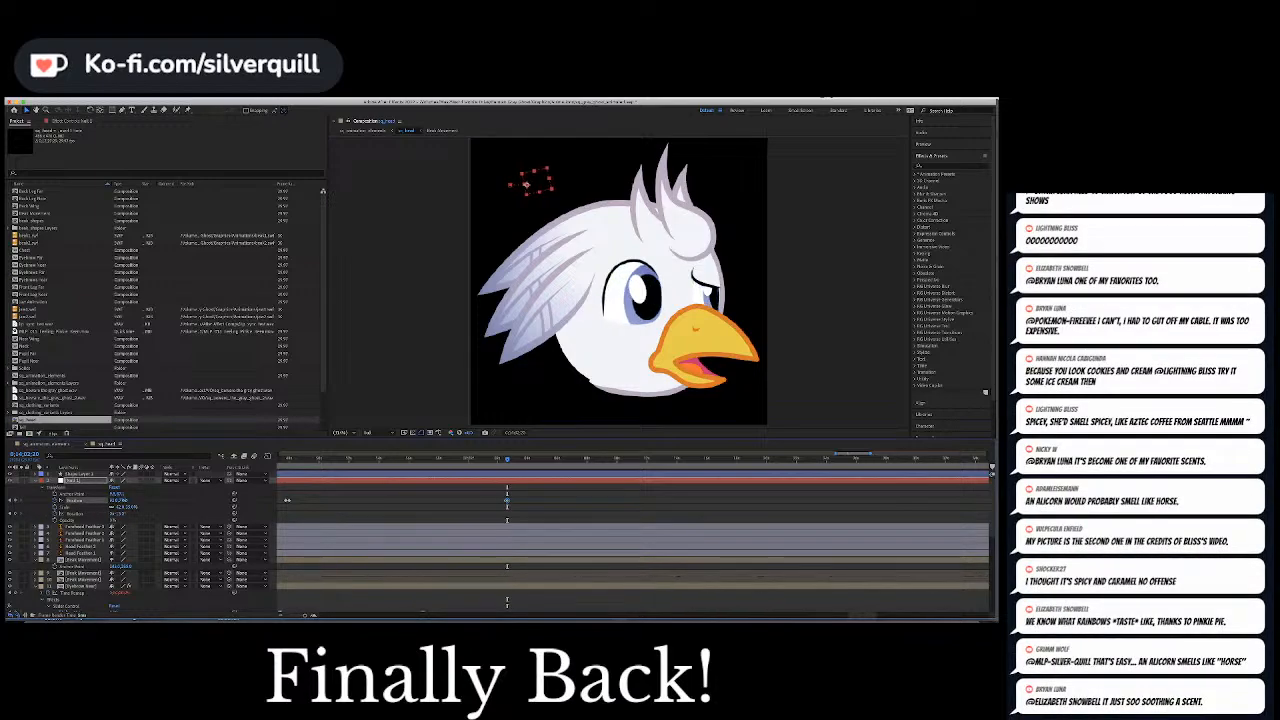
drag(117, 500, 123, 501)
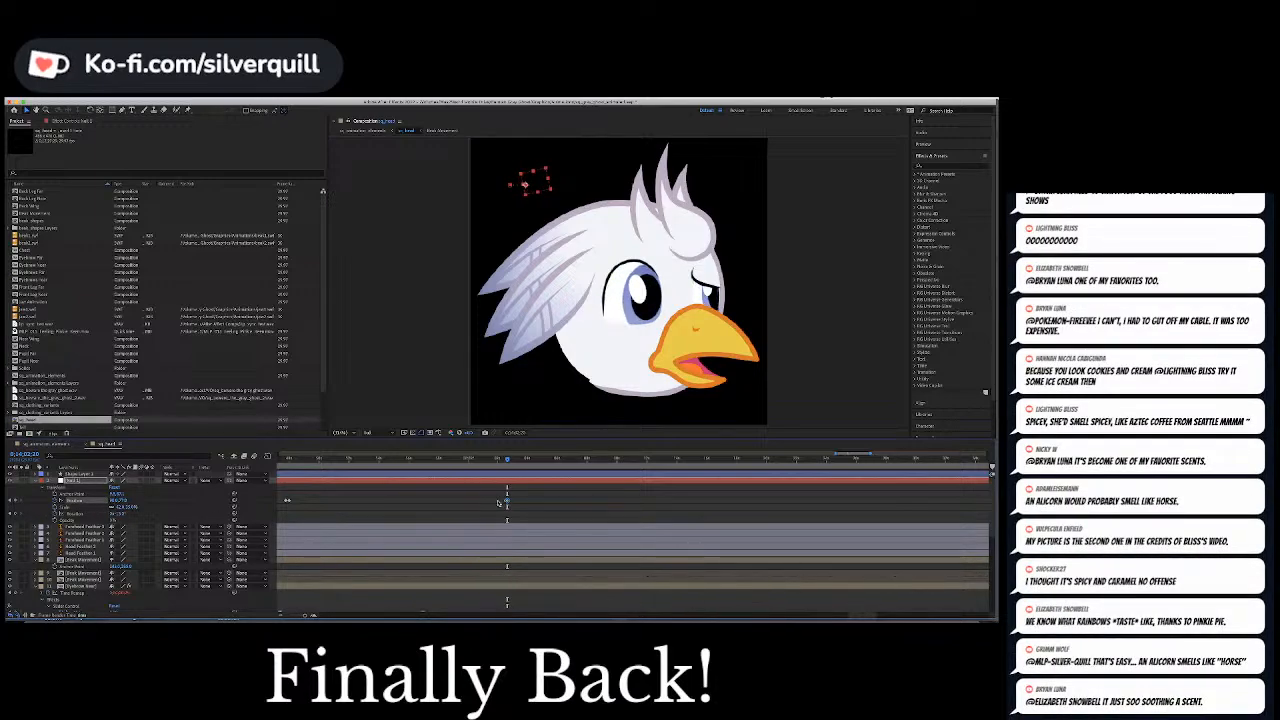
drag(506, 459, 503, 459)
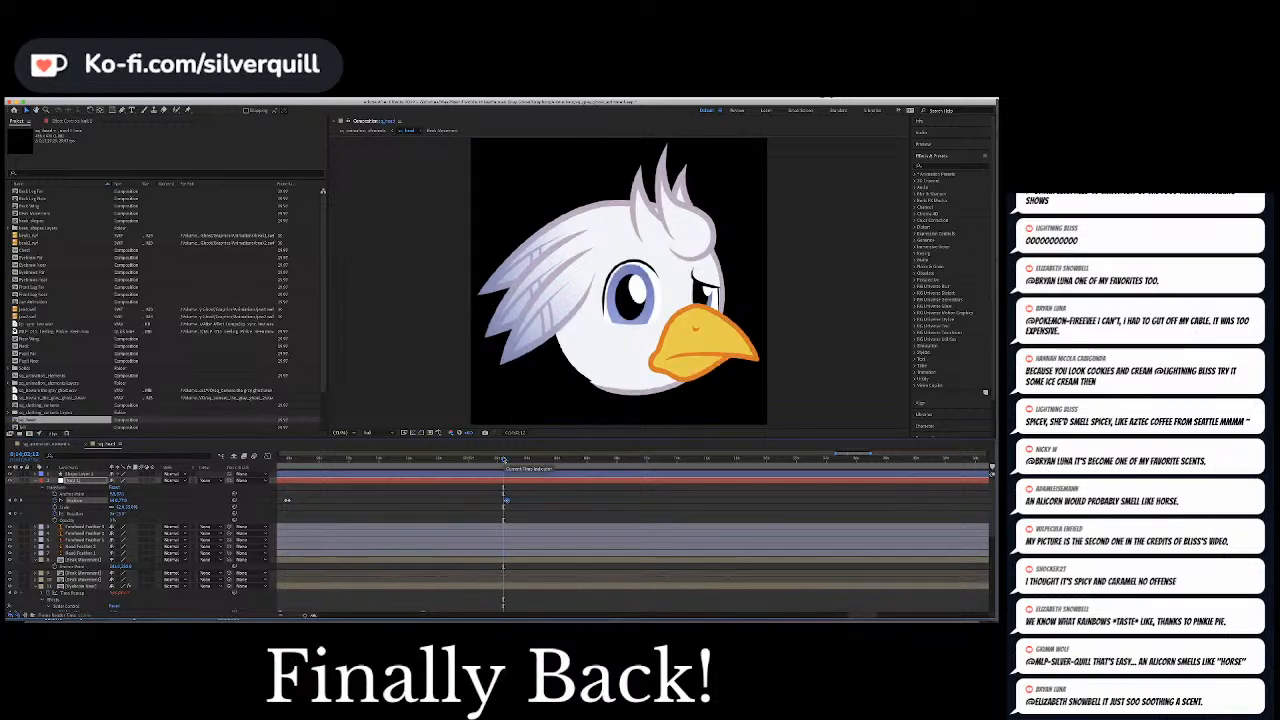
key(space)
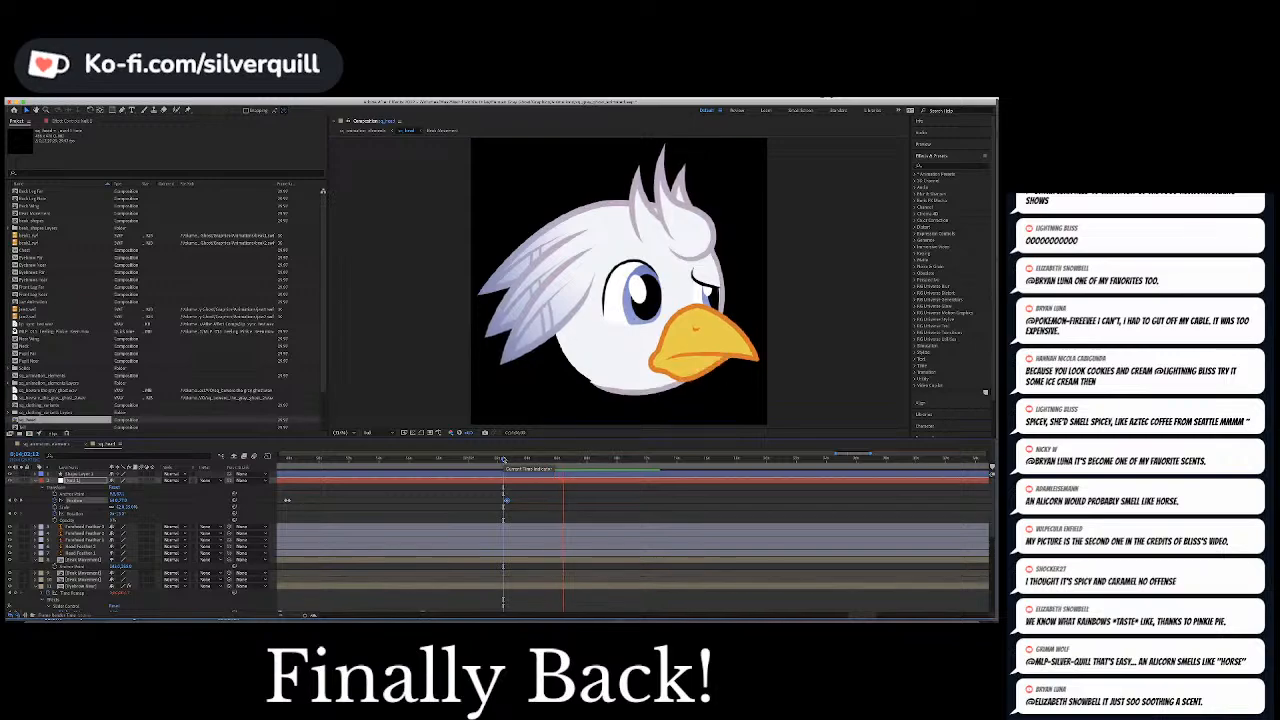
key(space)
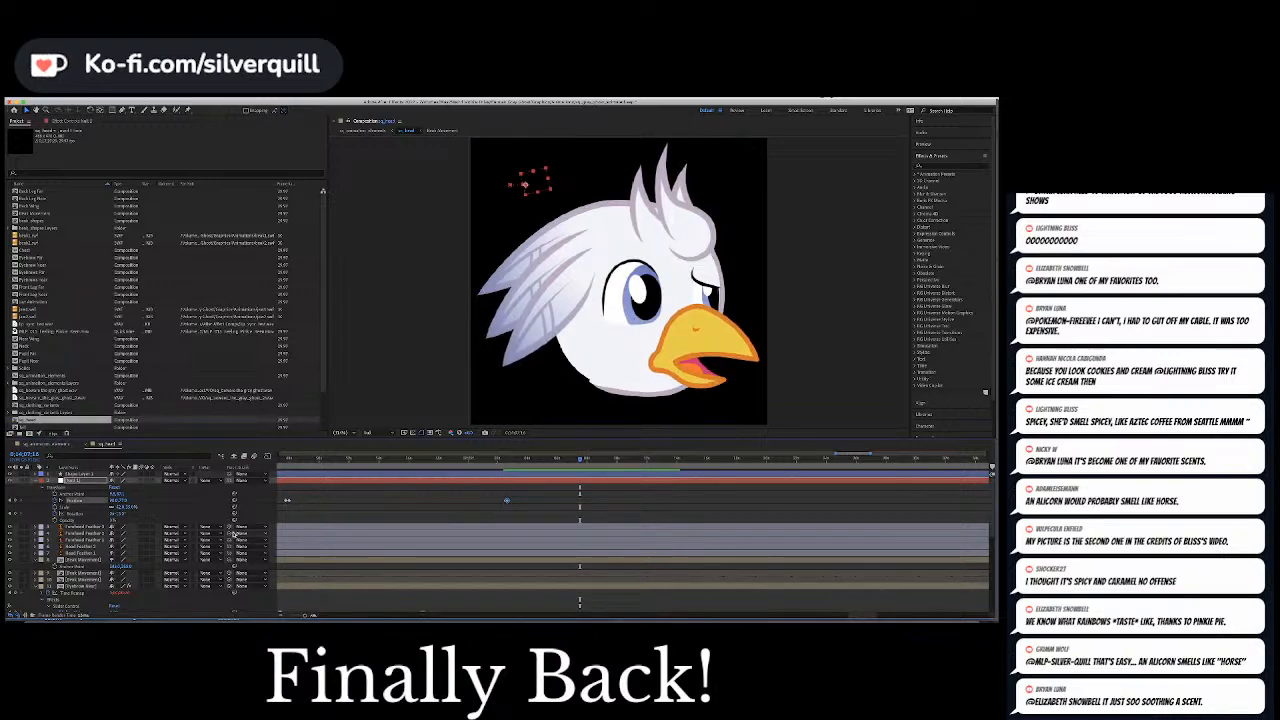
Hold the pupils' Position with a keyframe at the current frame and paste the earlier Position shortly after to move them away from the beak
click(16, 501)
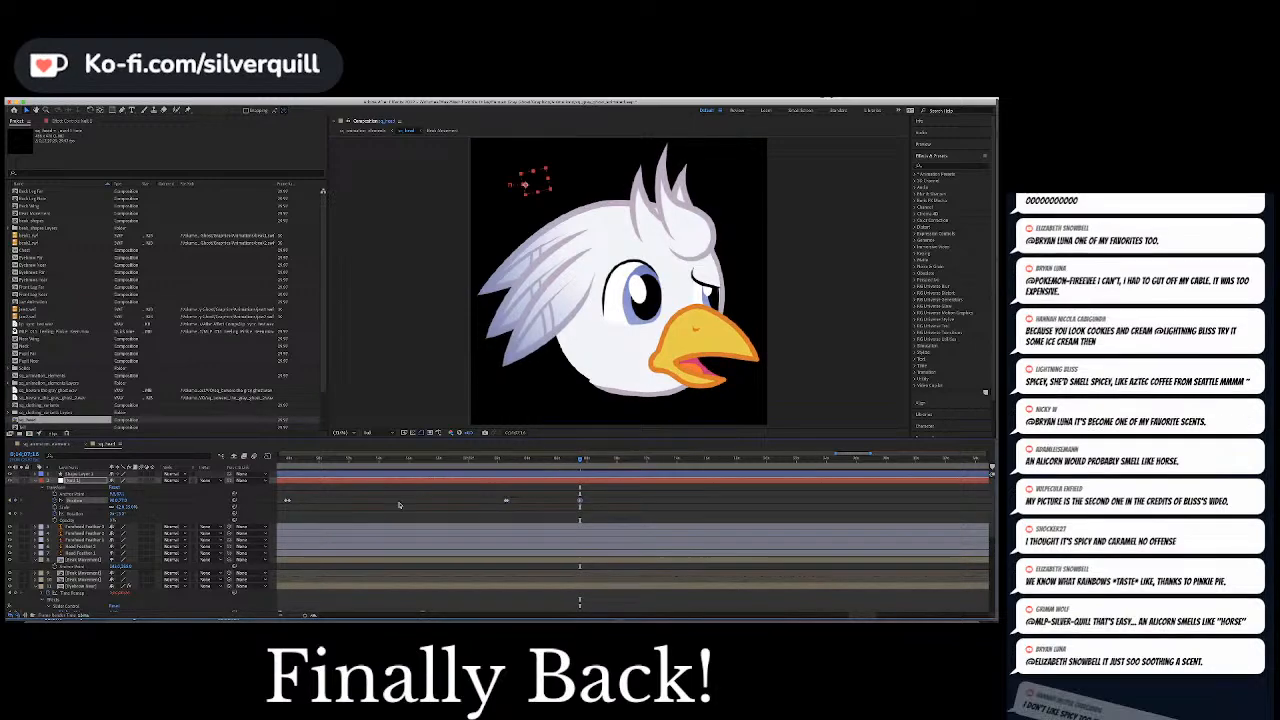
click(634, 520)
key(equal)
key(equal)
key(equal)
key(equal)
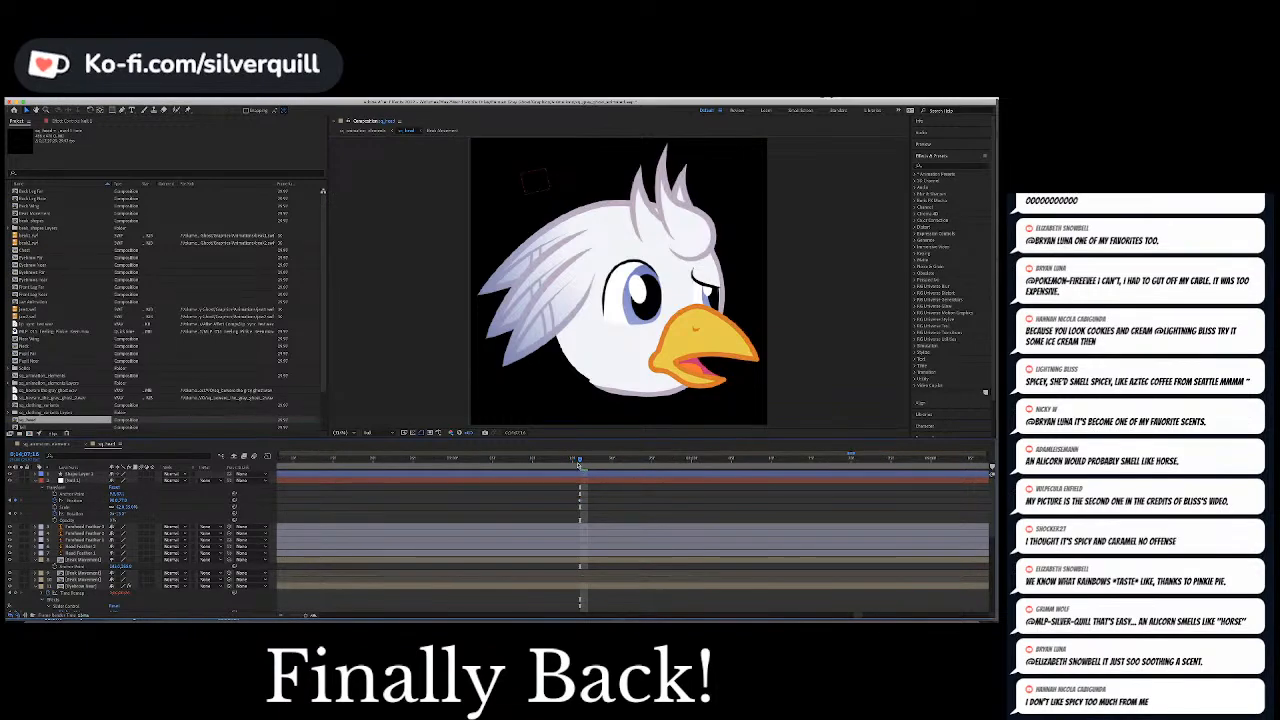
drag(581, 461, 612, 464)
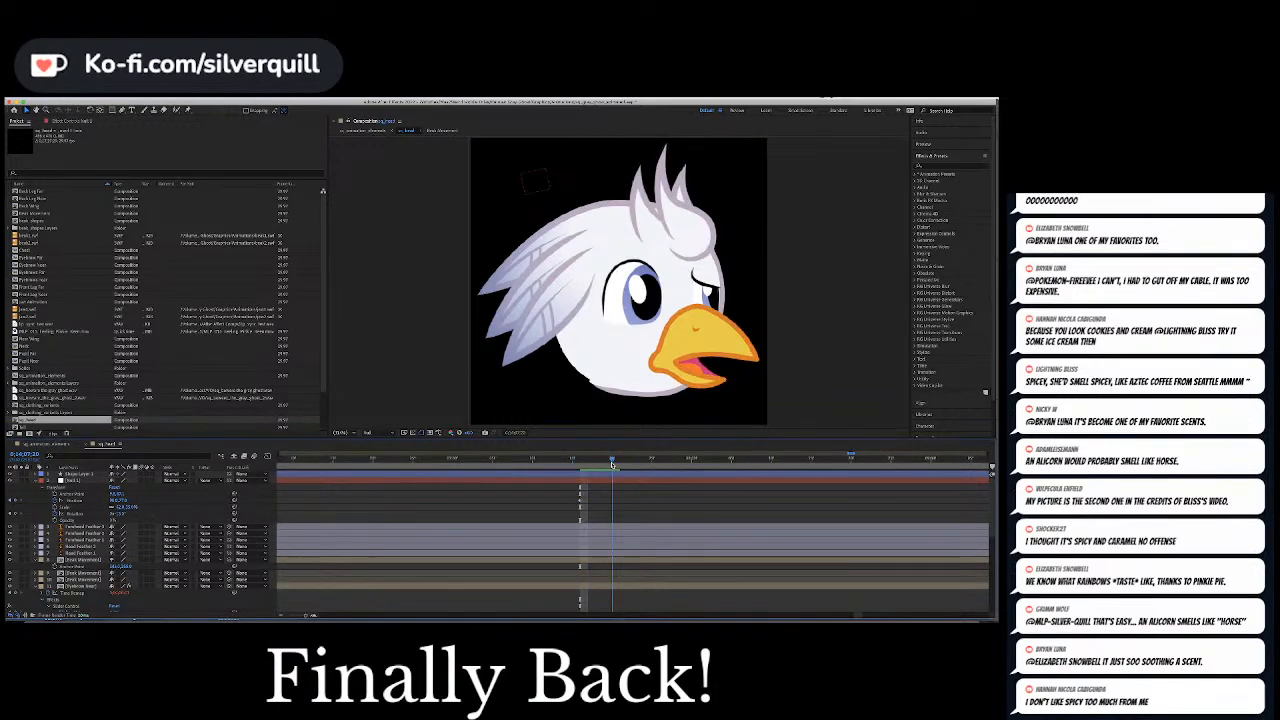
key(minus)
key(minus)
key(minus)
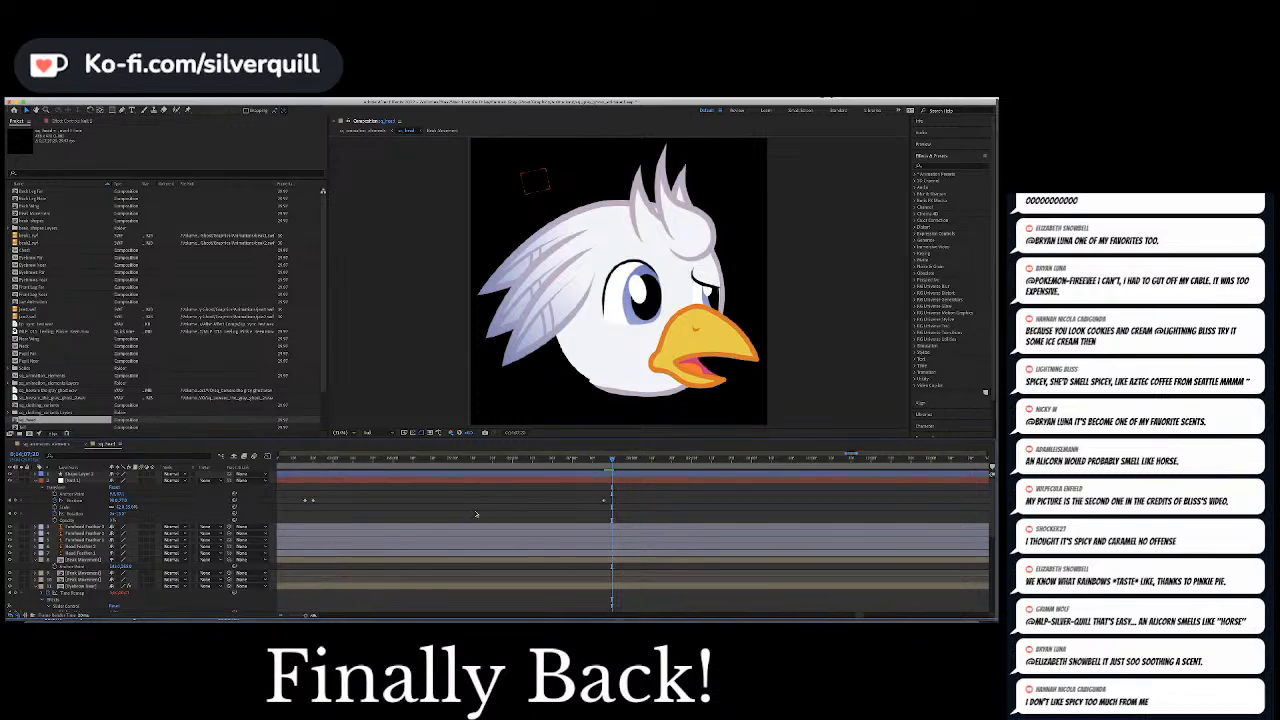
key(equal)
click(315, 499)
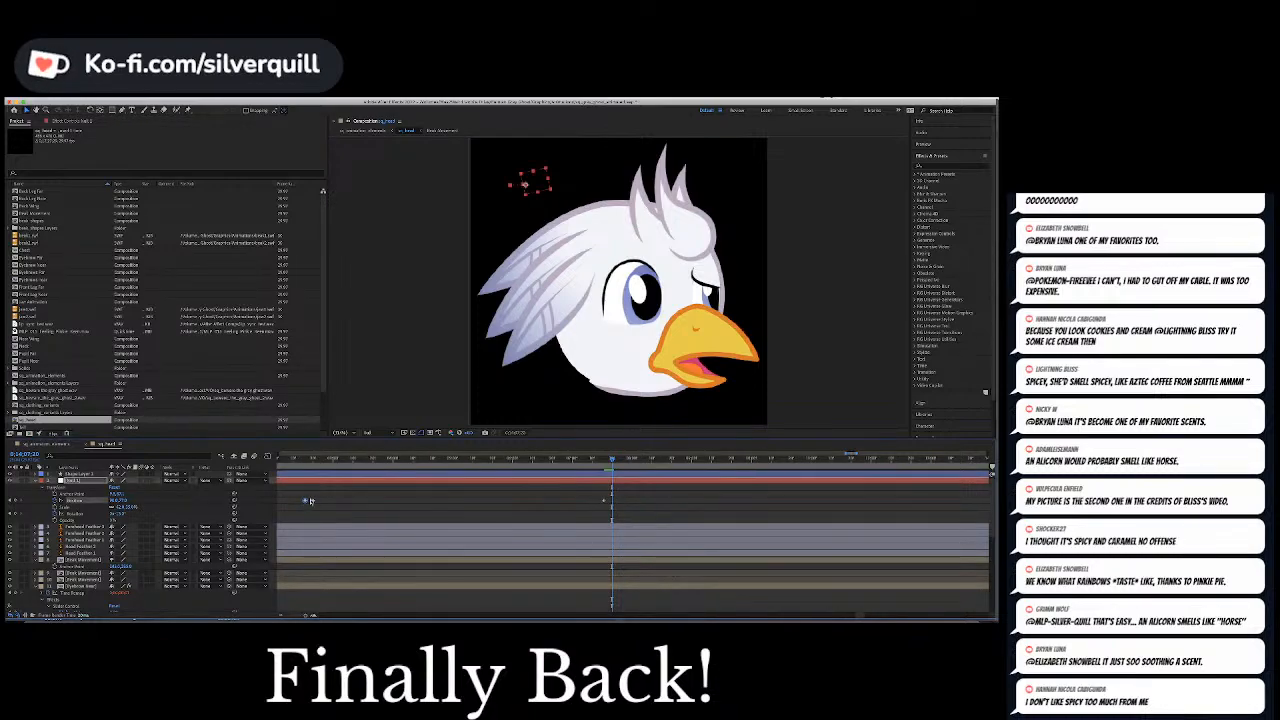
click(451, 518)
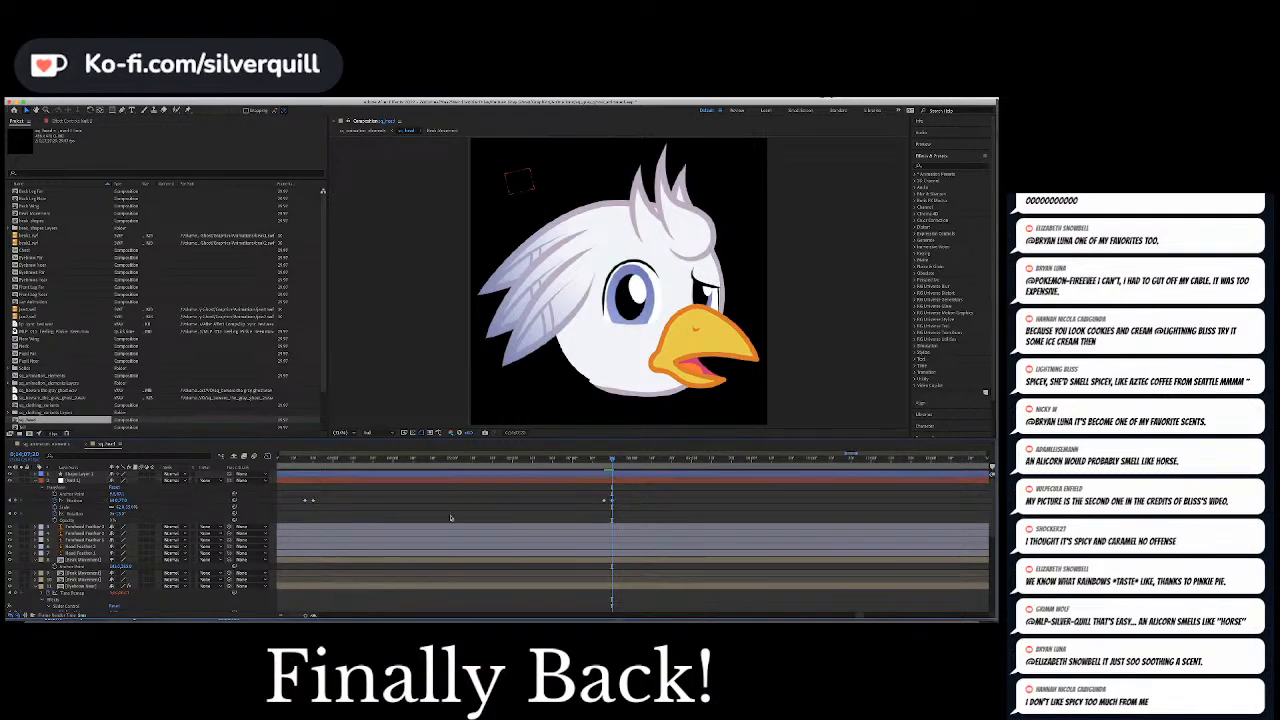
Play the pupils' movement away from the beak and keyframe the near eyebrow slider with a worried, lowered brow where playback stops
click(601, 457)
key(space)
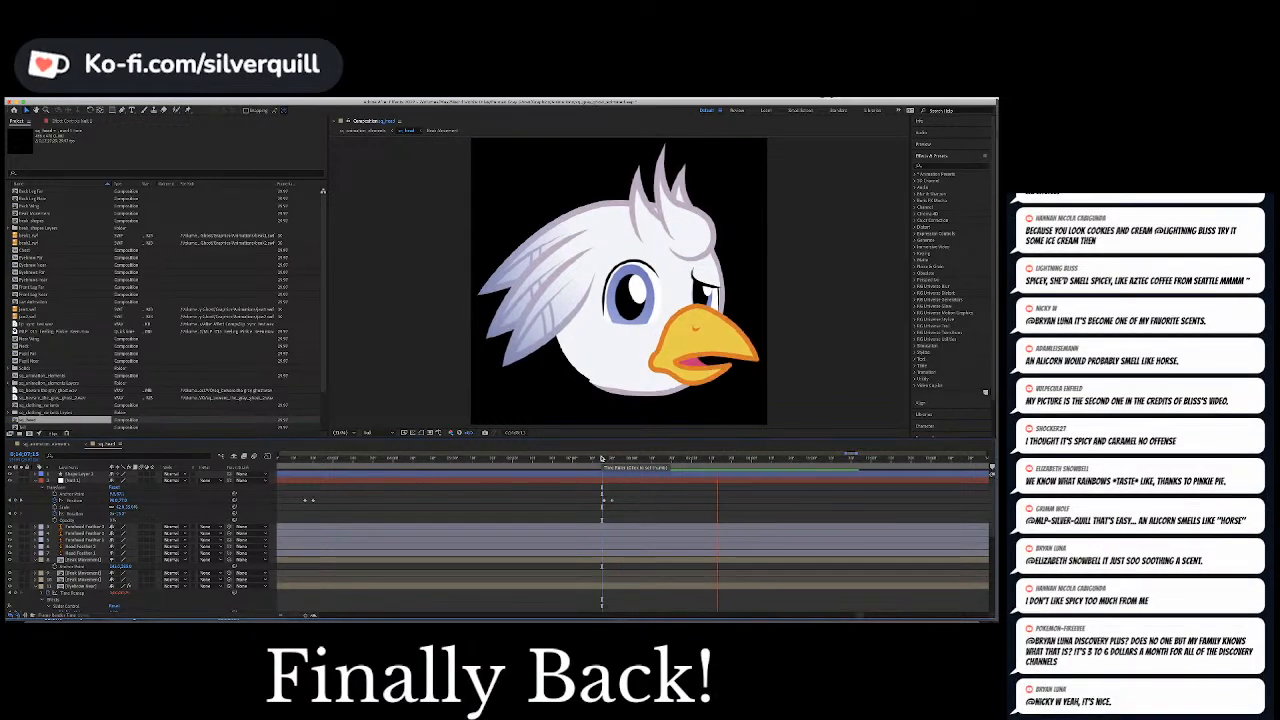
key(space)
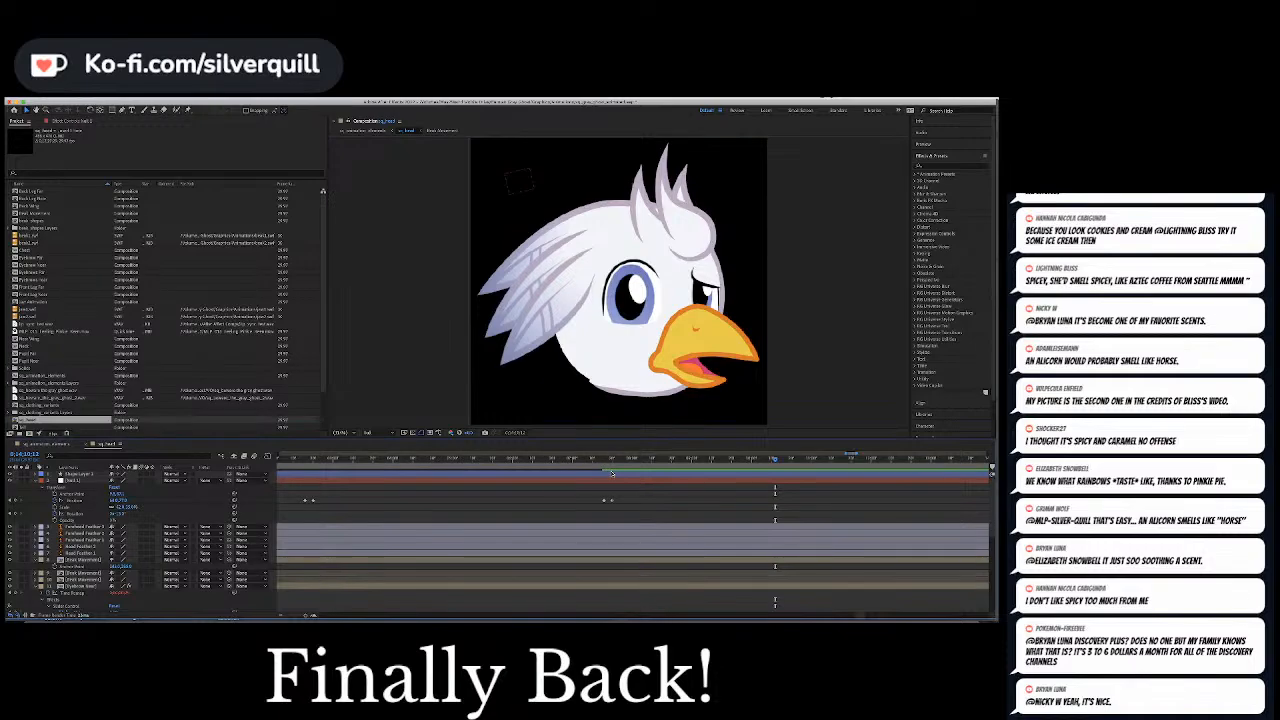
scroll(611, 472, down, 5)
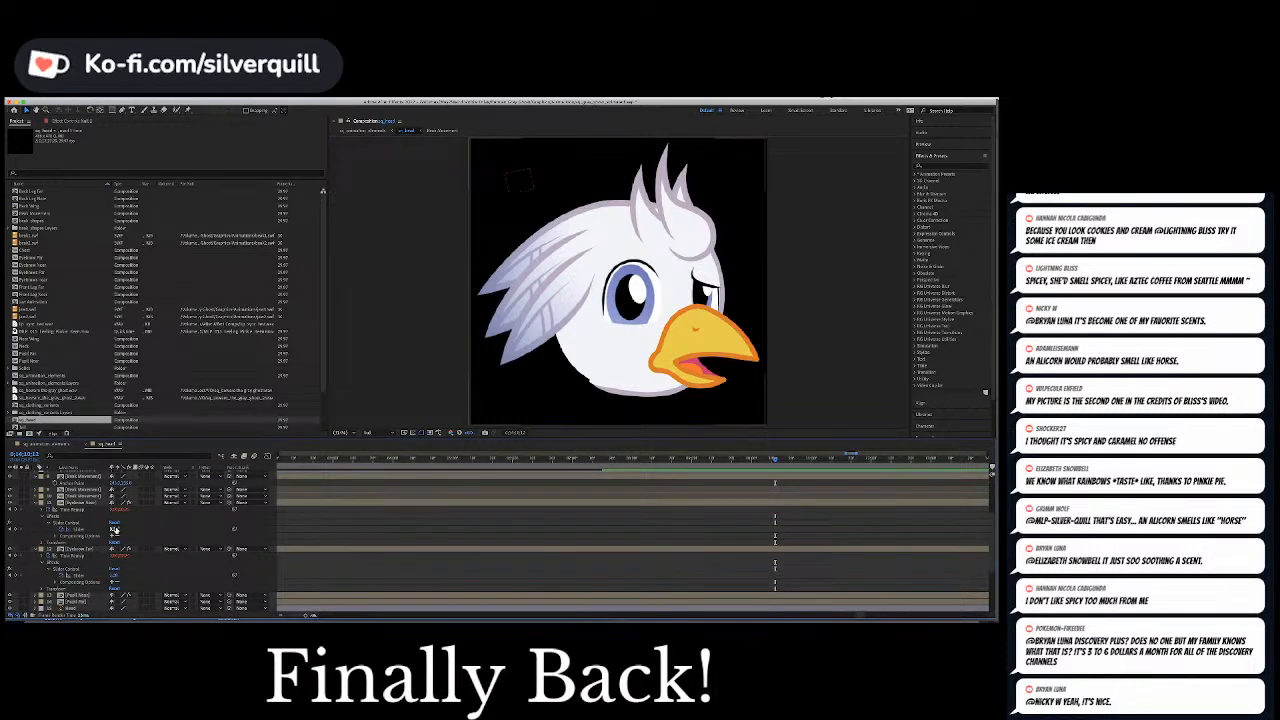
drag(115, 530, 119, 530)
Play on to the next open-beak moment, keyframe the near eyebrow slider at 0 there, and play the dialogue that follows
key(space)
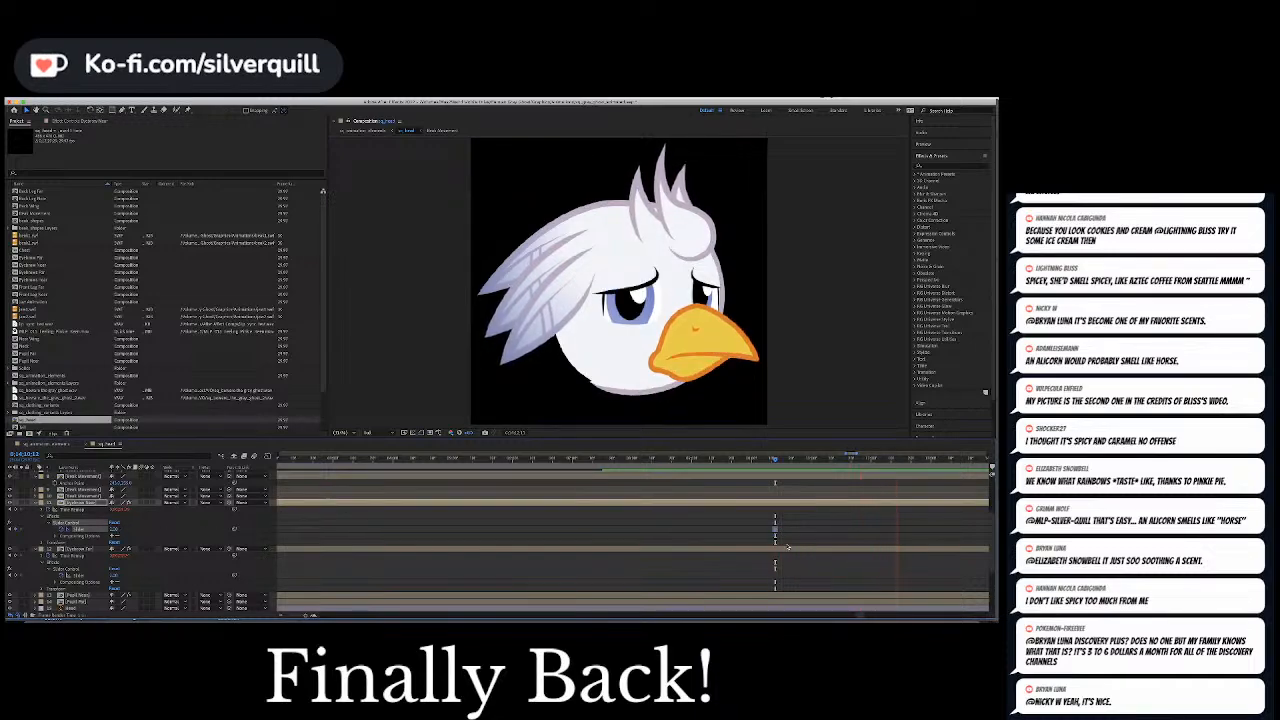
key(space)
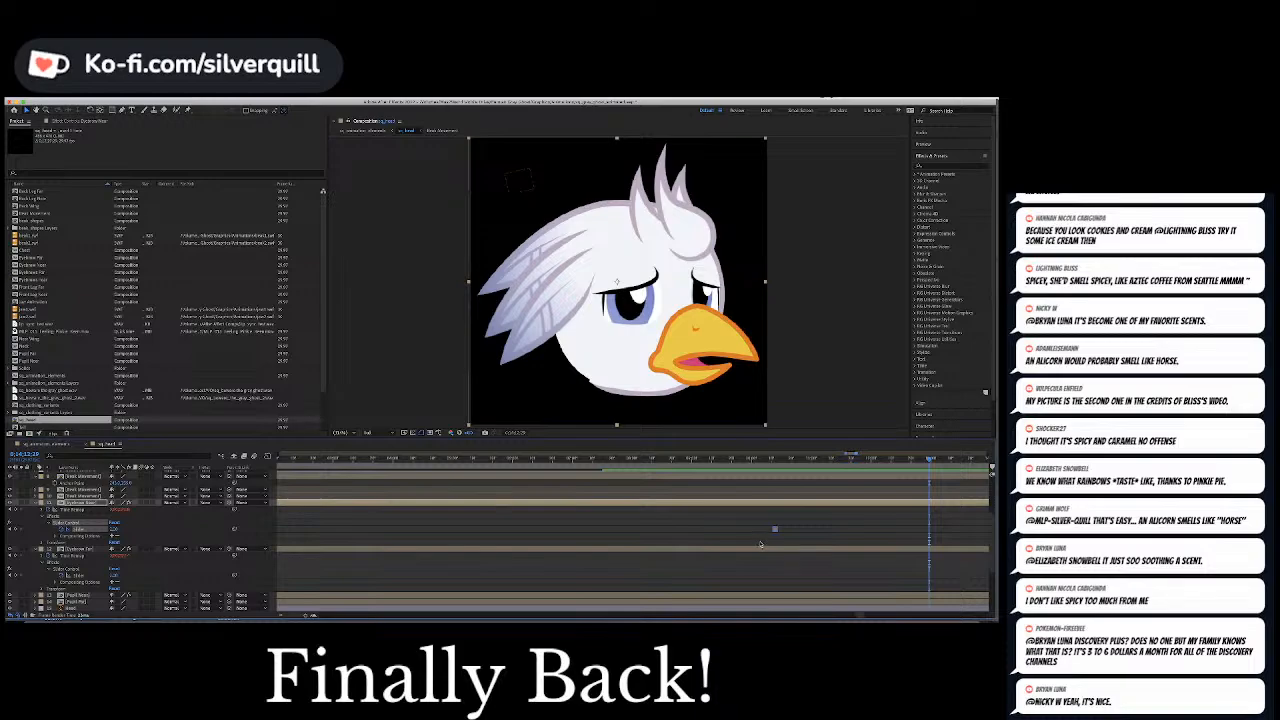
click(115, 530)
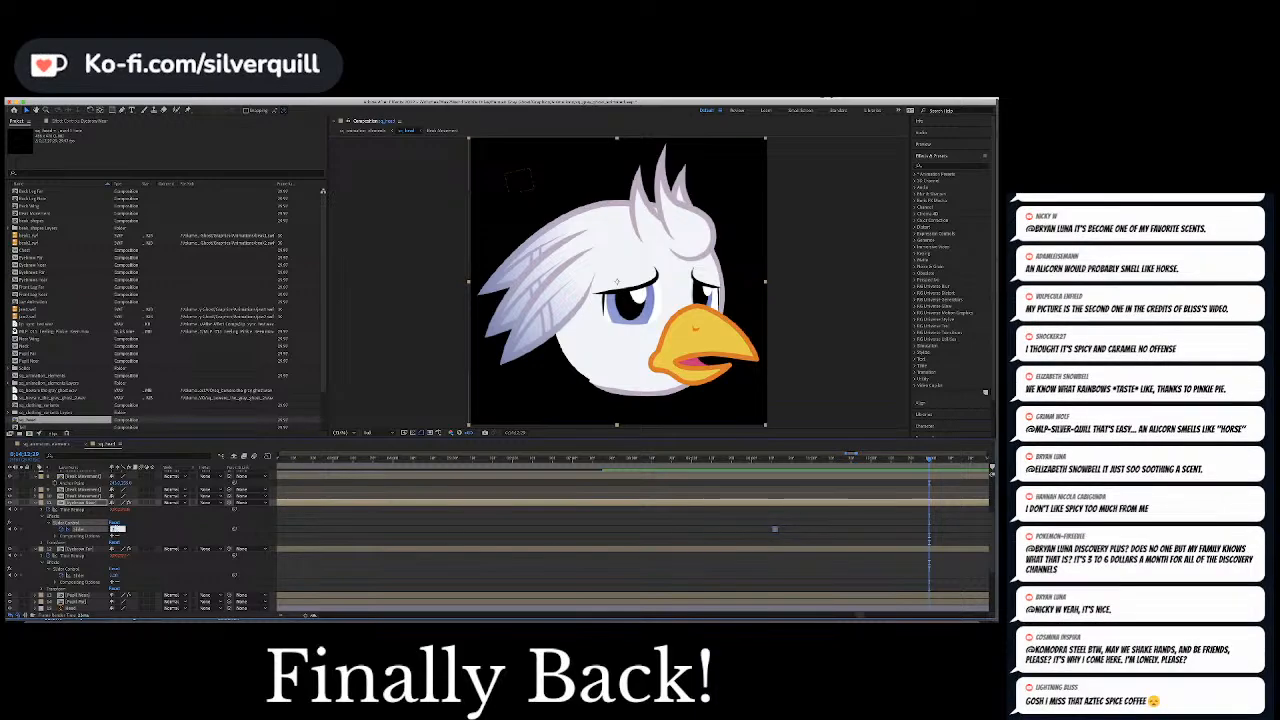
text(0)
key(Return)
key(space)
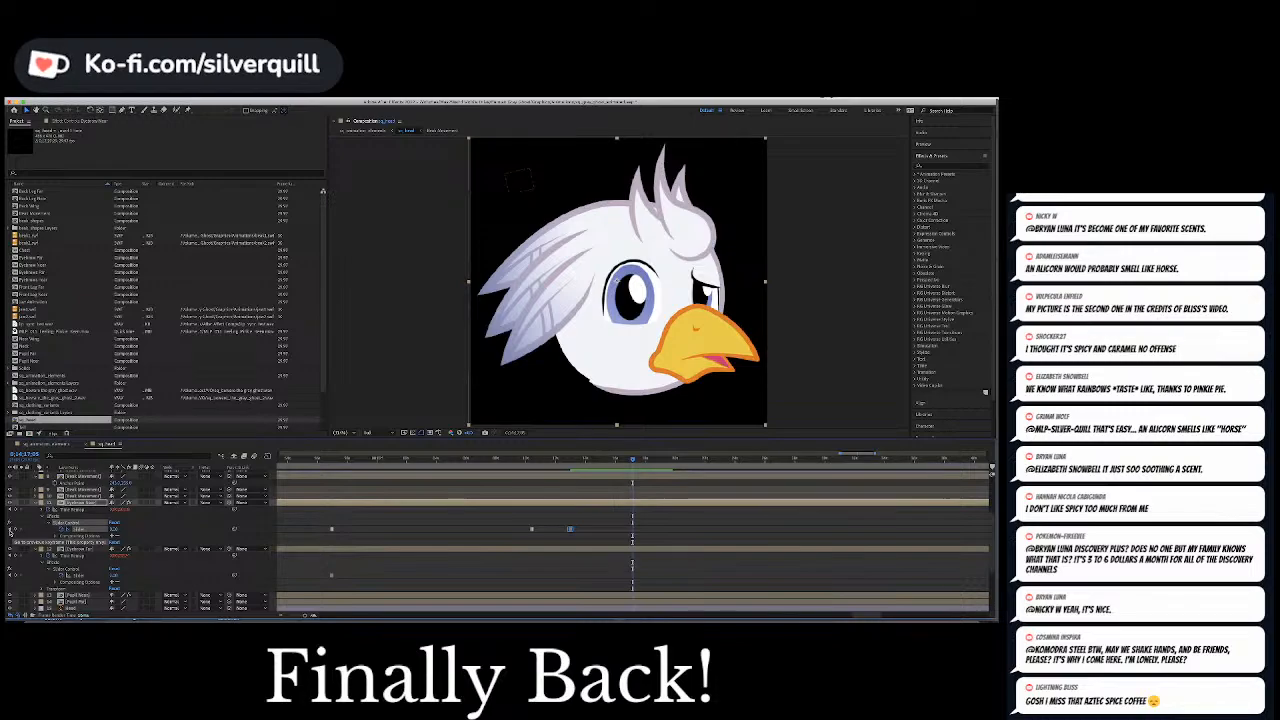
Hold the null's Position at the near eyebrow's latest keyframe, keyframe the pupils toward the beak shortly after, and play the movement
scroll(266, 535, up, 3)
scroll(266, 535, up, 3)
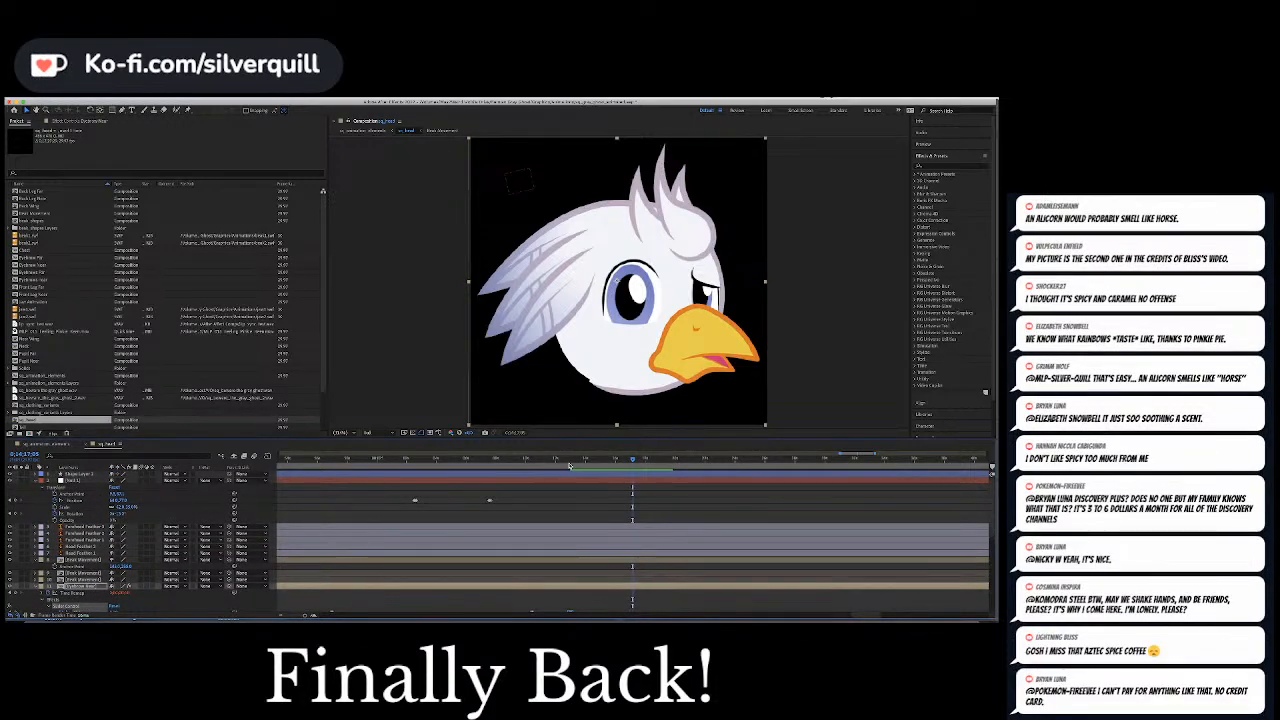
click(571, 461)
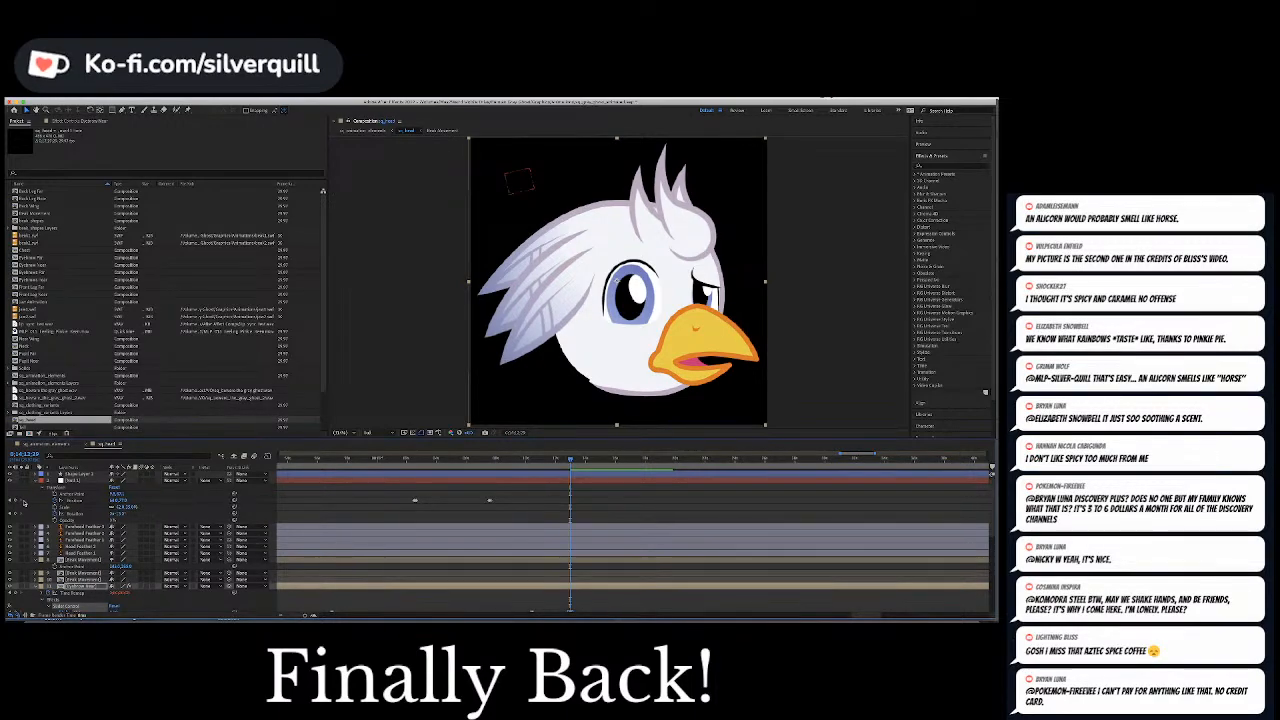
click(86, 502)
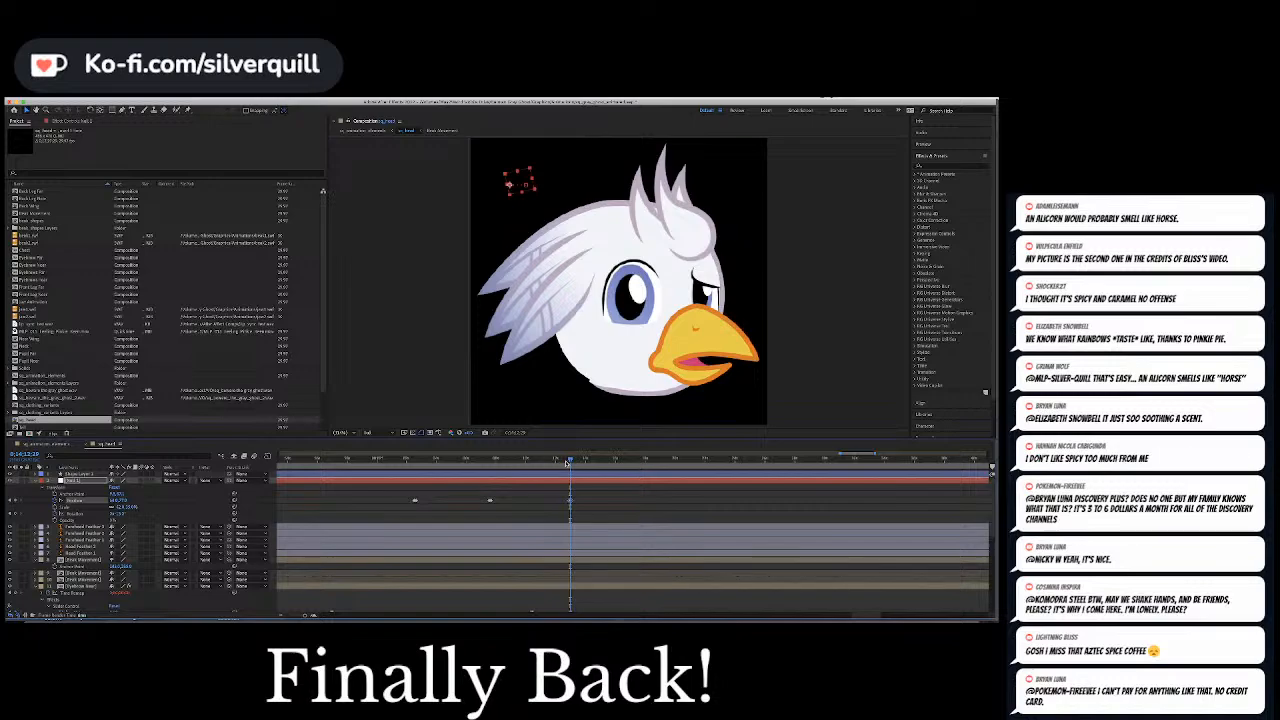
key(equal)
key(equal)
key(equal)
key(equal)
key(equal)
drag(568, 462, 618, 461)
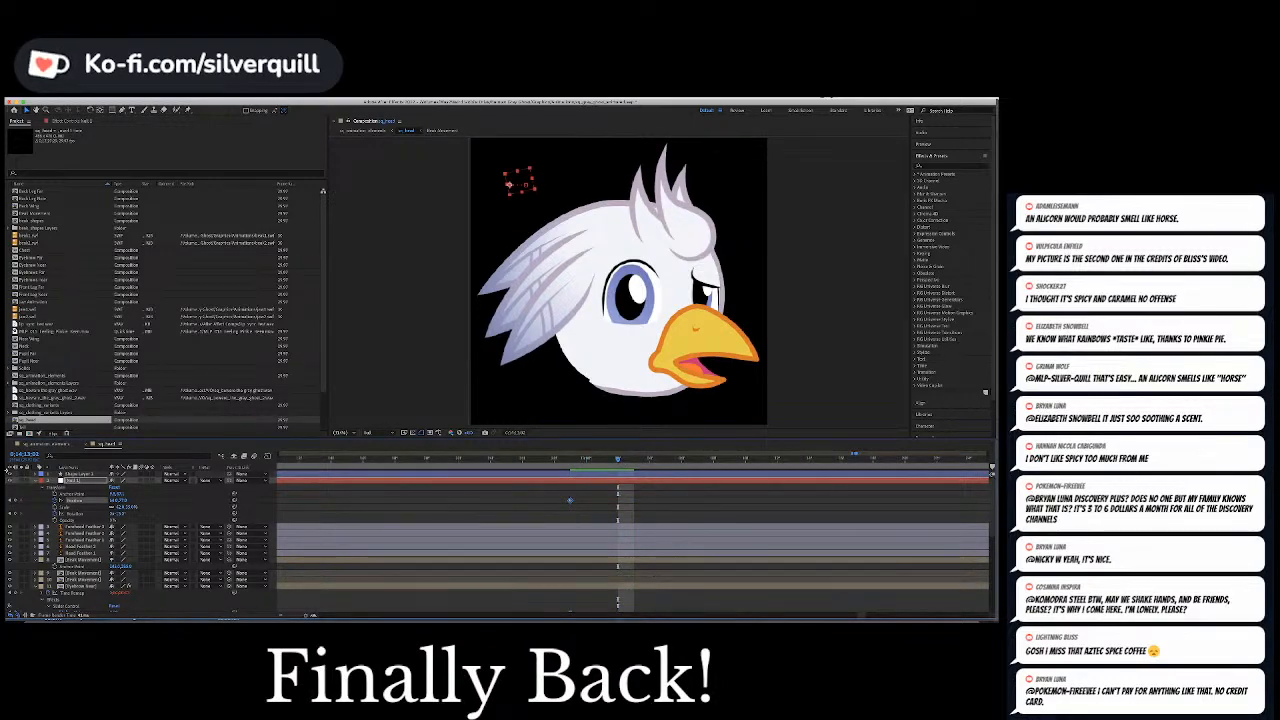
drag(114, 501, 123, 501)
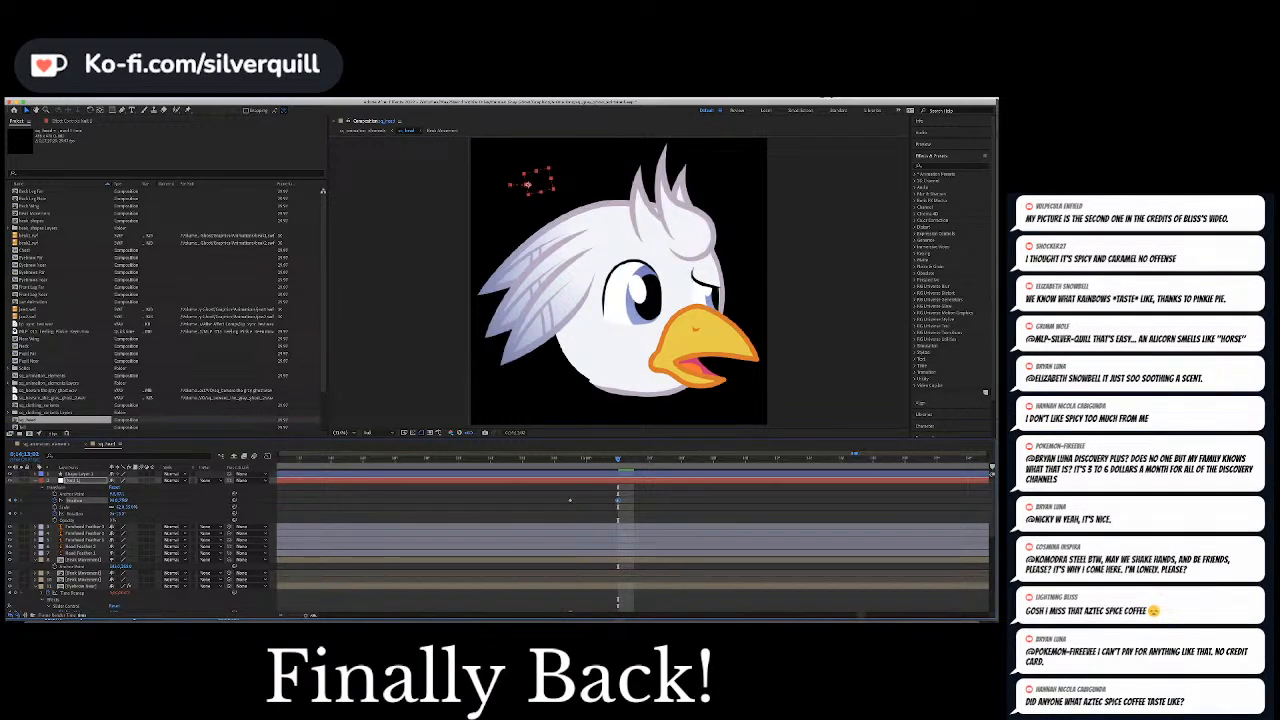
click(538, 459)
key(space)
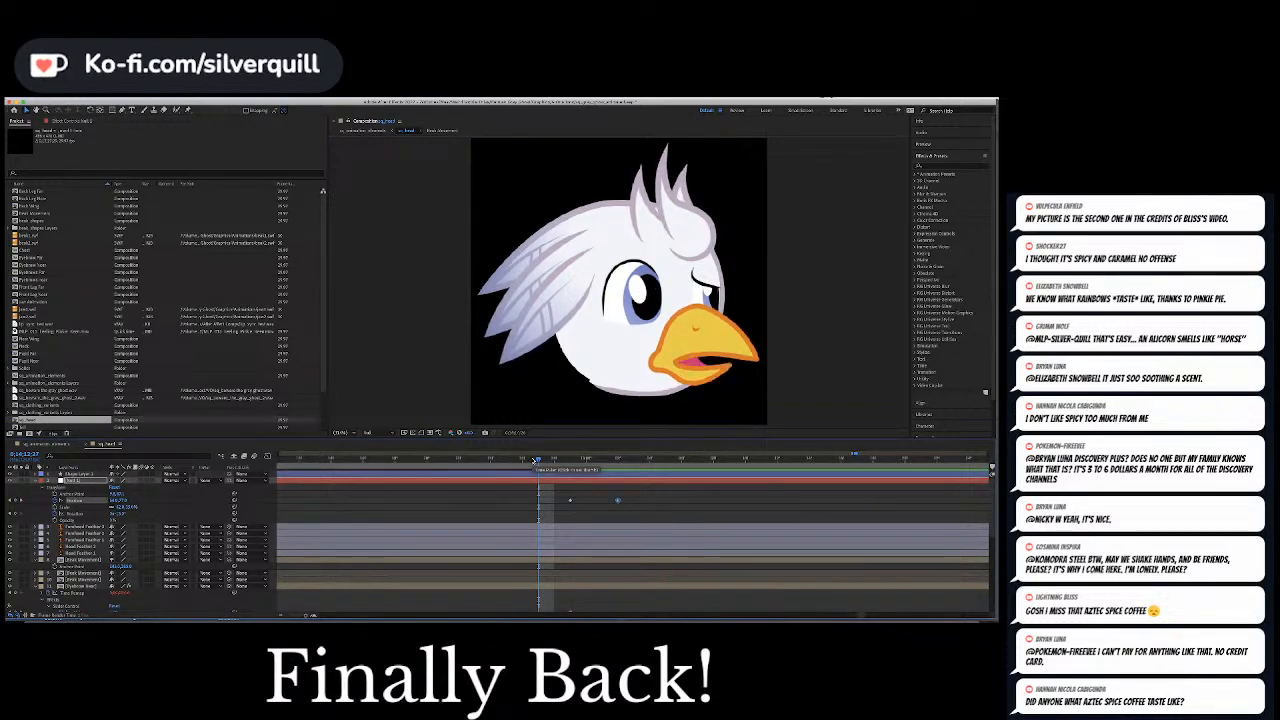
key(space)
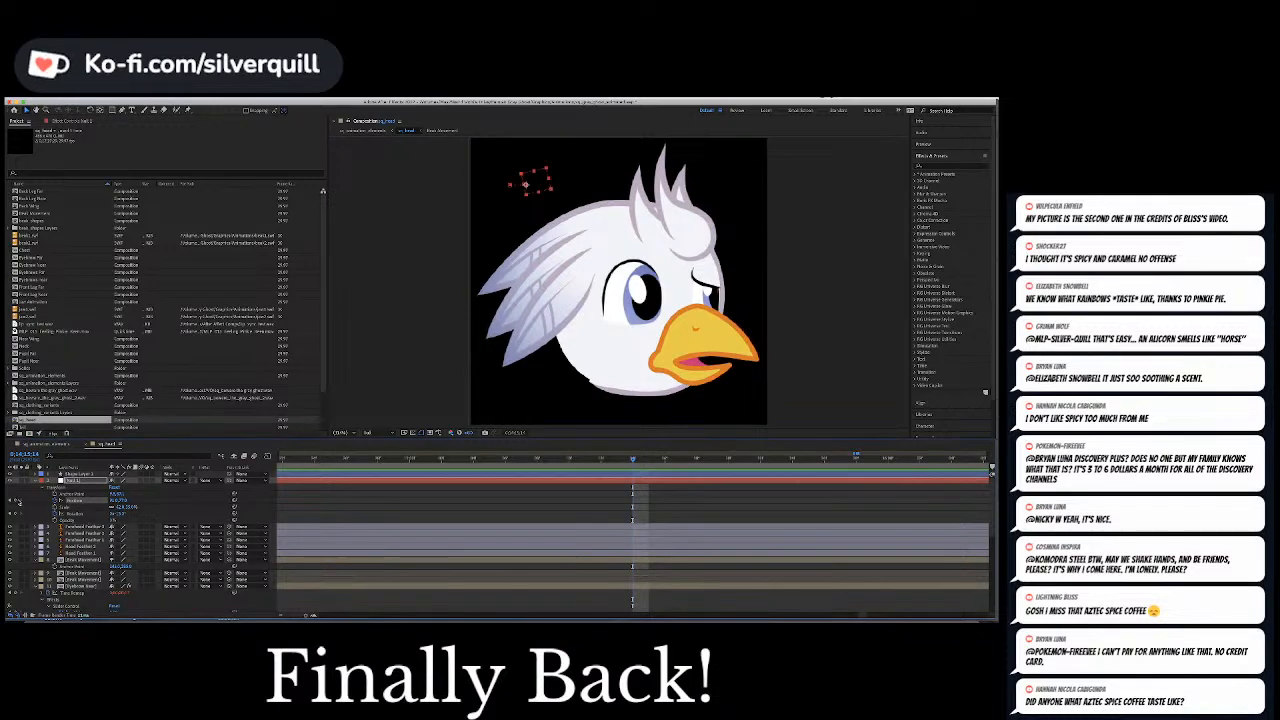
Hold the null's Position further along, keyframe the pupils back away from the beak shortly after, and play the movement
key(minus)
key(minus)
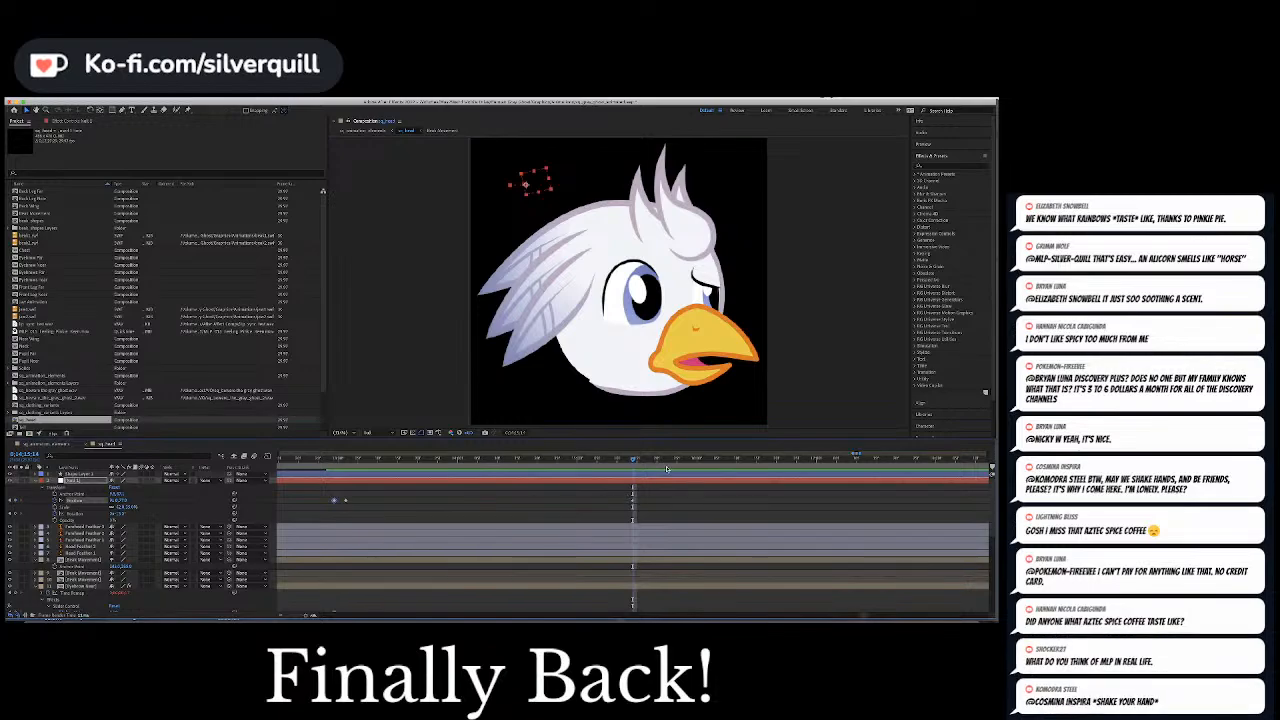
drag(634, 461, 624, 463)
key(space)
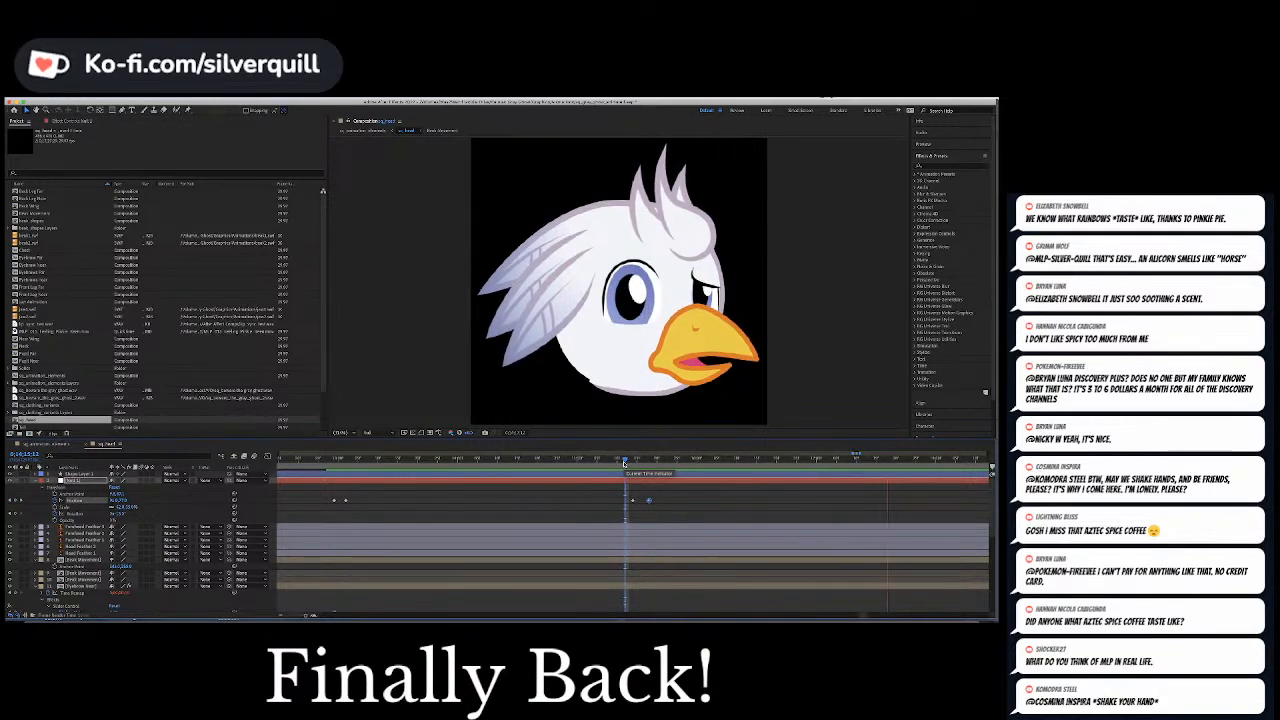
key(space)
Keyframe the far eyebrow slider past the end of the spoken phrase to clear the drooping brow from the far eye
scroll(621, 488, down, 10)
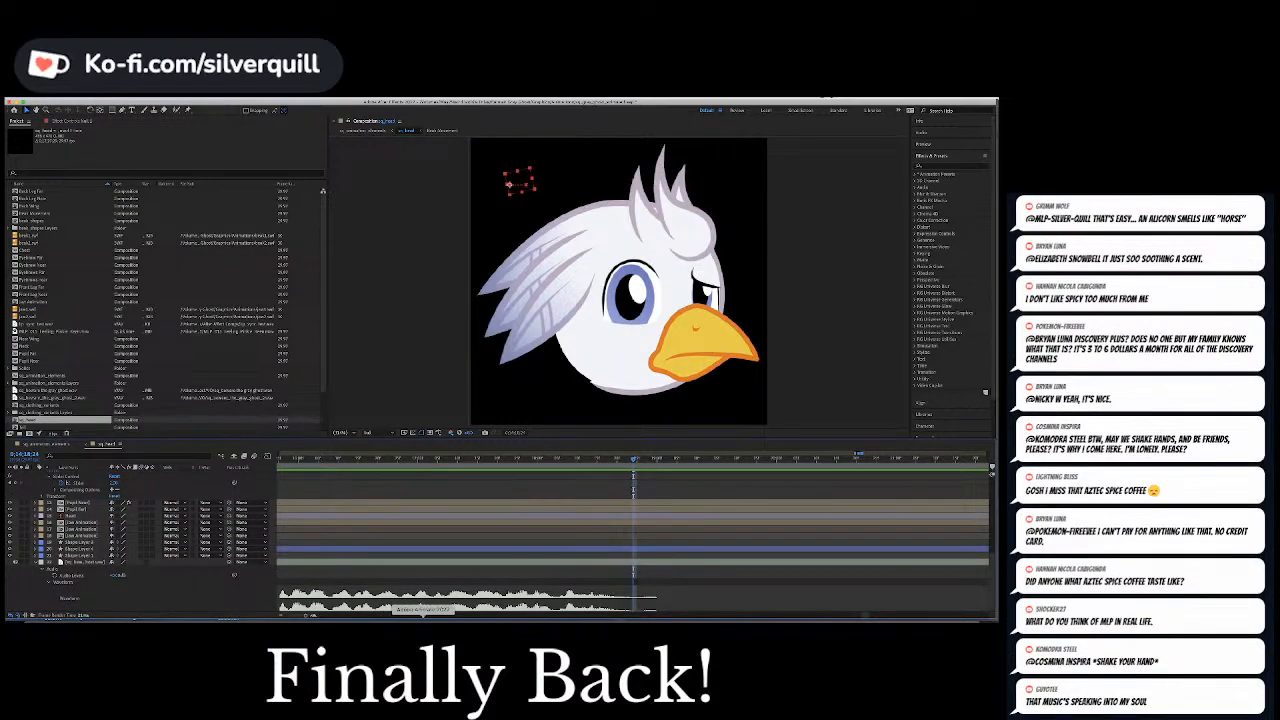
drag(864, 617, 867, 618)
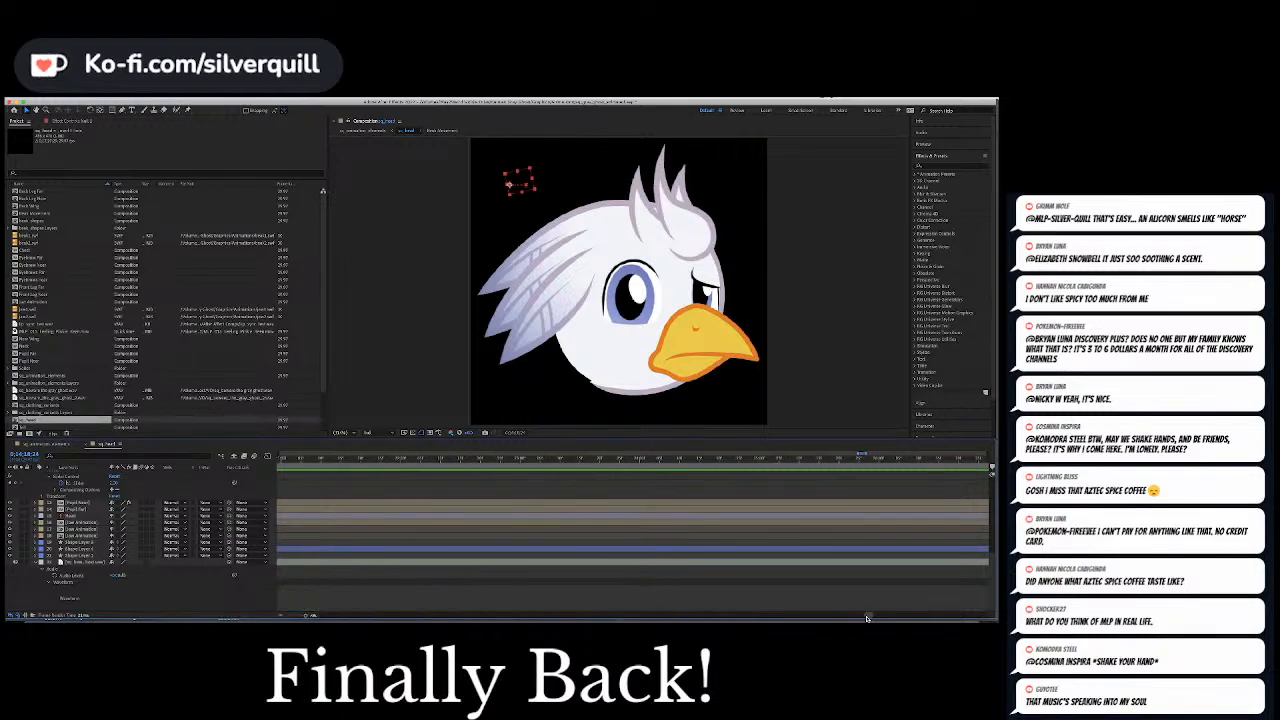
click(592, 460)
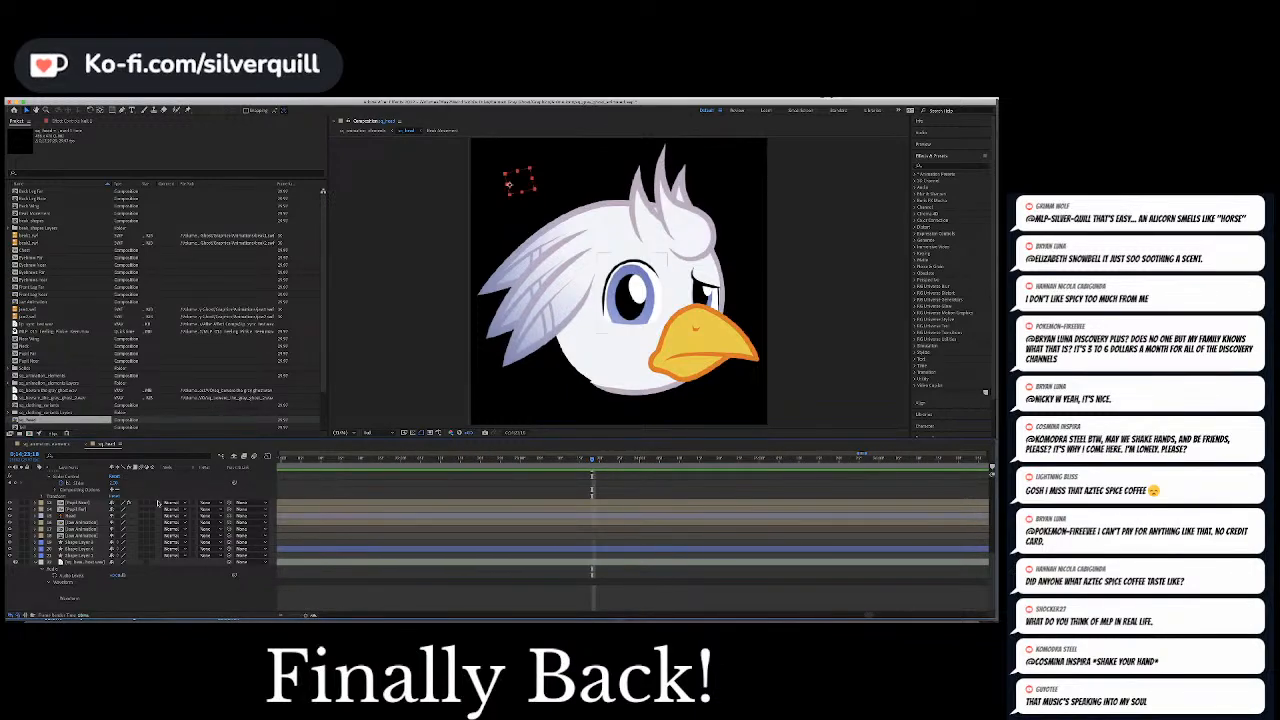
click(116, 500)
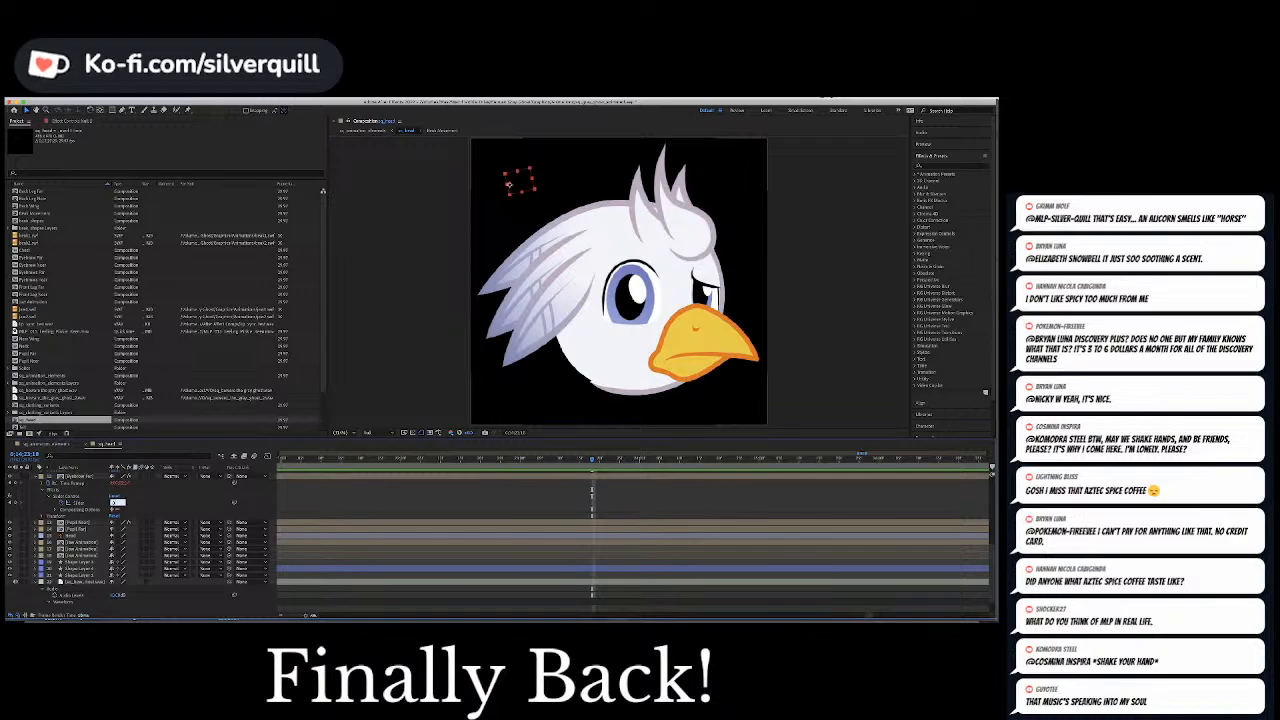
click(80, 496)
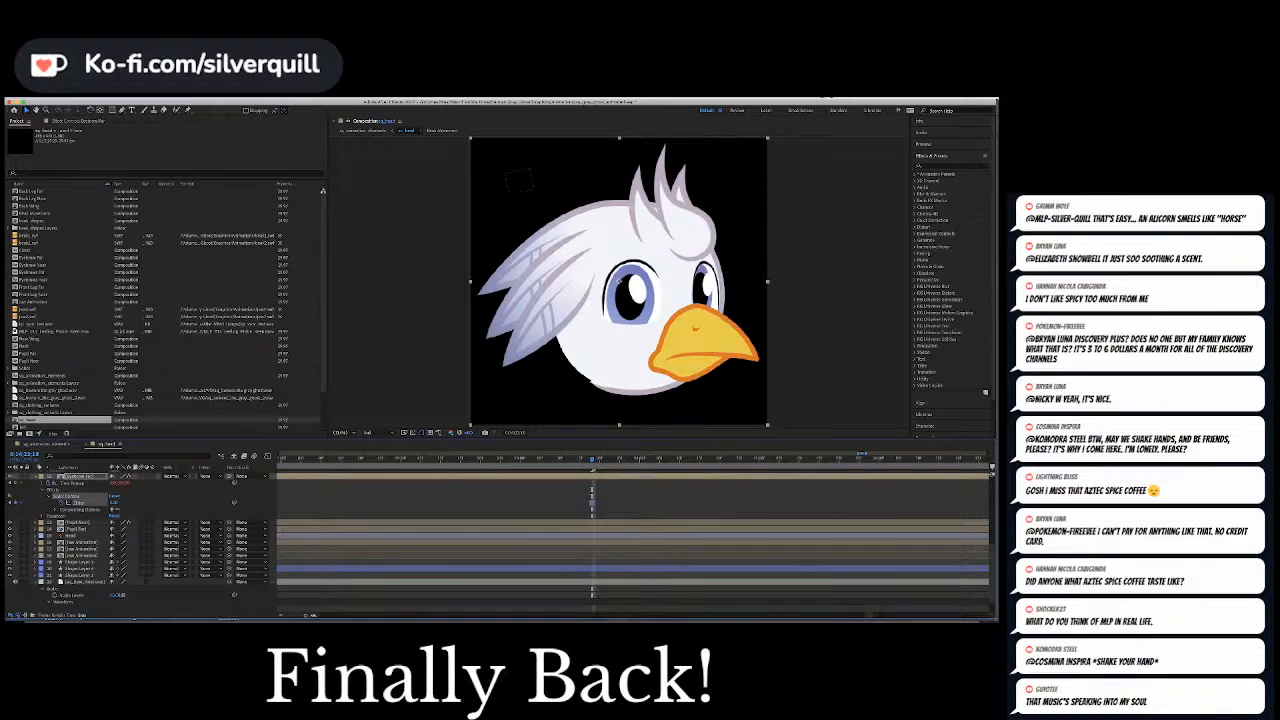
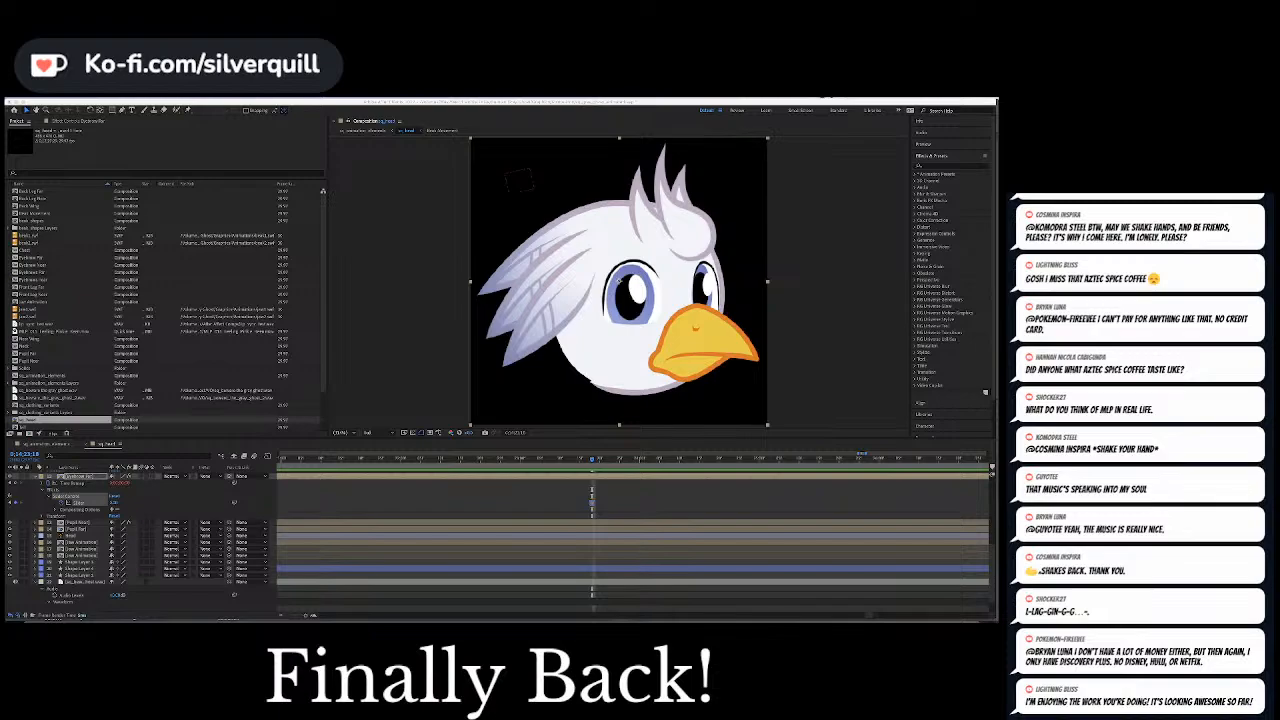
Move on to the next spoken phrase, play its start, and locate the frame where the beak first opens ahead of the audio
scroll(546, 551, up, 3)
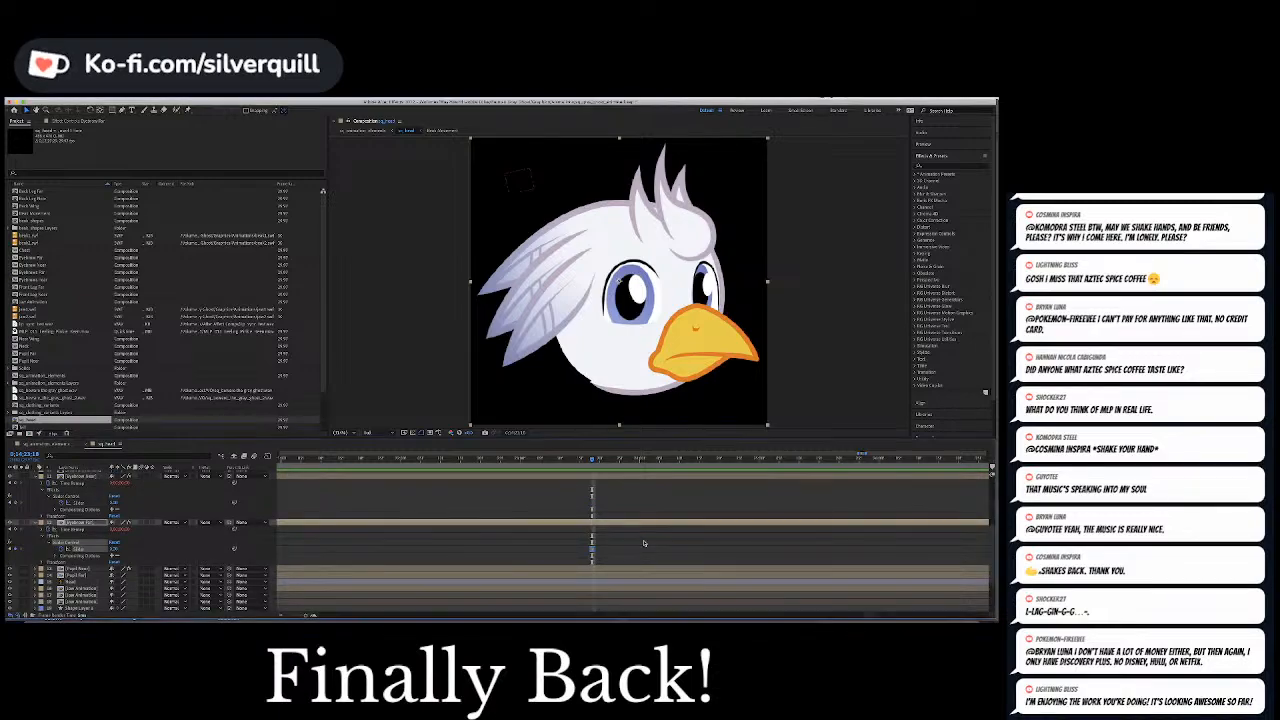
scroll(649, 544, down, 5)
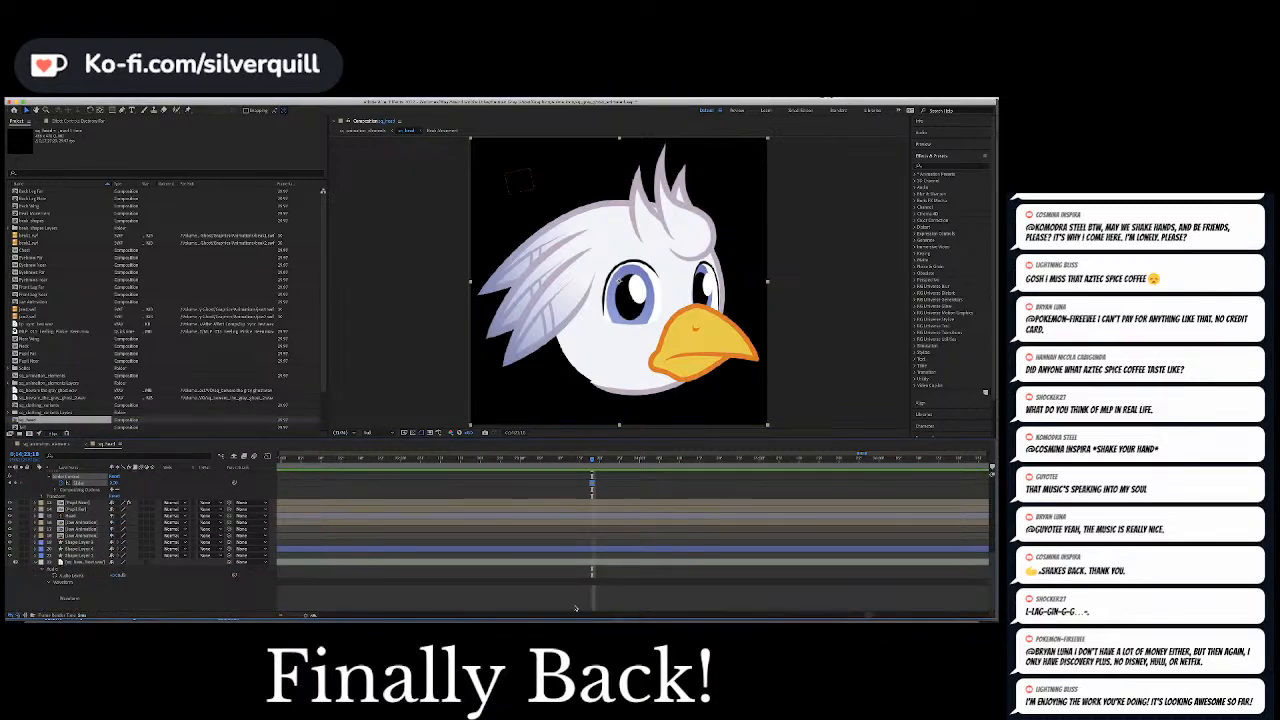
drag(867, 617, 871, 617)
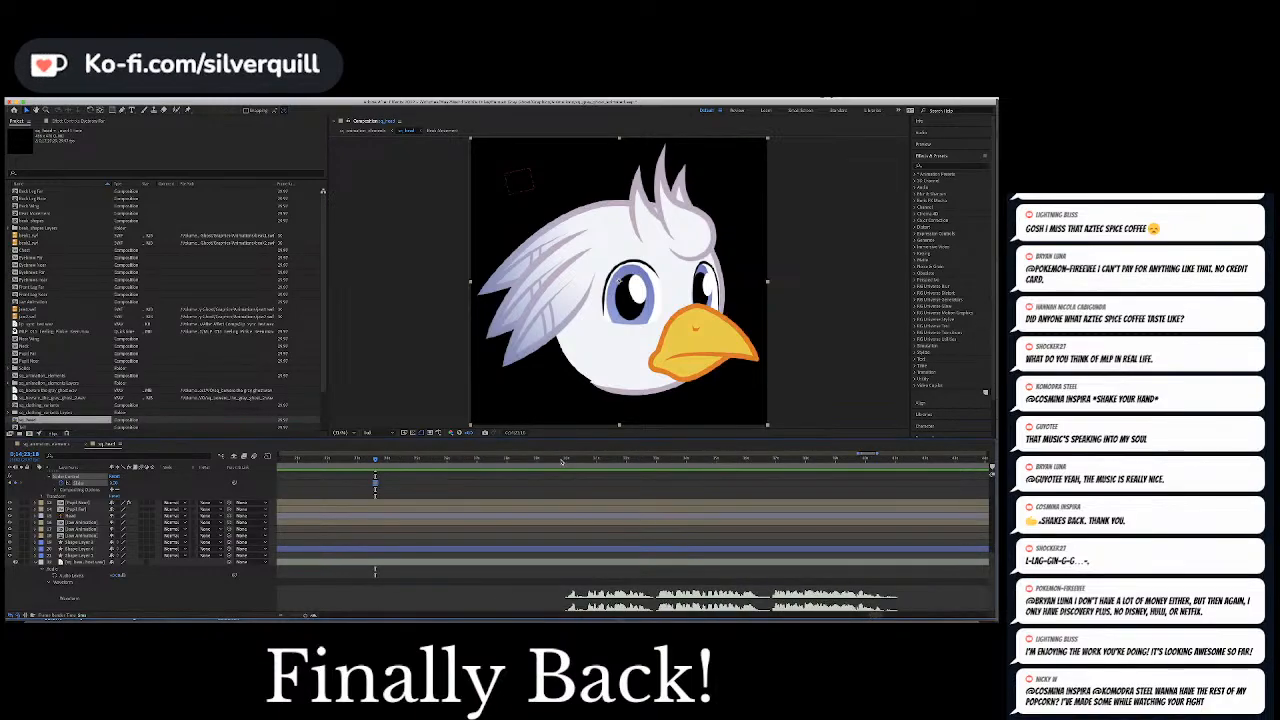
mouse_move(562, 461)
mouse_down()
mouse_move(590, 460)
mouse_move(566, 460)
mouse_up()
key(space)
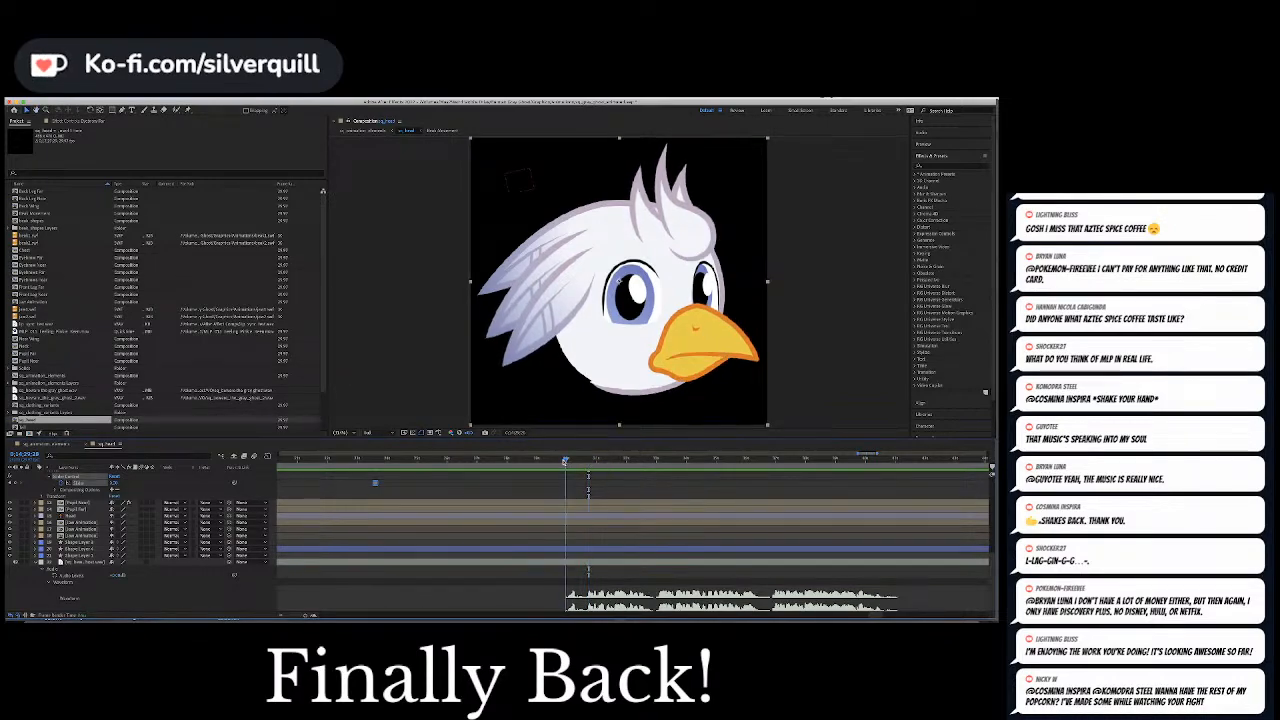
click(549, 461)
drag(549, 461, 555, 461)
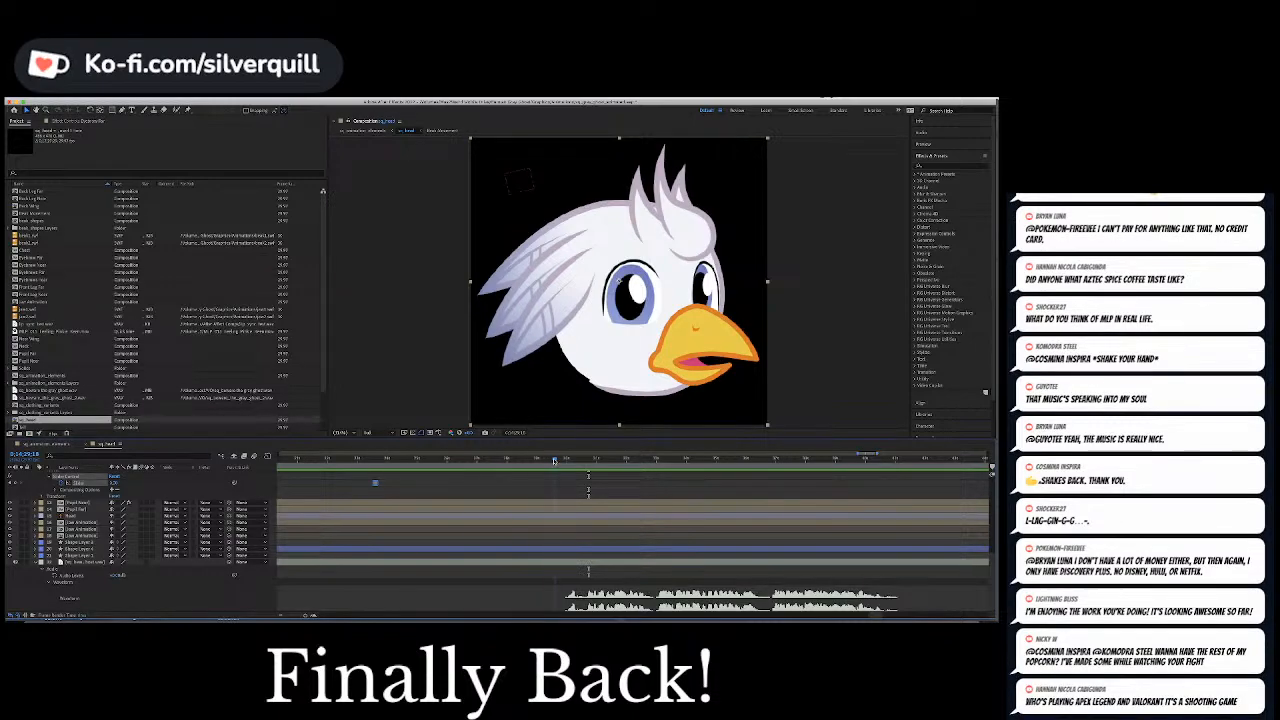
key(Page_Up)
key(Page_Up)
key(Page_Down)
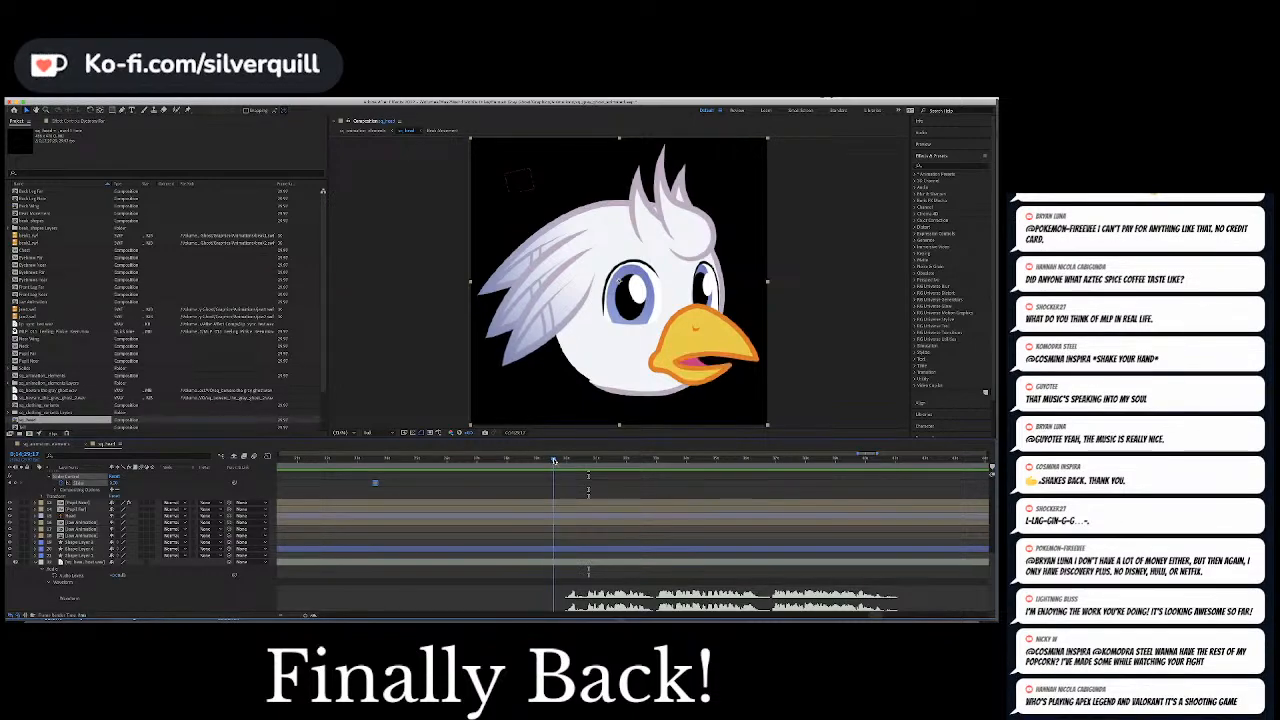
key(Page_Up)
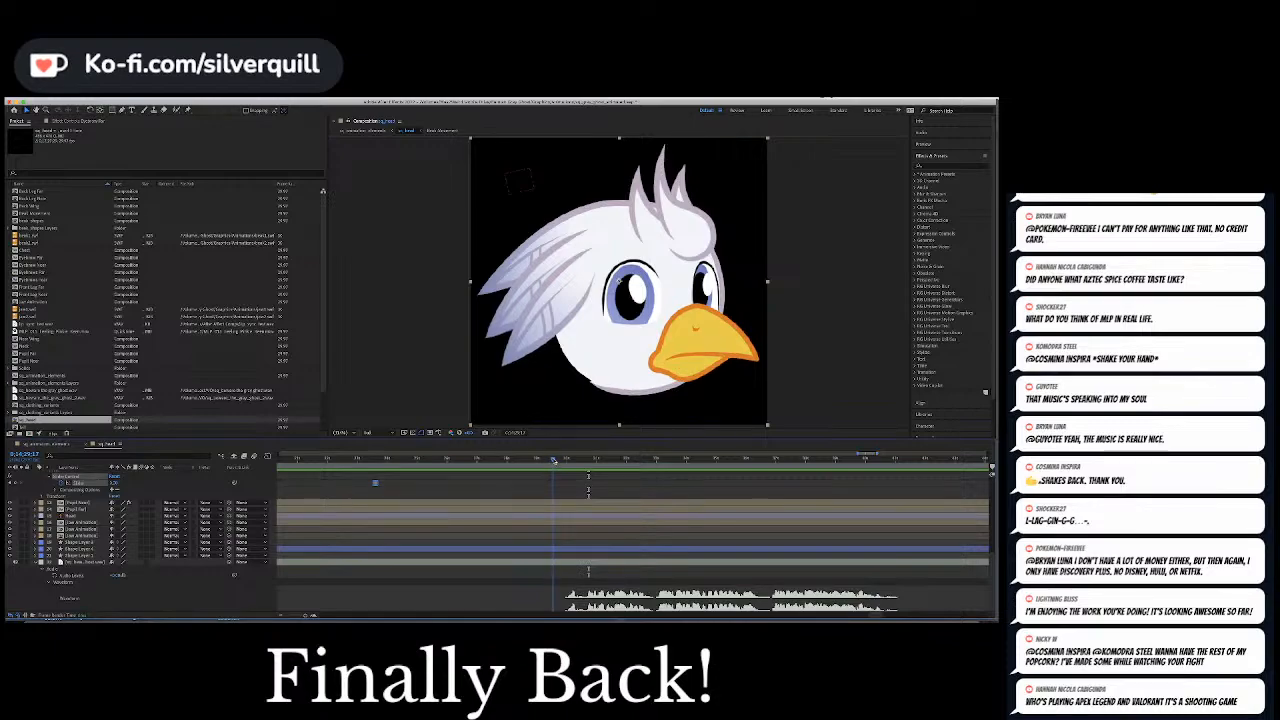
key(Page_Down)
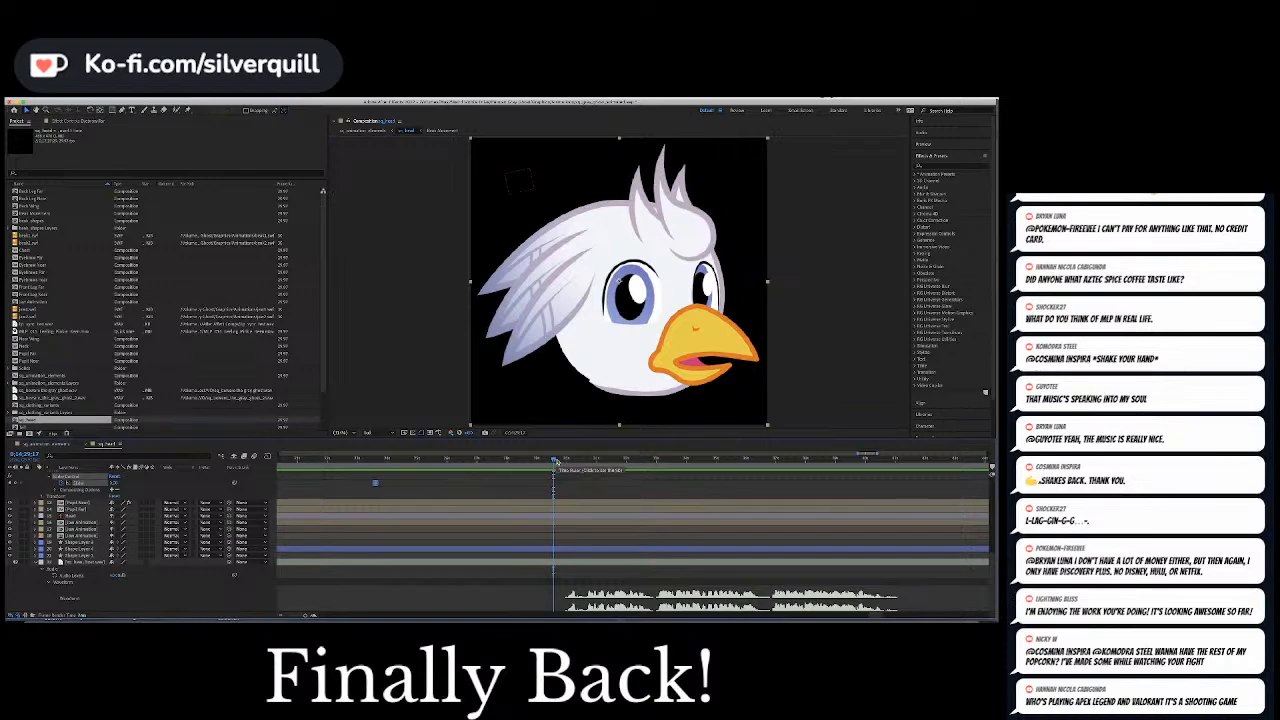
Collapse the null's properties and split the topmost Beak Movement layer at the frame where the beak first opens
scroll(562, 468, up, 7)
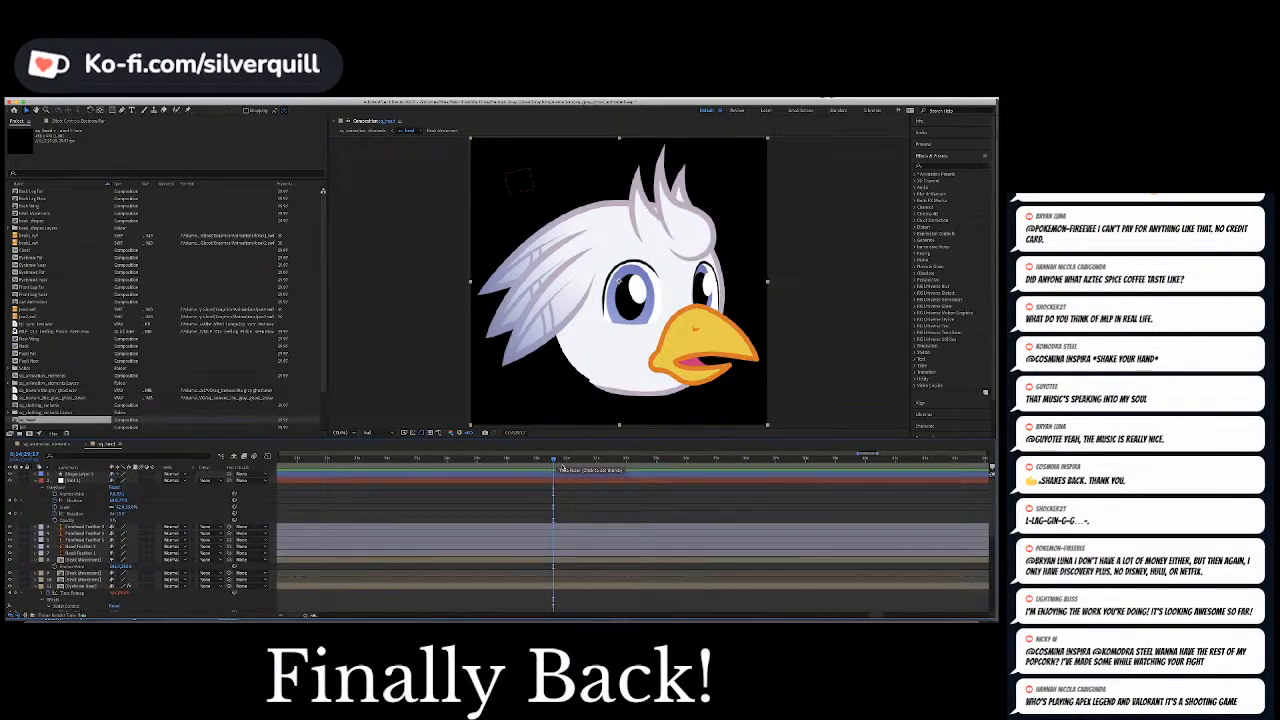
click(40, 481)
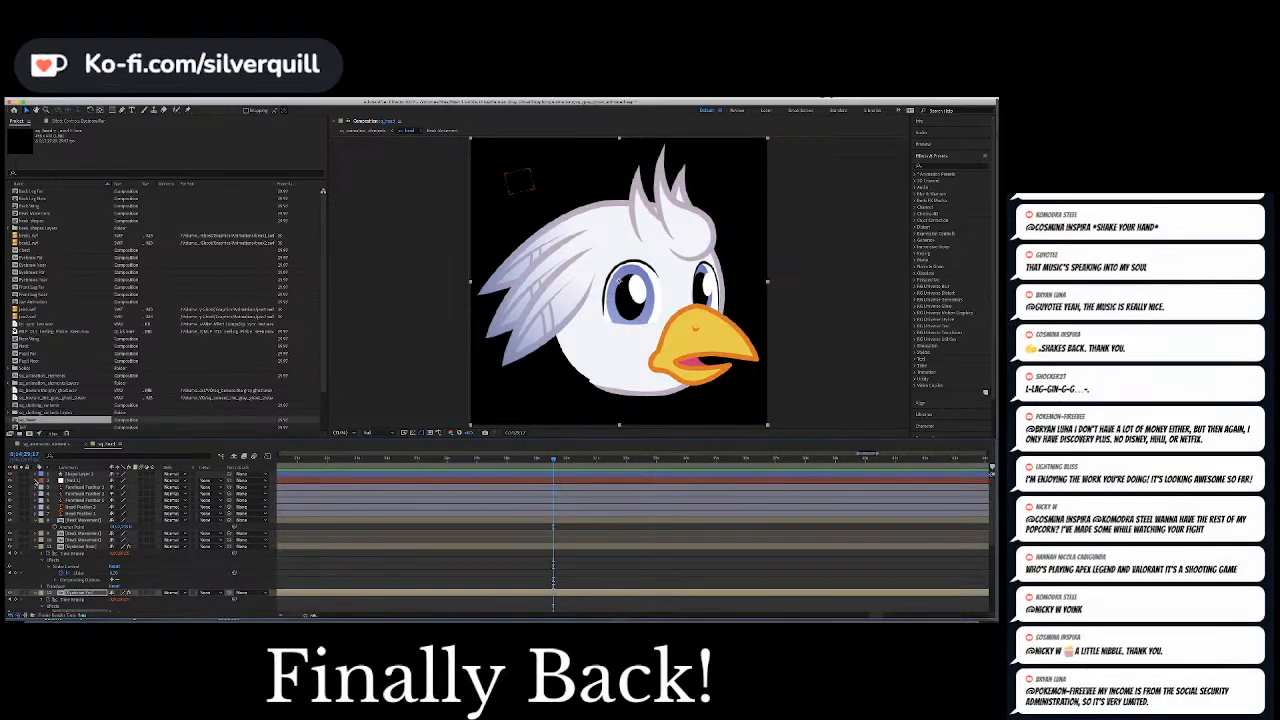
click(37, 521)
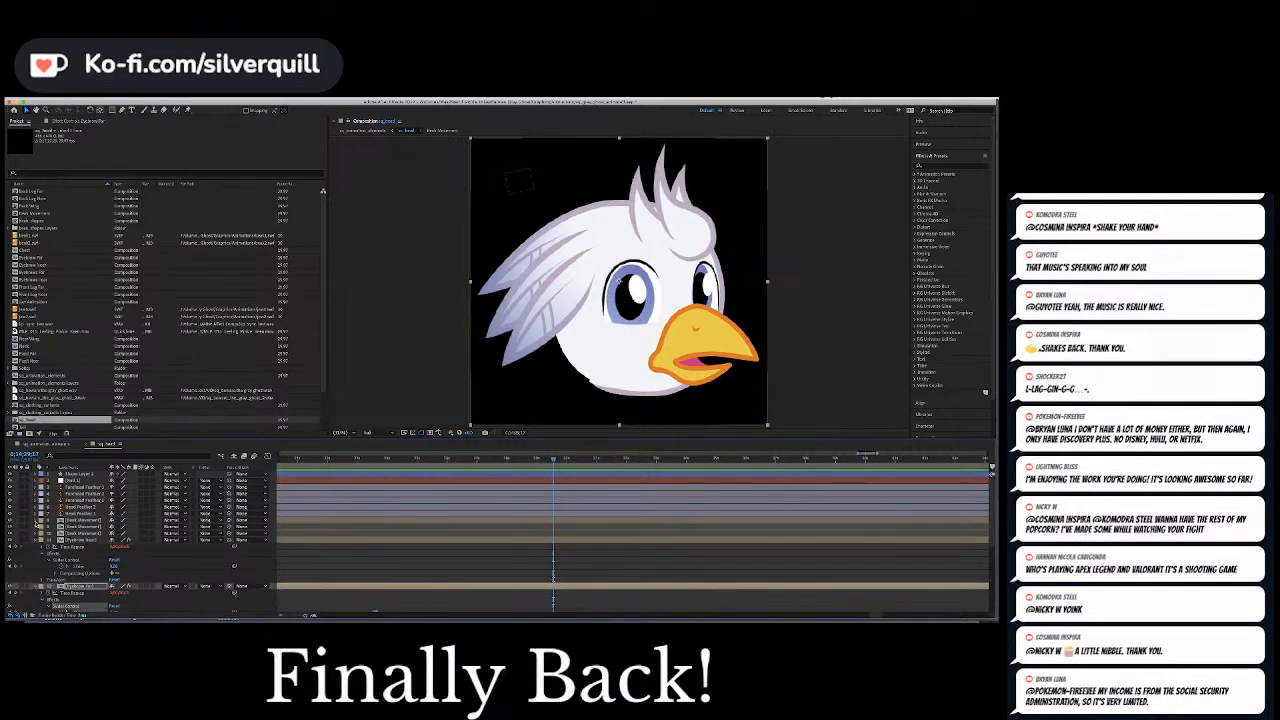
click(72, 522)
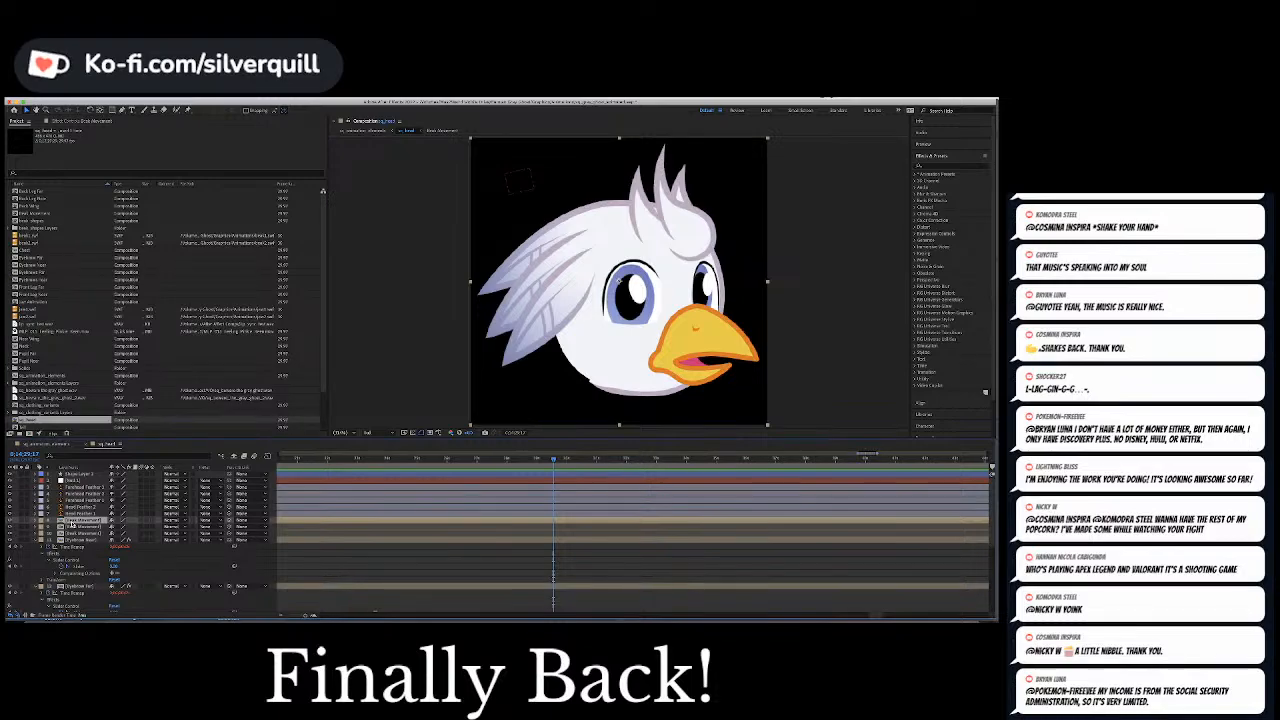
key(ctrl+d)
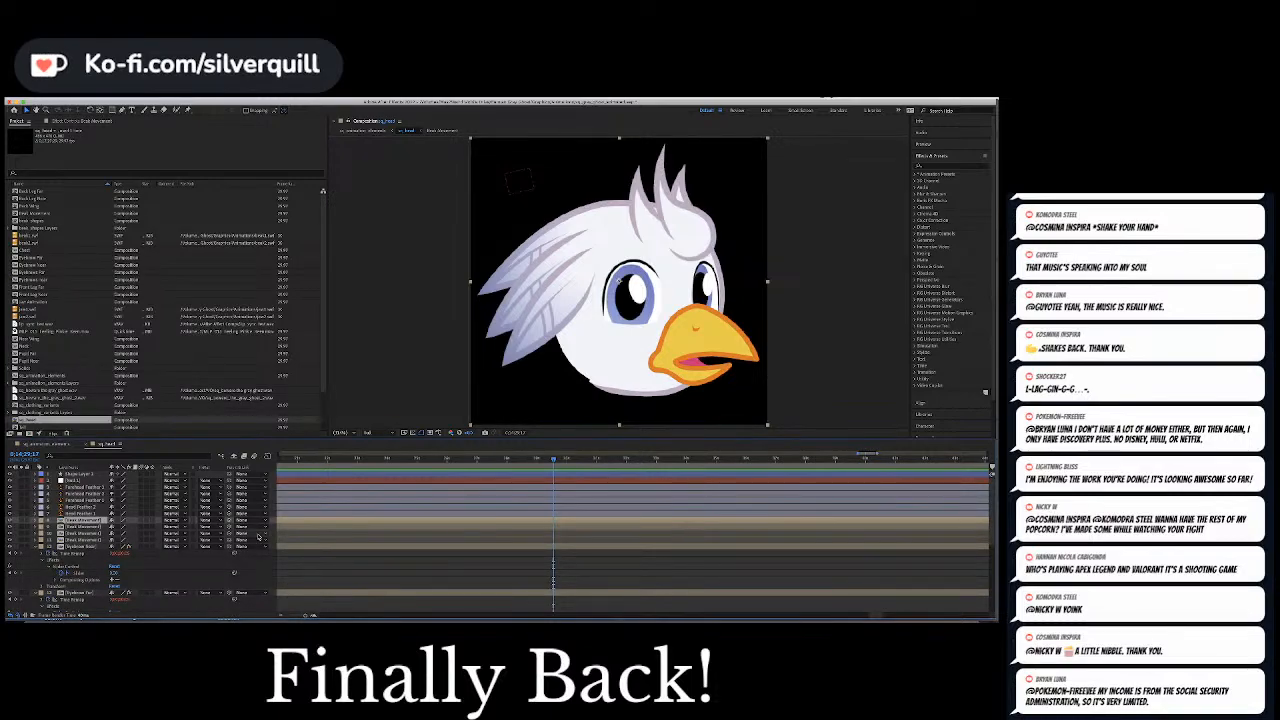
key(alt+bracketleft)
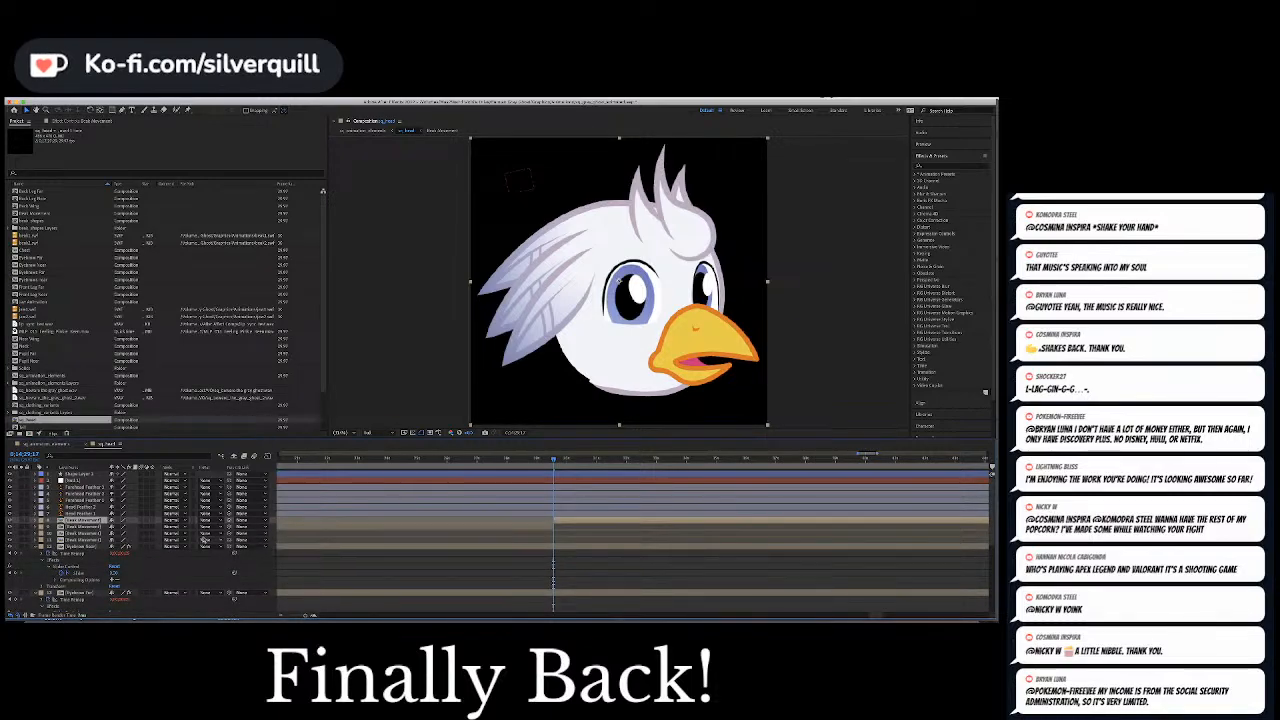
Split the Shape Layer 4 layer at the same frame as the Beak Movement cut
scroll(172, 542, down, 4)
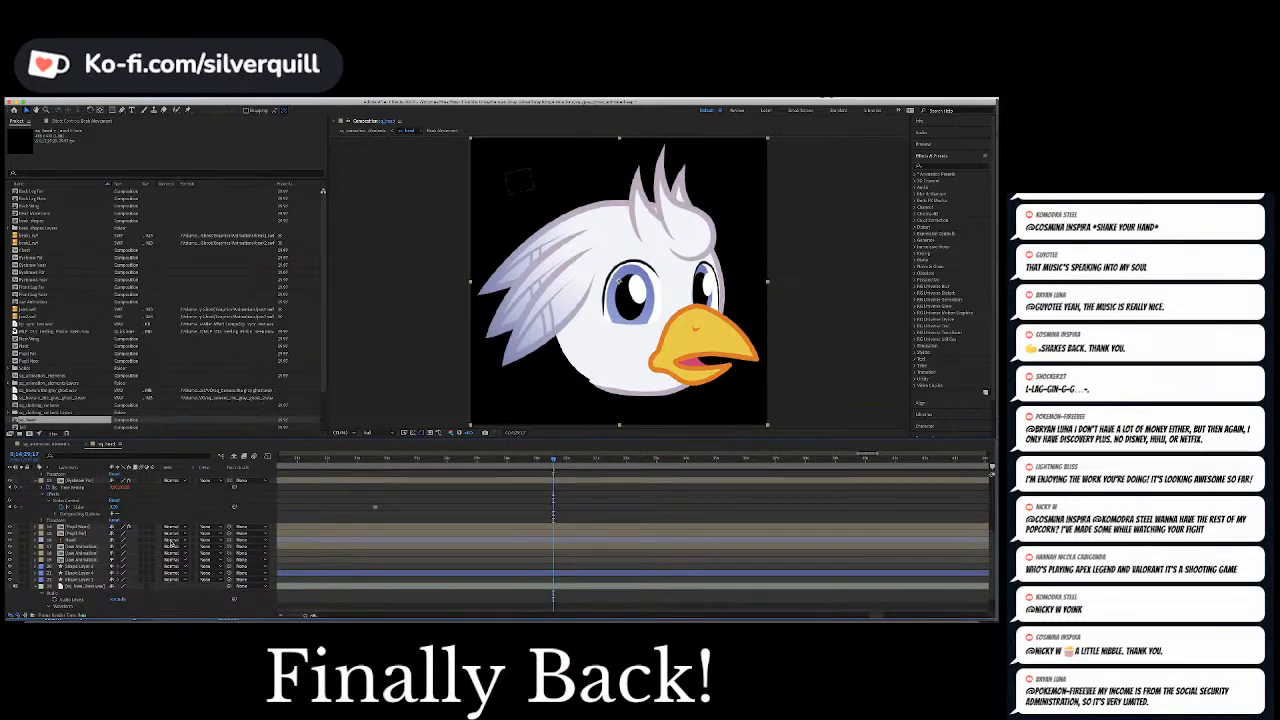
click(540, 575)
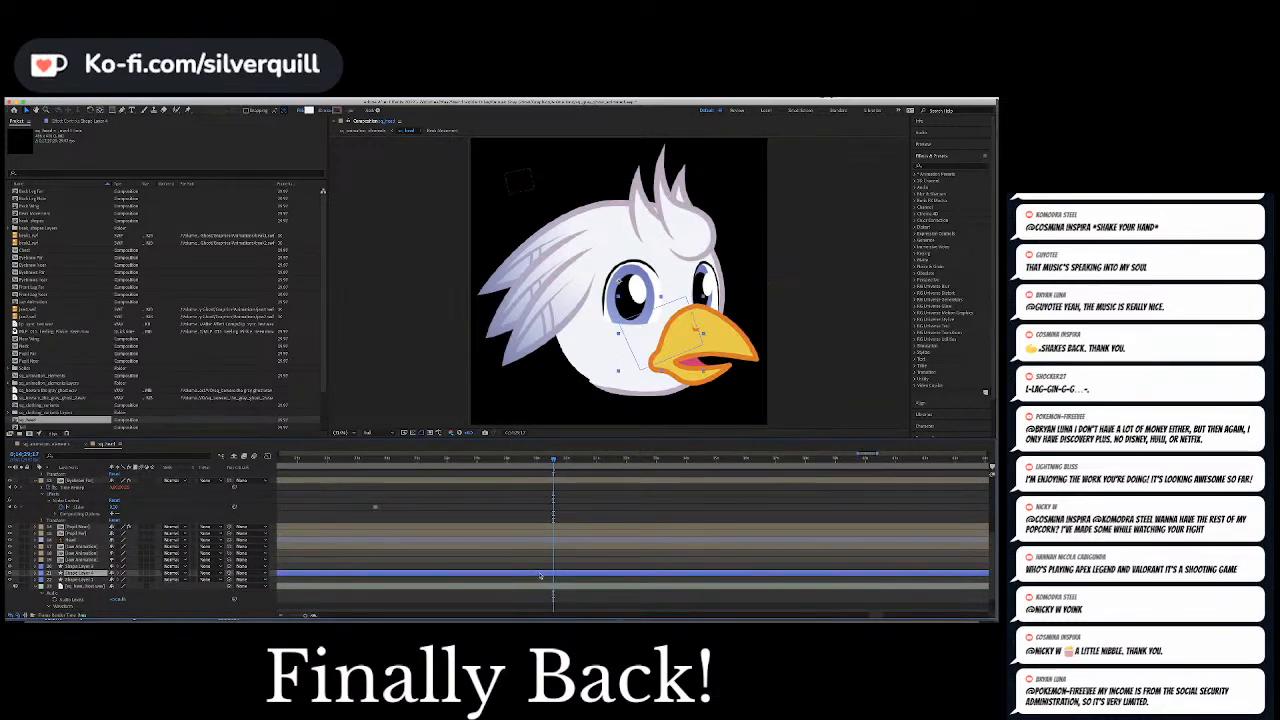
scroll(540, 577, up, 4)
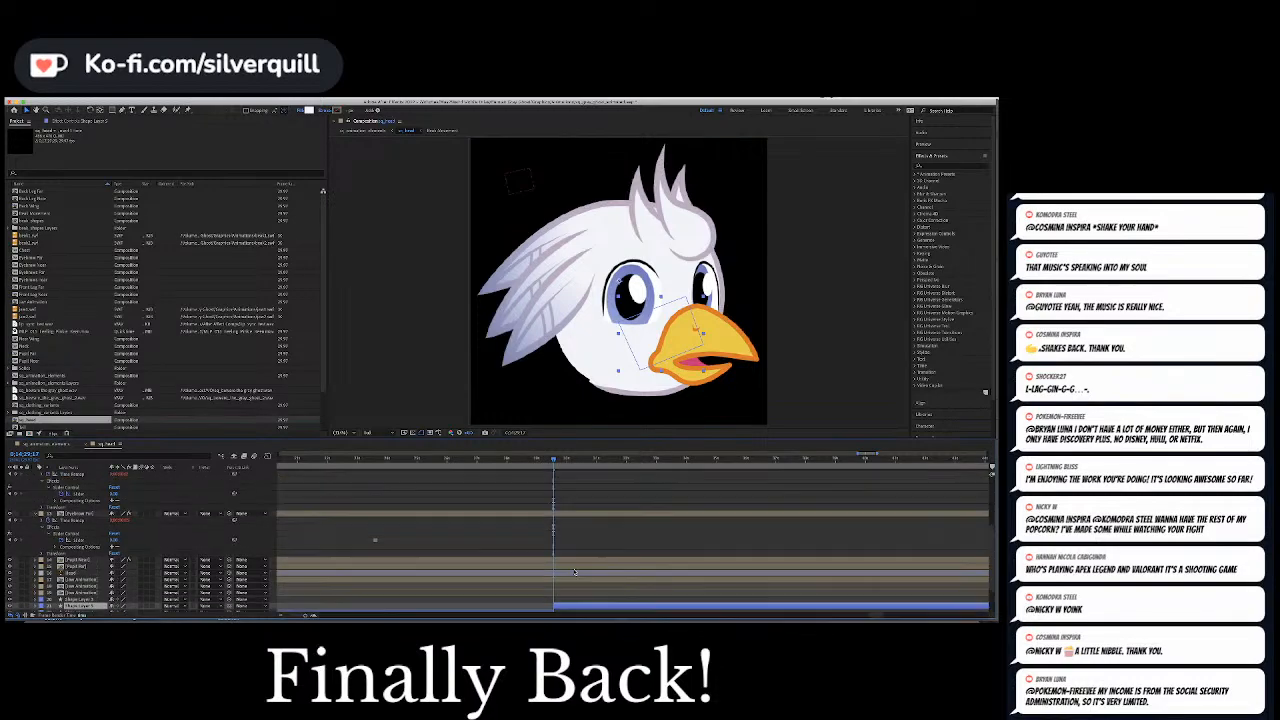
scroll(564, 530, down, 5)
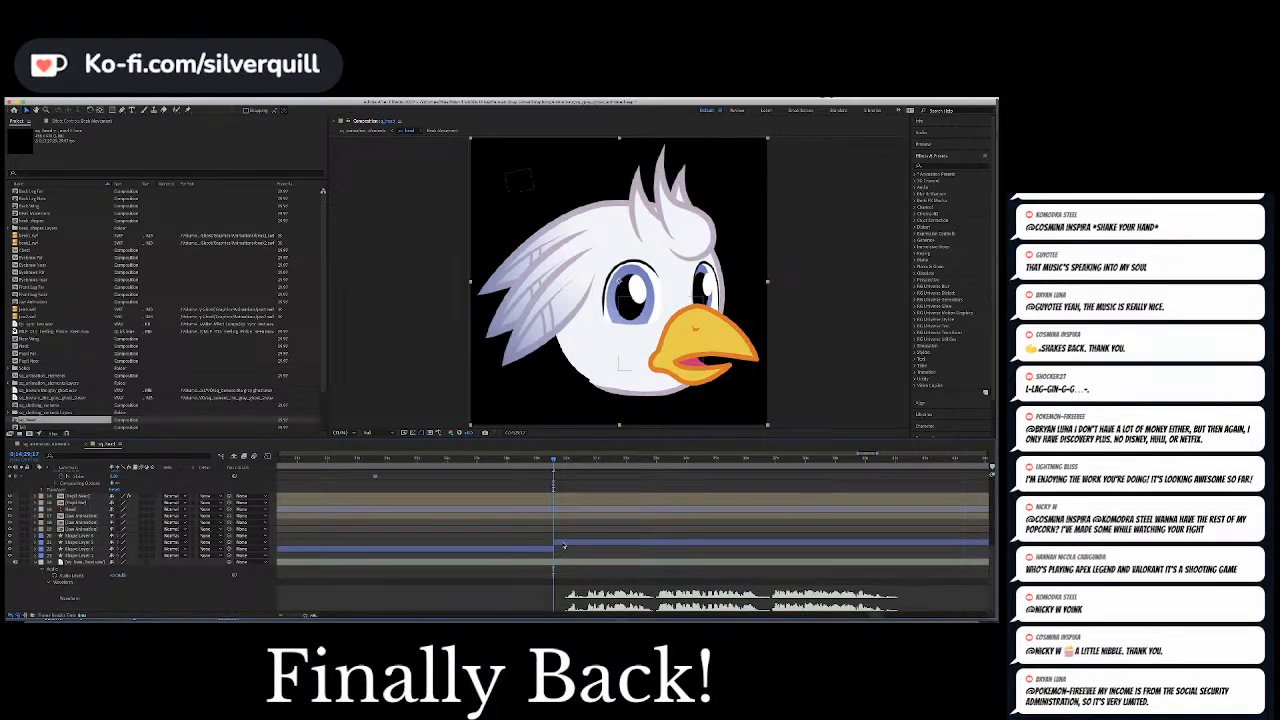
Slide the later pieces of the split Beak Movement and shape layers slightly later, toward the start of the audio
click(564, 545)
drag(563, 545, 572, 543)
drag(555, 463, 591, 467)
click(572, 553)
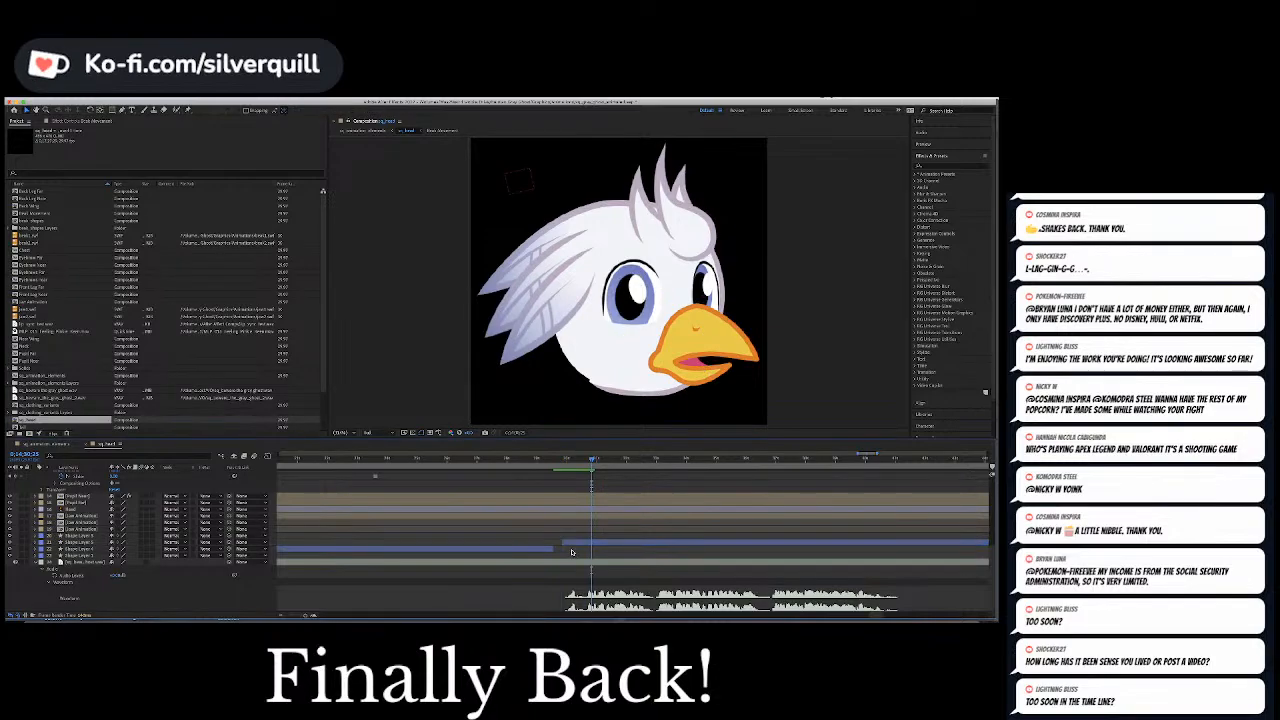
Return the shape layer's later piece to the cut frame and play the start of the phrase
click(574, 543)
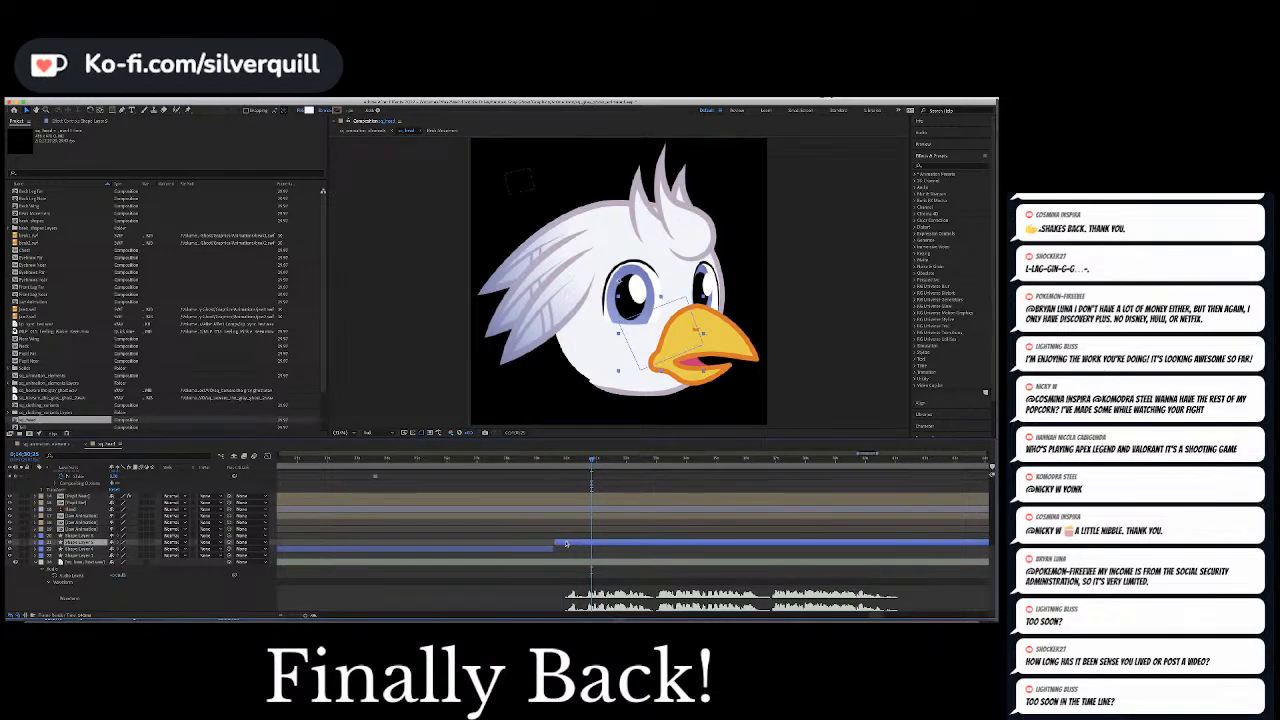
key(space)
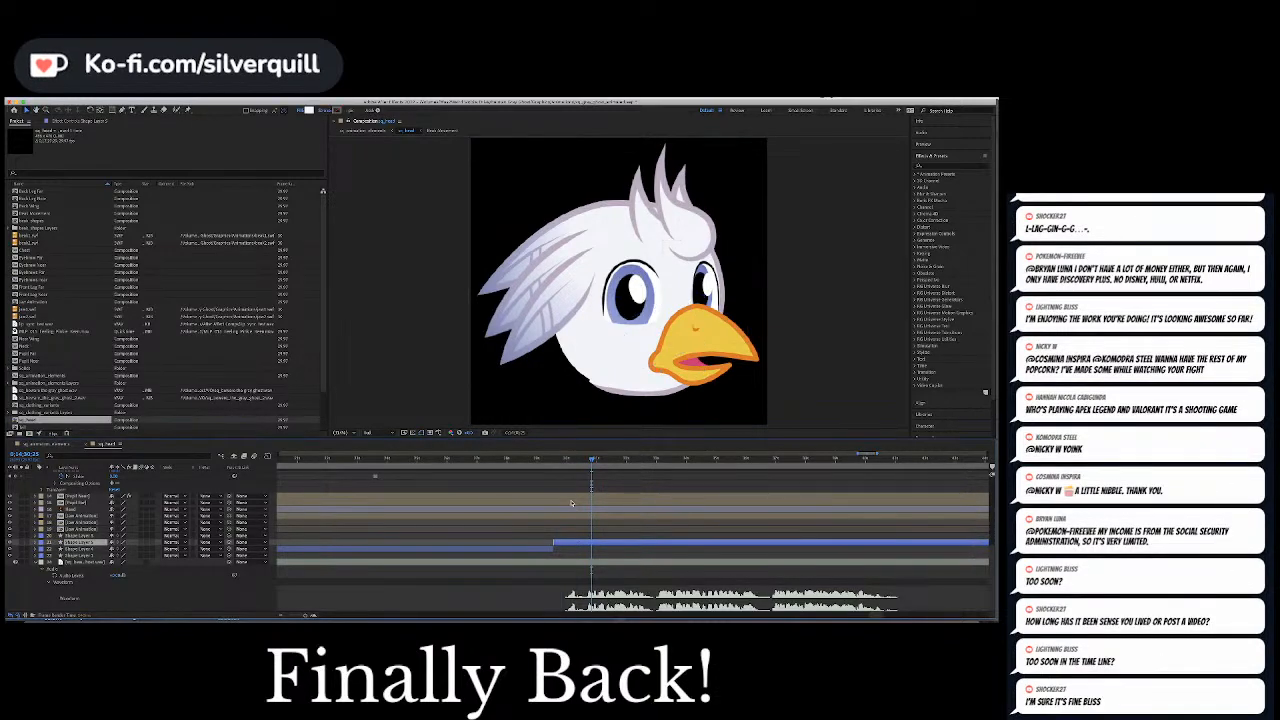
key(space)
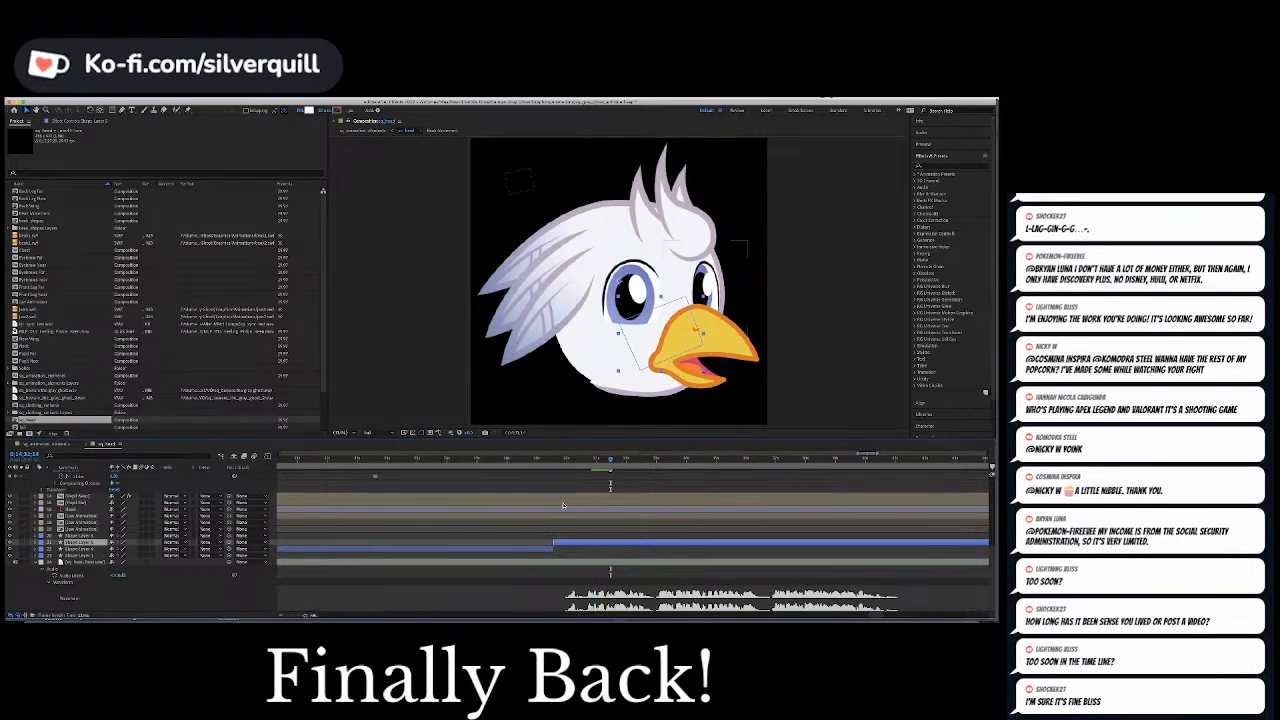
Identify the layer driving the lower beak by toggling the visibility of the topmost Jaw Animation layer
click(86, 537)
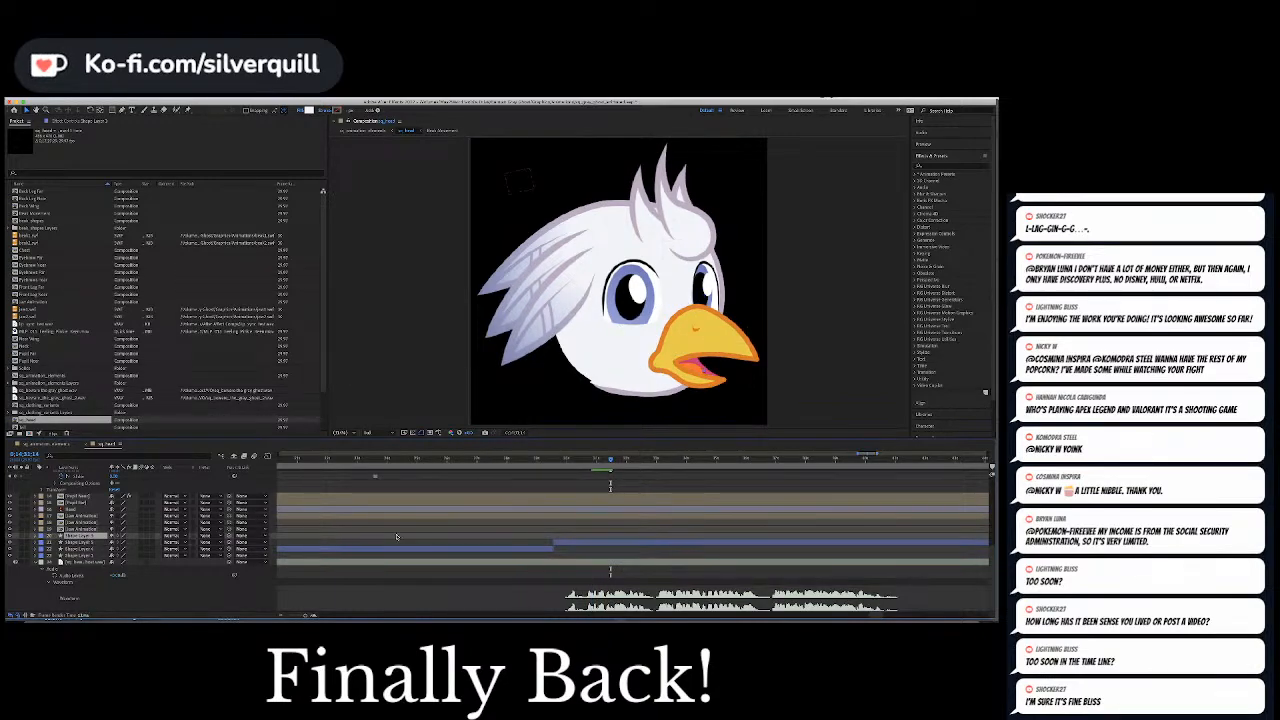
scroll(487, 521, up, 6)
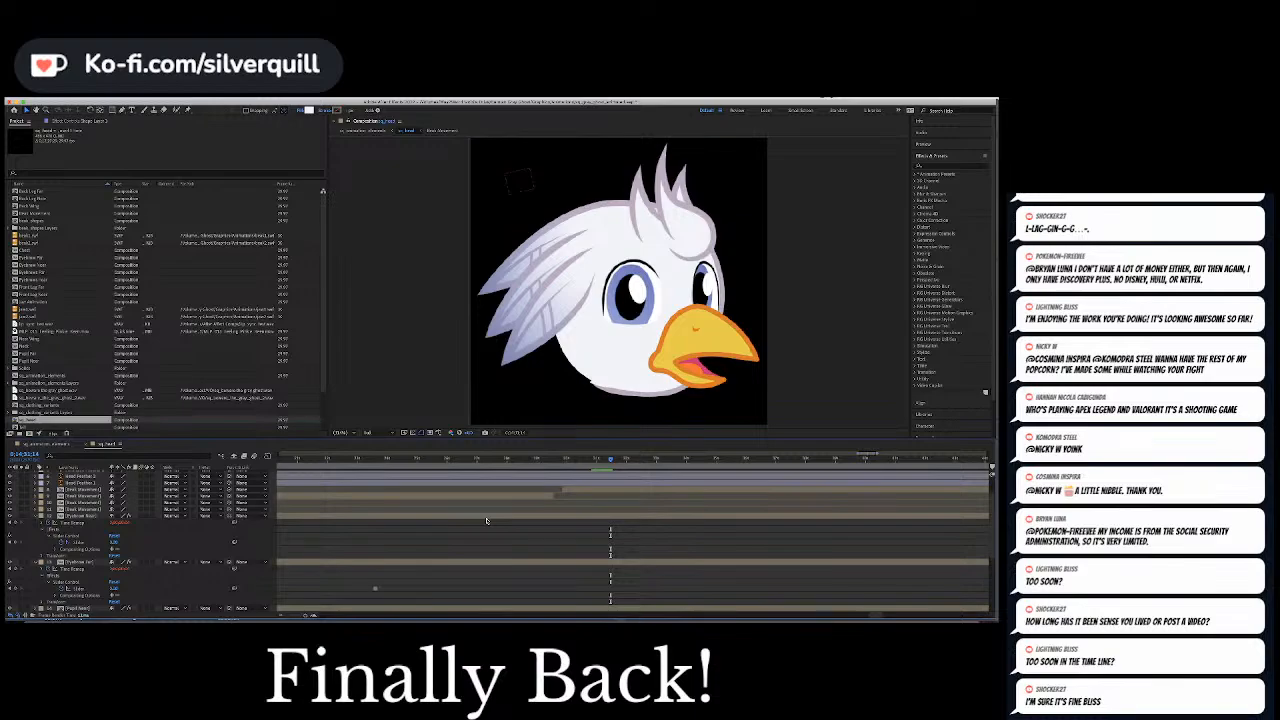
scroll(487, 521, down, 3)
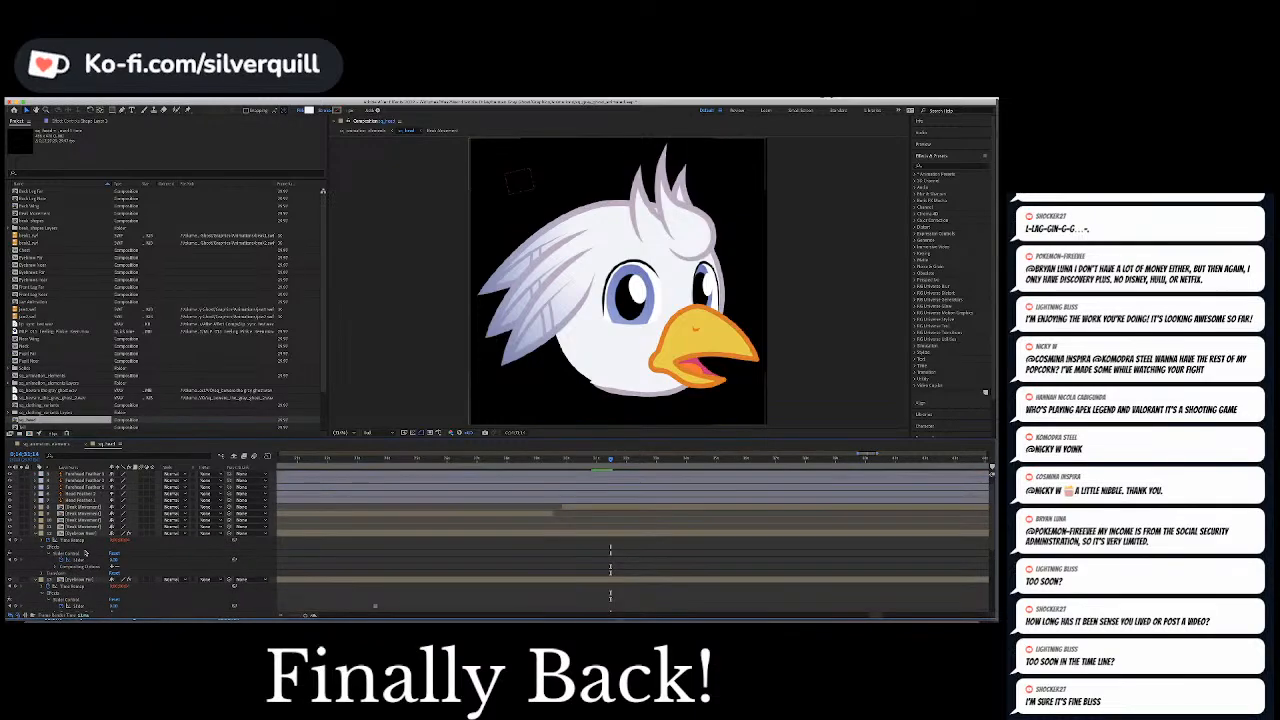
scroll(107, 541, down, 2)
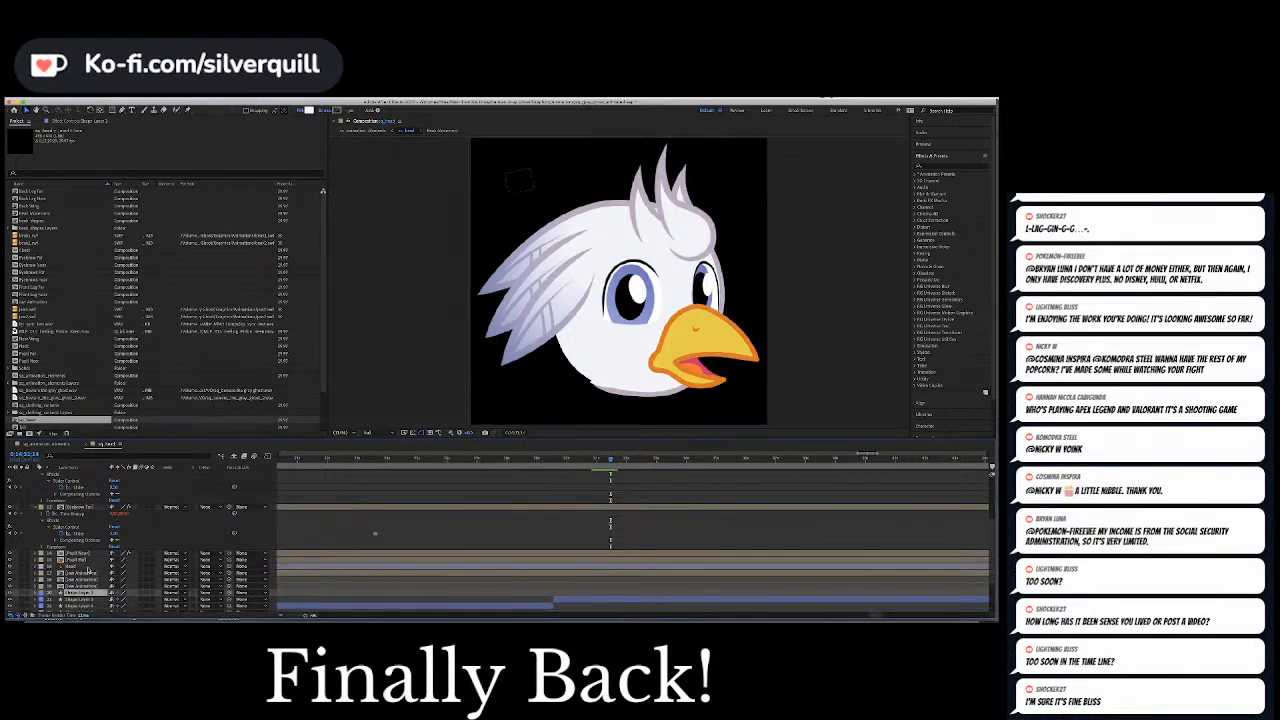
click(90, 573)
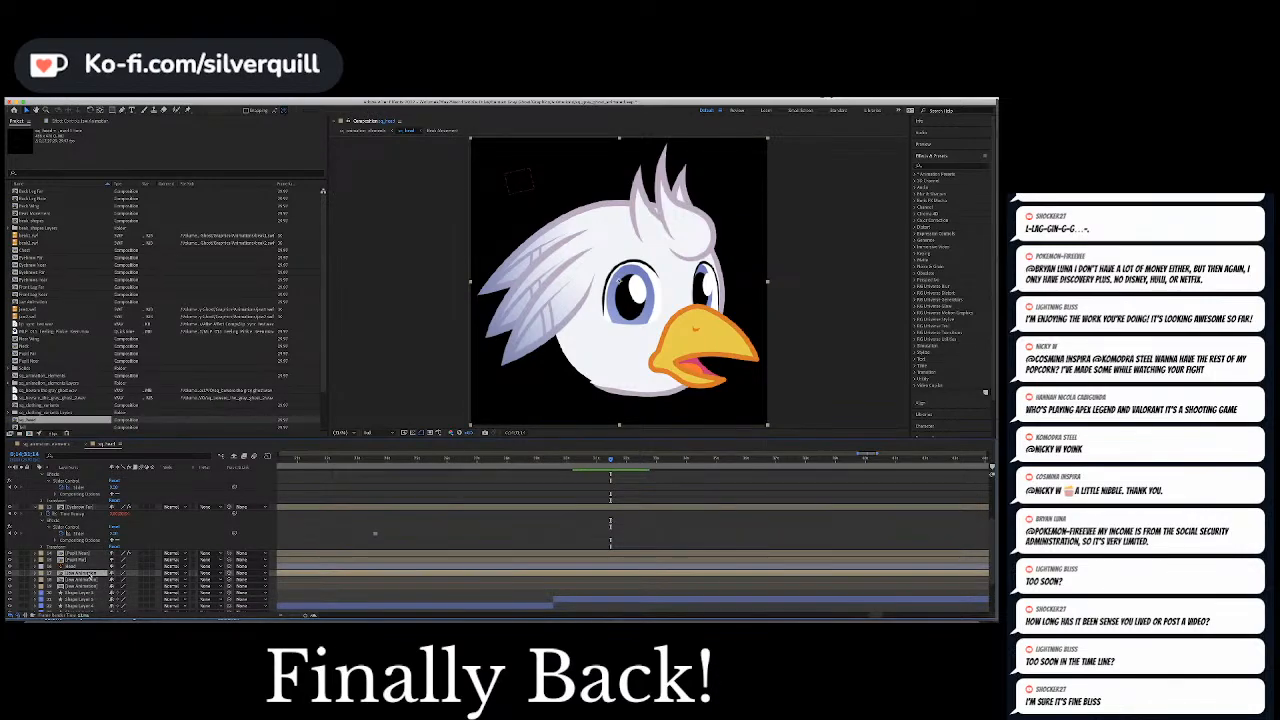
click(12, 577)
click(12, 577)
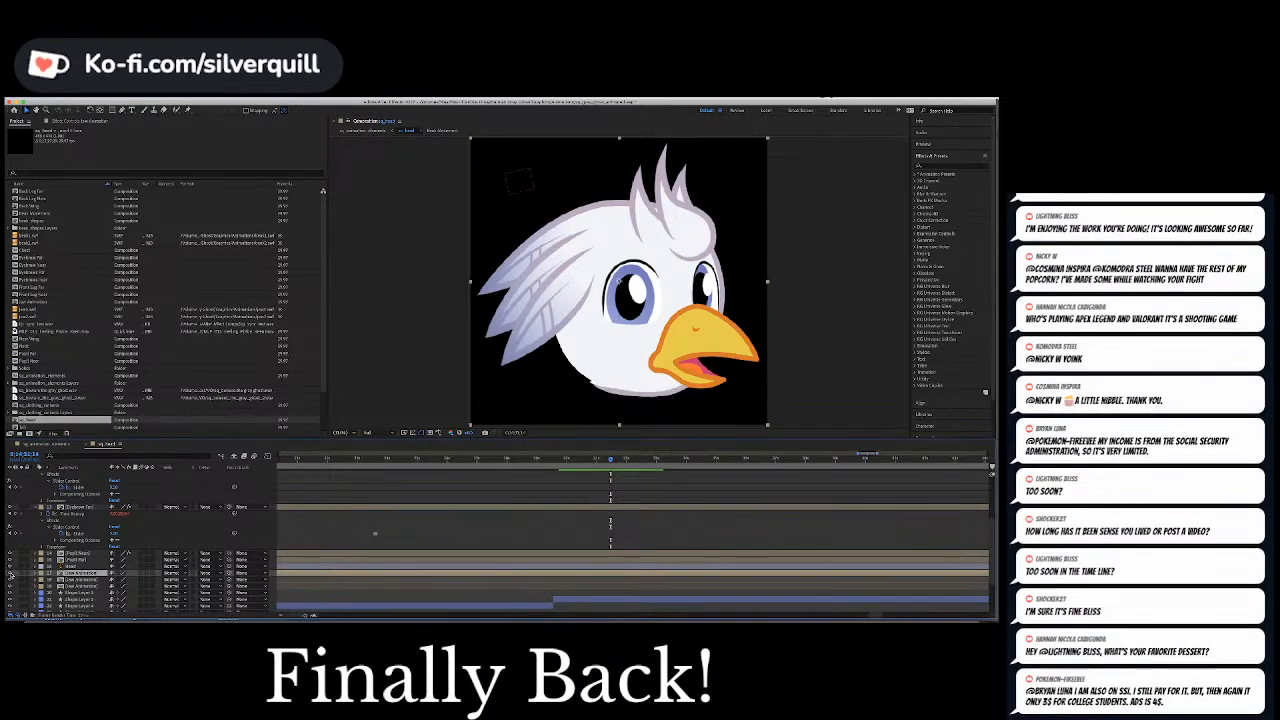
Split the topmost Jaw Animation layer at the cut frame and slide its later piece to align with the shifted Beak Movement piece
scroll(561, 579, up, 3)
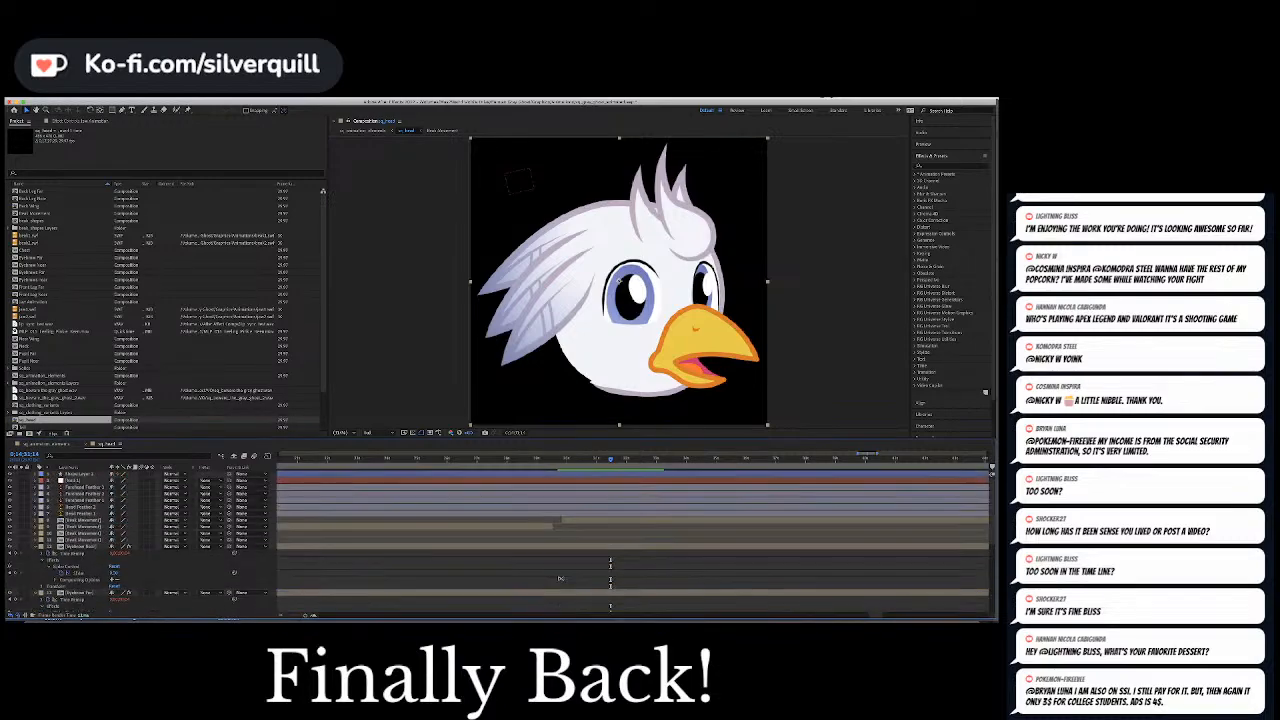
click(561, 460)
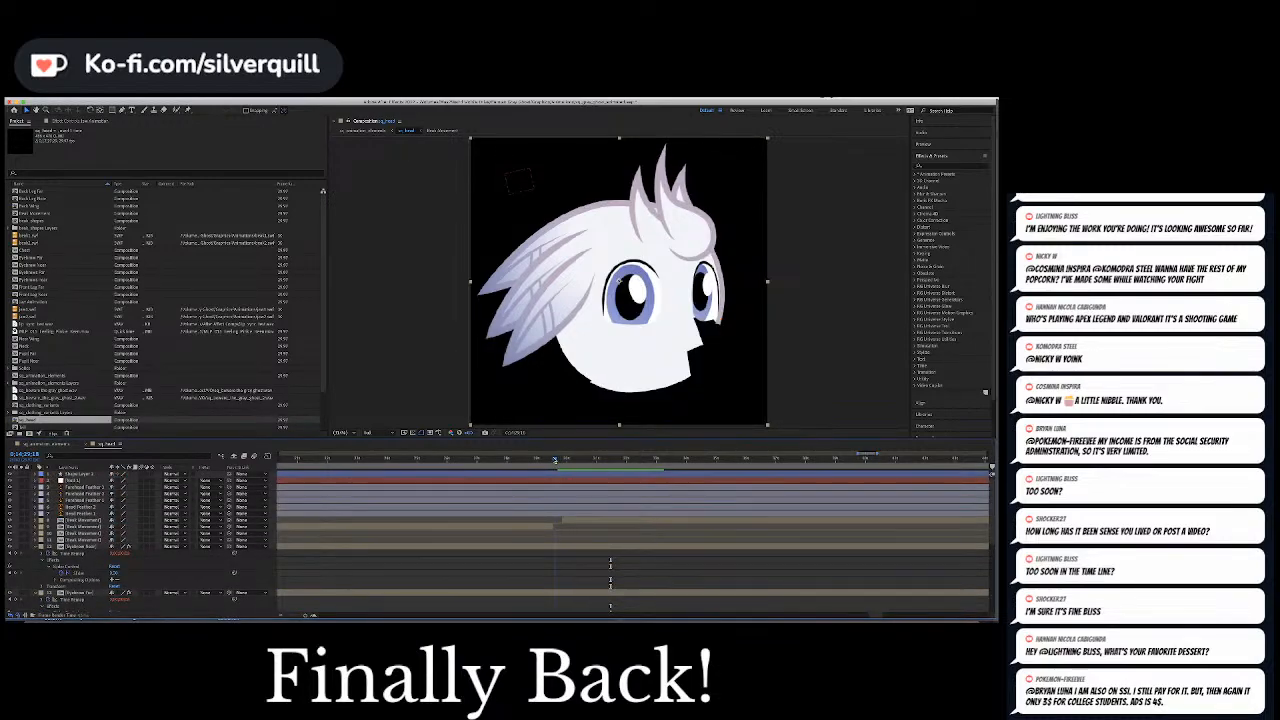
scroll(558, 574, down, 5)
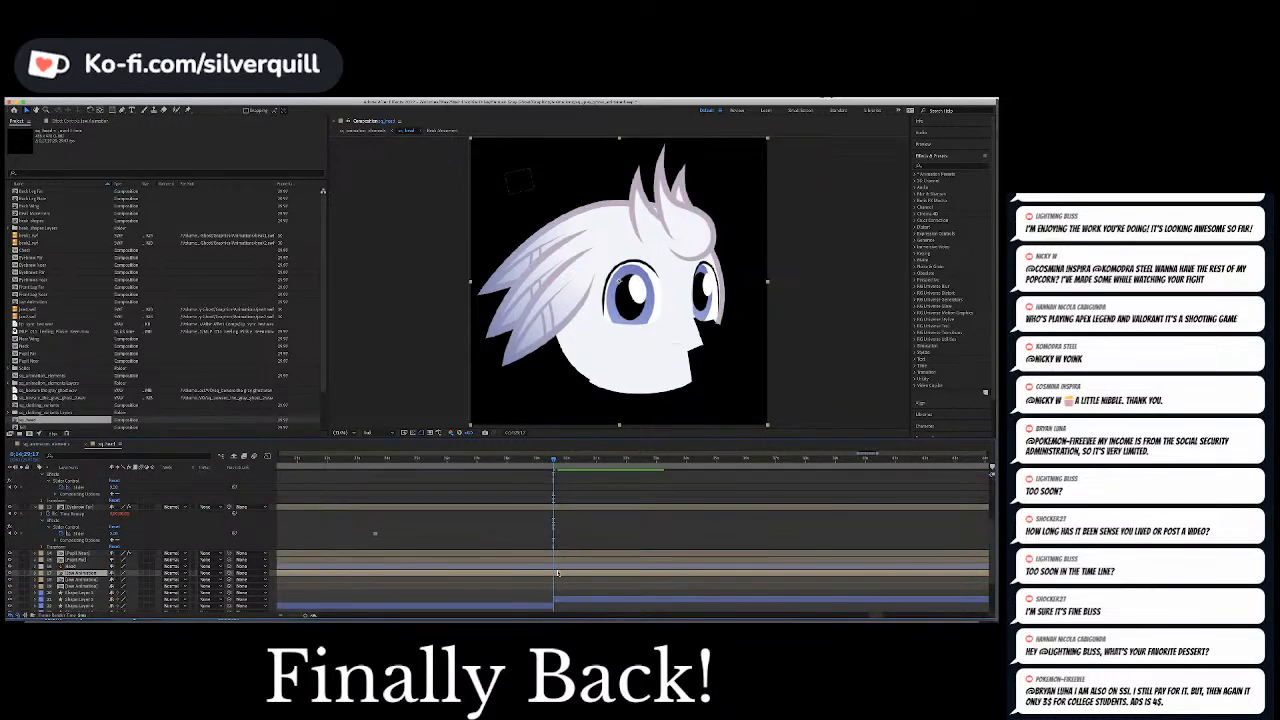
scroll(558, 574, up, 5)
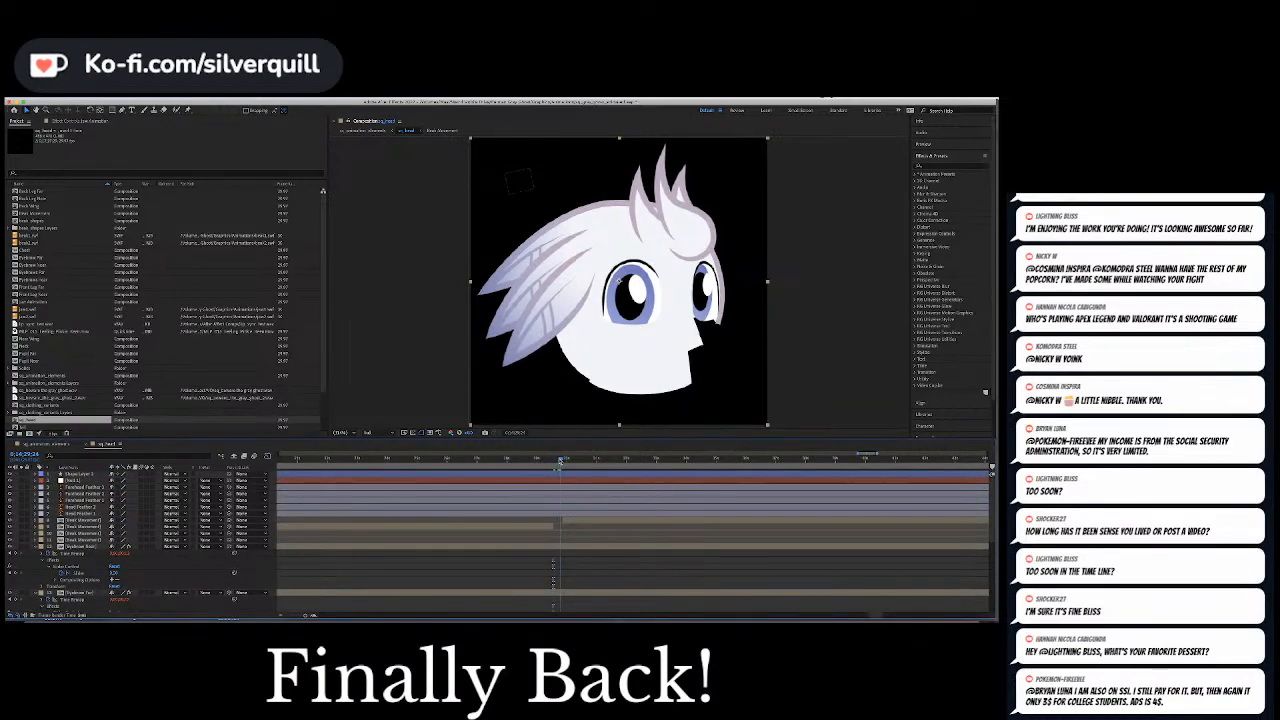
scroll(573, 558, down, 5)
scroll(573, 558, down, 3)
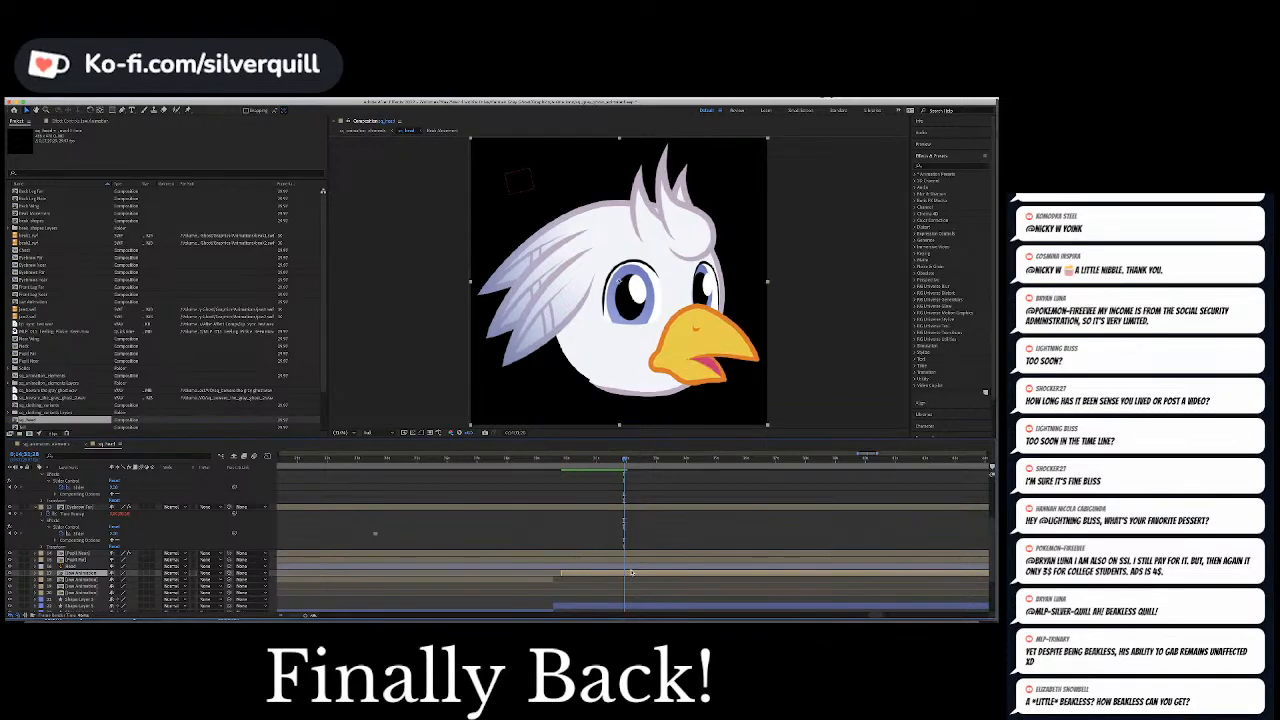
Fine-tune the later piece of the topmost Jaw Animation layer at the phrase's first frame and play the phrase to check the sync
scroll(591, 531, up, 3)
scroll(579, 497, down, 1)
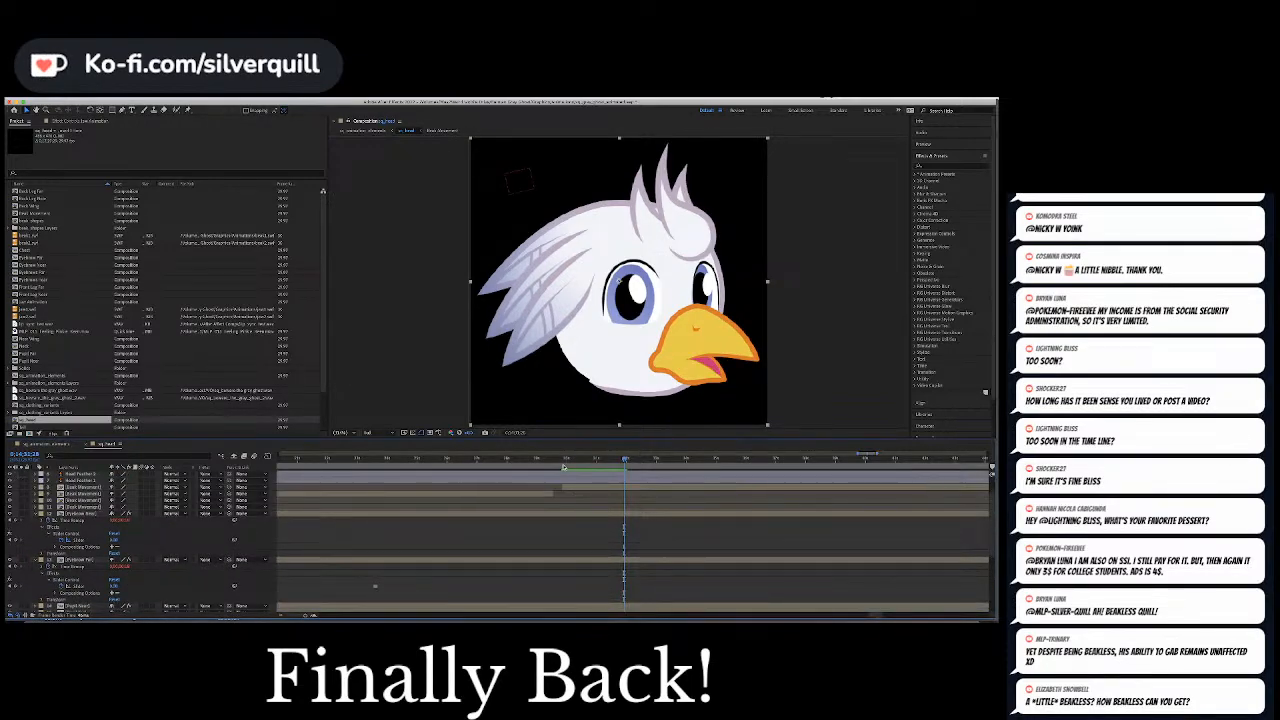
click(565, 461)
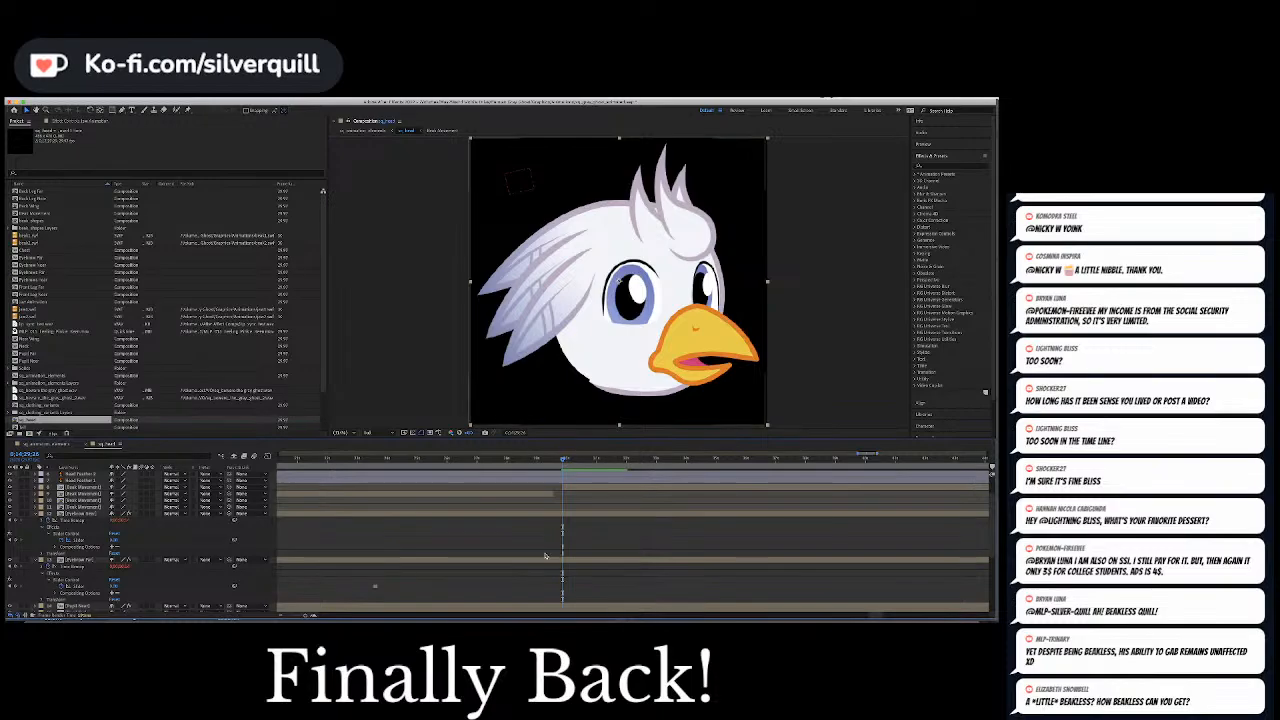
scroll(545, 556, down, 3)
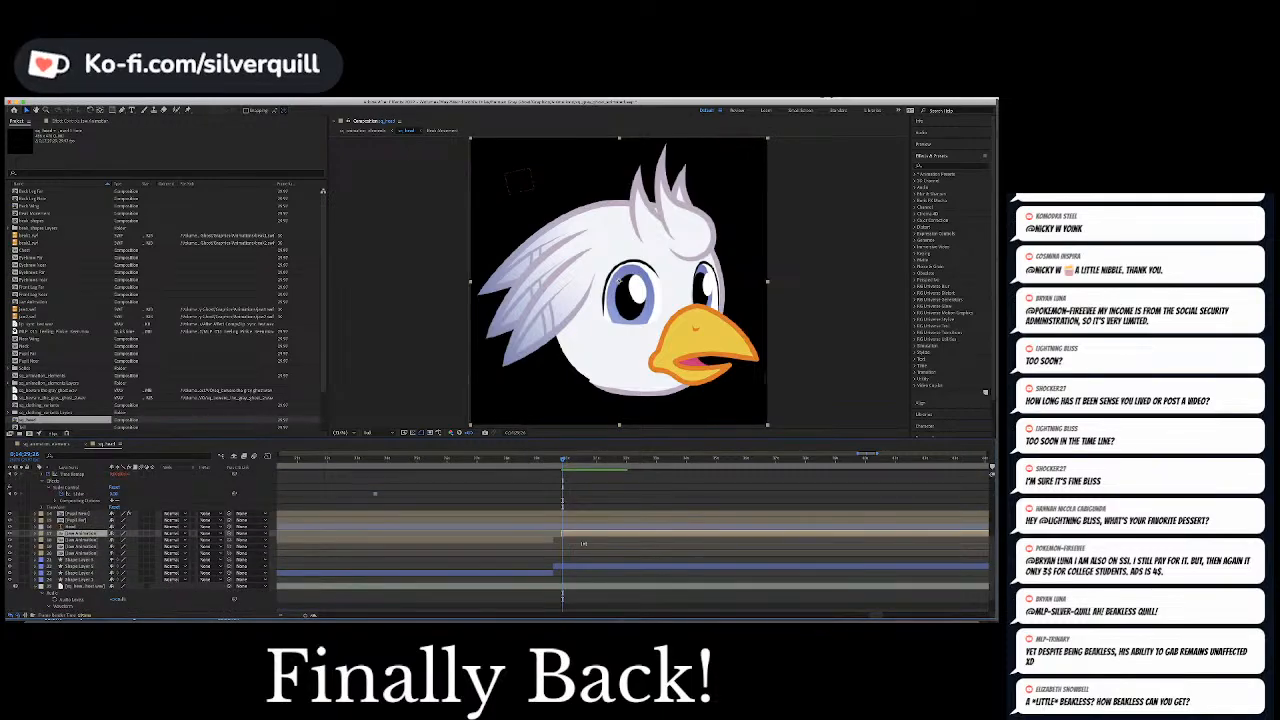
drag(578, 535, 580, 535)
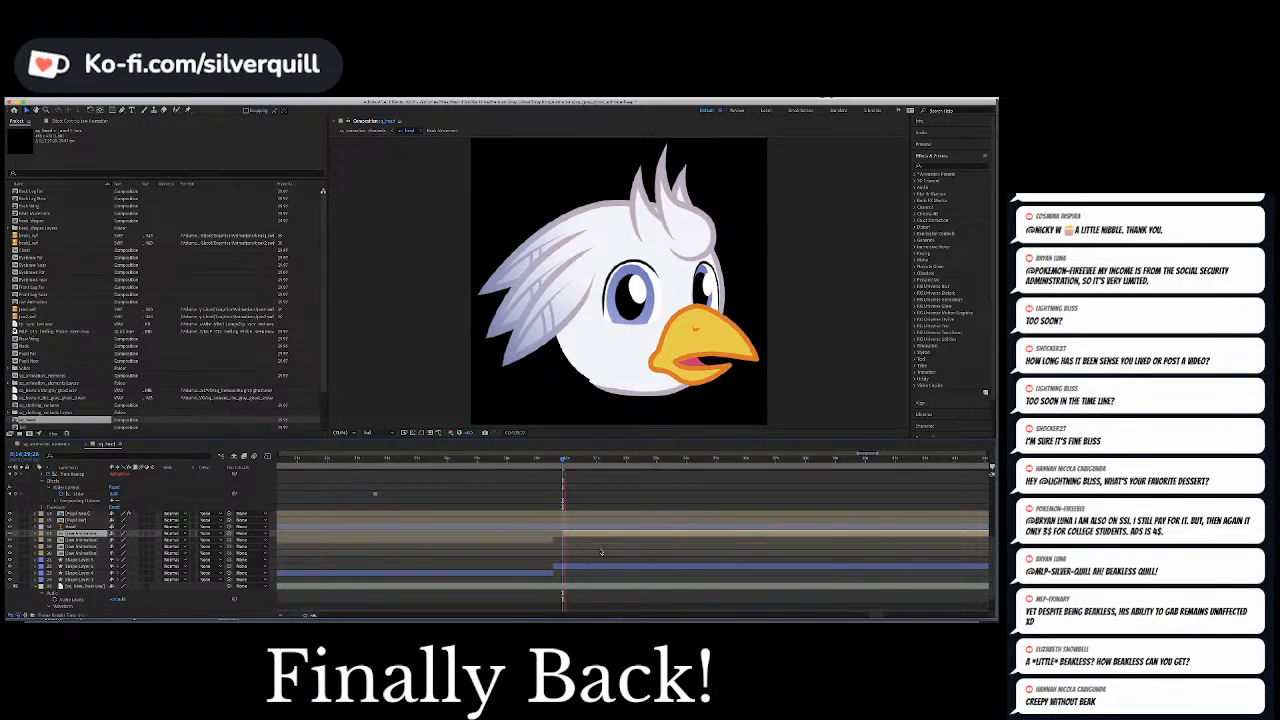
key(space)
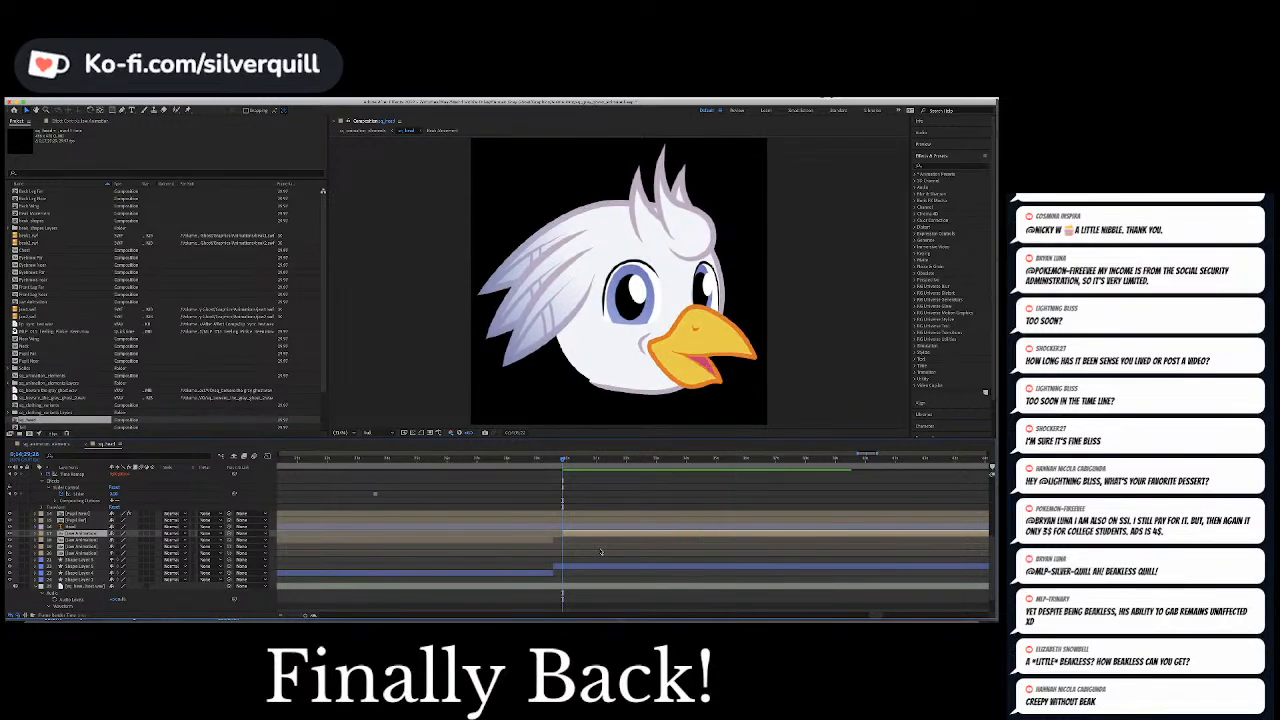
key(space)
Keyframe the sliders of both eyebrow layers together at the start of the audio phrase so the brows drop flat over half-closed eyes
scroll(589, 566, down, 2)
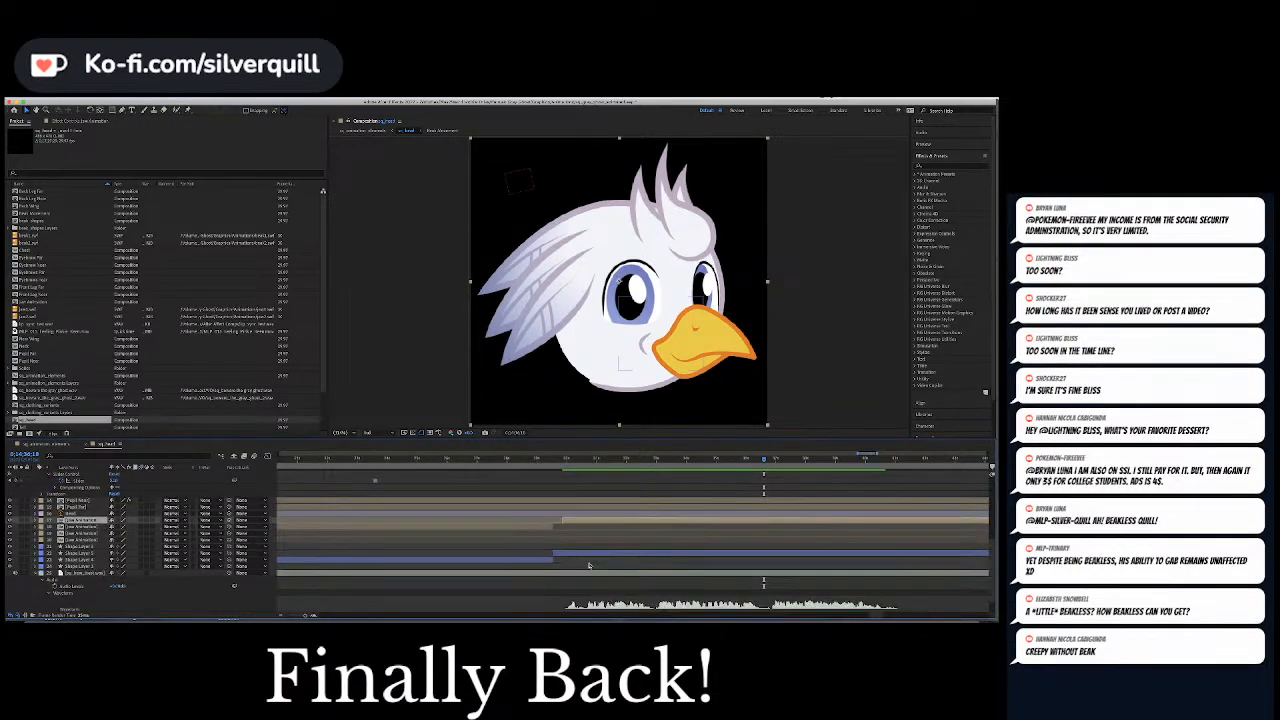
scroll(589, 566, down, 1)
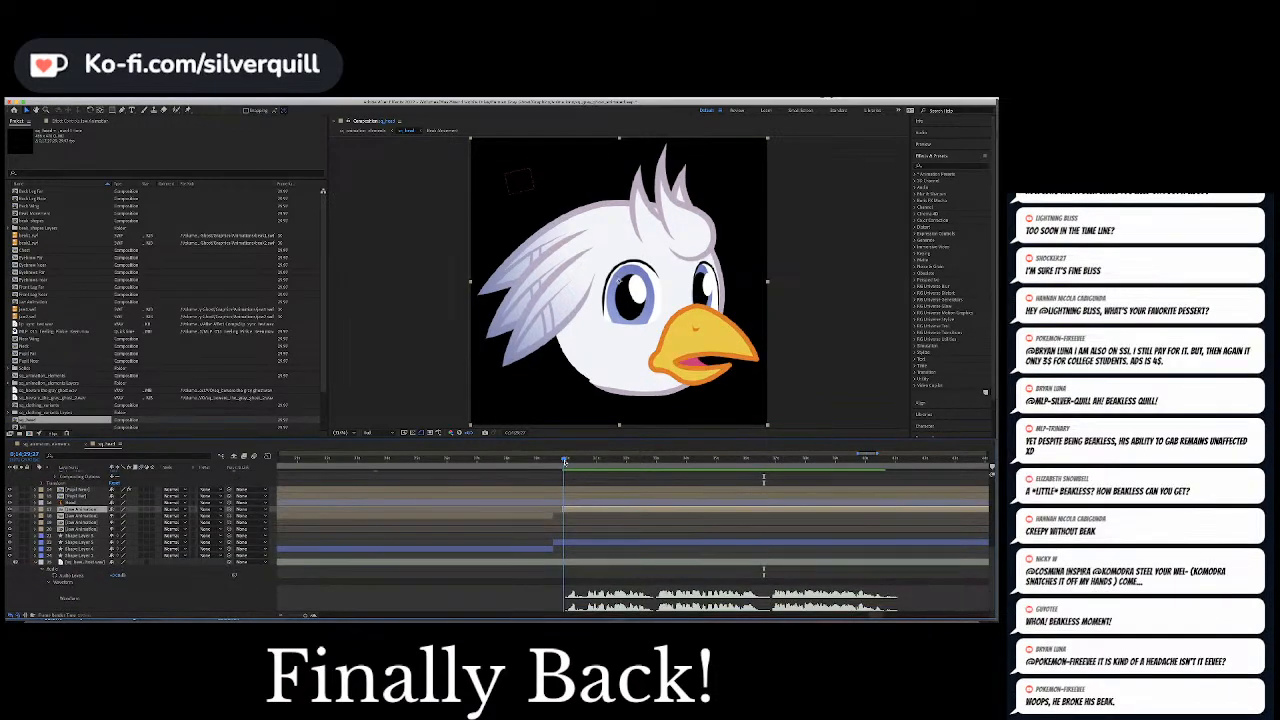
click(562, 460)
drag(562, 462, 563, 462)
scroll(561, 565, up, 3)
scroll(263, 578, up, 4)
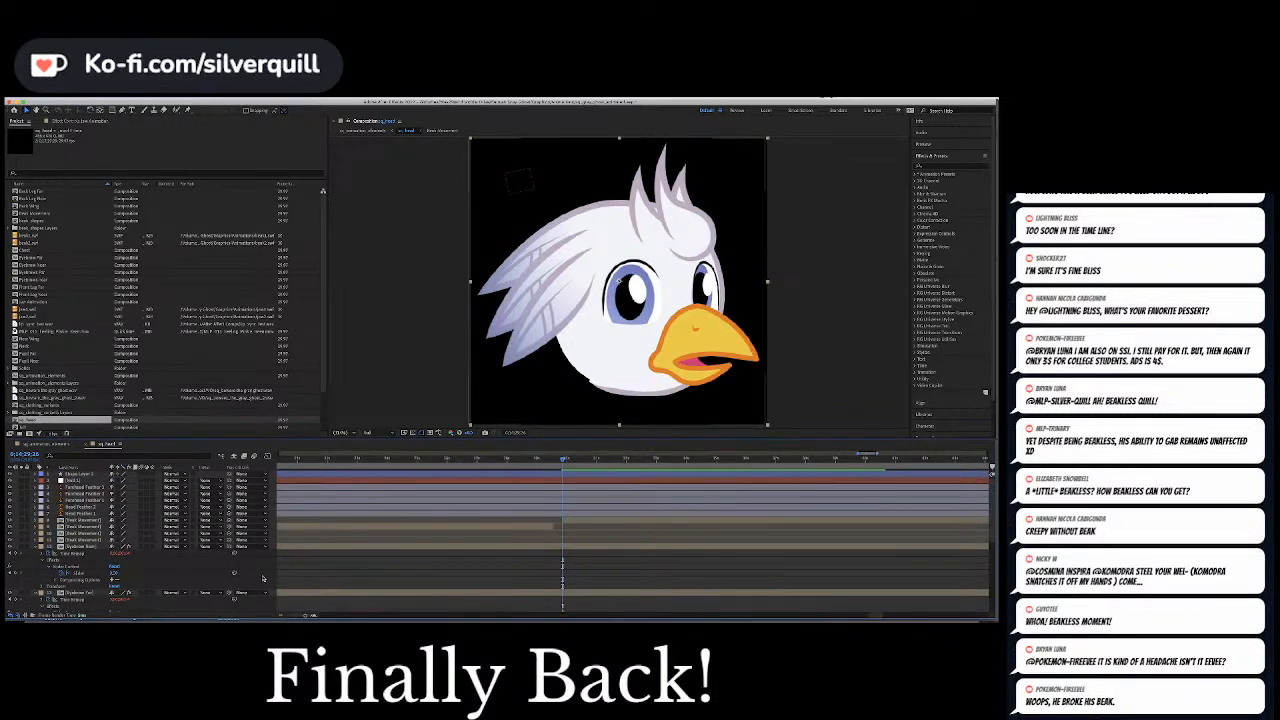
click(68, 568)
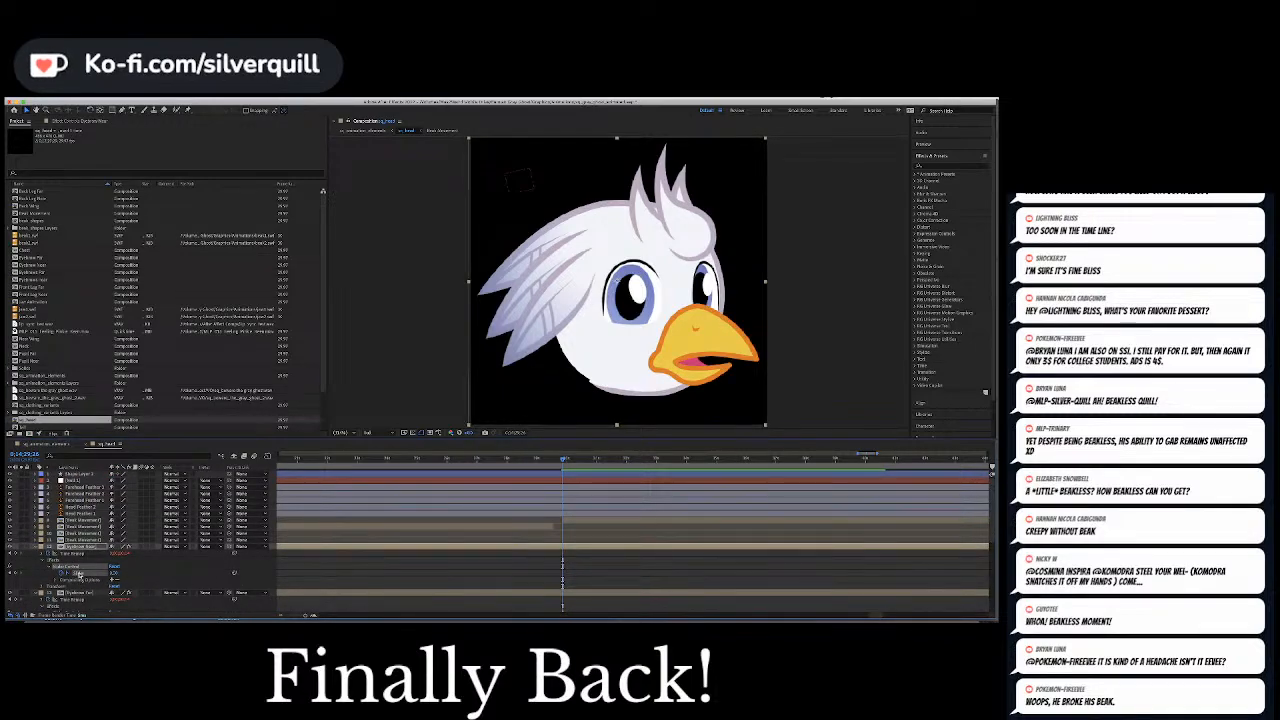
scroll(80, 574, down, 3)
super+click(79, 593)
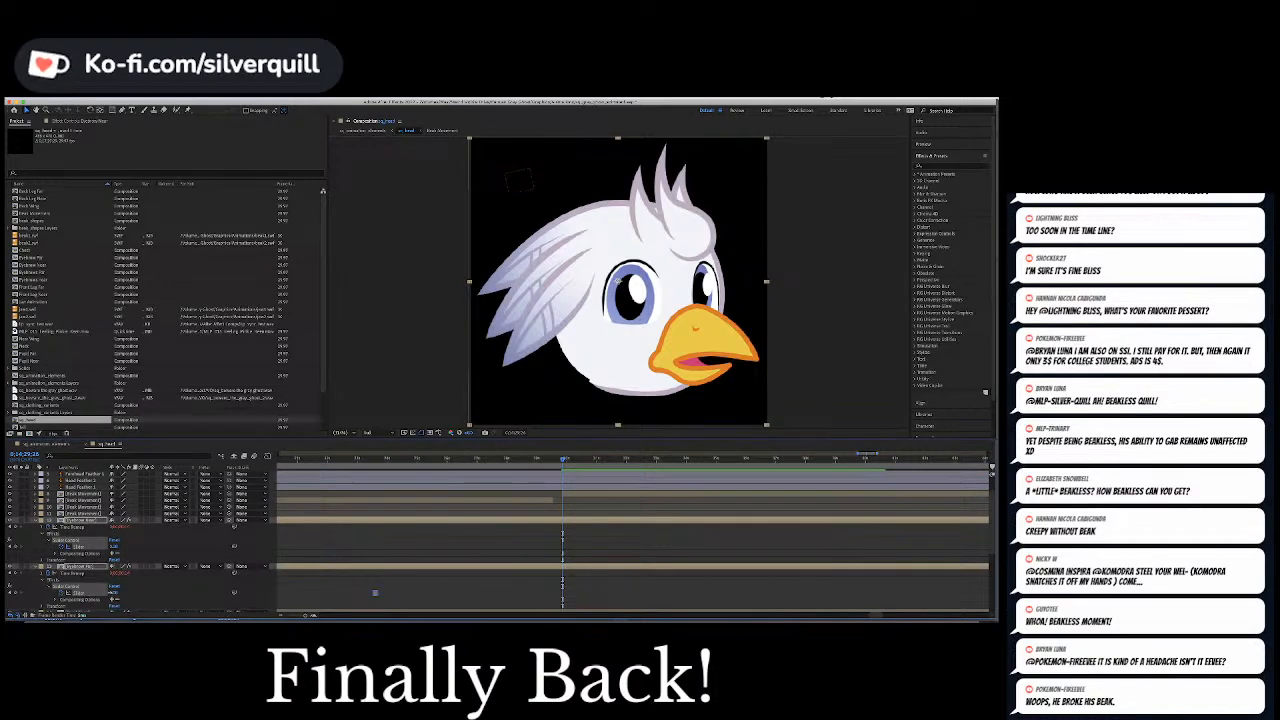
click(113, 593)
key(Return)
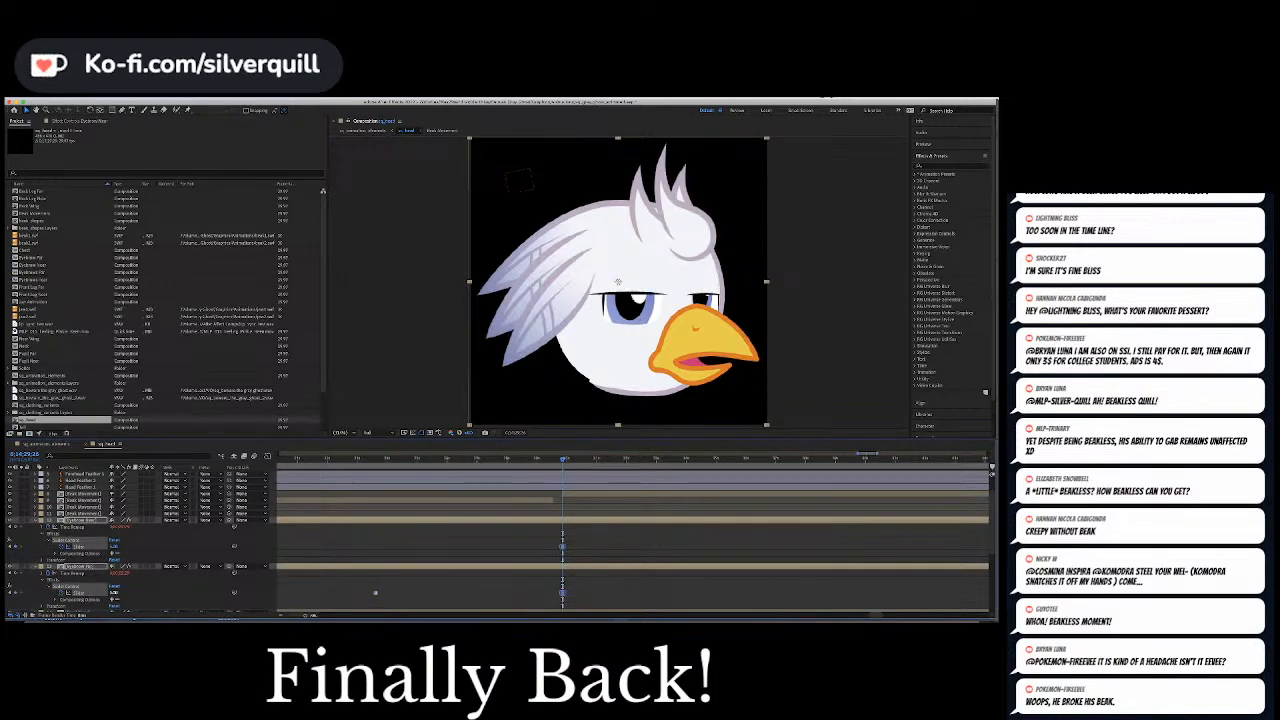
Play on to the third burst of audio and keyframe each eyebrow slider there, raising the near brow and giving the far brow a worried slant
key(space)
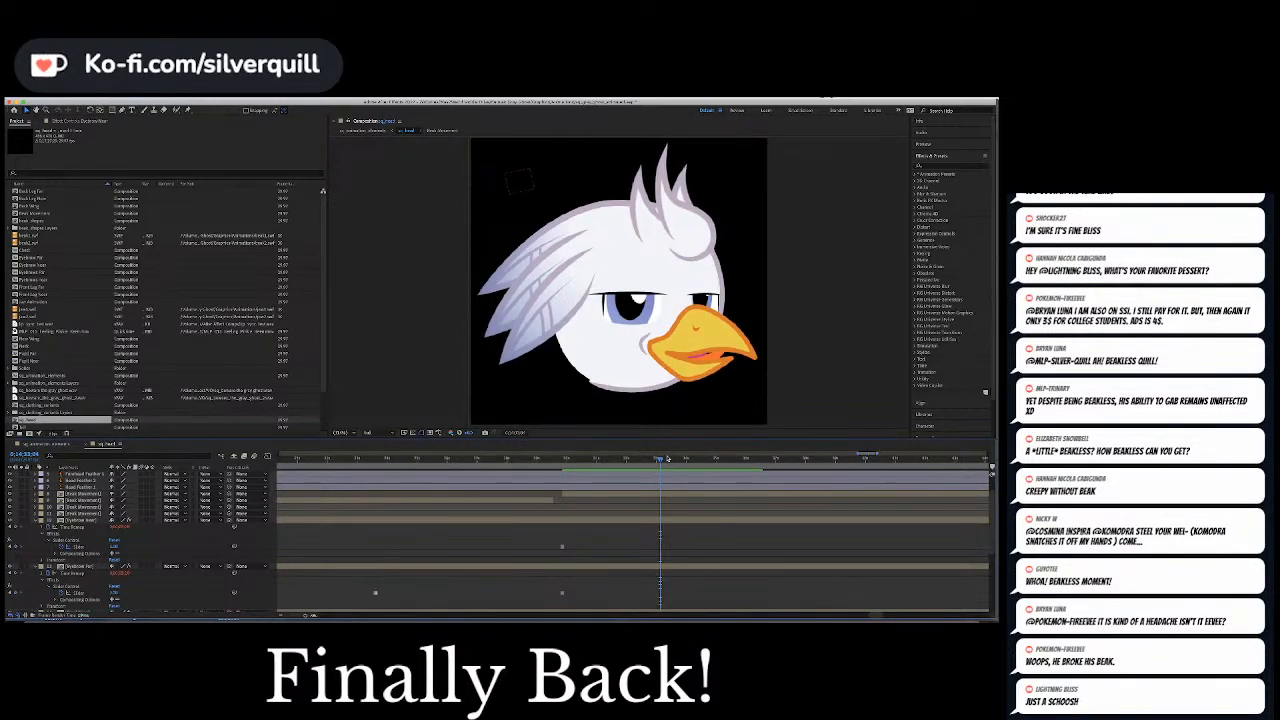
drag(659, 460, 651, 461)
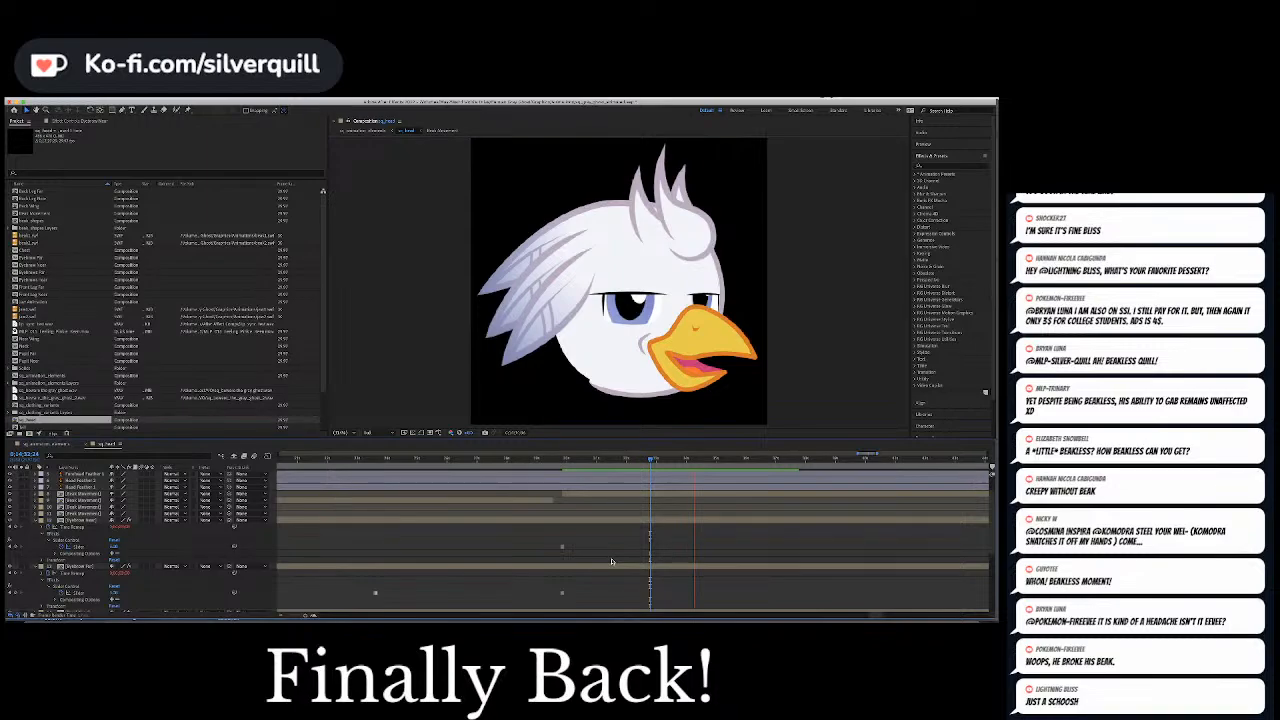
key(space)
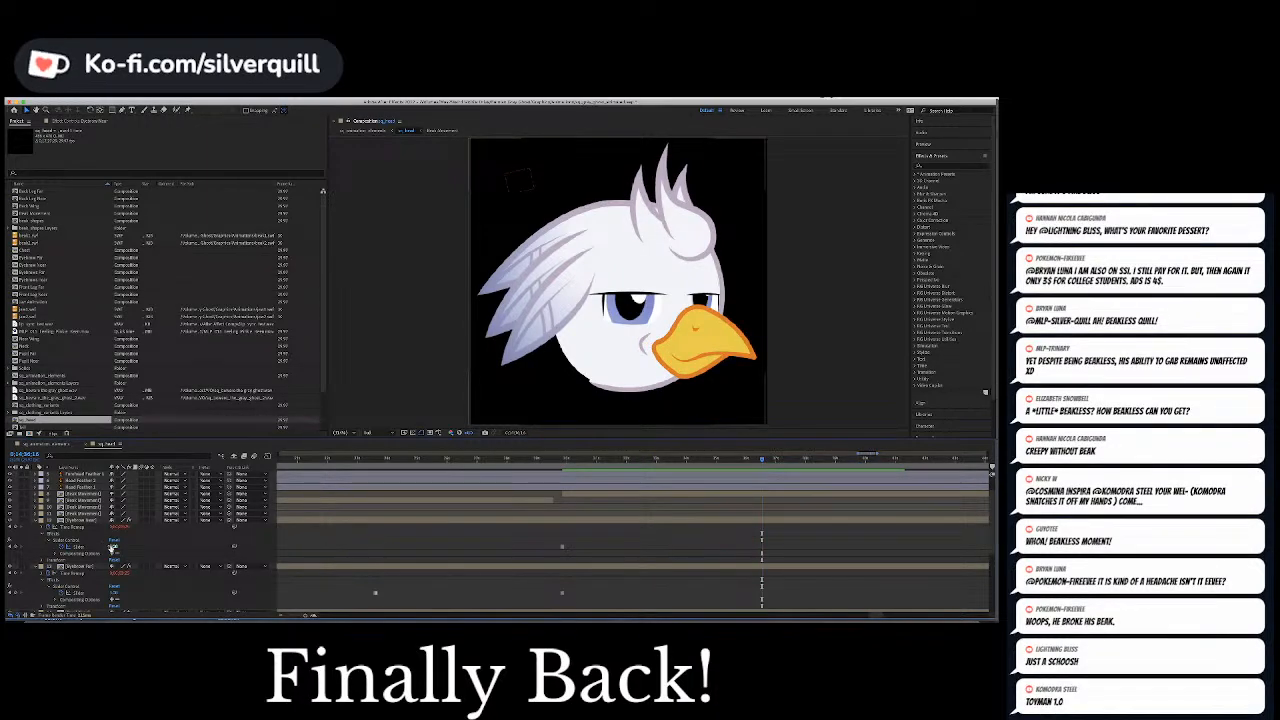
click(112, 548)
drag(113, 548, 115, 548)
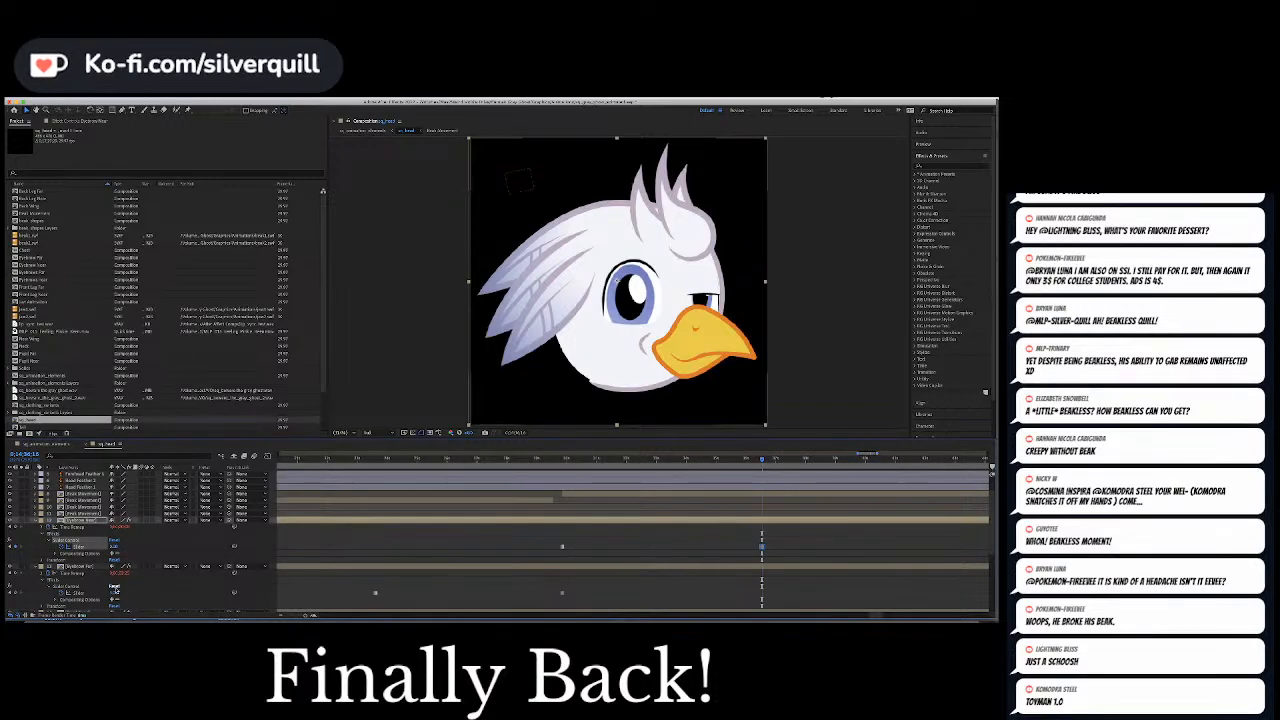
click(117, 593)
key(Return)
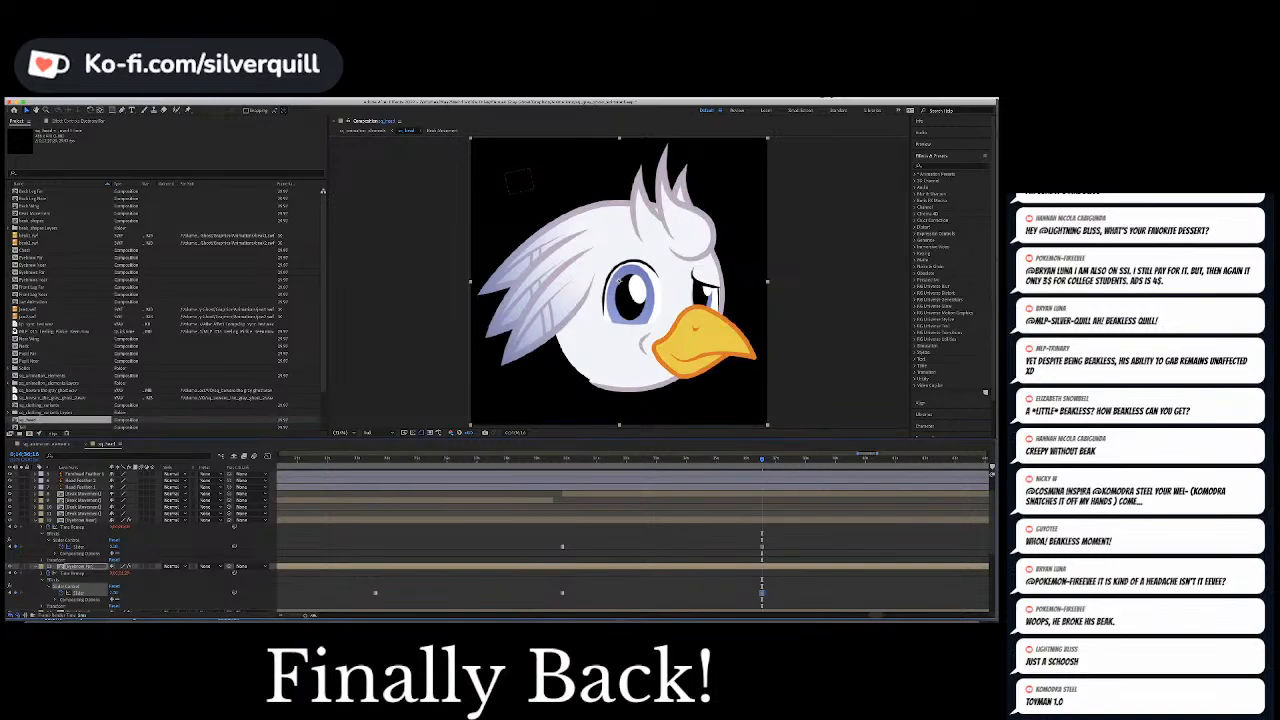
Keyframe the pupil-controlling null's Position at the brow change so the pupils shift toward the beak a few frames on, and preview it
scroll(741, 527, up, 2)
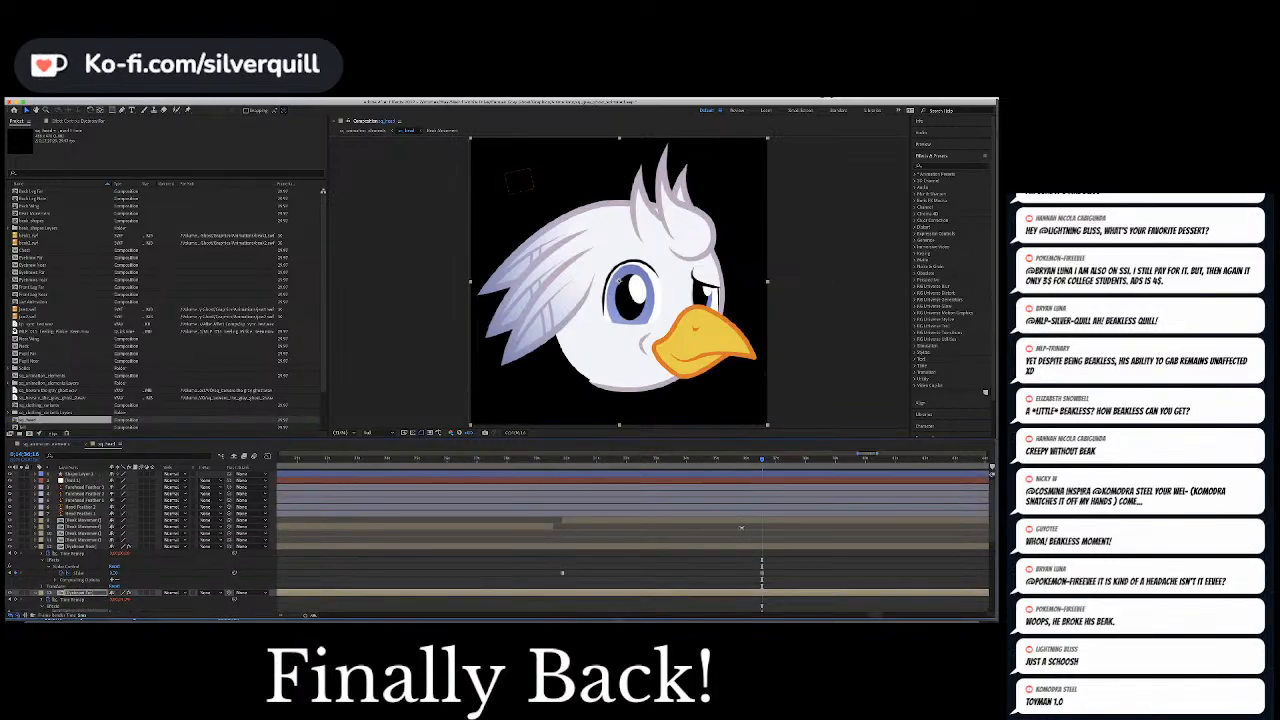
click(37, 481)
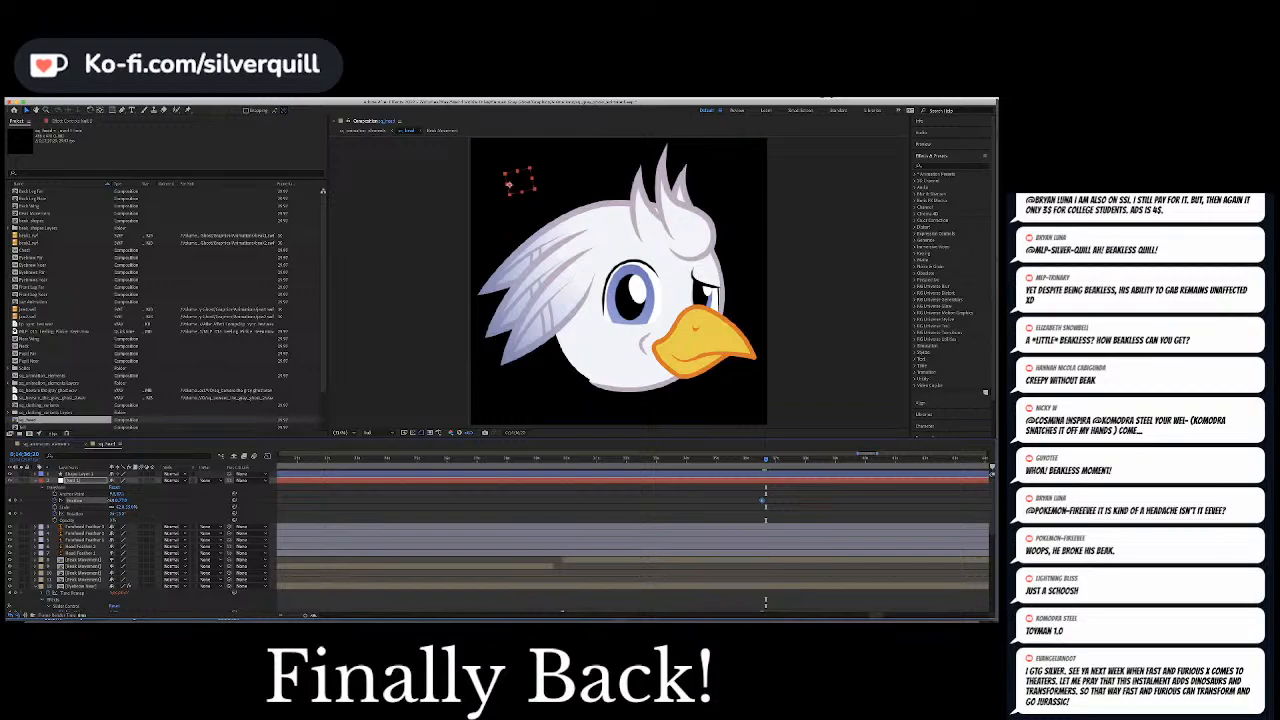
drag(113, 500, 121, 500)
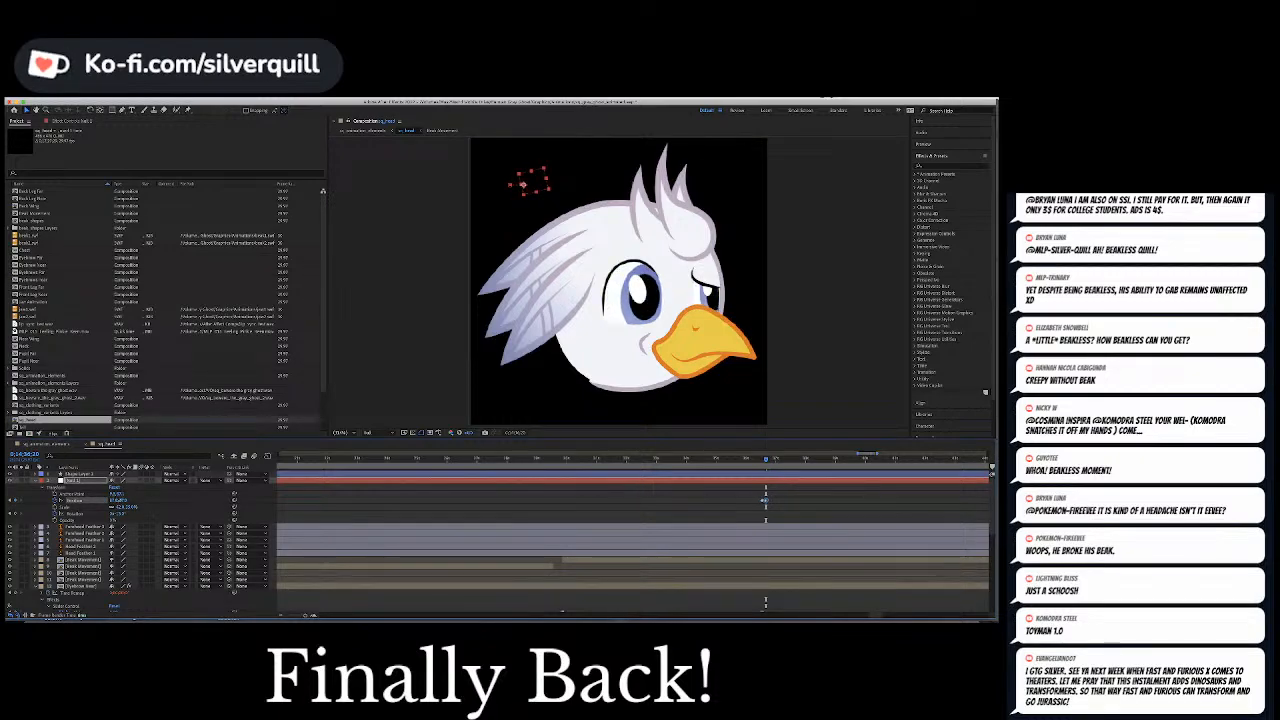
drag(766, 460, 759, 463)
key(space)
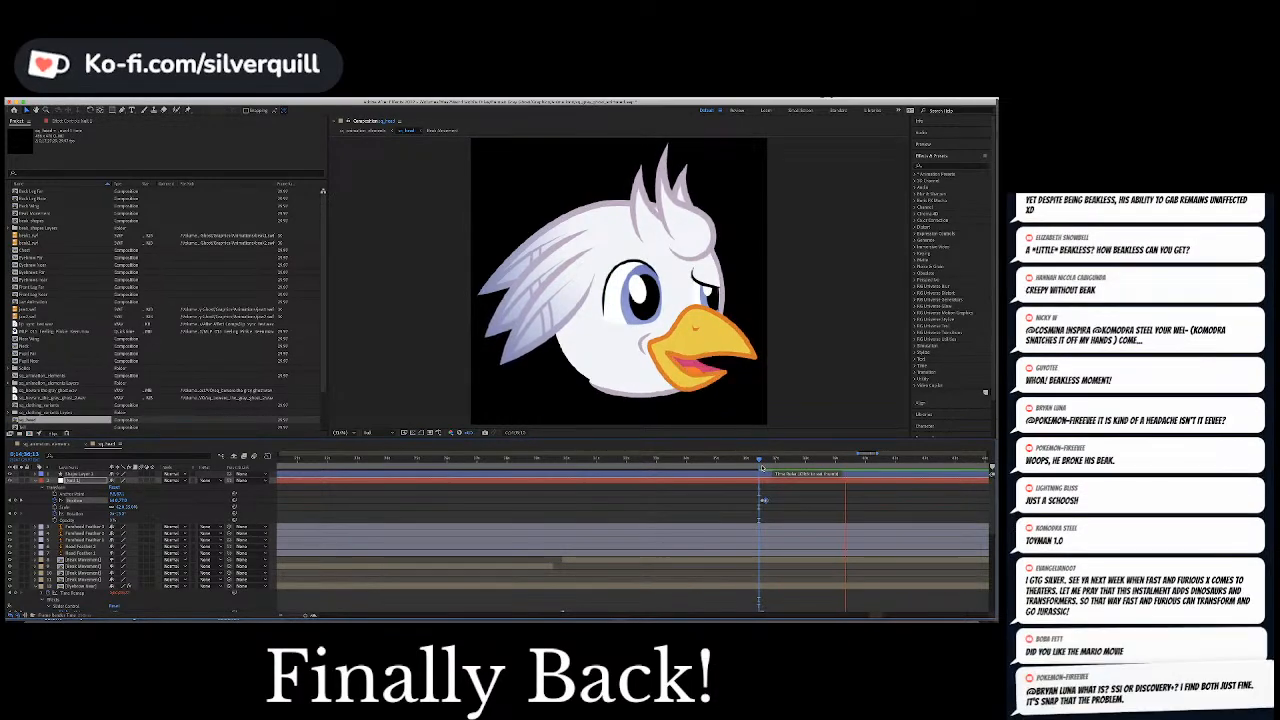
Copy the null's two Position keyframes in reverse order to the end of the phrase so the pupils return to their original place
click(763, 500)
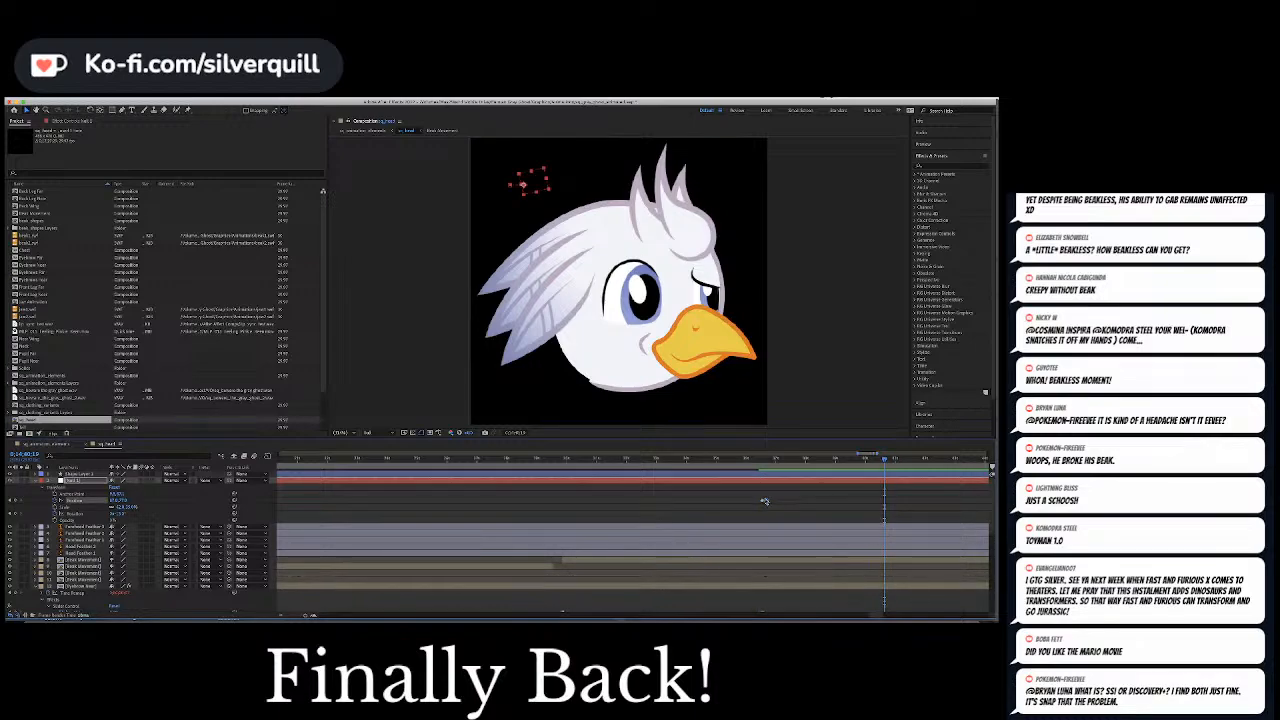
key(super+v)
drag(884, 460, 888, 460)
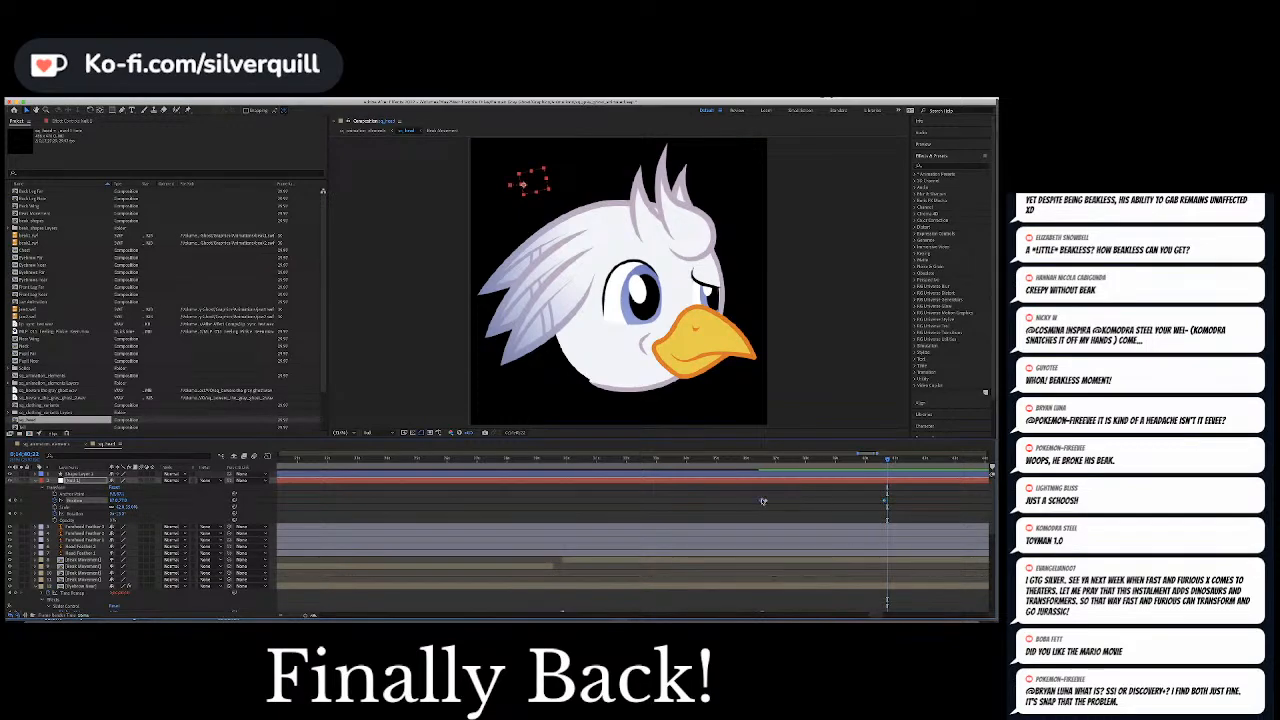
key(super+v)
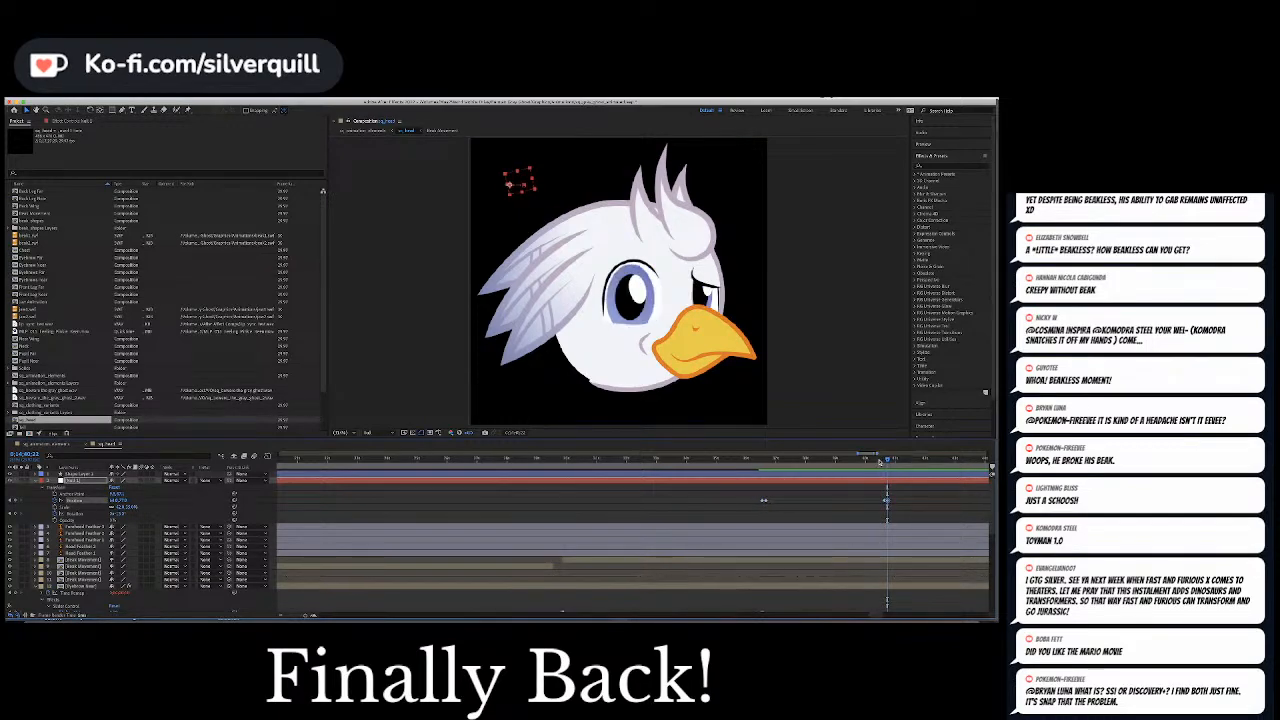
drag(887, 461, 880, 461)
key(space)
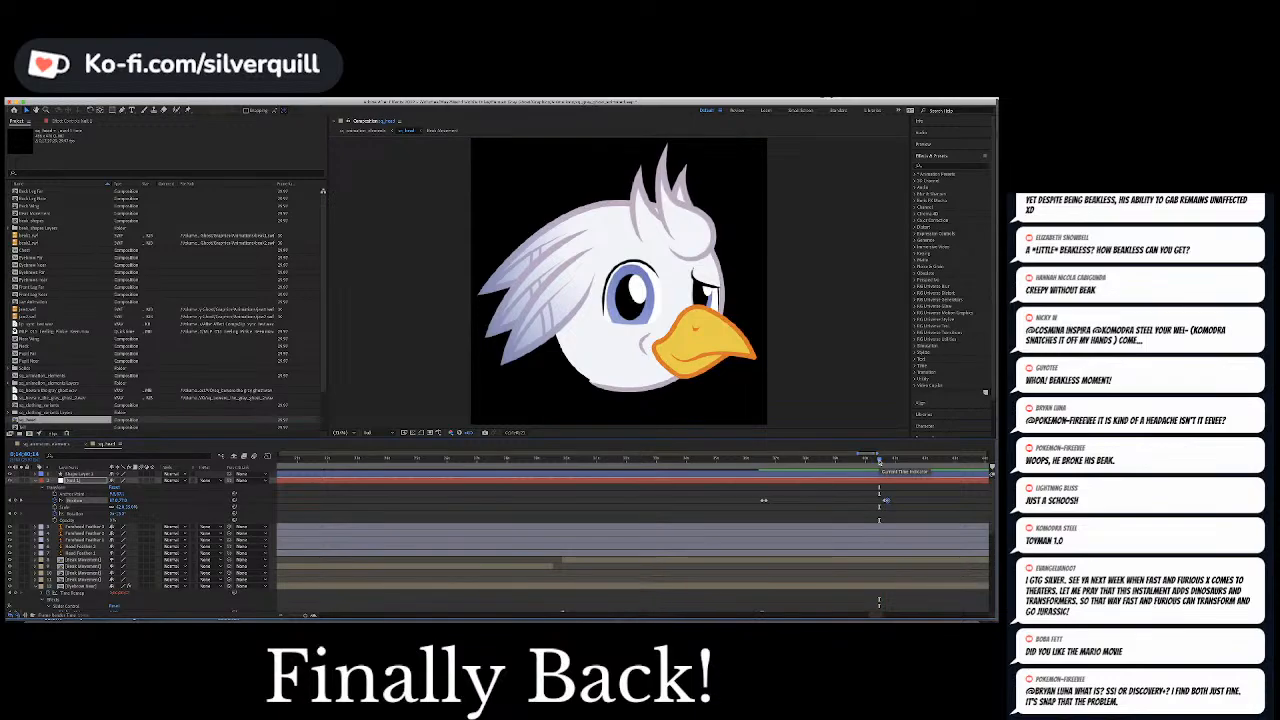
Look over the null and eyebrow keyframes and the split beak, jaw and shape layers across the whole timeline
key(minus)
key(minus)
key(minus)
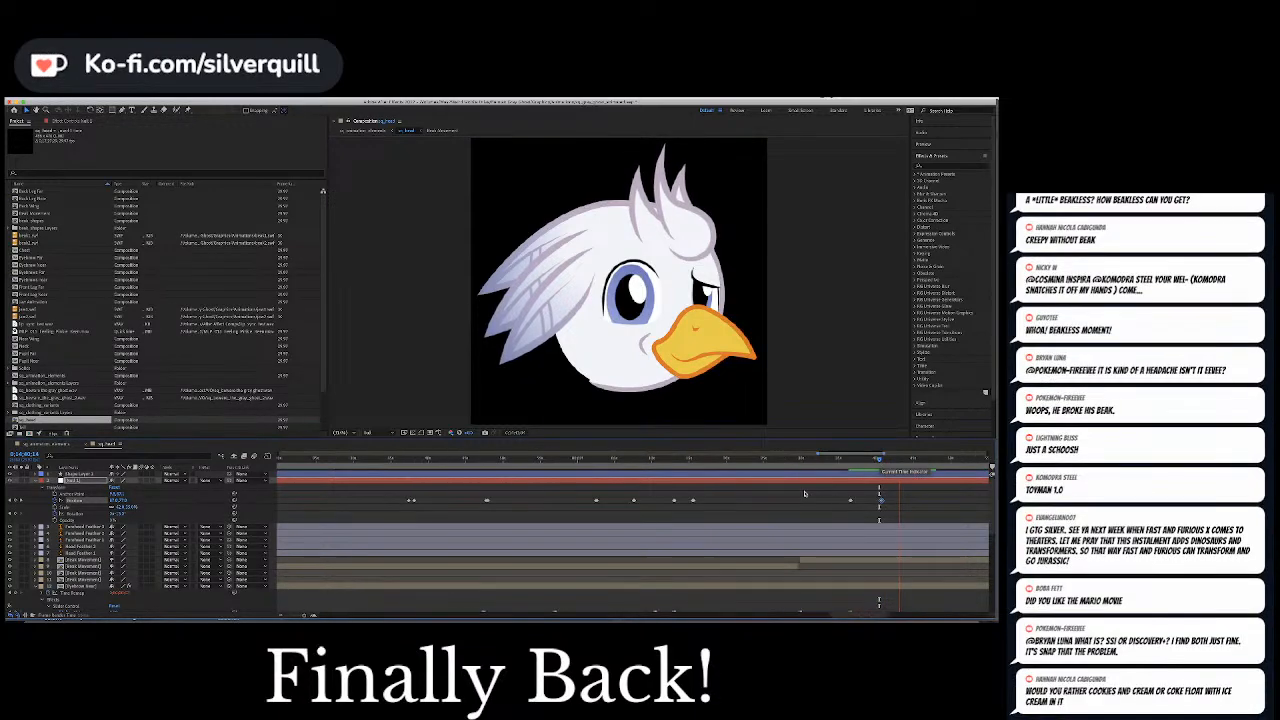
key(space)
mouse_move(913, 493)
mouse_down()
mouse_move(874, 508)
mouse_move(891, 503)
mouse_up()
scroll(507, 583, down, 5)
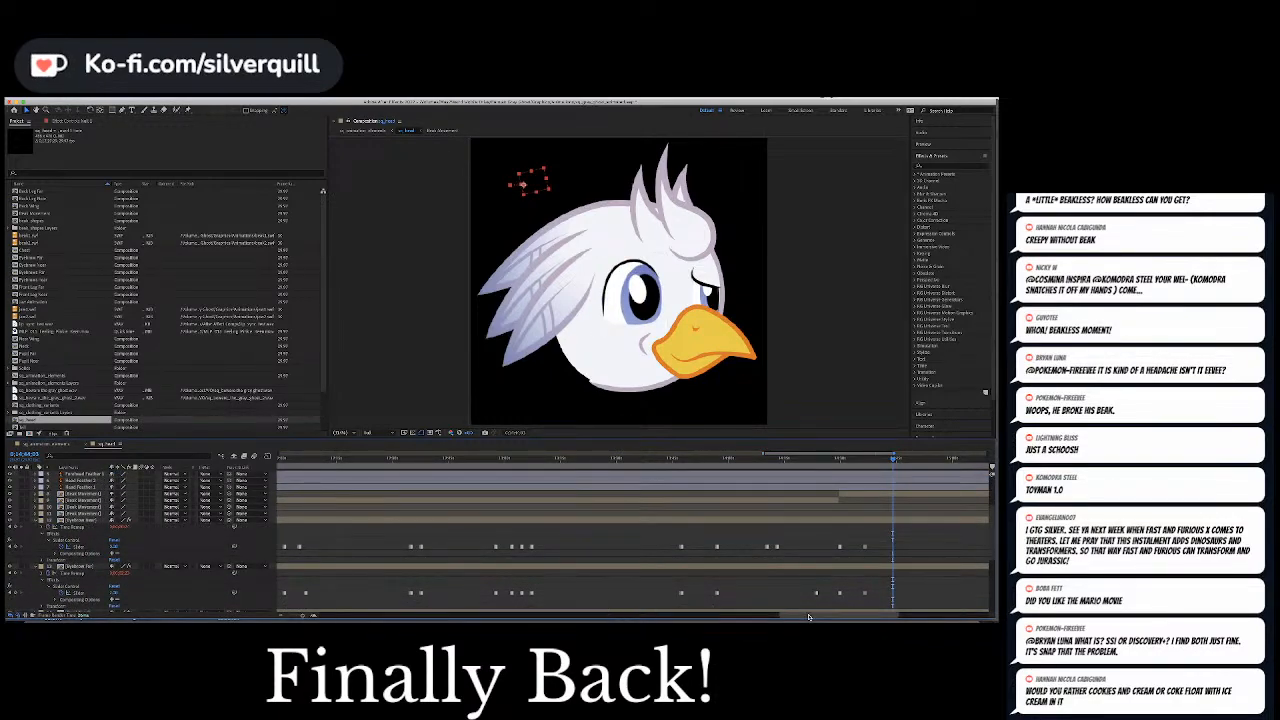
drag(810, 617, 818, 617)
key(minus)
key(minus)
key(minus)
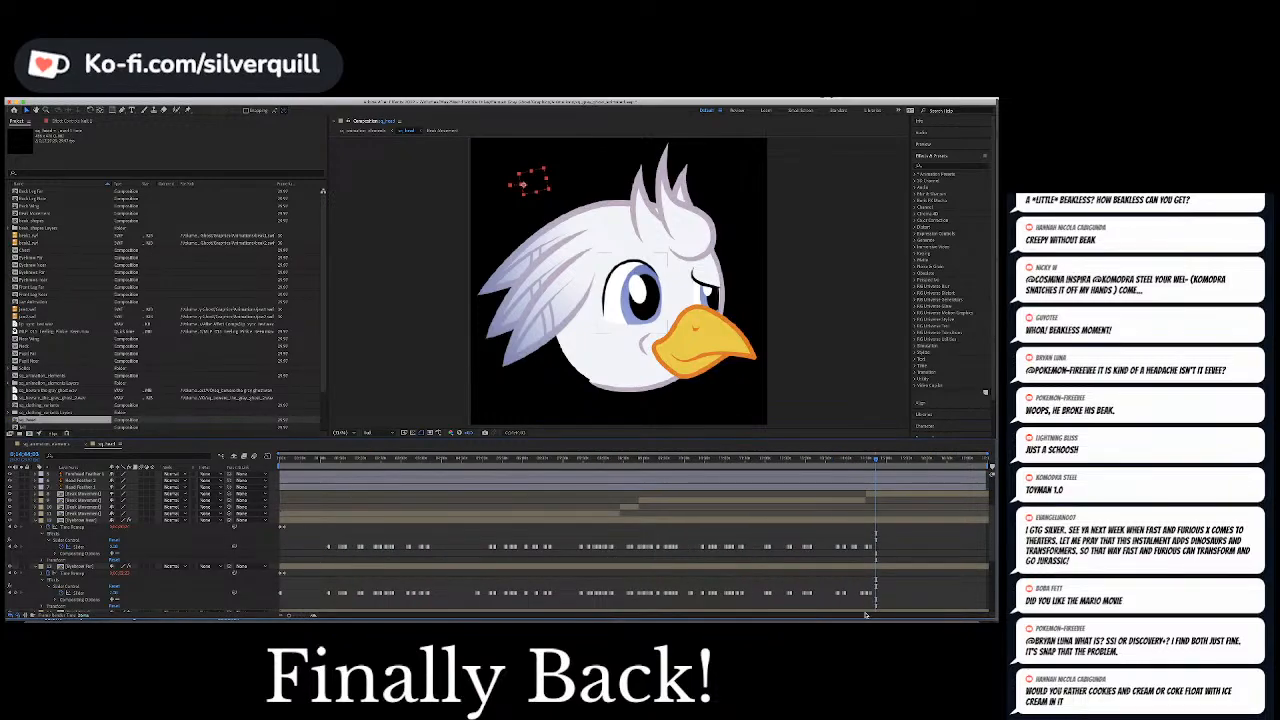
scroll(865, 612, up, 4)
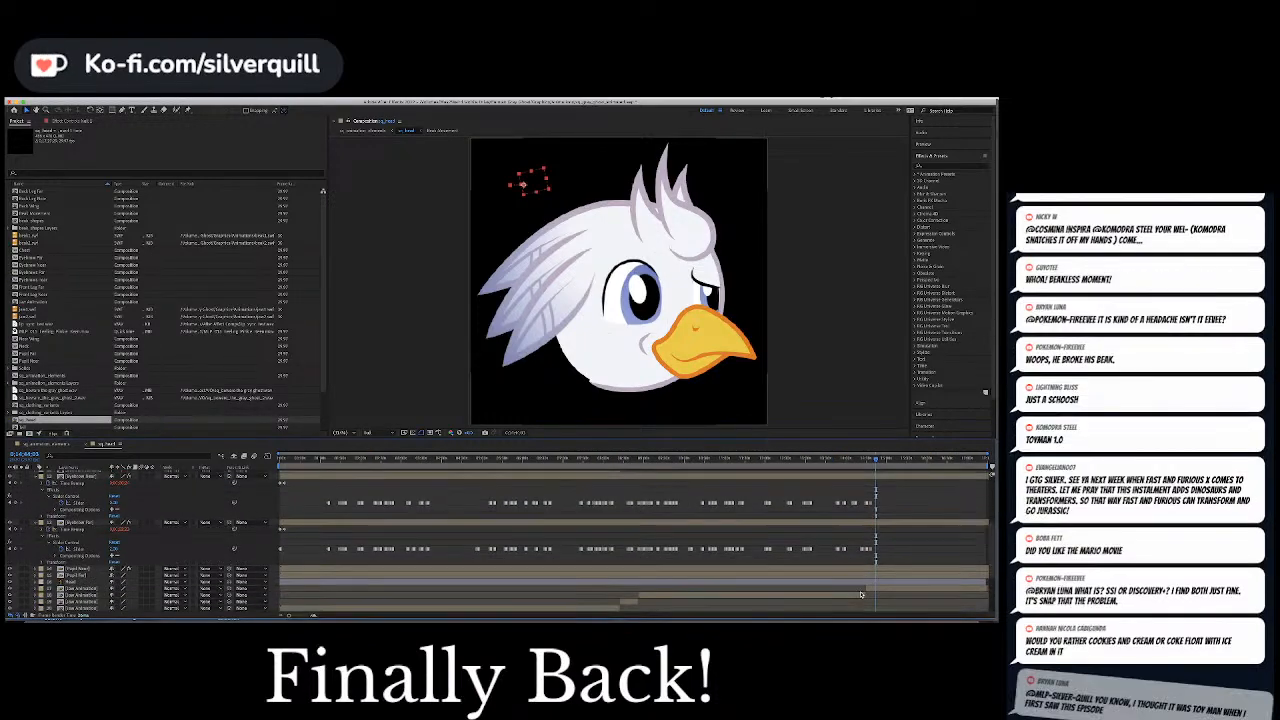
scroll(861, 595, up, 1)
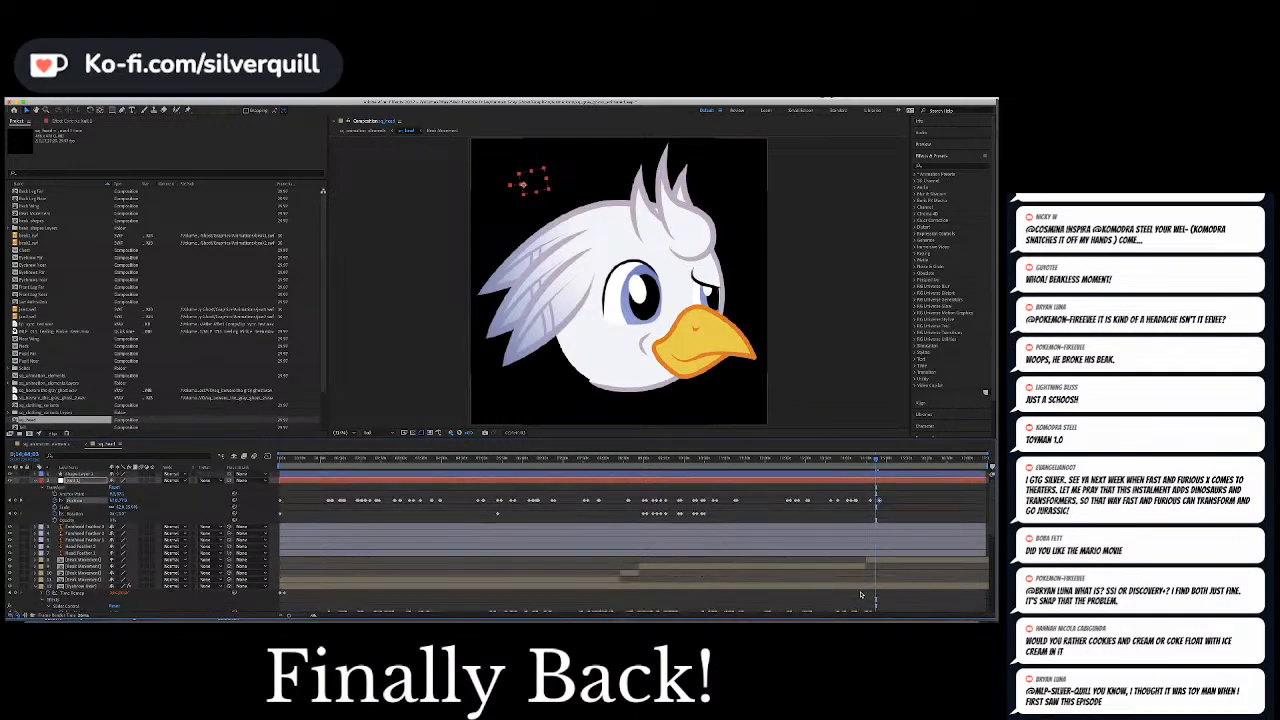
scroll(861, 595, down, 1)
scroll(860, 595, down, 4)
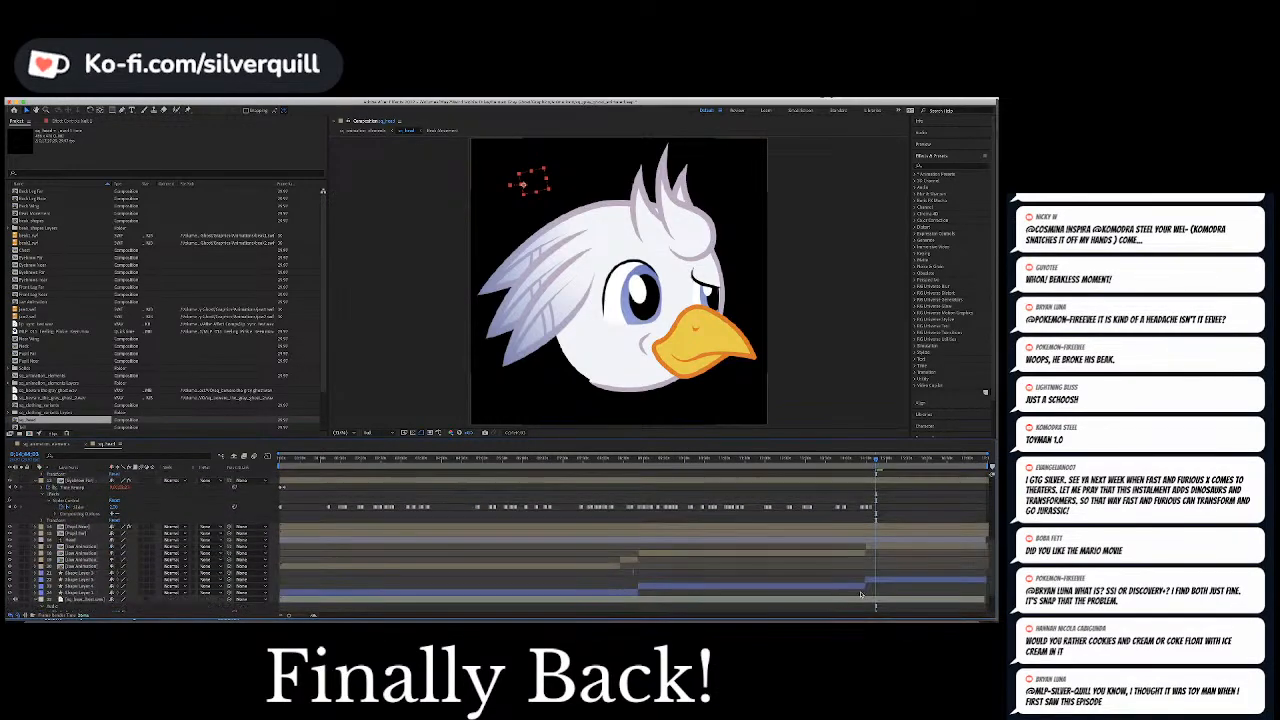
Save the project and move the current time to the next burst of speech in the audio waveform
key(super+s)
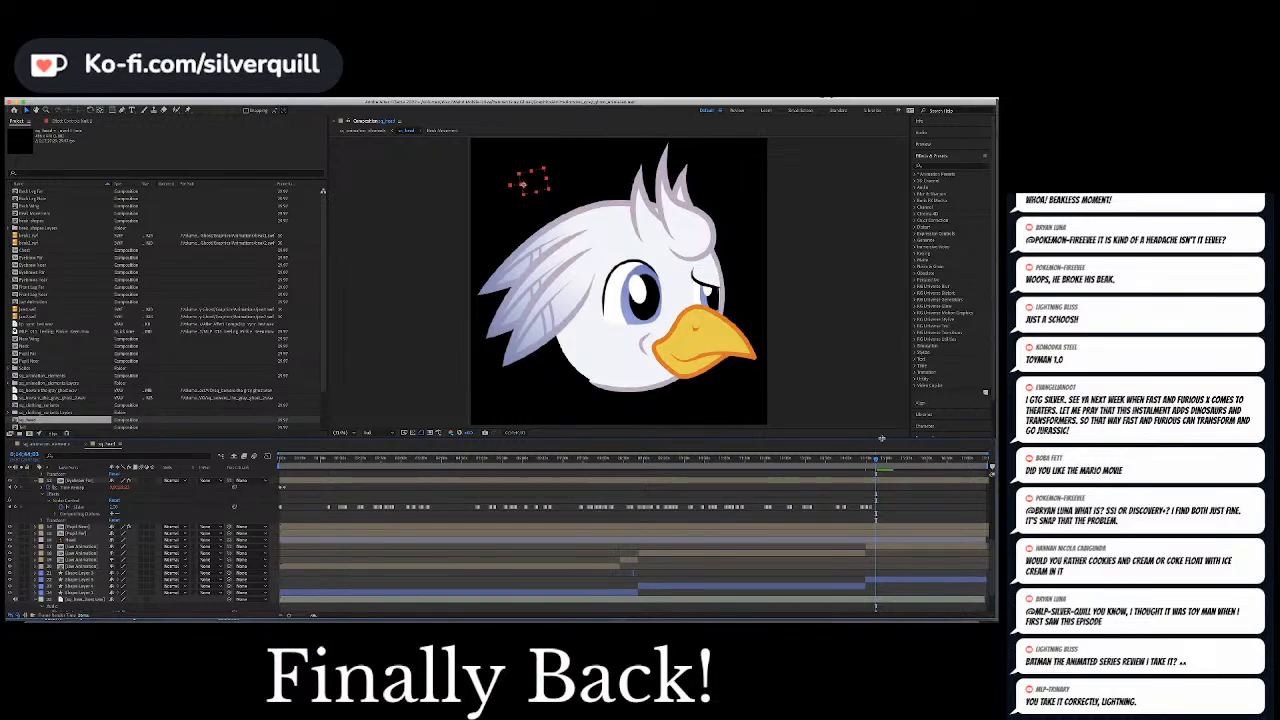
scroll(827, 496, down, 3)
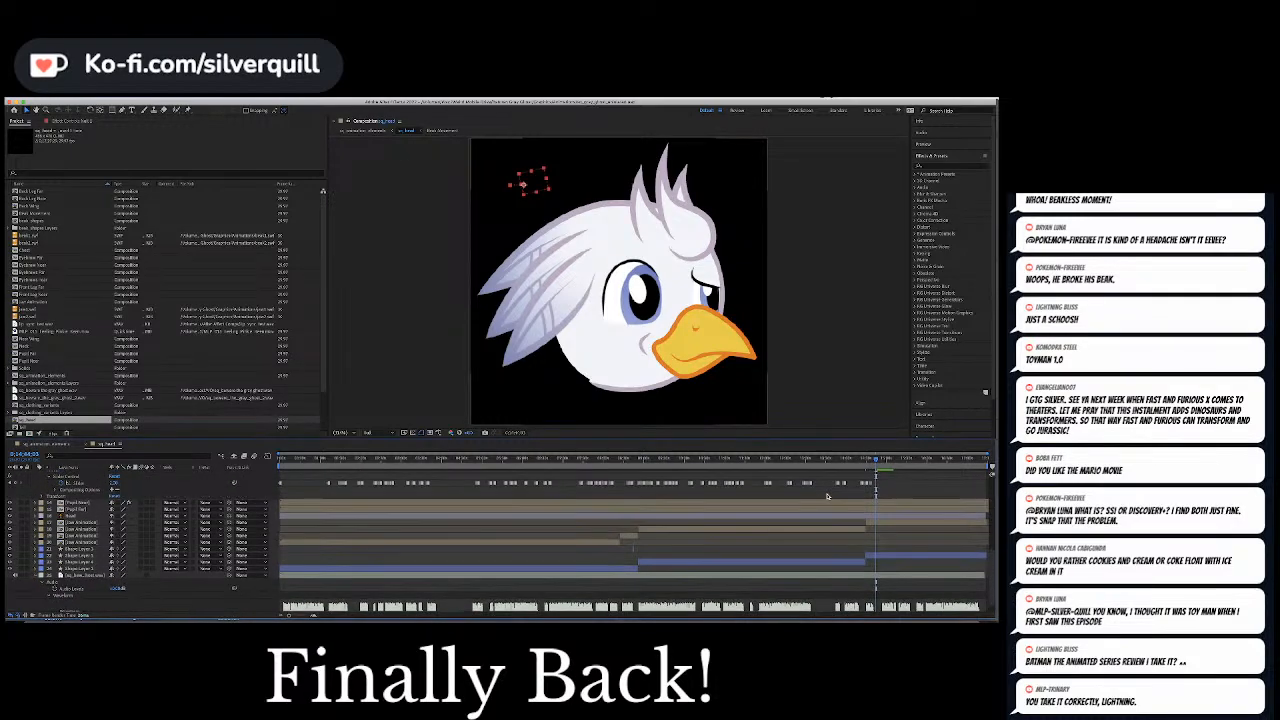
click(880, 461)
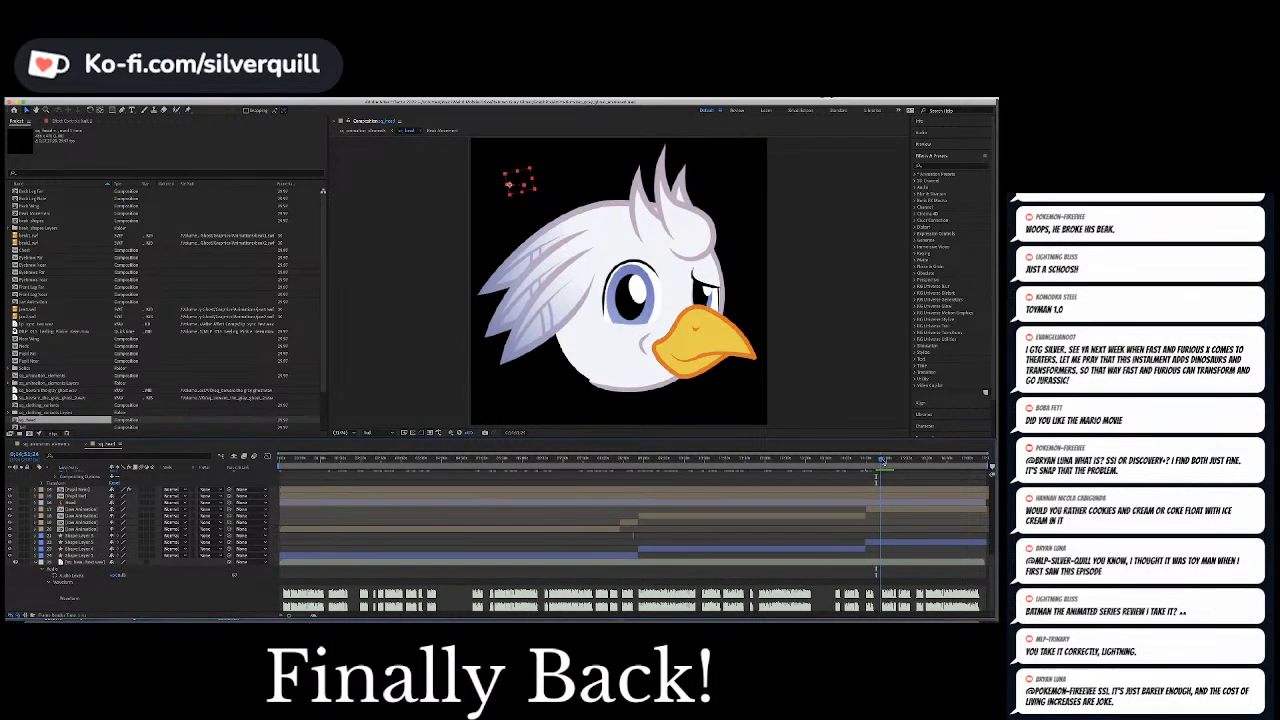
drag(882, 461, 883, 461)
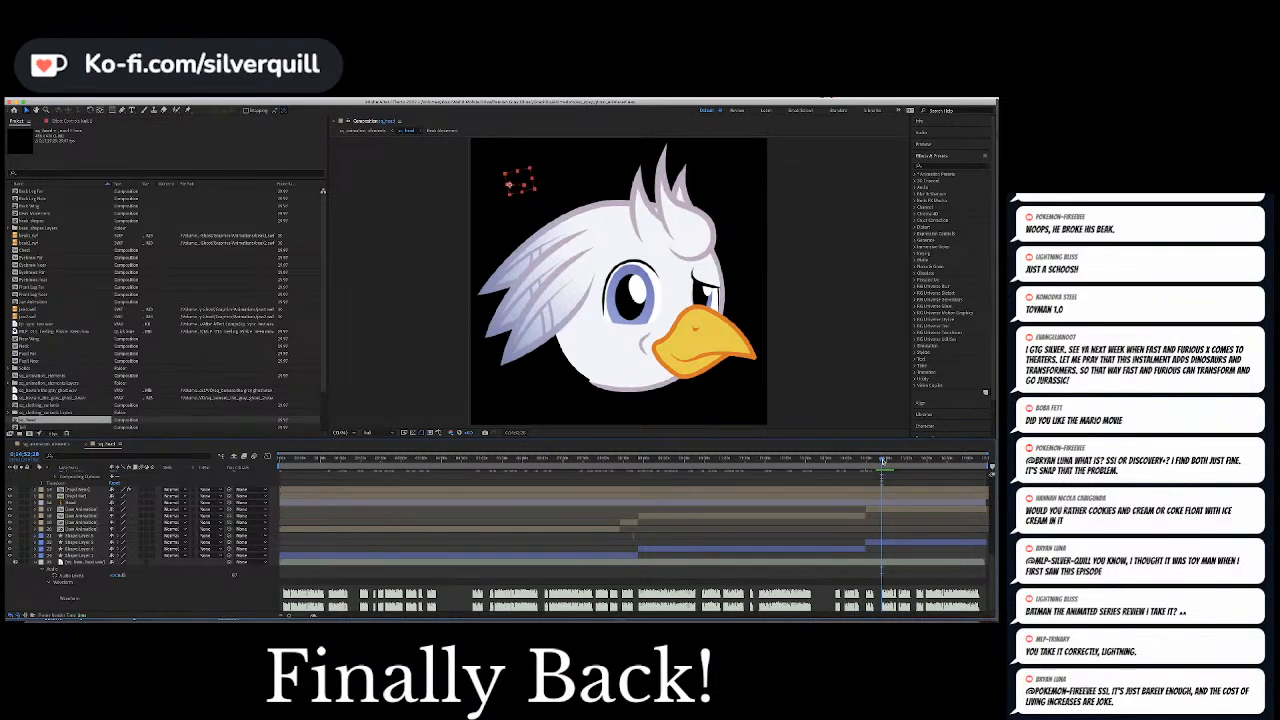
scroll(889, 499, up, 5)
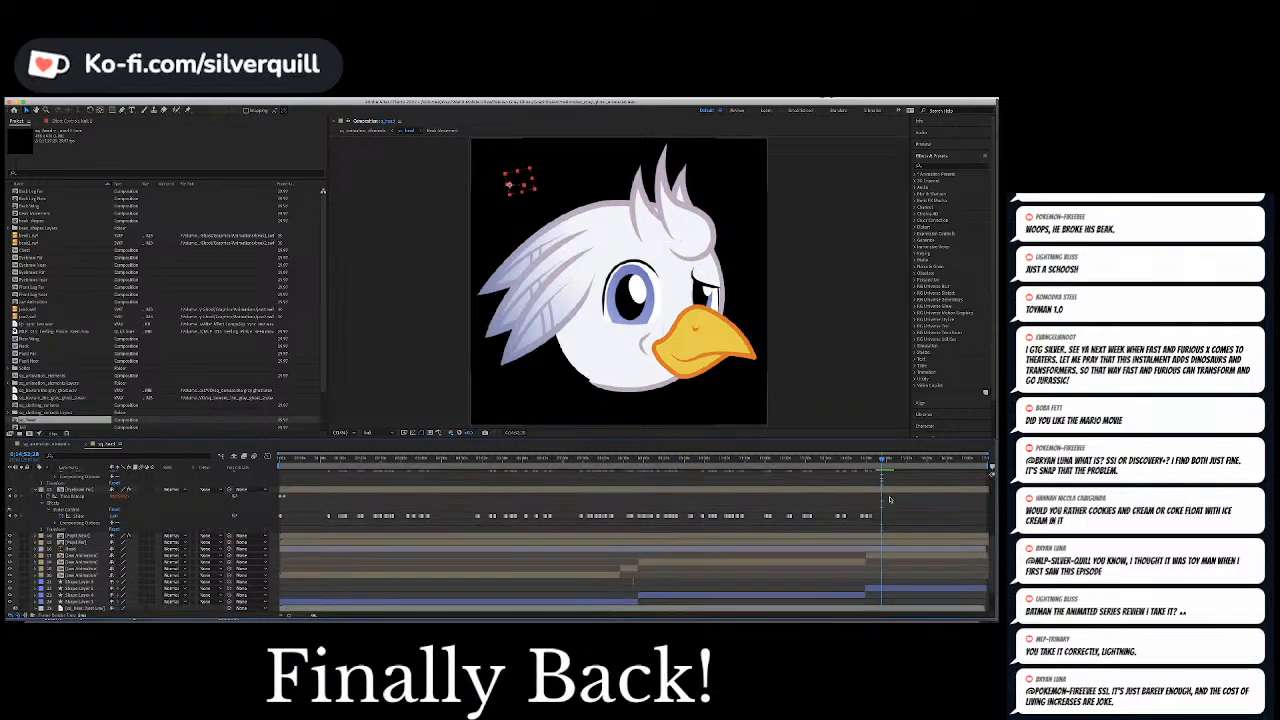
Move the current time to the start of the next speech burst and add a Position keyframe to the pupil-controlling null there
scroll(890, 499, down, 5)
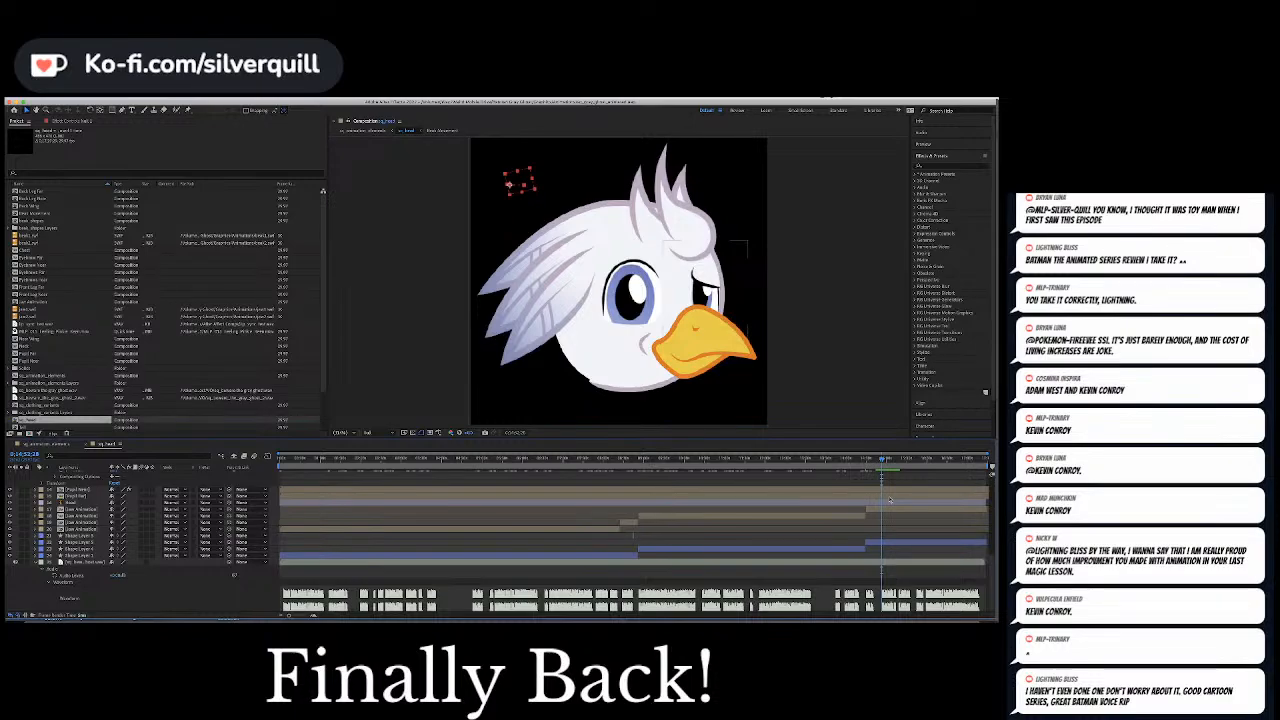
key(equal)
key(equal)
key(equal)
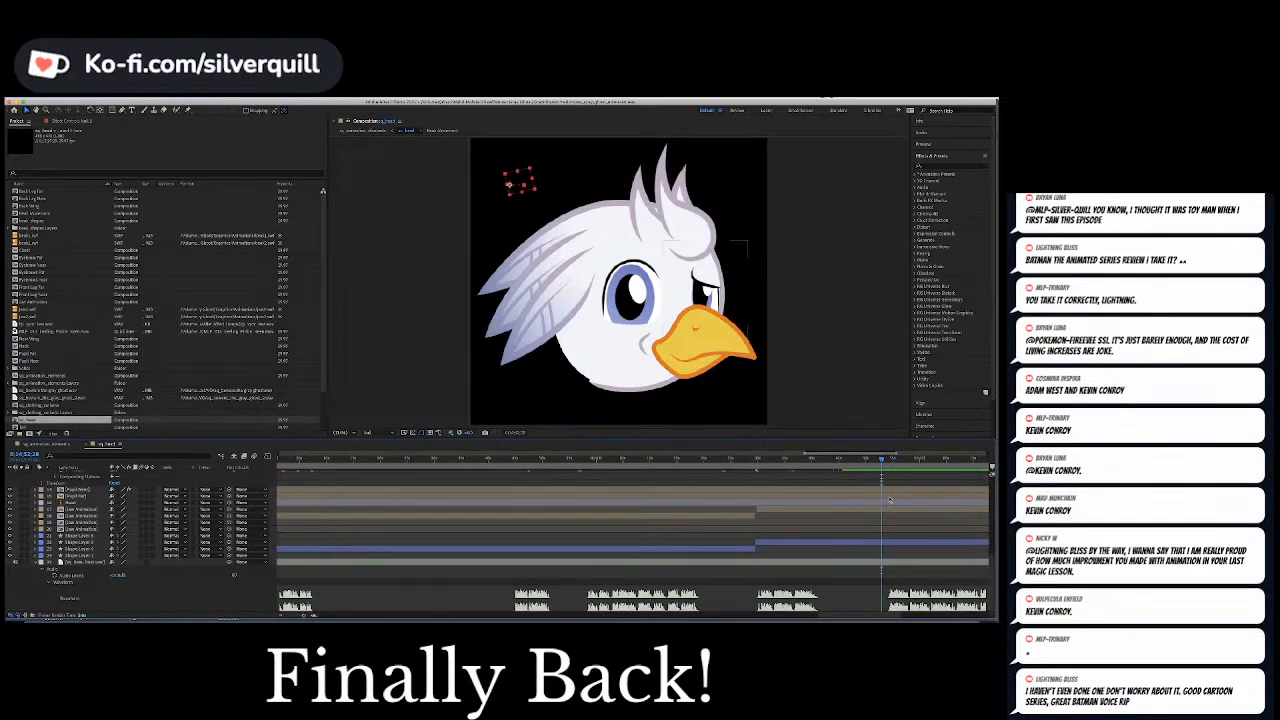
drag(848, 616, 860, 619)
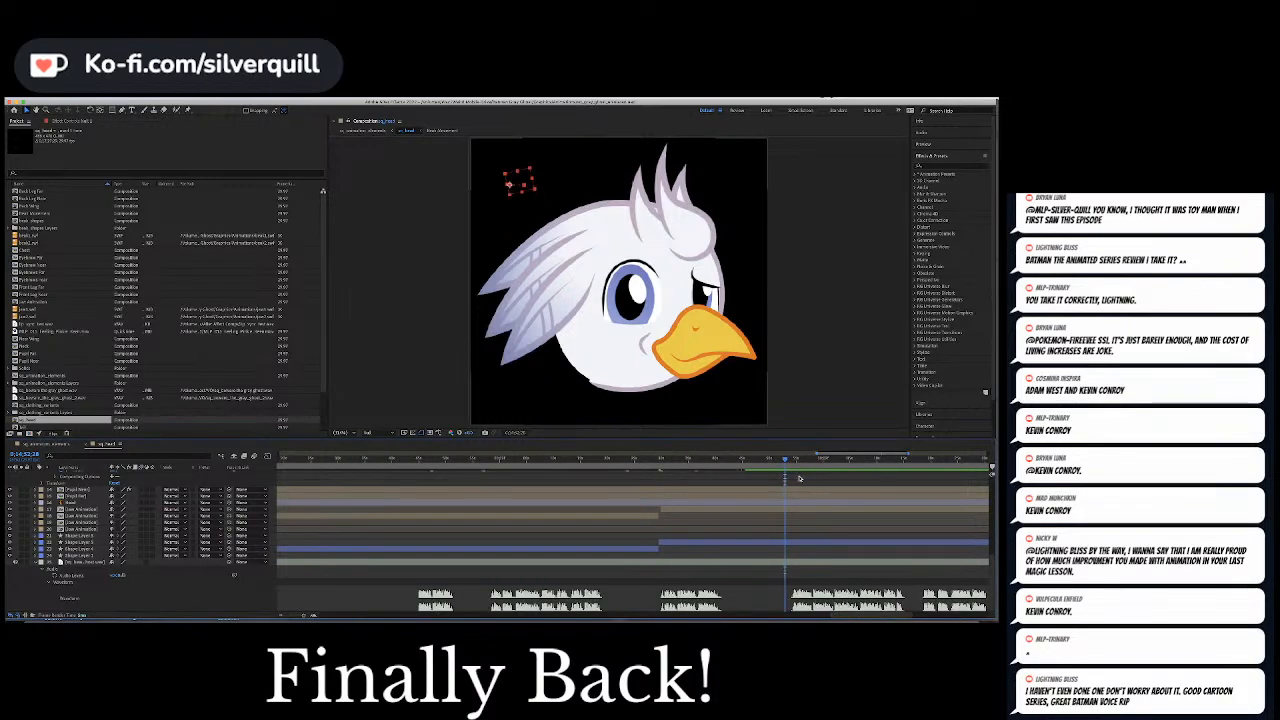
click(791, 459)
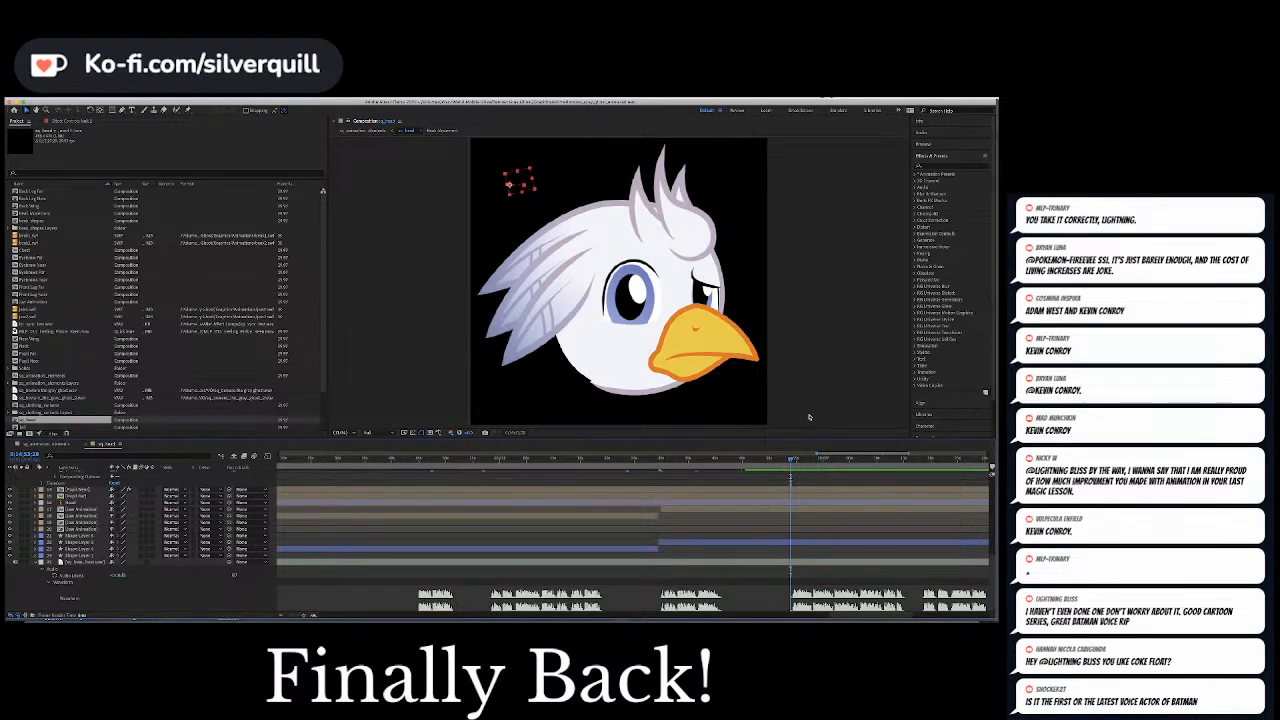
scroll(799, 527, up, 5)
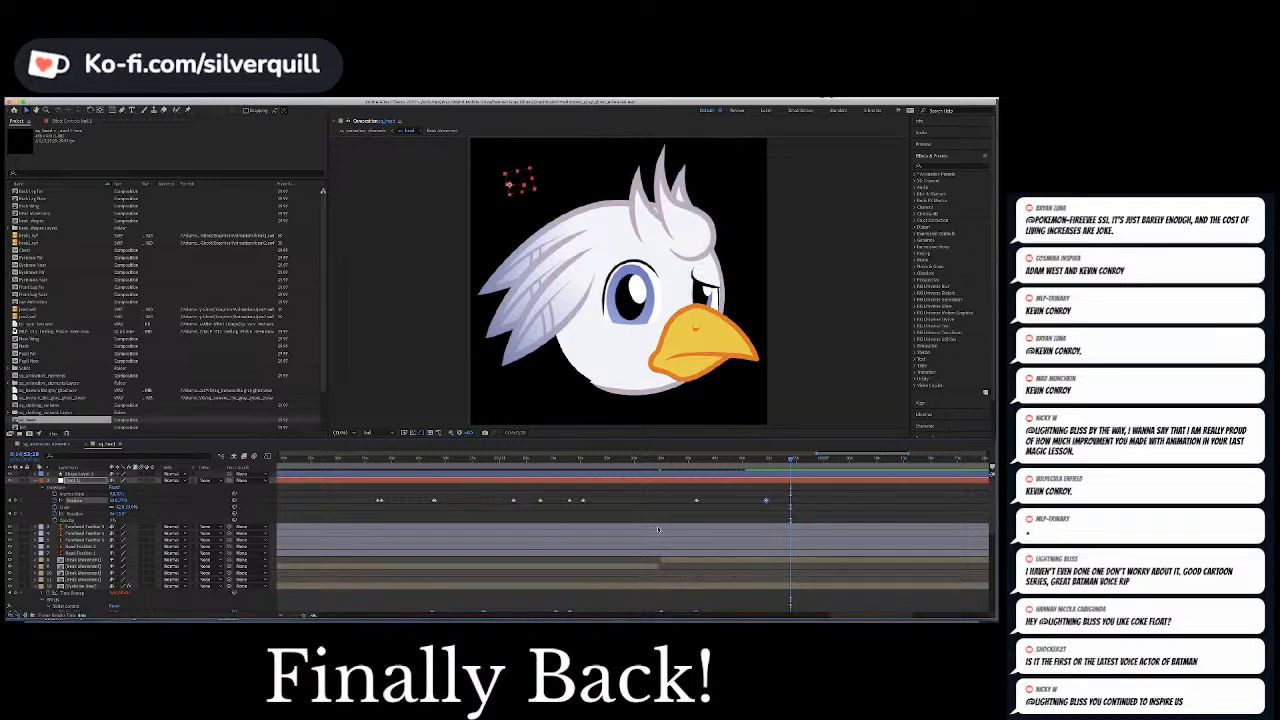
click(677, 503)
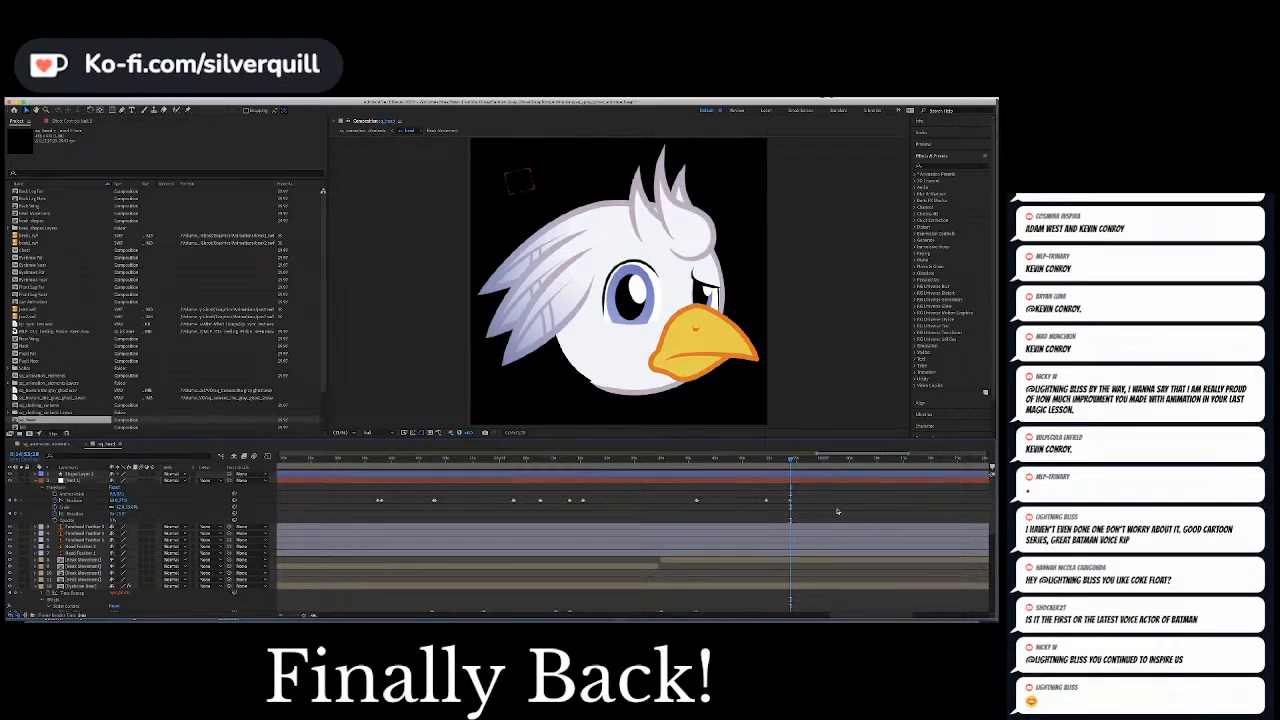
Check the audio waveform and eyebrow keyframes around the null's new Position keyframe and preview the start of the phrase
scroll(843, 560, down, 2)
scroll(843, 560, down, 5)
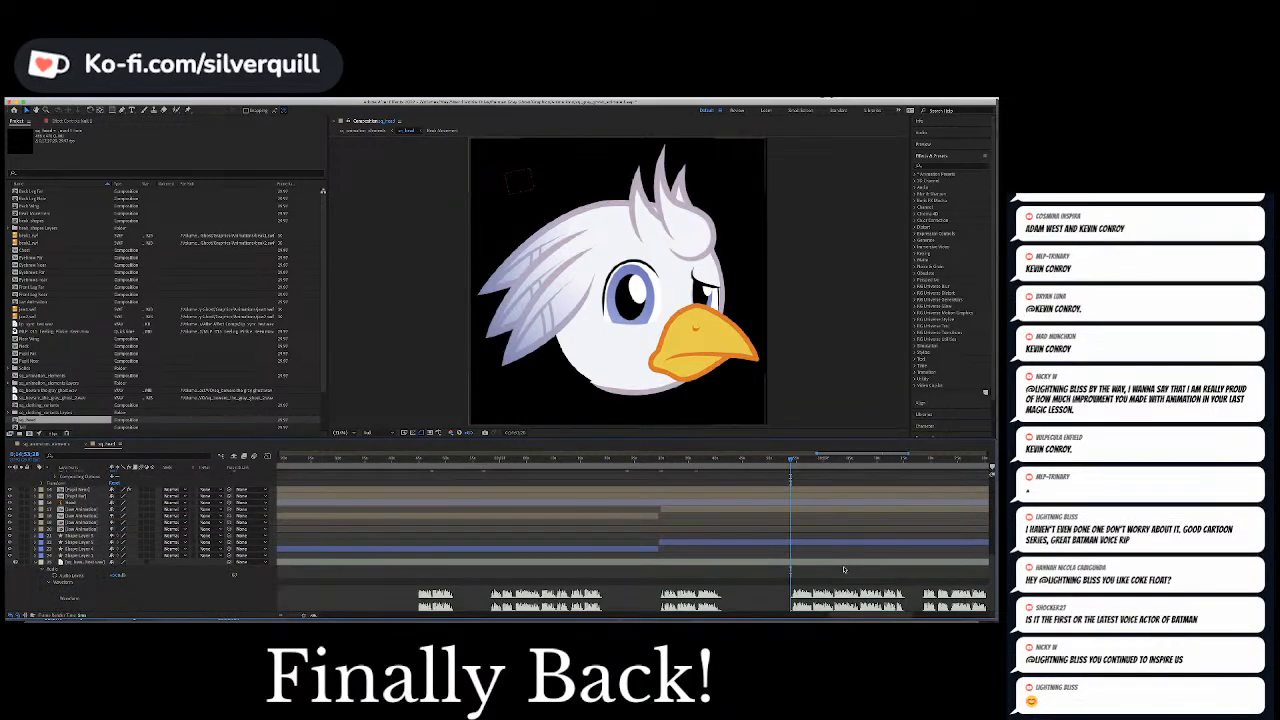
scroll(843, 569, down, 3)
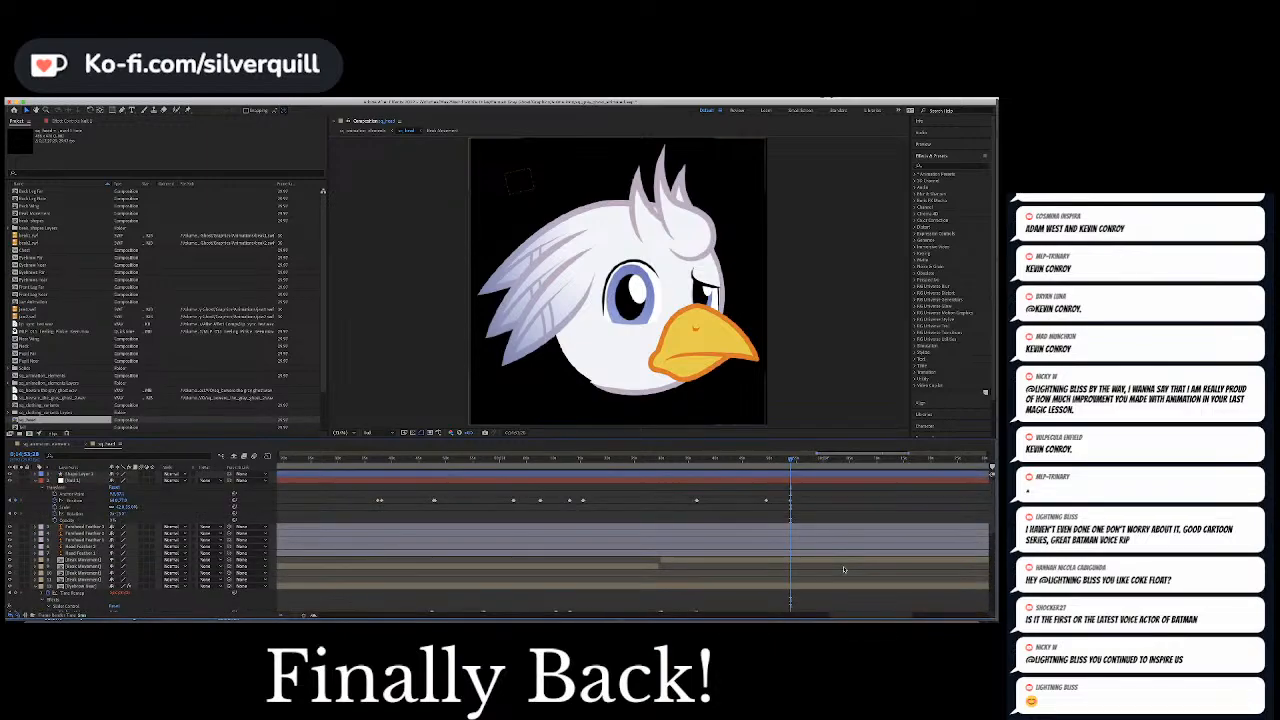
scroll(843, 569, right, 5)
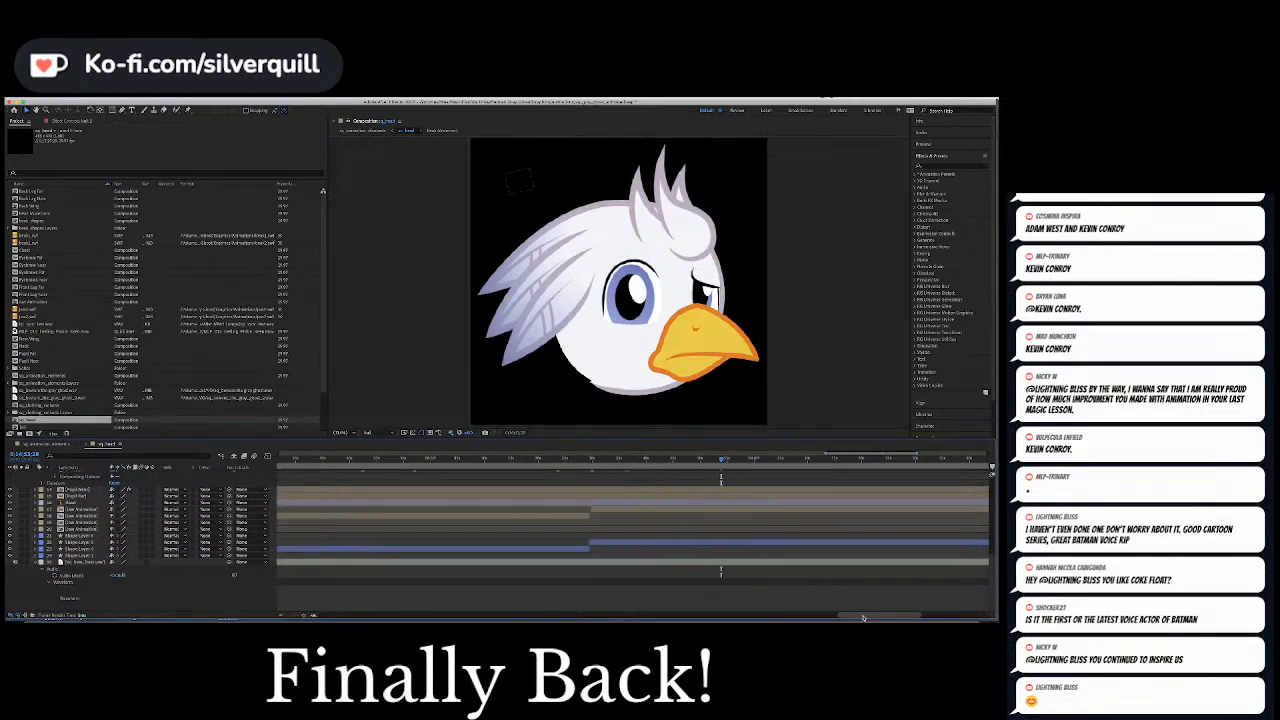
scroll(785, 547, up, 3)
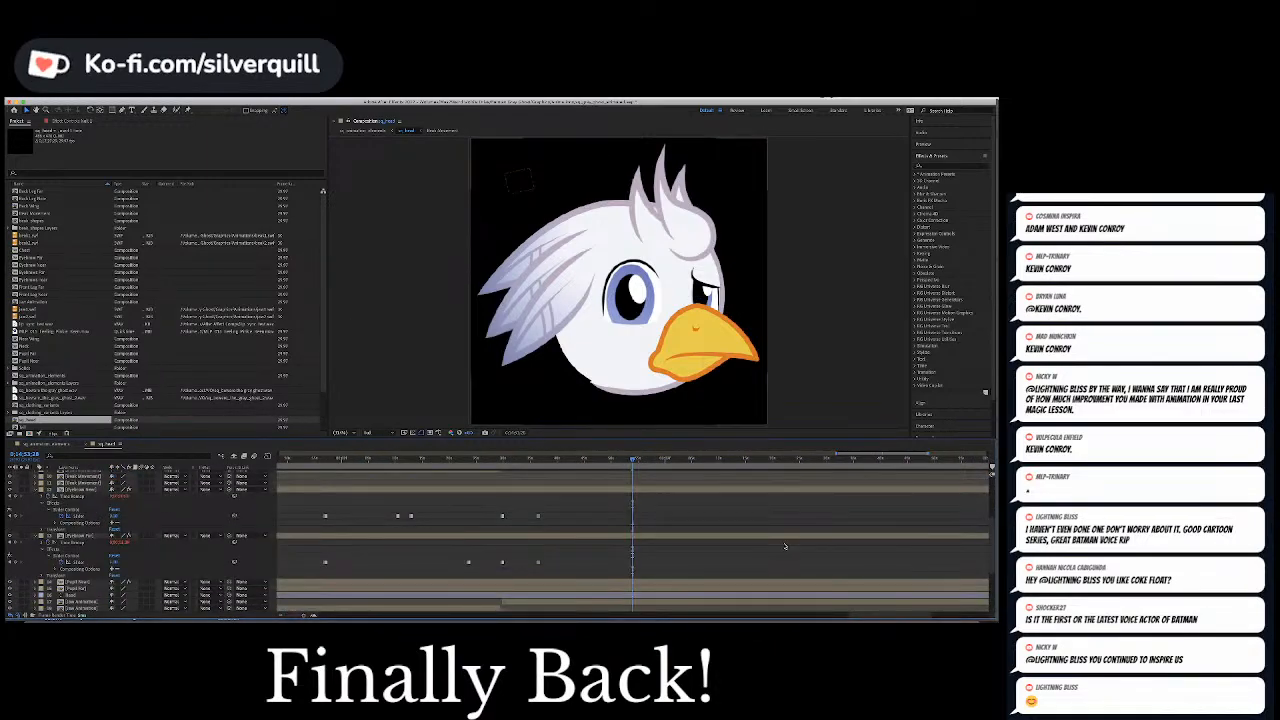
scroll(785, 547, up, 5)
key(space)
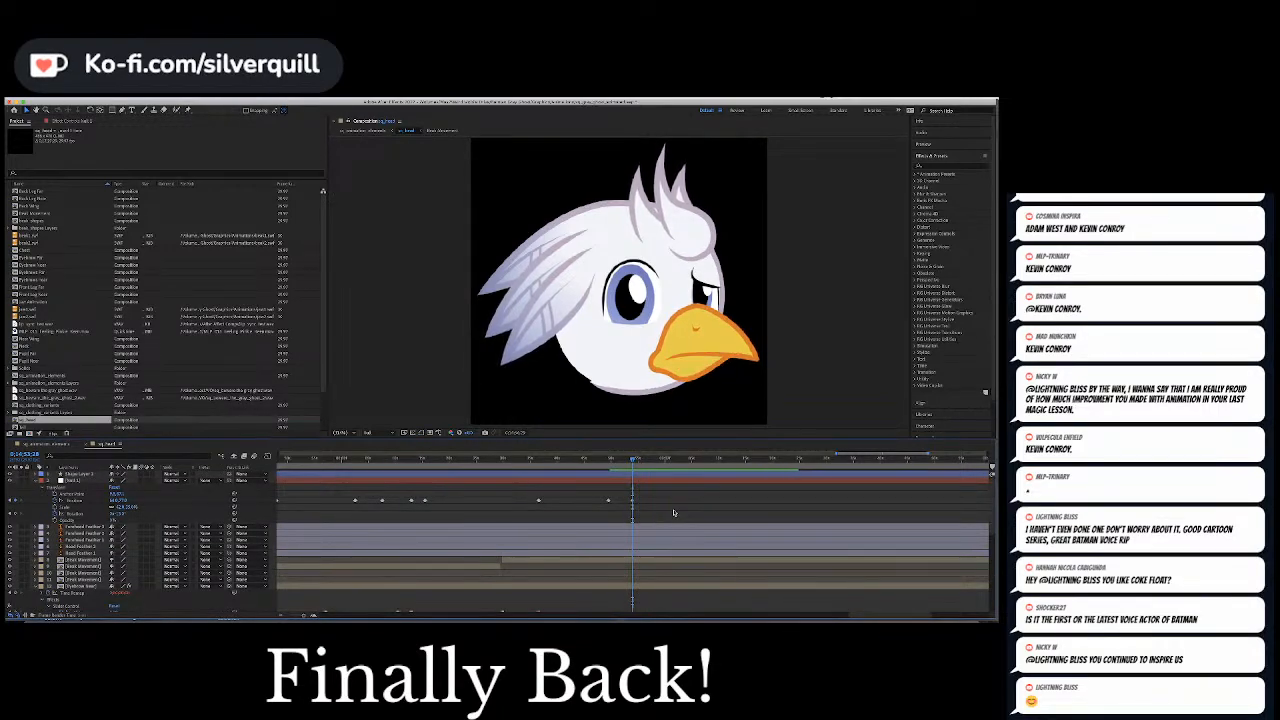
key(space)
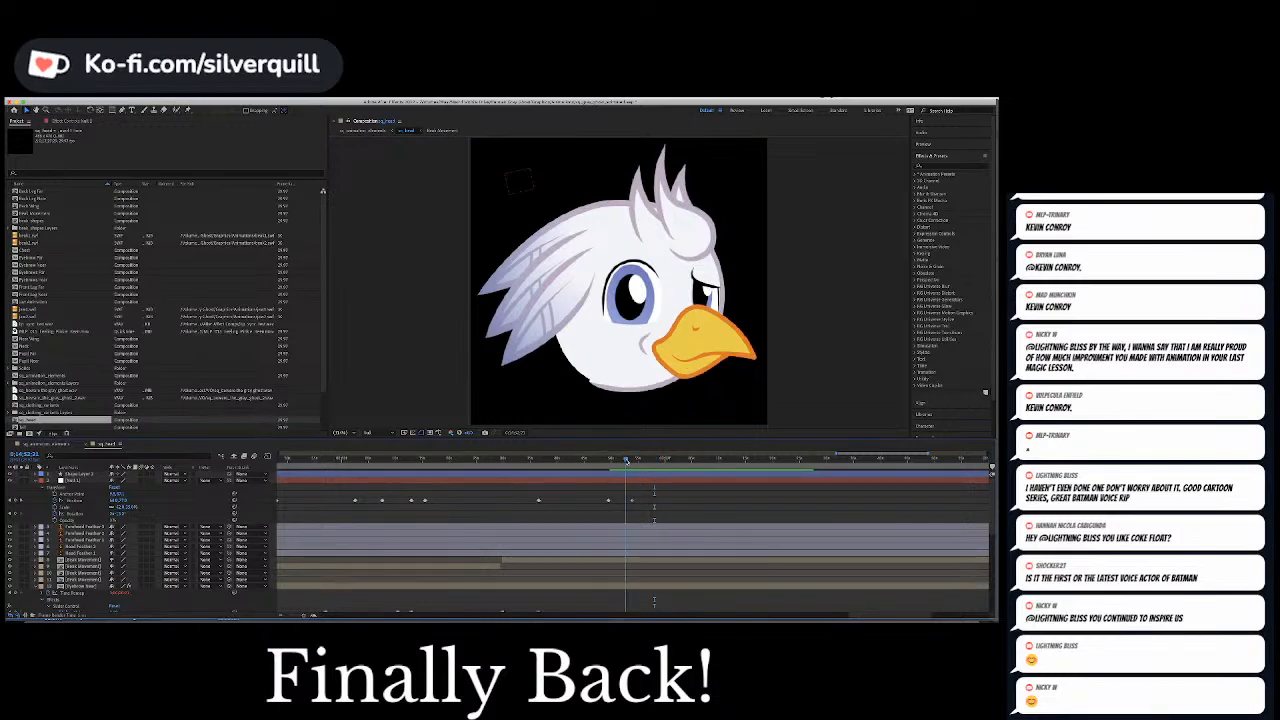
Keyframe the Slider Control of both eyebrow layers to 3 at the null's last Position keyframe
drag(627, 459, 631, 459)
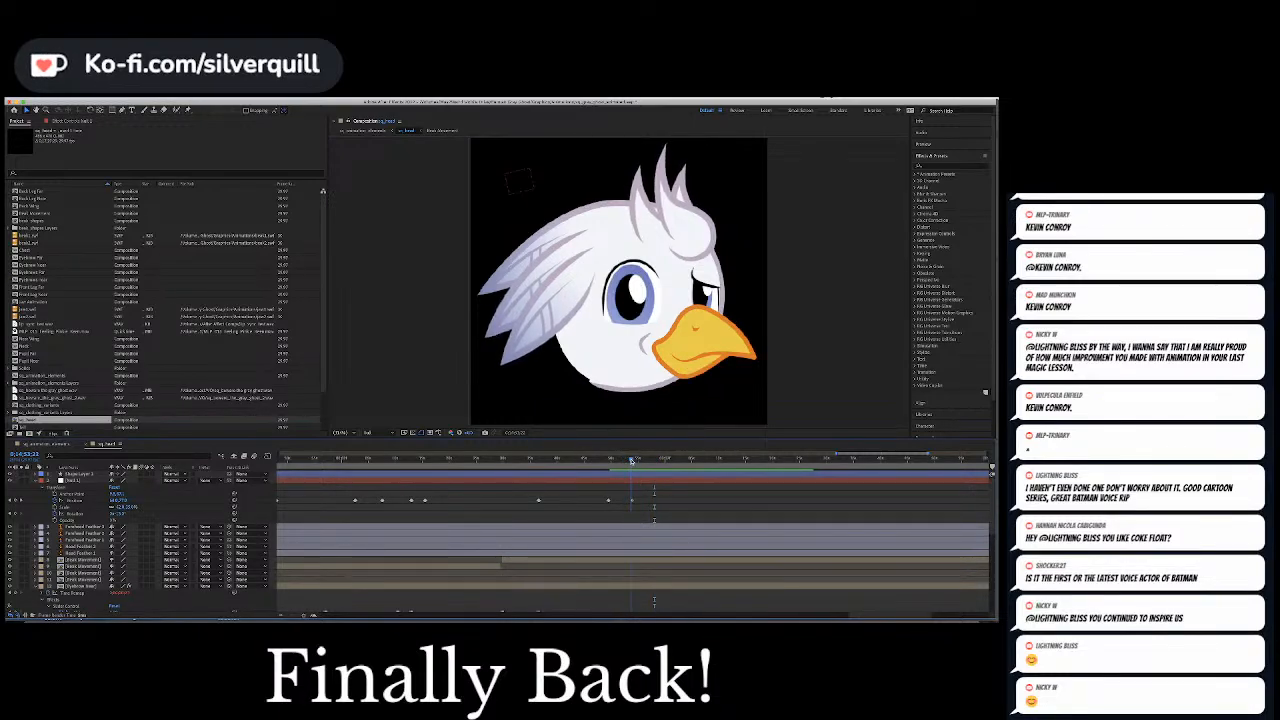
scroll(572, 503, down, 5)
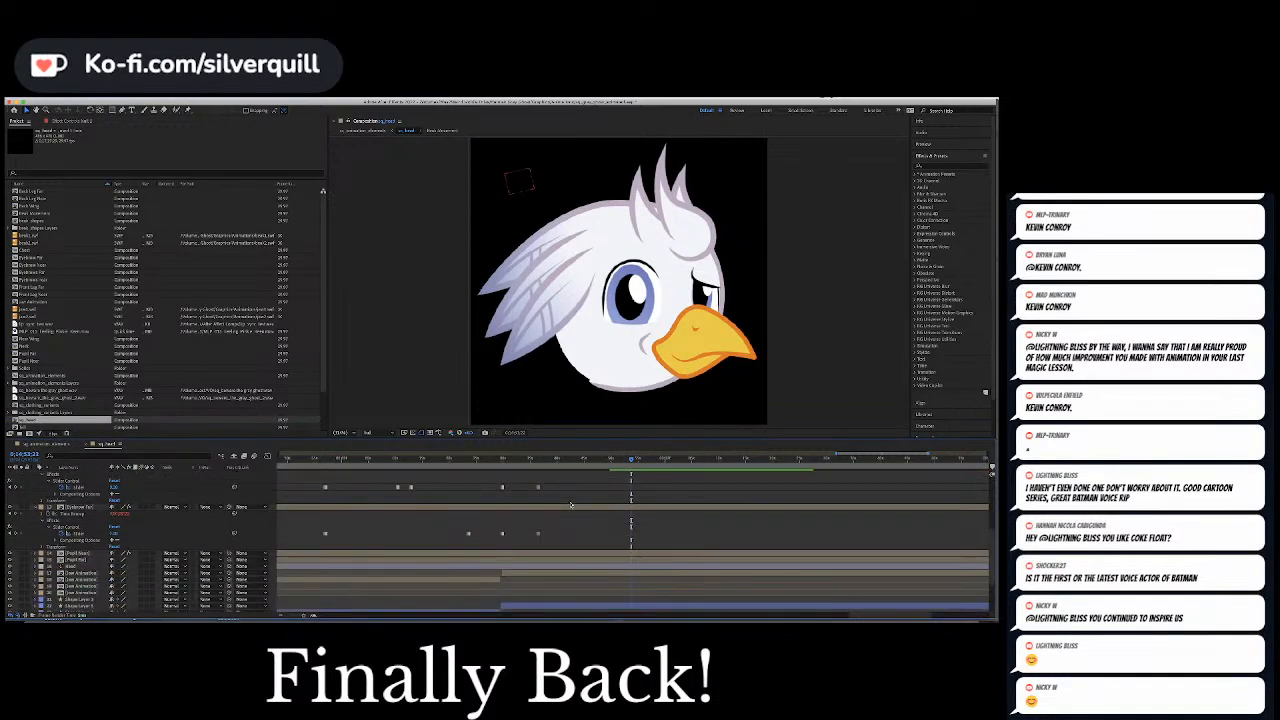
scroll(316, 508, up, 1)
click(316, 520)
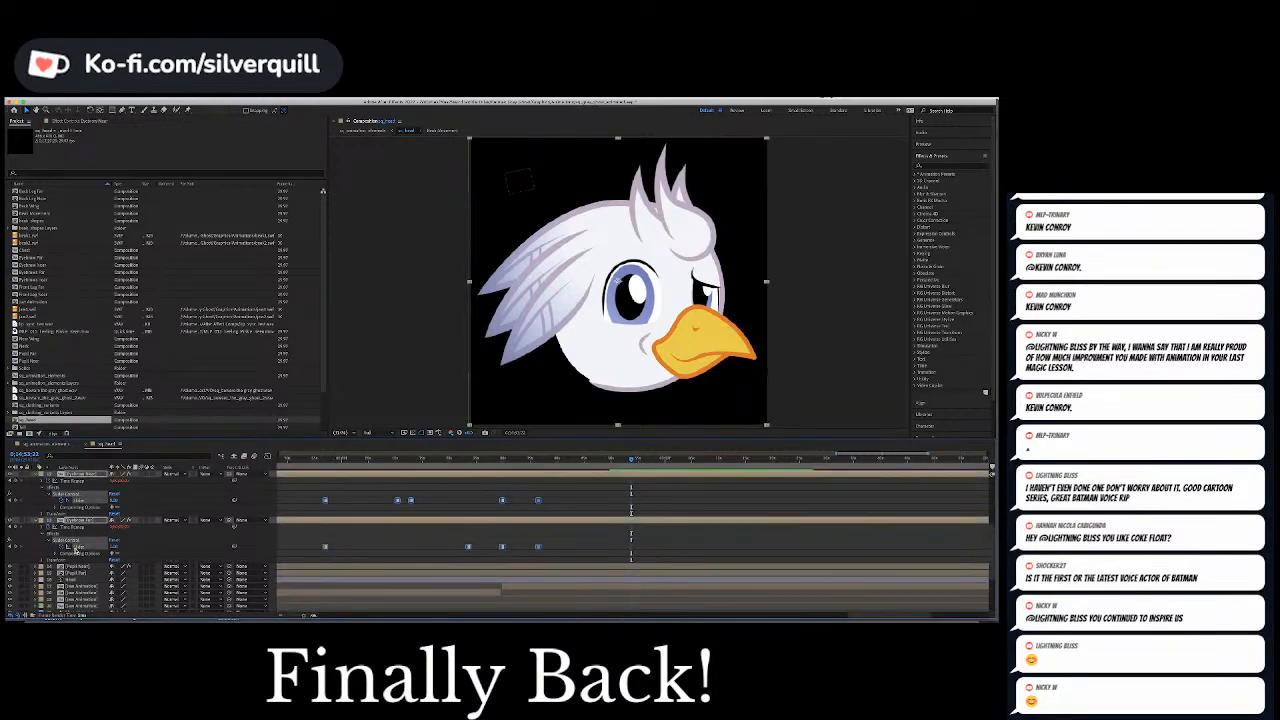
click(114, 500)
text(3)
key(Return)
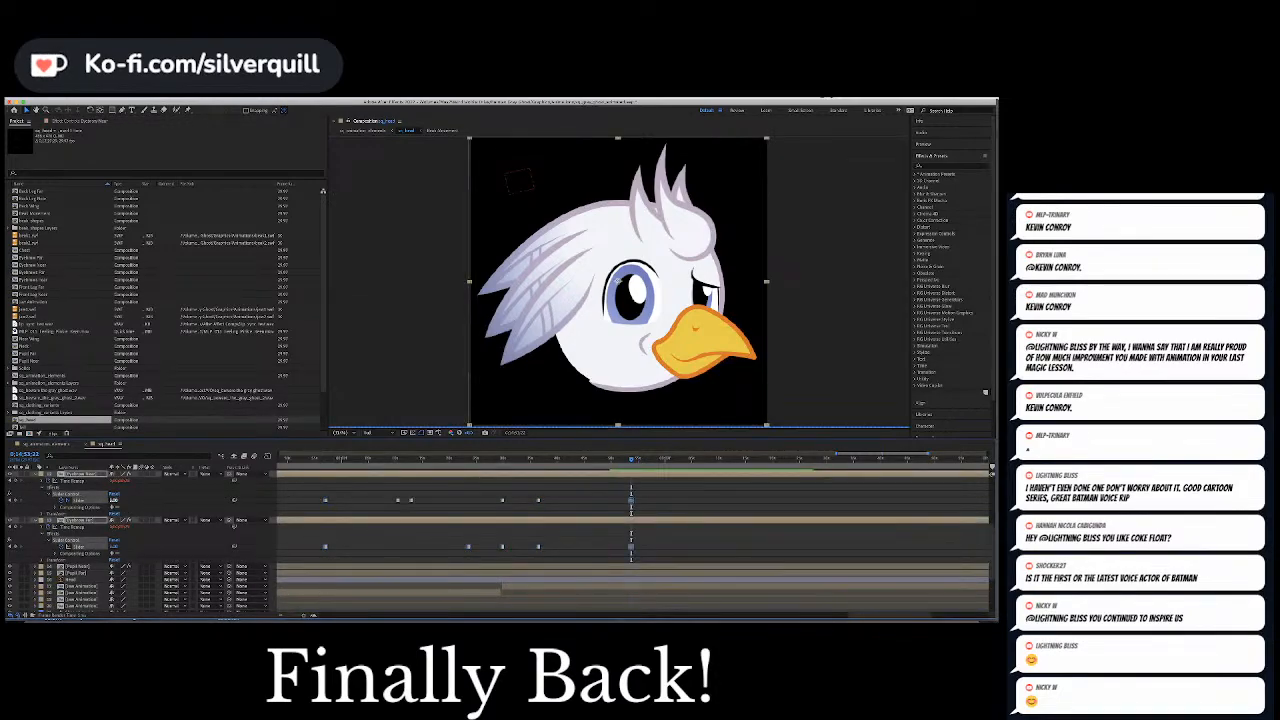
click(686, 508)
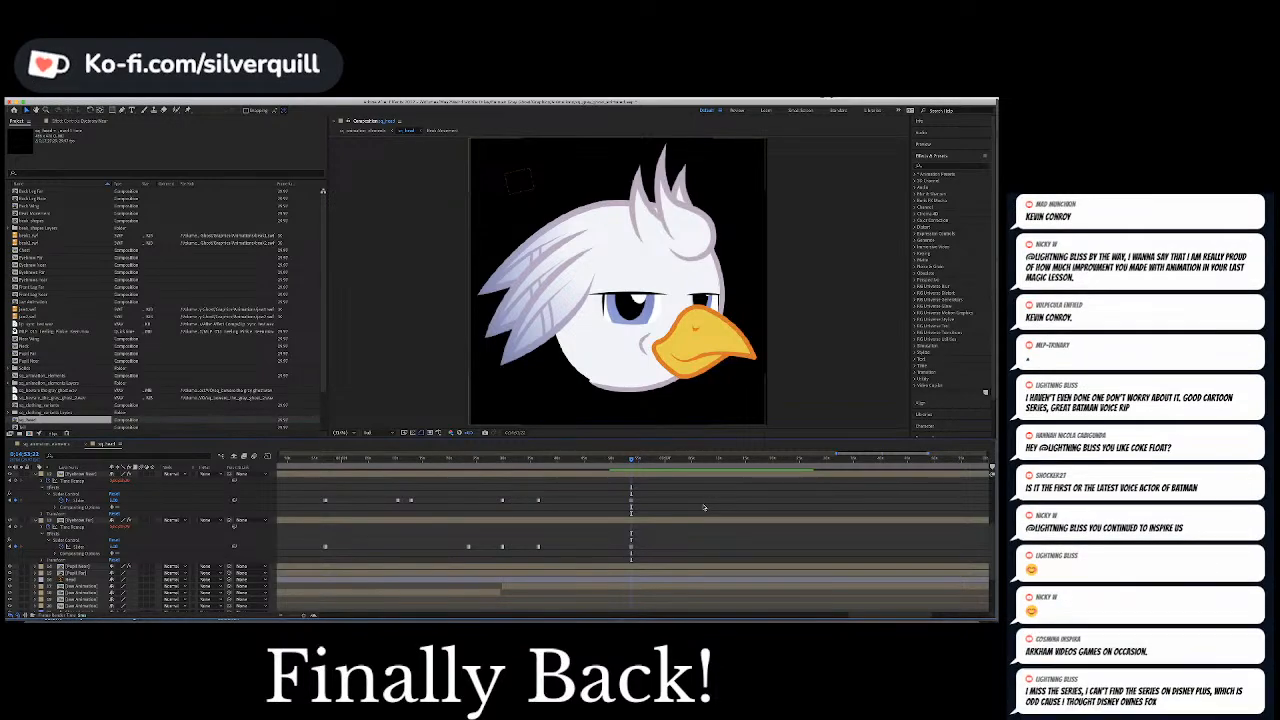
Preview the new brow pose and keyframe both eyebrow layers' Slider Control to 2 slightly further into the speech burst
scroll(700, 510, down, 1)
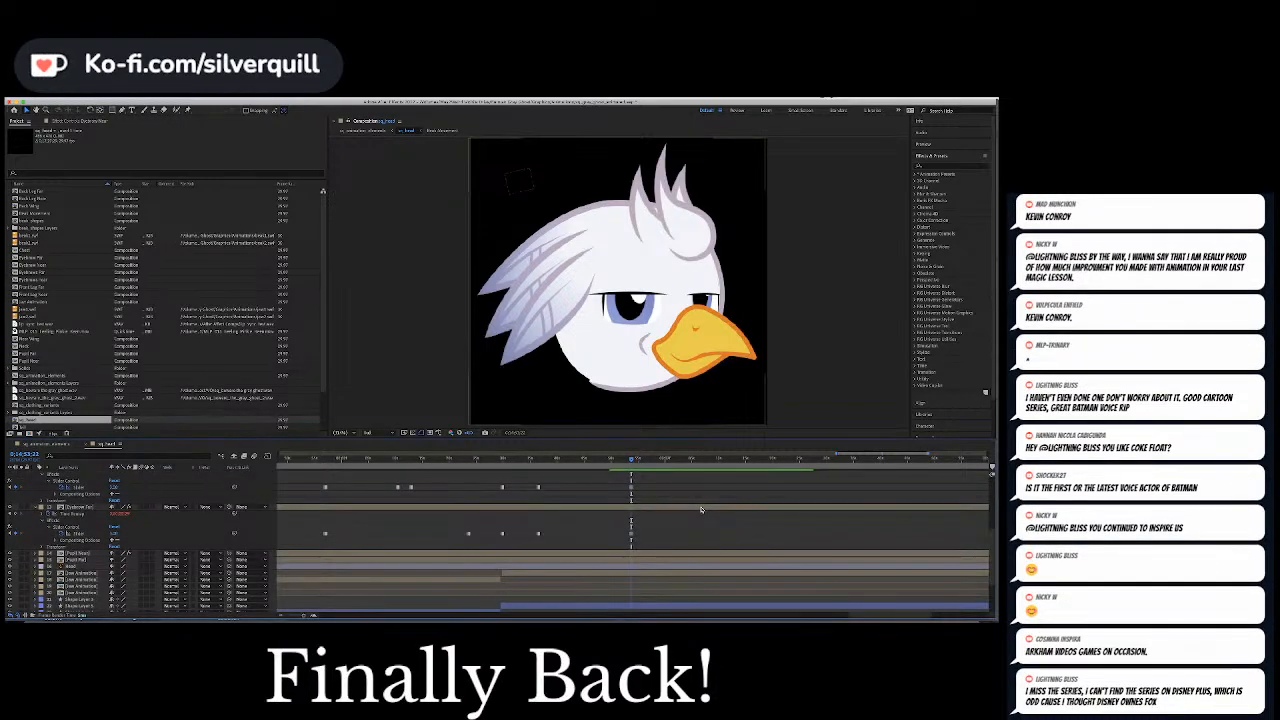
scroll(700, 510, down, 2)
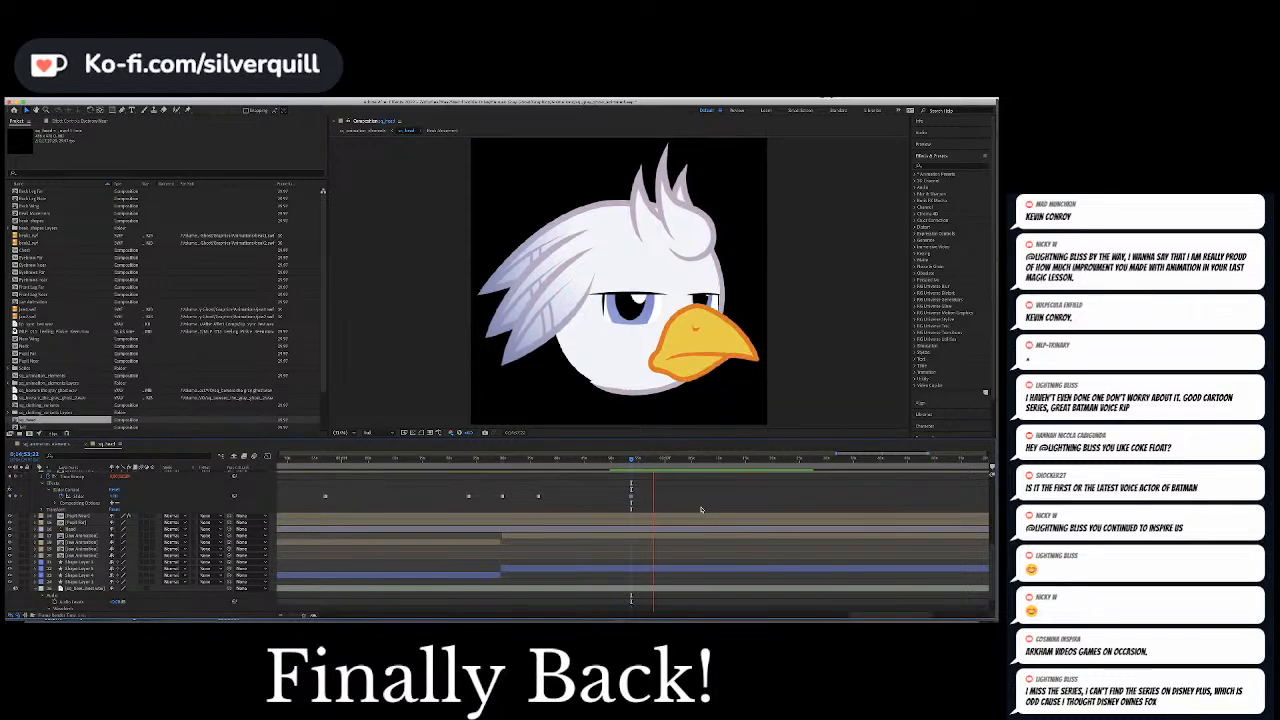
key(space)
scroll(701, 510, down, 2)
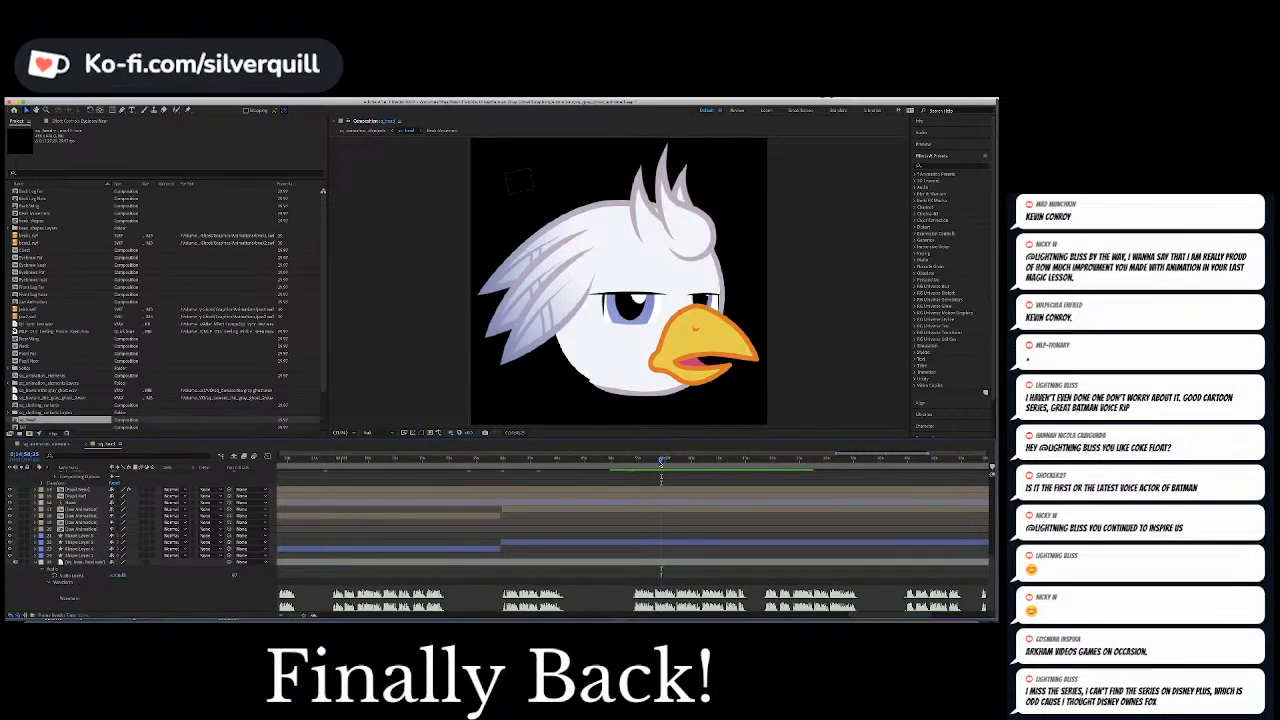
drag(661, 463, 655, 466)
scroll(668, 496, up, 8)
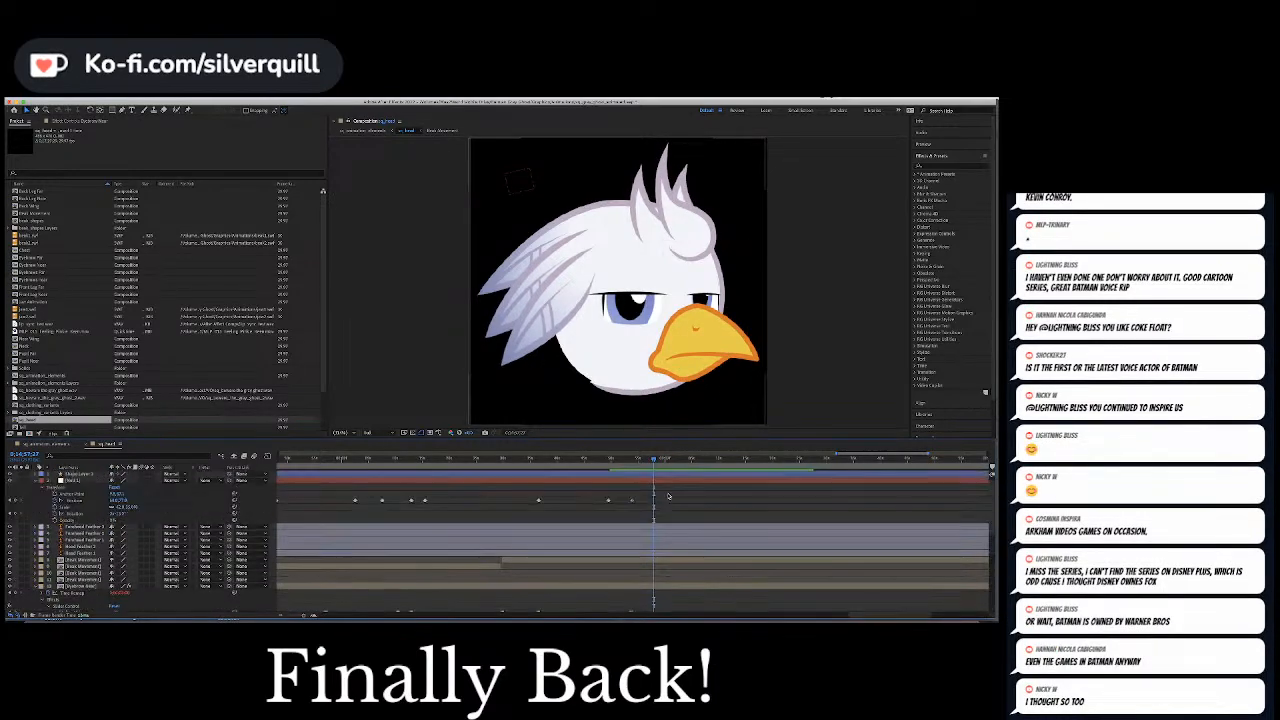
scroll(668, 496, down, 4)
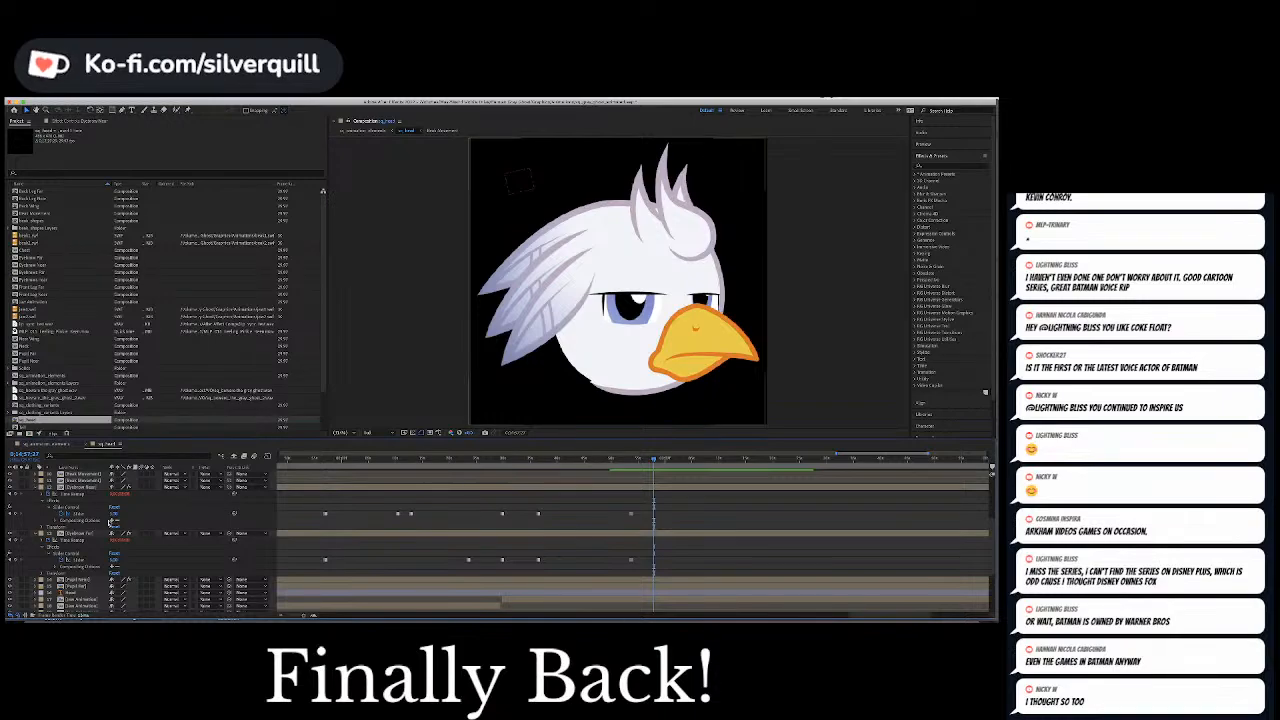
click(84, 513)
shift+click(80, 559)
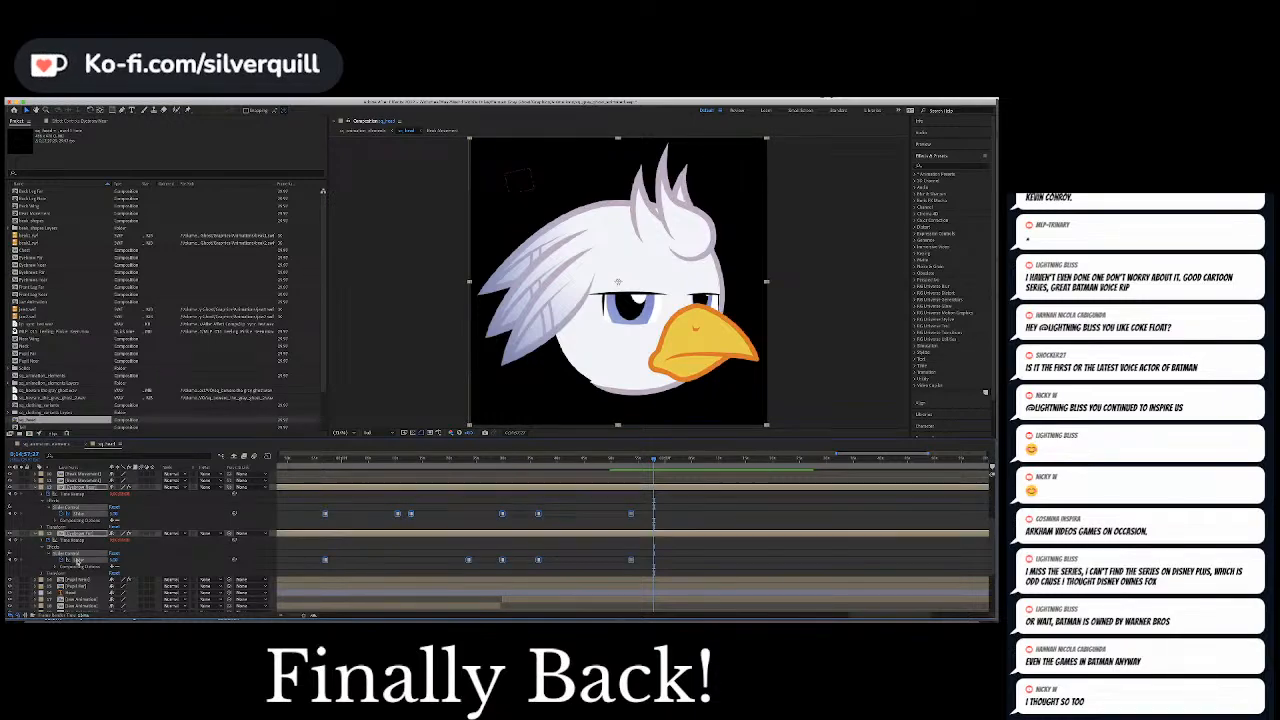
click(114, 514)
text(2)
key(Return)
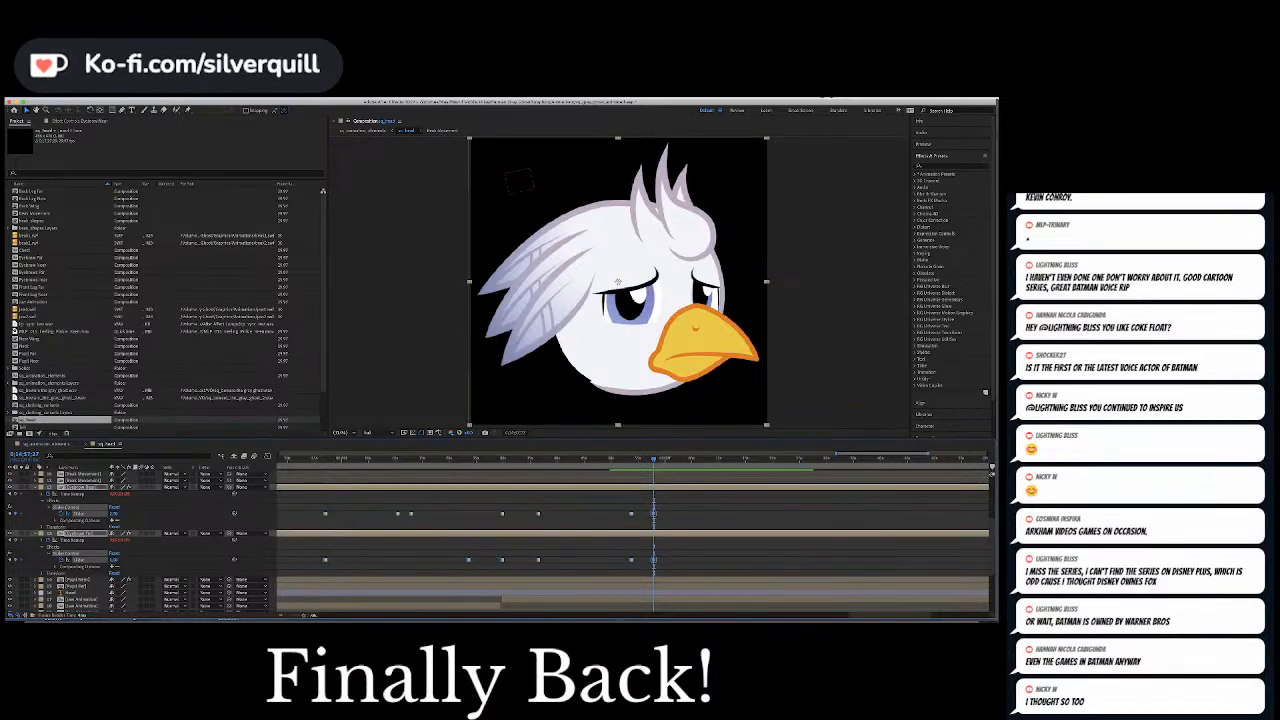
click(690, 516)
Keyframe both eyebrow layers' Slider Control to 0 further along the phrase, where the beak closes, and save the project
key(space)
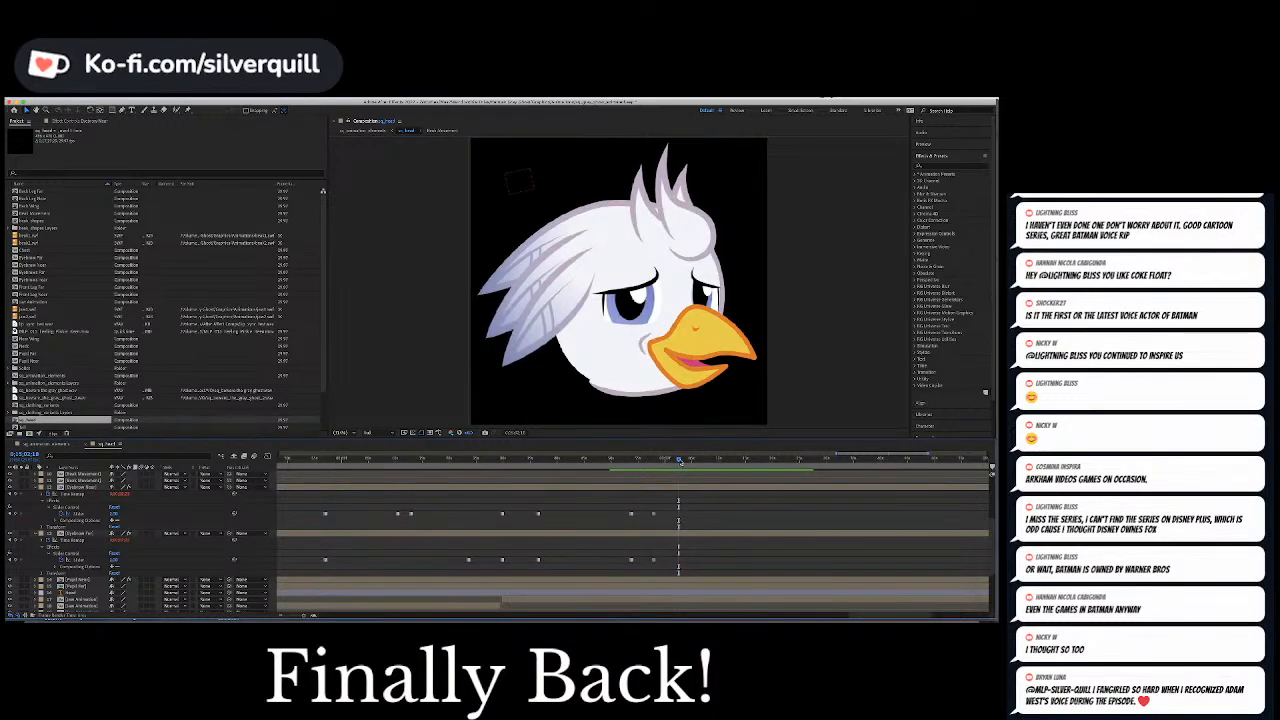
click(673, 461)
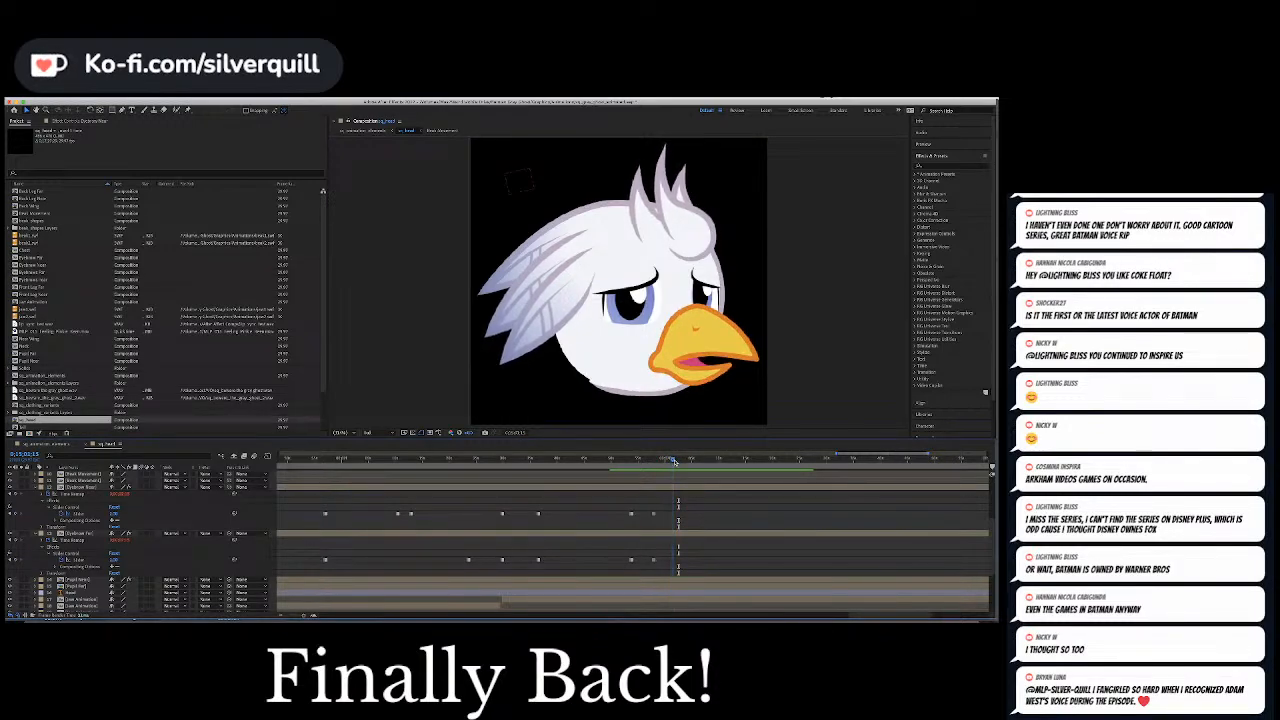
drag(674, 464, 675, 465)
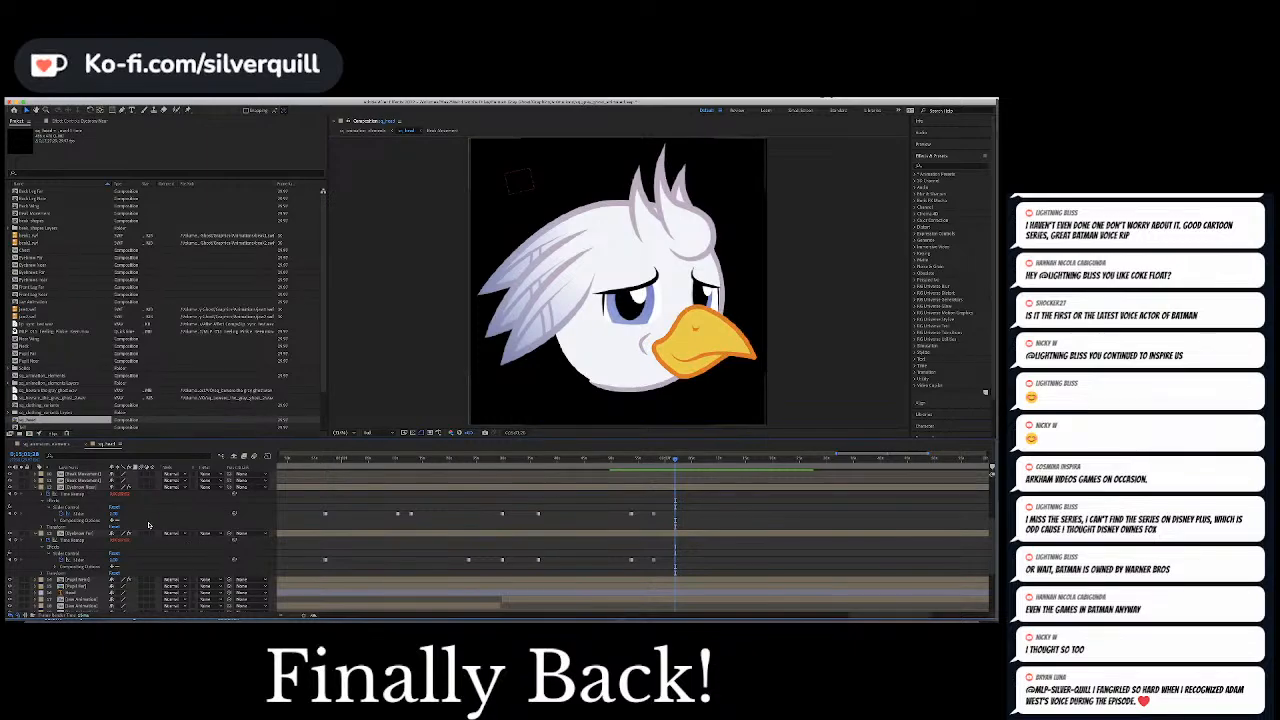
click(116, 559)
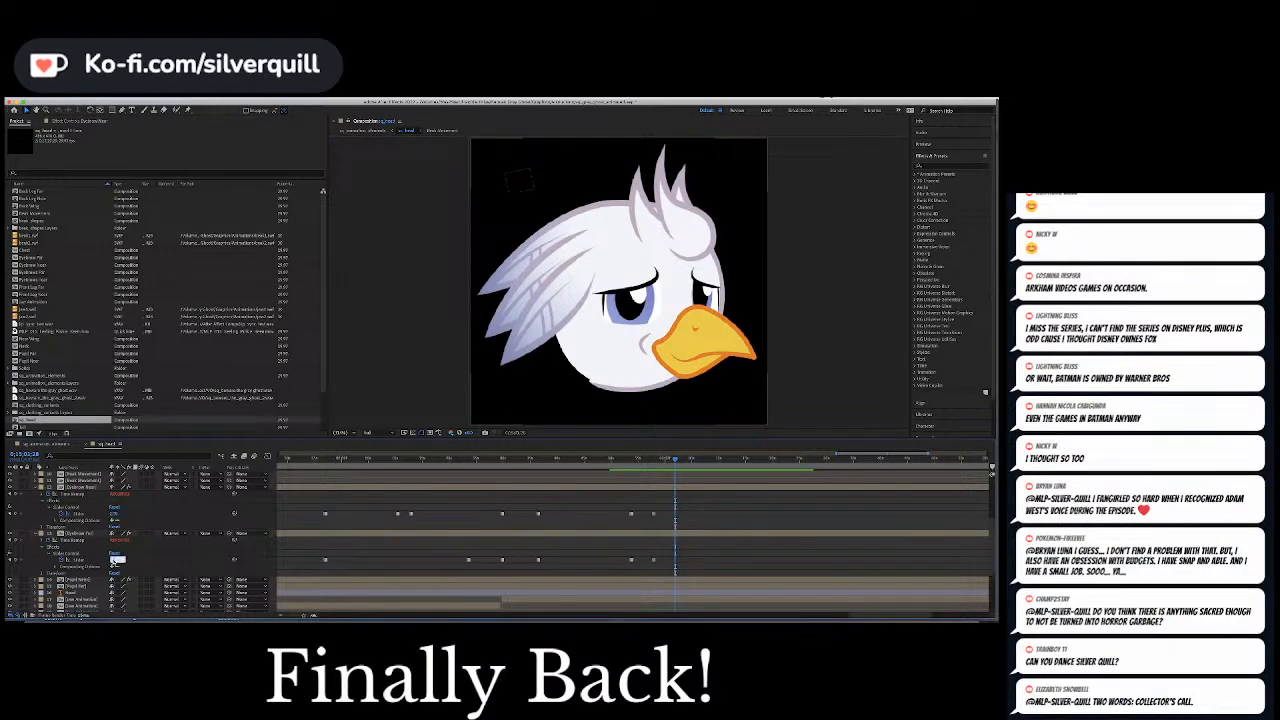
click(78, 560)
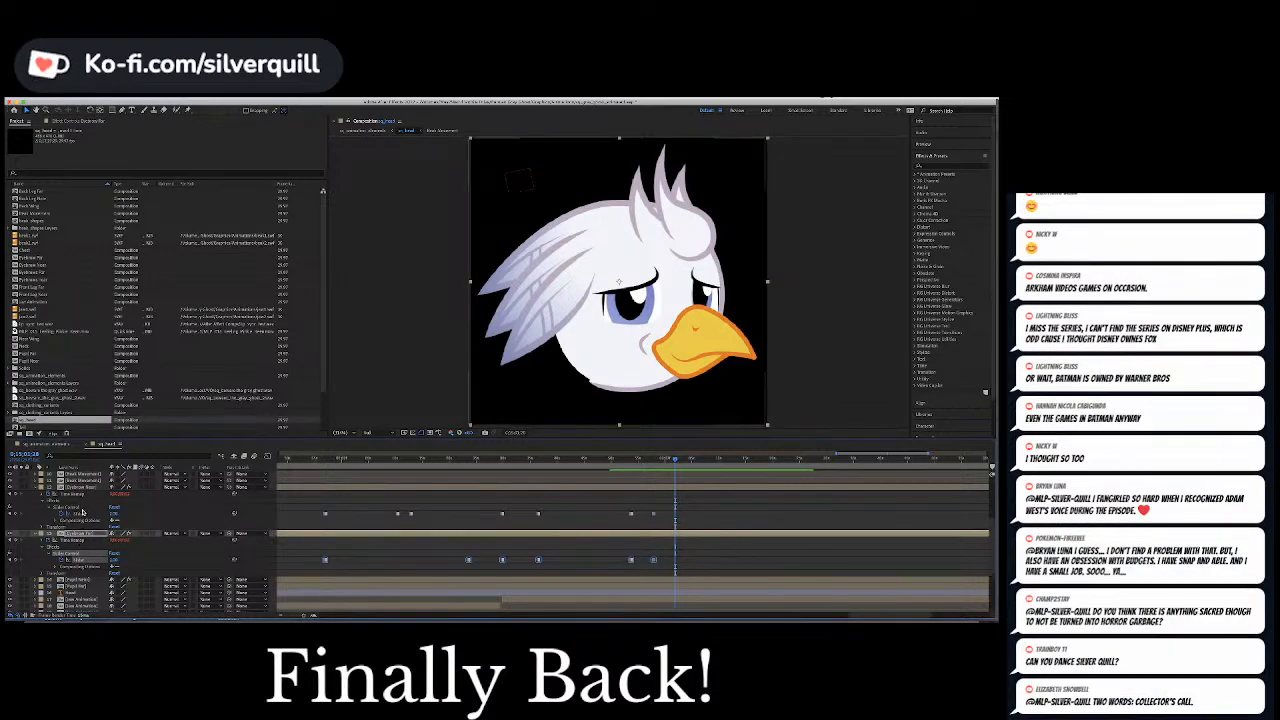
super+click(80, 513)
click(115, 514)
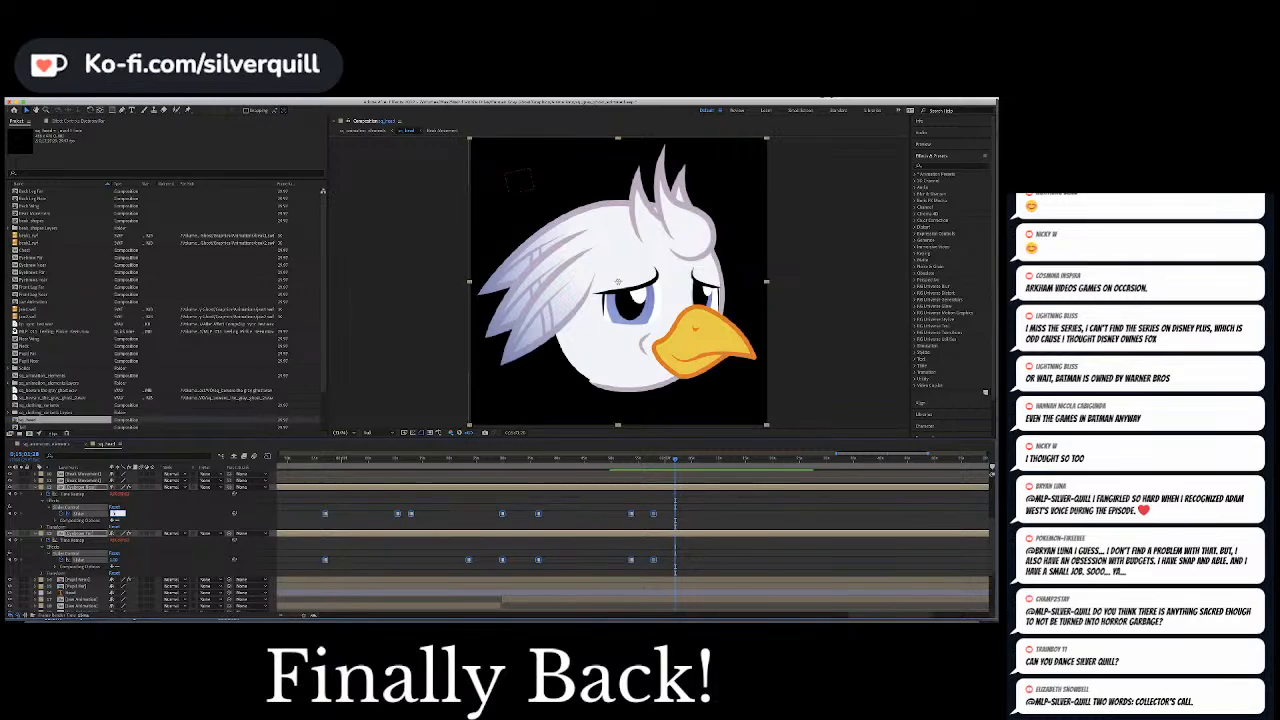
text(0)
key(Return)
click(726, 563)
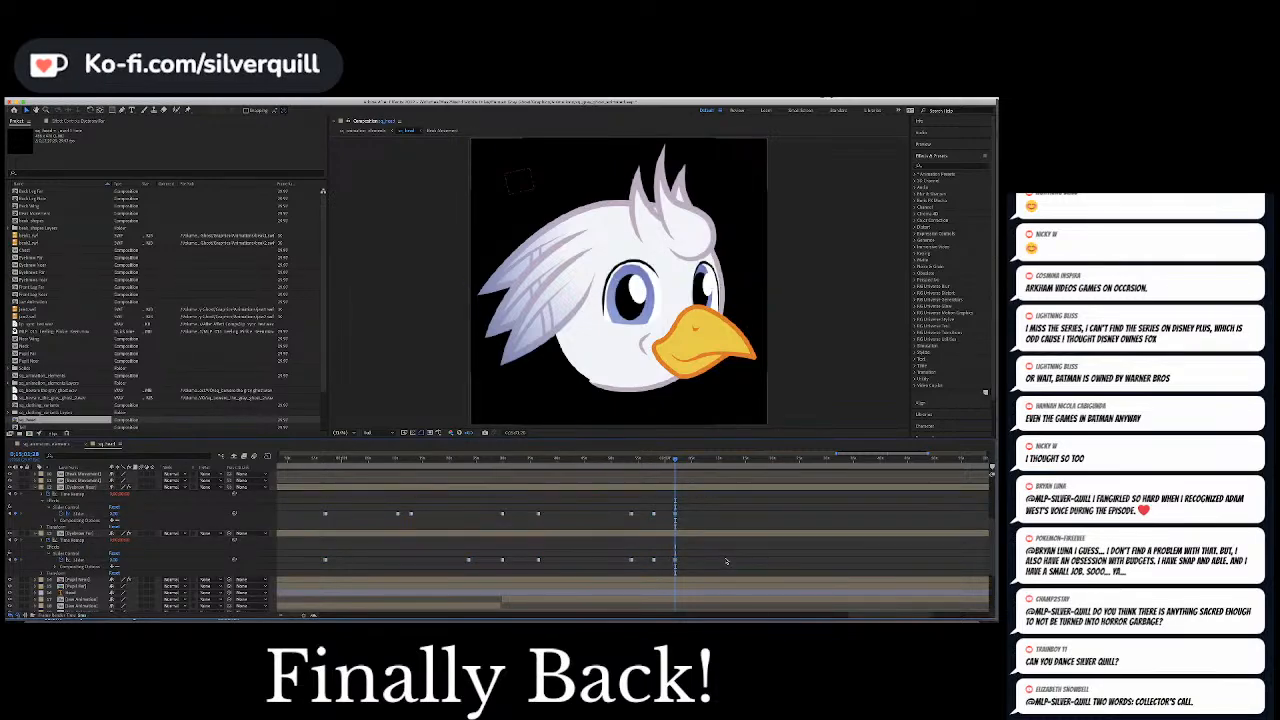
key(ctrl+s)
Preview the phrase and compare the eyebrow keyframes with the audio waveform
scroll(372, 513, up, 1)
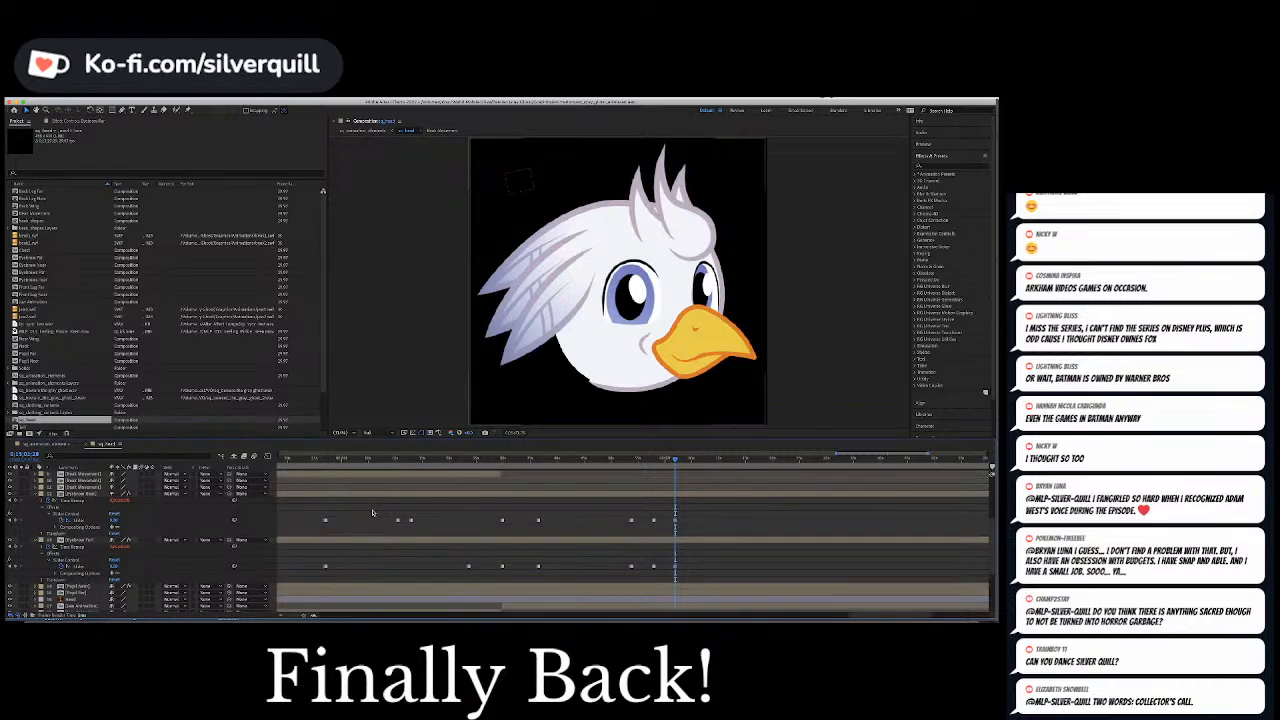
scroll(372, 513, up, 2)
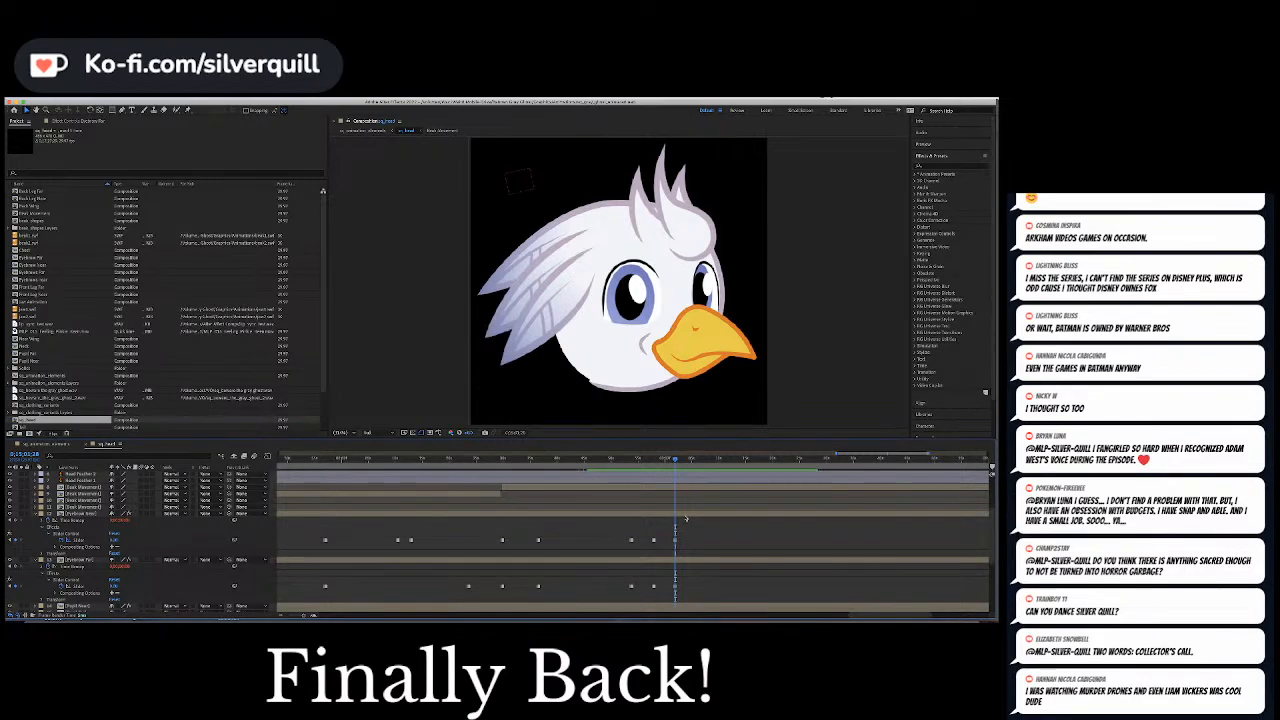
scroll(686, 518, down, 6)
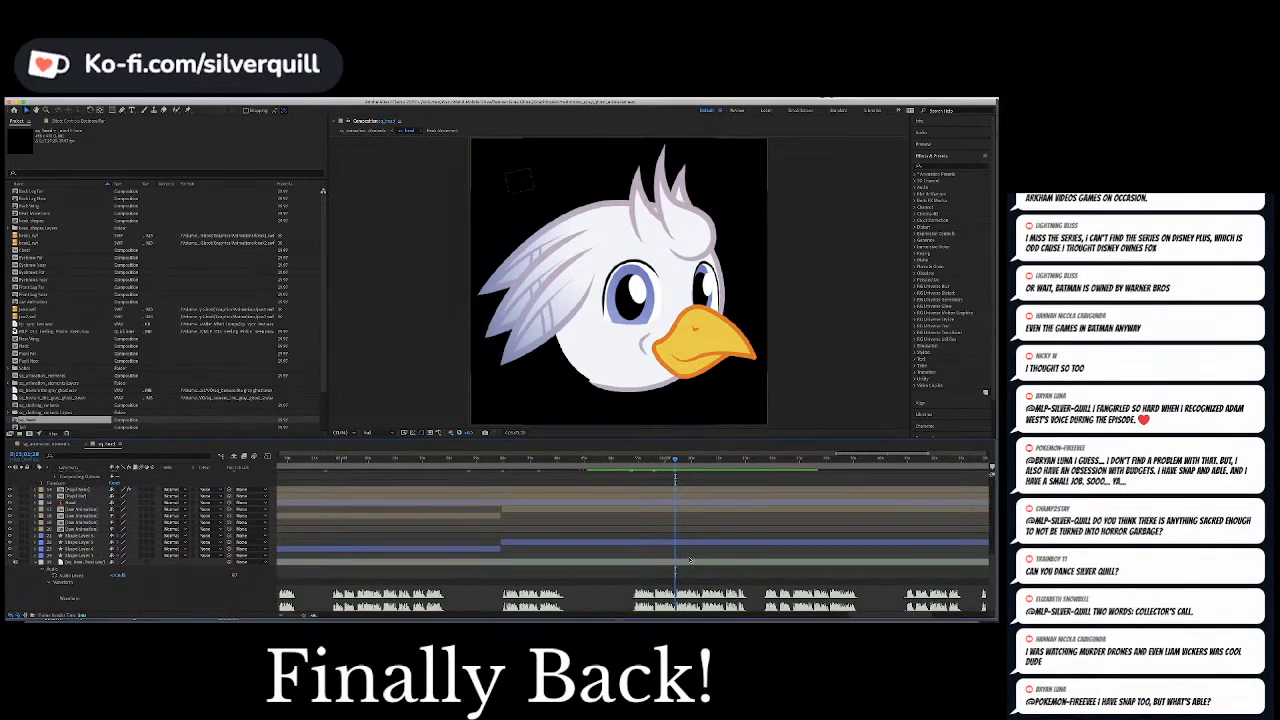
scroll(689, 560, up, 5)
scroll(689, 560, down, 5)
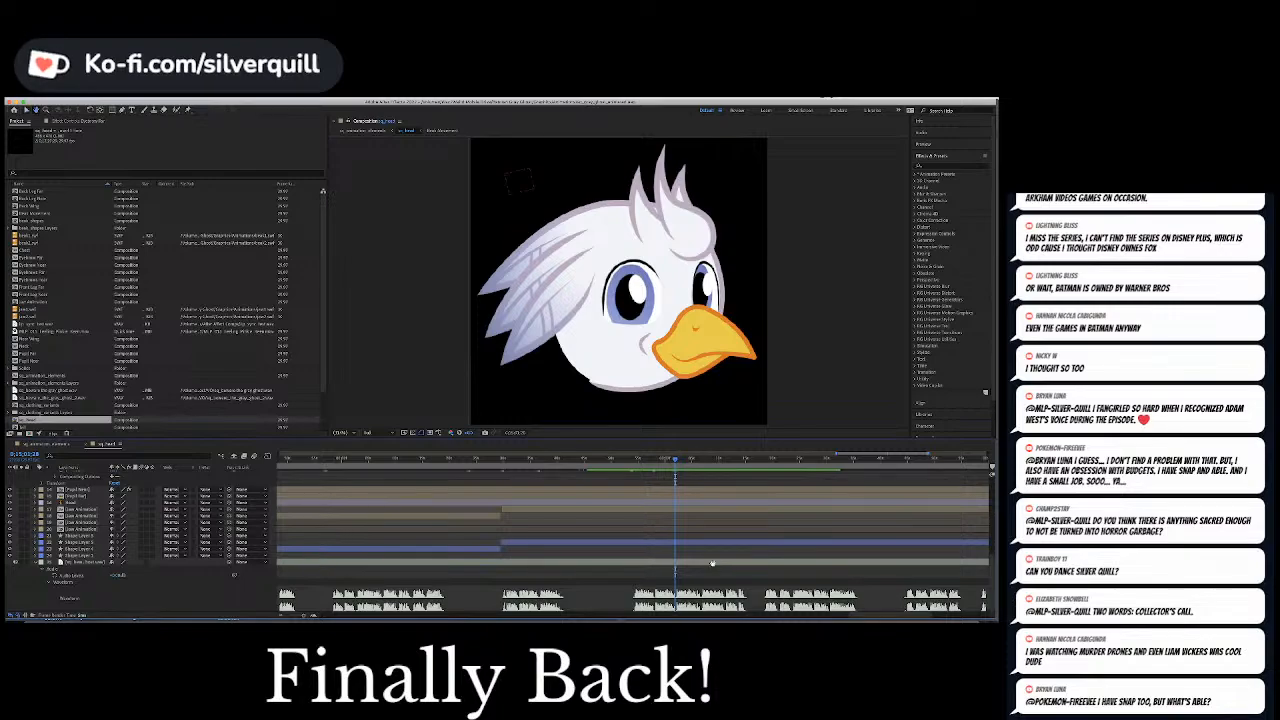
Replay the speech burst and scrub through its eyebrow keyframes to find where the next pupil movement belongs
key(space)
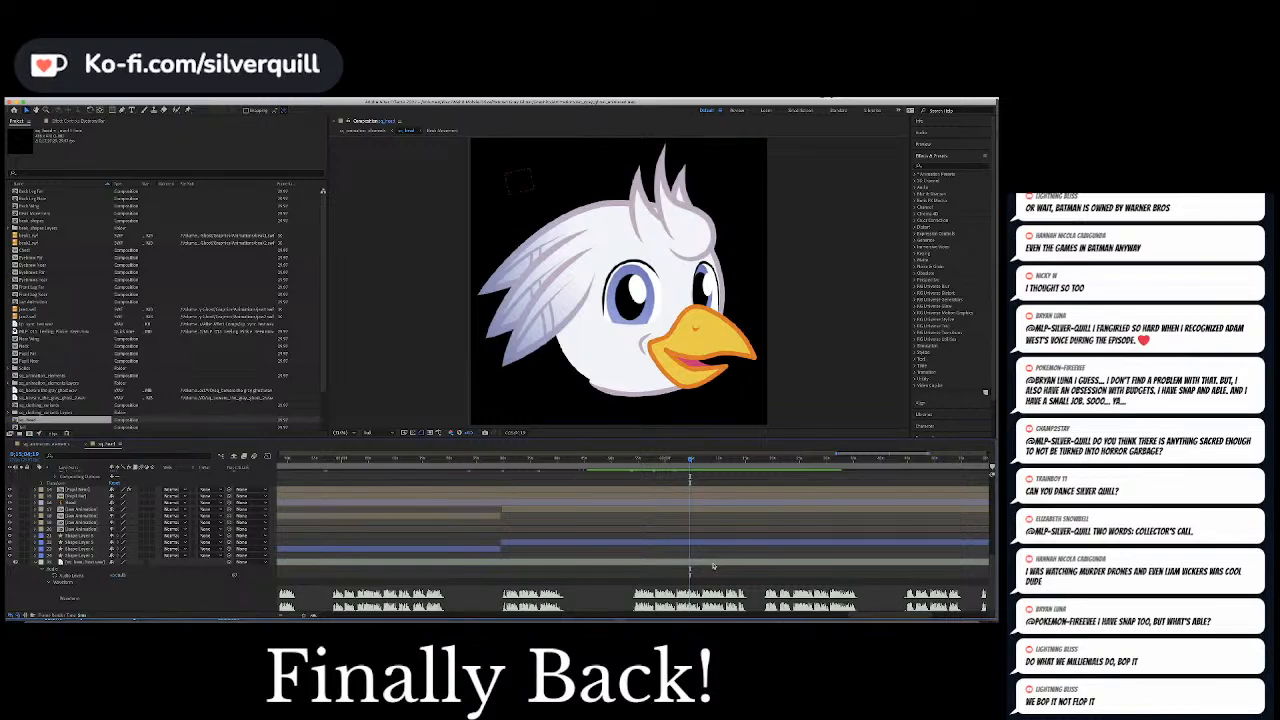
click(676, 460)
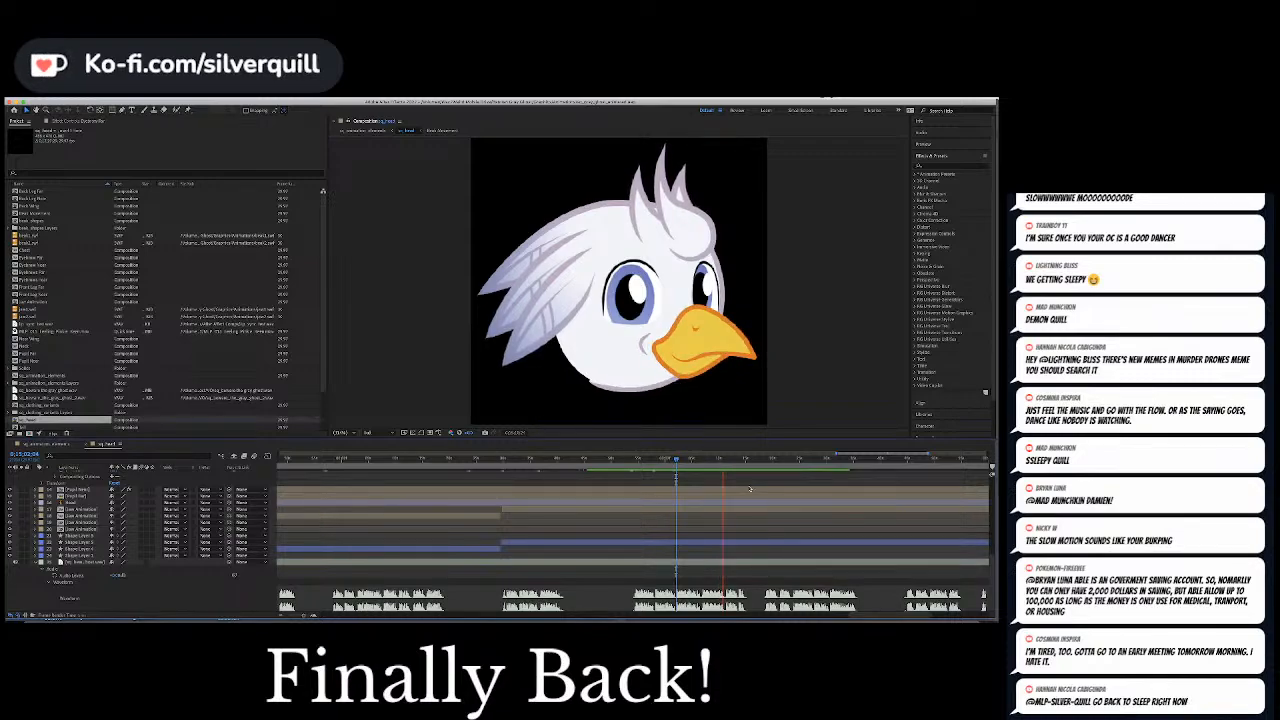
click(750, 488)
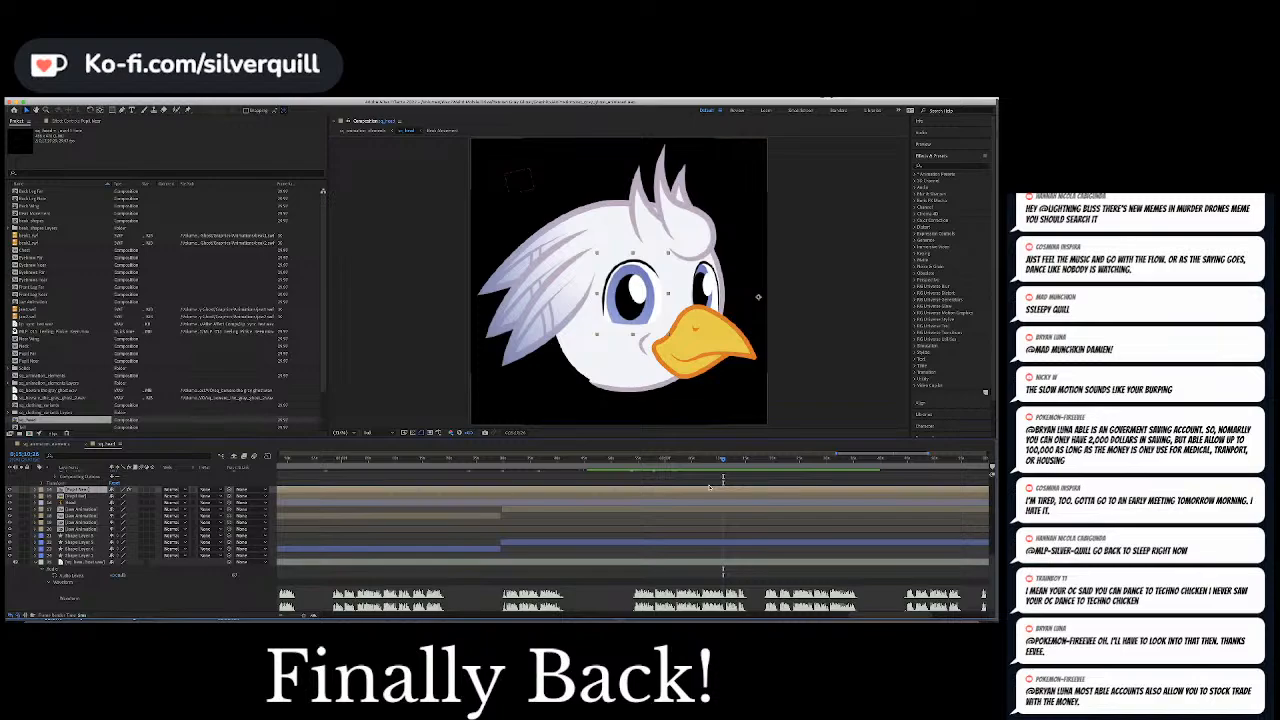
click(656, 461)
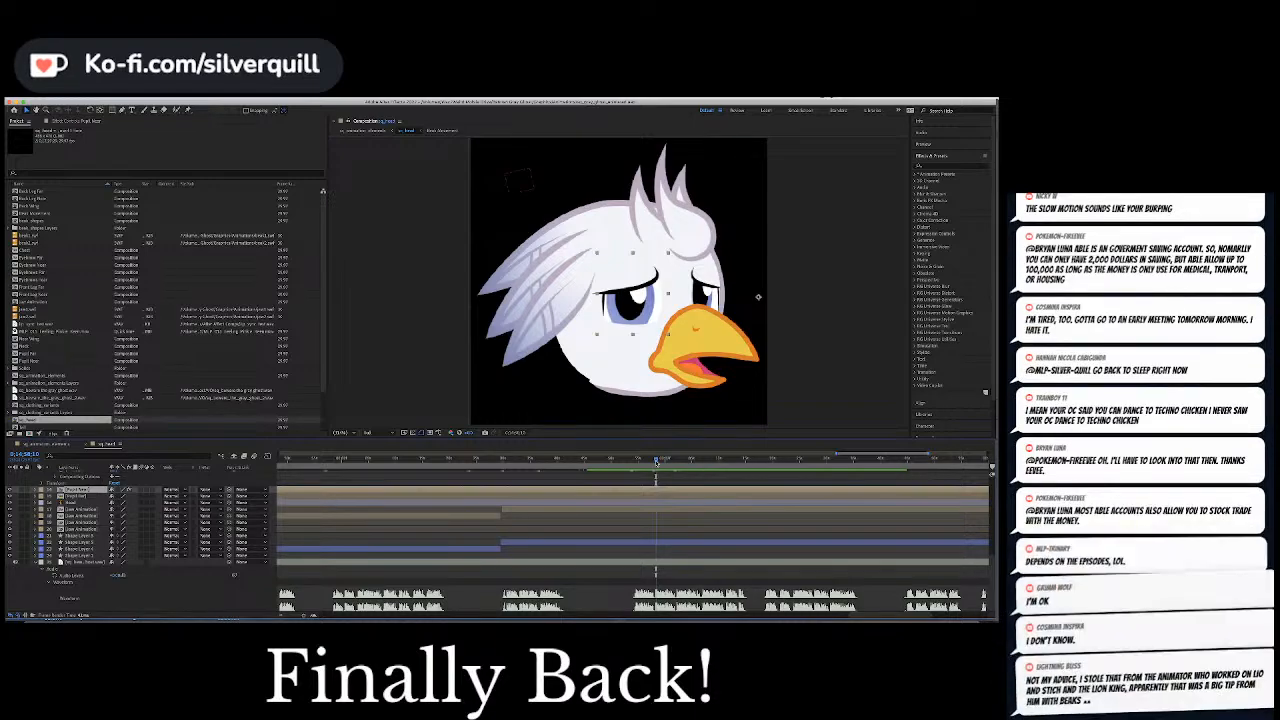
drag(656, 461, 654, 462)
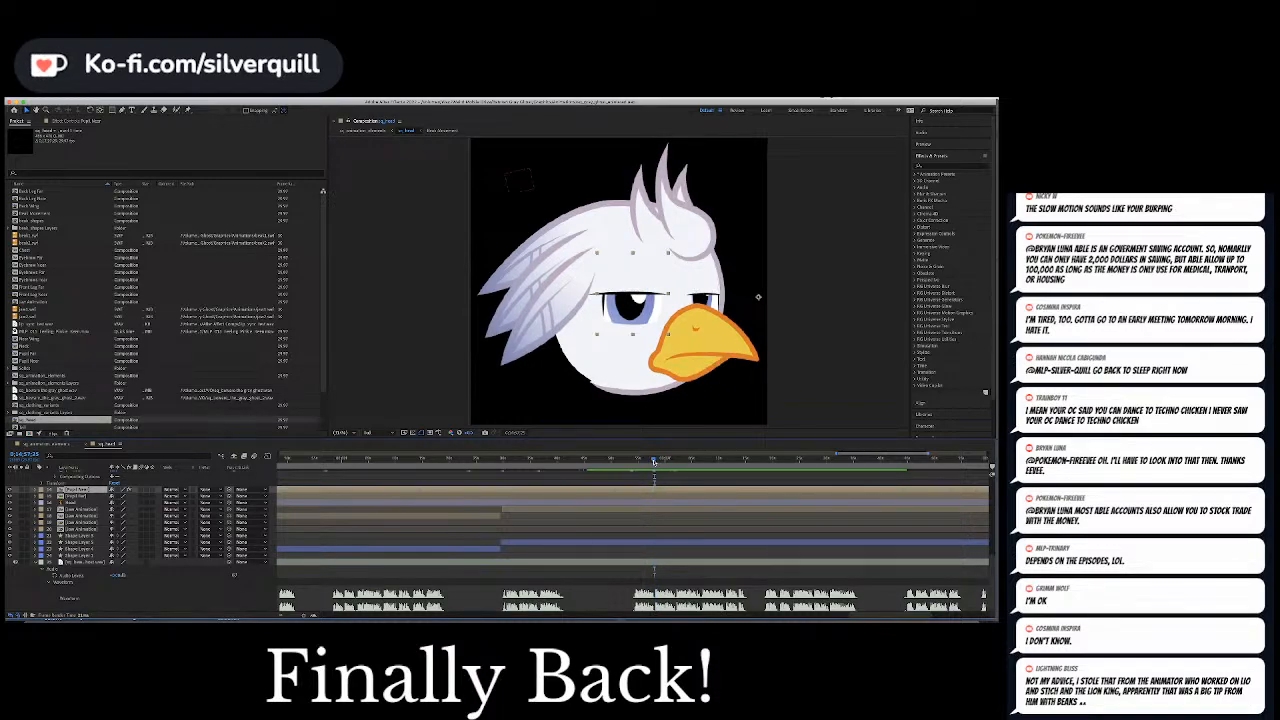
click(680, 547)
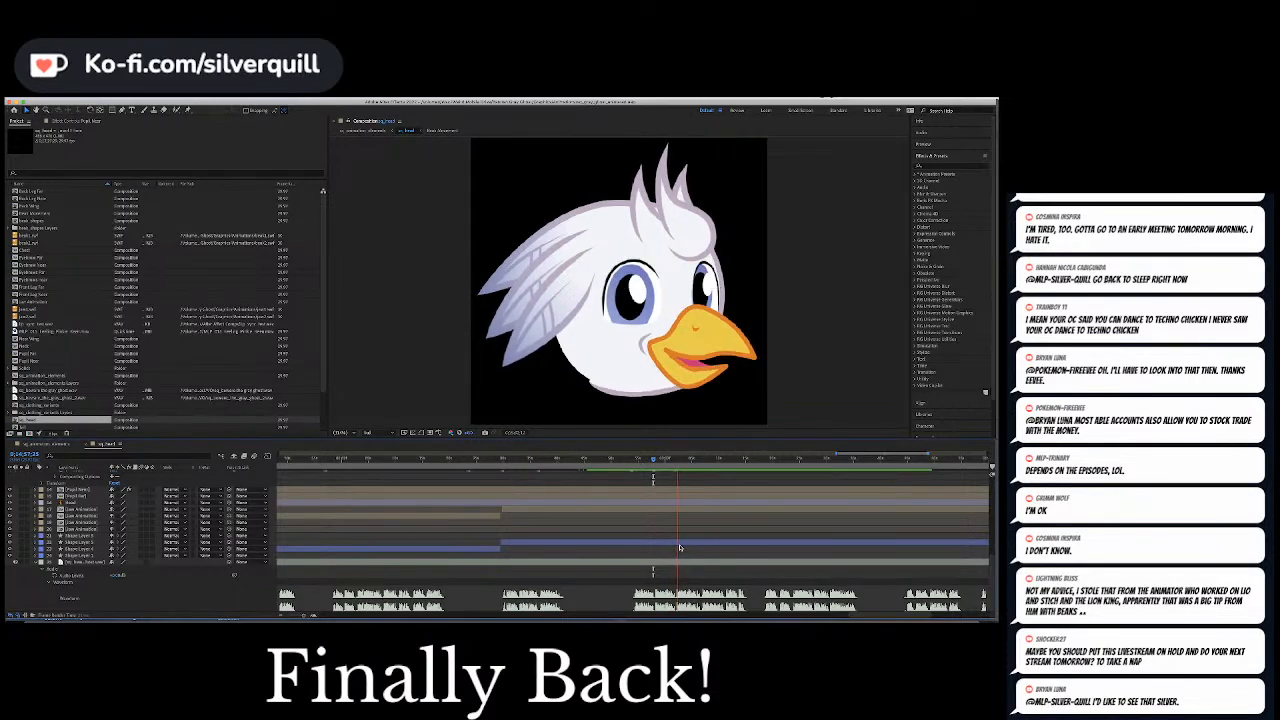
key(space)
scroll(680, 547, up, 2)
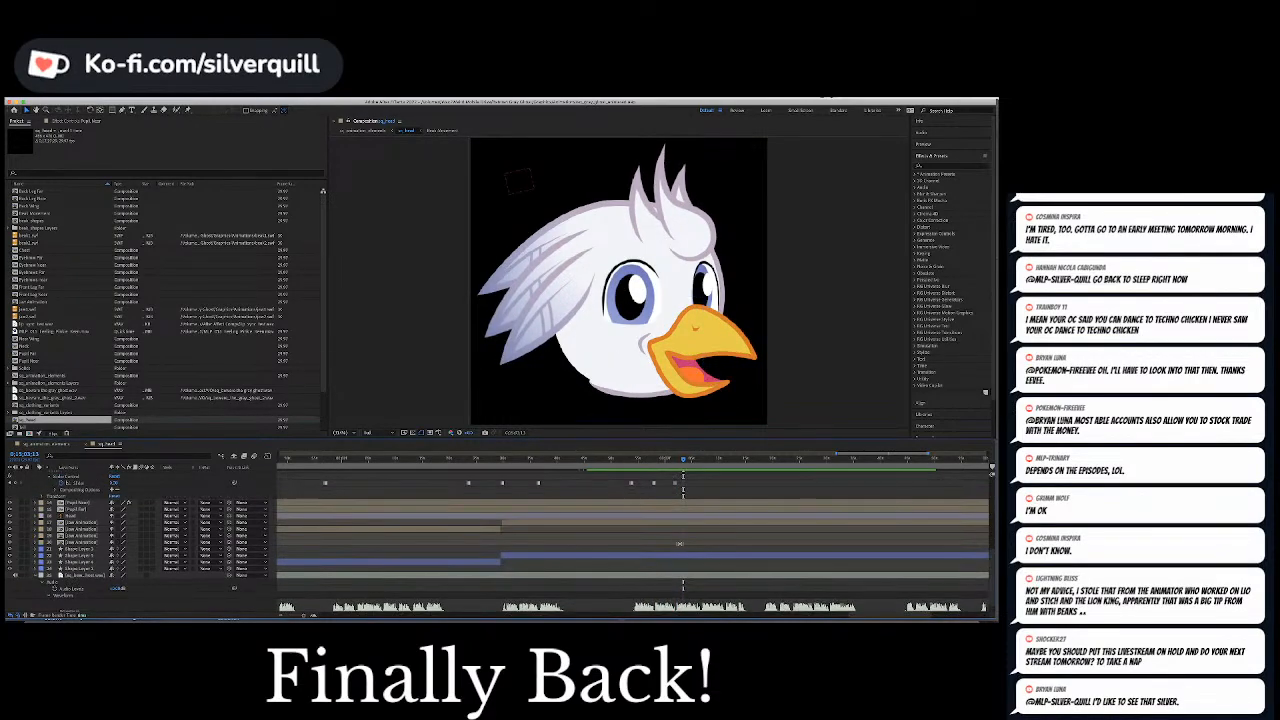
drag(682, 464, 662, 467)
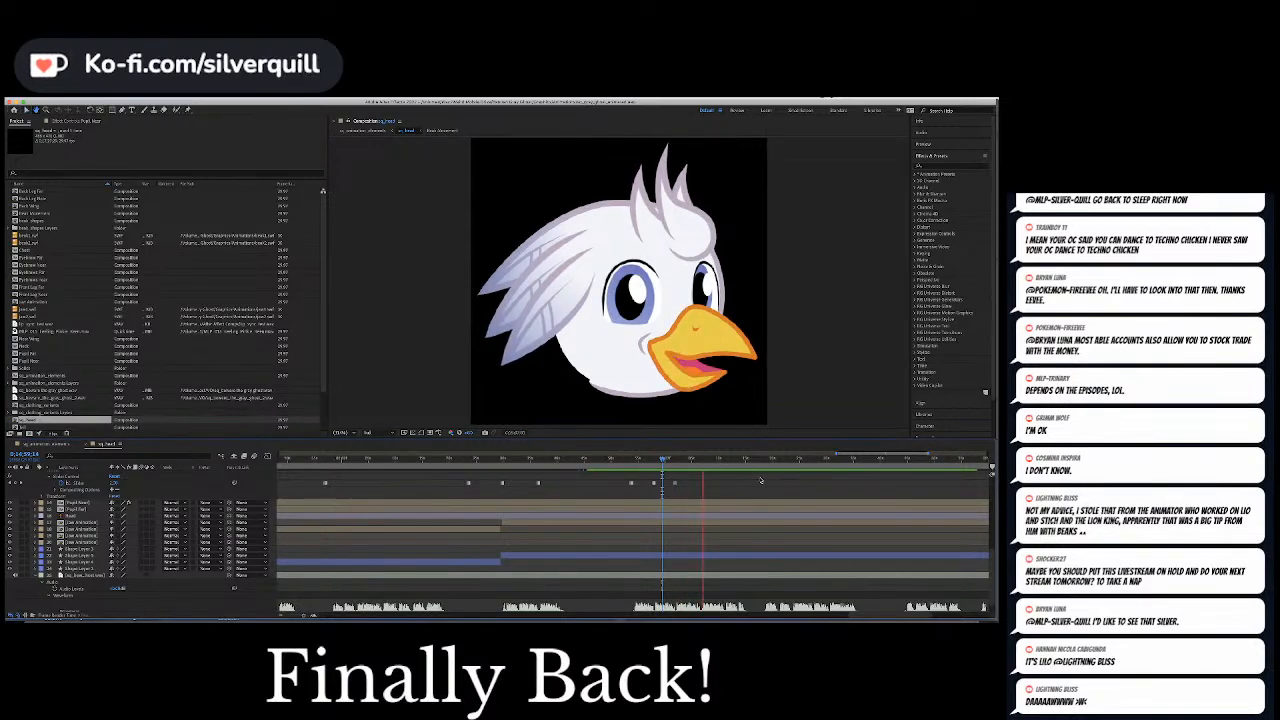
key(space)
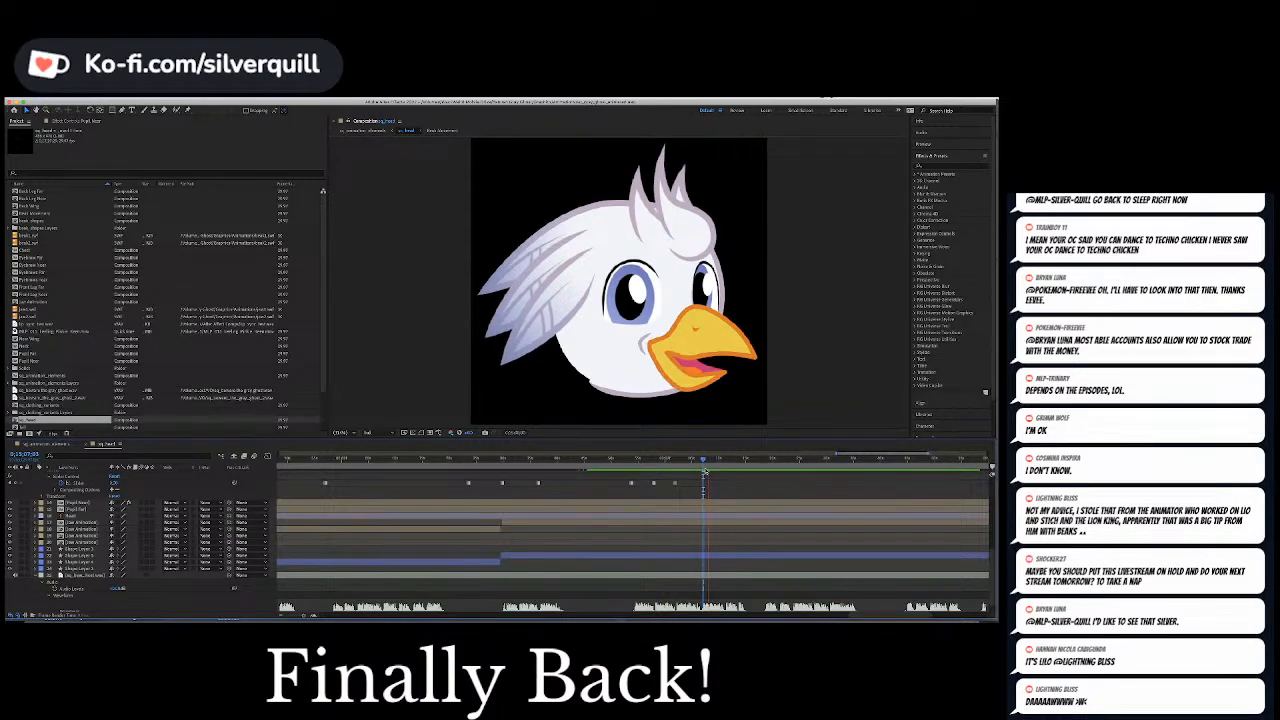
Copy the null's earlier Position keyframe that shifts the pupils toward the beak and paste it in the middle of the speech burst
drag(704, 461, 702, 464)
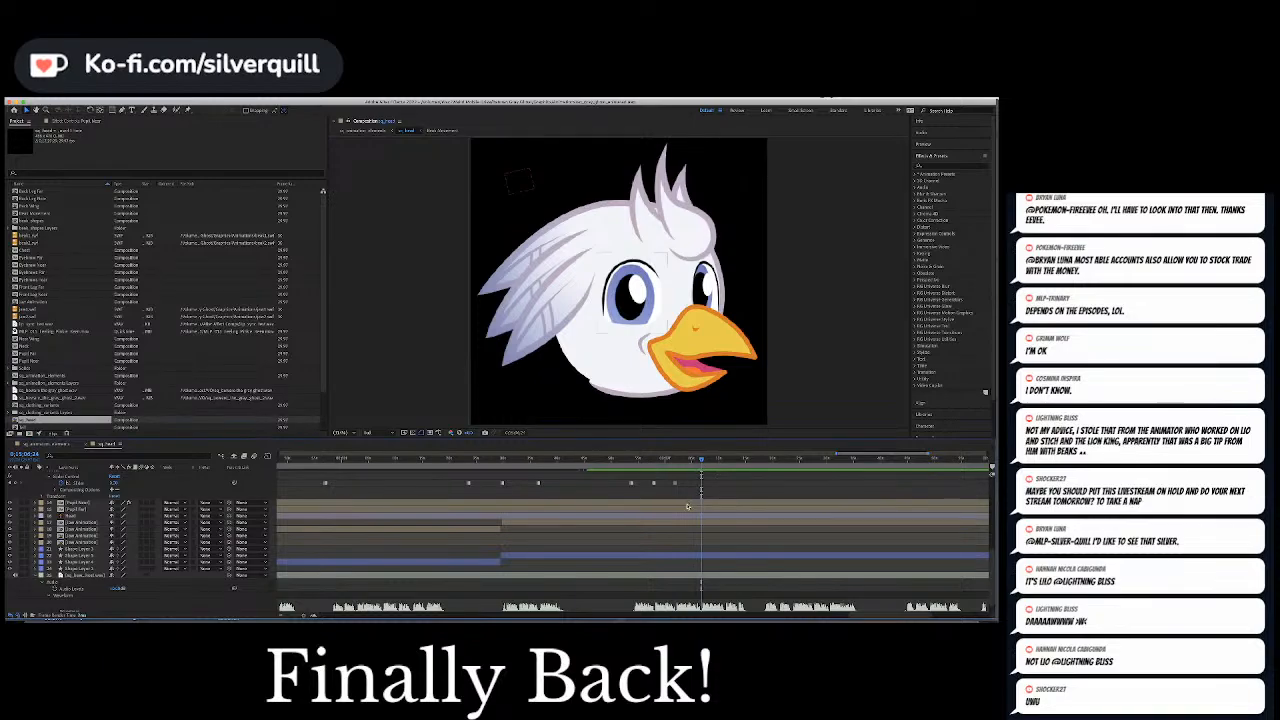
scroll(687, 506, up, 10)
click(632, 501)
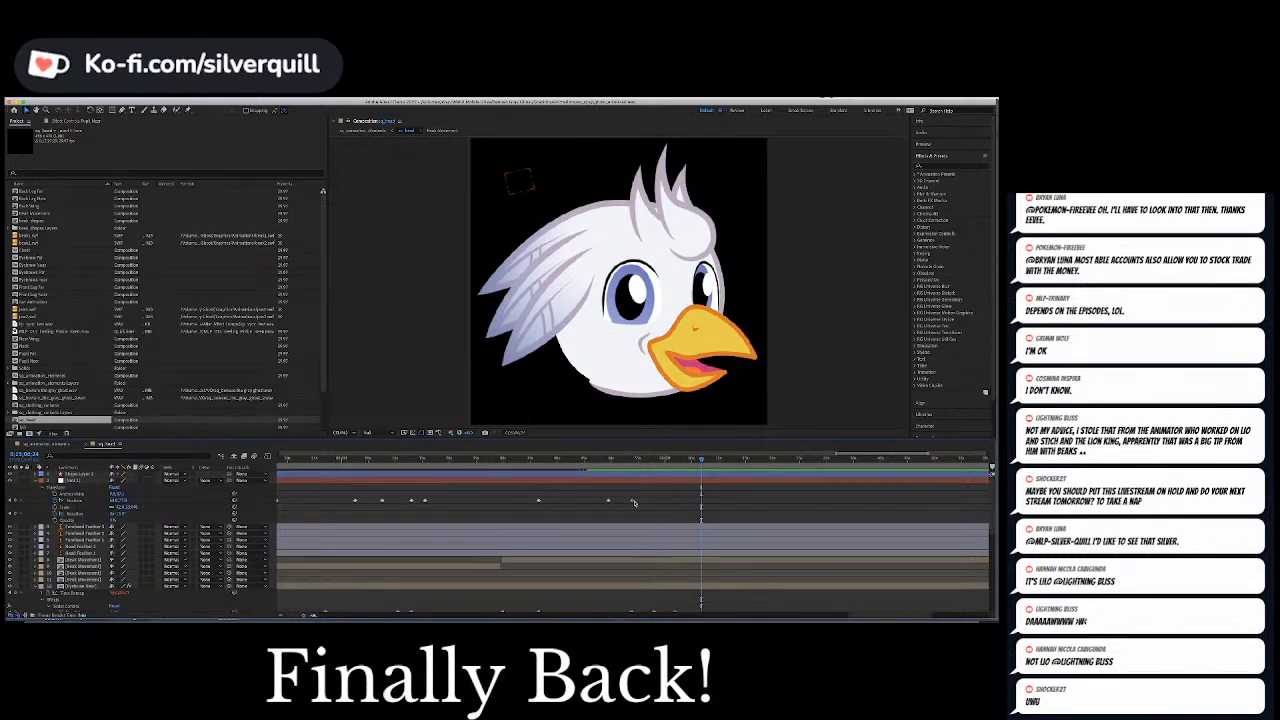
click(538, 500)
key(super+v)
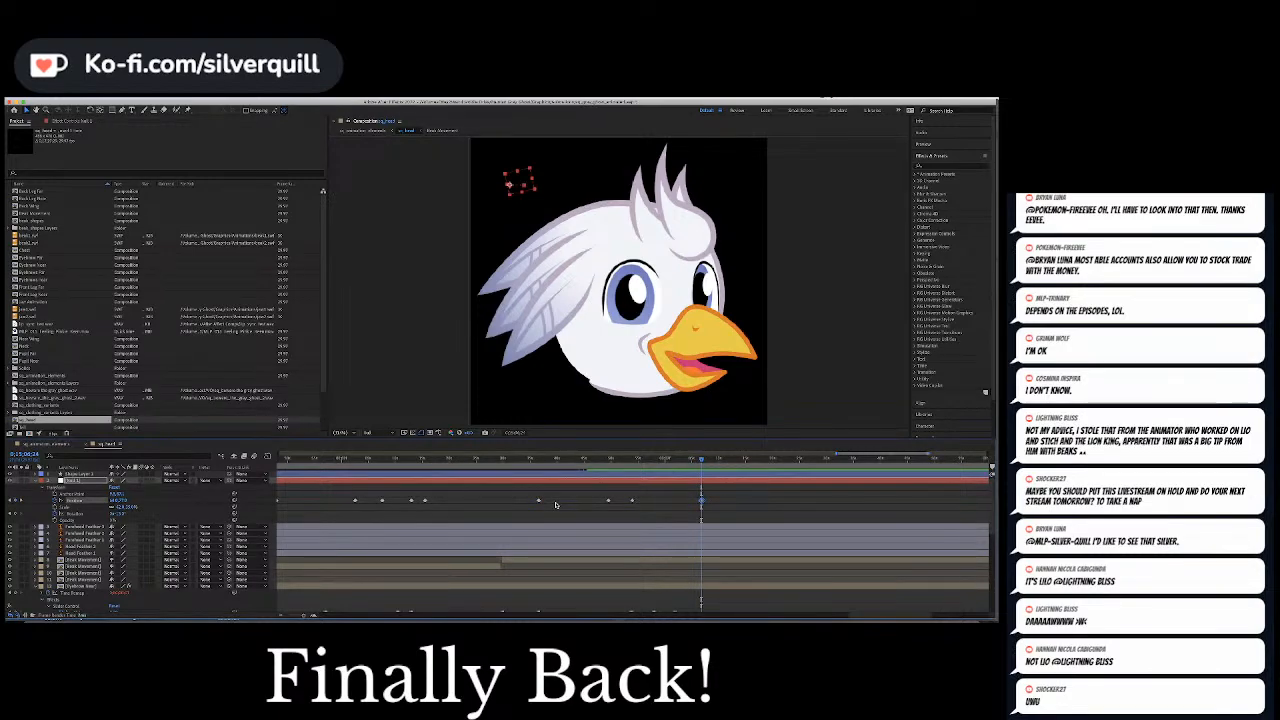
Preview a little further and paste a copy of the null's earlier Position keyframe that returns the pupils to centre
key(space)
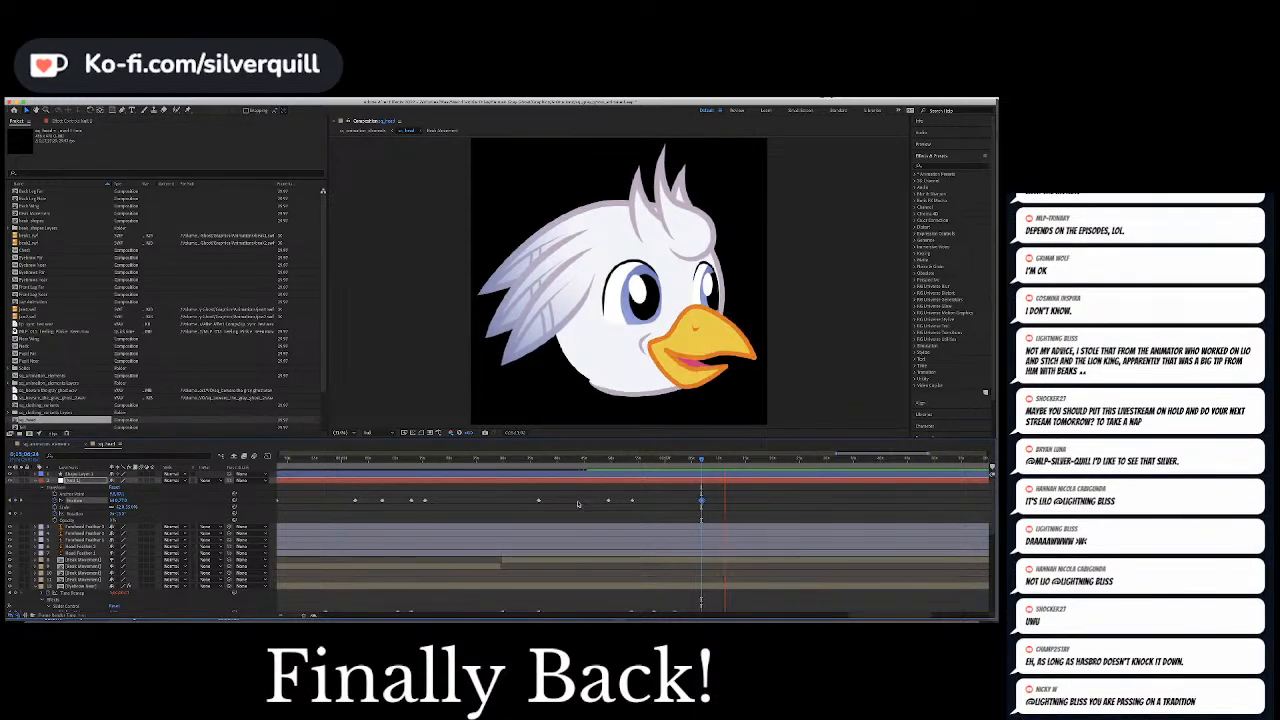
key(space)
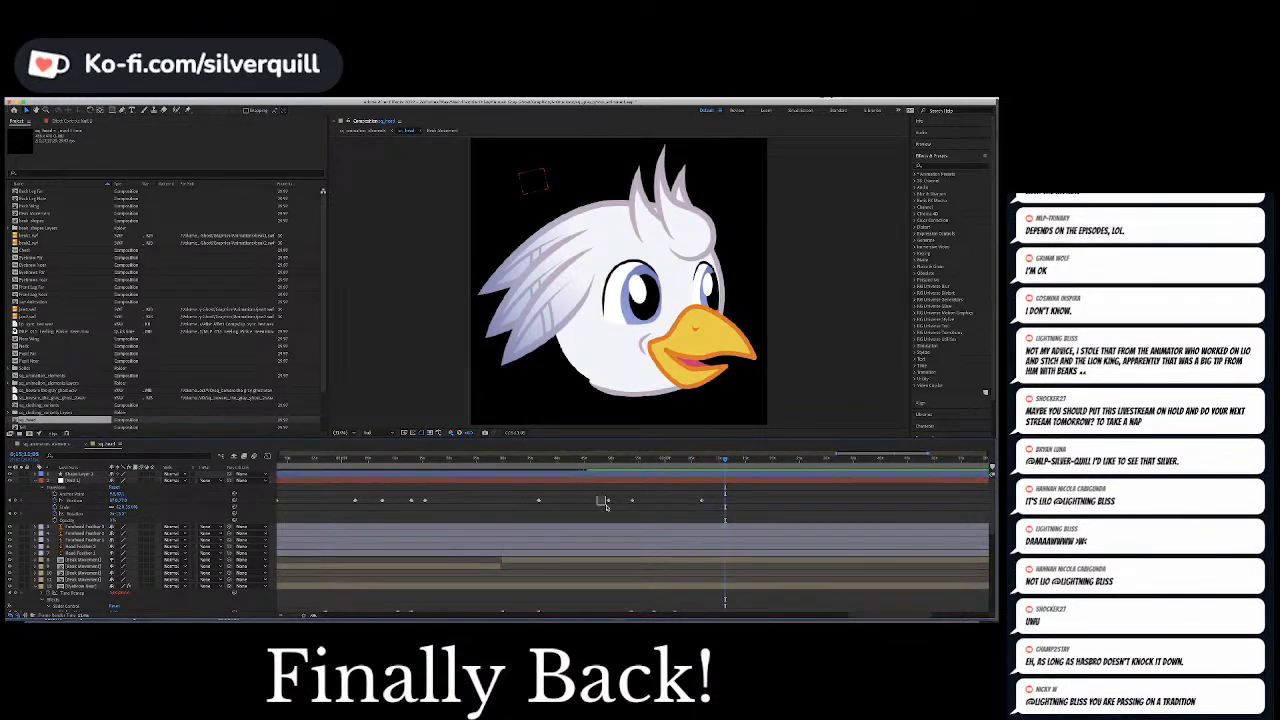
click(608, 500)
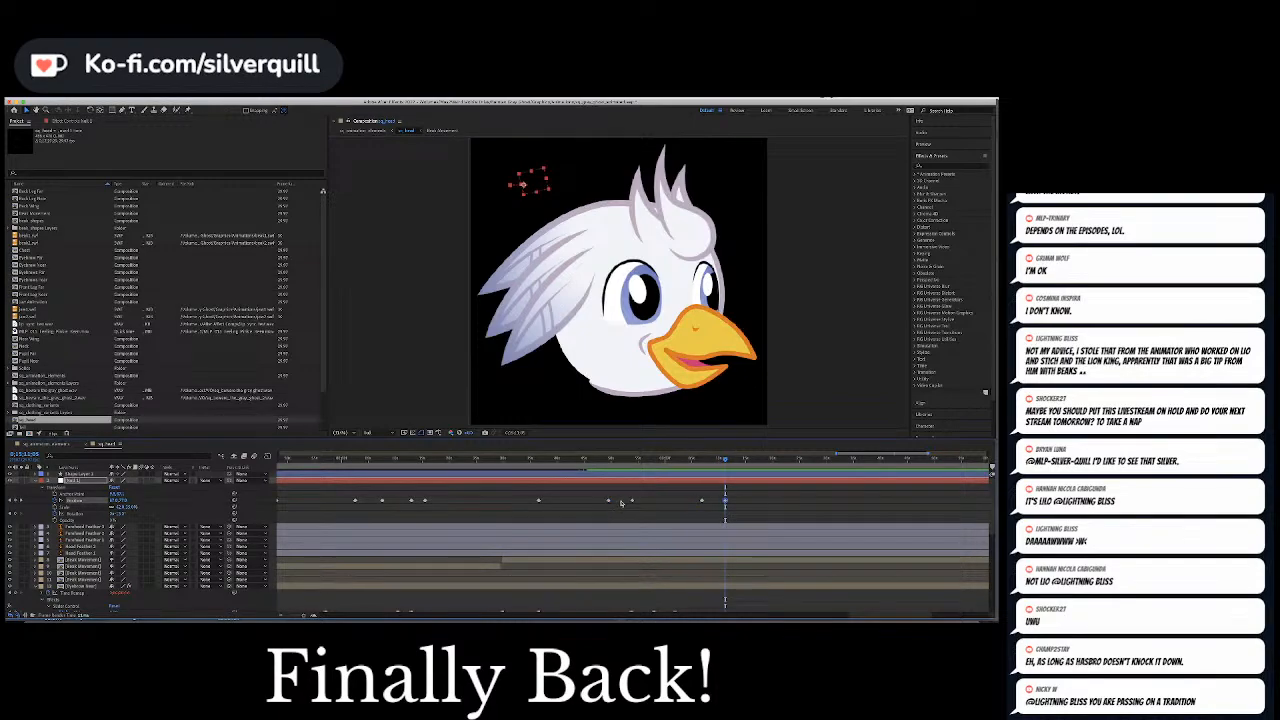
click(823, 508)
Keyframe the Slider Control of both eyebrow layers to 1 in the short audio gap before the burst's last words
key(space)
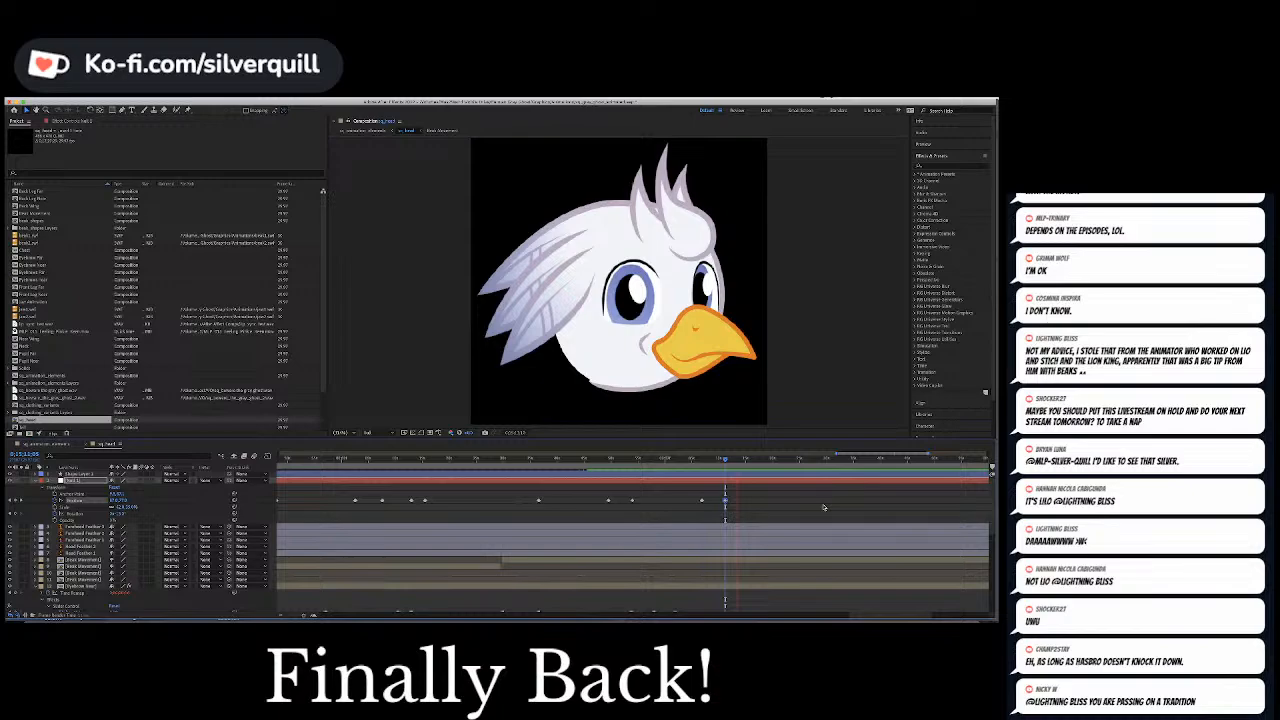
key(space)
scroll(797, 534, down, 10)
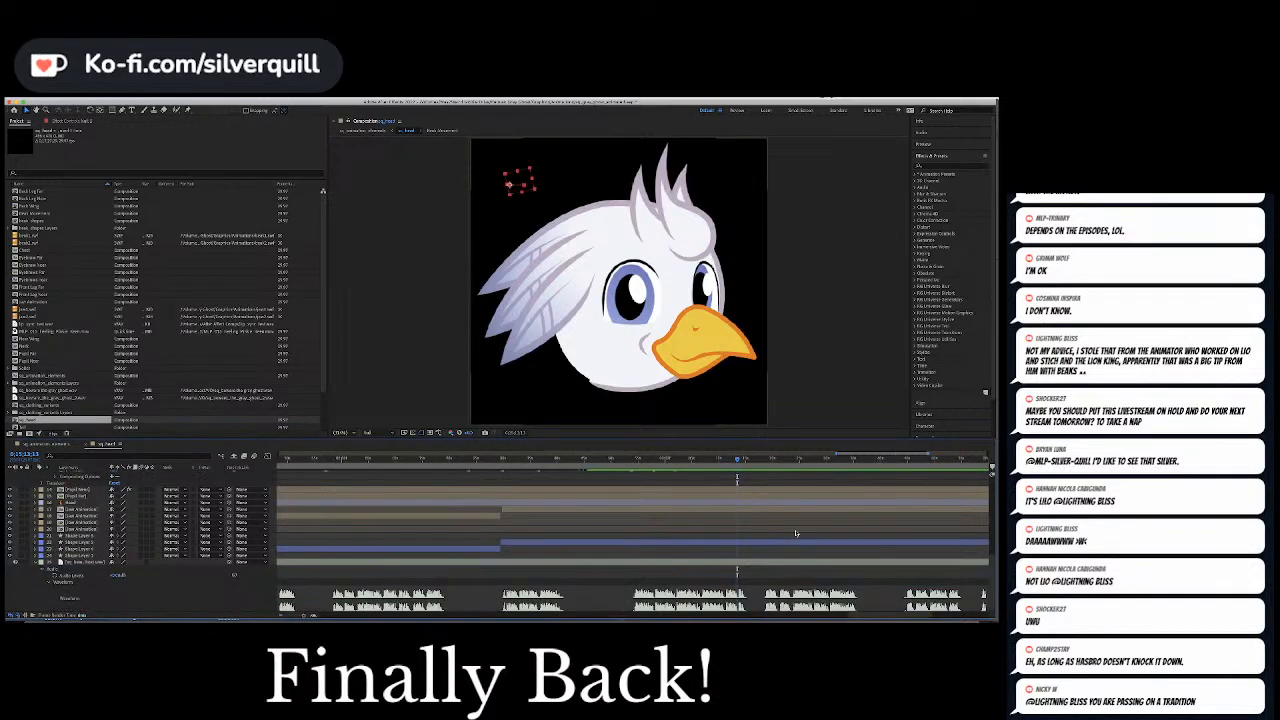
key(equal)
key(equal)
key(equal)
key(equal)
key(equal)
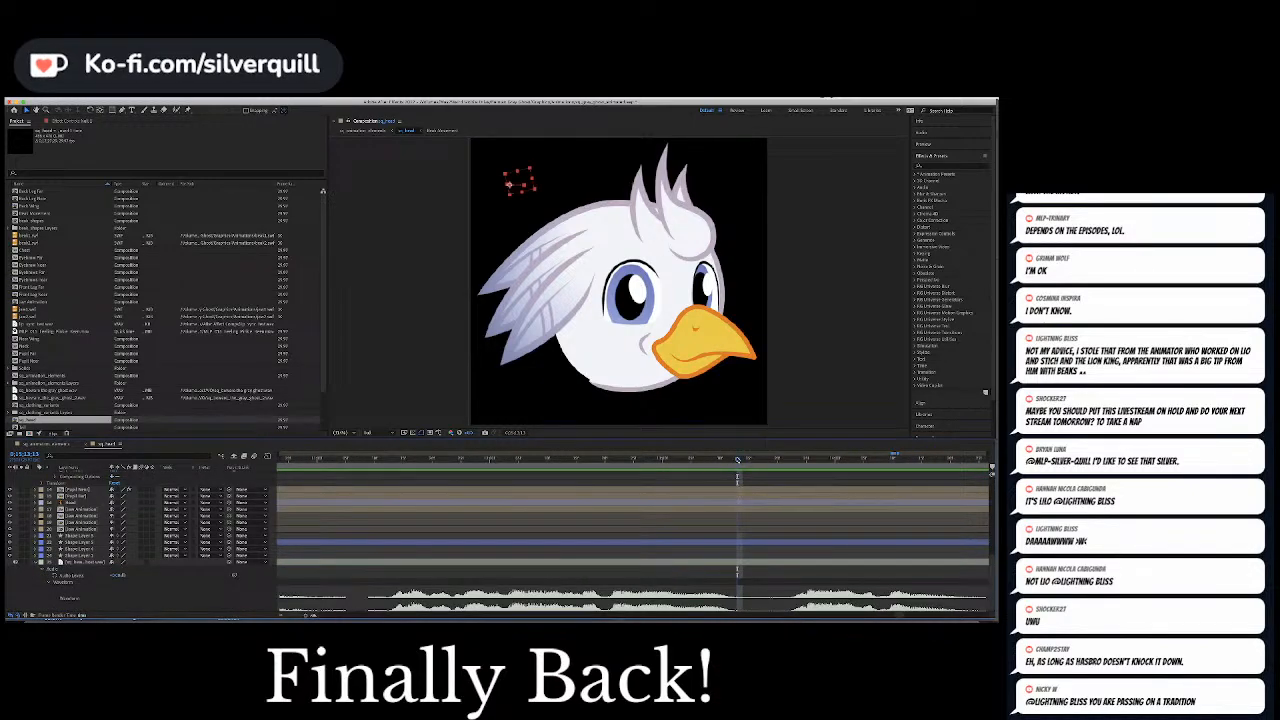
click(777, 462)
drag(778, 464, 750, 469)
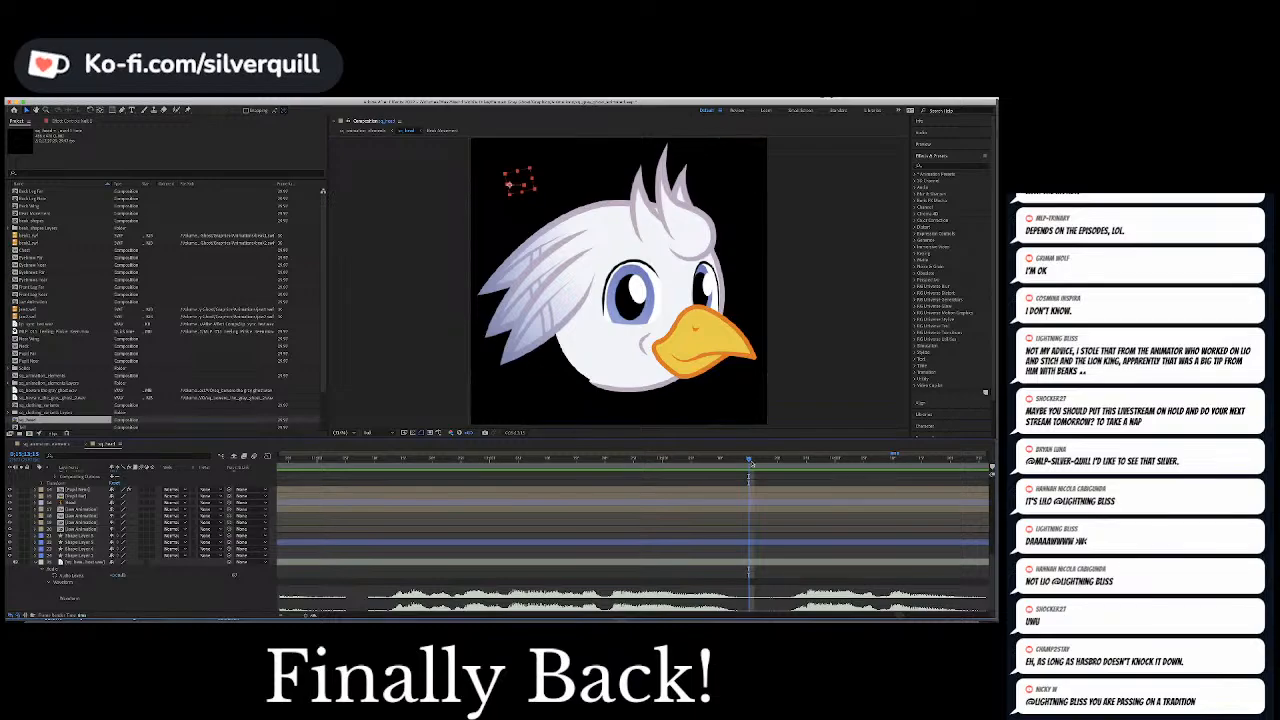
key(Page_Down)
key(u)
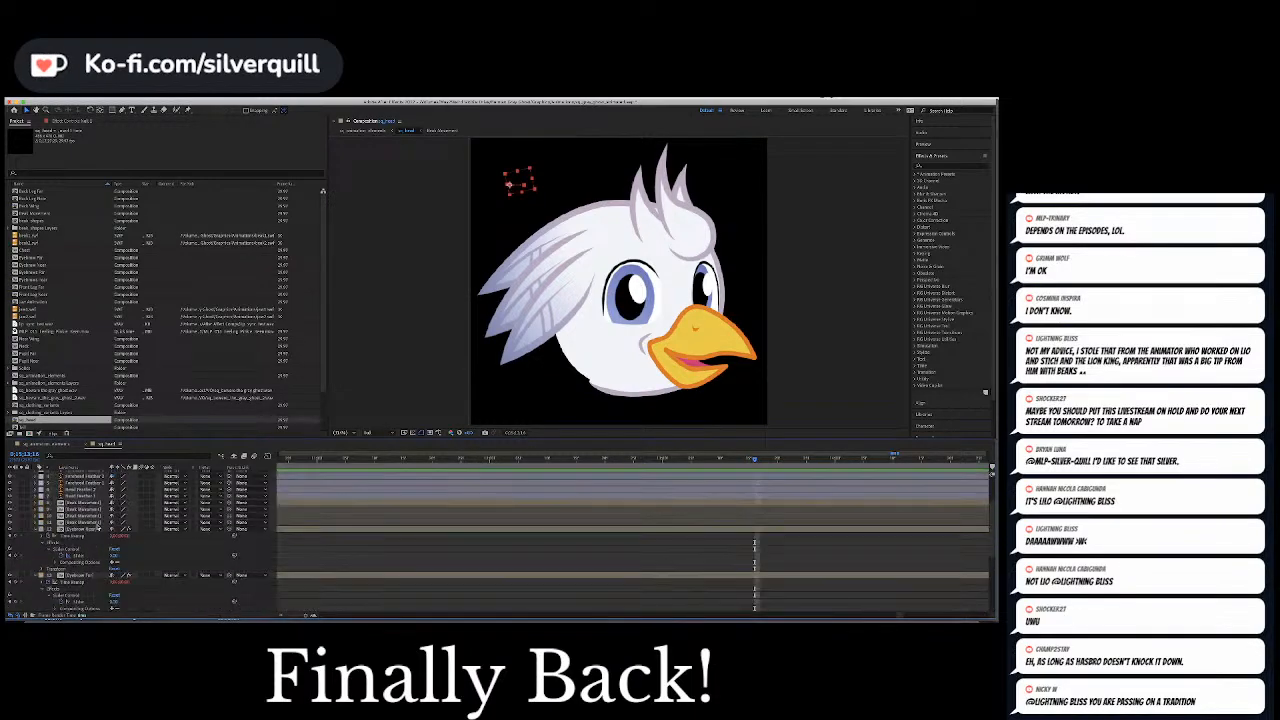
click(89, 556)
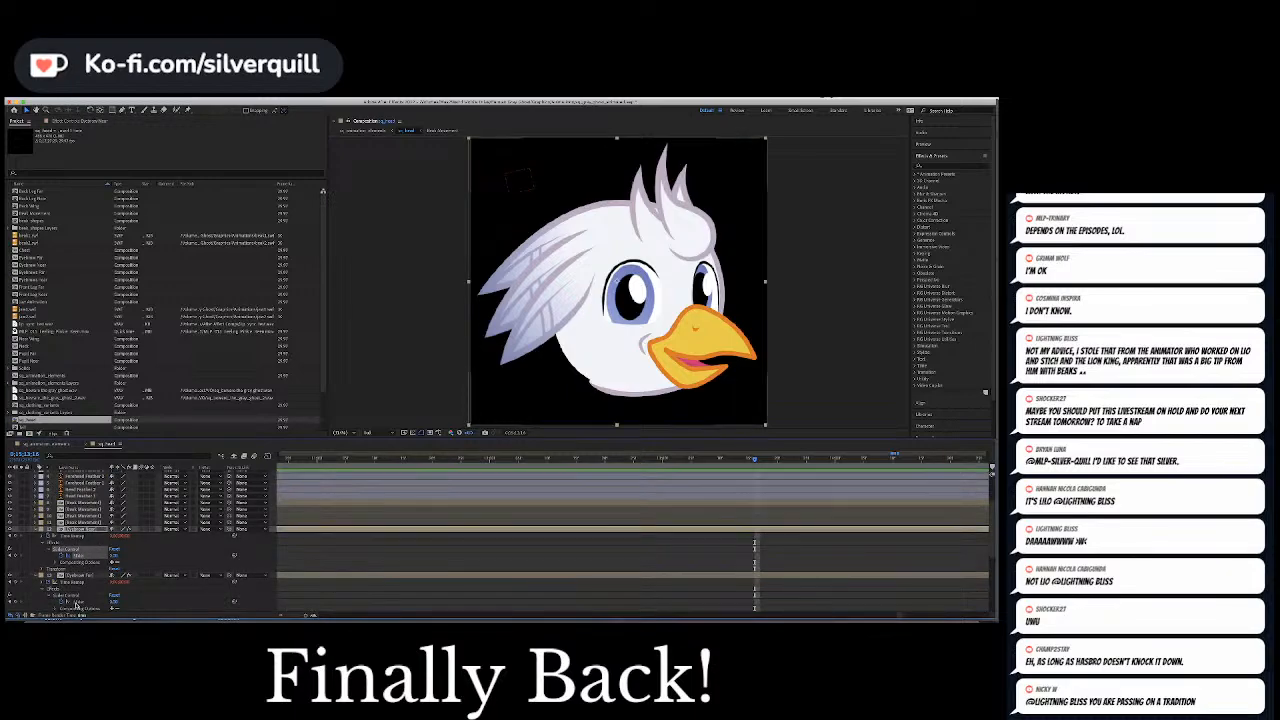
super+click(79, 603)
click(113, 602)
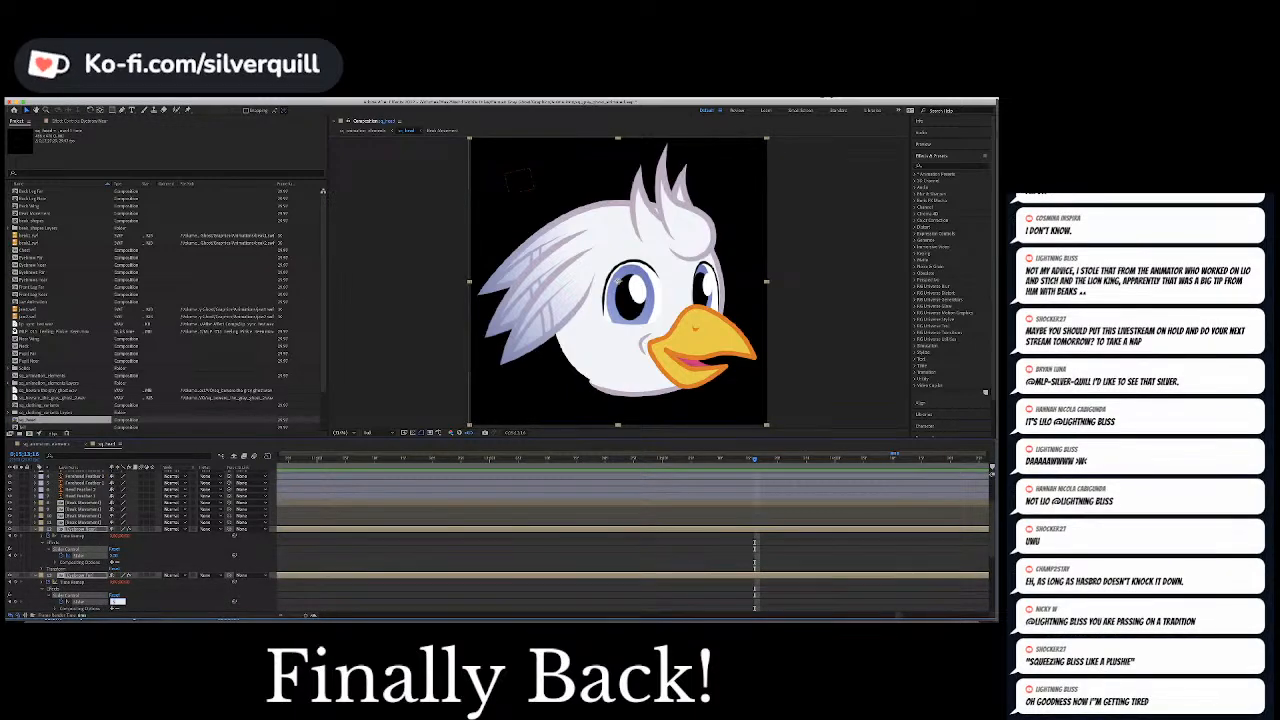
text(1)
key(Return)
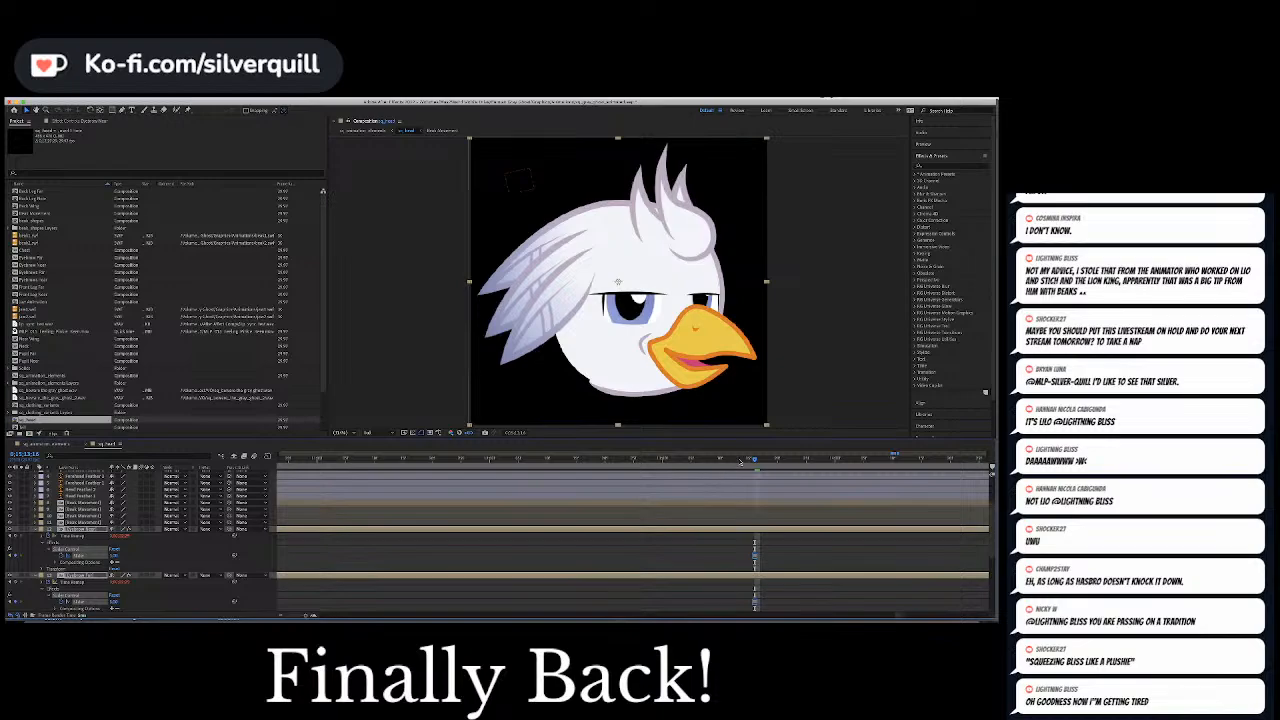
Preview the new brow pose through the last words and into the following silence
click(741, 462)
key(space)
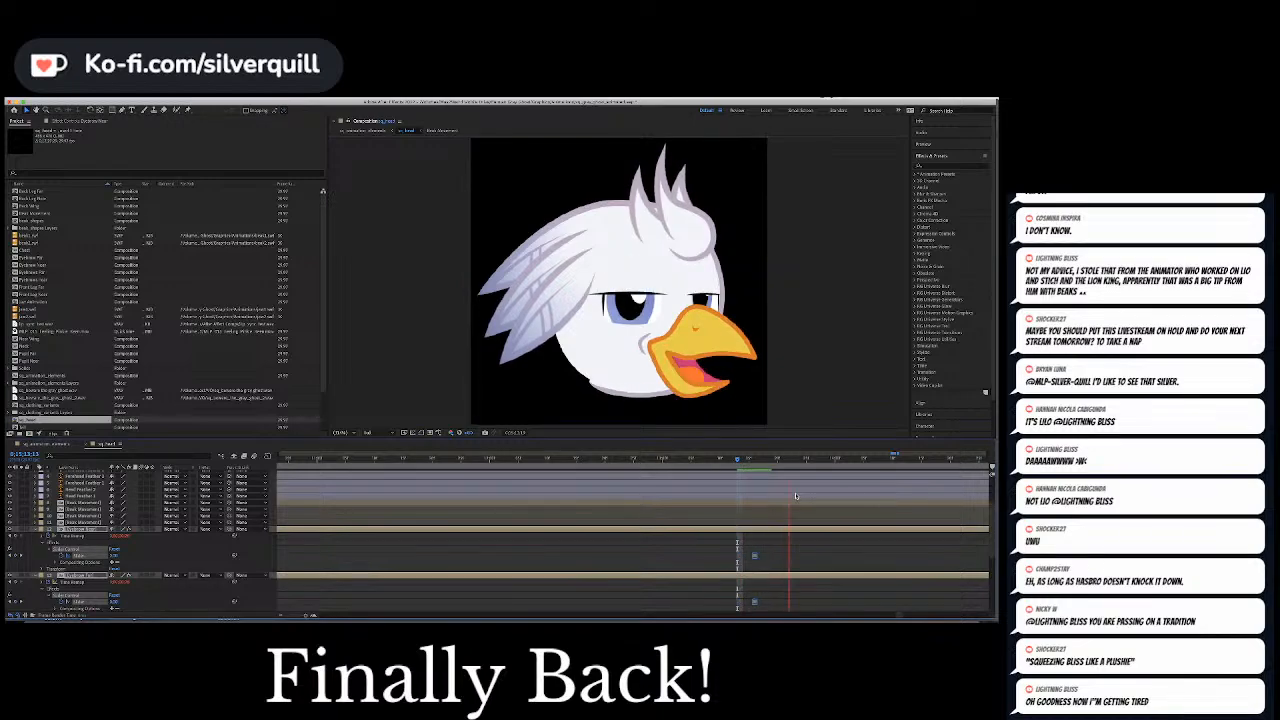
key(space)
scroll(796, 511, down, 5)
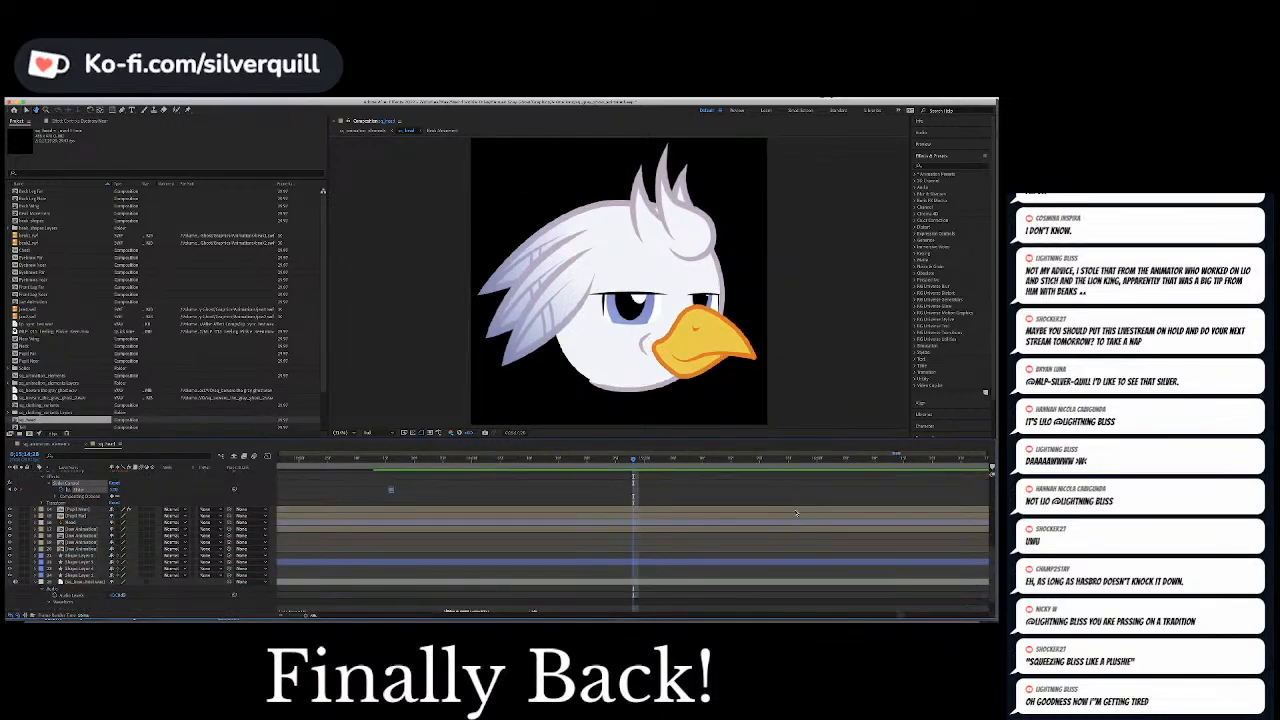
key(space)
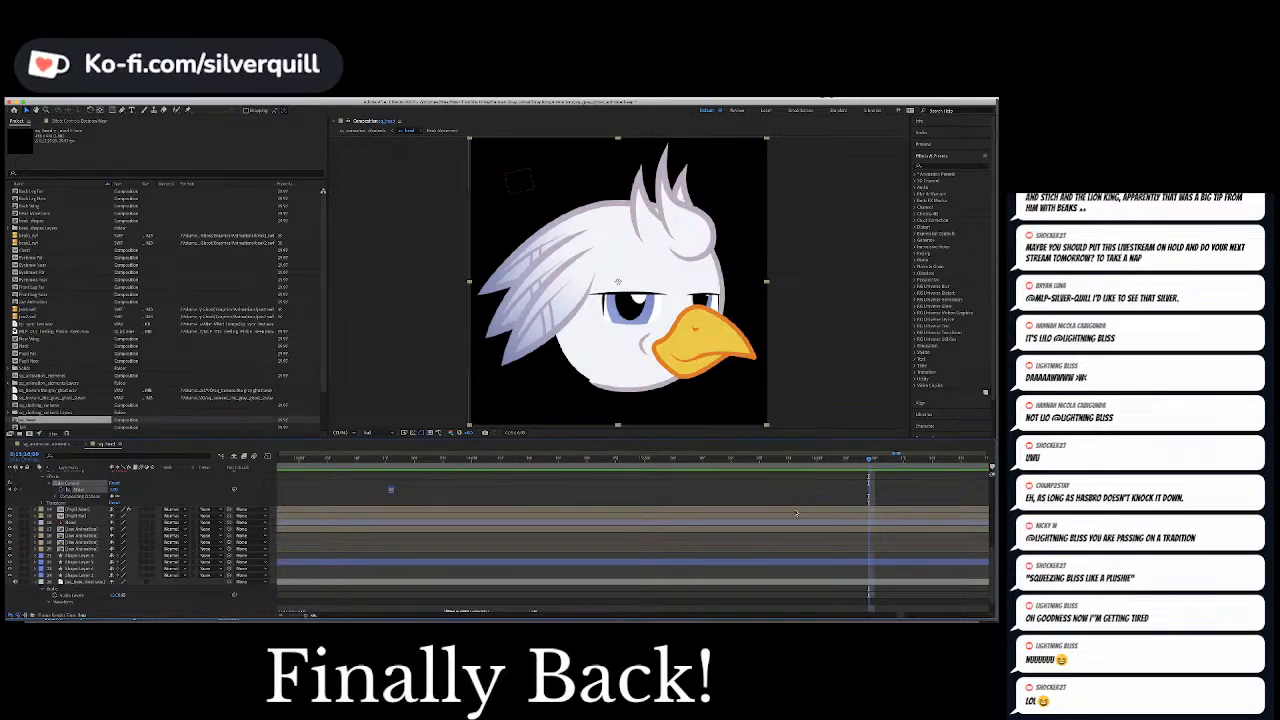
Keyframe both eyebrow layers' Slider Control to 0 in the silence just before the next speech burst, and preview the change
scroll(790, 512, down, 2)
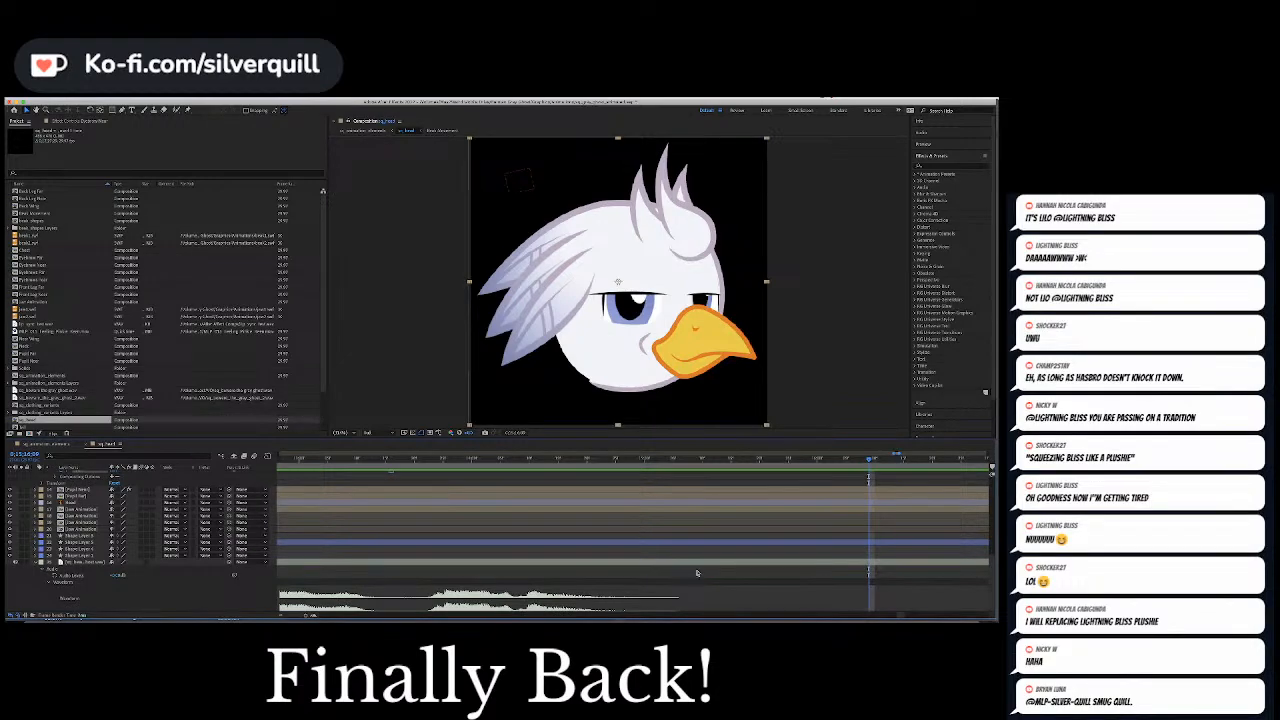
key(minus)
key(minus)
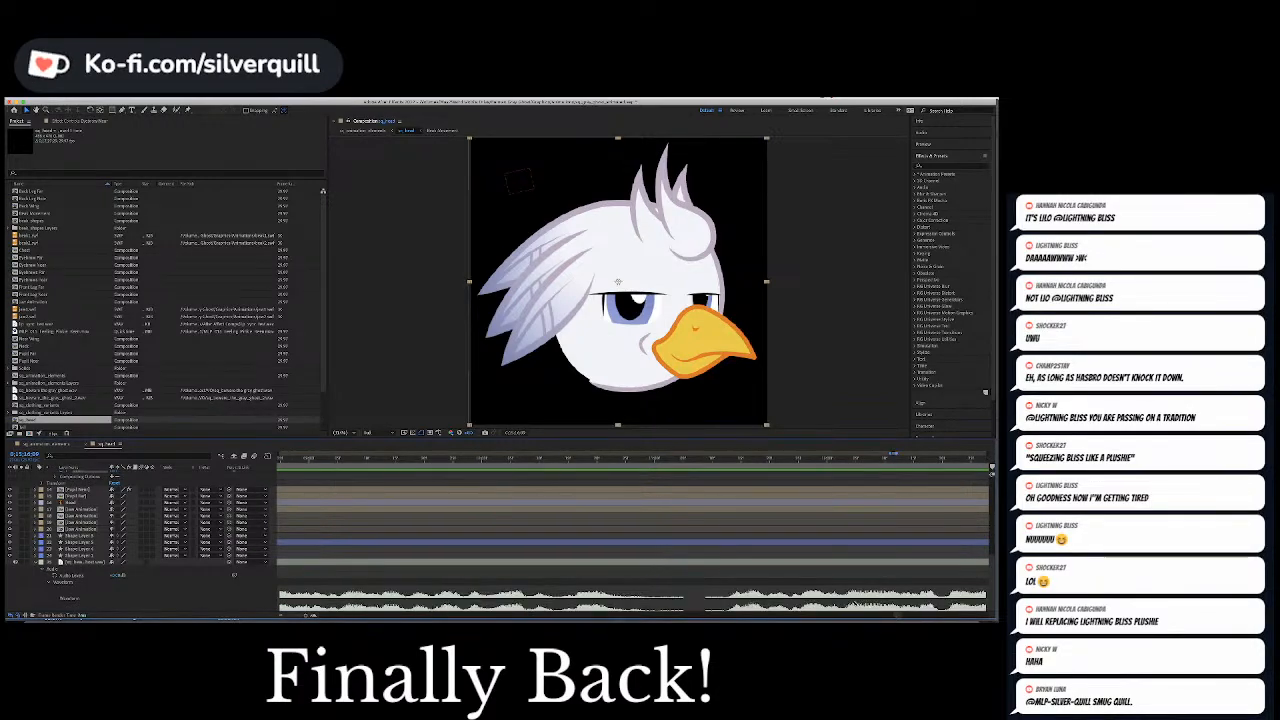
key(minus)
key(minus)
key(minus)
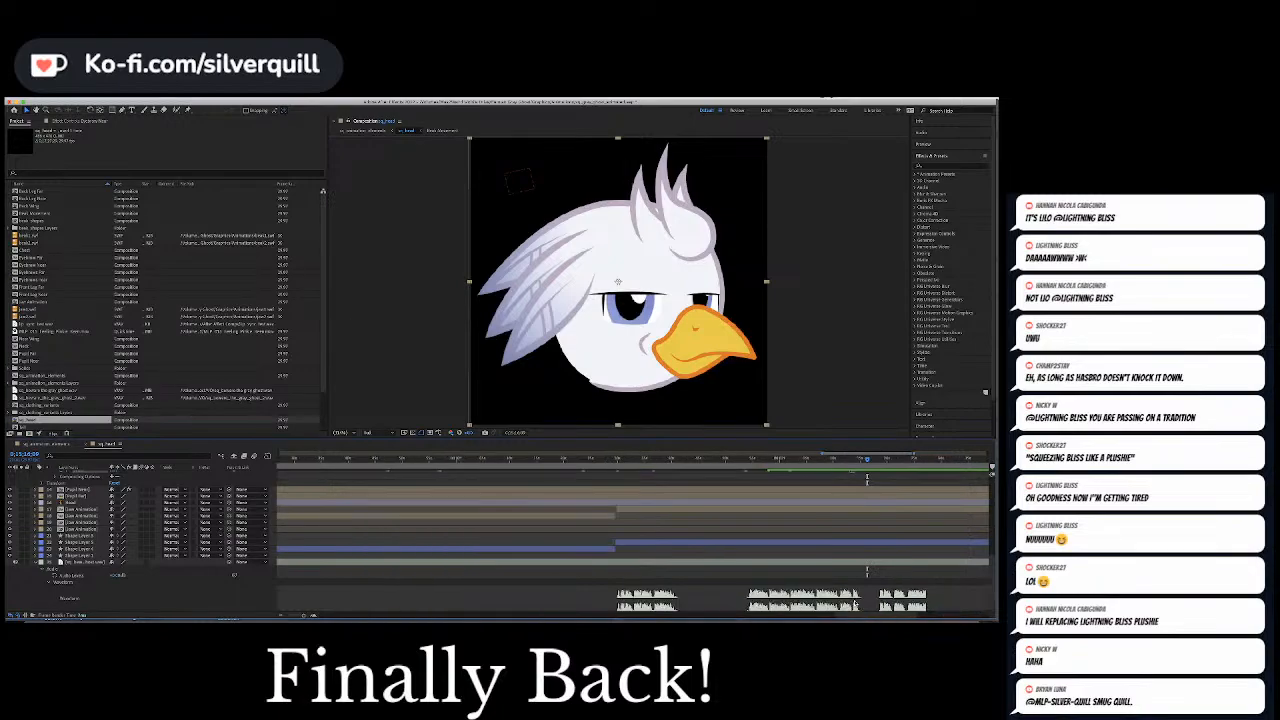
drag(878, 616, 945, 618)
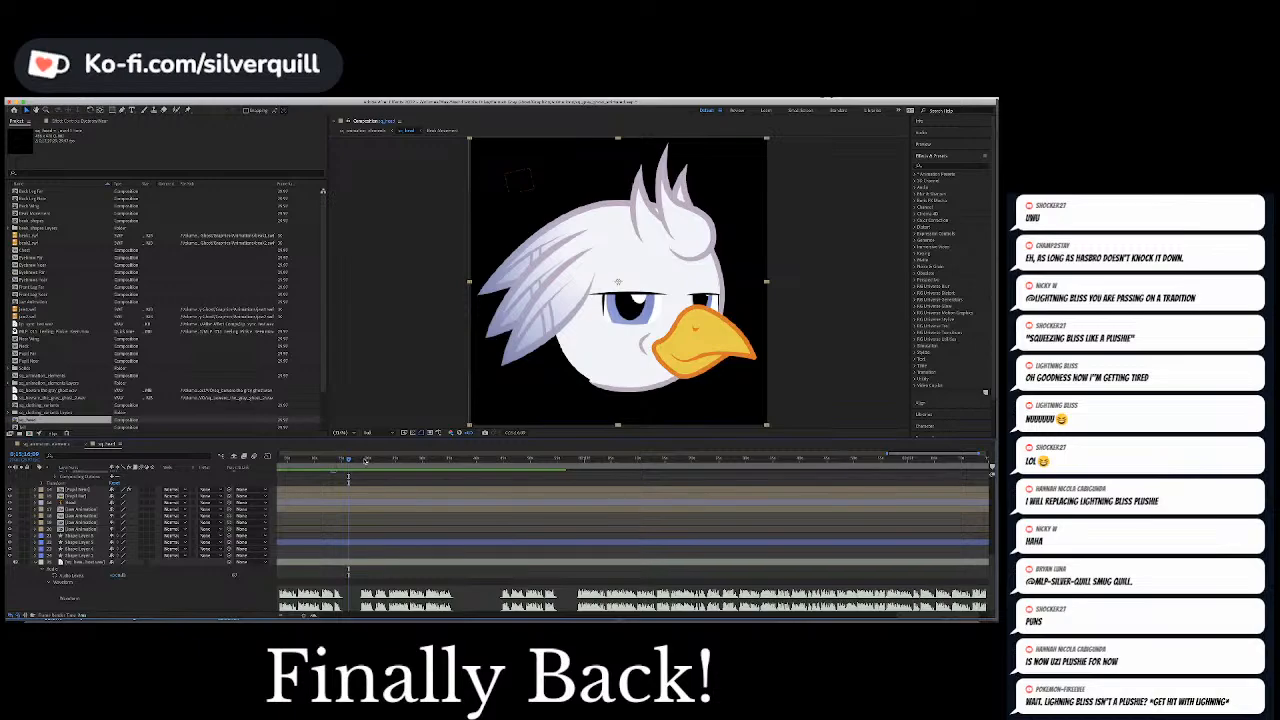
click(354, 461)
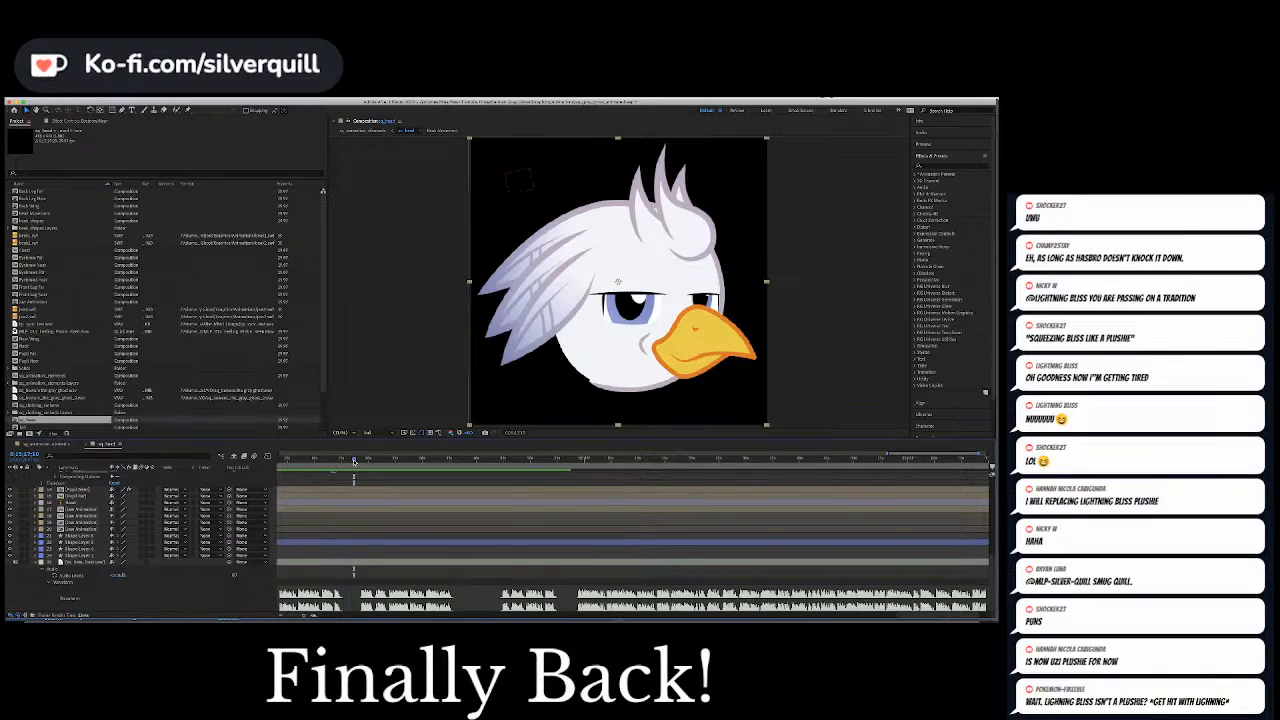
scroll(177, 488, up, 5)
click(115, 516)
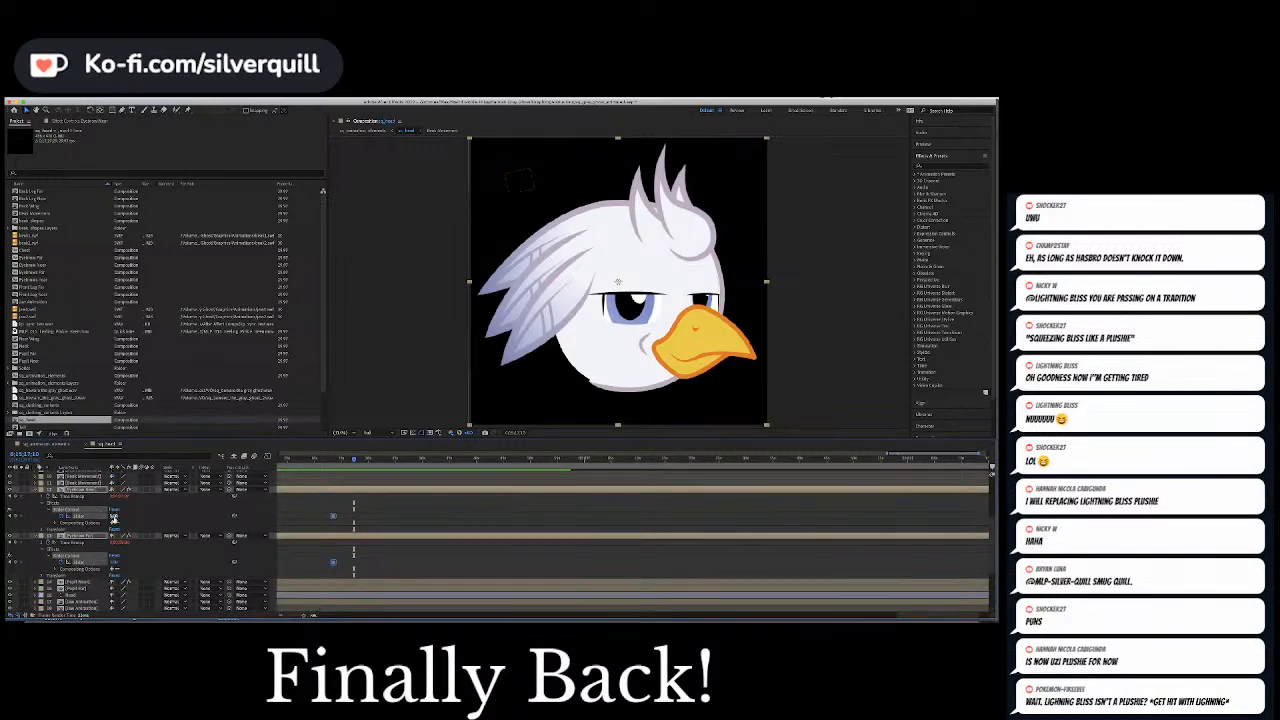
text(0)
key(Return)
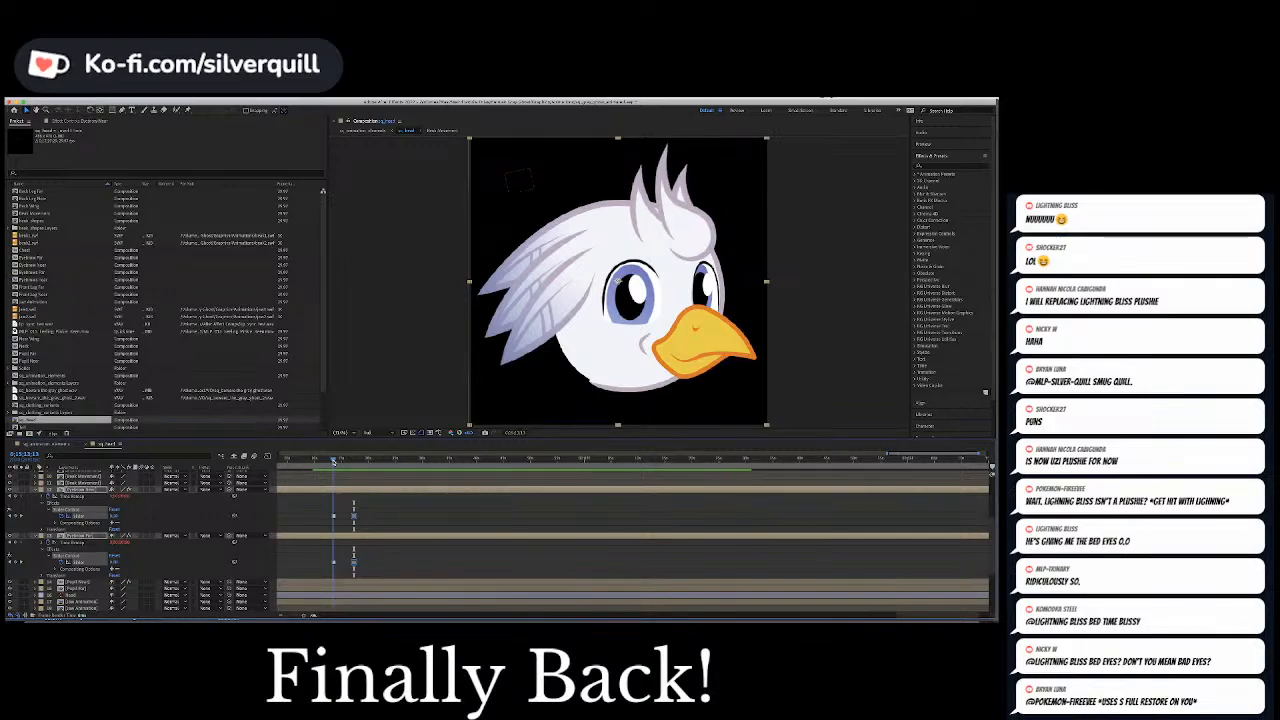
key(space)
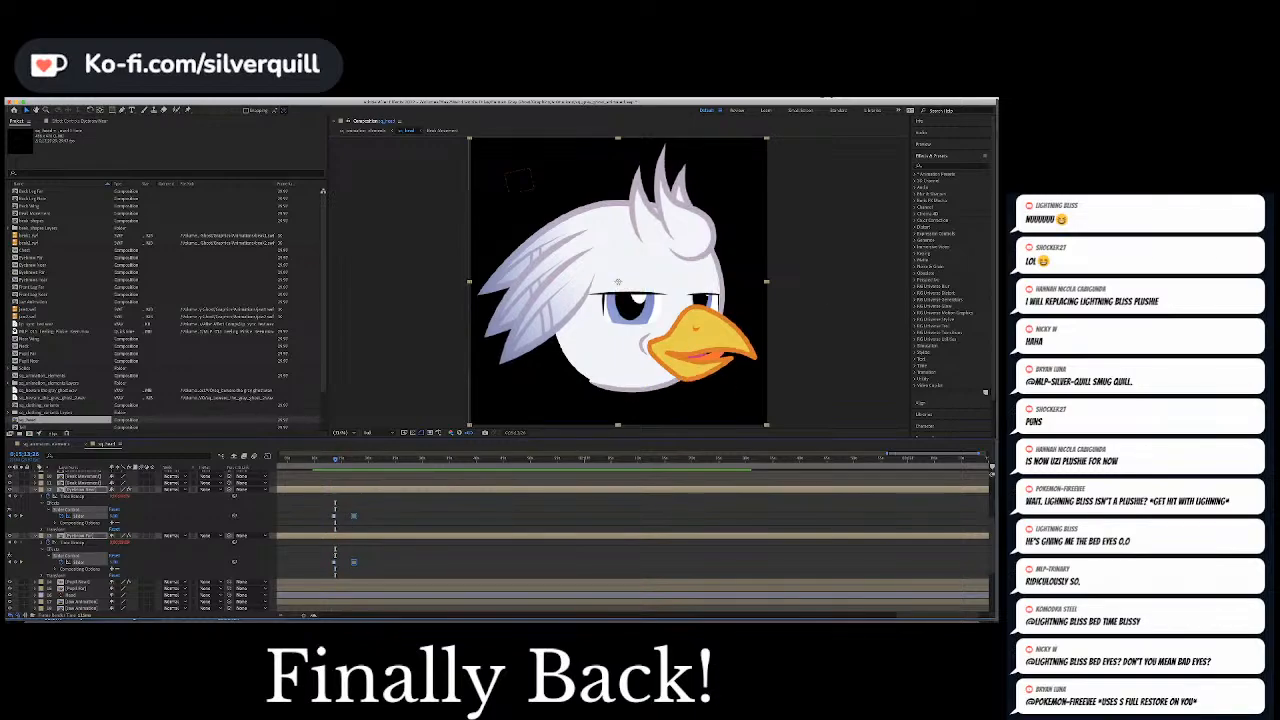
key(super+Tab)
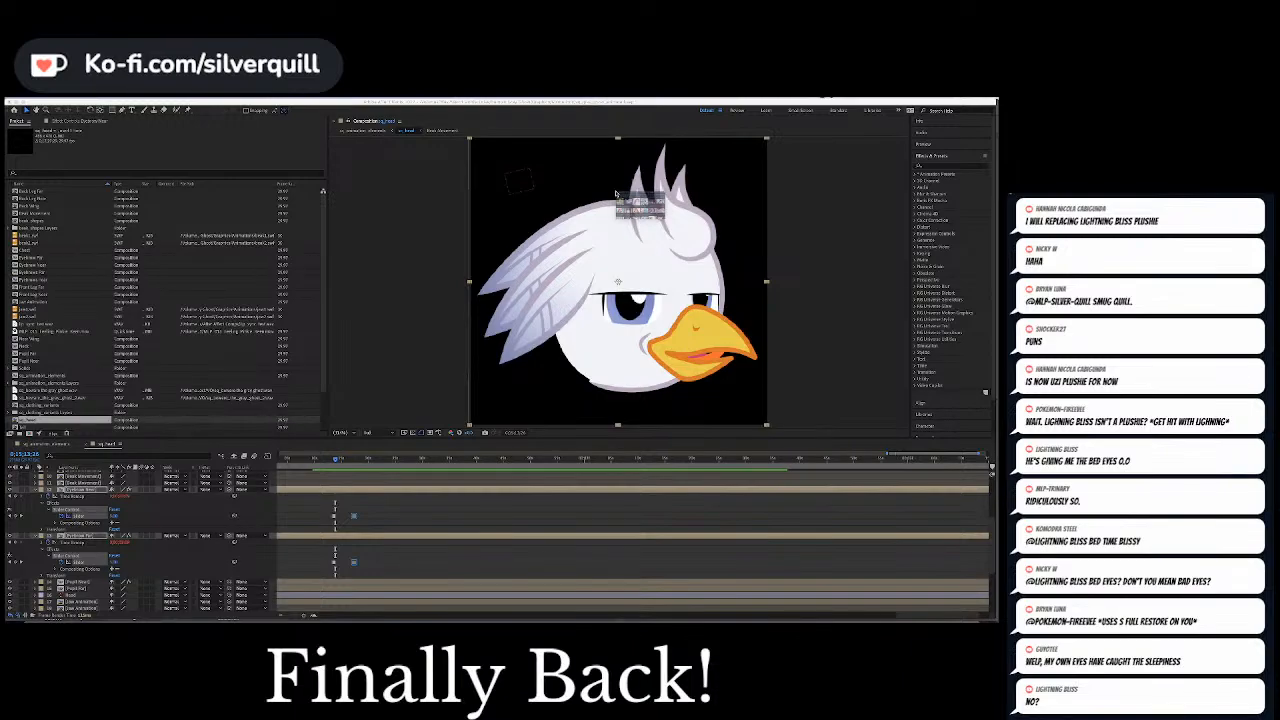
Switch to the Derpibooru browser window, open a reference image from page 4 of the "bedroom eyes, screenshot" results, examine the half-lidded eyes, and close the window
drag(616, 194, 318, 105)
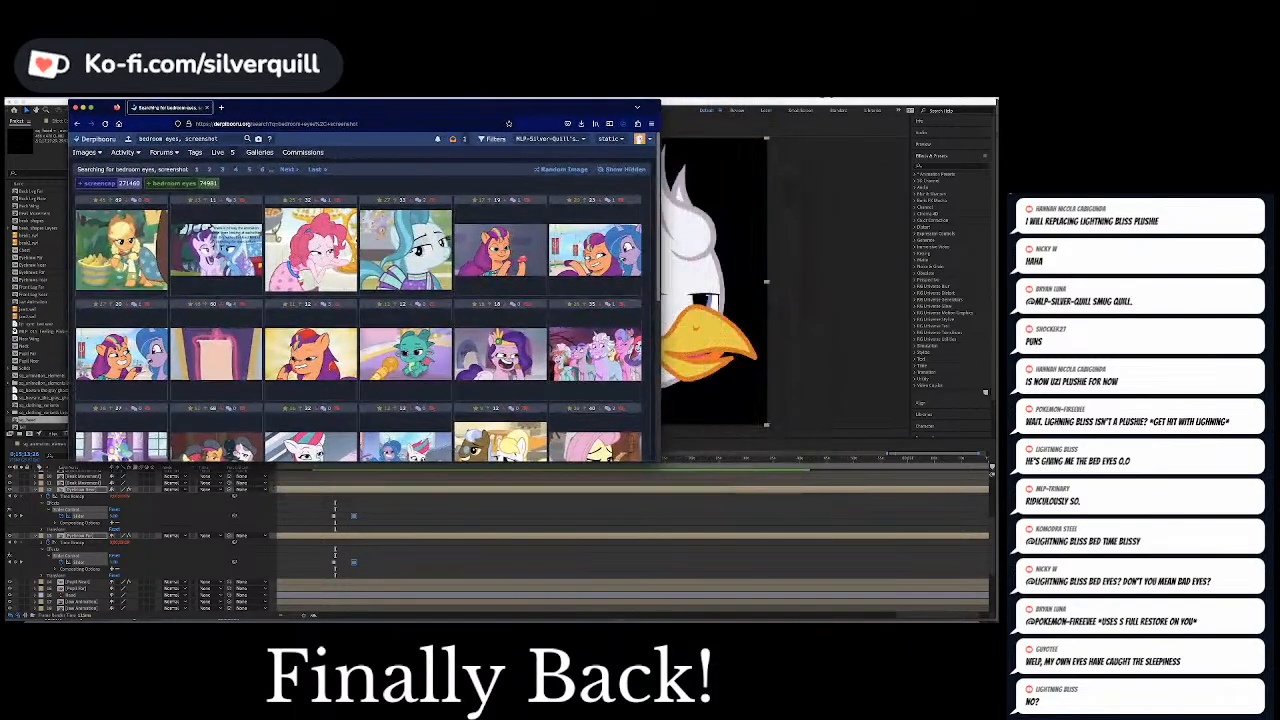
drag(660, 461, 856, 568)
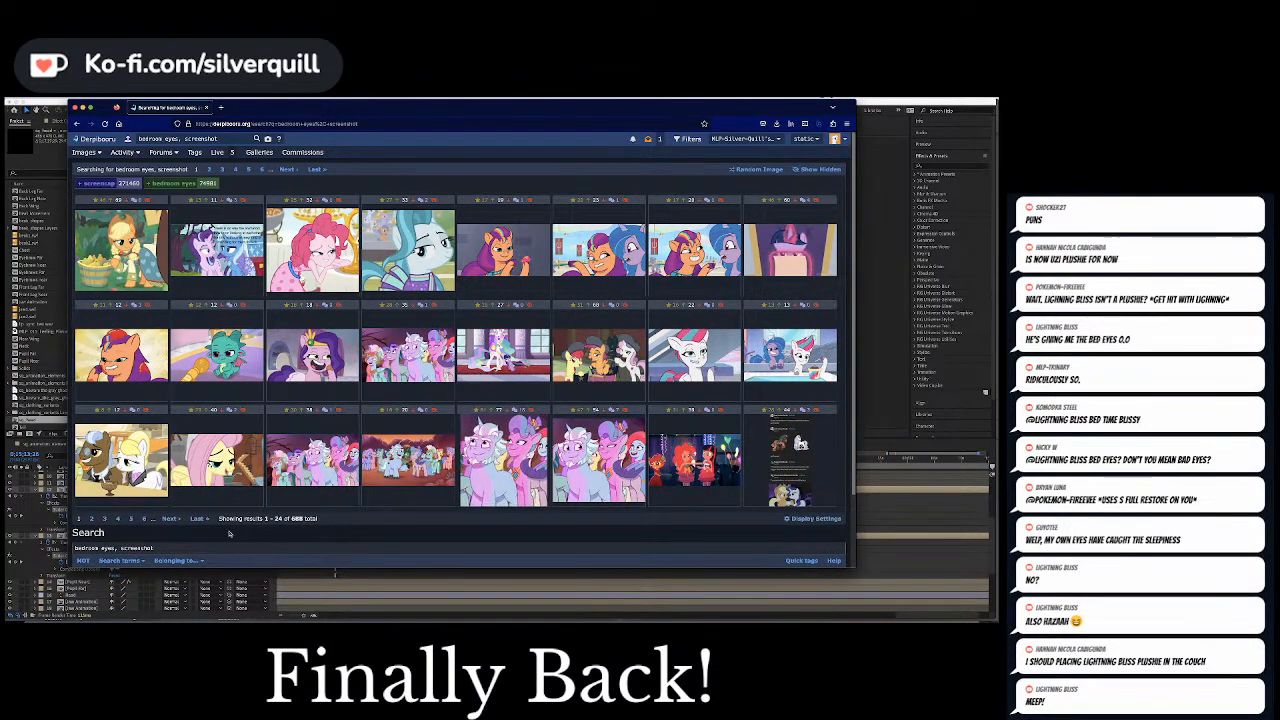
click(124, 519)
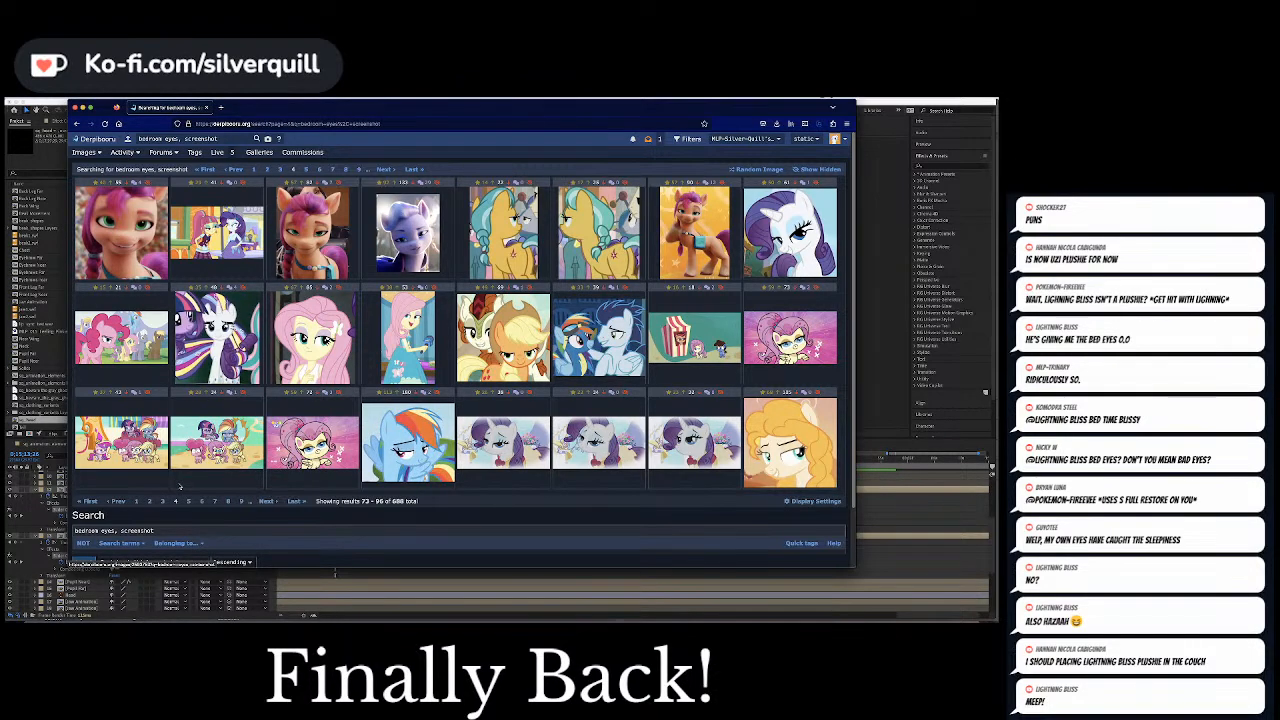
click(598, 362)
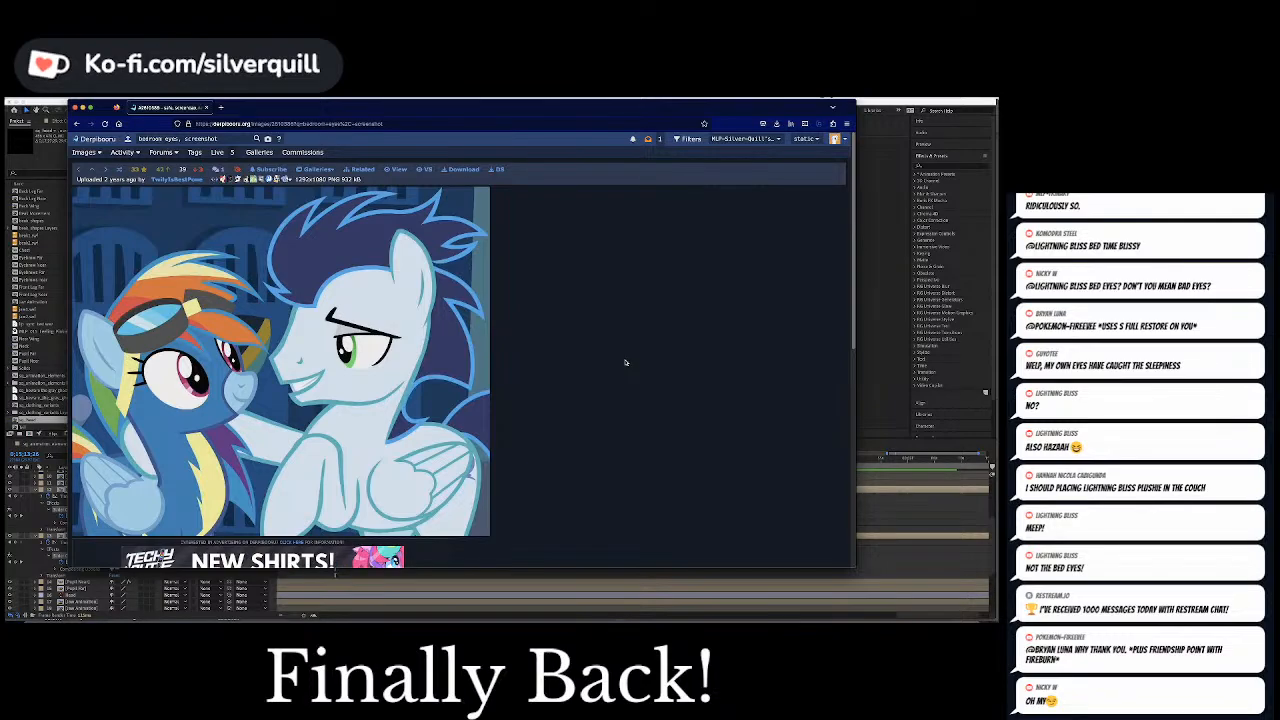
scroll(625, 362, down, 4)
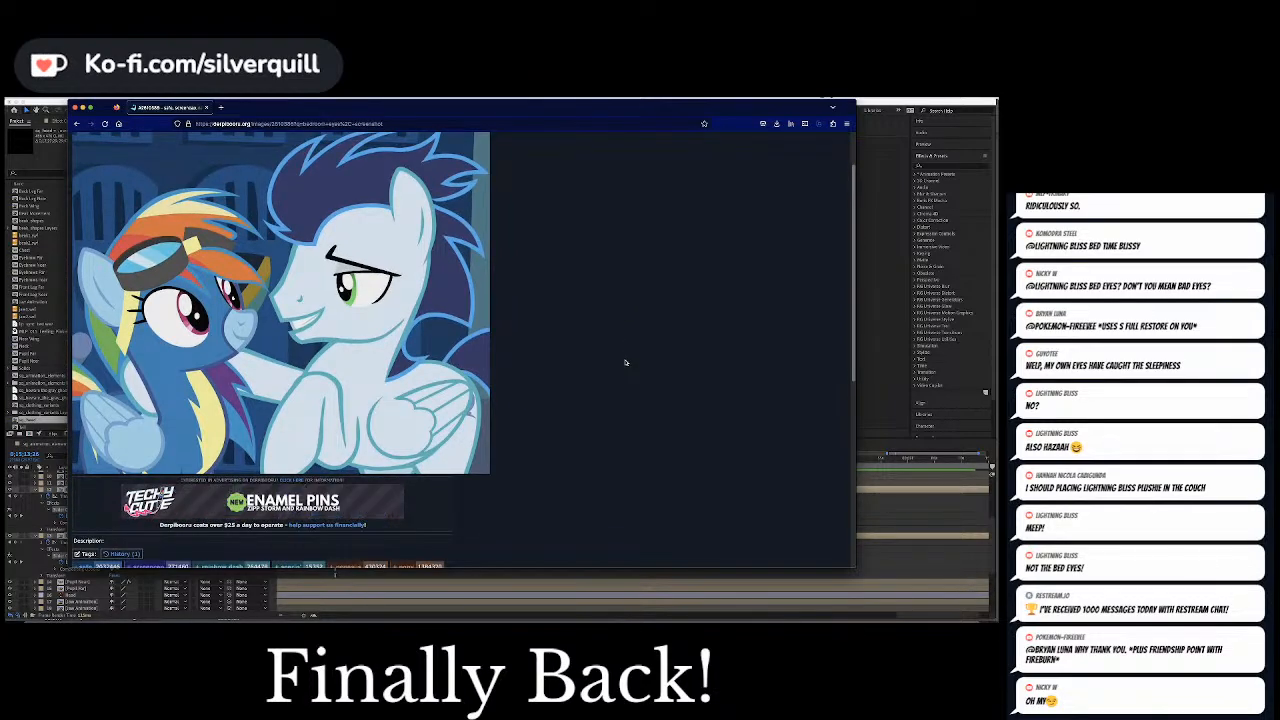
scroll(625, 362, up, 5)
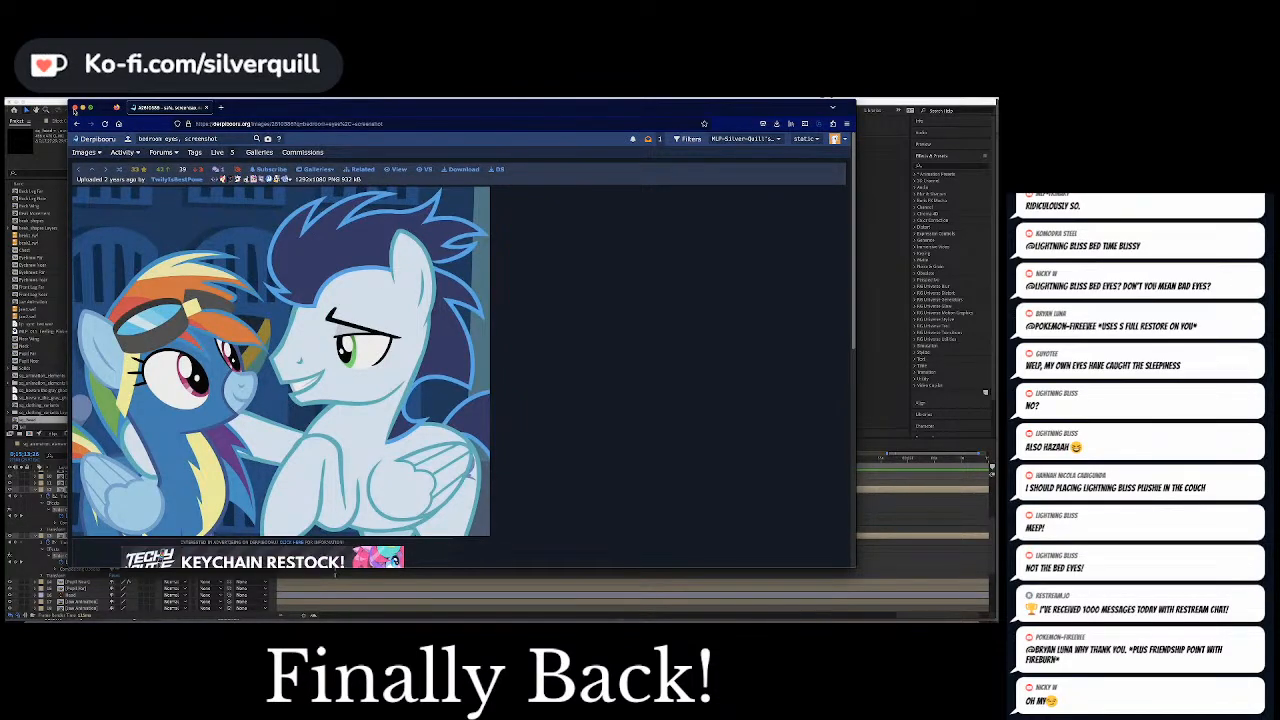
click(74, 107)
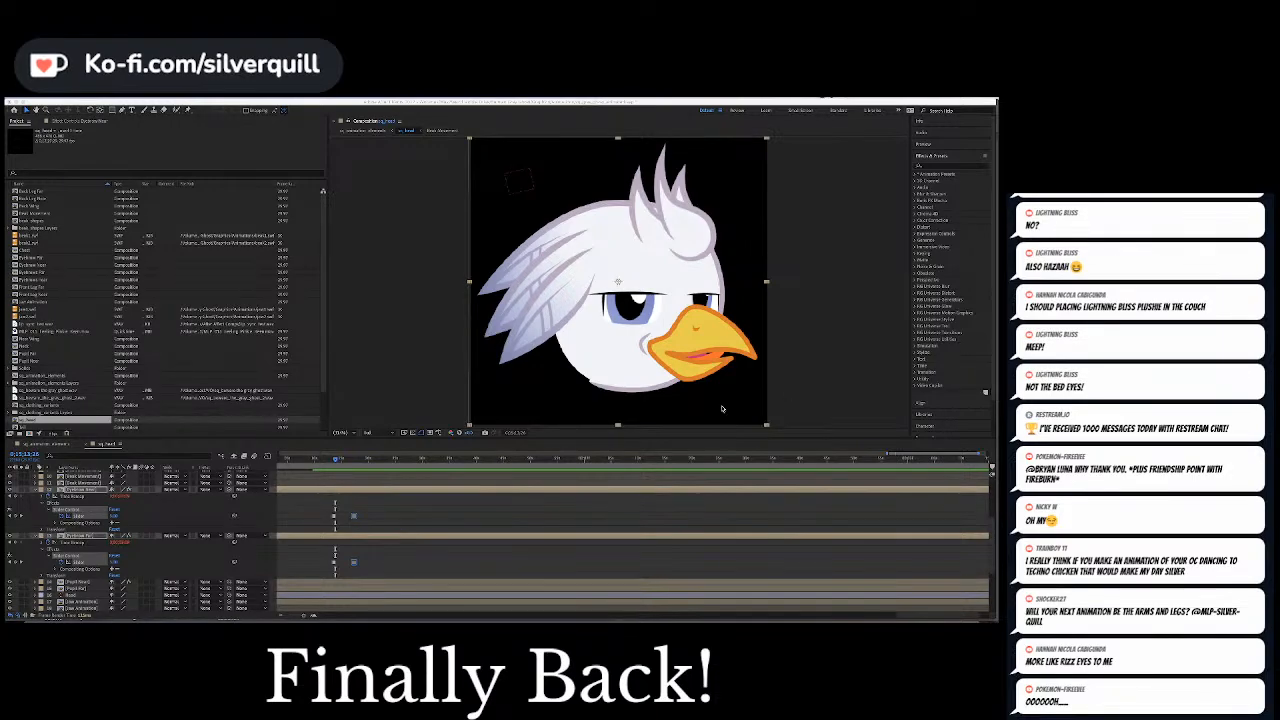
Scrub past the last eyebrow keyframes and preview the next speech burst to find the following expression change
click(351, 461)
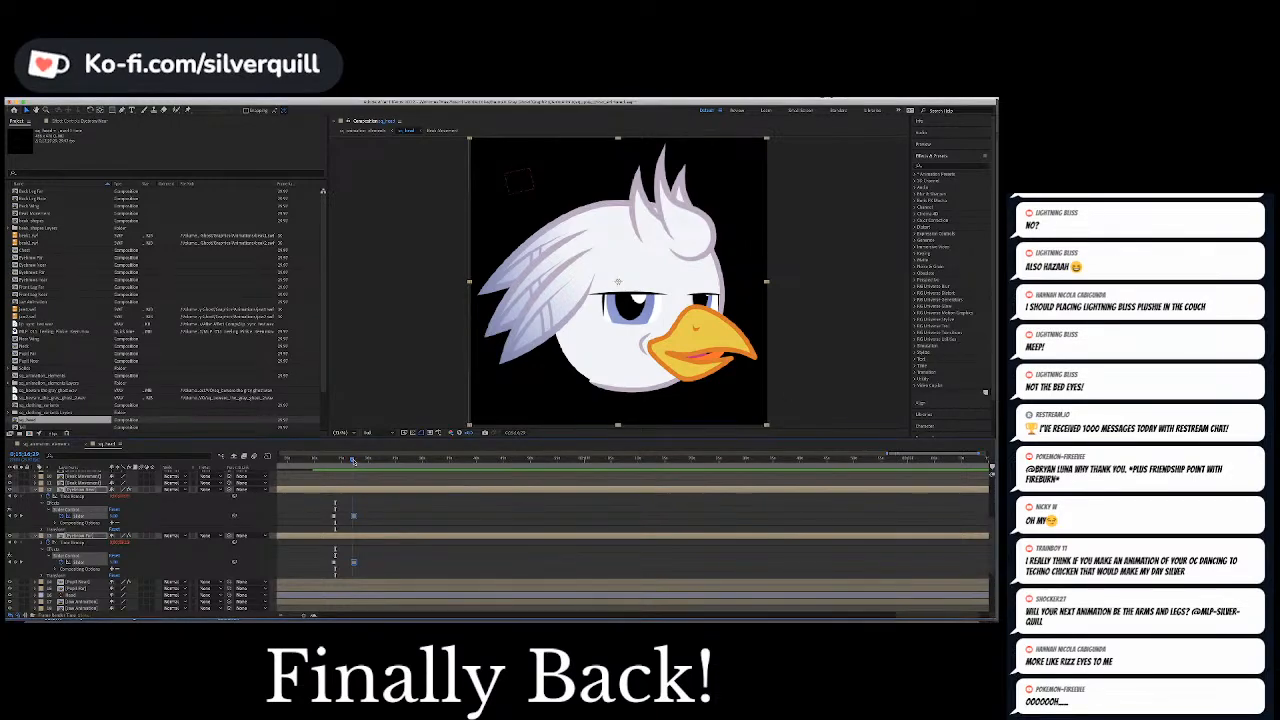
drag(351, 461, 374, 465)
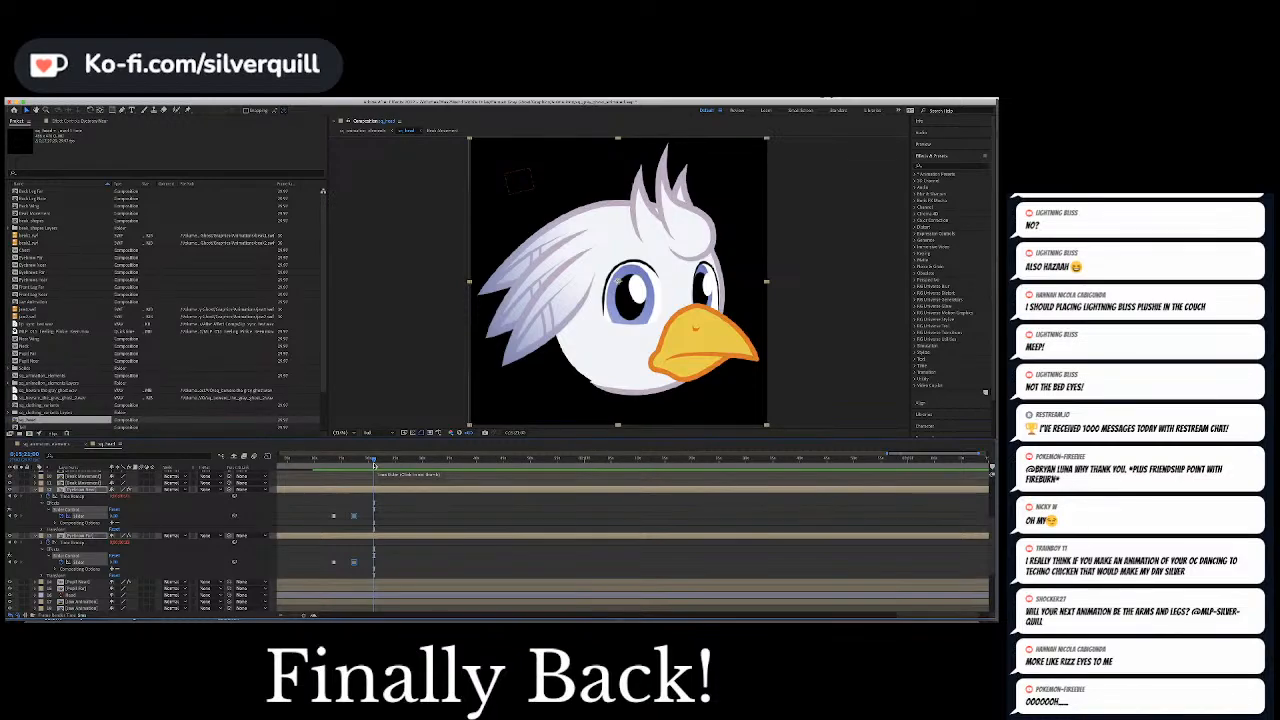
click(400, 517)
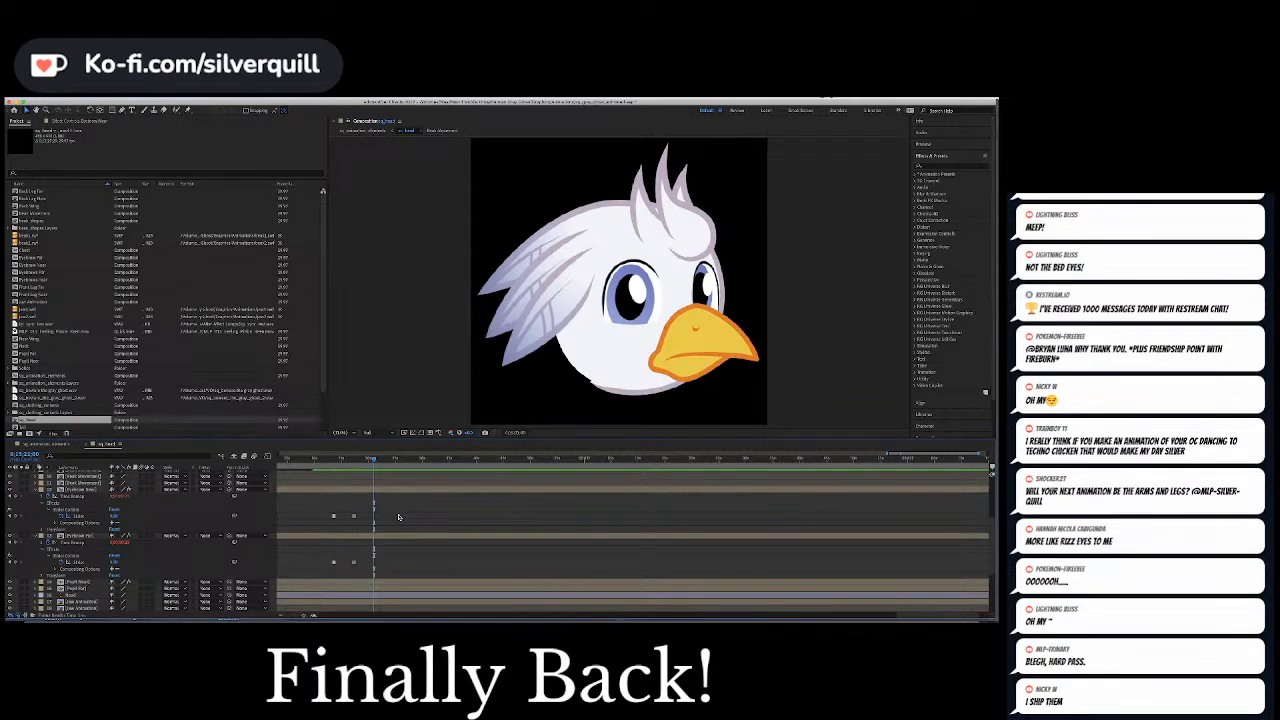
click(365, 460)
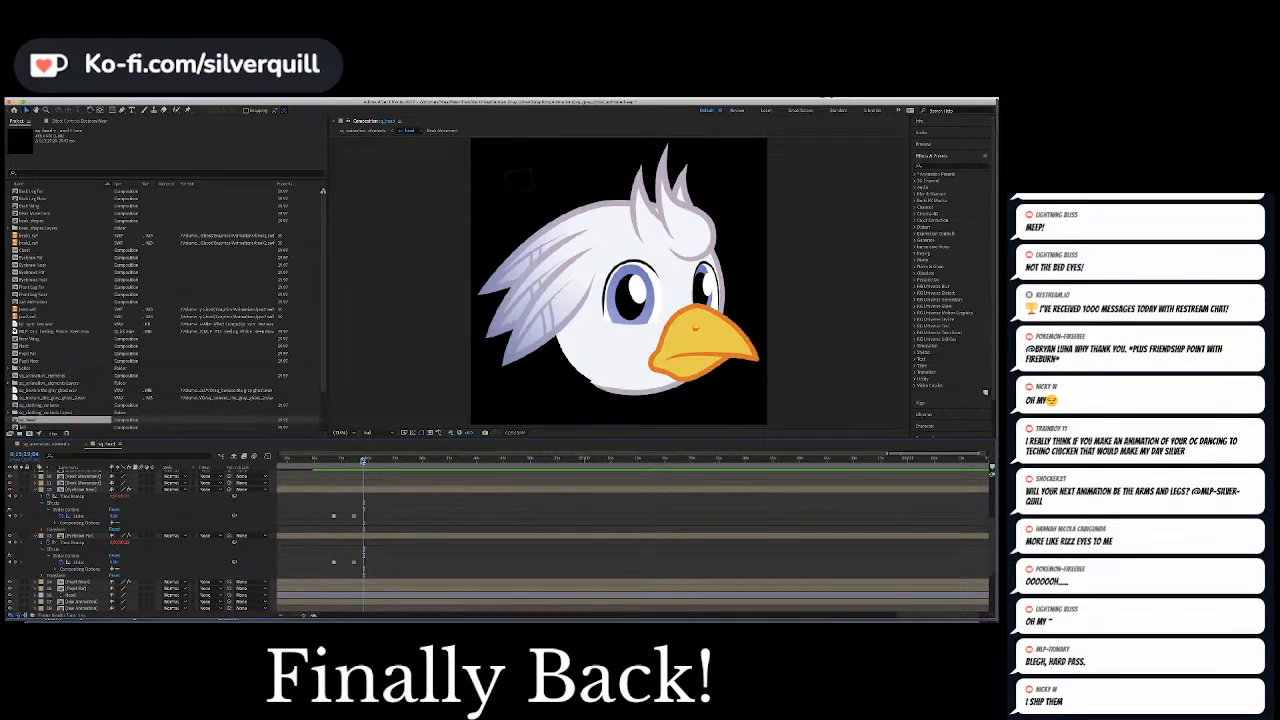
drag(362, 464, 354, 463)
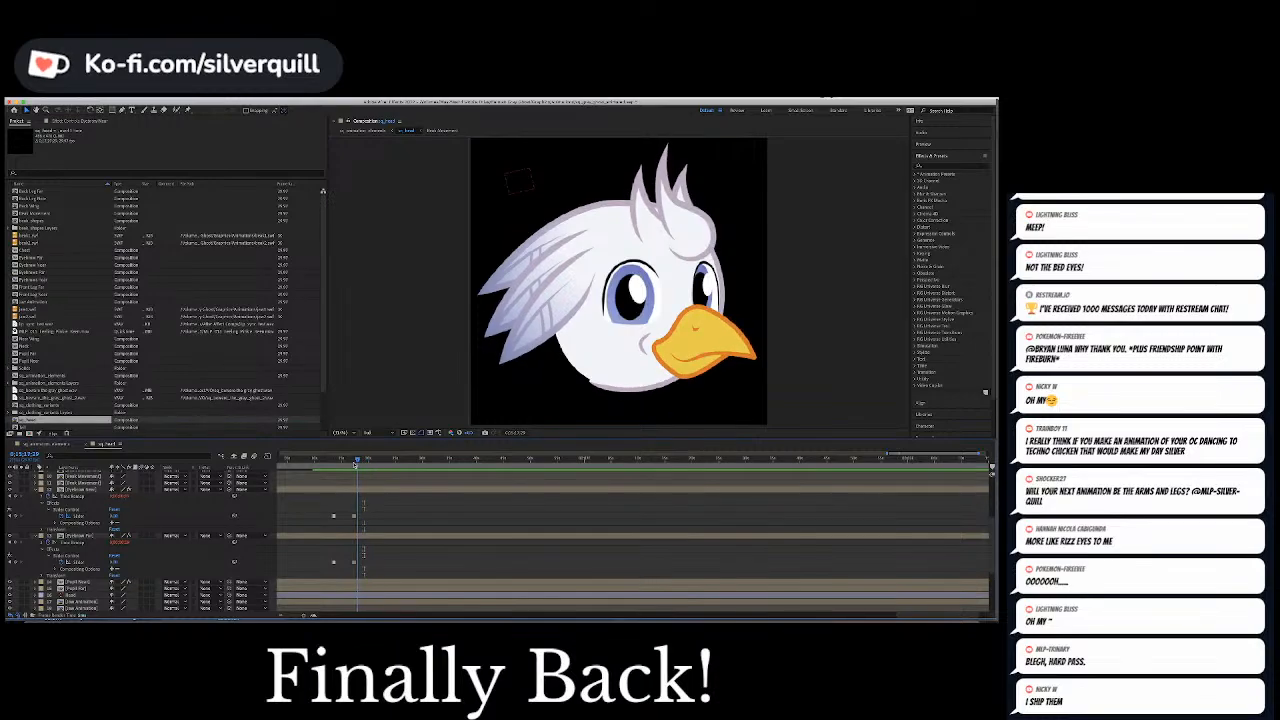
key(space)
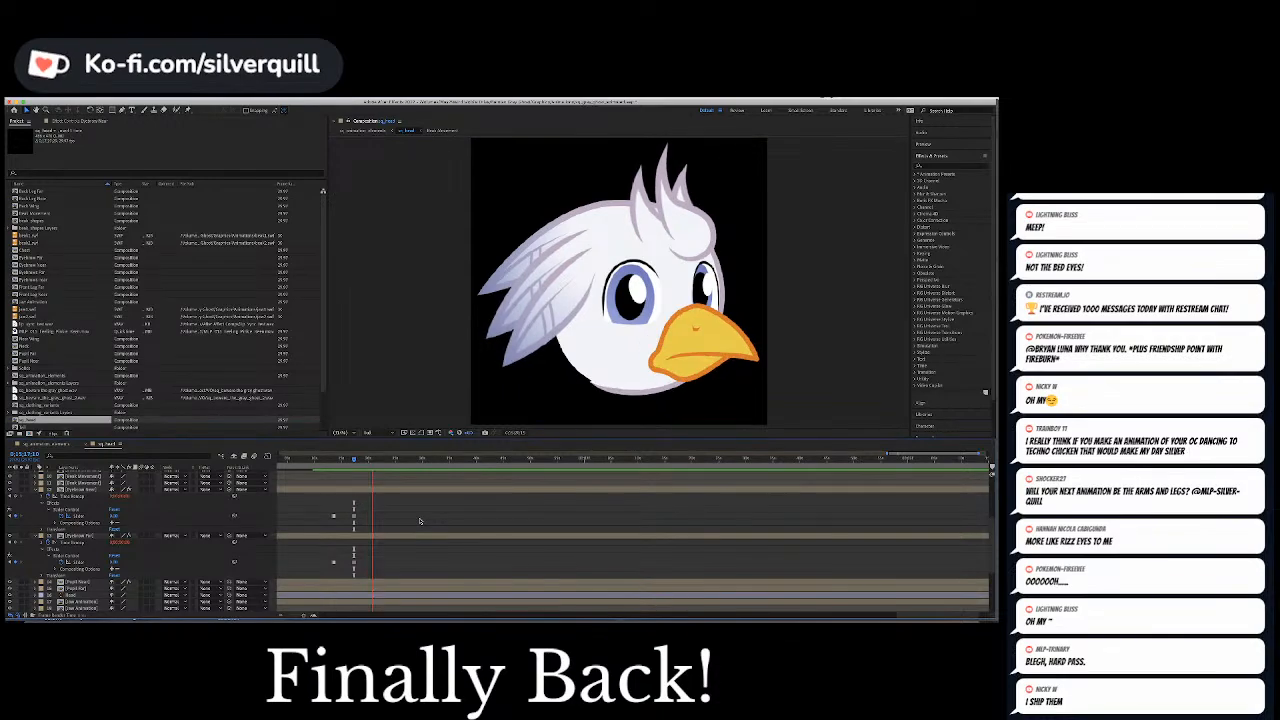
Keyframe the Slider Control of both eyebrow layers to 1 shortly after the new speech burst begins
click(372, 460)
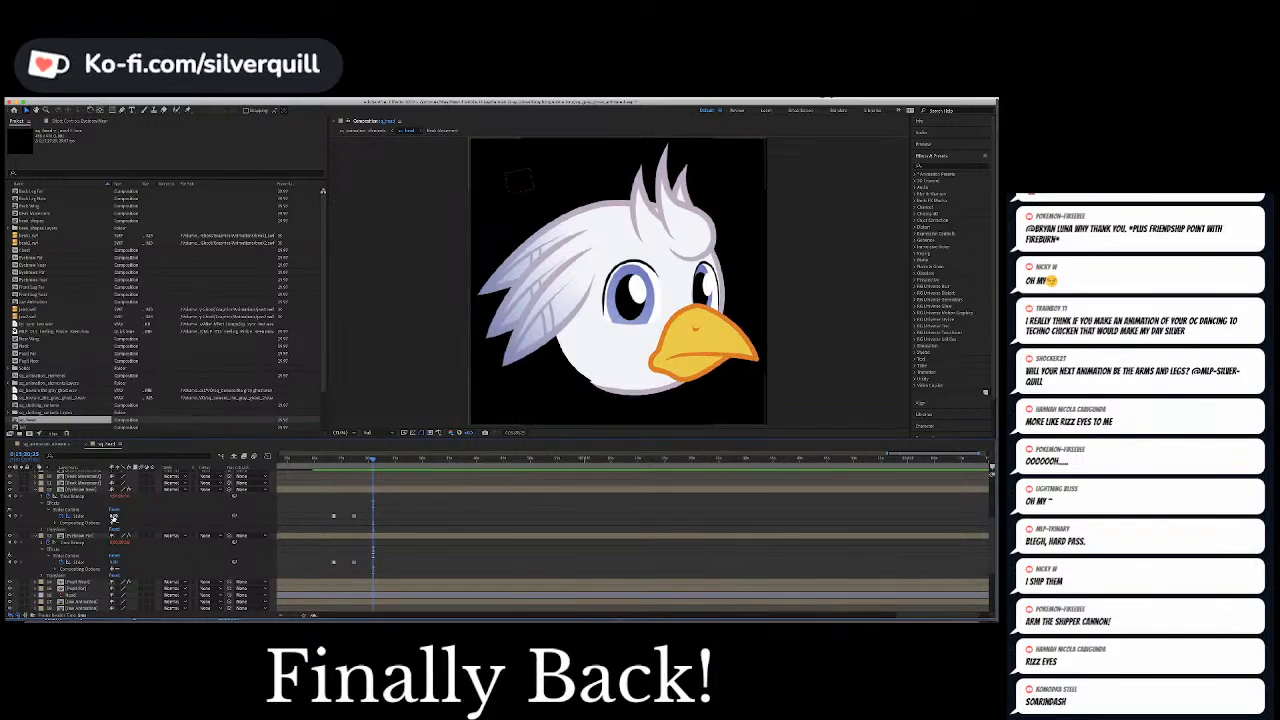
click(90, 518)
super+click(84, 567)
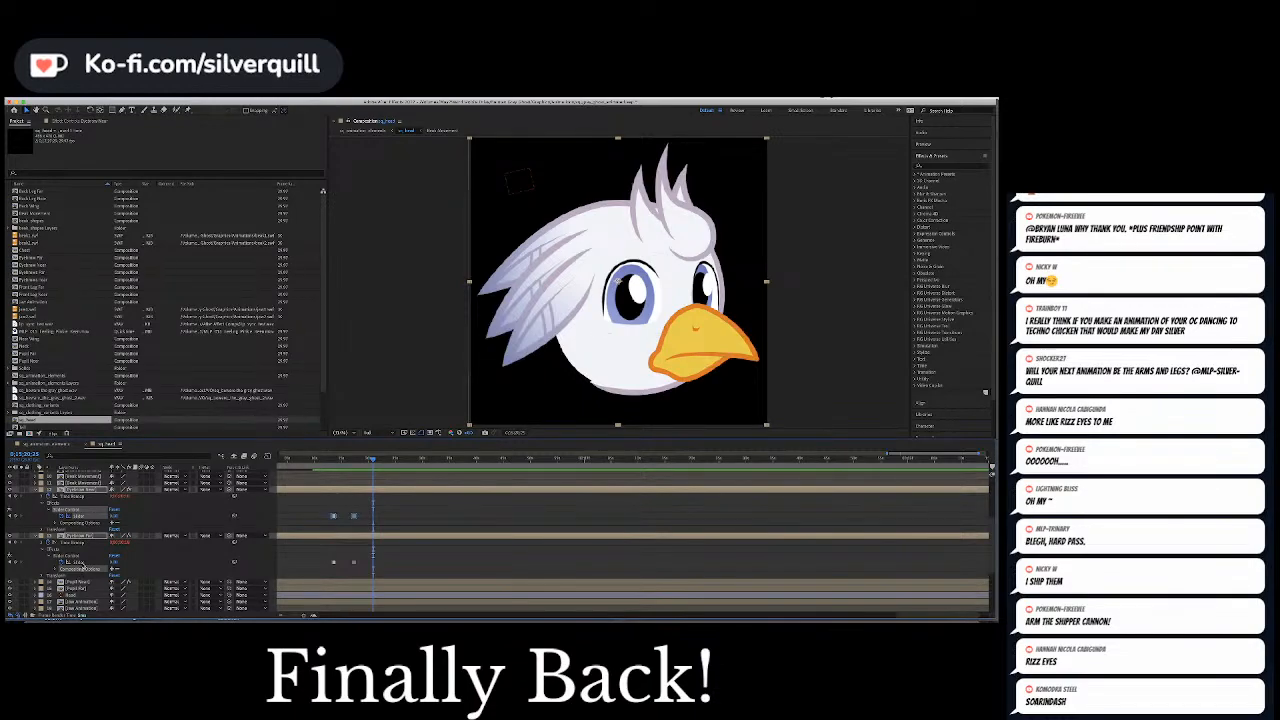
click(82, 563)
super+click(86, 517)
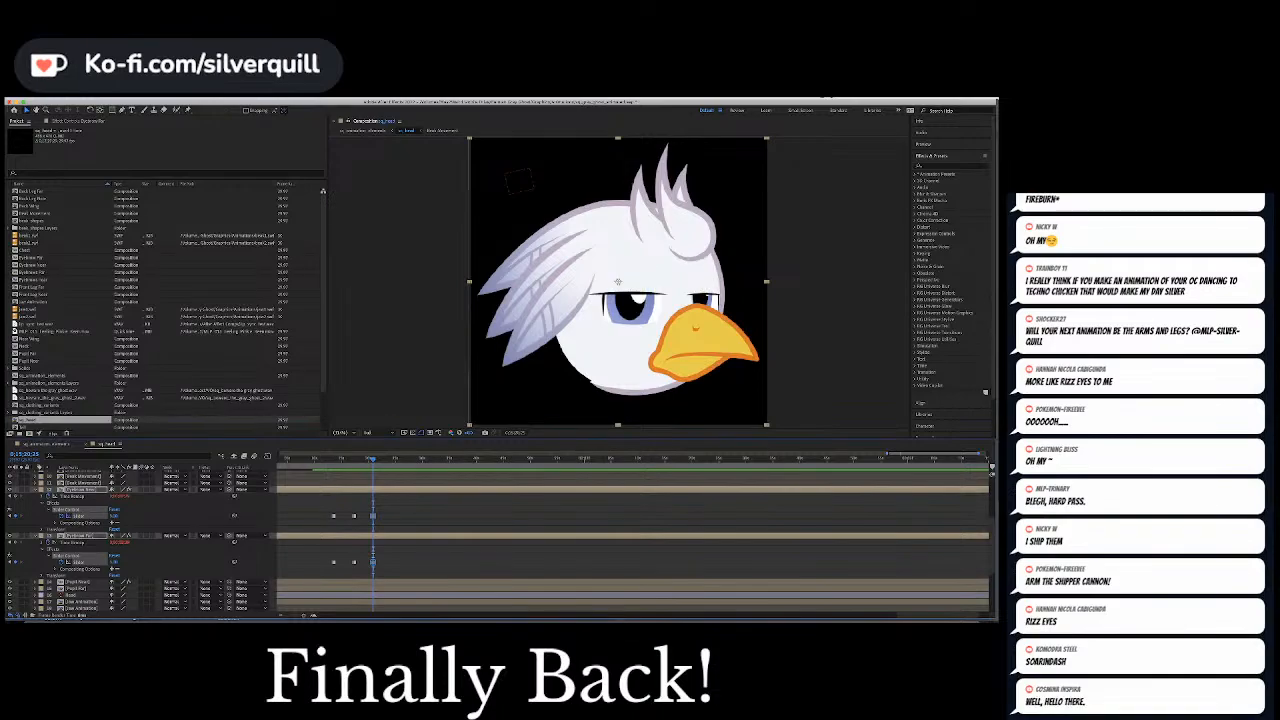
Paste a copy of the null's earlier side-glance Position keyframe at the brow change, and its return-to-centre keyframe a little further on
scroll(260, 516, up, 5)
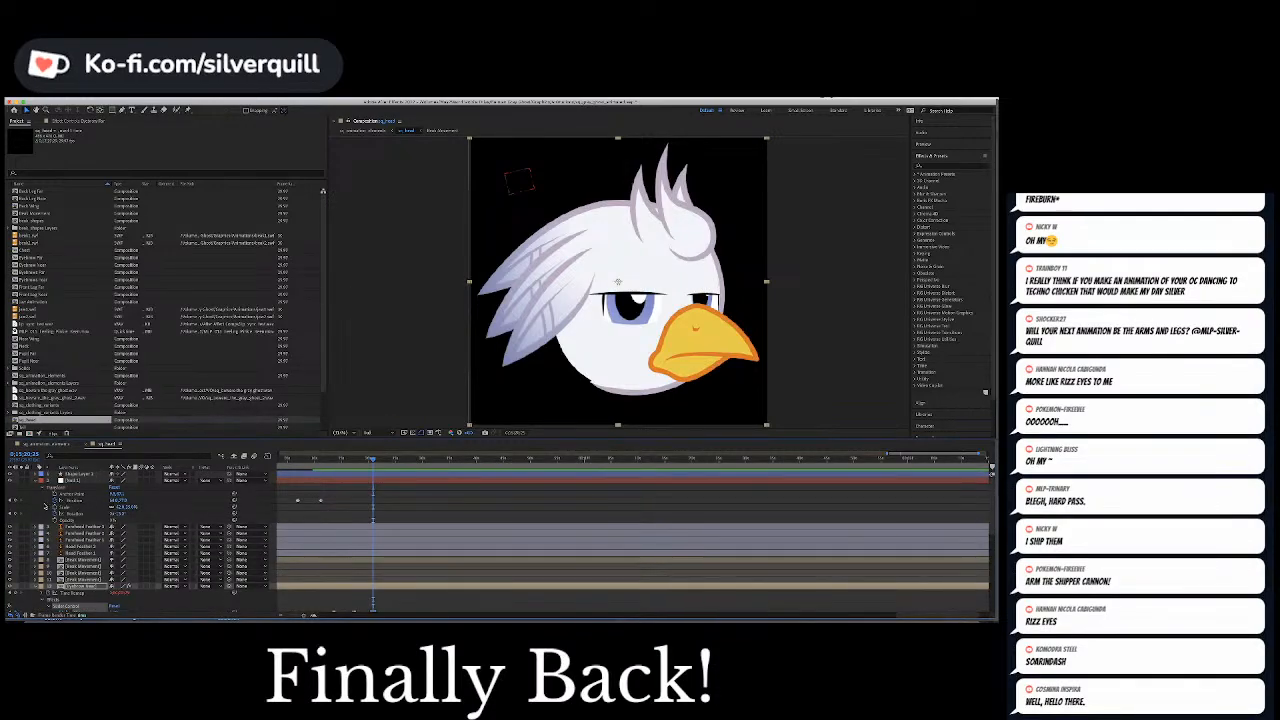
click(297, 500)
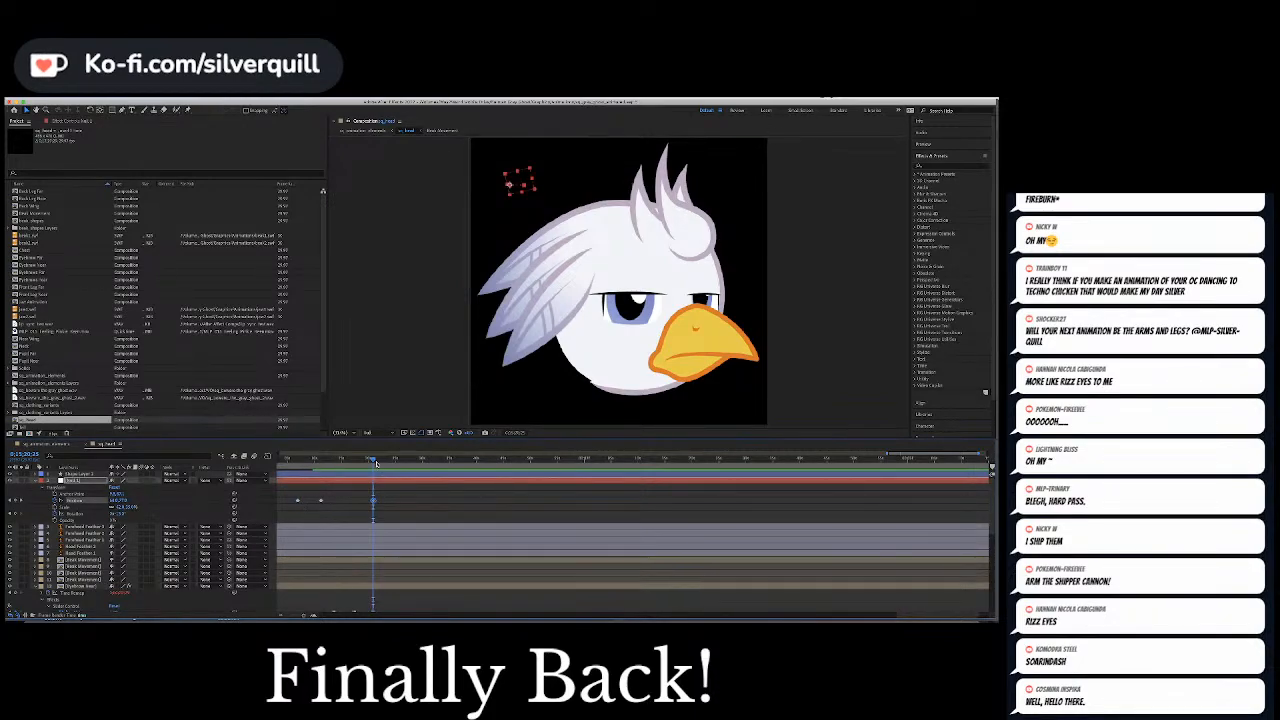
key(space)
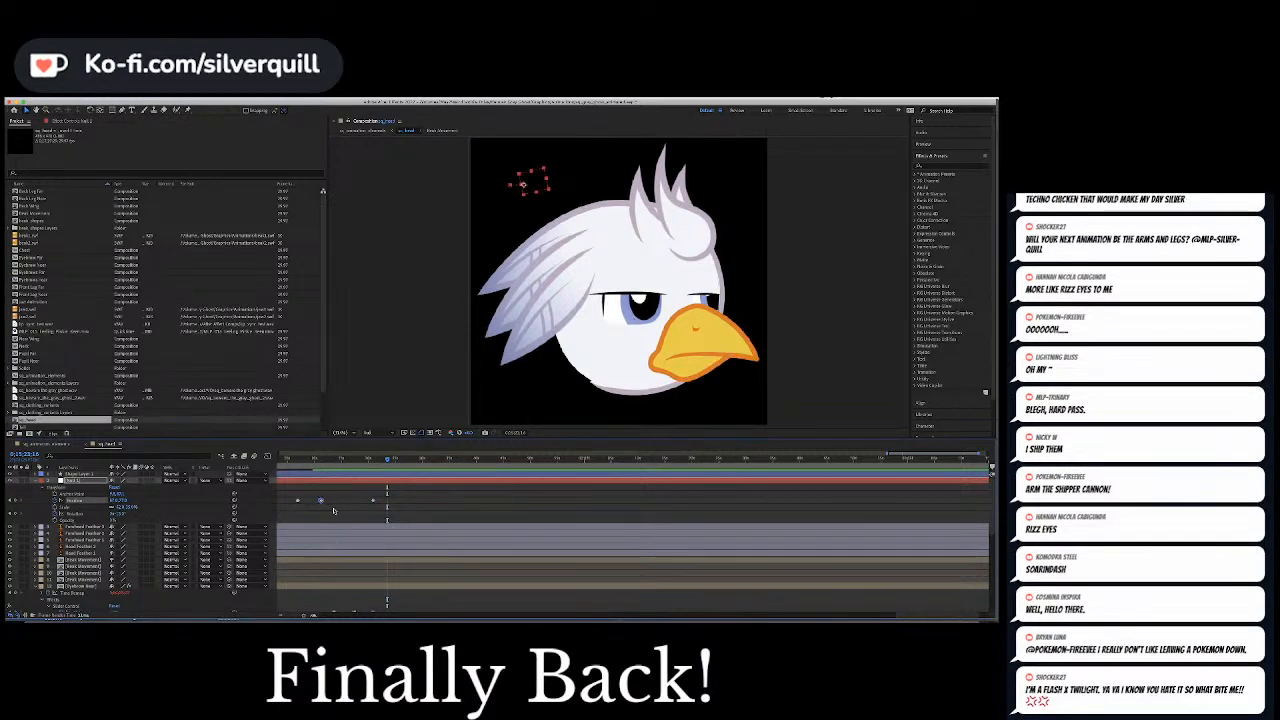
Keyframe both eyebrow layers' Slider Control to 0 where the side glance ends, and preview the change through the rest of the phrase
scroll(341, 511, down, 5)
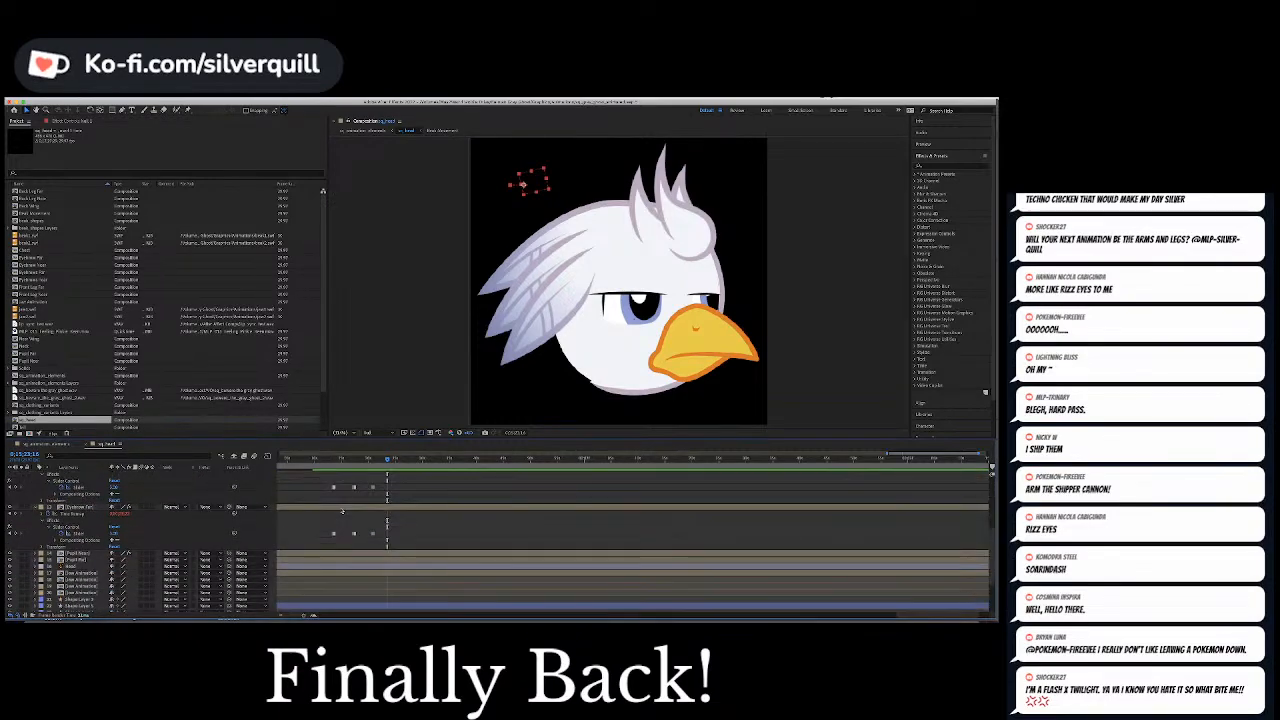
scroll(341, 511, up, 2)
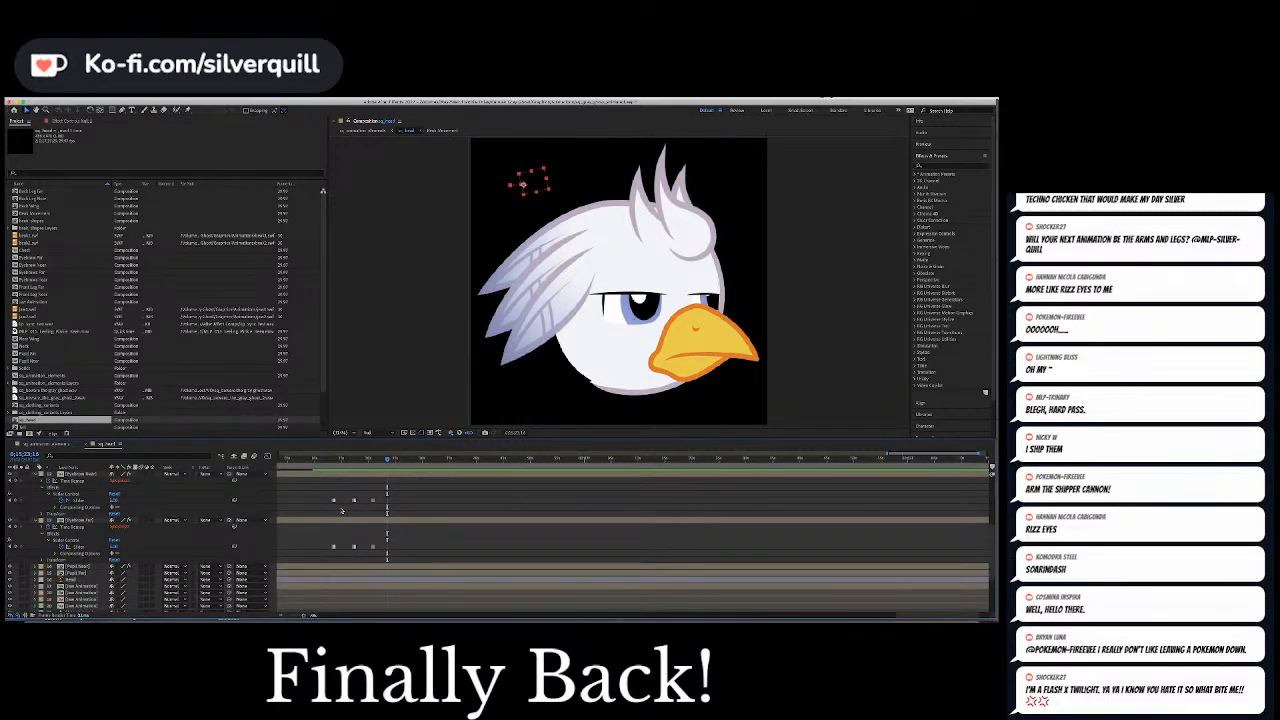
click(78, 500)
super+click(78, 547)
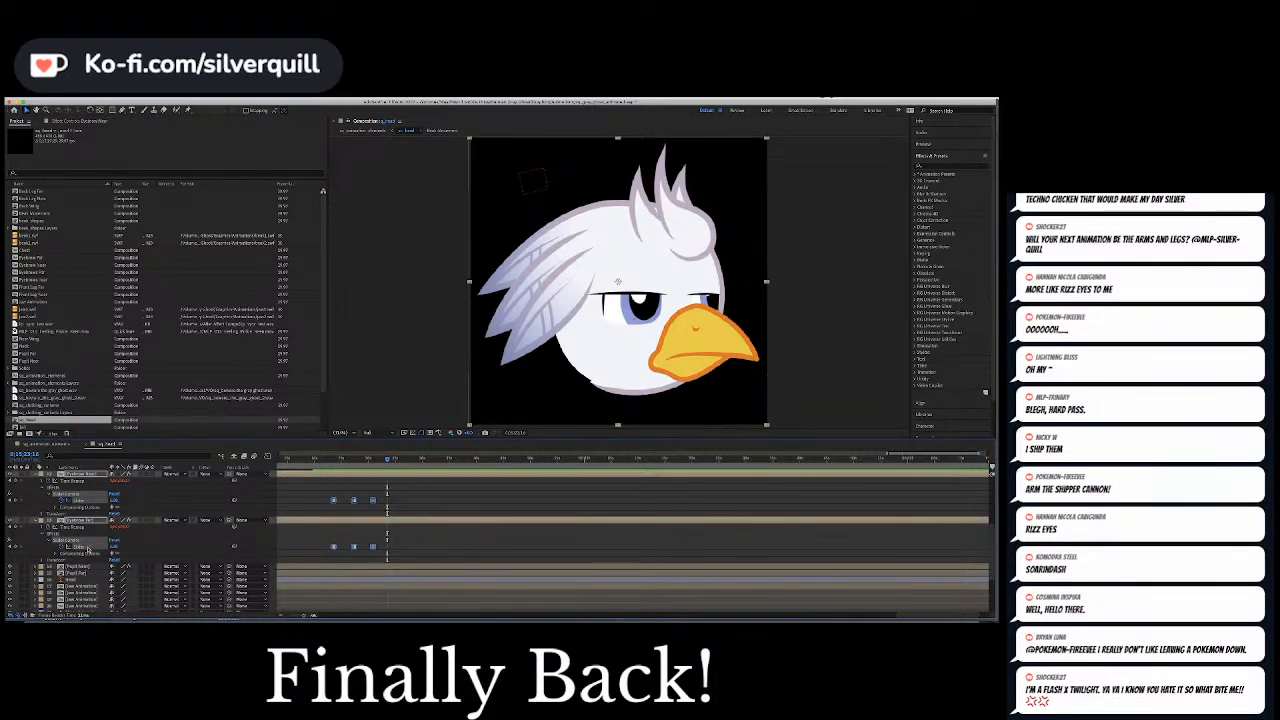
click(115, 547)
text(0)
key(Return)
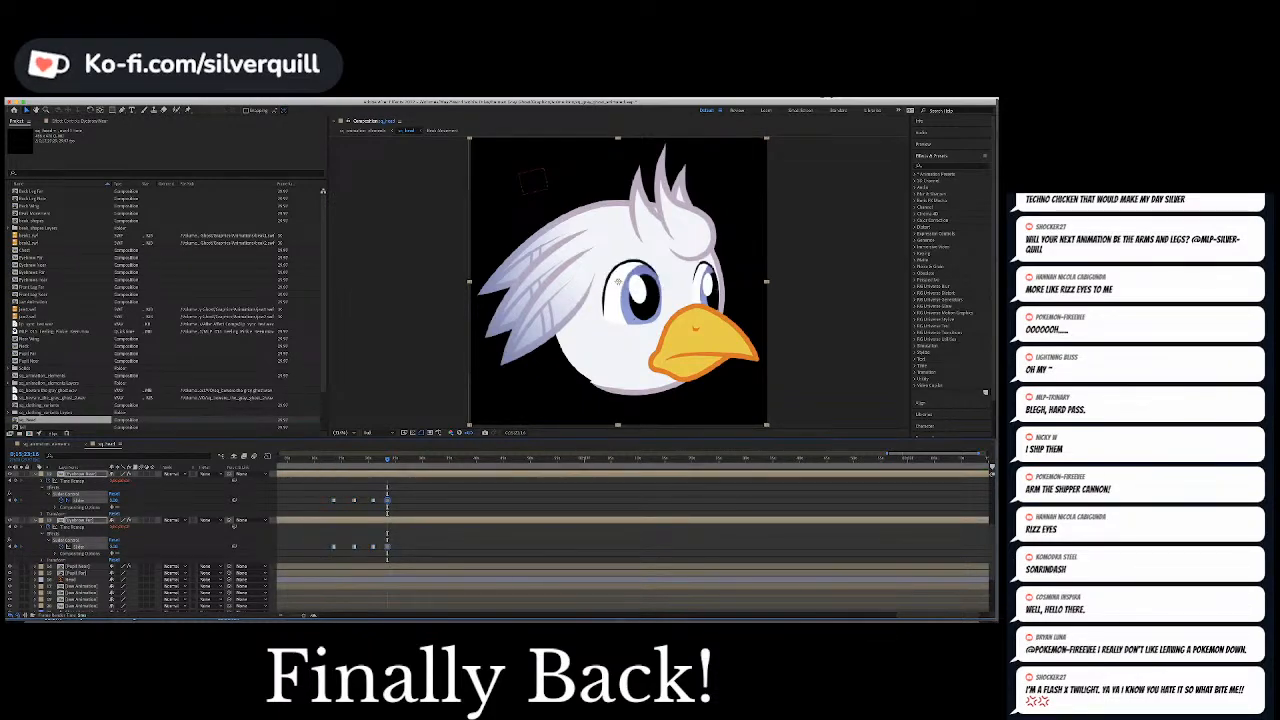
click(419, 487)
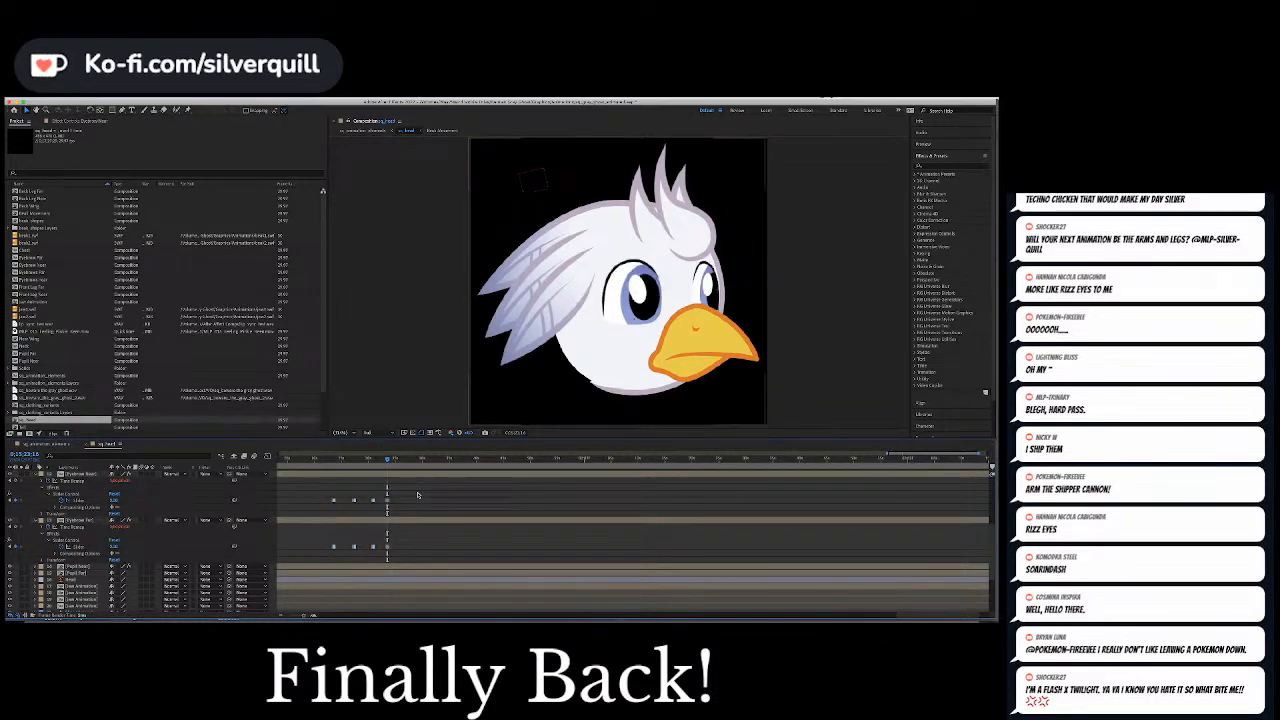
click(376, 463)
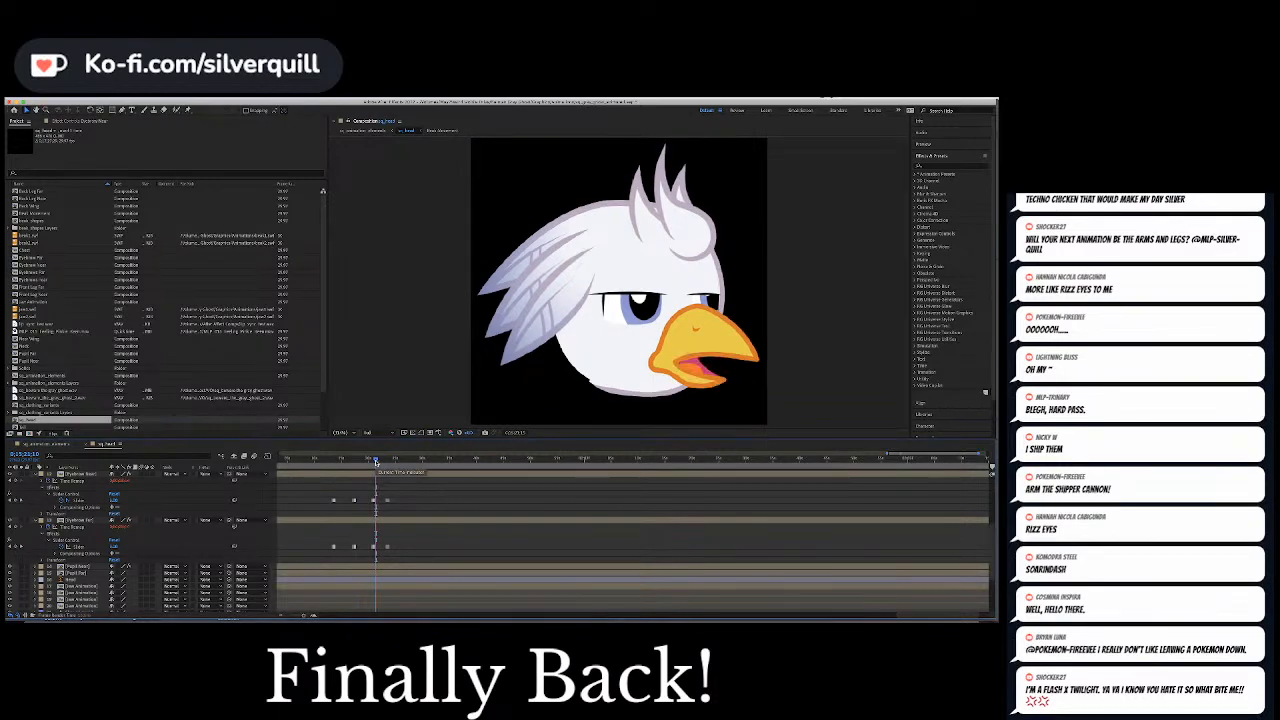
key(space)
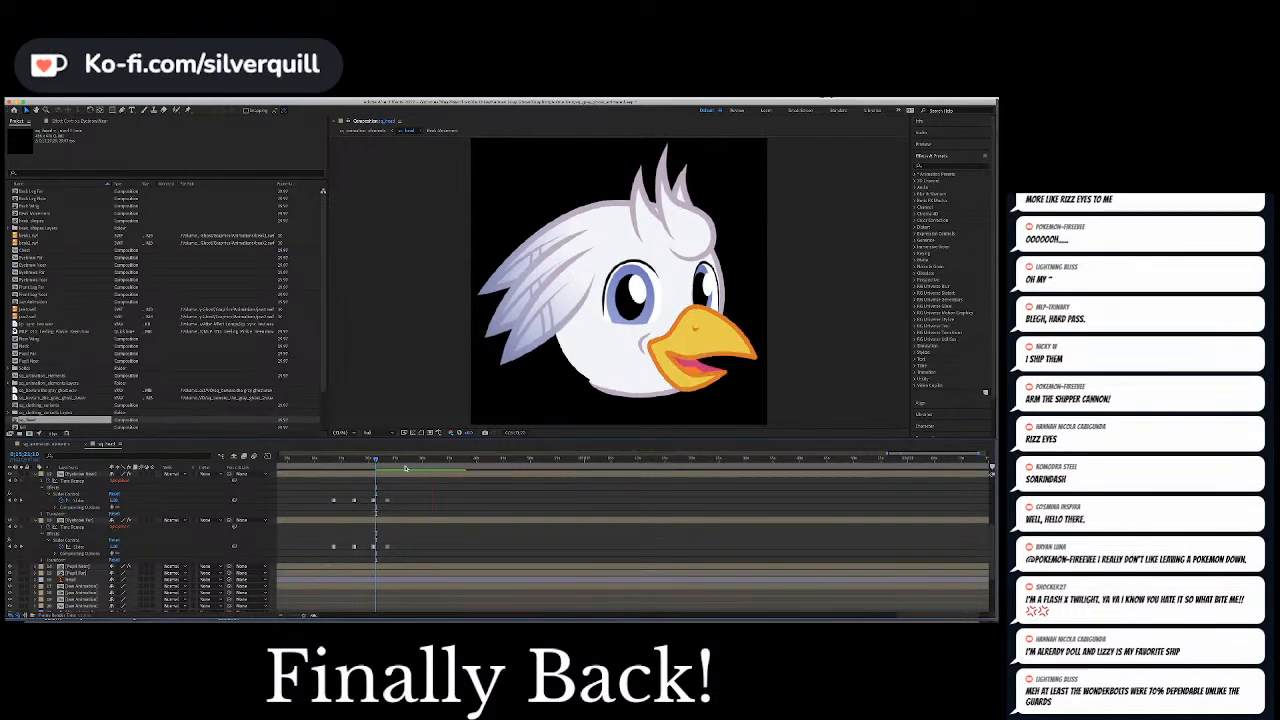
Copy the null's last two Position keyframes and paste them further along in the same speech burst to repeat the pupils' glance
scroll(438, 495, up, 1)
scroll(438, 495, up, 5)
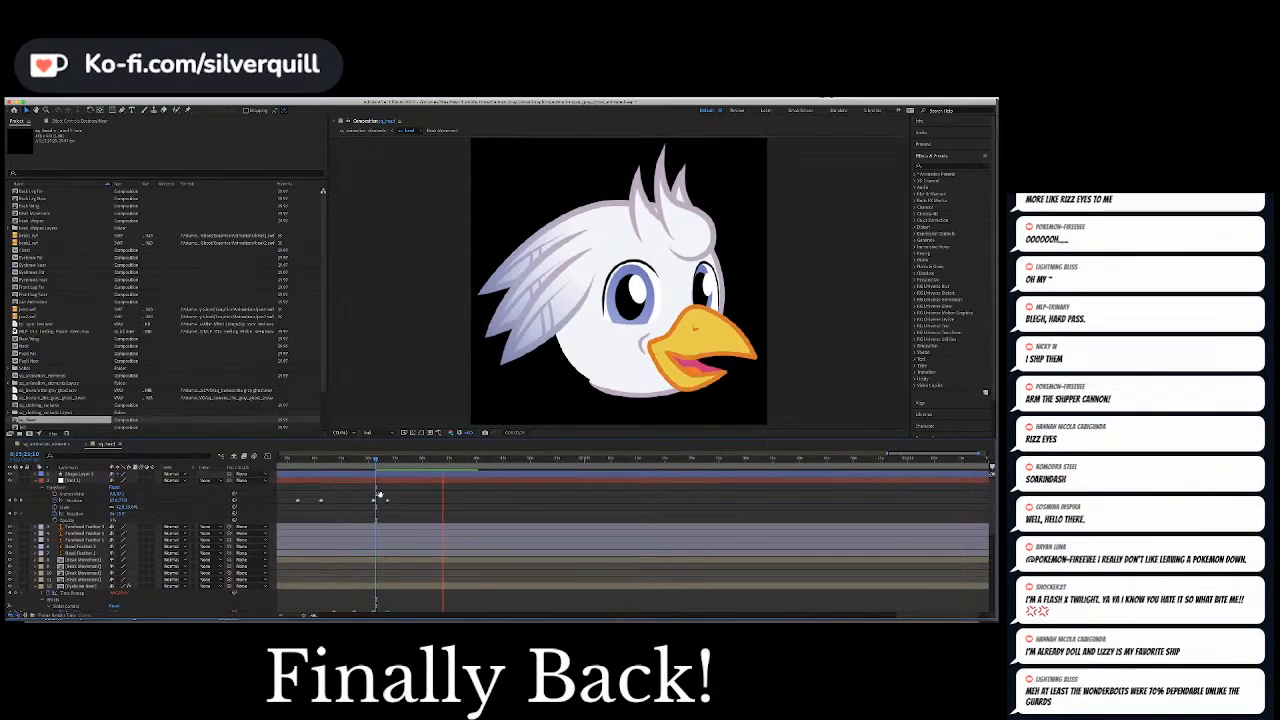
click(443, 458)
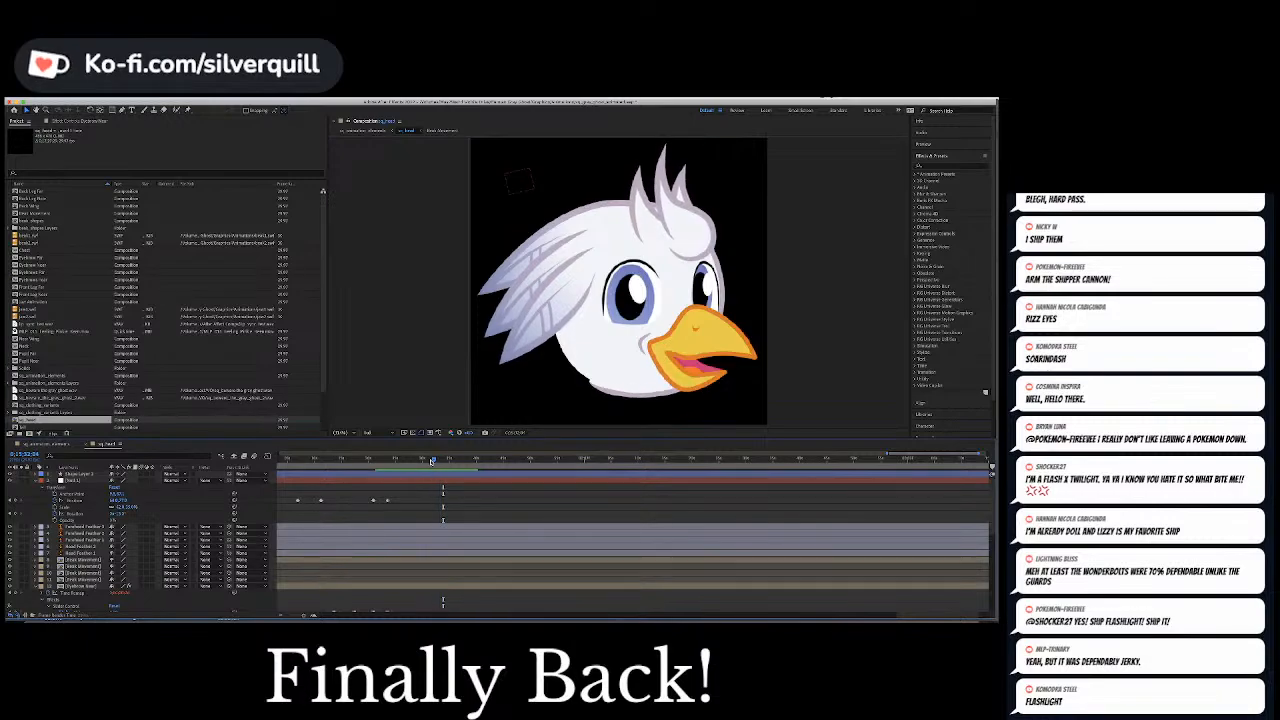
drag(443, 458, 425, 461)
drag(366, 494, 398, 508)
key(super+c)
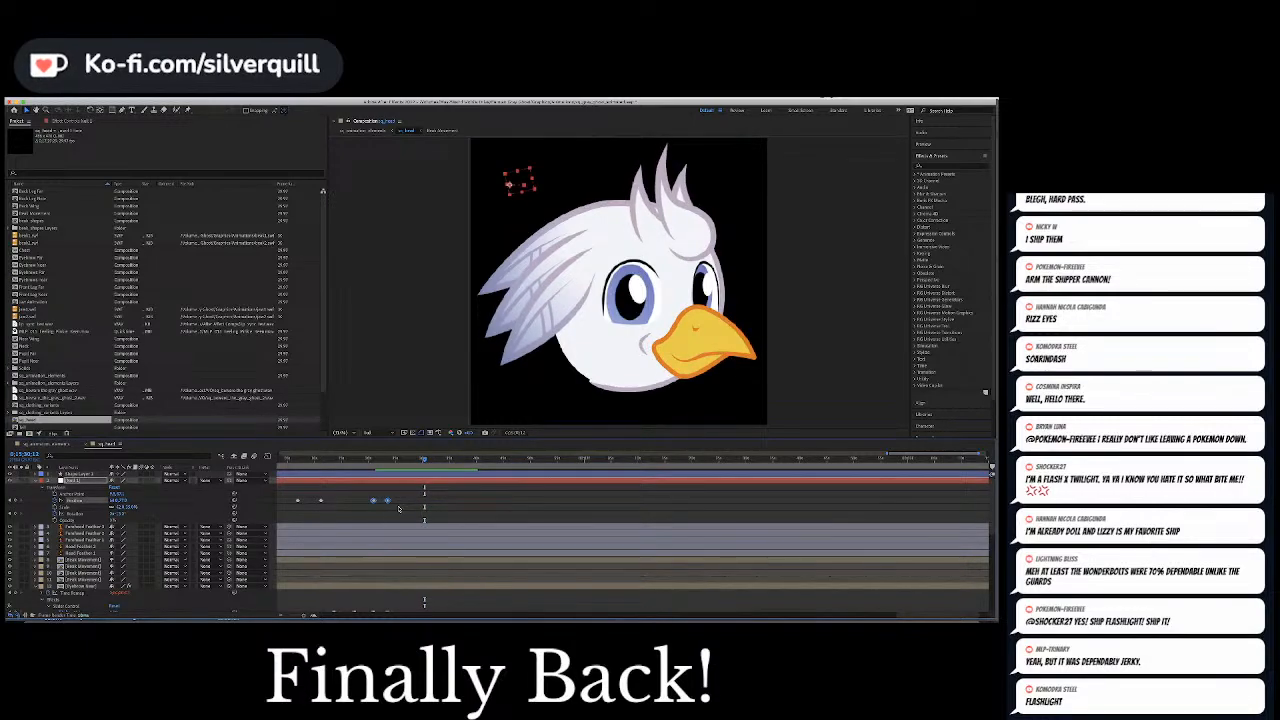
key(super+v)
Preview the repeated glance and move its second Position keyframe later, to the end of the speech burst
key(space)
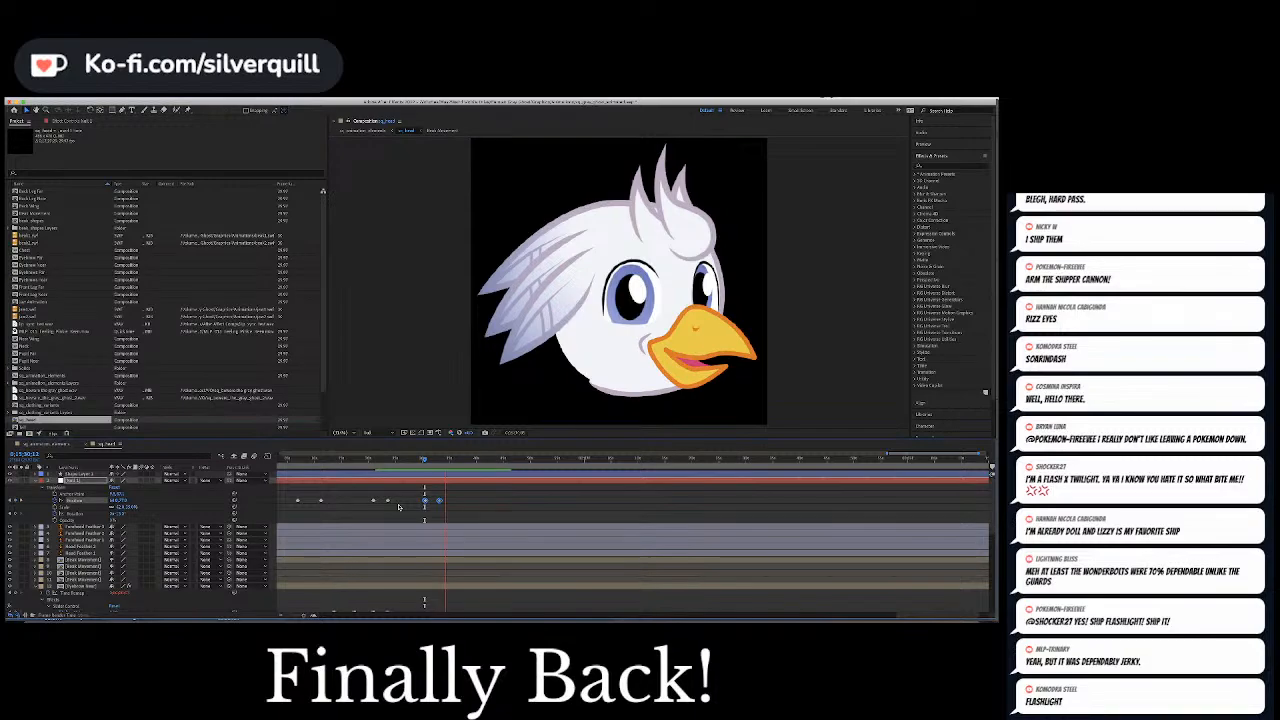
key(space)
click(434, 495)
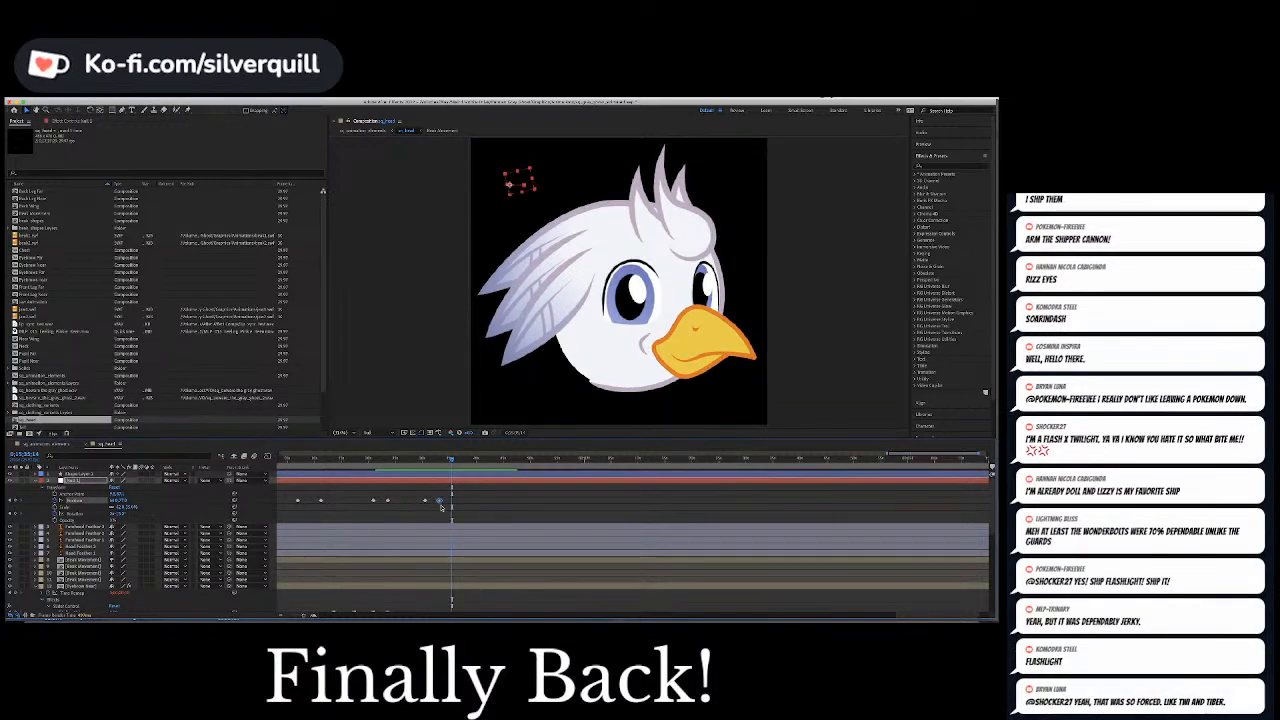
drag(440, 501, 452, 503)
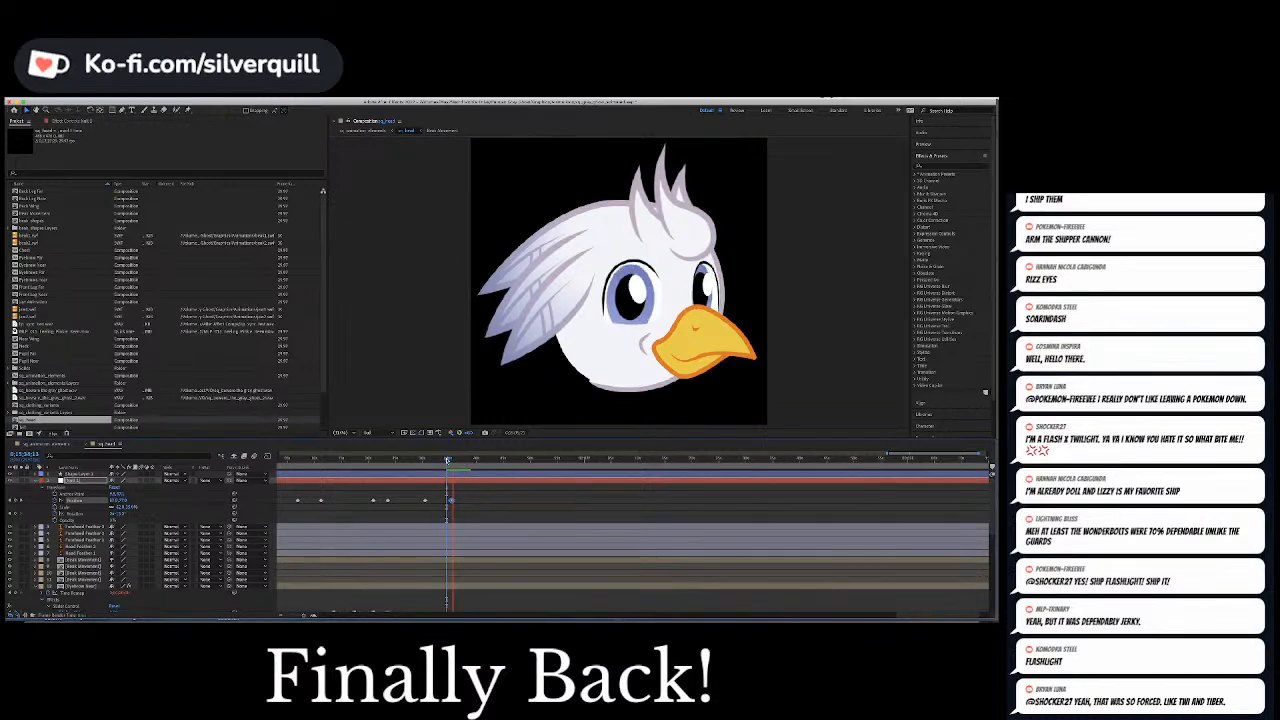
Check the end of the lengthened glance and save the project
click(455, 459)
click(516, 504)
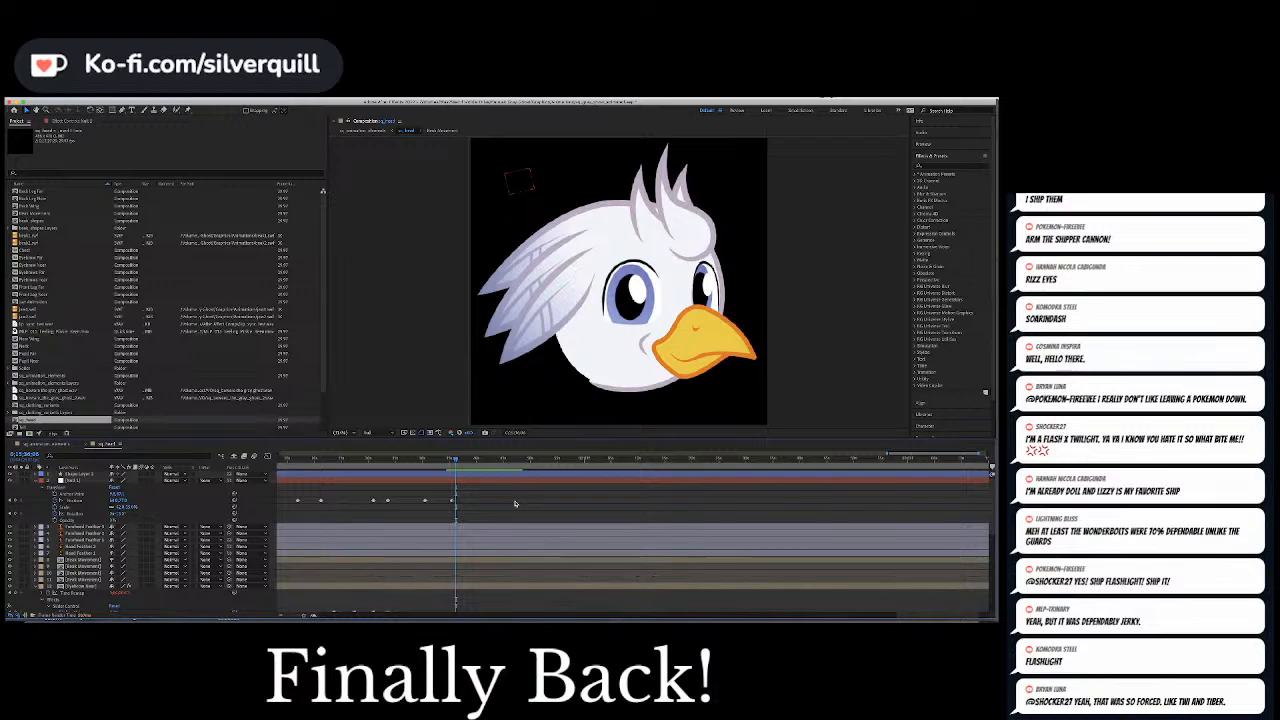
key(super+s)
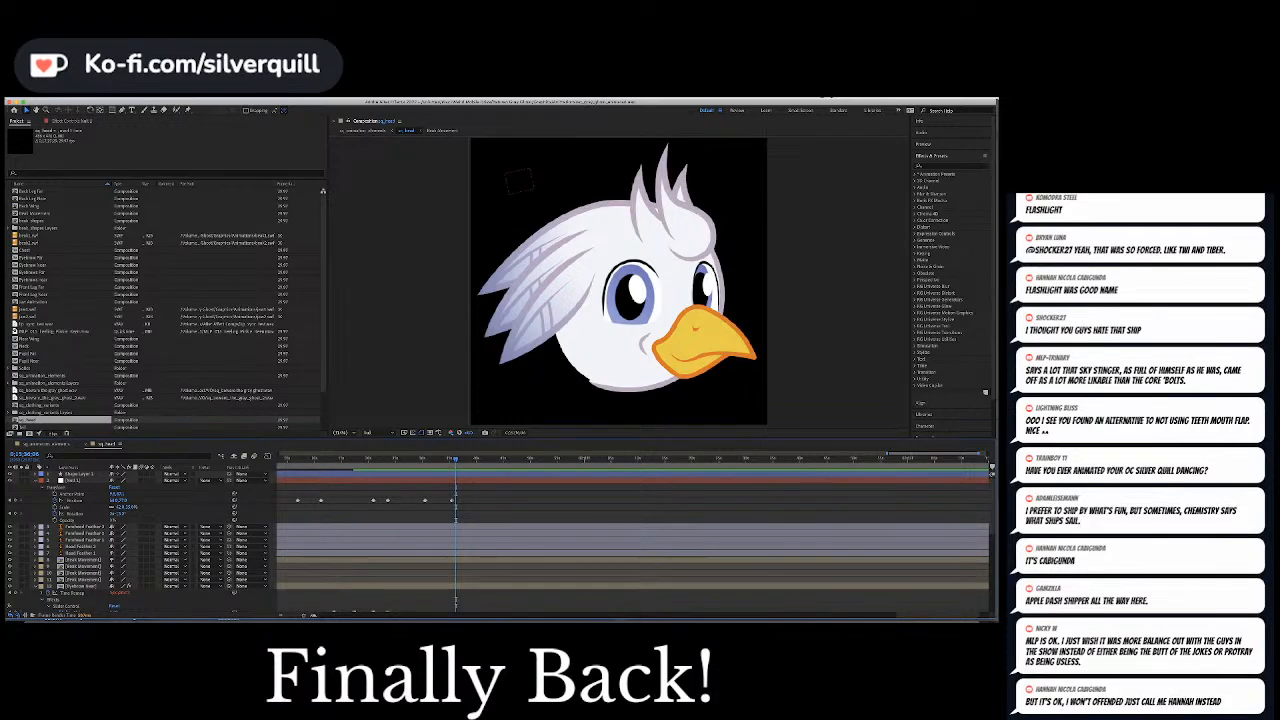
scroll(450, 512, down, 10)
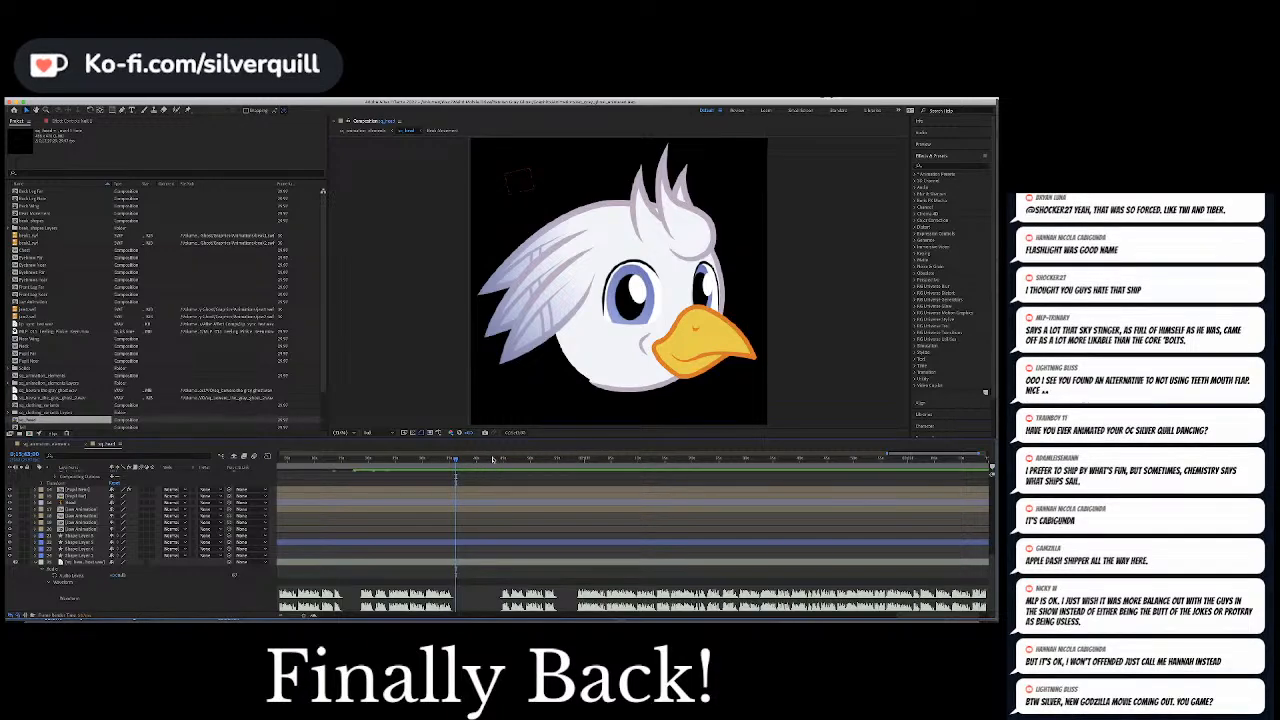
Preview the animation with its audio from the start of the next speech burst into the long burst that follows
drag(492, 459, 500, 460)
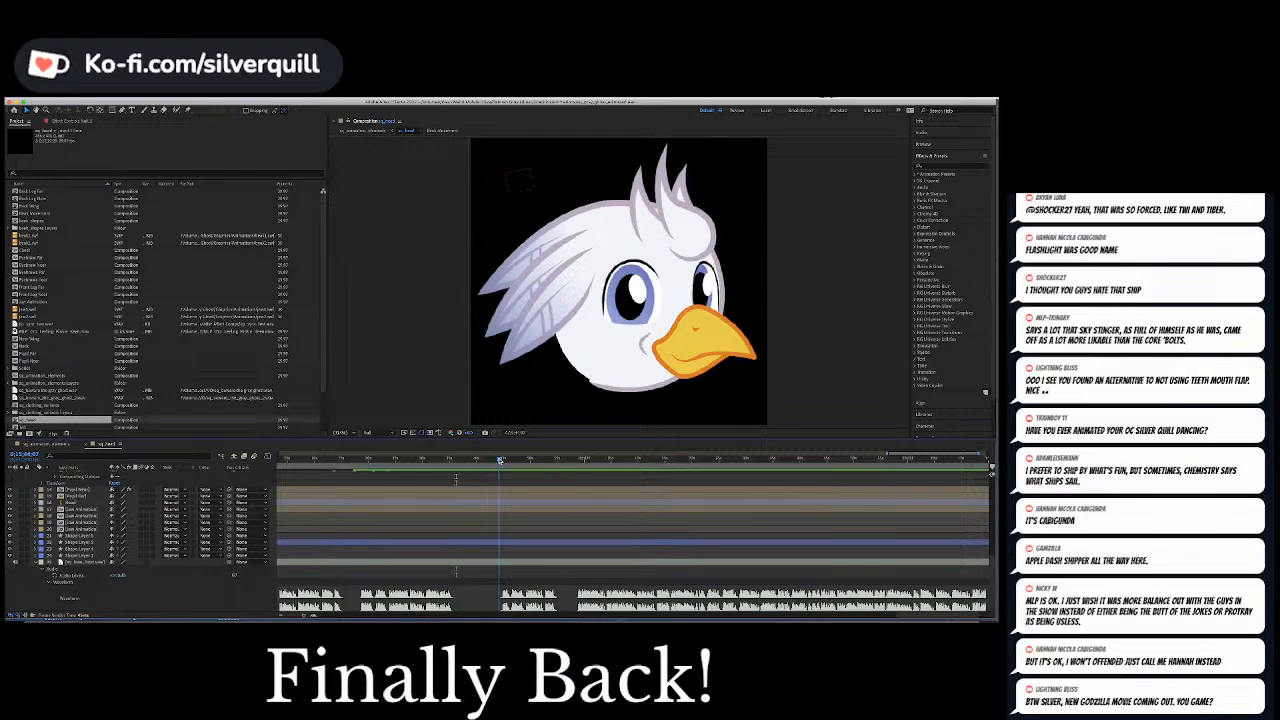
scroll(529, 535, up, 5)
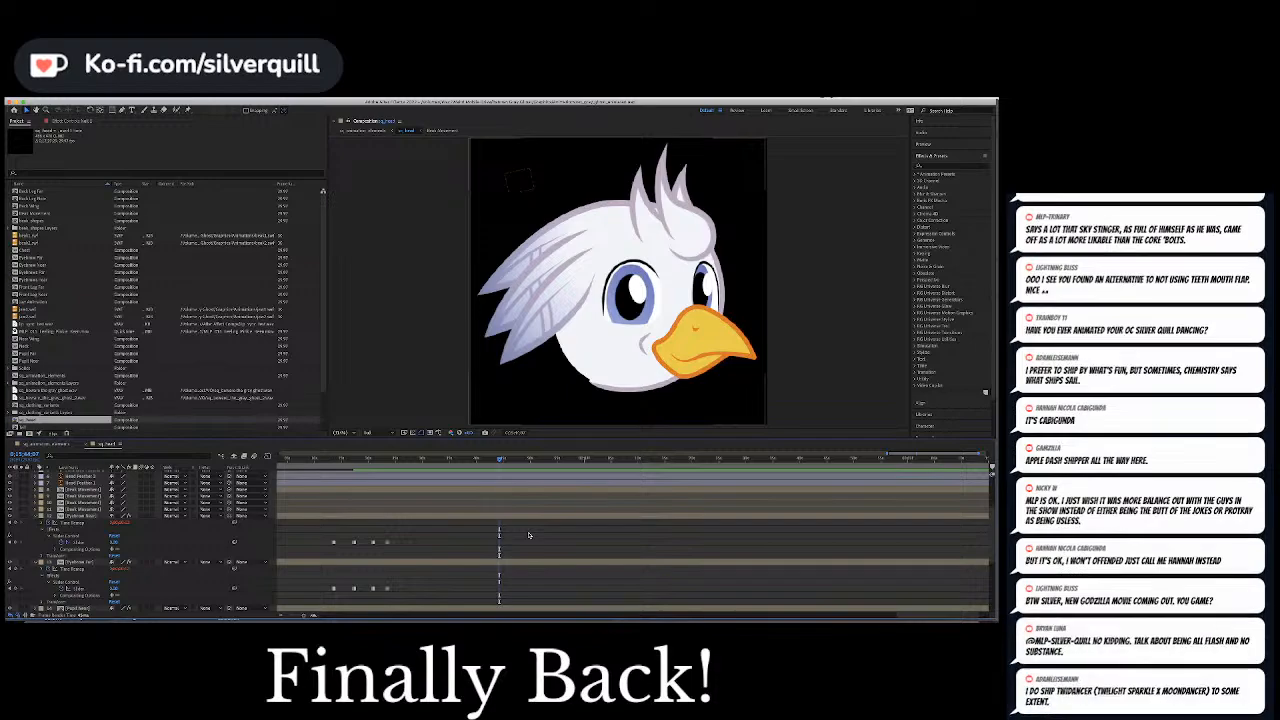
scroll(529, 535, down, 6)
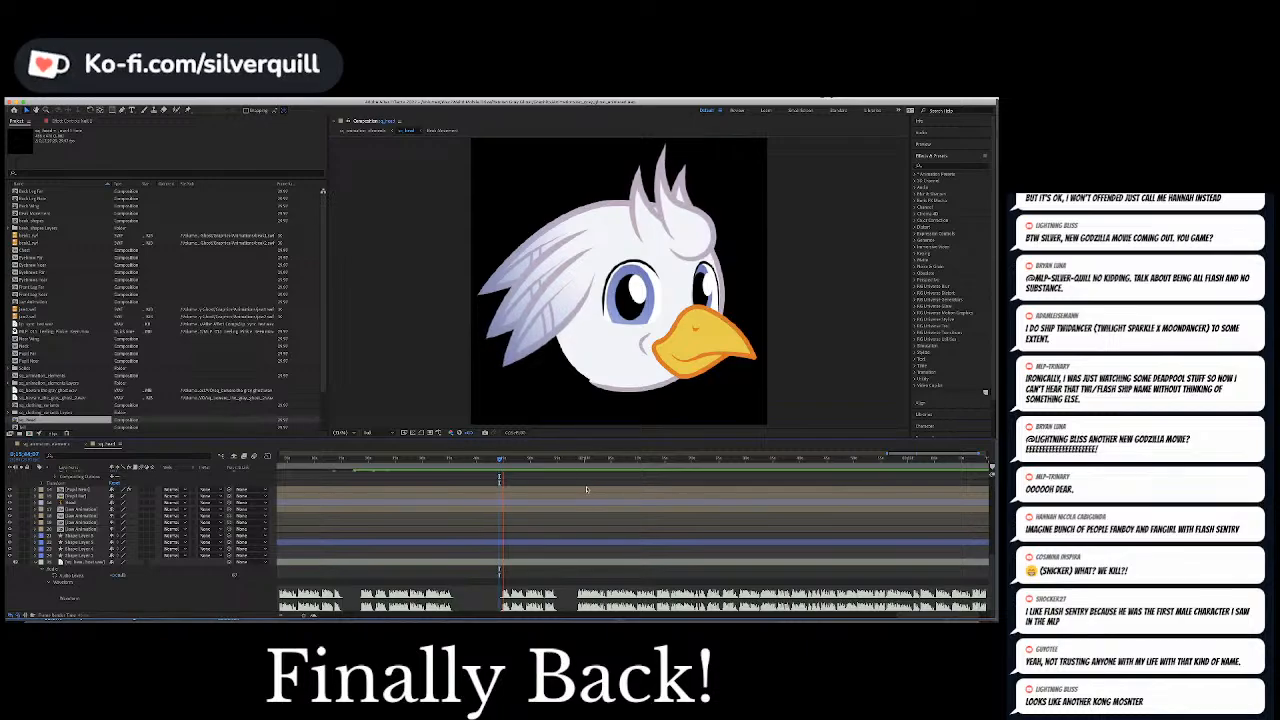
click(495, 460)
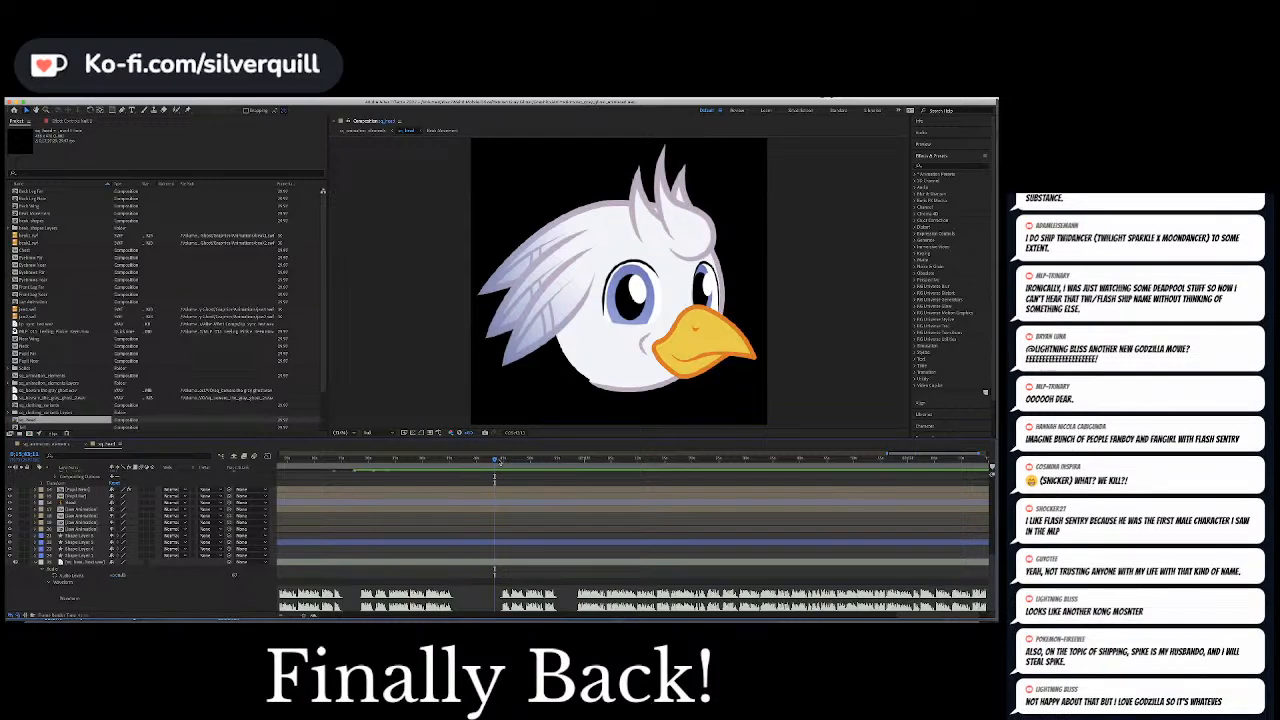
key(space)
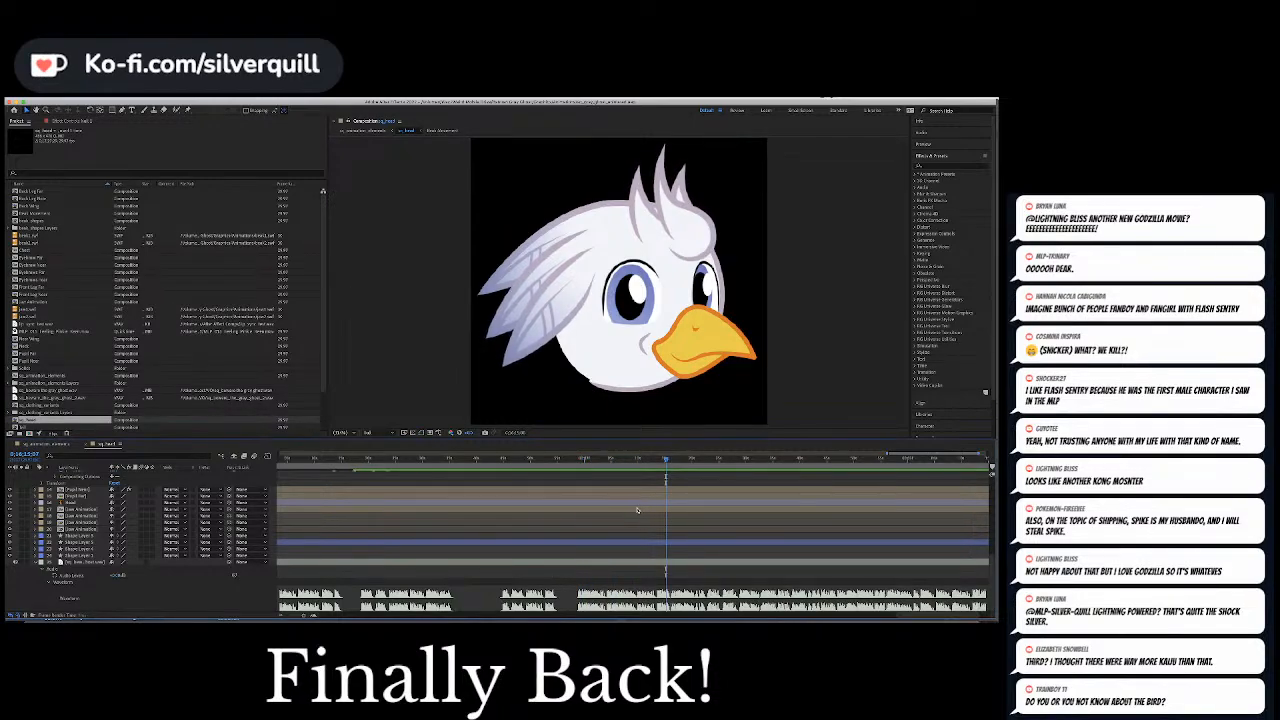
Show the audio layer's waveform across the timeline and place the current time in the long speech burst, where the beak is closed
key(minus)
key(minus)
key(minus)
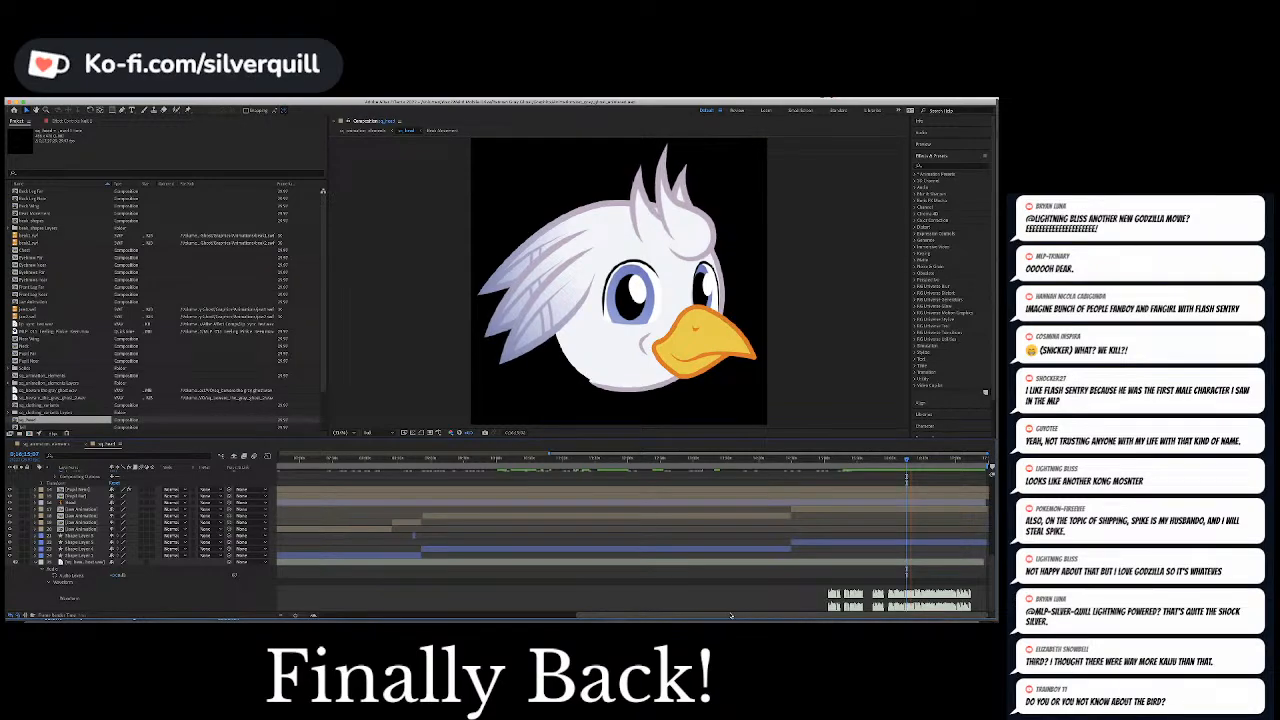
scroll(843, 551, up, 3)
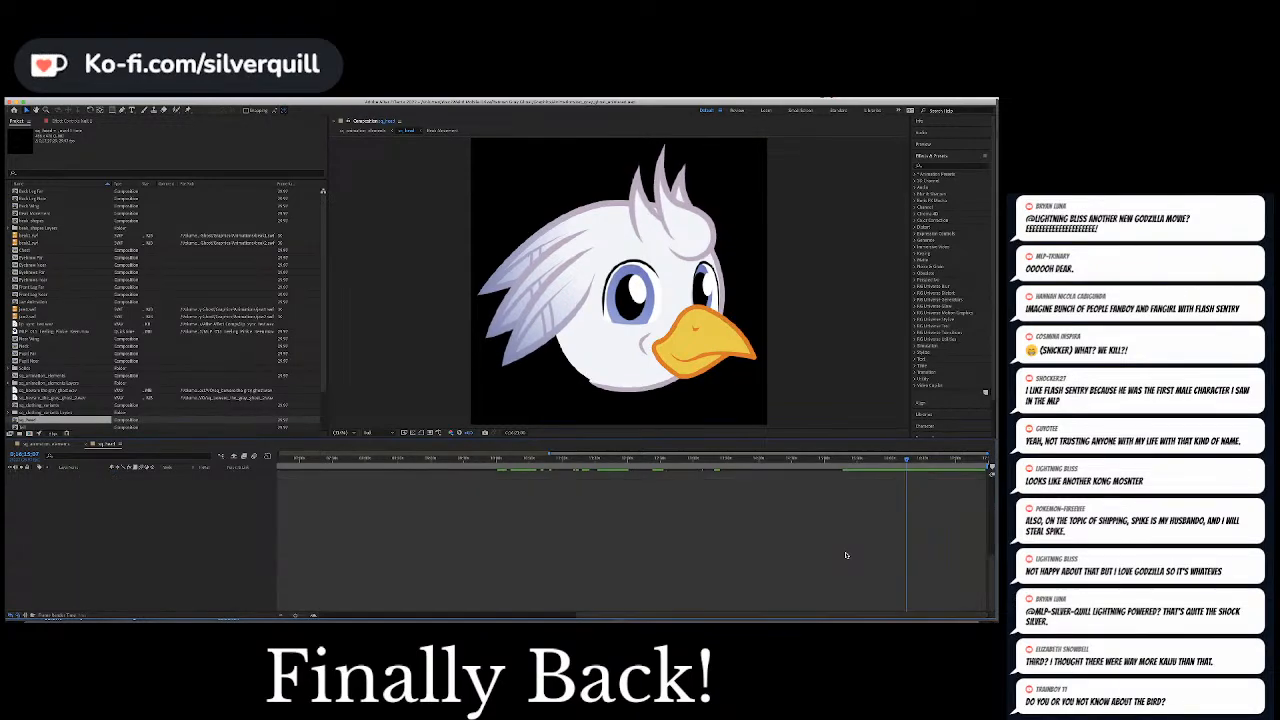
scroll(853, 560, up, 3)
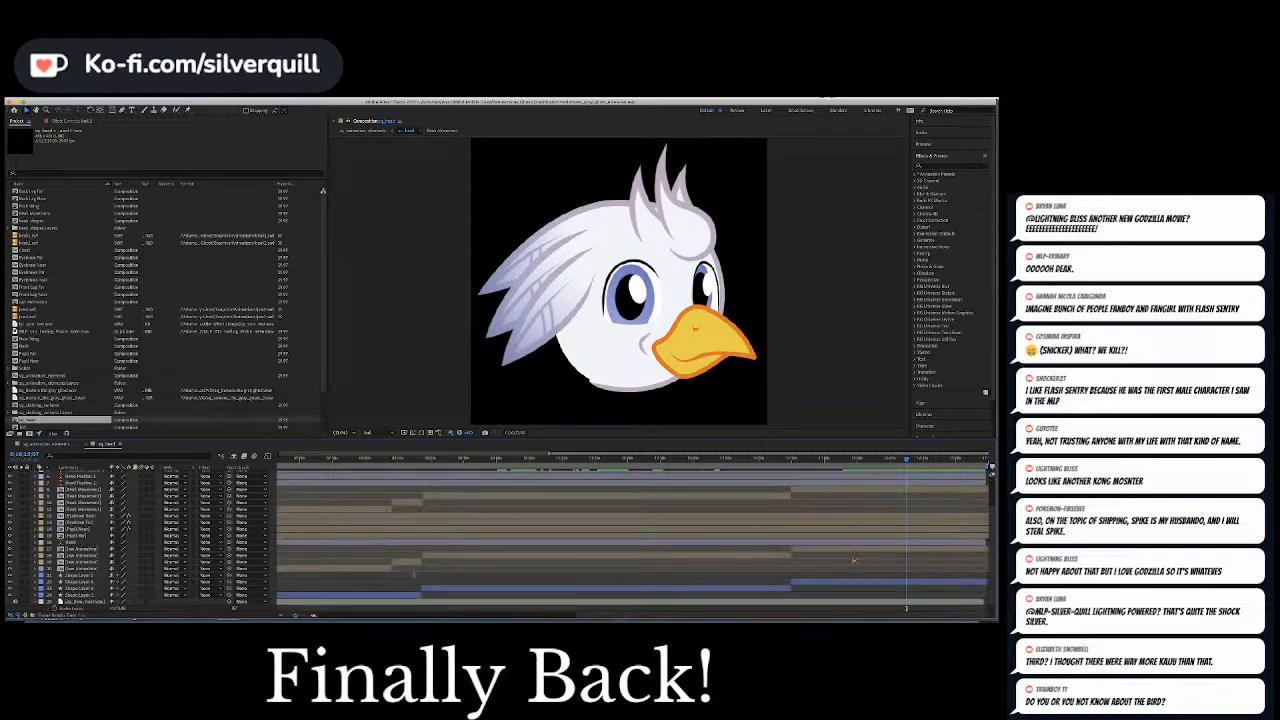
scroll(853, 560, down, 3)
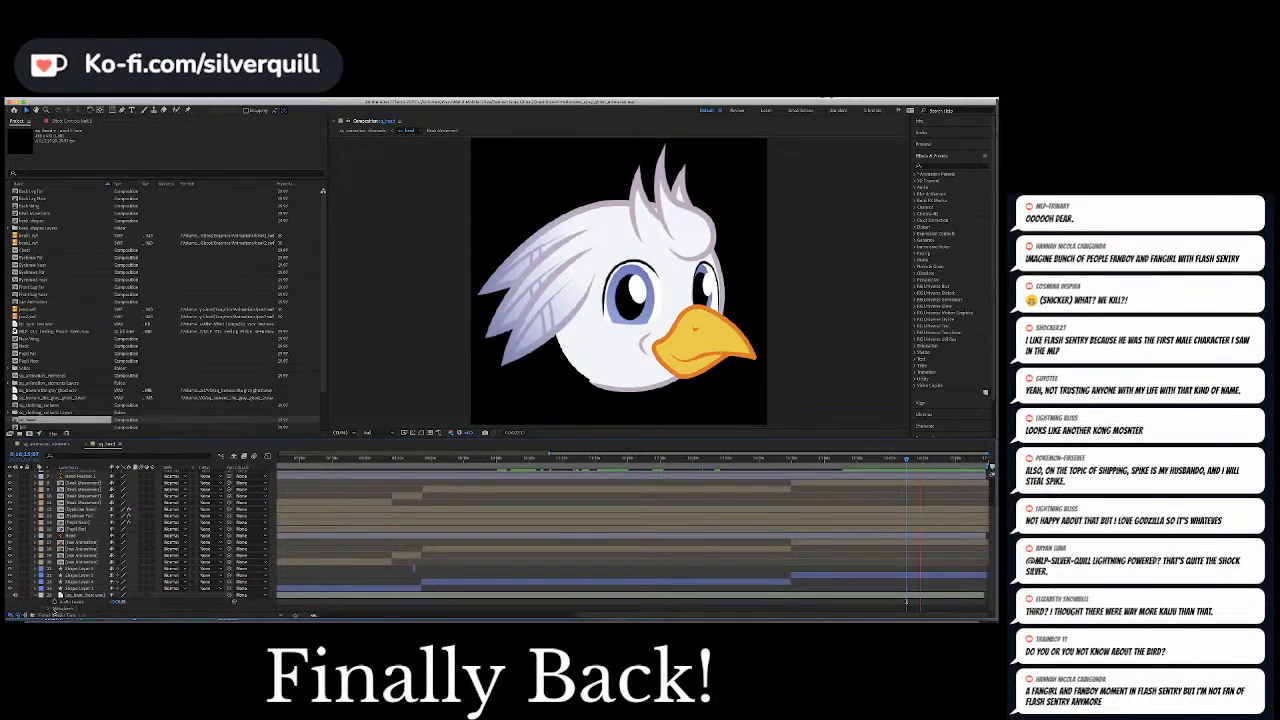
click(50, 609)
scroll(50, 609, down, 2)
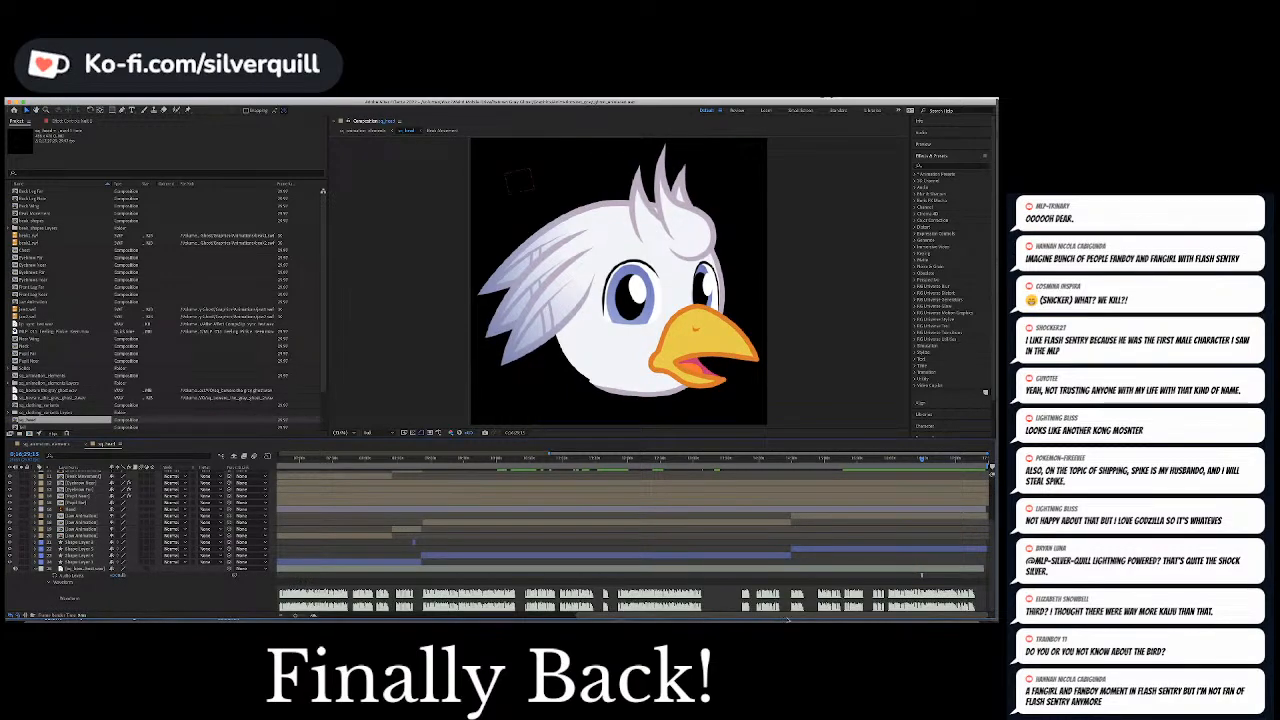
drag(787, 620, 815, 618)
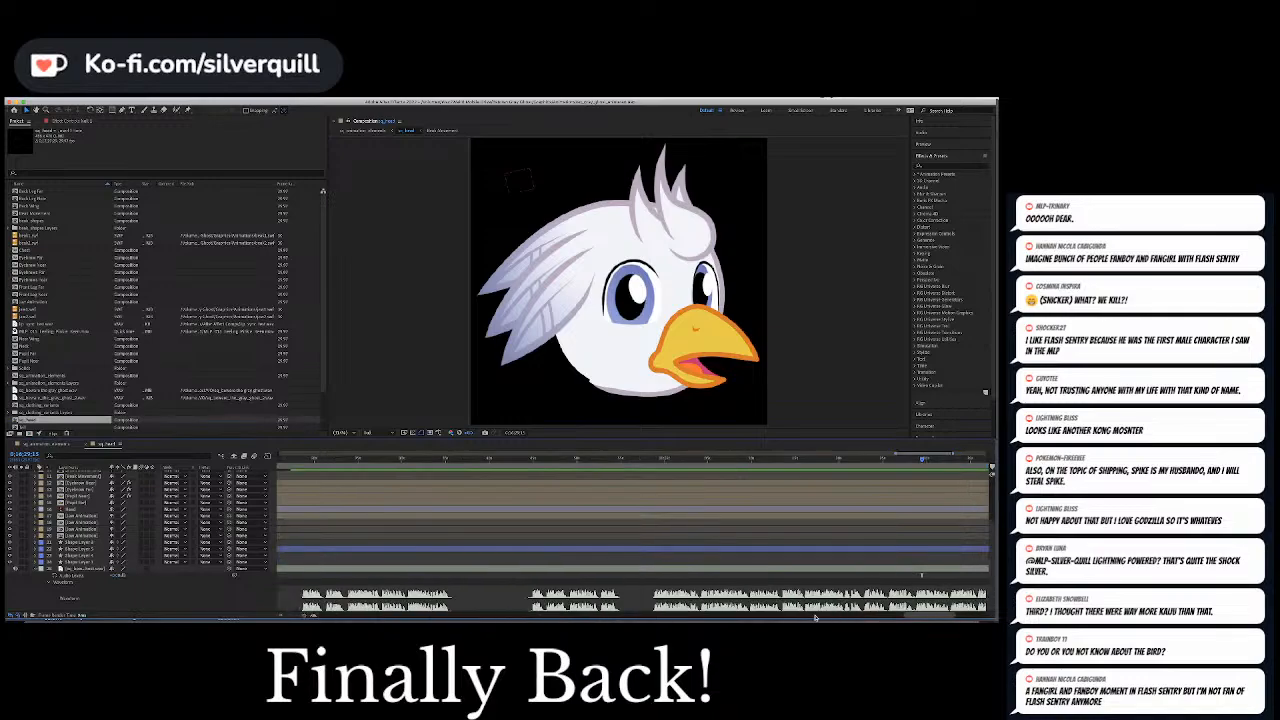
drag(923, 460, 913, 462)
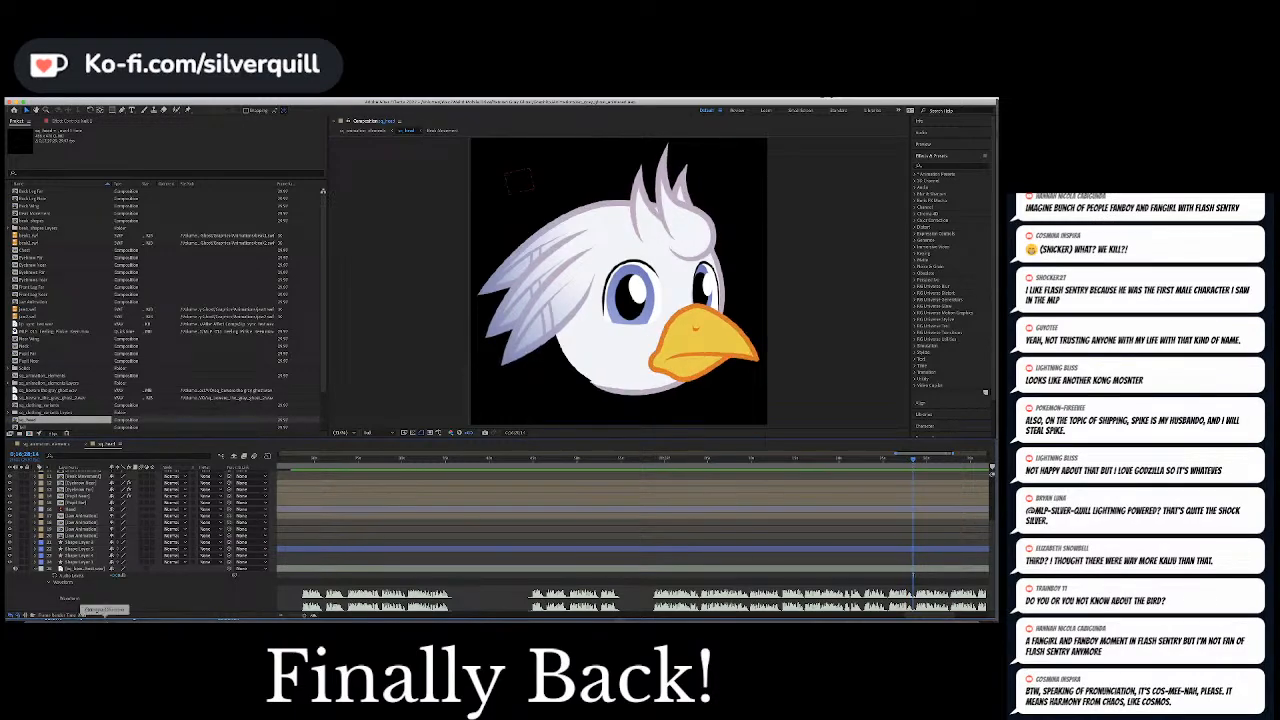
Reveal the Slider Control of both eyebrow layers and keyframe it at the current time in the long speech burst
scroll(110, 571, up, 4)
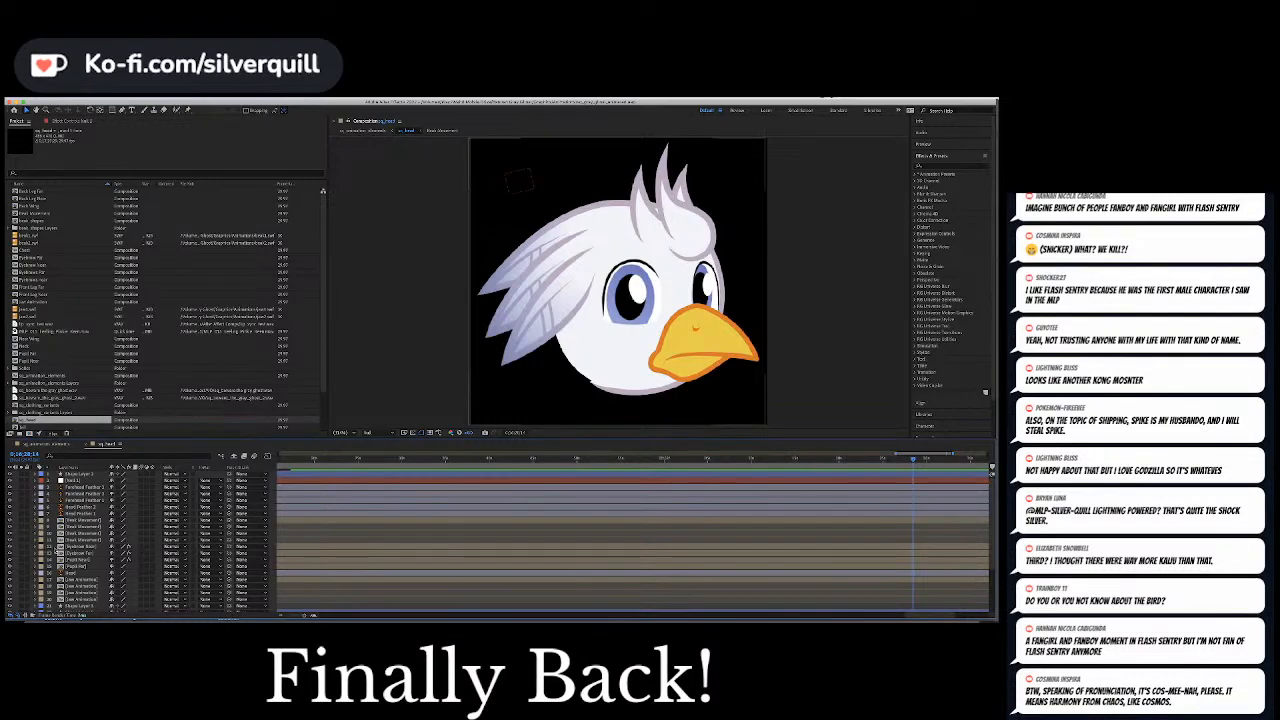
click(37, 547)
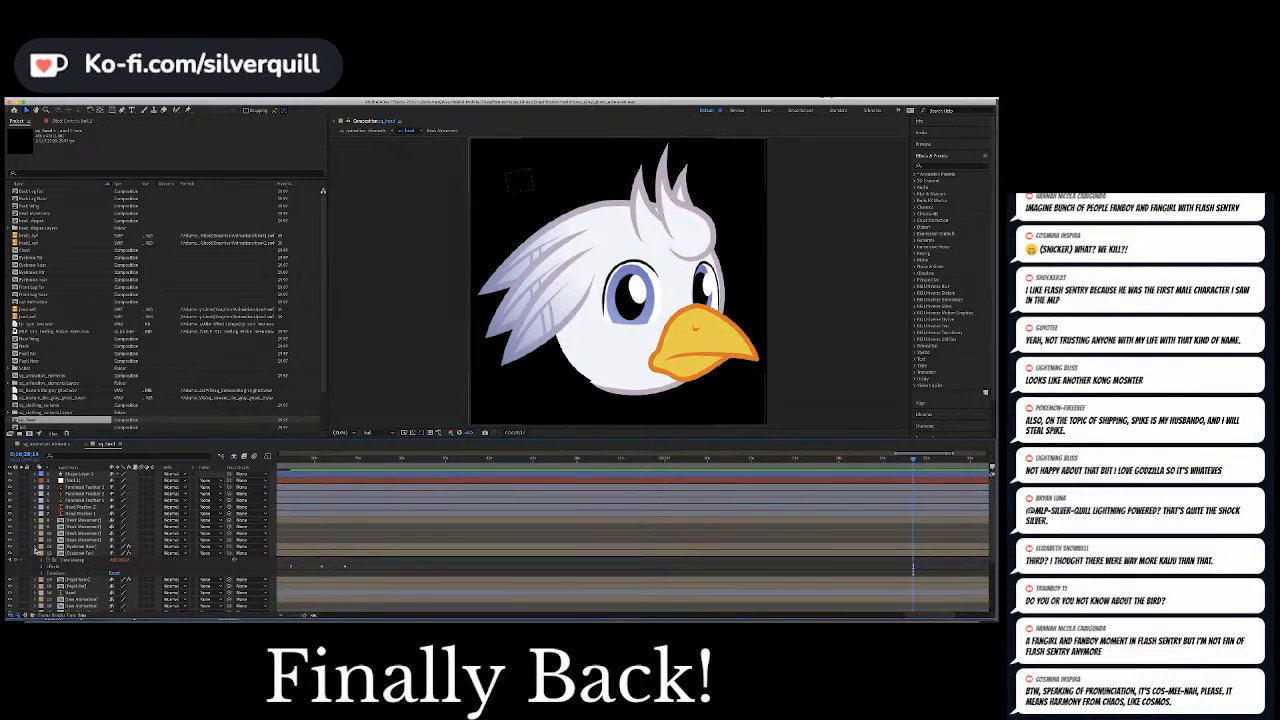
click(70, 547)
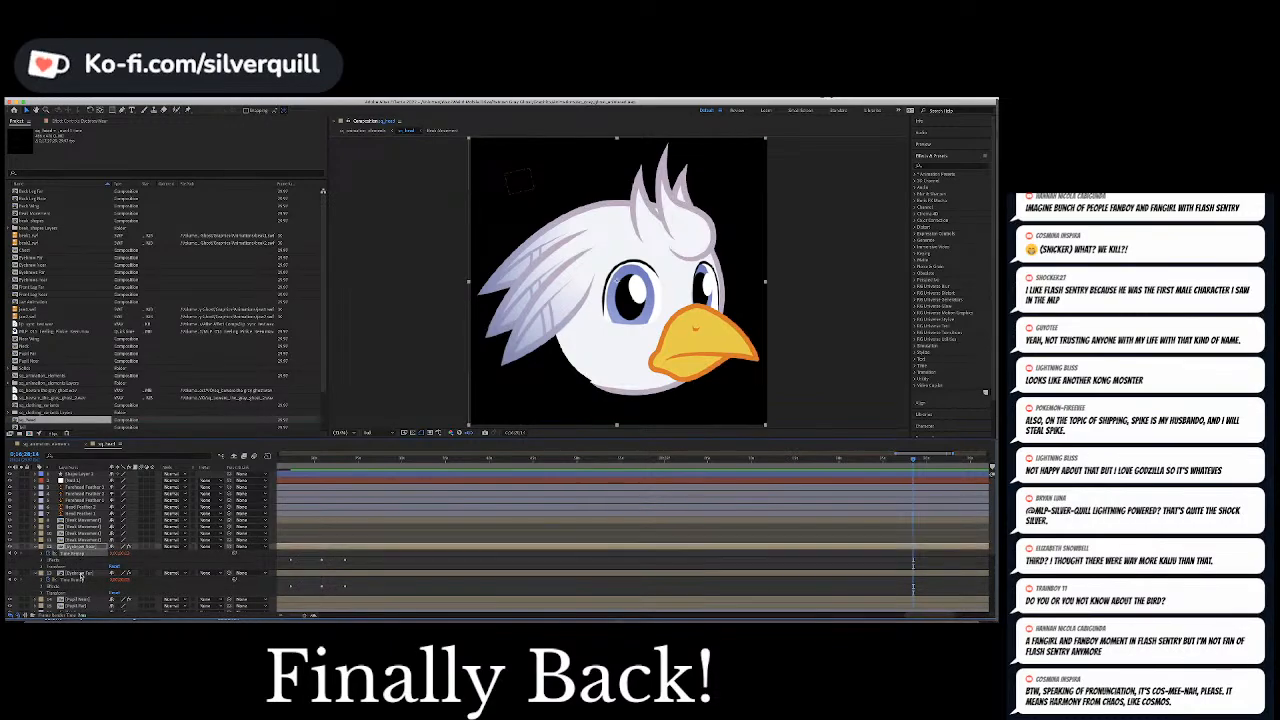
click(42, 587)
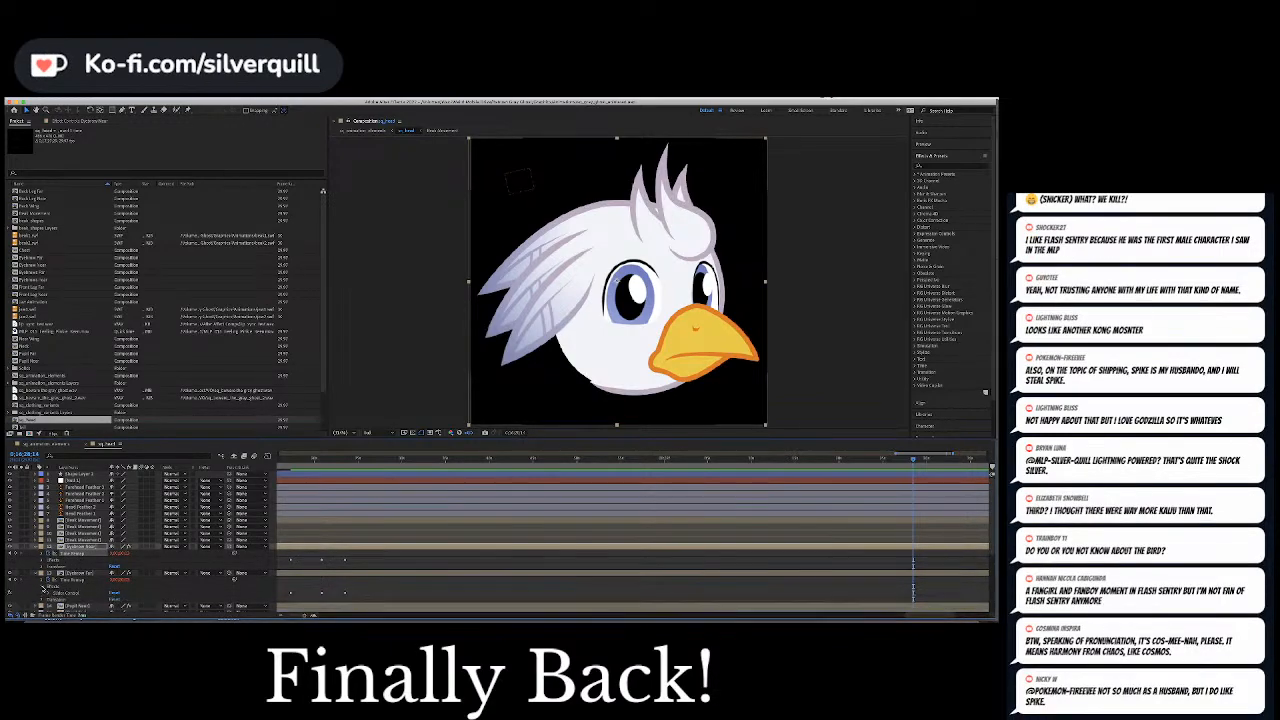
click(42, 560)
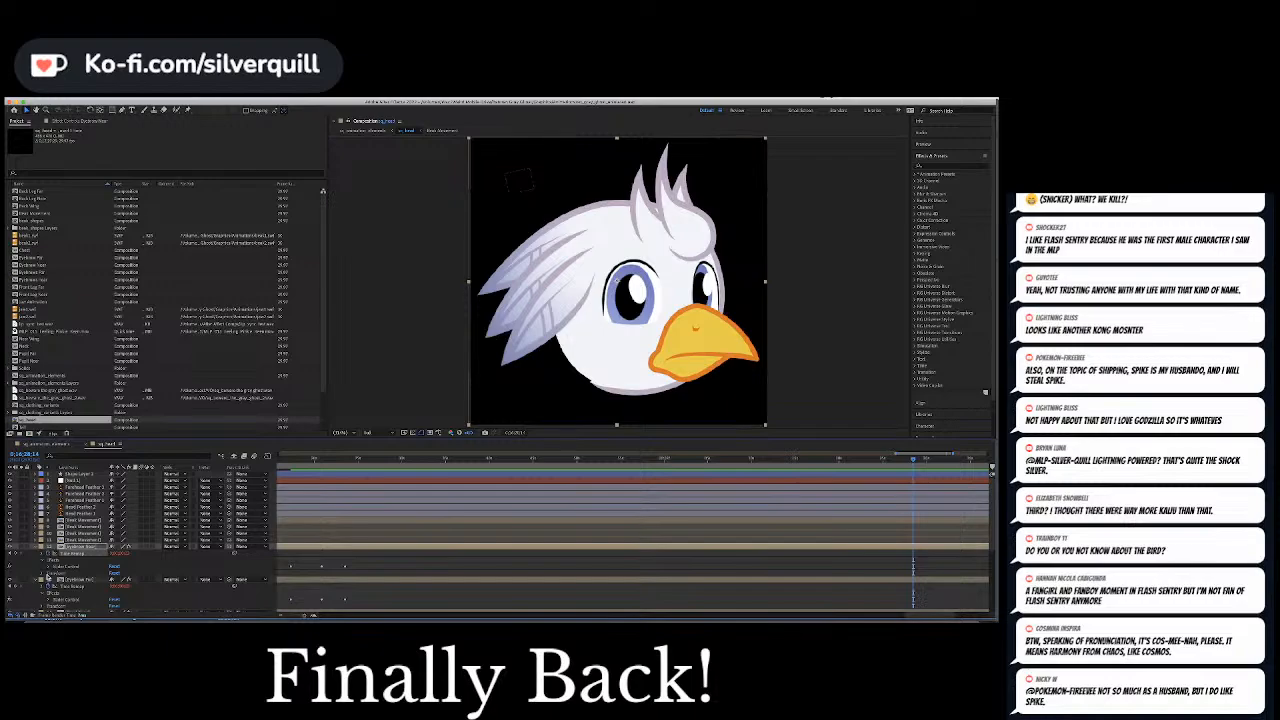
scroll(47, 578, down, 3)
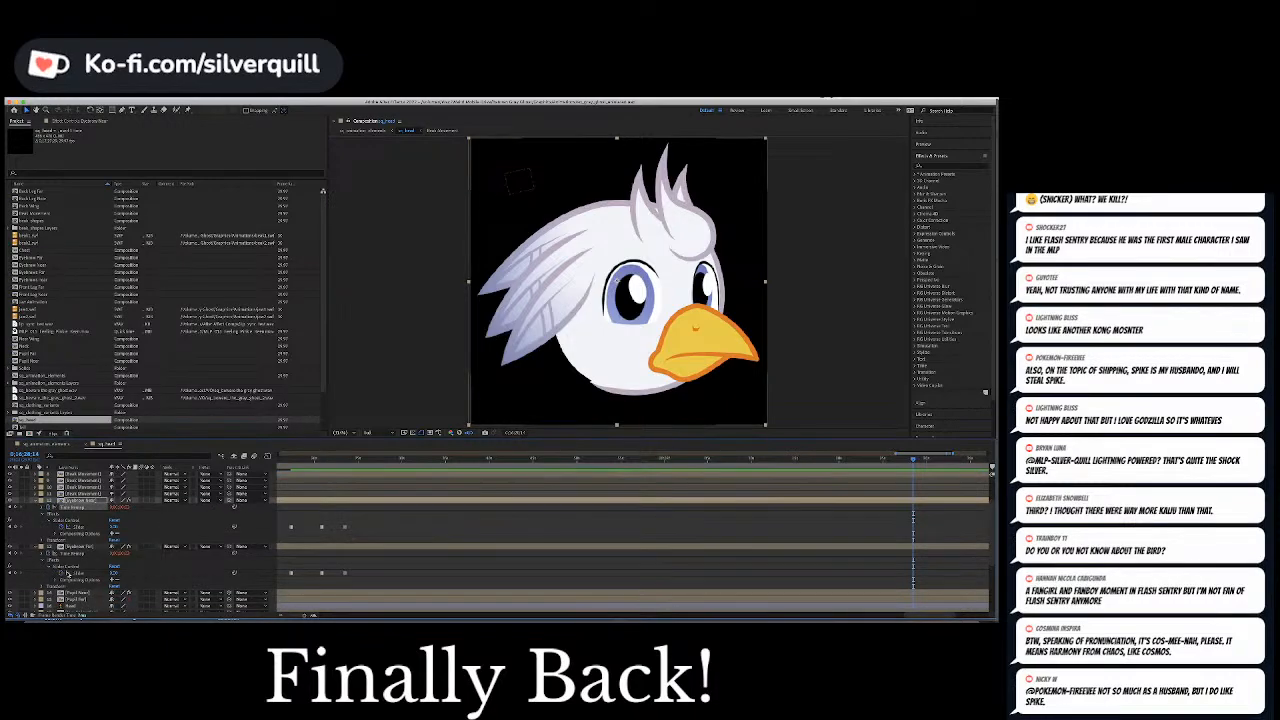
click(78, 528)
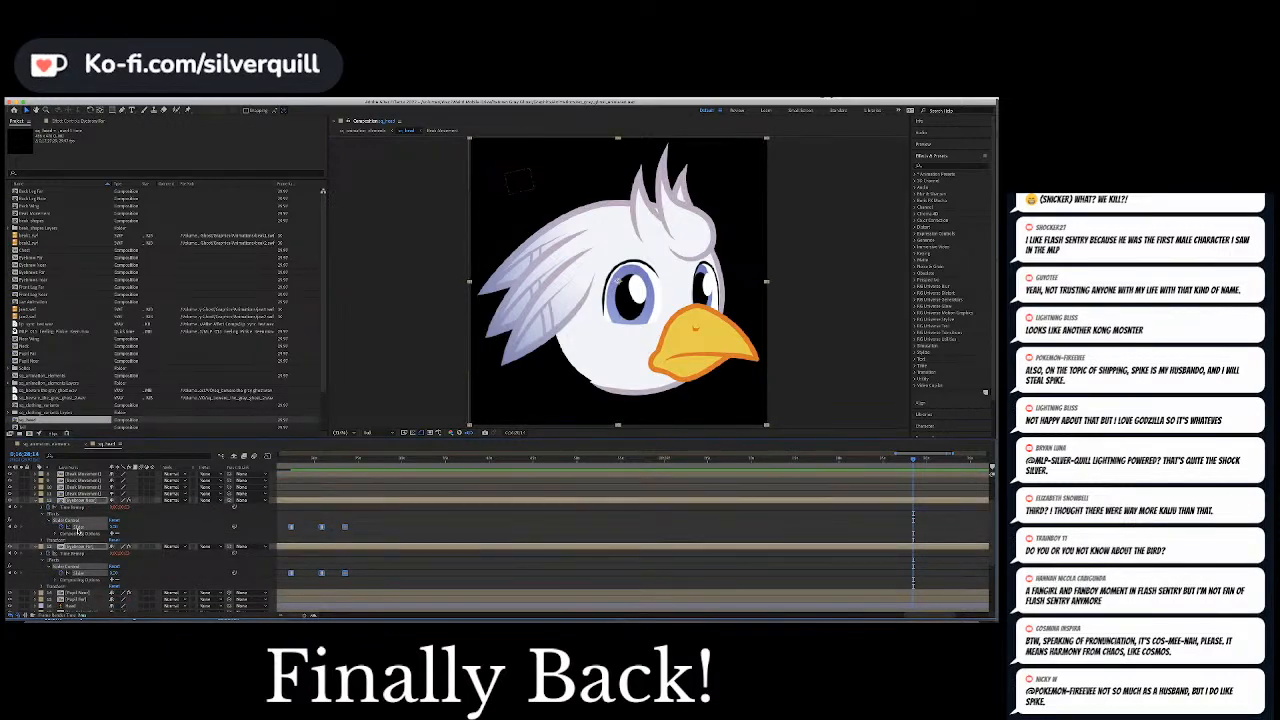
click(114, 527)
click(467, 529)
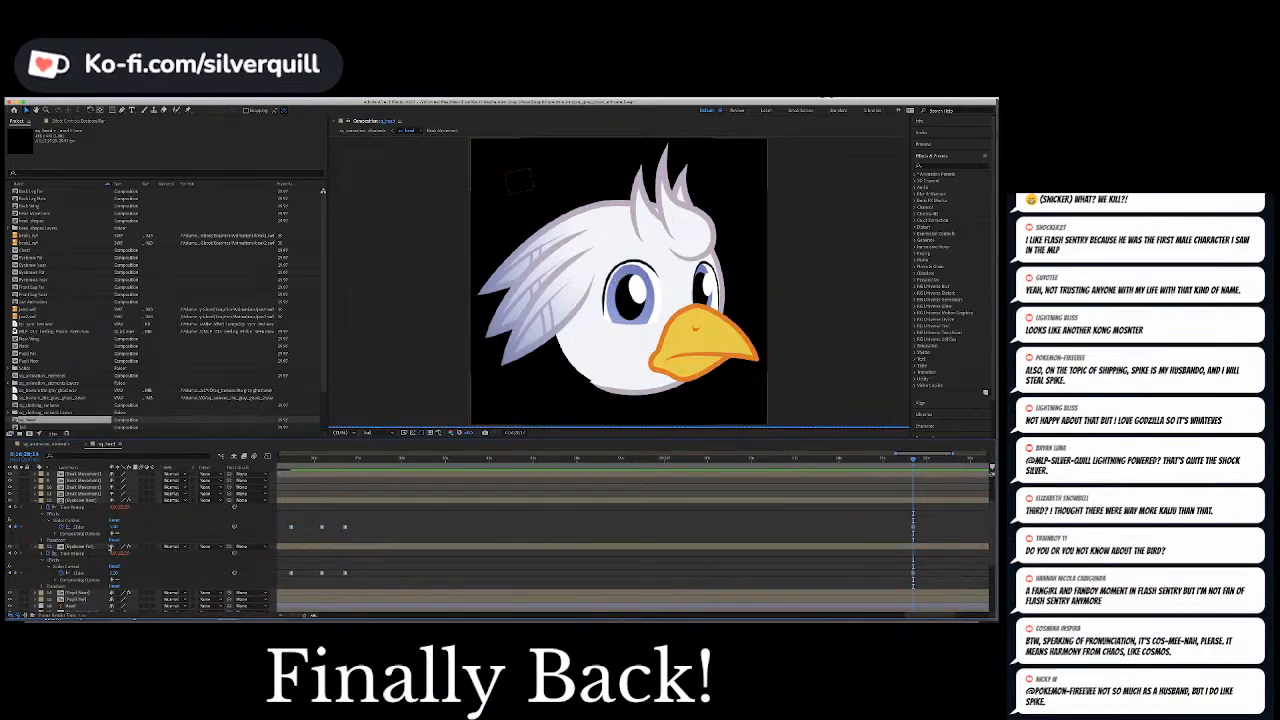
Try to set the Slider Control of both eyebrow layers to 2 together, check the earlier keyframes and undo the change
click(86, 529)
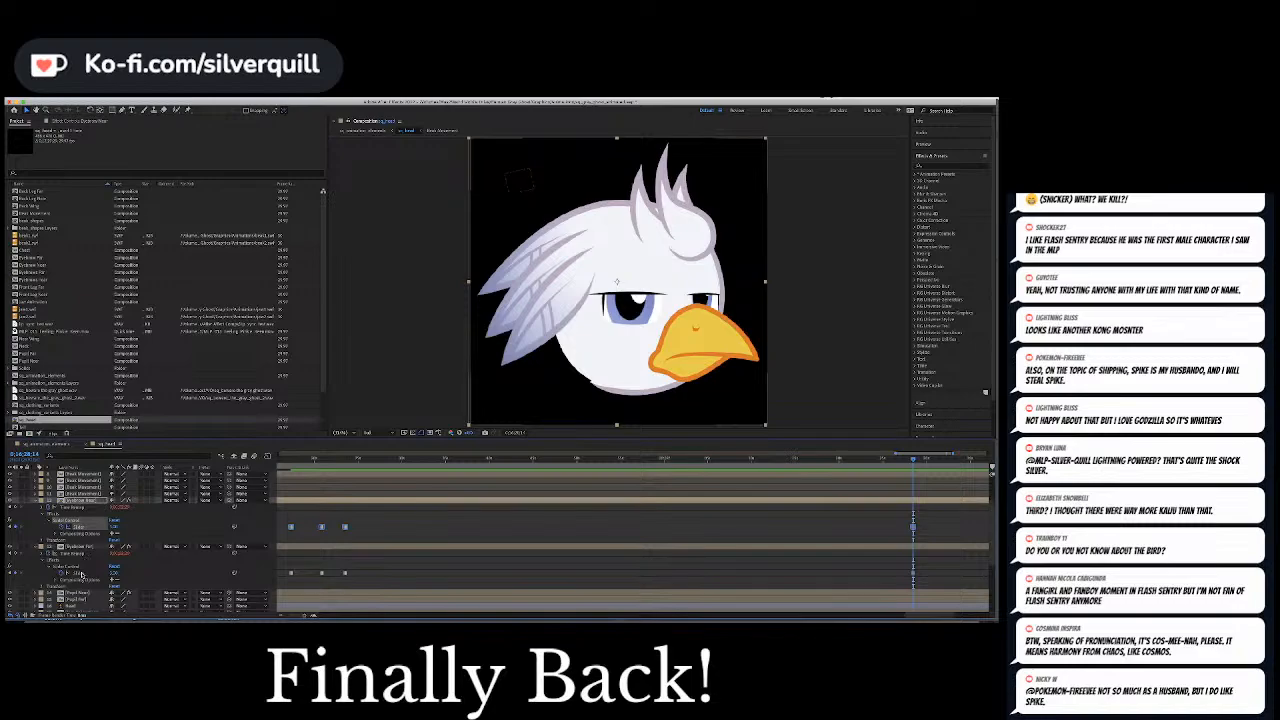
click(110, 573)
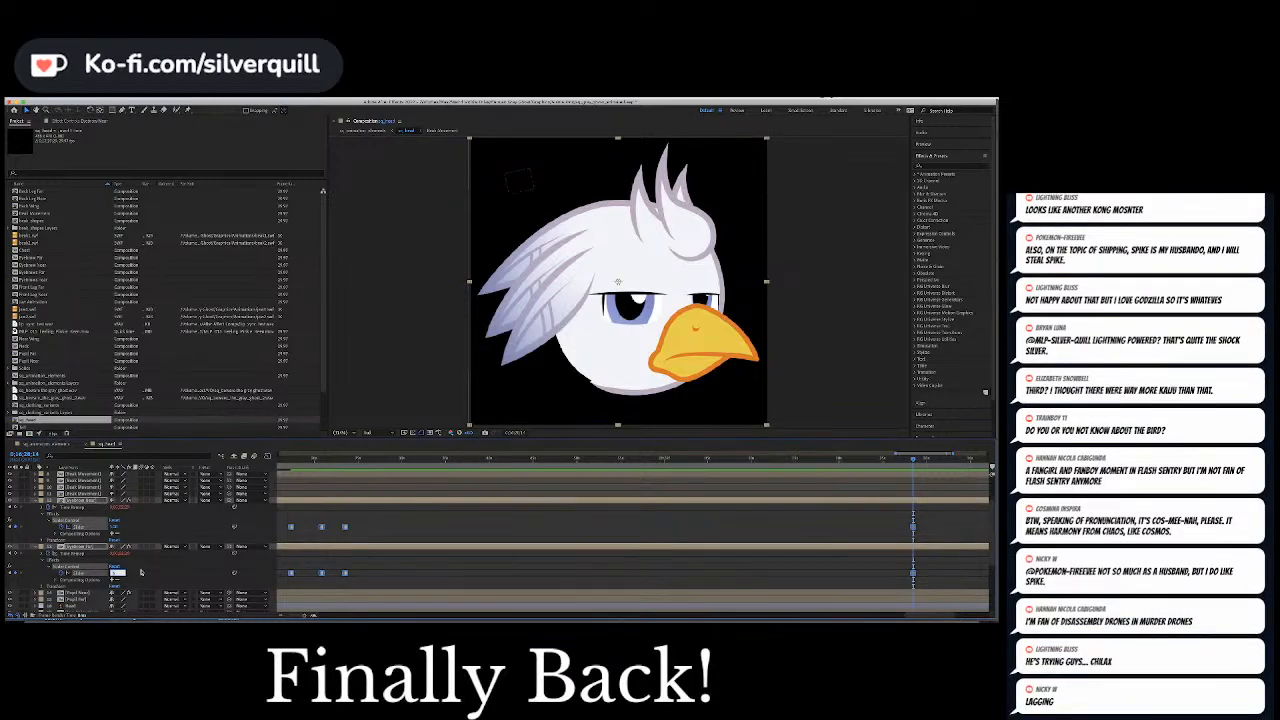
text(2)
key(Return)
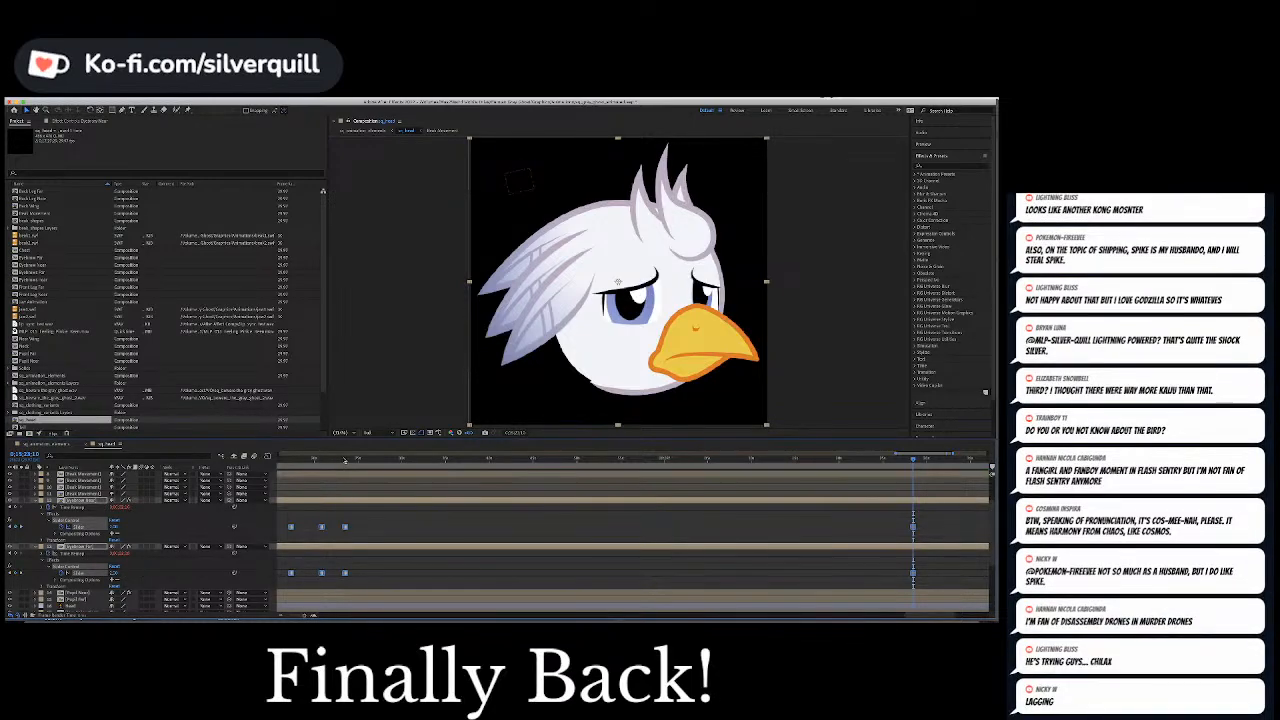
drag(345, 461, 277, 462)
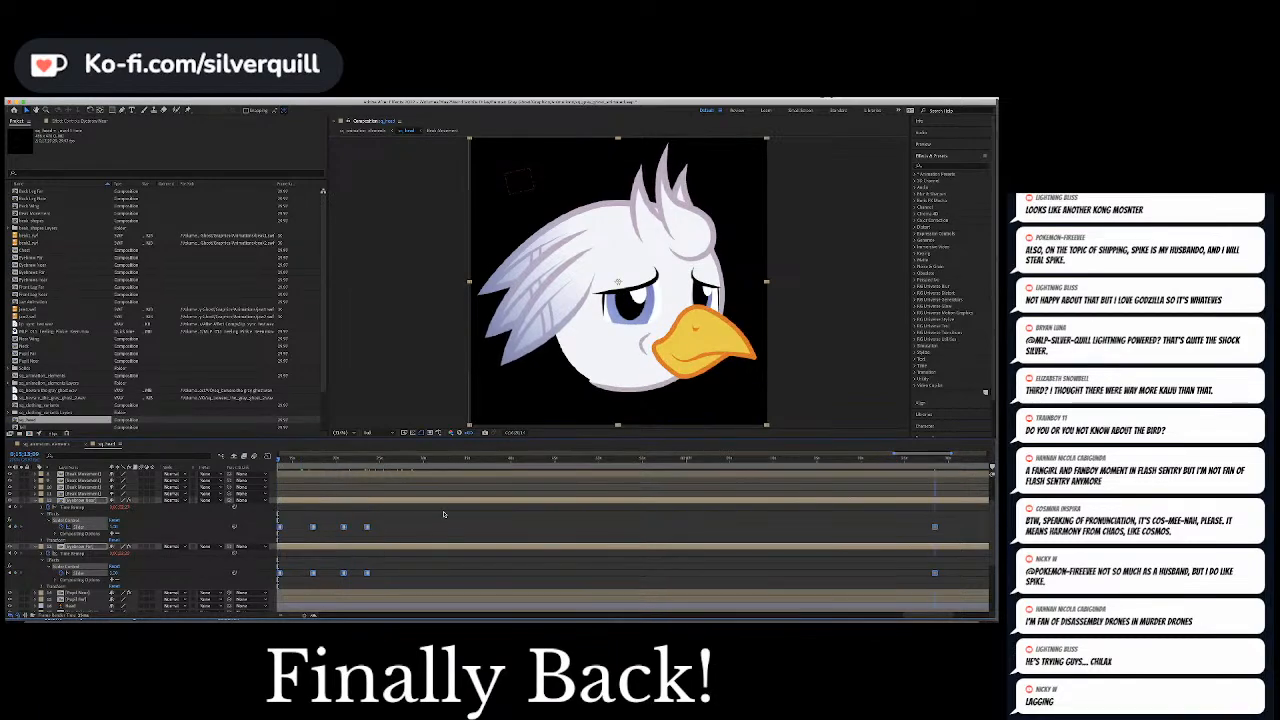
key(k)
click(441, 568)
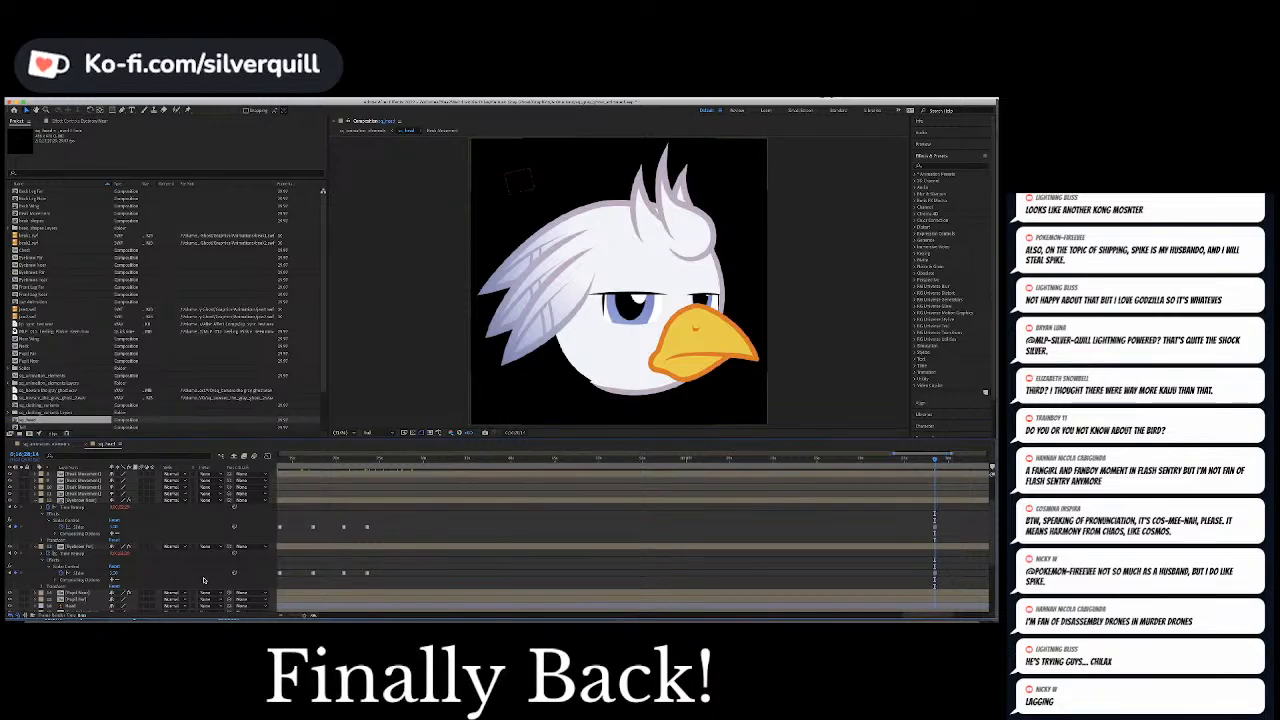
Set the new Slider Control keyframe to 2 on each eyebrow layer separately for a worried look
click(80, 527)
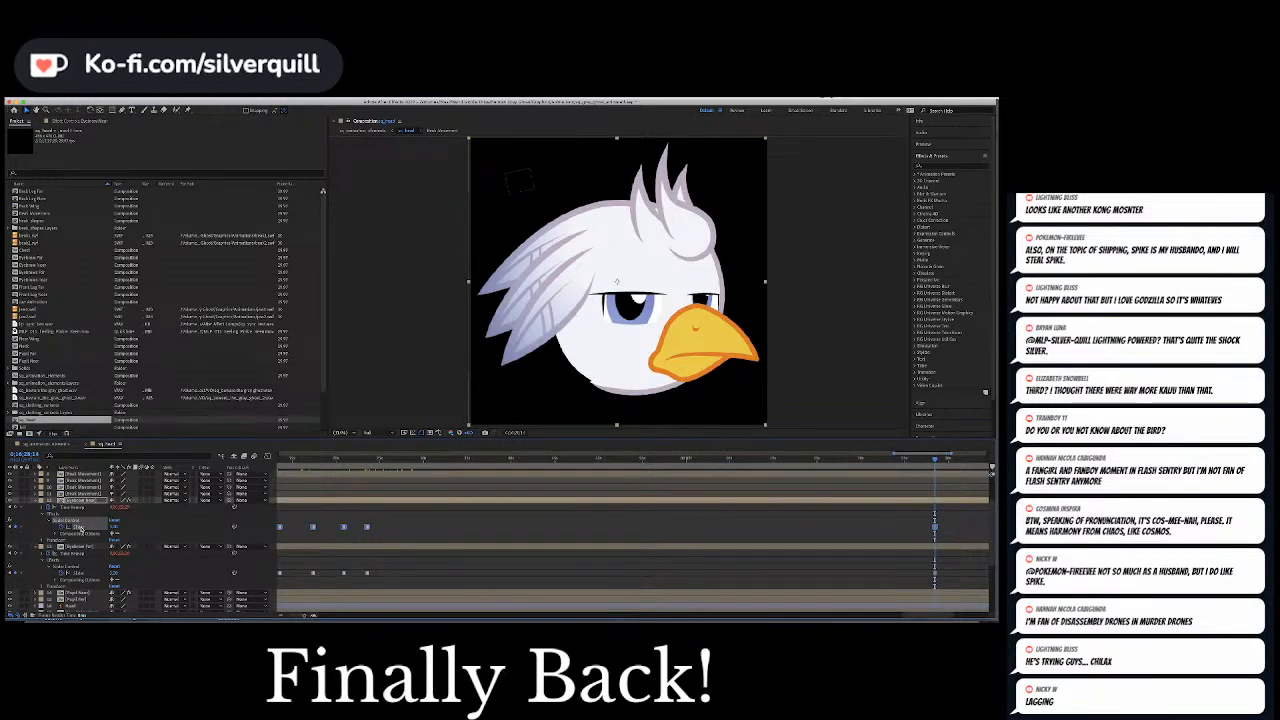
click(130, 528)
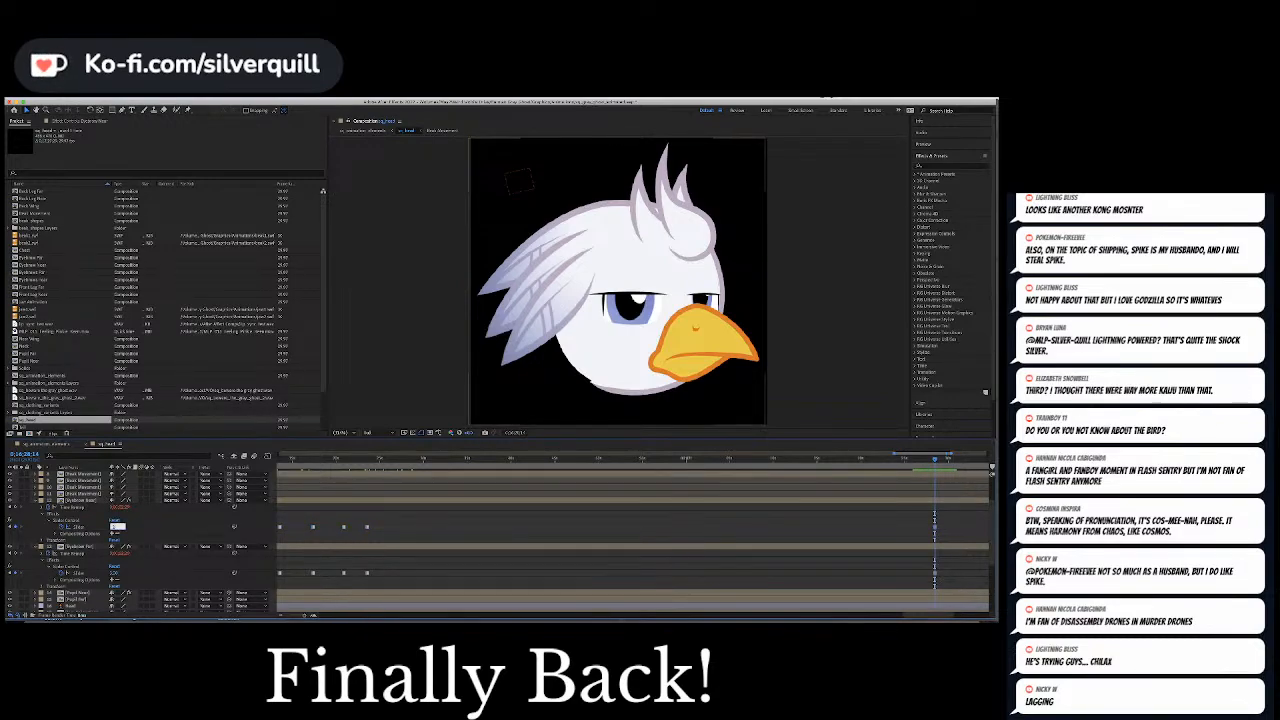
text(2)
key(Return)
click(114, 573)
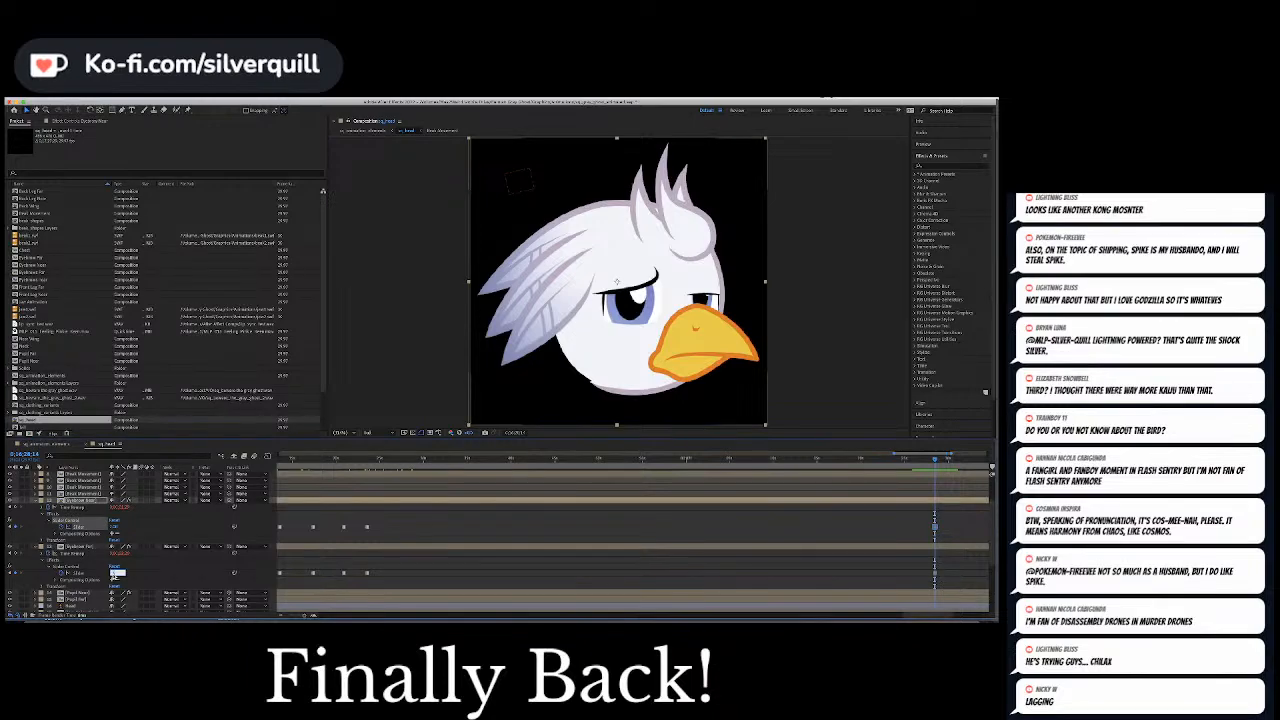
text(2)
key(Return)
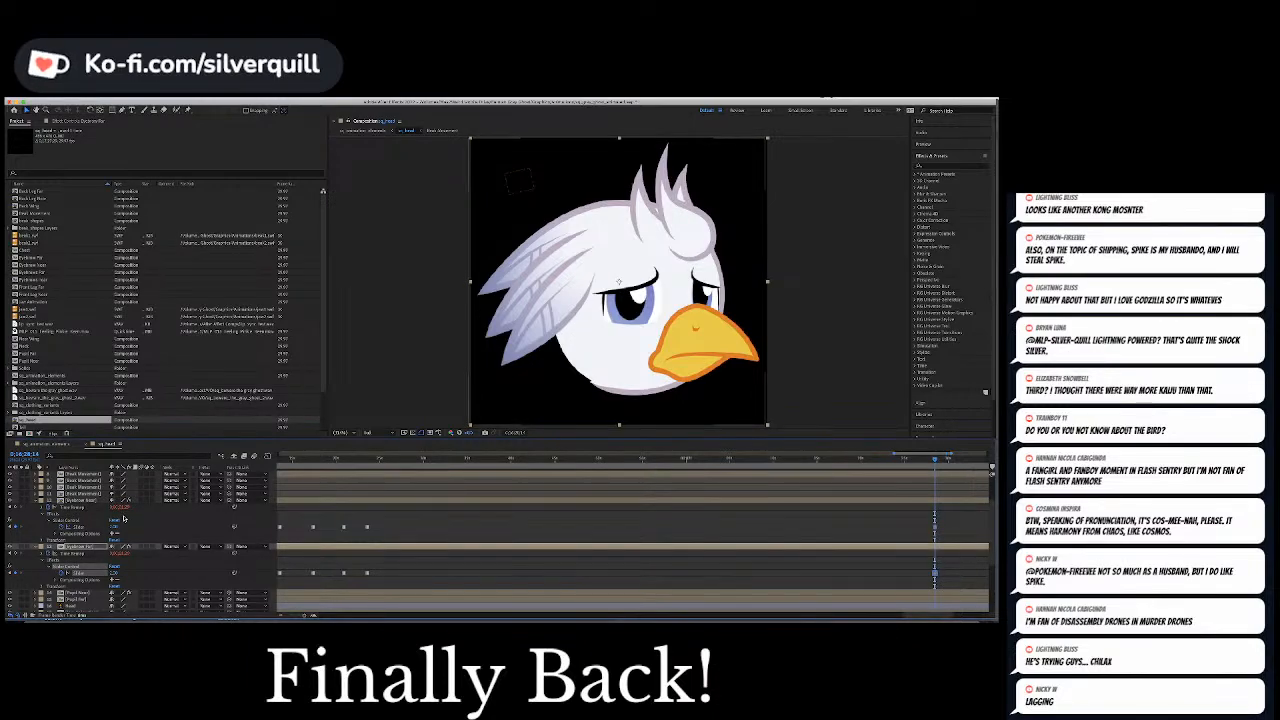
Preview the worried eyebrows against the audio through the next part of the long speech burst
click(72, 501)
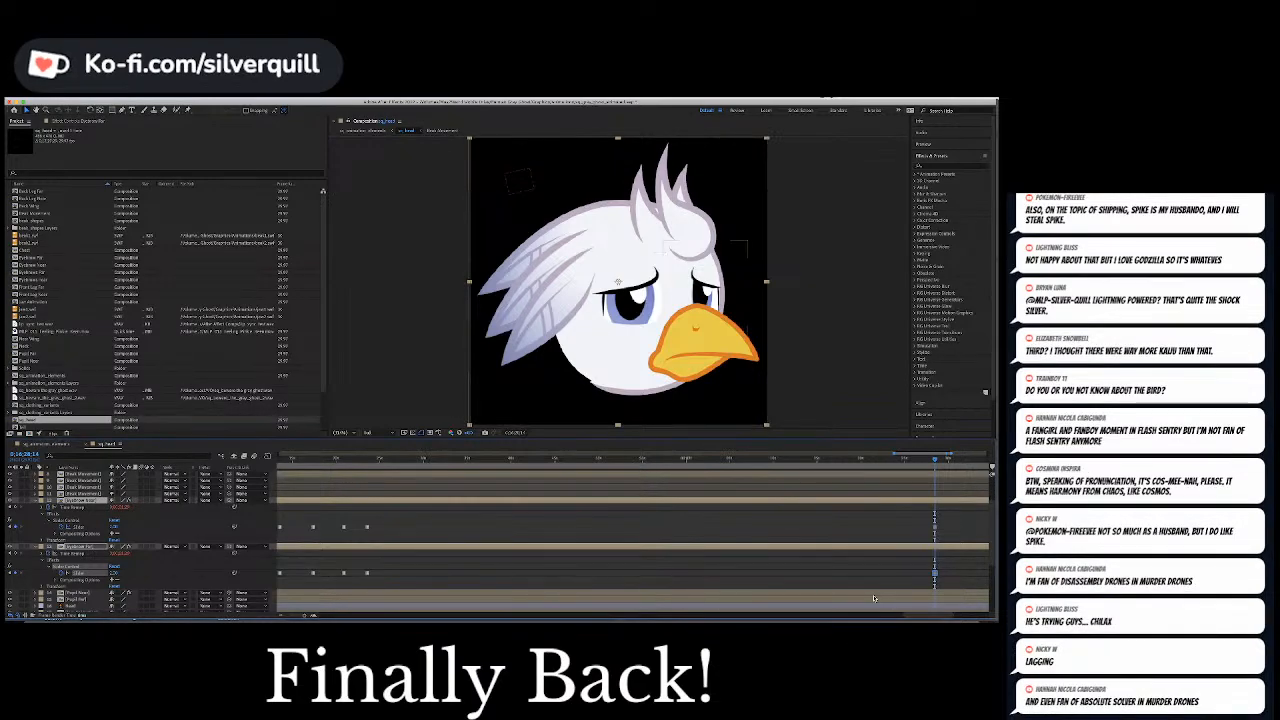
drag(923, 615, 945, 615)
scroll(802, 560, down, 5)
key(space)
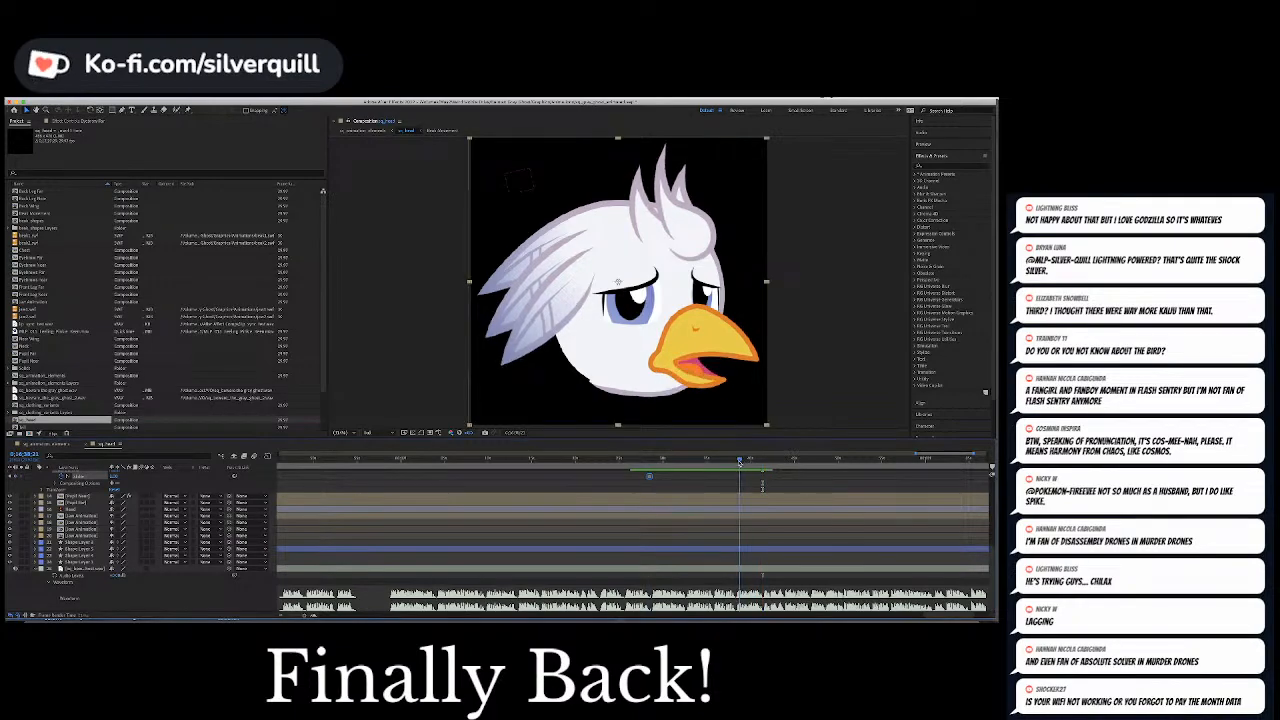
Copy the last pair of Position keyframes on the pupil control null and paste them at the current time in the speech burst
click(736, 462)
scroll(710, 583, up, 5)
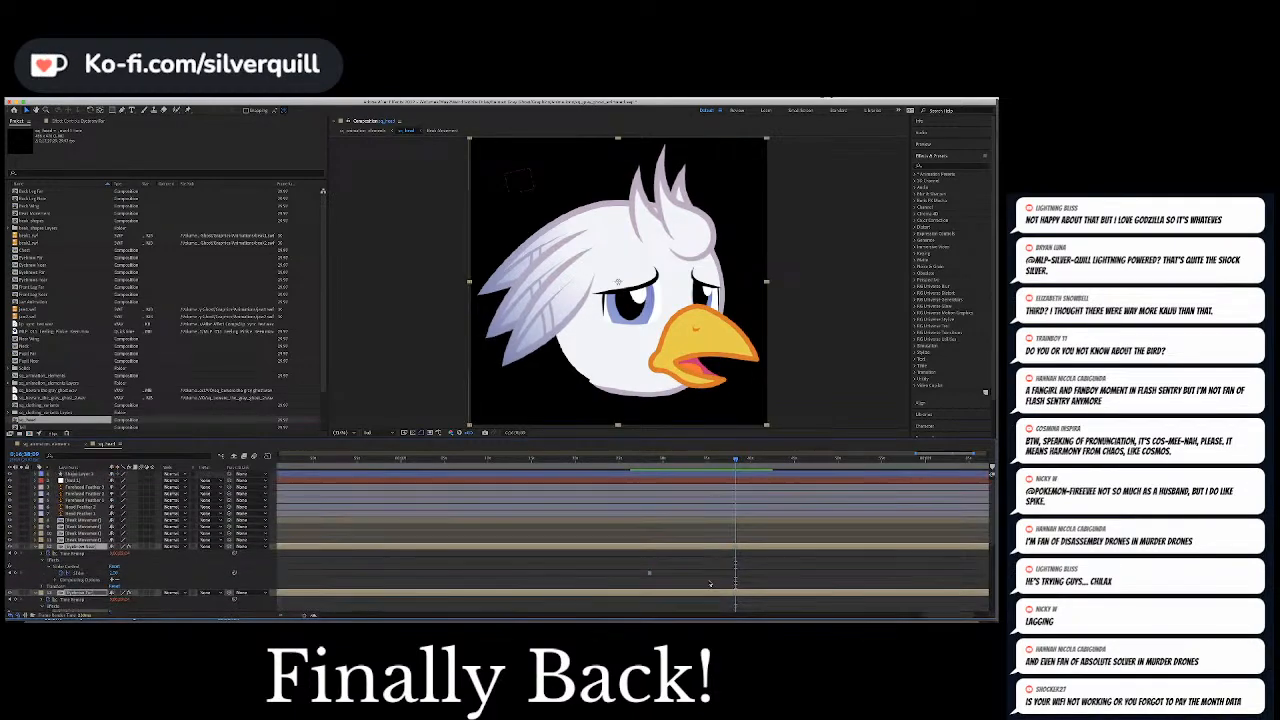
click(37, 481)
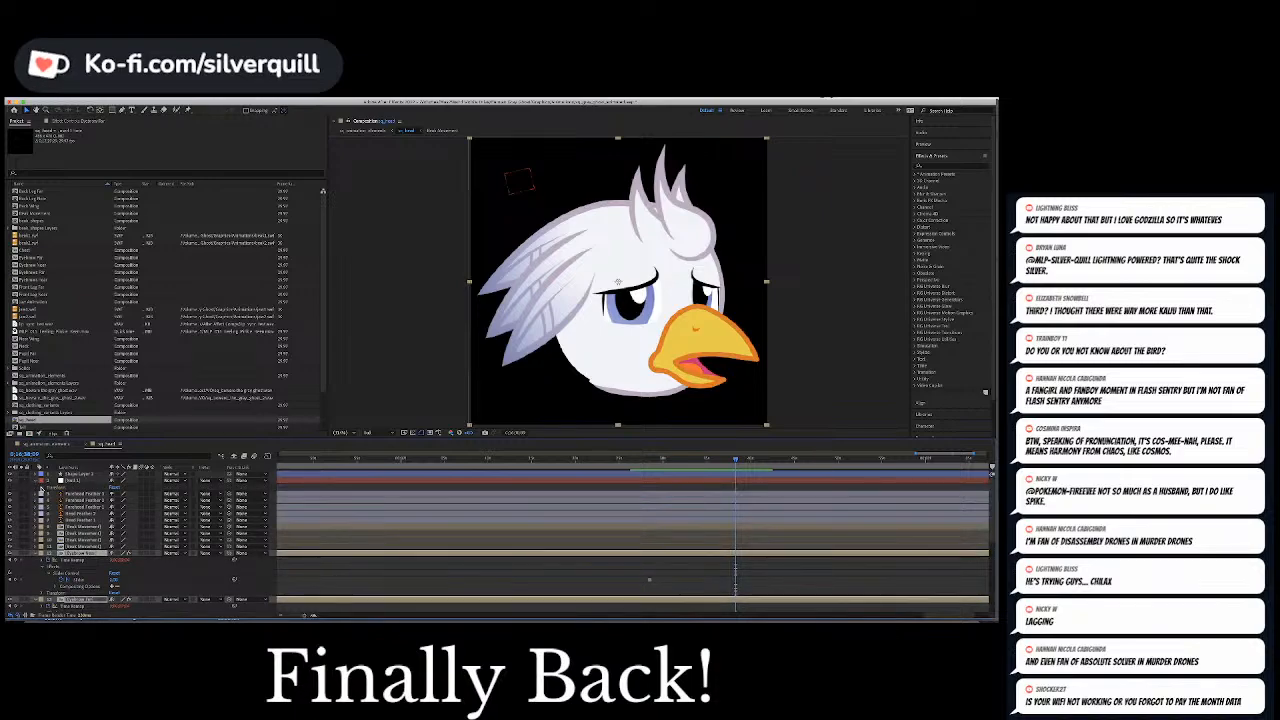
click(41, 488)
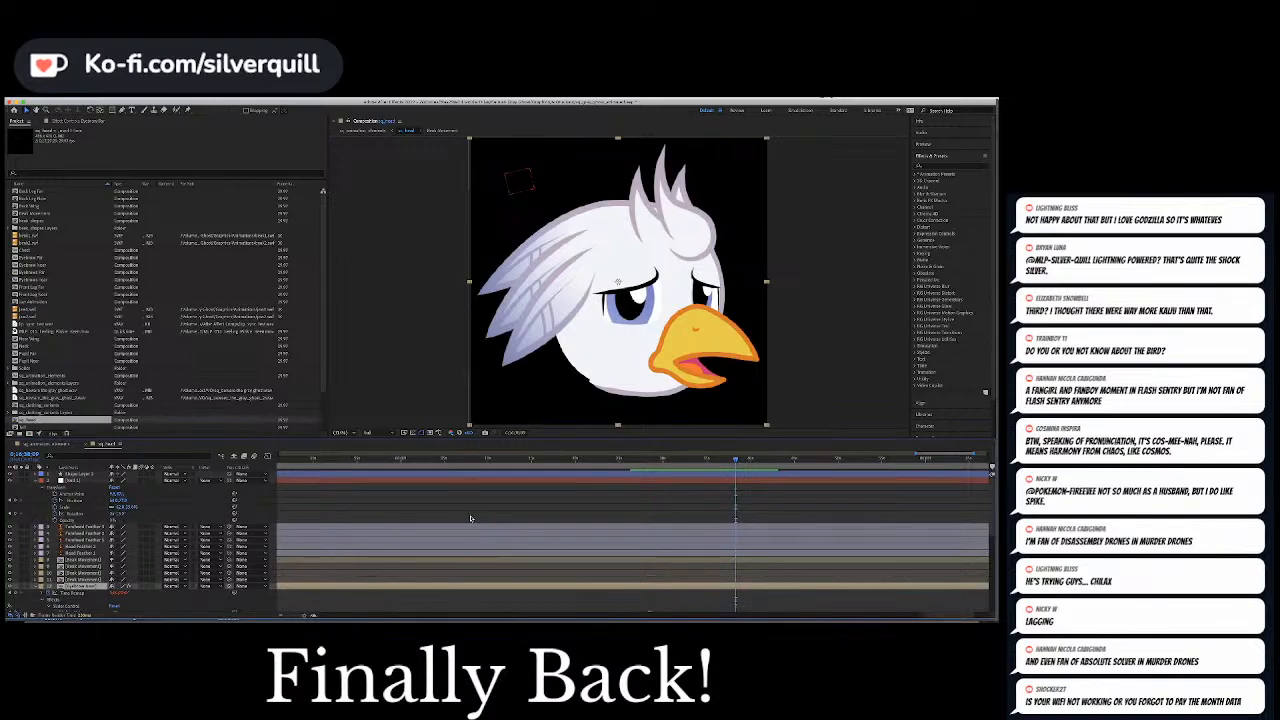
drag(472, 517, 790, 520)
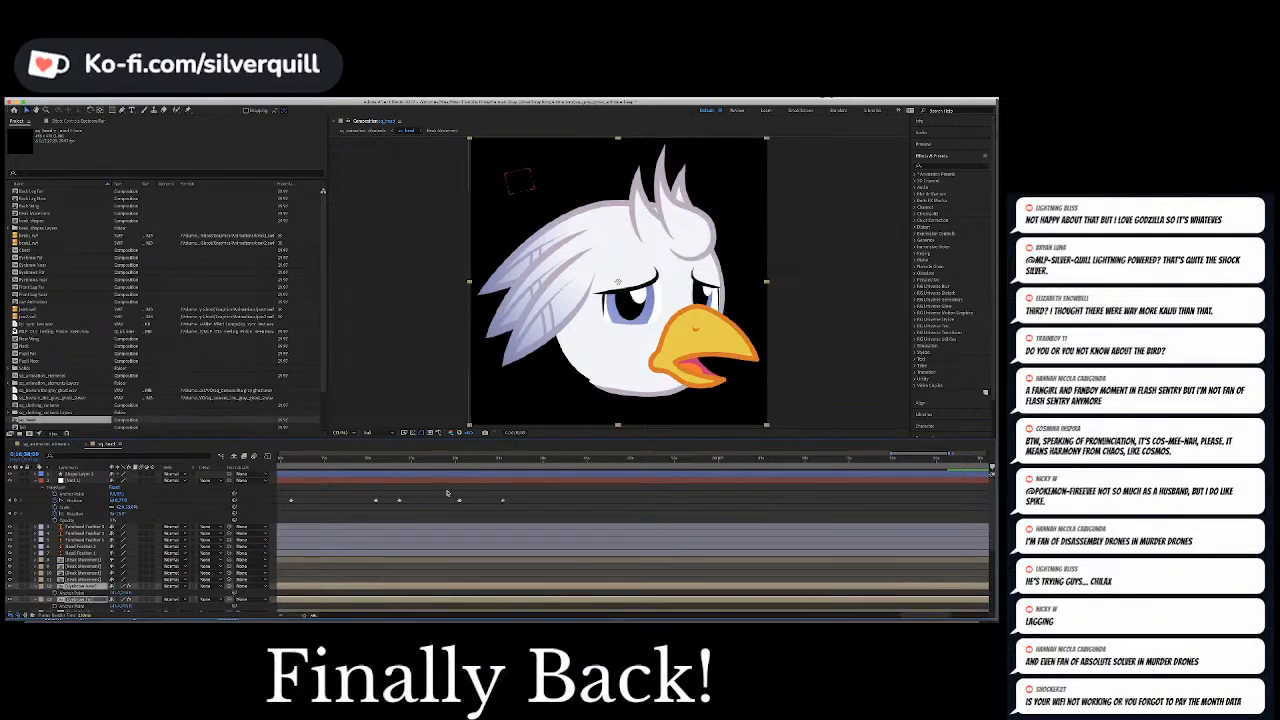
drag(442, 488, 586, 532)
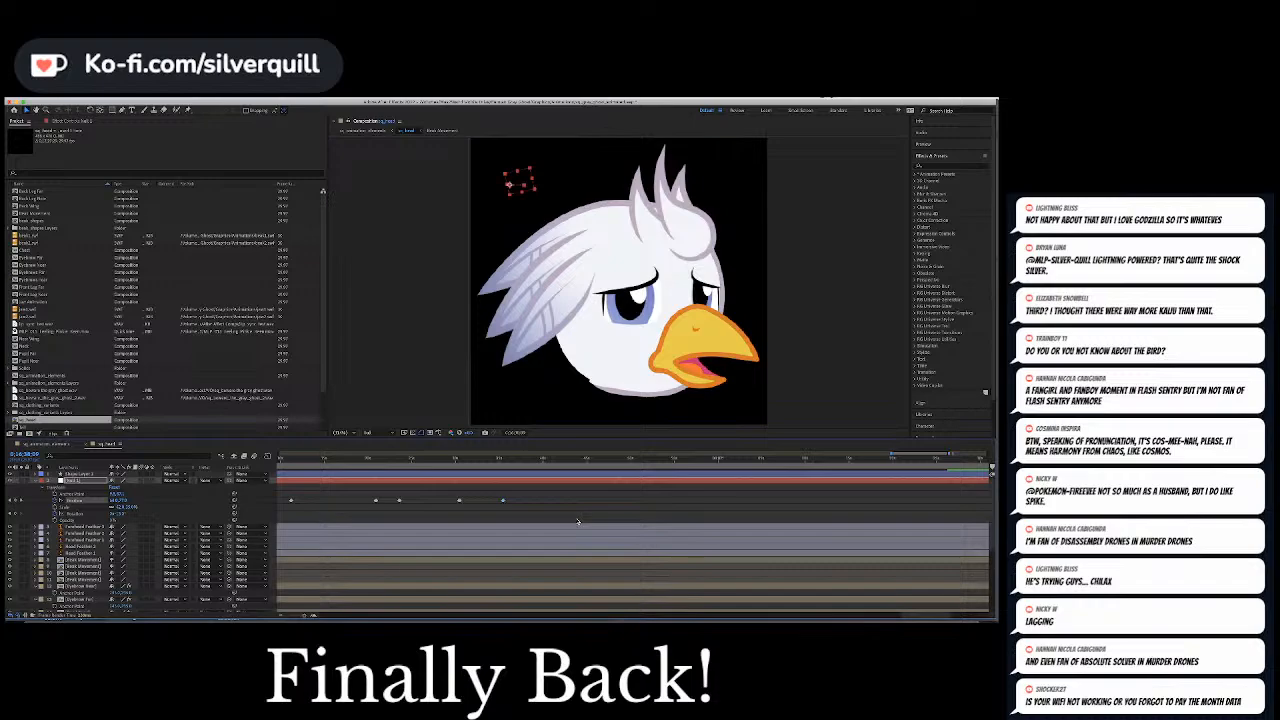
drag(724, 509, 296, 514)
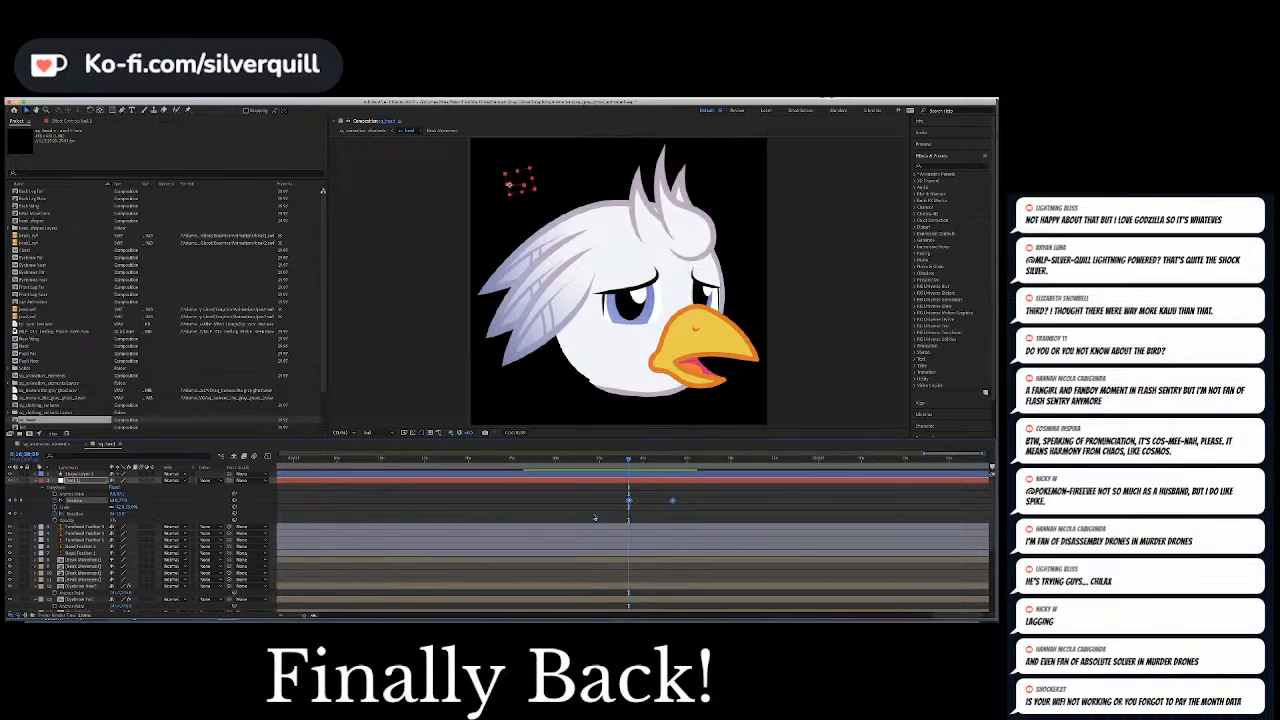
Preview the pasted pupil movement and shift its second Position keyframe slightly later to fit the audio
key(space)
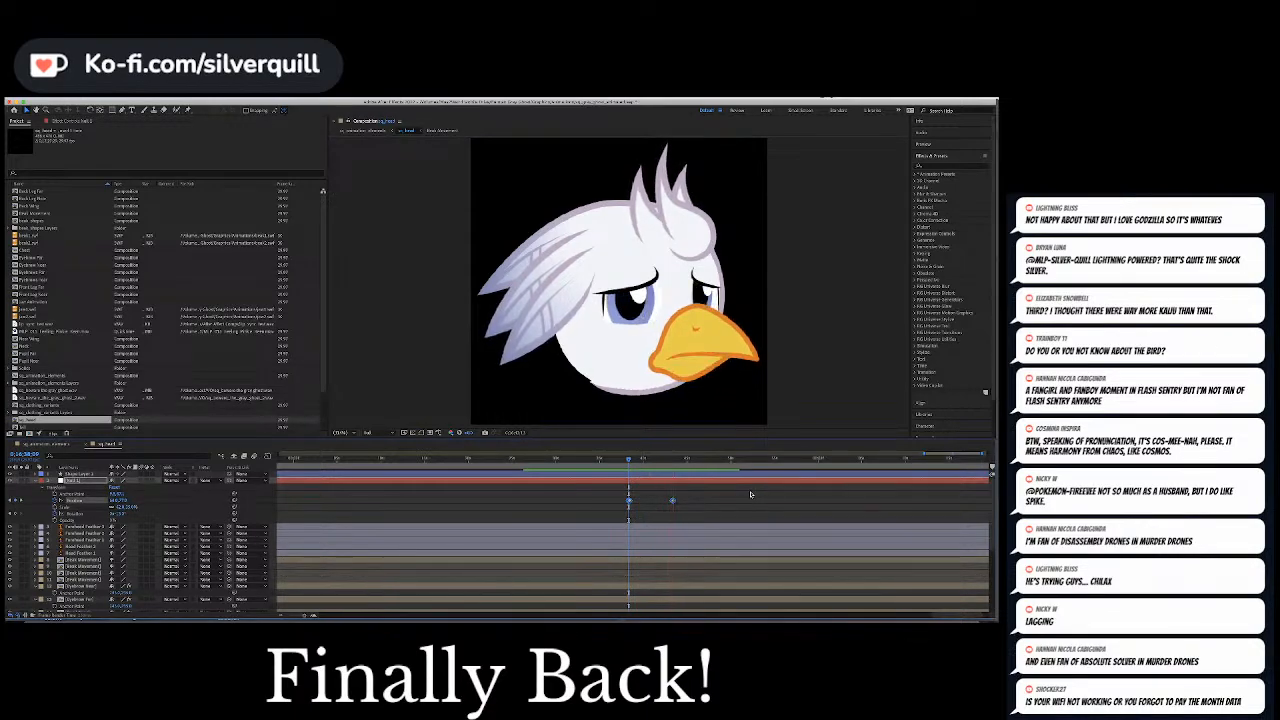
key(space)
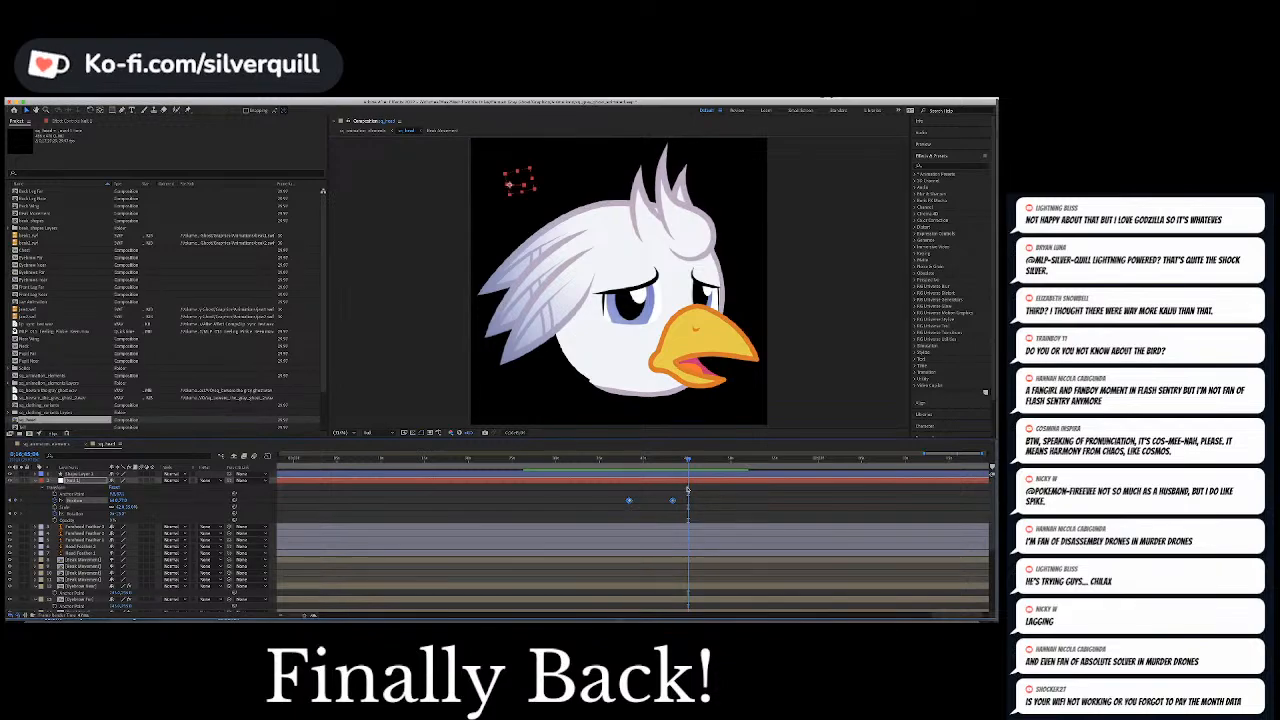
drag(679, 461, 681, 461)
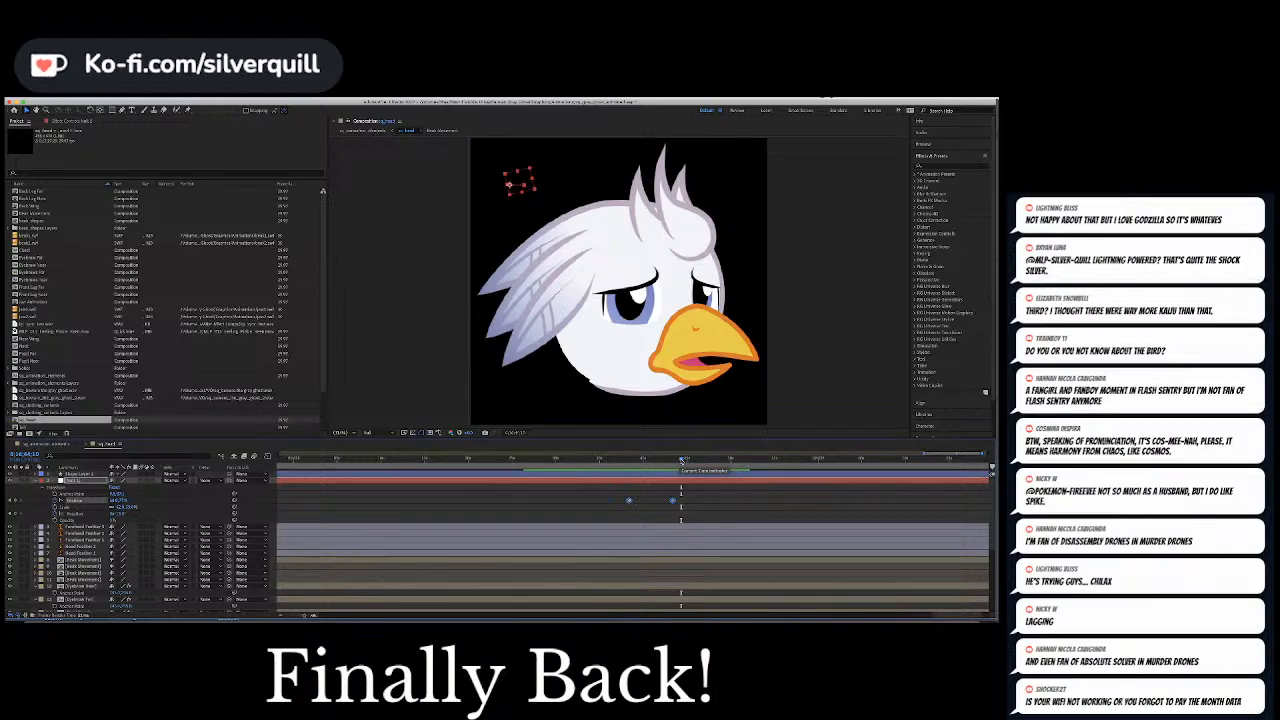
drag(681, 461, 680, 502)
key(super+z)
click(690, 501)
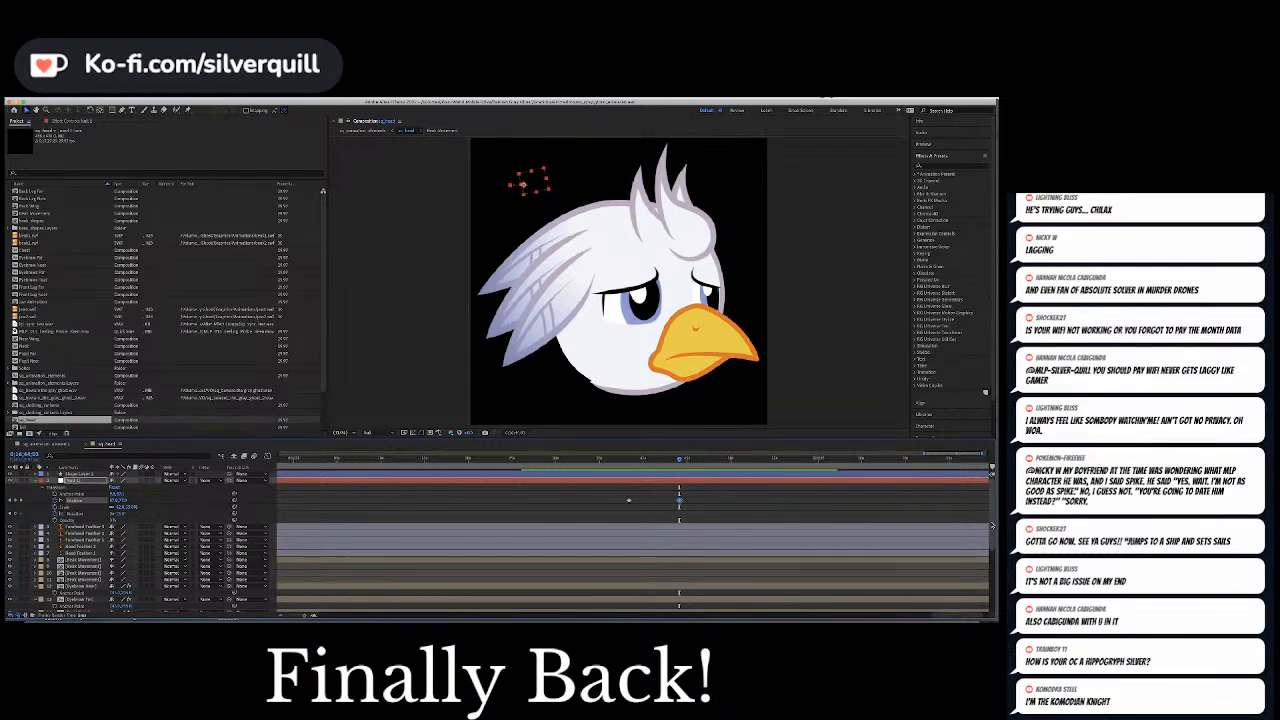
click(702, 503)
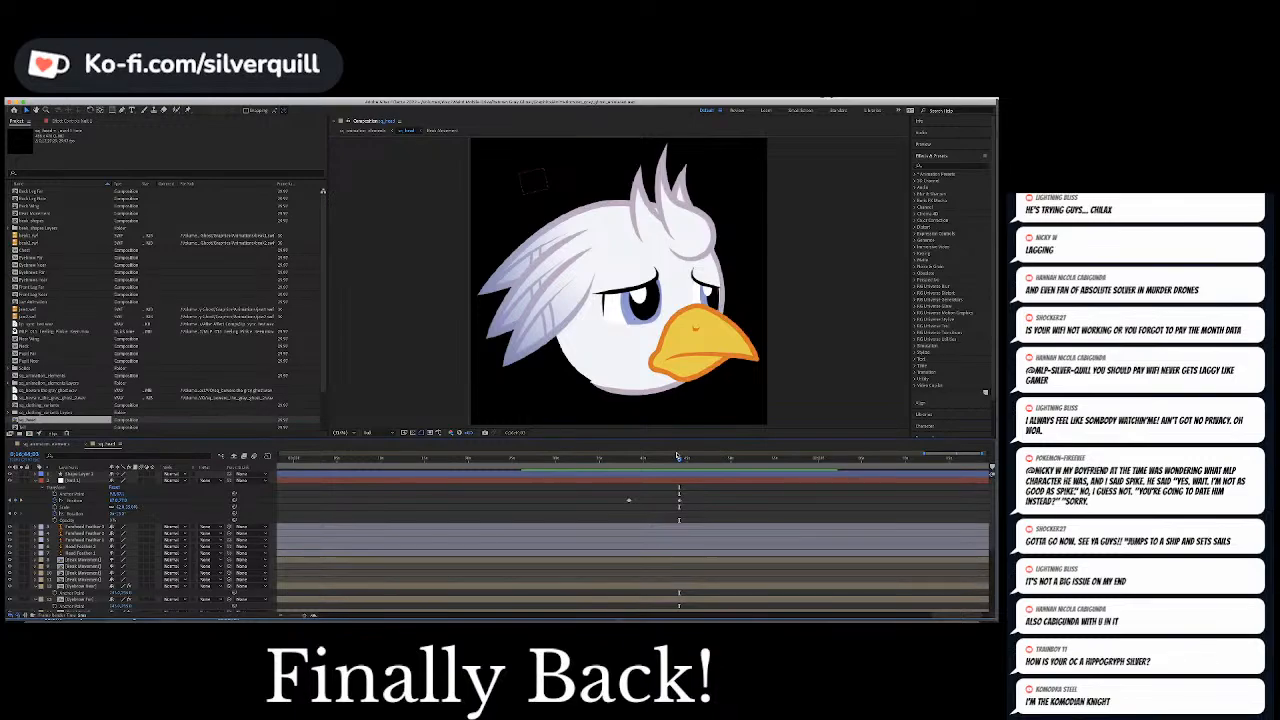
Preview the retimed pupil movement against the audio and beak from just before its second Position keyframe
click(675, 457)
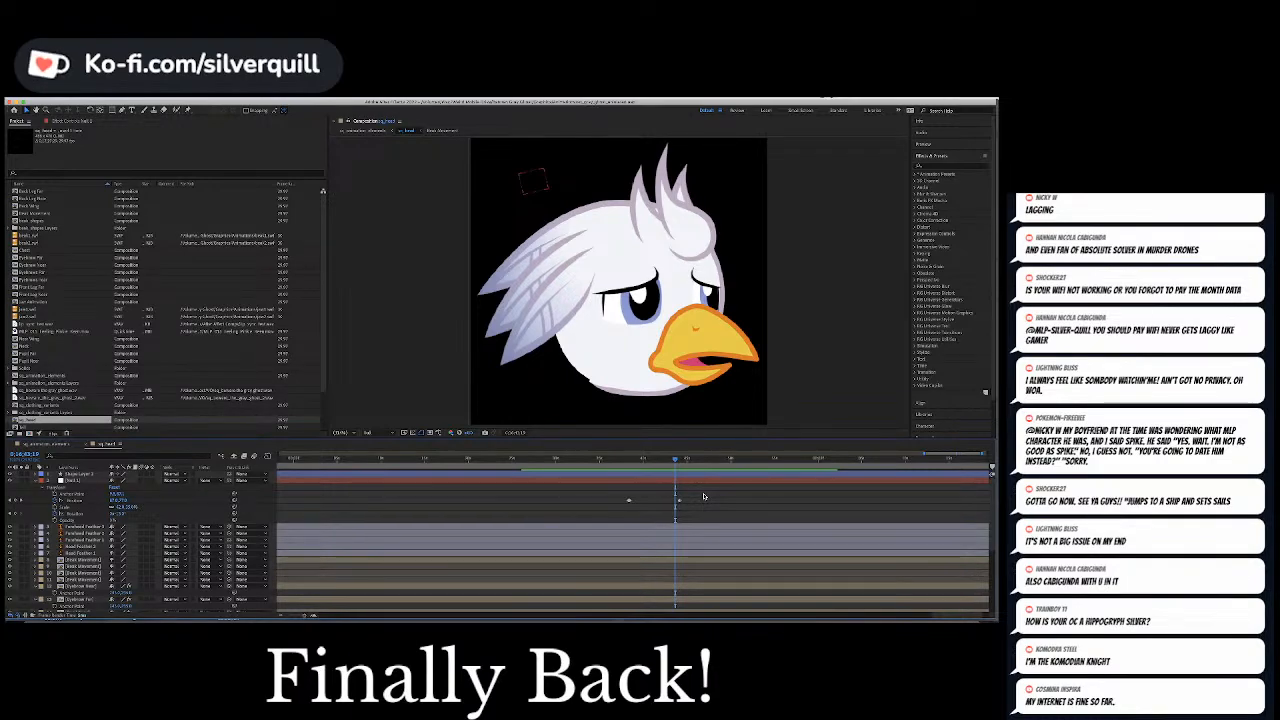
key(equal)
key(equal)
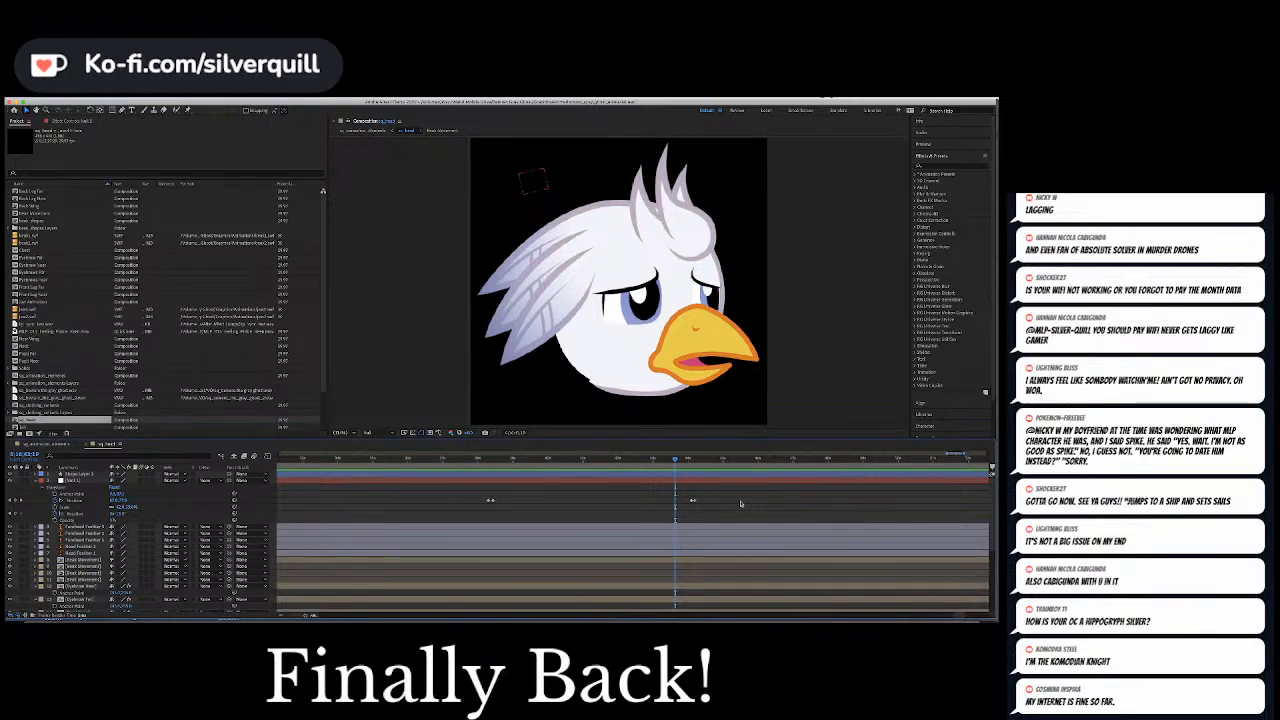
key(space)
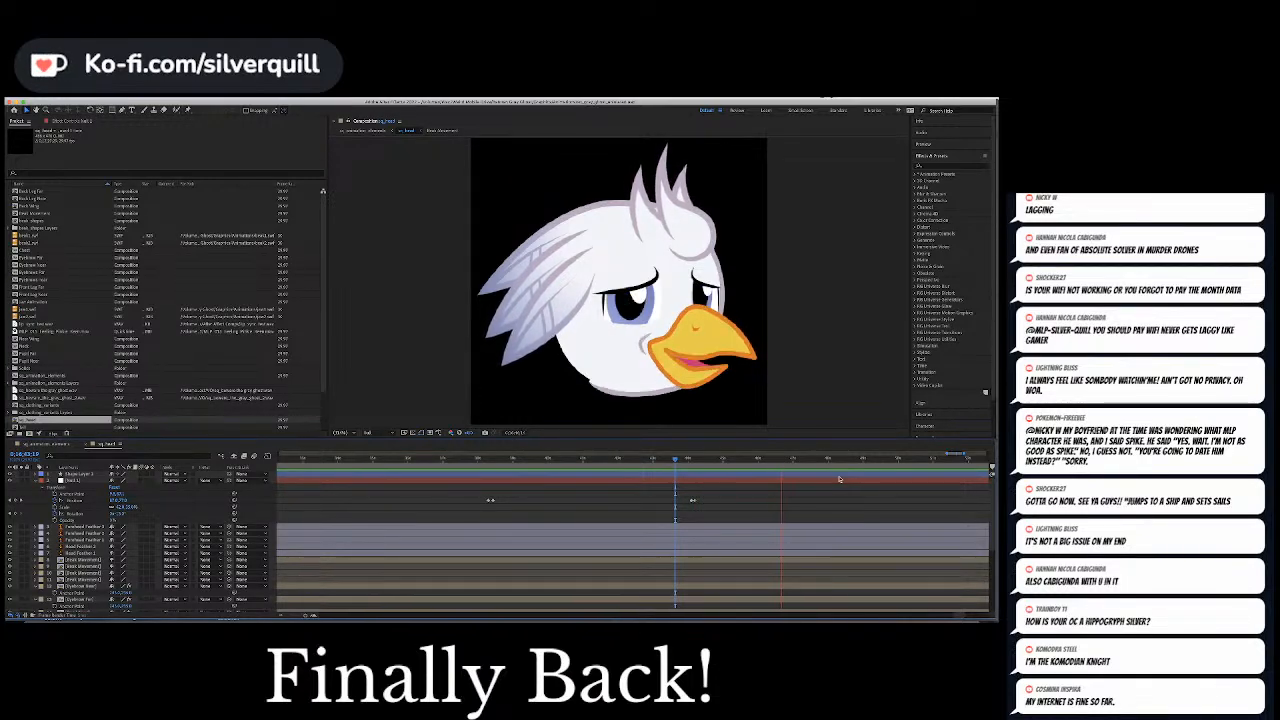
key(space)
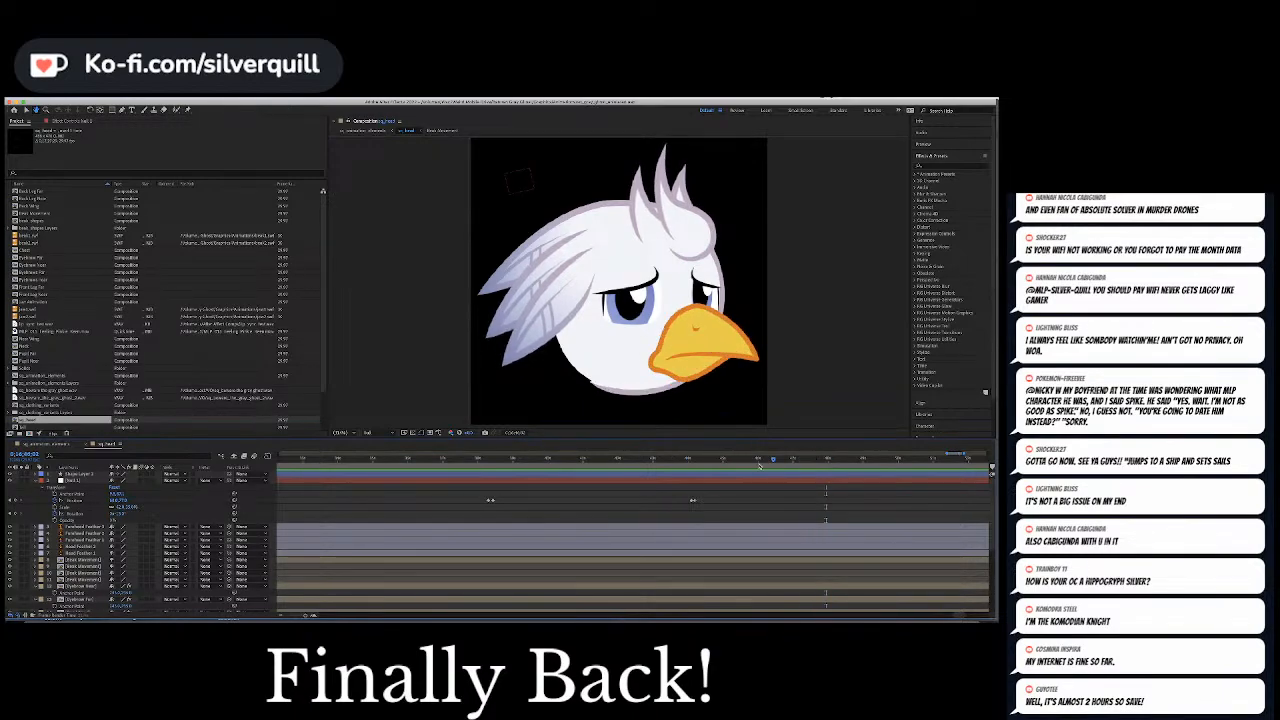
Move the current time to the start of the next phrase and expand the near eyebrow layer's effects
drag(826, 461, 779, 465)
scroll(86, 543, down, 5)
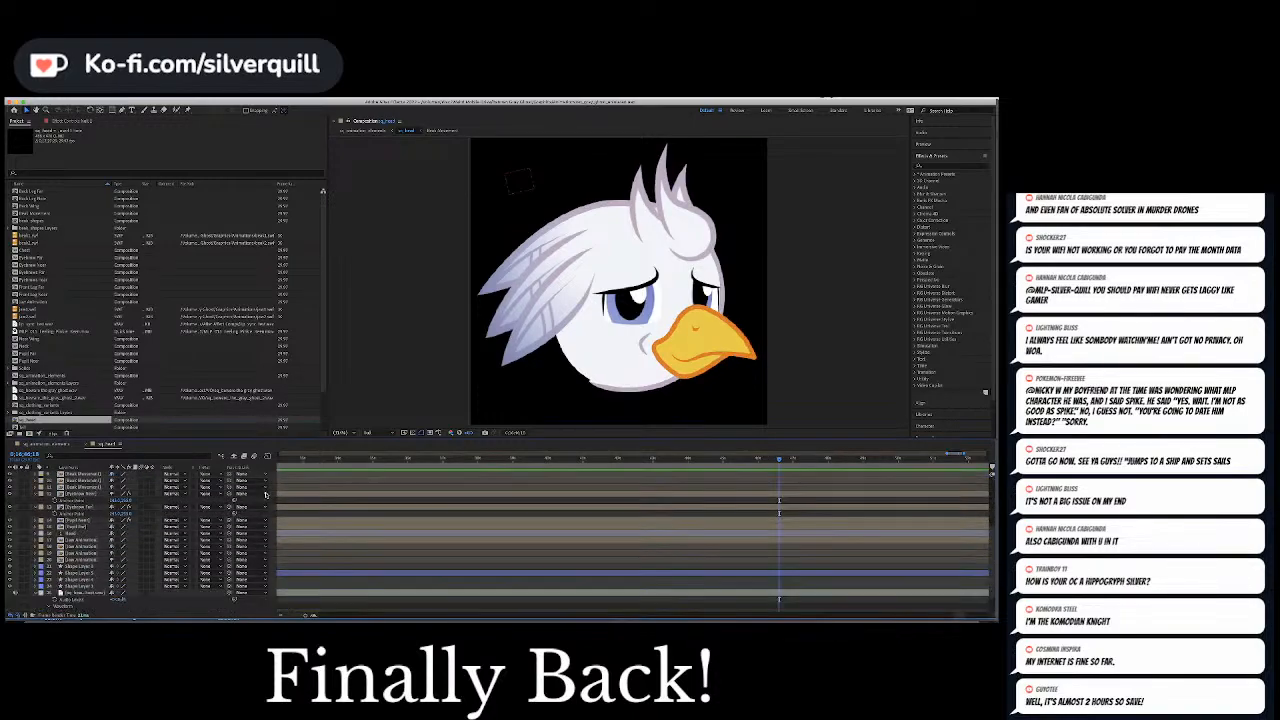
scroll(86, 543, up, 5)
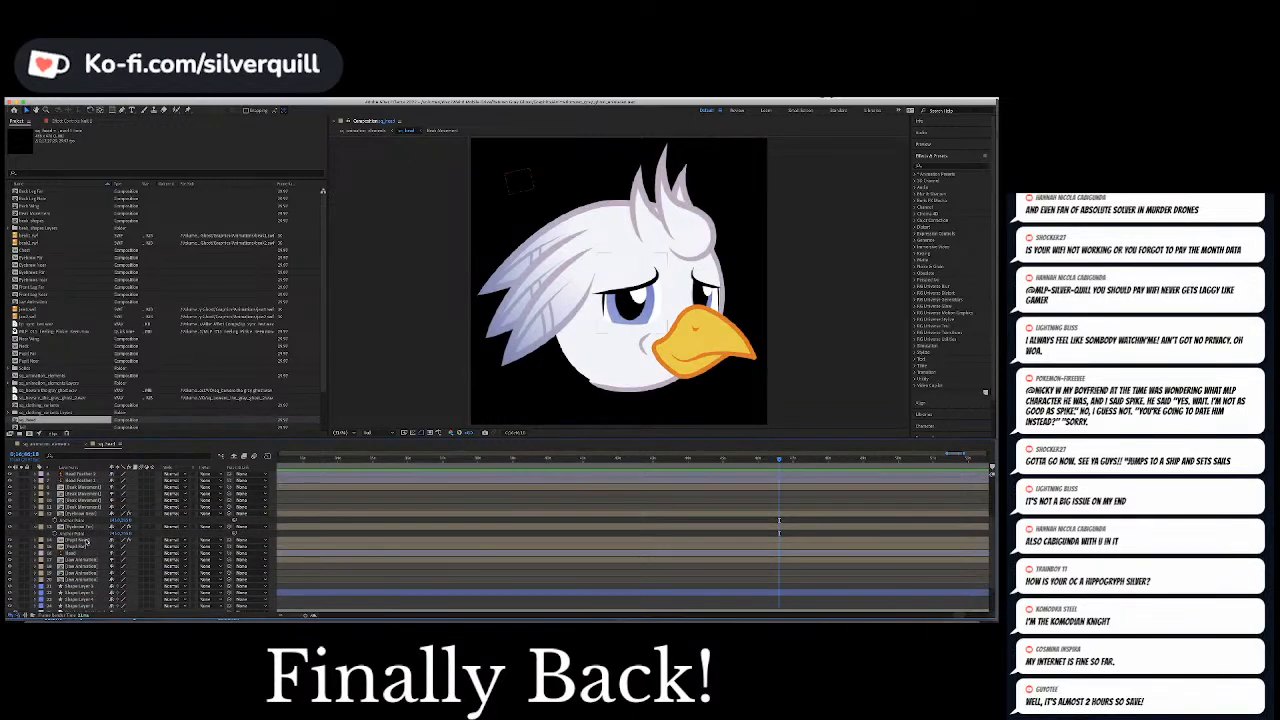
scroll(87, 543, down, 2)
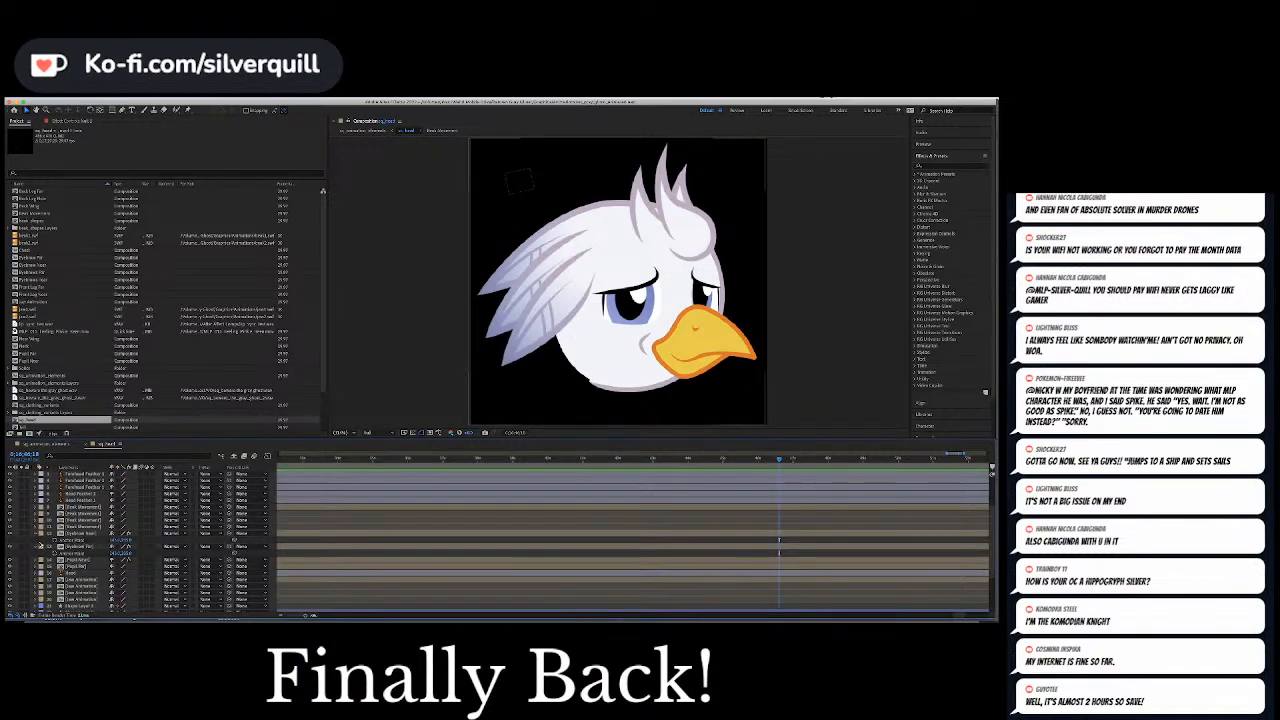
click(35, 534)
click(35, 534)
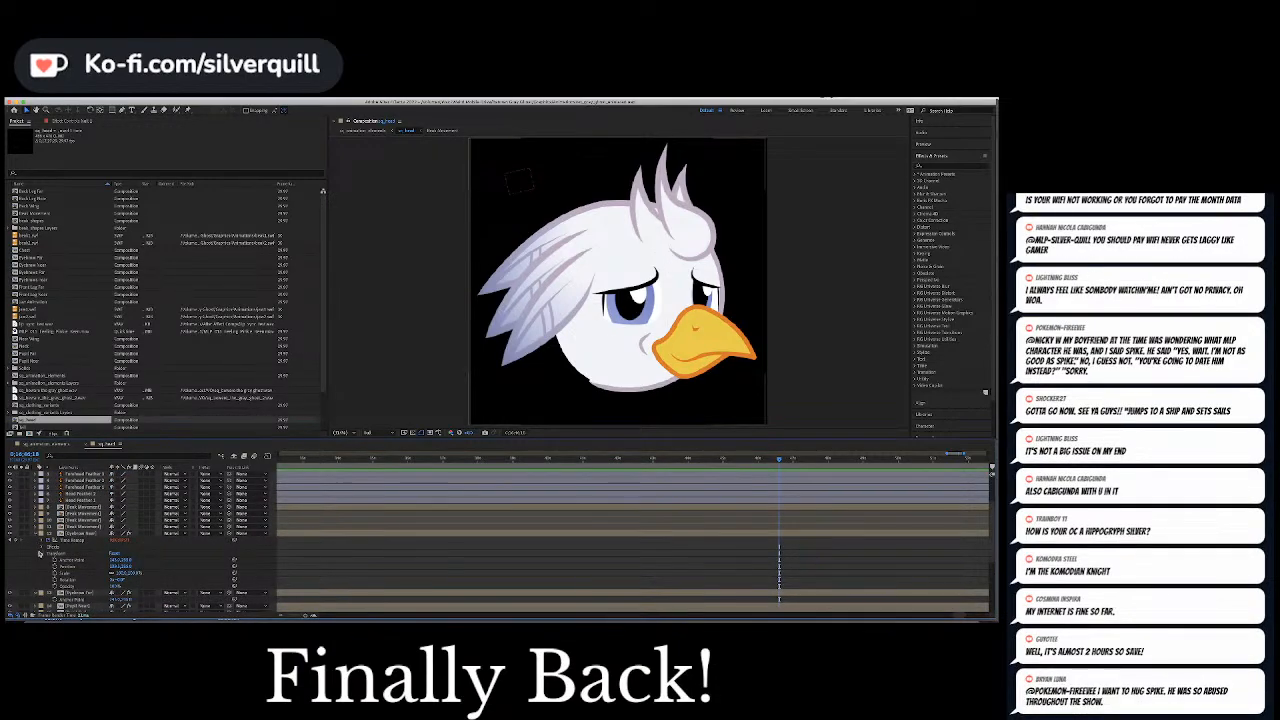
click(43, 547)
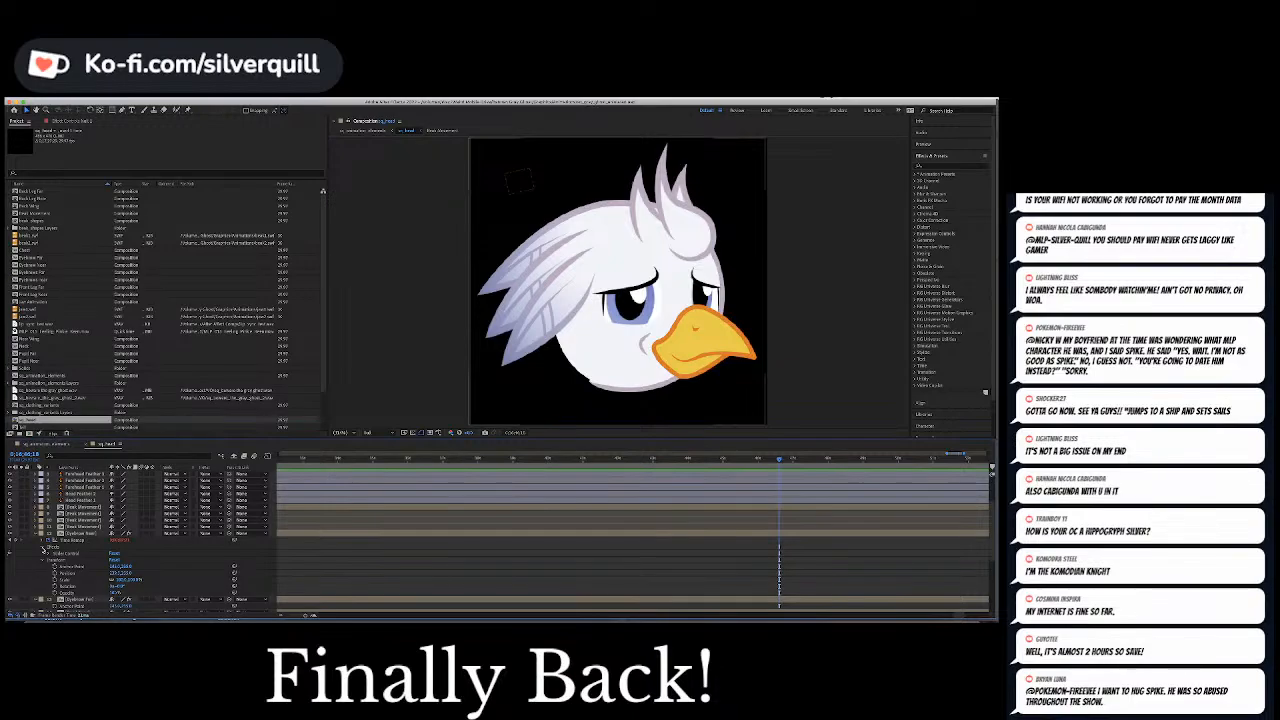
Reveal the far eyebrow layer's Slider Control and select the Slider Control effect on both eyebrow layers
scroll(43, 548, down, 4)
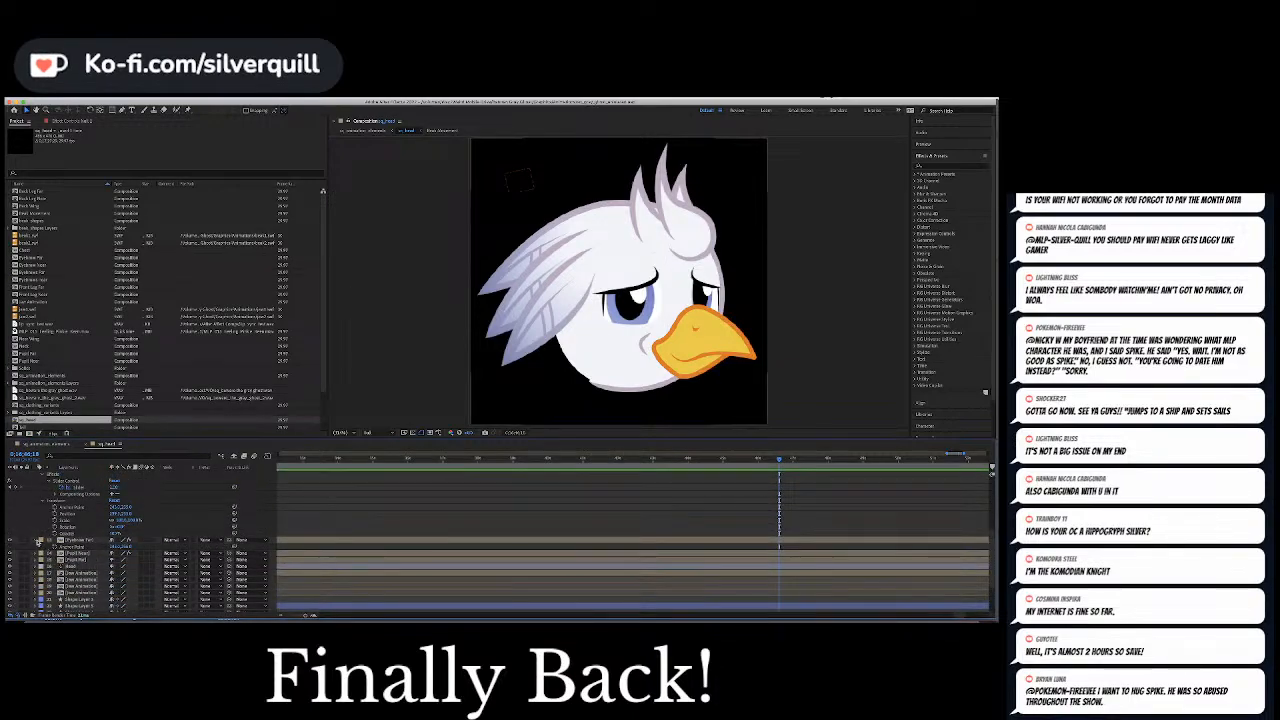
click(38, 541)
click(38, 541)
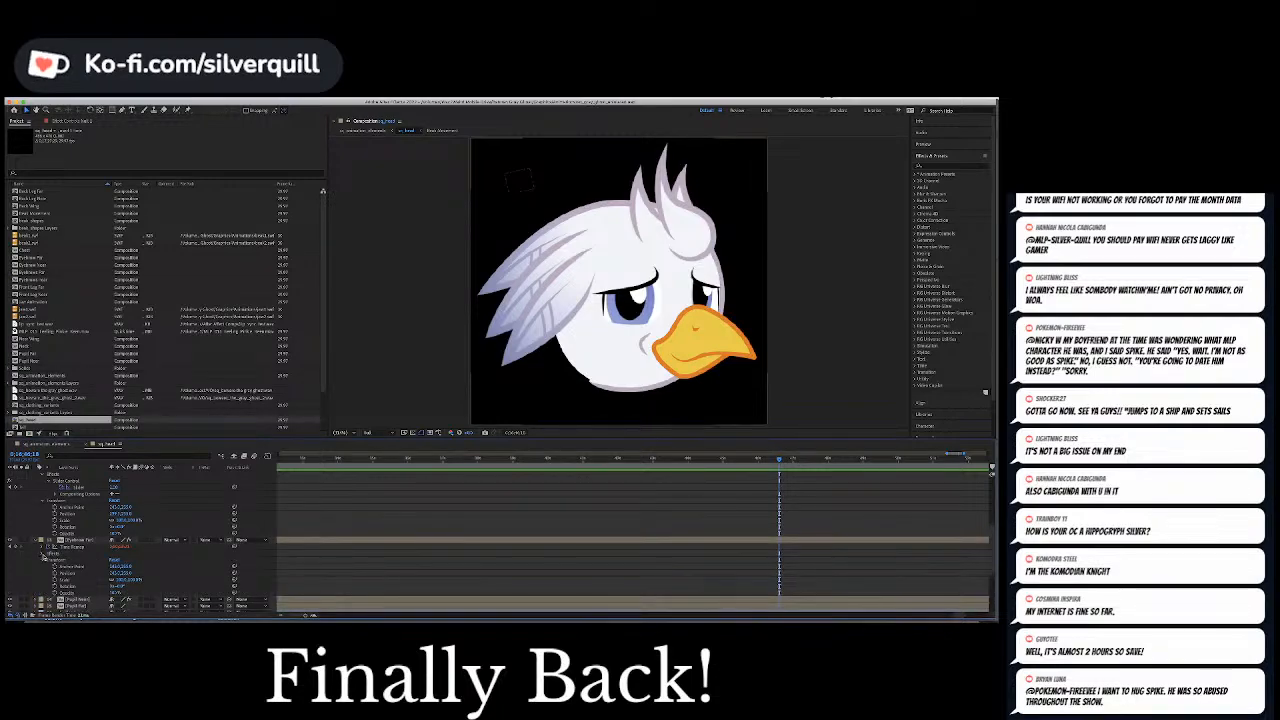
click(43, 553)
click(47, 561)
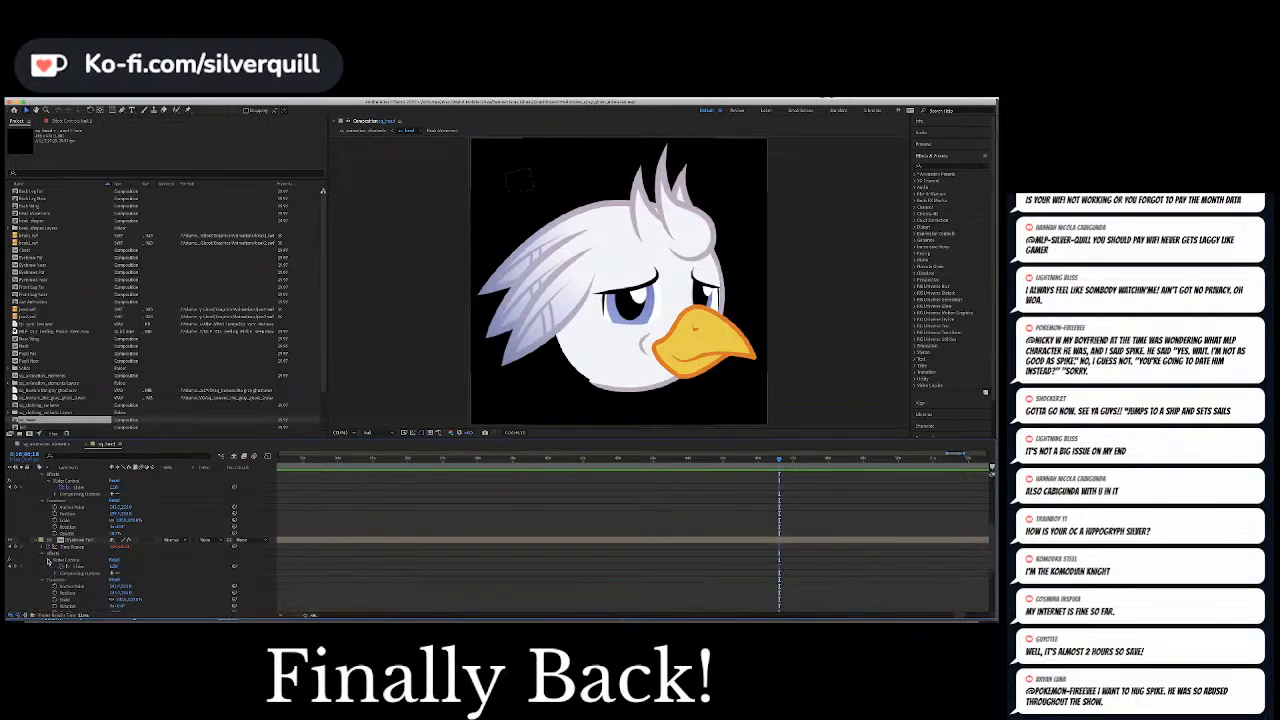
click(75, 562)
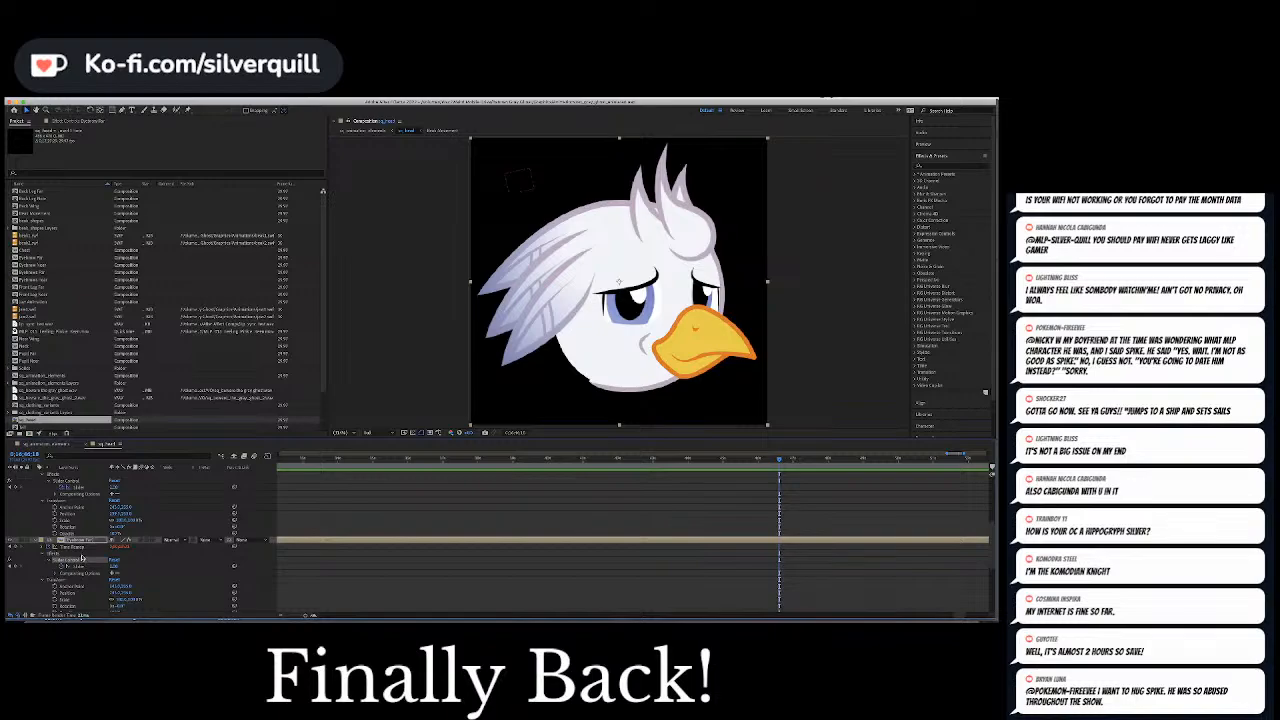
scroll(83, 558, up, 1)
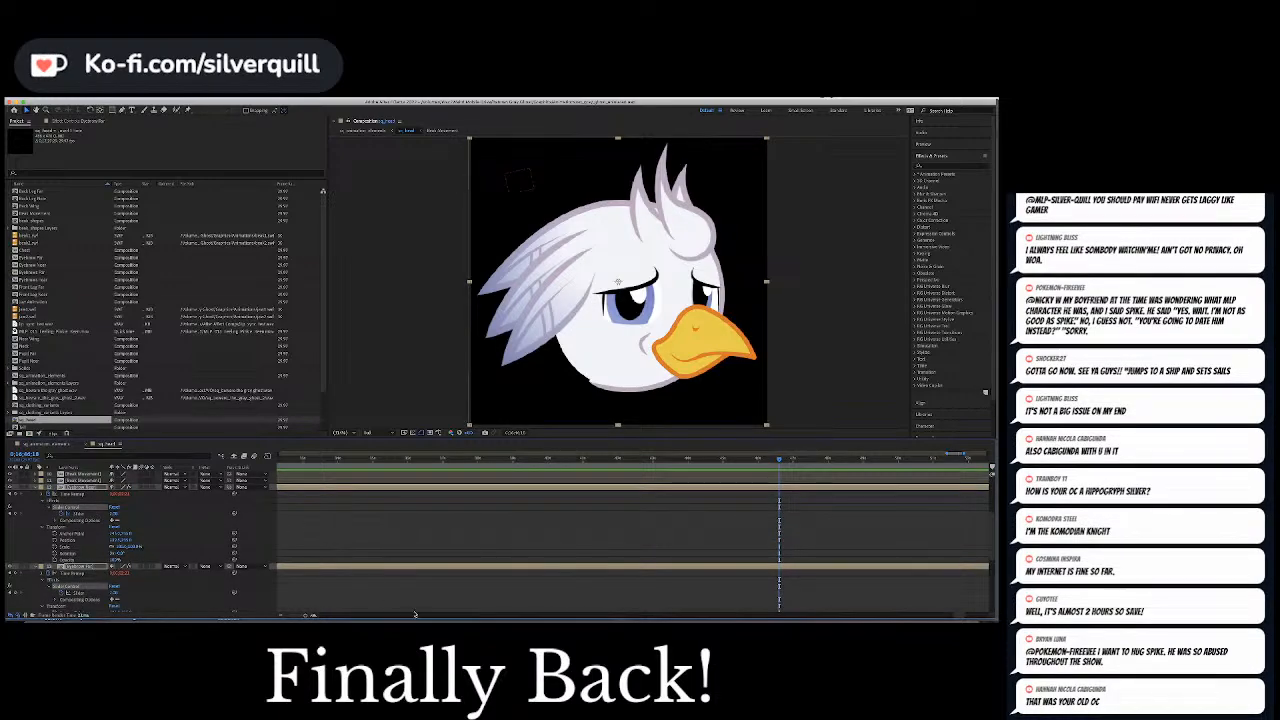
Keyframe the Slider of both eyebrow layers to 0 at the current time to relax the worried look
drag(963, 617, 964, 617)
click(117, 513)
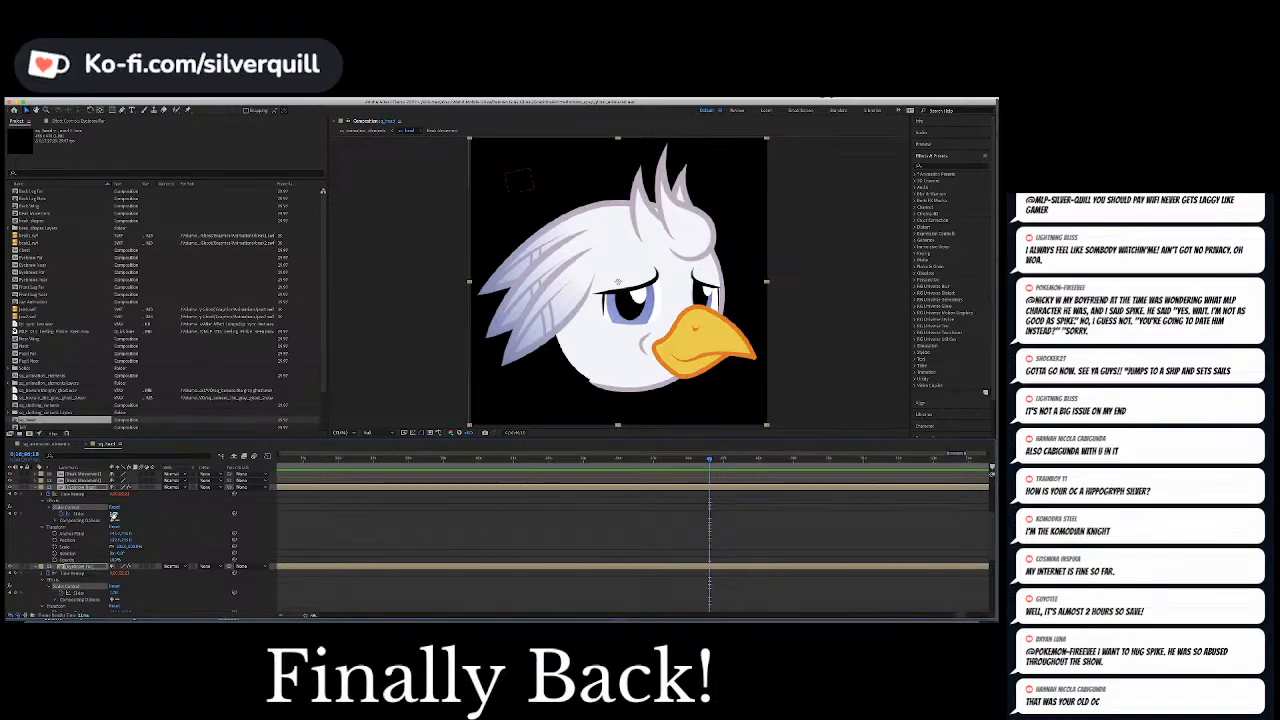
text(0)
key(Return)
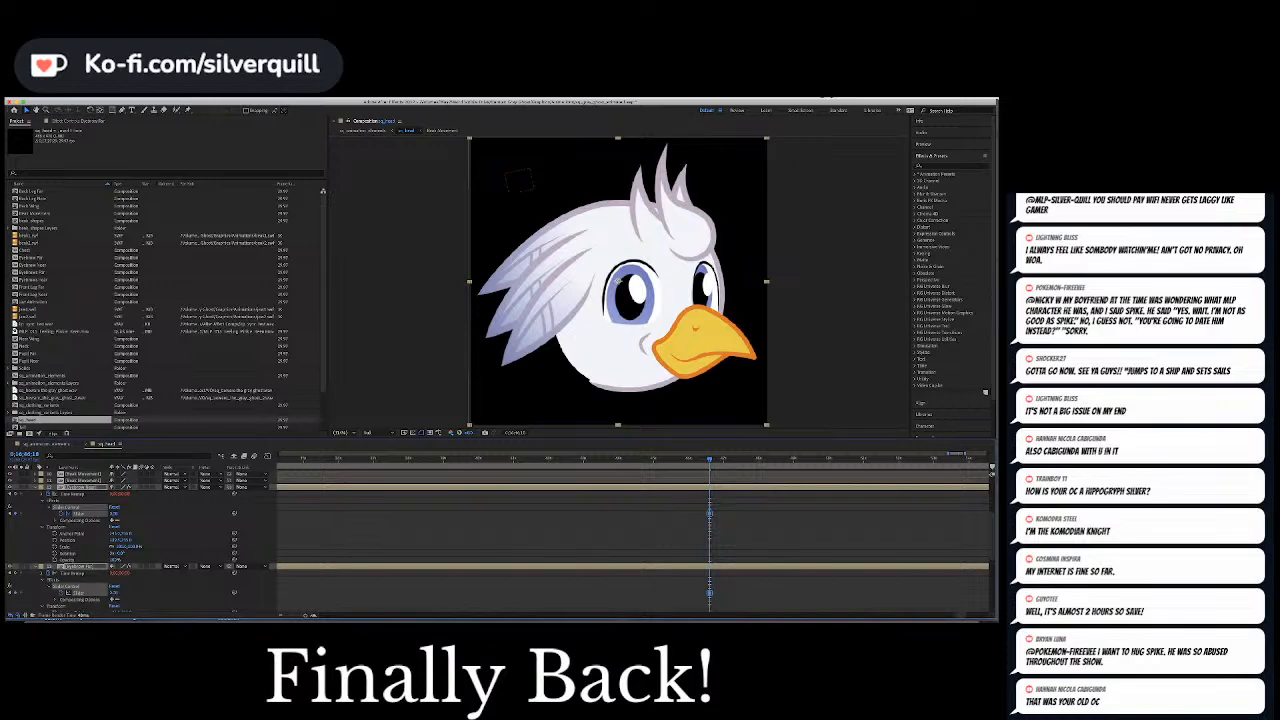
Preview the relaxed eyebrows against the following phrase and save the project
click(701, 464)
key(space)
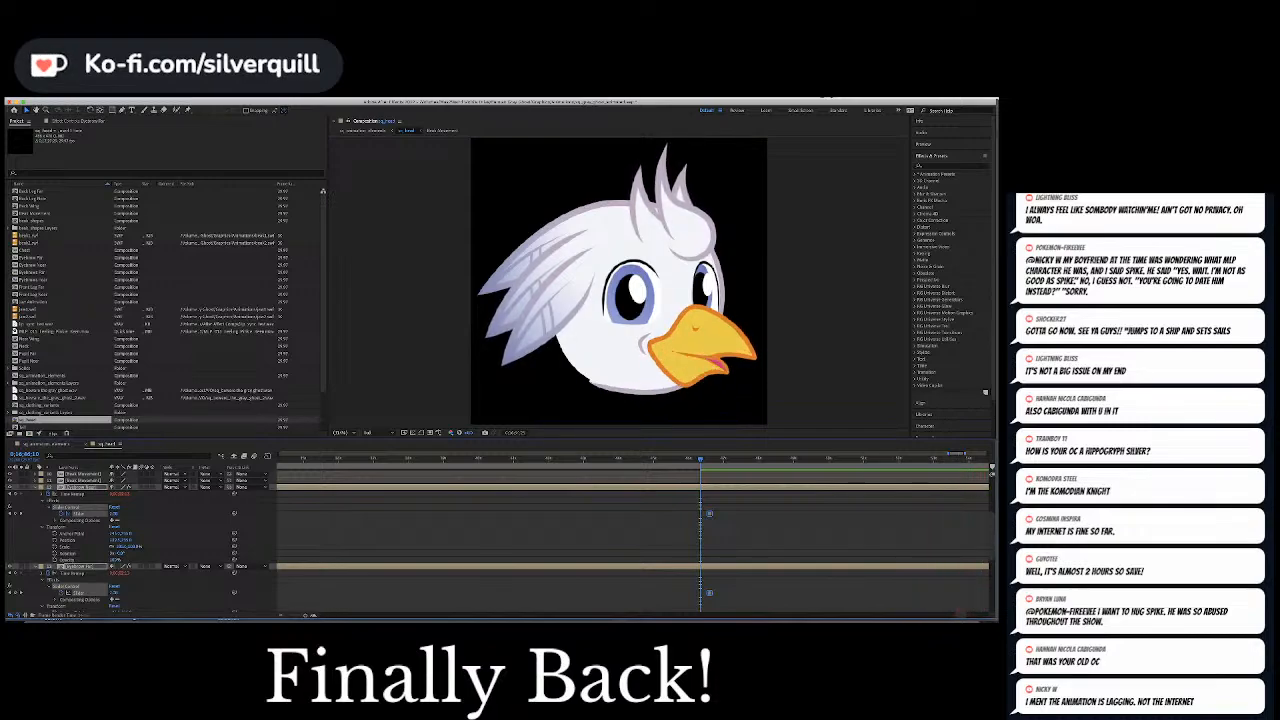
key(space)
click(832, 514)
key(super+s)
Copy the latest pair of Position keyframes on the pupil control null and paste them where the preview stopped
key(minus)
key(minus)
key(minus)
key(minus)
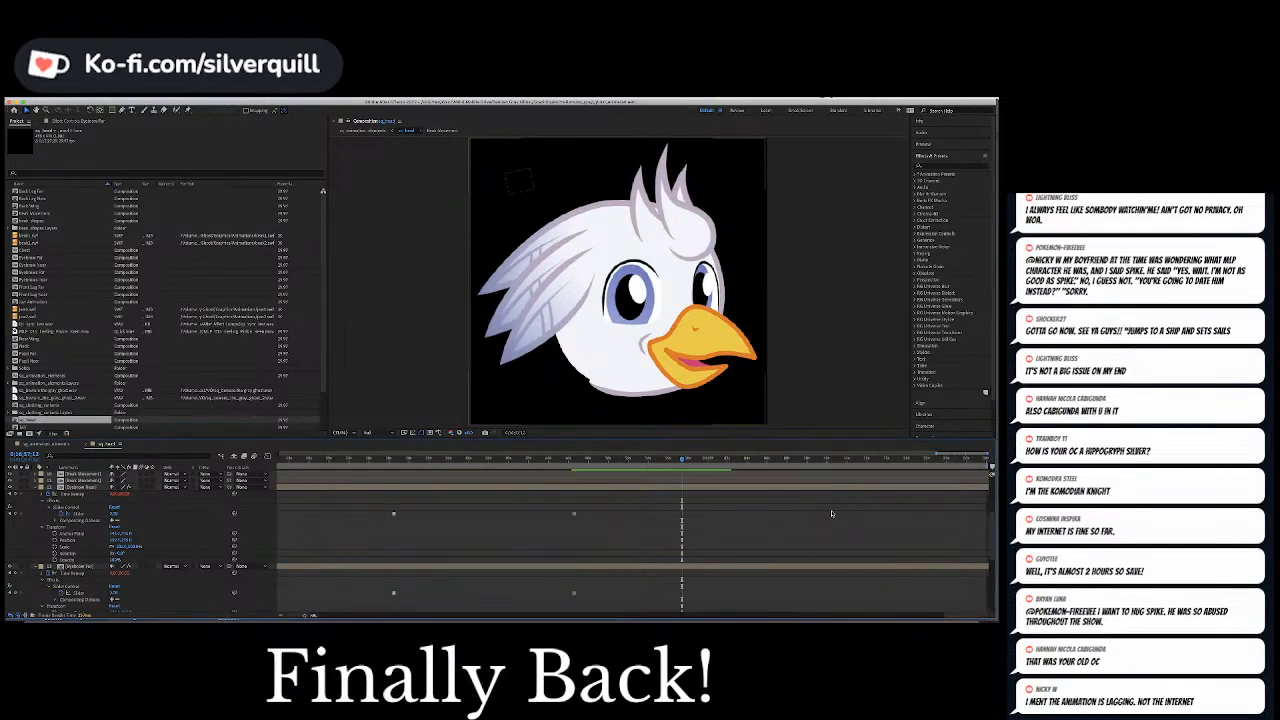
scroll(805, 513, down, 10)
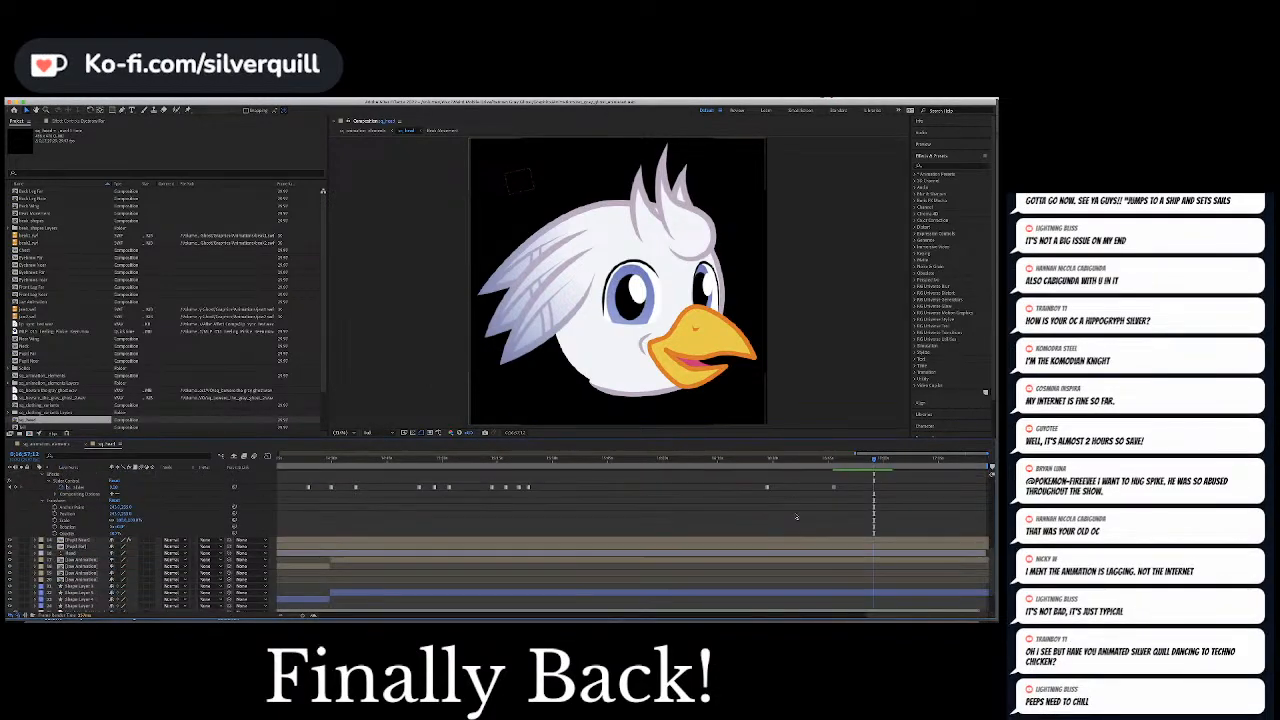
scroll(796, 515, up, 10)
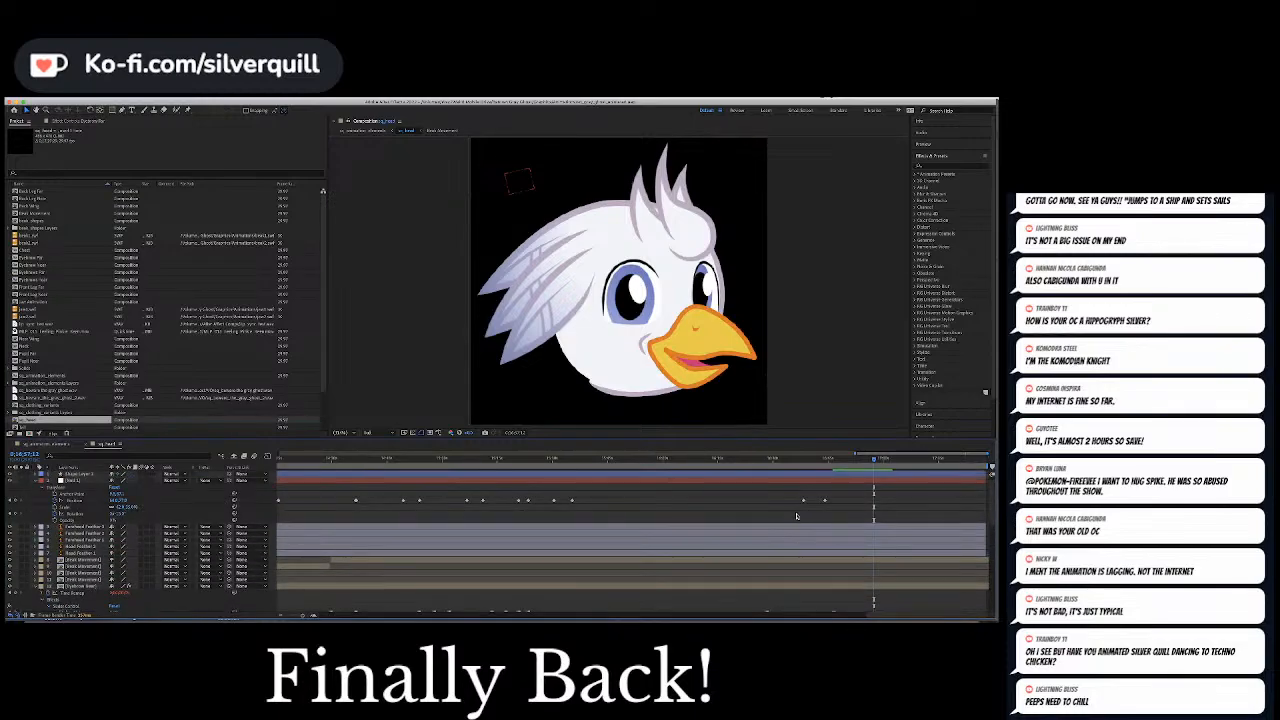
drag(795, 496, 849, 511)
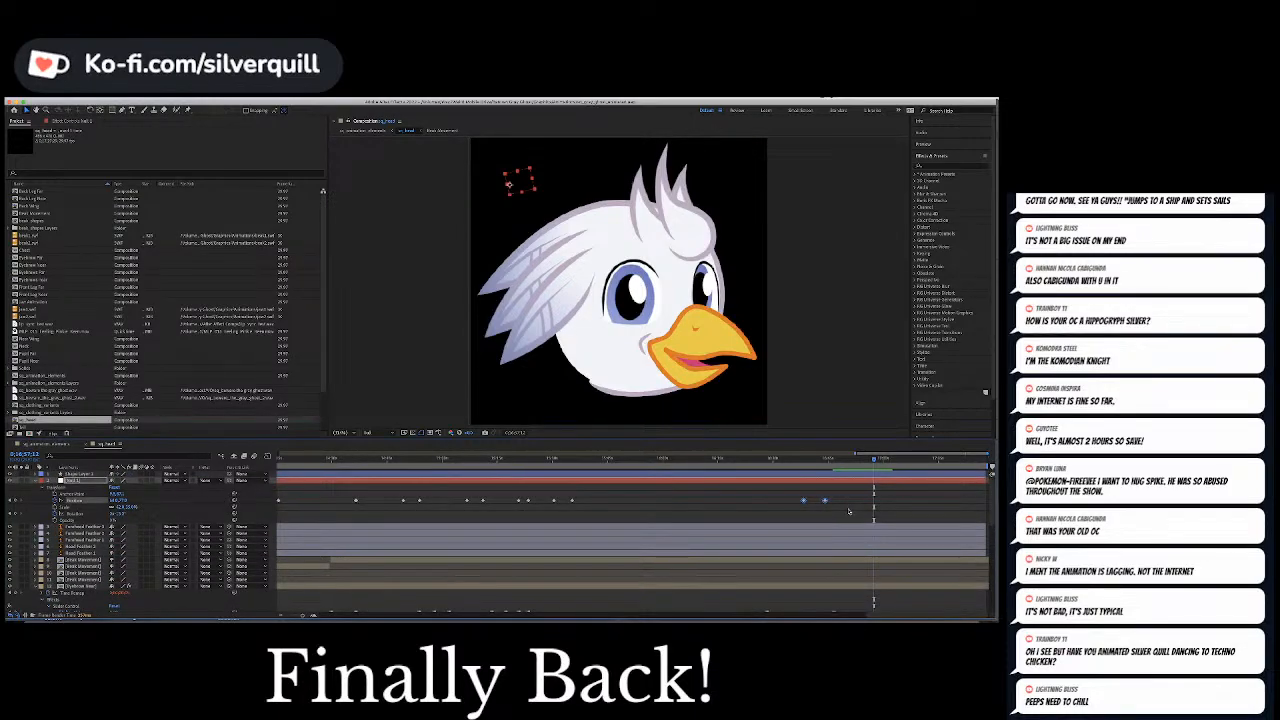
click(917, 503)
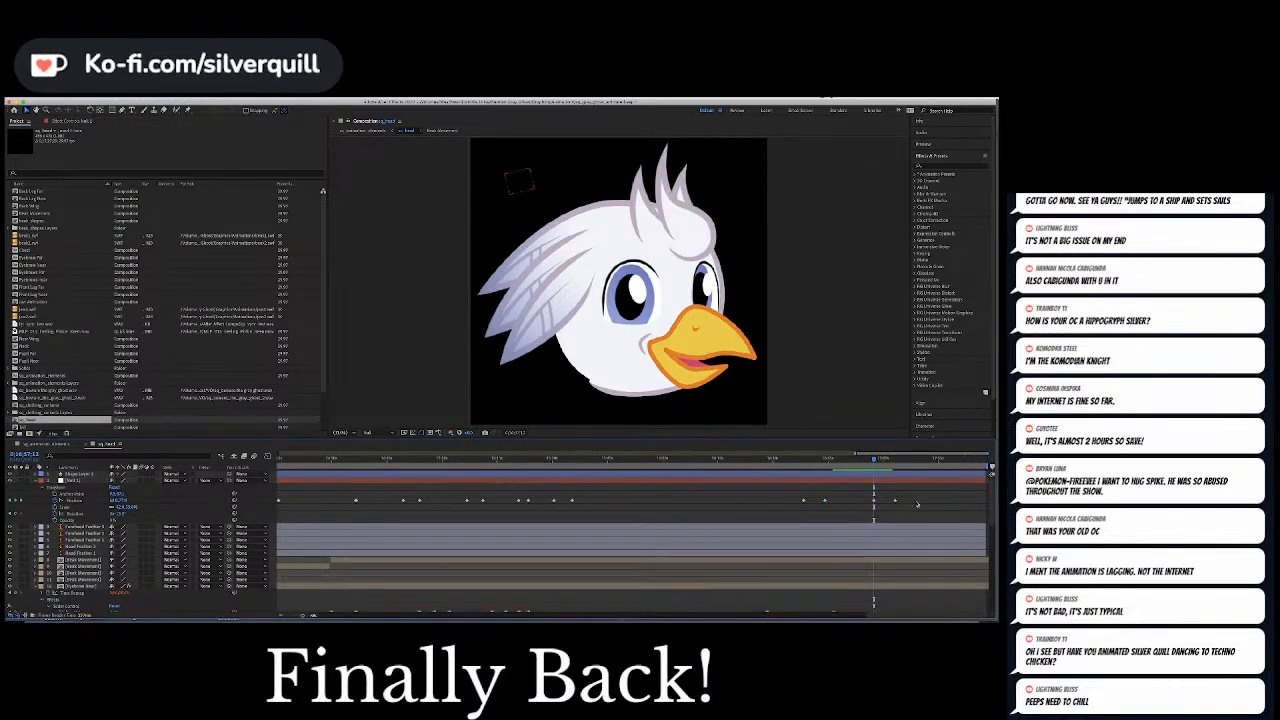
Preview the pasted Position keyframes on the pupil control null against the dialogue
scroll(917, 503, down, 1)
key(equal)
key(equal)
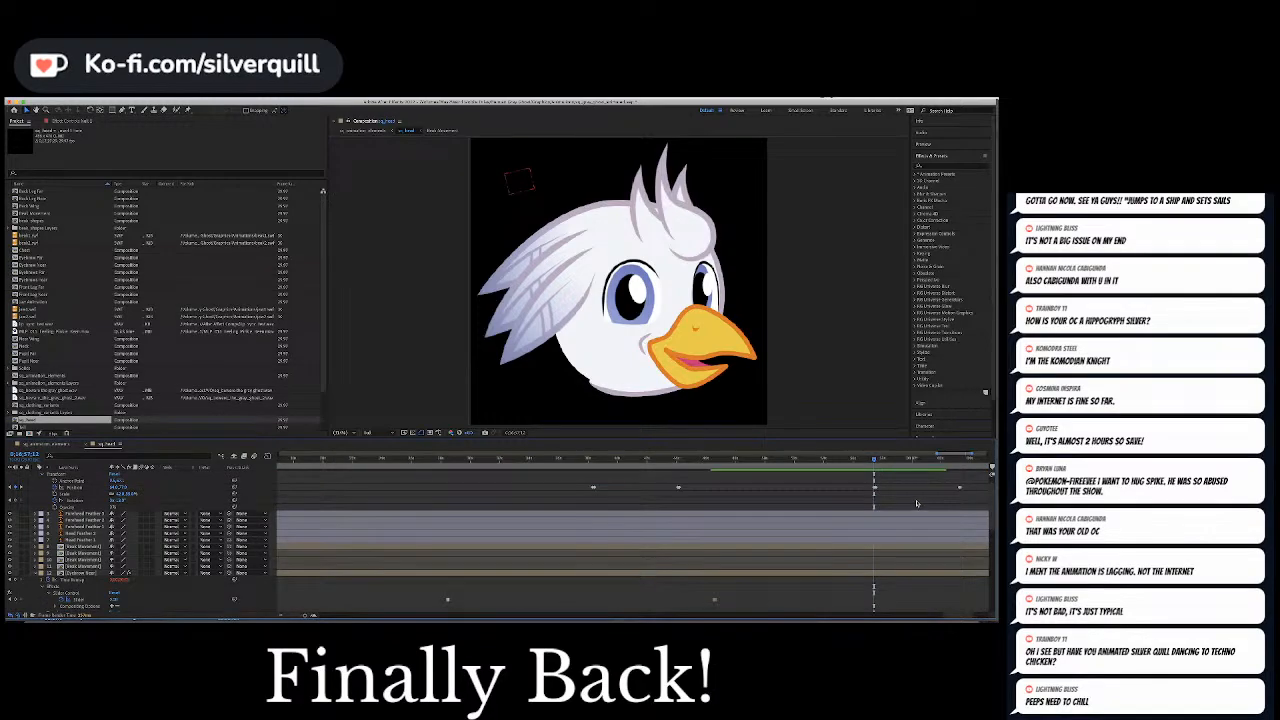
drag(956, 617, 966, 617)
scroll(788, 558, down, 5)
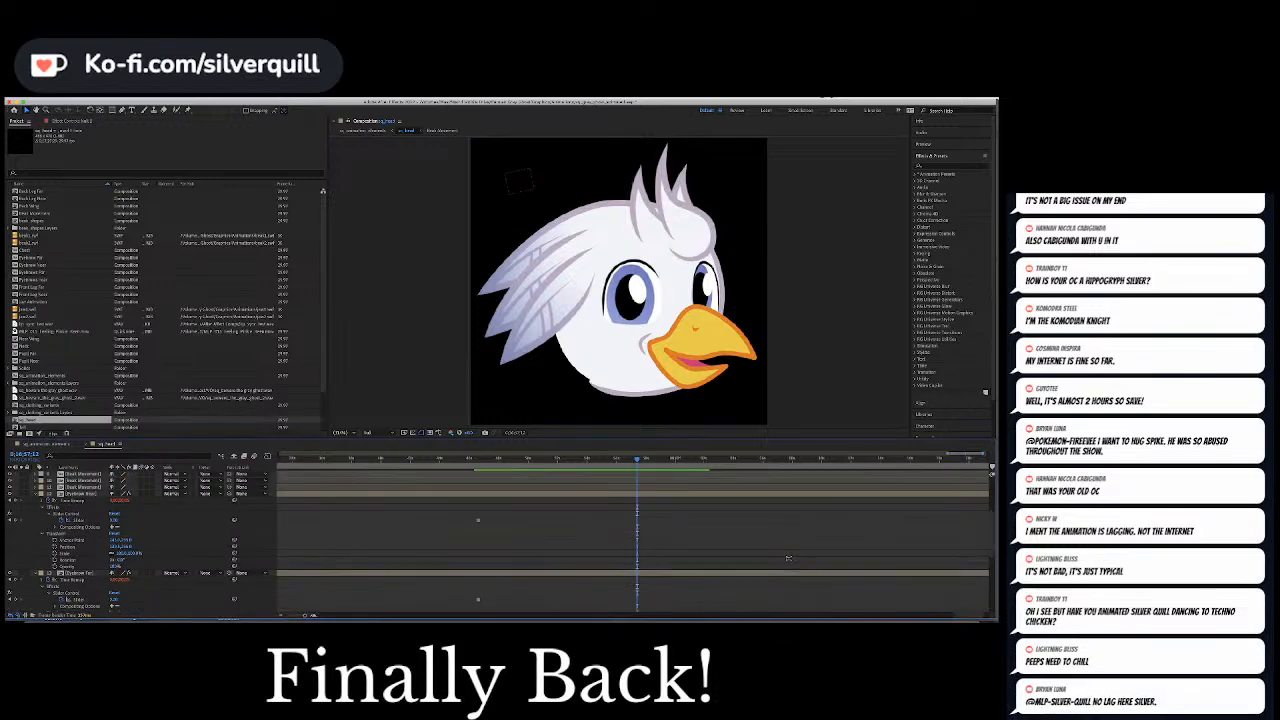
scroll(788, 558, up, 4)
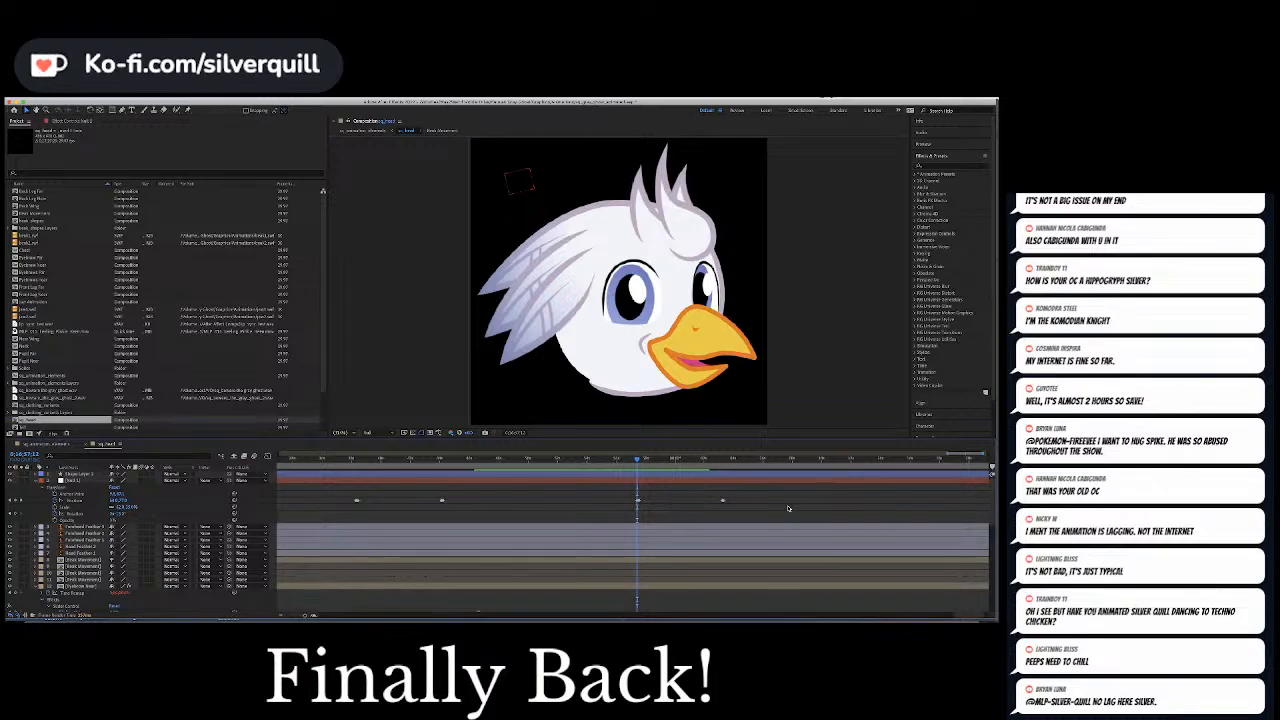
key(space)
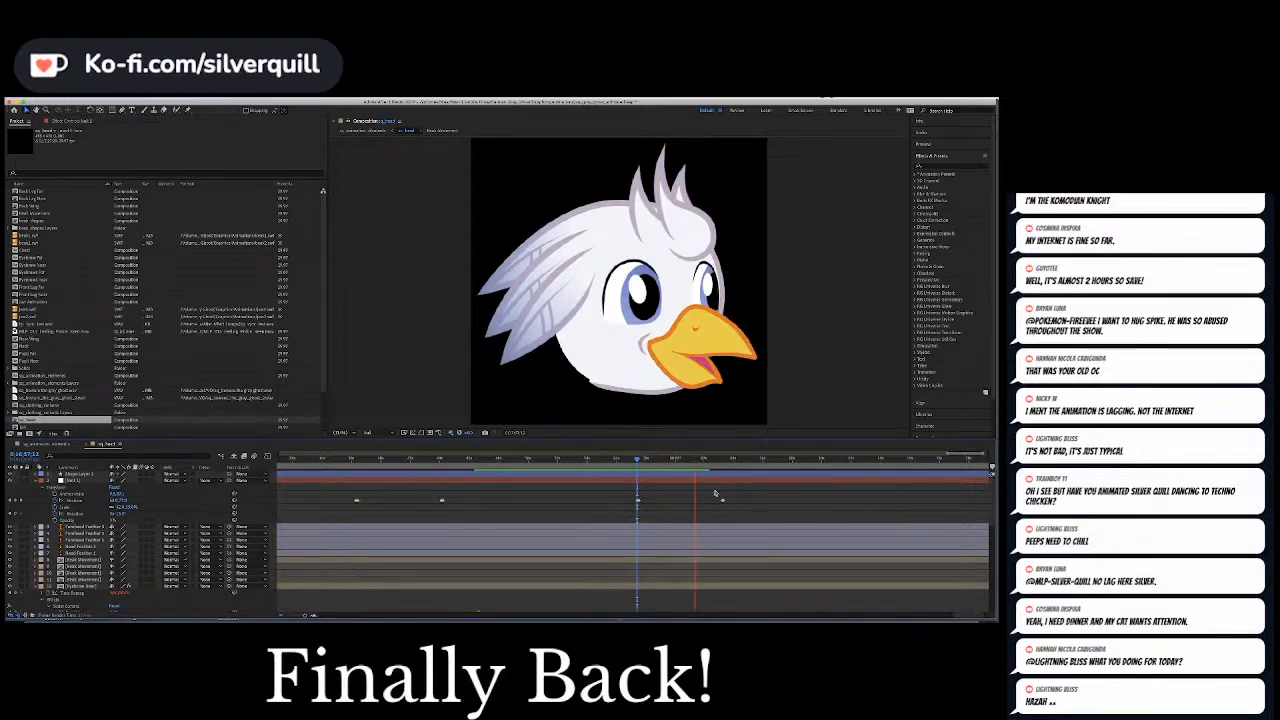
click(628, 461)
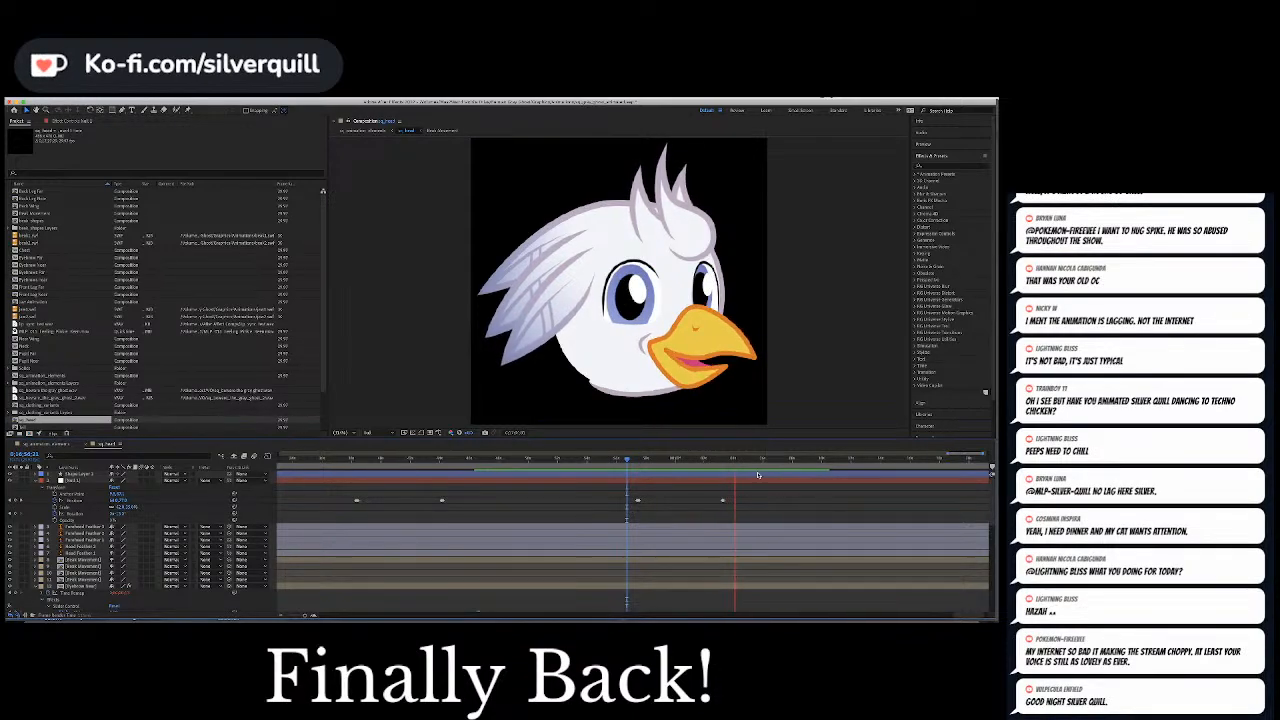
Move the last Position keyframes on the pupil control null slightly earlier, aligning them with the closed beak before the next phrase
click(684, 460)
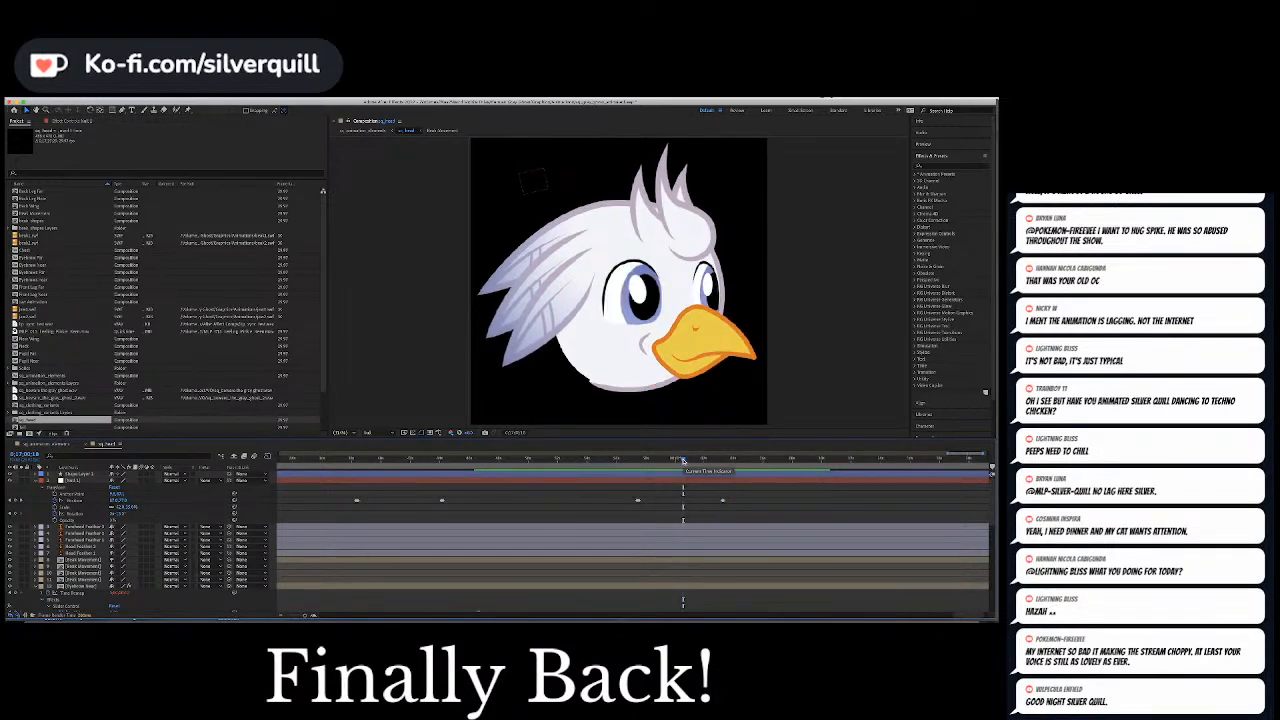
drag(684, 460, 705, 461)
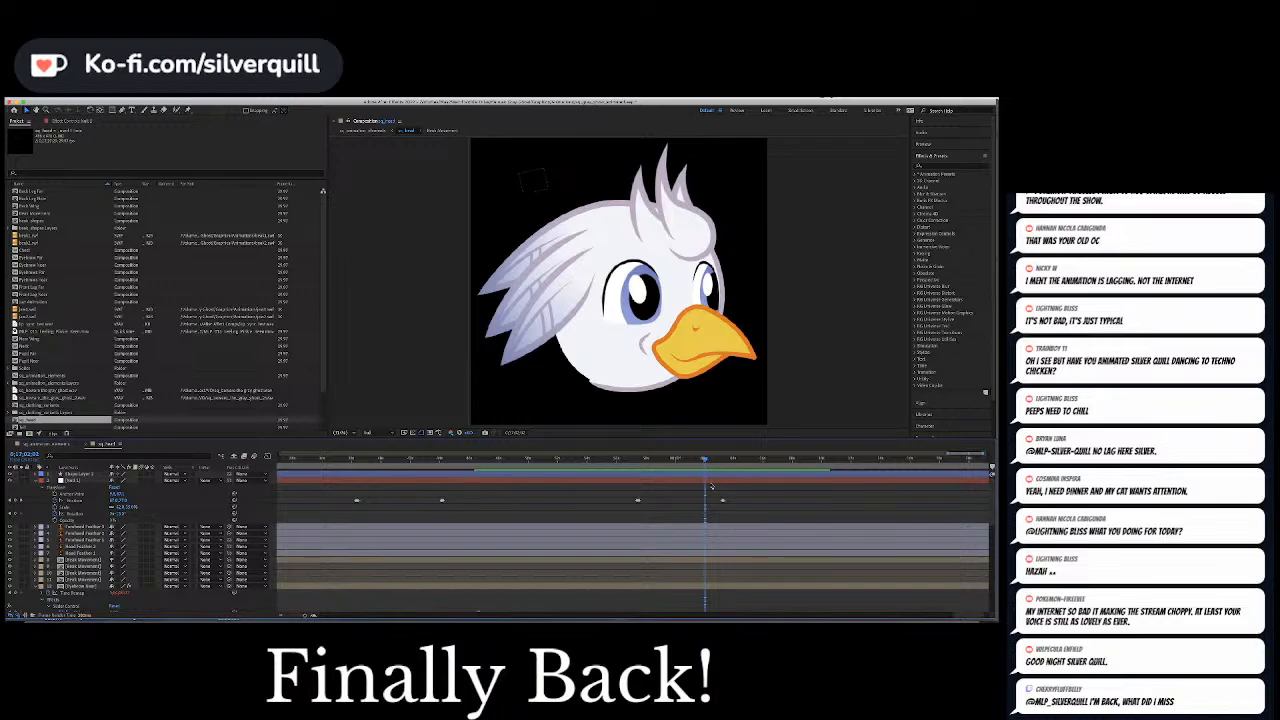
click(710, 484)
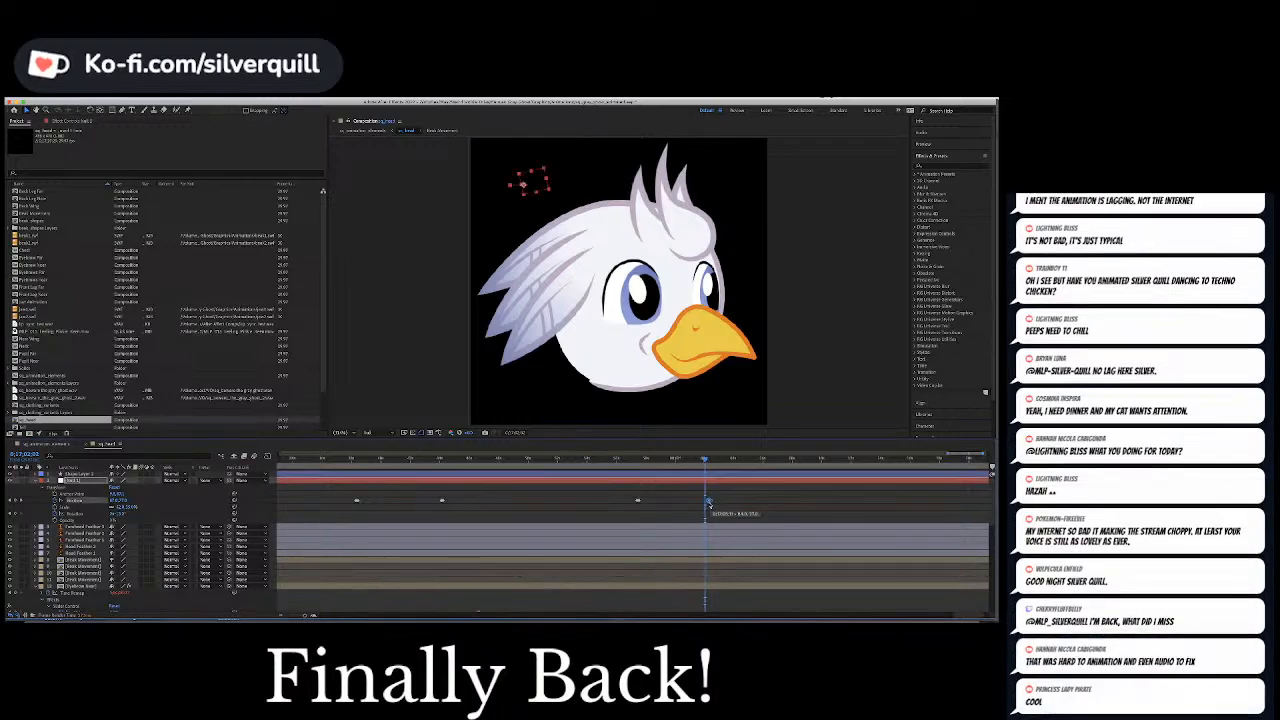
Preview the retimed pupil movement and save the project
key(space)
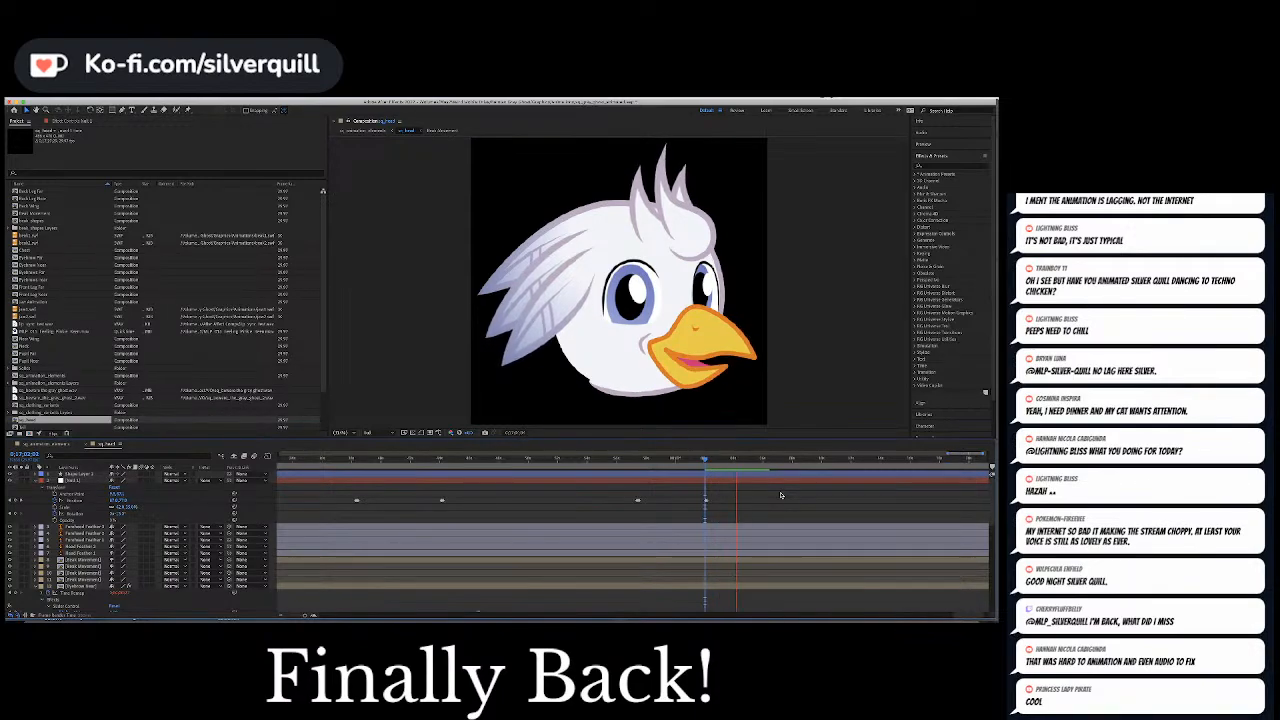
key(u)
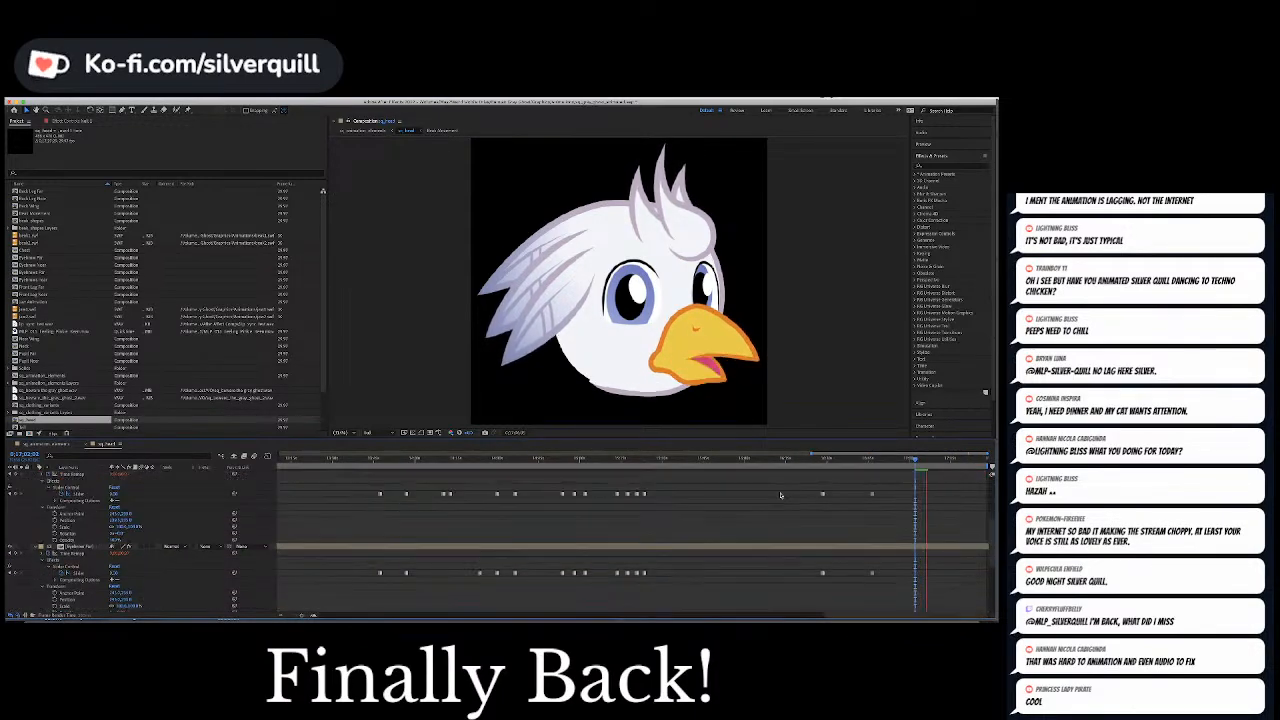
key(space)
key(super+s)
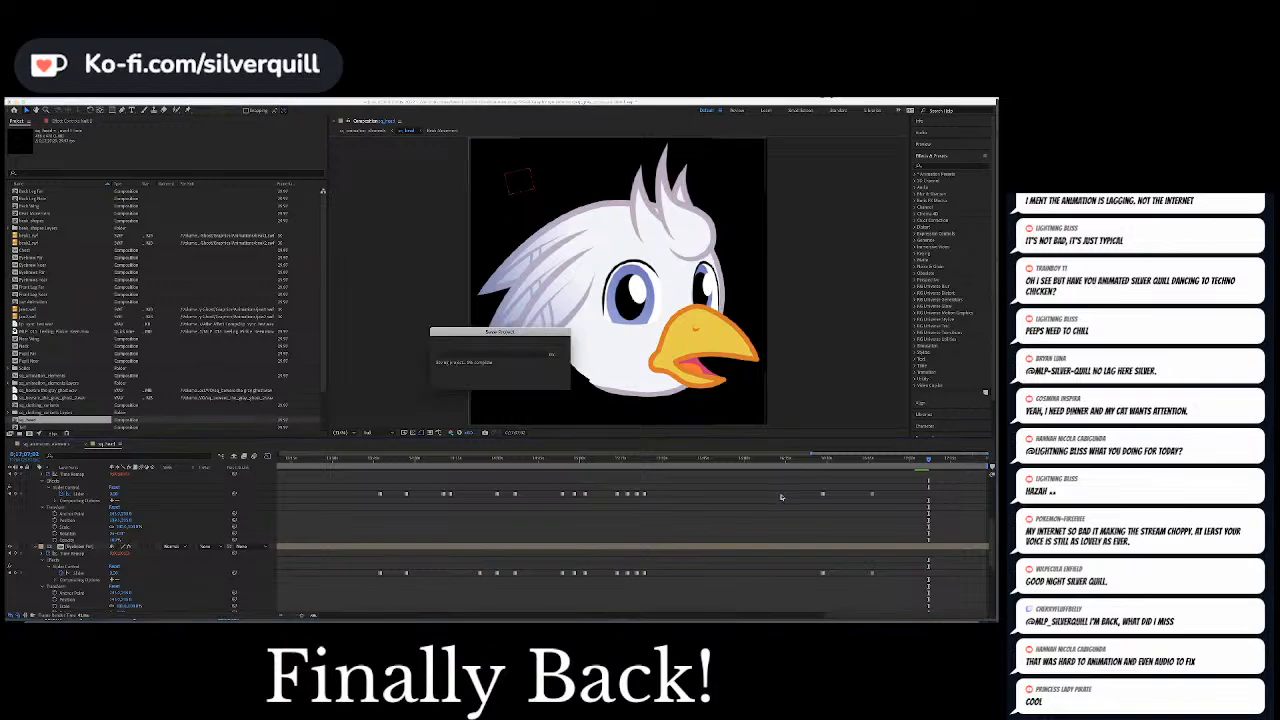
Return to the last pupil Position keyframes and play the dialogue that follows to judge where the expression should change
scroll(782, 497, down, 10)
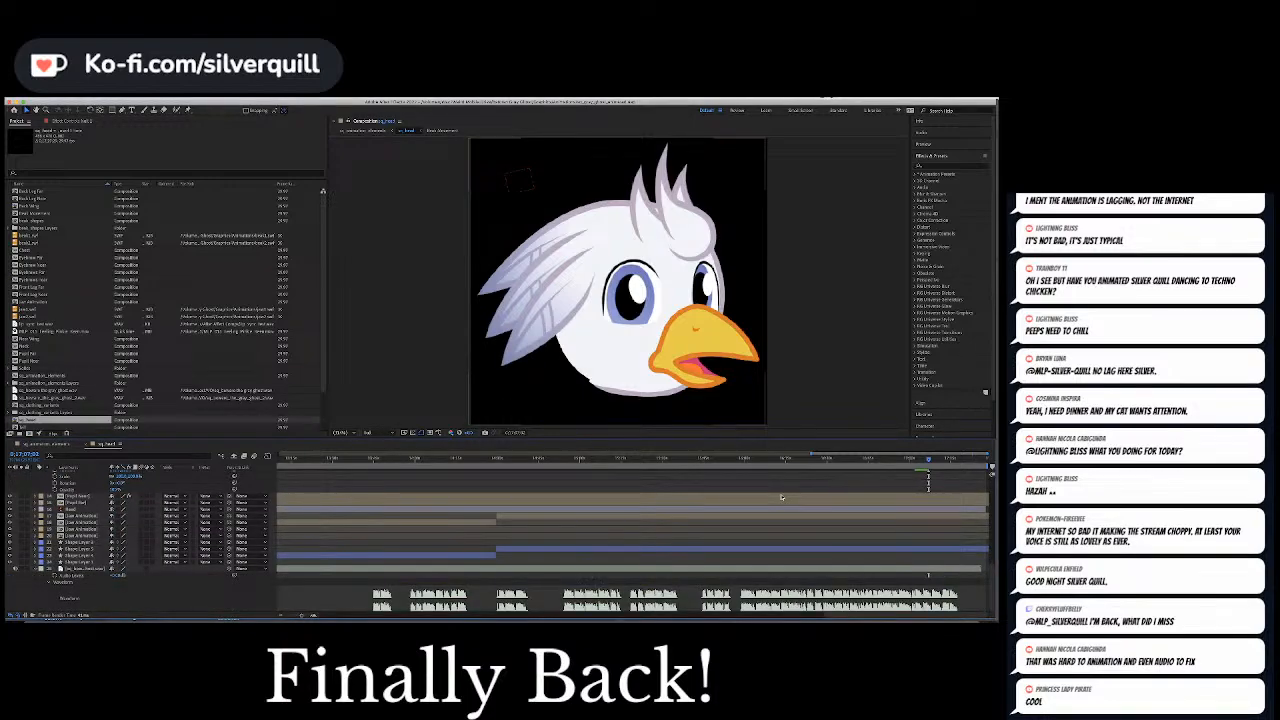
scroll(782, 497, up, 10)
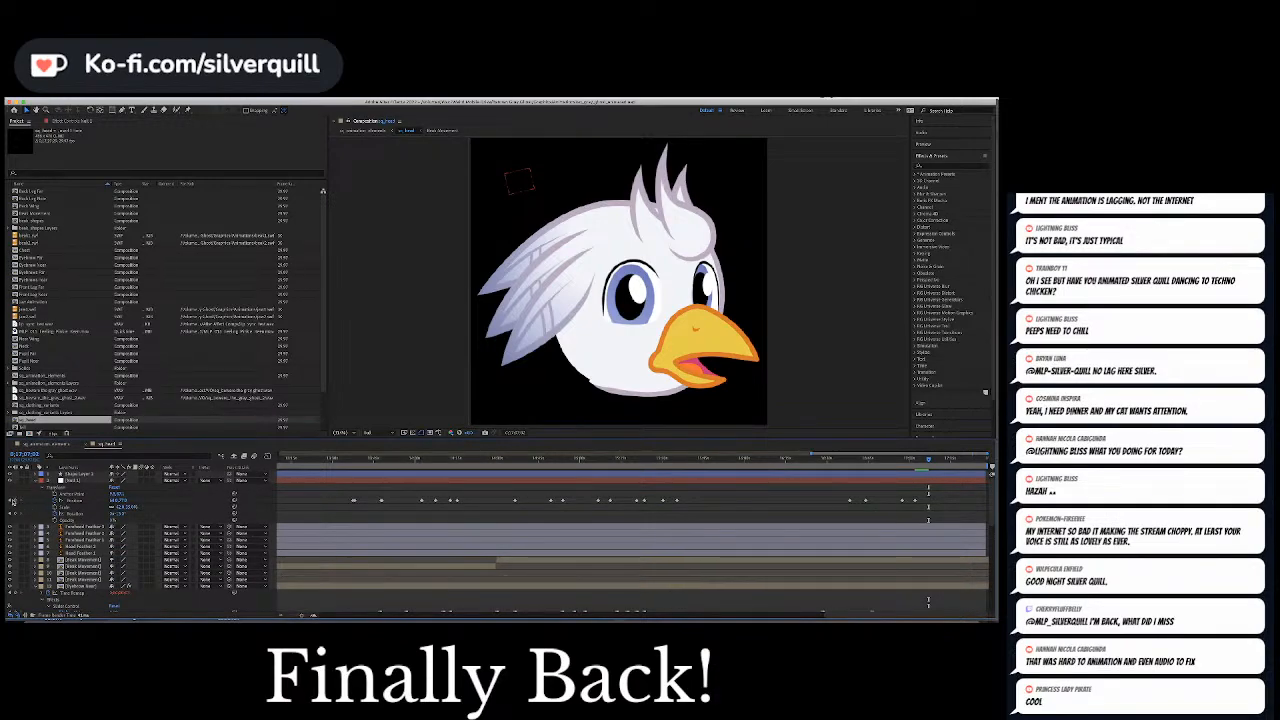
key(equal)
key(equal)
key(equal)
key(equal)
key(equal)
key(equal)
key(equal)
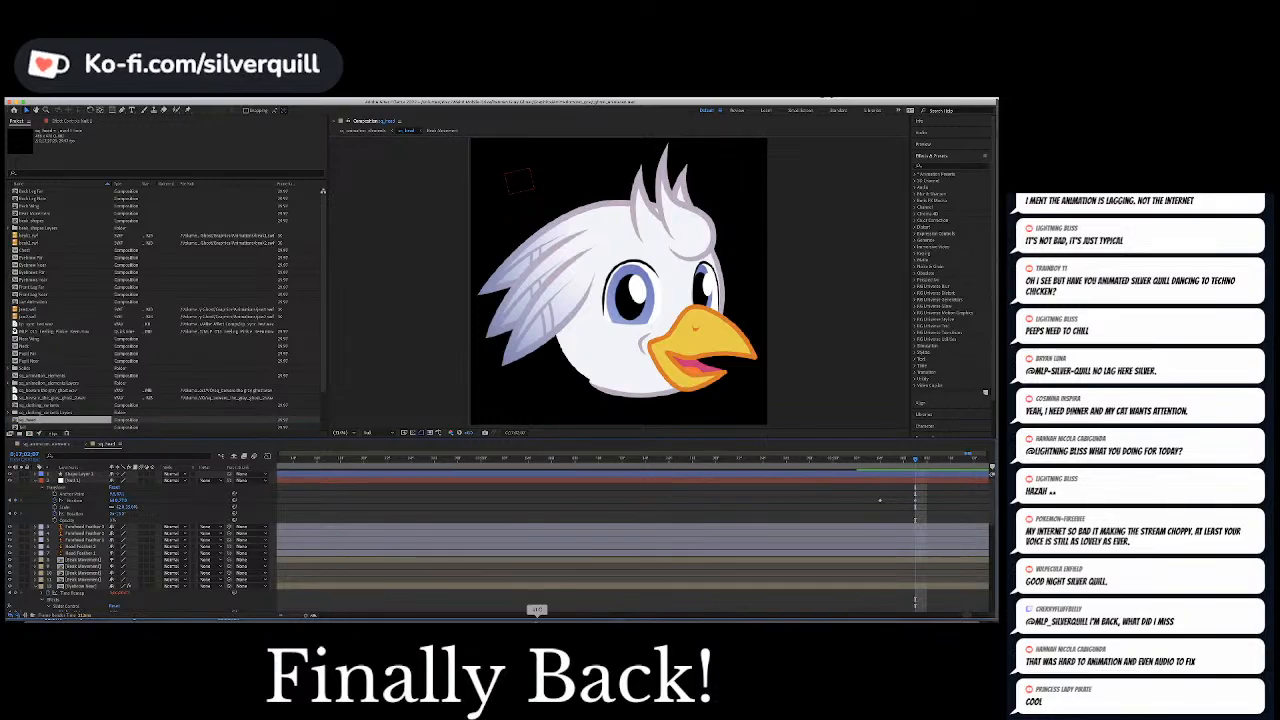
click(968, 617)
click(968, 617)
click(968, 617)
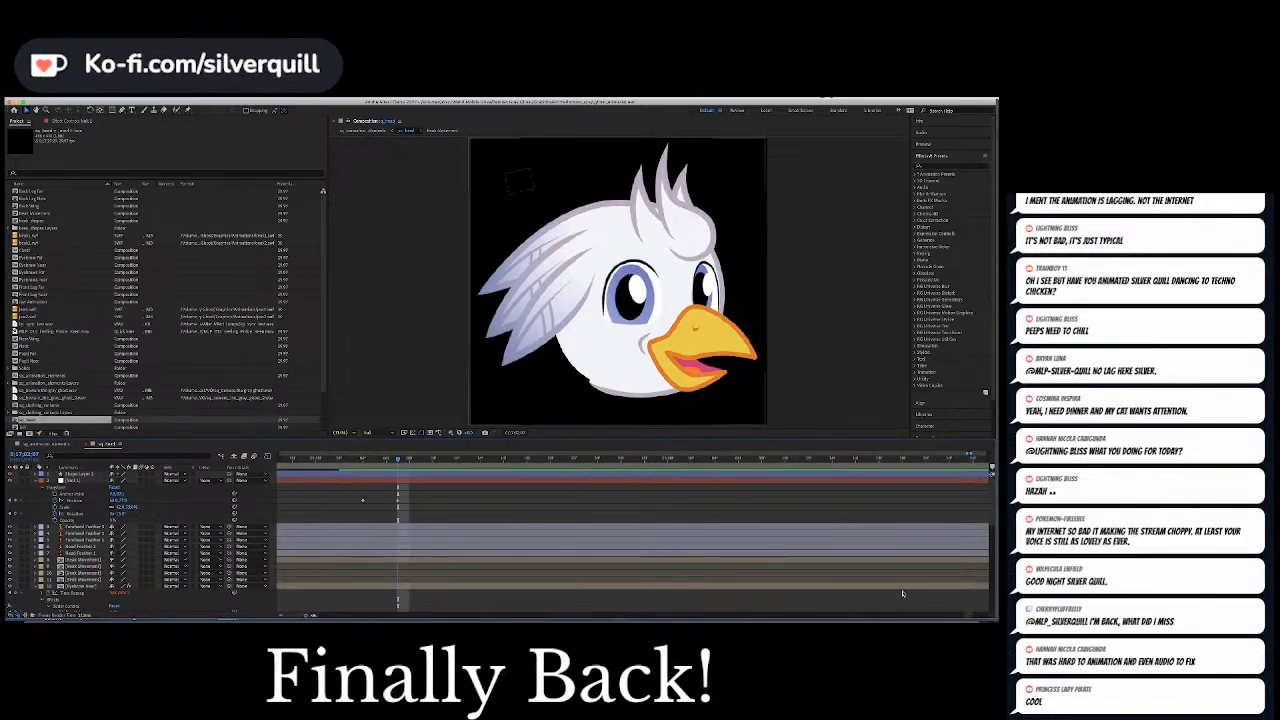
drag(400, 460, 491, 462)
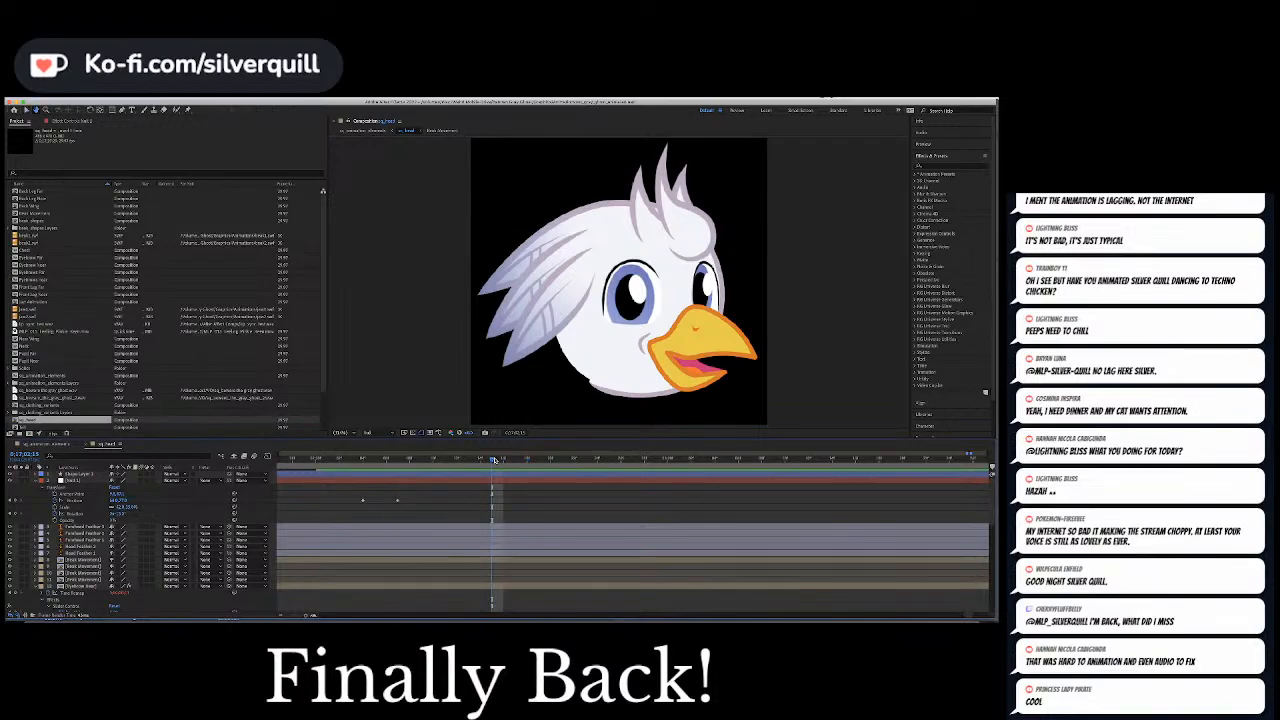
key(space)
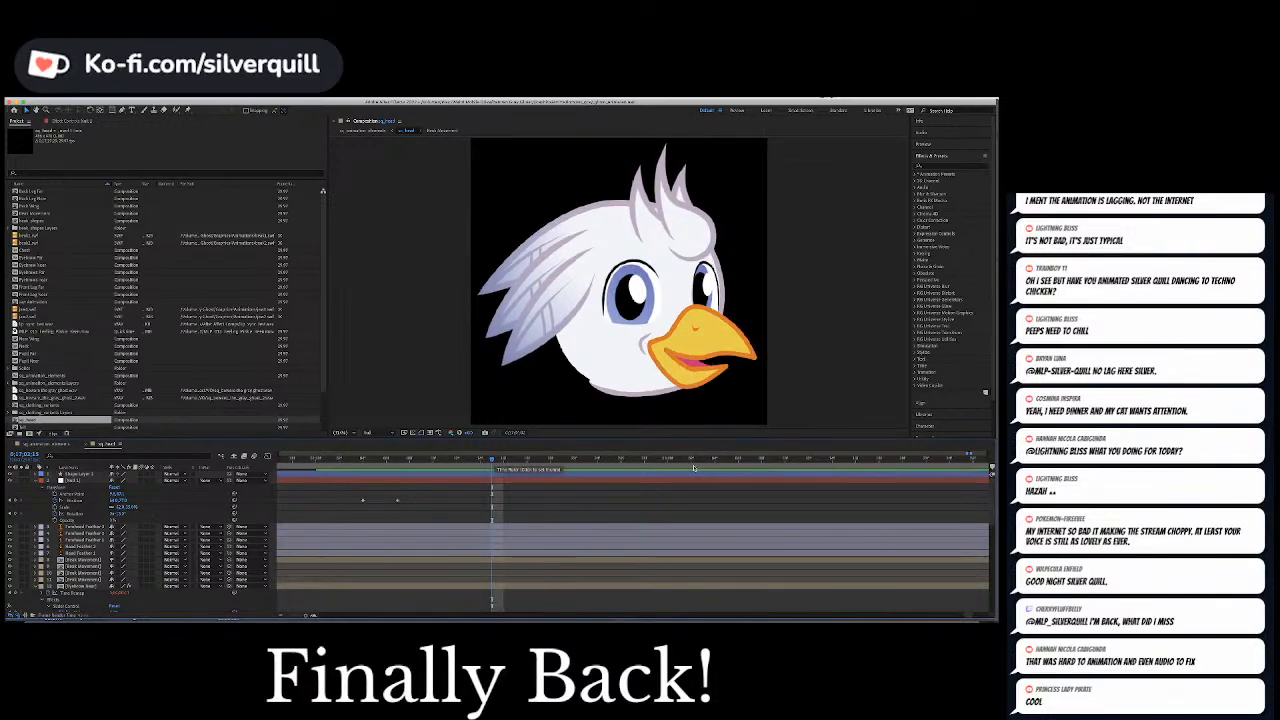
key(space)
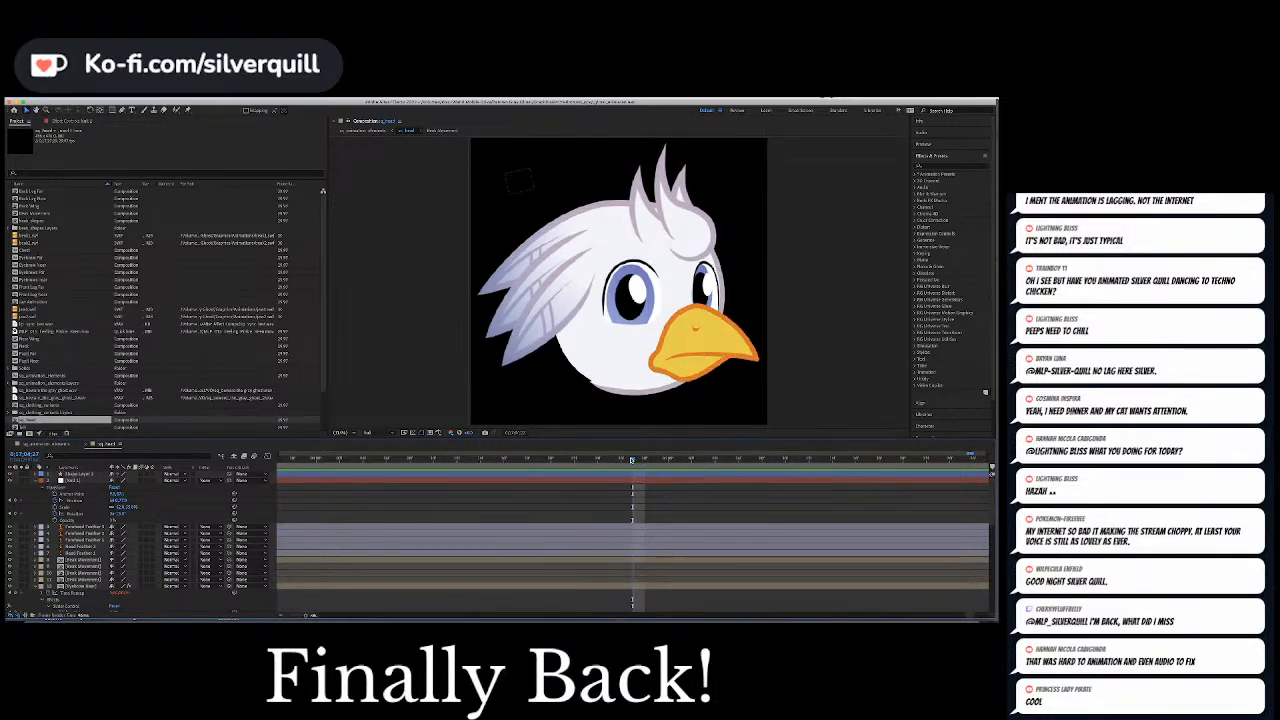
Keyframe the Slider of both eyebrow layers to the worried look at the closed beak just before the next phrase
drag(619, 460, 586, 461)
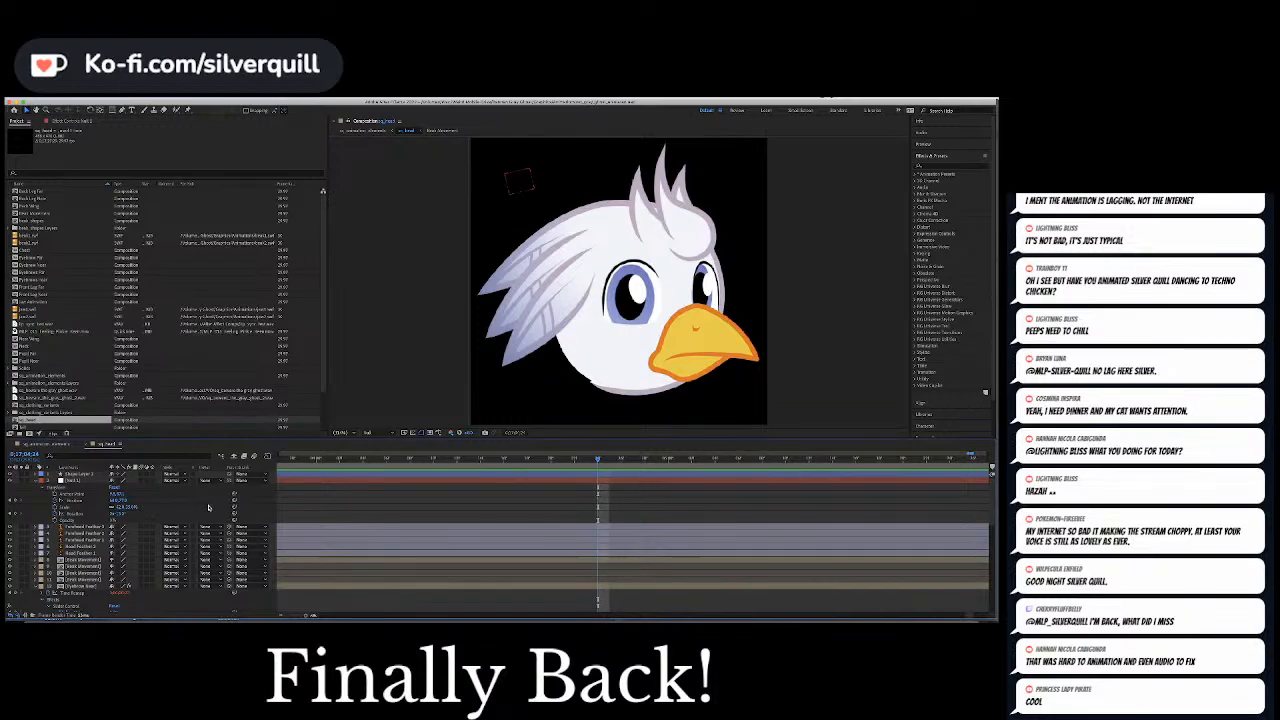
scroll(201, 501, down, 7)
scroll(200, 501, up, 1)
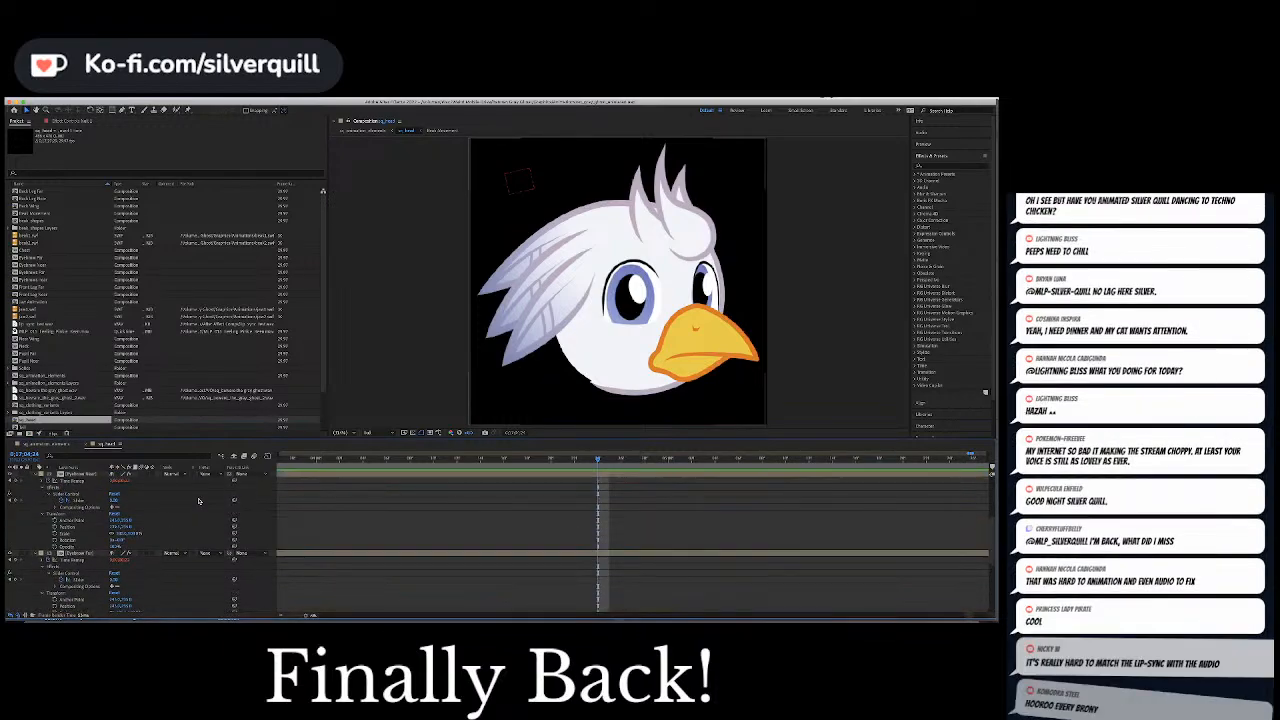
click(93, 503)
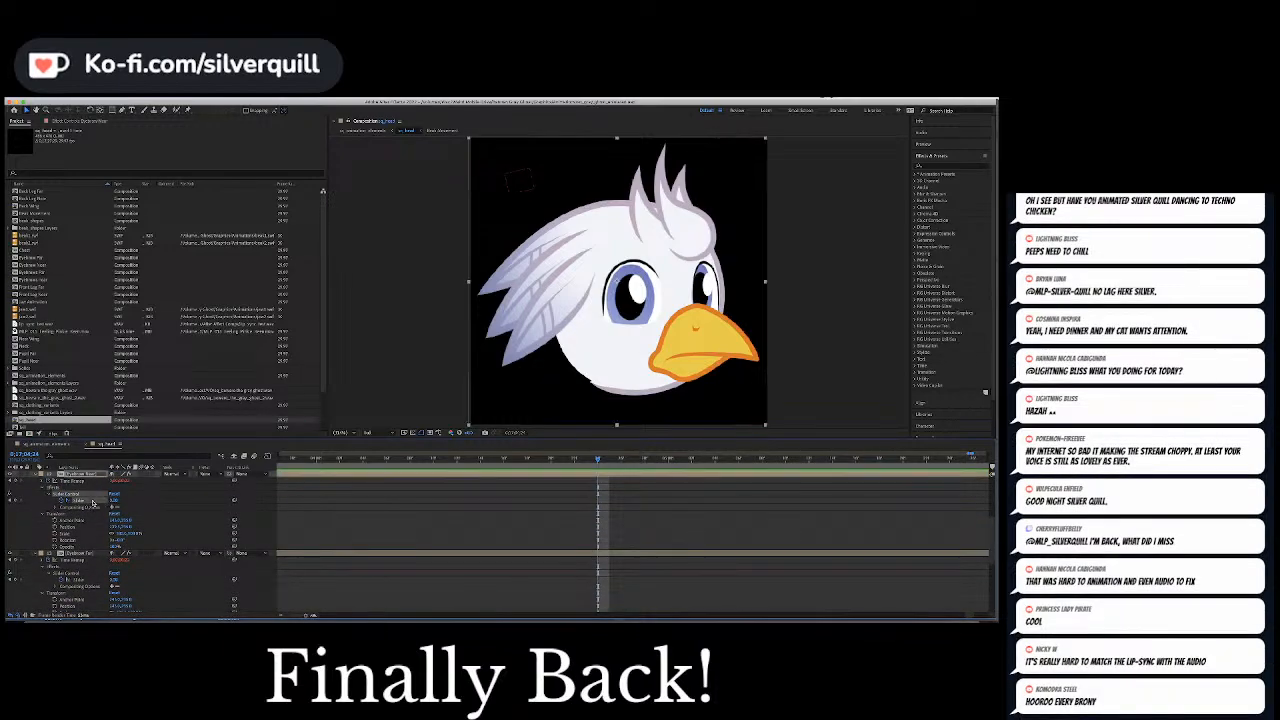
click(357, 526)
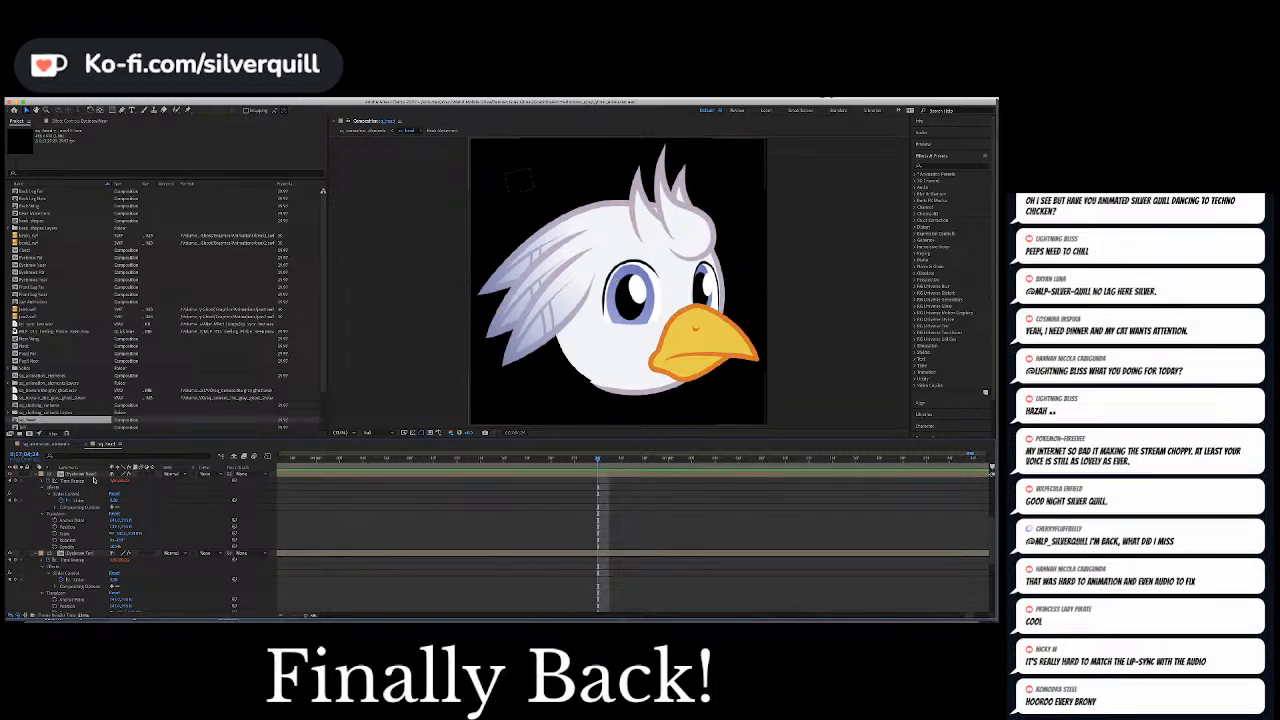
click(94, 480)
click(86, 553)
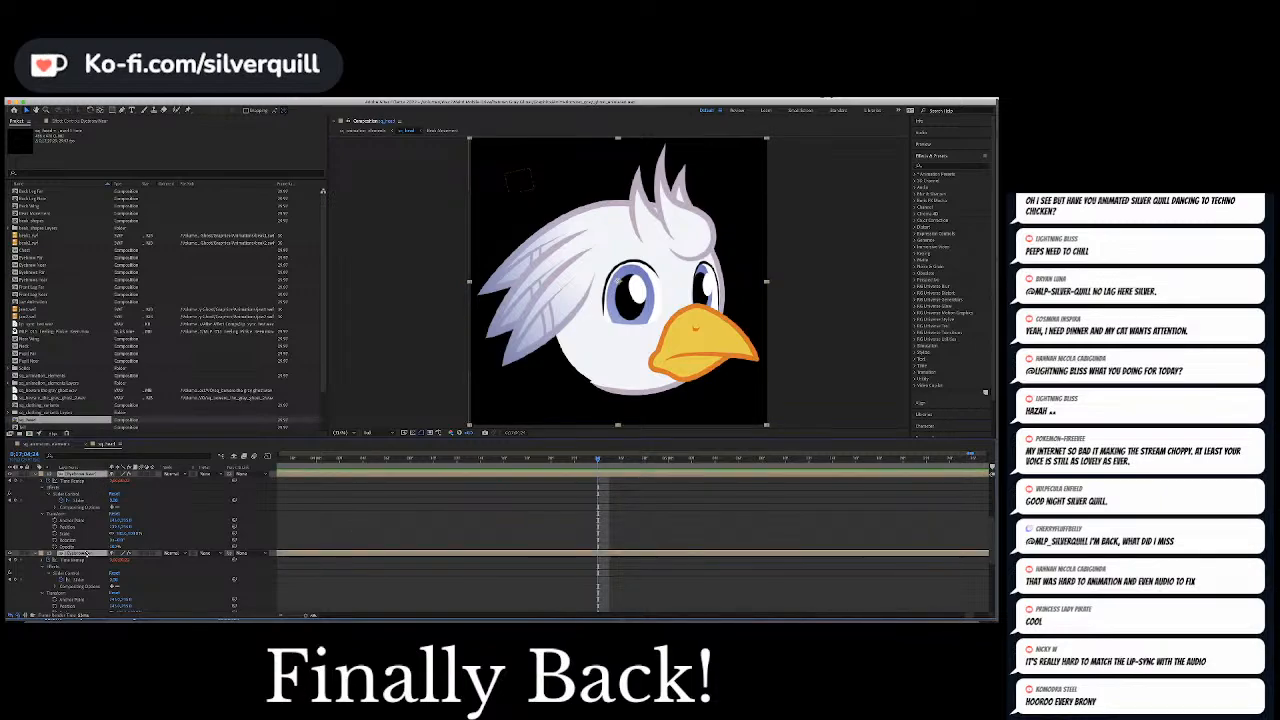
click(114, 580)
key(Return)
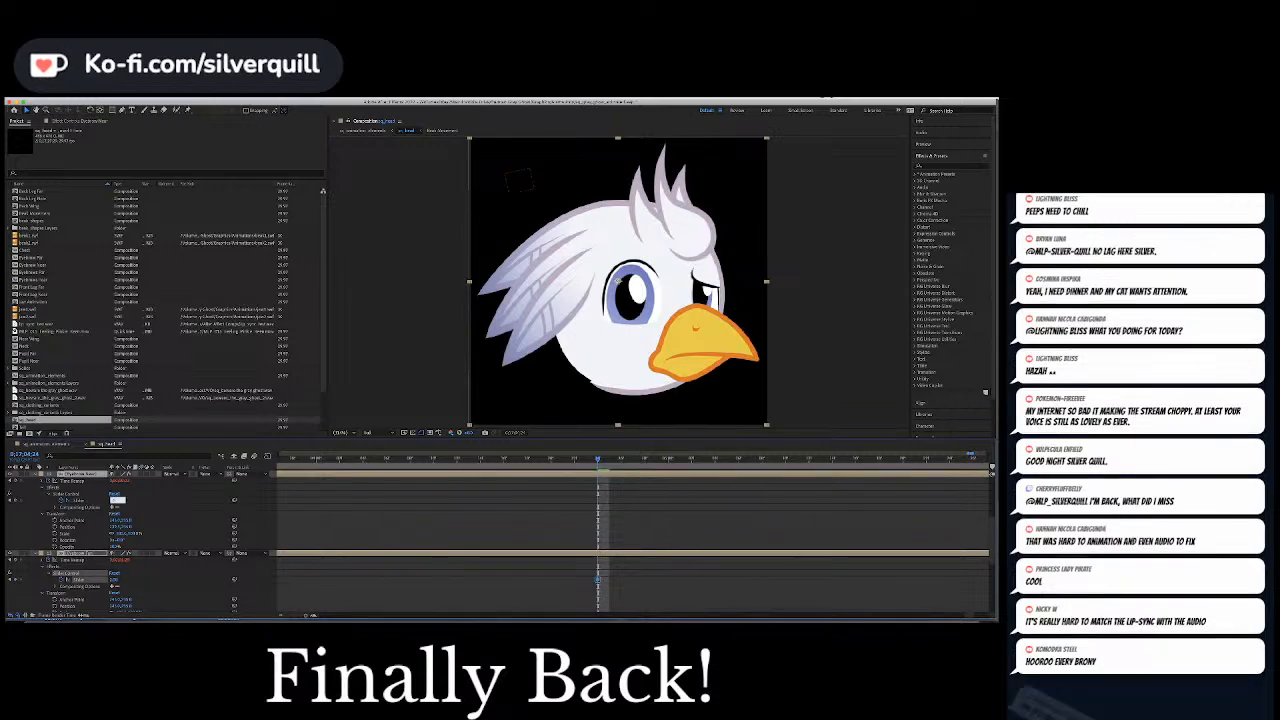
key(Return)
Examine the timing of the Slider keyframes on both eyebrow layers, selecting the Slider Control effect on each
click(492, 521)
key(minus)
key(minus)
key(minus)
key(minus)
key(minus)
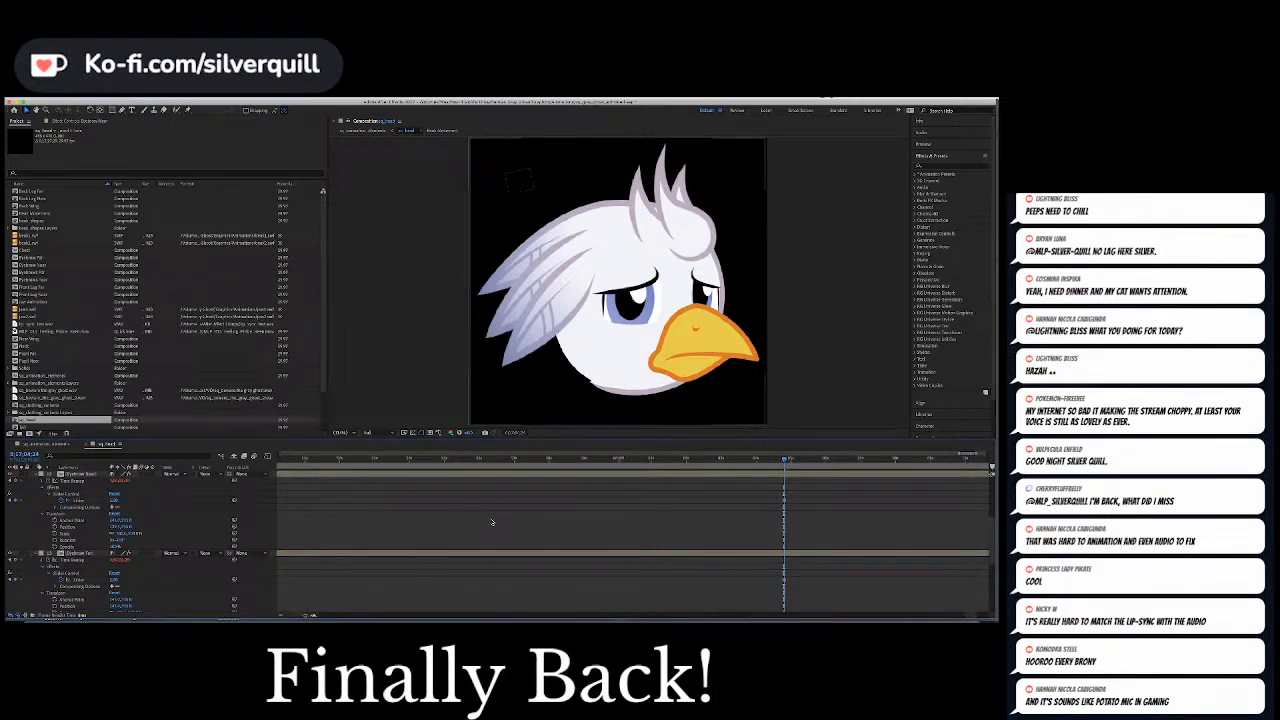
click(193, 502)
key(minus)
key(minus)
key(minus)
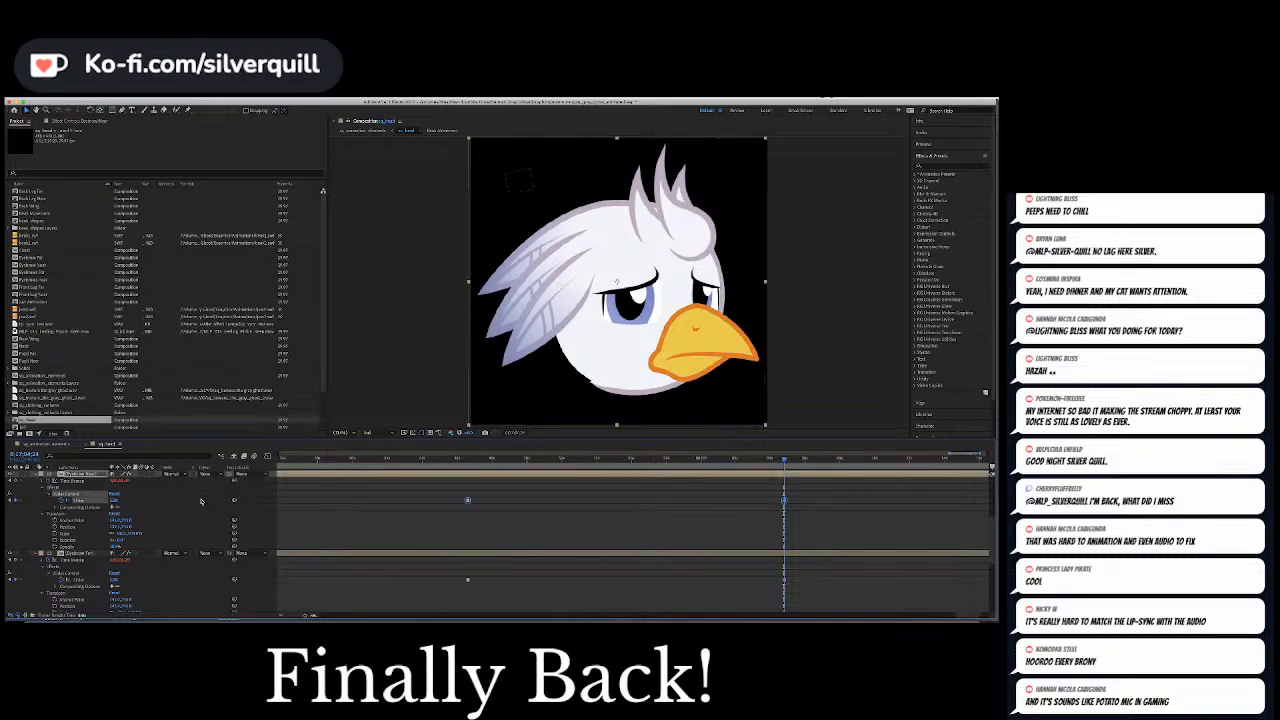
key(equal)
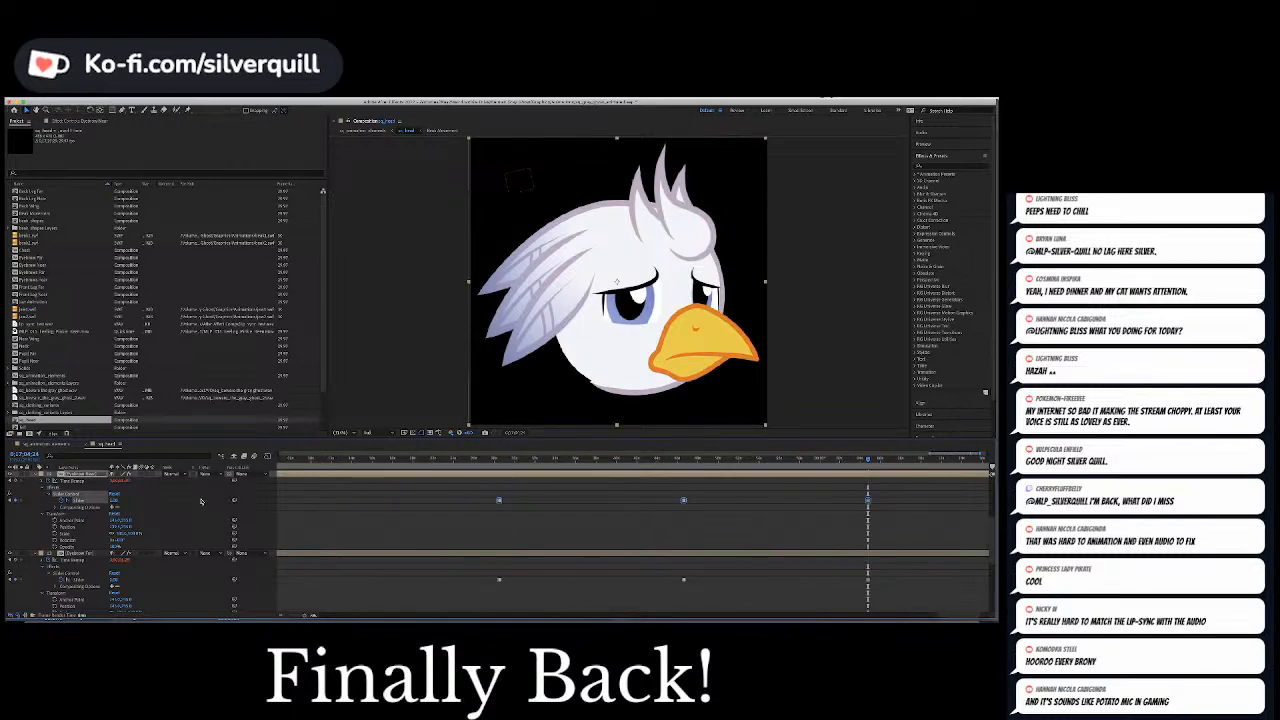
click(380, 506)
click(80, 497)
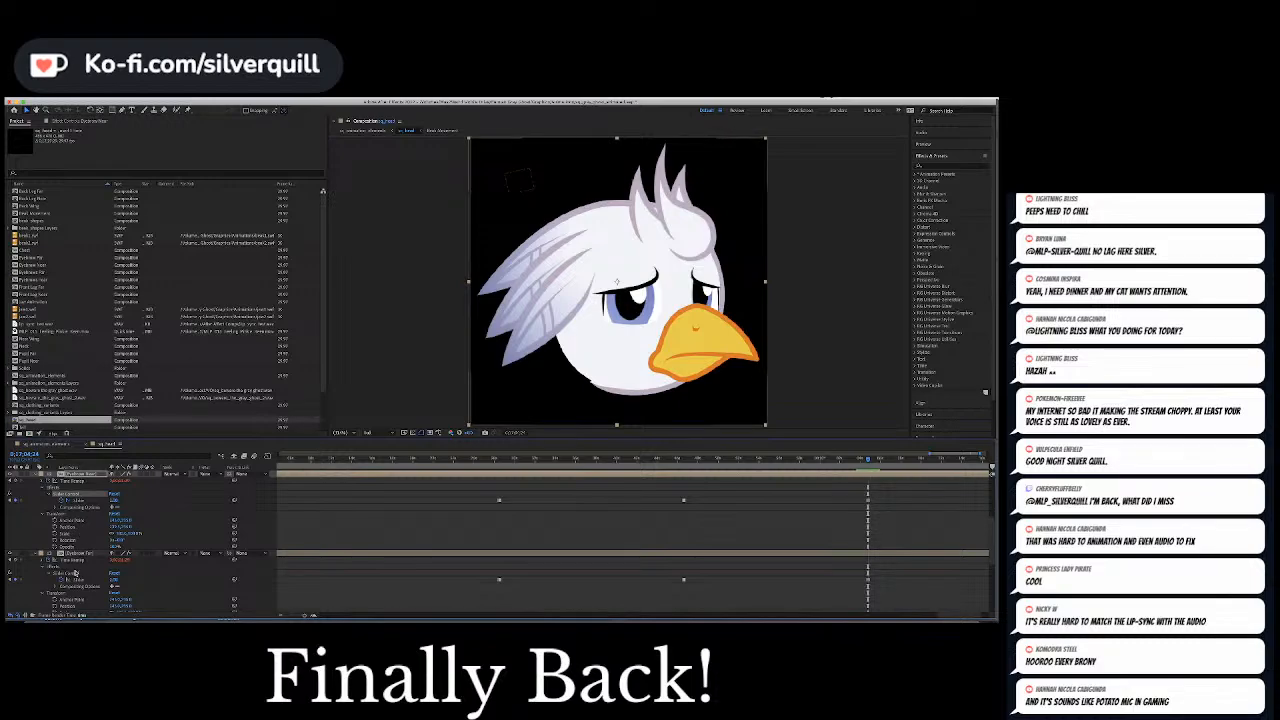
click(75, 573)
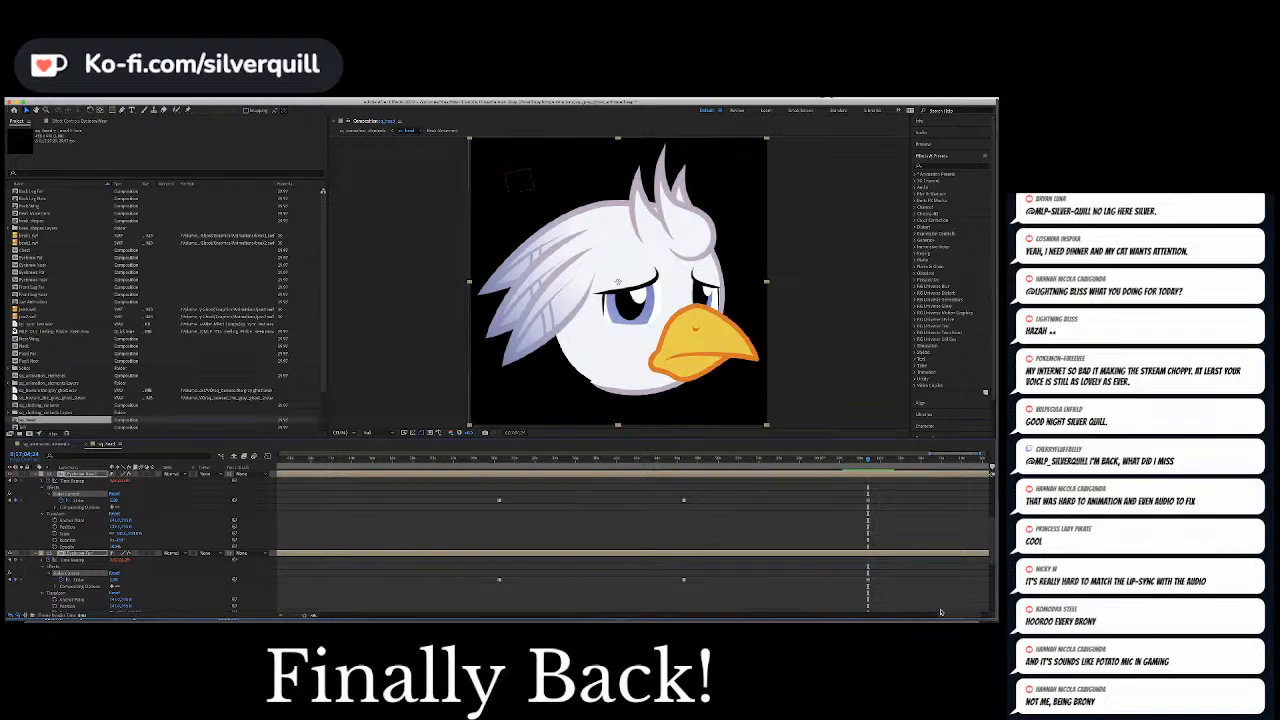
drag(952, 614, 960, 614)
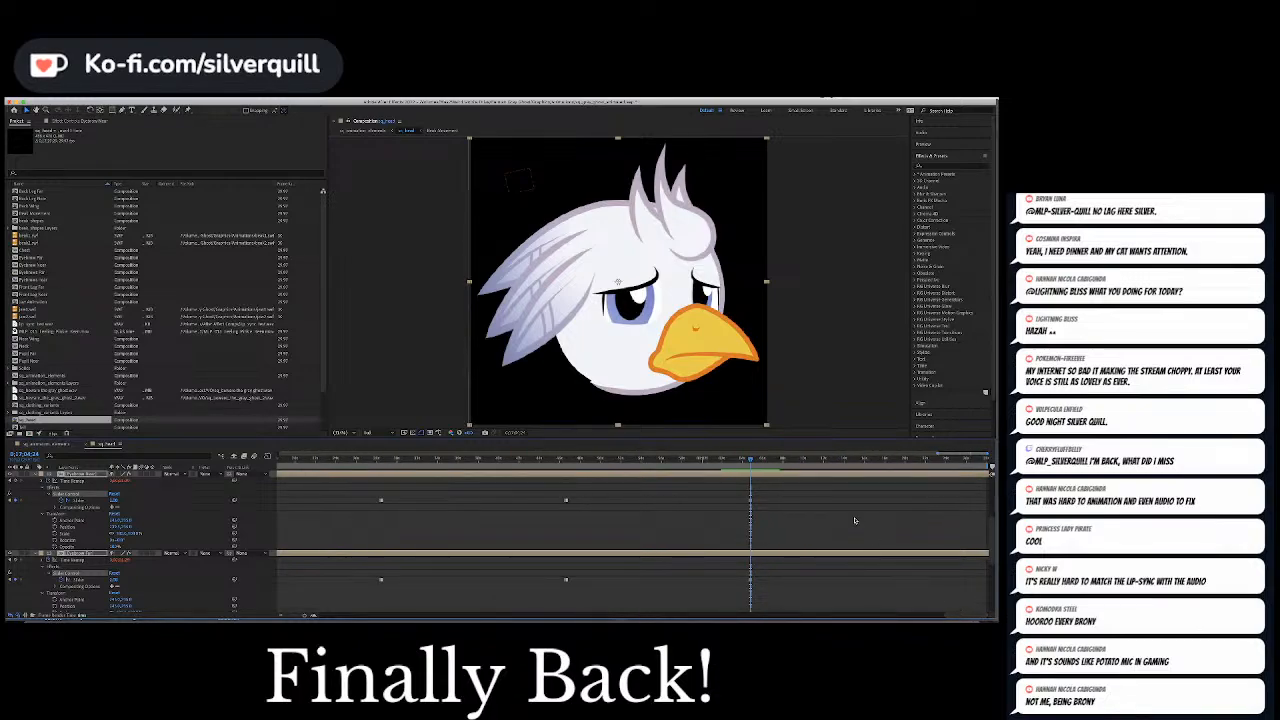
Preview the switch to worried eyebrows from just before its keyframes through the following phrase
click(855, 520)
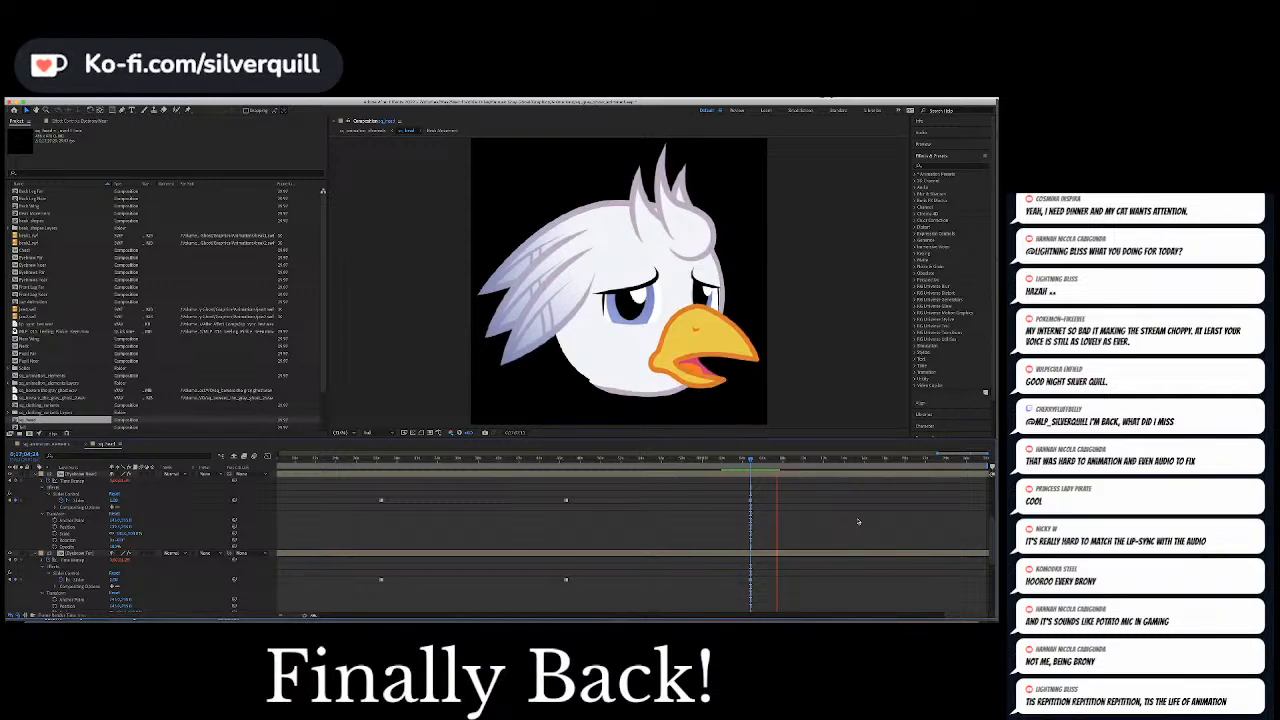
key(space)
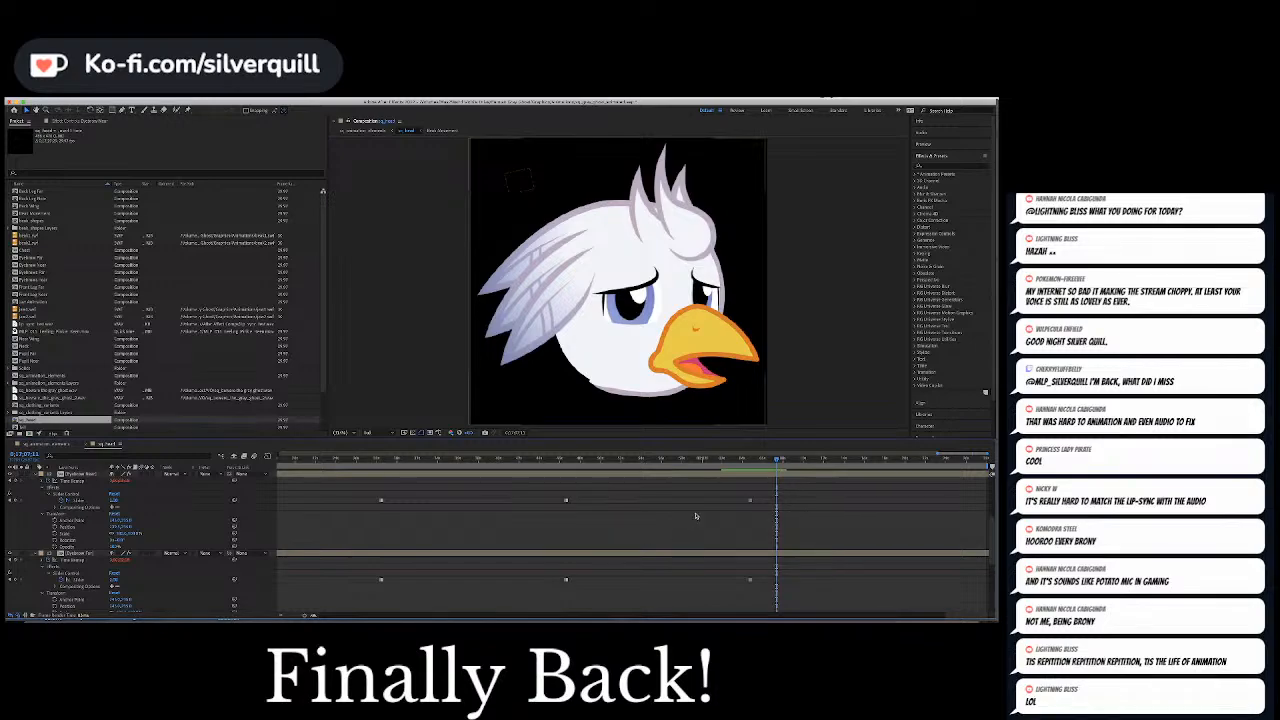
click(746, 460)
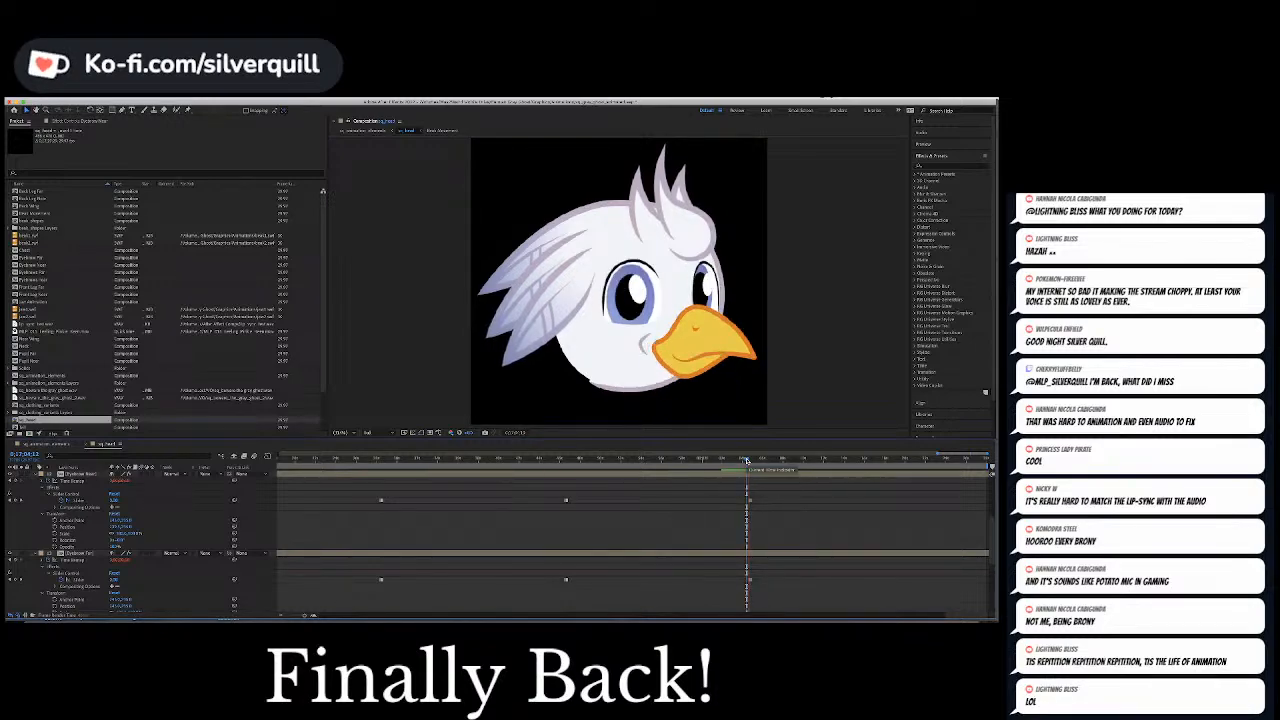
key(space)
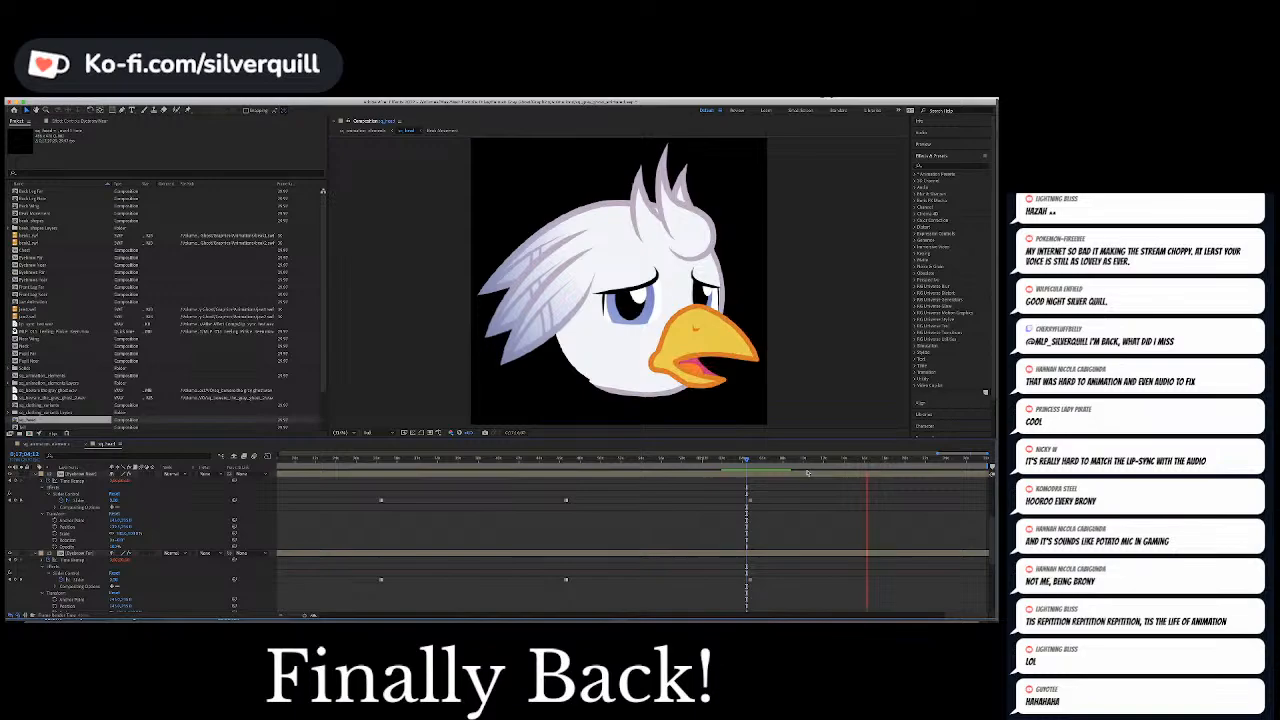
key(space)
scroll(814, 473, up, 5)
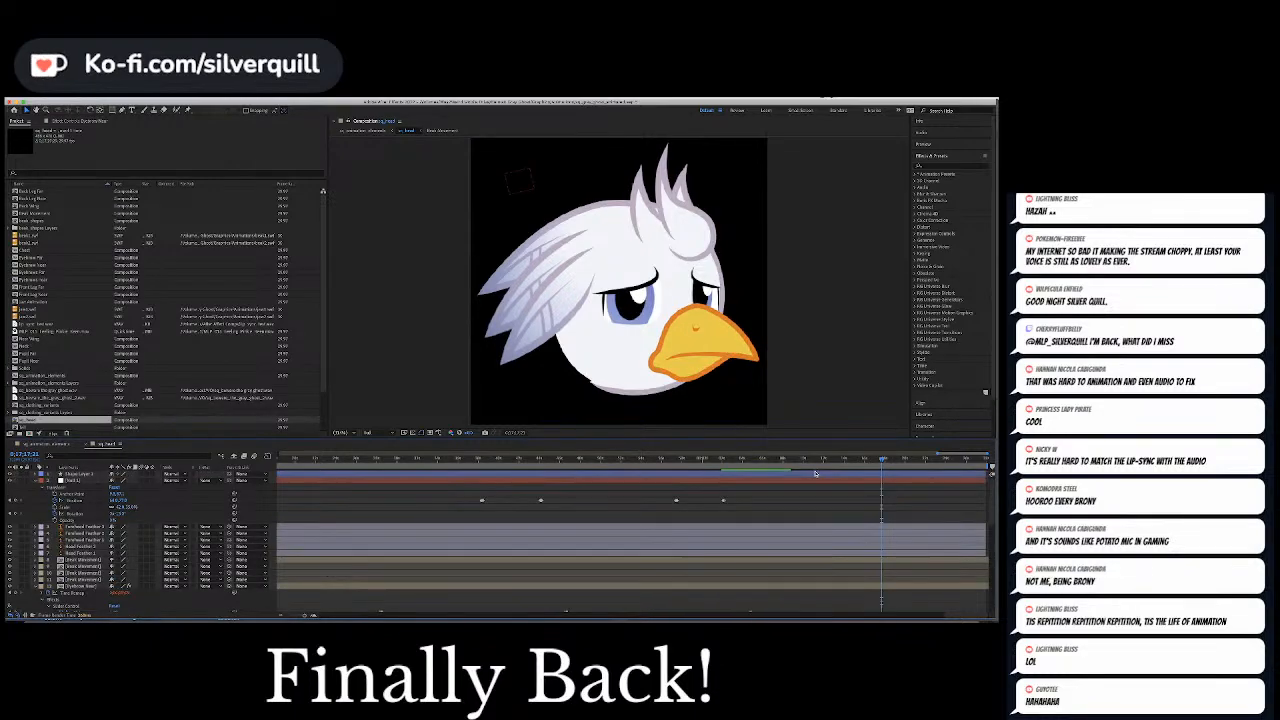
Copy the second-to-last pupil Position keyframe to a point in the final phrase, on the nearly closed beak, and preview the eye movement
scroll(815, 473, down, 4)
drag(827, 458, 814, 459)
key(space)
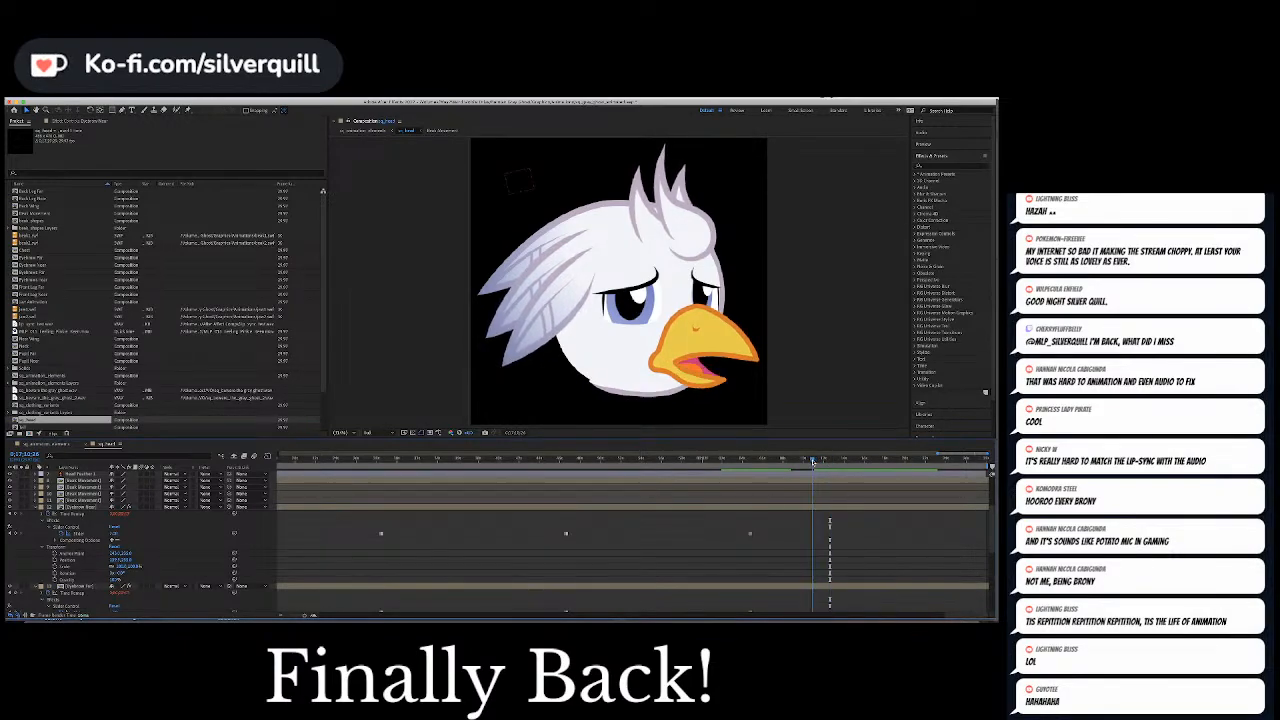
scroll(736, 498, up, 4)
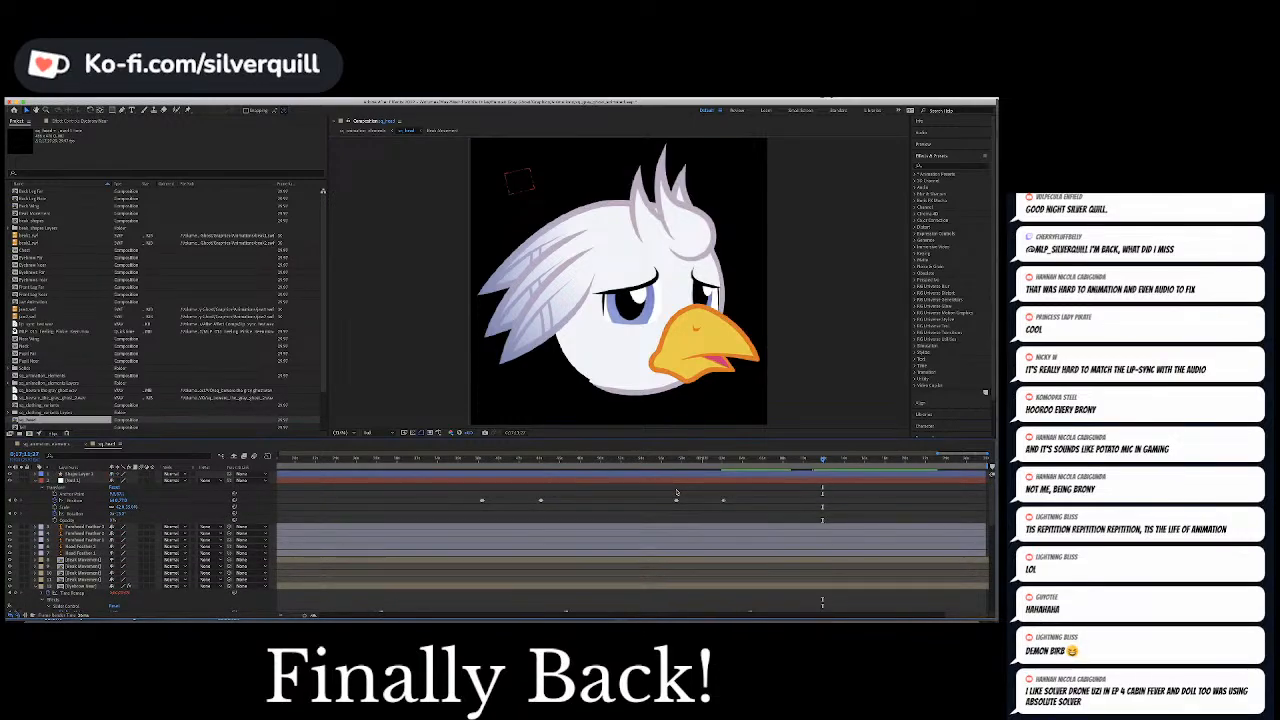
click(676, 500)
key(super+c)
key(super+v)
key(space)
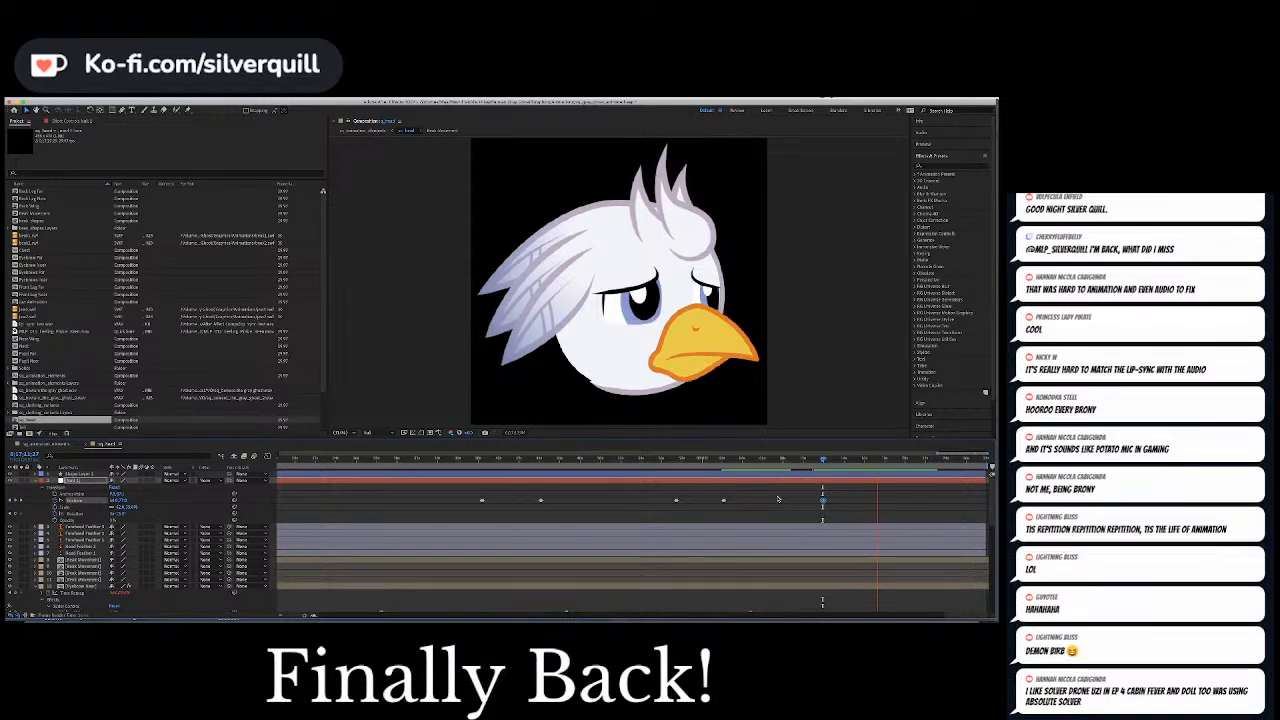
key(space)
click(868, 489)
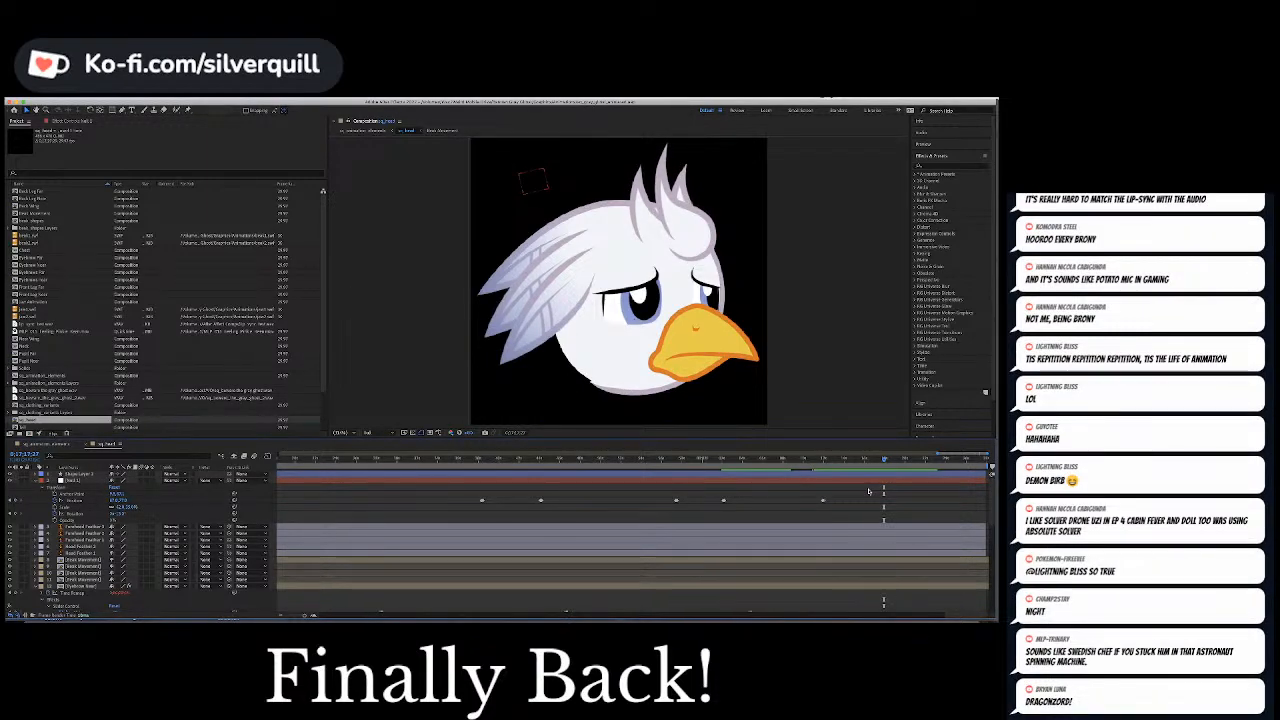
Copy the dialogue audio layer at the bottom of the head composition's layer stack
scroll(868, 489, down, 5)
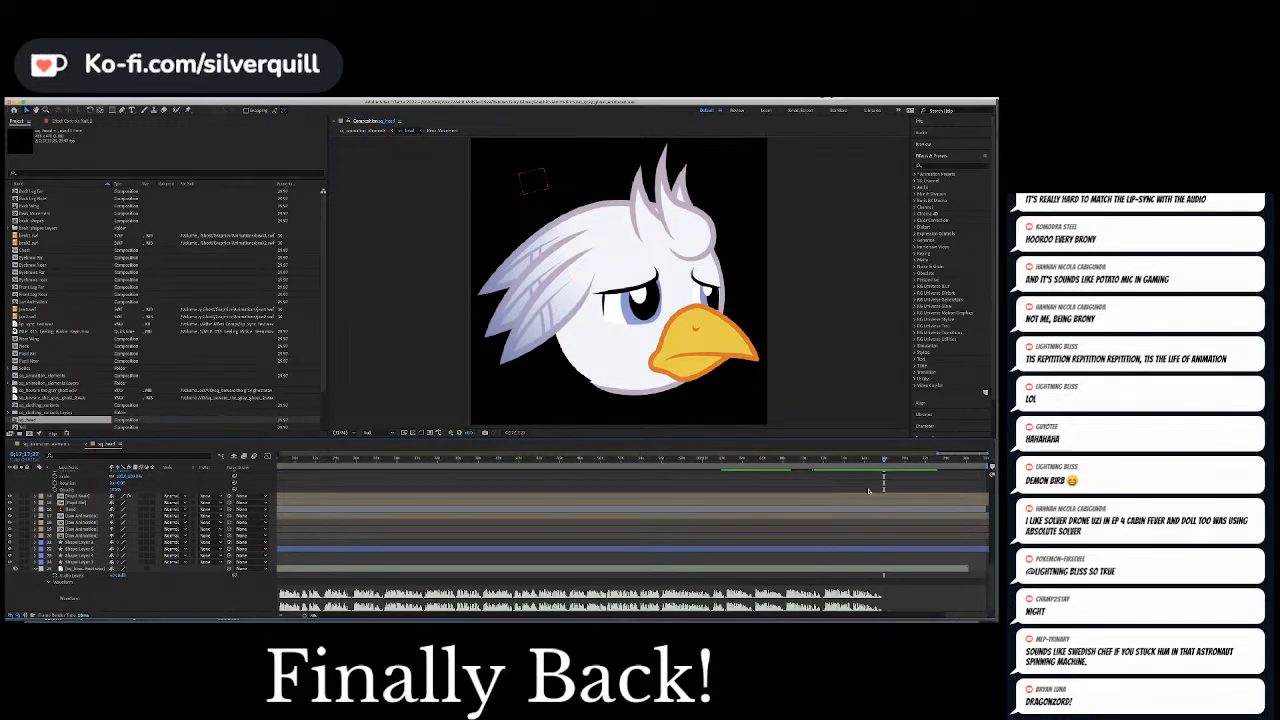
scroll(868, 491, up, 2)
scroll(868, 491, down, 2)
drag(962, 615, 743, 615)
drag(953, 616, 191, 583)
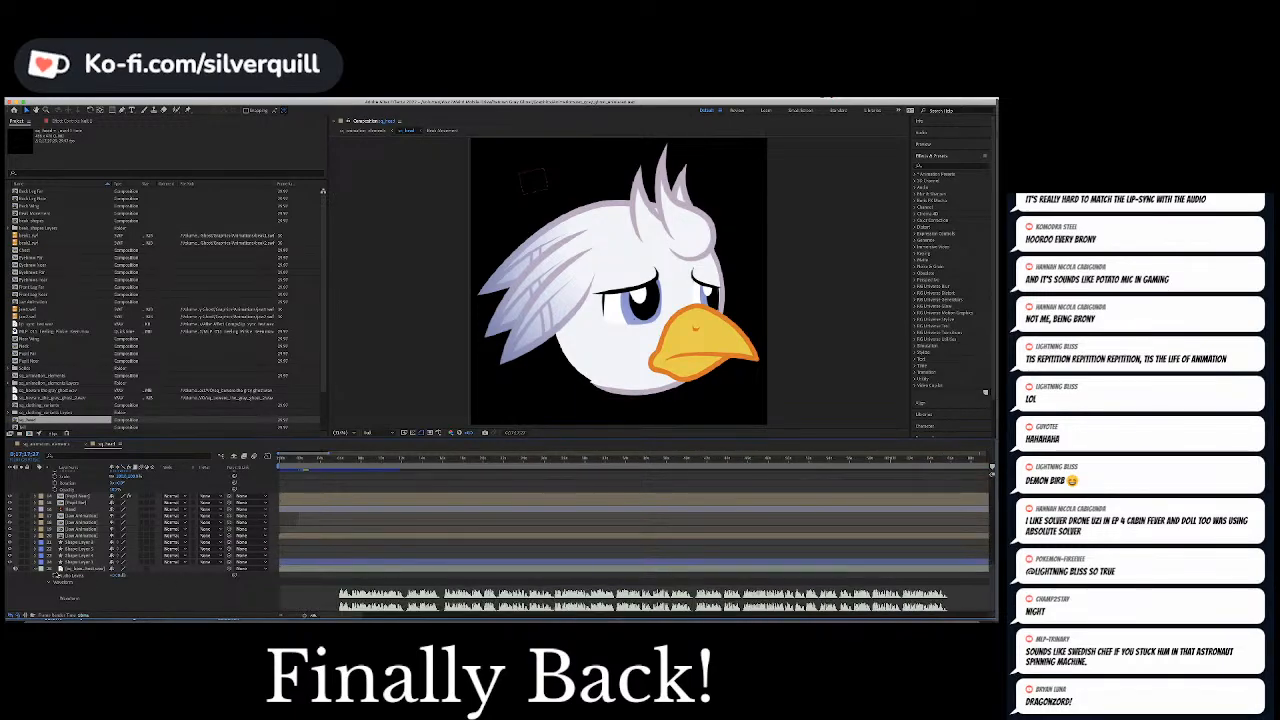
click(62, 571)
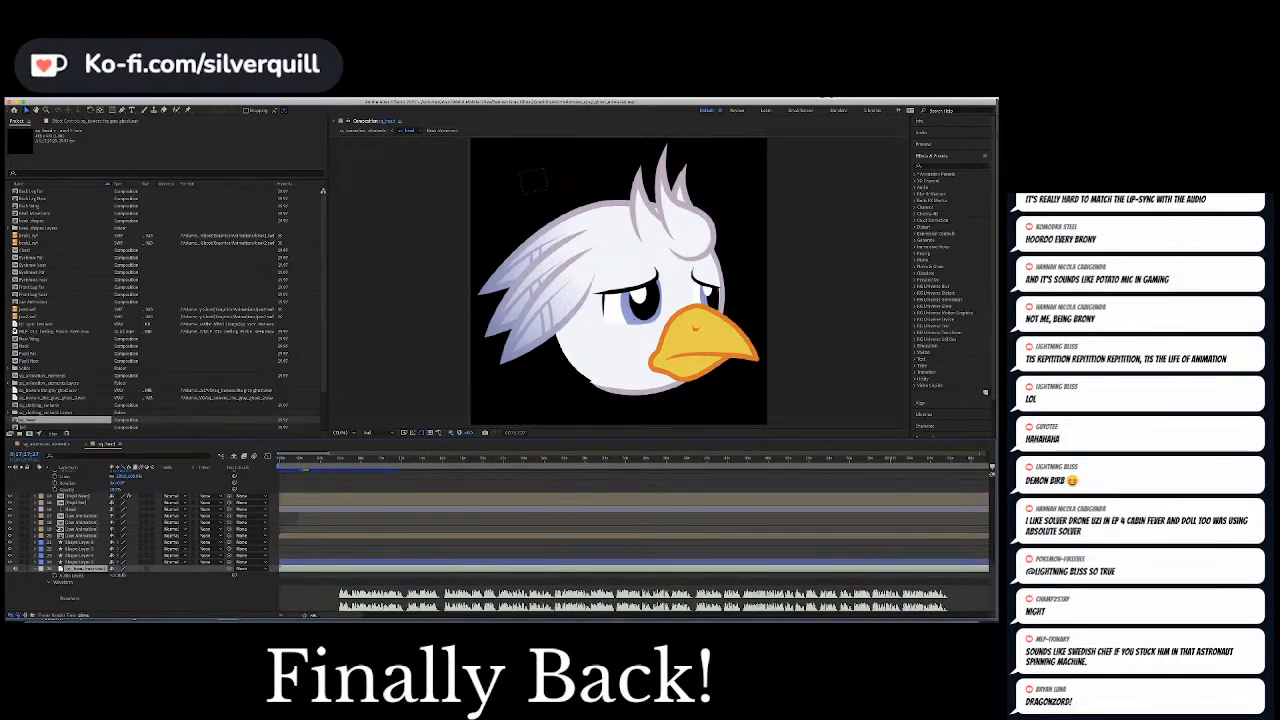
Open the sq_animation_elements composition and check the full-body bird's face at several points, playing from the earliest one
click(43, 444)
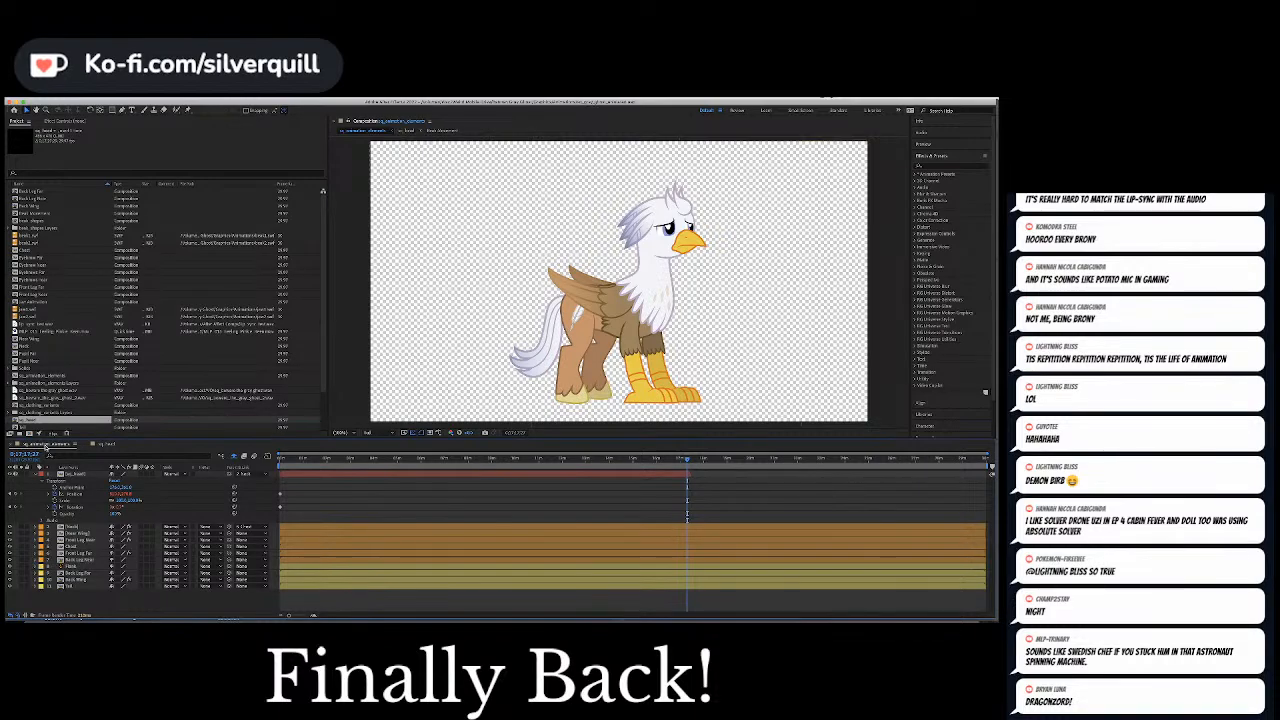
click(704, 461)
click(627, 459)
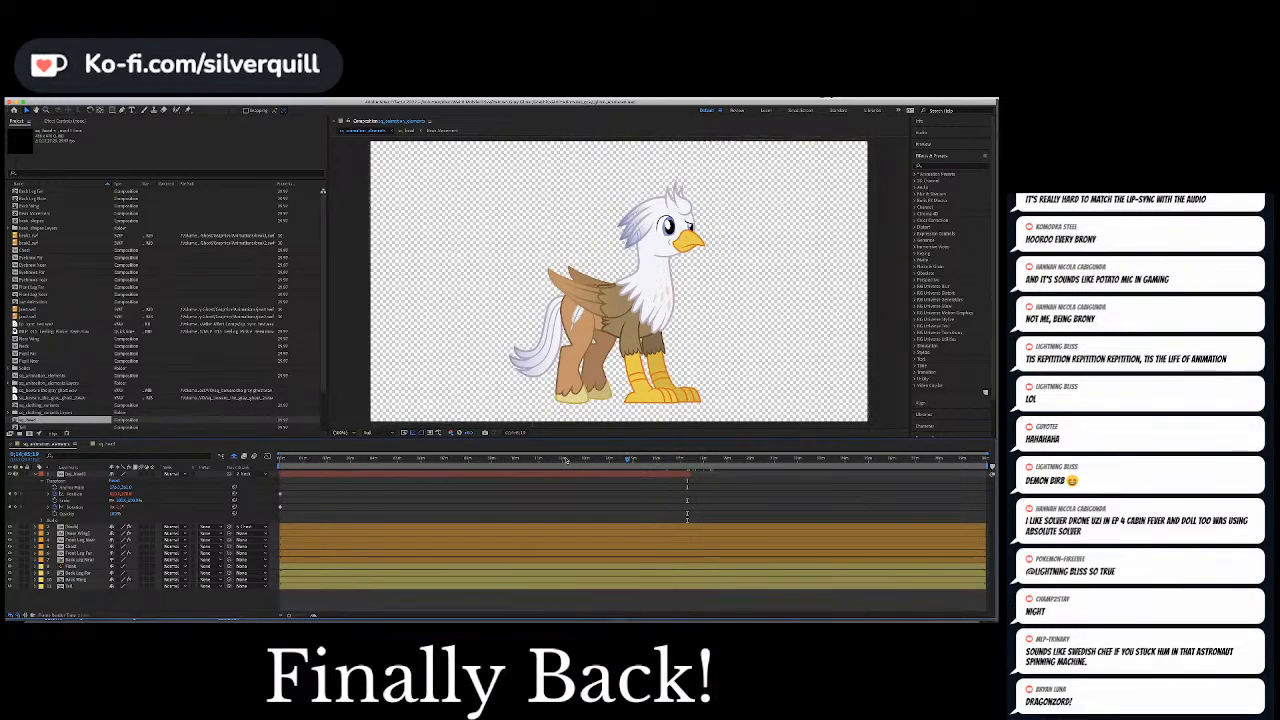
click(427, 458)
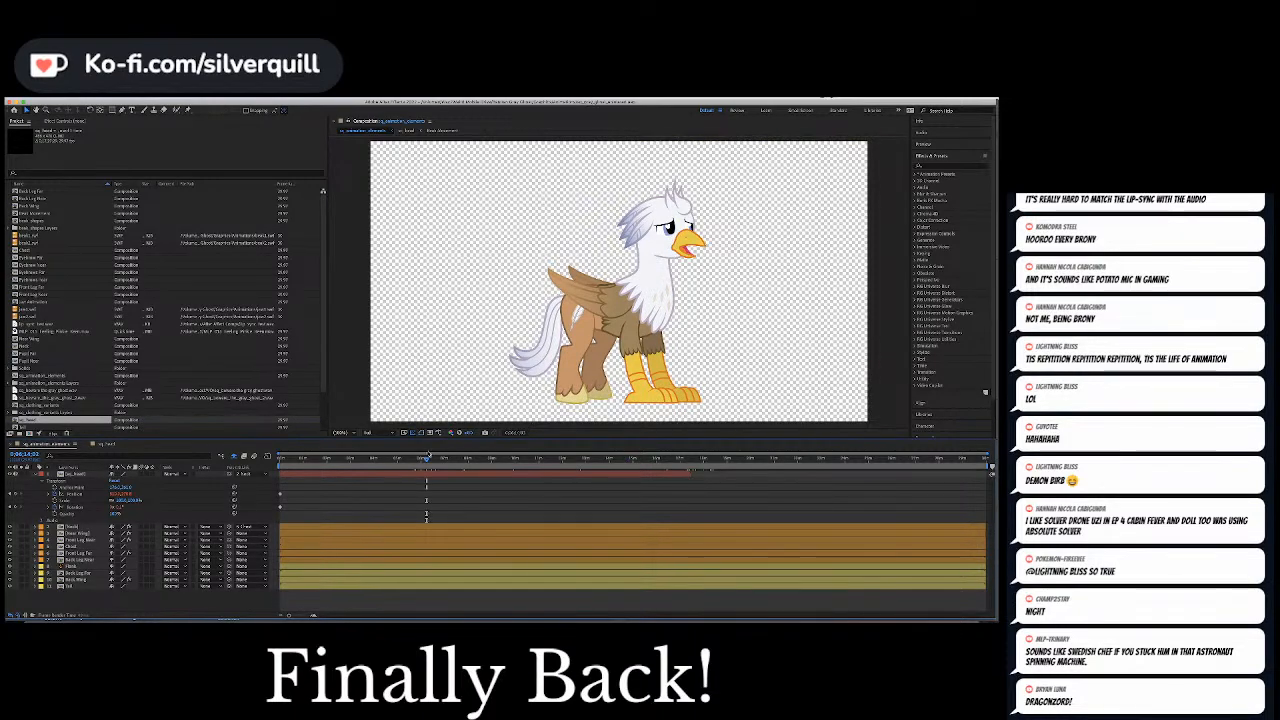
key(space)
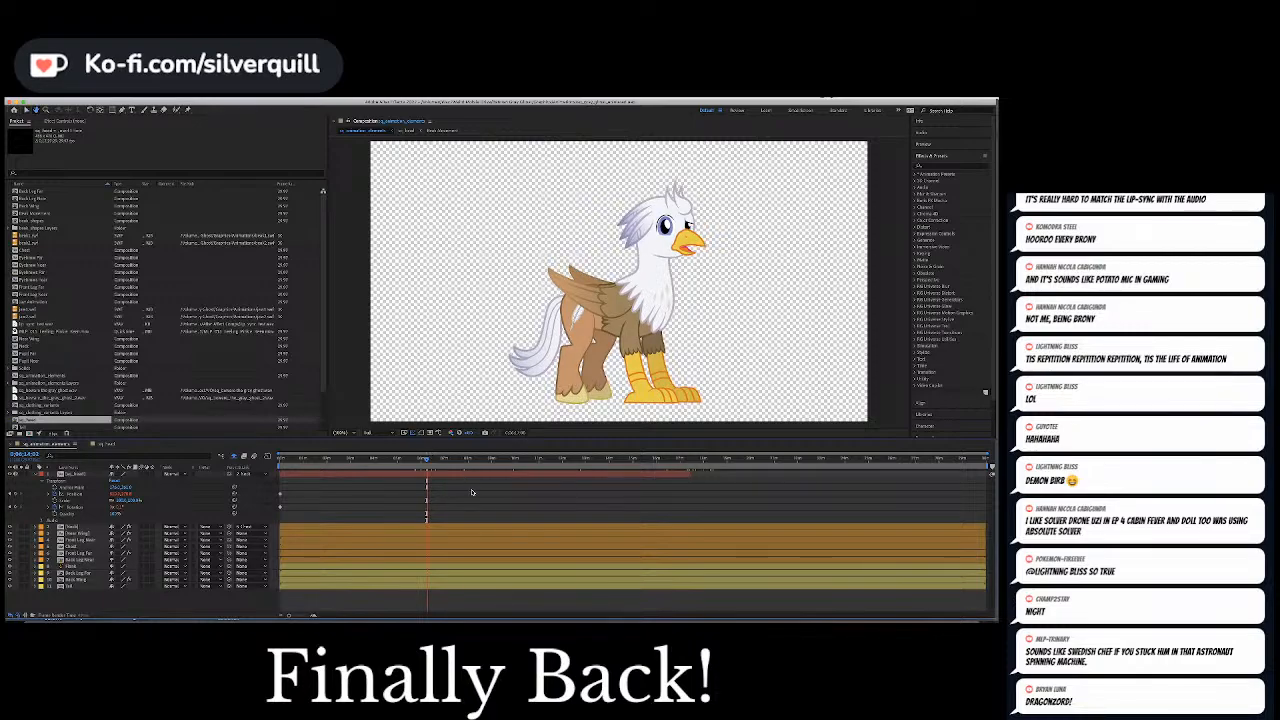
Paste the dialogue audio layer at the very start of the full-body composition and move it below all other layers
key(Home)
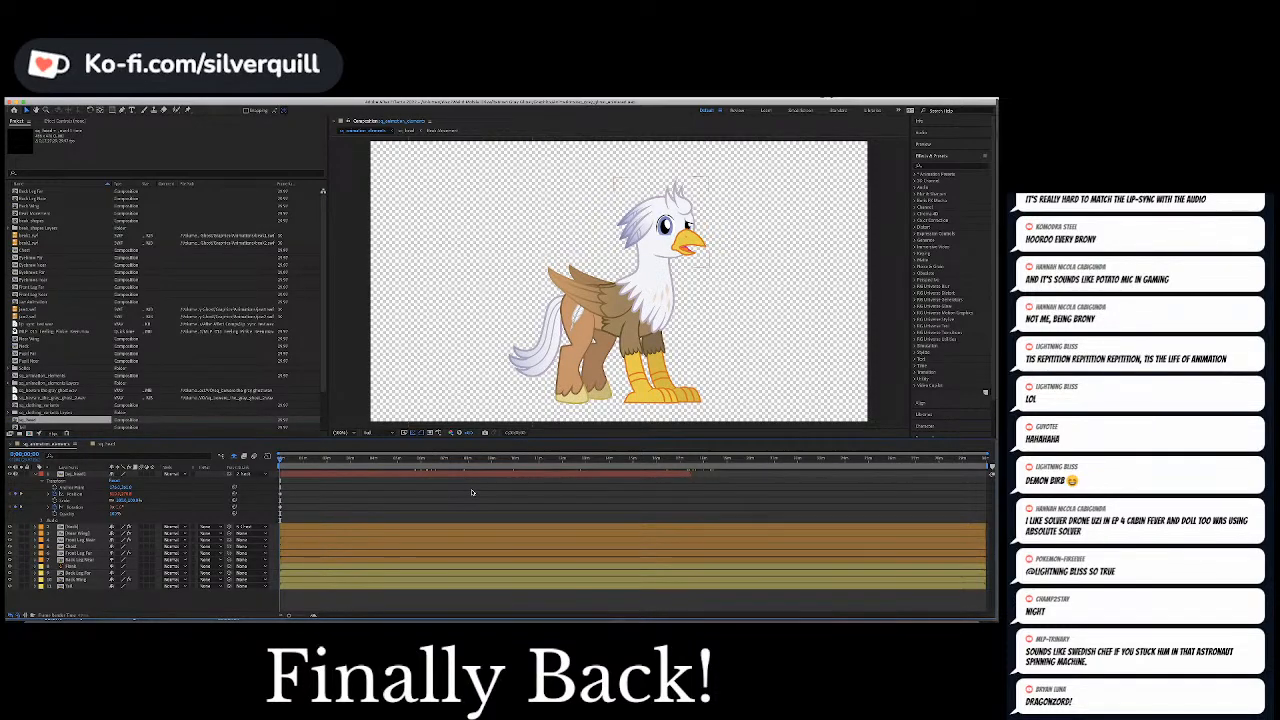
key(super+v)
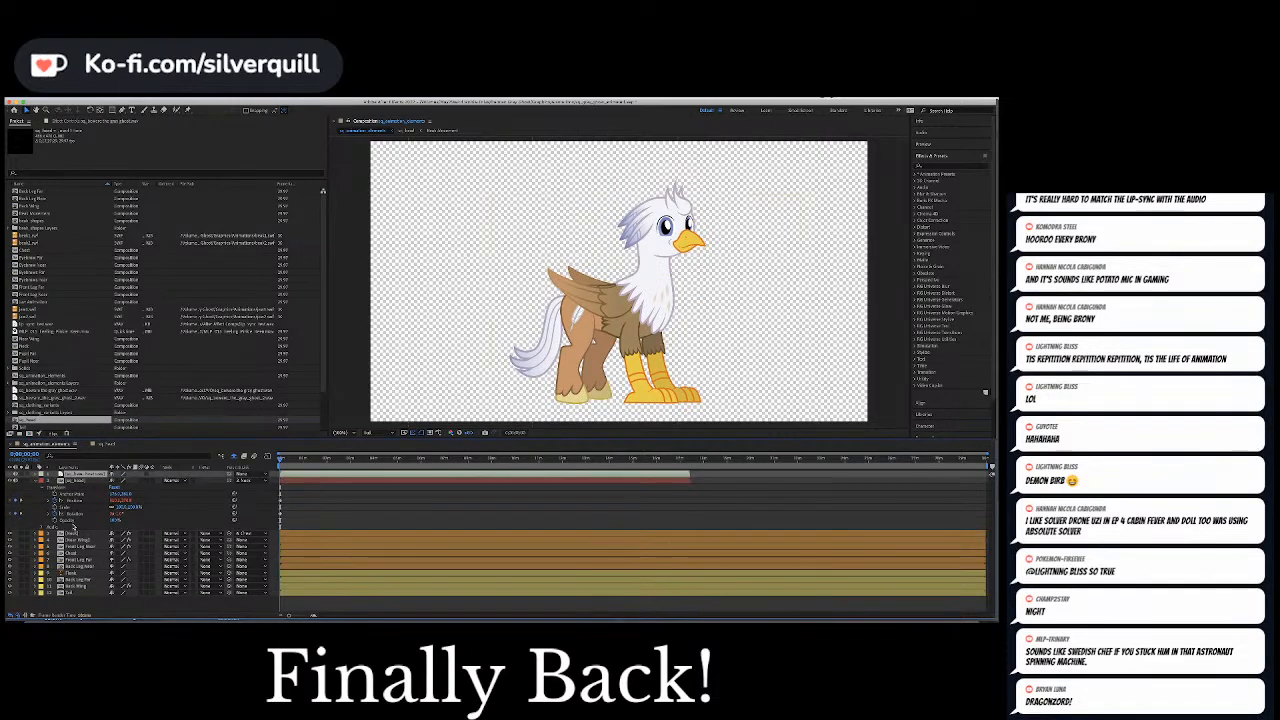
drag(78, 480, 72, 603)
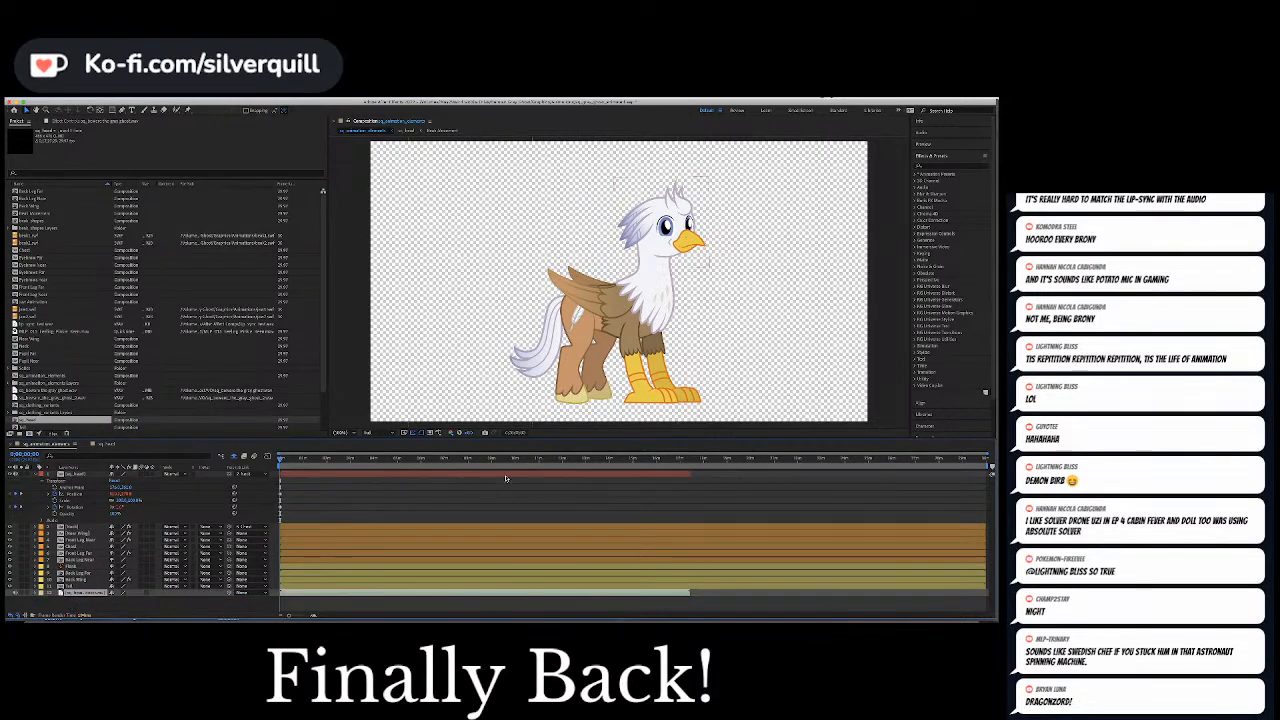
click(594, 458)
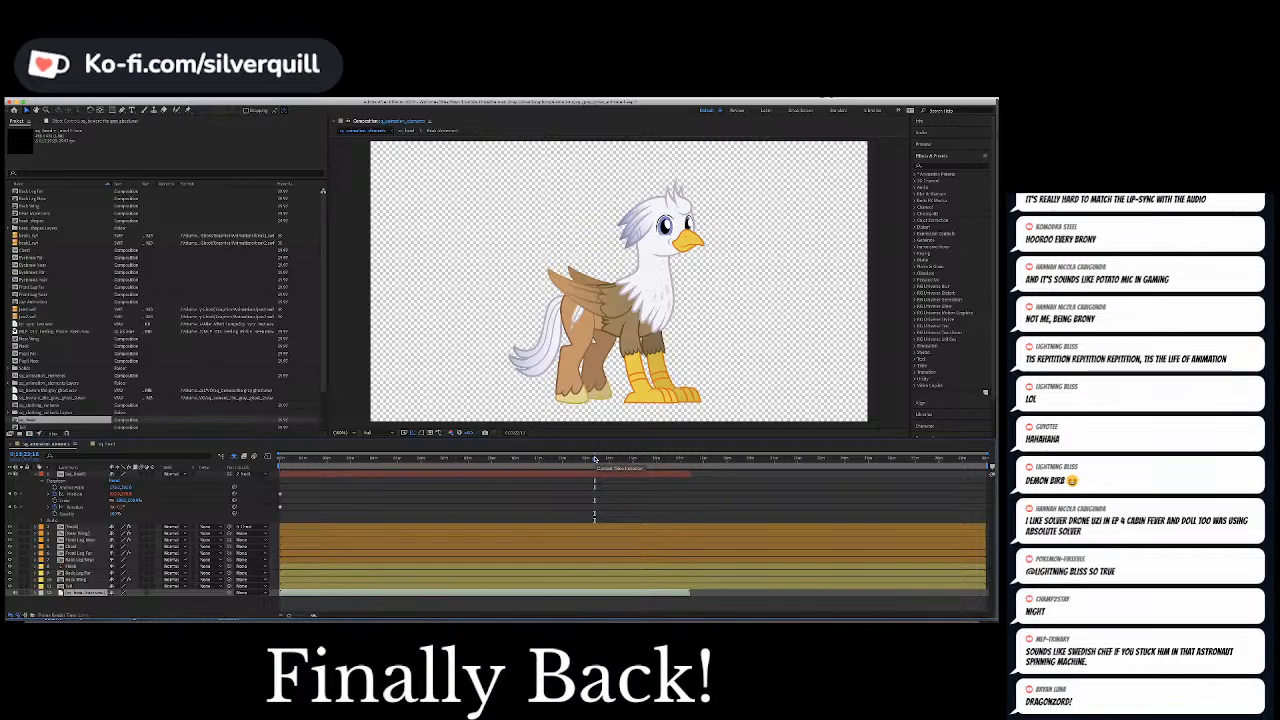
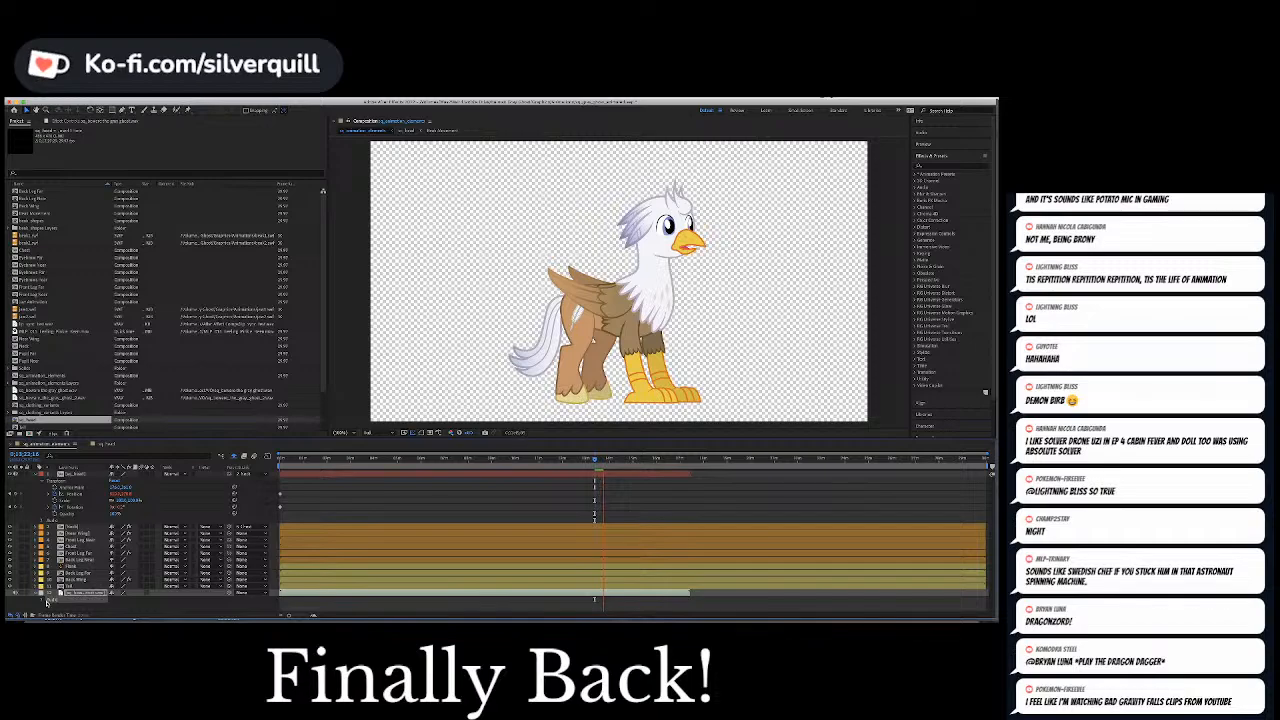
Play back the full-body composition in its later part to check the face animation against the dialogue audio
click(659, 493)
key(space)
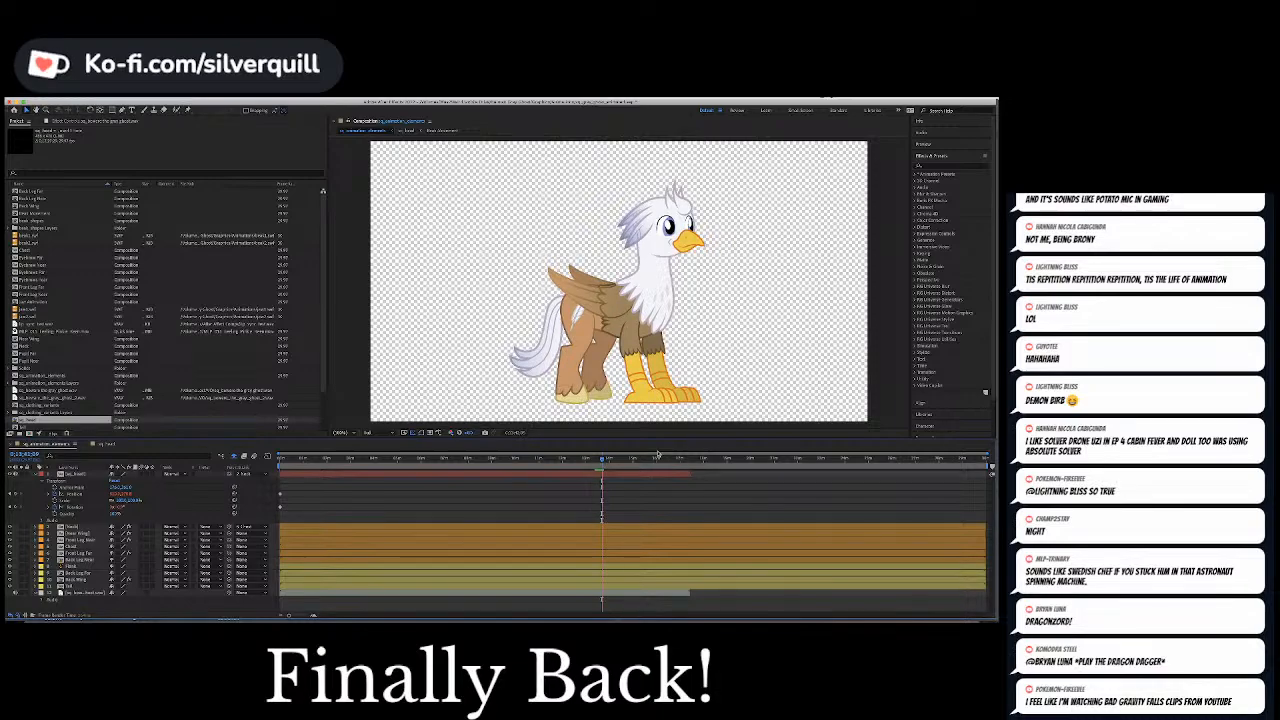
key(space)
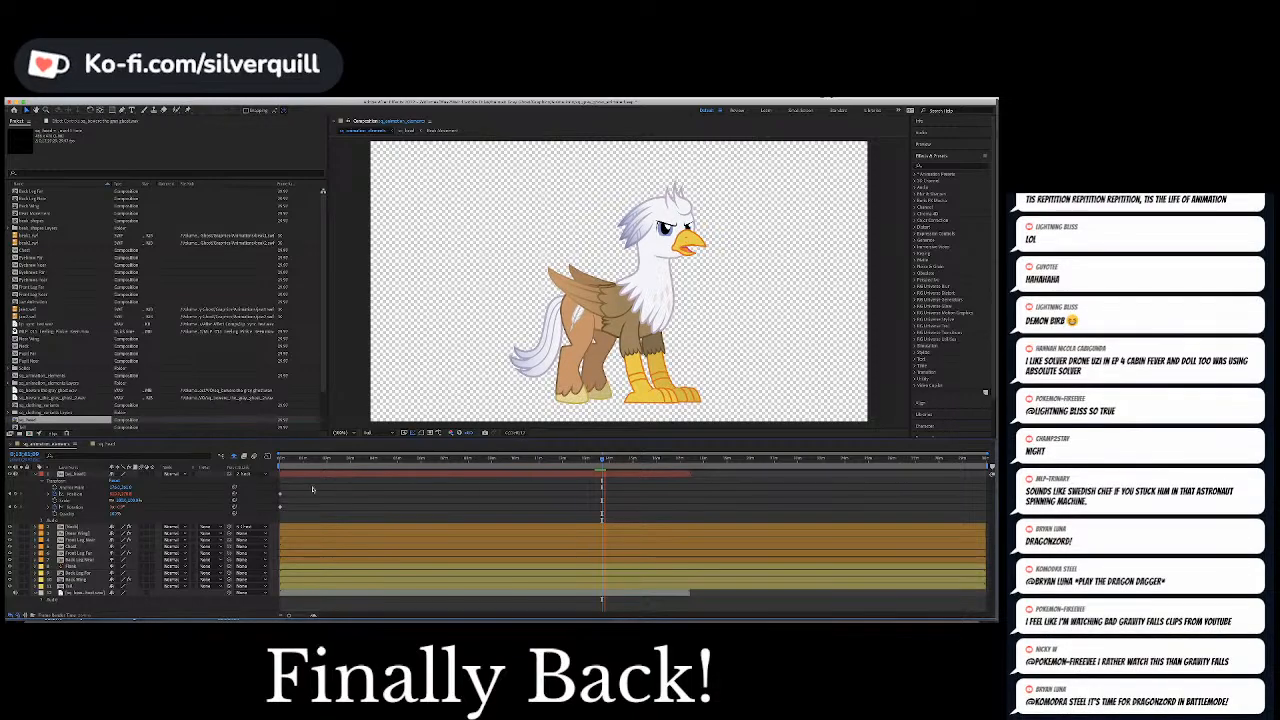
key(space)
Delete the dialogue audio layer at the bottom of the head composition's layer stack
click(100, 446)
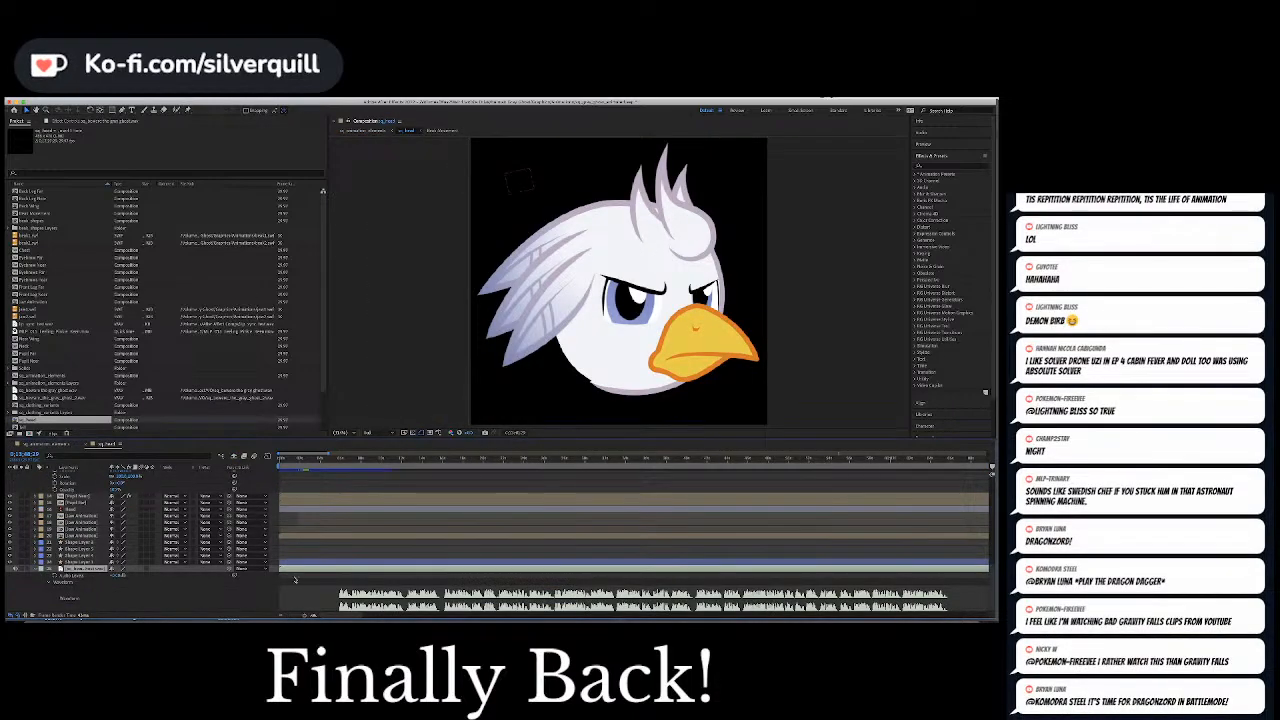
key(Delete)
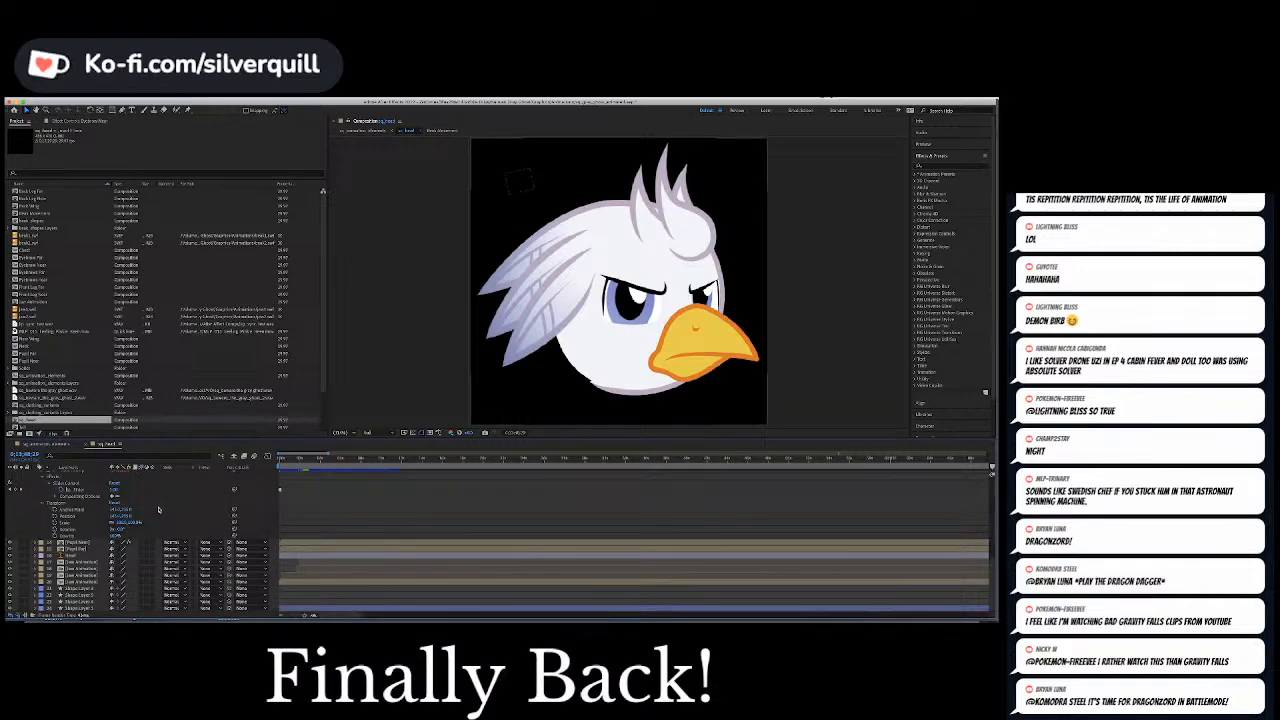
scroll(325, 531, down, 1)
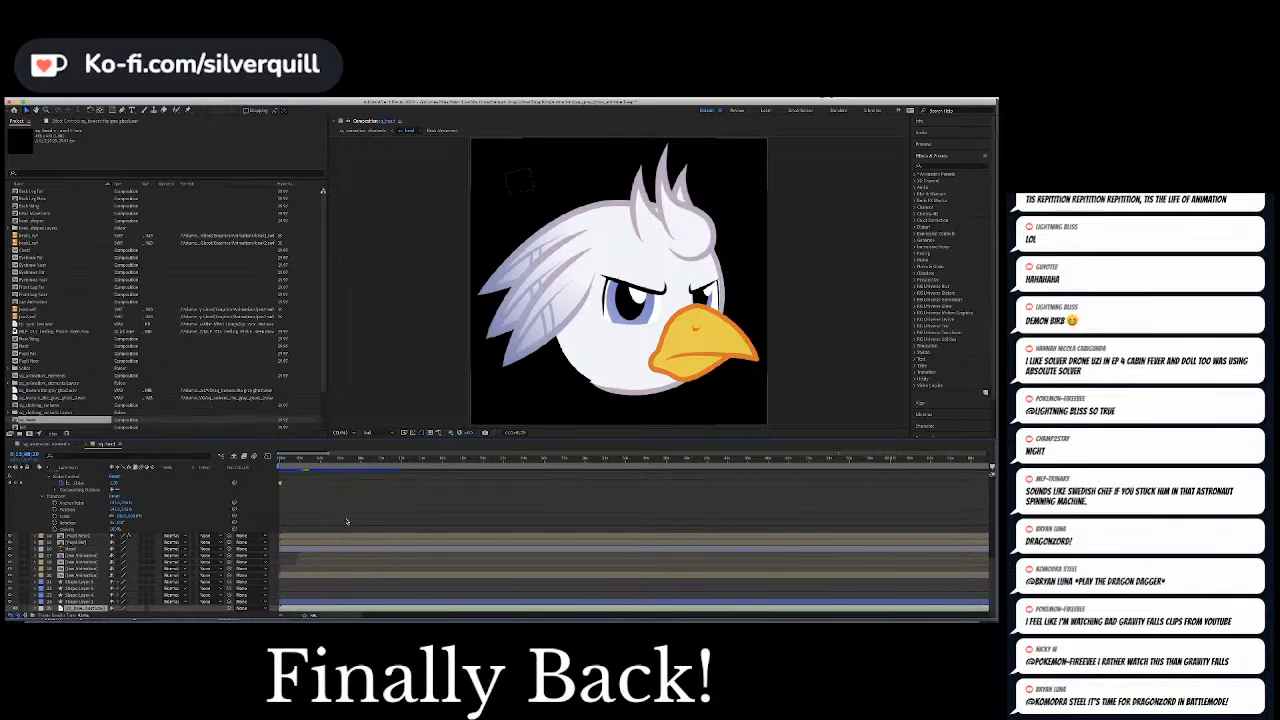
click(347, 521)
click(74, 606)
key(Delete)
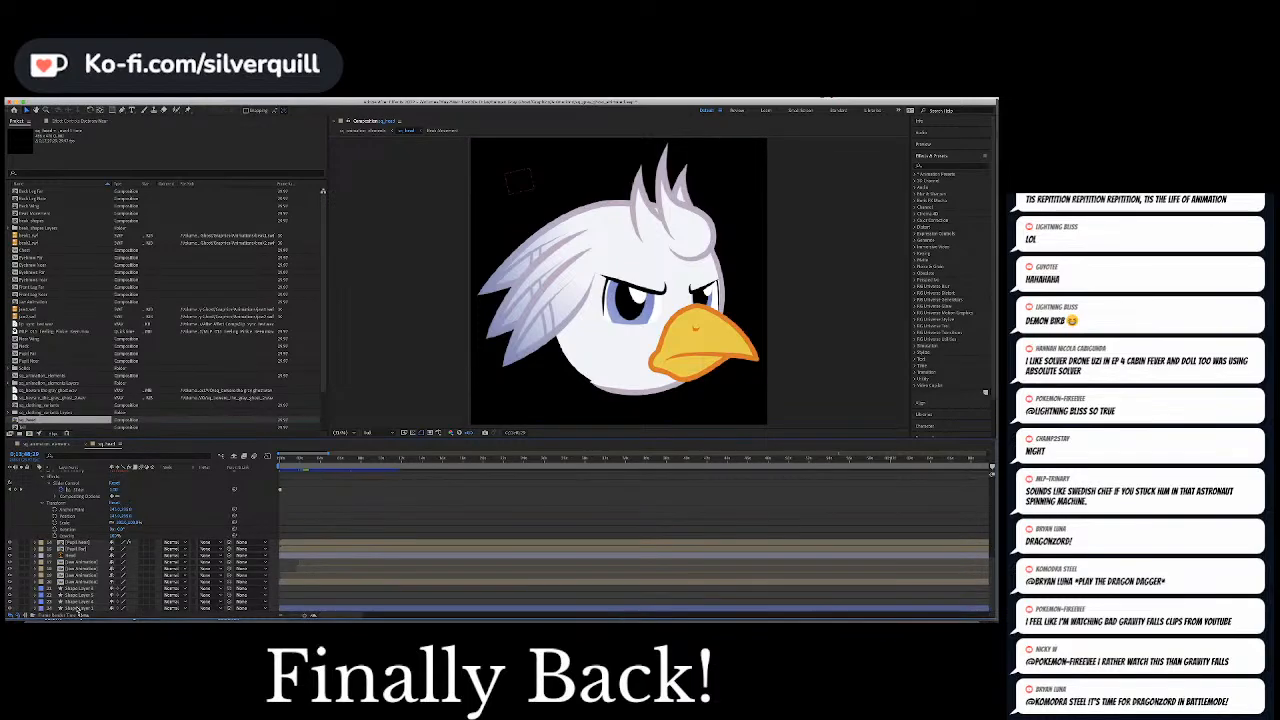
Return to the sq_animation_elements composition and save the project
click(48, 445)
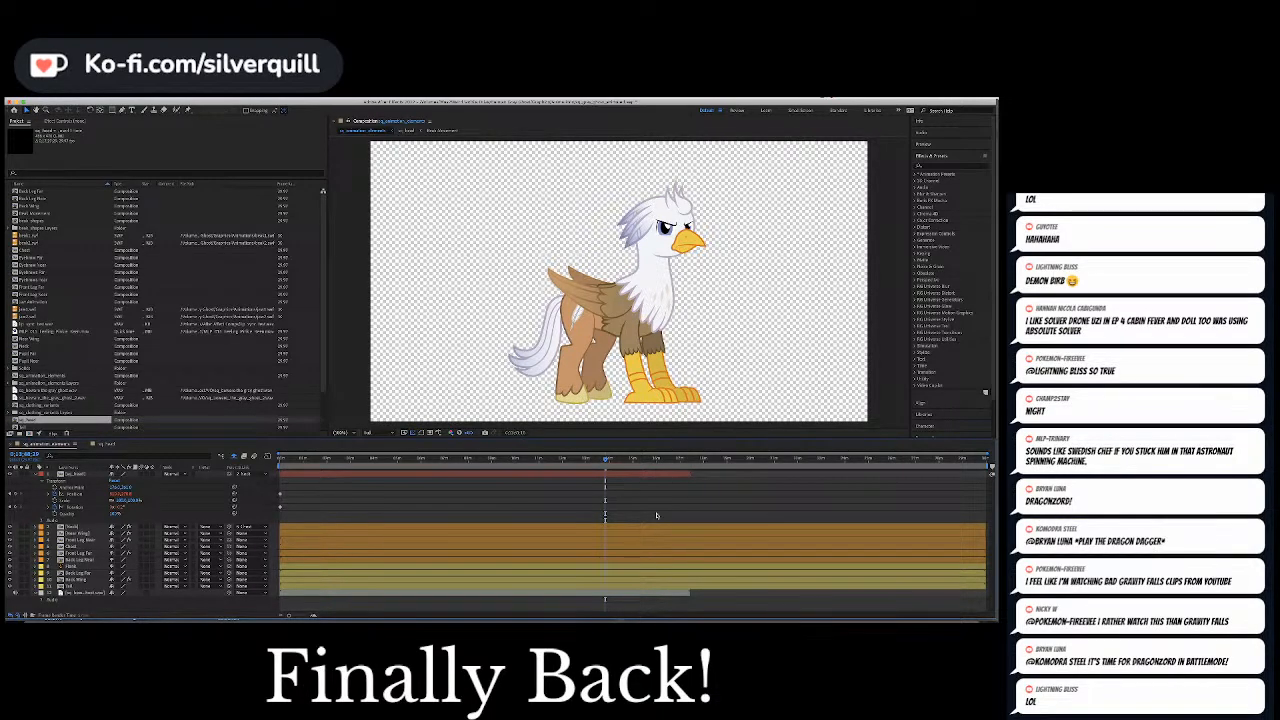
key(Page_Down)
key(ctrl+s)
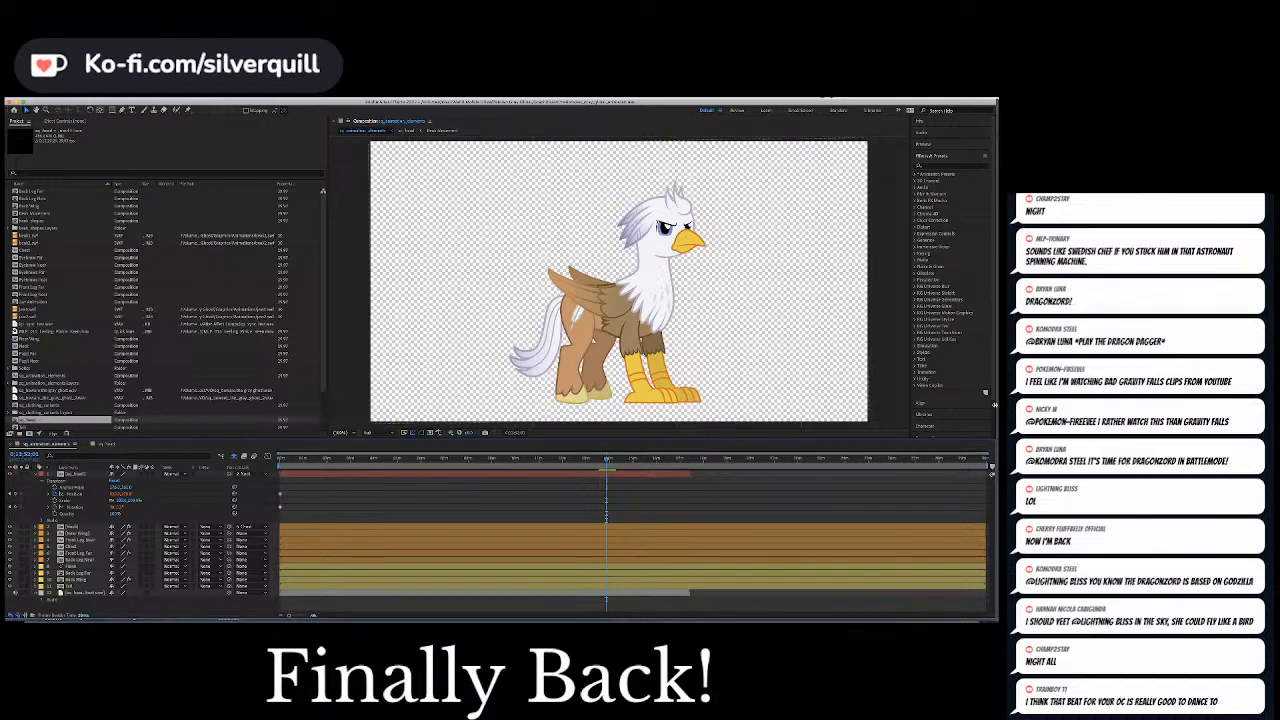
Review the bird's facial animation from an earlier point in the dialogue and collapse the head layer's properties
click(518, 460)
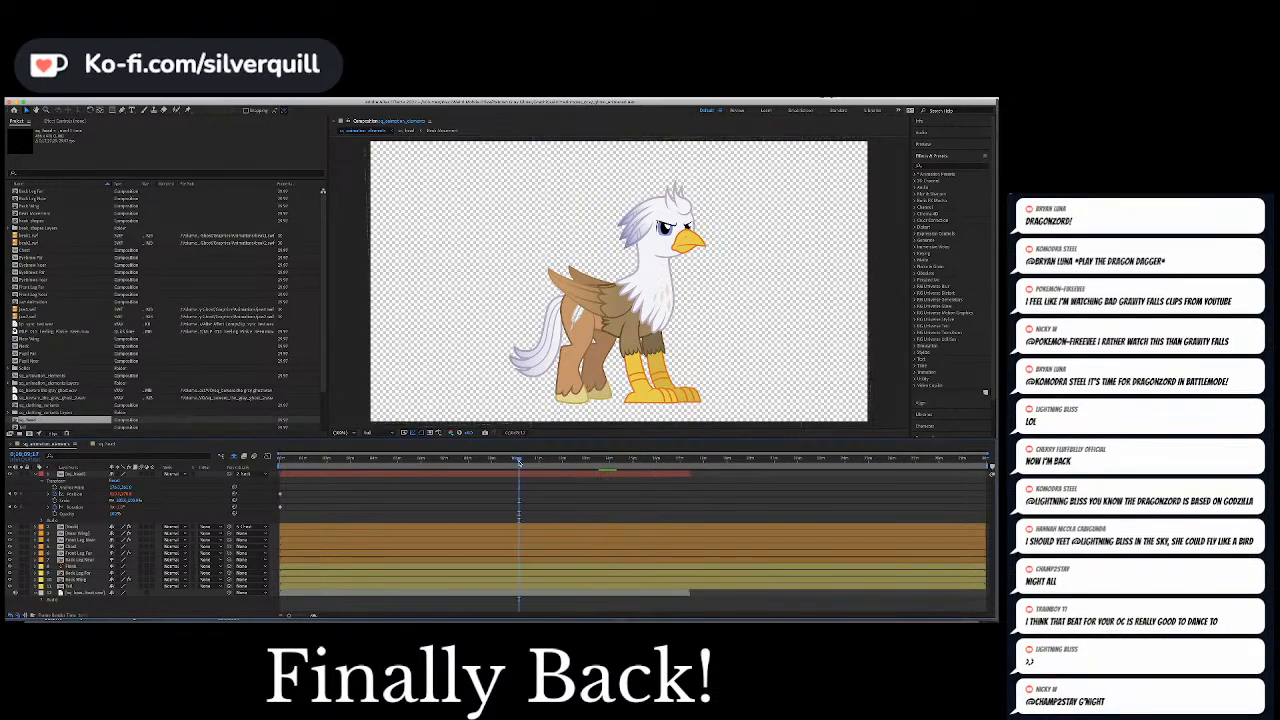
drag(519, 463, 556, 470)
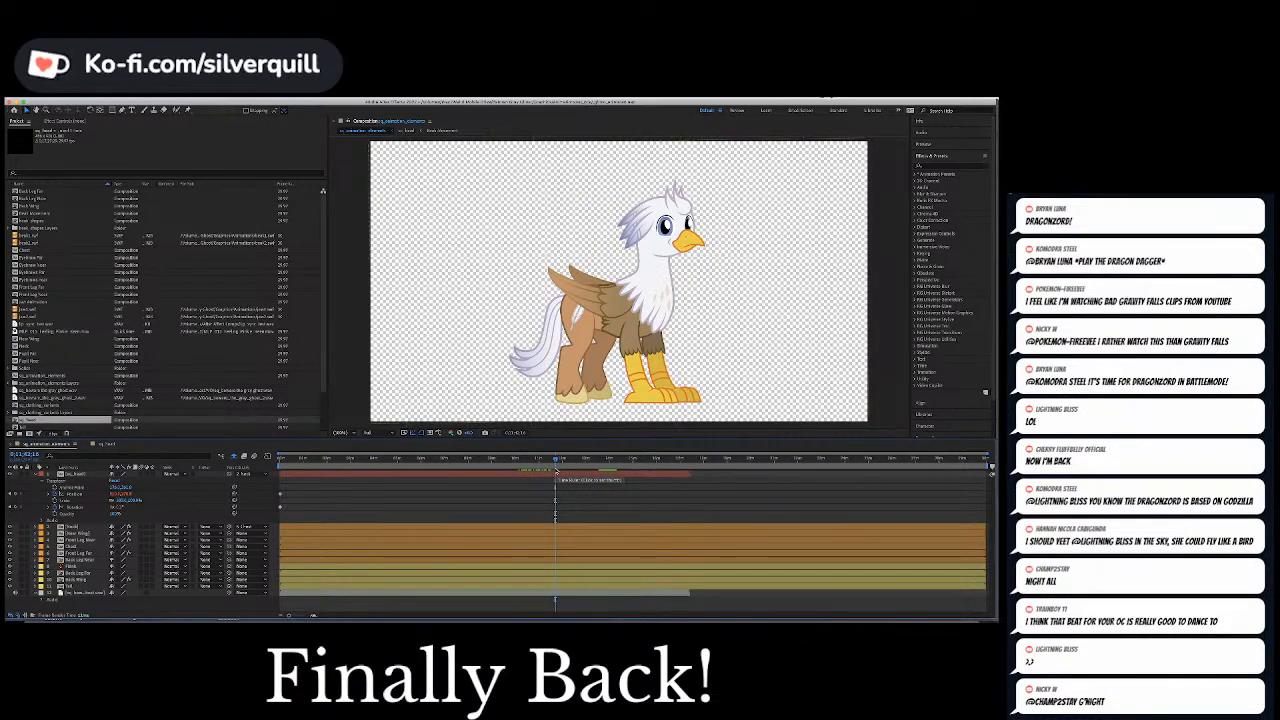
click(36, 474)
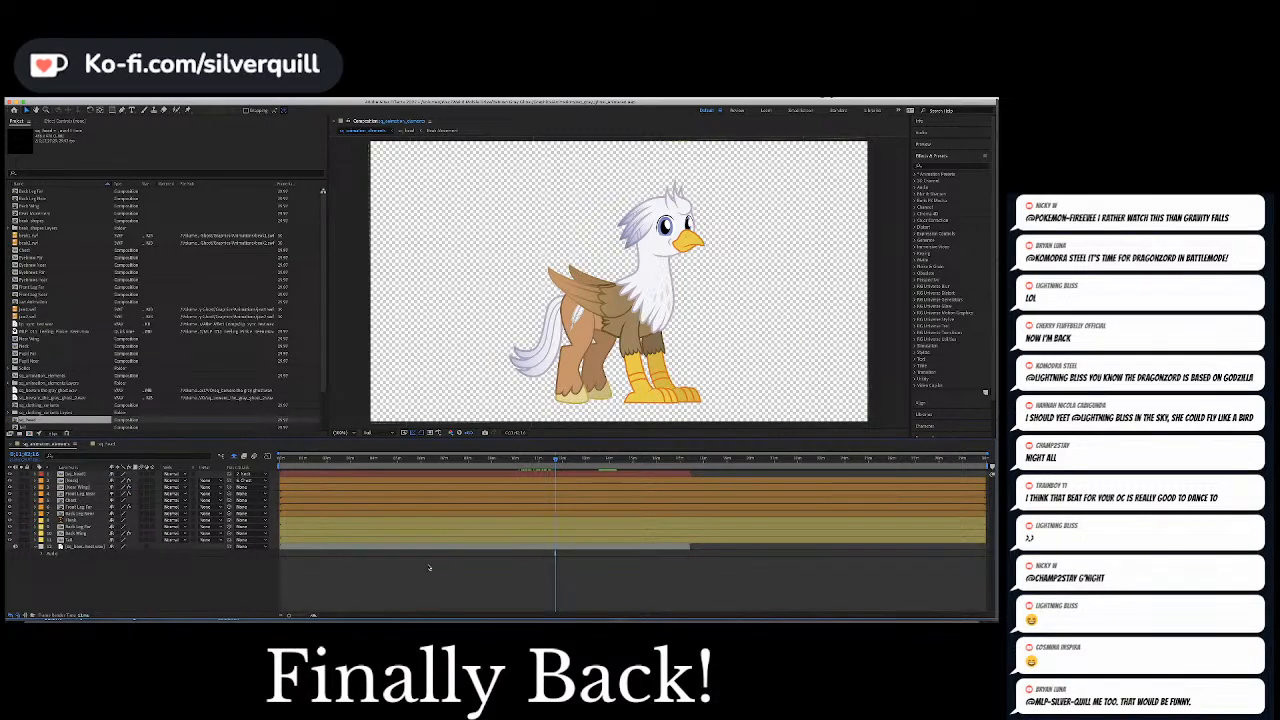